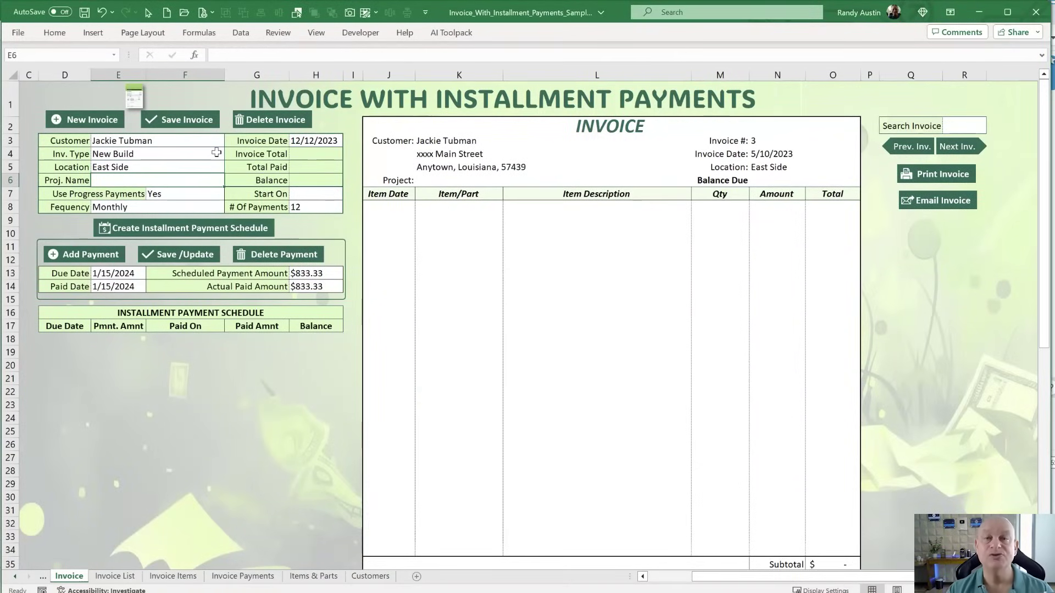
Enter 'Kitchen remodel' as the invoice job and set the start date to 1/15/2023.
type("Kitchen remodel")
left_click(316, 193)
left_click(401, 275)
Add Lumber and Steel lines at quantity 100 each and generate the installment payment schedule.
left_click(458, 207)
type("Lumber")
key("Return")
left_click(509, 220)
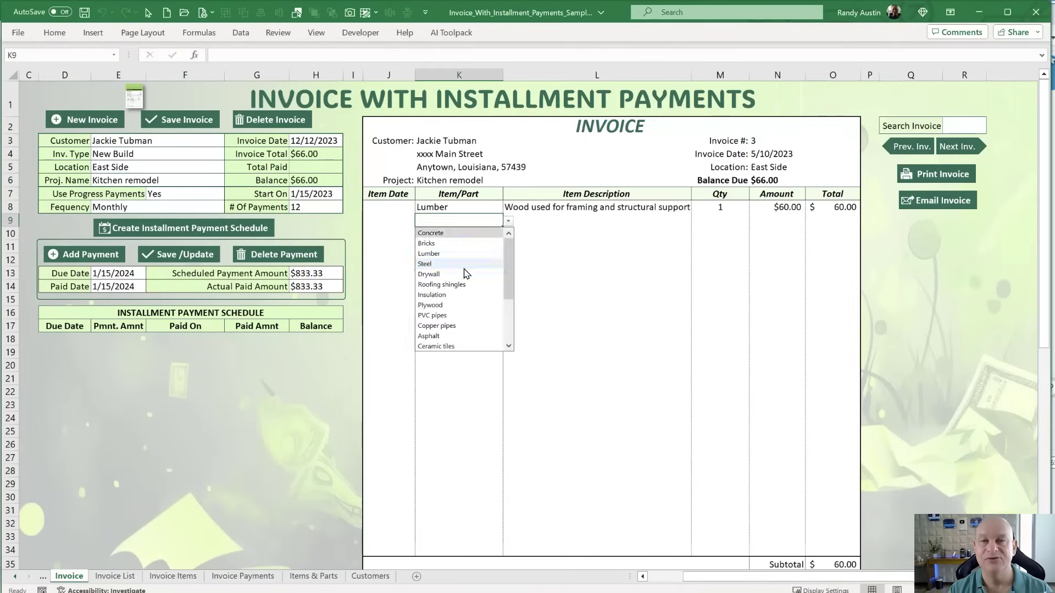
left_click(469, 274)
left_click(708, 207)
type("100")
key("Return")
type("100")
key("Return")
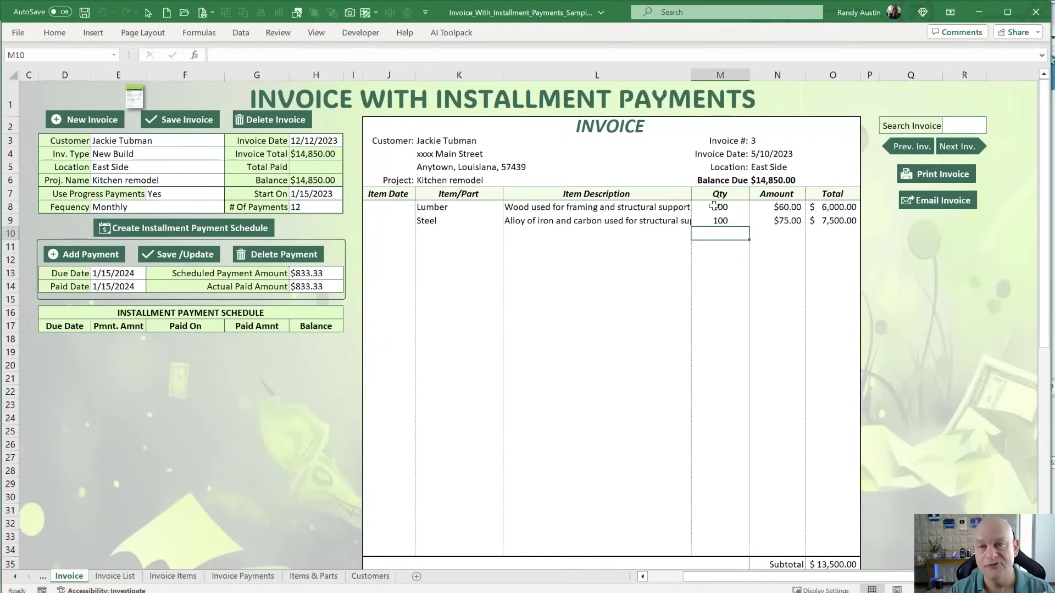
left_click(472, 364)
left_click(209, 227)
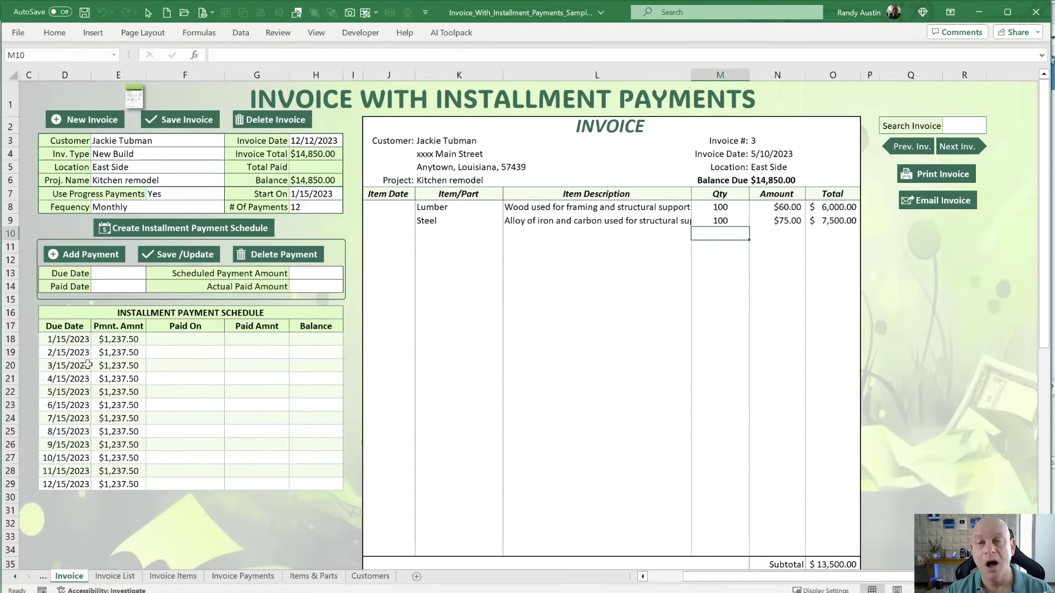
Record the 2/15/2023 installment as 1237.50 paid on 2/16/2023, then email the invoice as PDF.
left_click(73, 351)
left_click(124, 283)
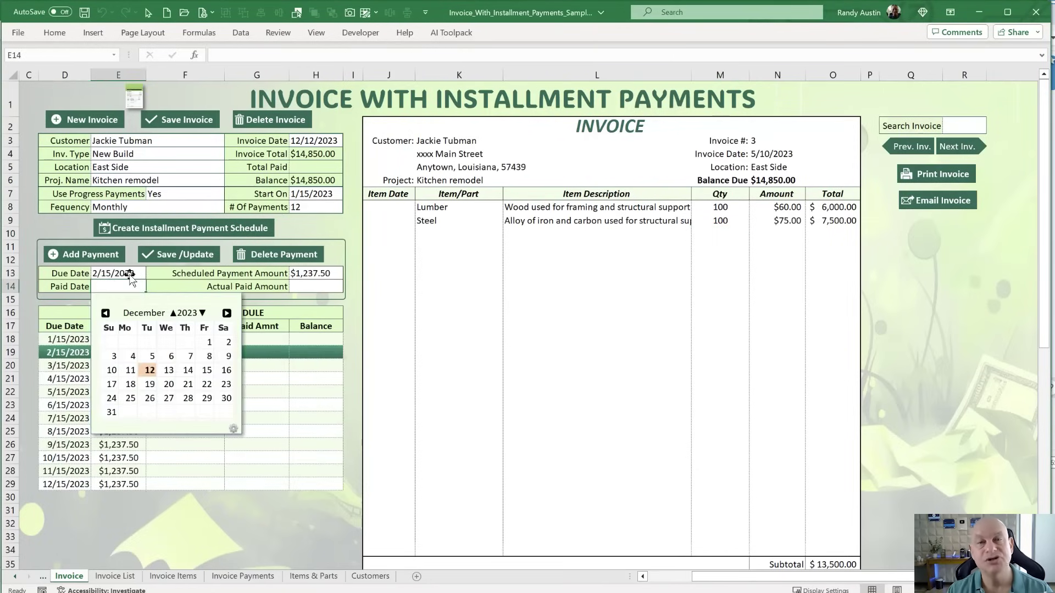
left_click(186, 369)
left_click(321, 287)
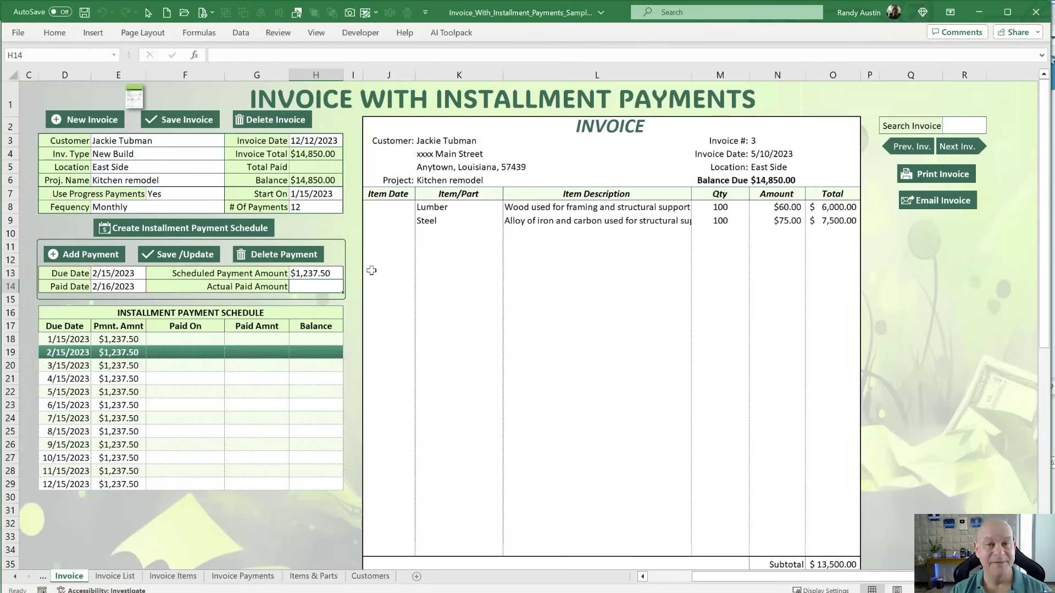
type("1237.50")
left_click(167, 254)
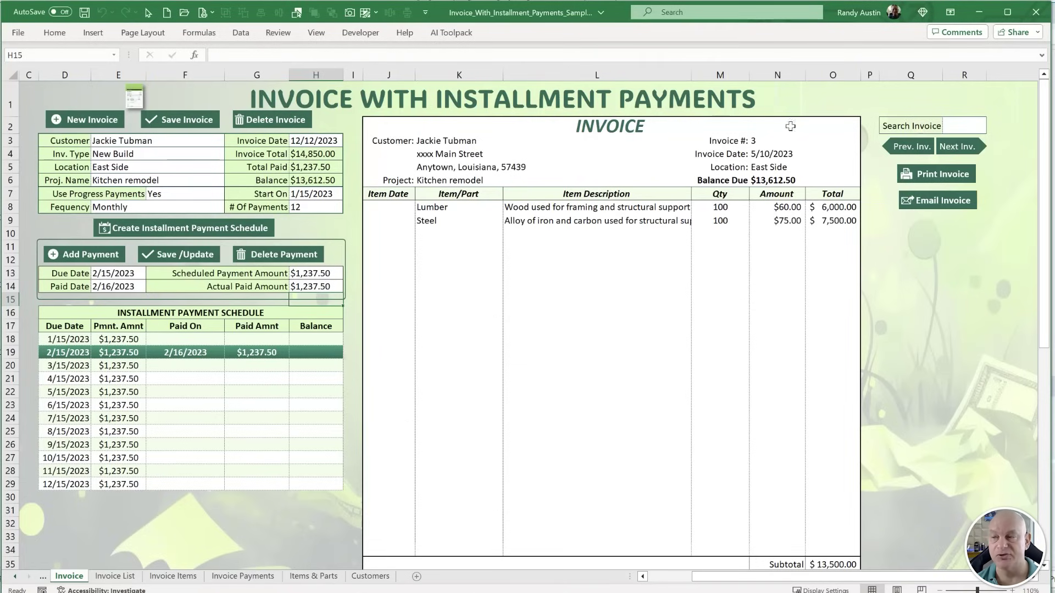
left_click(961, 198)
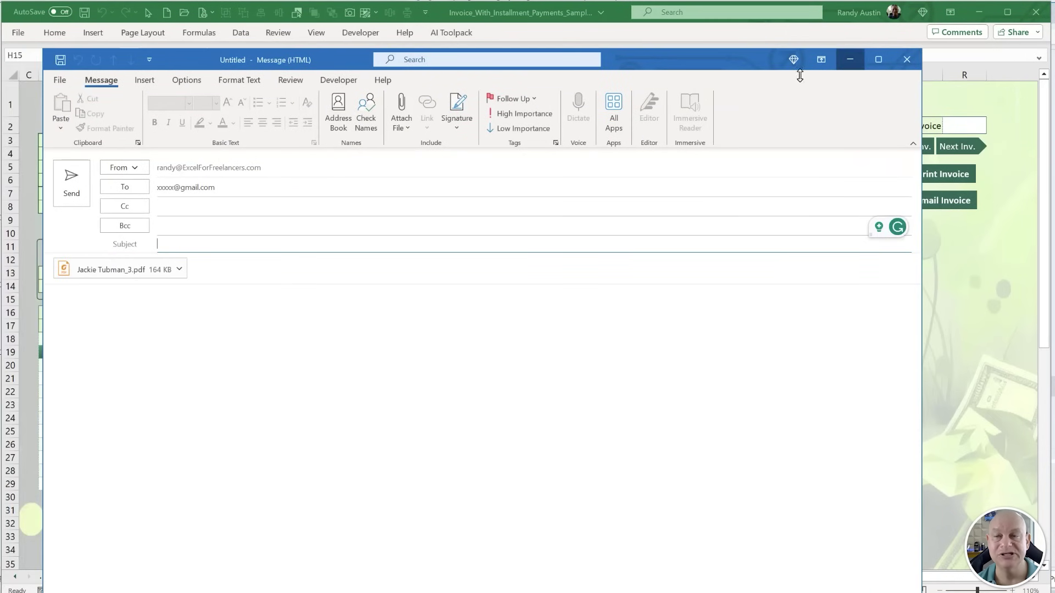
Minimize the Outlook message window holding the invoice PDF draft.
left_click(851, 59)
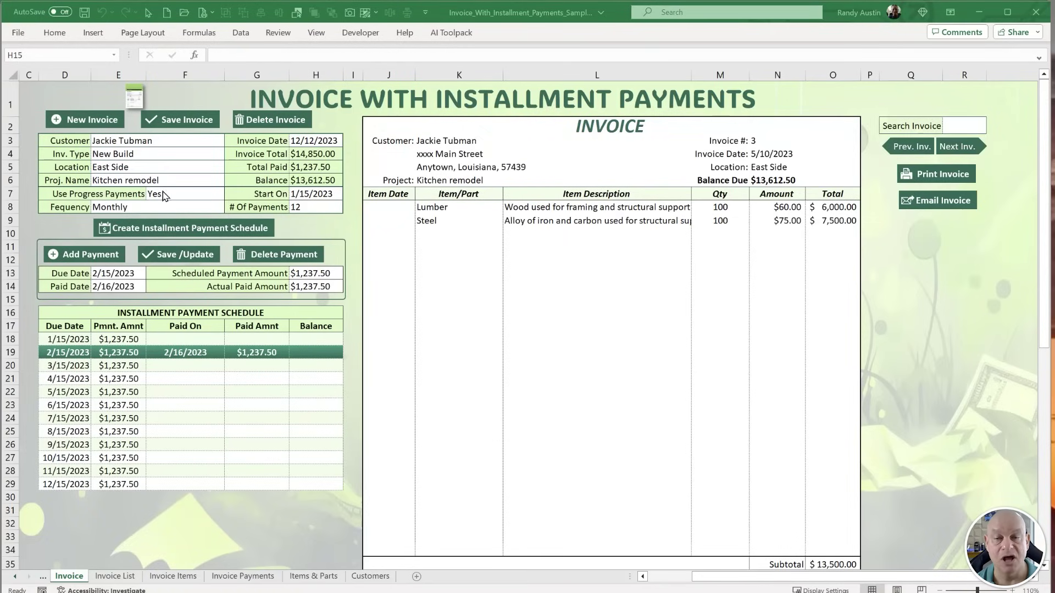
Review the Monthly payment frequency options and the start and item date calendars.
left_click(165, 208)
left_click(229, 207)
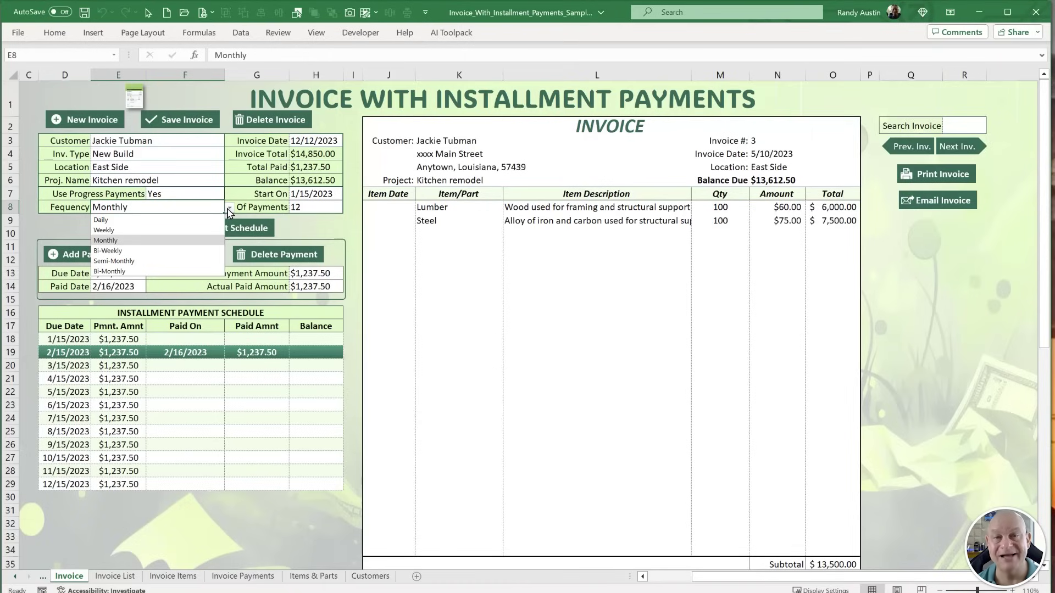
left_click(313, 194)
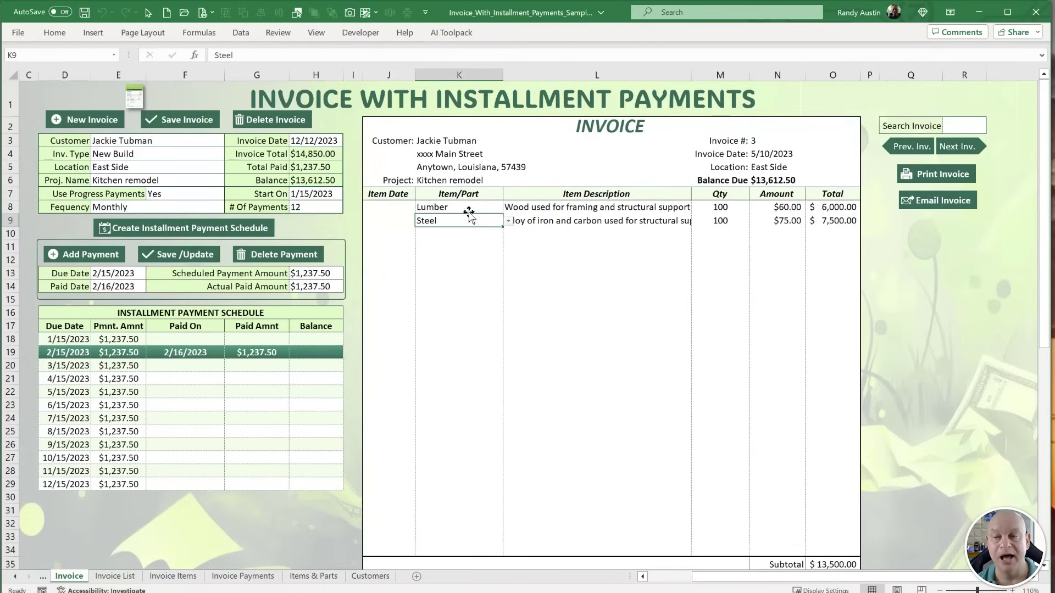
left_click(405, 212)
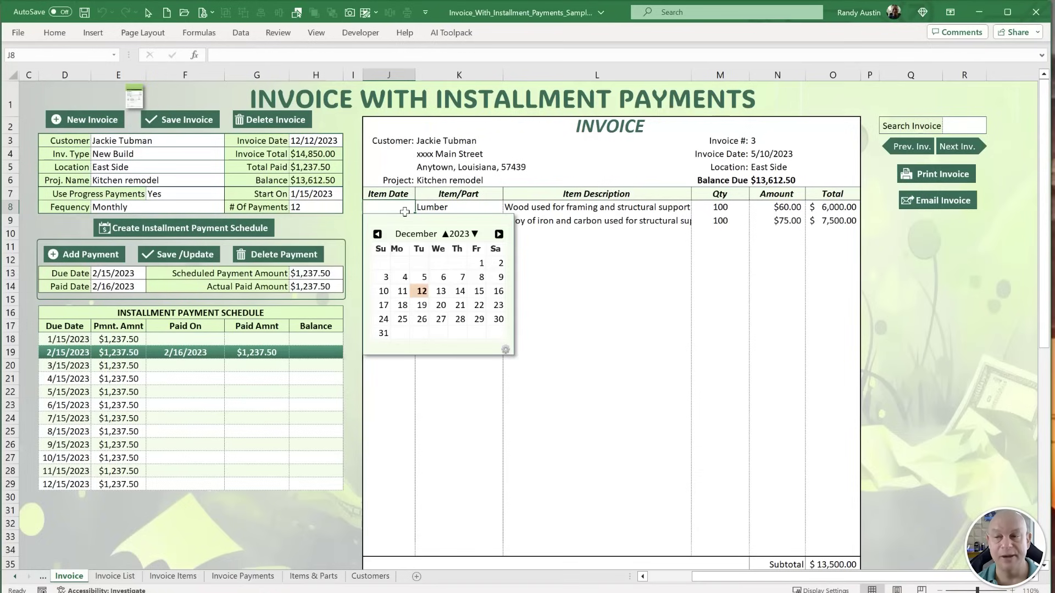
left_click(989, 167)
Load saved invoice 2 by searching for invoice number 2.
left_click(910, 148)
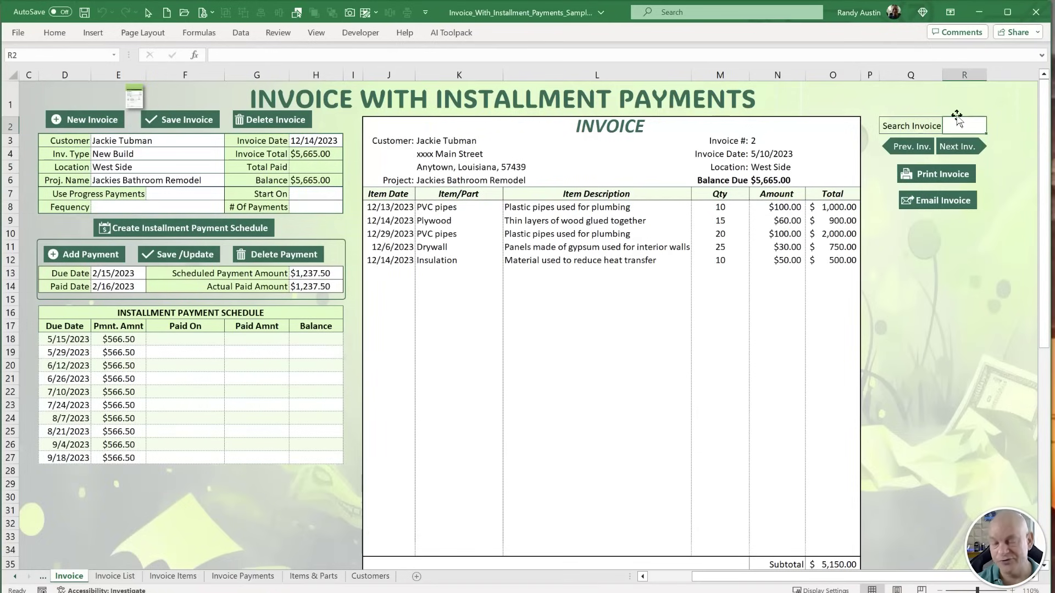
type("2")
key("Return")
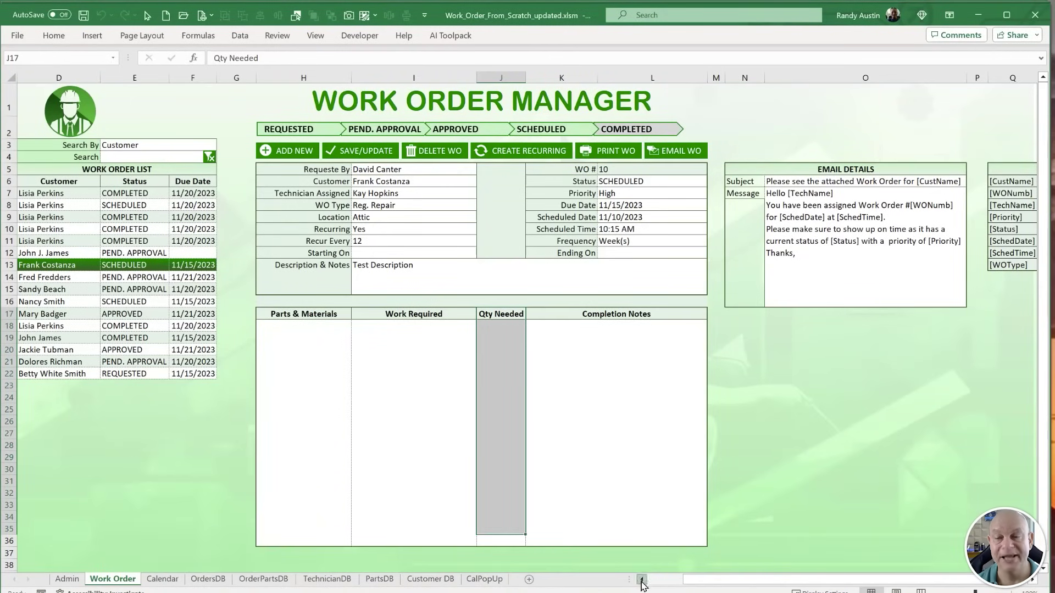
Browse the work order calendar back and forward to November 2023 and view the Nov 8 appointment.
left_click(641, 579)
left_click(162, 579)
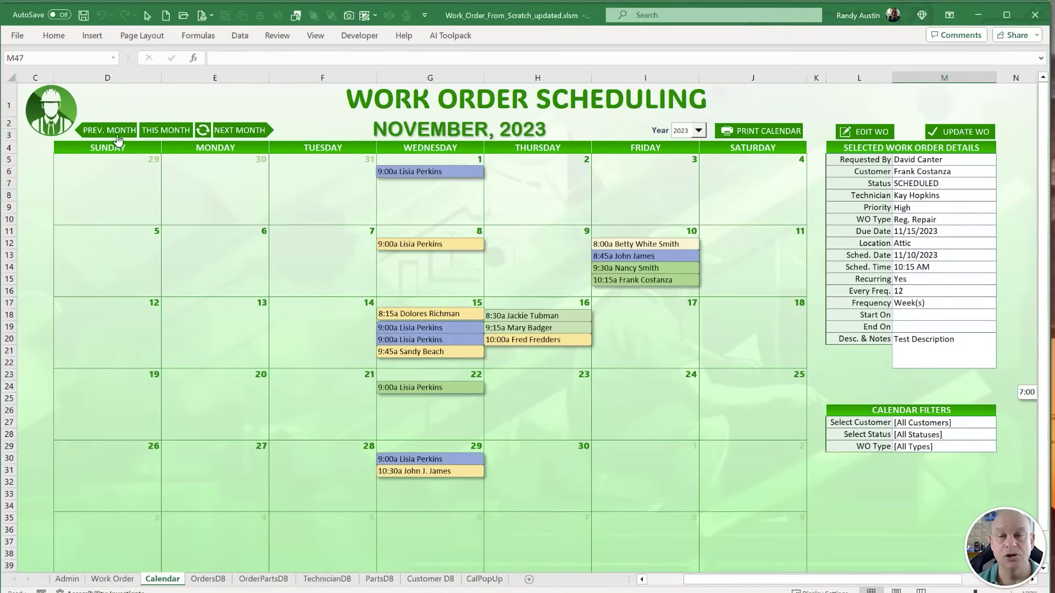
left_click(113, 130)
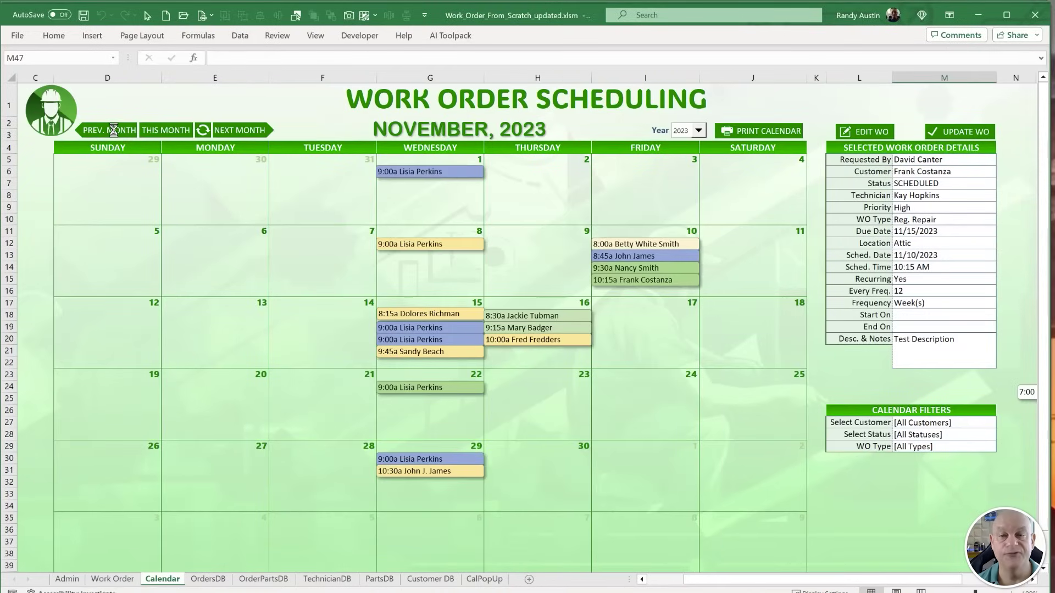
left_click(250, 130)
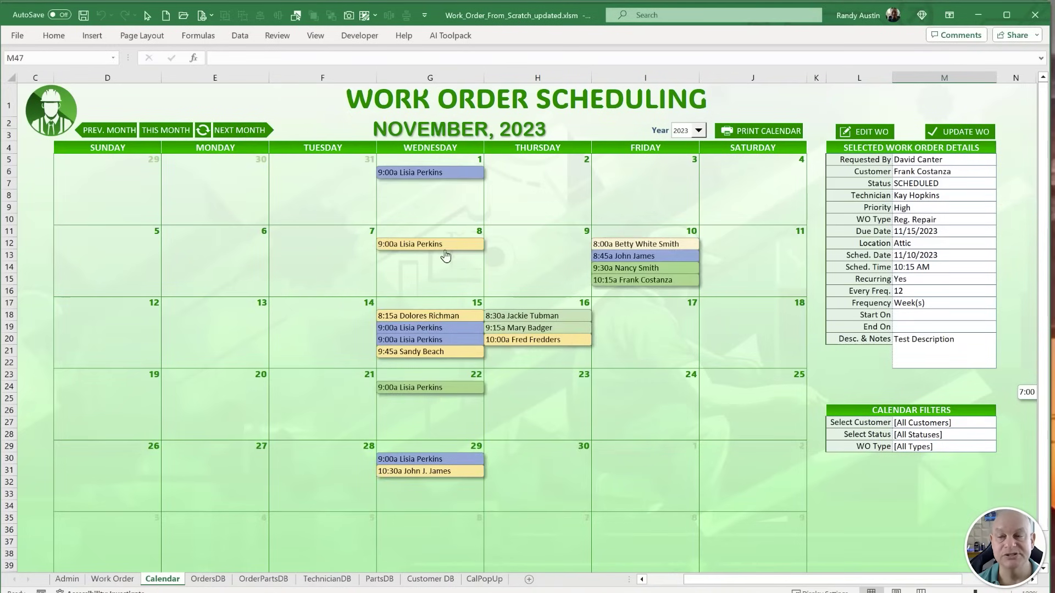
left_click(444, 245)
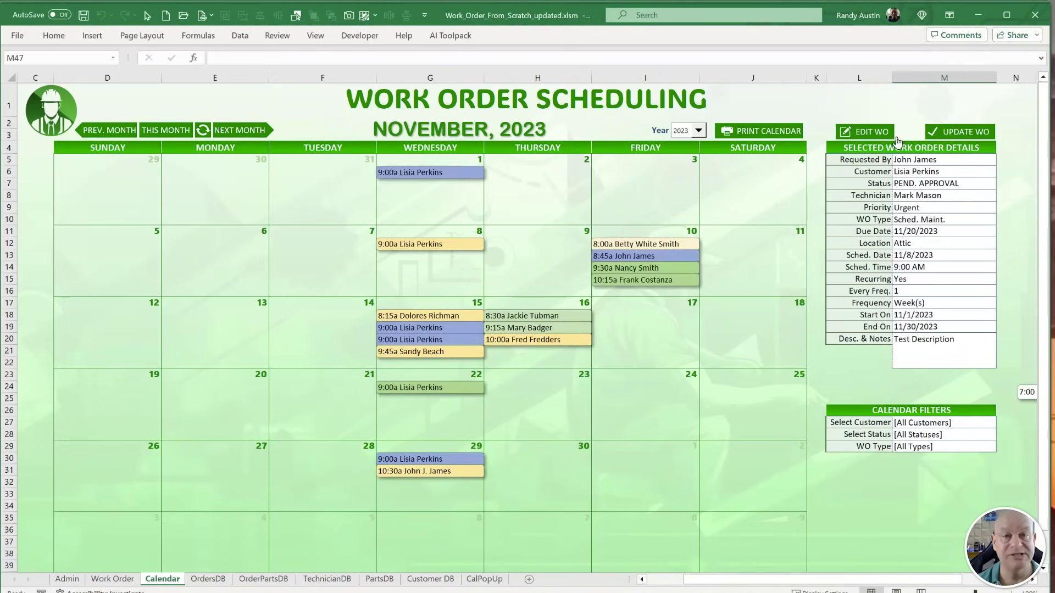
left_click(928, 424)
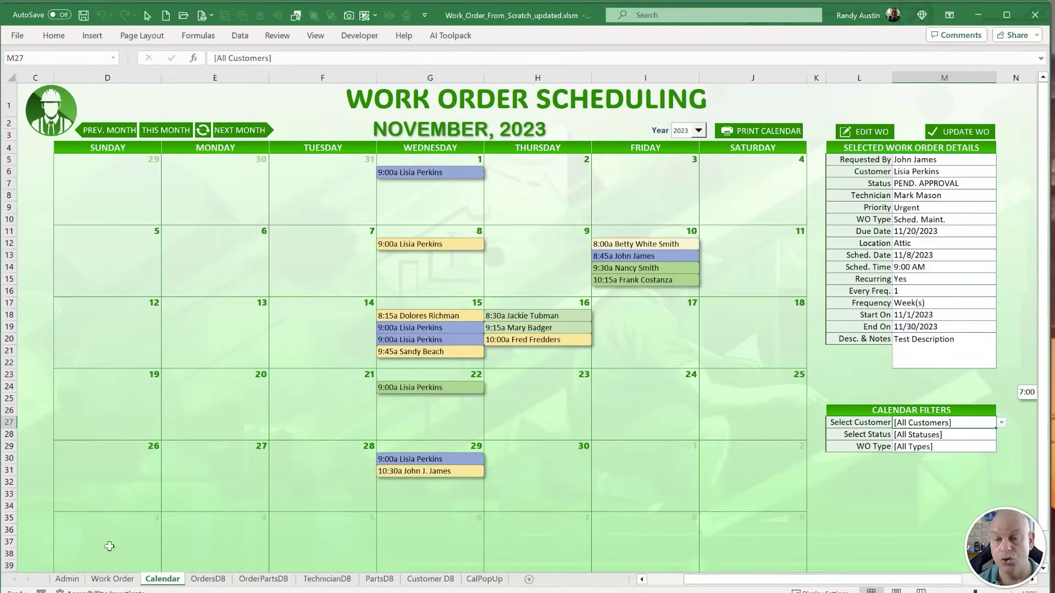
Review the Admin & Settings update notes, then close the work order workbook without saving.
left_click(68, 580)
left_click(412, 245)
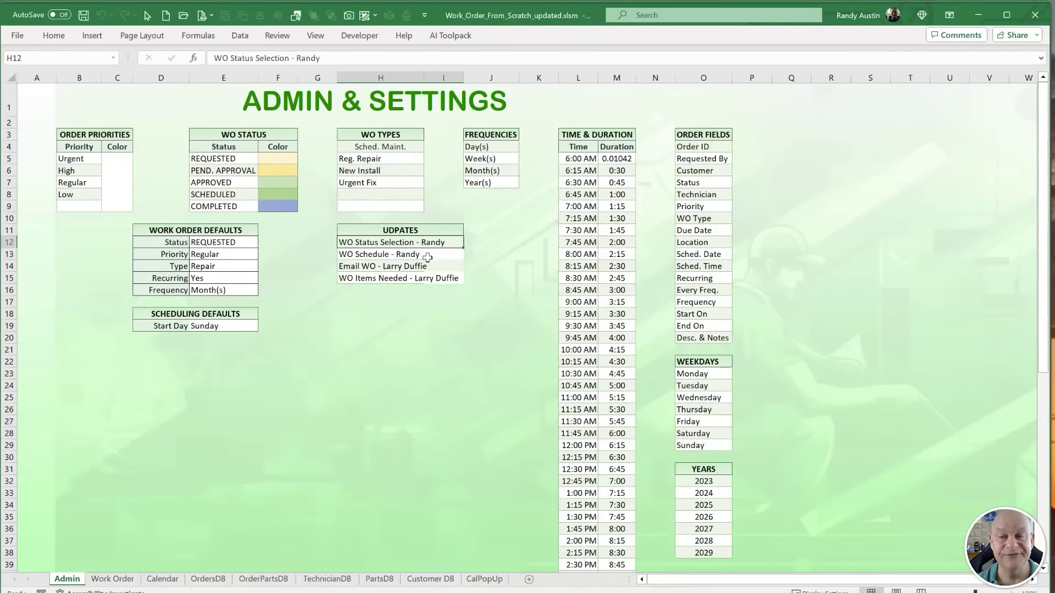
left_click(428, 266)
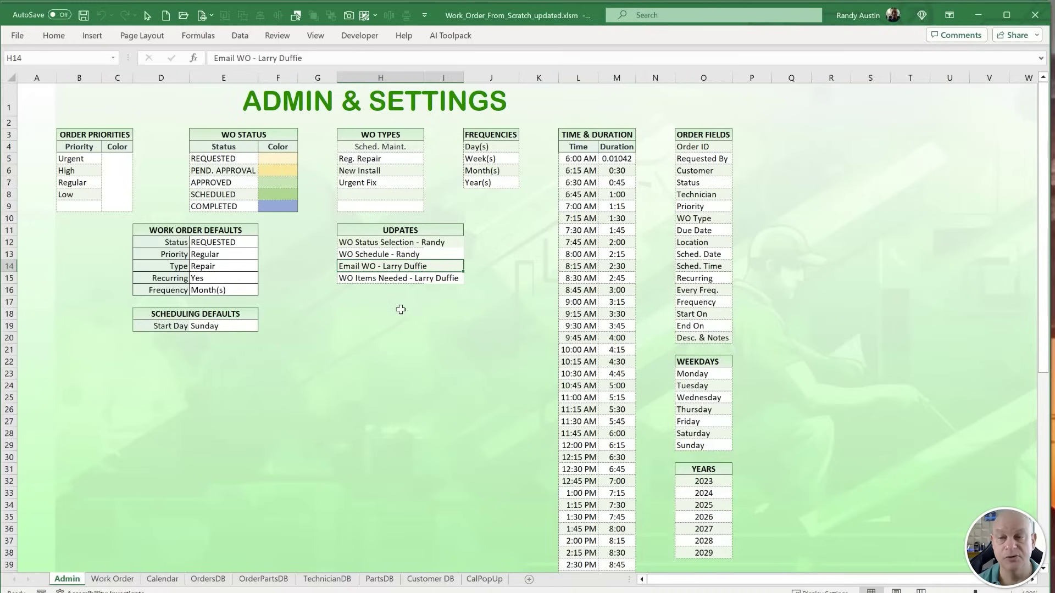
left_click(109, 579)
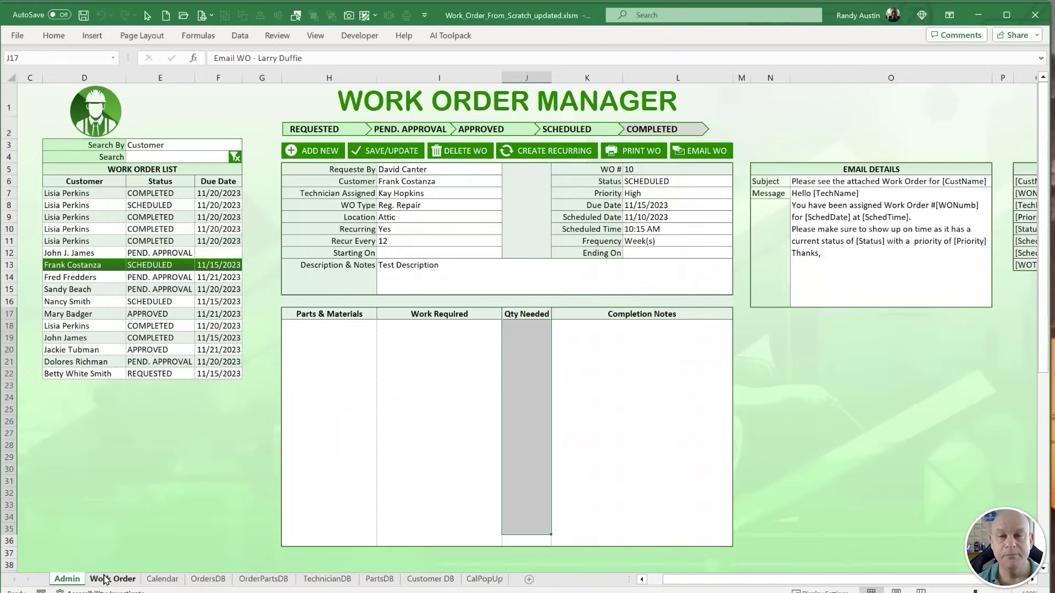
left_click(1035, 15)
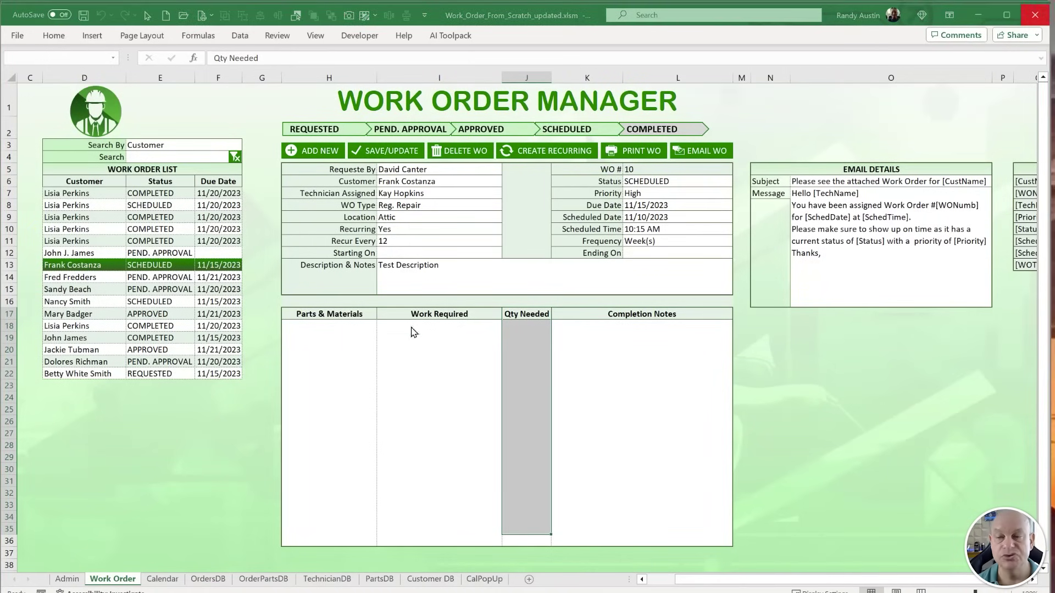
left_click(762, 388)
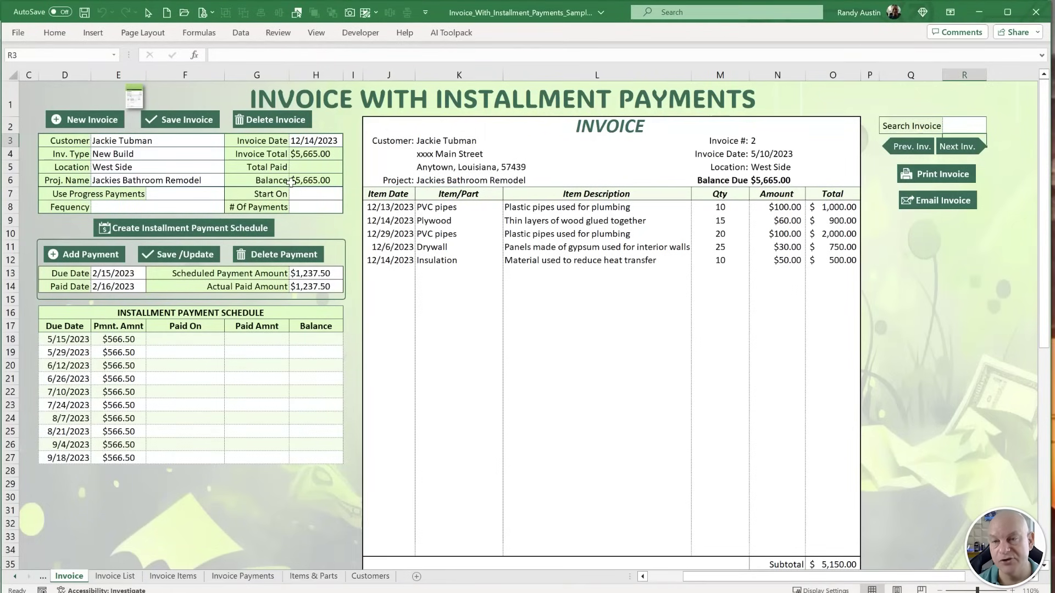
Start a blank new invoice and check its header fields and invoice date calendar.
left_click(81, 116)
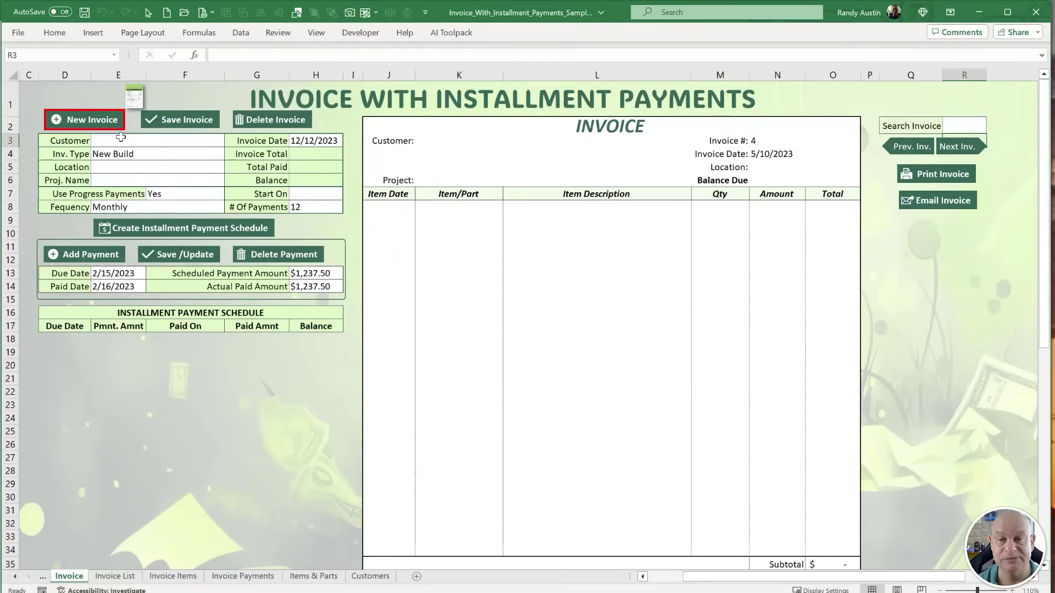
key("Tab")
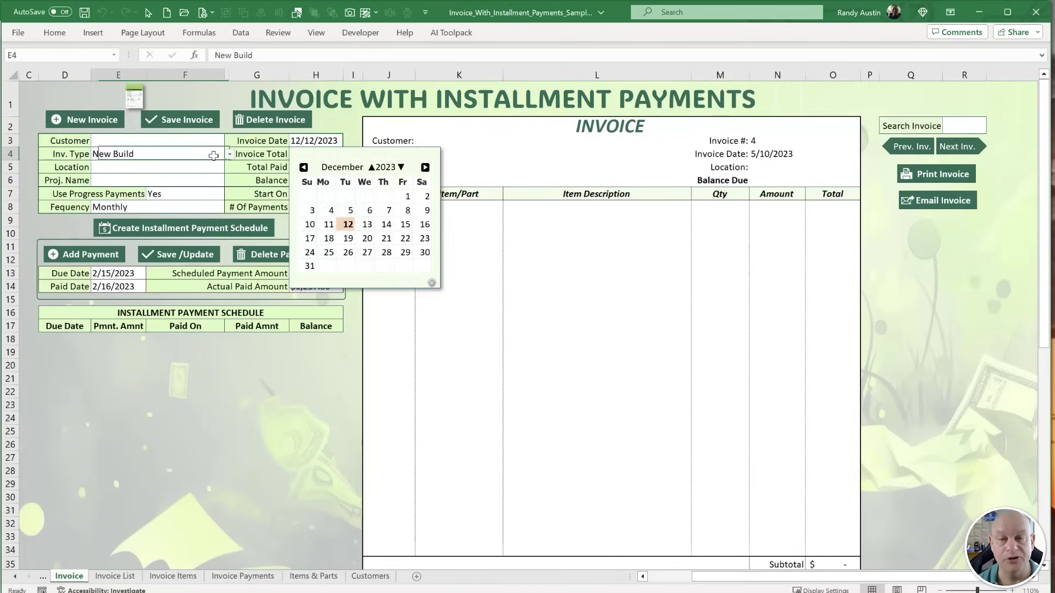
left_click(222, 155)
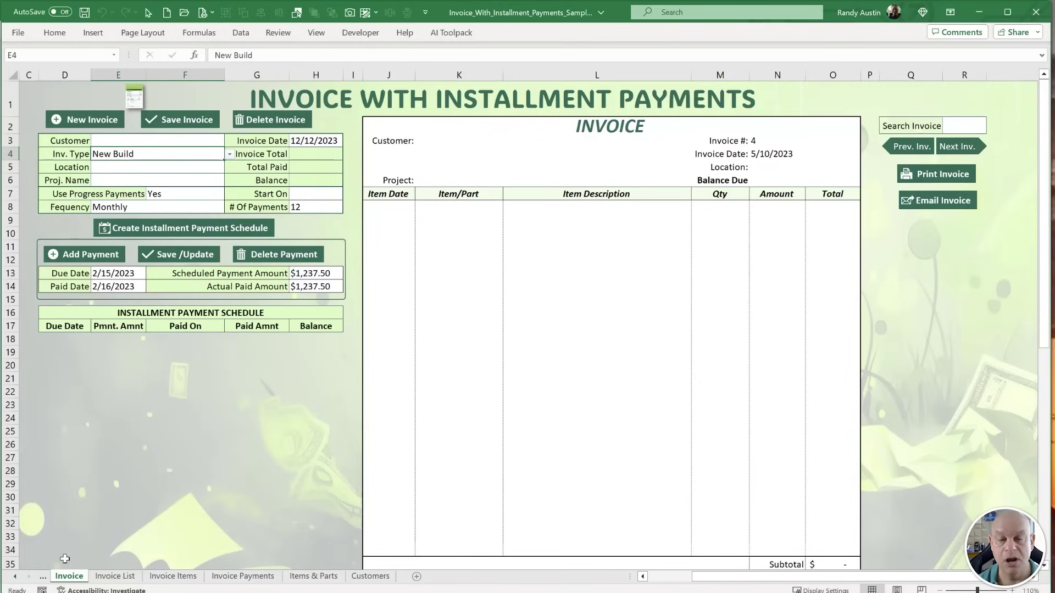
Review the Admin & Settings defaults: tax, payment frequencies, progress payments and customer message.
left_click(40, 577)
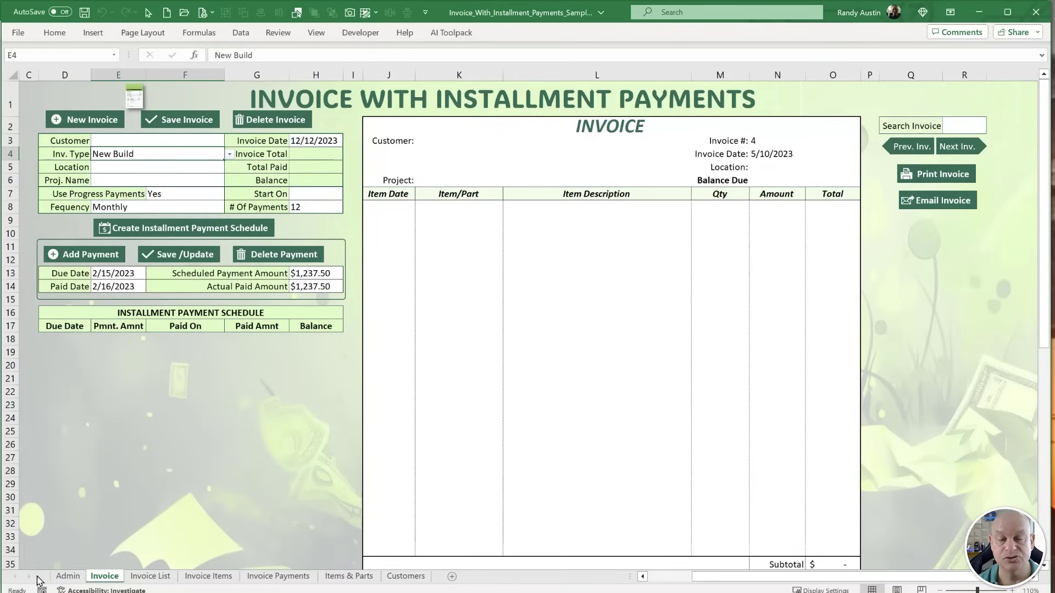
left_click(68, 576)
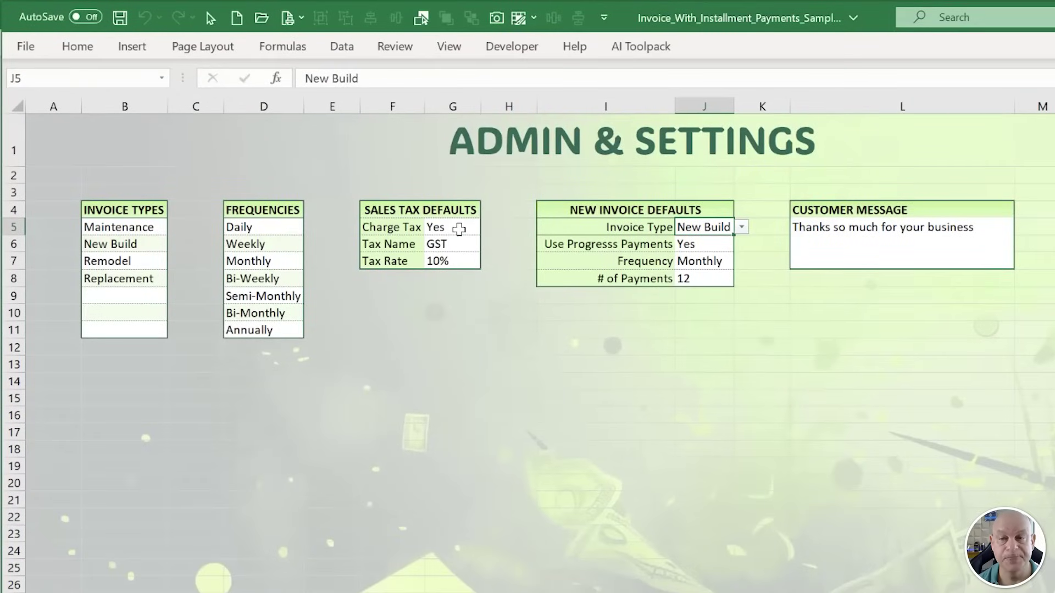
left_click(461, 230)
left_click(464, 243)
left_click_drag(274, 229, 285, 330)
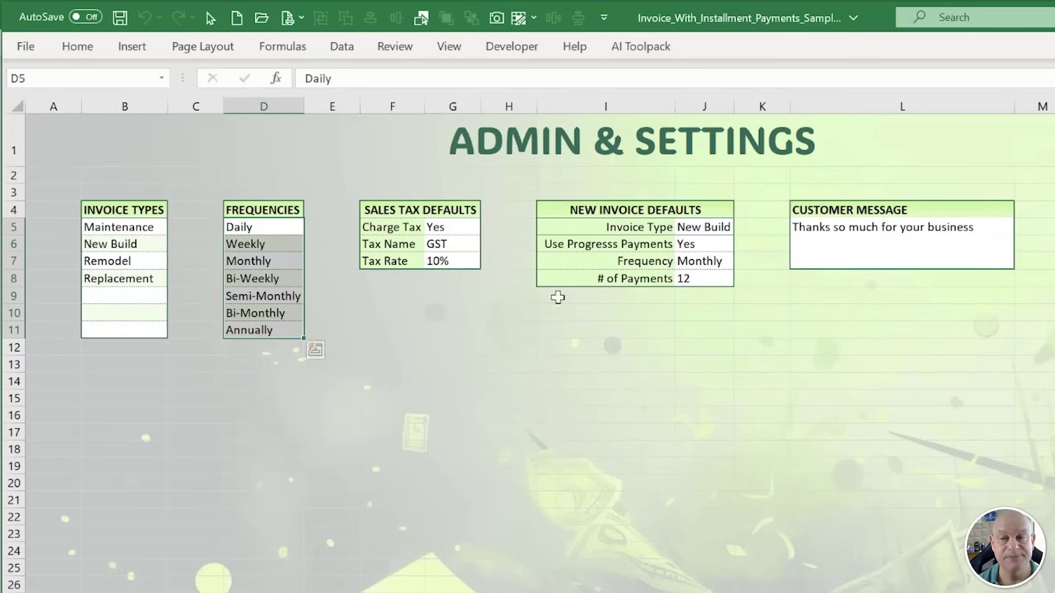
left_click(696, 244)
left_click(870, 235)
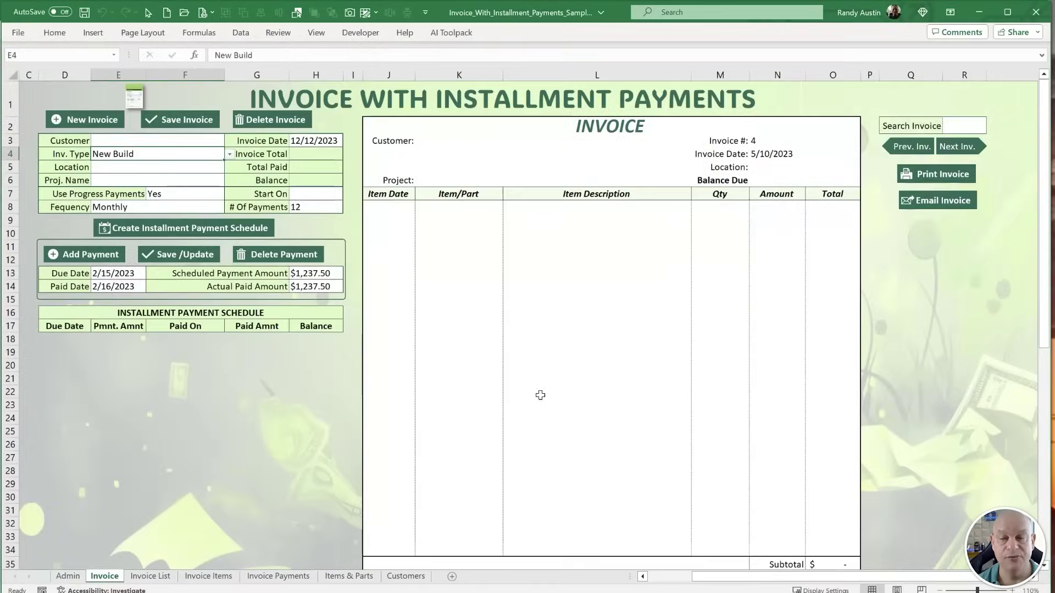
scroll(541, 396, "down", 5)
Load the previous saved invoice, #3 for the kitchen remodel.
scroll(564, 392, "down", 2)
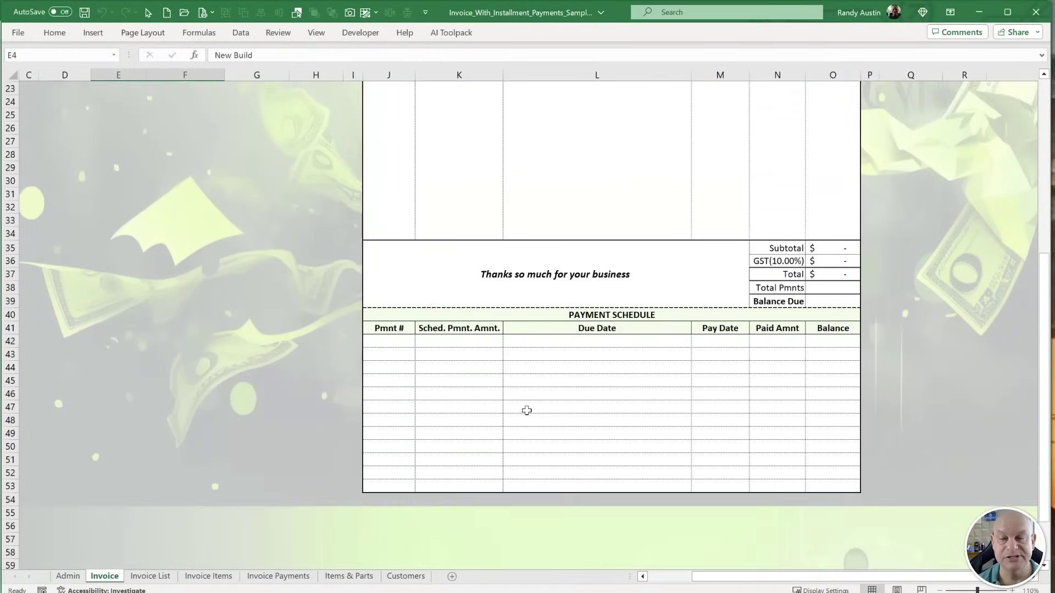
scroll(526, 413, "up", 7)
scroll(950, 156, "up", 1)
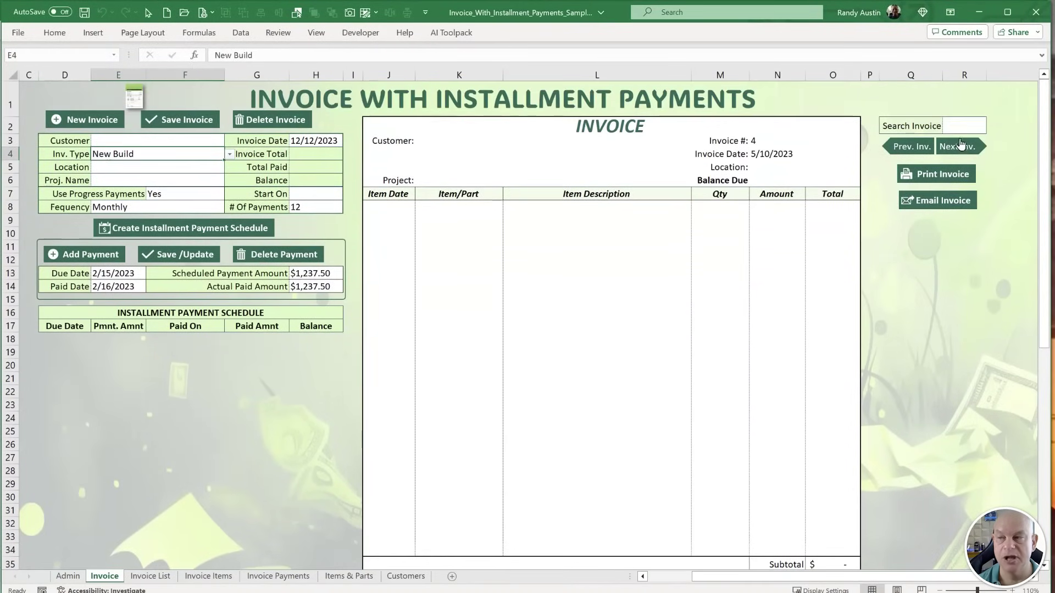
left_click(912, 146)
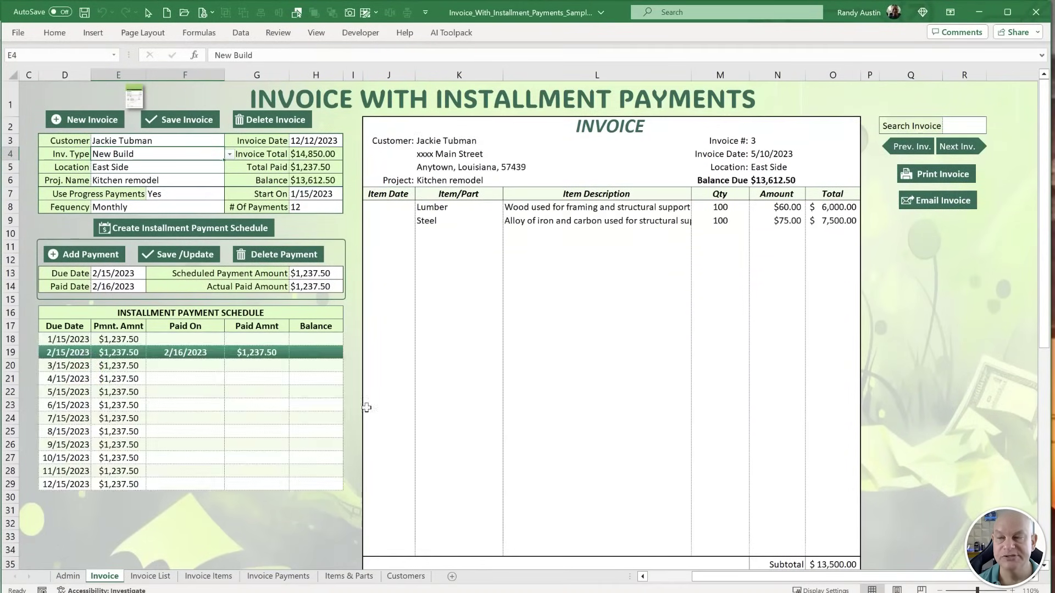
Review invoice #3's payment schedule and email it as a PDF.
scroll(301, 441, "down", 8)
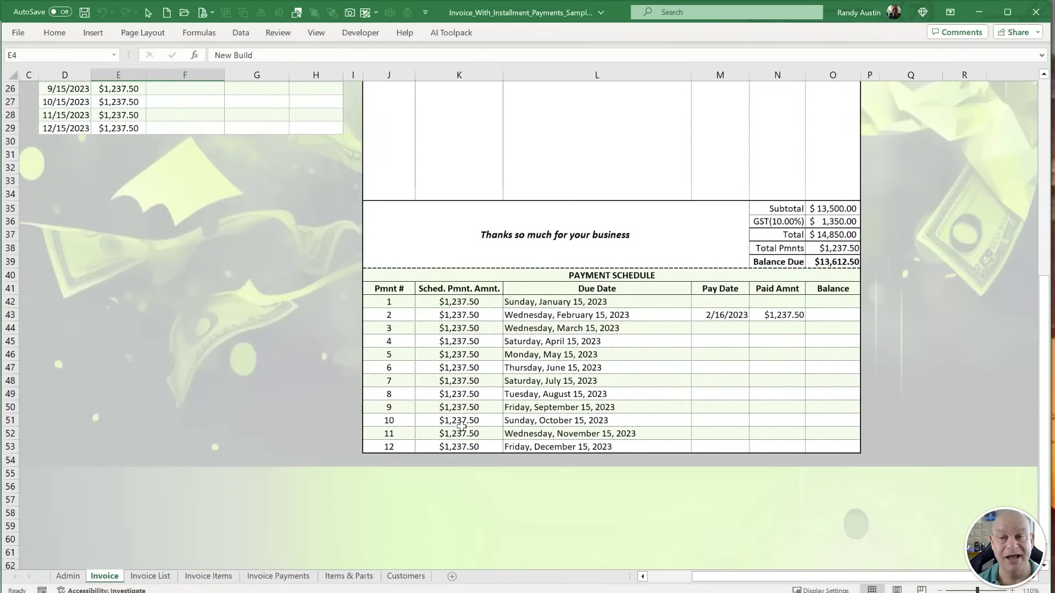
scroll(461, 428, "up", 1)
scroll(457, 430, "up", 1)
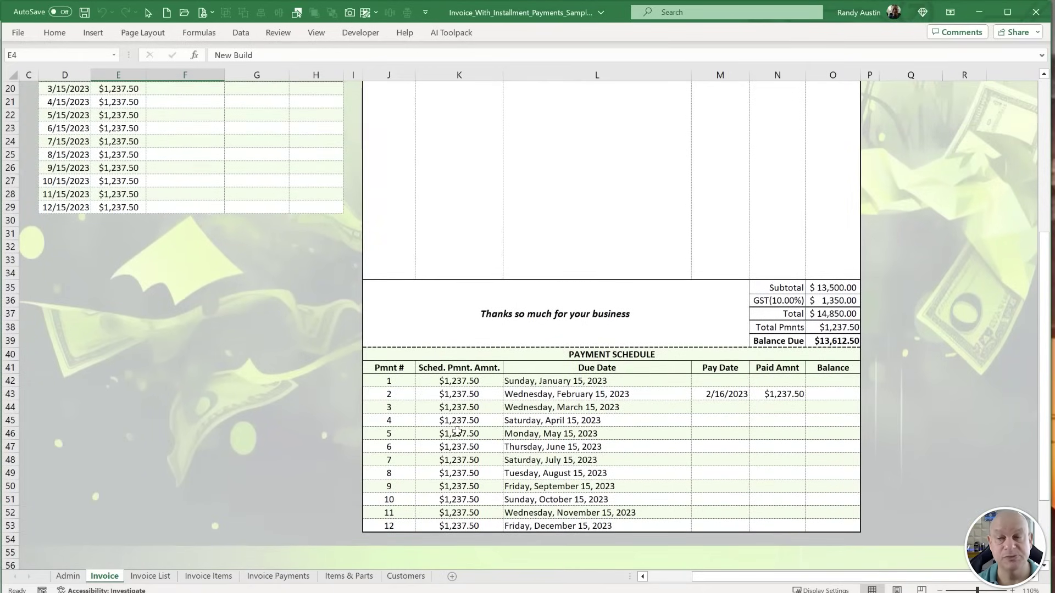
scroll(457, 430, "up", 6)
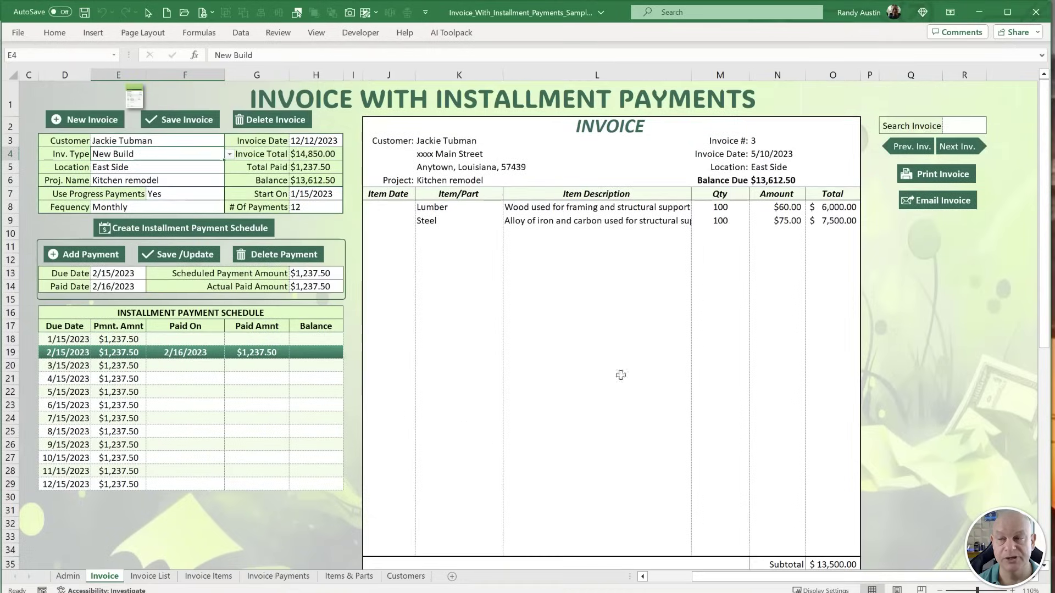
left_click(952, 206)
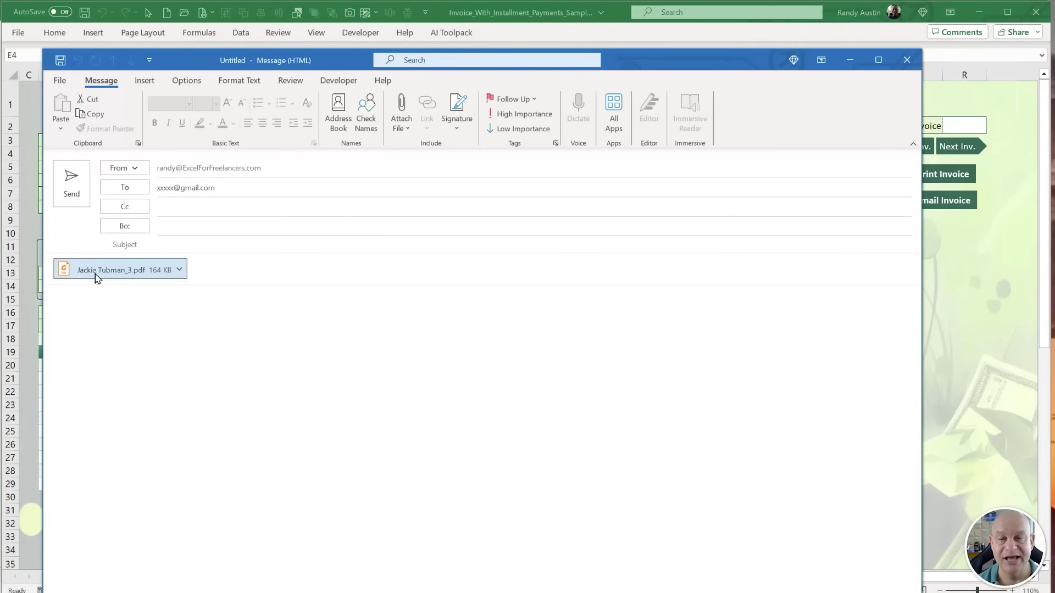
Preview the attached invoice PDF, then close the draft email without saving it.
double_click(97, 275)
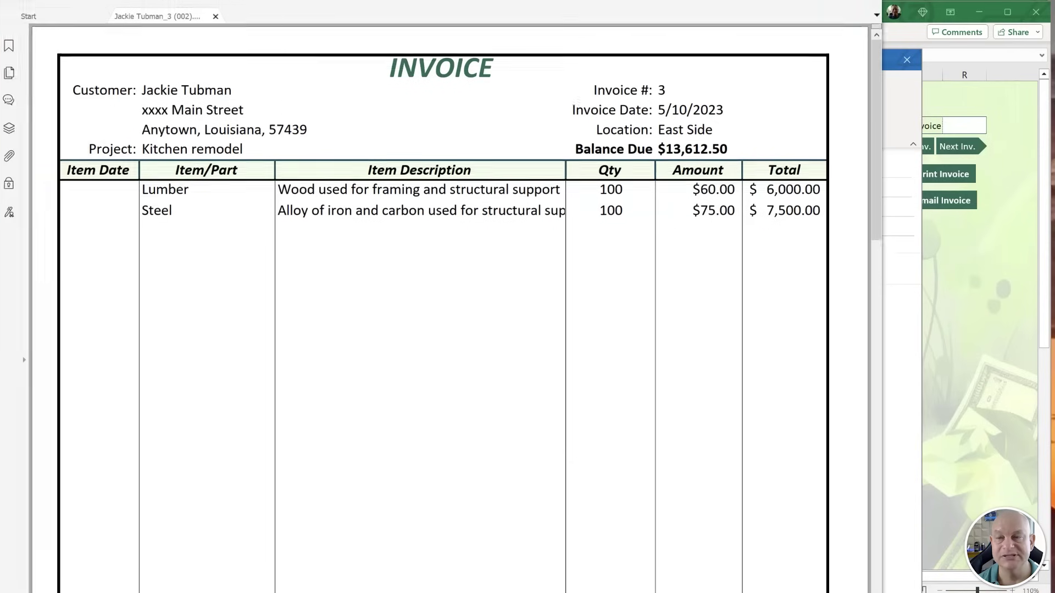
scroll(404, 262, "down", 10)
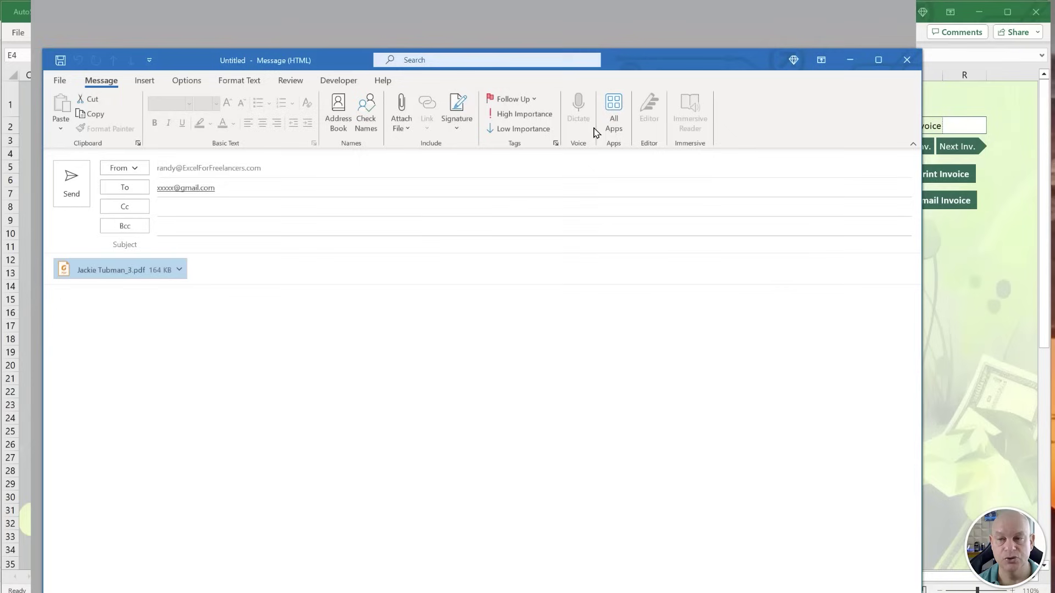
key("alt+F4")
left_click(906, 62)
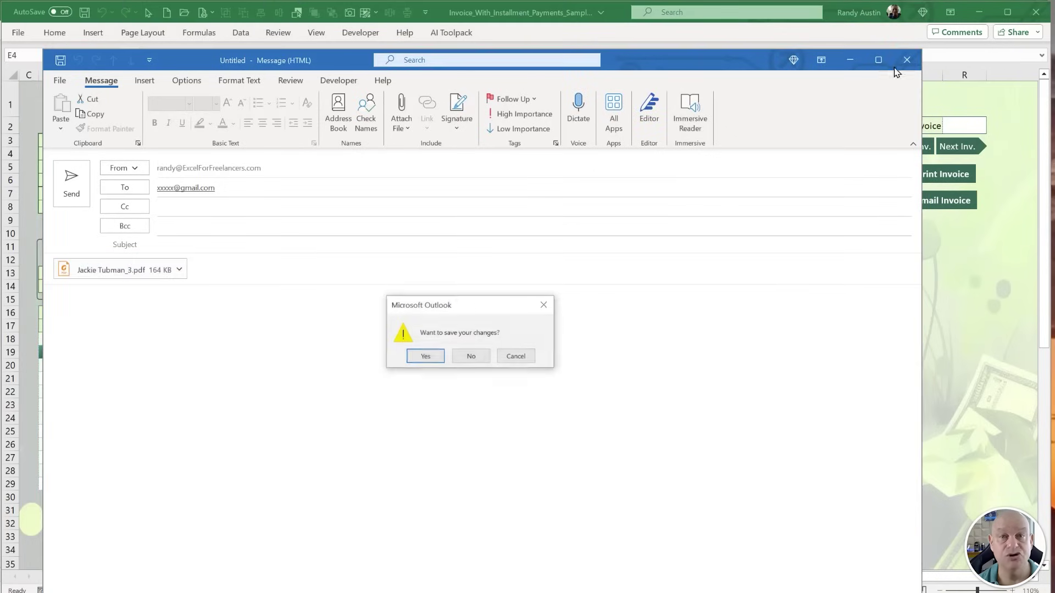
left_click(471, 357)
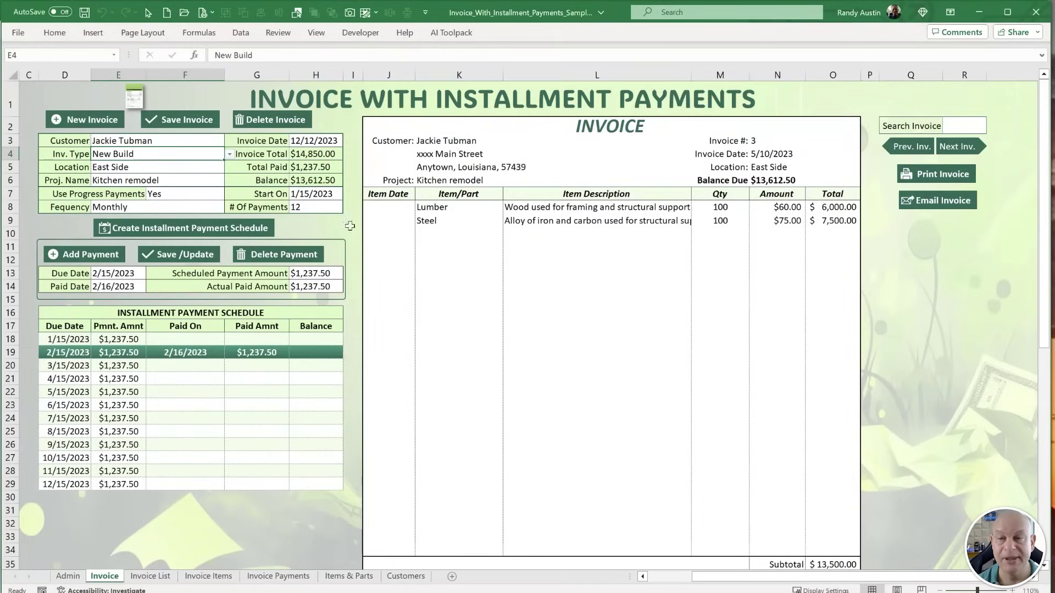
Start invoice #4 for the same customer with the installment start date 12/6/2023.
left_click(85, 119)
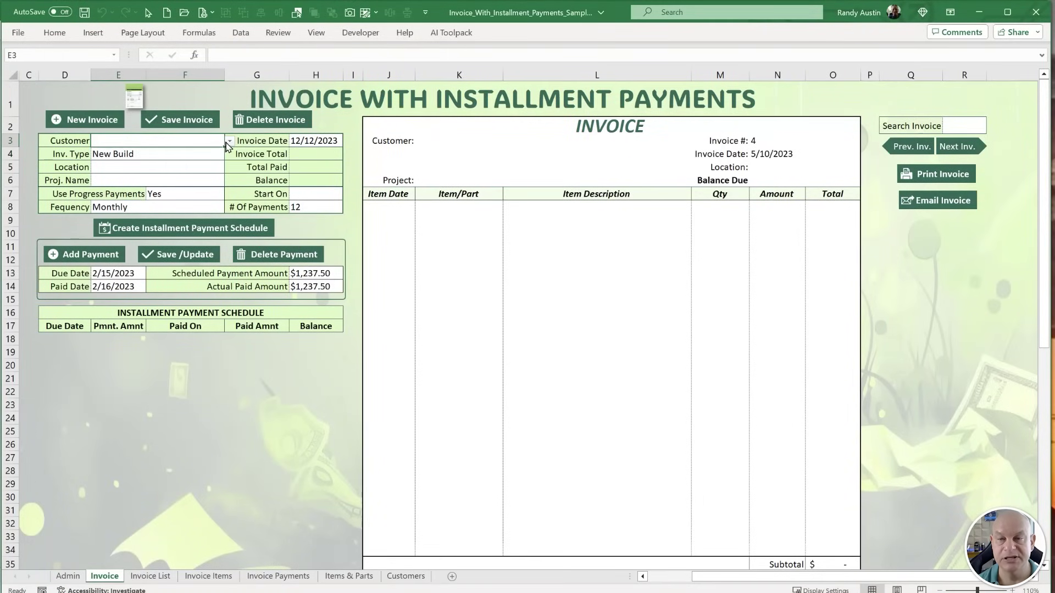
left_click(229, 141)
left_click(109, 172)
left_click(308, 192)
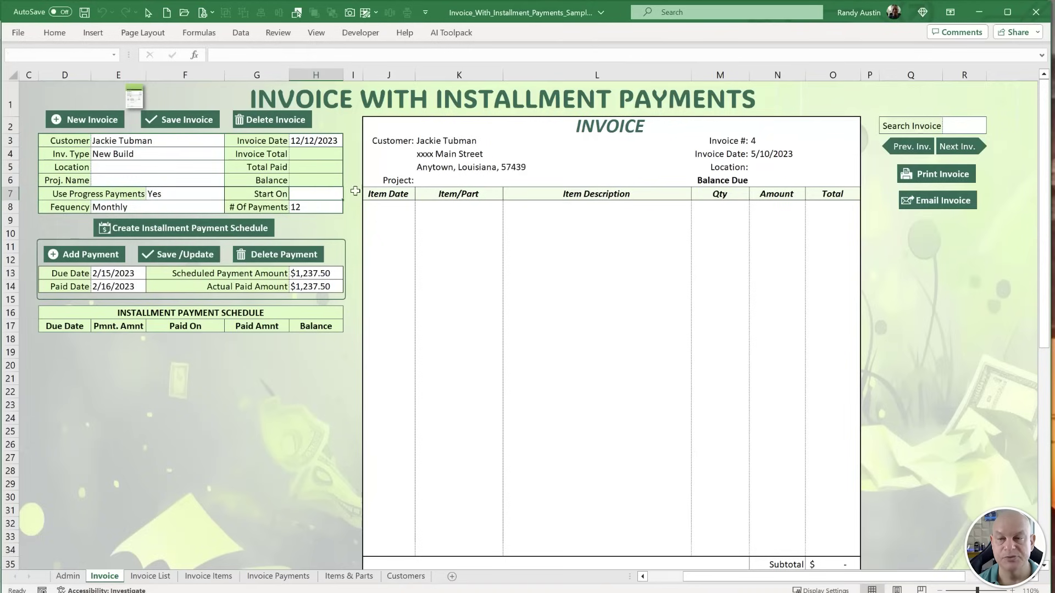
left_click(362, 260)
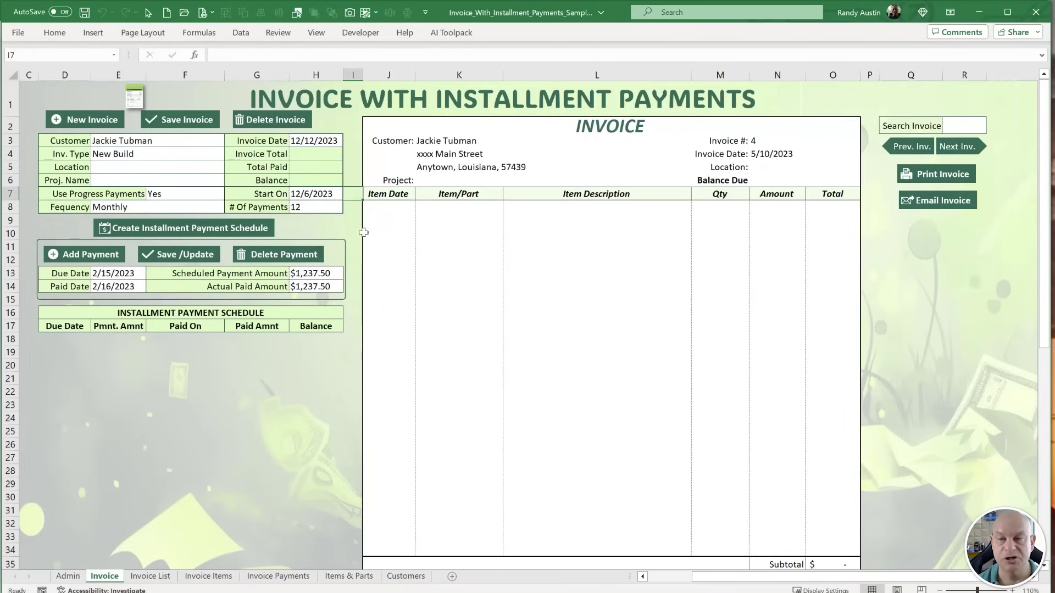
Add two Steel line items, each with quantity 100.
left_click(407, 214)
left_click(492, 209)
left_click(509, 208)
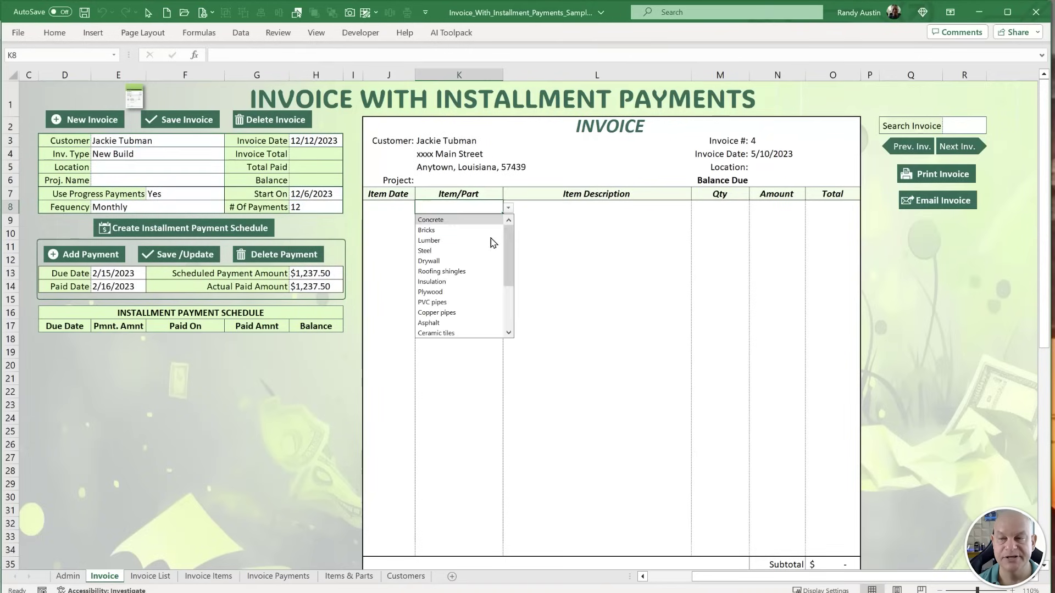
left_click(486, 250)
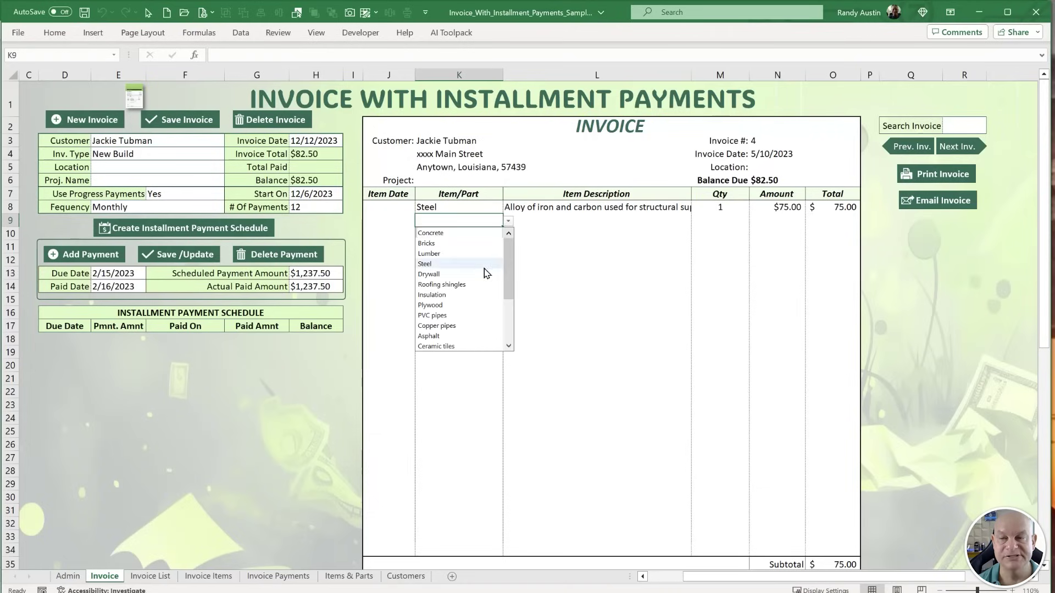
left_click(484, 265)
left_click(715, 207)
type("10")
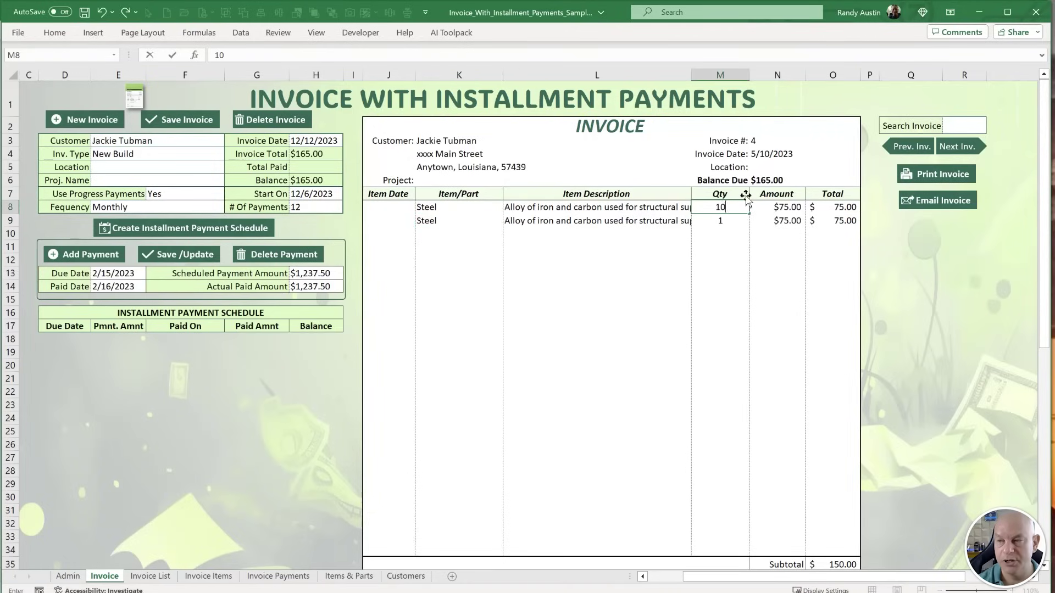
type("0")
key("Return")
type("100")
key("Return")
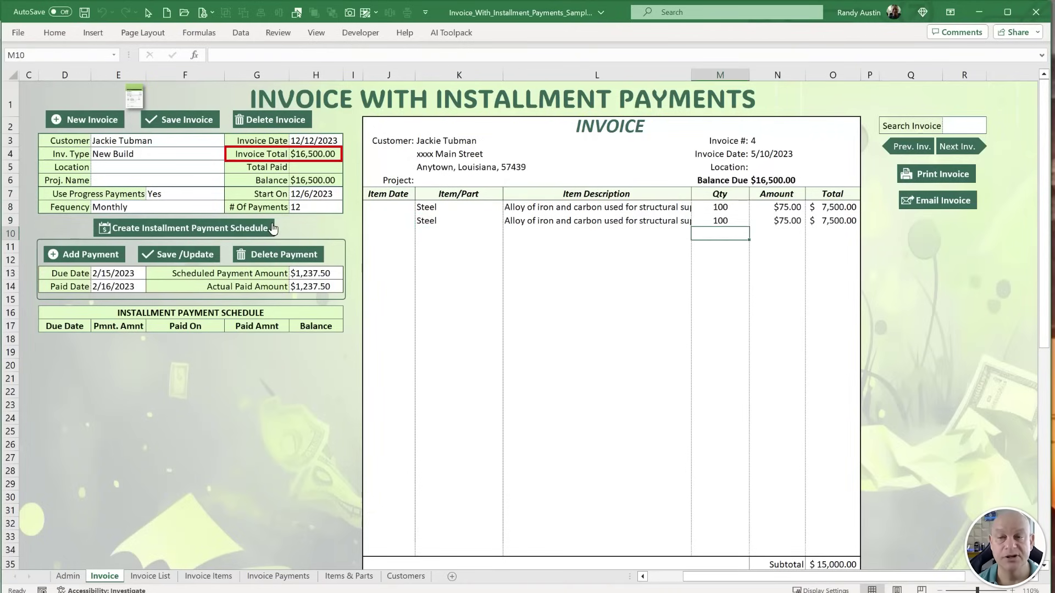
Save invoice #4 and keep Monthly as the payment frequency.
left_click(186, 119)
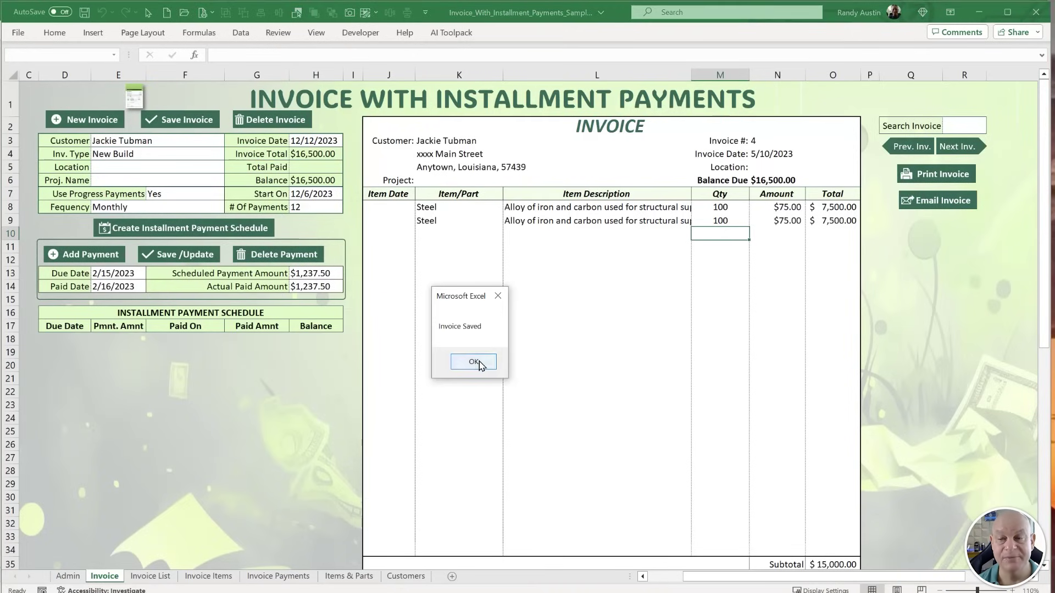
left_click(473, 361)
left_click(181, 207)
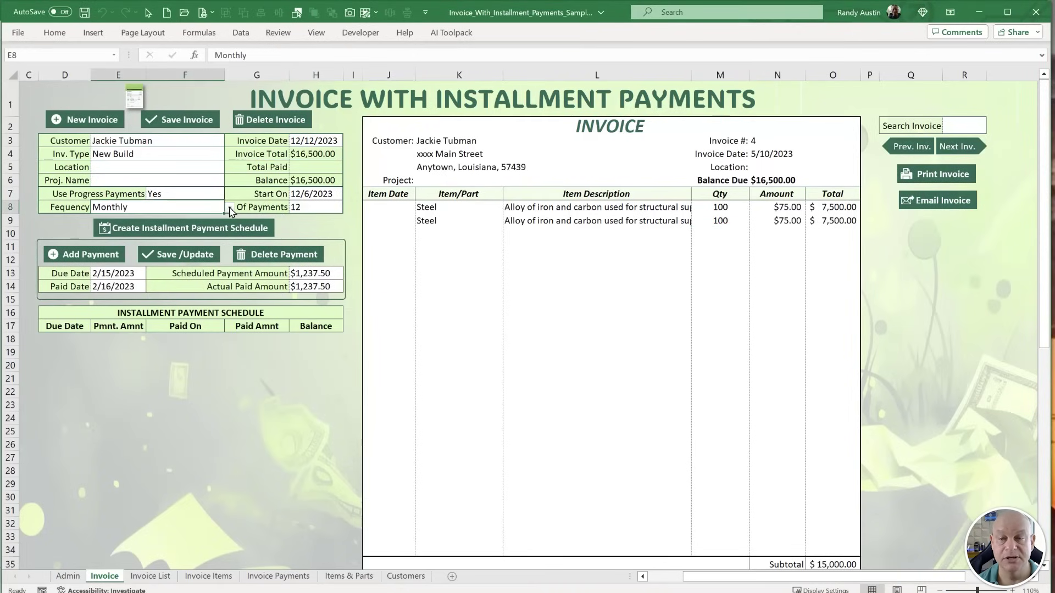
left_click(229, 208)
left_click(230, 209)
left_click(318, 207)
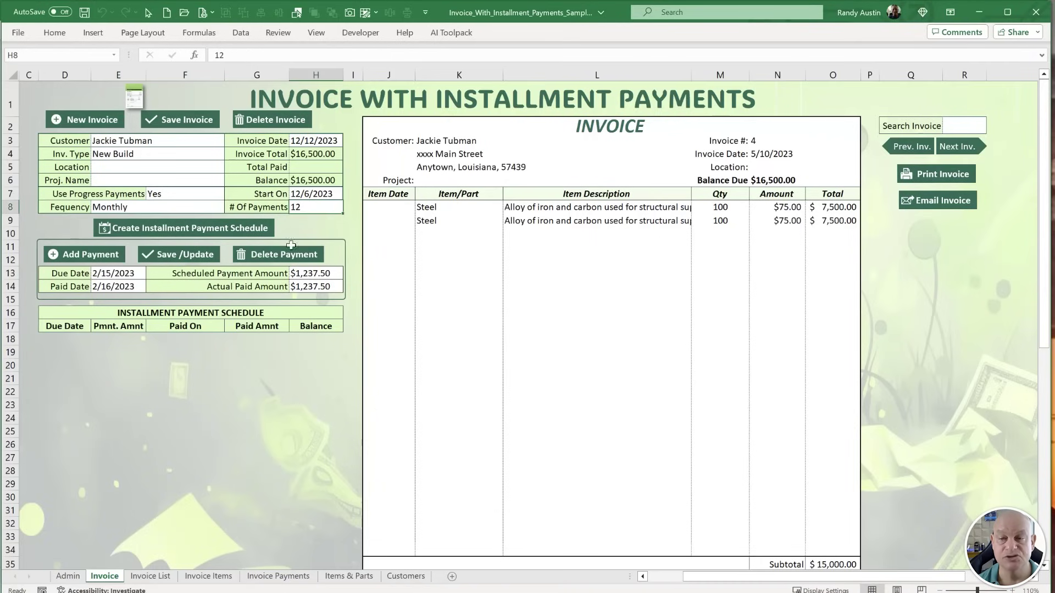
Generate the installment schedule and select the first payment due 12/6/2023.
left_click(130, 225)
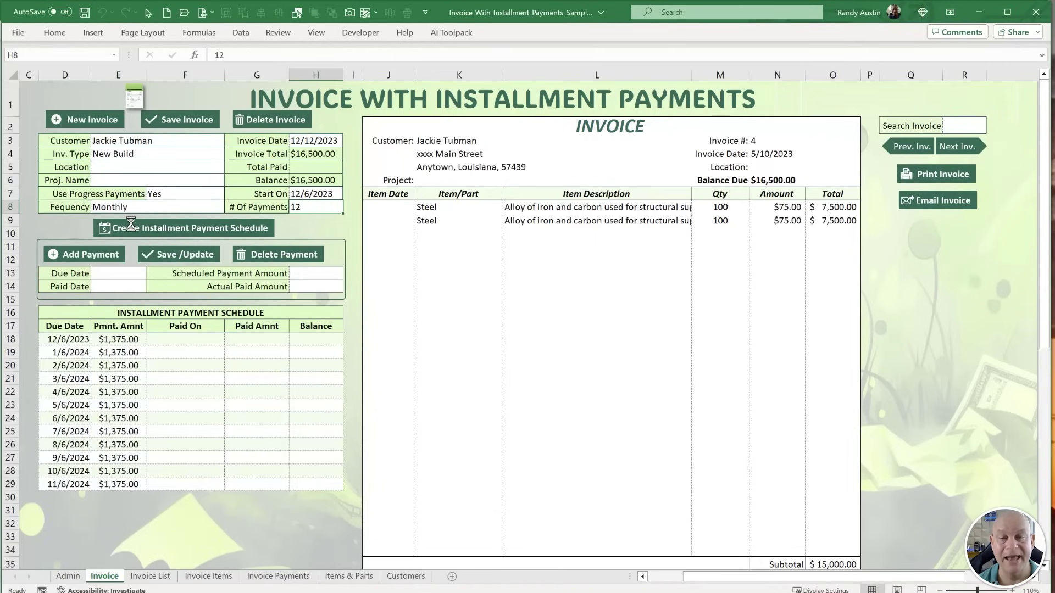
left_click(83, 345)
left_click(88, 394)
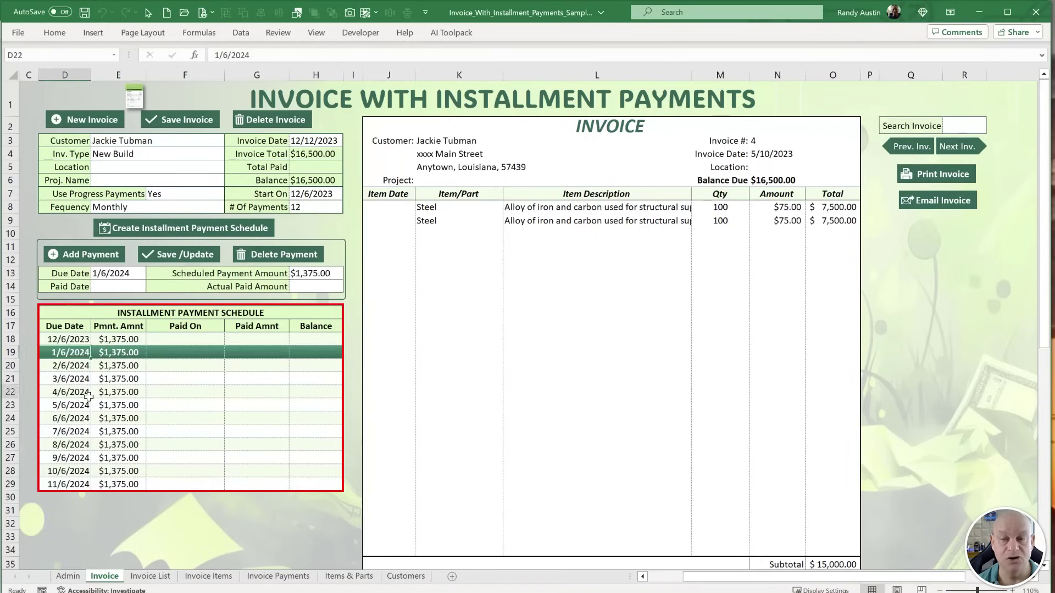
left_click(84, 340)
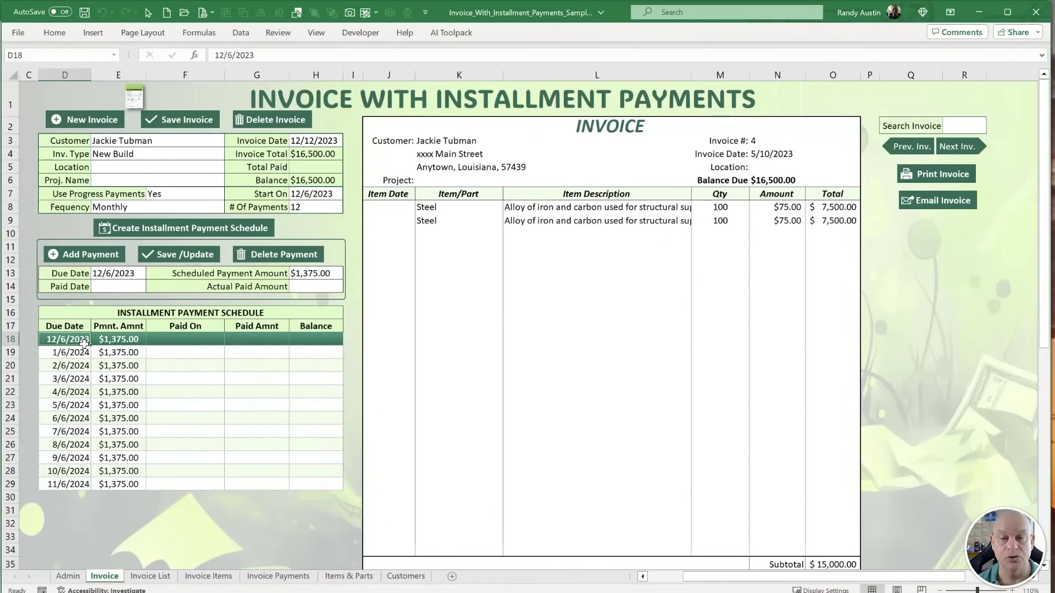
Record the first installment as $1,375.00 paid on 12/13/2023 and save it.
left_click(123, 286)
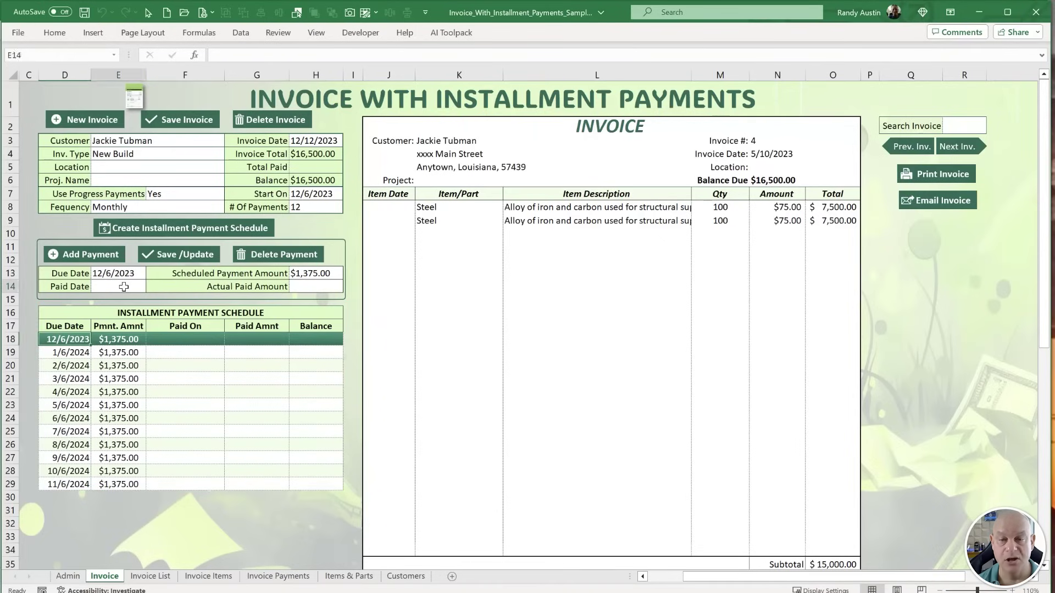
left_click(167, 369)
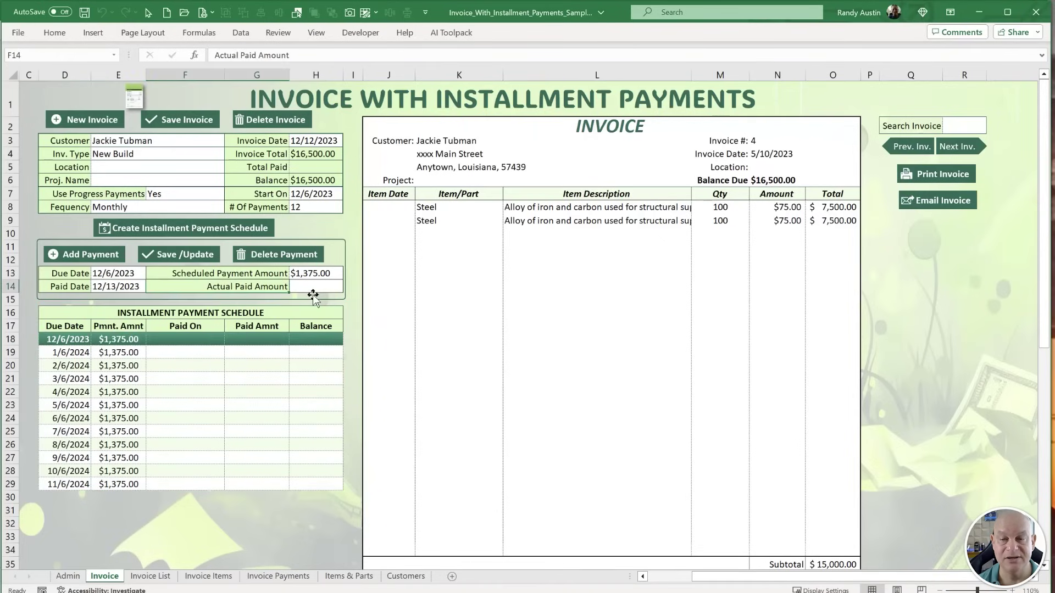
left_click(308, 286)
type("1,3")
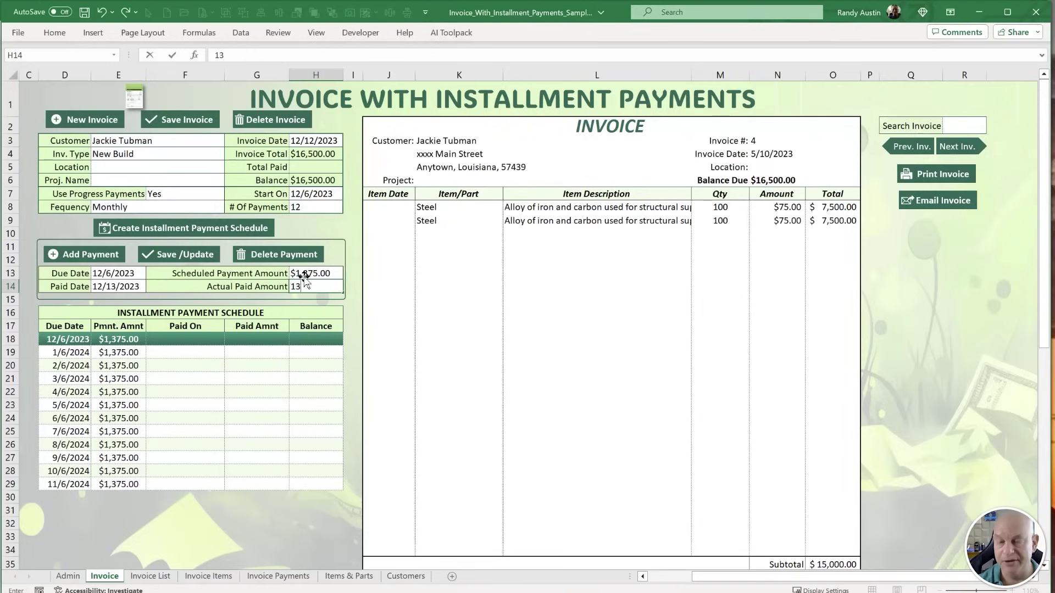
type("75")
key("Return")
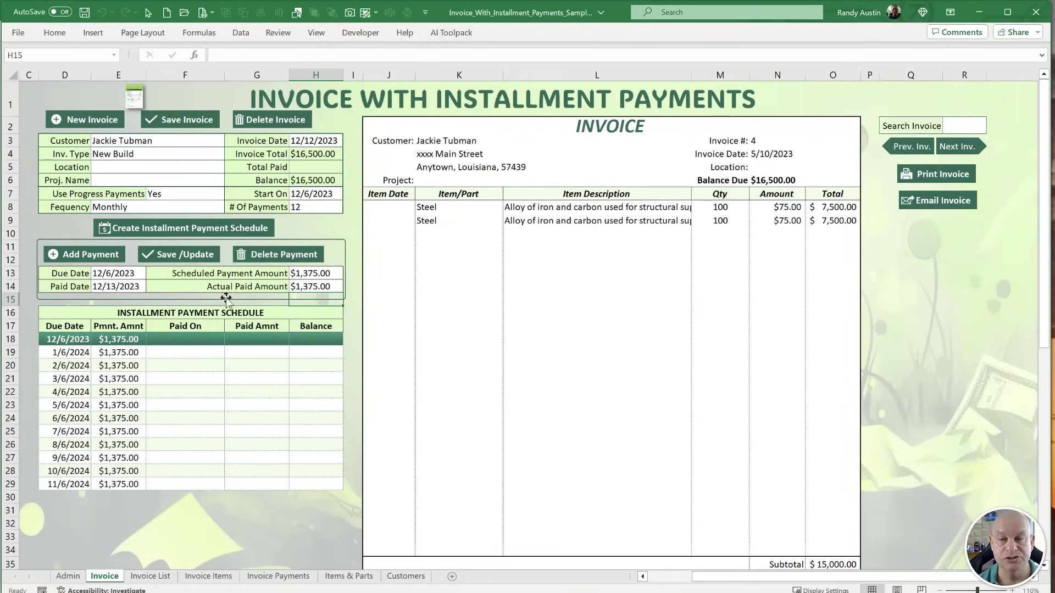
left_click(187, 256)
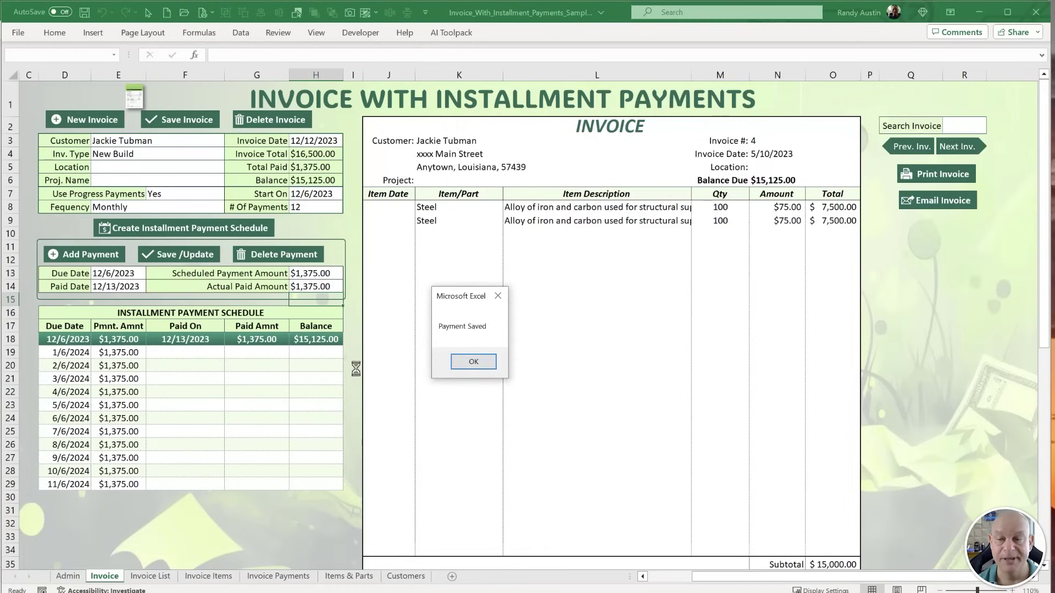
left_click(472, 365)
Check other installments' details and review the updated Payment Schedule.
left_click(98, 355)
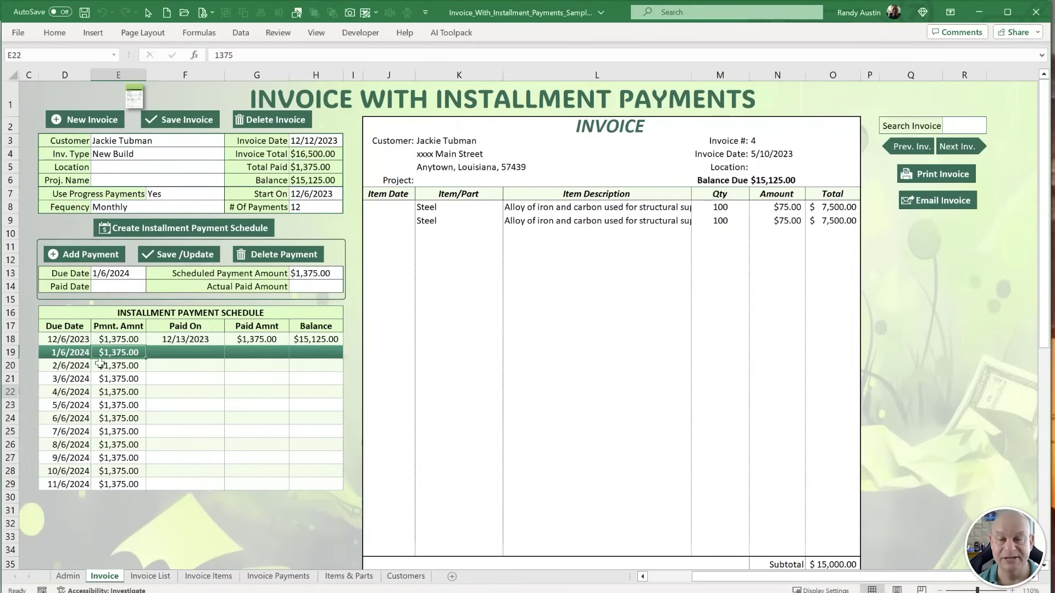
left_click(98, 392)
left_click(100, 341)
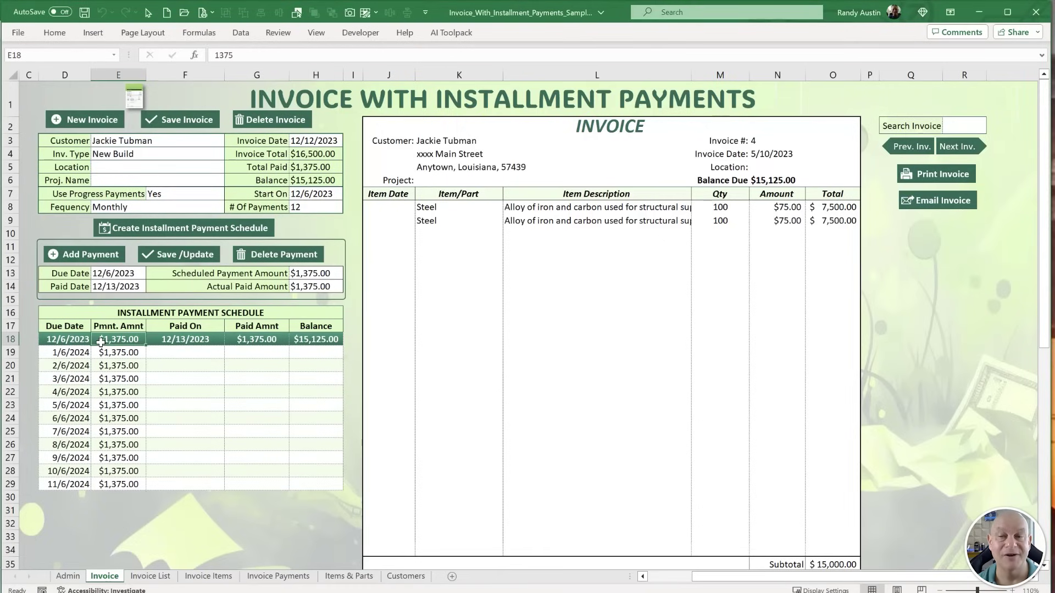
scroll(660, 382, "down", 7)
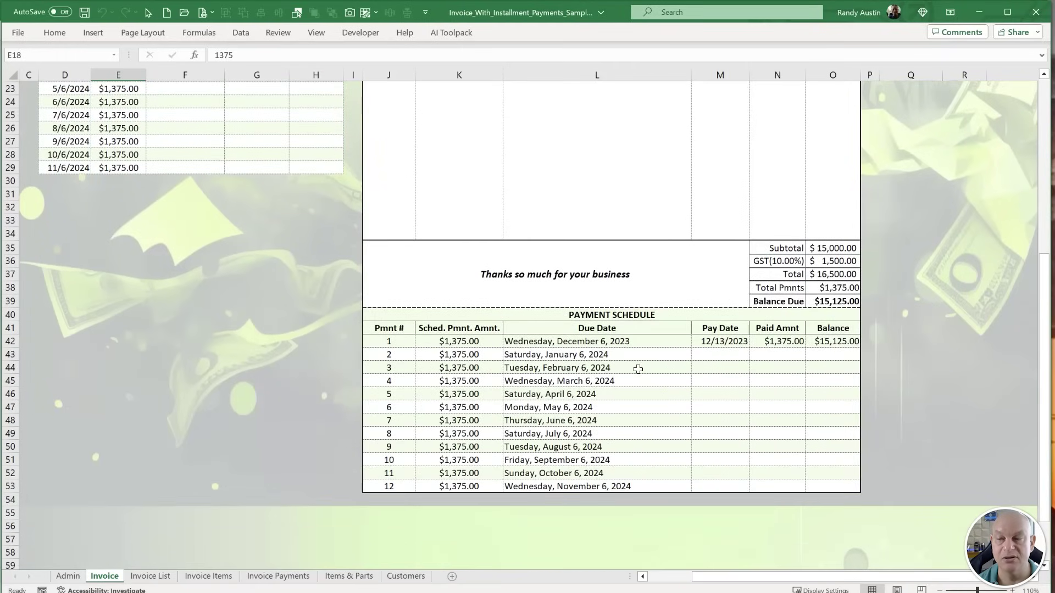
scroll(636, 372, "up", 7)
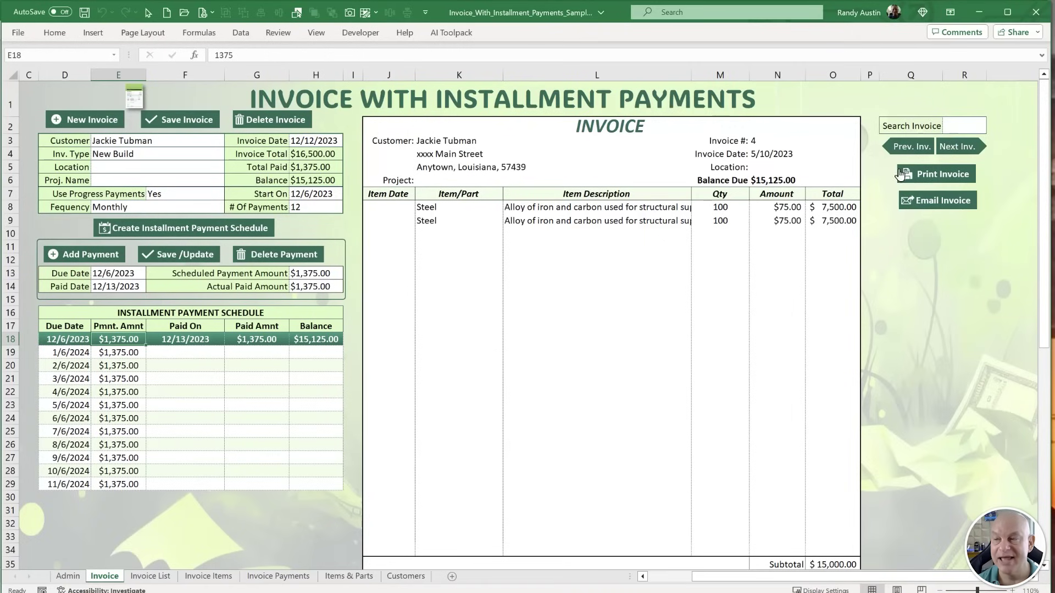
Select the invoice search field on the Invoice sheet.
left_click(962, 125)
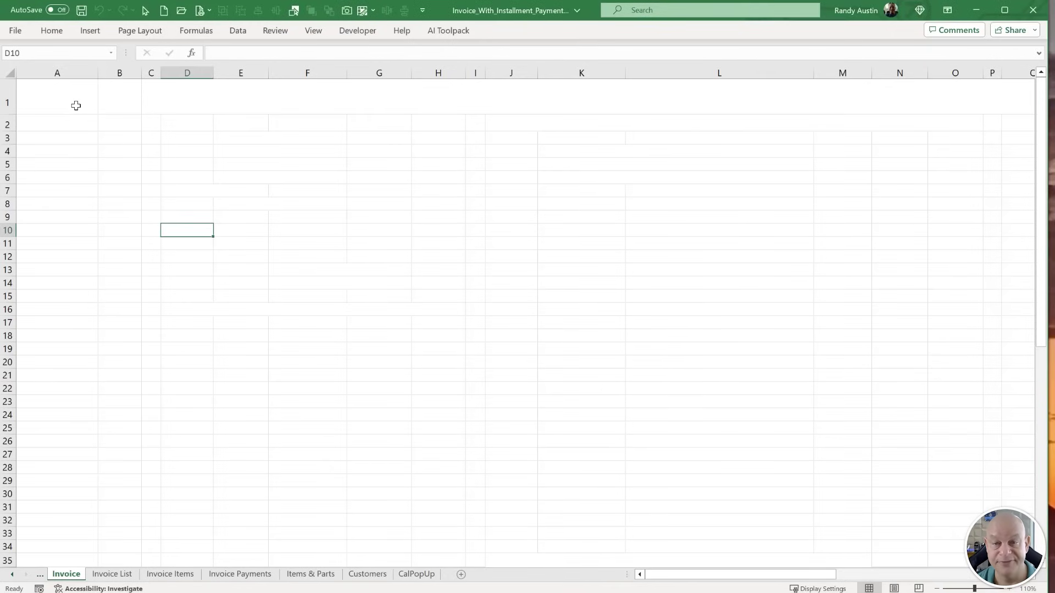
Keep the full ribbon visible and give columns A and B a grey fill.
left_click_drag(70, 91, 110, 560)
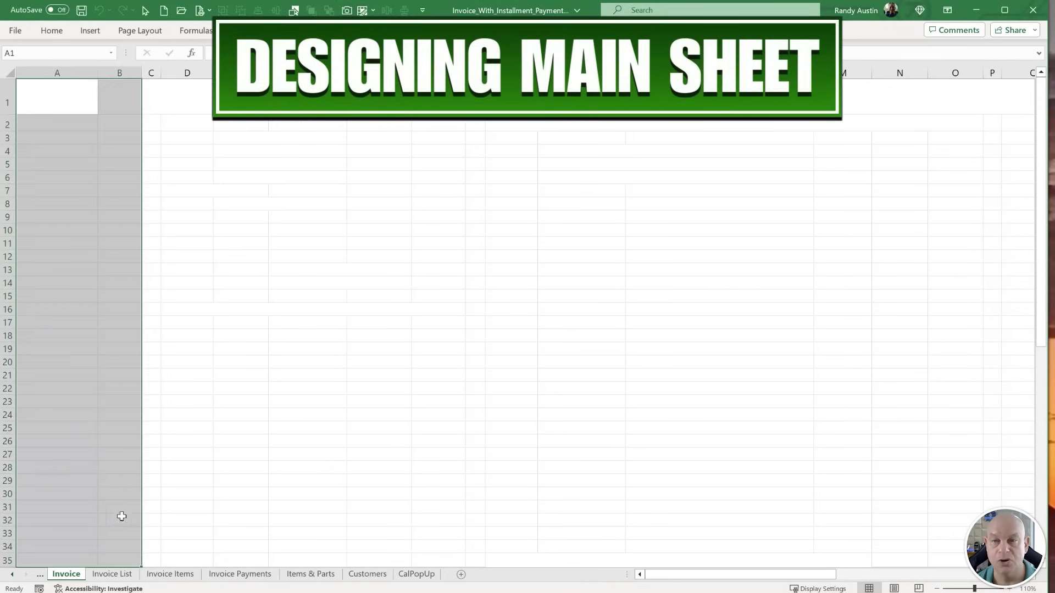
left_click(947, 10)
left_click(993, 139)
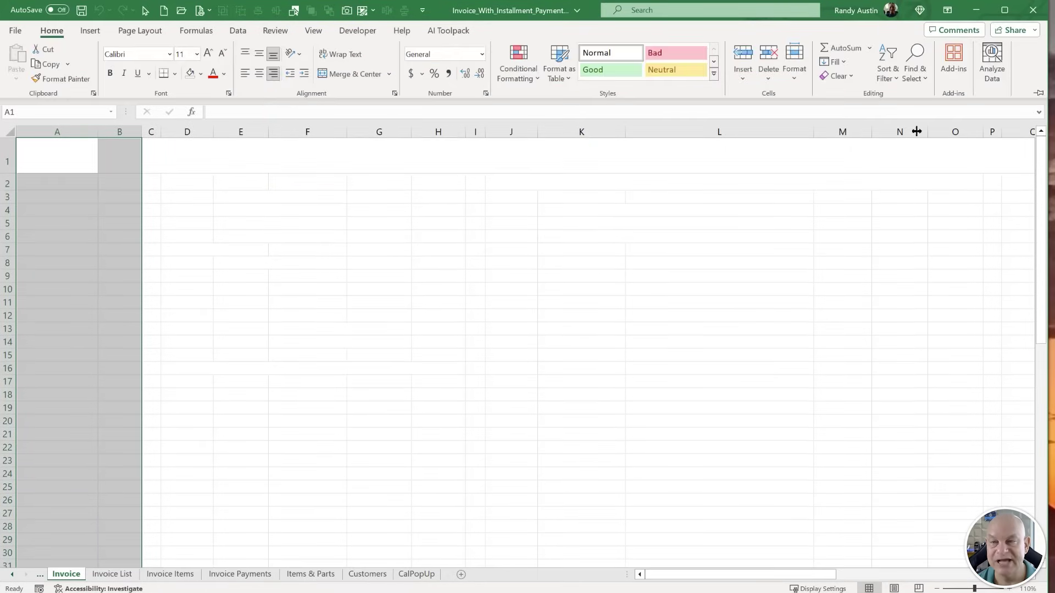
left_click(200, 75)
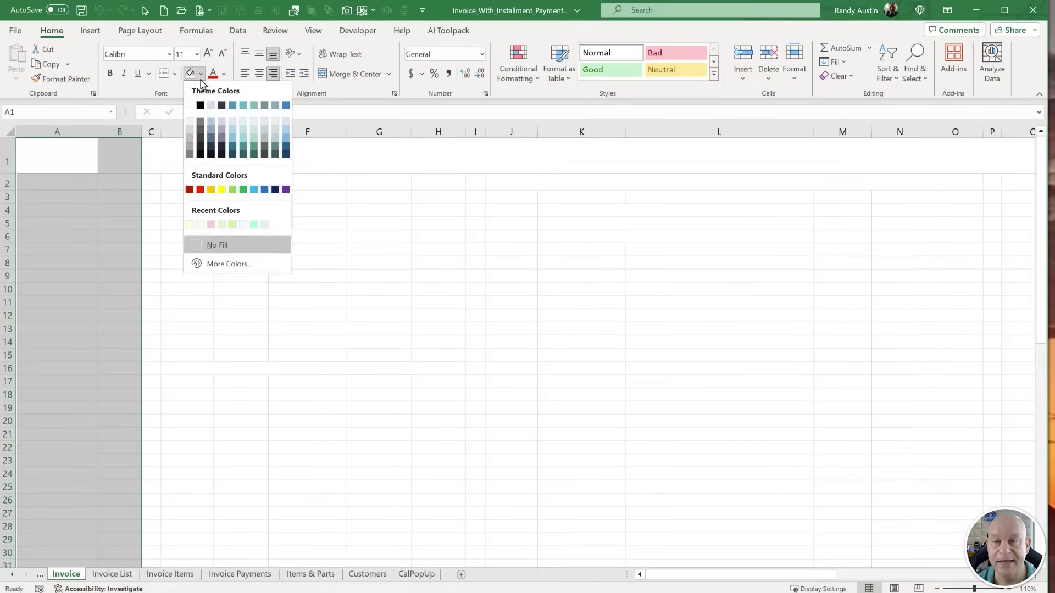
left_click(217, 245)
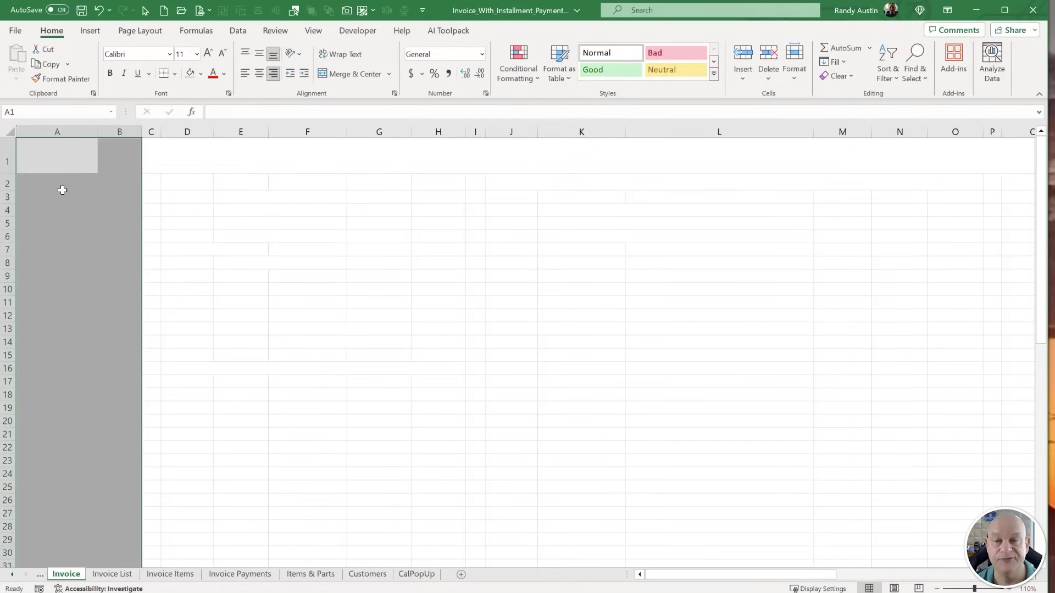
Enter the title INVOICE WITH INSTALLMENT PAYMENTS in merged cell C1.
left_click_drag(57, 157, 119, 395)
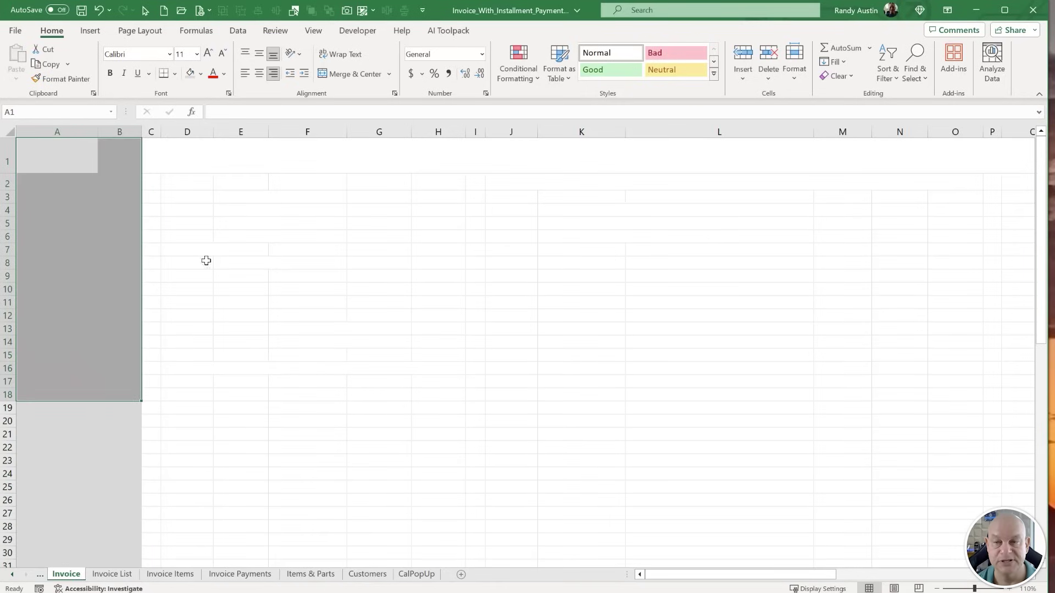
left_click(258, 160)
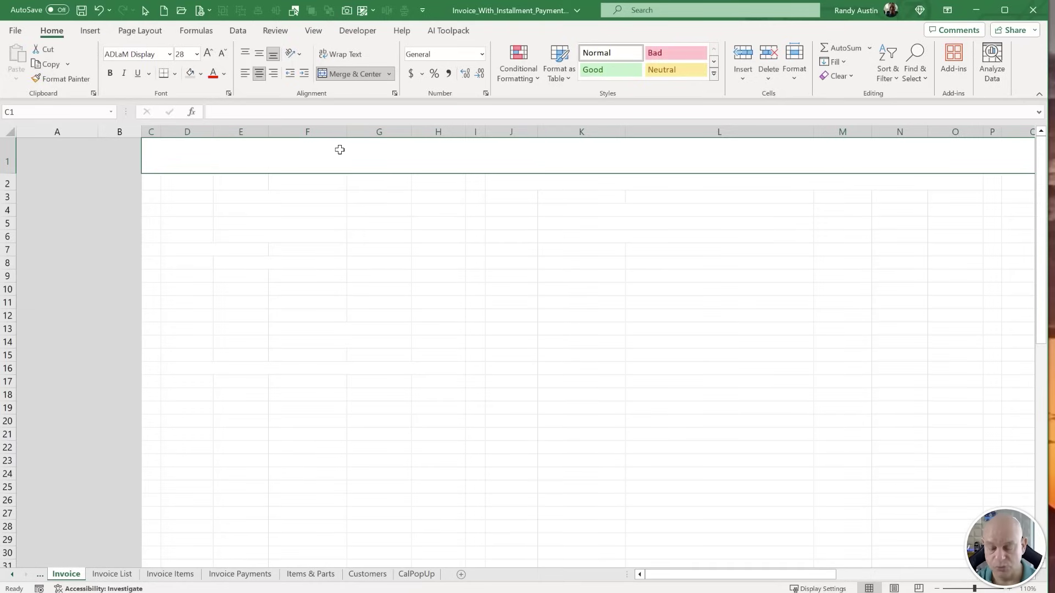
type("INVOICE")
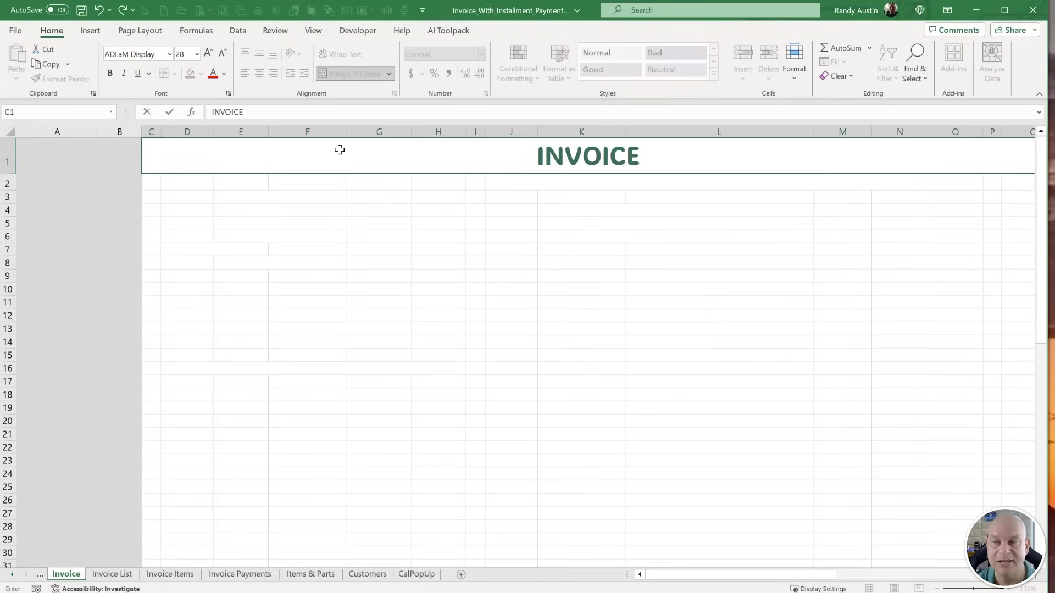
type(" WITH")
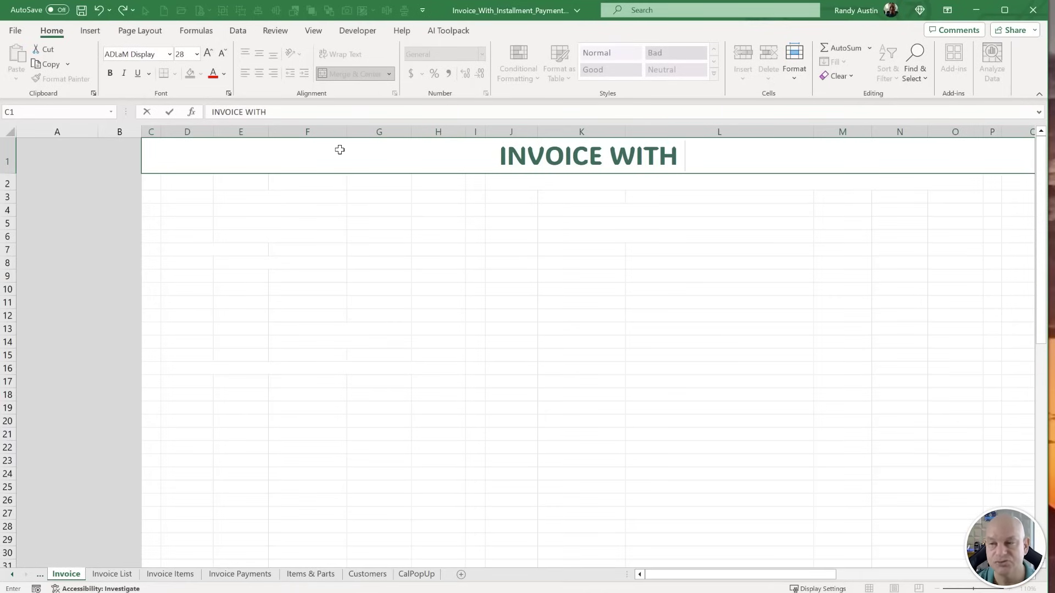
type(" INSTALLMENT")
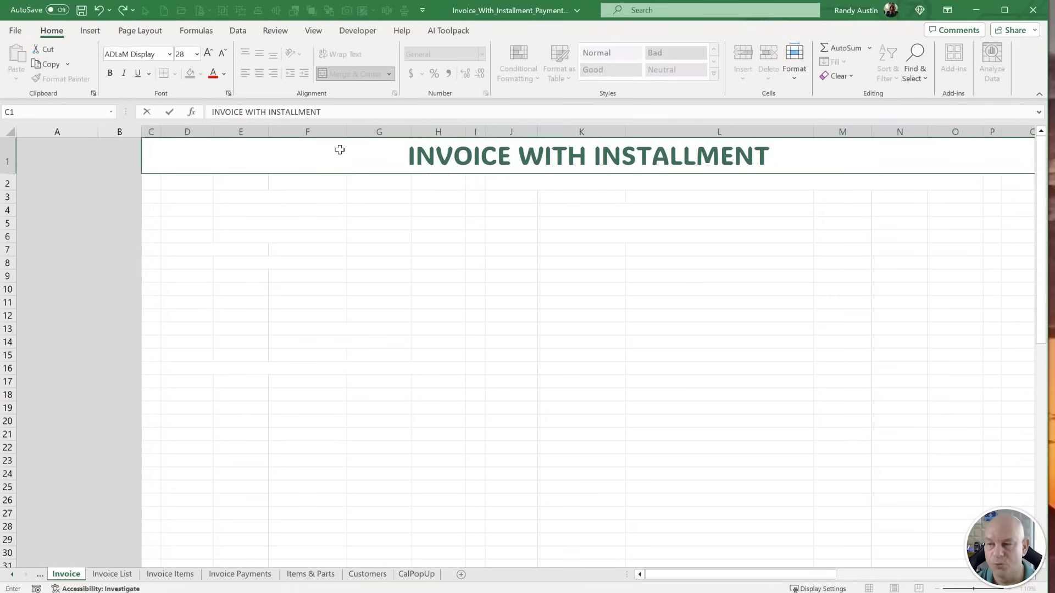
type(" PAY")
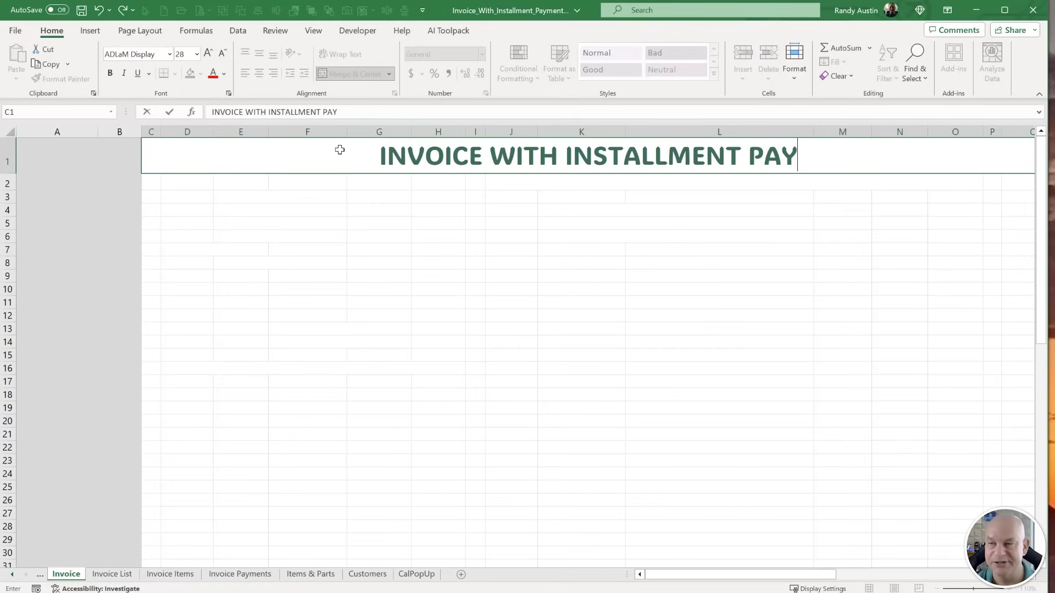
type("MENTS")
key("Return")
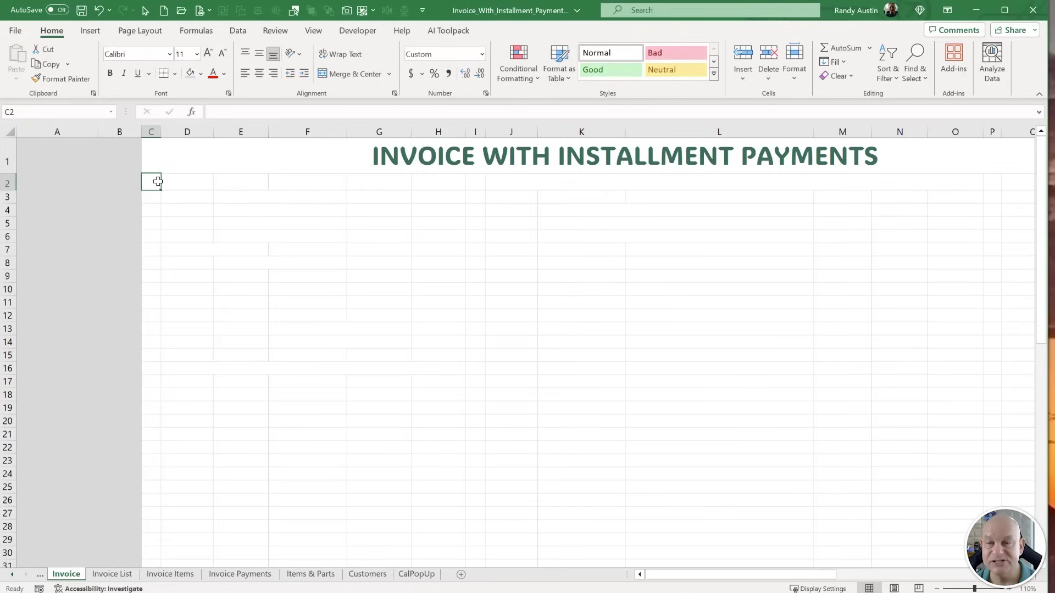
Type the INVOICE heading into merged cell J2.
left_click_drag(158, 182, 401, 184)
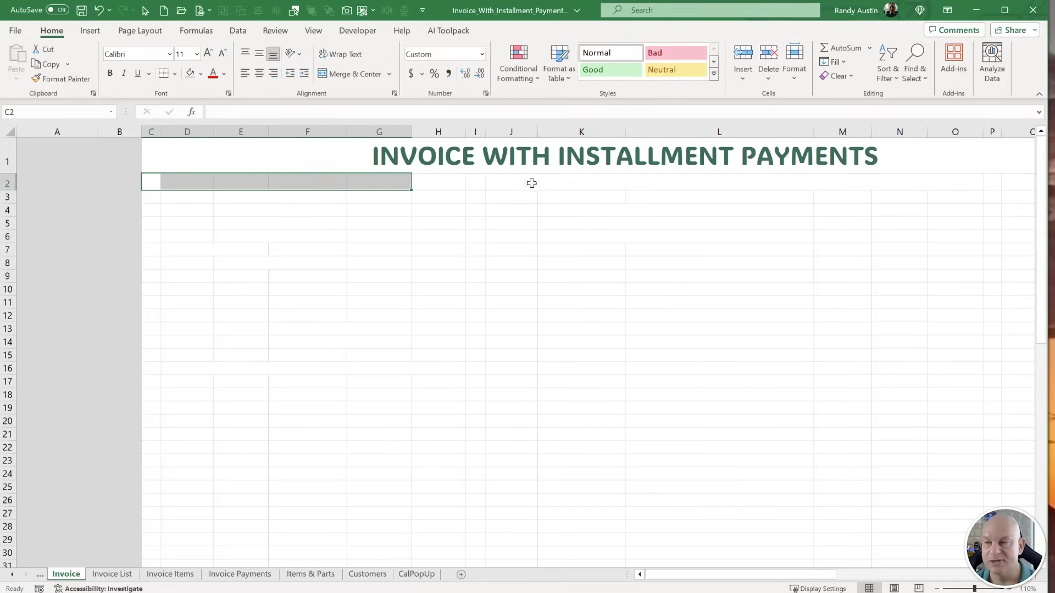
left_click(566, 182)
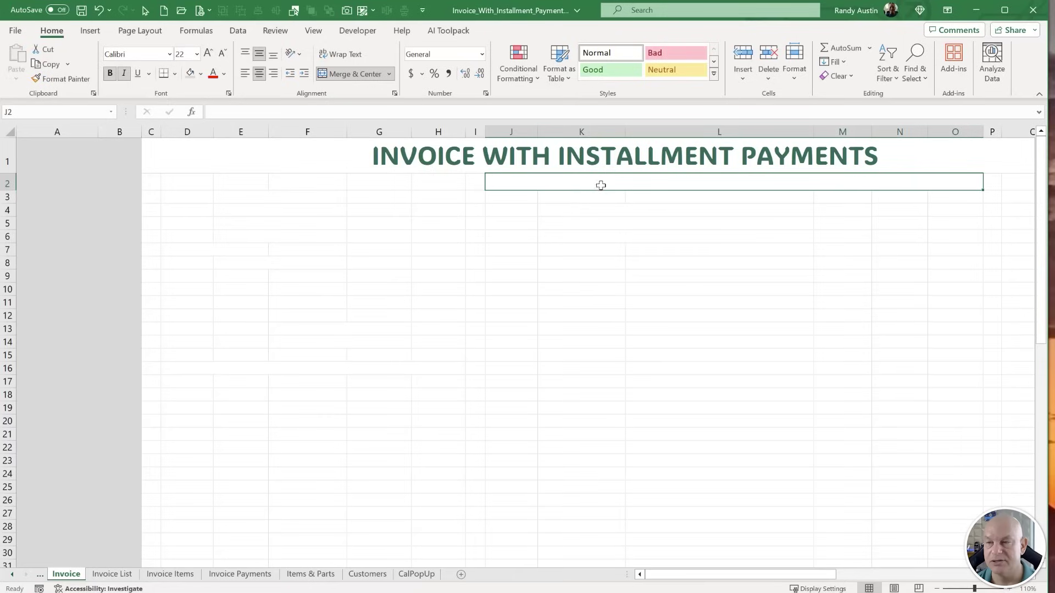
type("INVOICE")
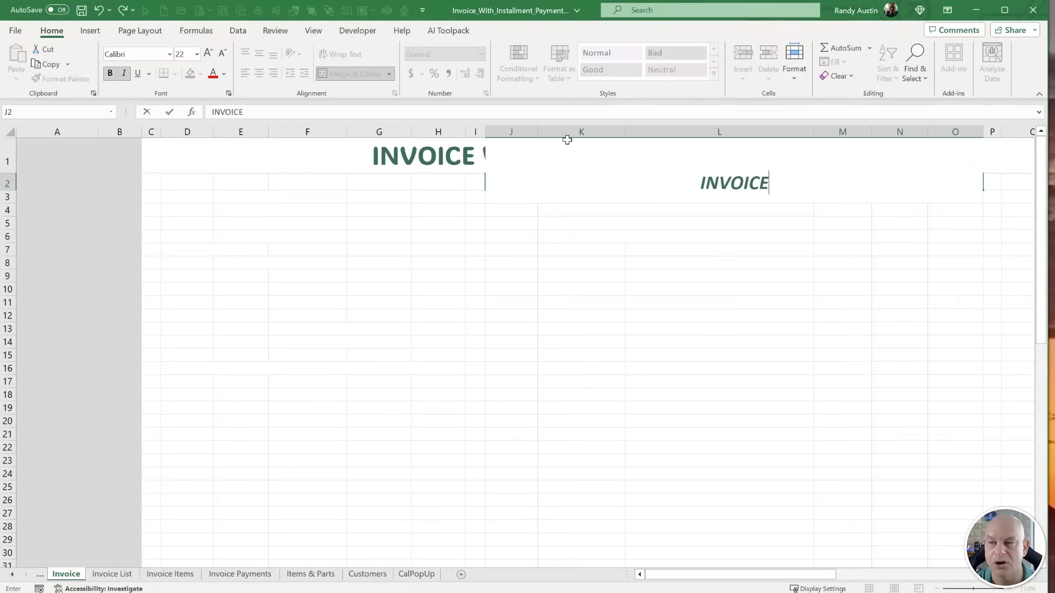
key("Return")
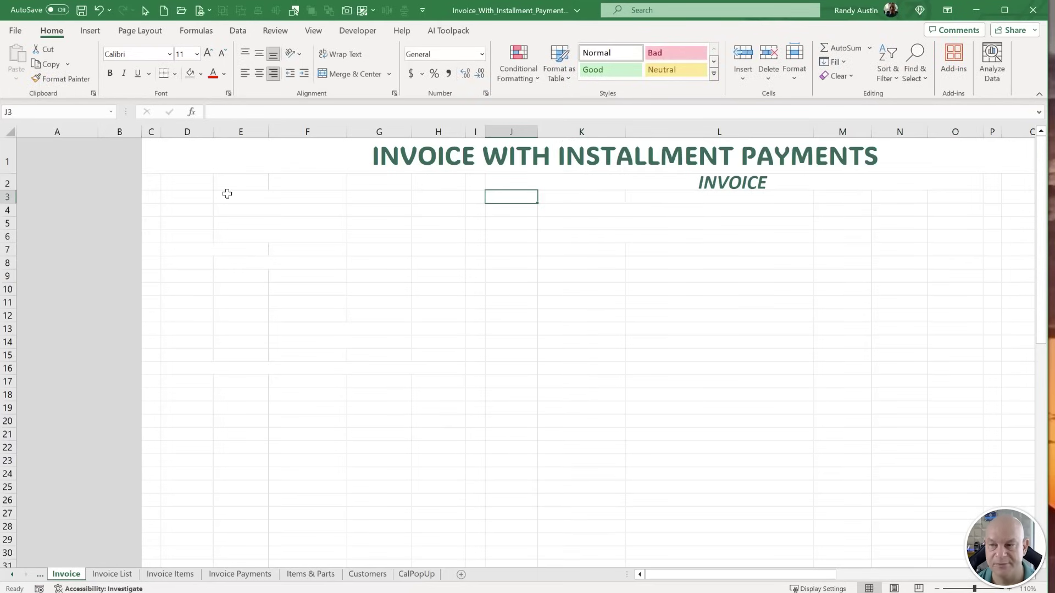
Label D3 as Customer and D4 as Inv. Type.
left_click(179, 195)
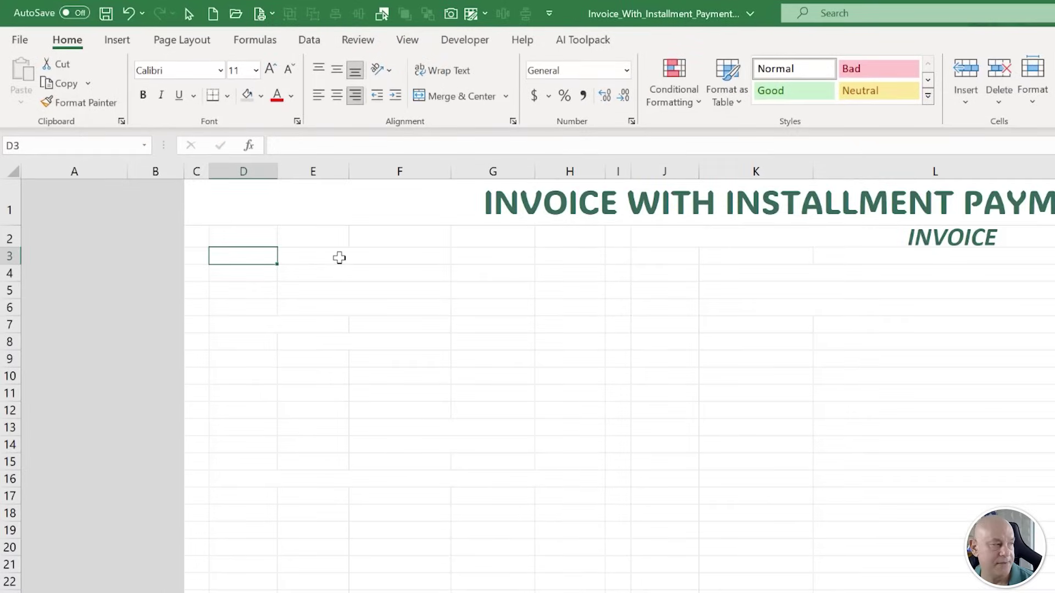
type("cUSTOM")
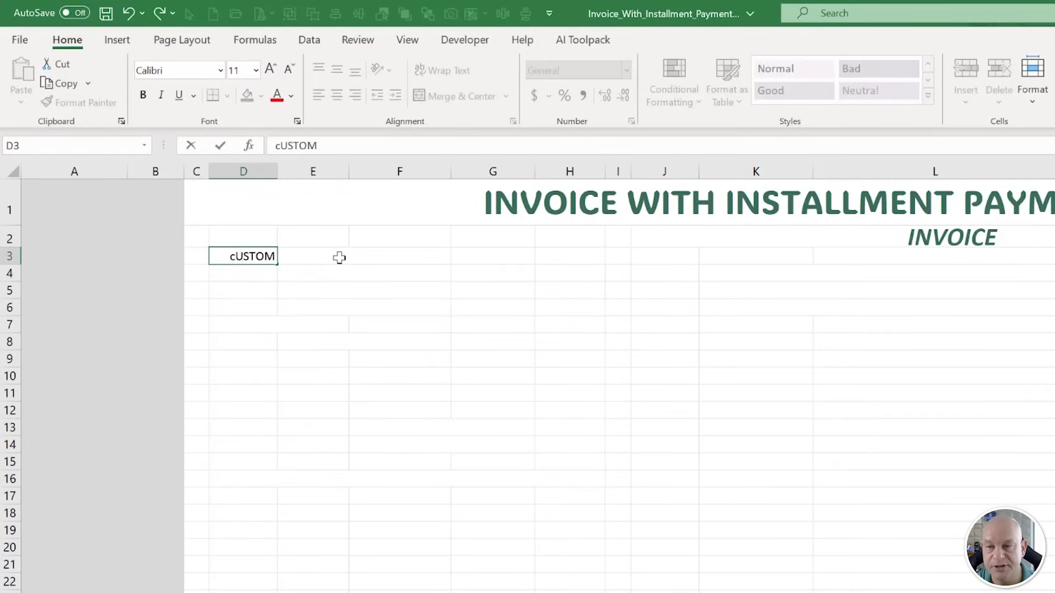
key("BackSpace")
key("BackSpace")
key("BackSpace")
key("BackSpace")
key("BackSpace")
key("BackSpace")
type("Customer")
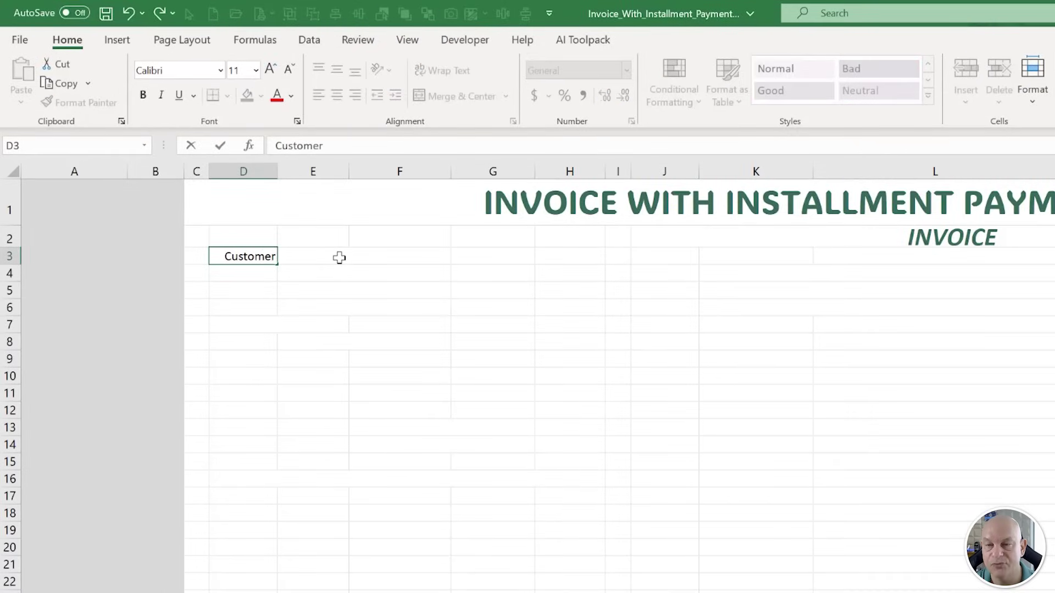
key("Return")
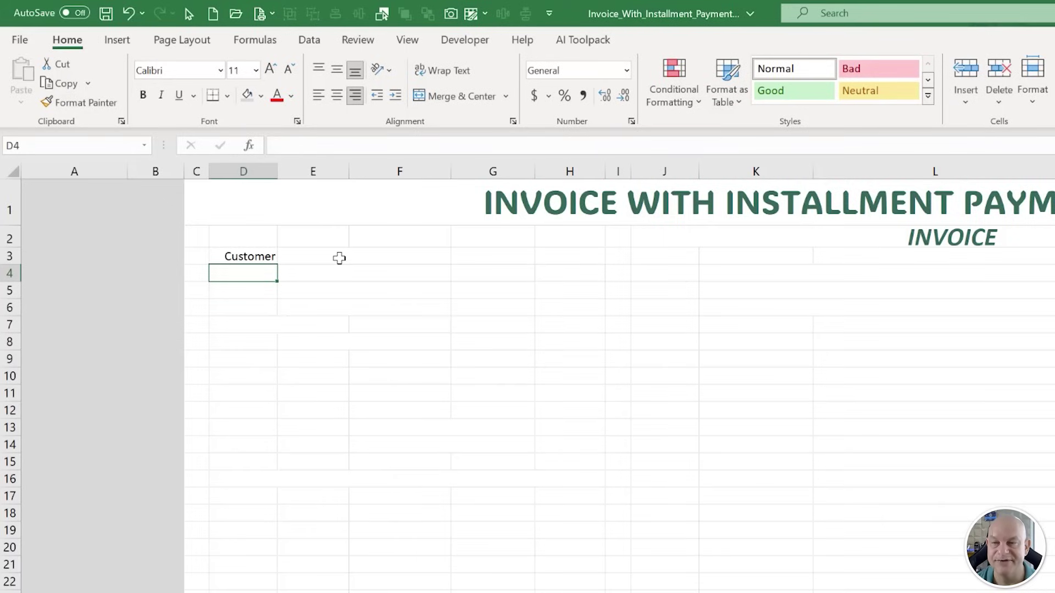
left_click(339, 259)
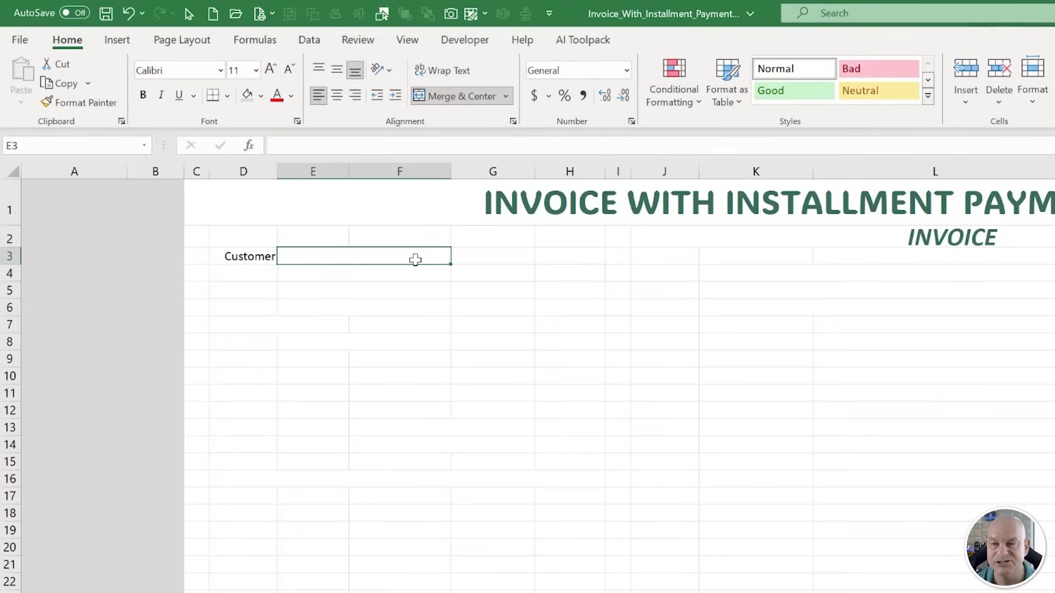
left_click(248, 279)
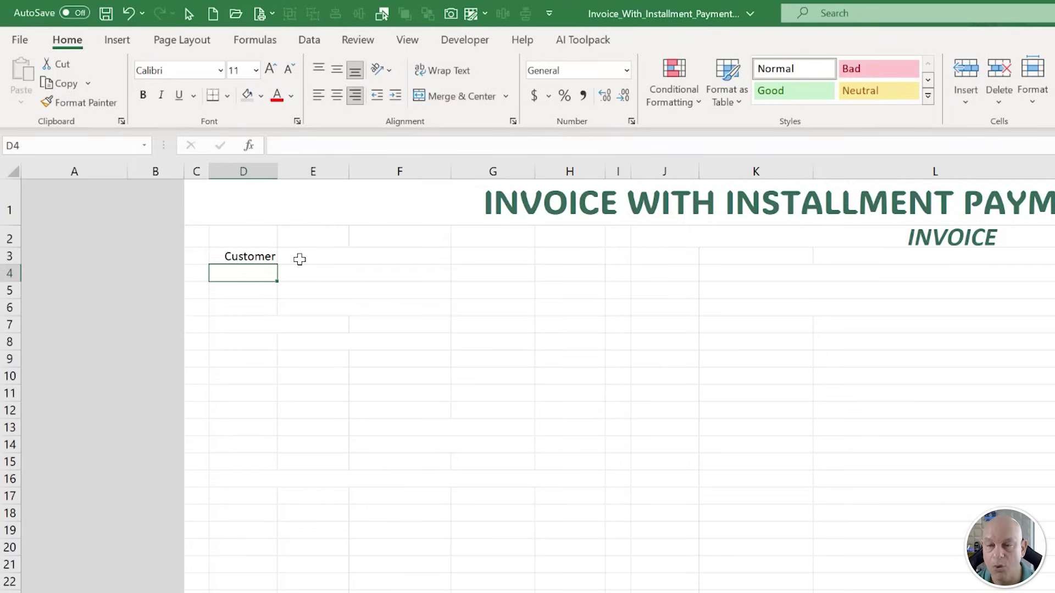
type("Inv. typ")
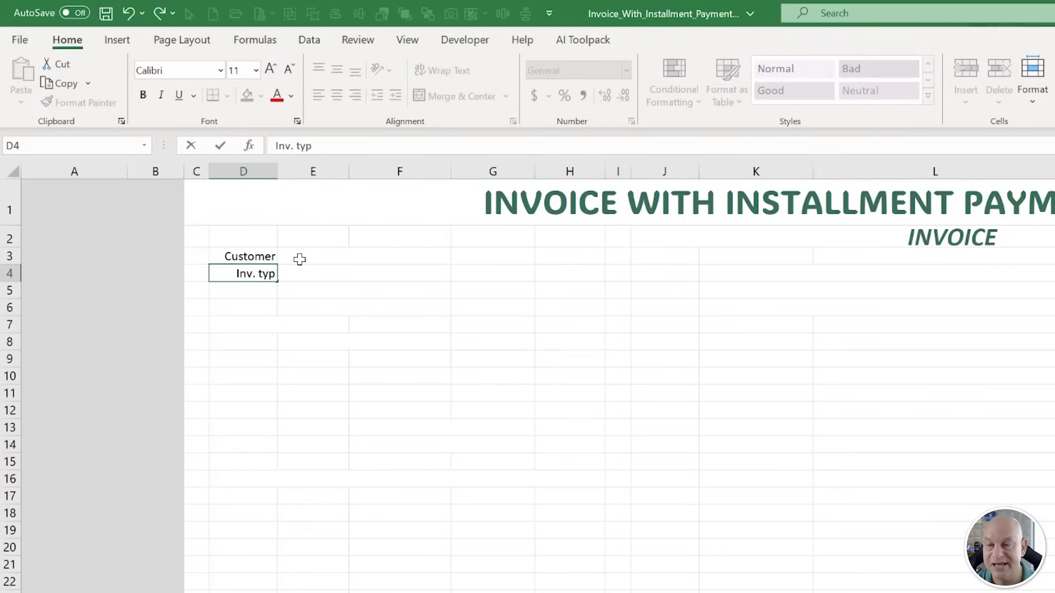
key("BackSpace")
key("BackSpace")
key("BackSpace")
key("BackSpace")
type("Type")
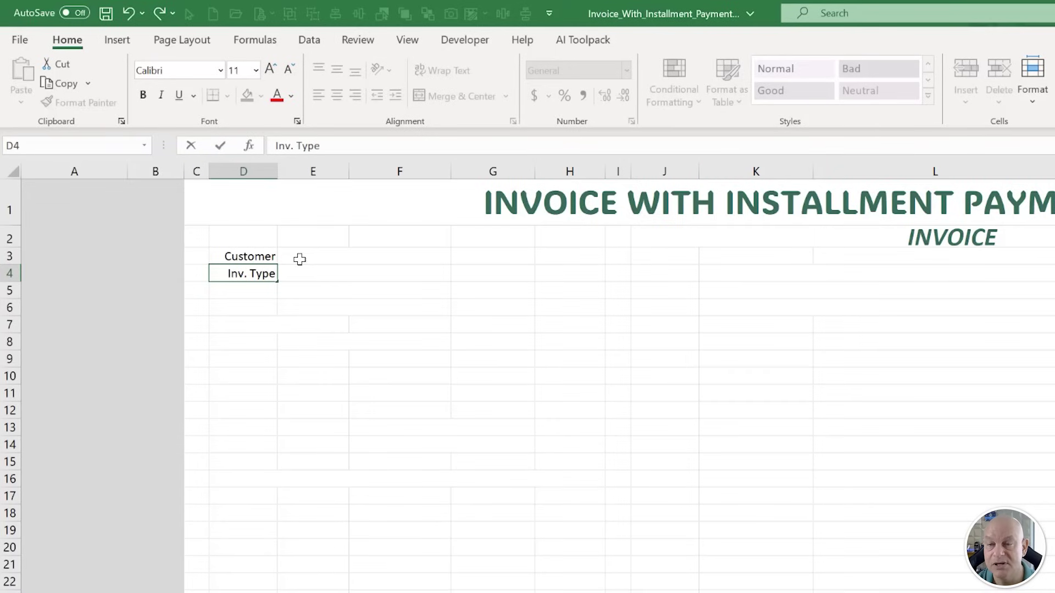
key("Return")
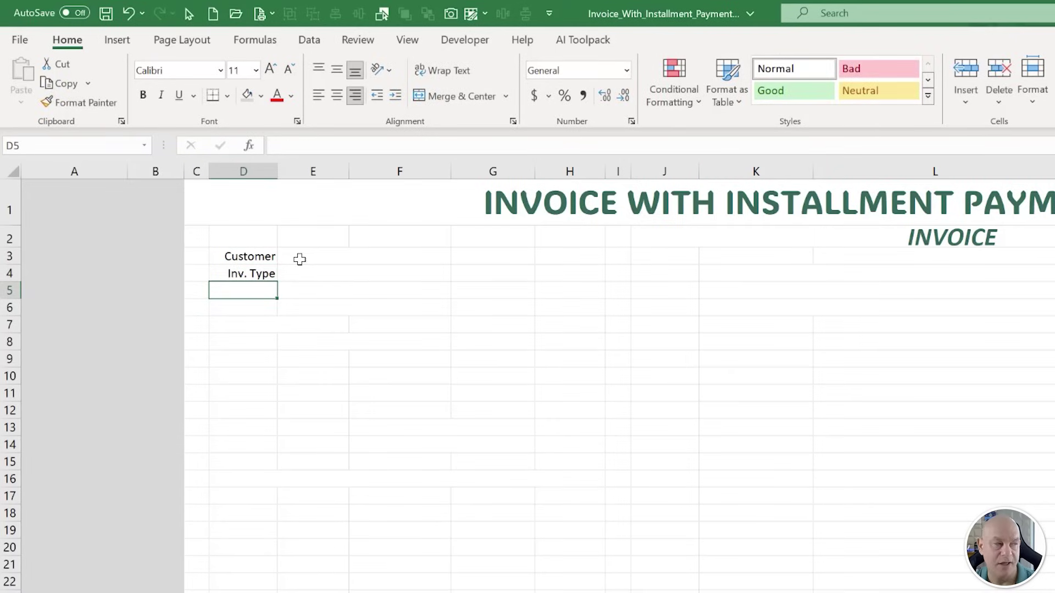
Add the Location, Proj. Name and Use Installment Payments labels, with Yes beside the last.
type("Lao")
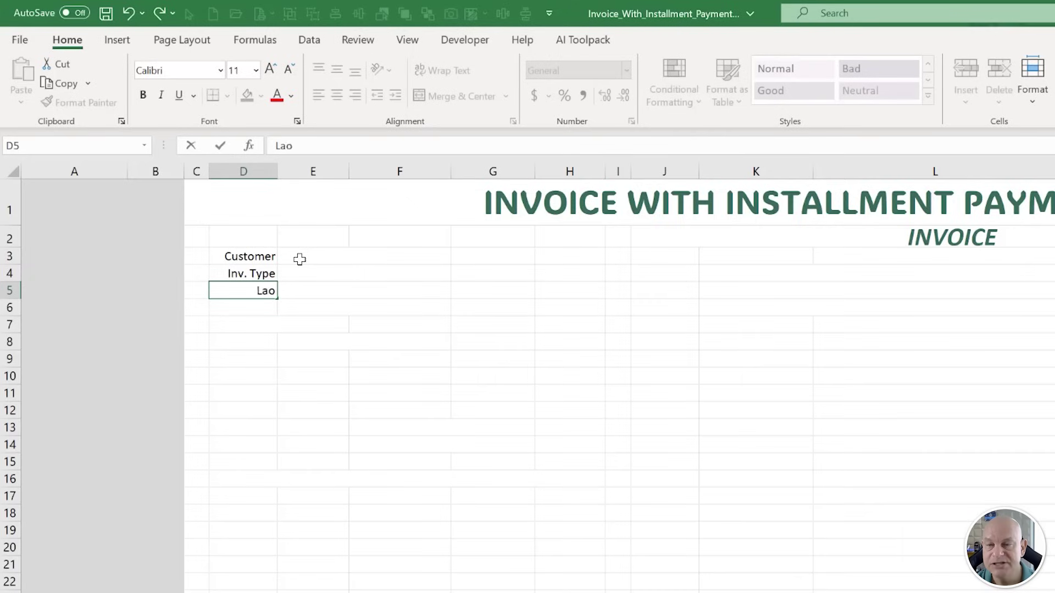
type("ca")
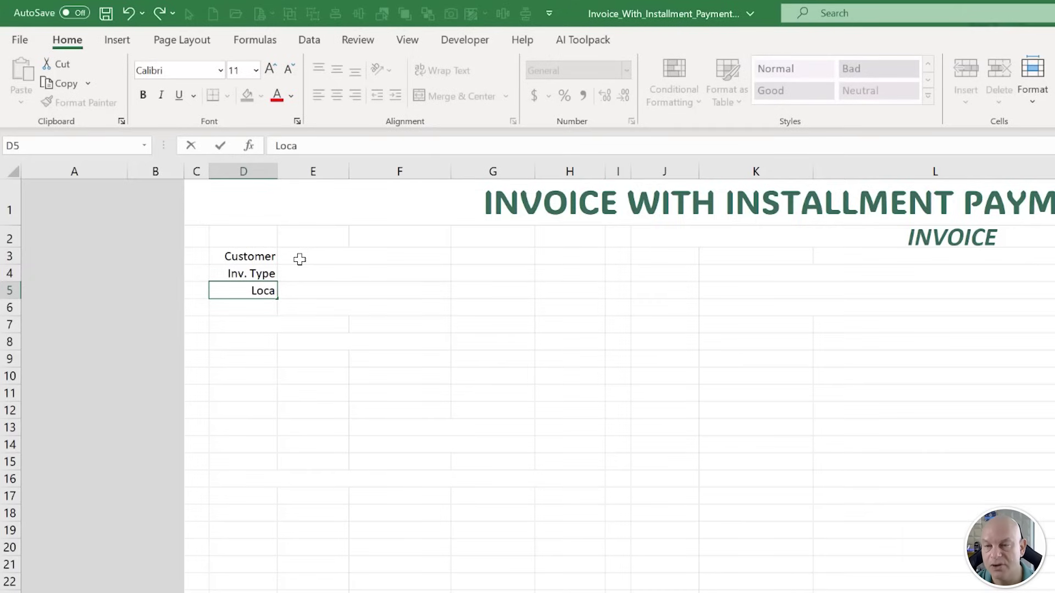
type("tion")
key("Return")
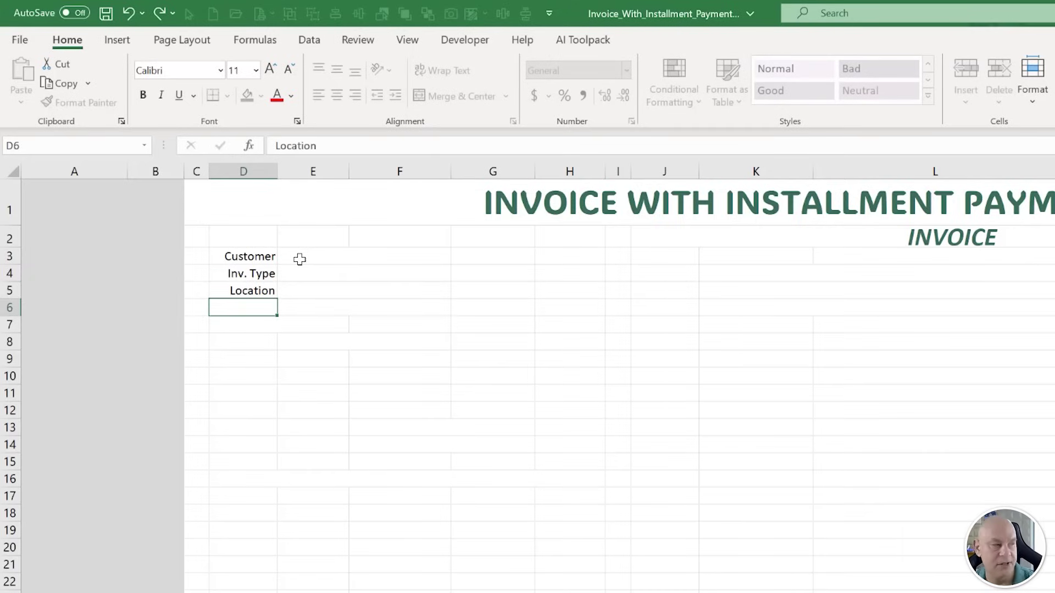
type("Pro")
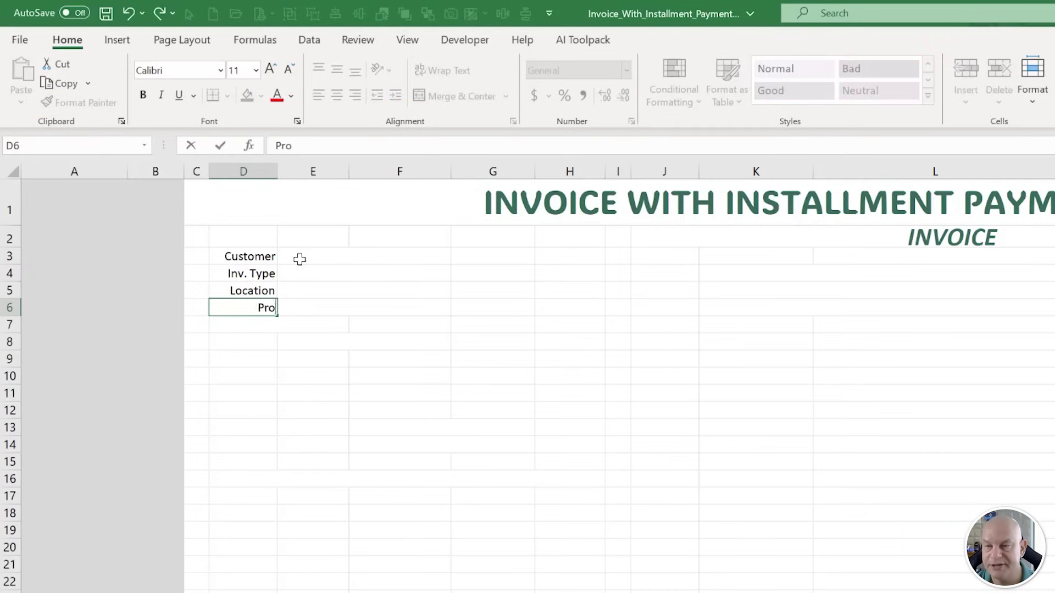
type("j. Name")
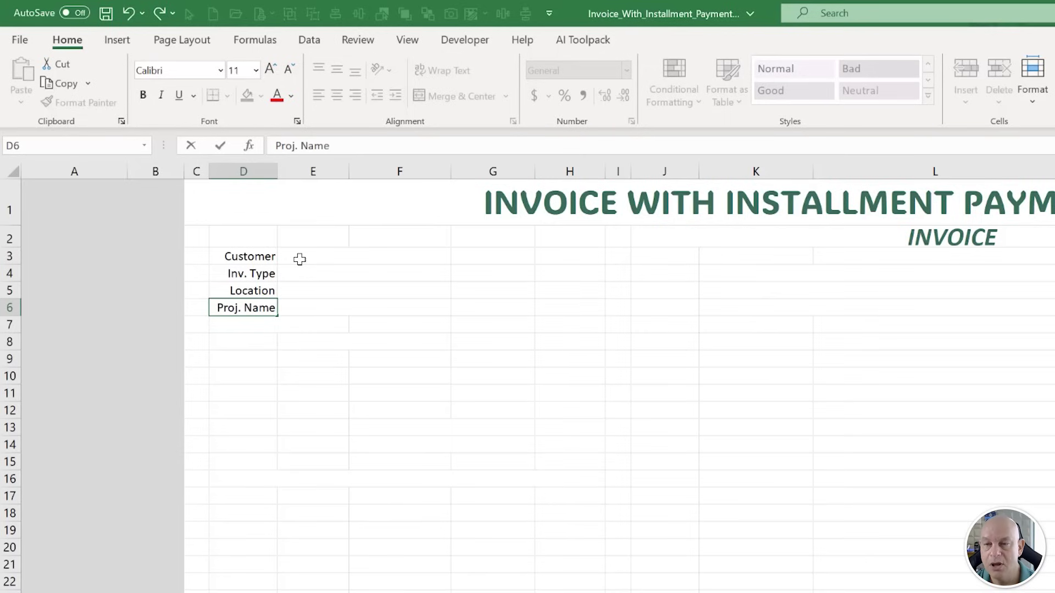
key("Return")
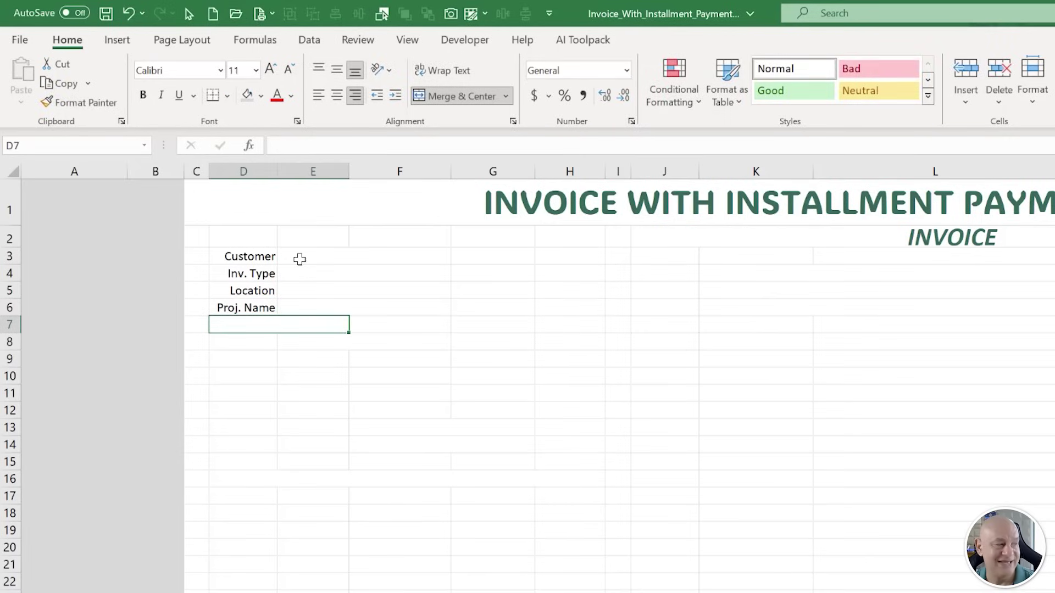
type("Us")
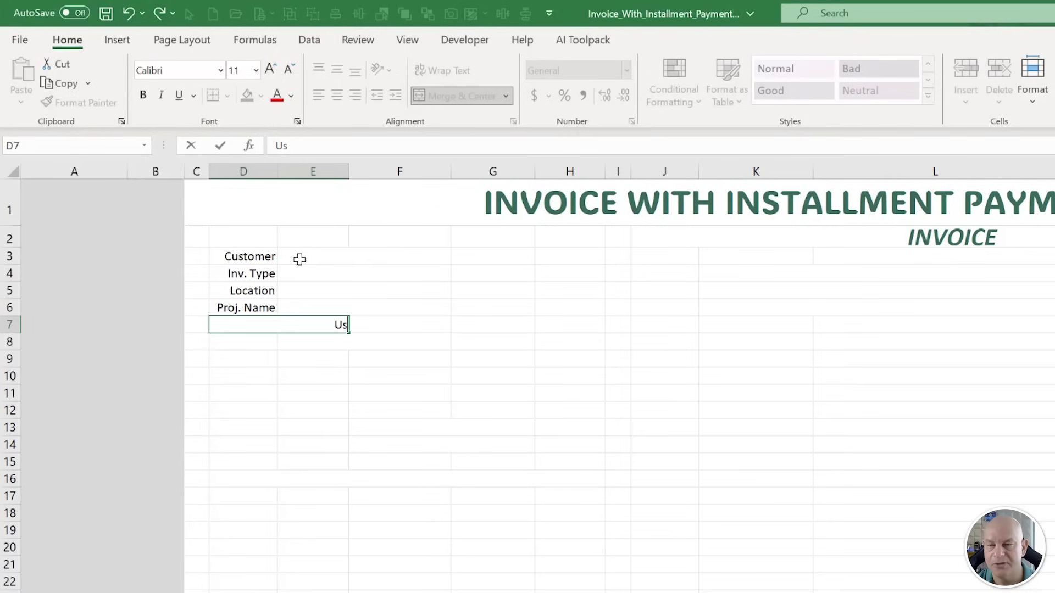
type("e In")
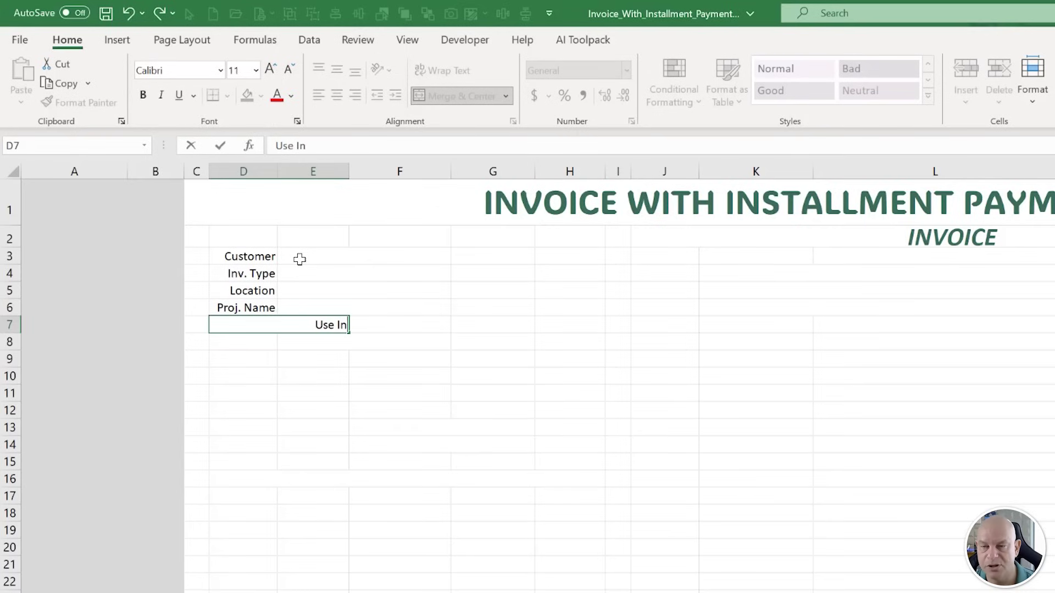
type("stallment")
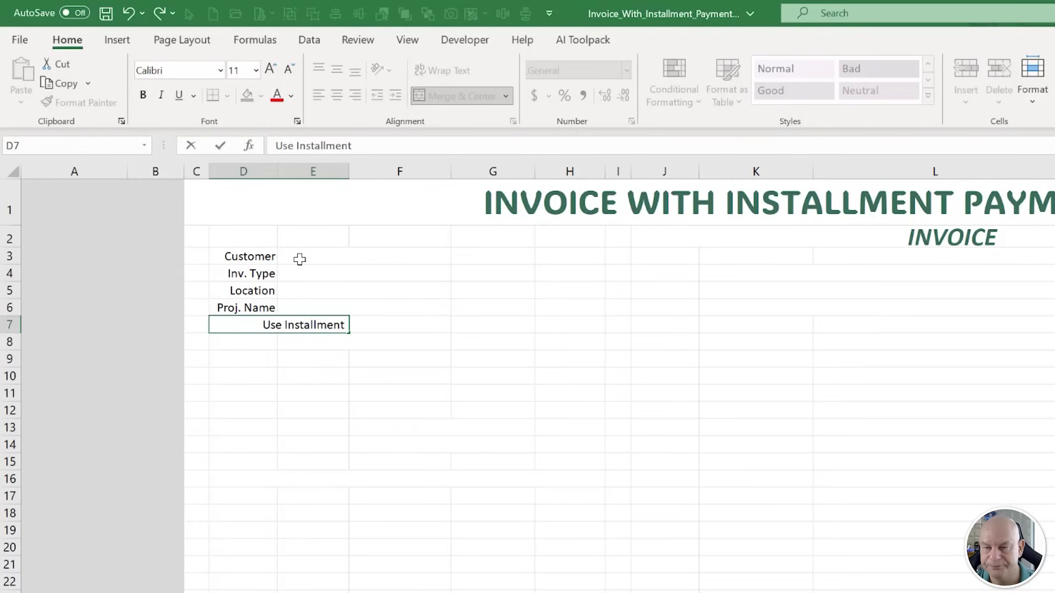
type(" Payments")
key("Tab")
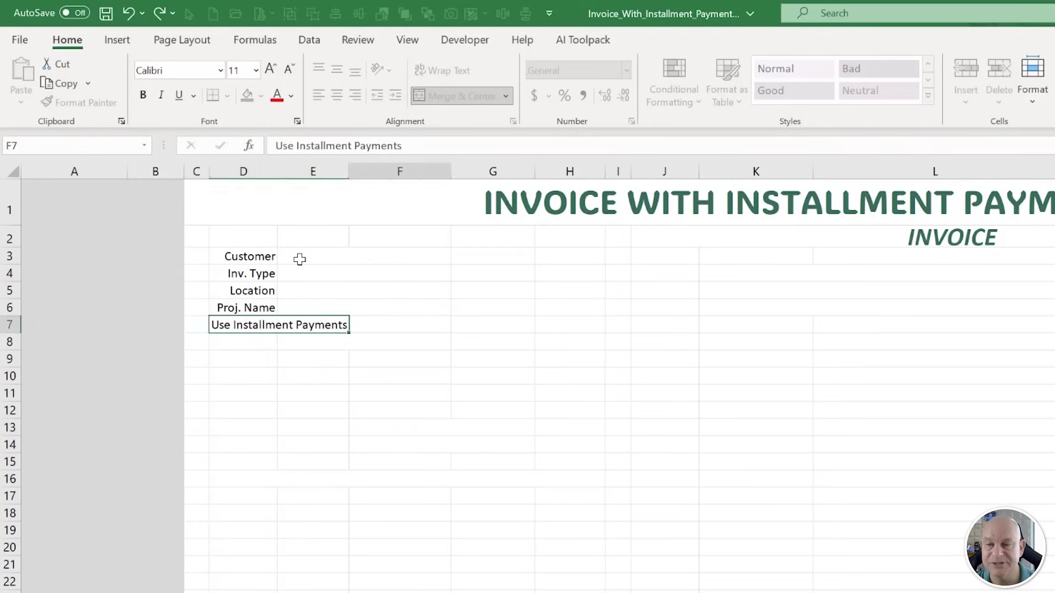
type("Yes")
key("Tab")
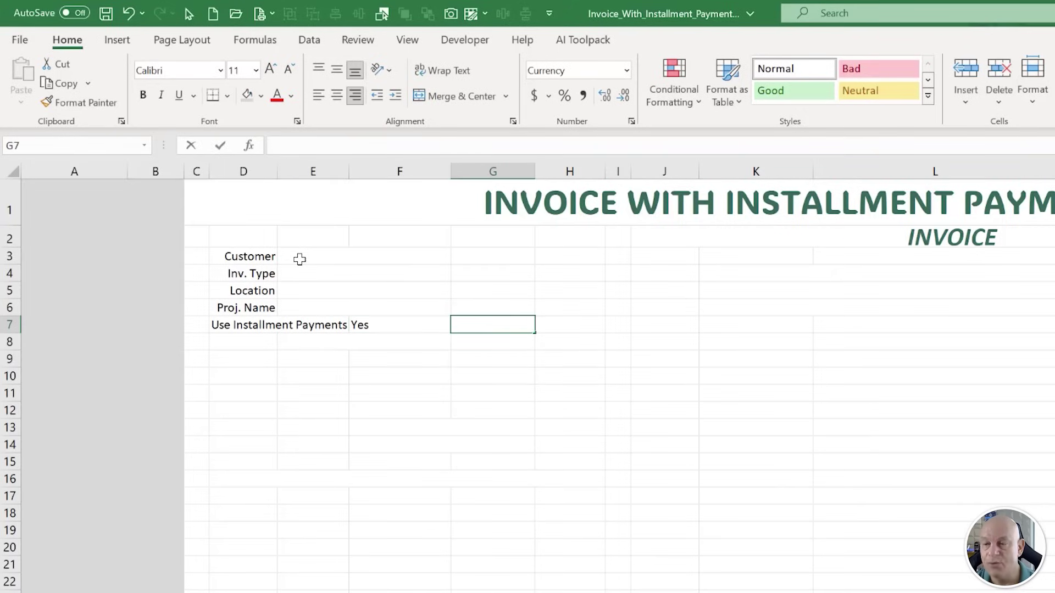
Enter Start On in G7, then Invoice Date, Invoice Total, Total Paid and Inv. Balance in G3:G6.
type("Start On")
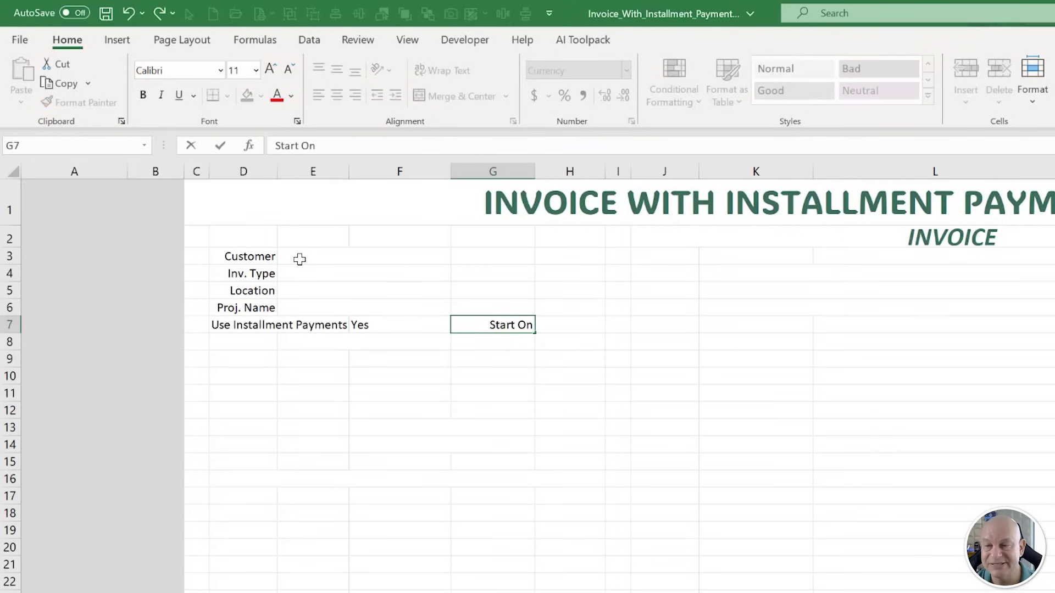
key("Up")
key("Up")
key("Up")
key("Up")
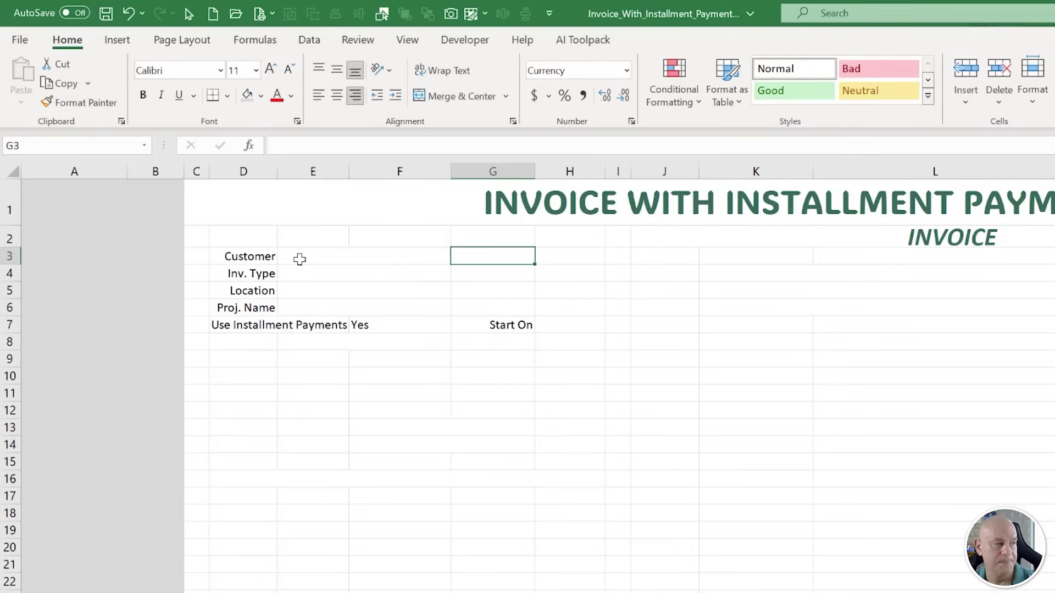
type("Invoice Date")
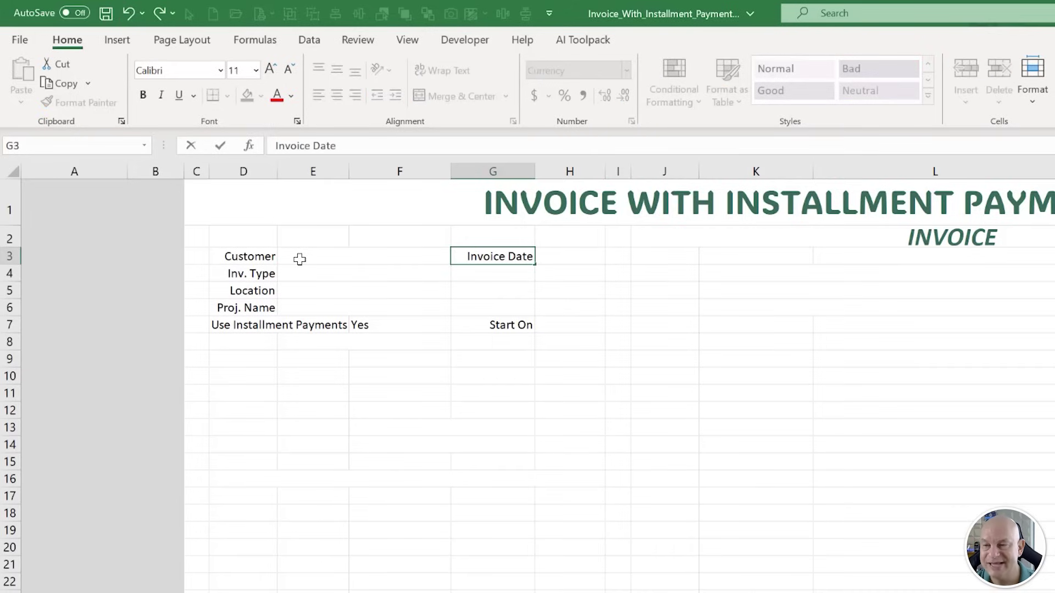
key("Return")
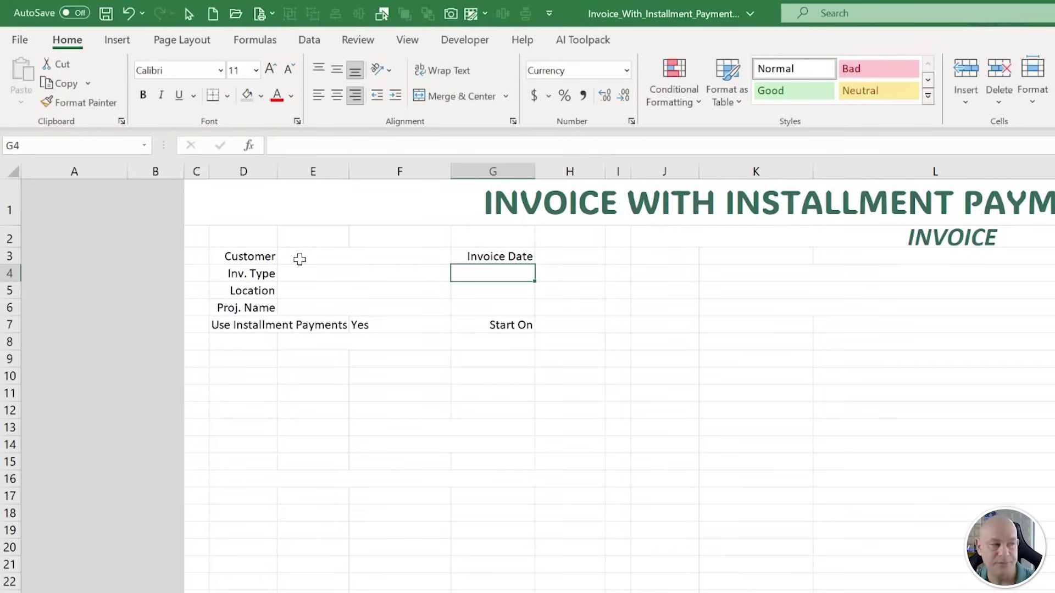
type("Invoice")
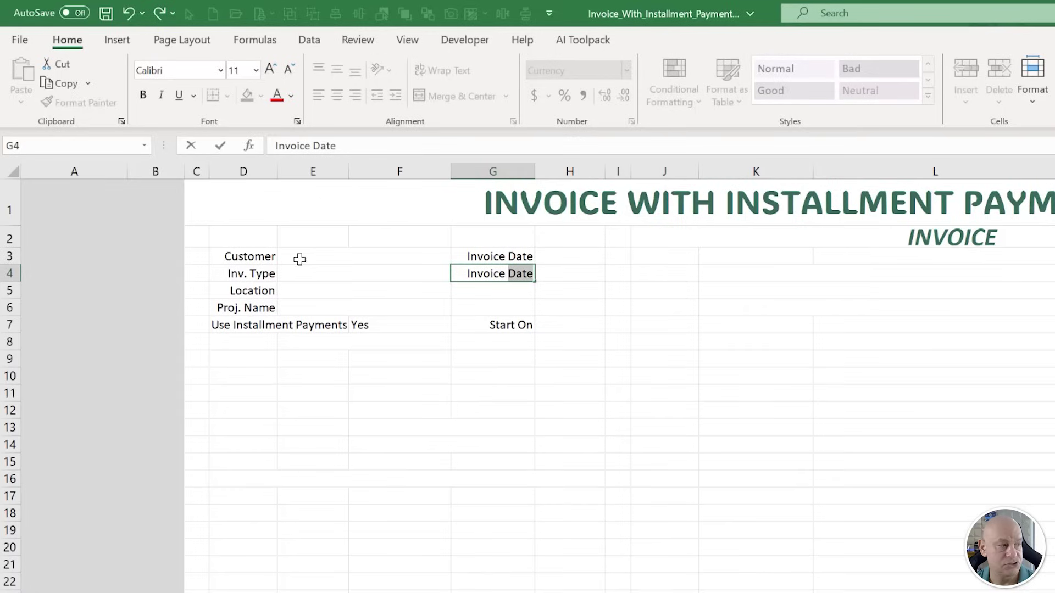
type(" Total")
key("Return")
key("Return")
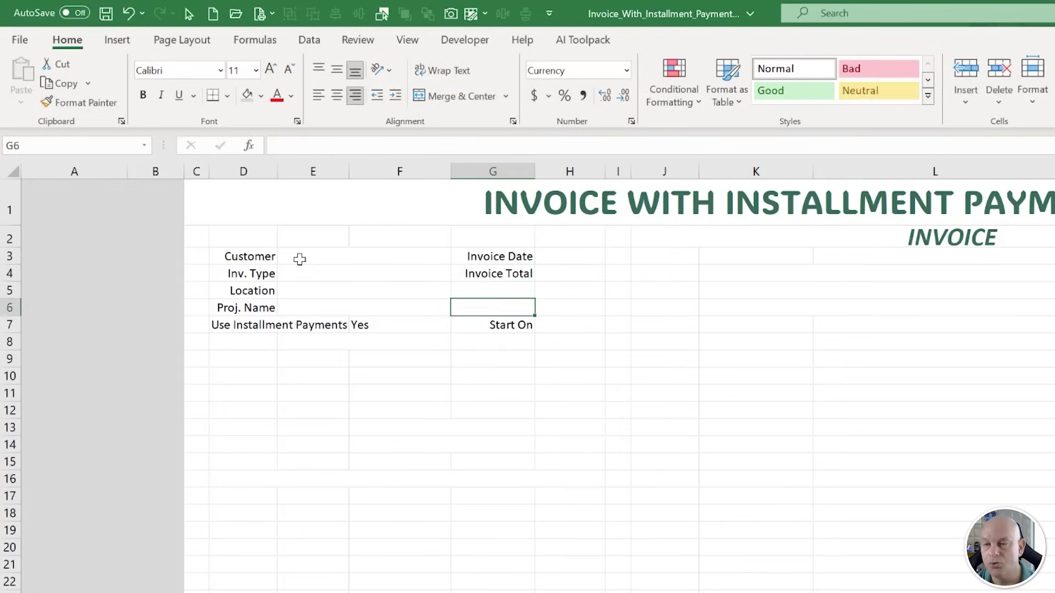
key("Up")
type("Tot")
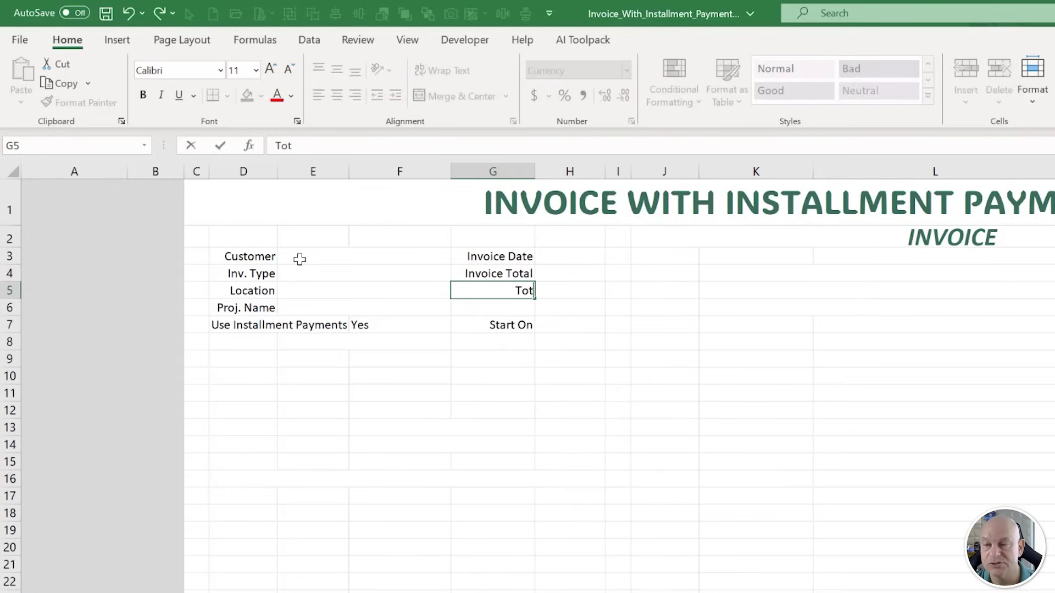
type("al Paid")
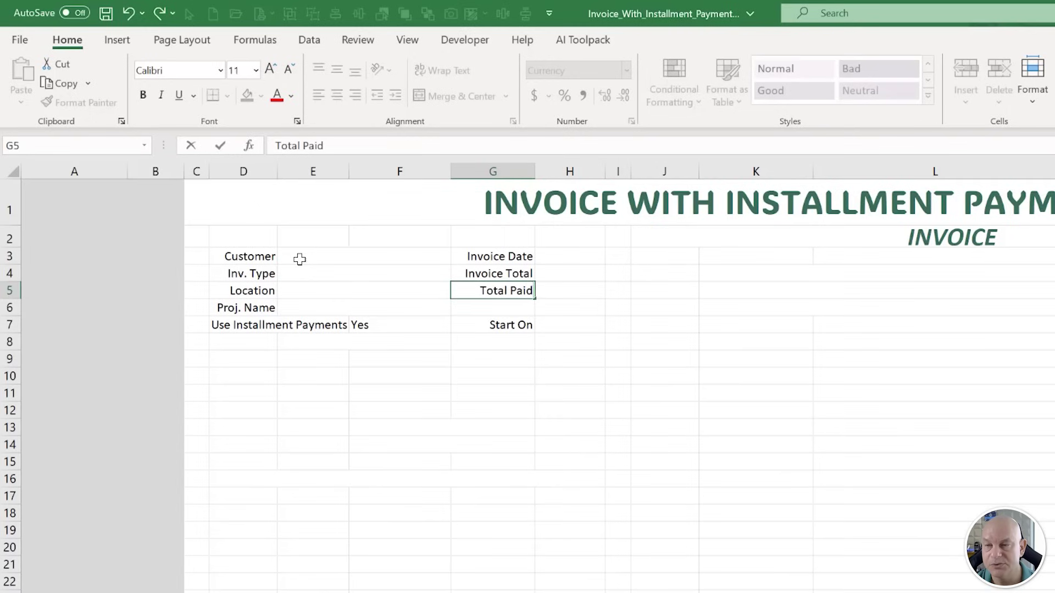
key("Return")
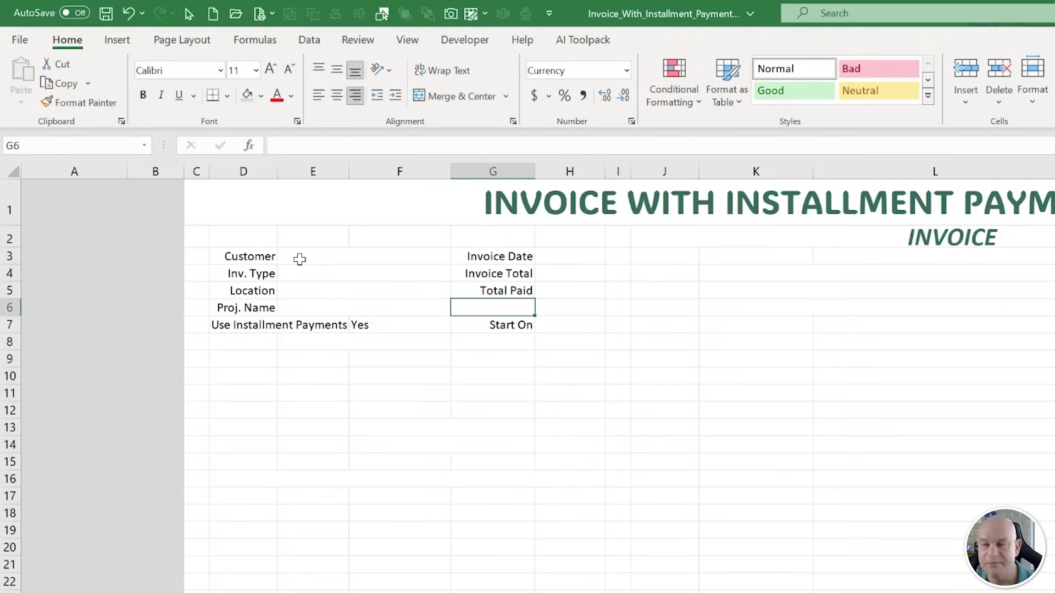
type("Inv. Balanc")
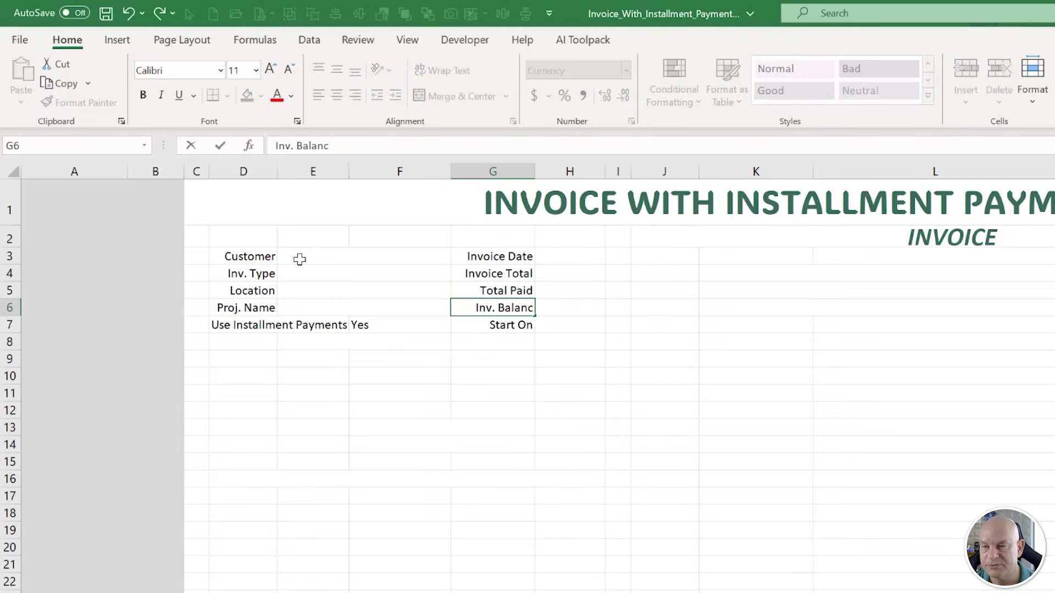
type("e")
key("Return")
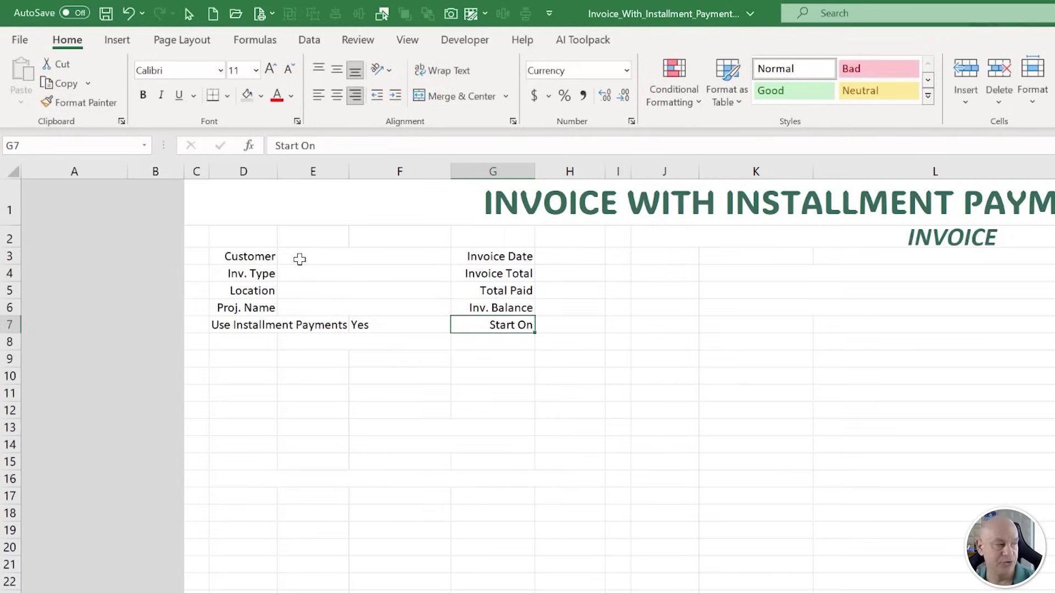
Fill the Customer through Use Installment Payments labels in D3:D7 light green.
left_click_drag(225, 261, 579, 327)
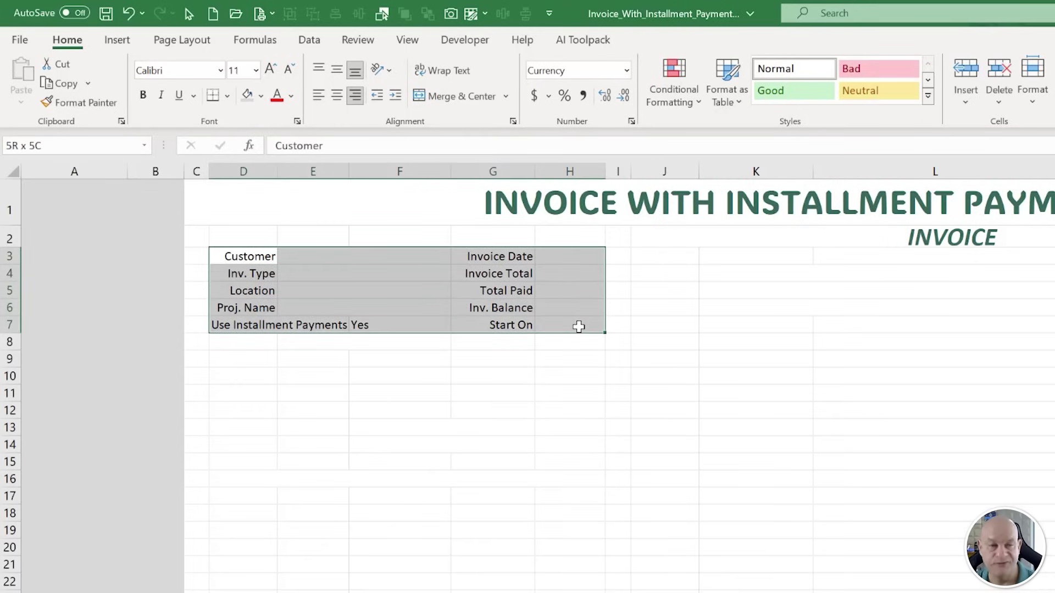
left_click(242, 256)
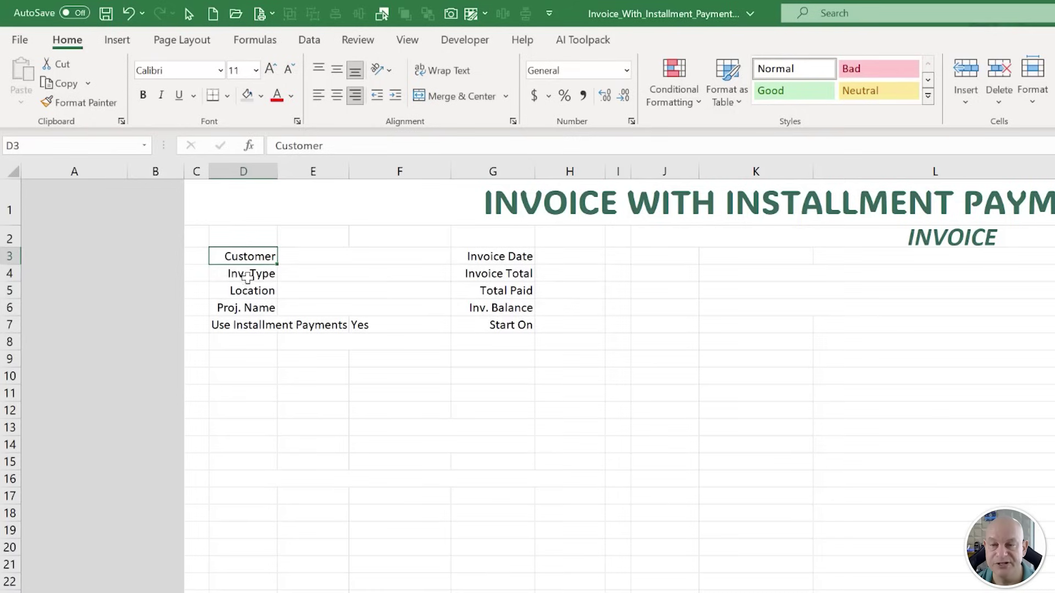
left_click(247, 275, "ctrl")
left_click(251, 291, "ctrl")
left_click(245, 308, "ctrl")
left_click(259, 326, "ctrl")
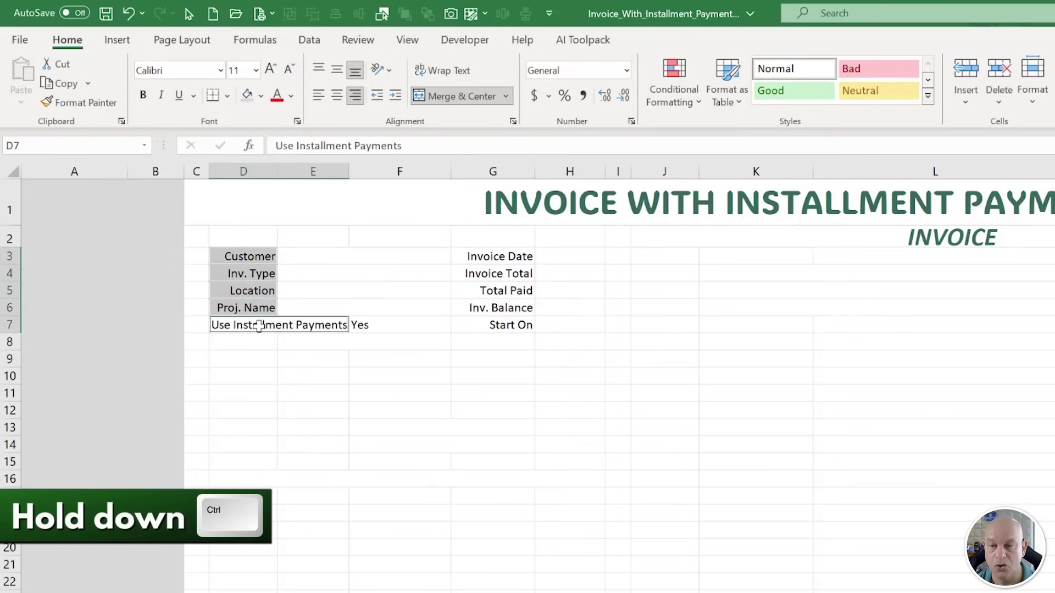
left_click_drag(502, 261, 509, 325)
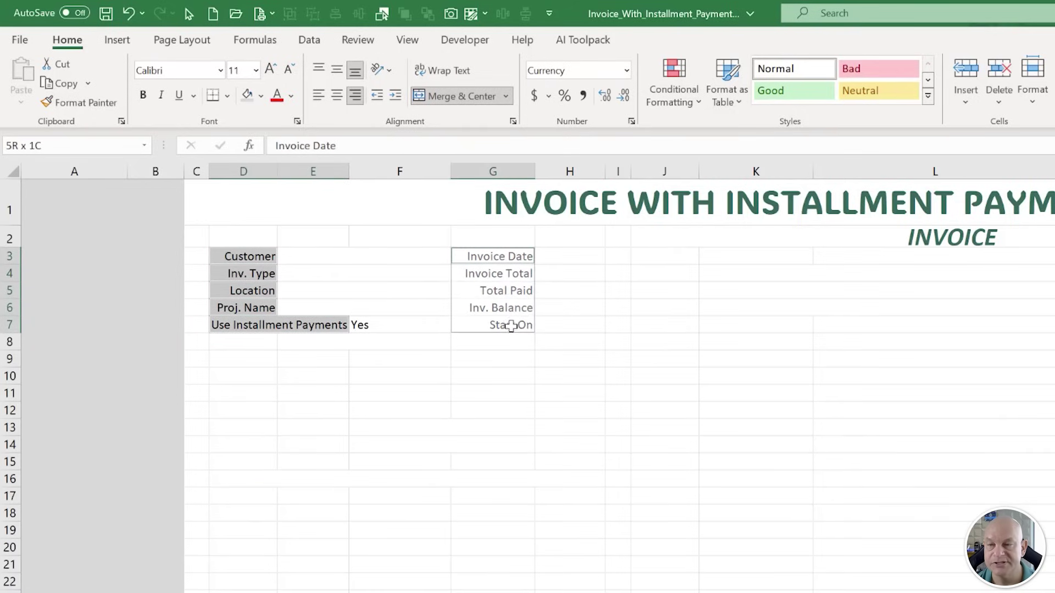
left_click(261, 95)
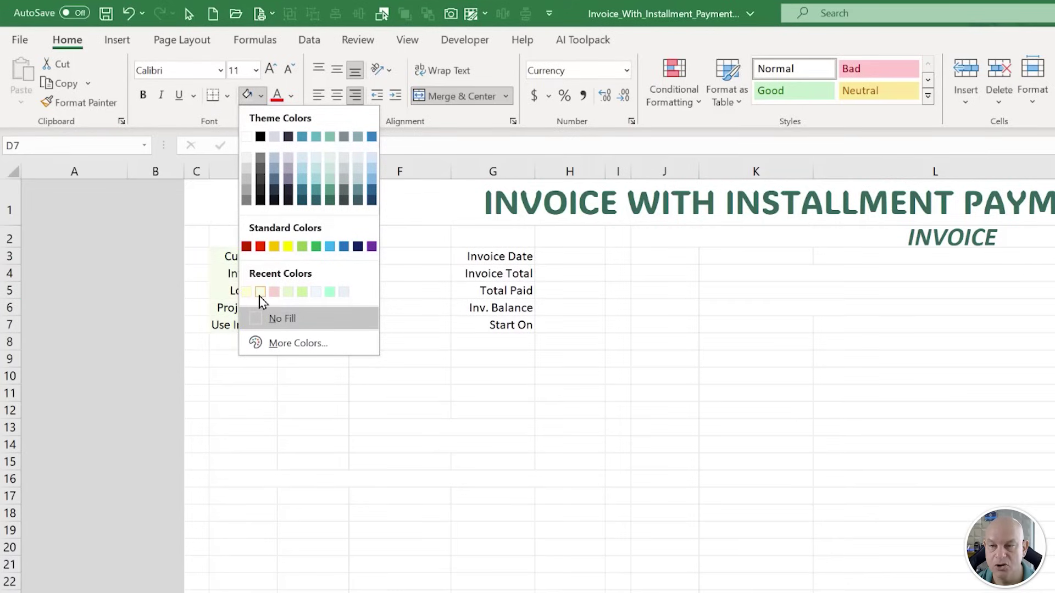
left_click(291, 295)
Fill the Invoice Date through Start On labels in column G light green as well.
left_click(334, 268)
left_click_drag(481, 262, 504, 325)
left_click(247, 94)
left_click(372, 392)
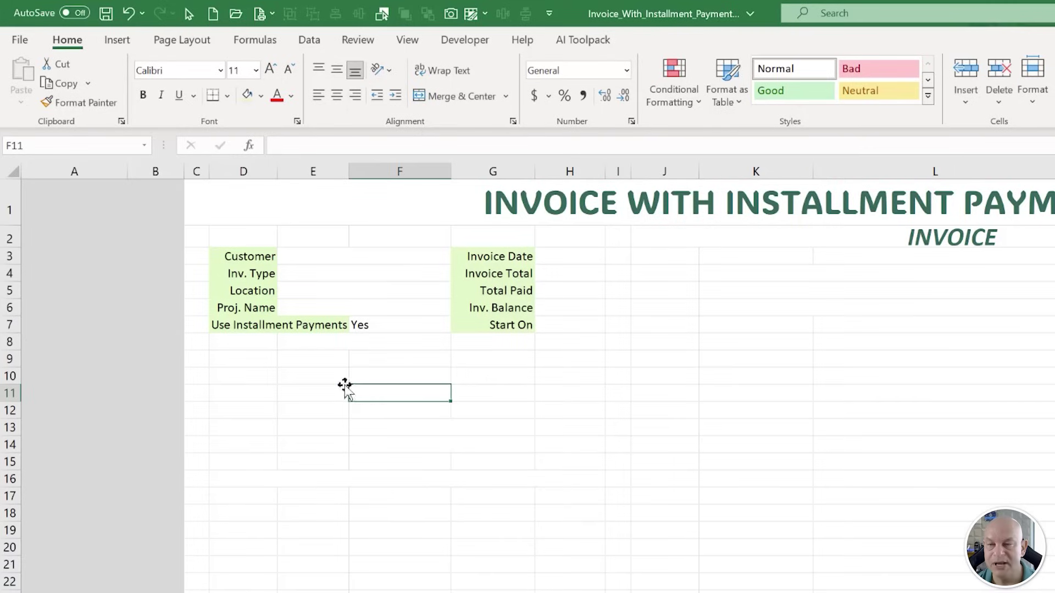
left_click(277, 366)
Type the Due Date label in D13 and Paid Date in D14.
left_click(270, 378)
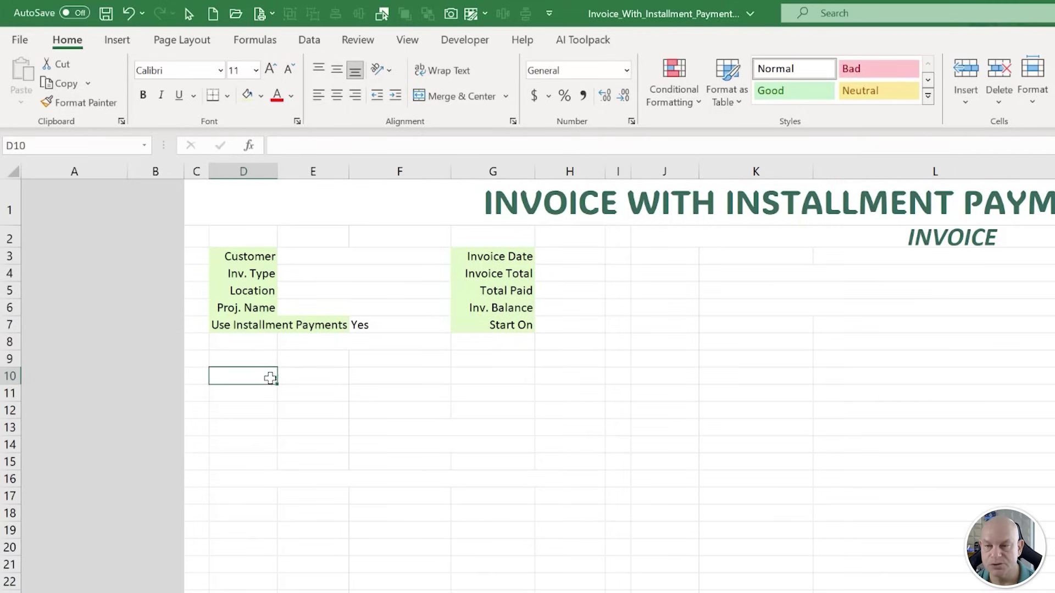
left_click_drag(253, 341, 463, 358)
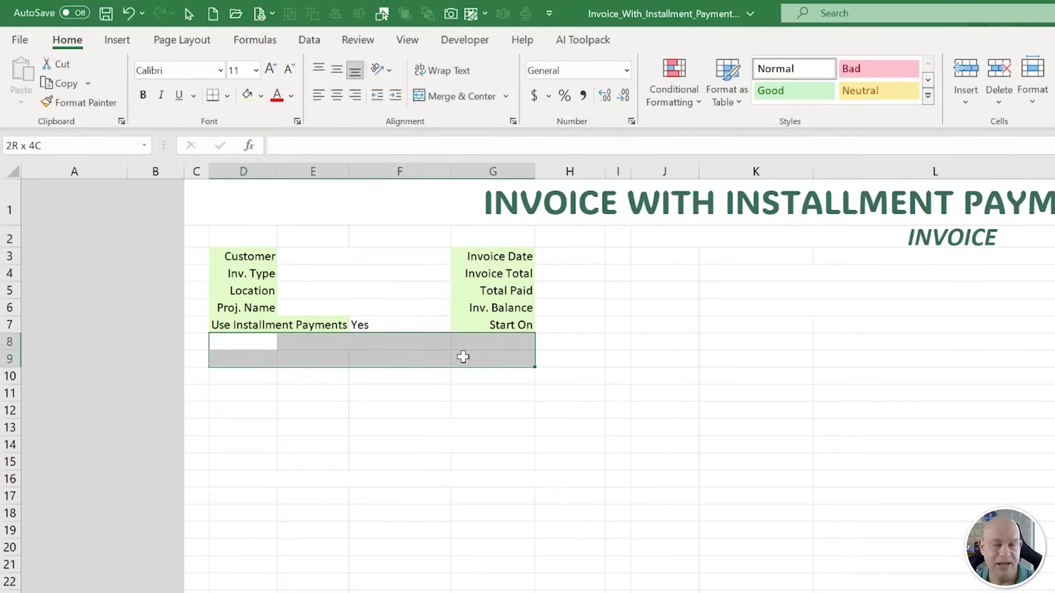
left_click_drag(236, 379, 459, 391)
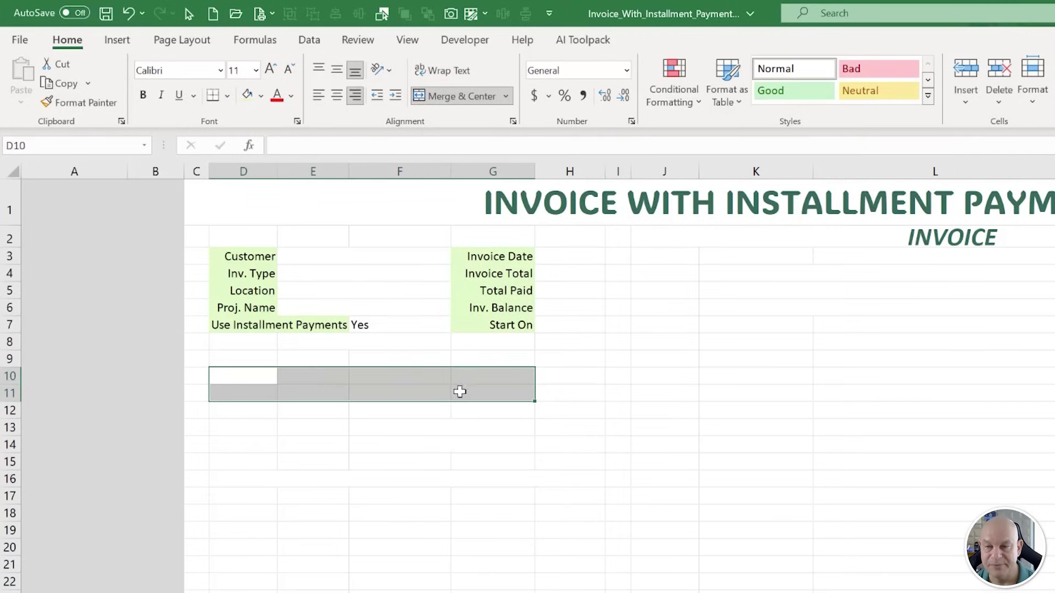
left_click(274, 431)
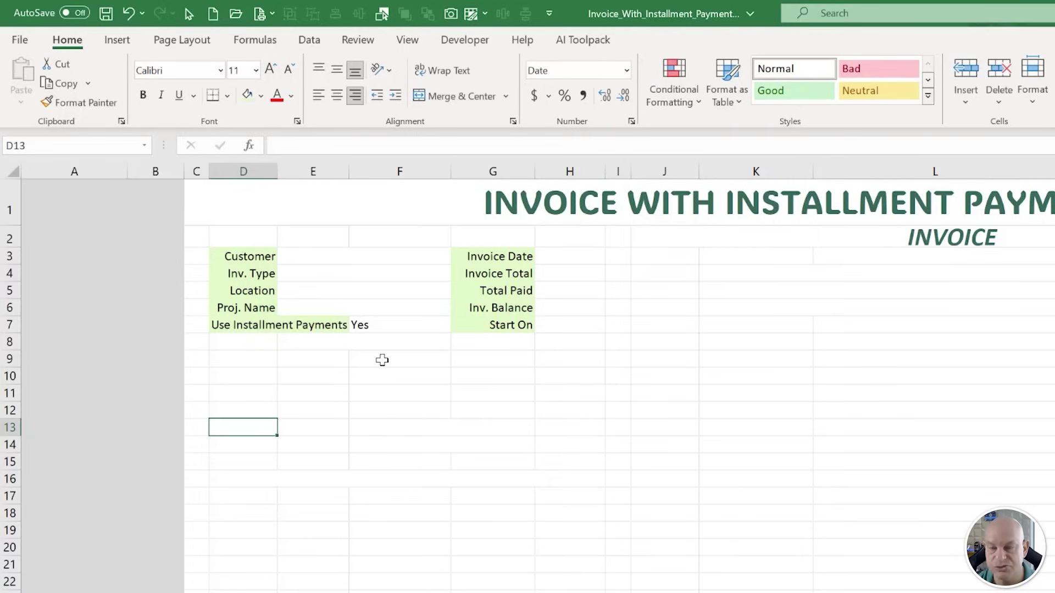
type("Due Date")
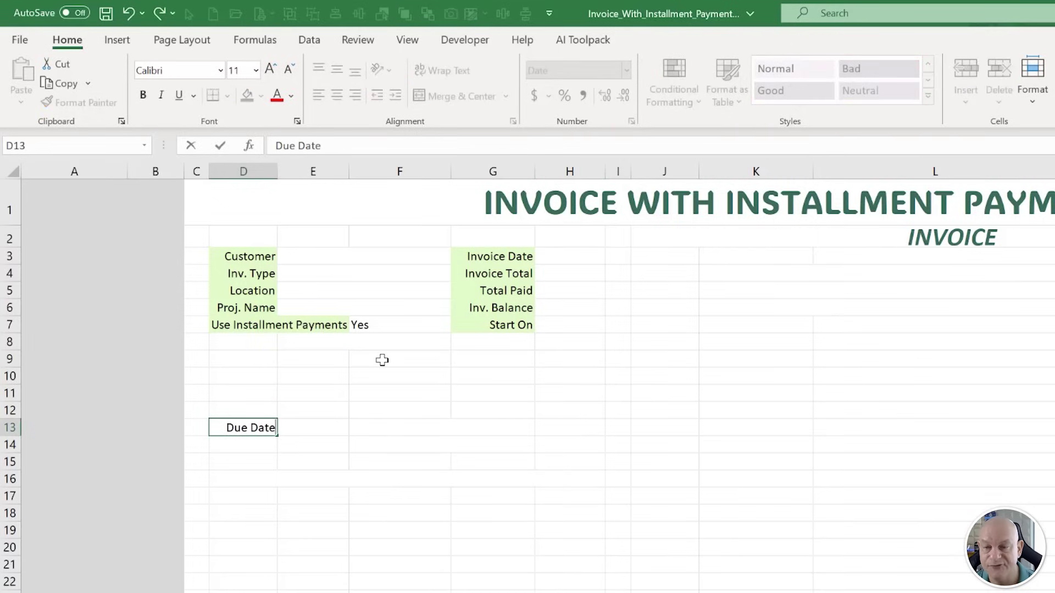
key("Return")
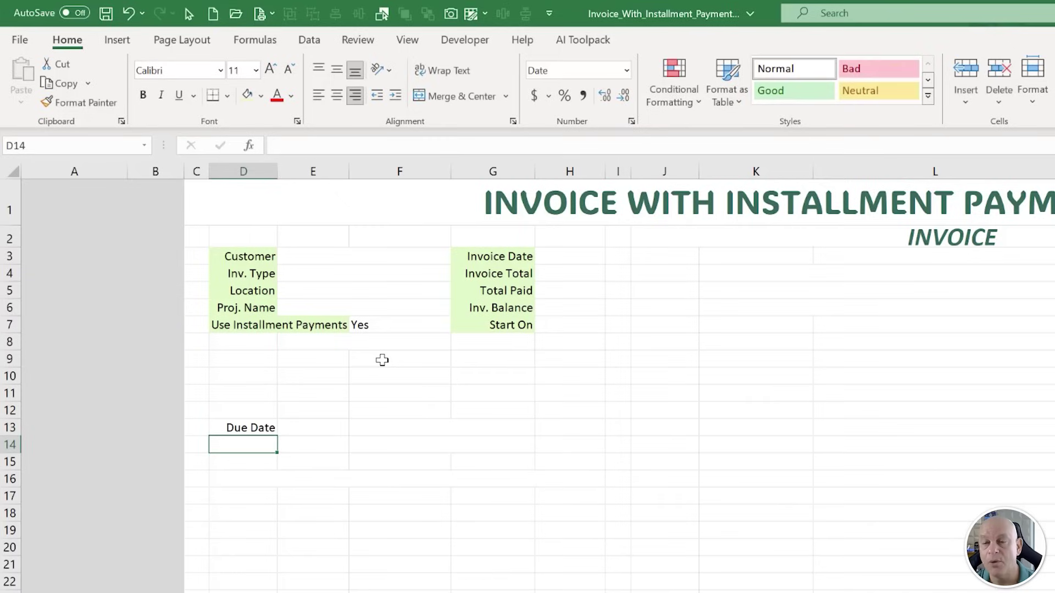
type("Paid Date")
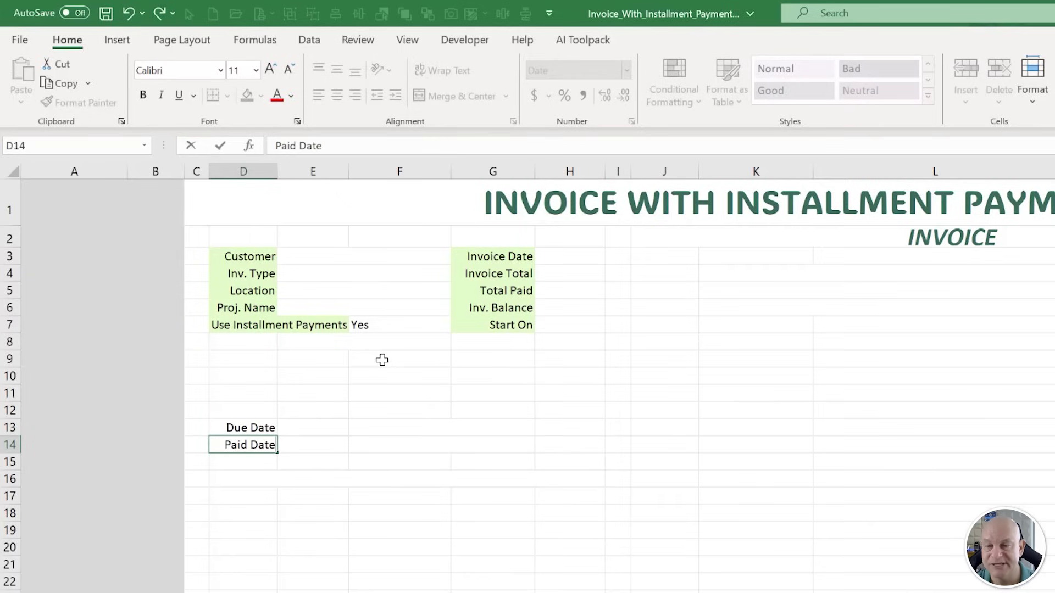
key("Up")
Add Scheduled Payment Amount and Actual Payment Amount labels in F13 and F14, and bold merged D16:H16.
key("Right")
key("Right")
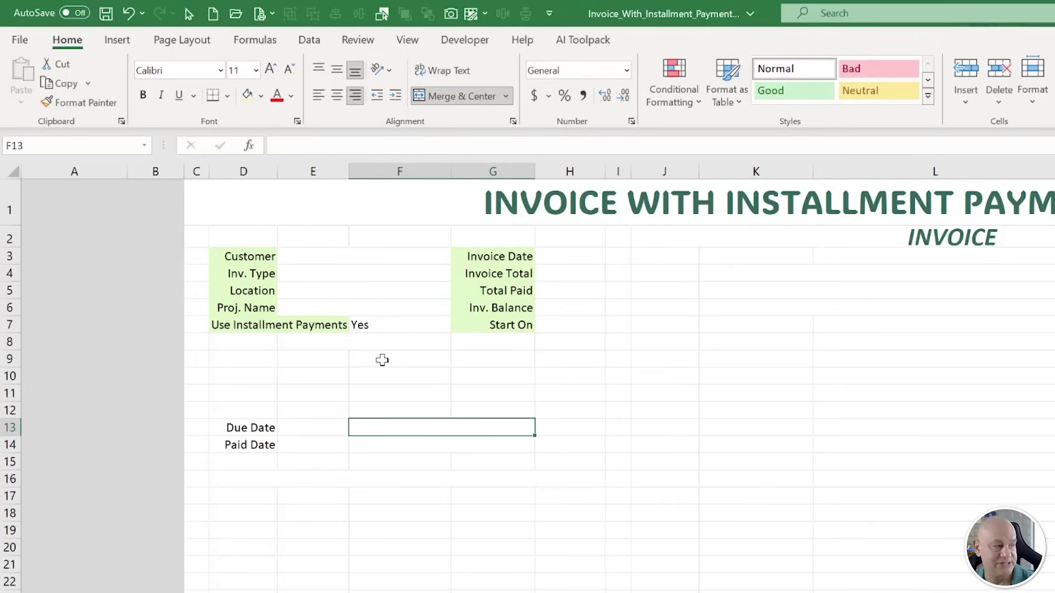
type("Scheduled")
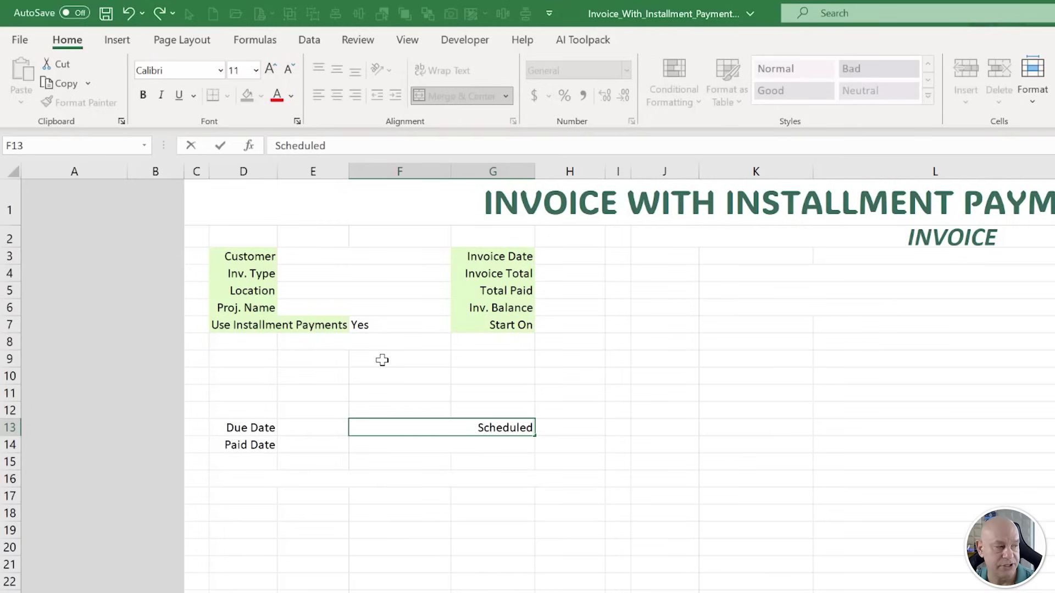
type(" Payment M")
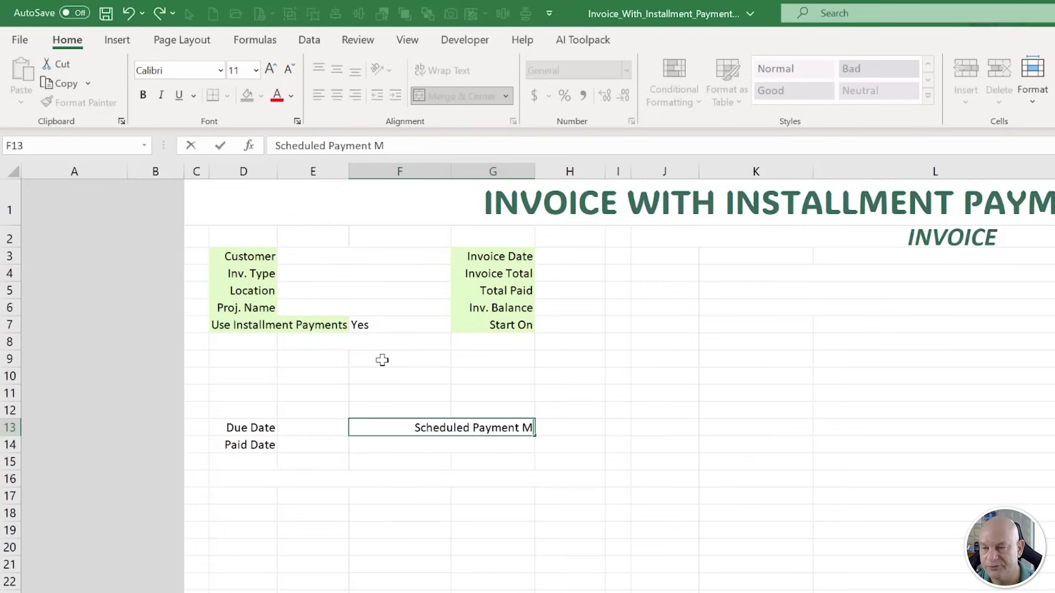
key("BackSpace")
type("Amount")
key("Return")
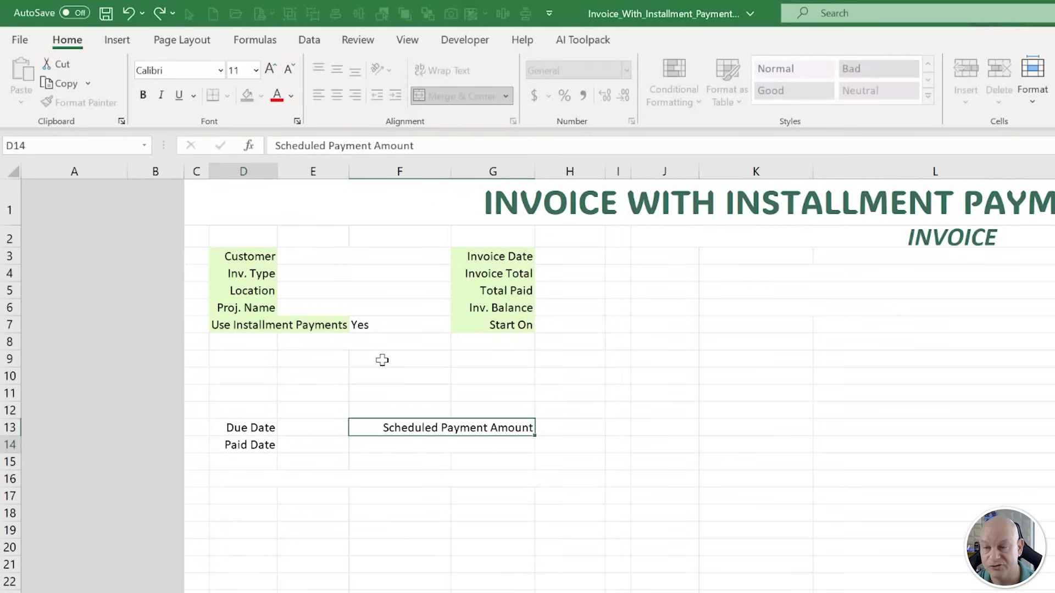
key("Right")
key("Right")
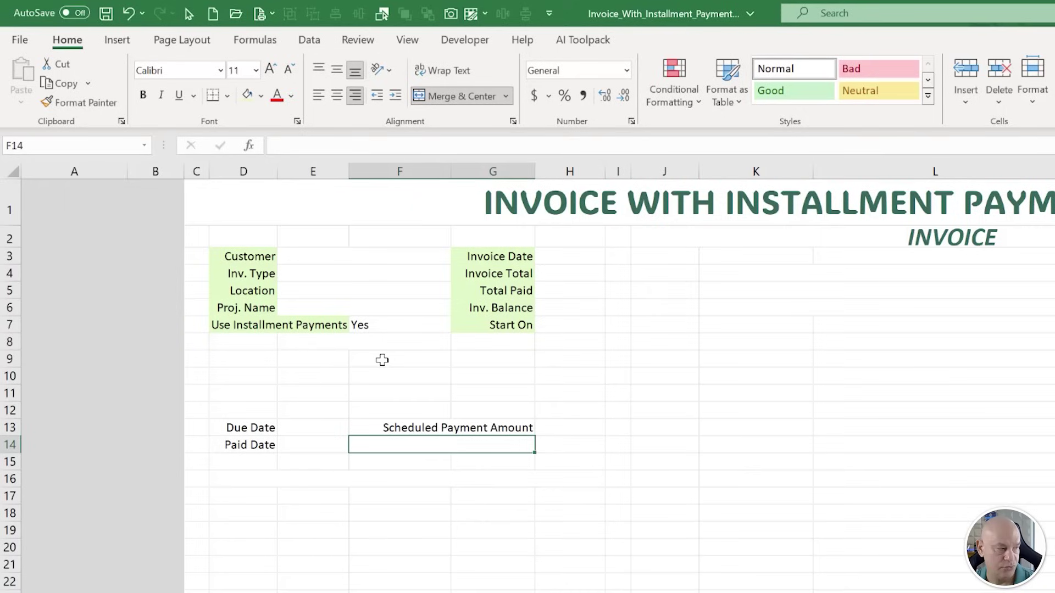
type("Actual P")
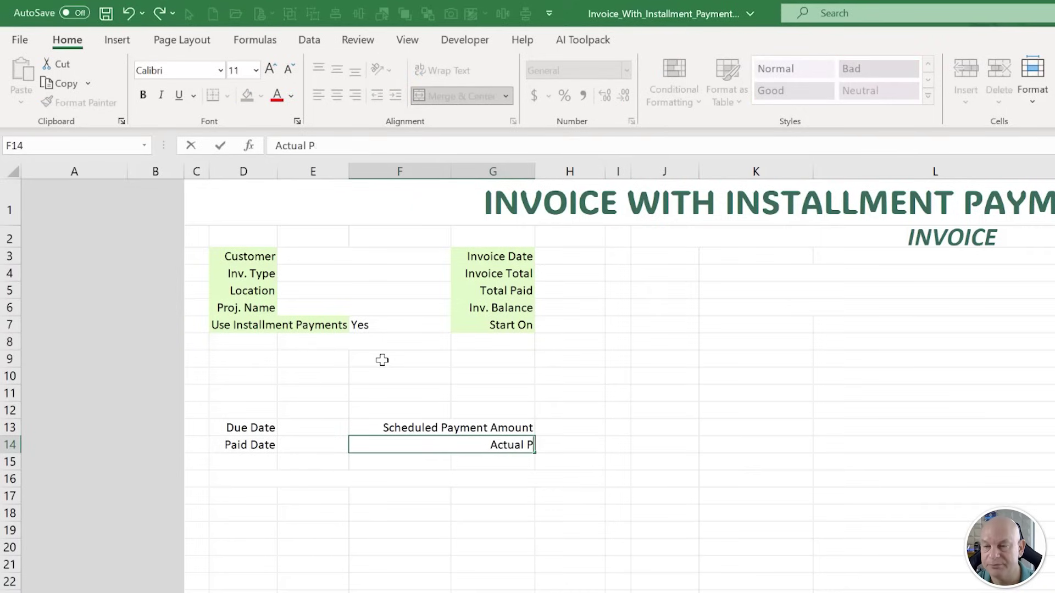
type("ayment Amount")
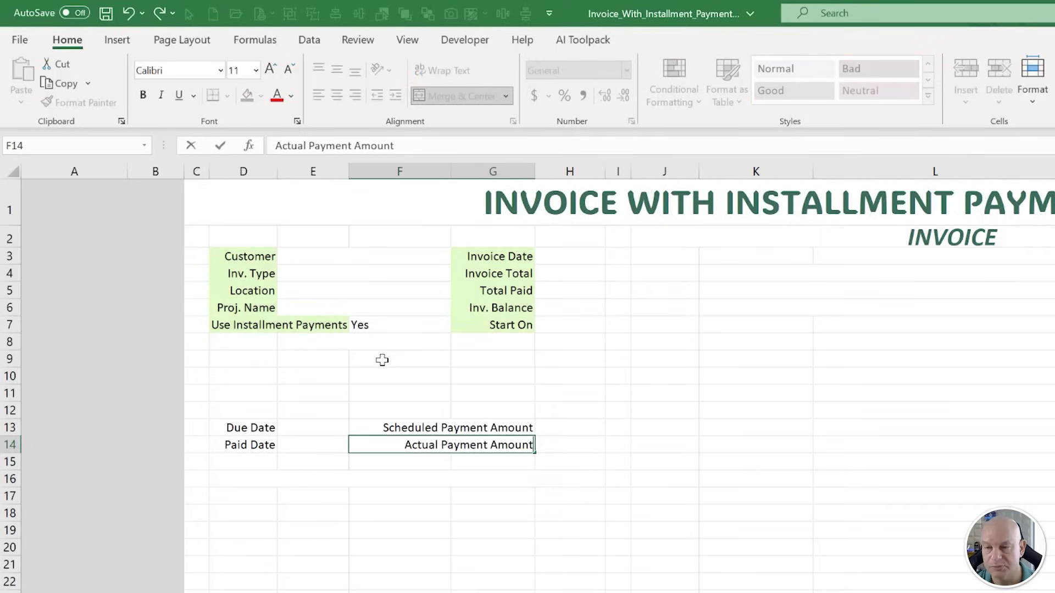
key("Return")
left_click(268, 462)
left_click(256, 478)
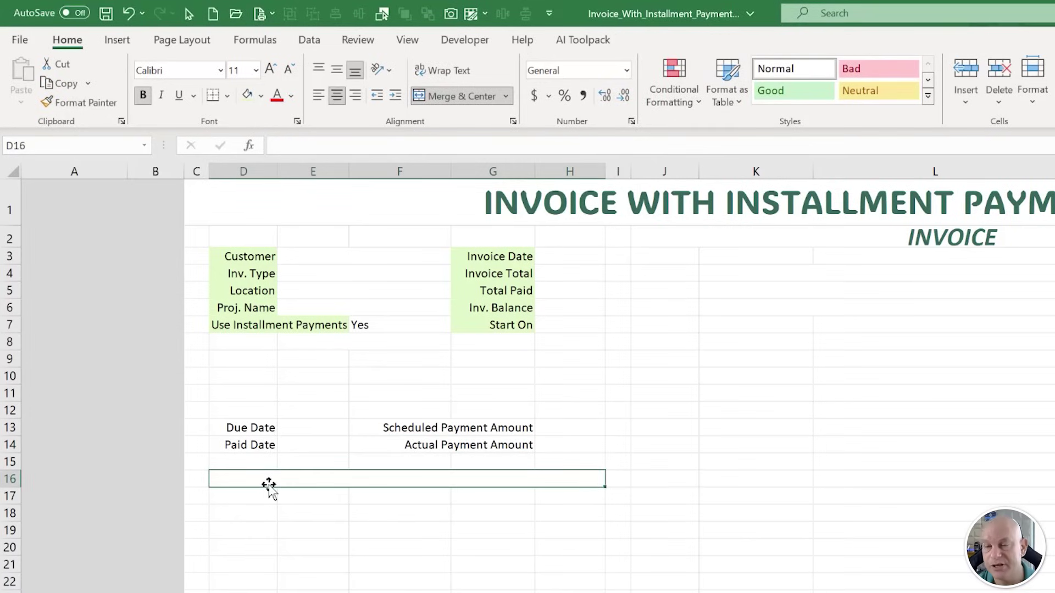
Type the INSTALLMENT PAYMENT SCHEDULE title and the headers Due Date and Pmnt Amnt.
type("in")
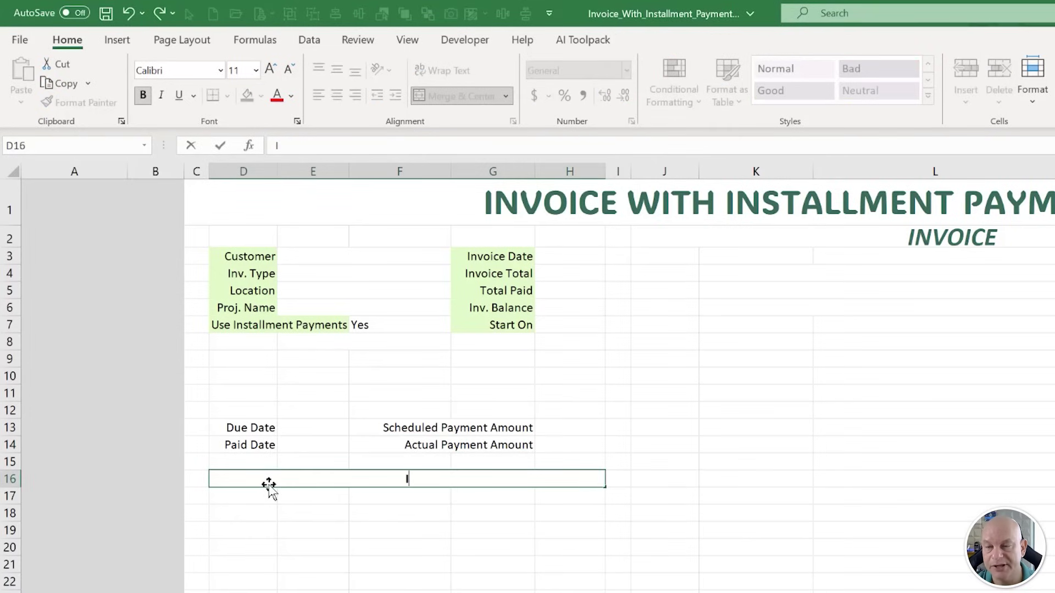
type("STALLMENT")
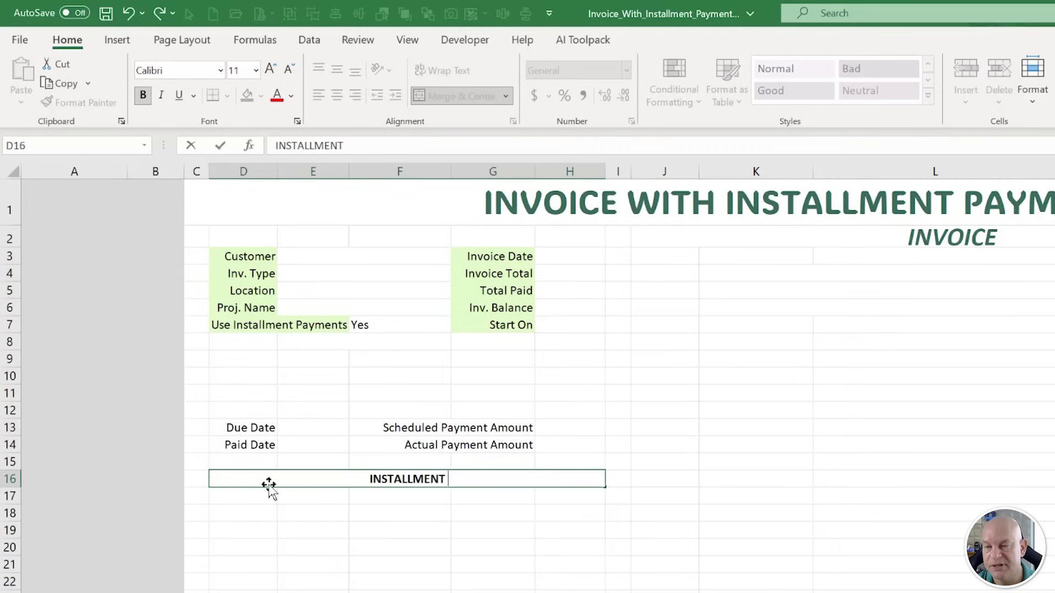
type(" PAYMENT SCHEDU")
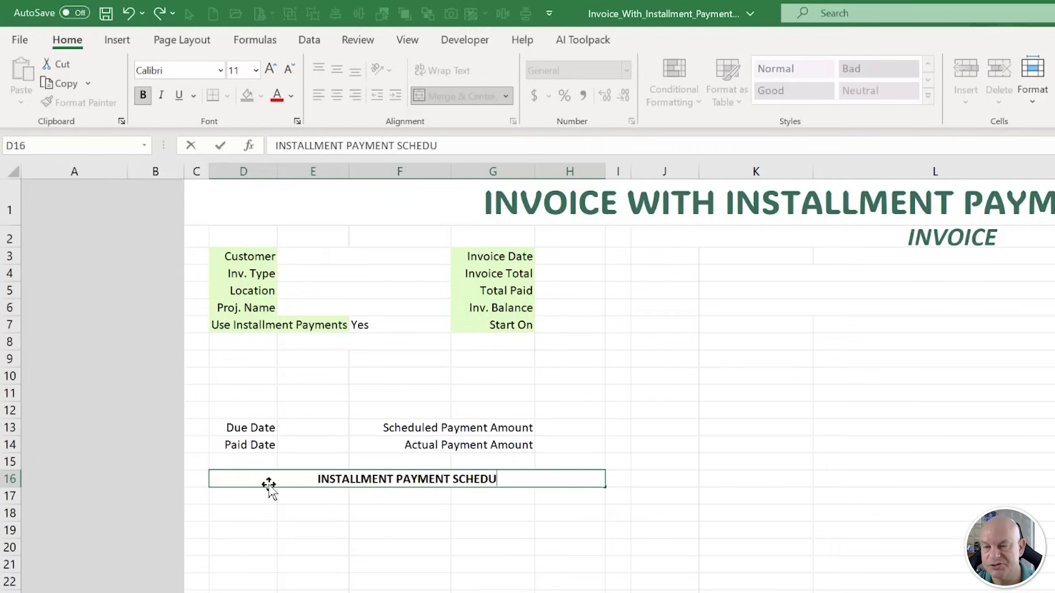
type("LE")
key("Return")
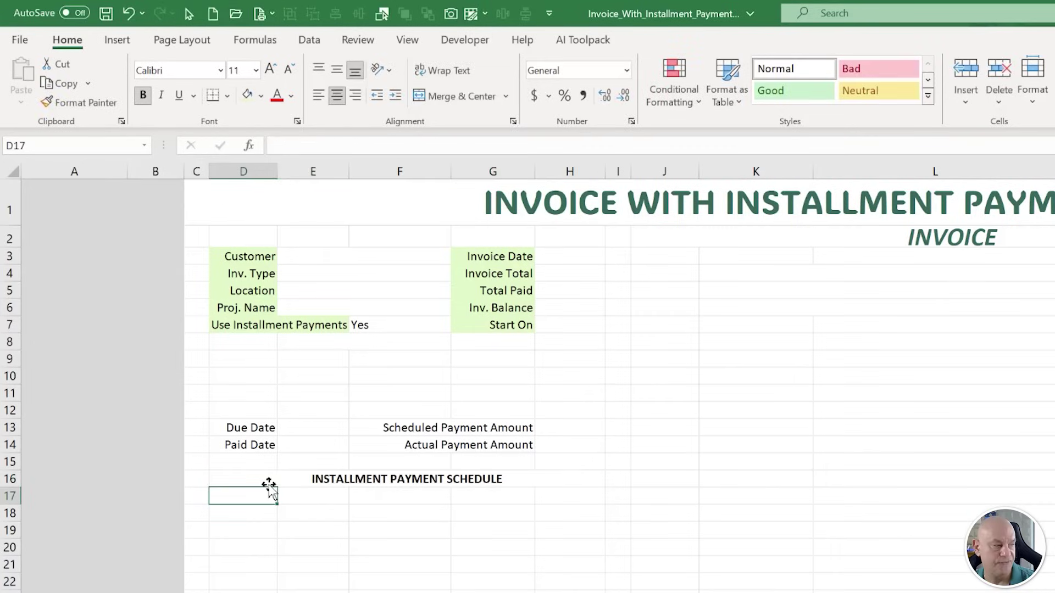
type("Due Date")
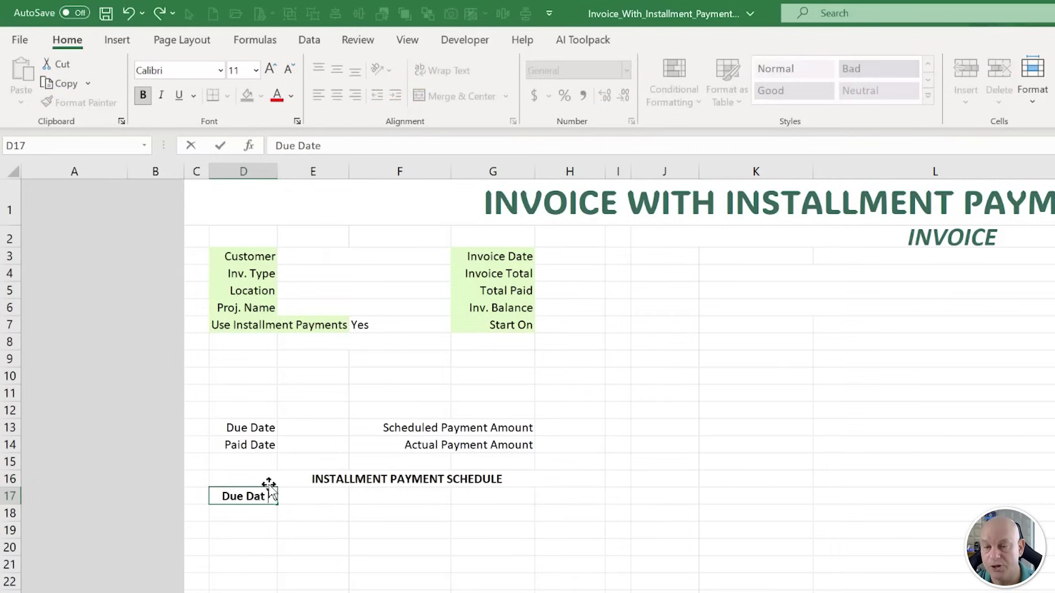
key("Tab")
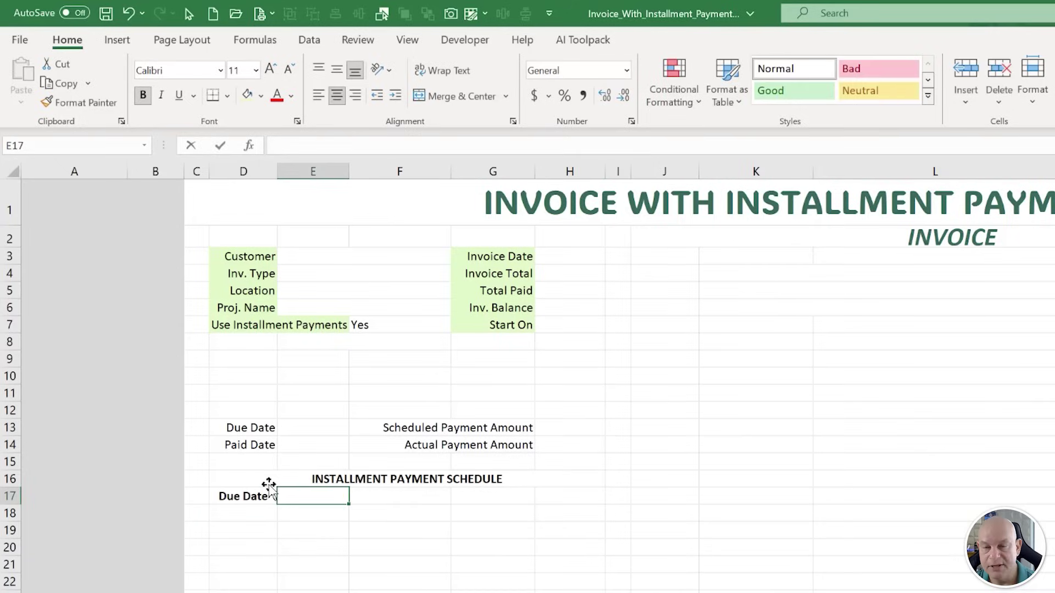
type("Pmnt Am")
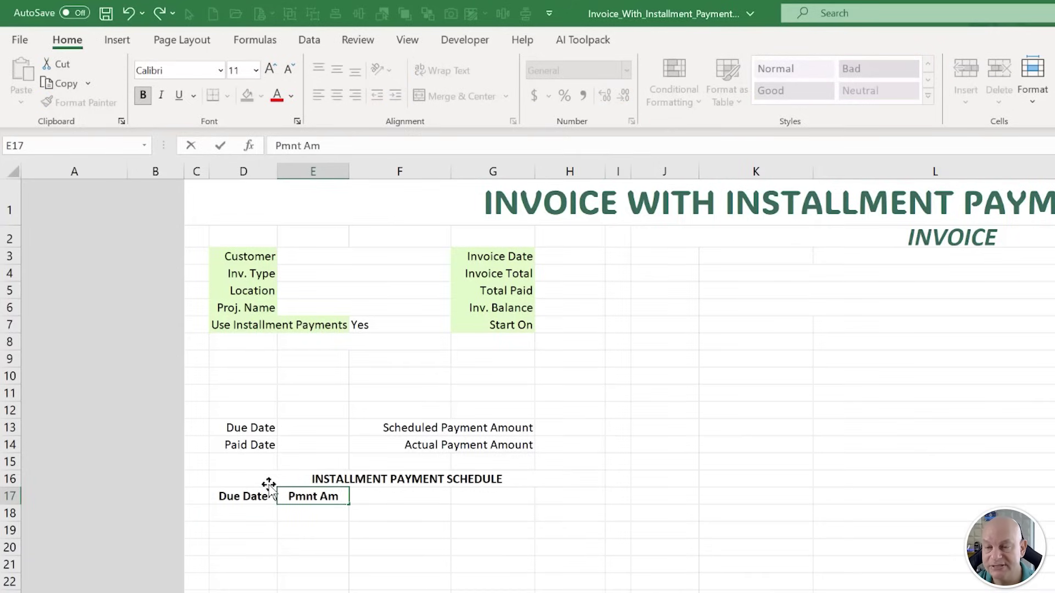
type("nt")
key("BackSpace")
type("nt.")
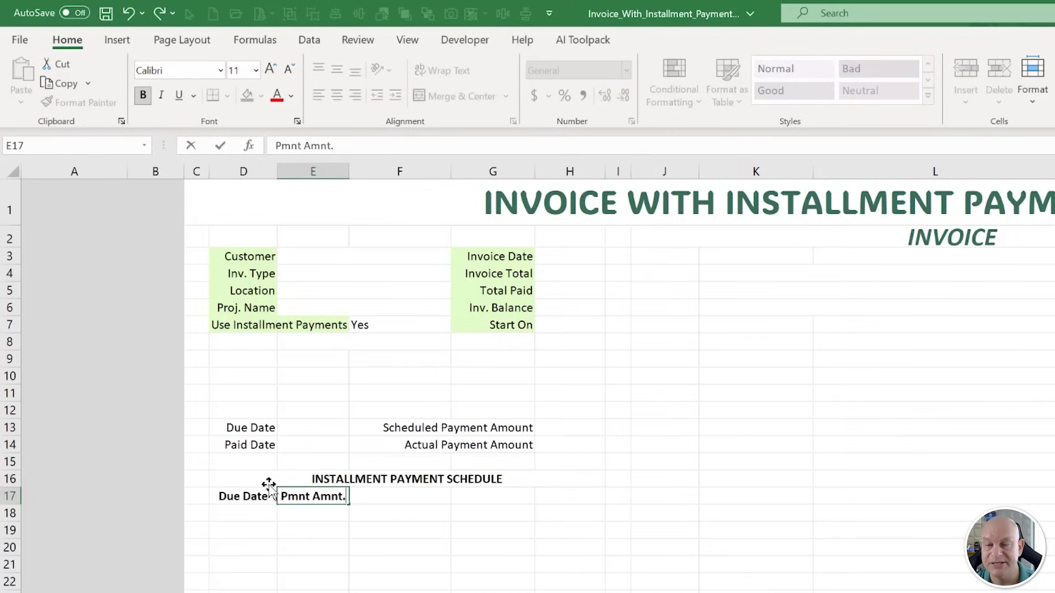
key("Tab")
Add the remaining schedule headers Paid On, Paid Amnt. and Balance.
type("Paid On")
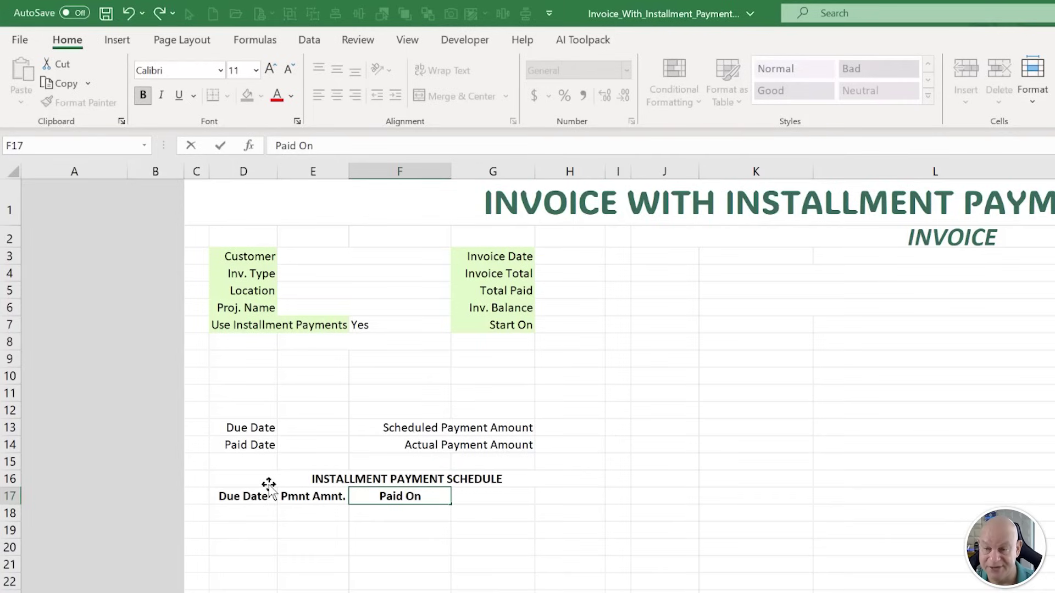
key("Tab")
type("Pmnt.")
key("BackSpace")
key("BackSpace")
key("BackSpace")
key("BackSpace")
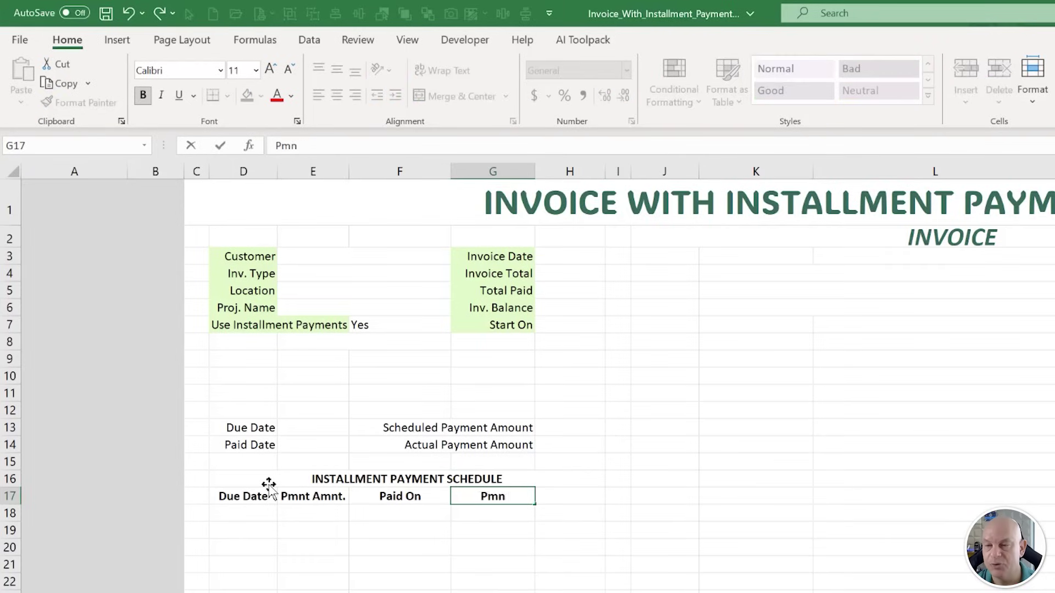
type("p")
key("BackSpace")
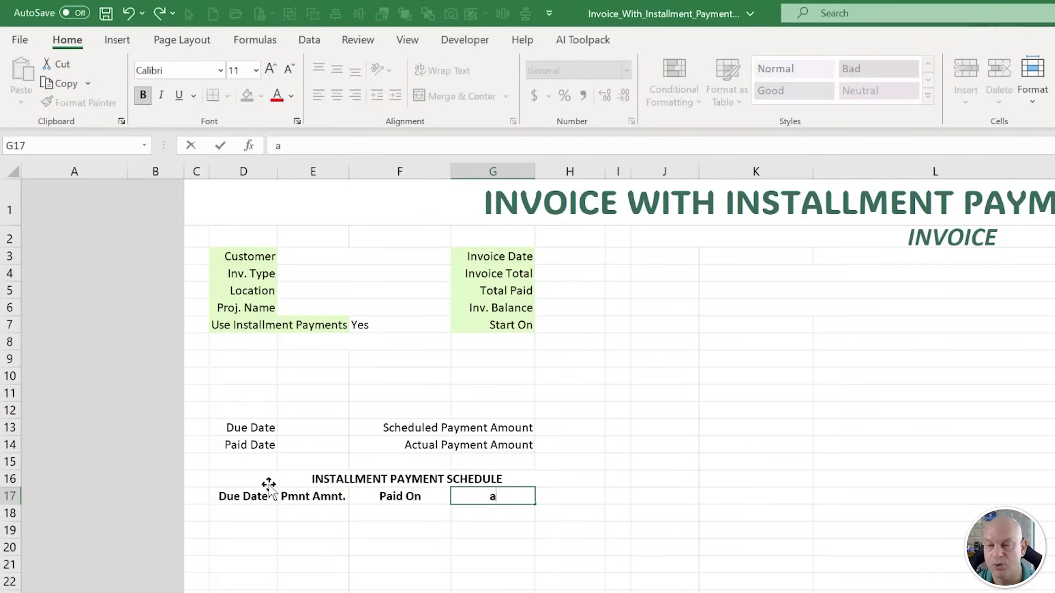
type("aid Amnt")
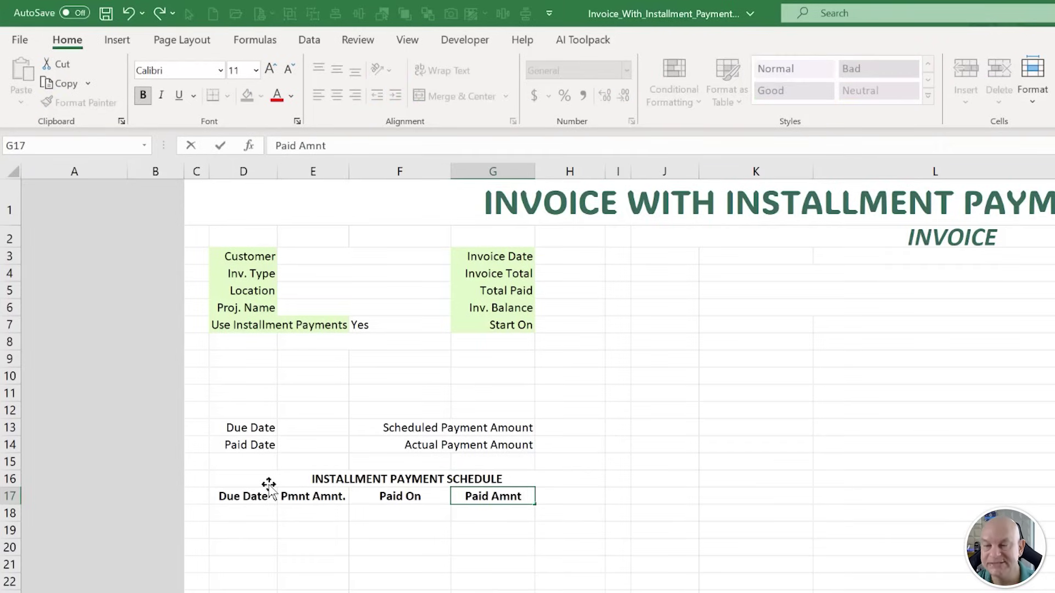
type(".")
key("Tab")
type("B")
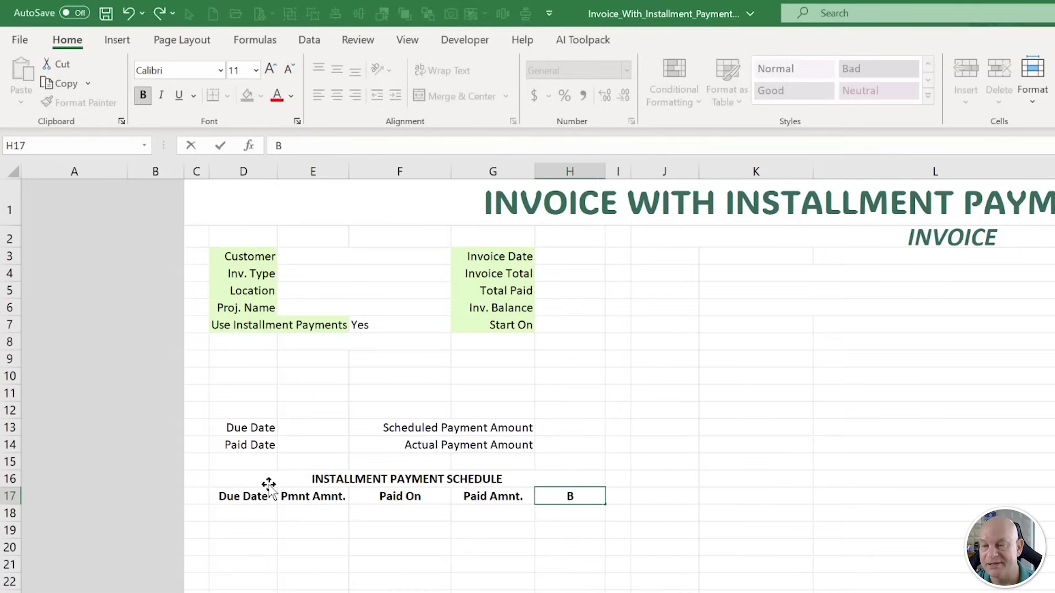
type("alance")
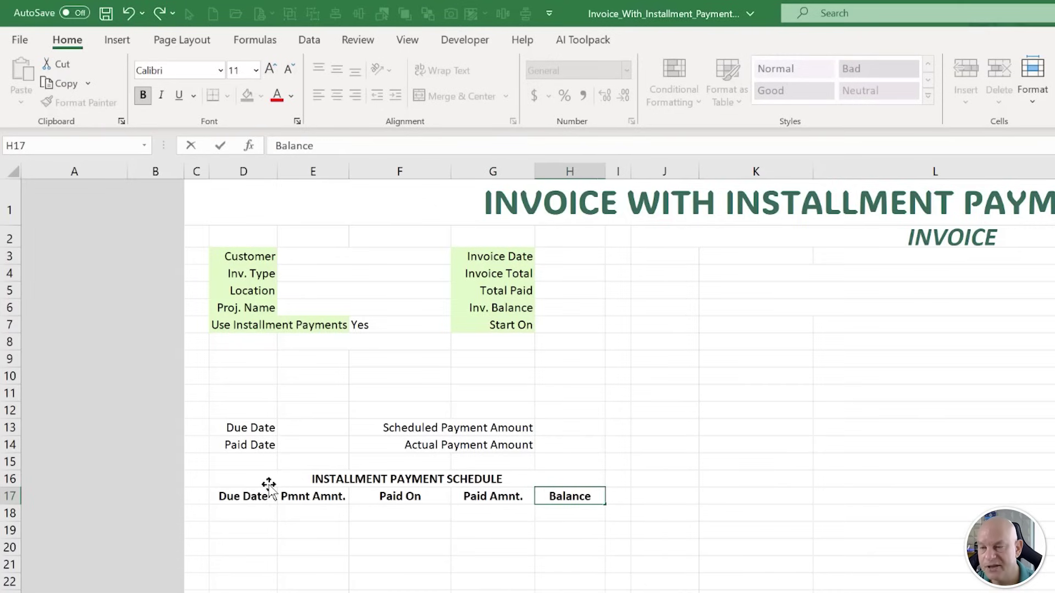
key("Return")
Fill the schedule title, header row and the four helper labels light green.
left_click_drag(268, 484, 278, 497)
left_click(257, 432, "ctrl")
left_click_drag(258, 435, 258, 445)
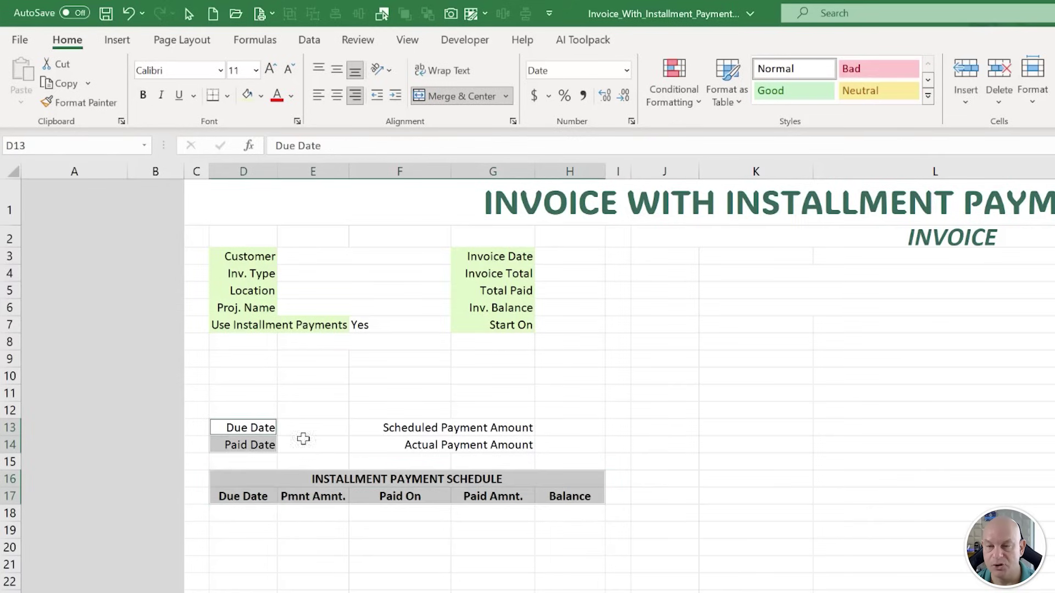
left_click_drag(466, 433, 465, 445)
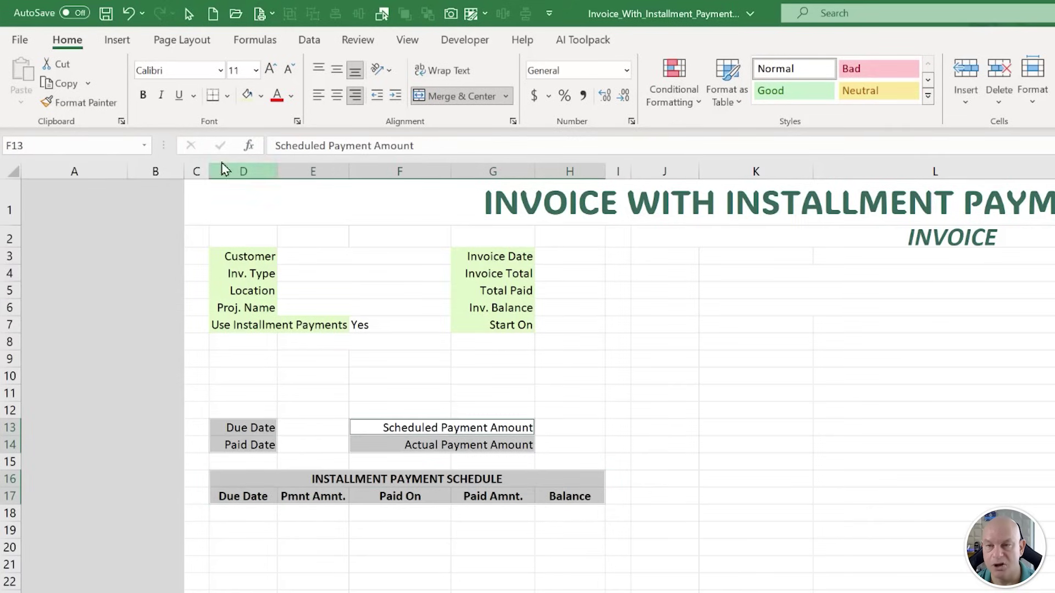
left_click(248, 95)
left_click_drag(337, 256, 343, 282)
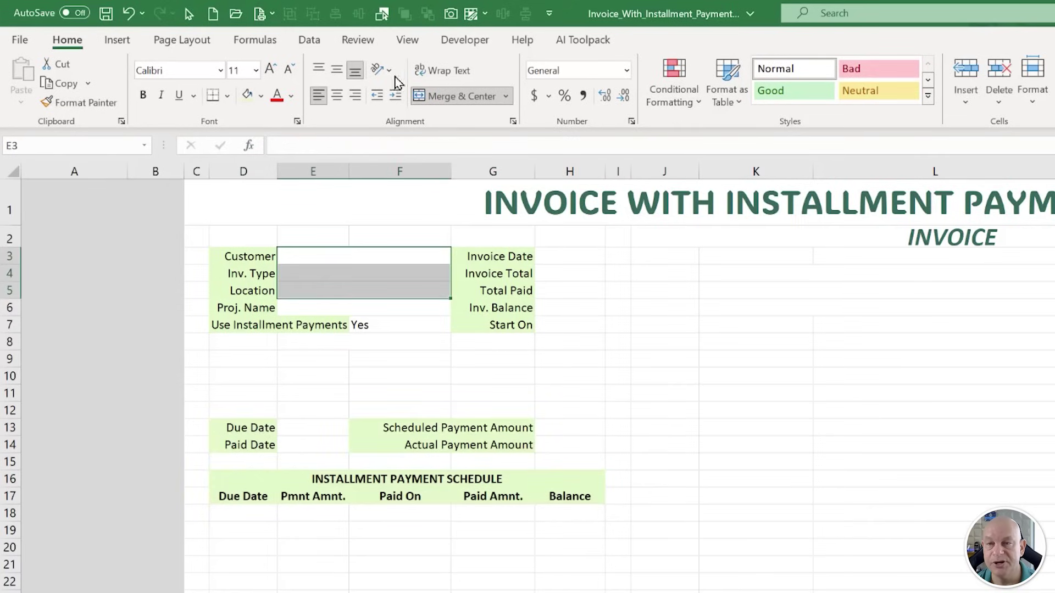
left_click(185, 40)
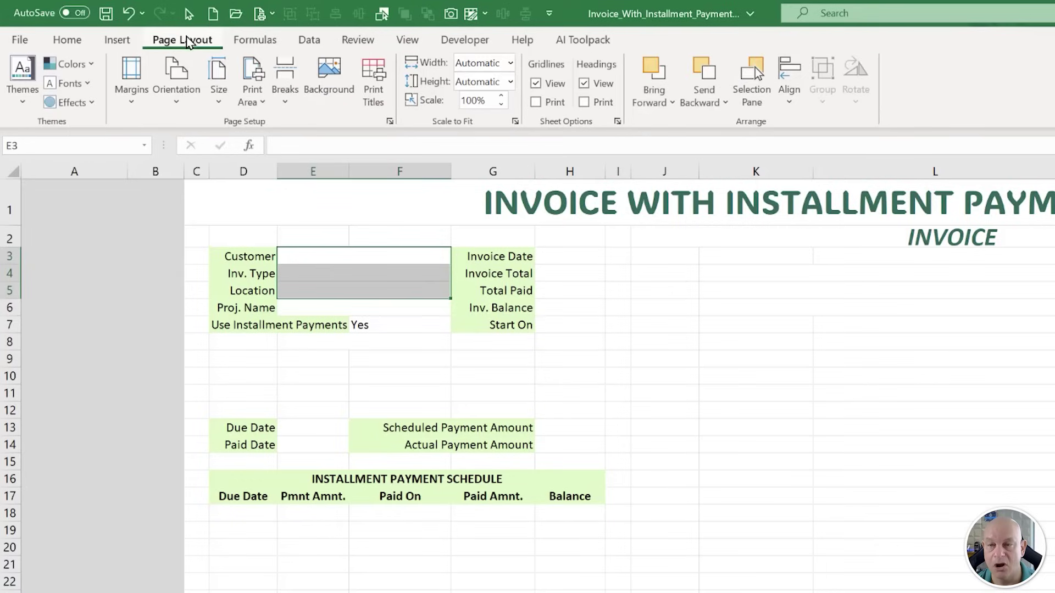
Browse local files and insert Background_Light.png as the sheet background.
left_click(329, 83)
left_click(672, 428)
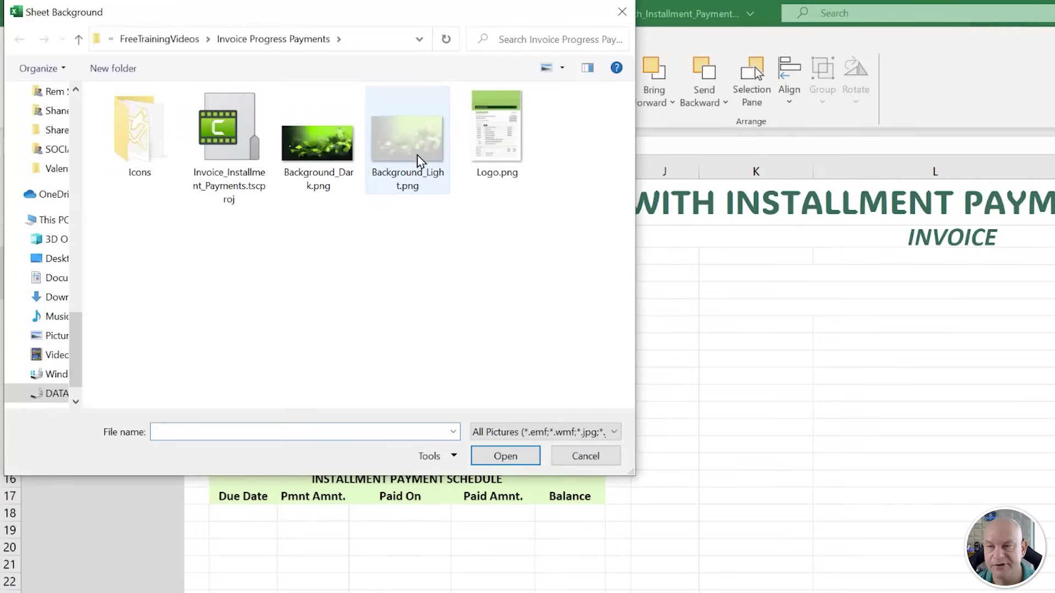
left_click(417, 165)
left_click(350, 156)
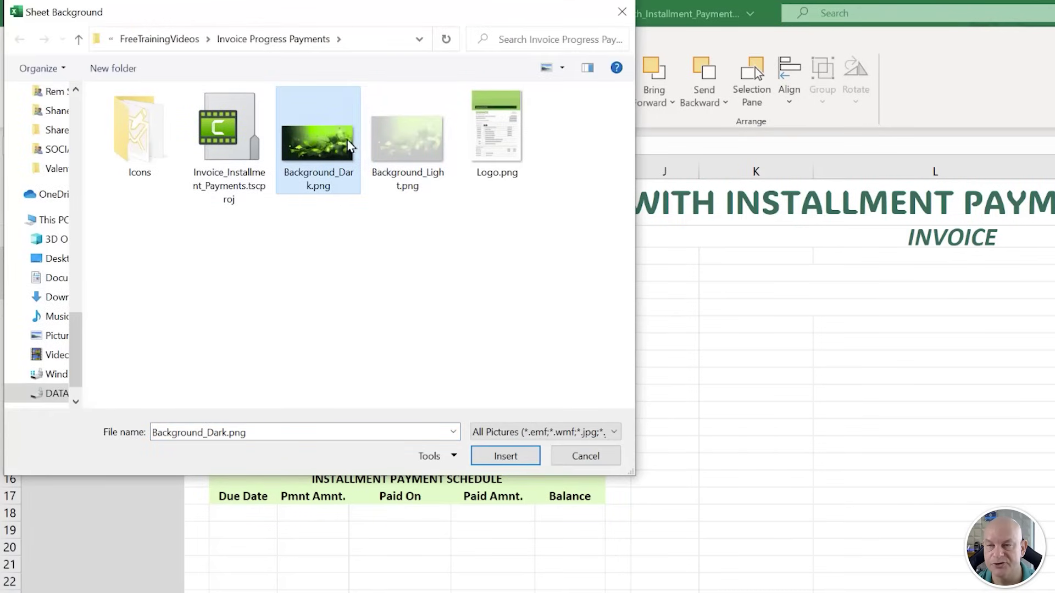
left_click(417, 159)
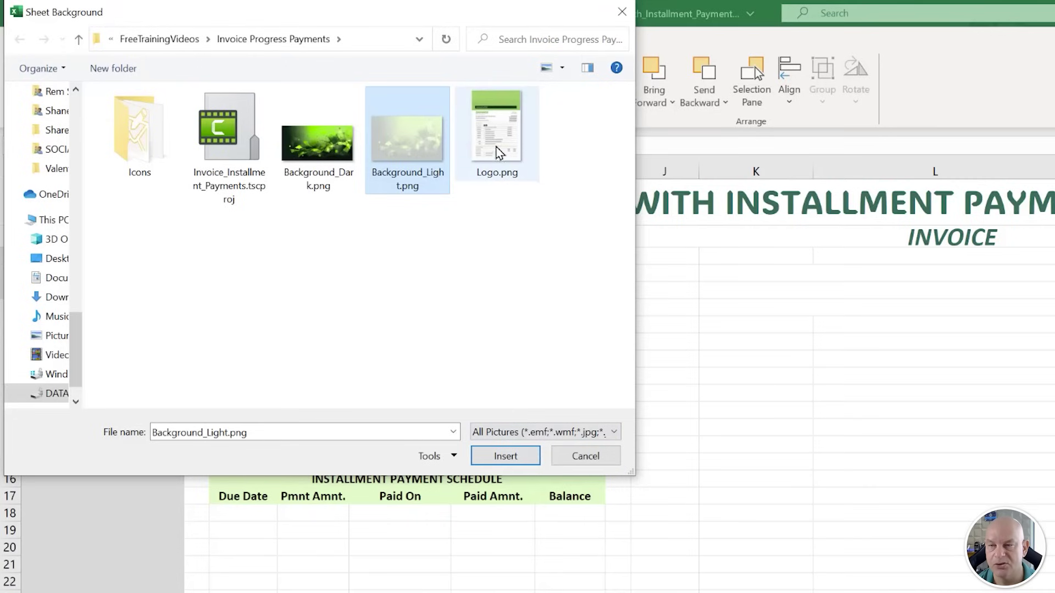
left_click(521, 457)
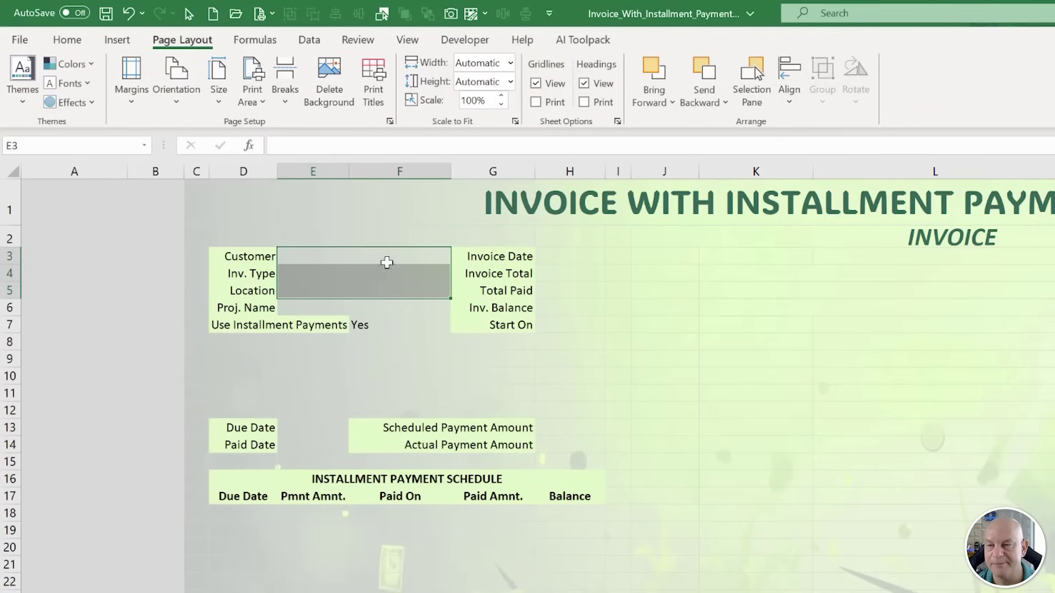
Fill the invoice header entry cells, the Yes cell and the column H values white.
left_click(350, 310, "ctrl")
left_click(391, 323, "ctrl")
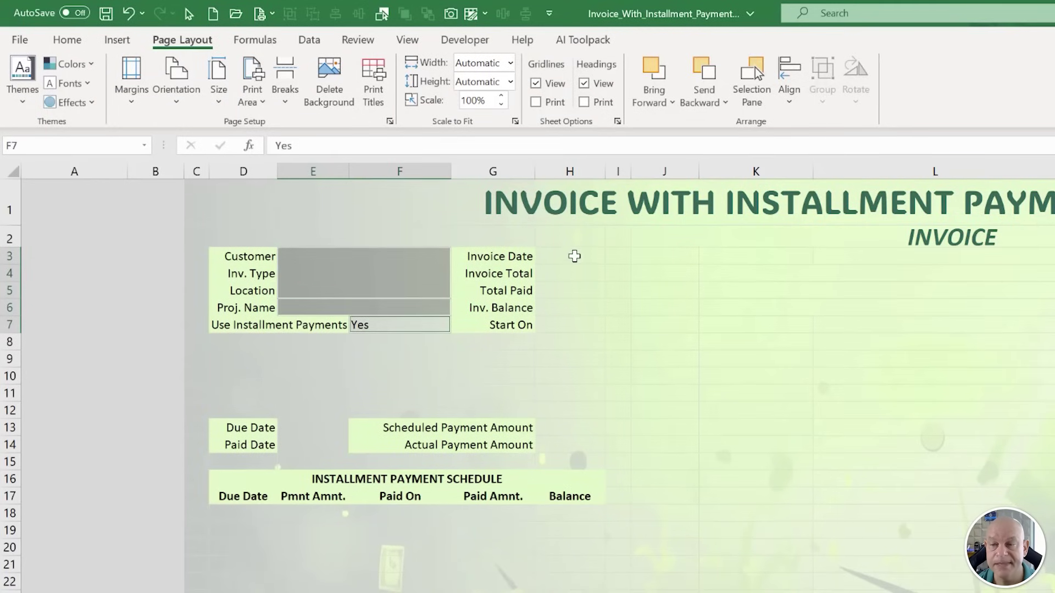
mouse_move(572, 256)
left_mouse_down()
mouse_move(581, 320)
mouse_move(573, 252)
left_mouse_up()
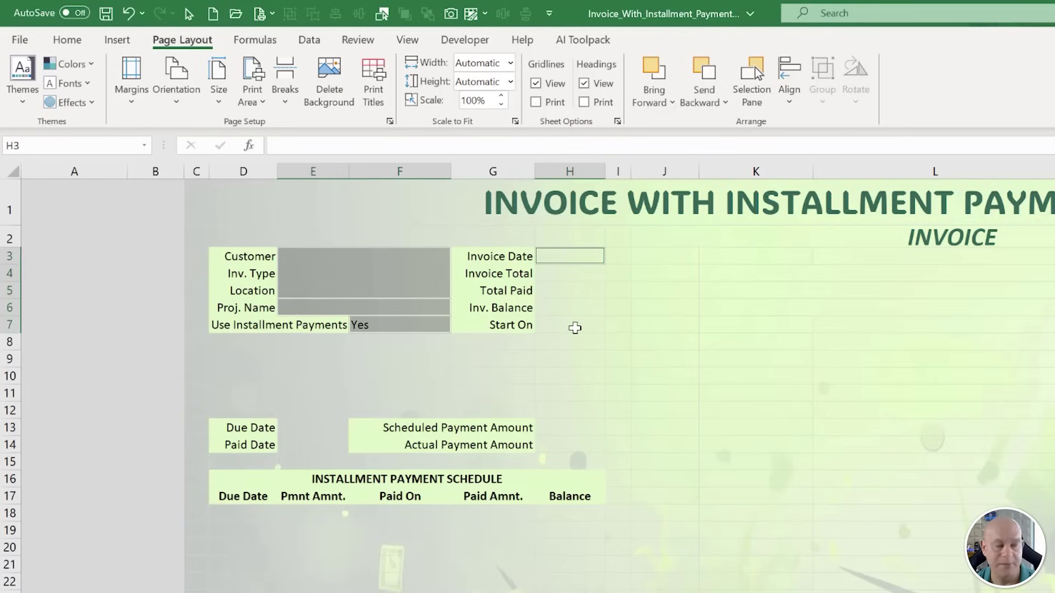
left_click_drag(575, 329, 566, 308)
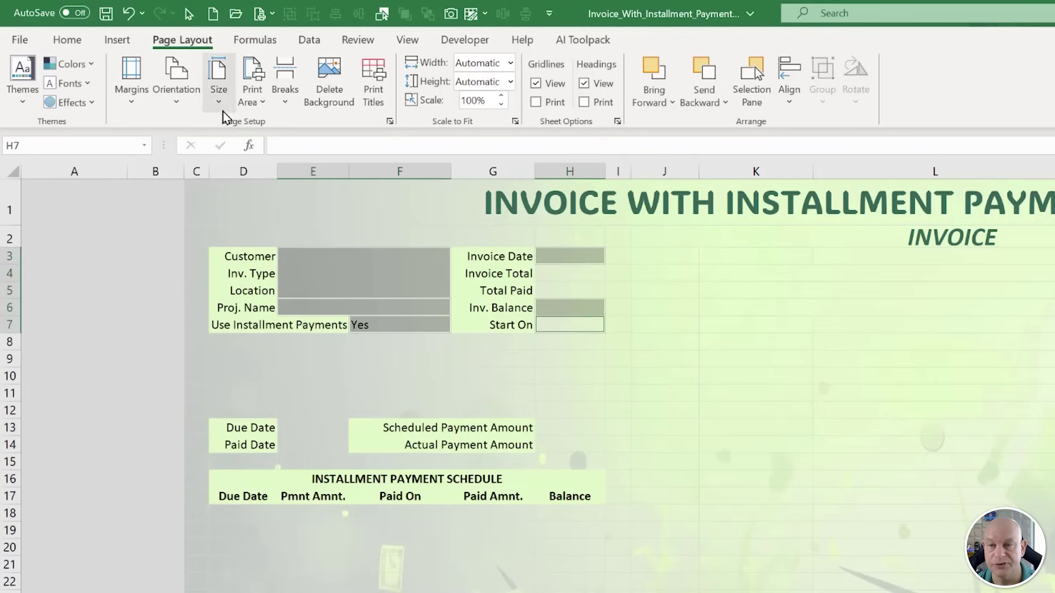
left_click(67, 40)
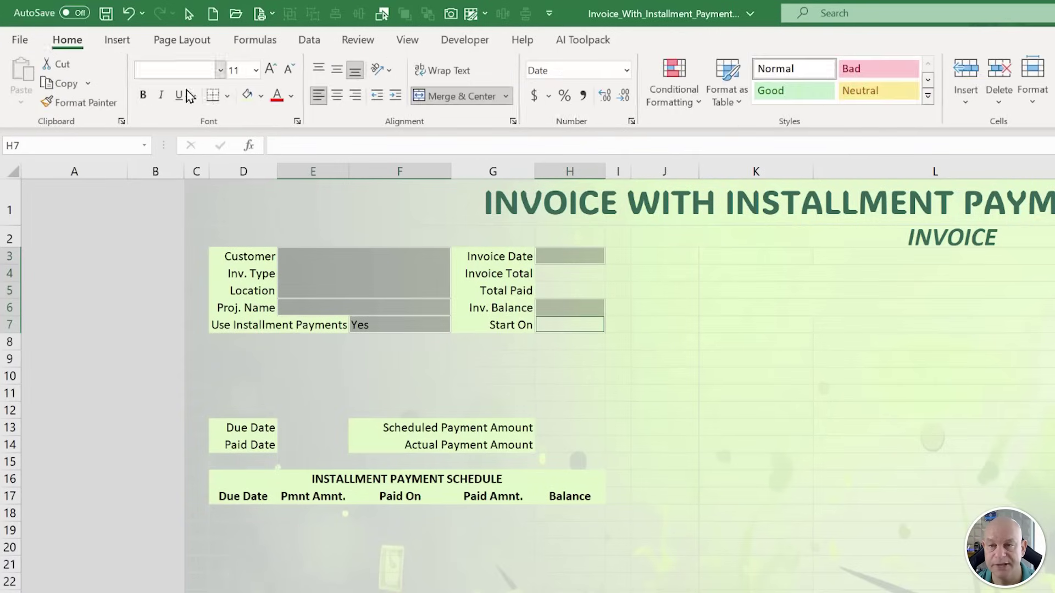
left_click(261, 96)
left_click(251, 141)
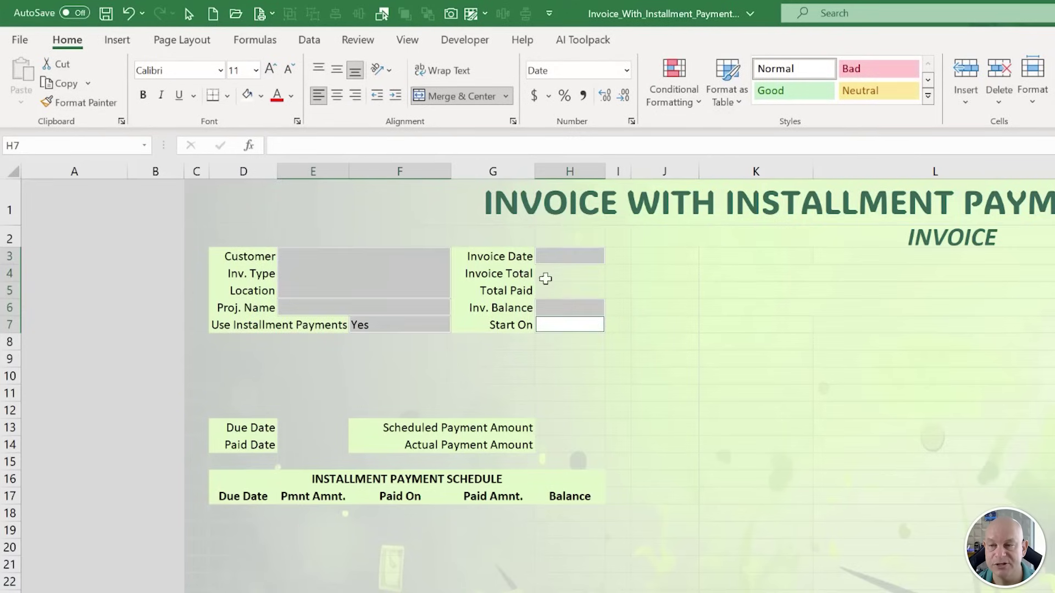
Fill the Invoice Total to Inv. Balance cells green and the payment date and amount cells white.
left_click_drag(546, 278, 558, 307)
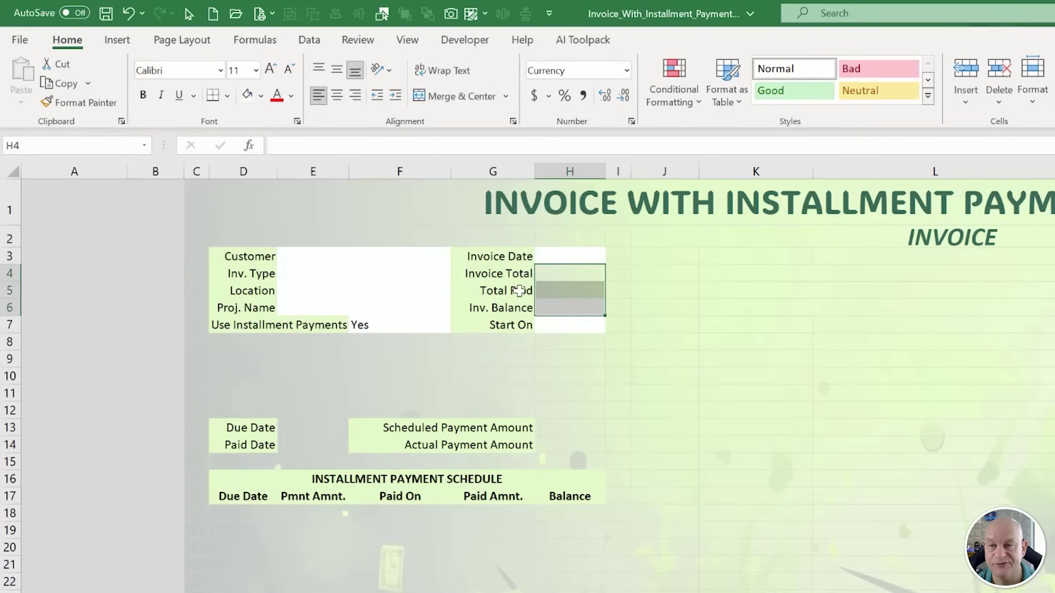
left_click(261, 97)
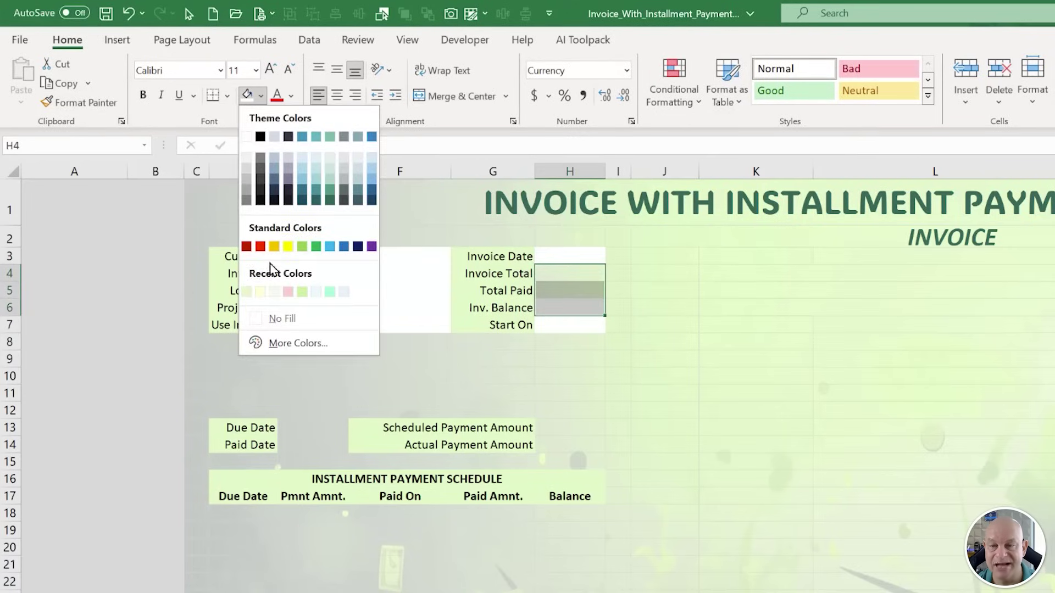
left_click(249, 292)
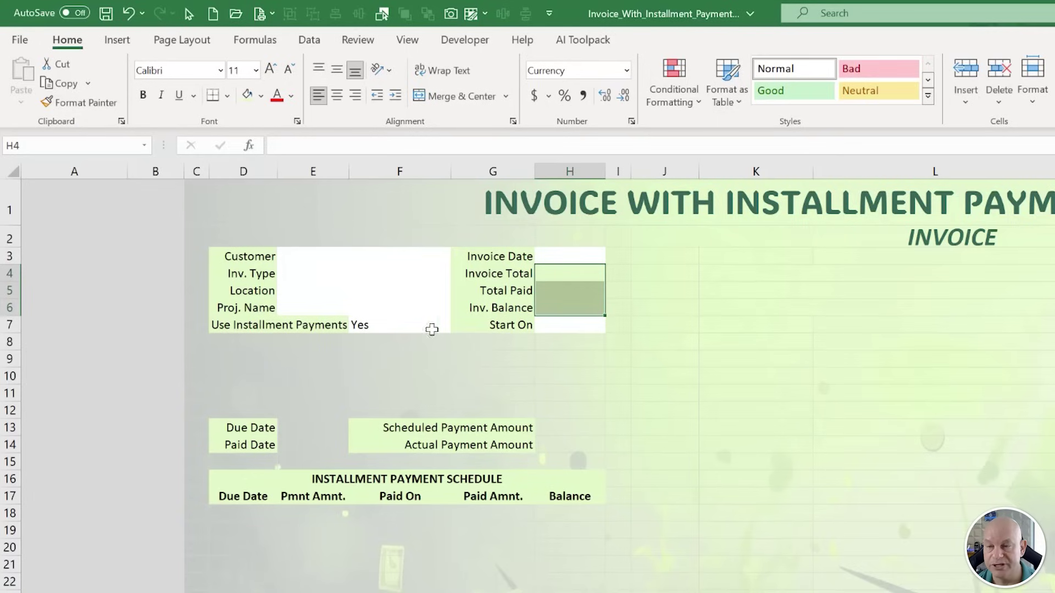
left_click_drag(313, 430, 318, 446)
left_click_drag(571, 433, 570, 446)
left_click(261, 95)
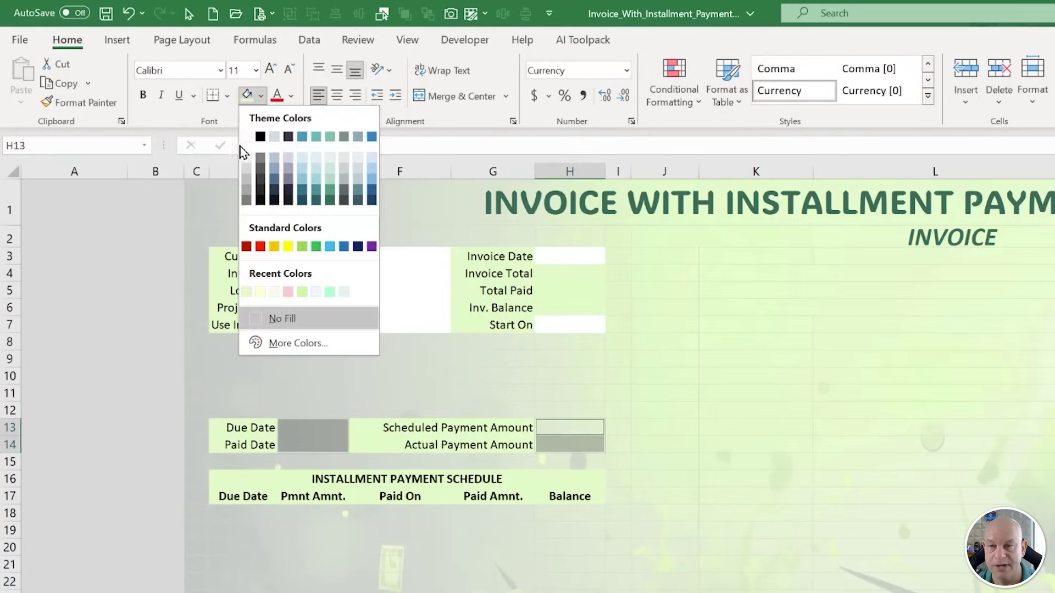
left_click(254, 135)
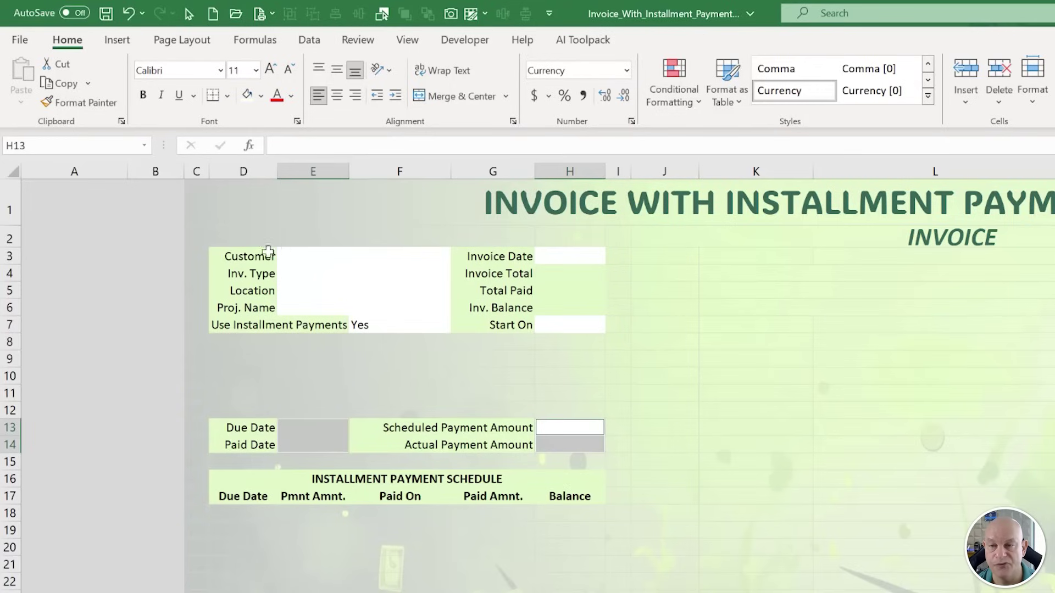
Select every label-and-field range in the invoice header and payment rows together.
left_click_drag(265, 253, 386, 262)
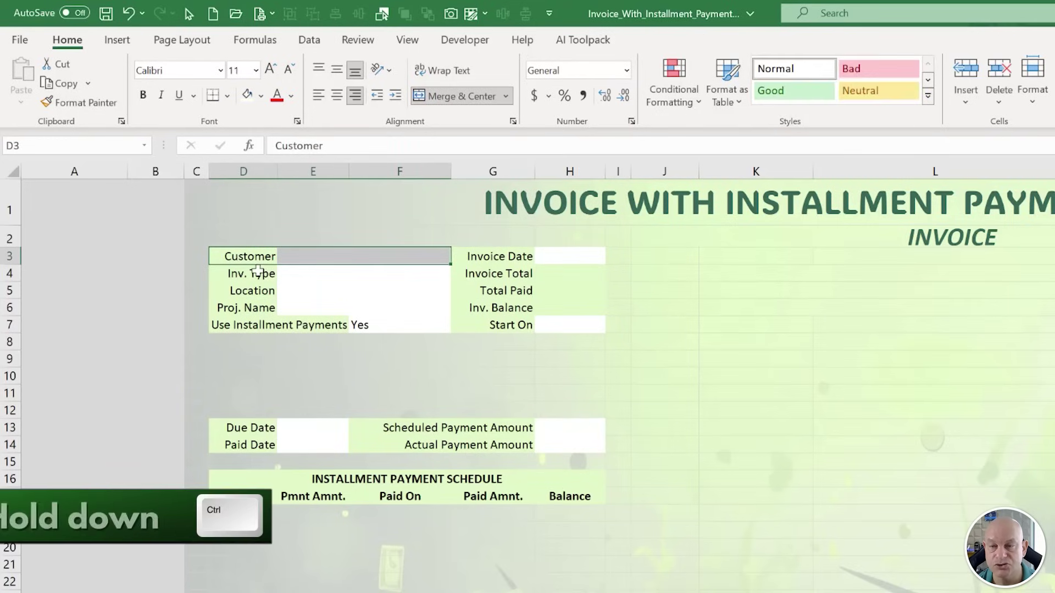
left_click_drag(259, 273, 329, 275)
left_click_drag(263, 291, 330, 292)
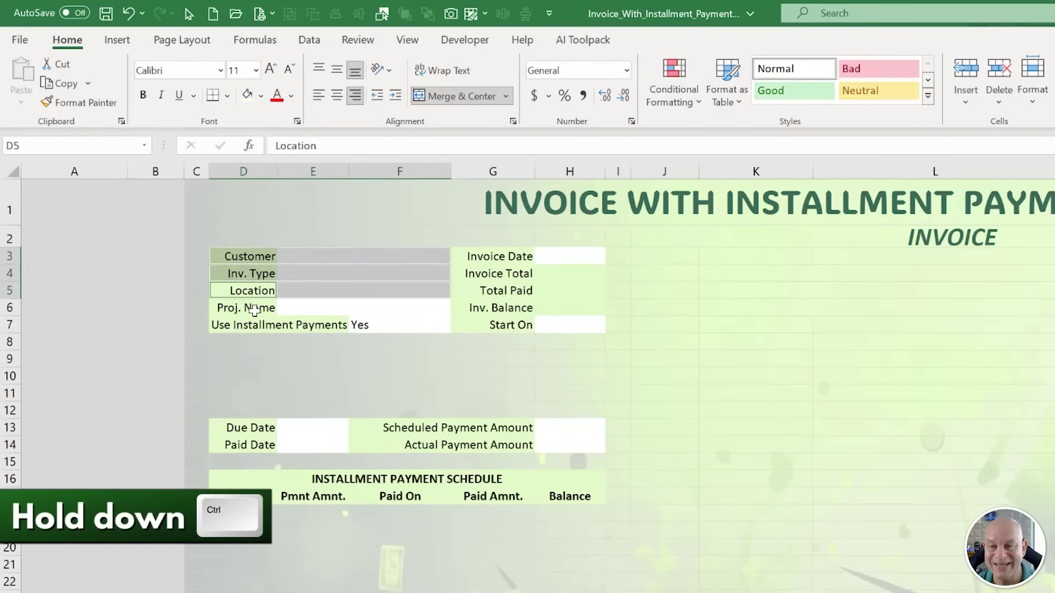
left_click_drag(255, 308, 384, 323)
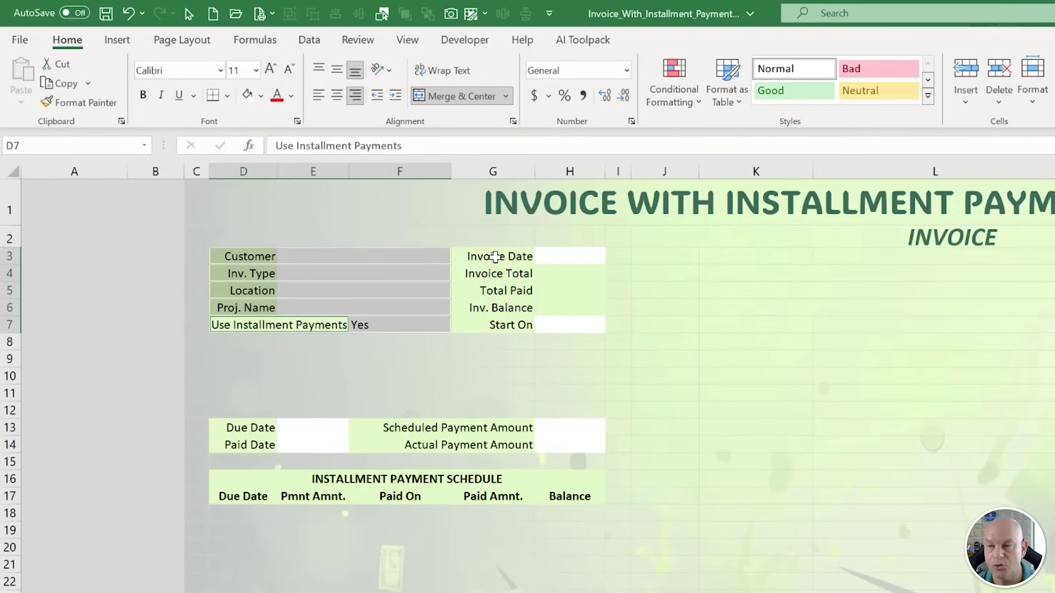
left_click_drag(490, 255, 558, 328)
left_click_drag(266, 430, 291, 443)
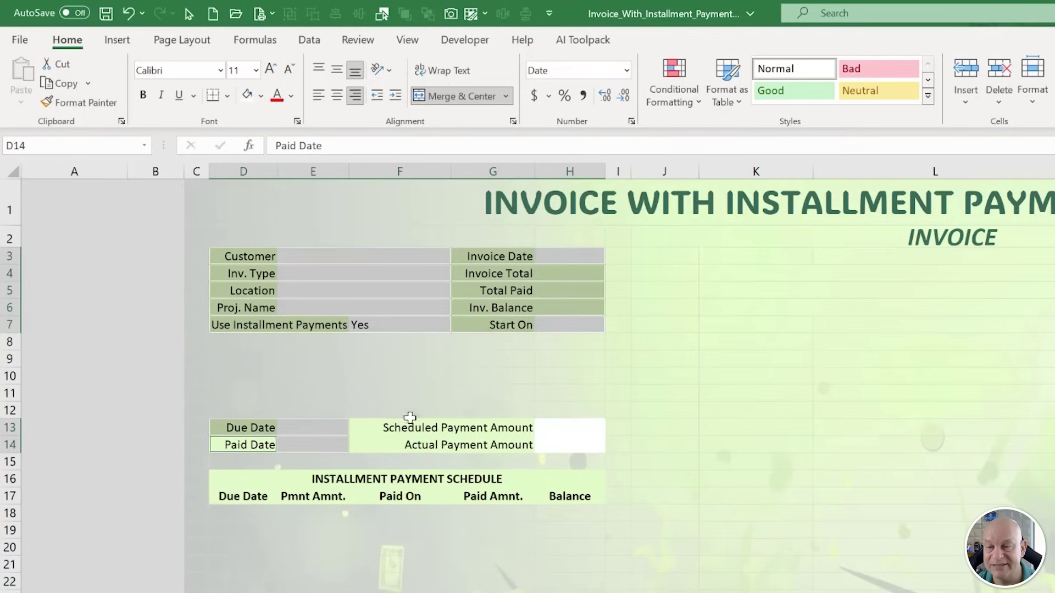
left_click_drag(419, 428, 565, 431)
left_click_drag(495, 444, 555, 445)
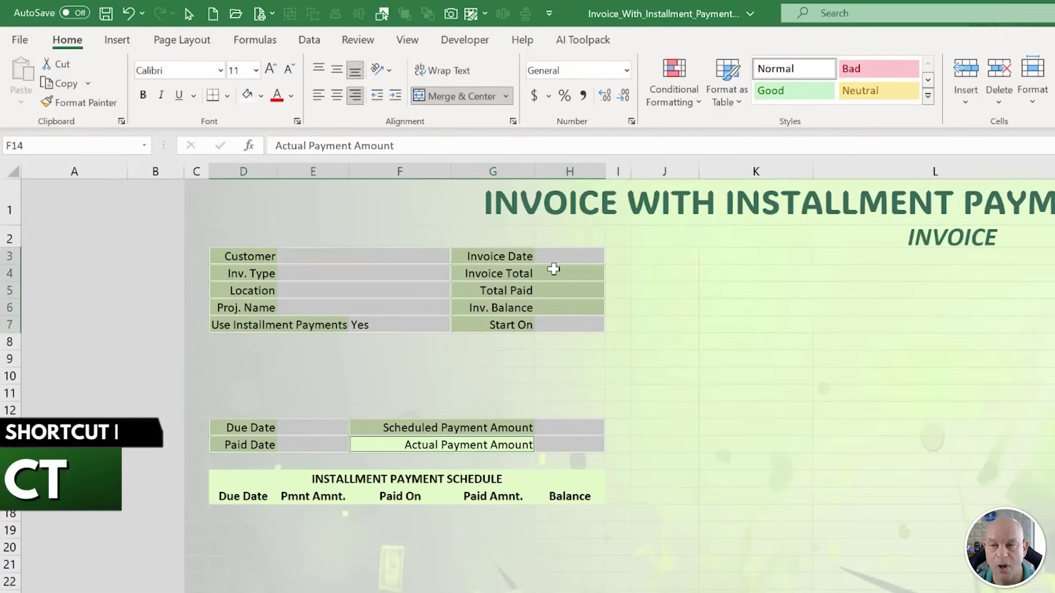
Outline each selected field range with a thin, automatic-colour border.
key("ctrl+1")
left_click_drag(604, 188, 391, 201)
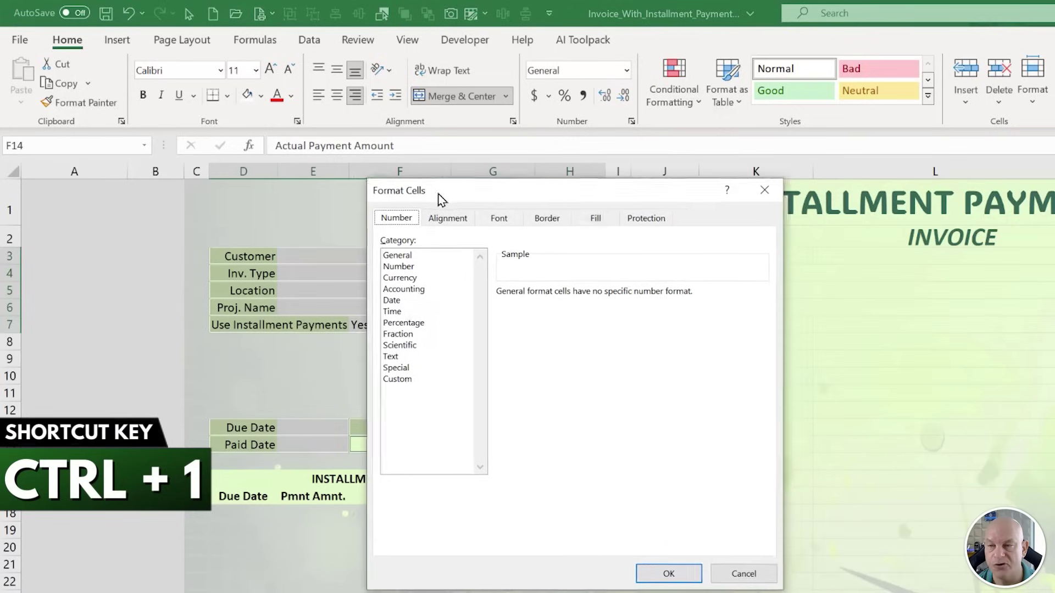
left_click(541, 220)
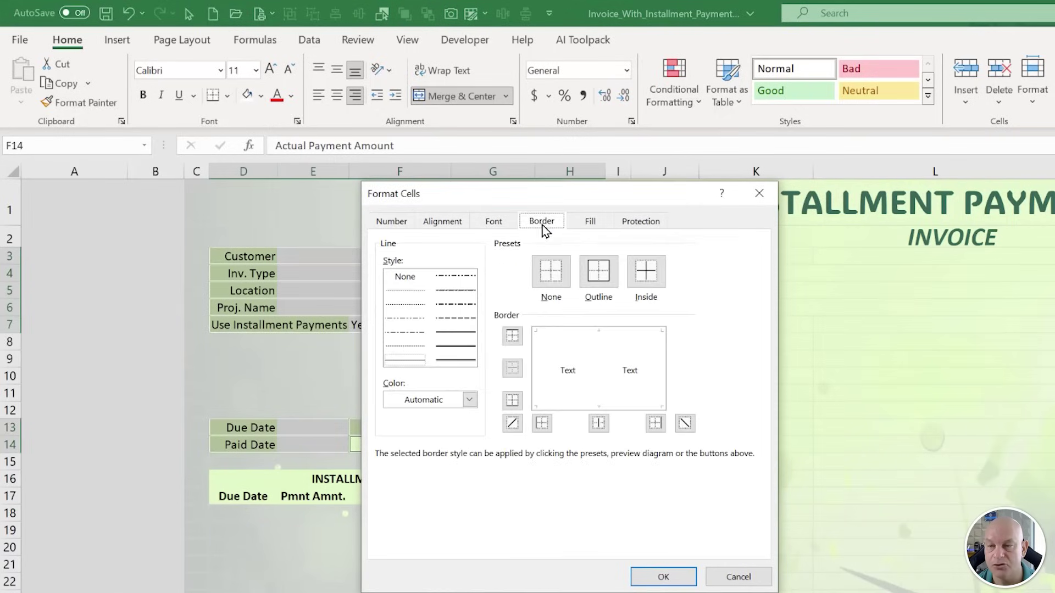
left_click(469, 400)
left_click(470, 400)
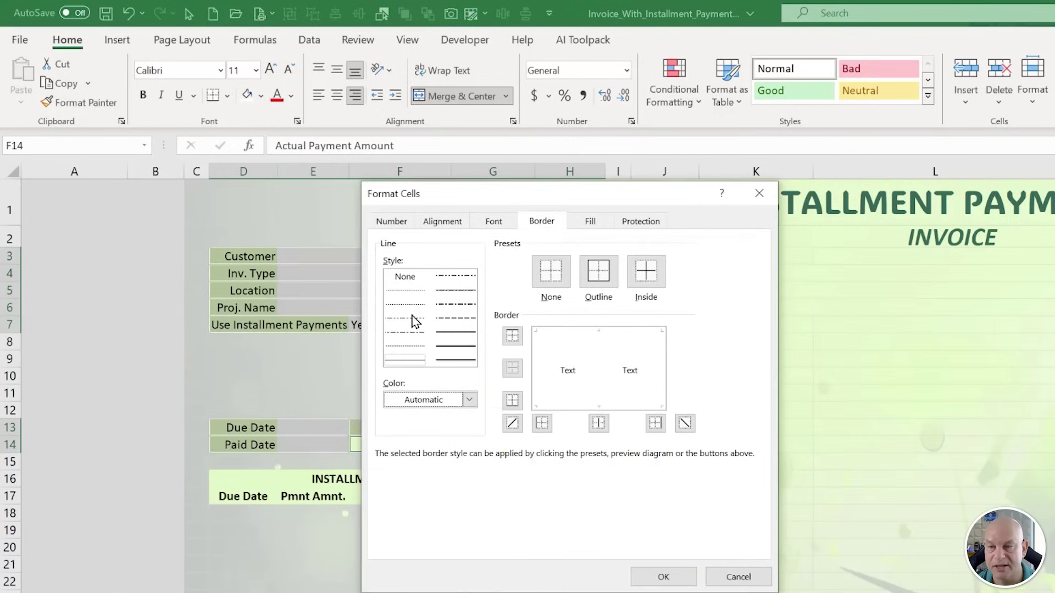
left_click(599, 270)
left_click(421, 290)
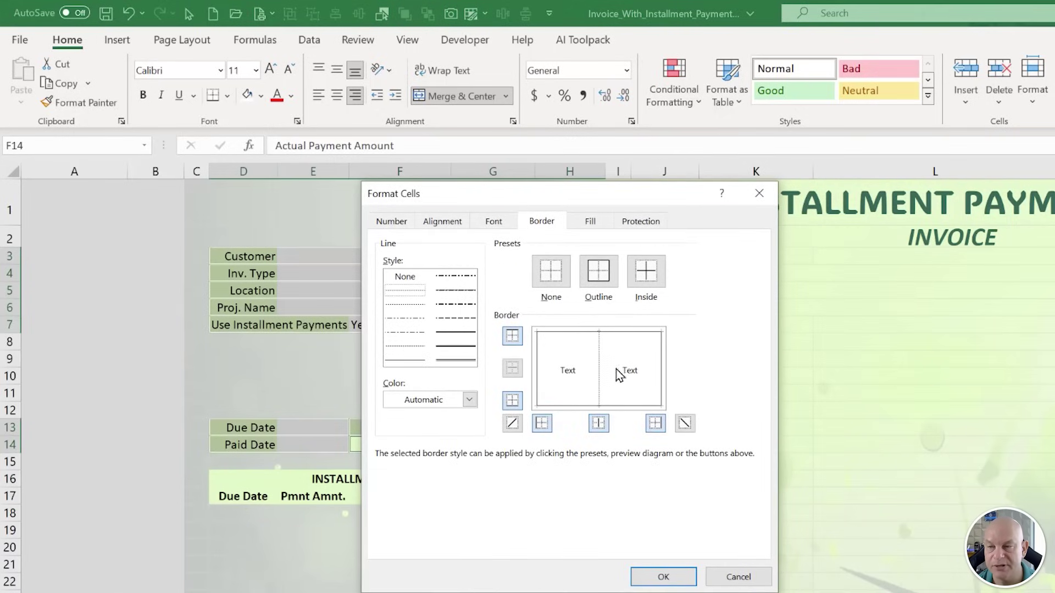
left_click(662, 577)
Select the empty row 2, rows 8–9 and the payment schedule heading rows.
left_click(659, 555)
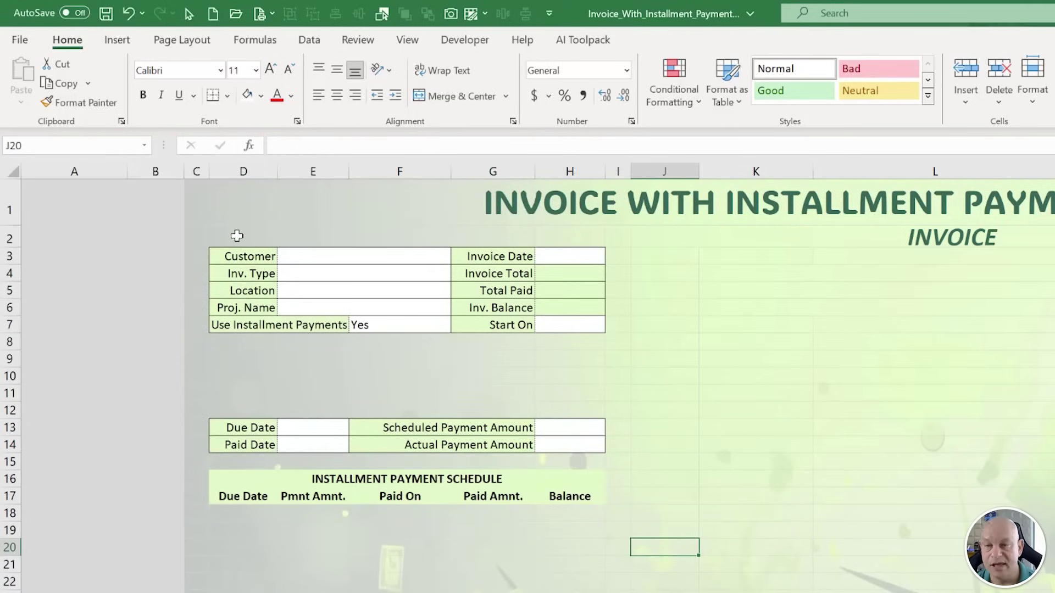
left_click_drag(235, 233, 588, 238)
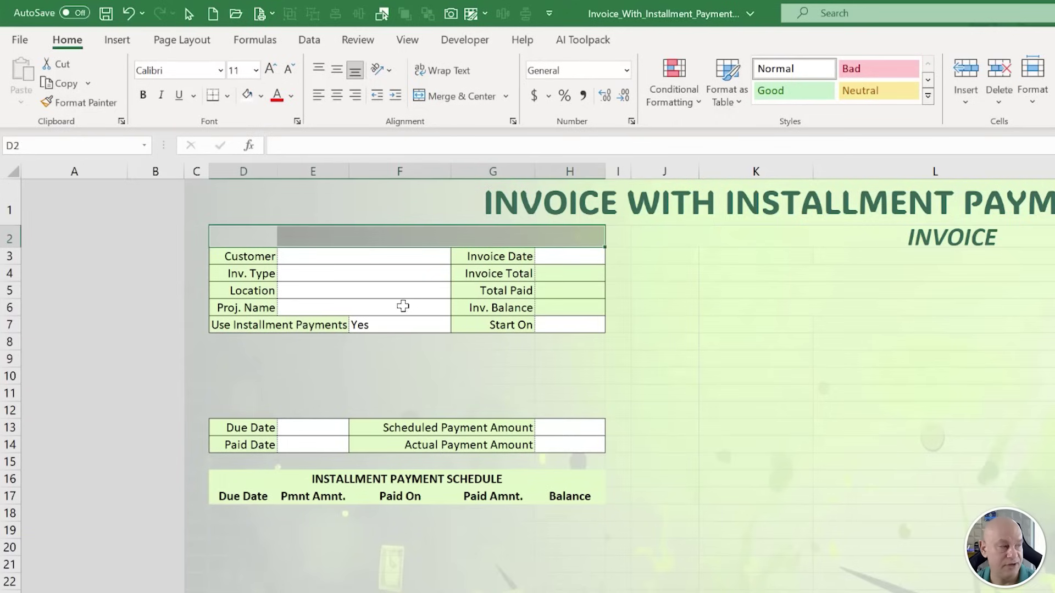
left_click_drag(259, 346, 576, 358)
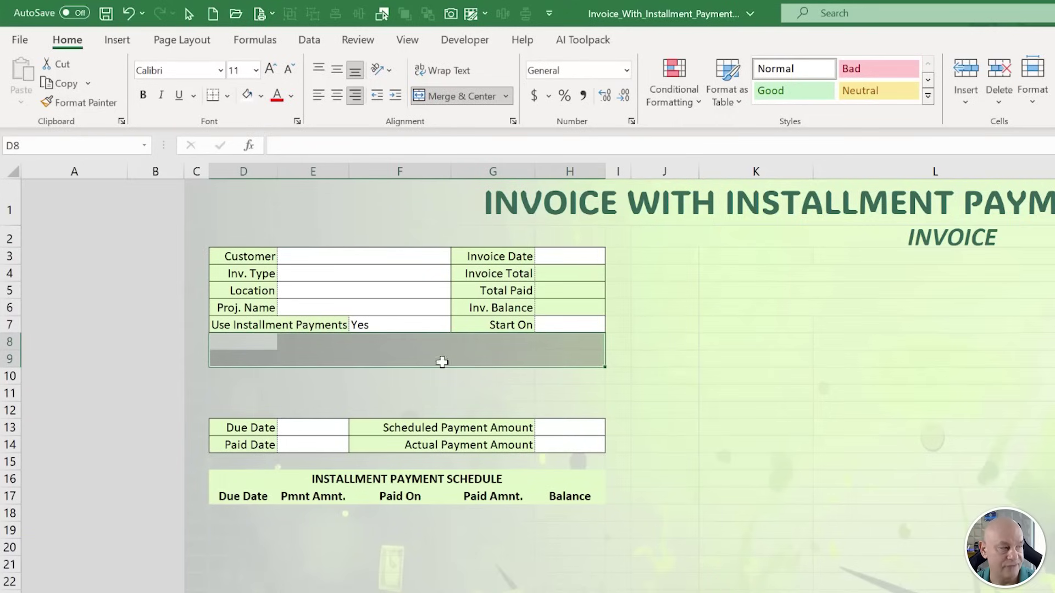
left_click_drag(244, 479, 536, 497)
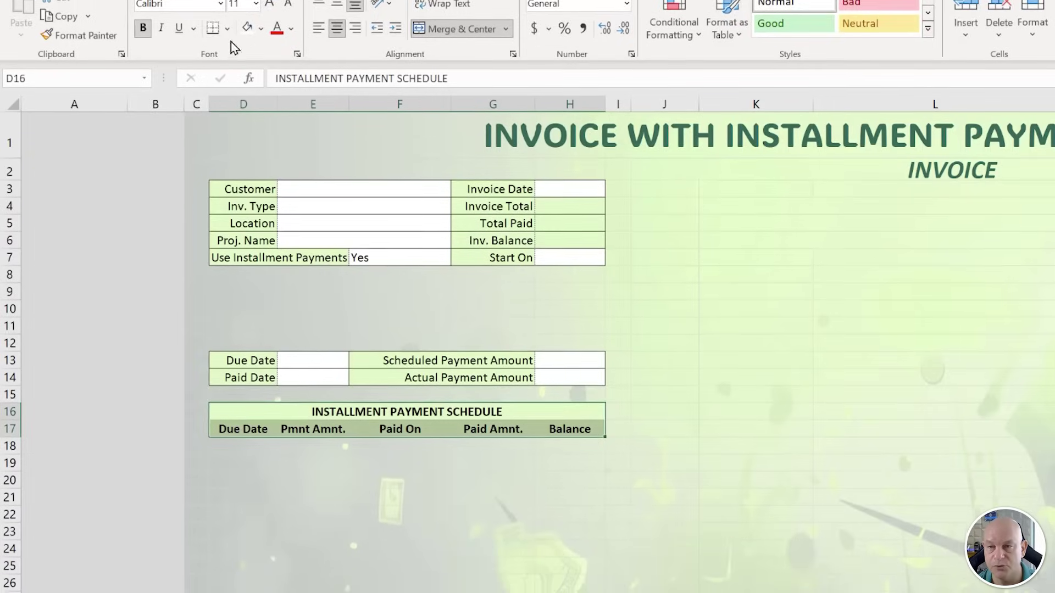
Apply All Borders to the schedule heading cells D16:H17, then select the entry rows through row 29.
left_click(227, 96)
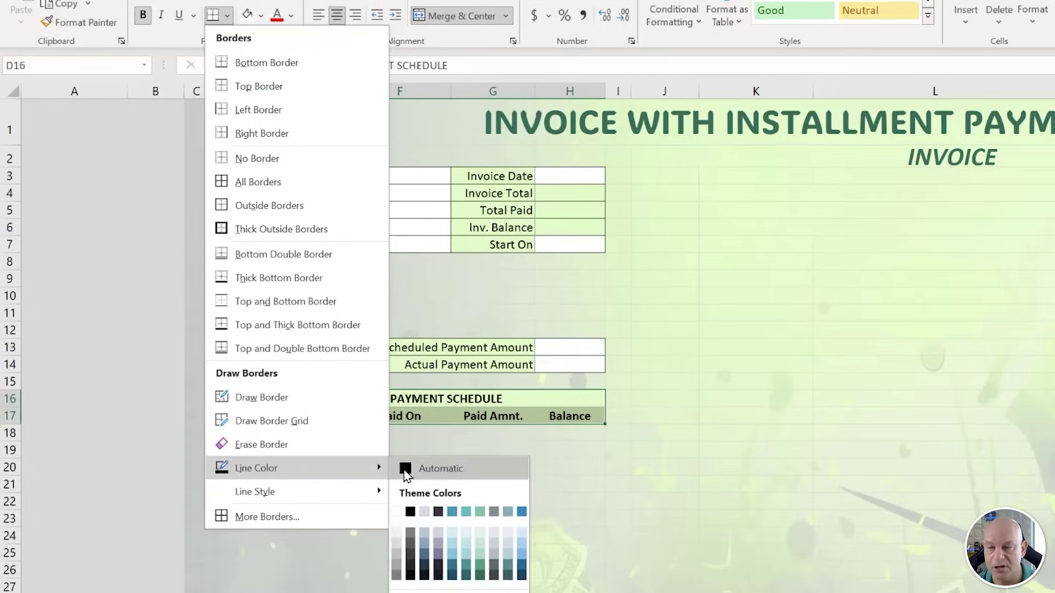
left_click(258, 182)
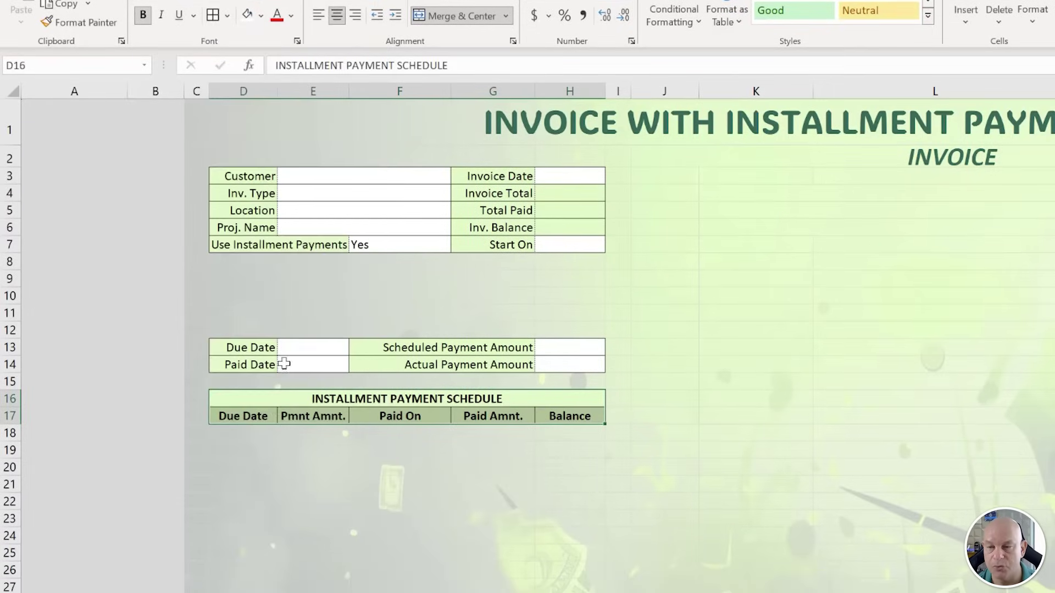
left_click_drag(245, 432, 313, 467)
left_click_drag(481, 510, 543, 555)
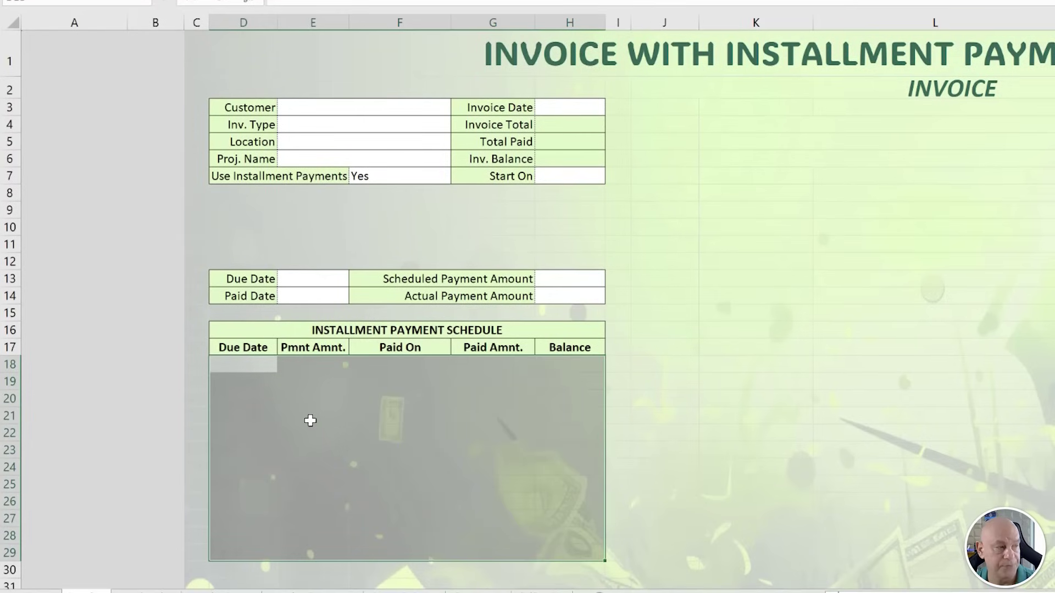
Select the invoice panel range J2:O53 for the white background fill.
left_click(621, 21)
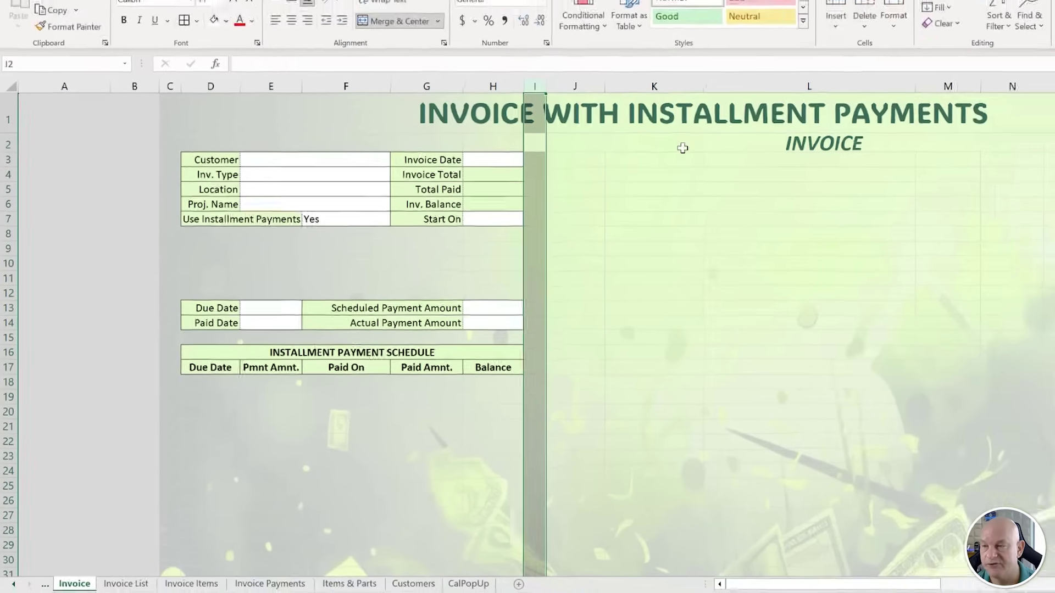
left_click_drag(822, 95, 487, 489)
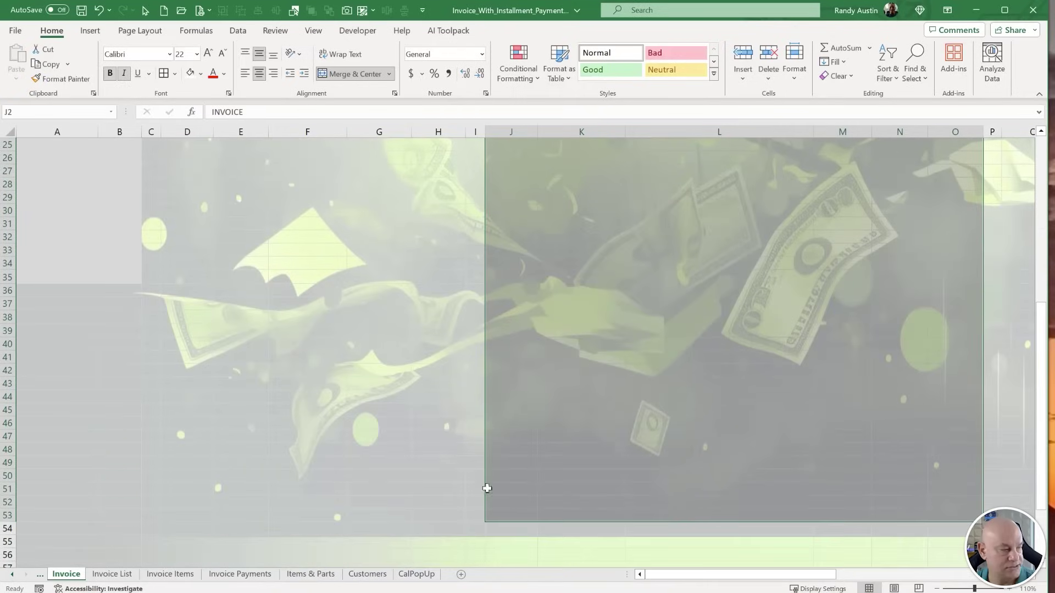
scroll(528, 352, "down", 4)
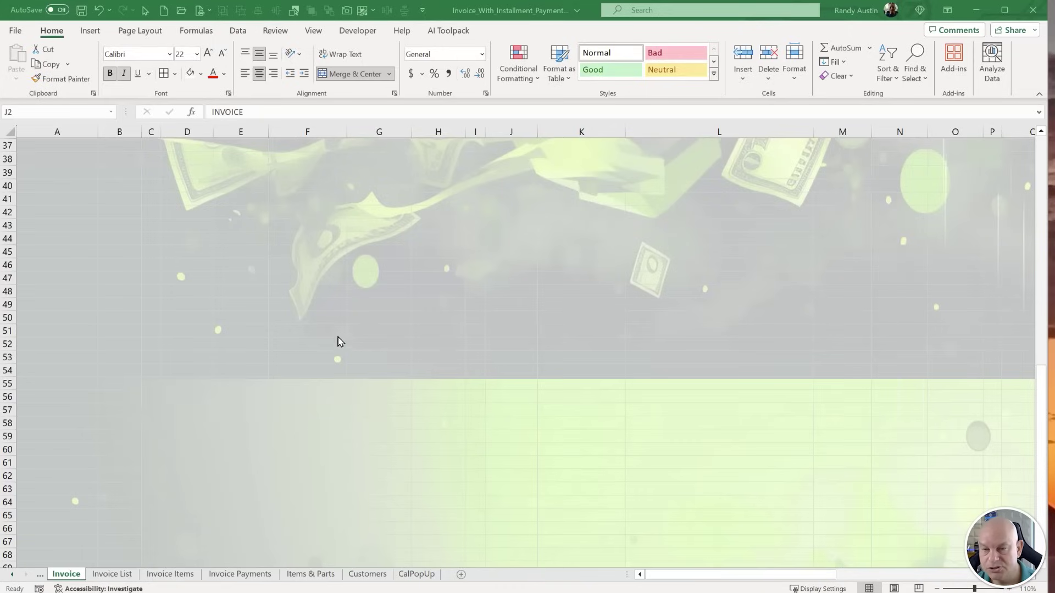
left_click(540, 363, "shift")
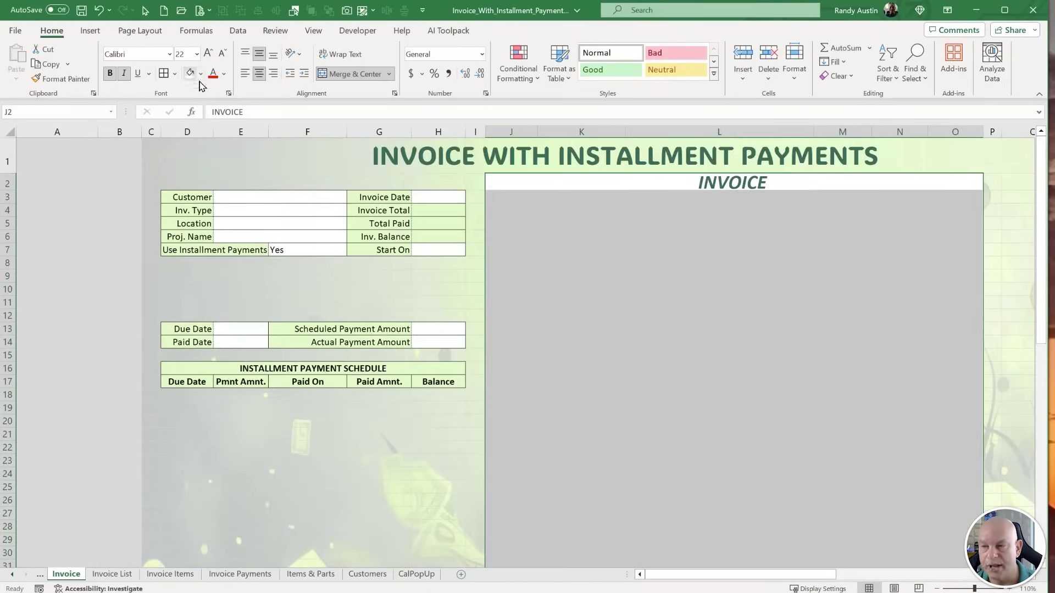
scroll(640, 261, "down", 10)
scroll(639, 261, "up", 9)
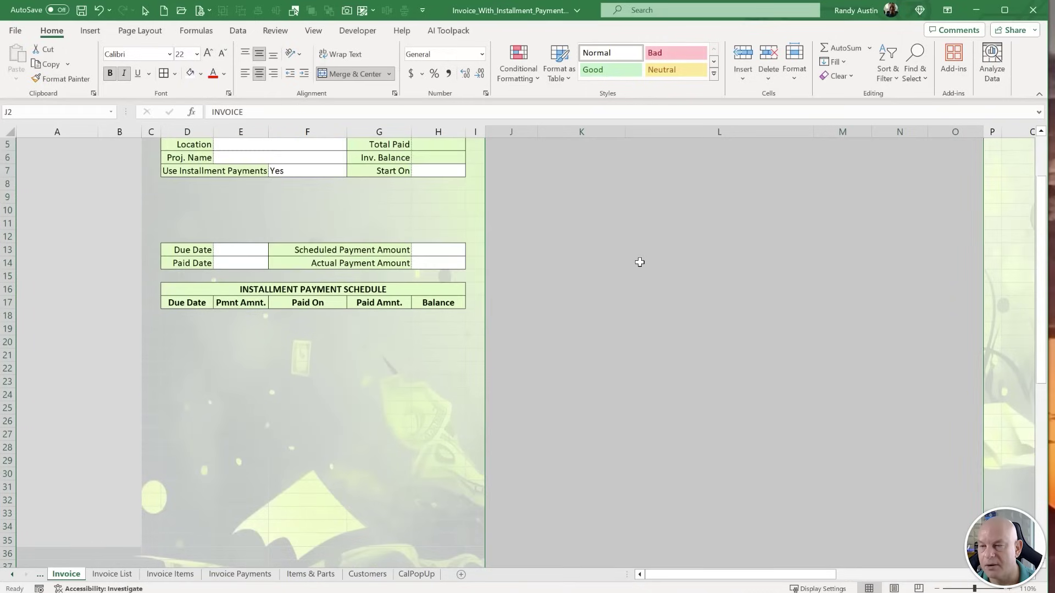
scroll(640, 262, "up", 2)
scroll(622, 264, "down", 3)
Enter the title PAYMENT SCHEDULE in the merged row J40:O40.
left_click(789, 424)
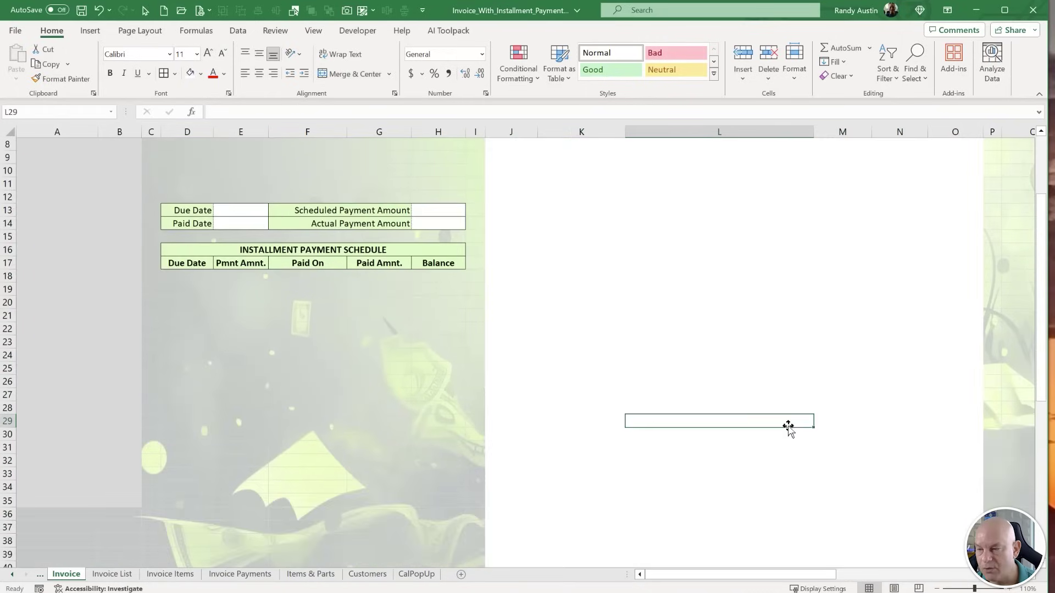
scroll(791, 424, "down", 4)
left_click(727, 466)
left_click(682, 412)
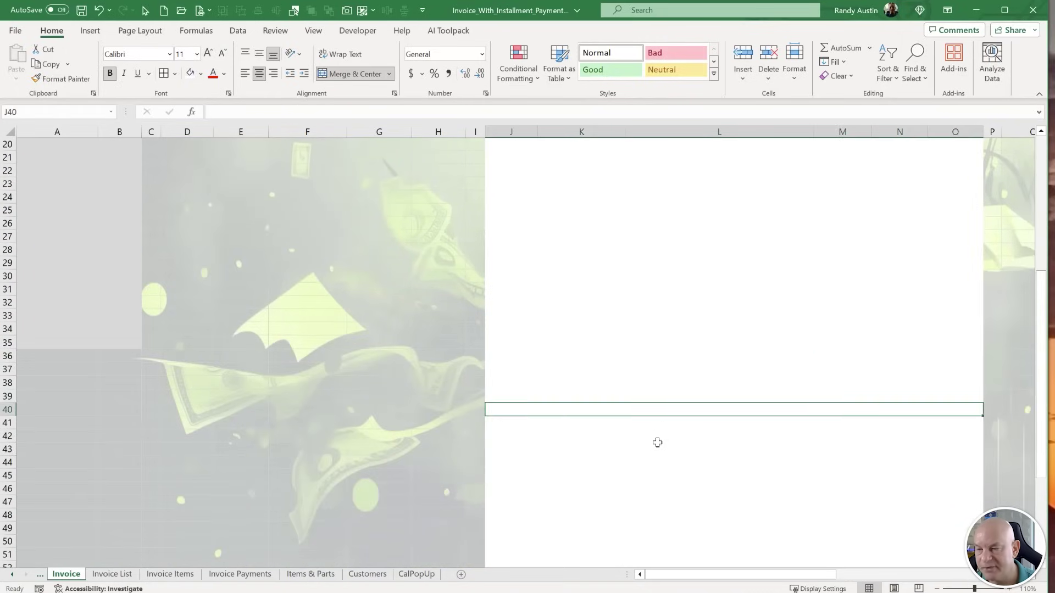
scroll(654, 434, "down", 4)
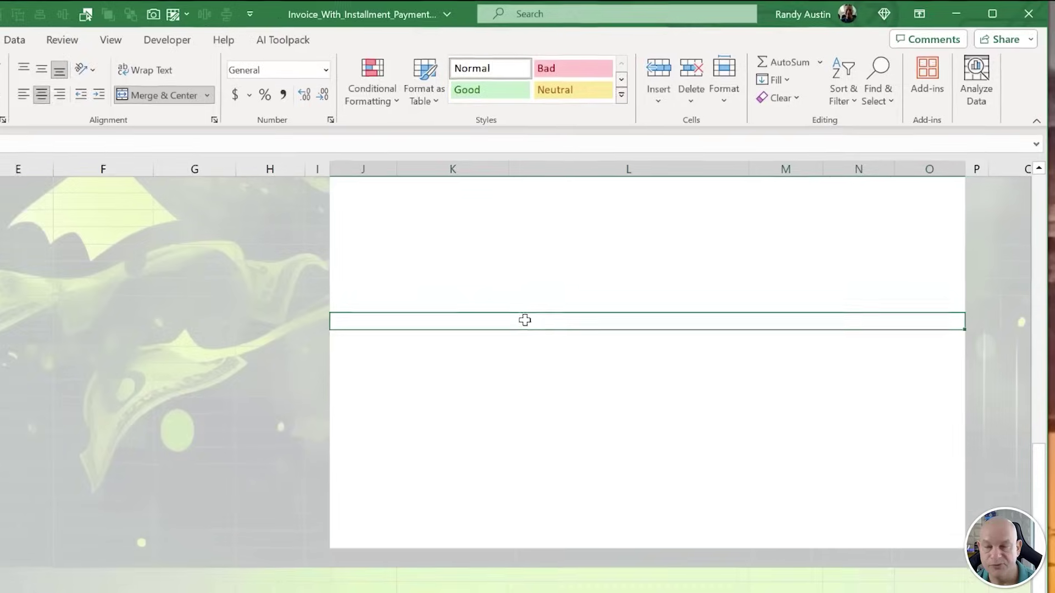
left_click(634, 241)
left_click(509, 339)
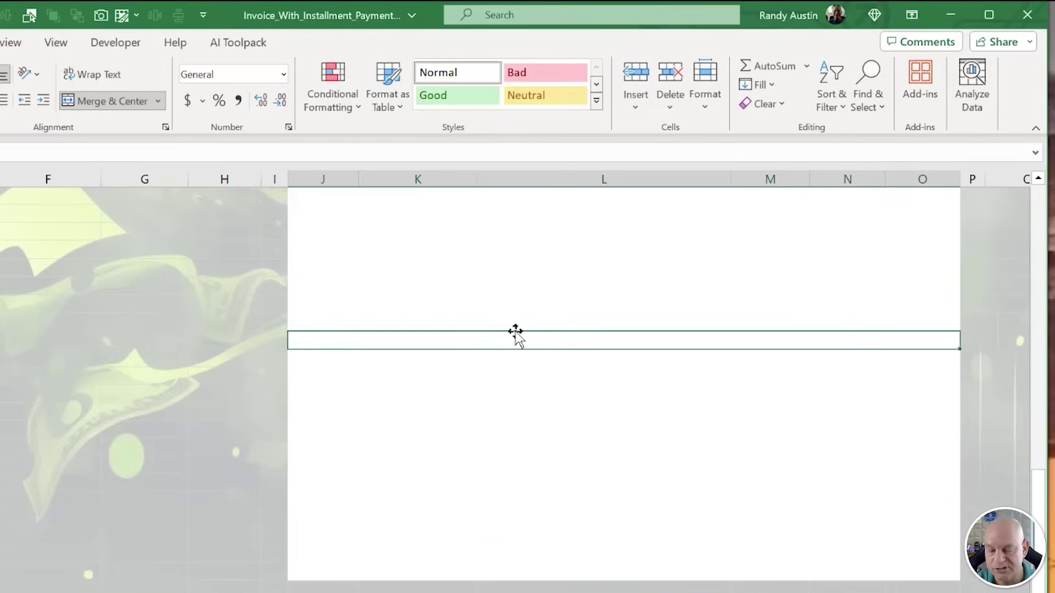
type("PAY")
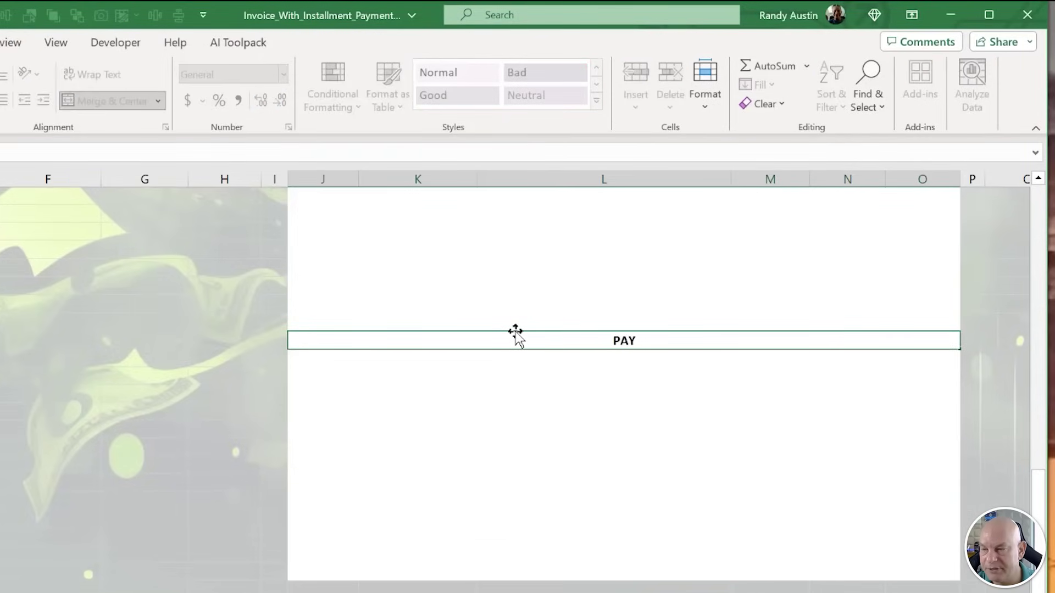
type("MENT SCHEDULE")
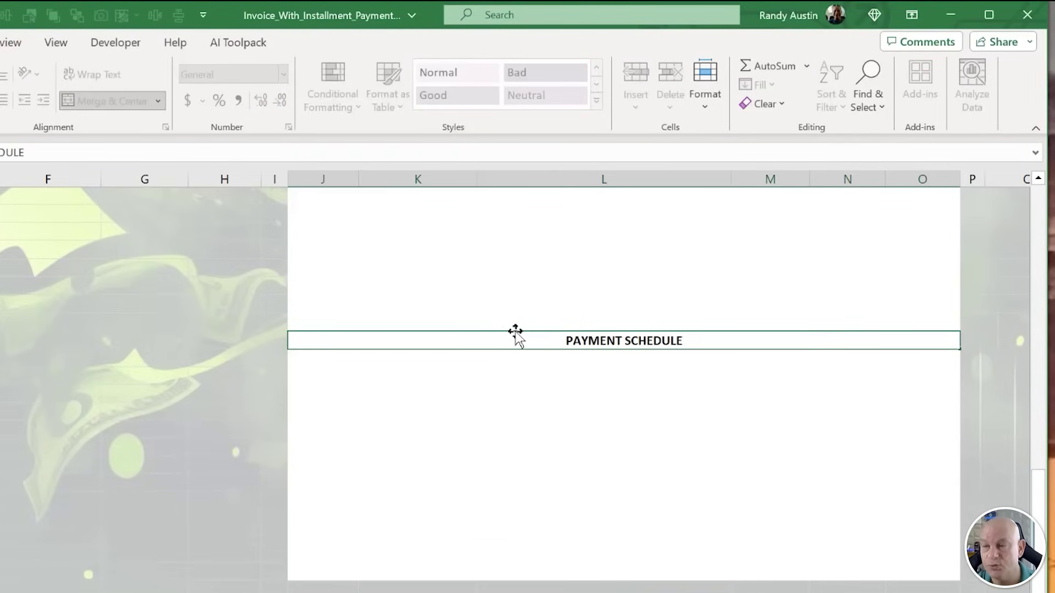
key("Return")
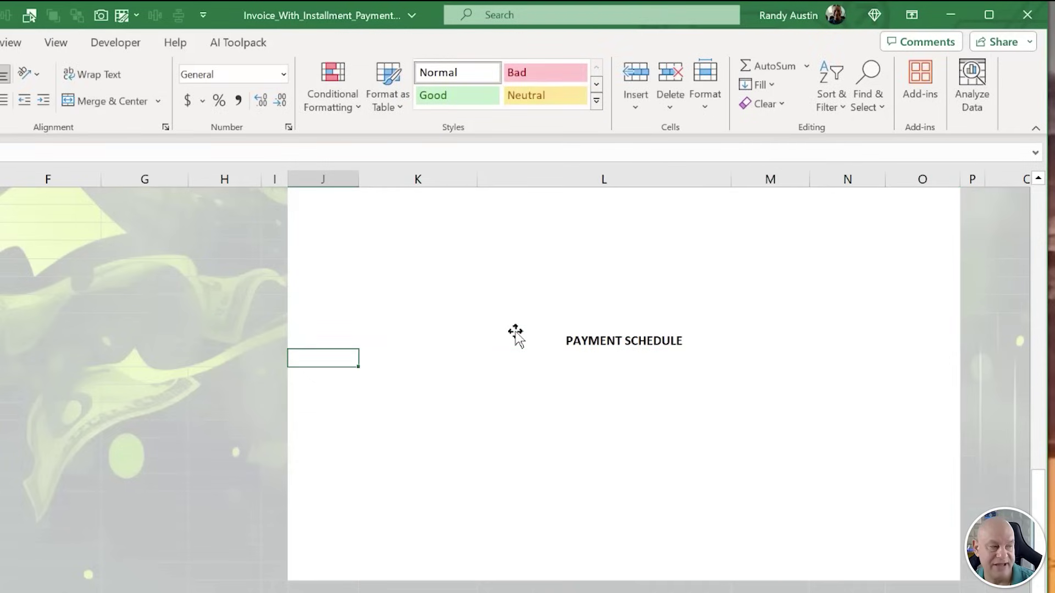
Type headers Pmnt. #, Sched. Pmnt. Amnt, Due Date, Pay Date, Paid Amnt., Balance across J41:O41.
type("pM")
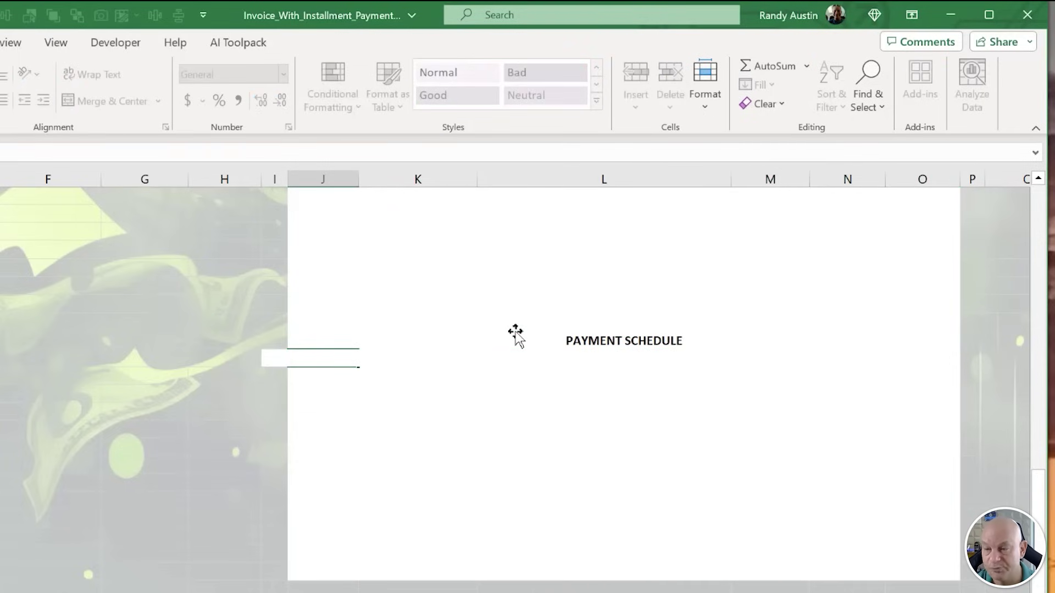
type("Pmnt")
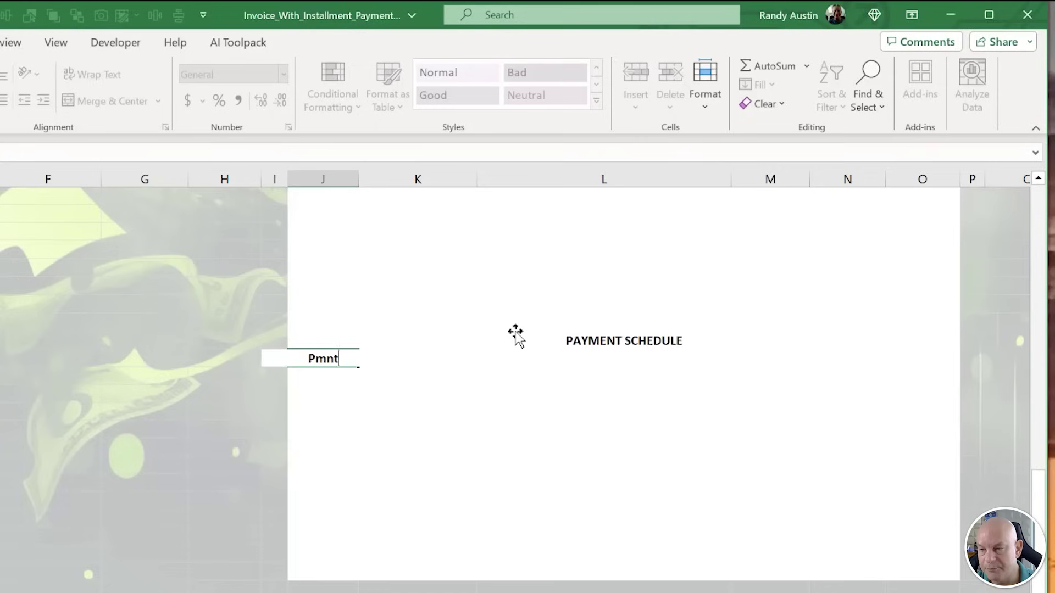
type(". #")
key("Tab")
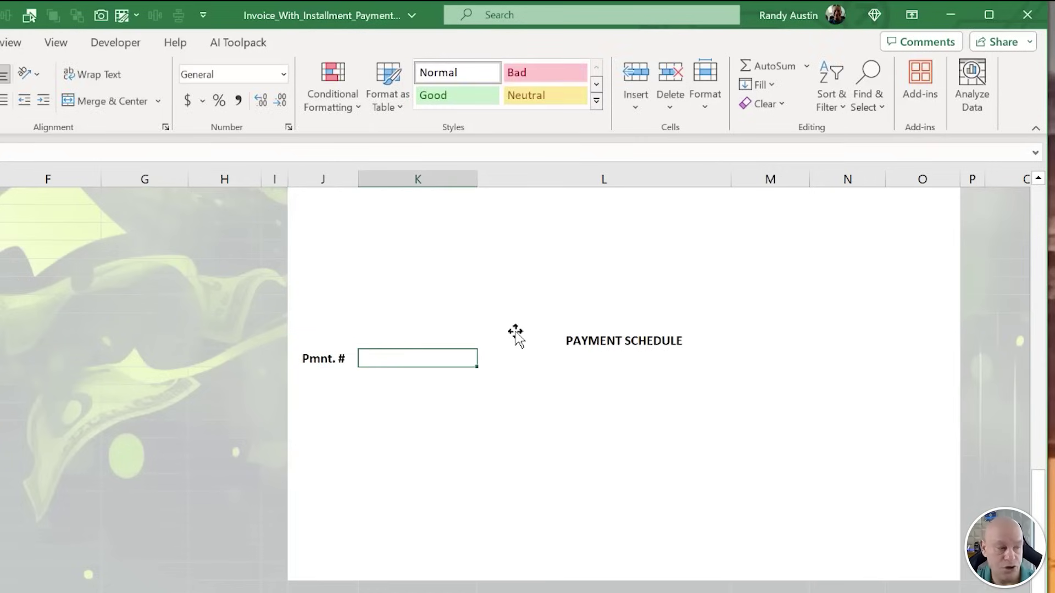
type("Sched.")
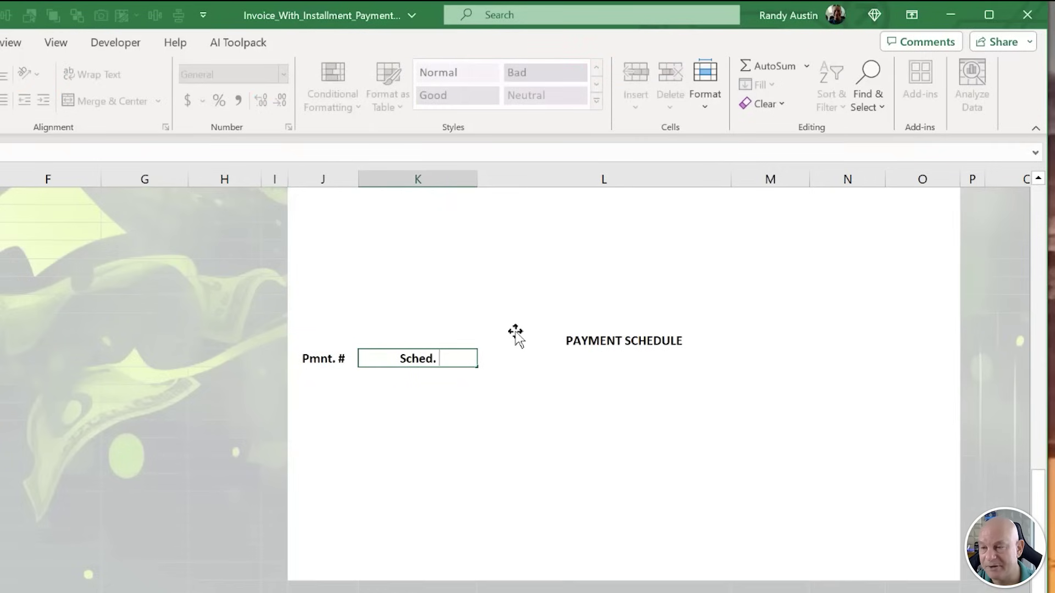
type(" Pmnt. Amnt")
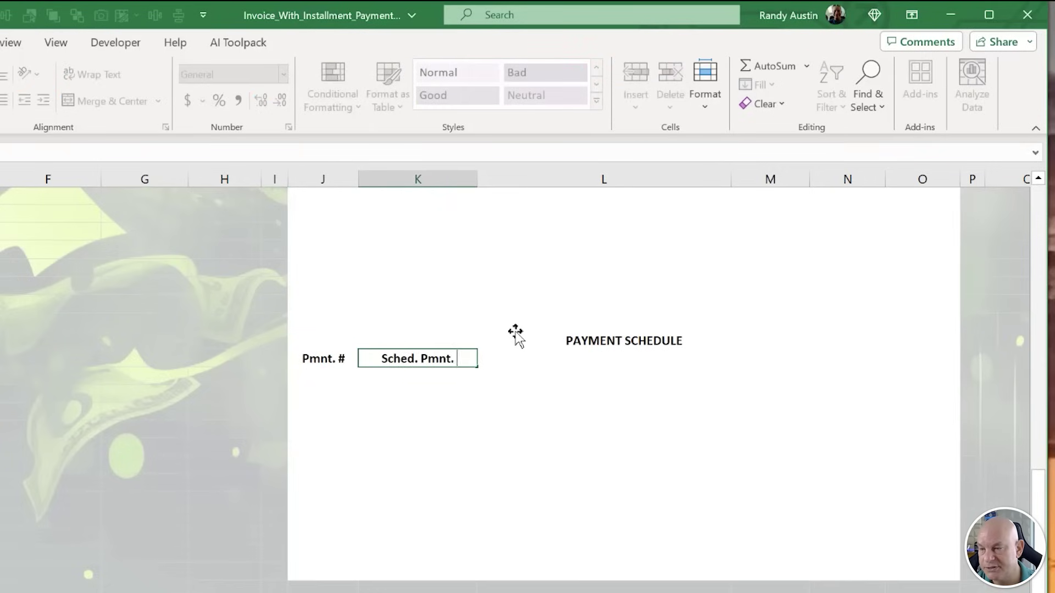
key("Tab")
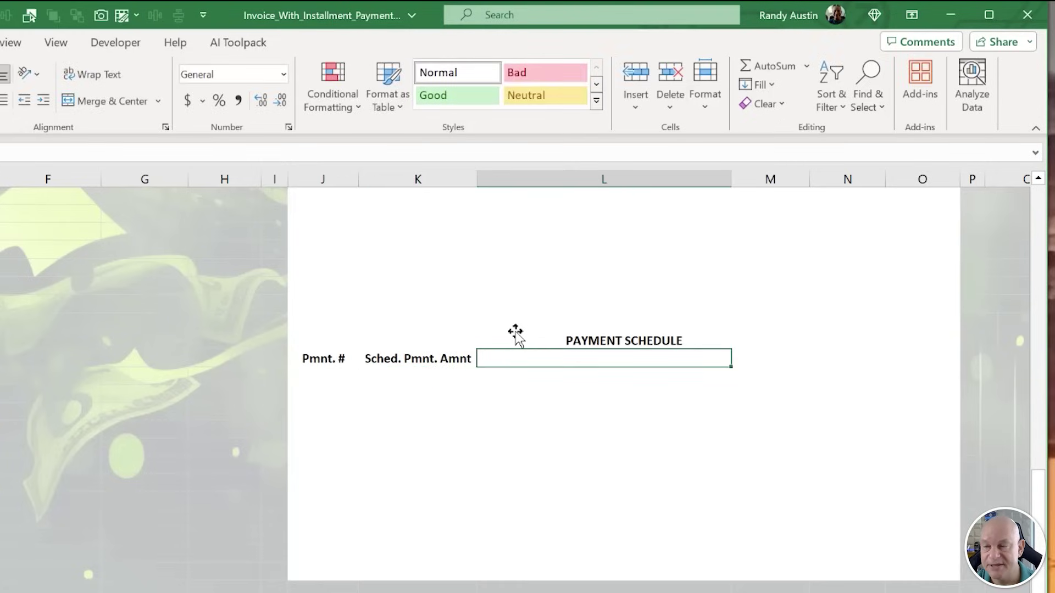
type("Due Date")
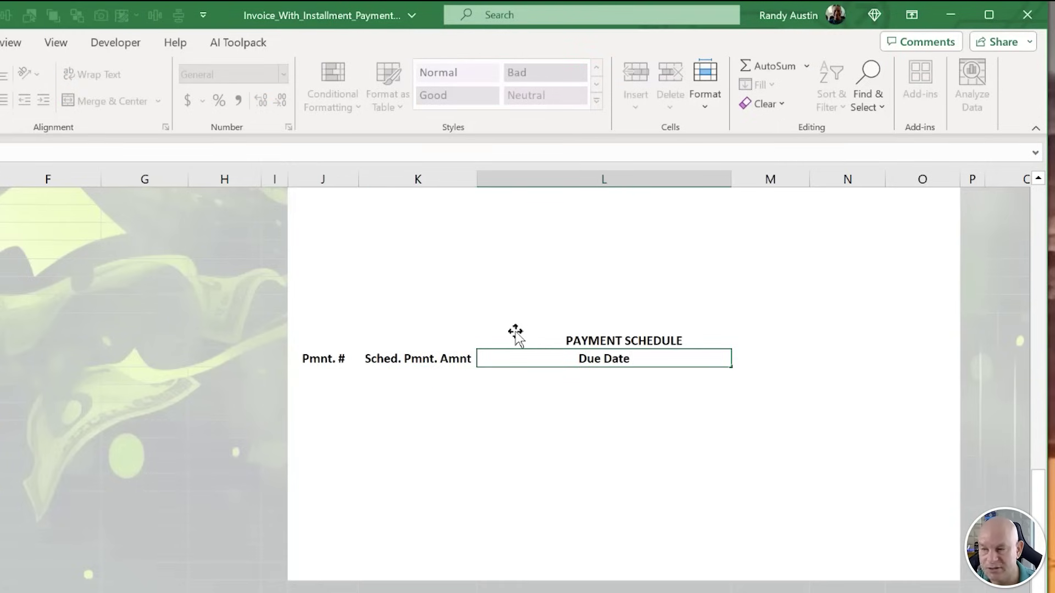
key("Tab")
type("Mn")
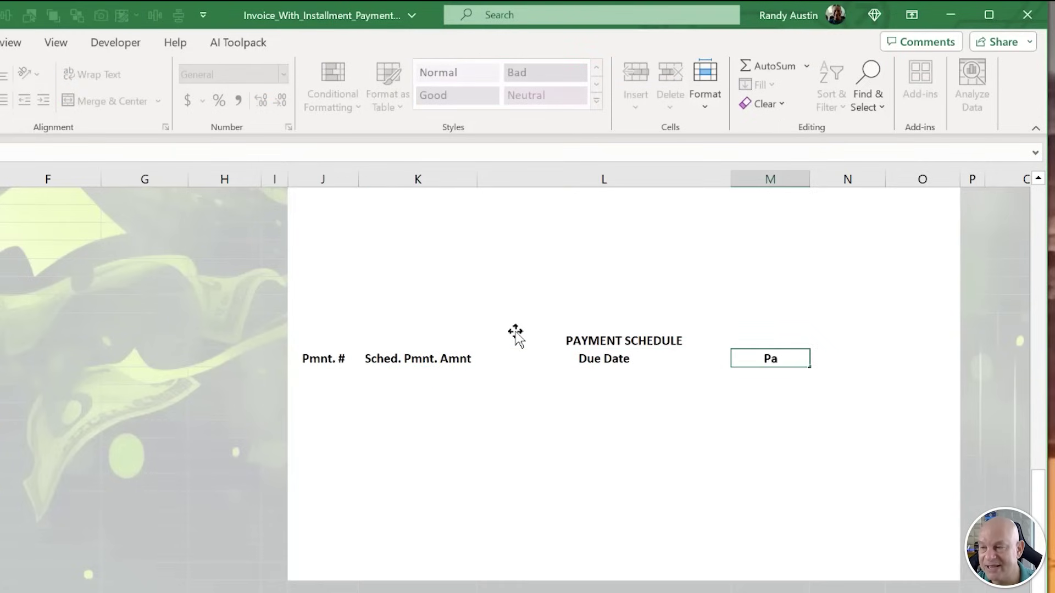
type("Date")
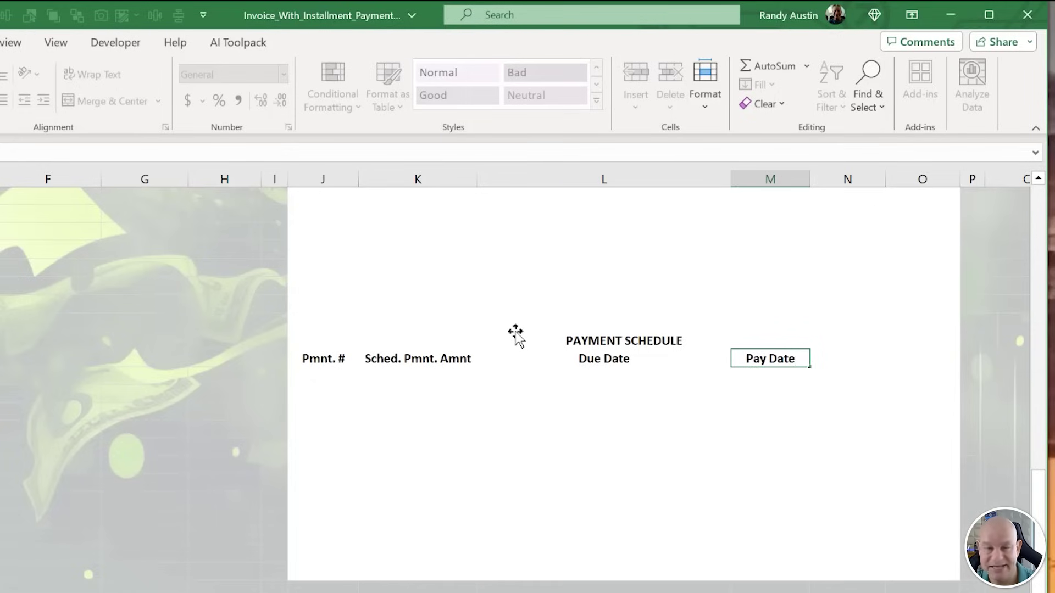
key("Tab")
type("Paid")
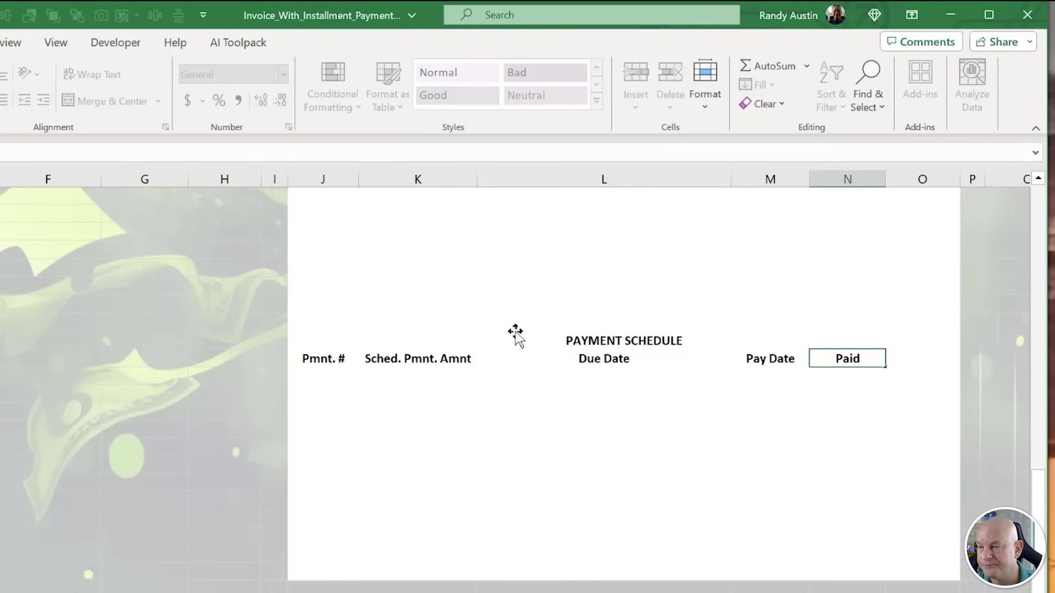
type(" Amnt.")
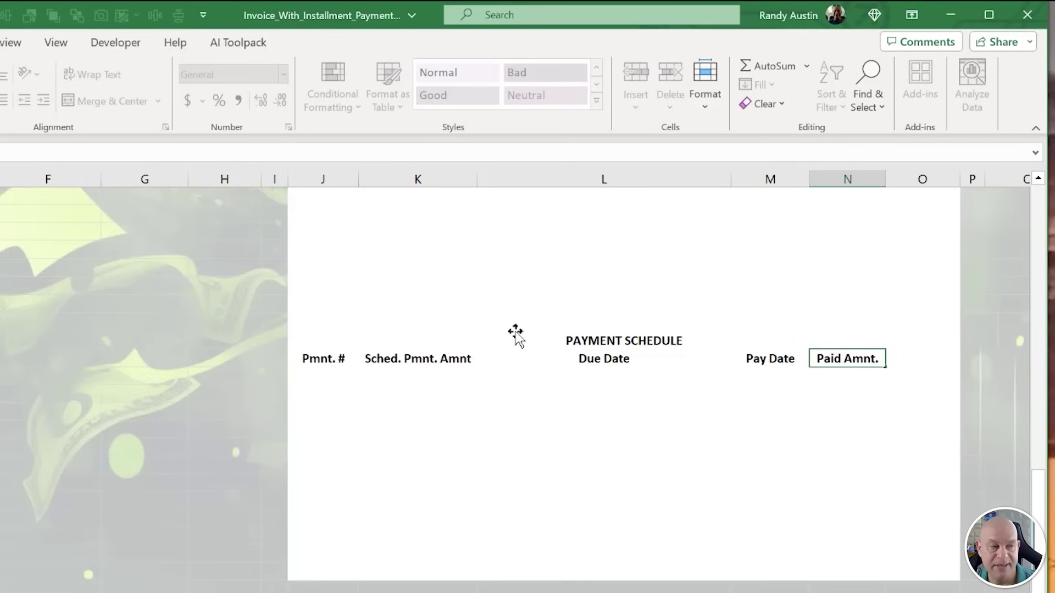
key("Tab")
type("Balance")
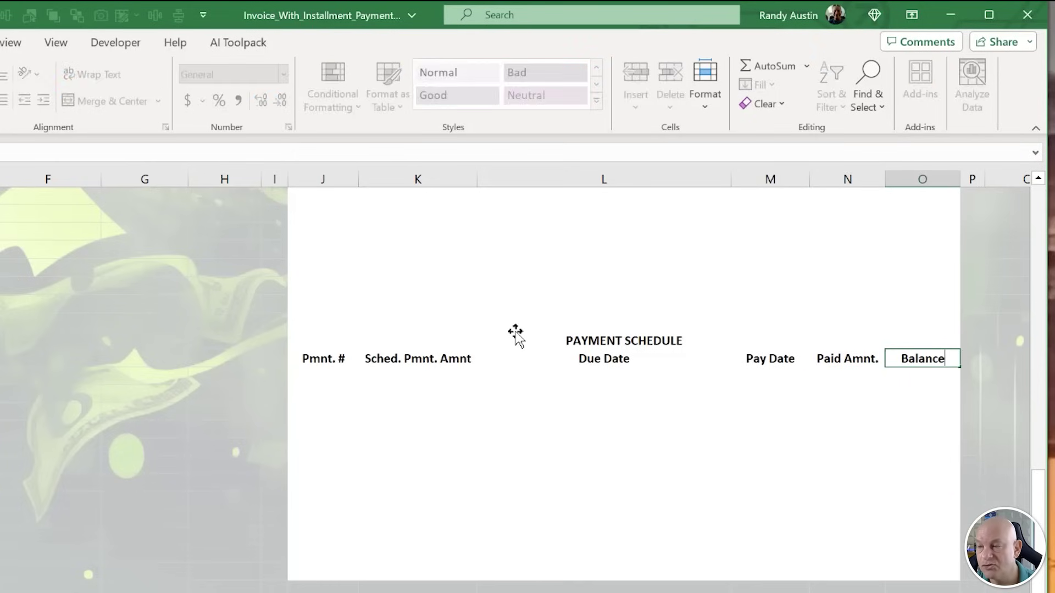
key("Return")
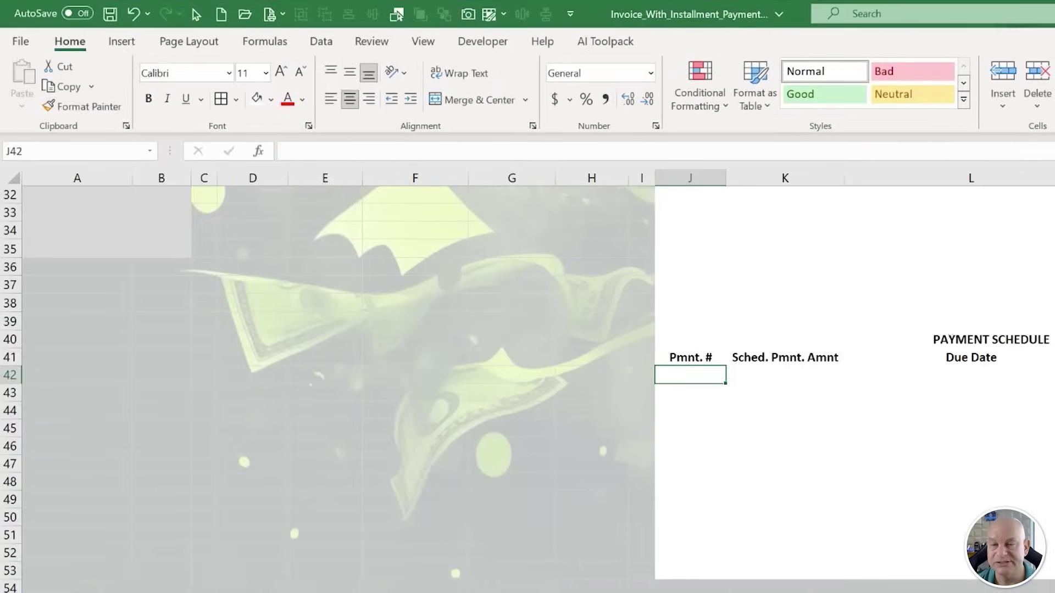
scroll(99, 357, "up", 10)
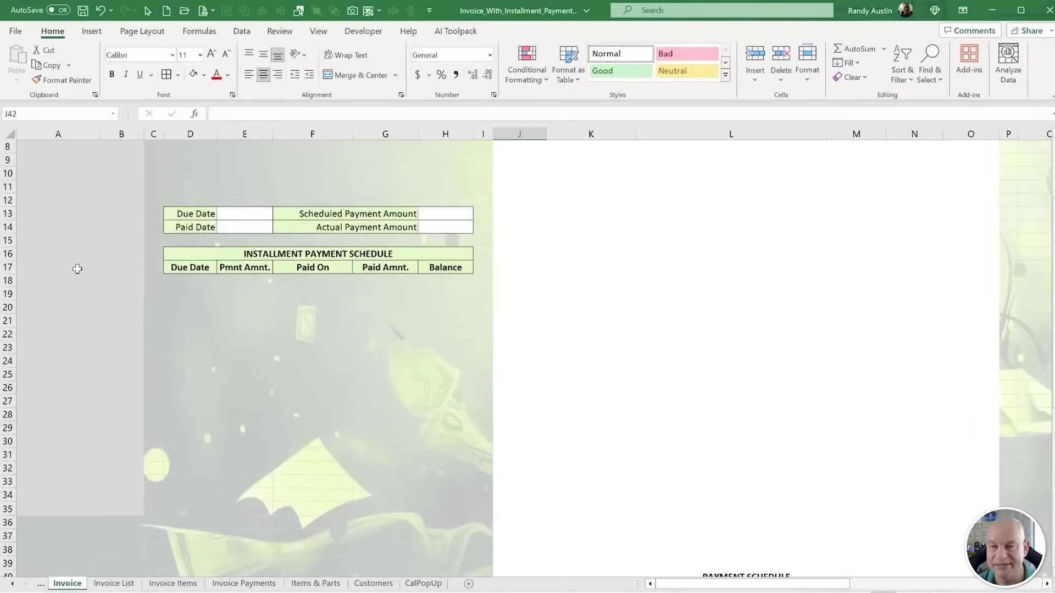
Enter payment numbers 1 and 2 in J42 and J43.
left_click(190, 358)
left_click_drag(358, 395, 421, 471)
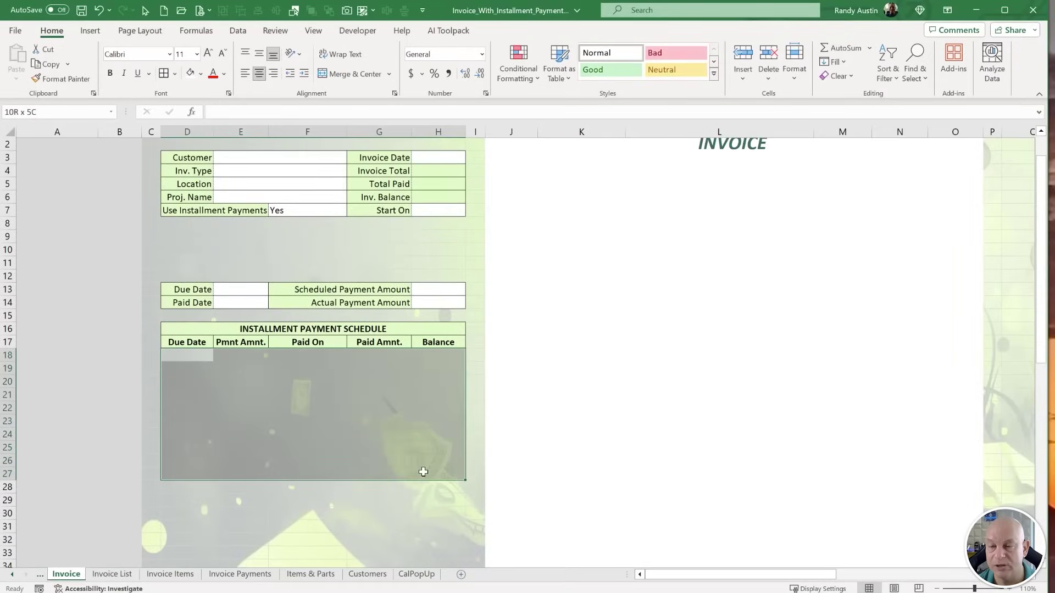
scroll(588, 465, "down", 5)
scroll(556, 479, "down", 3)
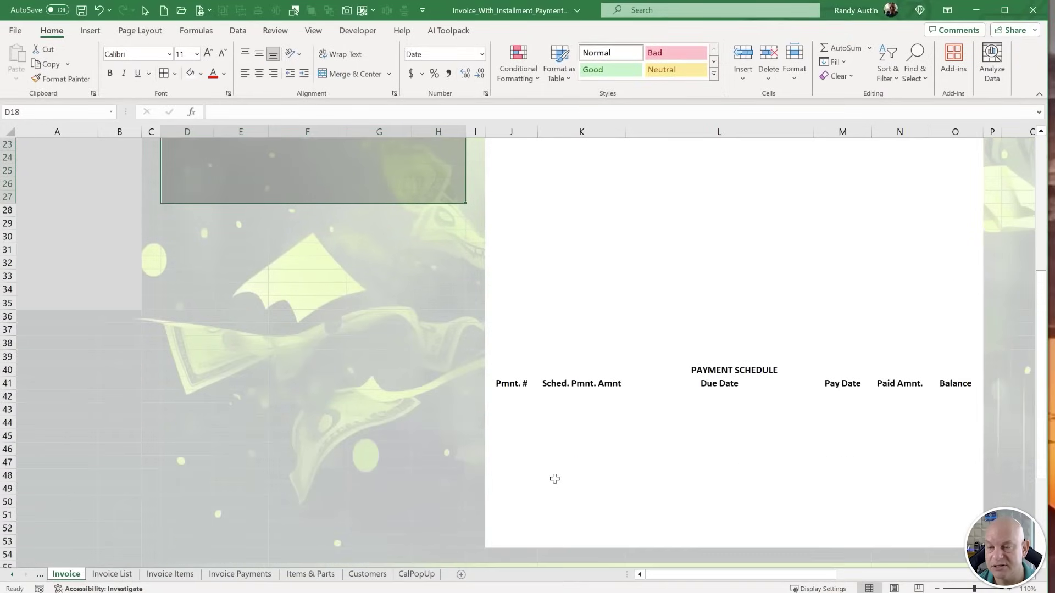
left_click(523, 360)
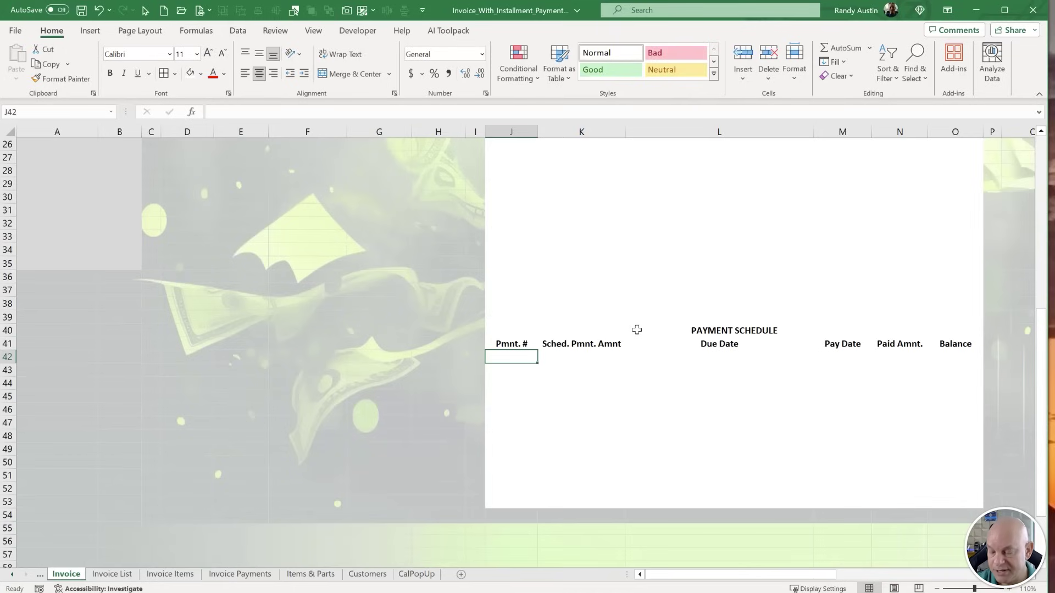
type("1")
key("Return")
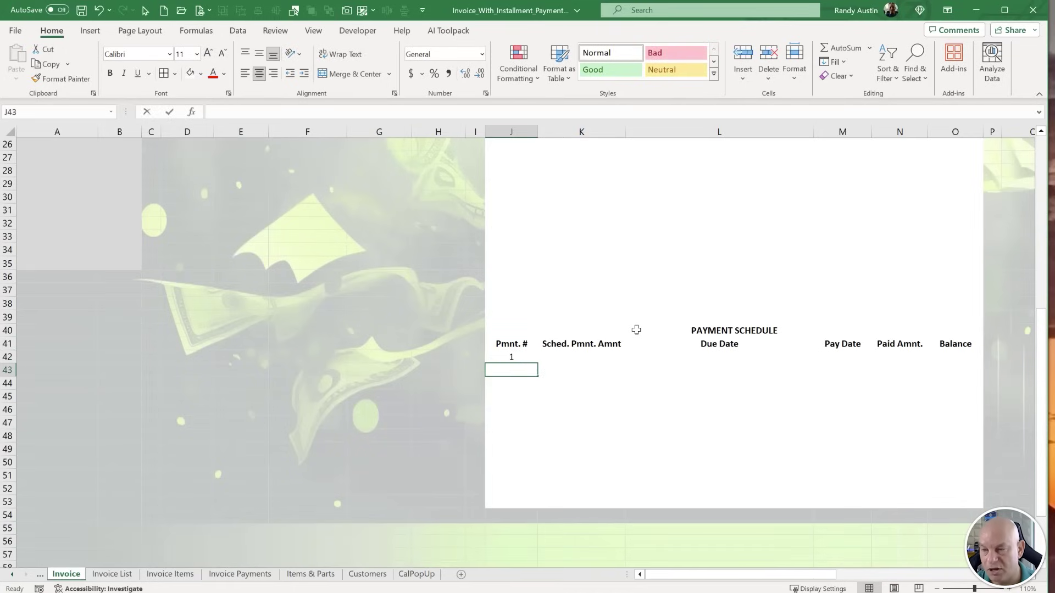
type("2")
key("Return")
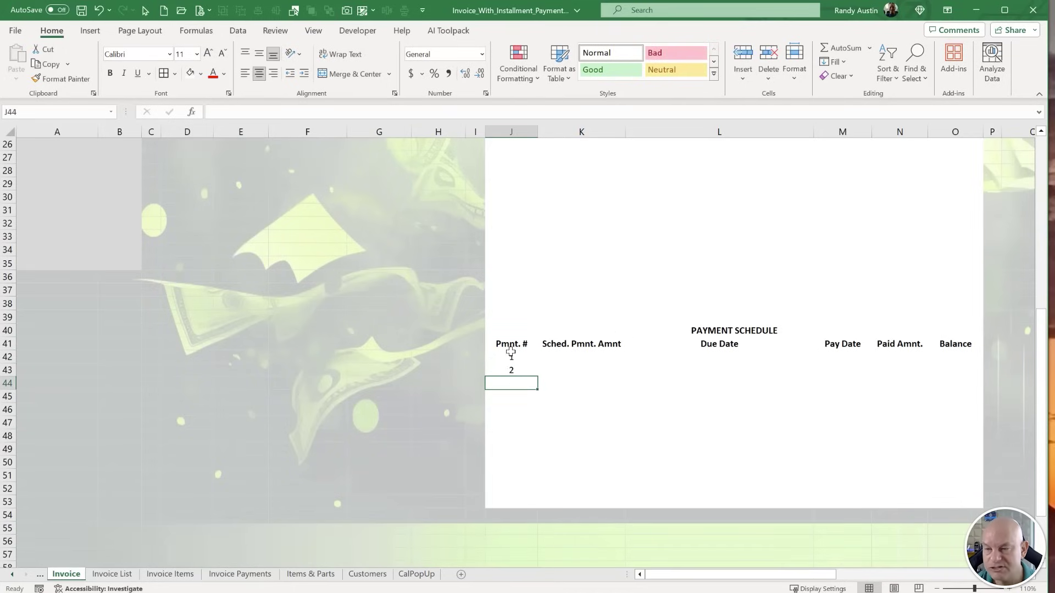
Fill-handle the numbering down to 12 in J53 and check the values.
left_click_drag(511, 355, 580, 506)
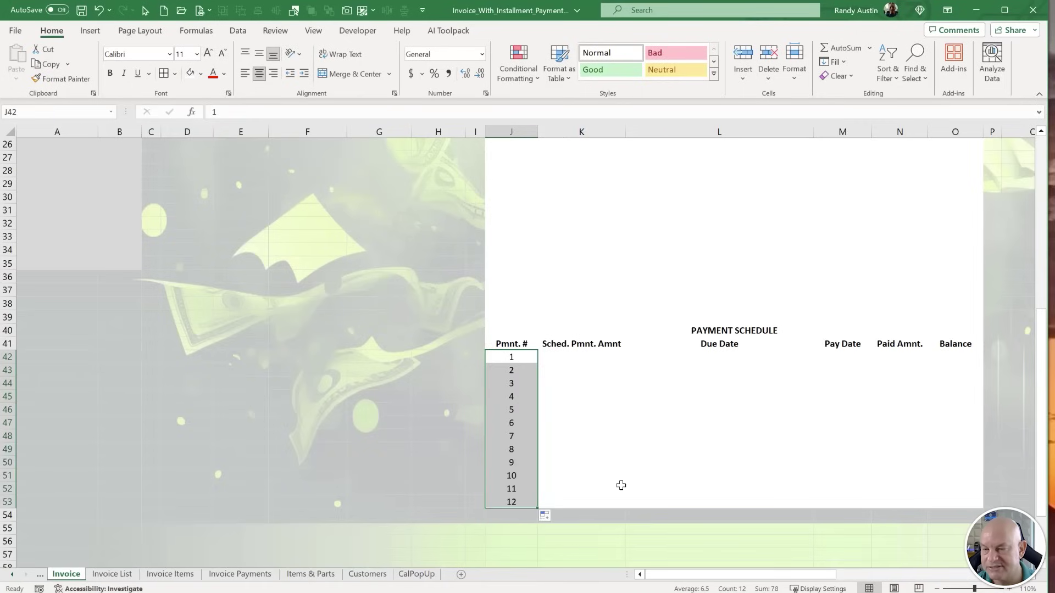
left_click(618, 487)
left_click_drag(528, 357, 522, 500)
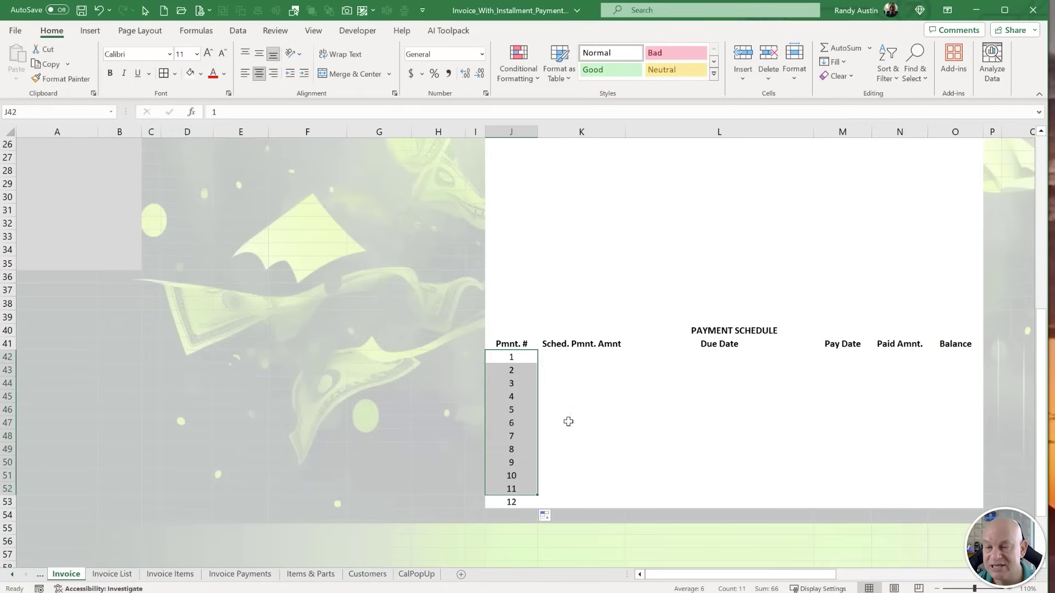
left_click_drag(583, 357, 589, 451)
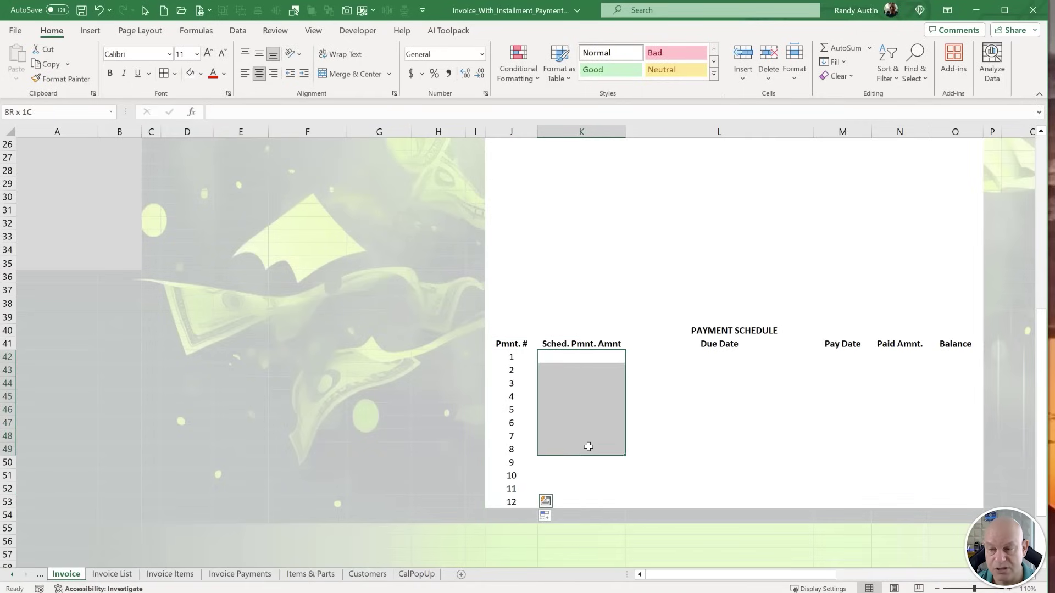
left_click_drag(513, 358, 512, 494)
left_click_drag(584, 357, 586, 449)
left_click(510, 373)
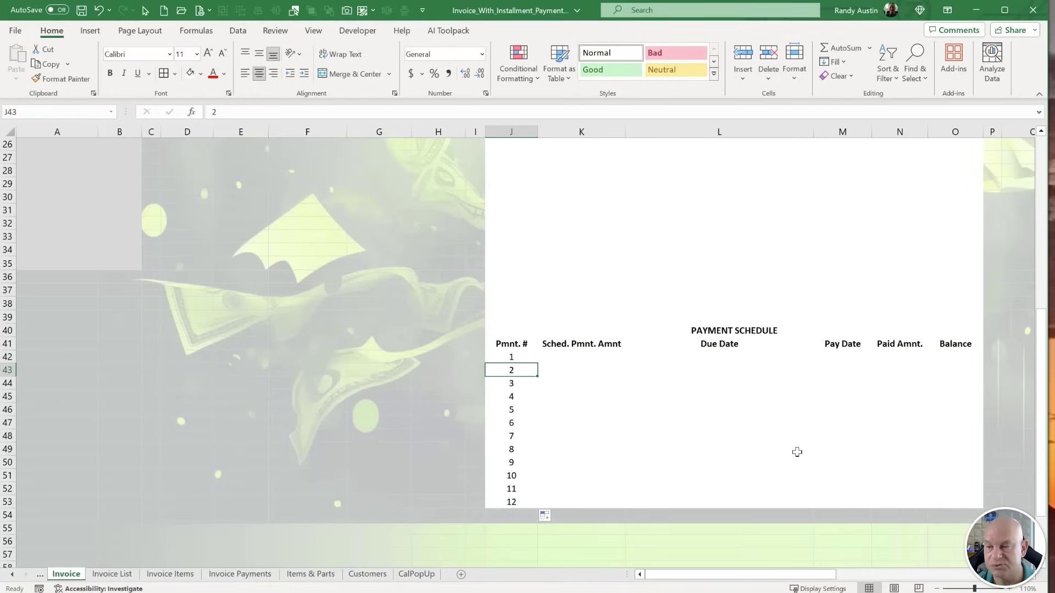
left_click(515, 357)
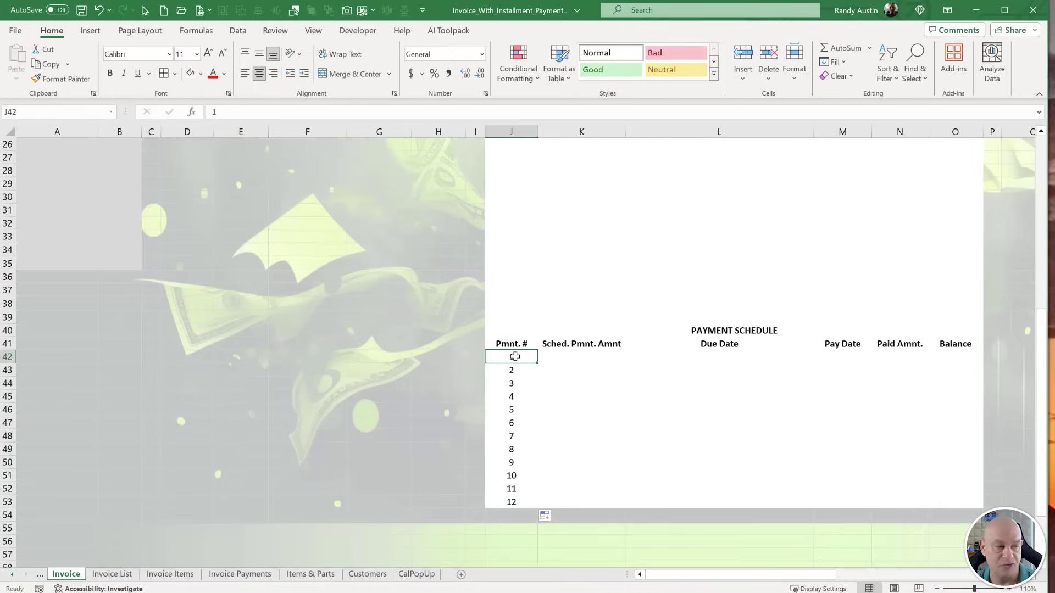
left_click_drag(546, 331, 548, 345)
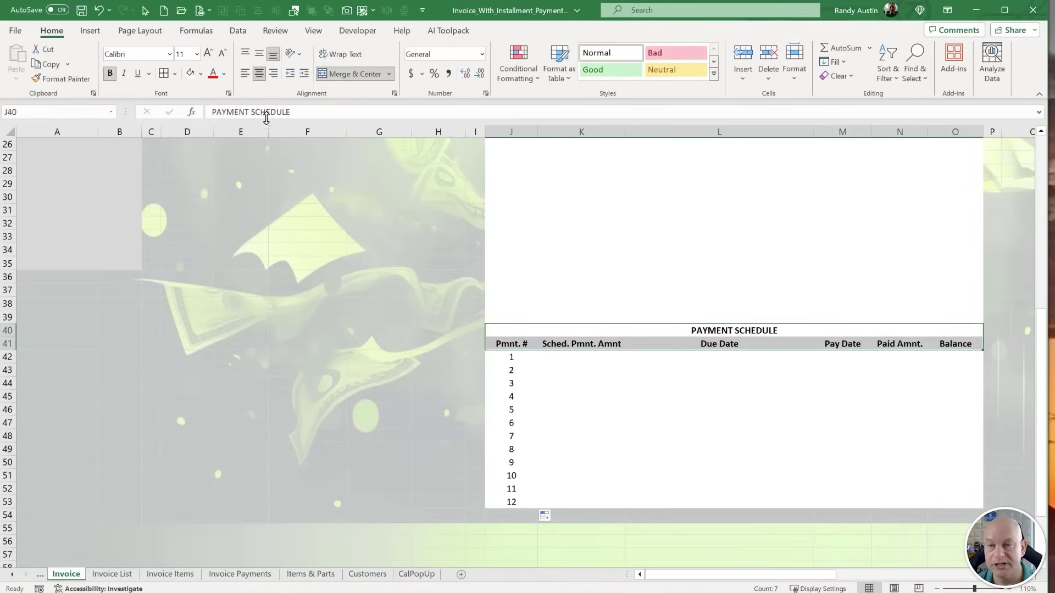
left_click(202, 74)
scroll(737, 324, "up", 8)
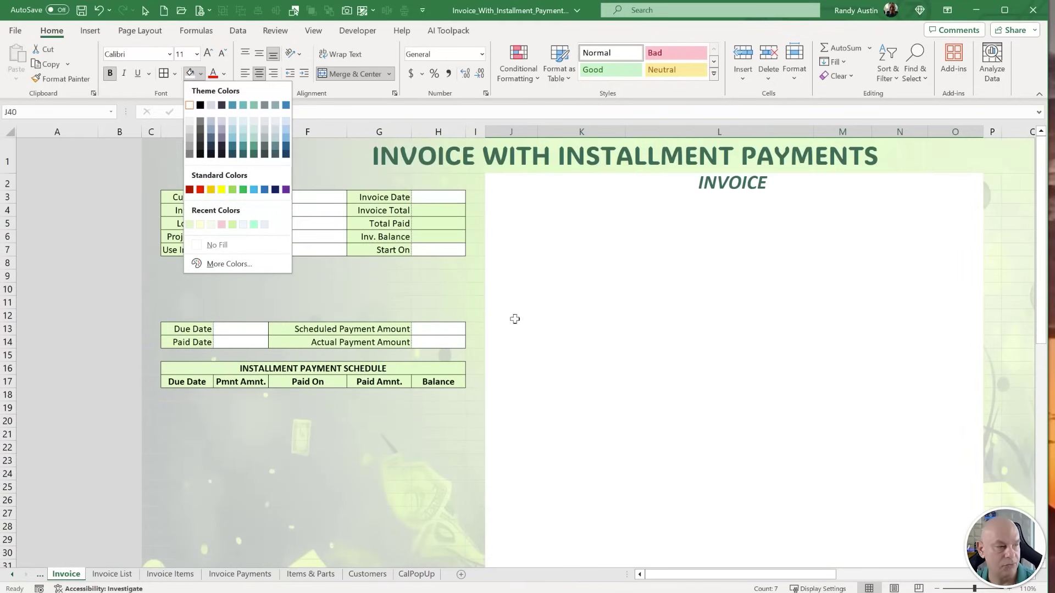
key("Escape")
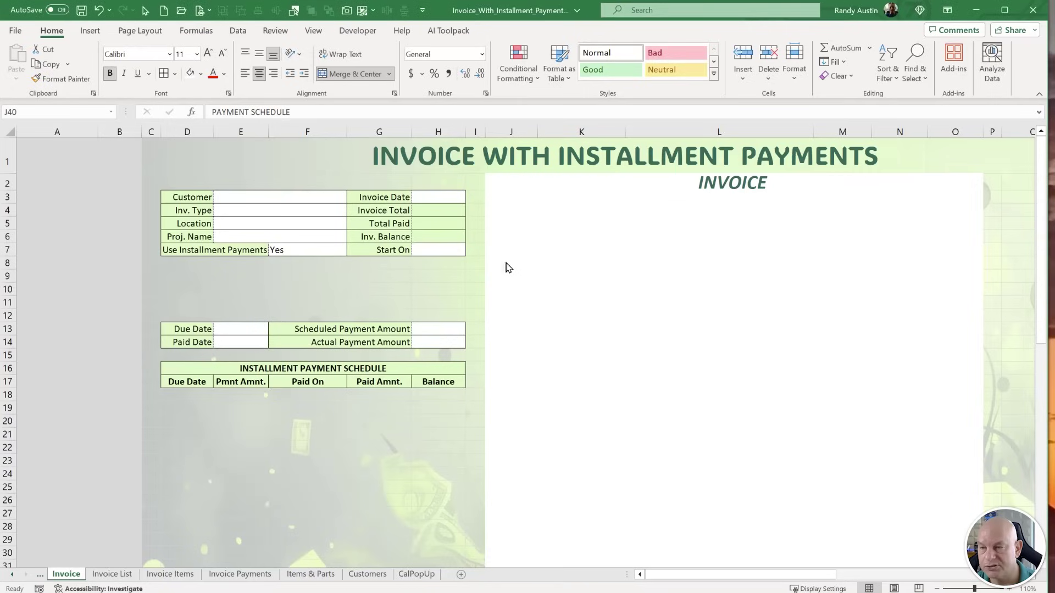
Type Item Date, Item/Part and Item Description across J7:L7.
left_click(508, 227)
left_click(513, 262)
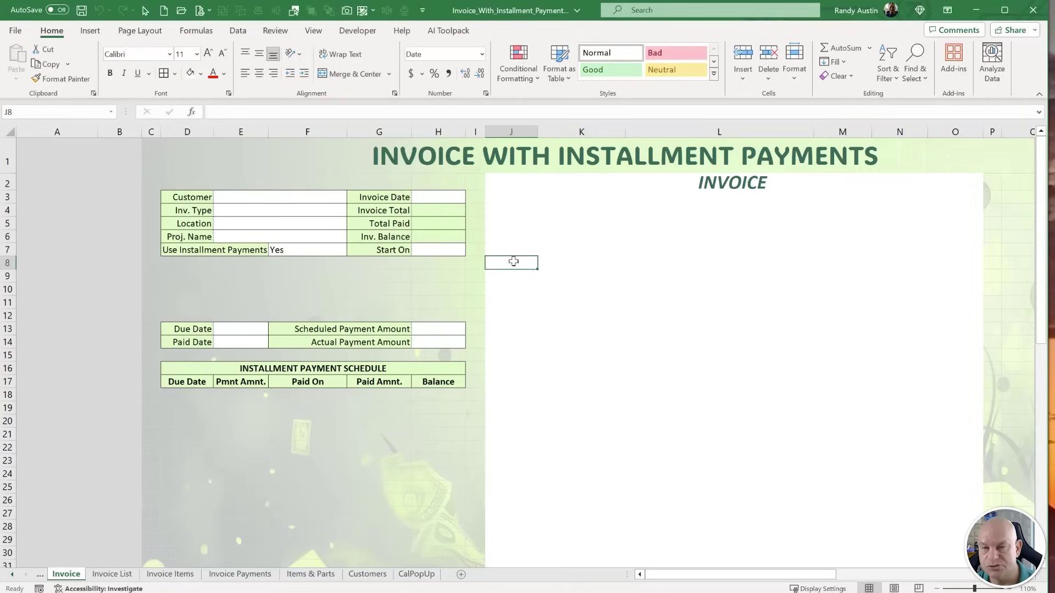
left_click(516, 251)
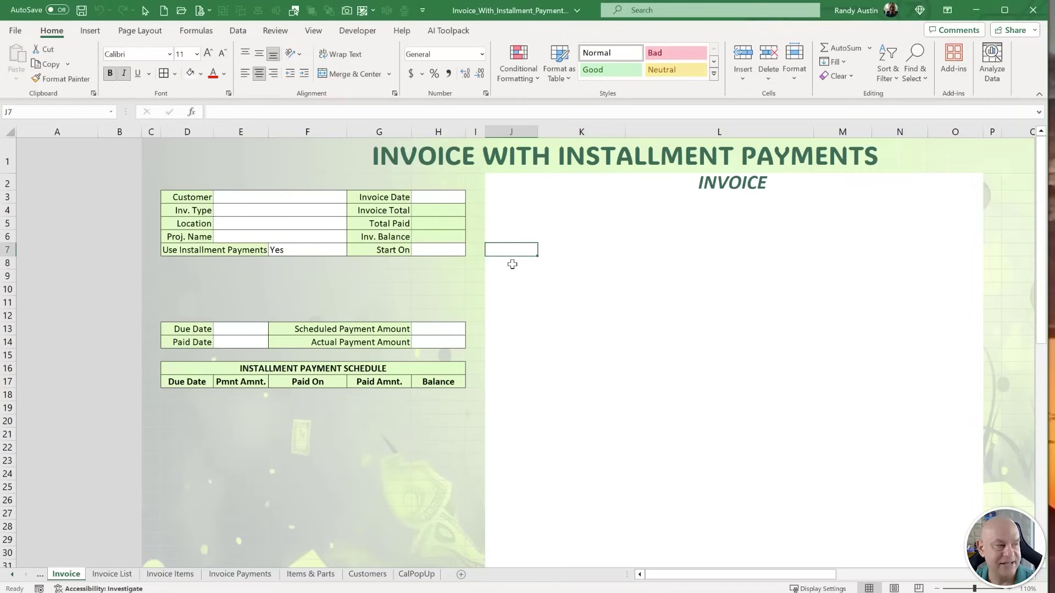
type("I")
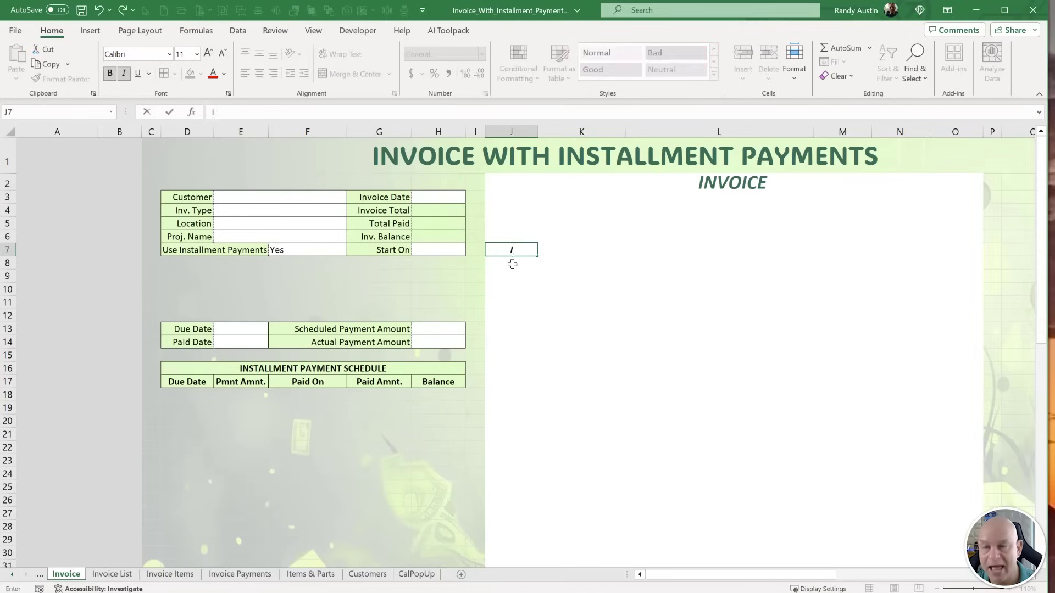
type("tem Date")
key("Tab")
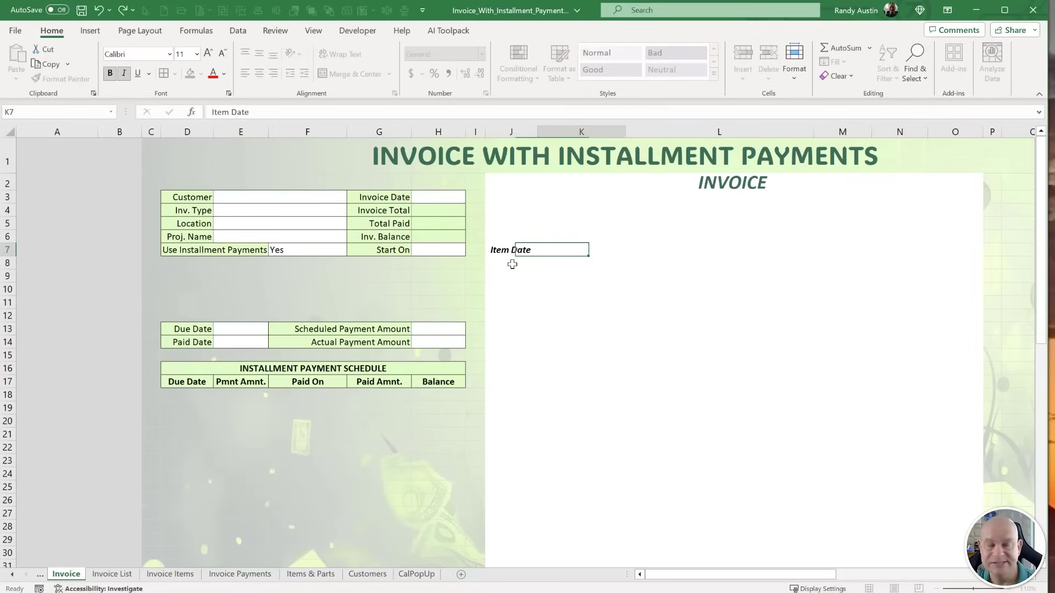
type("Item/Part")
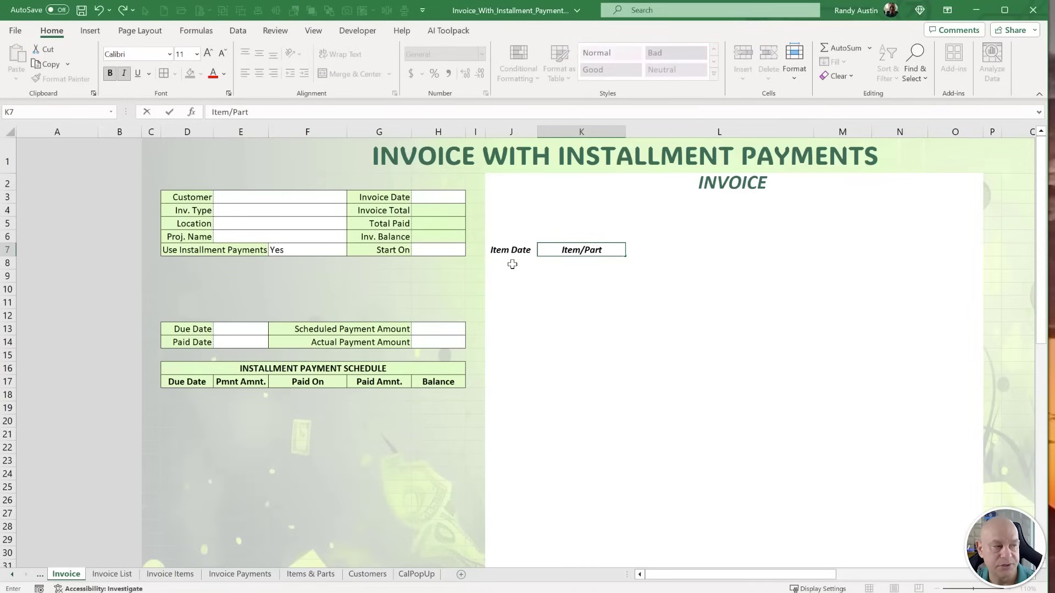
key("Tab")
type("Item Description")
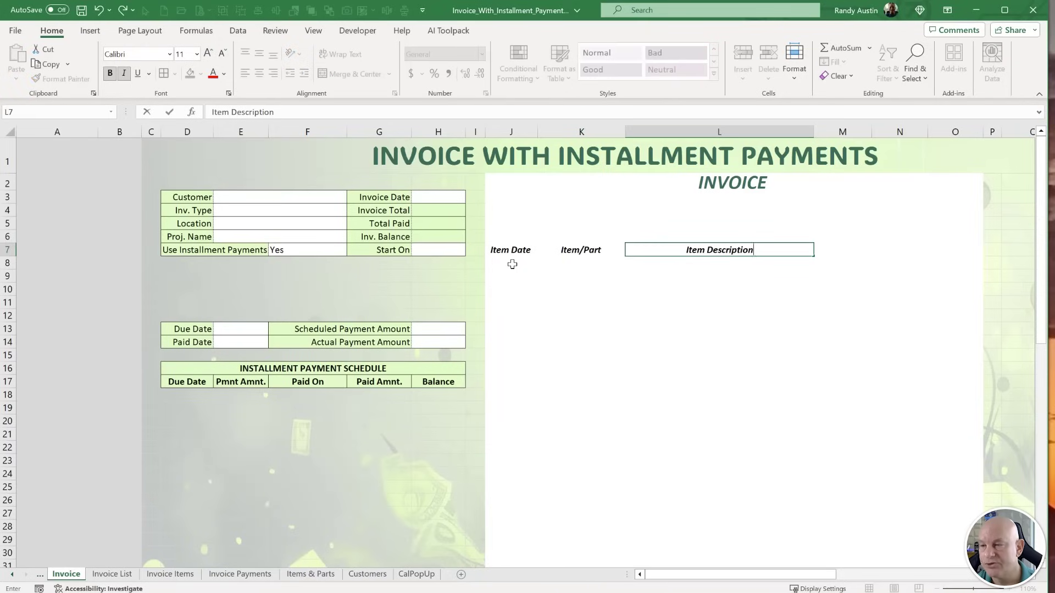
key("Tab")
Add Qty, Amount and Total to finish the row 7 headers.
type("Qty")
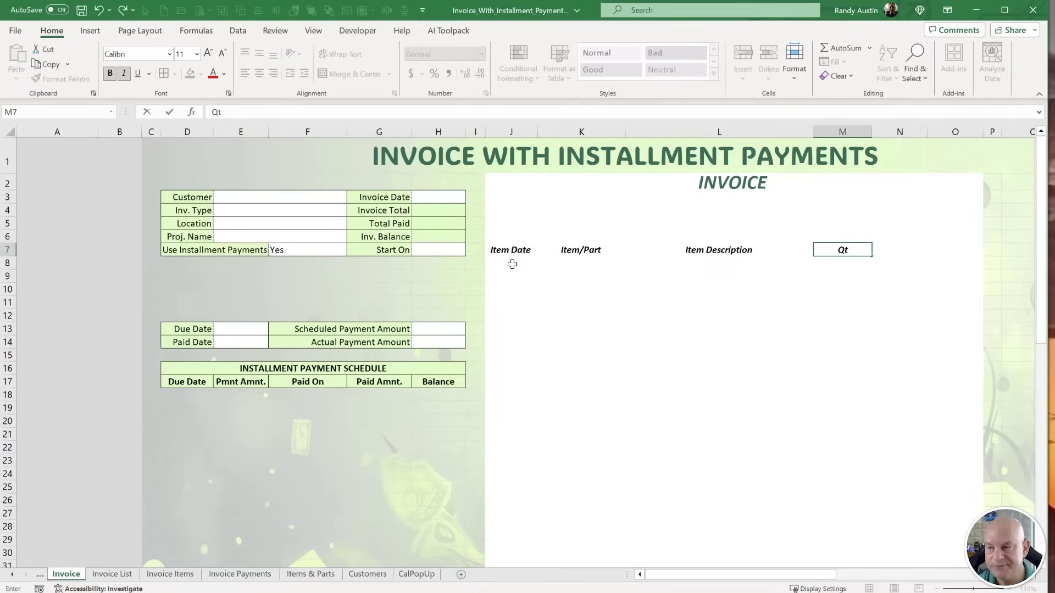
key("Tab")
type("Amount")
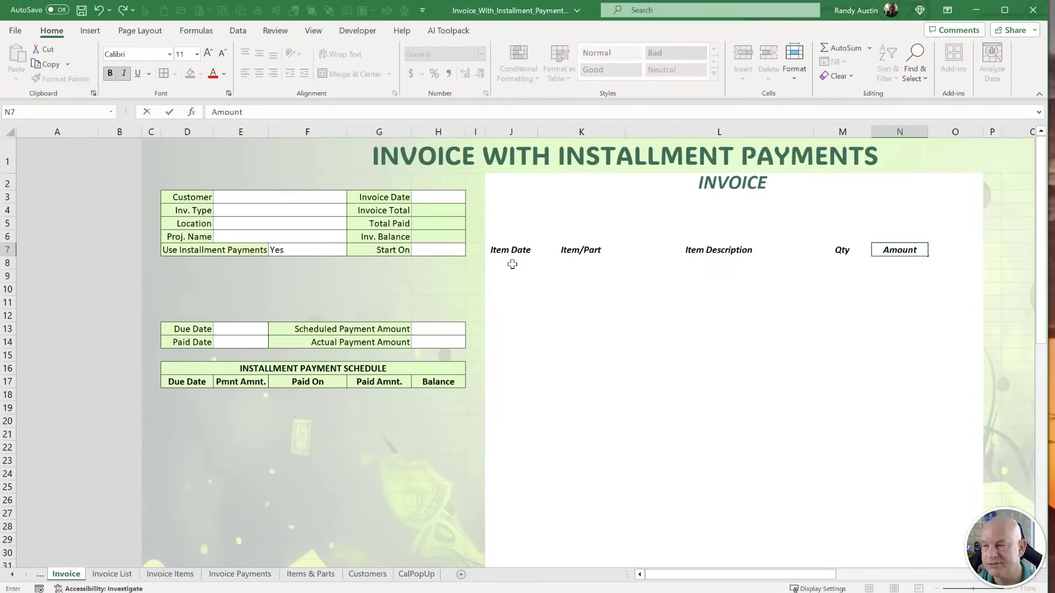
key("Tab")
type("to")
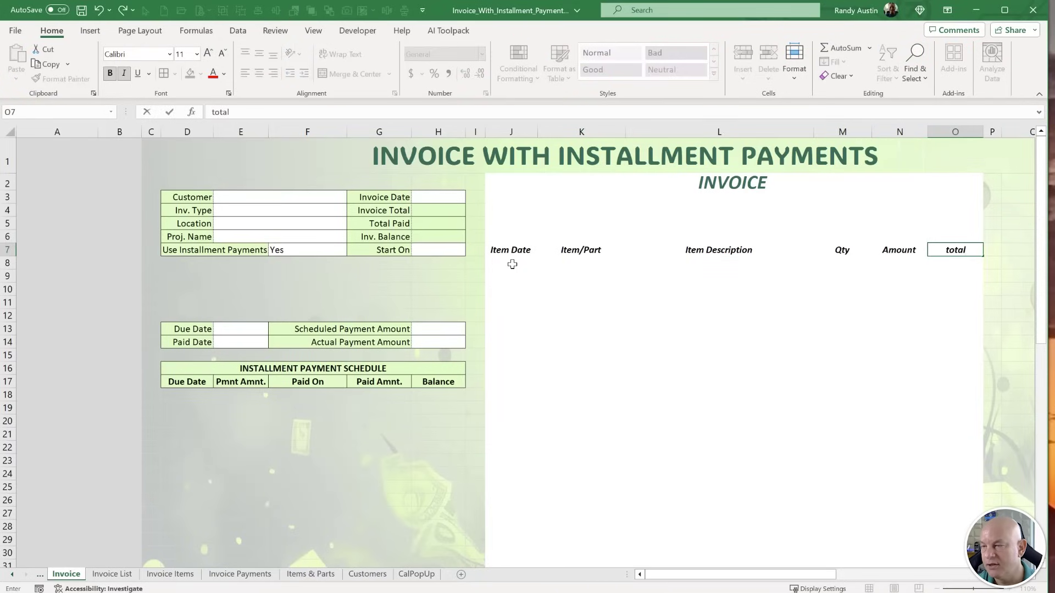
type("tal")
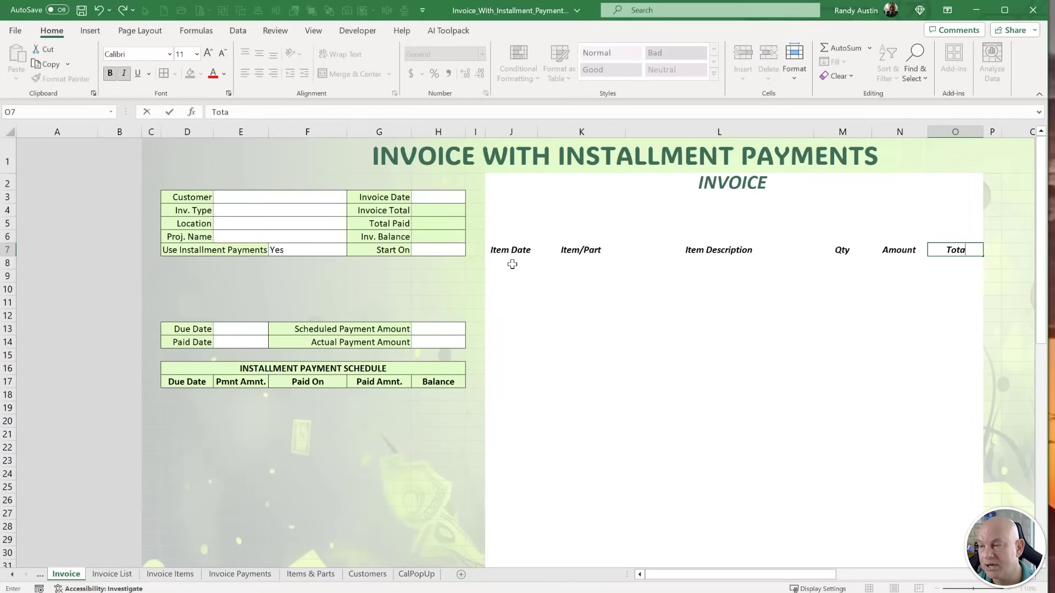
key("Return")
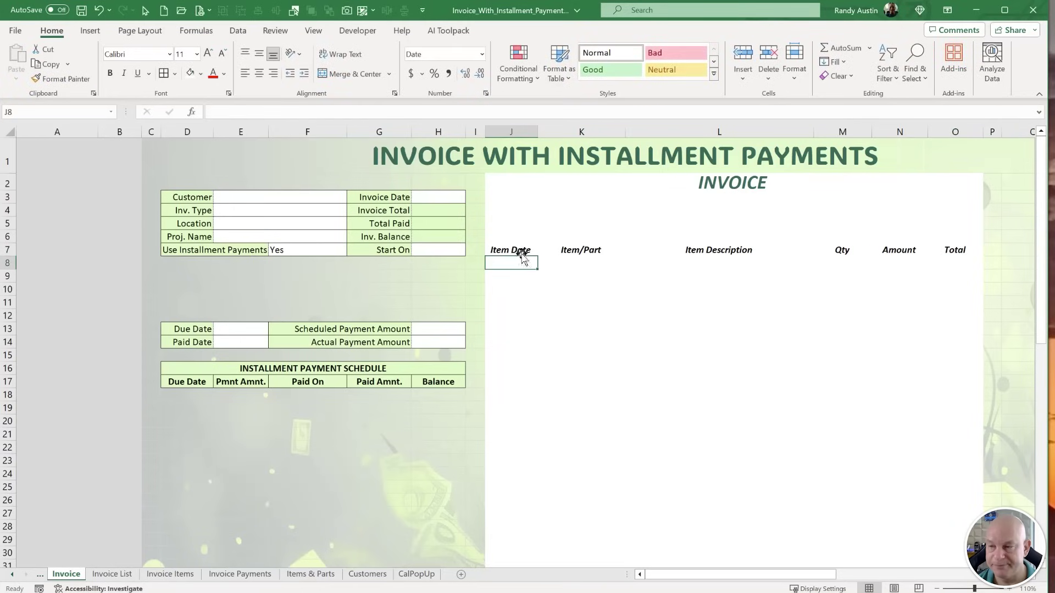
Select the item header row J7:O7 together with the schedule header J40:O41.
left_click_drag(522, 256, 959, 250)
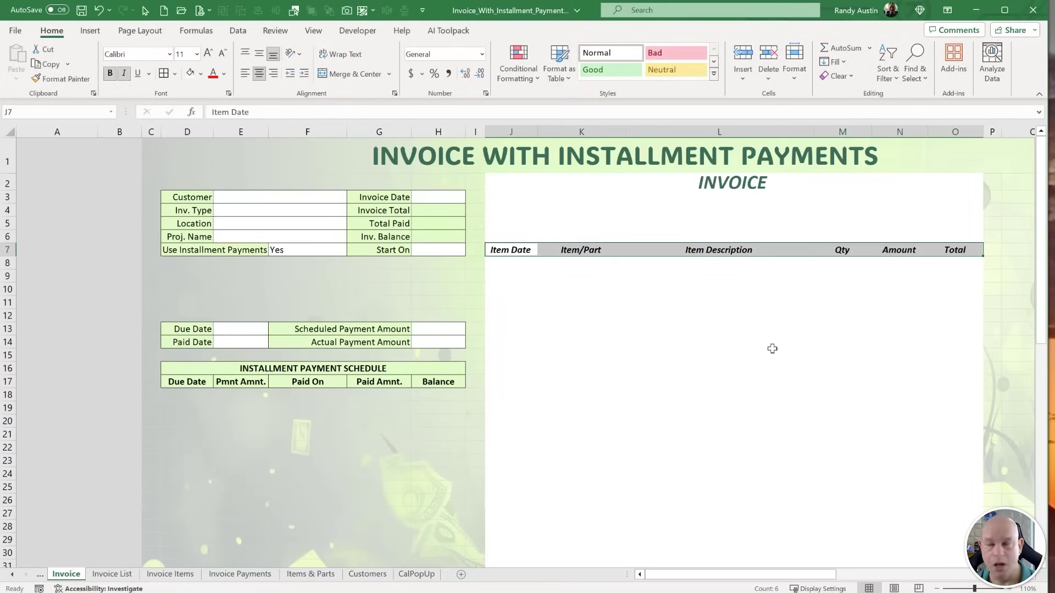
key("ctrl+q")
scroll(654, 377, "down", 7)
scroll(650, 376, "down", 1)
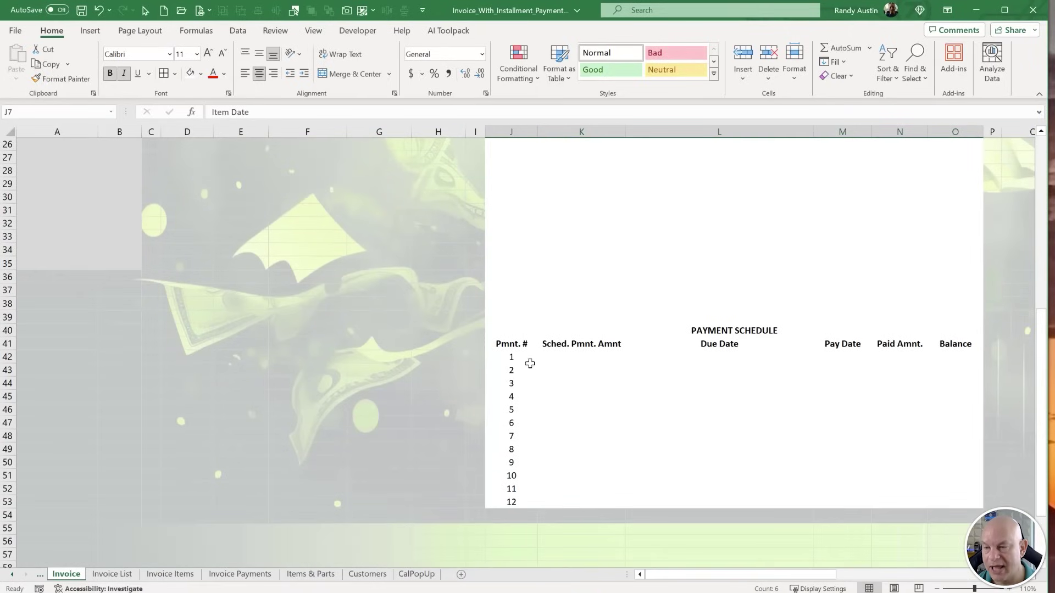
left_click_drag(540, 330, 707, 342)
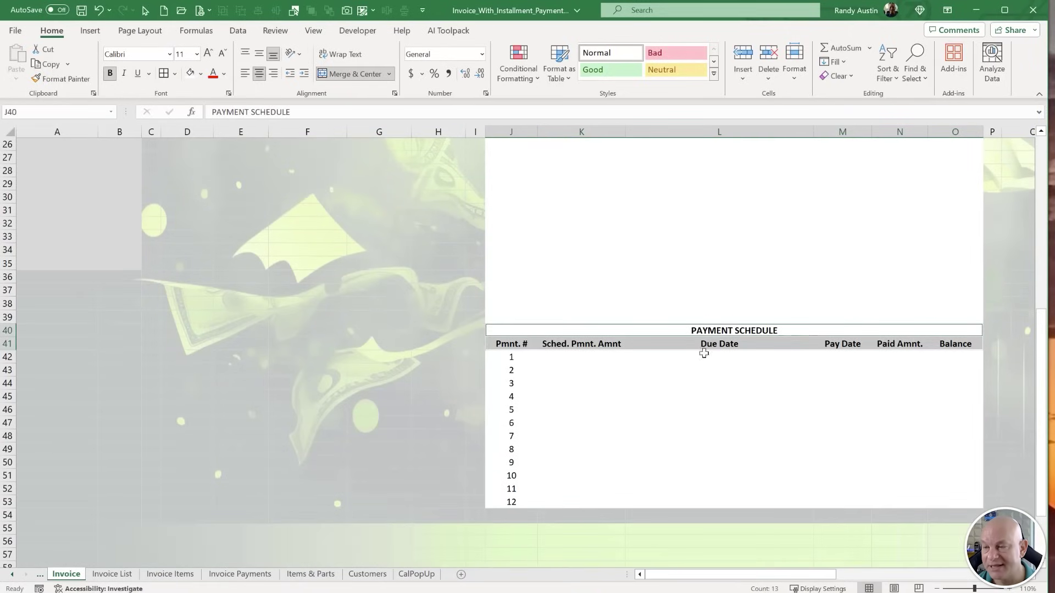
scroll(702, 348, "up", 1)
scroll(702, 355, "up", 8)
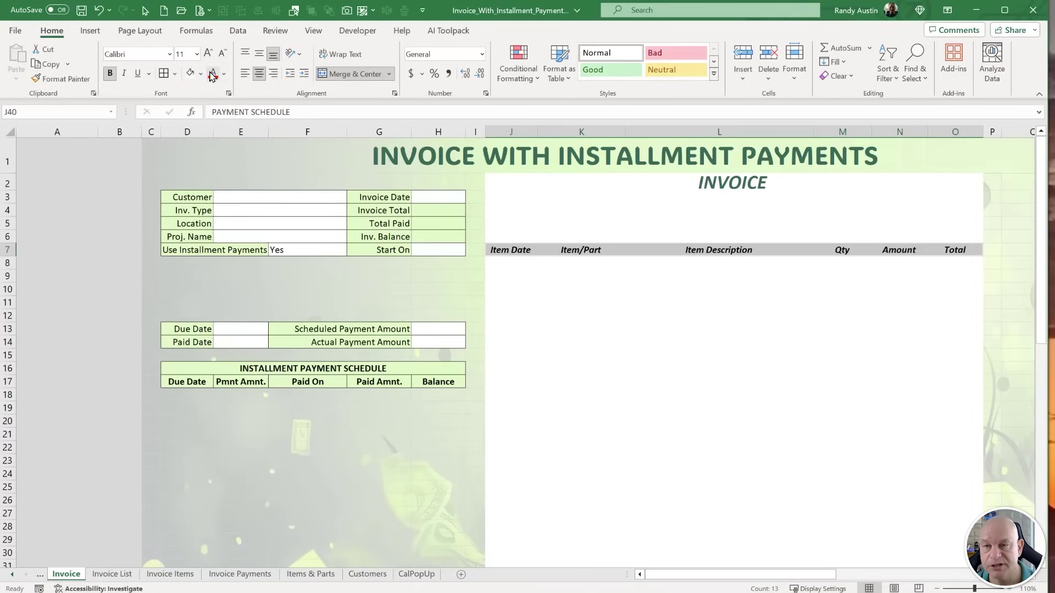
Fill both header selections with the recent light green.
left_click(202, 74)
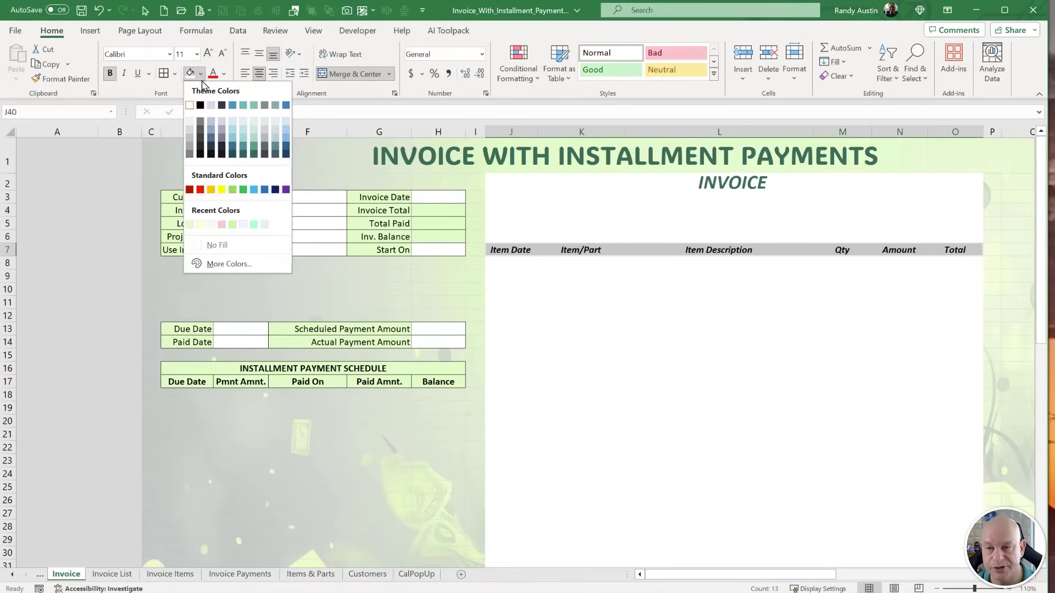
left_click(206, 225)
scroll(216, 235, "down", 8)
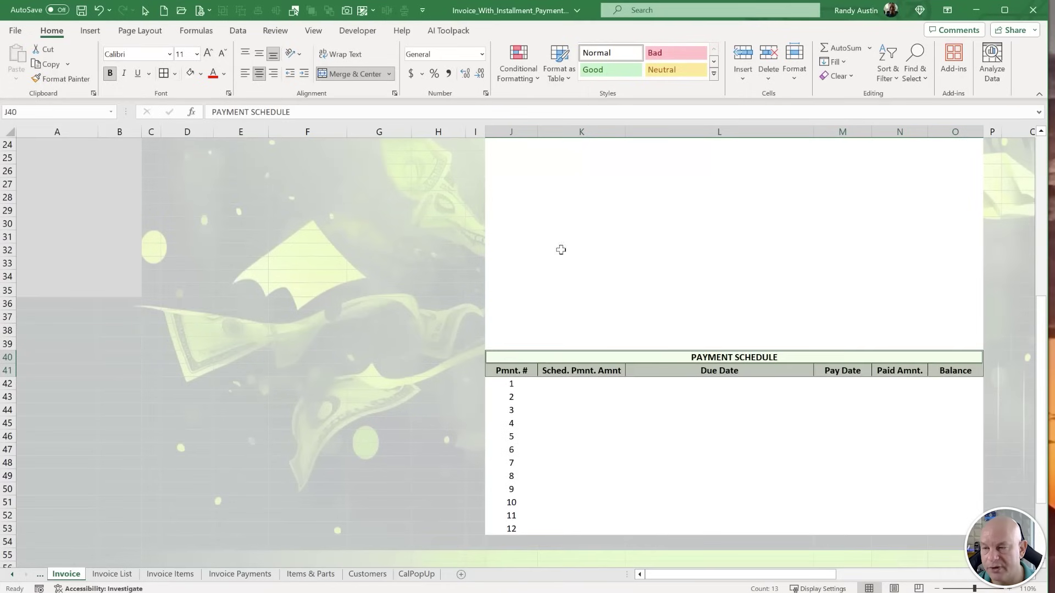
scroll(658, 339, "up", 8)
left_click(673, 327)
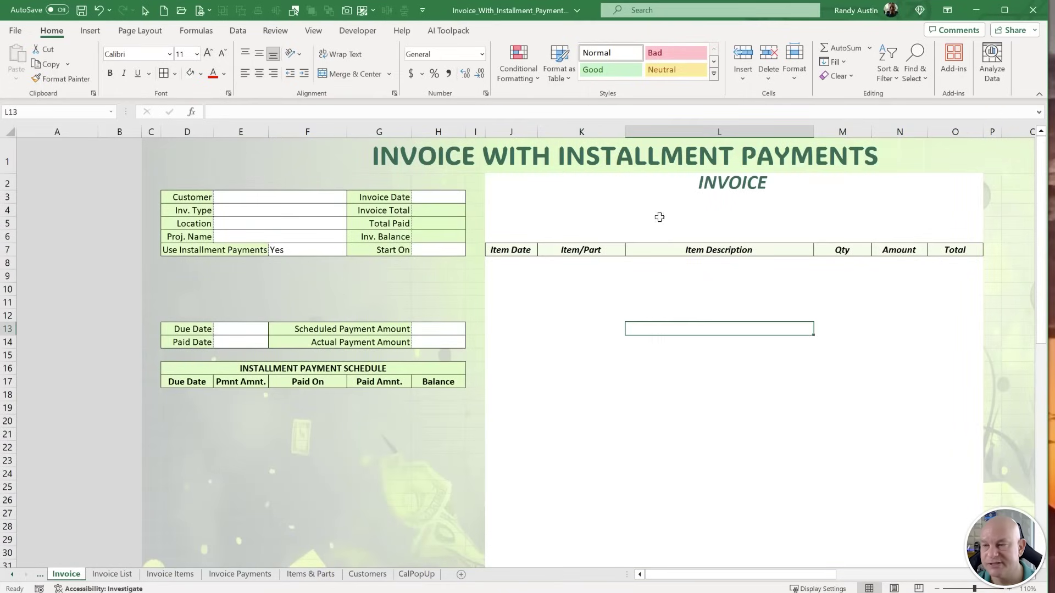
left_click(548, 202)
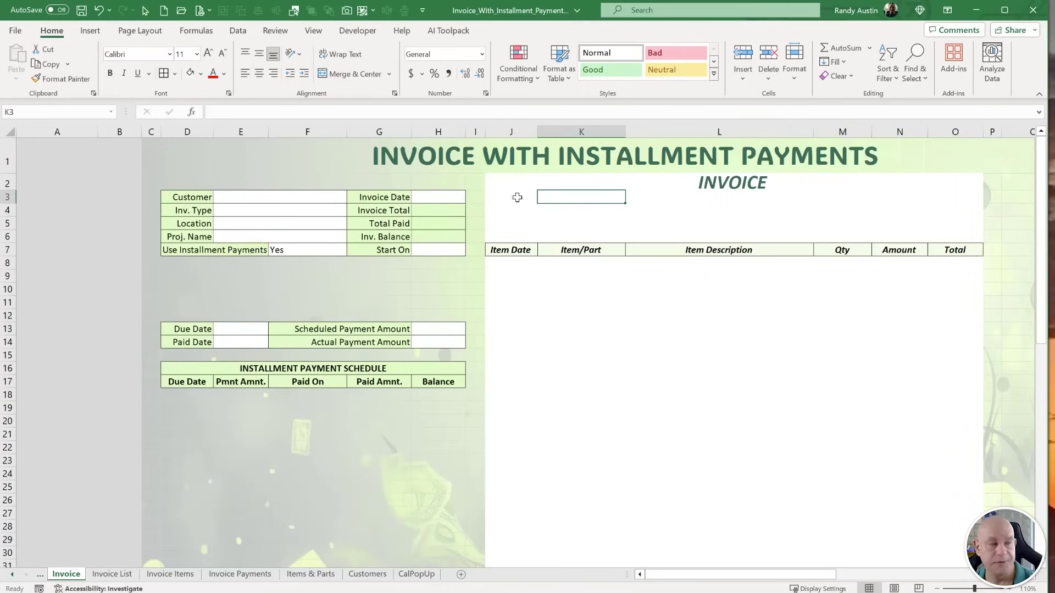
Label J3 'Customer:' and link K3 to the customer entry with =E3.
left_click(517, 197)
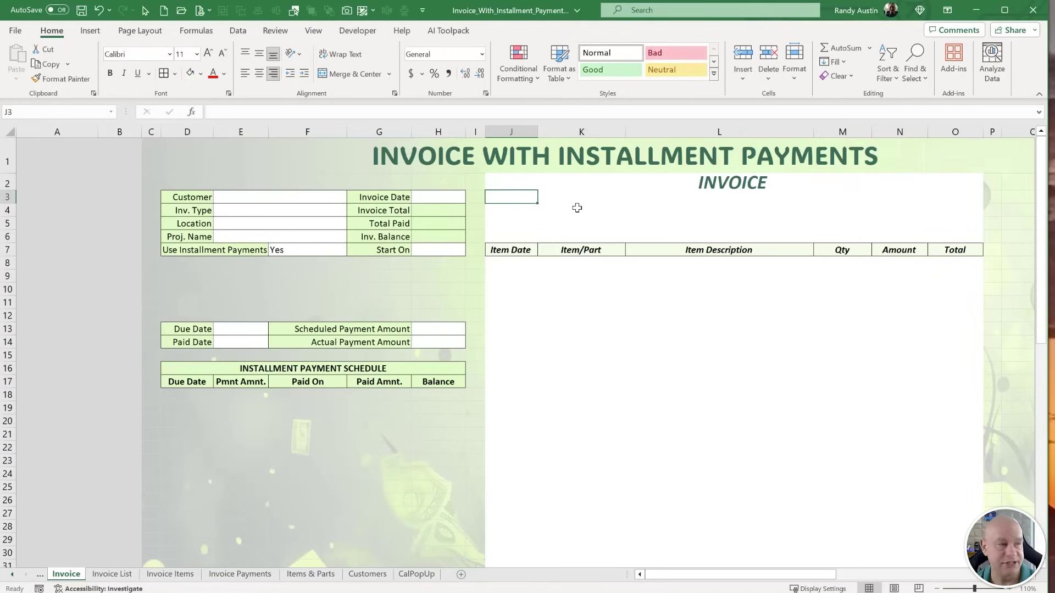
type("Cu")
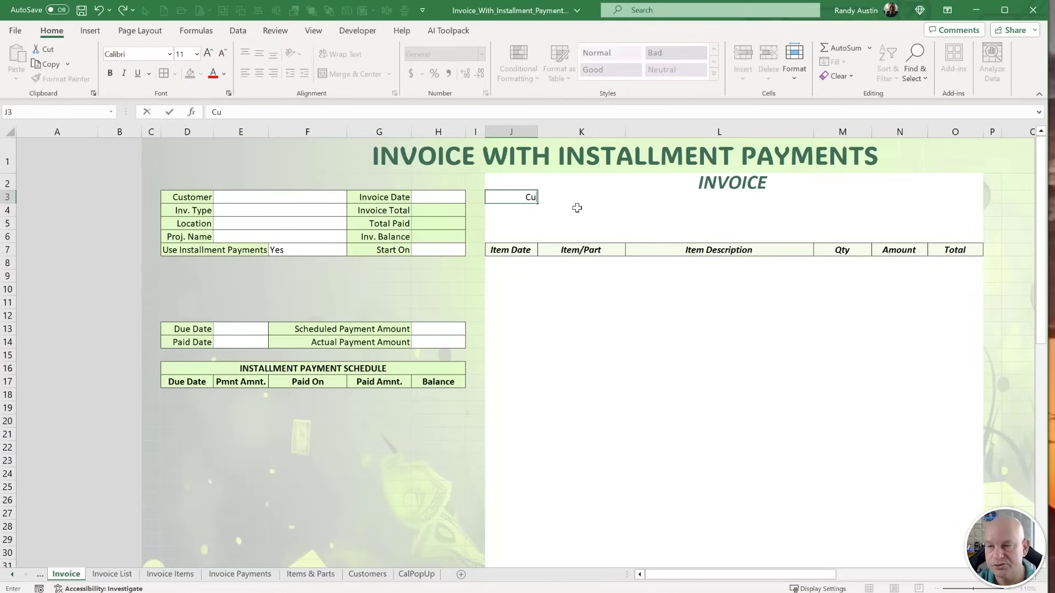
type("stomer:")
key("Tab")
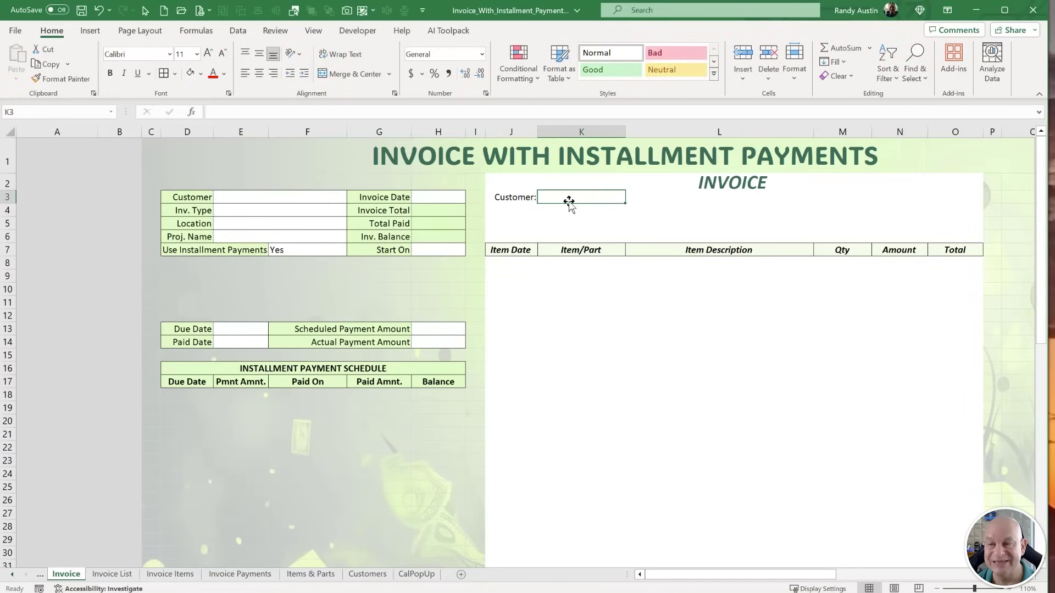
type("=")
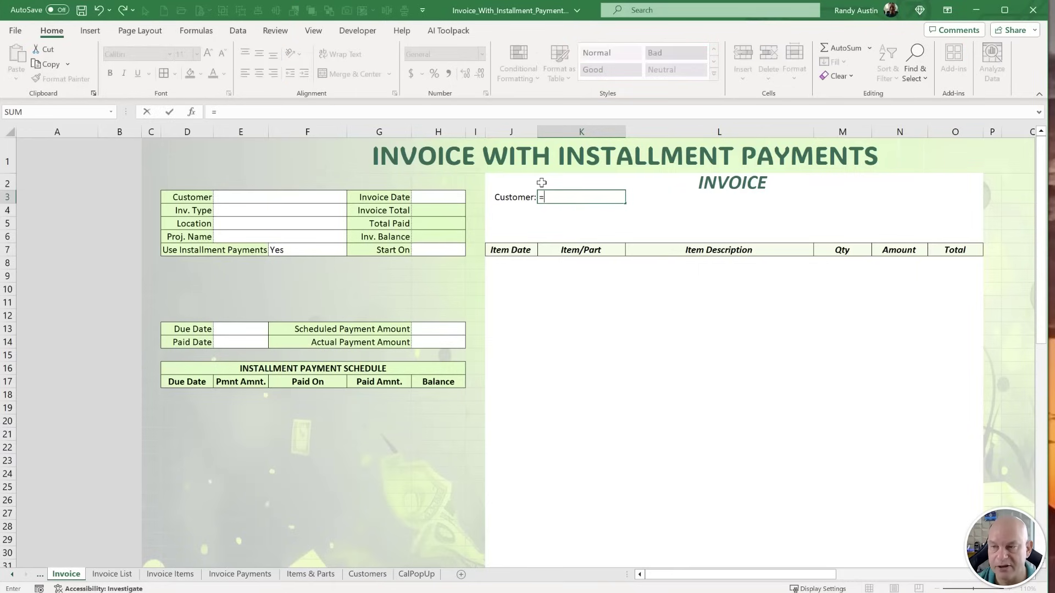
left_click(275, 197)
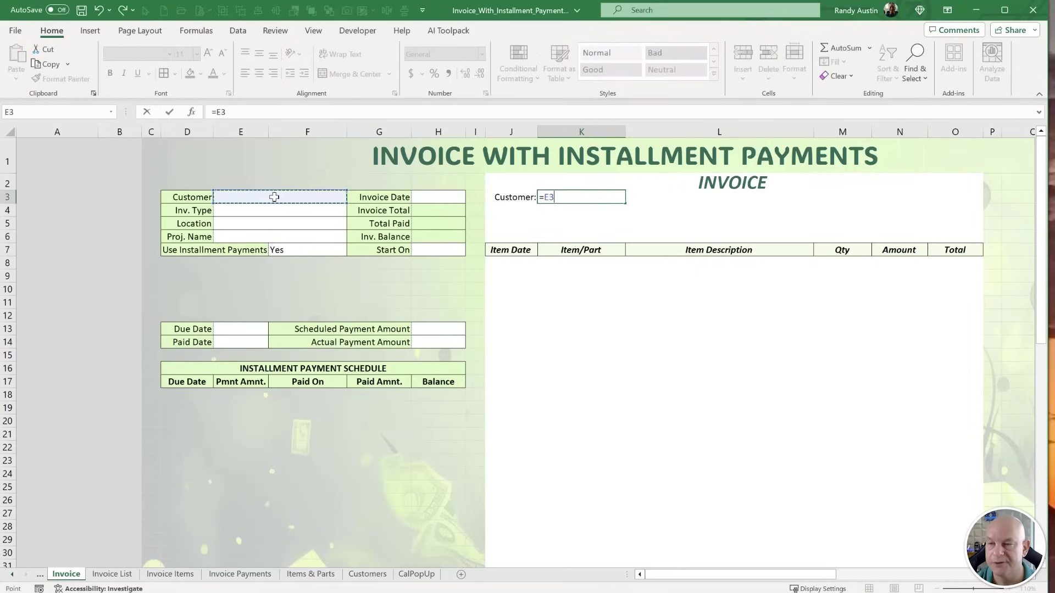
key("Return")
Select the merged cells K4 through L5 below the customer line.
left_click(582, 210)
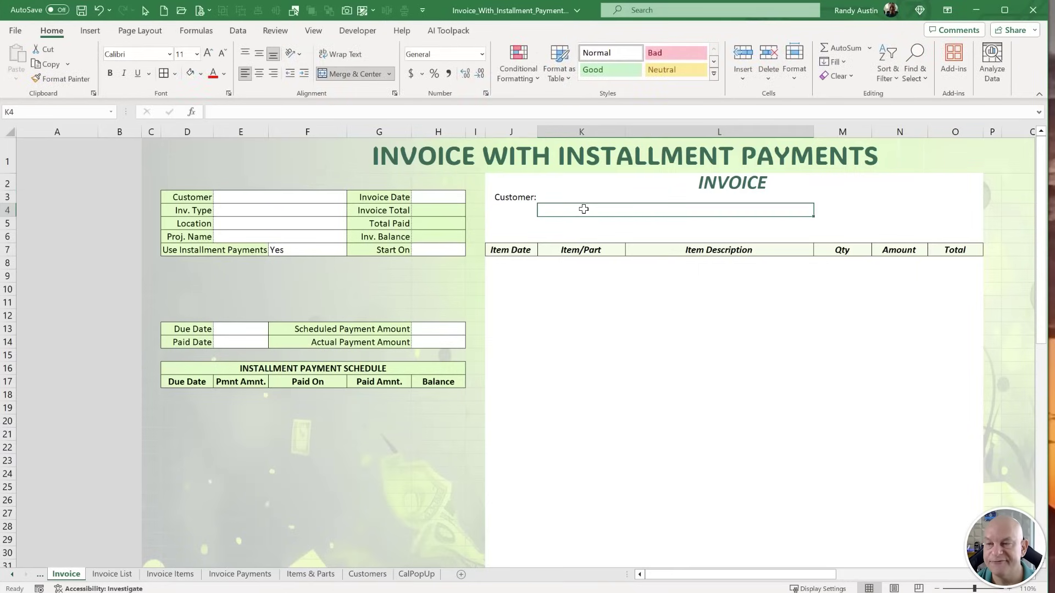
left_click(574, 220)
left_click(574, 211)
left_click(574, 220)
left_click_drag(574, 208, 573, 223)
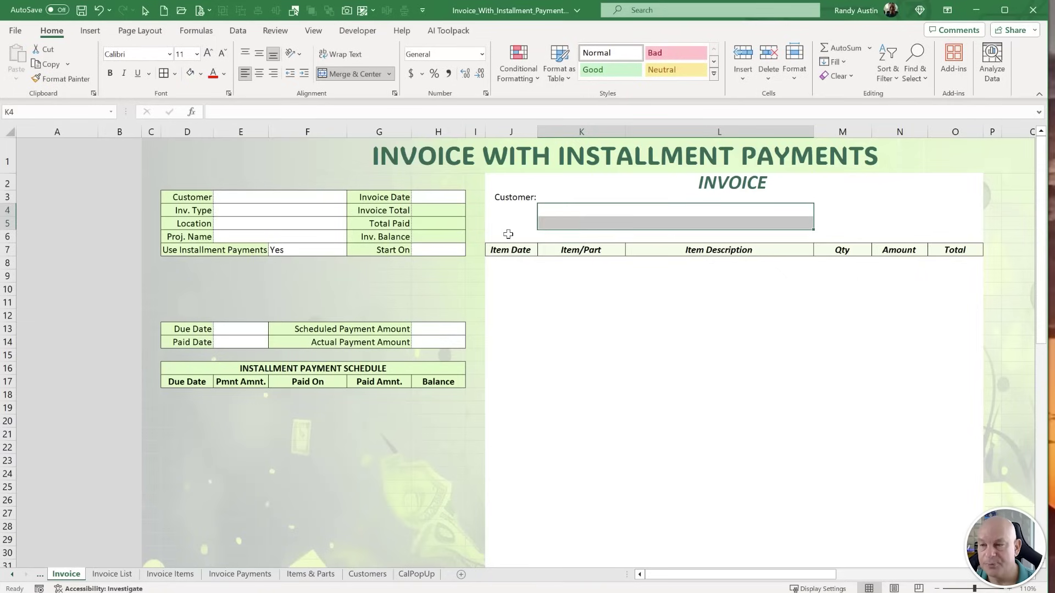
Label J6 'Project:' and link K6 to the project name field with =E6.
left_click(509, 234)
type("Project")
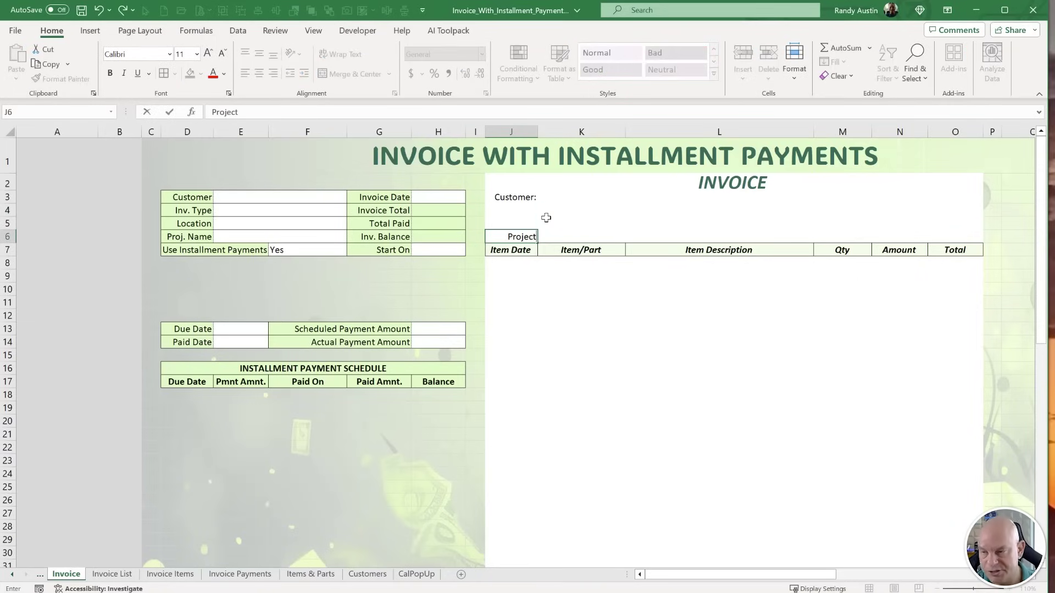
type(":")
key("Tab")
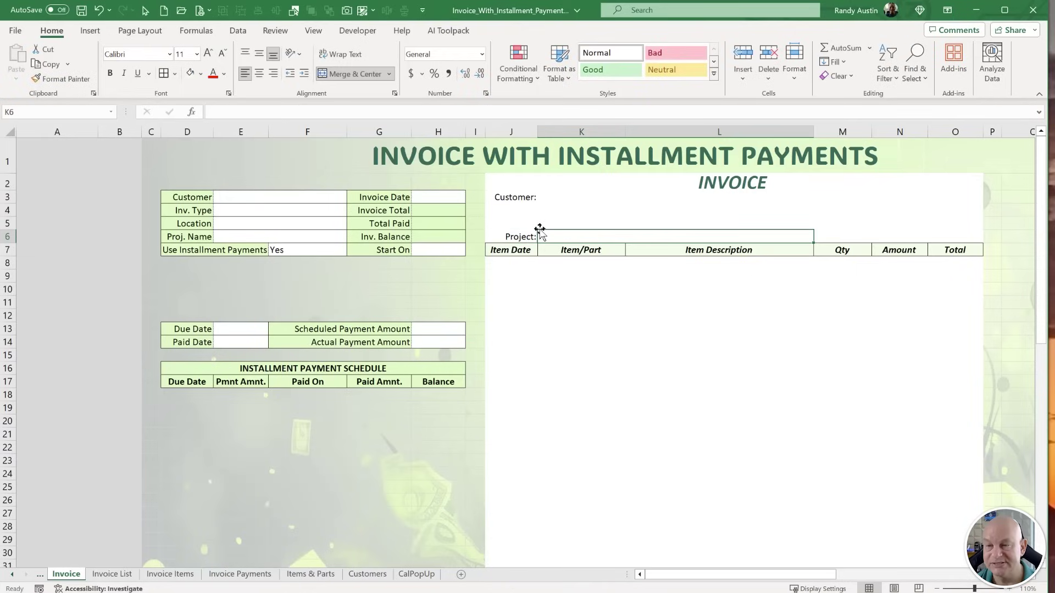
type("=")
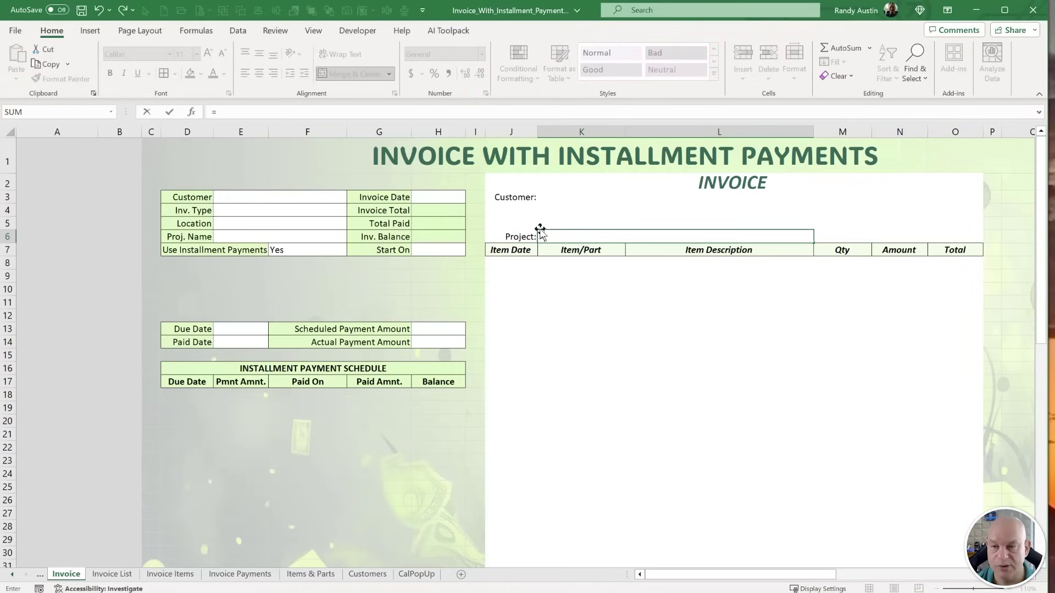
left_click(257, 236)
key("Return")
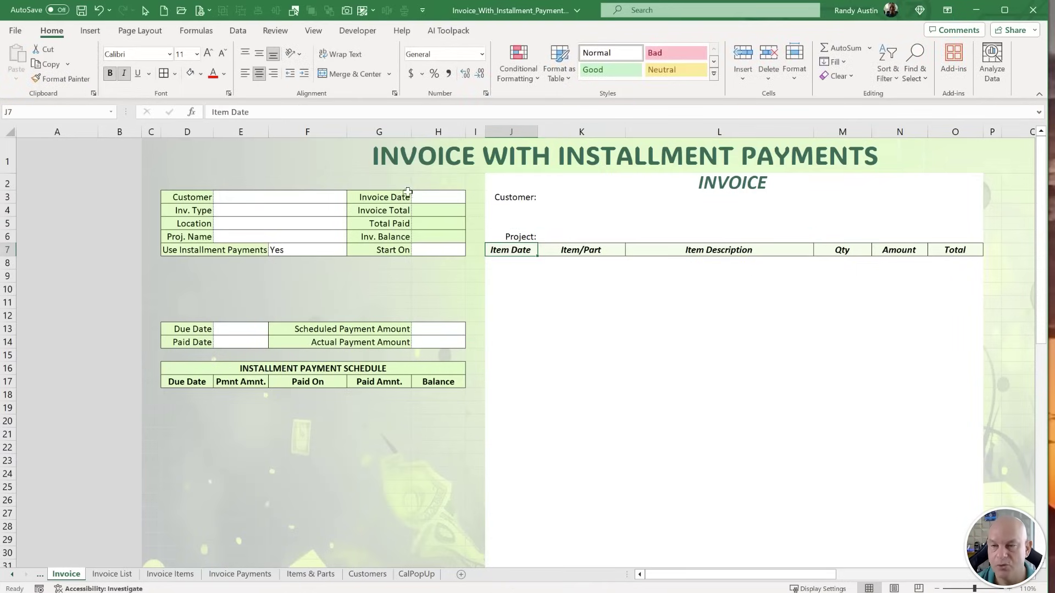
Enter a sample customer name in E3 and a sample project name in E6.
left_click(305, 198)
type("Fred")
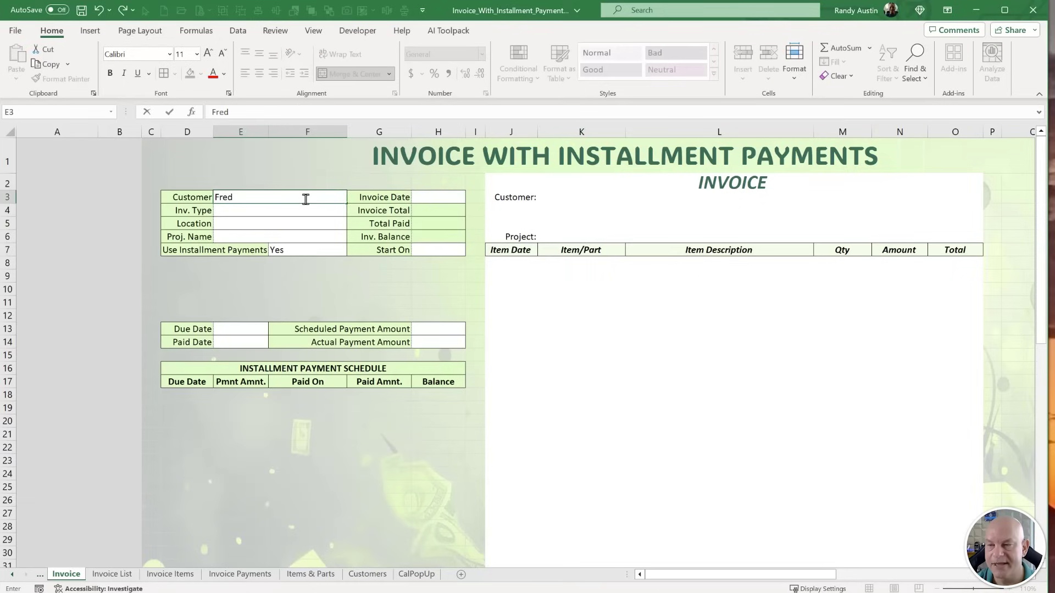
key("Return")
left_click(267, 235)
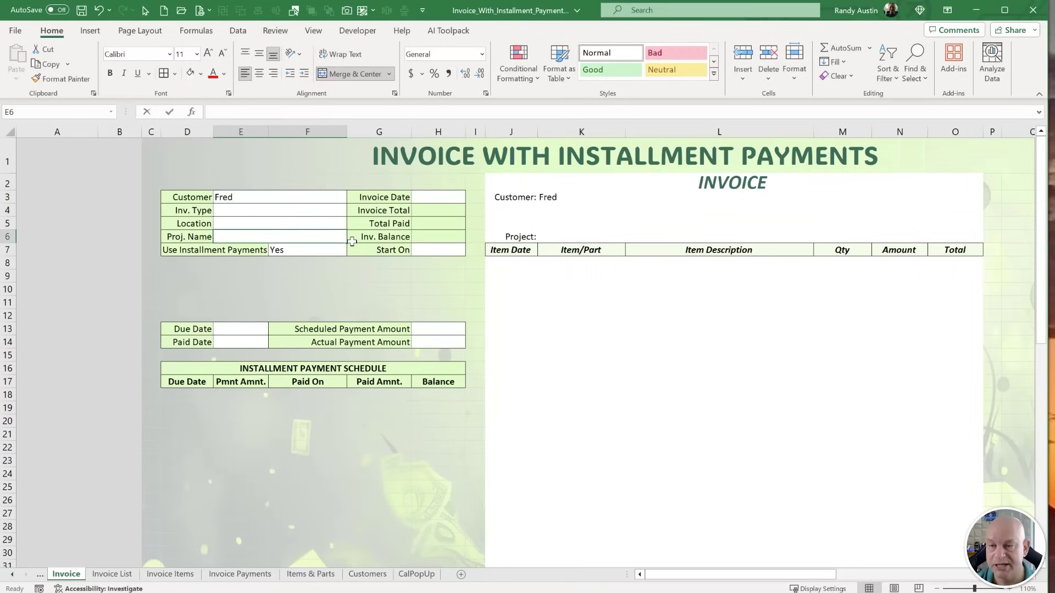
type("Fred")
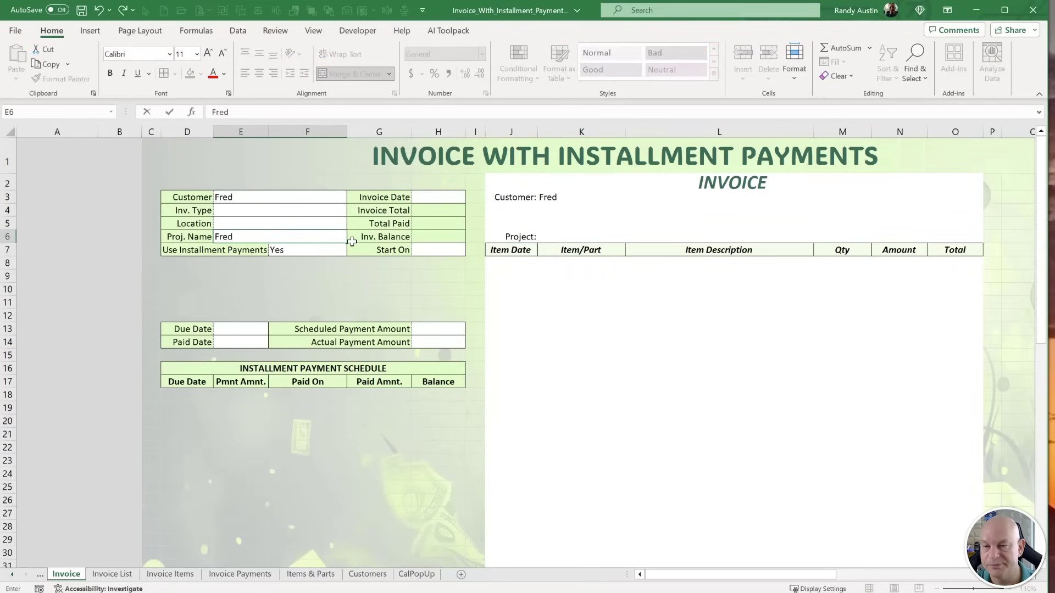
type(" Bathroom")
key("Return")
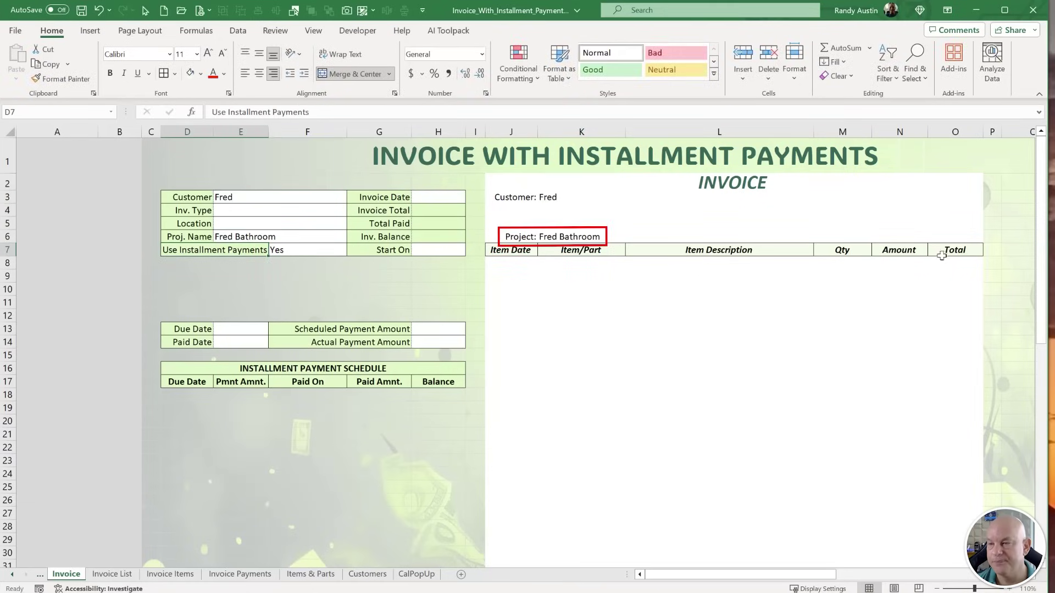
left_click(855, 201)
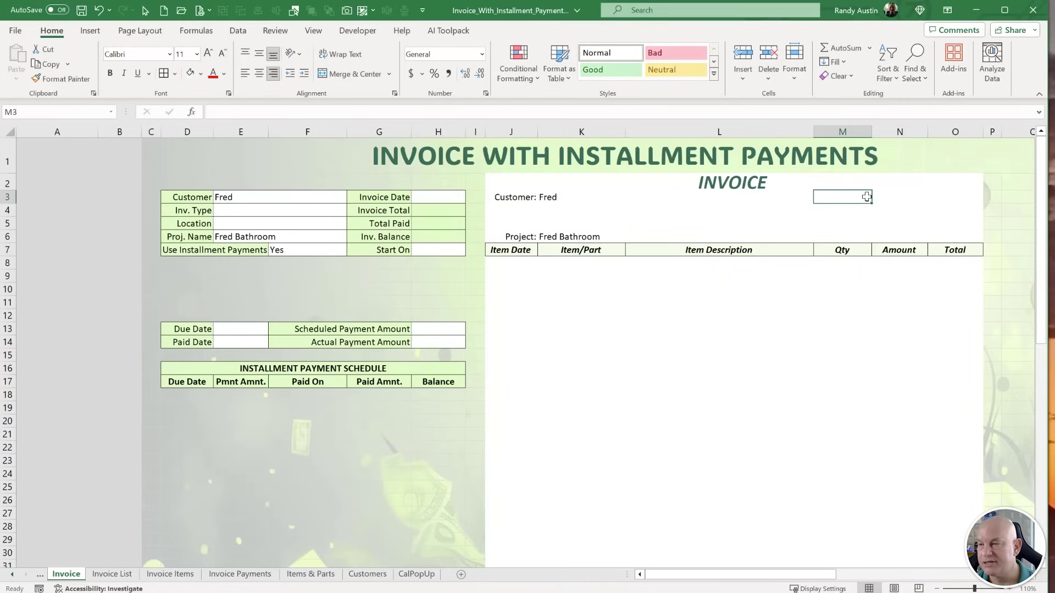
Enter the label Invoice #: in M3.
type("Invoice #")
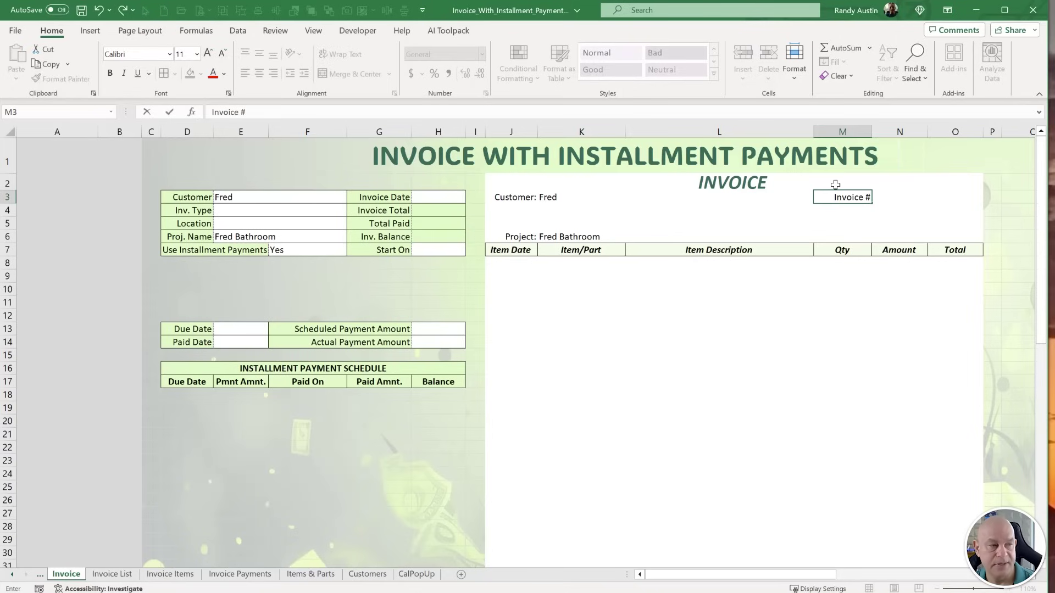
type(":")
key("Tab")
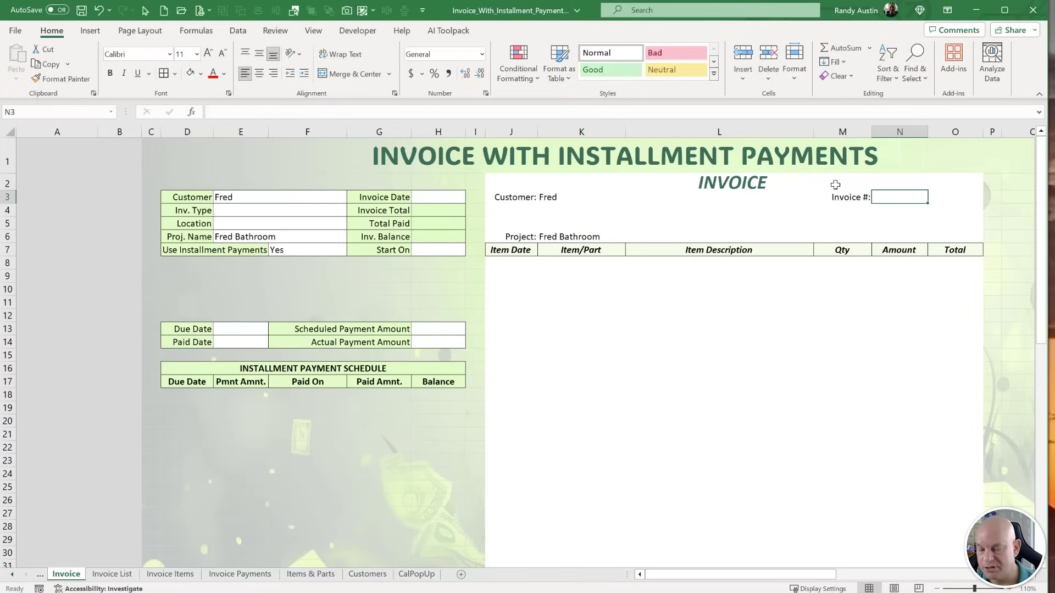
key("Left")
key("Down")
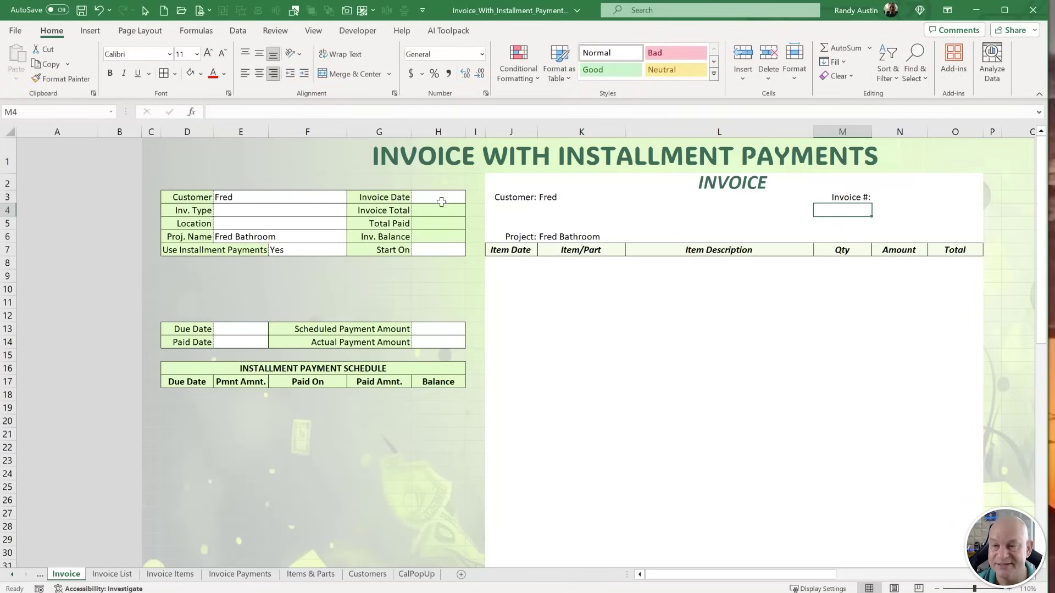
left_click_drag(236, 211, 385, 264)
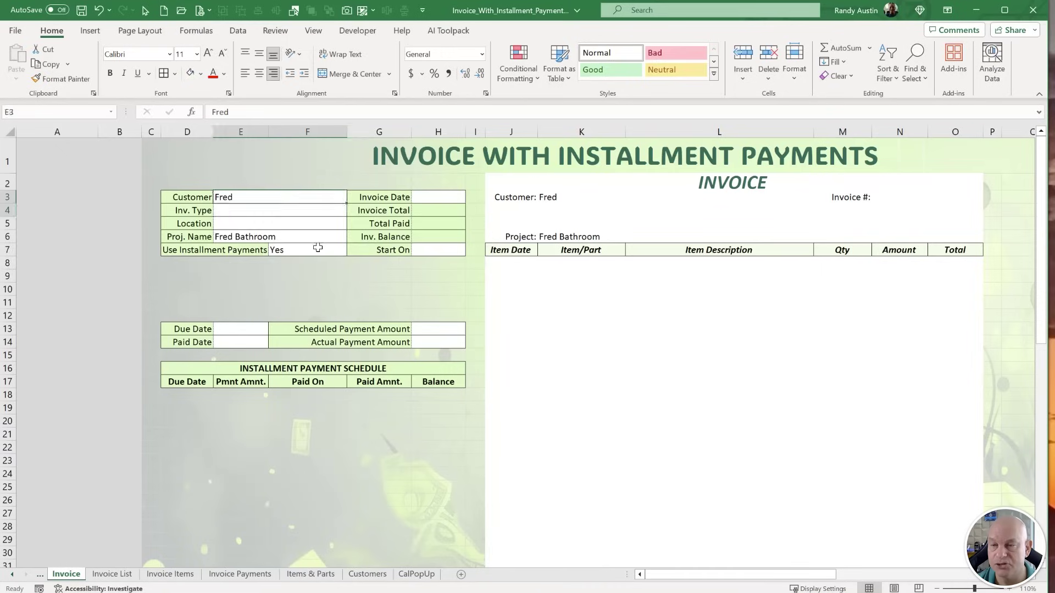
left_click(840, 213)
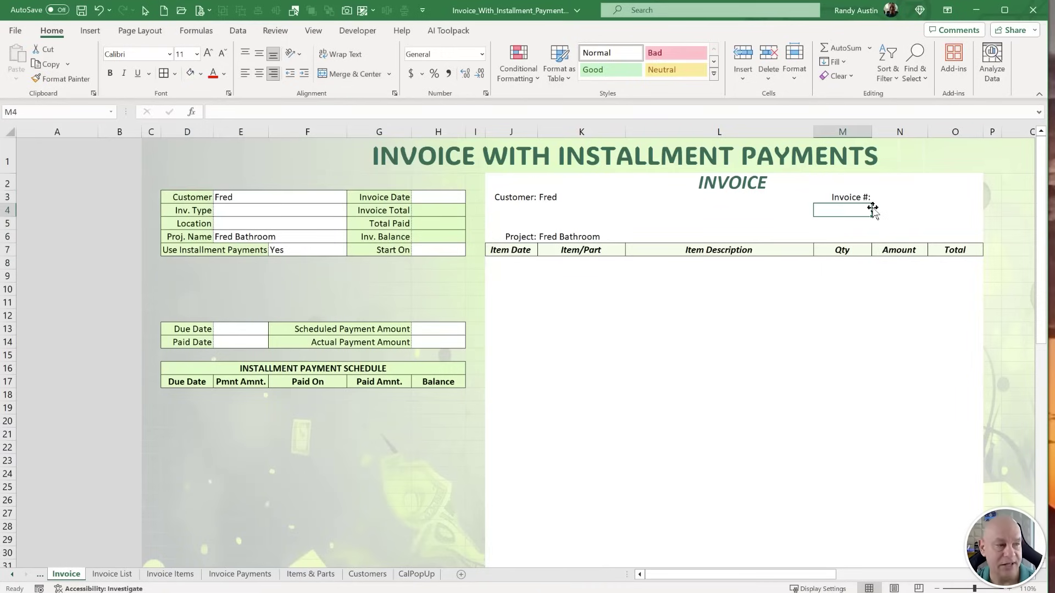
Add the labels Invoice Date:, Location: and Balance Due: in M4 to M6.
type("Invoice")
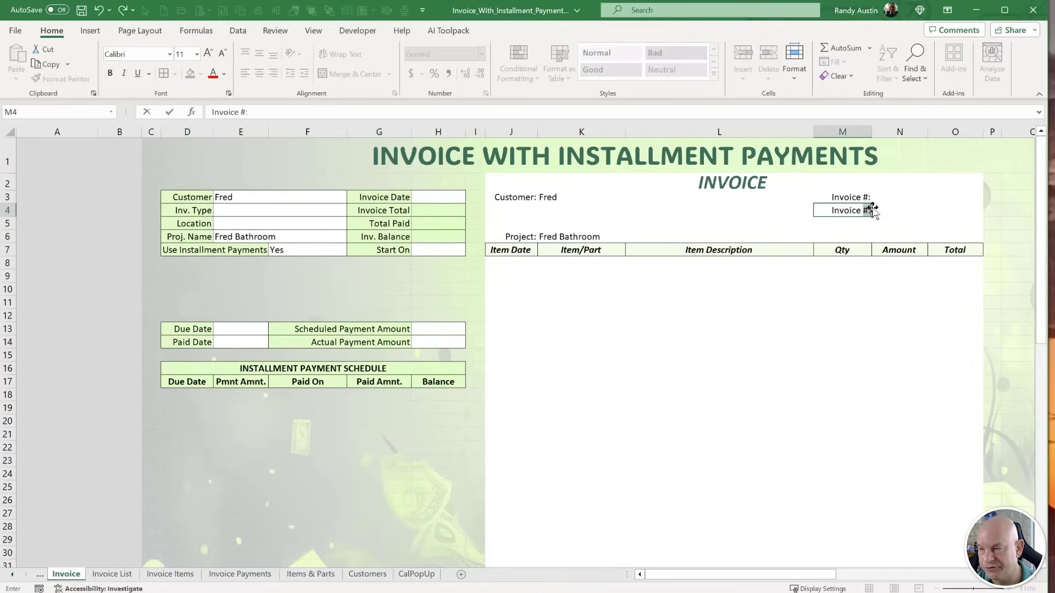
type(" Date:")
key("Return")
type("Location:")
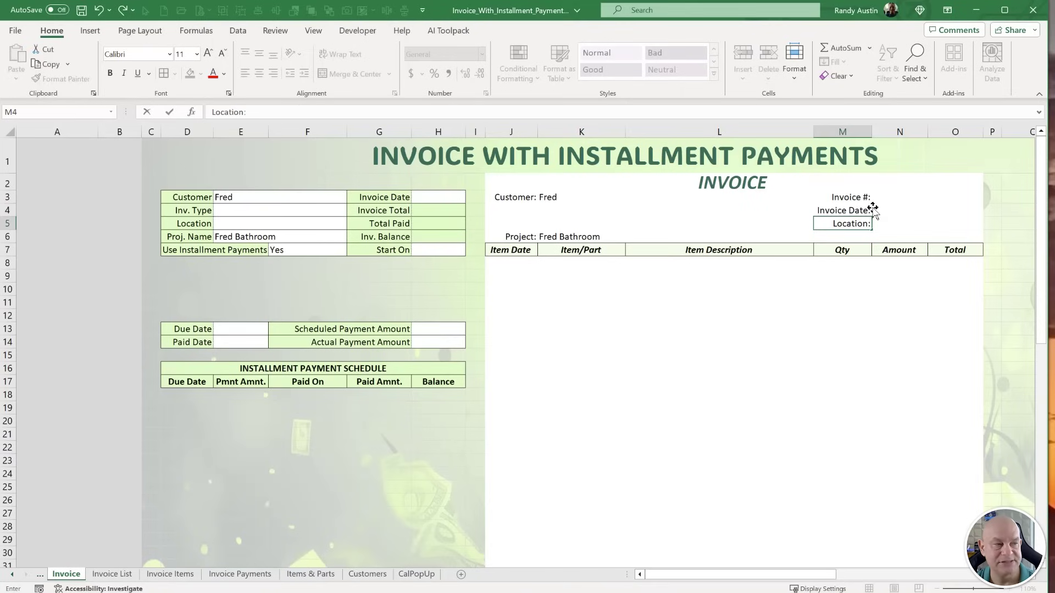
key("Return")
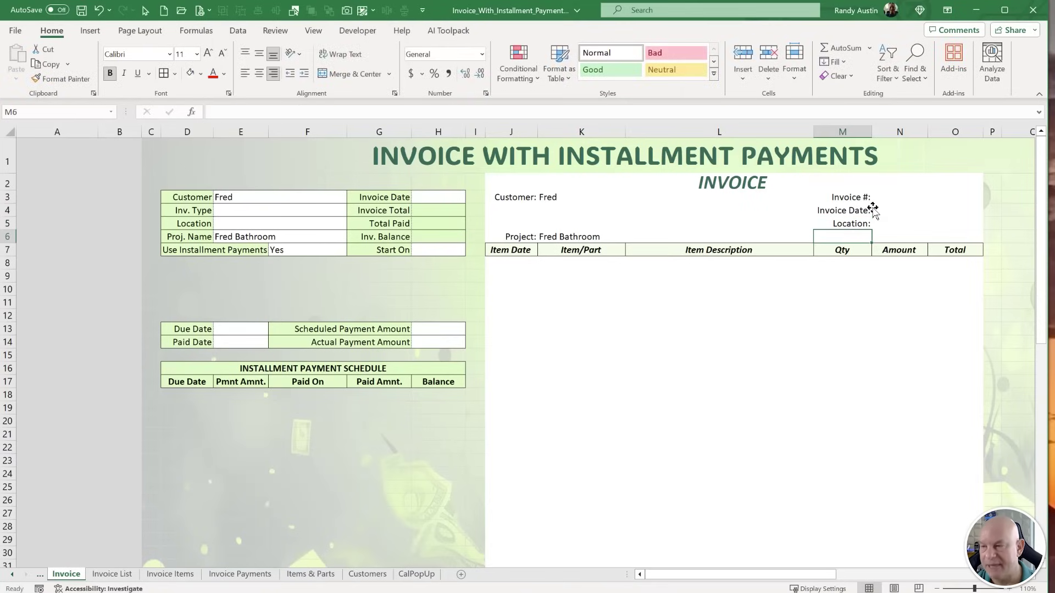
type("Balance Due")
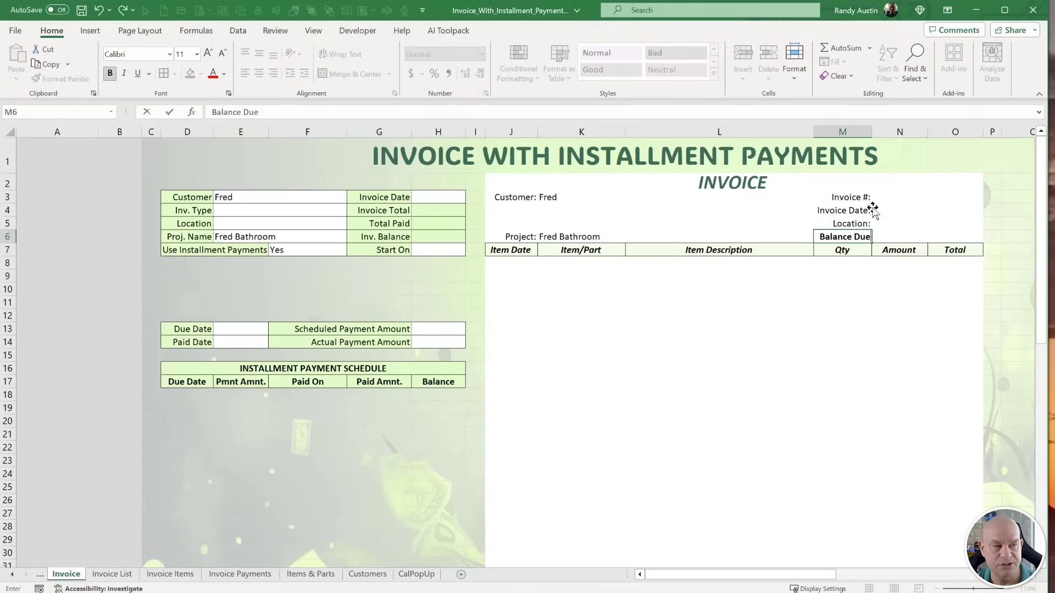
type(":")
key("Tab")
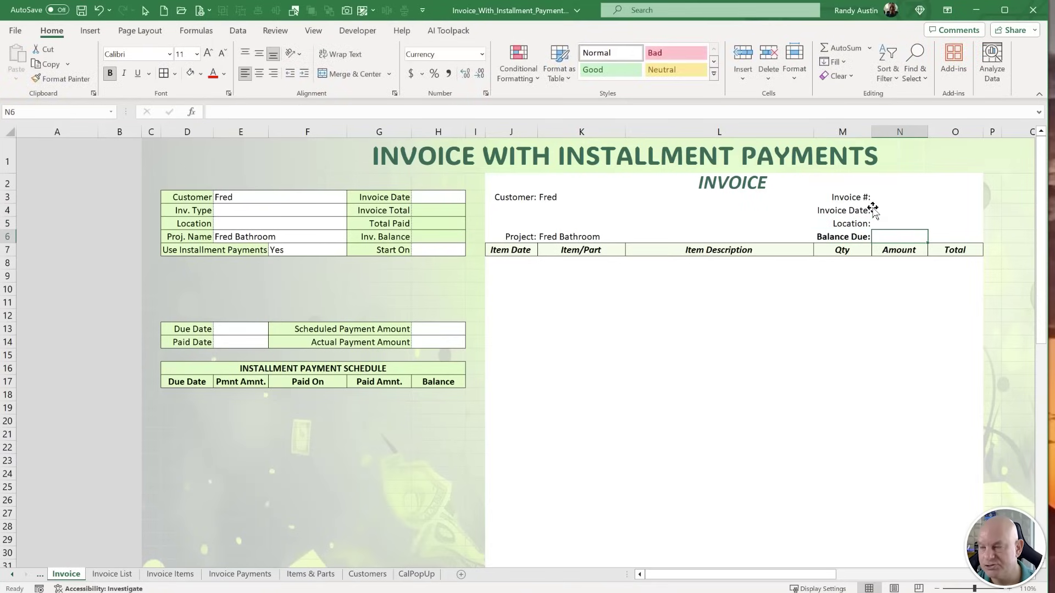
Link Balance Due in N6 to H6 and Location in N5 to E5.
type("=")
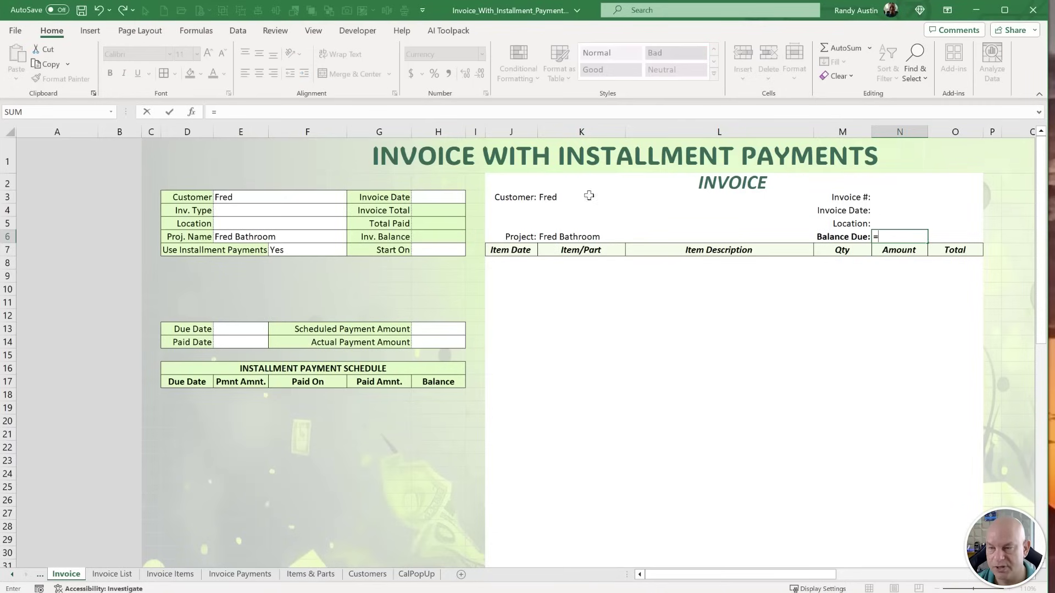
left_click(444, 240)
key("Return")
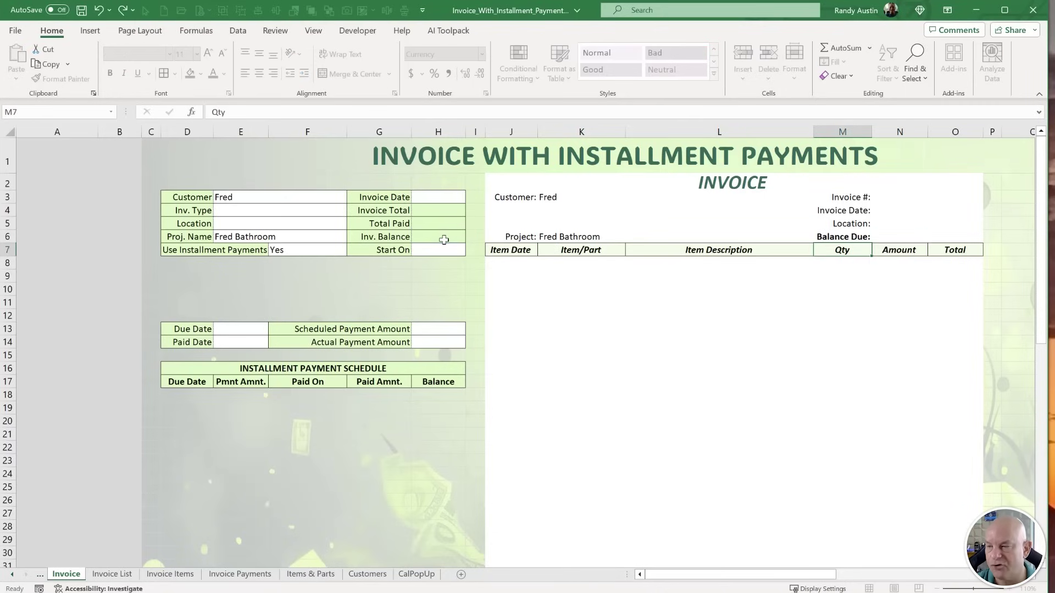
left_click(898, 225)
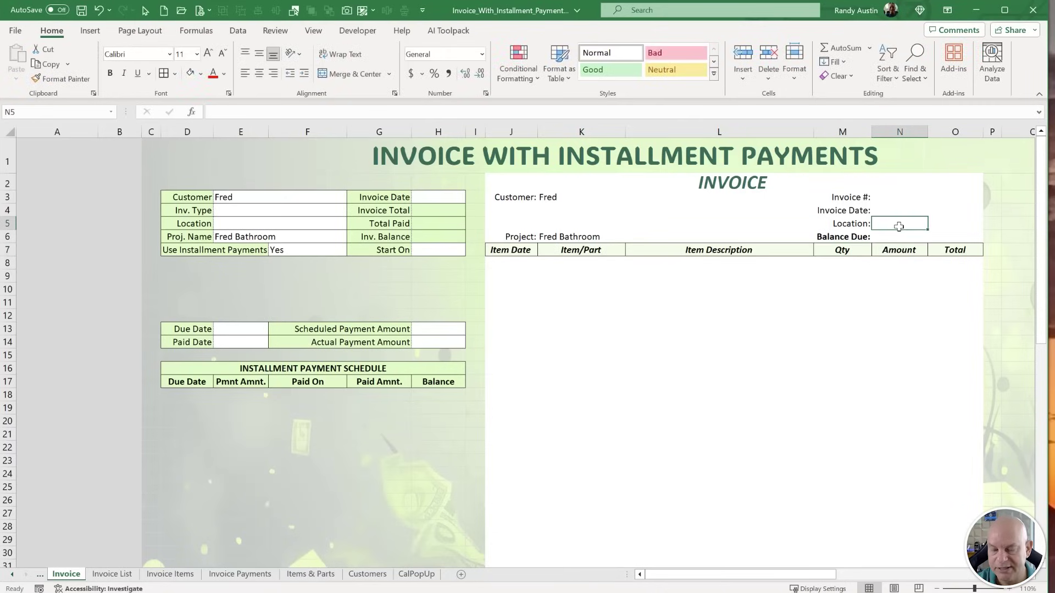
type("=")
left_click(236, 223)
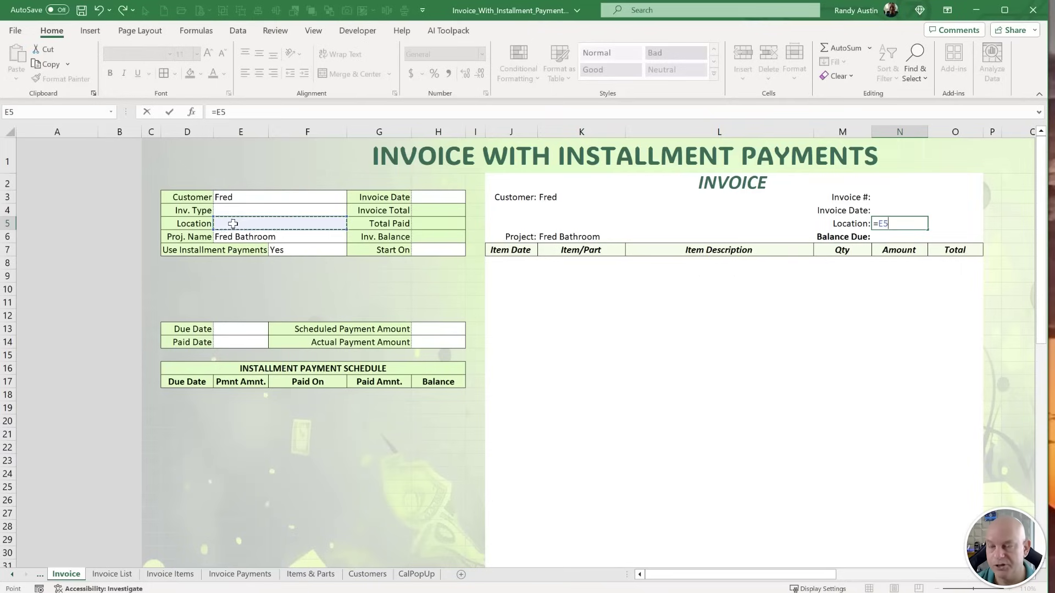
key("Return")
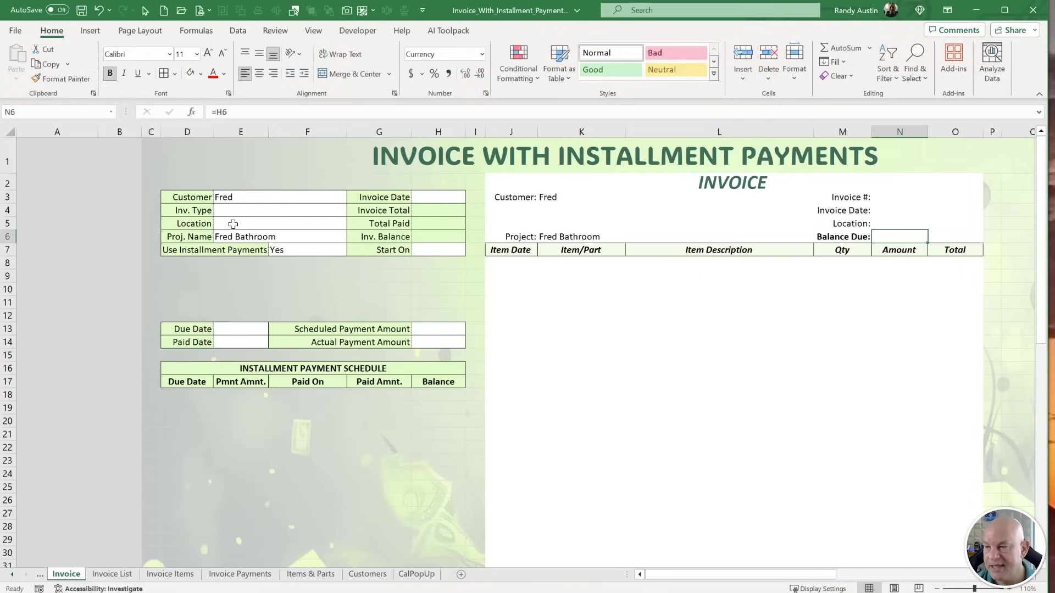
Link Invoice Date in N4 to H3 and Invoice # in N3 to helper cell B2.
left_click(907, 211)
type("=")
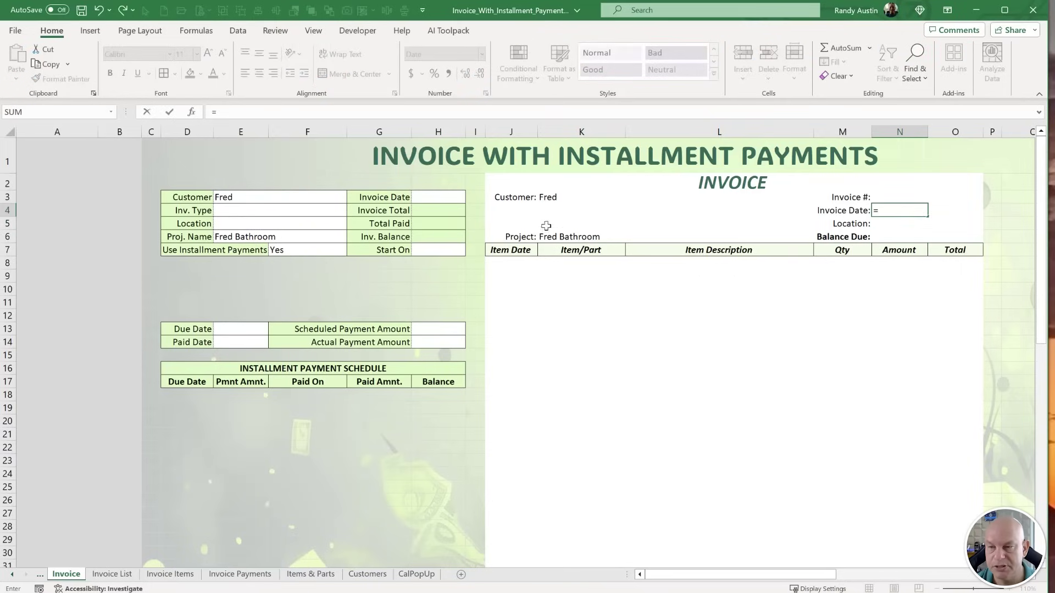
left_click(434, 198)
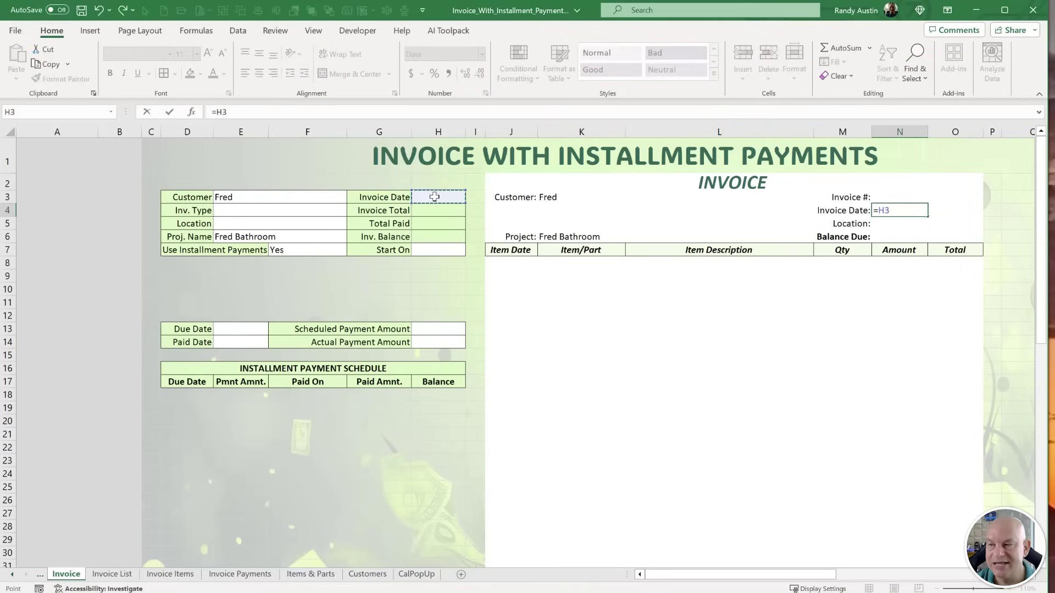
key("Return")
left_click(919, 196)
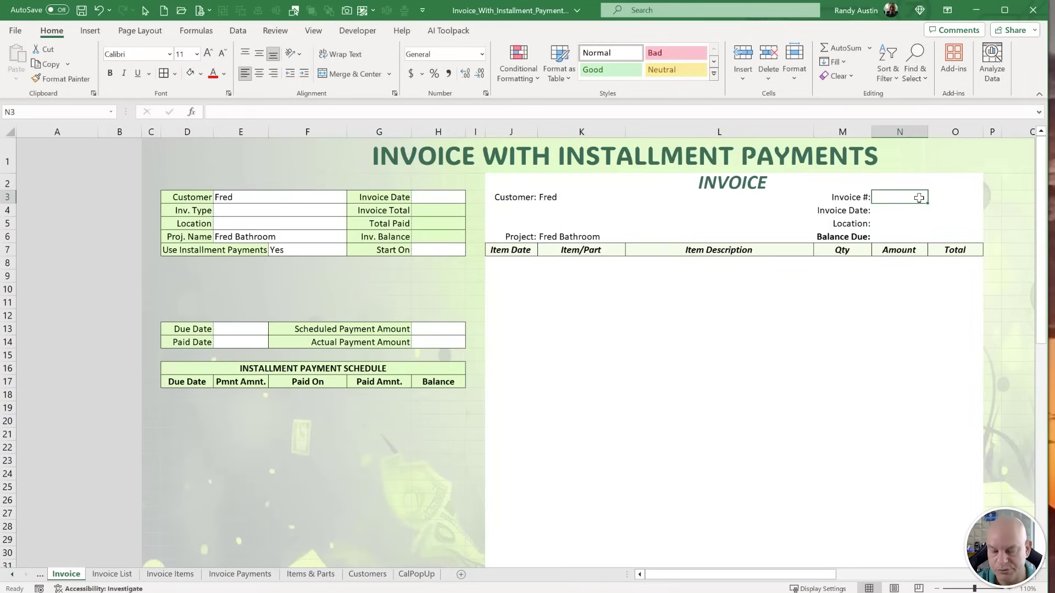
type("=B2")
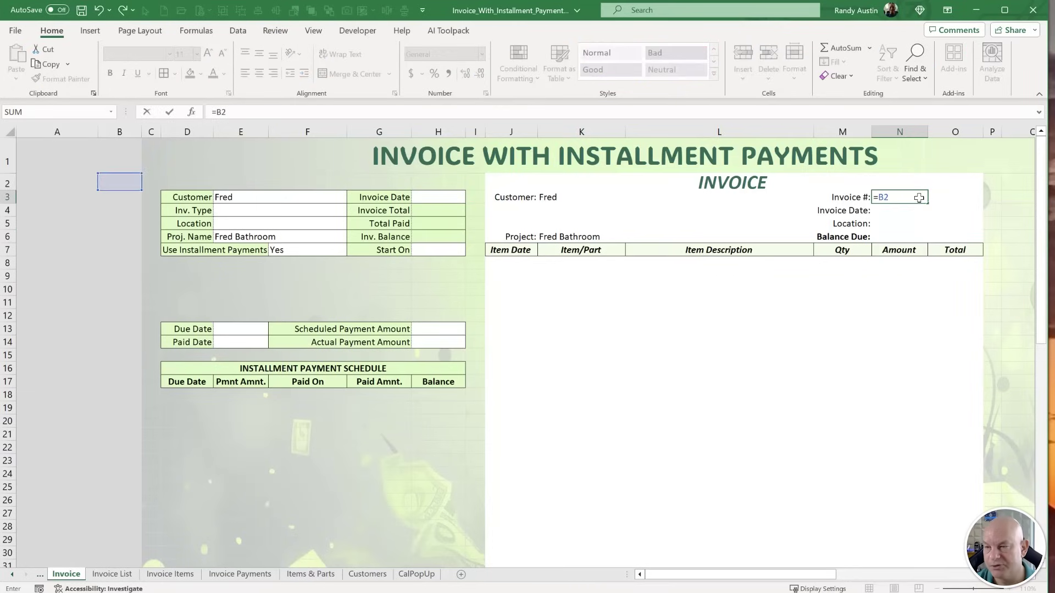
key("Return")
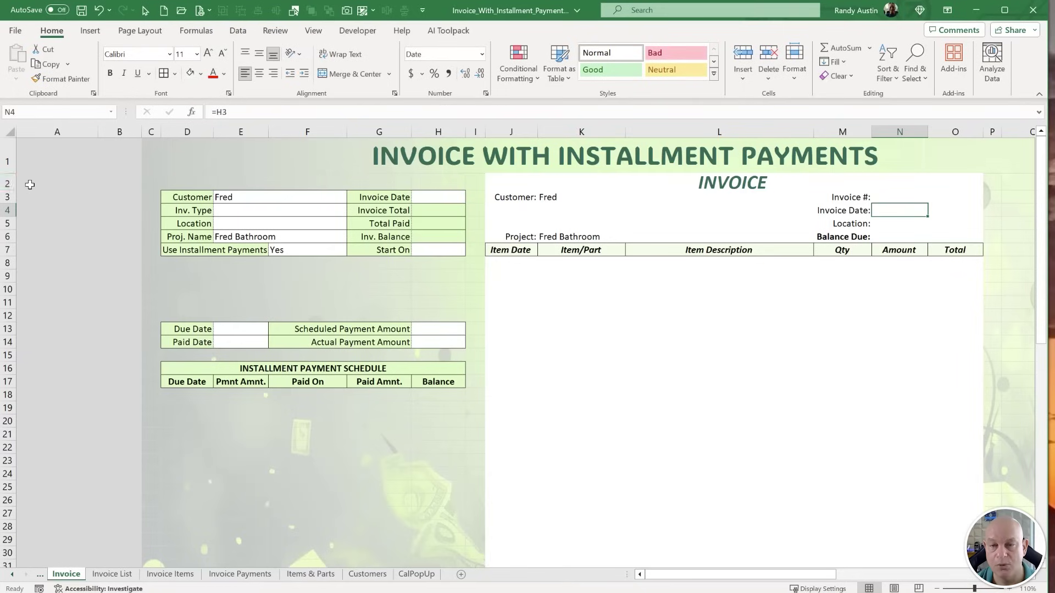
left_click(30, 185)
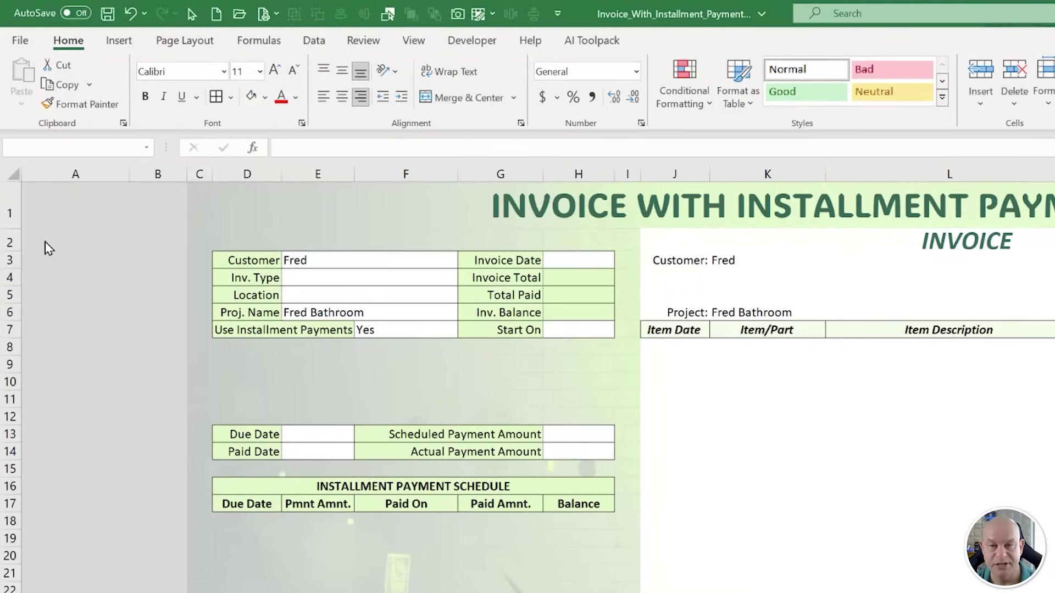
Enter the label 'Invoice Load' in helper cell A1.
left_click(47, 245)
left_click(71, 209)
type("Invoice Load")
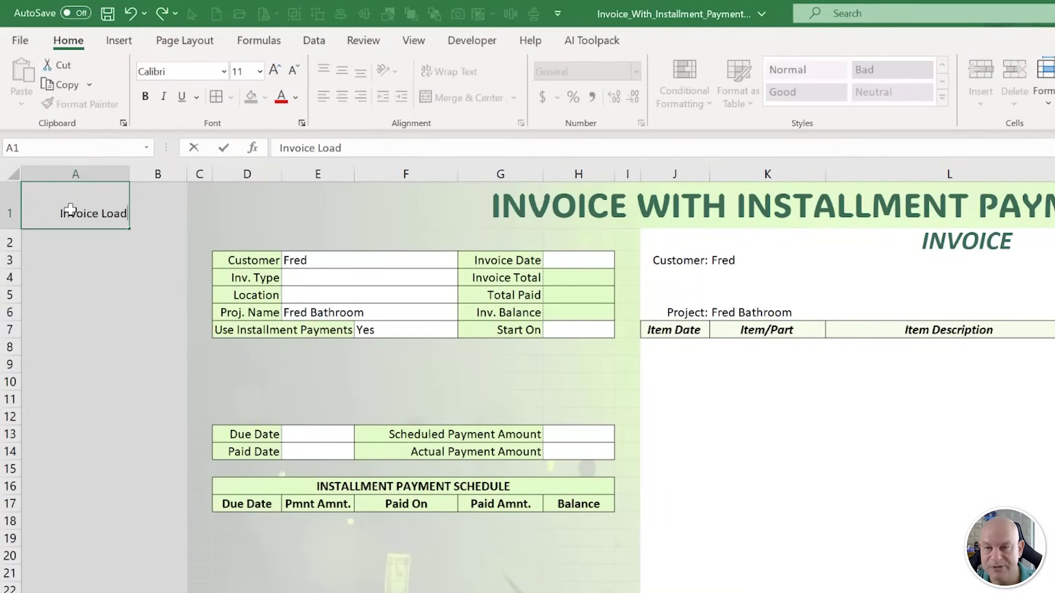
key("Tab")
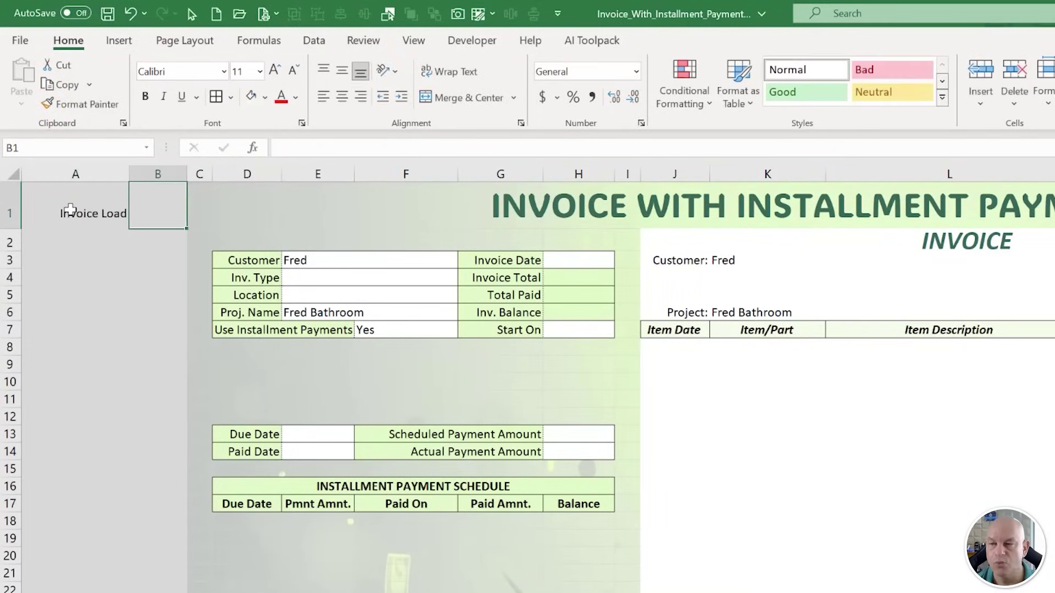
Inspect the invoice item rows around K8:L9, then select cell B1.
left_click(767, 382)
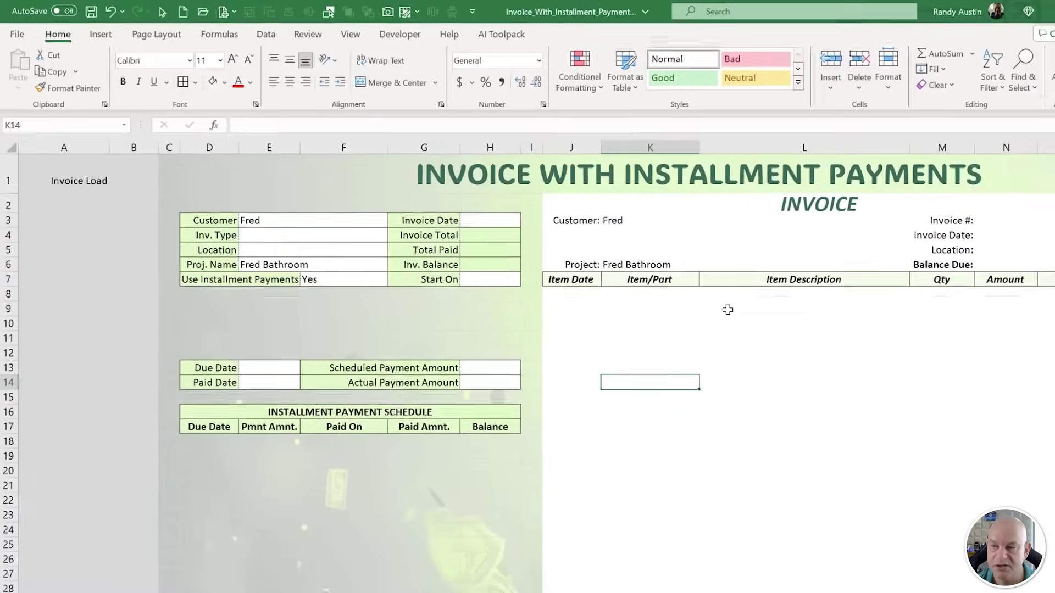
left_click_drag(999, 334, 1054, 345)
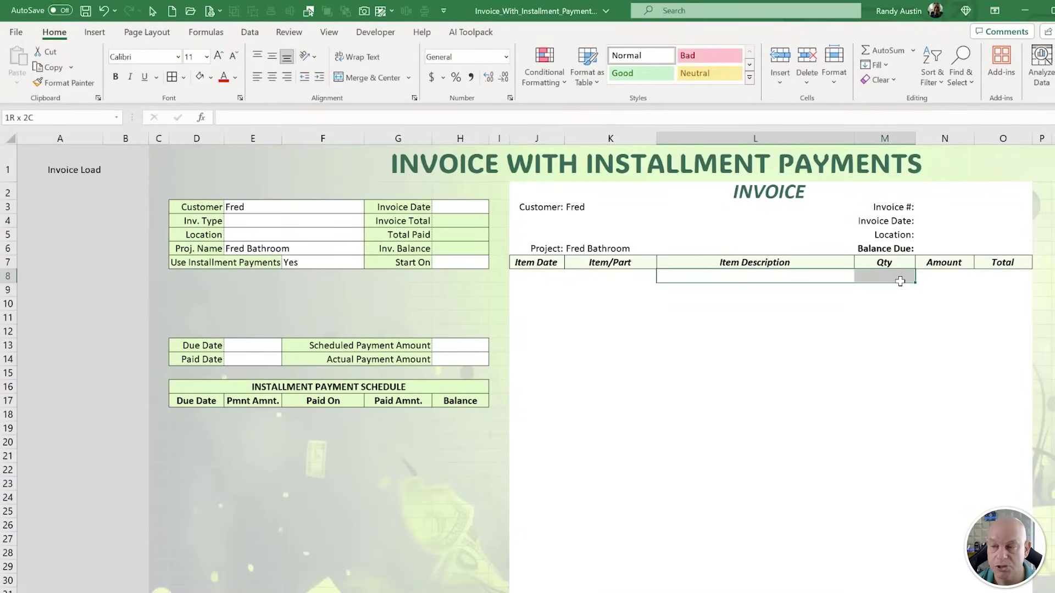
left_click_drag(900, 281, 912, 279)
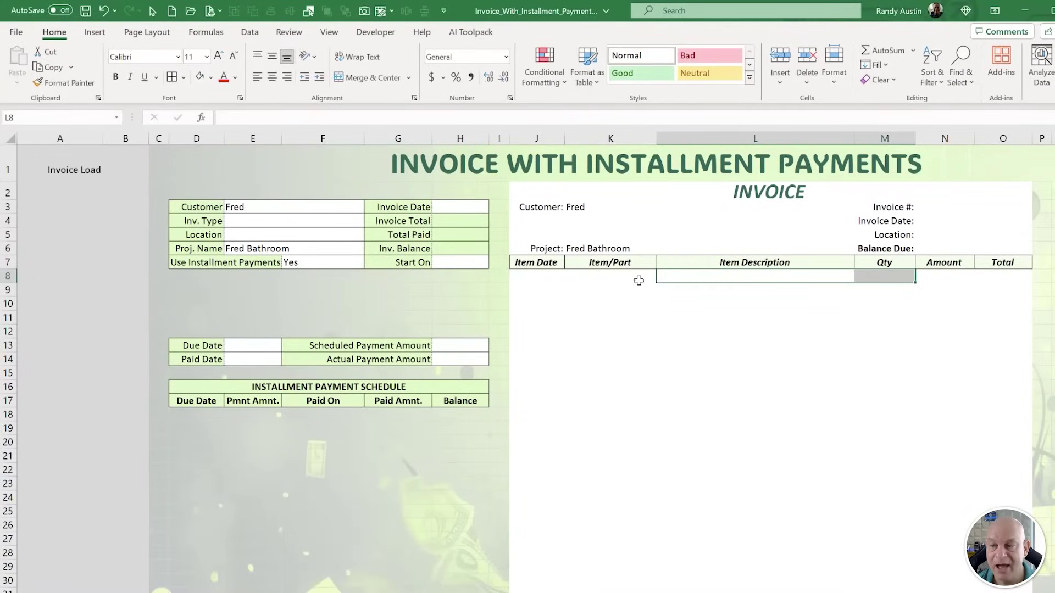
left_click_drag(636, 280, 666, 284)
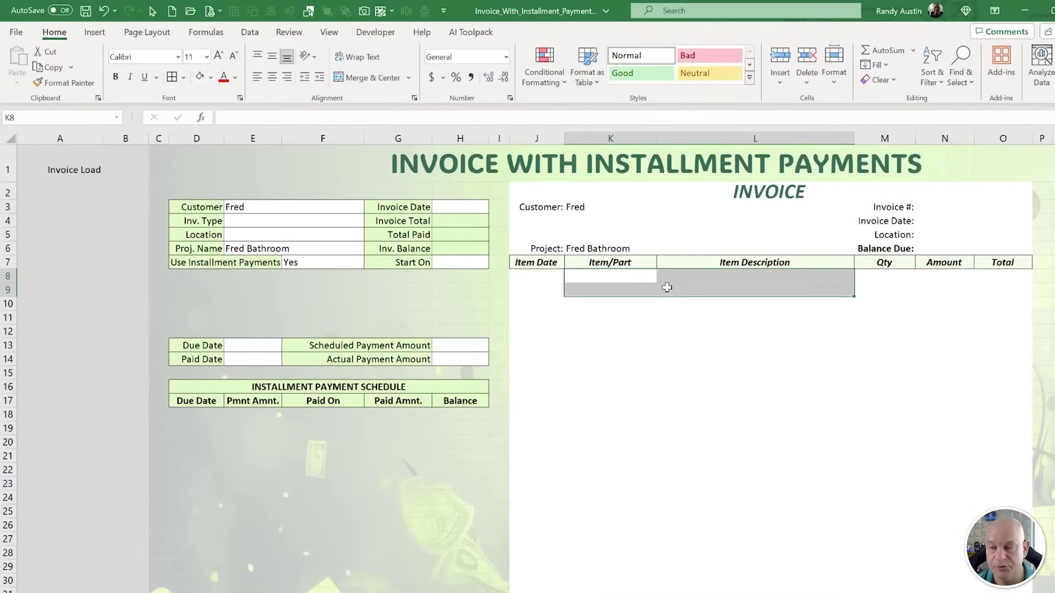
left_click(609, 278)
left_click(728, 281)
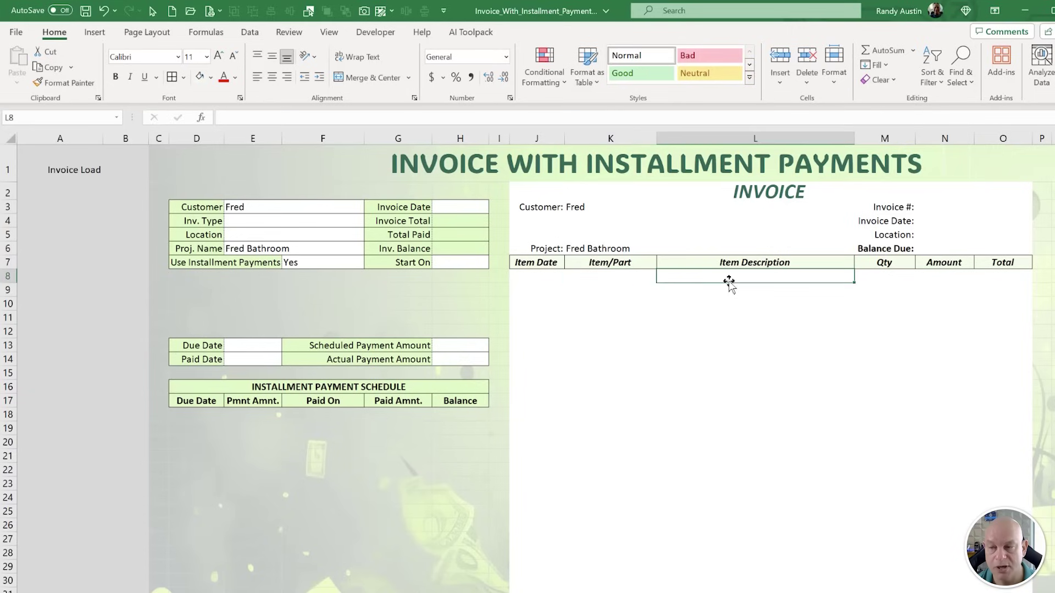
left_click_drag(650, 280, 773, 283)
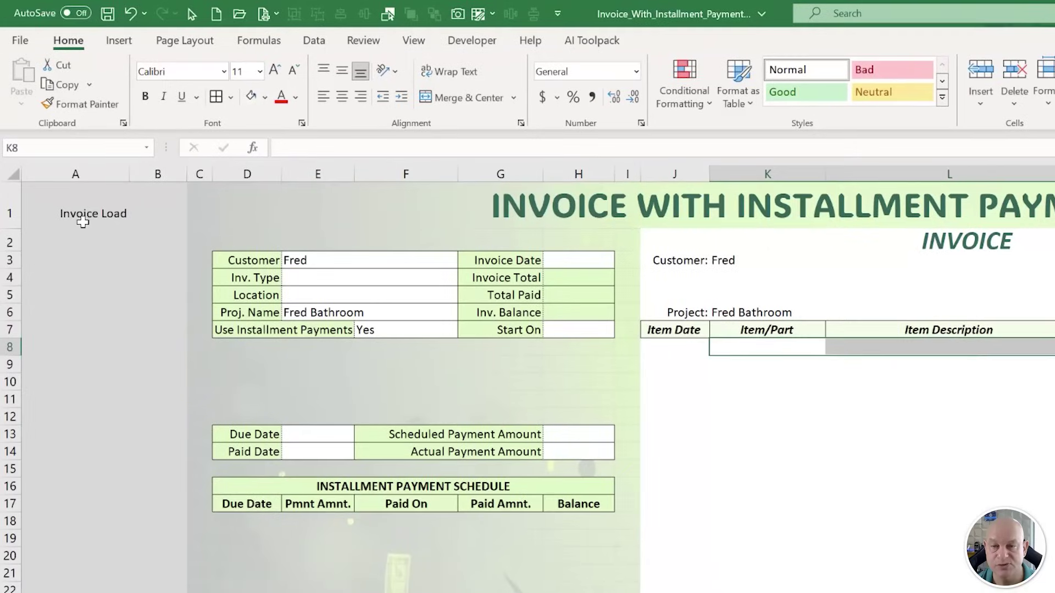
left_click(124, 166)
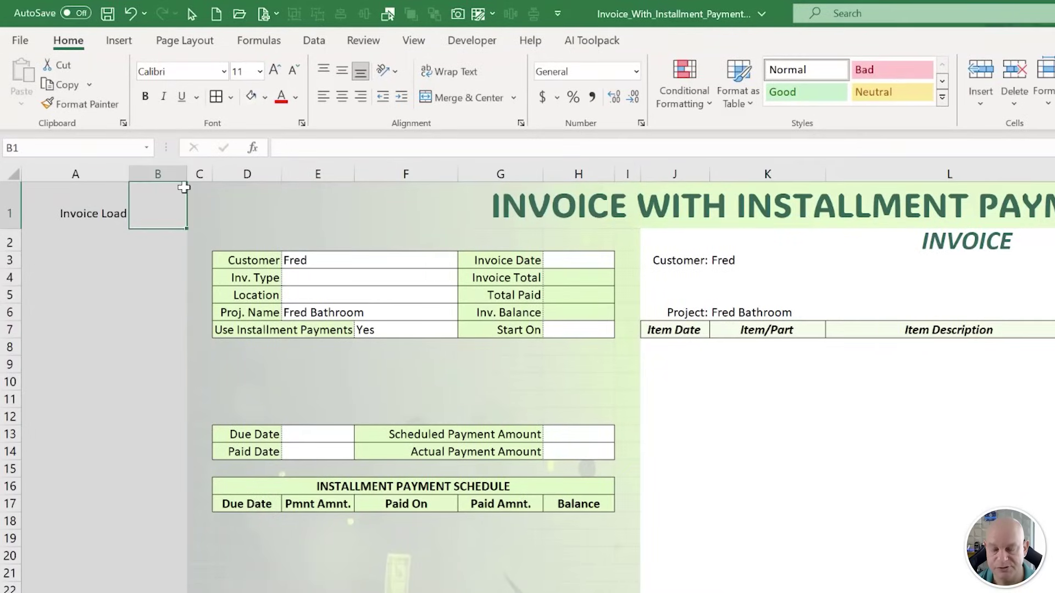
Enter FALSE in B1 as the Invoice Load value.
type("Fals")
key("BackSpace")
key("BackSpace")
key("BackSpace")
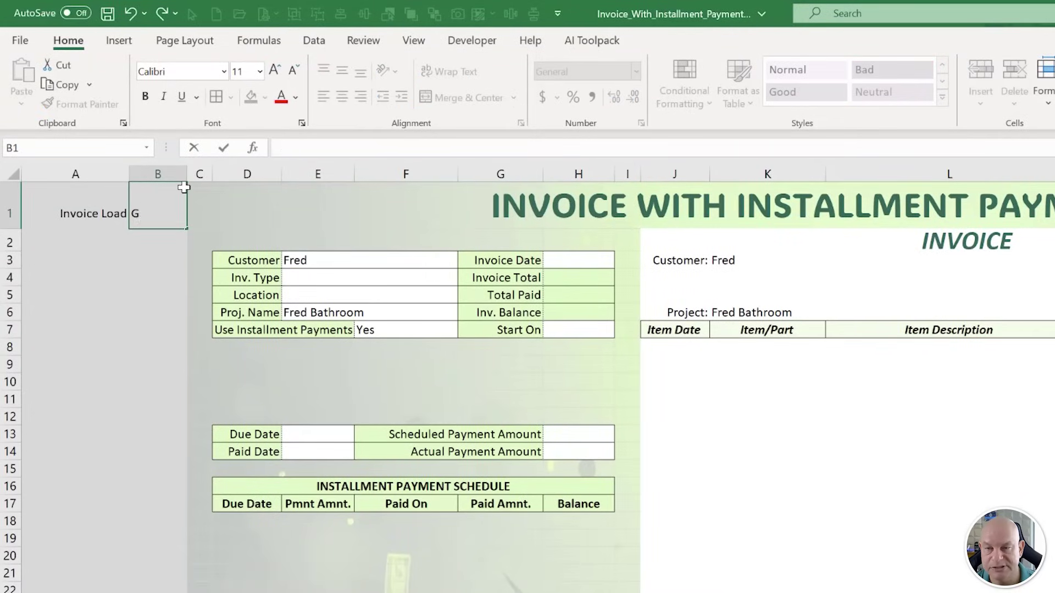
type("alse")
key("Return")
key("Left")
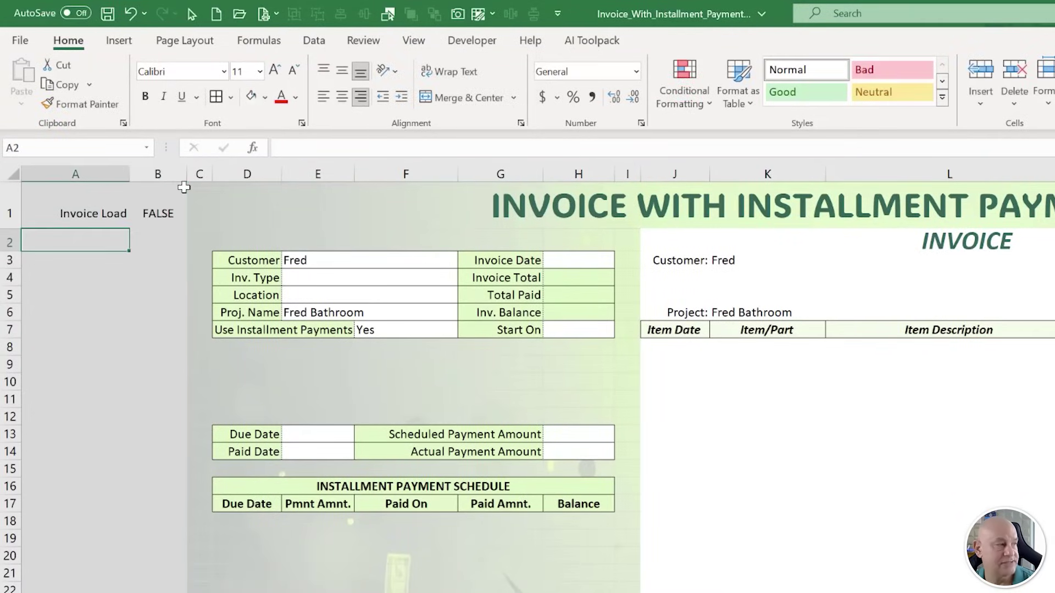
Add an 'Invoice #' helper with value 2 and an 'Inv. DB Row' label beneath it.
type("Inv.")
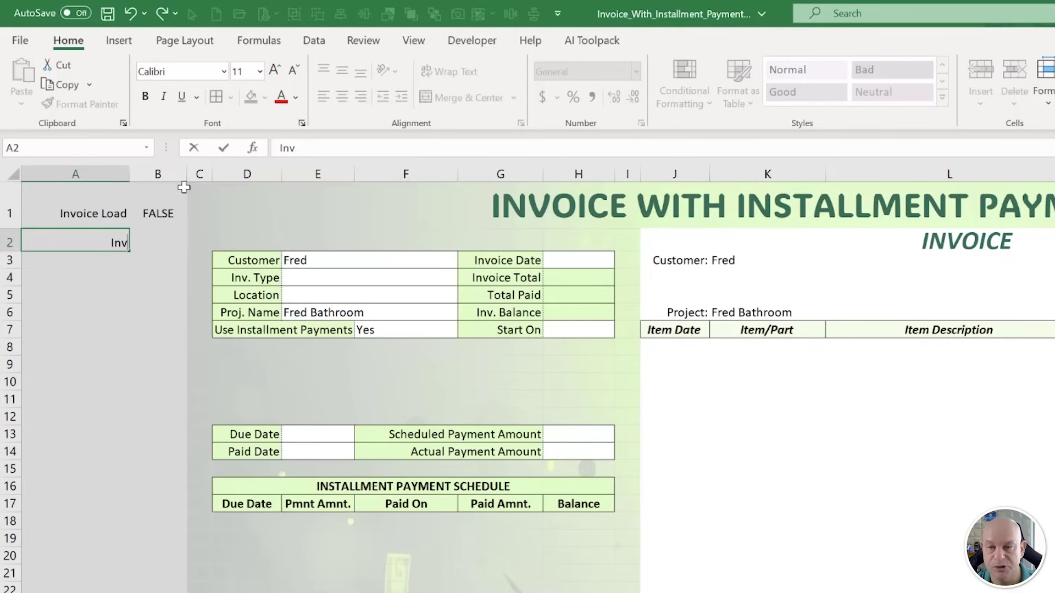
key("BackSpace")
type("voice #")
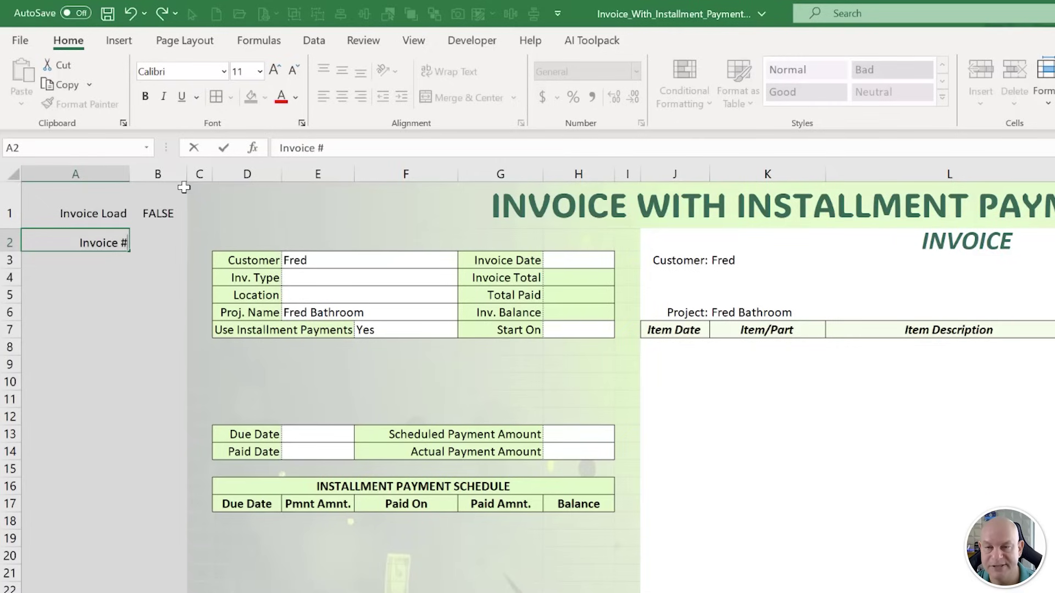
key("Tab")
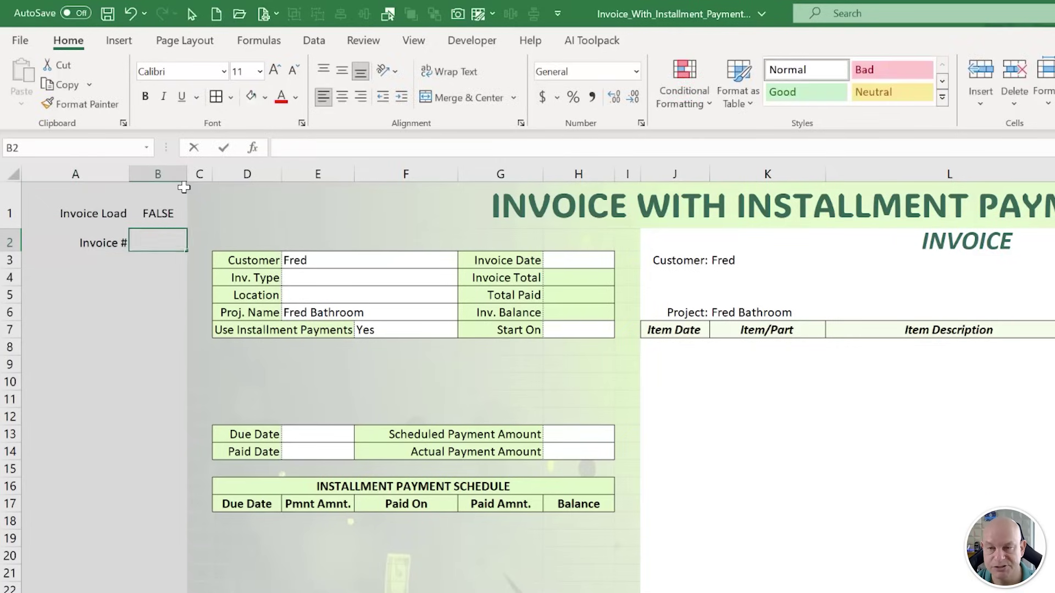
type("2")
key("Return")
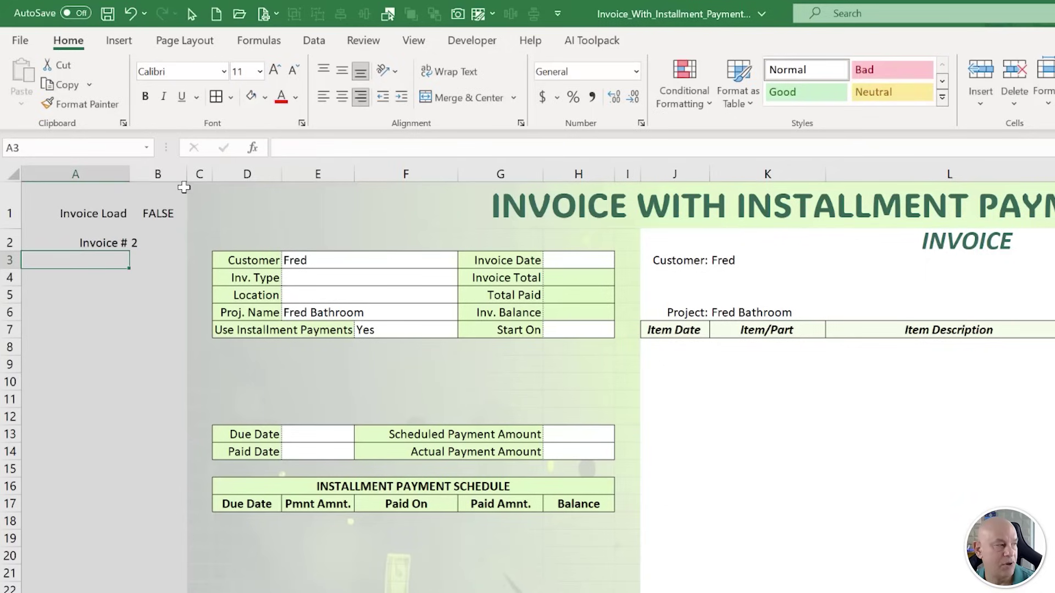
type("Inv.")
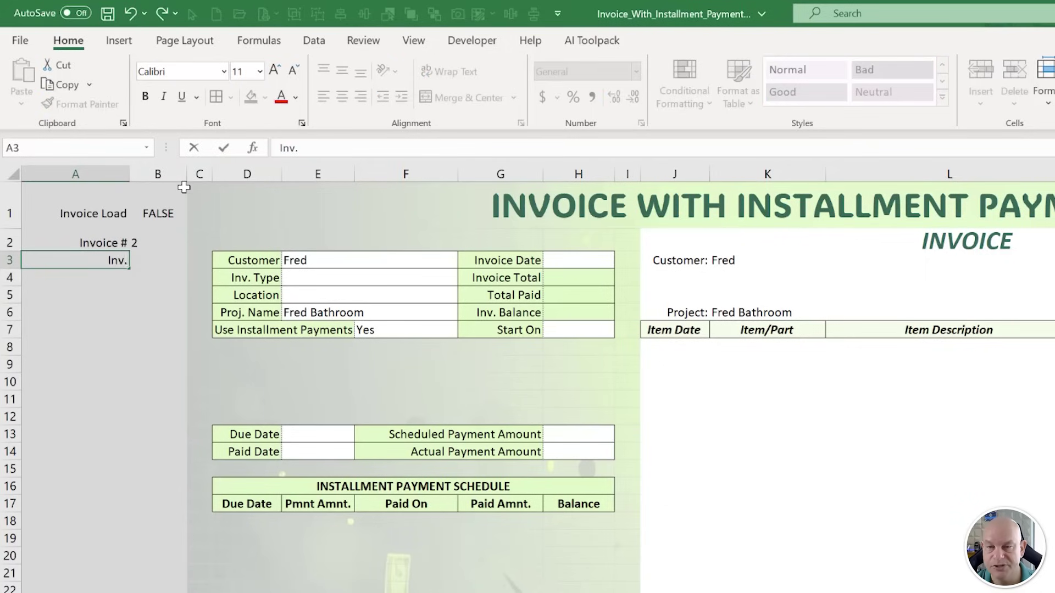
type(" DB Row")
key("Tab")
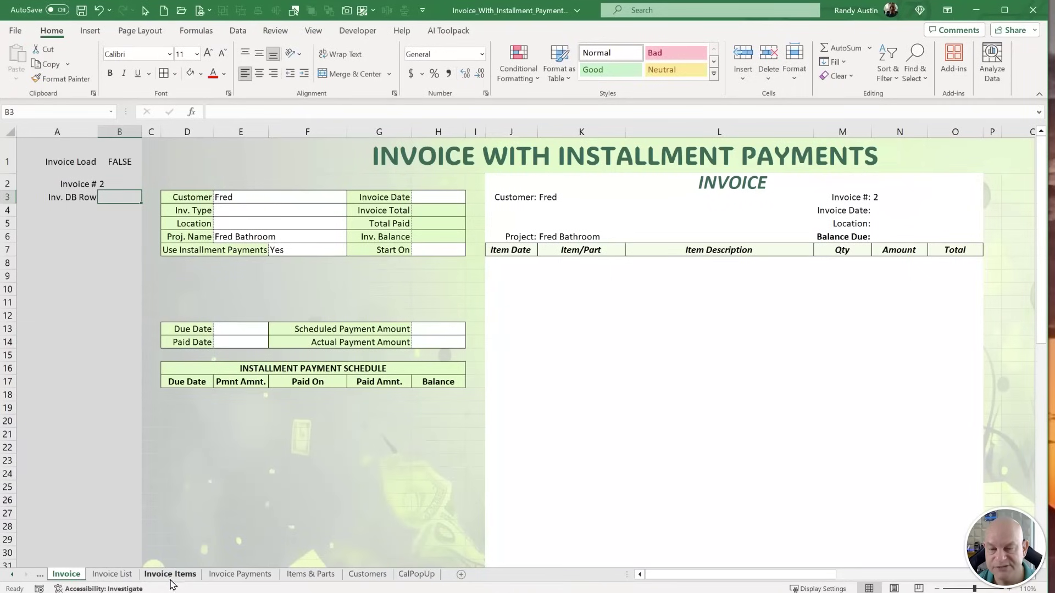
Switch to the Invoice List sheet and check the first invoice IDs.
left_click(113, 574)
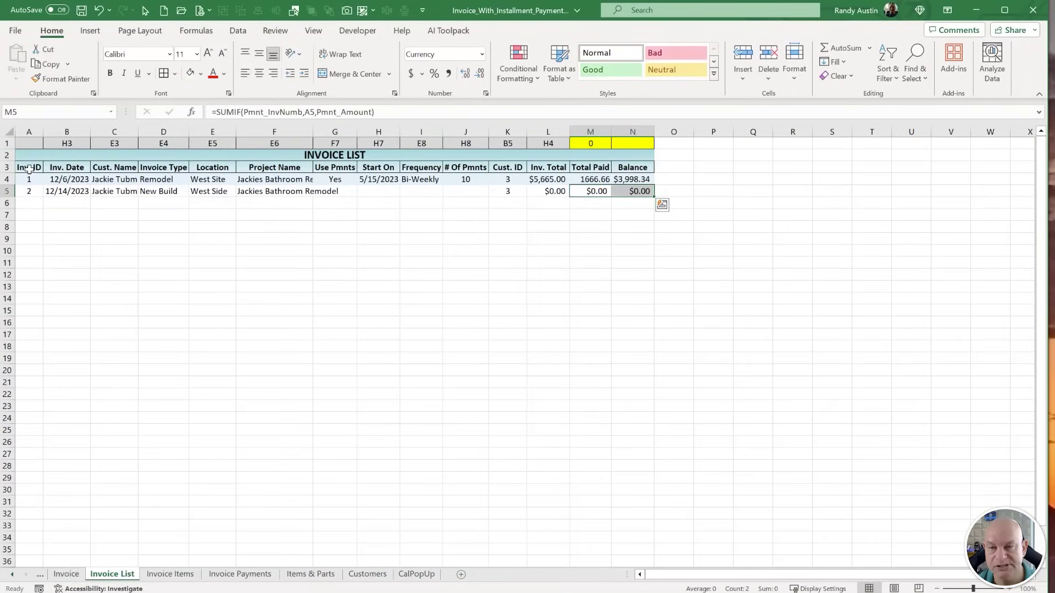
left_click_drag(27, 179, 64, 192)
left_click(55, 215)
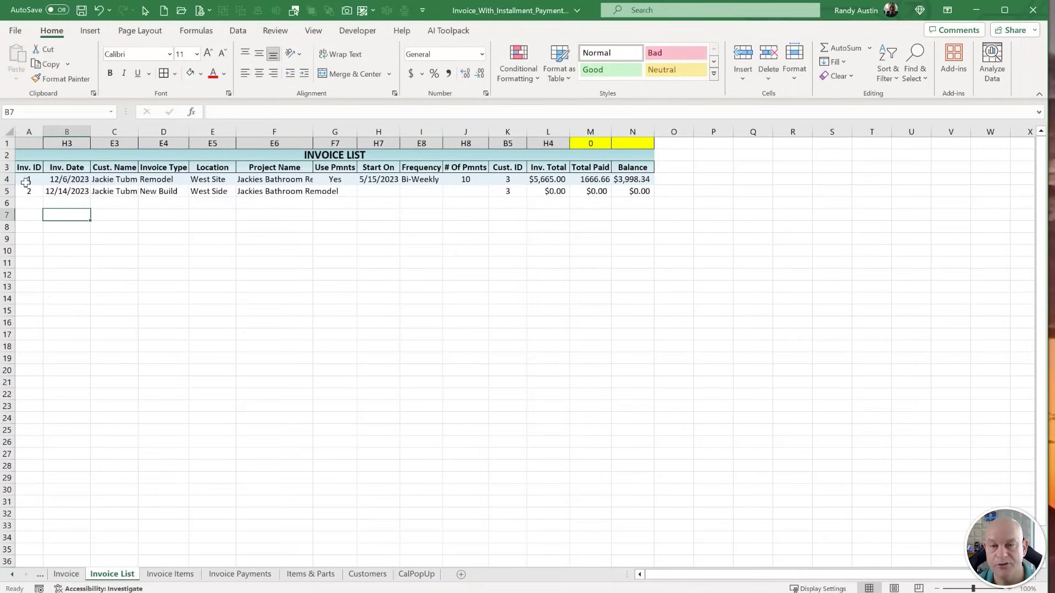
left_click(26, 182)
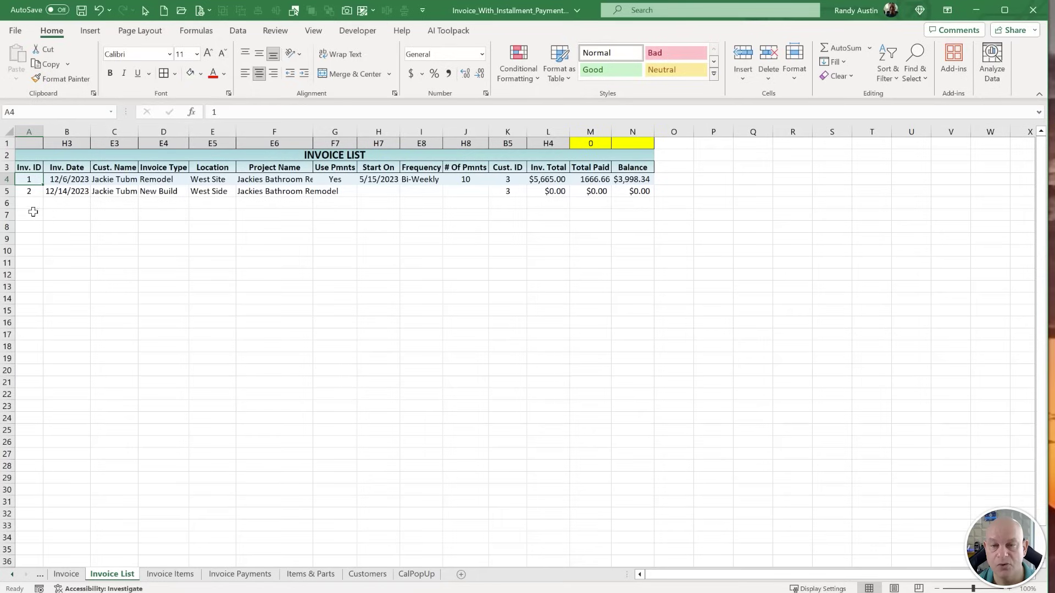
key("Down")
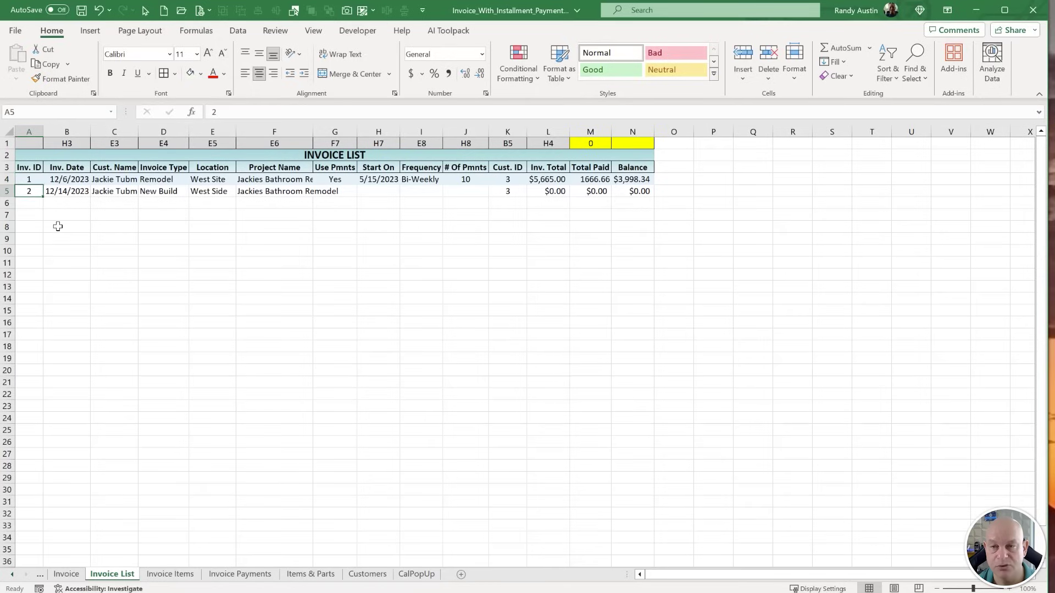
Open the Name Manager and view the Inv_ID named range's definition.
left_click(204, 33)
left_click(353, 61)
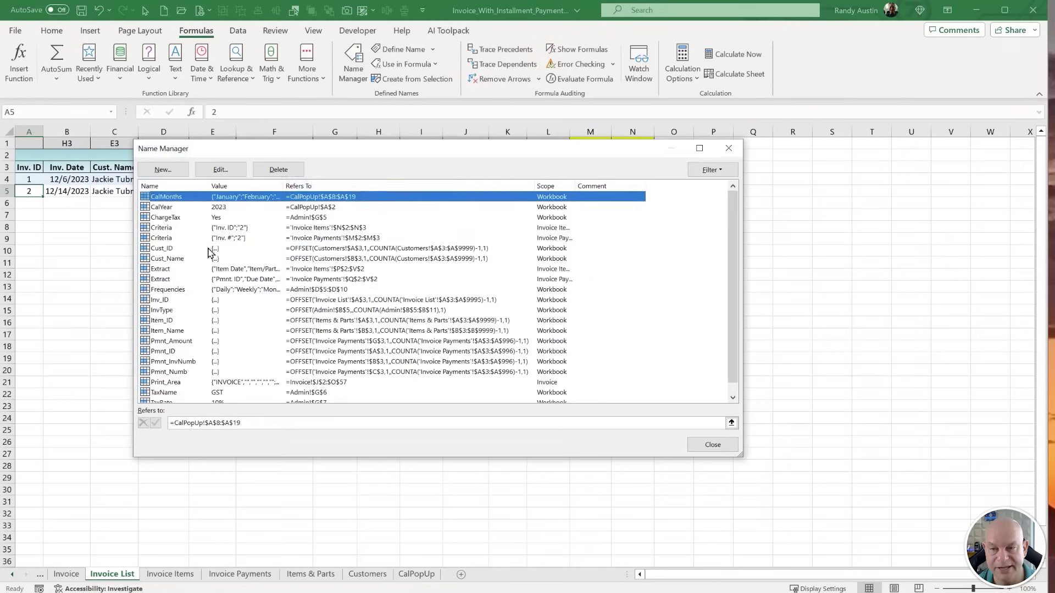
left_click(252, 249)
key("i")
key("Tab")
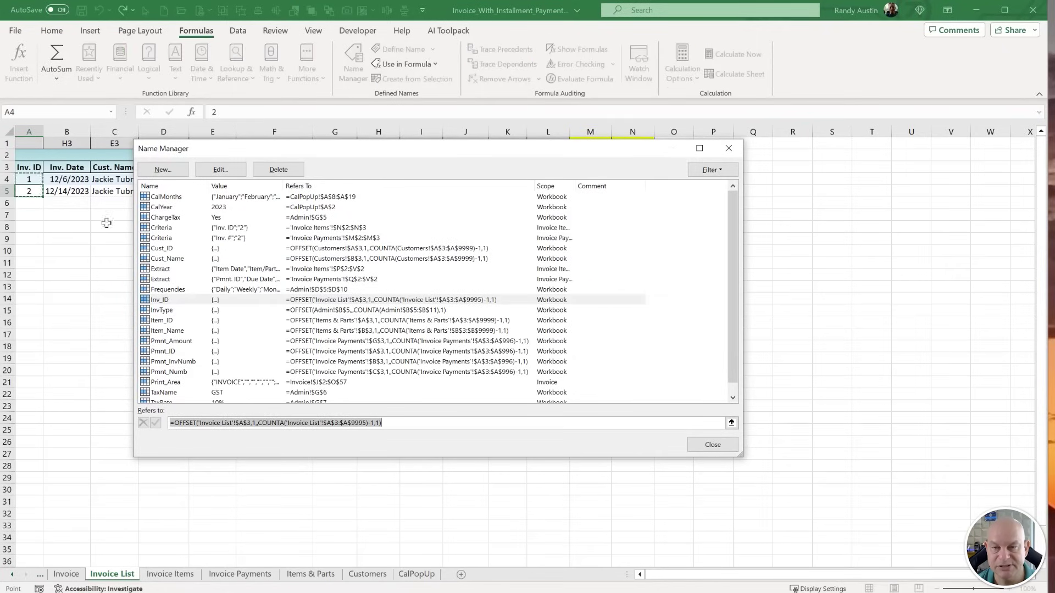
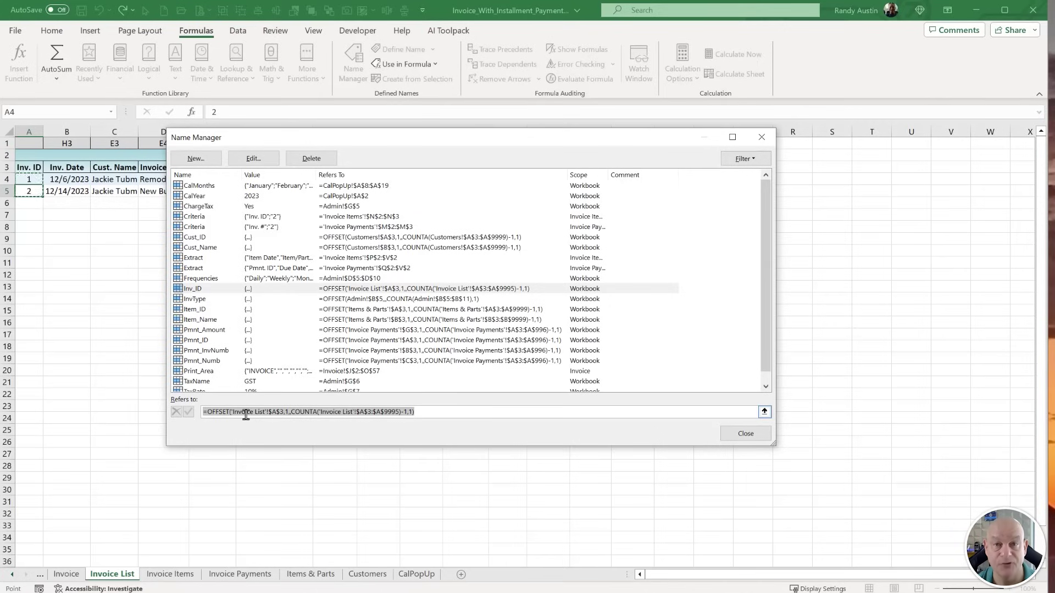
Close Name Manager and switch to the Invoice sheet.
left_click(746, 434)
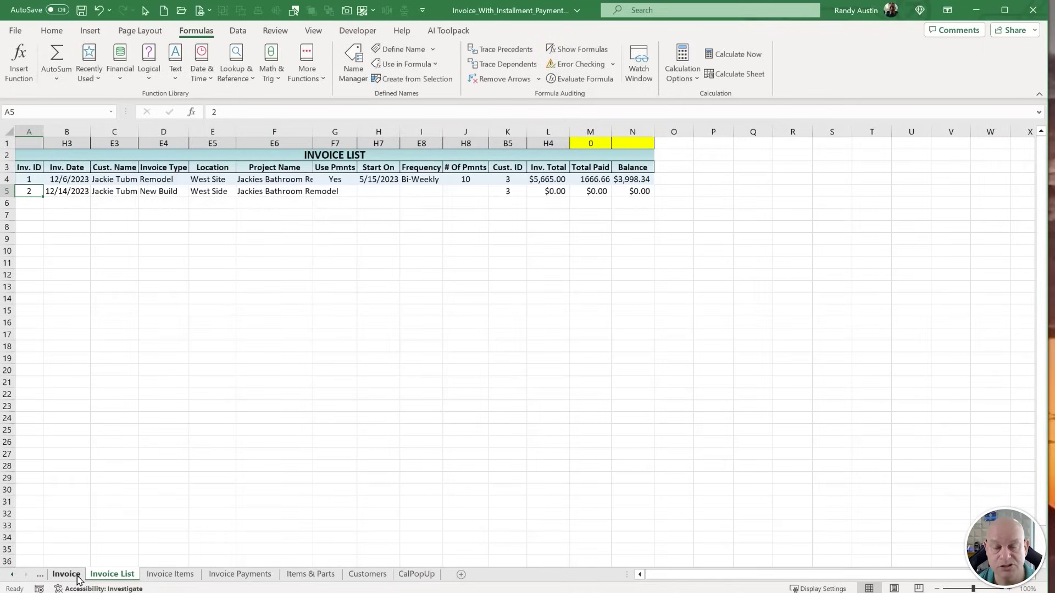
left_click(65, 574)
left_click(104, 183)
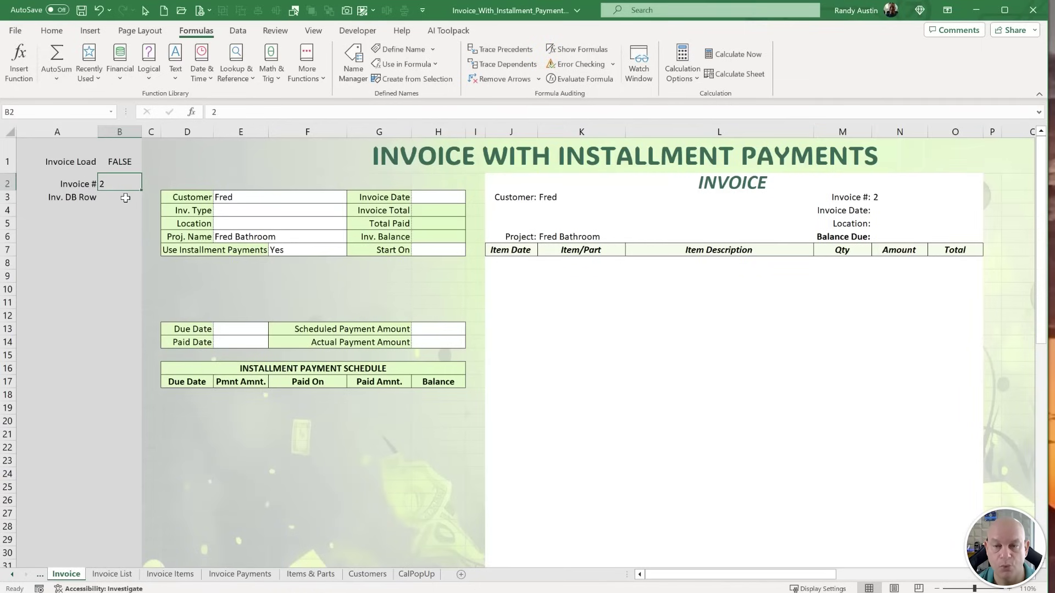
Enter =IFERROR(MATCH(B2,Inv_ID,0)+3,"") in B3 so it returns row 5.
left_click(125, 197)
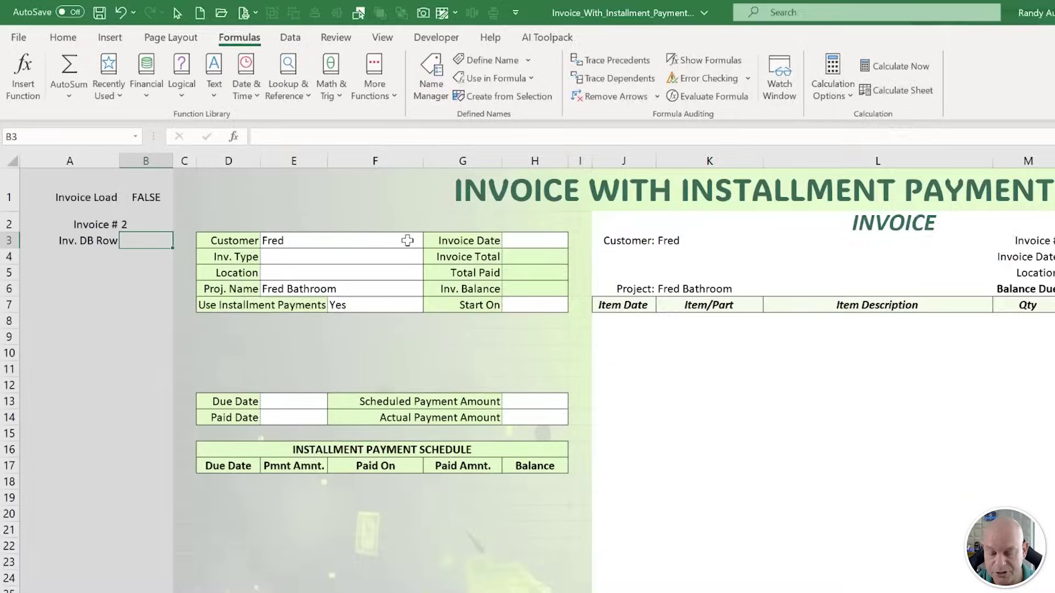
type("=IFERROR(M")
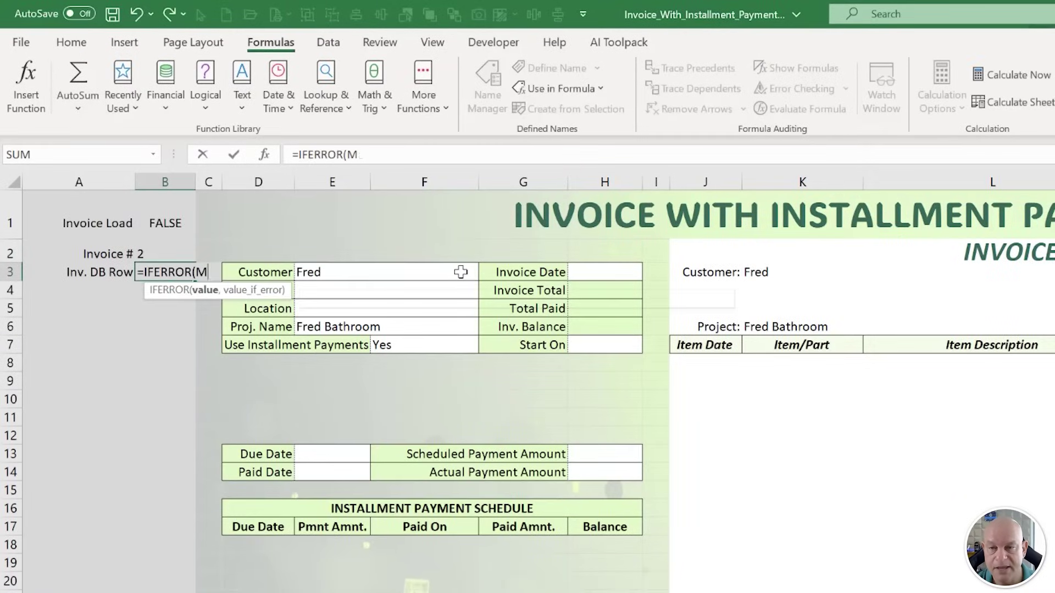
type("atch(")
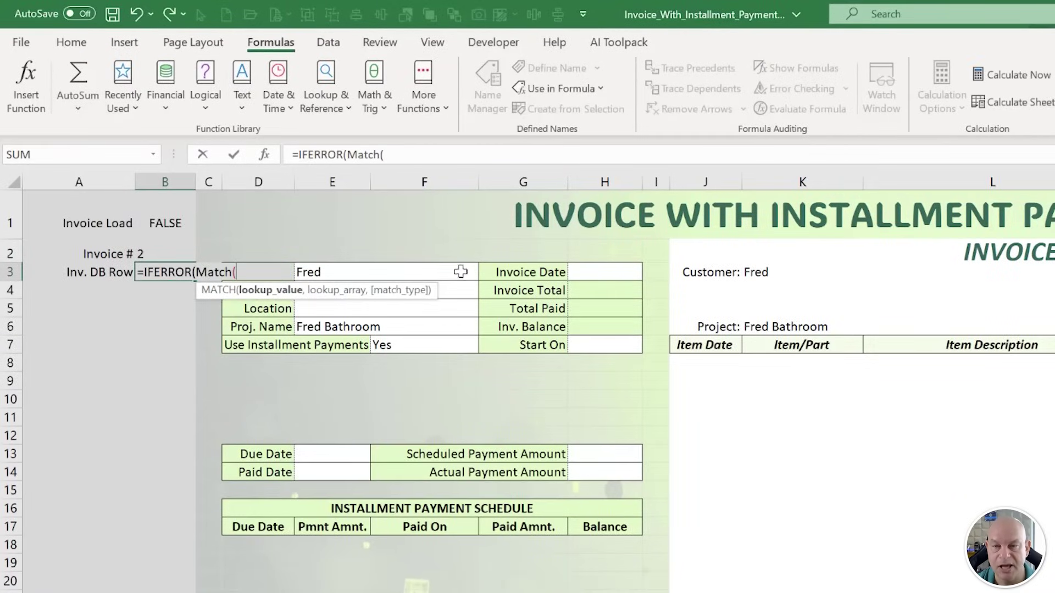
left_click(159, 249)
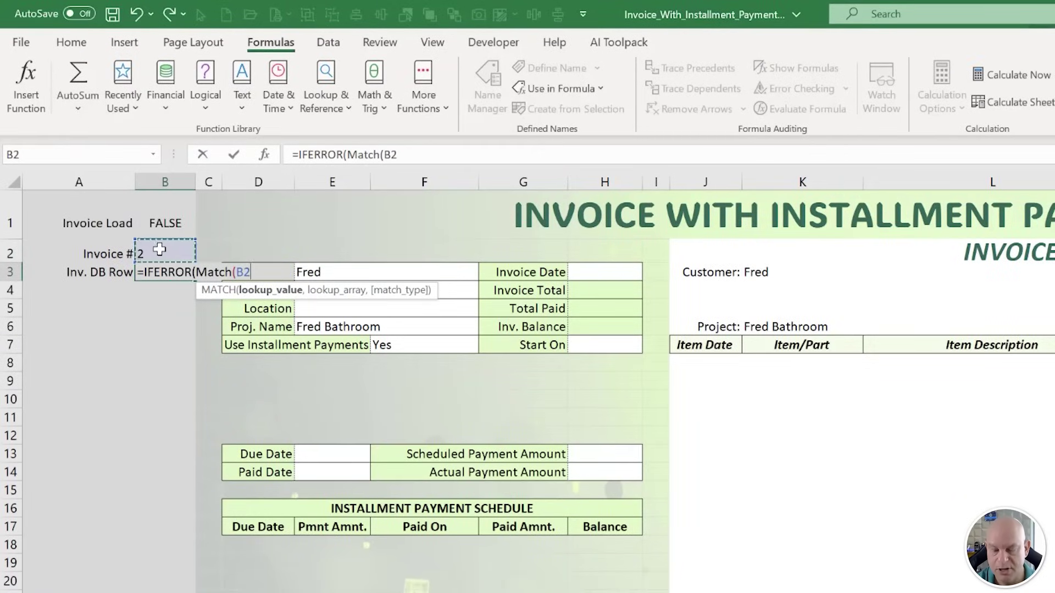
type(",inv")
key("Tab")
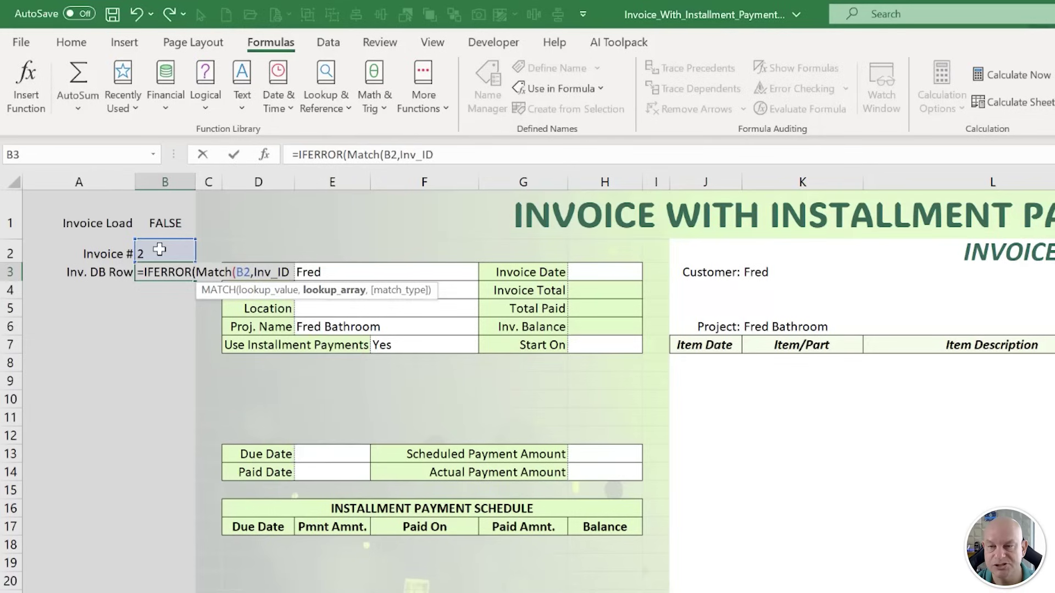
type(",0)")
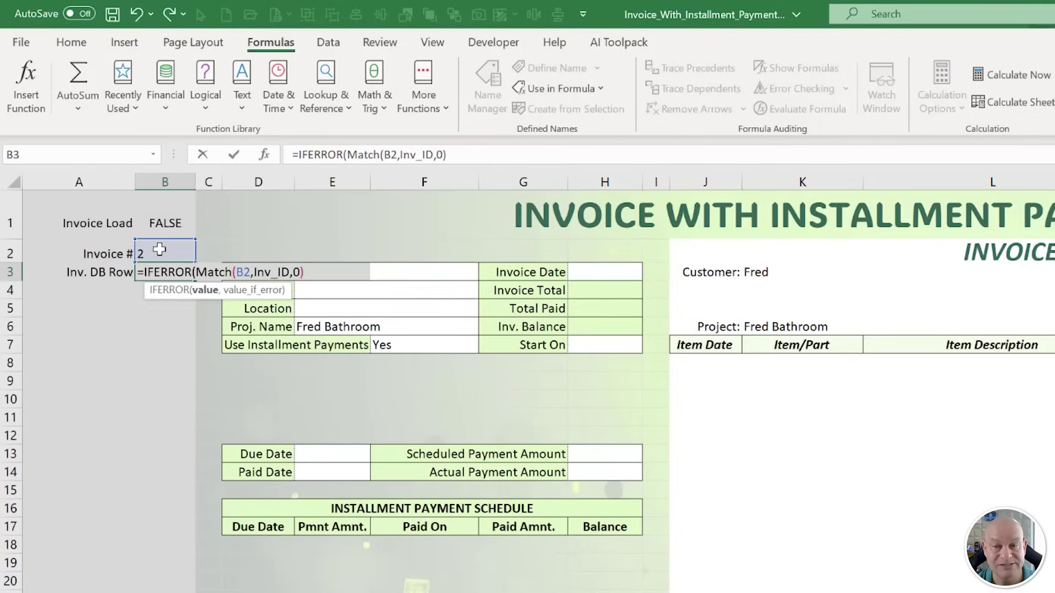
type(",")
key("BackSpace")
key("BackSpace")
key("BackSpace")
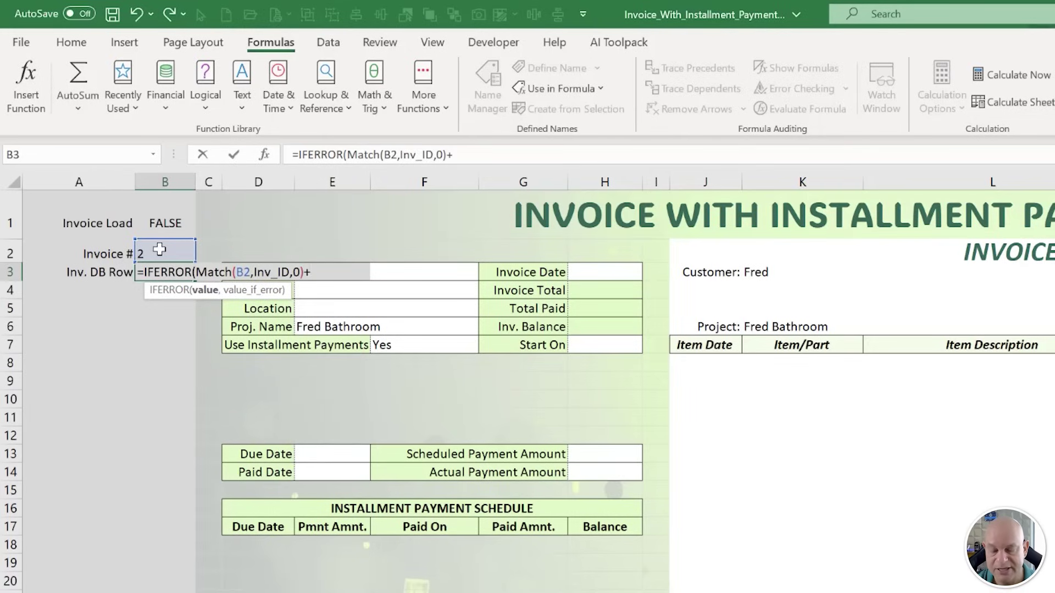
type("+3,\"")
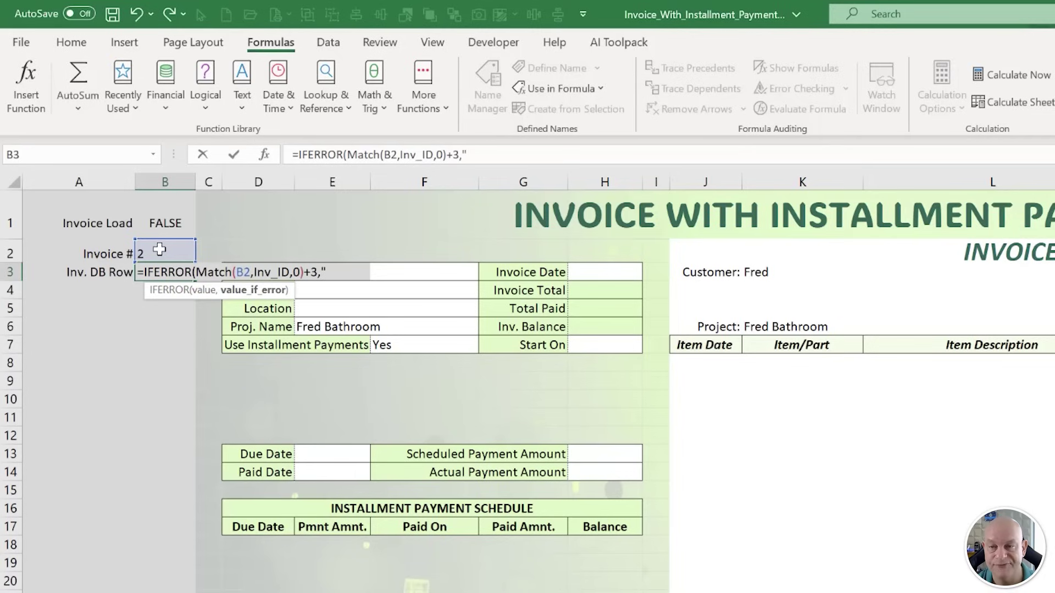
type("\")")
key("Return")
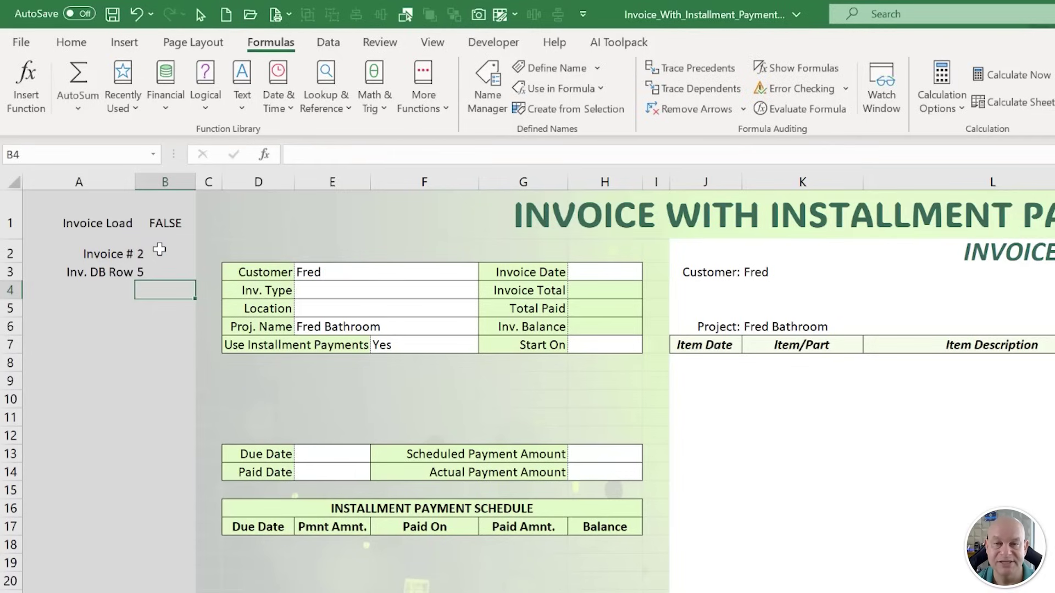
Label cell A4 'Next inv. #'.
left_click(156, 272)
left_click(95, 285)
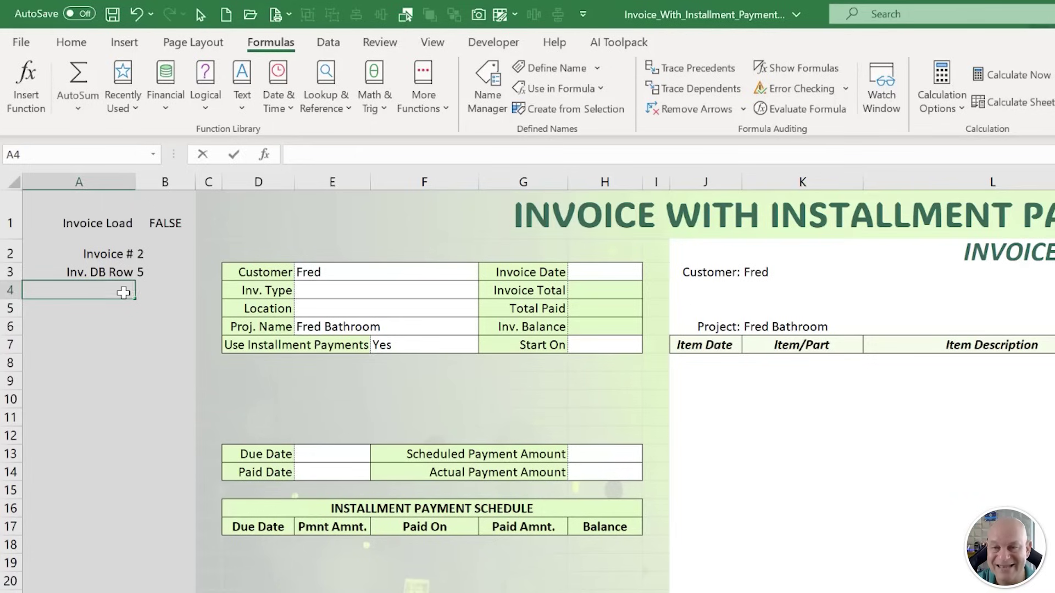
type("Next inv. #")
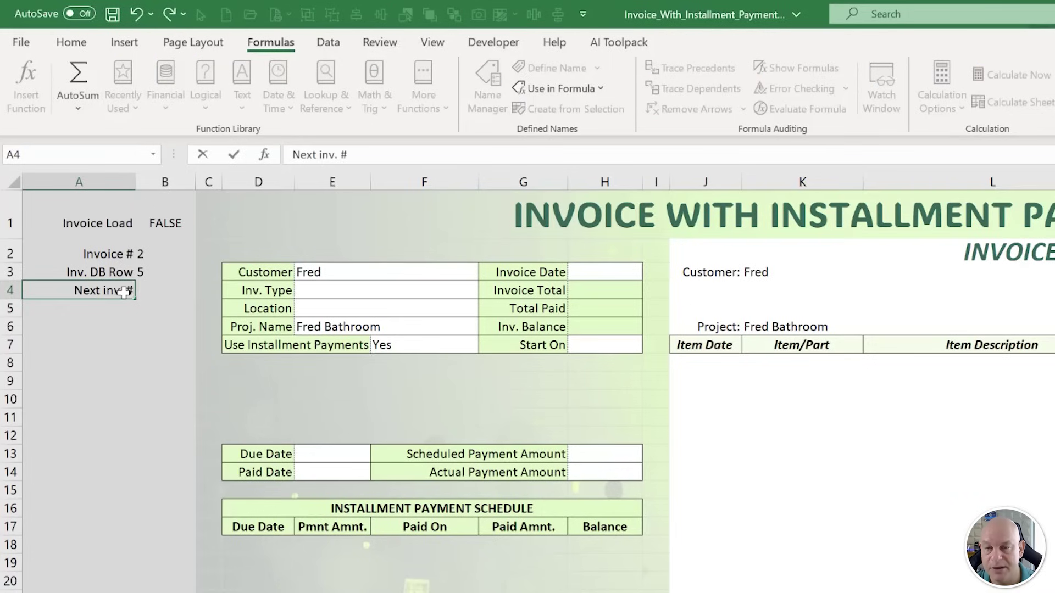
key("Tab")
Enter =IFERROR(MAX(Inv_ID)+1,1) in B4 so it shows 3.
type("=ife")
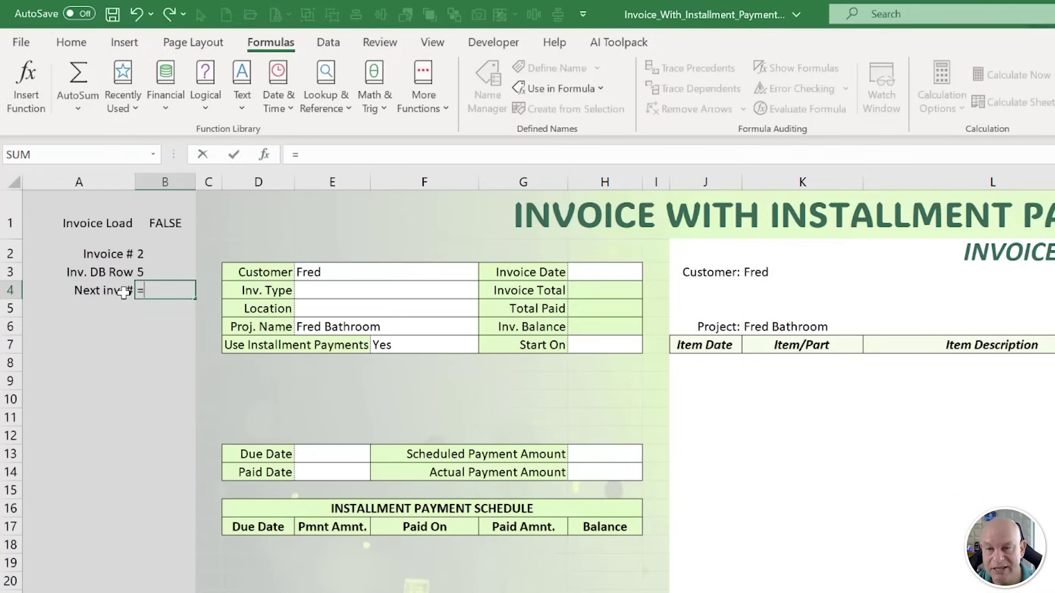
key("Tab")
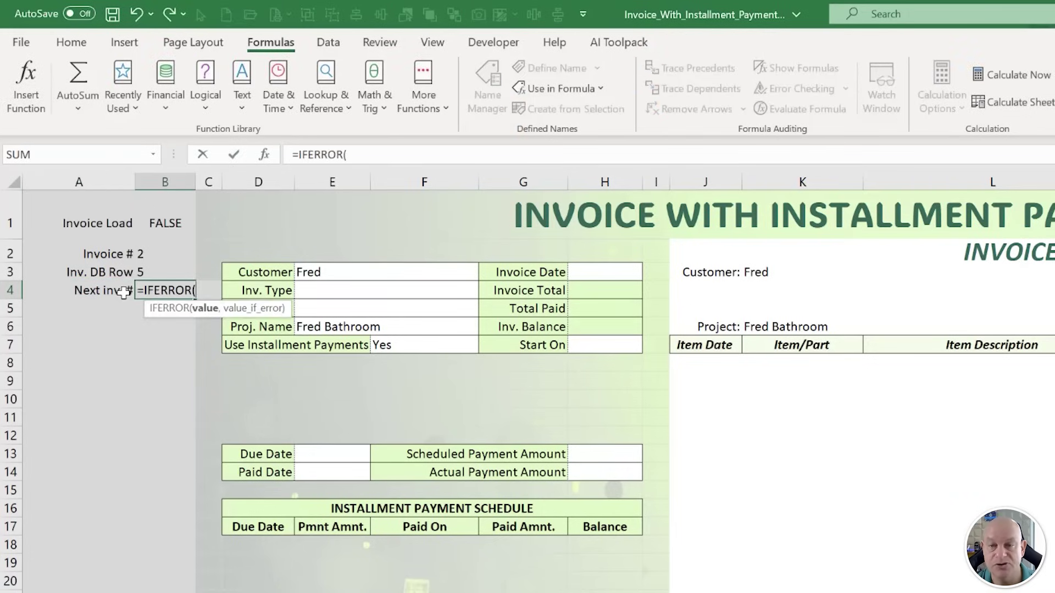
type("Max(in")
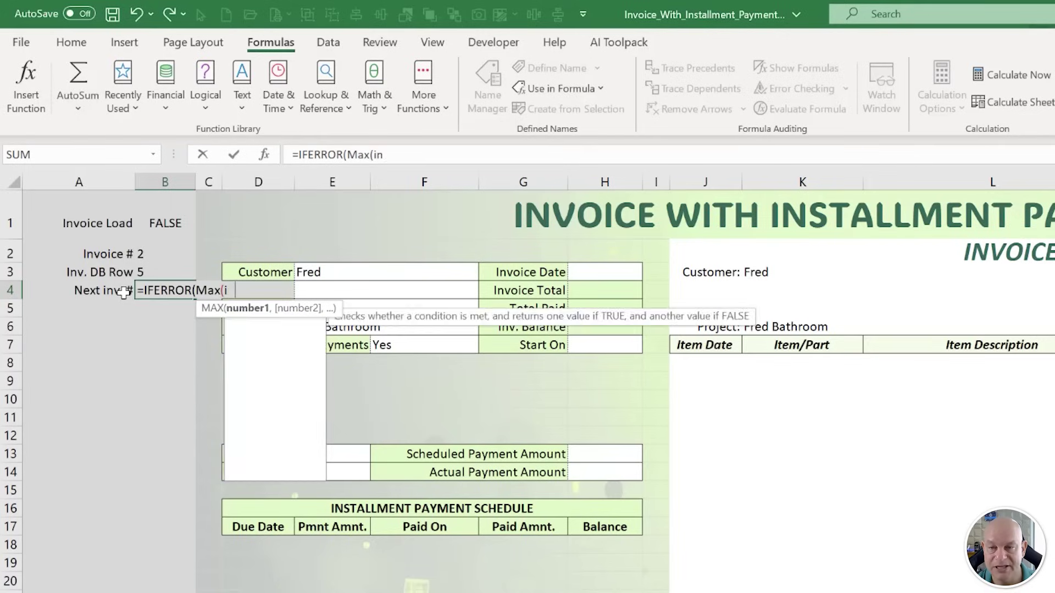
type("v_ID)")
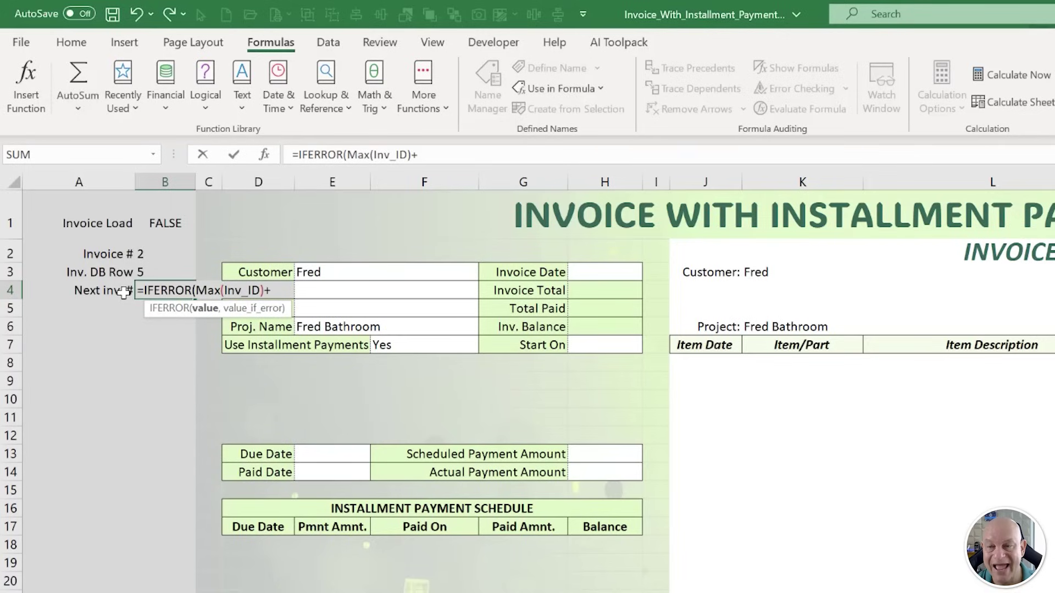
type("+1,")
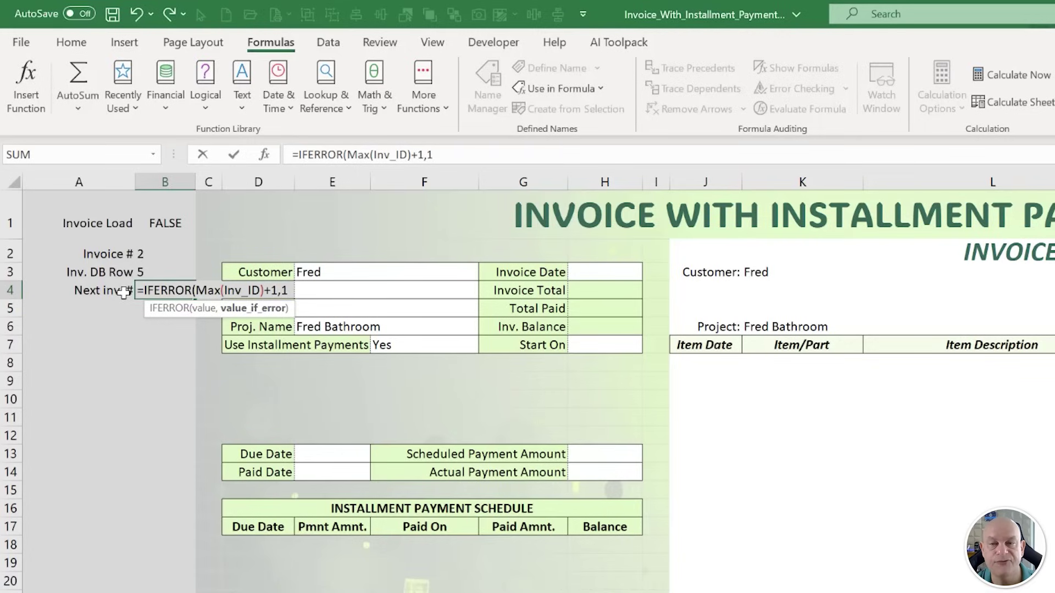
type("1)")
key("Return")
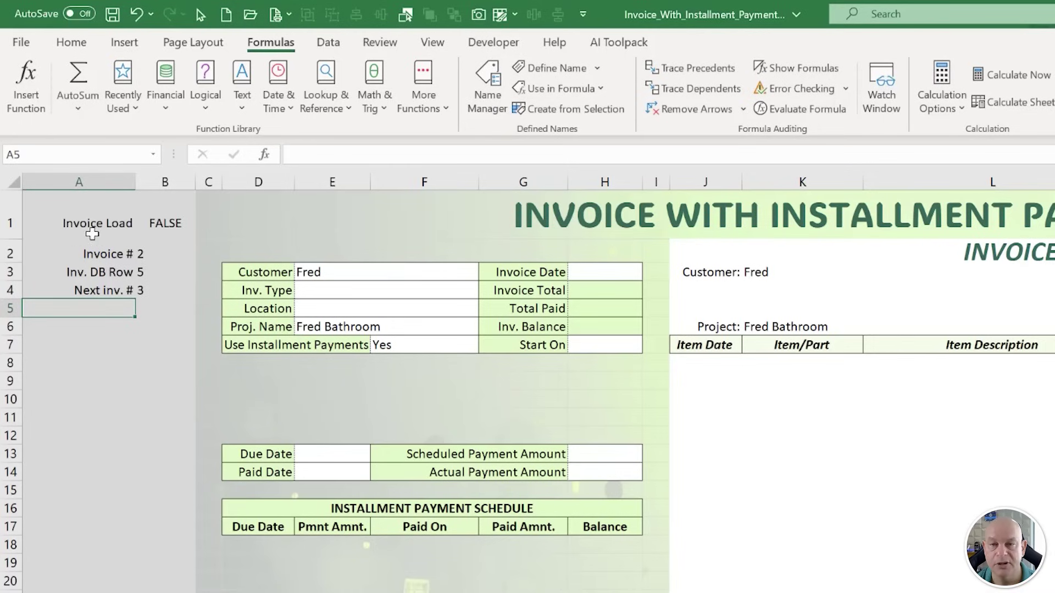
Give the helper cells A1:B4 borders and a light blue fill.
left_click_drag(91, 220, 159, 292)
left_click(71, 42)
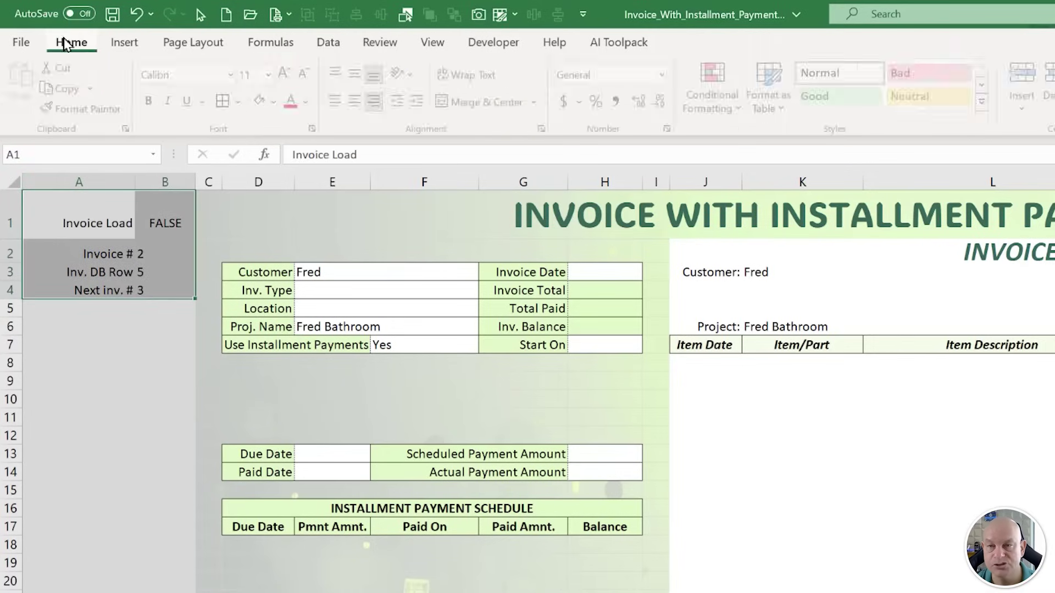
left_click(225, 101)
left_click(276, 102)
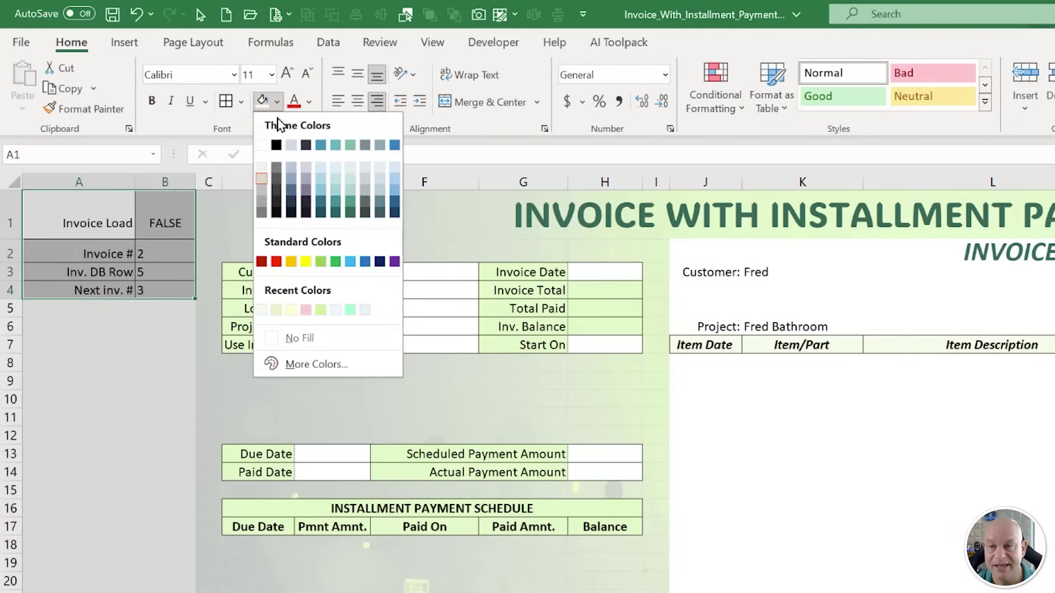
left_click(179, 270)
Add the label 'Sel. Cust ID' in A5.
left_click(88, 309)
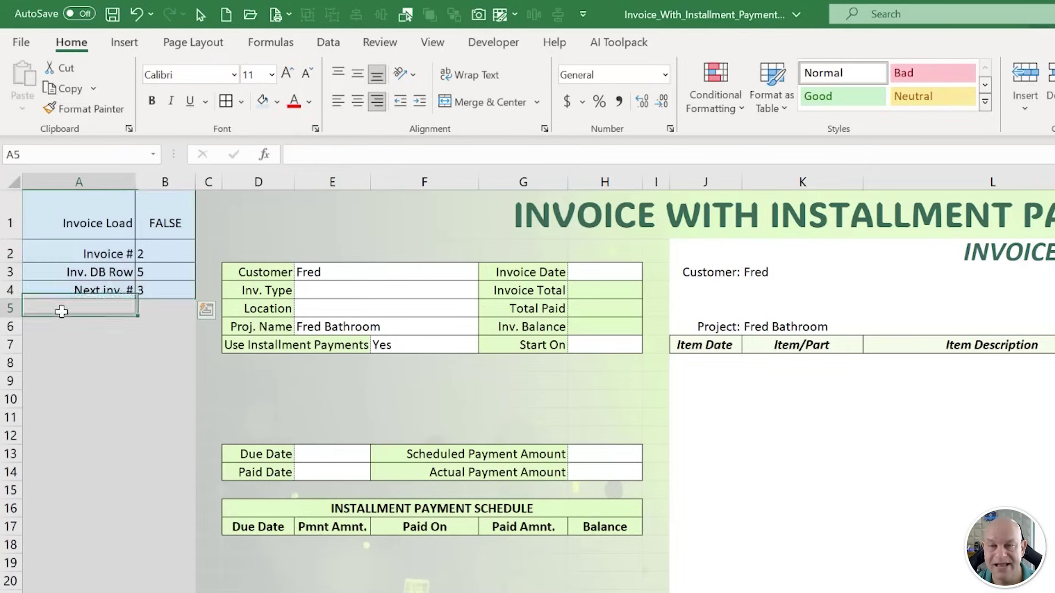
type("S")
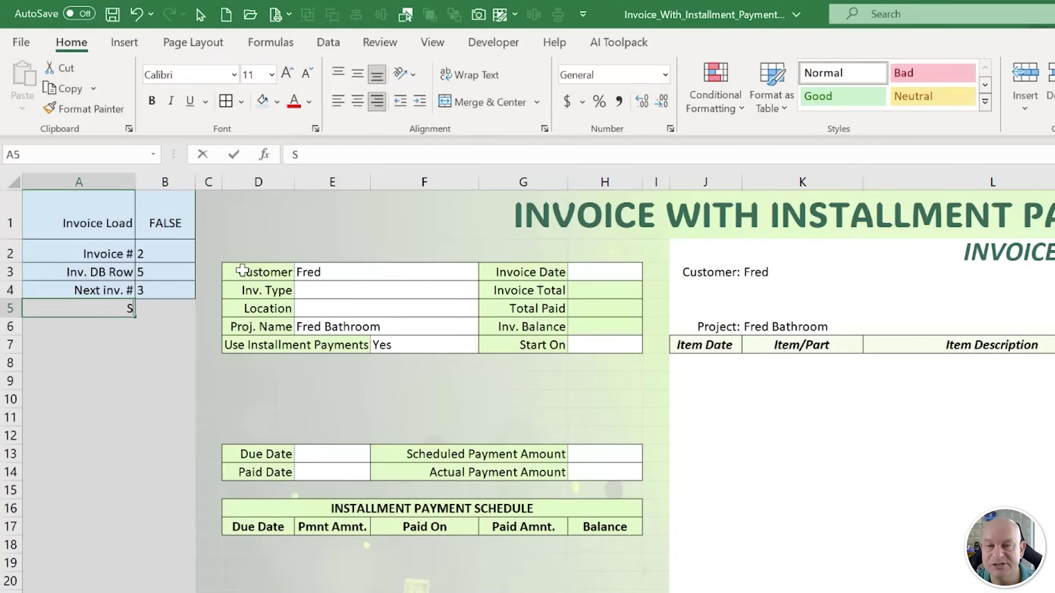
type("el. Cust ID")
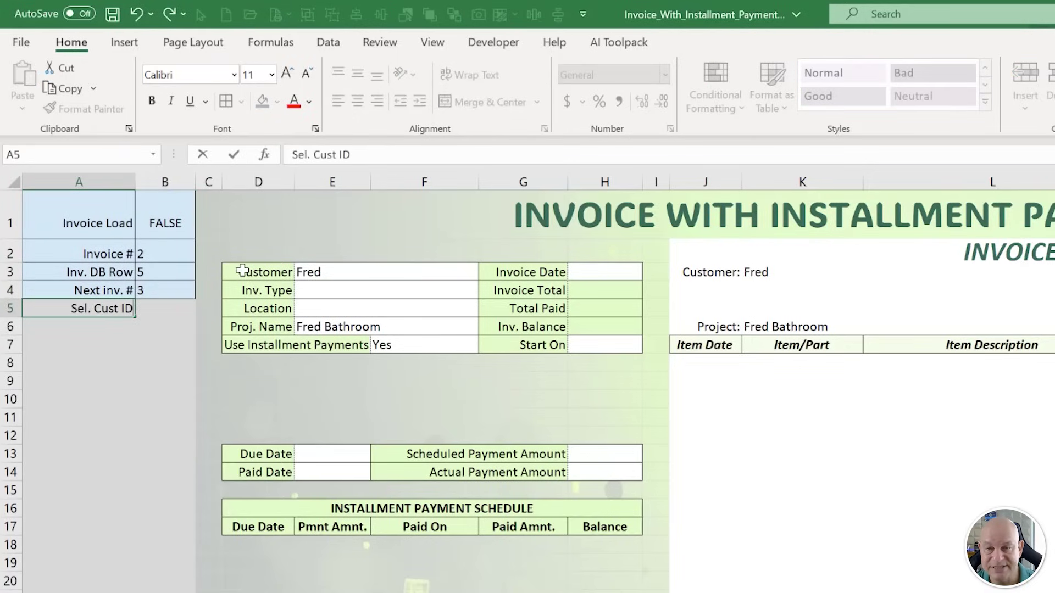
key("Tab")
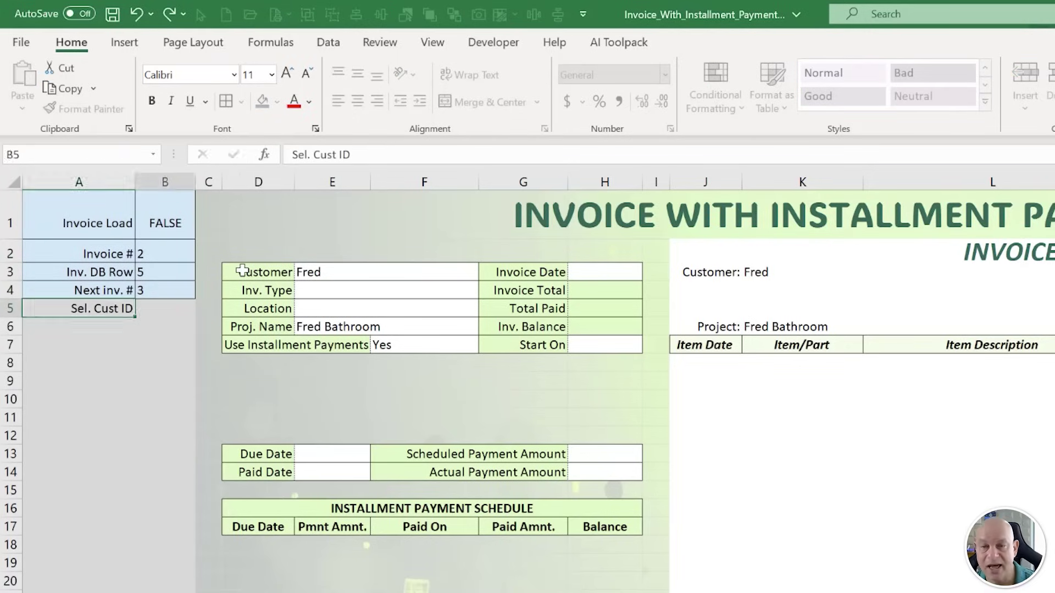
left_click(343, 269)
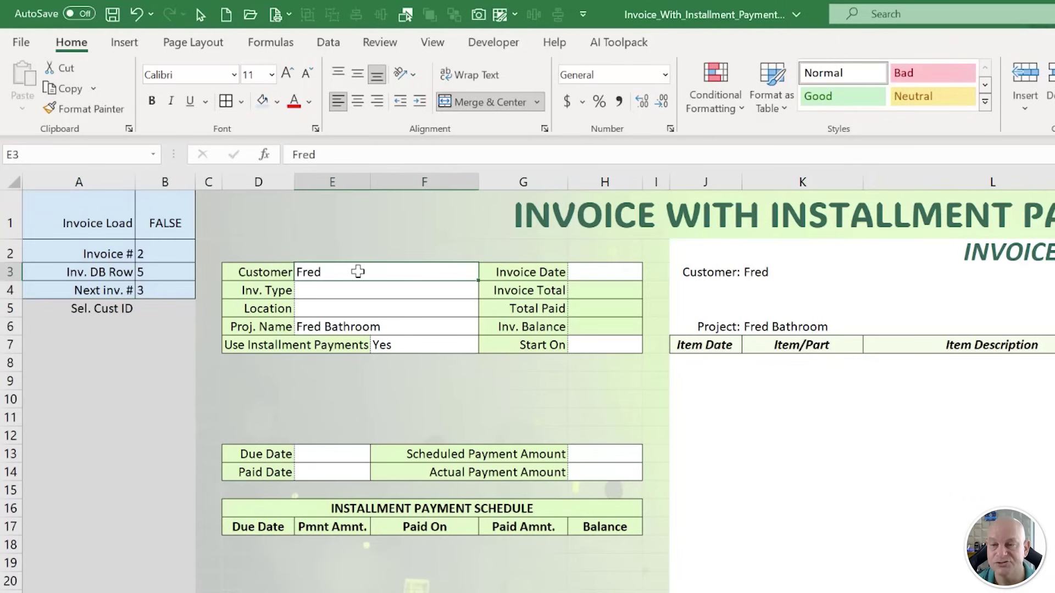
left_click(270, 42)
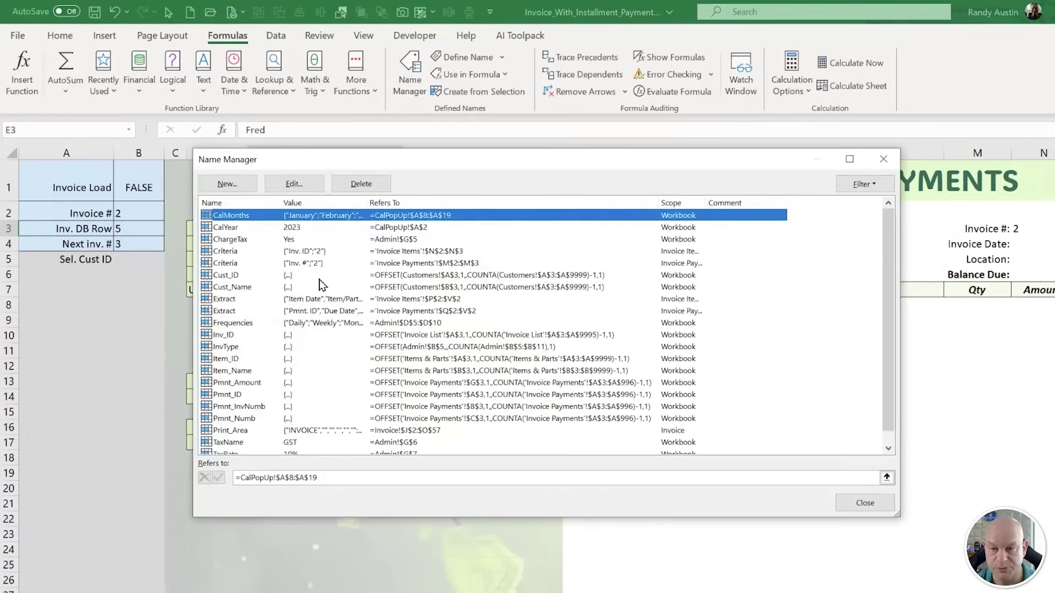
left_click(269, 308)
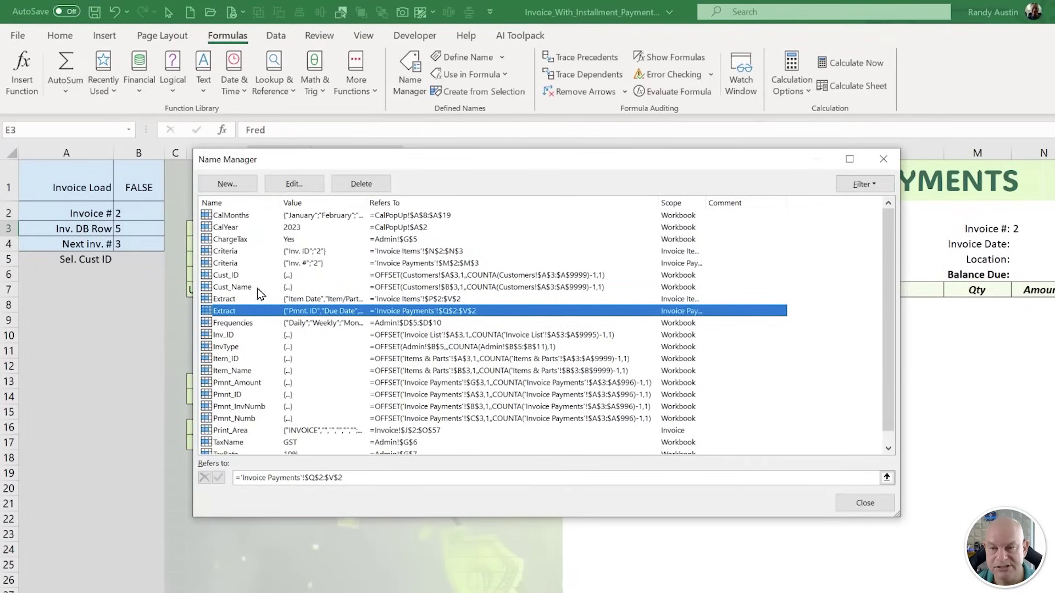
left_click(260, 287)
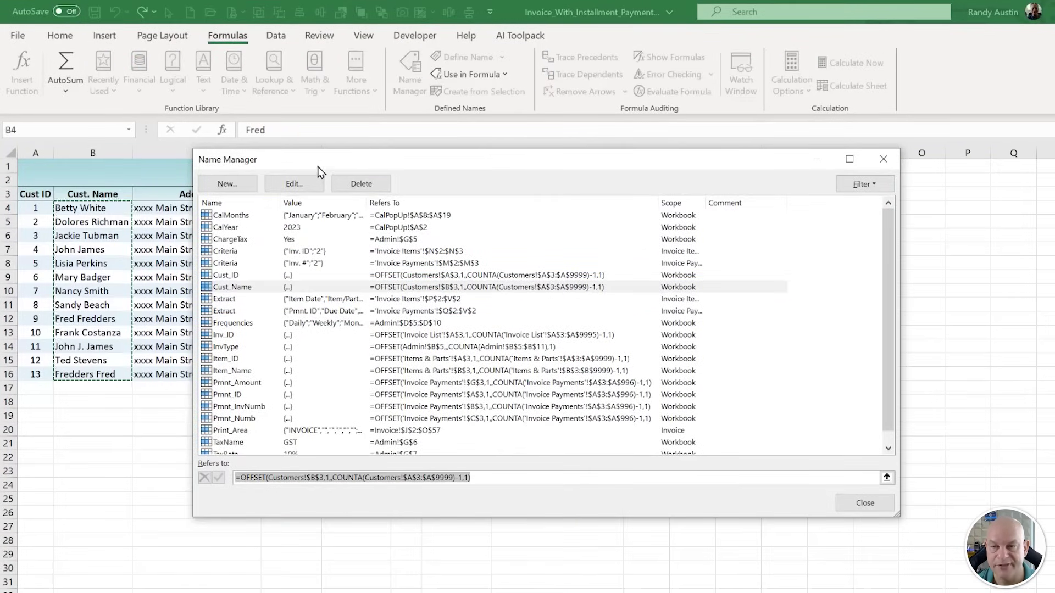
left_click_drag(318, 166, 464, 149)
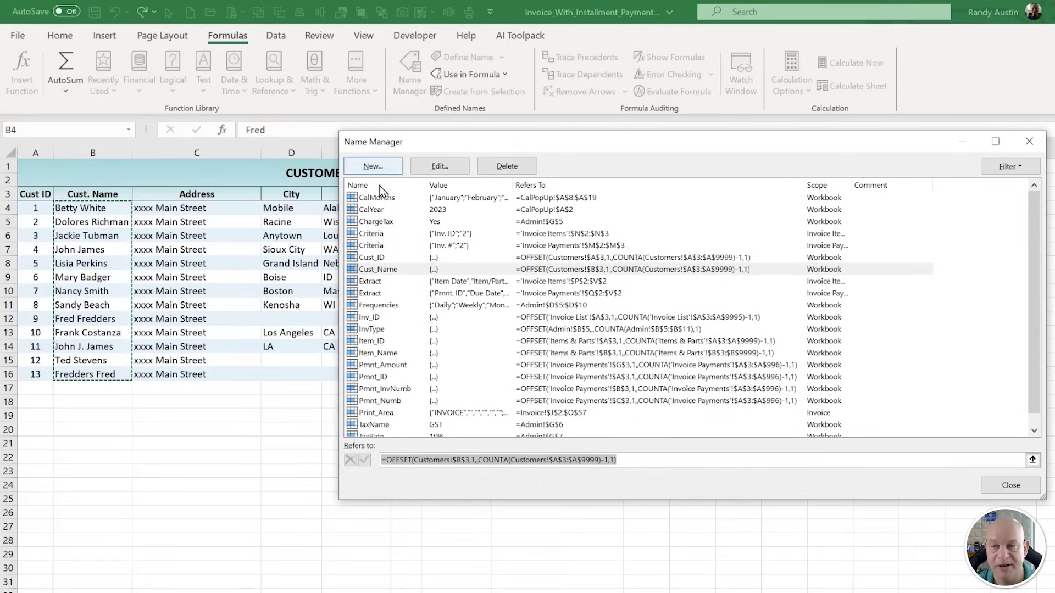
left_click(384, 257)
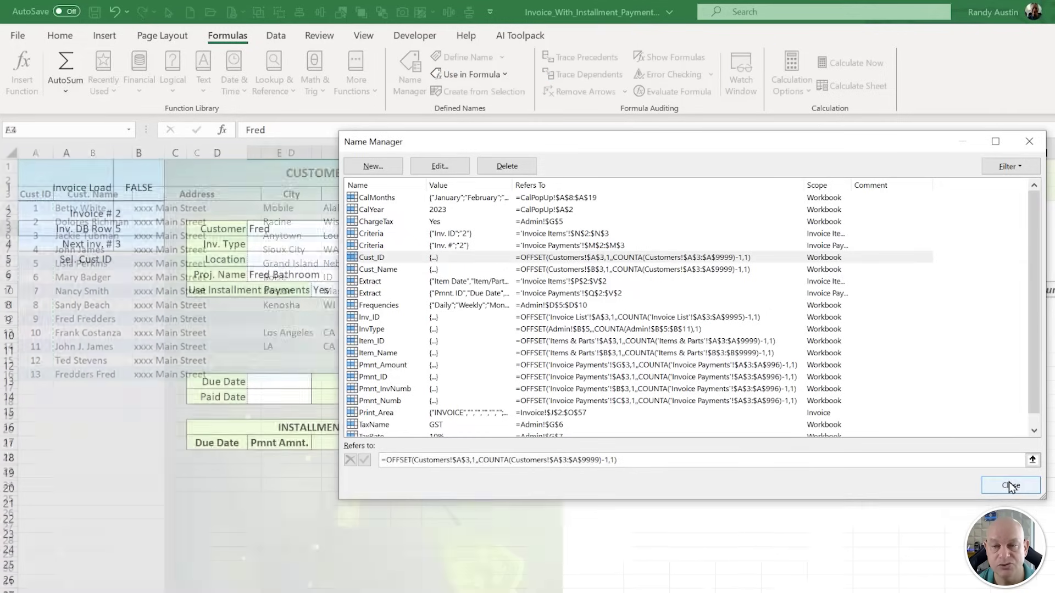
left_click(1010, 485)
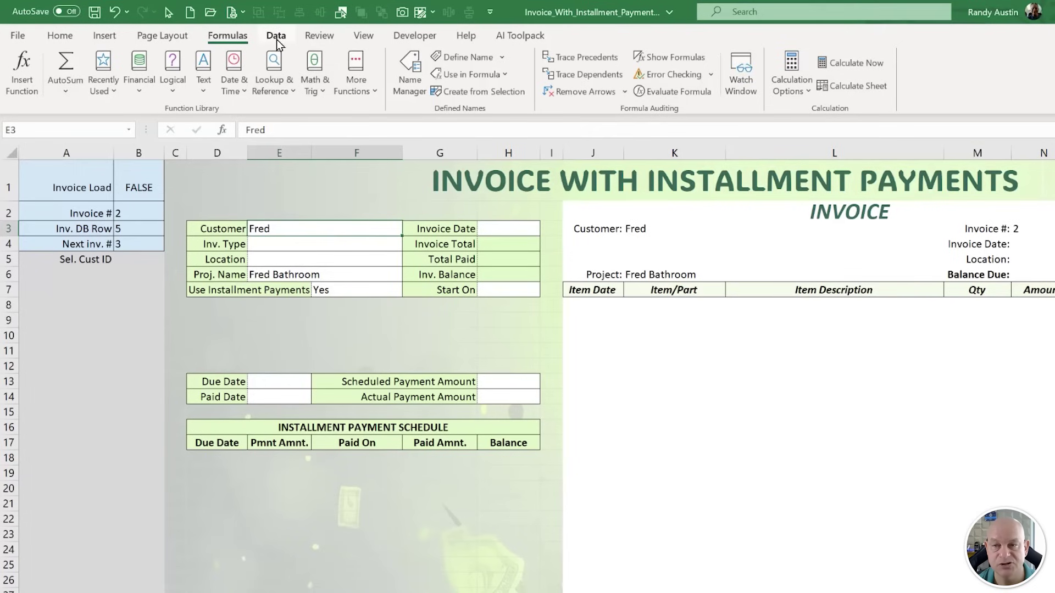
Add List data validation to E3 with source =Cust_Name.
left_click(277, 42)
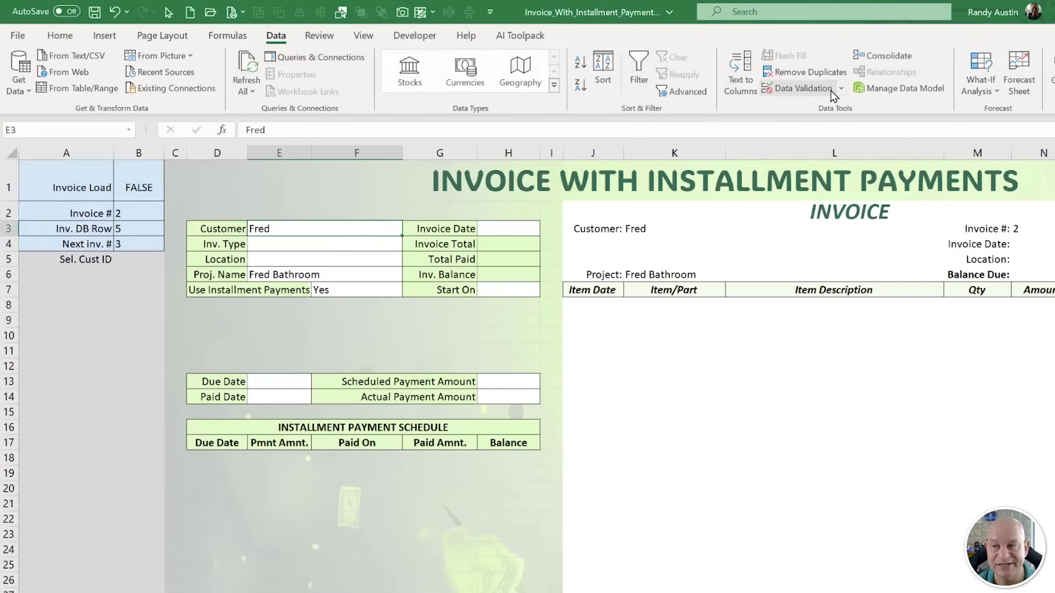
left_click(834, 97)
left_click(650, 281)
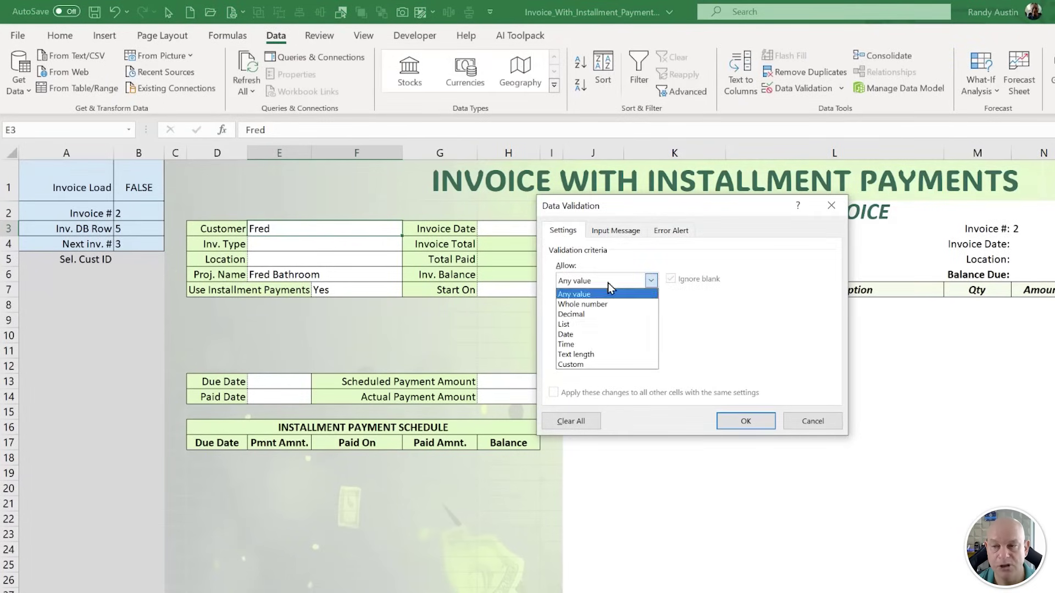
left_click(594, 325)
left_click(602, 341)
type("=")
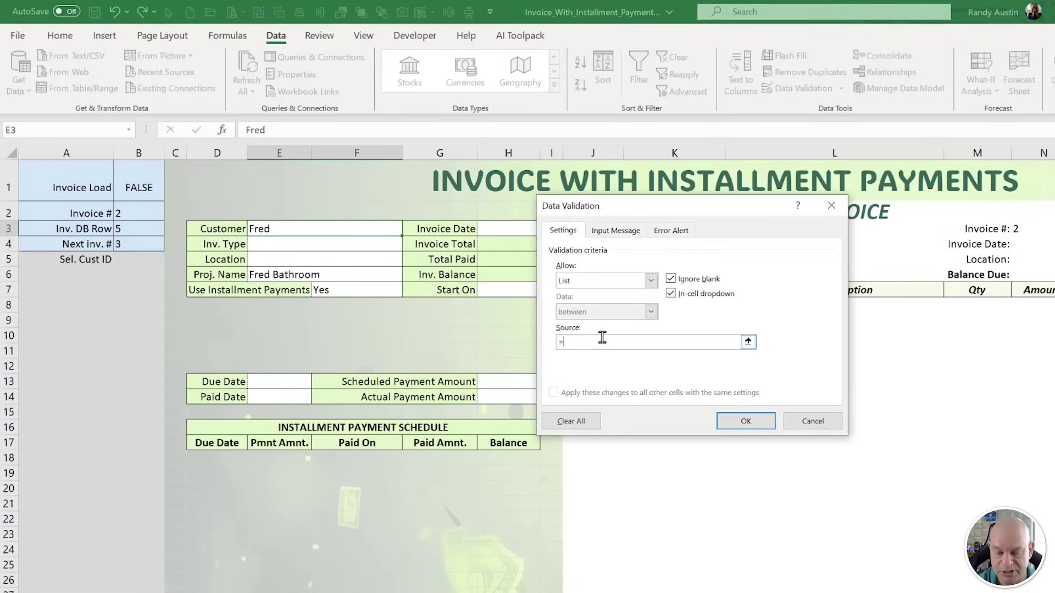
type("Cust_Name")
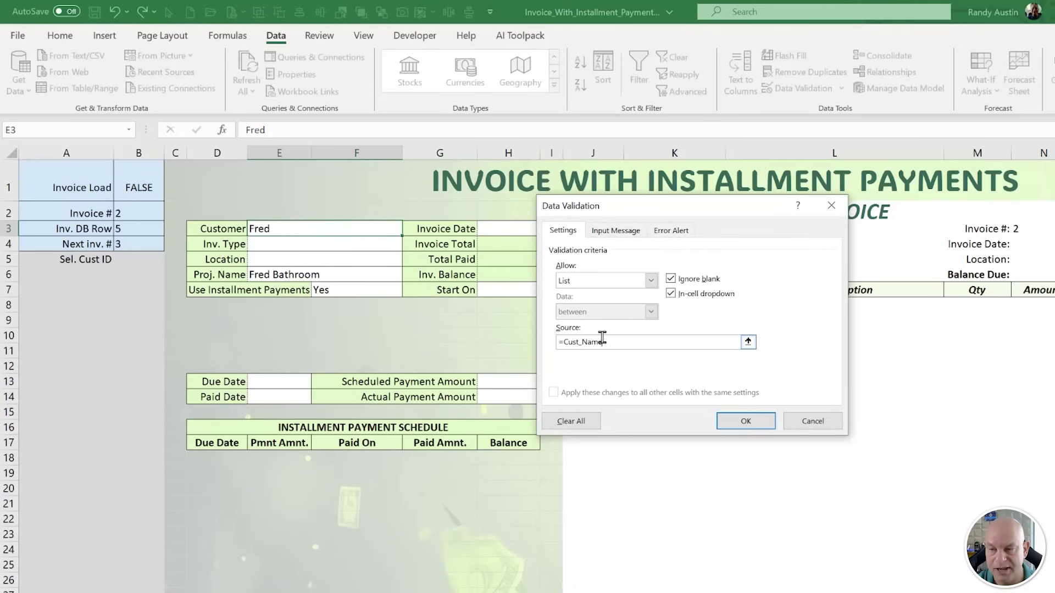
key("Return")
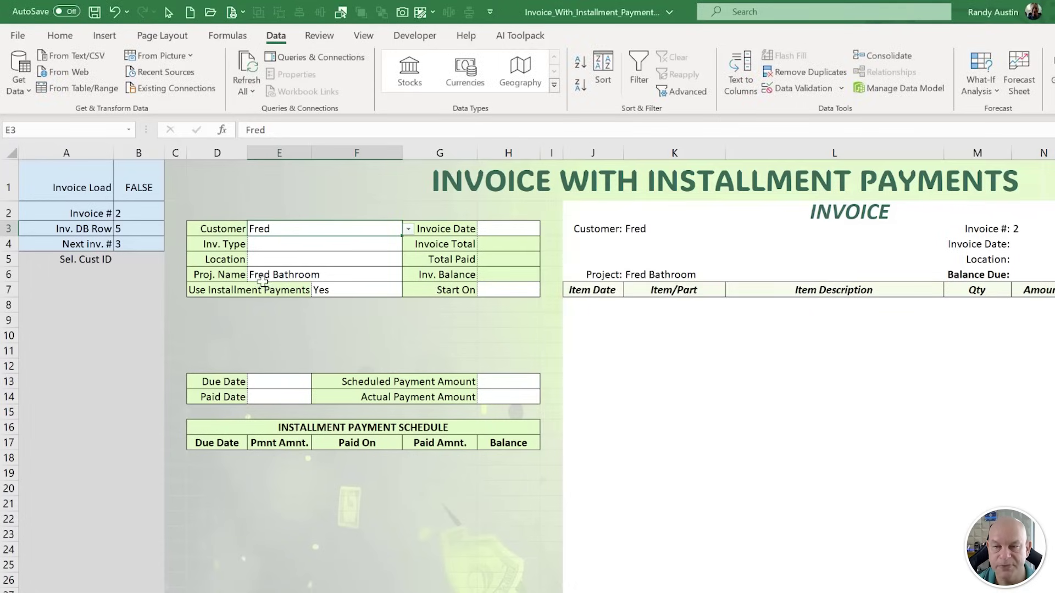
Pick the first customer from E3's dropdown.
left_click(408, 229)
left_click(315, 242)
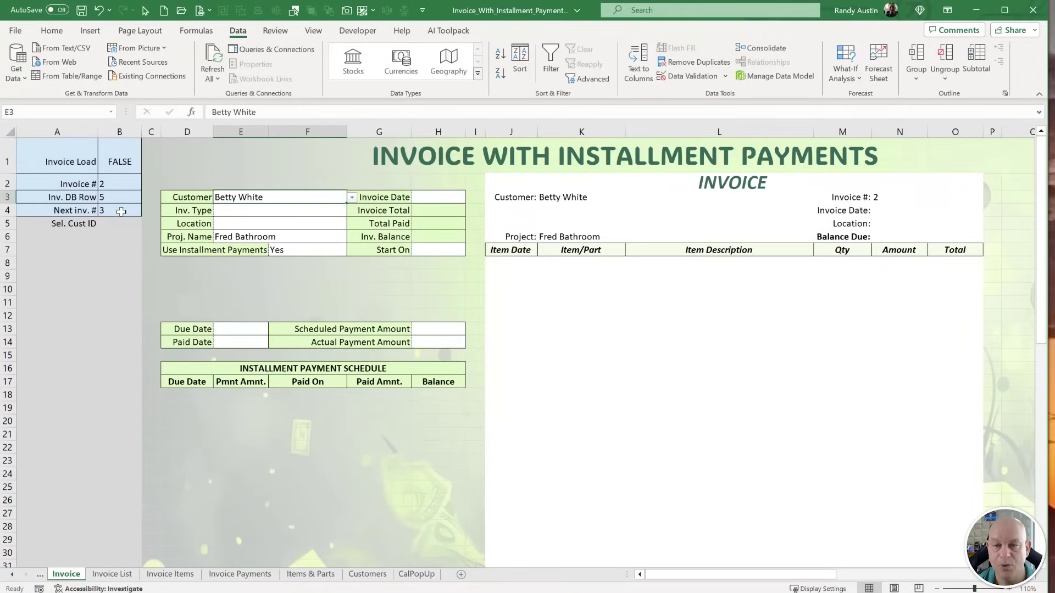
left_click(120, 223)
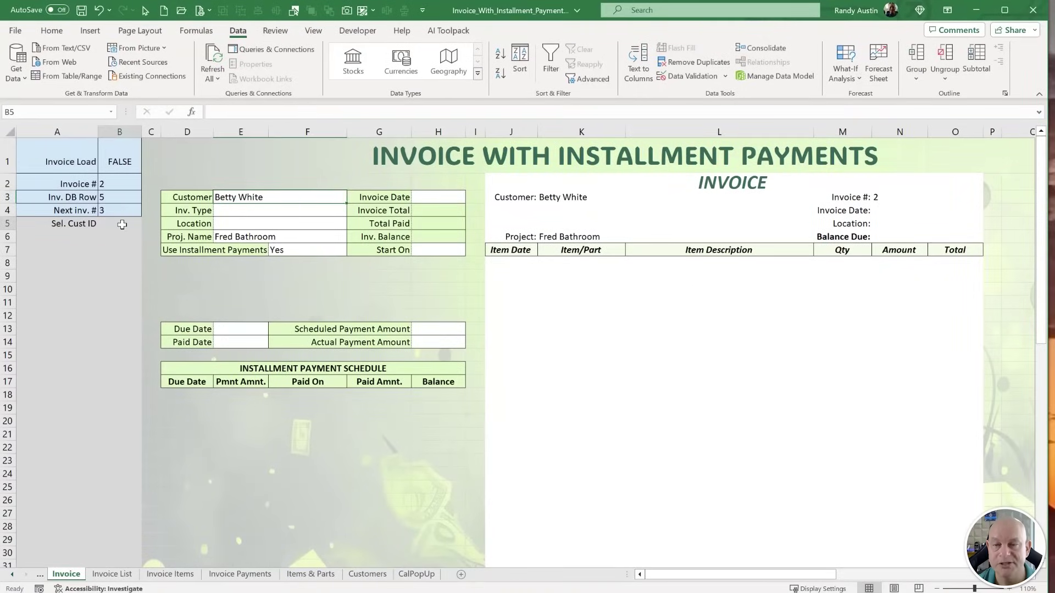
Check the first customer's ID on the Customers sheet, then return to Invoice.
left_click(368, 574)
left_click(30, 179)
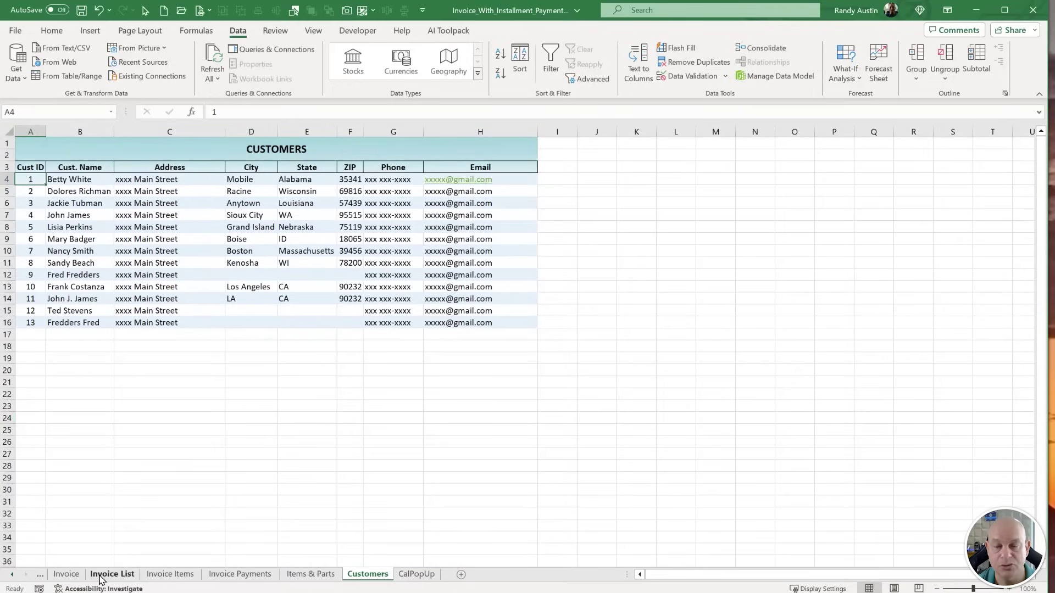
left_click(80, 576)
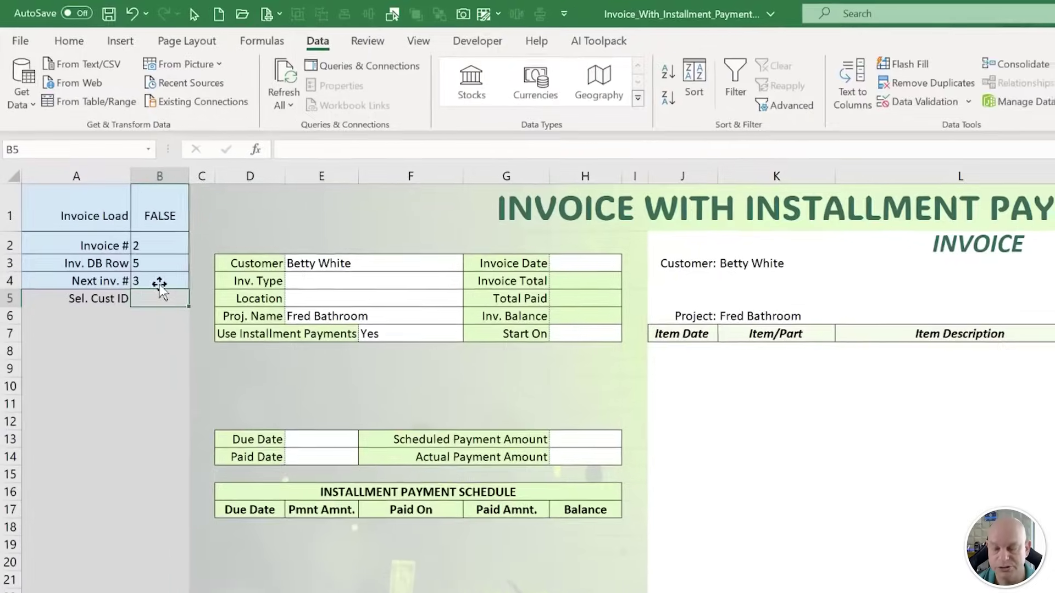
Enter =IFERROR(INDEX(Cust_ID,MATCH(E3,Cust_Name,0),1),"") in B5, returning ID 1.
type("=ind")
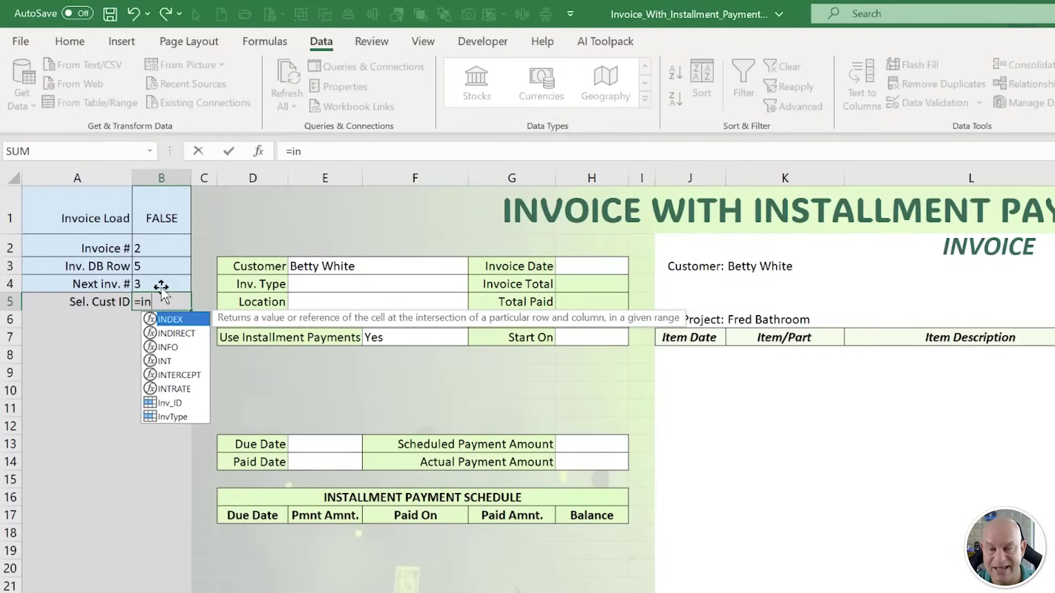
key("BackSpace")
key("BackSpace")
key("BackSpace")
type("ife")
key("Tab")
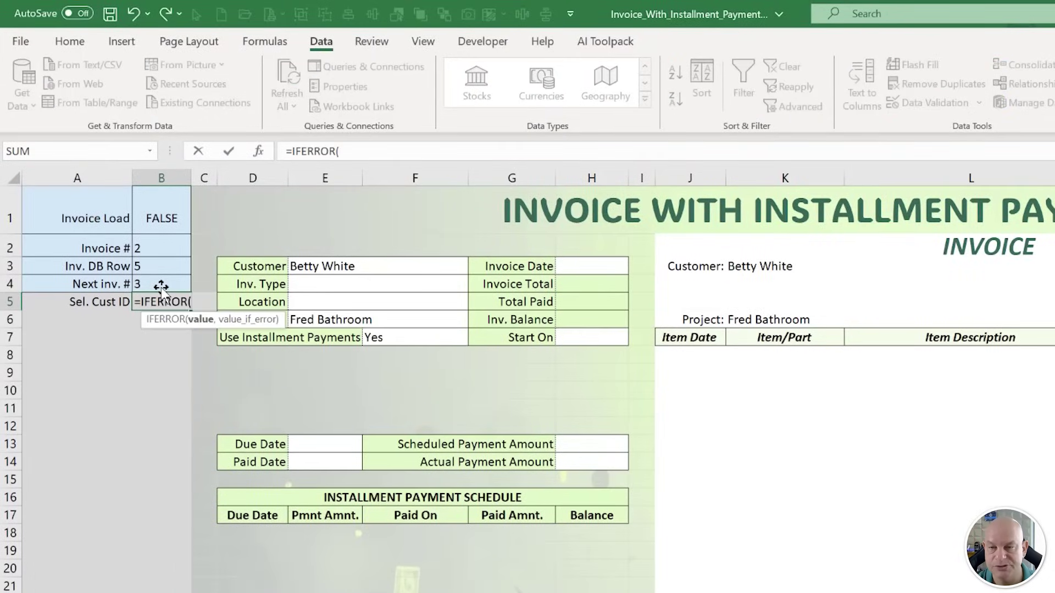
type("inde")
key("Tab")
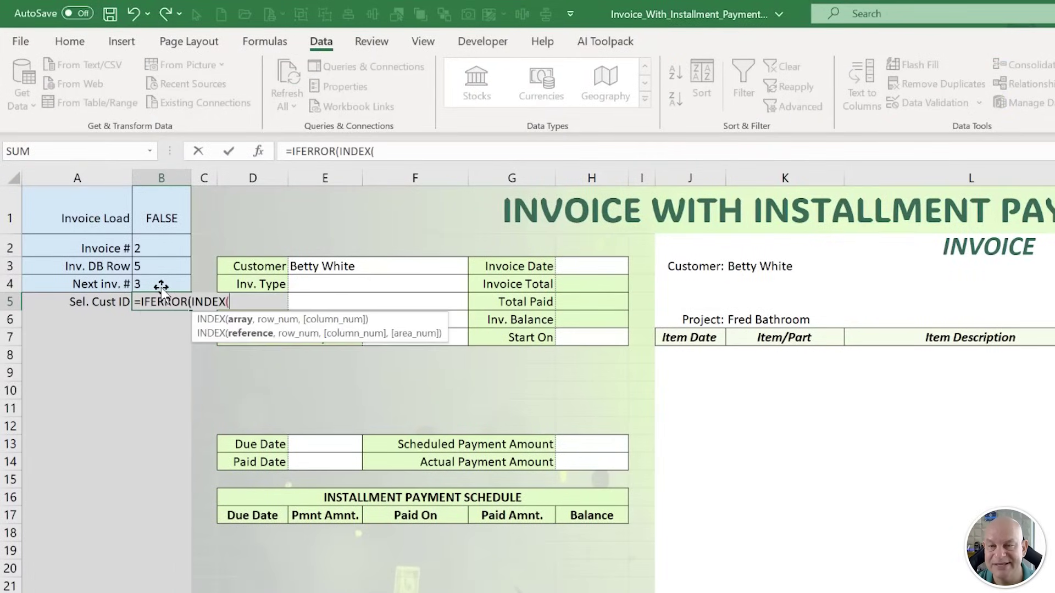
type("Cust")
key("Tab")
type(",")
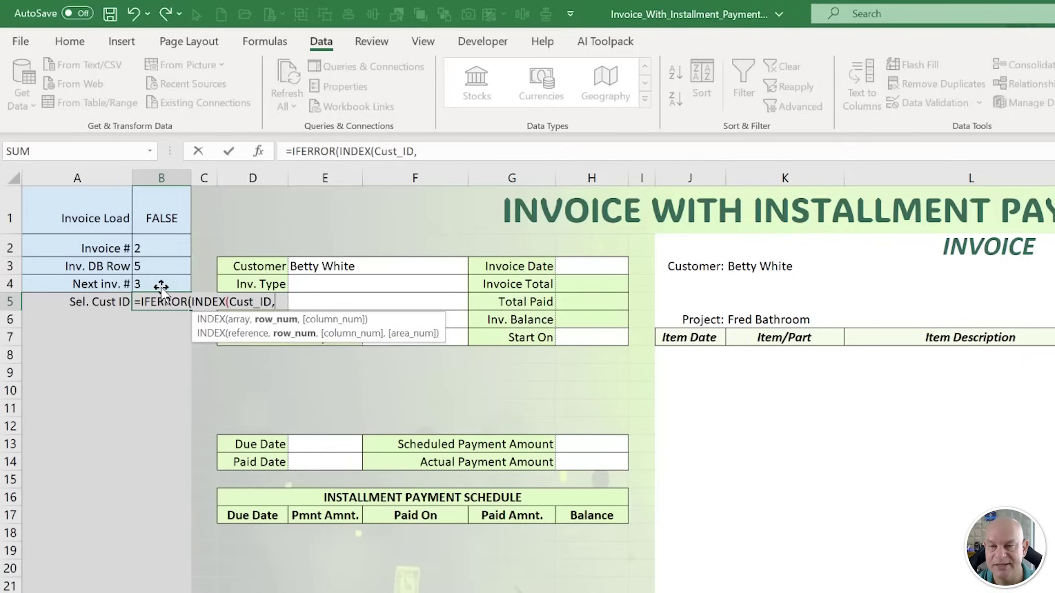
type("Match(")
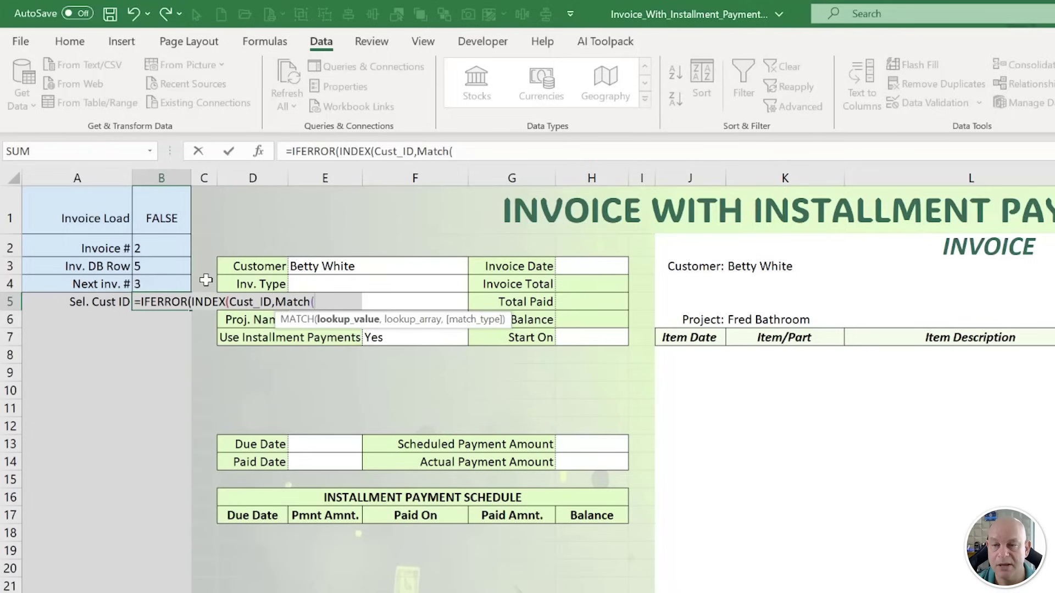
left_click(357, 267)
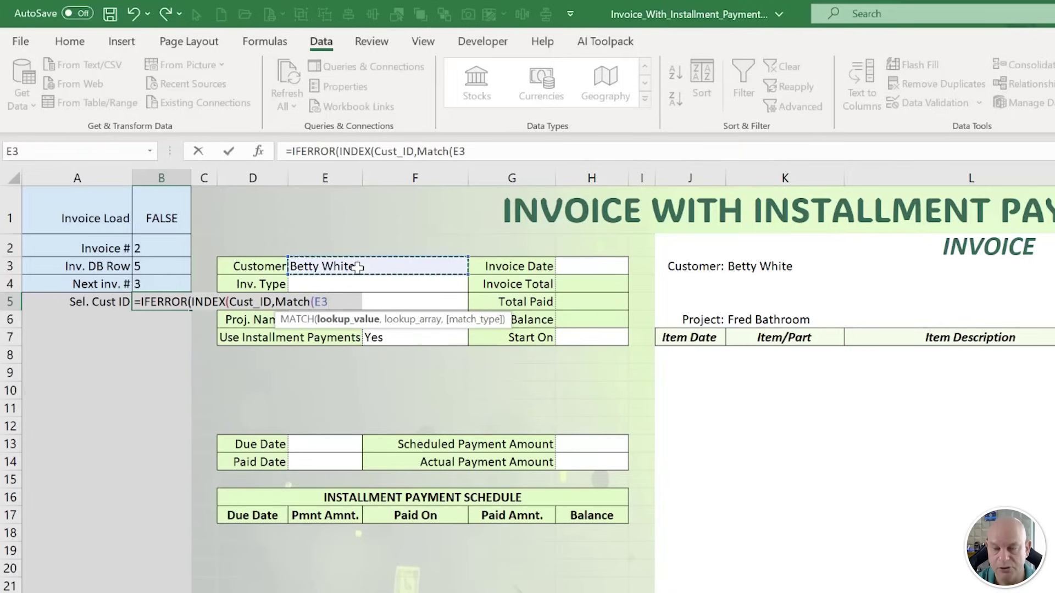
type(",cust")
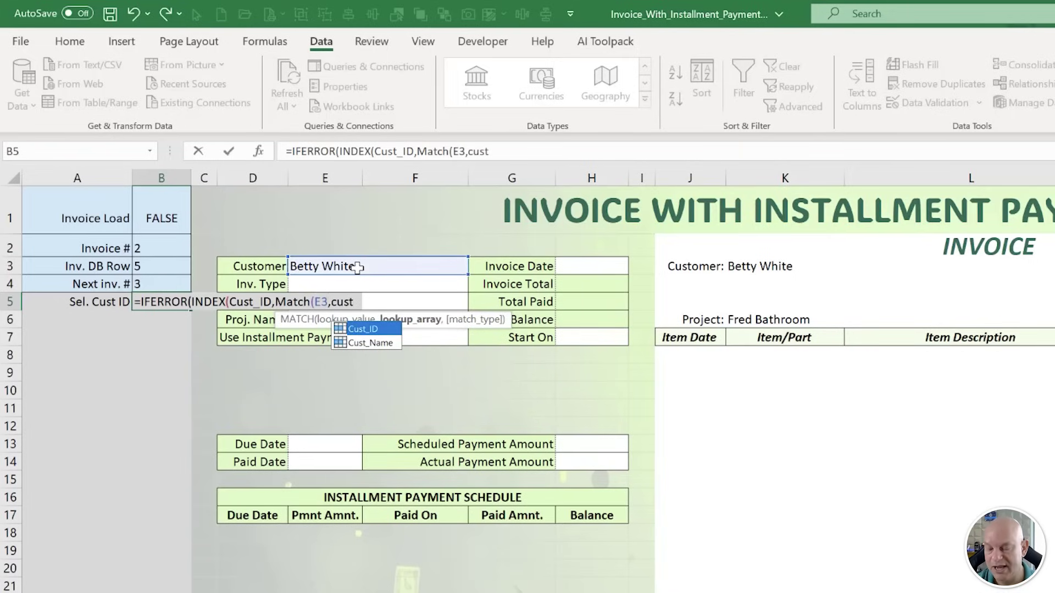
key("Down")
key("Tab")
type(",0")
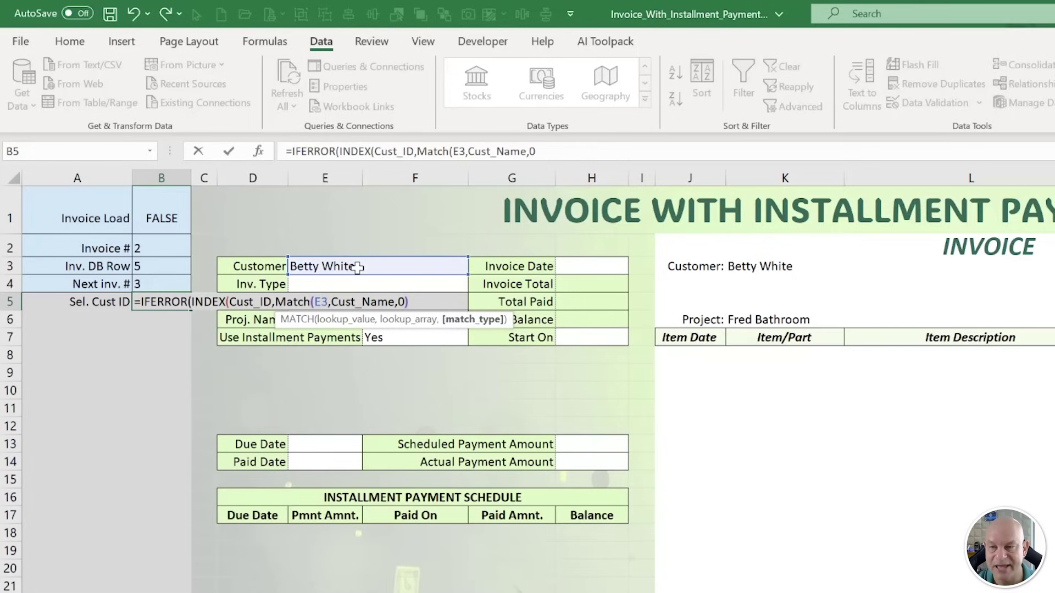
type("),1")
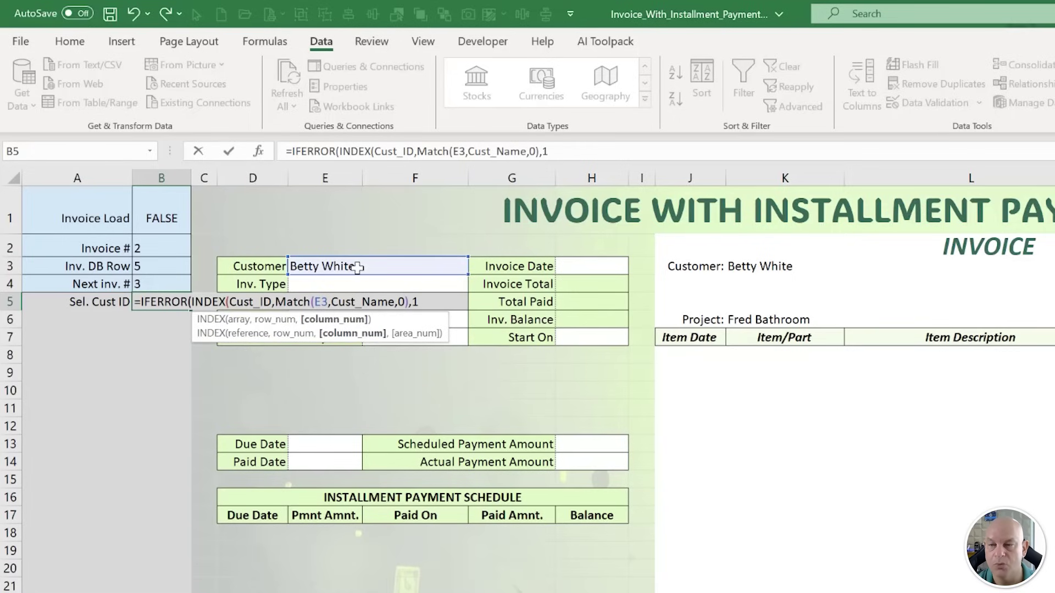
type("),\"\")")
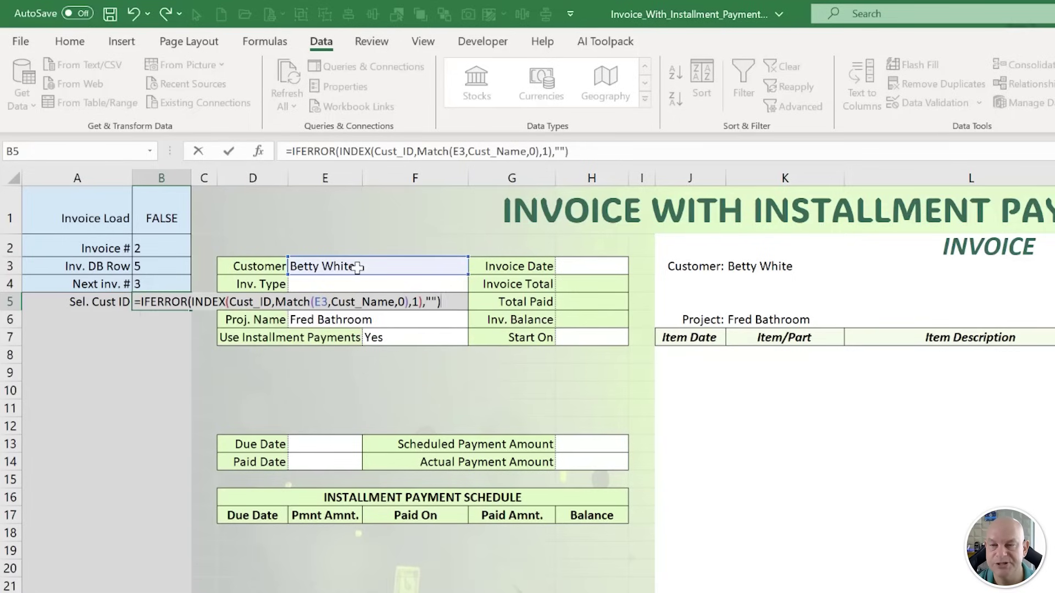
key("Return")
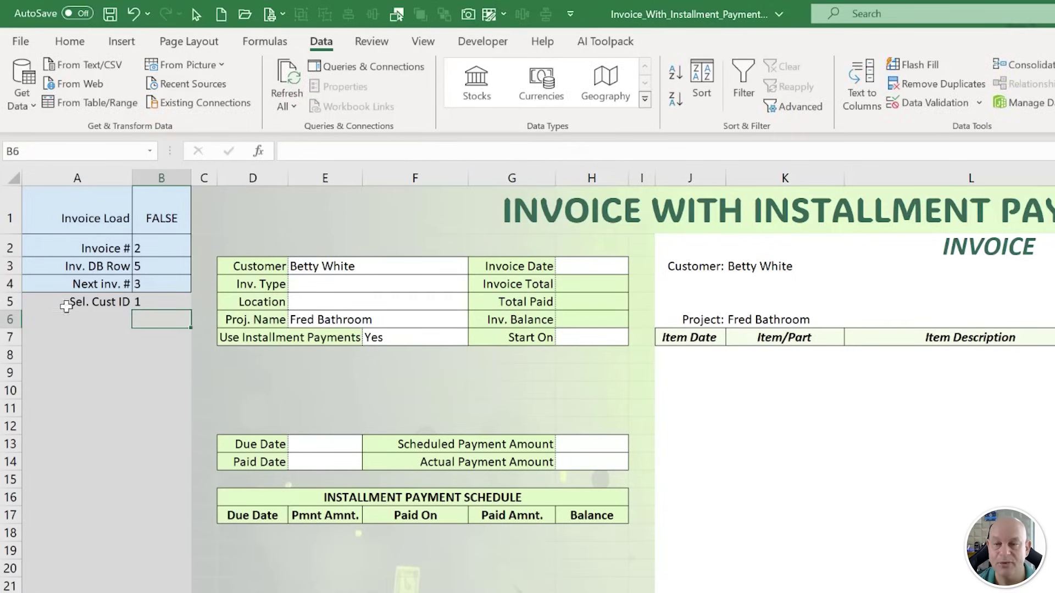
Review the Sel. Cust ID row and its B5 lookup formula.
left_click_drag(67, 307, 135, 308)
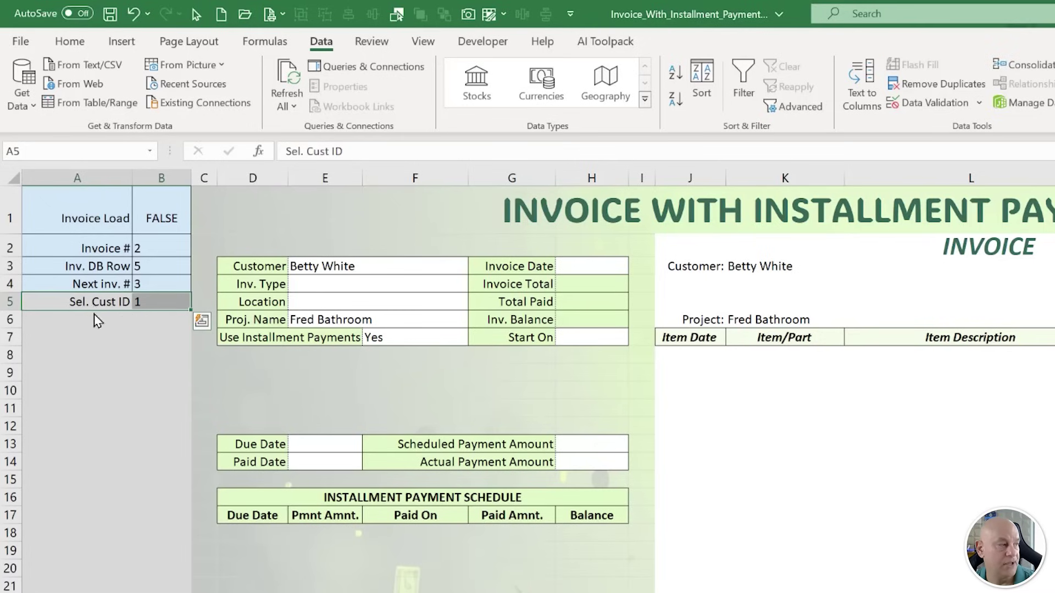
left_click(96, 319)
left_click(149, 309)
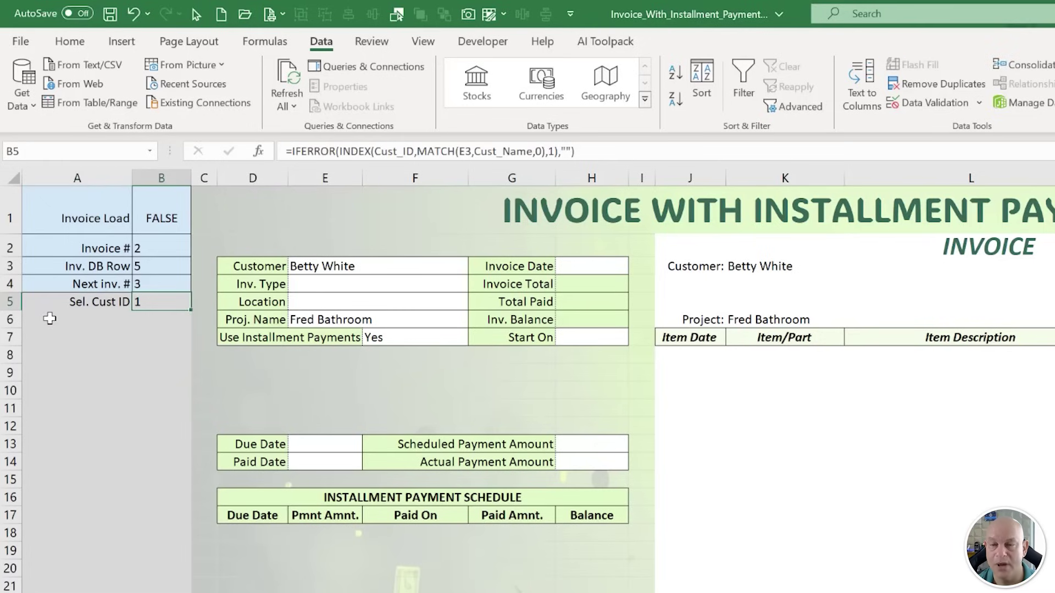
left_click(50, 318)
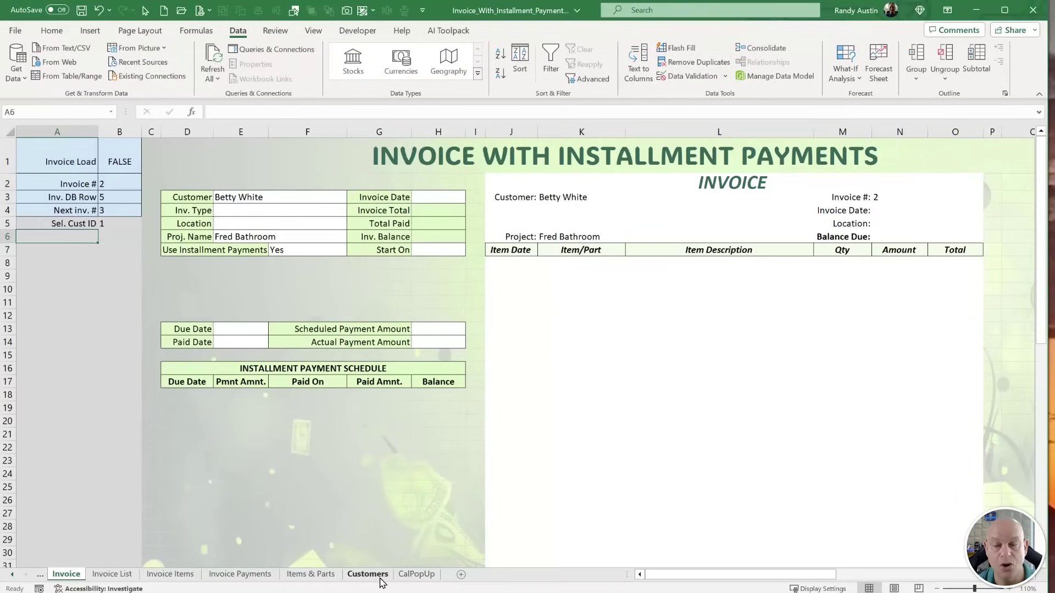
left_click(511, 592)
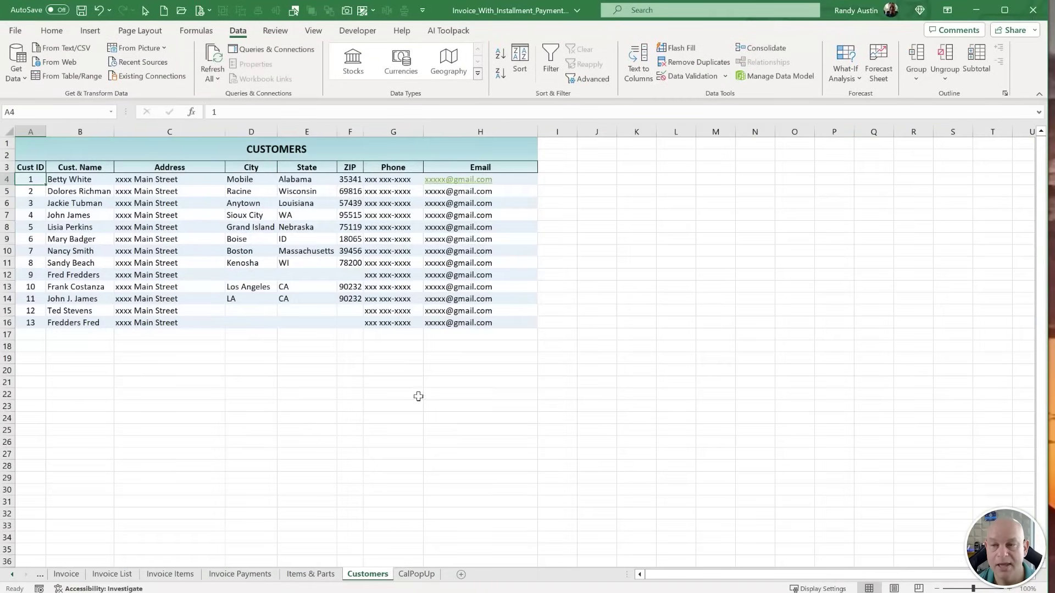
left_click_drag(454, 180, 476, 333)
left_click(421, 369)
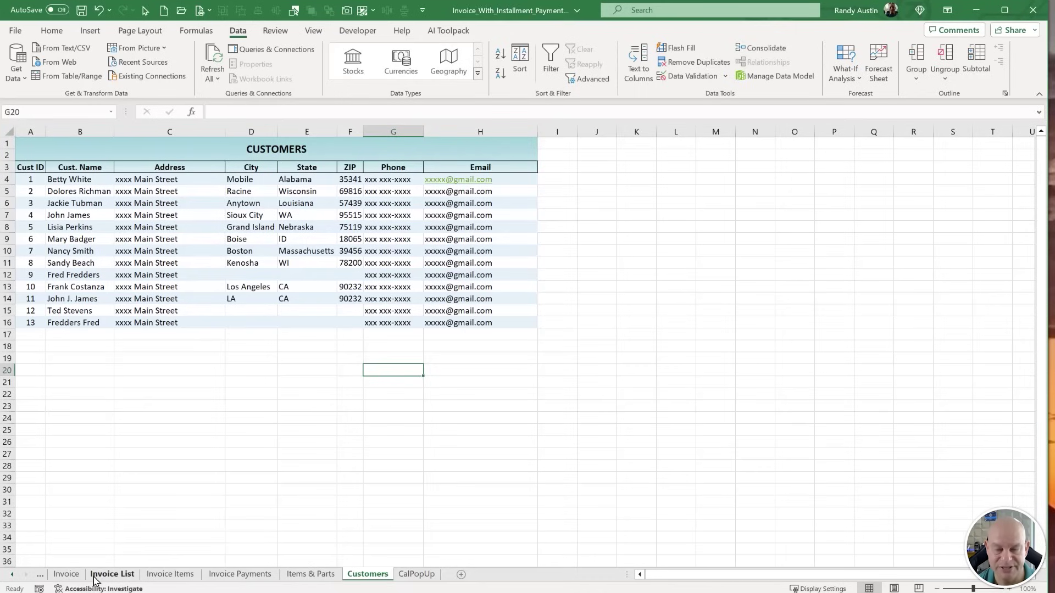
left_click(72, 574)
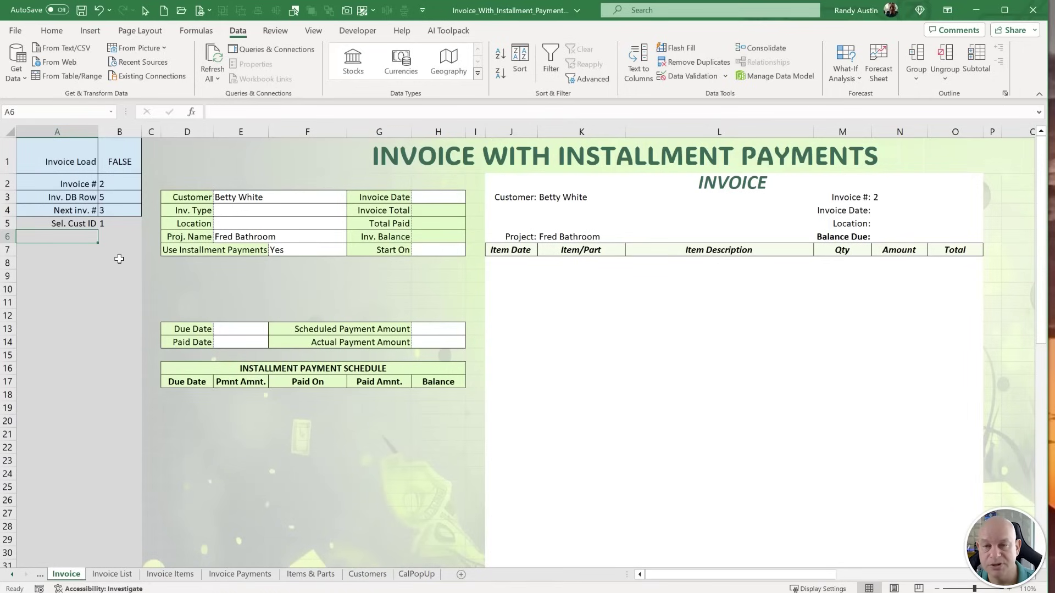
Label A6 'Sel. Cust DB Row' and give B6 =IFERROR(MATCH(E3,Cust_Name,0)+3,""), returning 4.
type("Sel. Cust DB Row")
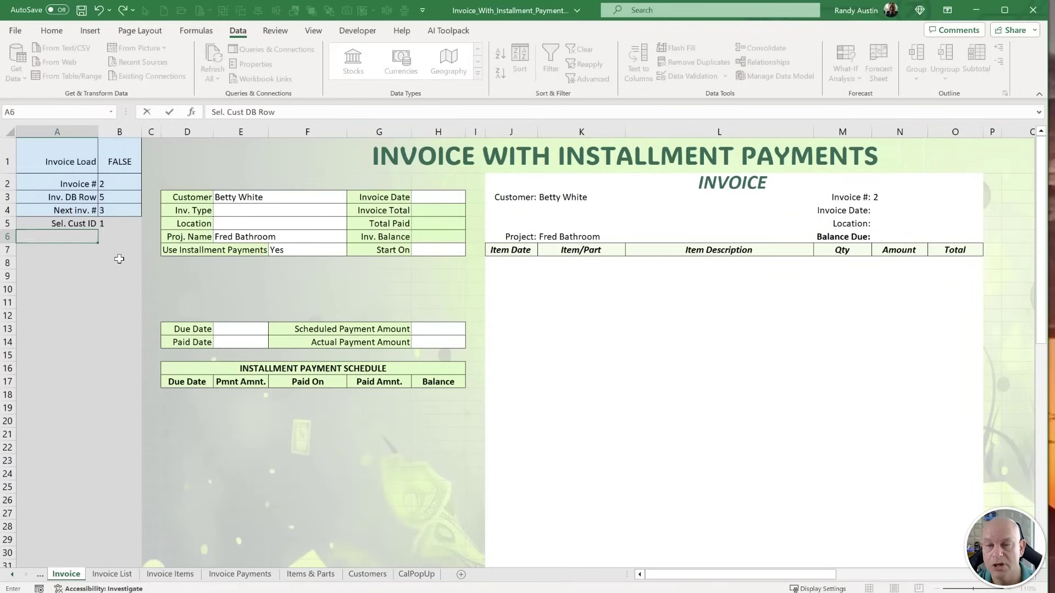
key("Tab")
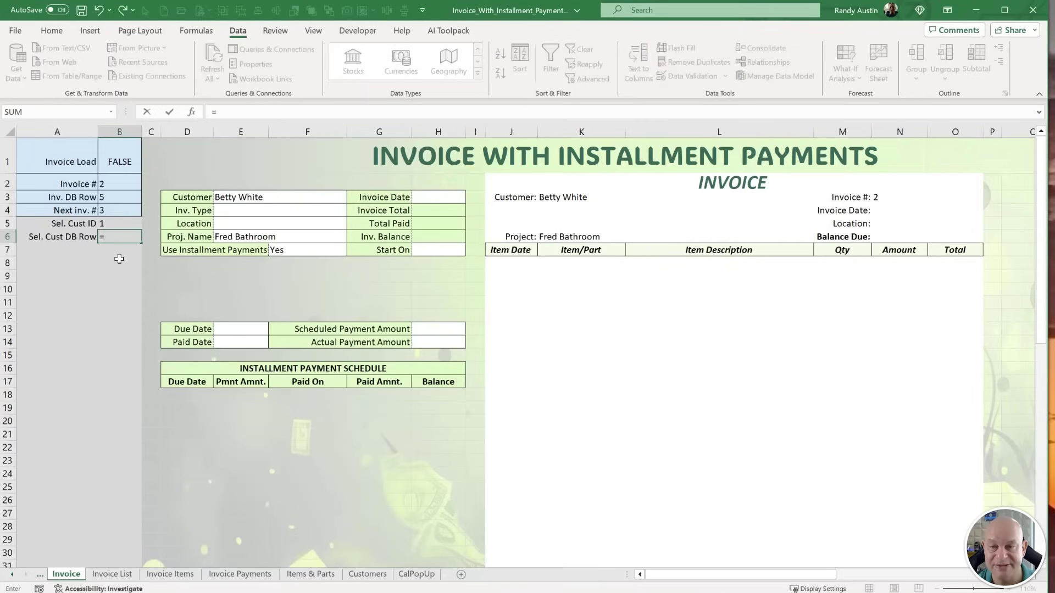
type("=")
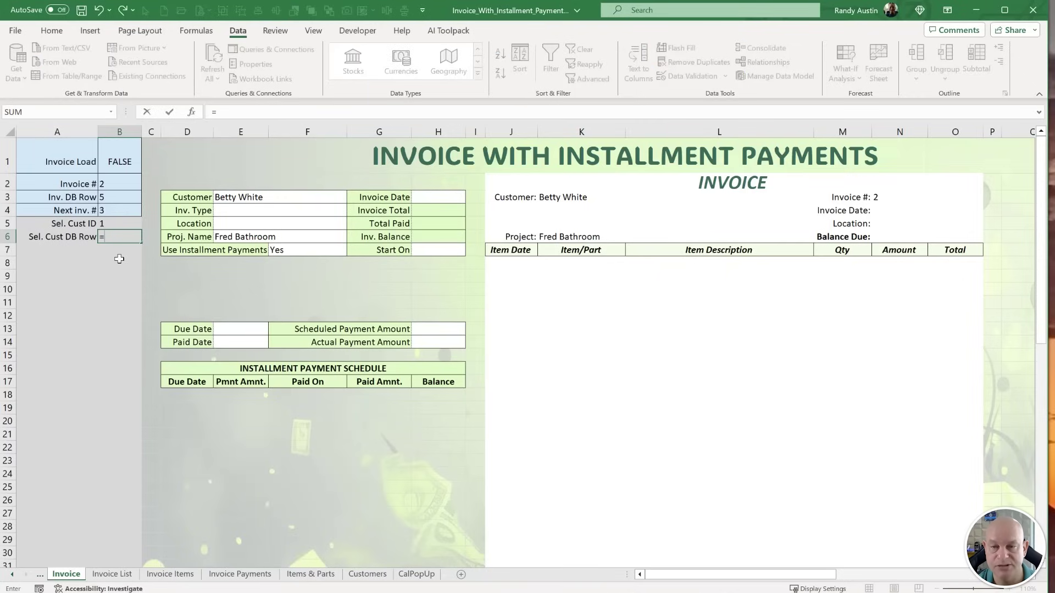
type("IFERROR(MatcH(")
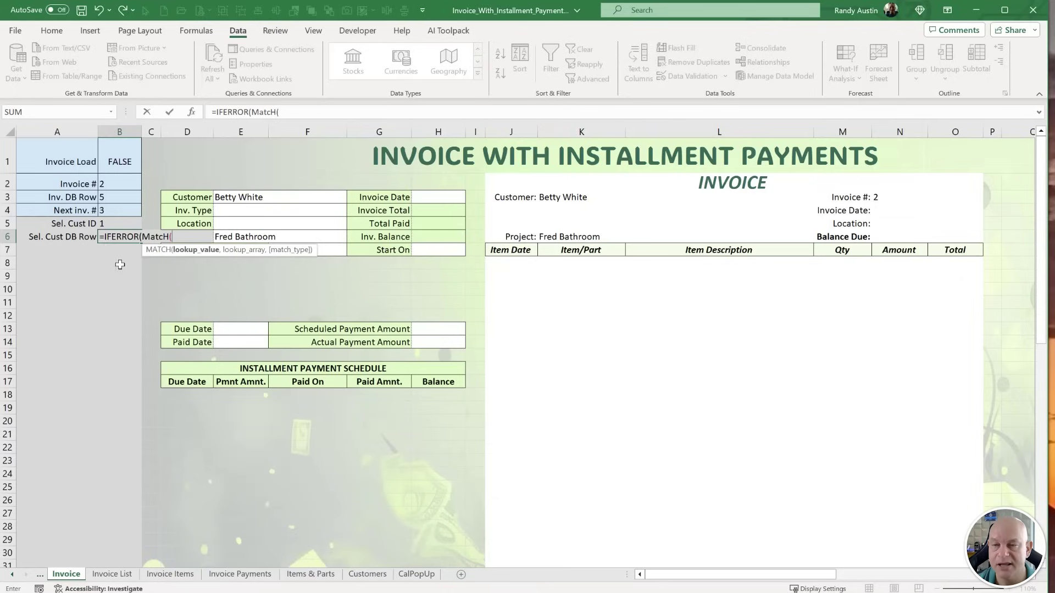
left_click(255, 199)
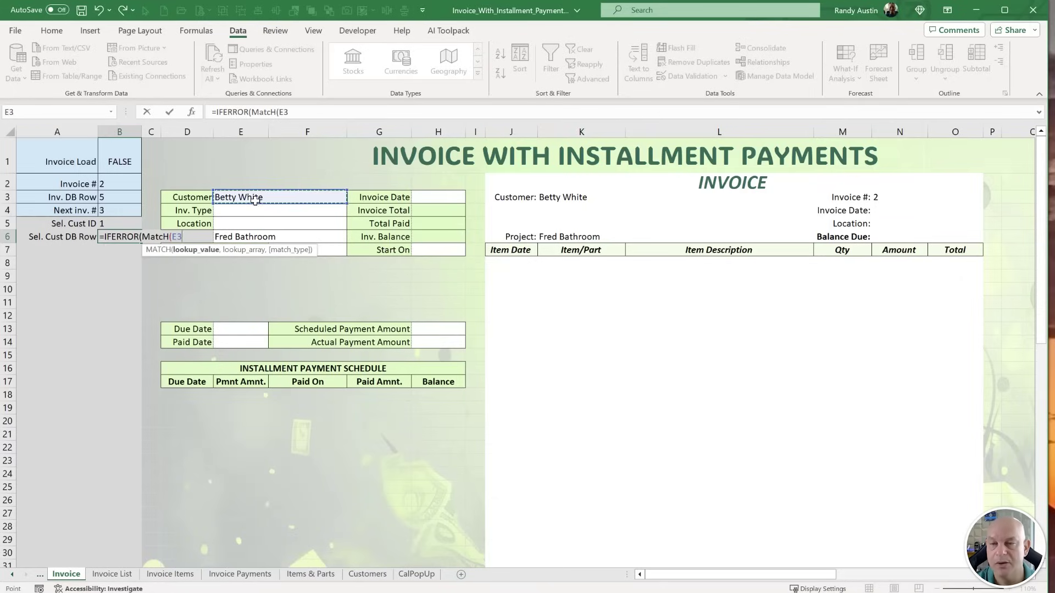
type(",cust")
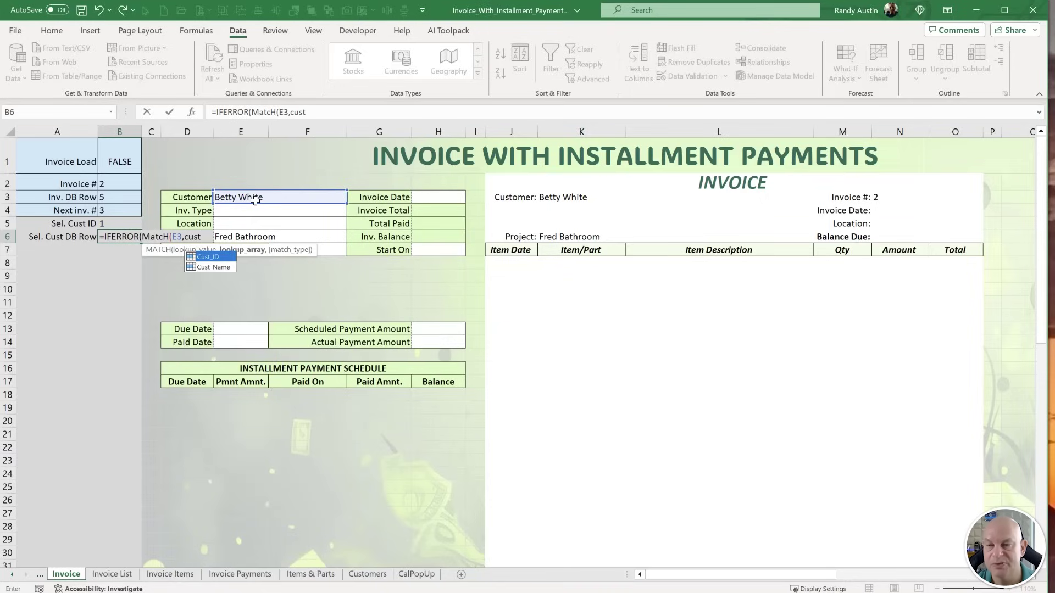
key("Down")
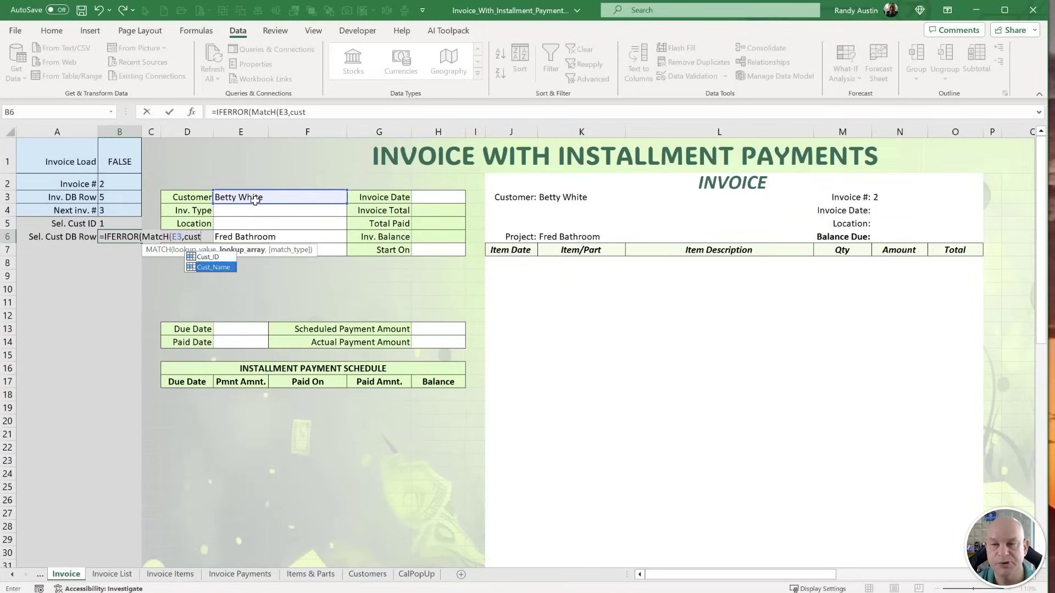
key("Tab")
type(",0)")
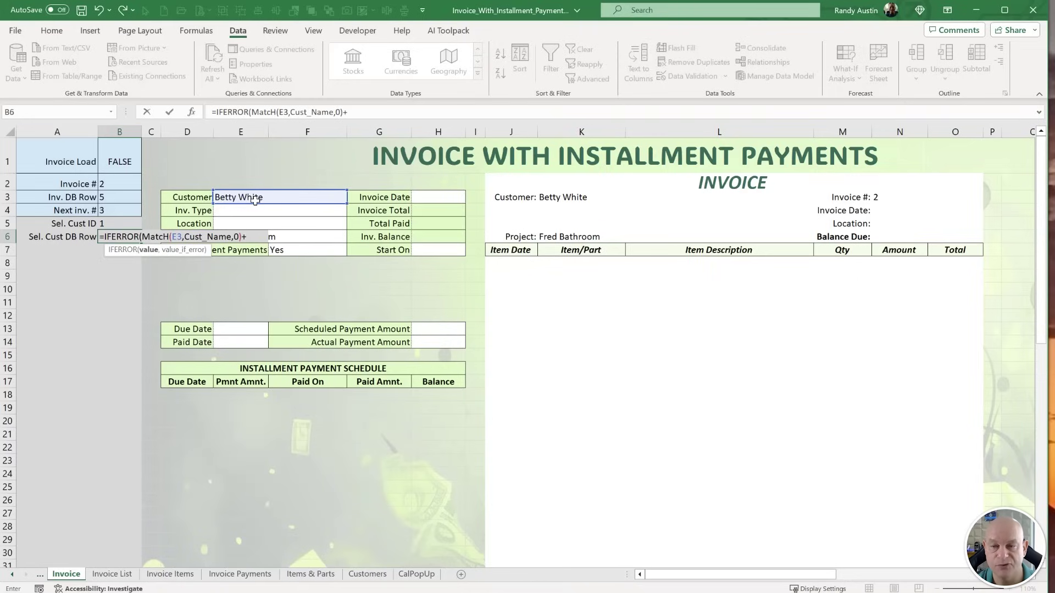
type("+3")
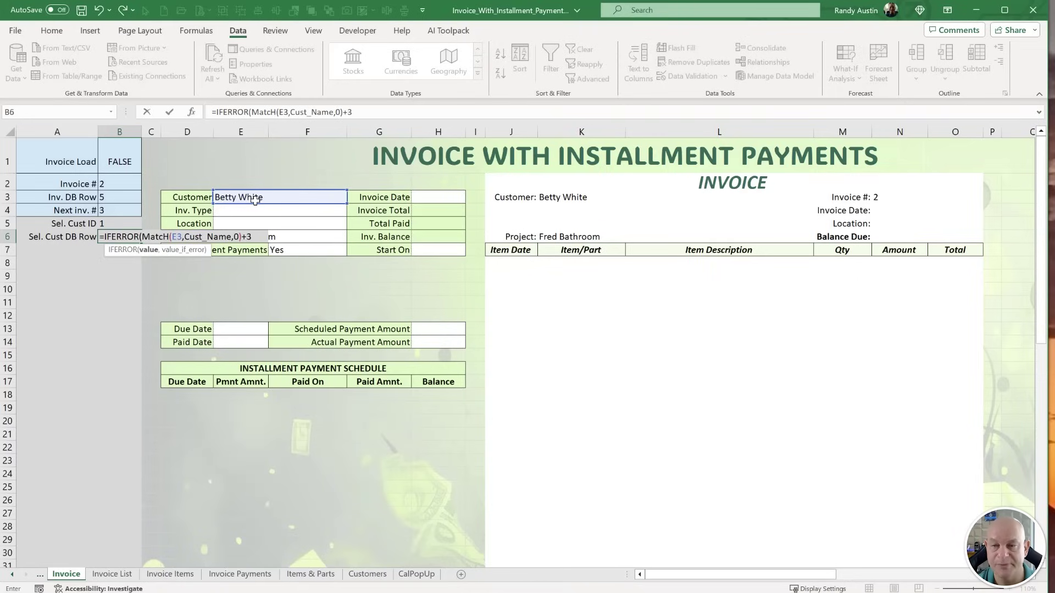
type(",\"\"")
key("Return")
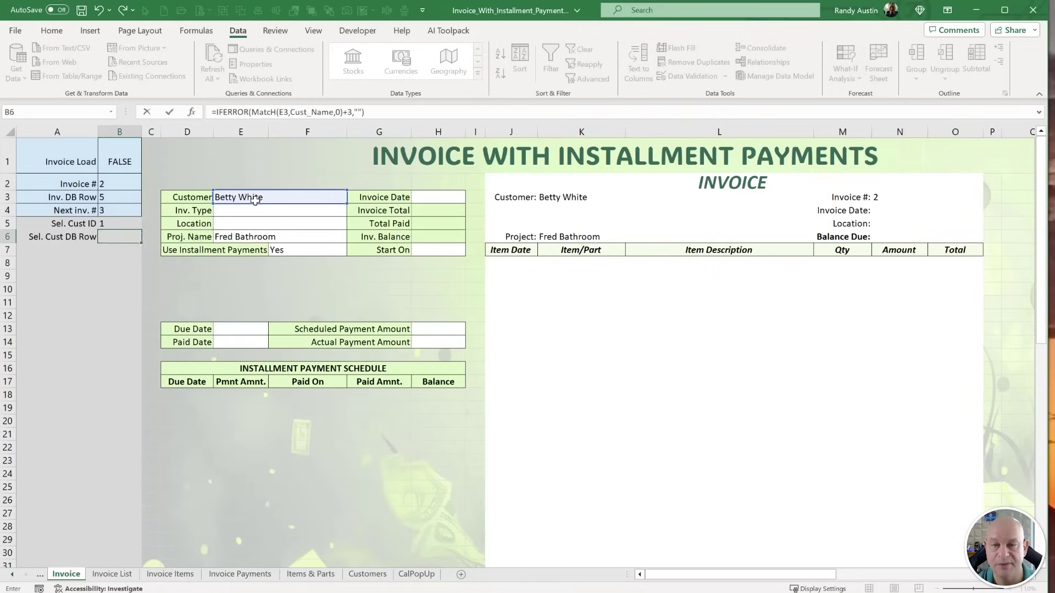
left_click(111, 236)
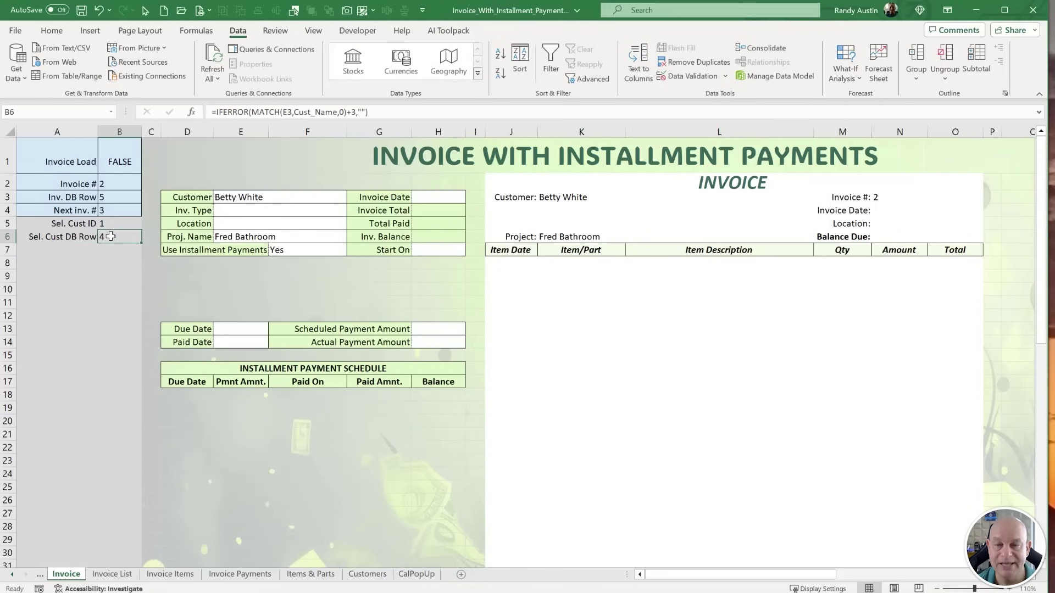
left_click(367, 574)
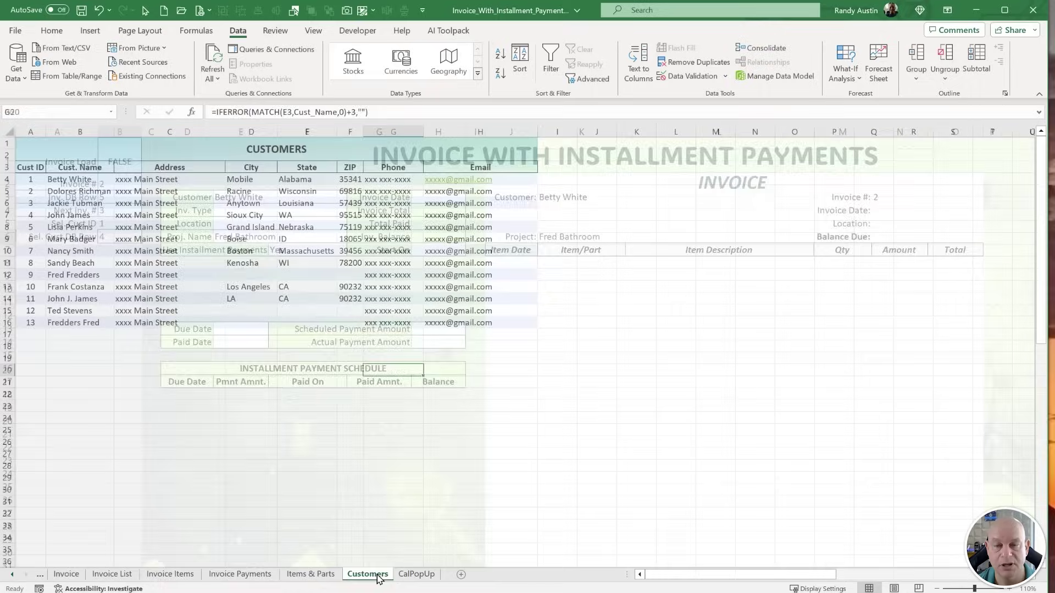
left_click(9, 180)
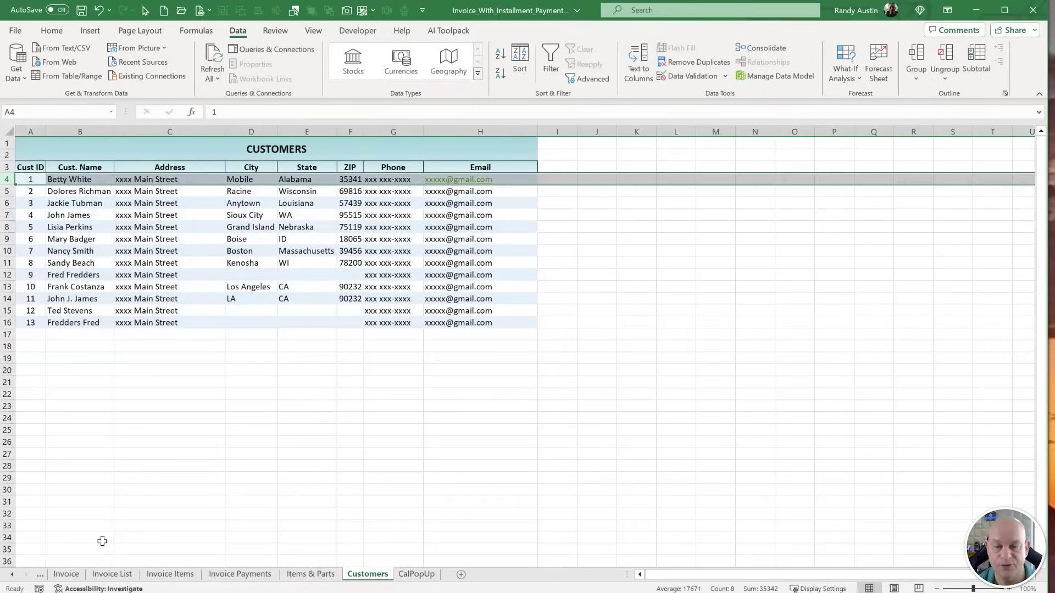
left_click(78, 575)
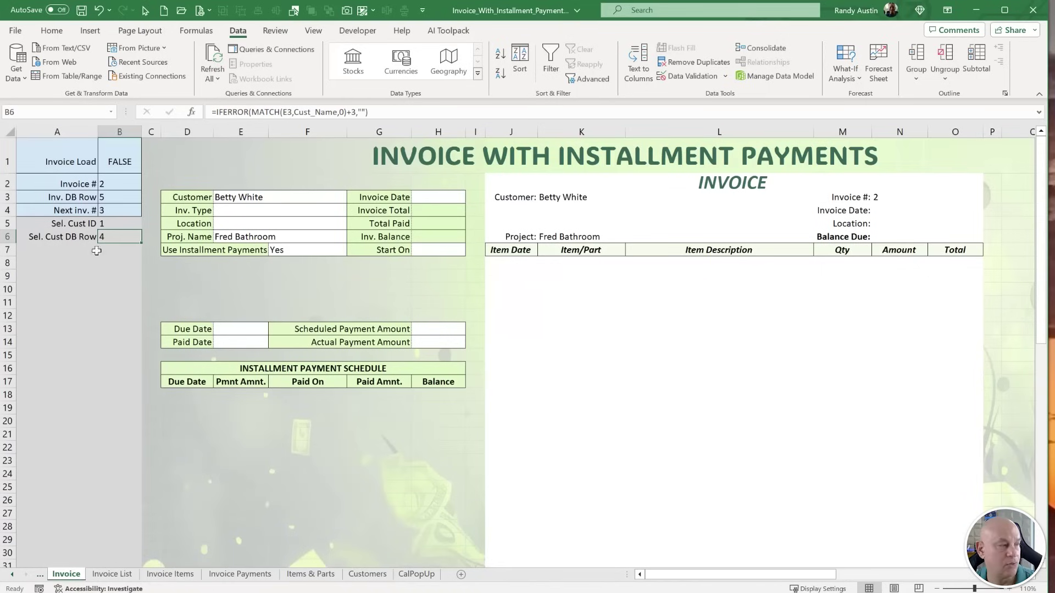
left_click_drag(61, 221, 105, 226)
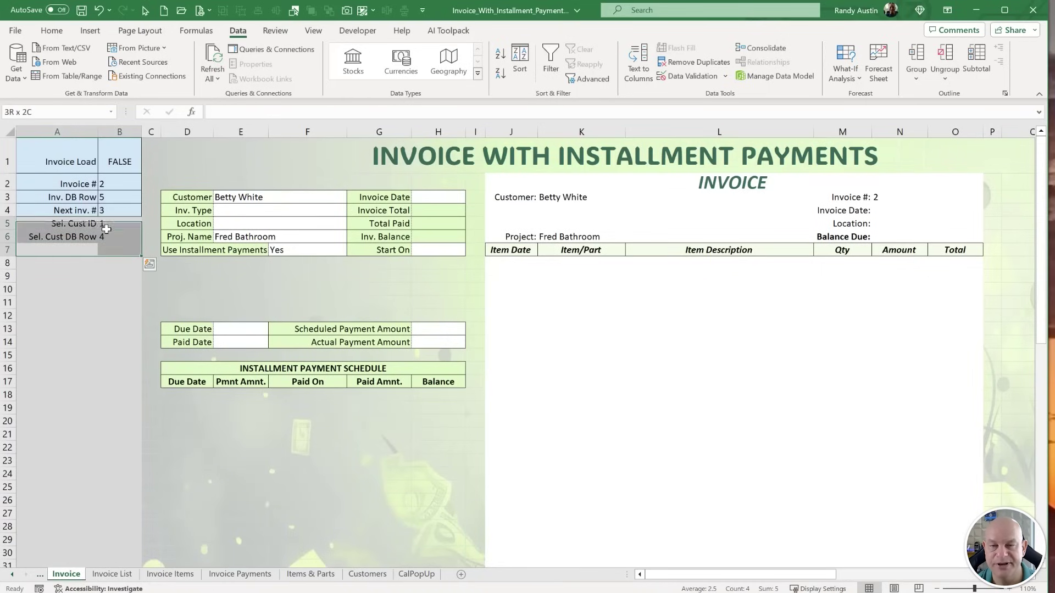
Apply All Borders and the recent light blue fill to A5:B7.
left_click(51, 31)
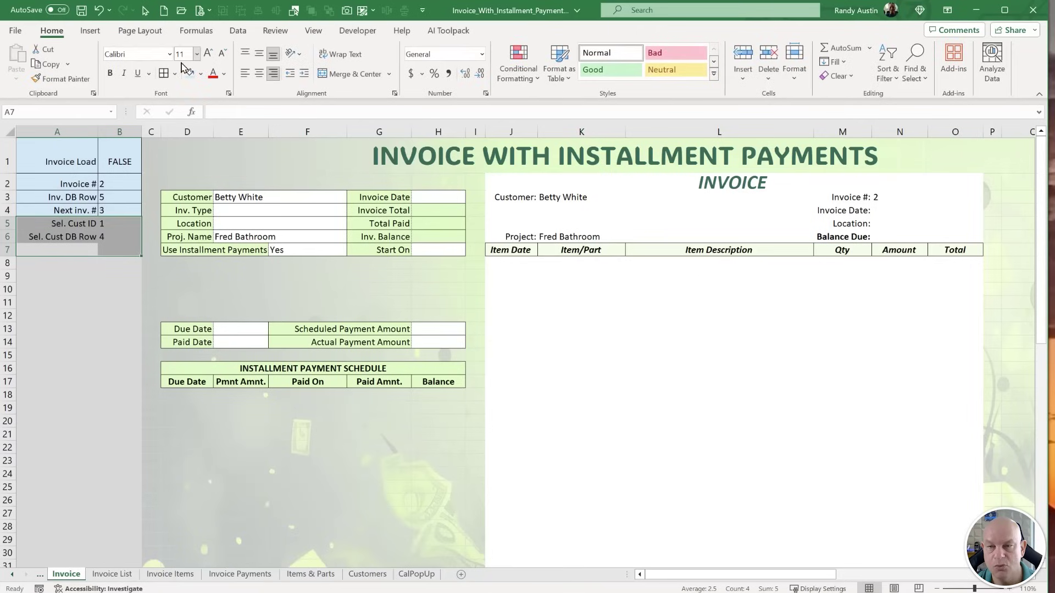
left_click(163, 73)
left_click(201, 74)
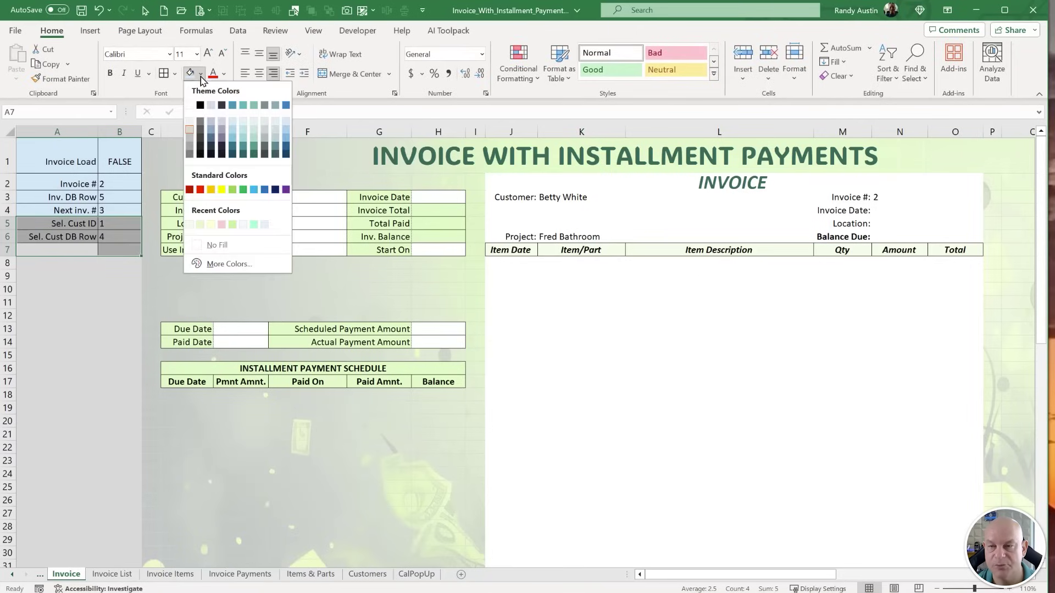
left_click(254, 127)
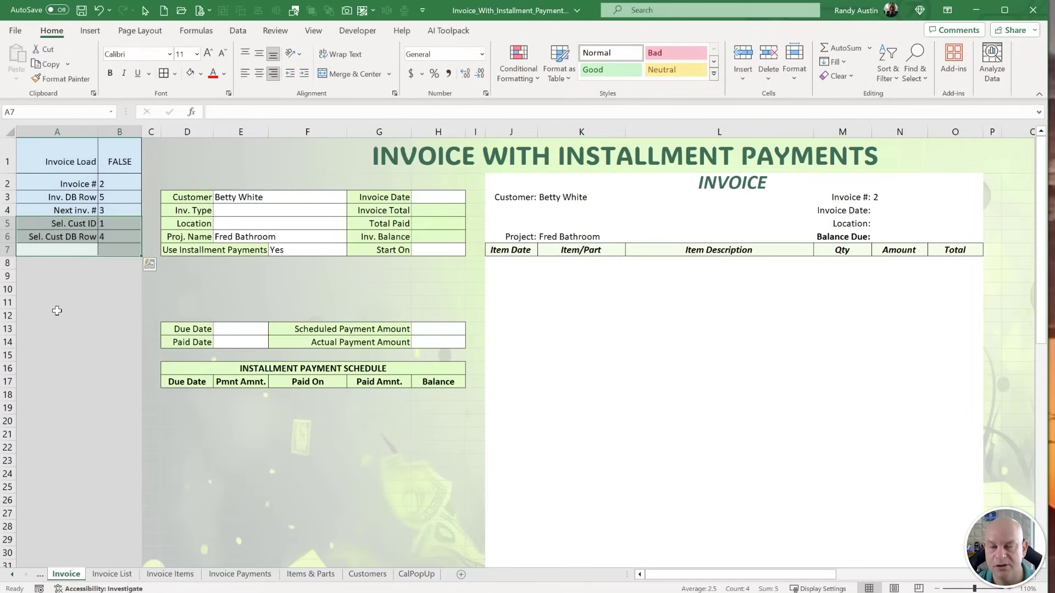
left_click(57, 311)
left_click(53, 264)
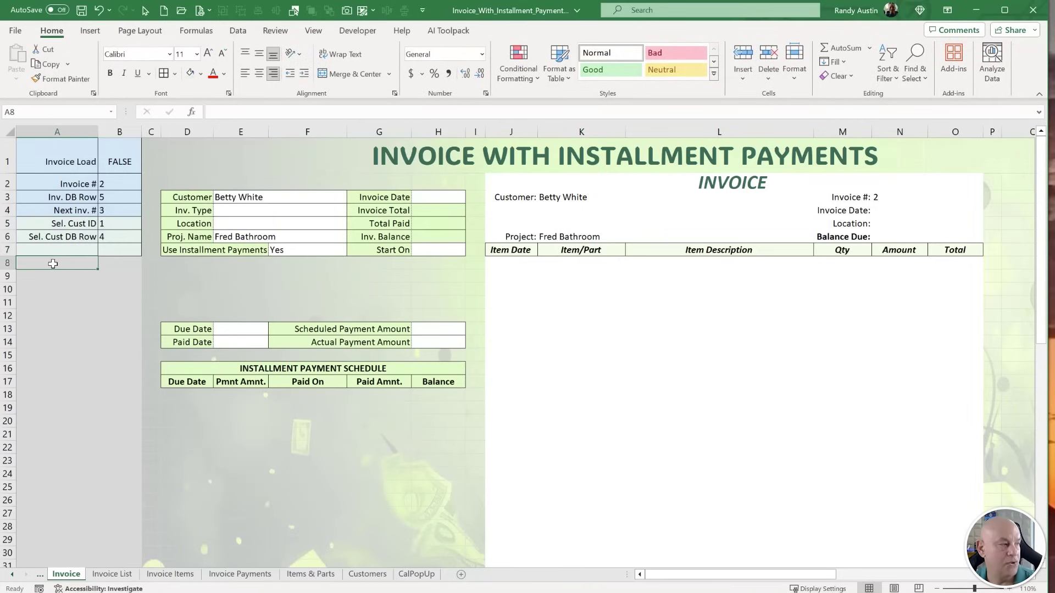
left_click(45, 277)
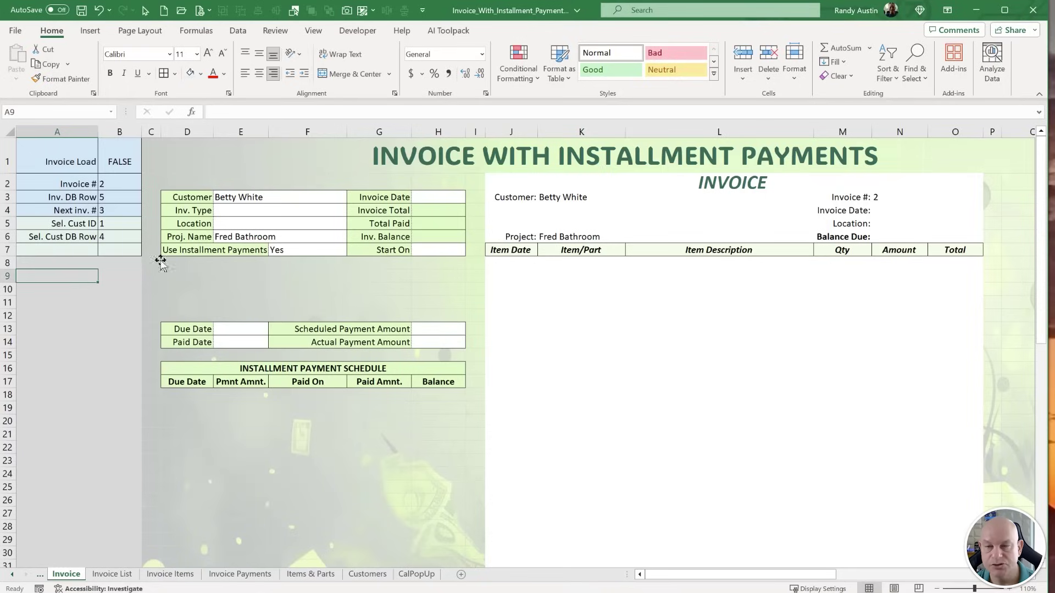
left_click_drag(737, 574, 796, 577)
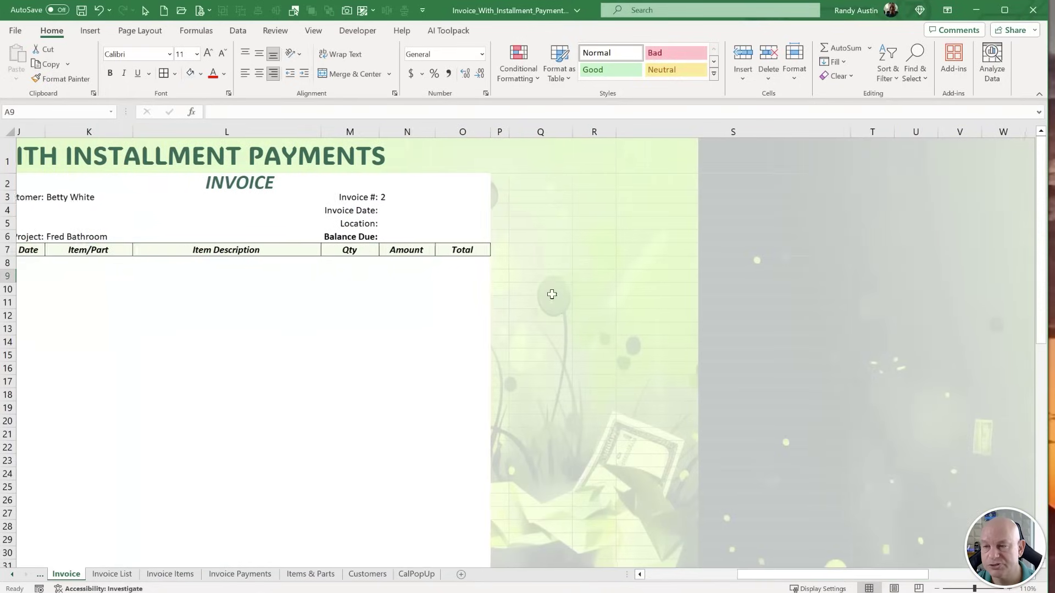
Type the label 'Search Invoice' in Q2.
left_click(539, 188)
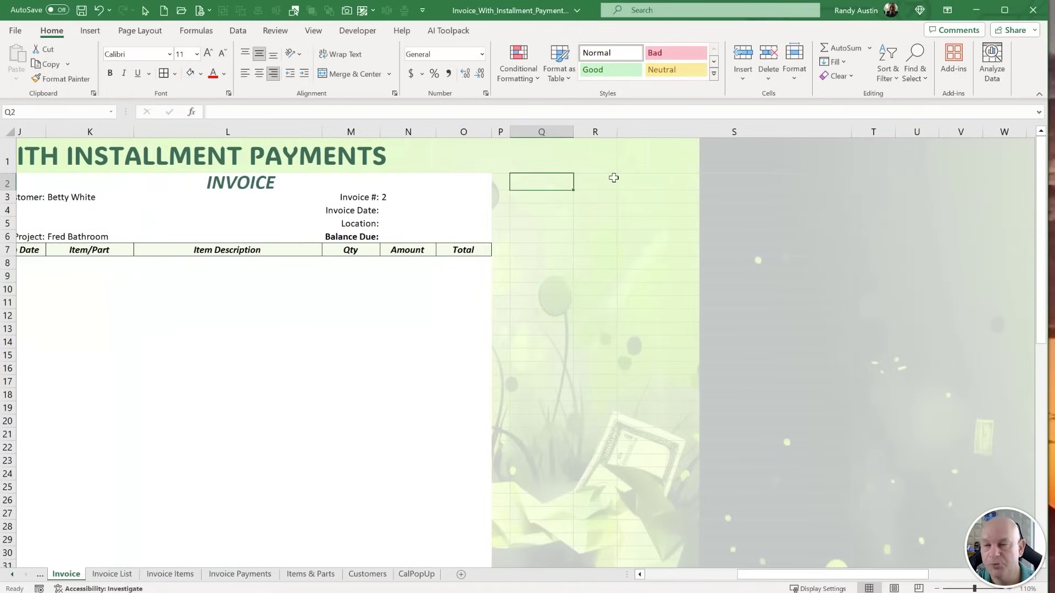
type("Search Invoice")
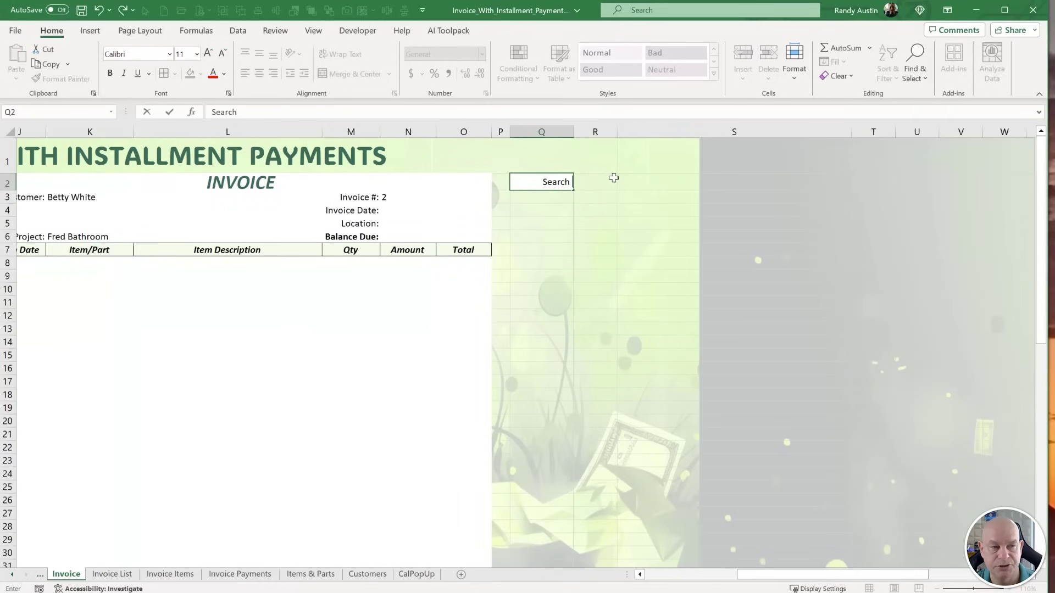
left_click(614, 177)
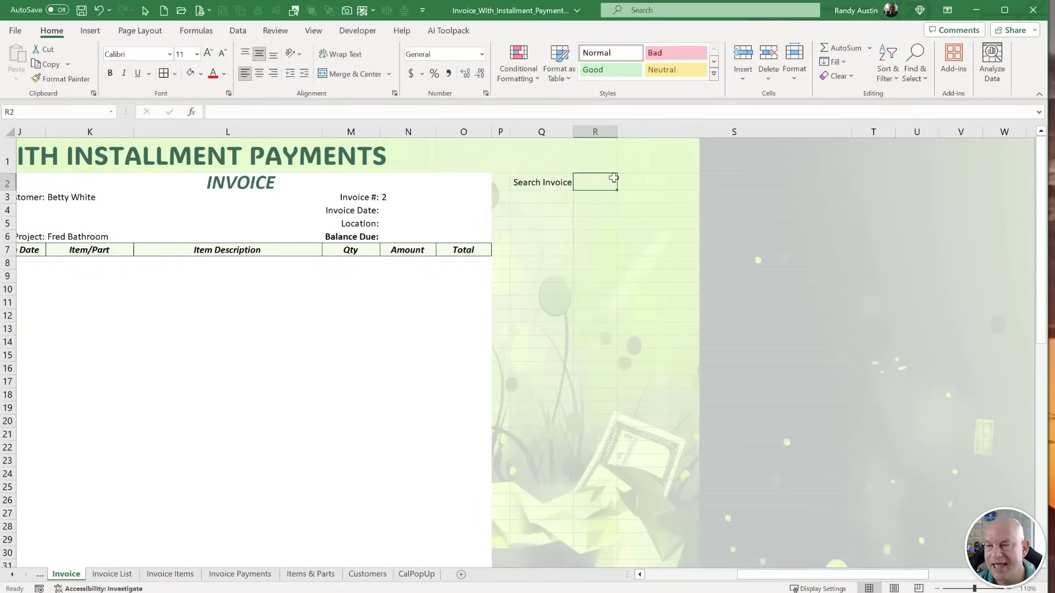
Set the Q2 and R2 fills, leaving R2 with No Fill, and border Q2:R2.
left_click(556, 179)
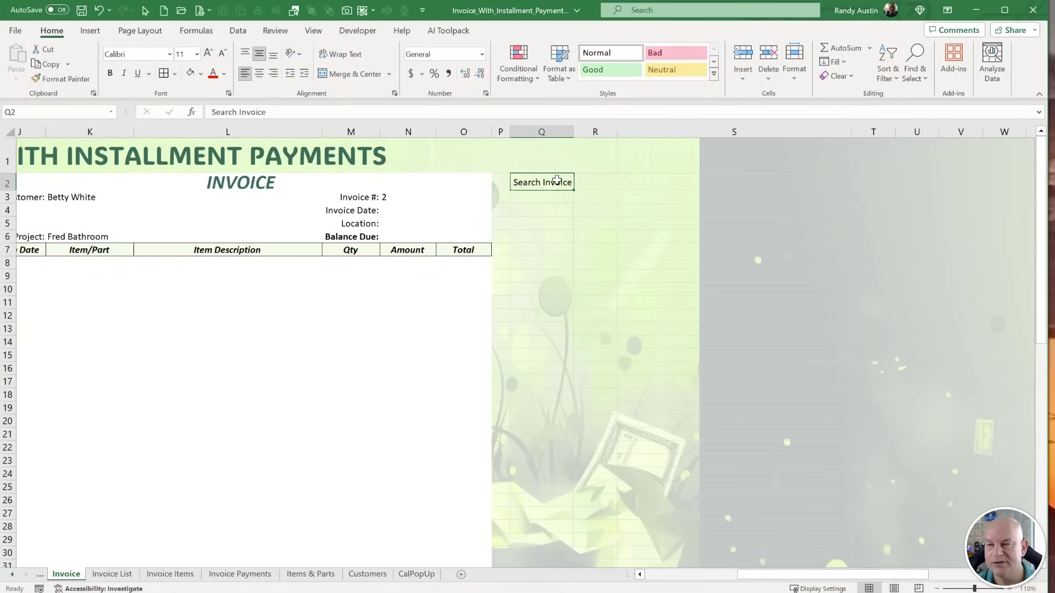
left_click(201, 74)
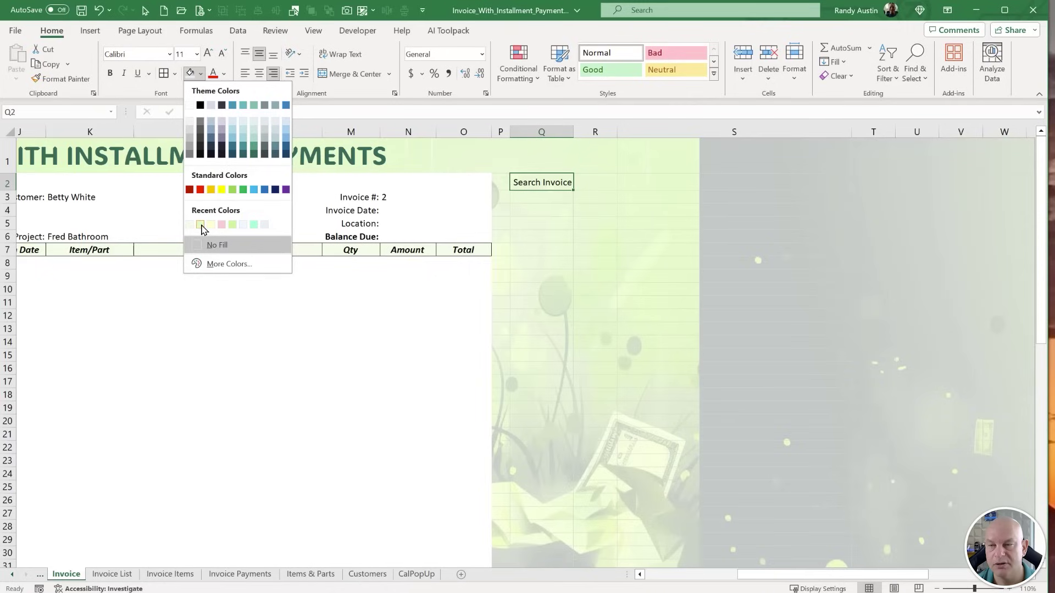
left_click(200, 224)
left_click(596, 180)
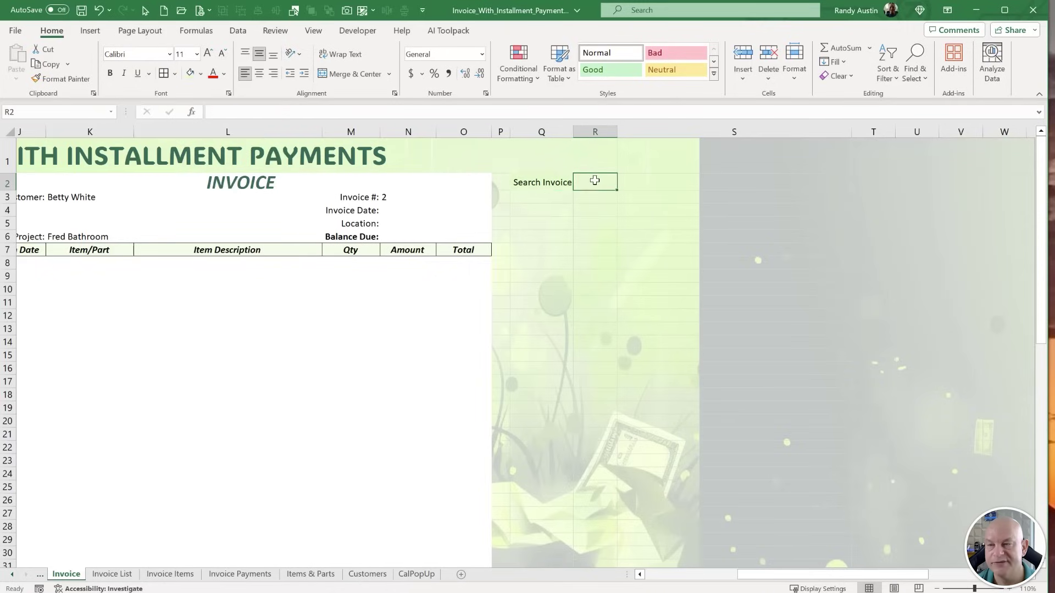
left_click(201, 78)
left_click(214, 243)
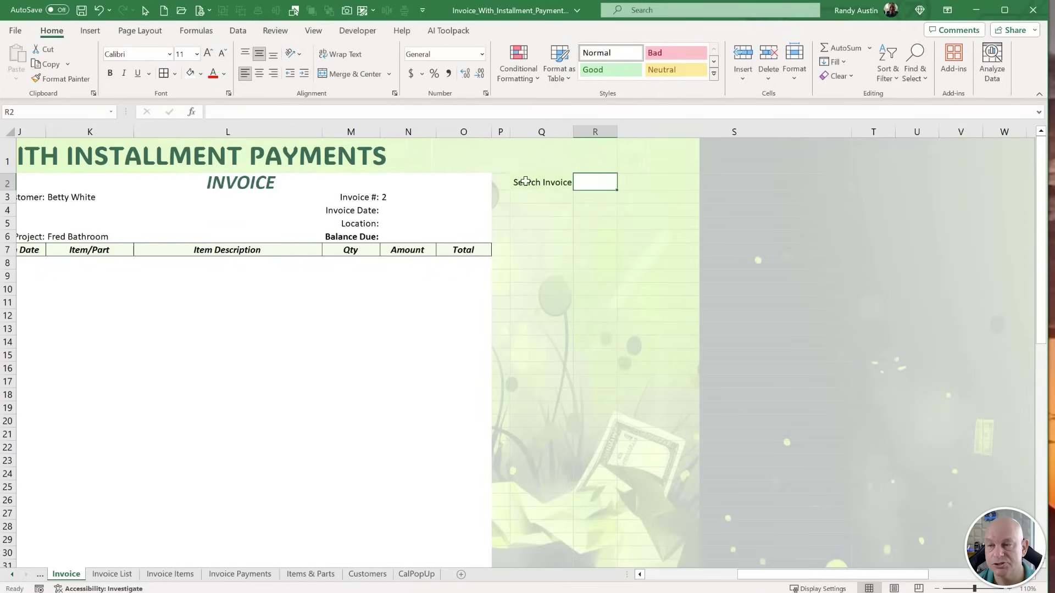
left_click_drag(526, 182, 596, 182)
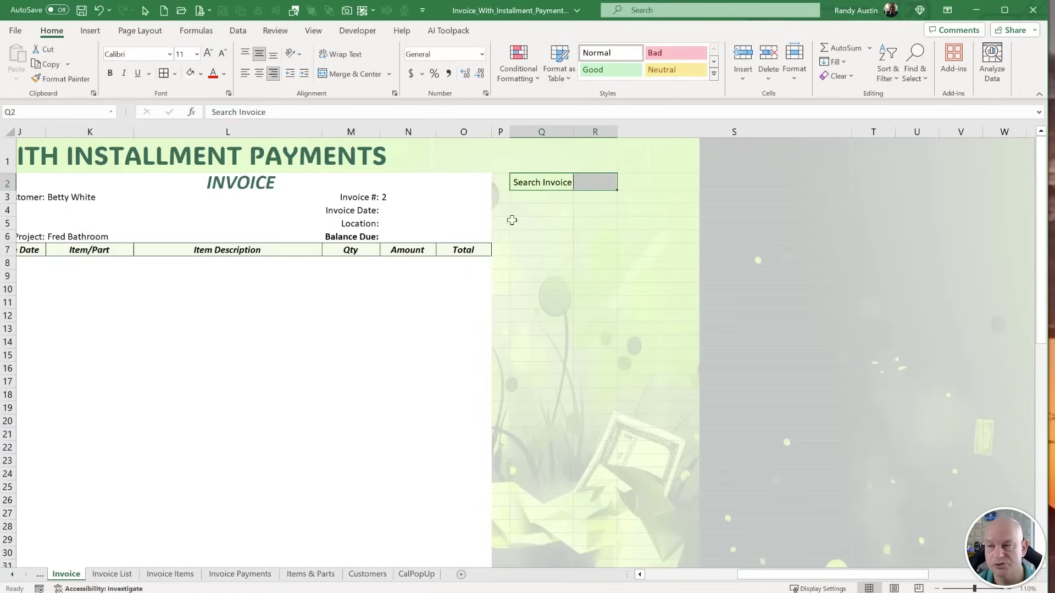
left_click(549, 235)
left_click_drag(540, 196, 599, 242)
Enter 1 as the search value in R2 and scroll back to column A.
left_click(579, 181)
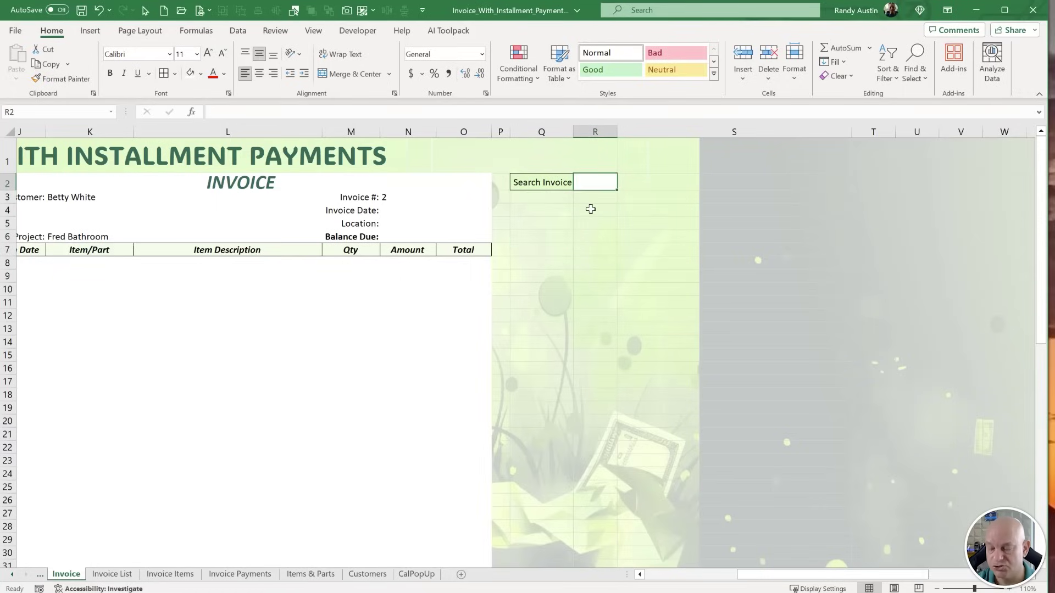
type("1")
key("Return")
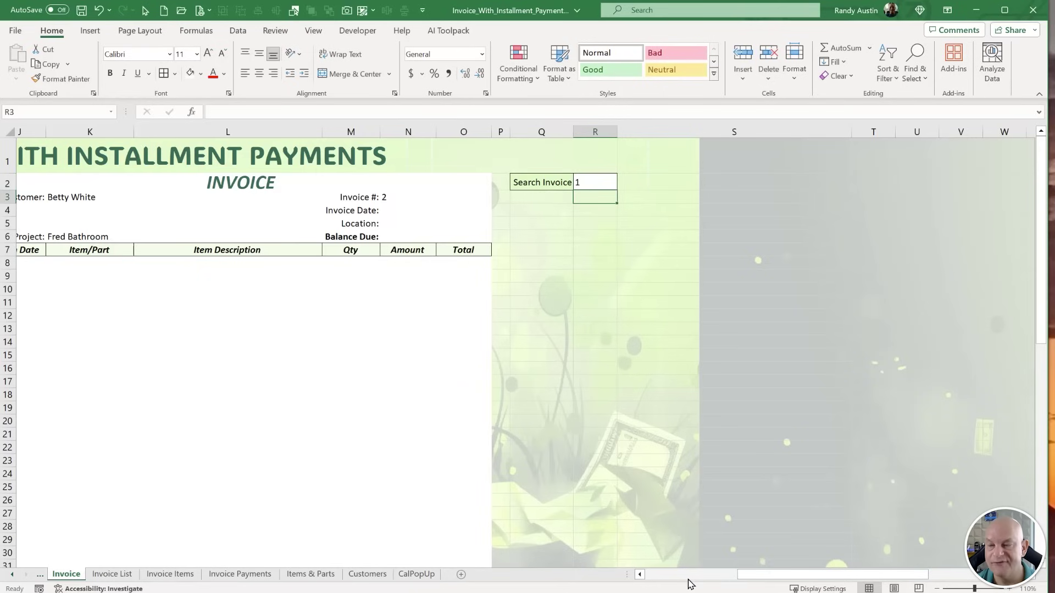
left_click_drag(742, 584, 586, 579)
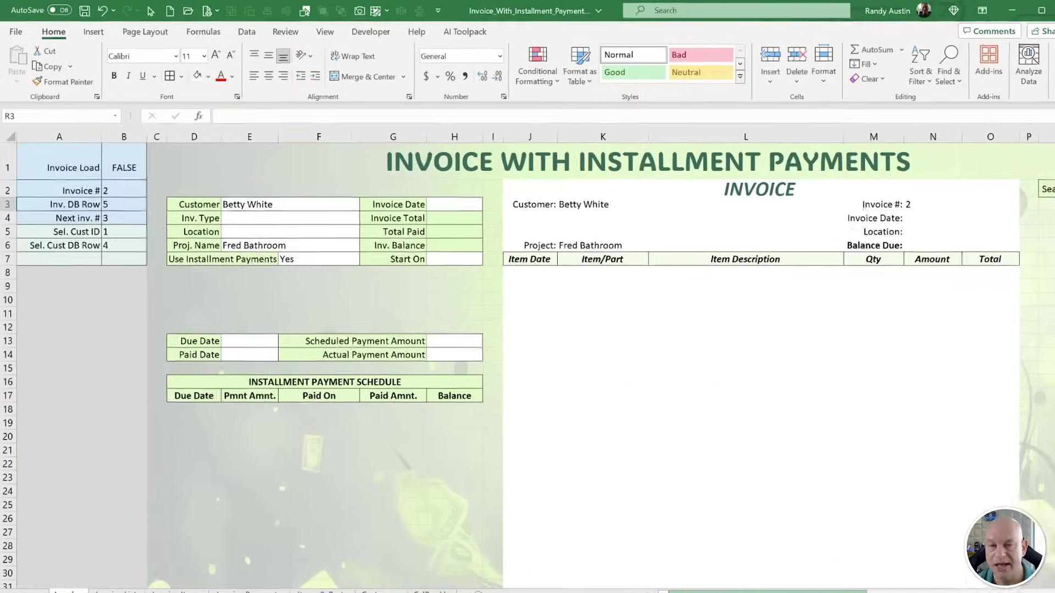
Label cell A8 'Search Inv. DB Row'.
left_click(55, 269)
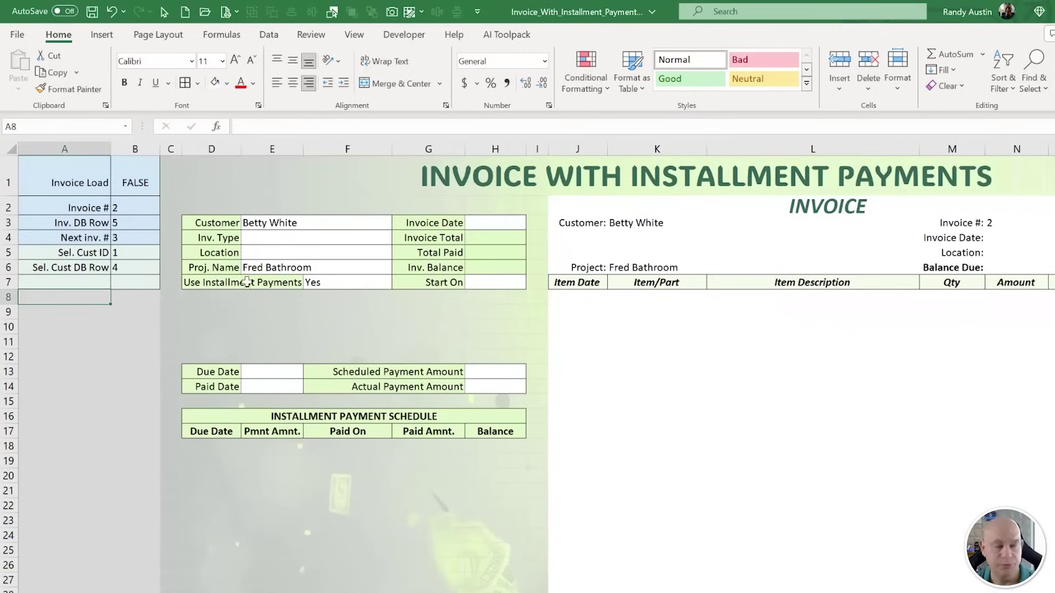
type("Search Inv. DB")
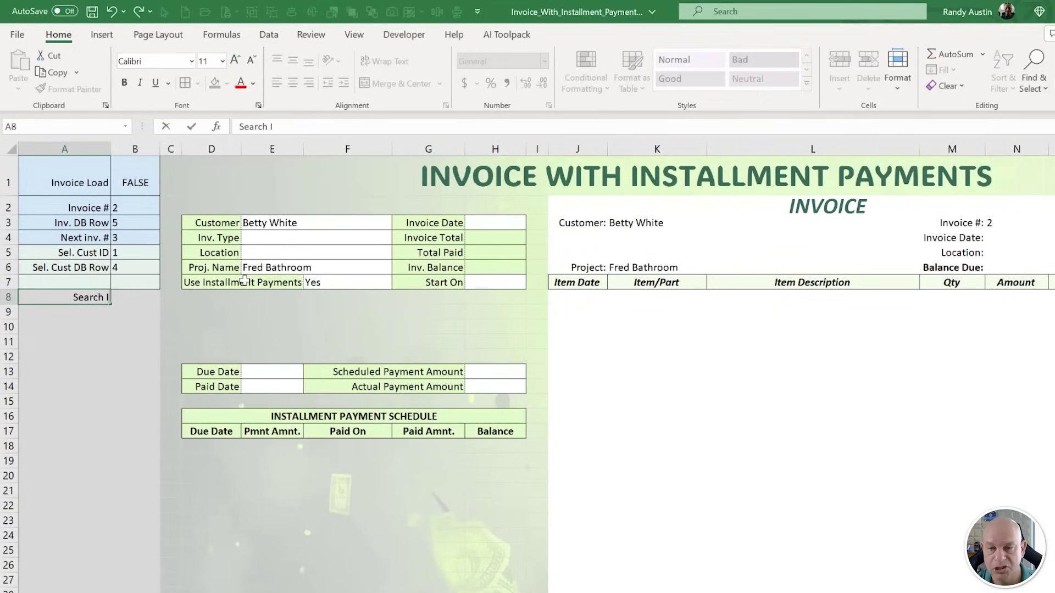
type("w")
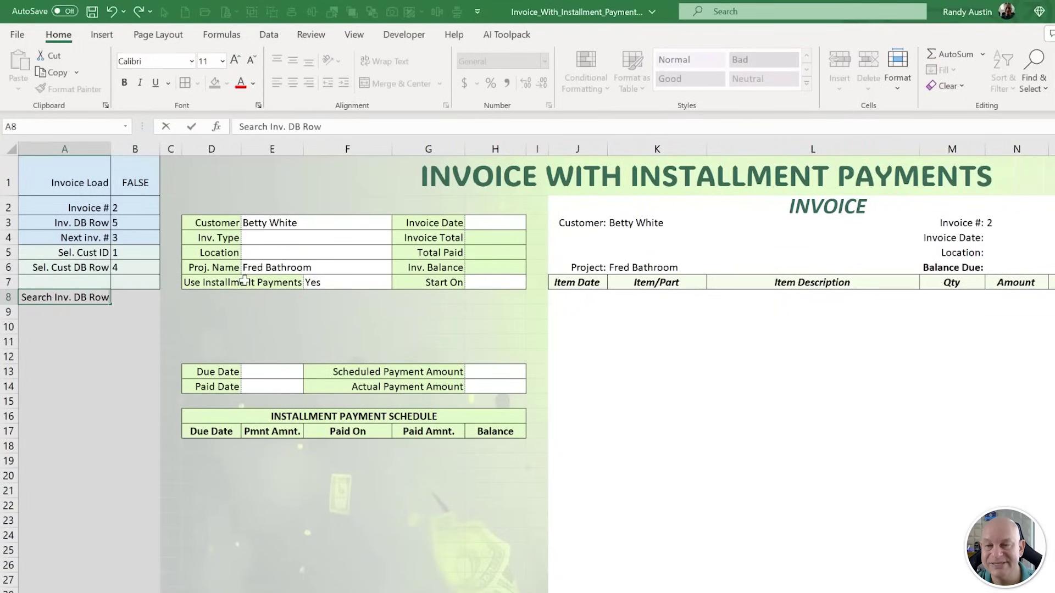
key("Tab")
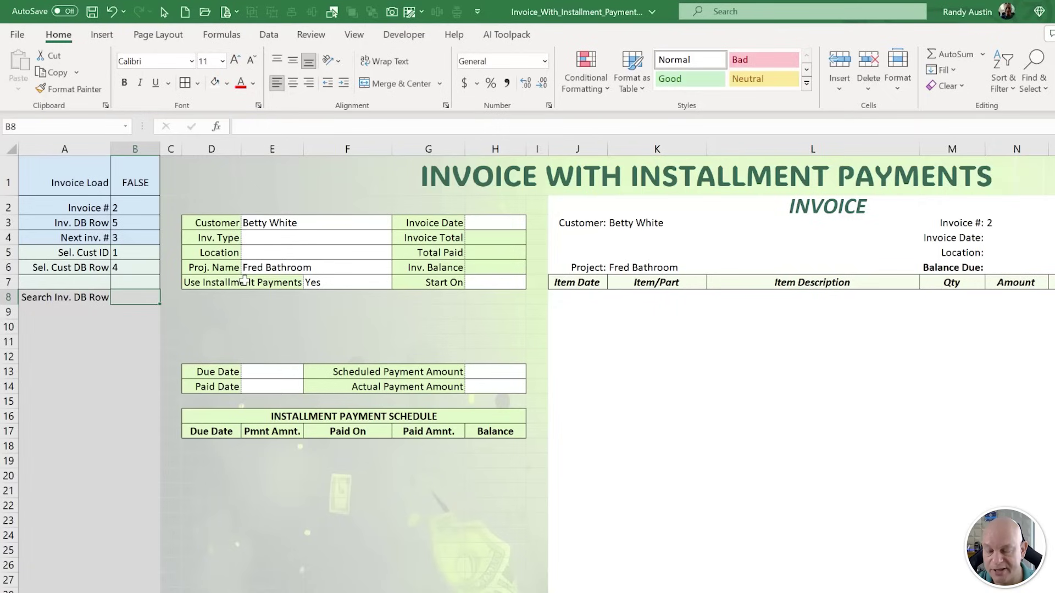
Enter =IFERROR(MATCH(R2,Inv_ID,0),"") in B8.
type("=IFERROR(Ma")
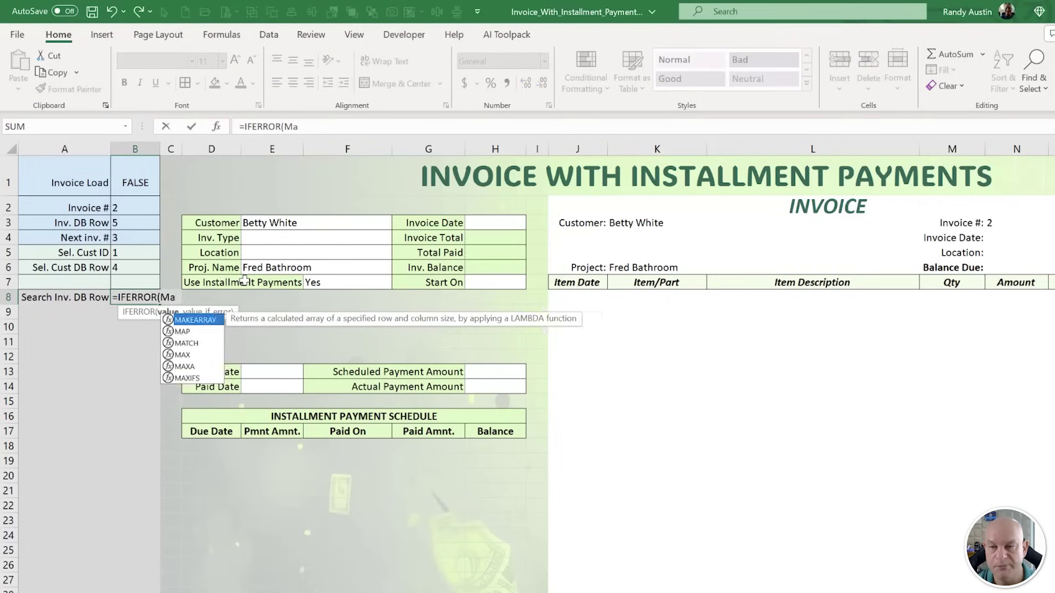
type("tch(")
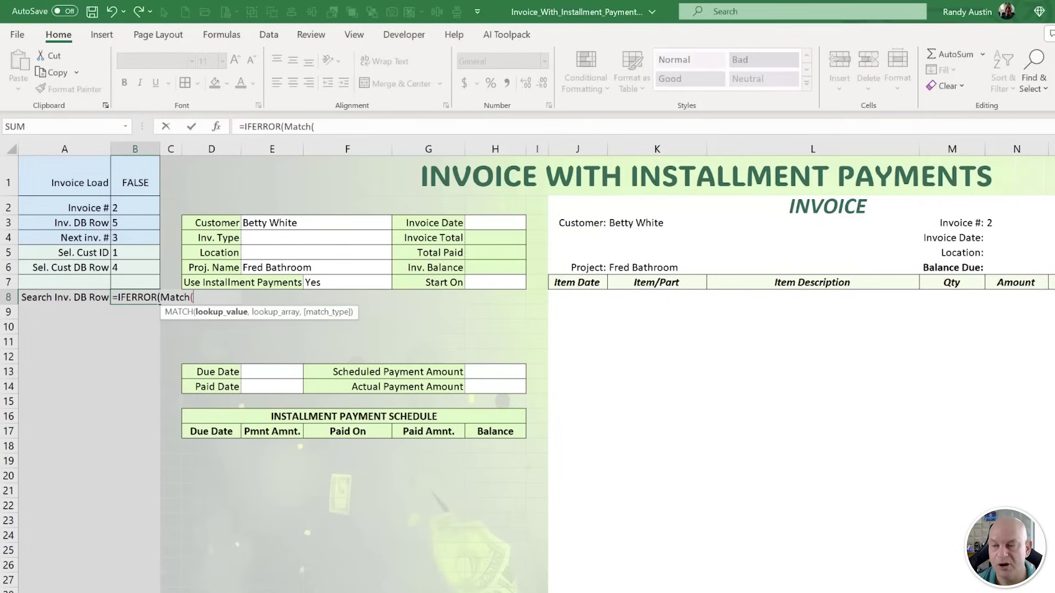
scroll(1023, 208, "right", 3)
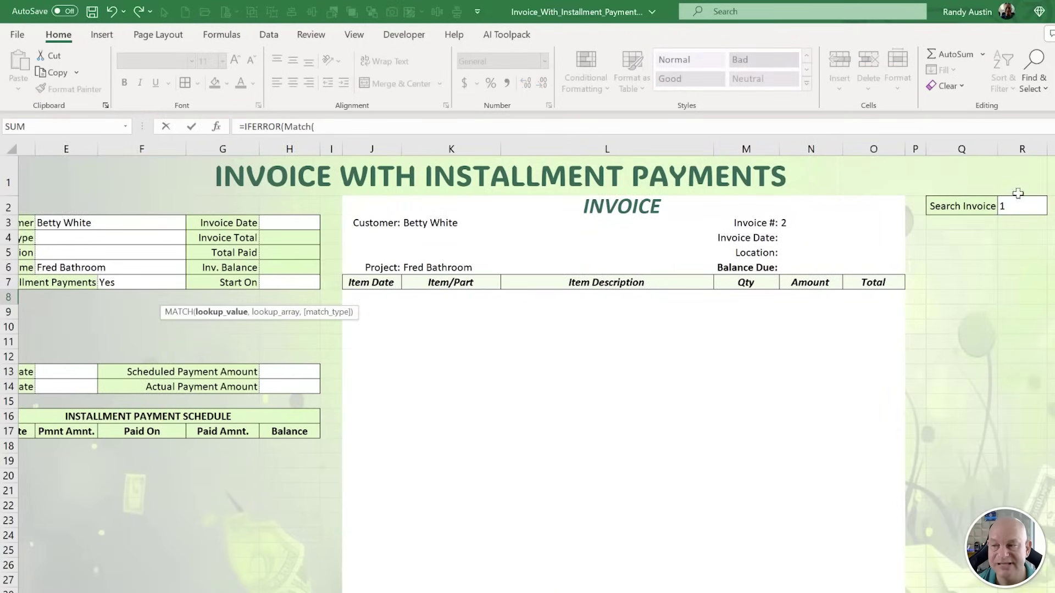
left_click(1022, 208)
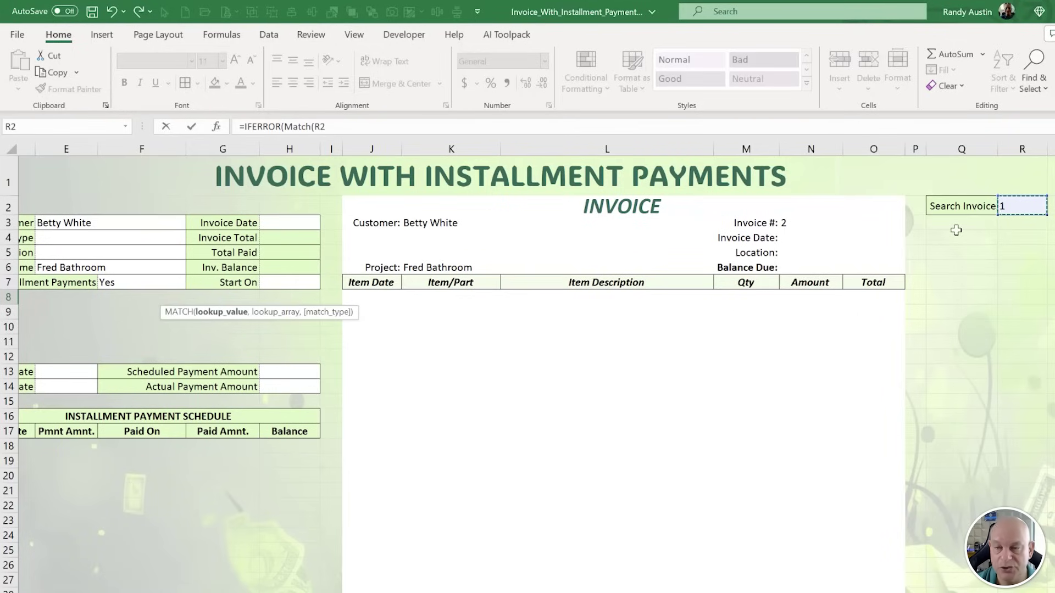
left_click(428, 127)
type(",")
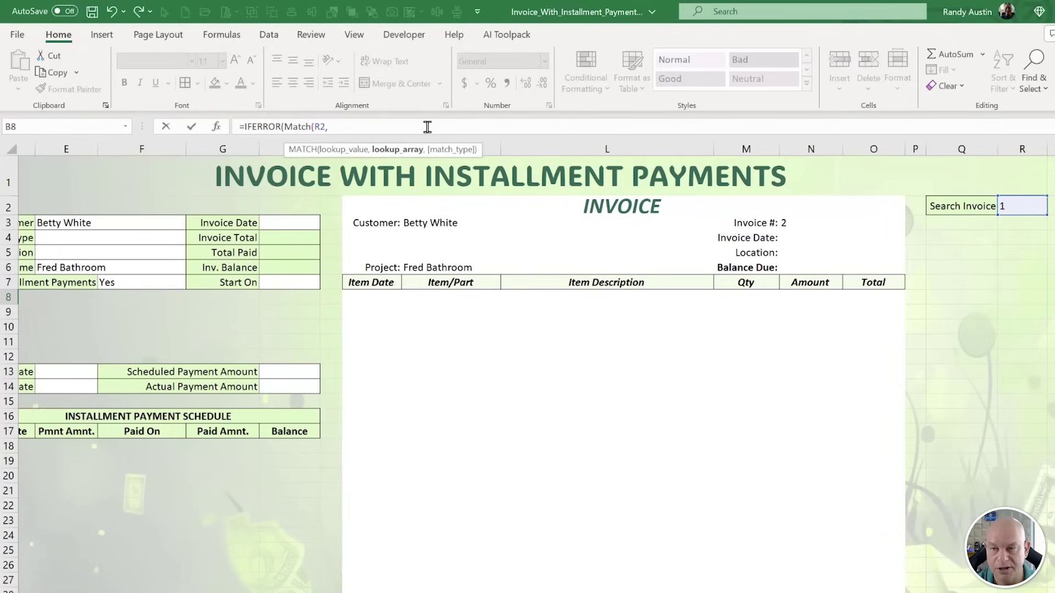
type("Inv_ID,0)")
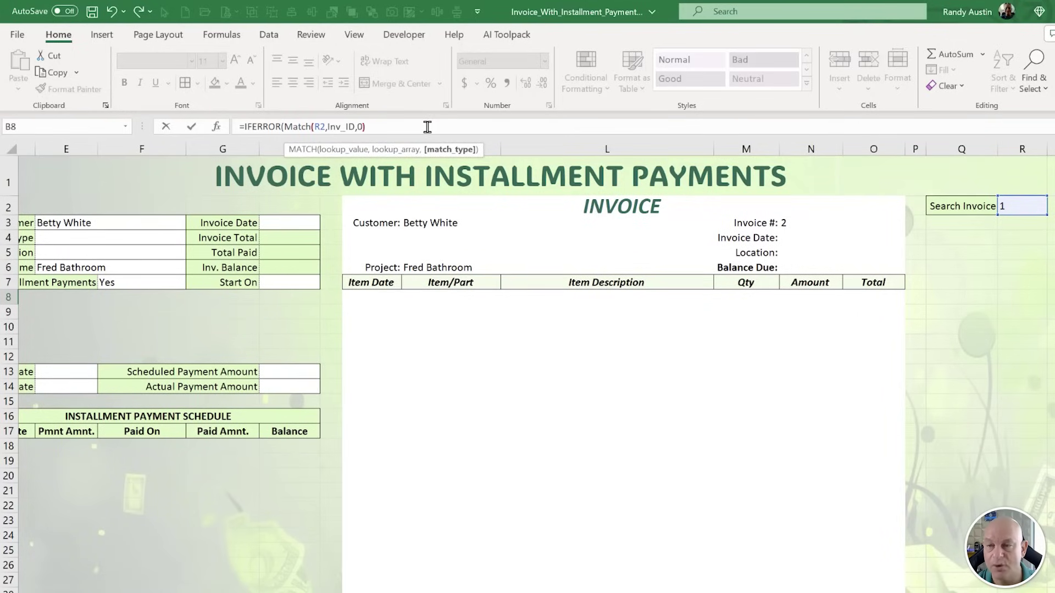
type(",\"\")")
key("Return")
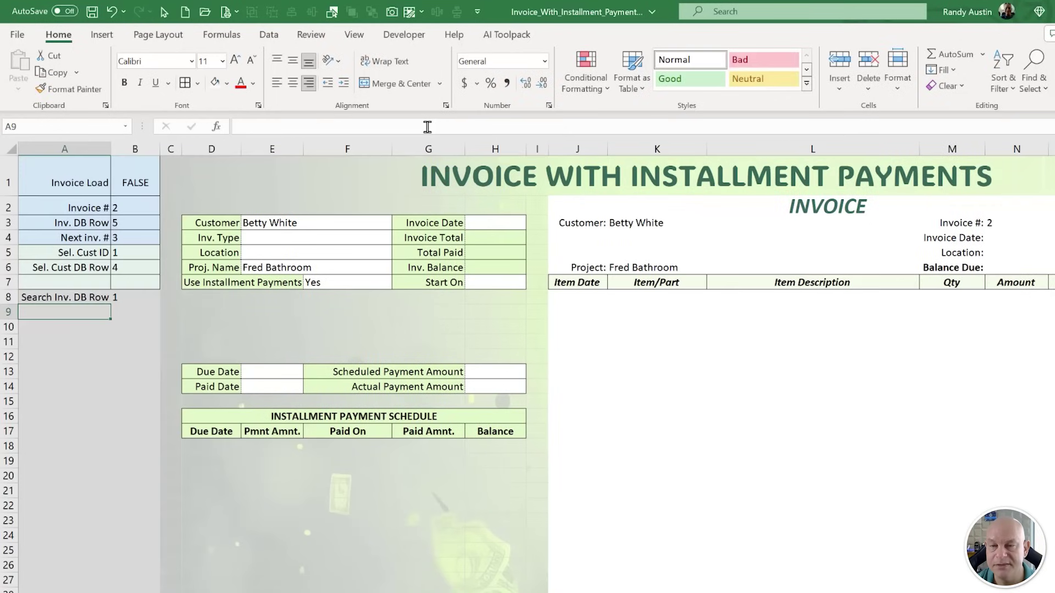
Add a row offset after MATCH in B8's formula so it returns 4.
left_click(128, 299)
left_click(371, 127)
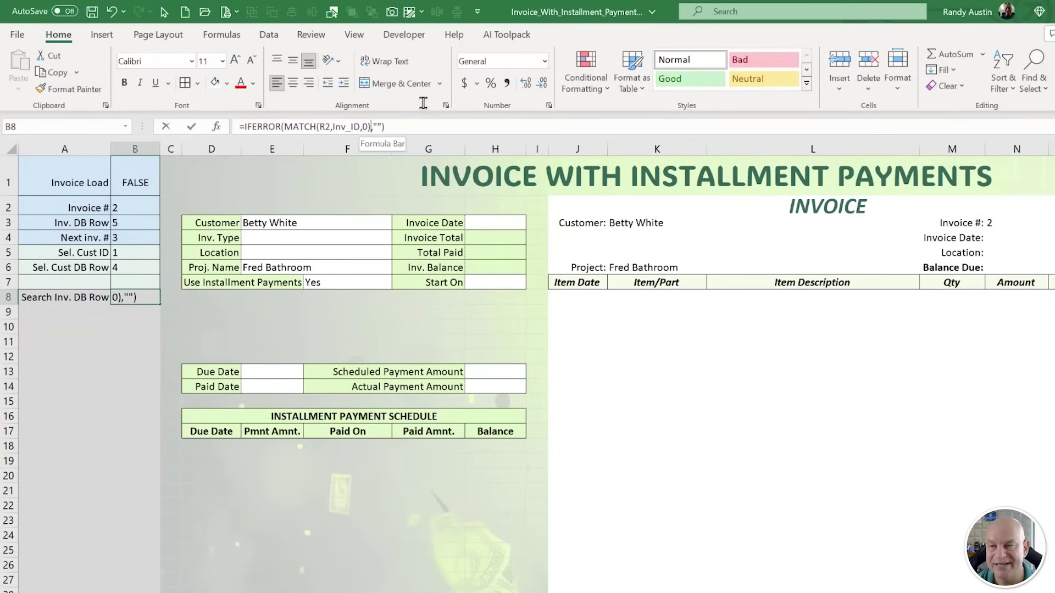
type("+1")
key("Return")
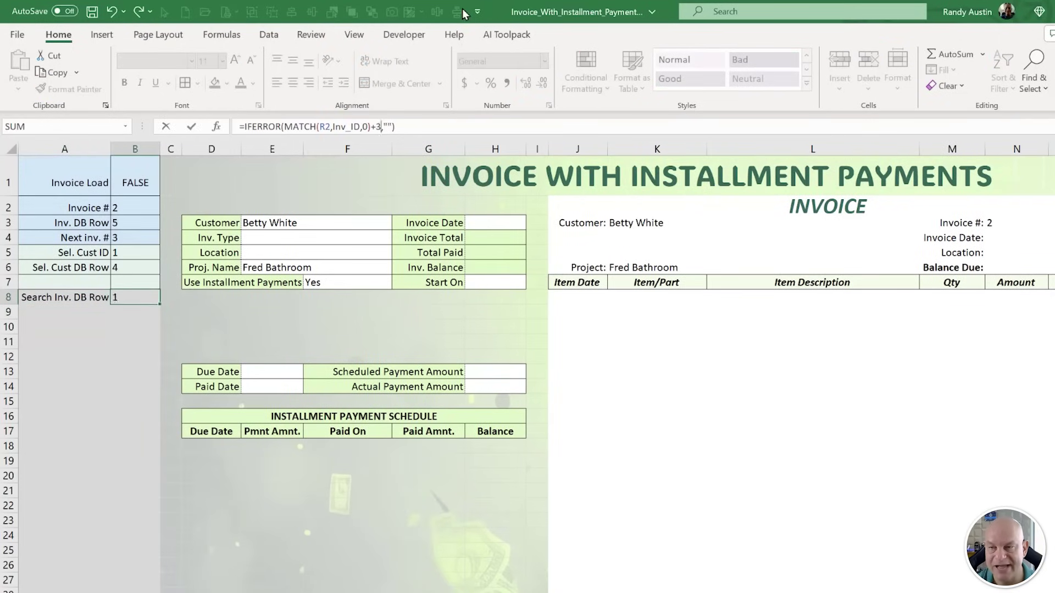
left_click_drag(36, 299, 140, 309)
left_click(73, 316)
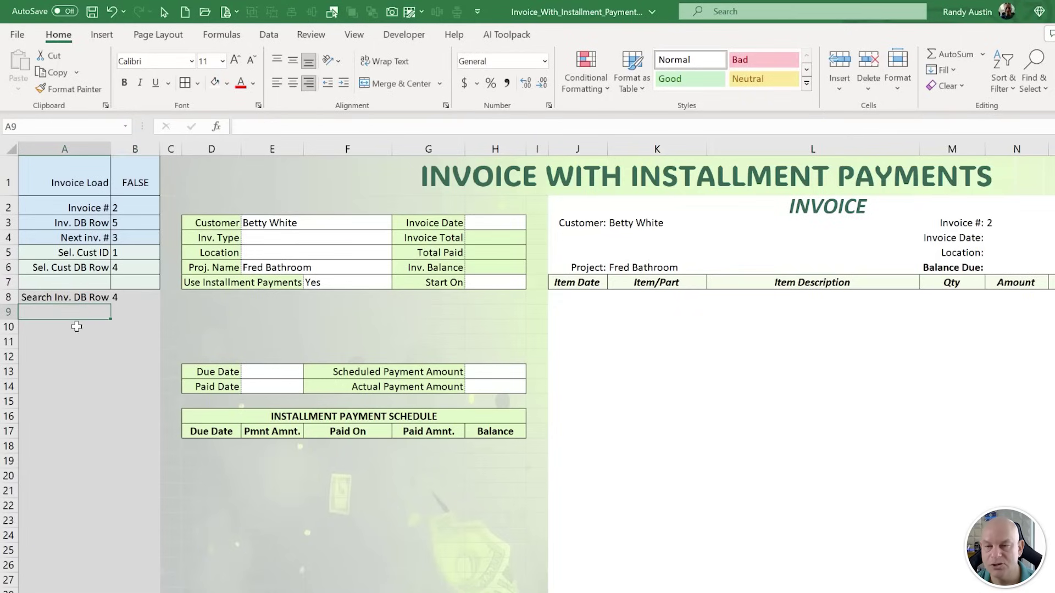
Fill the Inv. Balance value cell H6 with white.
left_click(223, 297)
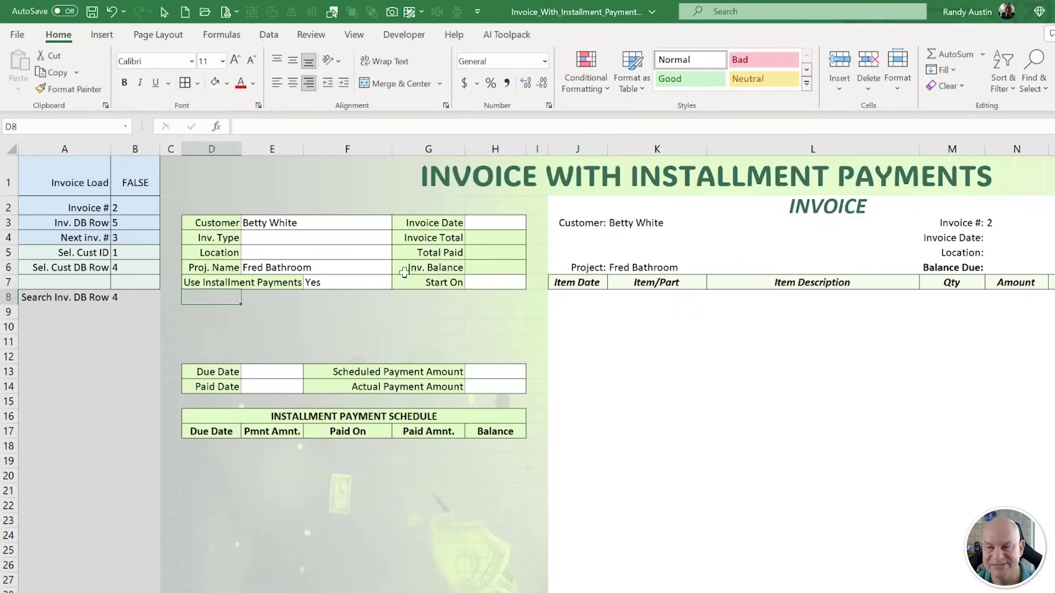
left_click(479, 268)
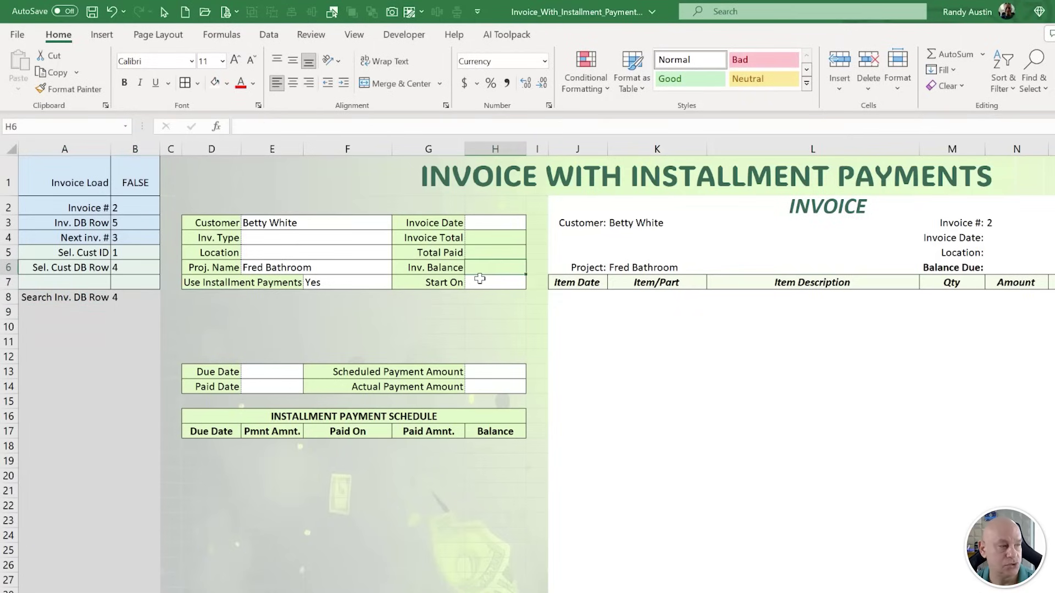
left_click(227, 84)
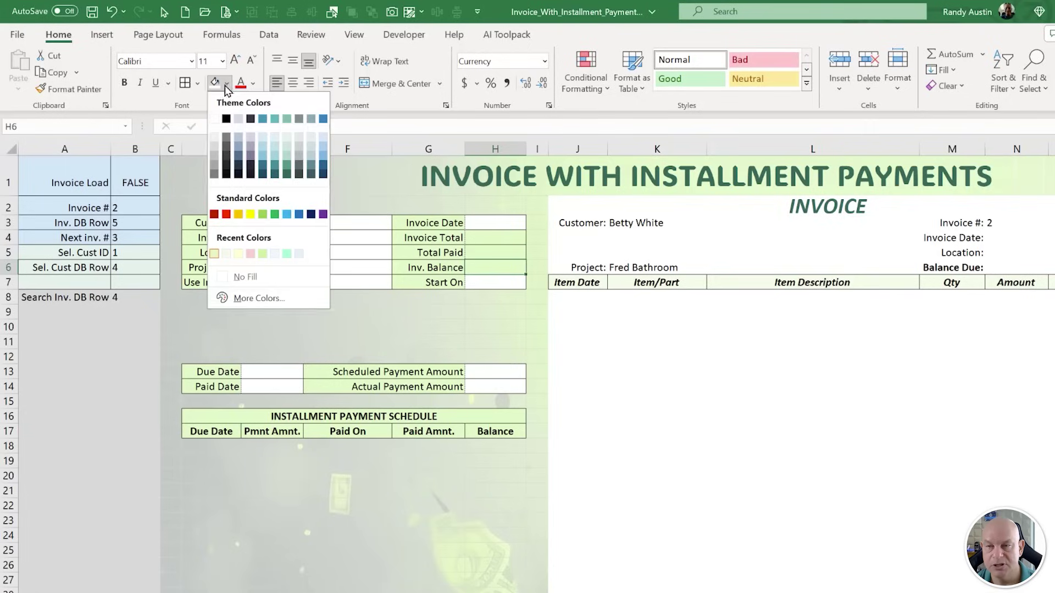
left_click(215, 120)
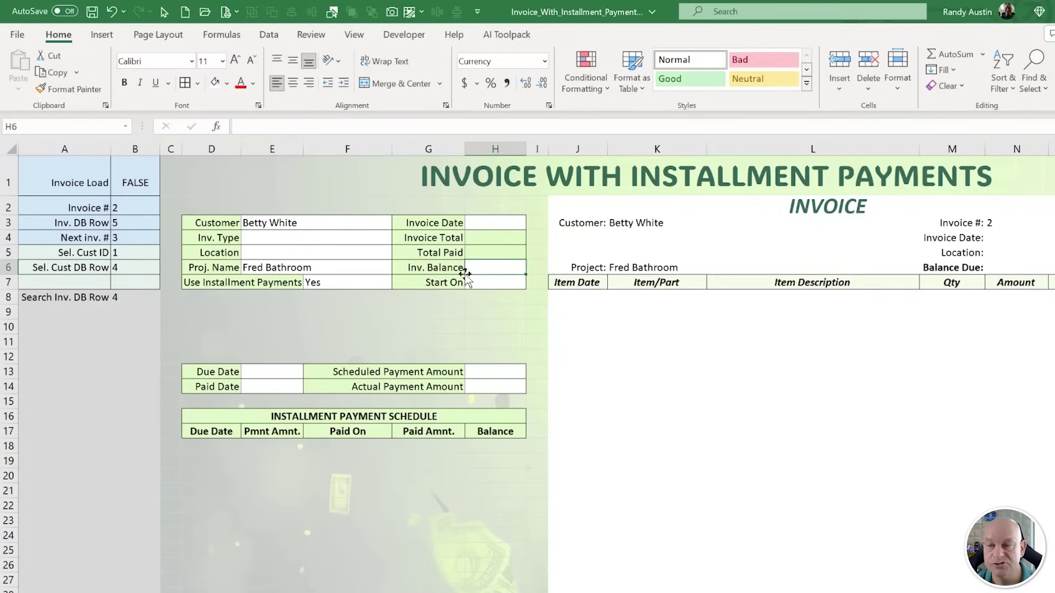
left_click(333, 279)
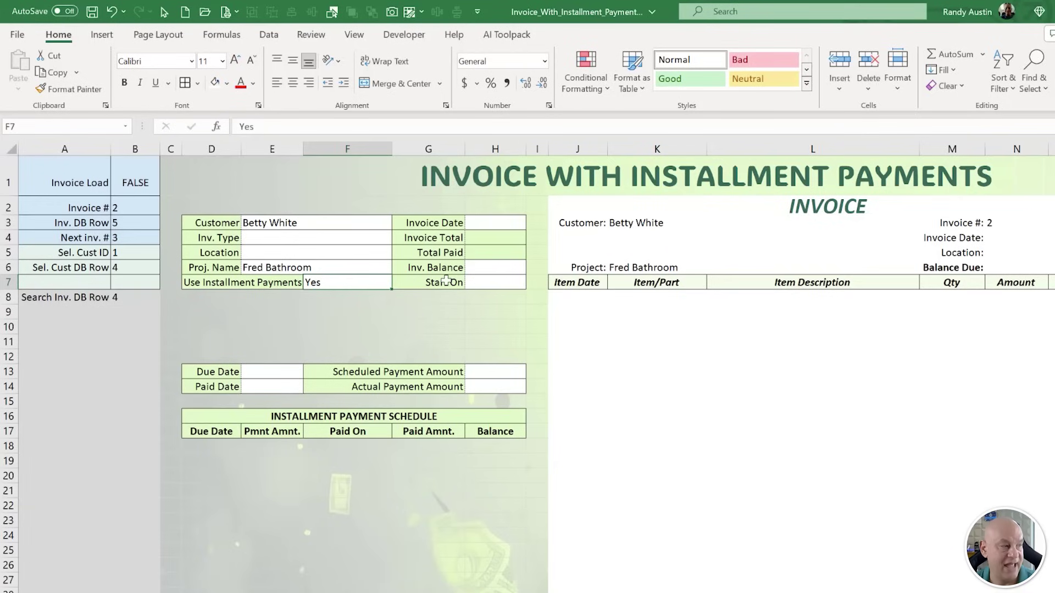
left_click(211, 301)
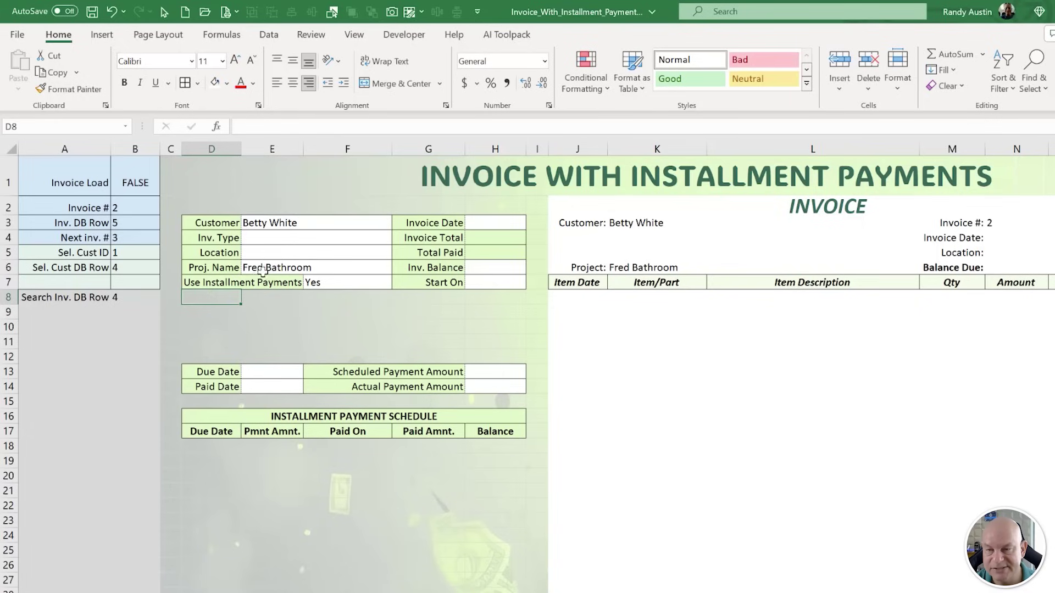
left_click_drag(237, 267, 459, 264)
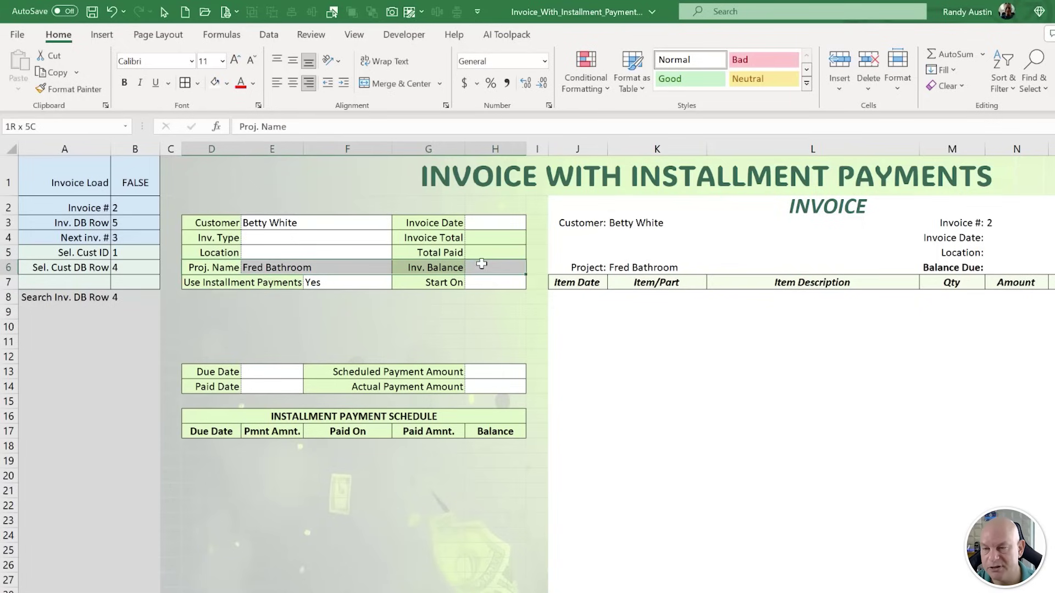
Paste the Proj. Name row's formatting into row 8, then label D8 'Frequency' and G8 '# Of Payments'.
key("ctrl+c")
right_click(211, 301)
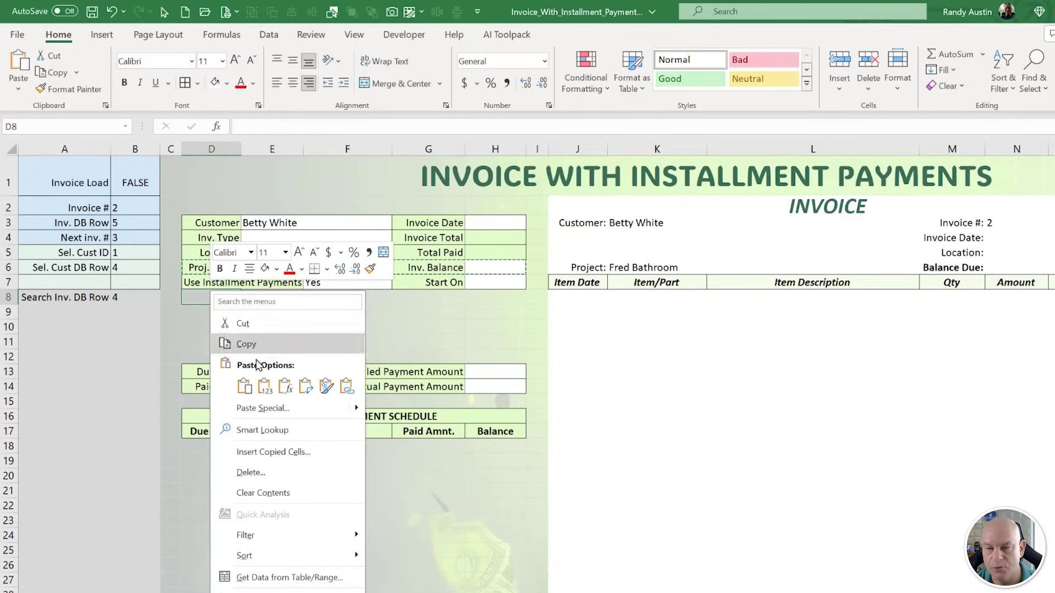
left_click(325, 389)
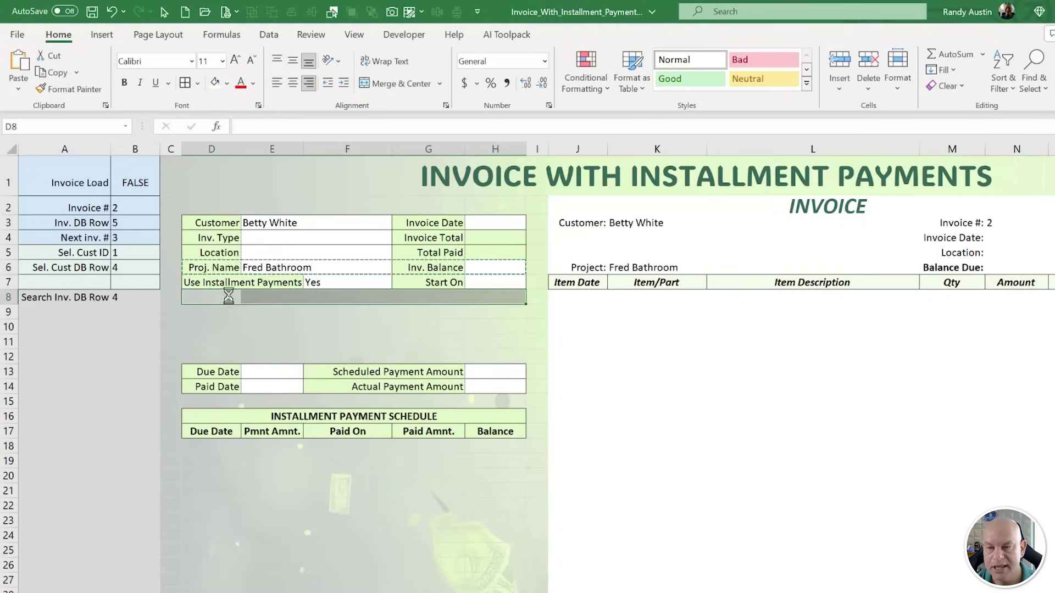
type("Frequency")
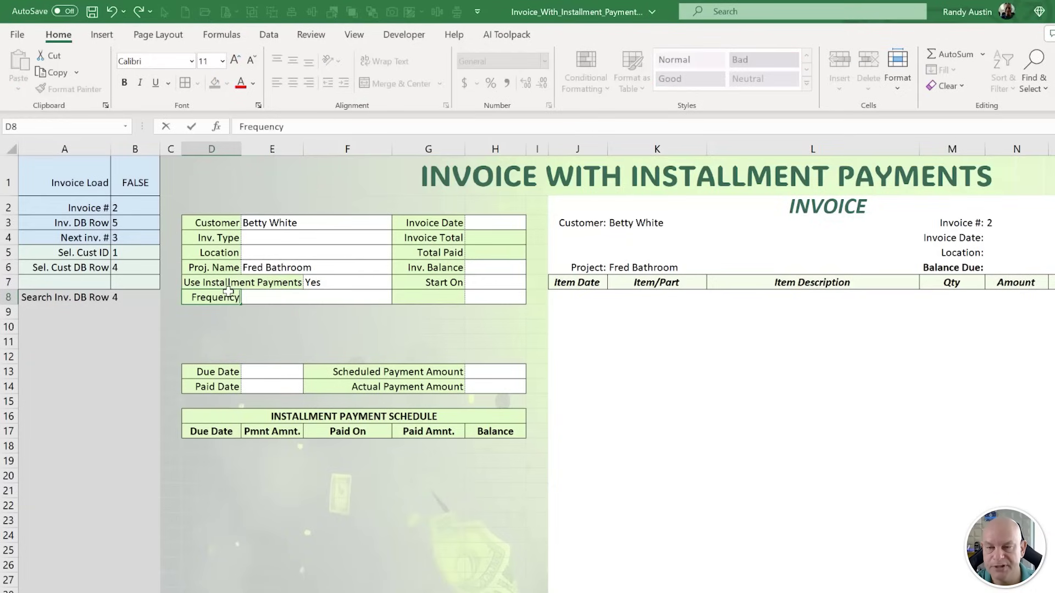
key("Tab")
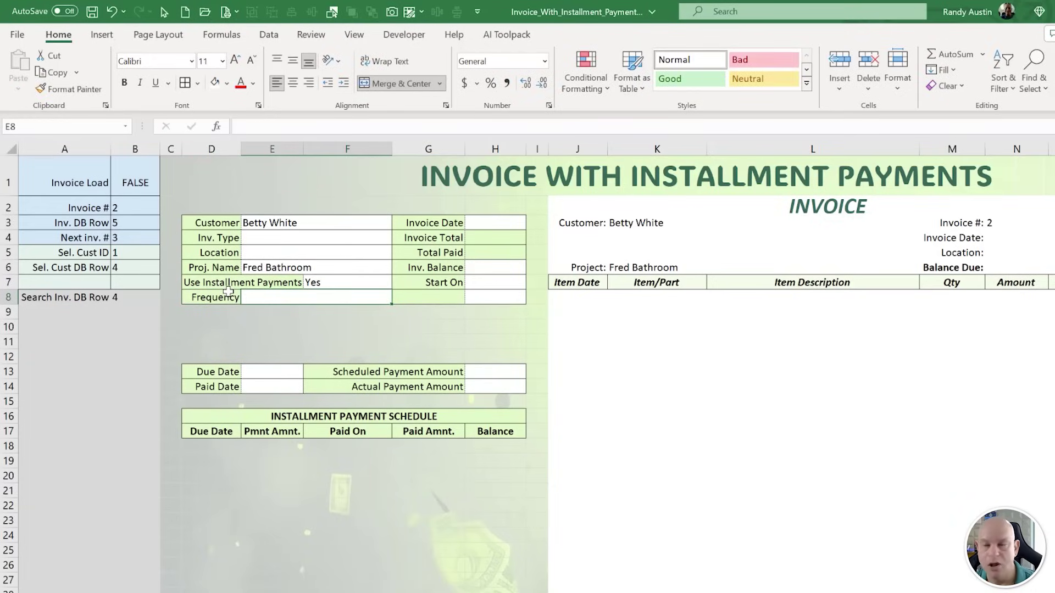
key("Tab")
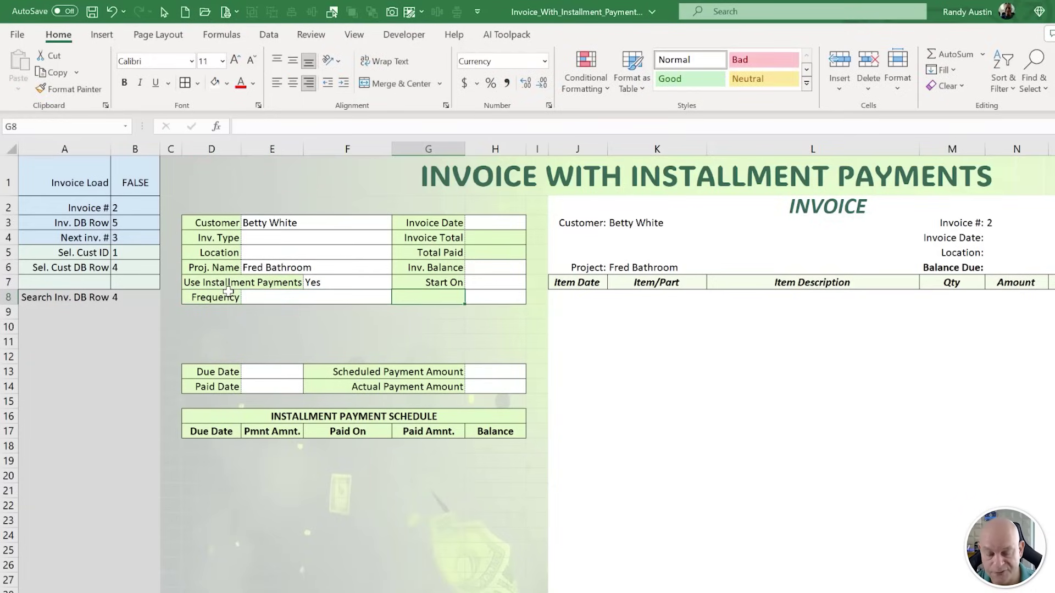
type("# Of Paymnets")
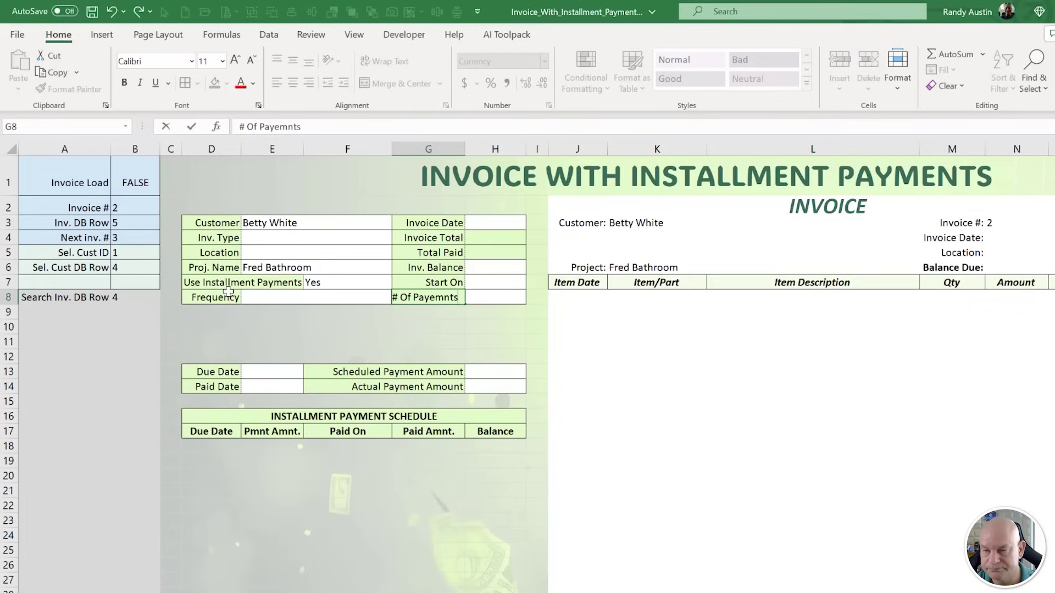
key("BackSpace")
key("BackSpace")
key("BackSpace")
key("BackSpace")
key("BackSpace")
type("ments")
key("Return")
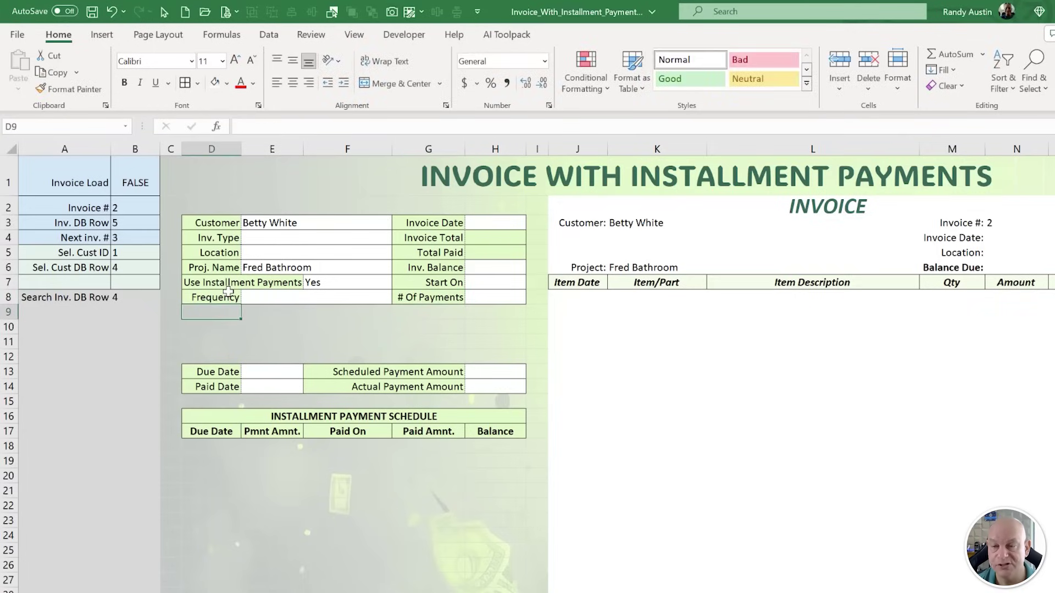
Check the new Frequency and # Of Payments value cells, ending on A9.
left_click(472, 284)
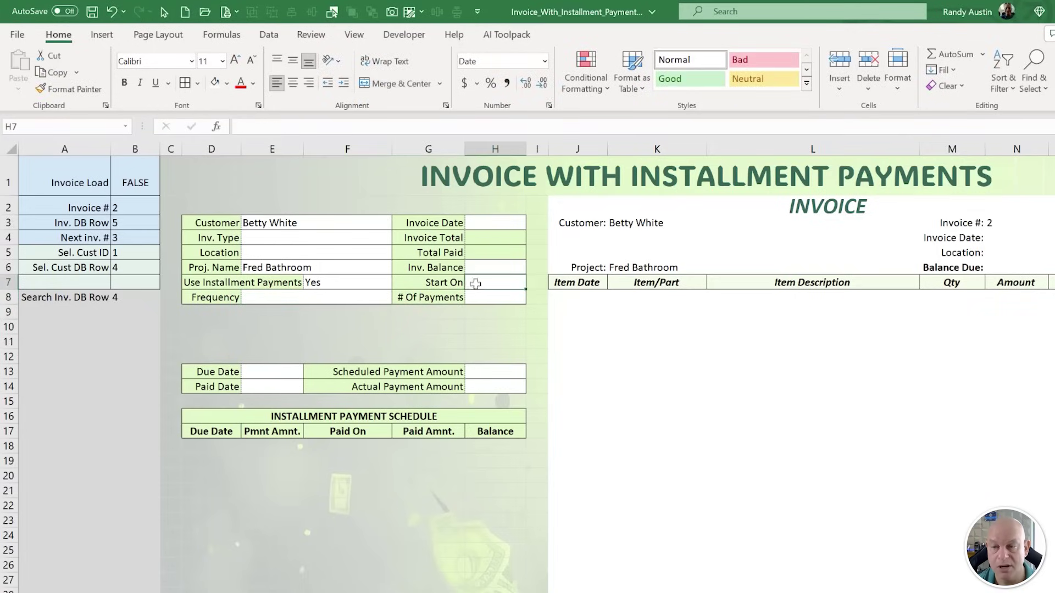
left_click(483, 298)
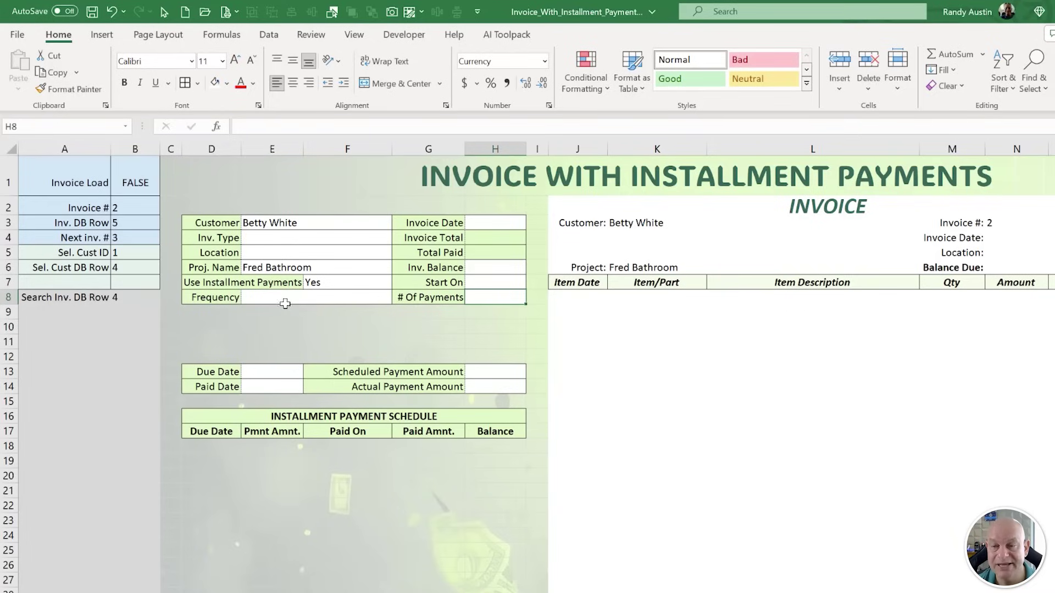
left_click(68, 313)
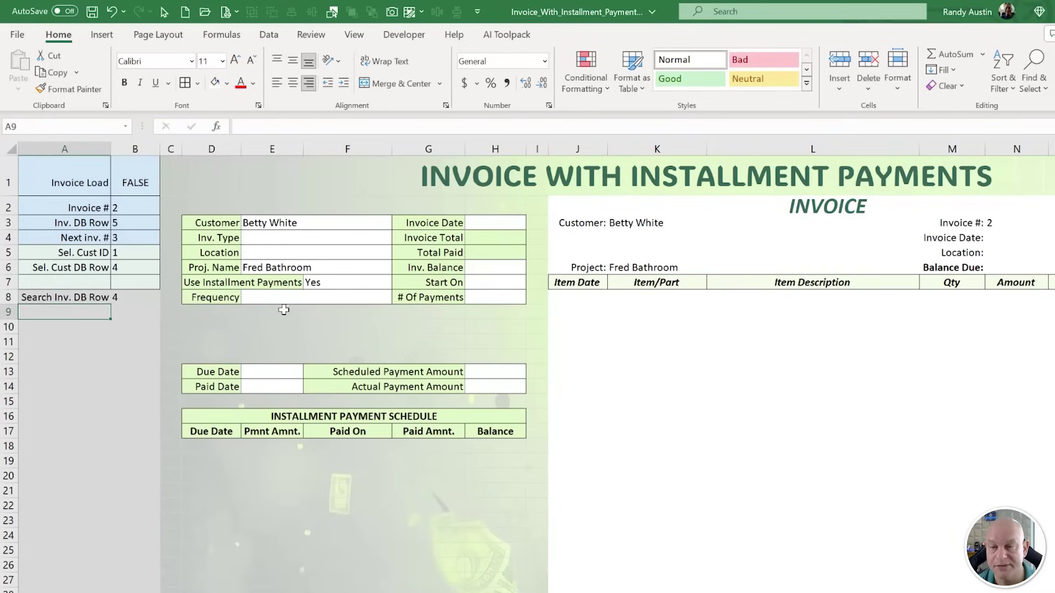
left_click(300, 310)
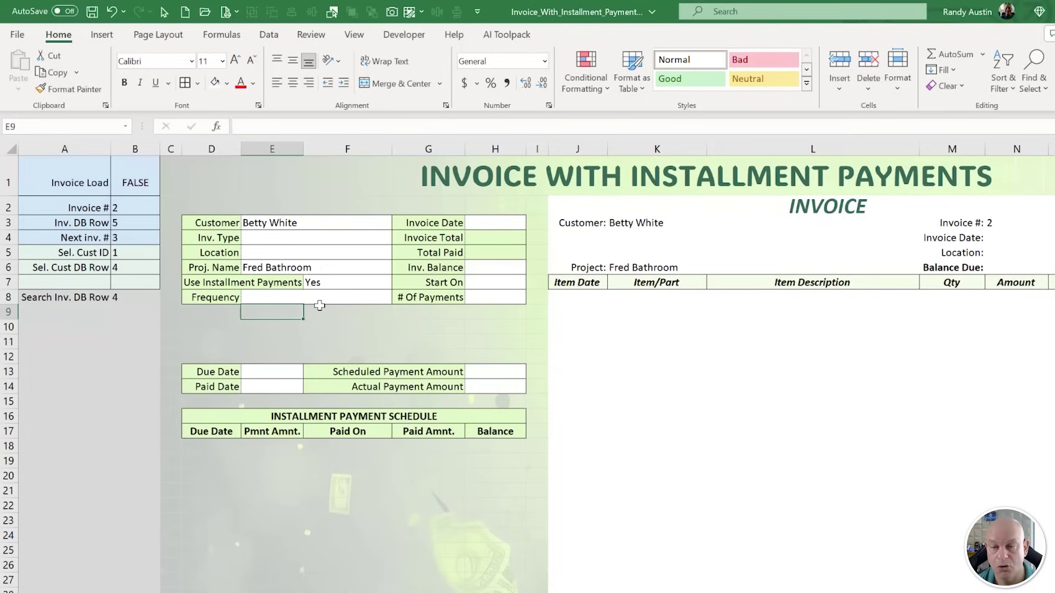
left_click(297, 297)
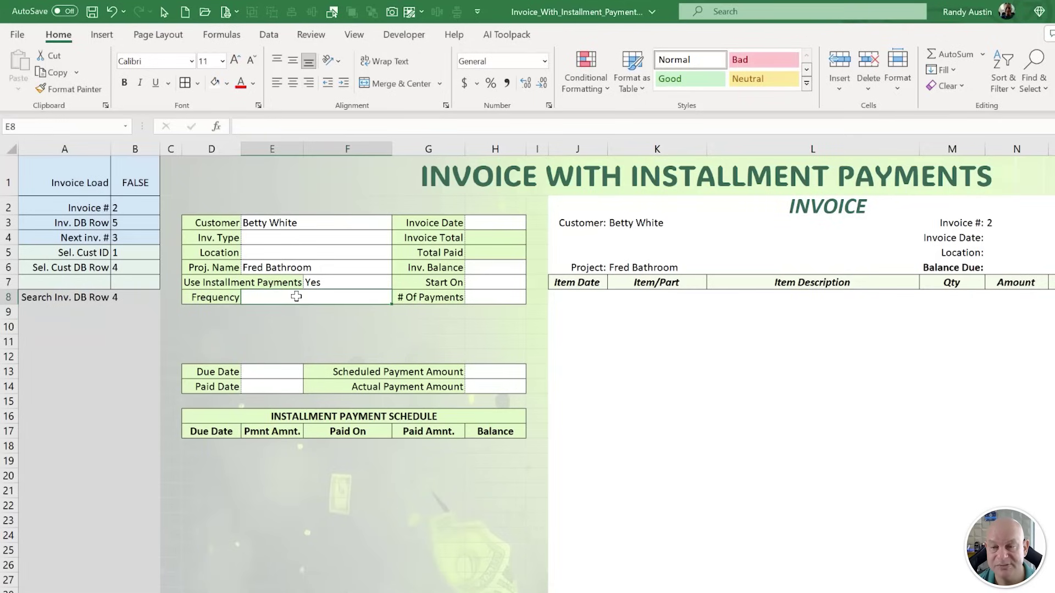
left_click(491, 297)
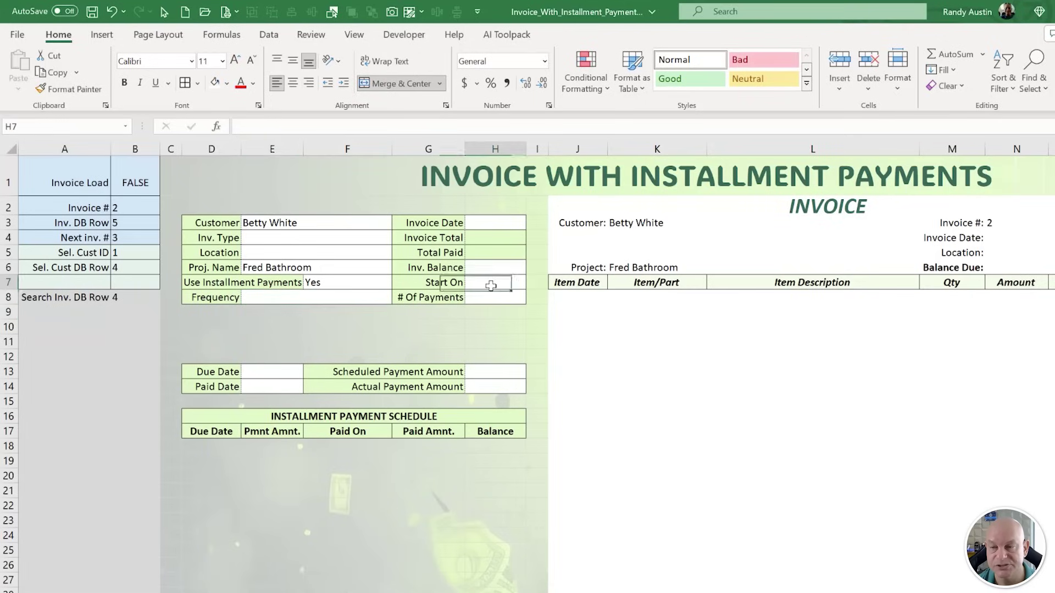
left_click(75, 318)
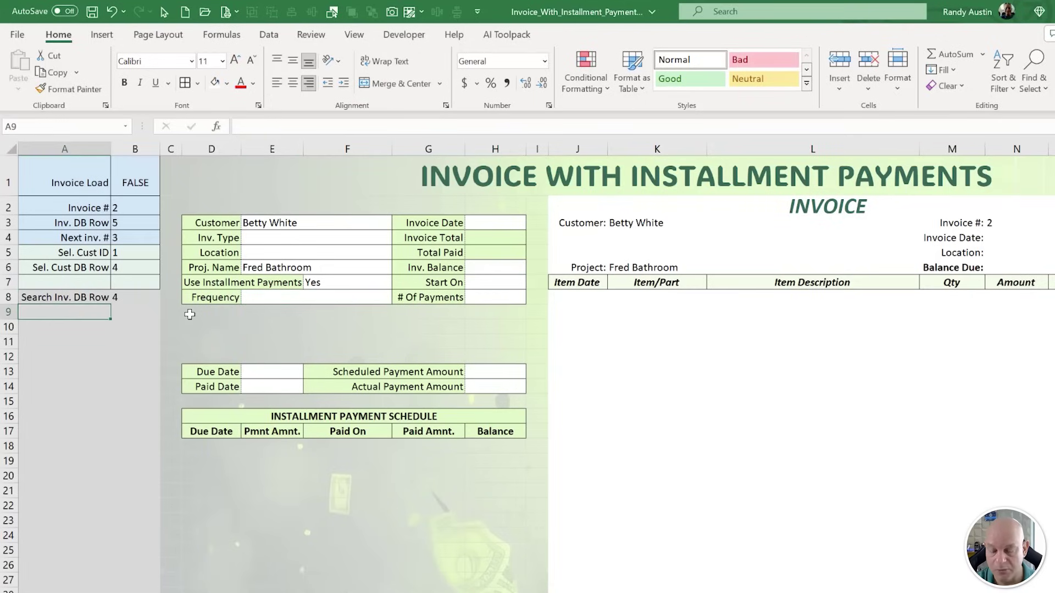
Label A9 'Pay Sched Field'.
type("Pay")
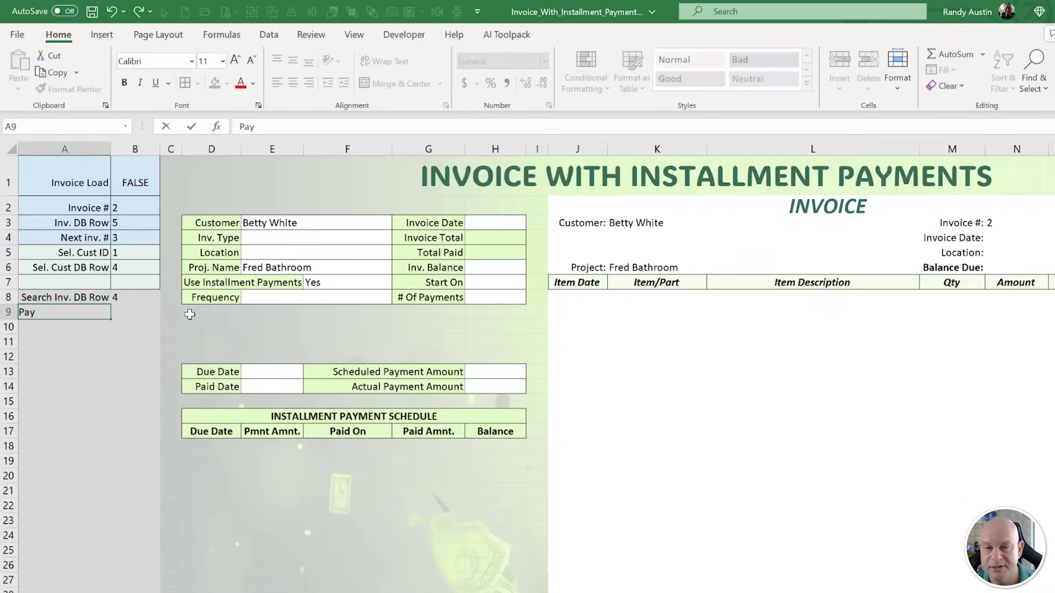
type(" C")
key("BackSpace")
type("Sched Field")
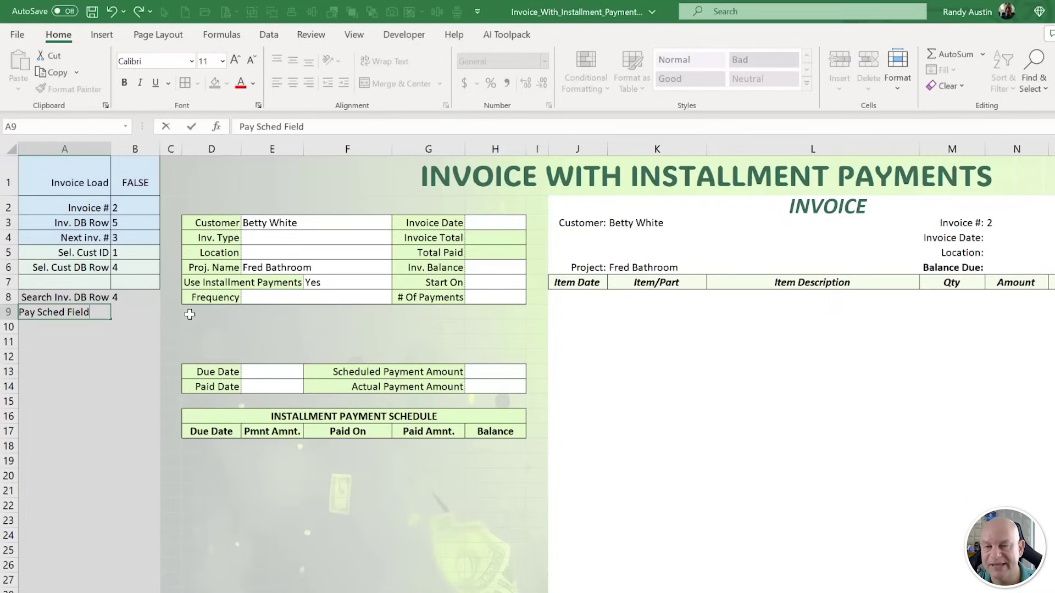
key("Tab")
Enter =COUNTA(E8,H7,H8) in B9 to count the filled payment inputs.
type("=")
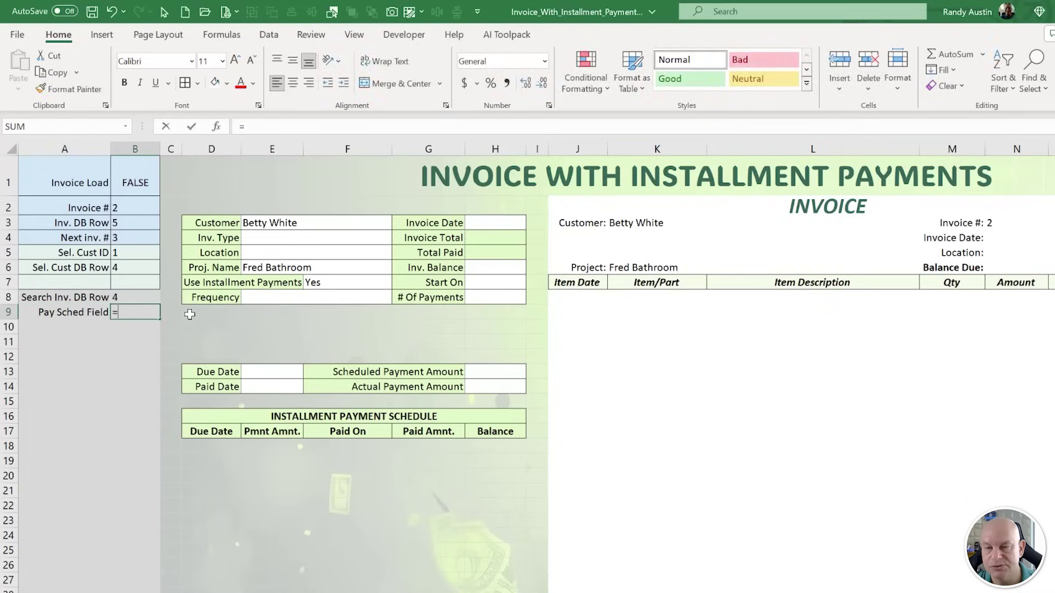
type("counta")
key("Tab")
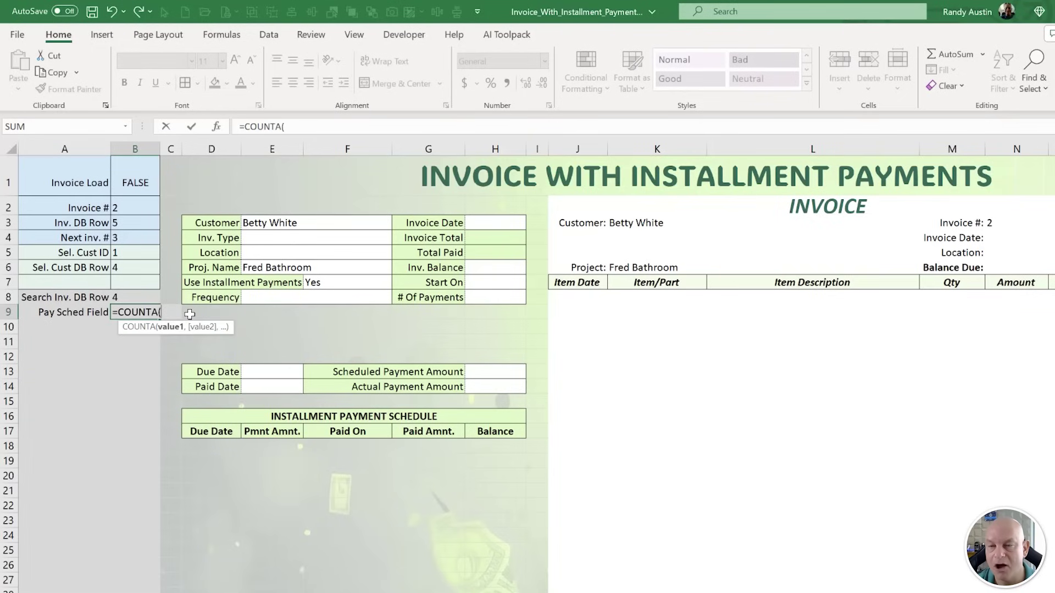
left_click(295, 294)
type(",")
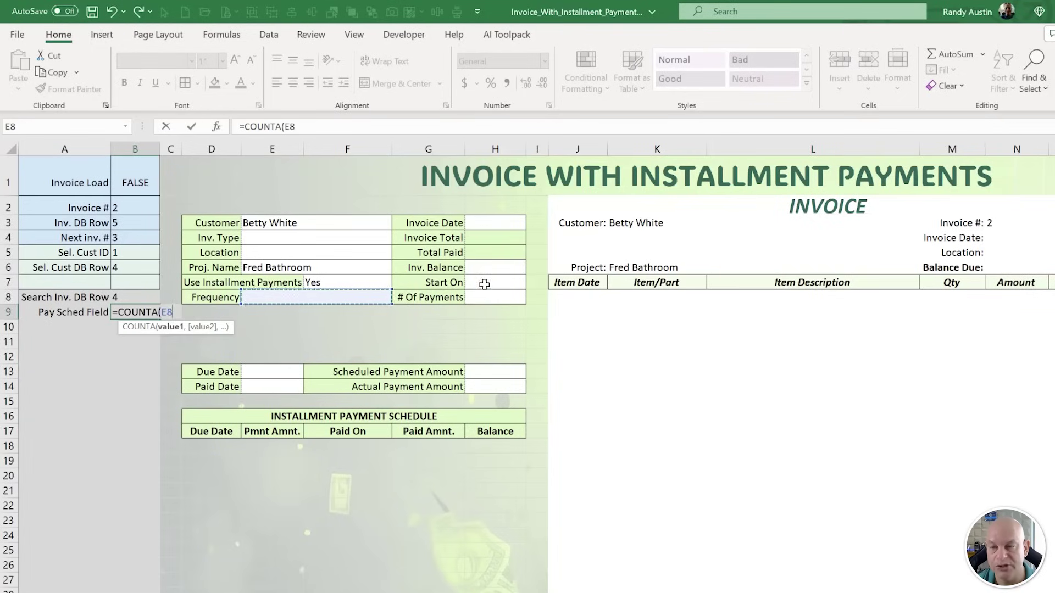
left_click(482, 283)
type(",")
left_click(487, 297)
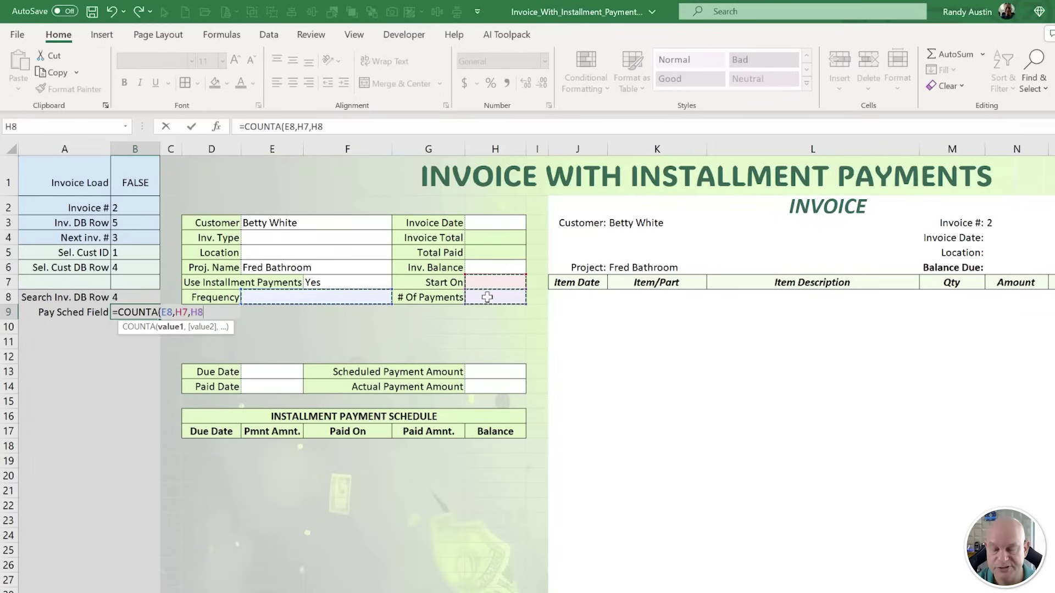
key("Return")
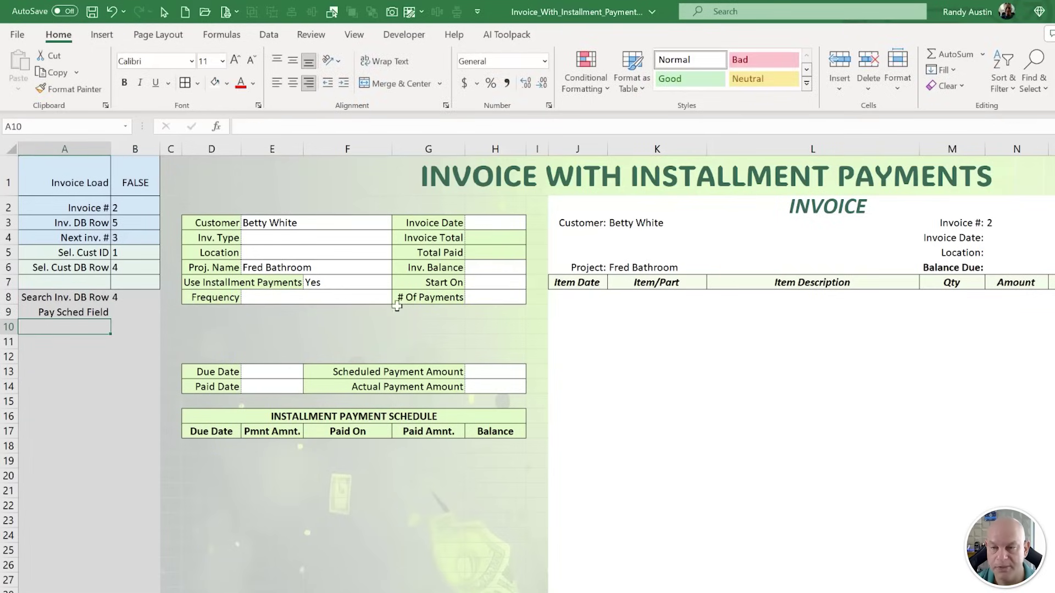
left_click(376, 299)
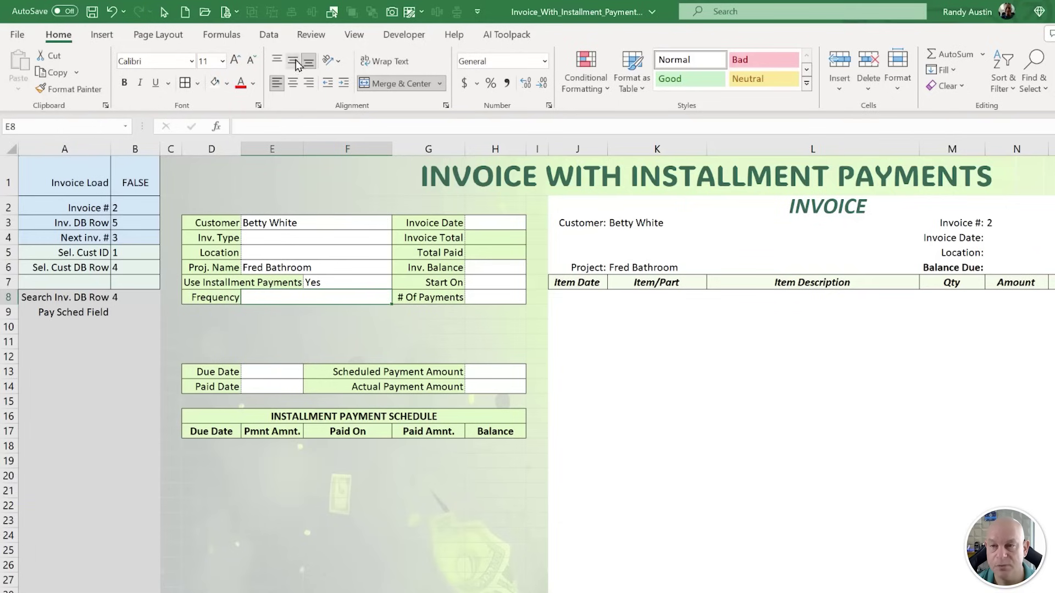
Give E8 a List data validation with source =Frequencies.
left_click(280, 41)
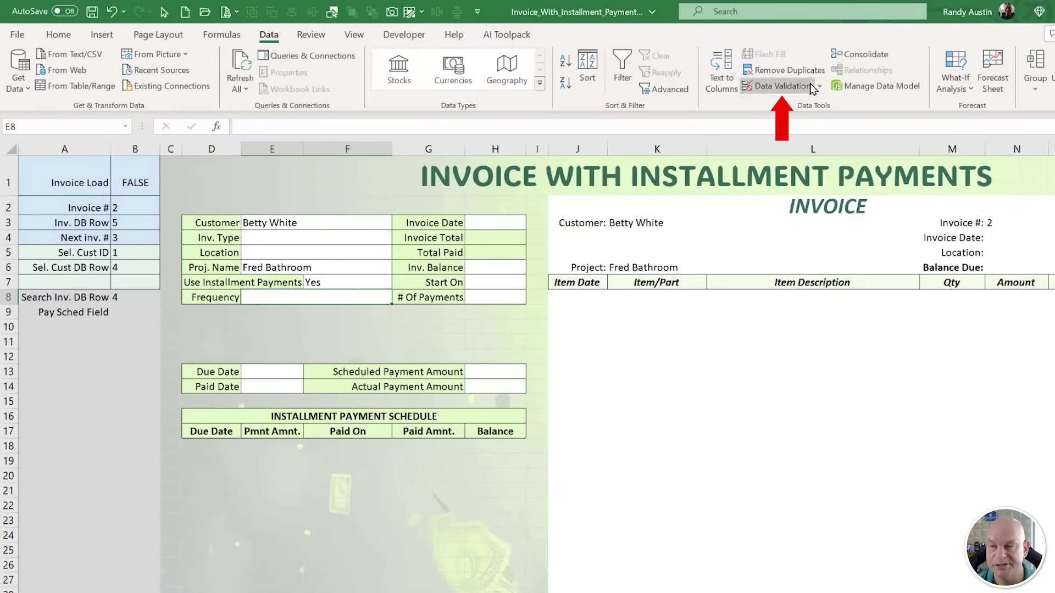
left_click(776, 85)
left_click(595, 272)
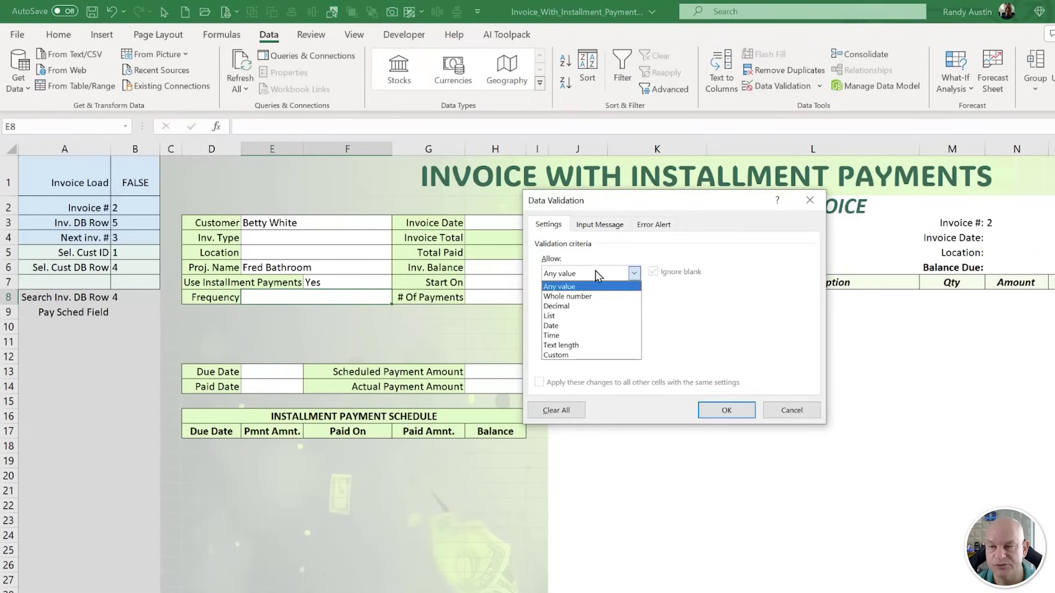
left_click(585, 312)
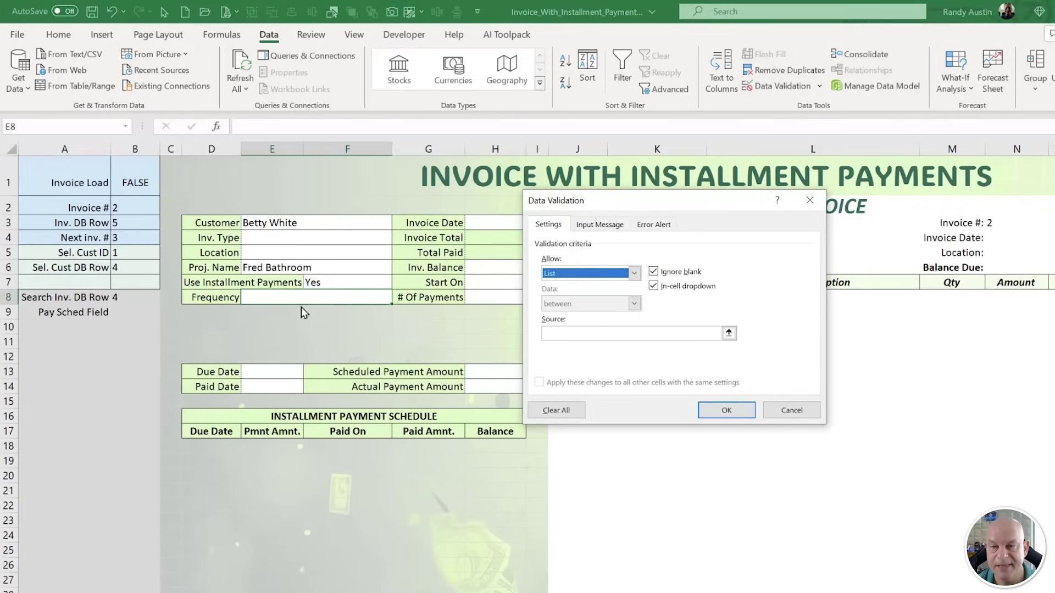
left_click(572, 333)
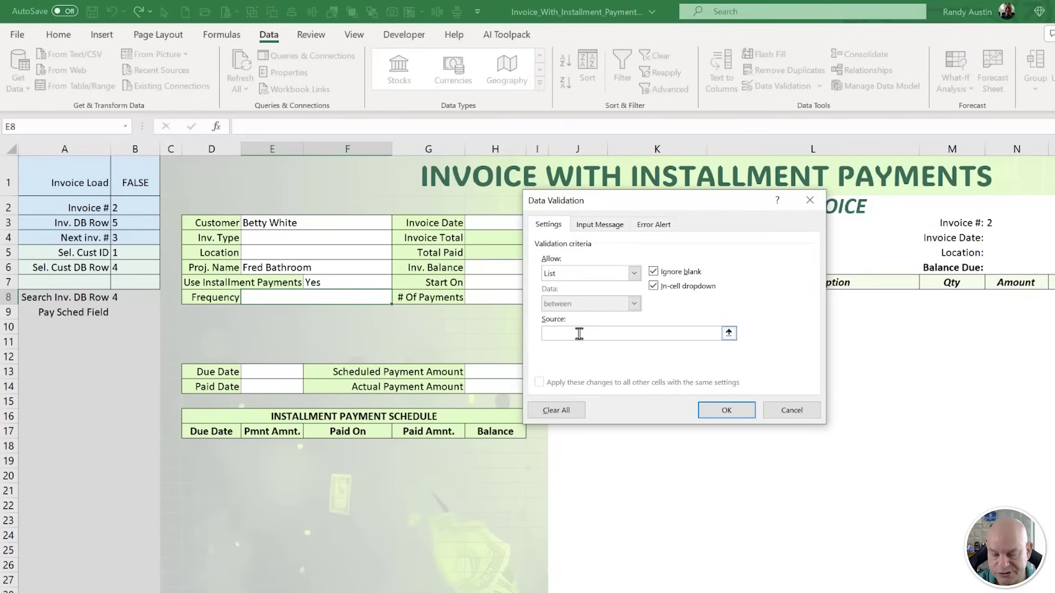
type("=Frequency")
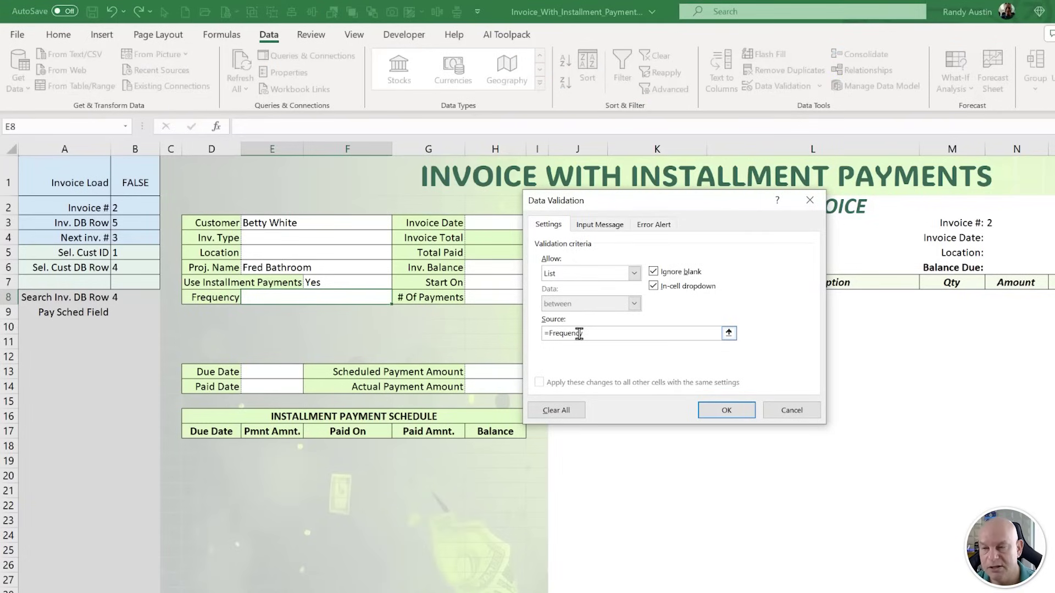
key("F3")
mouse_move(763, 294)
left_mouse_down()
mouse_move(763, 324)
mouse_move(762, 297)
left_mouse_up()
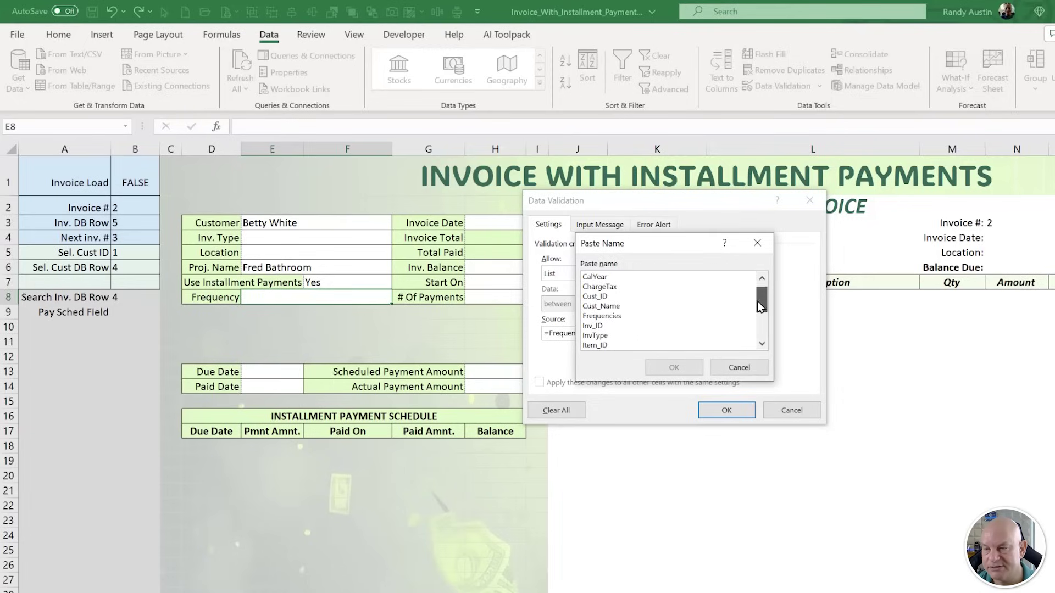
left_click(627, 316)
left_click(675, 368)
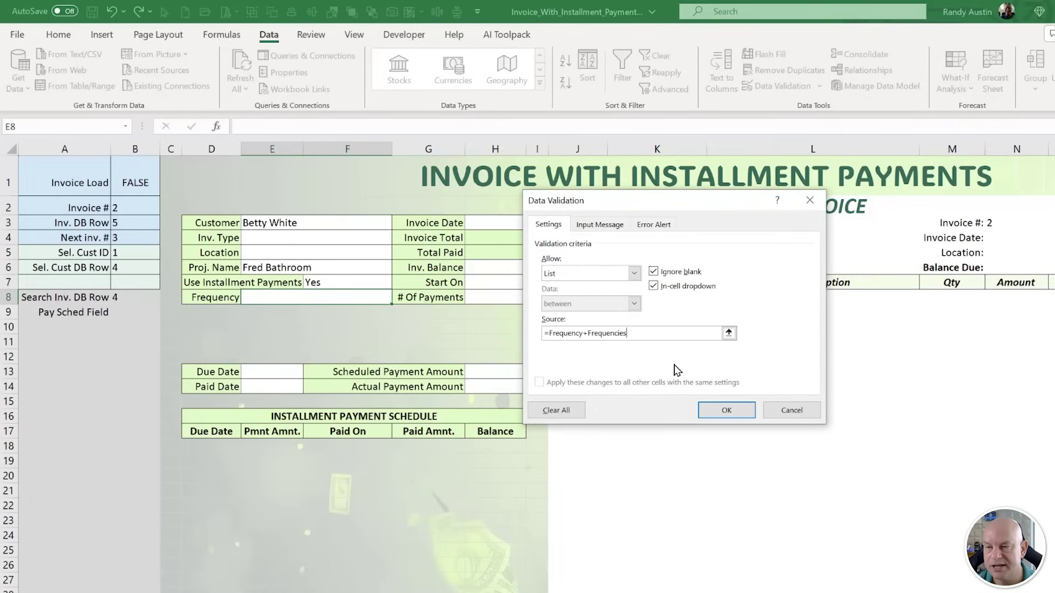
left_click_drag(588, 333, 550, 333)
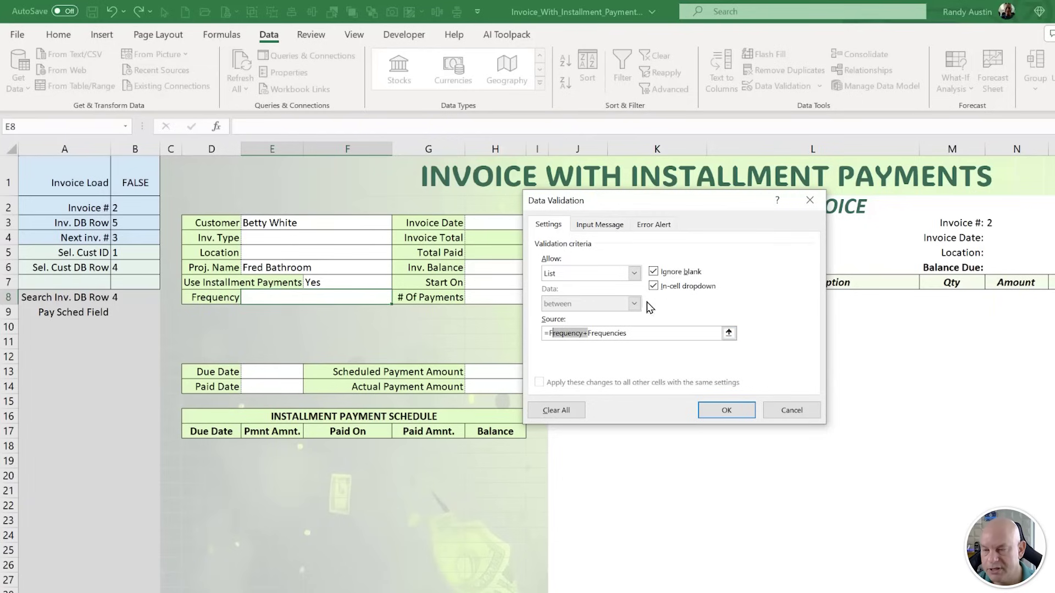
key("Delete")
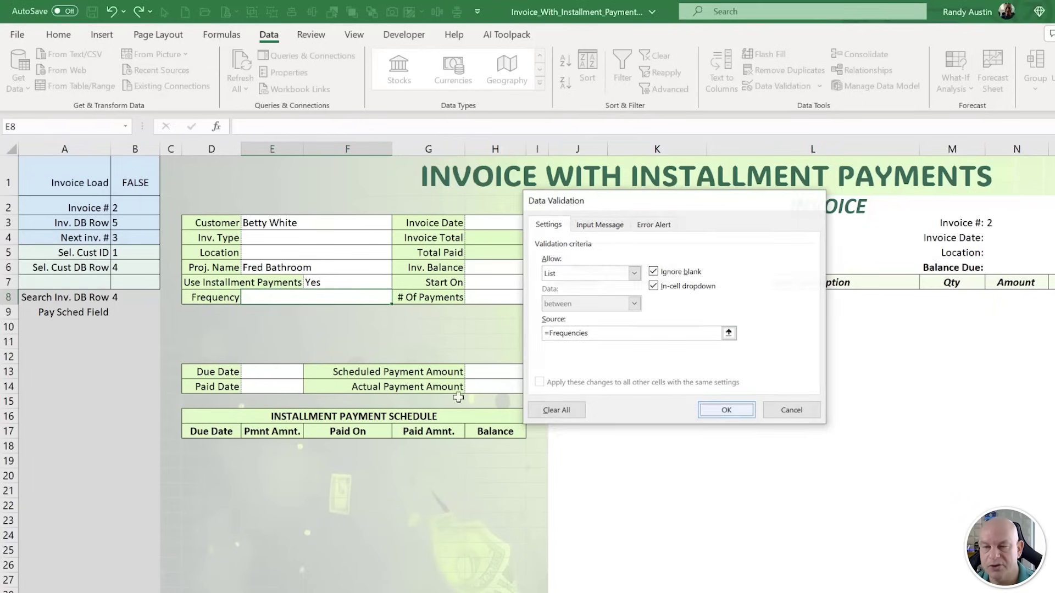
left_click(725, 411)
left_click(397, 298)
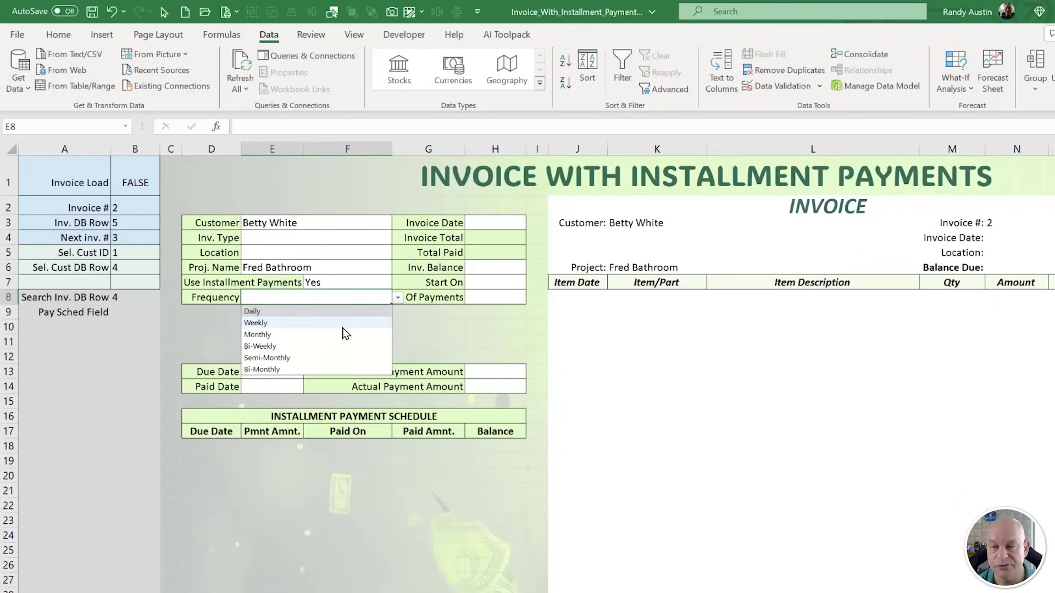
Choose Monthly in E8 and fill the helper cells A8:B9 light pink.
left_click(342, 335)
left_click(131, 302)
left_click_drag(140, 312, 60, 299)
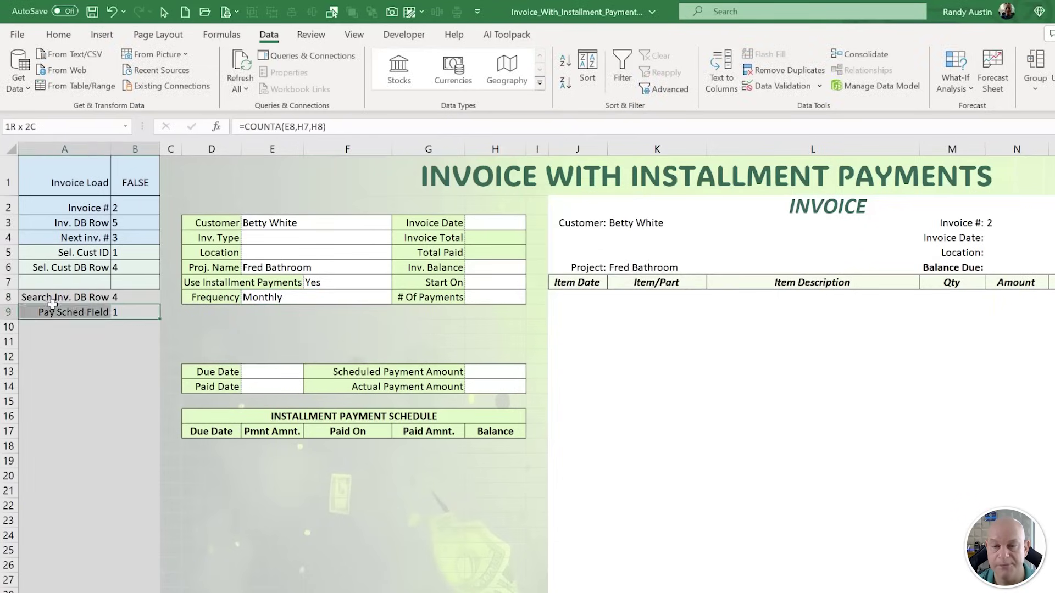
left_click(61, 35)
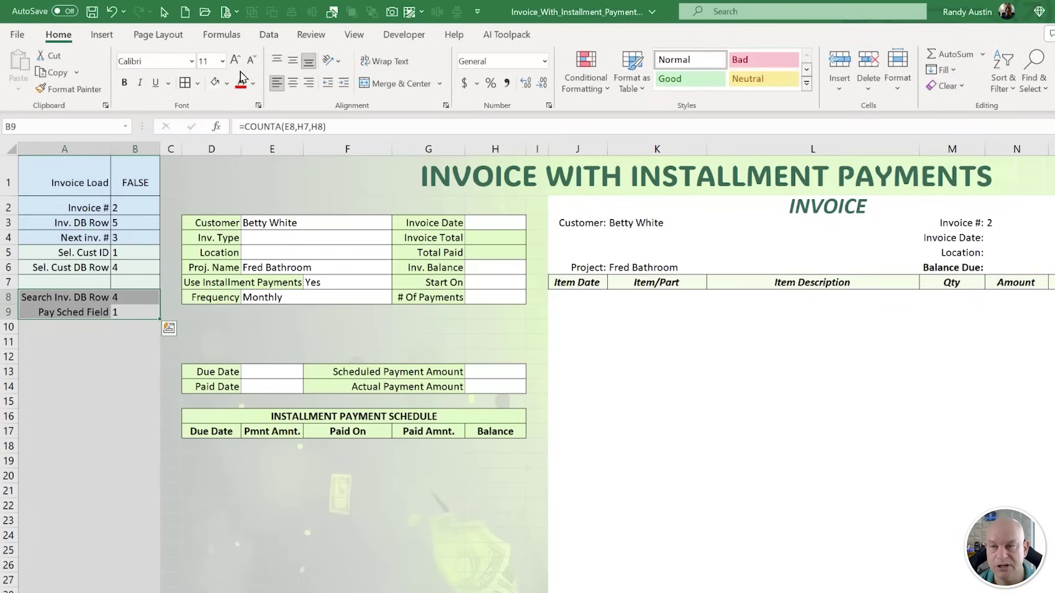
left_click(227, 84)
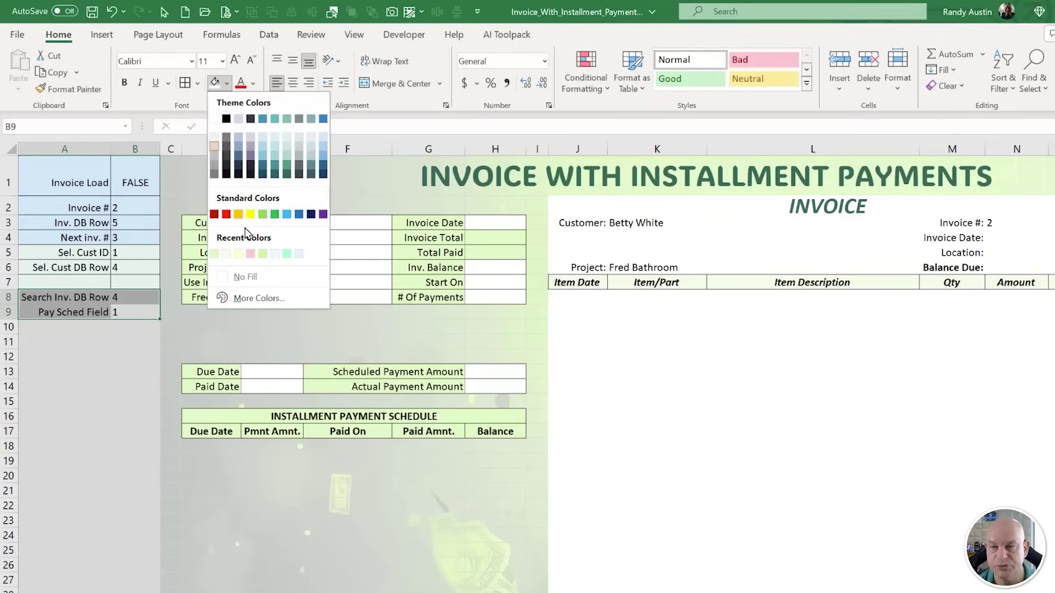
left_click(250, 253)
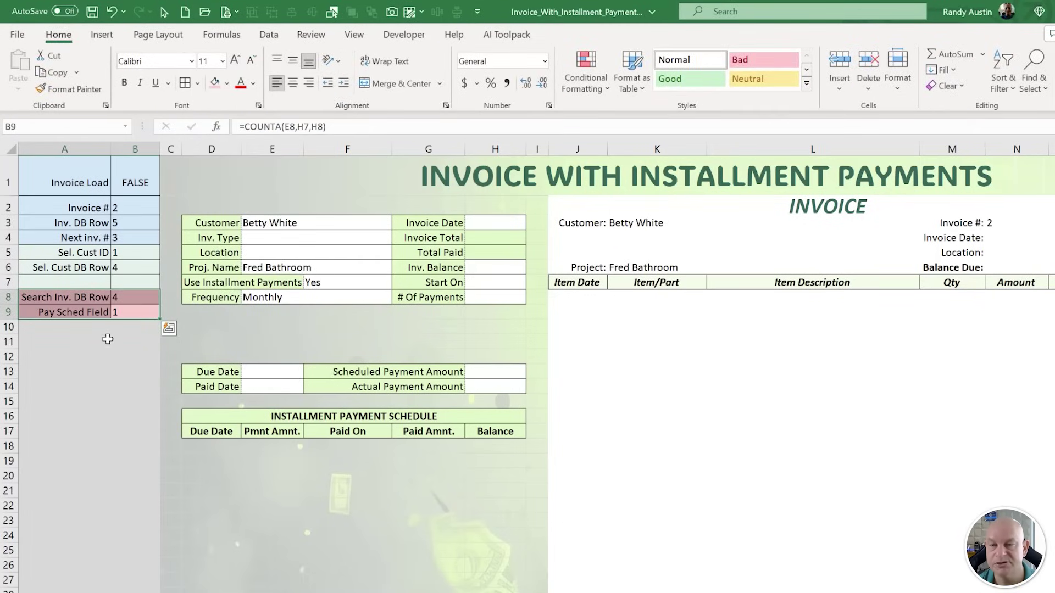
left_click(132, 309)
Enter 3 as the # Of Payments in H8 and 1/15/2023 as the Start On date in H7.
left_click(492, 283)
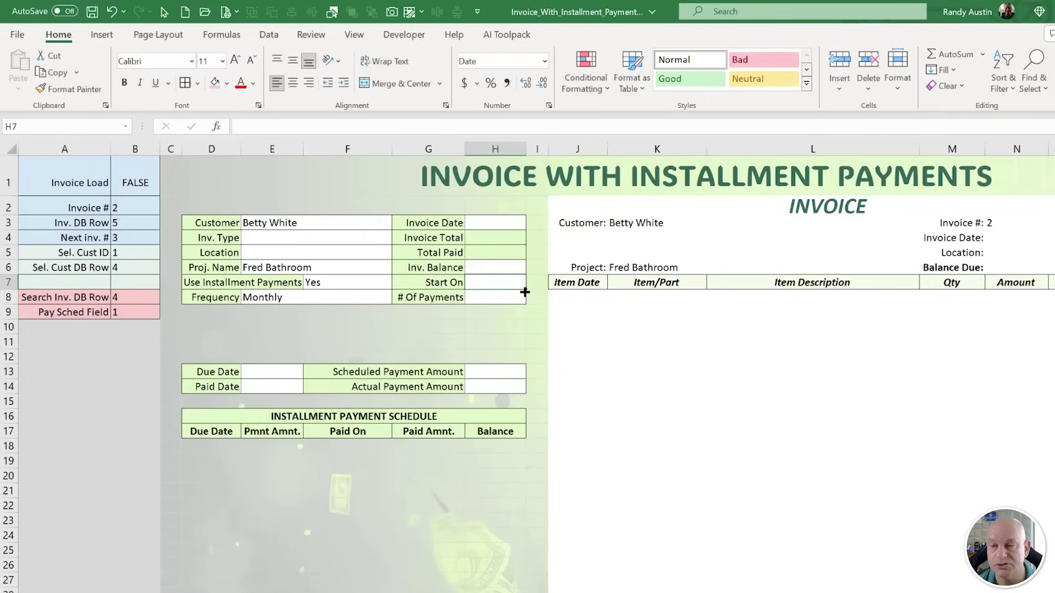
left_click(511, 300)
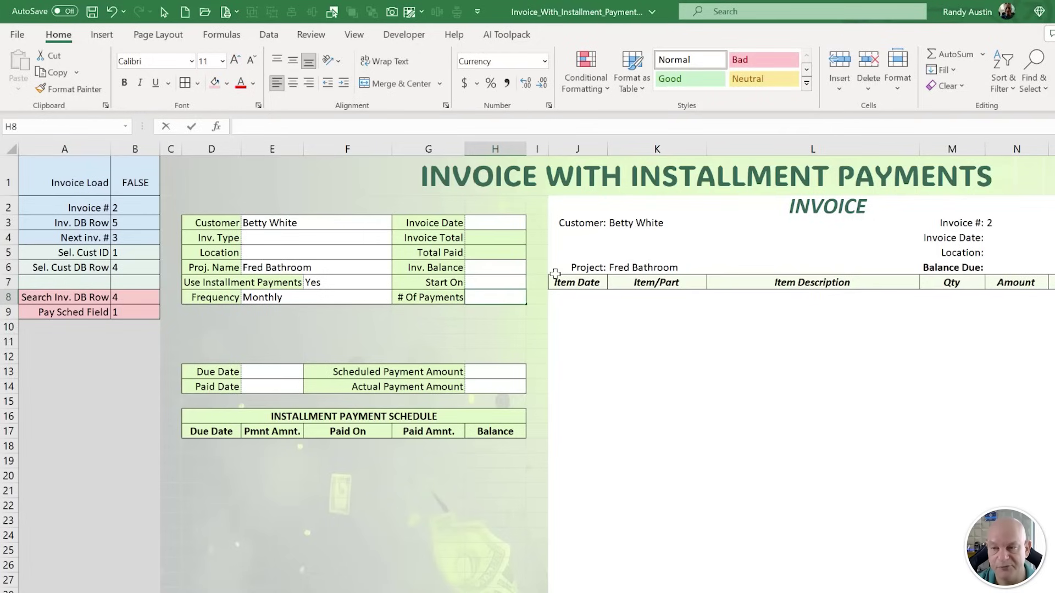
type("3")
key("Return")
left_click(495, 280)
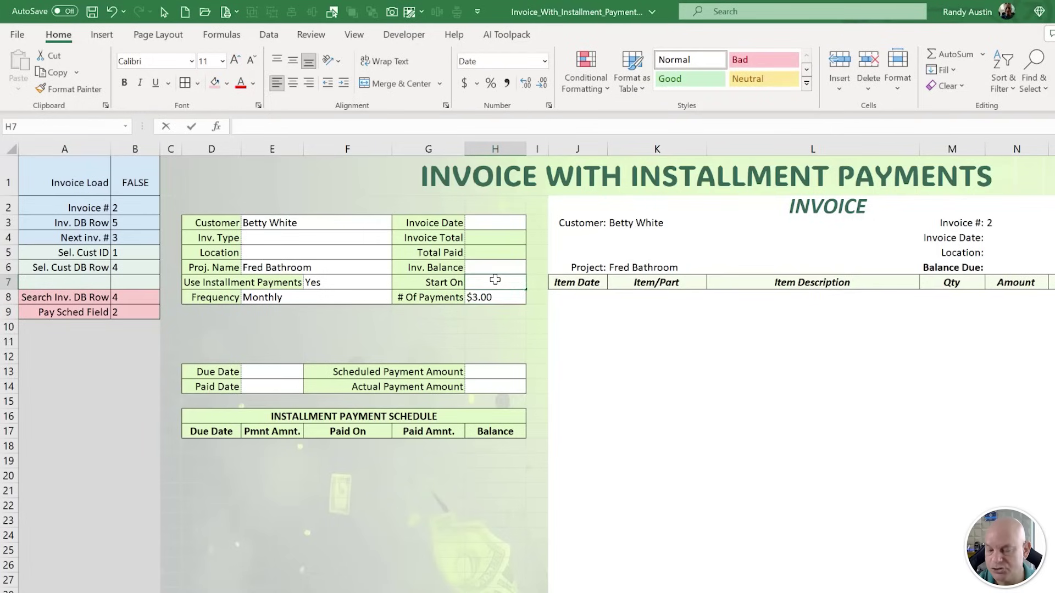
type("1/15/2023")
key("Return")
Verify the B9 count, then label A11 'Sel. Pmnt ID'.
left_click(137, 312)
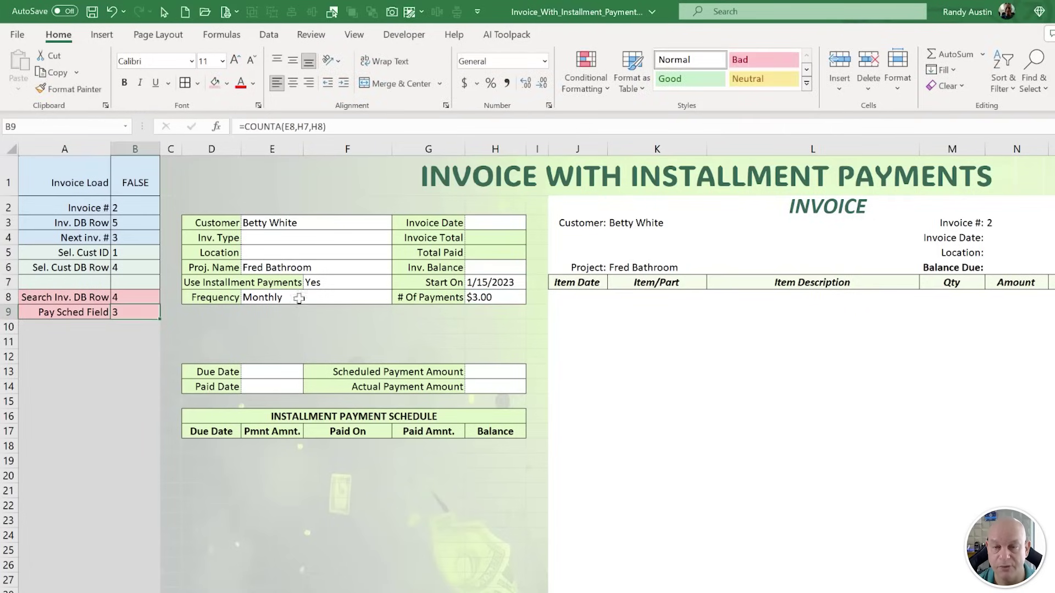
left_click(299, 298)
left_click(124, 311)
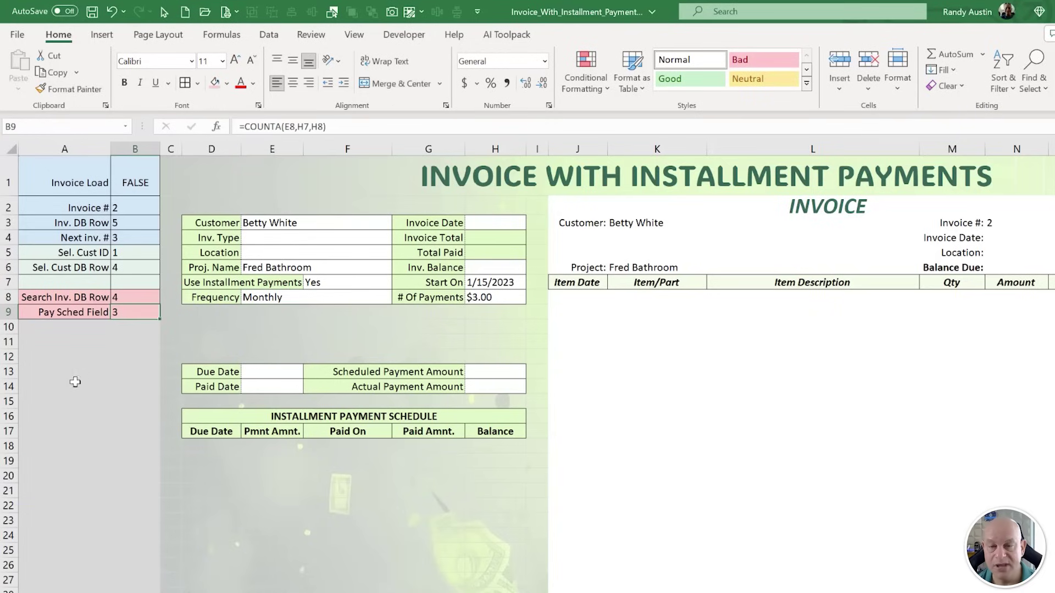
left_click(24, 357)
left_click_drag(272, 372, 489, 479)
left_click(57, 373)
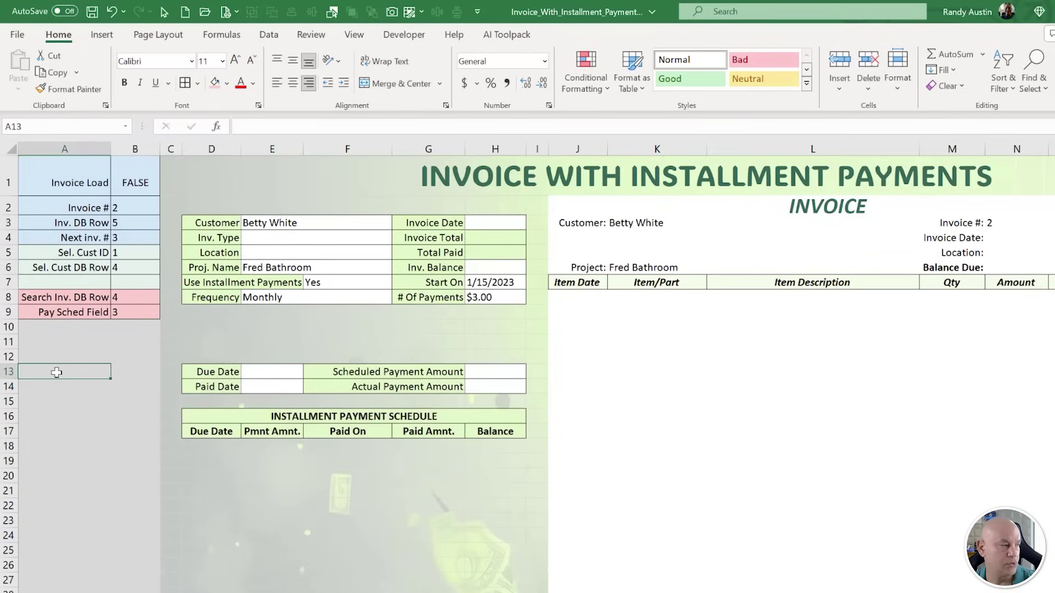
left_click(43, 344)
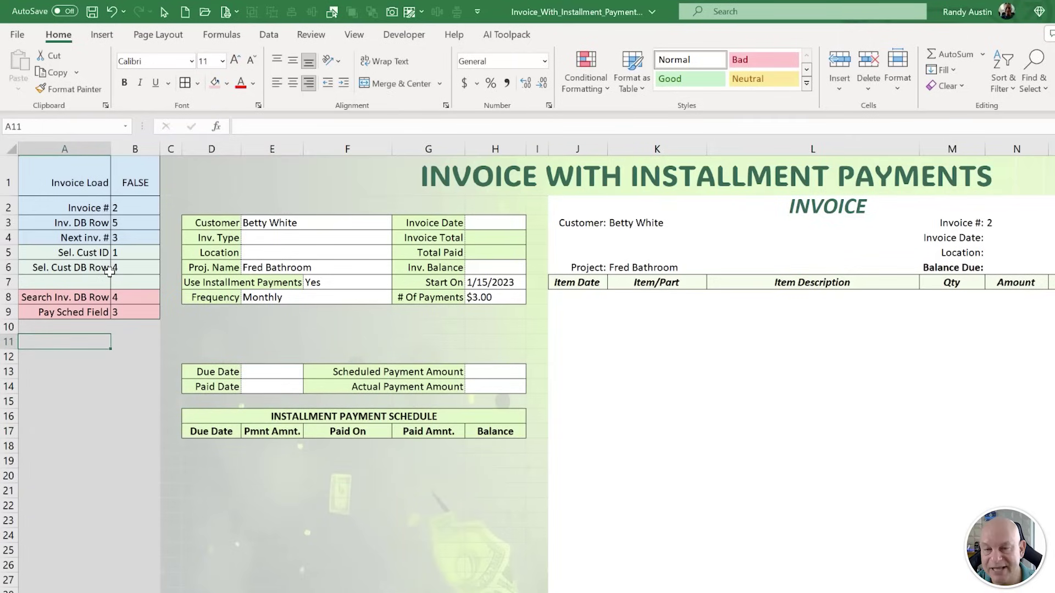
type("Sel. Pmnt ID")
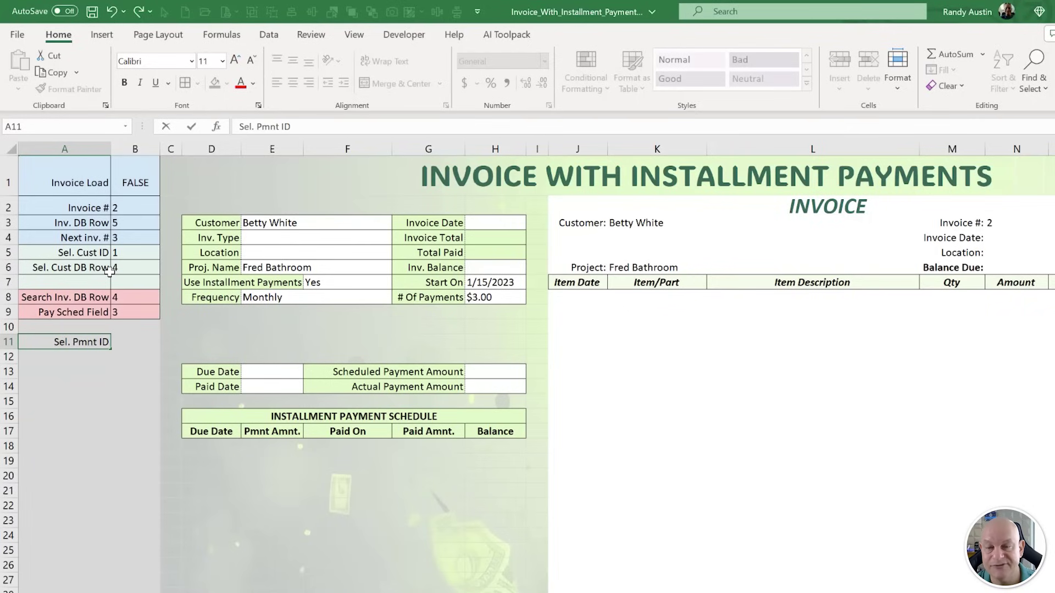
key("Tab")
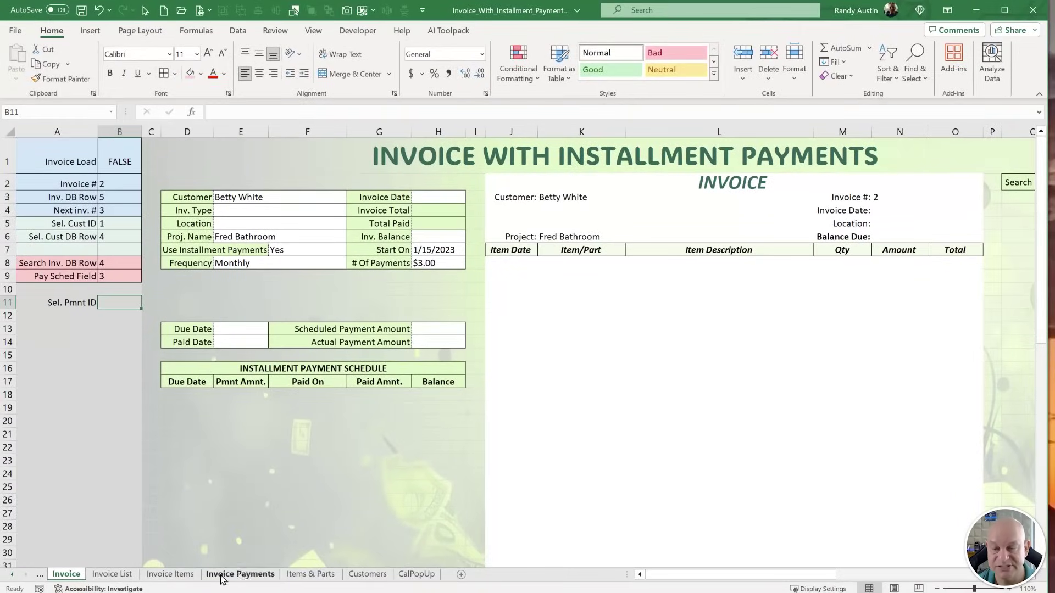
On the Invoice Payments sheet, inspect the payment ID, Inv. # and Pmnt # columns.
left_click(222, 578)
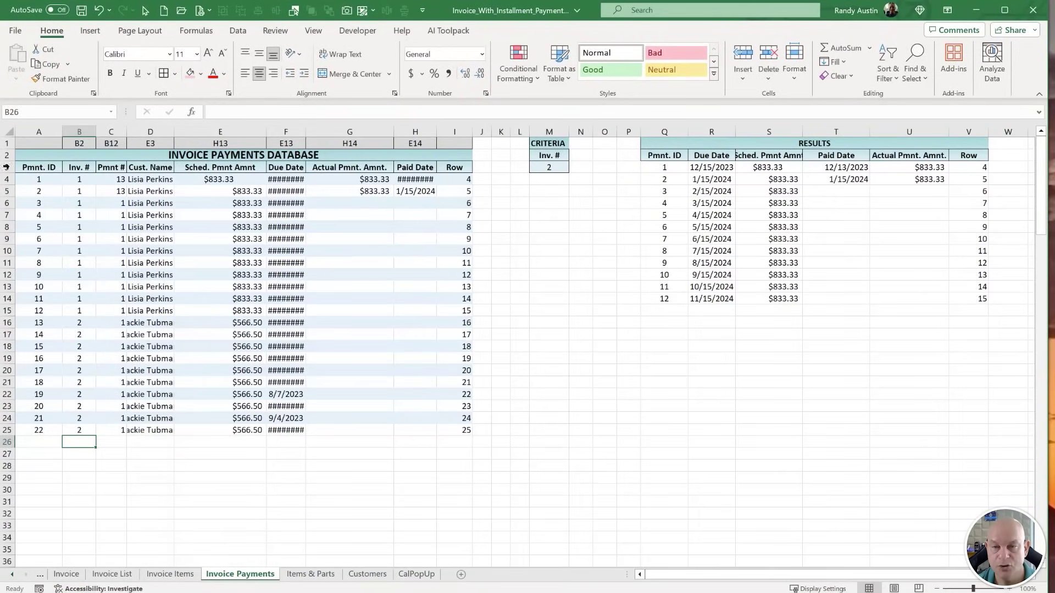
left_click_drag(33, 179, 39, 441)
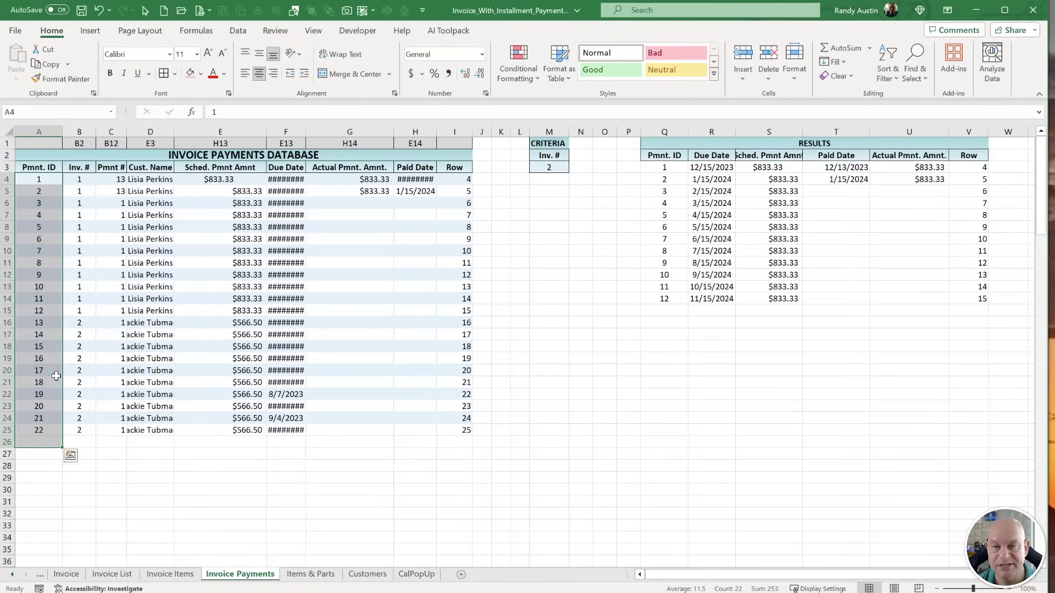
left_click_drag(81, 190, 87, 301)
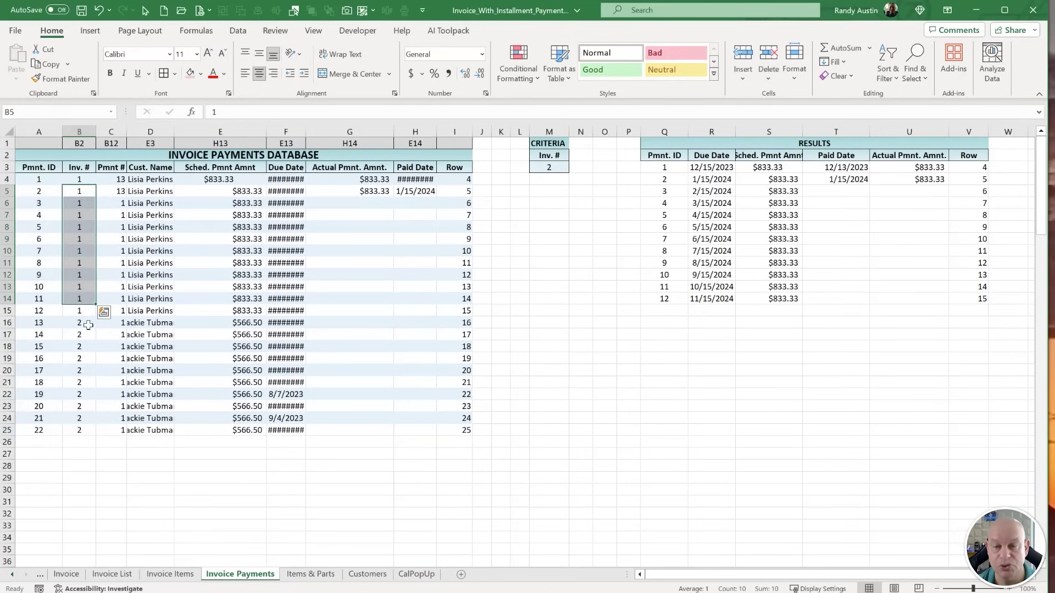
left_click(88, 324)
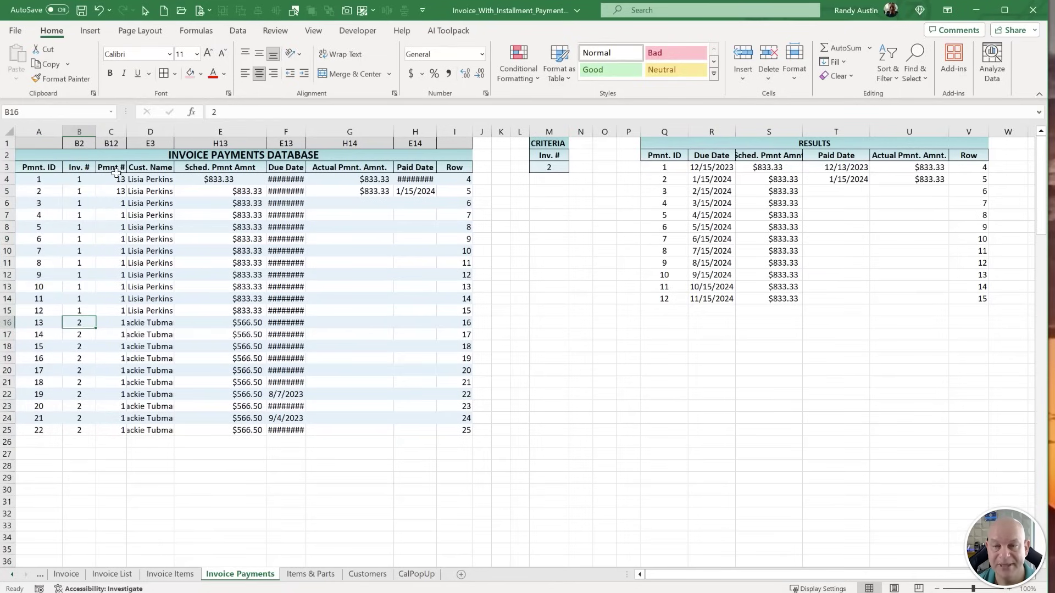
left_click(111, 142)
left_click_drag(117, 180, 124, 434)
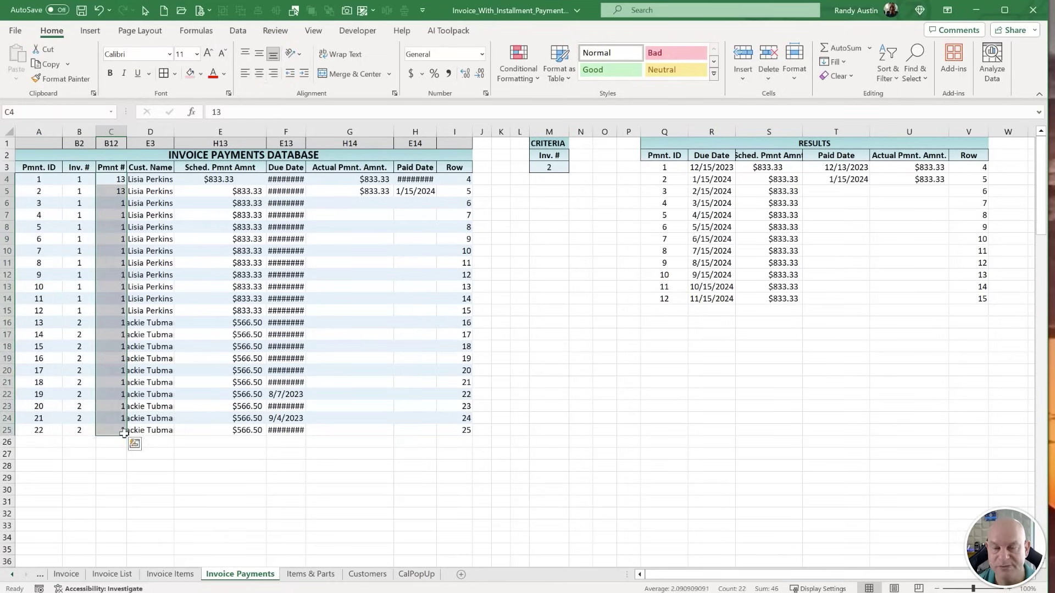
left_click(140, 190)
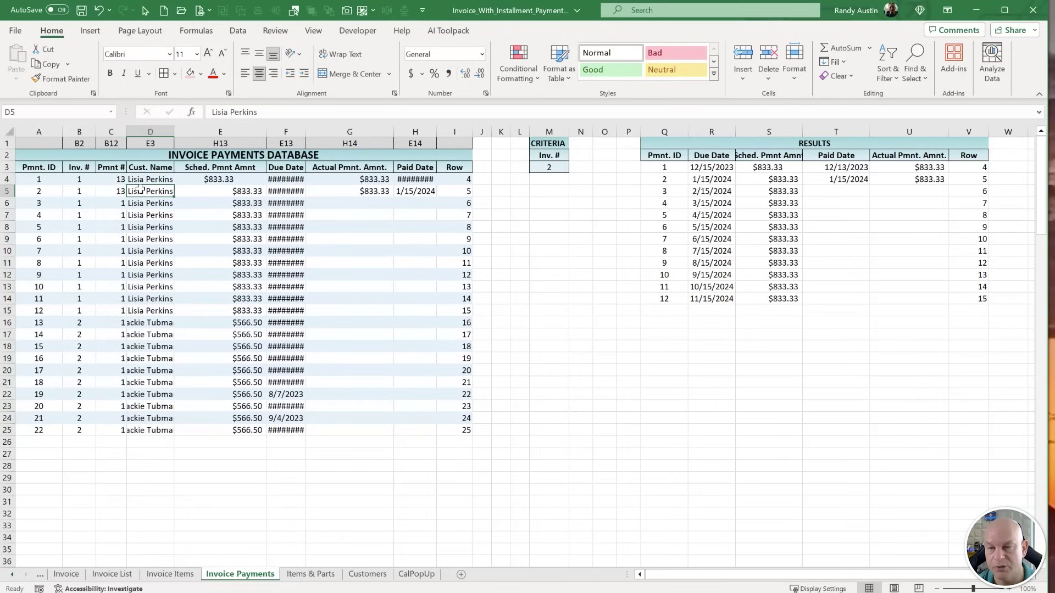
left_click(117, 203)
key("shift+Down")
key("shift+Down")
key("shift+Down")
key("shift+Down")
key("shift+Down")
key("shift+Down")
key("shift+Down")
key("shift+Down")
key("shift+Down")
key("shift+Down")
key("shift+Down")
key("shift+Down")
key("shift+Down")
key("shift+Down")
key("shift+Down")
key("shift+Down")
key("shift+Down")
key("shift+Down")
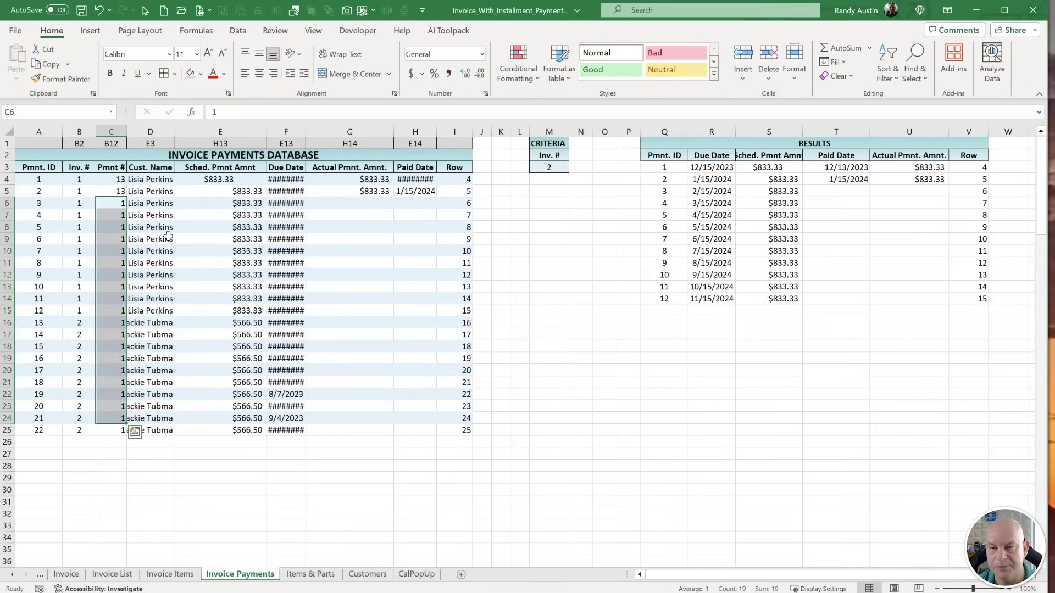
Autofit the Due Date and Paid Date columns so dates display, then return to the Invoice sheet.
left_click(185, 181)
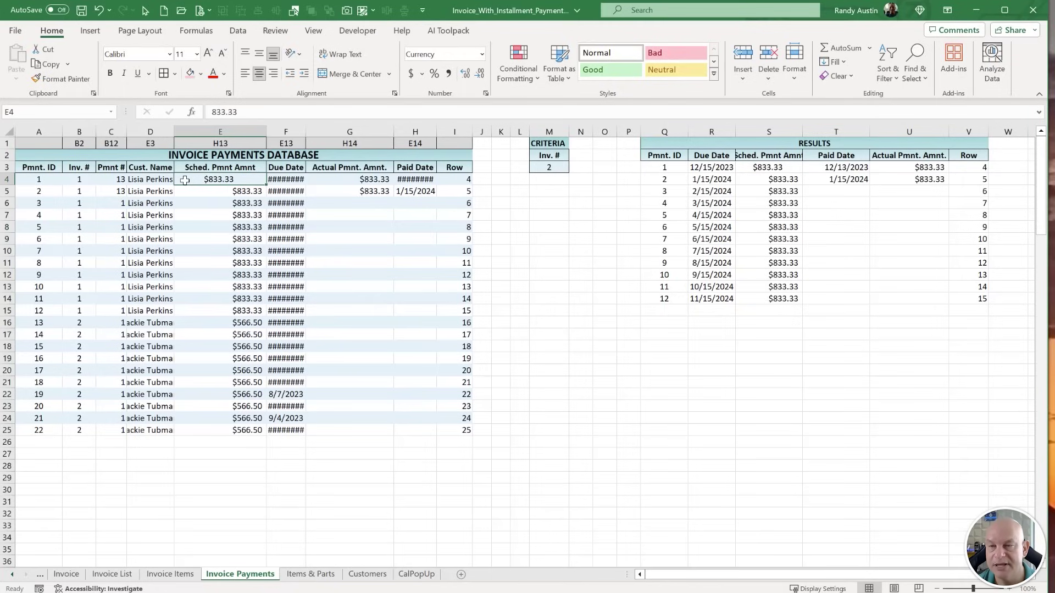
left_click(202, 142)
left_click(203, 132)
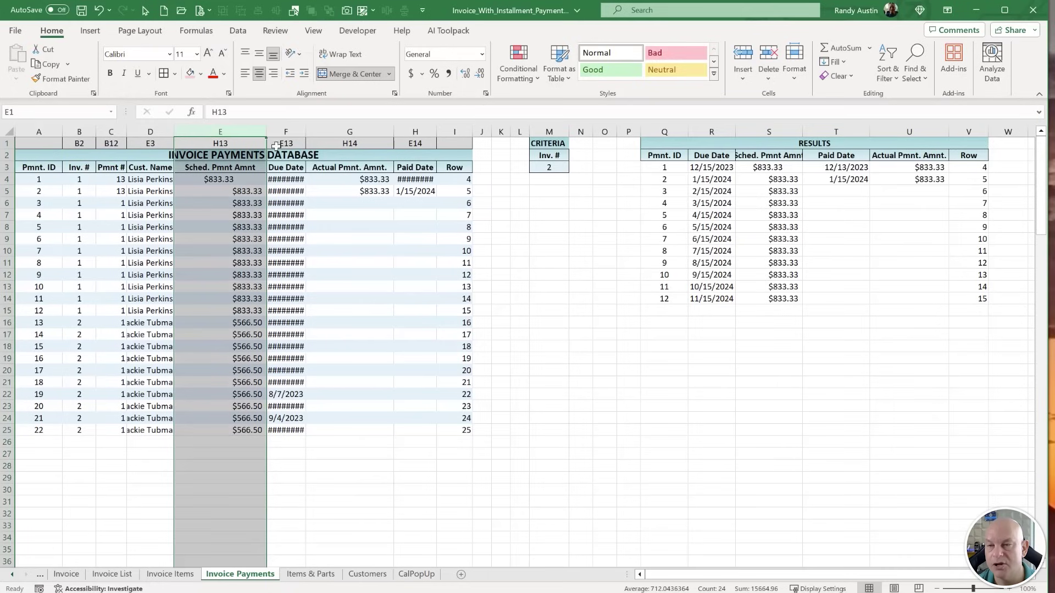
double_click(304, 134)
left_click(379, 181)
left_click(424, 181)
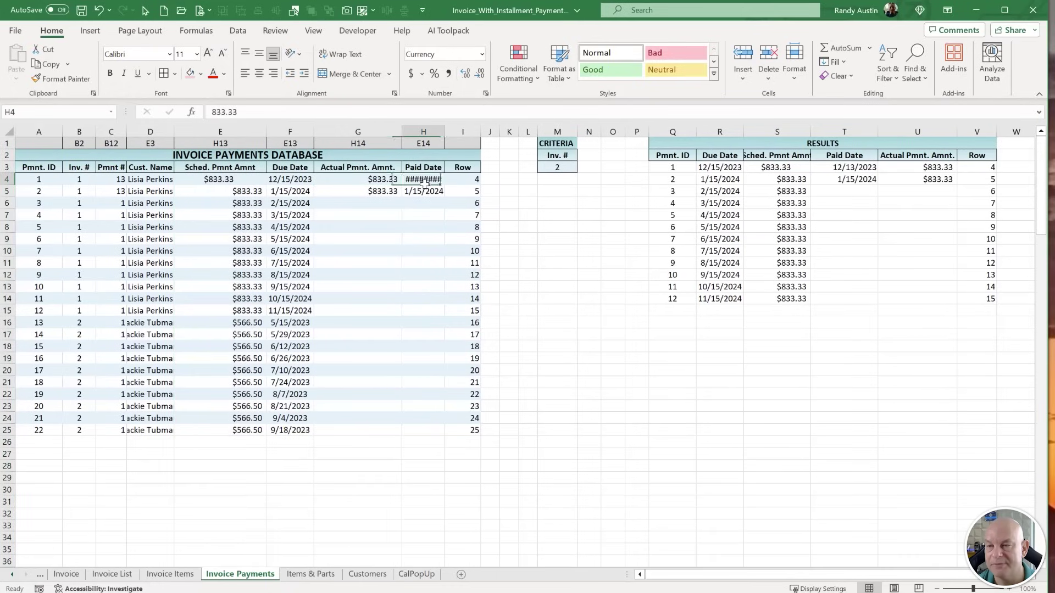
left_click(469, 167)
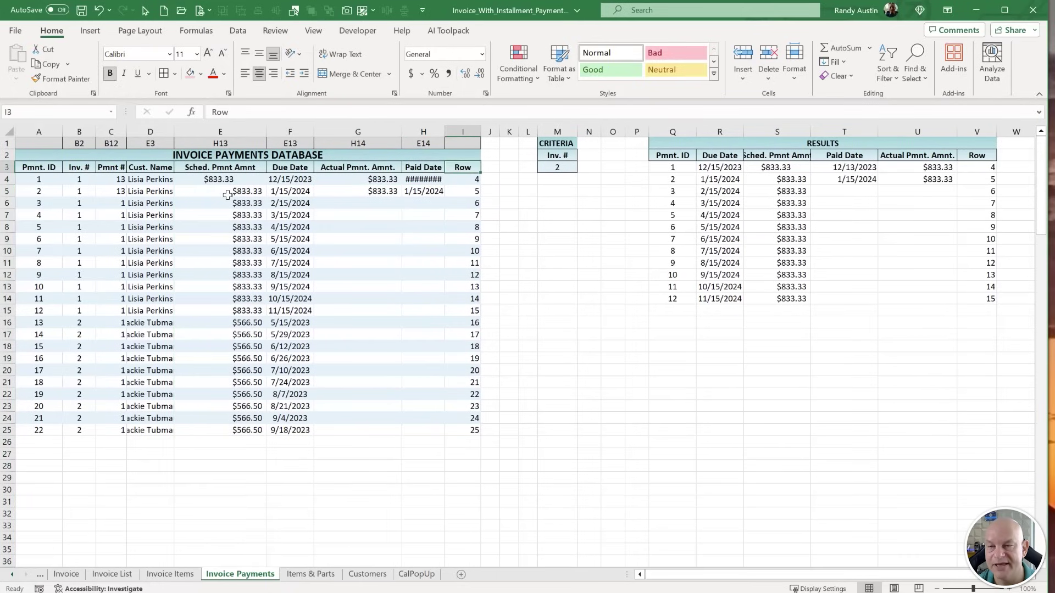
double_click(445, 132)
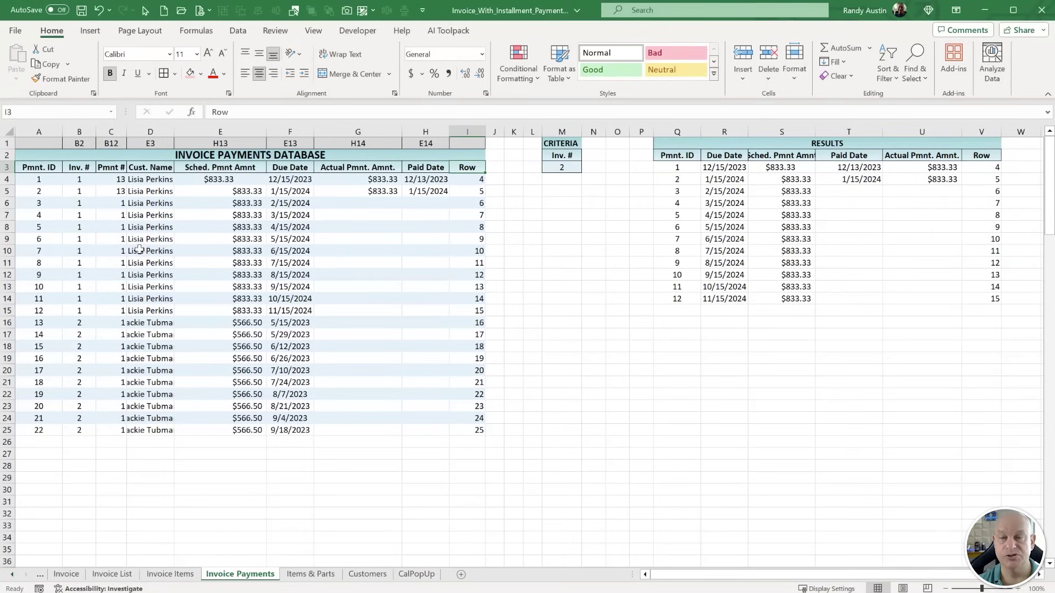
left_click_drag(110, 179, 112, 421)
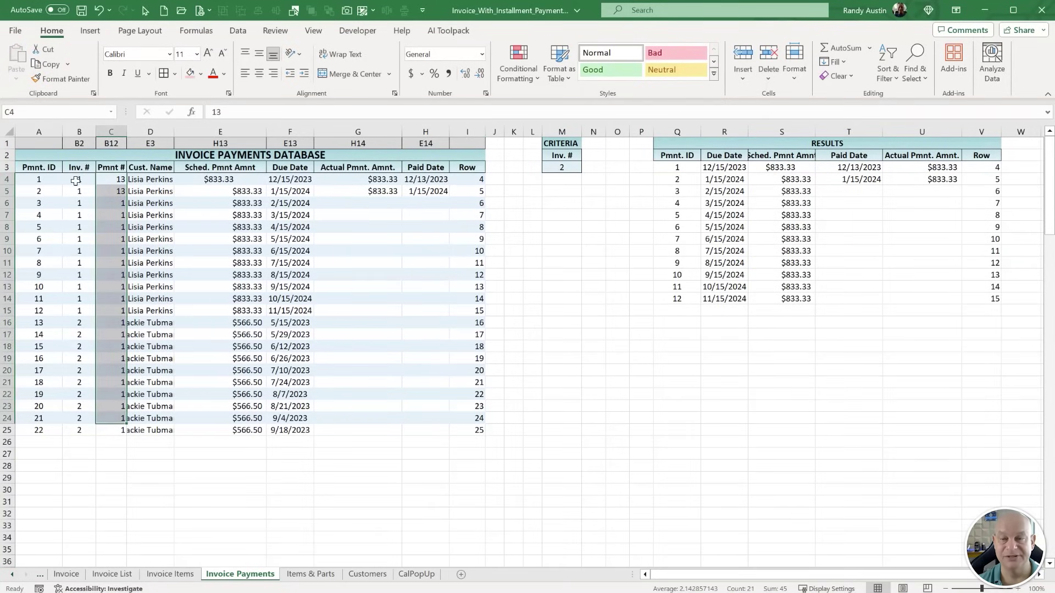
left_click_drag(76, 180, 81, 240)
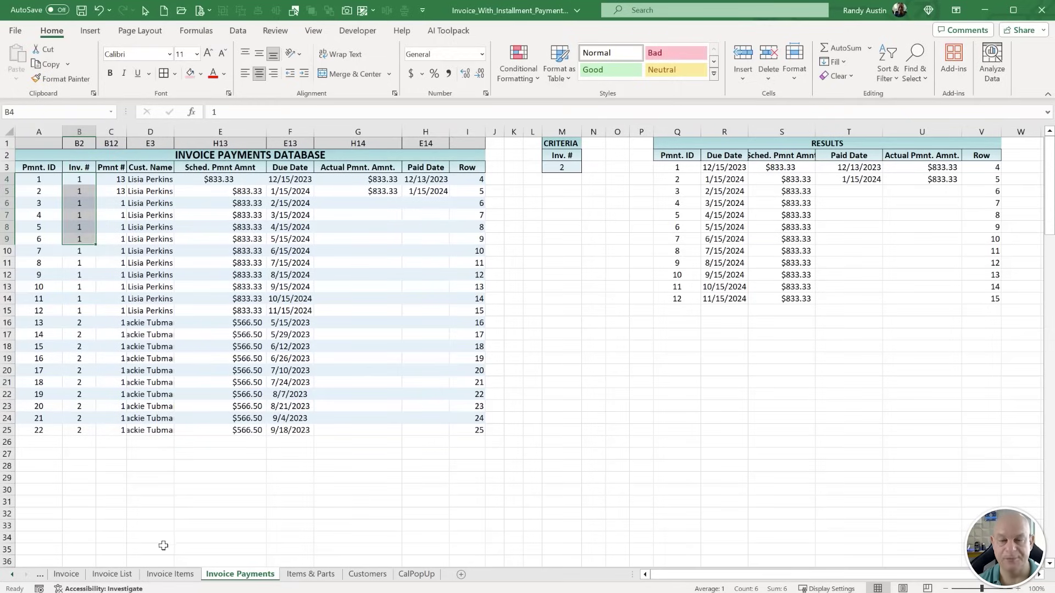
left_click(122, 576)
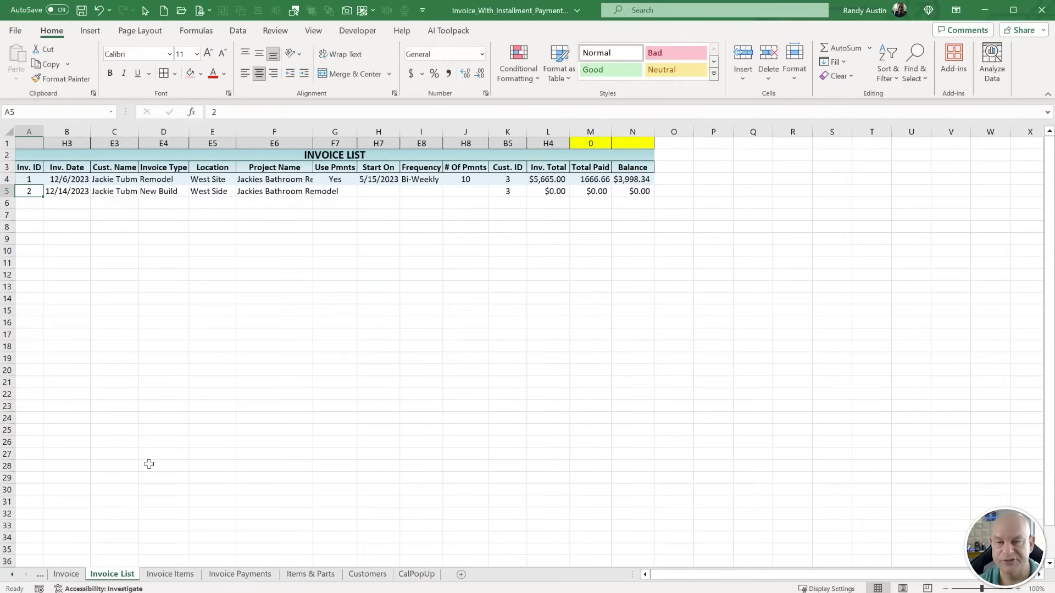
left_click(66, 574)
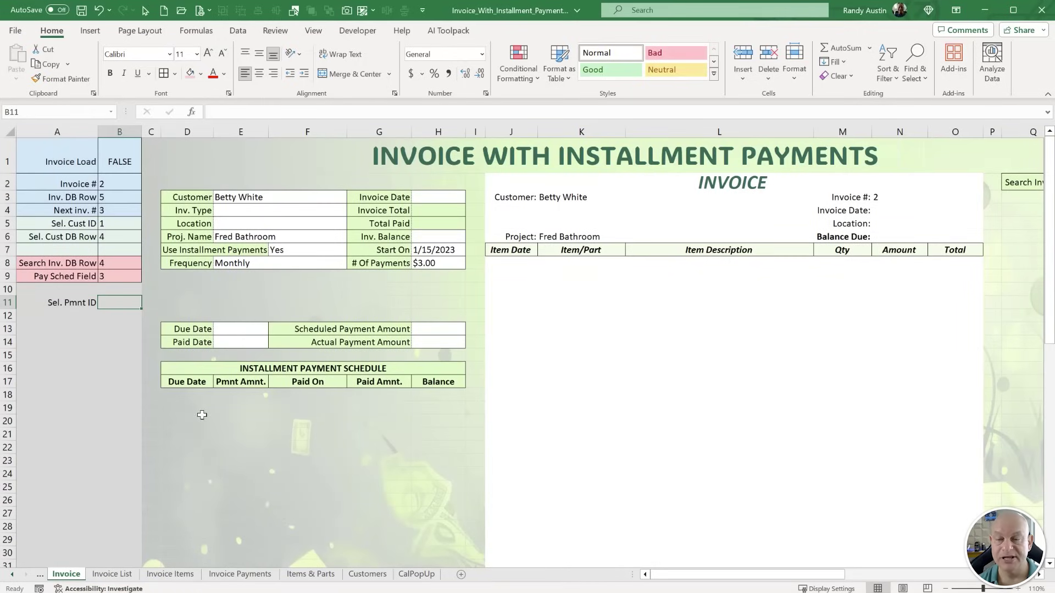
Set the Sel. Pmnt ID value in B11 to 35.
left_click_drag(189, 395, 440, 503)
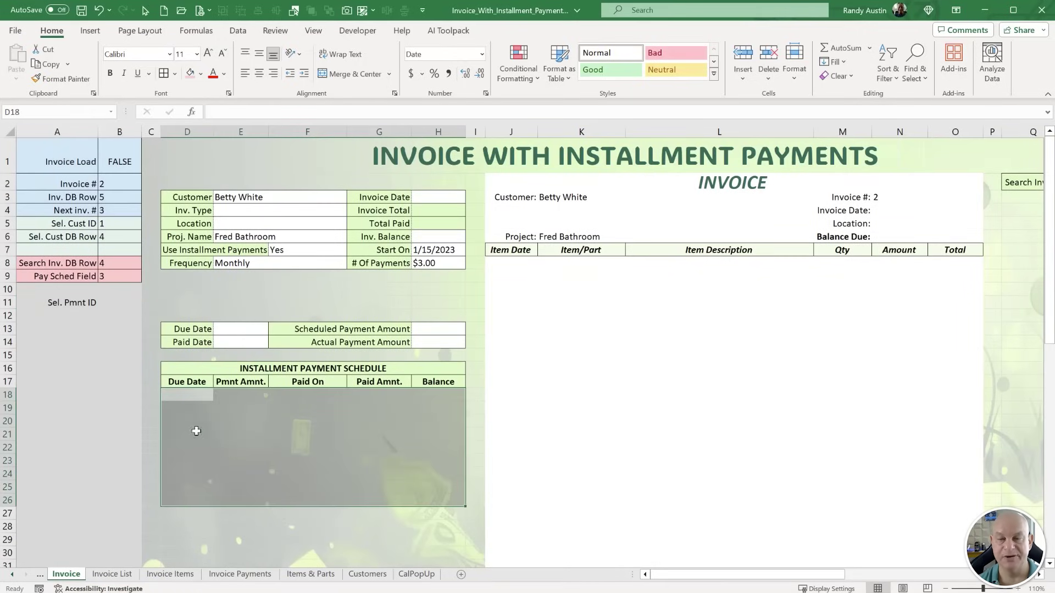
left_click(184, 416)
left_click_drag(225, 328, 419, 343)
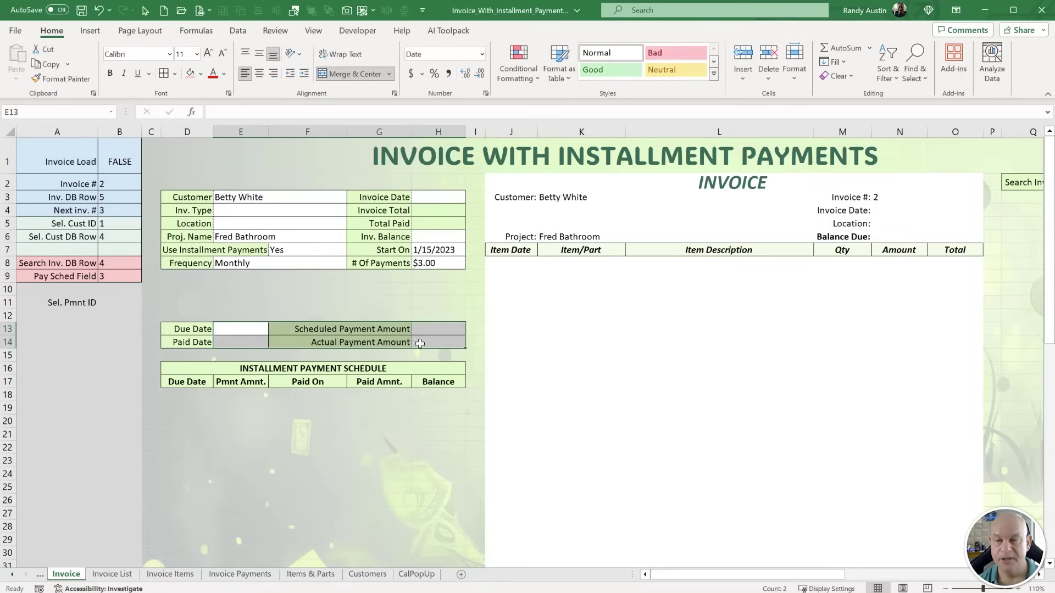
left_click(190, 396)
left_click(104, 302)
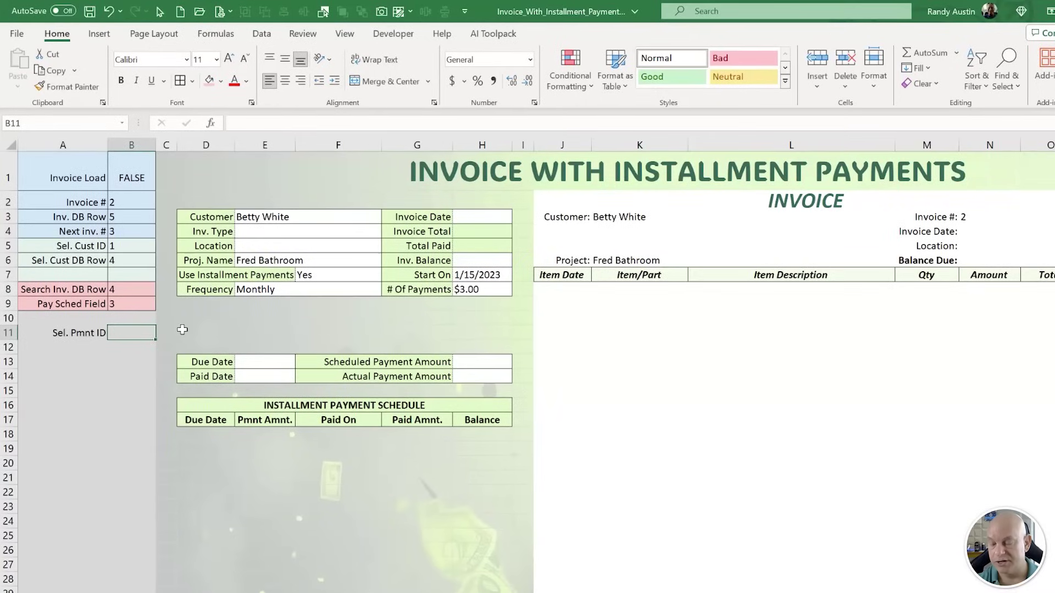
type("35")
key("Return")
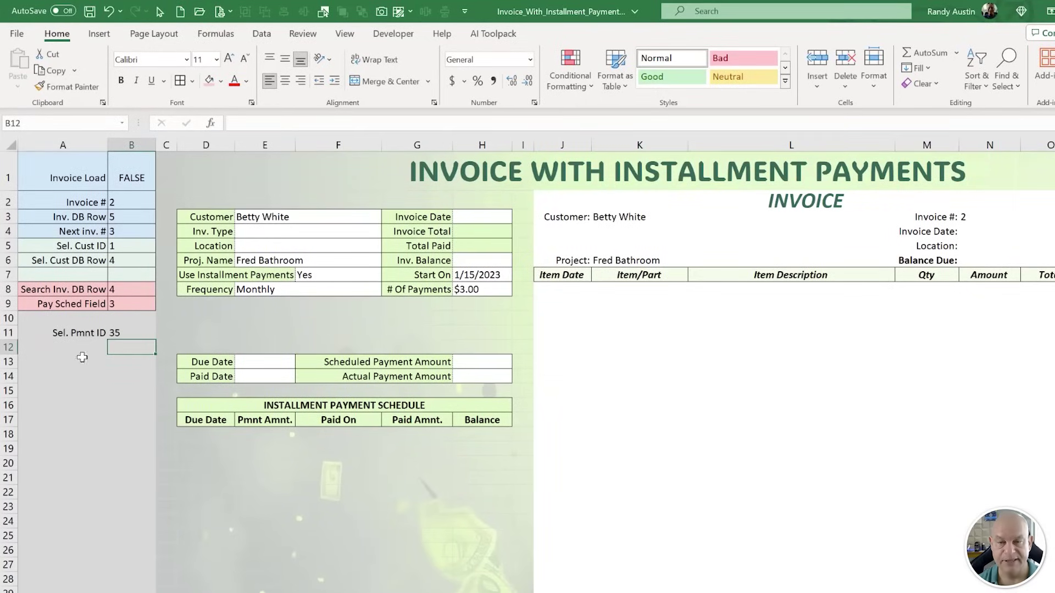
Label A12 'Next Pmnt #' and enter =COUNTA(D18:D99)+1 in B12.
left_click(63, 346)
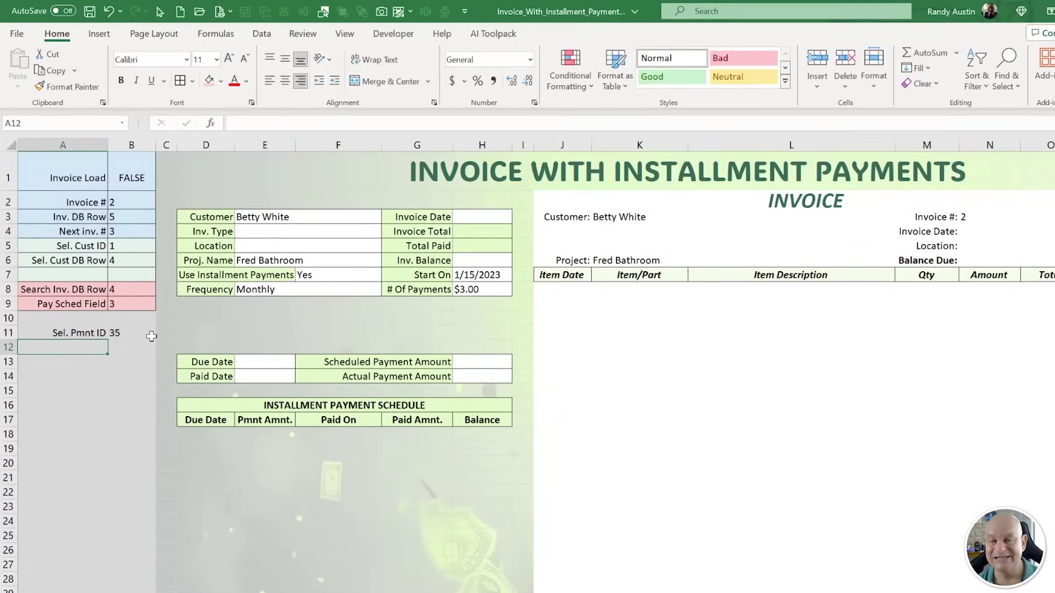
type("Nex")
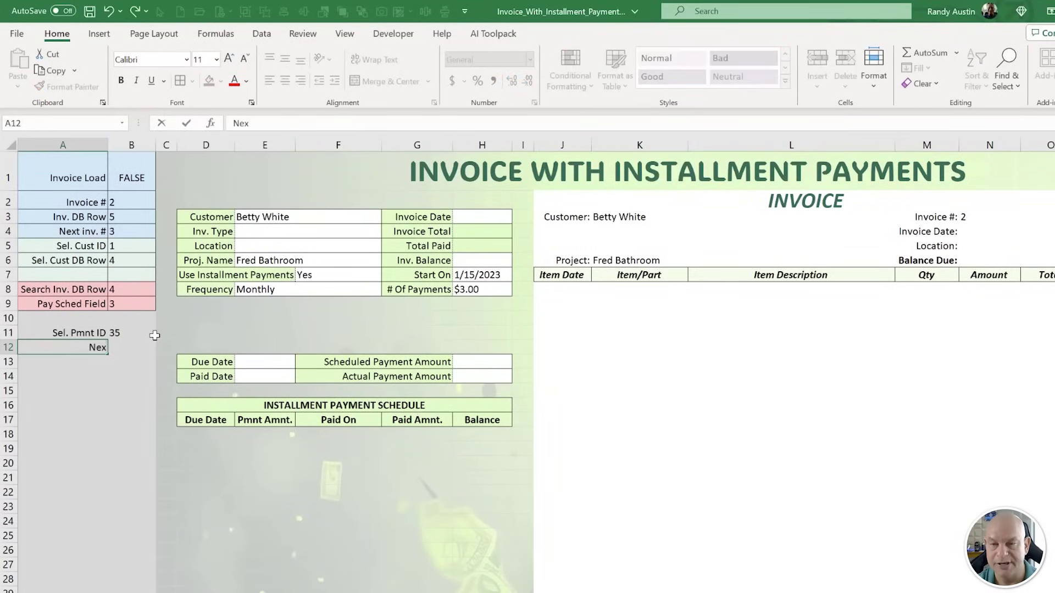
type("t Pmnt #")
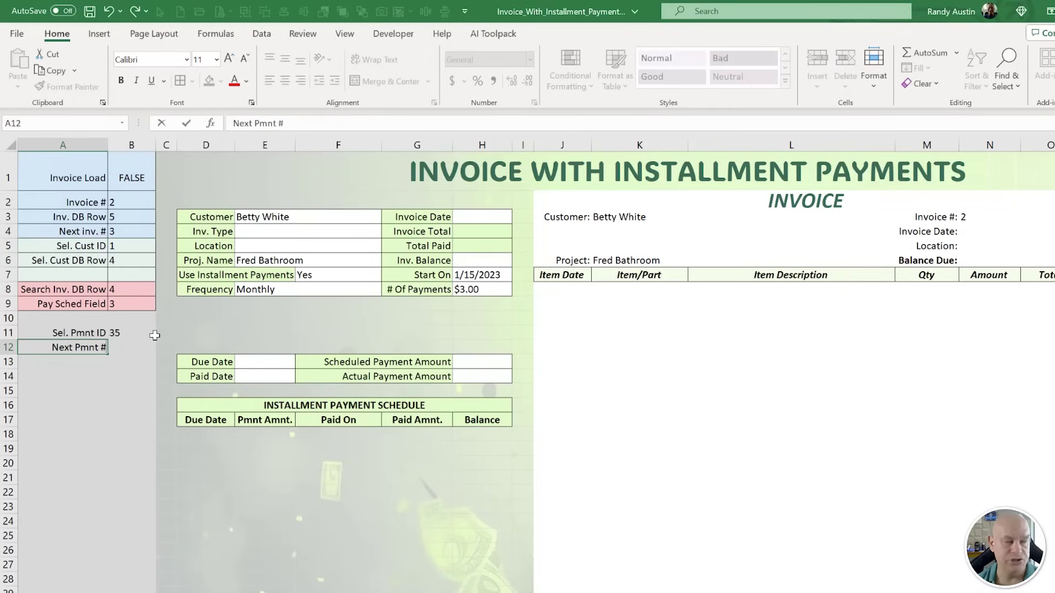
key("Tab")
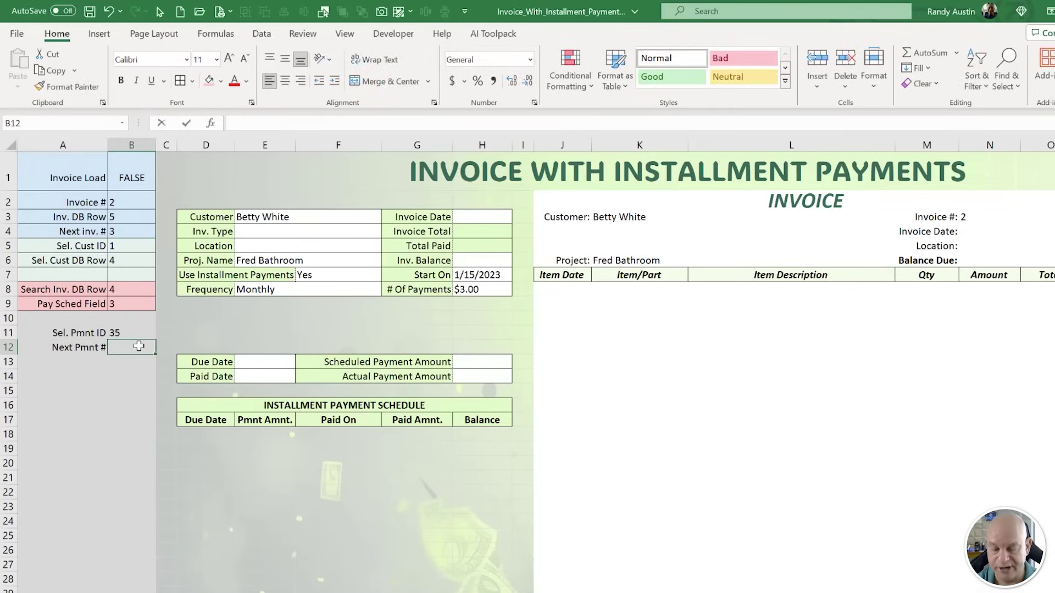
type("a")
type("=counta(")
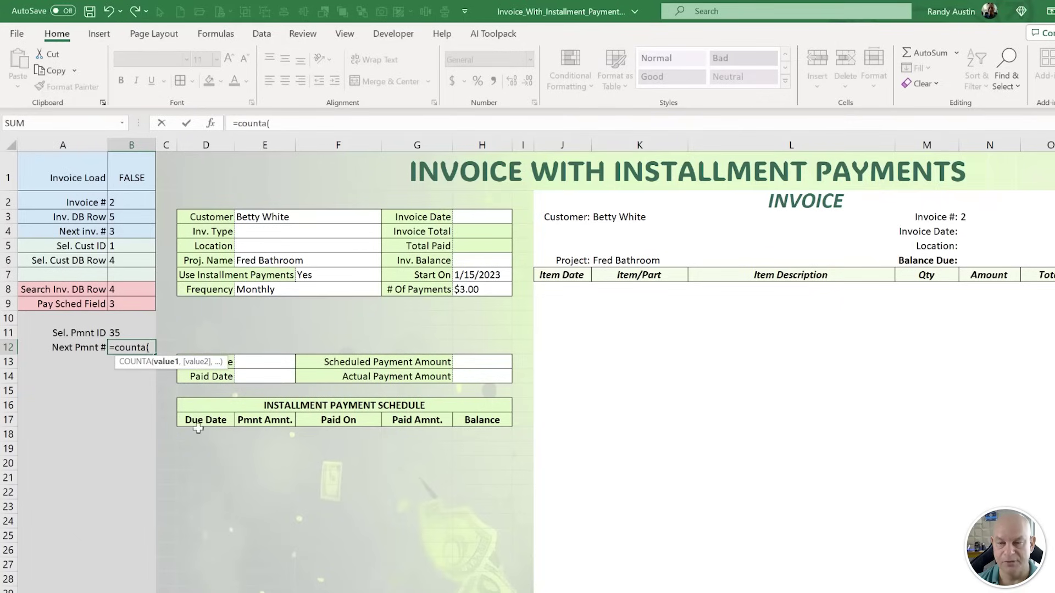
left_click_drag(199, 435, 219, 556)
key("BackSpace")
key("BackSpace")
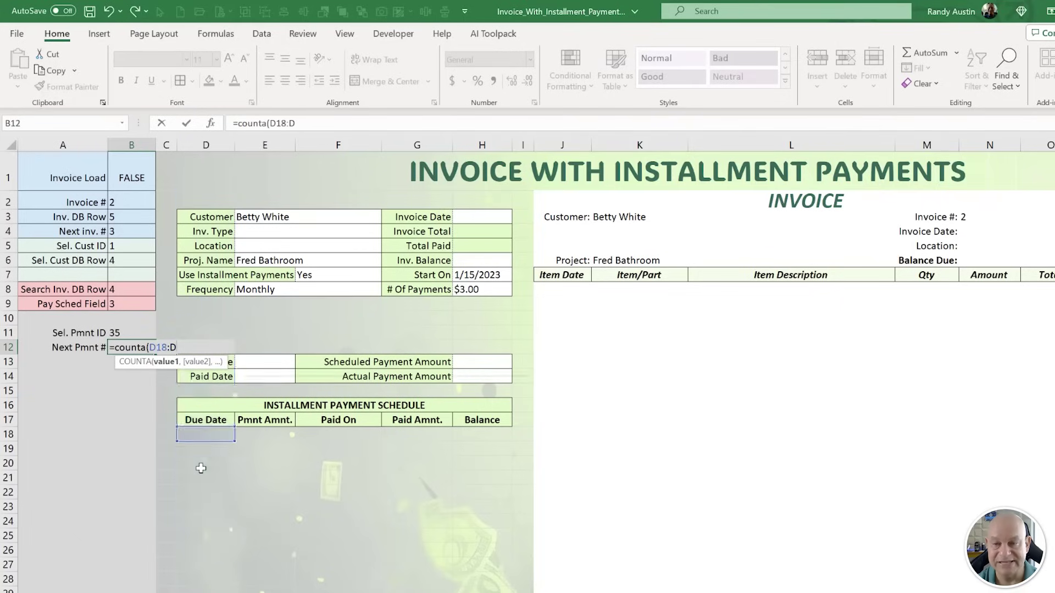
type("99)")
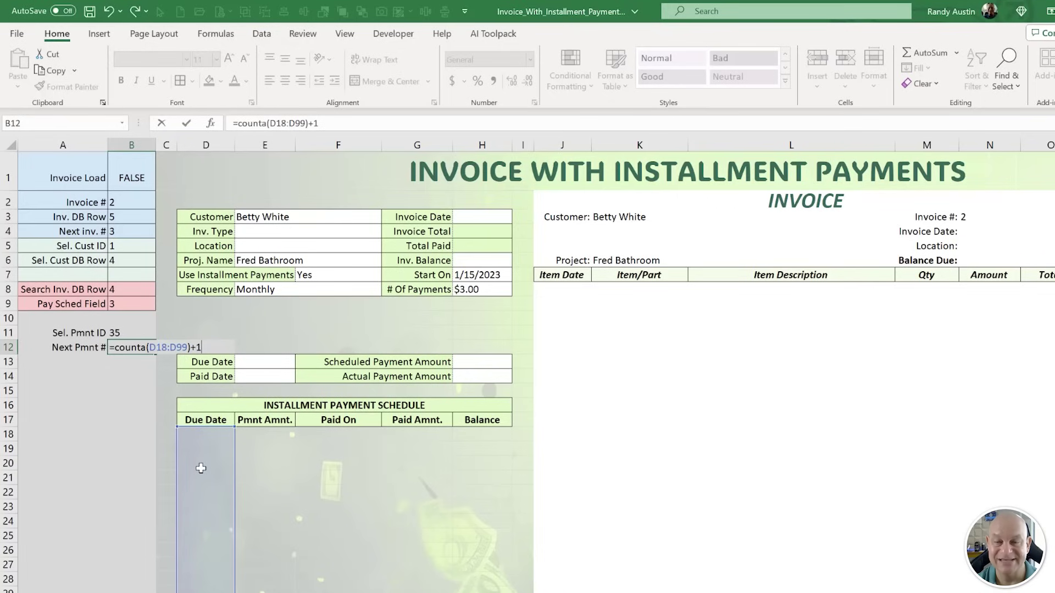
type("+1")
key("Return")
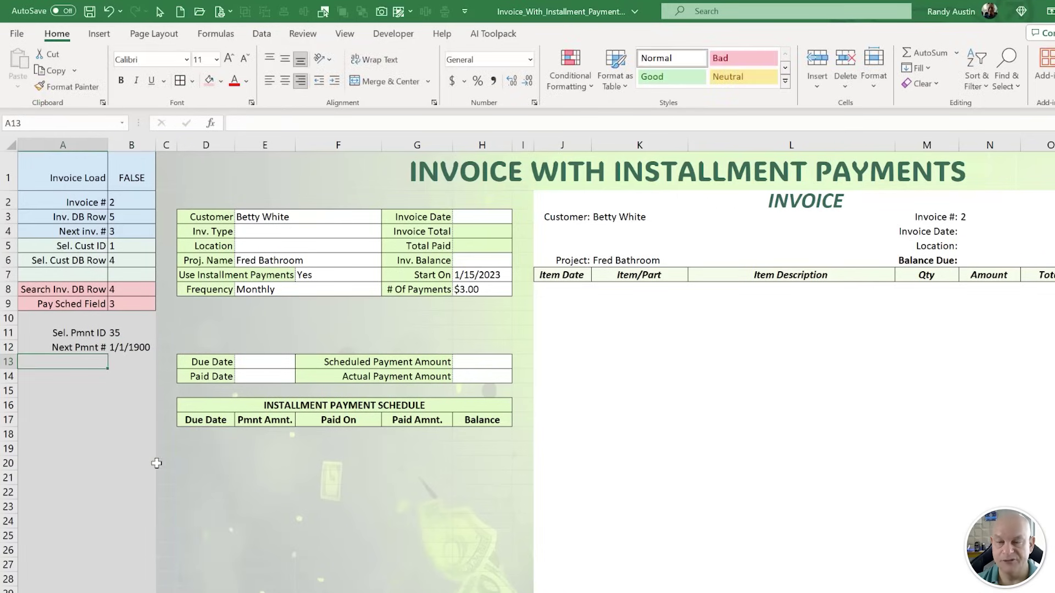
Enter test due dates in D18:D20 and set B12's number format to General.
left_click(200, 433)
type("1")
key("Return")
type("1")
key("Return")
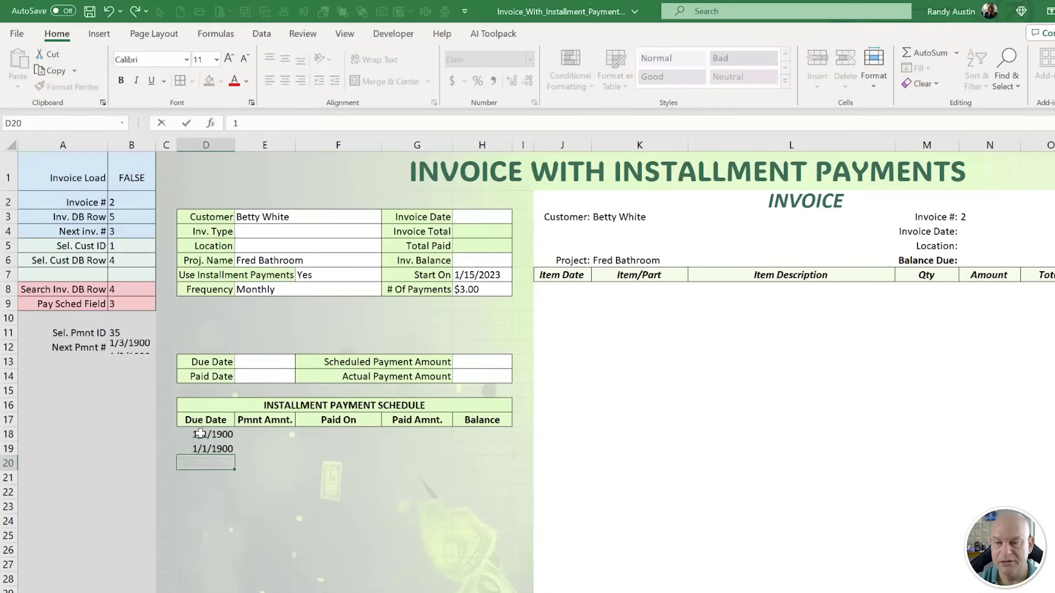
type("1")
left_click(131, 348)
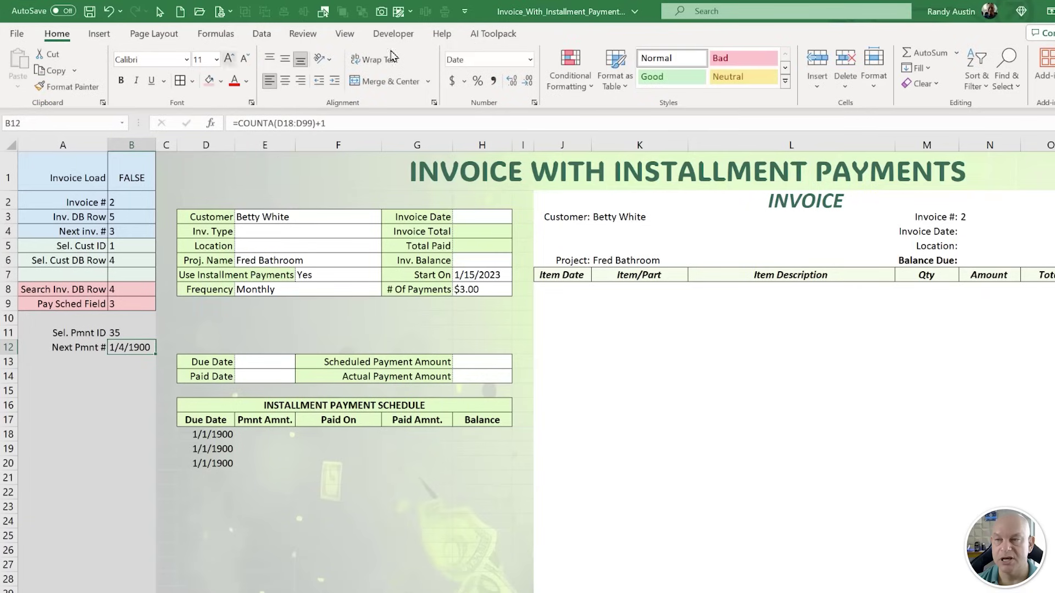
left_click(530, 59)
left_click(508, 91)
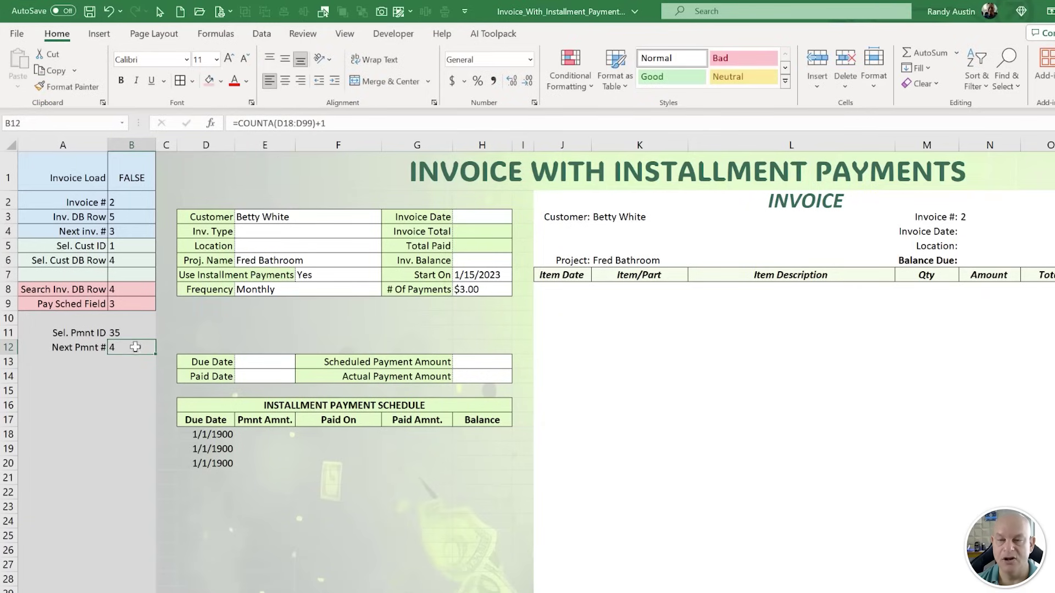
Recheck the Next Pmnt # result and the Sel. Pmnt ID value.
left_click_drag(208, 434, 206, 468)
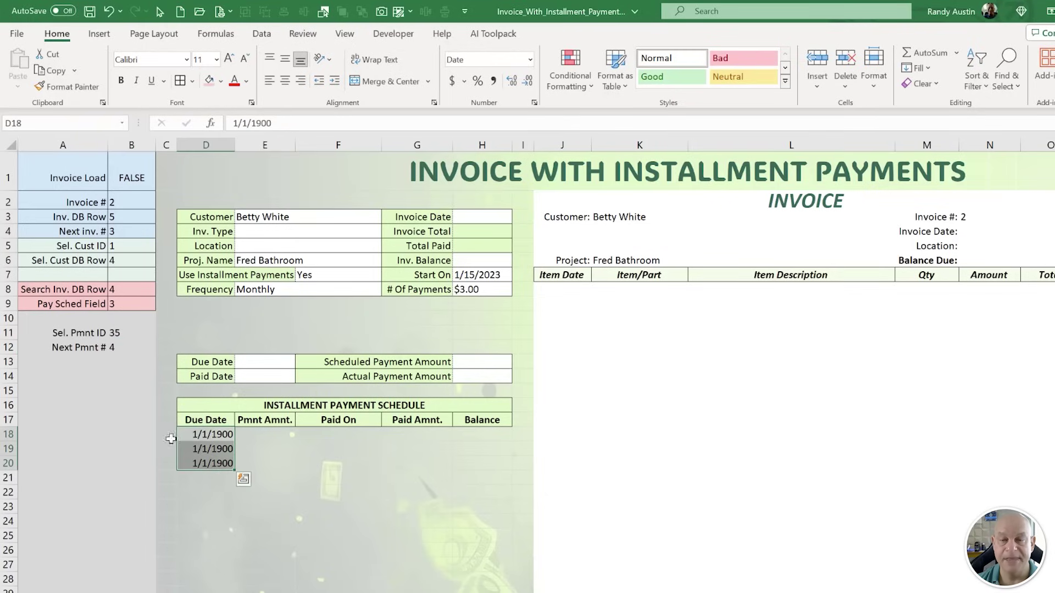
left_click(127, 351)
left_click(55, 363)
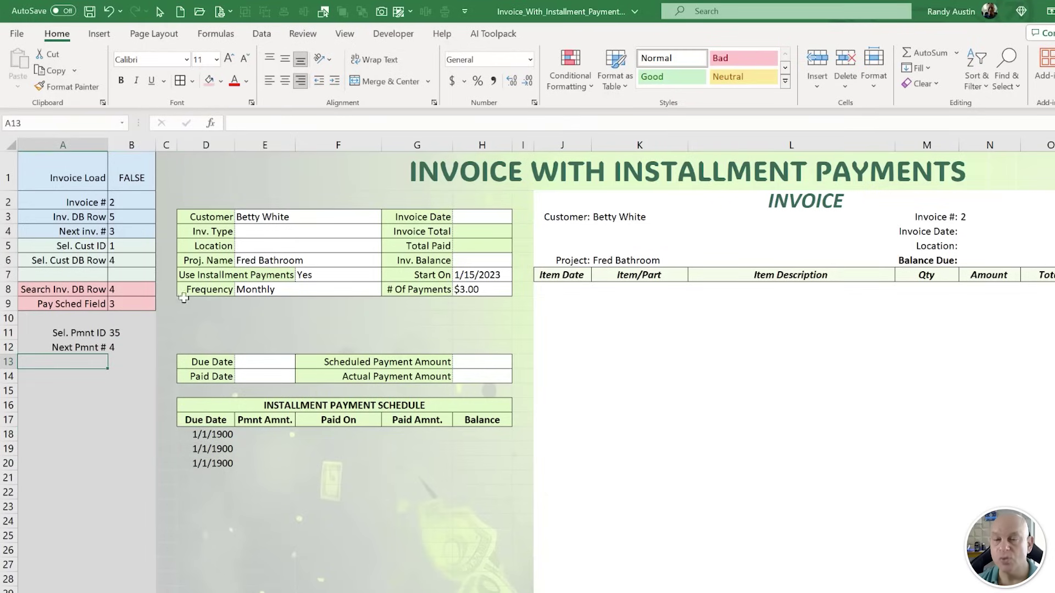
left_click(130, 336)
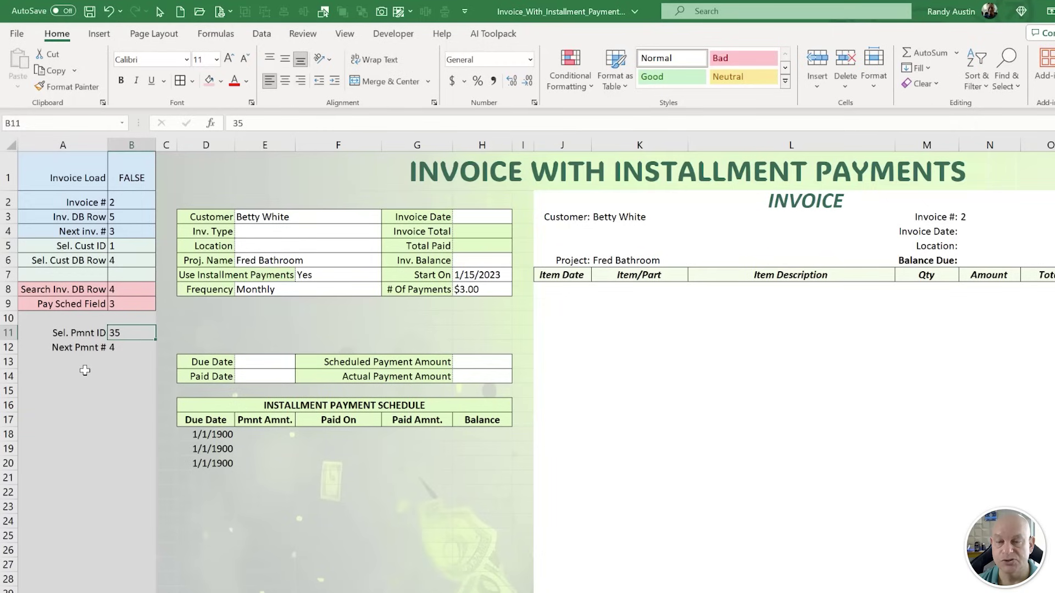
left_click(86, 365)
Label A13 'Pmnt DB Row' and enter =IFERROR(MATCH(B11,Pmnt_ID,0)+3,"") in B13.
type("M")
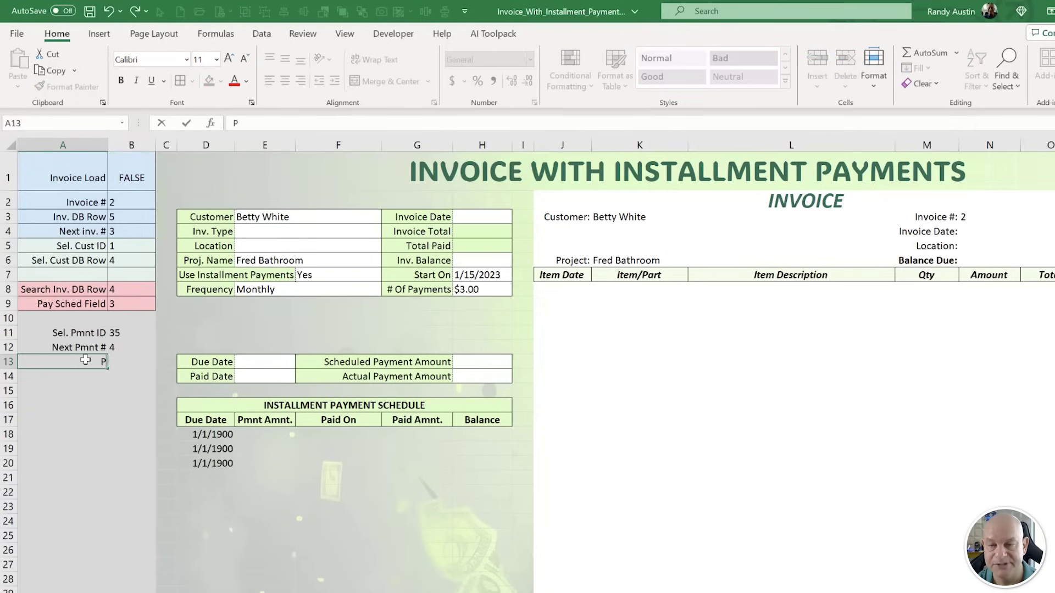
type("mnt DB Row")
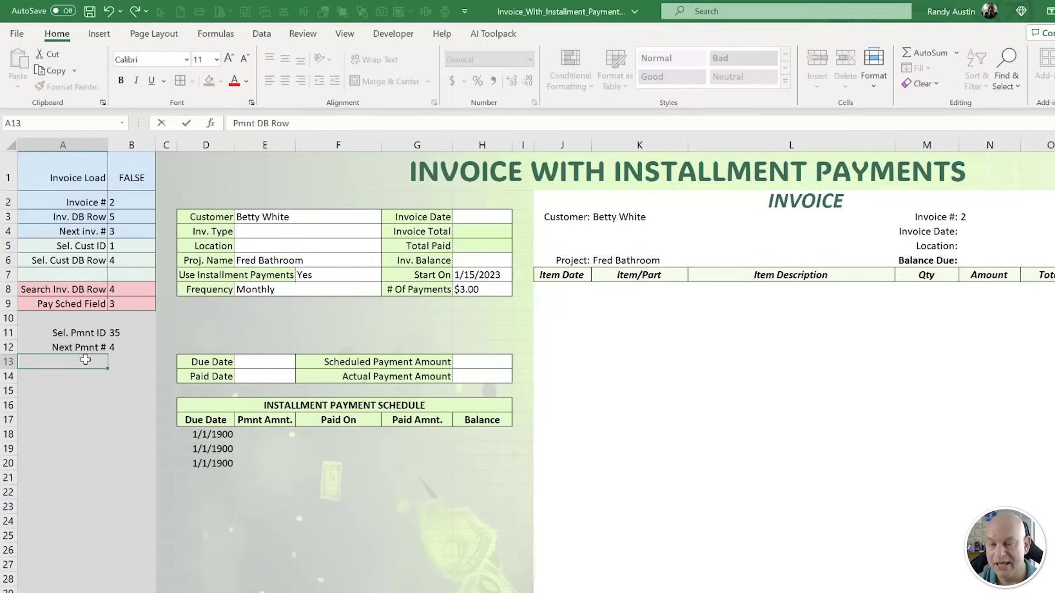
key("Tab")
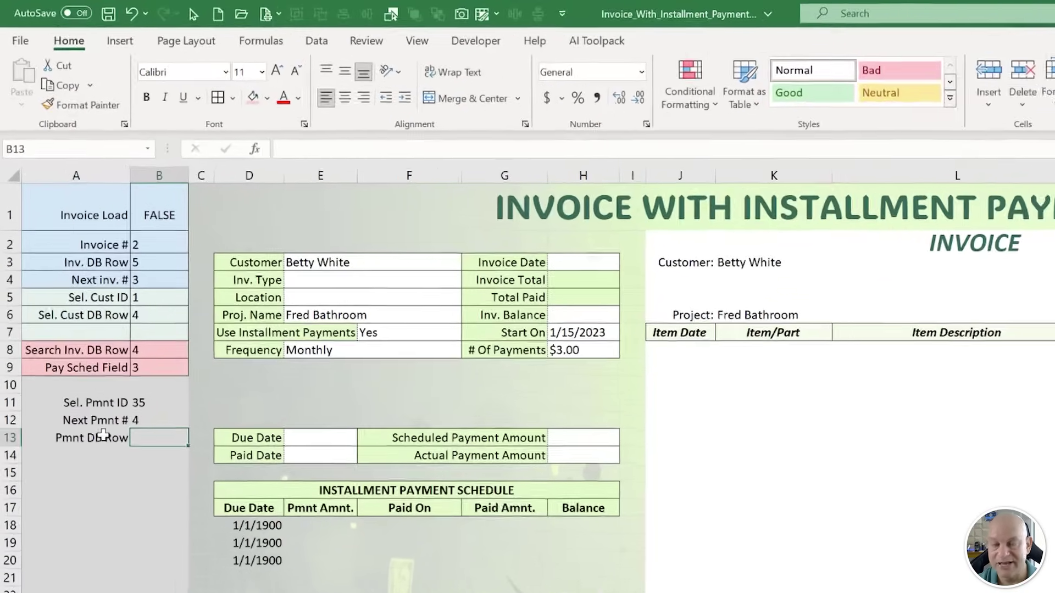
type("=ife")
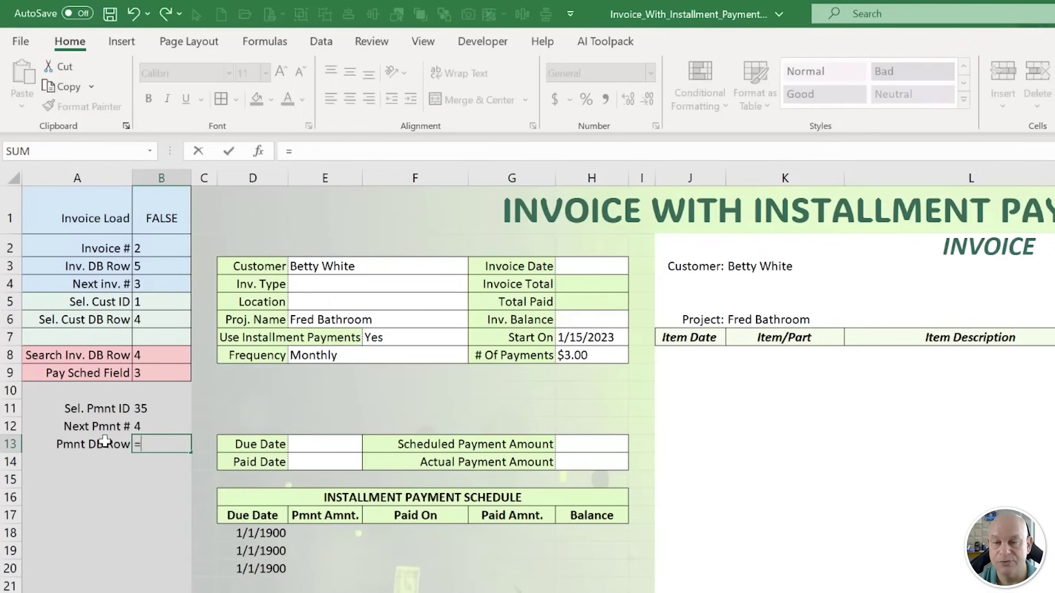
key("Tab")
type("Match(")
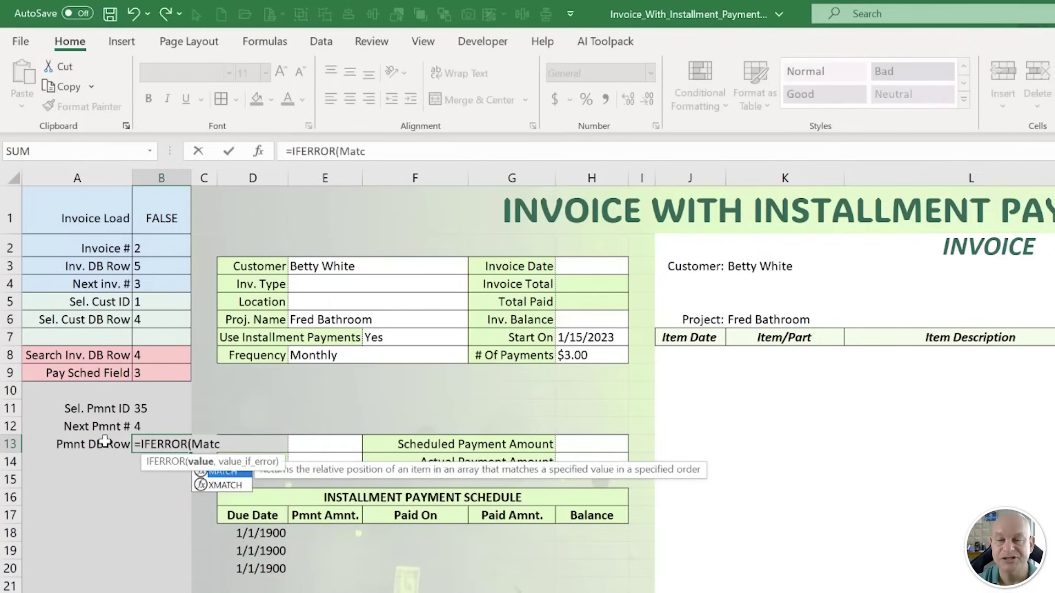
left_click(153, 408)
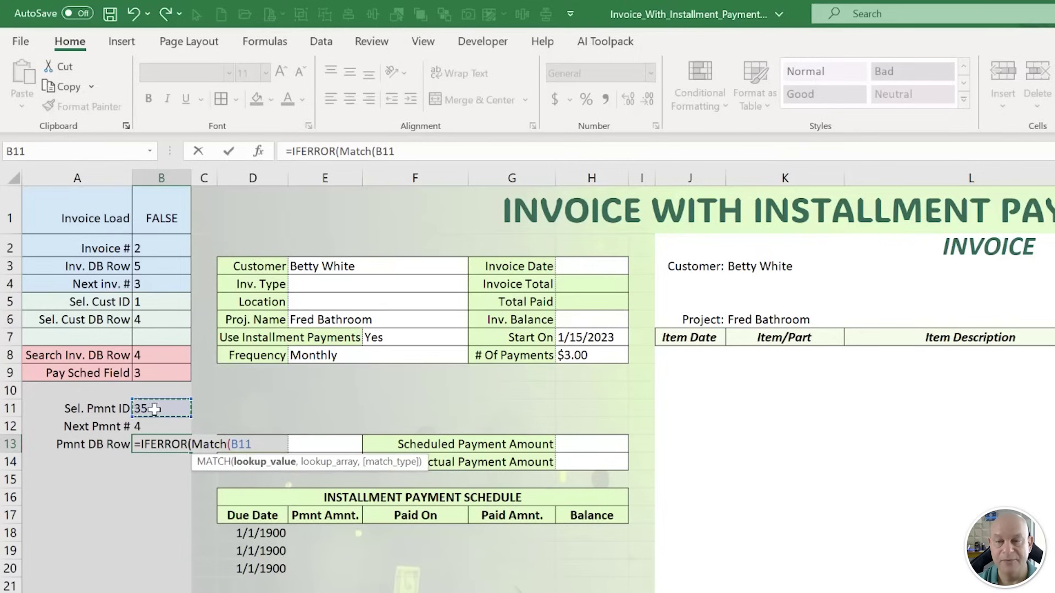
type(",pm")
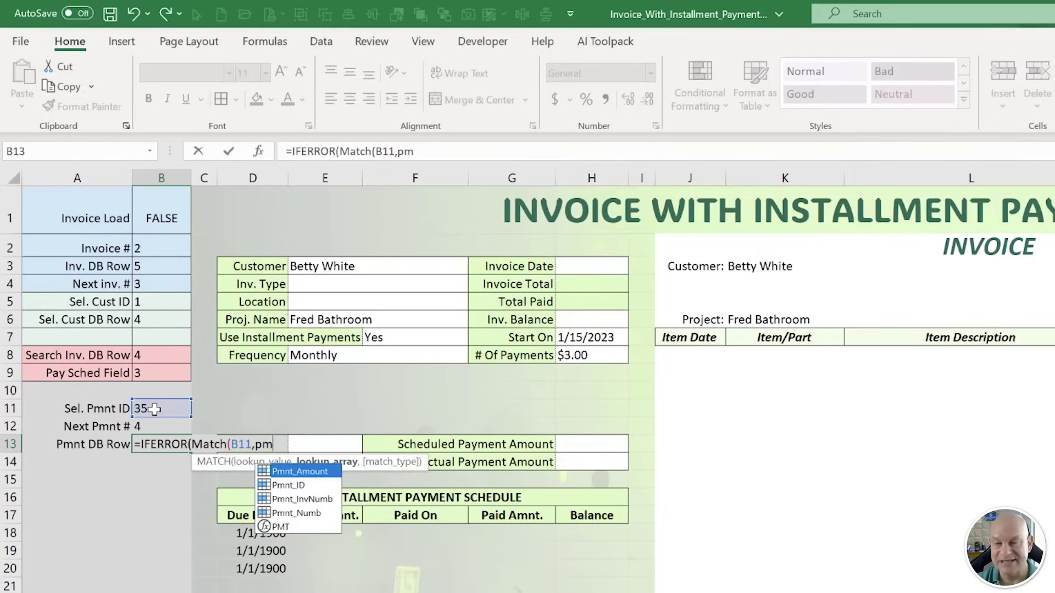
key("Down")
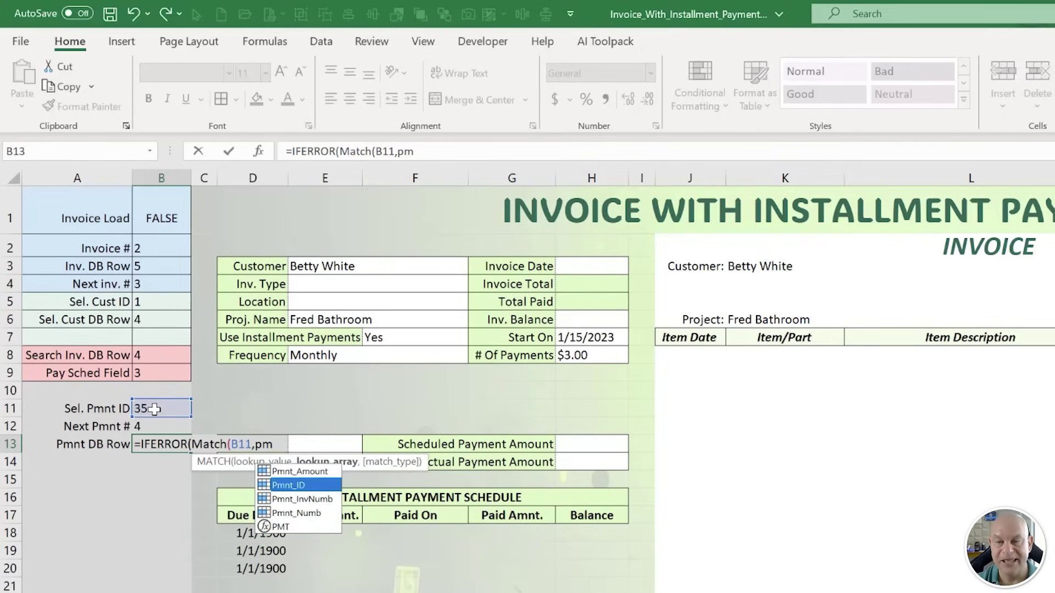
key("Tab")
type(",")
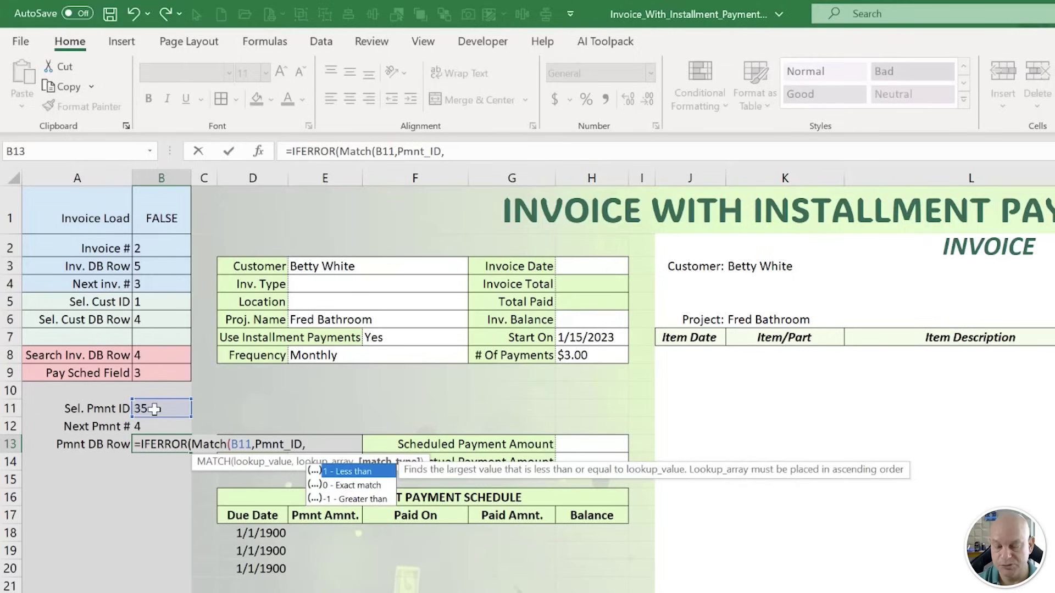
type("0)")
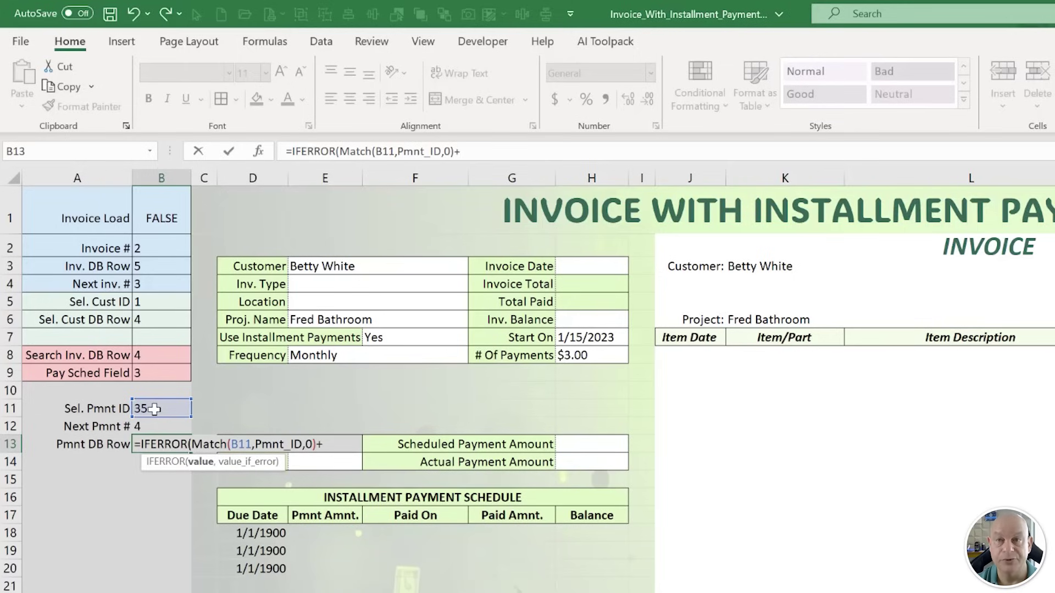
type("+3")
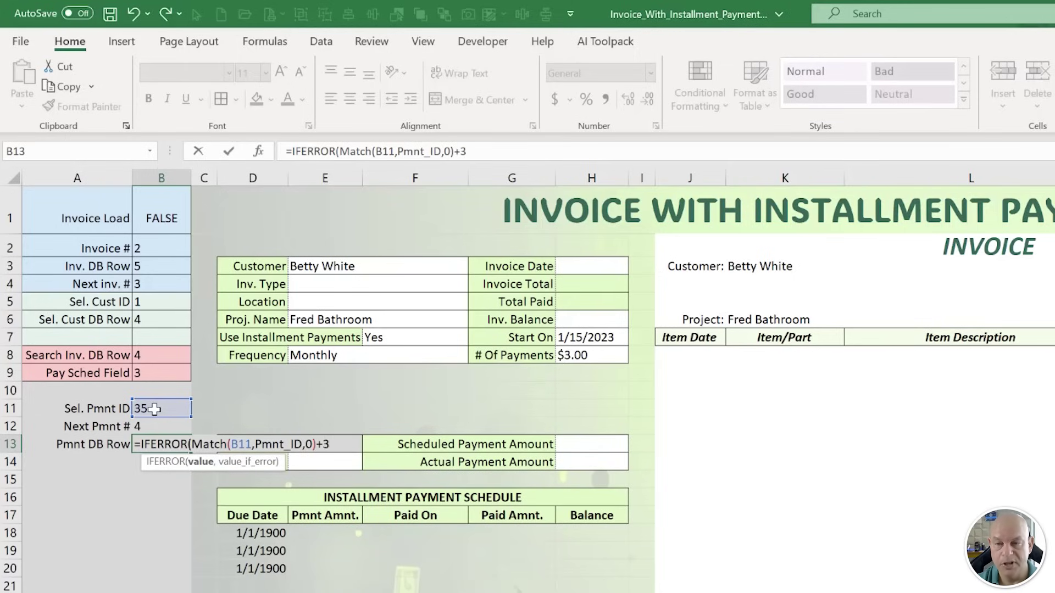
type(",\"\")")
key("Return")
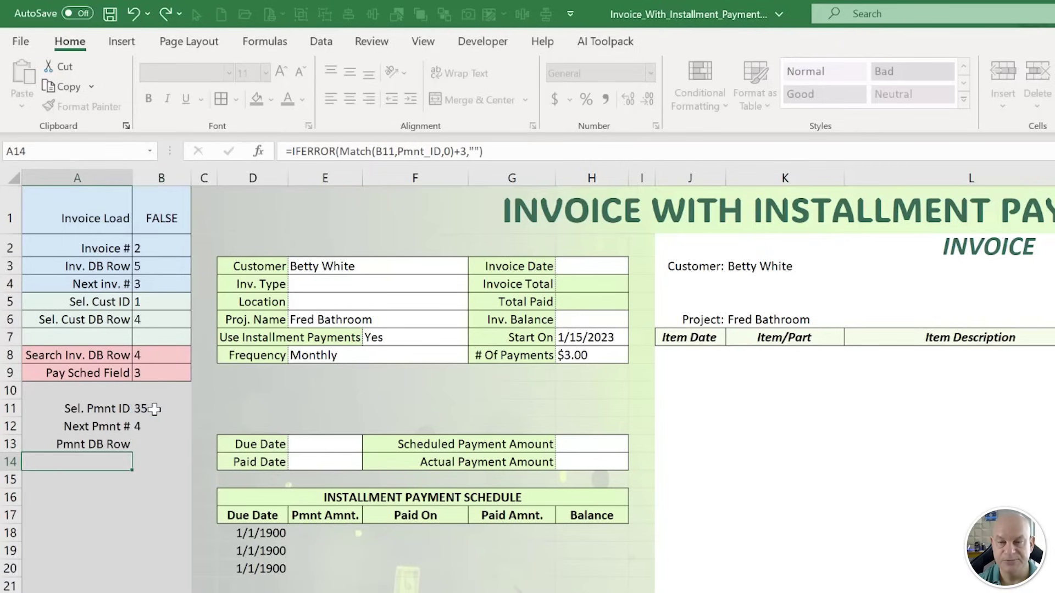
Review the B13 formula, then set Sel. Pmnt ID to 15 and check B13's result.
left_click(170, 444)
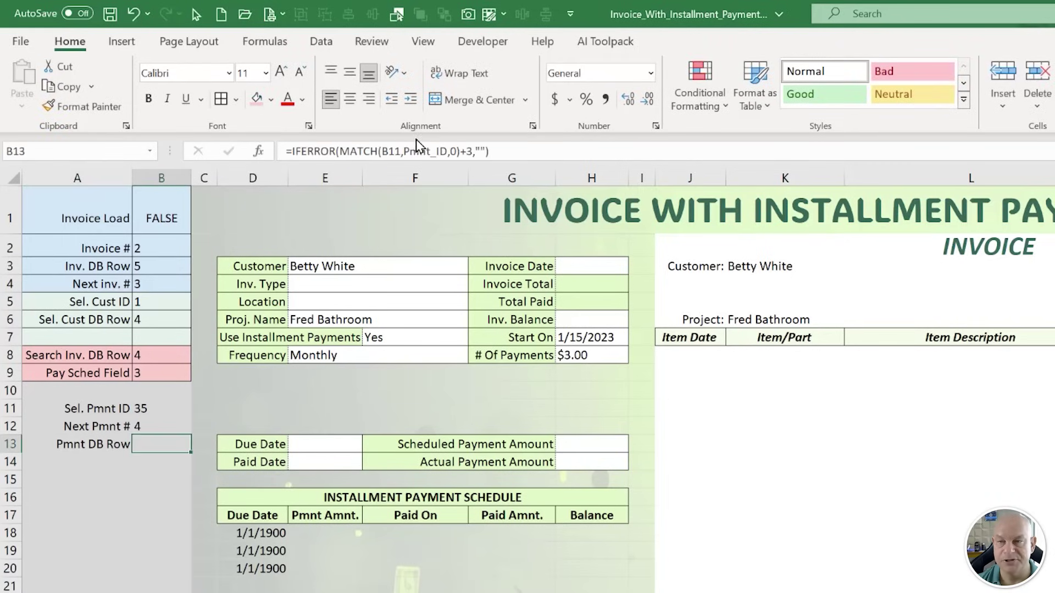
left_click(433, 152)
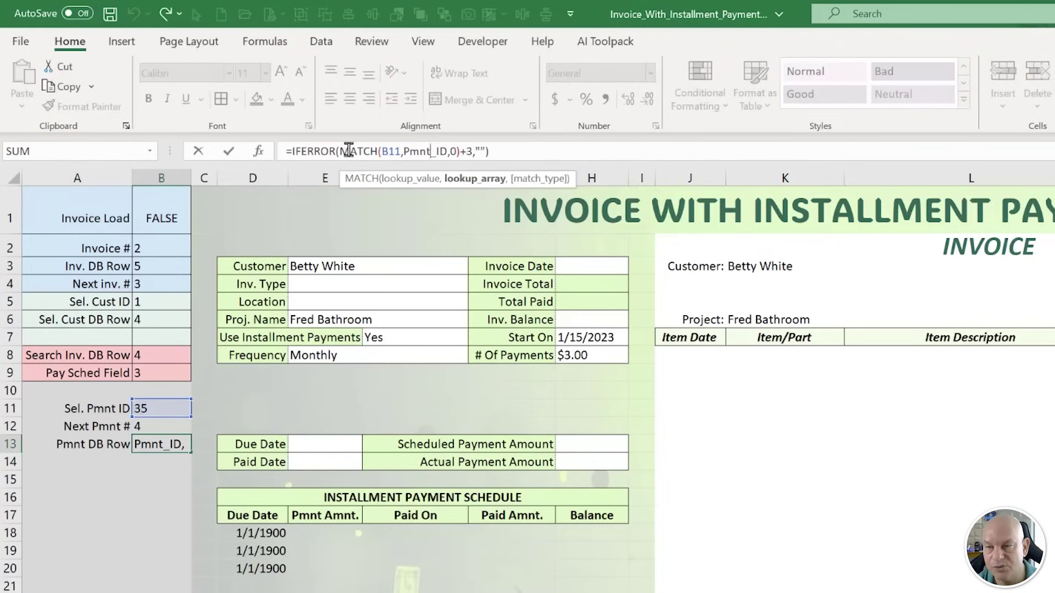
left_click(455, 151)
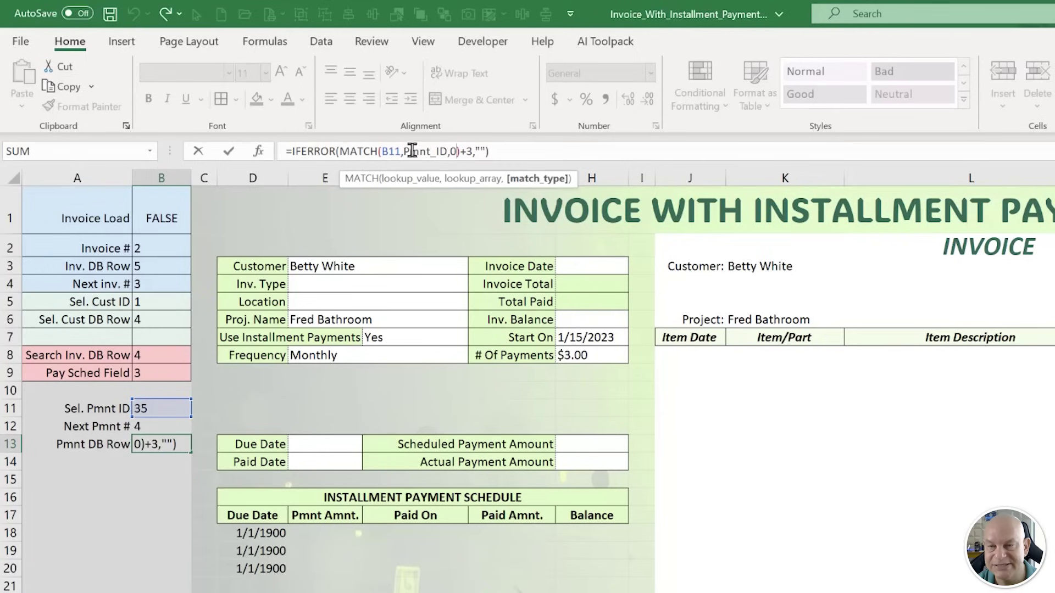
key("Escape")
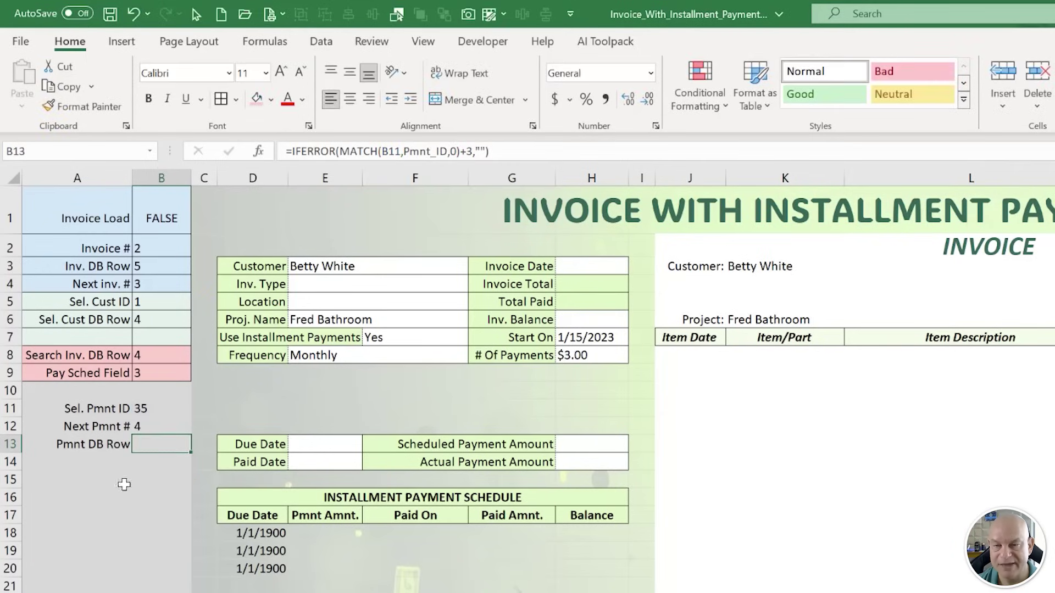
left_click(164, 408)
type("15")
key("Return")
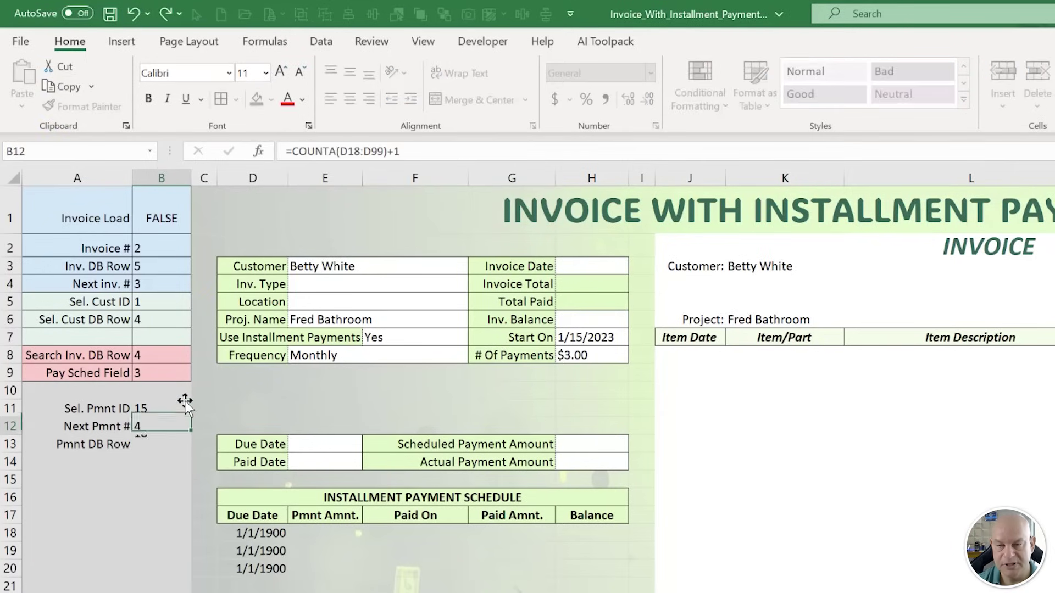
left_click(166, 445)
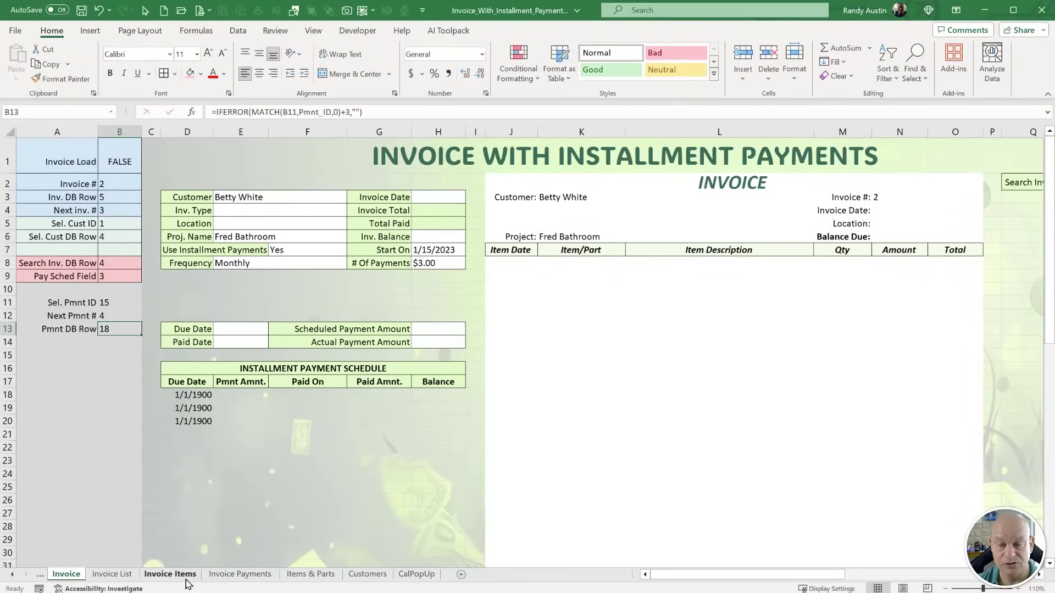
Confirm on the Invoice Payments sheet that payment ID 15 sits on row 18.
left_click(222, 574)
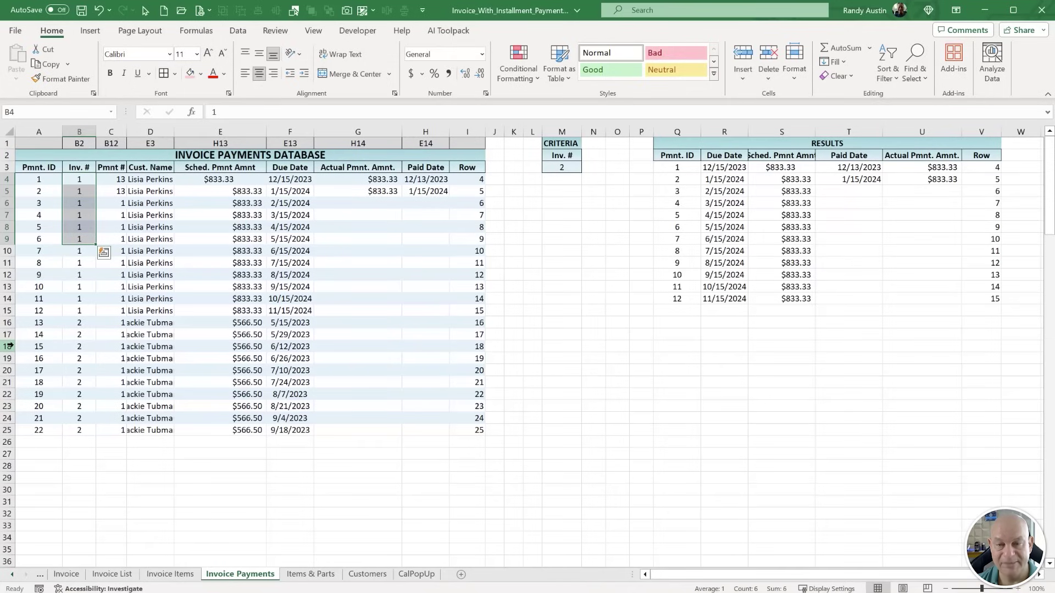
left_click(38, 348)
left_click(8, 346)
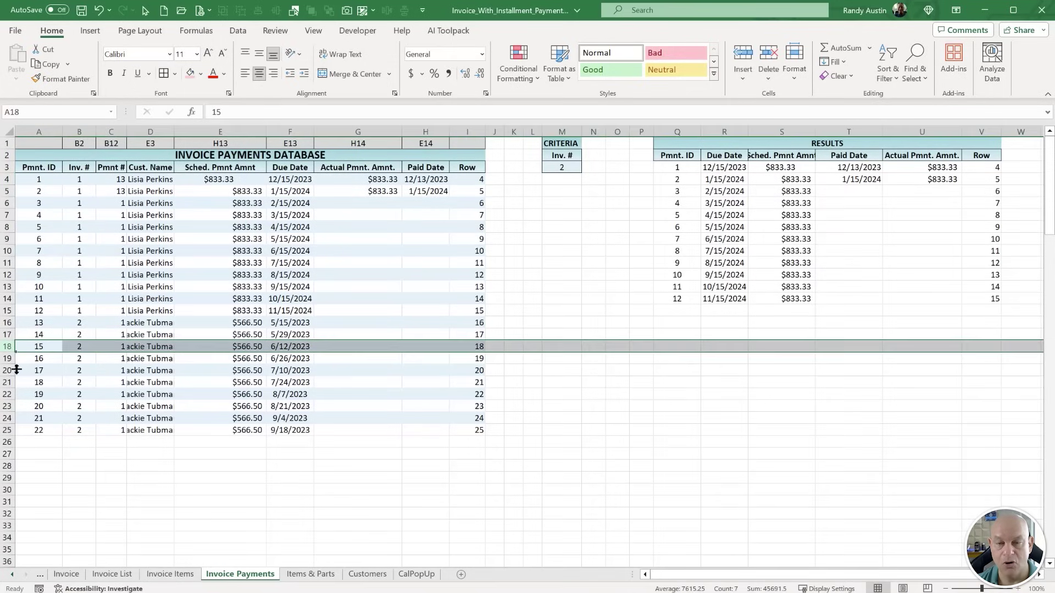
left_click(66, 574)
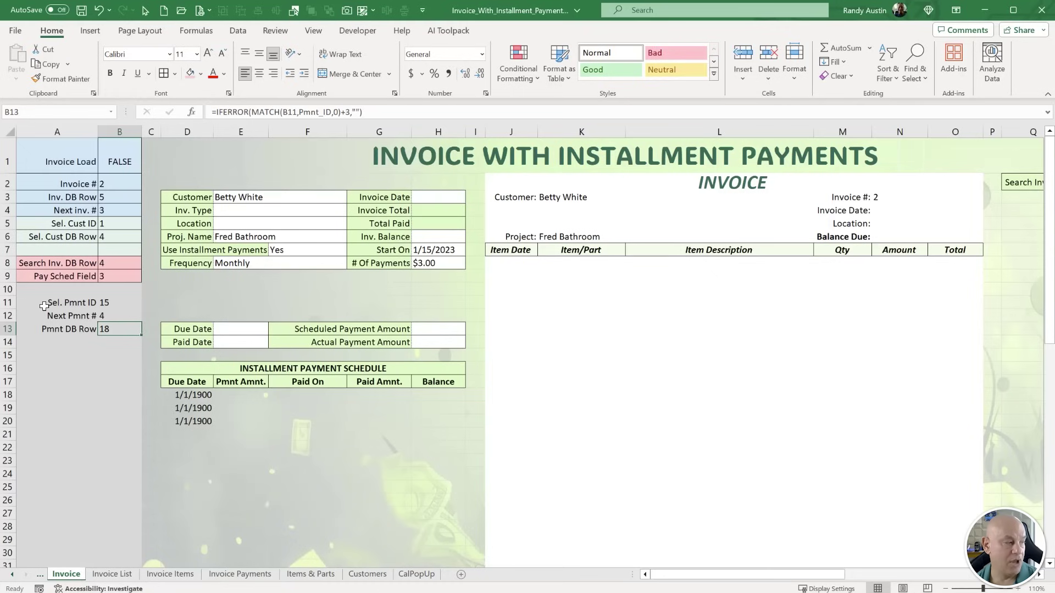
Label cell A14 'Next Pmnt ID'.
left_click(52, 340)
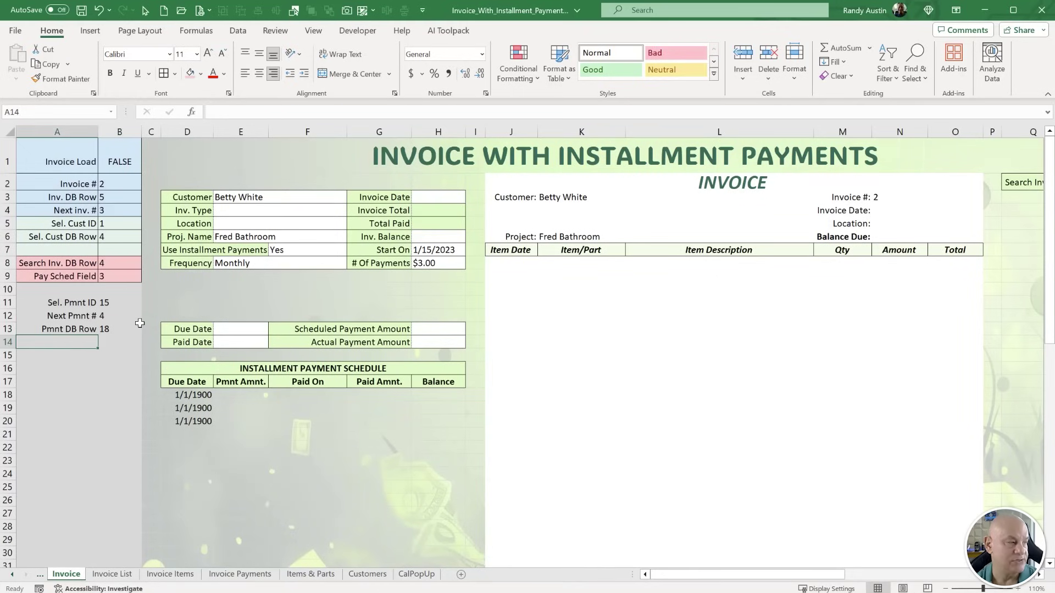
type("Next Pmnt #")
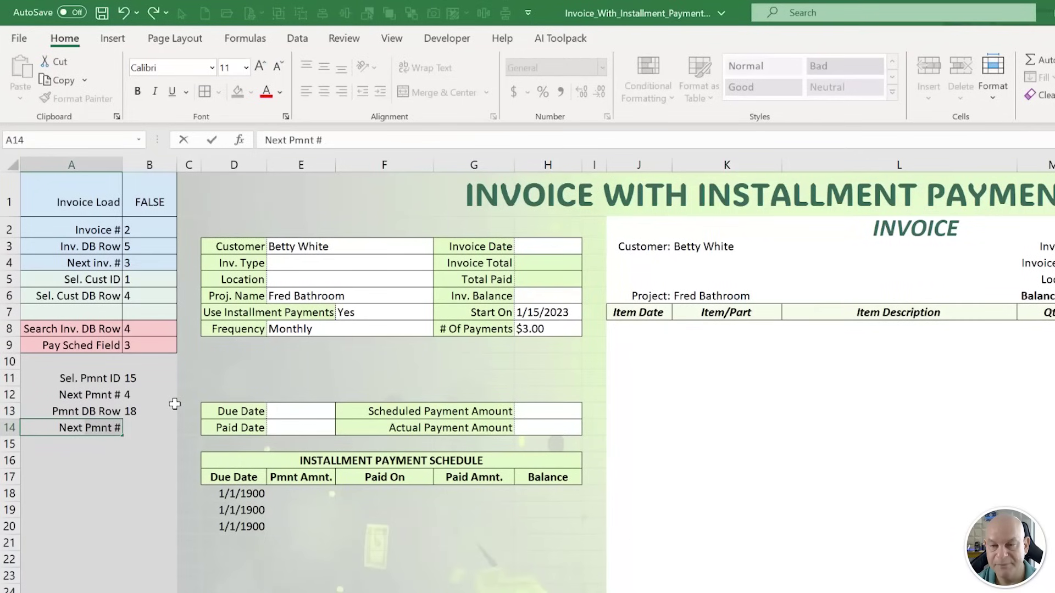
key("Left")
key("Left")
key("Left")
key("Left")
key("Left")
key("BackSpace")
type("p")
key("End")
key("BackSpace")
key("BackSpace")
key("BackSpace")
key("BackSpace")
key("BackSpace")
key("BackSpace")
key("BackSpace")
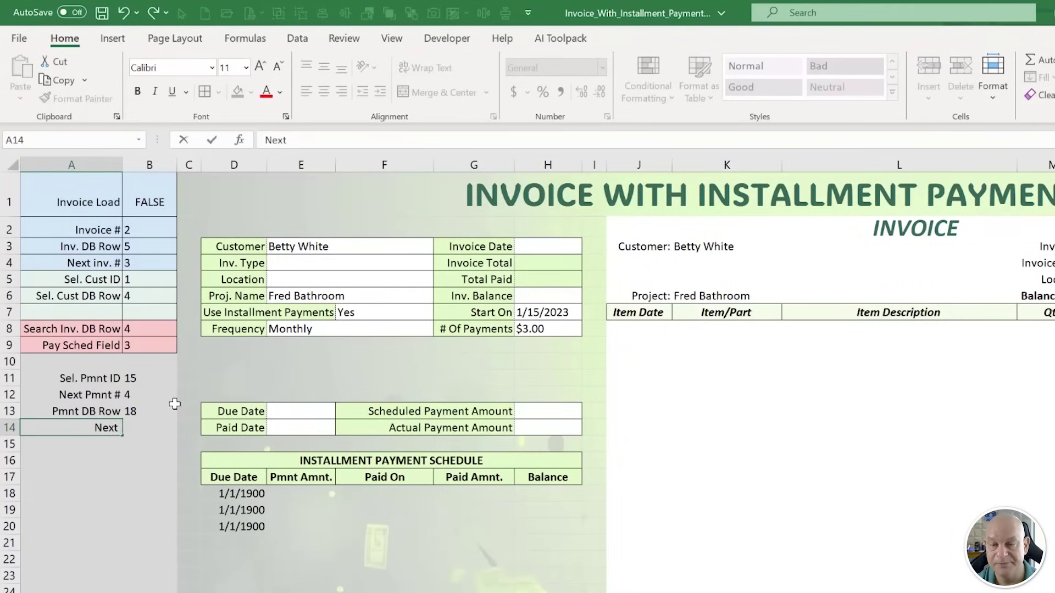
type("Pmnt ID")
key("Tab")
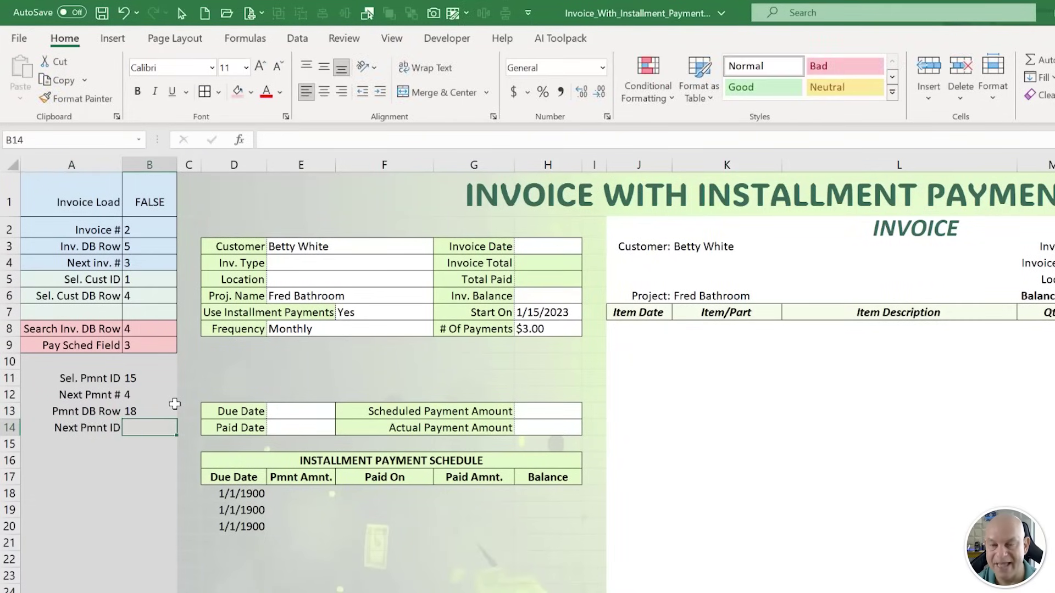
Enter =IFERROR(MAX(Pmnt_ID)+1,1) in B14 so it returns 23.
type("=ife")
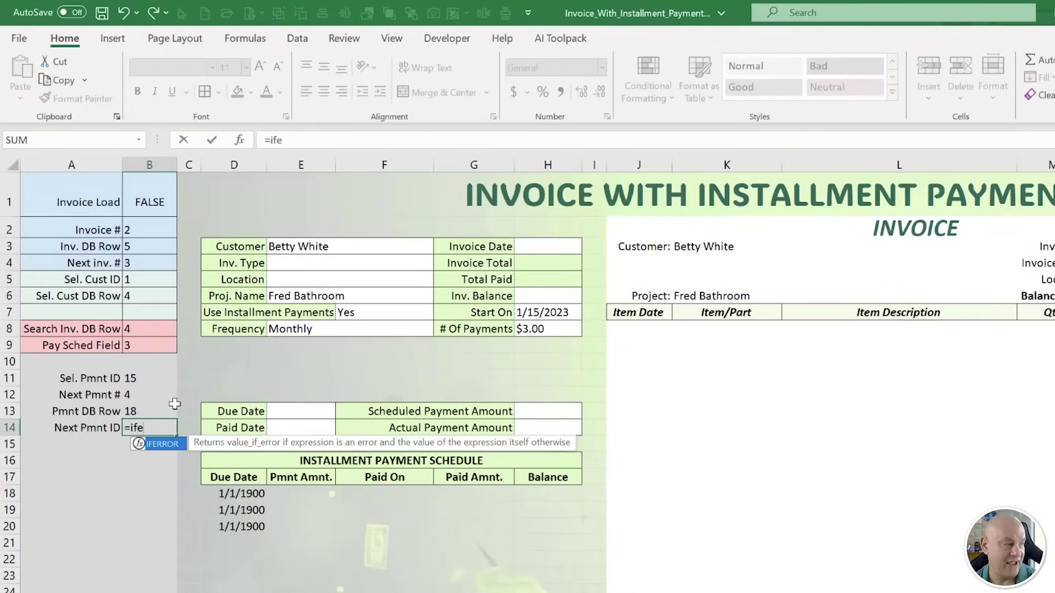
key("Tab")
type("Max(Pm")
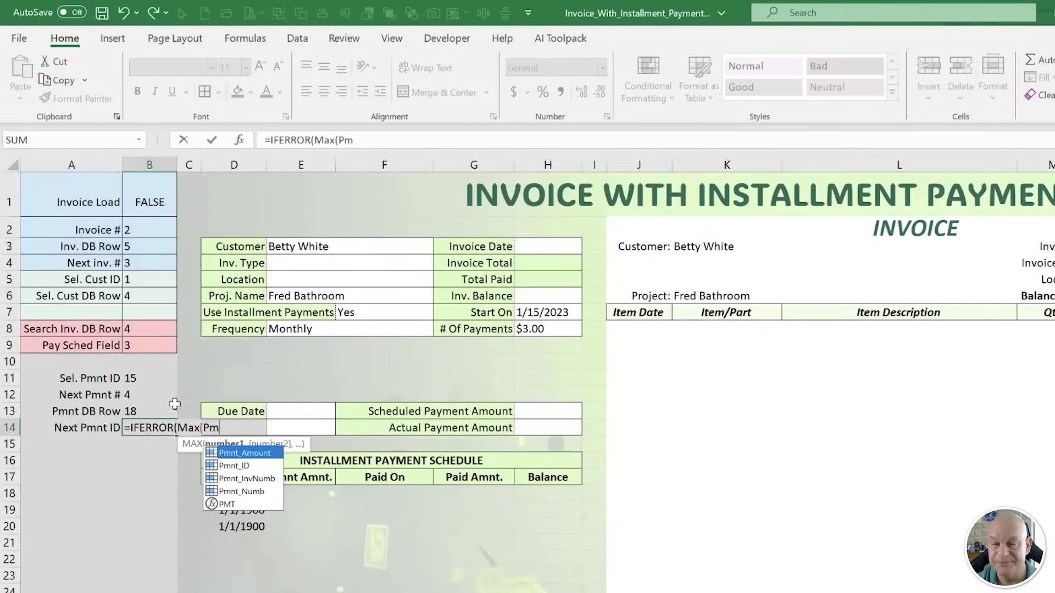
key("Down")
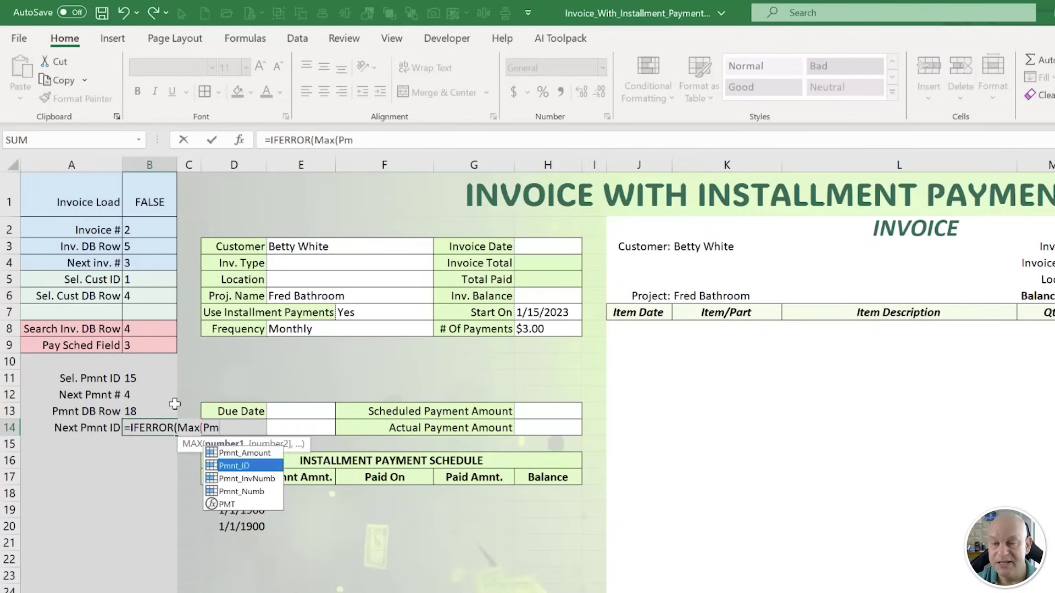
key("Tab")
type(")+1")
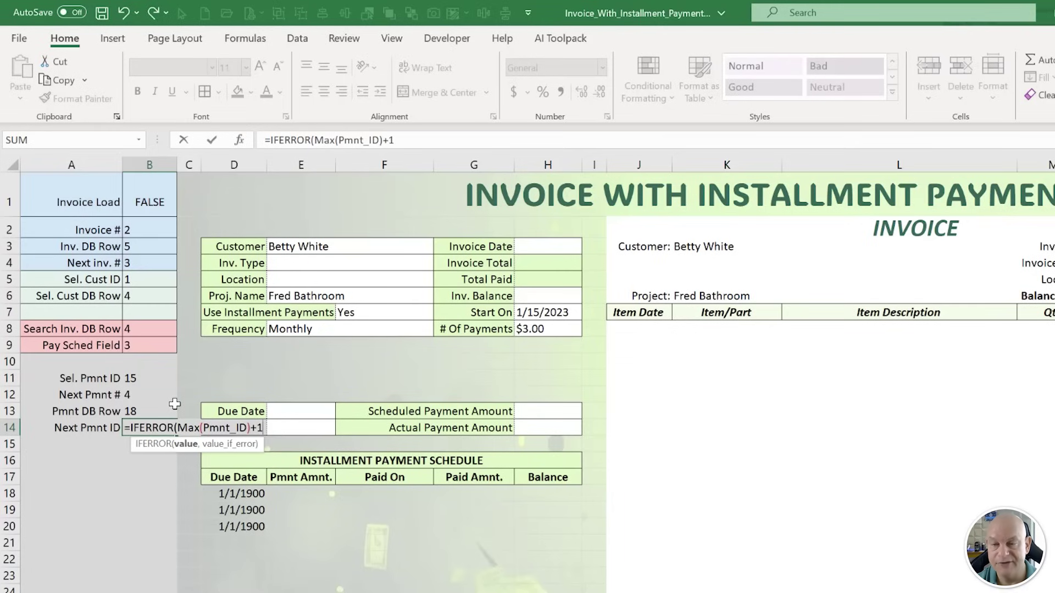
type(",1)")
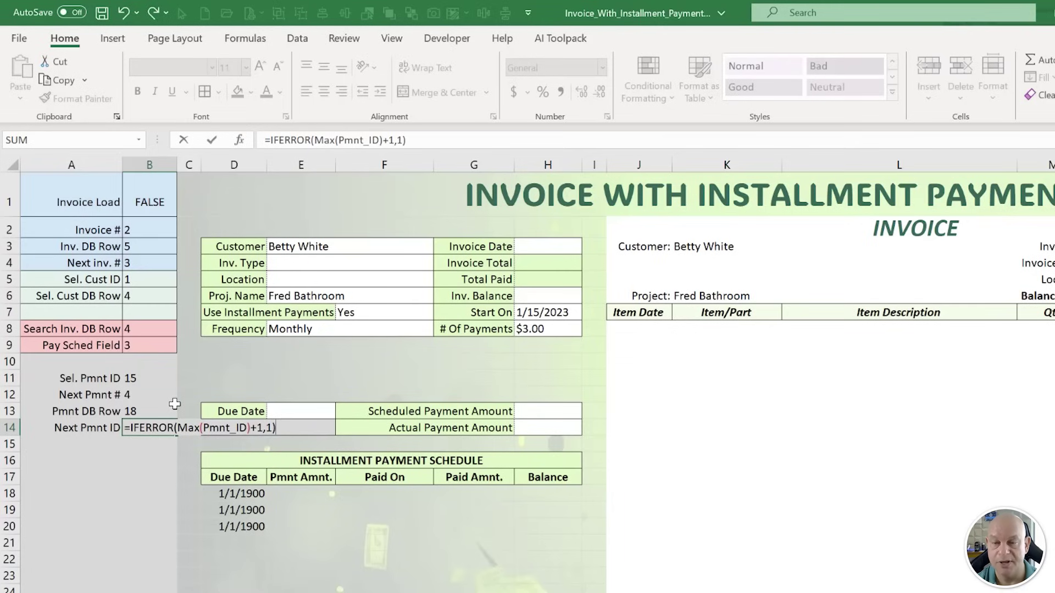
key("Return")
left_click(147, 432)
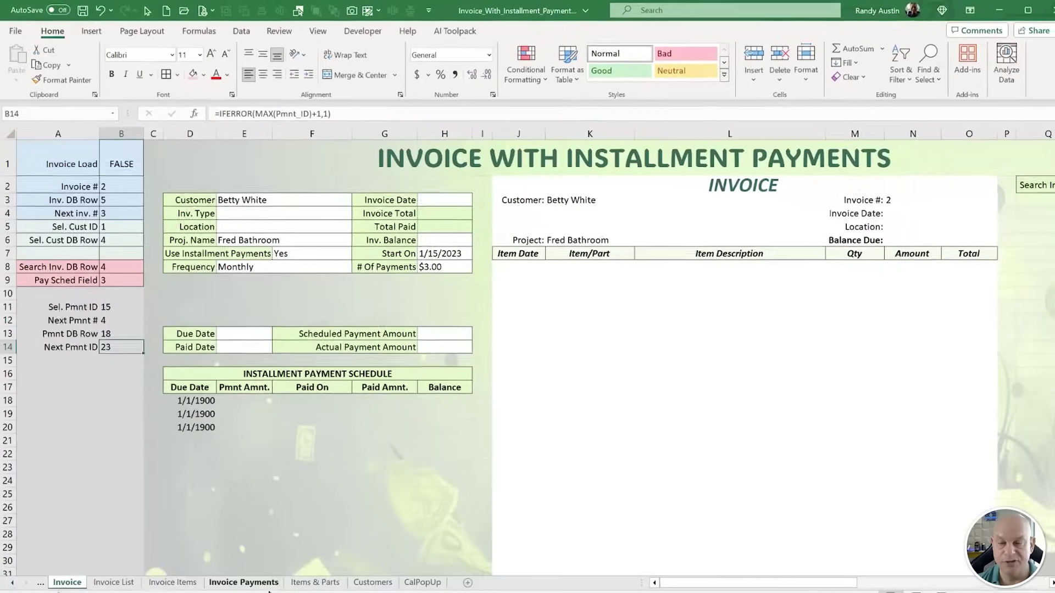
left_click(240, 574)
left_click(50, 433)
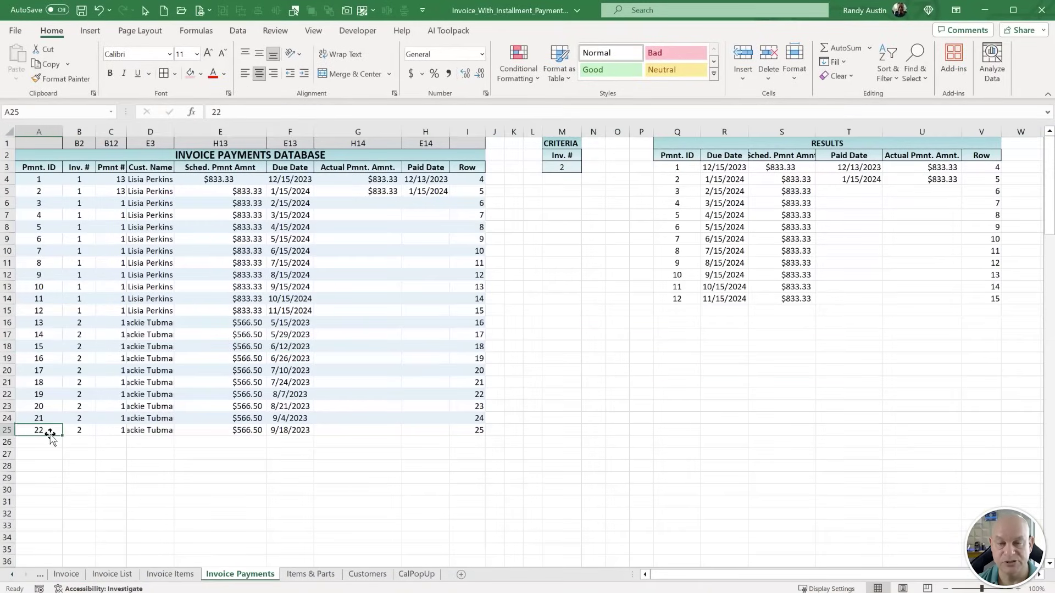
left_click(51, 443)
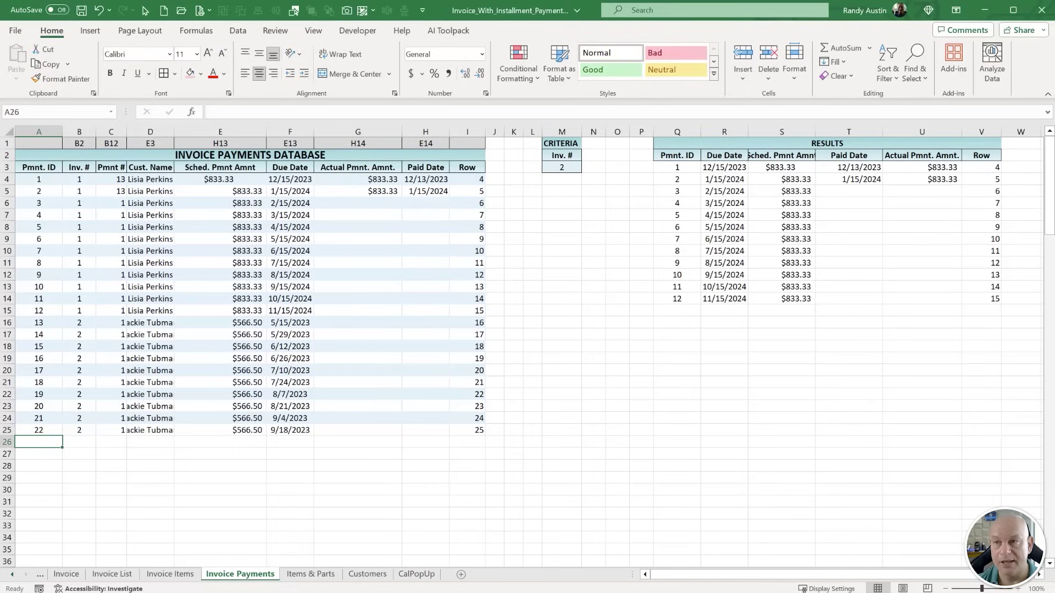
left_click(72, 575)
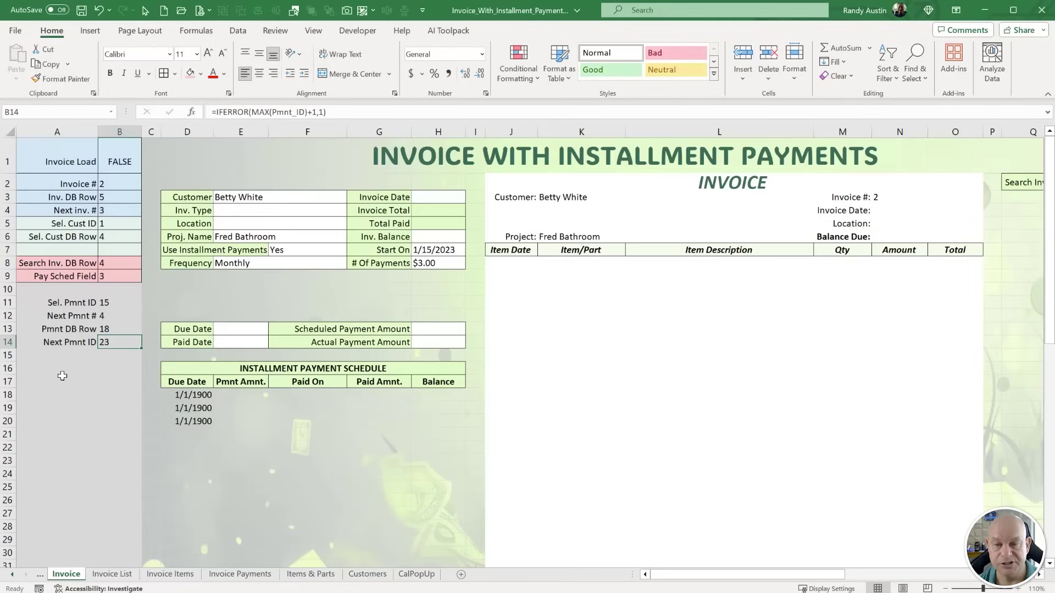
Enter N in A15, a 'Create Pay Sched.' label in A16, and FALSE in B16.
left_click(57, 352)
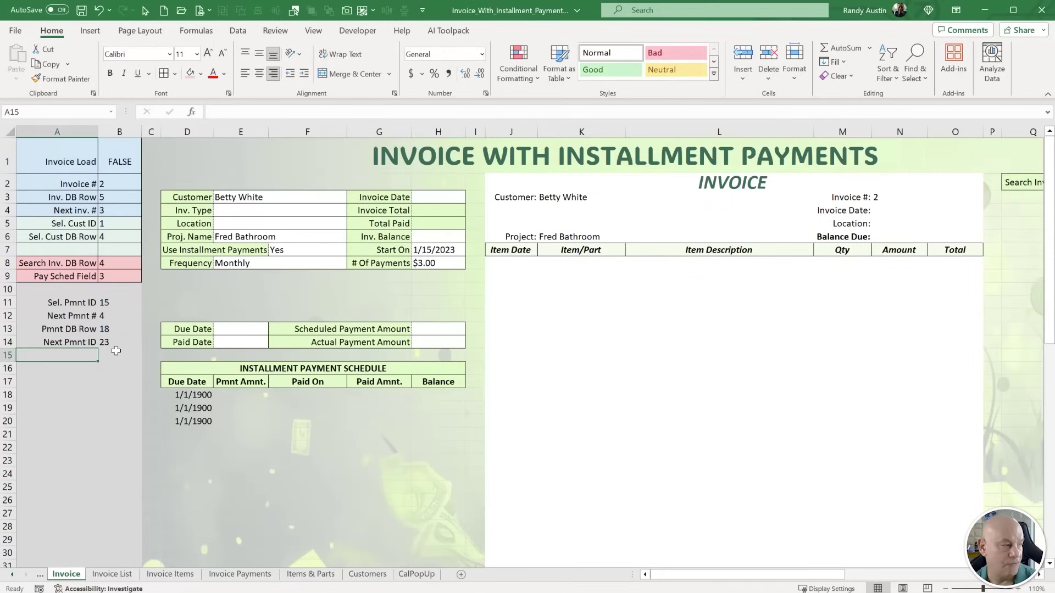
type("Ne")
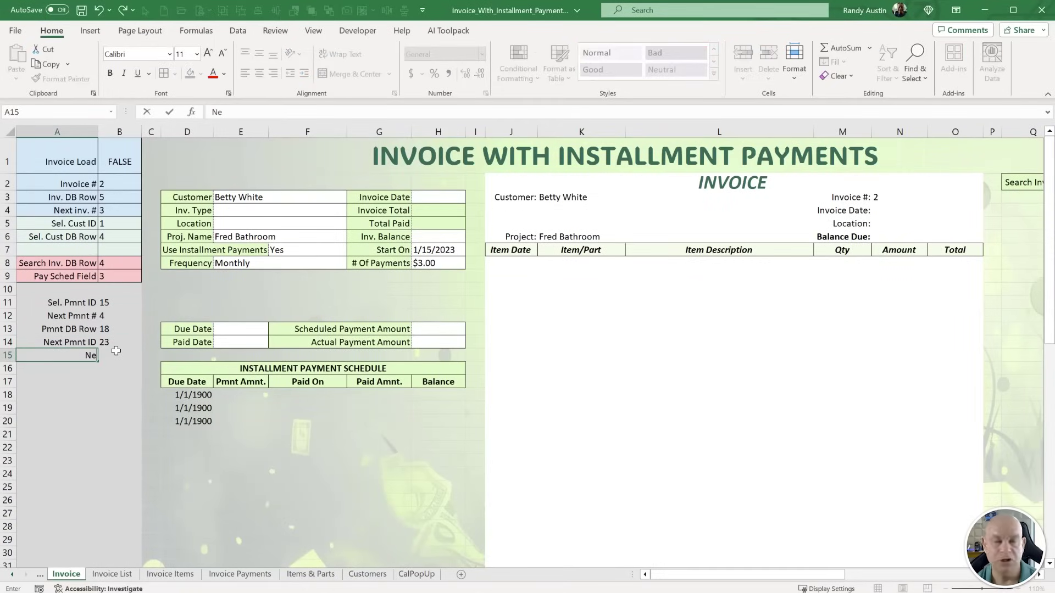
key("Return")
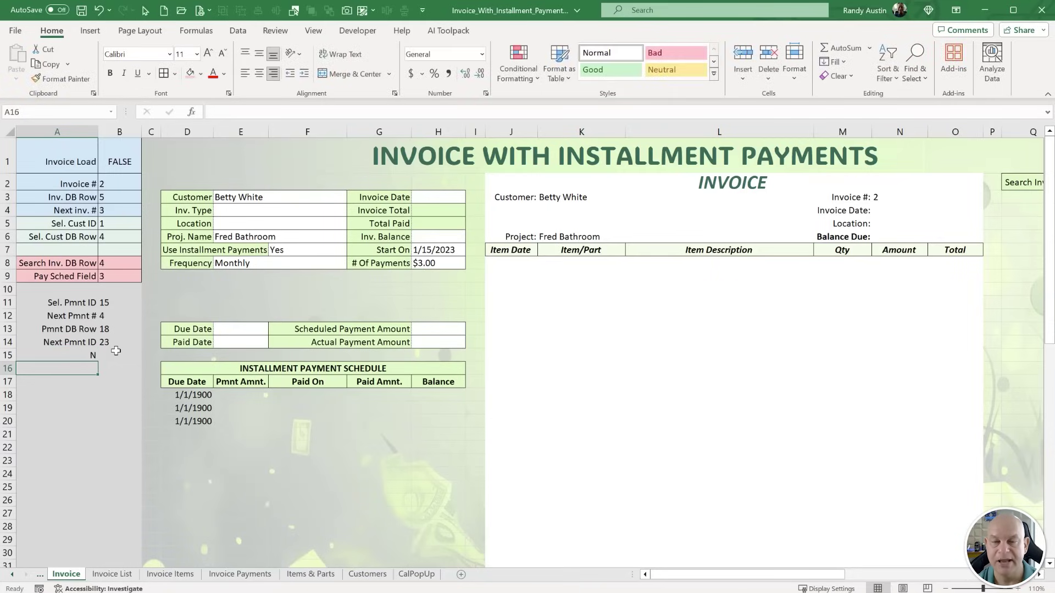
type("Create Pay Sched")
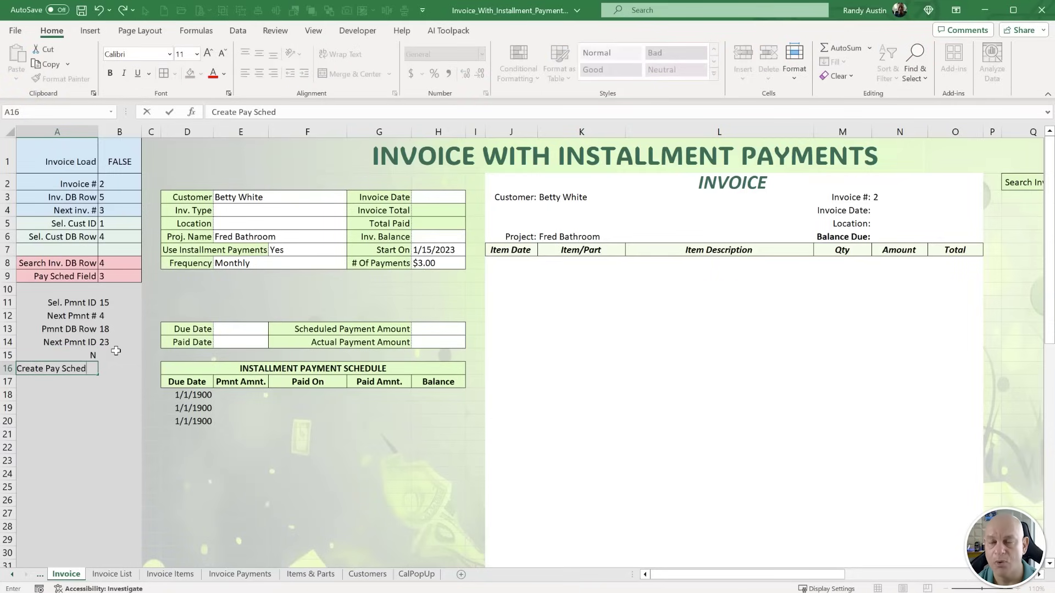
type(".")
key("Tab")
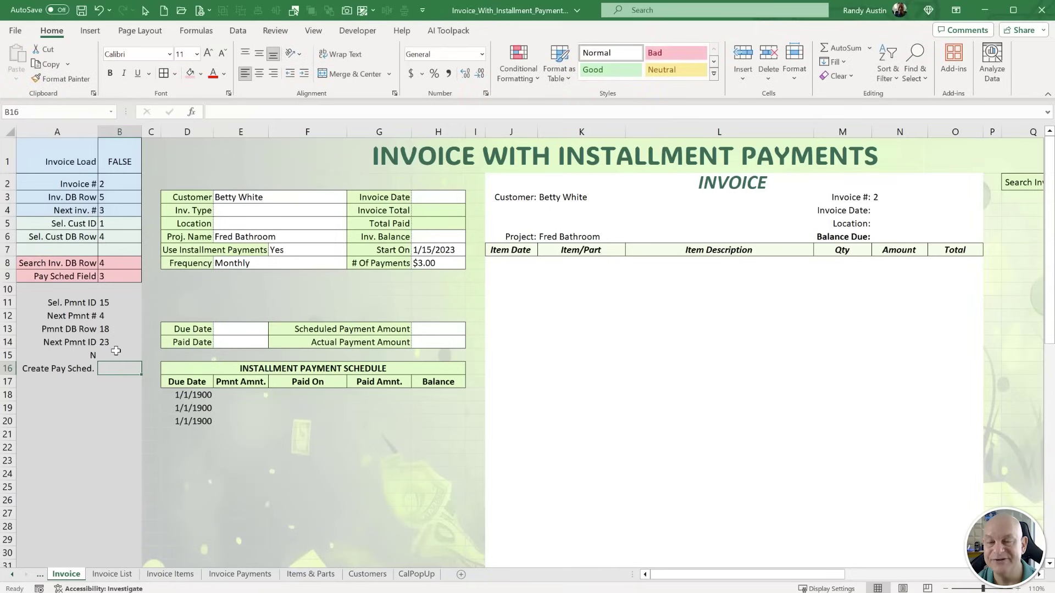
type("False")
key("Return")
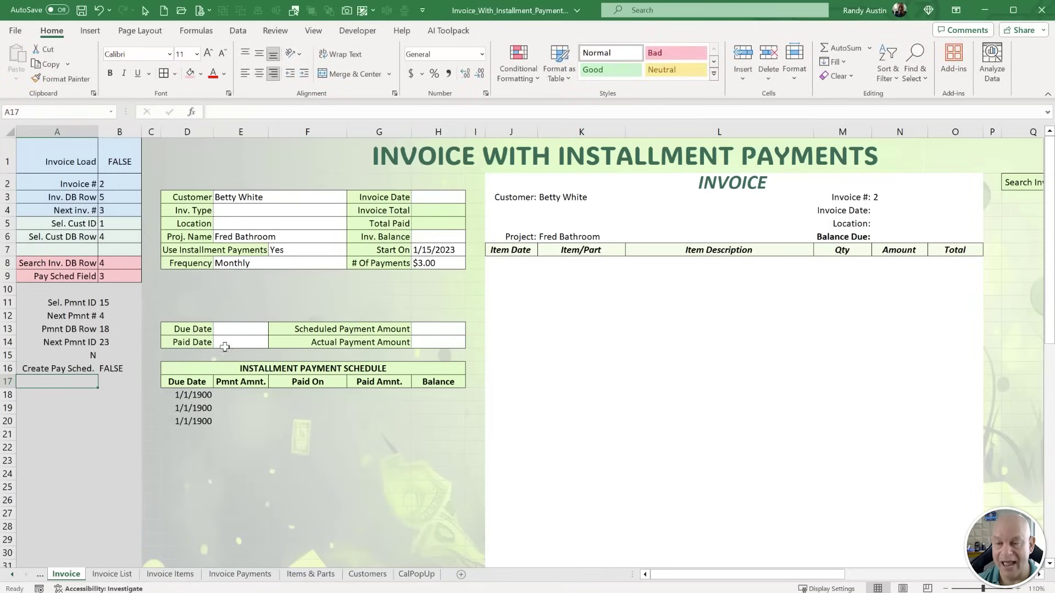
Delete the three 1/1/1900 placeholder due dates in D18:D20.
left_click_drag(226, 330, 426, 341)
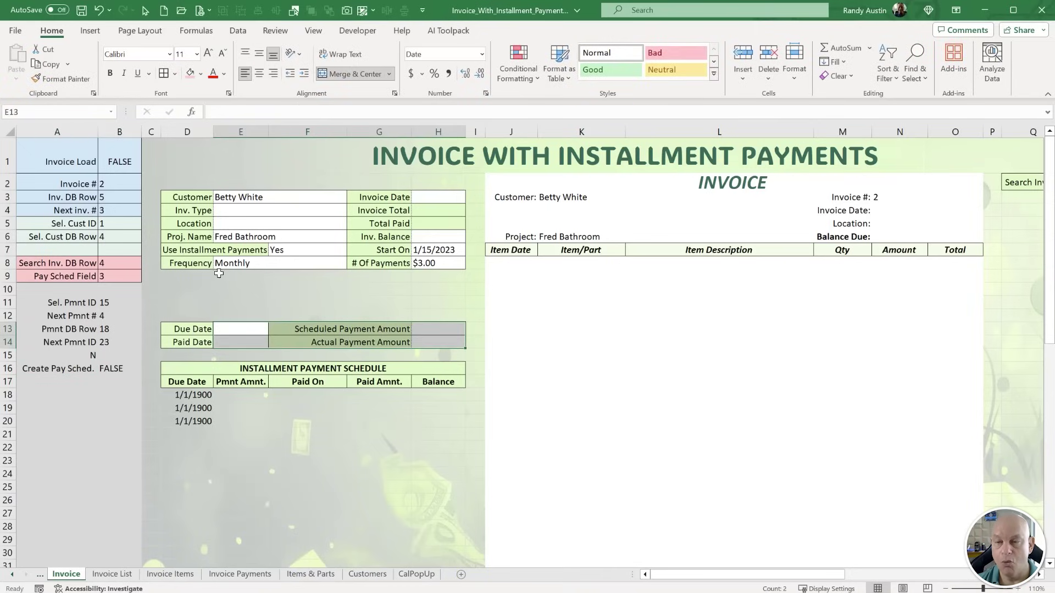
left_click_drag(191, 395, 205, 423)
key("Delete")
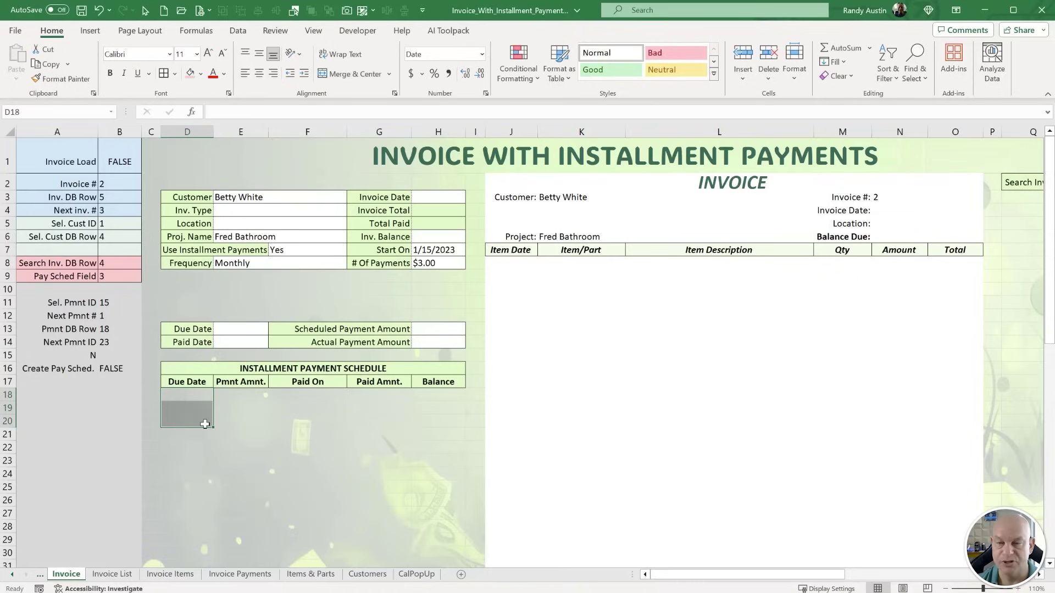
left_click(82, 353)
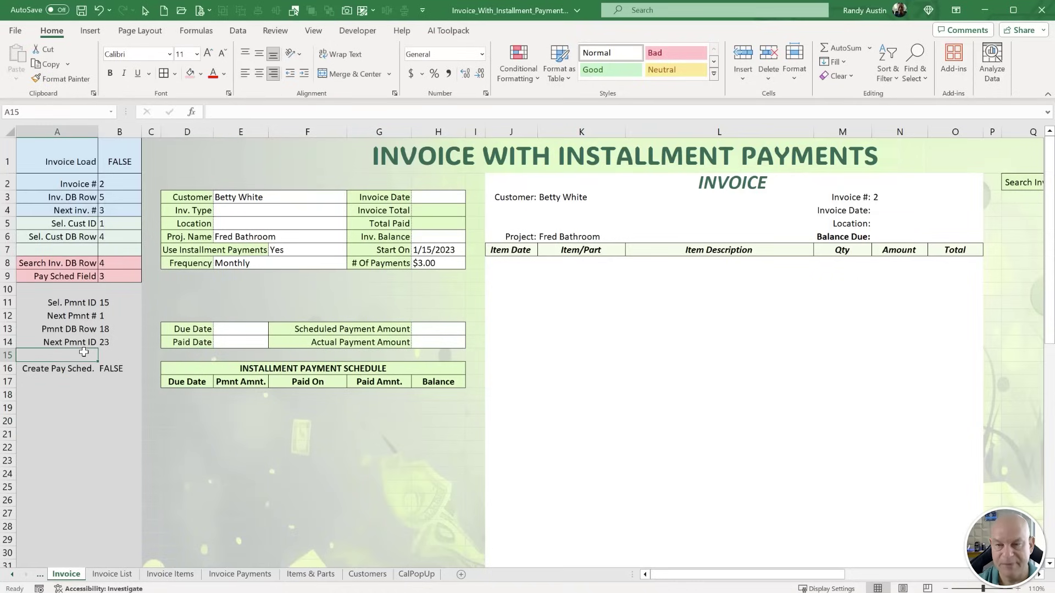
Give the payment helper cells A11:B16 all borders and a light-yellow fill.
left_click_drag(55, 301, 122, 372)
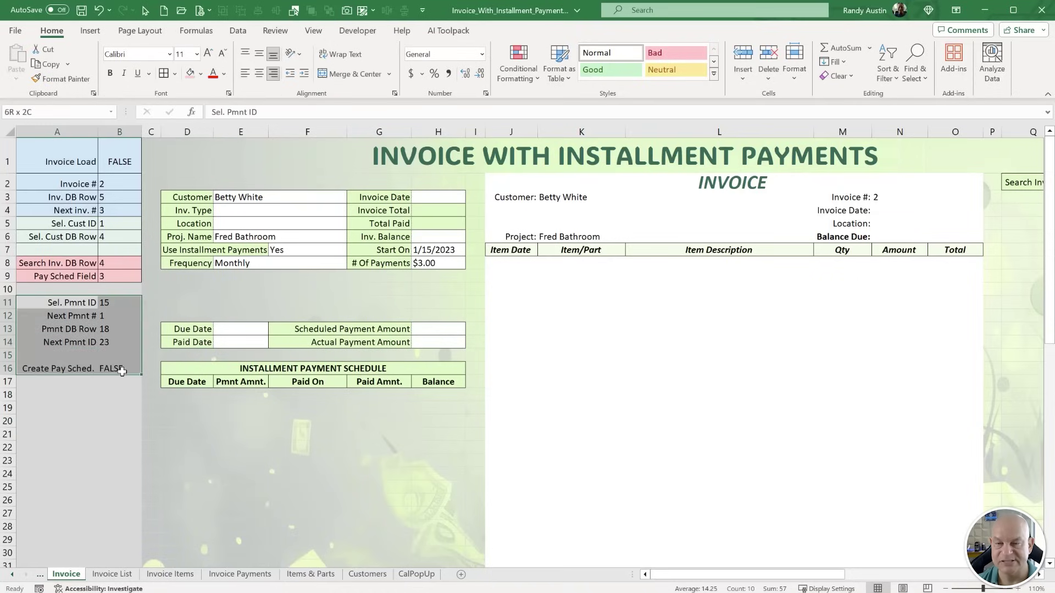
left_click(164, 76)
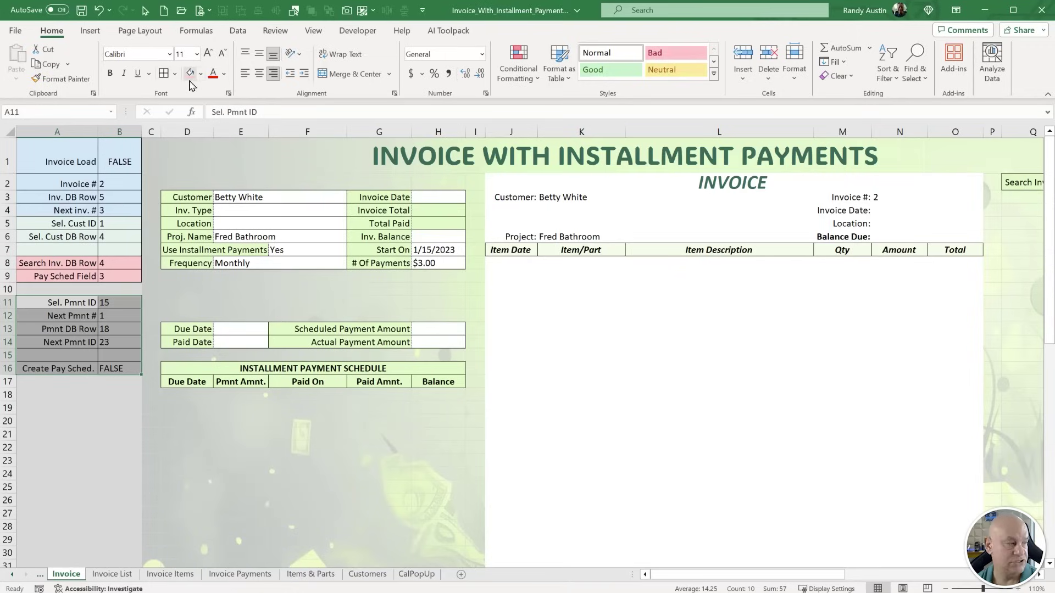
left_click(201, 77)
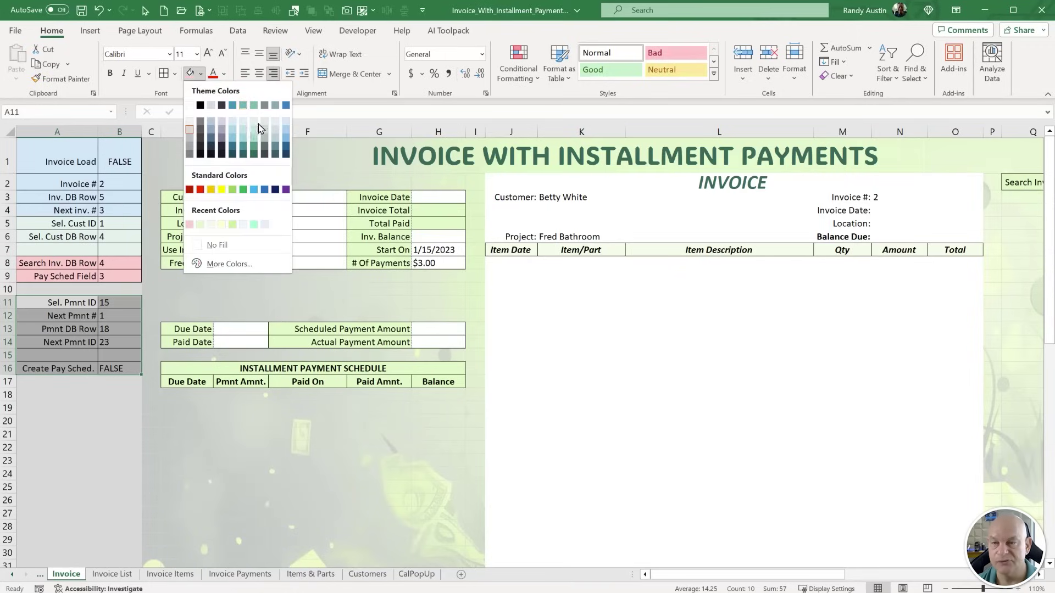
left_click(222, 226)
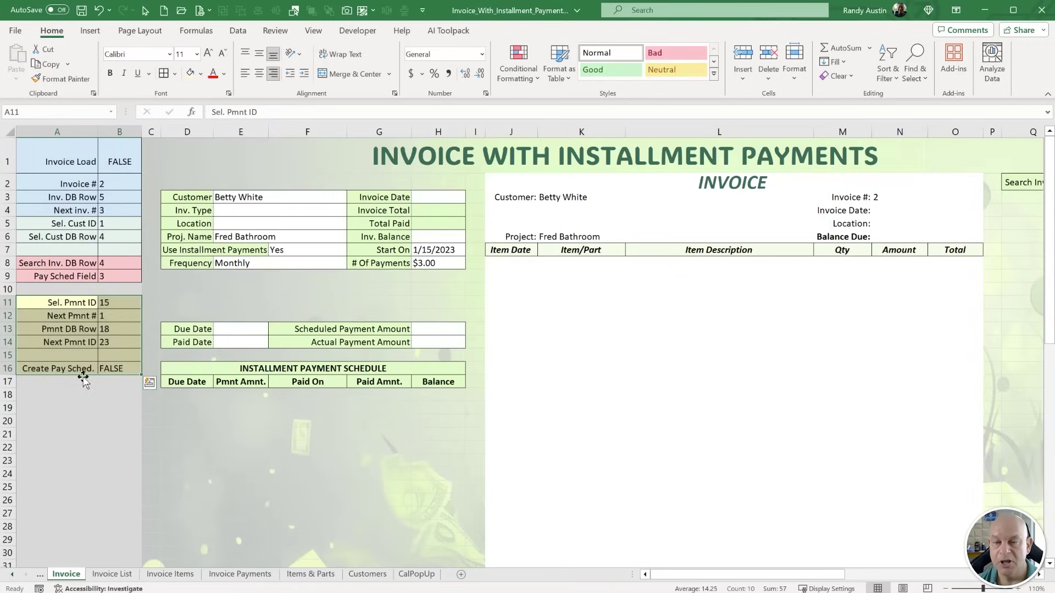
Check the helper cell blocks A1:B16 and save the workbook.
left_click_drag(67, 303, 98, 361)
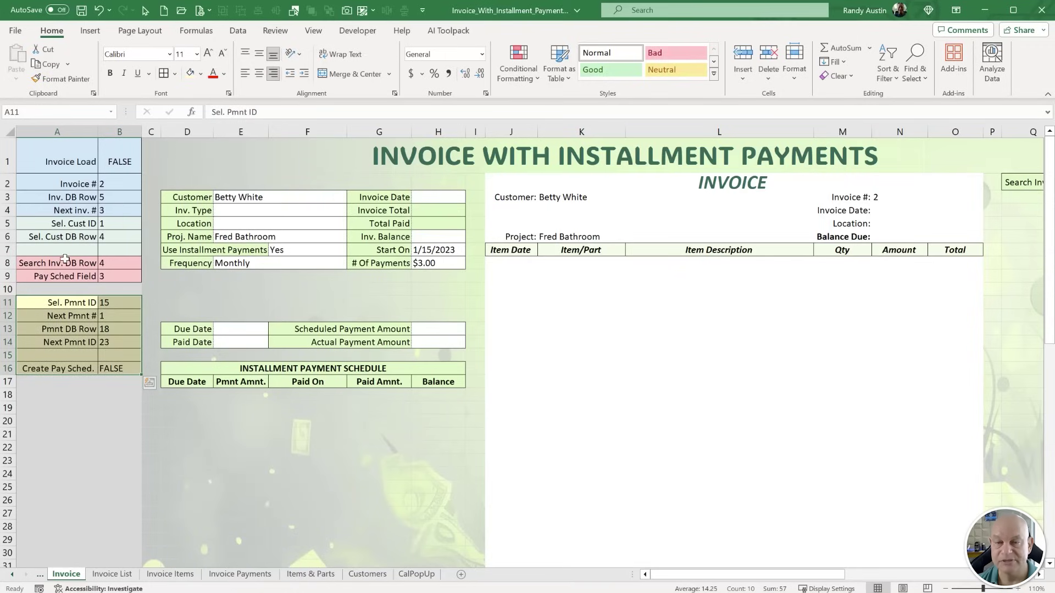
left_click_drag(64, 263, 65, 276)
left_click_drag(71, 223, 110, 250)
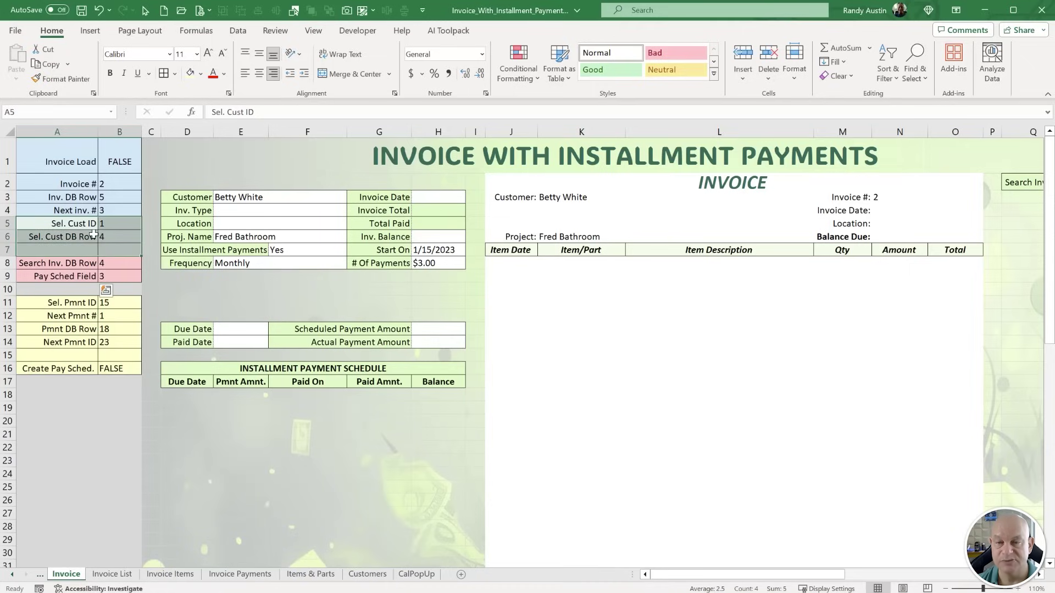
left_click_drag(66, 160, 116, 206)
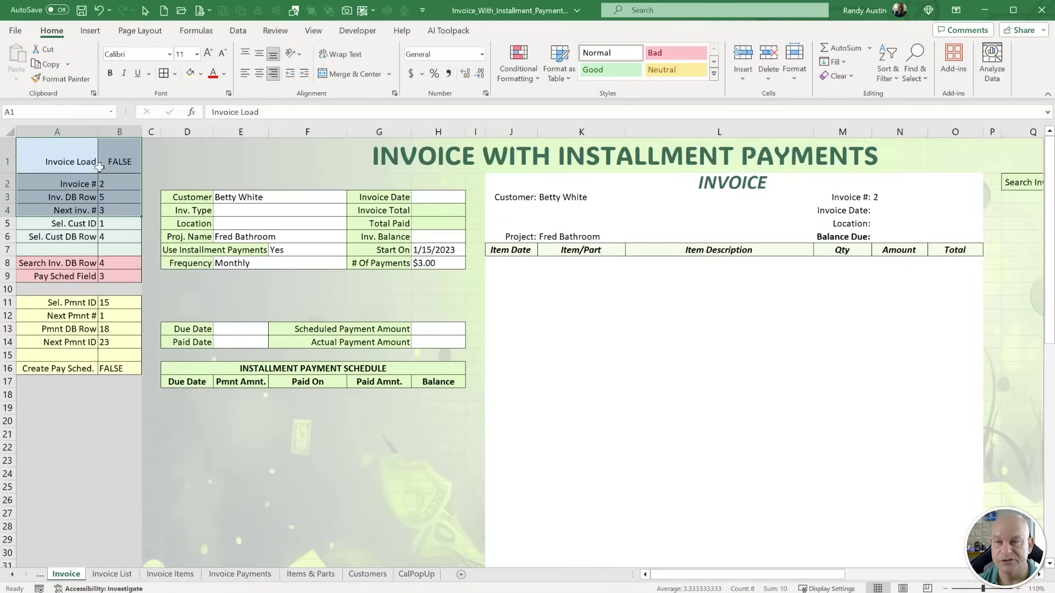
left_click(81, 10)
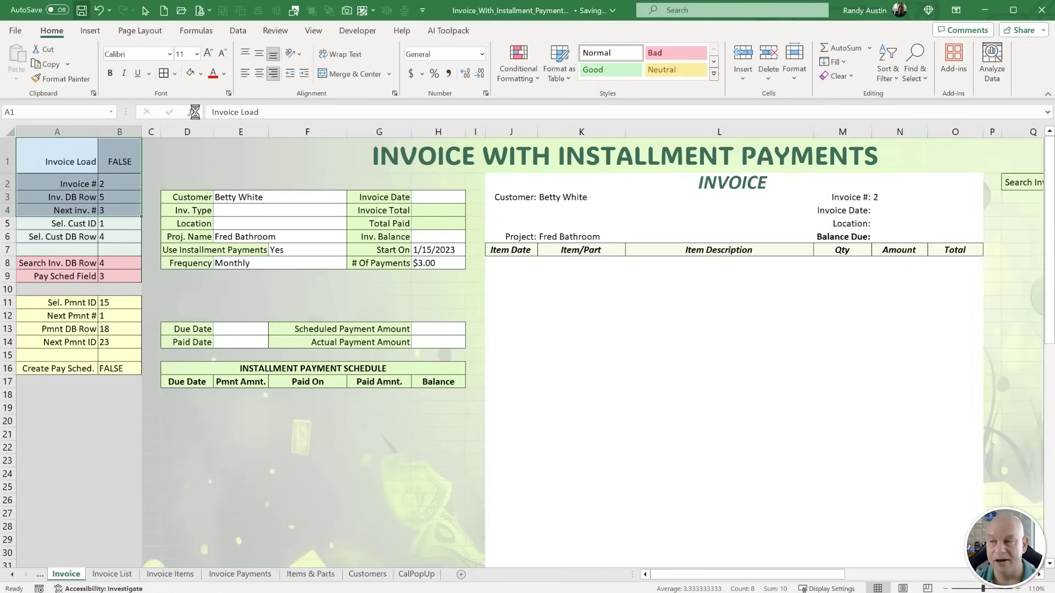
Draw a rectangle shape above the Customer table.
left_click(90, 31)
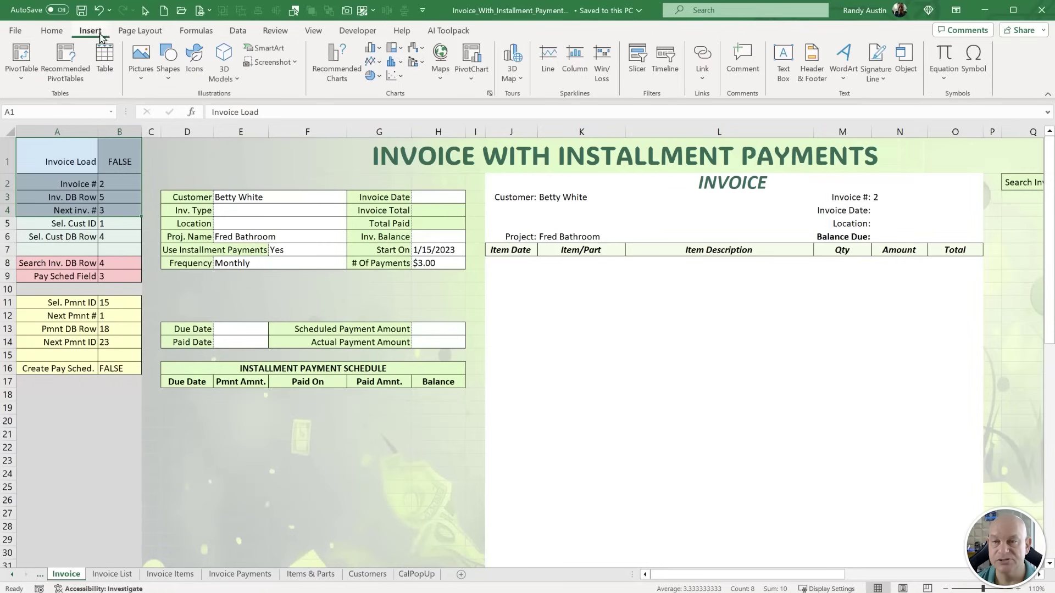
left_click(175, 81)
left_click(200, 112)
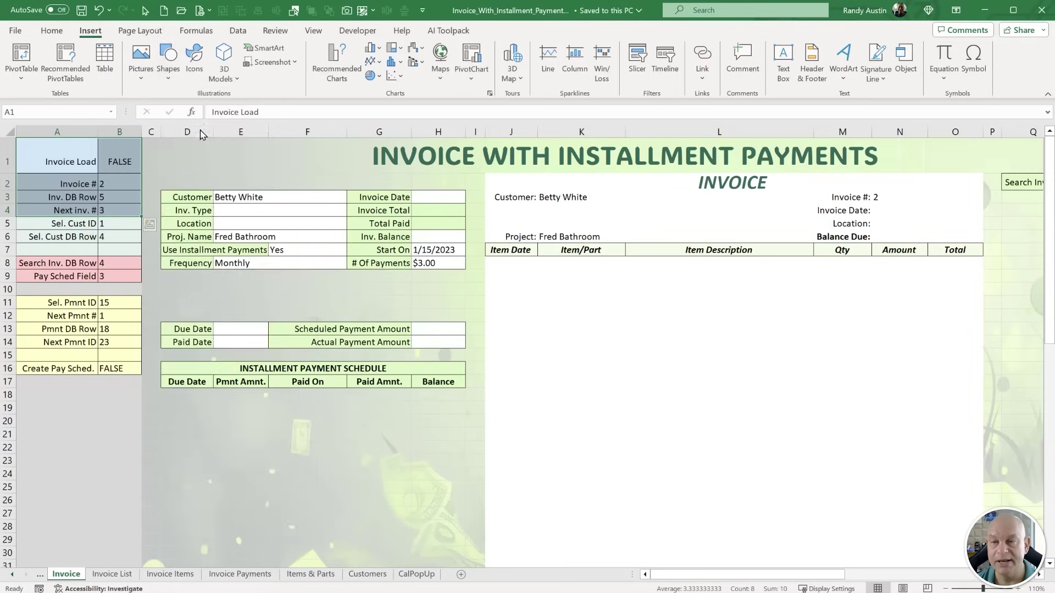
mouse_move(179, 170)
left_mouse_down()
mouse_move(247, 186)
mouse_move(221, 172)
left_mouse_up()
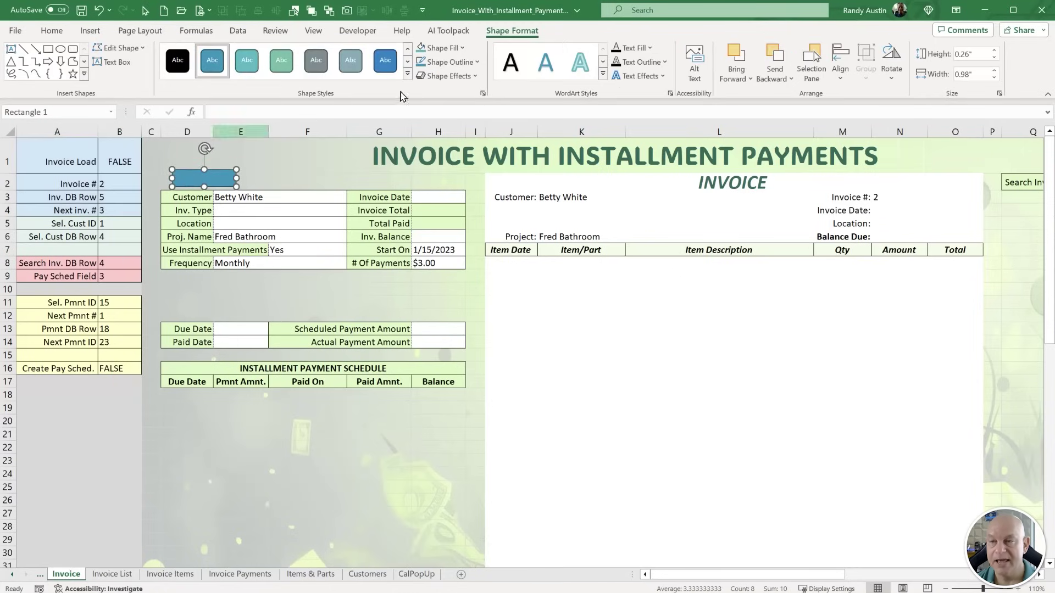
Give the rectangle no outline, a dark green fill, and white 'New Invoice' text.
left_click(477, 62)
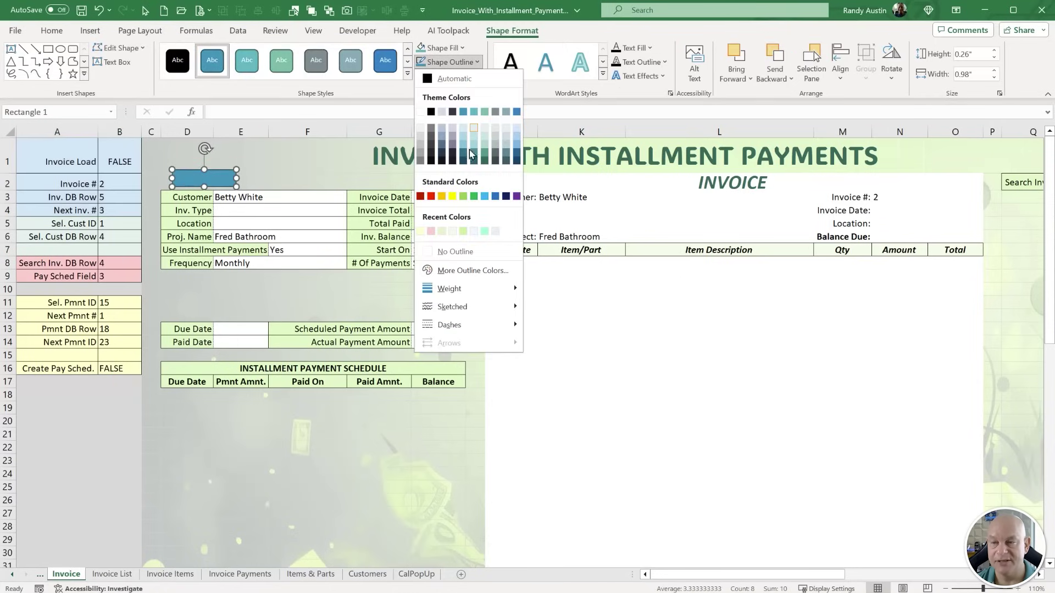
left_click(455, 254)
left_click(462, 48)
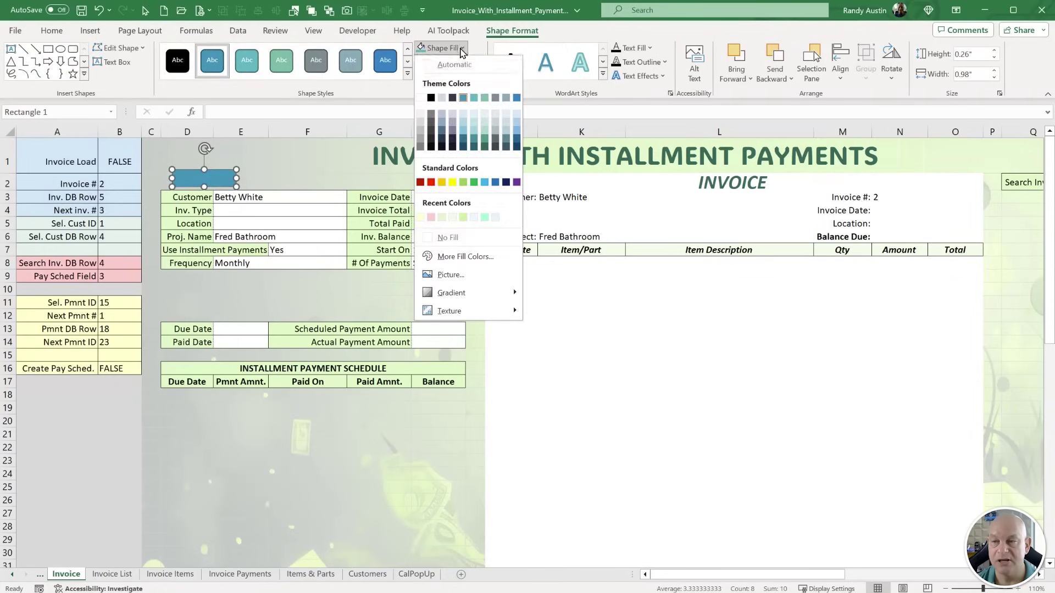
left_click(486, 146)
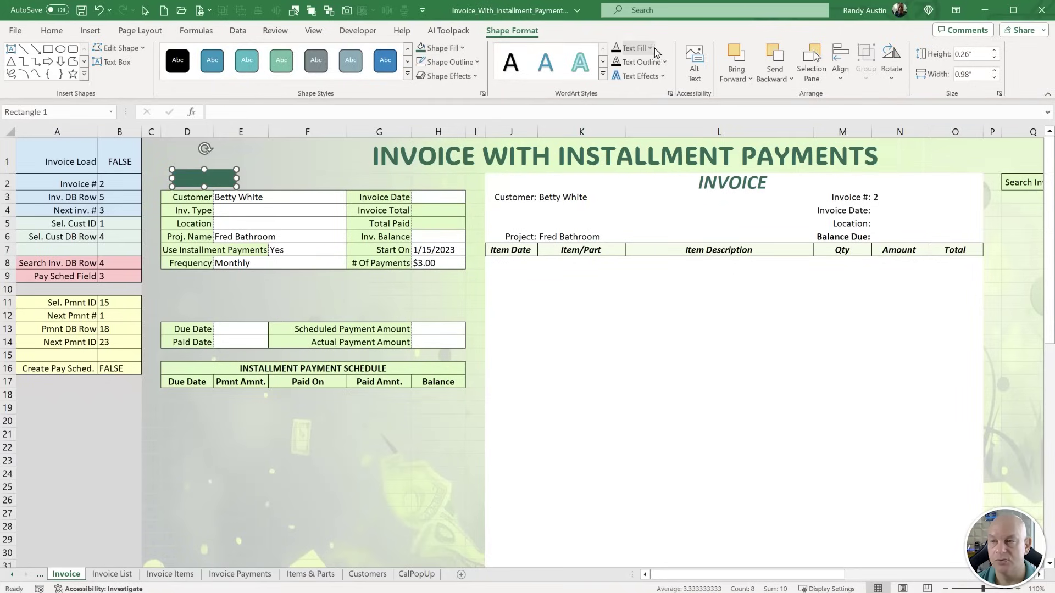
left_click(632, 48)
left_click(616, 99)
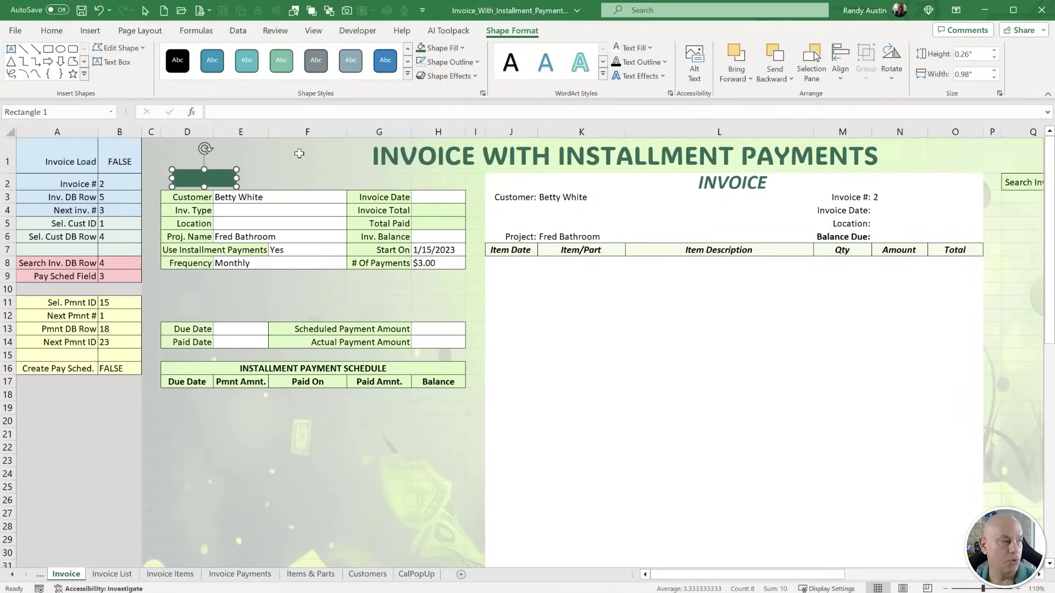
type("New Invoice")
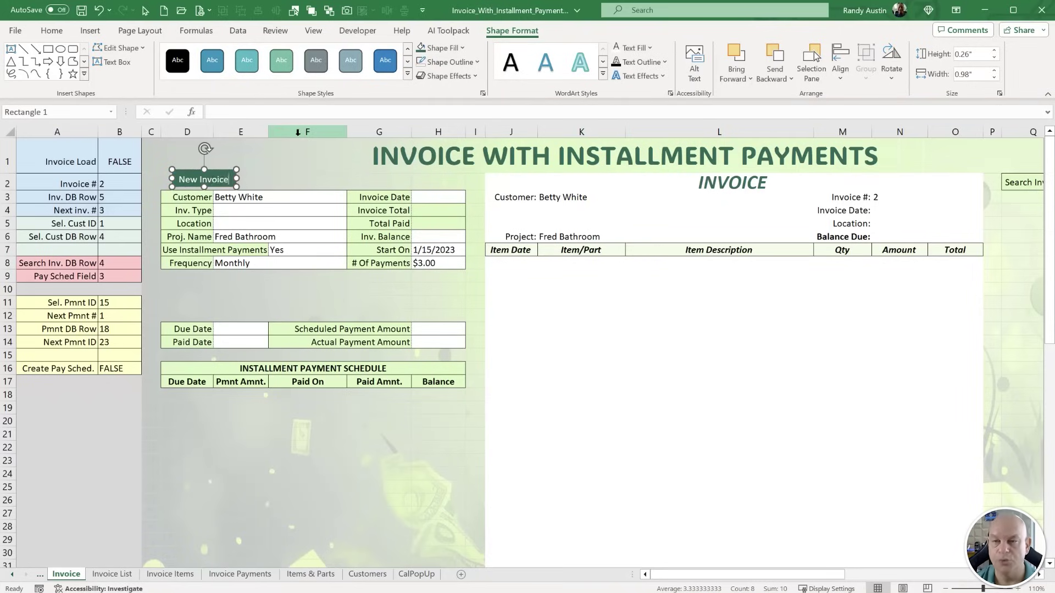
left_click_drag(222, 169, 223, 167)
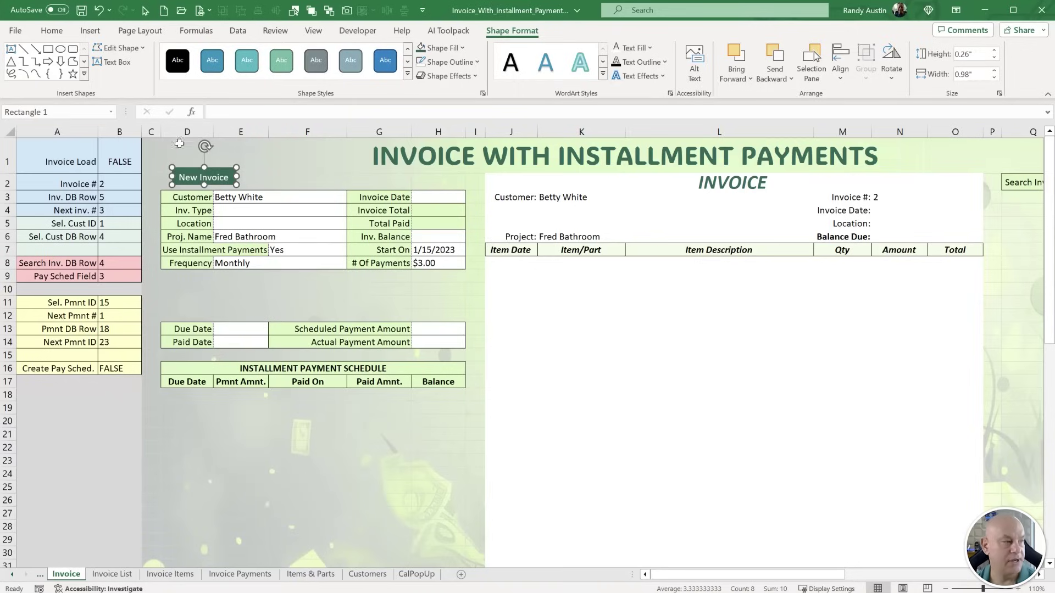
Make the button text bold and vertically centred, and widen the button.
left_click(51, 31)
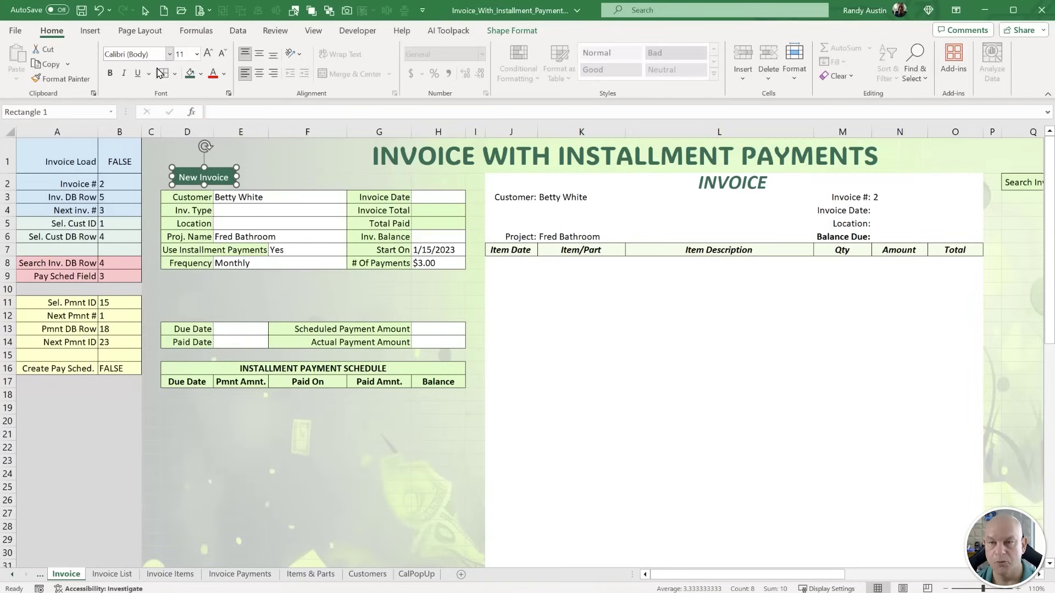
left_click(110, 73)
left_click(273, 73)
left_click(261, 57)
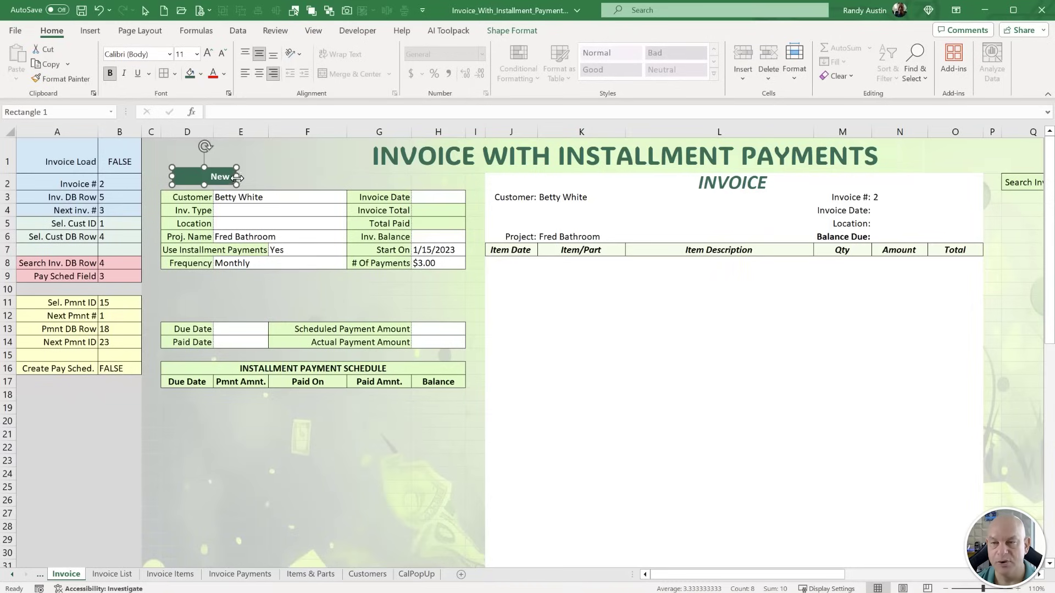
left_click_drag(236, 176, 245, 177)
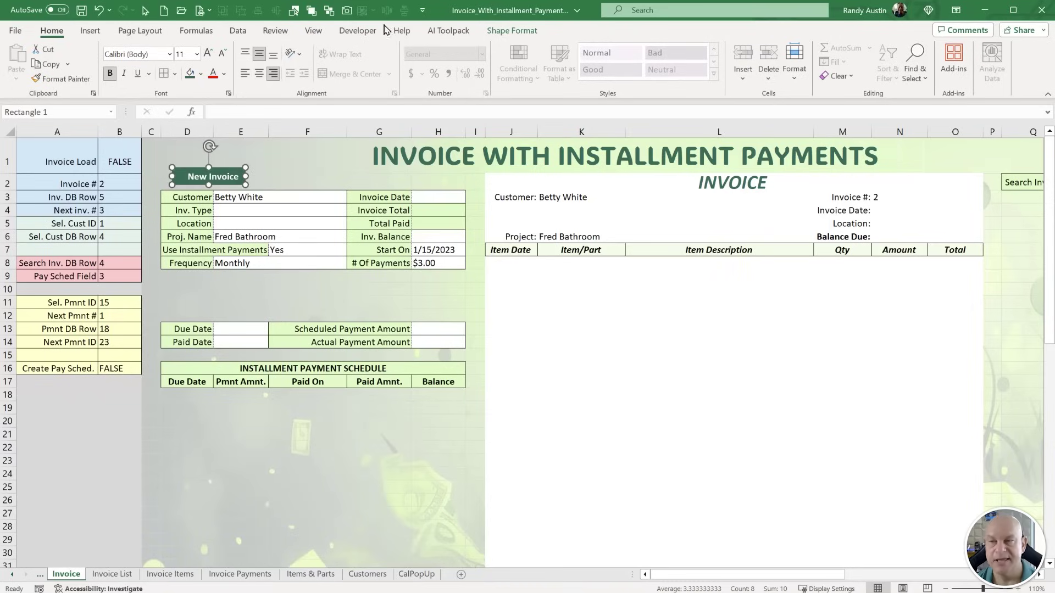
Set the button height to 0.27" and shift it slightly left.
left_click(544, 32)
left_click(975, 53)
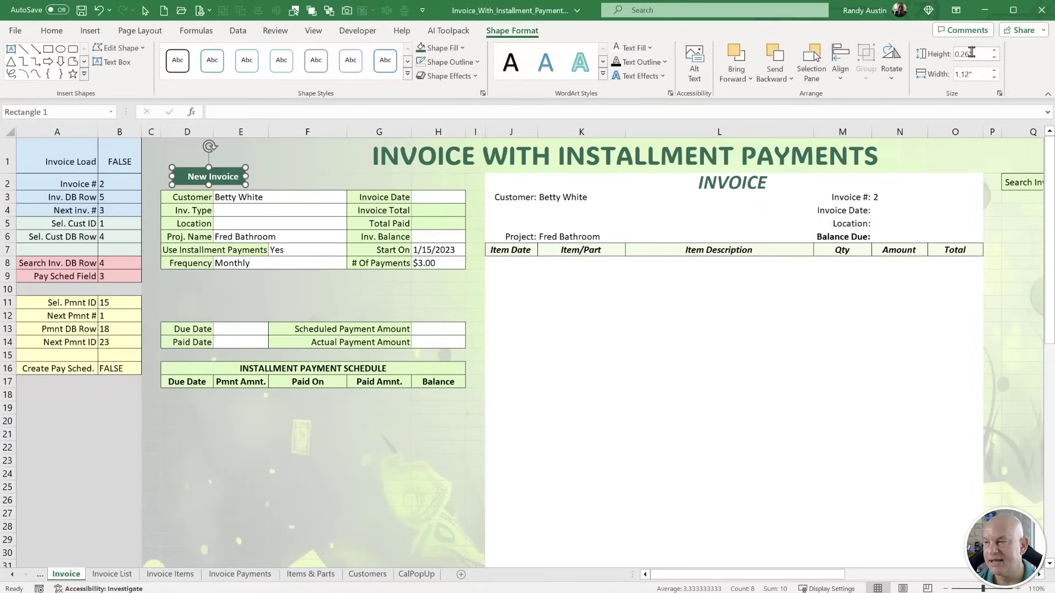
key("BackSpace")
type("7")
key("Return")
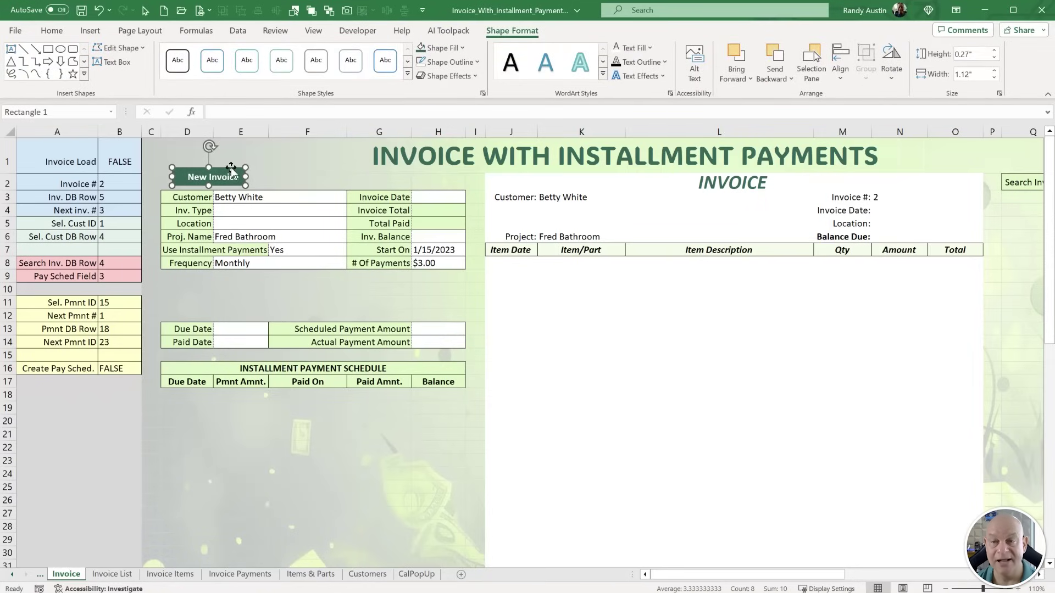
left_click_drag(231, 167, 226, 167)
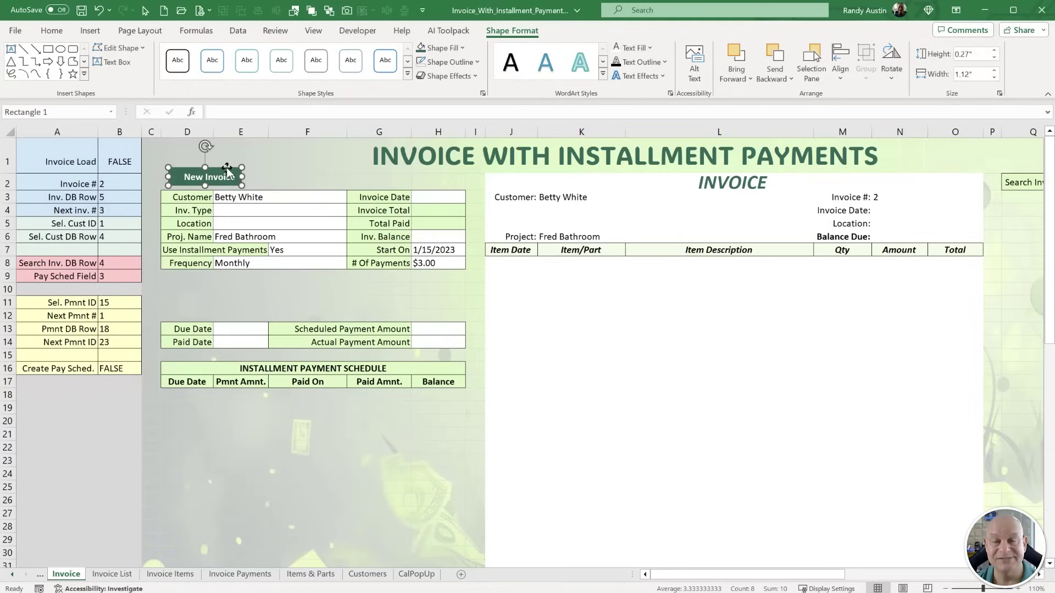
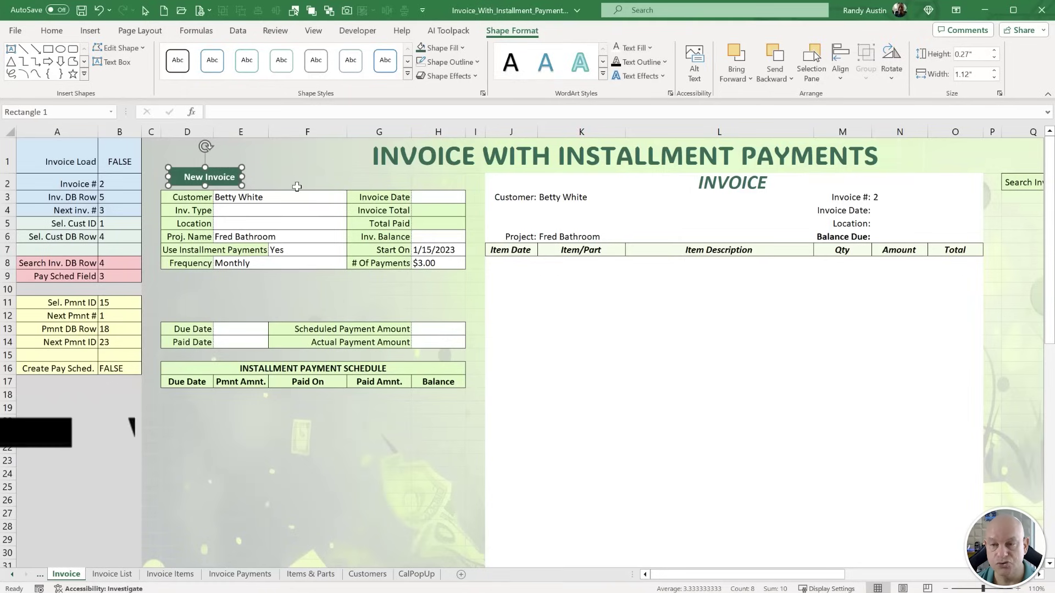
Duplicate the New Invoice button into a Save/Update button to its right.
key("ctrl+d")
left_click_drag(242, 179, 308, 168)
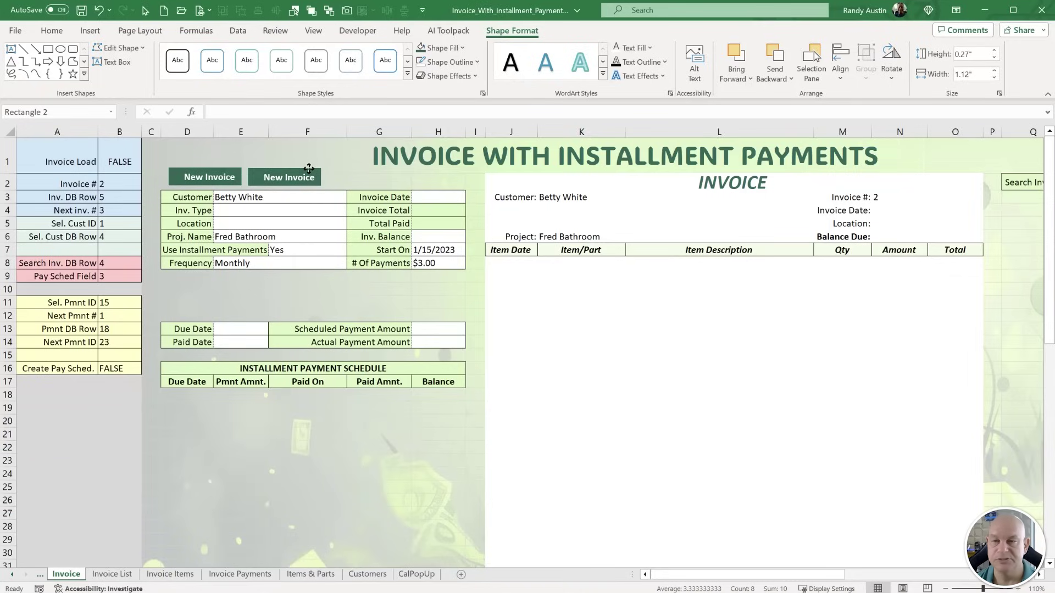
double_click(284, 178)
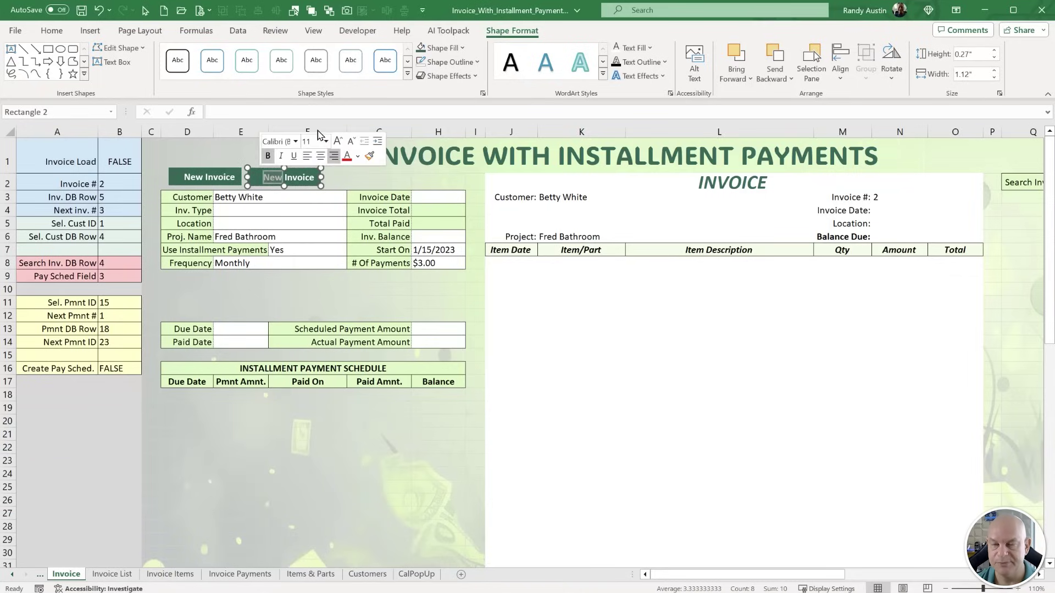
type("Sav")
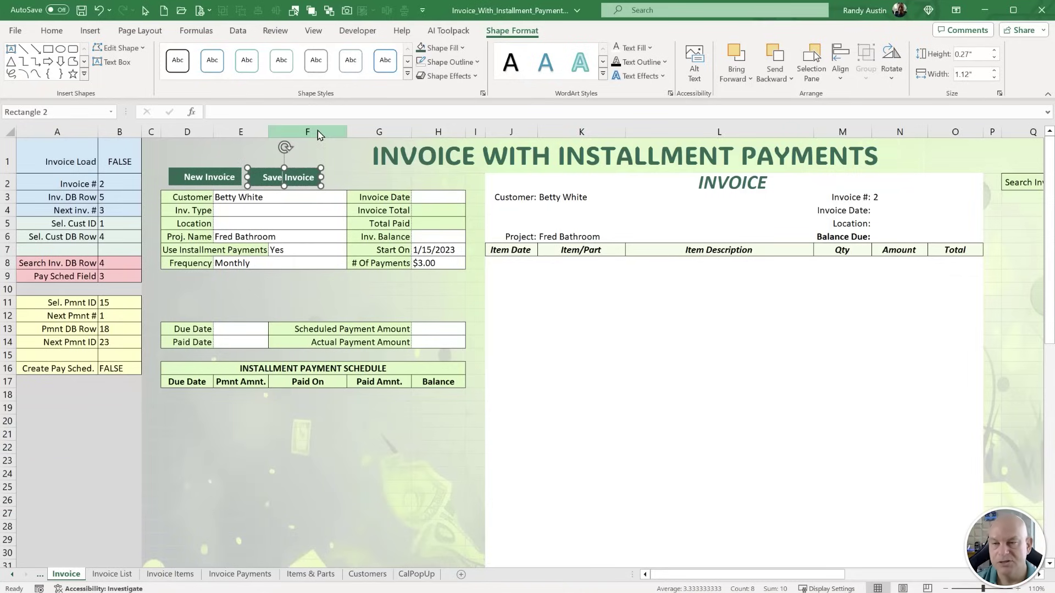
type("e")
left_click_drag(284, 177, 342, 184)
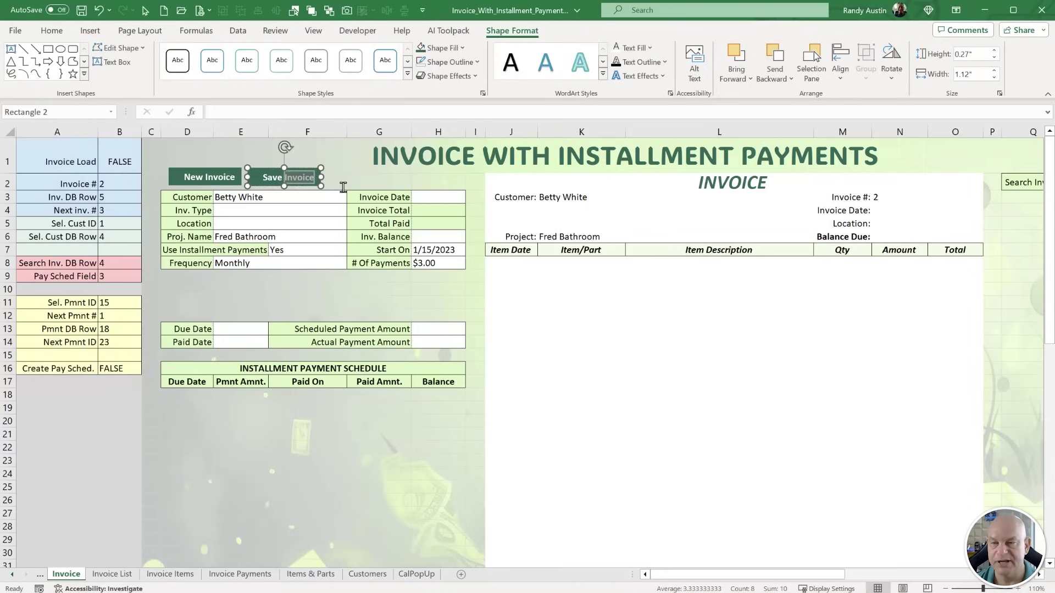
type("/upda")
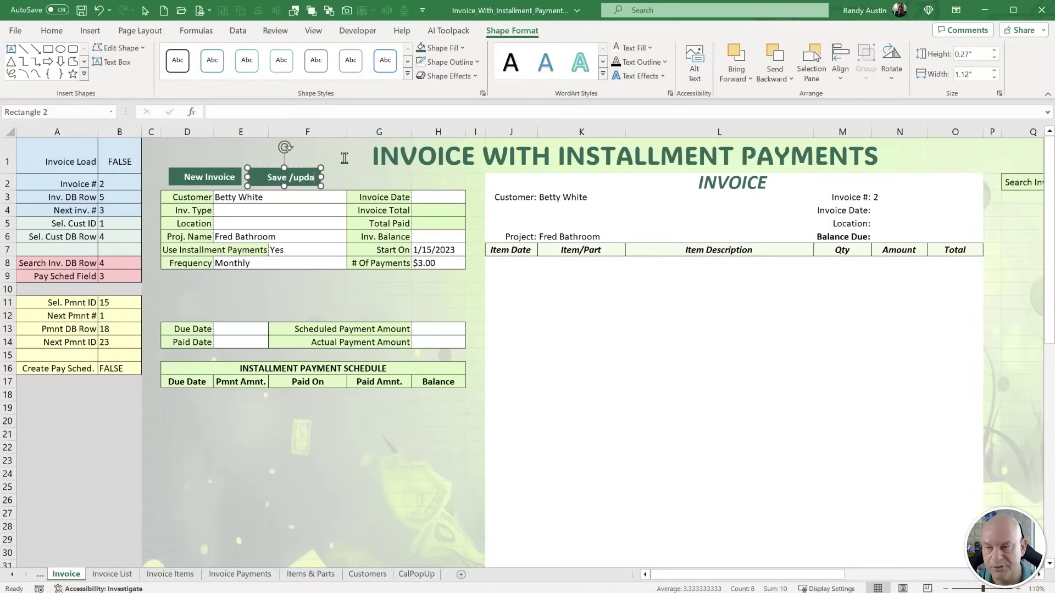
key("BackSpace")
key("BackSpace")
key("BackSpace")
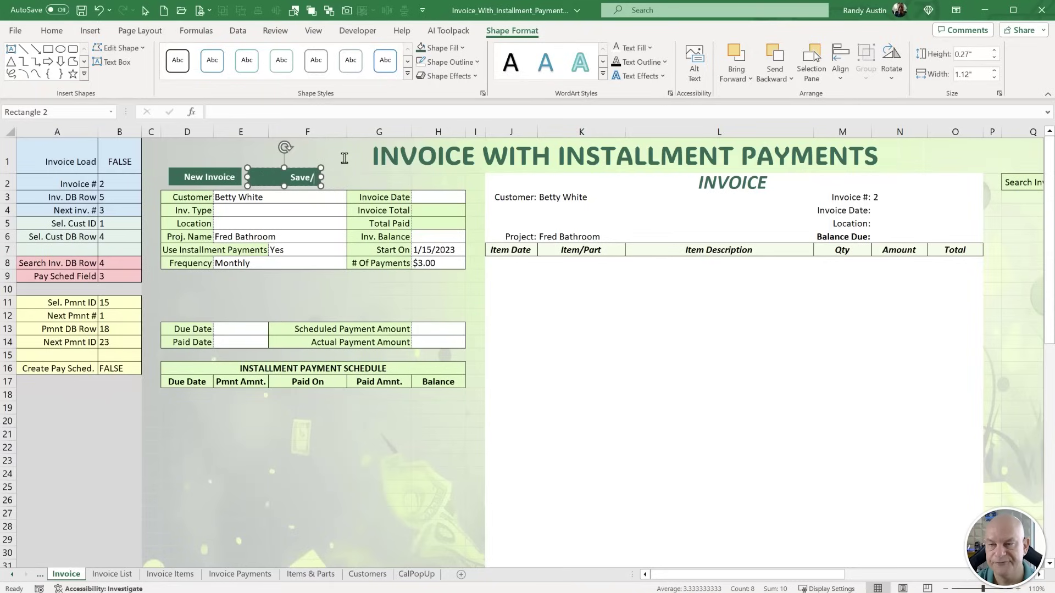
type("/update")
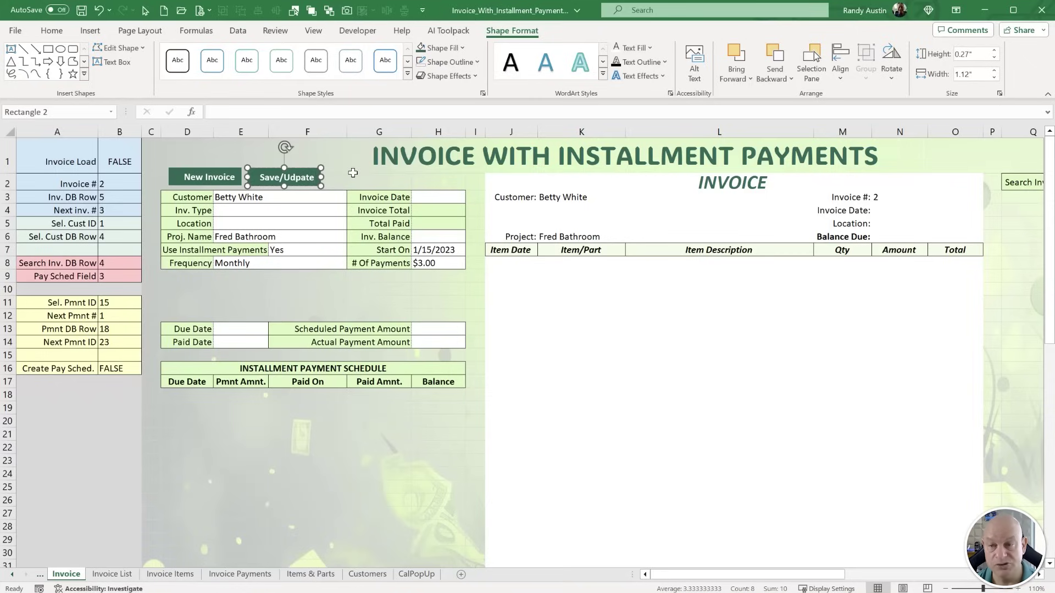
left_click_drag(310, 167, 315, 169)
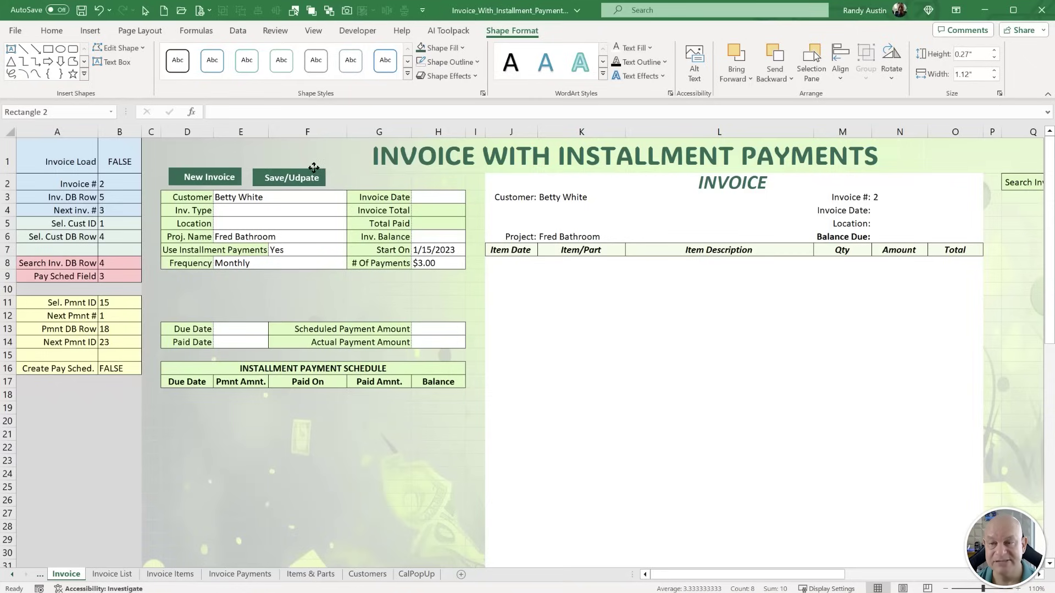
Copy the Save/Update button as a Delete Invoice button and widen it to fit.
key("ctrl+d")
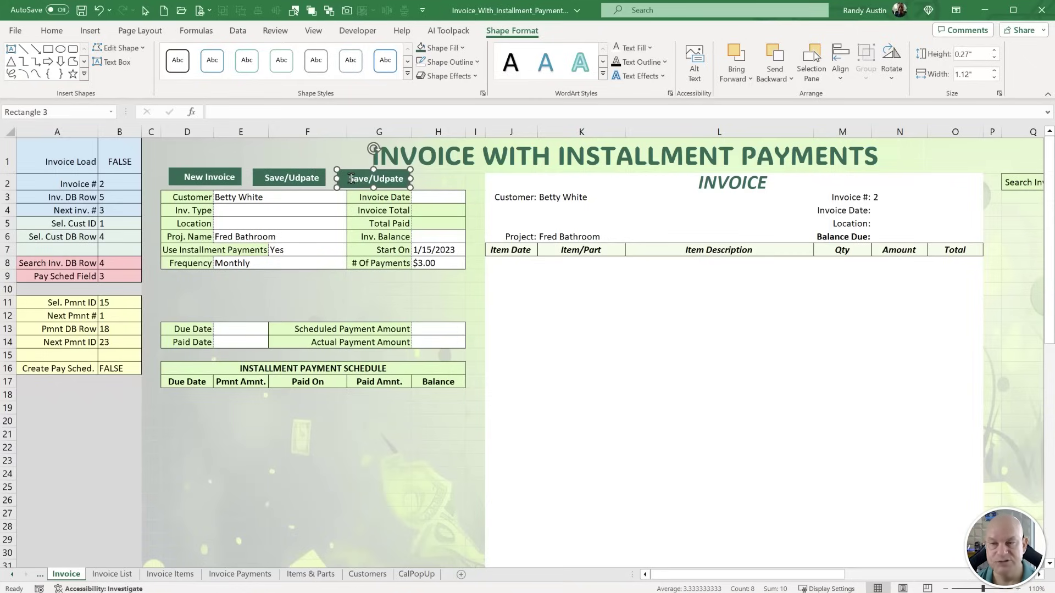
left_click_drag(351, 179, 460, 177)
type("Dele")
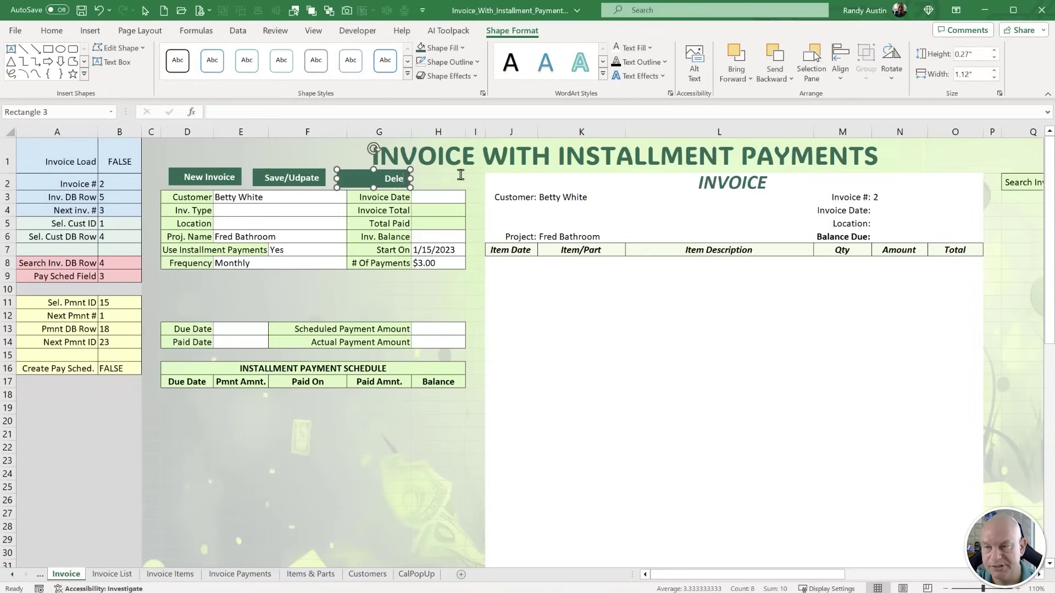
type("te Invoice")
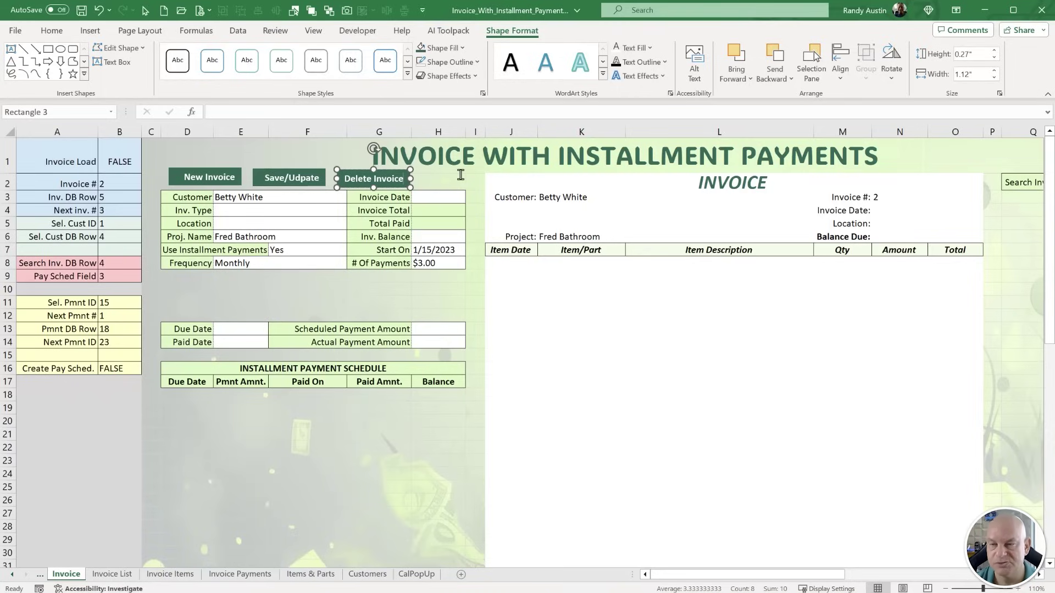
left_click_drag(411, 178, 420, 178)
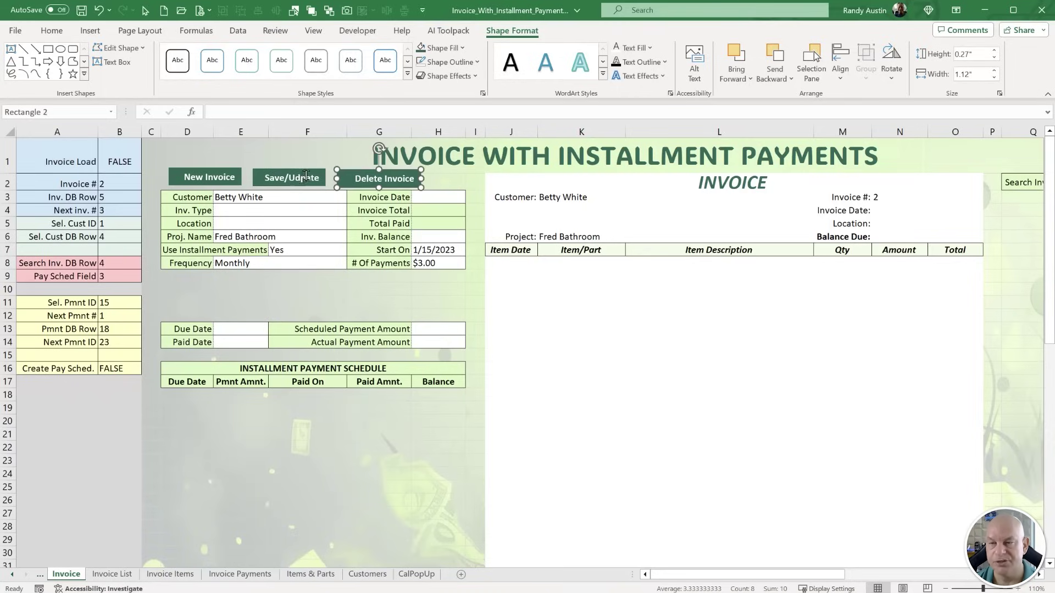
Widen the Save/Update and New Invoice buttons and align all three on one line.
left_click(305, 175)
left_click_drag(328, 177, 333, 177)
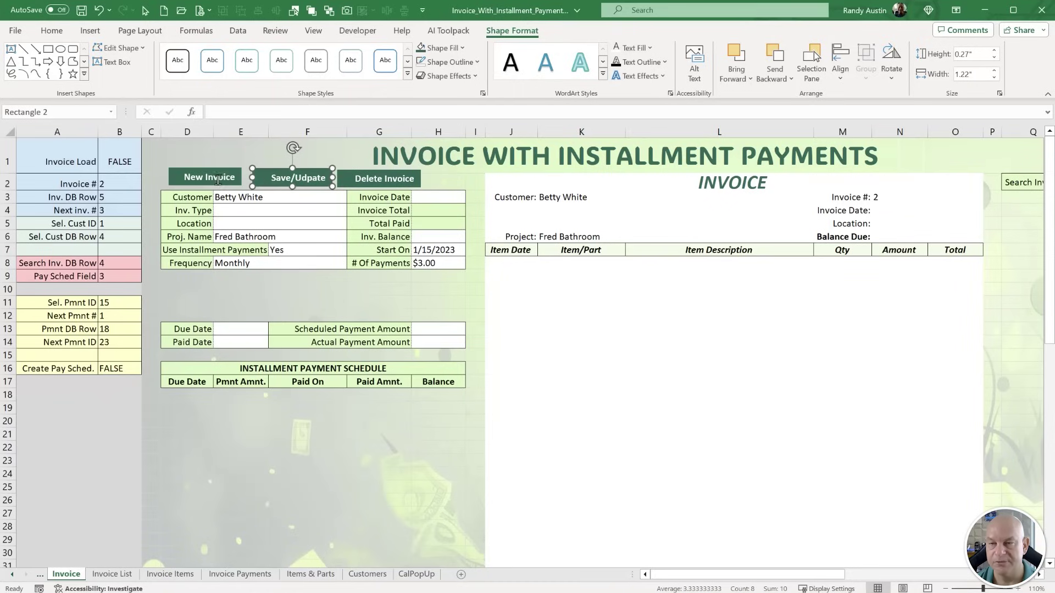
left_click(219, 177)
left_click_drag(247, 176, 251, 176)
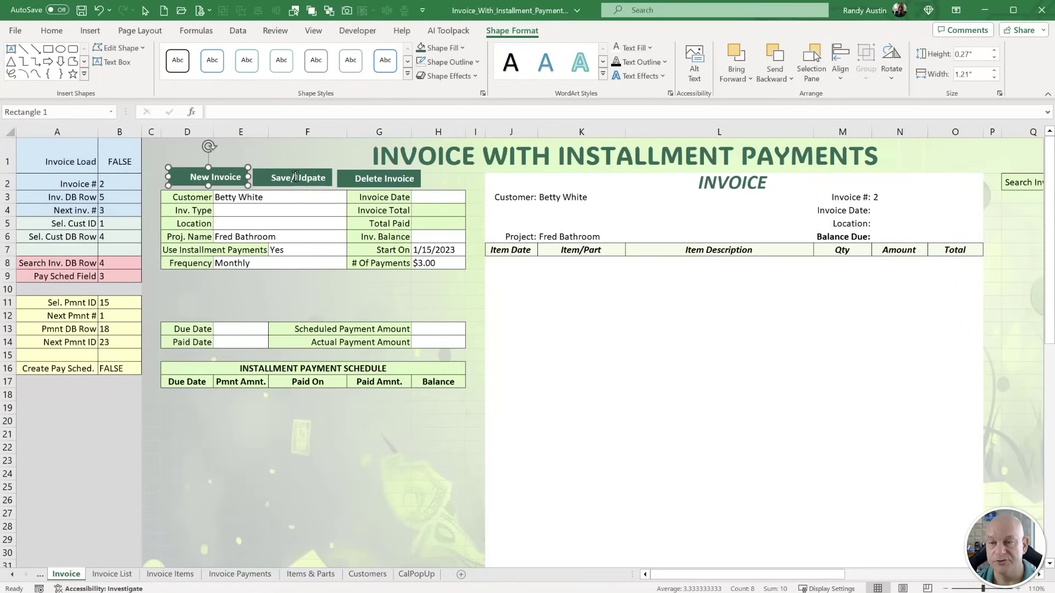
left_click(294, 178, "shift")
left_click(376, 175, "shift")
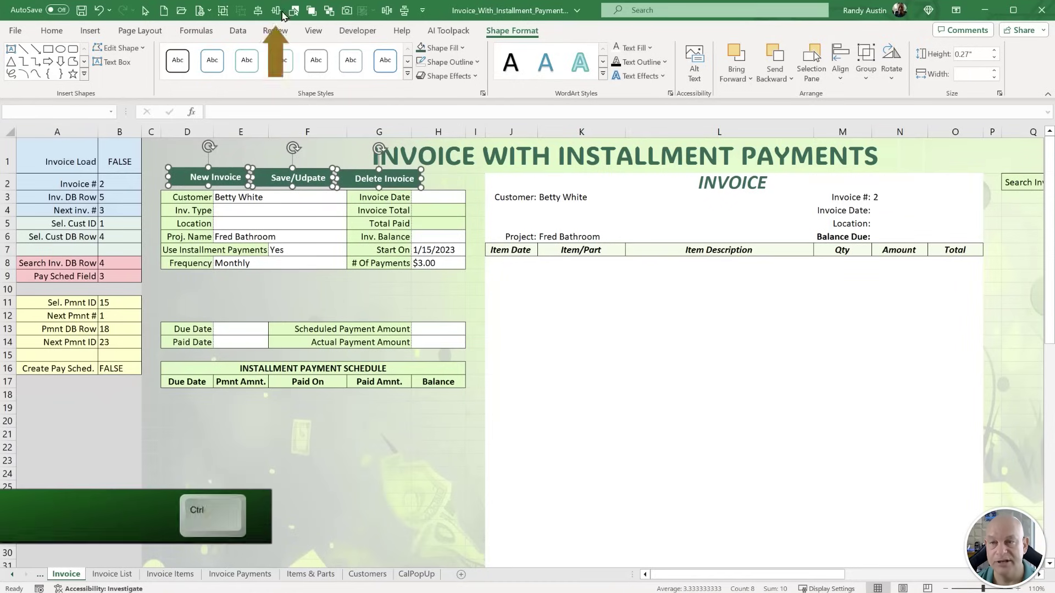
left_click(276, 10)
Reselect the New Invoice, Save/Update and Delete Invoice buttons together.
left_click(397, 170)
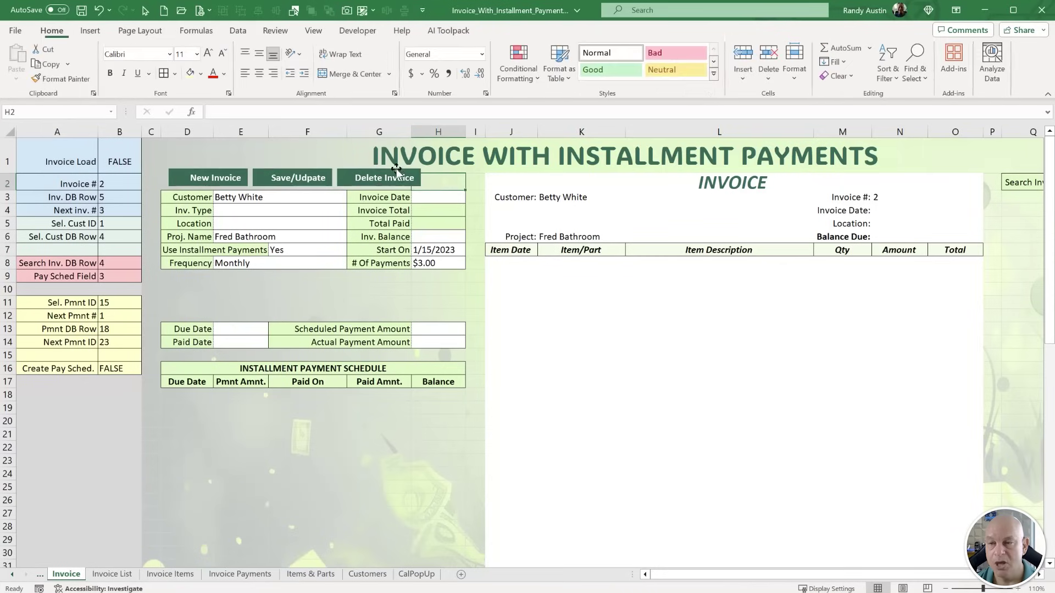
left_click(397, 170, "ctrl")
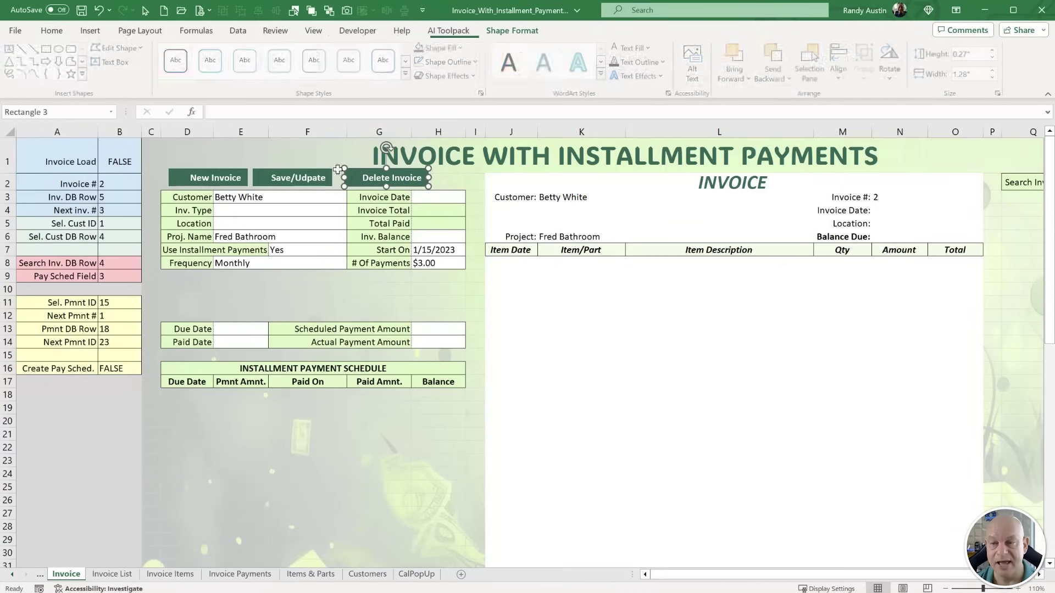
left_click(308, 172)
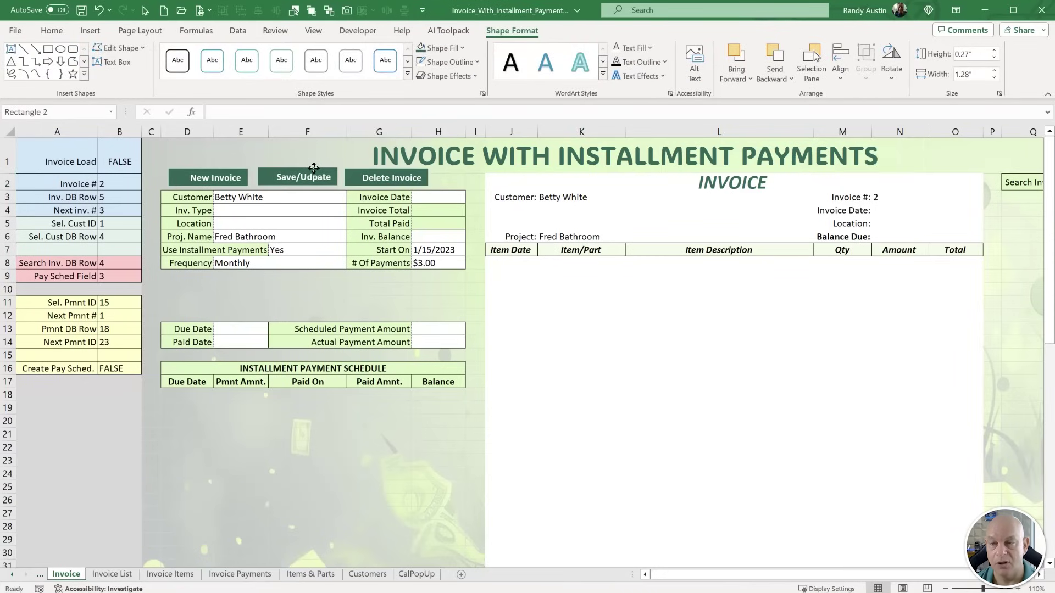
left_click(299, 174, "ctrl")
left_click(215, 177, "ctrl")
left_click(368, 174, "ctrl")
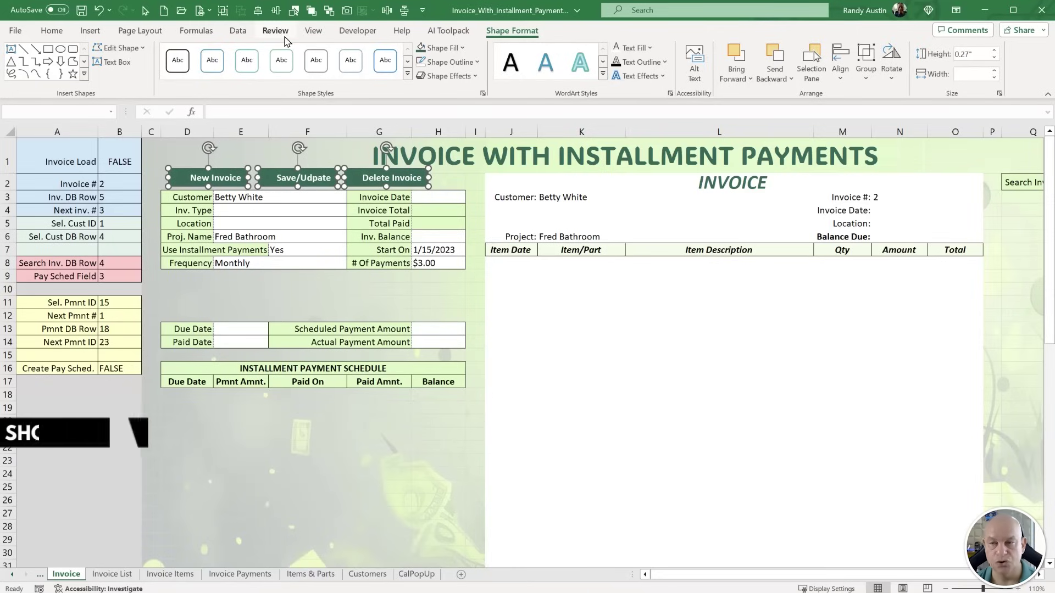
Copy the three buttons above the Due Date row, relabelled Add Payment and Delete Payment.
key("ctrl+d")
left_click_drag(339, 197, 334, 317)
triple_click(226, 308)
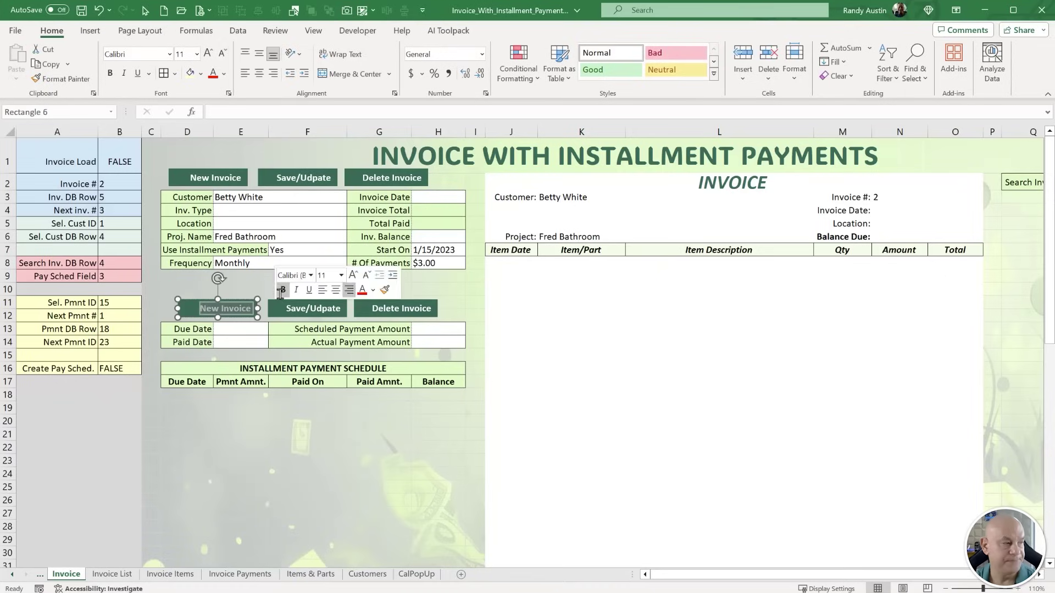
type("Add Payment")
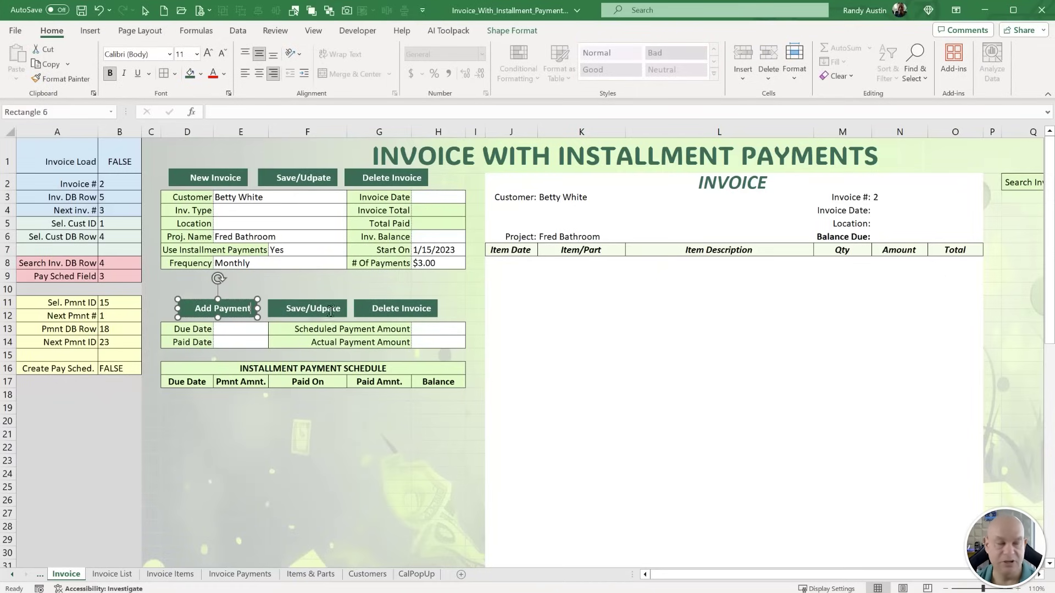
left_click(406, 310)
double_click(421, 308)
type("Pay")
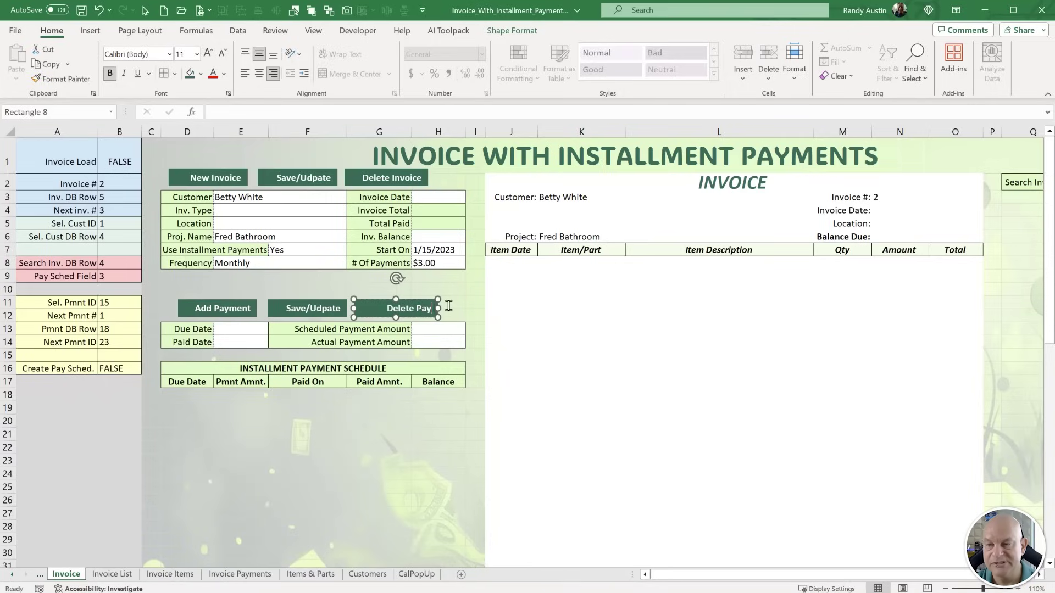
type("ment")
Rename the top save button to Save Invoice.
left_click(274, 183)
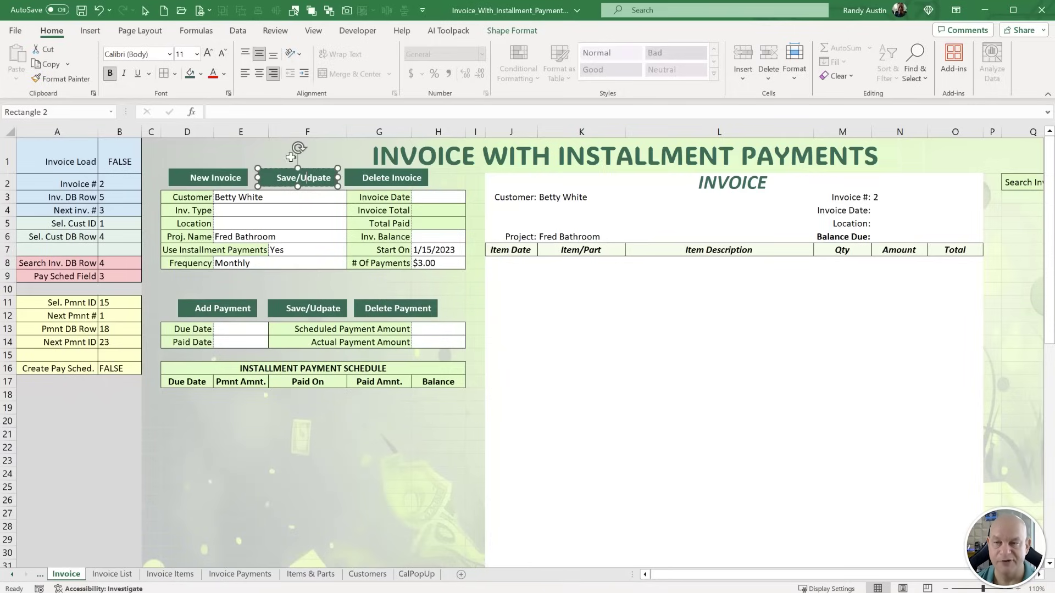
left_click(295, 308)
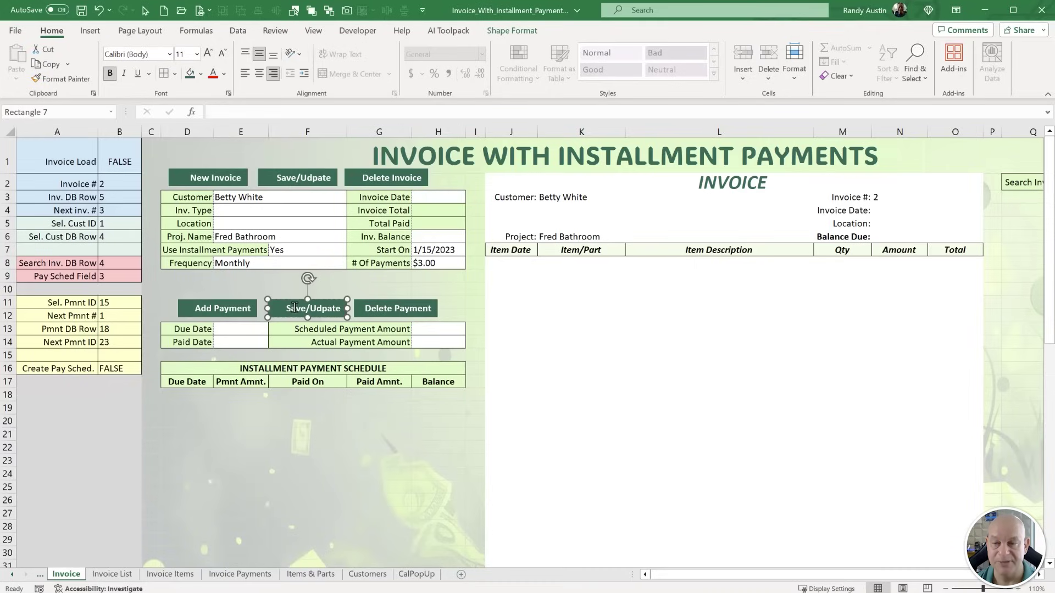
left_click(287, 179)
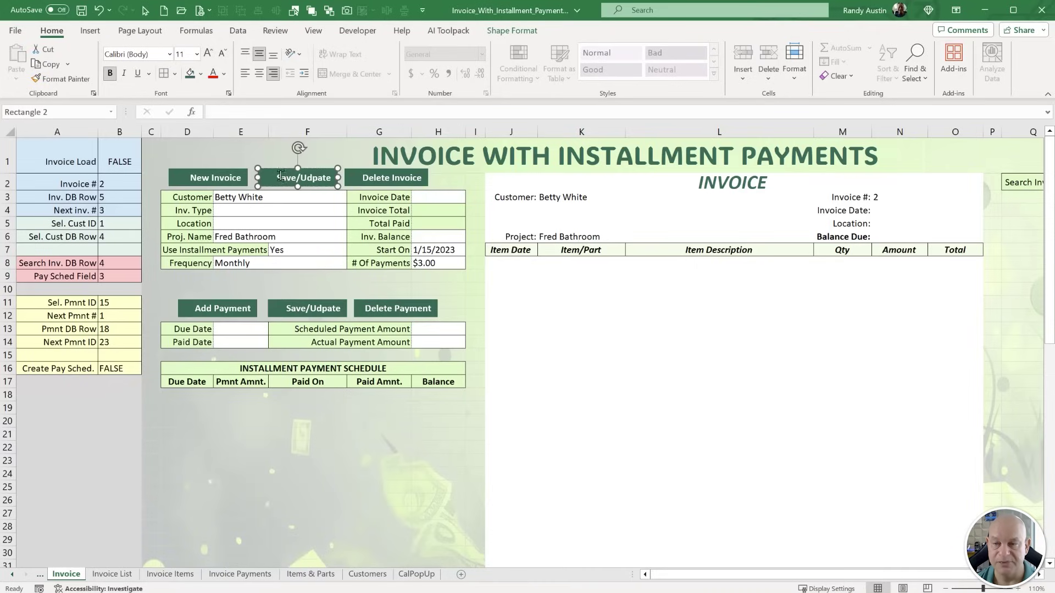
key("ctrl+a")
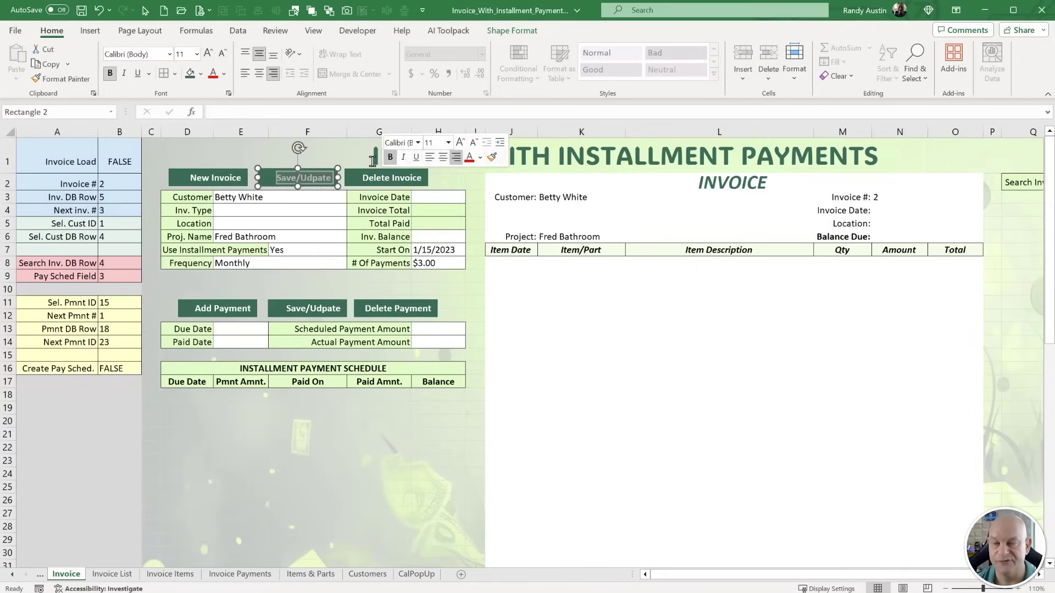
type("Save")
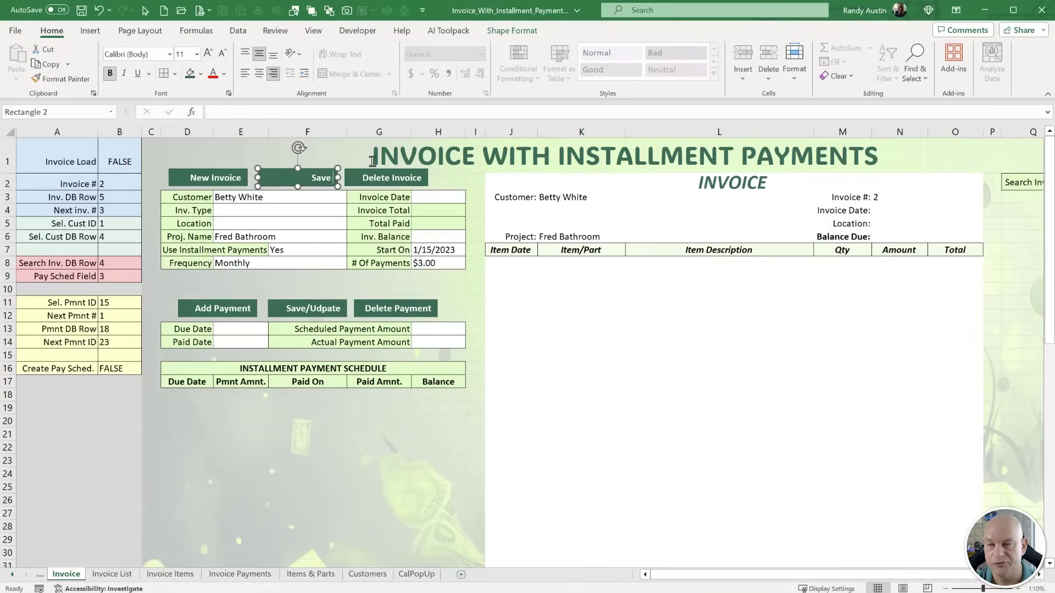
type(" Invoice")
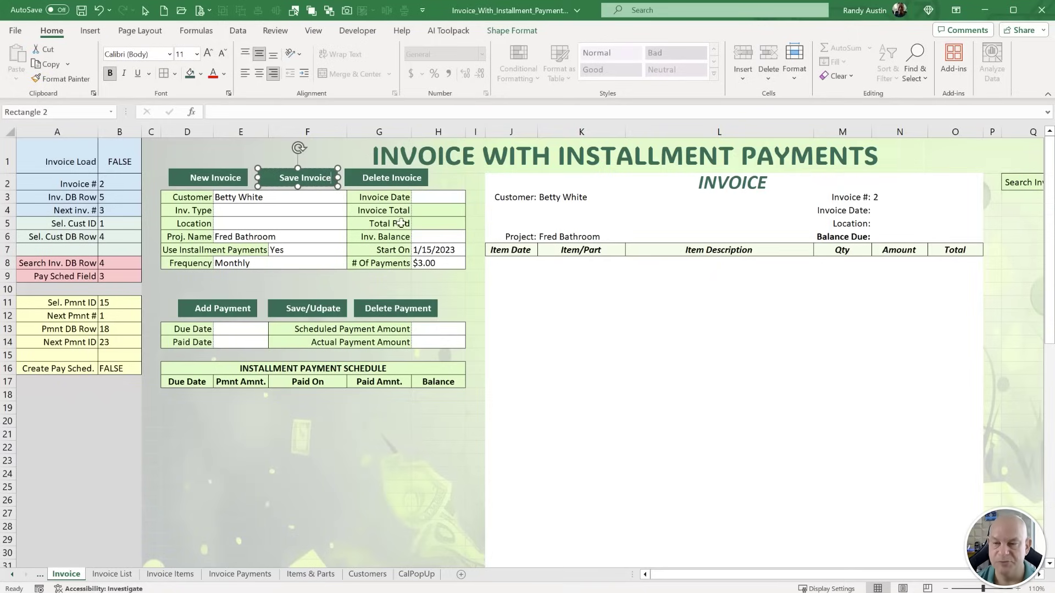
Align Middle and Distribute Horizontally the Add Payment, Save/Update and Delete Payment buttons.
left_click(217, 306)
left_click(281, 307, "shift")
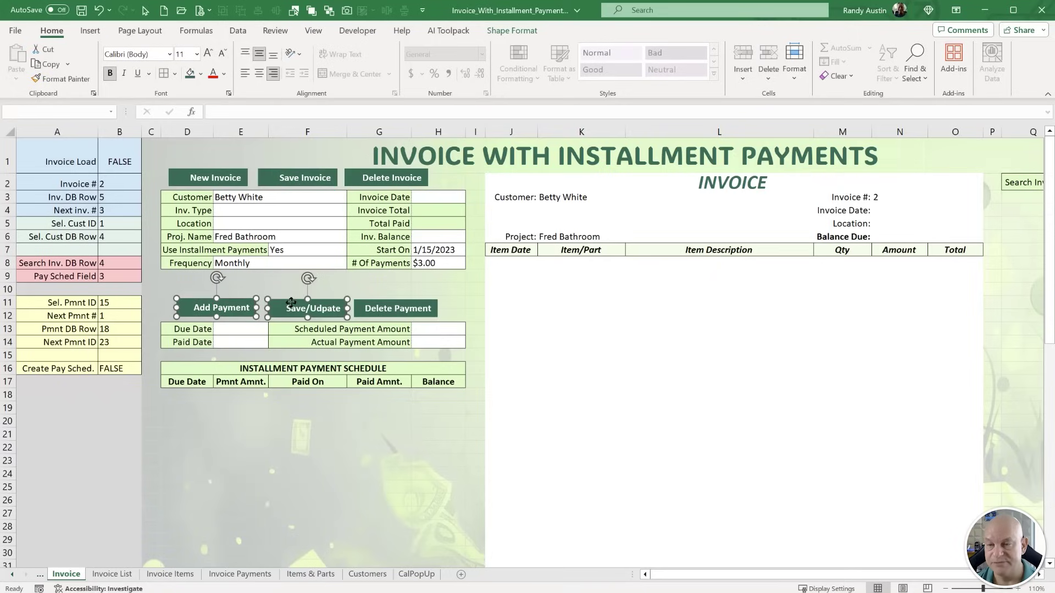
left_click(401, 308, "shift")
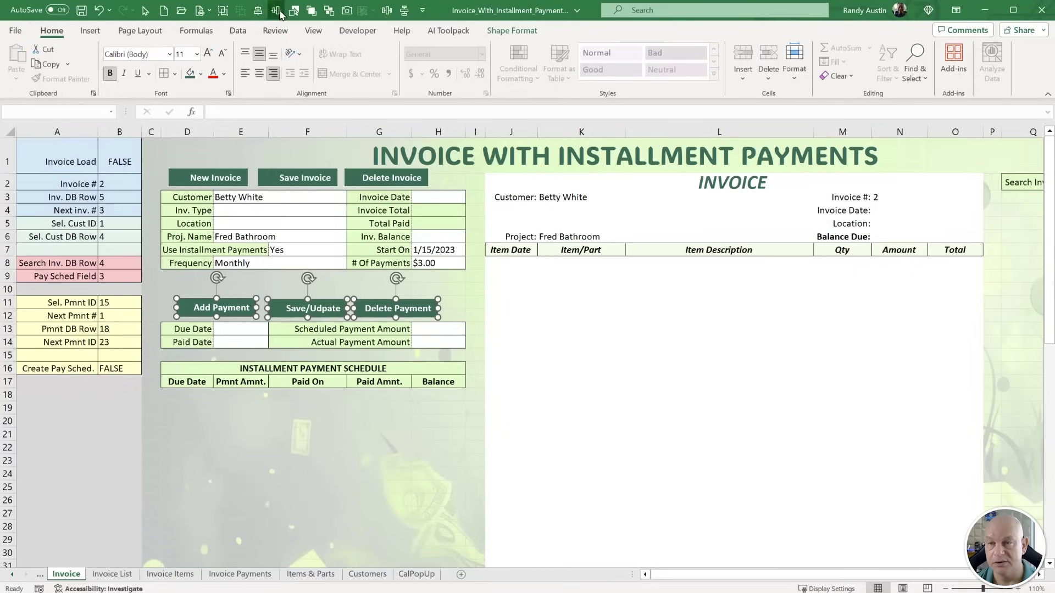
left_click(258, 10)
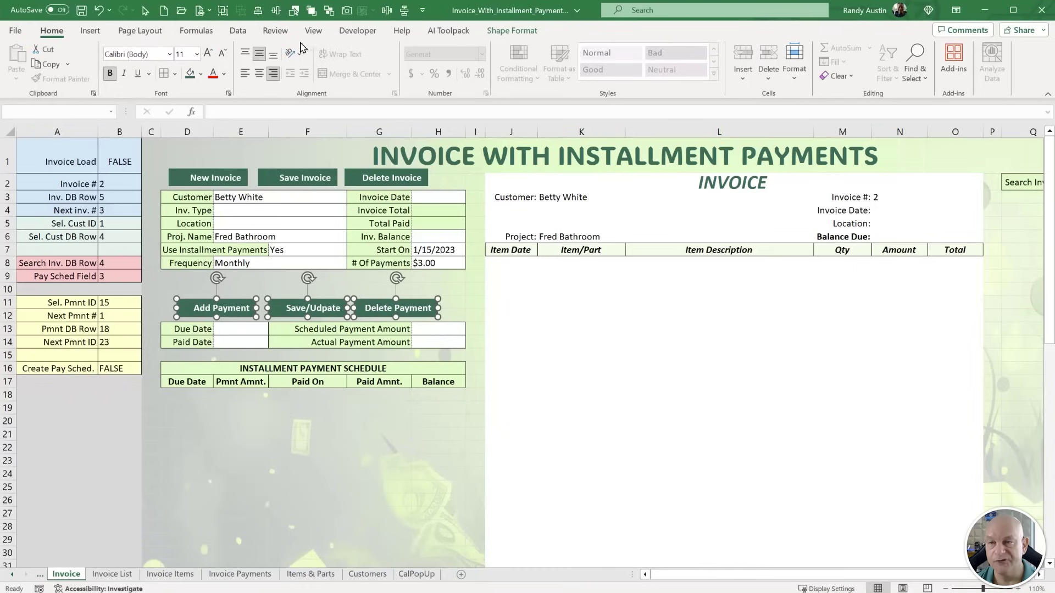
left_click(386, 11)
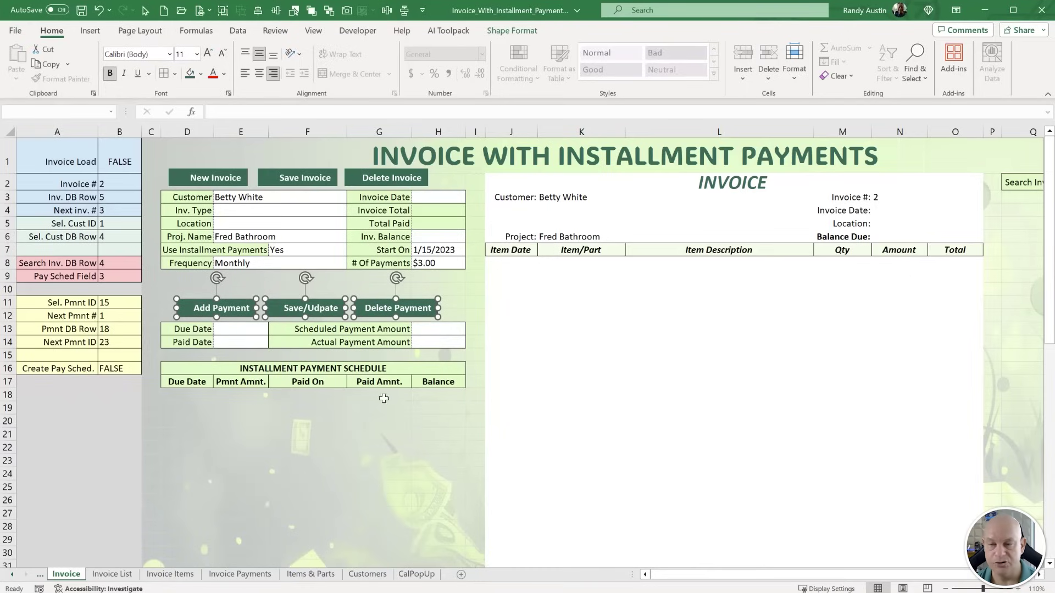
left_click(240, 279)
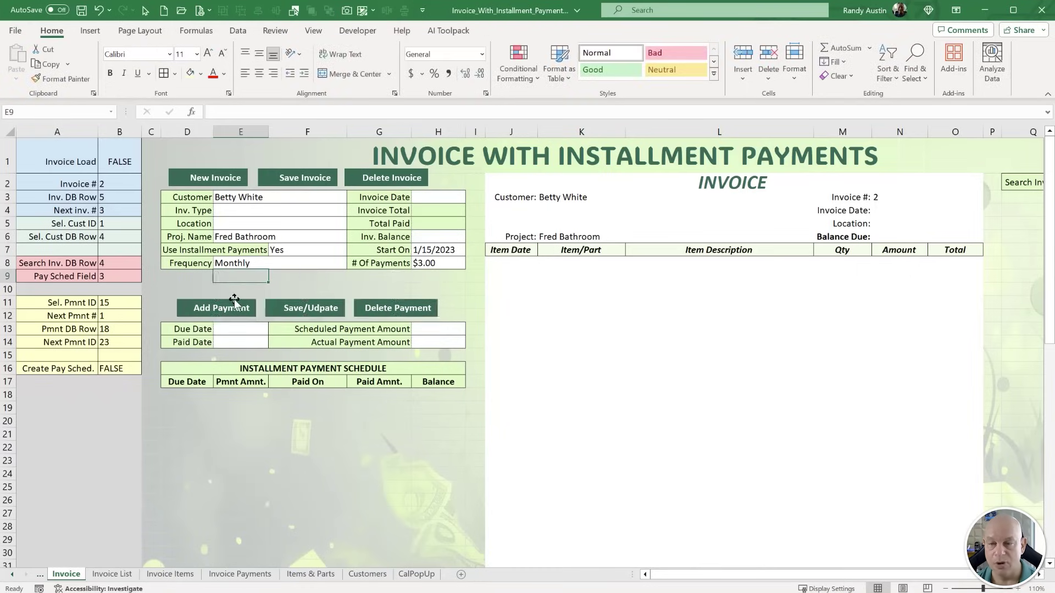
Copy Add Payment above as a widened 'Create Installment Payment Schedule' button.
left_click(235, 300)
left_click_drag(234, 299, 289, 270)
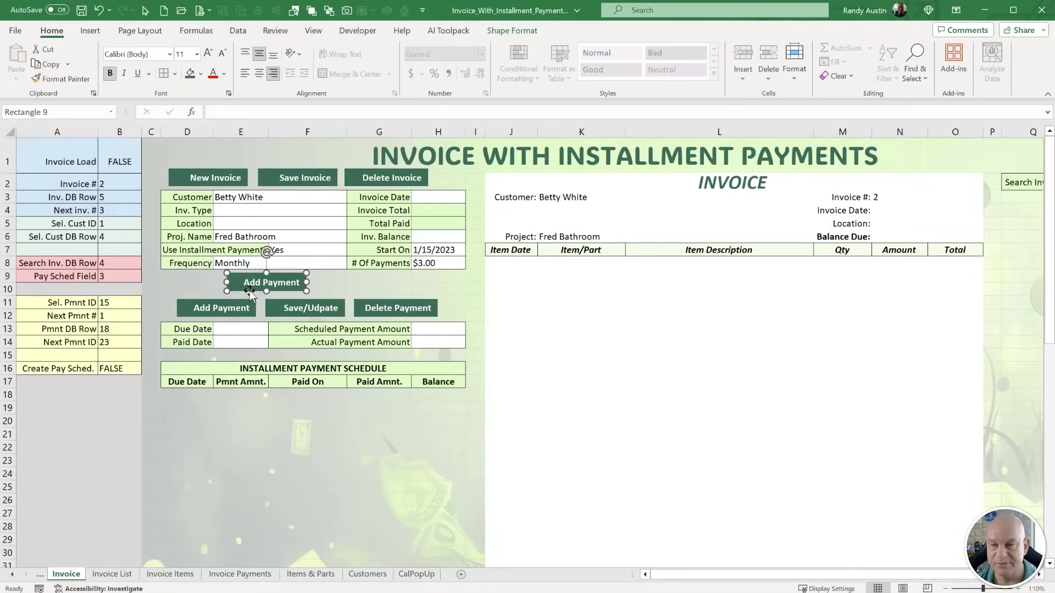
key("ctrl+a")
type("C")
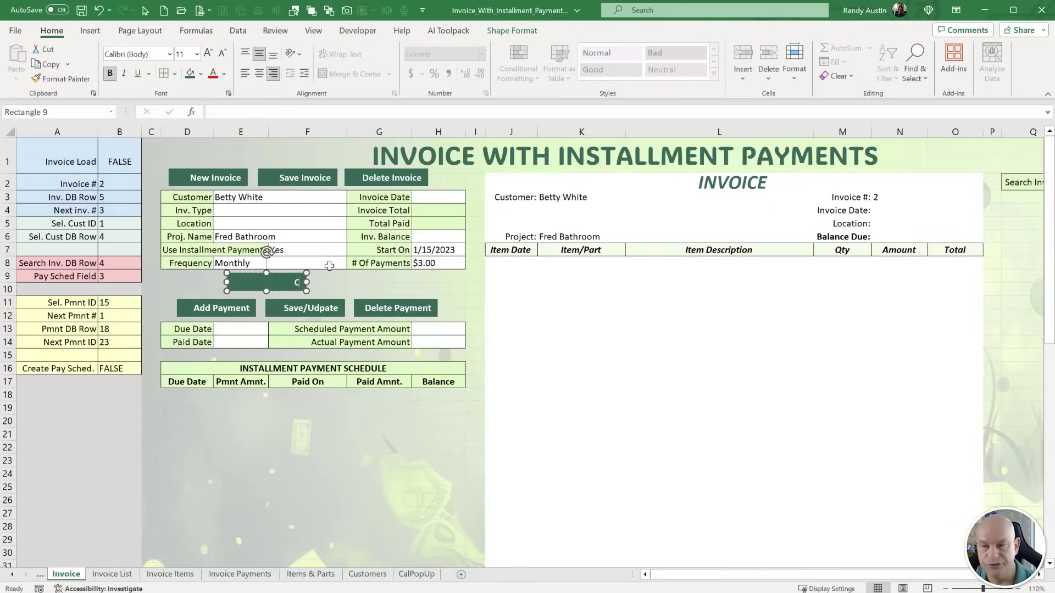
type("reate Install")
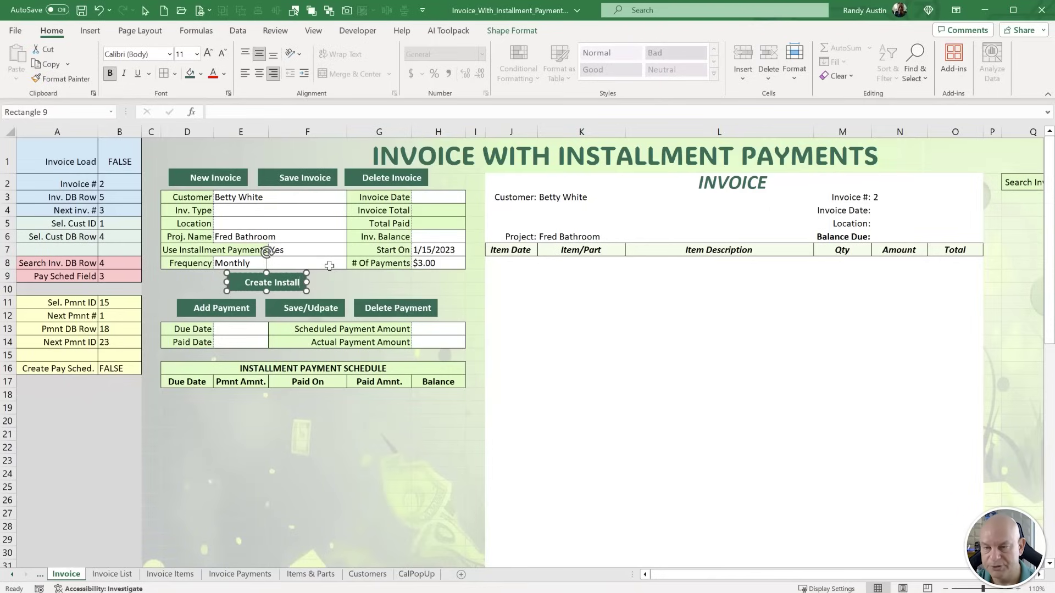
type("ment Paymen")
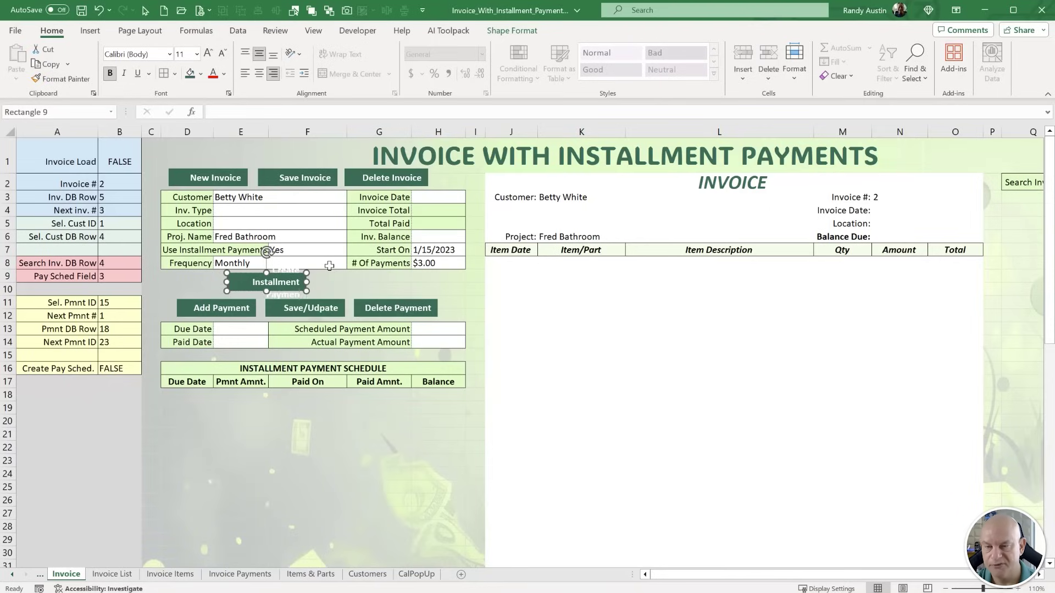
type("edule")
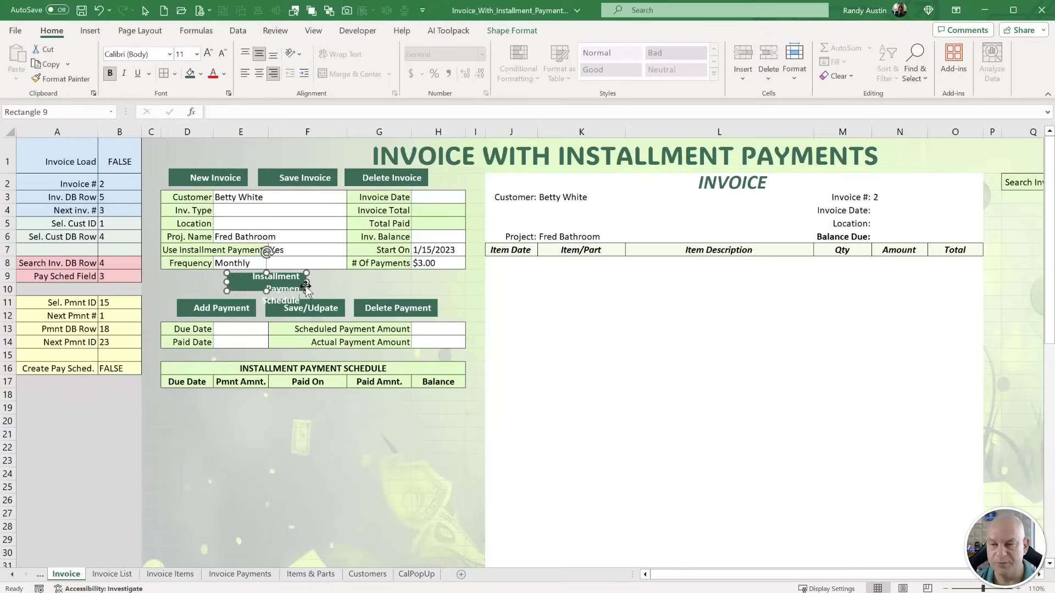
left_click_drag(306, 283, 406, 284)
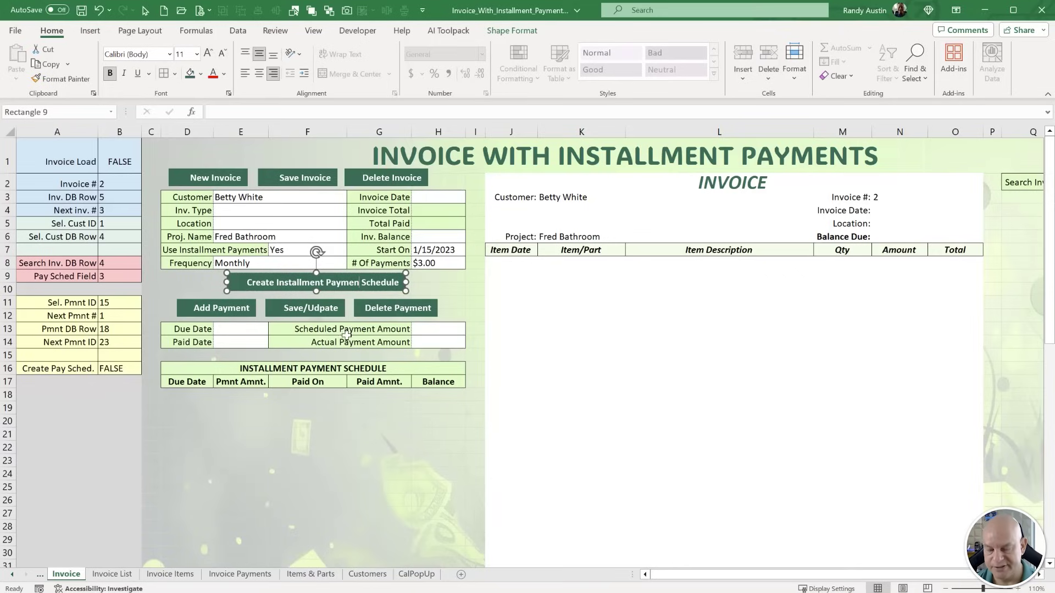
type("t")
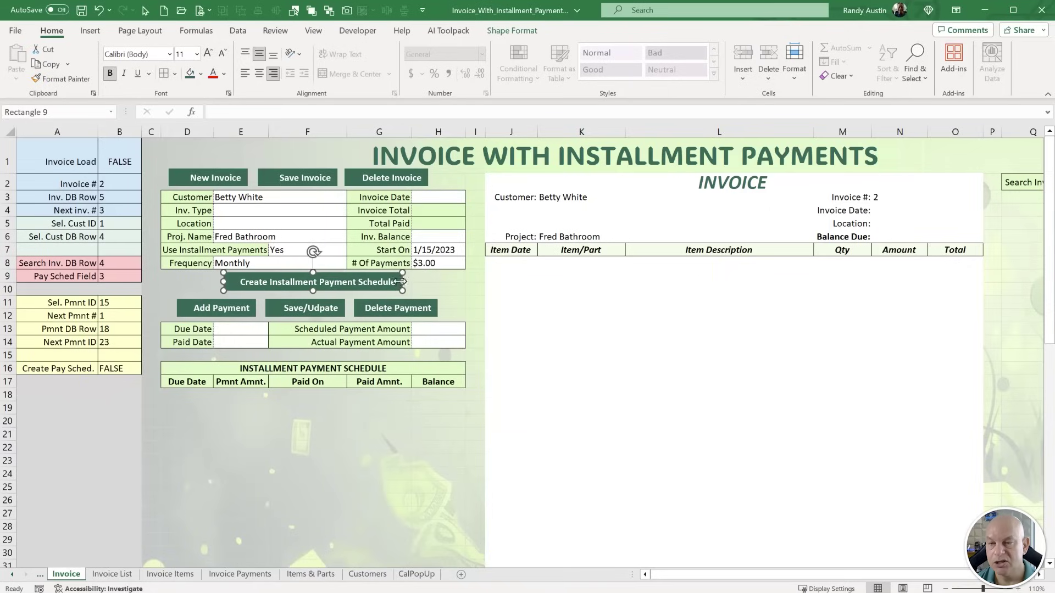
left_click_drag(384, 291, 383, 293)
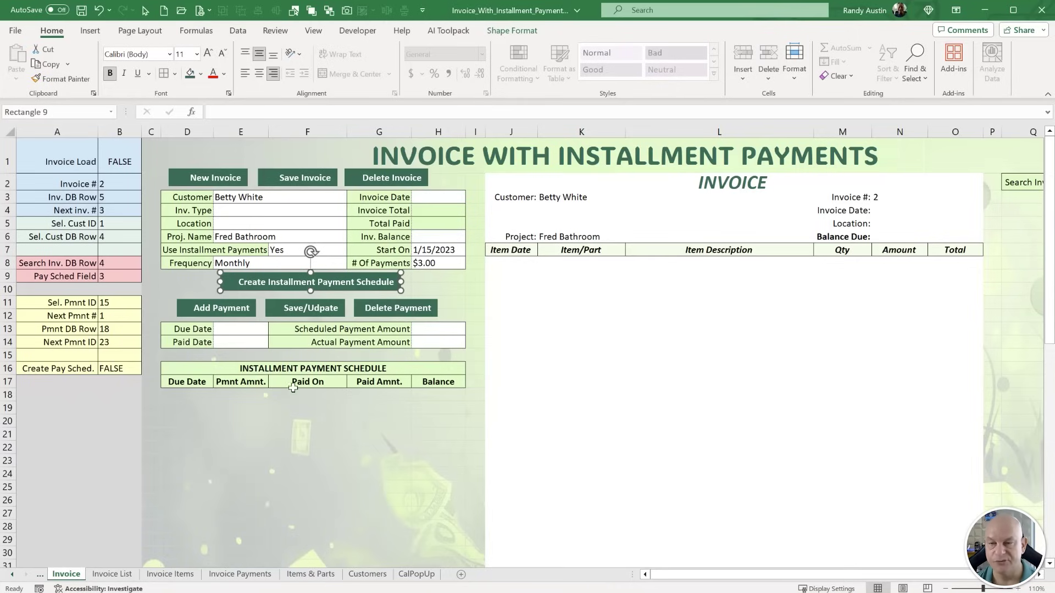
Duplicate Add Payment near Balance Due and rename it Print Invoice.
left_click(197, 311)
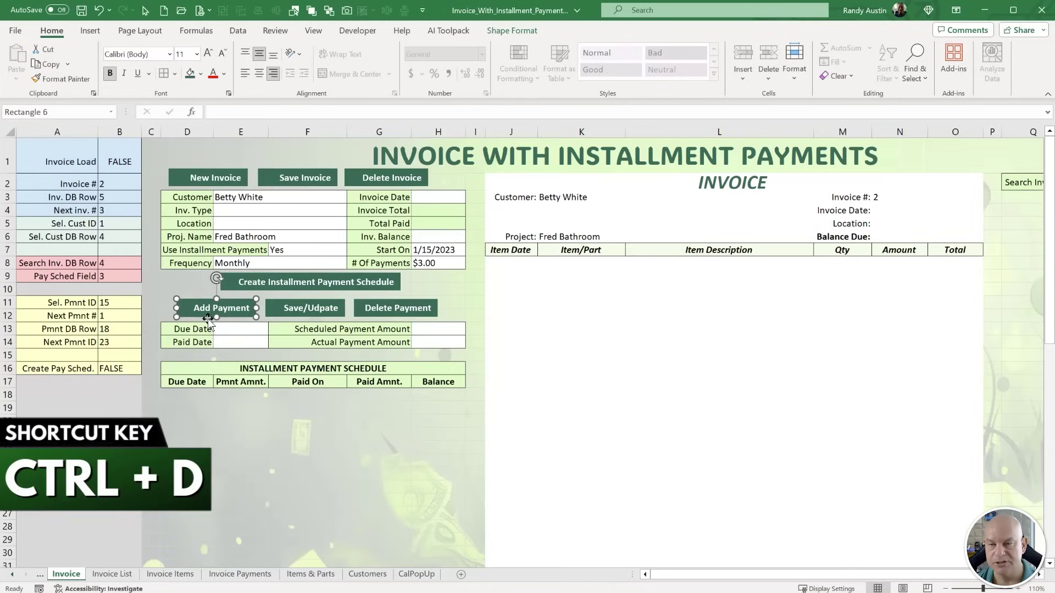
key("ctrl+d")
left_click_drag(231, 322, 1037, 212)
scroll(997, 220, "right", 3)
type("Pri")
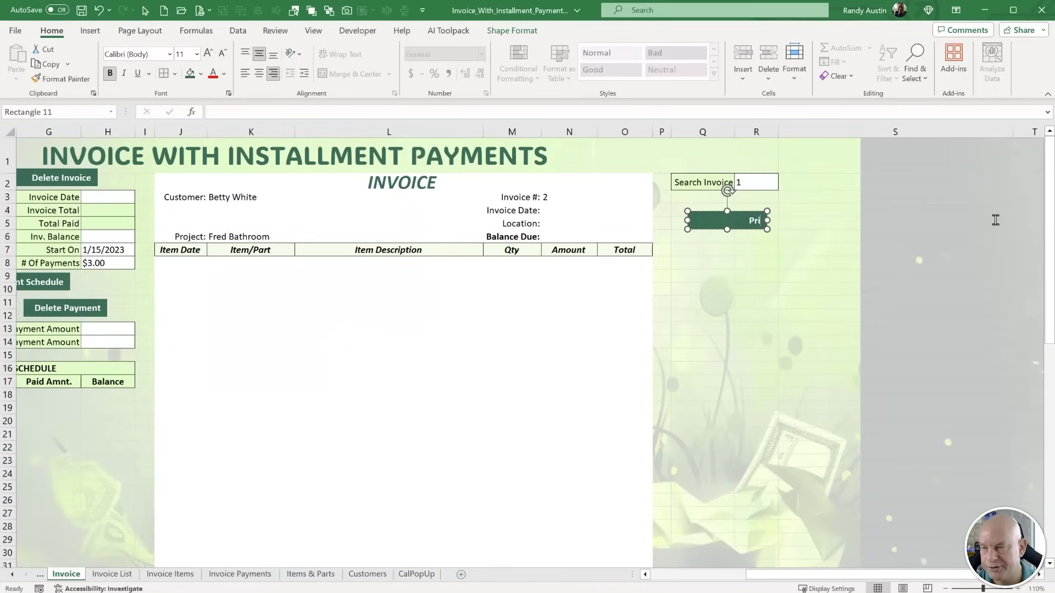
type("nt Inv")
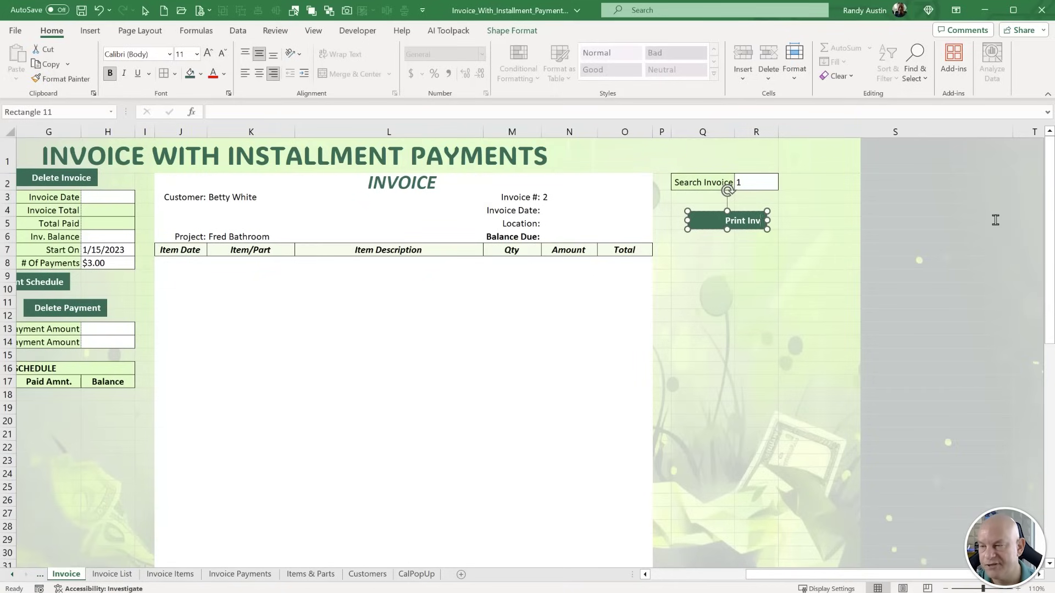
type("oice")
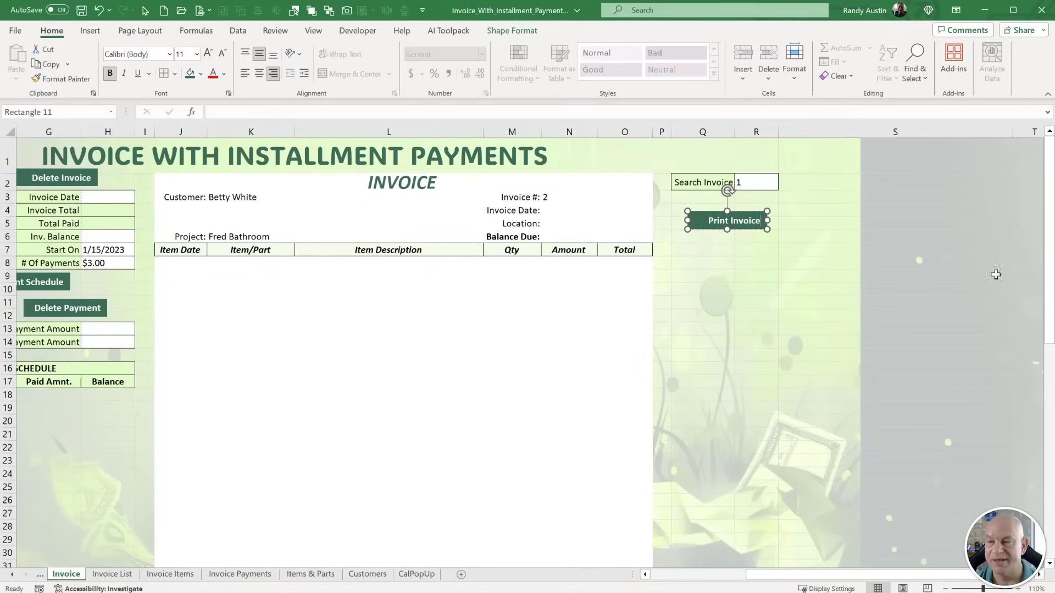
left_click(786, 282)
Copy Print Invoice just below it as an Email Invoice button.
left_click(745, 231)
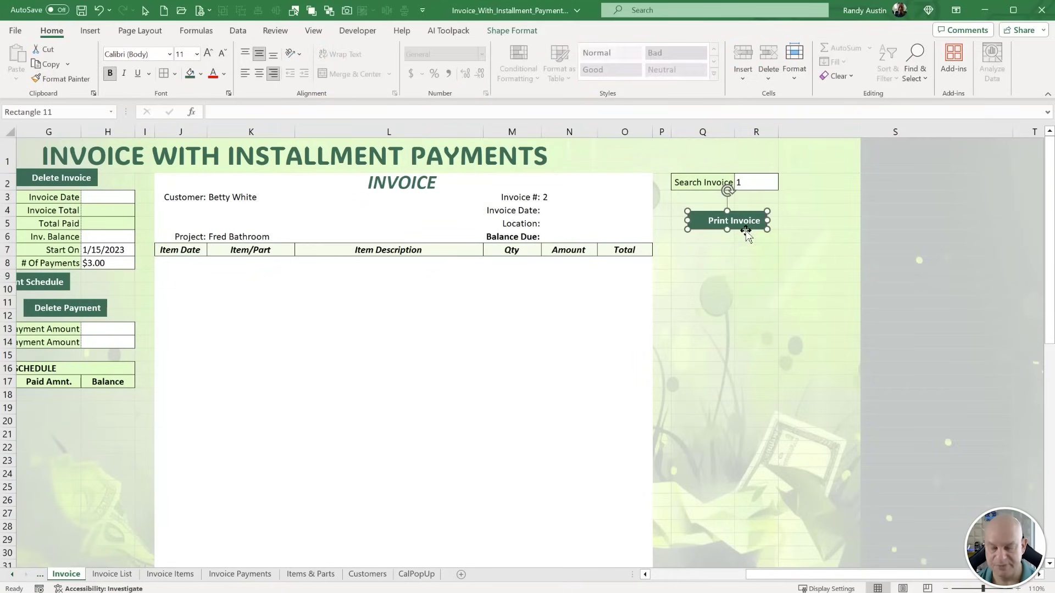
left_click_drag(746, 230, 733, 248)
double_click(733, 248)
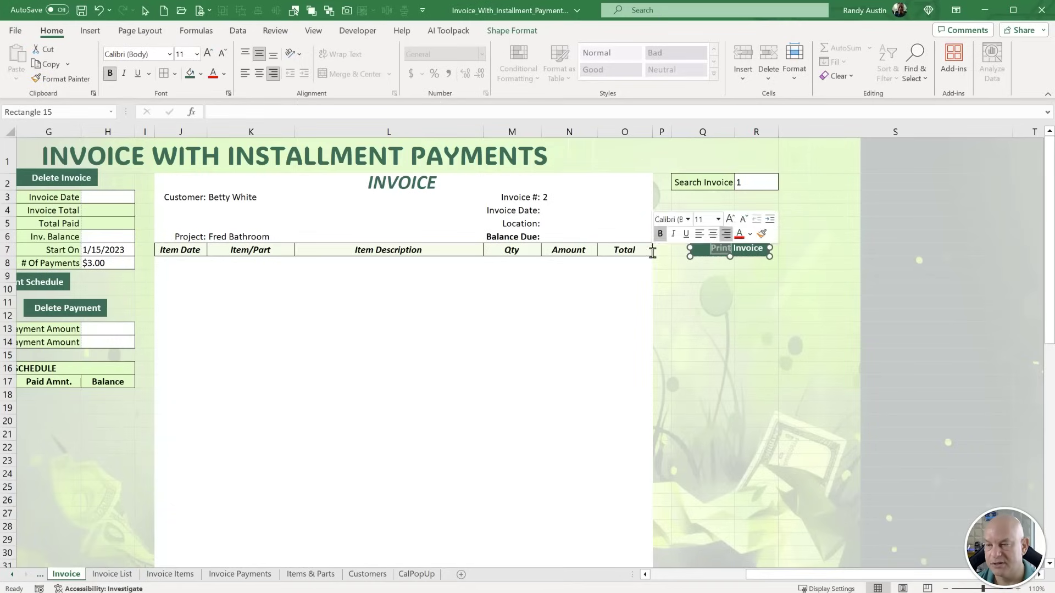
type("Email")
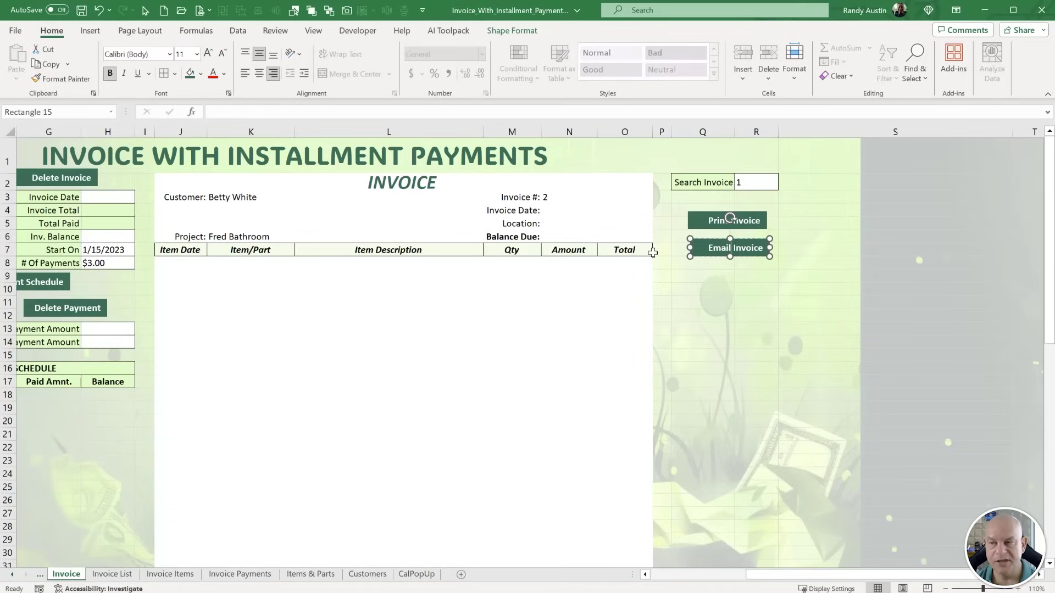
Draw a Right Arrow shape below the invoice buttons with height 0.27".
left_click(90, 30)
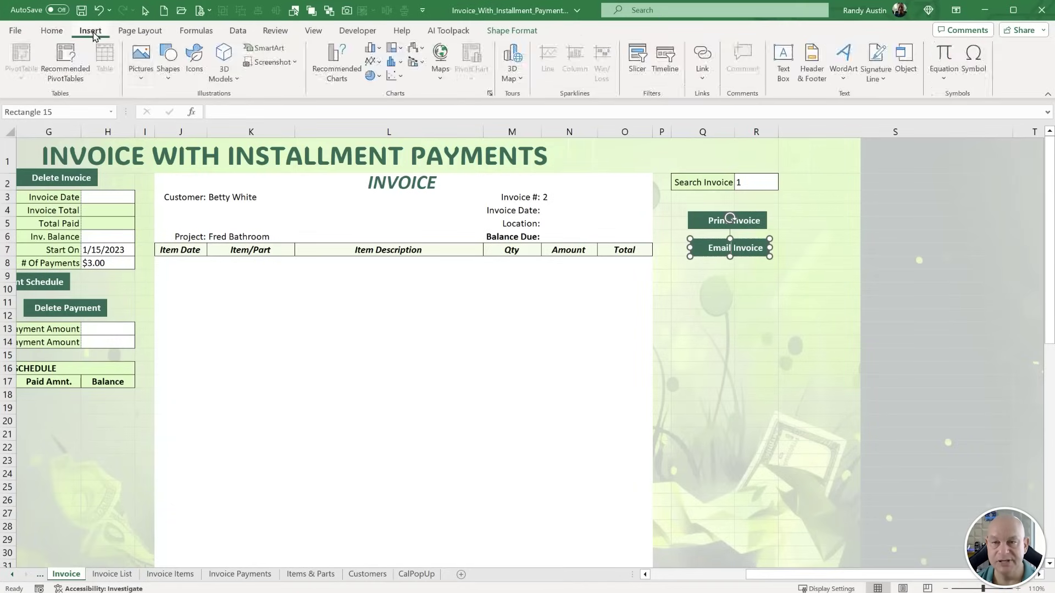
left_click(173, 73)
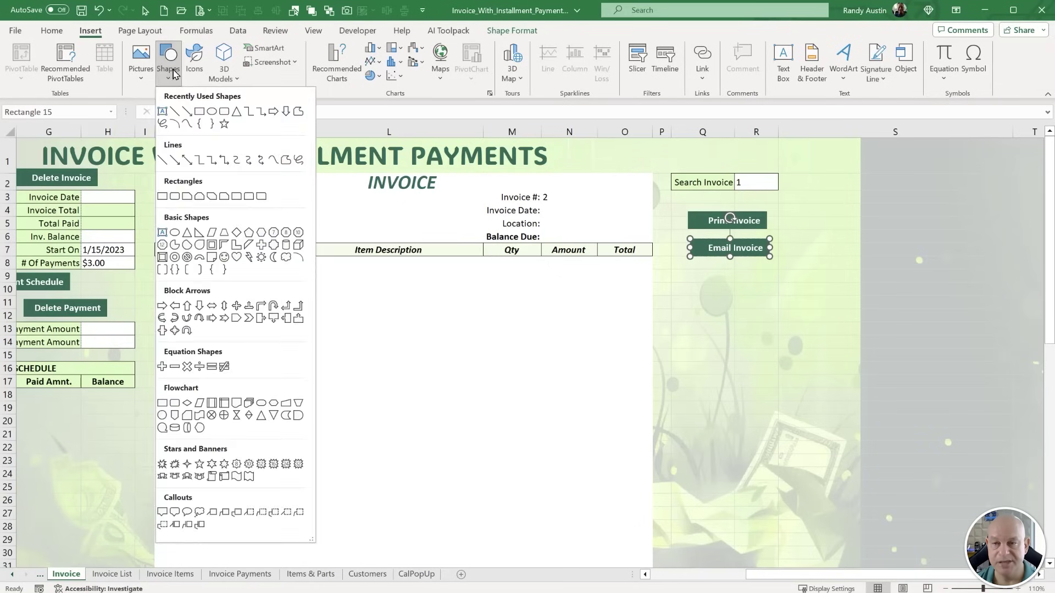
left_click(273, 113)
mouse_move(693, 190)
left_mouse_down()
mouse_move(730, 215)
mouse_move(687, 303)
mouse_move(669, 287)
mouse_move(682, 296)
left_mouse_up()
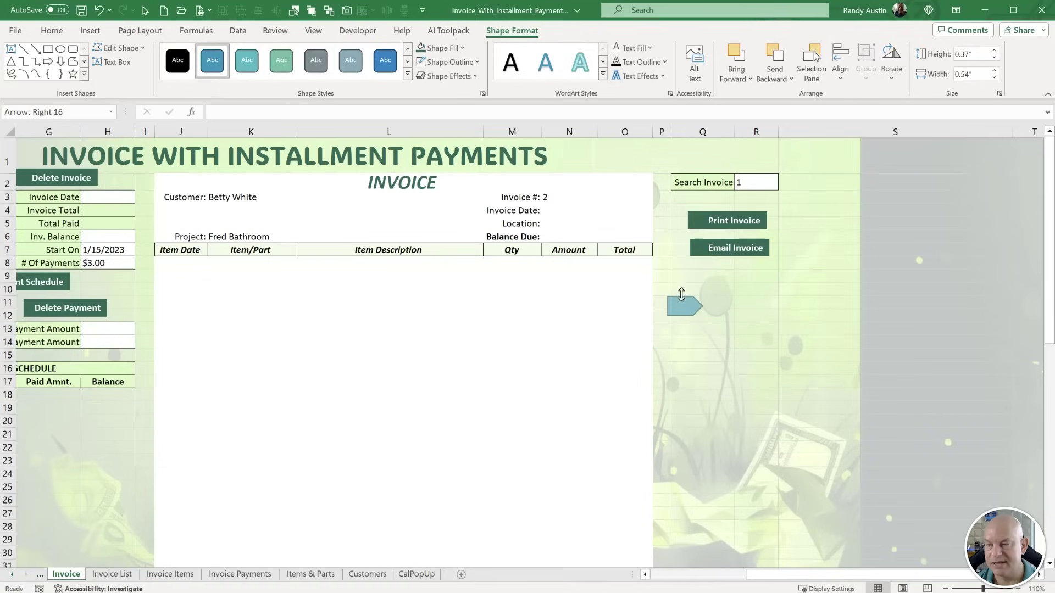
left_click(970, 55)
type("2")
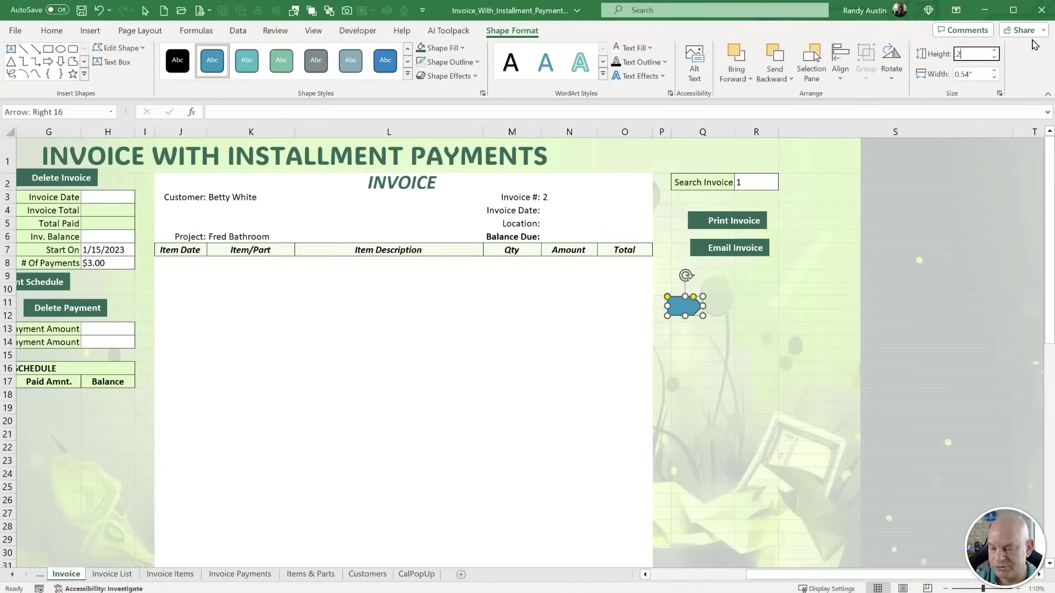
type("7")
key("Return")
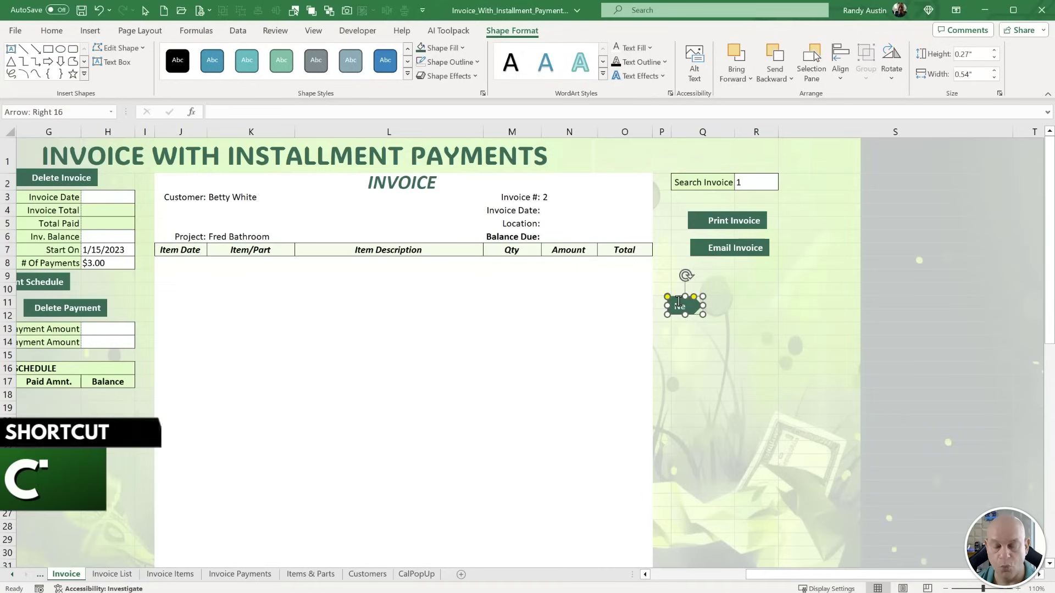
Set all four text box margins of the Next arrow to 0.
key("ctrl+1")
left_click(971, 160)
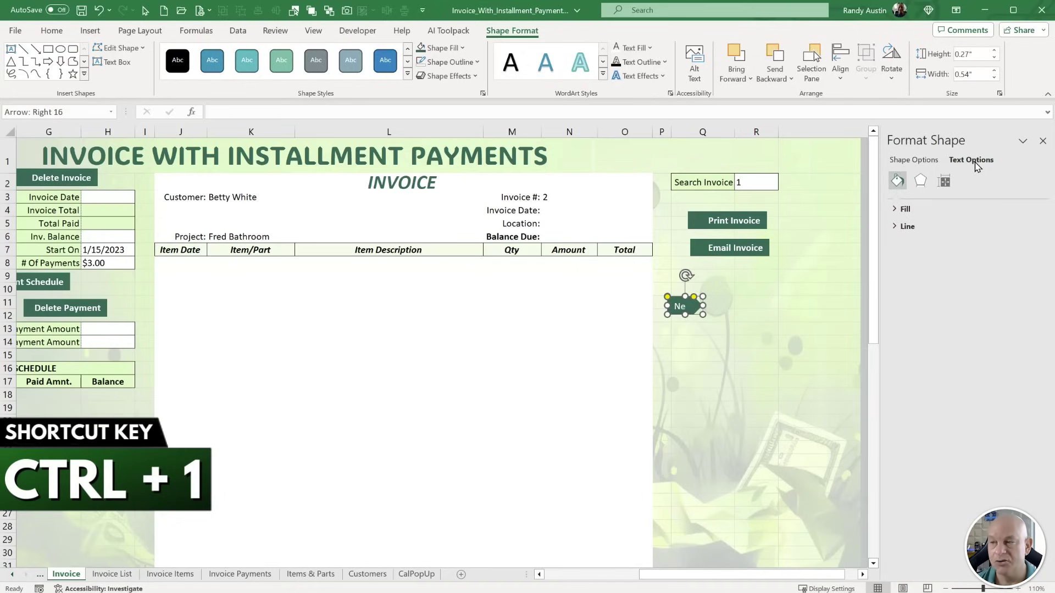
left_click(943, 181)
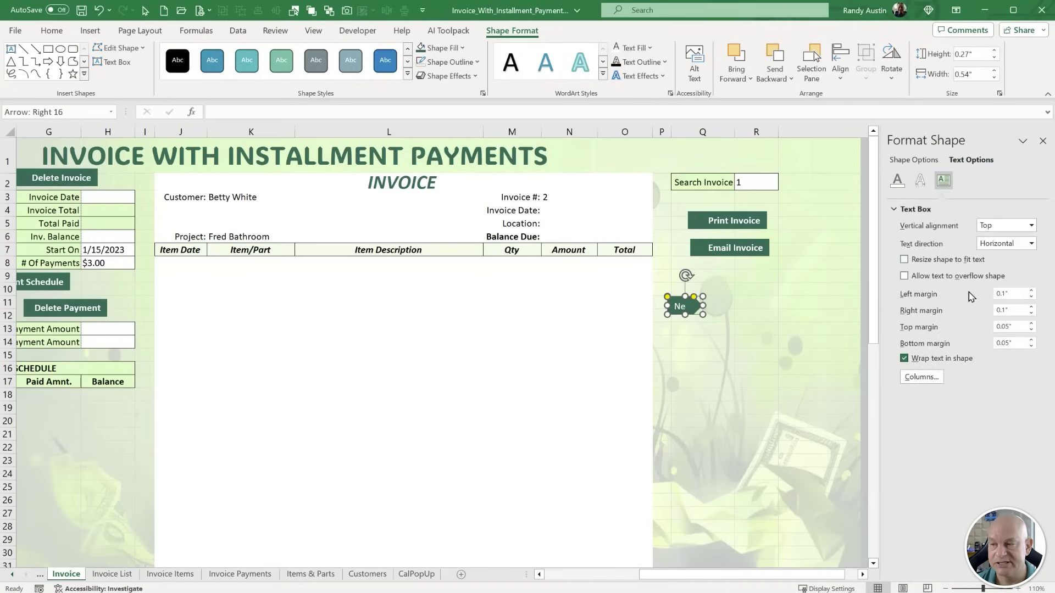
left_click(1006, 294)
type("0")
key("Tab")
type("0")
key("Tab")
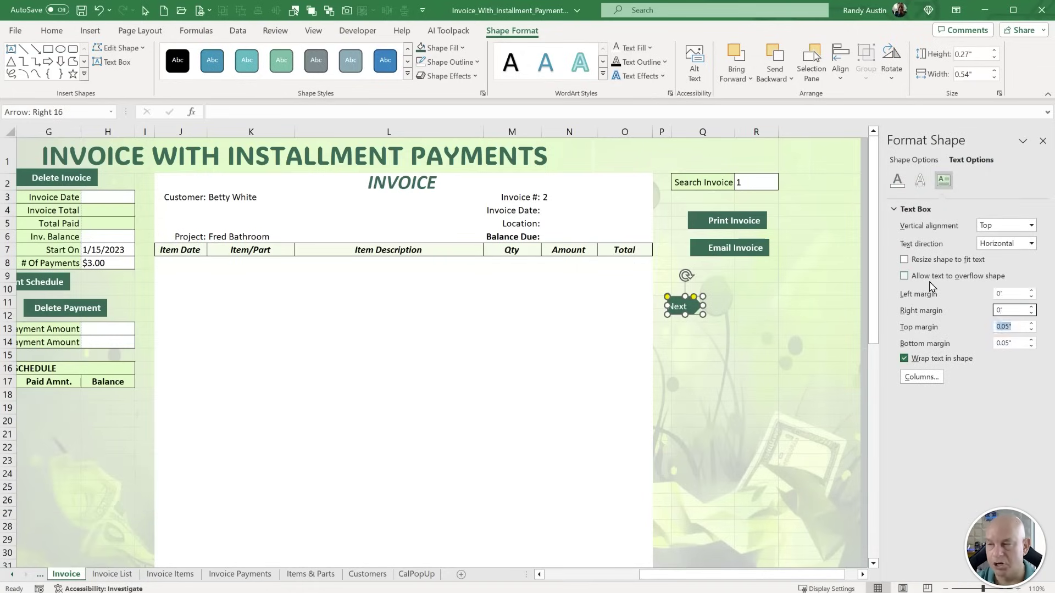
type("0")
key("Tab")
type("0")
key("Tab")
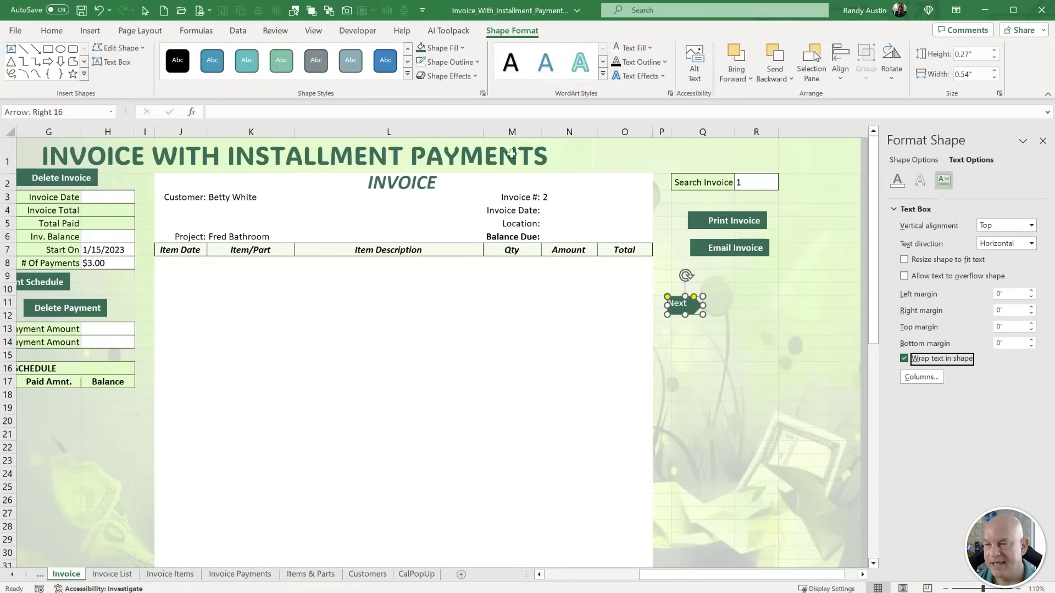
Centre the Next arrow's text horizontally and vertically and set its width to 0.6".
left_click(52, 30)
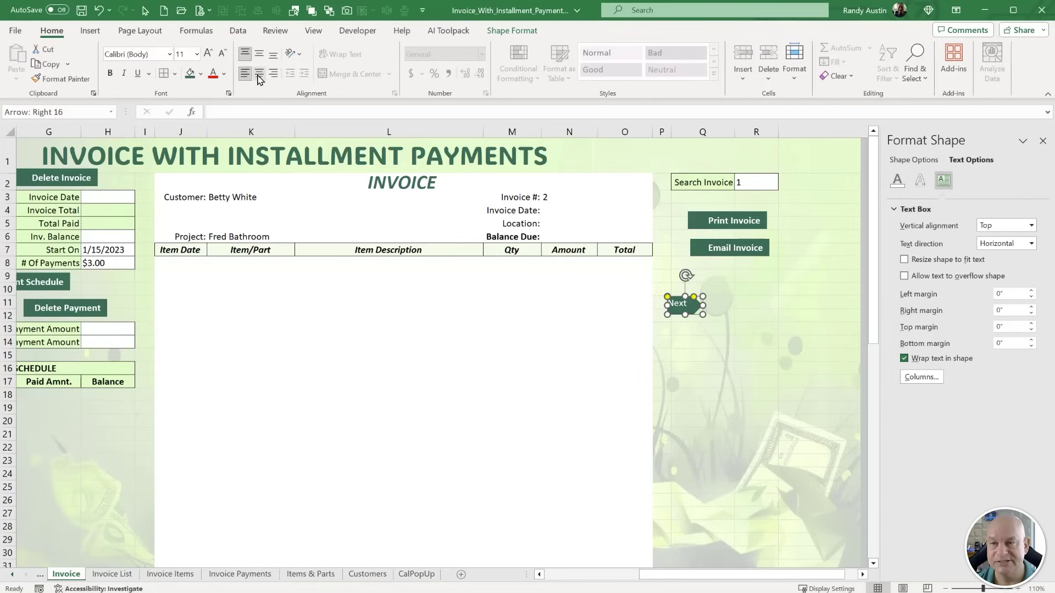
left_click(259, 75)
left_click(259, 54)
left_click(512, 31)
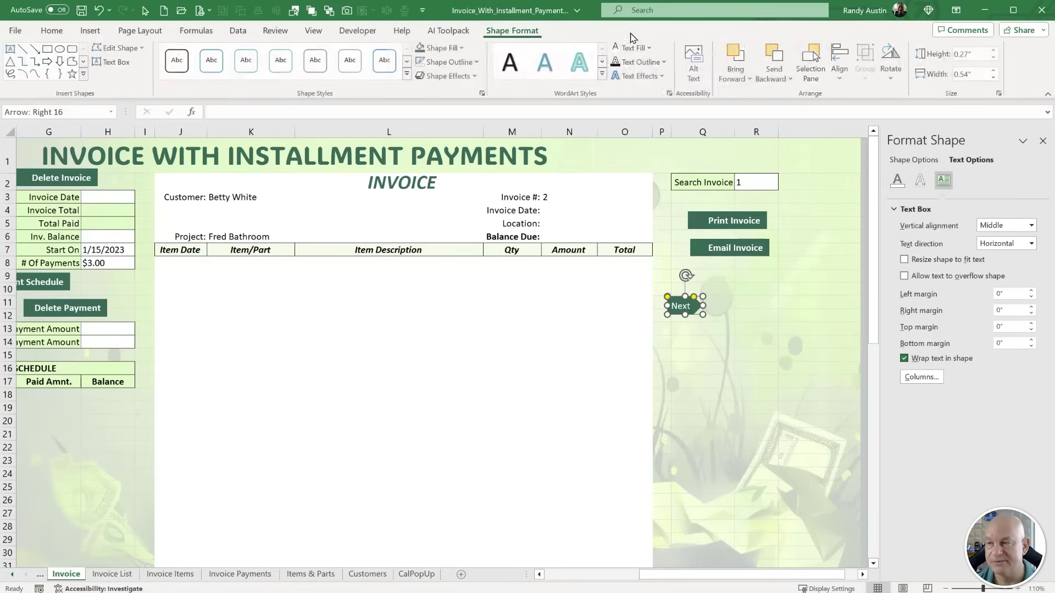
left_click(980, 74)
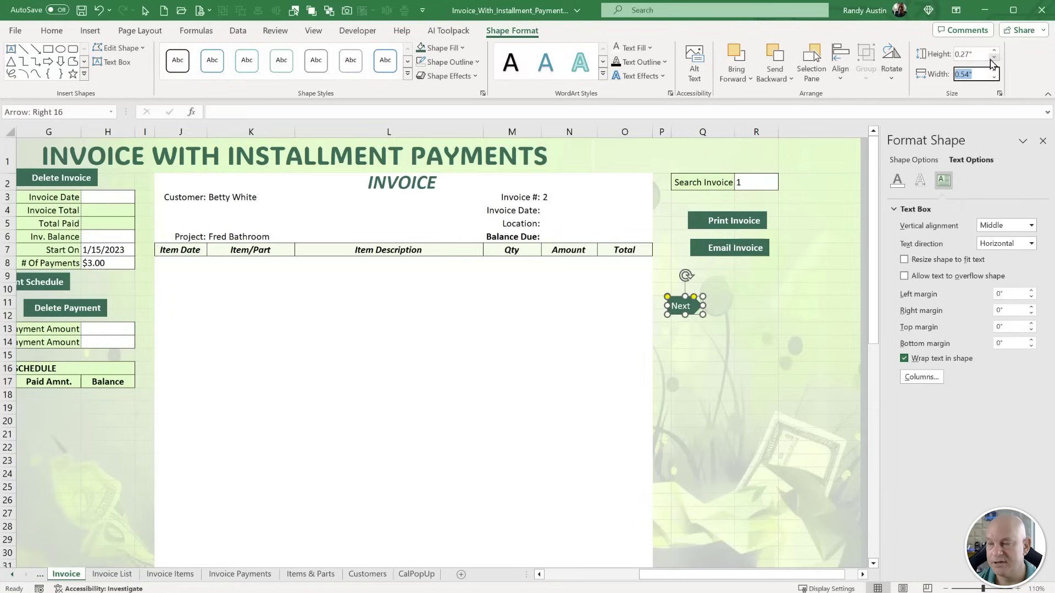
type(".6")
key("Return")
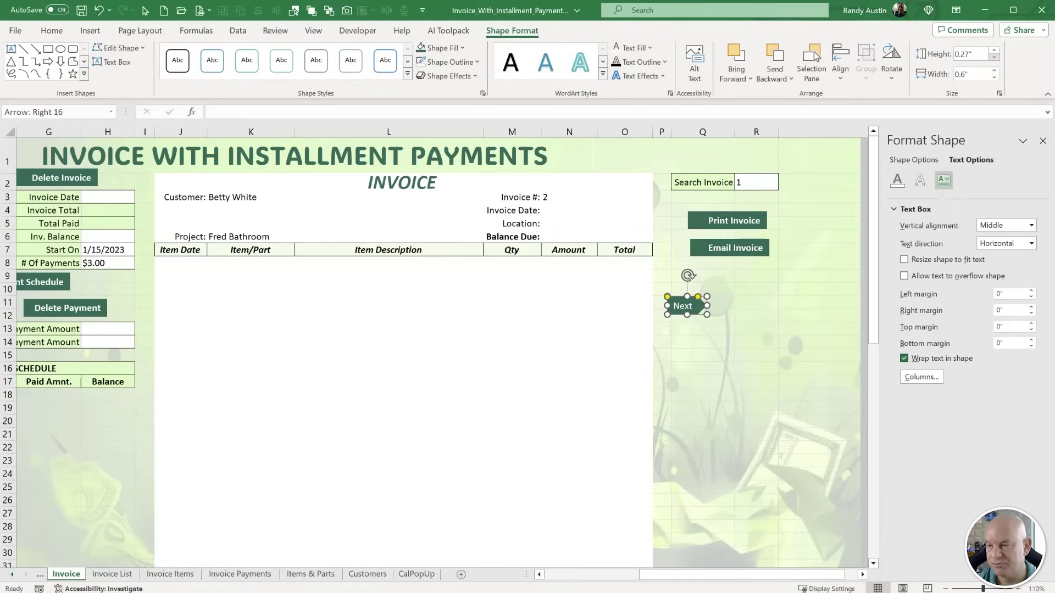
Reposition the Next Inv. arrow and duplicate it as a Prev. arrow.
left_click_drag(710, 310, 719, 262)
key("ctrl+d")
key("ctrl+z")
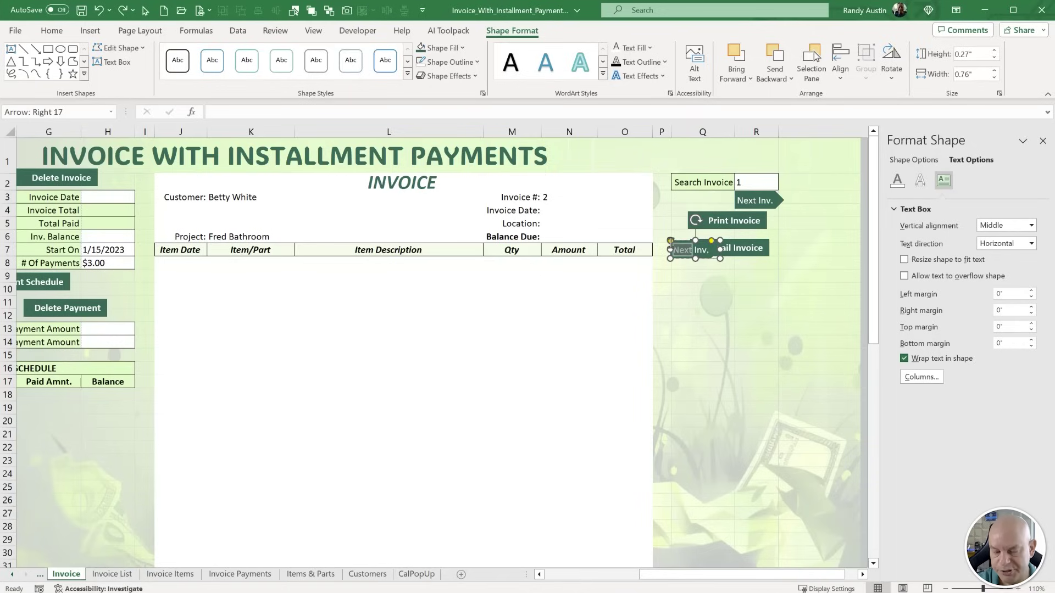
type("Prev.")
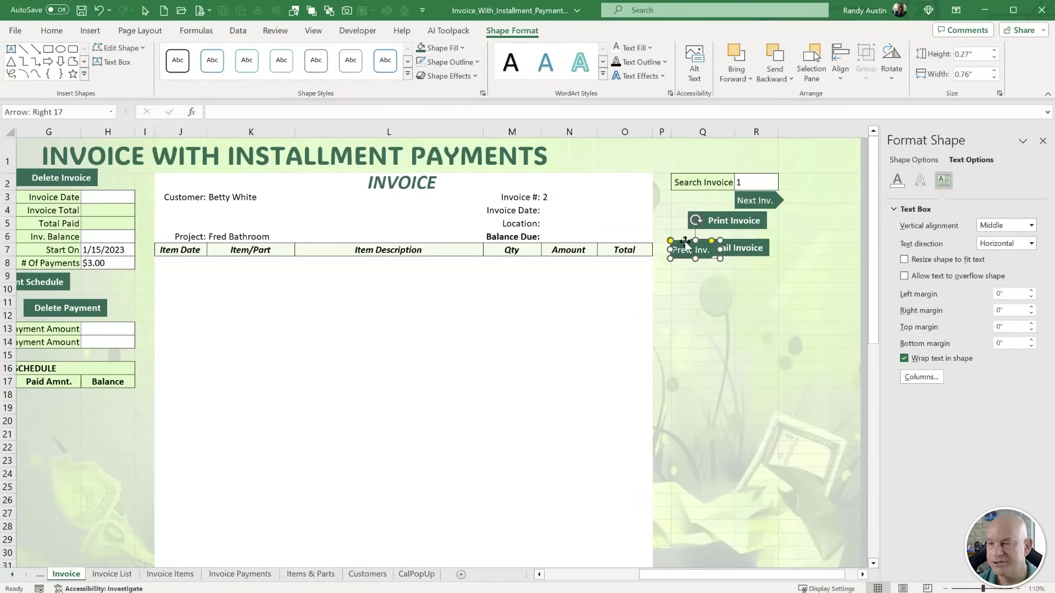
Flip the Prev. Inv. arrow horizontally and place it left of Next Inv.
left_click(841, 70)
left_click(891, 69)
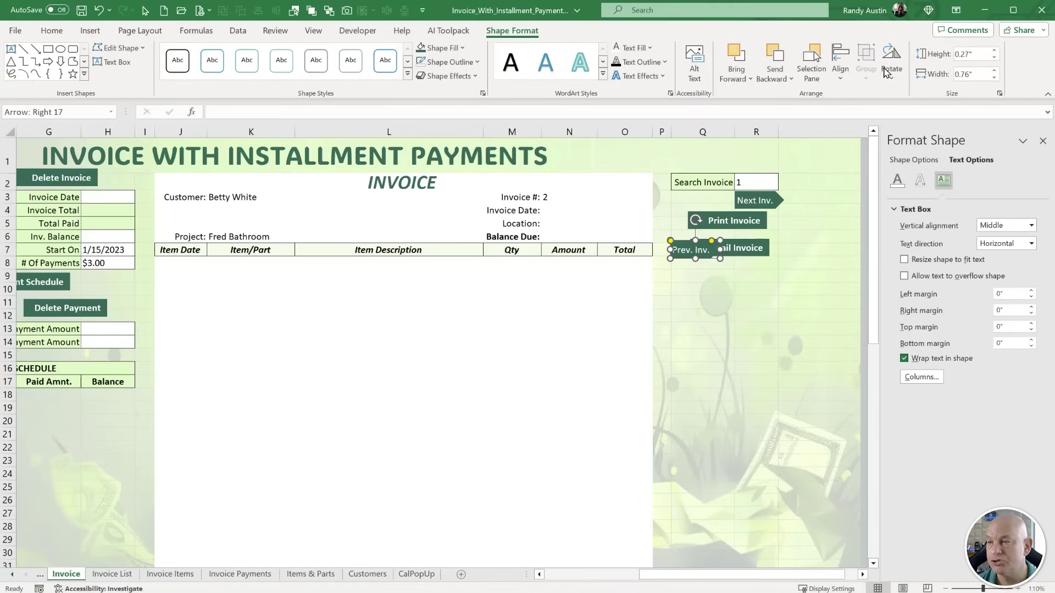
left_click(890, 68)
left_click(923, 149)
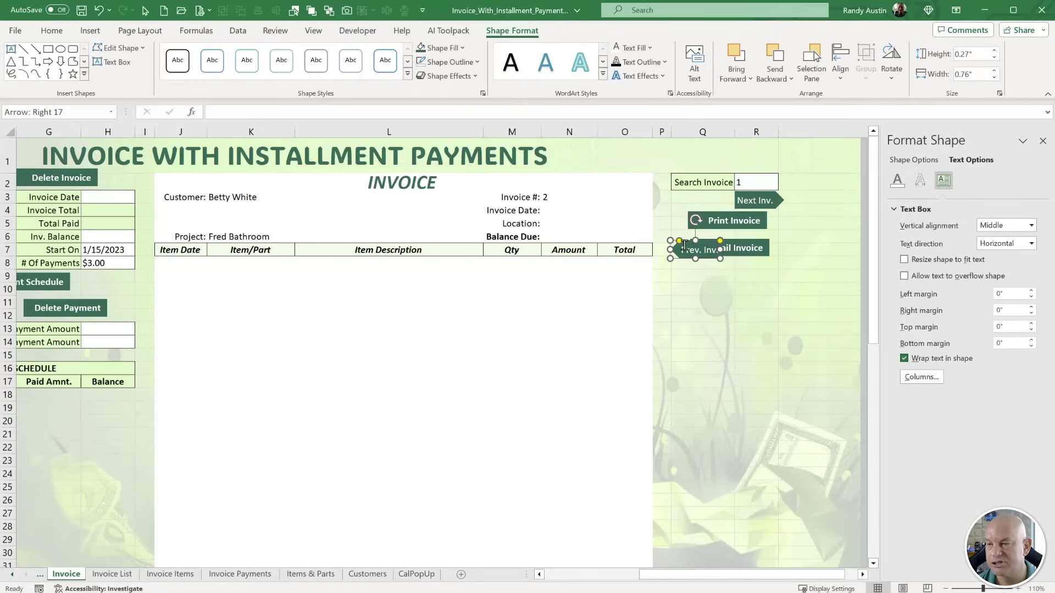
left_click_drag(689, 244, 688, 193)
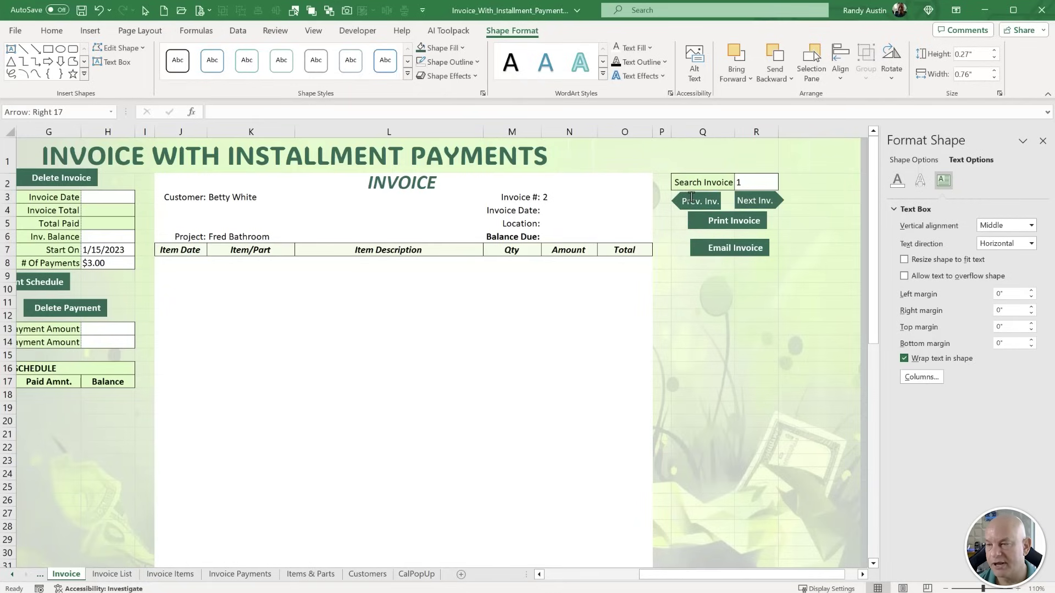
Centre-align the Print Invoice and Email Invoice buttons.
left_click_drag(717, 244, 713, 248)
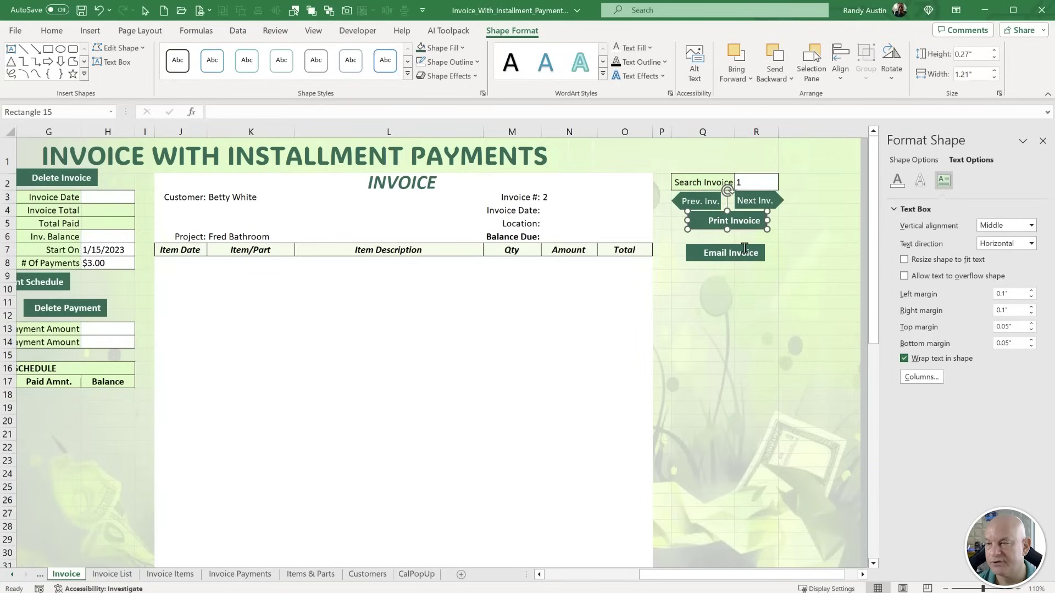
left_click(771, 288)
left_click(736, 221)
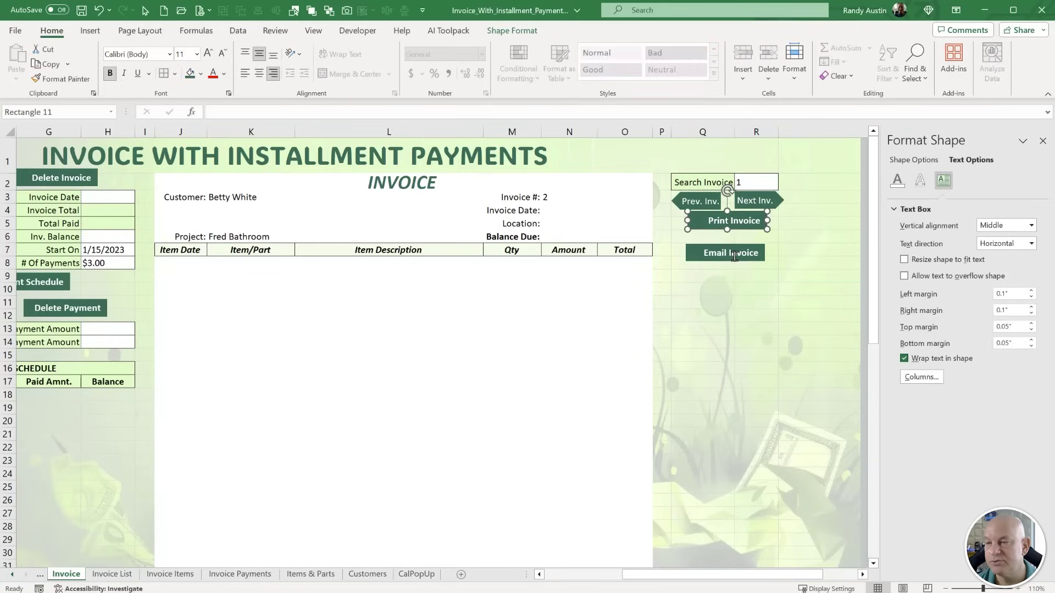
left_click(728, 250, "ctrl")
left_click(257, 10)
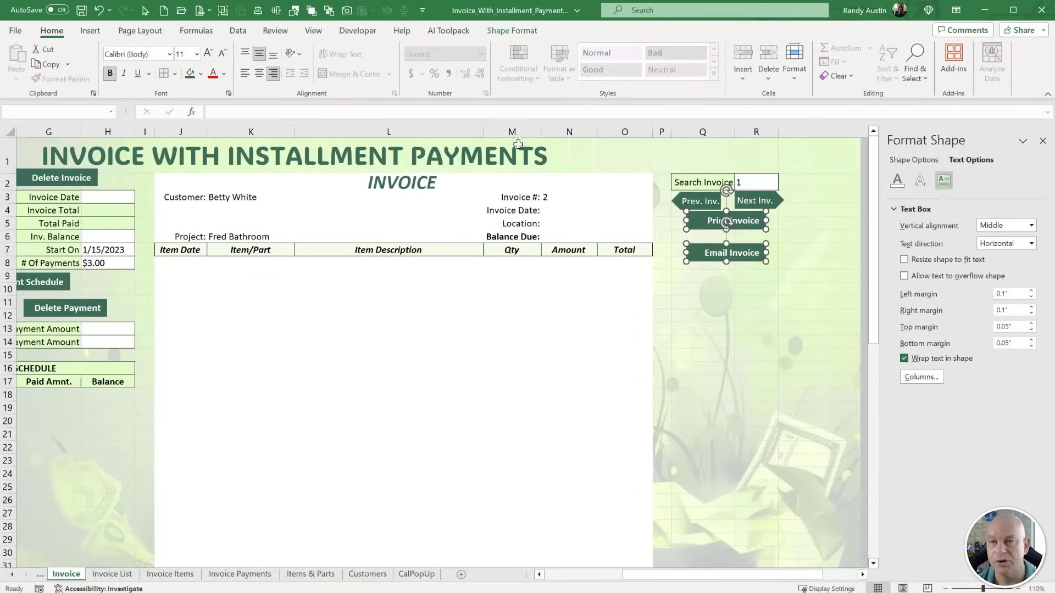
Move the Print Invoice and Email Invoice buttons closer together.
left_click(737, 250)
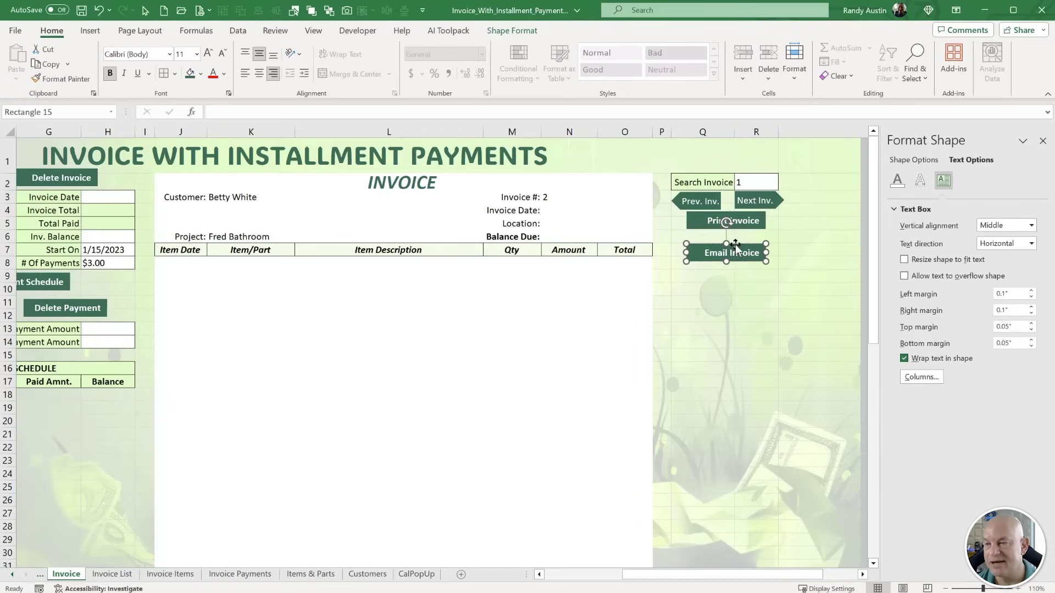
left_click(727, 222, "ctrl")
left_click_drag(724, 254, 718, 260)
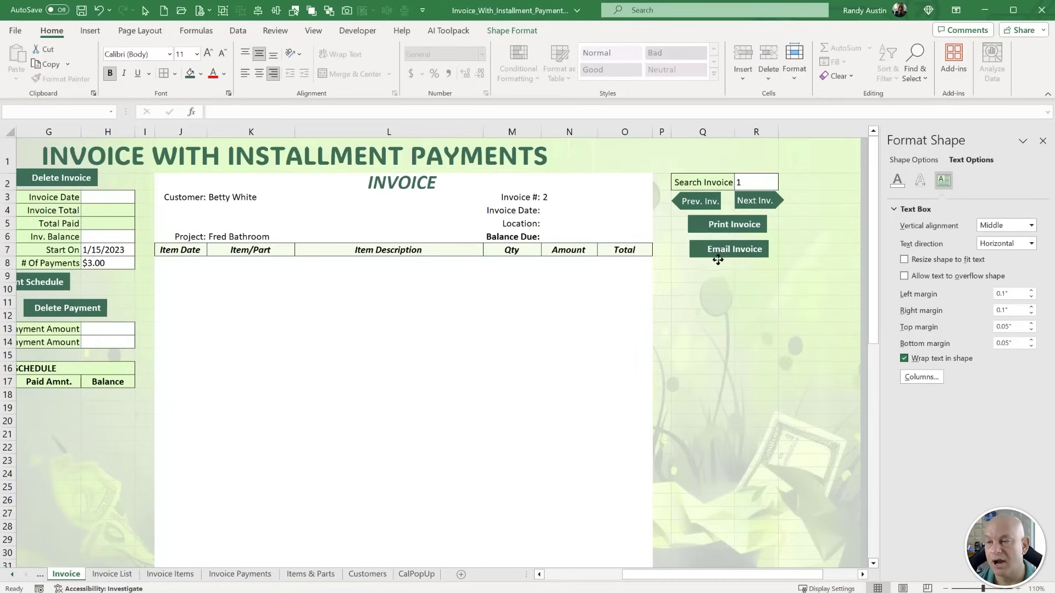
left_click(525, 31)
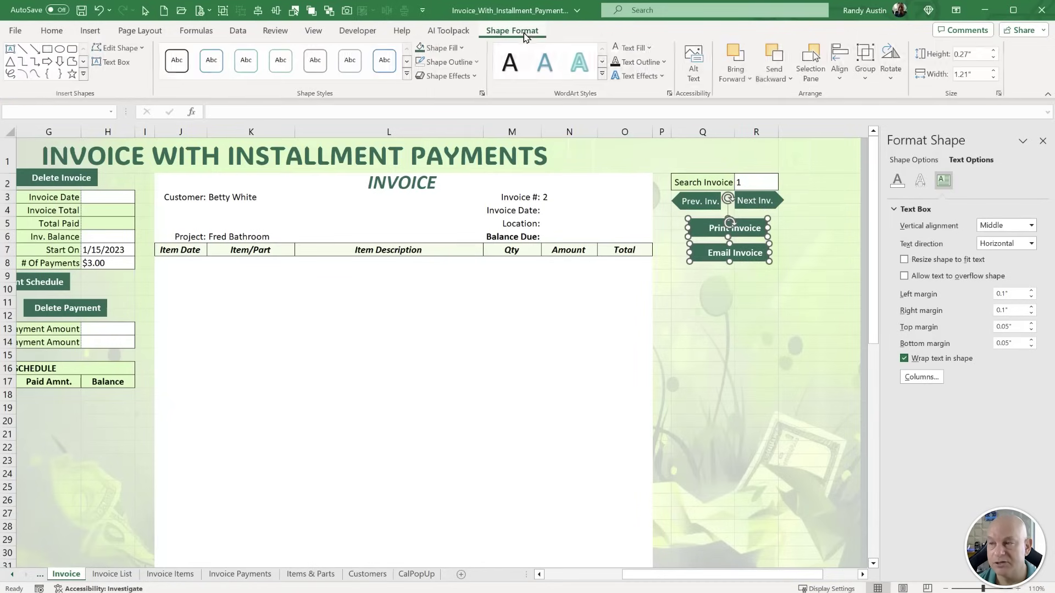
left_click(87, 31)
key("Escape")
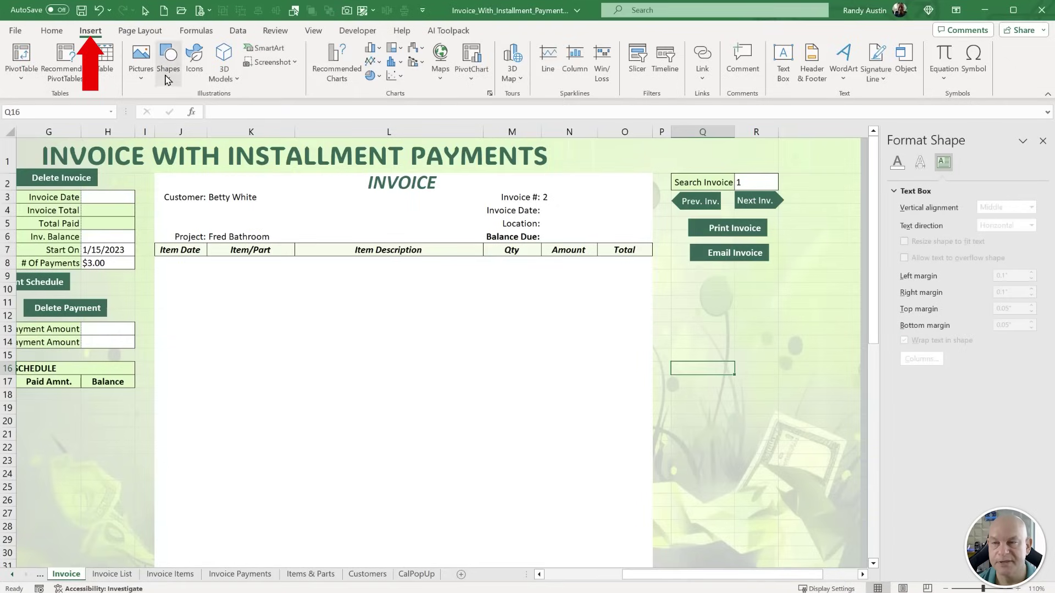
Insert six icon pictures from the Icons folder, excluding Edit_Email.png.
left_click(140, 66)
mouse_move(156, 115)
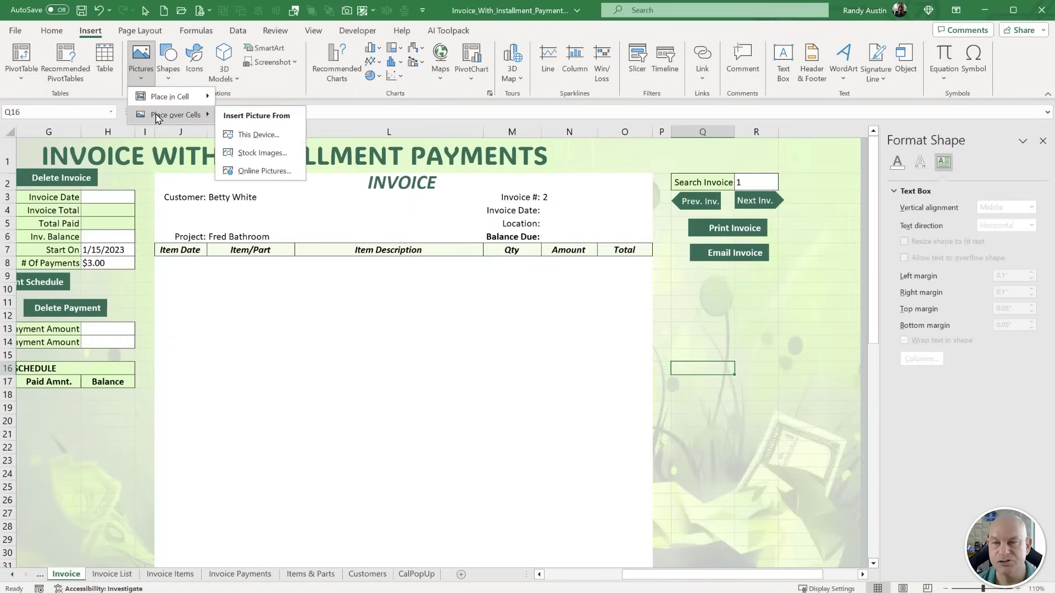
left_click(259, 135)
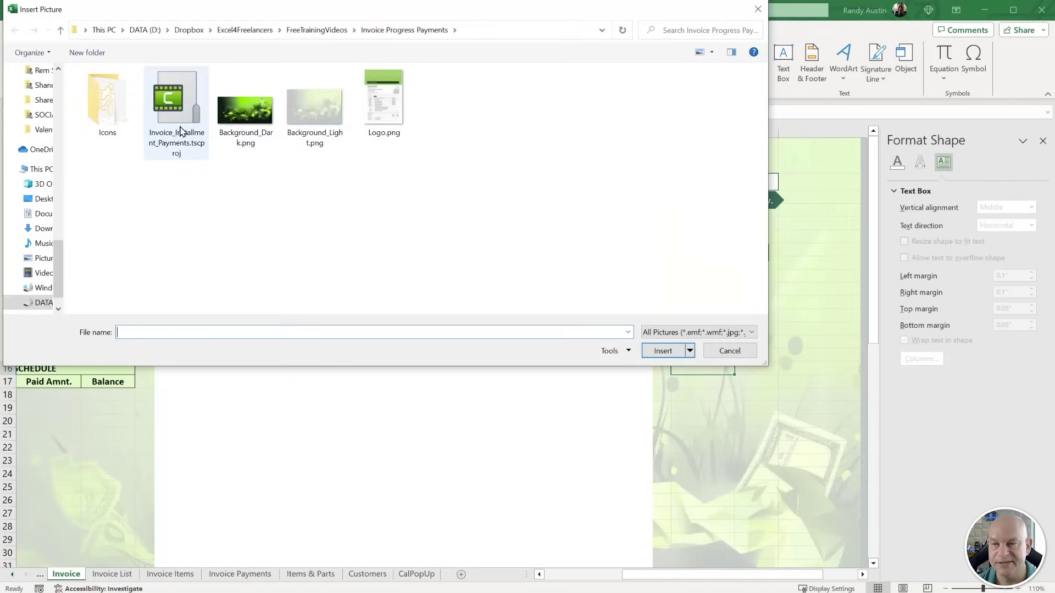
double_click(108, 105)
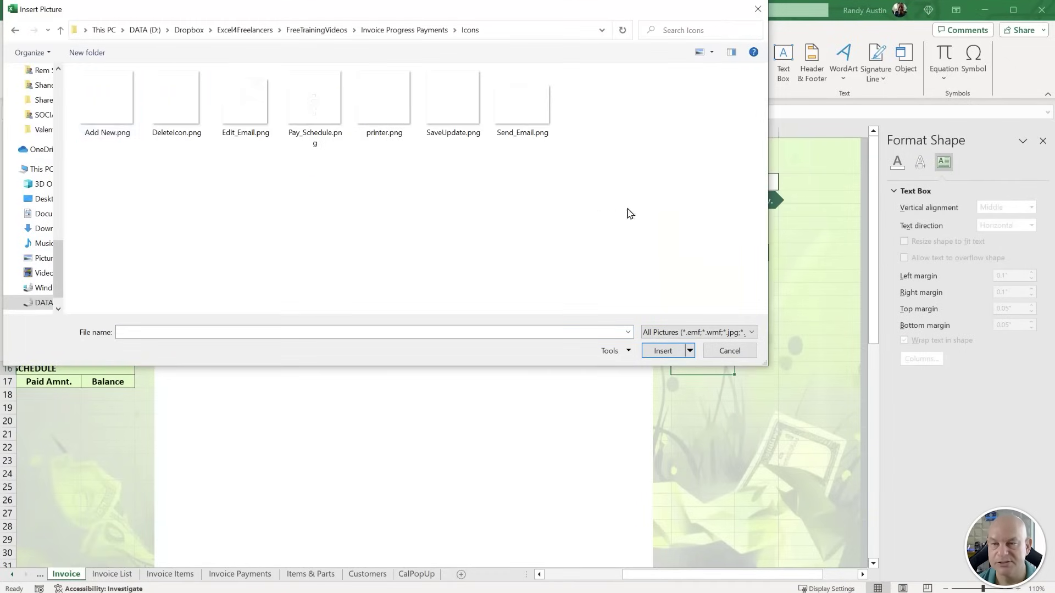
left_click_drag(630, 214, 108, 68)
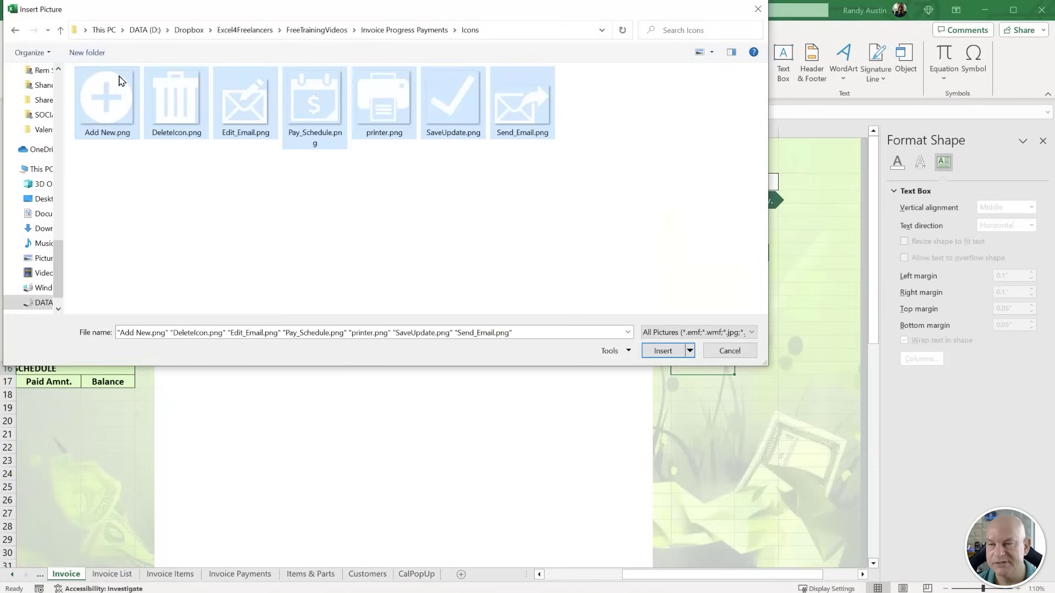
left_click(254, 112, "ctrl")
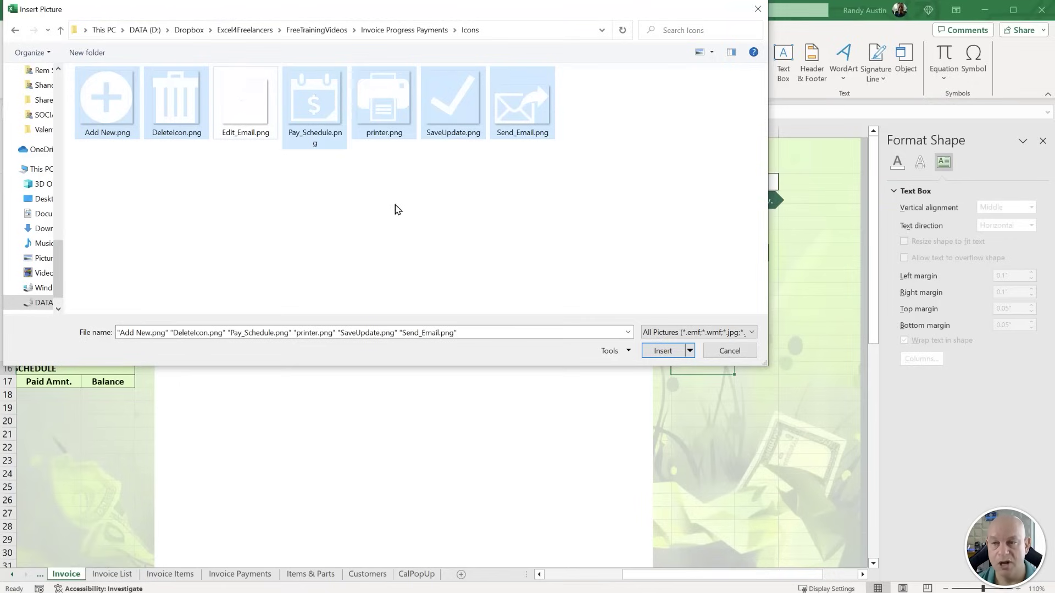
left_click(662, 350)
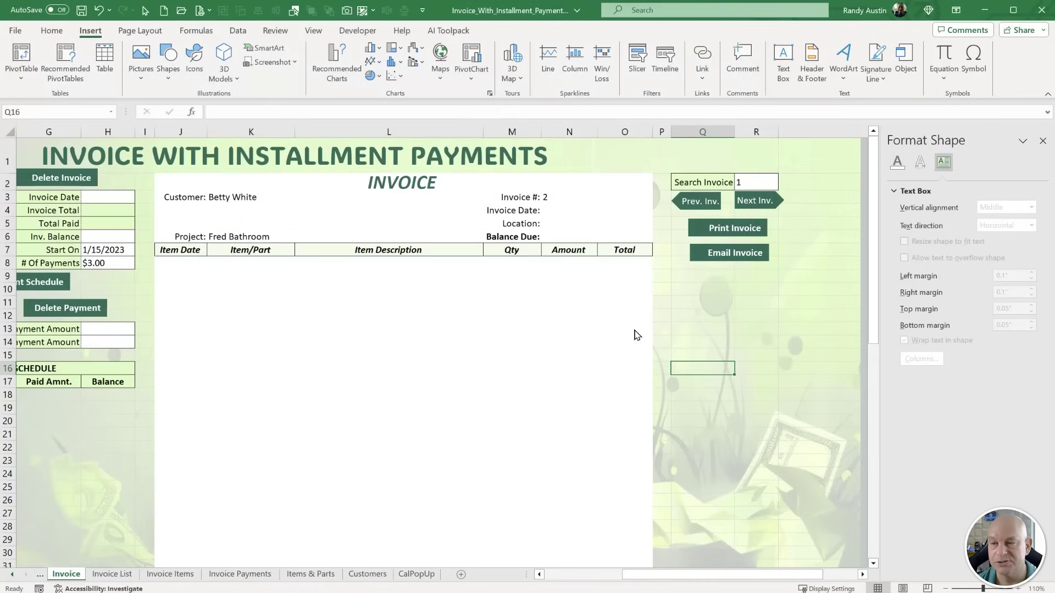
Place Logo.png from Invoice Progress Payments onto the sheet as a 3.41" by 2.43" picture.
left_click(136, 70)
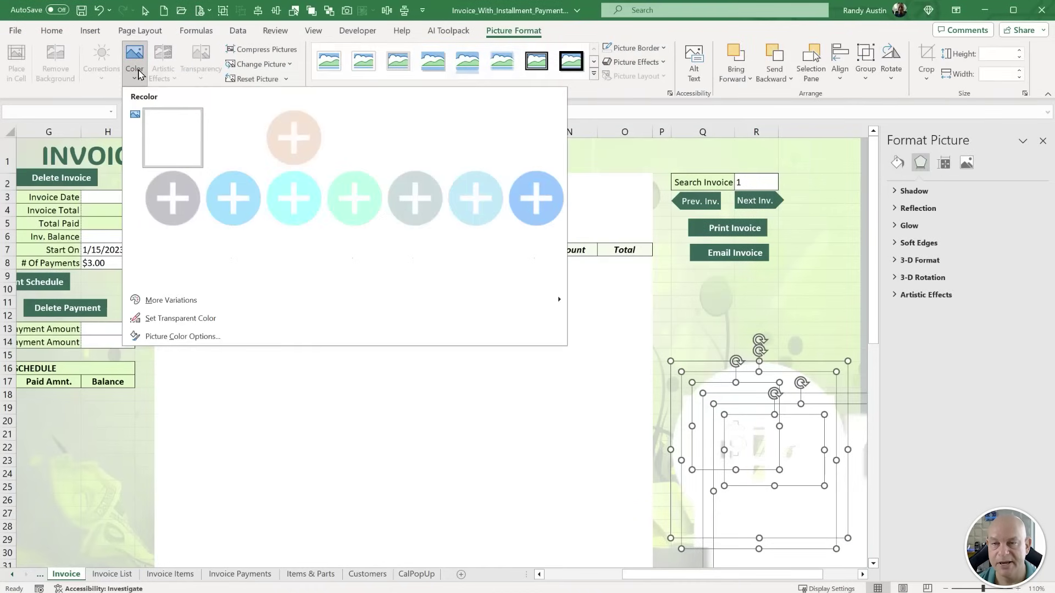
left_click(139, 74)
left_click(90, 30)
left_click(141, 60)
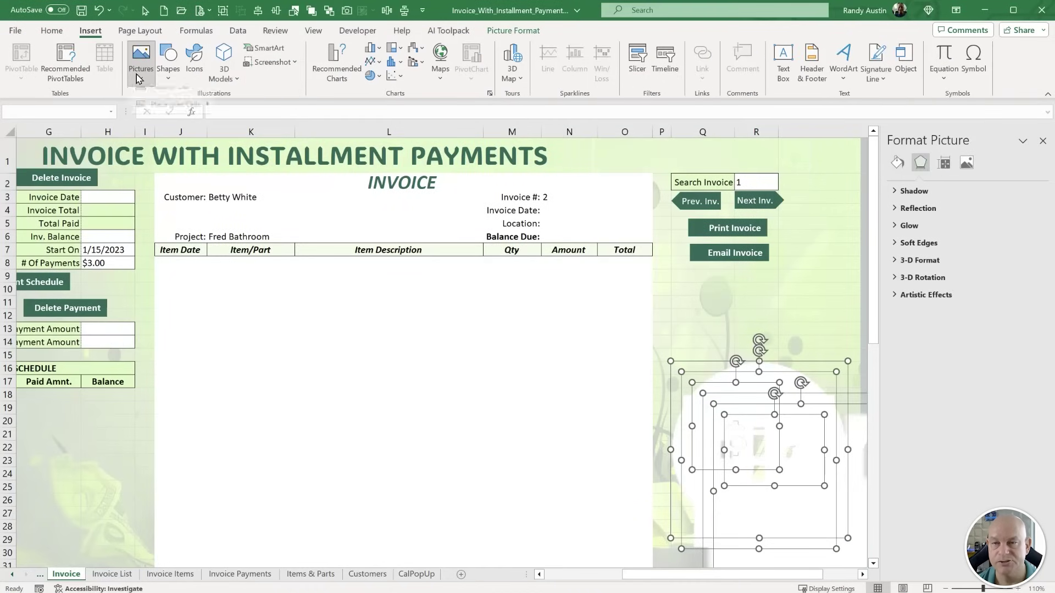
mouse_move(165, 114)
left_click(258, 134)
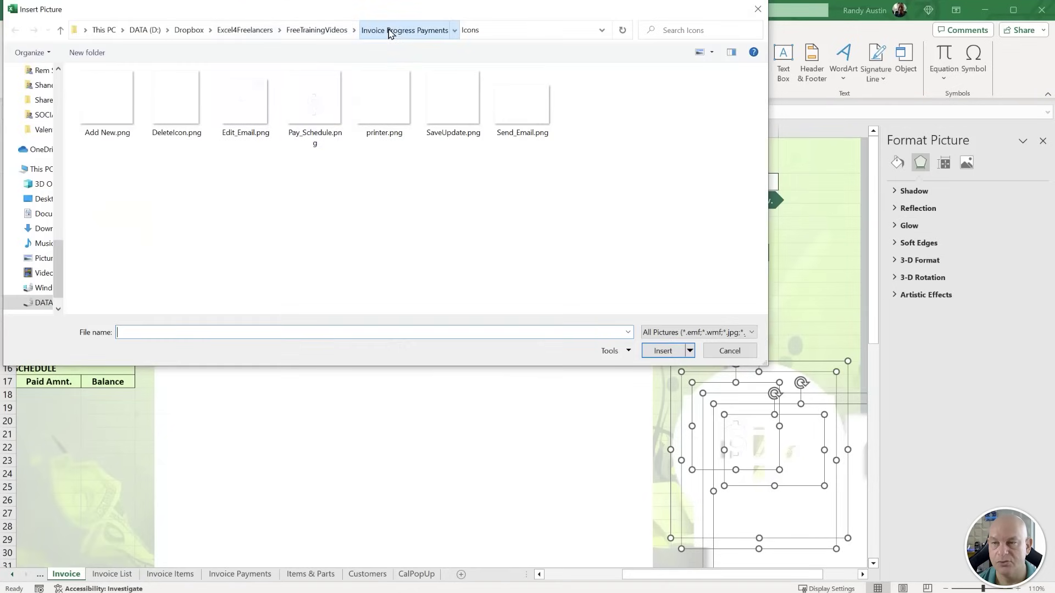
left_click(393, 31)
left_click(383, 104)
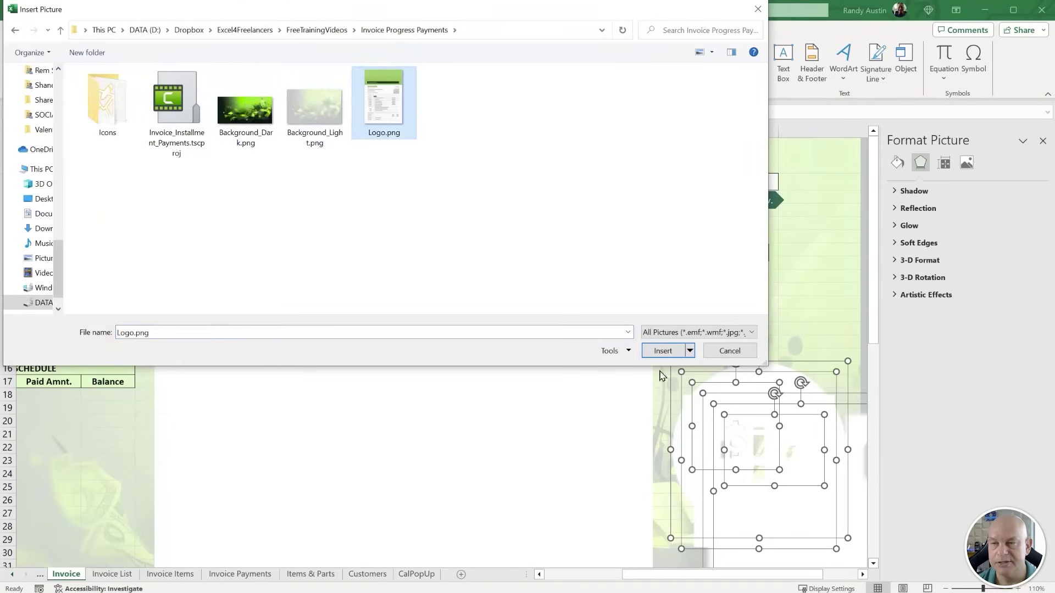
left_click(663, 351)
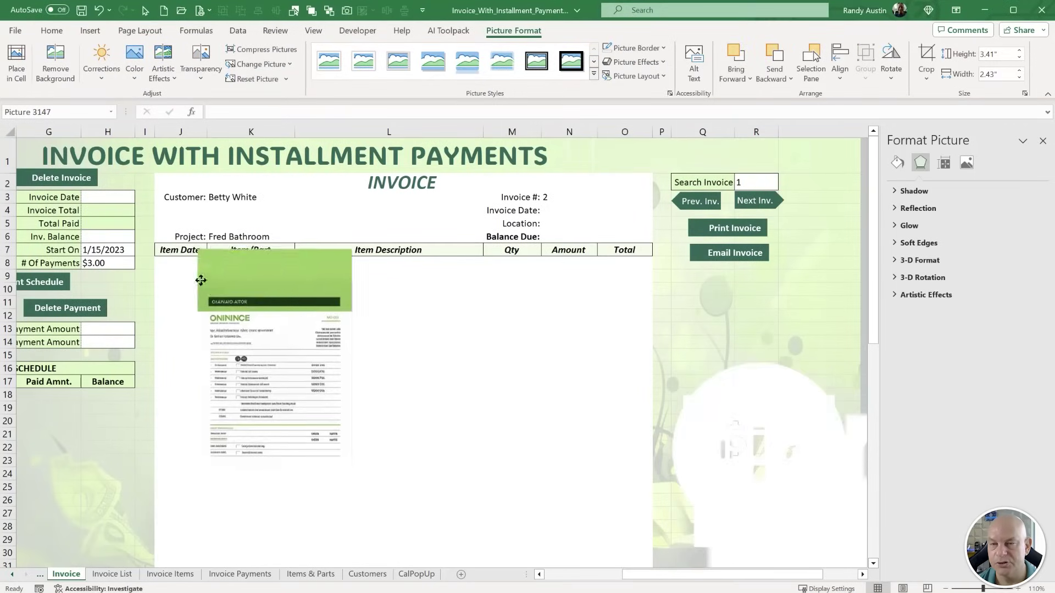
scroll(593, 333, "down", 4)
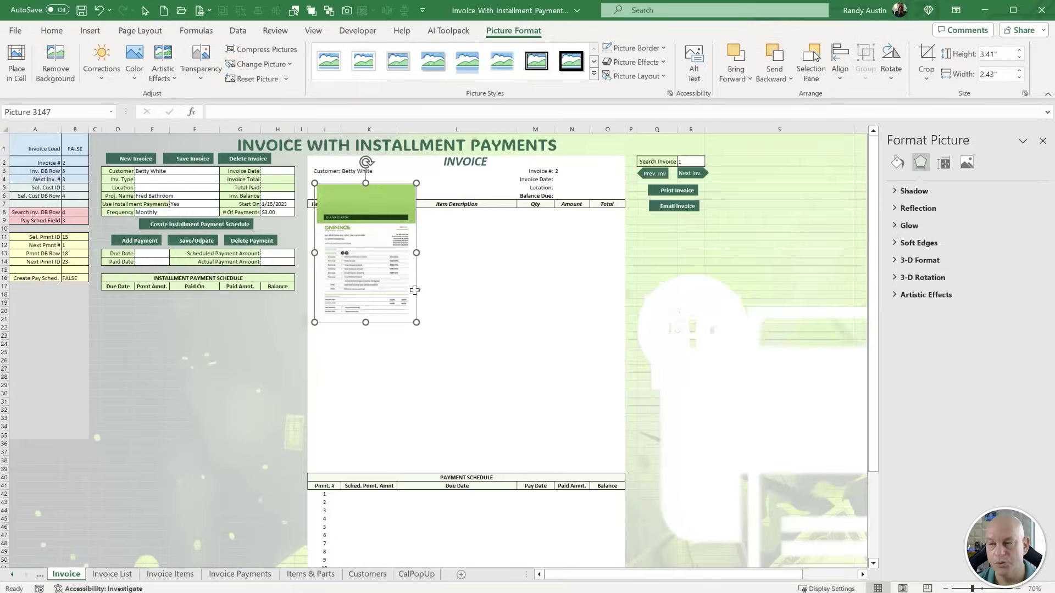
scroll(514, 434, "down", 3)
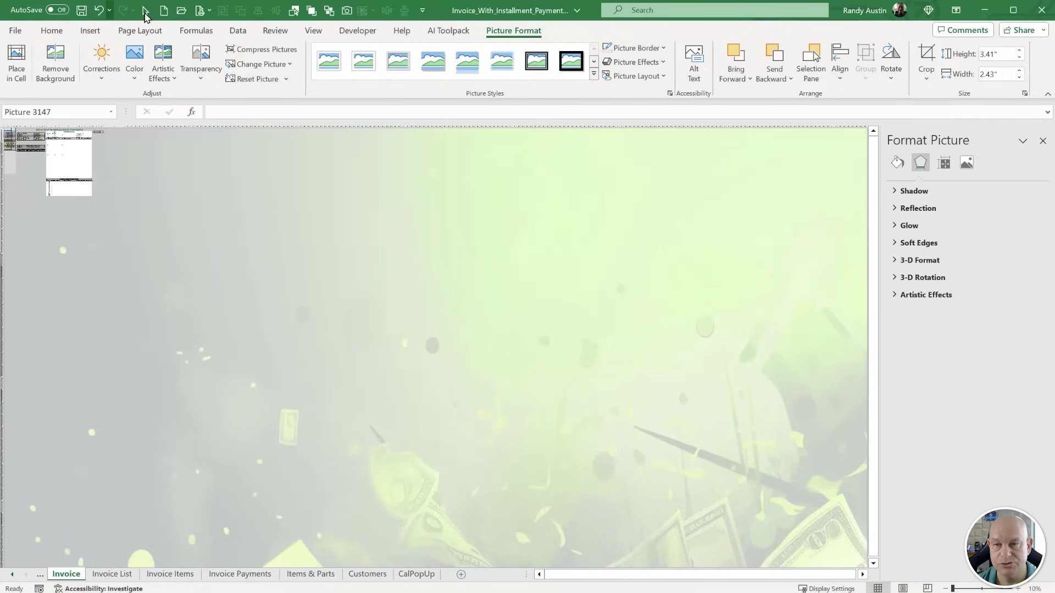
Select the stacked printer pictures and shrink them with a 0.1 height.
left_click(146, 12)
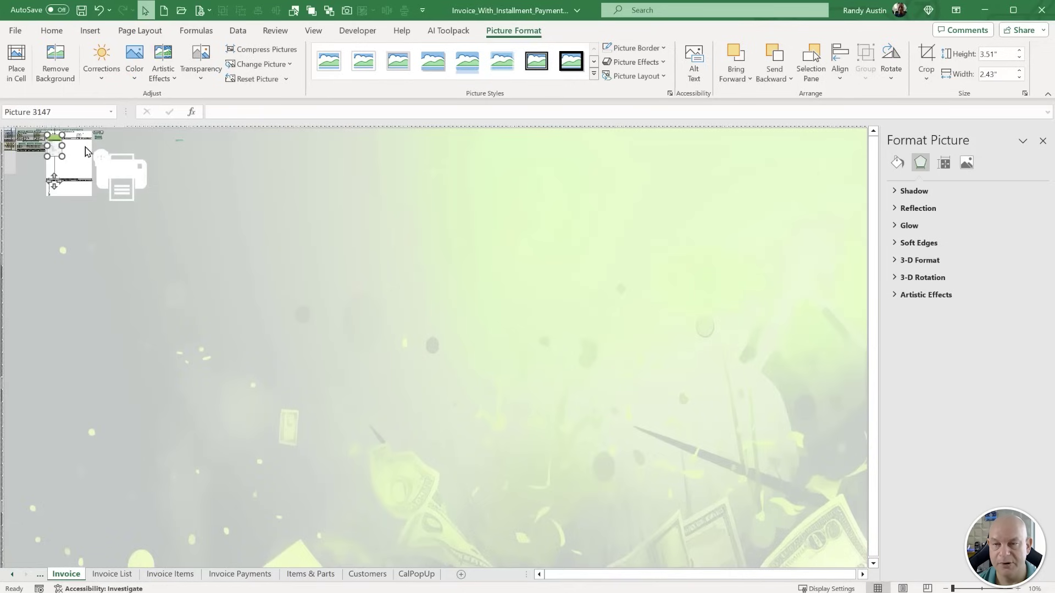
key("ctrl+a")
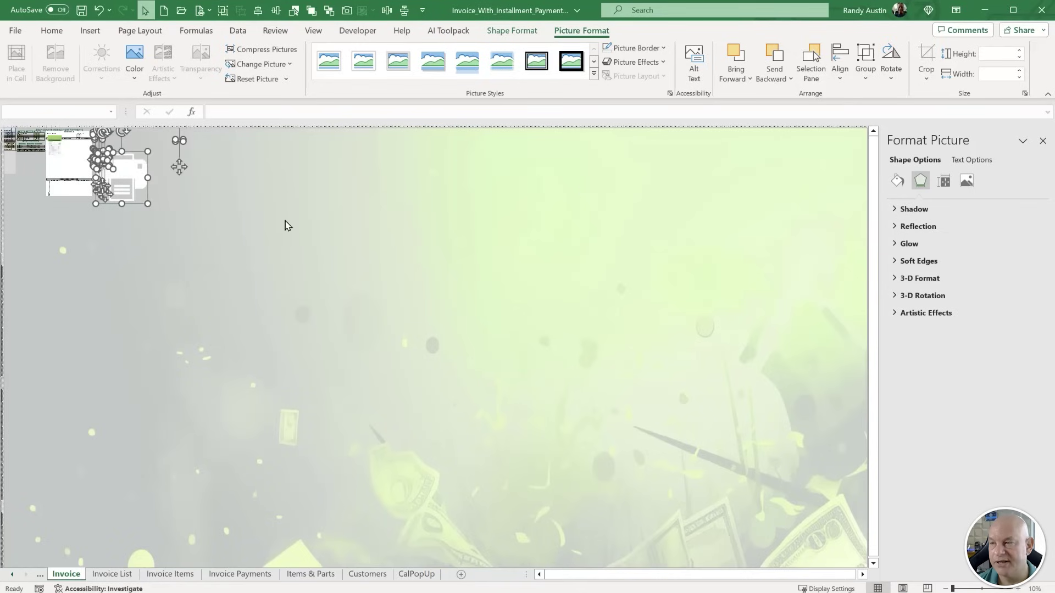
scroll(198, 235, "up", 4)
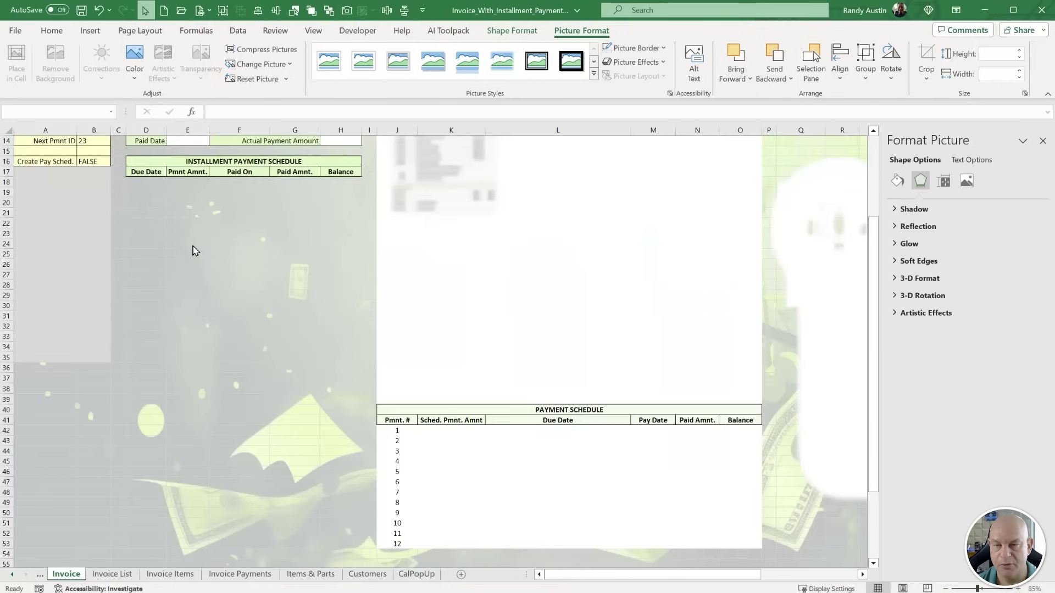
scroll(200, 258, "down", 1)
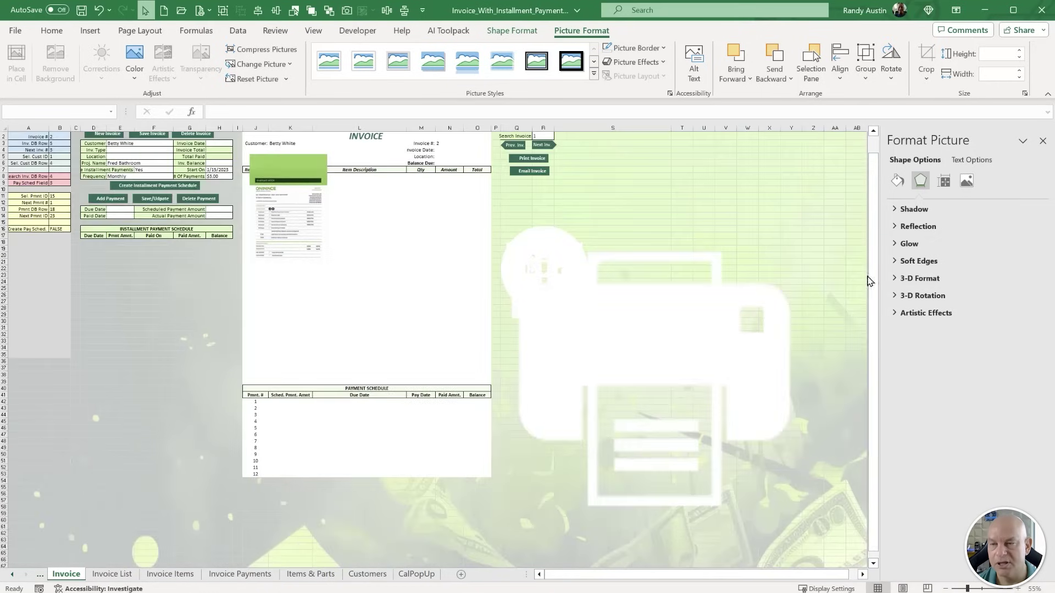
left_click(855, 214)
left_click_drag(831, 208, 446, 544)
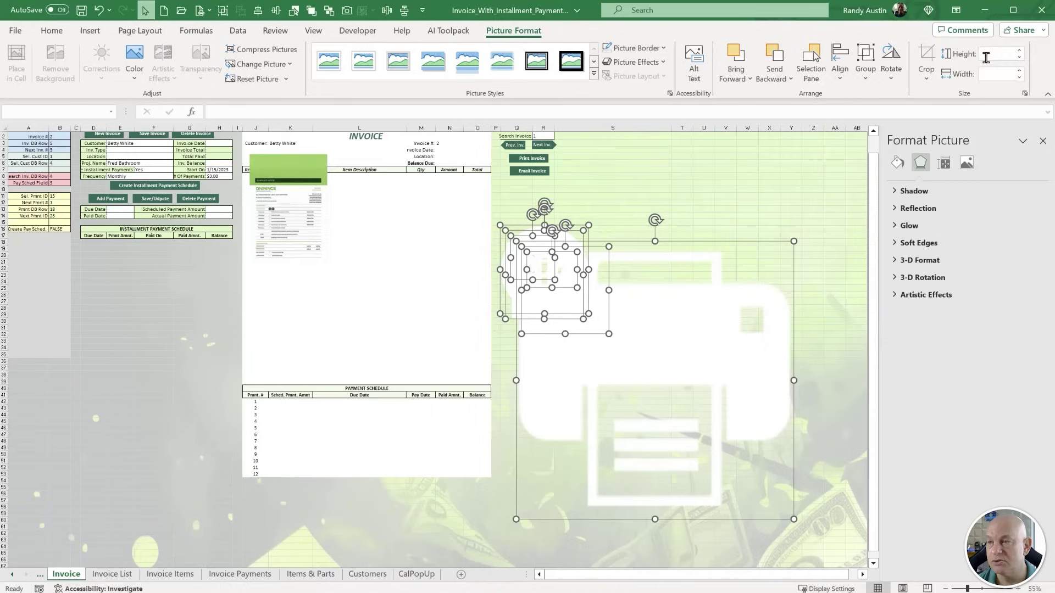
left_click(992, 57)
type("0.1")
key("Return")
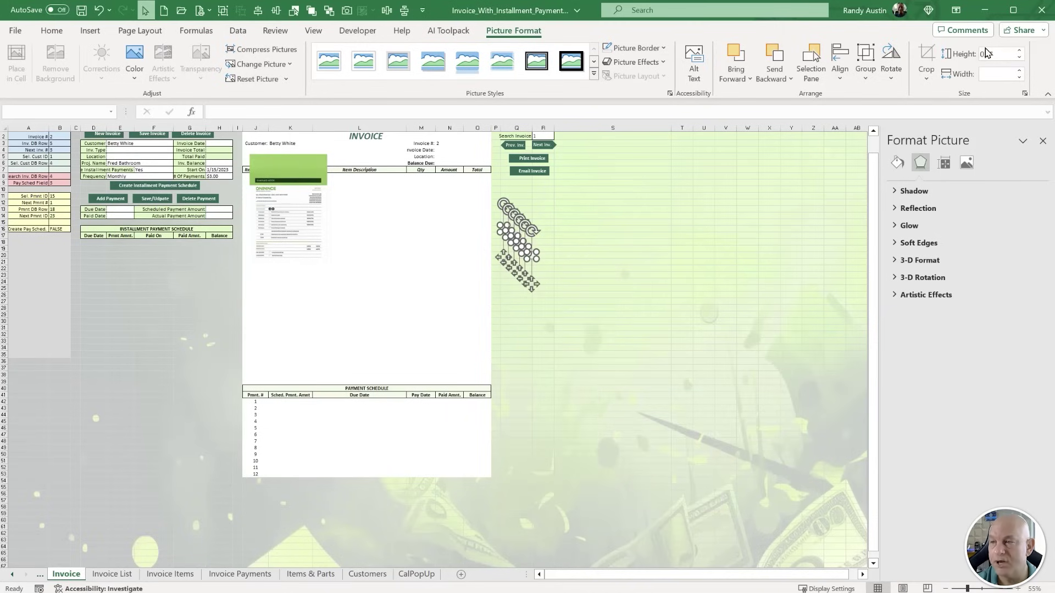
Shrink the invoice preview image to about 0.43" by 0.3" and park it beside the title.
scroll(408, 245, "up", 1, "ctrl")
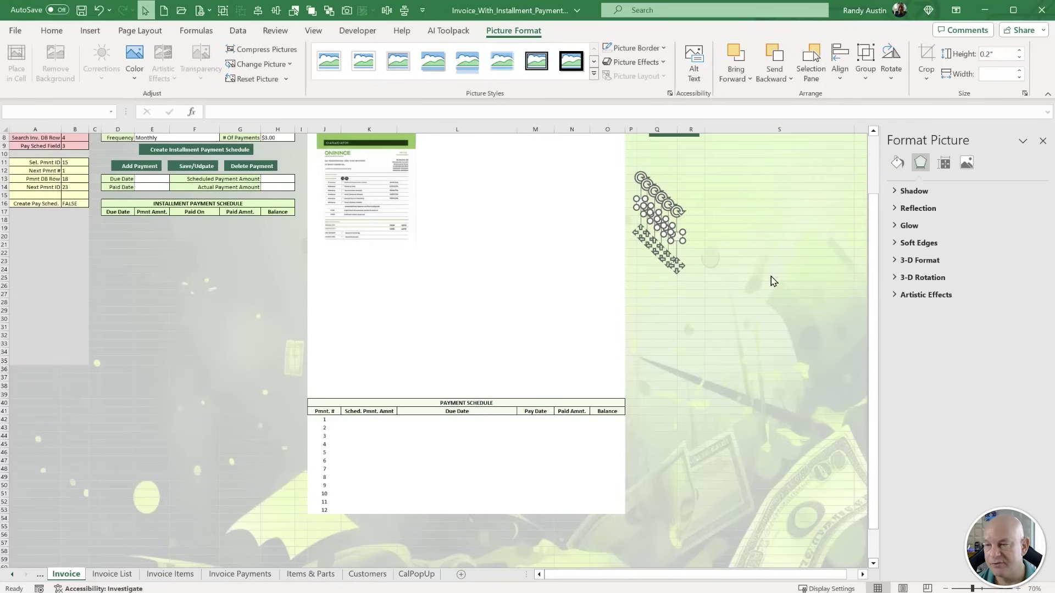
scroll(773, 281, "up", 2, "ctrl")
scroll(758, 288, "up", 3)
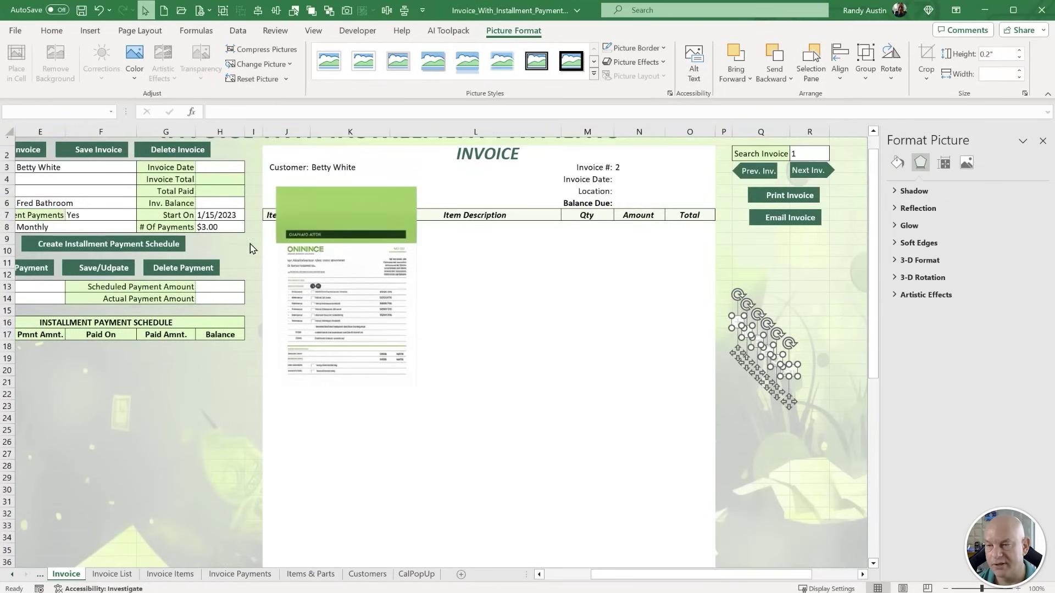
left_click(250, 248)
left_click(313, 242)
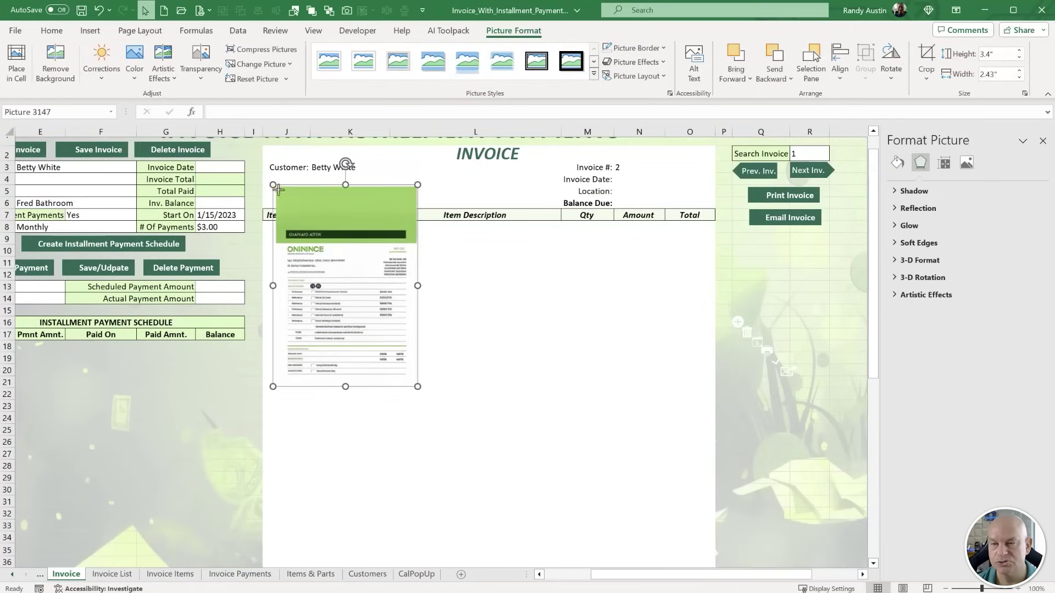
left_click_drag(279, 189, 399, 362)
scroll(343, 364, "up", 1)
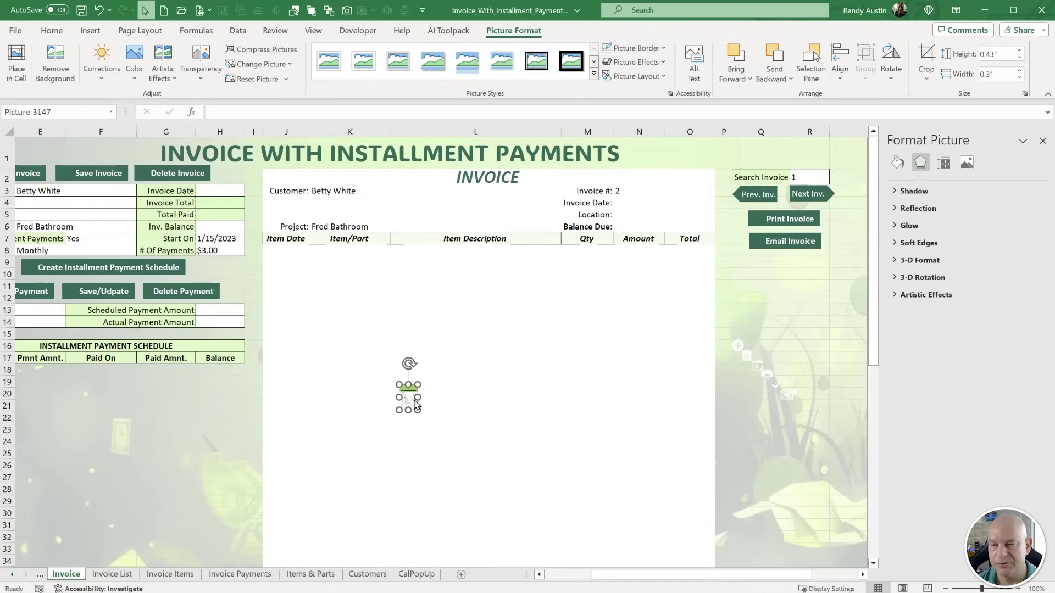
left_click_drag(416, 406, 147, 159)
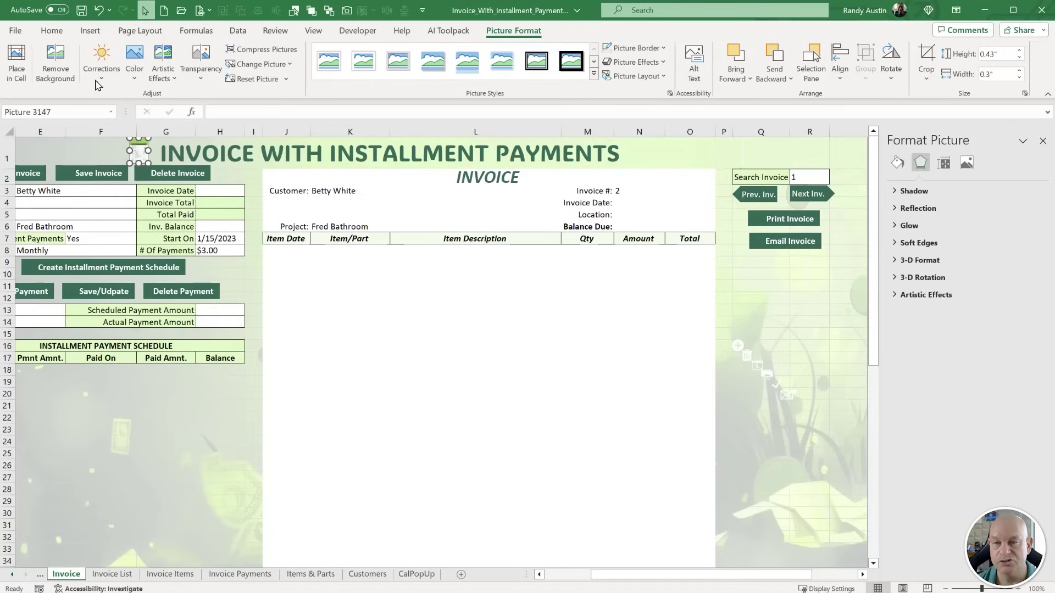
Place the plus, print and calendar icons on their invoice and schedule buttons.
left_click_drag(750, 583, 779, 581)
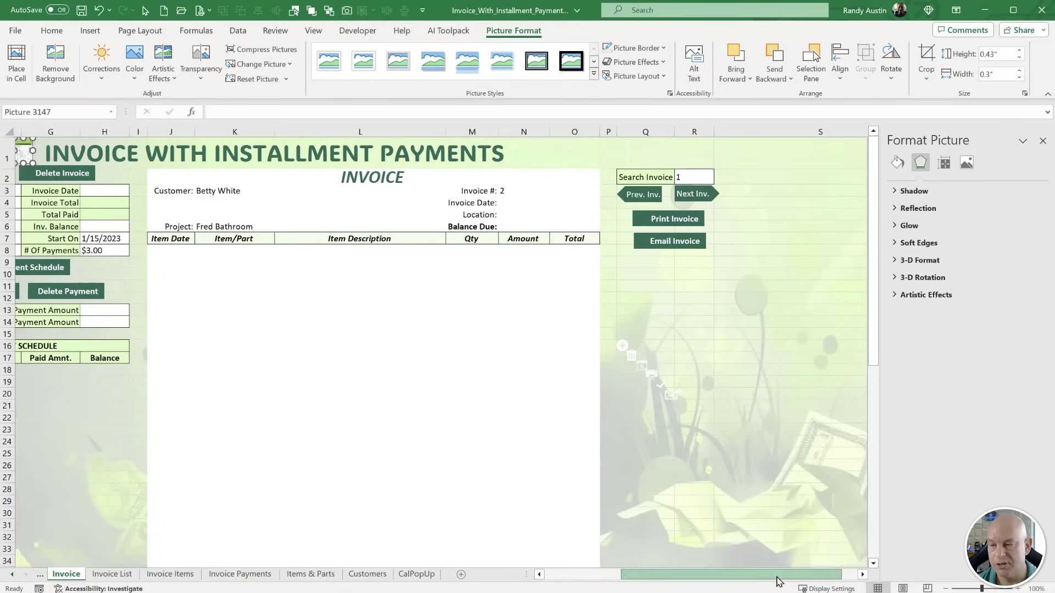
left_click(628, 346)
left_click_drag(633, 346, 35, 176)
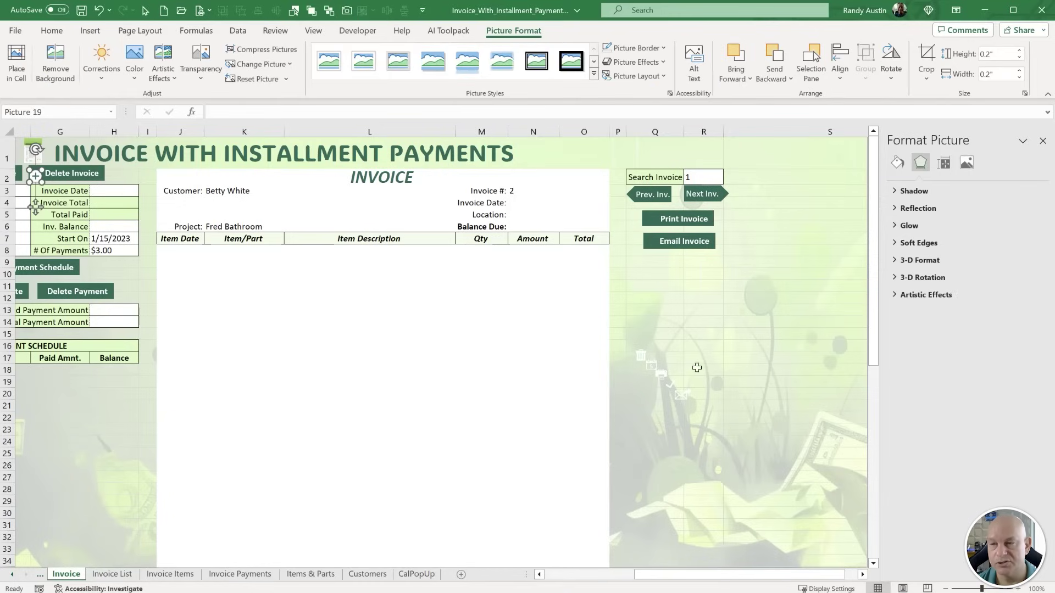
left_click_drag(662, 375, 652, 241)
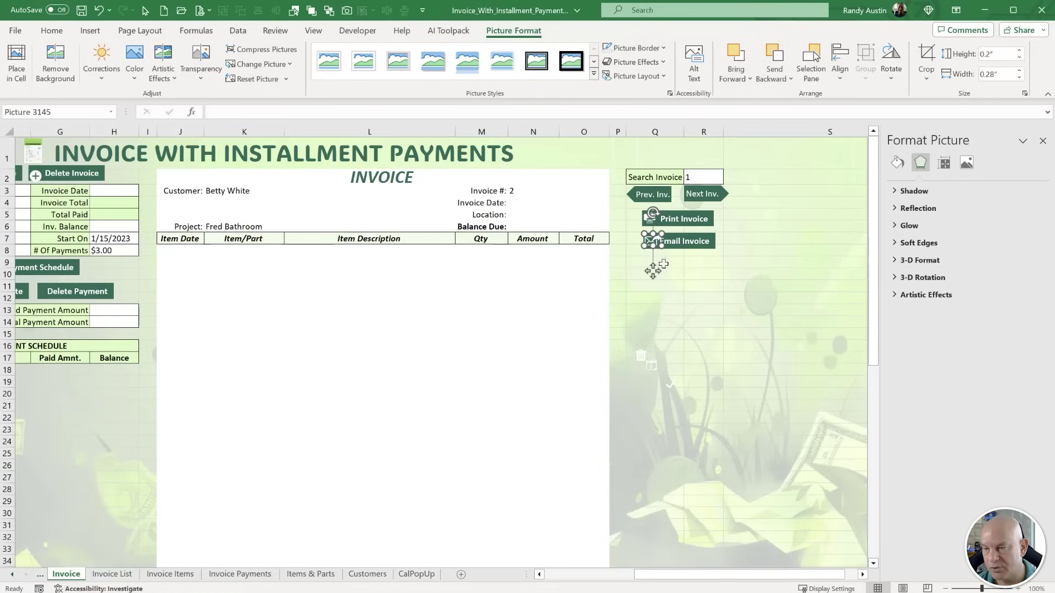
left_click_drag(642, 363, 552, 345)
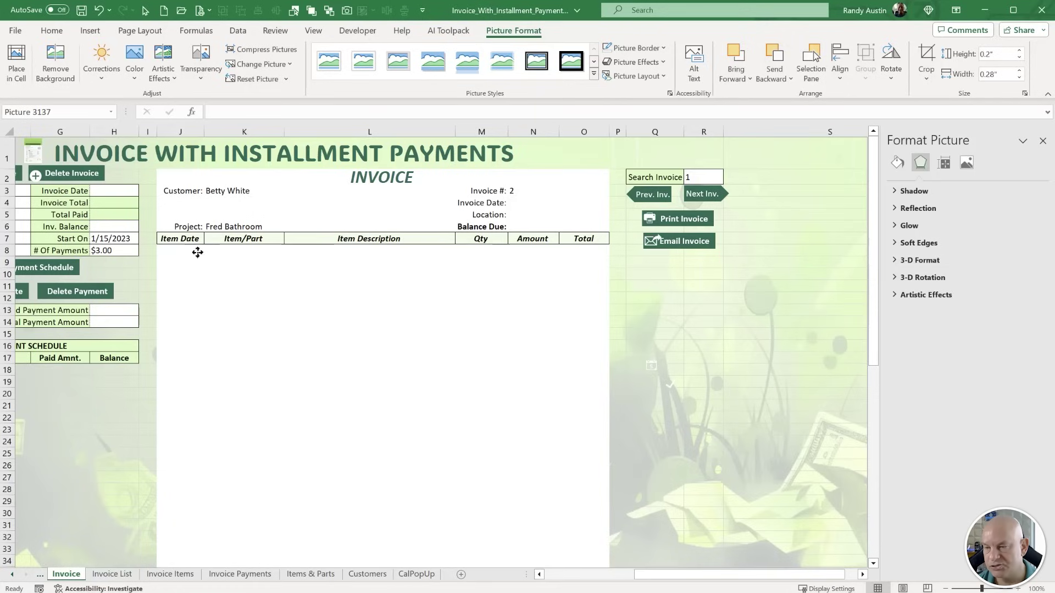
left_click_drag(120, 261, 119, 258)
left_click_drag(654, 368, 50, 265)
left_click_drag(677, 391, 63, 263)
left_click_drag(657, 575, 581, 577)
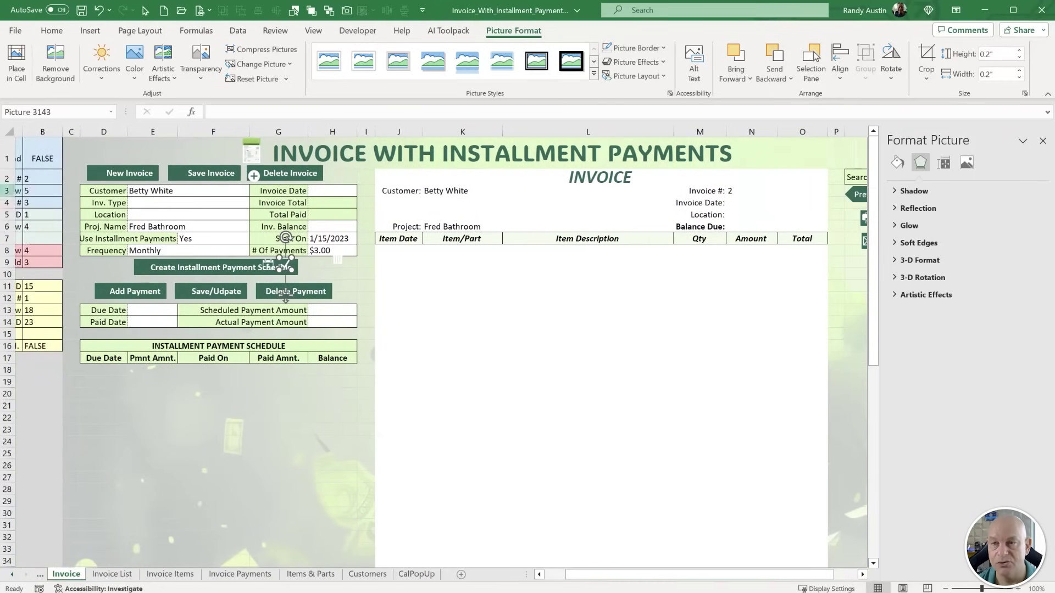
left_click_drag(269, 265, 142, 268)
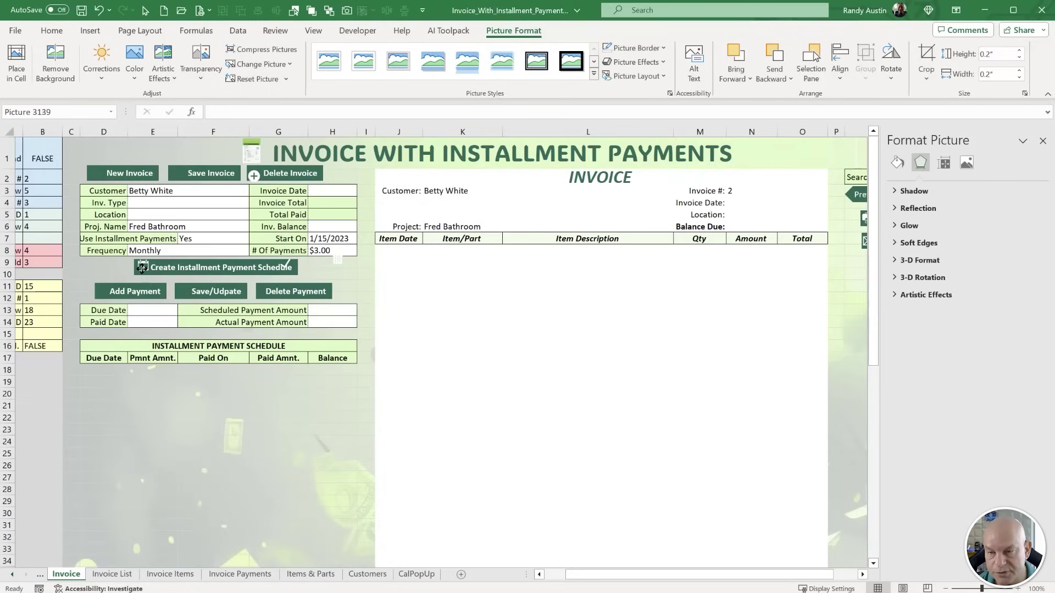
Duplicate the checkmark and trash icons onto Save/Udpate, Delete Payment and Delete Invoice.
left_click(289, 269)
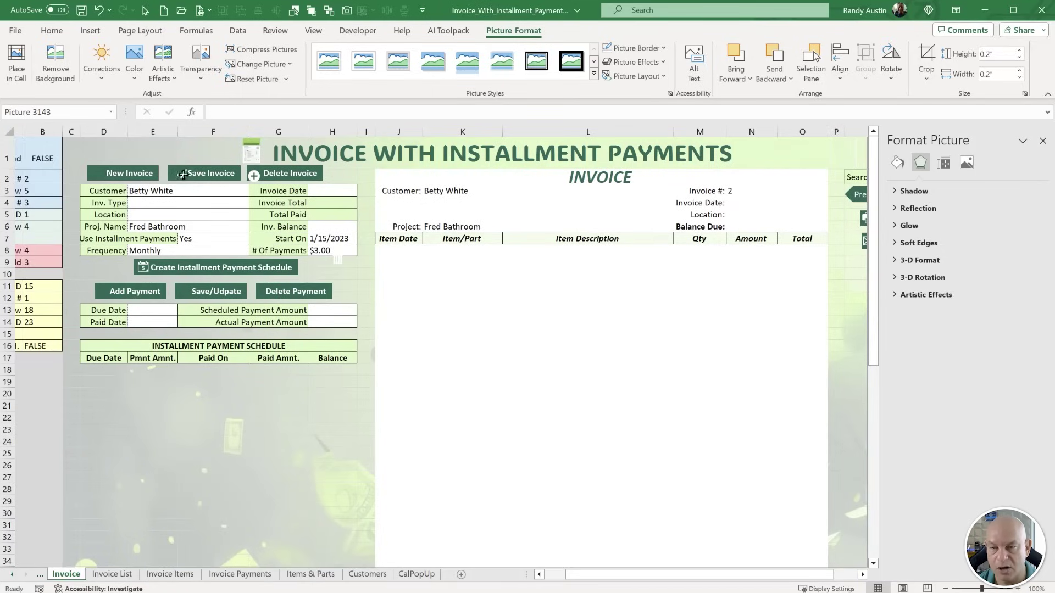
key("ctrl+d")
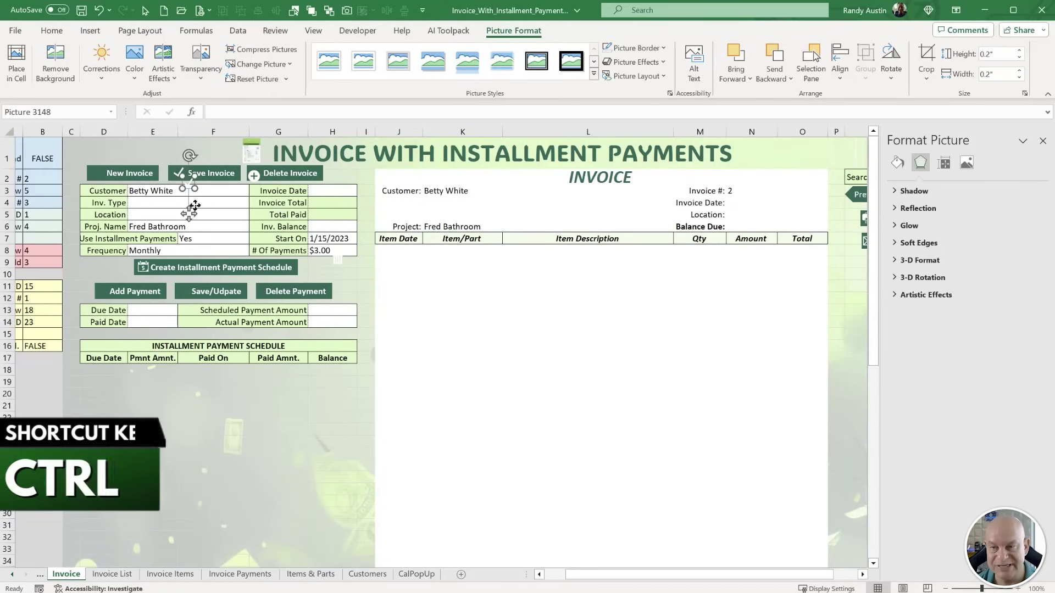
left_click_drag(191, 188, 185, 291)
left_click(330, 256)
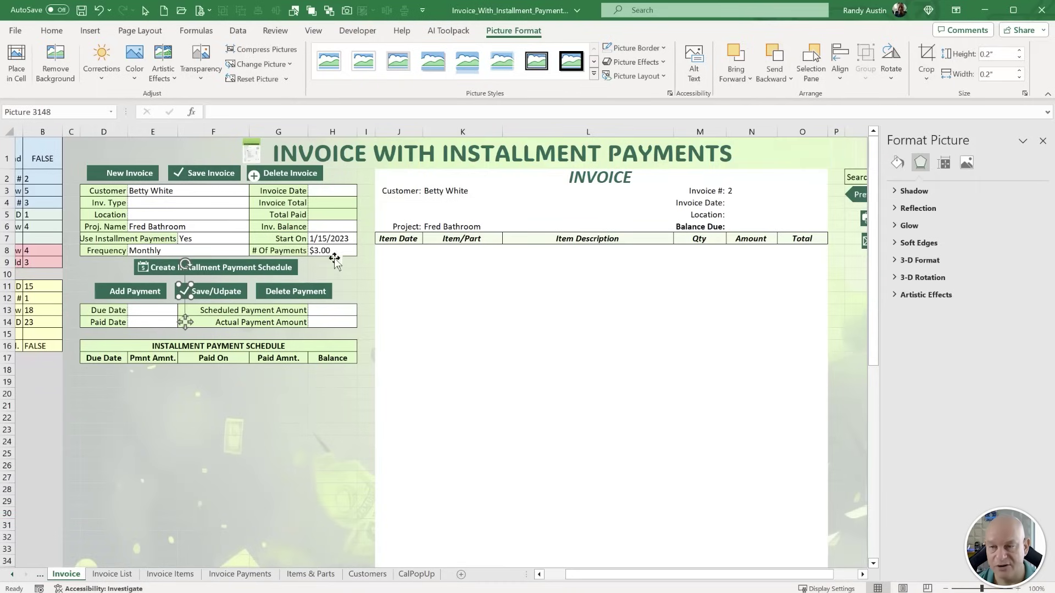
left_click(304, 241)
key("ctrl+d")
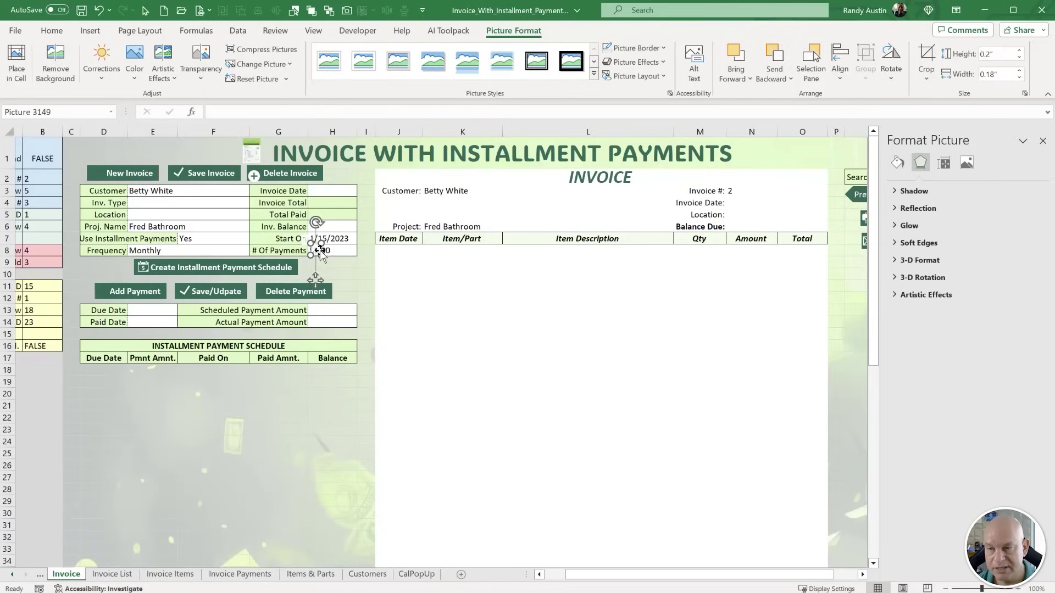
left_click_drag(321, 252, 262, 291)
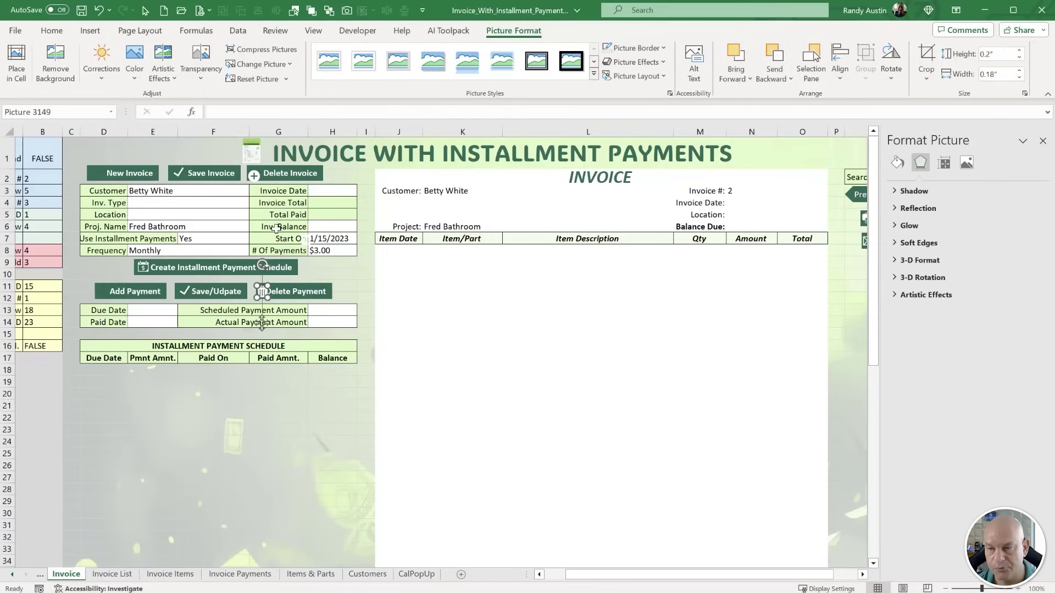
left_click_drag(305, 244, 108, 264)
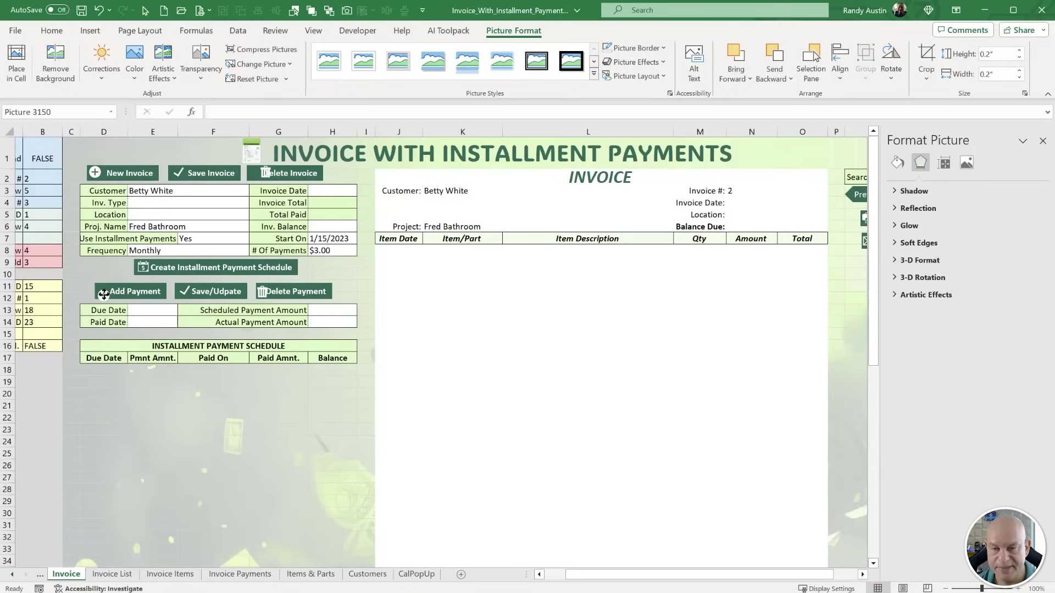
Select the Add Payment button with its plus icon, and group the checkmark with Save/Udpate.
scroll(128, 328, "up", 3)
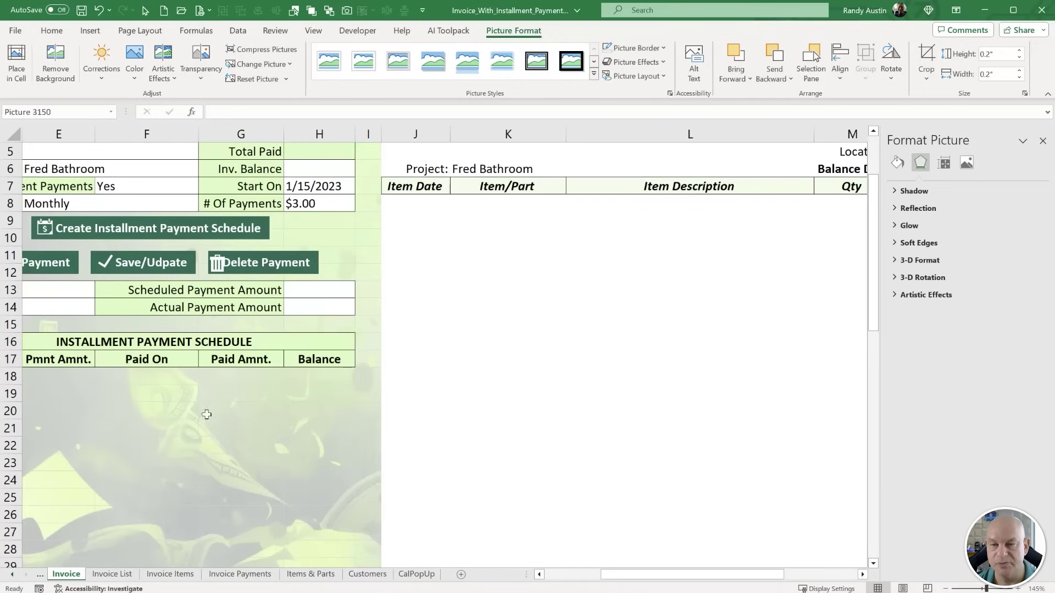
left_click_drag(608, 575, 561, 575)
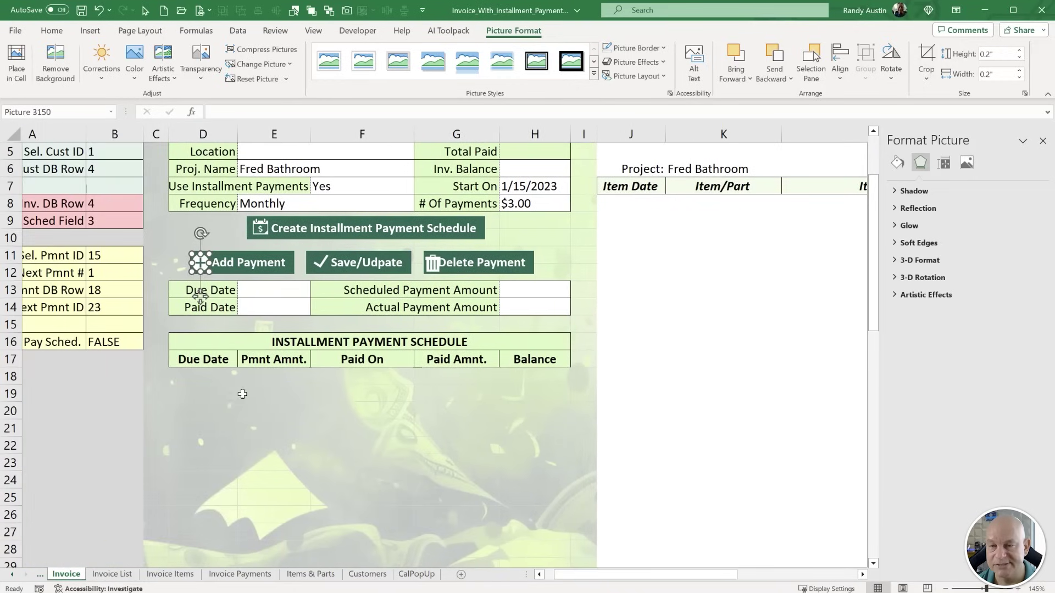
left_click(275, 262)
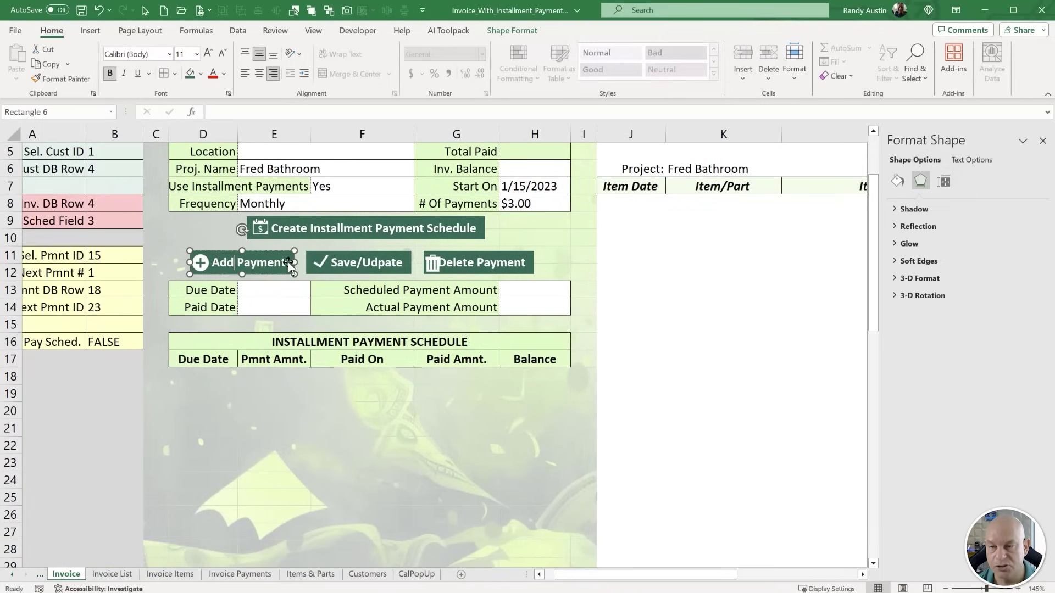
left_click(202, 262)
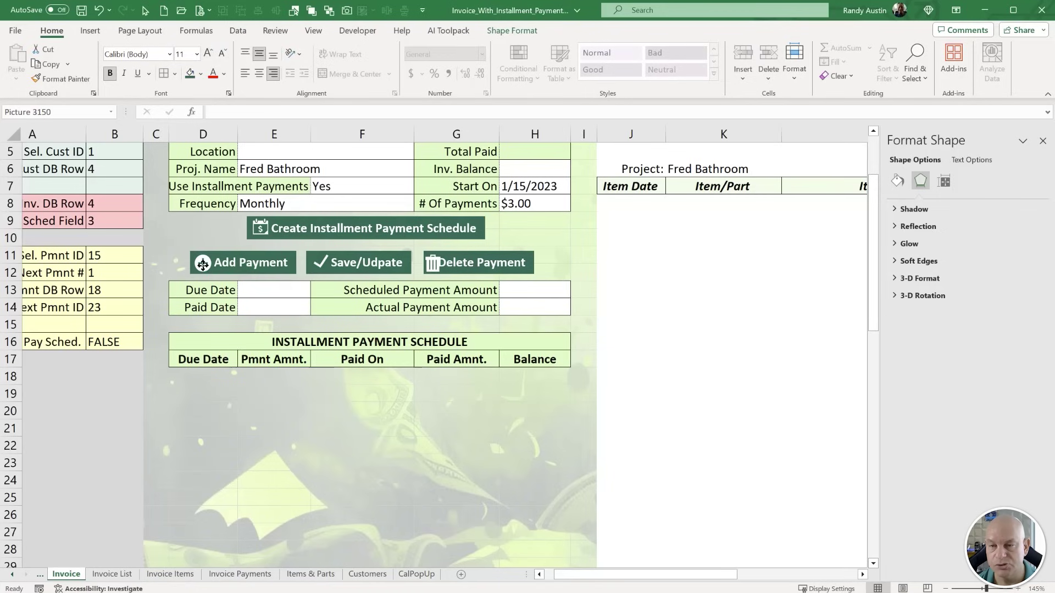
left_click(228, 266, "ctrl")
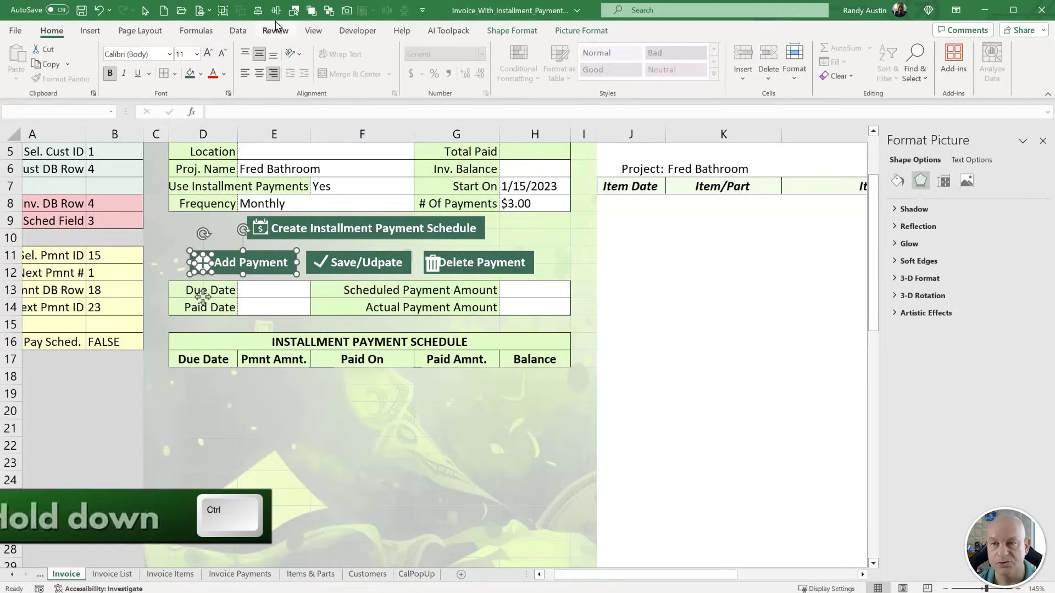
left_click(319, 263)
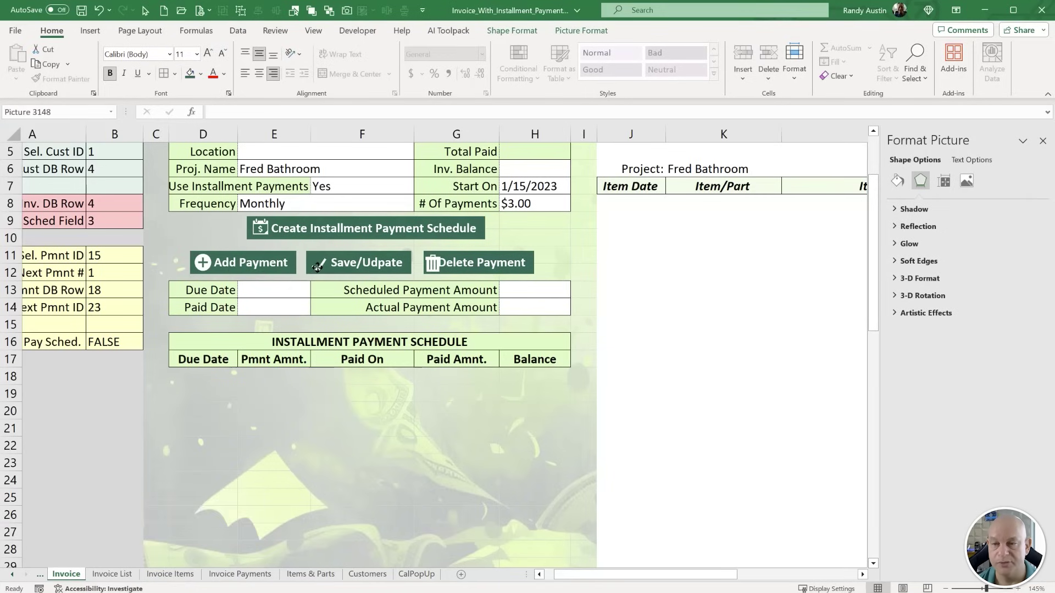
left_click(343, 266, "ctrl")
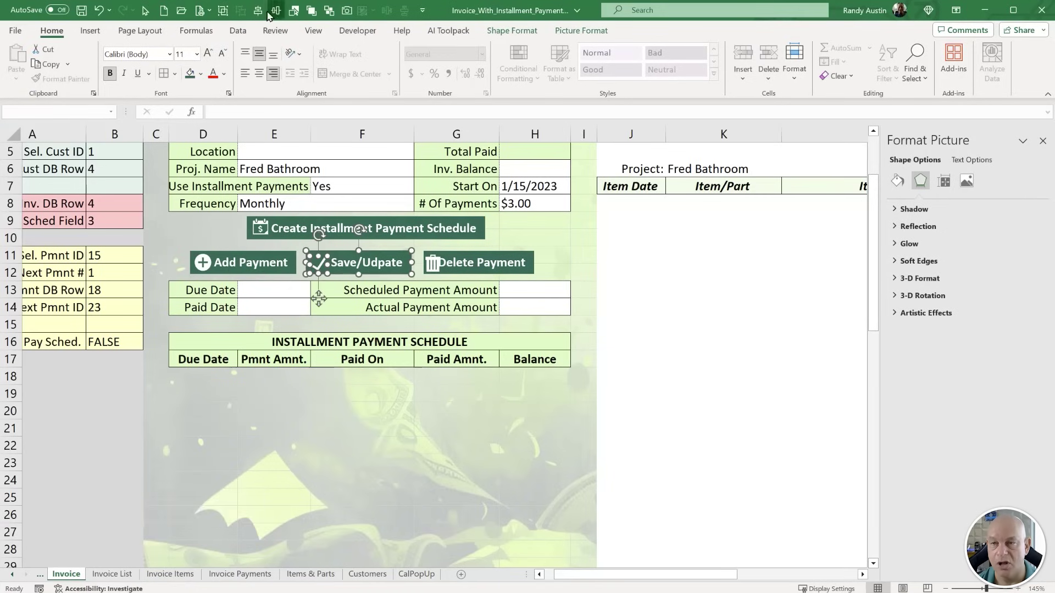
left_click(222, 11)
Widen Delete Payment and group it with its trash icon; group the schedule button with its icon.
left_click(526, 269)
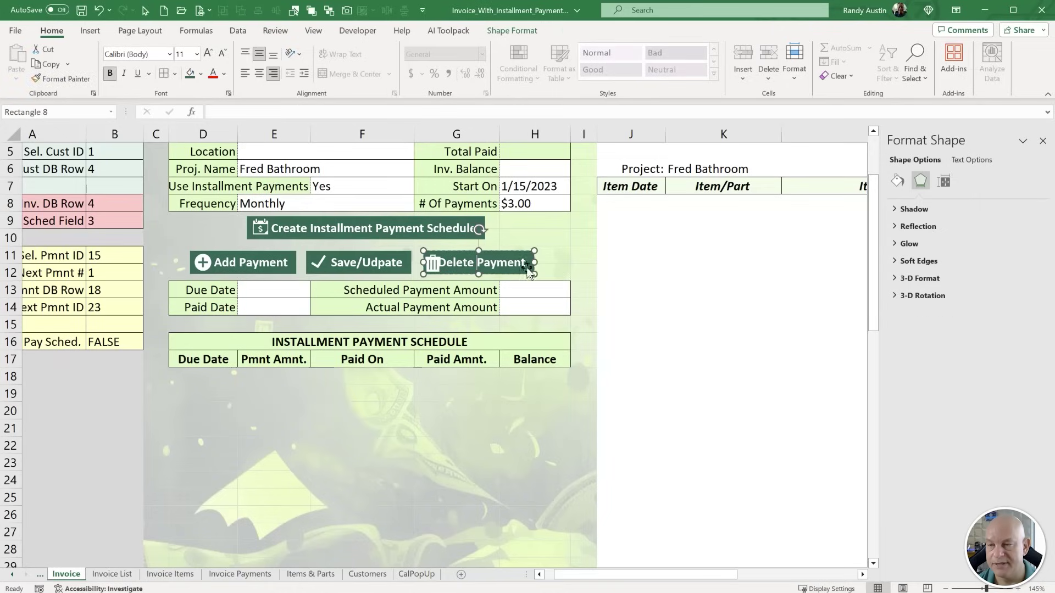
left_click_drag(536, 263, 544, 263)
left_click(436, 267)
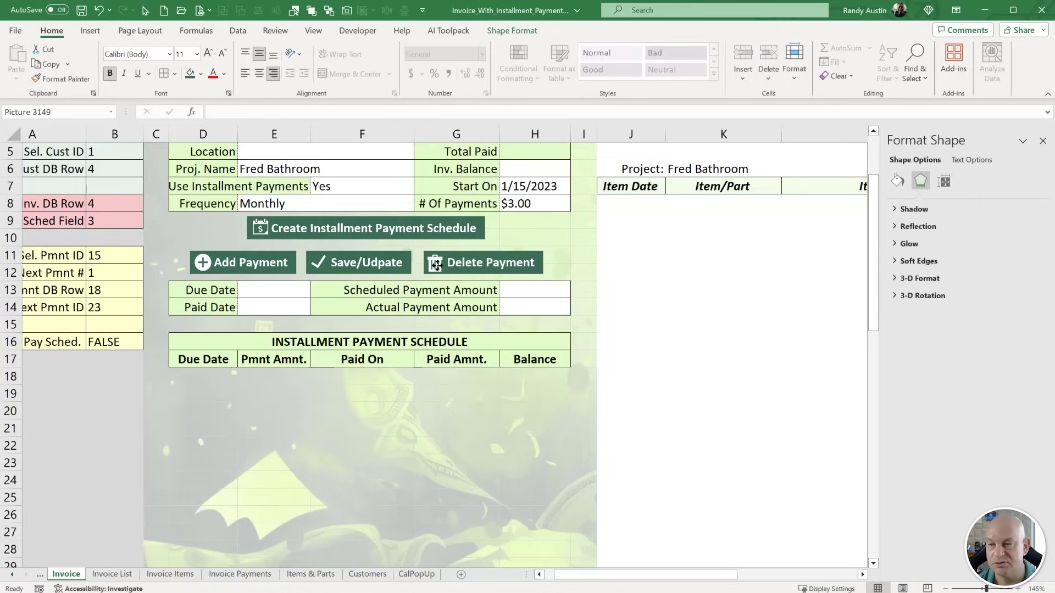
left_click(443, 263, "shift")
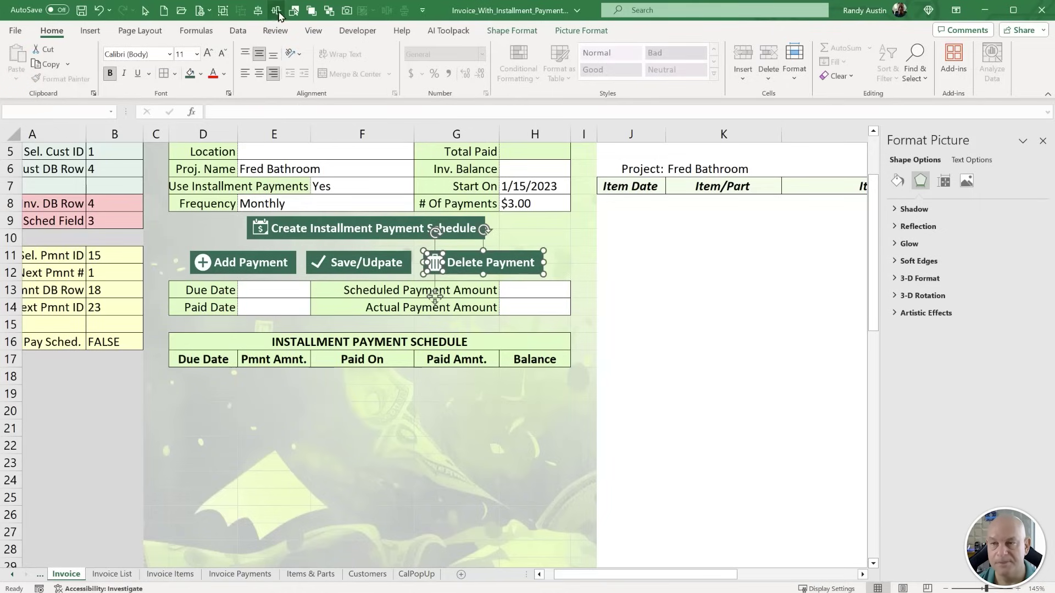
left_click(225, 12)
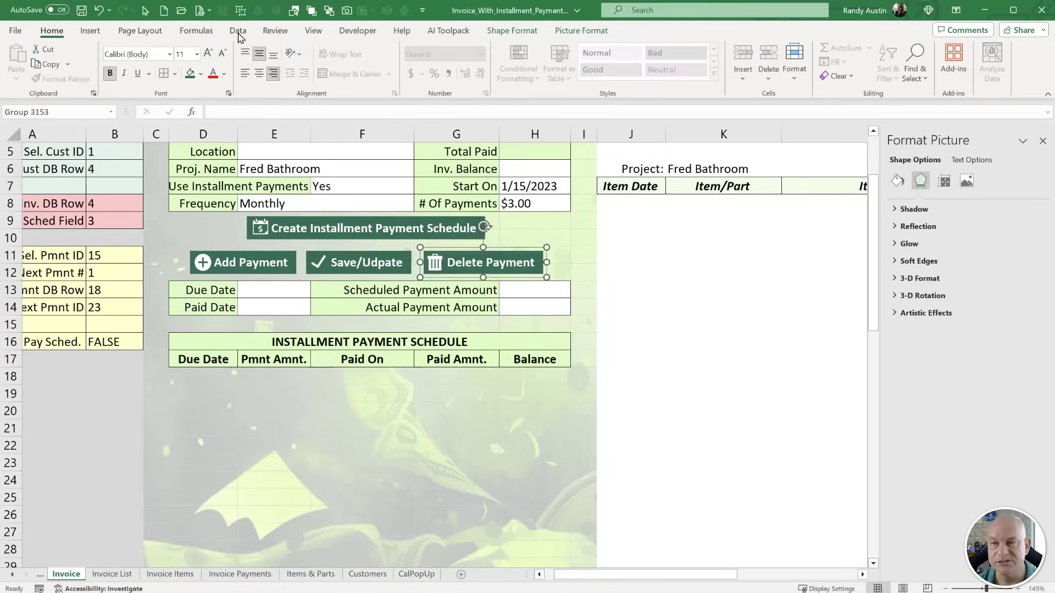
left_click(259, 227)
left_click(307, 229, "shift")
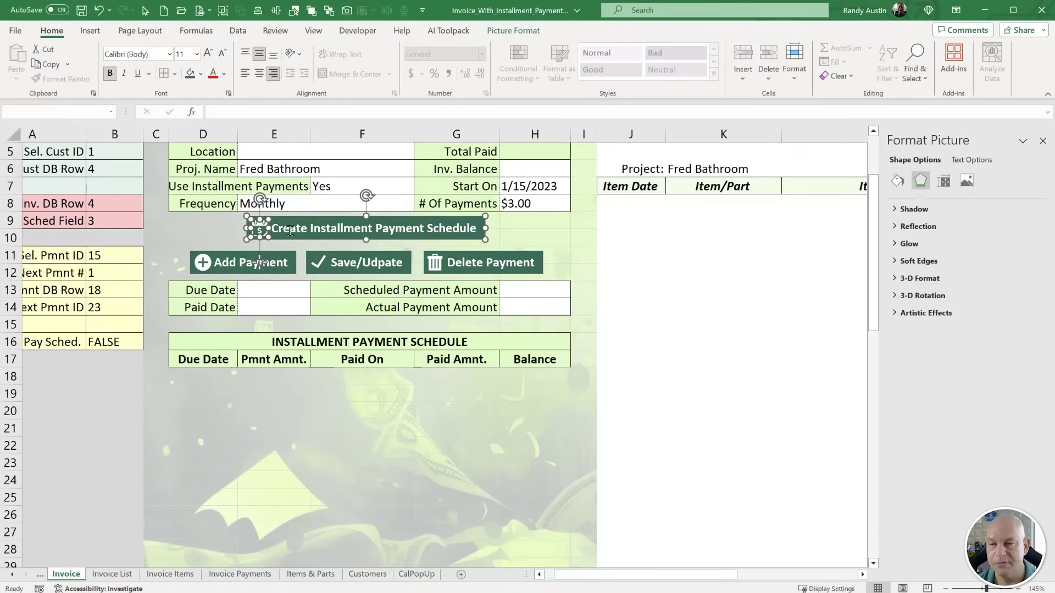
left_click(223, 13)
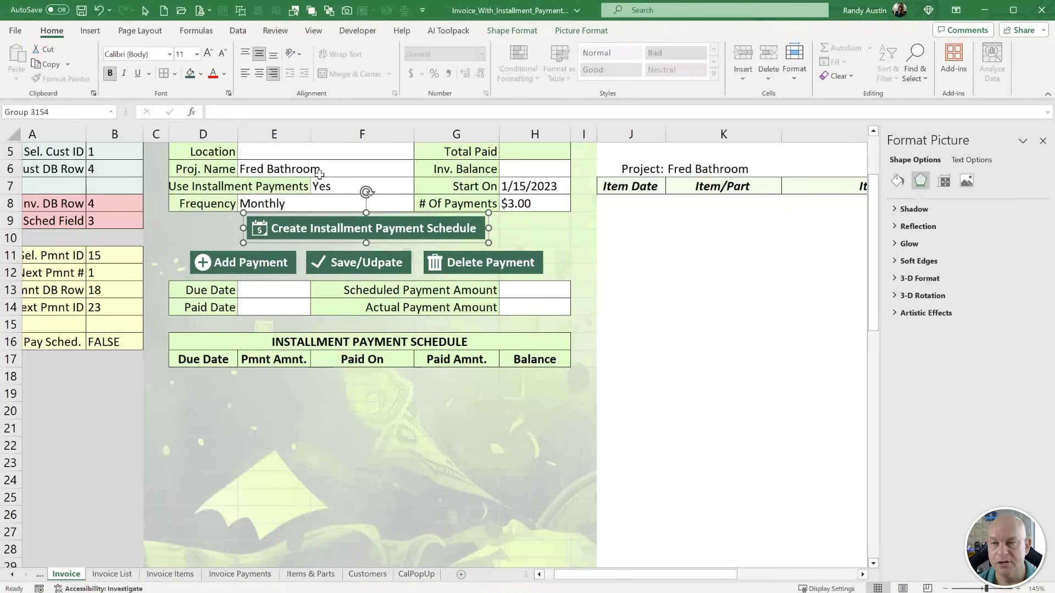
Group the New Invoice, Save Invoice and Delete Invoice buttons each with its icon, then select all three.
scroll(337, 246, "up", 2)
left_click(193, 195)
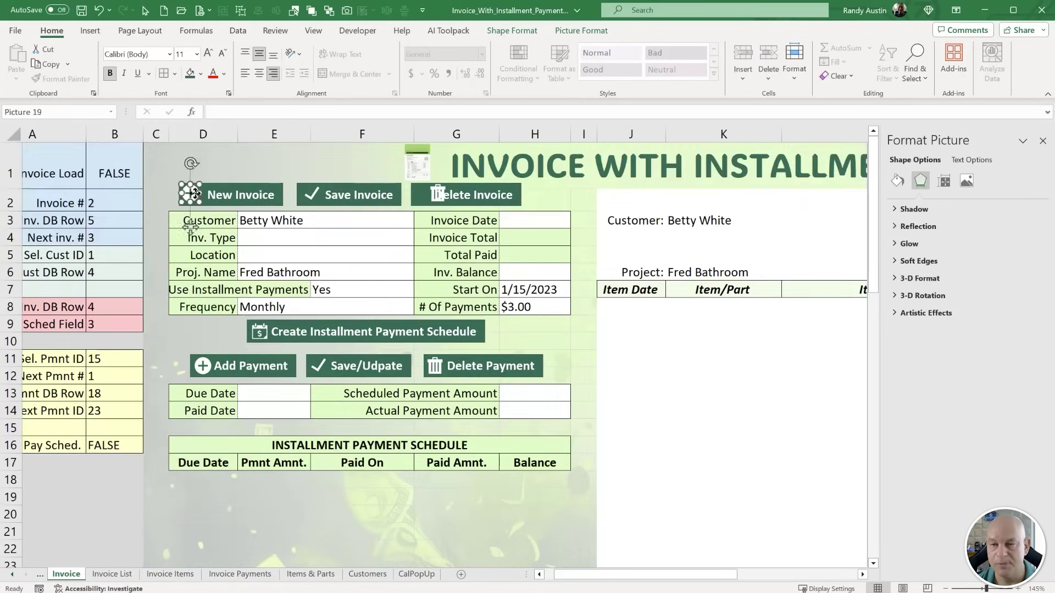
left_click(195, 196, "shift")
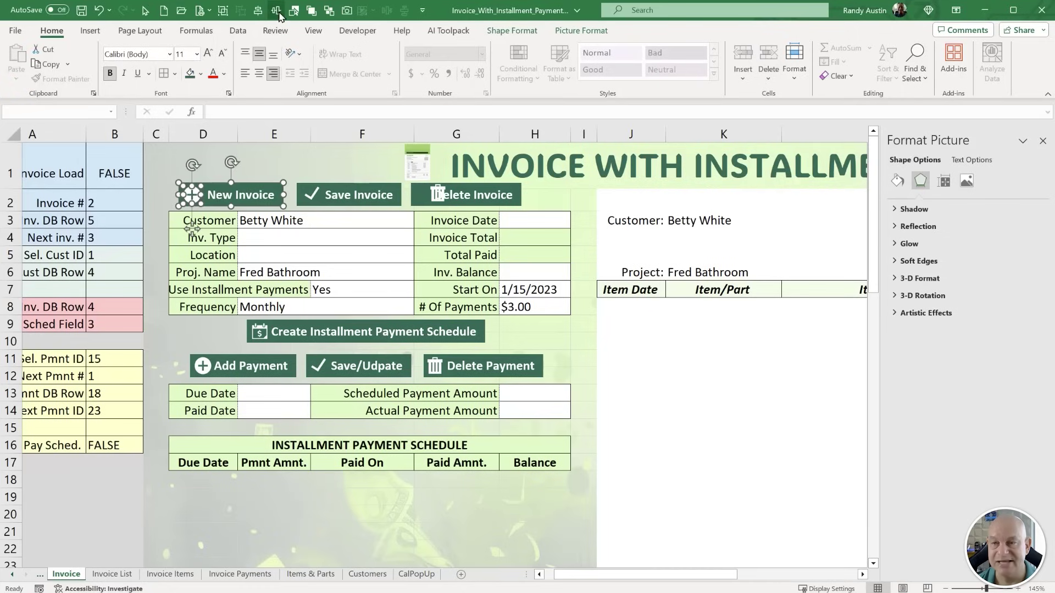
left_click(220, 15)
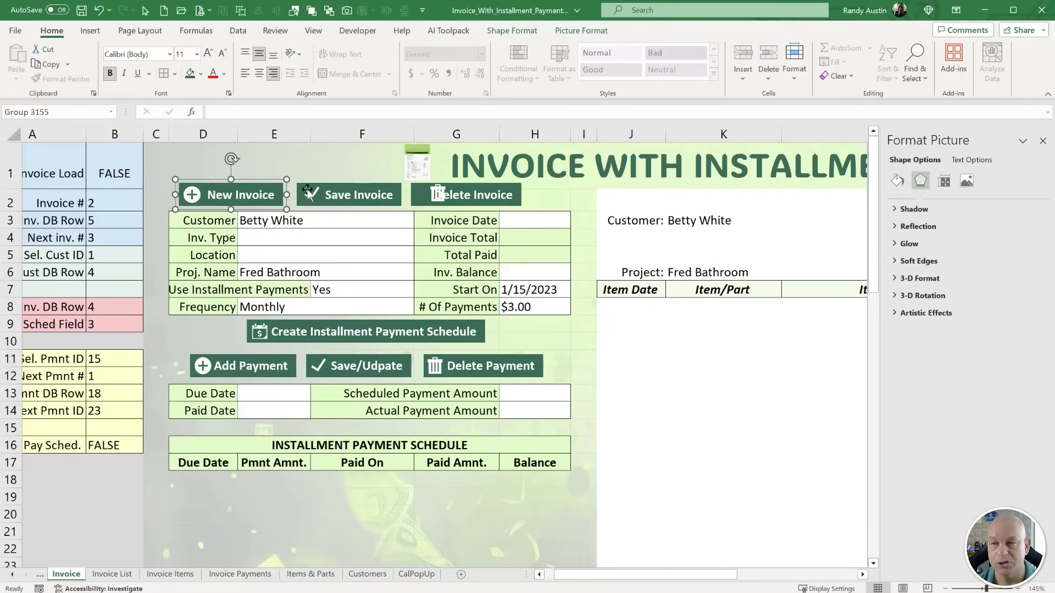
left_click(309, 194)
left_click(314, 200, "shift")
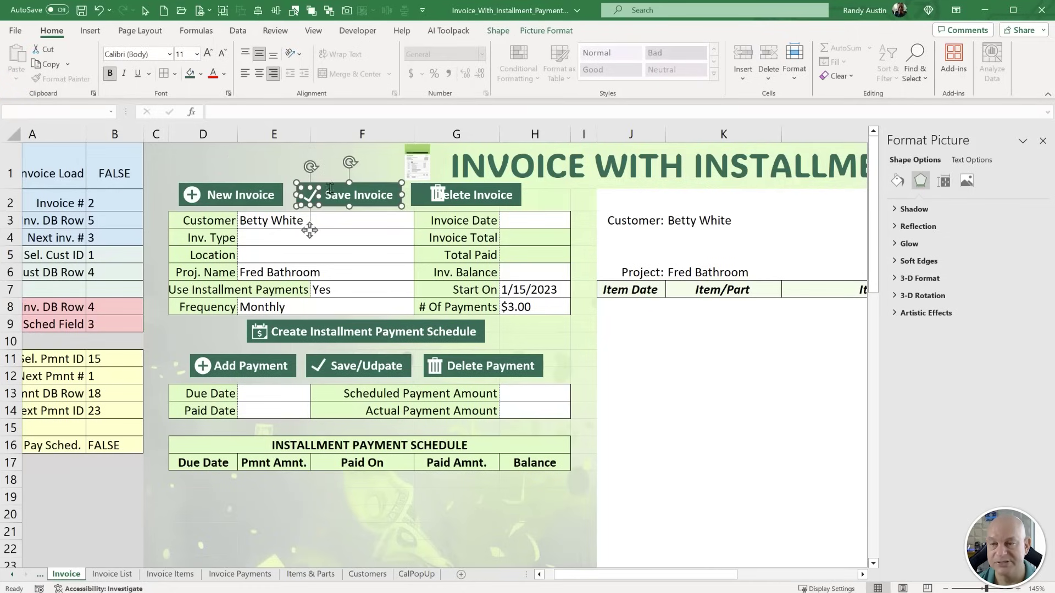
left_click(227, 9)
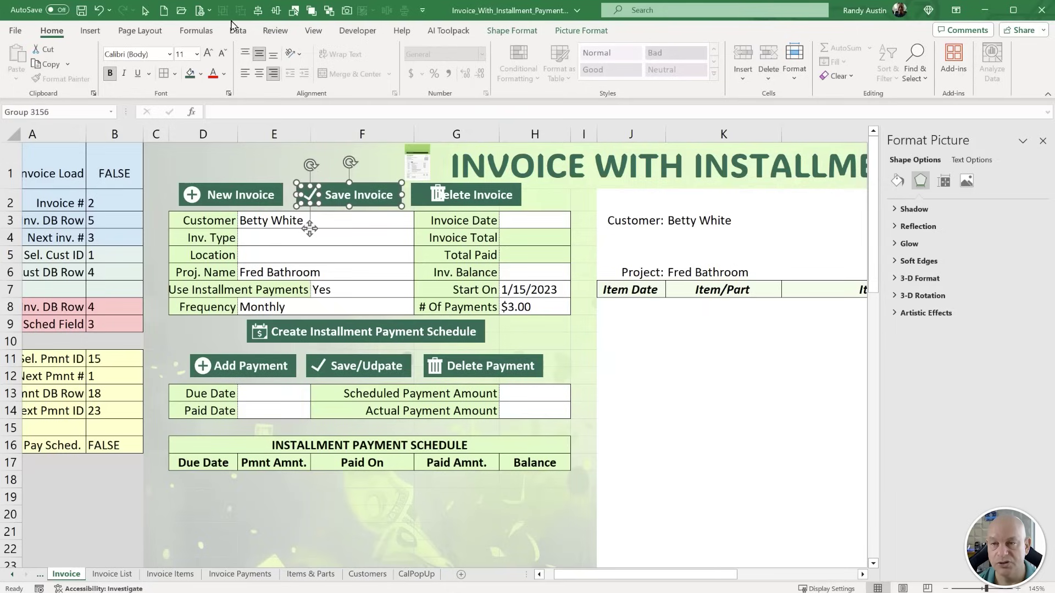
left_click(424, 195)
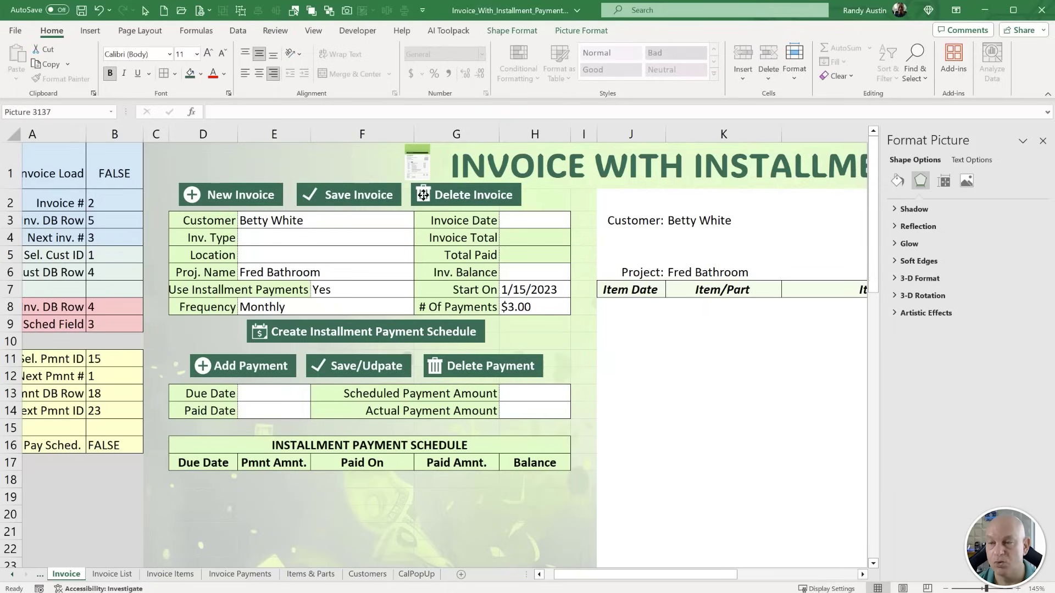
left_click(440, 201, "shift")
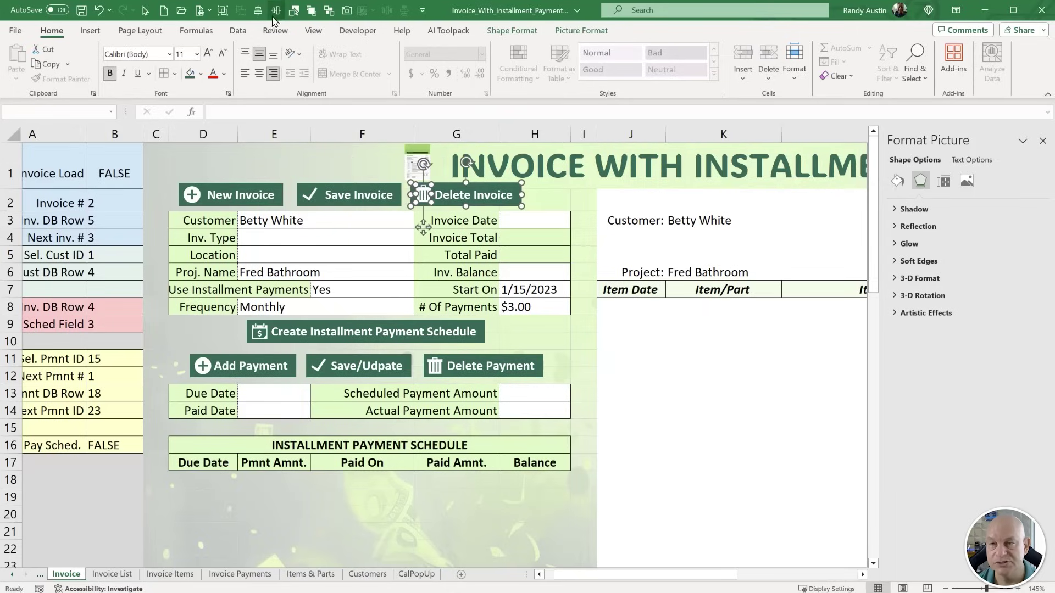
left_click(226, 9)
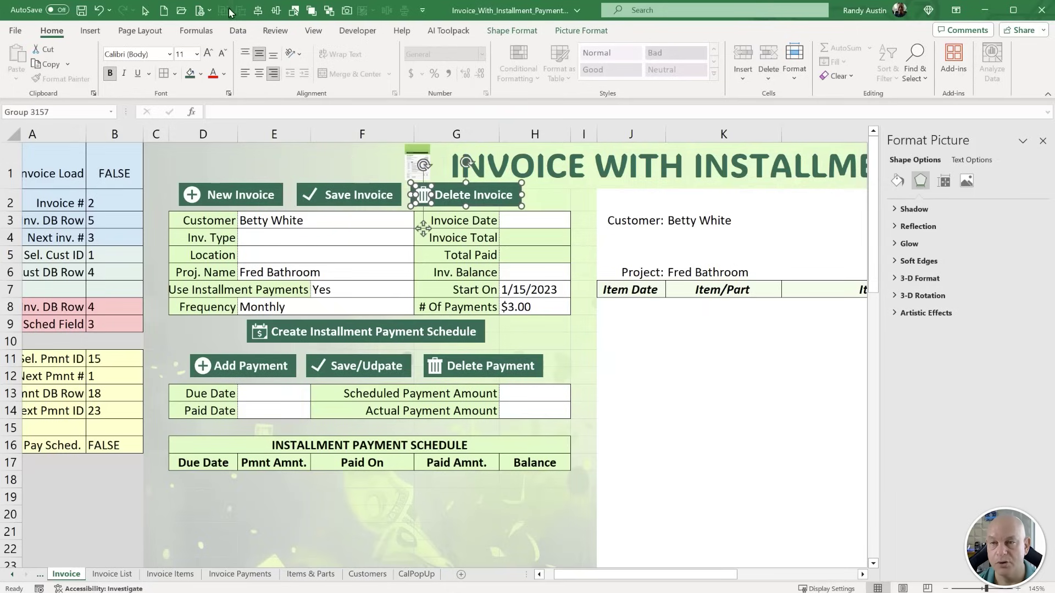
left_click(323, 201, "shift")
left_click(261, 199, "shift")
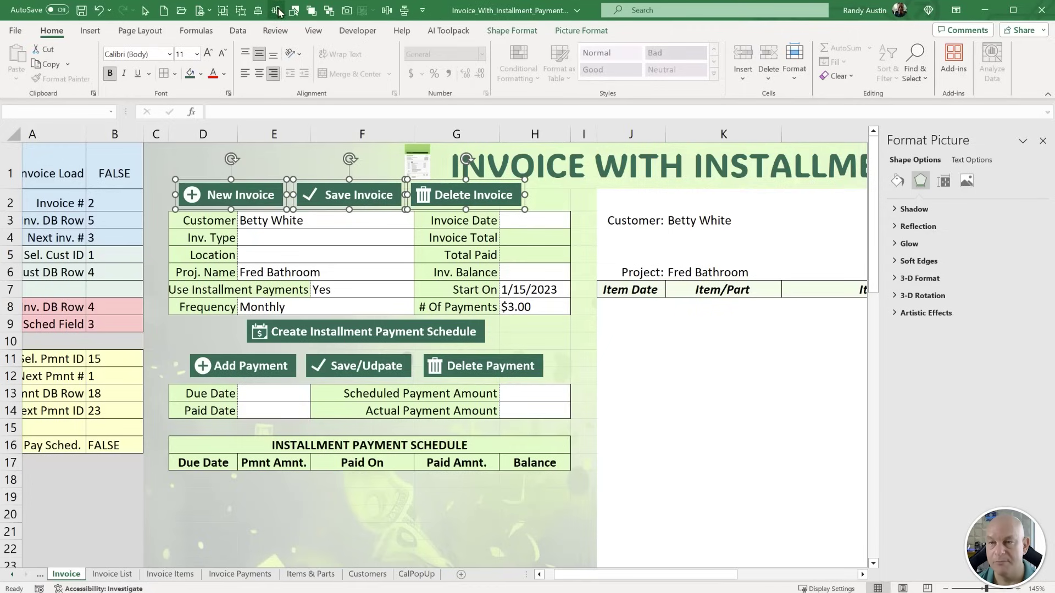
Distribute and group the New/Save/Delete Invoice buttons, then Add Payment, Save/Udpate and Delete Payment.
left_click(388, 12)
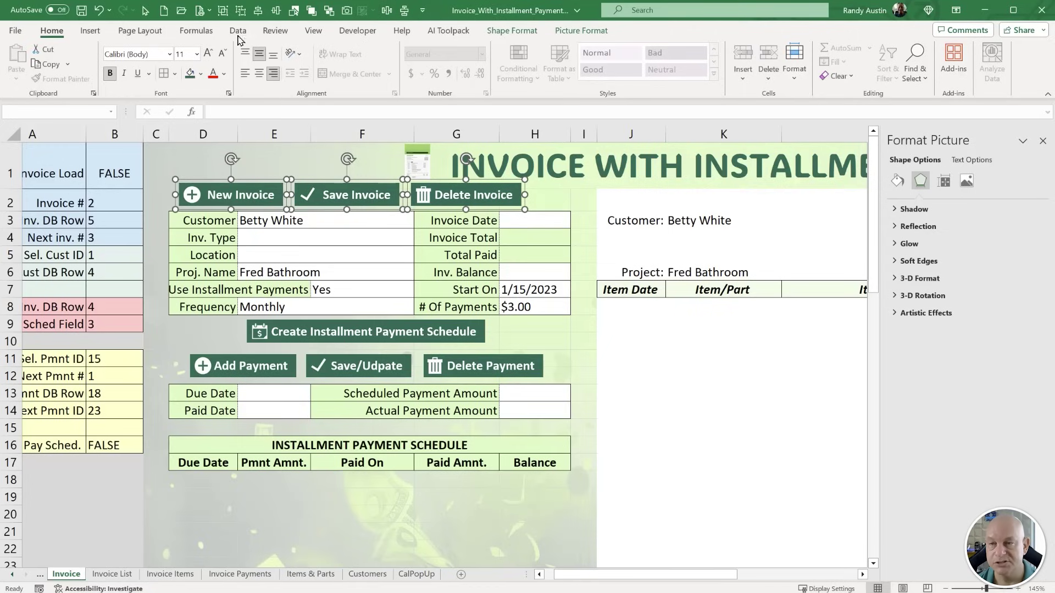
left_click(222, 13)
left_click(271, 373)
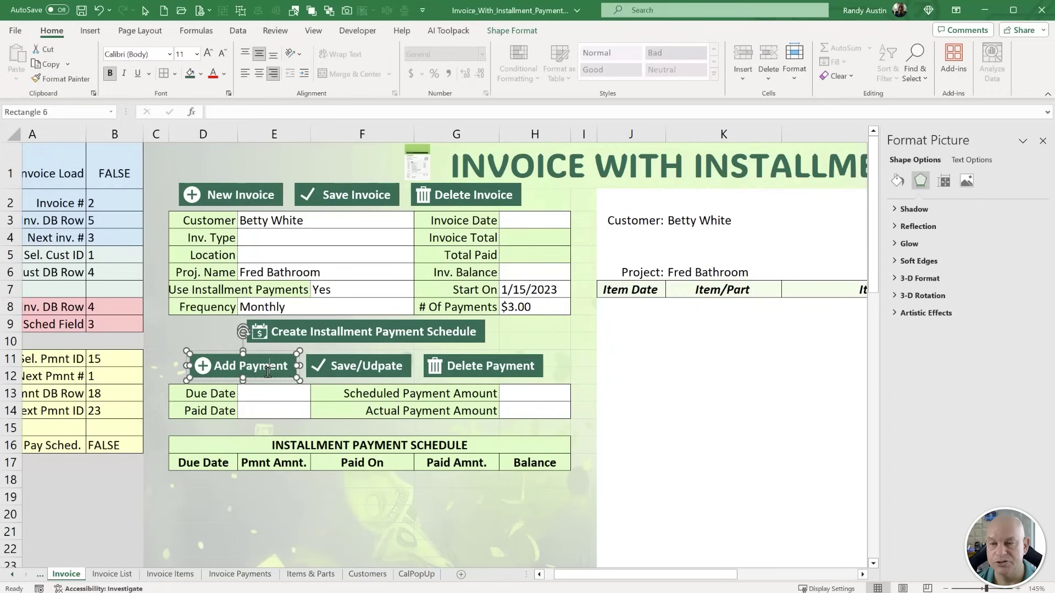
left_click(380, 360, "shift")
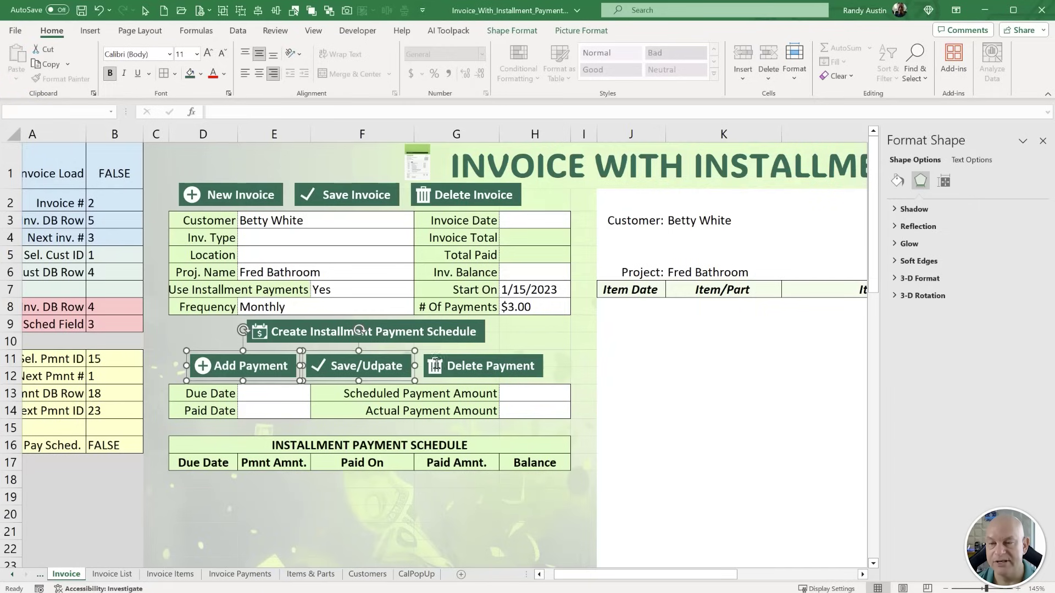
left_click(473, 365, "shift")
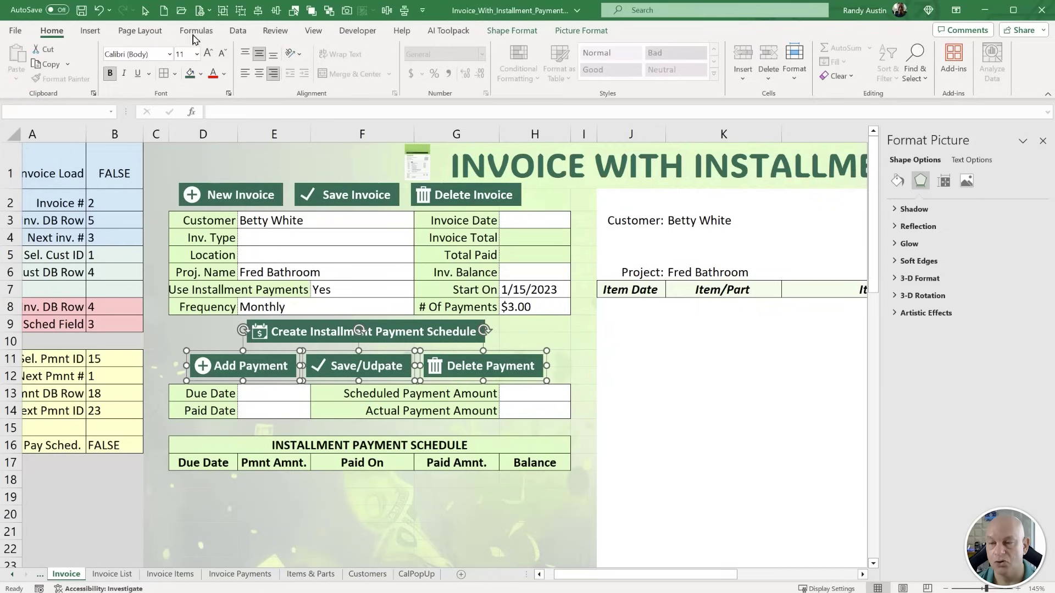
left_click(387, 10)
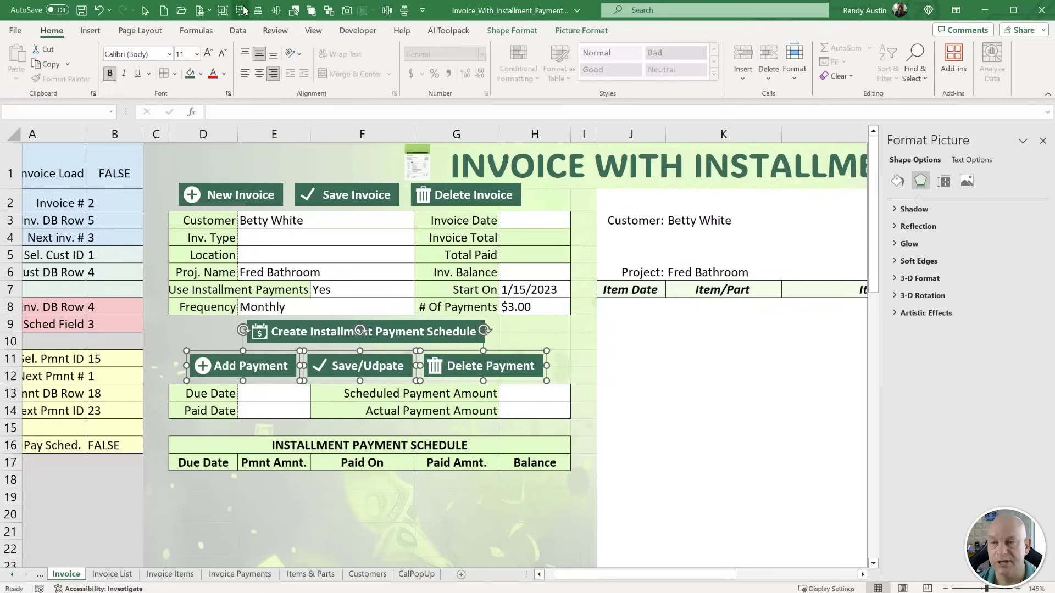
left_click(225, 11)
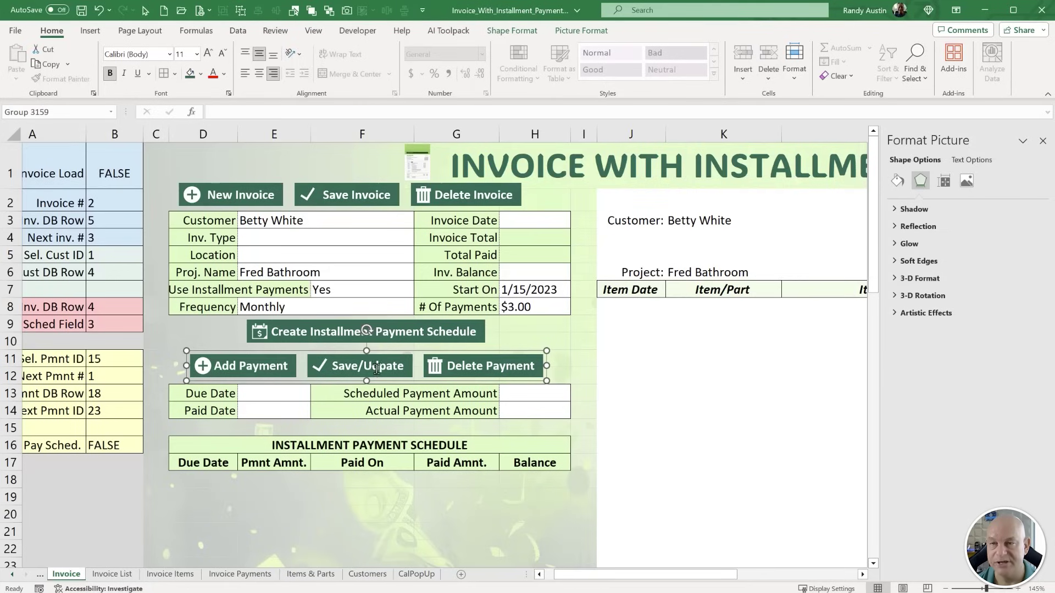
scroll(377, 369, "down", 2)
Select the invoice, schedule and payment button groups and check their Size & Properties positioning.
scroll(375, 355, "down", 1)
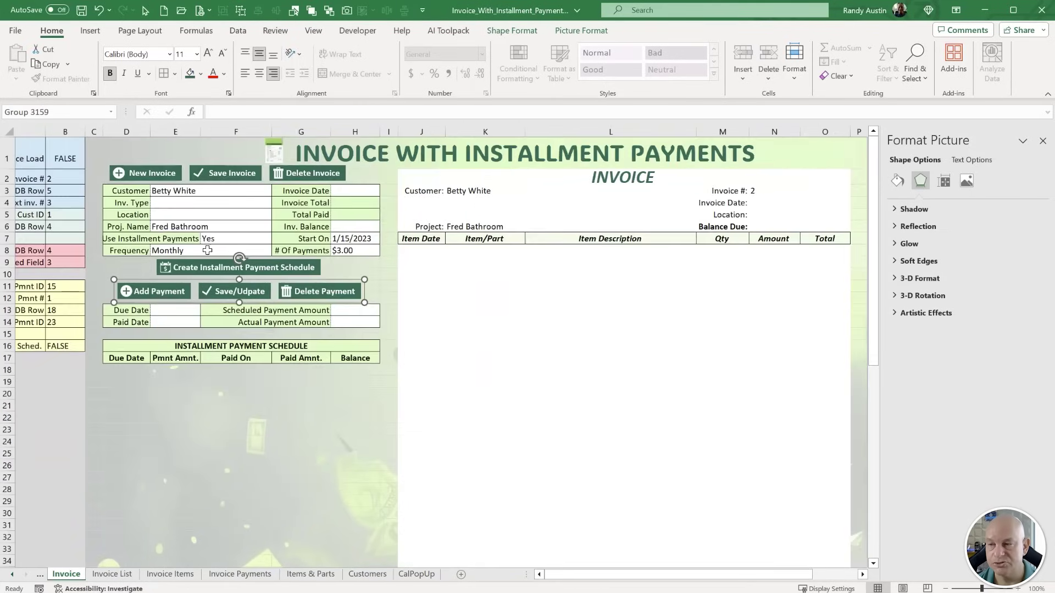
left_click(260, 266, "ctrl")
left_click(269, 173, "ctrl")
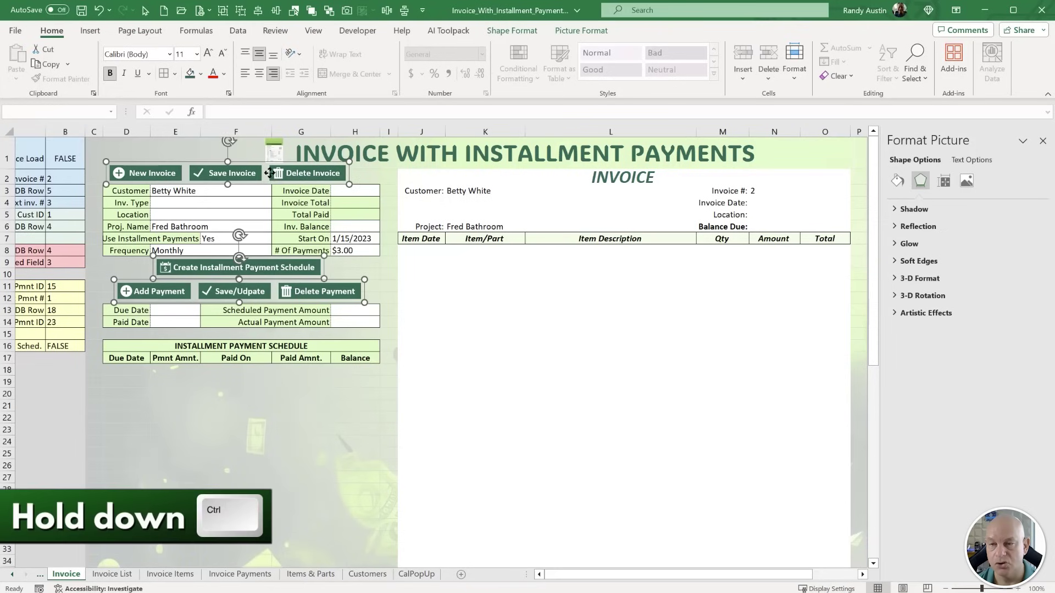
left_click(944, 181)
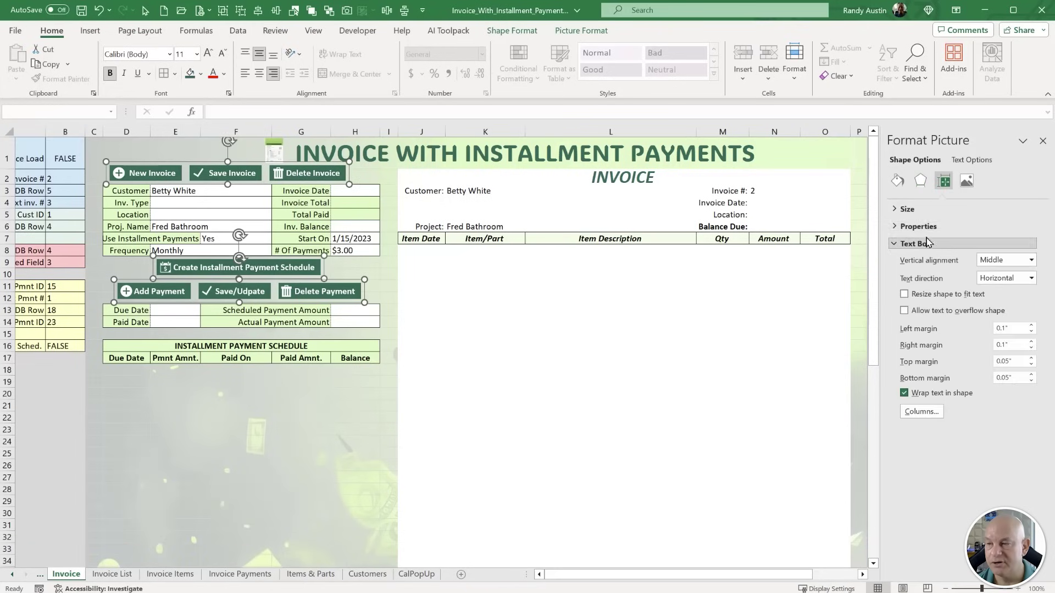
left_click(944, 228)
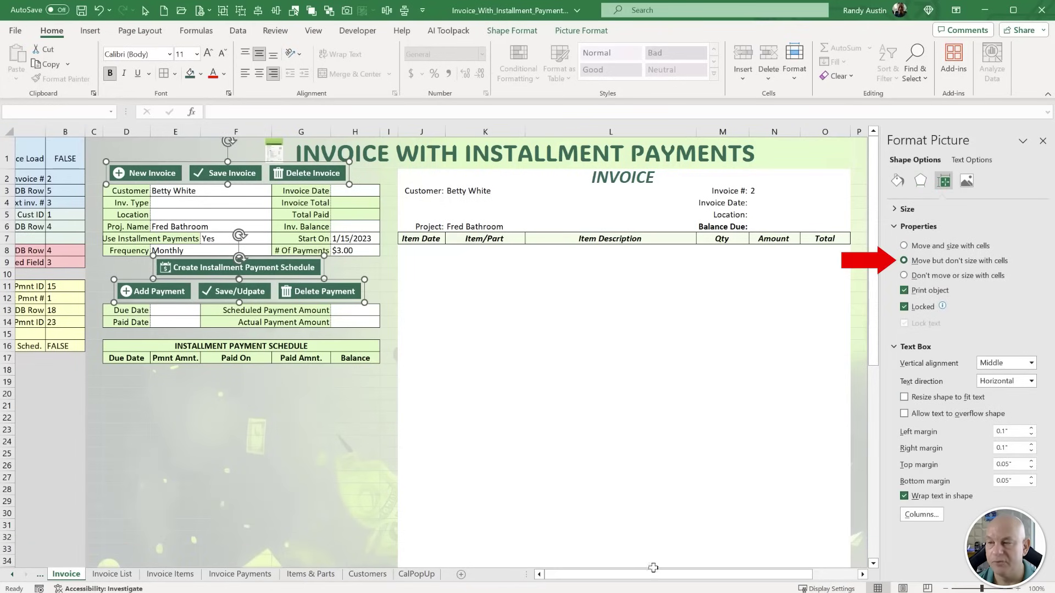
left_click_drag(676, 574, 722, 577)
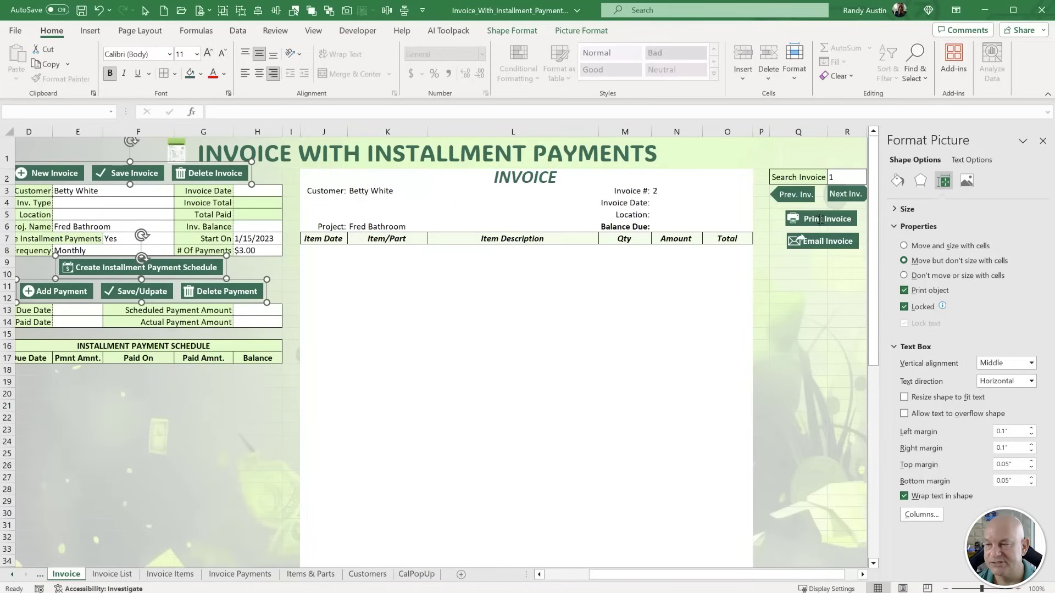
Group the Prev Inv. and Next Inv. buttons into one object.
left_click(797, 195)
left_click(845, 194, "ctrl")
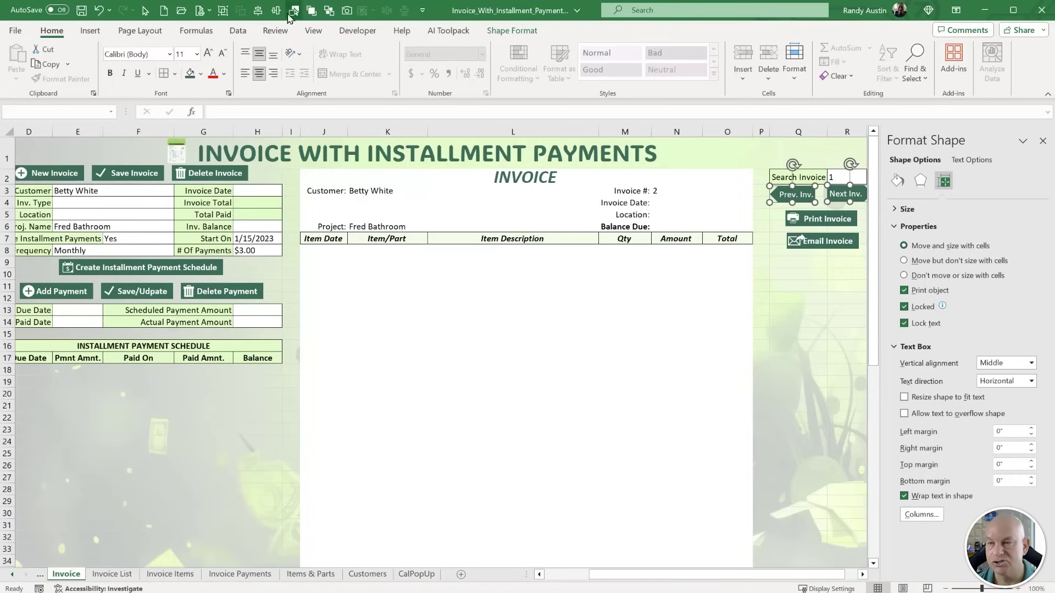
left_click(222, 10)
left_click(826, 221, "ctrl")
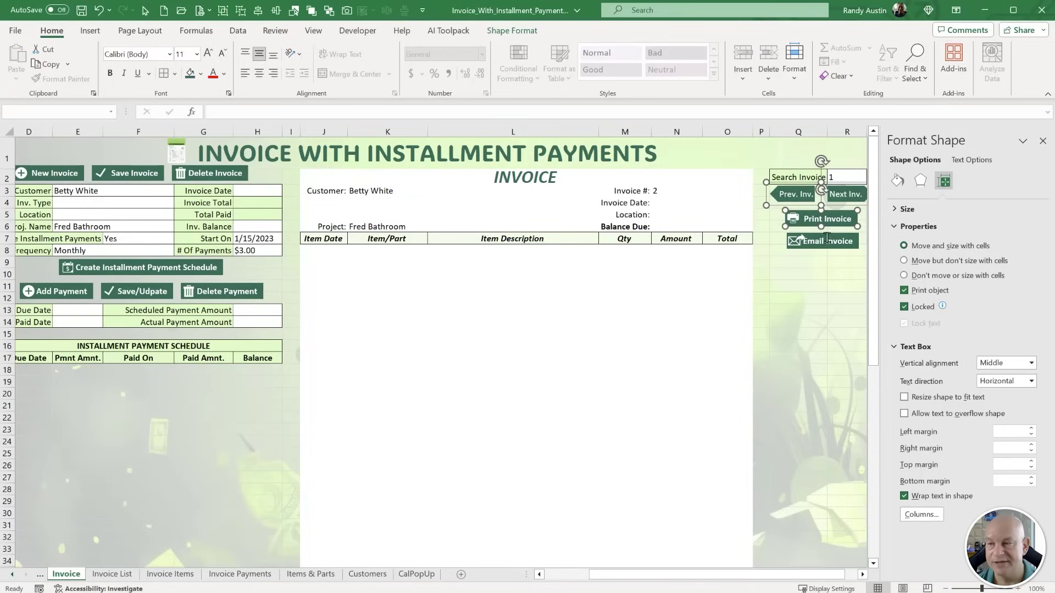
left_click(827, 237, "ctrl")
left_click(812, 284)
left_click(796, 243)
Widen Email Invoice, middle-align and group it with its envelope; group Print Invoice with its printer.
scroll(796, 268, "up", 2, "ctrl")
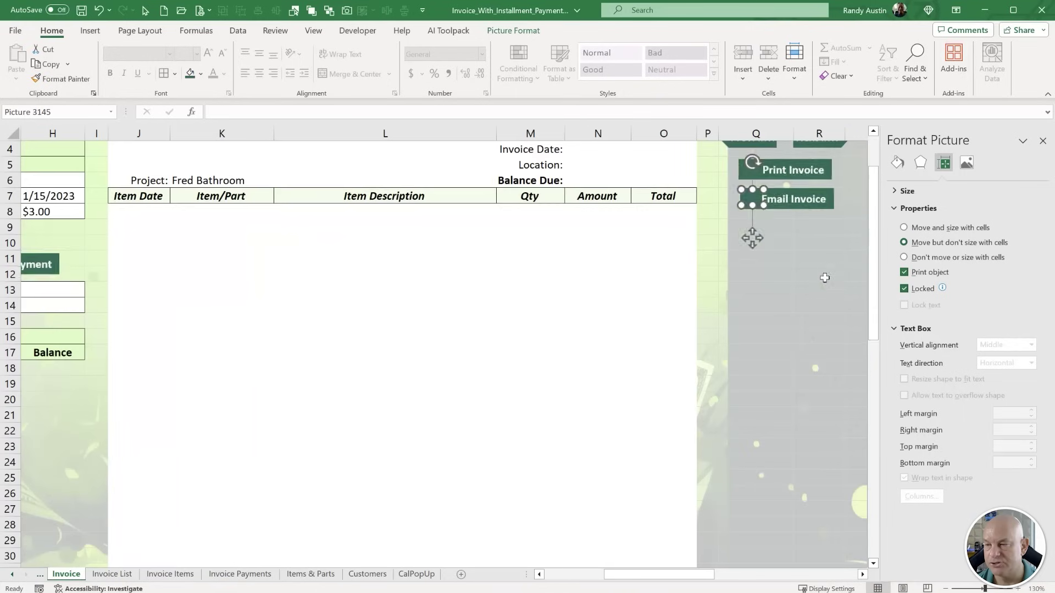
scroll(825, 277, "up", 1)
left_click(819, 278)
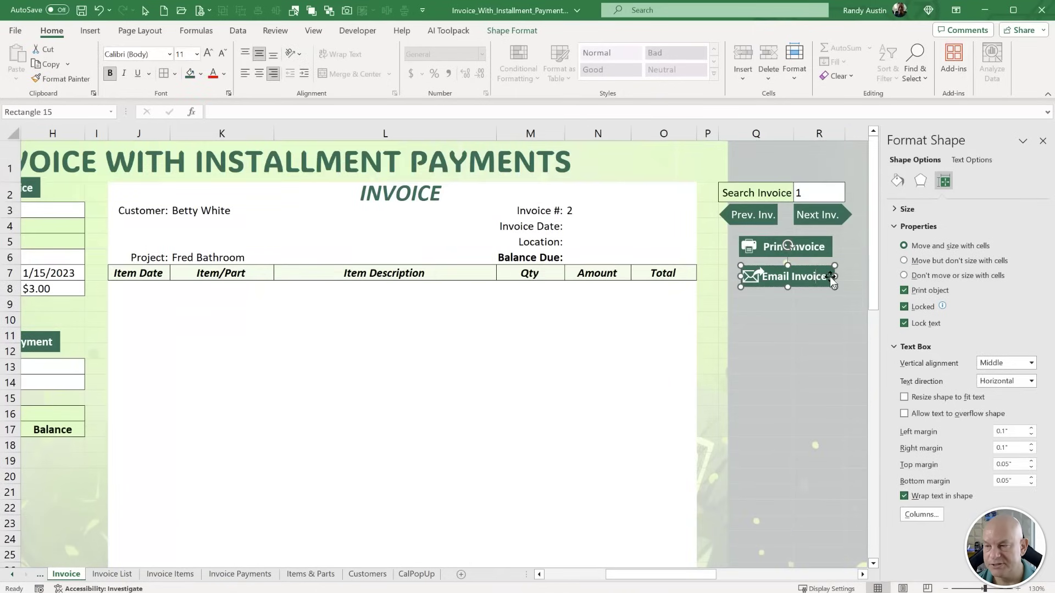
left_click_drag(832, 276, 840, 276)
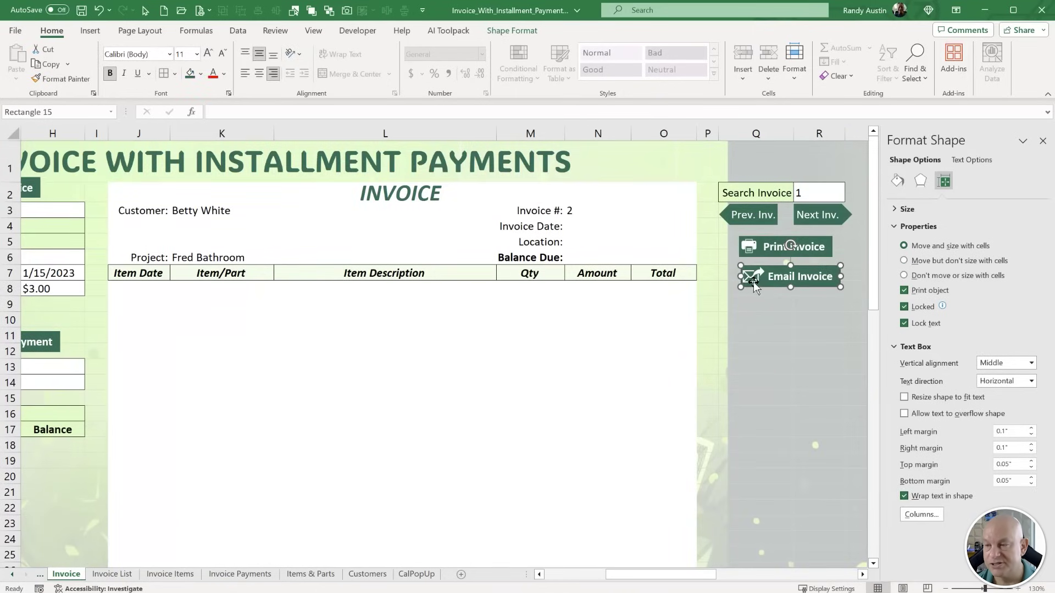
left_click(754, 281)
left_click(754, 281, "ctrl")
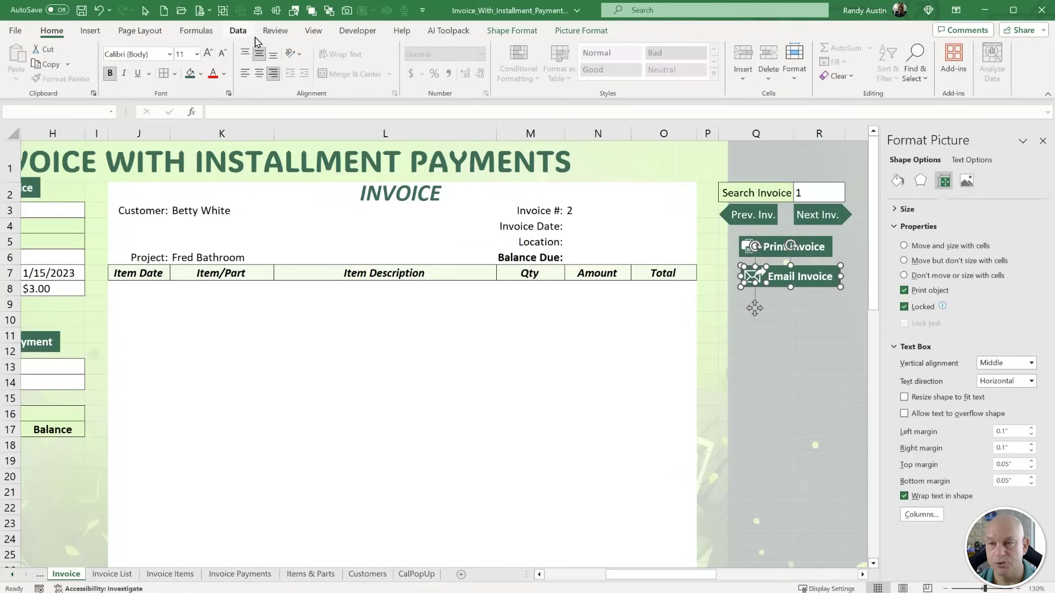
left_click(273, 14)
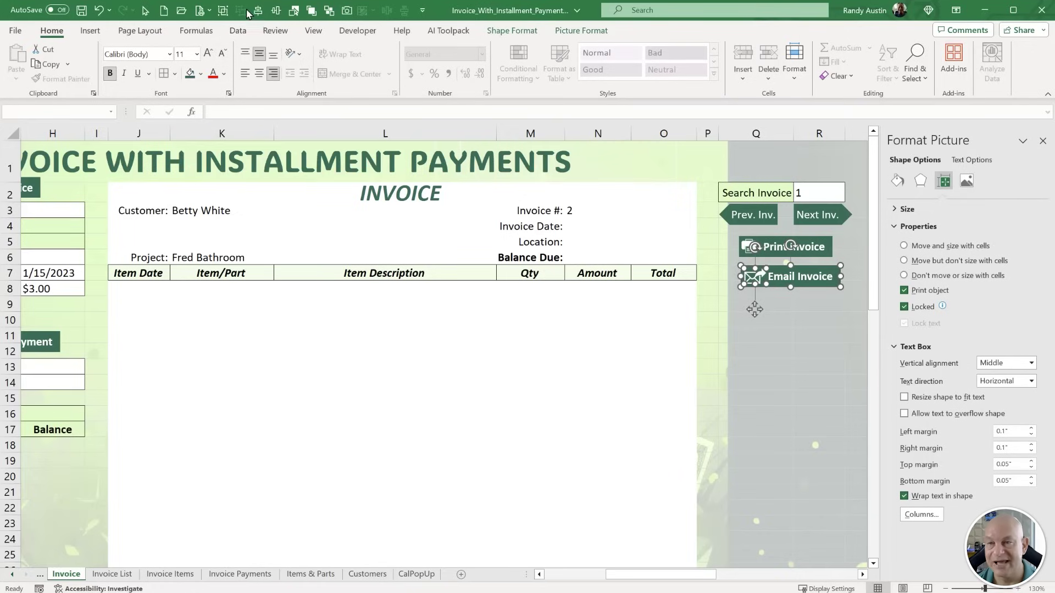
left_click(210, 15)
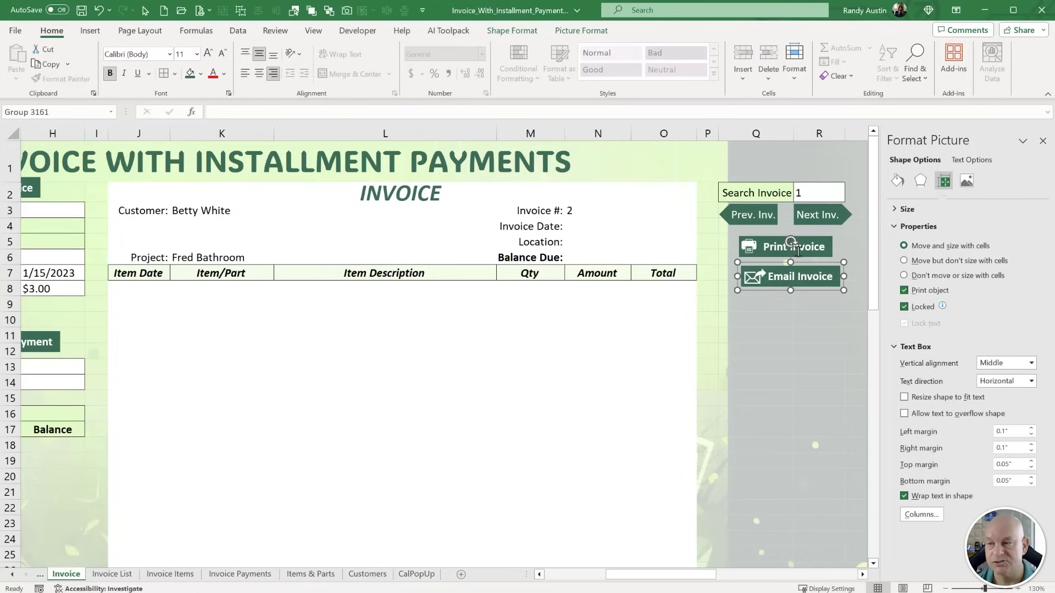
left_click(756, 245)
left_click(783, 246, "ctrl")
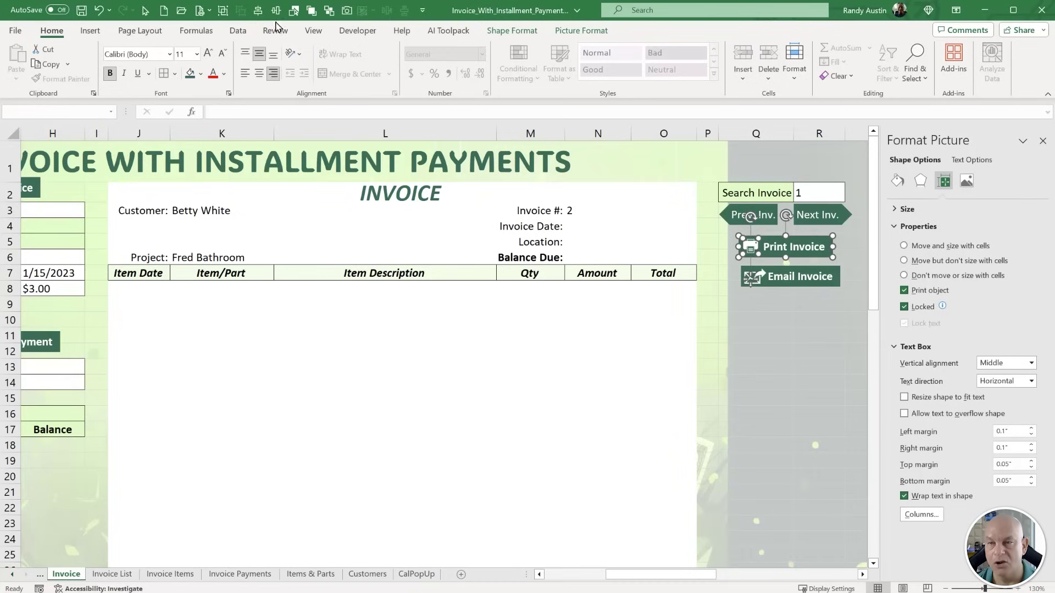
left_click(223, 10)
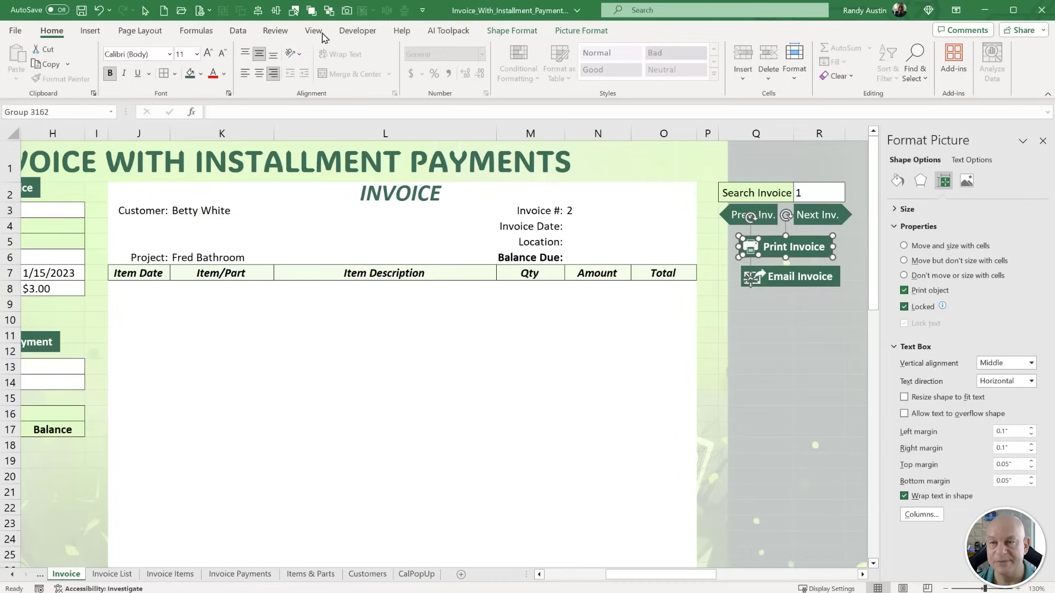
Center-align the Prev/Next, Print and Email groups and set them to move but not size with cells.
left_click(750, 217, "ctrl")
left_click(777, 286, "ctrl")
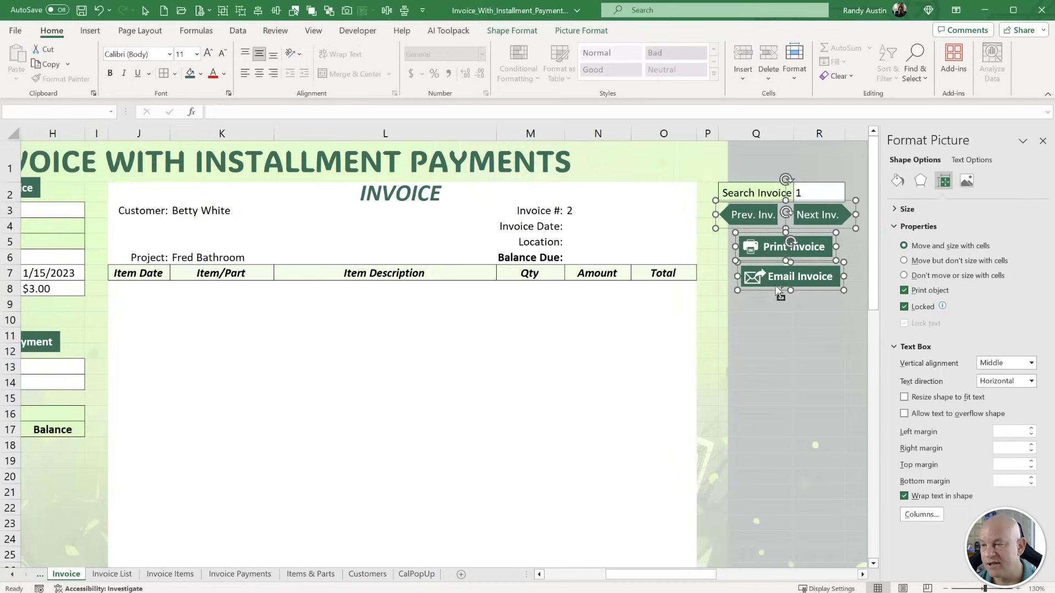
left_click(258, 10)
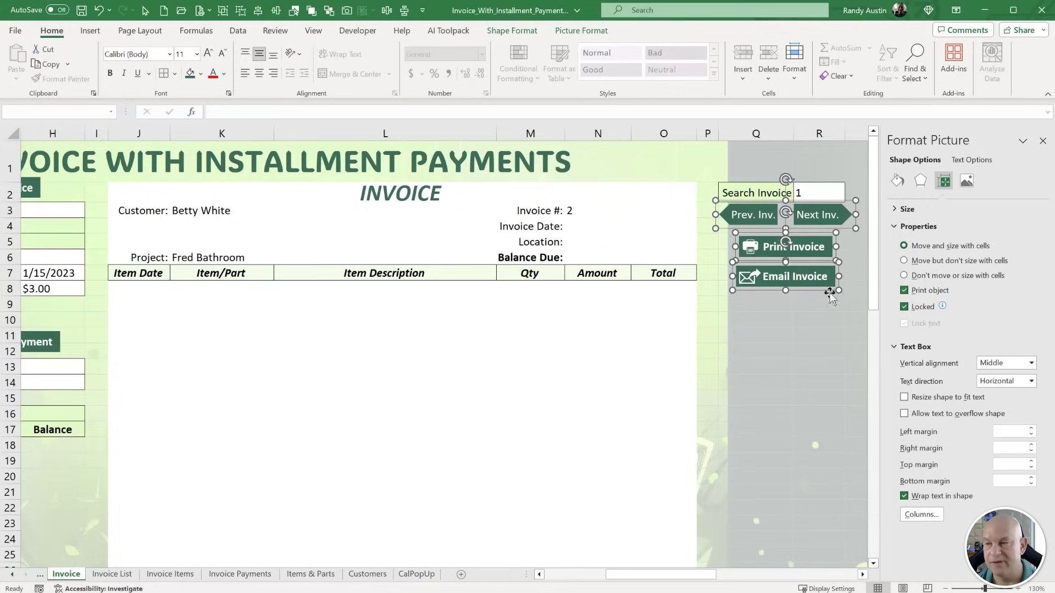
left_click_drag(814, 294, 808, 305)
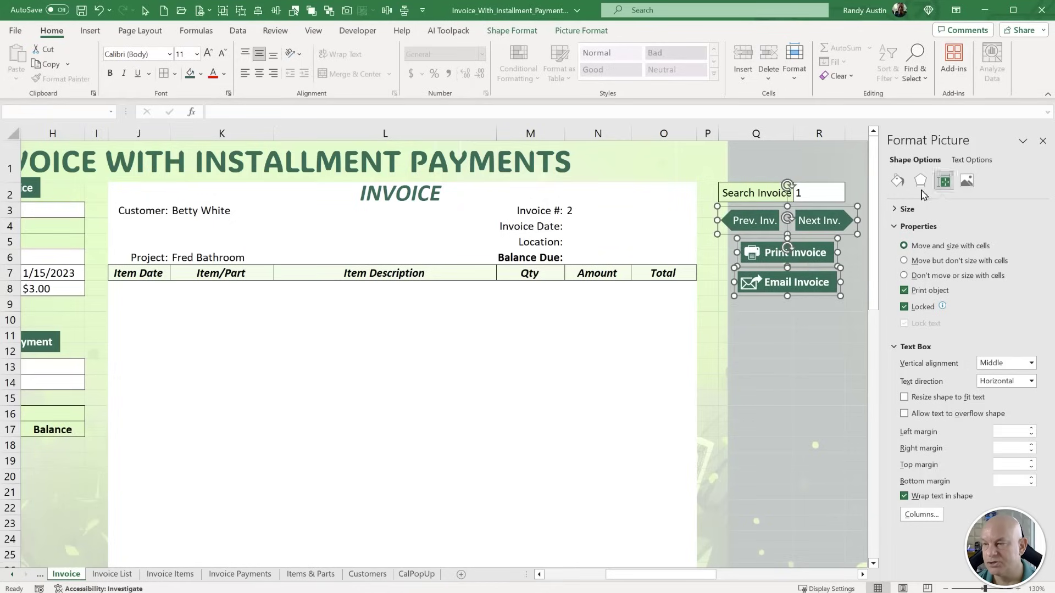
left_click(941, 261)
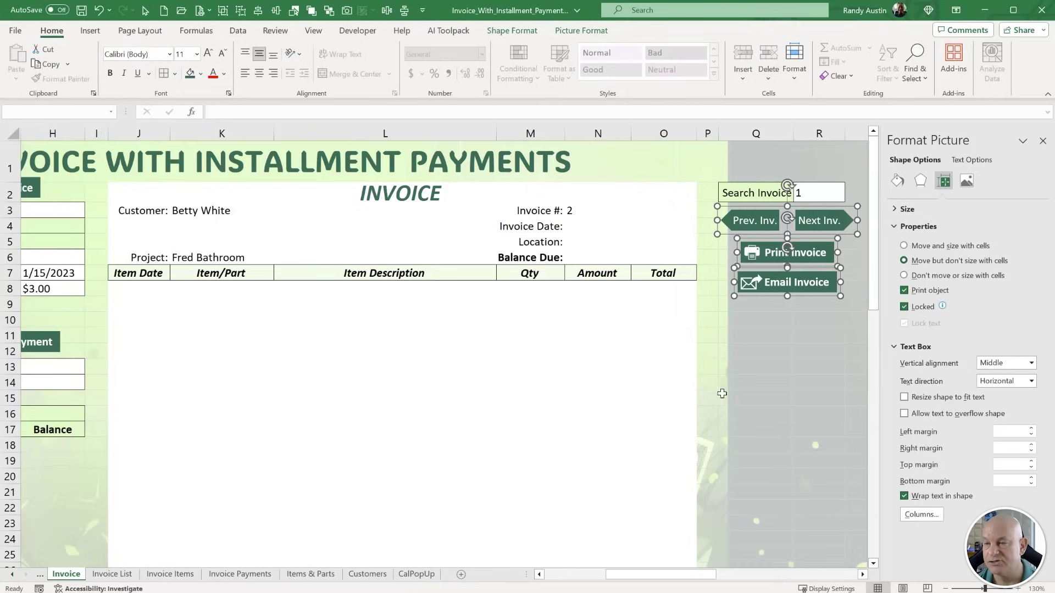
left_click(762, 383)
scroll(762, 380, "down", 3)
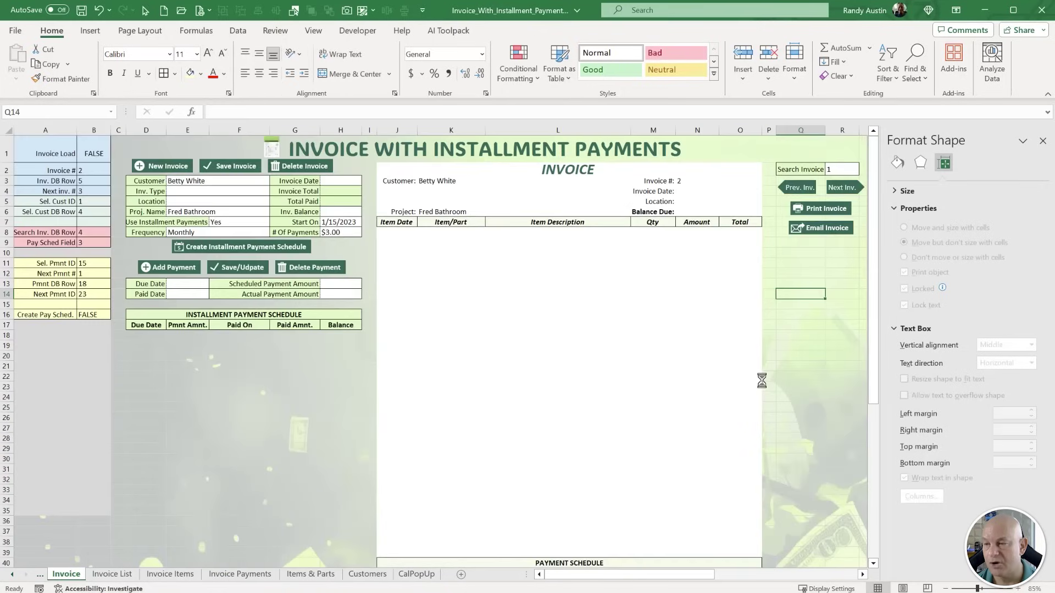
Close the Format Shape pane, zoom to 100%, and save the invoice workbook.
left_click(1042, 142)
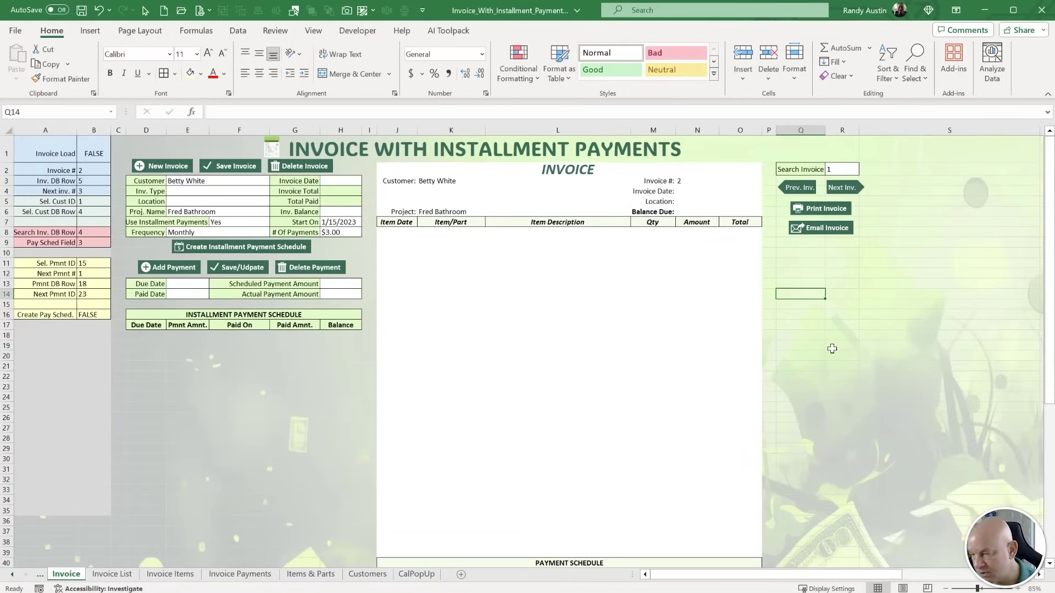
scroll(830, 349, "up", 1)
left_click_drag(860, 581, 887, 581)
scroll(794, 400, "up", 1)
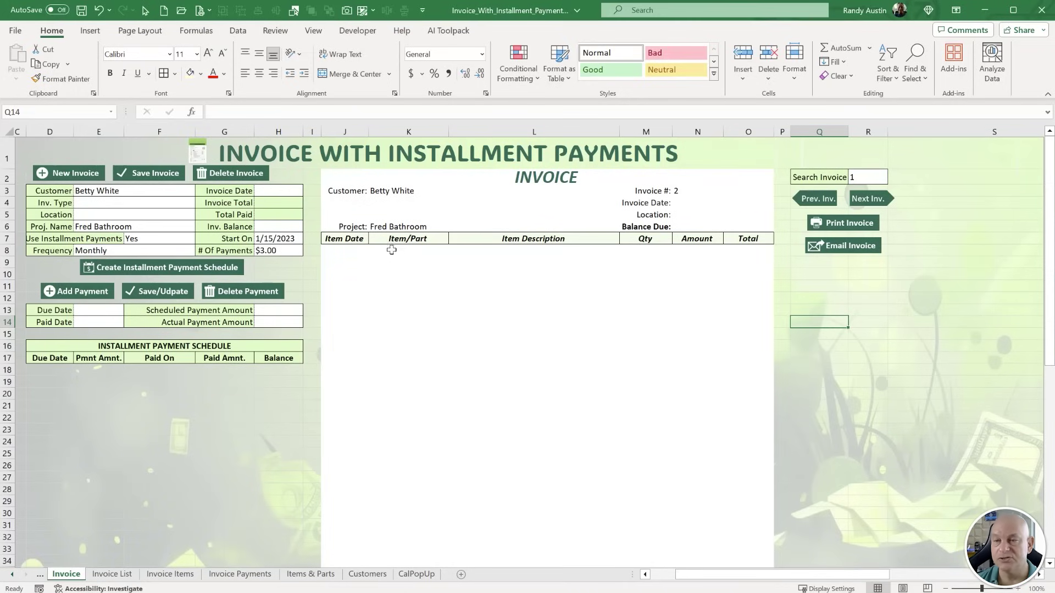
left_click(393, 211)
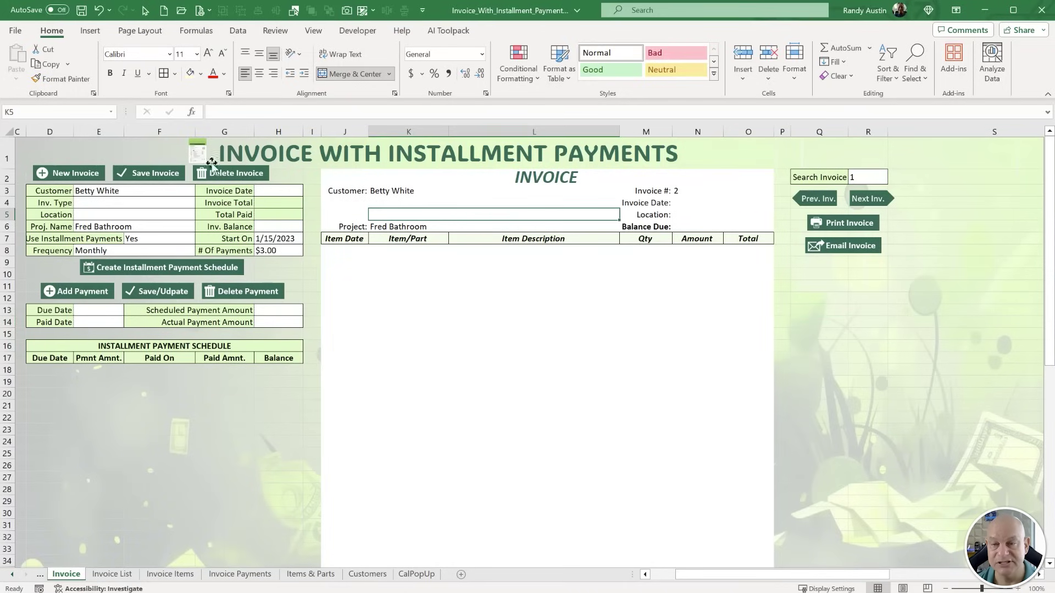
left_click(83, 10)
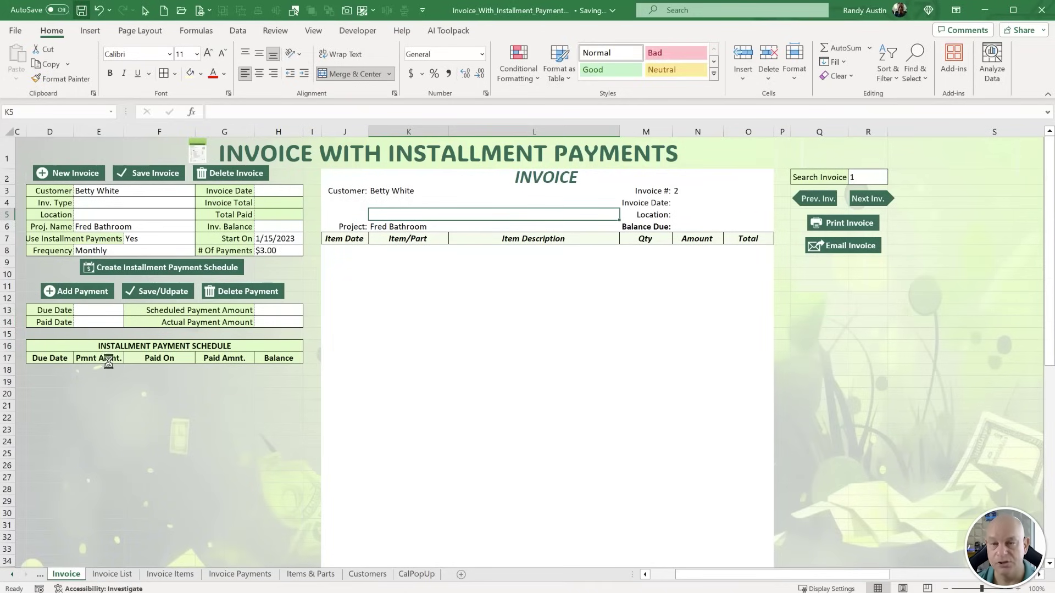
left_click(90, 30)
Draw a rounded rectangle over rows 10–15 with slightly less rounded corners.
left_click(176, 72)
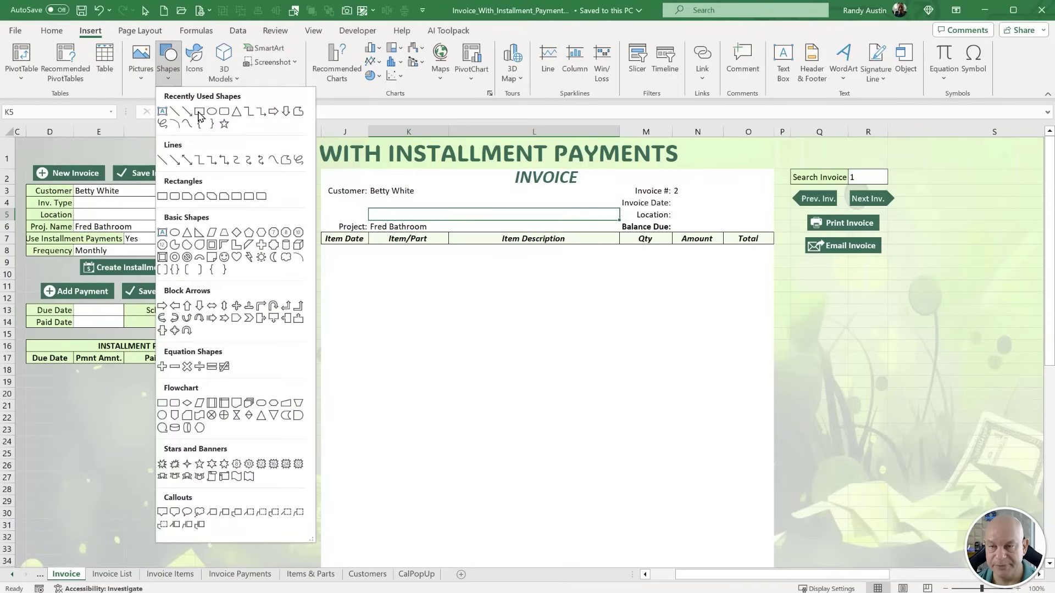
left_click(217, 113)
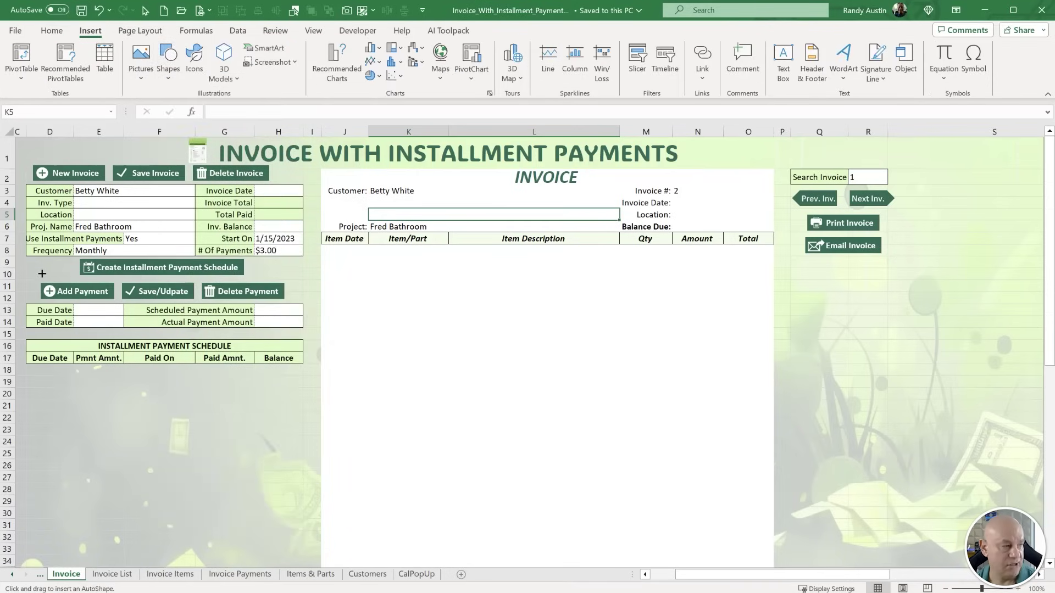
mouse_move(21, 273)
left_mouse_down()
mouse_move(187, 321)
mouse_move(308, 335)
left_mouse_up()
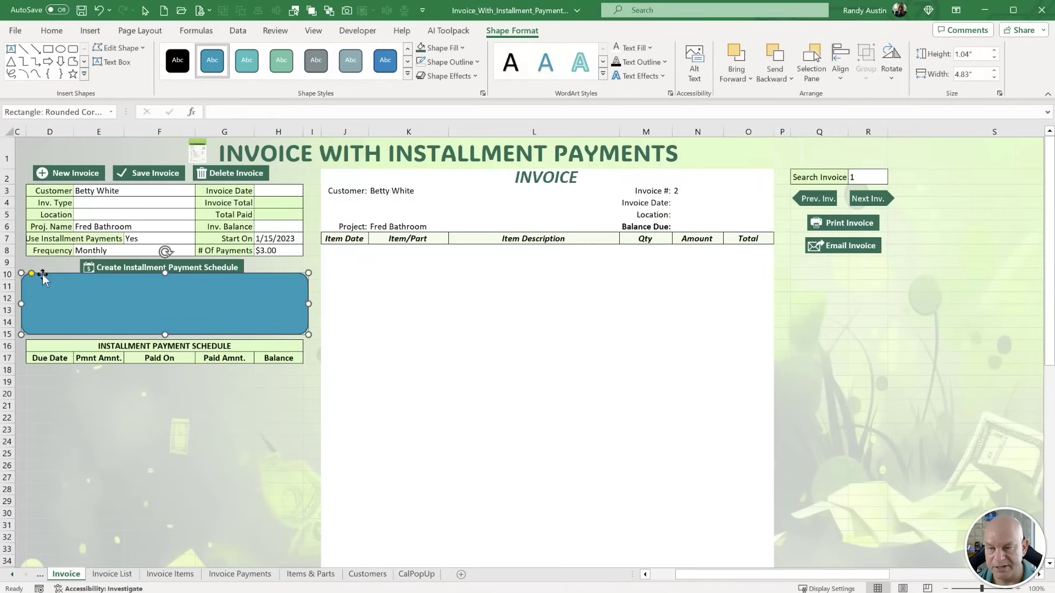
left_click_drag(32, 275, 26, 275)
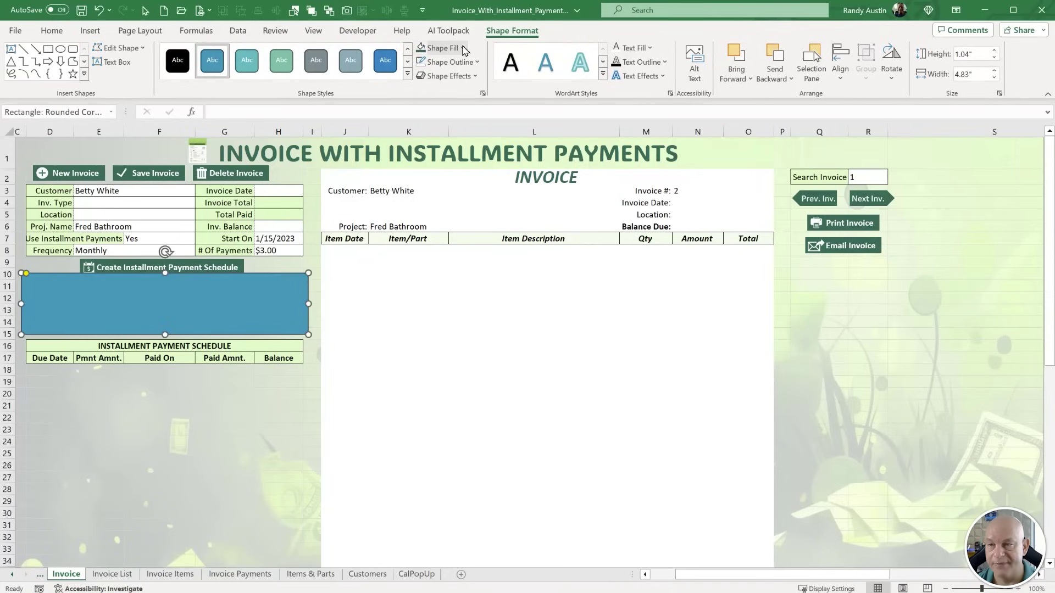
Give the rectangle No Fill and a coloured outline, and lower its top edge slightly.
left_click(462, 49)
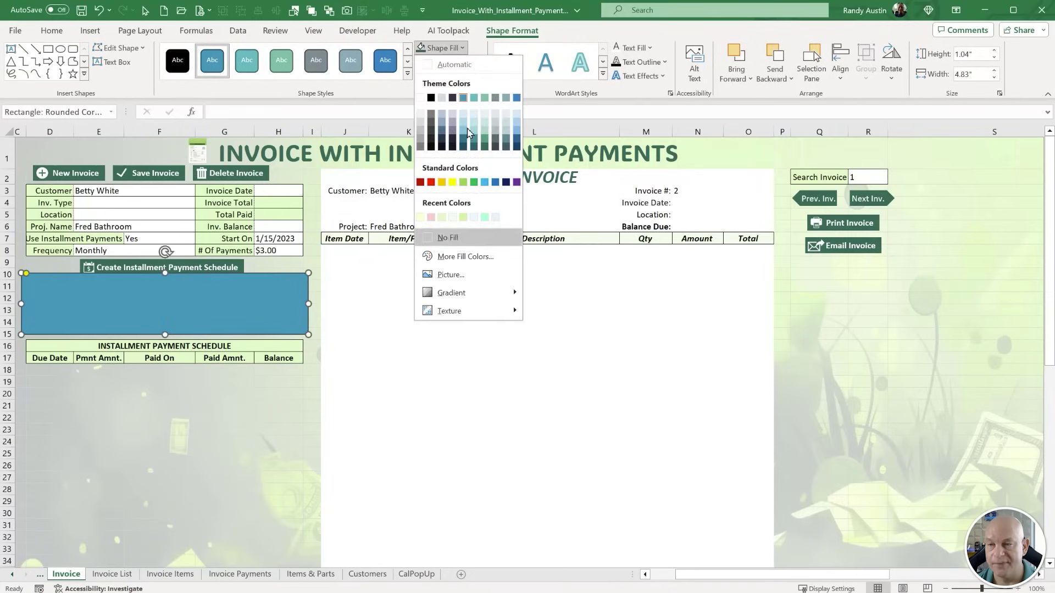
left_click(447, 238)
left_click(450, 62)
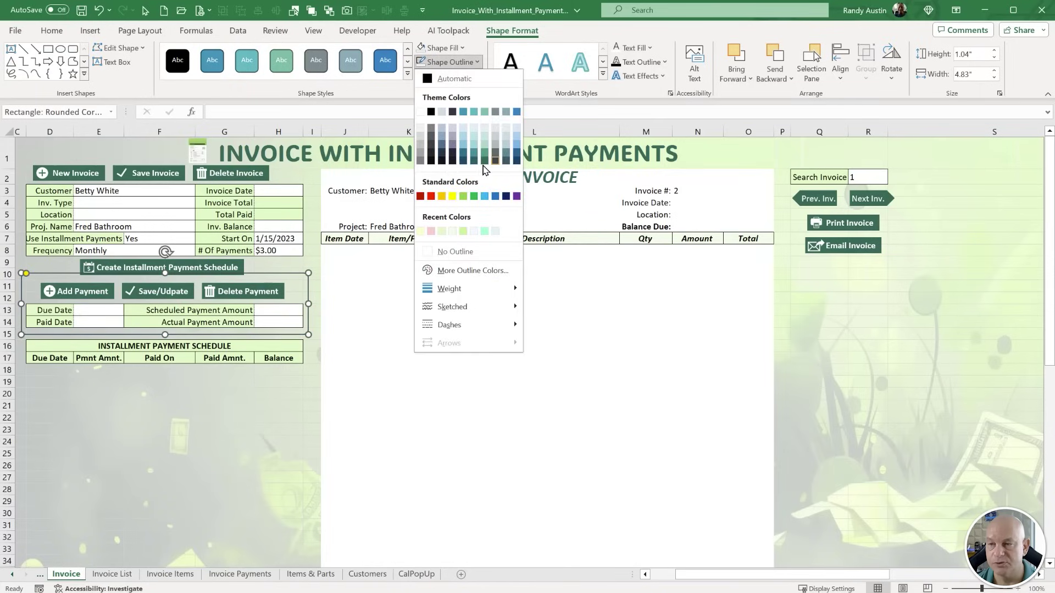
left_click(456, 251)
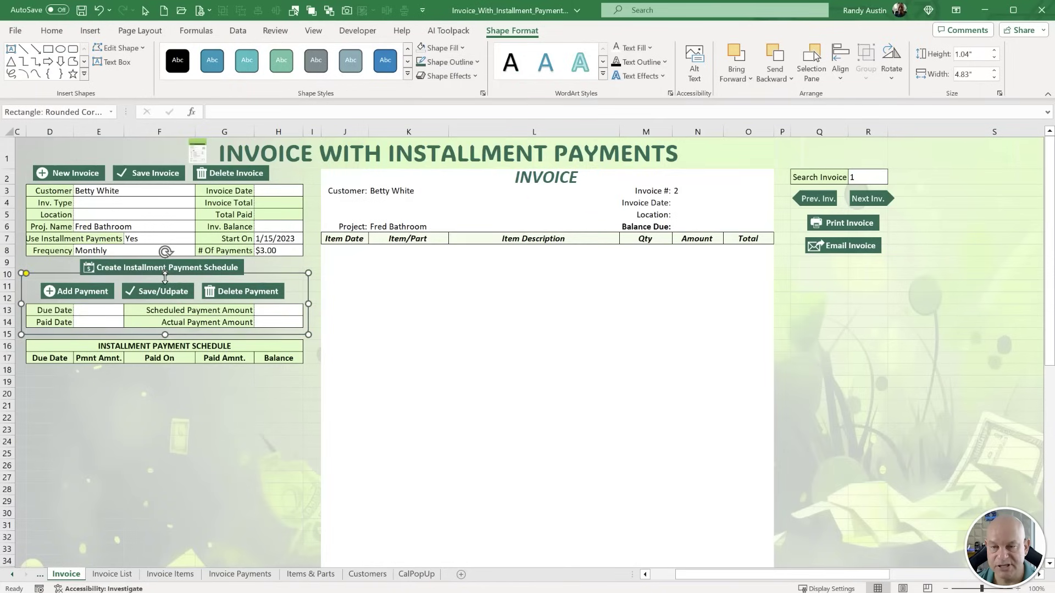
left_click_drag(164, 276, 164, 281)
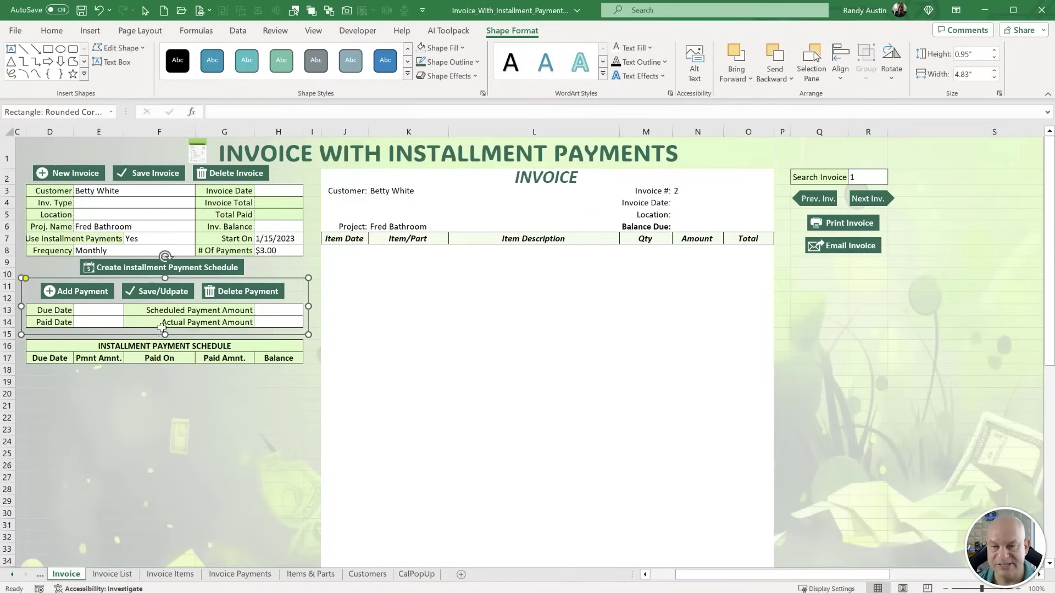
left_click(135, 417)
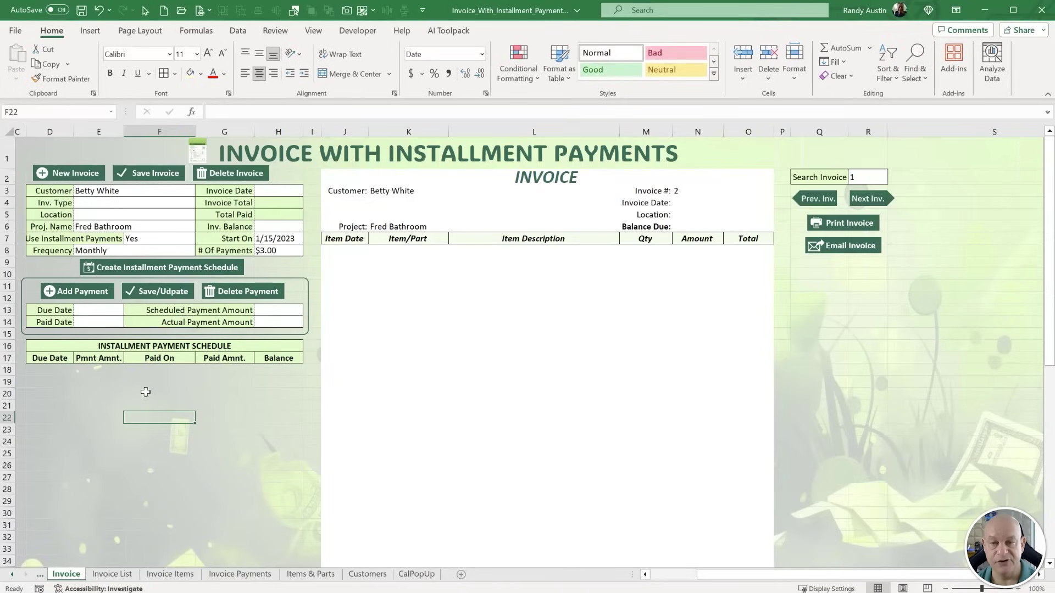
left_click_drag(723, 575, 677, 589)
mouse_move(159, 370)
left_mouse_down()
mouse_move(448, 447)
mouse_move(164, 375)
left_mouse_up()
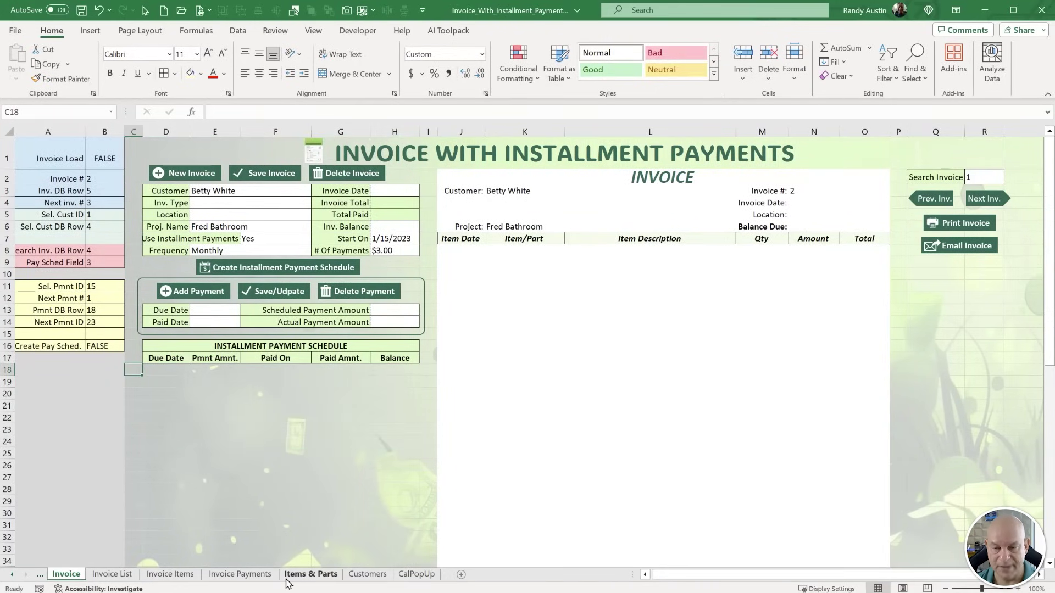
Copy payment IDs A4:A10 from Invoice Payments and paste them as values into Invoice C18.
left_click(256, 575)
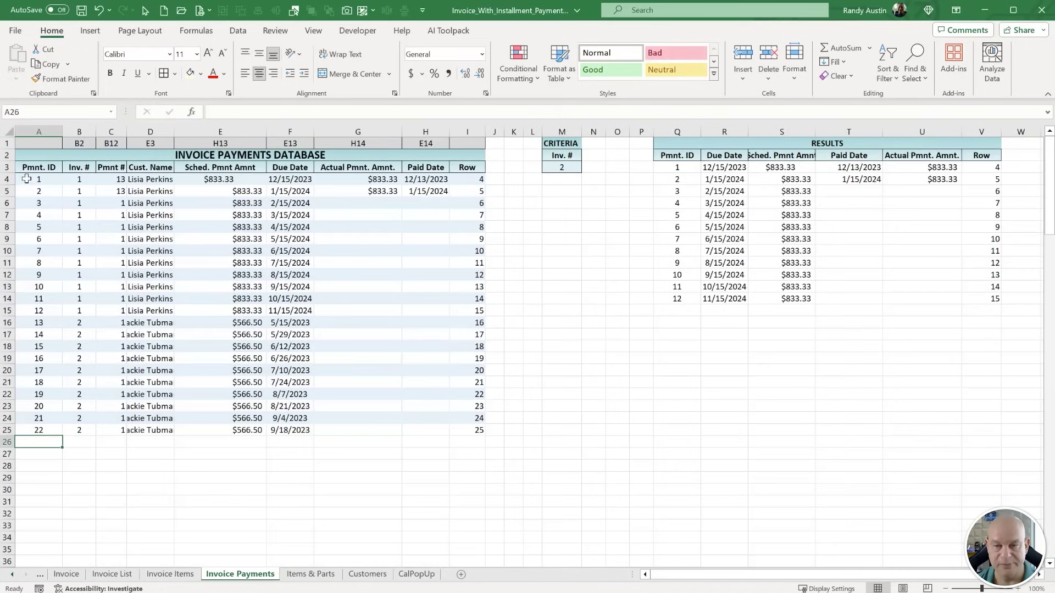
left_click_drag(30, 180, 32, 252)
right_click(33, 253)
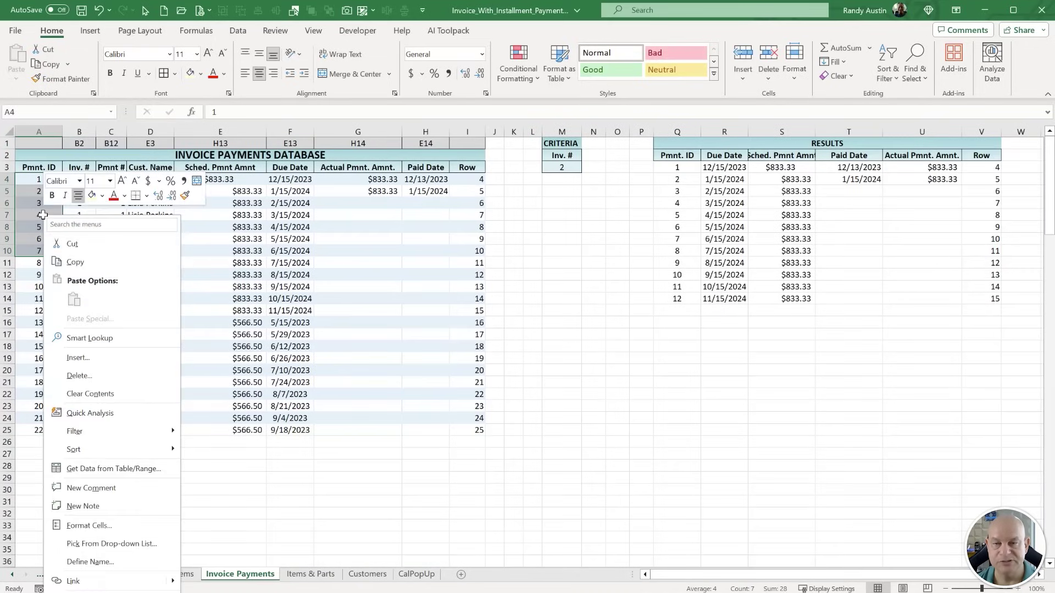
left_click(70, 263)
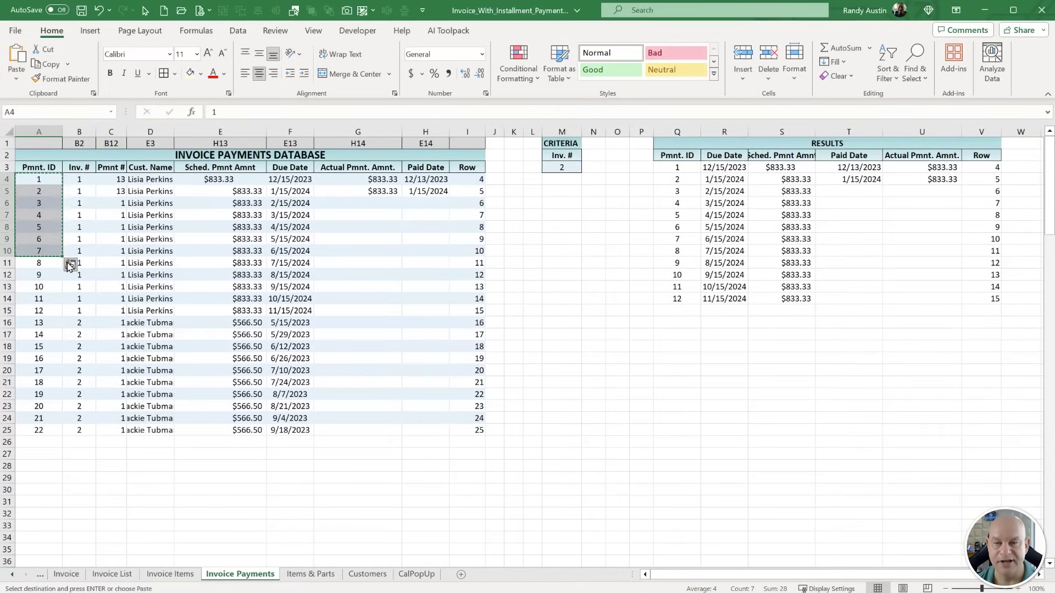
left_click(66, 574)
right_click(131, 371)
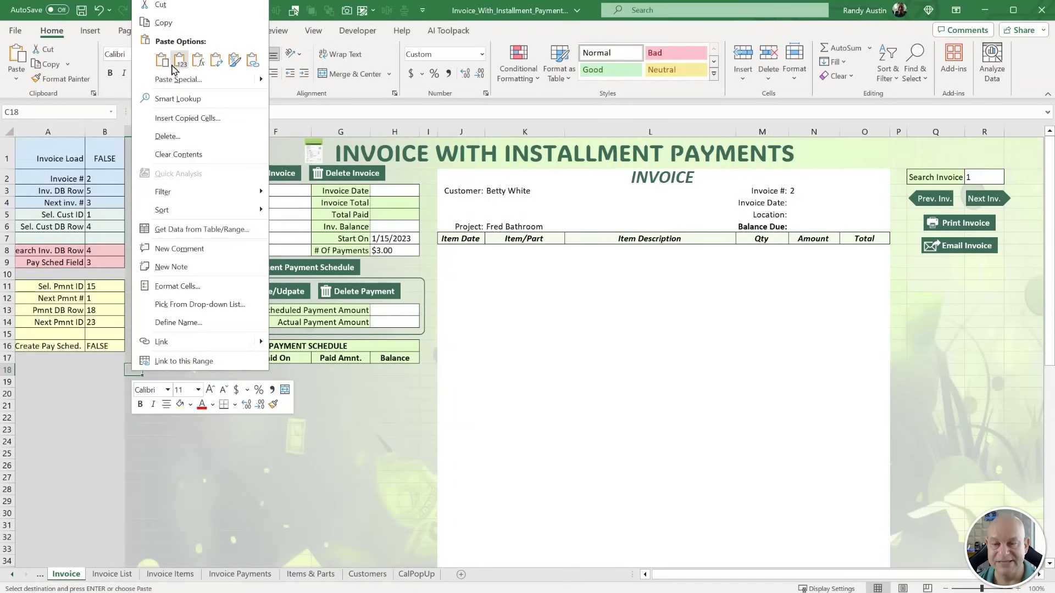
left_click(181, 65)
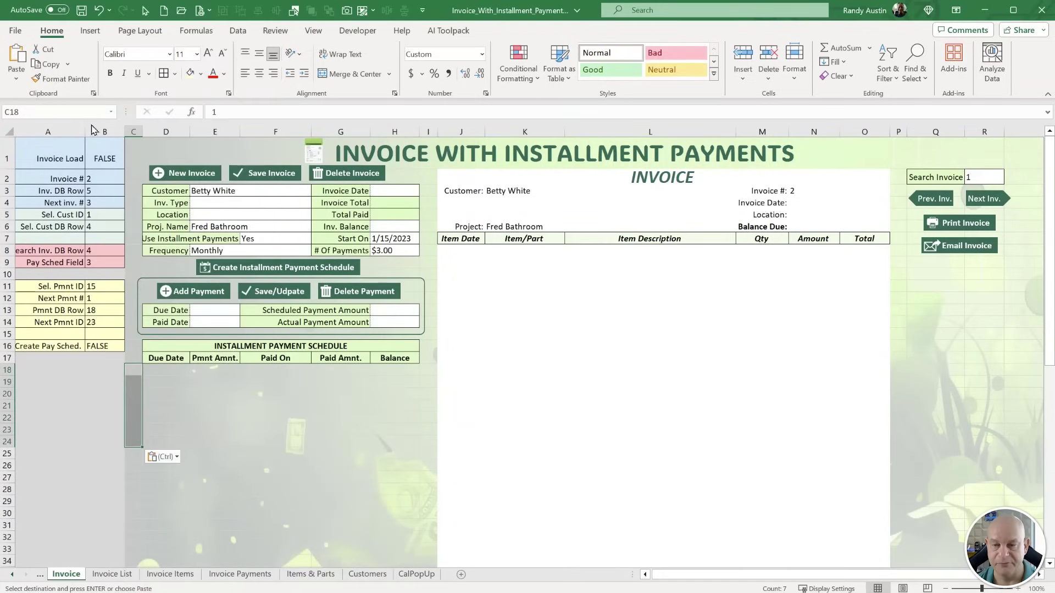
Set columns C and P to General number format so the numbers show.
left_click(133, 132)
left_click(899, 132, "ctrl")
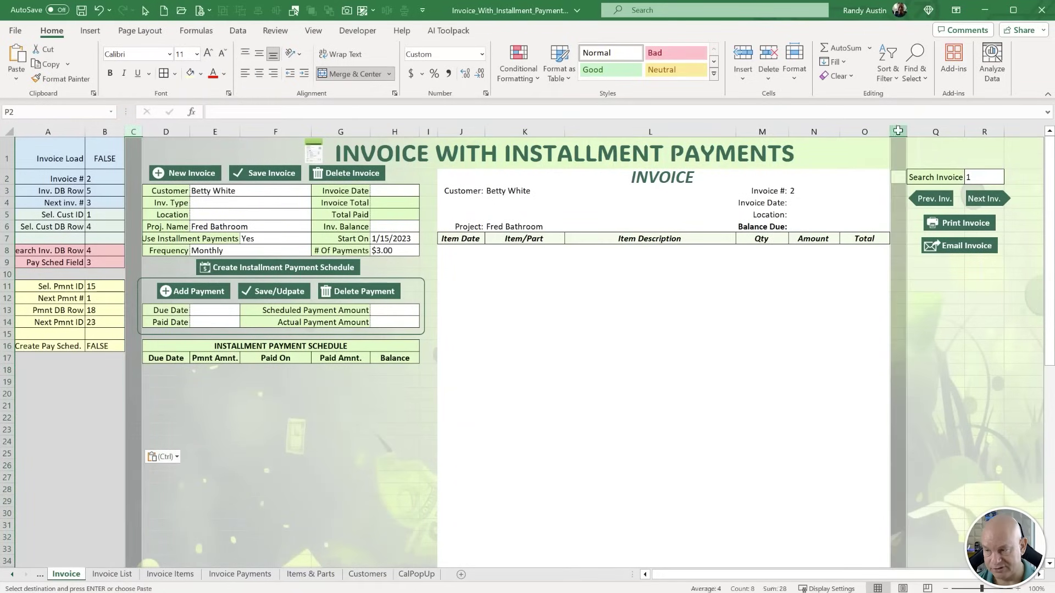
left_click(482, 54)
left_click(459, 70)
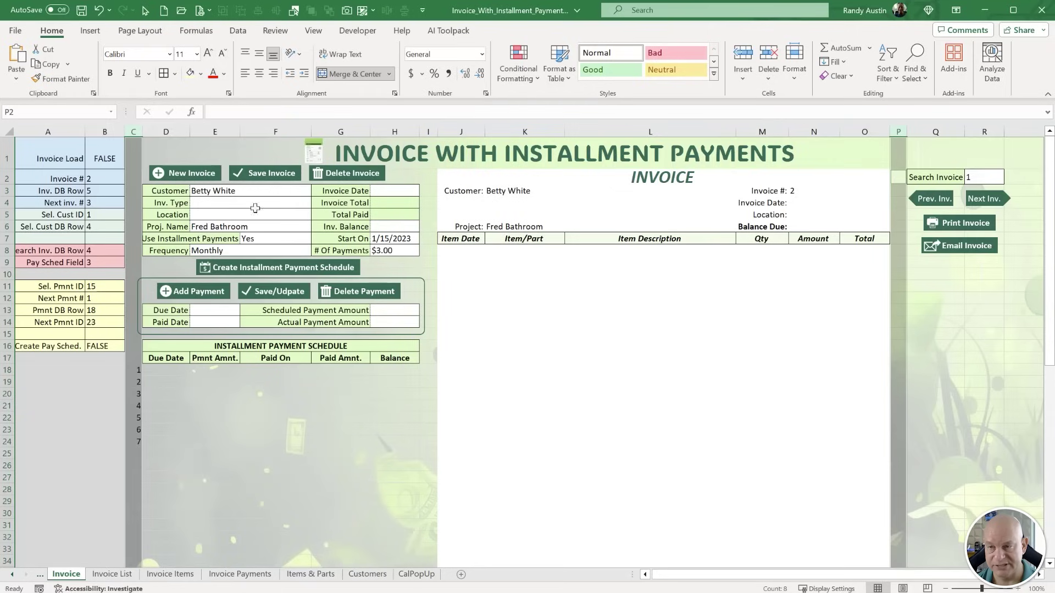
left_click(242, 420)
Select the schedule rows C18:H25, leaving D18 as the active cell.
left_click(158, 381)
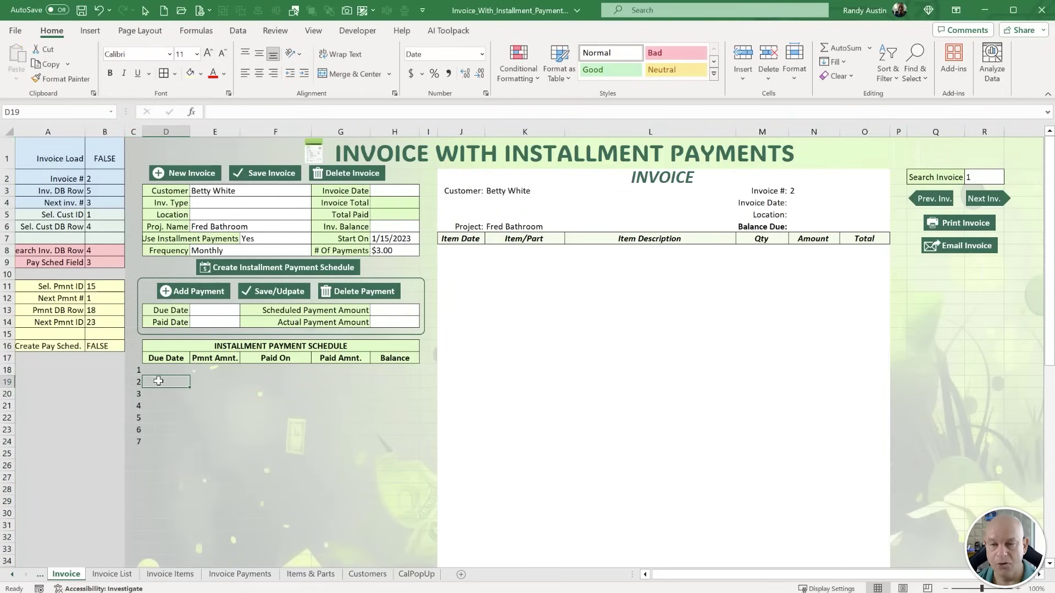
left_click(160, 370)
left_click(214, 370)
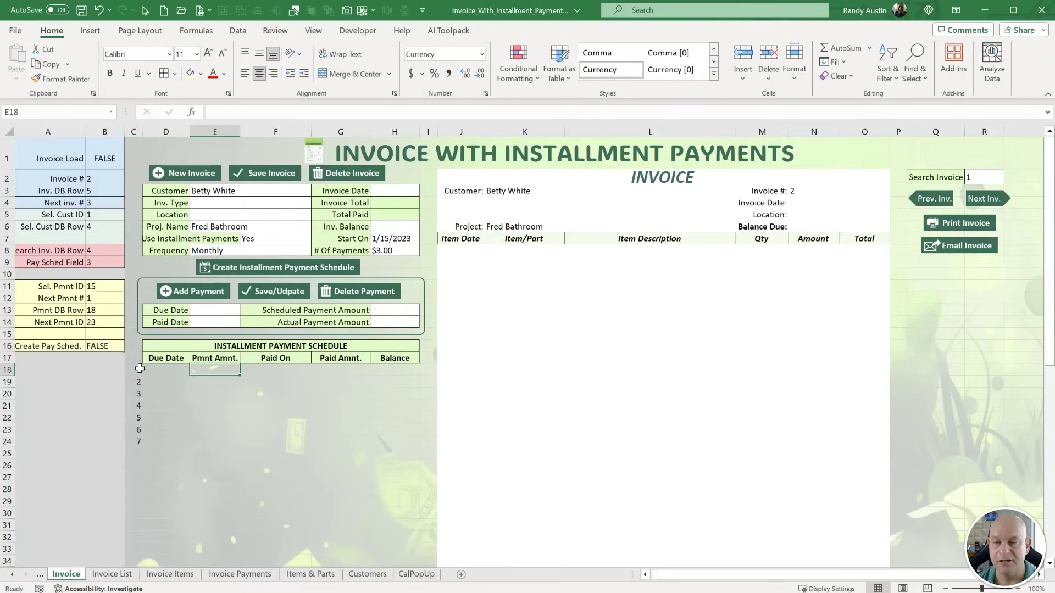
left_click_drag(134, 370, 415, 455)
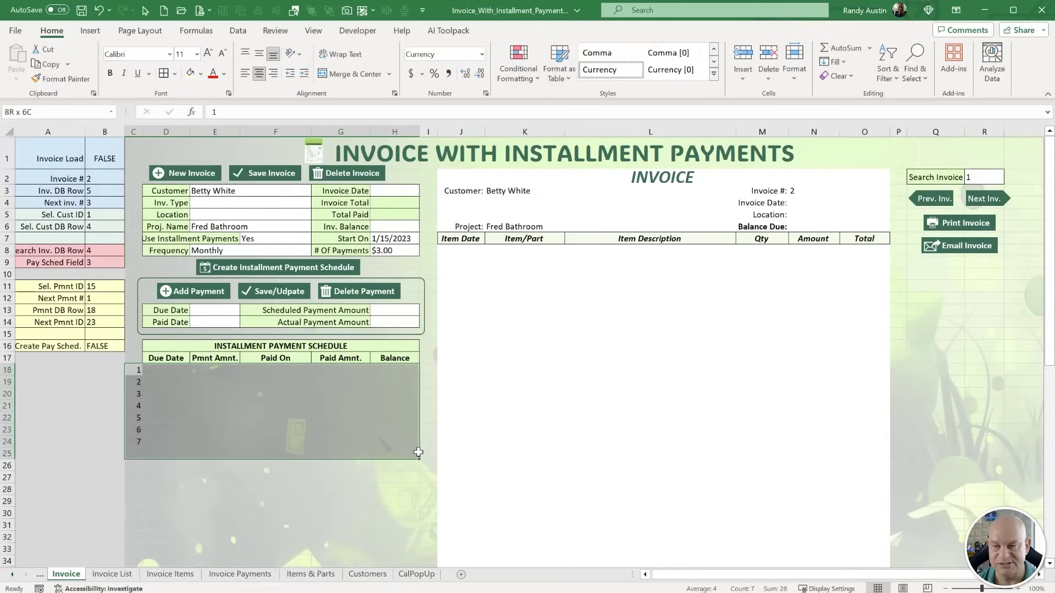
left_click(167, 372)
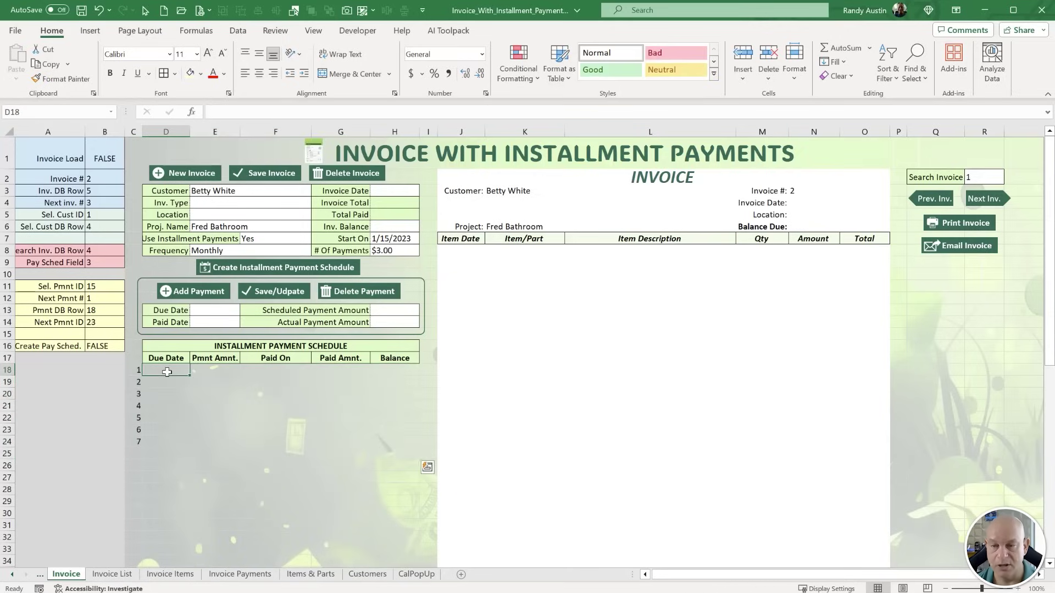
left_click(170, 381)
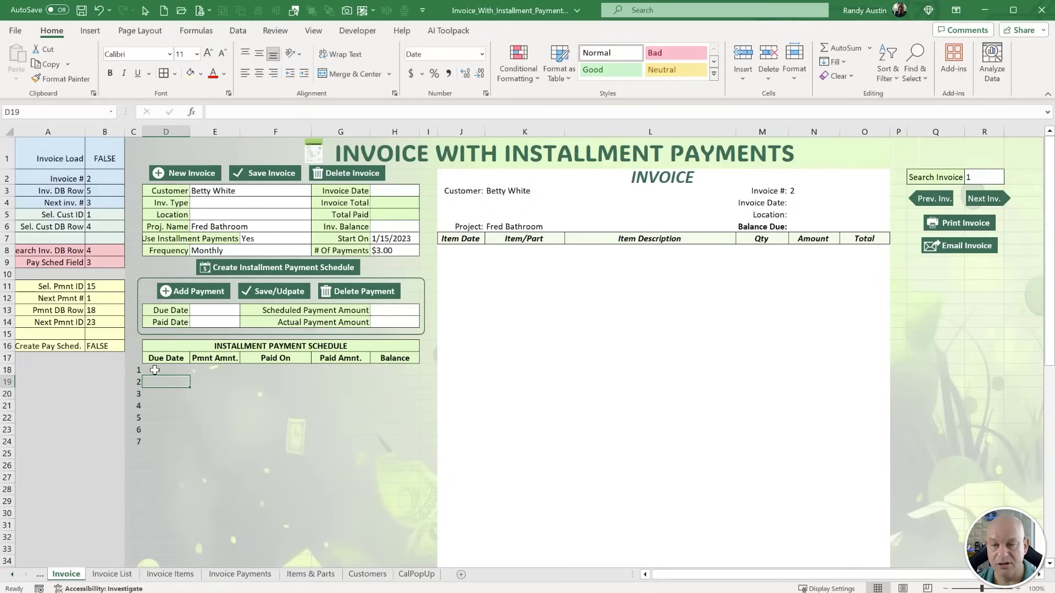
left_click(155, 370)
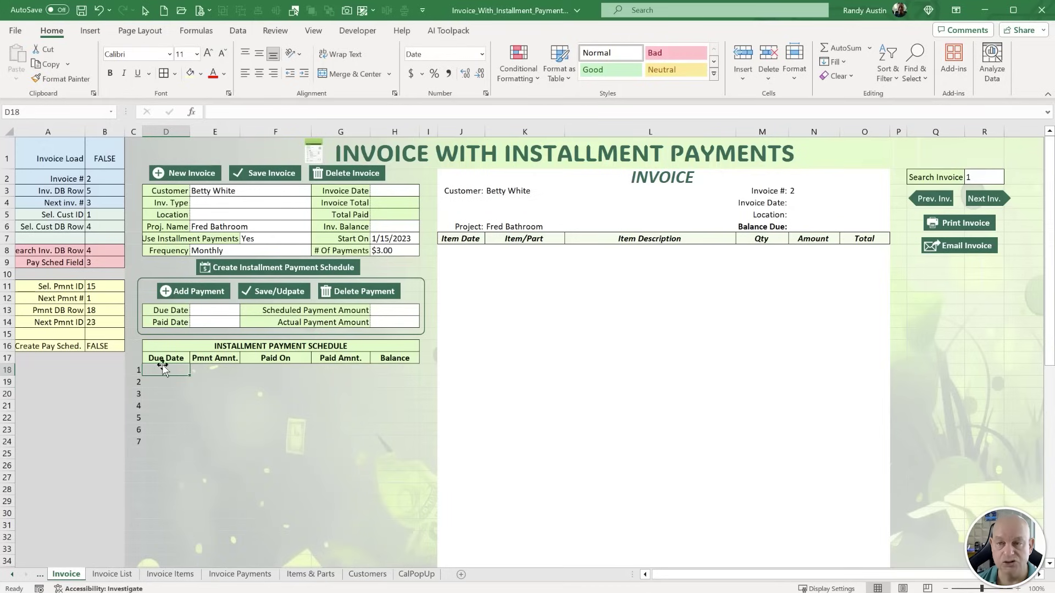
Select D18:H28 and start a new formula-based rule from the Conditional Formatting rules manager.
left_click_drag(160, 373, 417, 491)
left_click(518, 60)
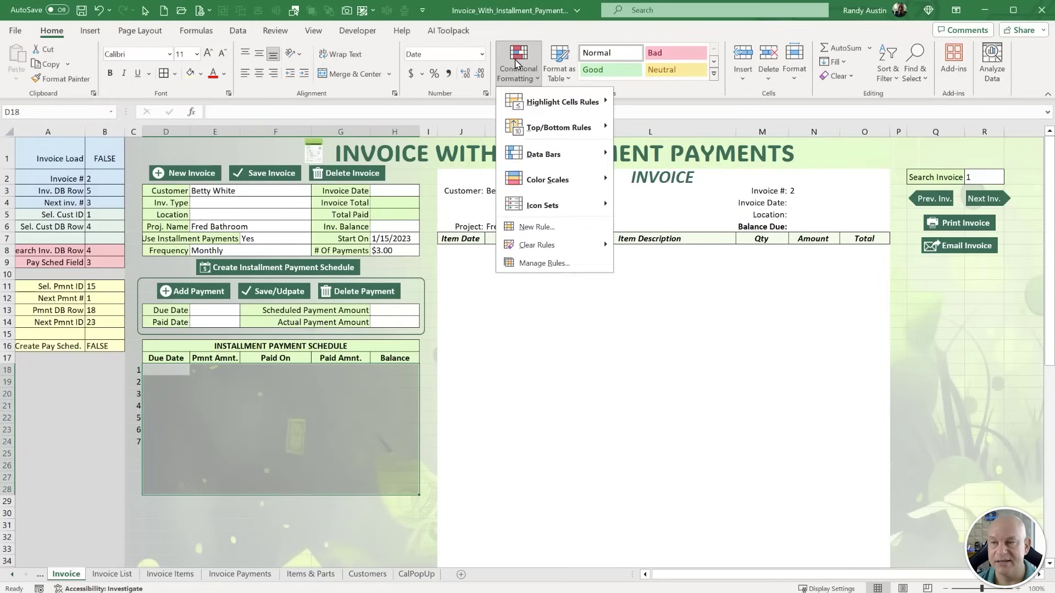
left_click(541, 262)
left_click_drag(519, 222, 467, 213)
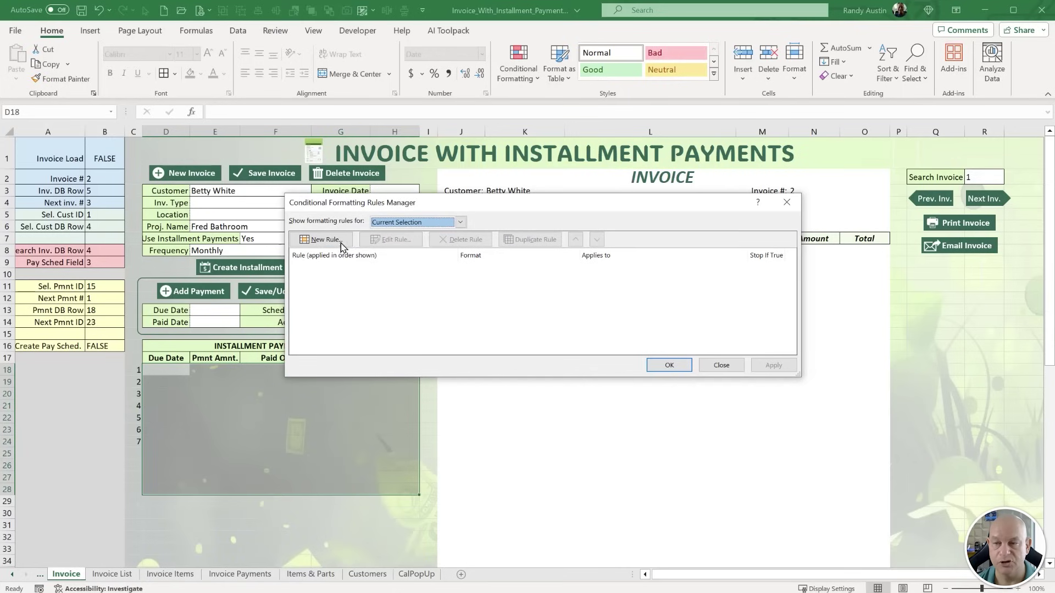
left_click(327, 240)
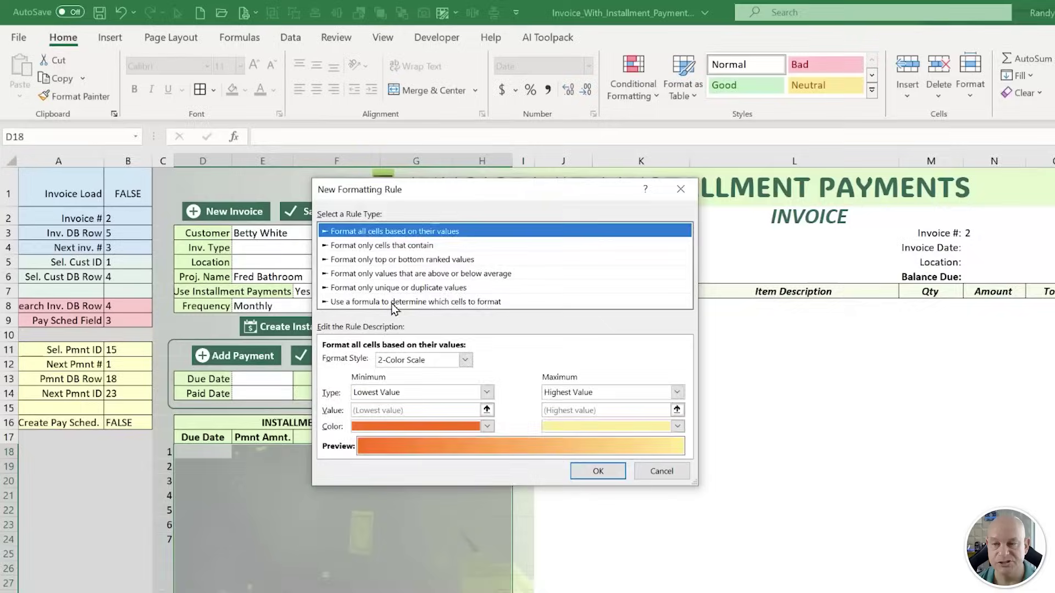
left_click(452, 262)
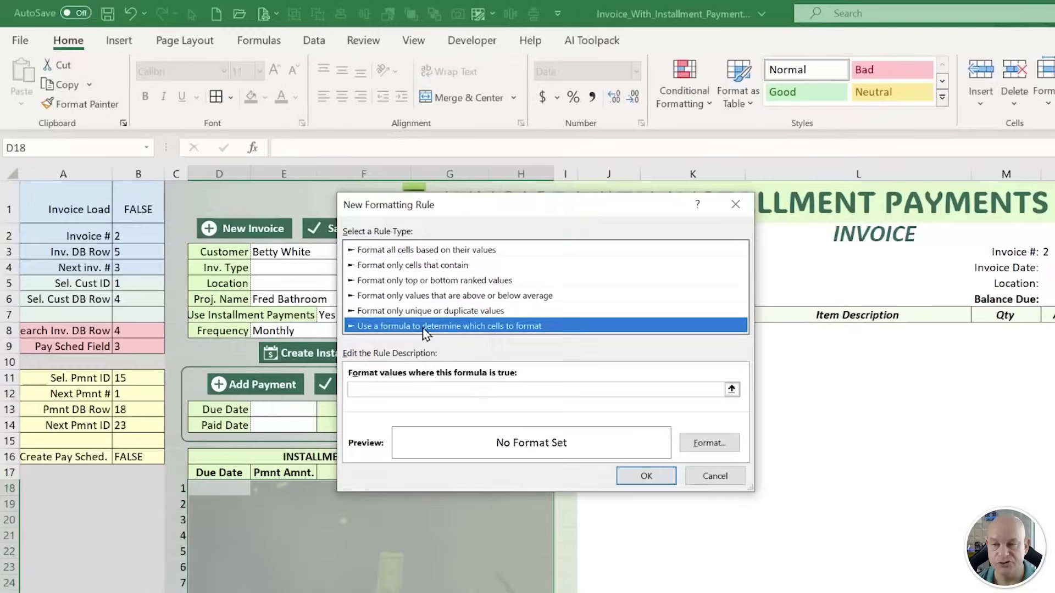
Enter the rule formula =and($D18<>"",Mod(Row(),2)=0) to flag non-empty even rows.
left_click(406, 390)
type("=and(")
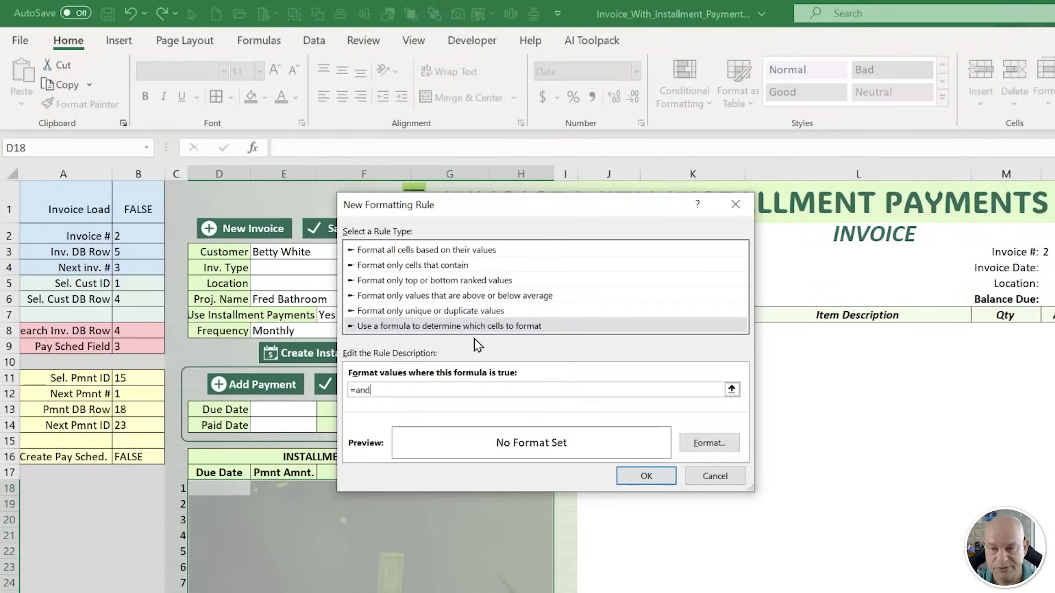
left_click(216, 491)
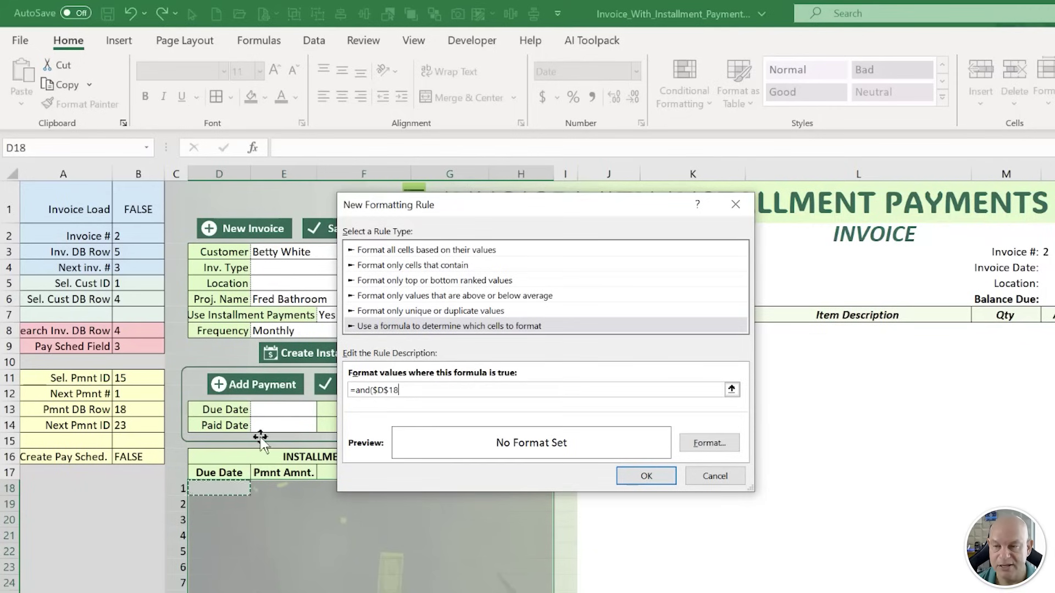
key("BackSpace")
key("BackSpace")
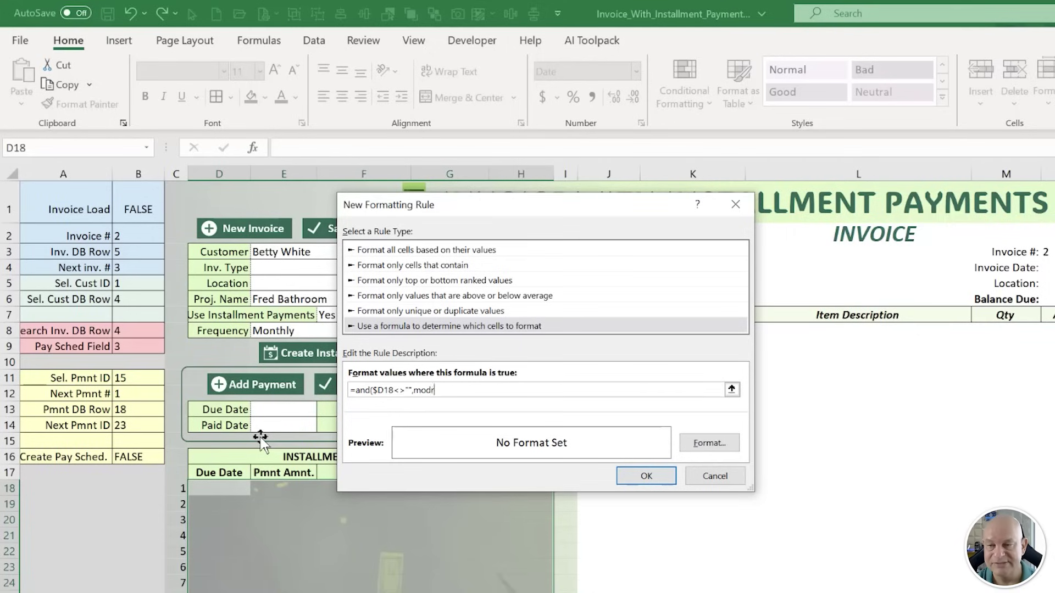
type("ow(),2)=0")
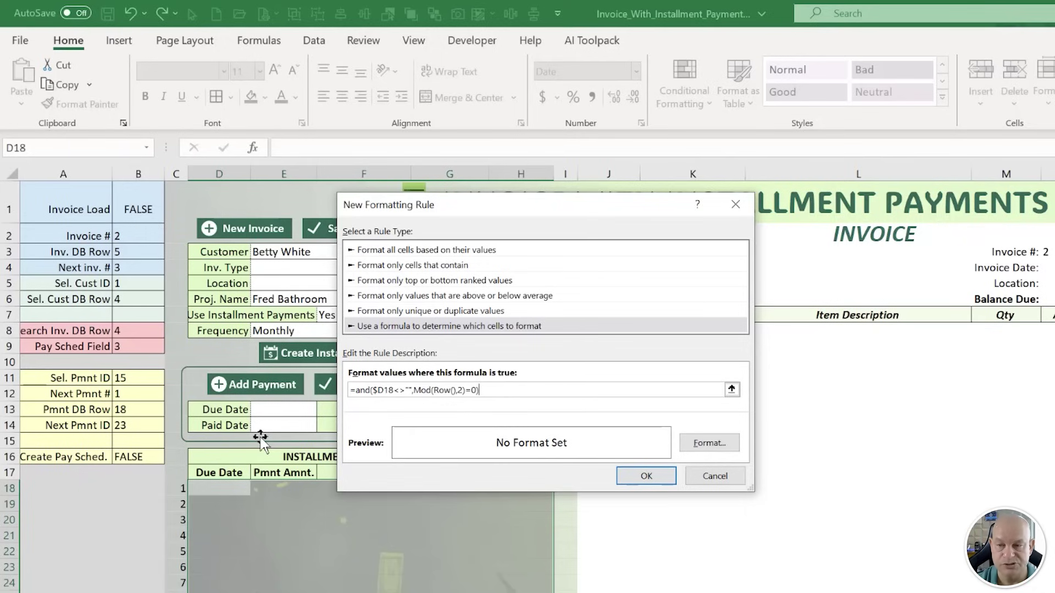
Format the even-row rule with white fill and dark green dotted bottom and right borders.
left_click(710, 444)
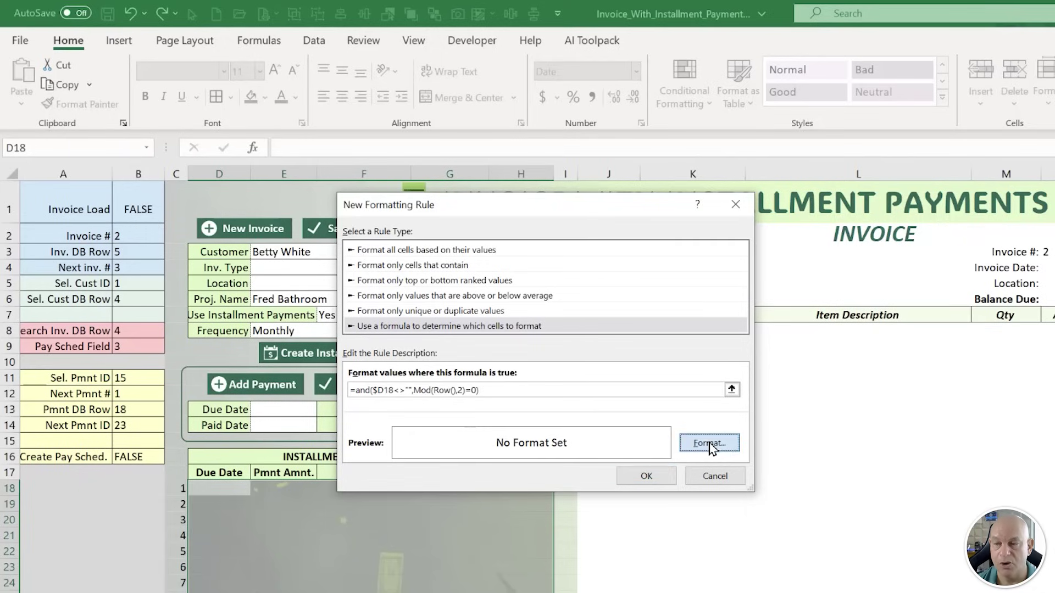
left_click_drag(593, 138, 463, 136)
left_click(551, 159)
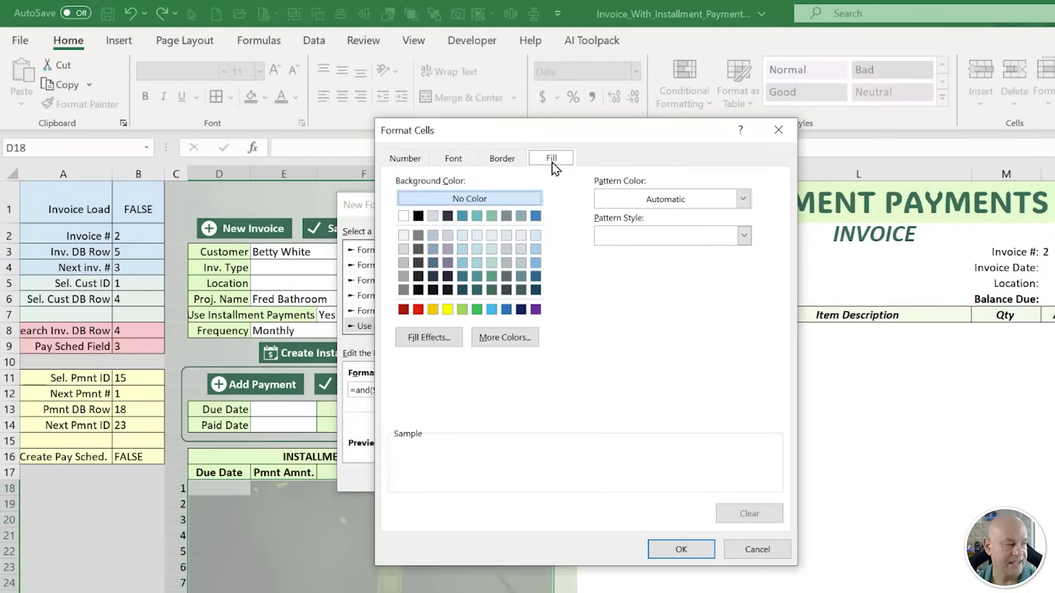
left_click(404, 217)
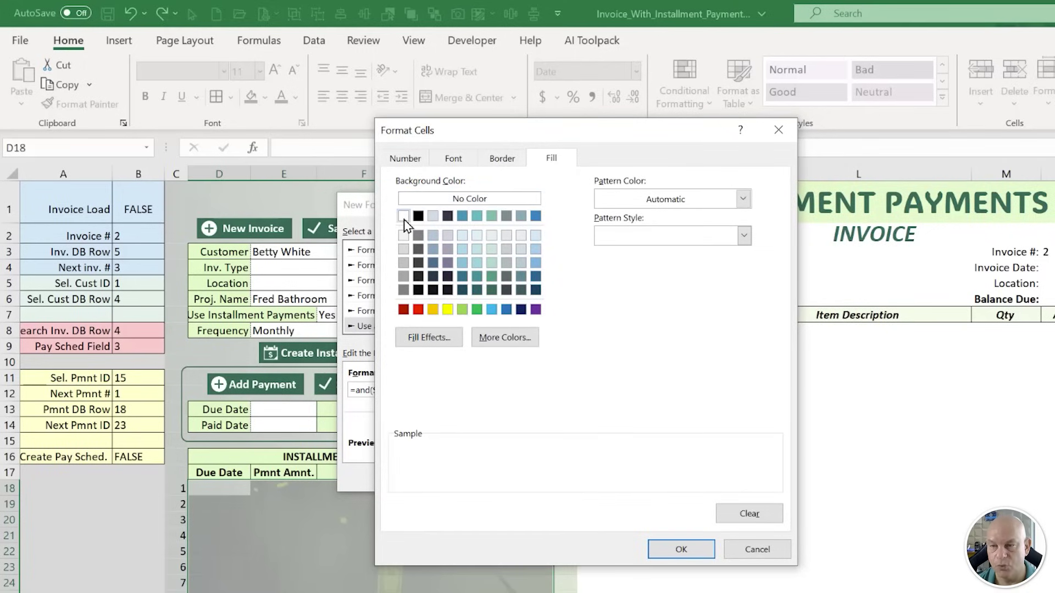
left_click(500, 160)
left_click(484, 340)
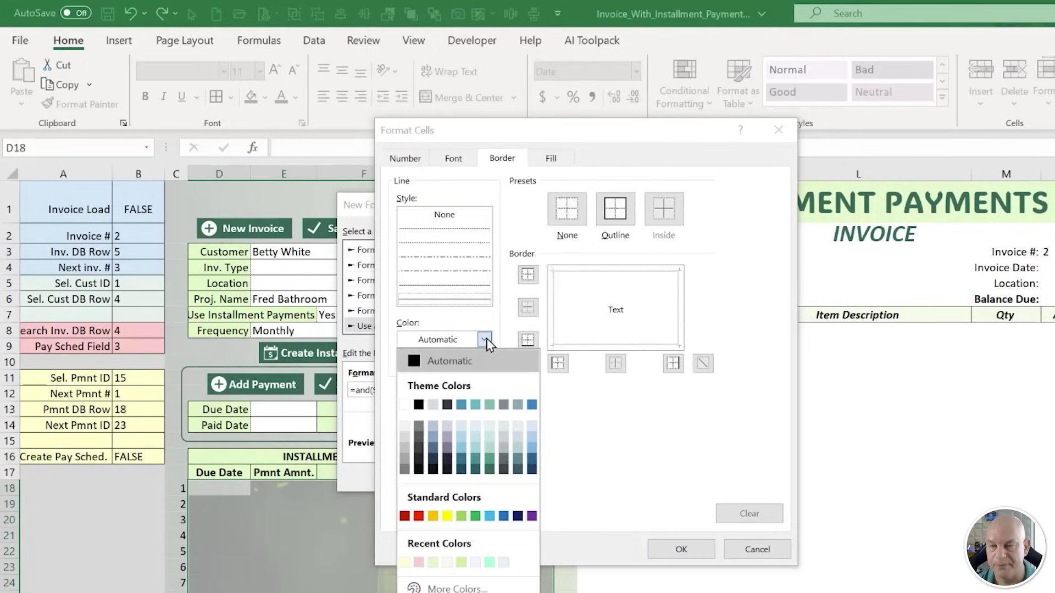
left_click(490, 468)
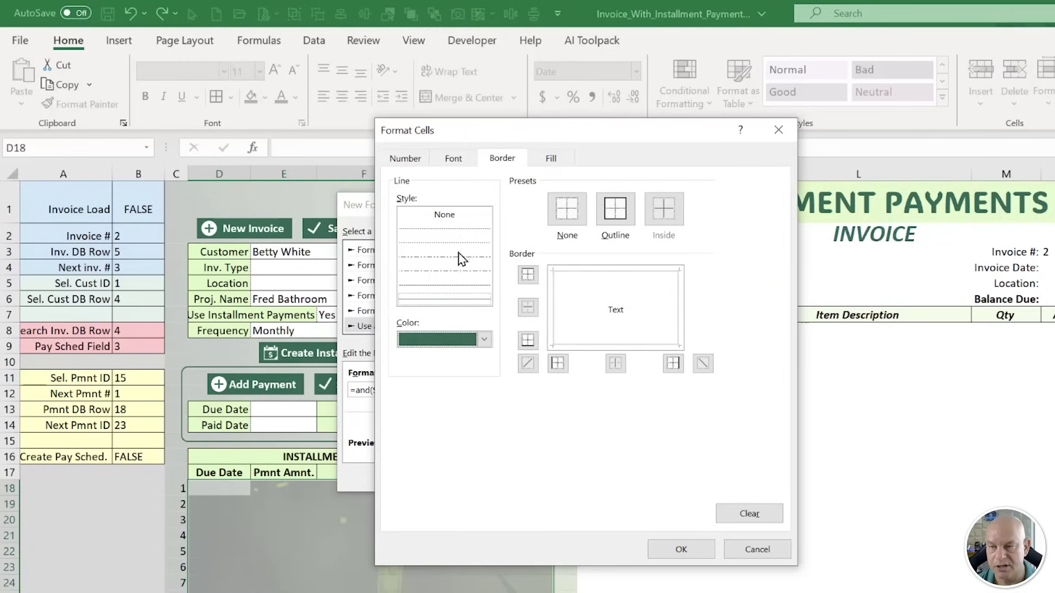
left_click(462, 231)
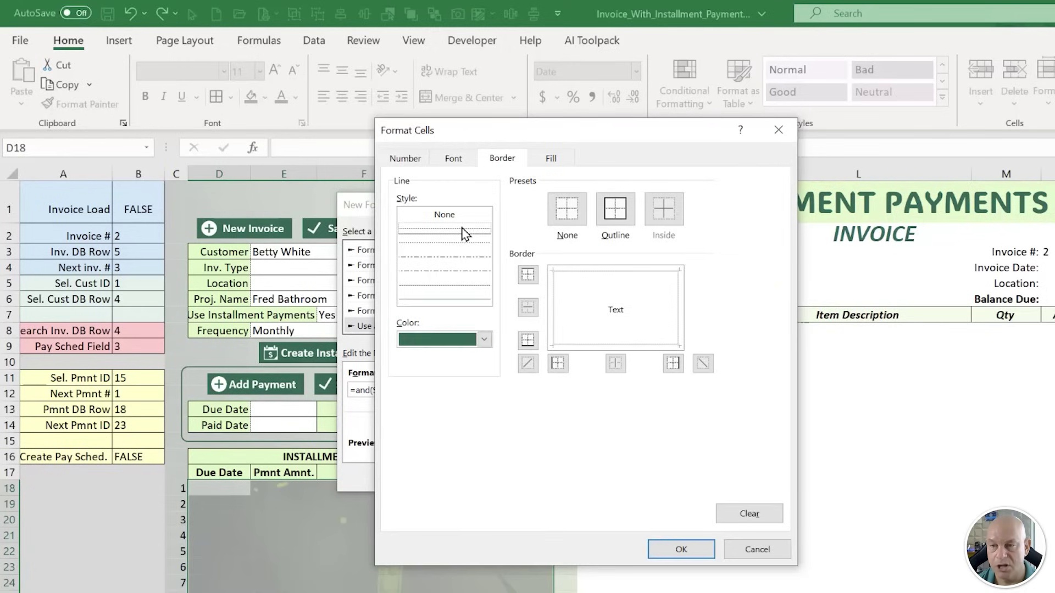
left_click(602, 347)
left_click(681, 319)
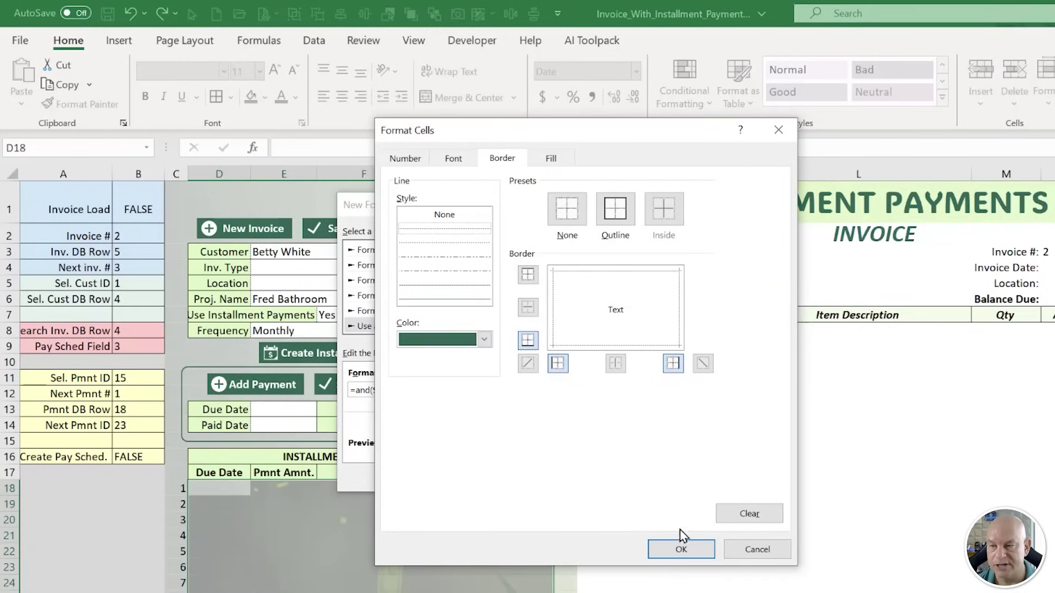
left_click(683, 549)
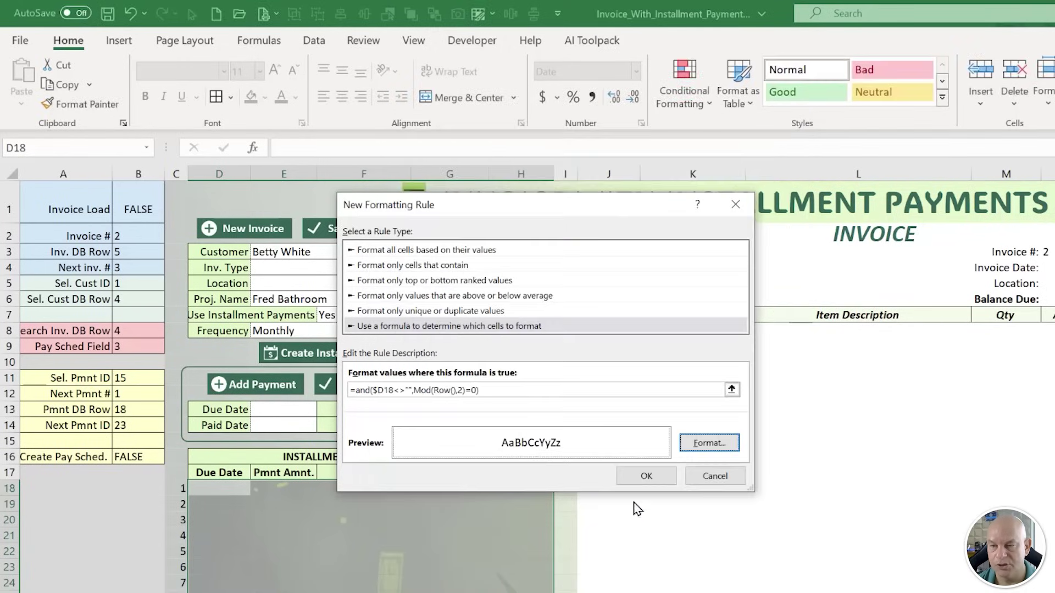
Save the rule and change its Applies to range to =$D$18:$H$99.
left_click(643, 476)
left_click(821, 358)
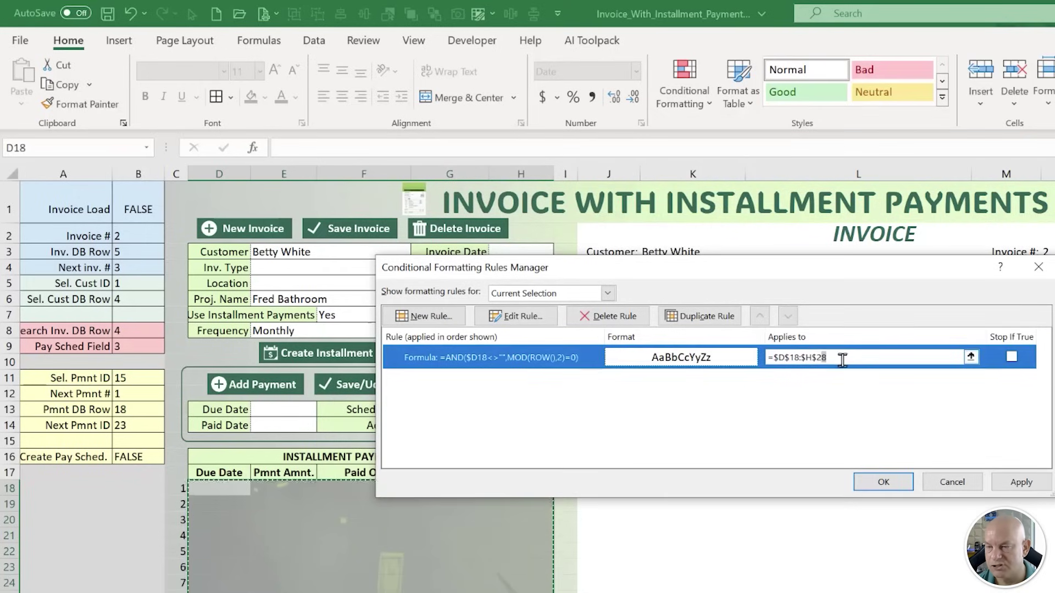
key("BackSpace")
key("BackSpace")
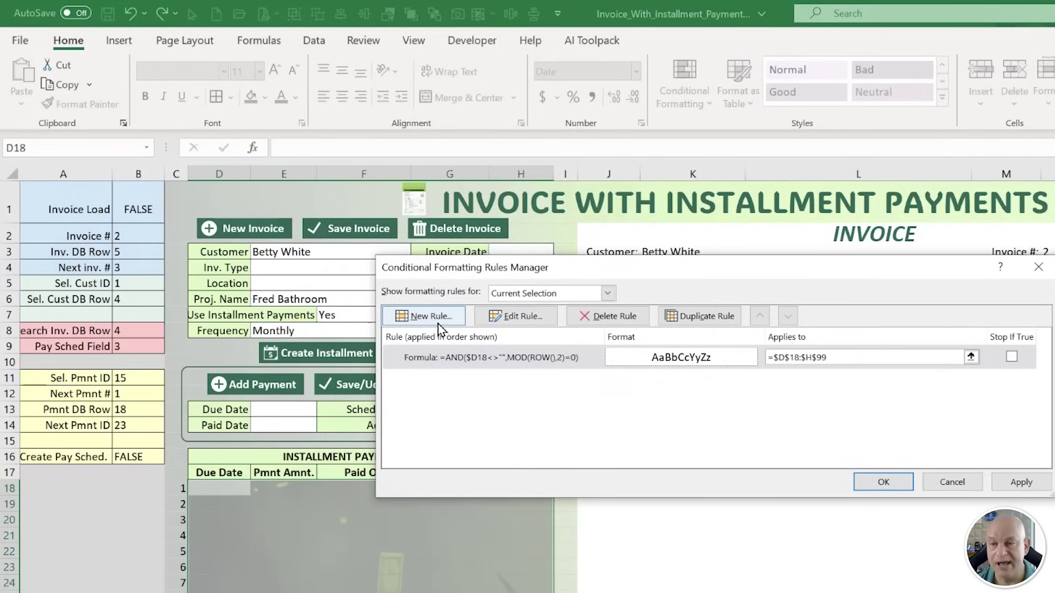
Copy the even-row formula into a new formula rule, ending it with MOD(ROW(),2)=1.
left_click(516, 324)
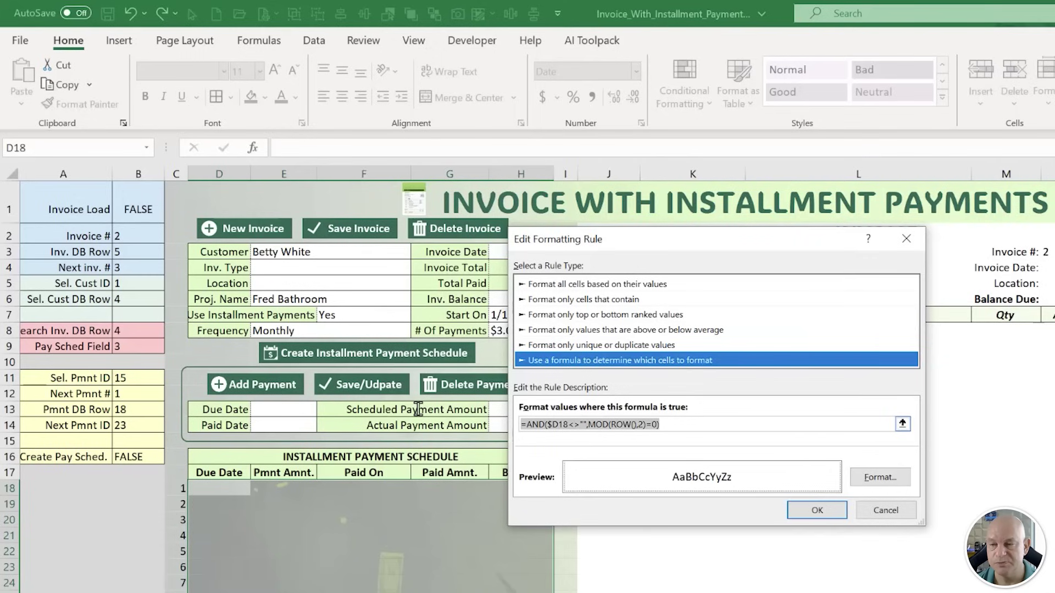
left_click(816, 510)
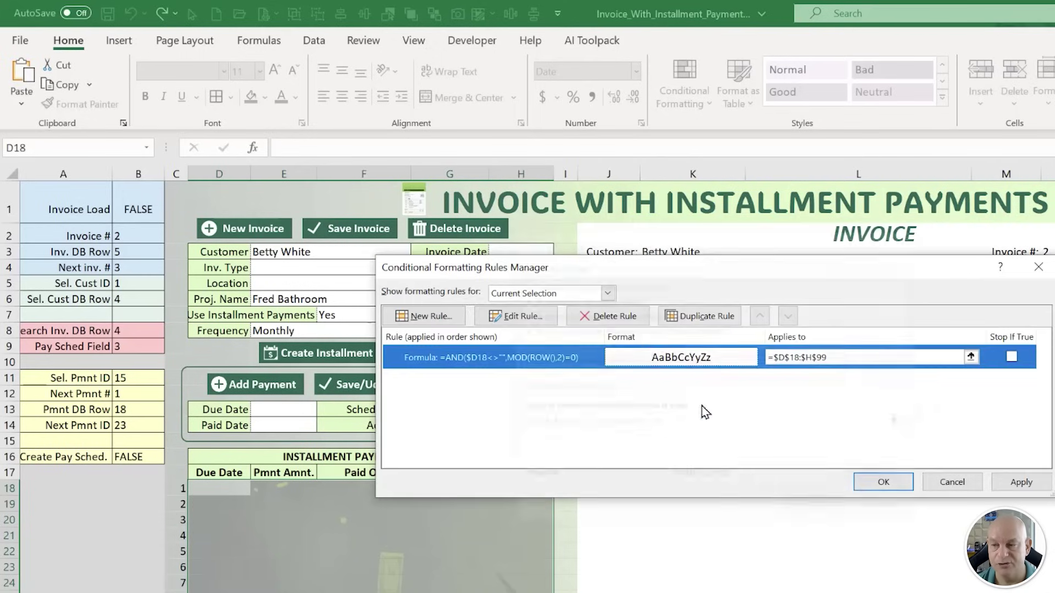
left_click(428, 316)
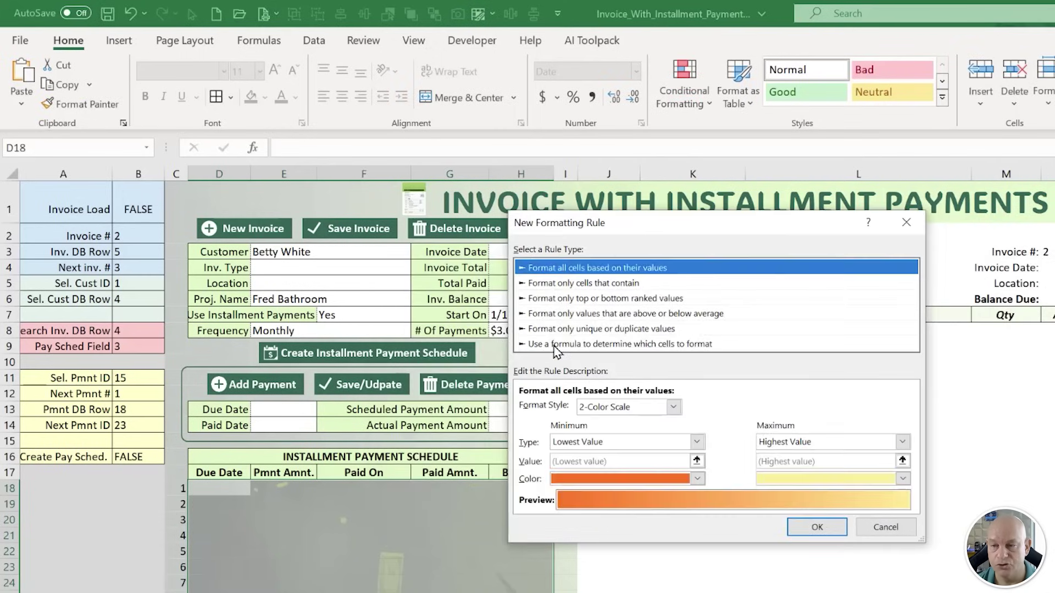
left_click(557, 344)
left_click(550, 408)
key("ctrl+v")
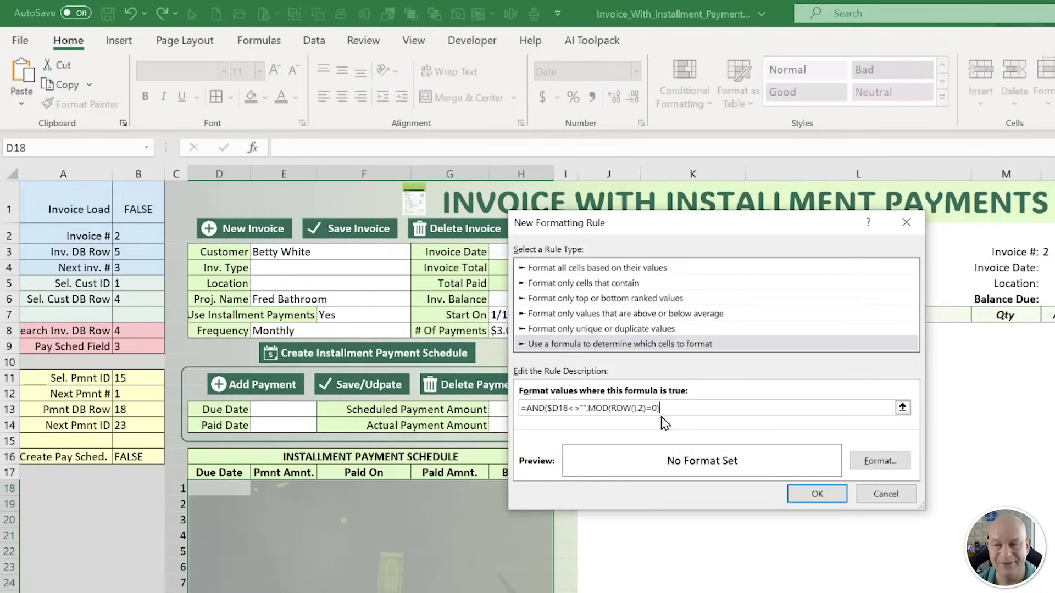
key("BackSpace")
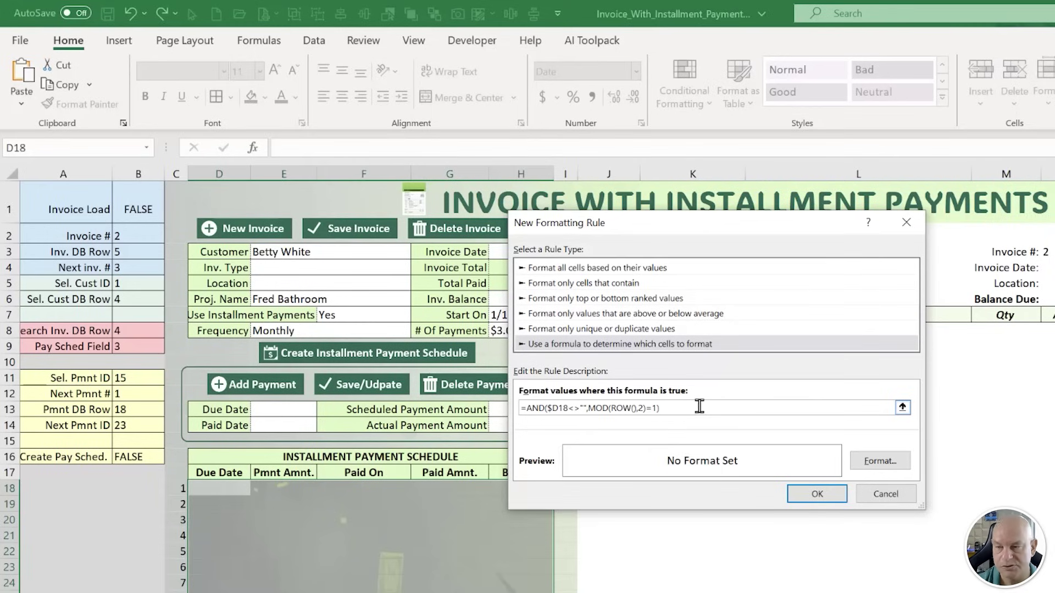
Give the odd-row rule a gradient fill from pale cream to a light shade.
left_click(879, 461)
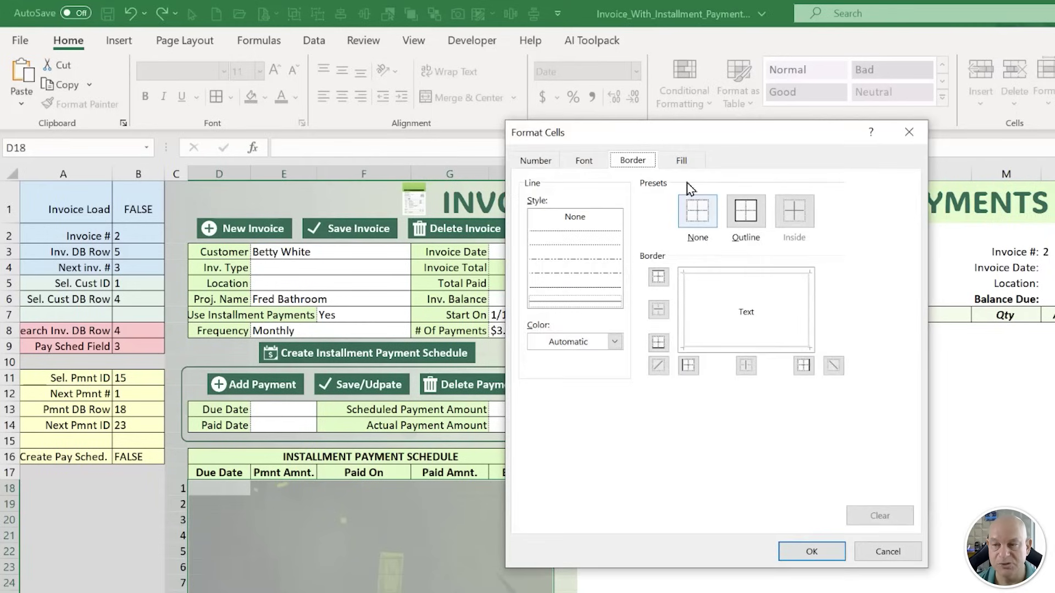
left_click(683, 162)
left_click(558, 341)
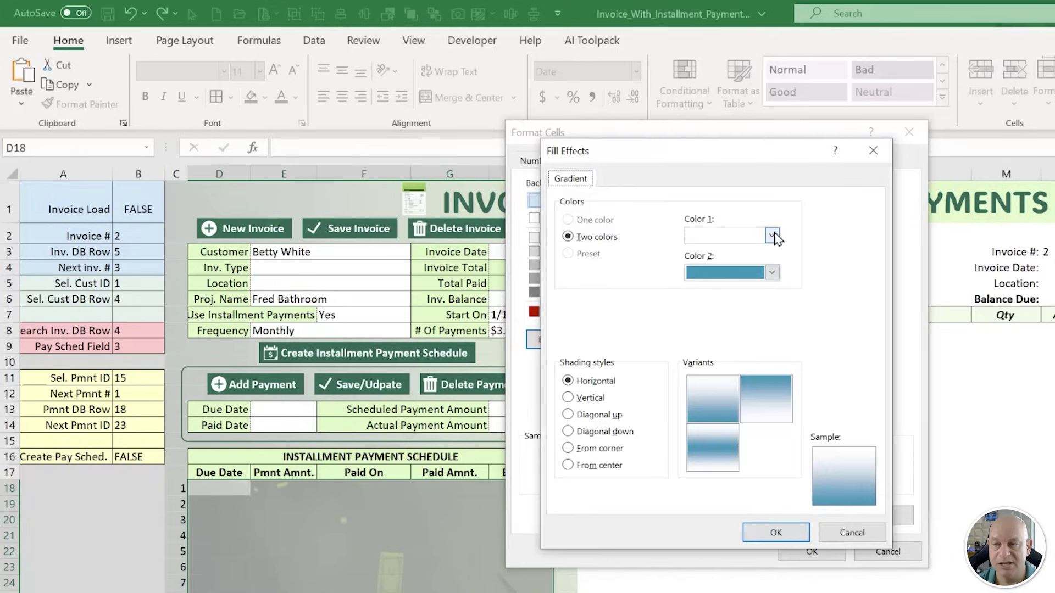
left_click(773, 235)
left_click(773, 236)
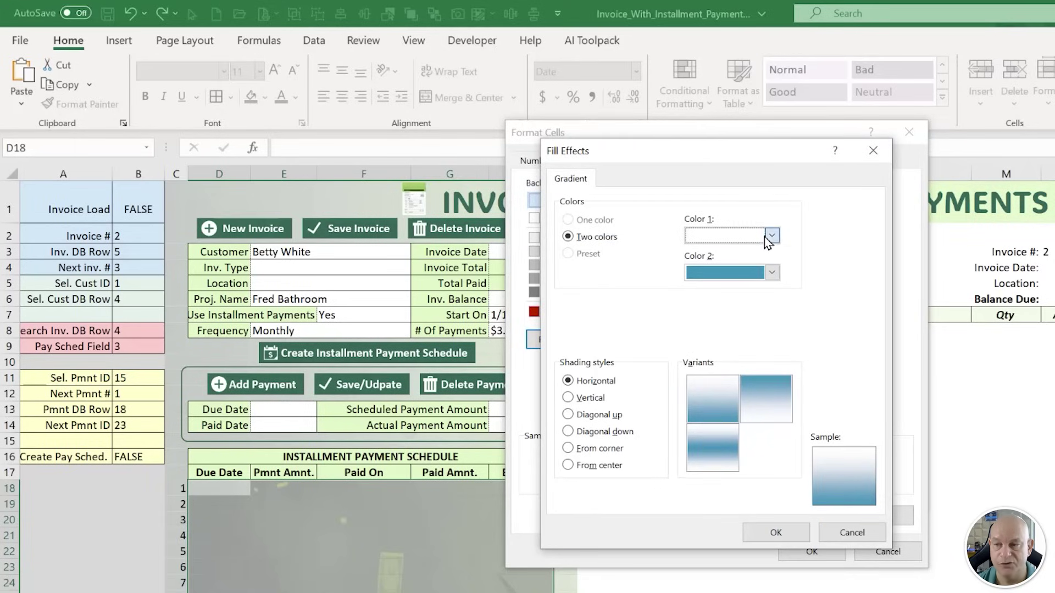
left_click(772, 236)
left_click(773, 235)
left_click(873, 150)
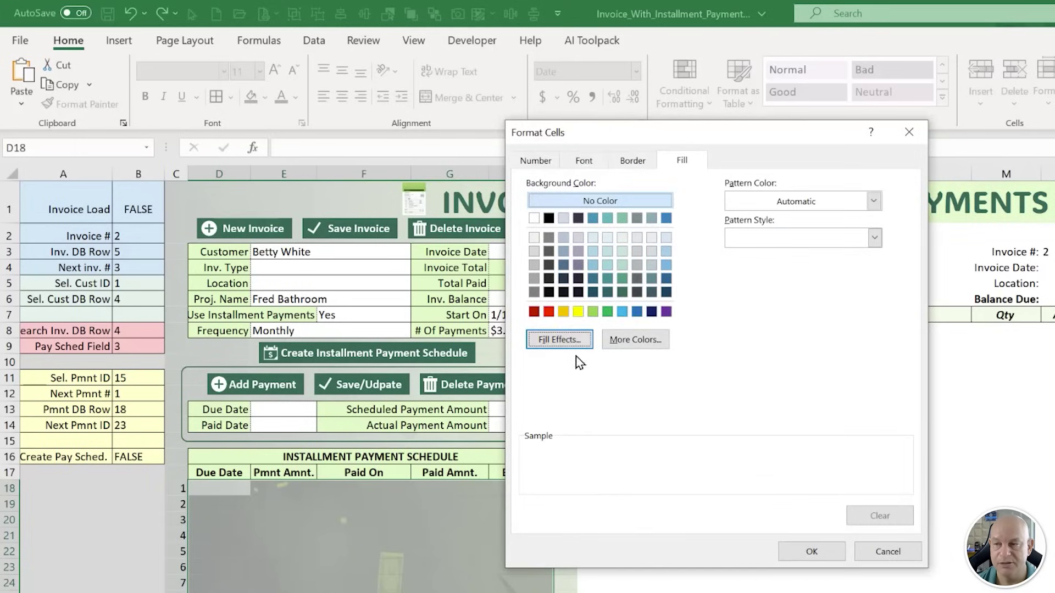
left_click(567, 341)
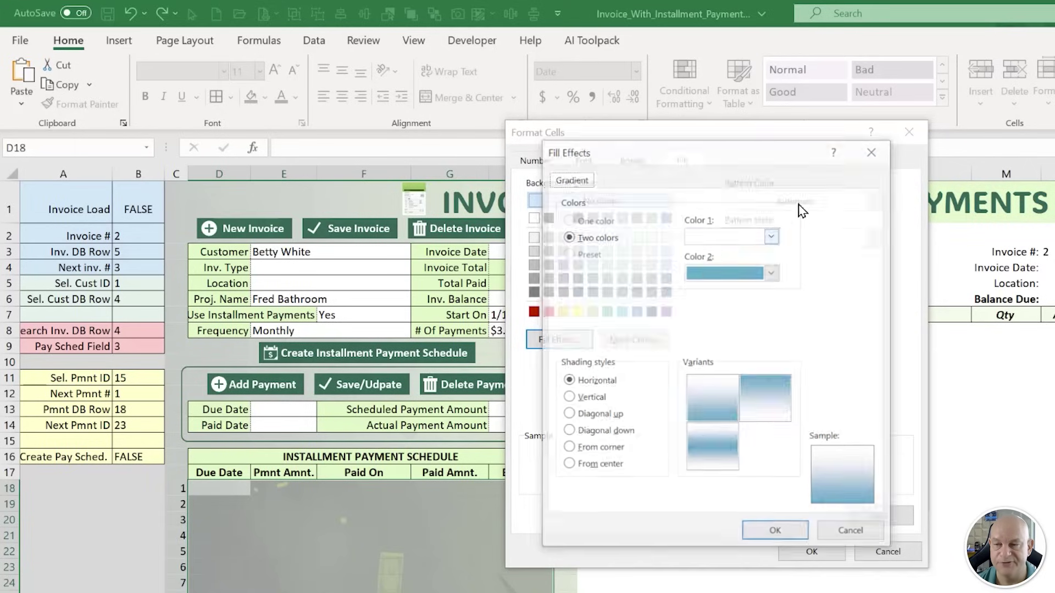
left_click(772, 236)
left_click(735, 434)
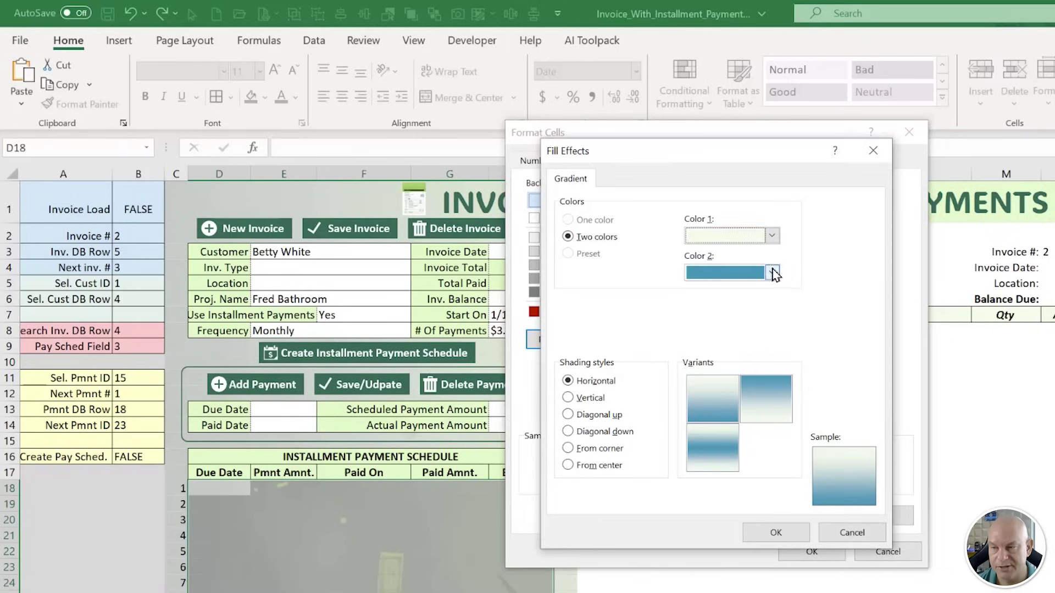
left_click(772, 272)
left_click(692, 472)
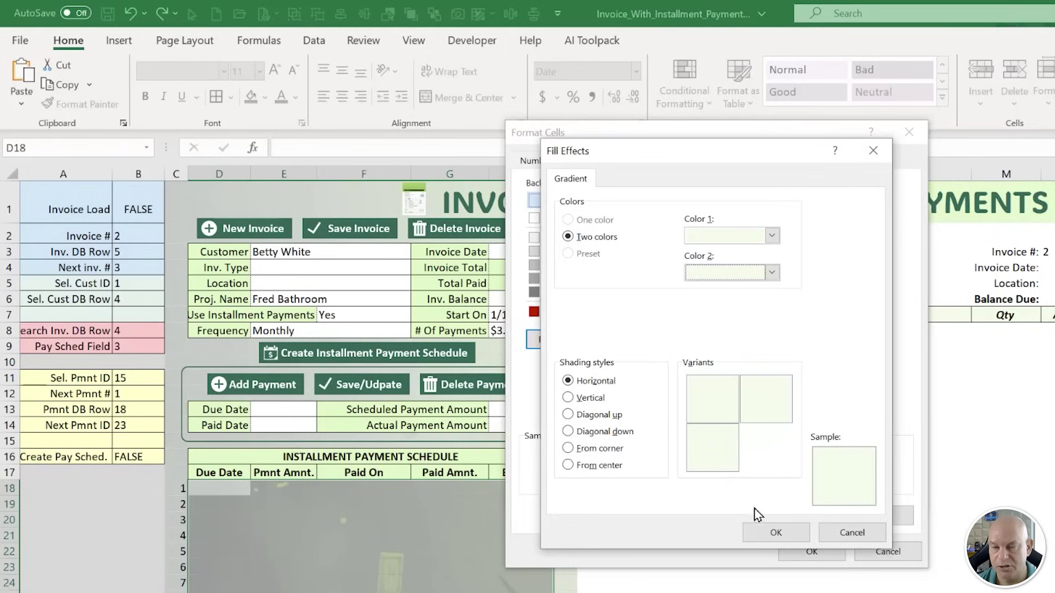
left_click(774, 533)
Add a dark green bottom border and save the odd-row banding rule.
left_click(635, 161)
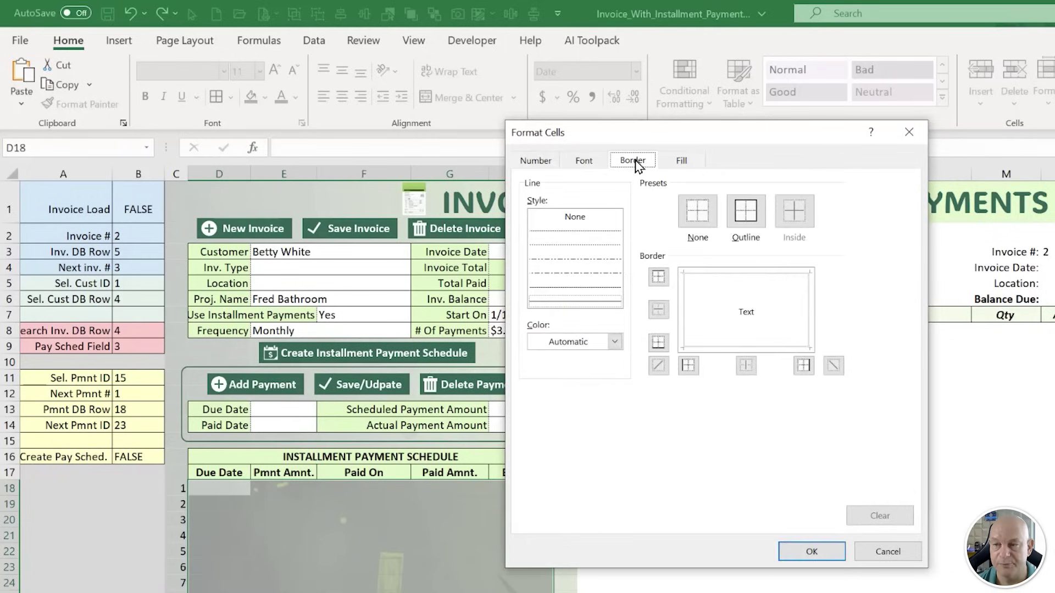
left_click(615, 341)
left_click(620, 471)
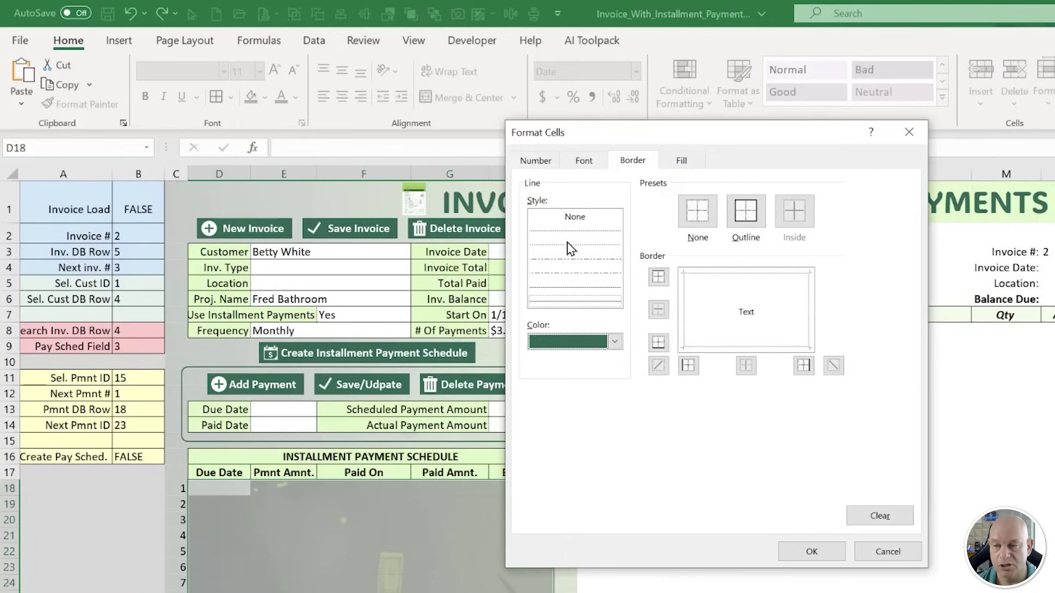
left_click(728, 350)
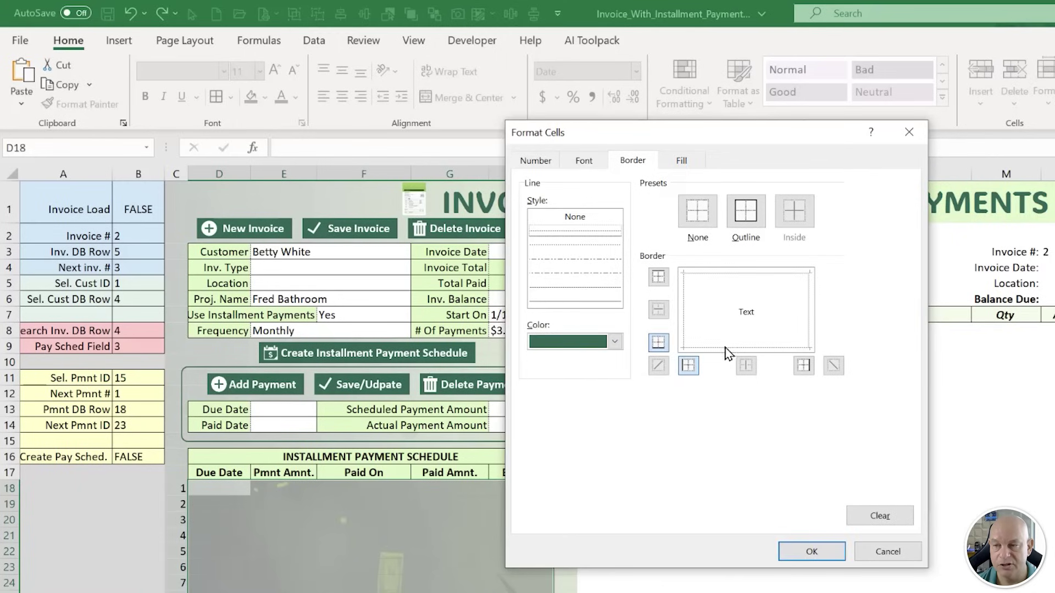
left_click(812, 551)
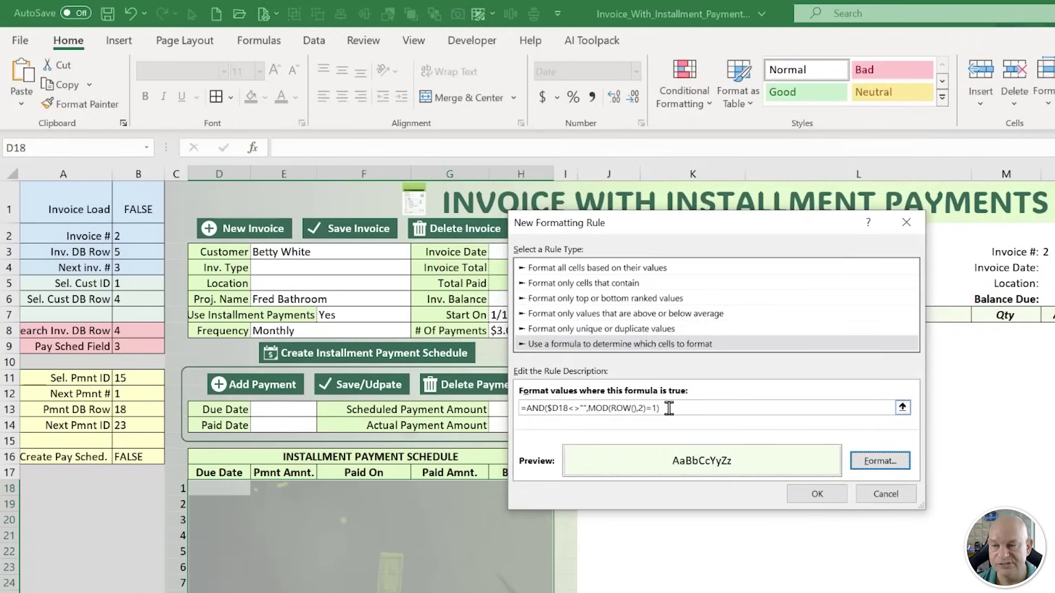
left_click(817, 494)
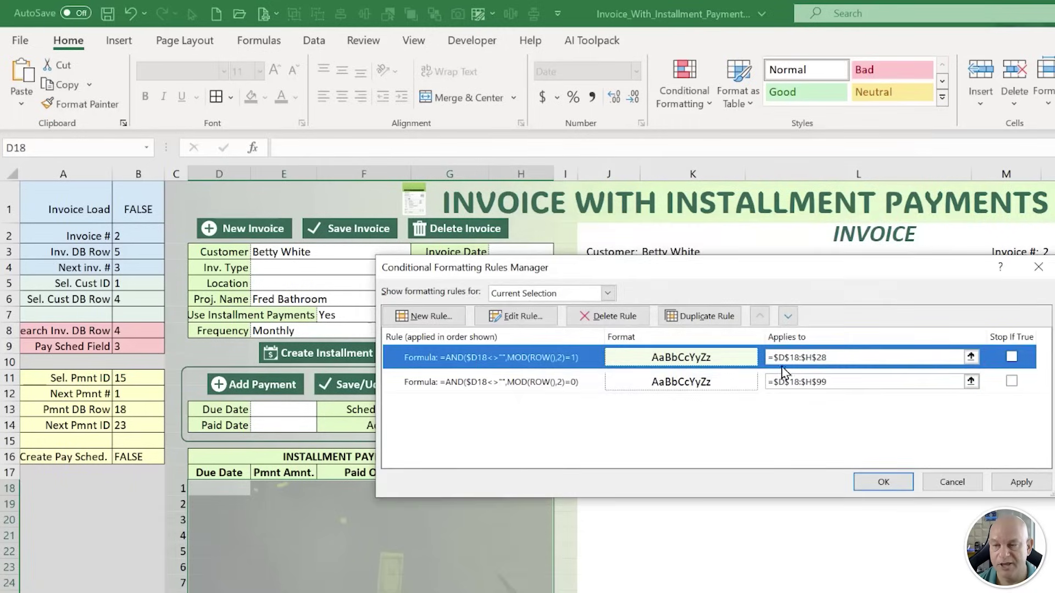
Extend the odd-row rule's Applies to range to =$D$18:$H$99.
left_click(847, 382)
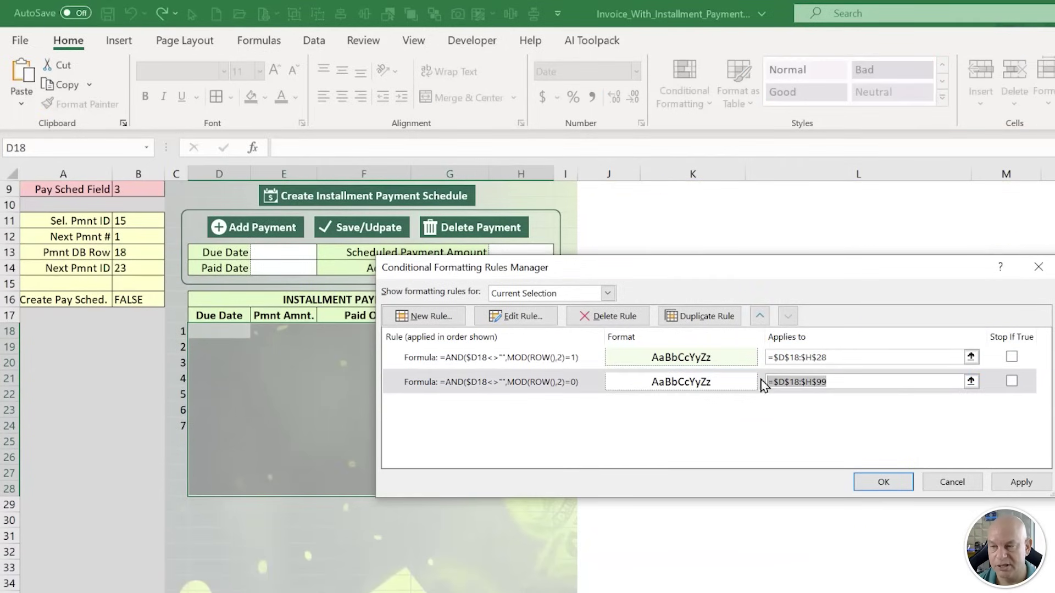
left_click(829, 358)
key("ctrl+v")
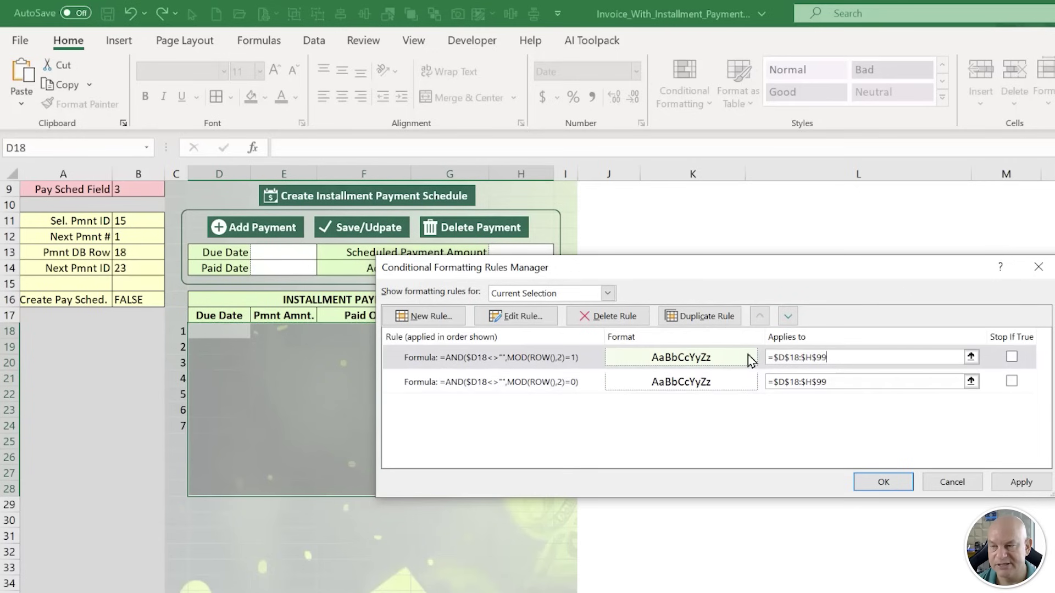
left_click_drag(571, 268, 641, 281)
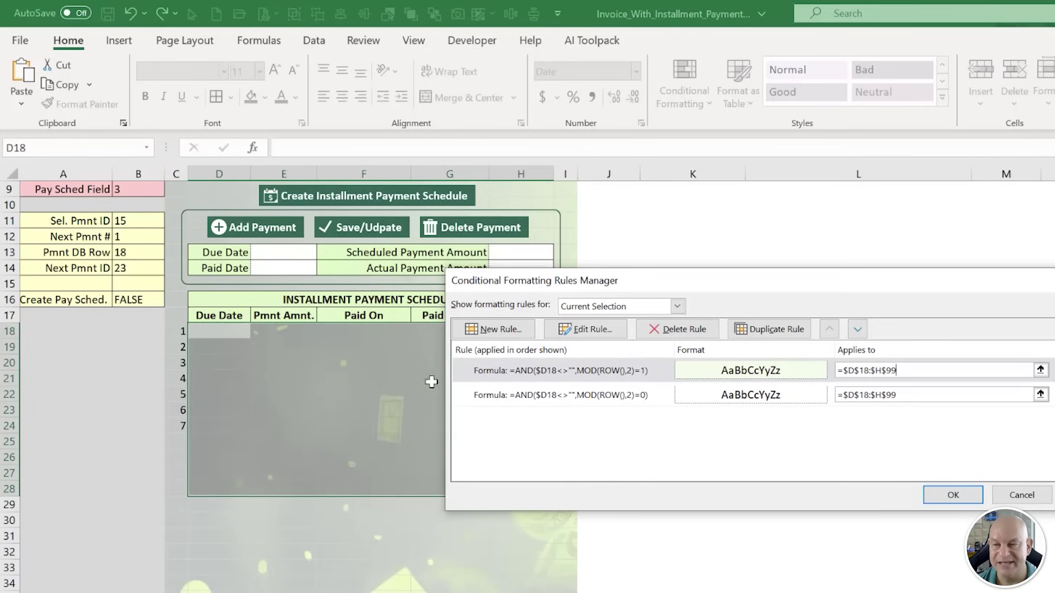
scroll(407, 396, "up", 1)
scroll(407, 396, "up", 1)
Start a third formula rule reading =and($C referencing cell C18.
left_click(500, 329)
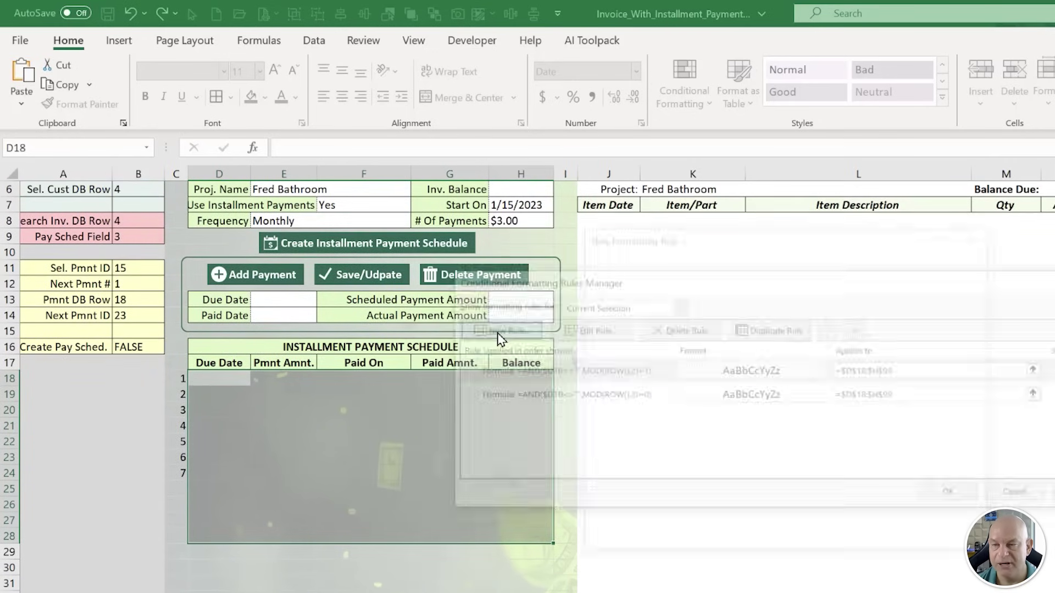
left_click(627, 357)
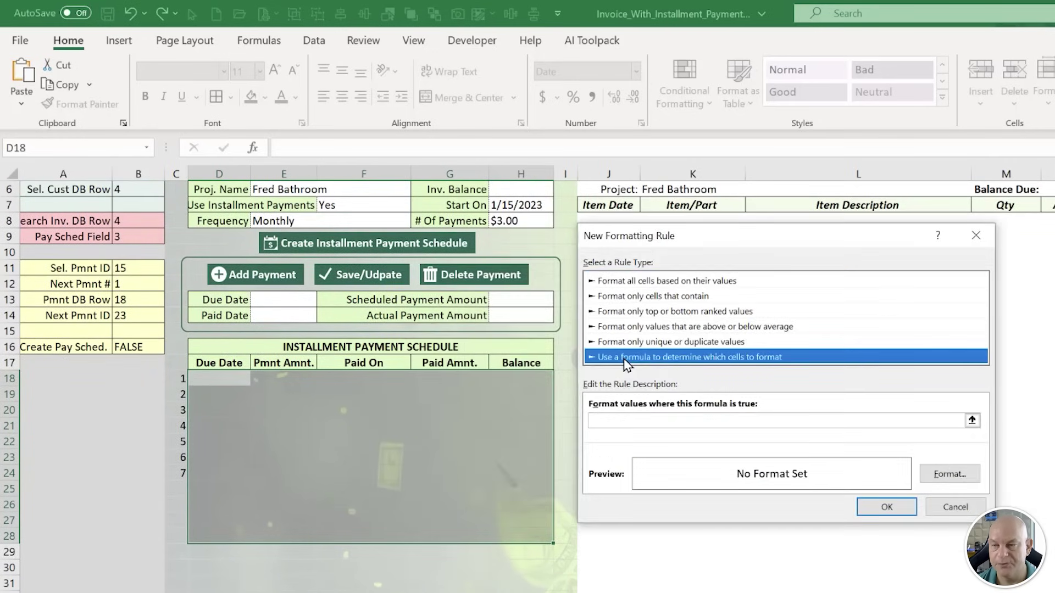
left_click(638, 422)
type("=")
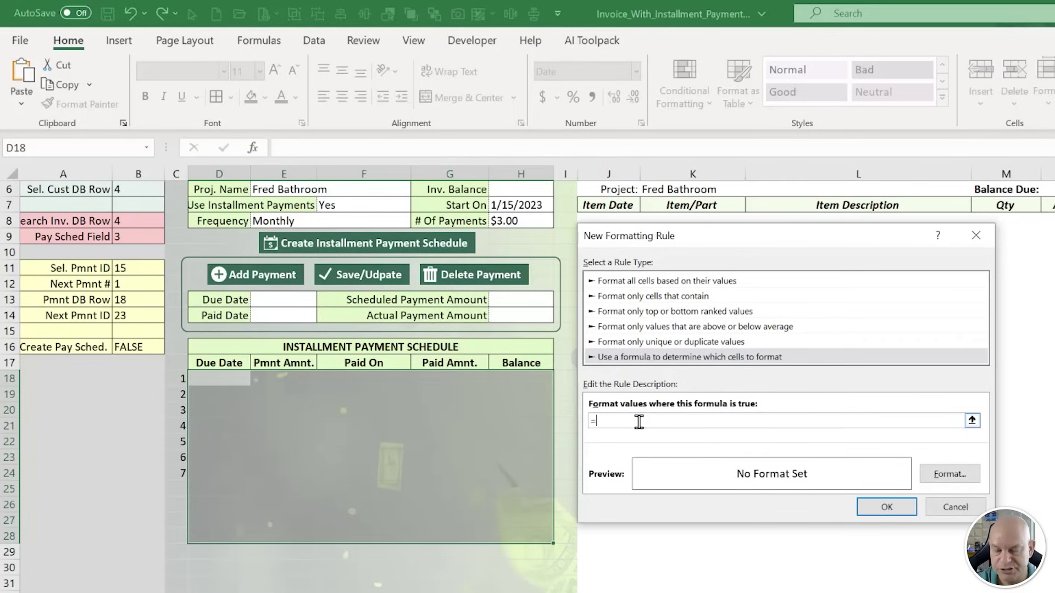
type("and(")
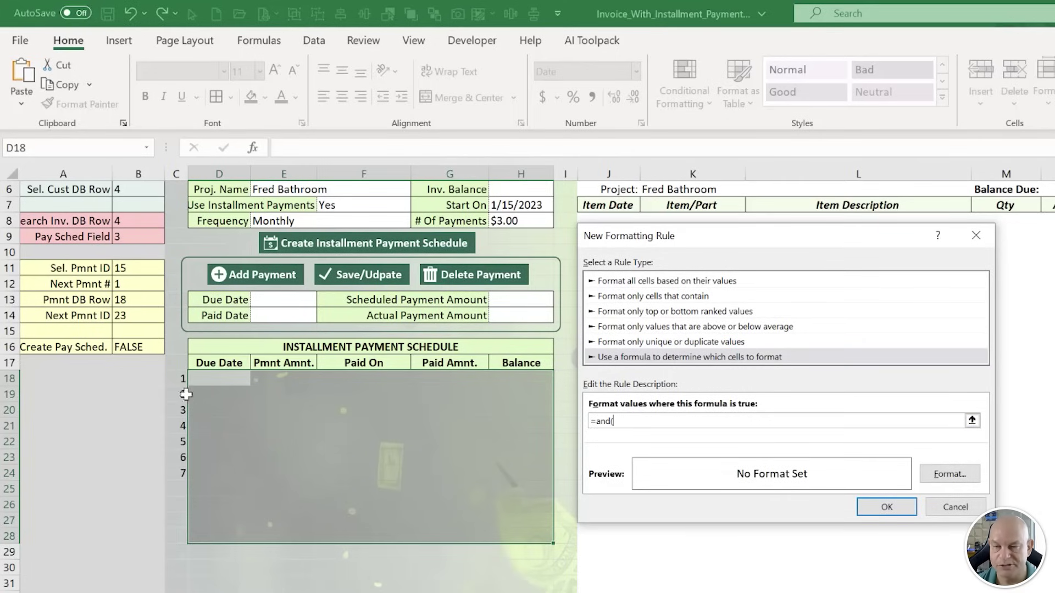
left_click(176, 379)
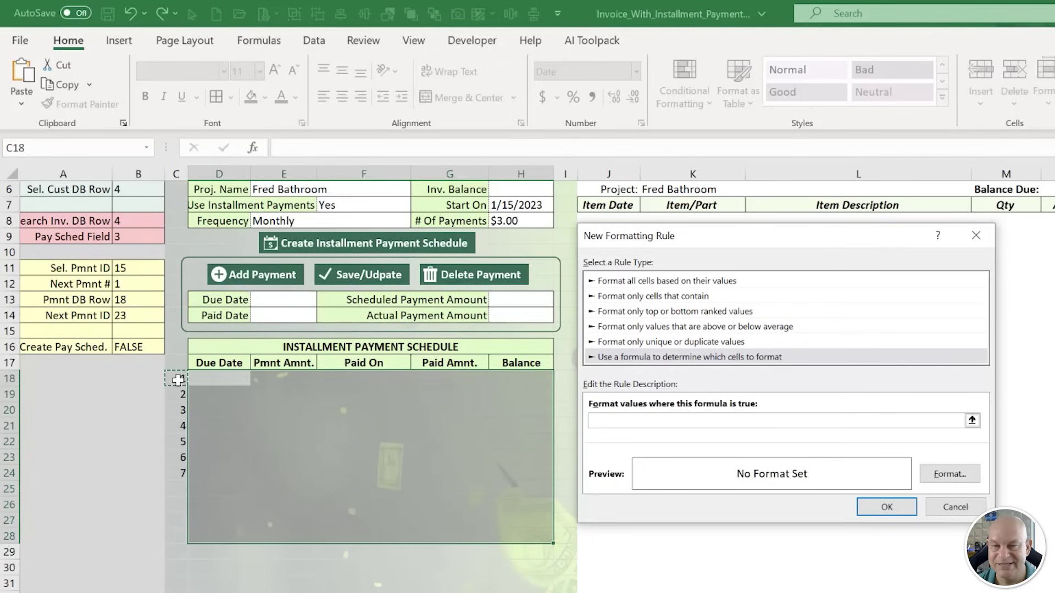
key("BackSpace")
key("BackSpace")
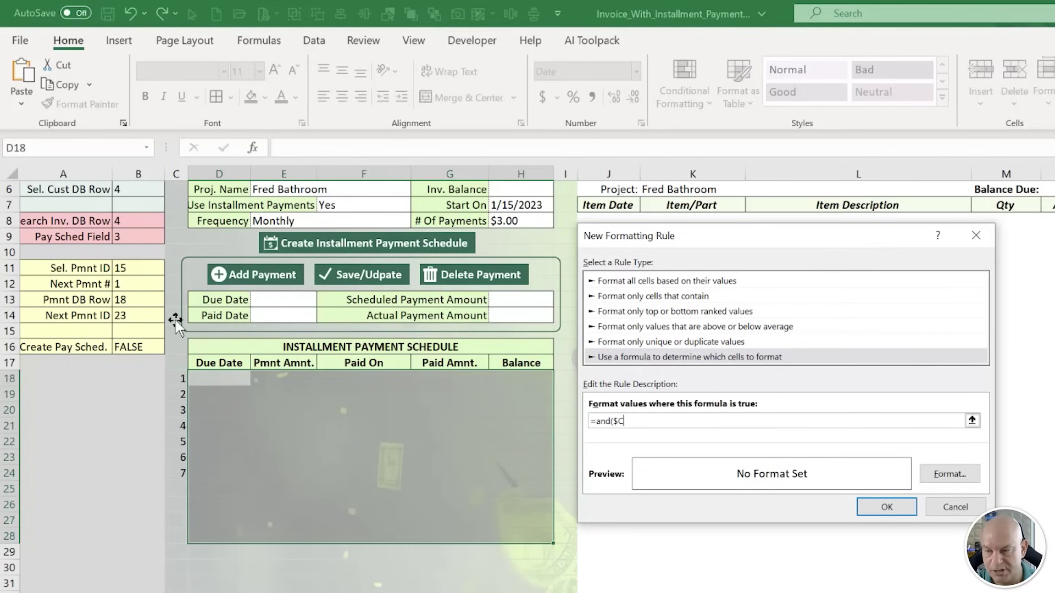
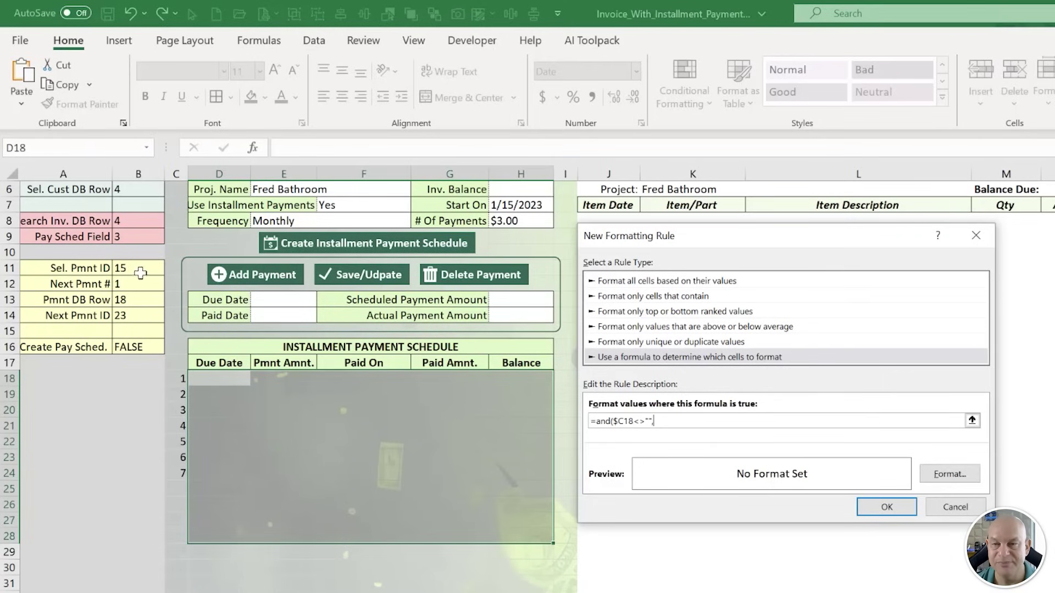
Enter the rule formula =and($C18<>"",$B$11=$C18), comparing B11 with a row-relative C18.
left_click(138, 272)
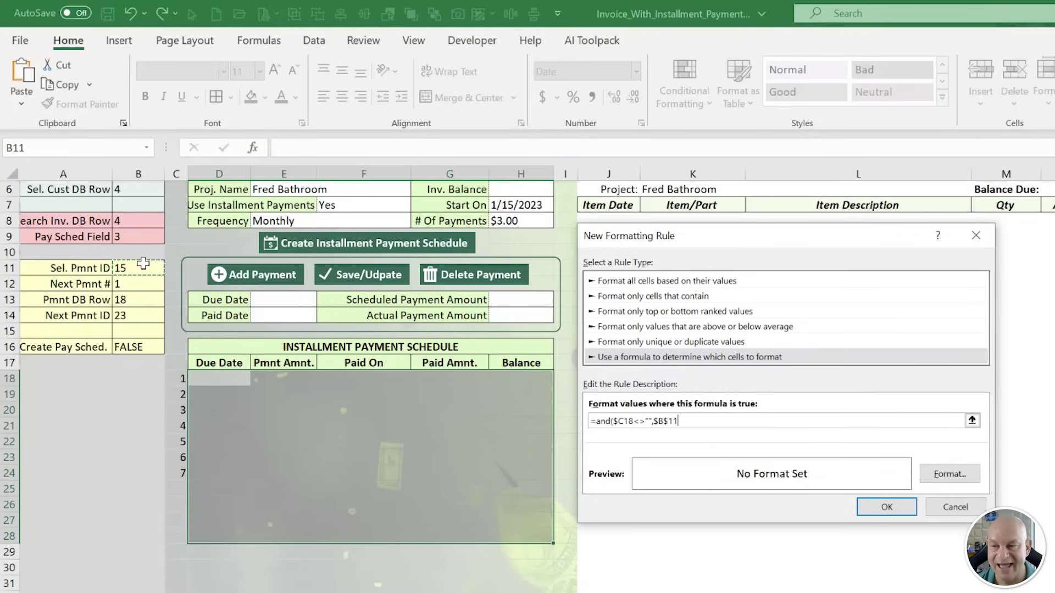
type("=")
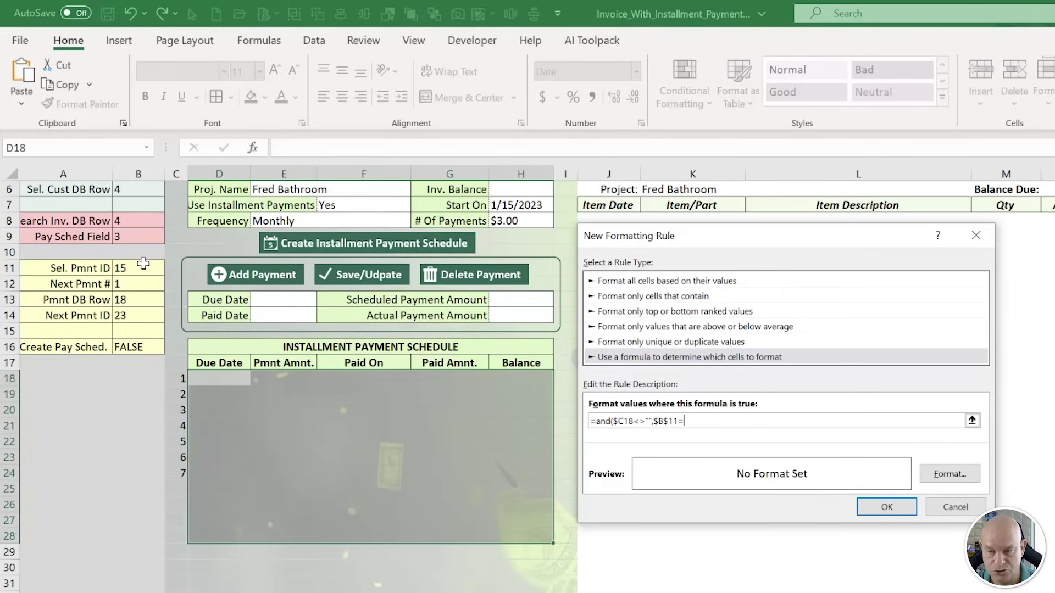
left_click(176, 378)
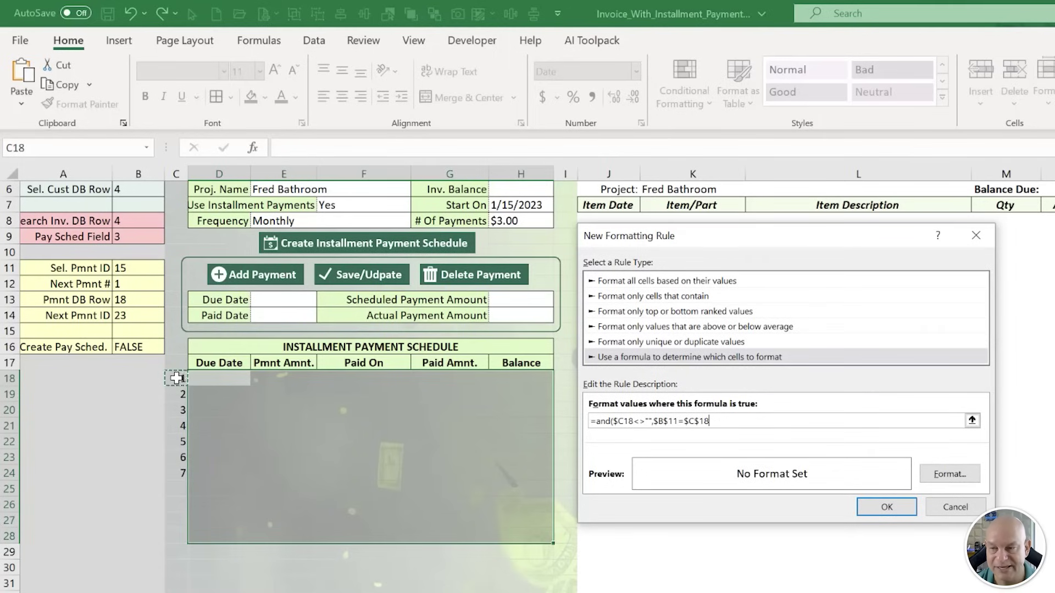
key("BackSpace")
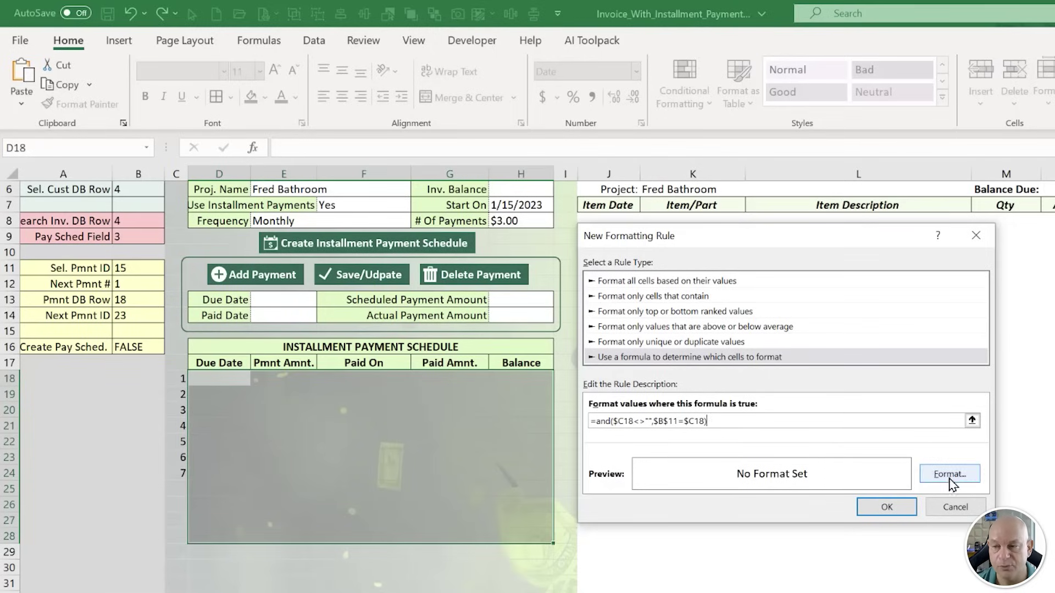
Make the matching row's text bold and white.
left_click(929, 471)
left_click_drag(760, 153, 645, 148)
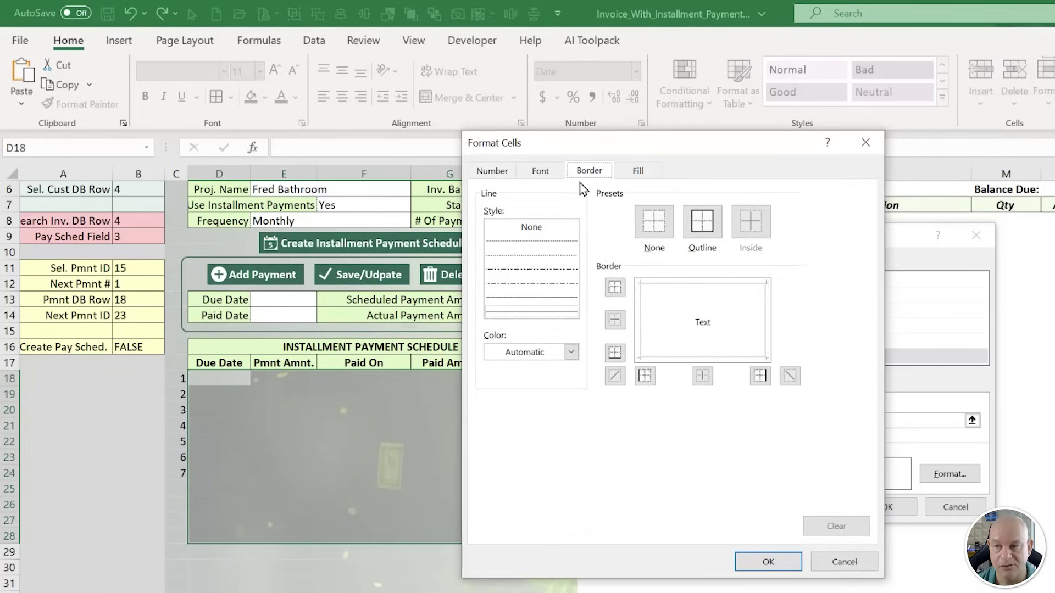
left_click(543, 173)
left_click(685, 250)
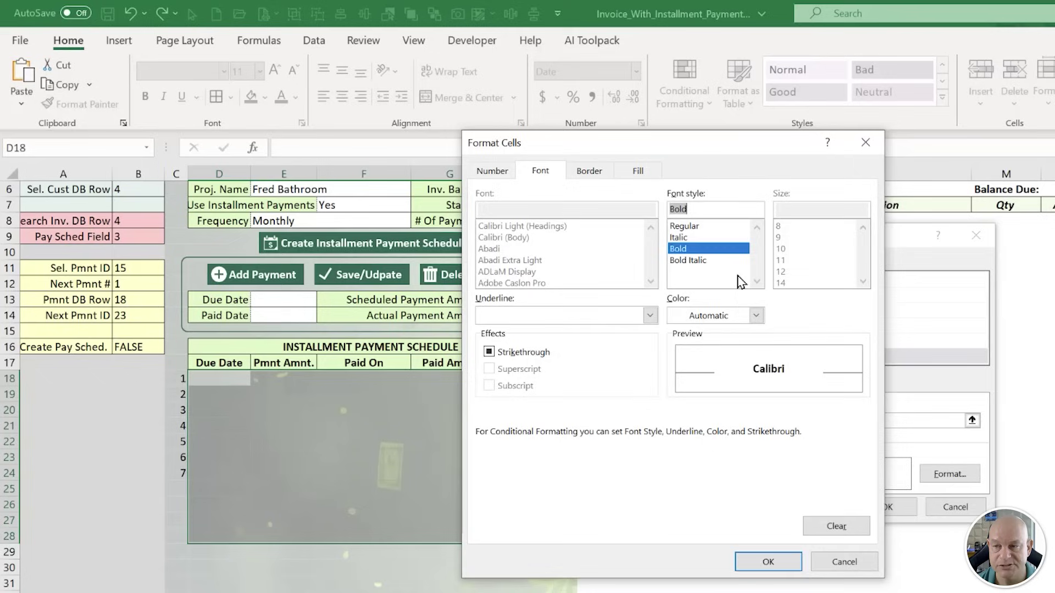
left_click(756, 315)
left_click(675, 382)
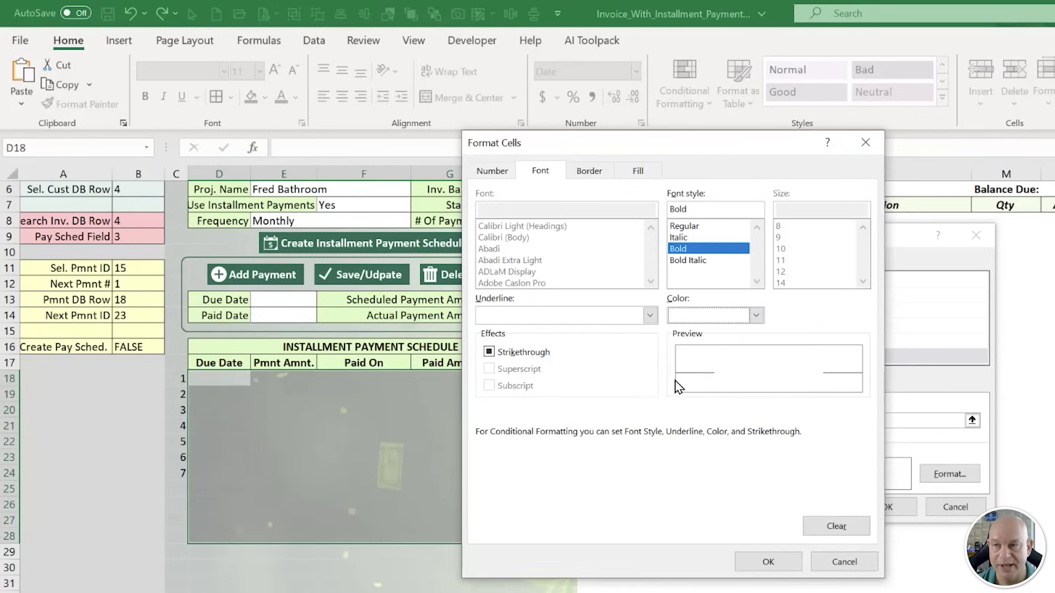
Give matching rows a green to dark-green gradient fill and confirm the format.
left_click(639, 172)
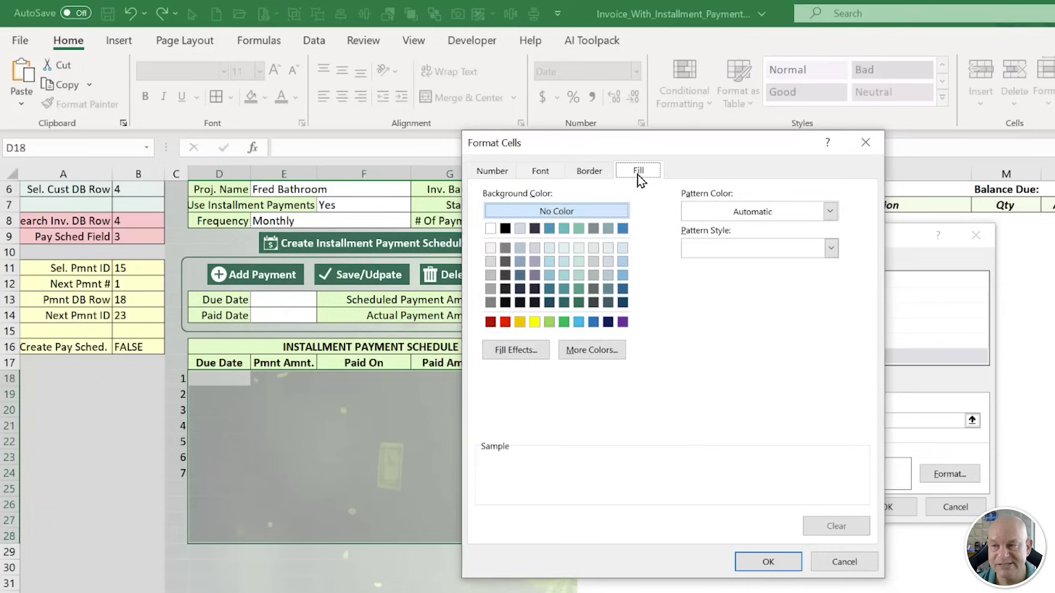
left_click(515, 350)
left_click(842, 250)
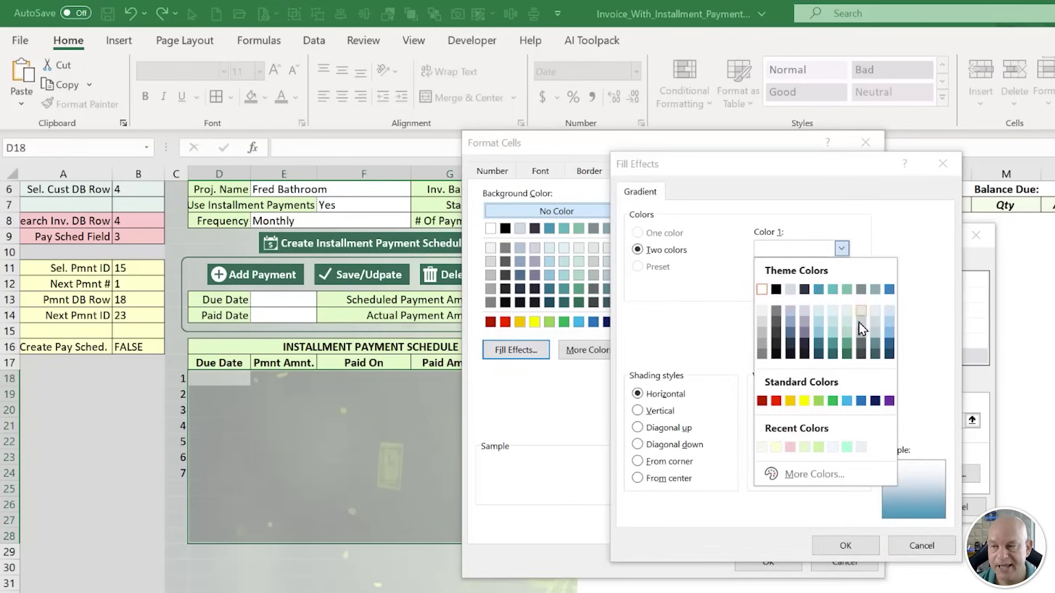
left_click(846, 346)
left_click(841, 285)
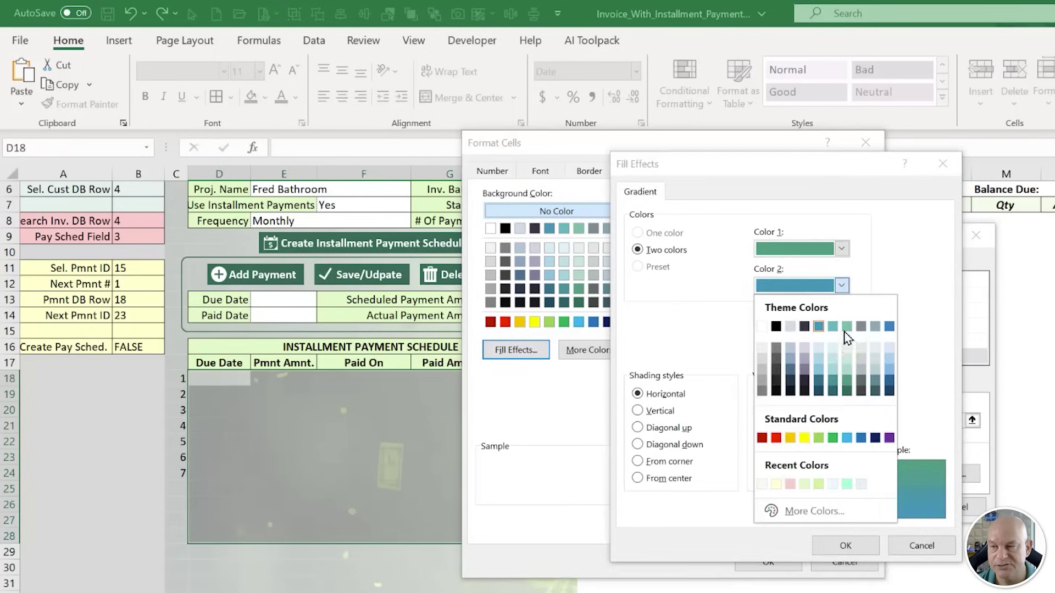
left_click(847, 390)
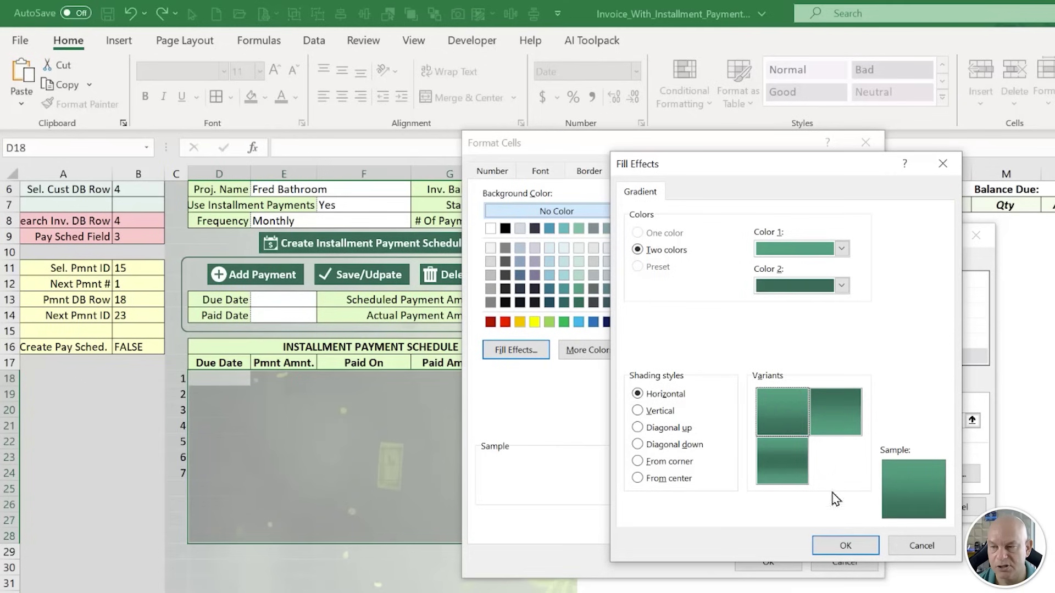
left_click(844, 546)
left_click(764, 566)
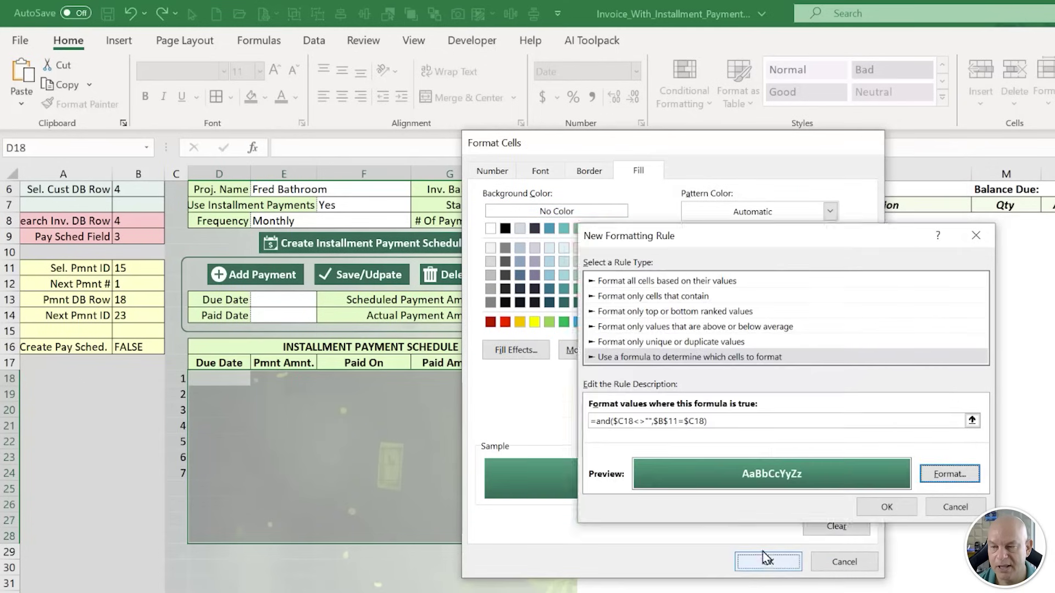
Add the green highlight rule and extend its Applies to range to =$D$18:$H$99.
left_click(884, 507)
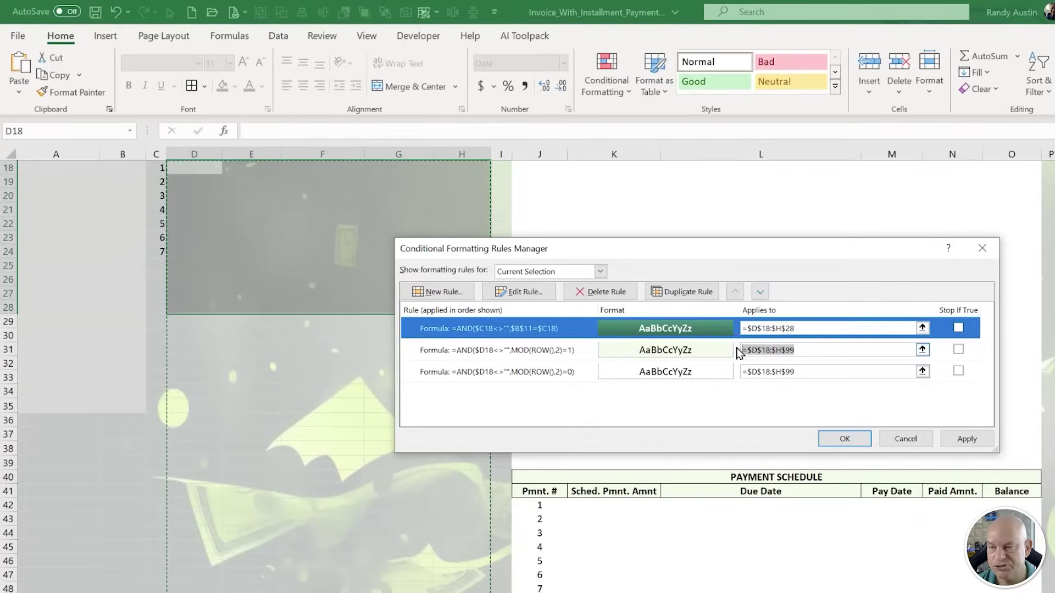
left_click(892, 391)
left_click(797, 328)
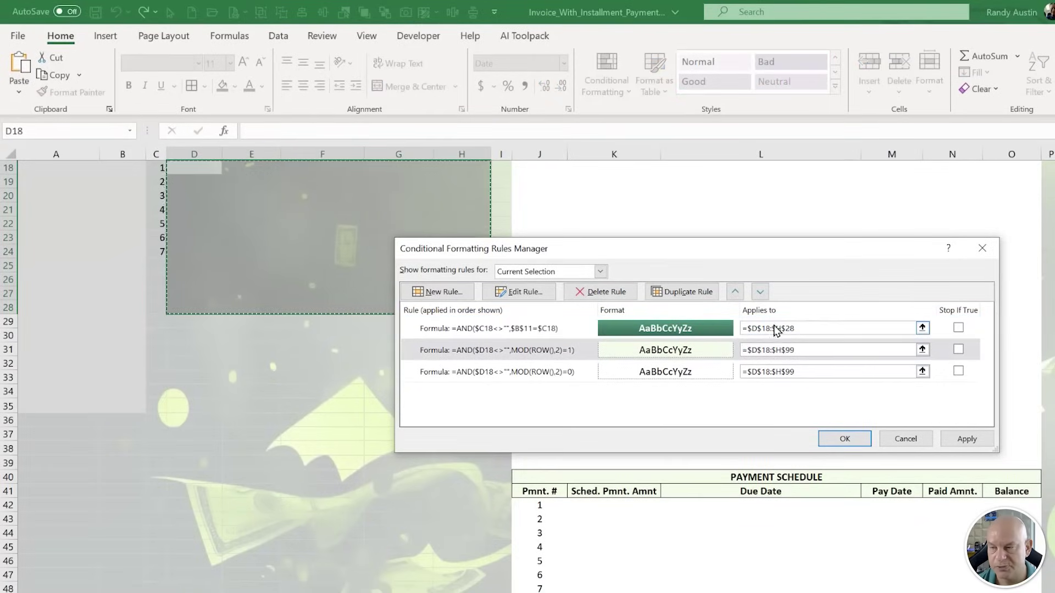
key("BackSpace")
key("BackSpace")
type("99")
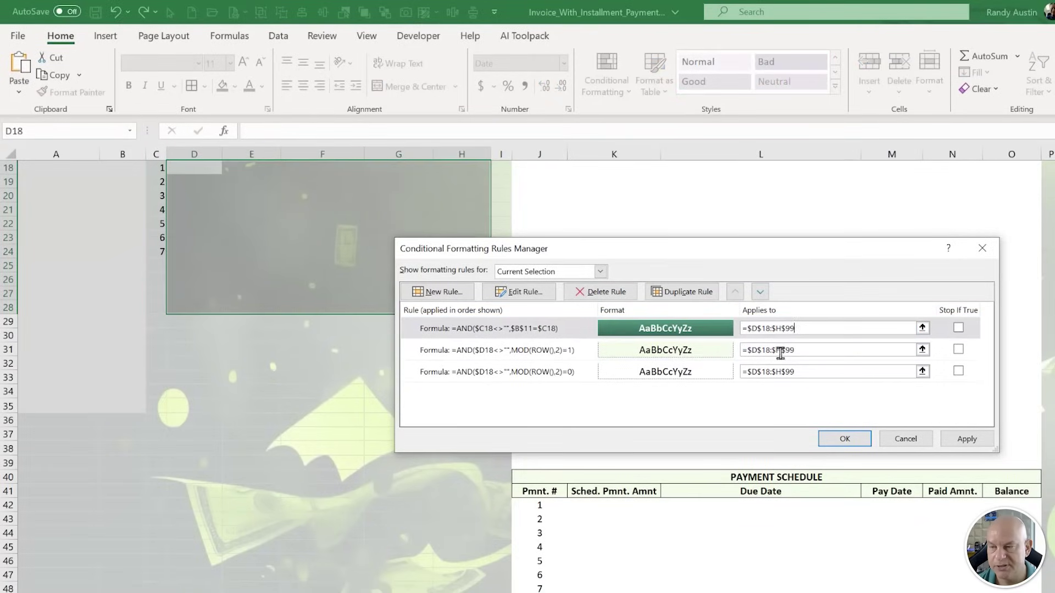
left_click(964, 439)
left_click(846, 440)
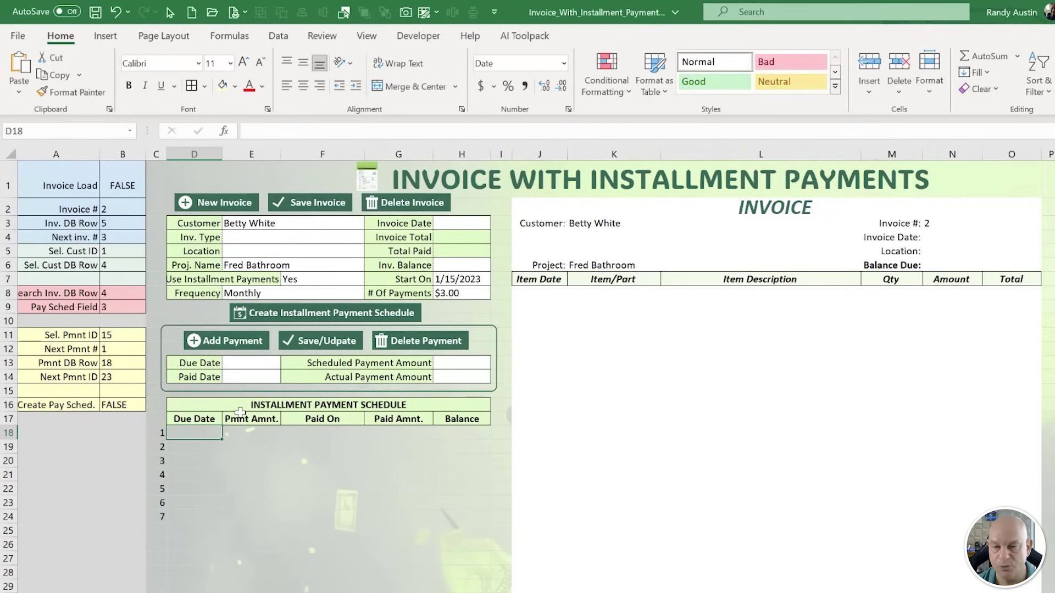
Enter sample due dates in D18:D20, with 1/15/2023 in D19 and D20.
type("1/")
key("Return")
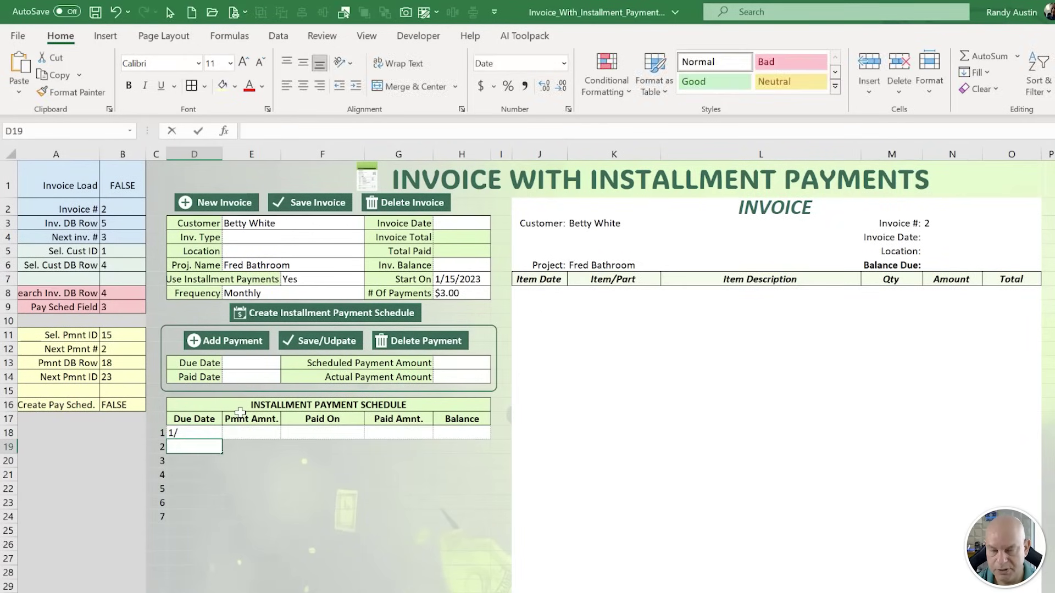
type("1/15/2023")
key("Return")
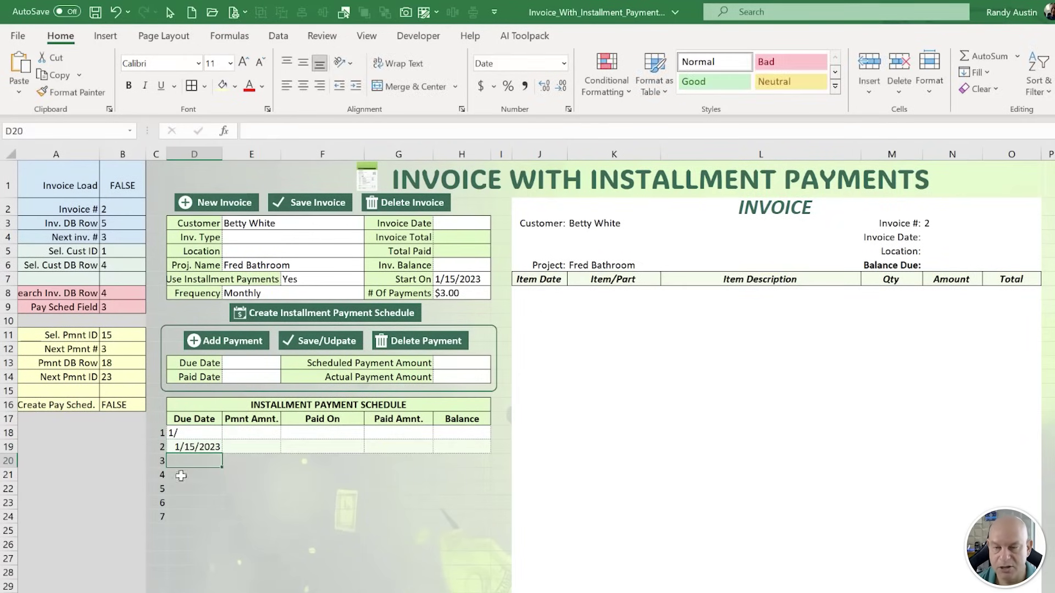
type("1/15/2023")
key("Return")
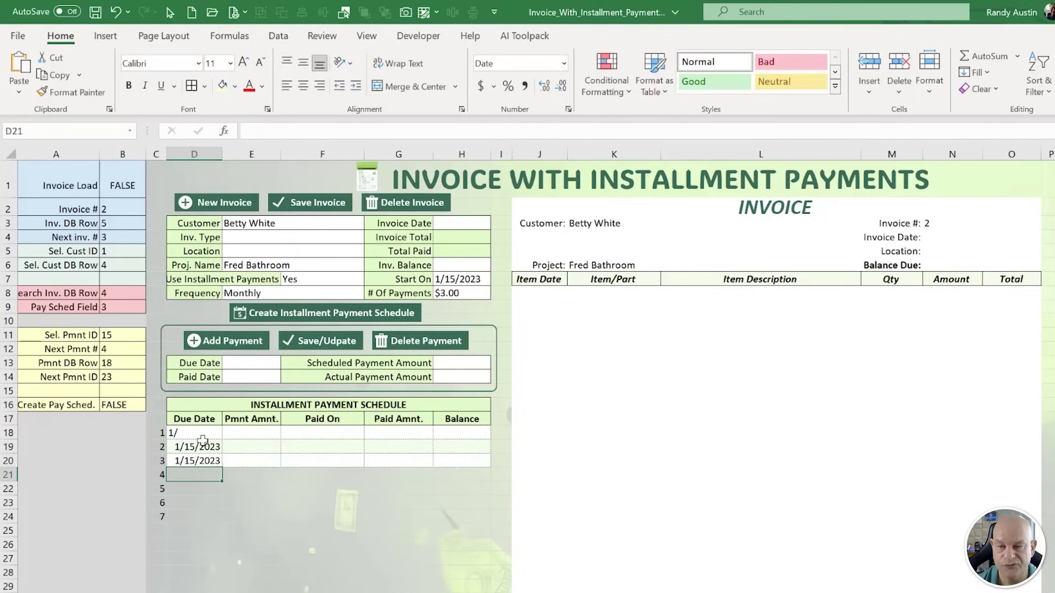
Set Sel. Pmnt ID in B11 to 3 and verify payment row 3 highlights green.
left_click(156, 461)
left_click(108, 334)
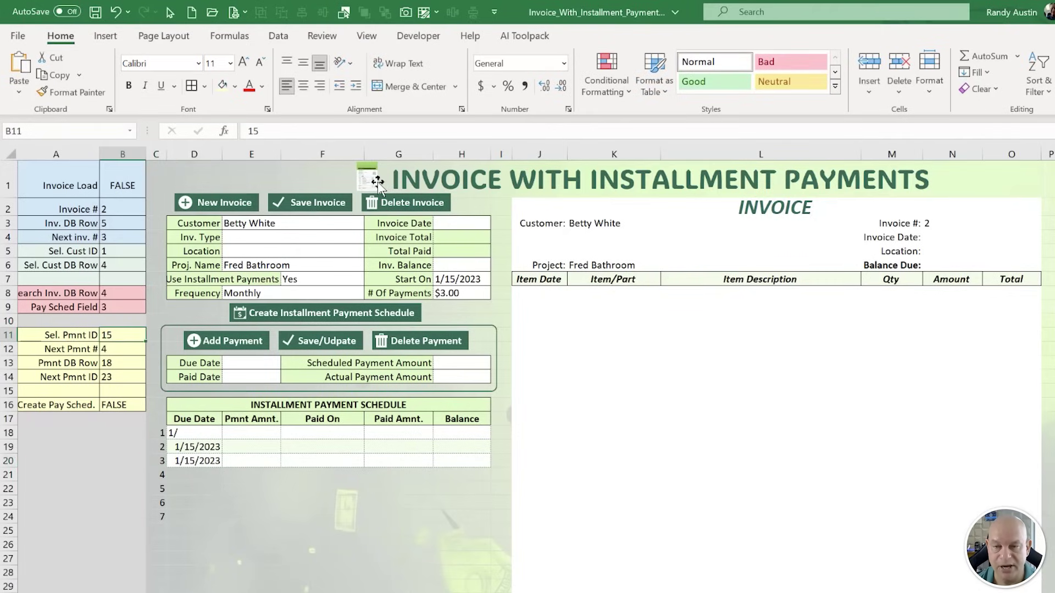
type("3")
key("Return")
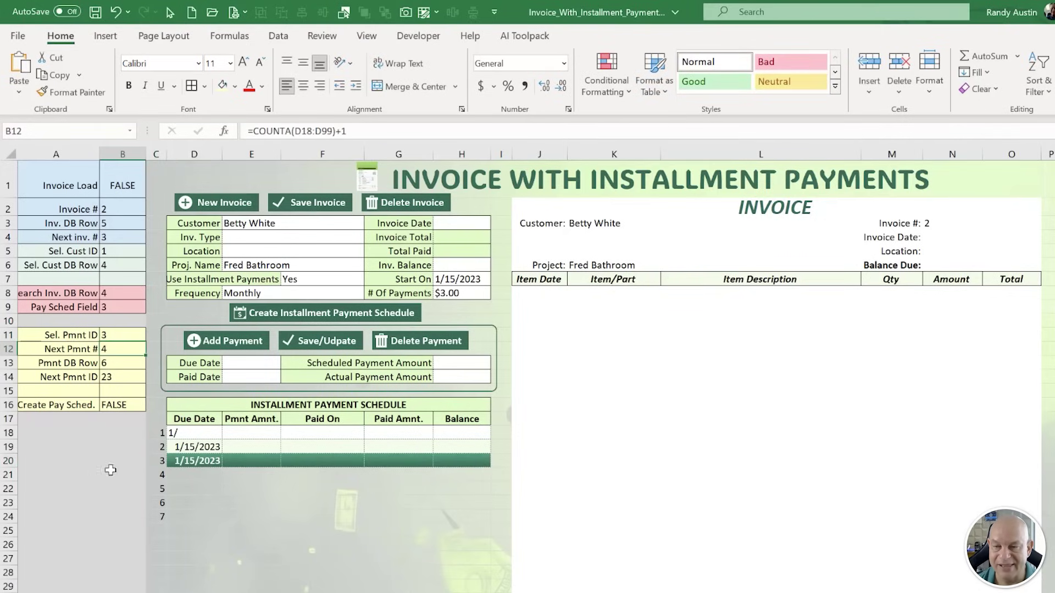
left_click(121, 335)
left_click(160, 461)
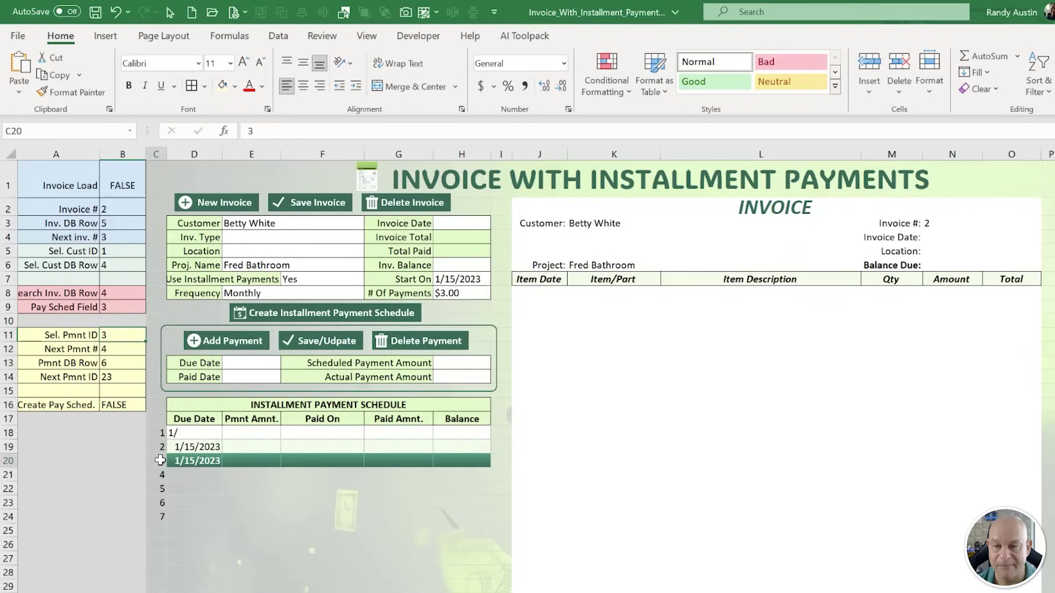
left_click(118, 335)
left_click(159, 460)
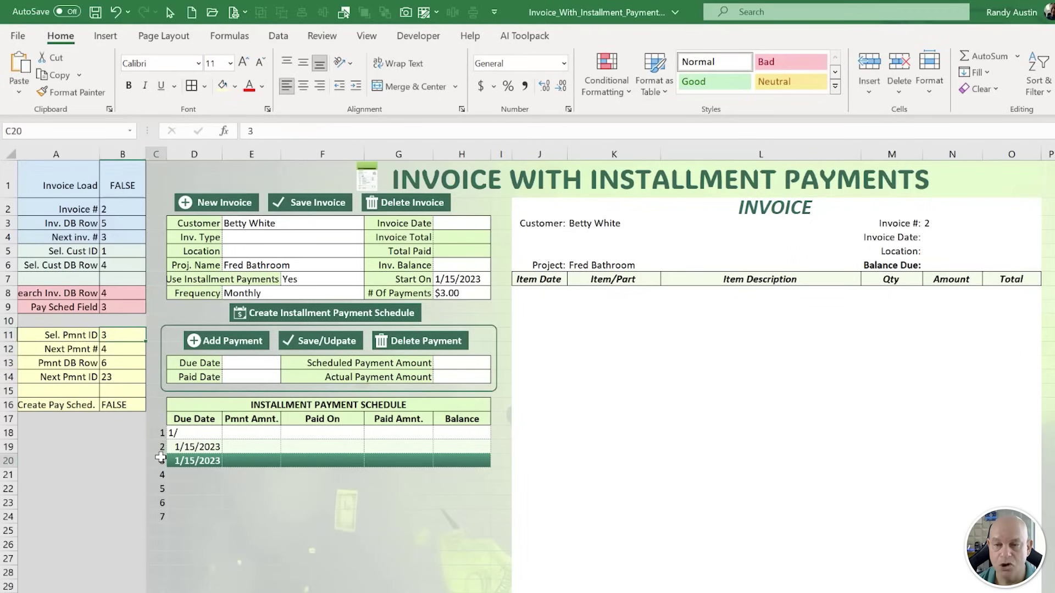
left_click(122, 336)
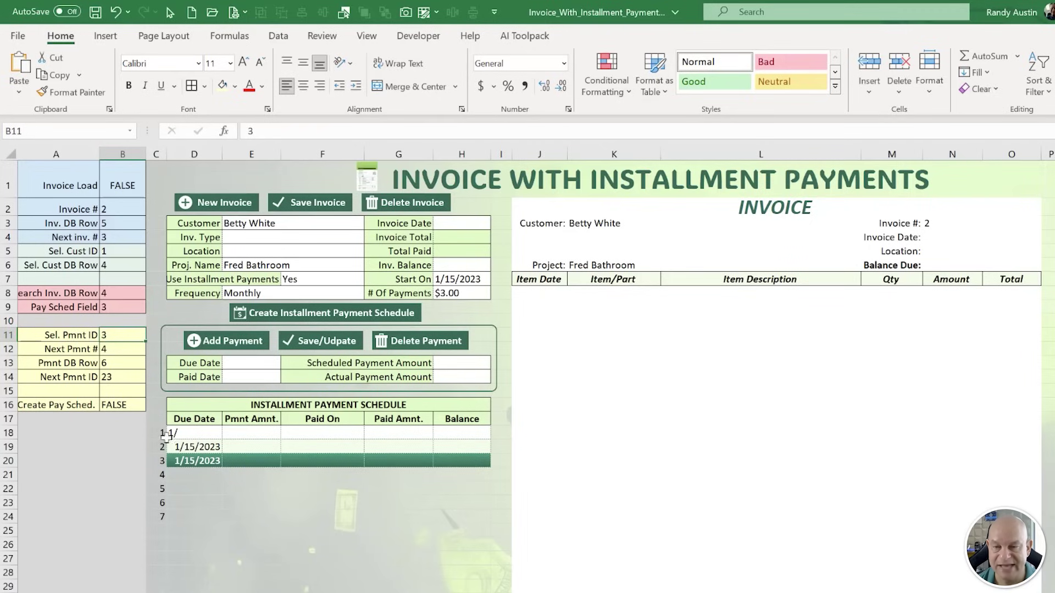
left_click(71, 424)
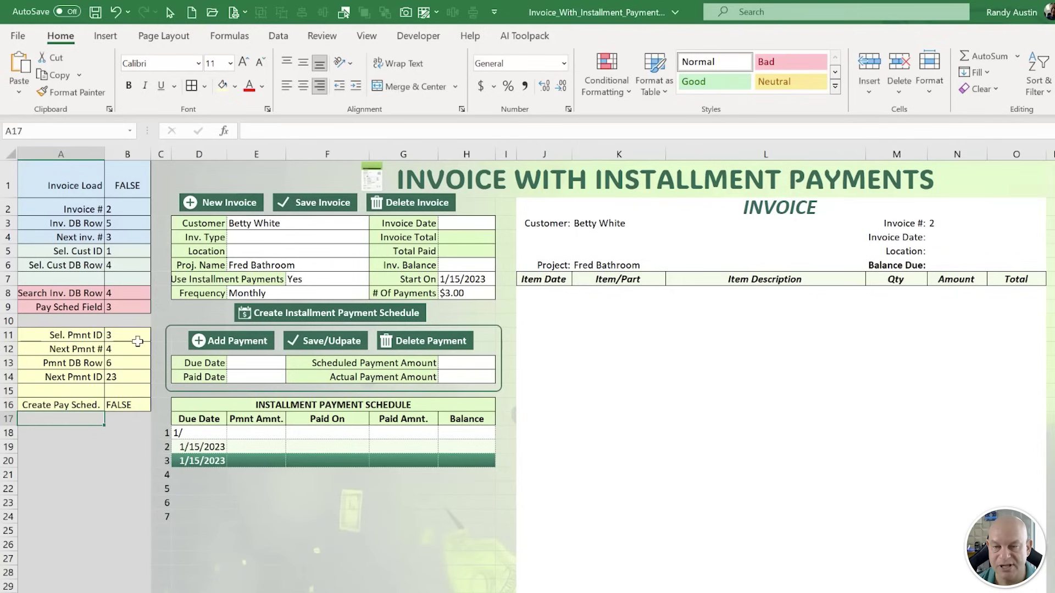
left_click_drag(161, 432, 164, 517)
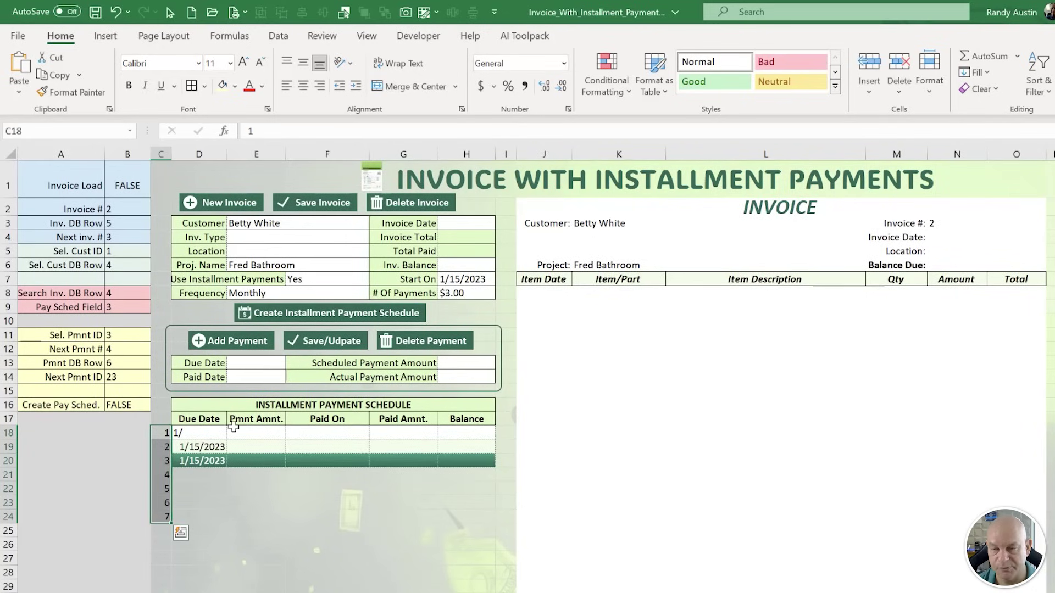
left_click(182, 434)
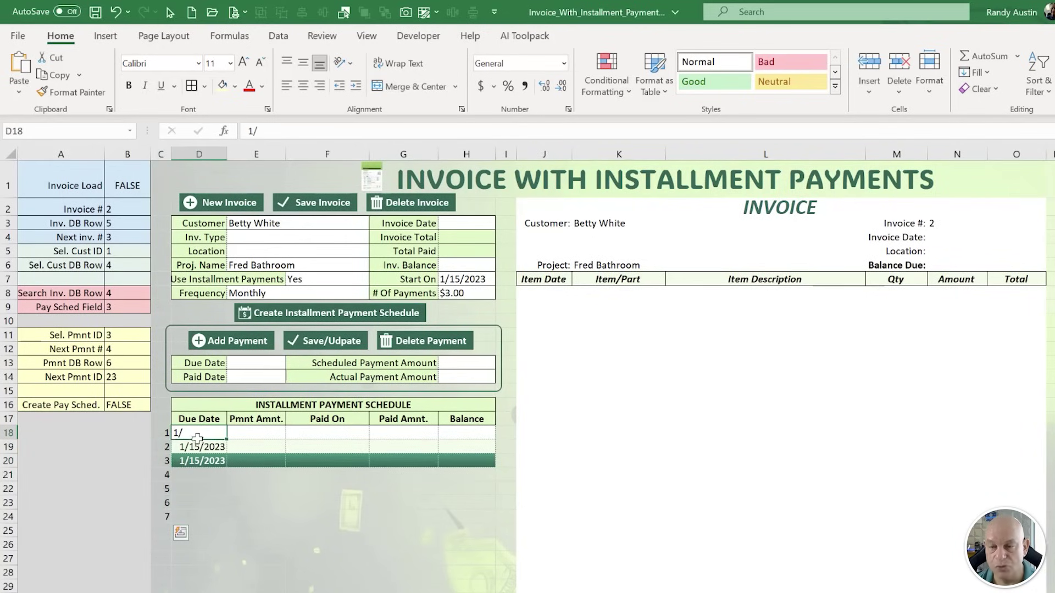
scroll(650, 542, "down", 3)
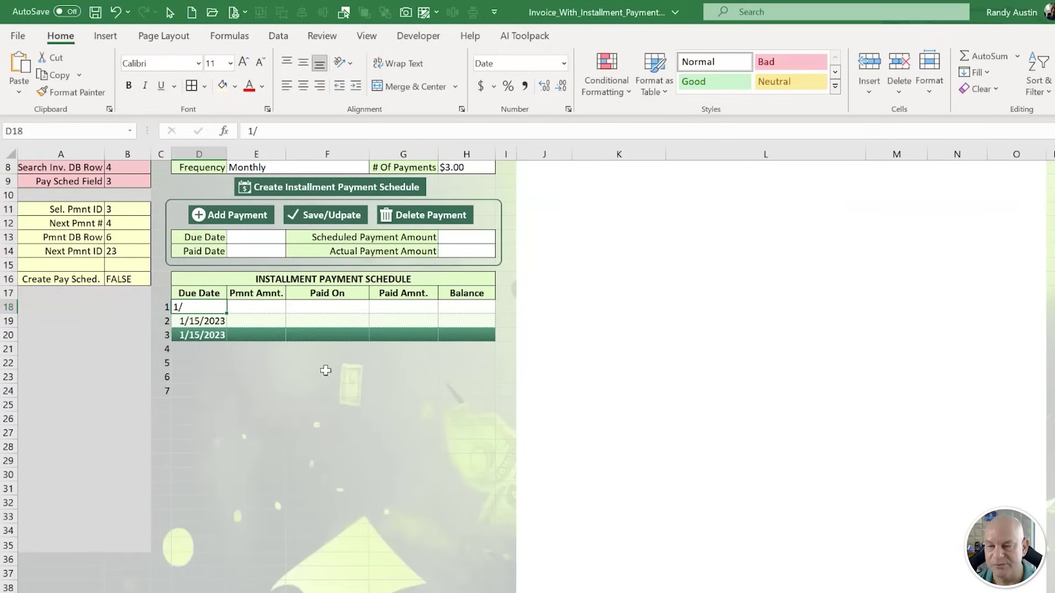
Paste the copied formatting only into J42.
scroll(326, 370, "up", 3)
right_click(201, 348)
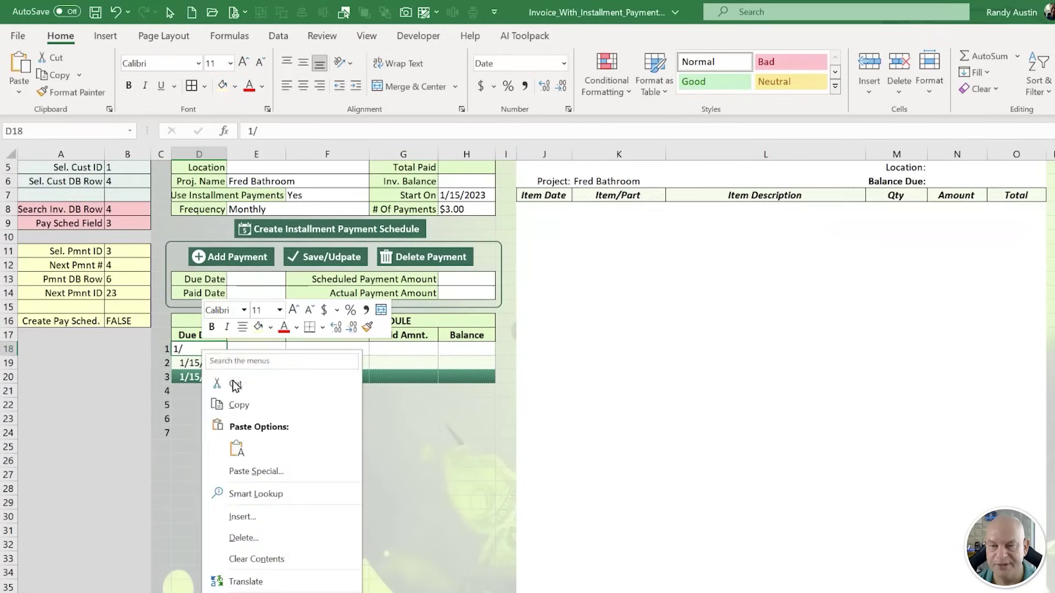
key("Escape")
scroll(424, 377, "down", 6)
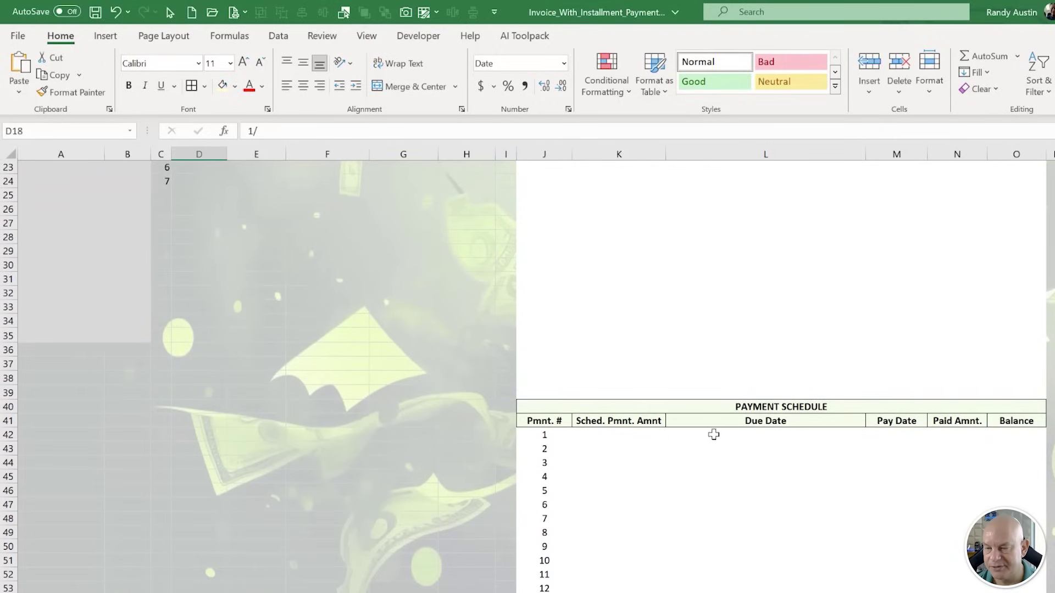
right_click(552, 433)
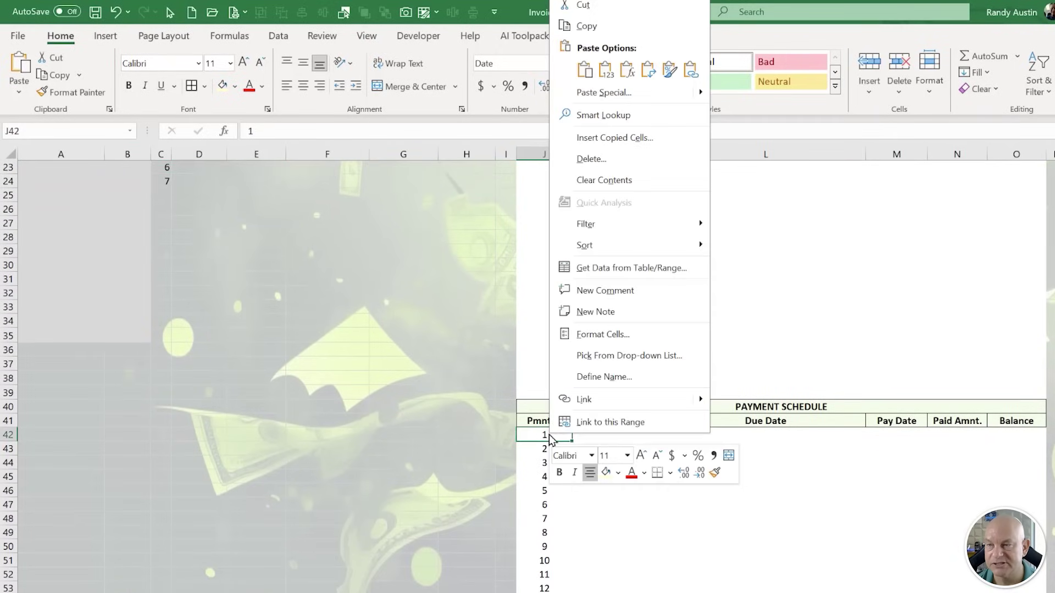
left_click(677, 75)
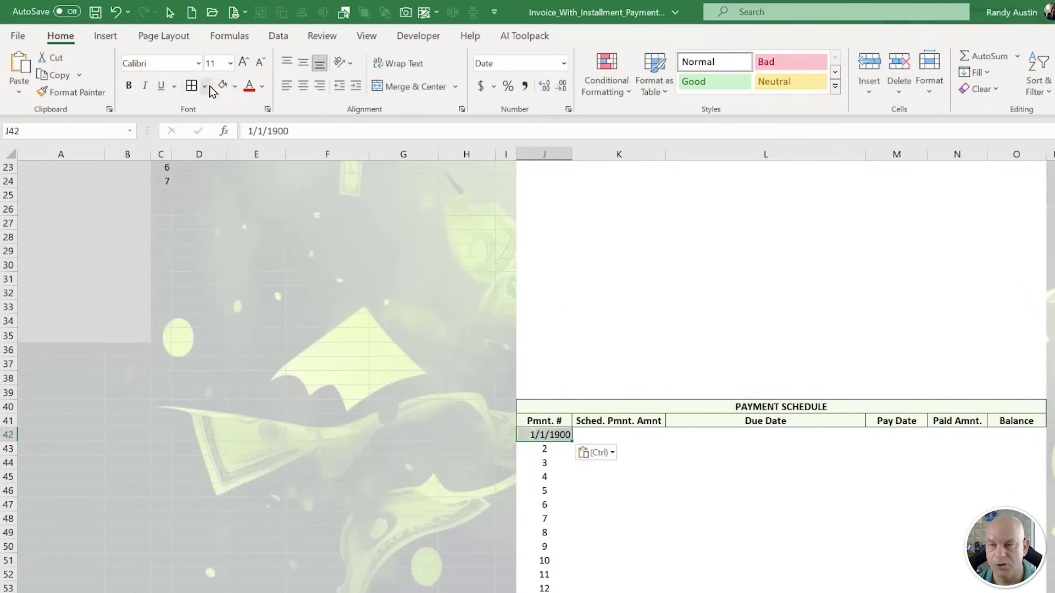
Give J42 a white fill, General number format and centre alignment.
left_click(235, 88)
left_click(222, 122)
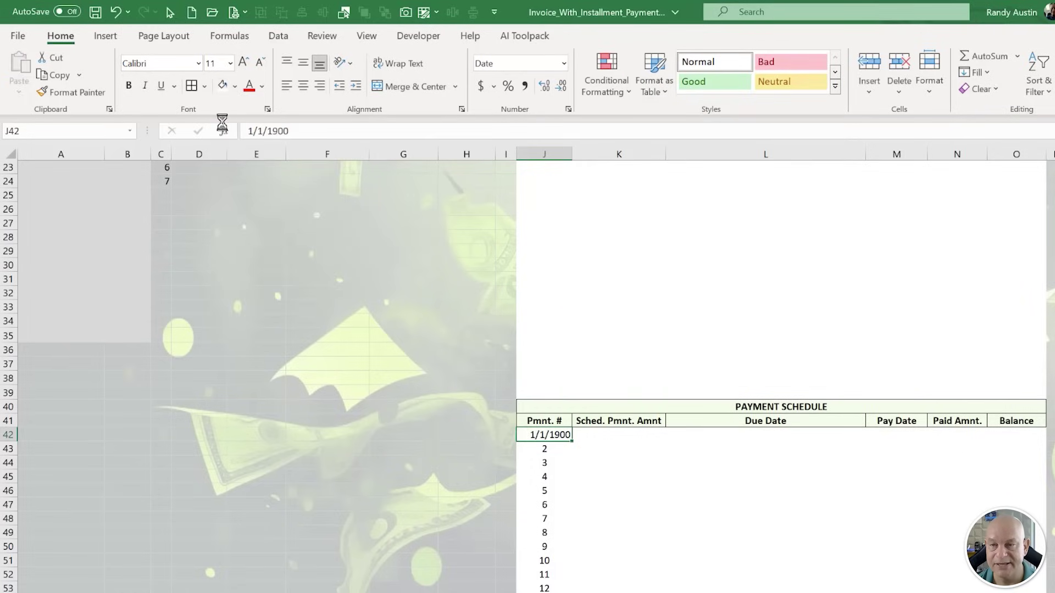
left_click(563, 63)
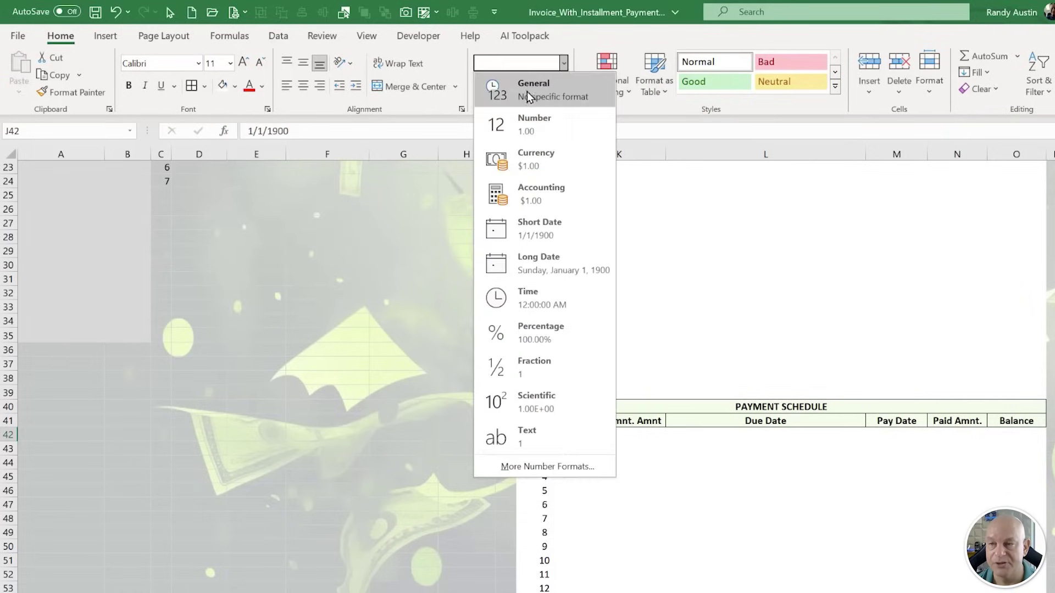
left_click(526, 91)
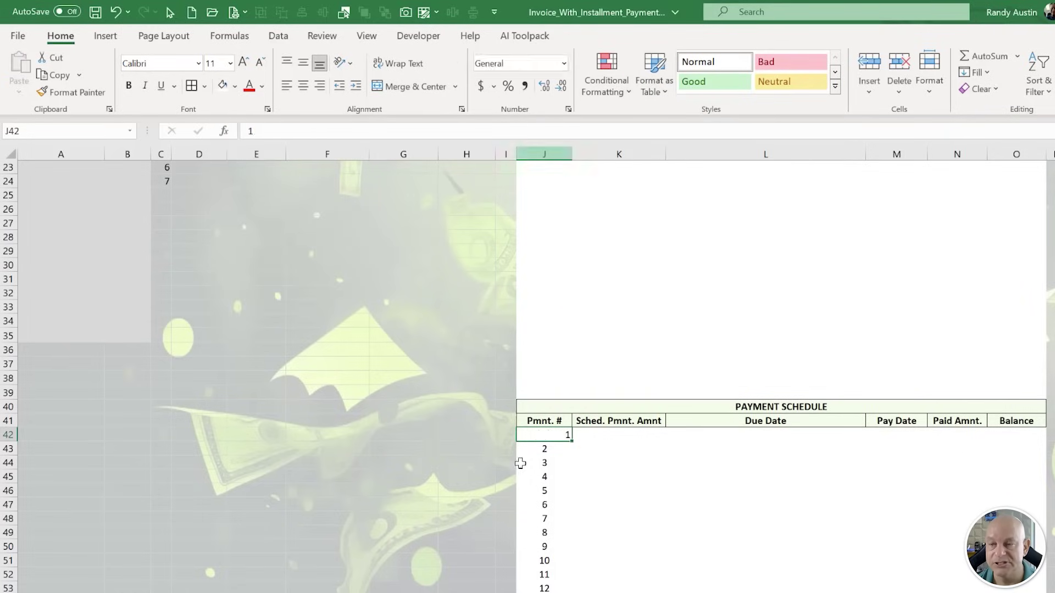
left_click(302, 88)
Show the conditional formatting rules for J42 in the Rules Manager.
left_click(610, 88)
left_click(614, 308)
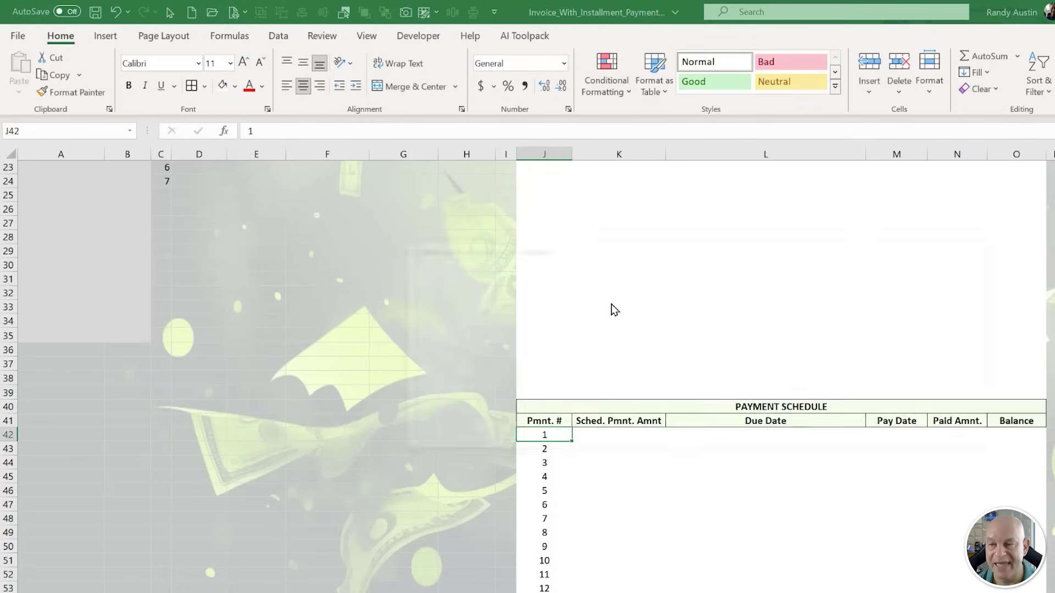
left_click_drag(572, 250, 344, 242)
Delete the first of the pasted conditional formatting rules.
left_click(335, 316)
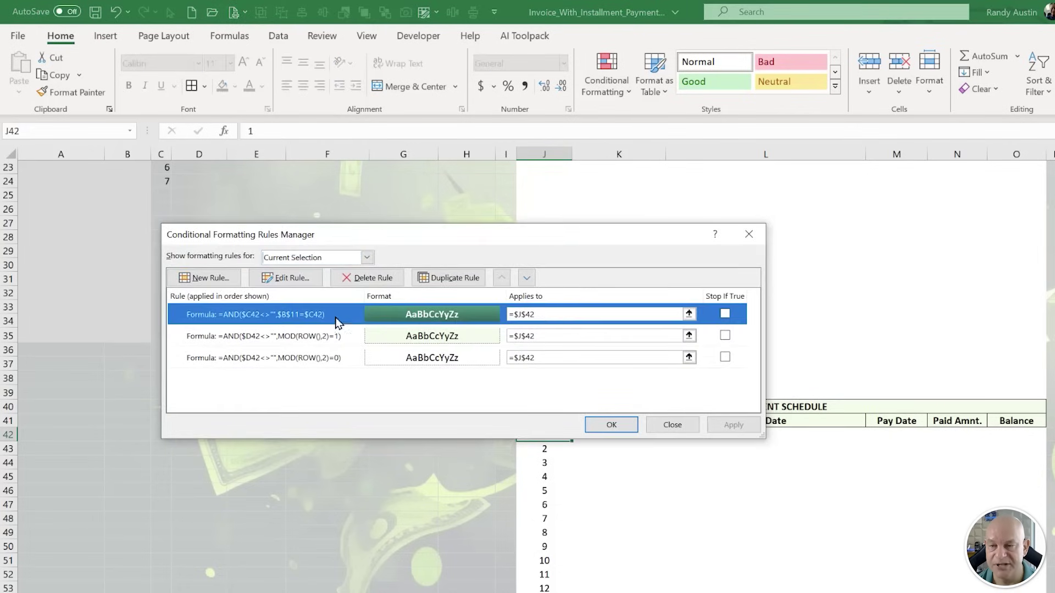
left_click(374, 281)
left_click_drag(453, 242, 261, 212)
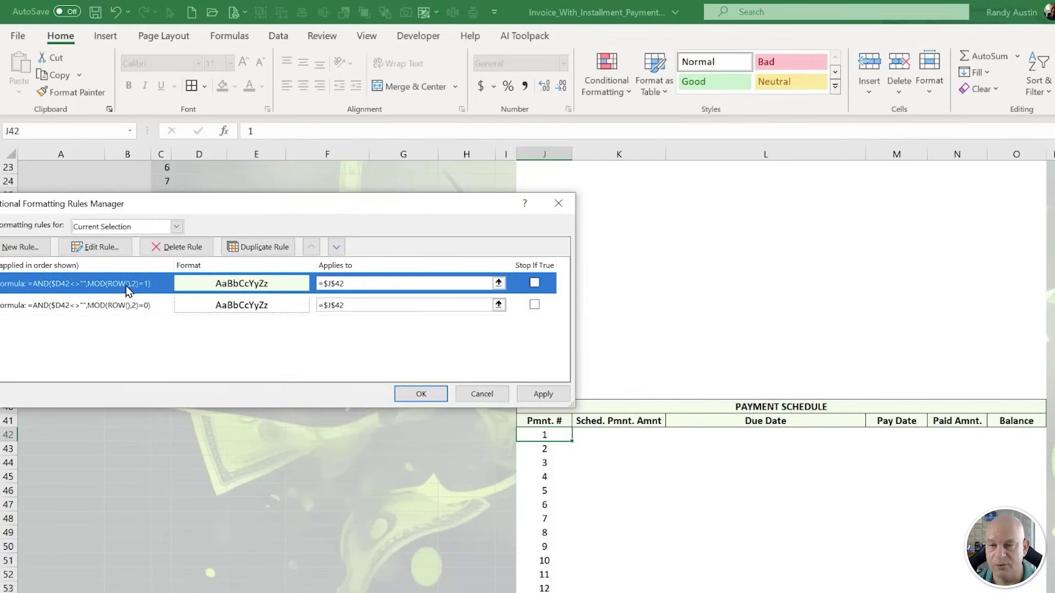
left_click_drag(105, 214, 370, 230)
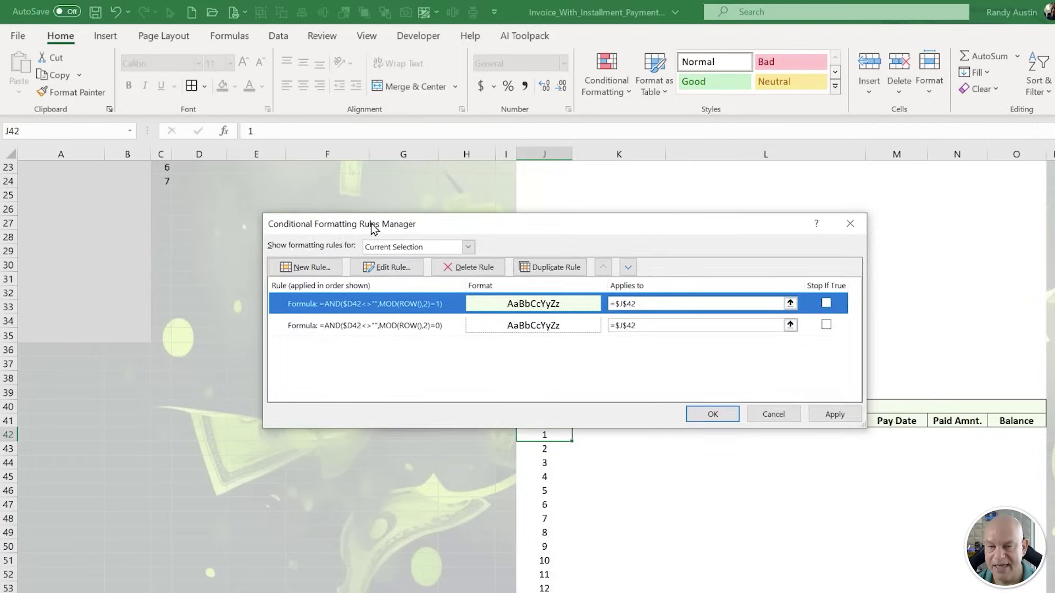
Change both remaining rule formulas from $D42 to $J42.
left_click(382, 268)
left_click(423, 364)
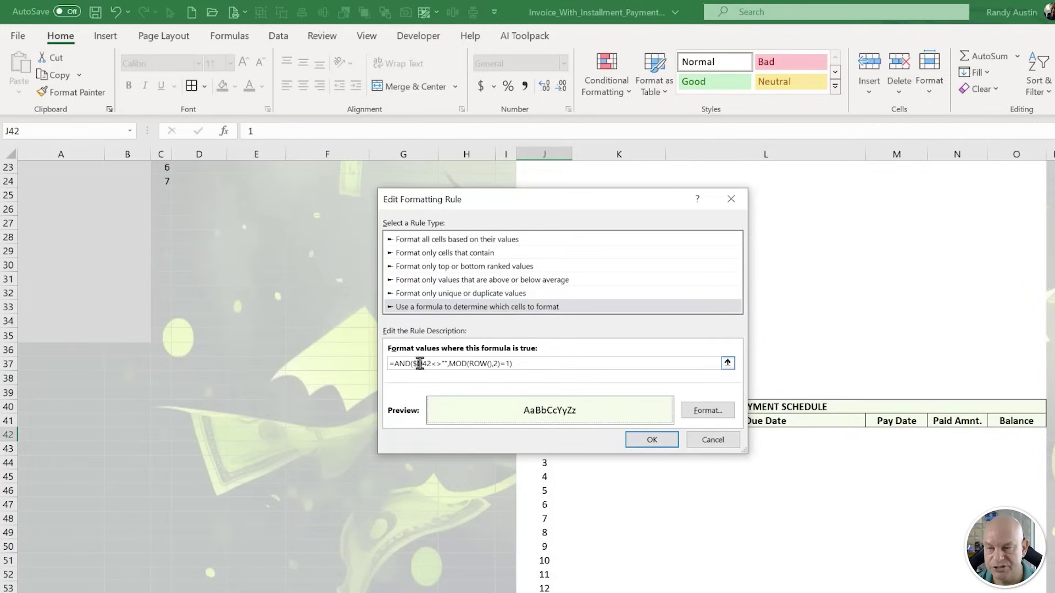
key("BackSpace")
type("J")
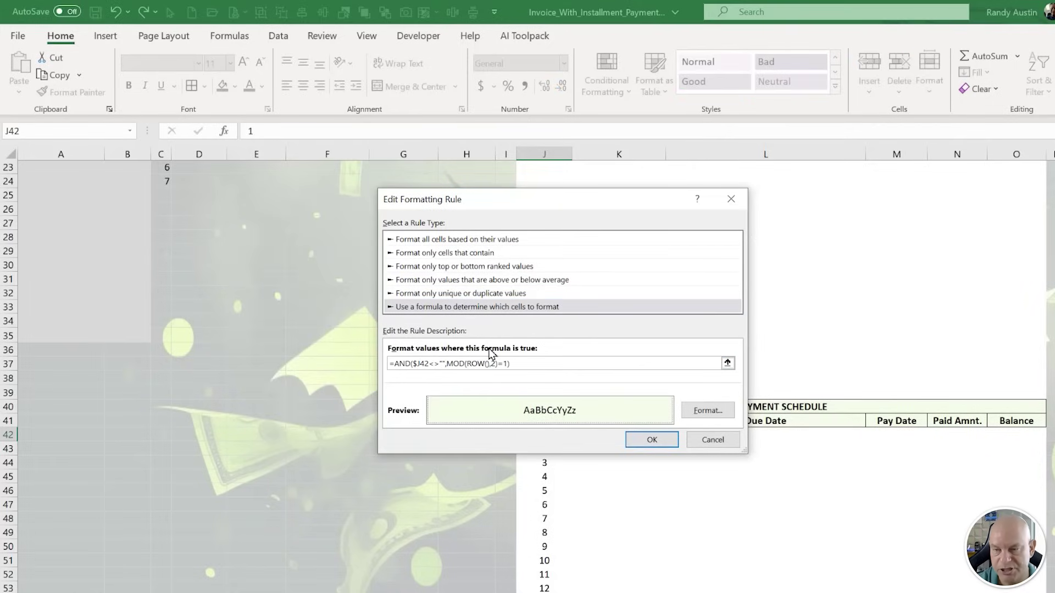
left_click(651, 439)
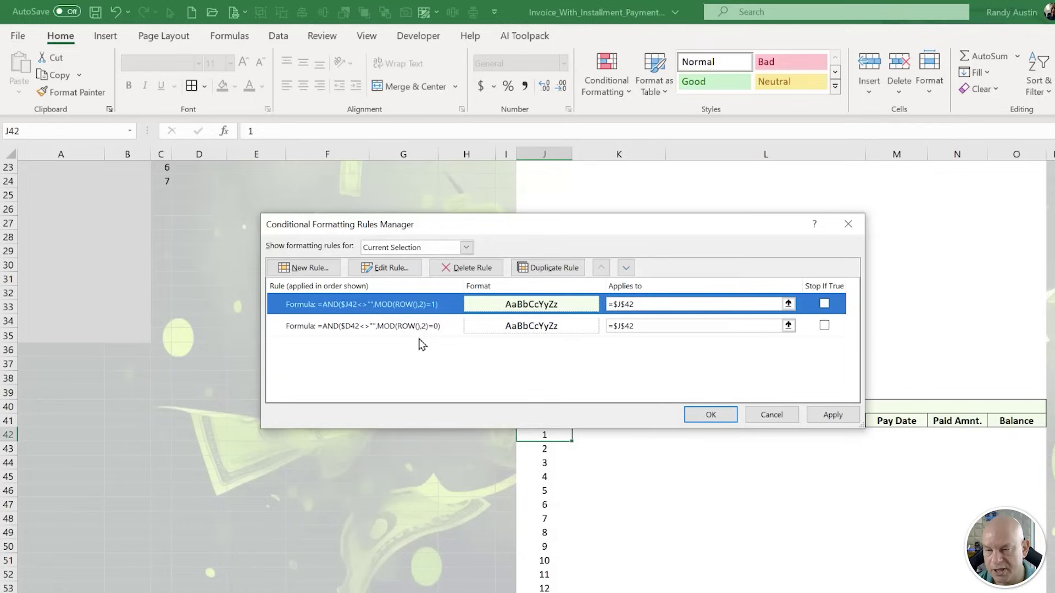
left_click(383, 329)
left_click(385, 268)
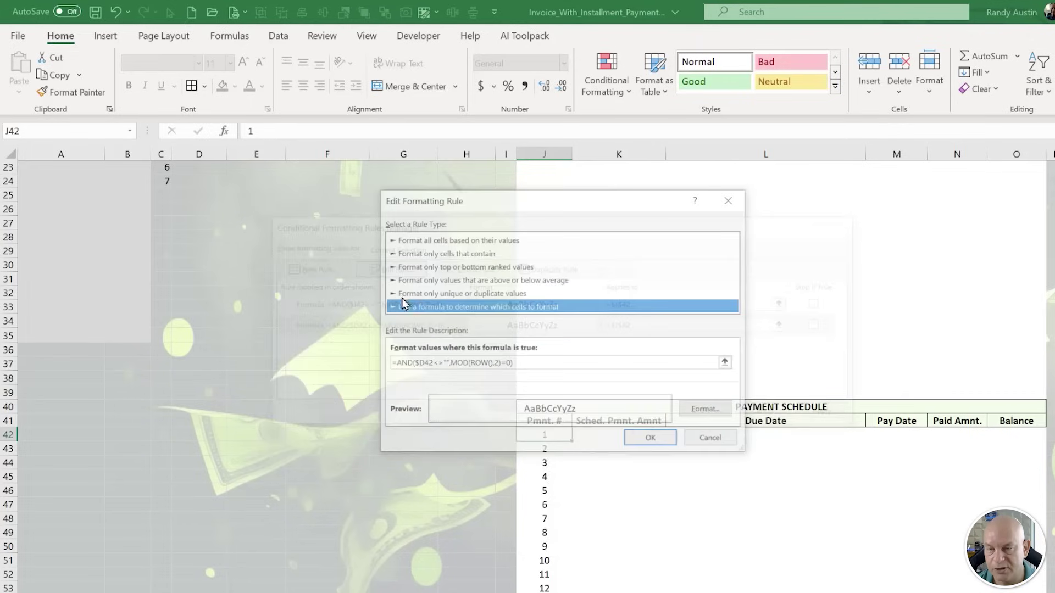
left_click(417, 364)
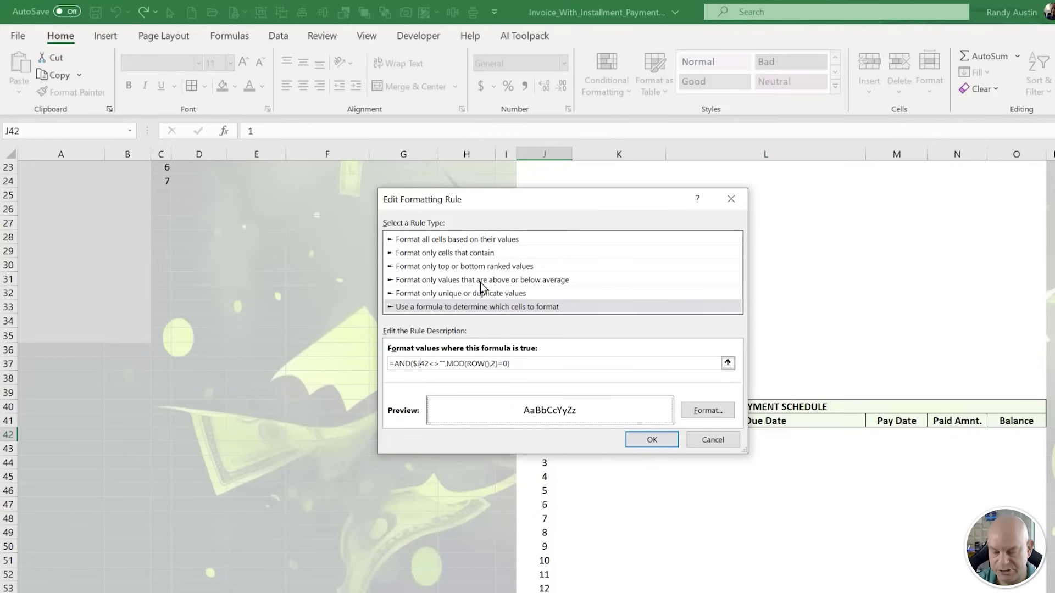
key("Delete")
type("J")
left_click(651, 440)
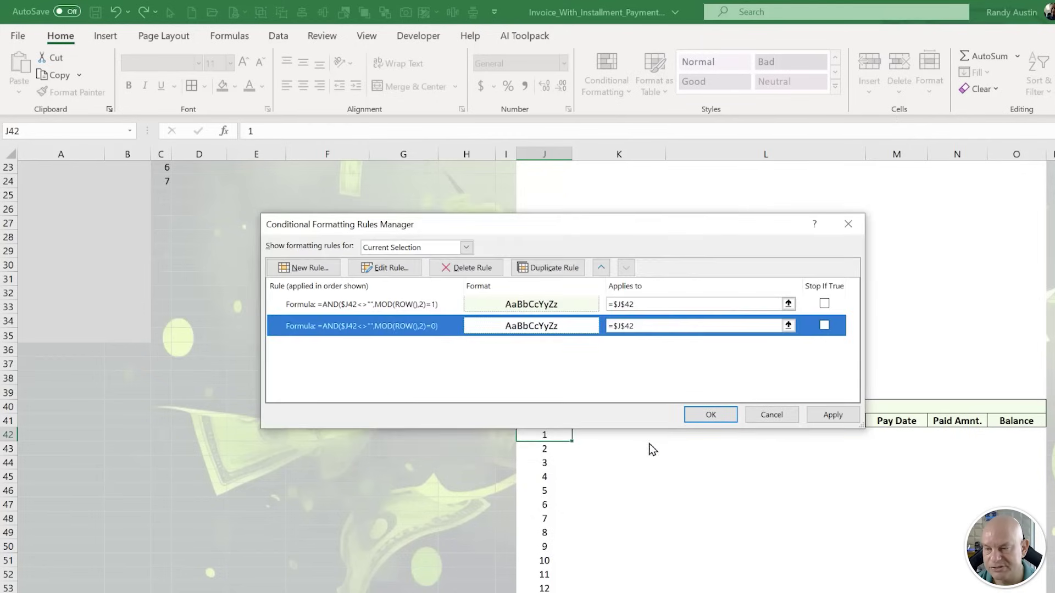
Set both rules' Applies to range to =$J$42:$O$53.
left_click(649, 303)
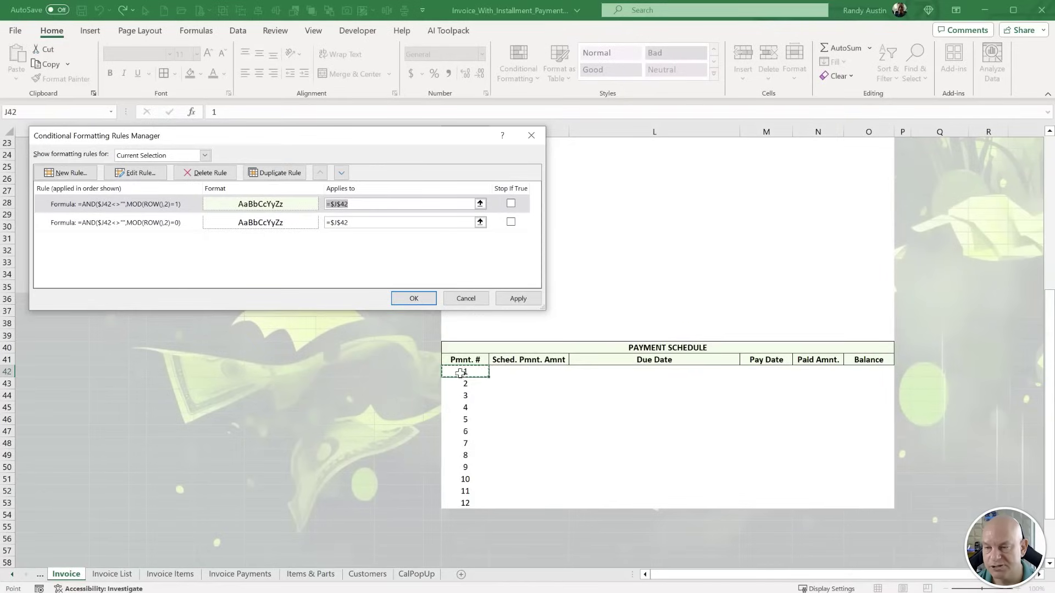
left_click_drag(461, 373, 864, 503)
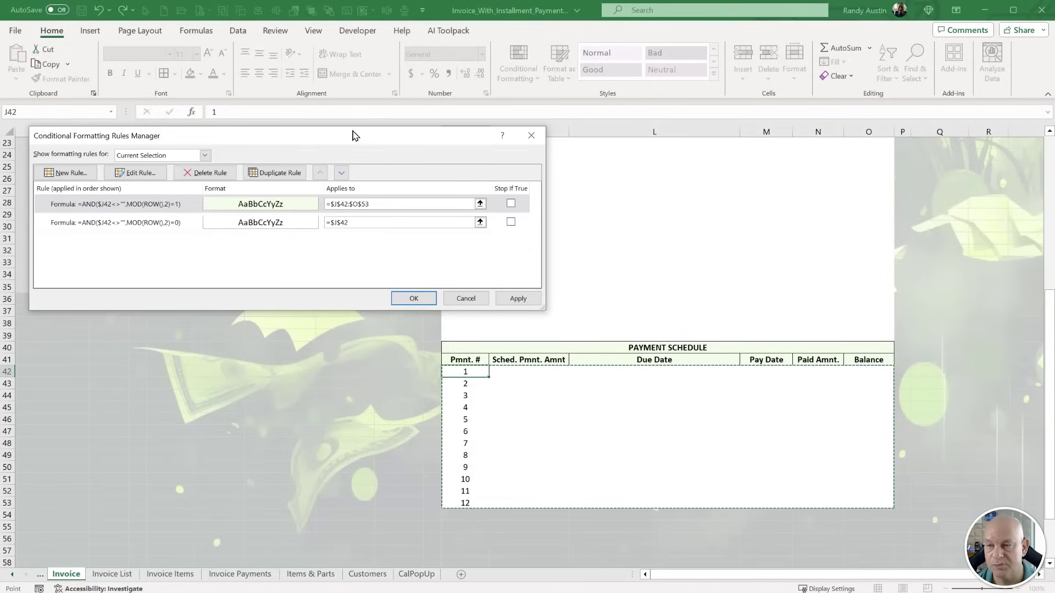
left_click_drag(378, 204, 325, 224)
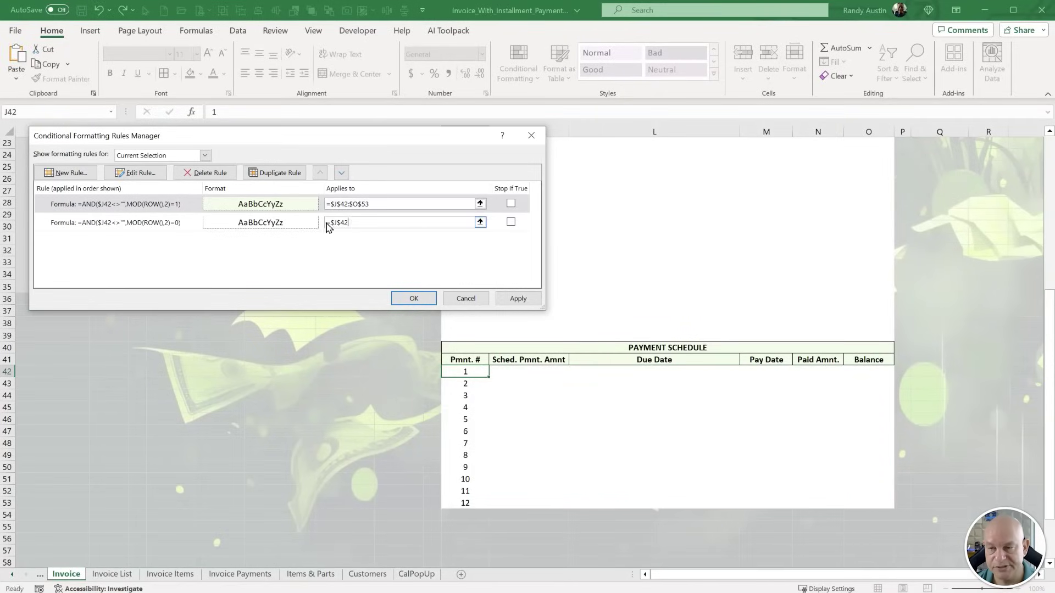
type("=$J$42:$O$53")
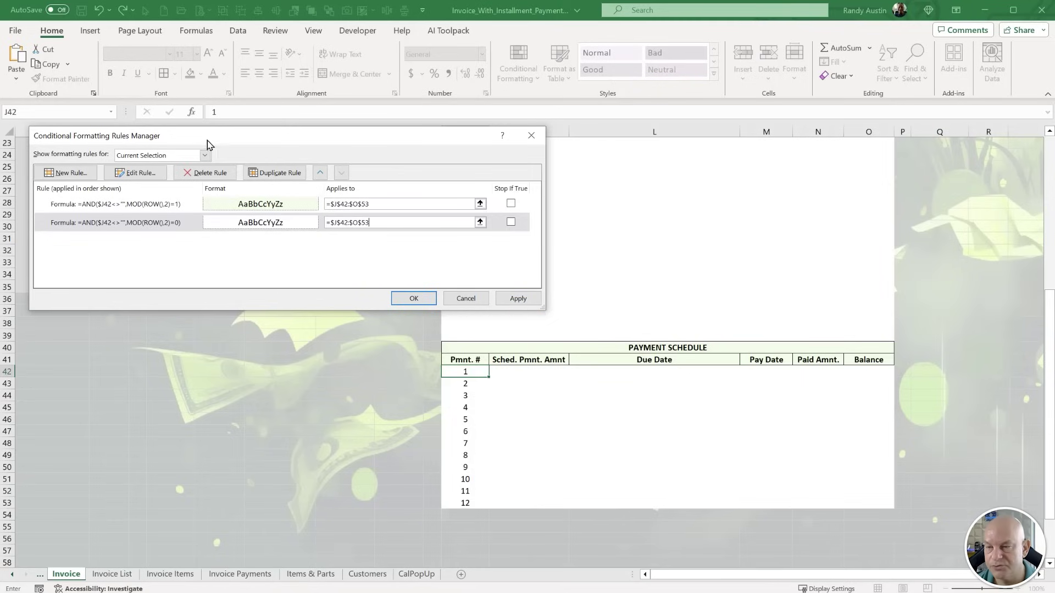
left_click_drag(208, 138, 260, 178)
Change both rule formulas from $J42 to $K42.
left_click(147, 245)
left_click(192, 215)
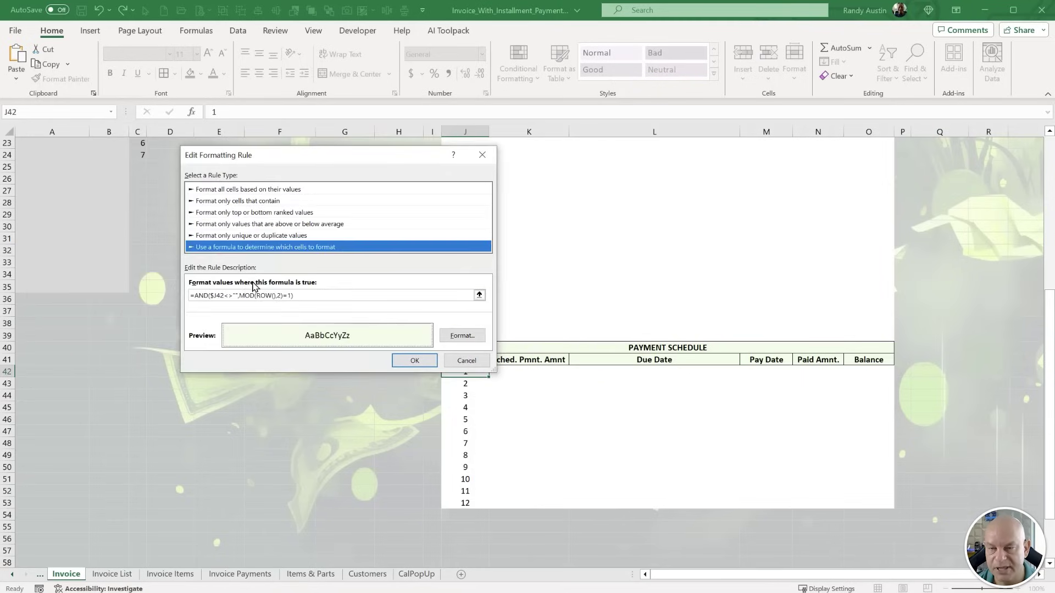
left_click(213, 296)
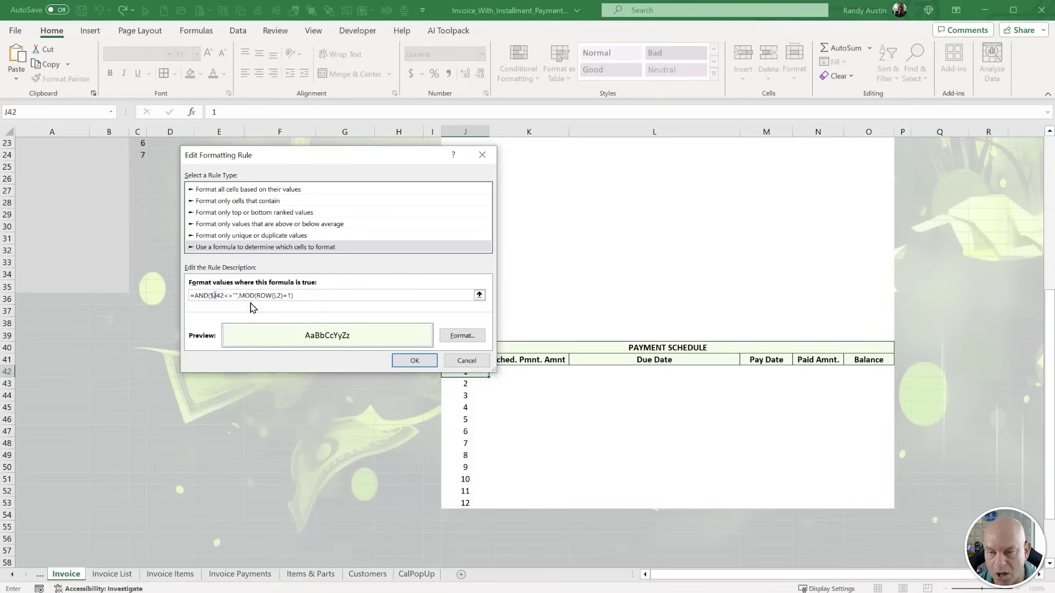
type("K")
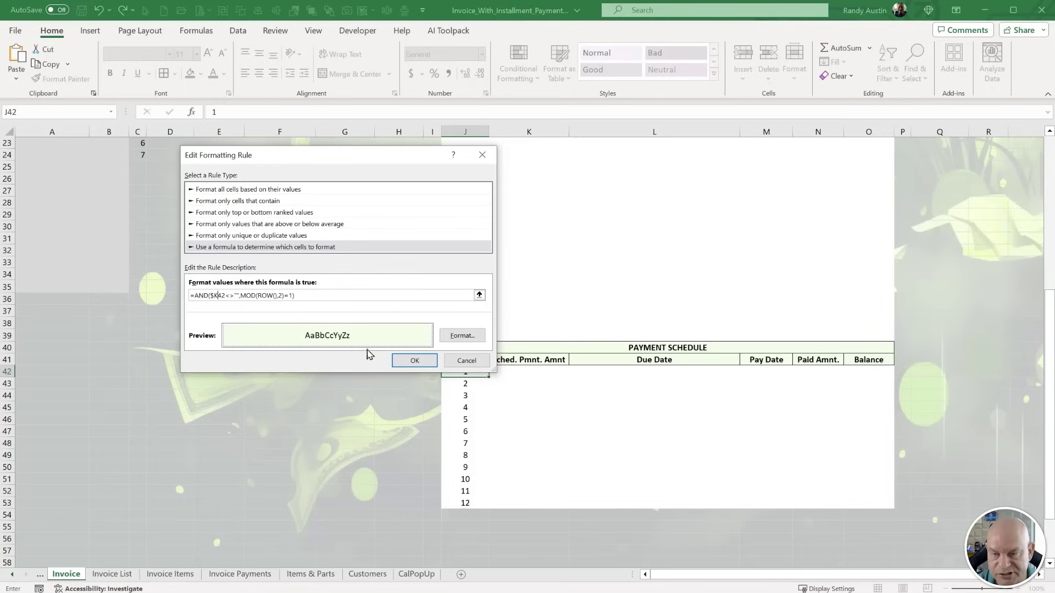
left_click(412, 360)
left_click(169, 268)
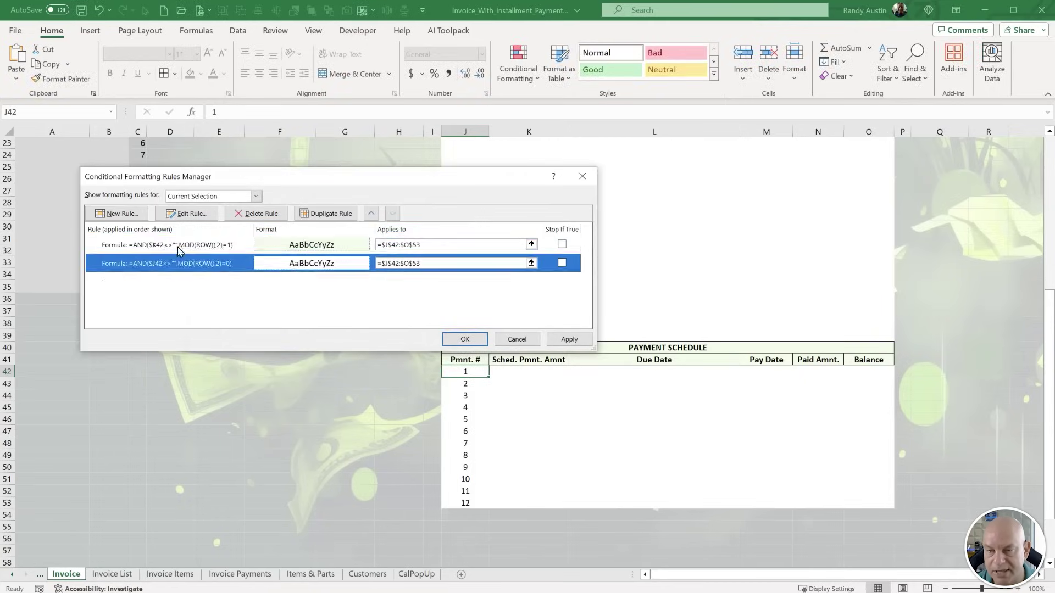
left_click(185, 213)
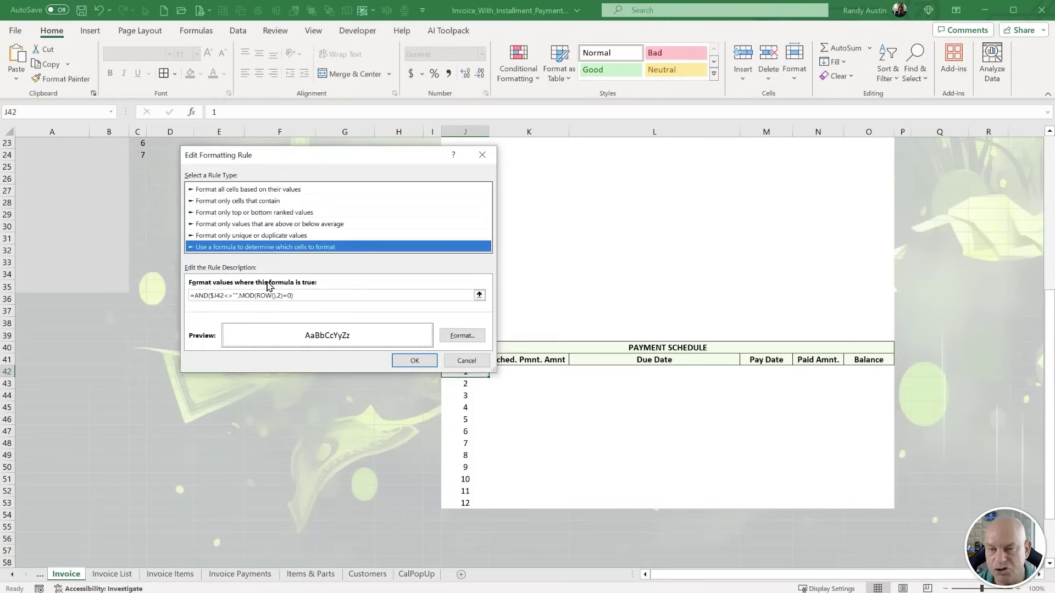
left_click(216, 295)
key("Delete")
type("K")
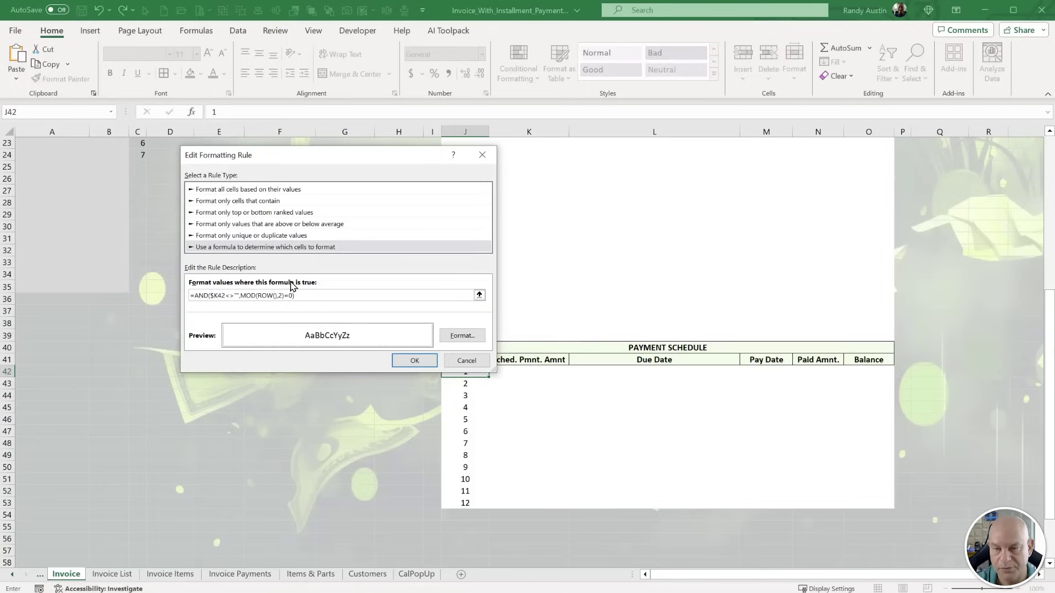
left_click(425, 364)
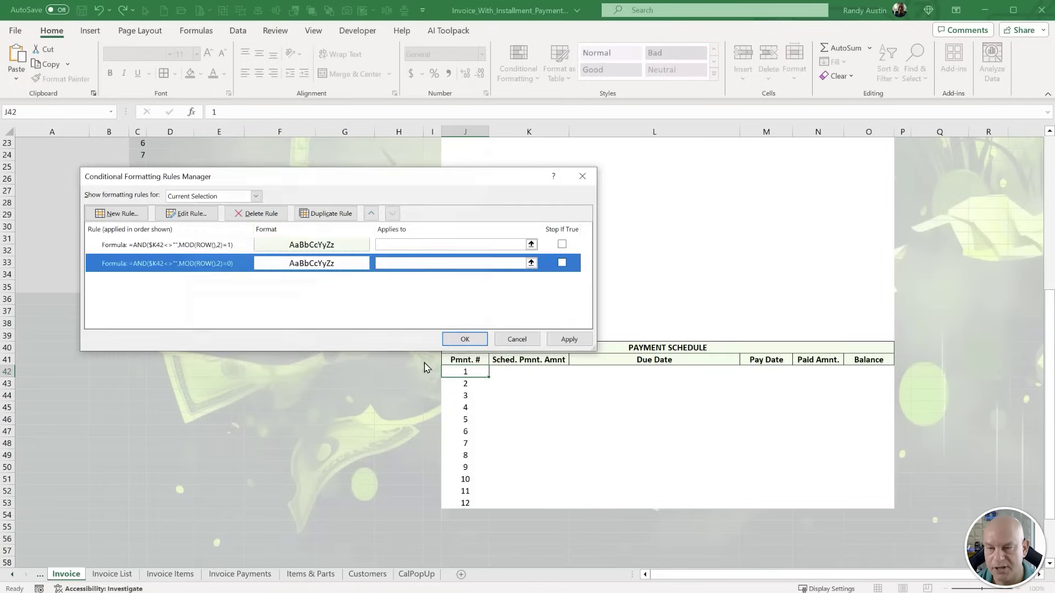
Apply the updated shading rules and close the Rules Manager.
left_click(569, 340)
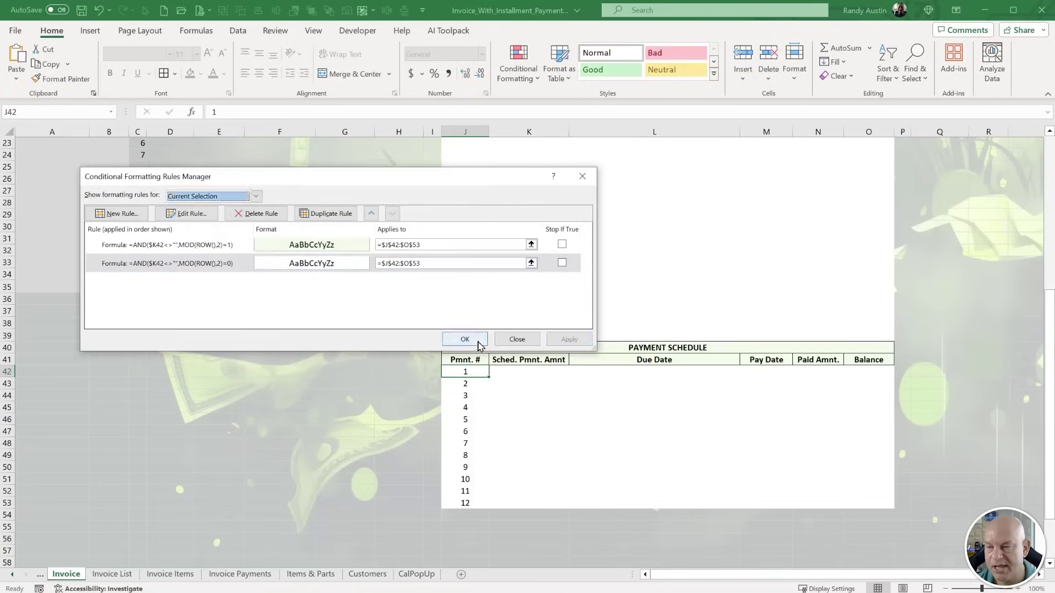
left_click(464, 339)
left_click(538, 372)
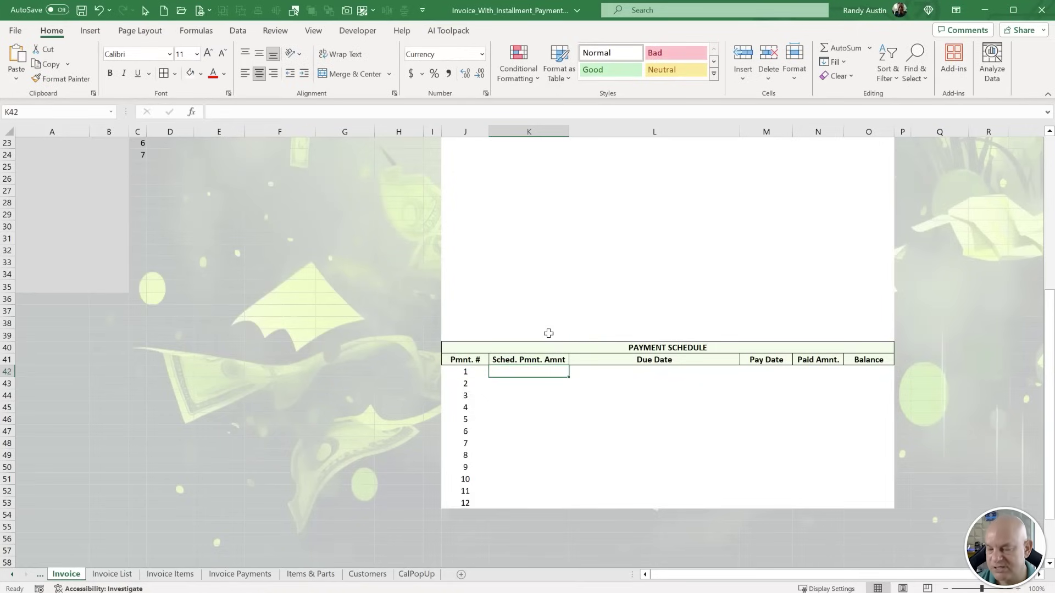
Enter 15 as the scheduled amount in K42 through K45.
type("15")
key("Return")
type("15")
key("Return")
type("15")
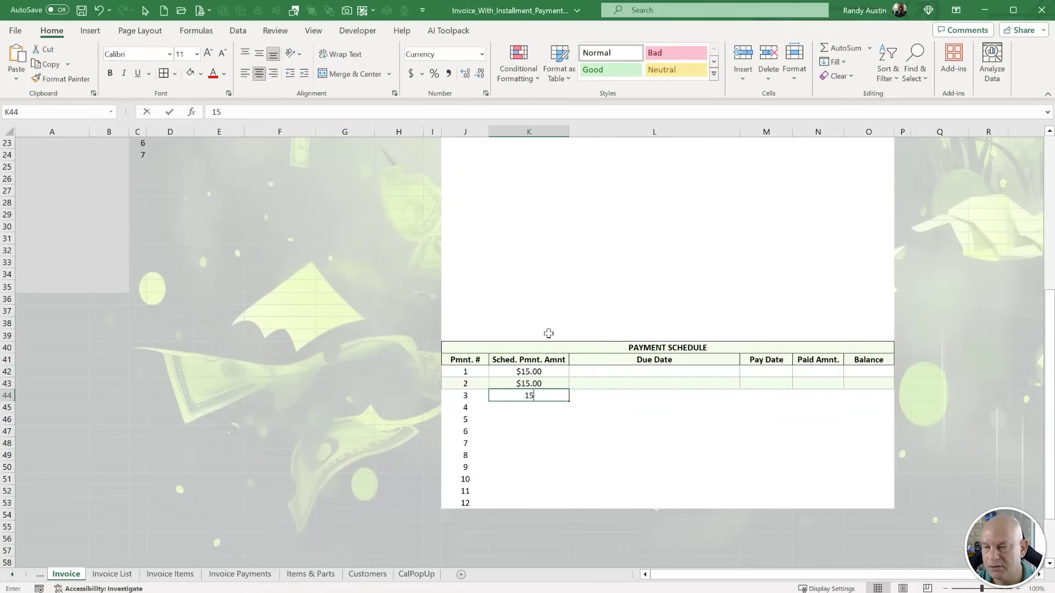
key("Return")
type("15")
key("Return")
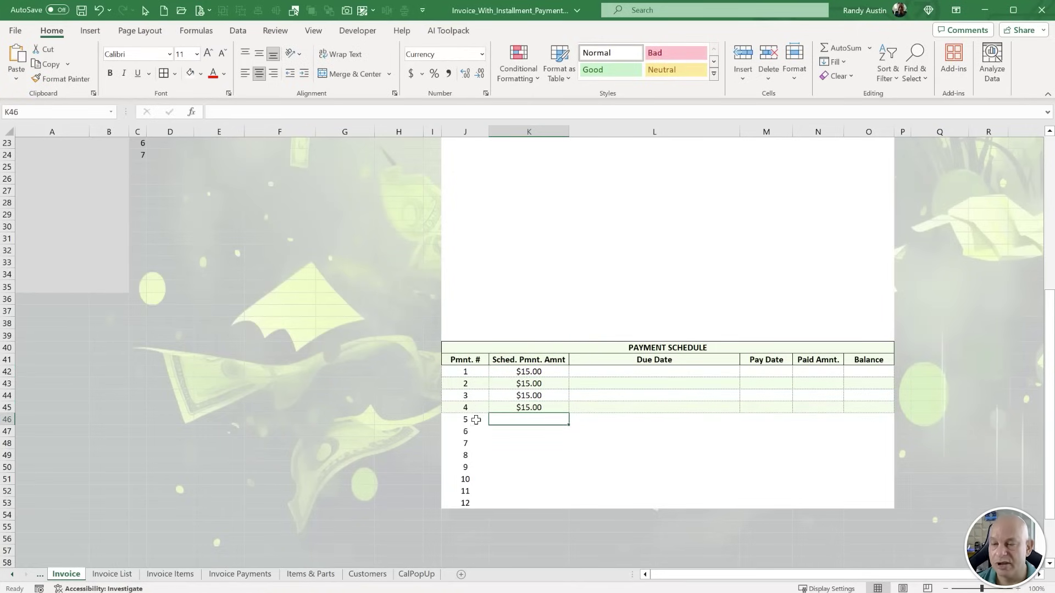
Select the payment number and amount range J42:K53.
left_click_drag(473, 418, 467, 479)
left_click_drag(477, 382, 467, 504)
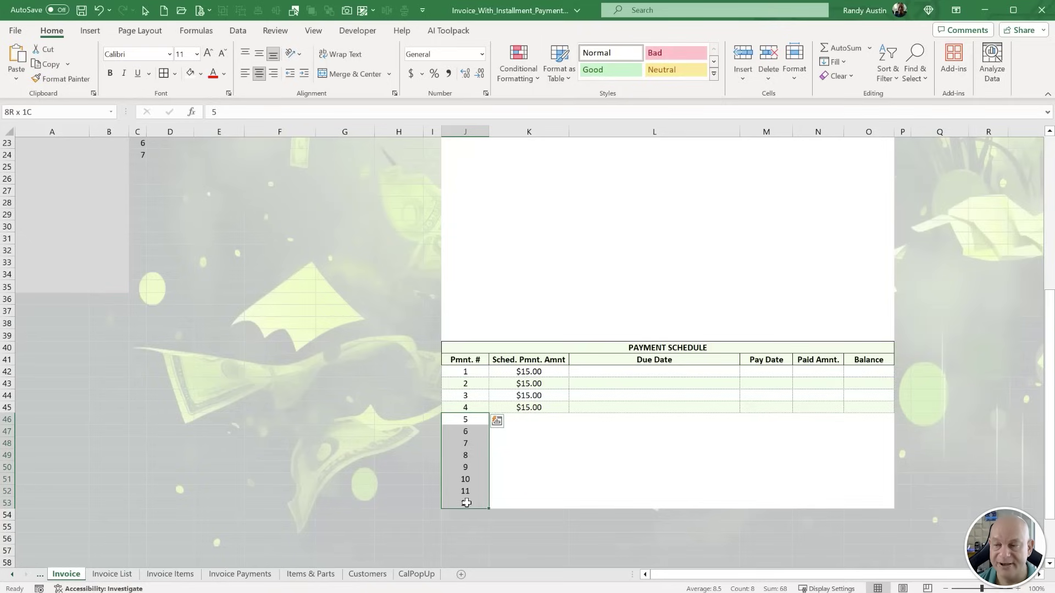
left_click_drag(467, 504, 466, 504)
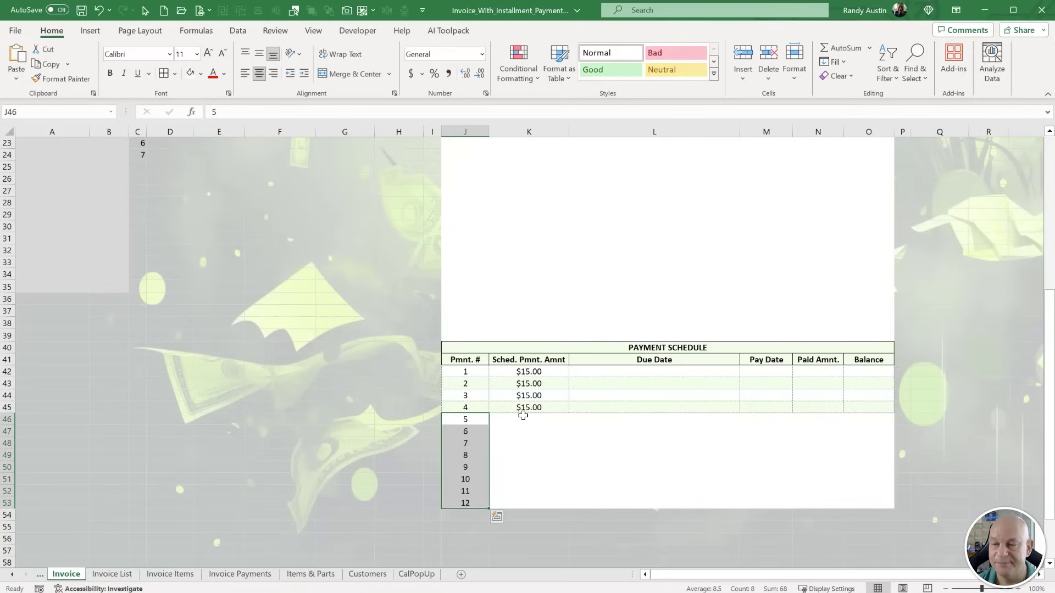
left_click_drag(522, 416, 514, 471)
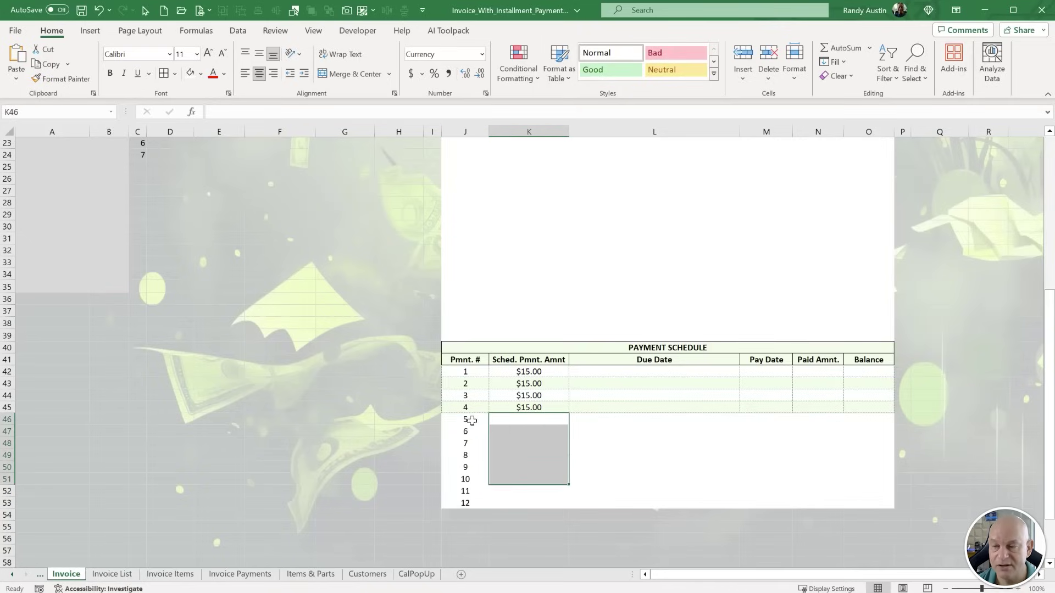
left_click_drag(471, 417, 481, 489)
left_click_drag(466, 369, 548, 502)
Create a new formula-based conditional rule =$K42="" for the selected range.
left_click(509, 63)
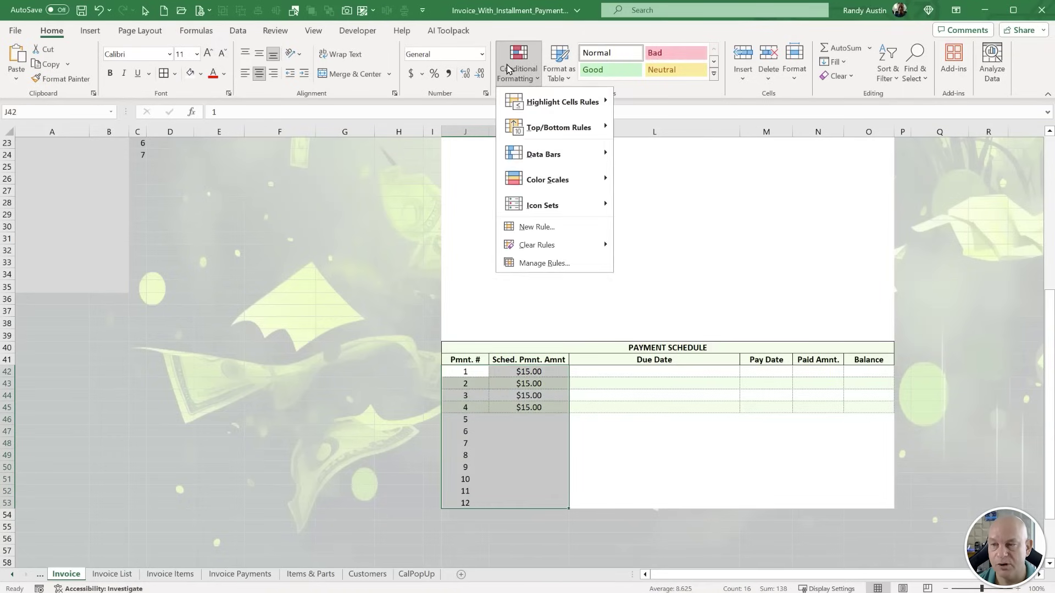
left_click(527, 230)
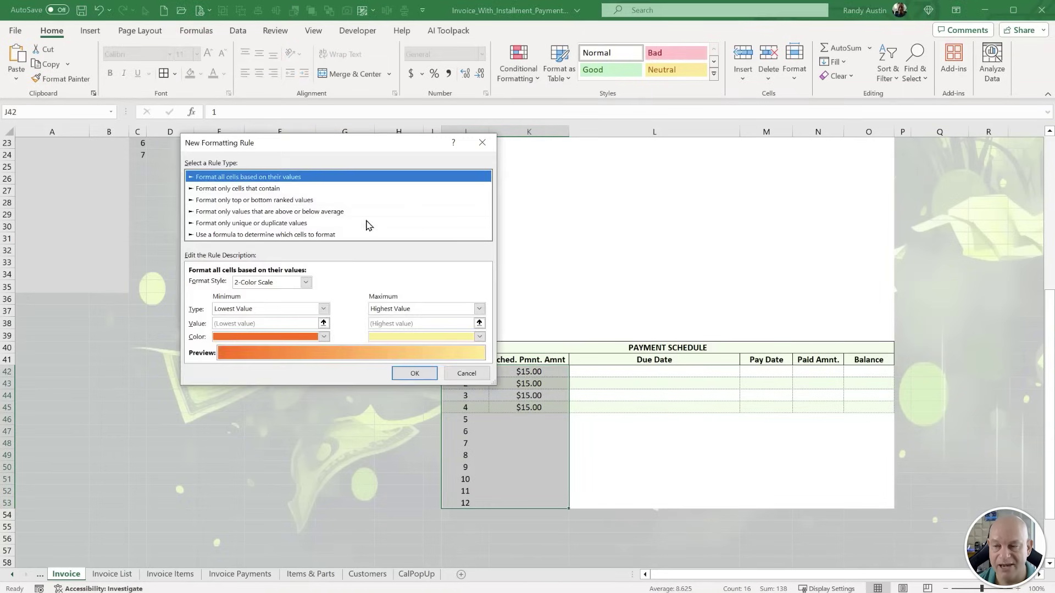
left_click(289, 236)
left_click(231, 283)
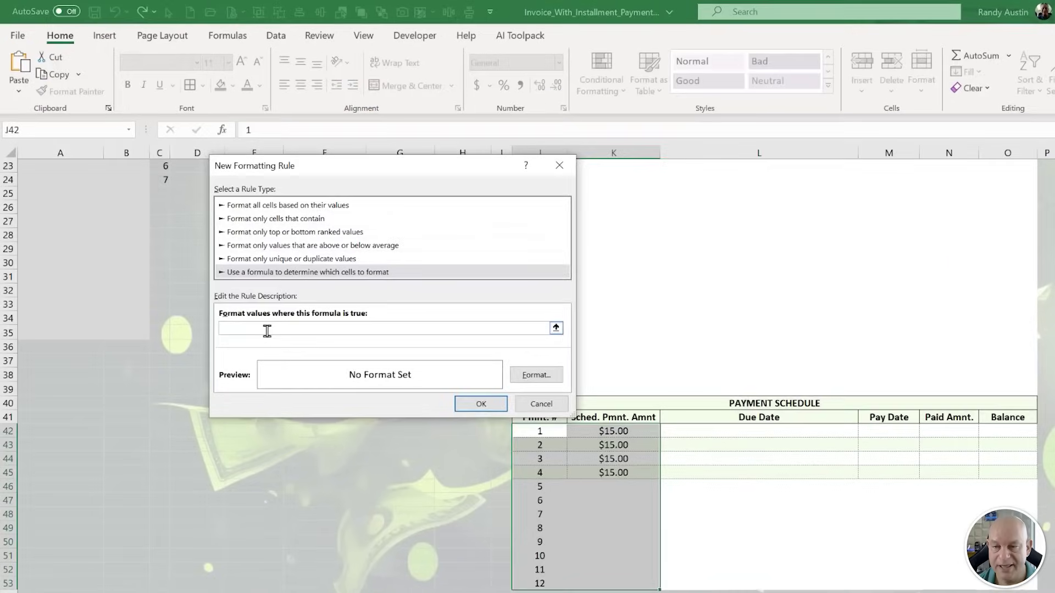
left_click(613, 431)
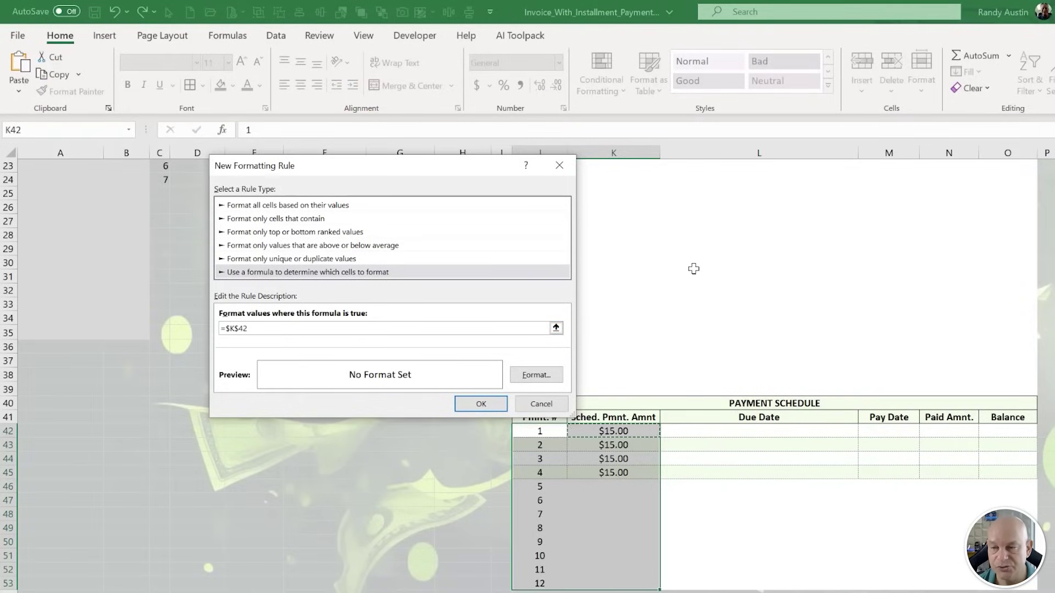
type("=")
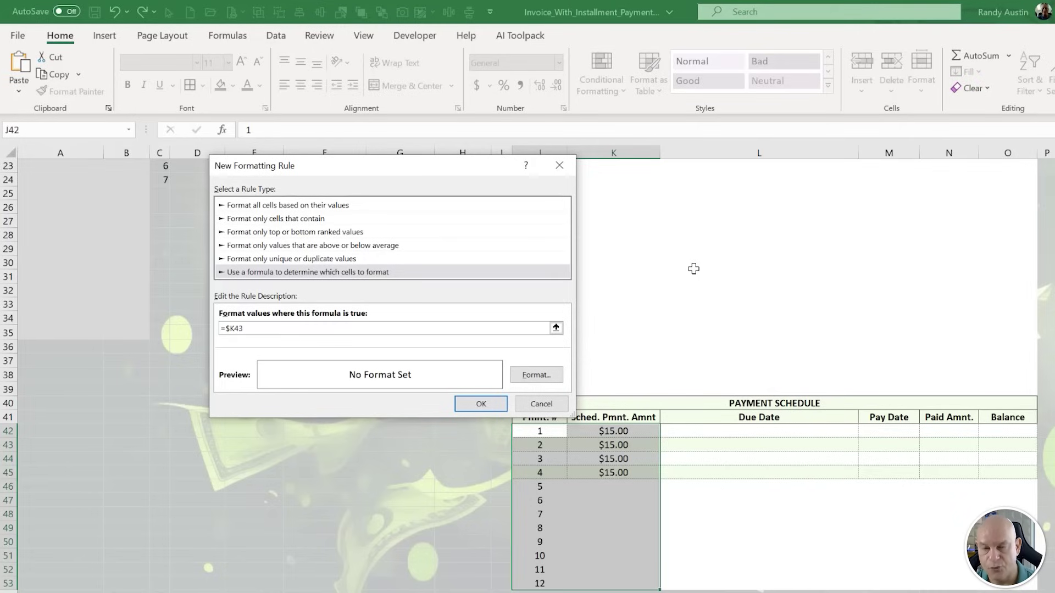
type("2=")
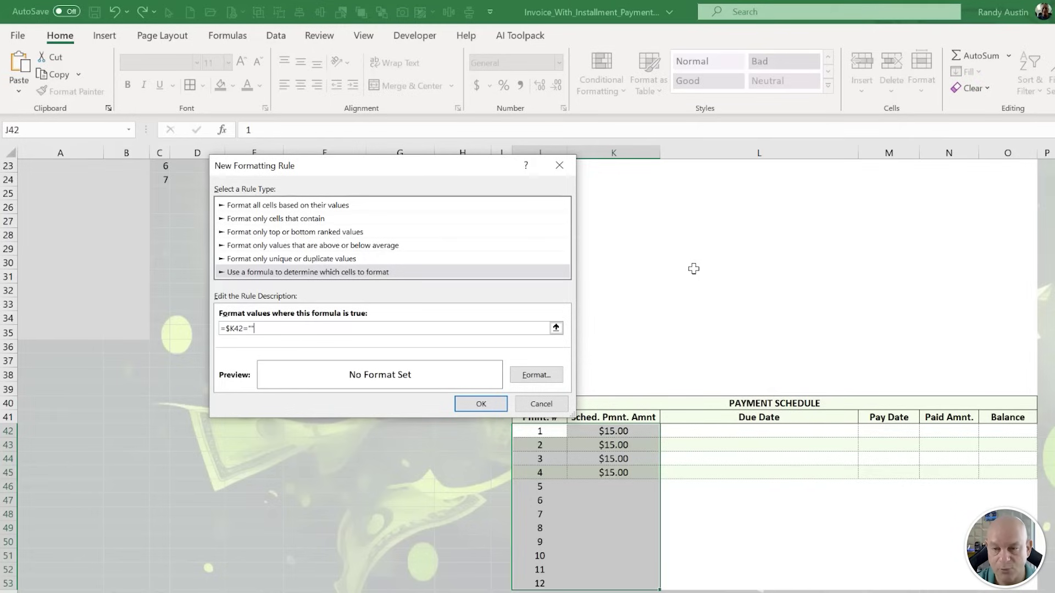
Format matching cells with the custom number format ; to hide their values, then finish the rule.
left_click(533, 378)
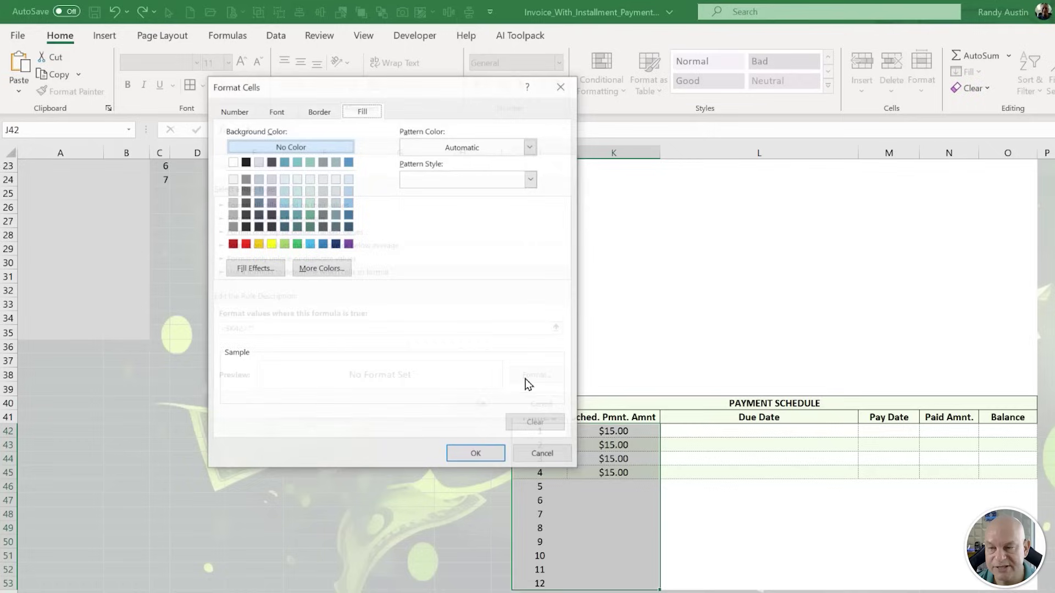
left_click(250, 112)
left_click(233, 255)
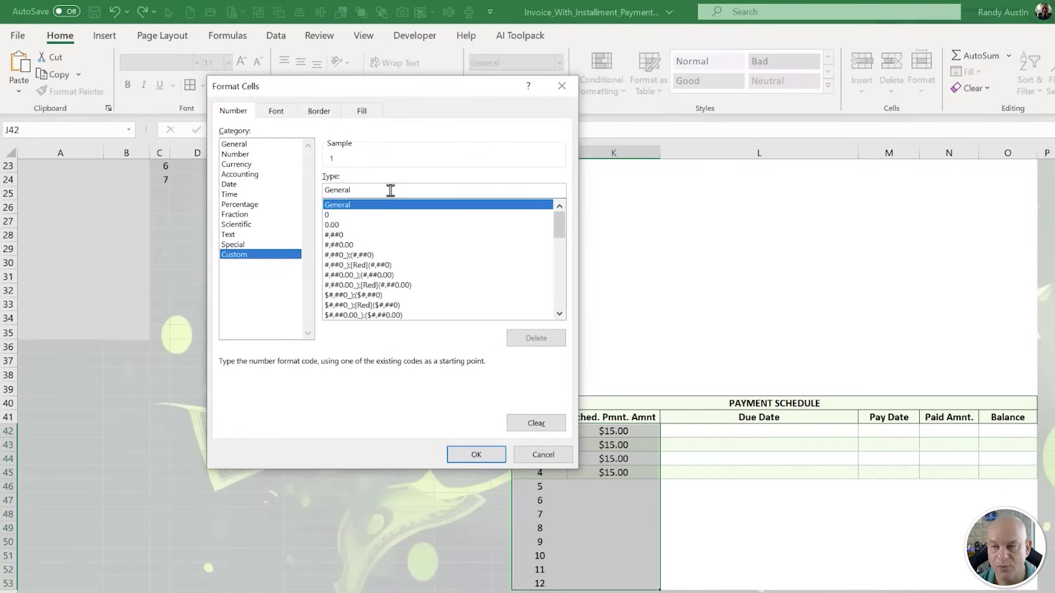
double_click(335, 190)
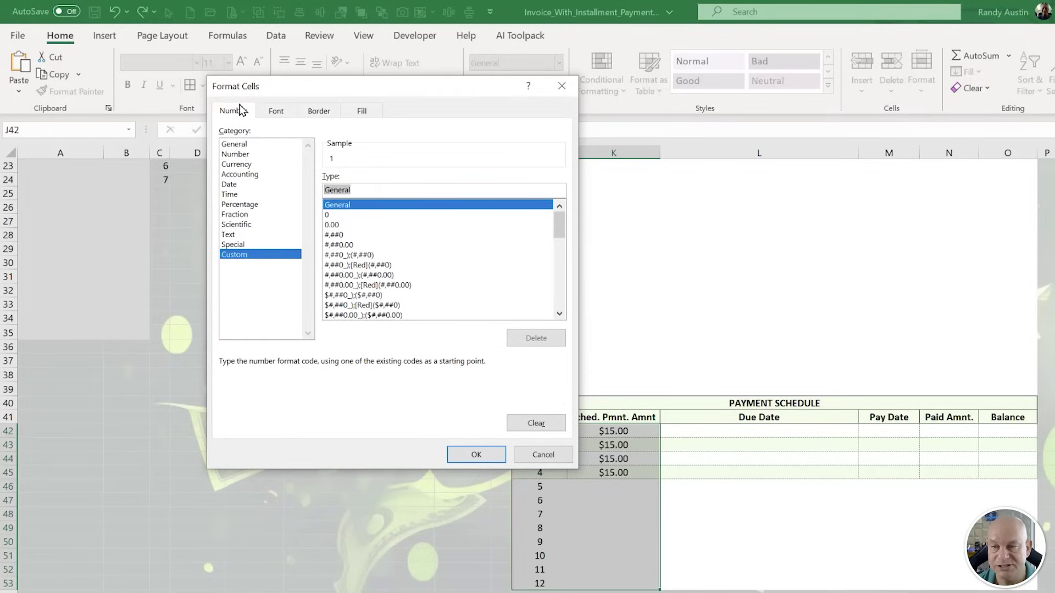
type(";;")
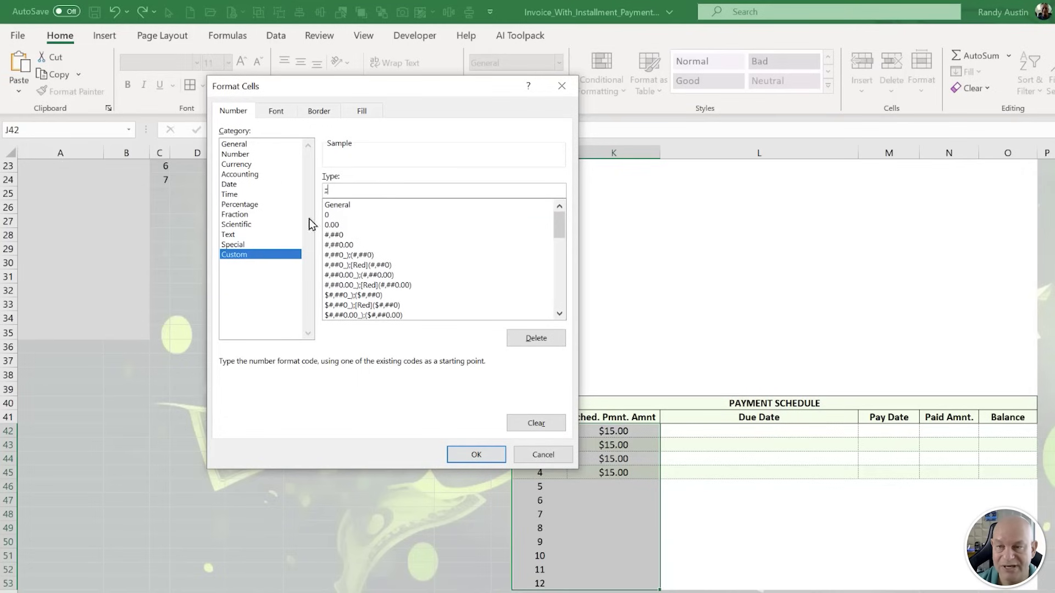
left_click(476, 455)
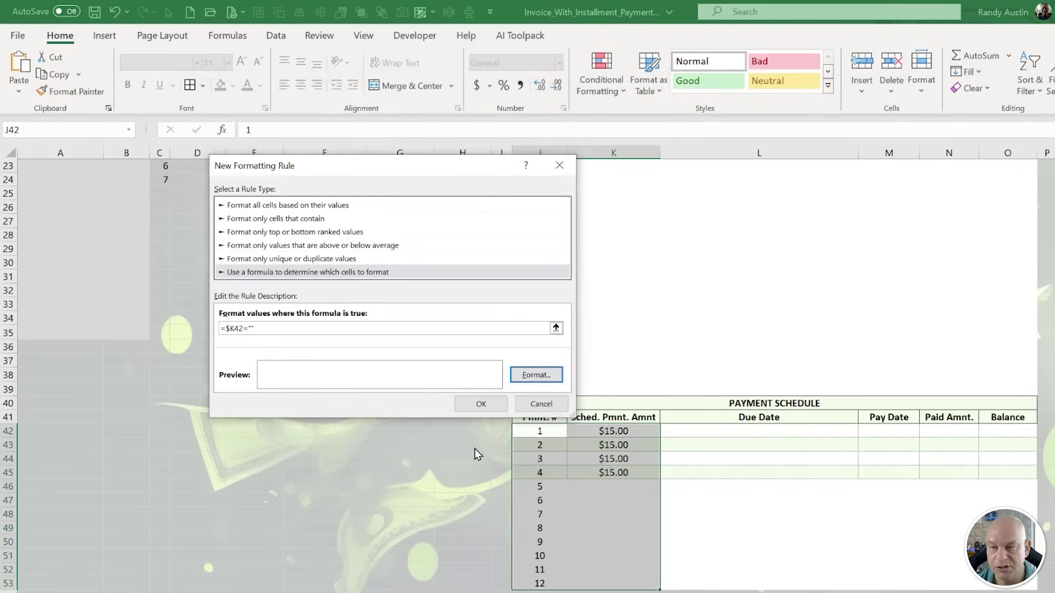
left_click(482, 405)
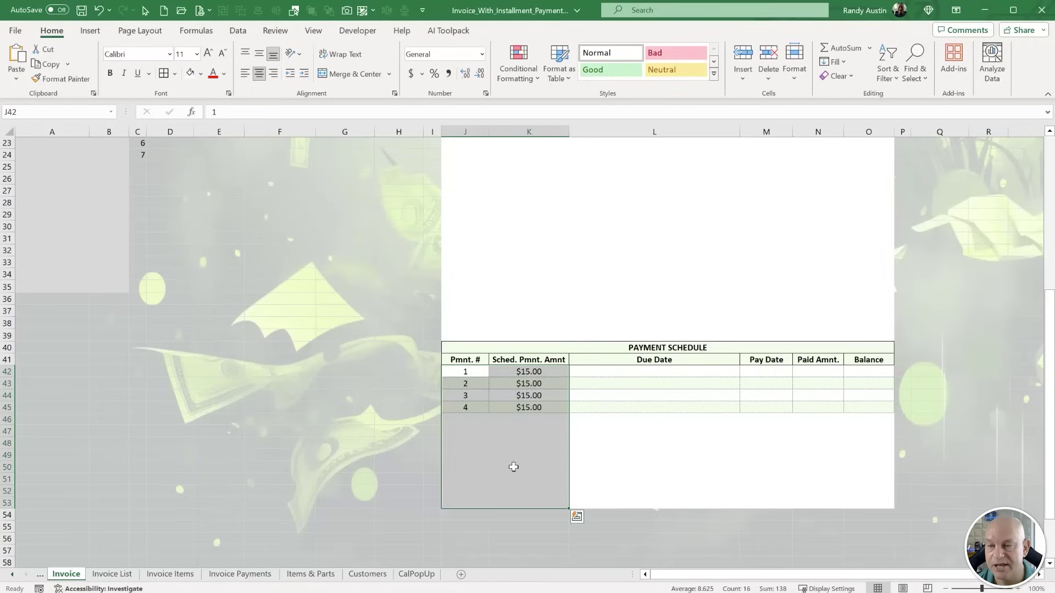
Enter 15 as the installment amounts for payments 5, 6 and 7.
left_click(513, 467)
left_click(524, 419)
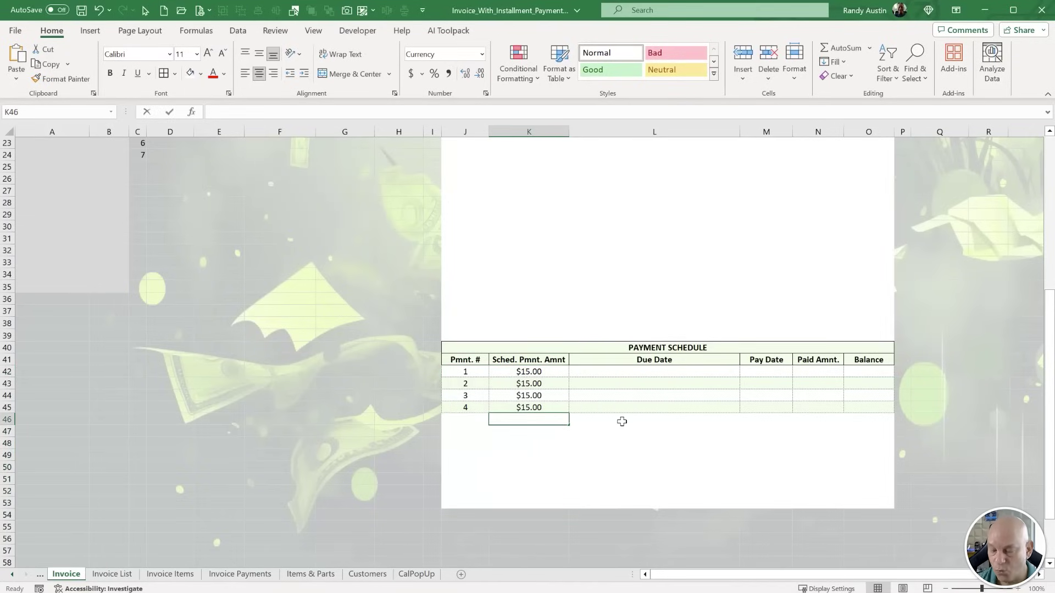
type("15")
key("Return")
type("15")
key("Return")
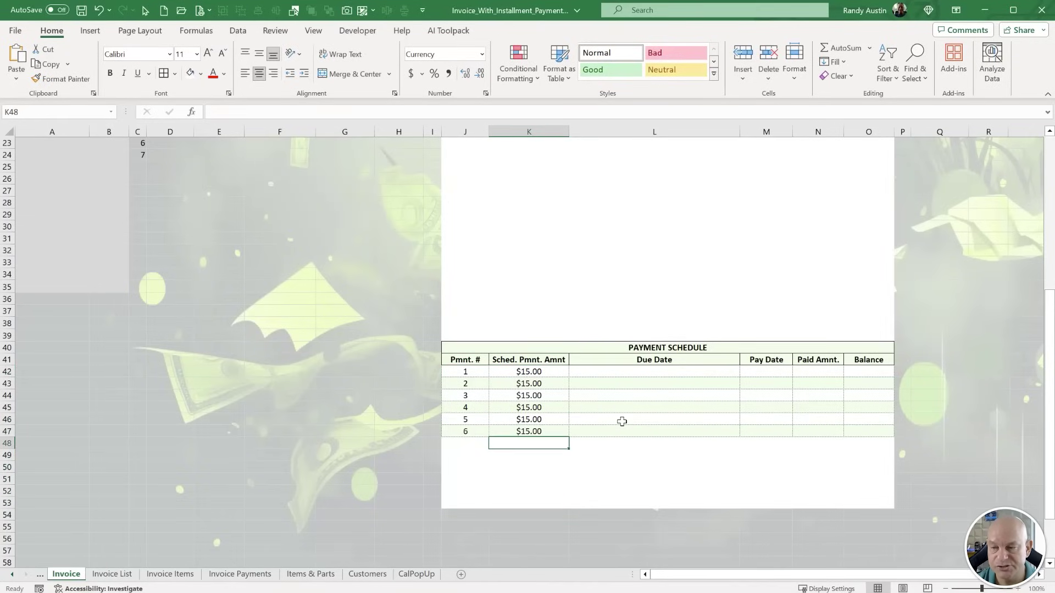
type("15")
key("Return")
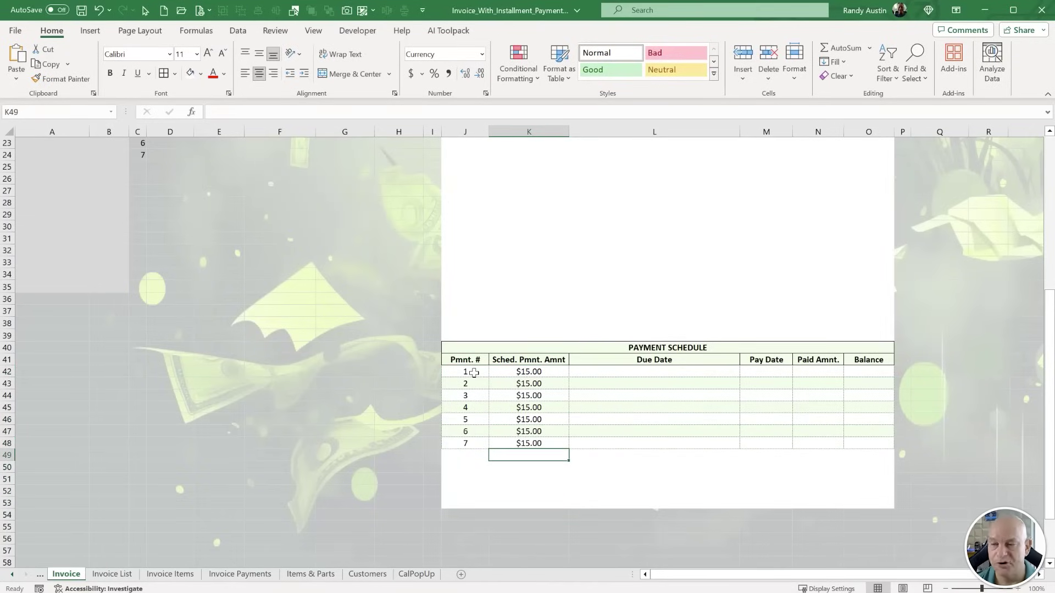
Select the payment numbers and amounts to see which payments show.
left_click_drag(471, 371, 876, 506)
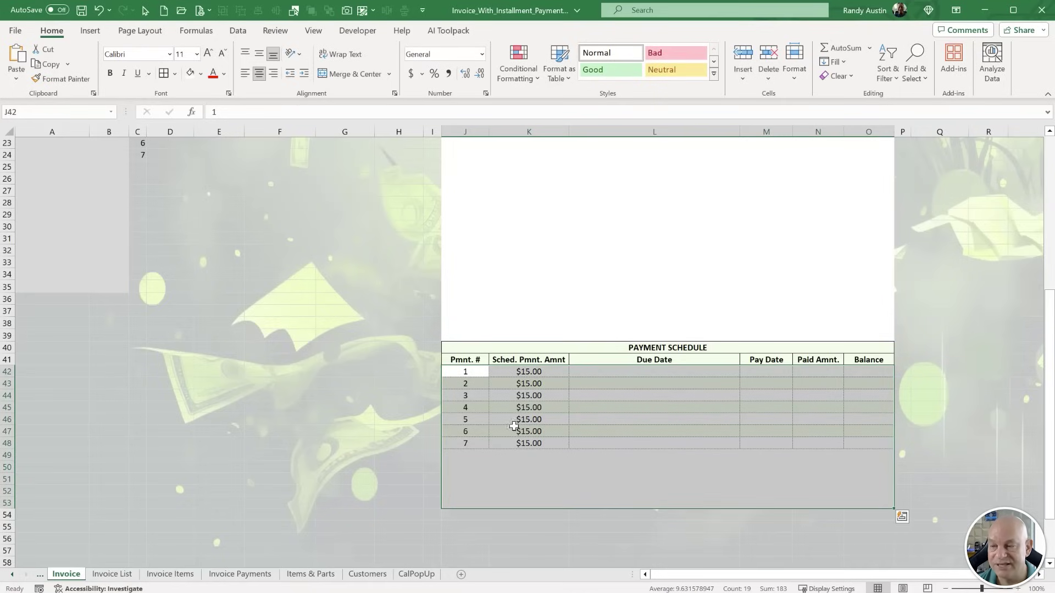
left_click(471, 372)
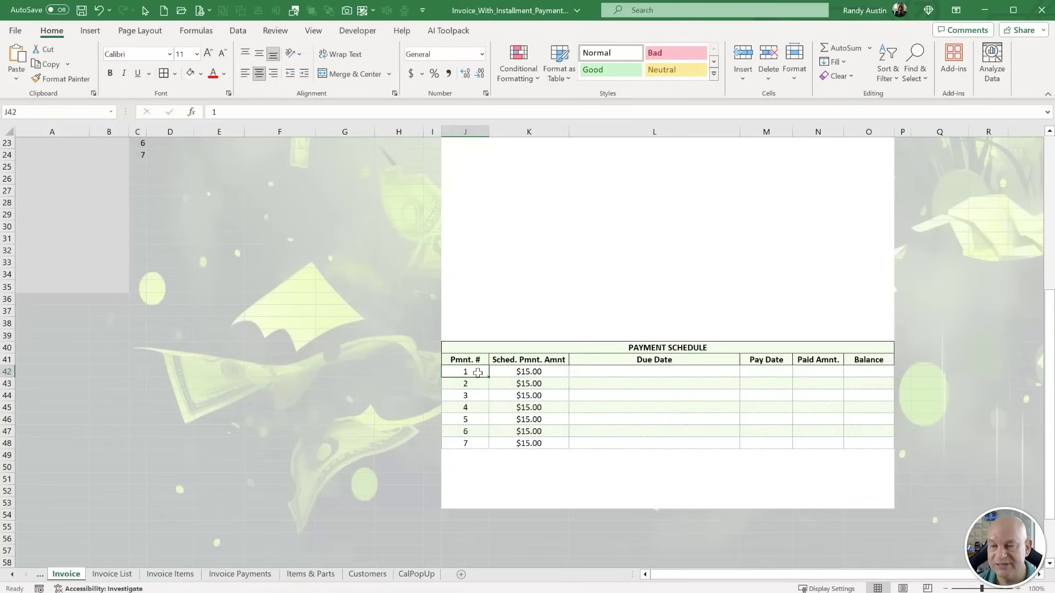
left_click_drag(475, 454, 472, 503)
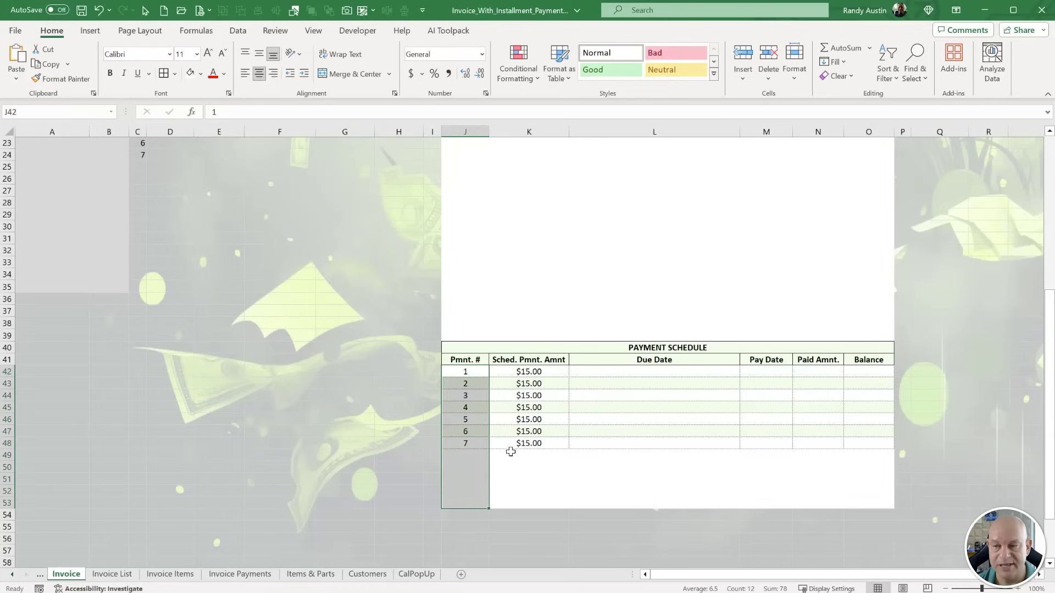
left_click_drag(533, 370, 529, 501)
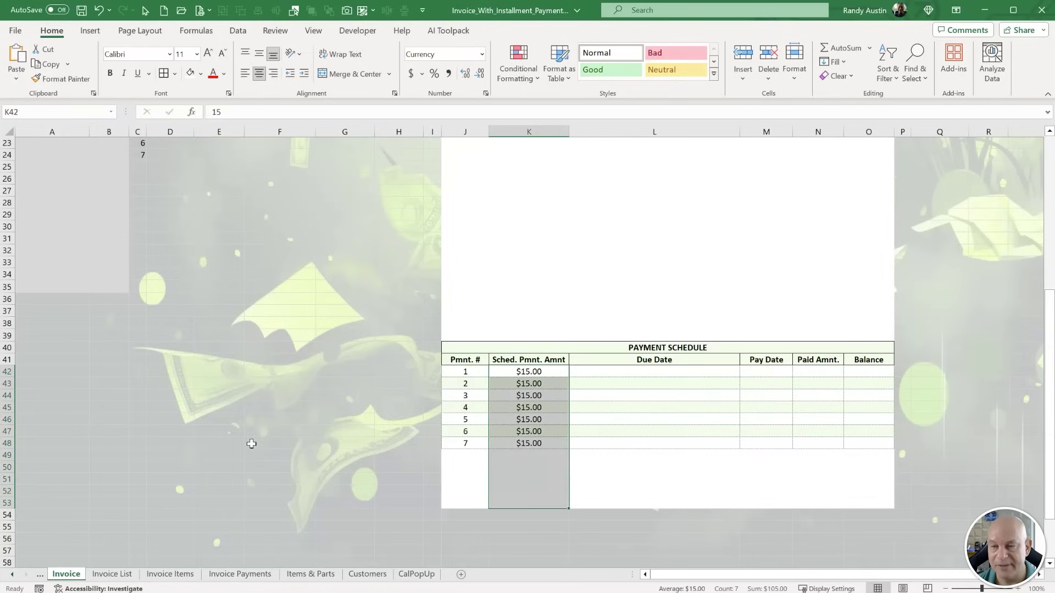
scroll(250, 443, "up", 5)
scroll(250, 443, "up", 1)
Copy the installment amounts E18:E29 and paste them as links into K42:K53.
left_click_drag(217, 297, 215, 433)
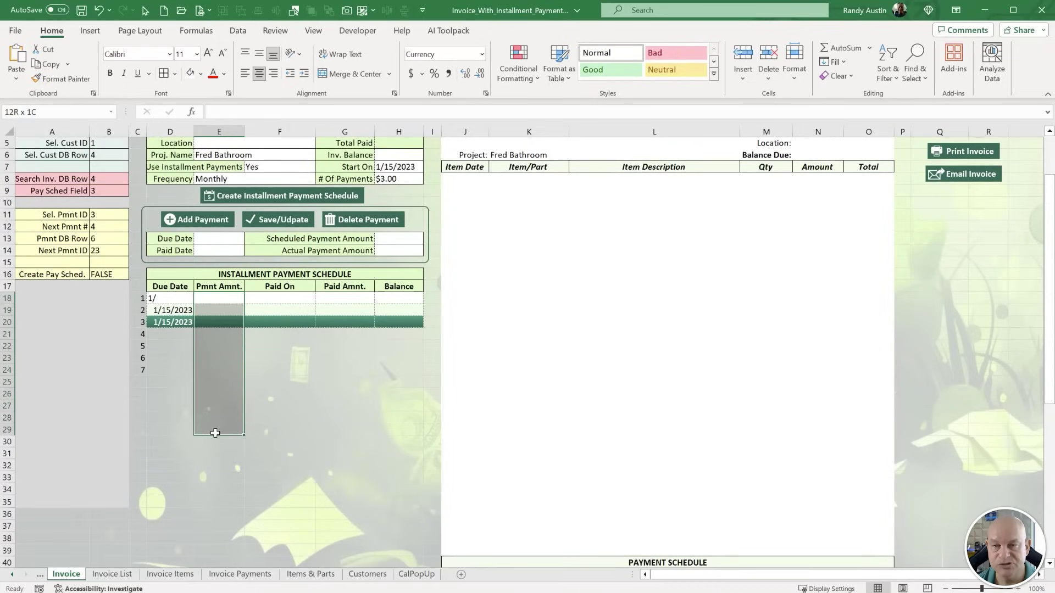
right_click(227, 355)
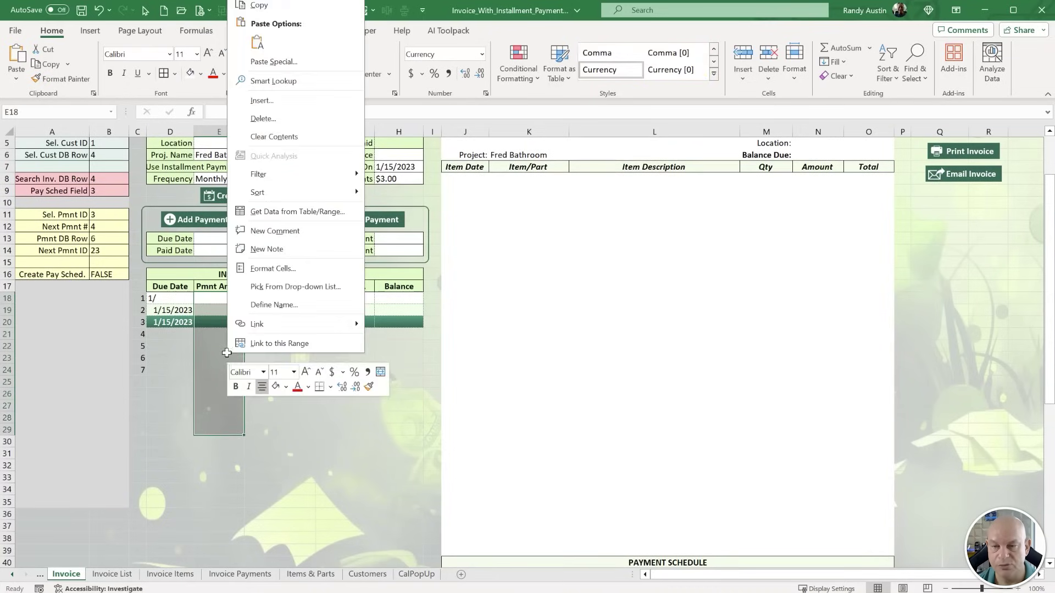
left_click(267, 12)
scroll(288, 268, "down", 4)
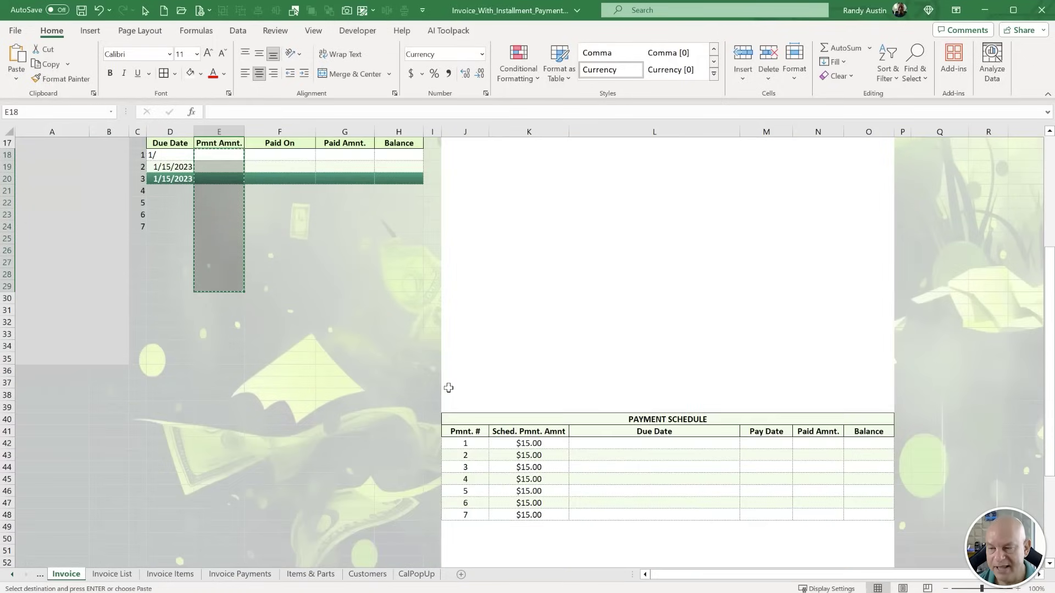
right_click(518, 443)
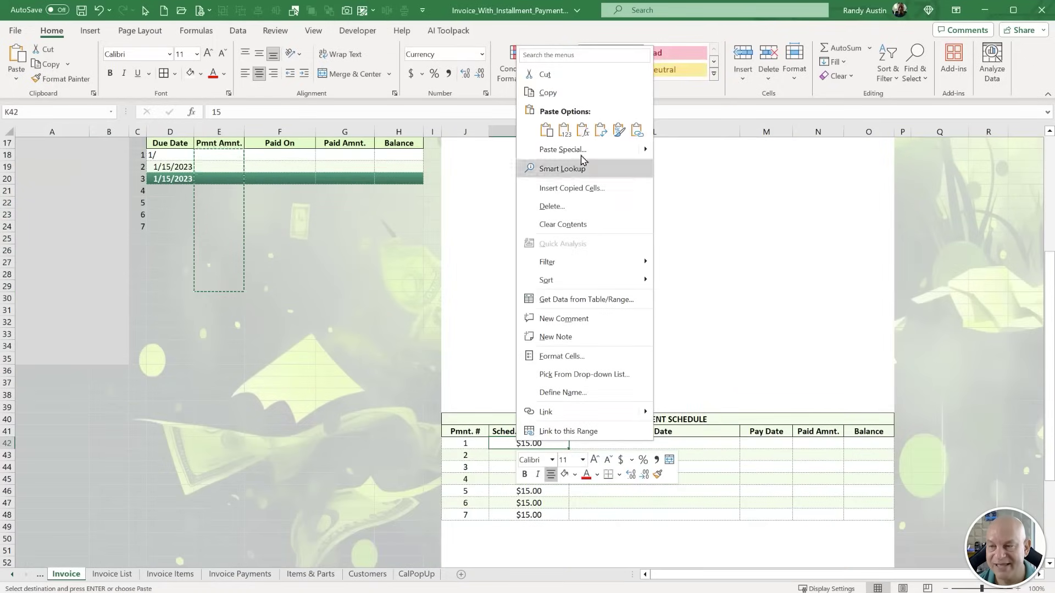
left_click(637, 130)
scroll(182, 358, "down", 3)
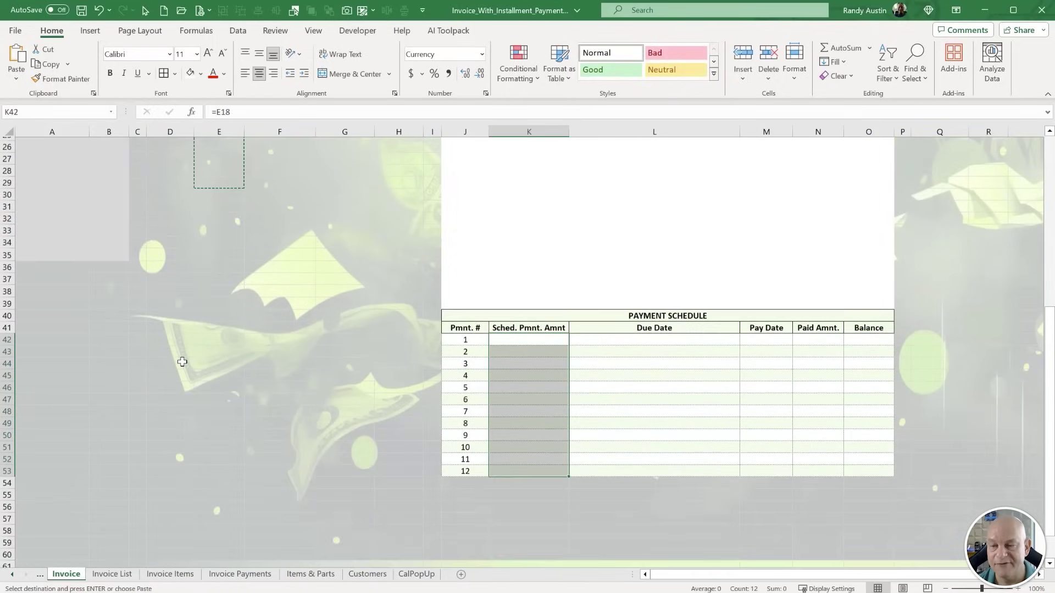
Check the linked formulas from K42 (=E18) to K53 (=E29).
left_click(527, 342)
left_click(468, 372)
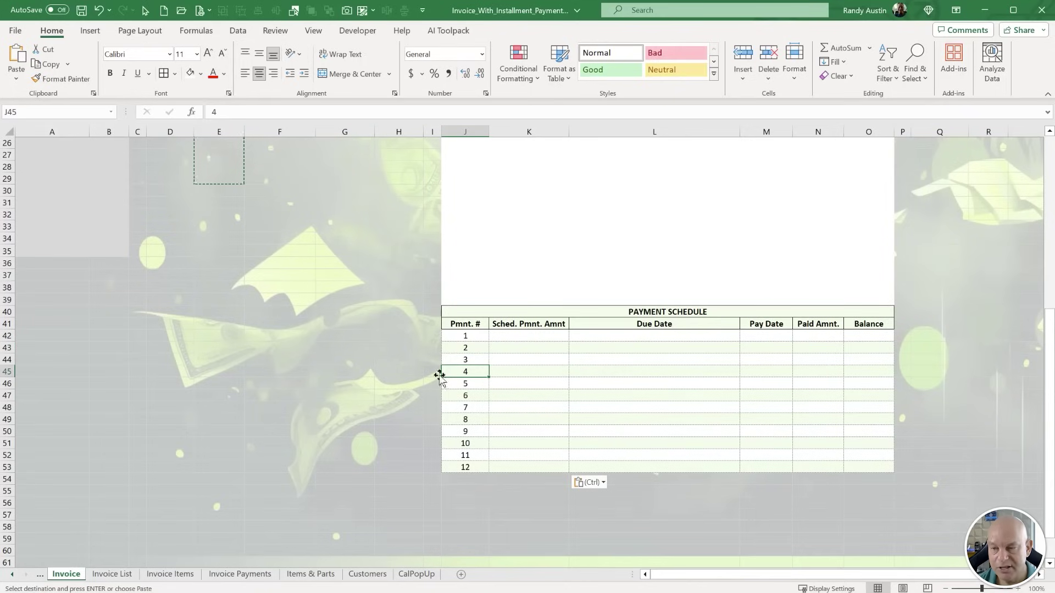
left_click(526, 466)
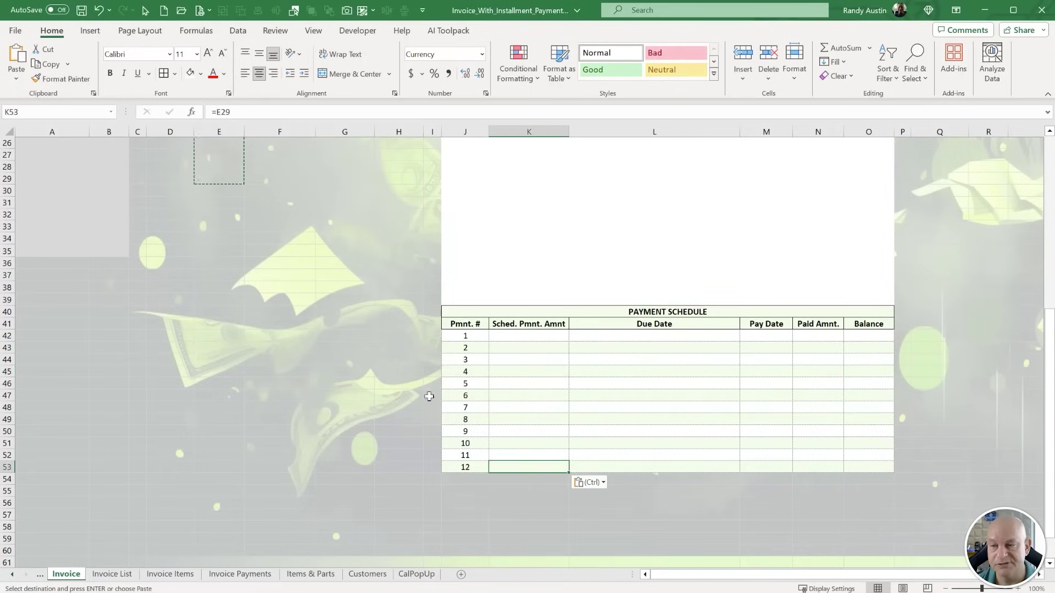
left_click_drag(465, 407, 515, 426)
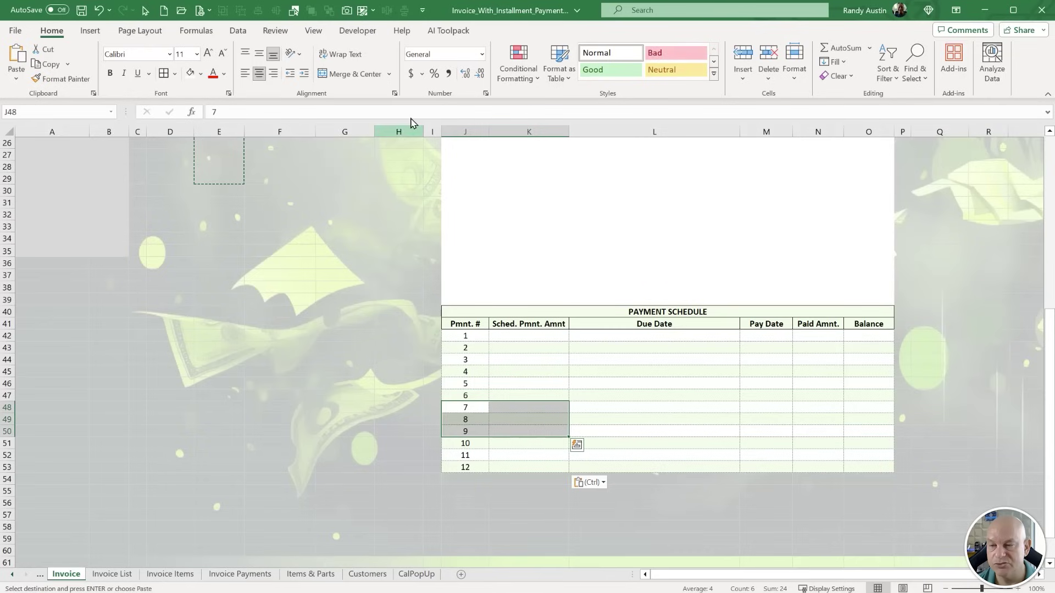
Change the blank-amount hide rule's formula from =$K42="" to =$K42=0 and apply it.
left_click(519, 63)
left_click(536, 263)
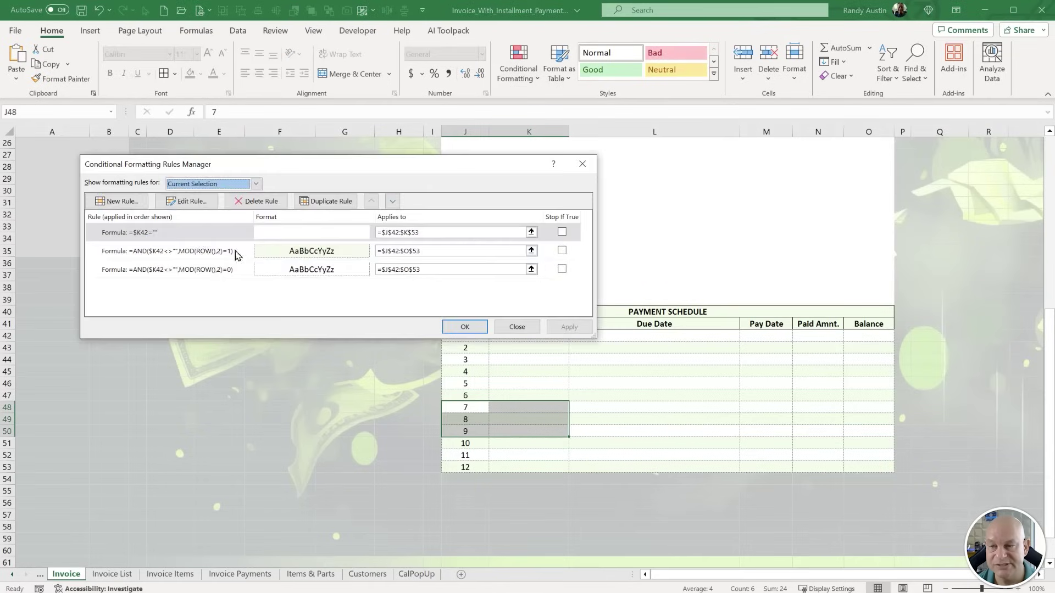
left_click(173, 234)
left_click(184, 204)
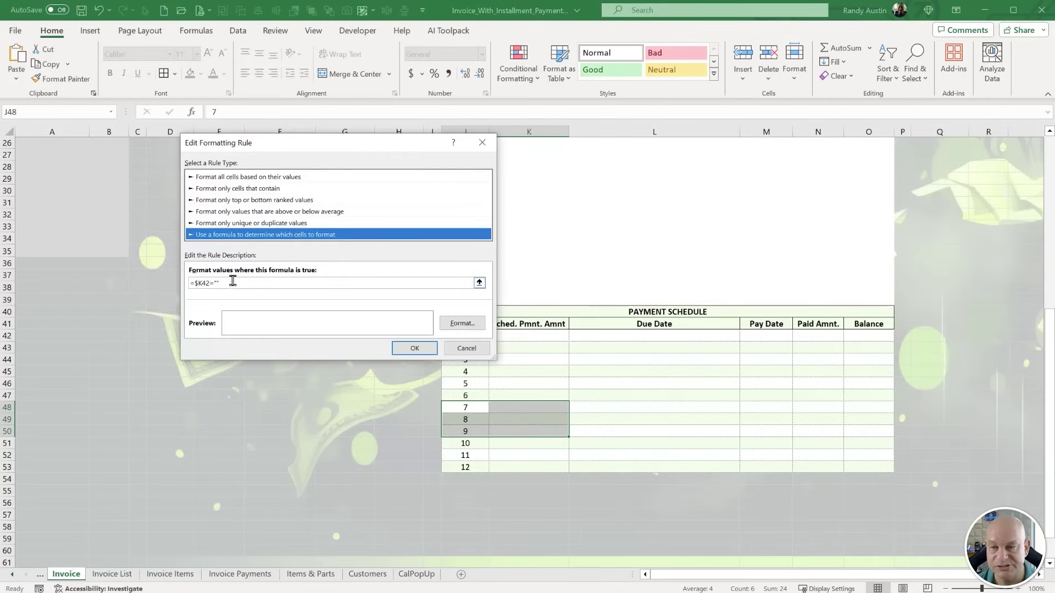
left_click(215, 282)
key("BackSpace")
key("BackSpace")
type("0")
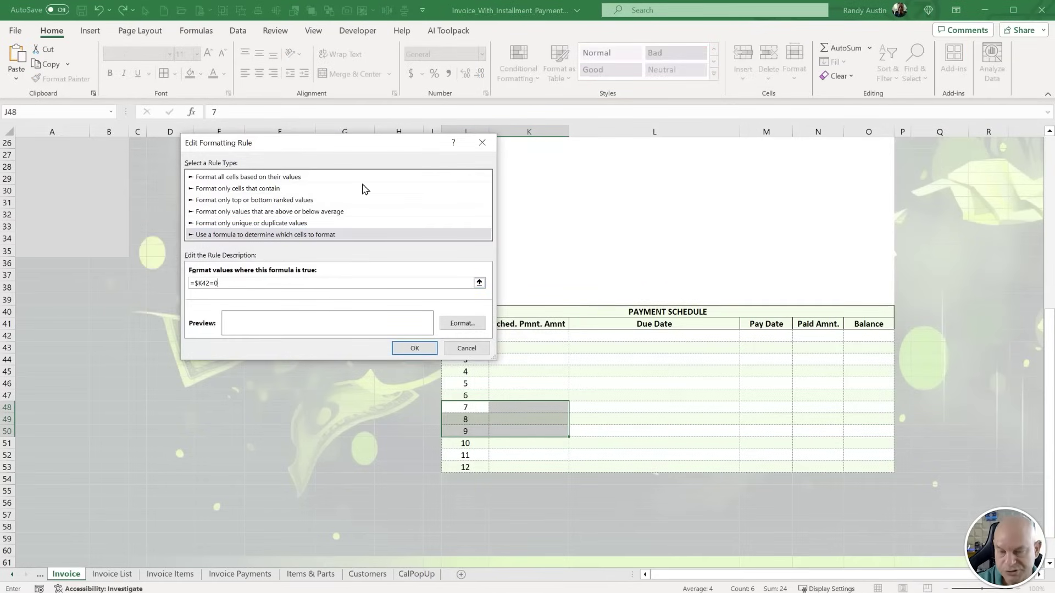
left_click(414, 348)
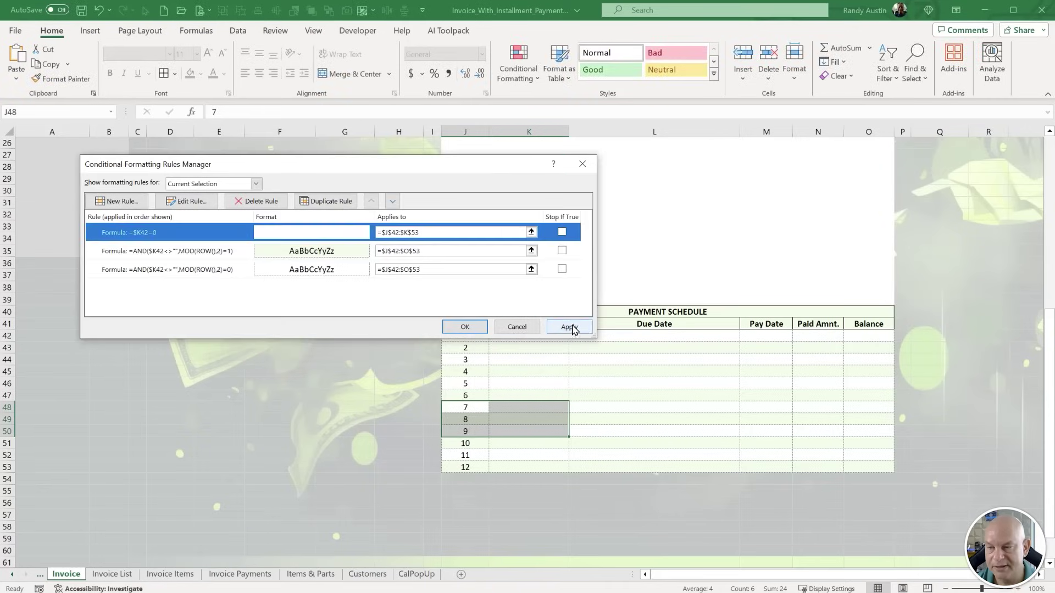
left_click(569, 328)
left_click(471, 328)
left_click(528, 335)
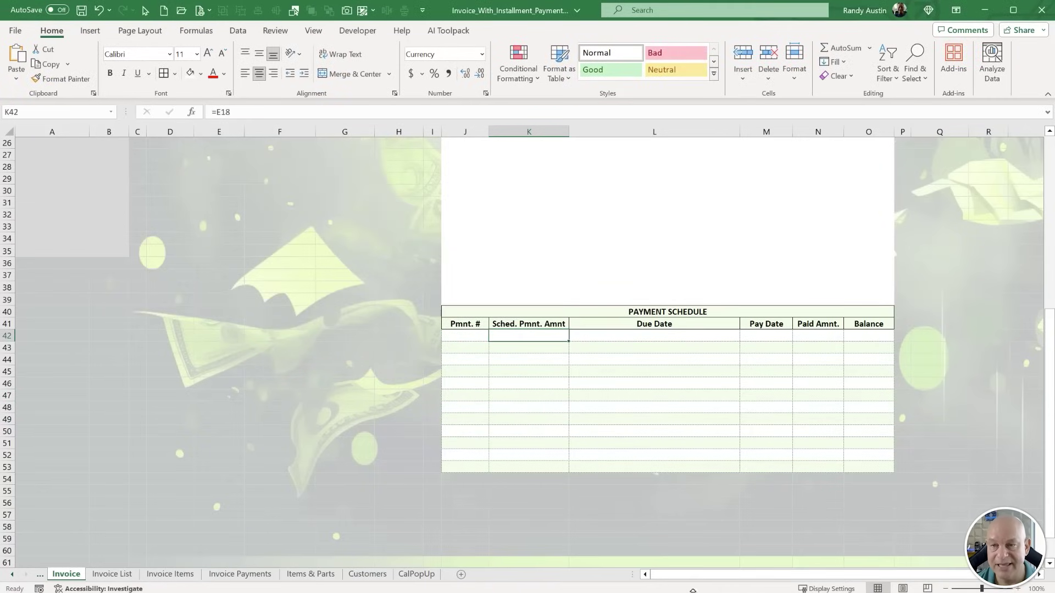
Enter 15 as the installment amounts in E18 and E19.
scroll(200, 436, "up", 6)
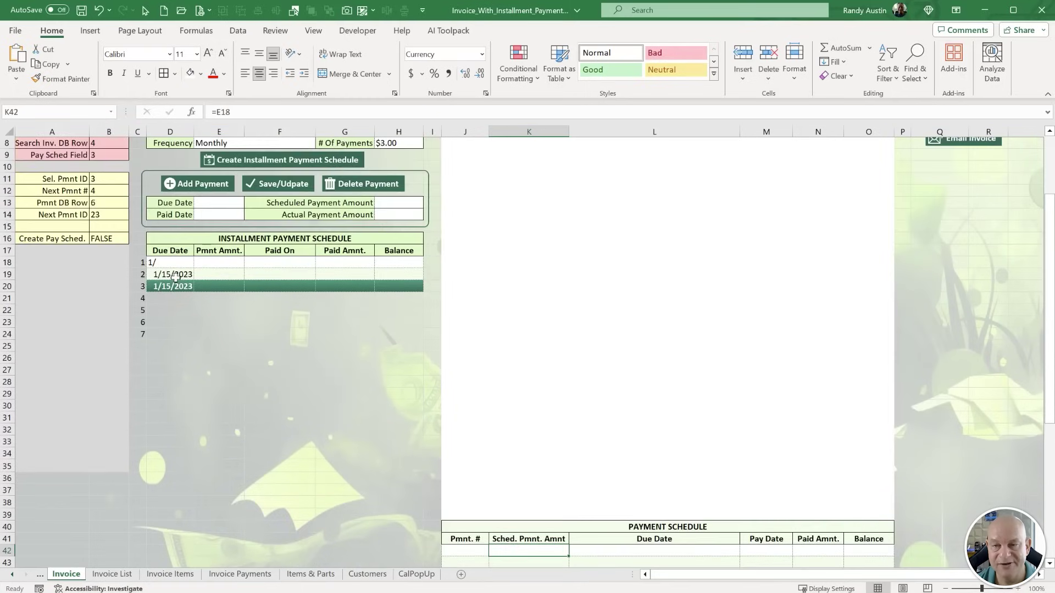
scroll(219, 283, "up", 1)
key("ctrl+bracketleft")
type("15")
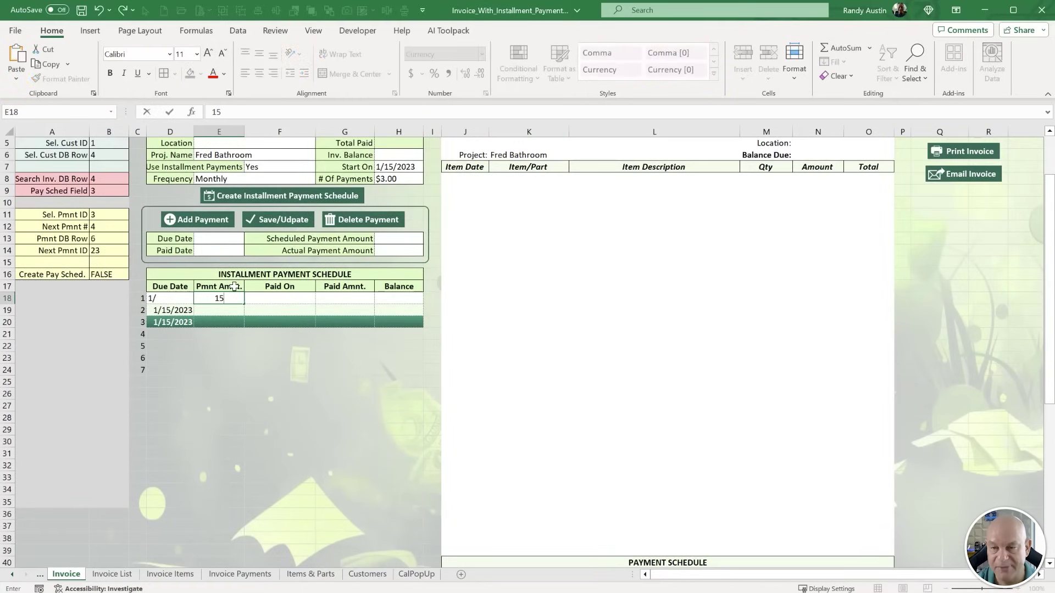
key("Return")
scroll(455, 498, "down", 4)
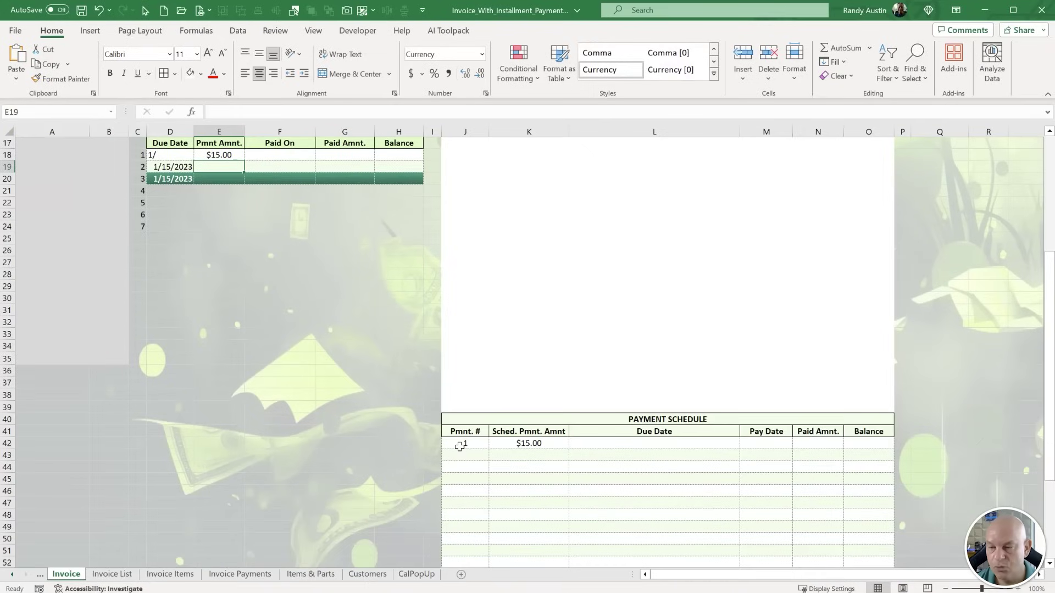
scroll(289, 289, "up", 3)
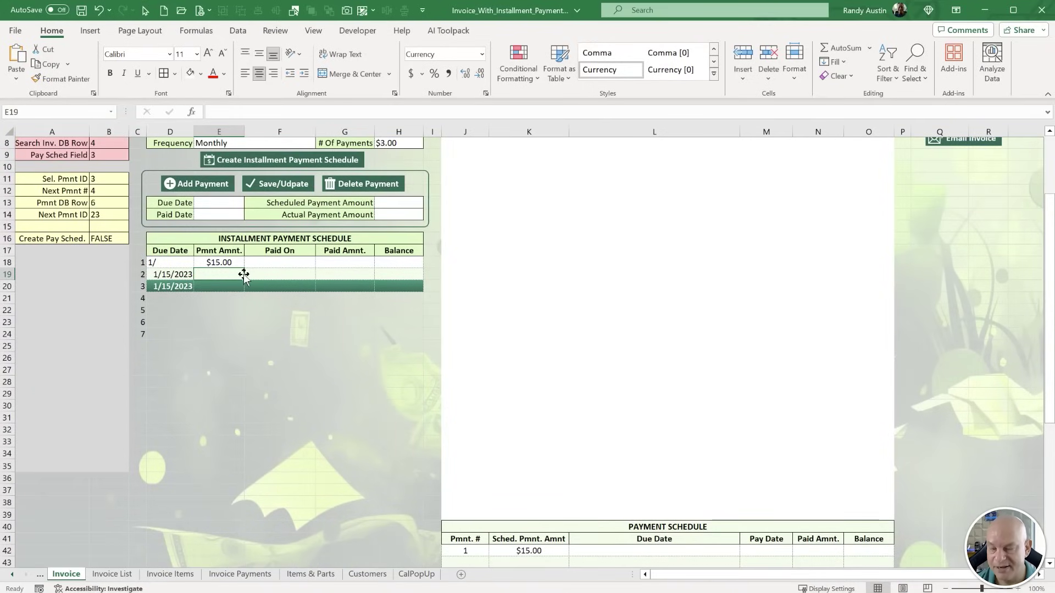
type("15")
key("Return")
Review the Payment Schedule showing payments 1 and 2 at $15.00, then save the workbook.
scroll(546, 567, "down", 3)
scroll(546, 566, "down", 1)
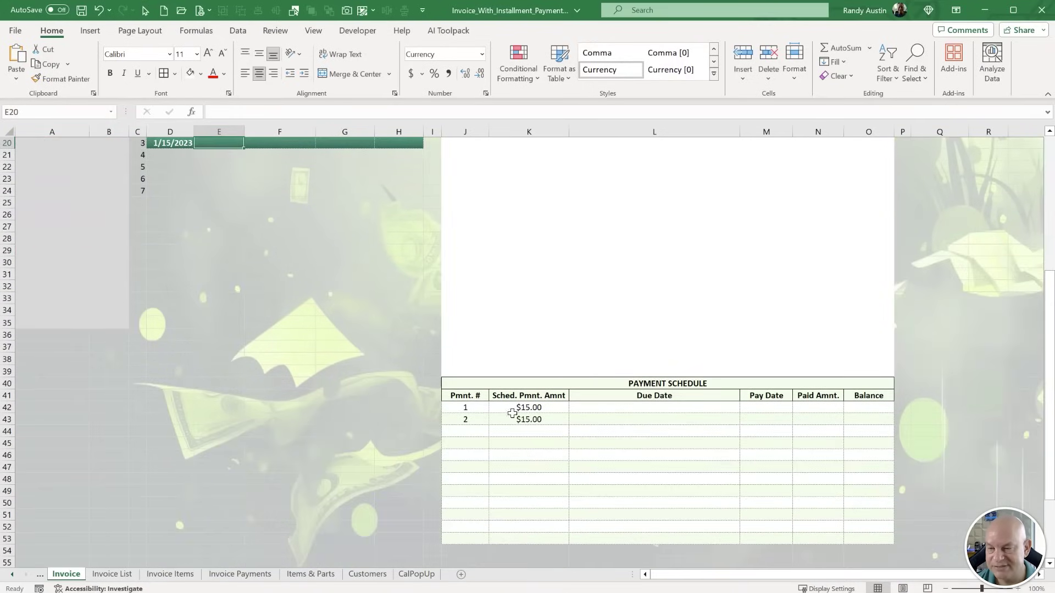
left_click_drag(477, 430, 764, 518)
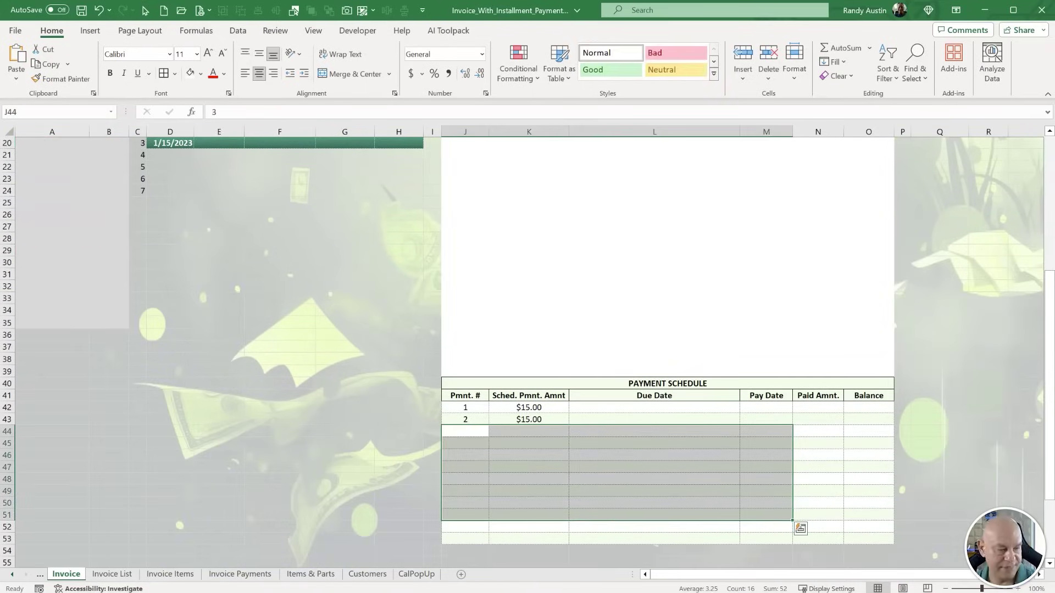
scroll(801, 528, "down", 7)
scroll(528, 351, "down", 2)
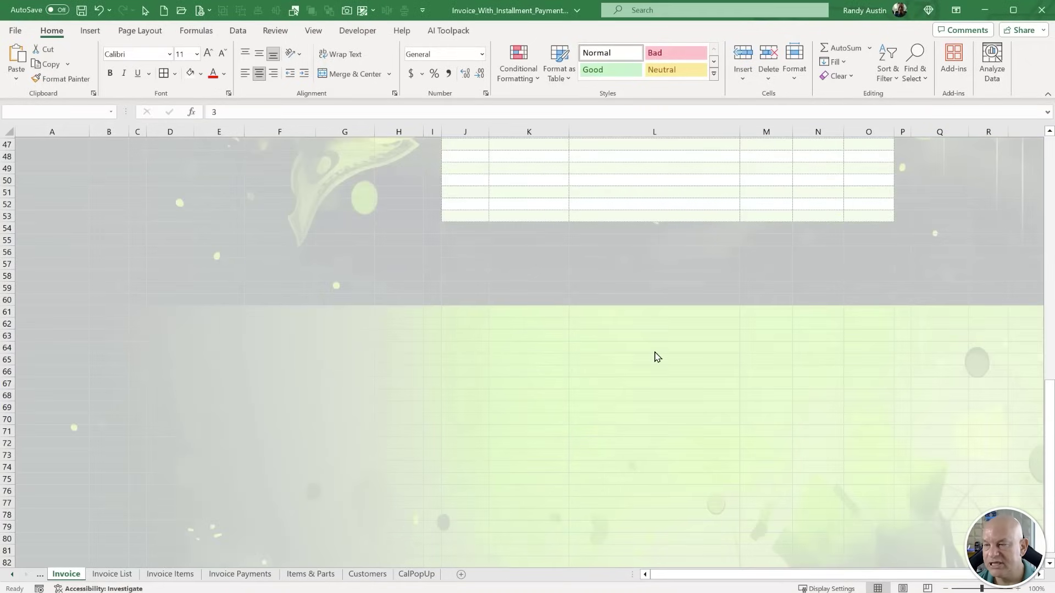
scroll(612, 279, "up", 9)
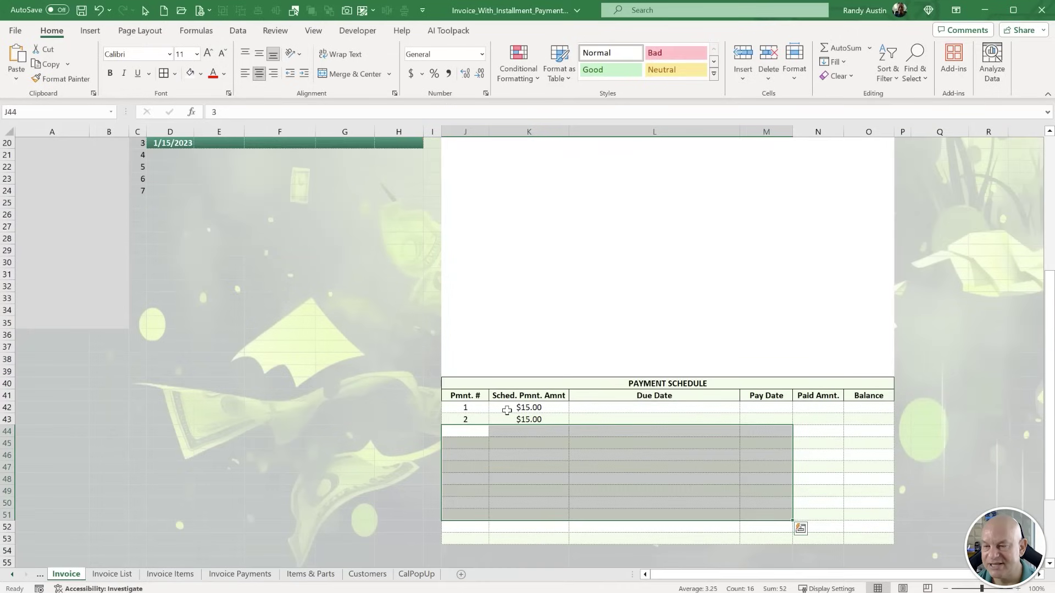
left_click(507, 411)
left_click_drag(620, 420, 800, 537)
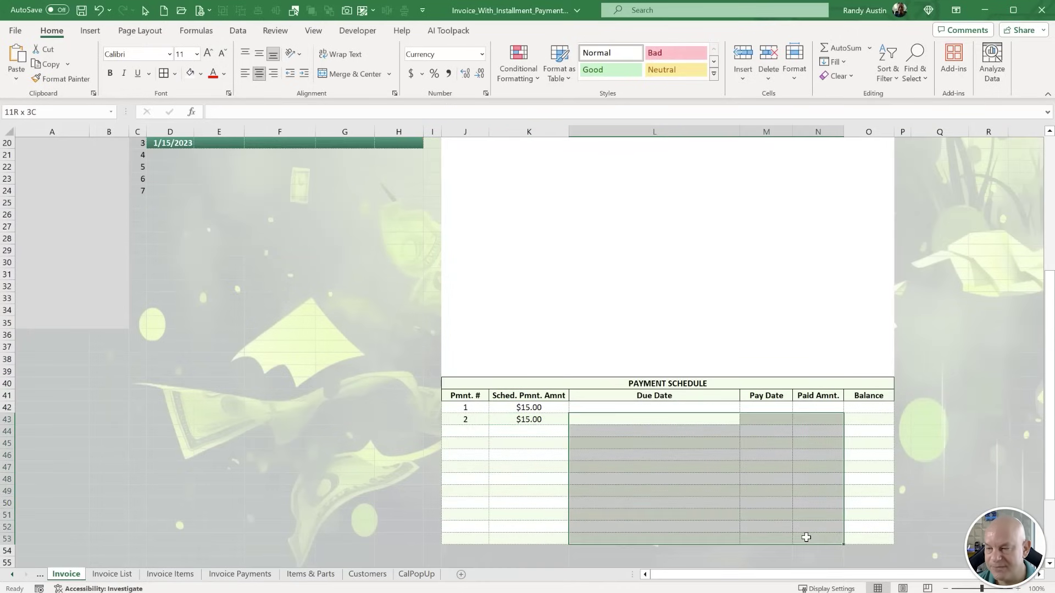
left_click_drag(461, 436, 479, 542)
scroll(537, 441, "up", 6)
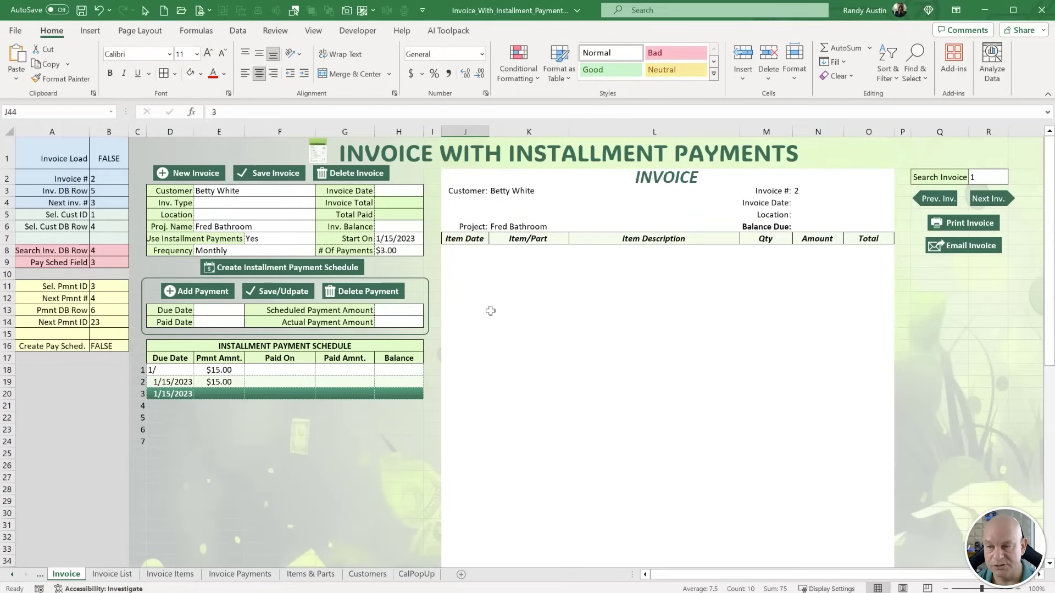
scroll(218, 406, "down", 3)
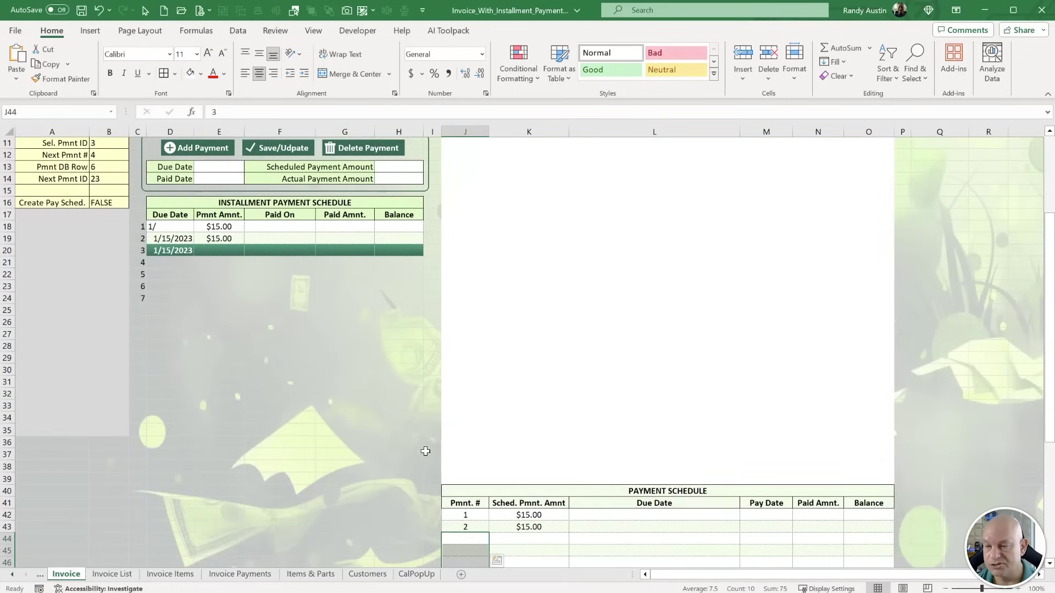
scroll(423, 447, "up", 3)
left_click(83, 15)
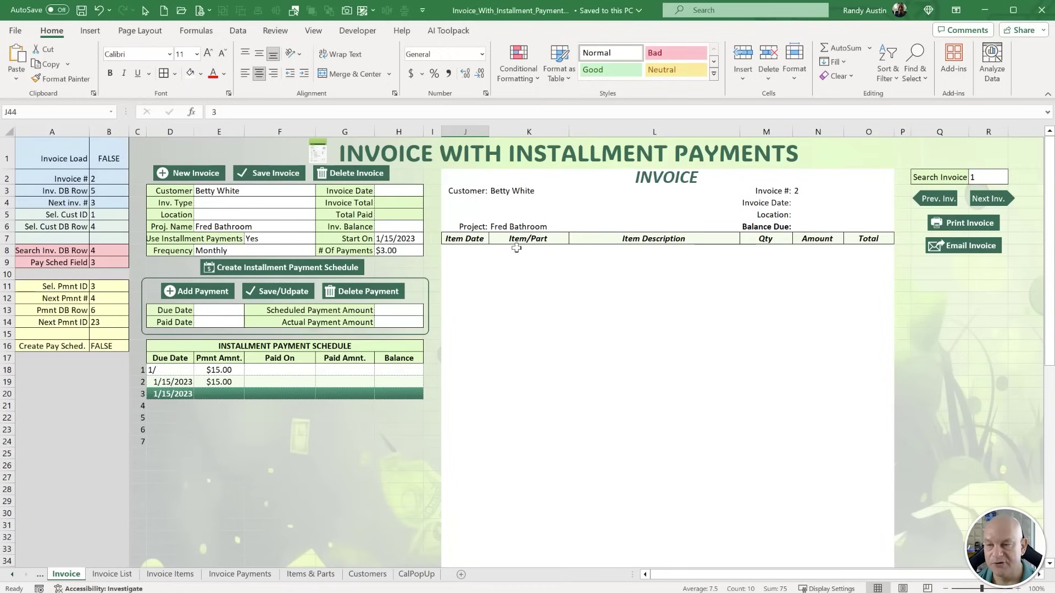
Give the Item/Part to Qty item rows dotted left and inside vertical borders.
left_click_drag(516, 248, 777, 380)
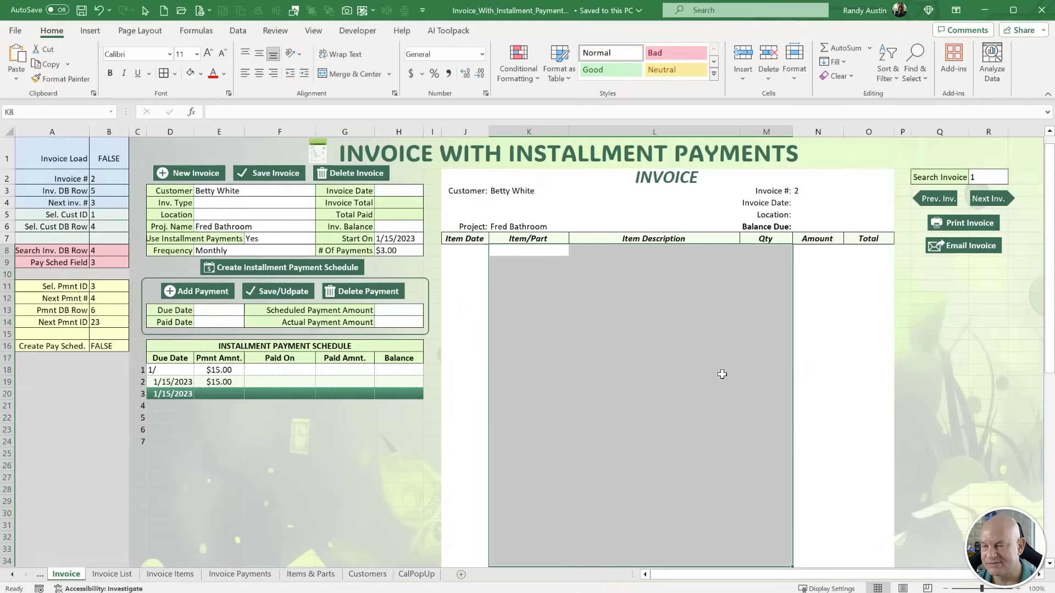
right_click(660, 334)
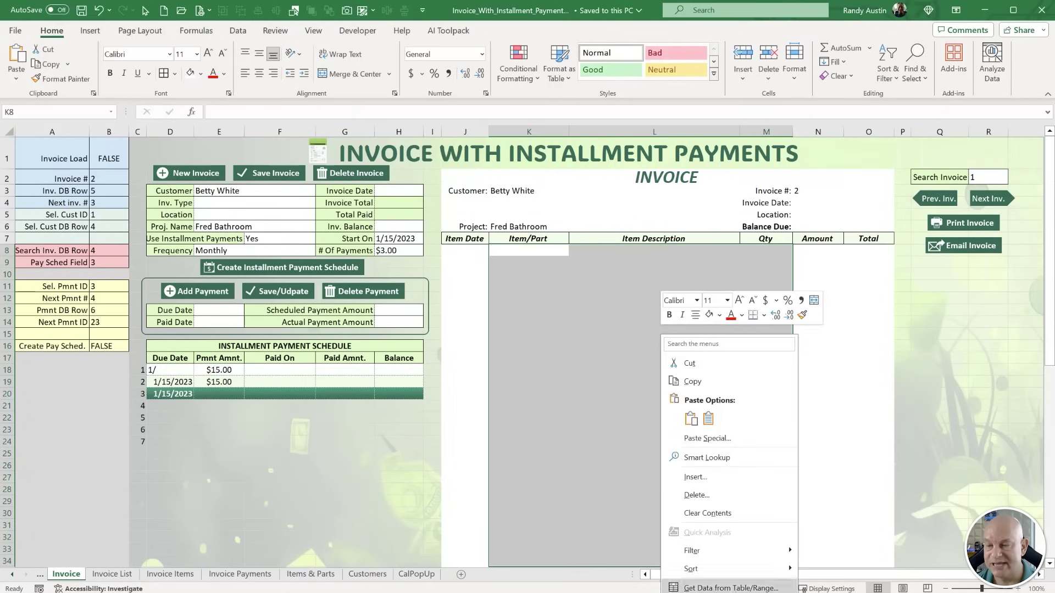
key("Escape")
key("ctrl+1")
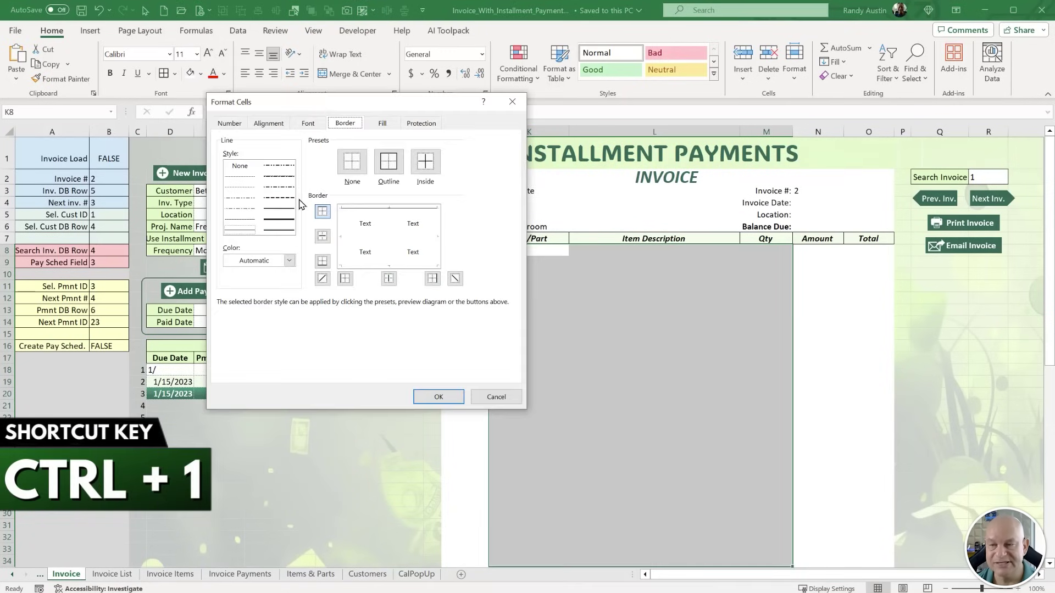
left_click(235, 177)
left_click(344, 235)
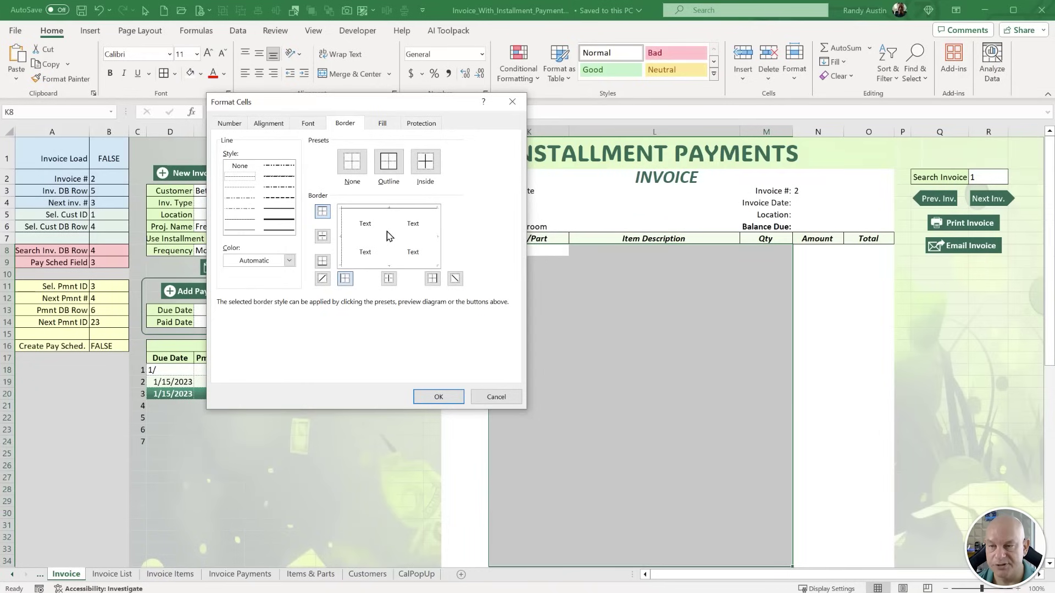
left_click(389, 237)
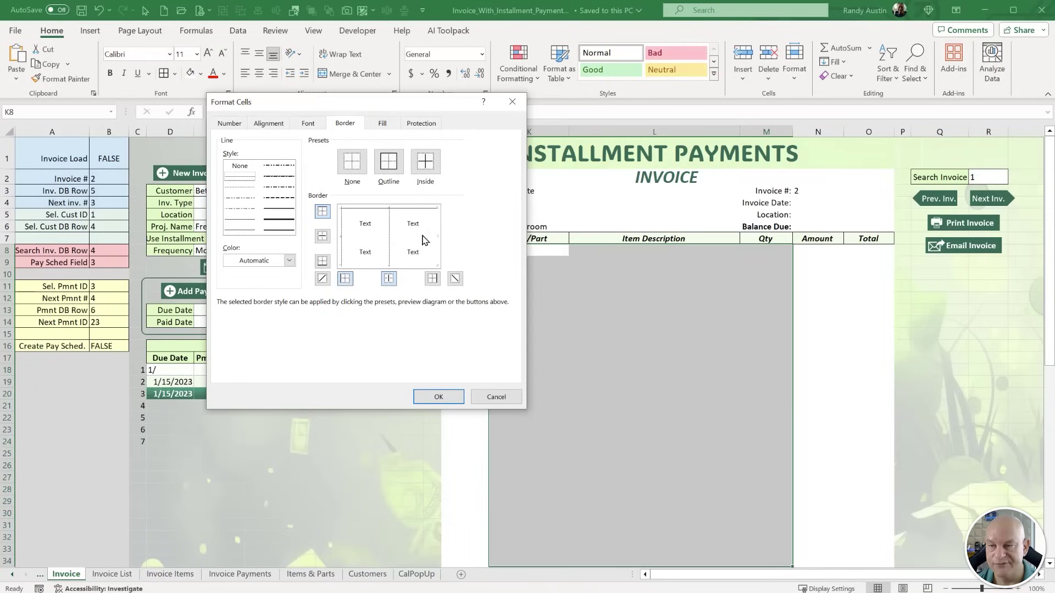
left_click(444, 395)
Outline the whole invoice area J2:O53 with a medium solid line.
left_click_drag(464, 170, 703, 501)
scroll(550, 307, "up", 7)
key("ctrl+1")
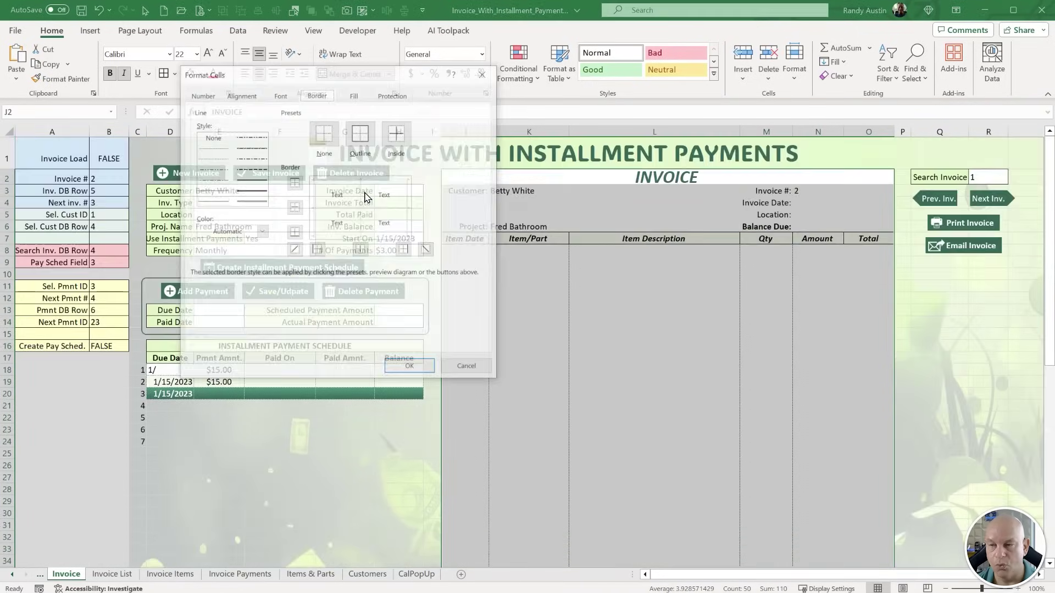
left_click(252, 181)
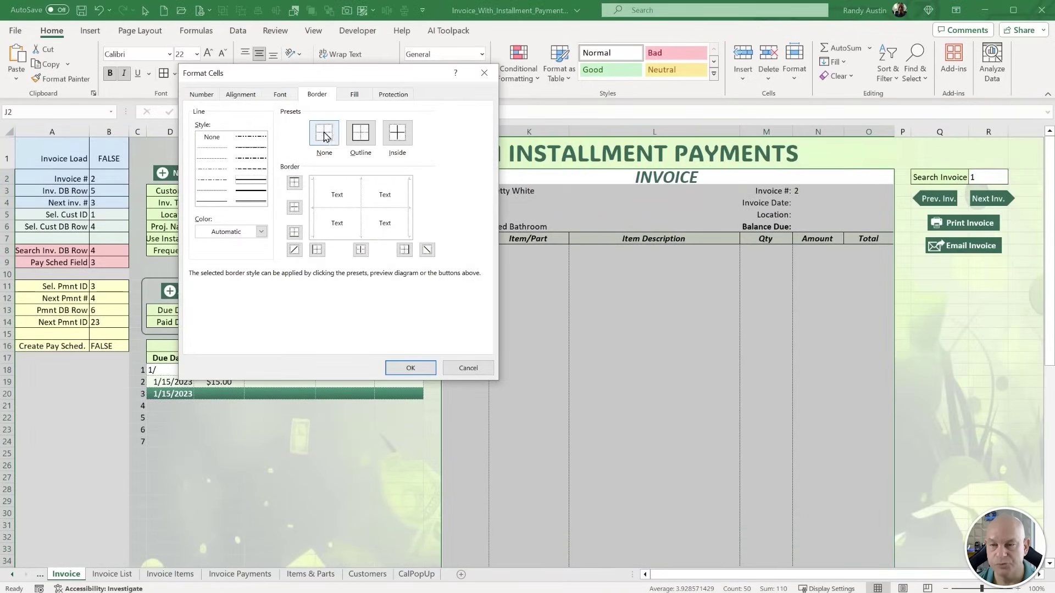
left_click(361, 140)
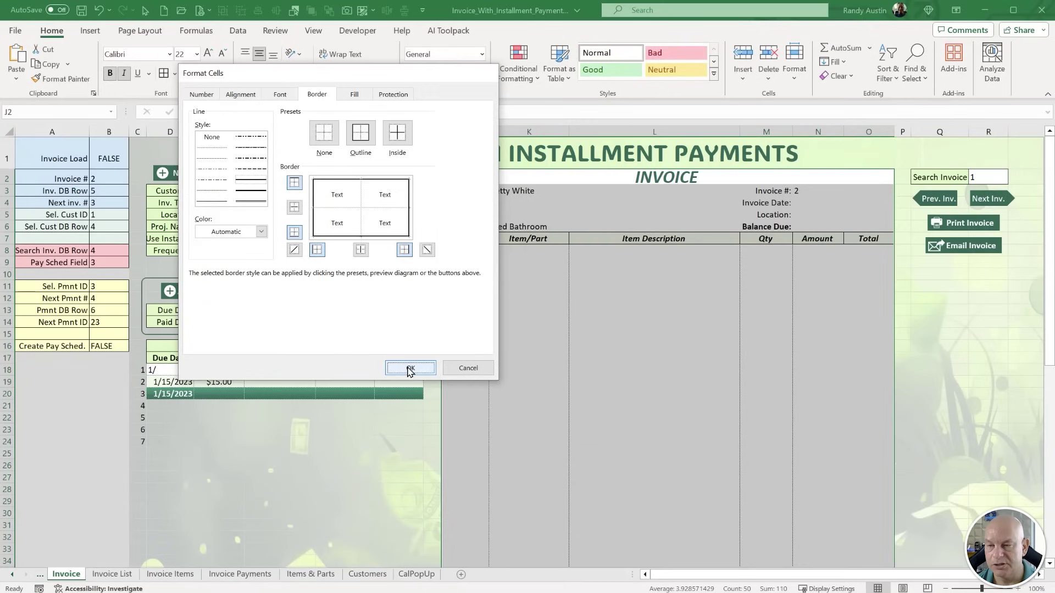
left_click(410, 368)
left_click(586, 321)
scroll(584, 318, "down", 3)
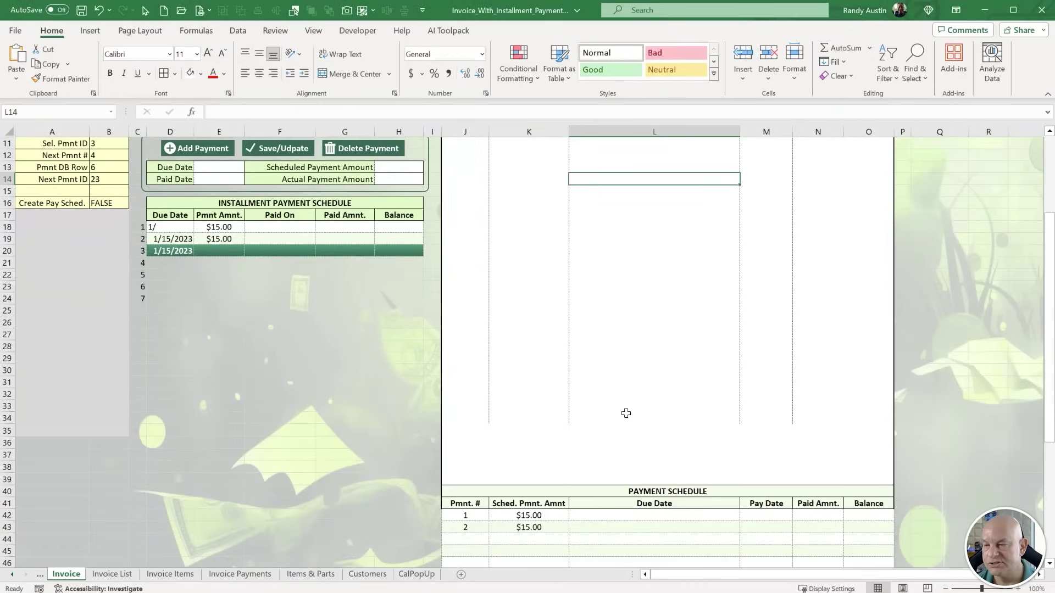
Add a top border to the J35:O39 range.
left_click(531, 429)
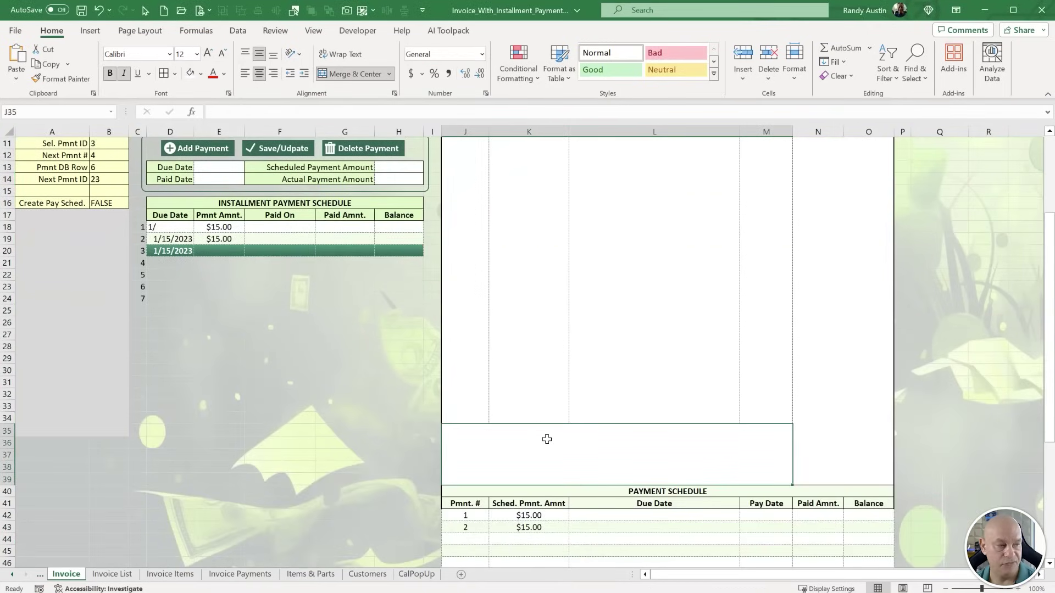
left_click_drag(543, 439, 879, 438)
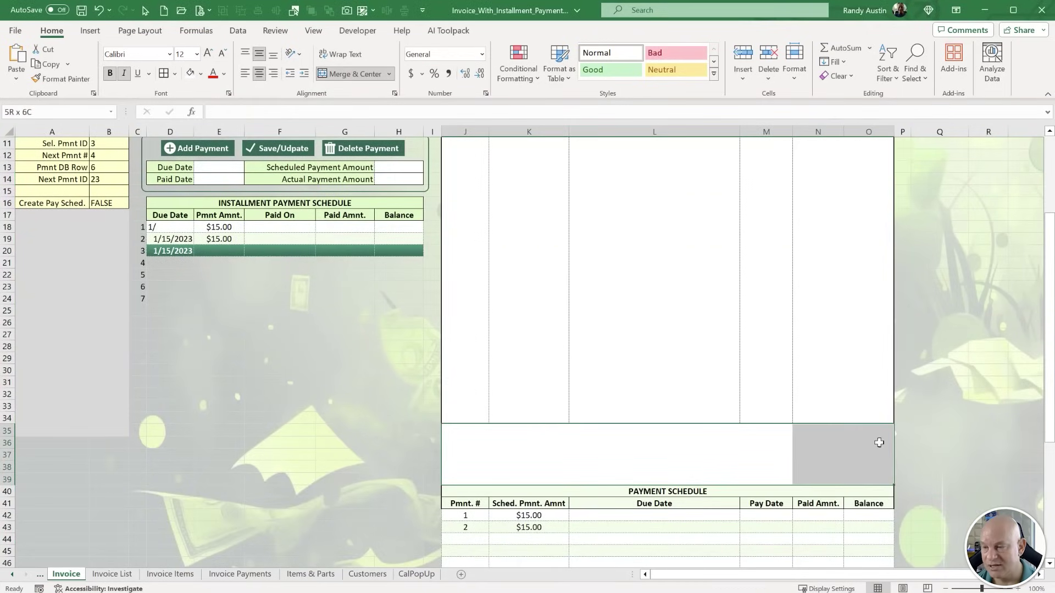
scroll(694, 450, "down", 1)
right_click(682, 427)
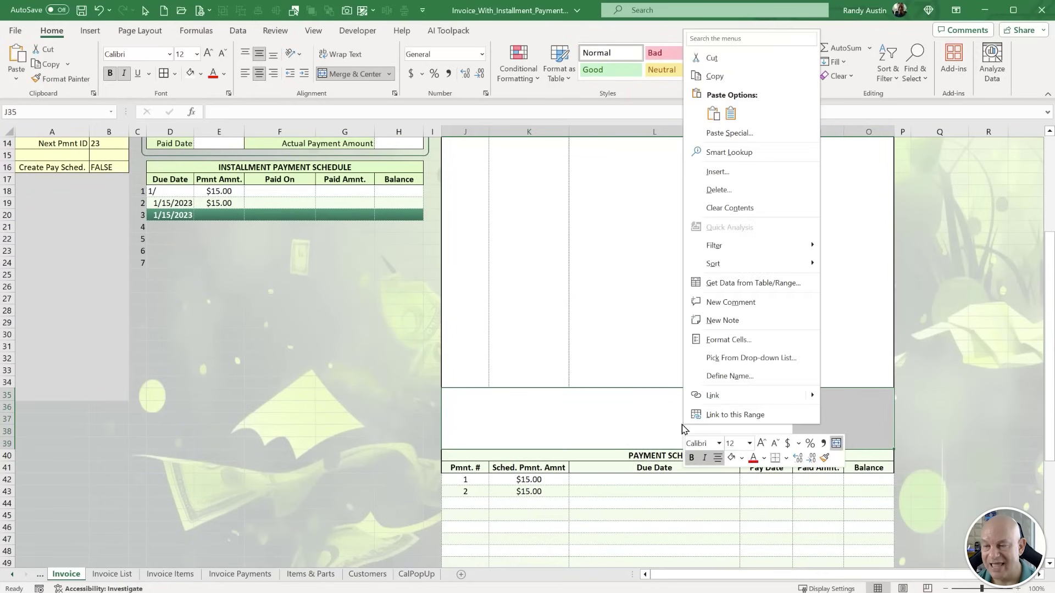
left_click(729, 340)
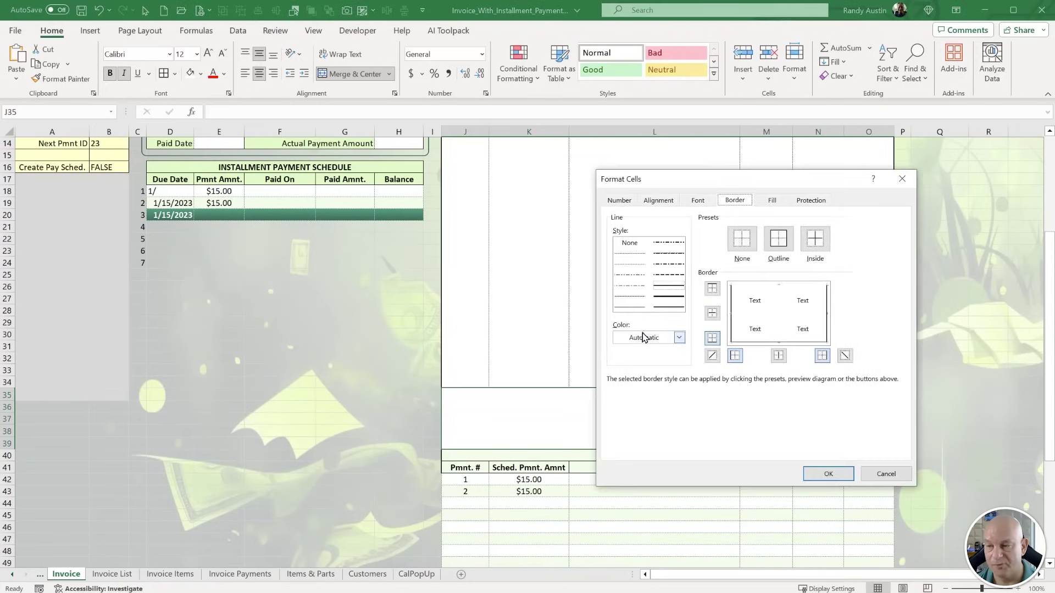
left_click(751, 288)
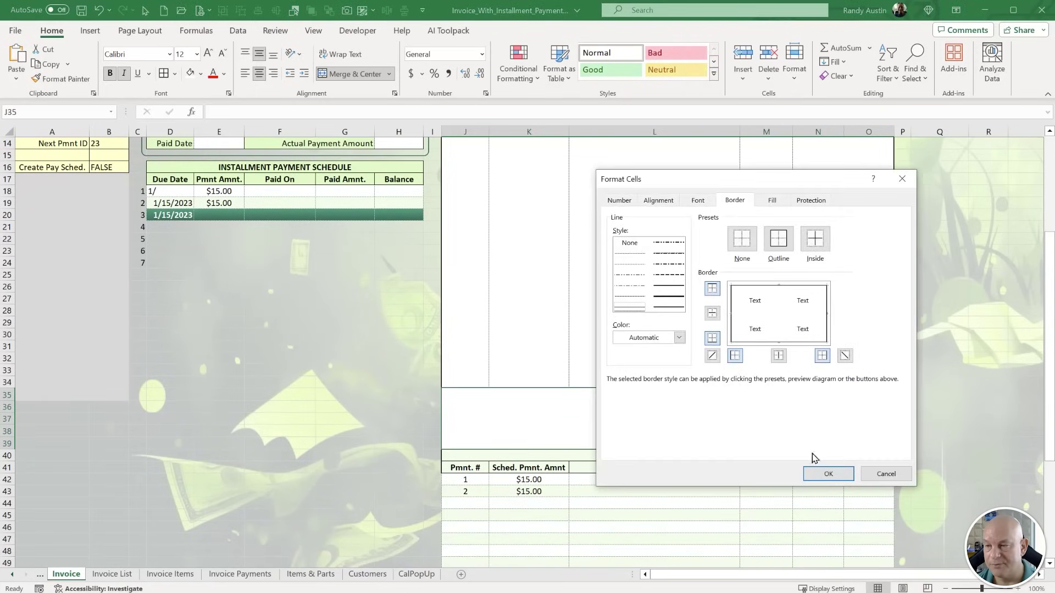
left_click(825, 474)
Change the border line style on the merged J35:M39 block.
left_click(821, 399)
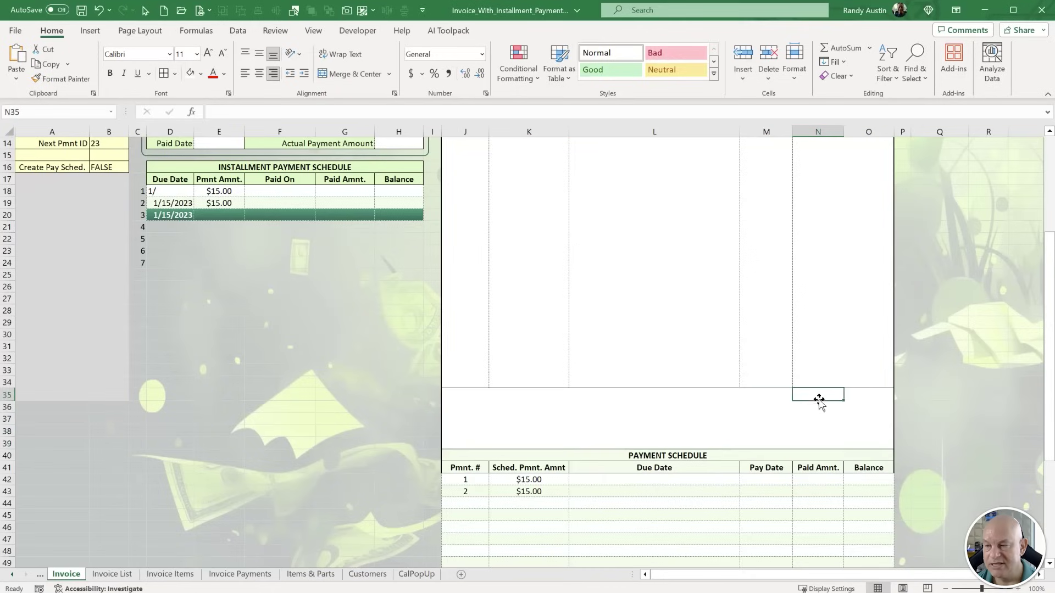
left_click(741, 397)
right_click(725, 406)
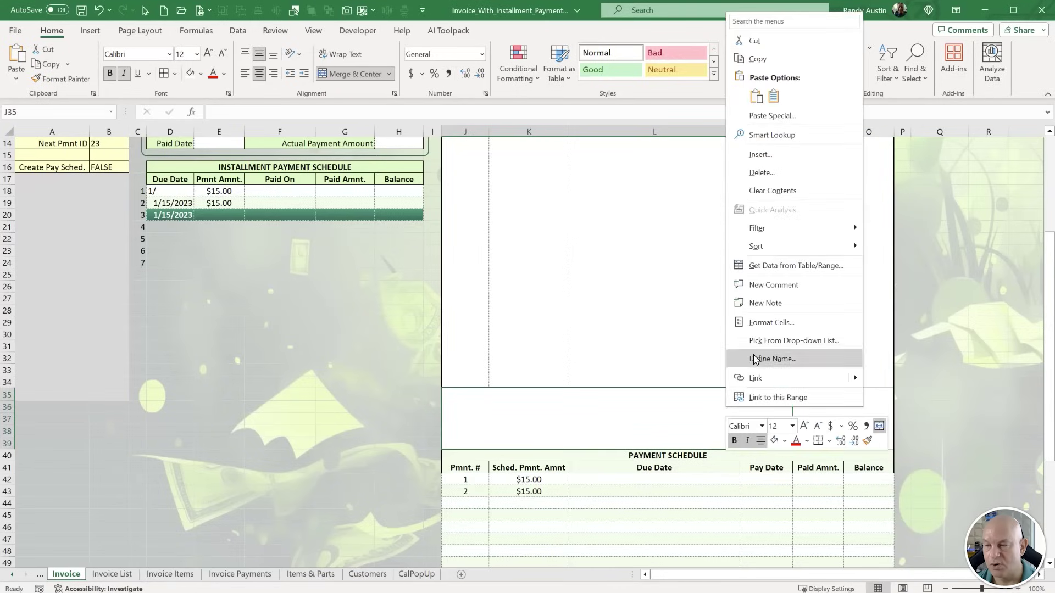
left_click(687, 401)
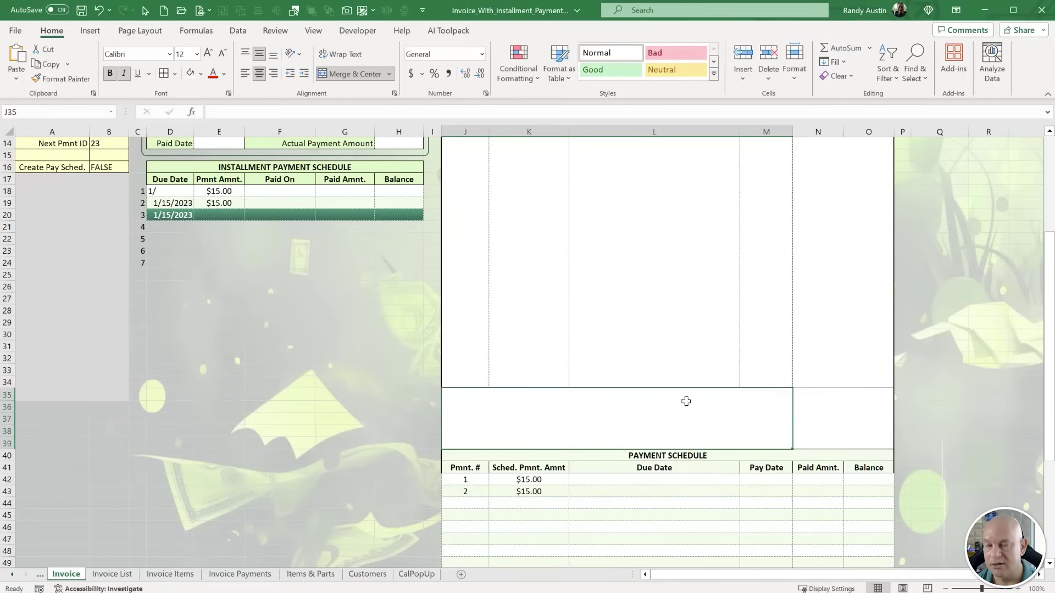
key("ctrl+1")
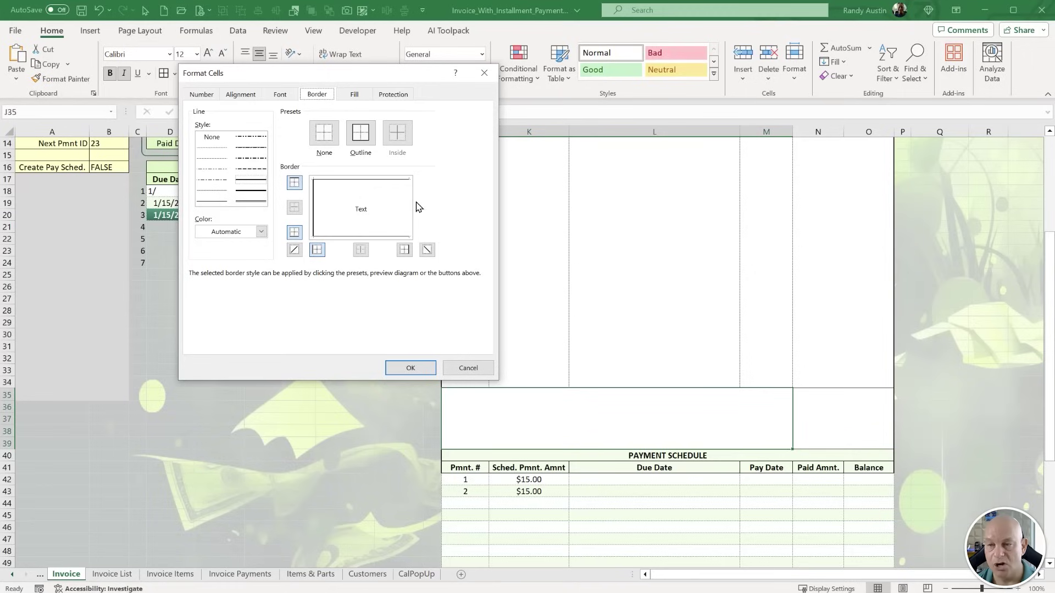
left_click(217, 202)
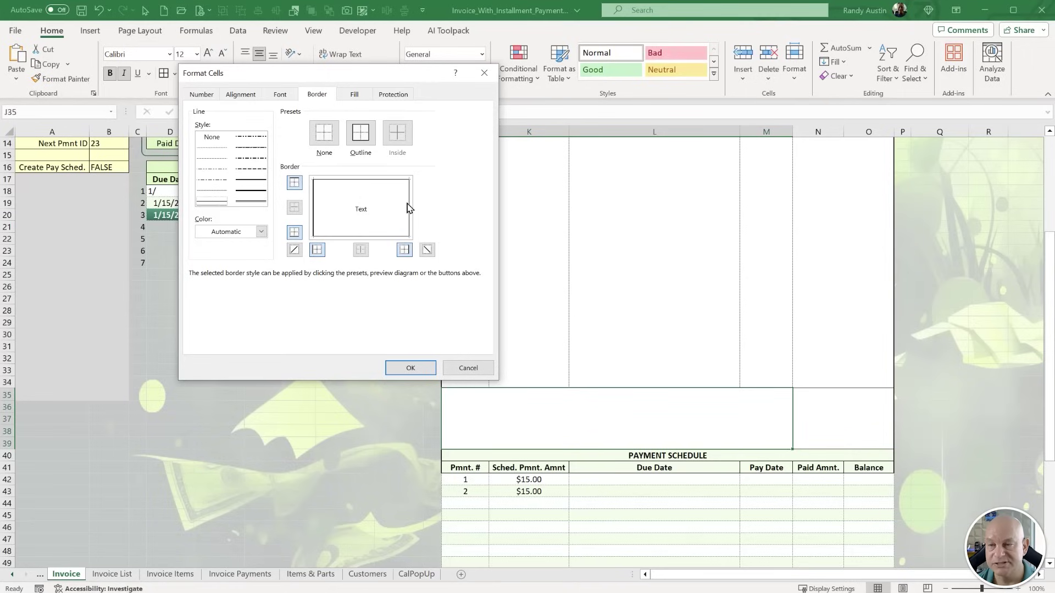
left_click(409, 367)
scroll(484, 411, "down", 1)
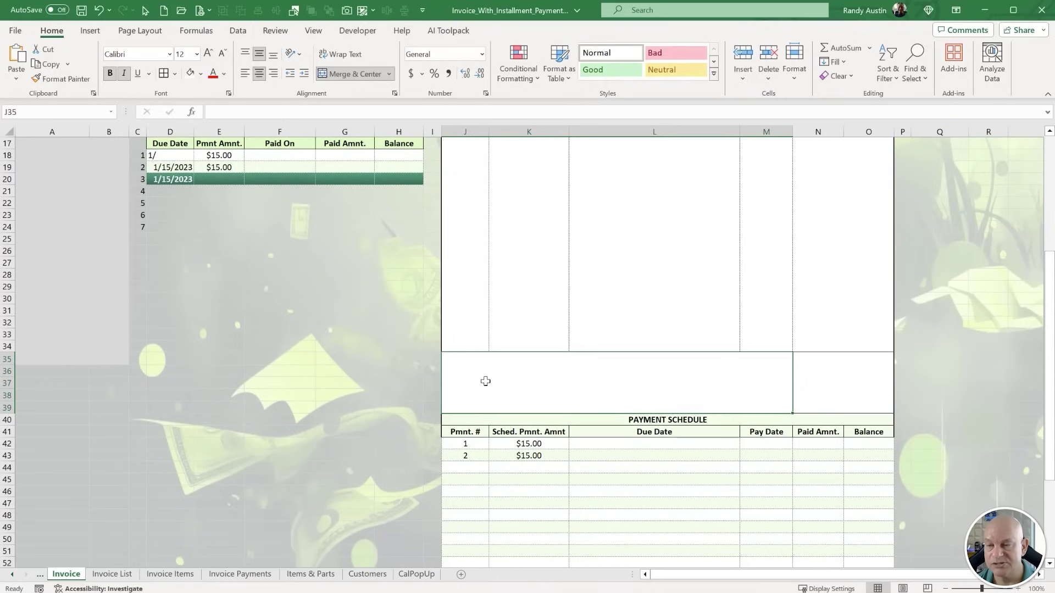
Start a formula with = in J35 and switch to the Admin sheet to reference it.
type("=")
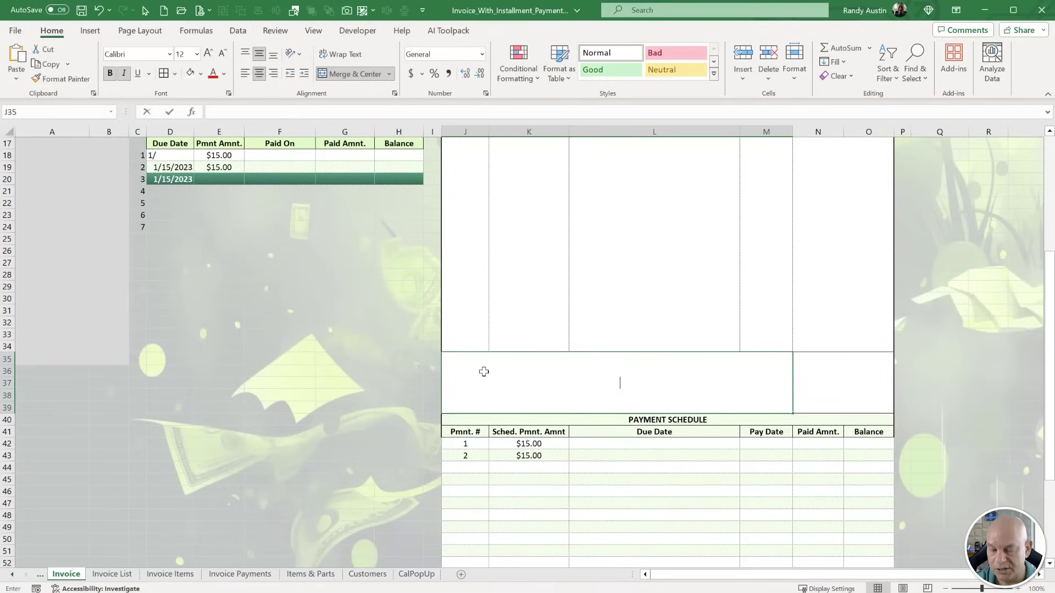
left_click(17, 578)
left_click(65, 574)
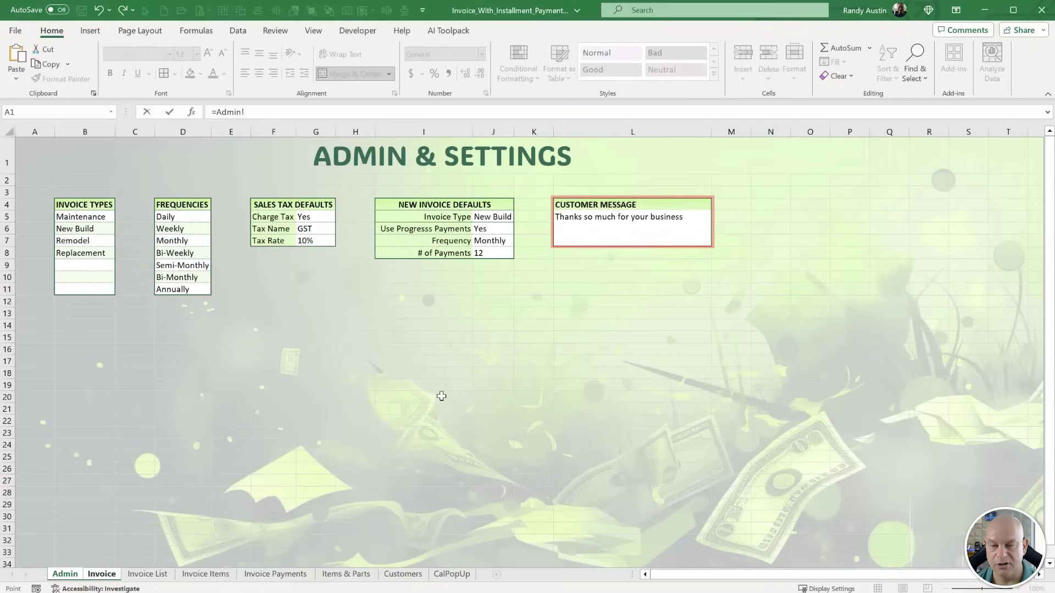
Complete J35 as =Admin!L5 and enter the label Subtotal in N35.
left_click(591, 229)
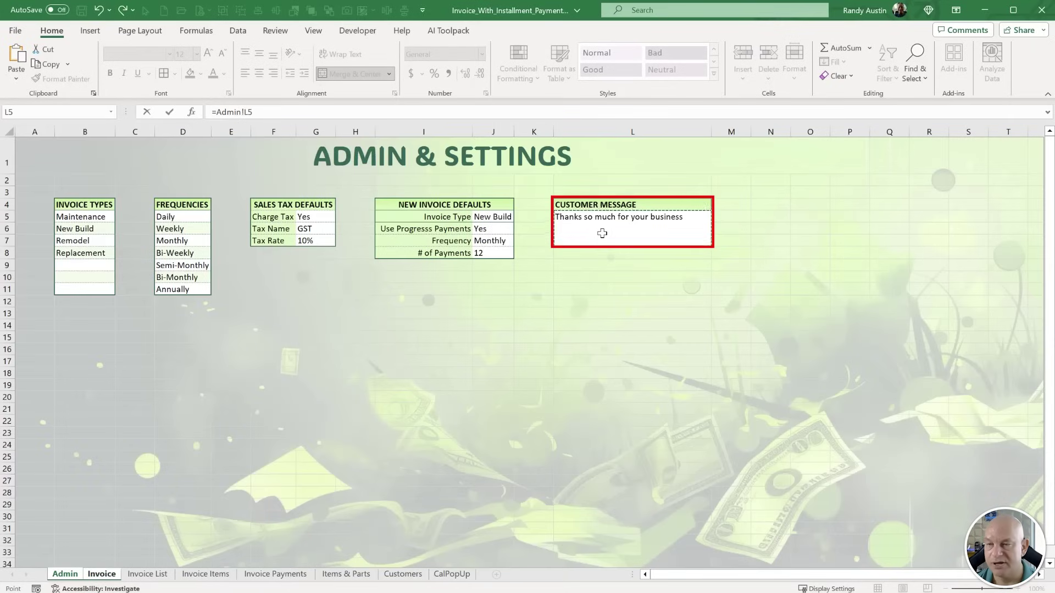
key("Return")
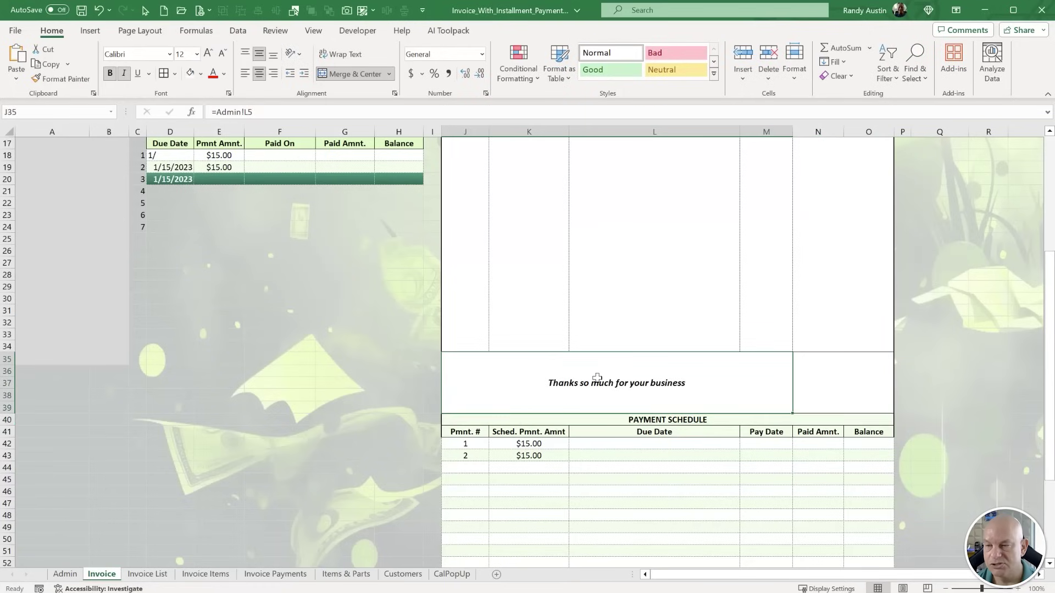
left_click(842, 369)
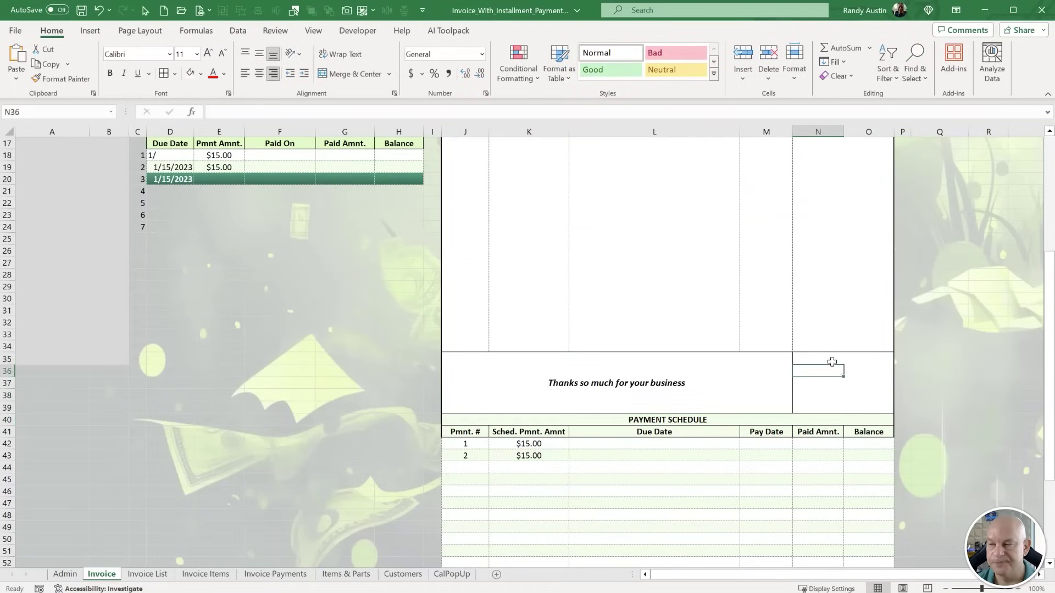
left_click(829, 361)
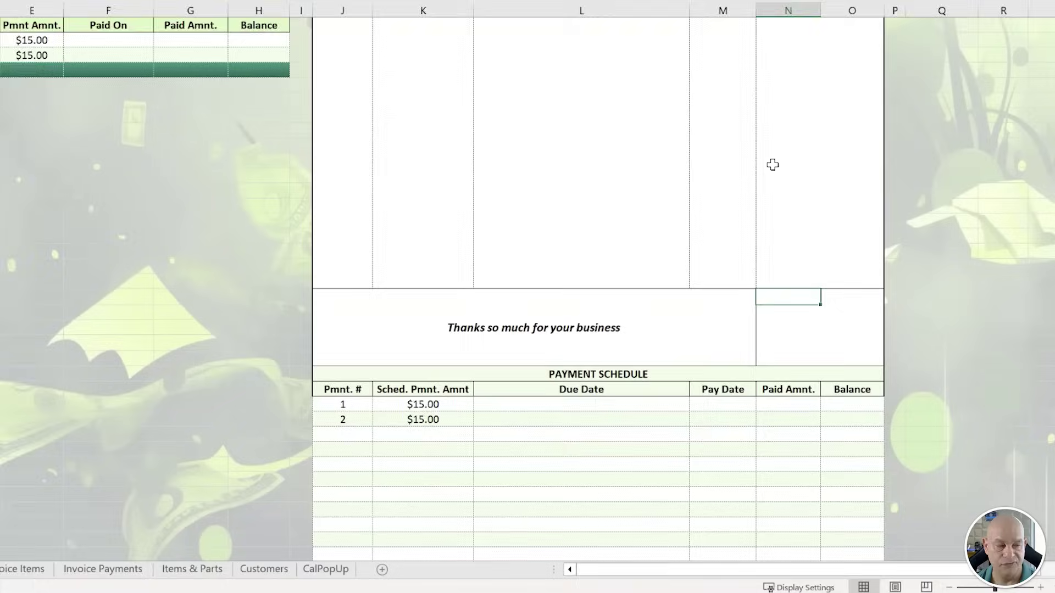
type("S")
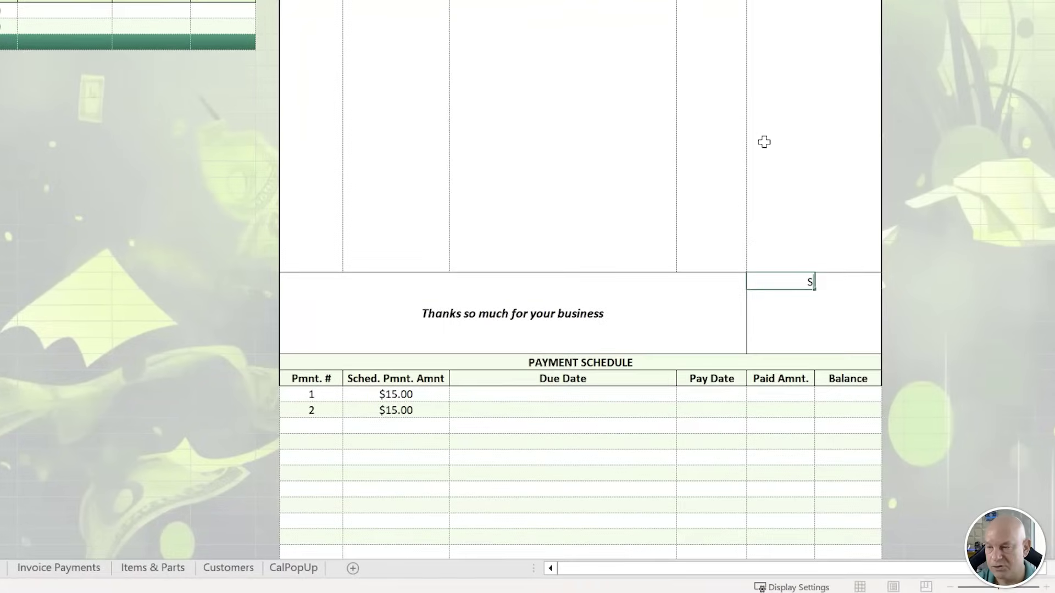
type("ubtotal")
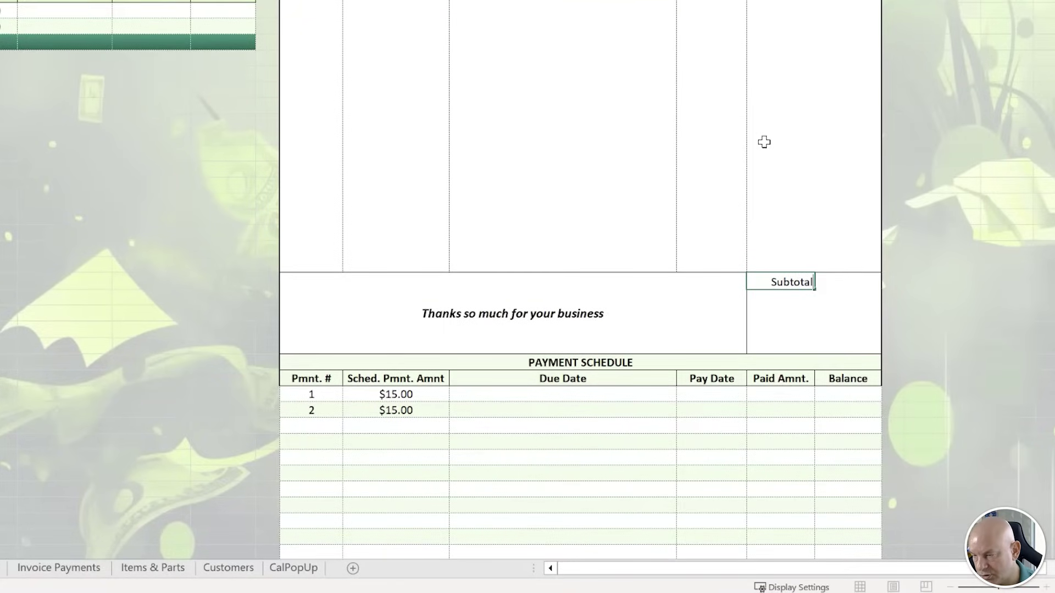
key("Return")
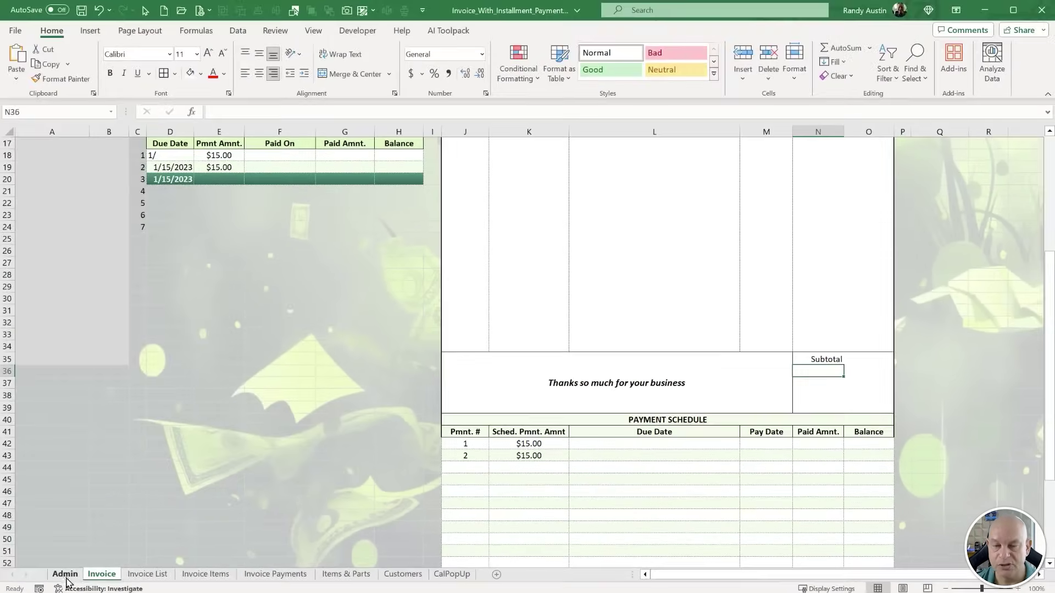
On the Admin sheet, confirm G5, G6, G7 are named ChargeTax (Yes), TaxName (GST), TaxRate (10%).
left_click(65, 575)
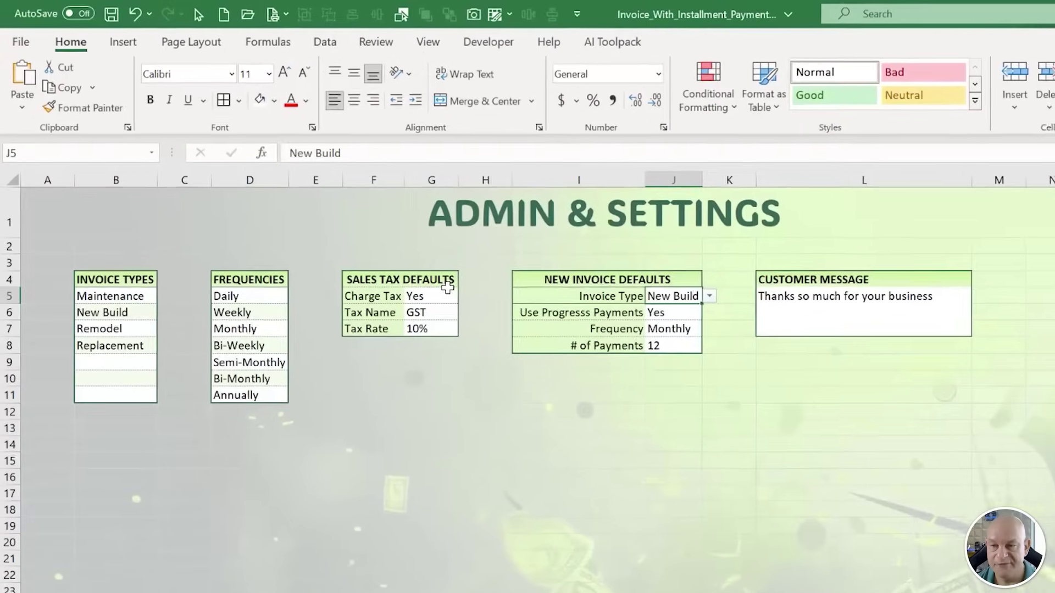
left_click(330, 218)
left_click(471, 300)
left_click(443, 298)
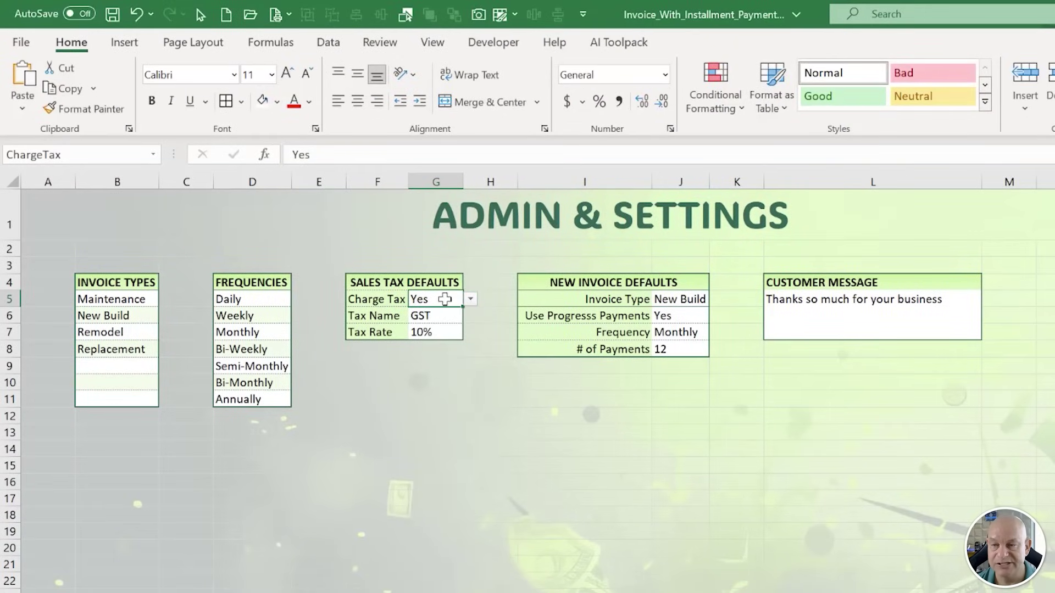
left_click(81, 161)
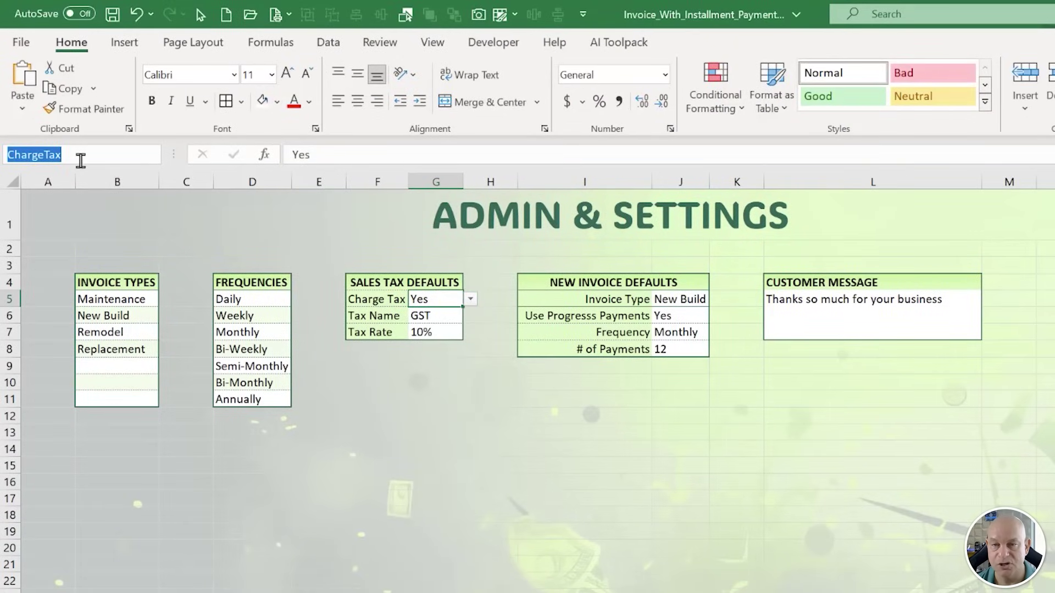
left_click(446, 316)
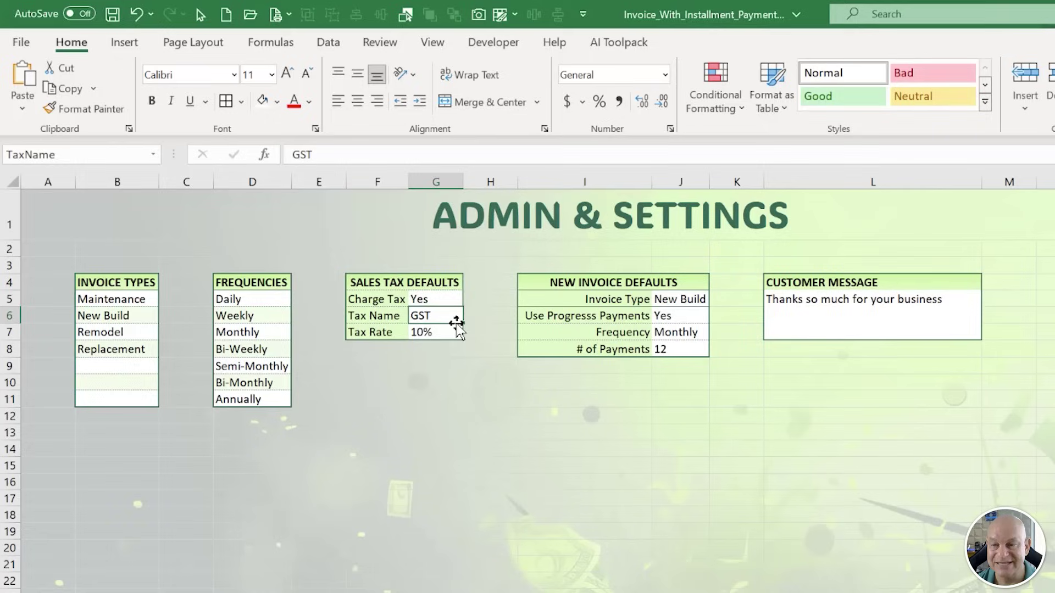
left_click(109, 155)
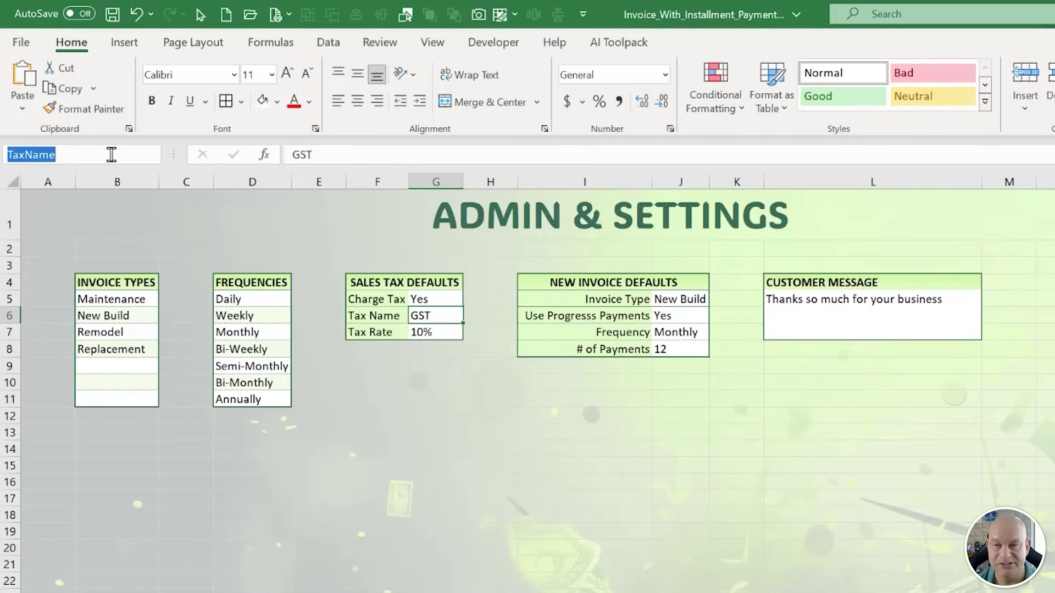
left_click(441, 331)
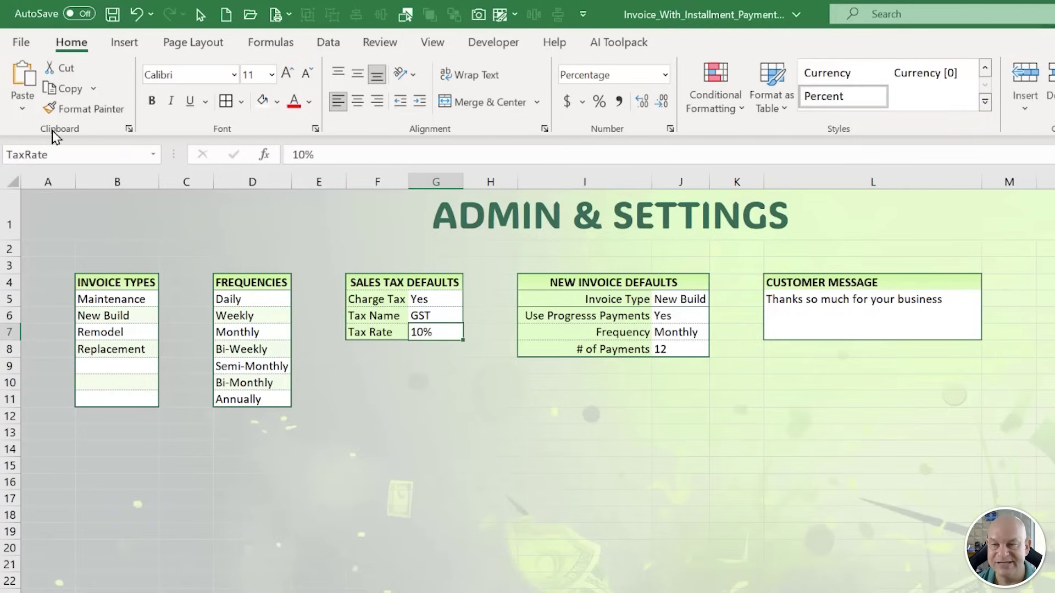
left_click(354, 365)
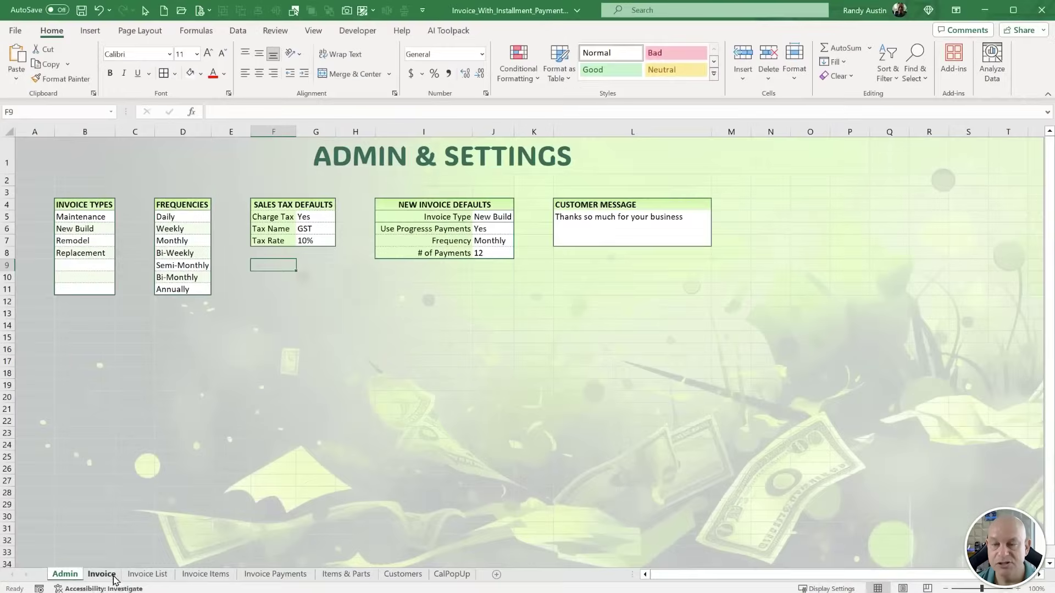
On the Invoice sheet, begin N36's formula as =IF(ChargeTax="No","",TaxName.
left_click(101, 575)
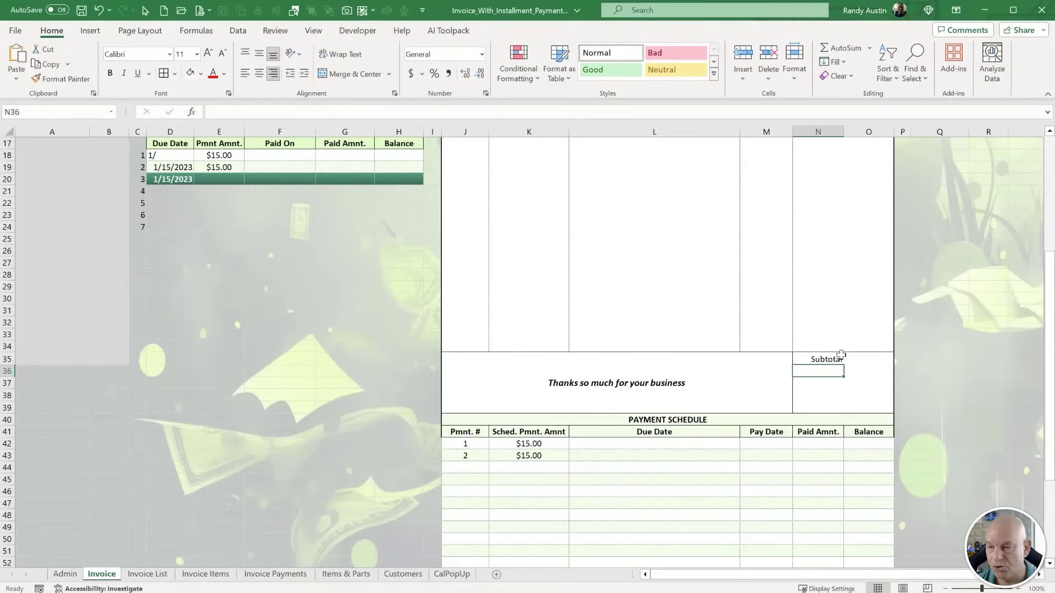
type("=ife")
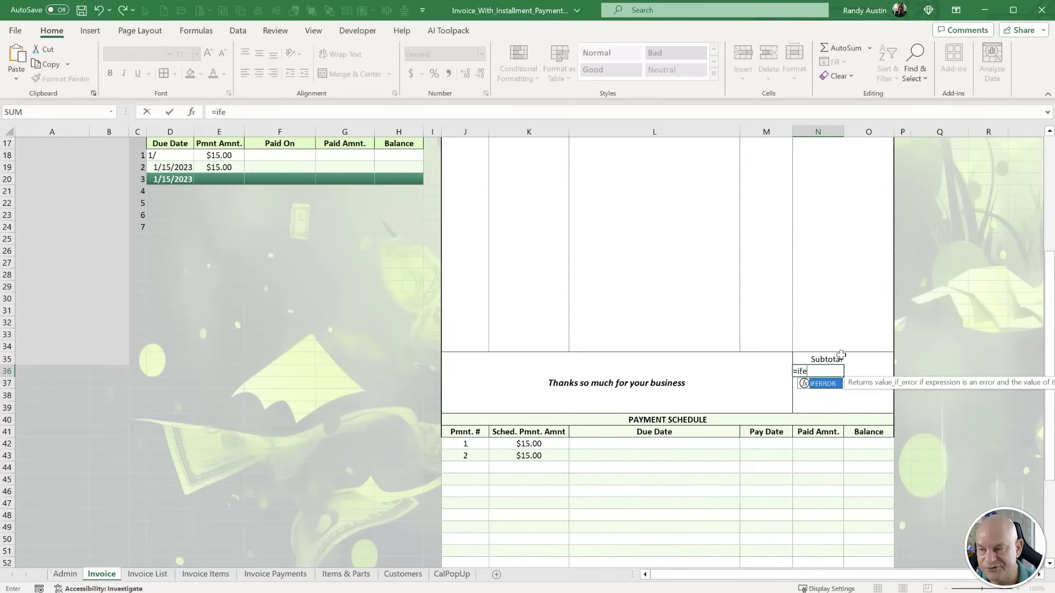
key("BackSpace")
left_click(267, 113)
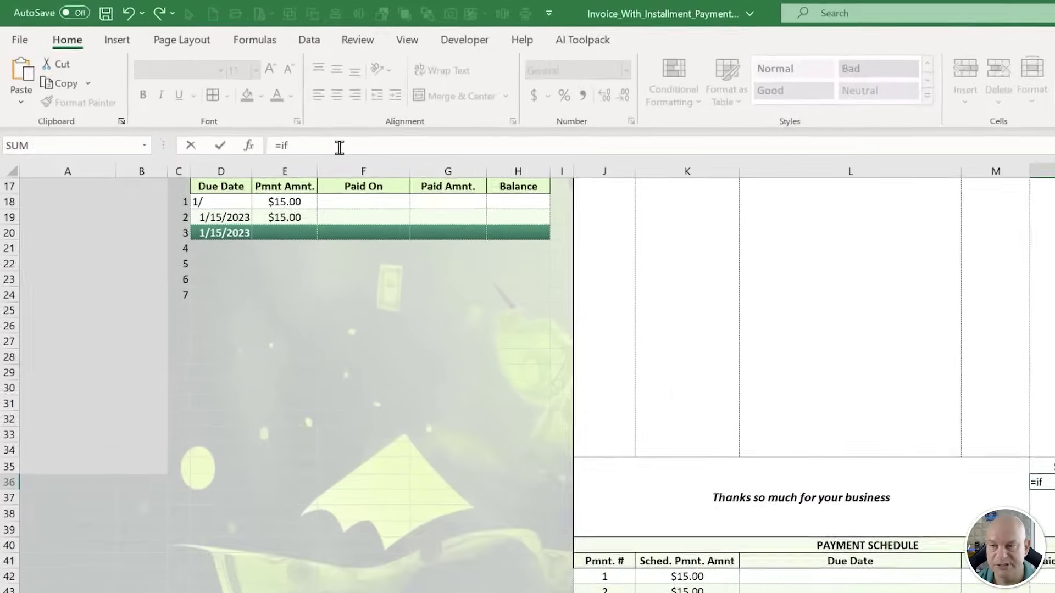
type("(cha")
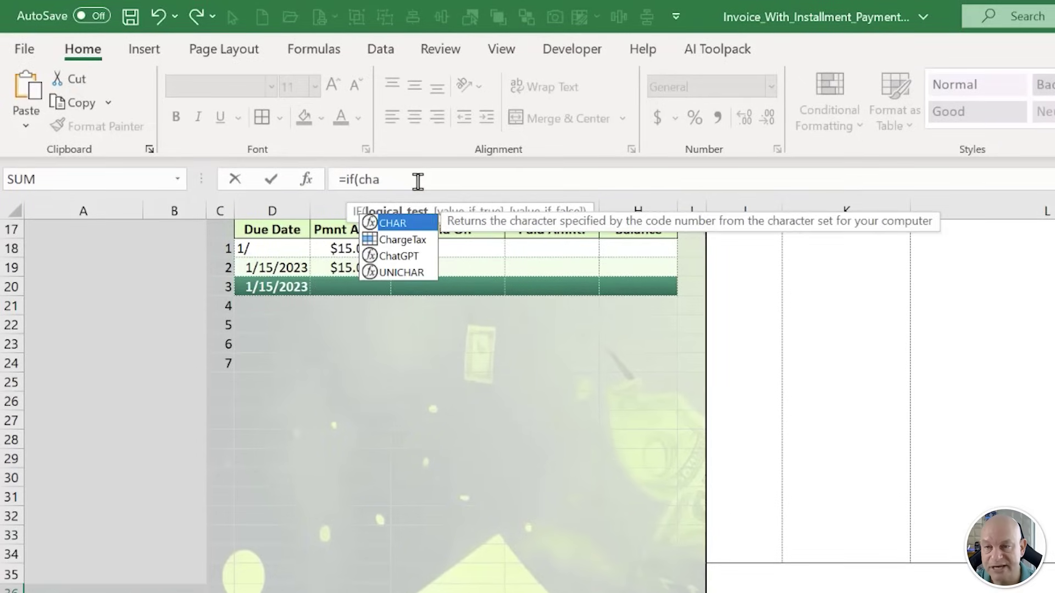
key("Down")
key("Tab")
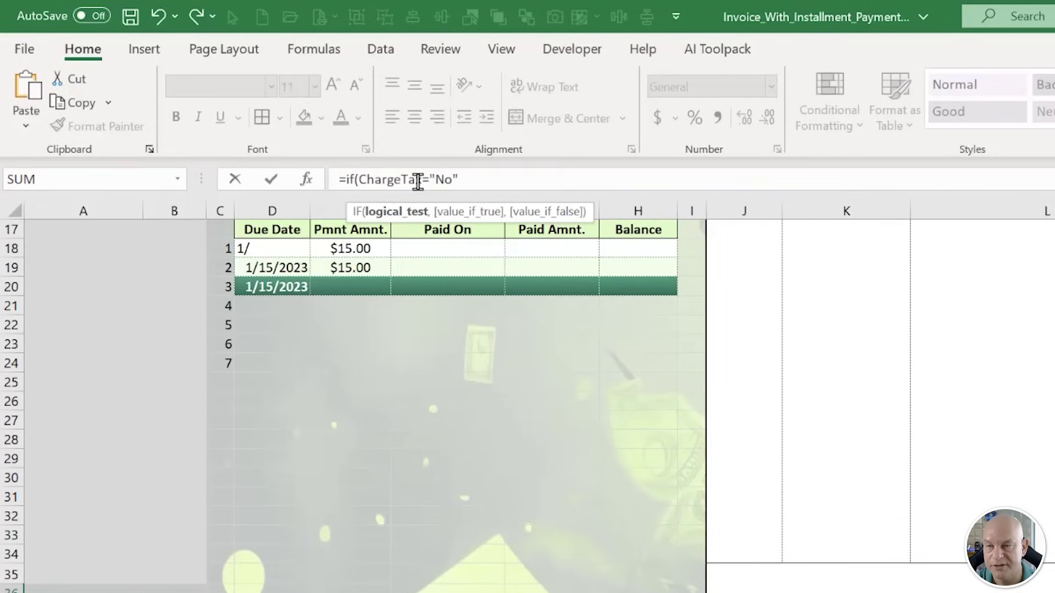
type(",\"\",")
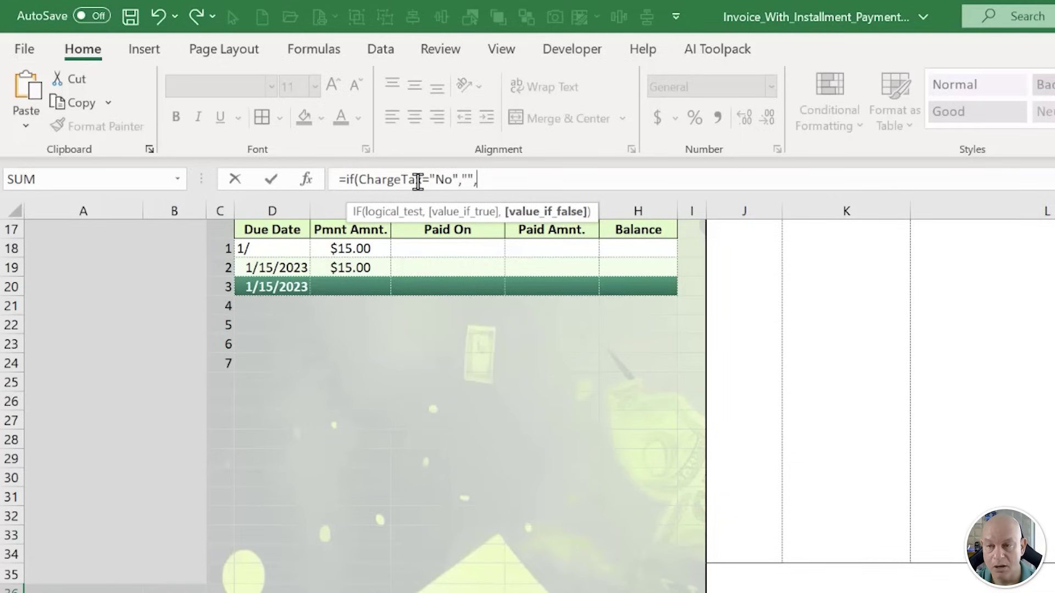
type("ta")
key("Down")
key("Down")
key("Down")
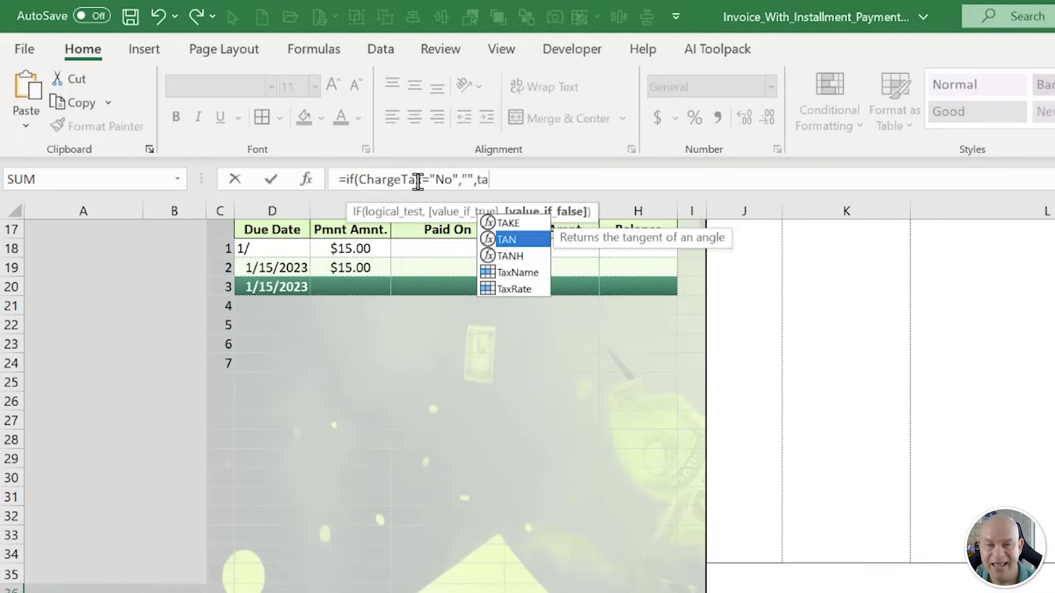
key("Tab")
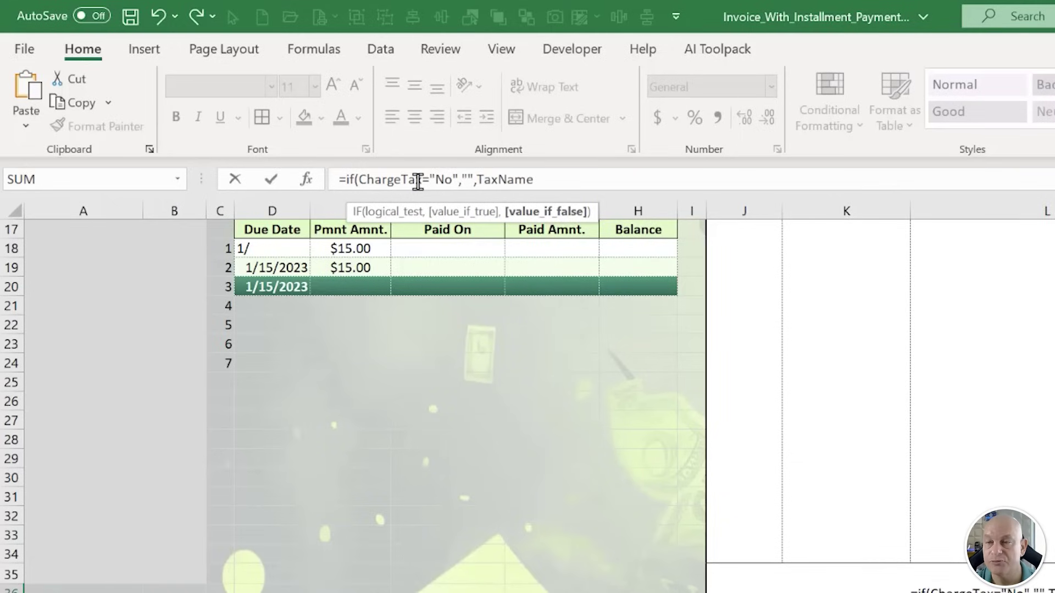
Append the bracketed TEXT(TaxRate,"0.00%") part and accept Excel's formula correction.
type("&\"(\"&T")
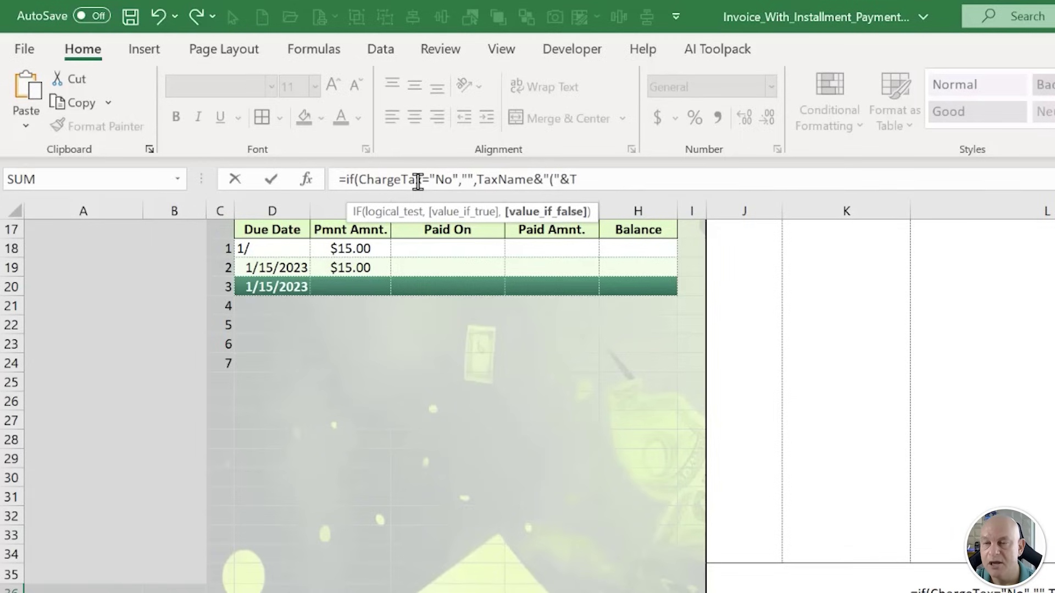
type("ax")
key("Down")
key("Tab")
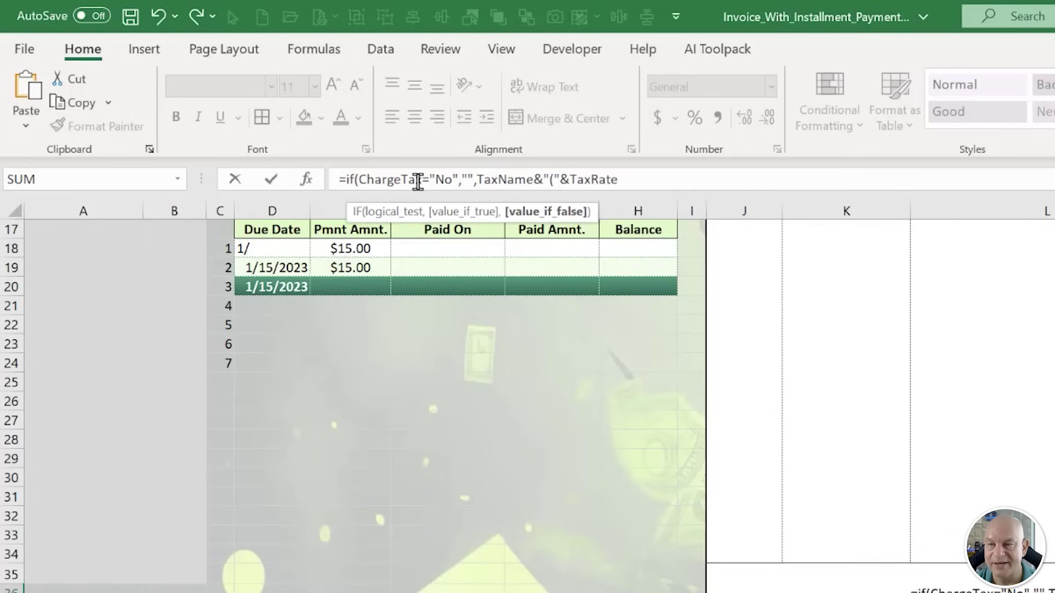
left_click(563, 180)
type("text")
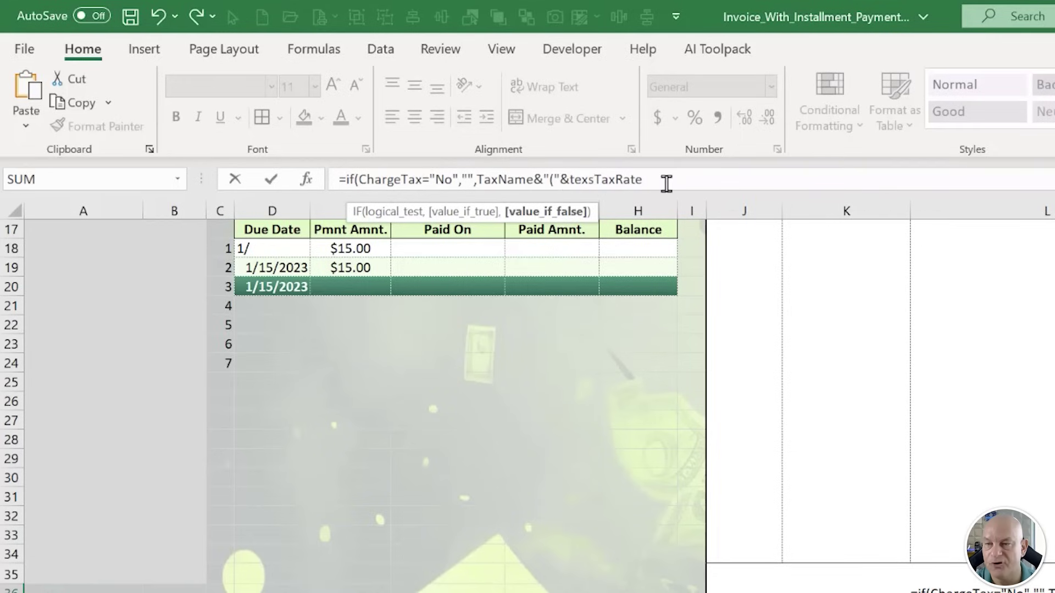
type("(TaxRate")
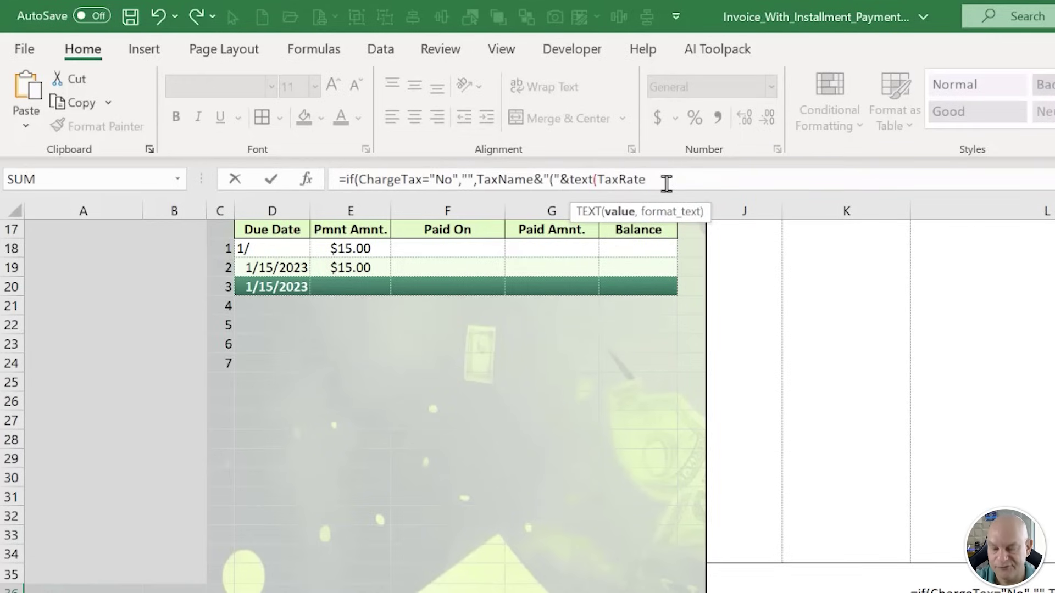
type(",0")
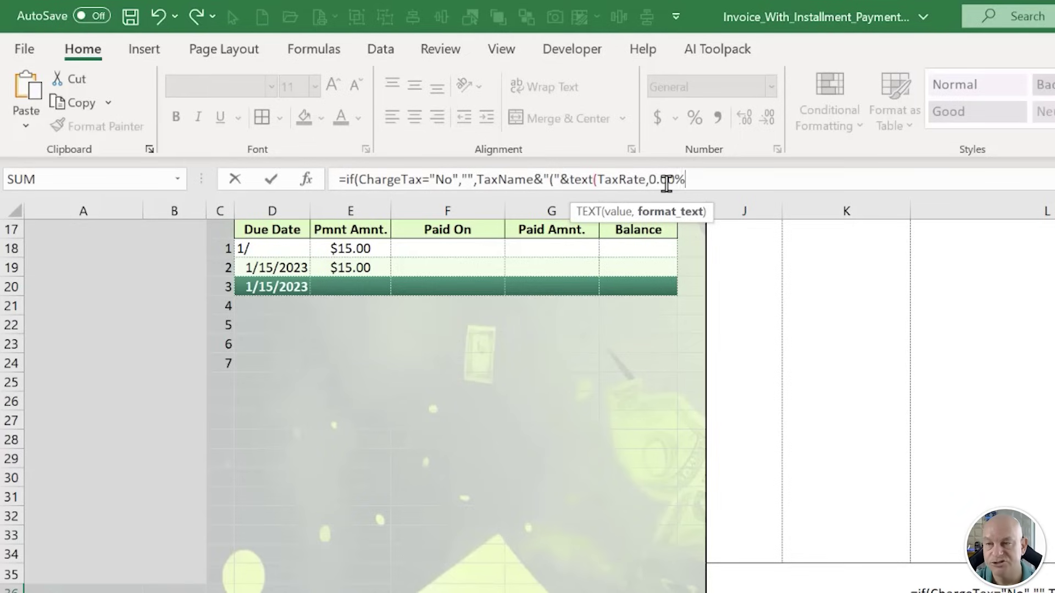
left_click(648, 180)
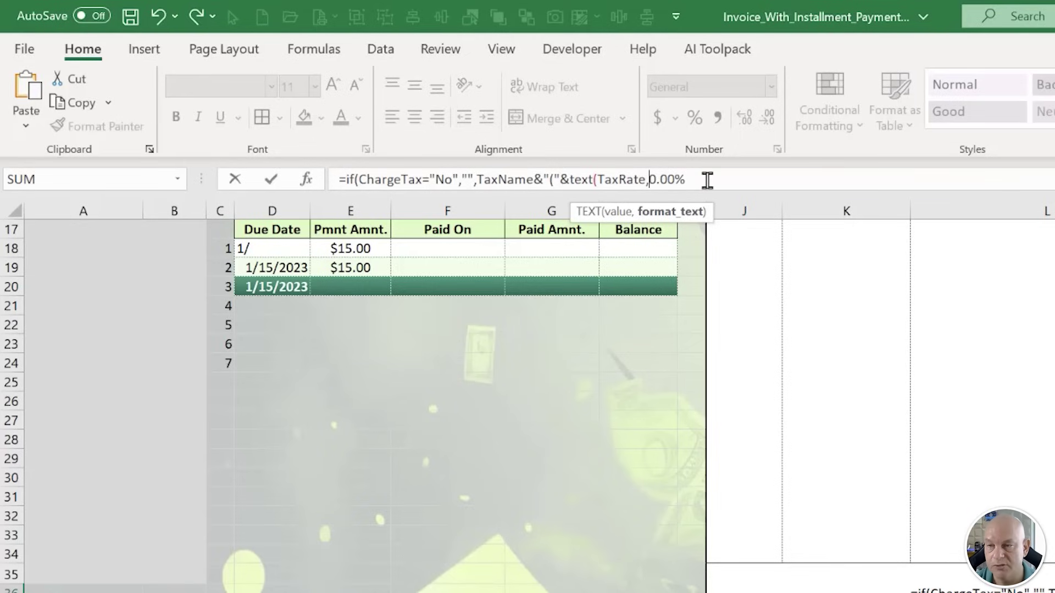
type("\"")
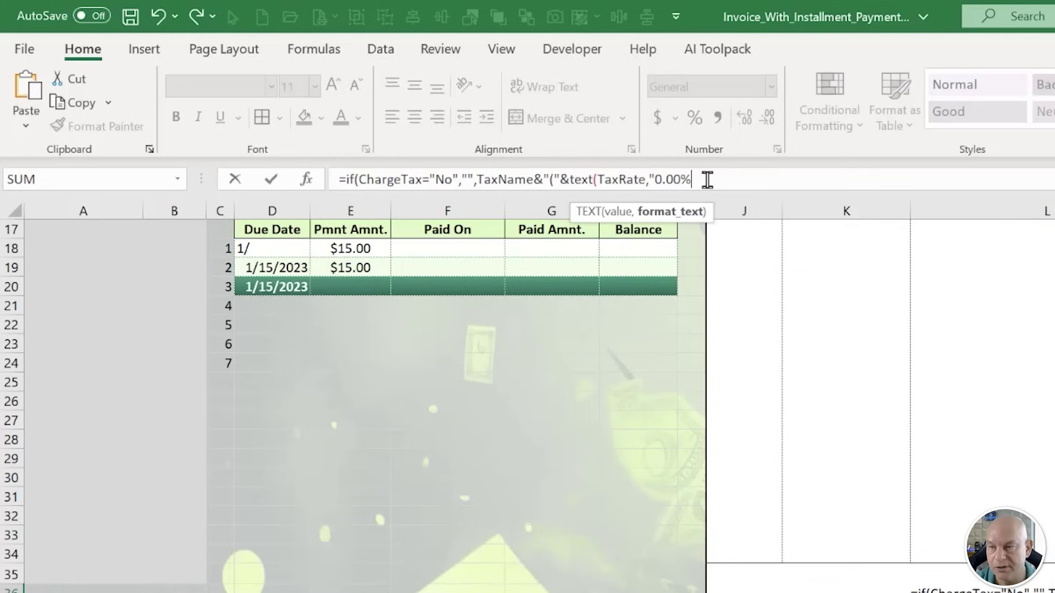
left_click(707, 180)
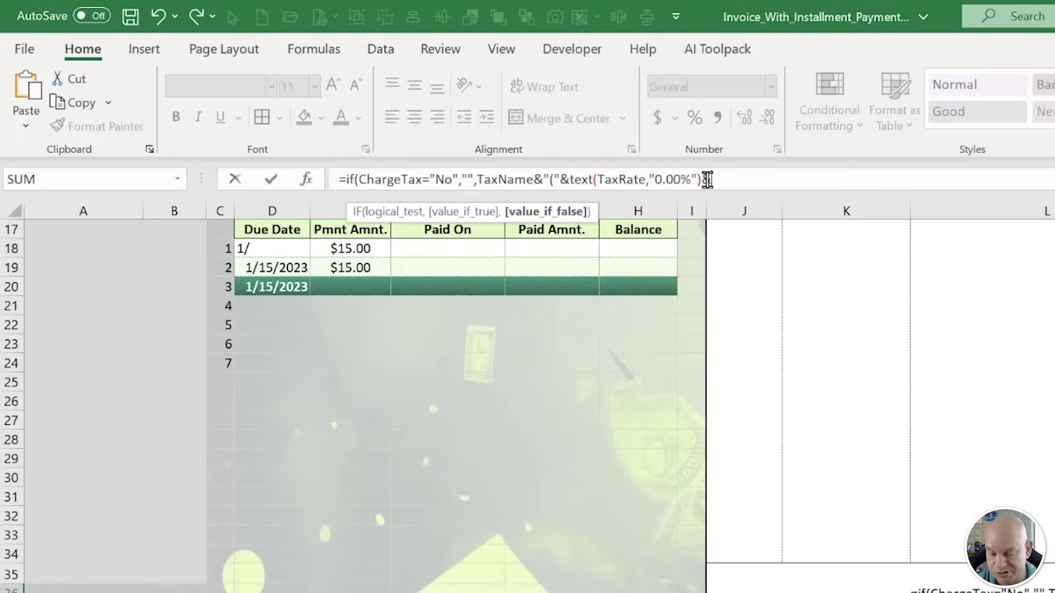
type("&&")
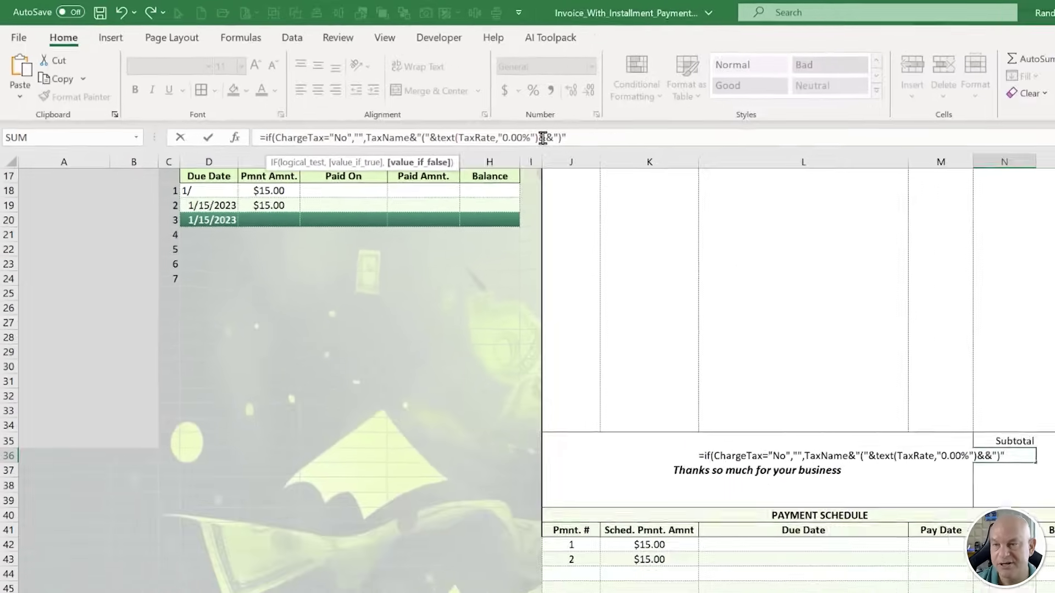
key("Return")
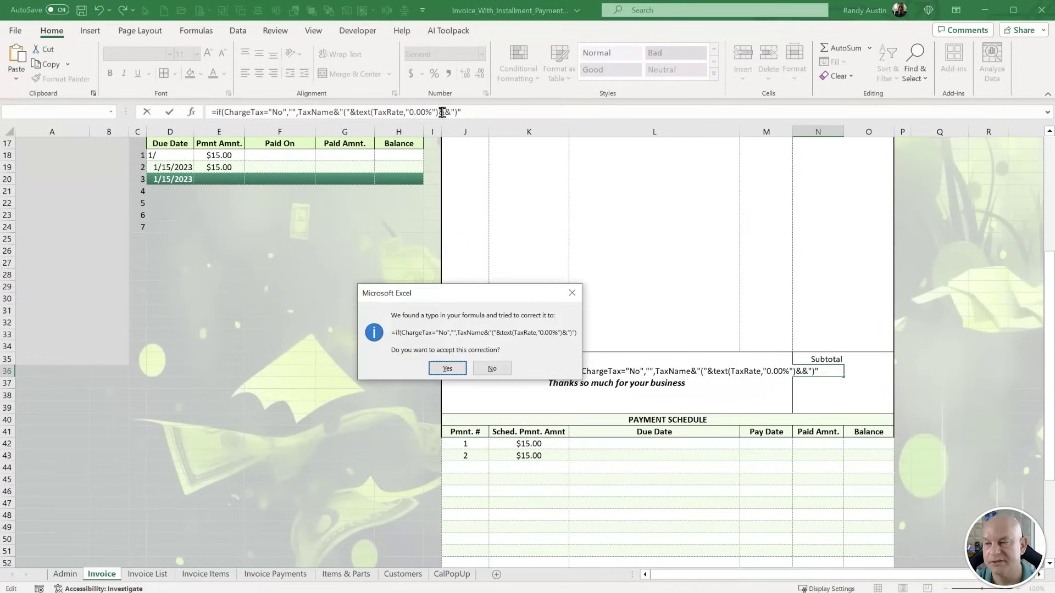
key("Return")
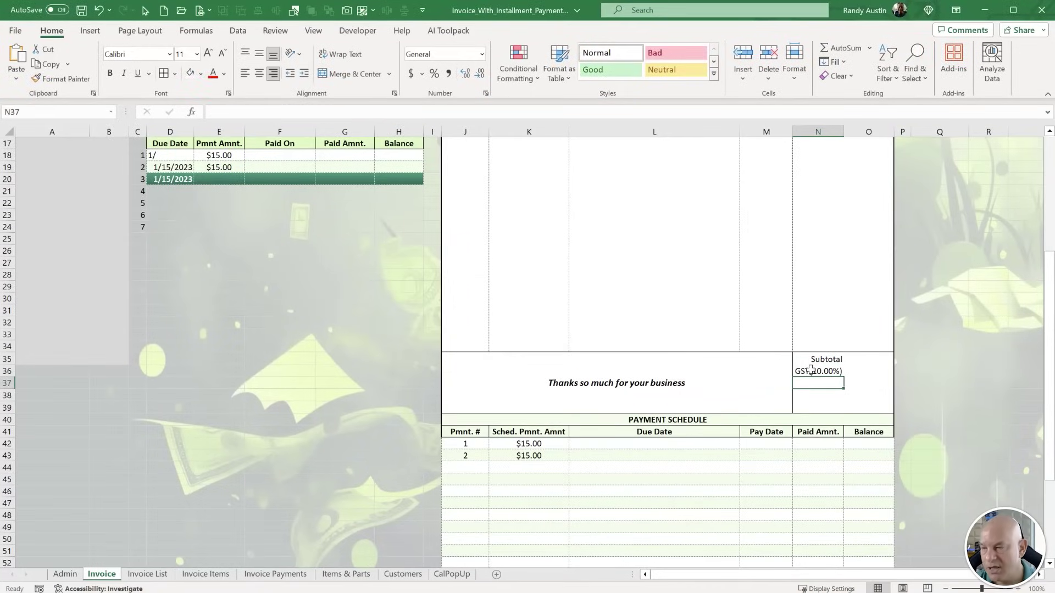
Inspect the GST label formula in N36 and the tax amount cell beside it.
left_click(811, 371)
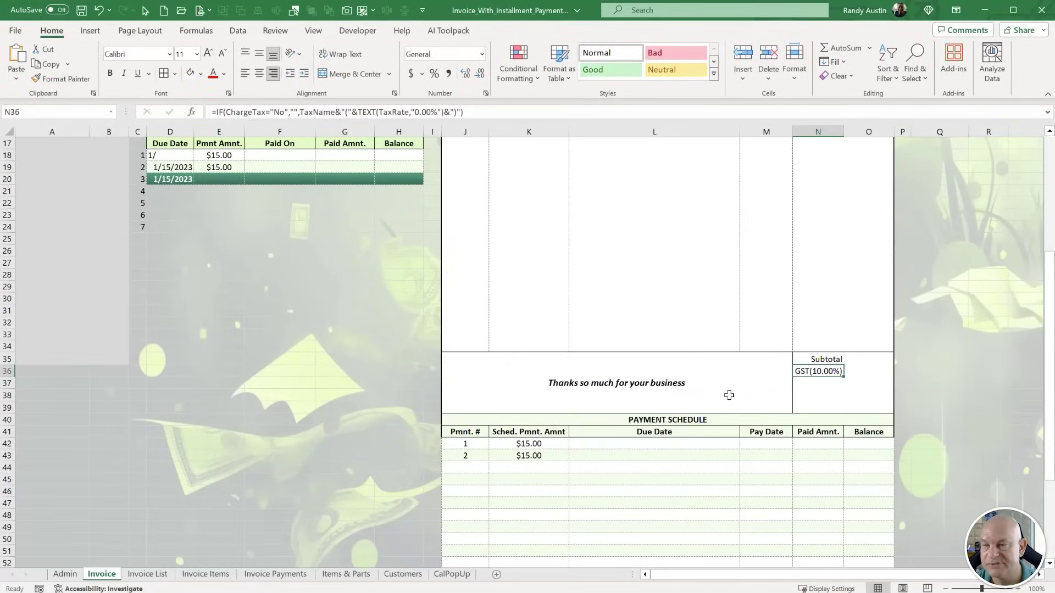
left_click(817, 394)
left_click(825, 372)
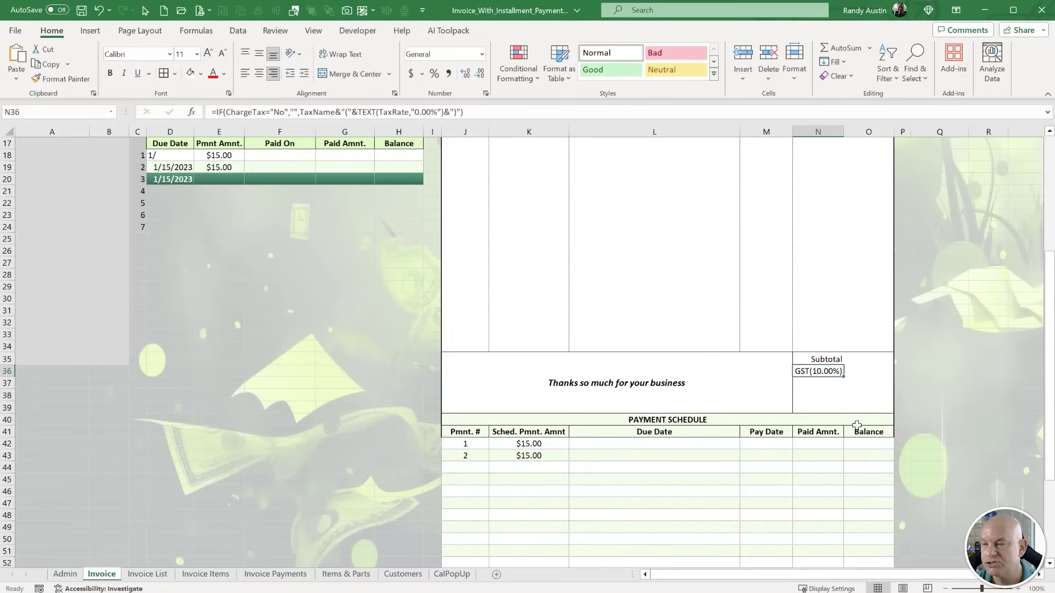
left_click(863, 374)
Set the Admin sheet Tax Rate in G7 to 9.5%, shown with two decimals.
left_click(64, 574)
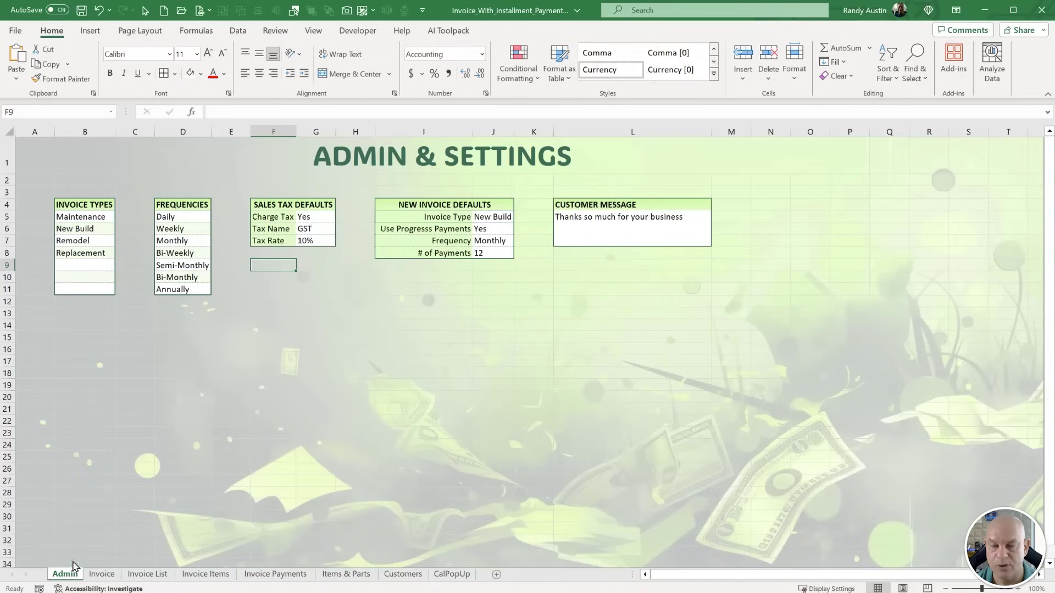
left_click(327, 240)
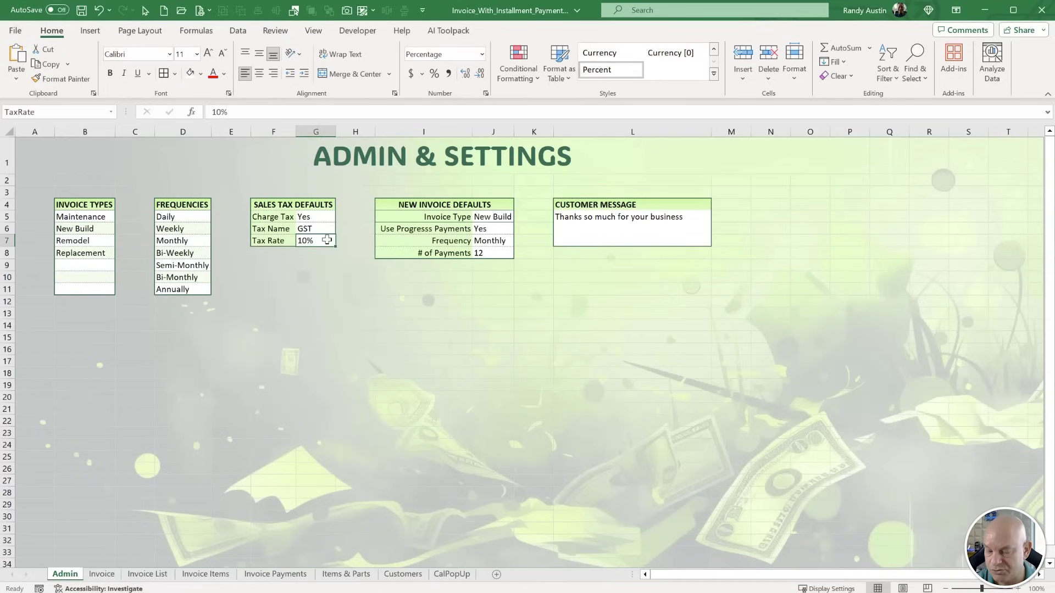
type("9.5")
key("Return")
left_click(322, 241)
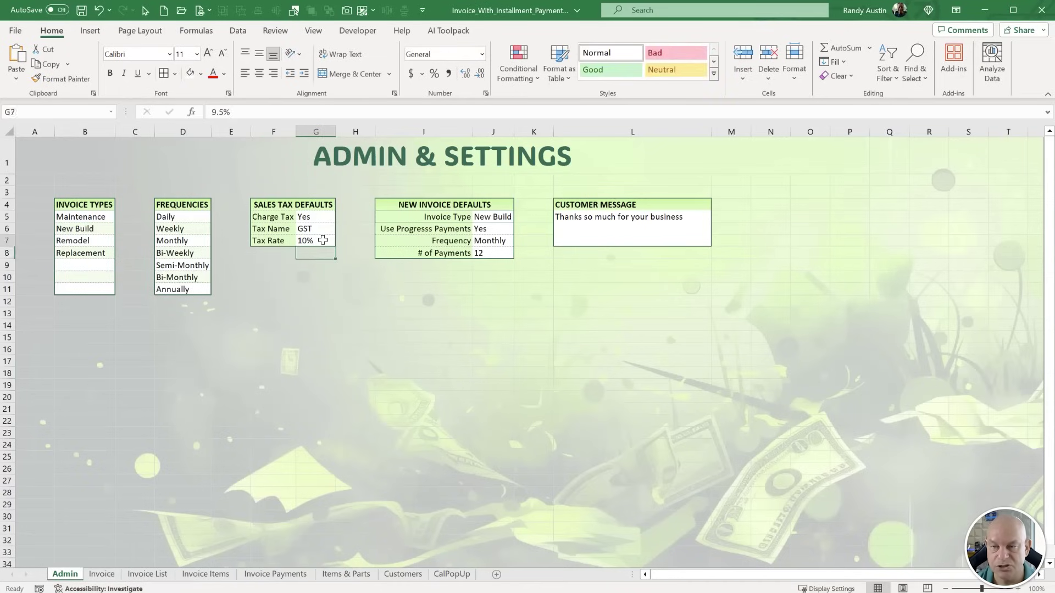
left_click(466, 77)
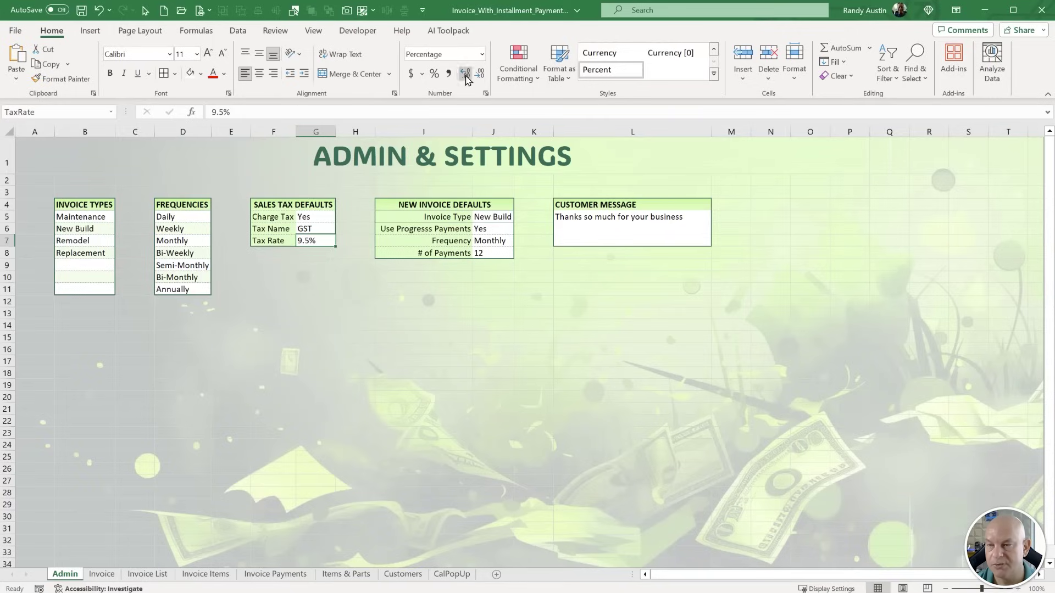
Back on the Invoice, confirm the N36 label now reads GST(9.50%), leaving O36 unedited.
left_click(101, 574)
left_click(811, 374)
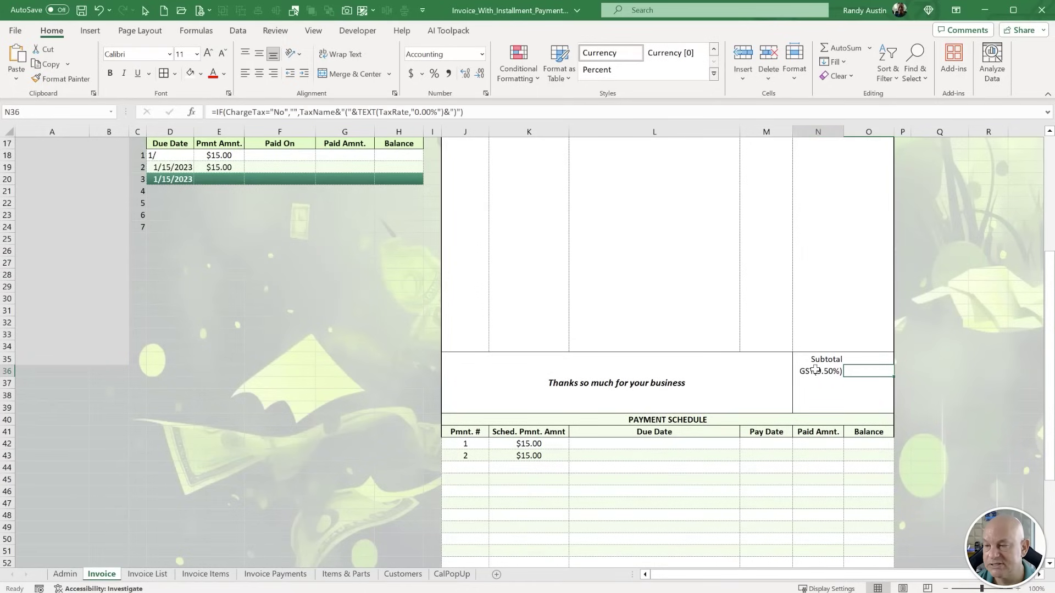
left_click(866, 373)
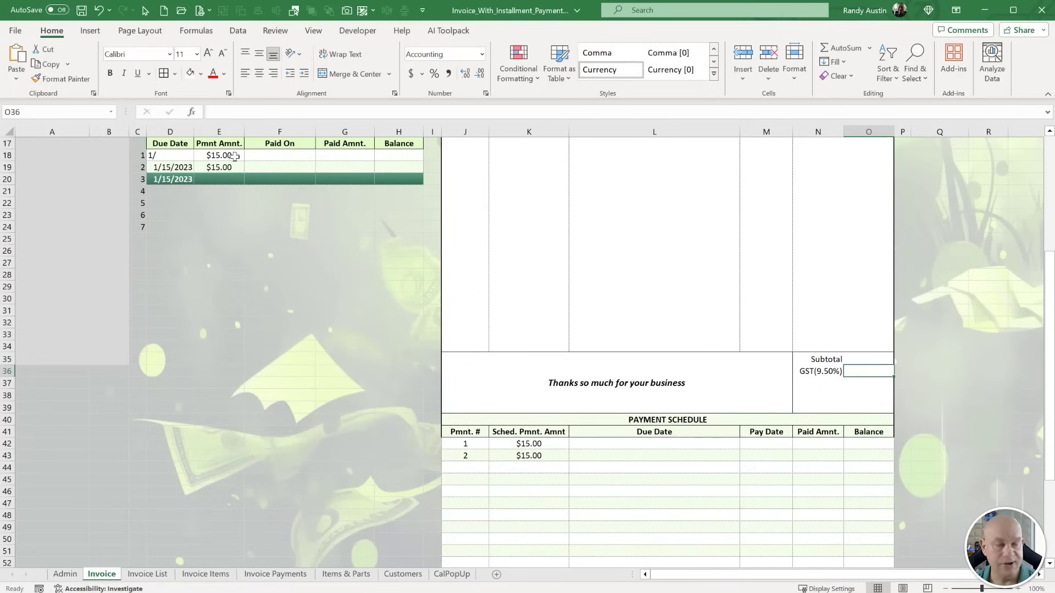
left_click(236, 112)
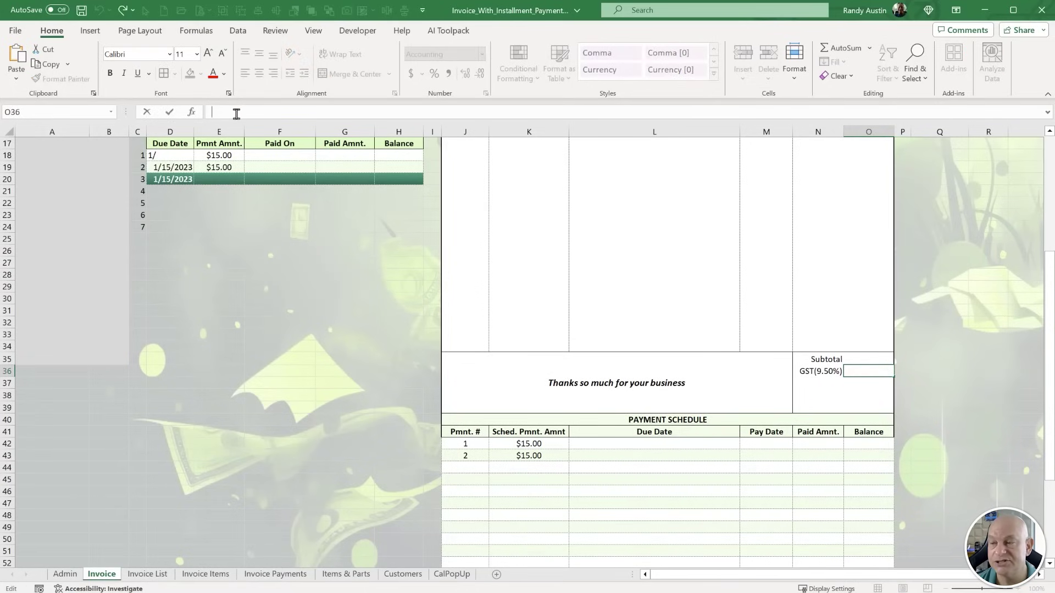
key("Escape")
scroll(859, 330, "up", 5)
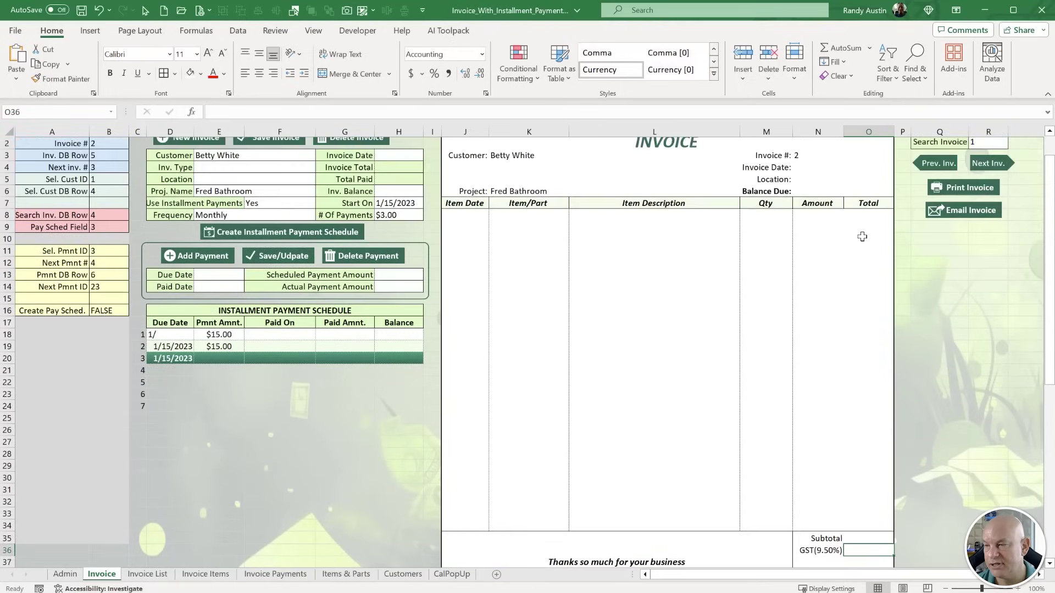
left_click(865, 217)
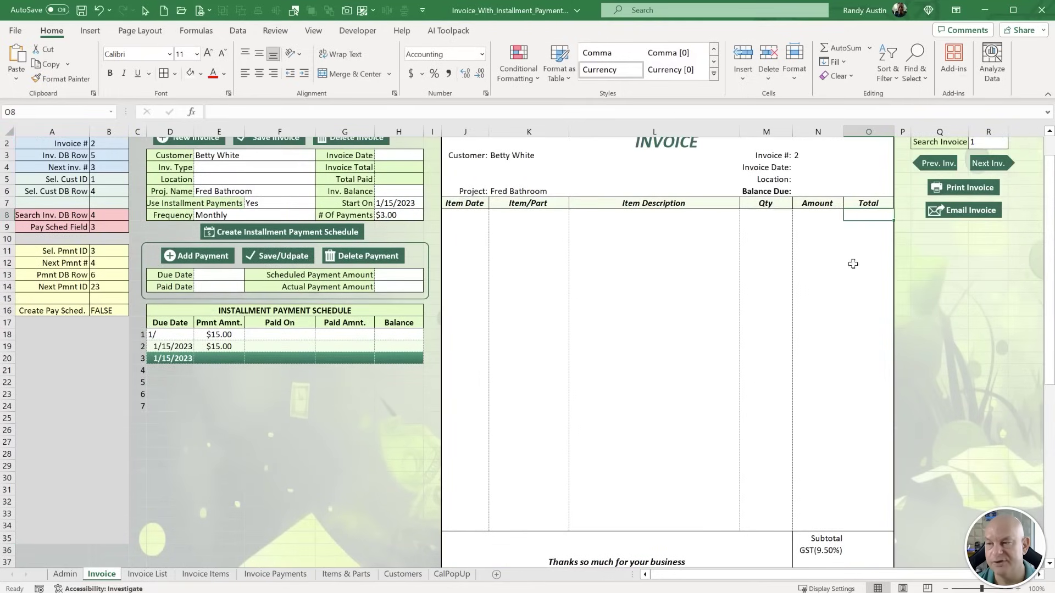
Enter =IF(ChargeTax="No",0,TaxRate*O35) in O36 as the GST amount.
scroll(820, 370, "down", 2)
left_click(849, 474)
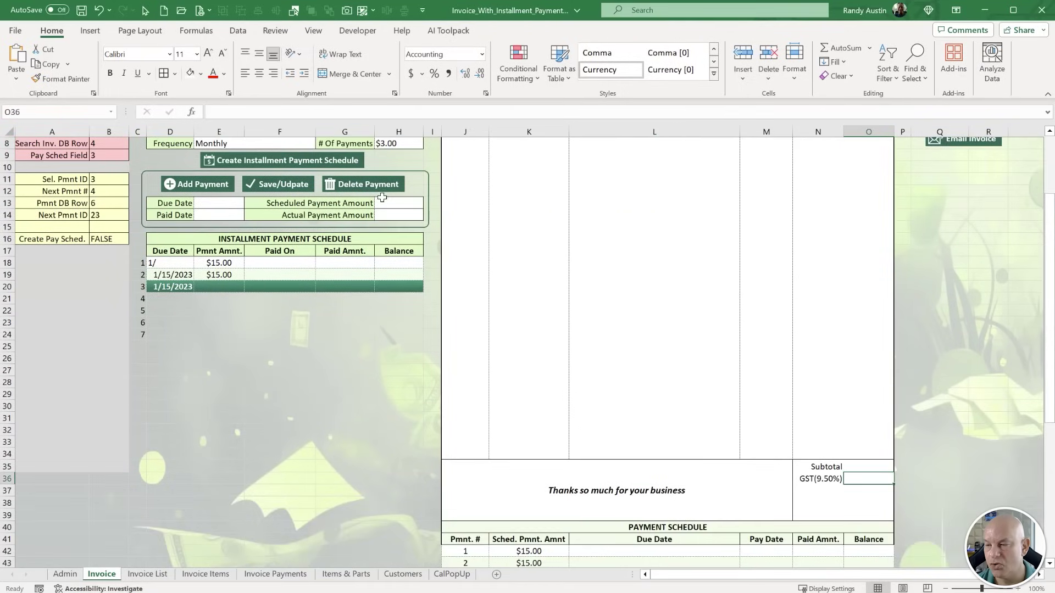
left_click(314, 110)
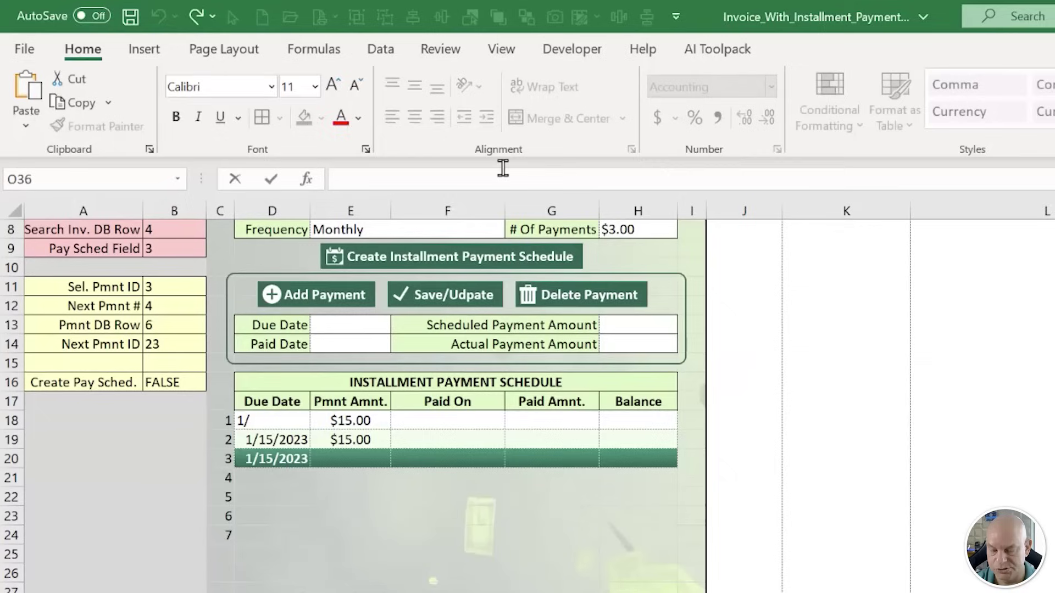
type("=ife")
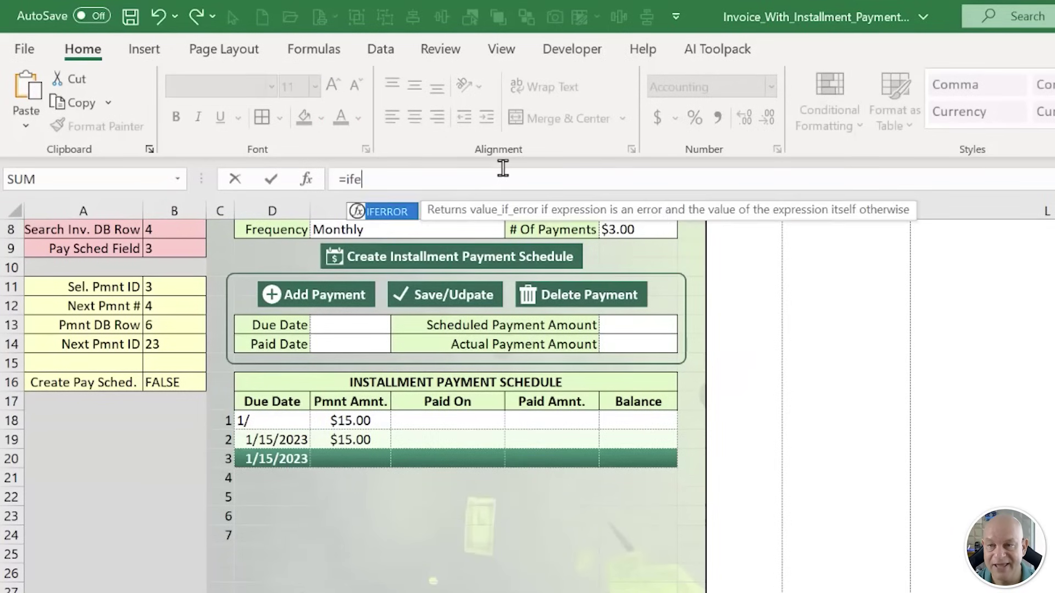
key("BackSpace")
type("(C")
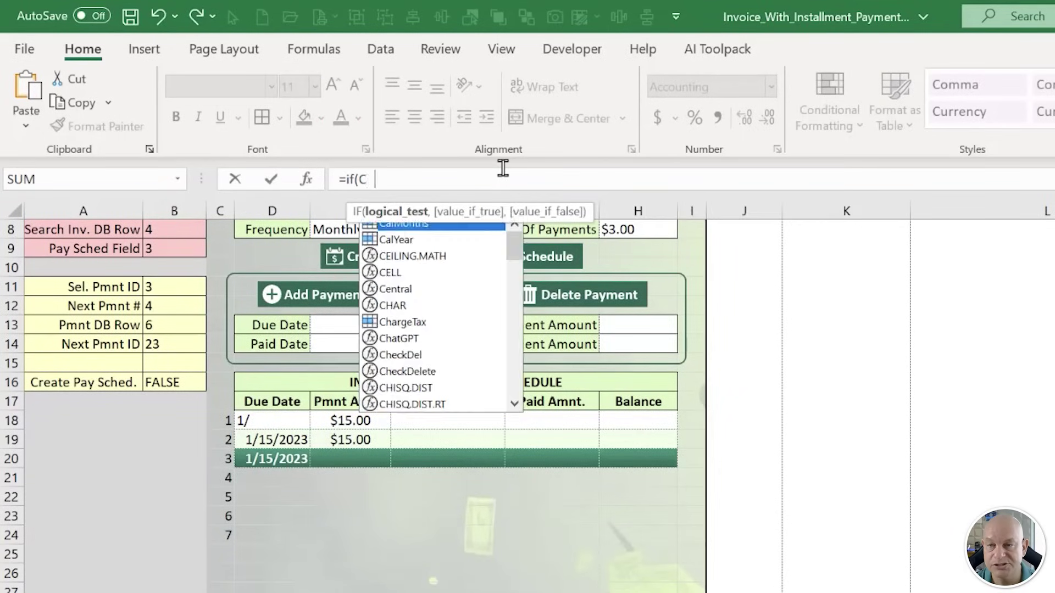
type("hargeTax=\"No")
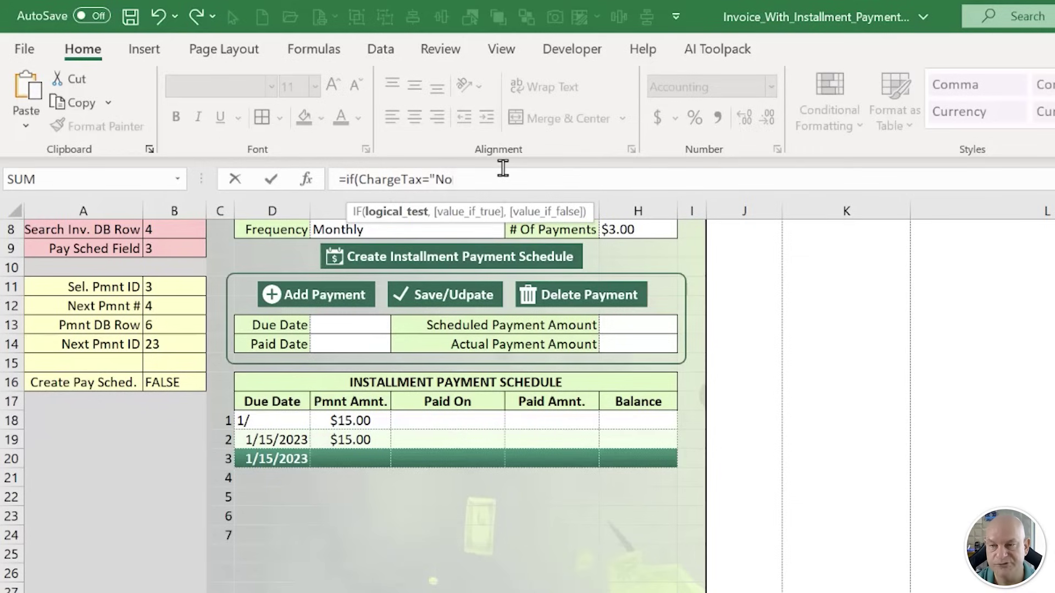
type("\",")
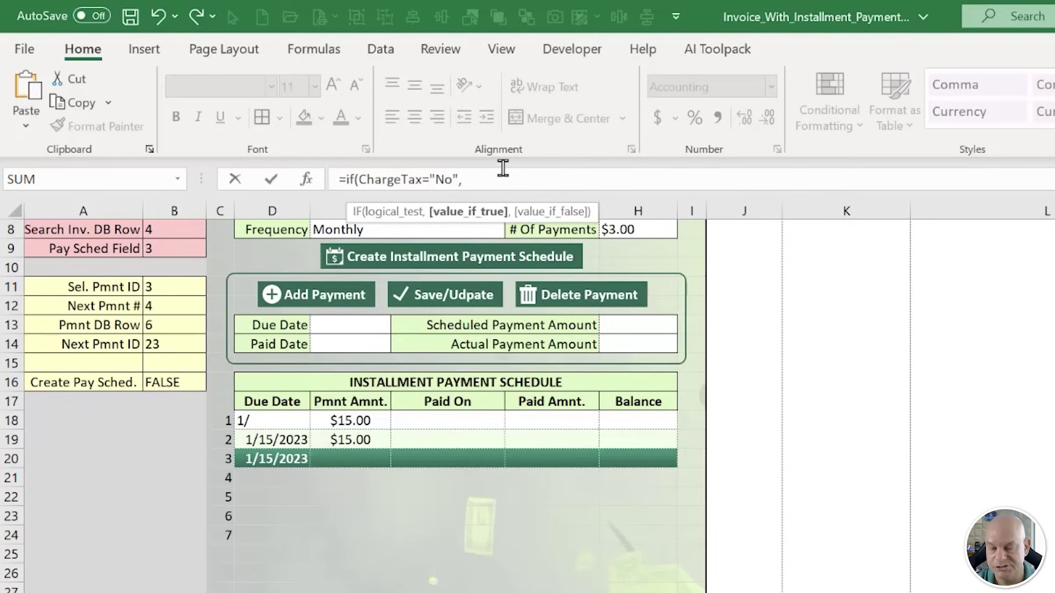
type("0,")
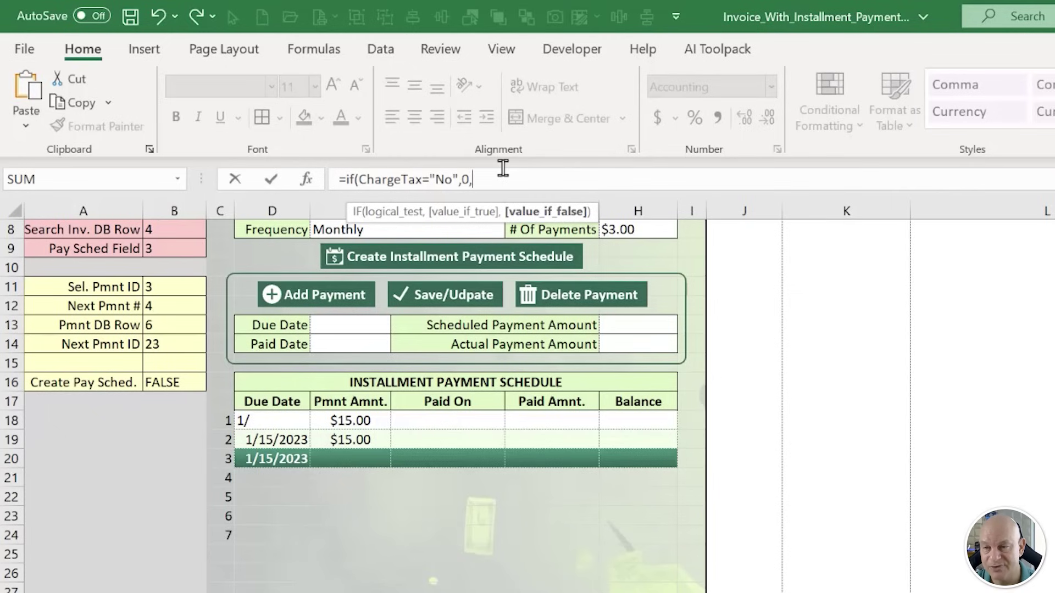
type("TaxRate")
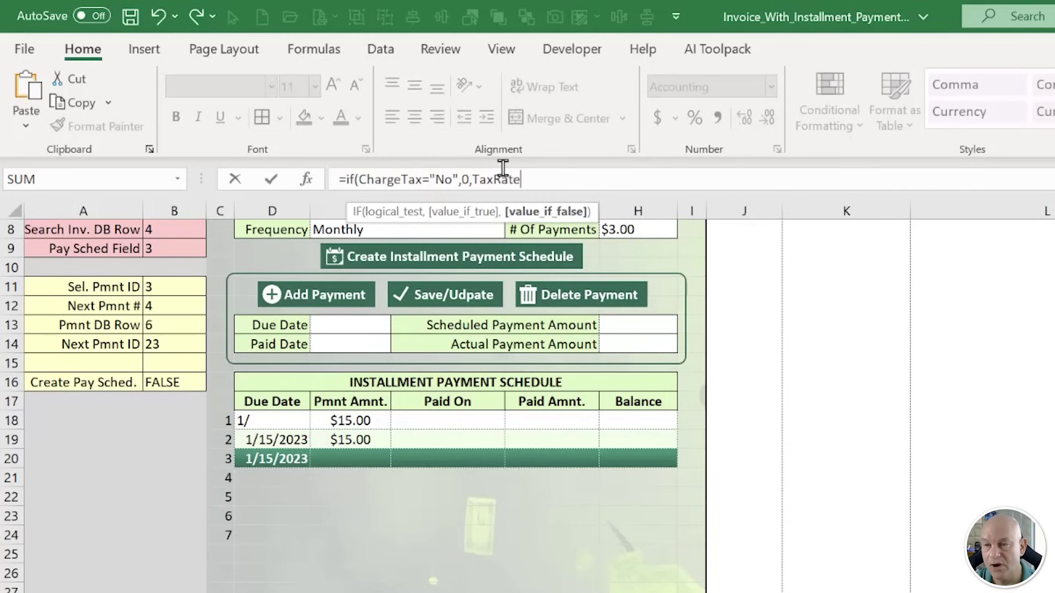
type("*")
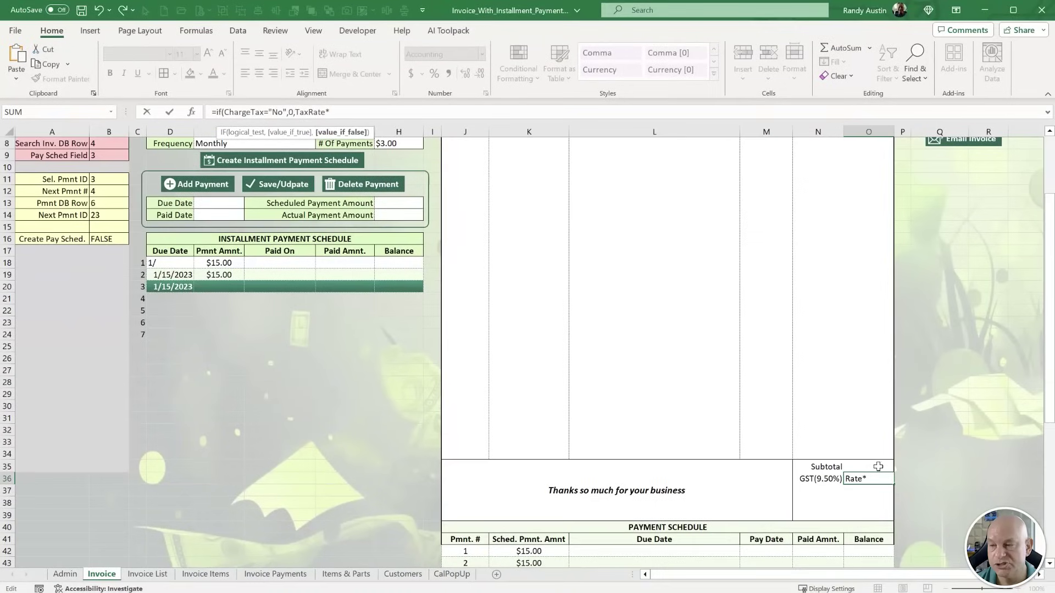
left_click(867, 465)
type(")")
key("Return")
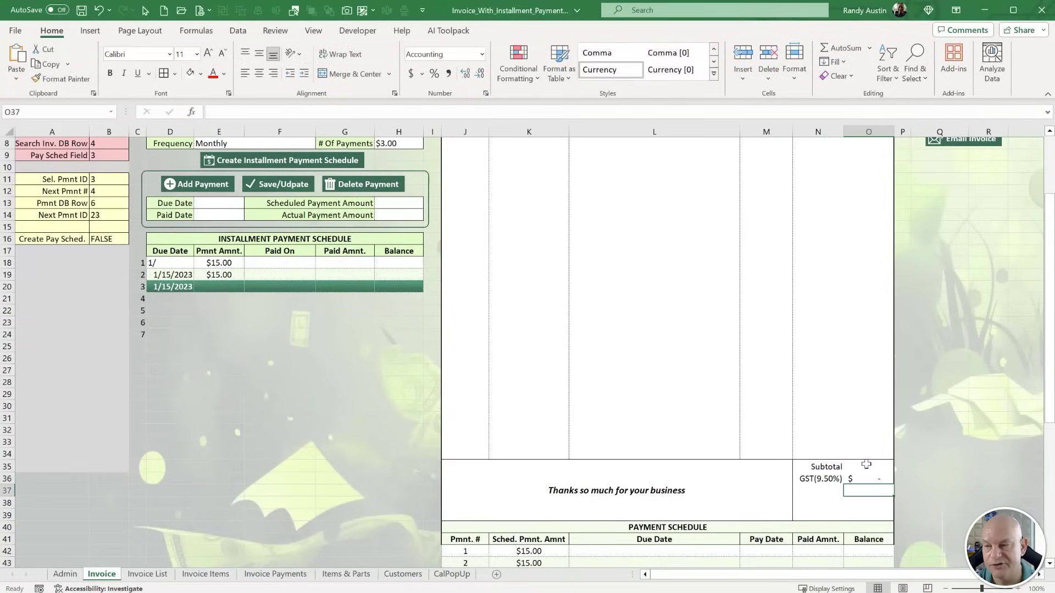
left_click(825, 493)
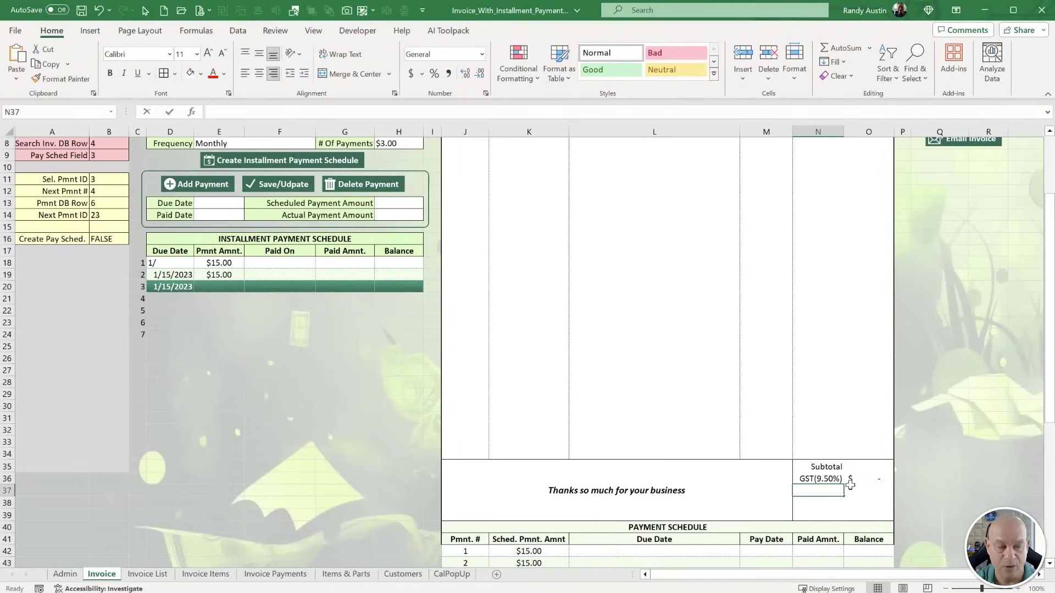
Add a Total label in N37 with =SUM(O35:O36) in O37.
type("Total")
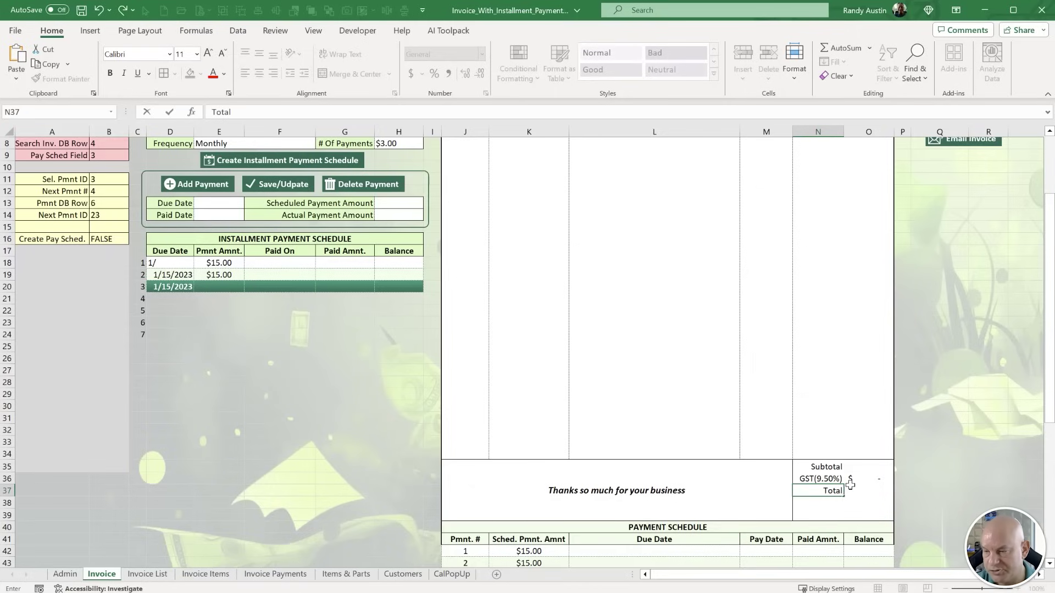
key("Tab")
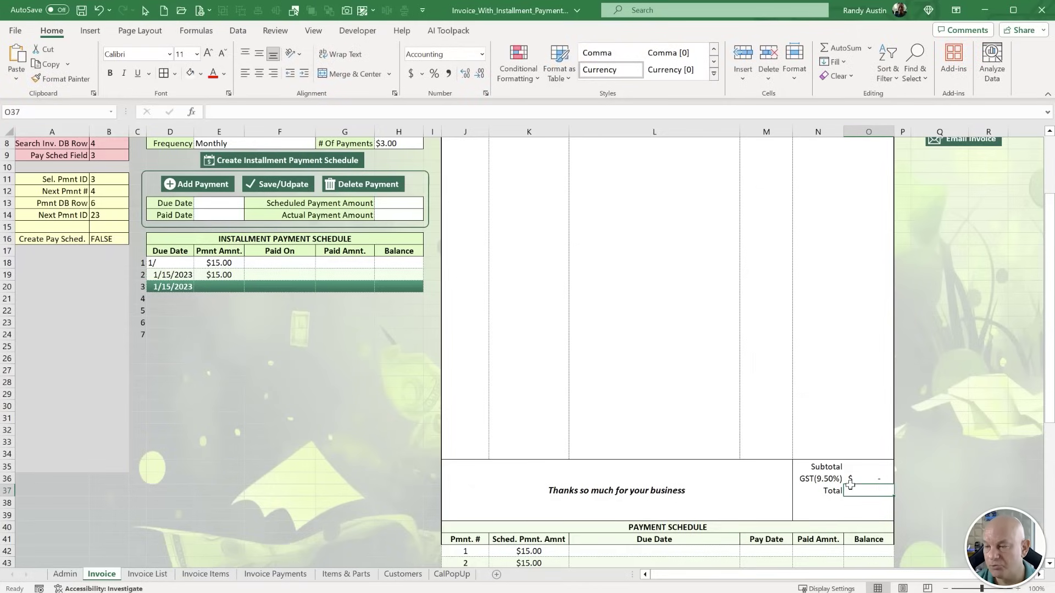
type("=Sum(")
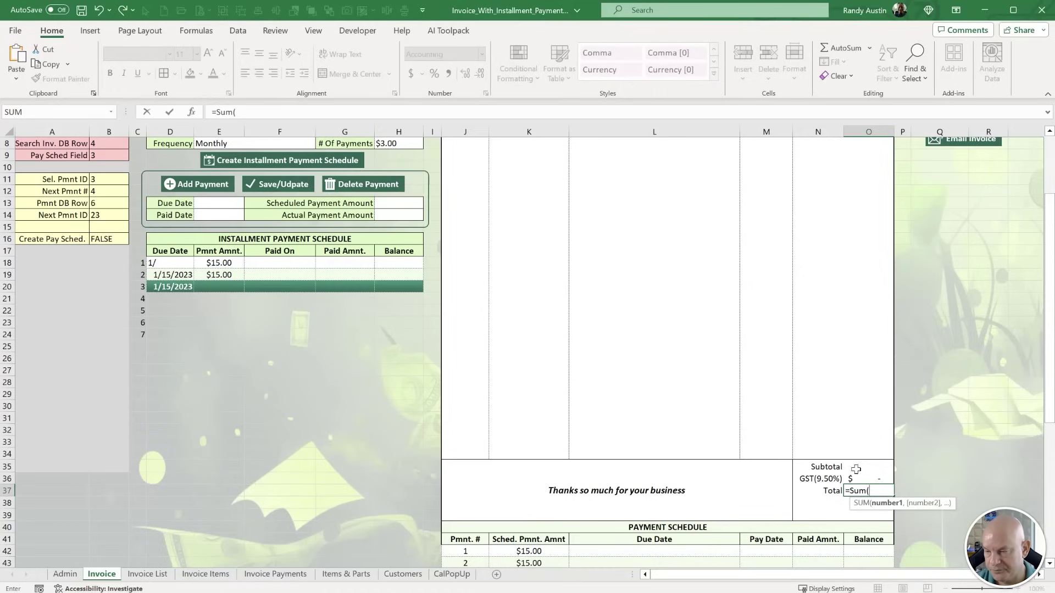
left_click_drag(856, 467, 857, 481)
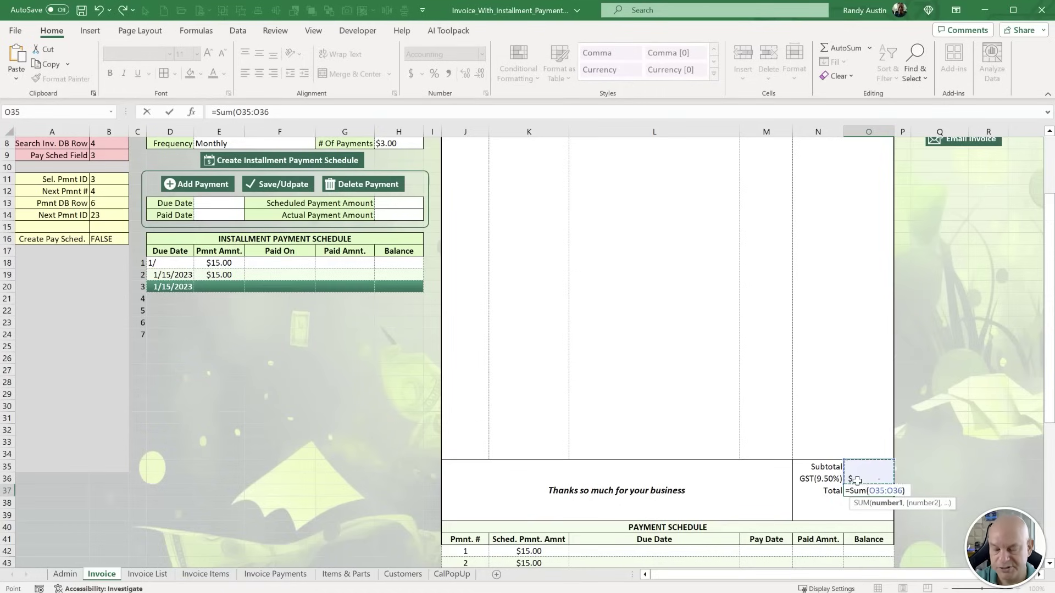
key("Return")
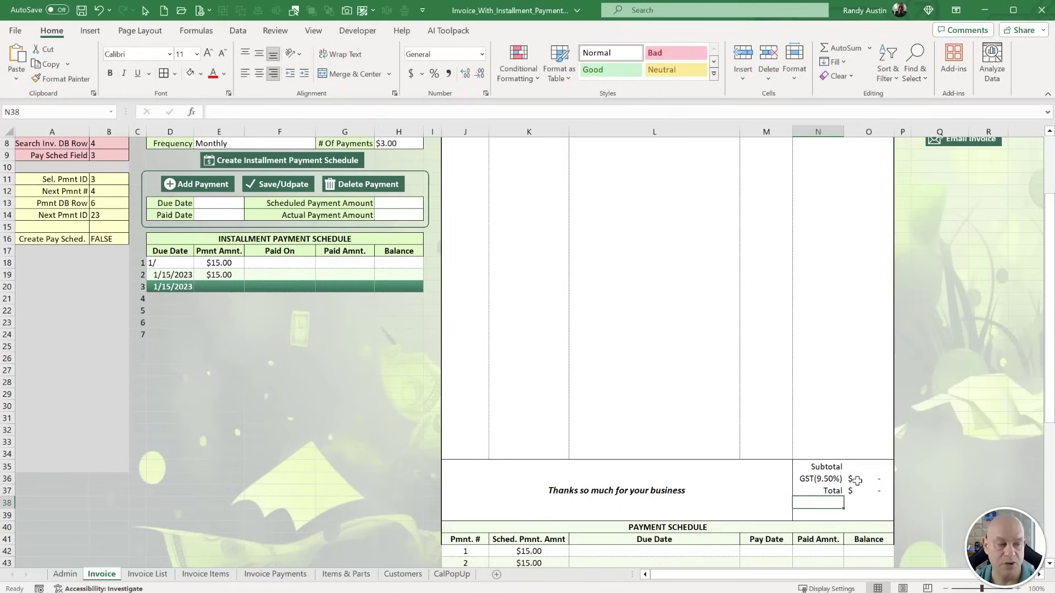
Add the Total Pmnts. label in N38 and a payments reference formula in O38.
type("Total")
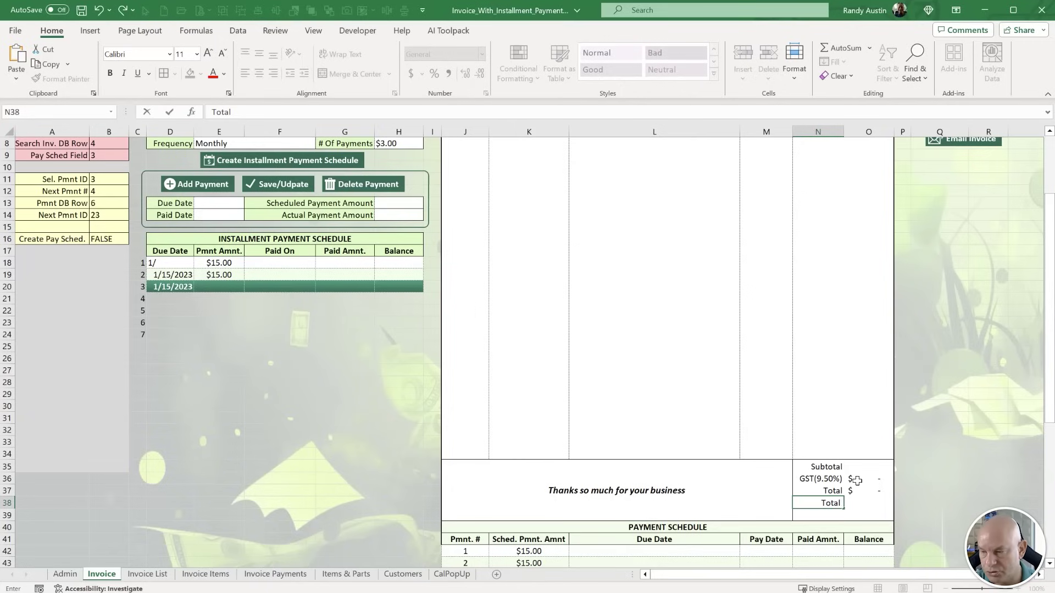
type(" Pmnts.")
key("Tab")
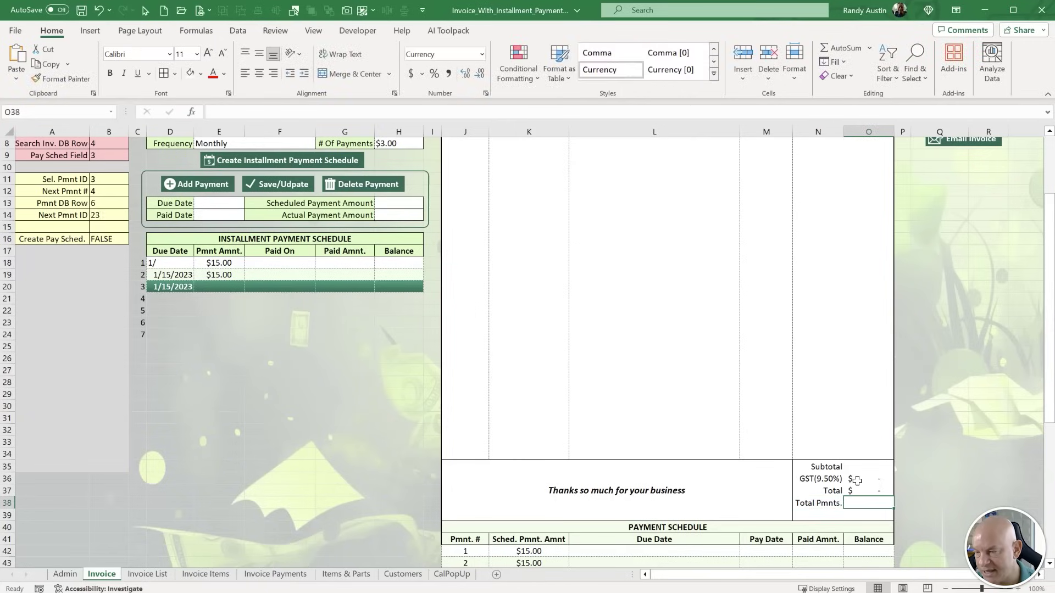
type("=")
scroll(333, 328, "up", 3)
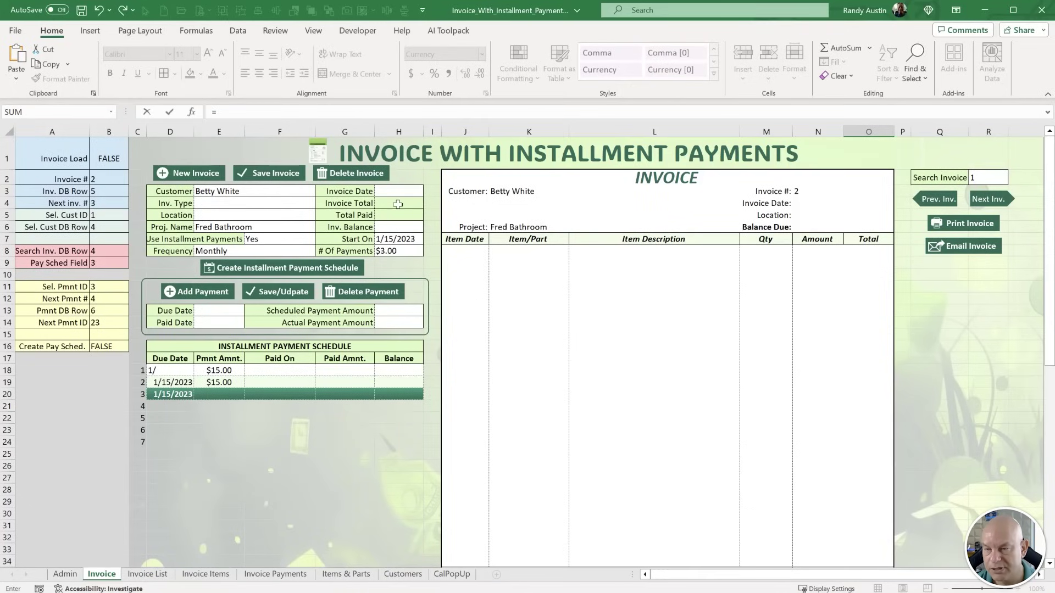
left_click(398, 215)
key("Return")
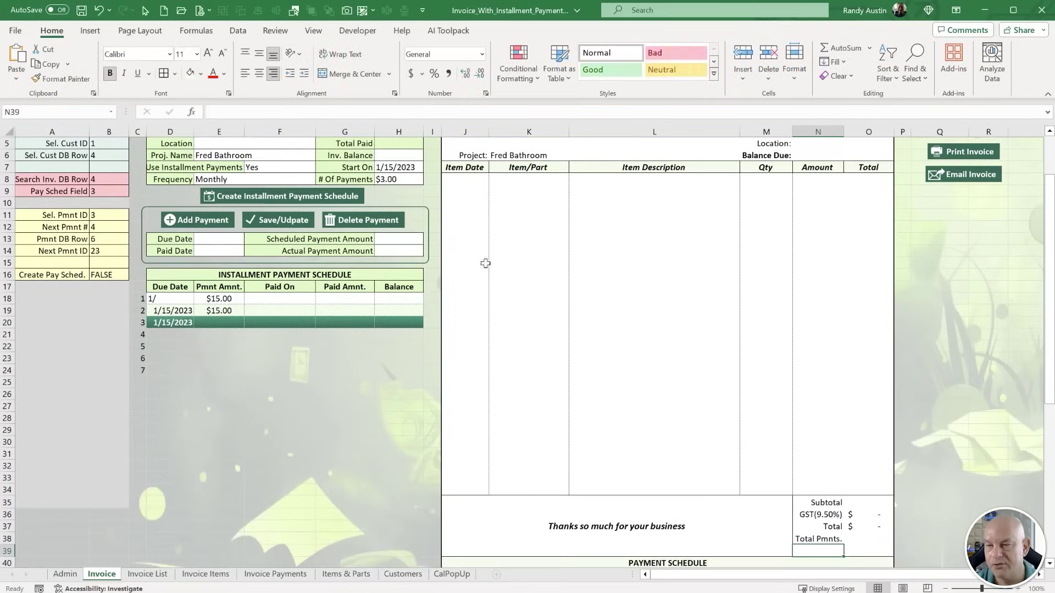
scroll(751, 468, "down", 1)
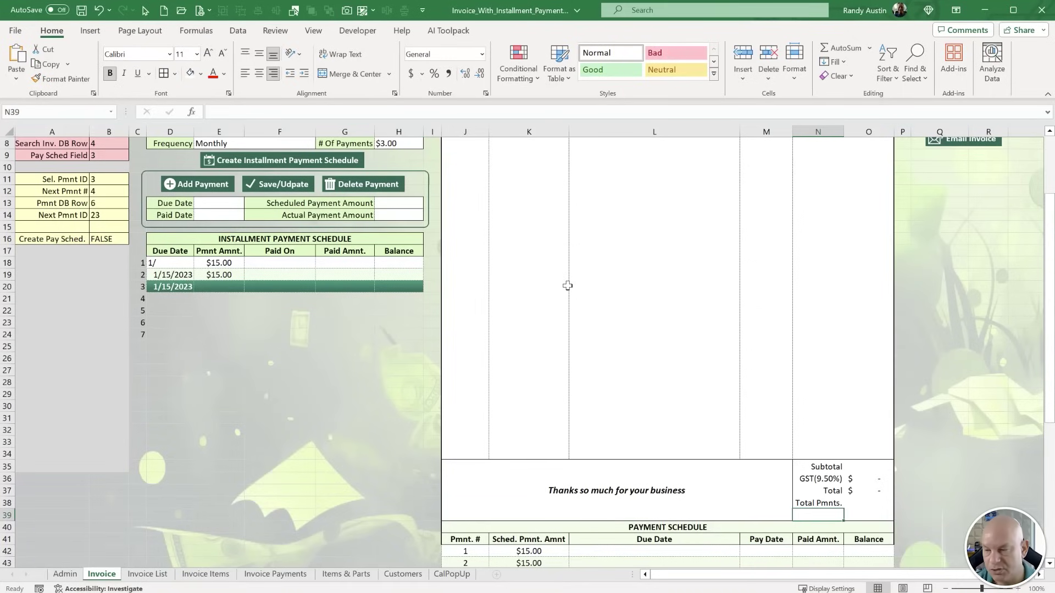
Add the Balance Due label in N39 with =O37-O38 in O39.
type("To")
key("BackSpace")
type("Balan")
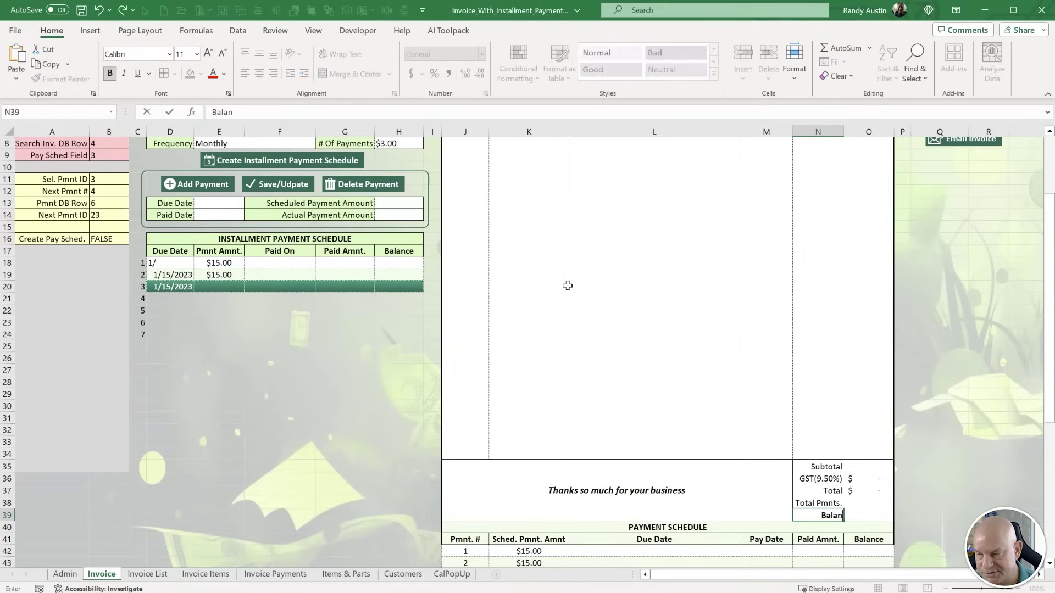
type("ce")
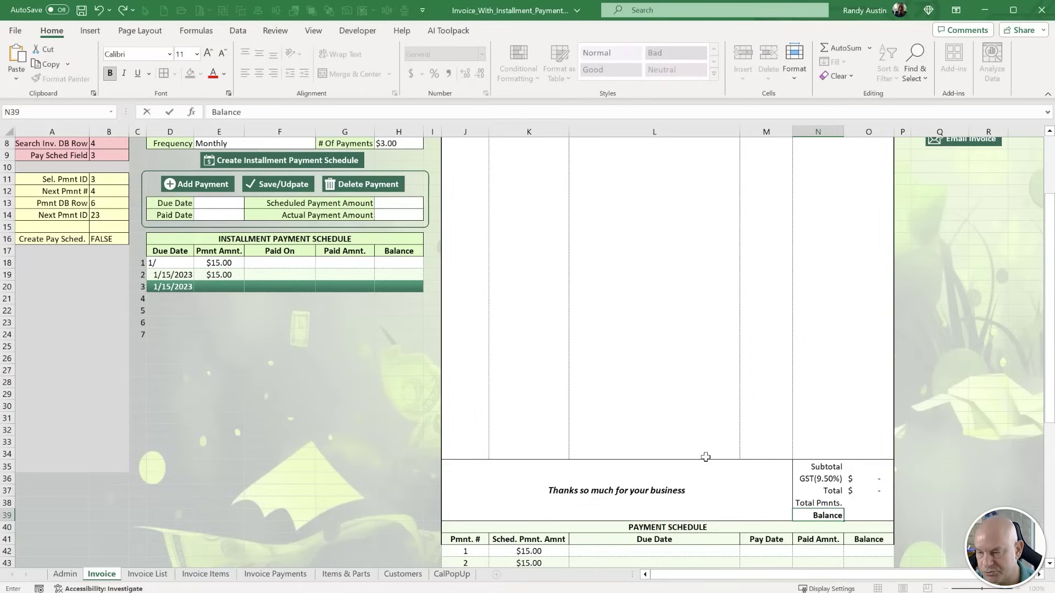
type(" Due")
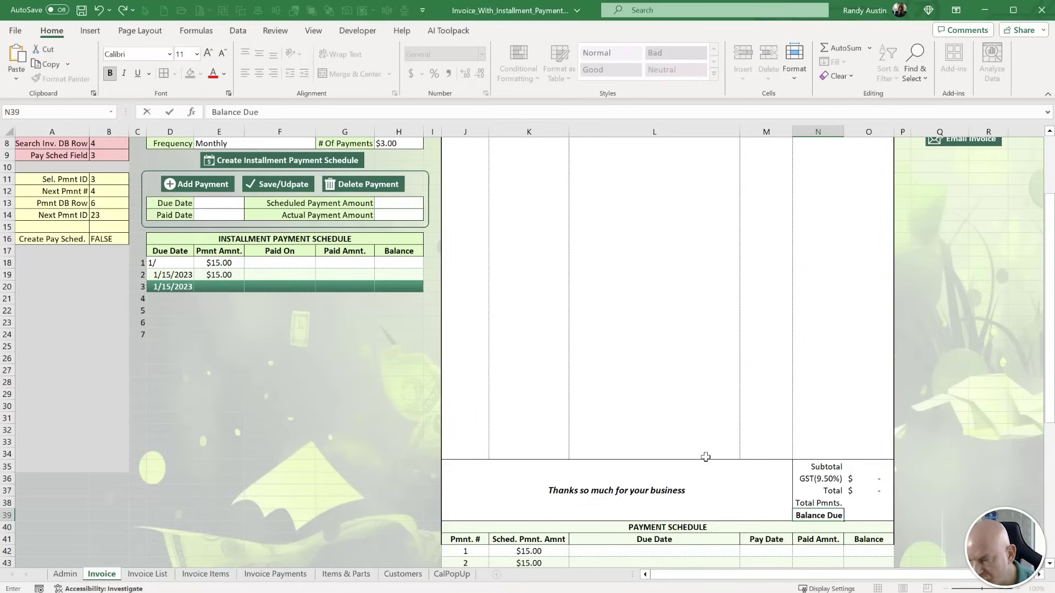
key("Tab")
type("=")
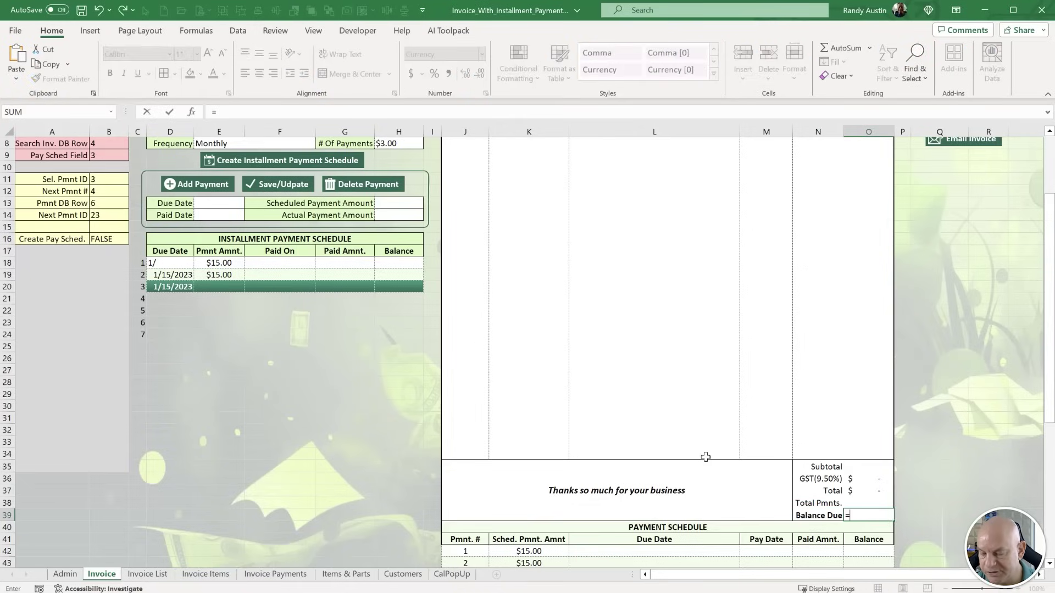
left_click(852, 491)
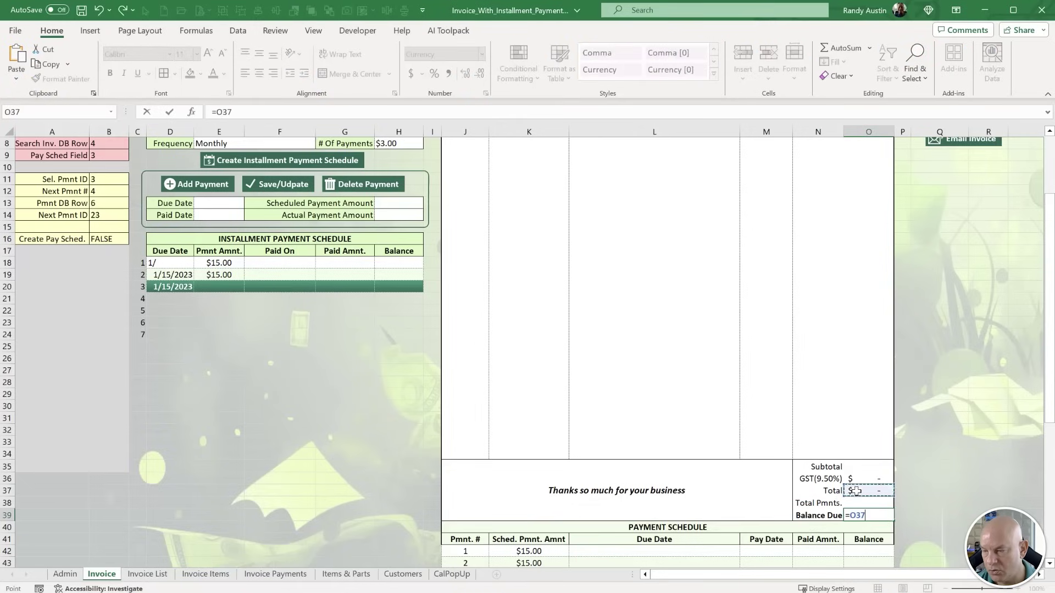
type("-")
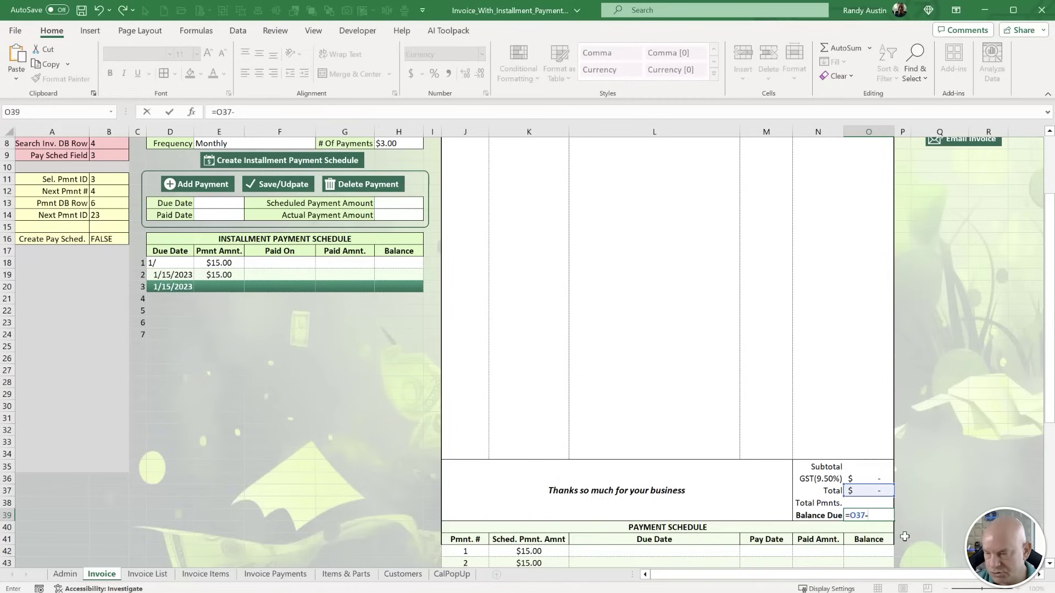
left_click(876, 504)
key("Return")
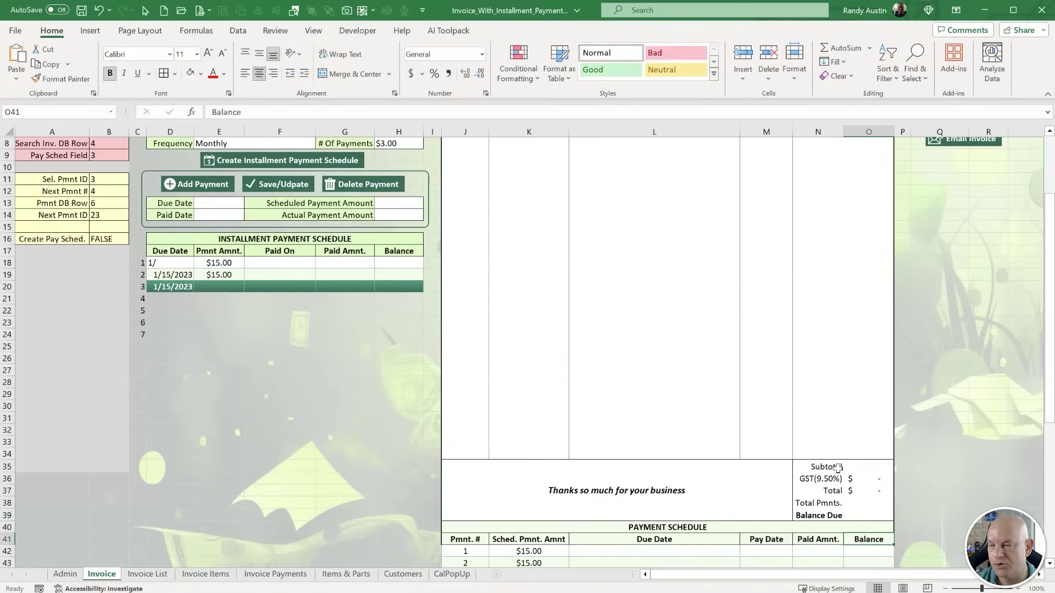
Give the totals block, Subtotal through Balance Due, dotted inside borders.
left_click_drag(833, 468, 878, 517)
right_click(847, 503)
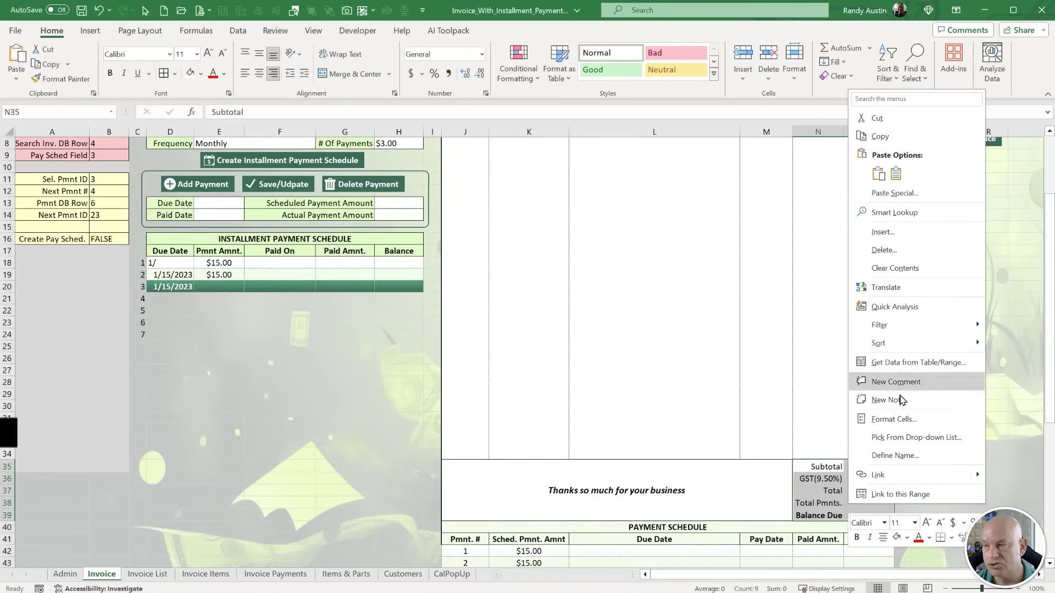
key("Escape")
key("ctrl+1")
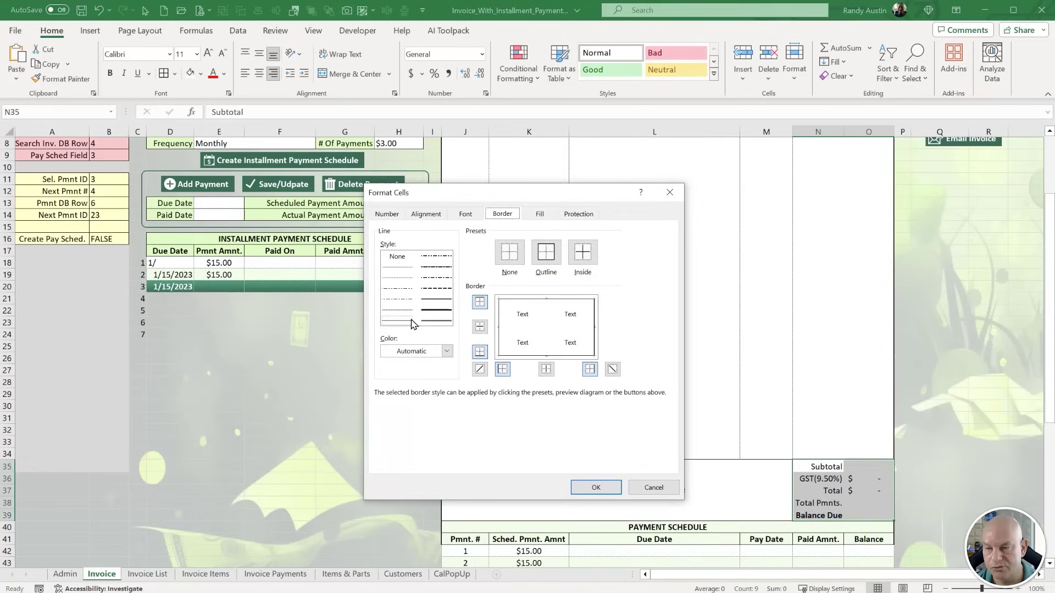
left_click(513, 331)
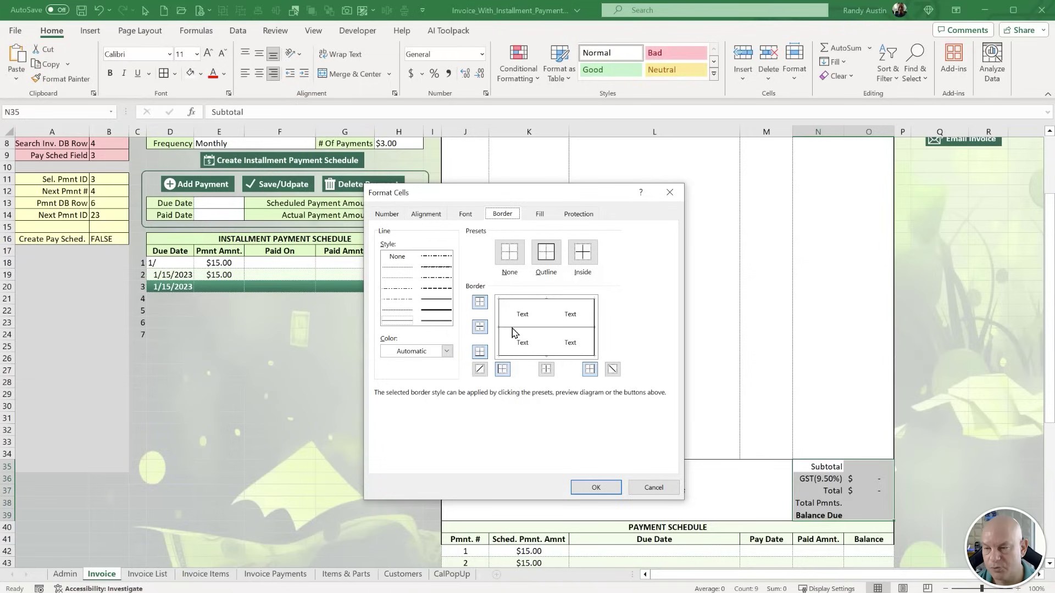
left_click(401, 269)
left_click(548, 315)
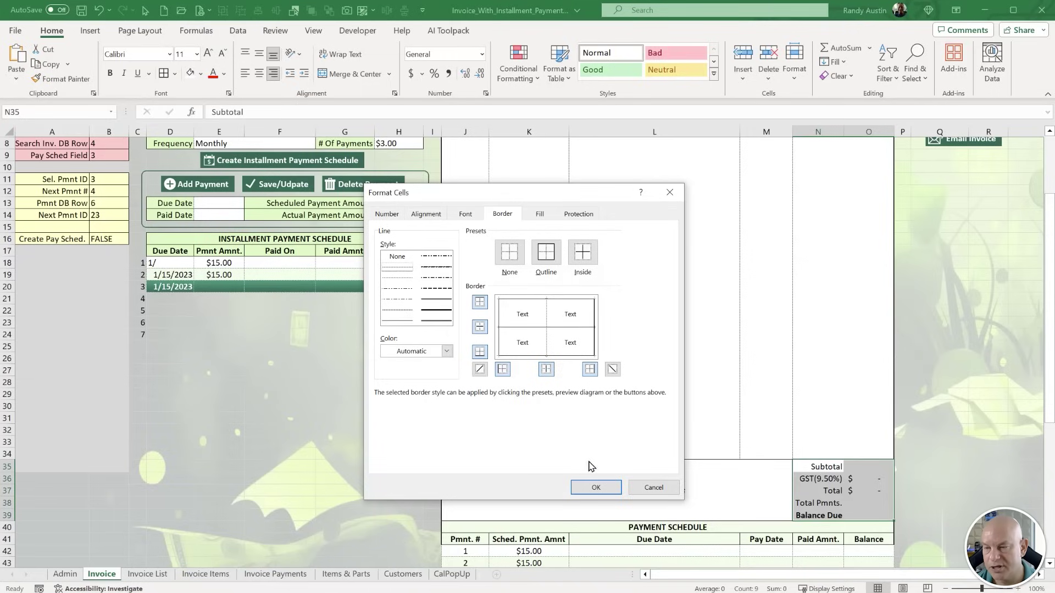
left_click(596, 487)
left_click(668, 406)
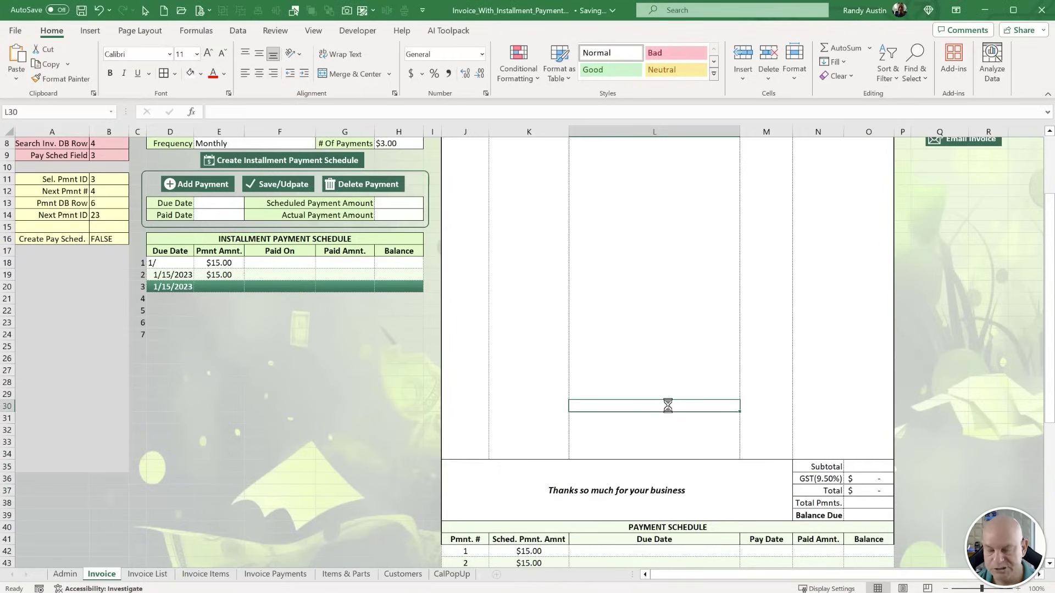
Add a right border to the Amount column cells N22:N34.
scroll(603, 349, "down", 1)
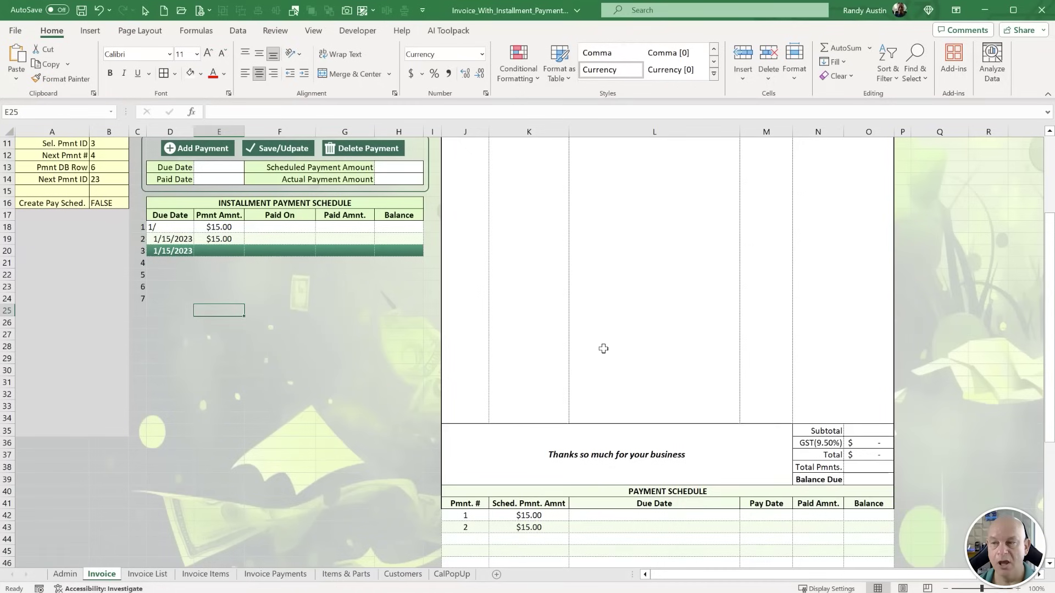
left_click(851, 387)
left_click_drag(833, 416, 812, 209)
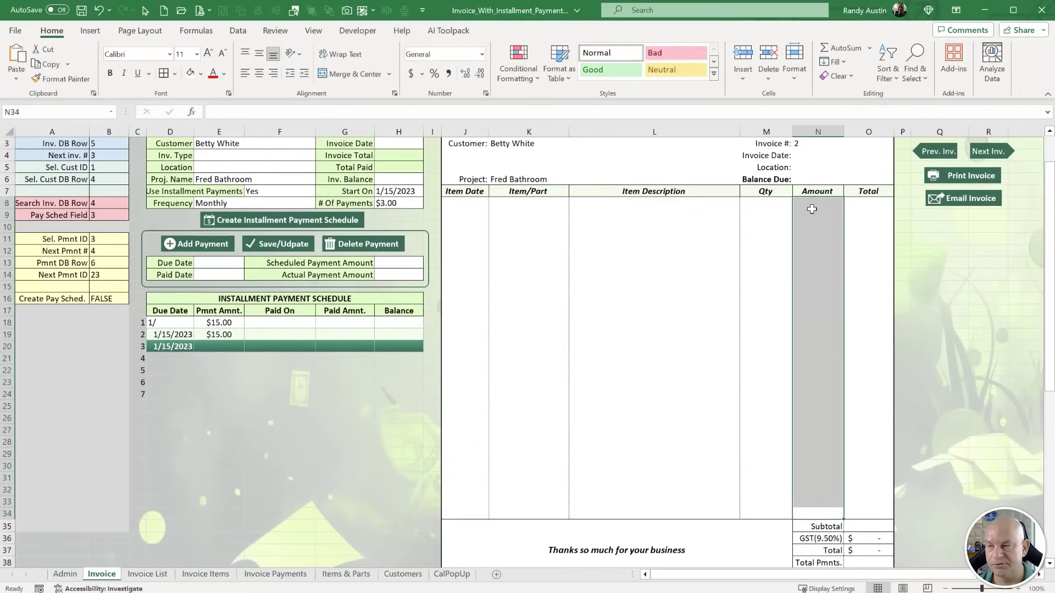
key("ctrl+1")
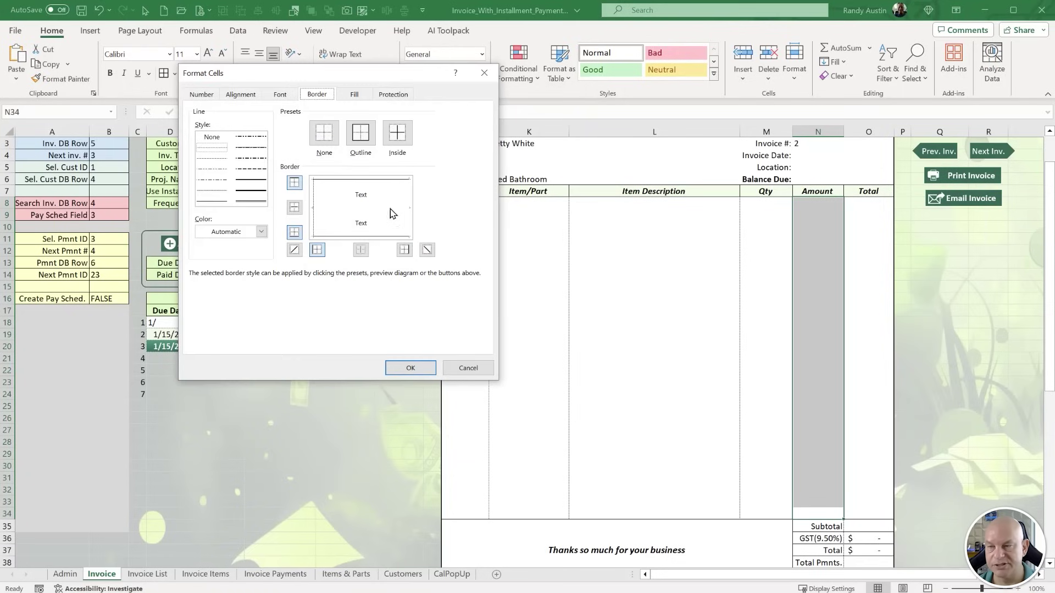
left_click(404, 250)
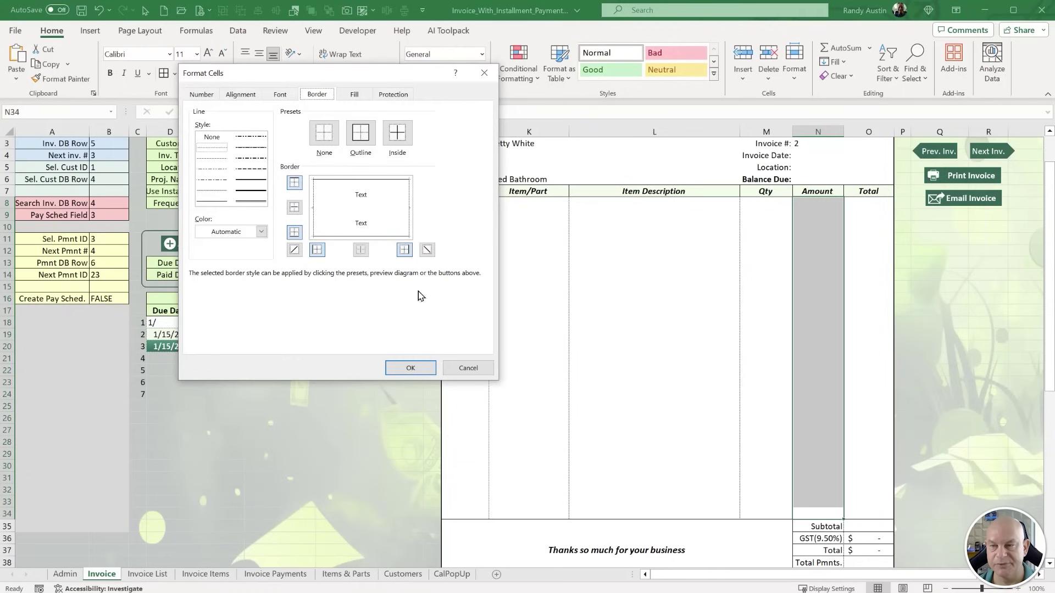
left_click(410, 368)
left_click(625, 324)
left_click(514, 204)
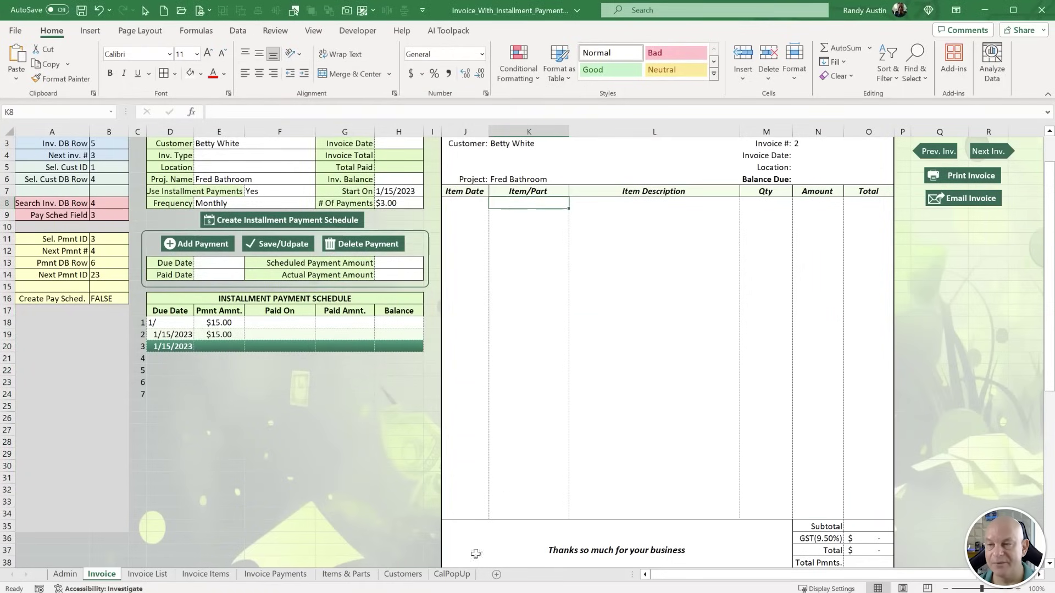
On Items & Parts, enter the prompt 'Construction items include name, description and price' in I3.
left_click(346, 574)
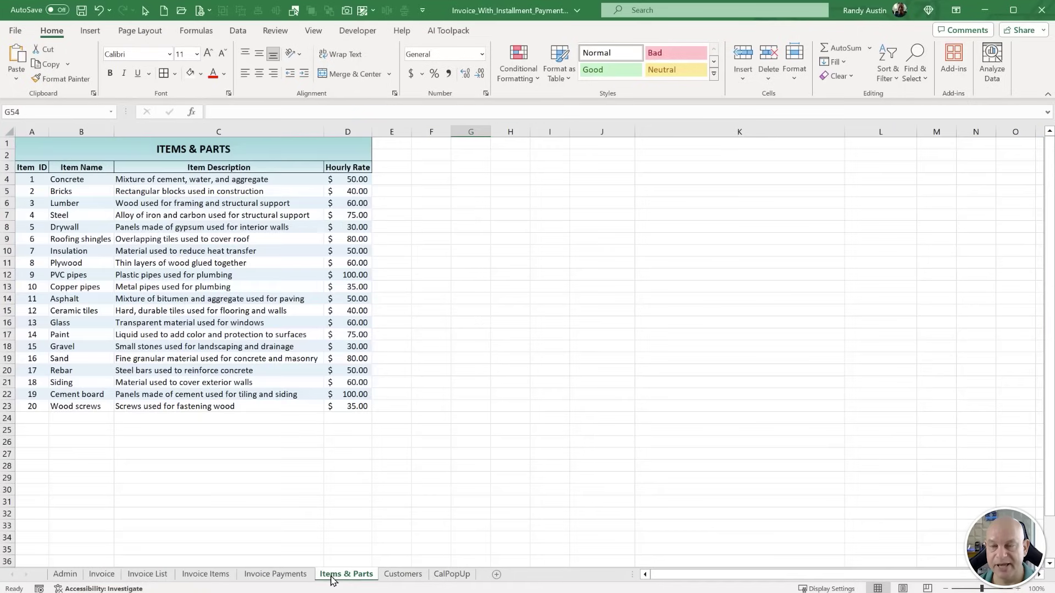
left_click_drag(30, 180, 352, 395)
left_click_drag(67, 179, 308, 358)
left_click(541, 167)
left_click(448, 30)
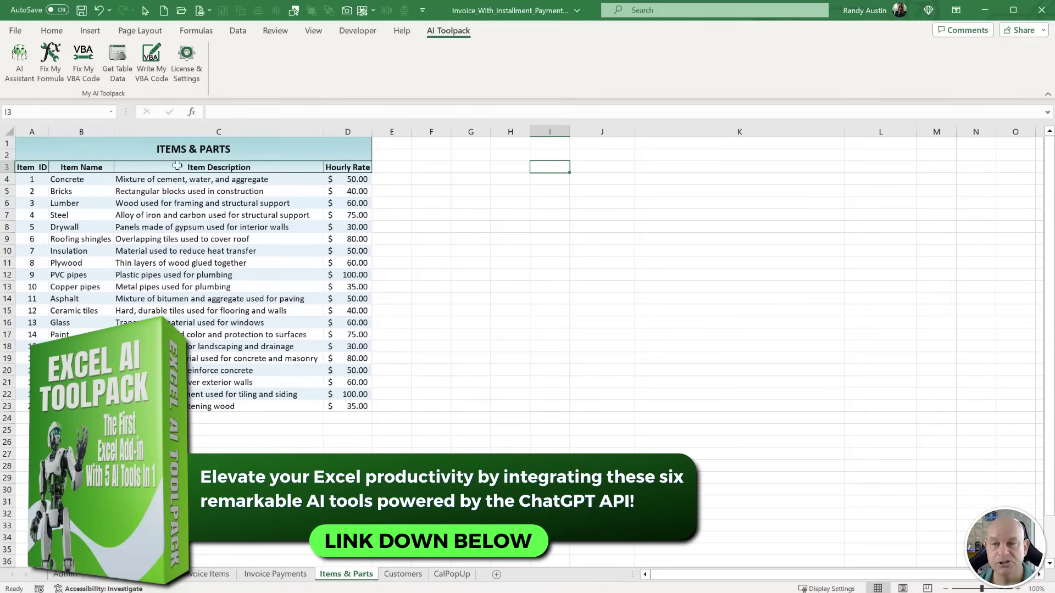
left_click_drag(64, 181, 309, 394)
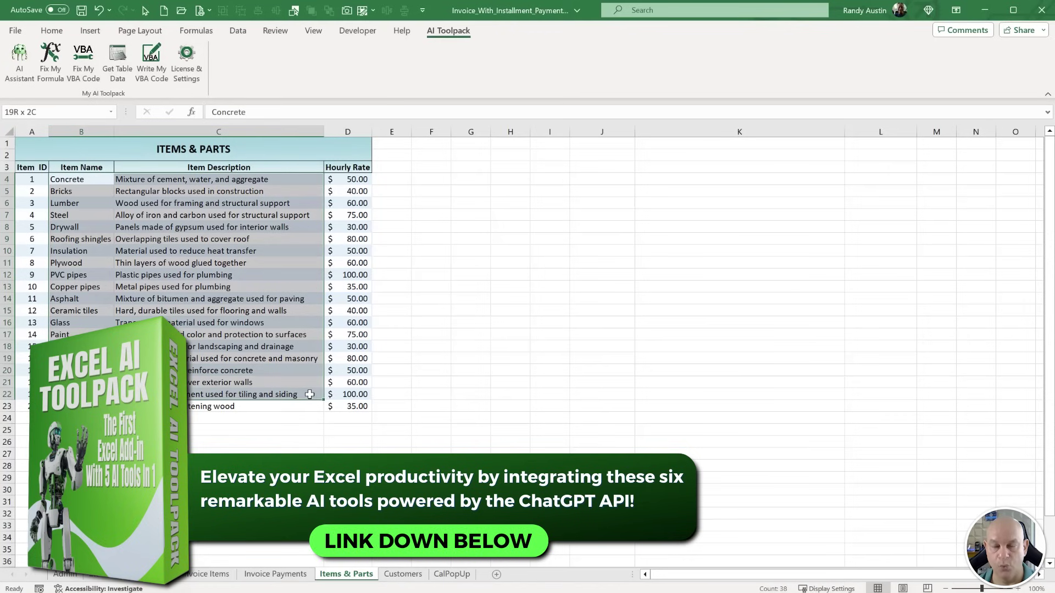
left_click(547, 167)
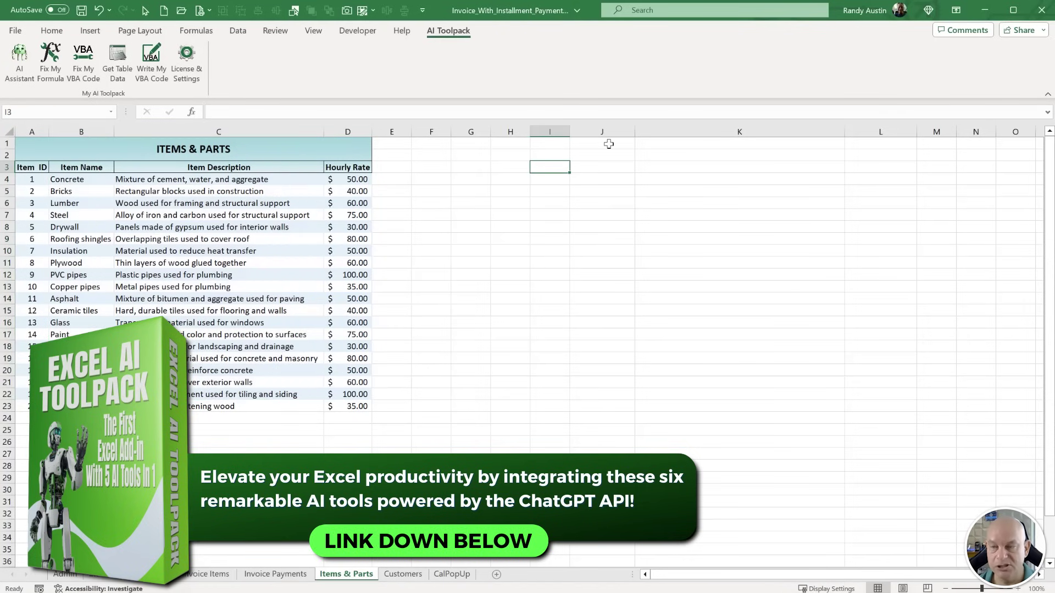
type("Const")
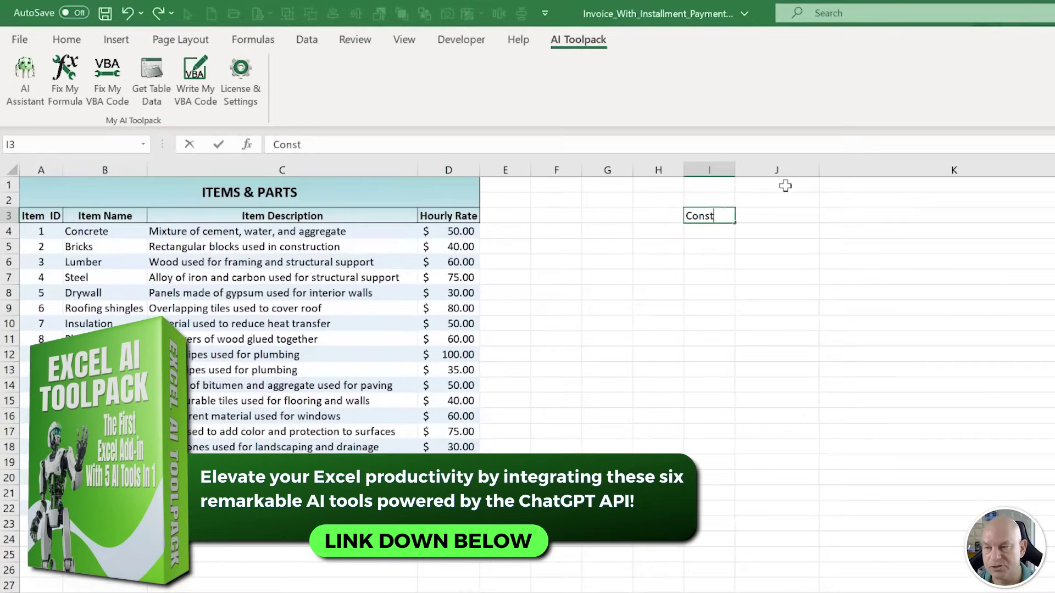
type("ruction items include")
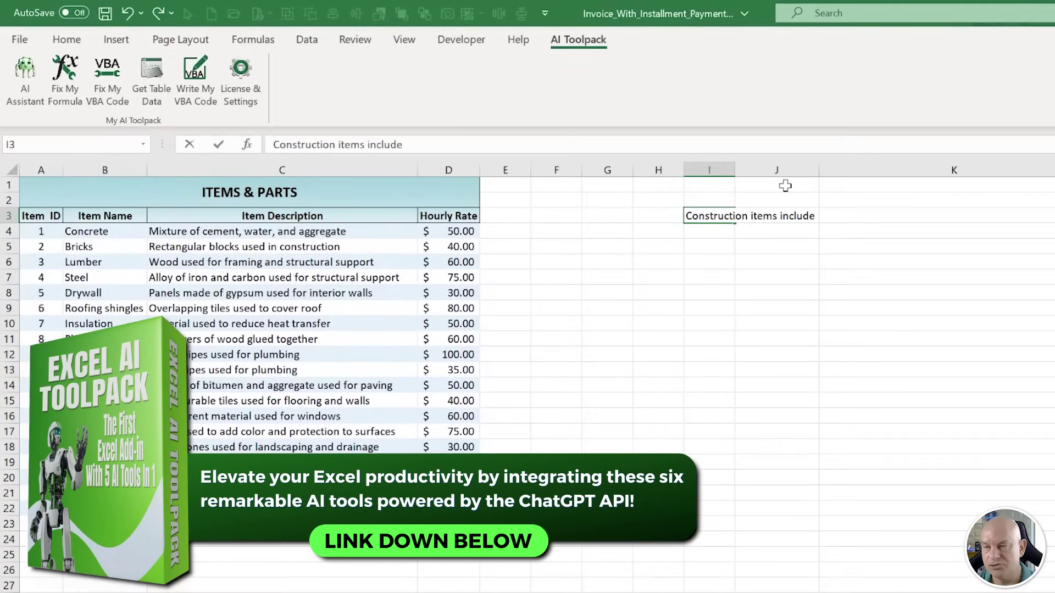
type(" name, description and pri")
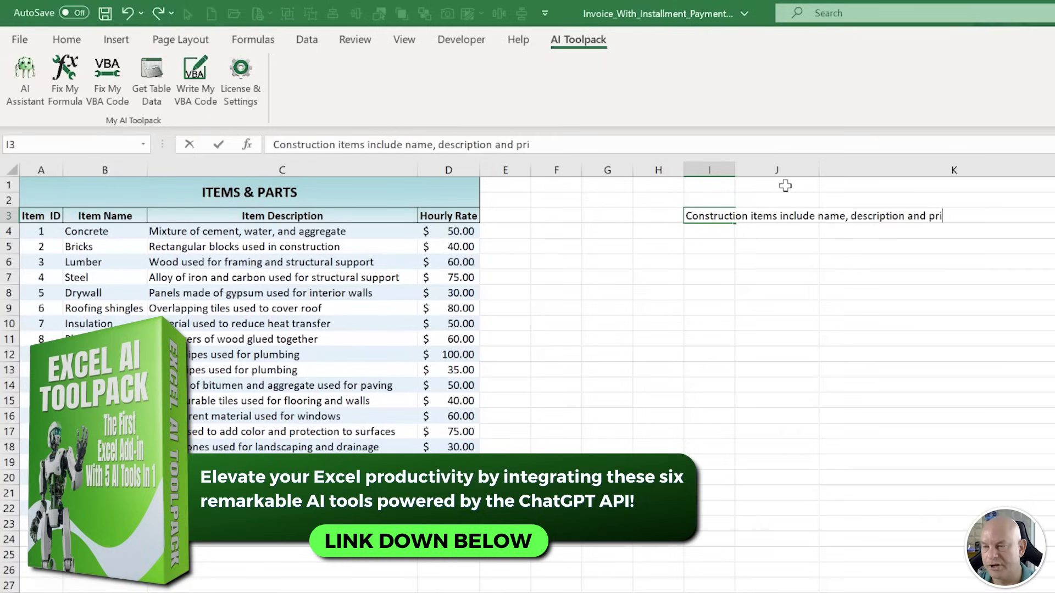
type("ce")
key("Return")
Retitle the Hourly Rate header in D3 as Amount.
left_click(473, 214)
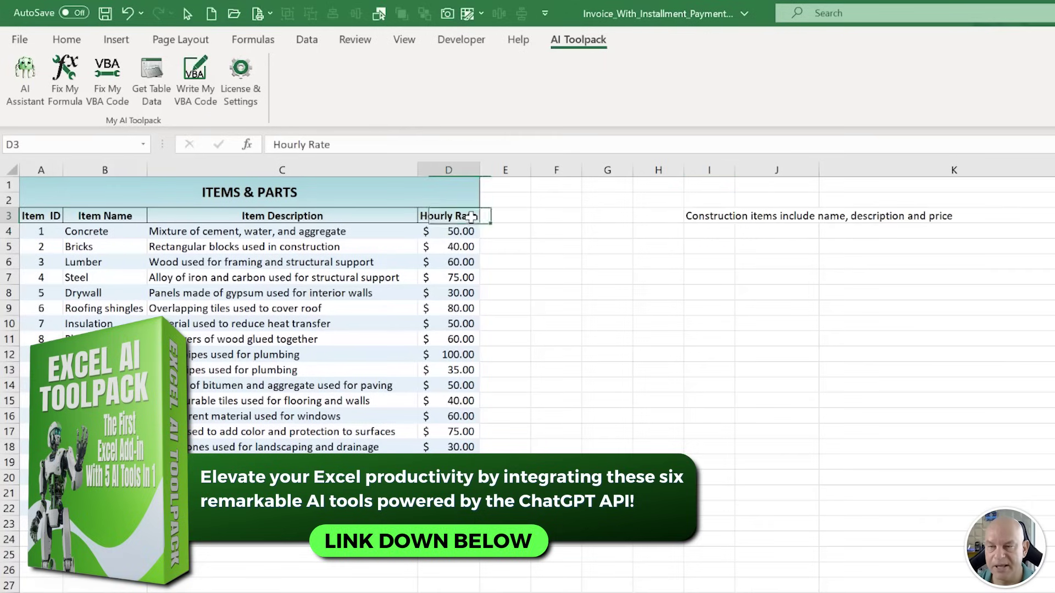
type("Amount")
key("Tab")
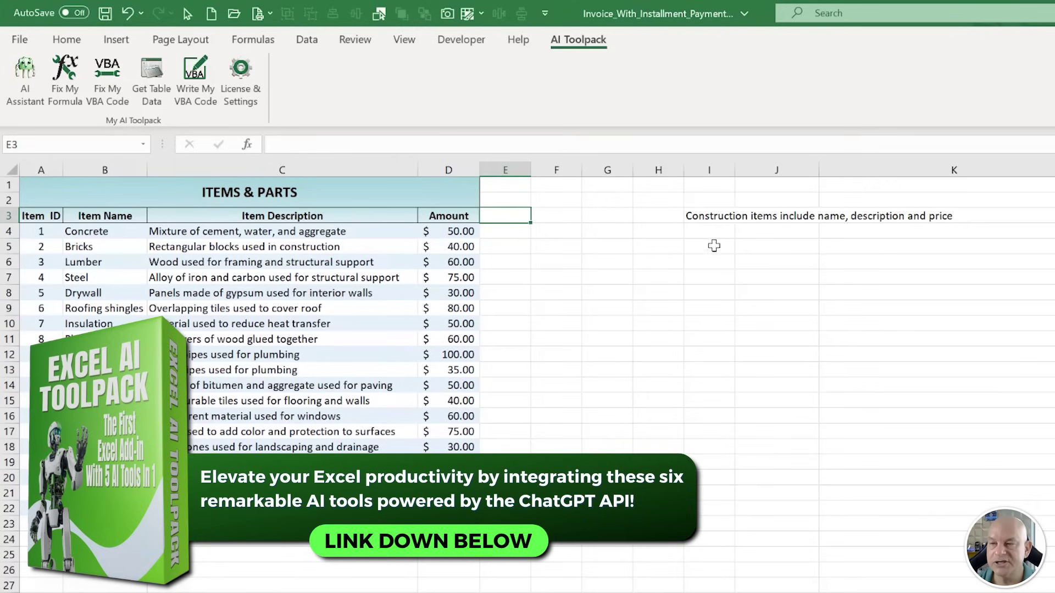
Generate AI Toolpack table data from the I3 prompt, then delete I3:L12.
left_click(723, 218)
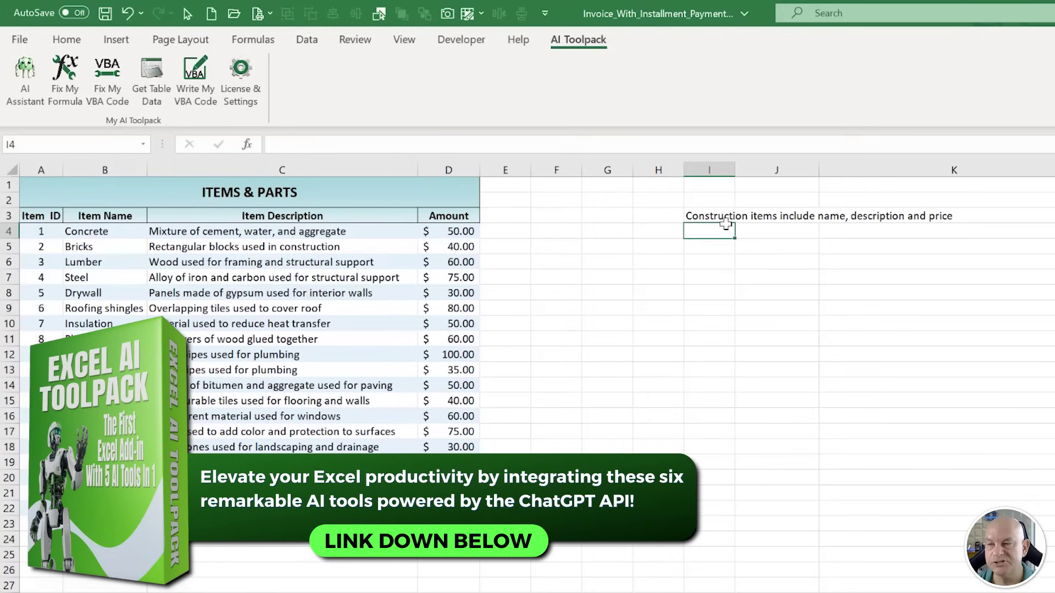
left_click(139, 86)
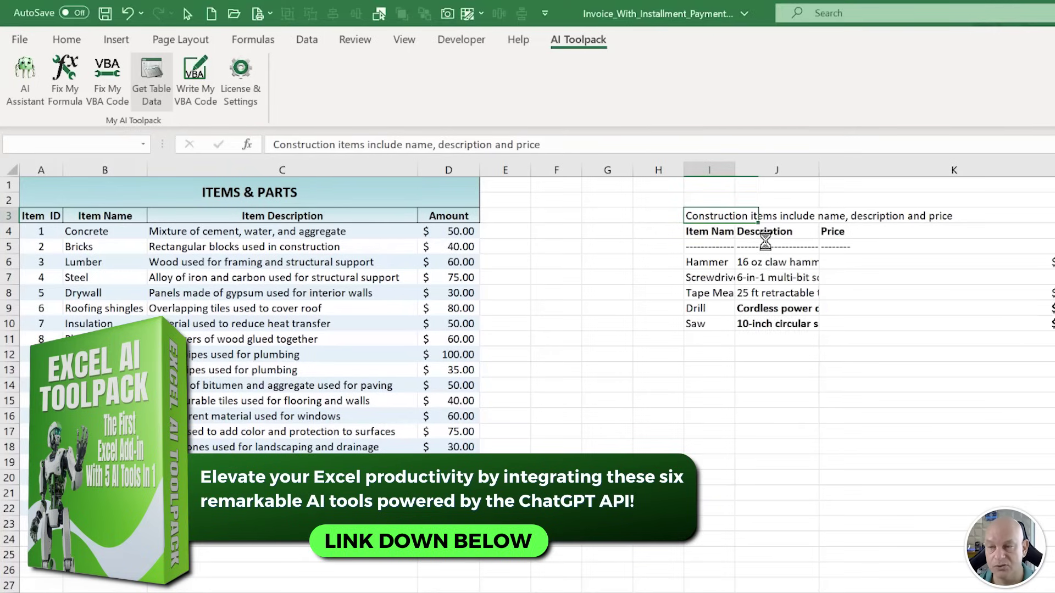
left_click_drag(705, 264, 916, 341)
left_click(835, 400)
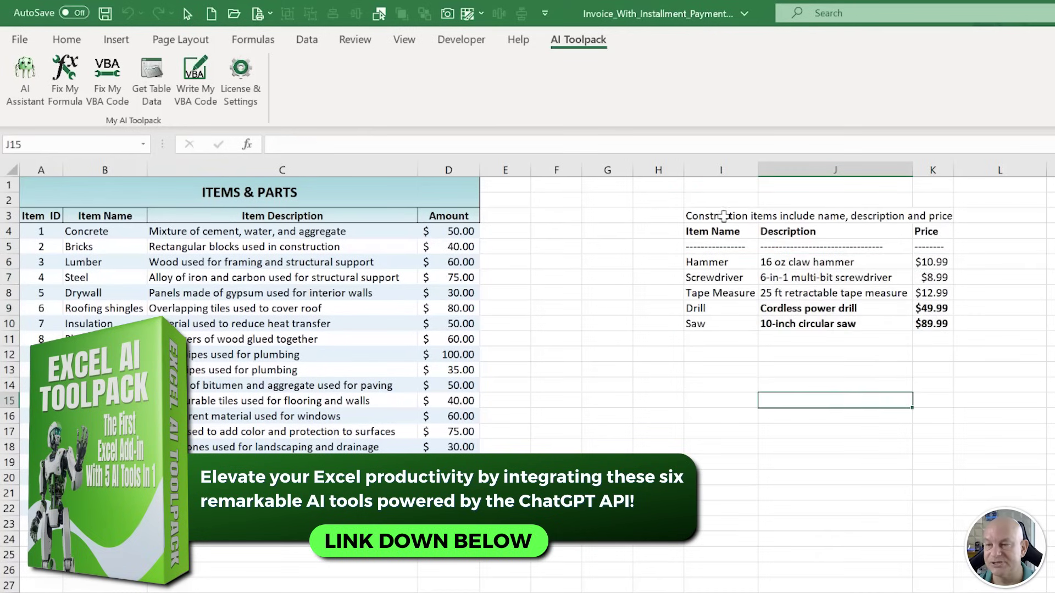
left_click(757, 215)
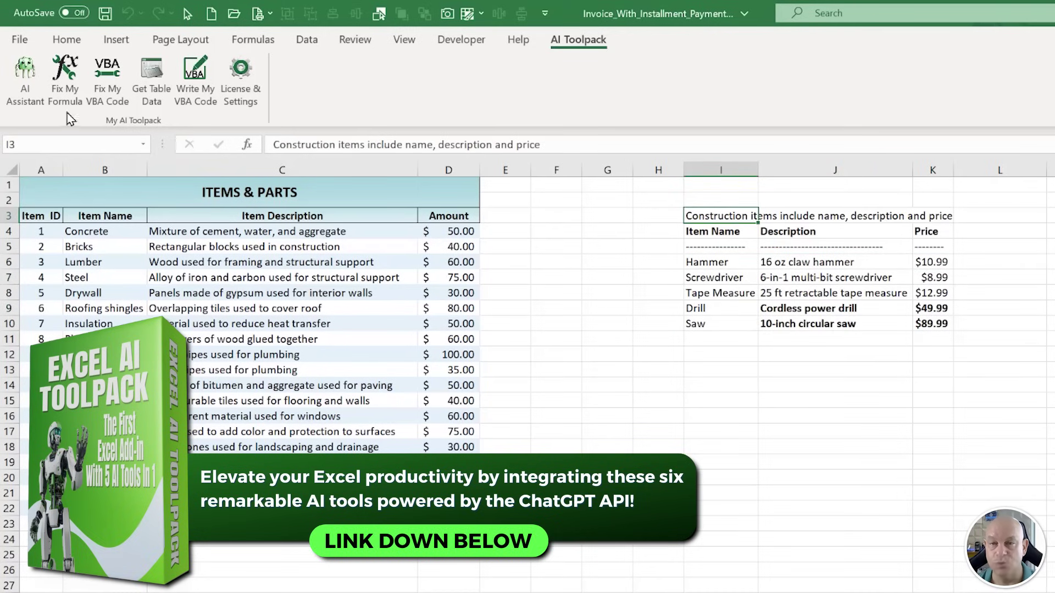
left_click_drag(697, 262, 857, 294)
left_click_drag(717, 216, 975, 341)
key("Delete")
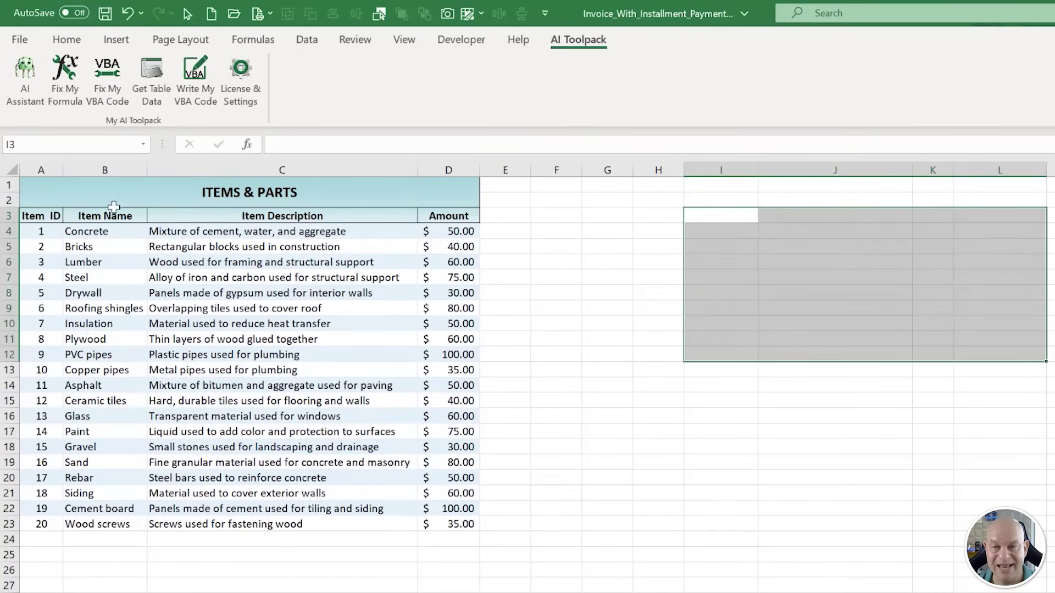
Check the Item_Name range definition in the Name Manager.
left_click(246, 41)
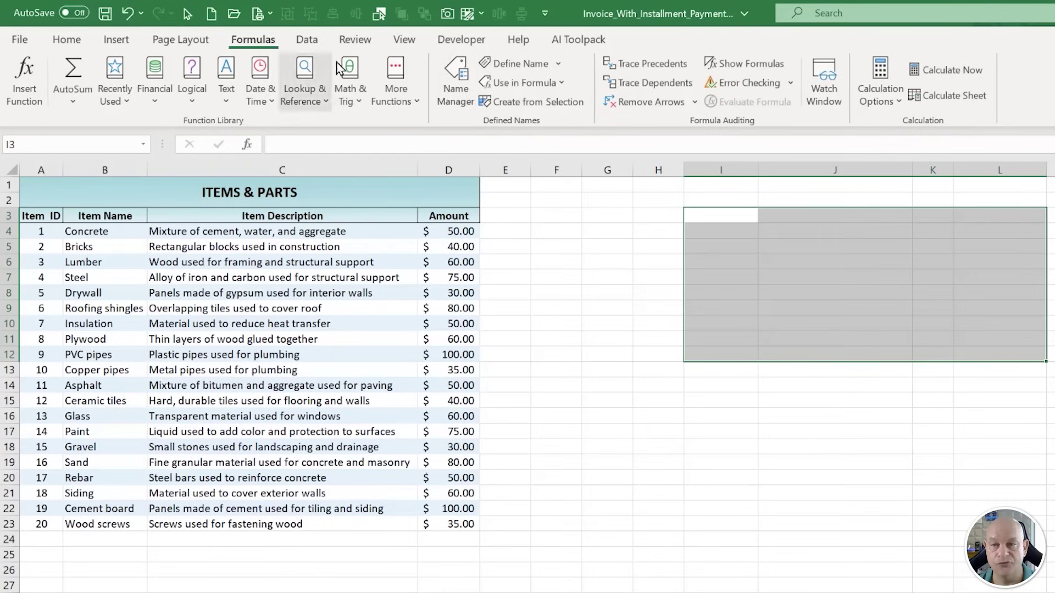
left_click(443, 91)
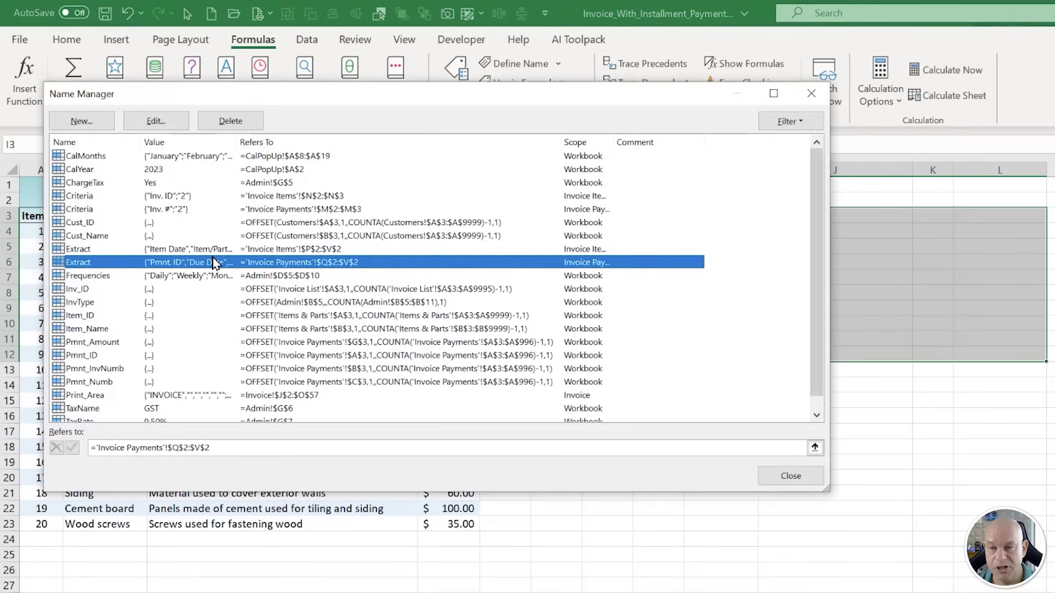
left_click(207, 262)
key("Down")
key("Down")
key("Down")
key("Down")
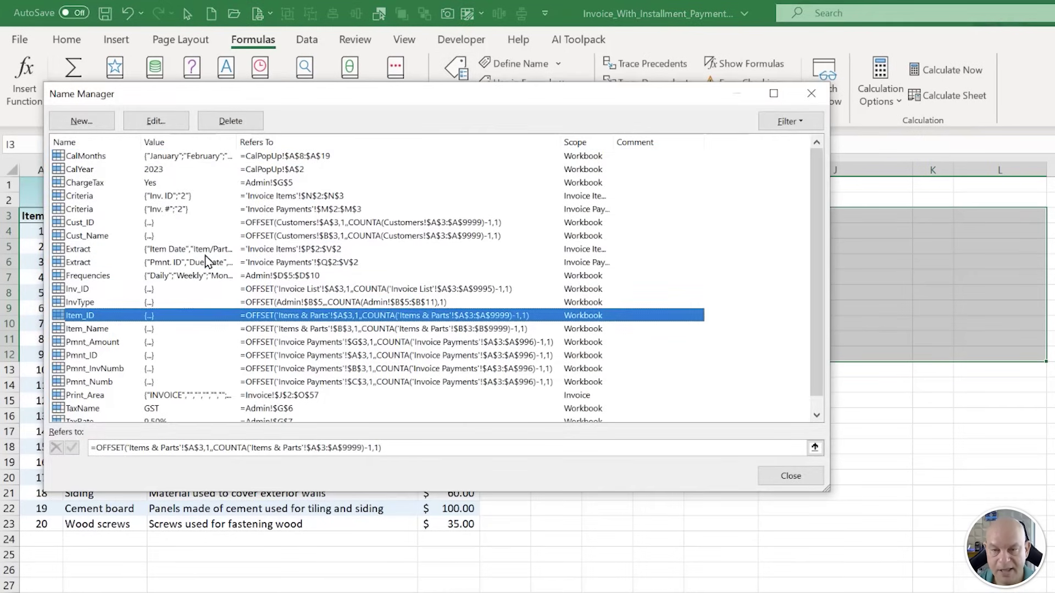
left_click(129, 328)
key("Tab")
left_click_drag(284, 106, 581, 118)
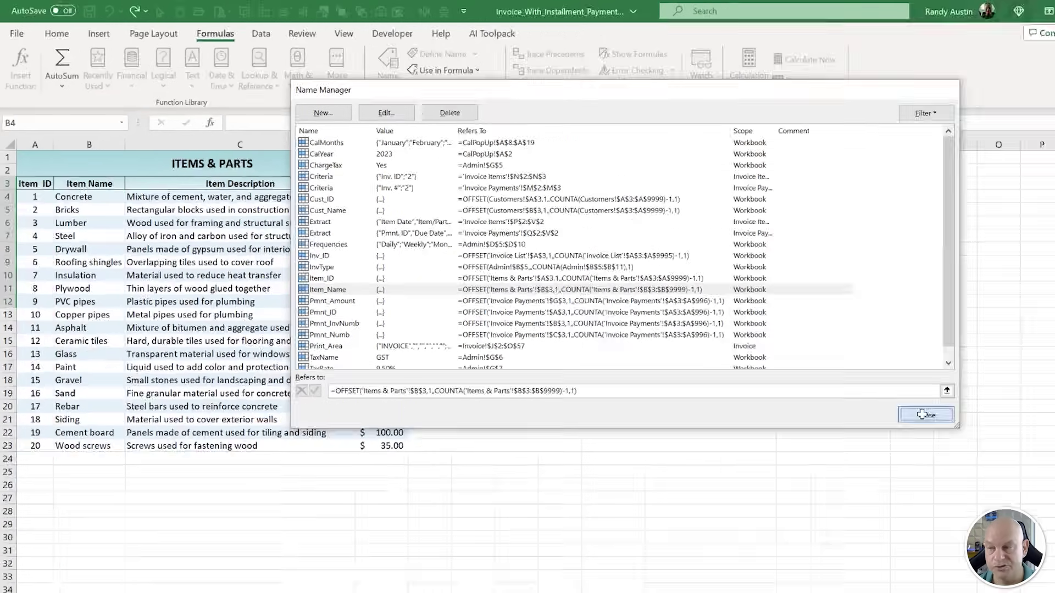
left_click(923, 415)
Apply List data validation with source =Item_Name to the Invoice Item/Part cells K8:K34.
left_click(101, 573)
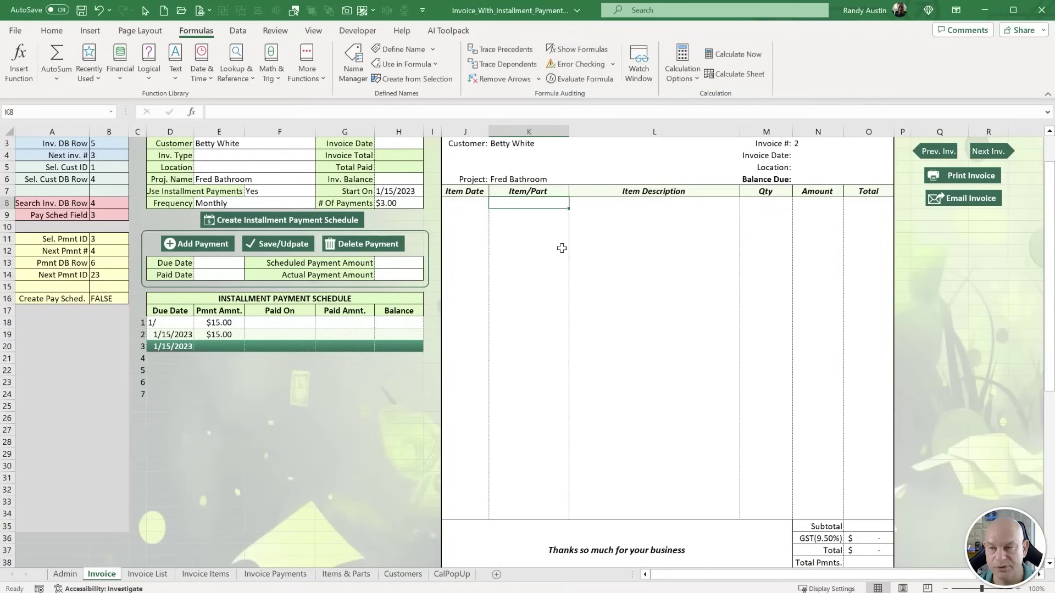
left_click(532, 514, "shift")
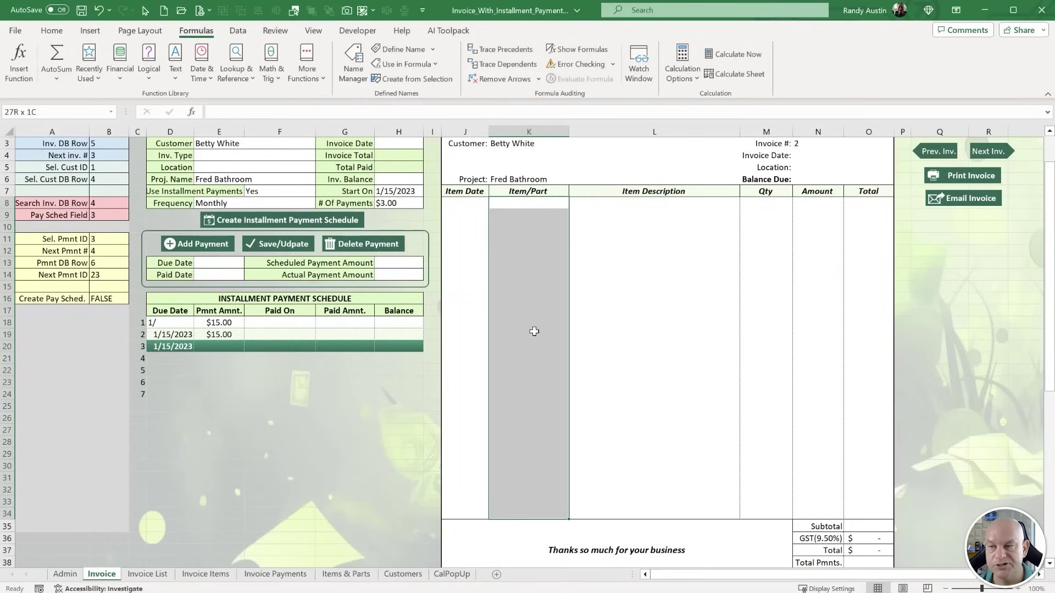
left_click(238, 31)
left_click(681, 76)
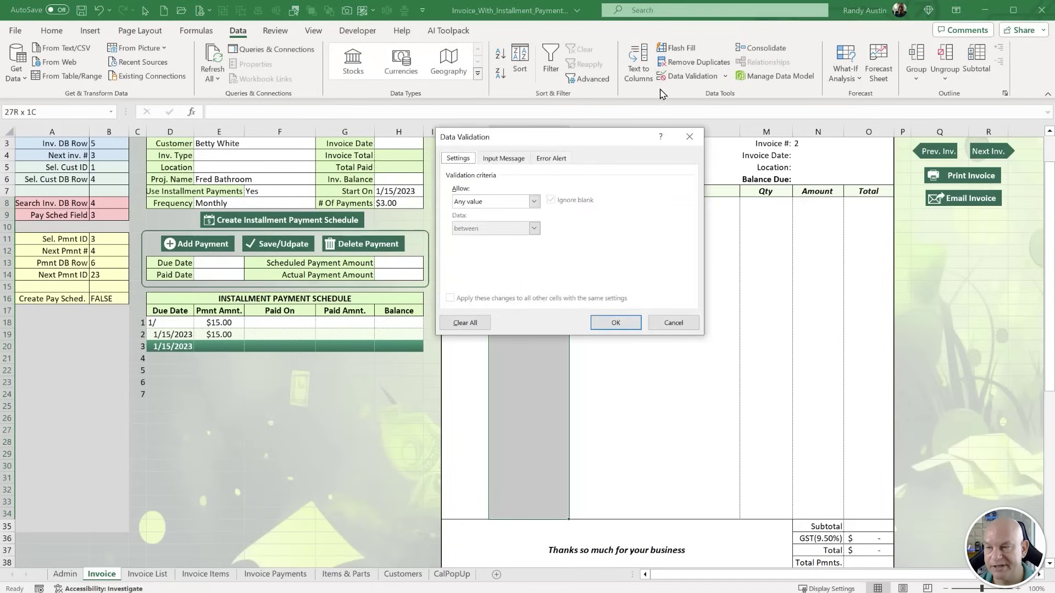
left_click(521, 201)
left_click(478, 245)
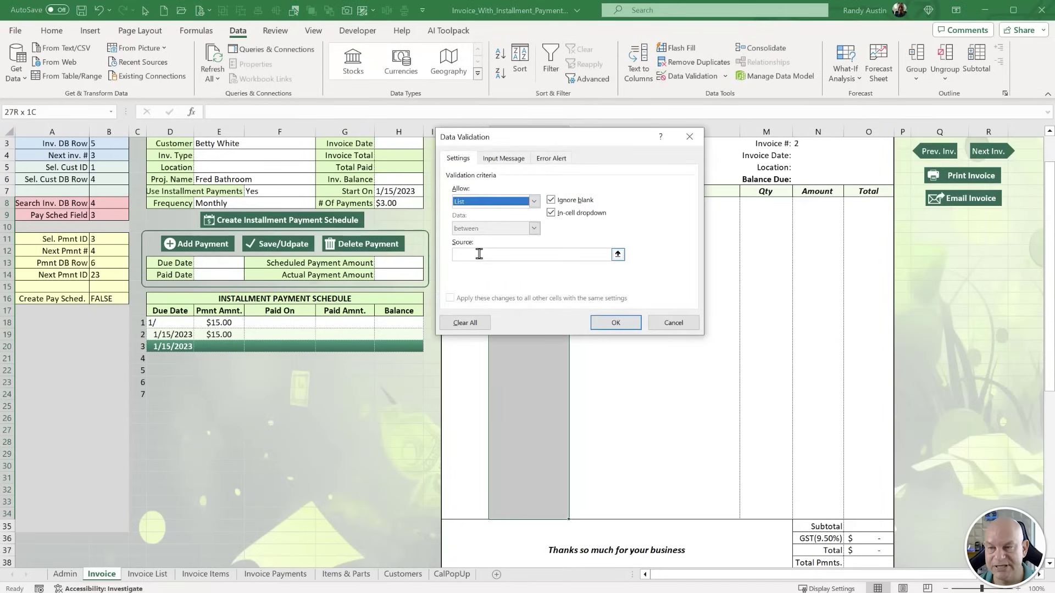
left_click(480, 254)
type("=Item+")
key("shift+space")
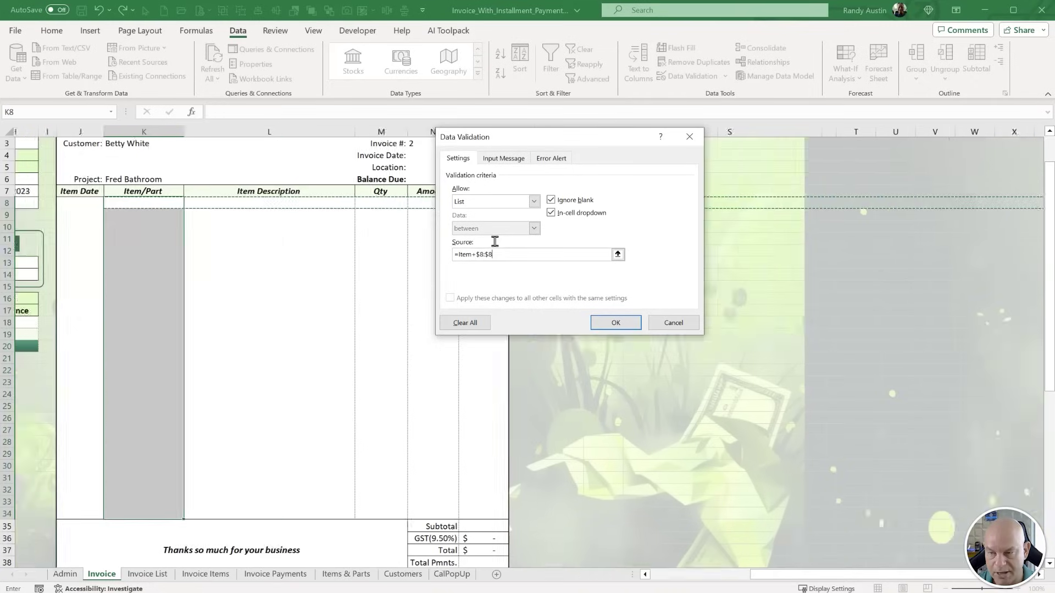
type("Name")
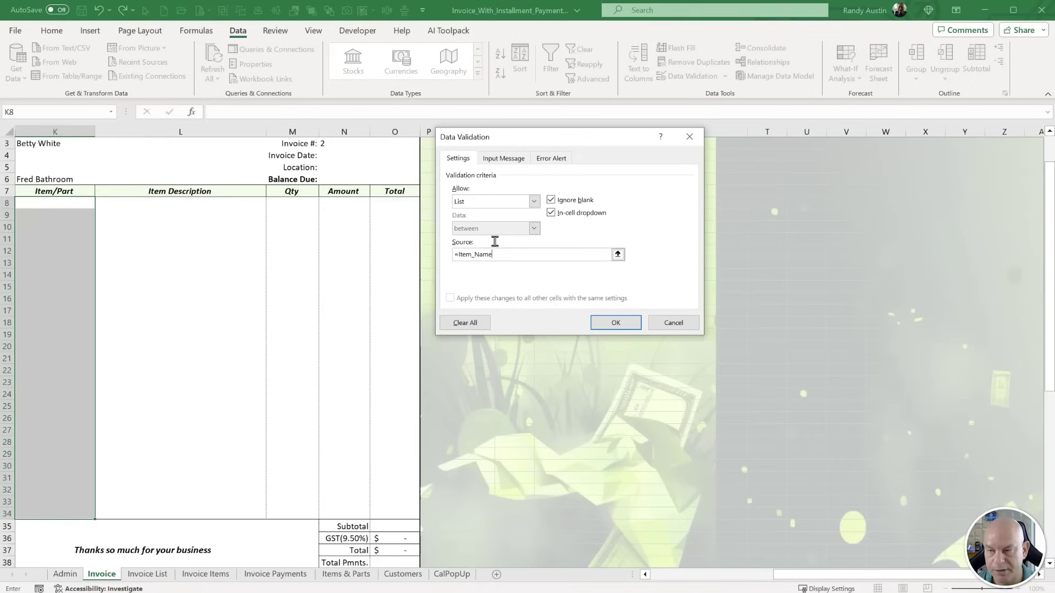
key("Return")
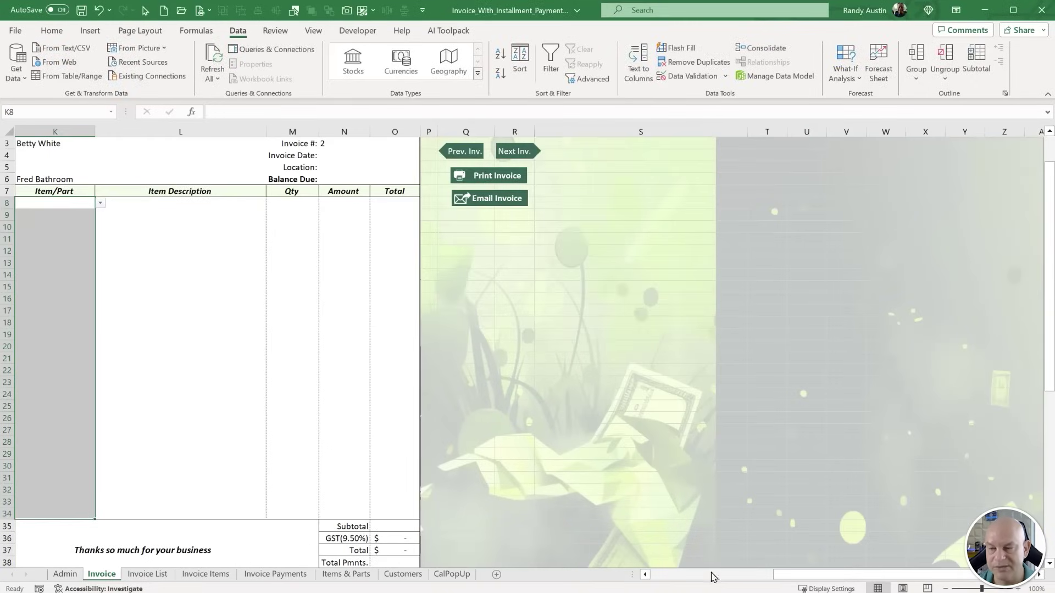
Turn off the Invoice sheet gridlines.
left_click(578, 325)
left_click(311, 31)
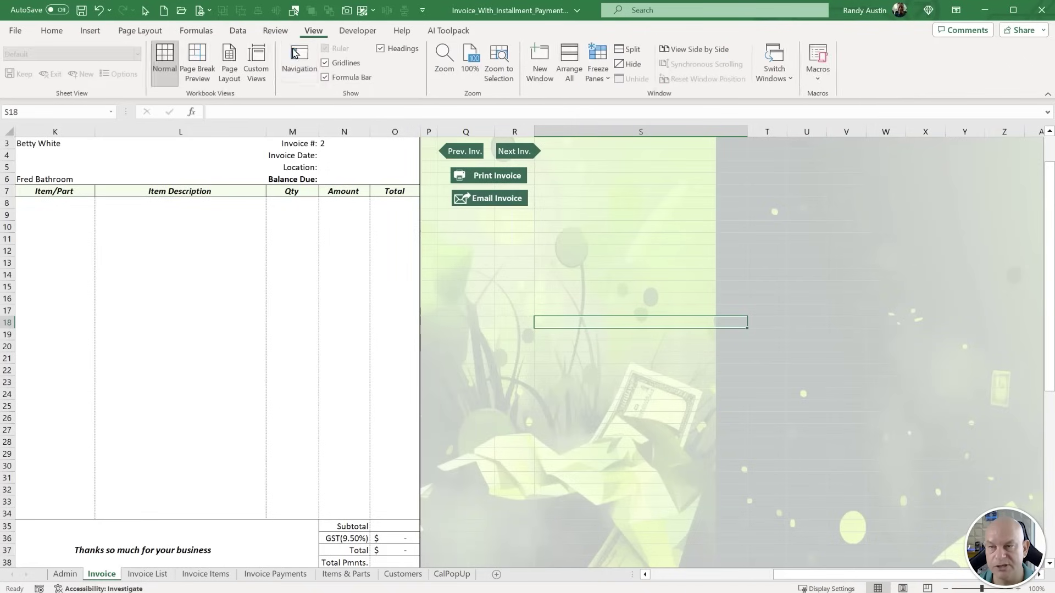
left_click(325, 63)
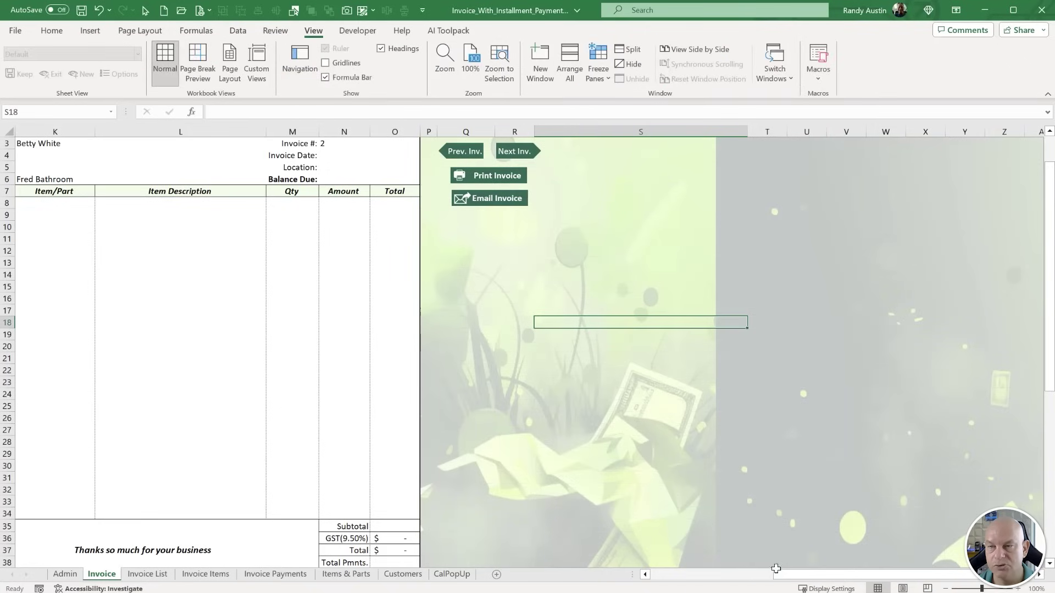
Fill K8:K10 with Bricks, Concrete and Ceramic tiles from the item dropdowns.
scroll(690, 585, "left", 1)
scroll(689, 586, "left", 5)
left_click(565, 205)
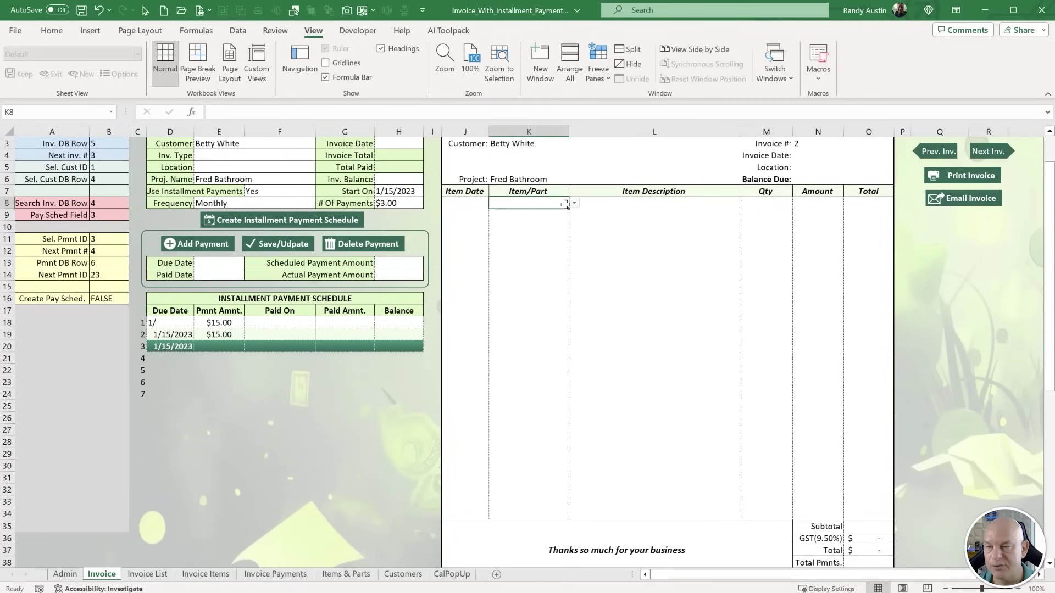
left_click(574, 203)
left_click(562, 227)
left_click(567, 215)
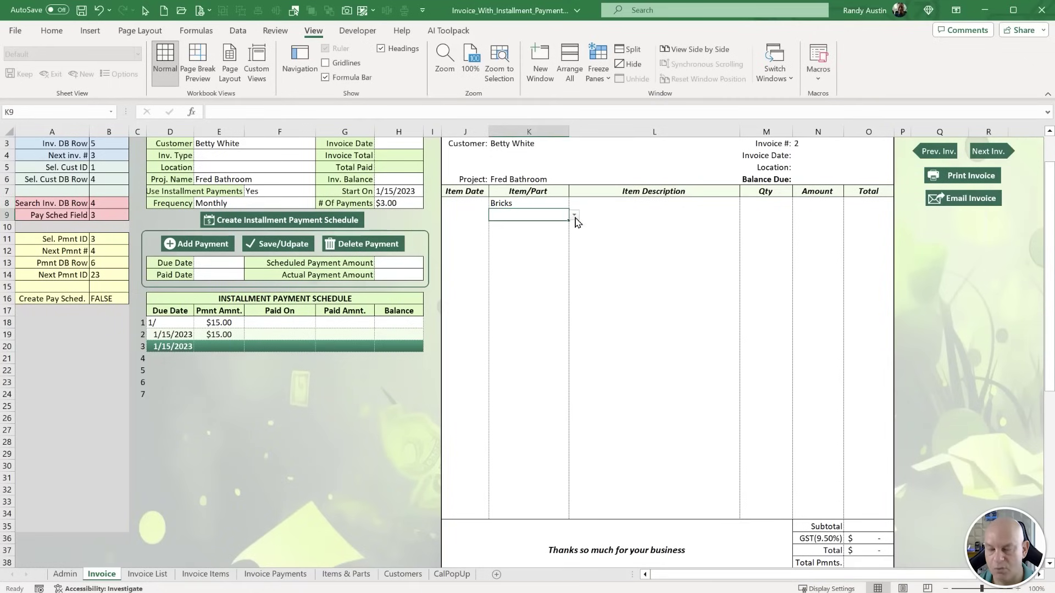
type("con")
key("Return")
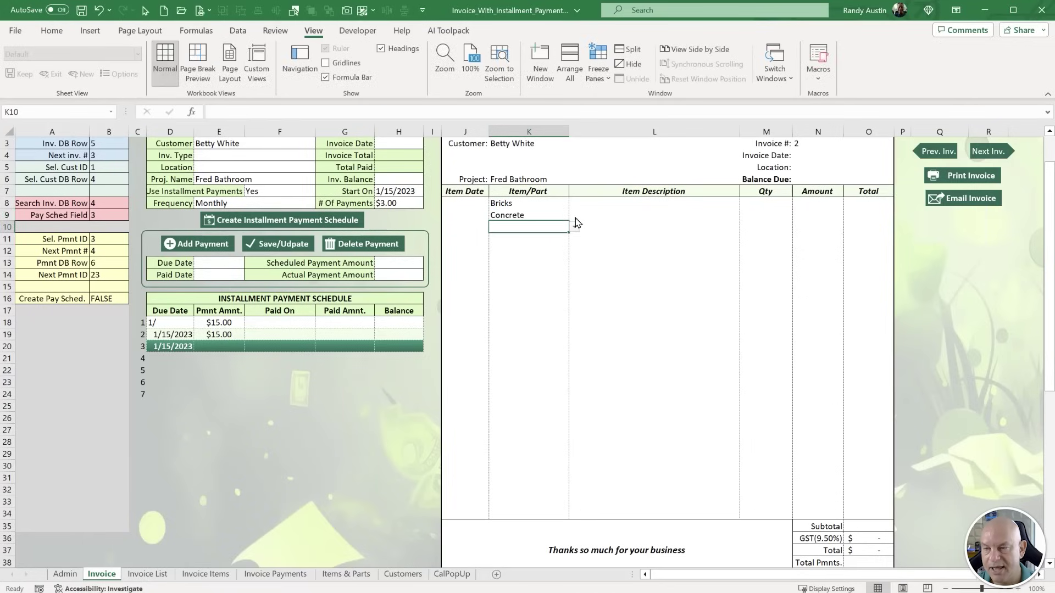
left_click_drag(543, 203, 547, 213)
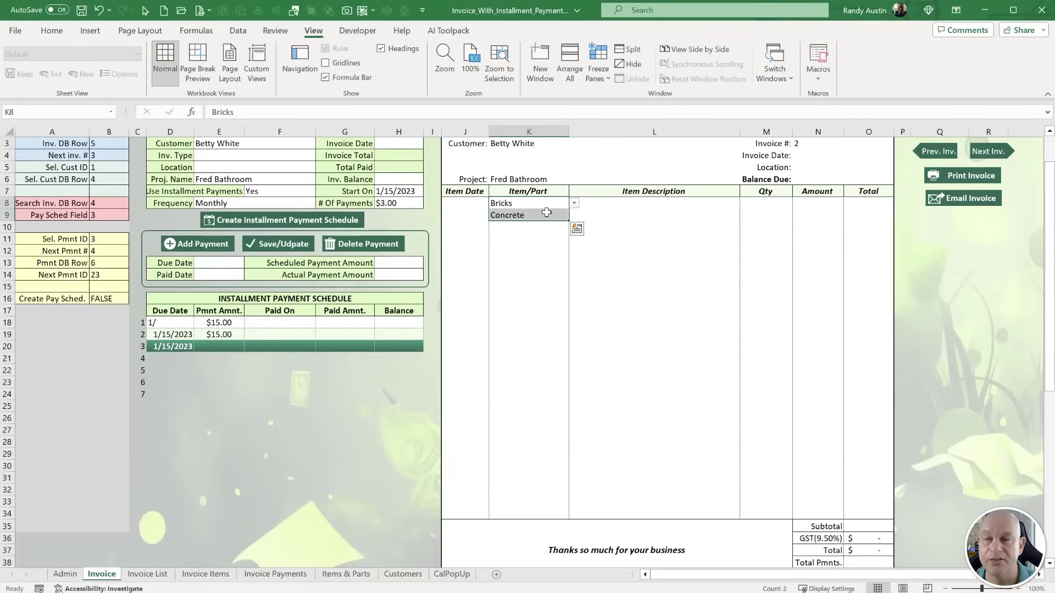
left_click(546, 227)
left_click(572, 227)
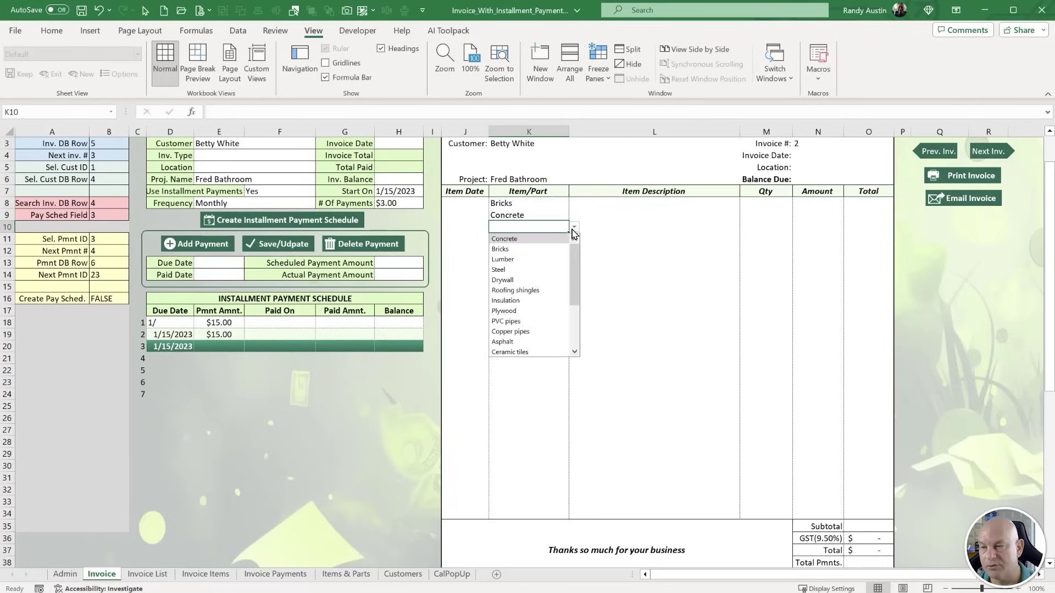
left_click(573, 230)
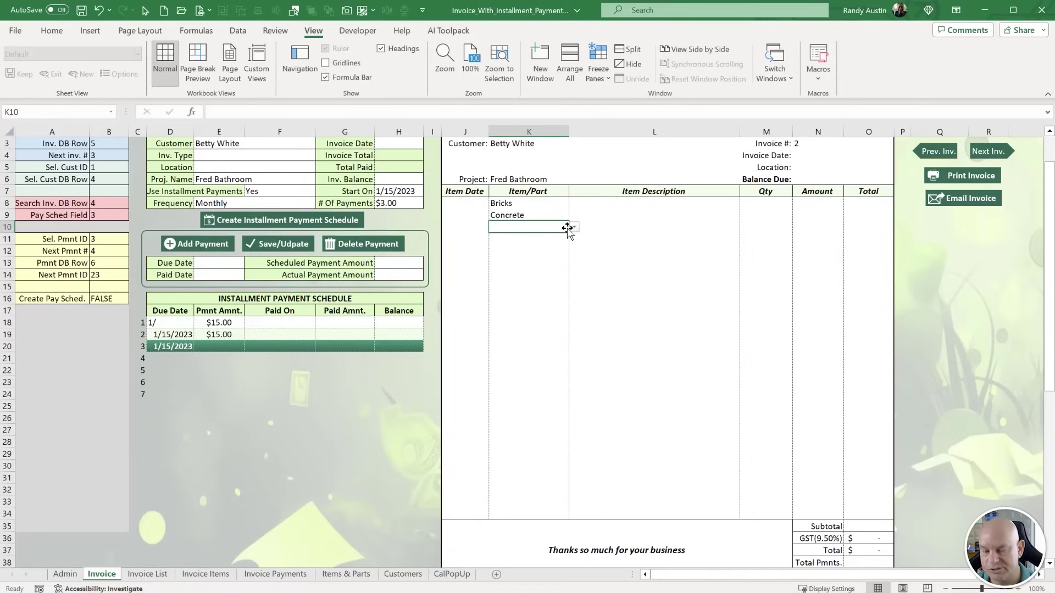
type("c")
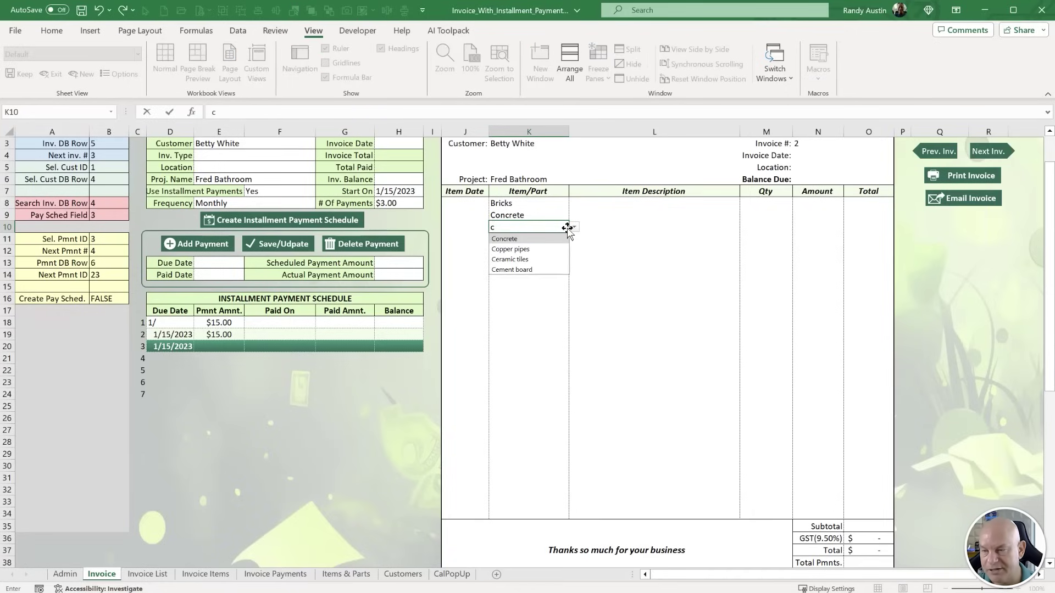
type("er")
key("Tab")
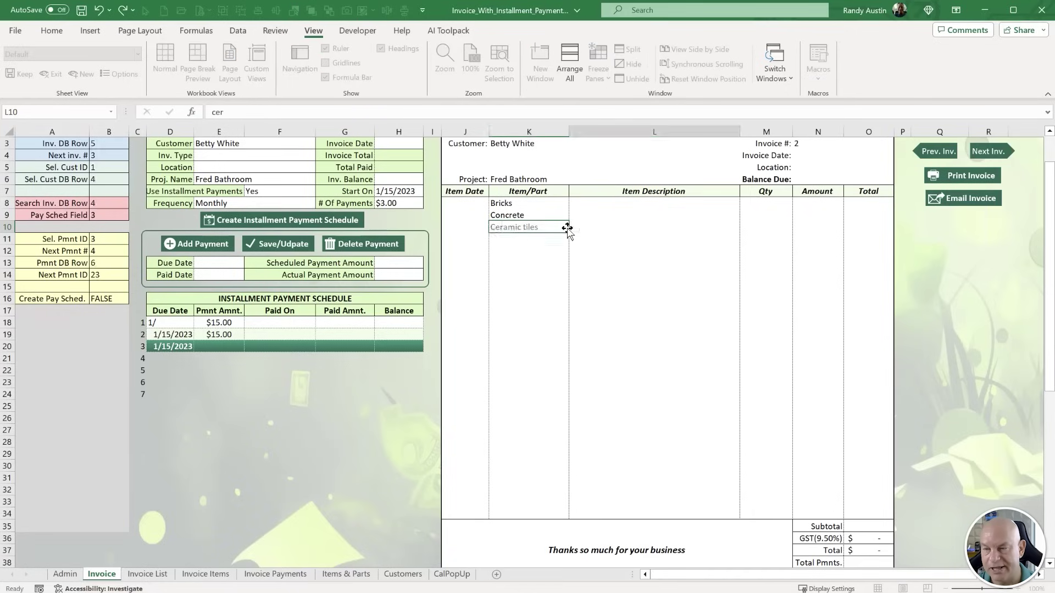
scroll(500, 526, "down", 3)
scroll(499, 526, "down", 5)
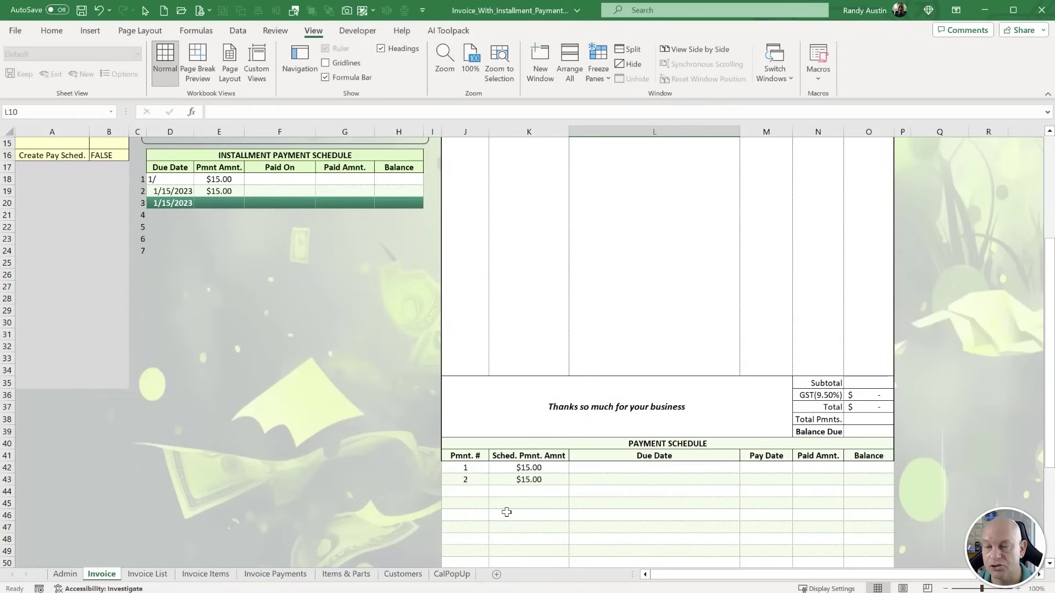
left_click_drag(516, 470, 525, 492)
scroll(525, 492, "up", 9)
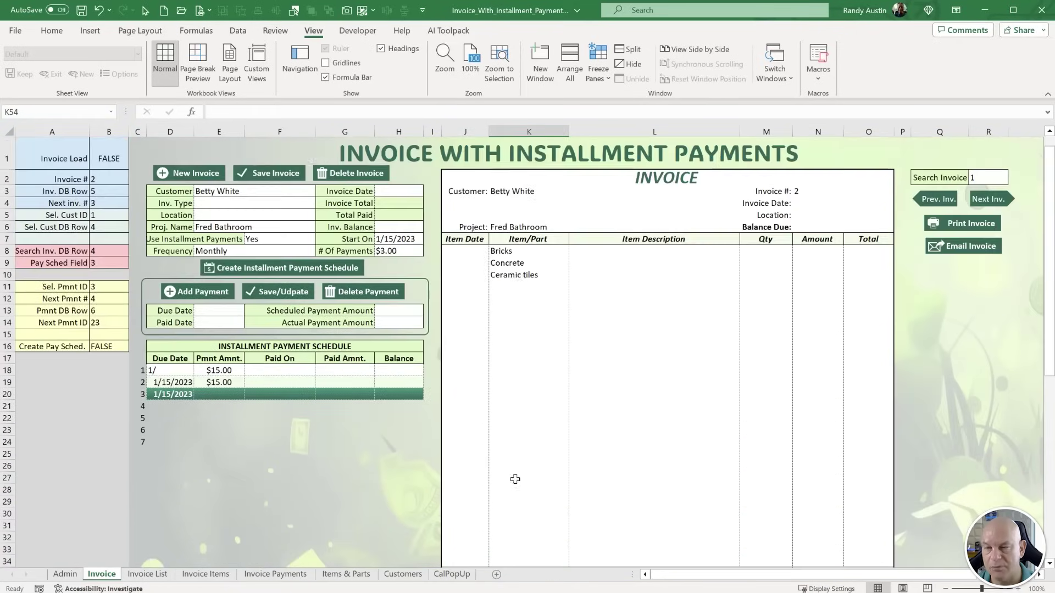
left_click_drag(522, 252, 529, 280)
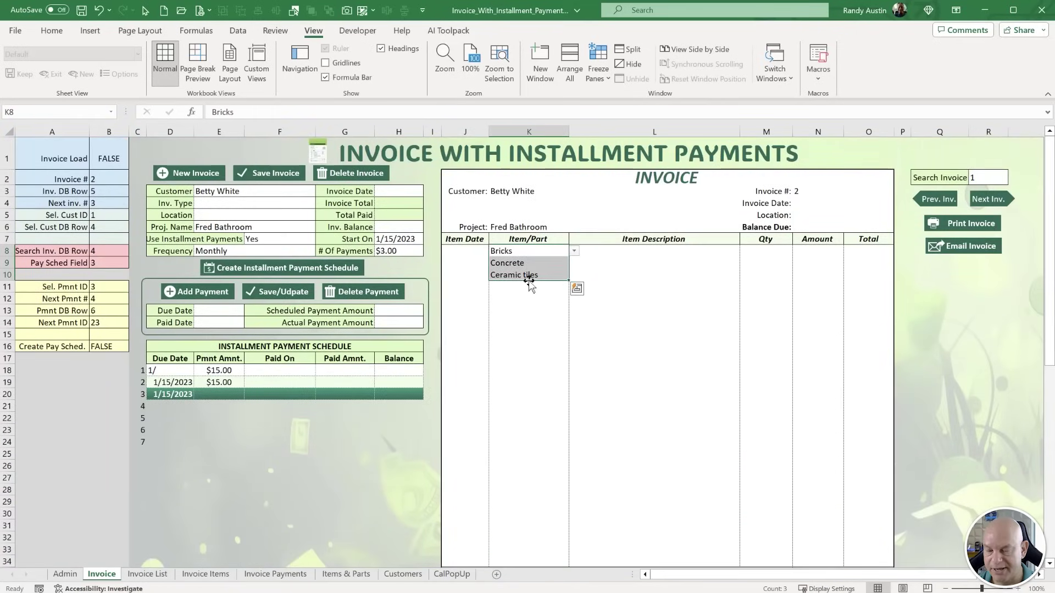
left_click(529, 264)
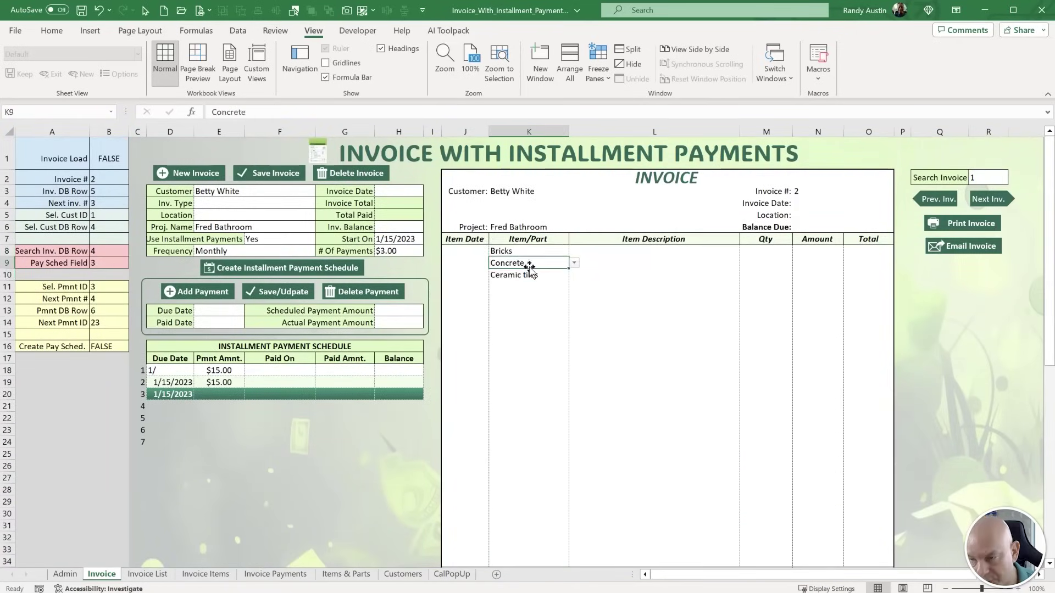
Date the first item 1/15/2023 in J8.
left_click(480, 255)
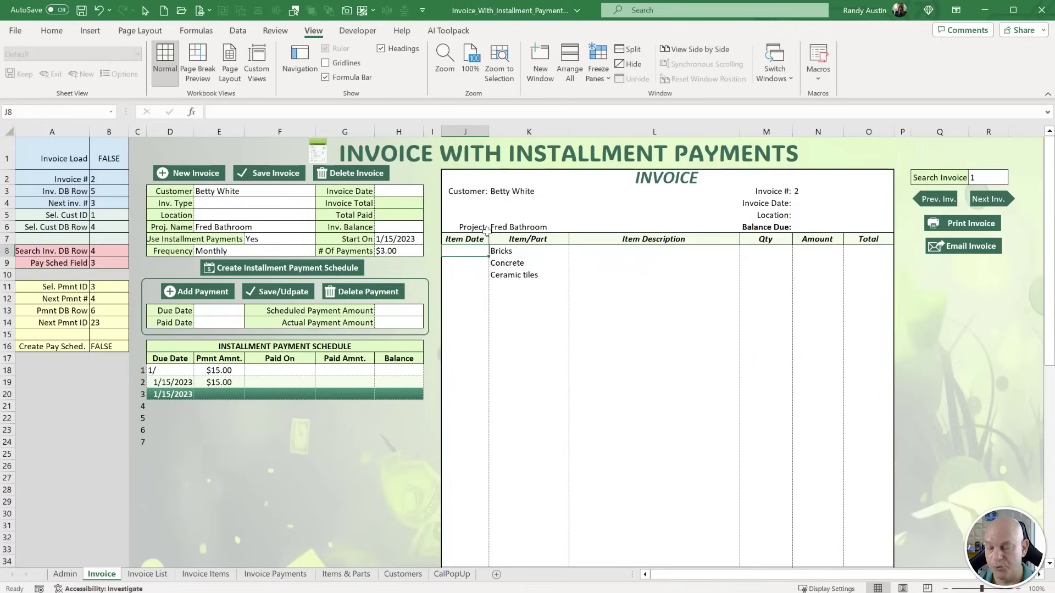
type("1/")
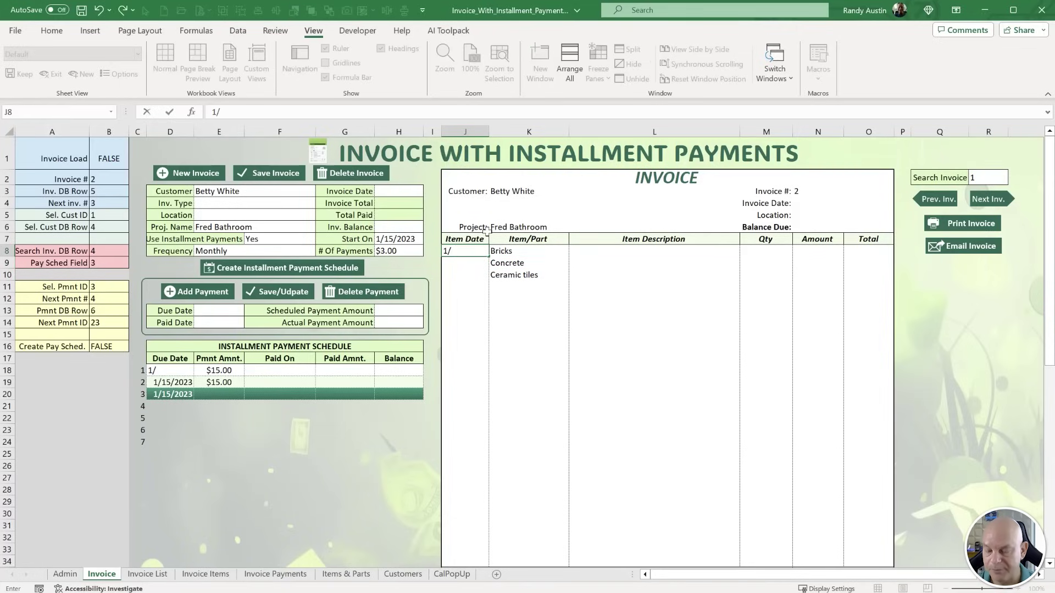
type("15")
key("Return")
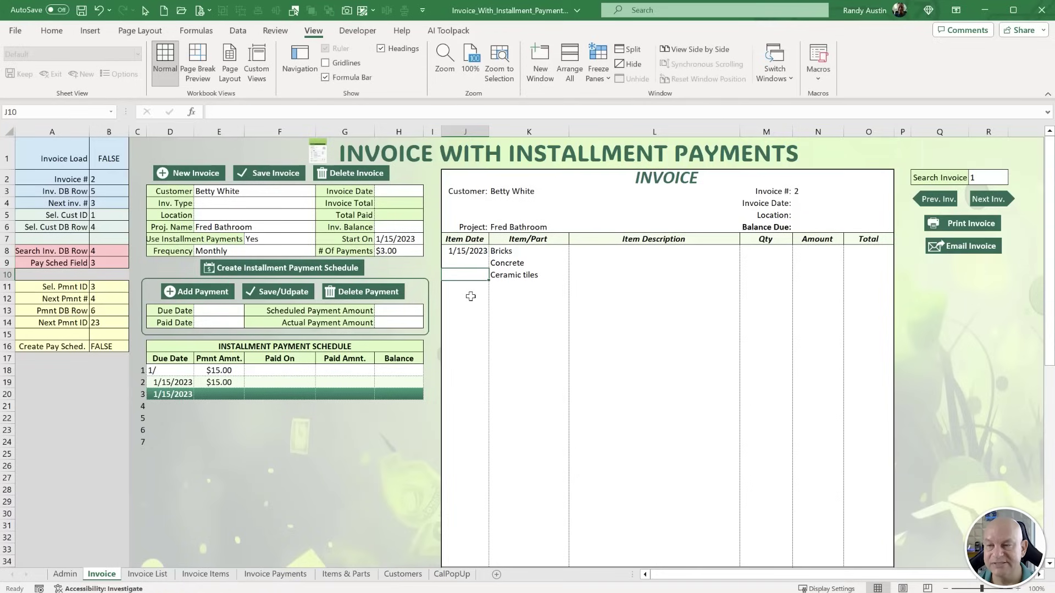
left_click(475, 251)
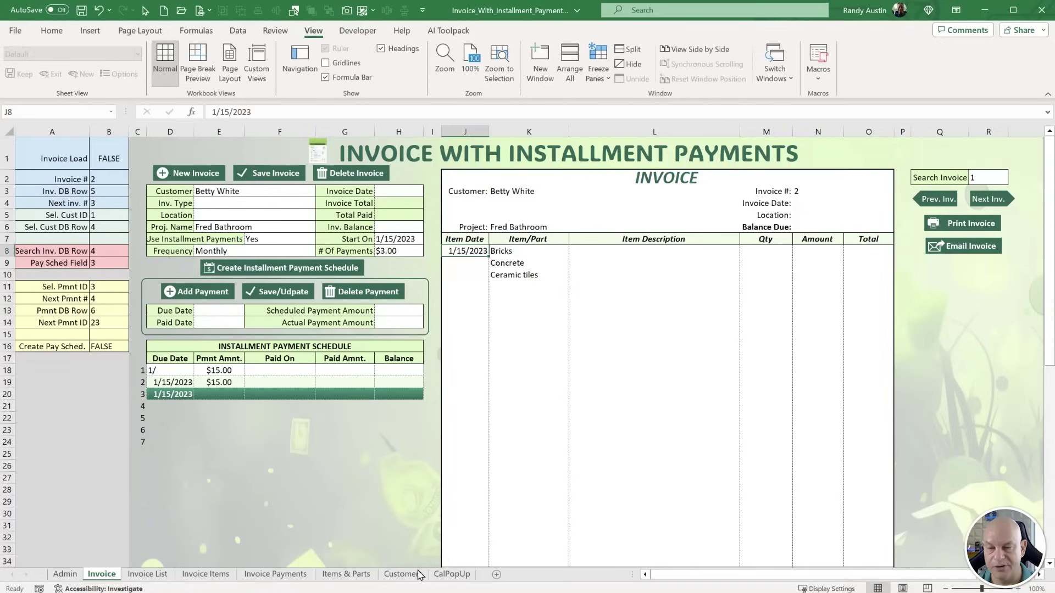
Copy the December 2023 calendar from CalPopUp and paste it onto the Invoice over columns K–L.
left_click(450, 574)
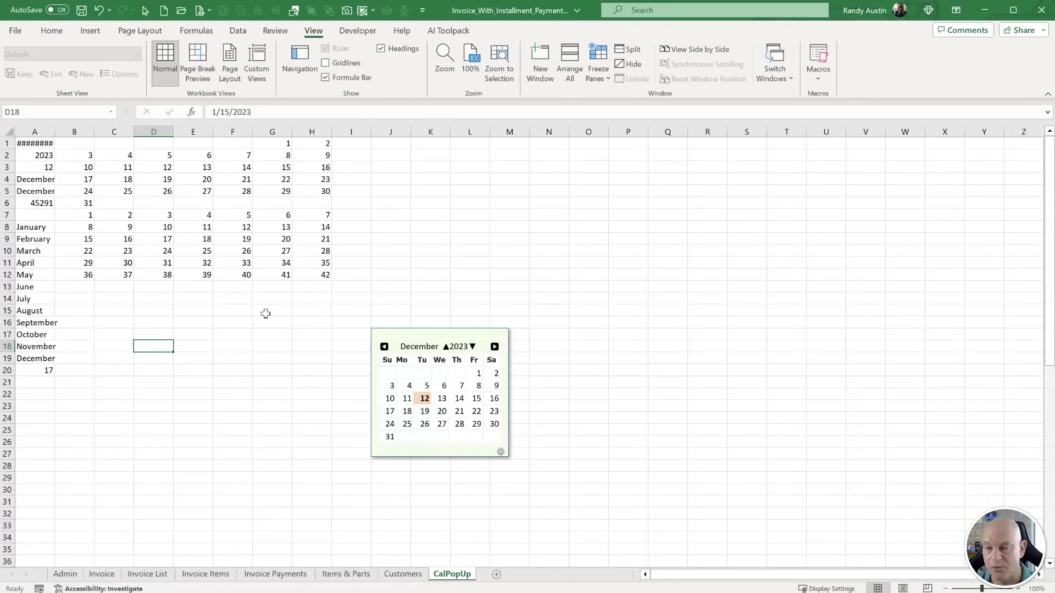
left_click(405, 329)
key("ctrl+c")
left_click(101, 574)
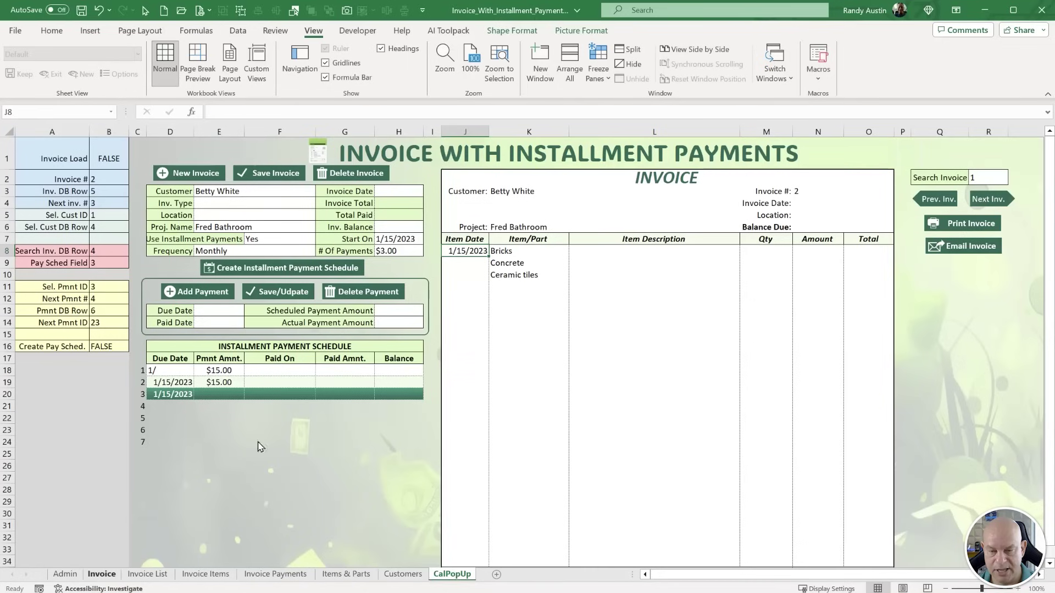
left_click(465, 325)
key("ctrl+v")
left_click_drag(462, 335, 536, 351)
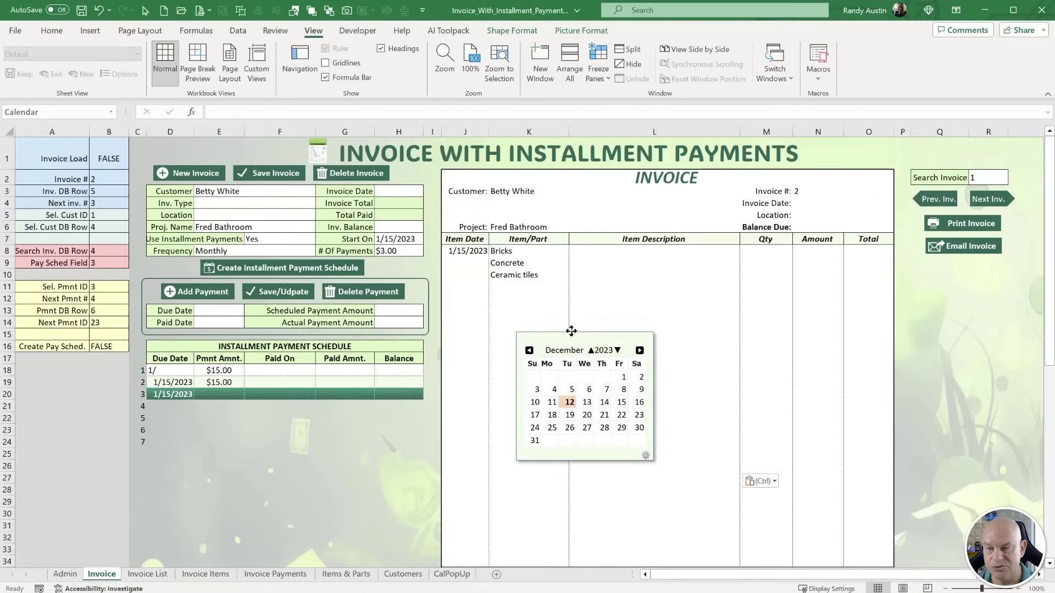
left_click(349, 452)
left_click(398, 204)
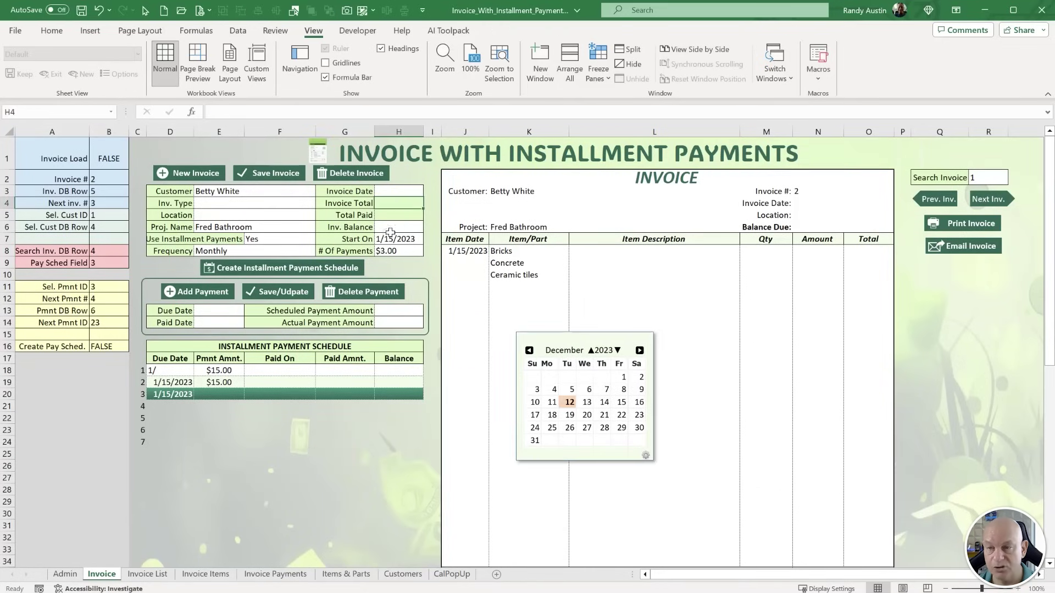
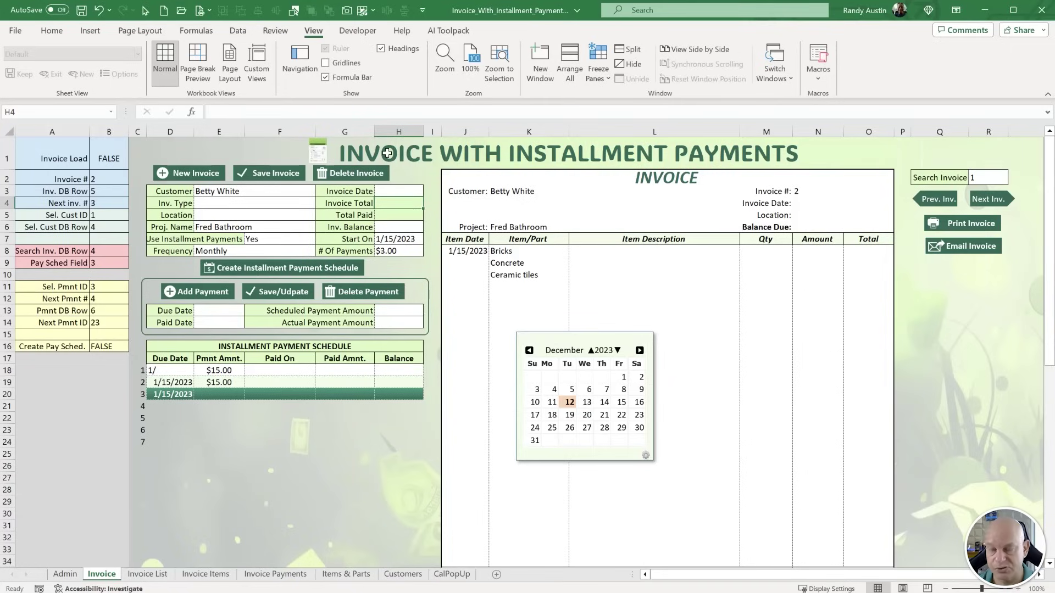
Link the Invoice Total in H4 to the Total line with =O37.
type("=")
scroll(820, 420, "down", 4)
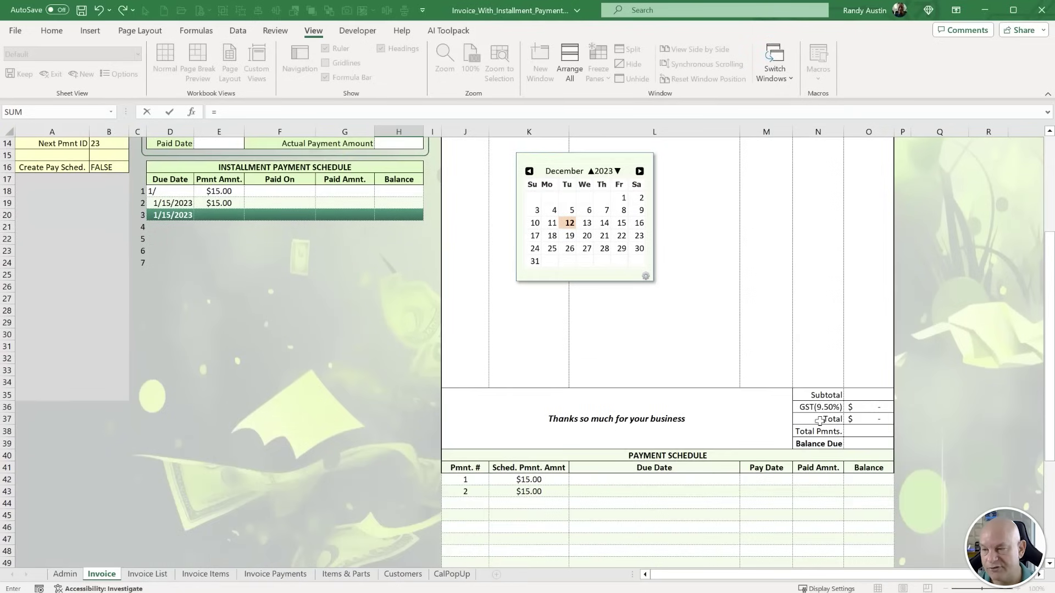
left_click(876, 419)
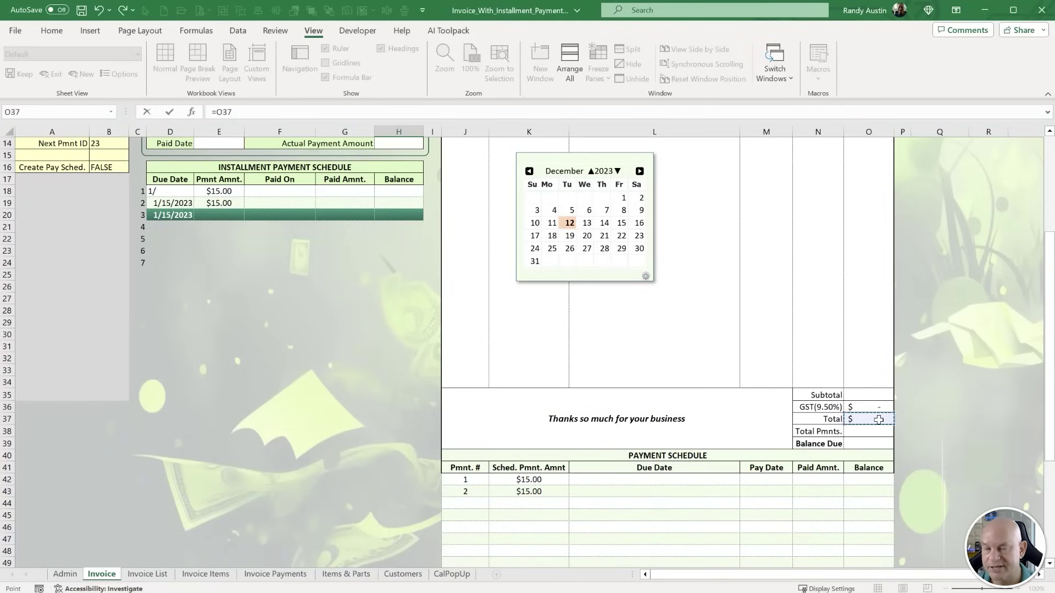
key("Return")
Enter the Bricks line as quantity 10 in M8 at an amount of $15.00 in N8.
left_click(778, 178)
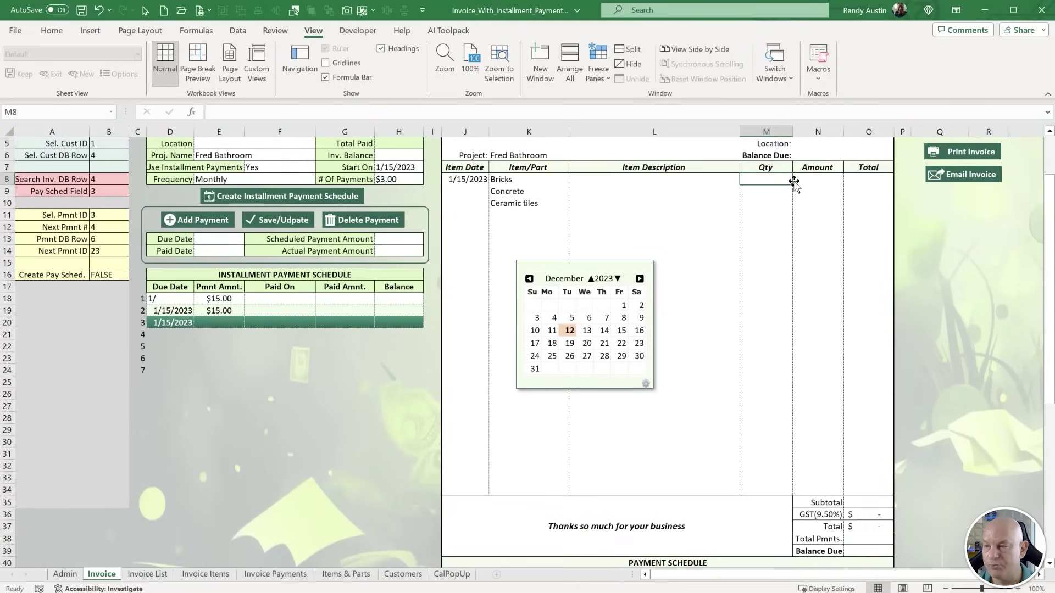
left_click(869, 181)
left_click(773, 176)
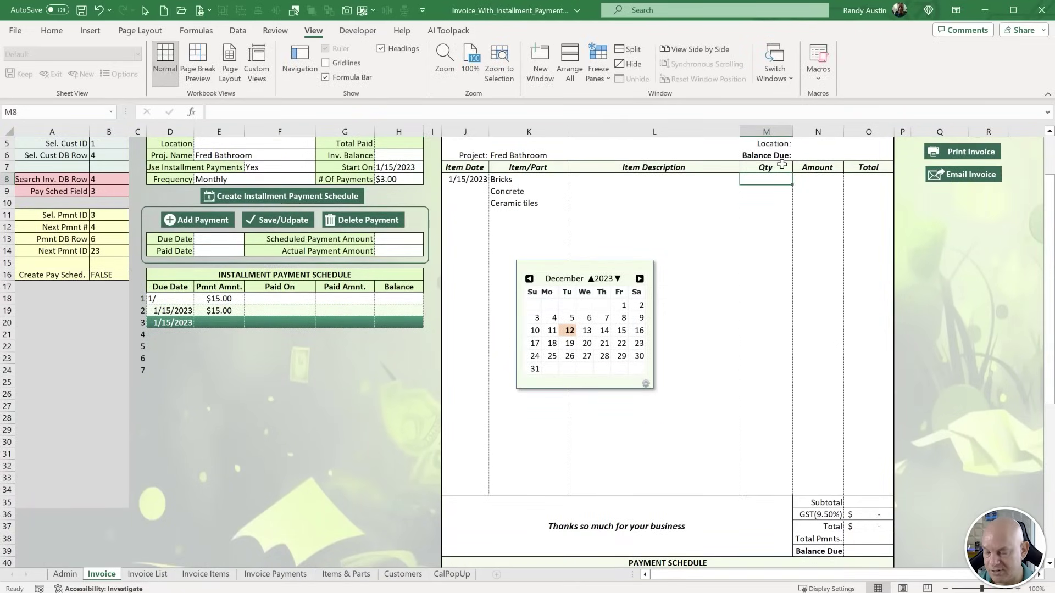
type("10")
key("Return")
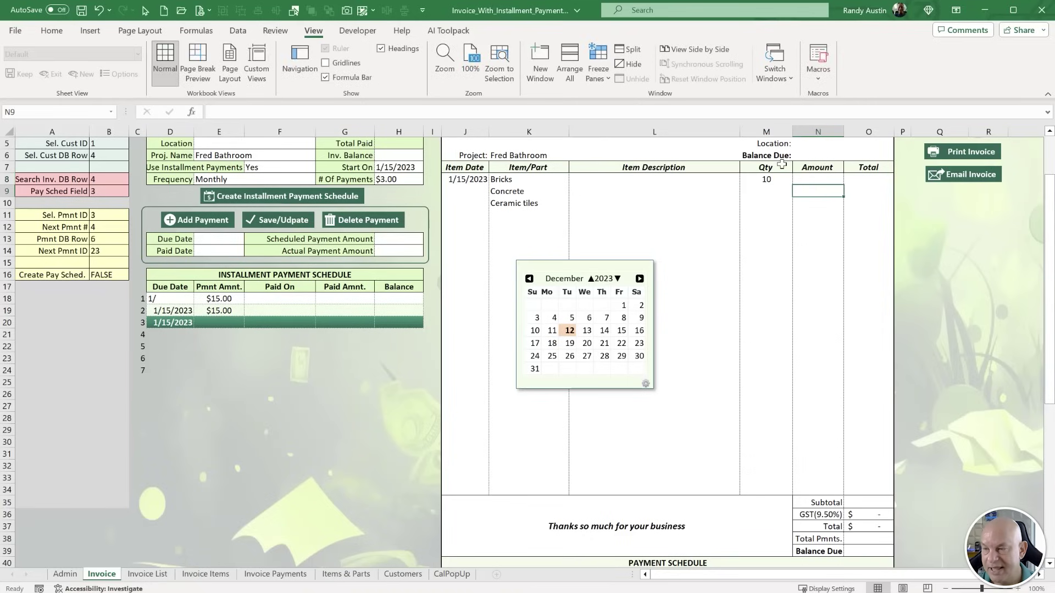
key("Up")
type("0")
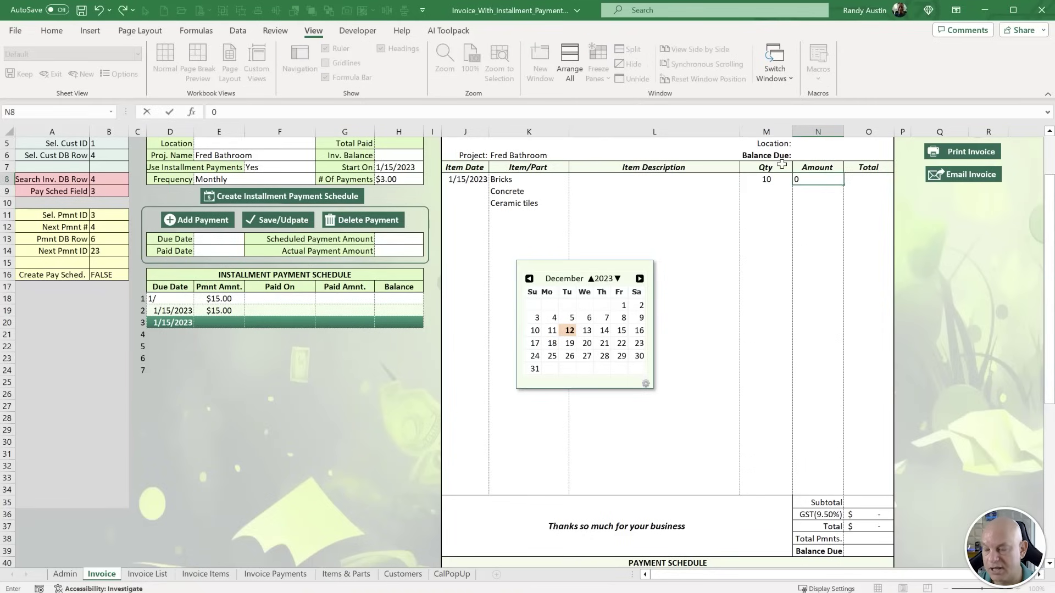
type("15")
key("Return")
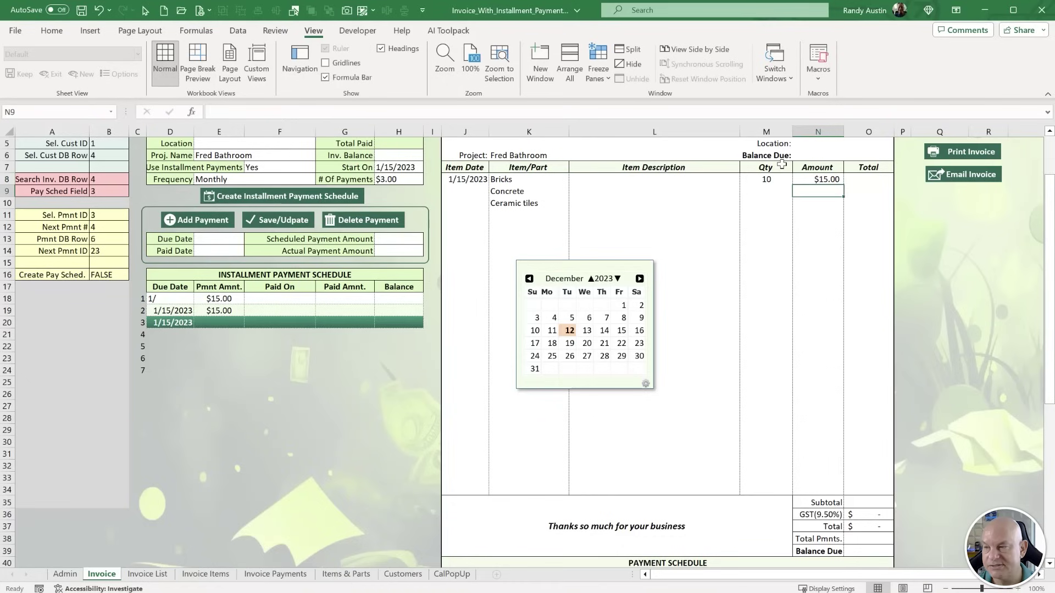
left_click(851, 181)
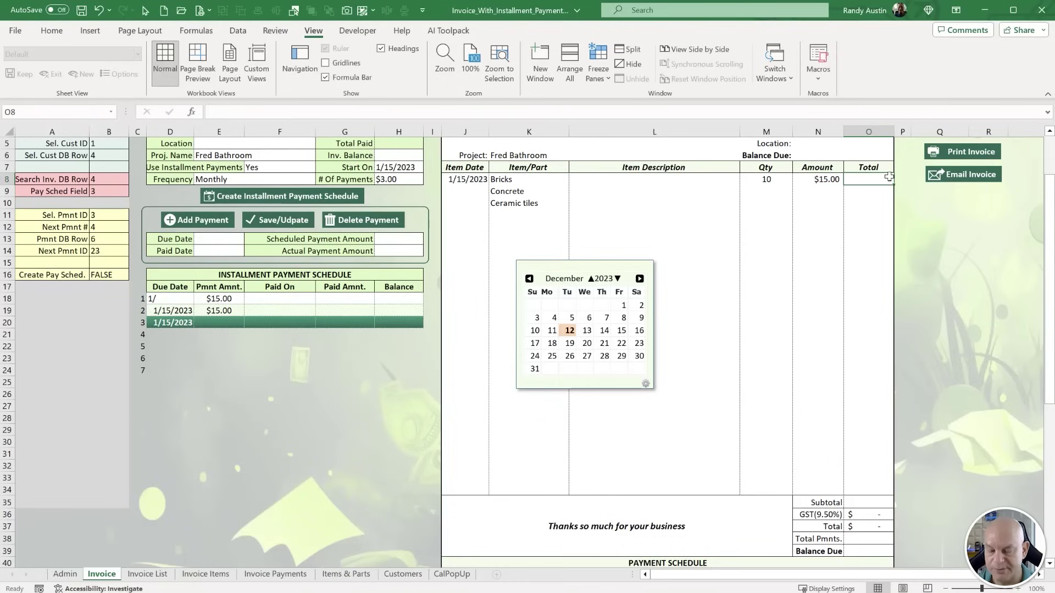
Start the Bricks total formula in O8: test M8 and N8 are non-empty, multiply M8*N8.
type("=if(")
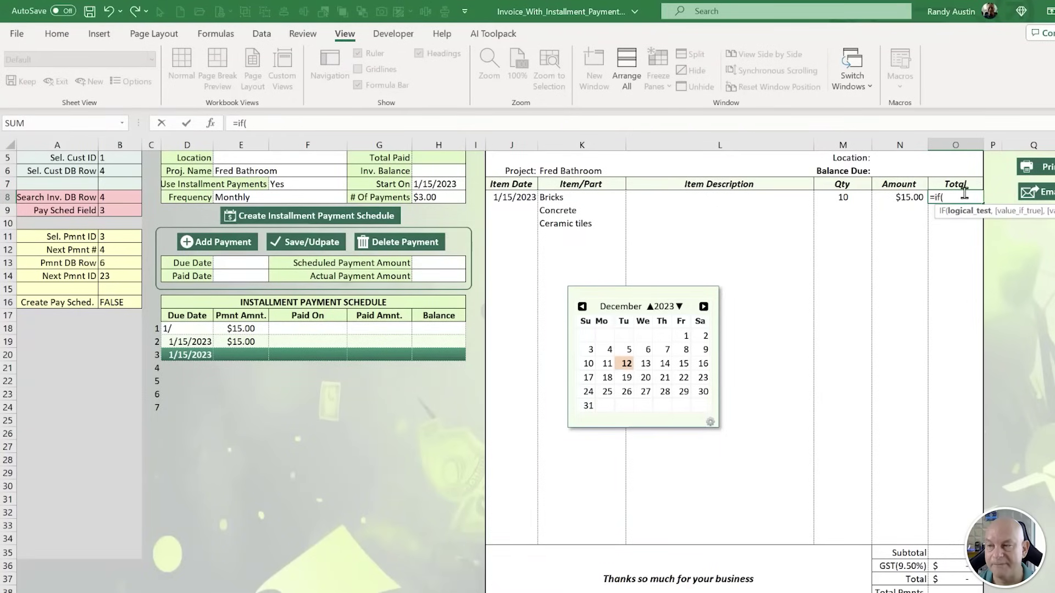
left_click(360, 121)
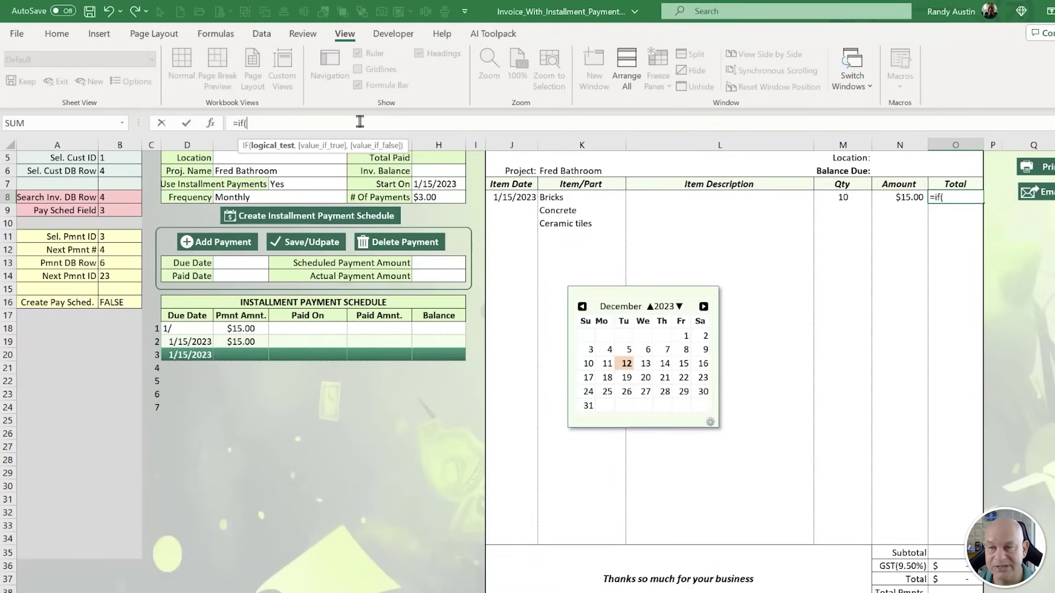
left_click(835, 196)
type("<>")
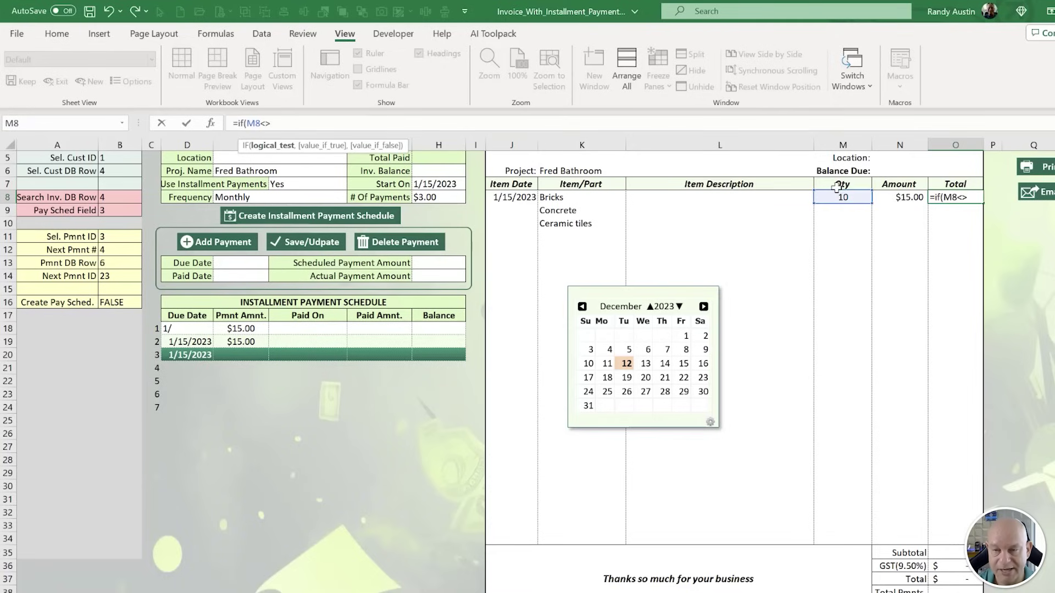
type("\"\",")
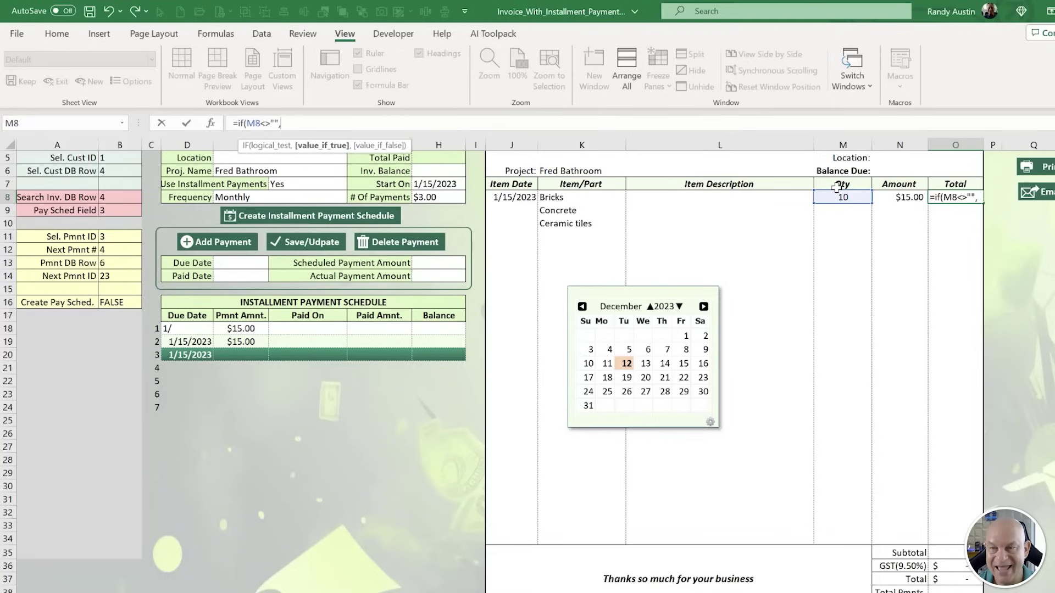
left_click(908, 198)
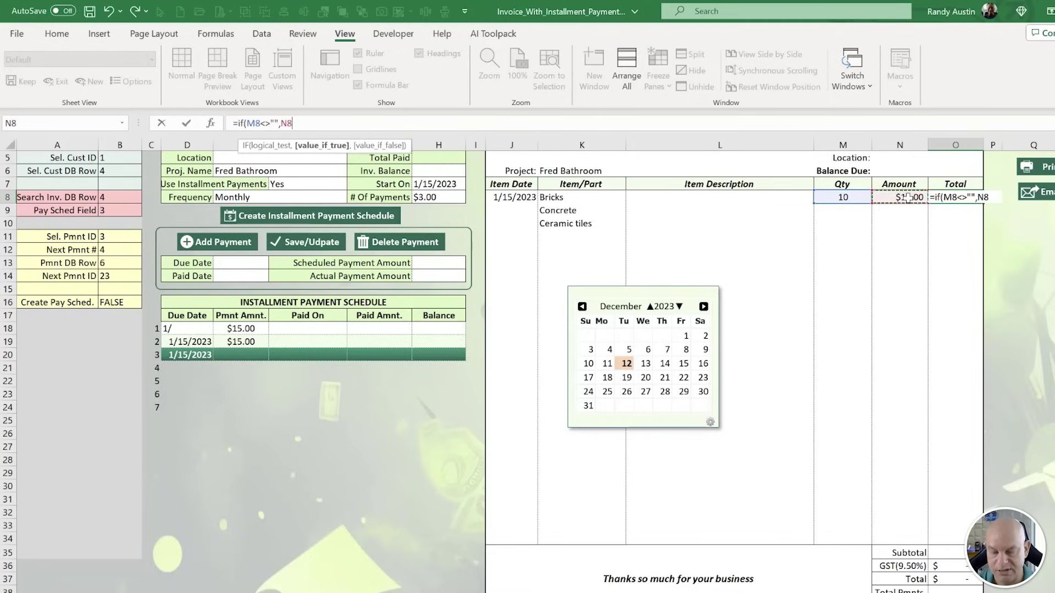
type("<>\"")
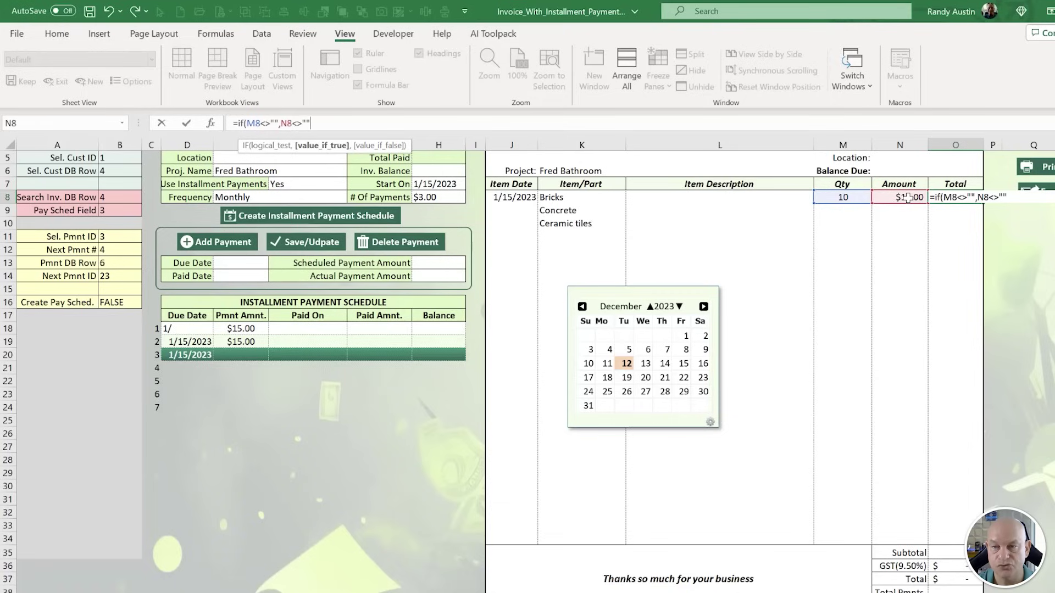
type("\")")
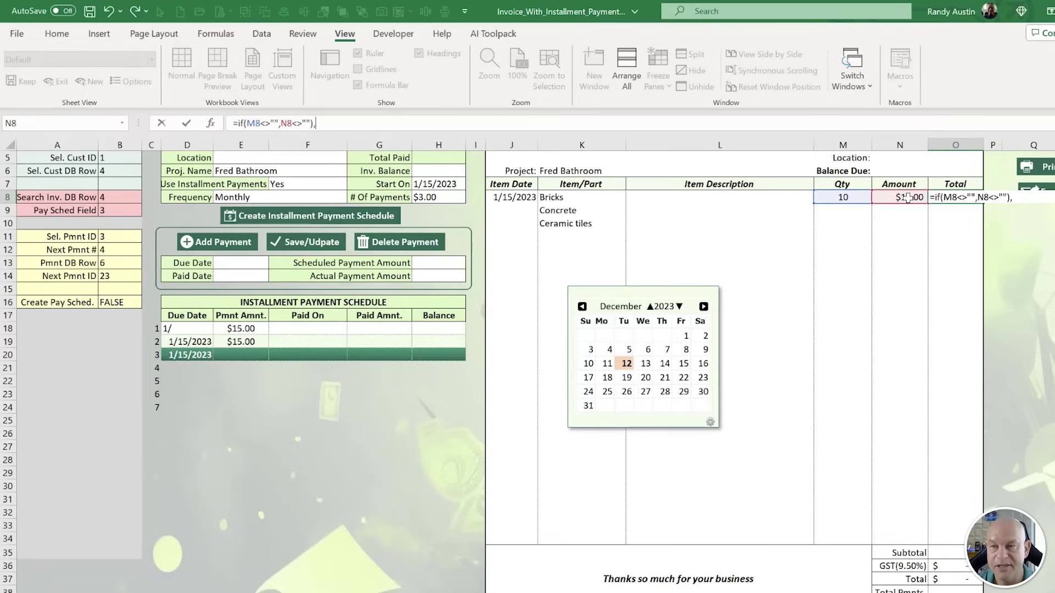
type(",")
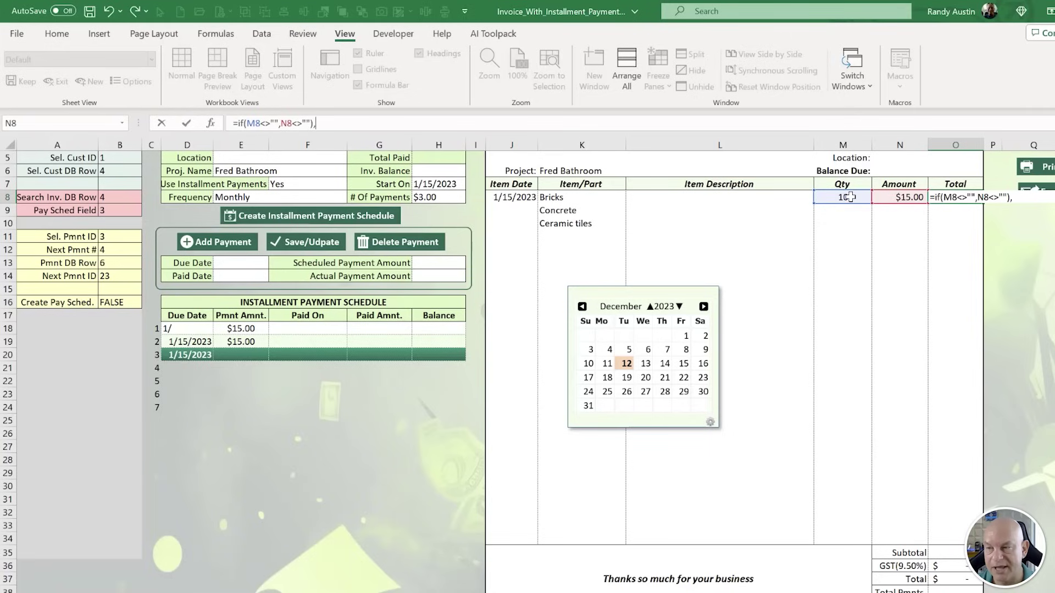
left_click(850, 197)
type("*")
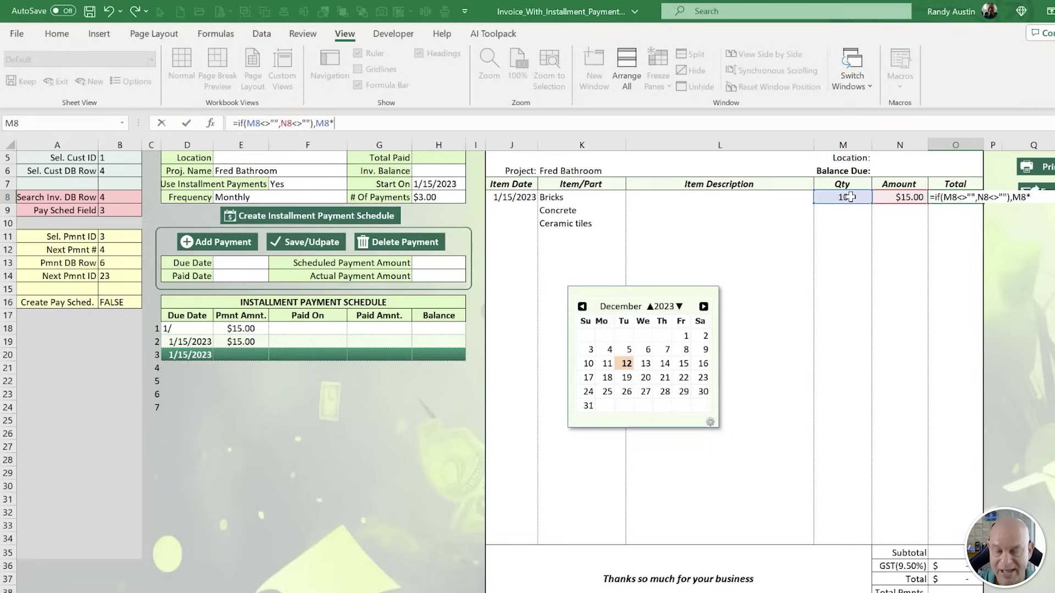
left_click(907, 196)
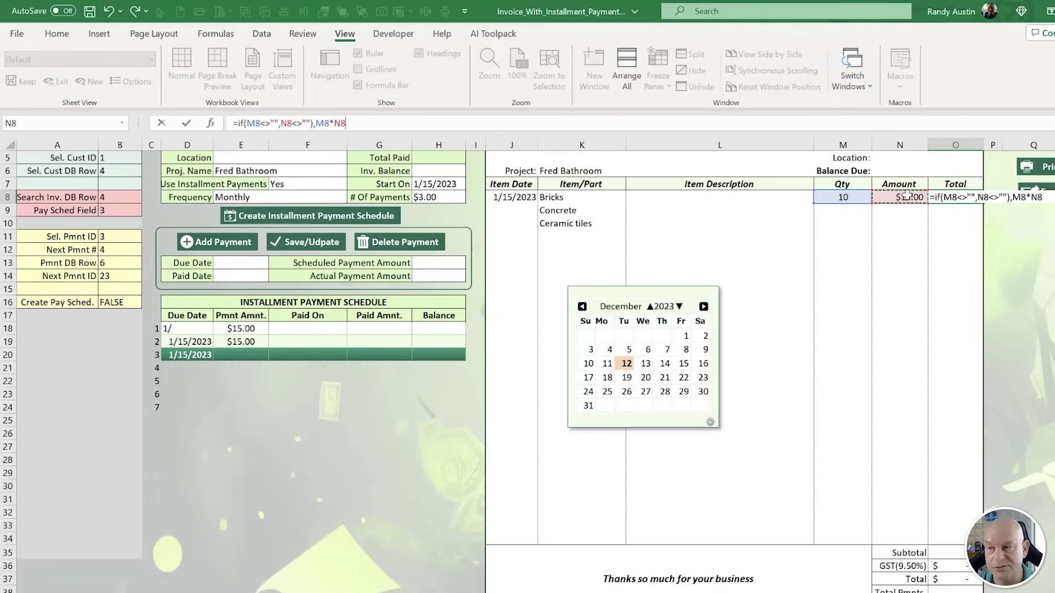
type(",")
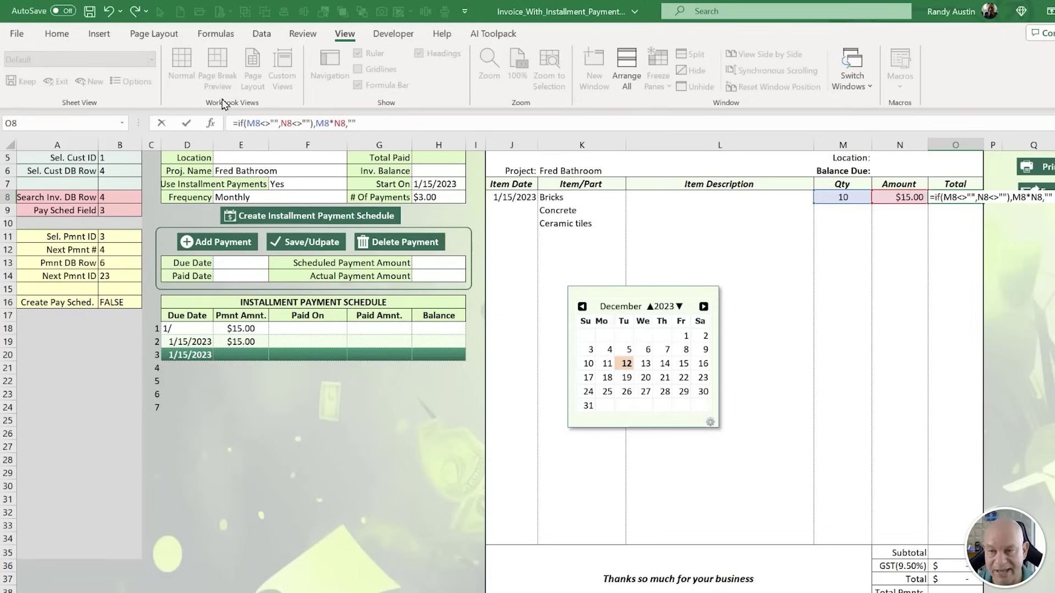
Wrap the tests in AND to finish =IF(AND(M8<>"",N8<>""),M8*N8,""), giving Bricks $150.00.
left_click(244, 124)
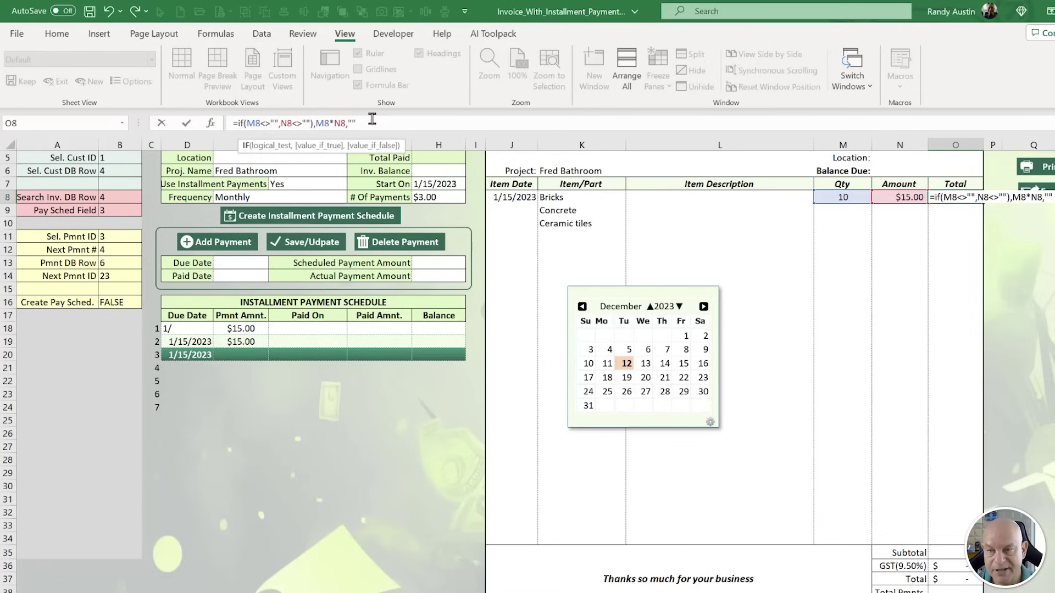
type("(and")
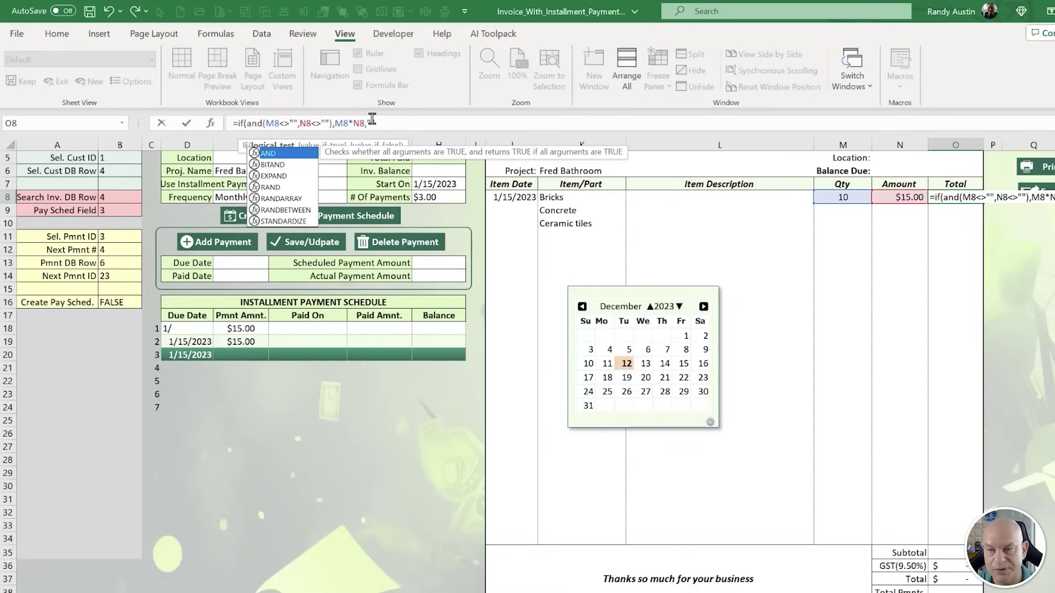
left_click(396, 122)
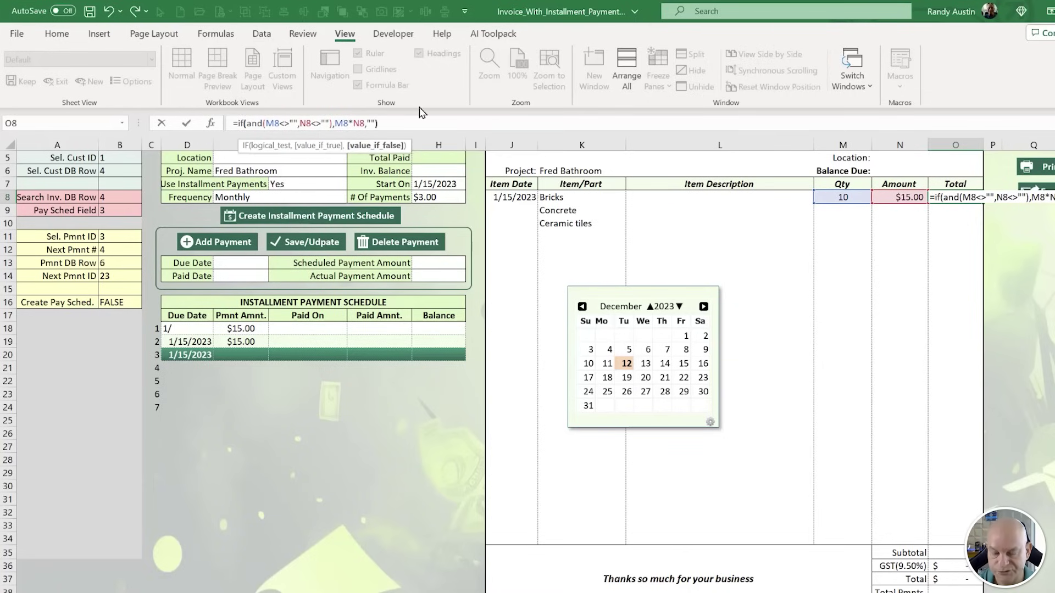
type(")")
key("Return")
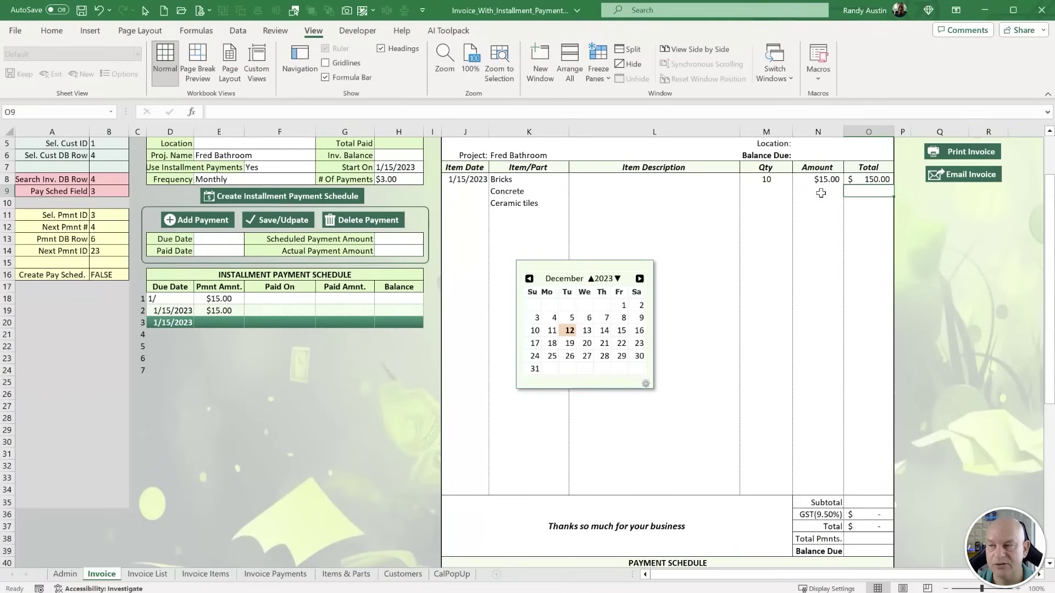
Copy the O8 total formula down to O9:O34 with Paste Formulas.
right_click(861, 181)
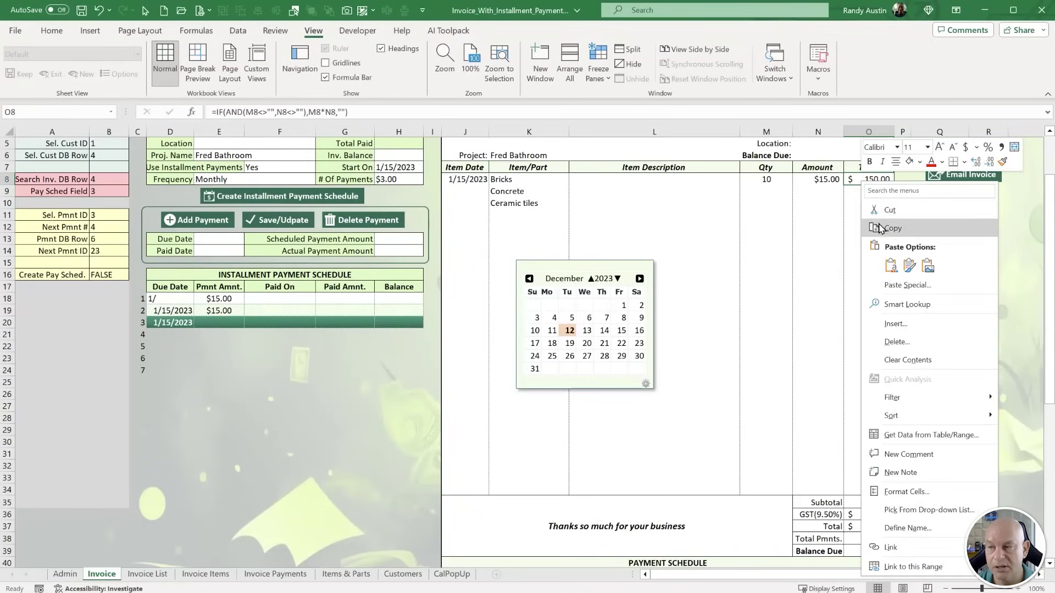
key("Escape")
left_click_drag(863, 189, 881, 492)
left_click(878, 177)
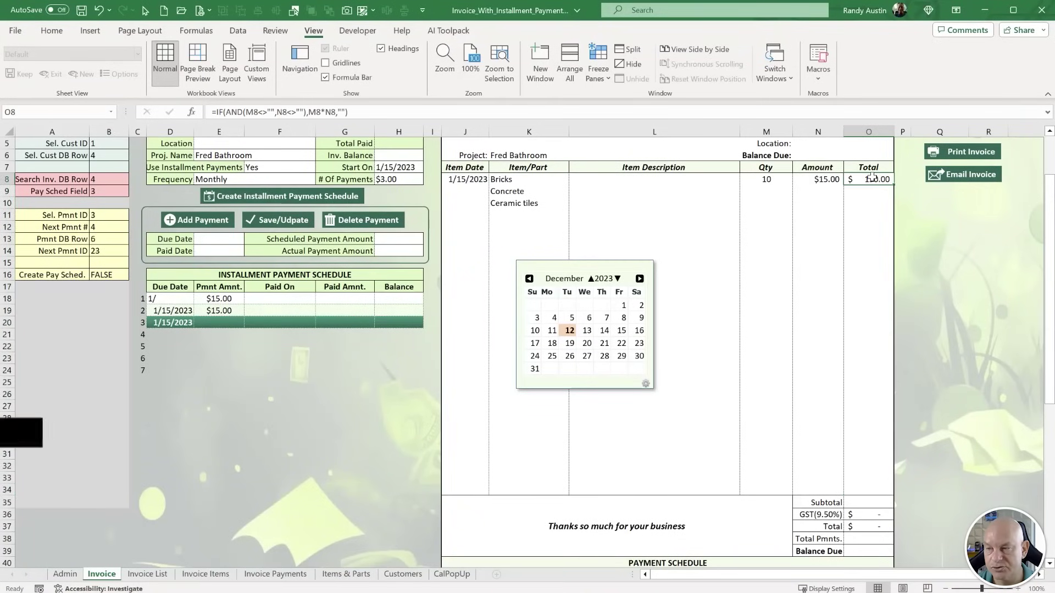
key("ctrl+c")
left_click(869, 191)
left_click_drag(869, 190, 882, 489)
right_click(877, 405)
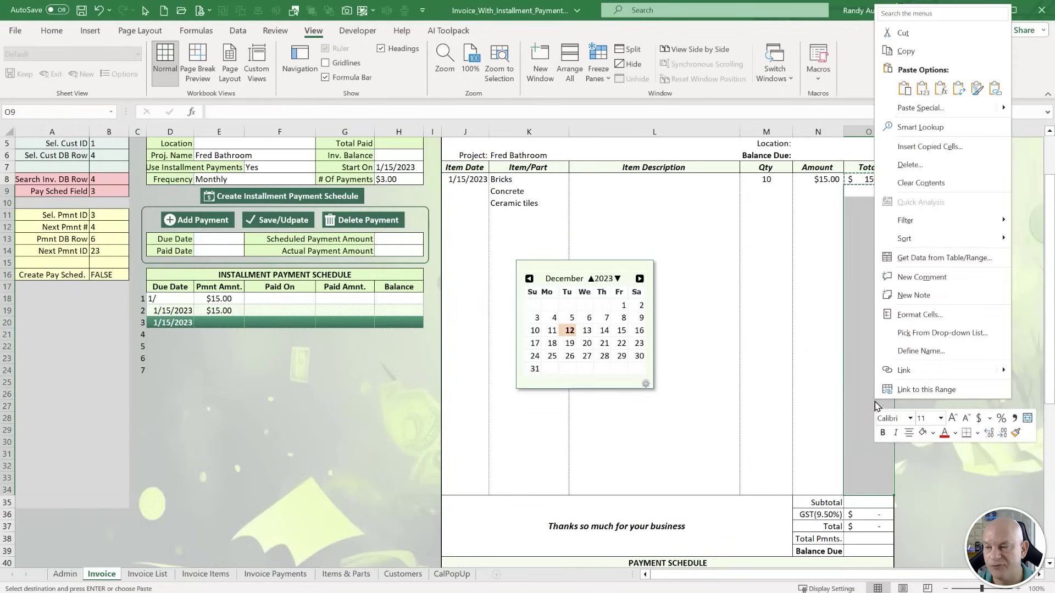
left_click(942, 90)
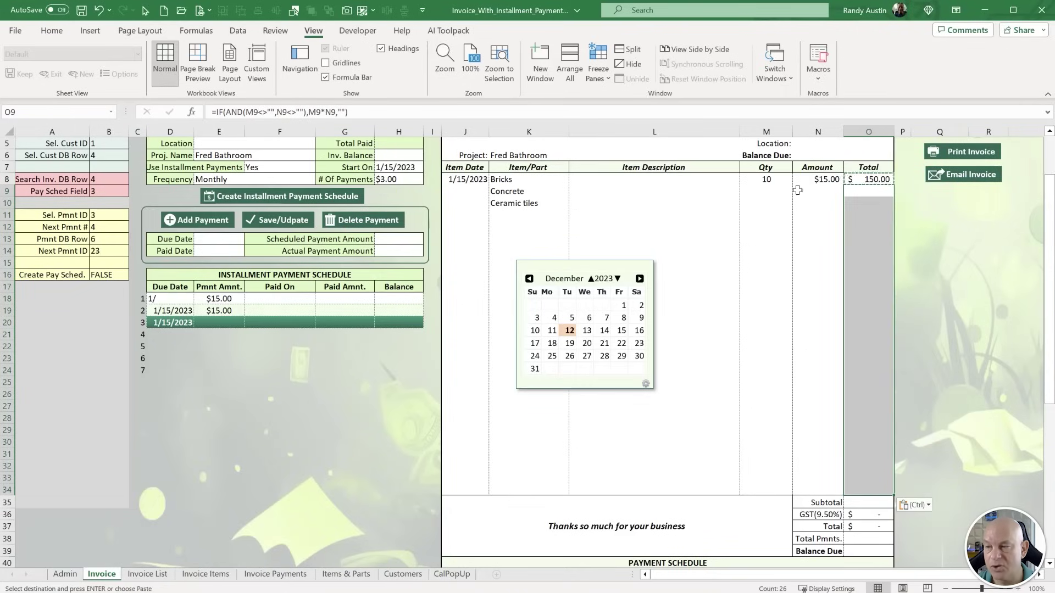
Add Concrete with quantity 15 at $20.00, totalling $300.00.
left_click(766, 191)
type("15")
key("Tab")
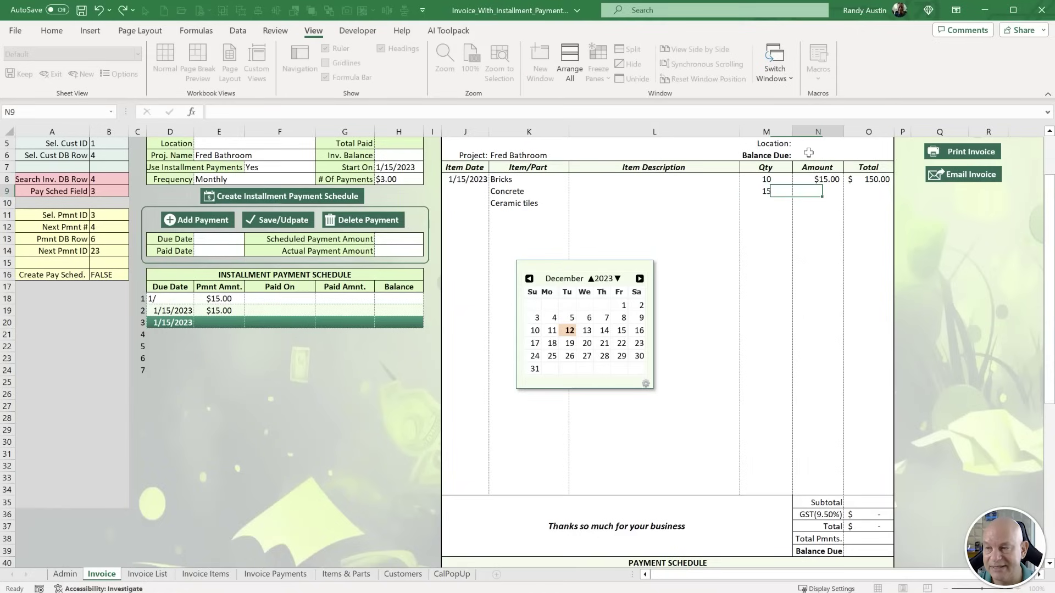
type("20")
key("Return")
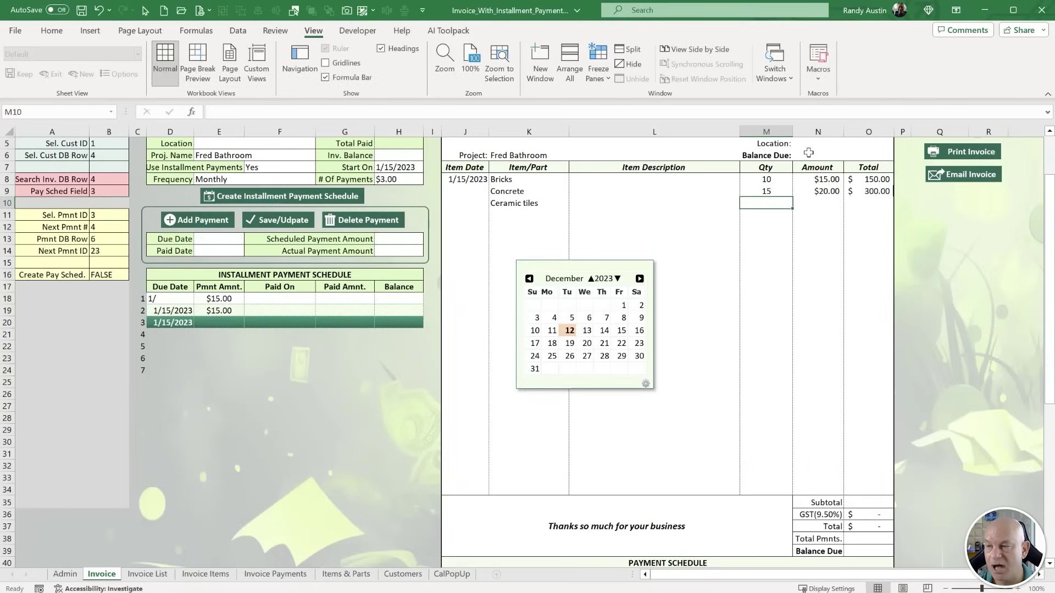
Set the Subtotal in O35 to =SUM(O8:O34), giving $450.00, undoing a stray entry in O8.
left_click(853, 502)
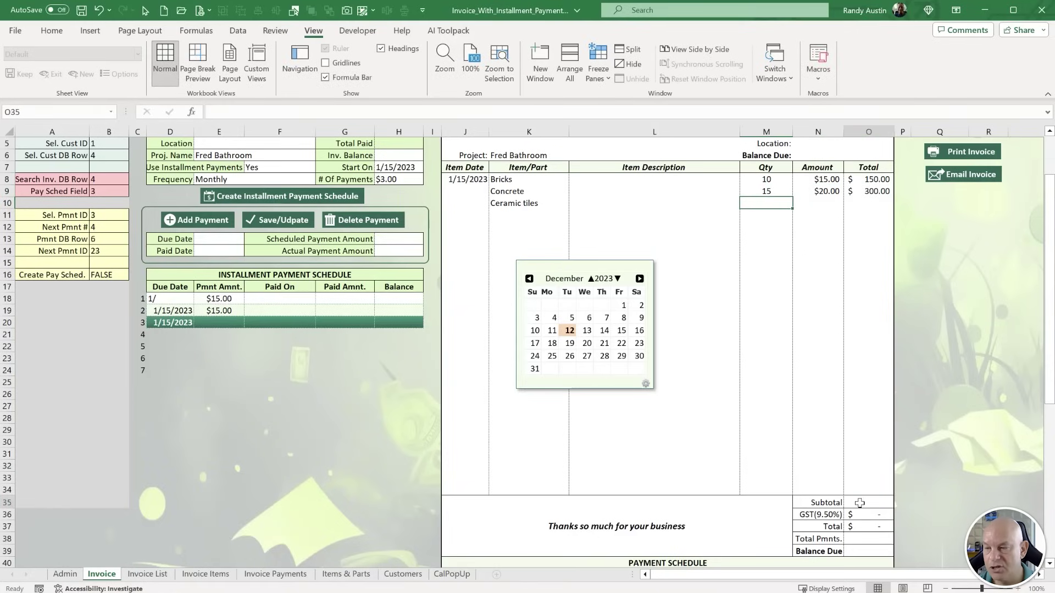
type("=")
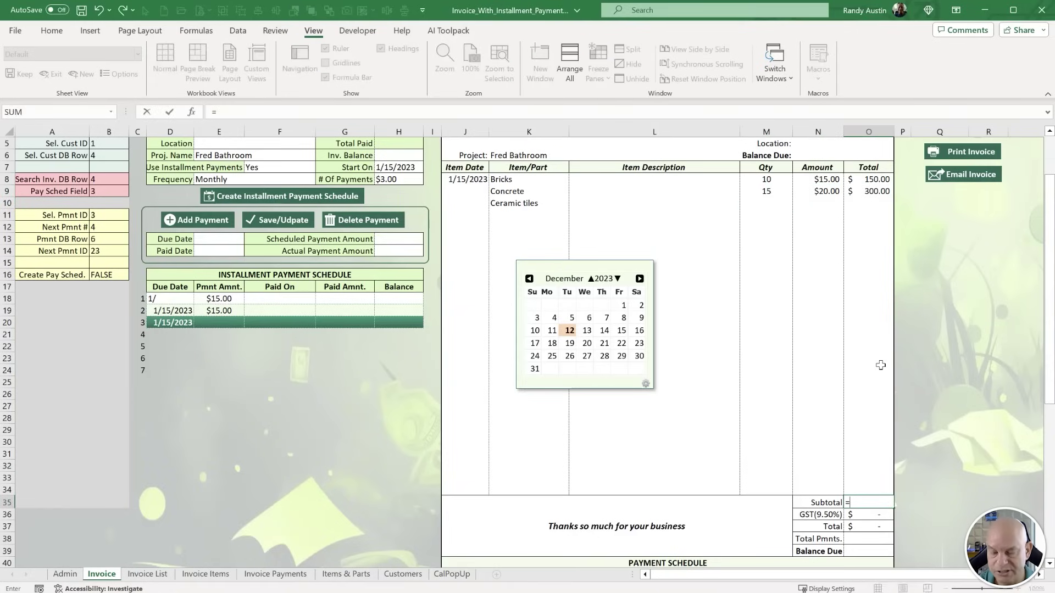
type("sum")
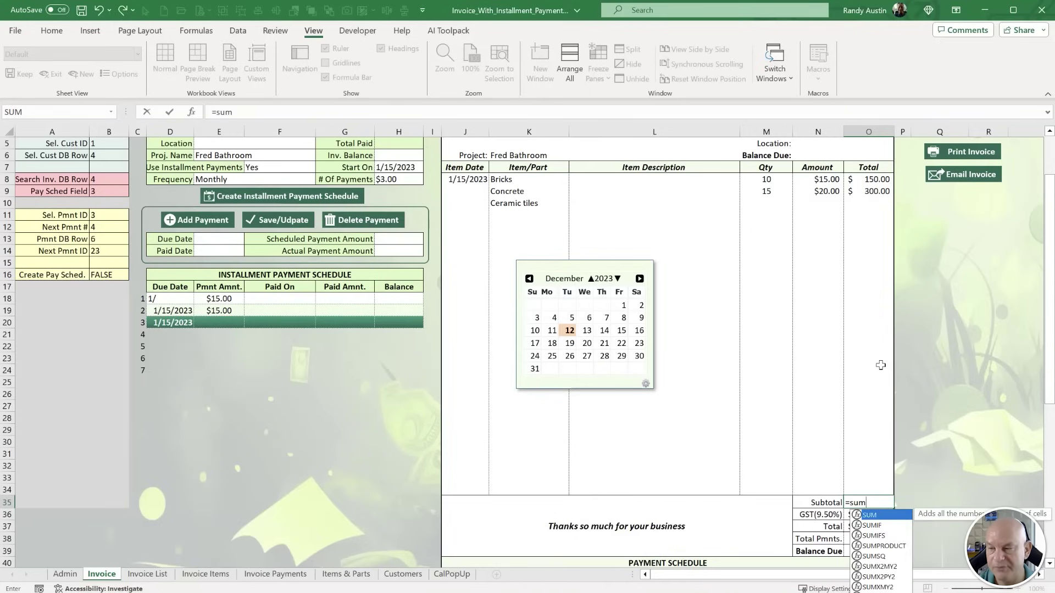
left_click_drag(882, 179, 890, 482)
type(")")
key("Return")
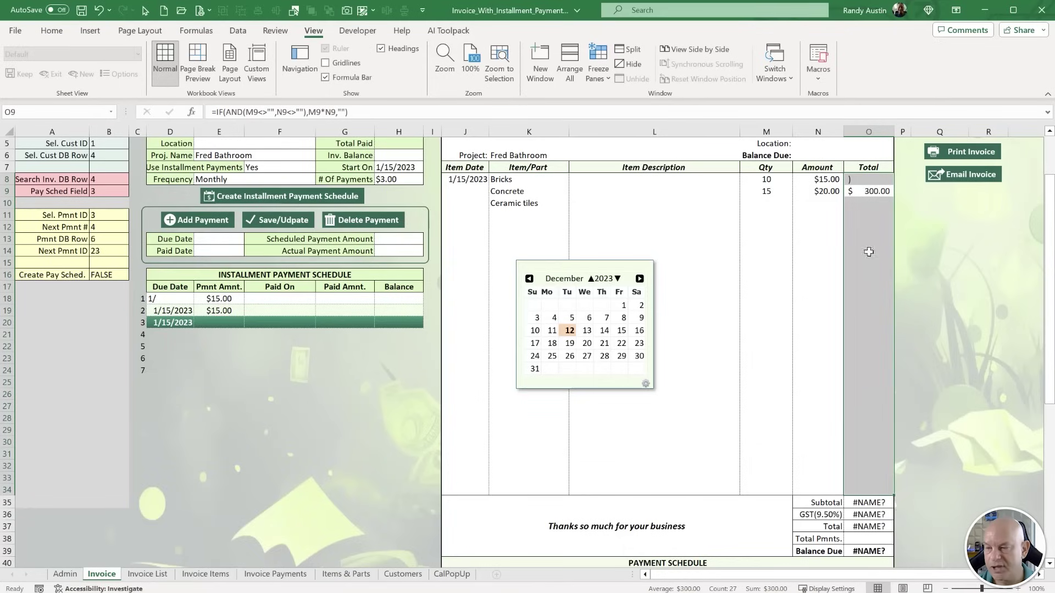
key("ctrl+z")
left_click(874, 503)
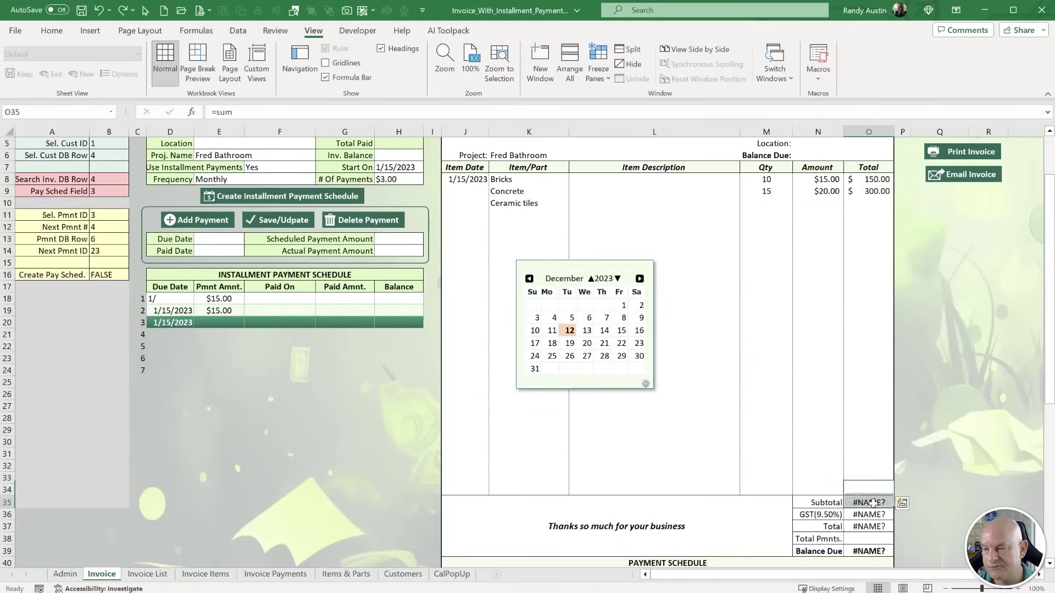
left_click(252, 109)
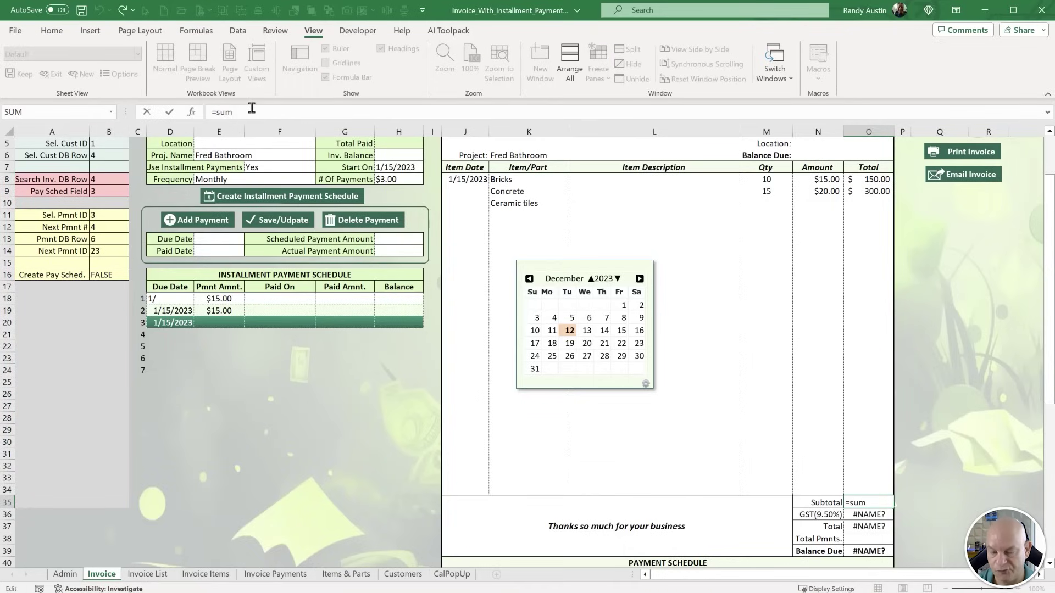
type("(")
left_click_drag(861, 182, 863, 490)
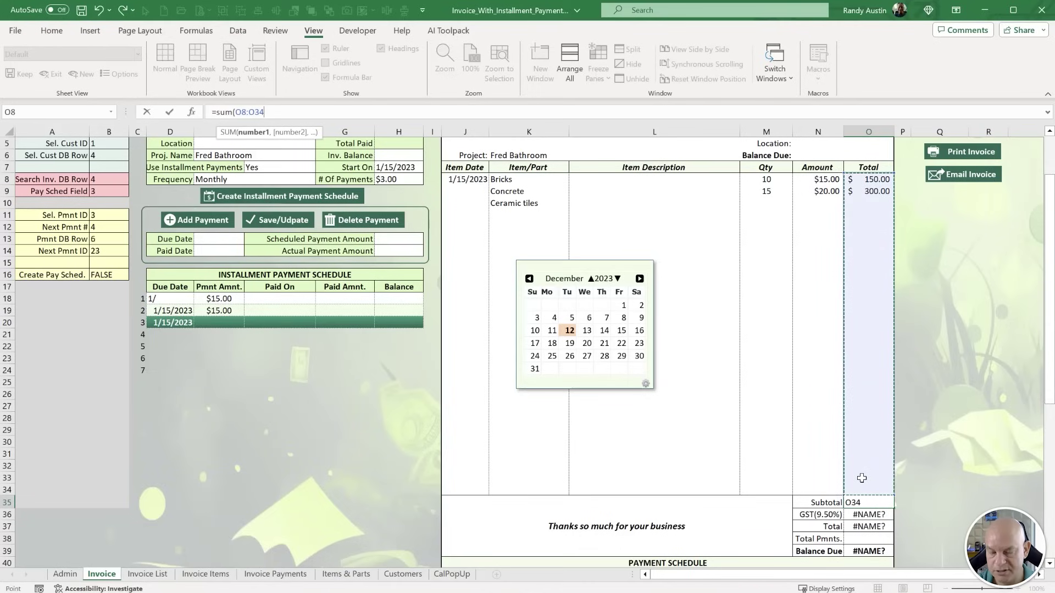
key("Return")
Link the header Balance Due in N6 to the Balance Due total with =O39.
scroll(831, 401, "up", 2)
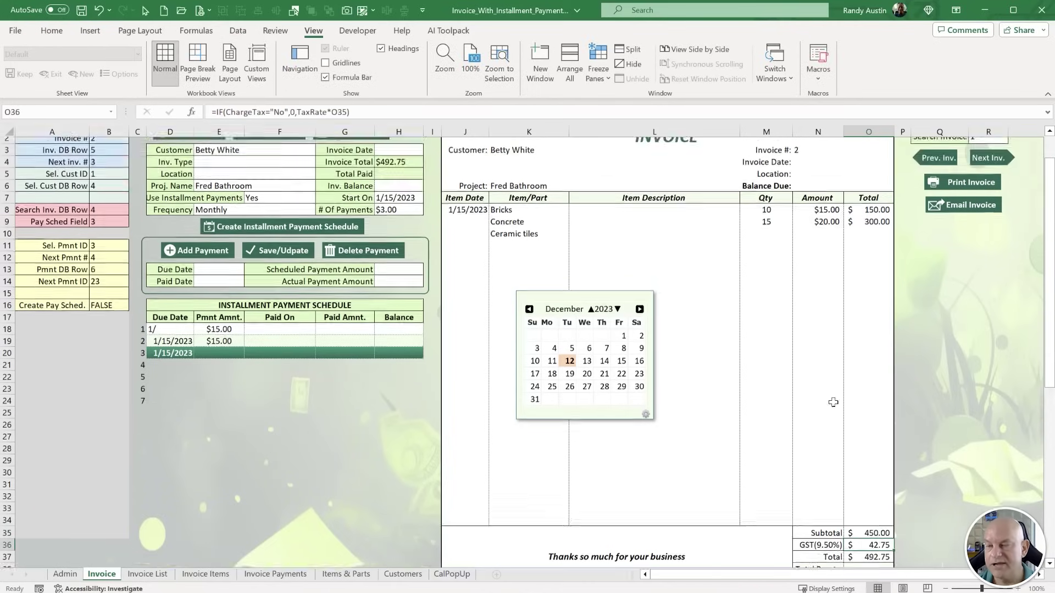
left_click(820, 225)
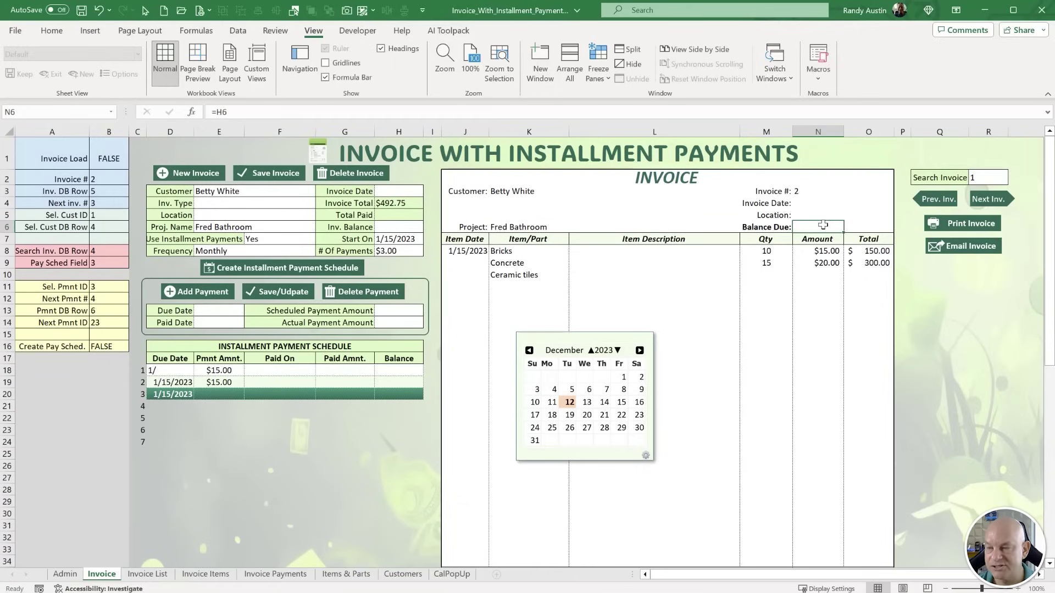
type("=")
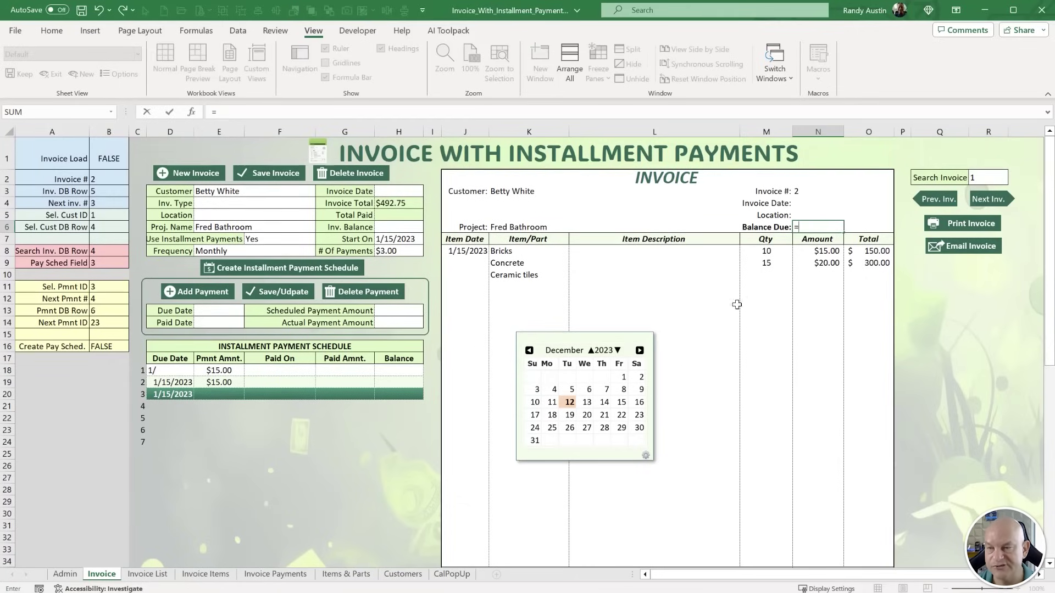
scroll(736, 307, "down", 3)
left_click(881, 512)
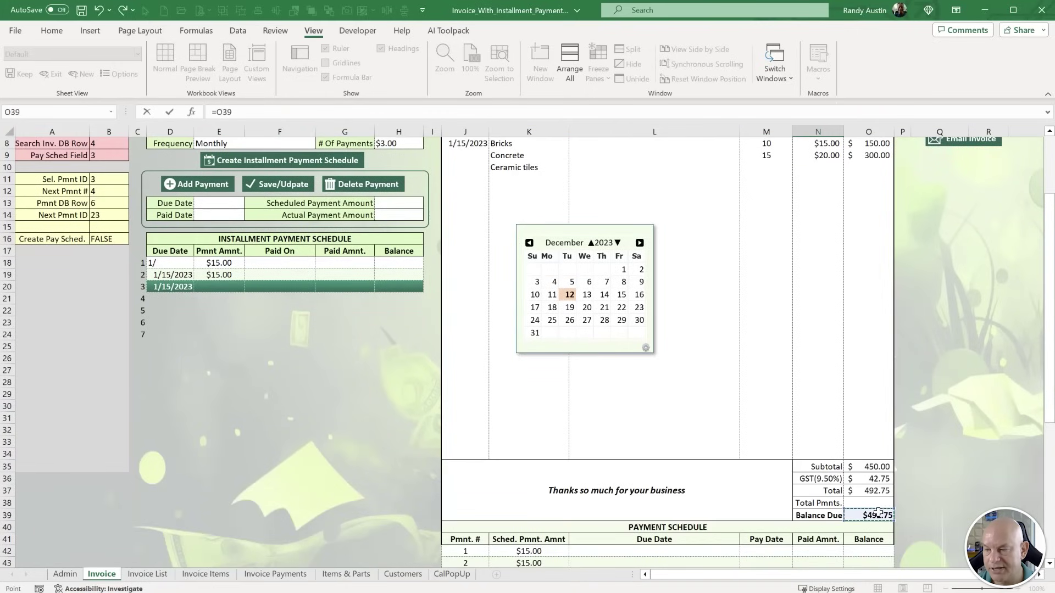
key("Return")
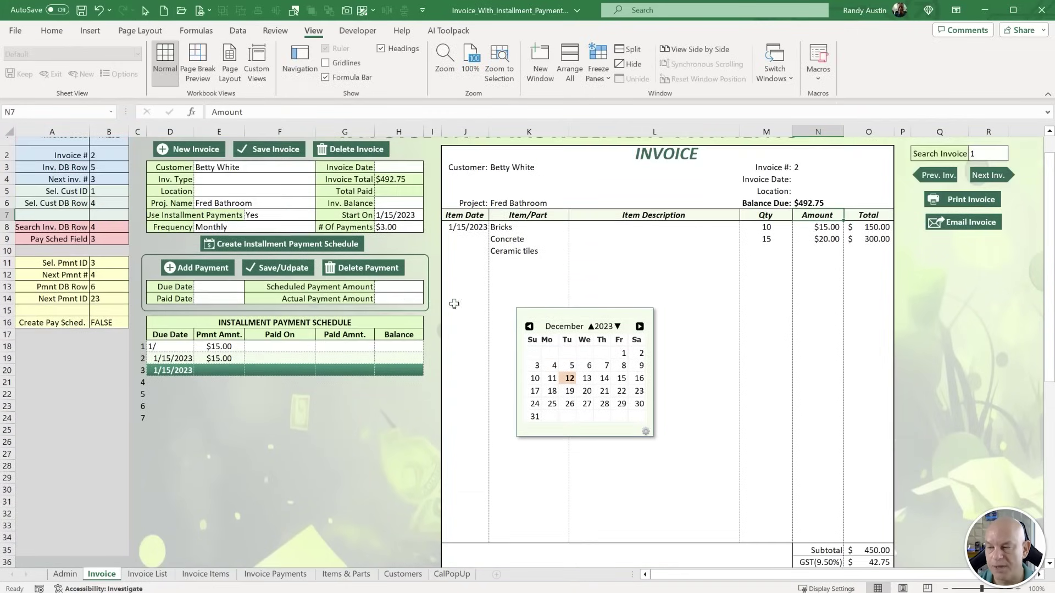
Give Inv. Balance H6 a light fill colour and link it to O39, showing $492.75.
left_click(381, 201)
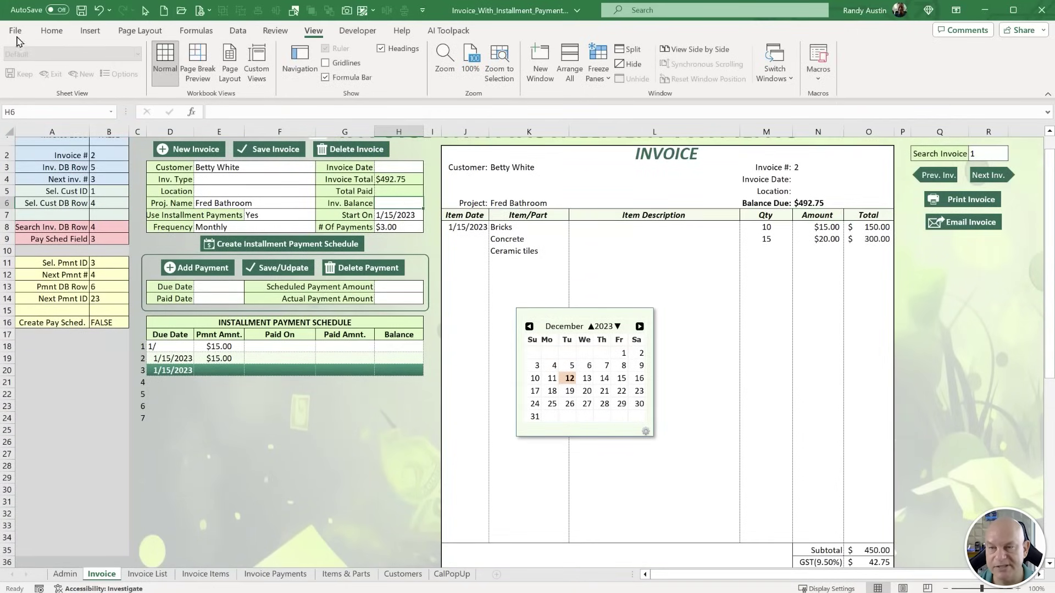
left_click(51, 31)
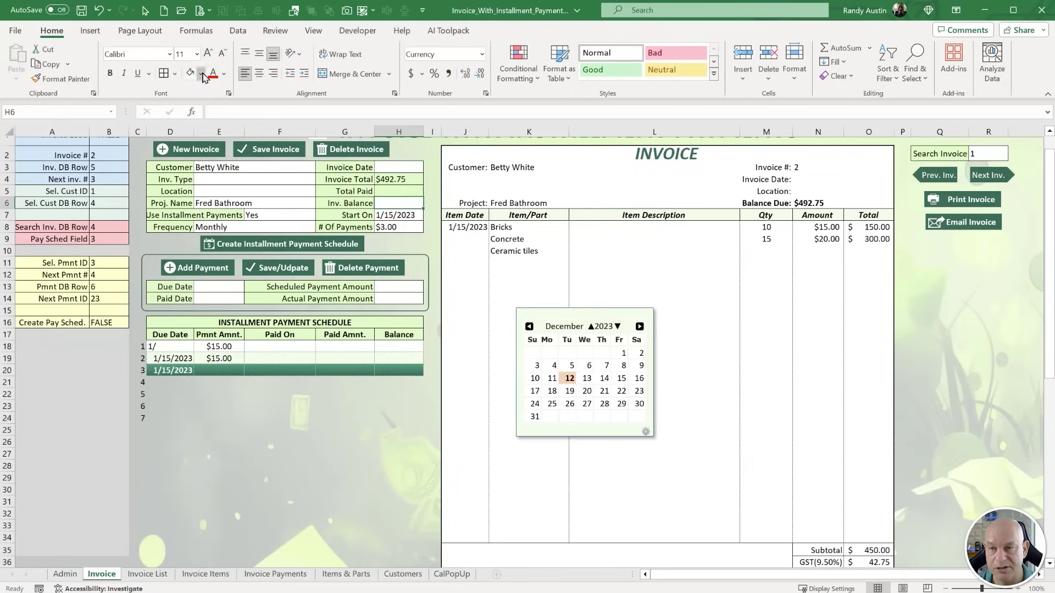
left_click(202, 74)
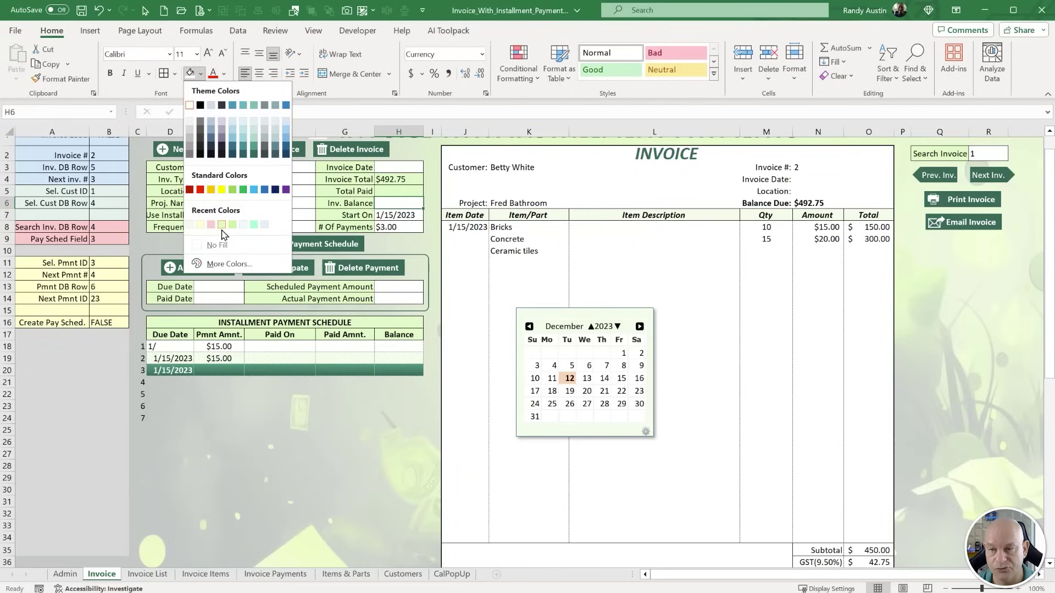
left_click(222, 226)
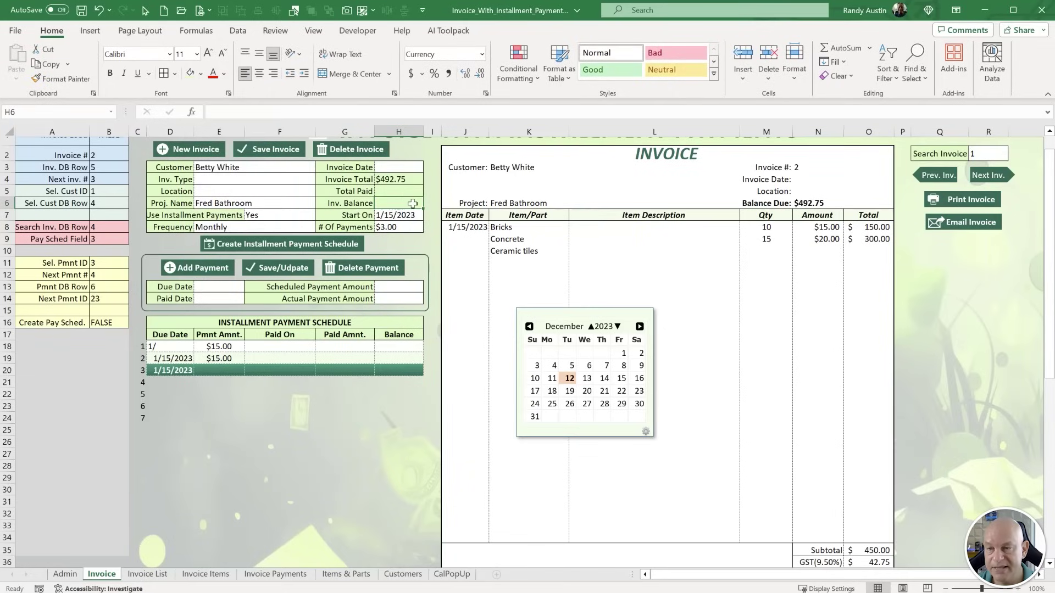
scroll(871, 440, "down", 4)
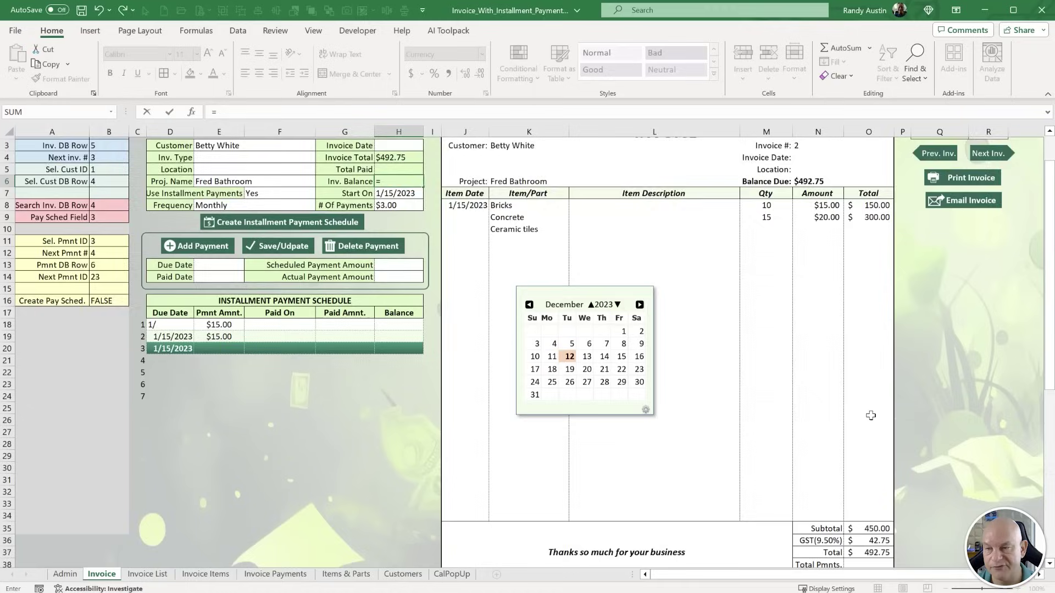
left_click(869, 459)
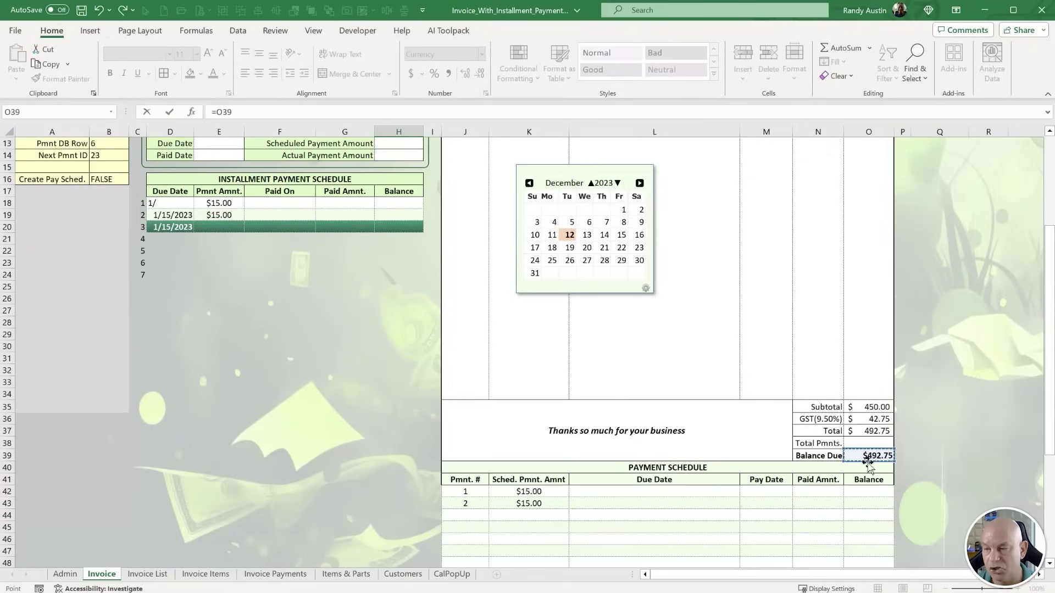
key("Return")
scroll(796, 429, "up", 4)
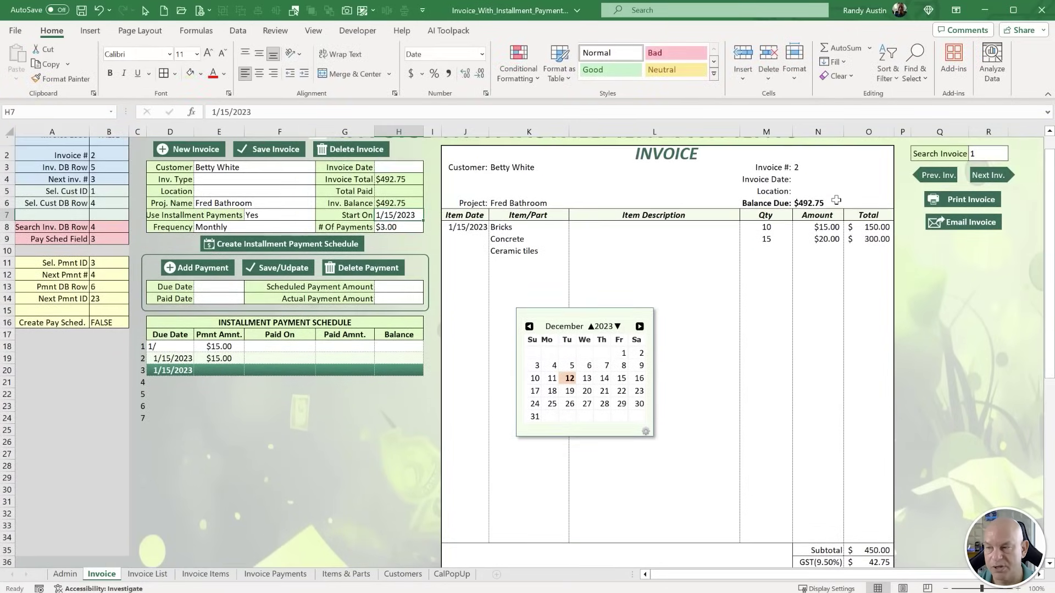
Make Total Paid in H5 sum the paid amounts with =SUM(G18:G99).
left_click(825, 202)
left_click(388, 202)
key("Up")
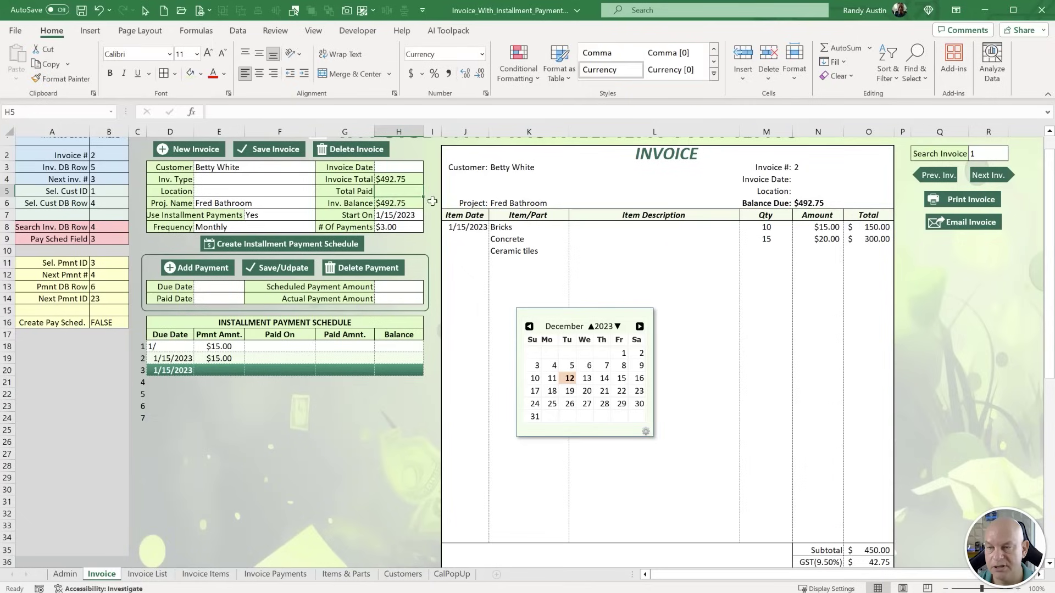
type("=Sum(")
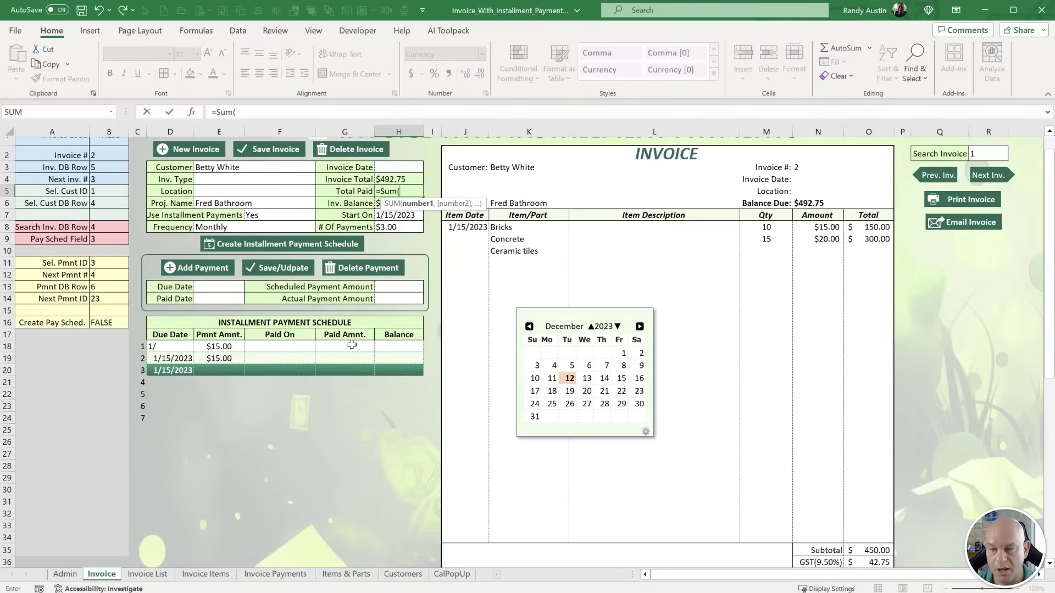
mouse_move(347, 343)
left_mouse_down()
mouse_move(366, 456)
mouse_move(361, 350)
left_mouse_up()
type("99")
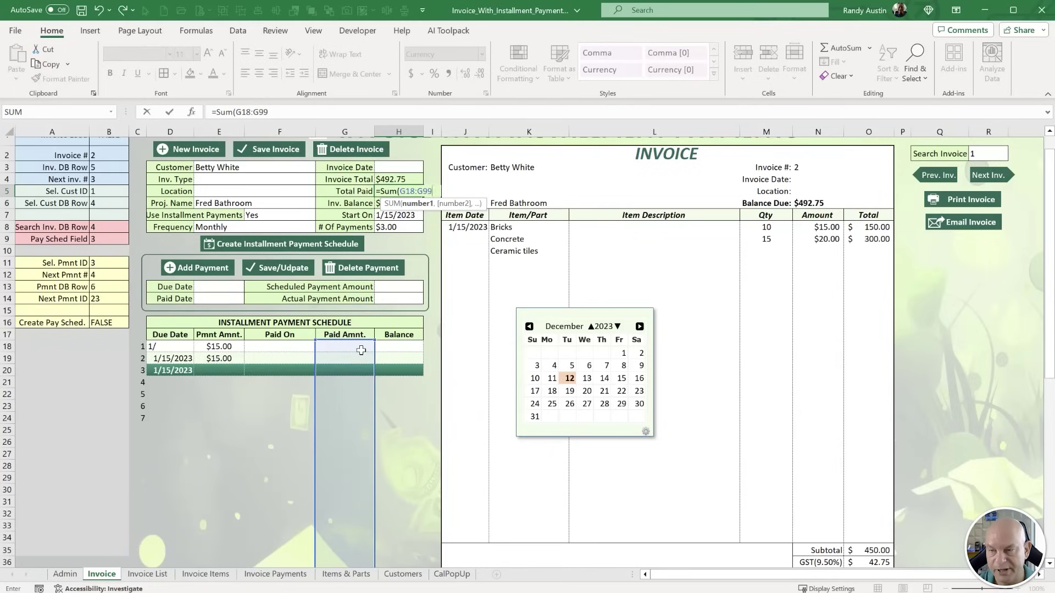
key("Return")
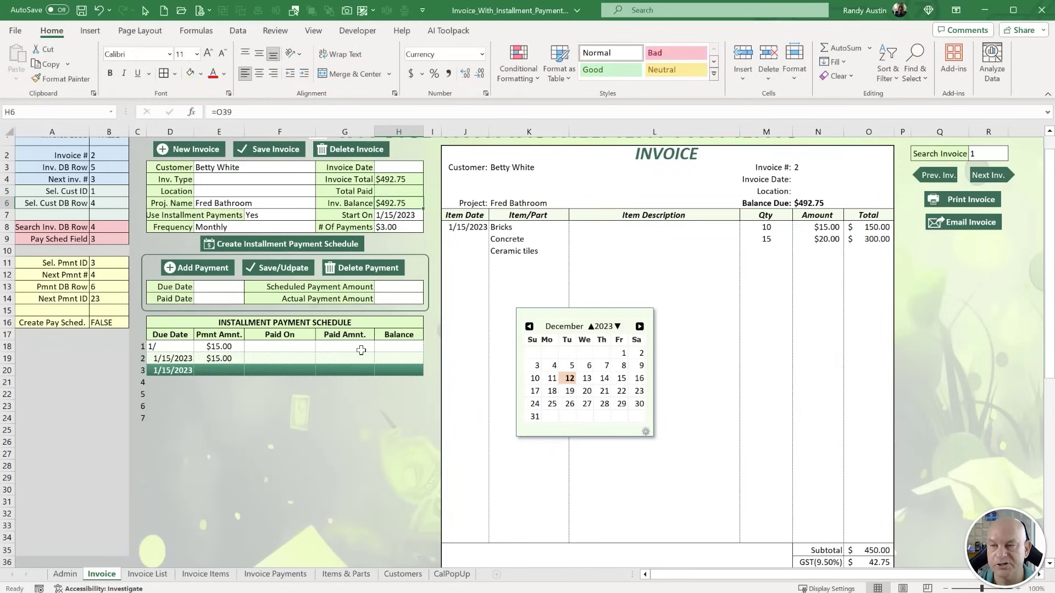
Enter a $100 test payment in G18, check both balances drop to $392.75, and save.
left_click(336, 344)
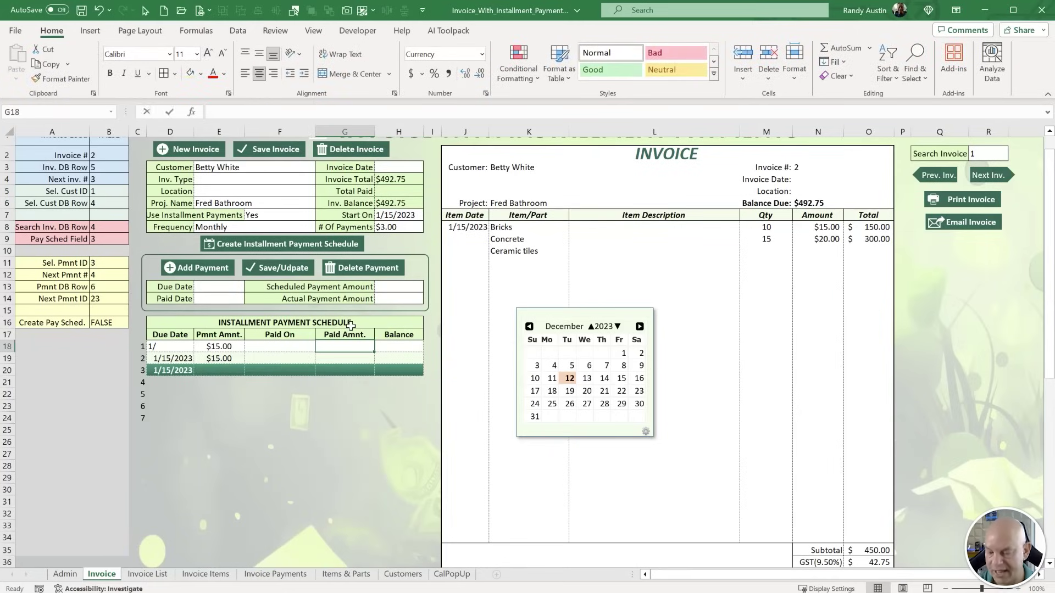
type("2")
type("00")
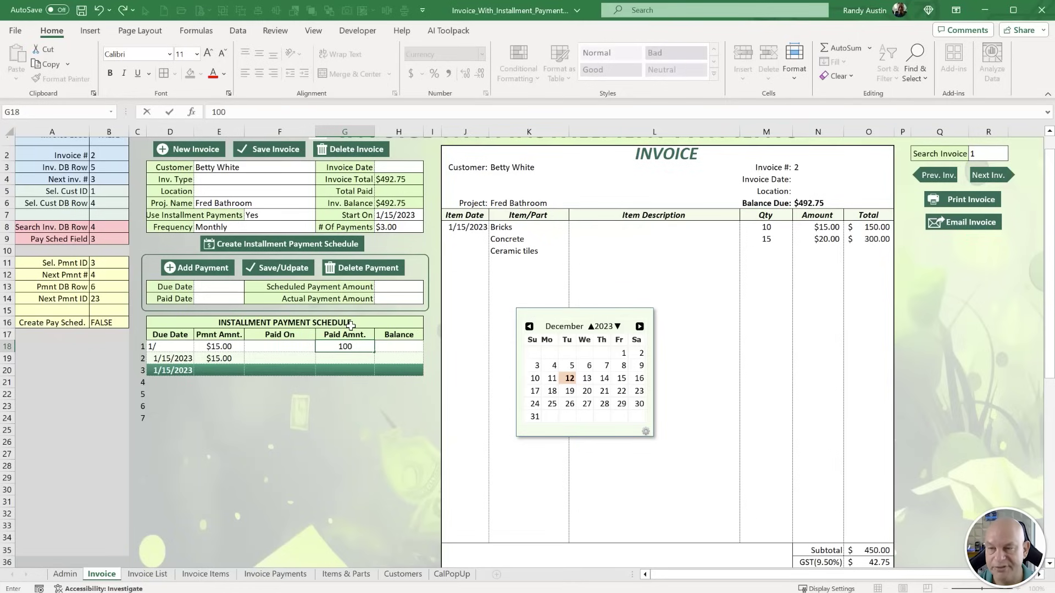
key("Return")
left_click(407, 203)
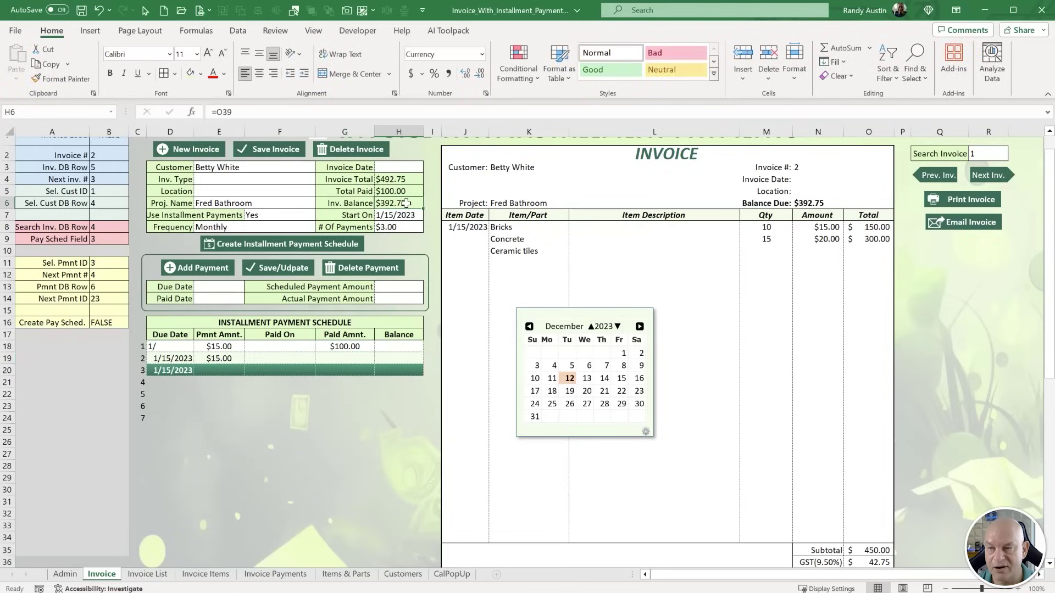
scroll(749, 350, "down", 2)
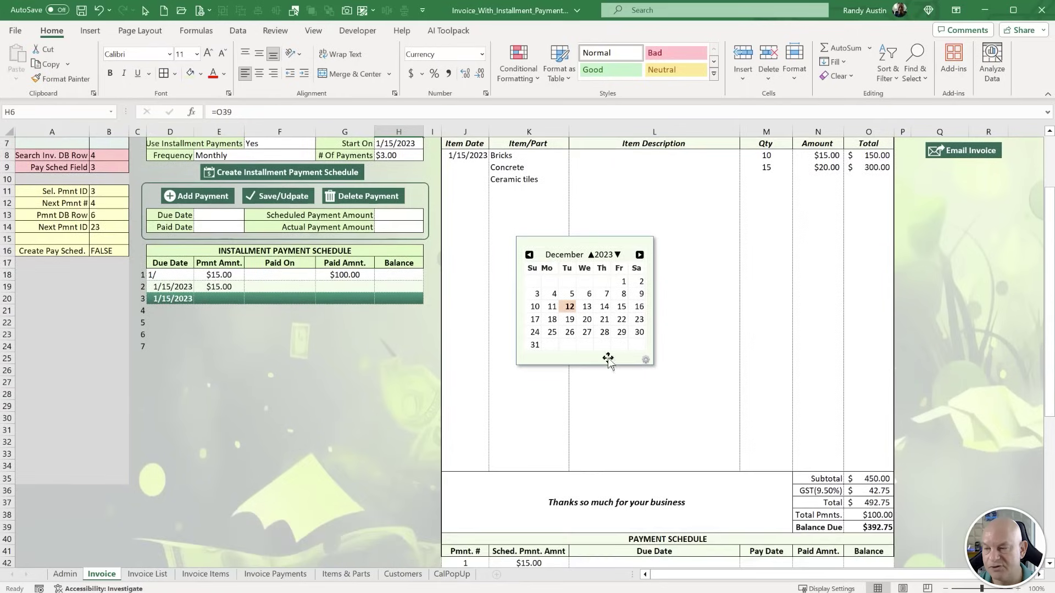
scroll(451, 245, "up", 2)
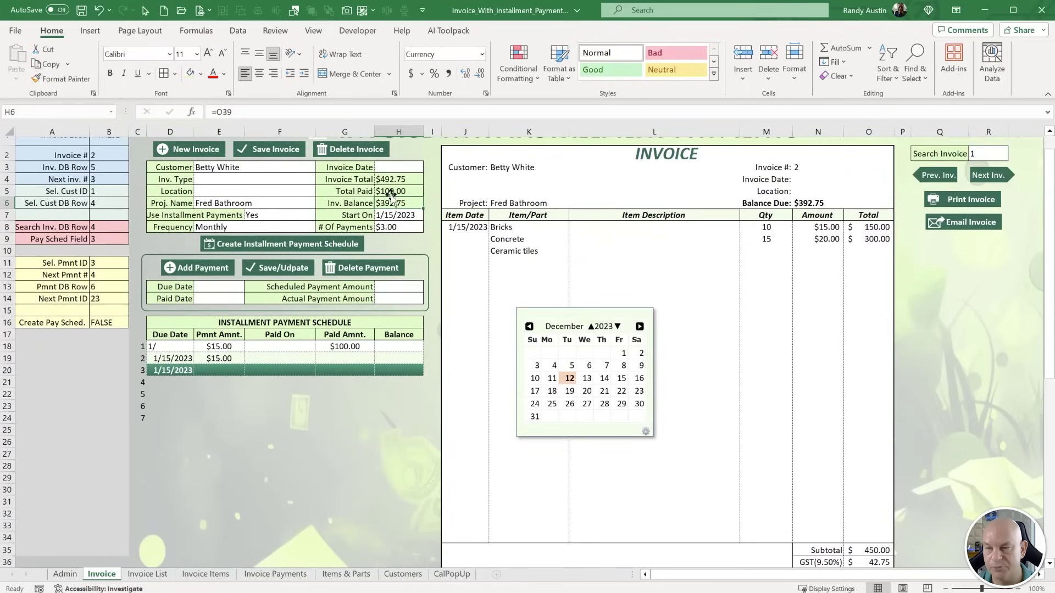
scroll(766, 402, "down", 4)
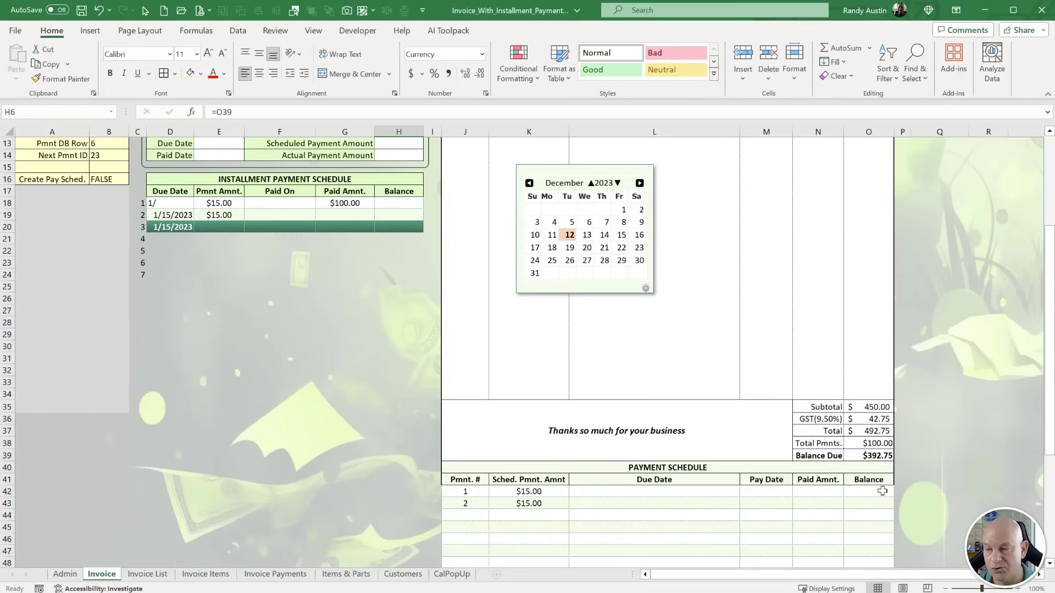
left_click(878, 443)
scroll(433, 275, "up", 3)
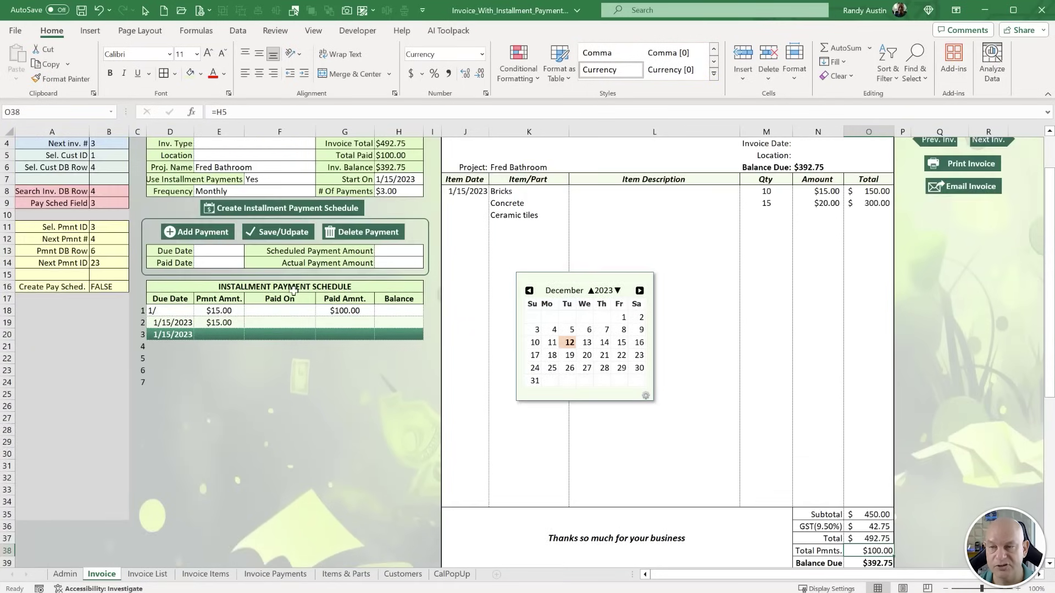
scroll(294, 289, "up", 1)
left_click(82, 11)
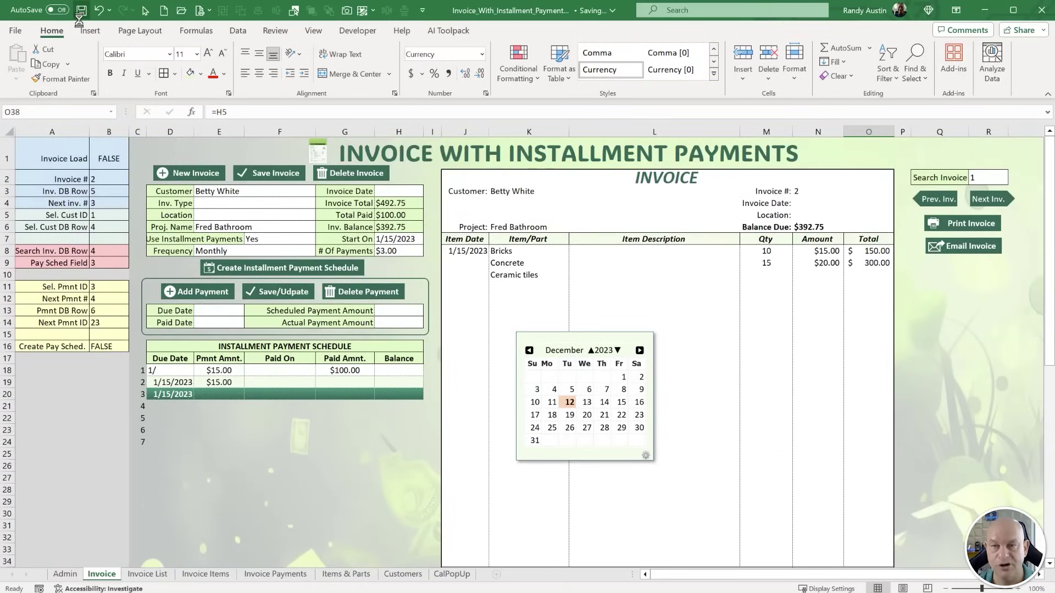
Format # Of Payments in H8 as General so it shows a plain 3.
left_click(406, 252)
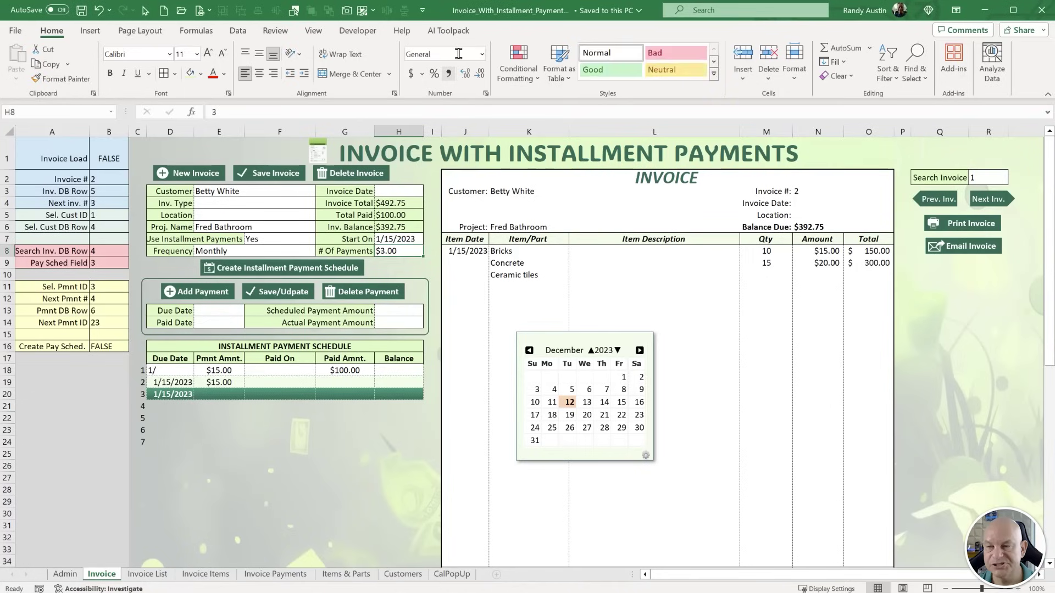
left_click(481, 54)
left_click(464, 84)
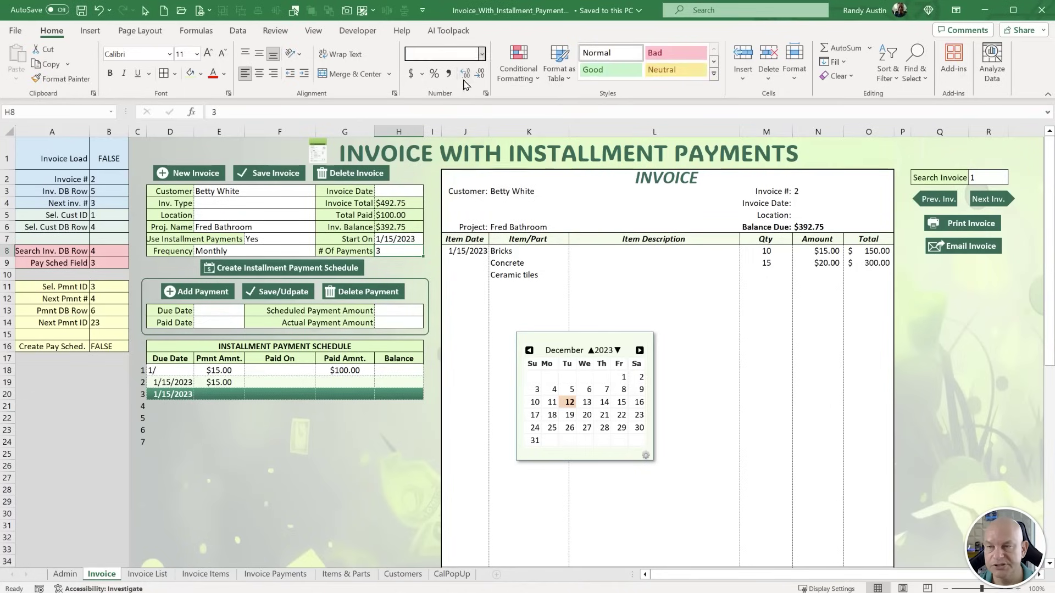
Add a Data Validation list with source Yes,No to Use Installment Payments in F7.
left_click(226, 250)
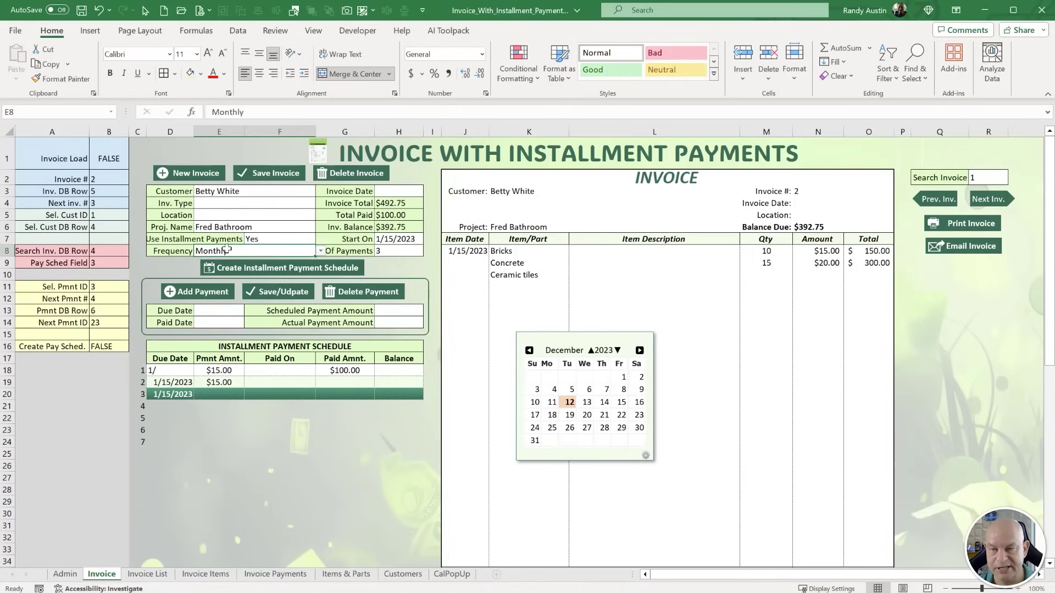
left_click(286, 240)
left_click_drag(195, 131, 198, 131)
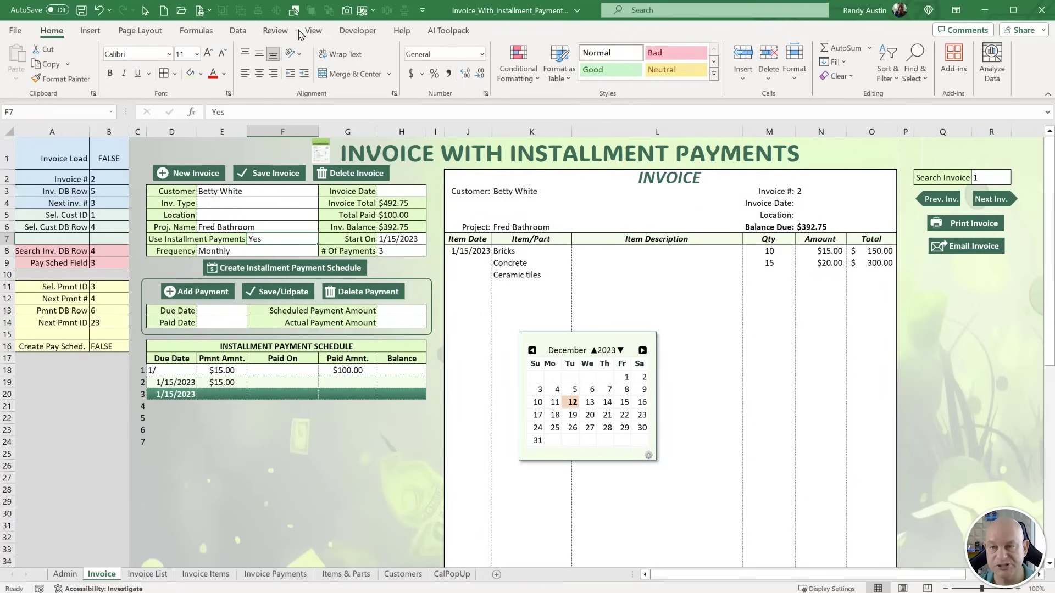
left_click(240, 31)
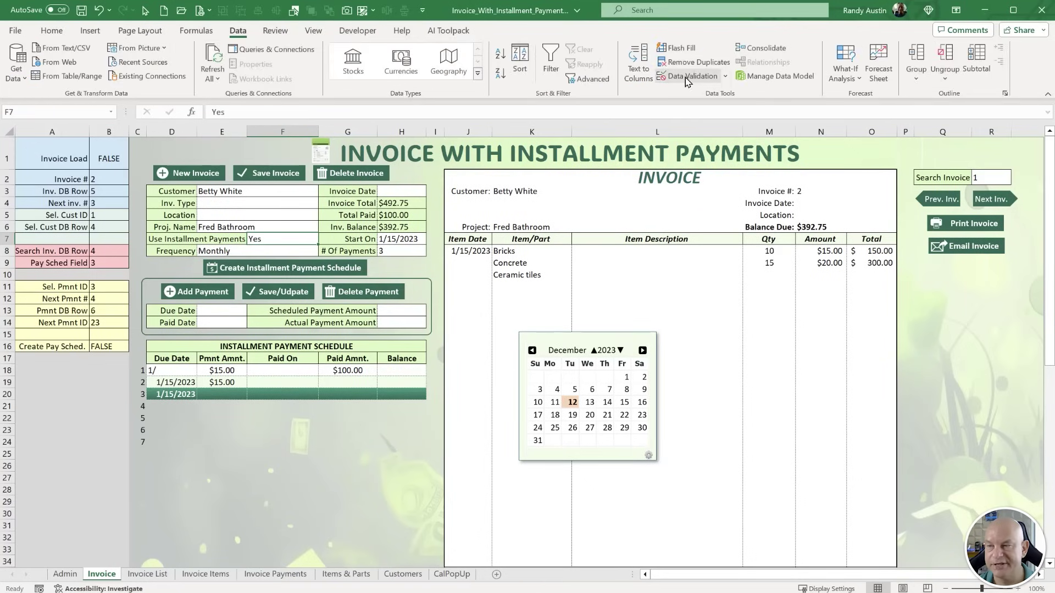
left_click(687, 80)
left_click(534, 201)
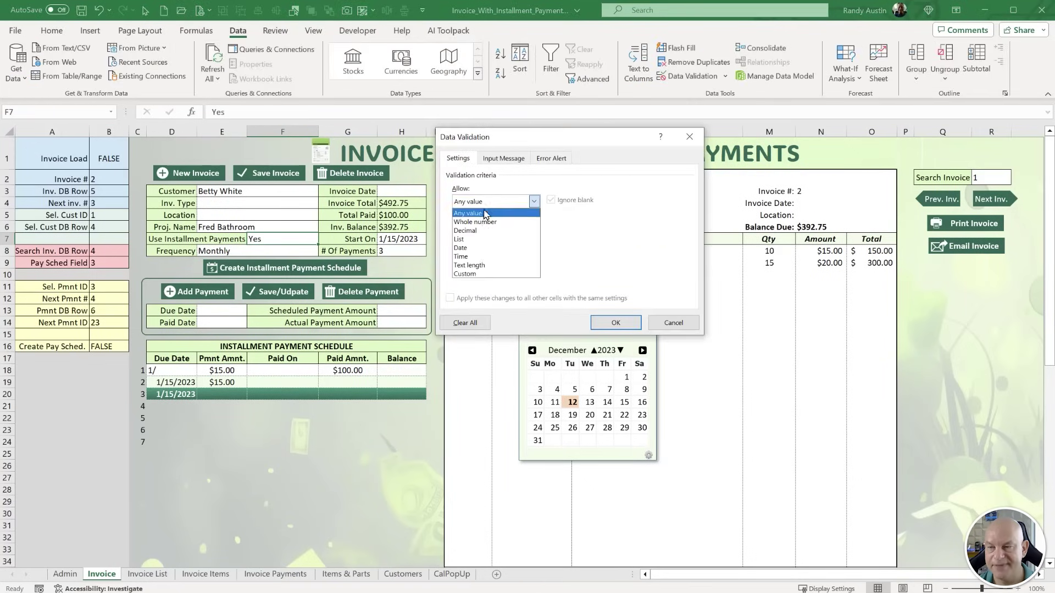
left_click(479, 240)
left_click(484, 254)
type("Ye")
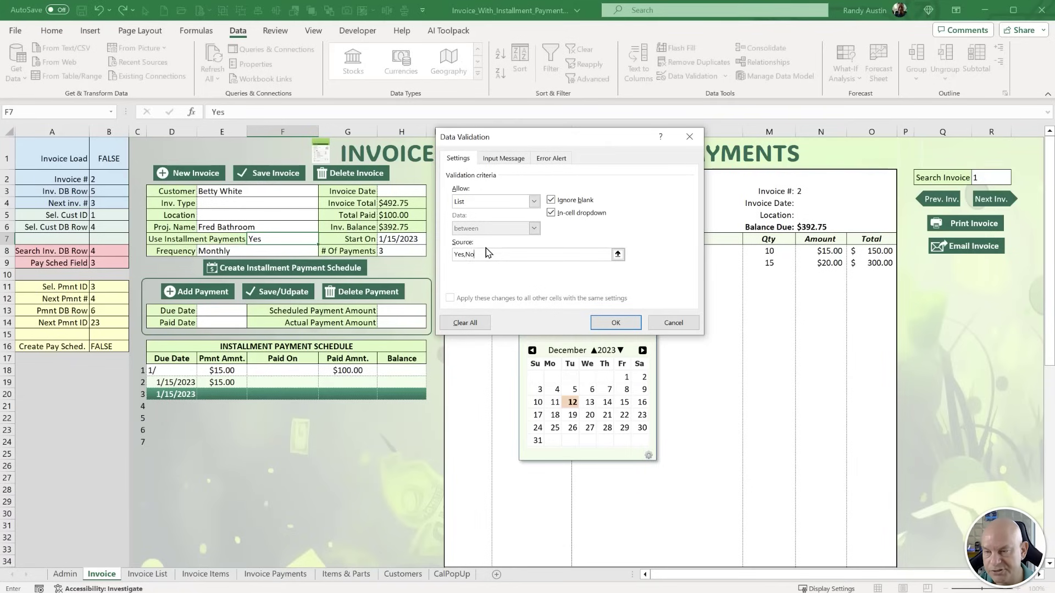
type("s,No")
key("Return")
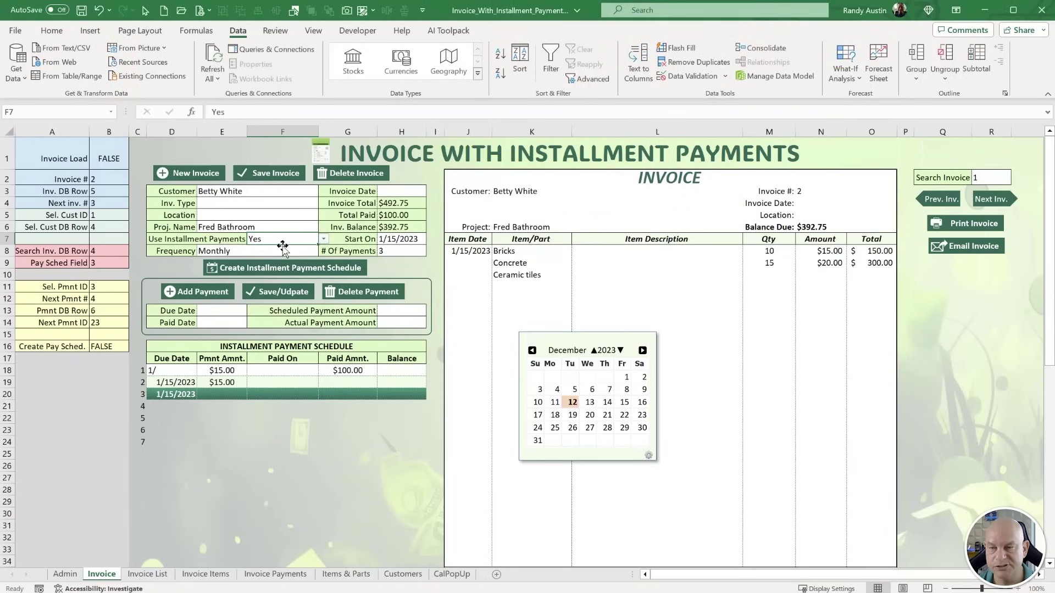
Choose No from F7's new Yes/No dropdown.
left_click(323, 239)
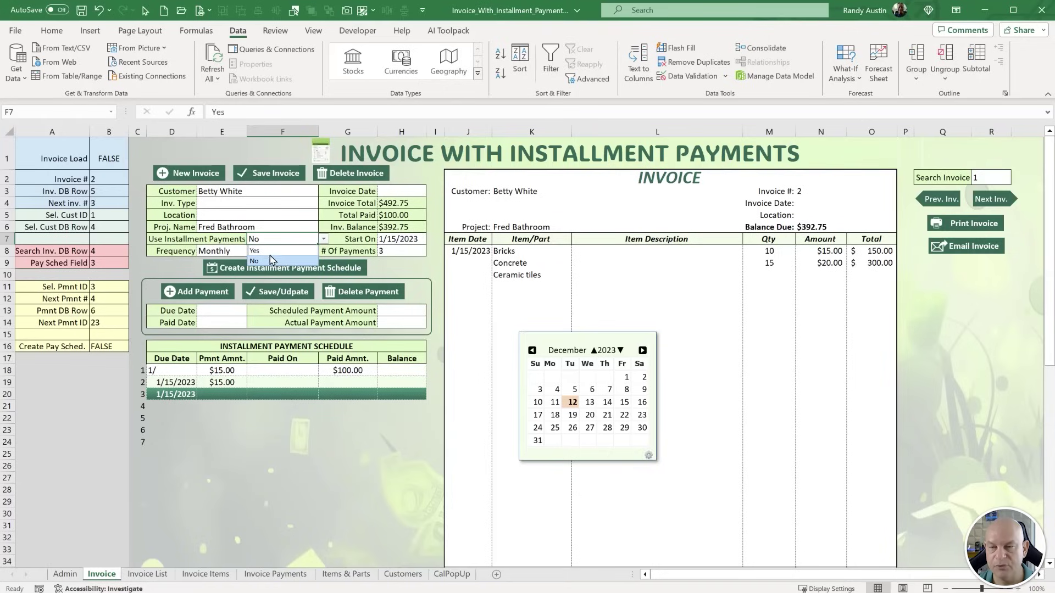
left_click(275, 261)
left_click_drag(257, 250, 187, 249)
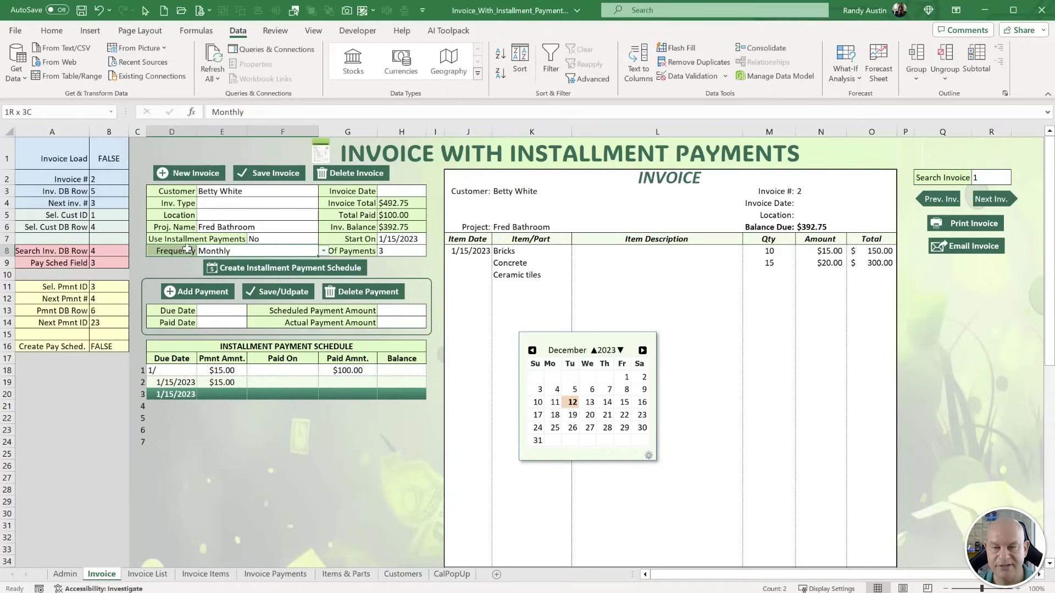
left_click_drag(393, 239, 364, 248)
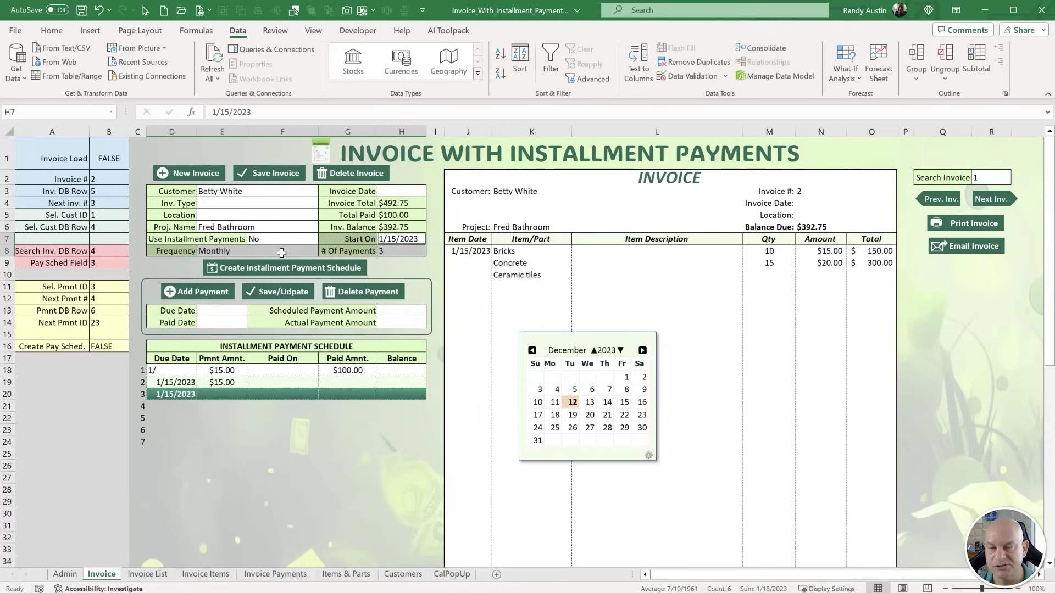
Create a formula-based conditional formatting rule =$F$7="No" for D8:F8 and G7:H8.
left_click(51, 30)
left_click(502, 79)
left_click(524, 265)
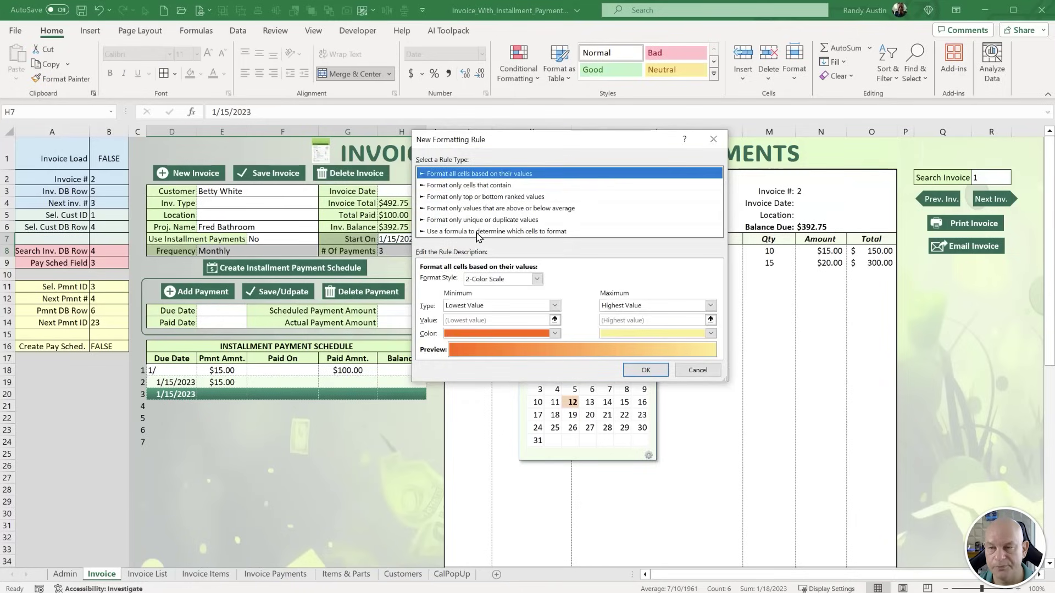
left_click(477, 231)
left_click(447, 279)
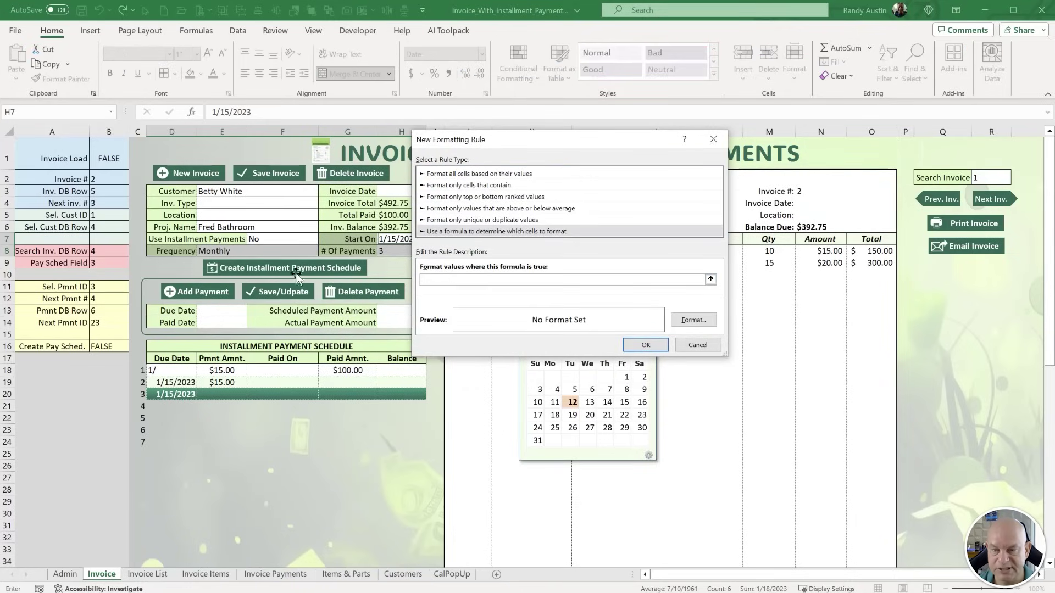
type("=")
left_click(279, 240)
type("=\"No")
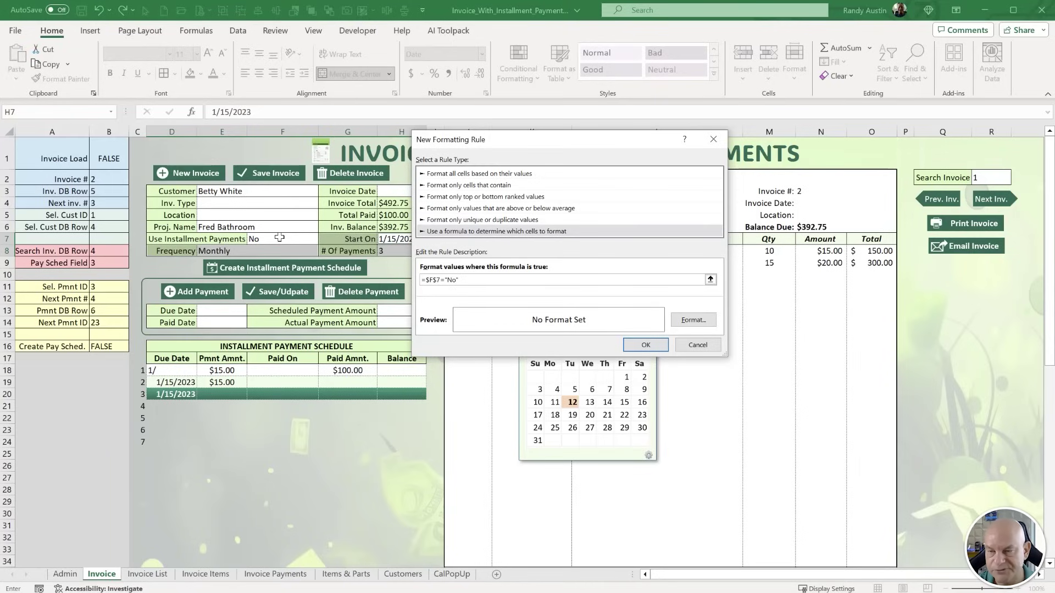
Give the rule a pale green two-colour gradient fill.
left_click(682, 323)
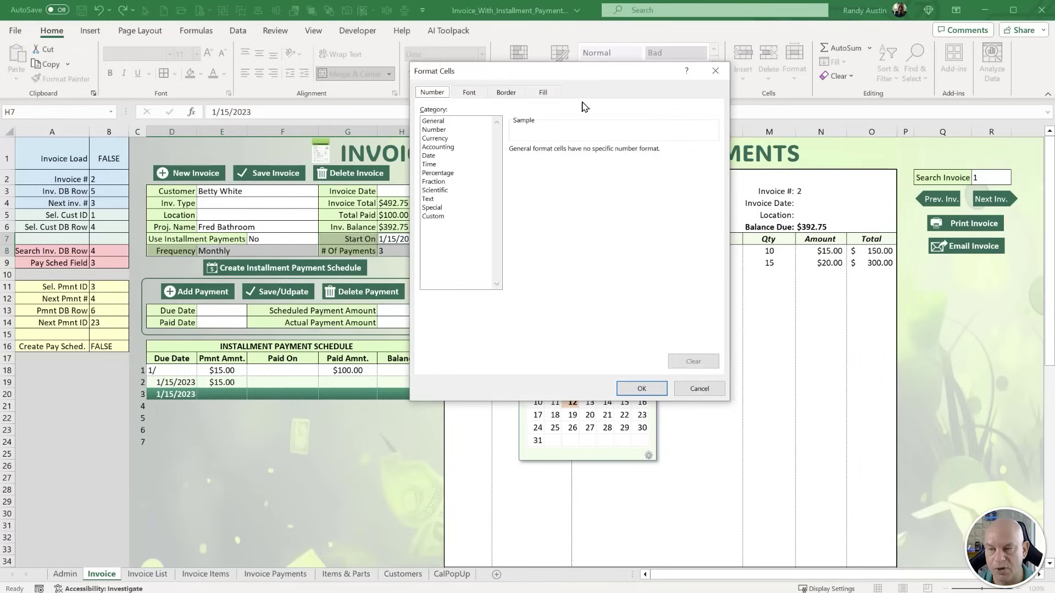
left_click_drag(558, 80, 480, 80)
left_click(466, 92)
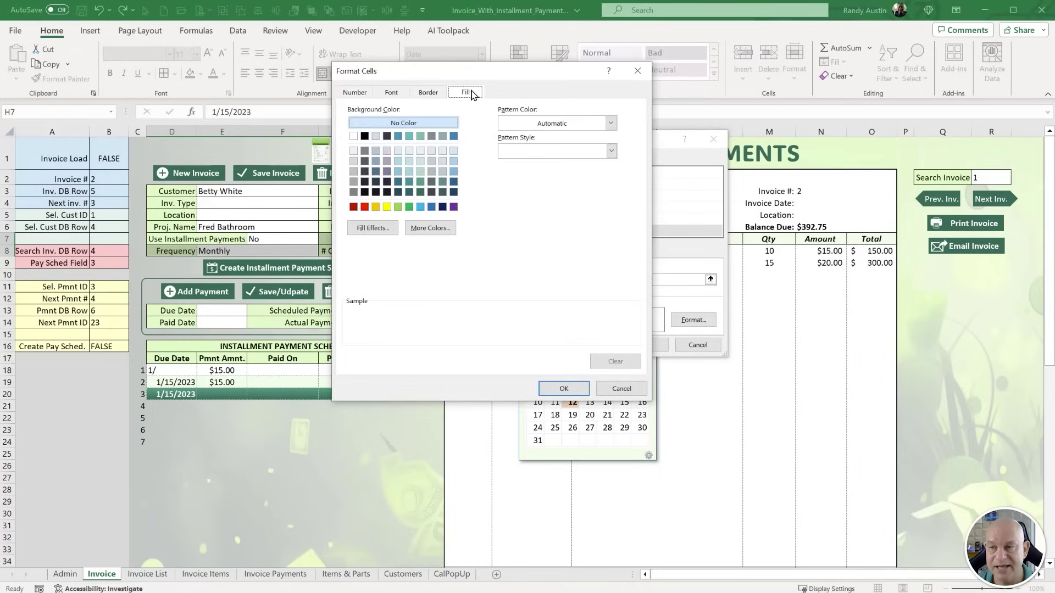
left_click(372, 228)
left_click(611, 150)
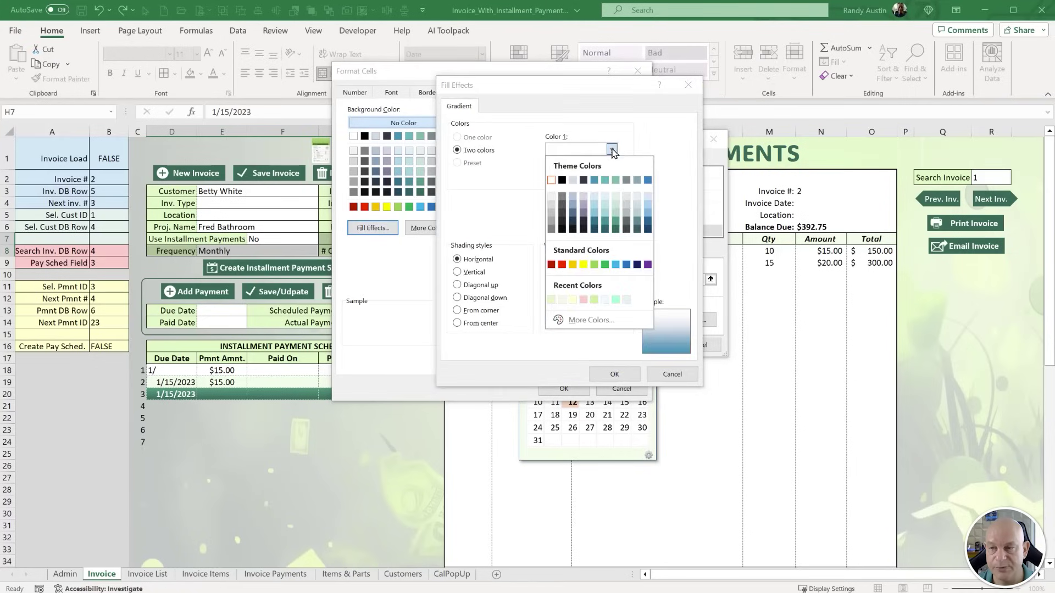
left_click(552, 299)
left_click(612, 176)
left_click(551, 328)
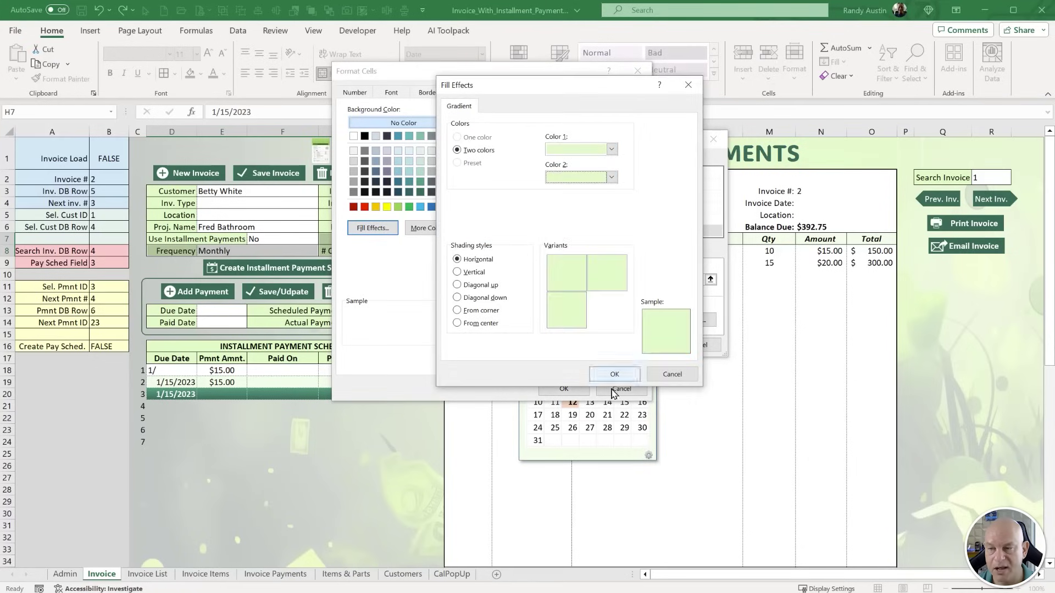
left_click(615, 374)
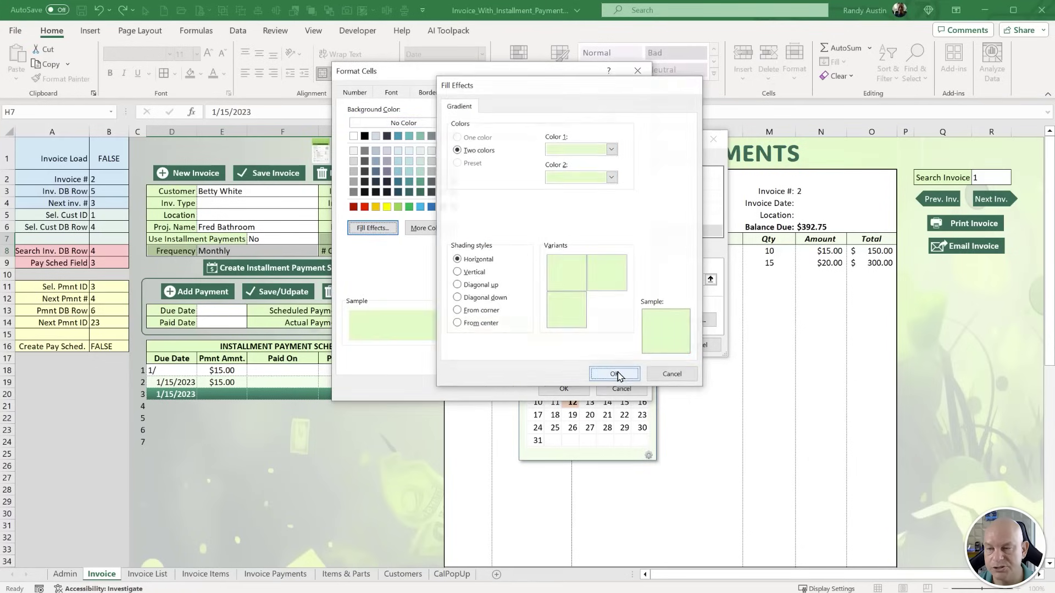
Set the rule's custom number format to ;; to hide values, and apply it.
left_click(355, 91)
left_click(362, 216)
left_click_drag(499, 158, 399, 155)
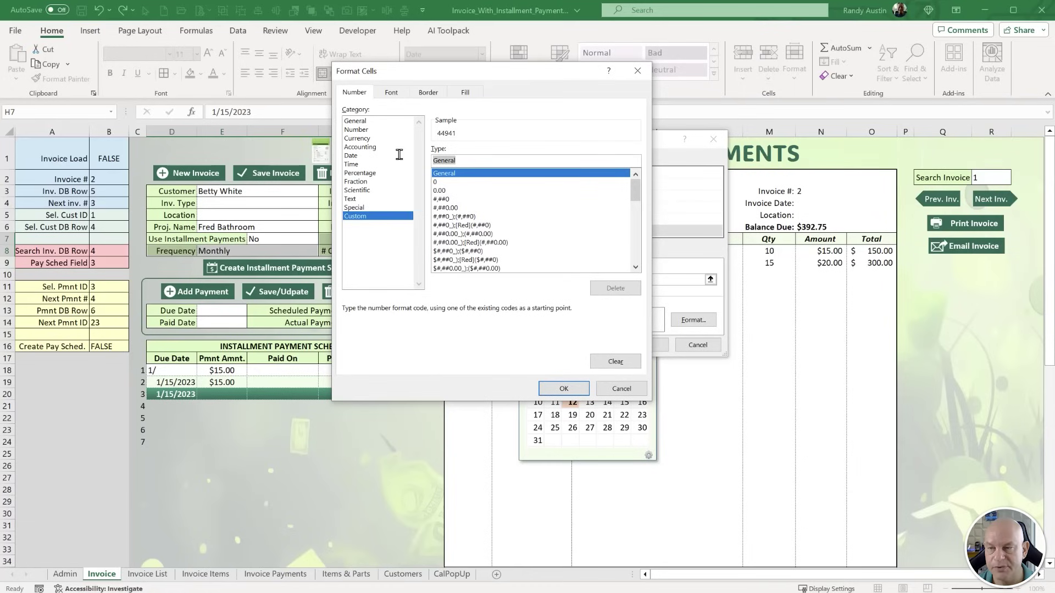
type(";")
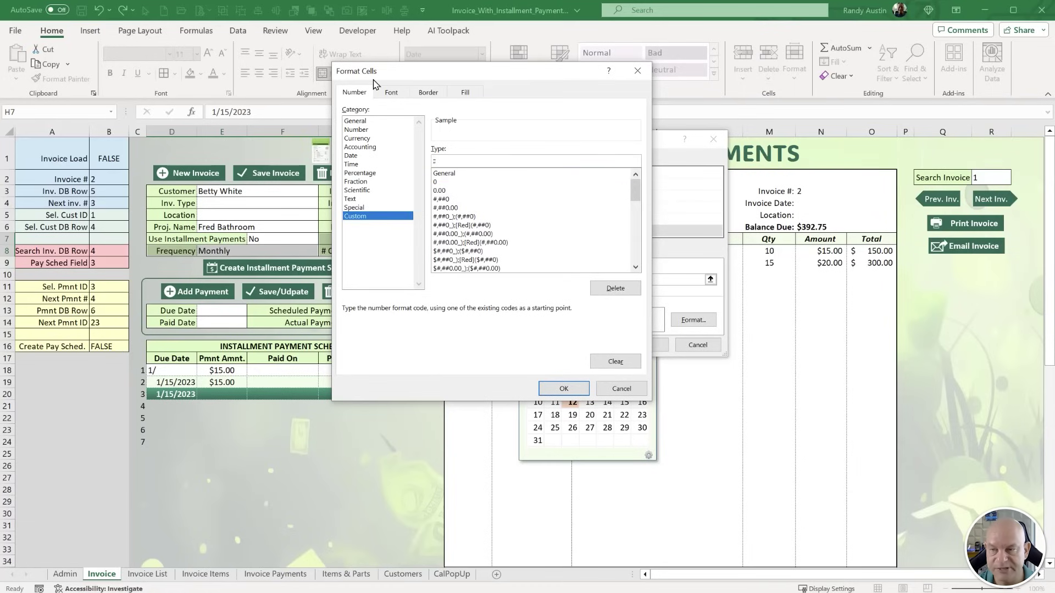
type(";")
left_click(564, 388)
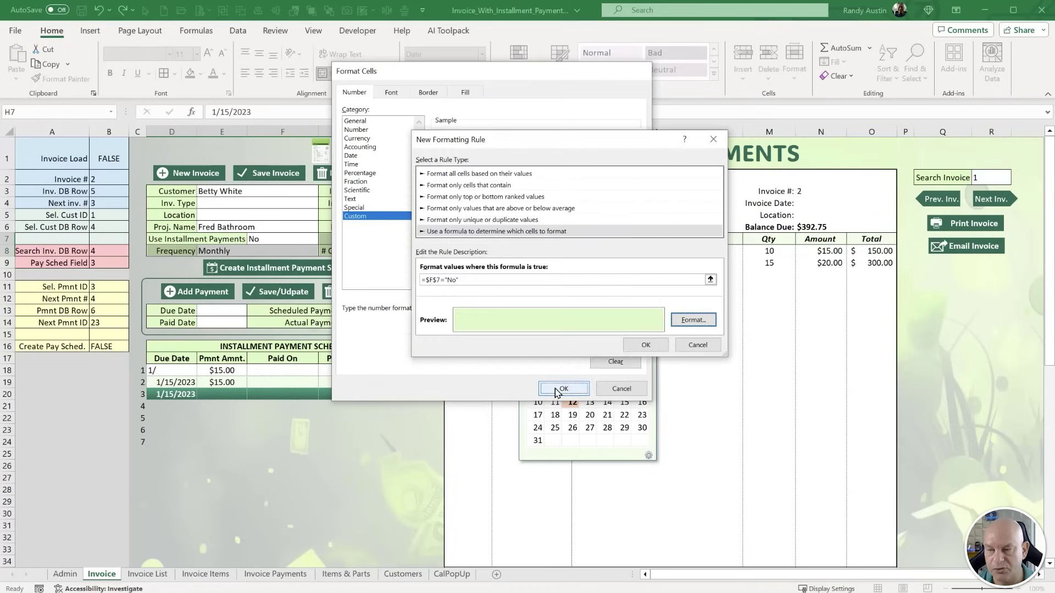
left_click(645, 344)
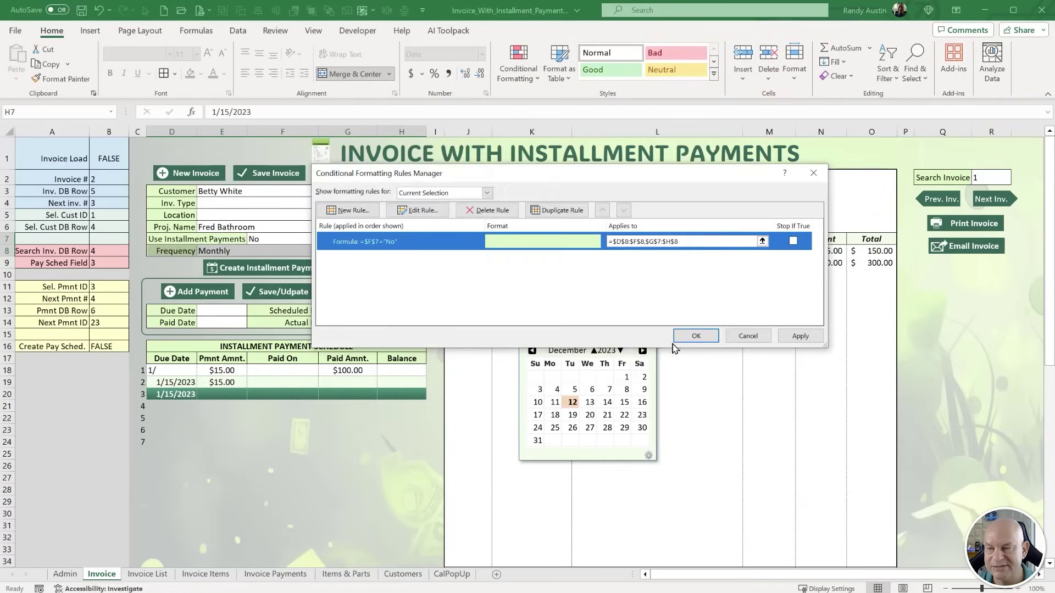
left_click(800, 336)
left_click(697, 341)
Test the rule by switching F7 to Yes and back, leaving it at No.
left_click(275, 239)
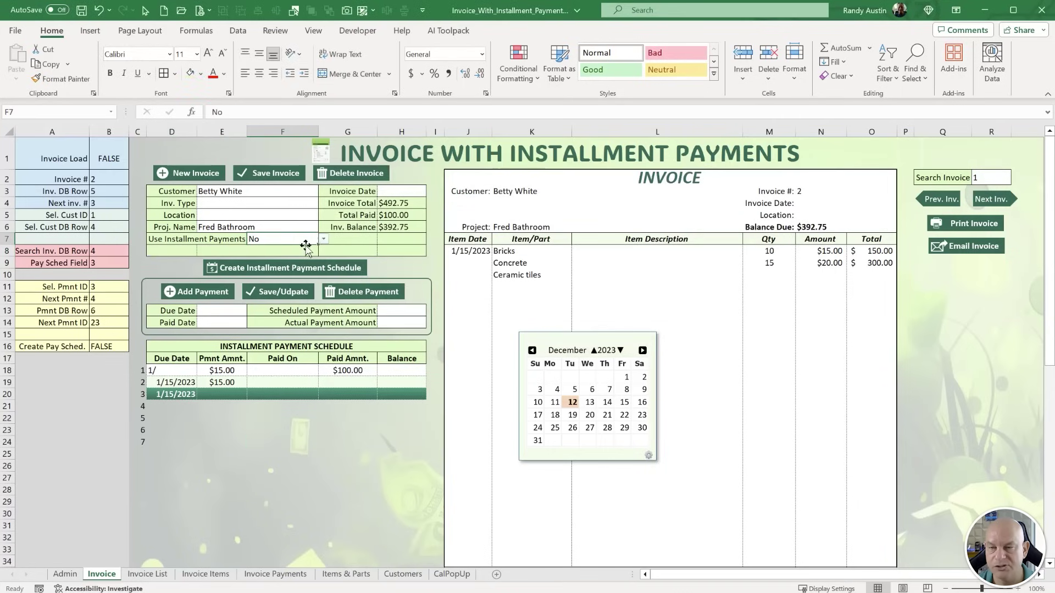
left_click(325, 242)
left_click(255, 251)
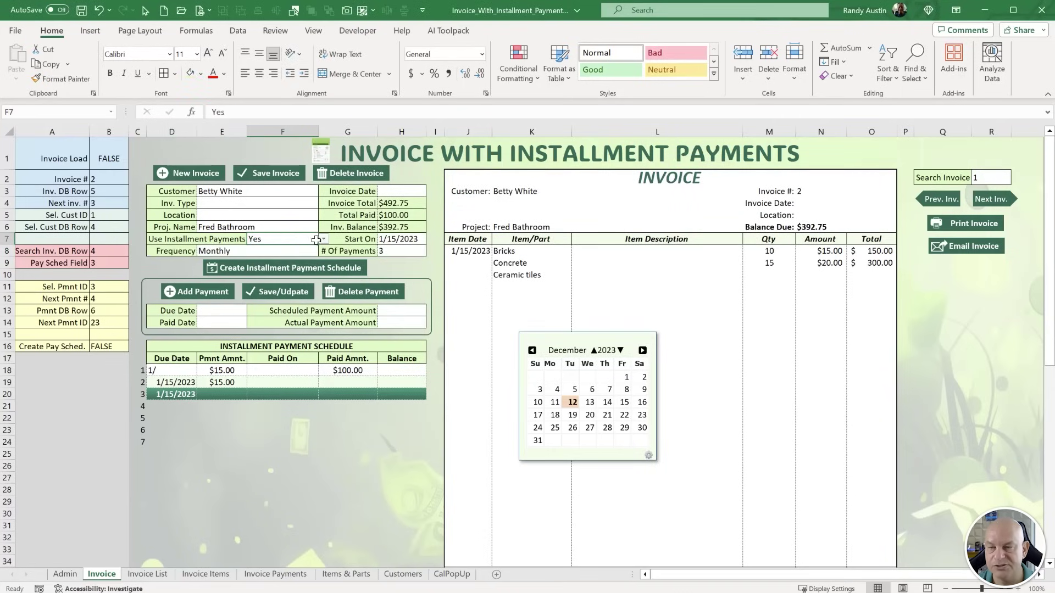
left_click(324, 240)
left_click(295, 263)
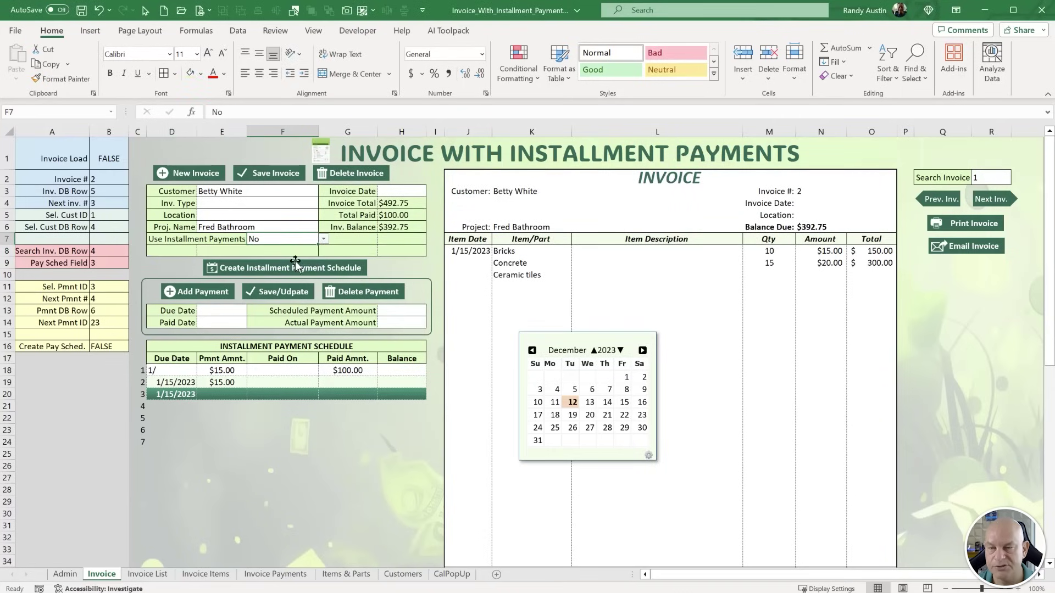
left_click(323, 243)
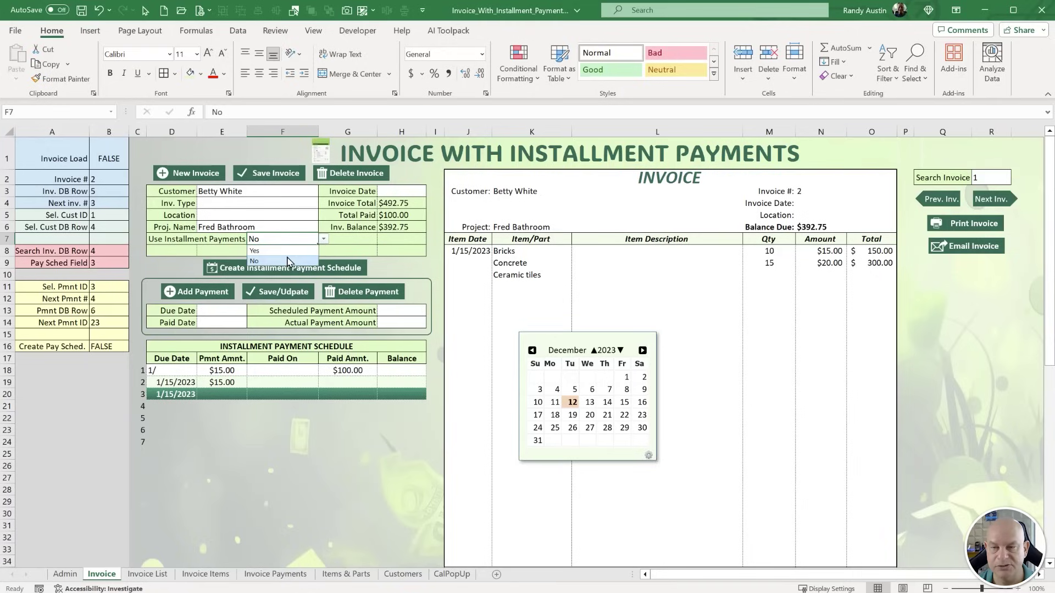
left_click(286, 224)
left_click(262, 207)
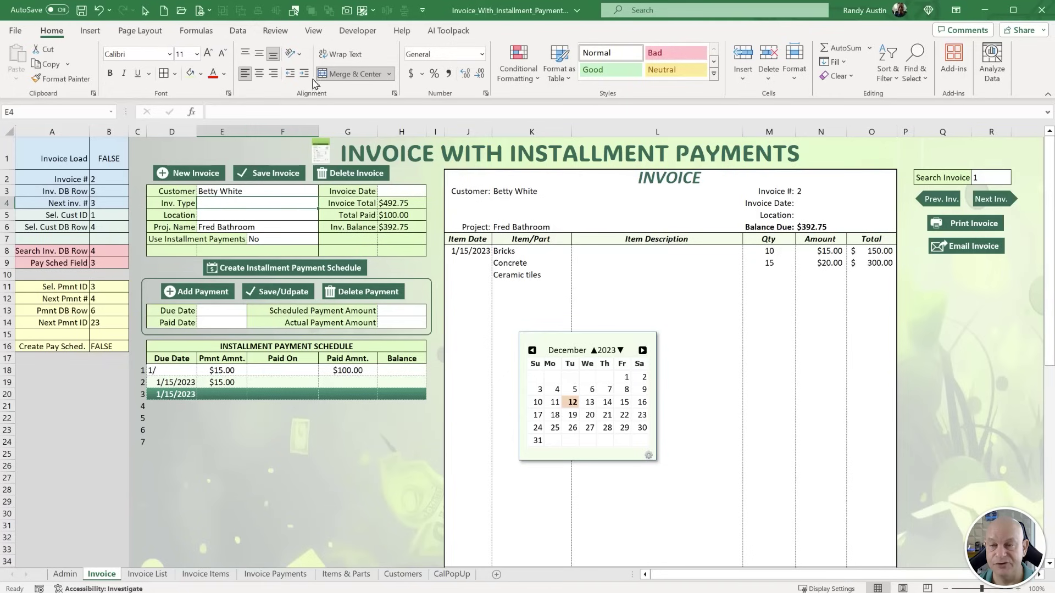
Check in Name Manager which cells the InvType named range refers to.
left_click(196, 31)
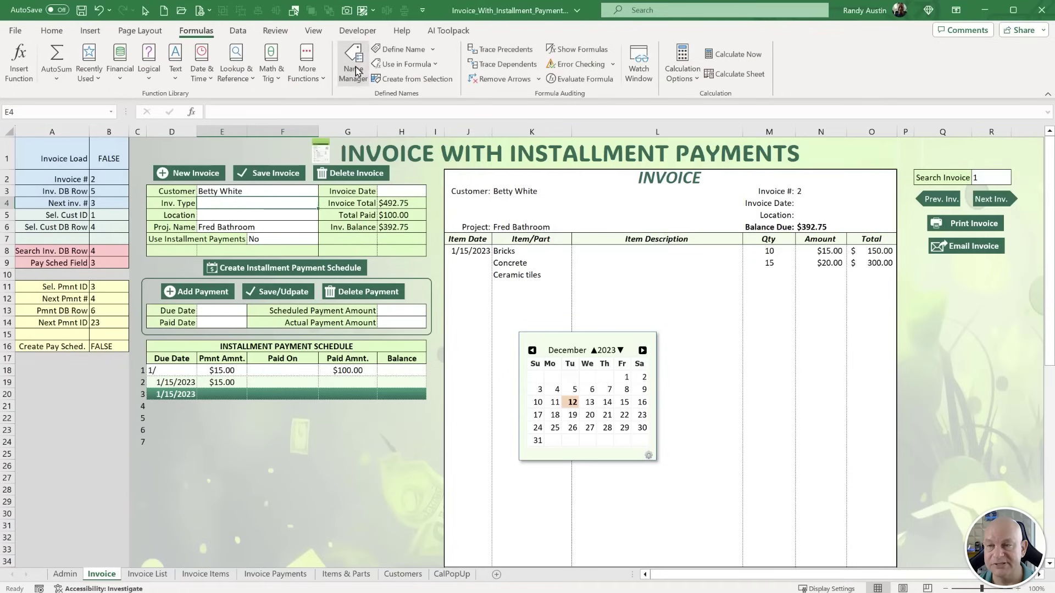
left_click(354, 61)
left_click(317, 203)
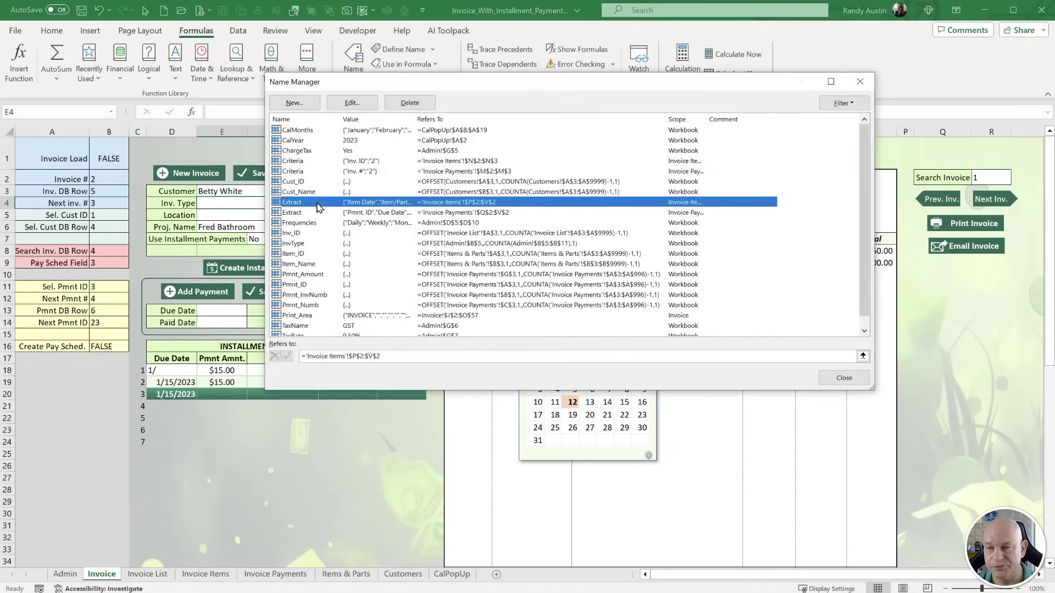
left_click(311, 245)
key("Tab")
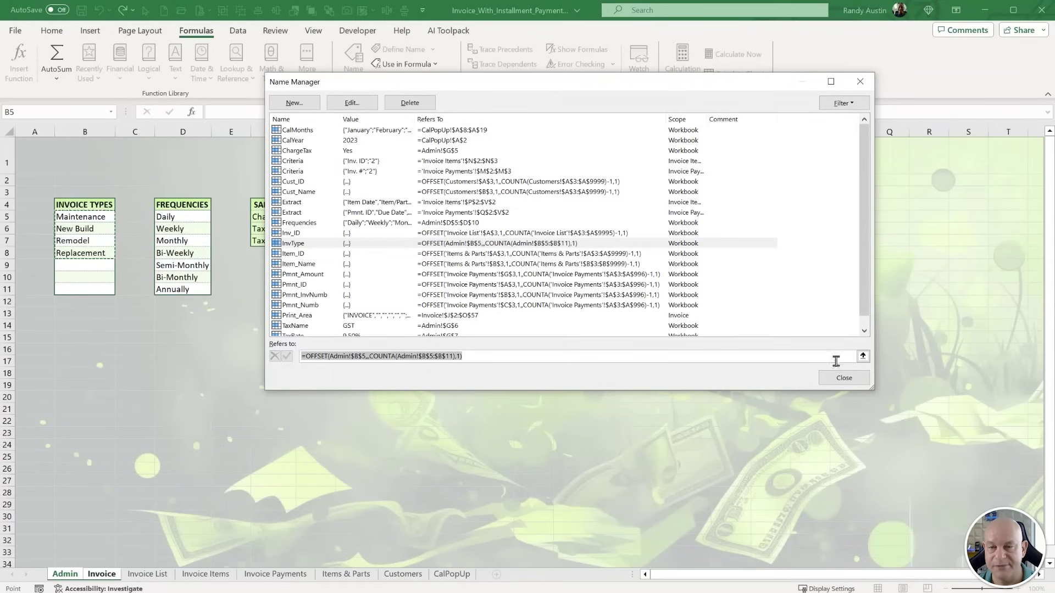
left_click(844, 378)
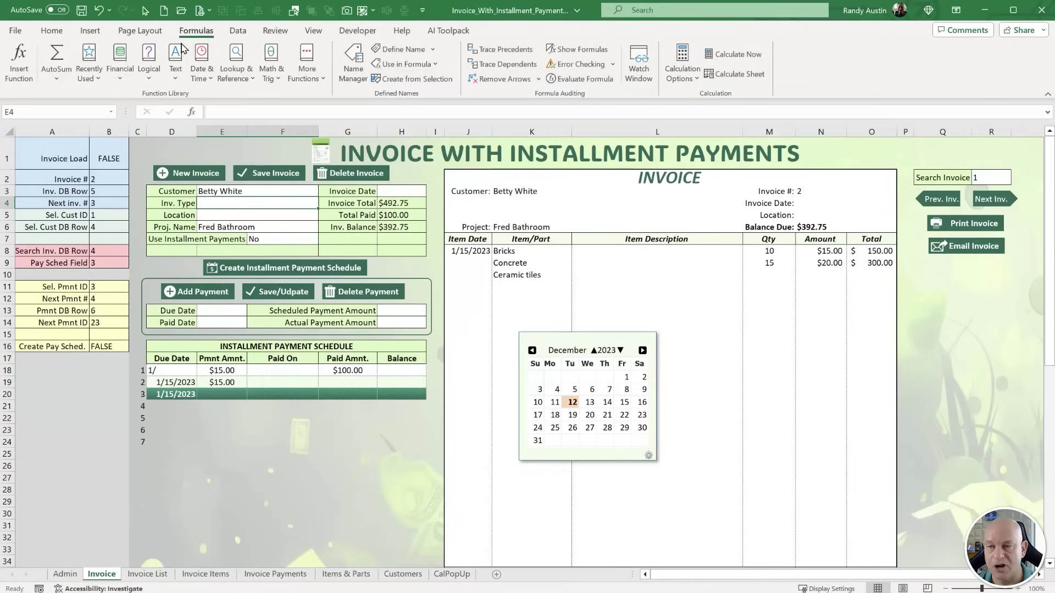
Add List validation to Inv. Type with source =InvType, then choose Maintenance.
left_click(244, 32)
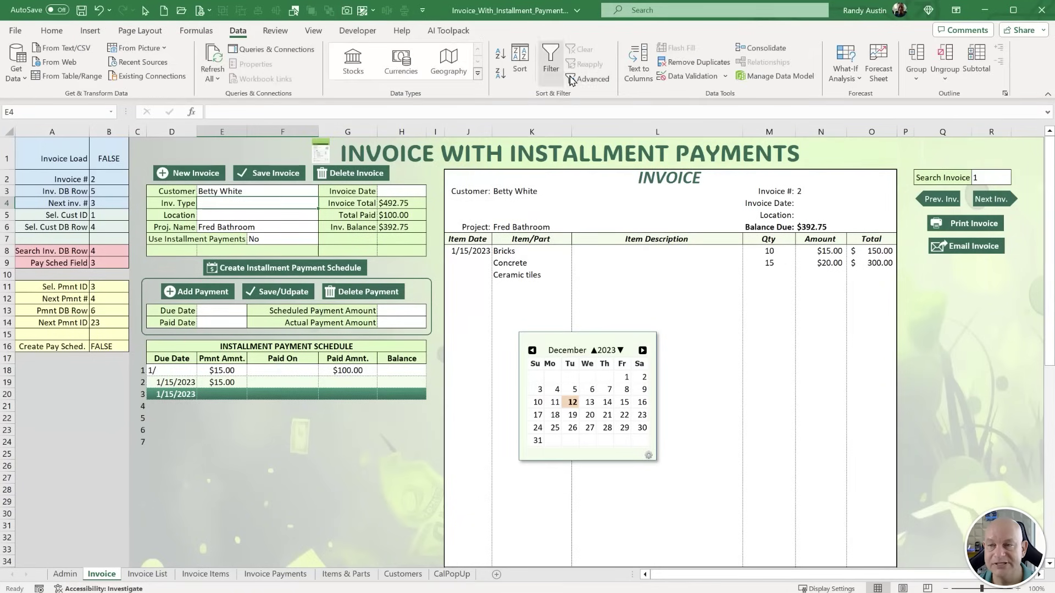
left_click(688, 75)
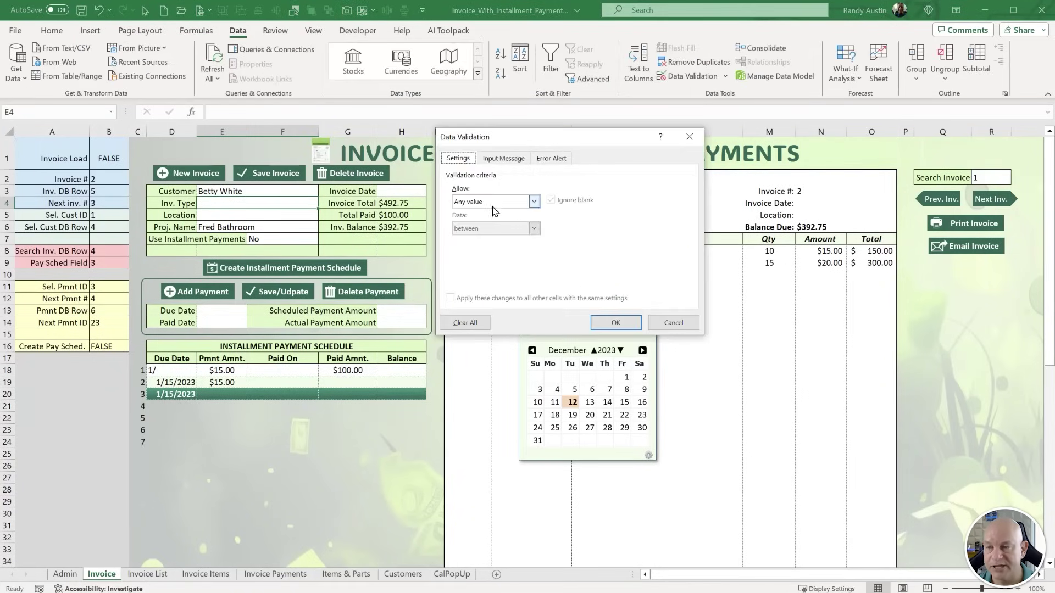
left_click(532, 202)
left_click(484, 245)
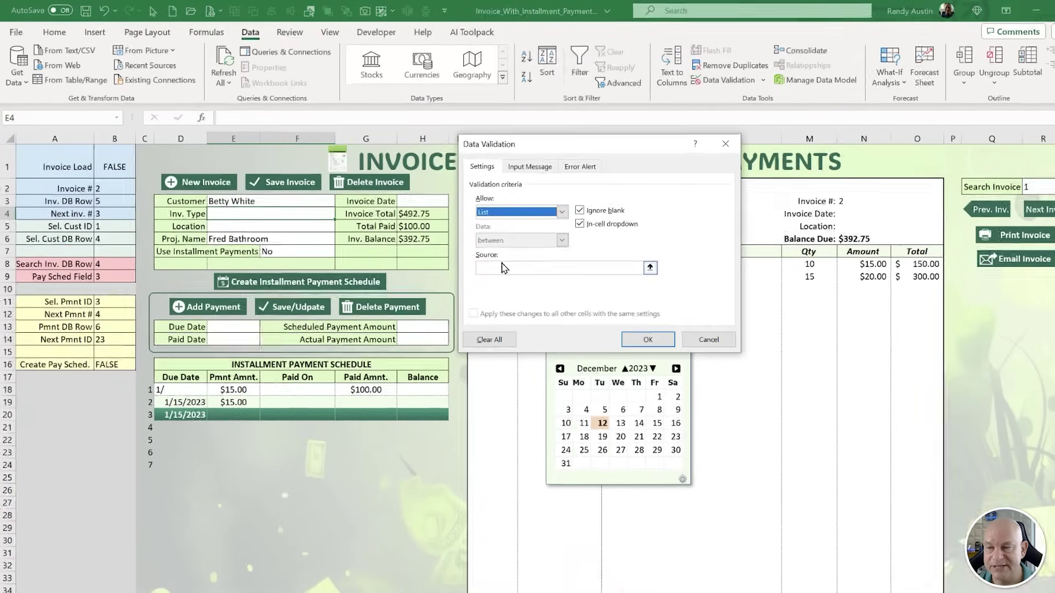
left_click(504, 267)
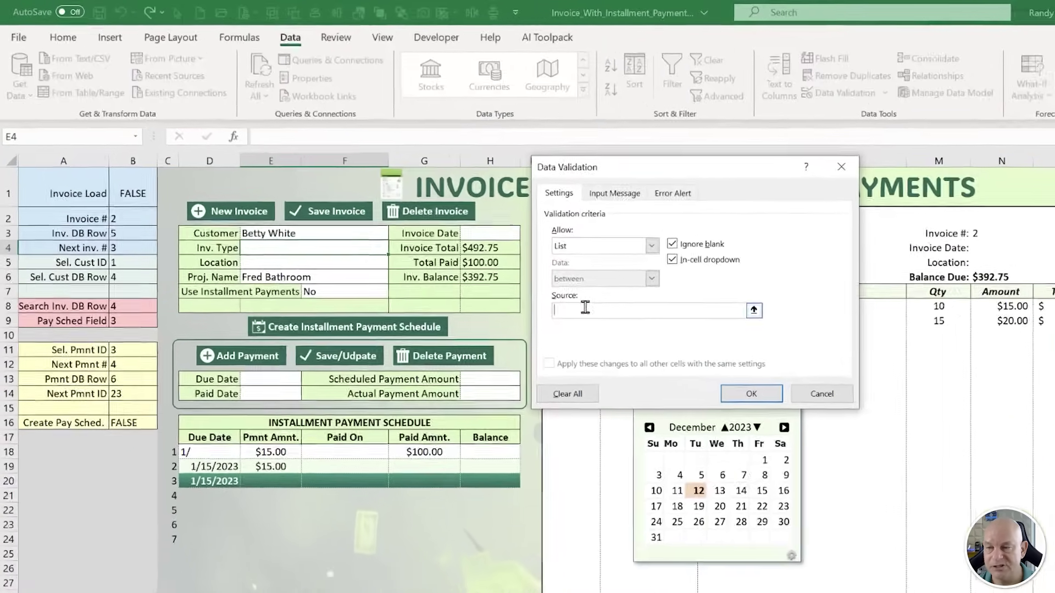
type("=Invtypes")
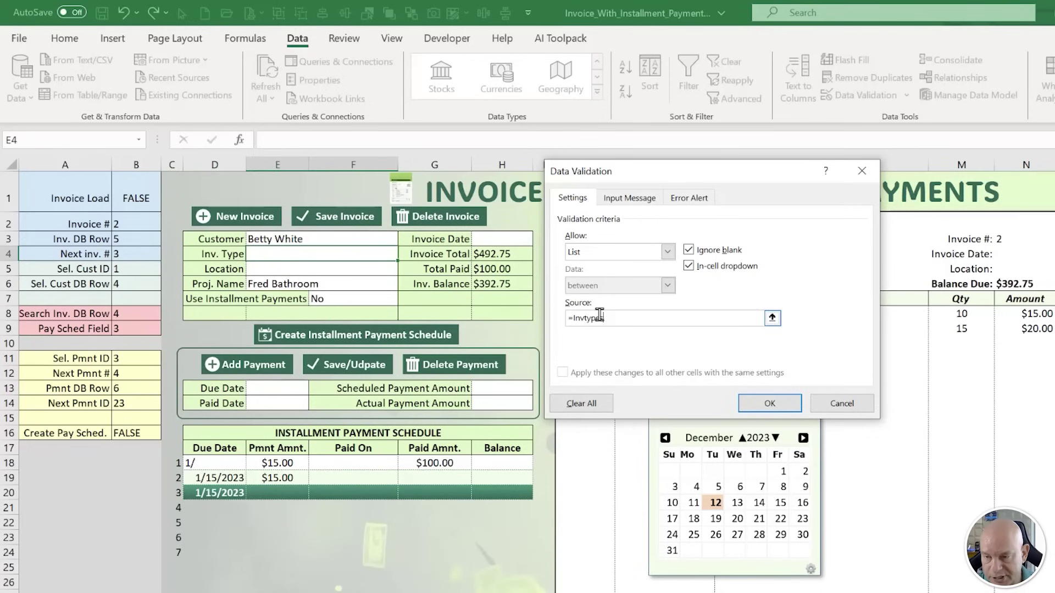
key("Return")
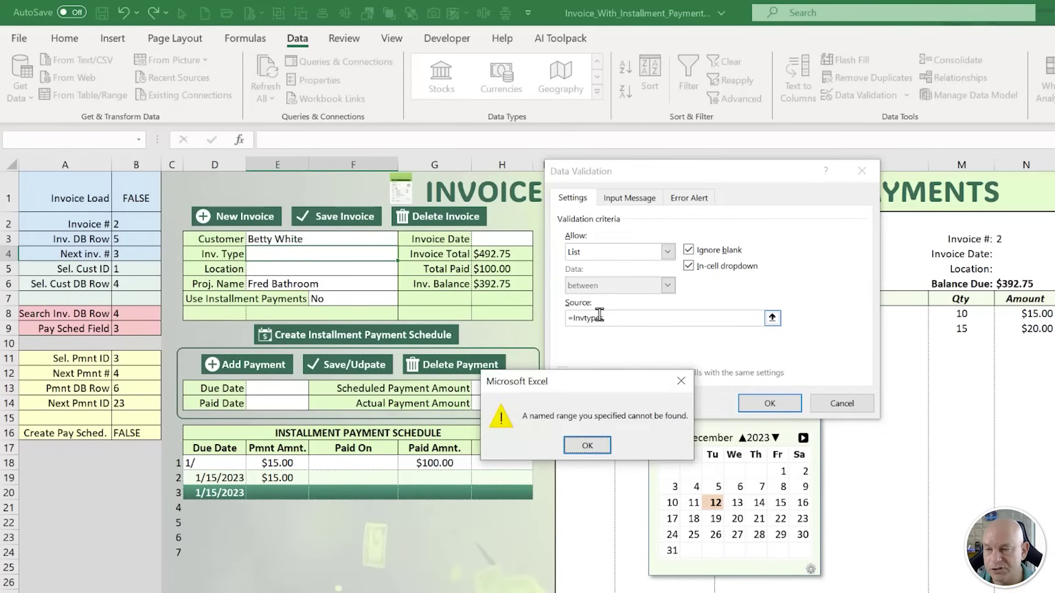
left_click(597, 446)
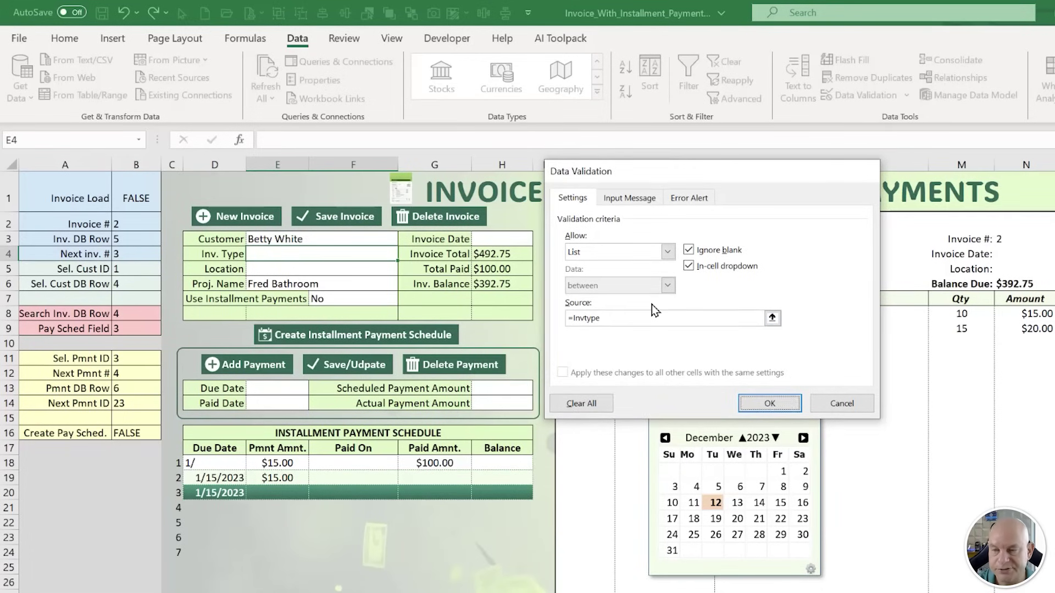
left_click(770, 403)
left_click(405, 254)
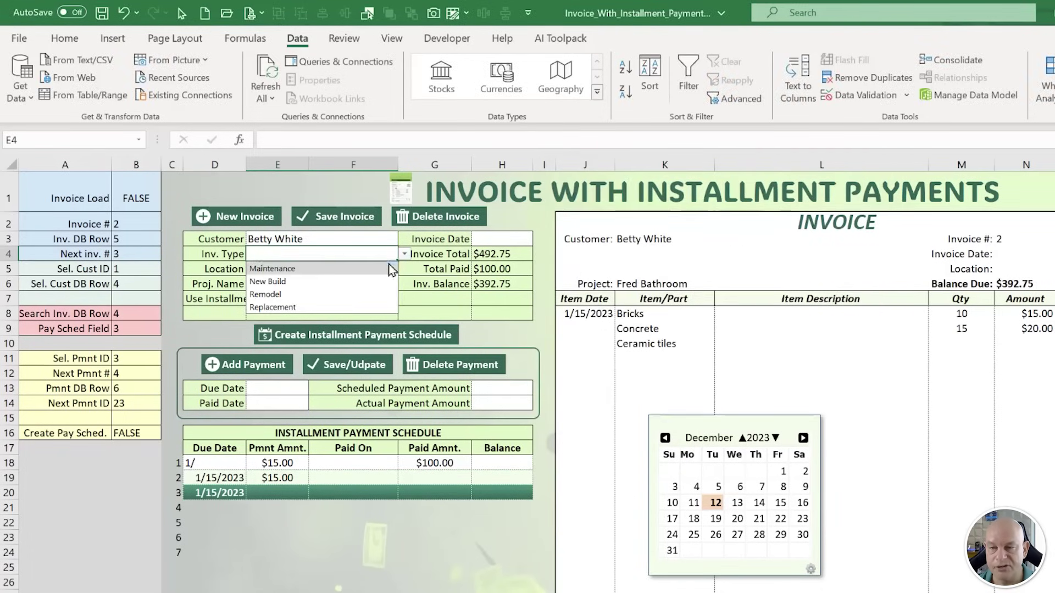
left_click(374, 267)
Enter East Site as the location and set Use Installment Payments to Yes.
left_click(391, 266)
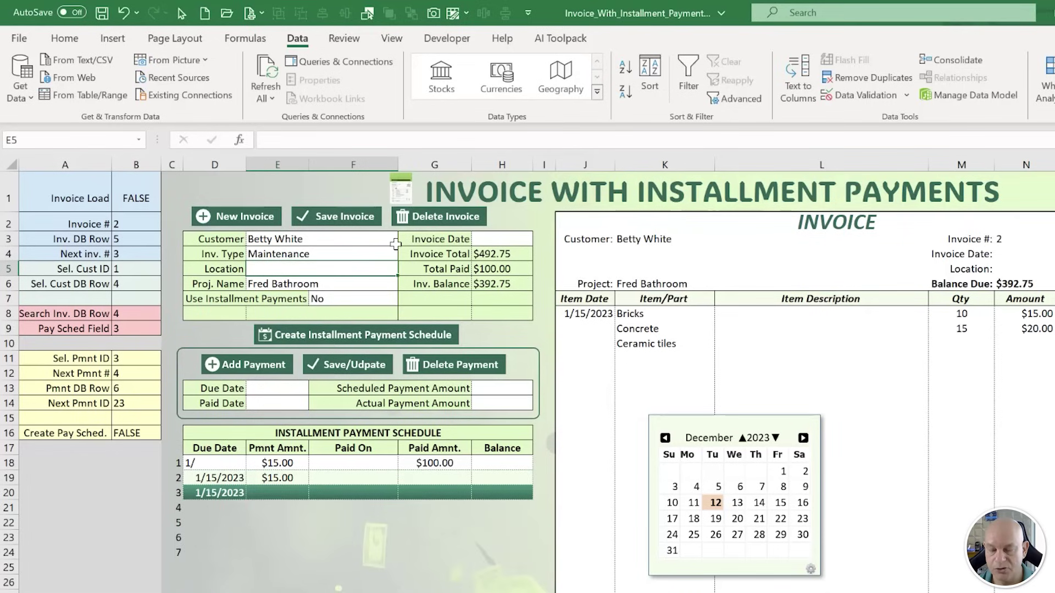
type("East Site")
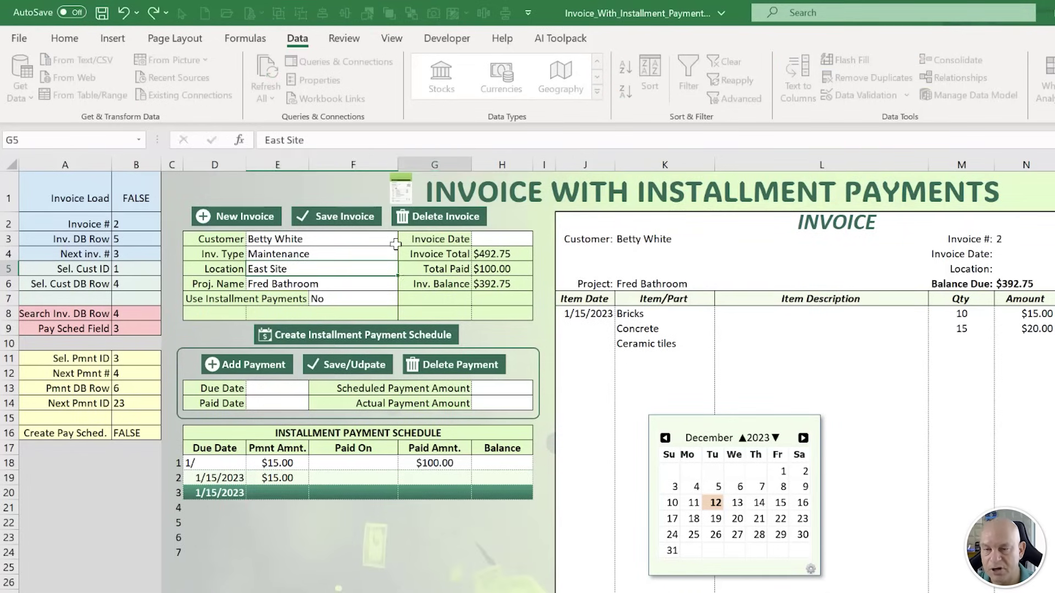
key("Tab")
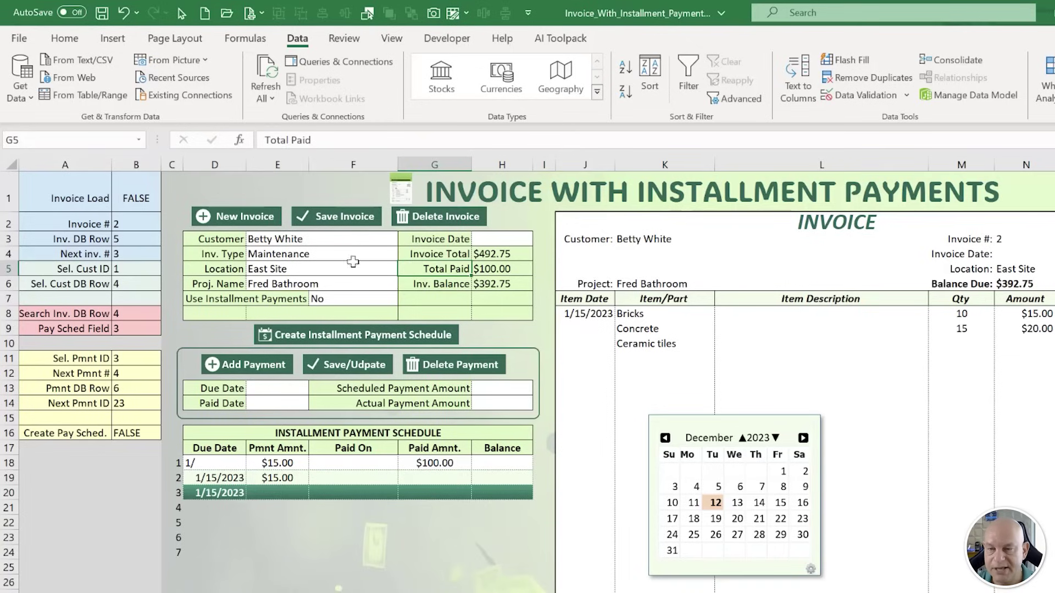
left_click(365, 298)
left_click(404, 299)
left_click(374, 313)
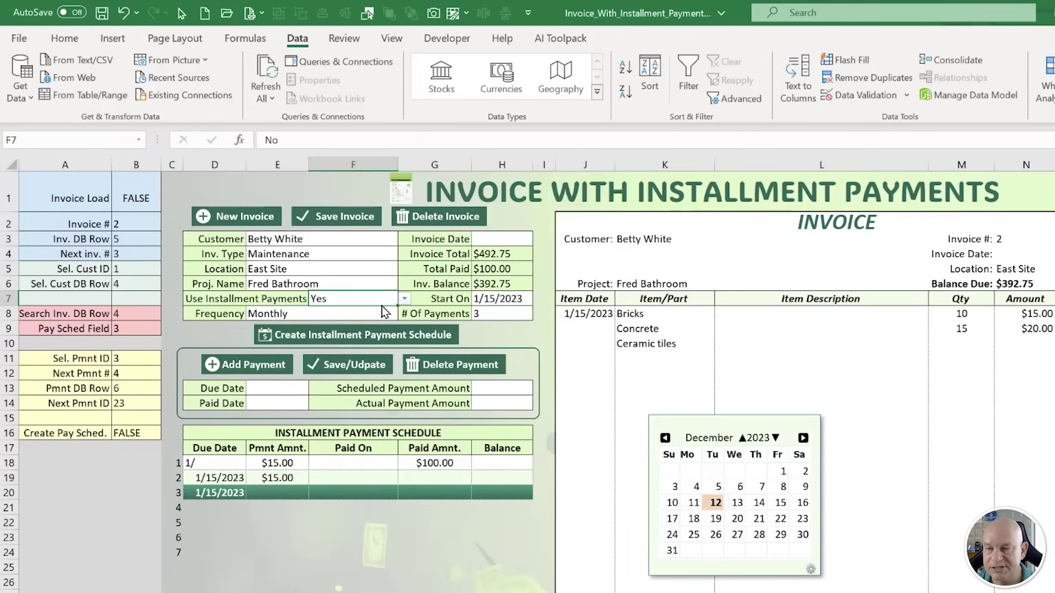
Enter 1/15/2023 as the invoice date and the first payment's due date.
left_click(492, 240)
type("1/15/2023")
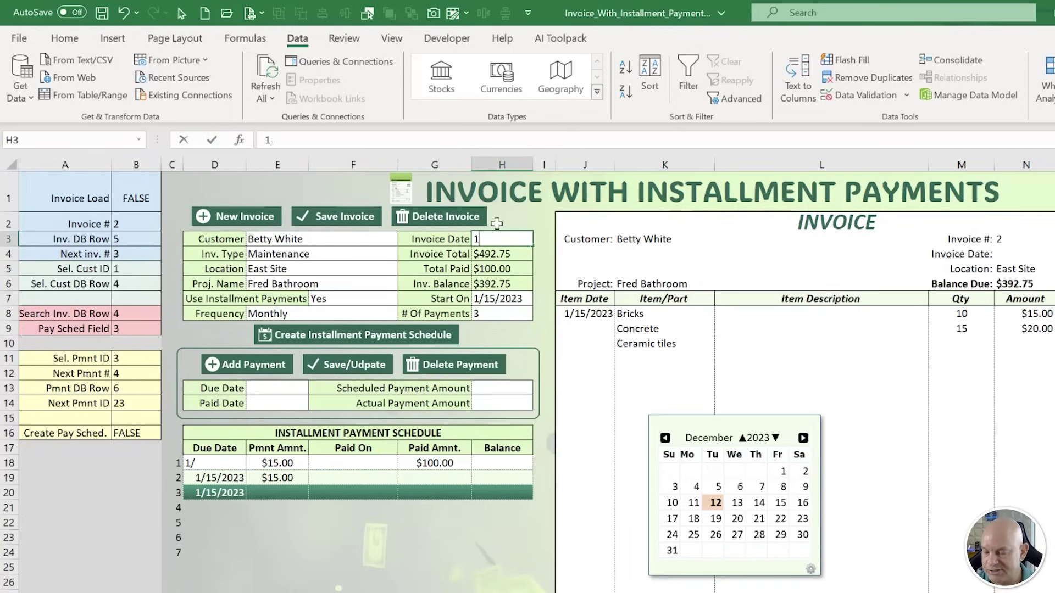
key("Return")
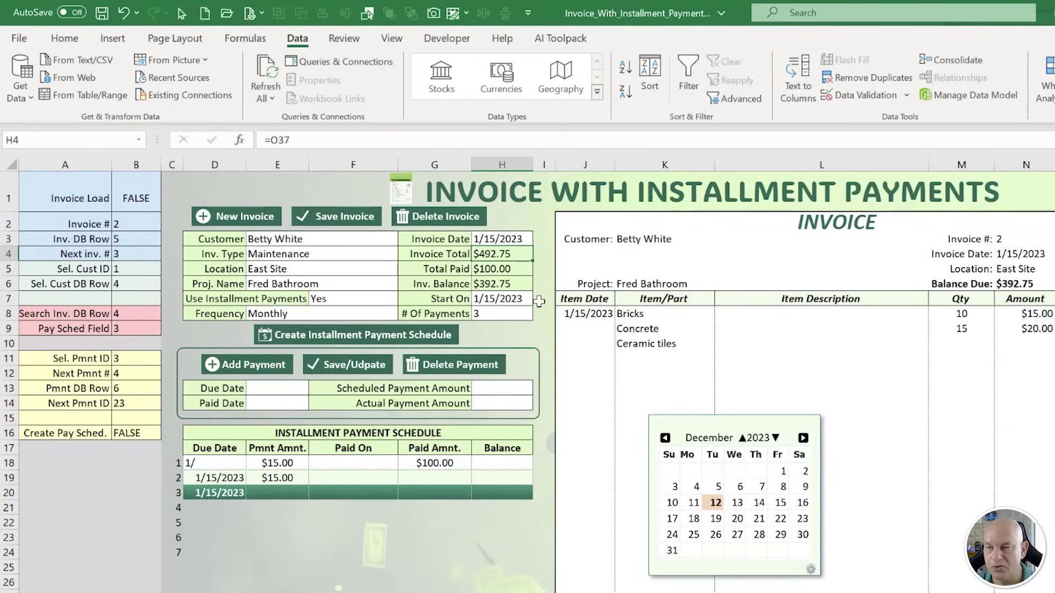
left_click(271, 393)
type("1/")
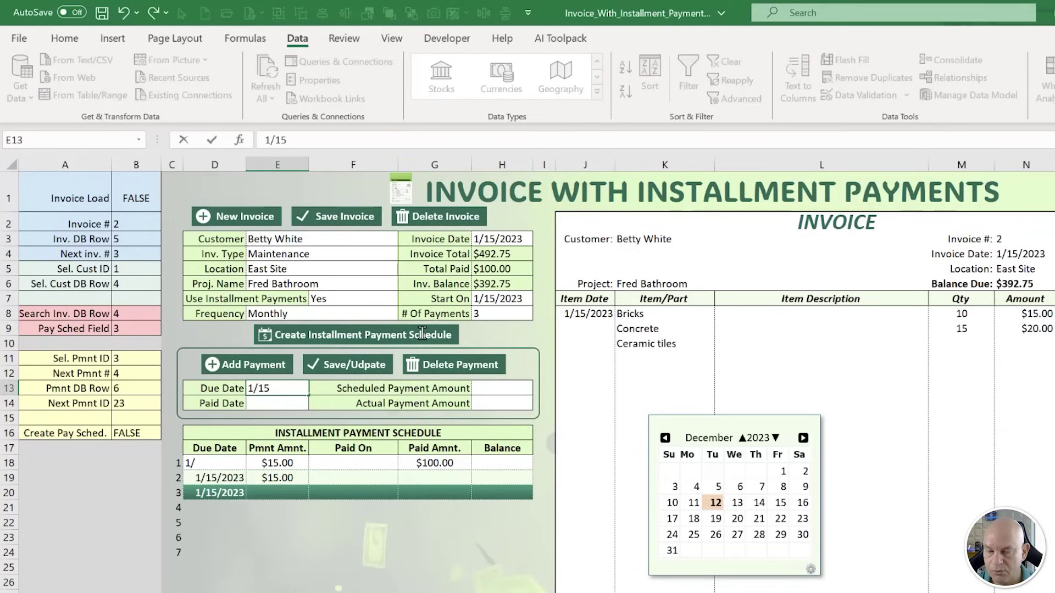
type("15")
key("Return")
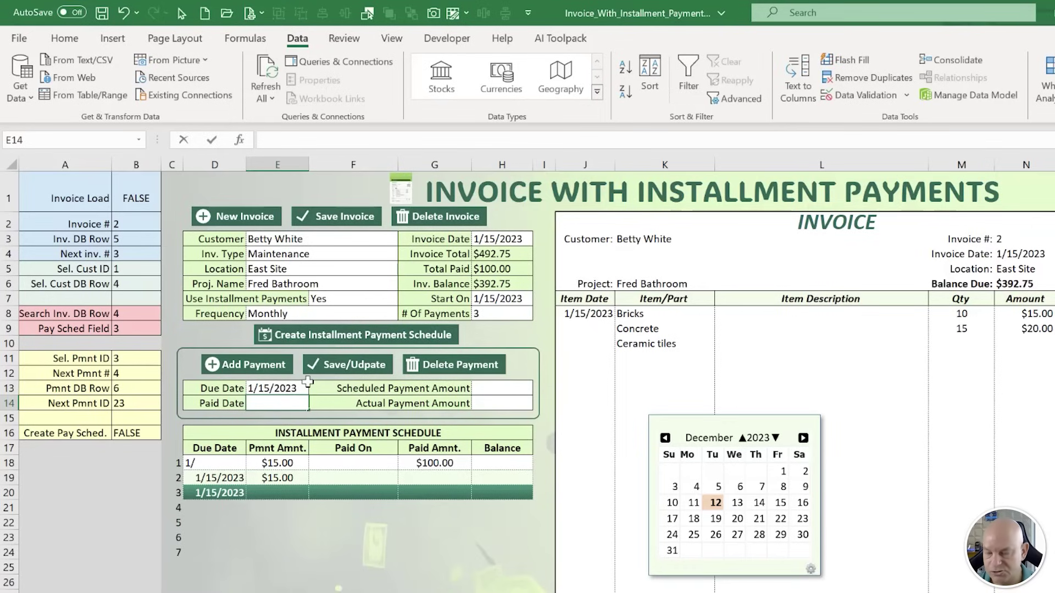
type("1/15")
key("Return")
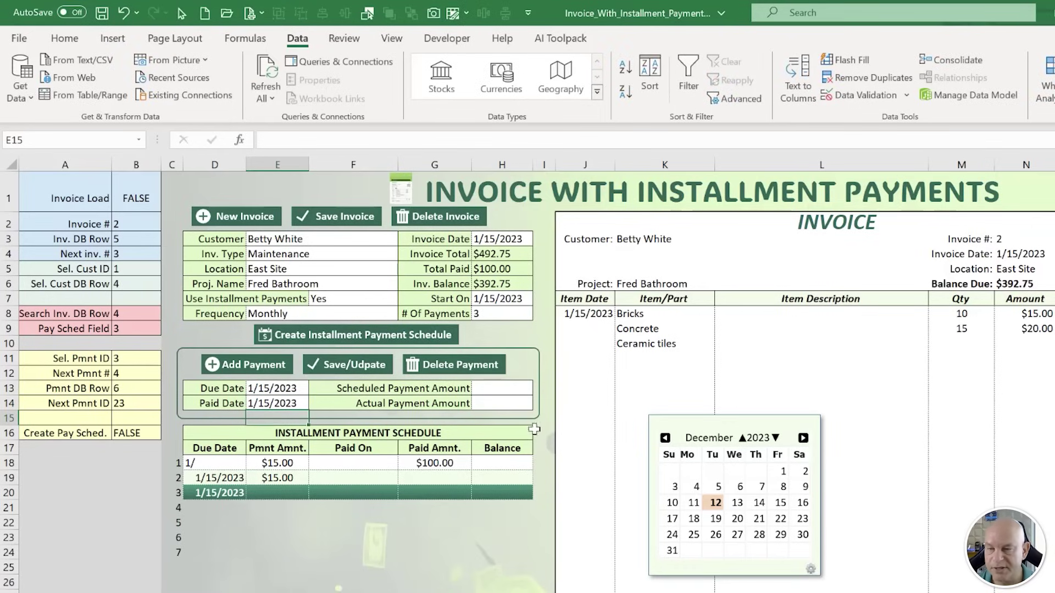
Complete row 18's due date and record 1/20 as its paid-on date.
scroll(323, 474, "down", 2)
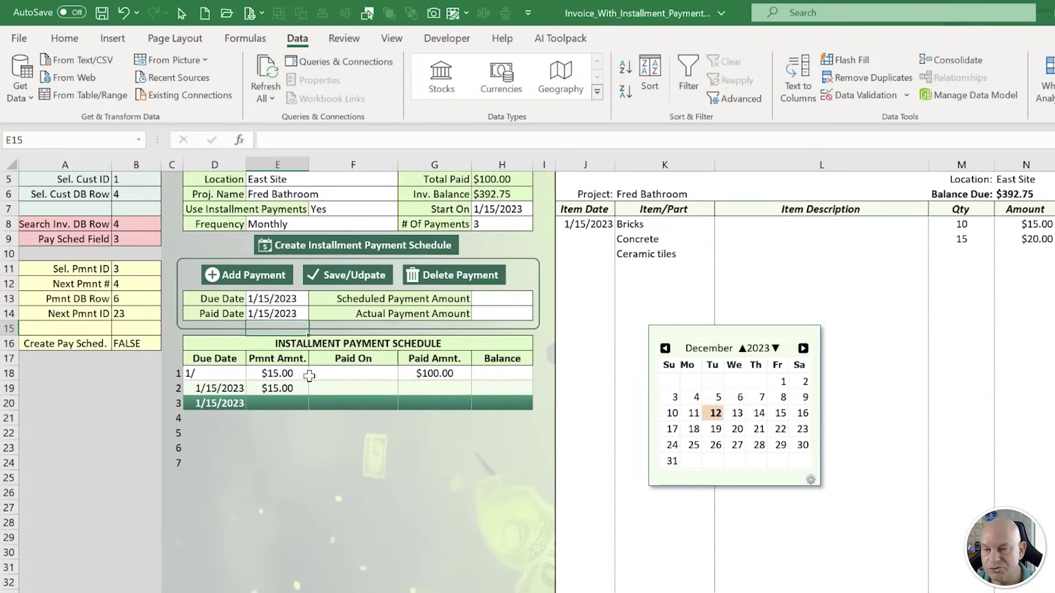
left_click(306, 372)
key("Left")
key("F2")
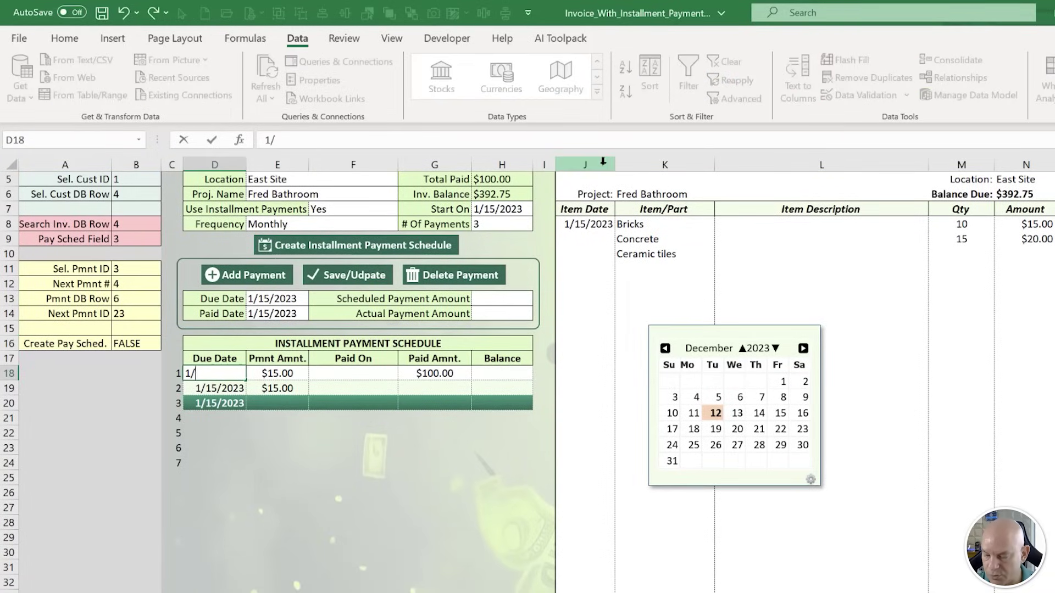
key("Tab")
key("Tab")
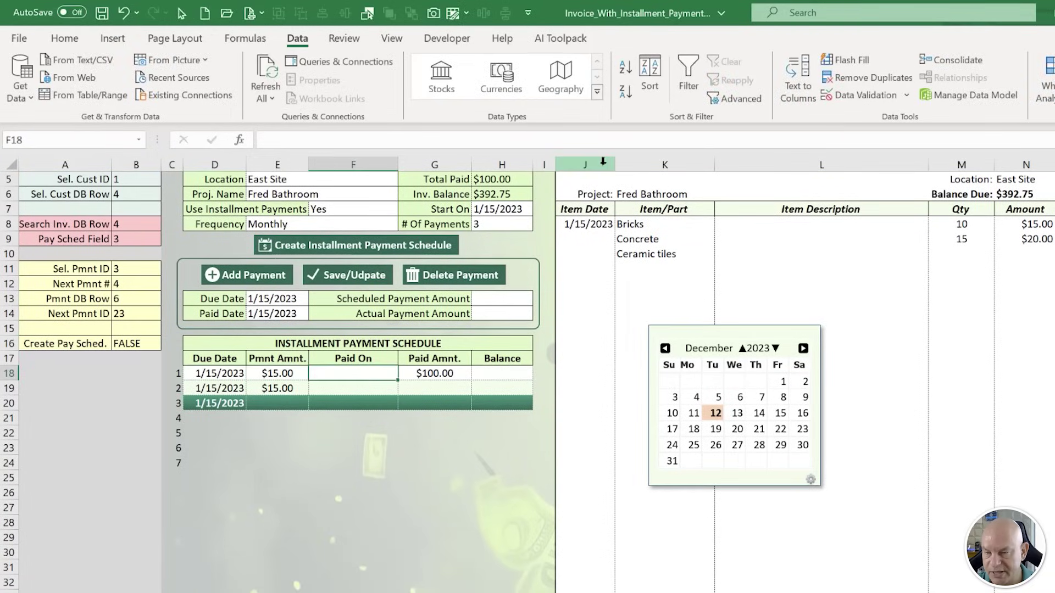
type("1/20")
key("Tab")
key("Tab")
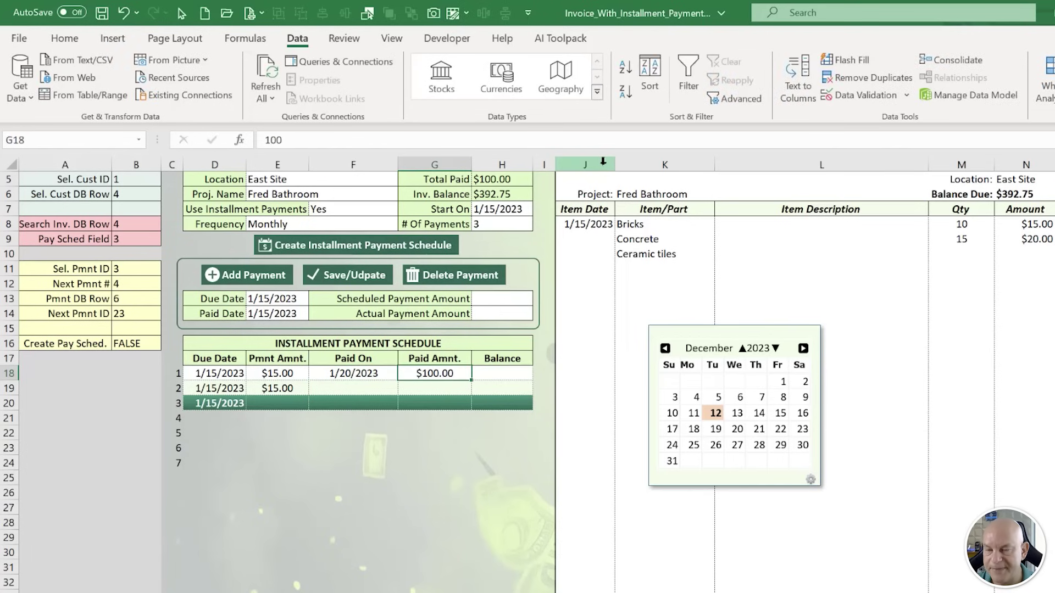
scroll(499, 373, "up", 1)
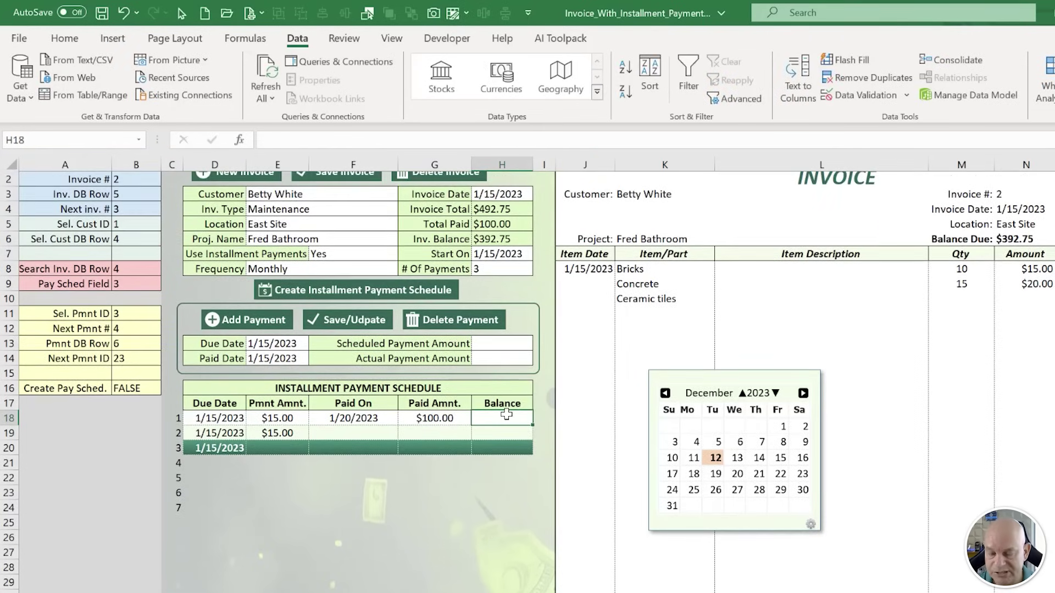
Enter a simple =H4-G18 balance formula in H18 and check its references.
type("=")
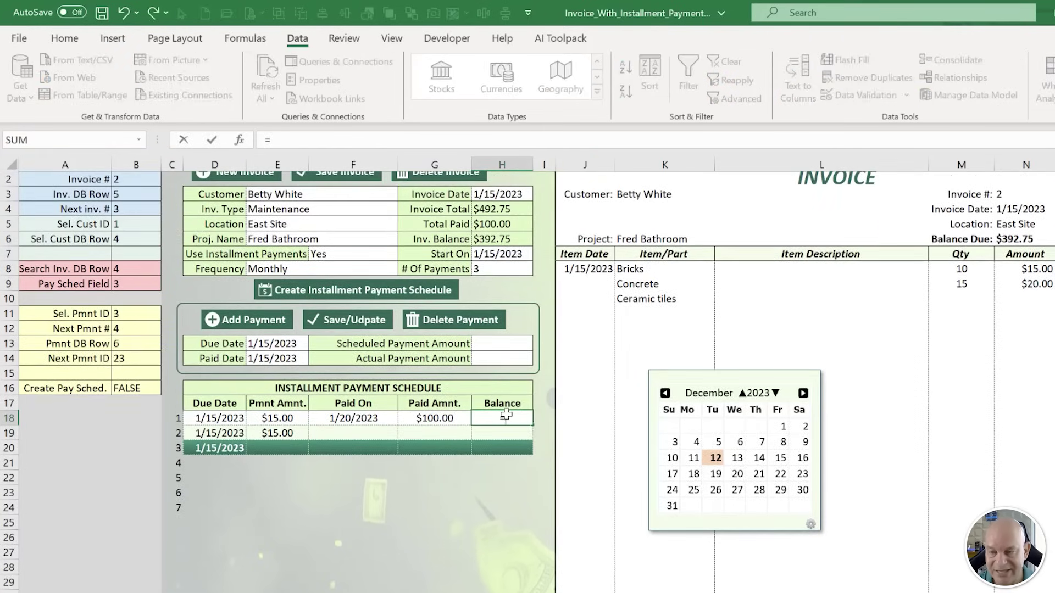
left_click(511, 210)
type("-")
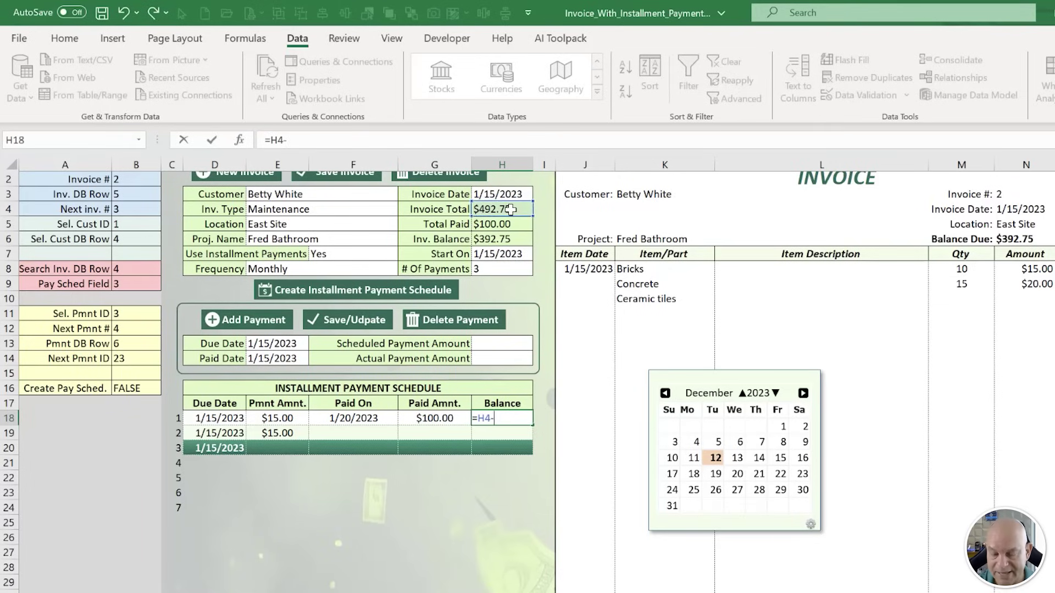
left_click(443, 418)
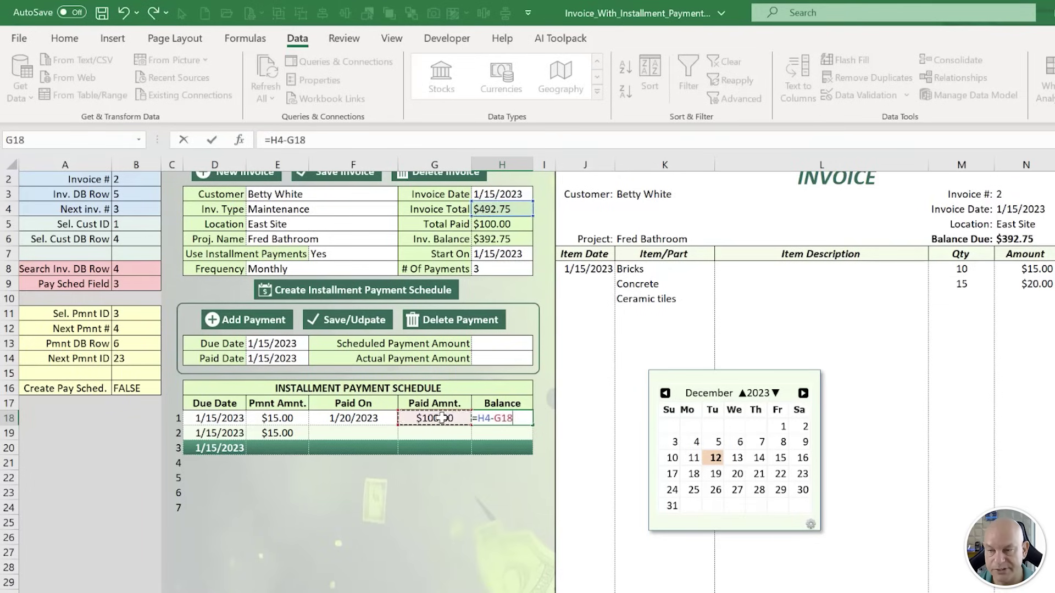
key("Return")
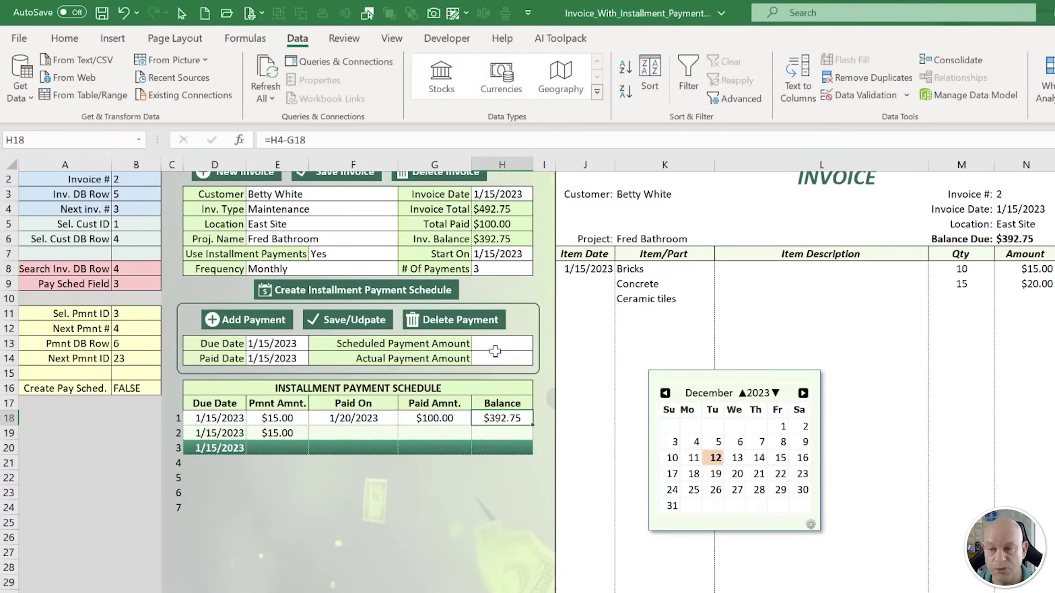
left_click(502, 209)
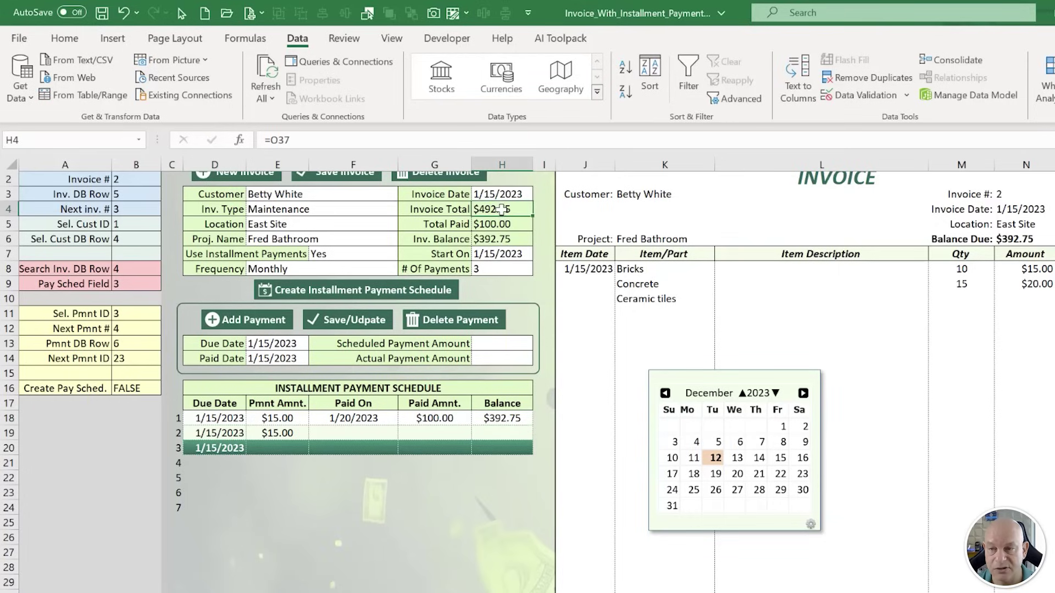
left_click(432, 422)
left_click(502, 419)
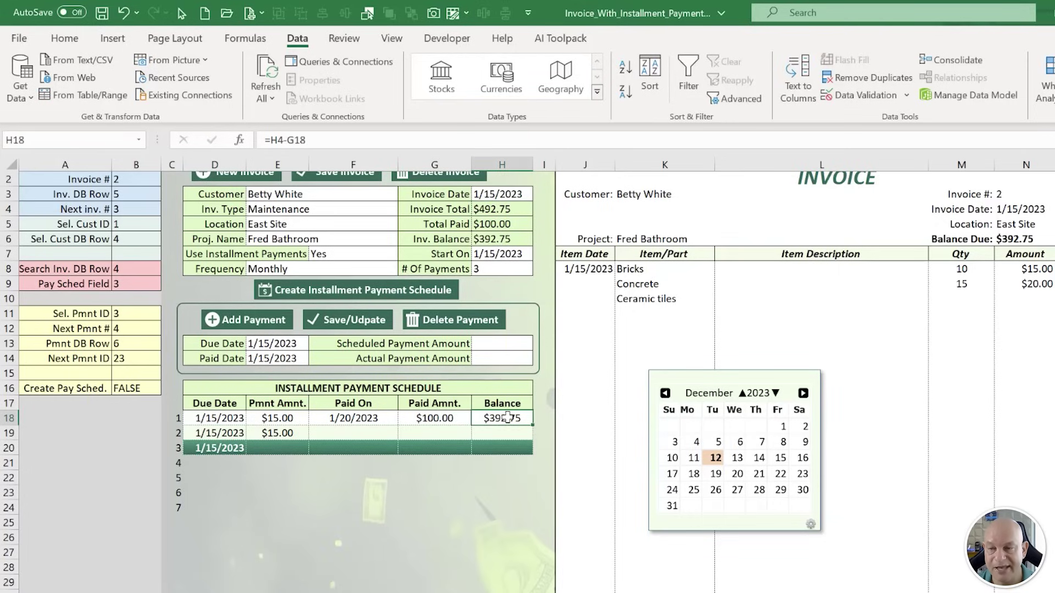
Rewrite H18 as =IF(AND(H4<>0,G18<>""),H4-G18,"") so it stays blank without data.
left_click(269, 142)
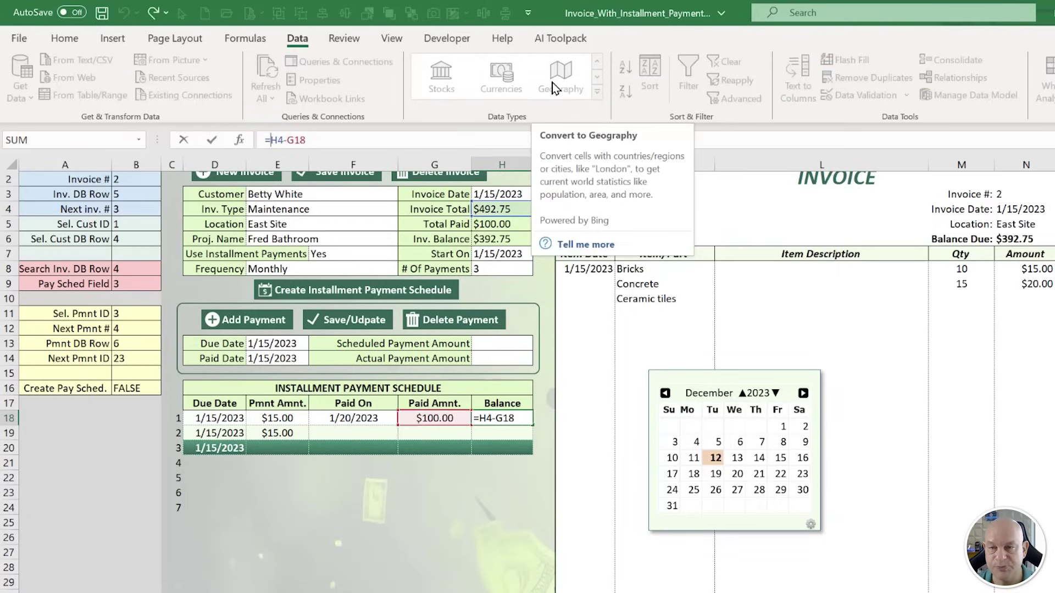
type("if(")
type("and(")
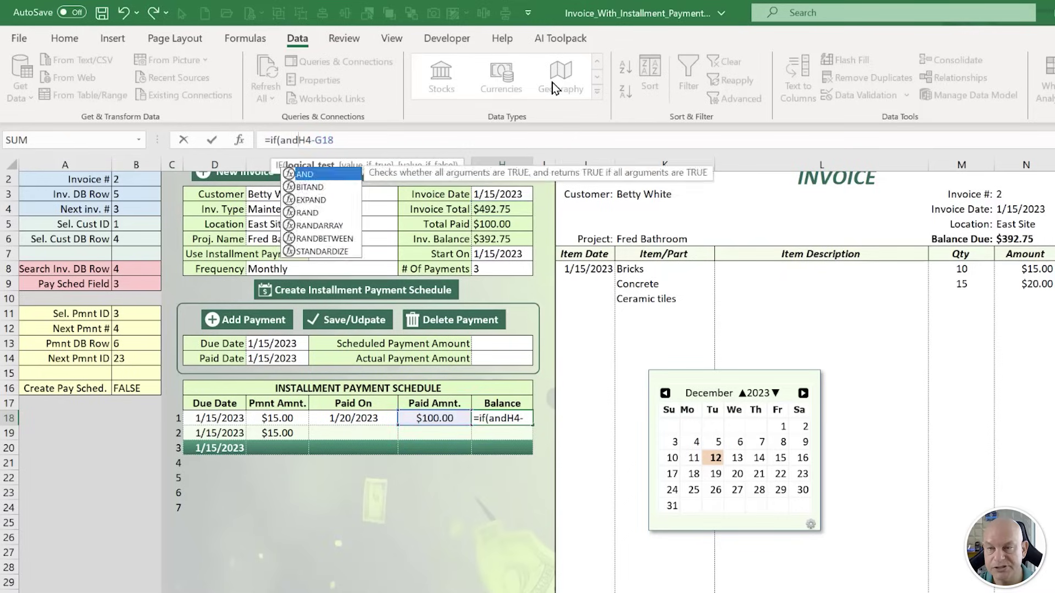
left_click(496, 209)
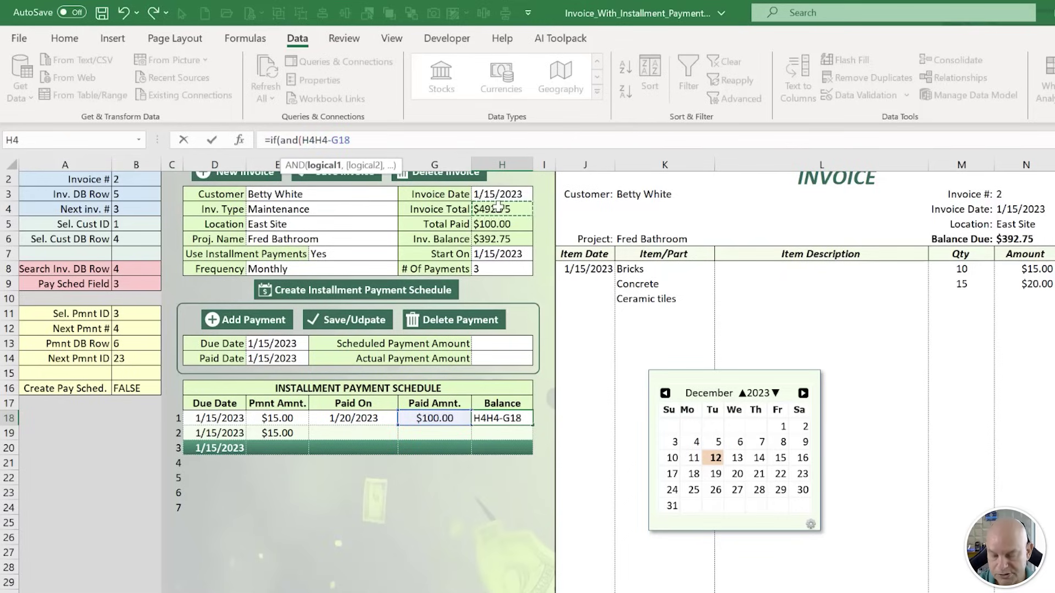
type("<>0,")
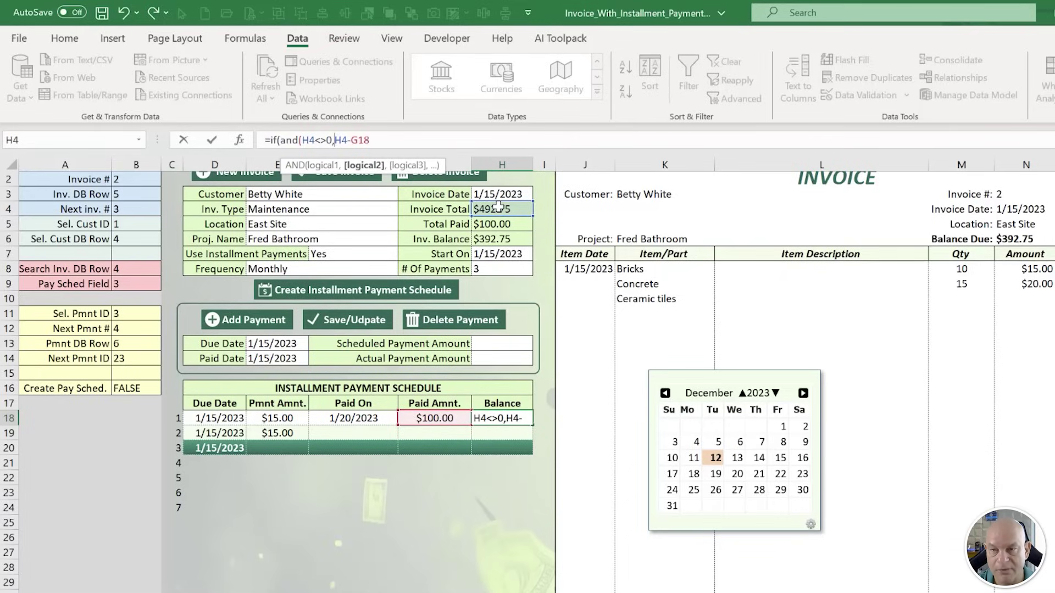
left_click(435, 418)
type("<>\"\"")
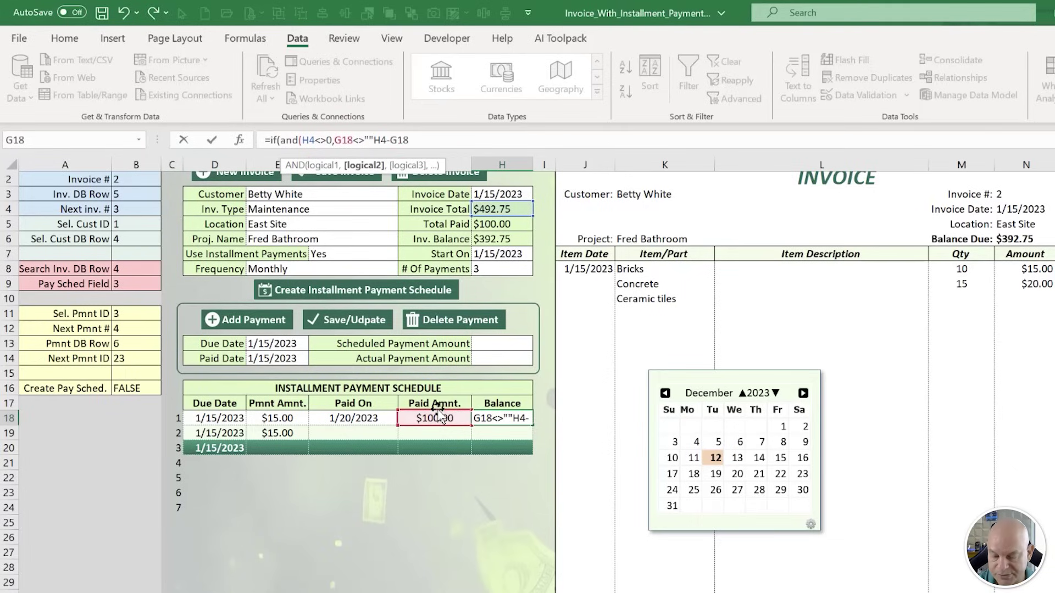
type("),")
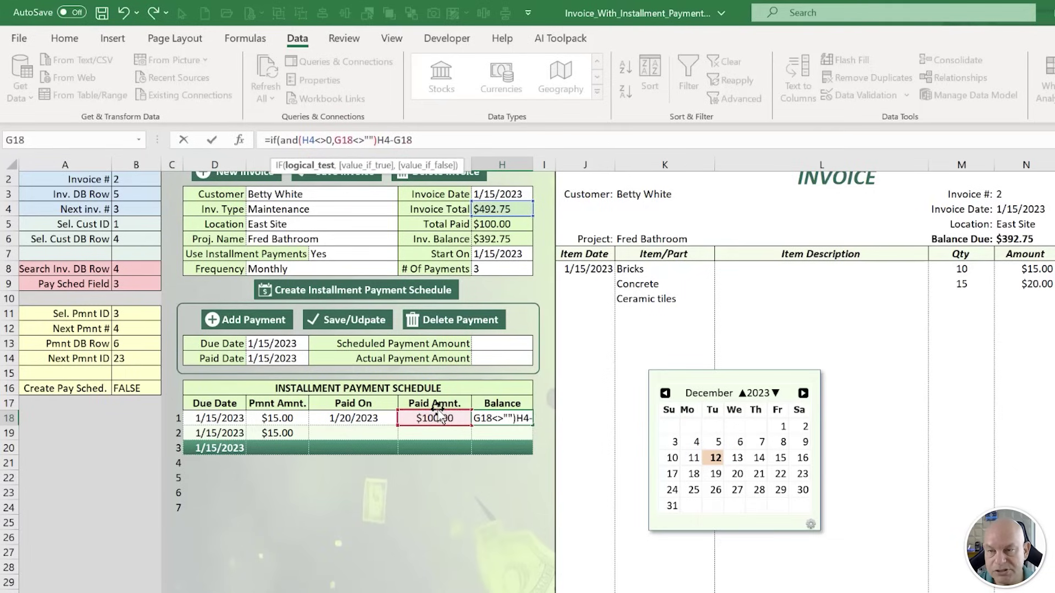
left_click(504, 140)
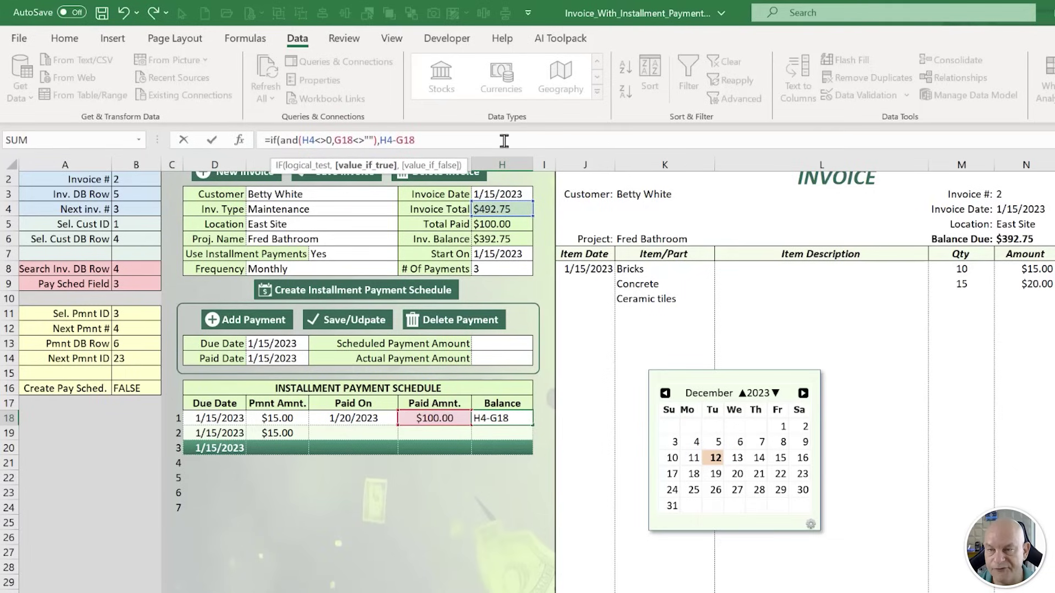
type(",\"\")")
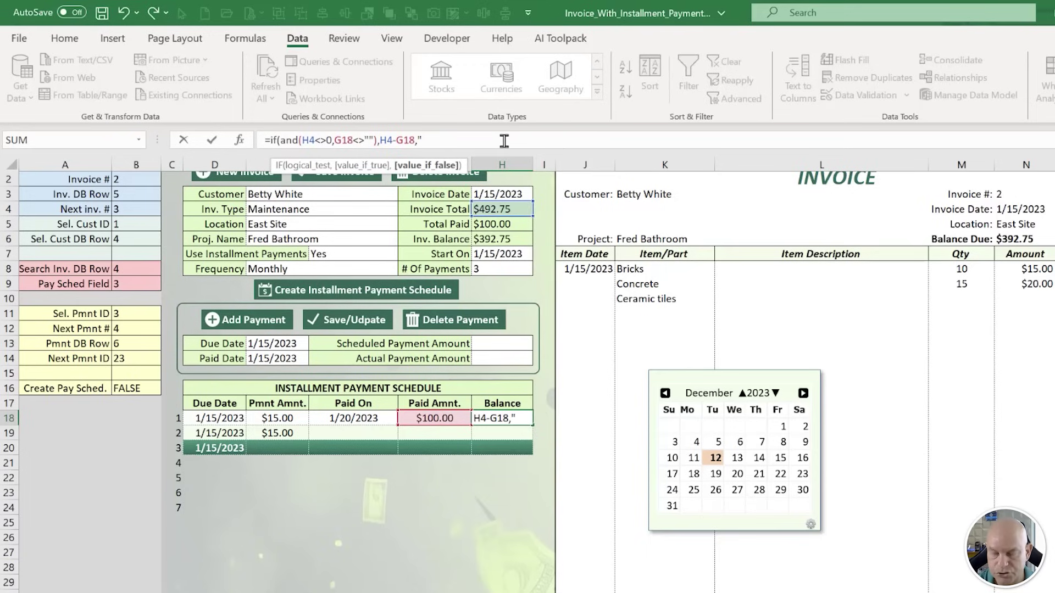
key("Return")
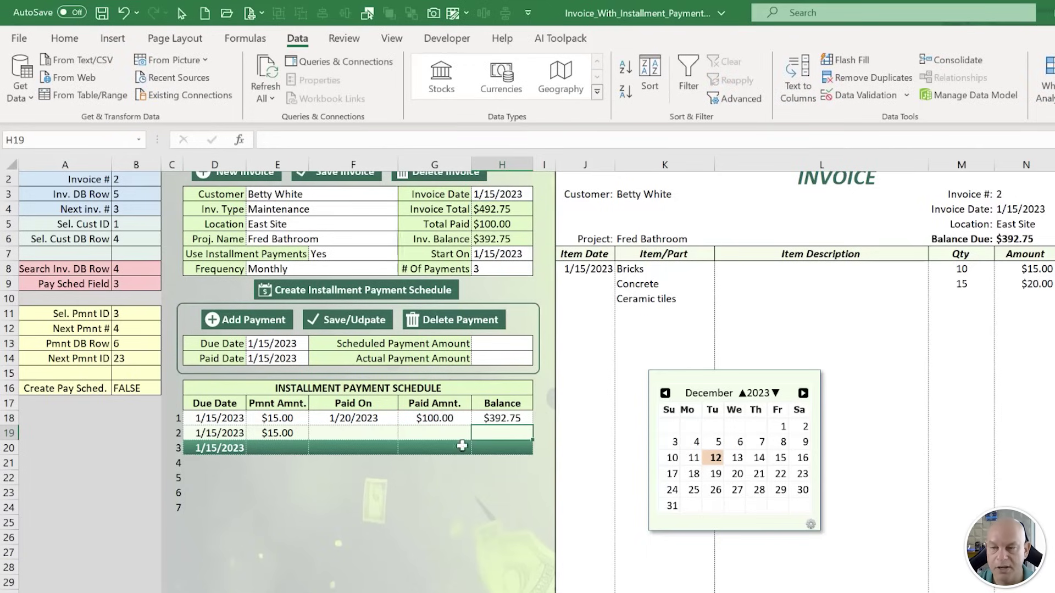
Test blanks by re-entering the 100 first payment, then enter the second payment.
left_click(444, 419)
key("Delete")
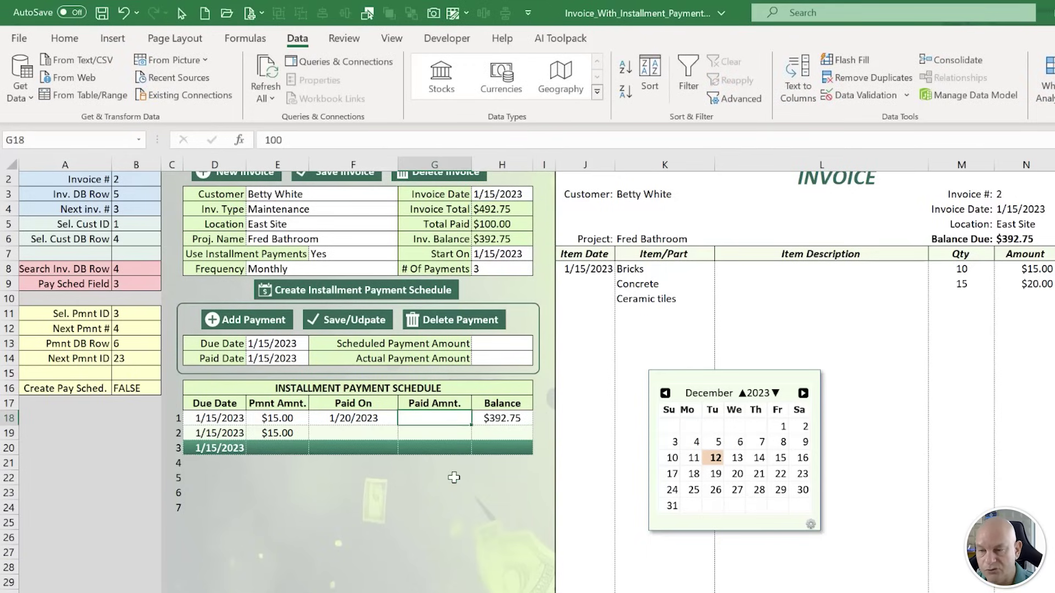
type("10")
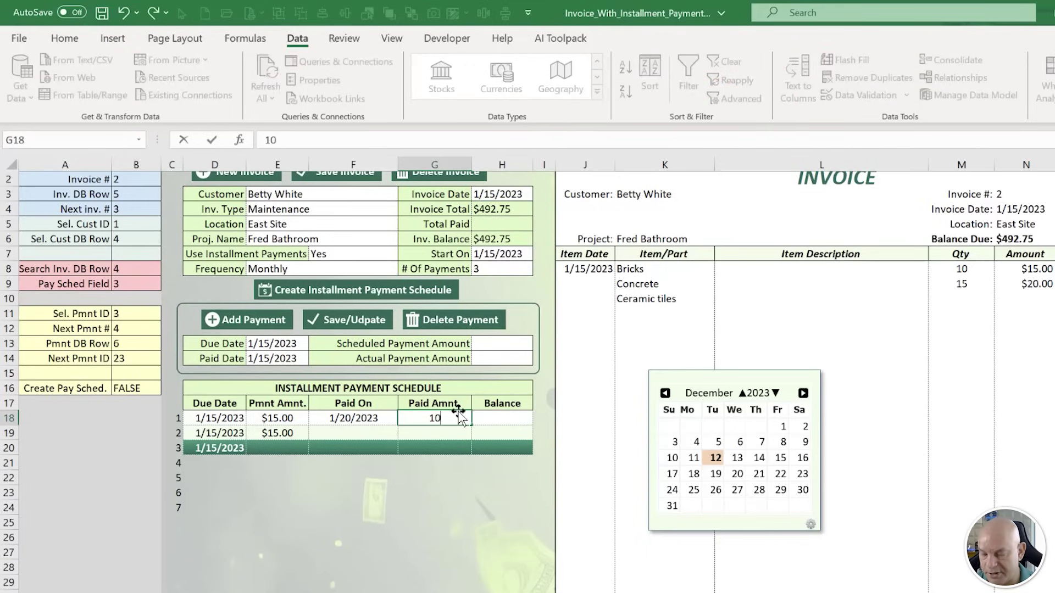
type("0")
key("Return")
left_click(515, 432)
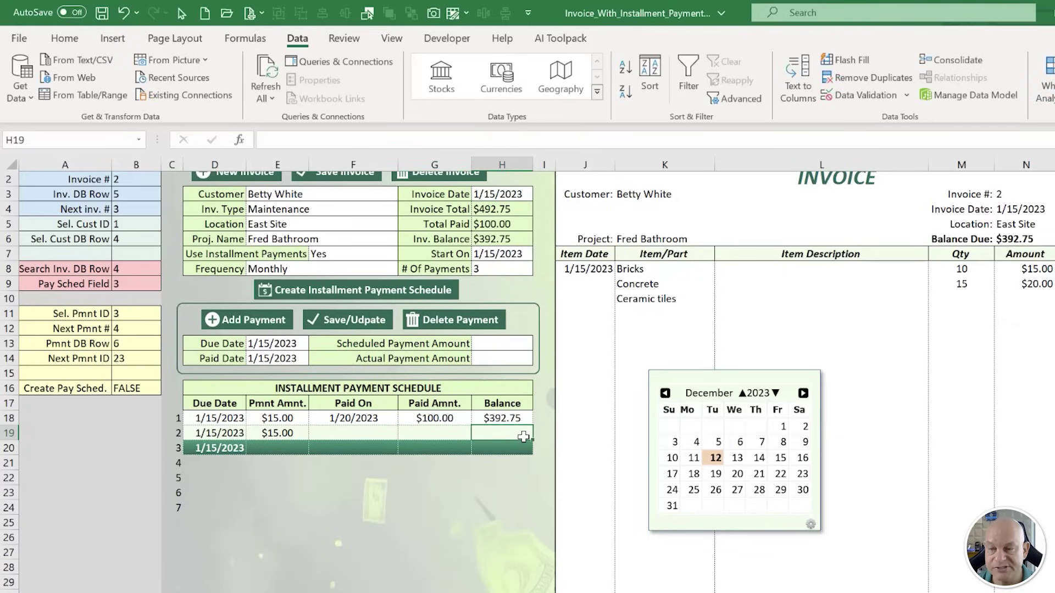
left_click(449, 430)
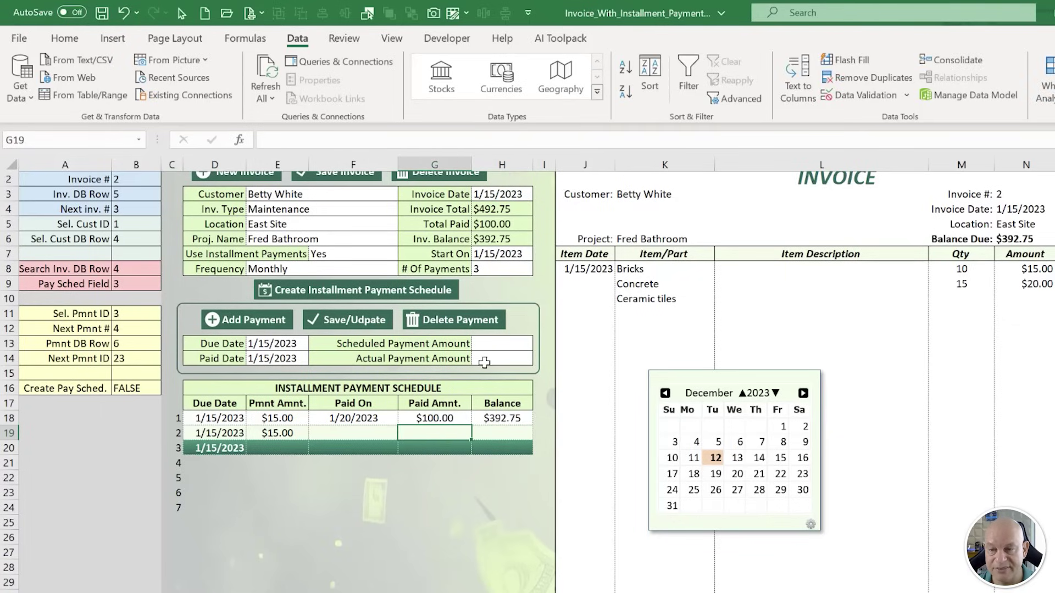
type("100")
key("Return")
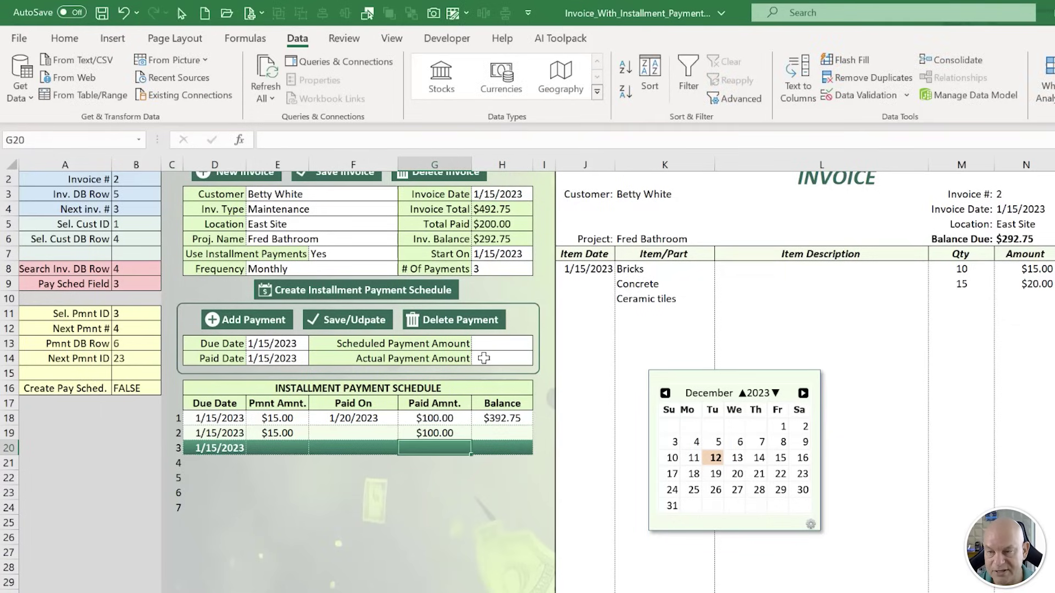
left_click(504, 436)
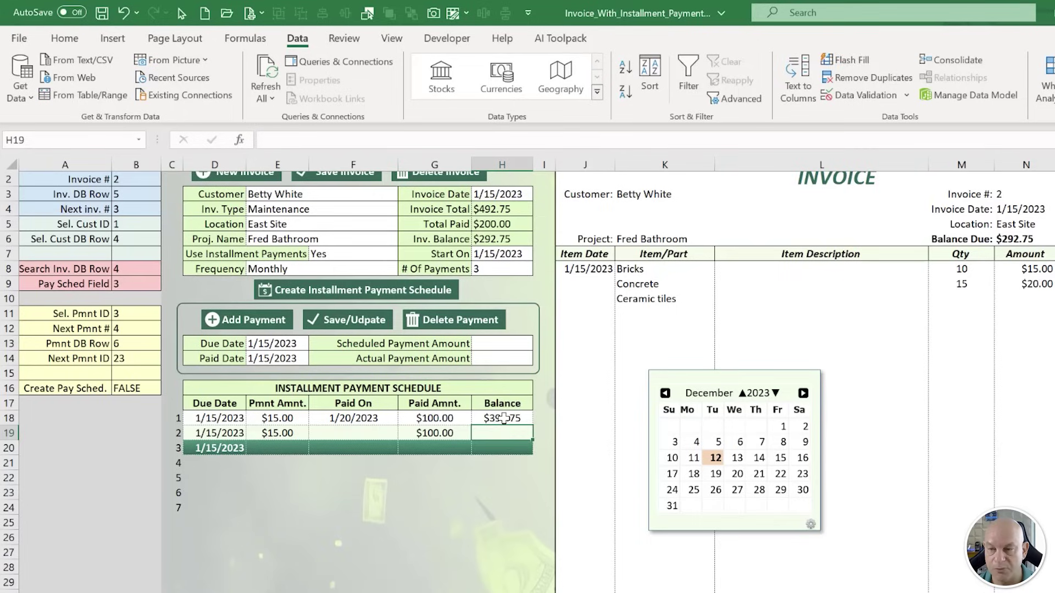
left_click(504, 418)
left_click(453, 433)
left_click(500, 432)
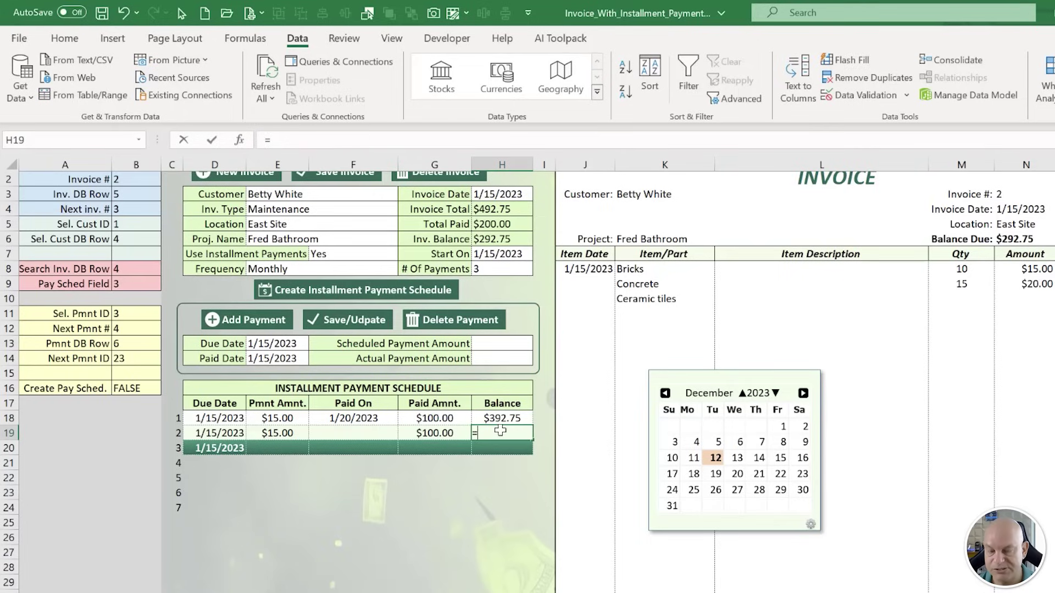
Give the second balance cell an IF(AND(...)) formula subtracting its paid amount from the previous balance.
type("=")
left_click(501, 419)
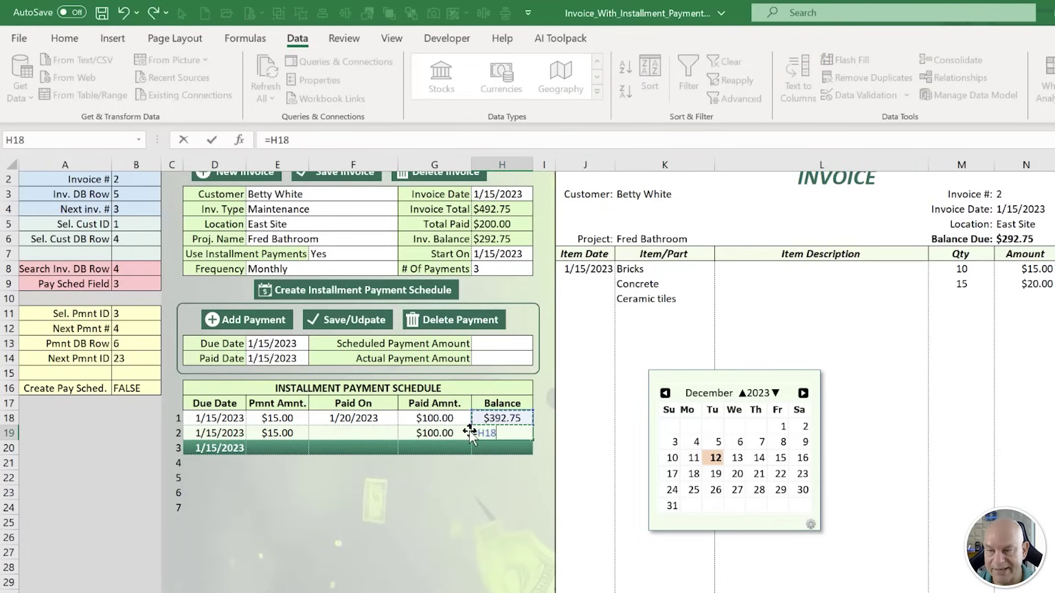
type("-")
left_click(439, 434)
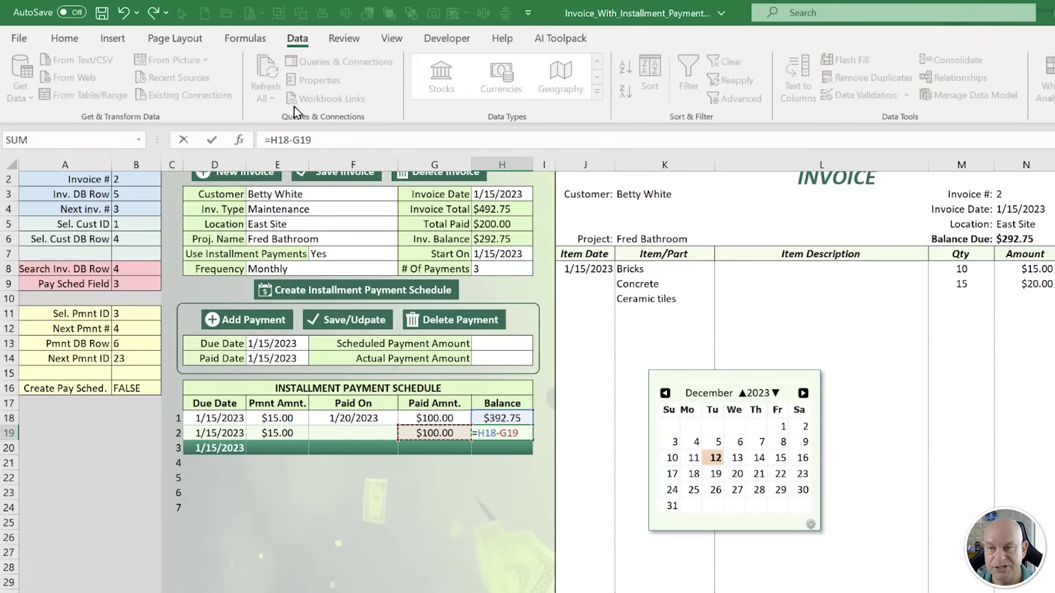
left_click(270, 140)
type("if(")
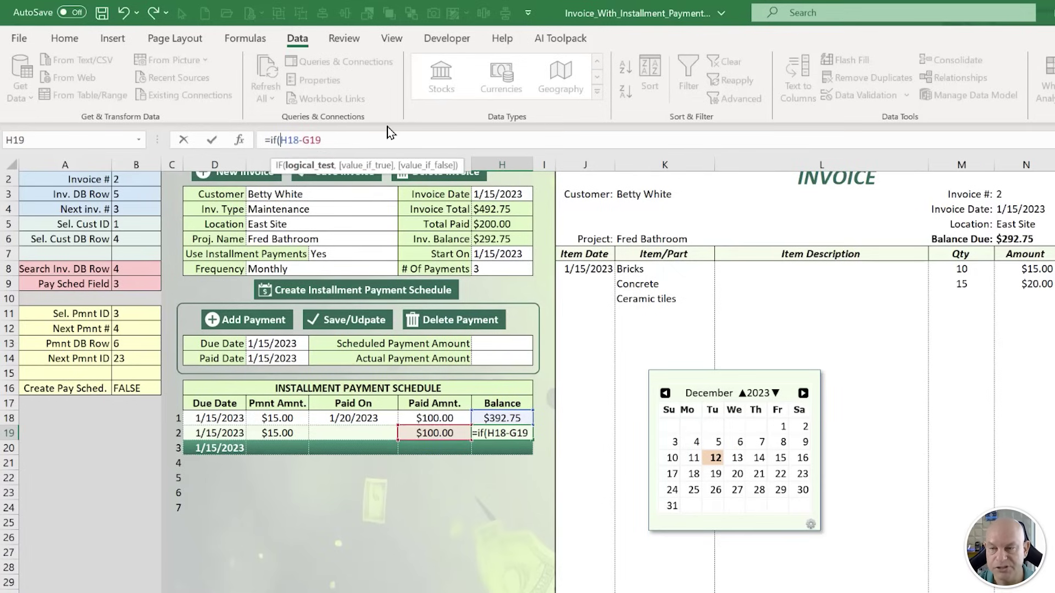
left_click(499, 416)
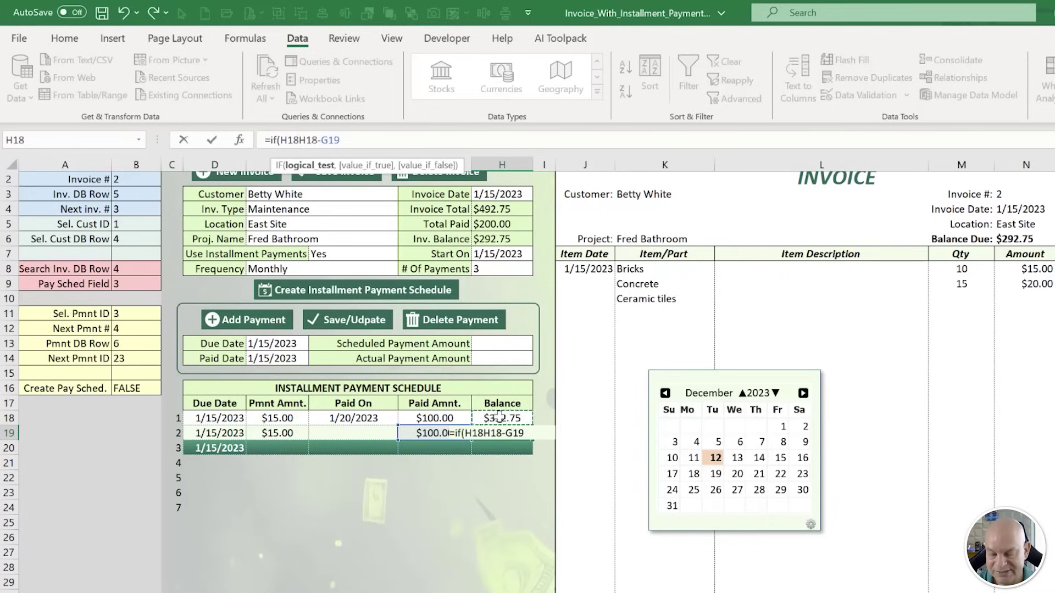
type("<>\"\",")
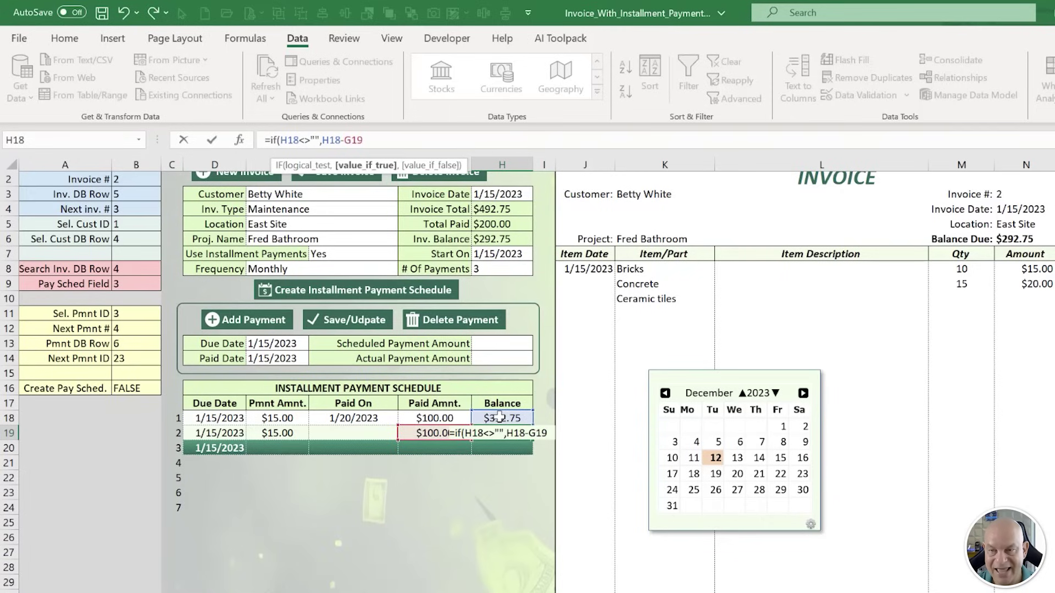
left_click(425, 431)
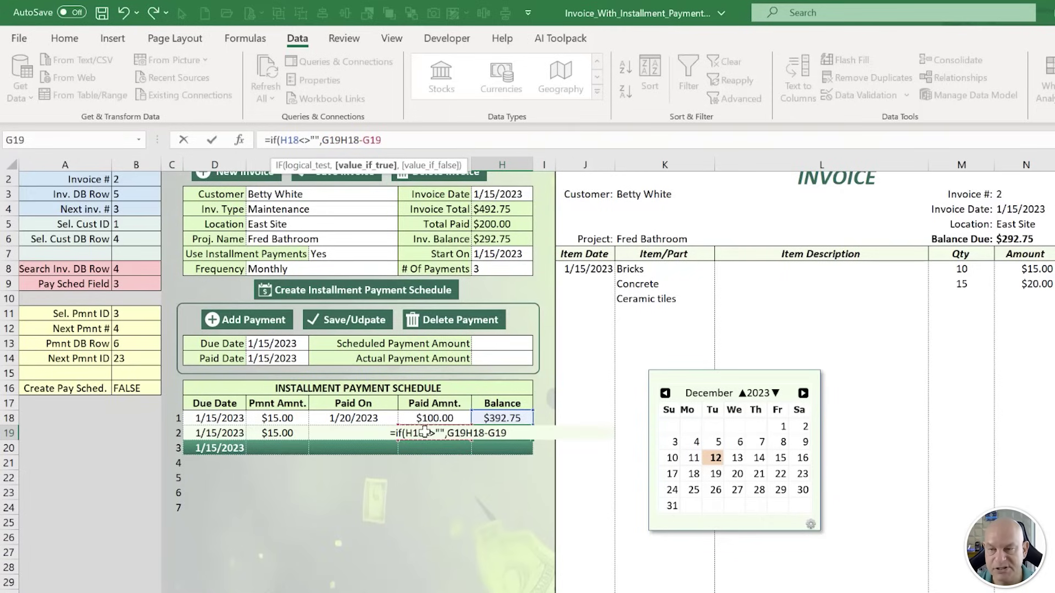
type("<>\"\"),")
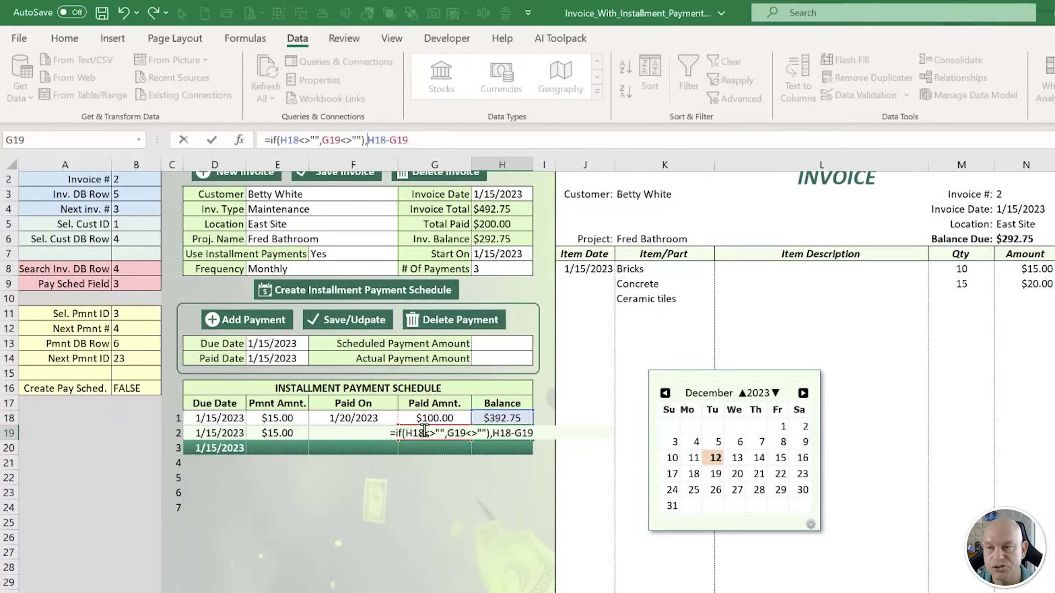
left_click(279, 140)
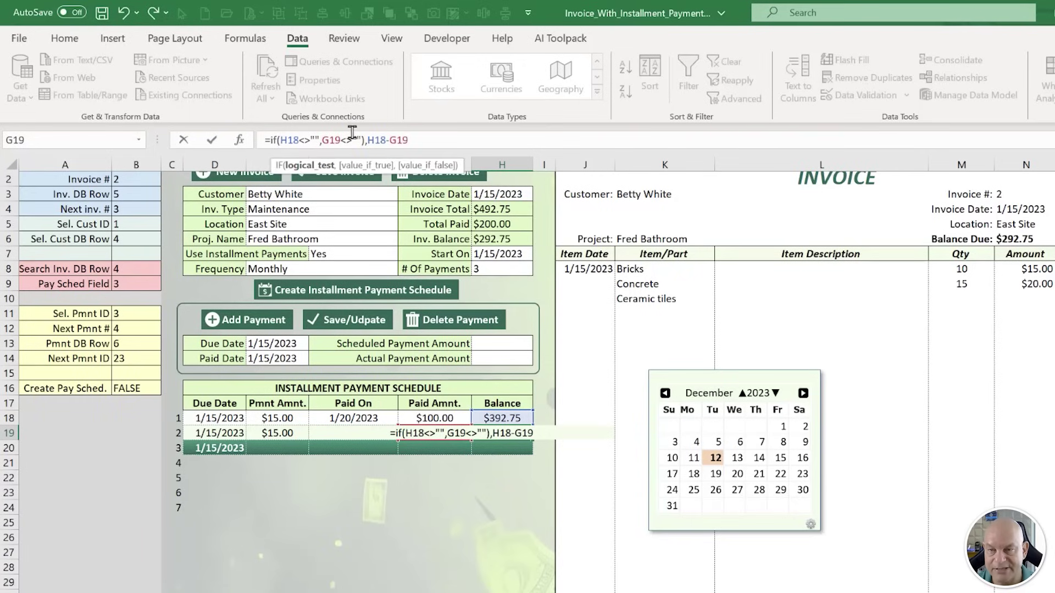
type("and(")
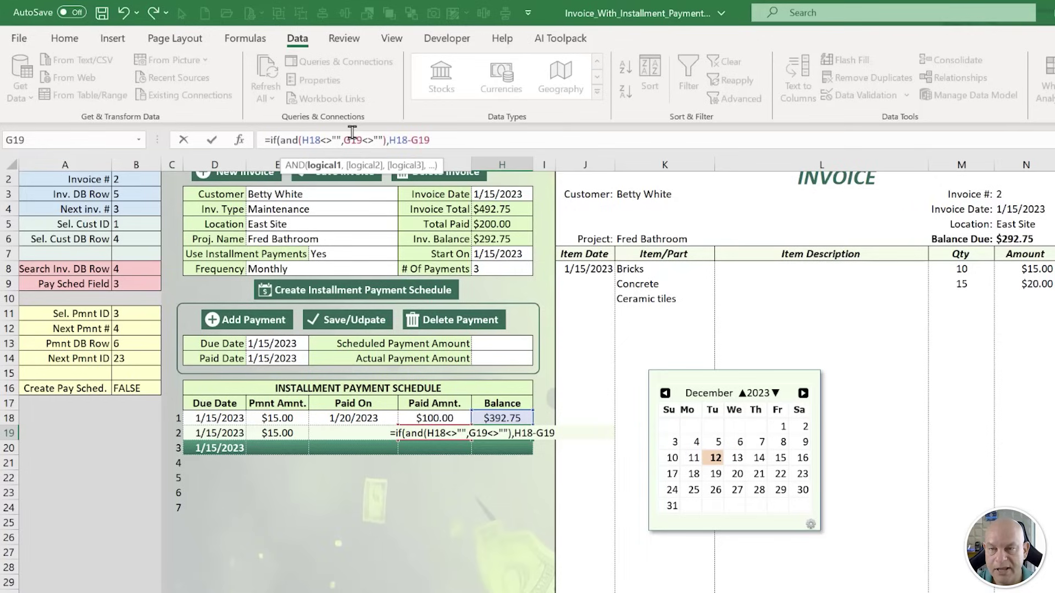
left_click(413, 141)
type(",")
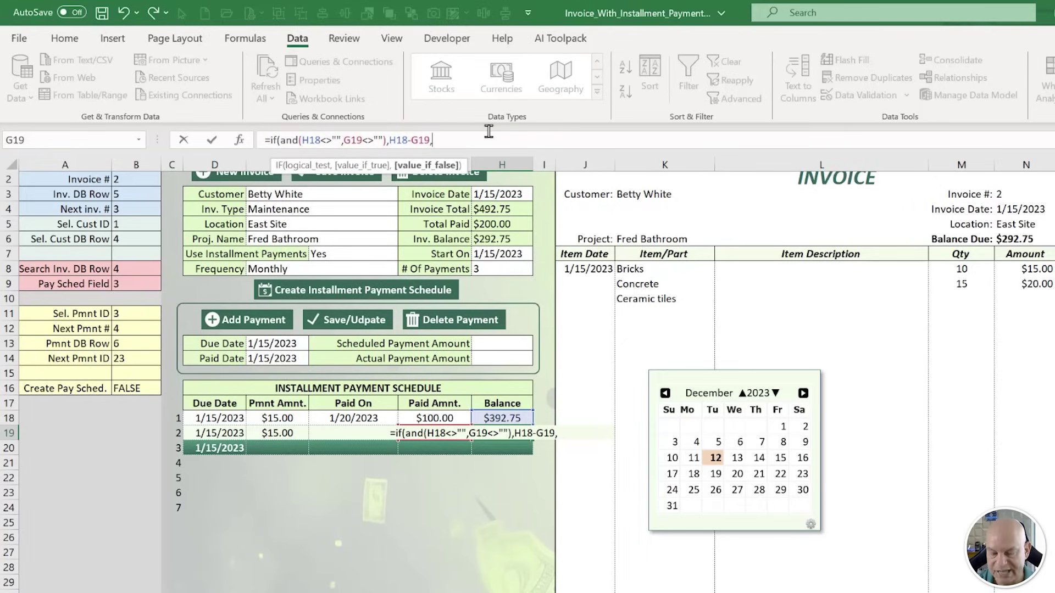
type("\"\")")
key("Return")
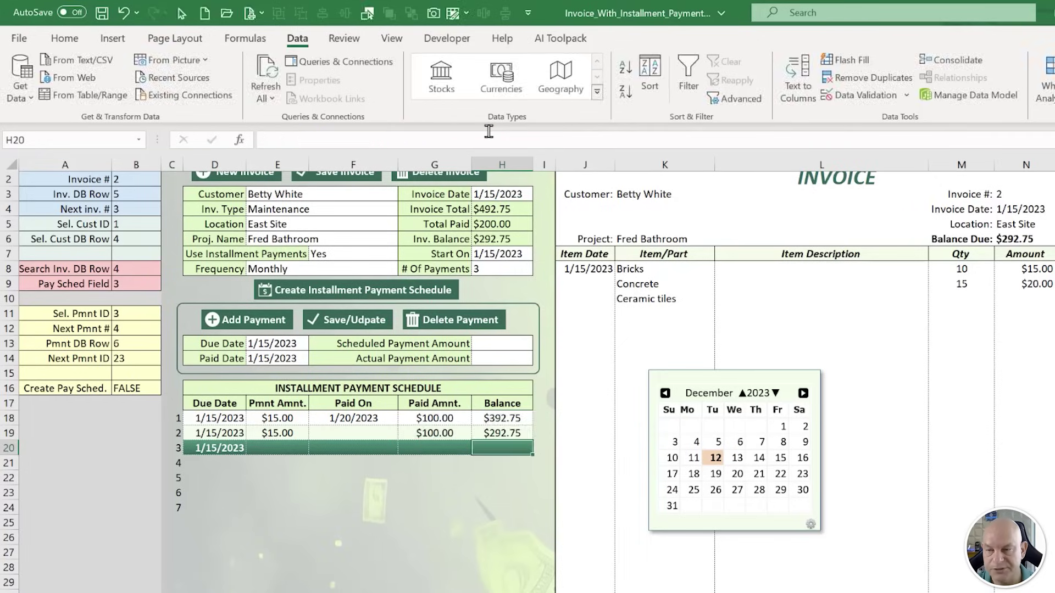
Re-enter the 100 second payment and paste the balance formula down the Balance column.
left_click(441, 434)
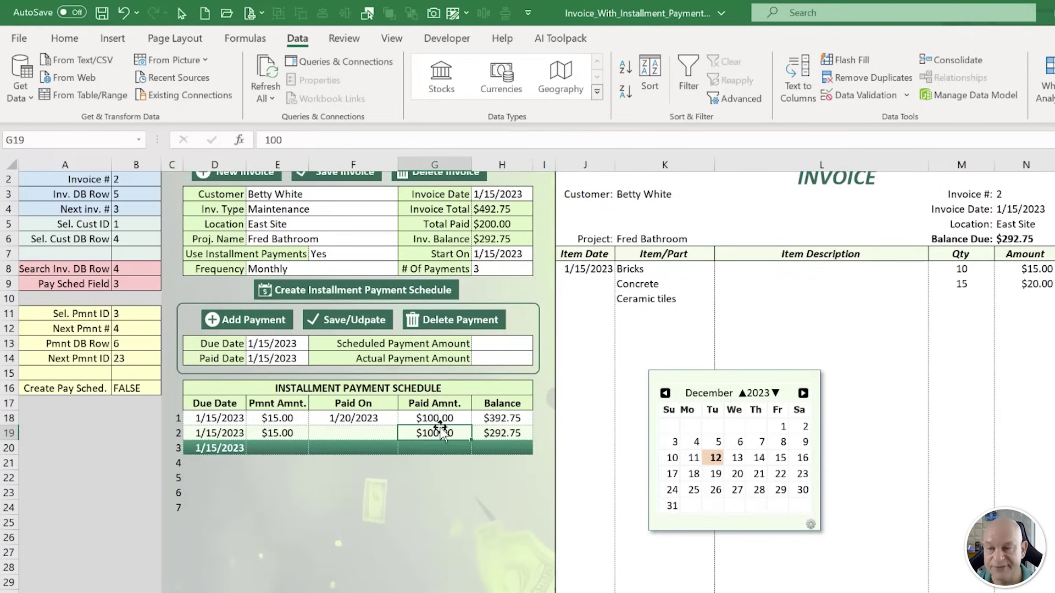
key("Delete")
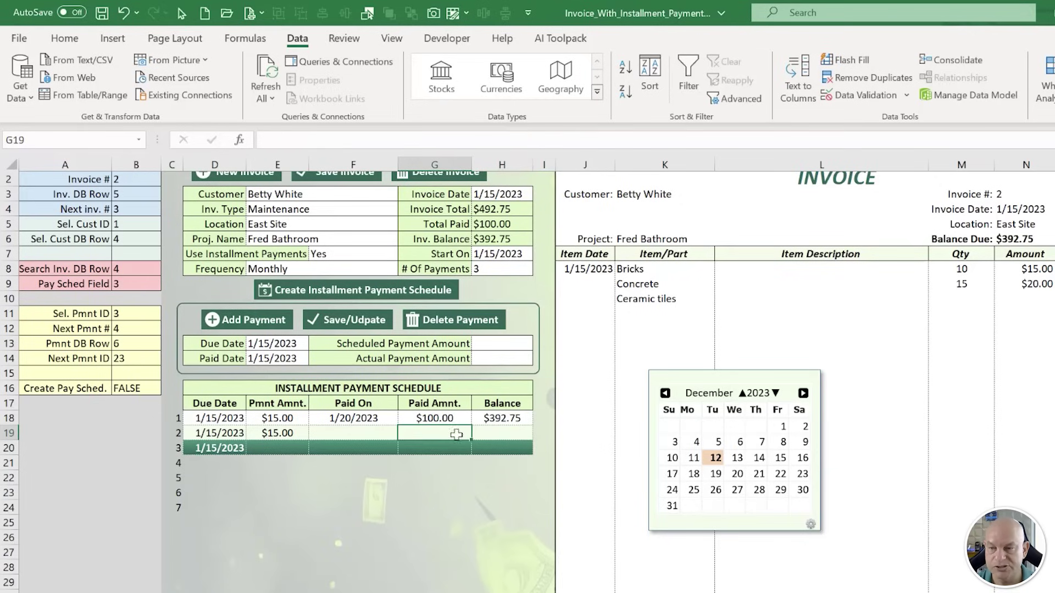
type("100")
key("Tab")
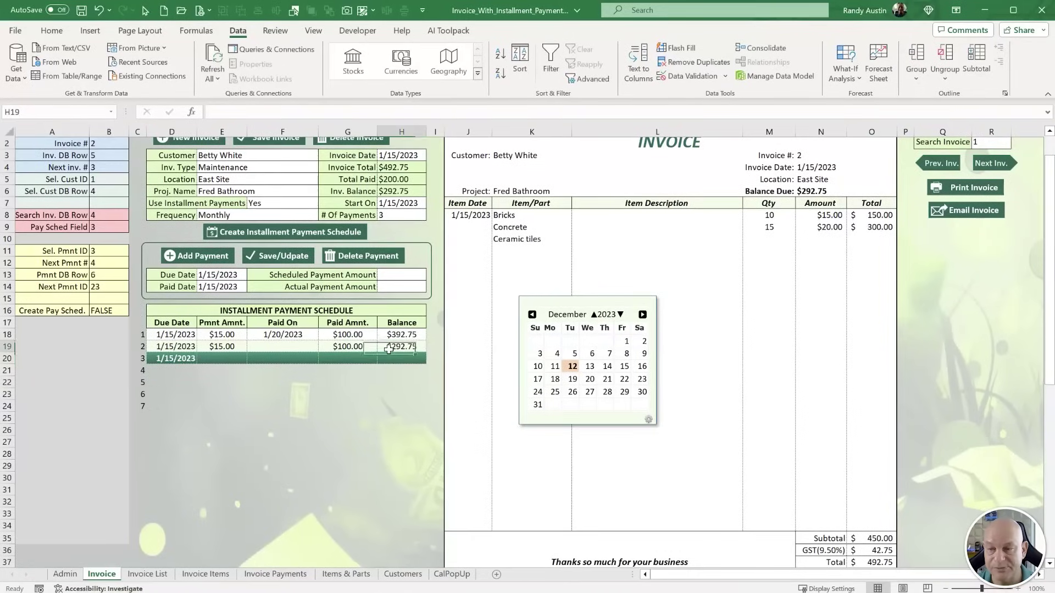
right_click(389, 349)
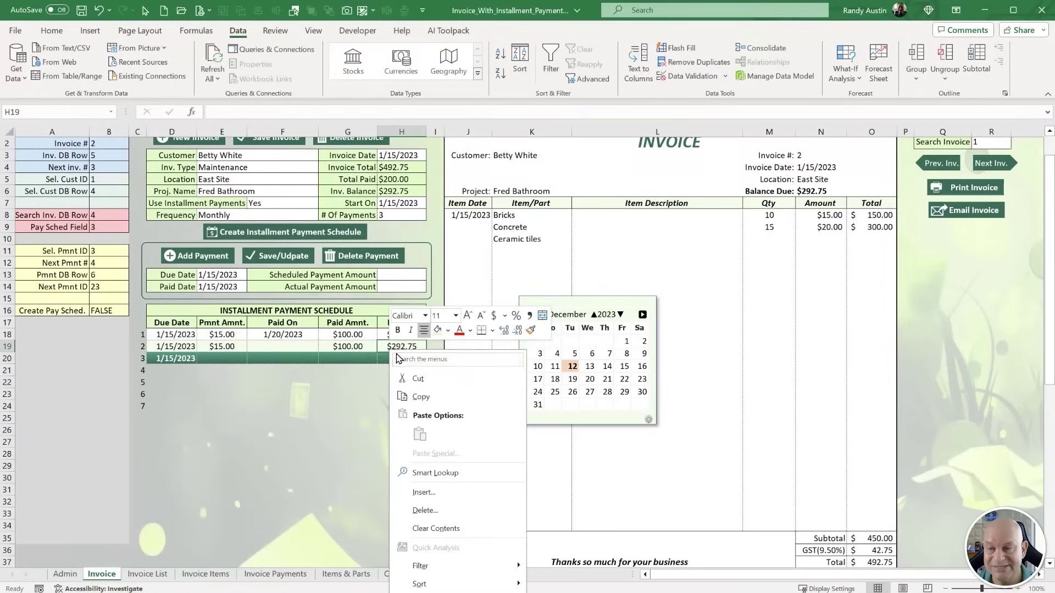
left_click(421, 396)
key("Down")
left_click_drag(402, 358, 410, 518)
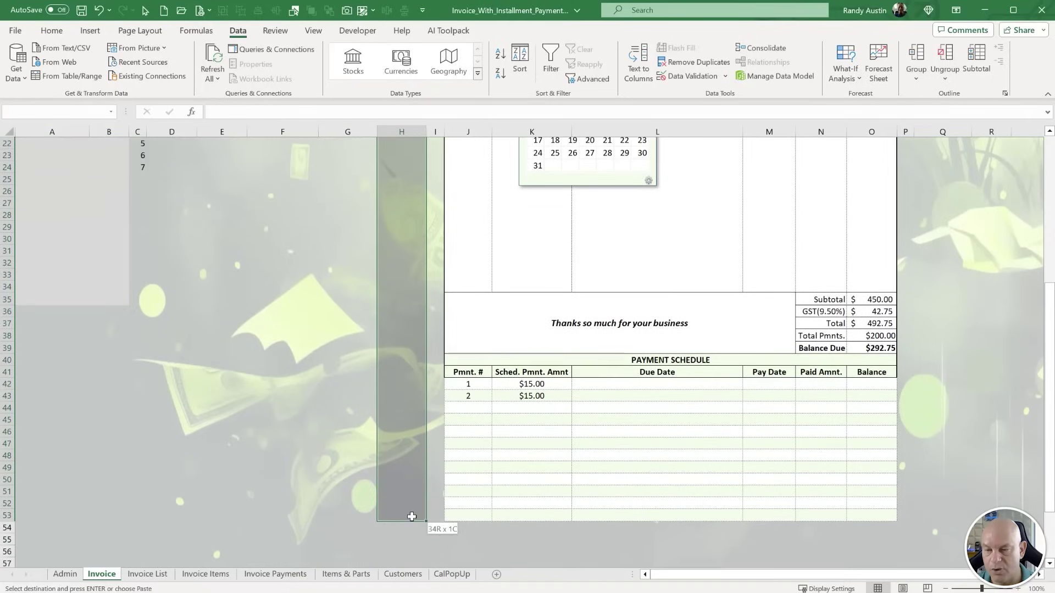
right_click(400, 381)
left_click(465, 71)
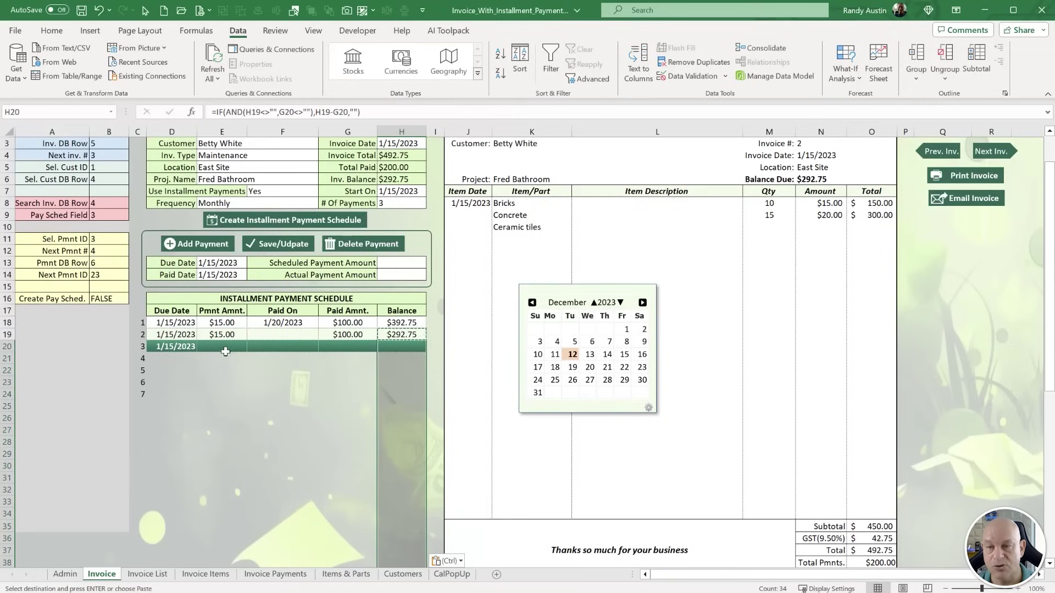
Record payment 3 as $15.00 due with $10.00 paid, and paid-on dates 2/15 and 3/15.
left_click(333, 347)
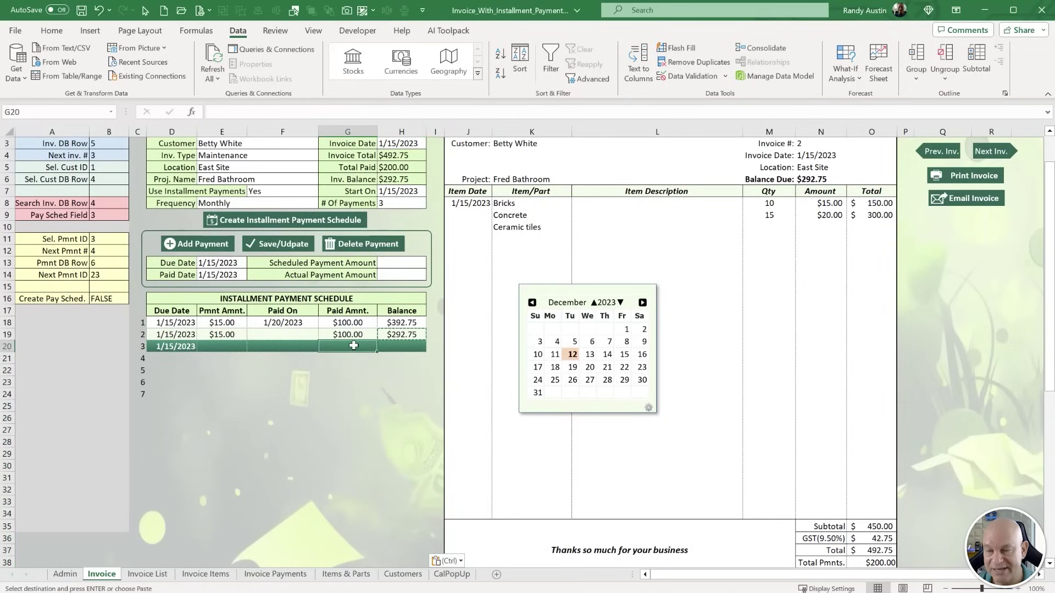
type("10")
key("Return")
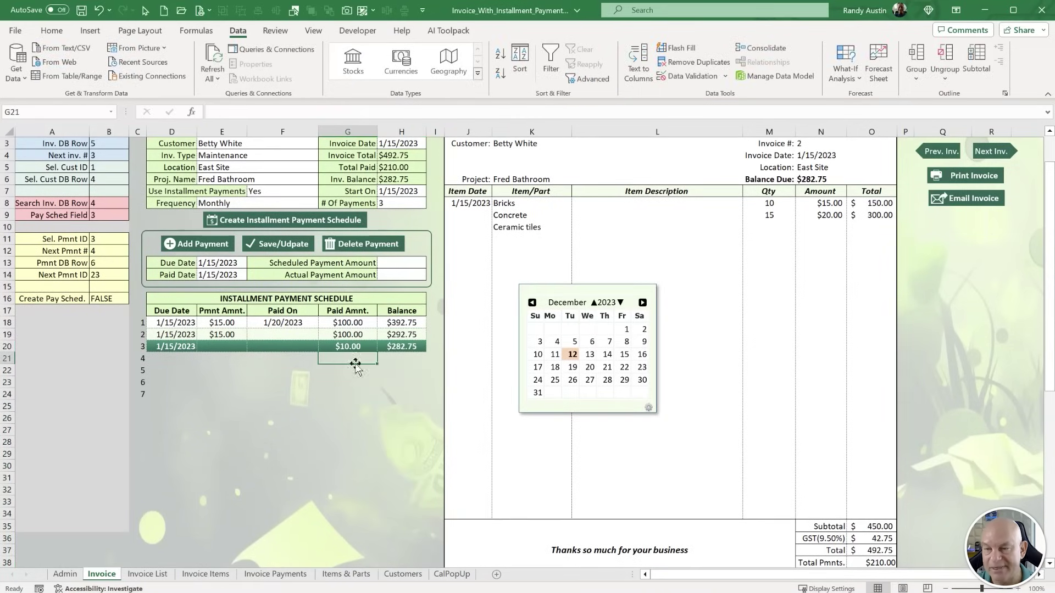
left_click_drag(177, 325, 320, 379)
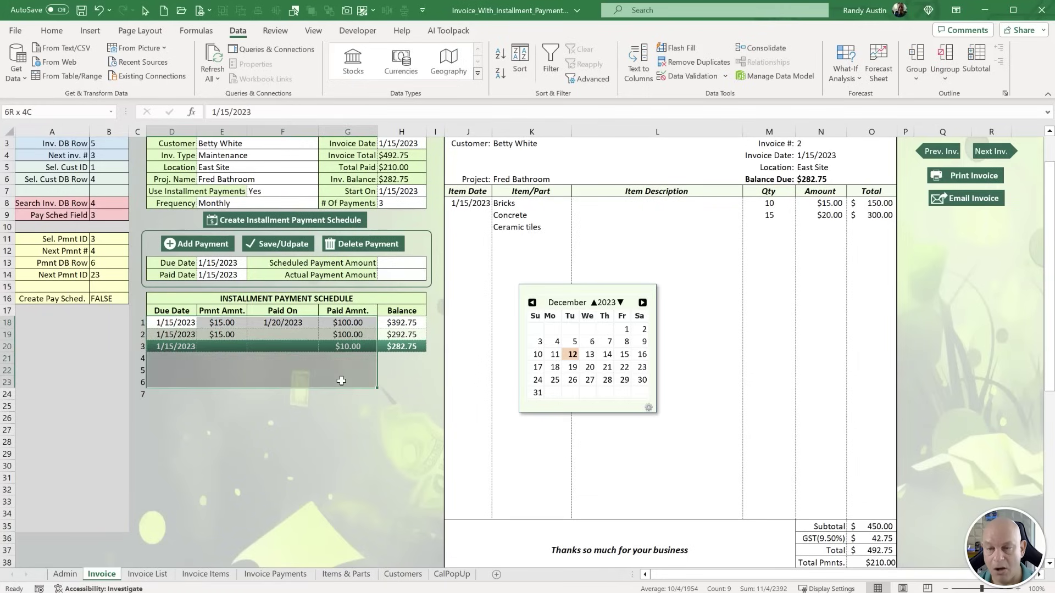
left_click(264, 333)
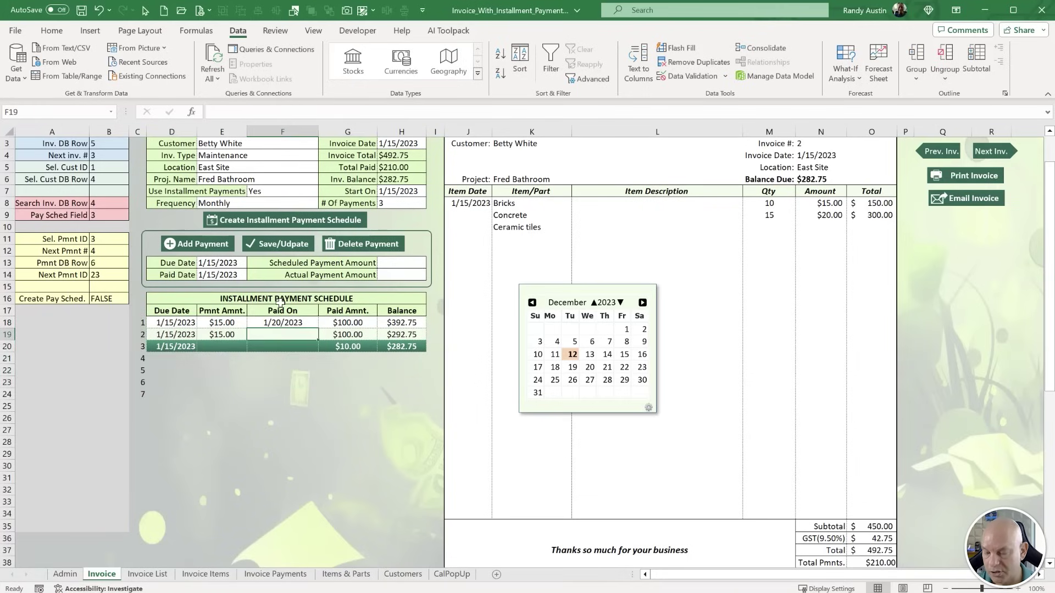
type("2/")
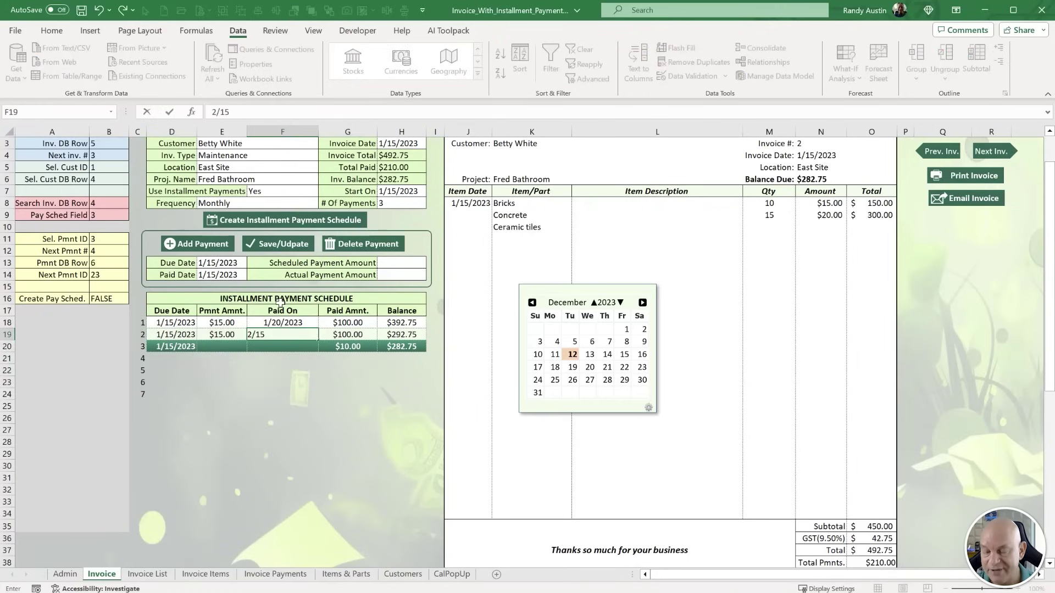
type("15")
key("Return")
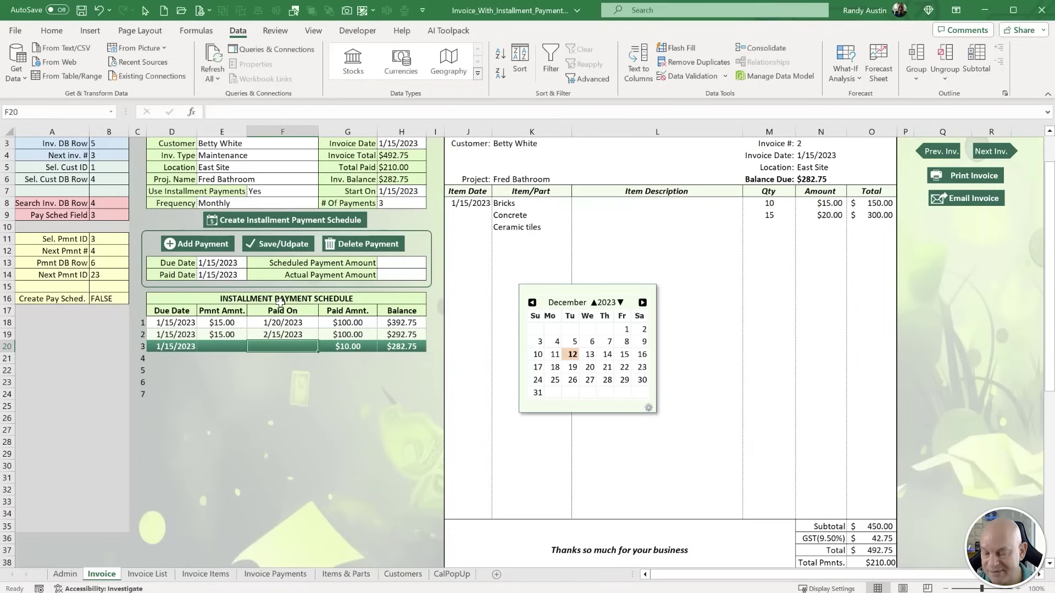
type("3/15")
key("Return")
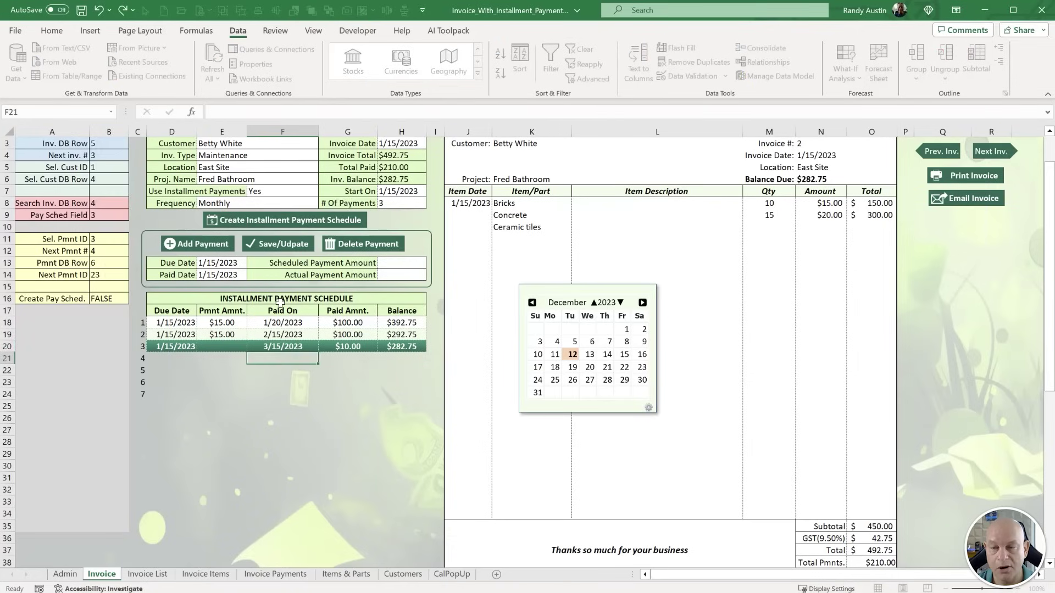
left_click(242, 344)
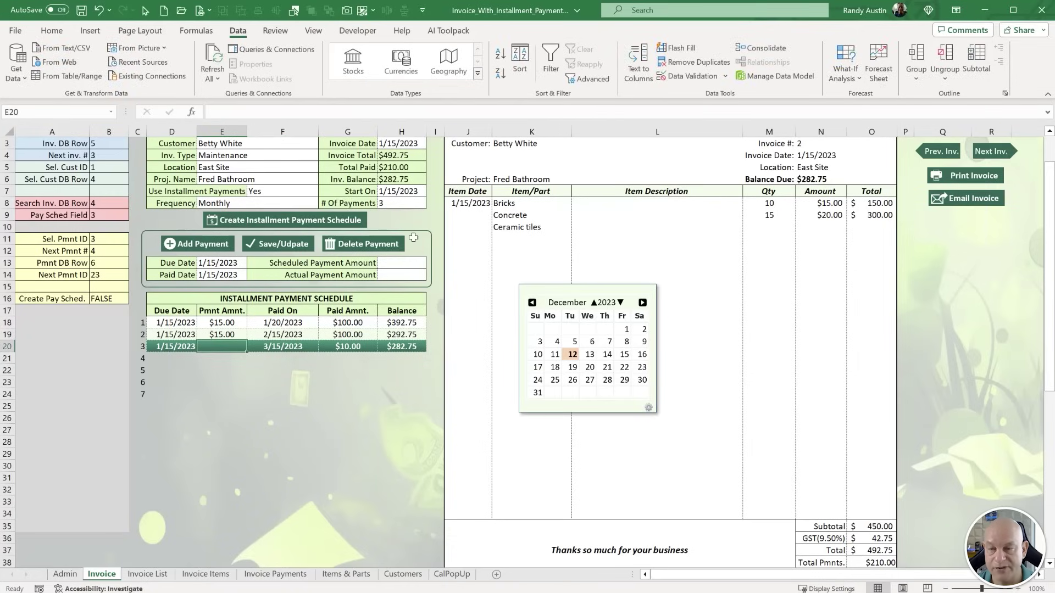
type("15")
key("Return")
Paste-link the installment due dates into the printable schedule's Due Date column.
scroll(467, 486, "down", 3)
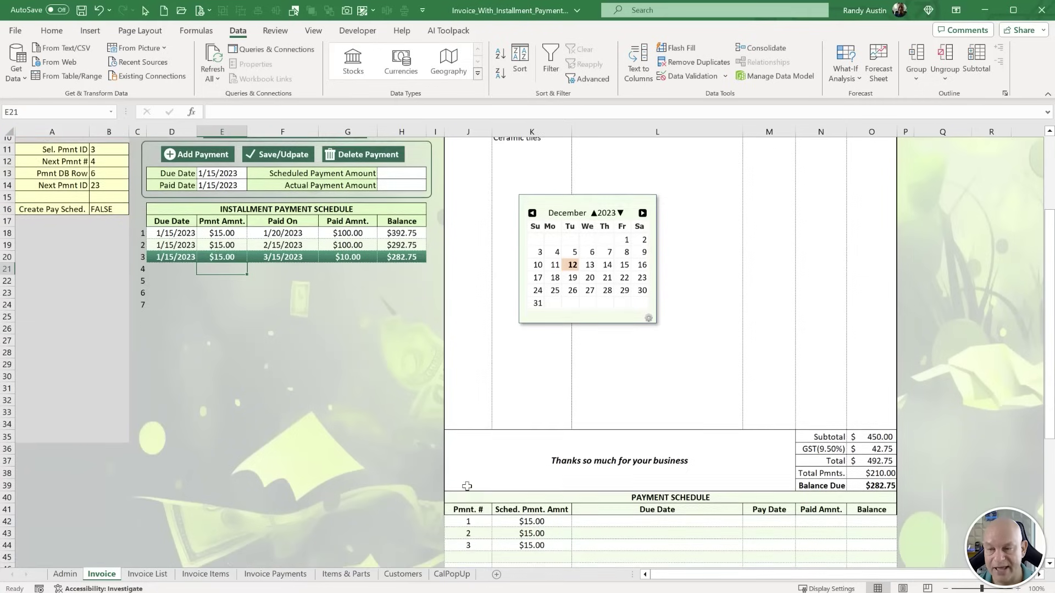
scroll(466, 486, "down", 1)
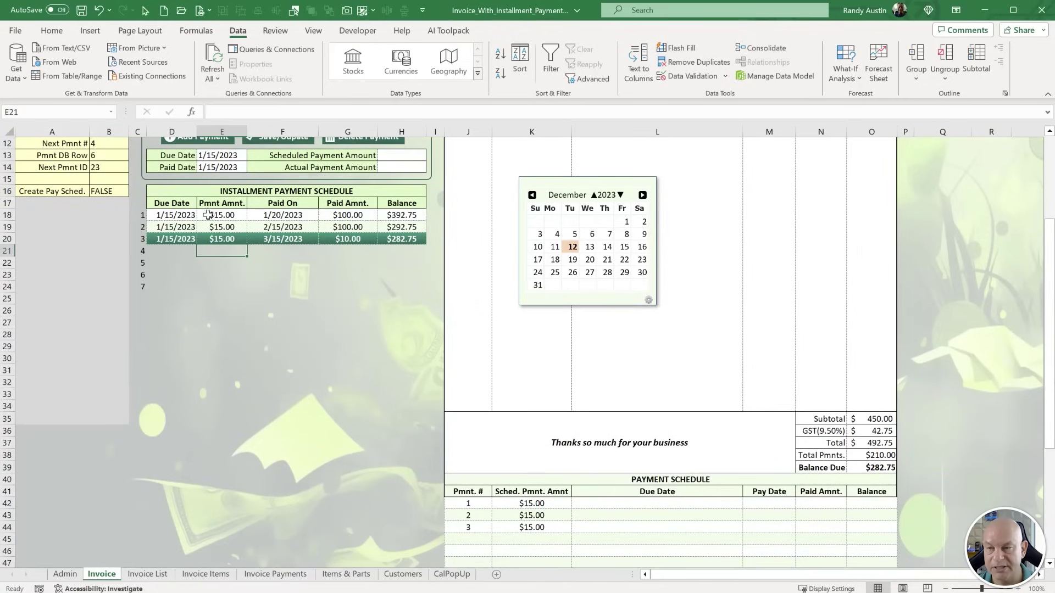
left_click_drag(191, 211, 188, 347)
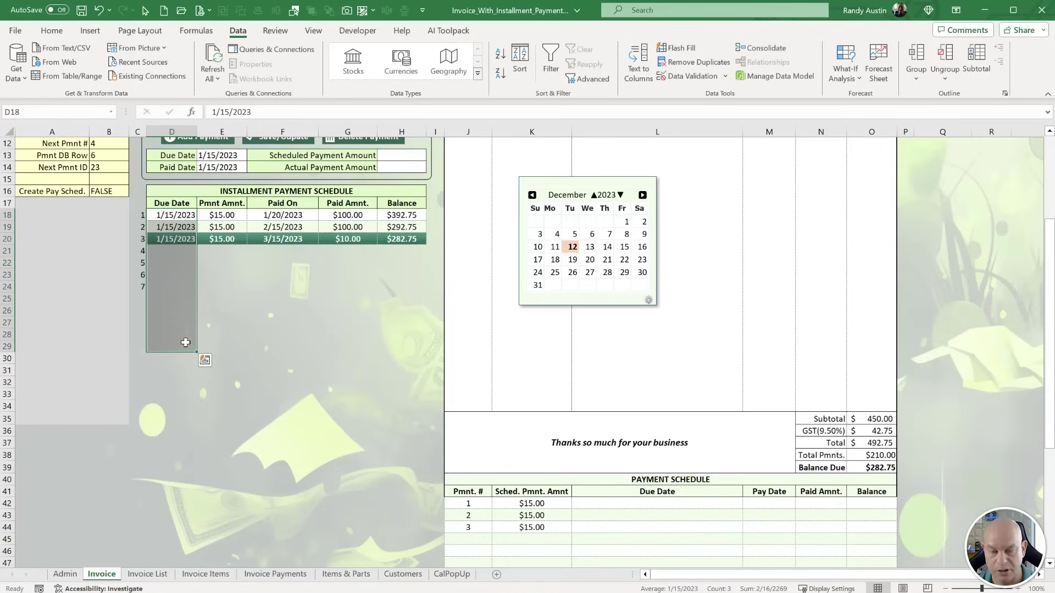
key("ctrl+c")
scroll(661, 467, "down", 2)
right_click(638, 432)
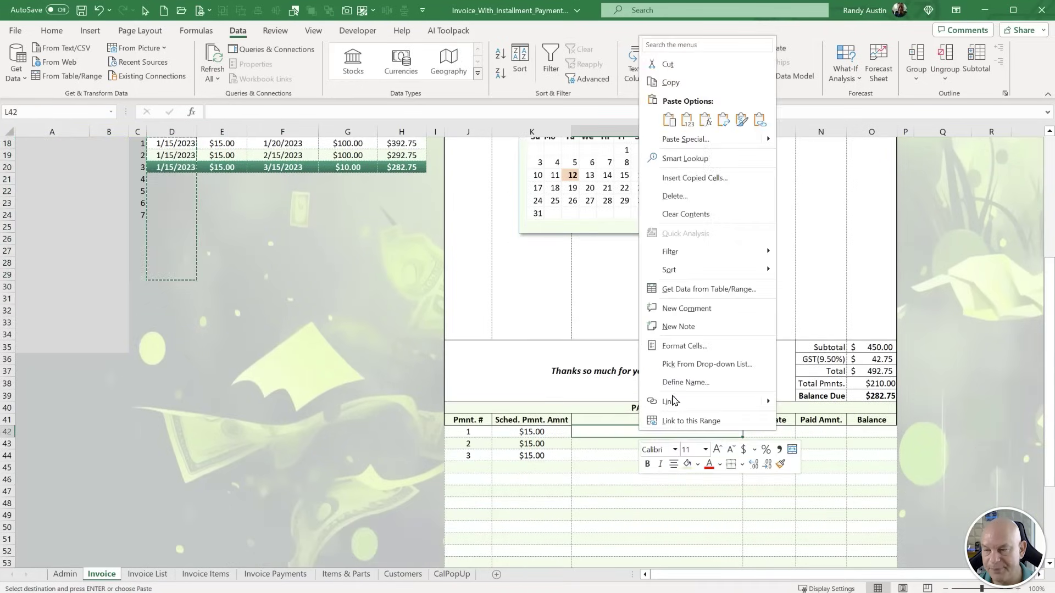
left_click(756, 132)
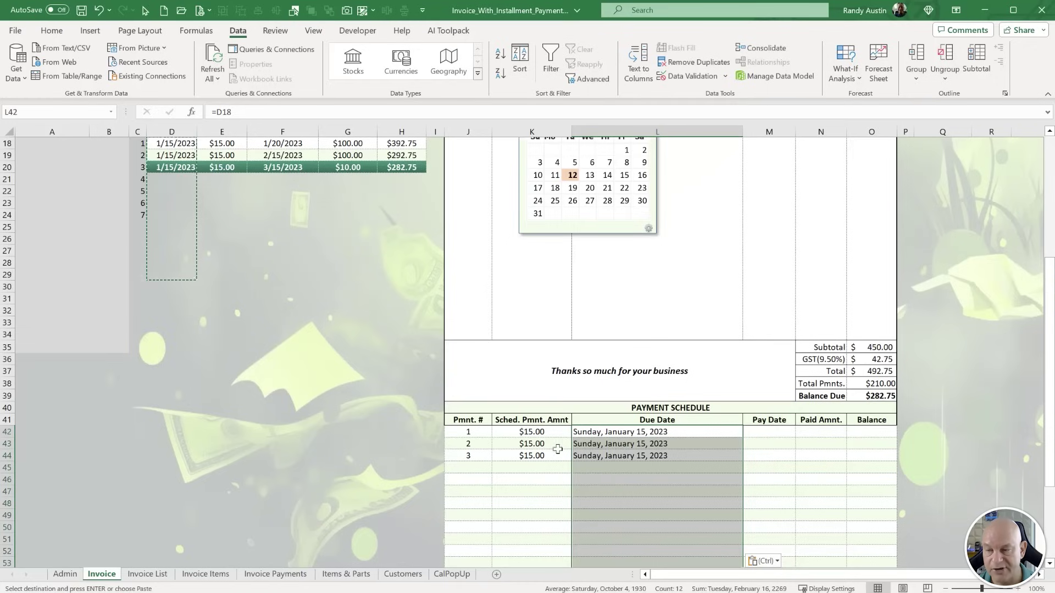
Paste-link the Paid On dates into the Pay Date column.
scroll(407, 449, "up", 1)
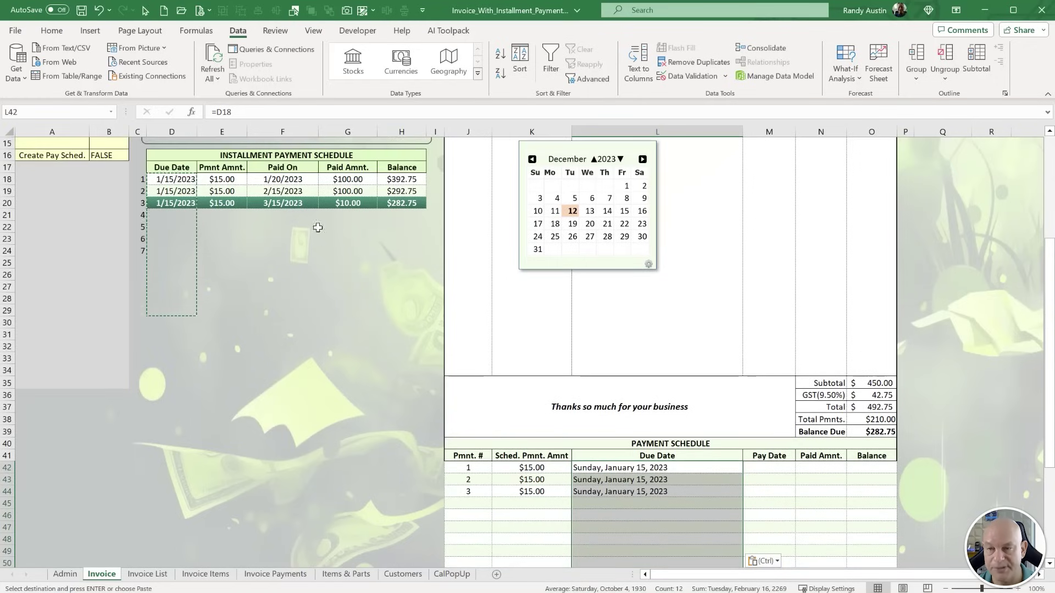
left_click(292, 181)
left_click_drag(293, 185, 285, 308)
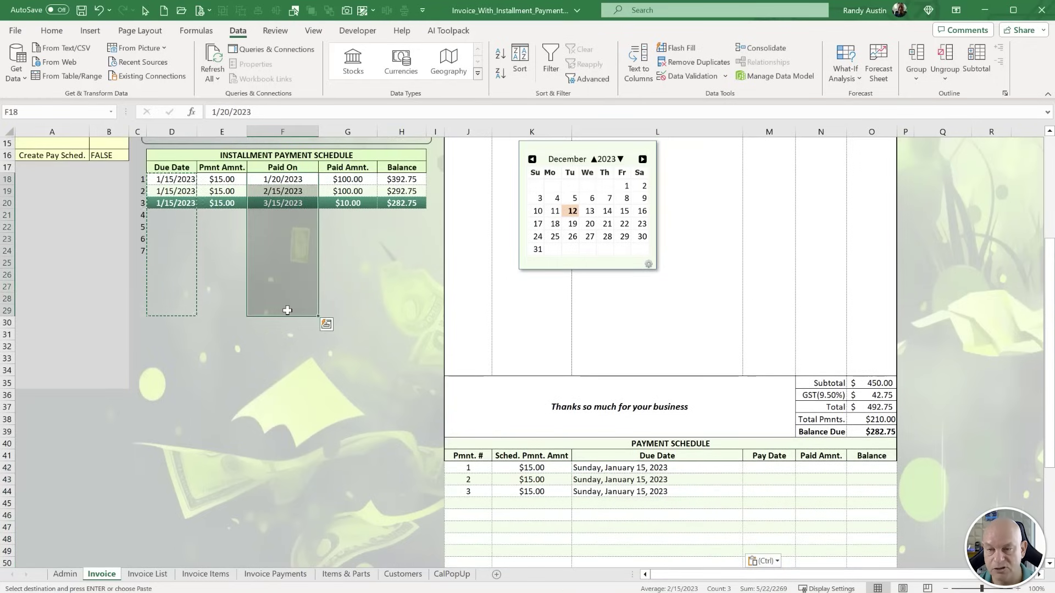
right_click(758, 468)
left_click(880, 161)
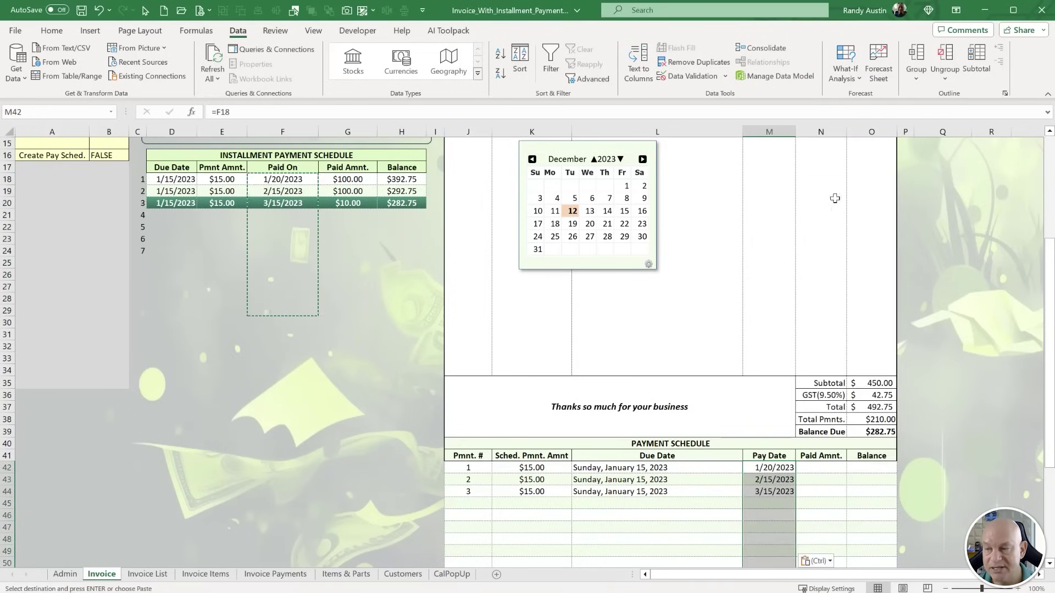
Paste-link the paid amounts into the Paid Amnt. column, showing $100.00, $100.00, $10.00.
left_click_drag(348, 179, 366, 319)
right_click(819, 469)
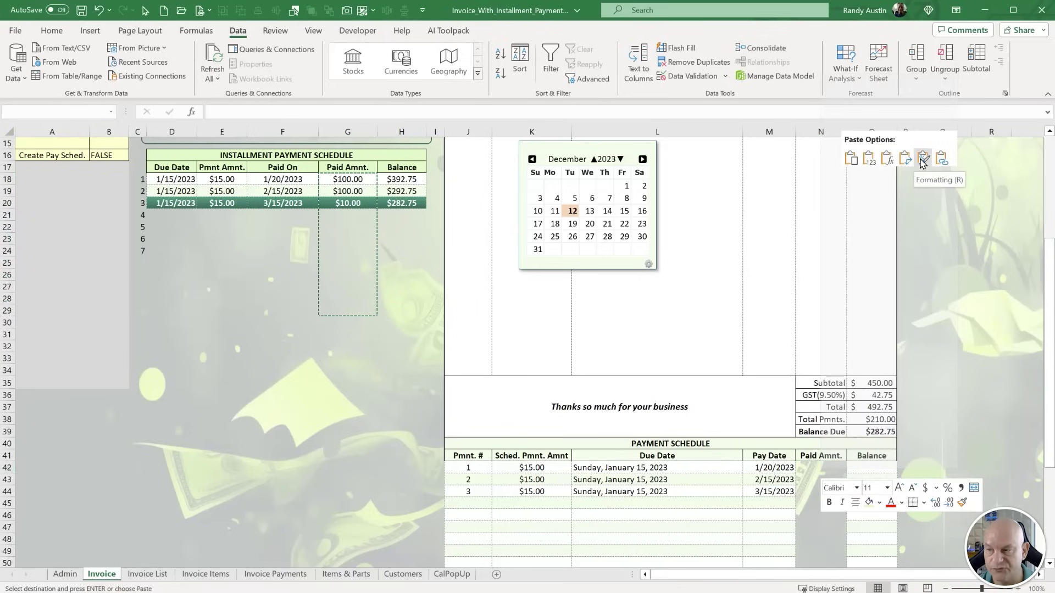
left_click(941, 159)
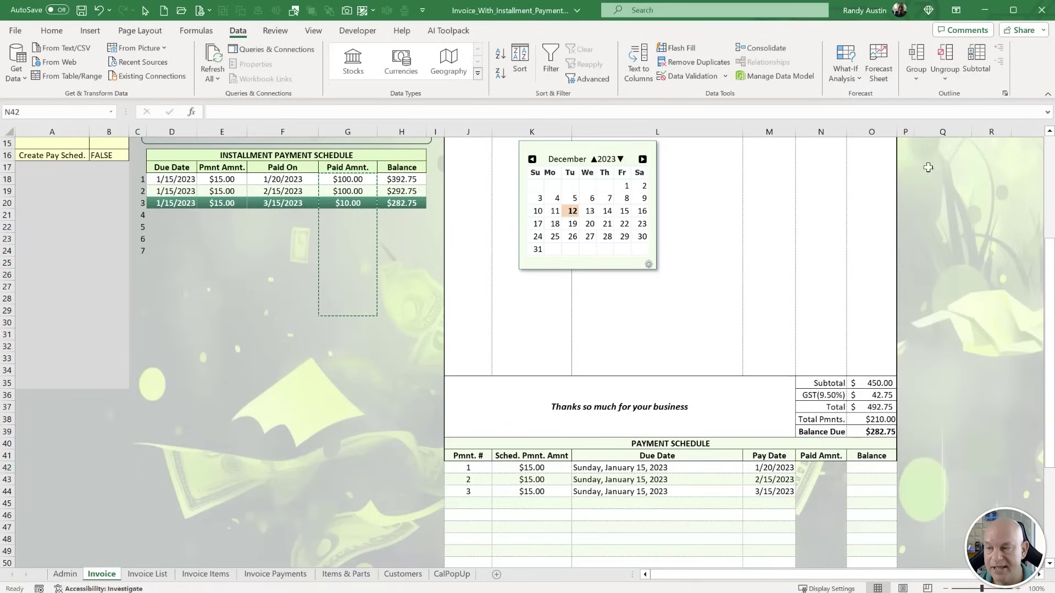
right_click(829, 466)
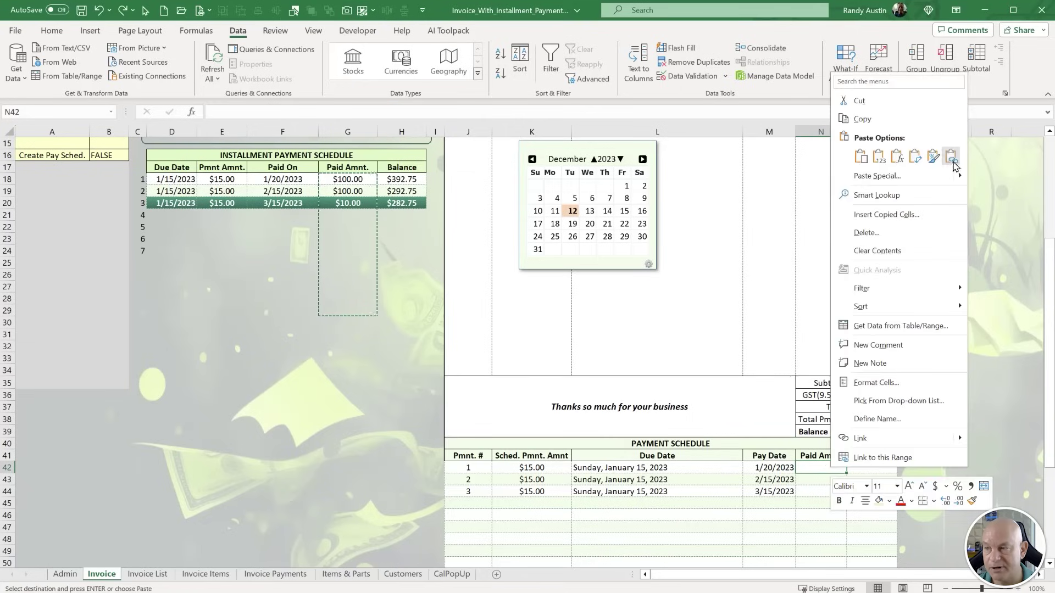
left_click(951, 156)
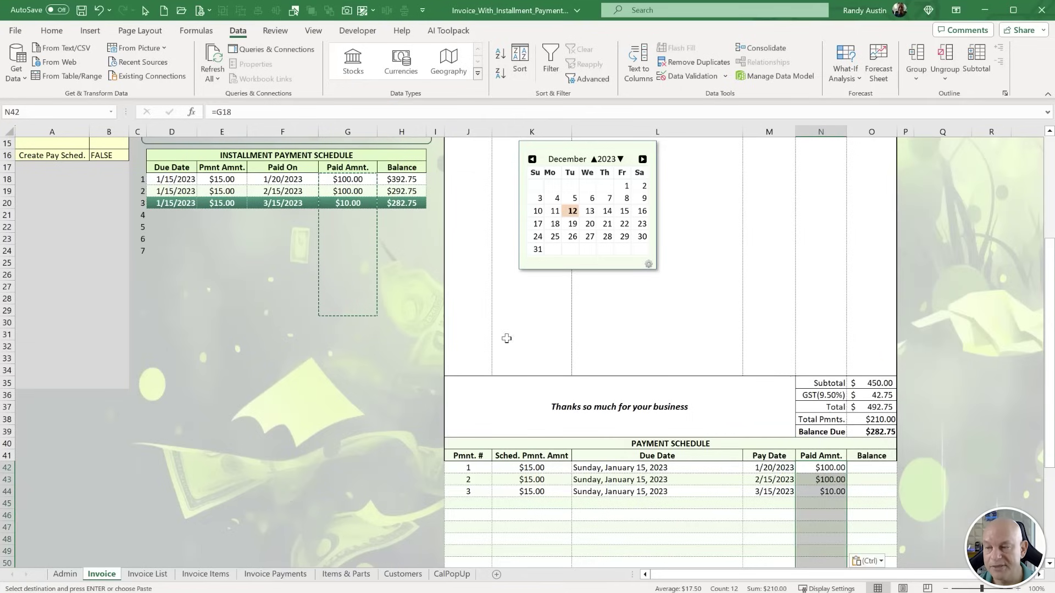
left_click_drag(402, 179, 412, 310)
Paste-link the copied H18:H29 balances into O42 and check the last linked cell.
key("ctrl+c")
scroll(770, 426, "down", 2)
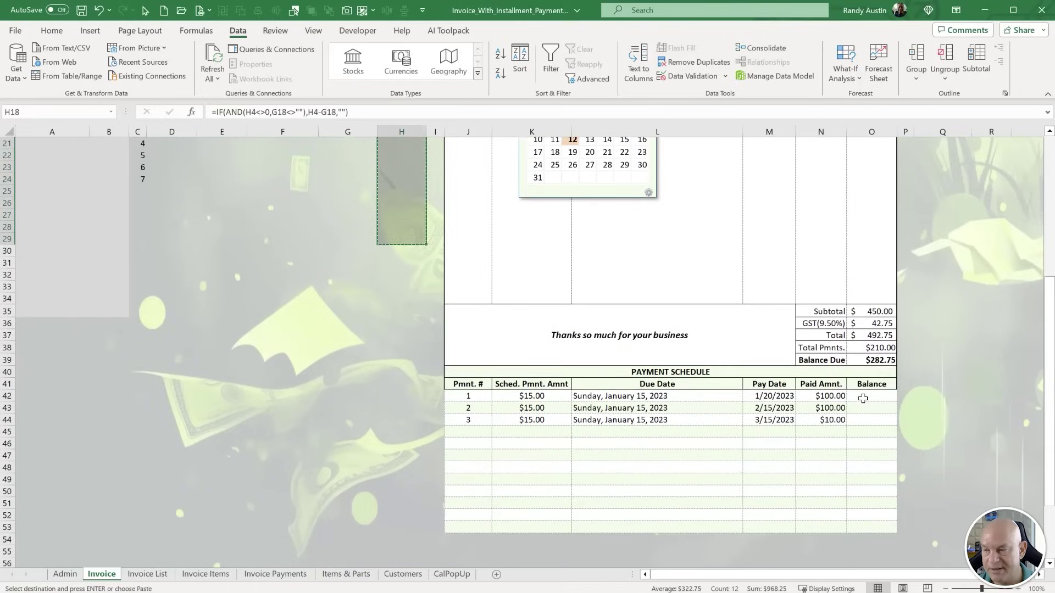
right_click(866, 395)
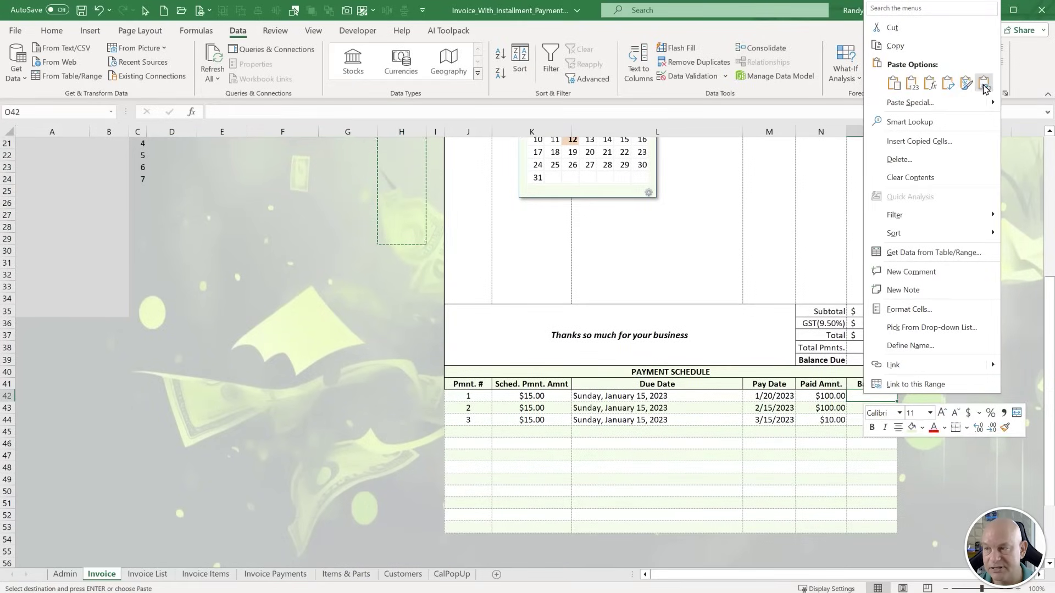
left_click(984, 82)
left_click(317, 309)
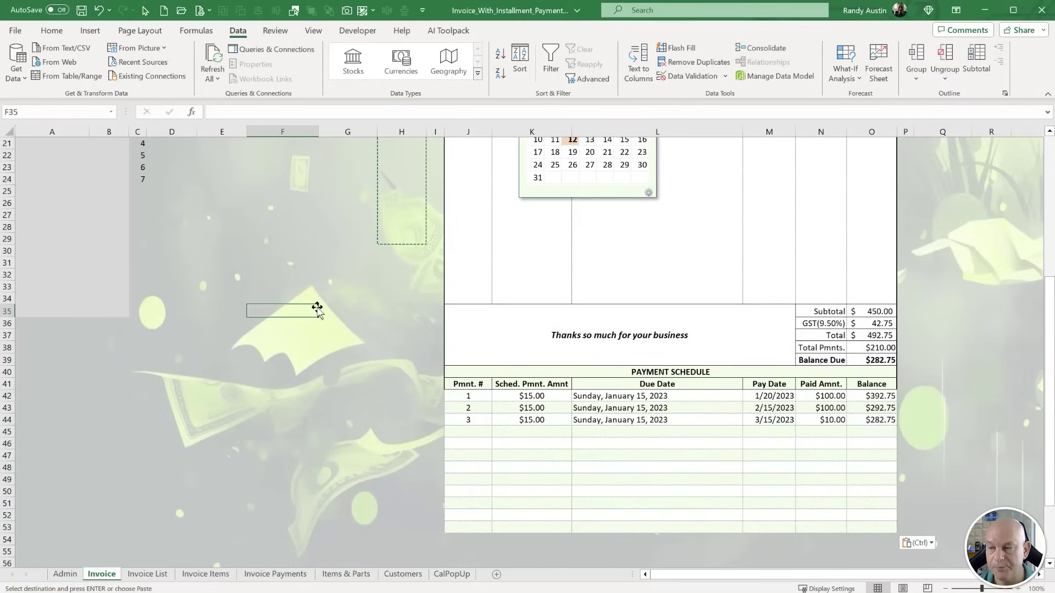
left_click(872, 525)
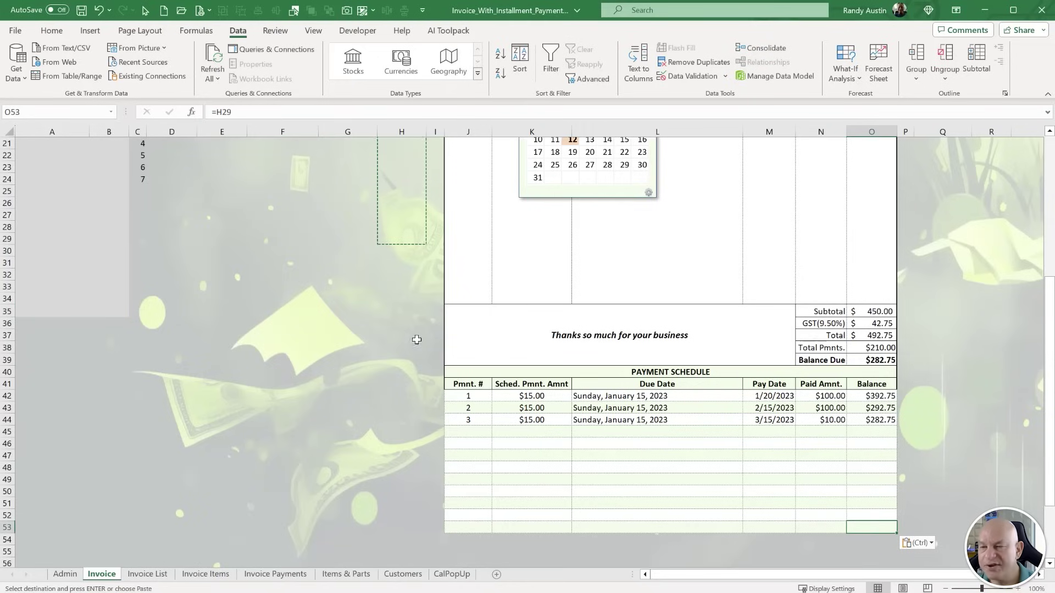
Select the payment schedule body rows in preparation for adding borders.
left_click_drag(472, 400, 811, 492)
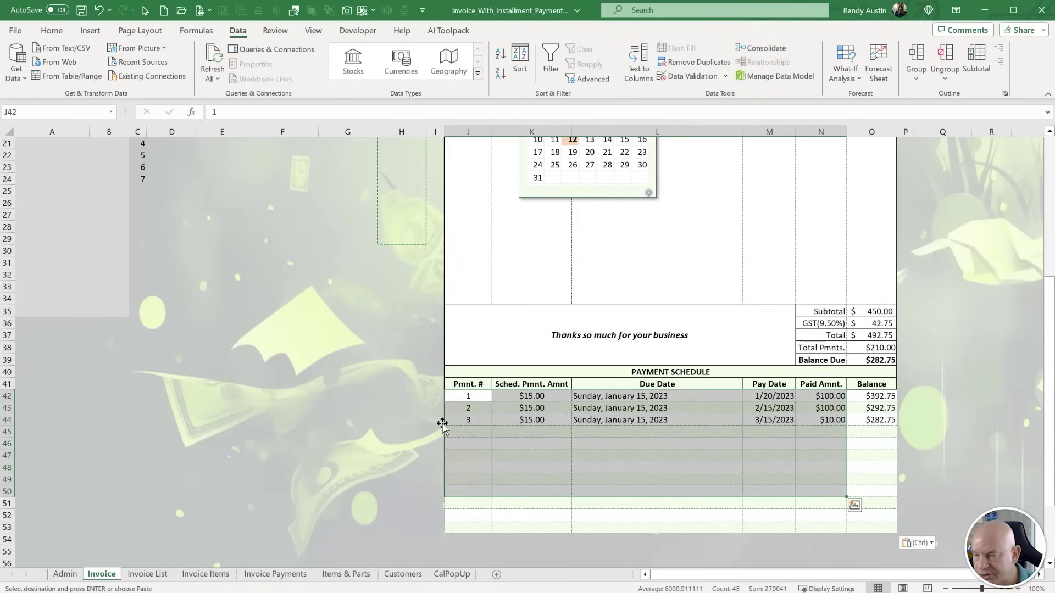
left_click(482, 317)
left_click_drag(468, 417, 467, 473)
left_click(467, 504)
left_click_drag(460, 408, 873, 524)
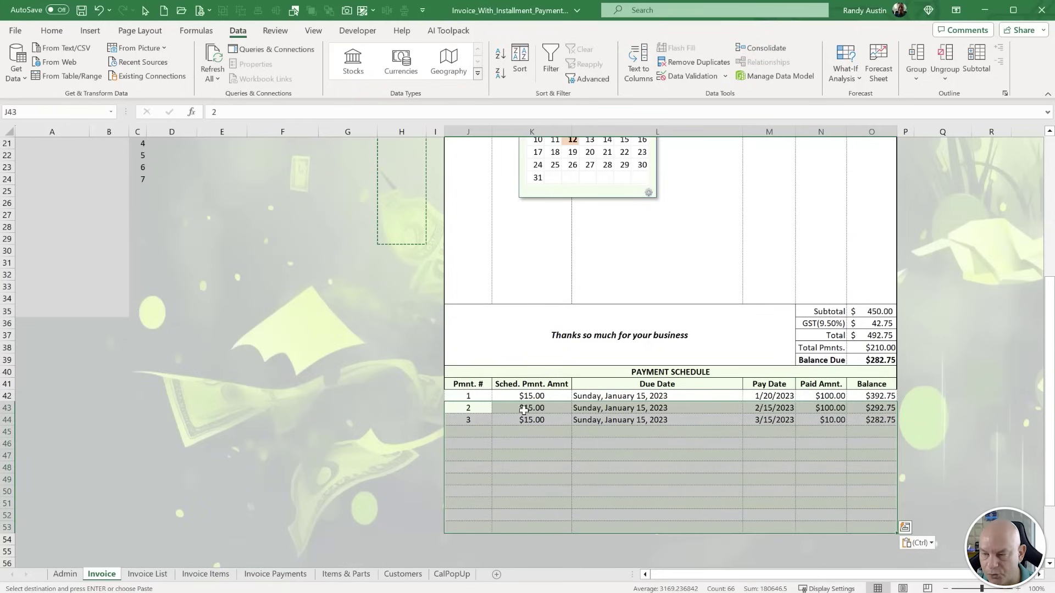
left_click_drag(521, 396, 813, 523)
Add a left border and inside vertical borders to the payment schedule range.
right_click(745, 459)
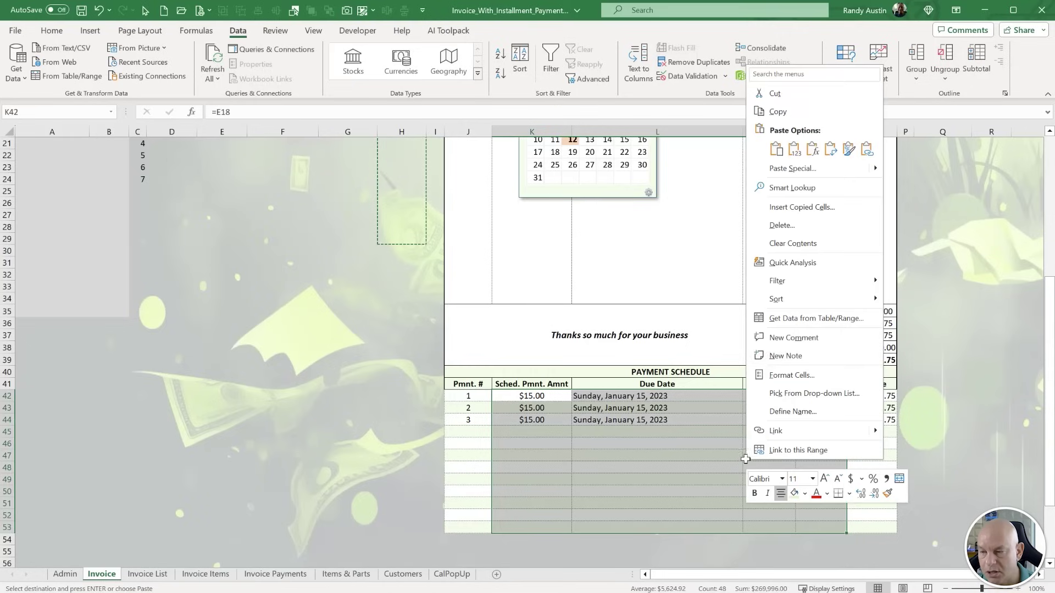
left_click(813, 377)
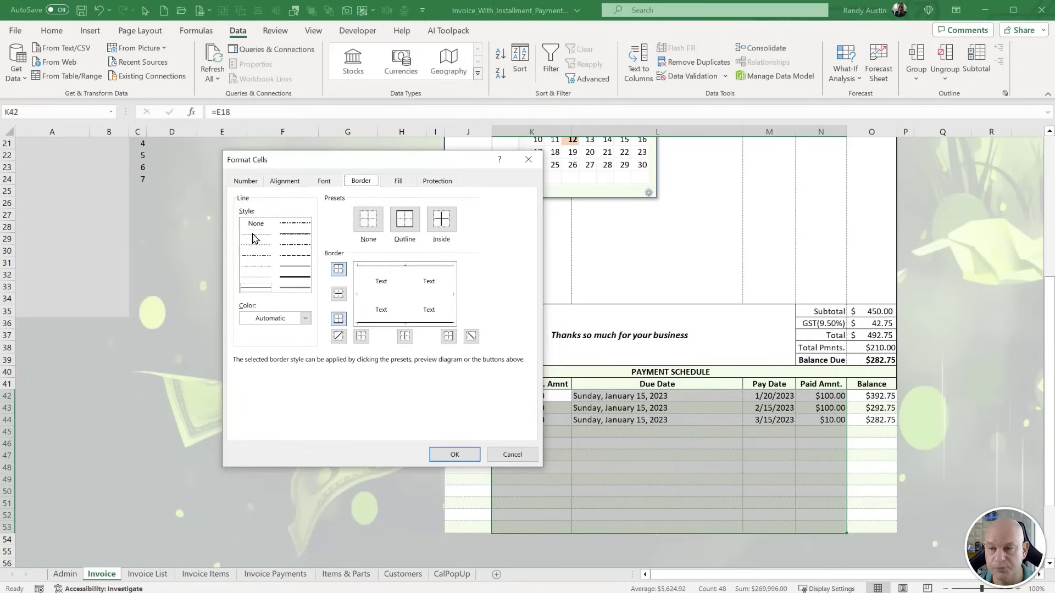
left_click(360, 289)
left_click(413, 289)
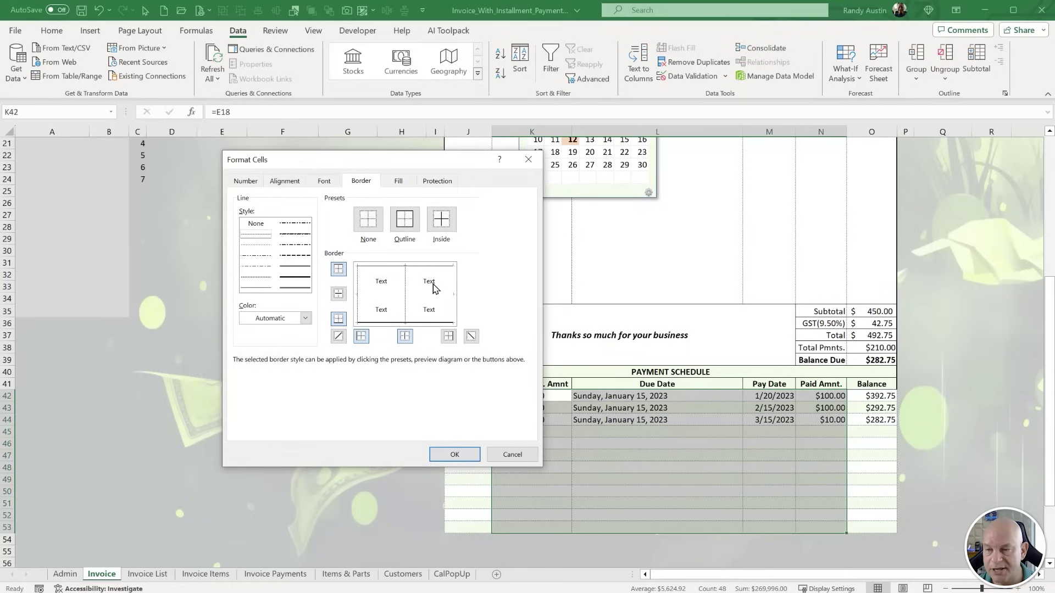
left_click(456, 455)
Reselect the payment schedule rows J42:O53.
left_click(450, 463)
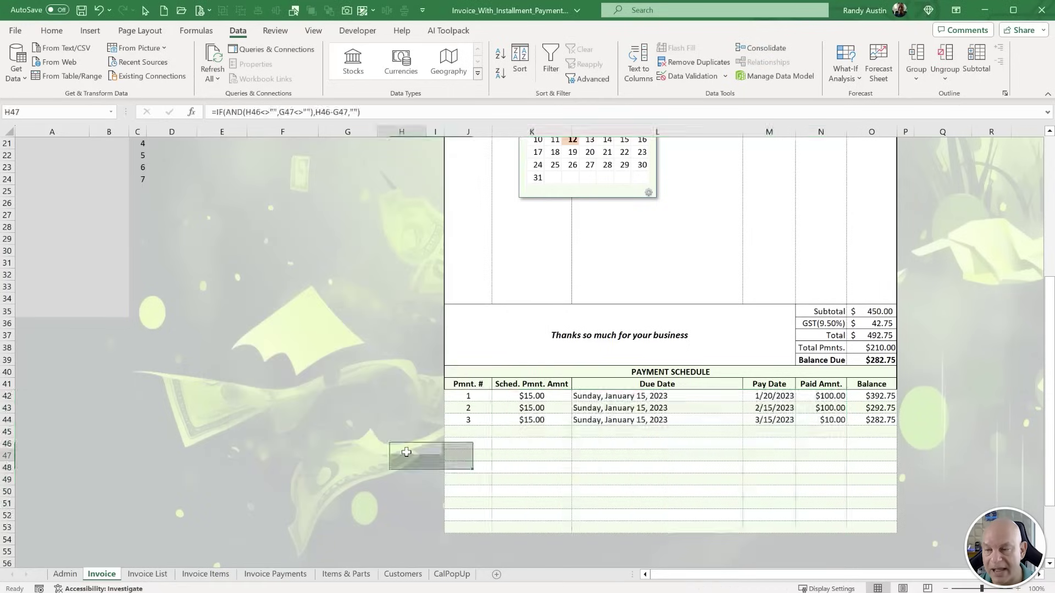
left_click(452, 331)
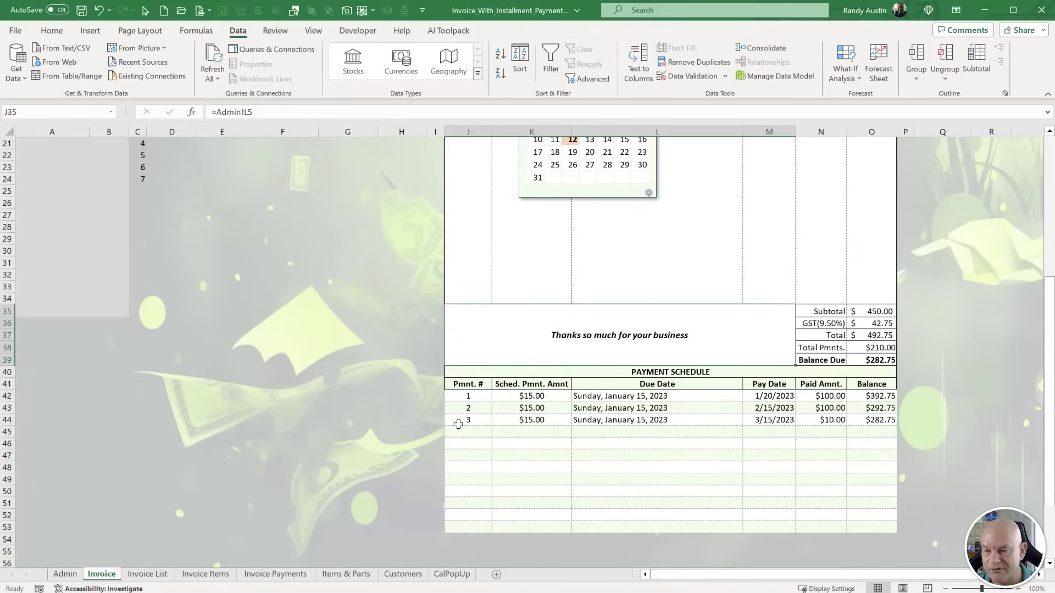
scroll(469, 422, "up", 3)
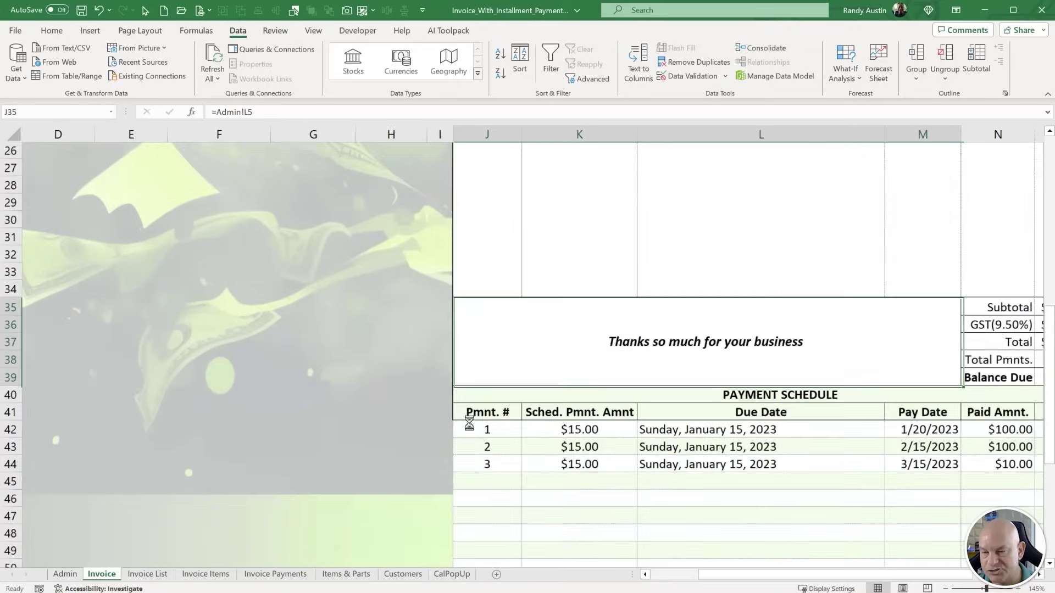
mouse_move(470, 329)
left_mouse_down()
mouse_move(488, 361)
mouse_move(671, 454)
mouse_move(789, 473)
mouse_move(777, 449)
mouse_move(932, 473)
left_mouse_up()
scroll(780, 462, "down", 2)
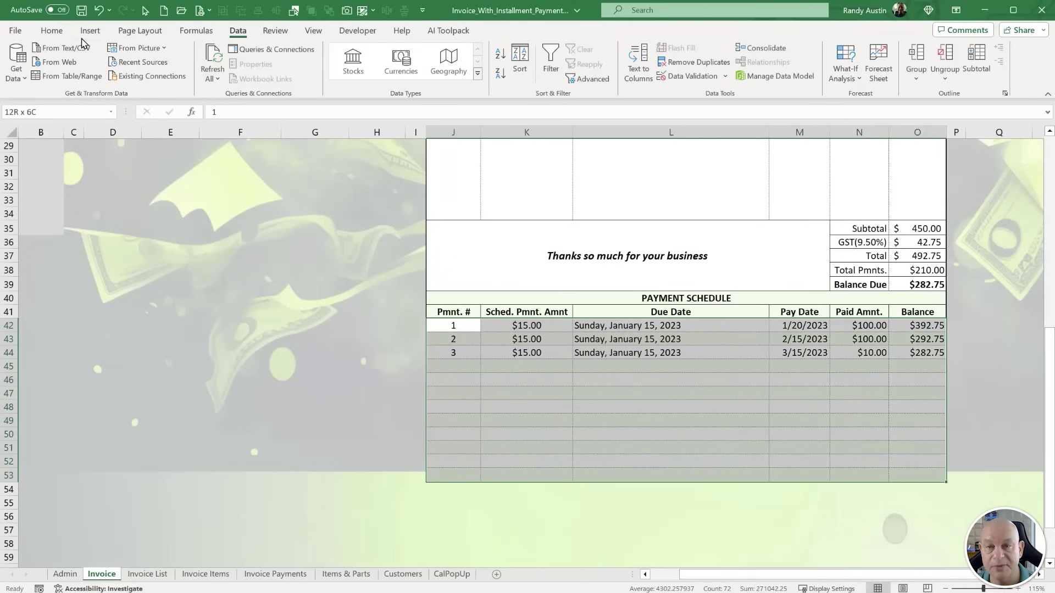
Clear the border formatting from the odd-row shading rule in Conditional Formatting.
left_click(55, 31)
left_click(516, 82)
left_click(544, 262)
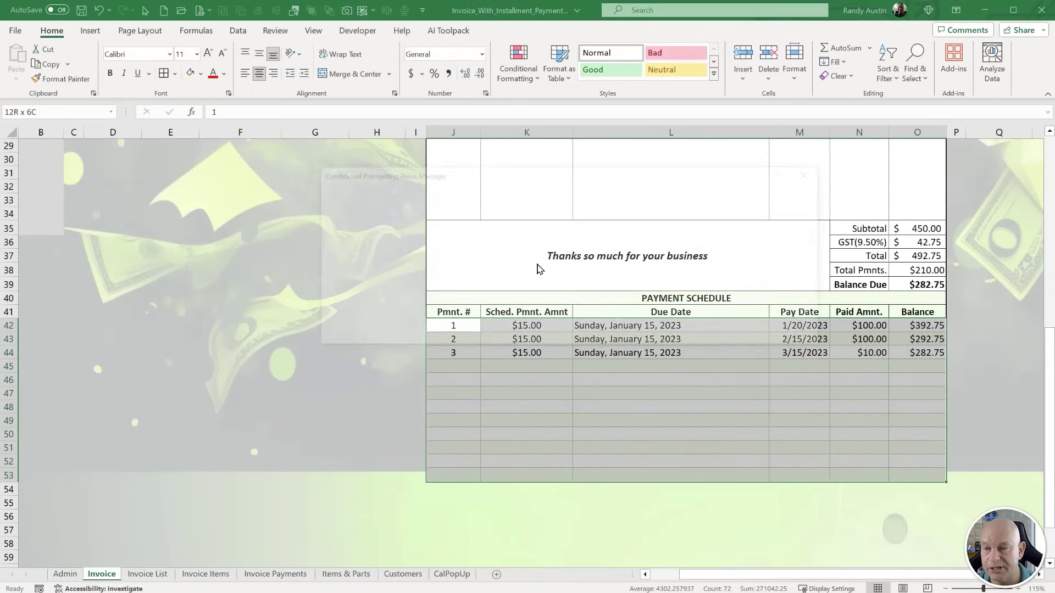
left_click(404, 262)
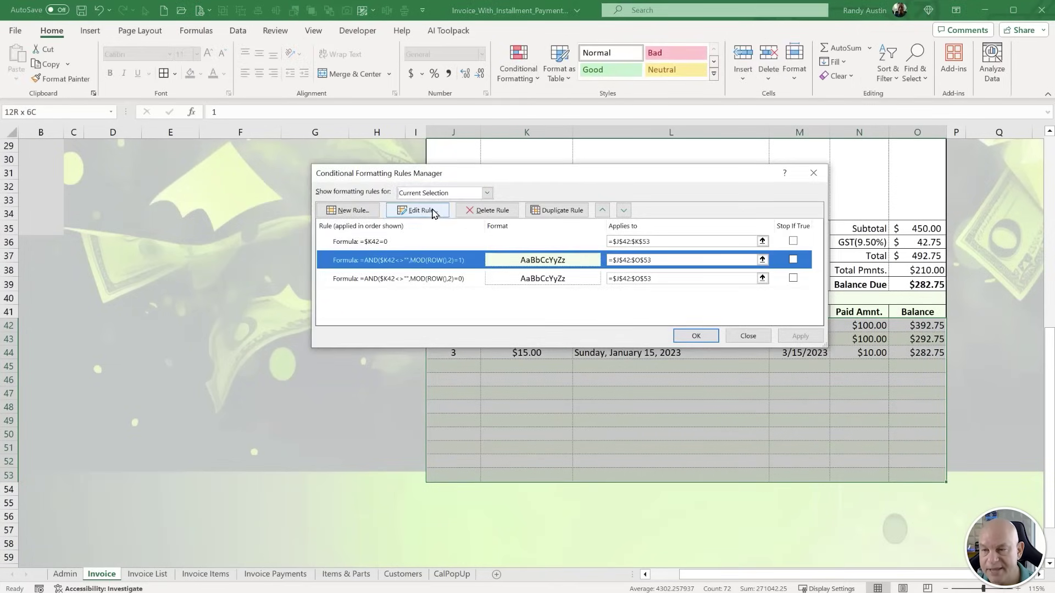
left_click(420, 211)
left_click(694, 333)
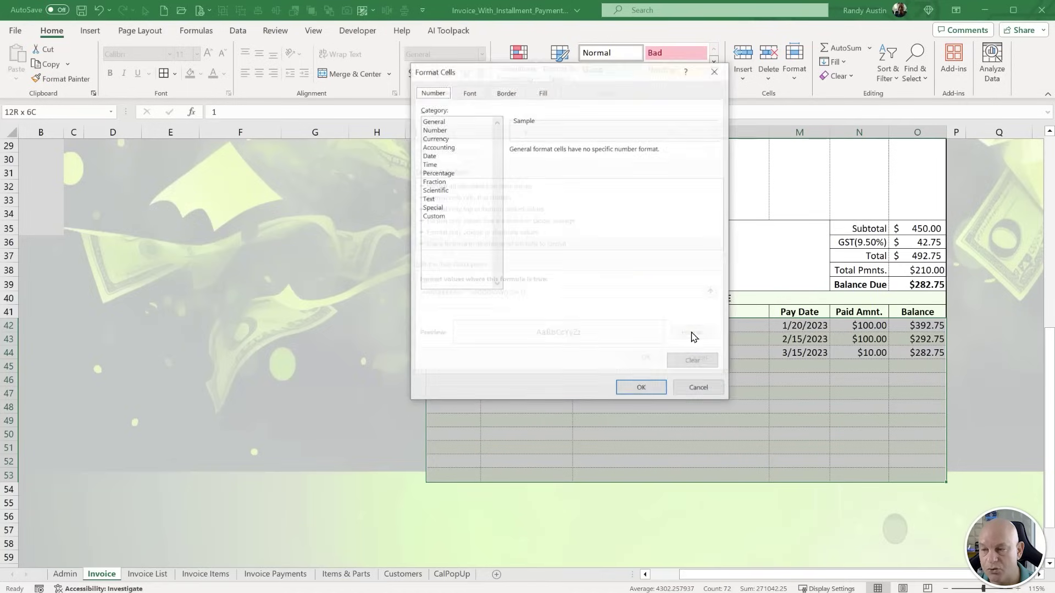
left_click(506, 93)
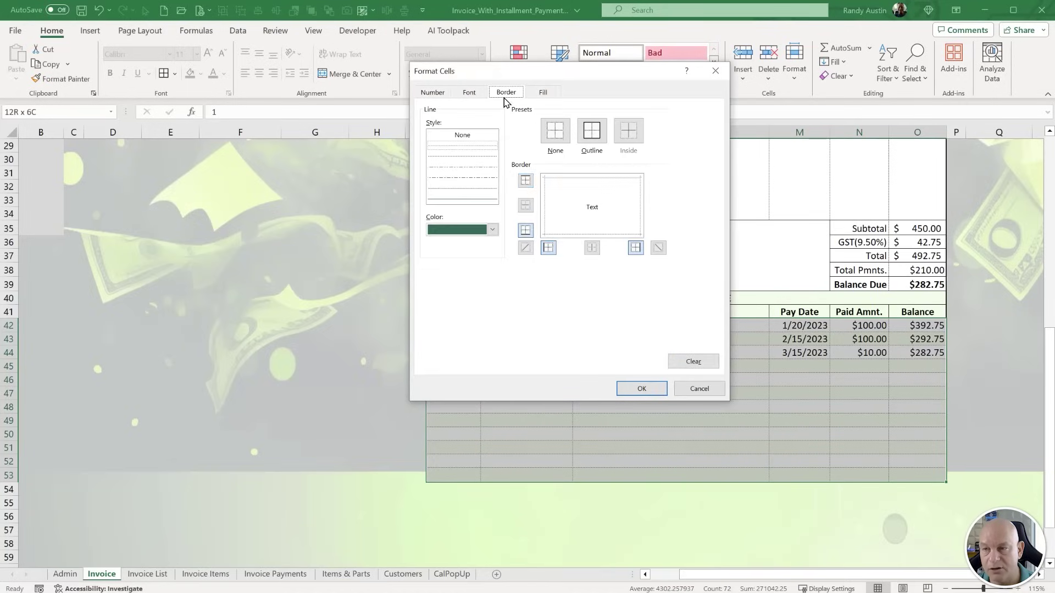
left_click(694, 361)
left_click(641, 389)
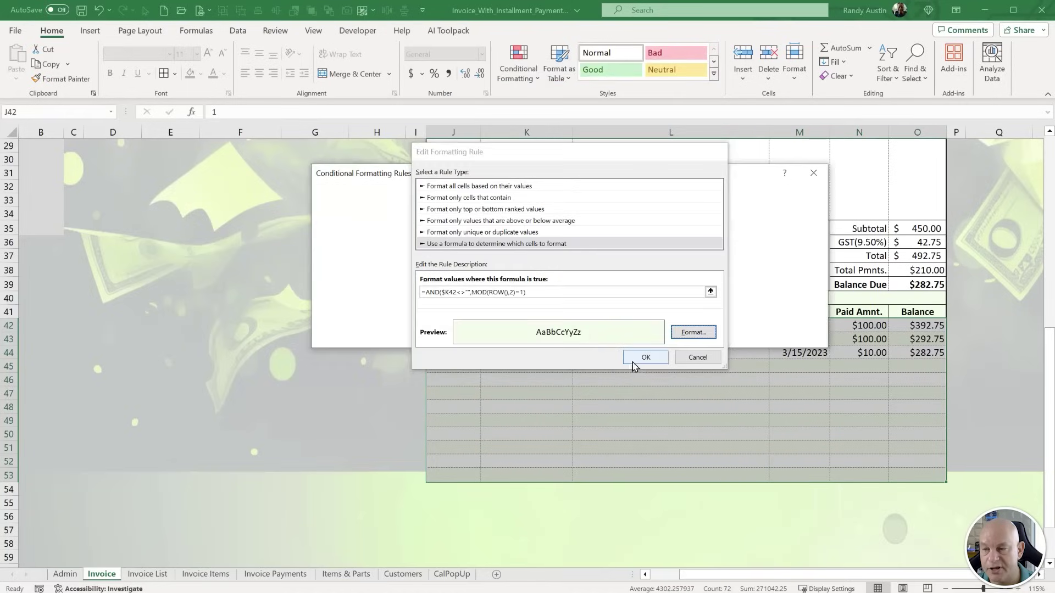
left_click(646, 357)
Clear the even-row shading rule's border formatting and apply the updated rules.
left_click(445, 279)
left_click(414, 211)
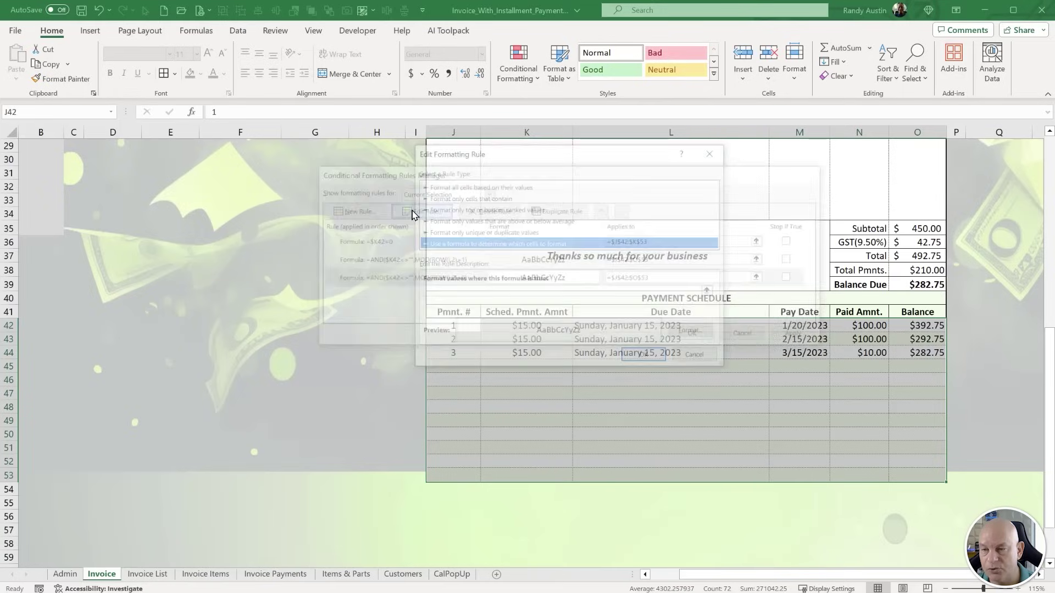
left_click(693, 332)
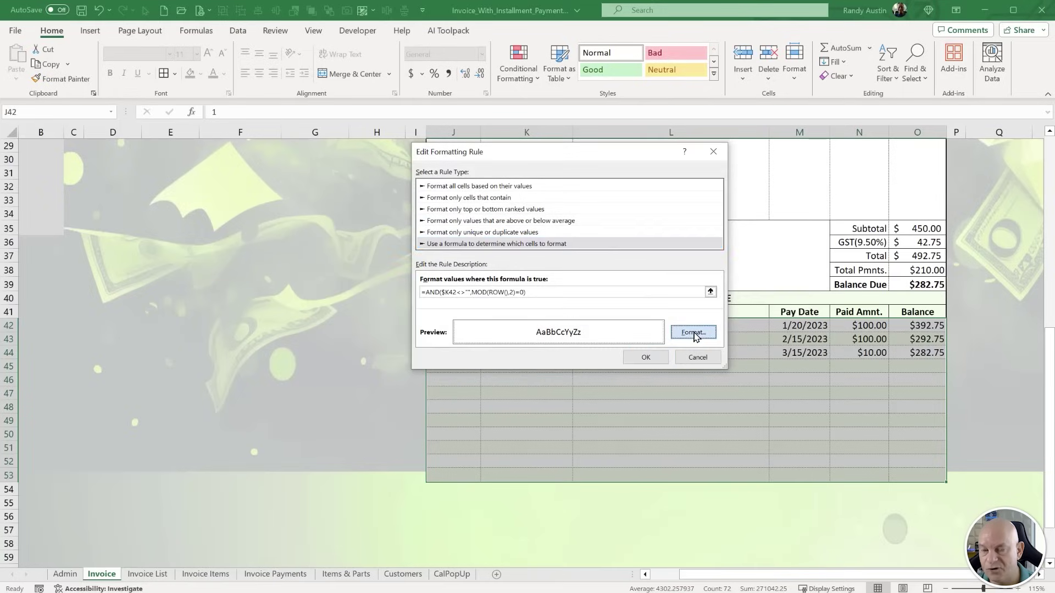
left_click(686, 361)
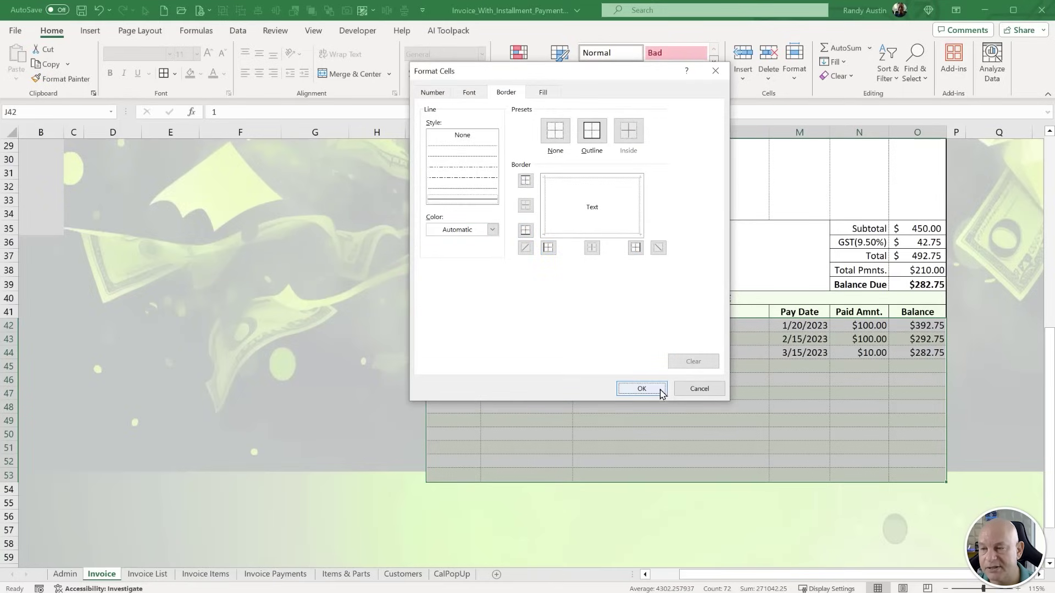
left_click(657, 392)
left_click(646, 357)
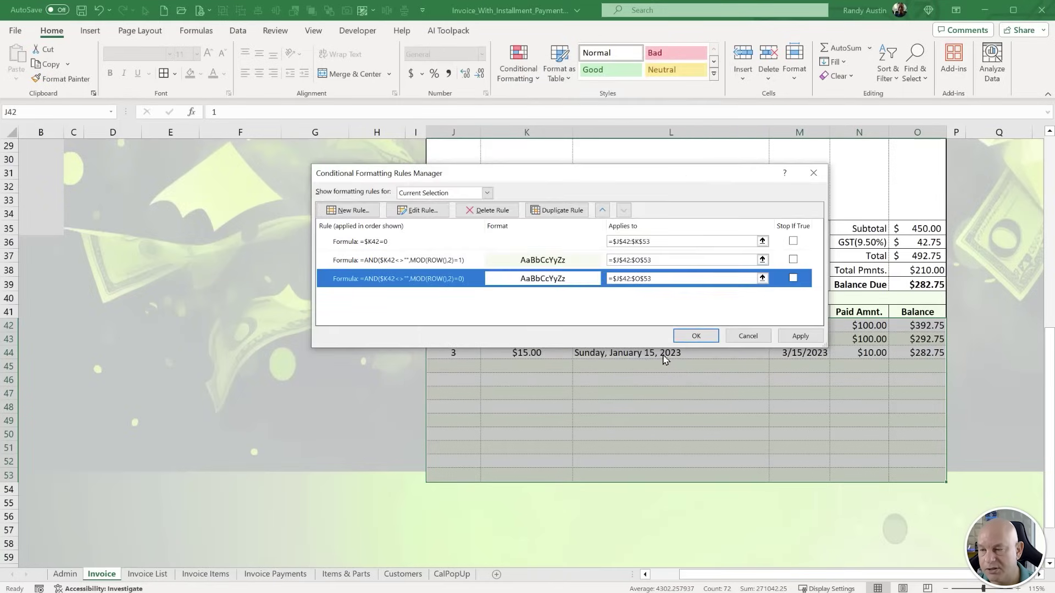
left_click(700, 339)
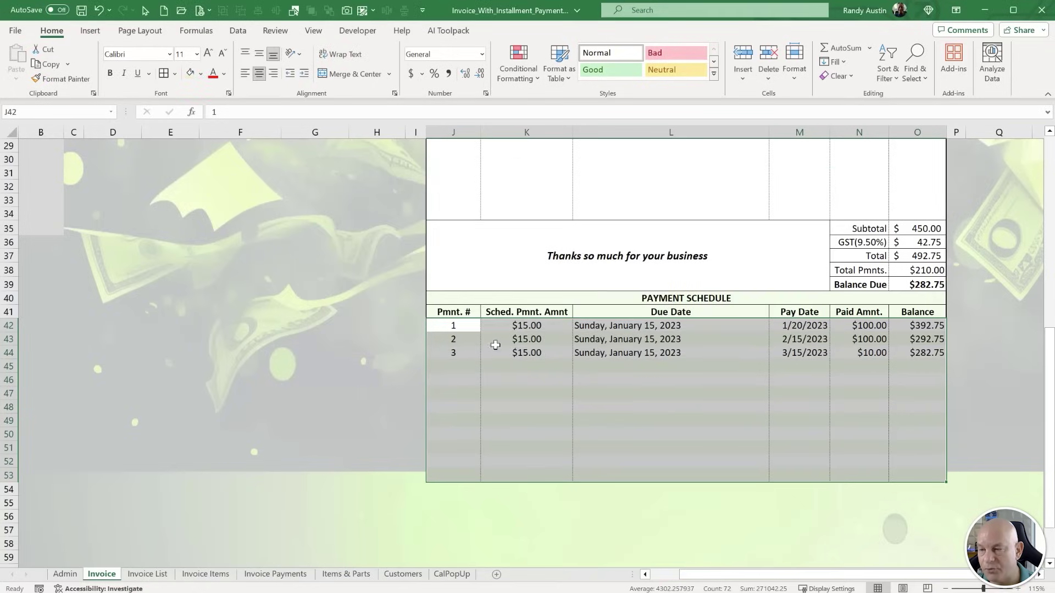
Add dotted inside-horizontal borders between the rows of payment schedule J42:O53.
left_click_drag(470, 326, 766, 419)
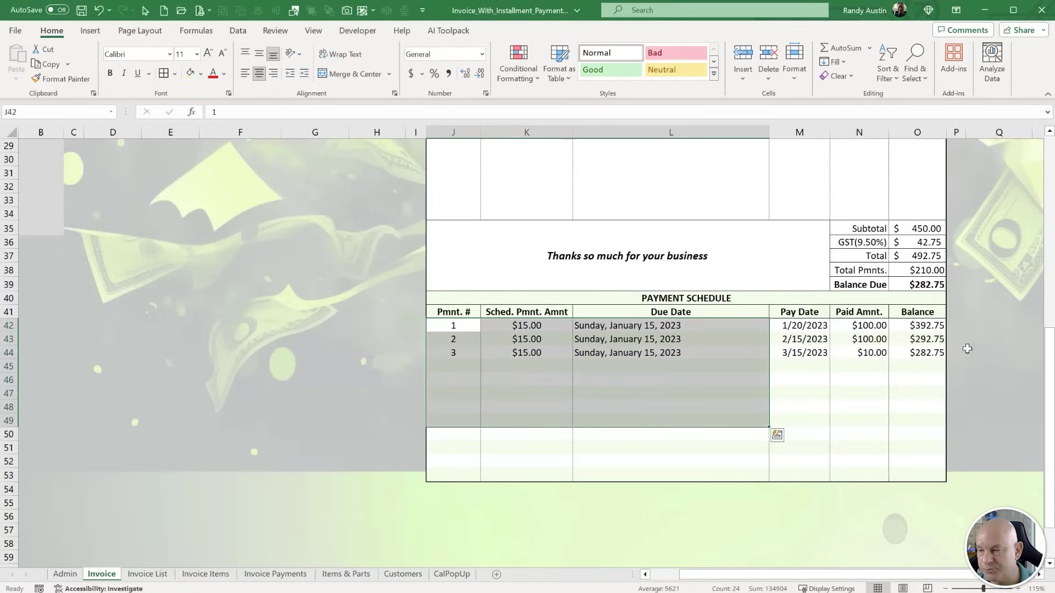
left_click(340, 372)
left_click_drag(454, 326, 937, 477)
right_click(774, 418)
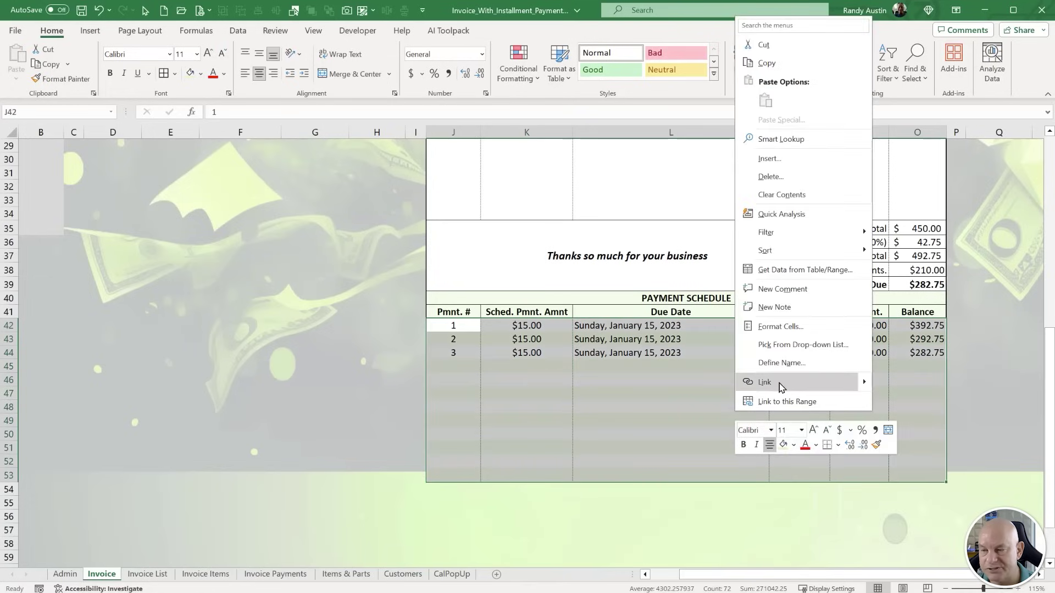
left_click(779, 326)
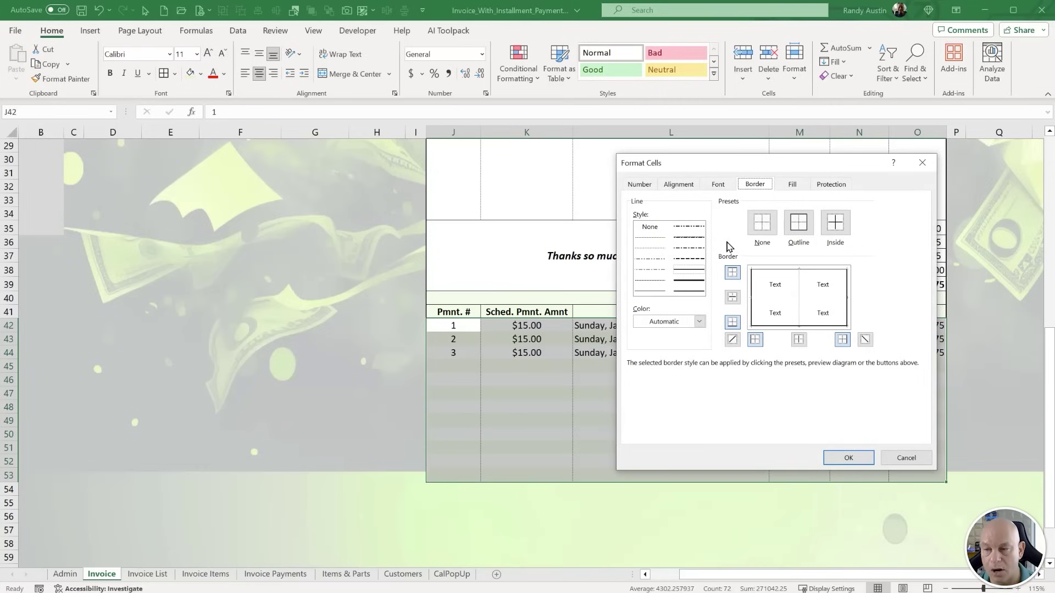
left_click(658, 240)
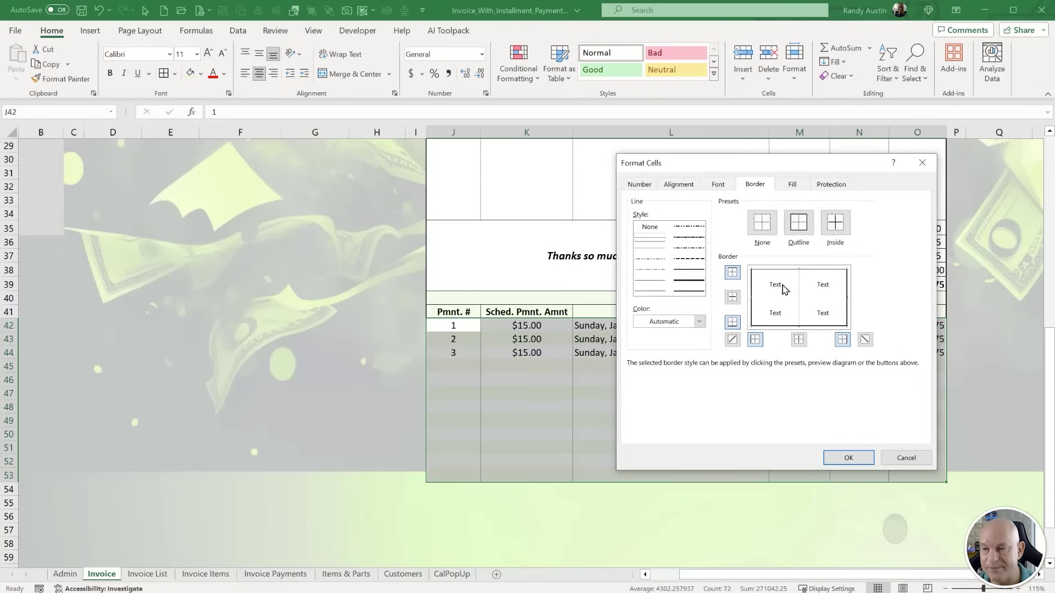
left_click(777, 299)
left_click(849, 459)
left_click(401, 409)
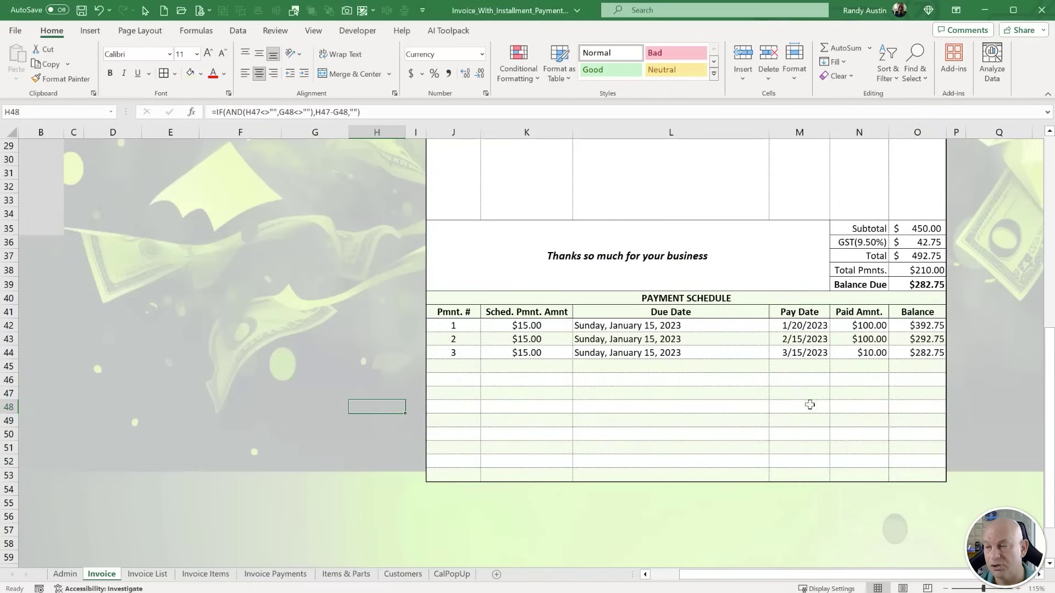
Save the workbook with Ctrl+S.
scroll(808, 398, "up", 3)
scroll(383, 235, "up", 3)
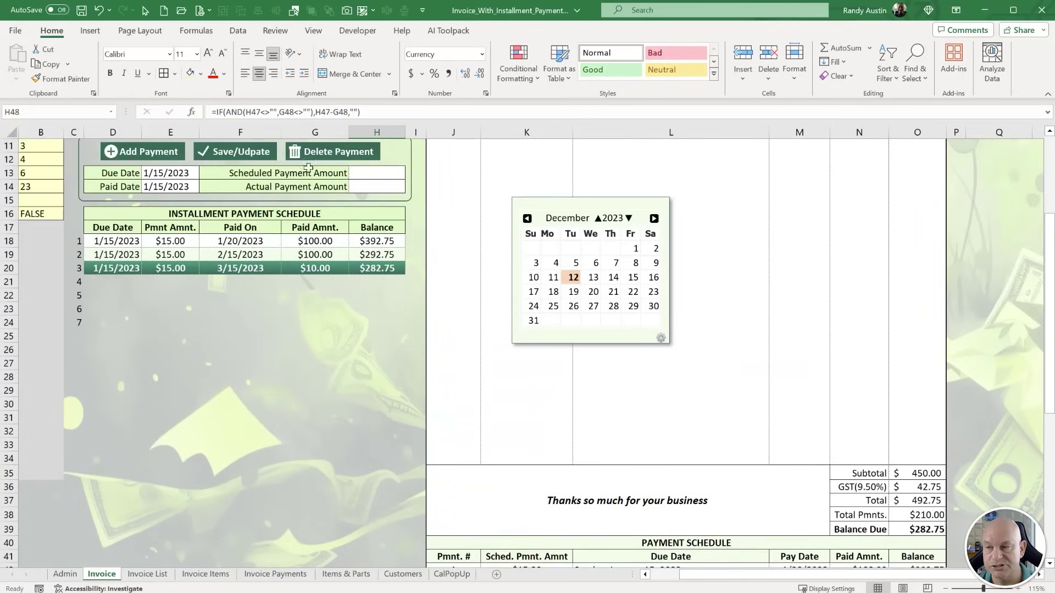
key("ctrl+s")
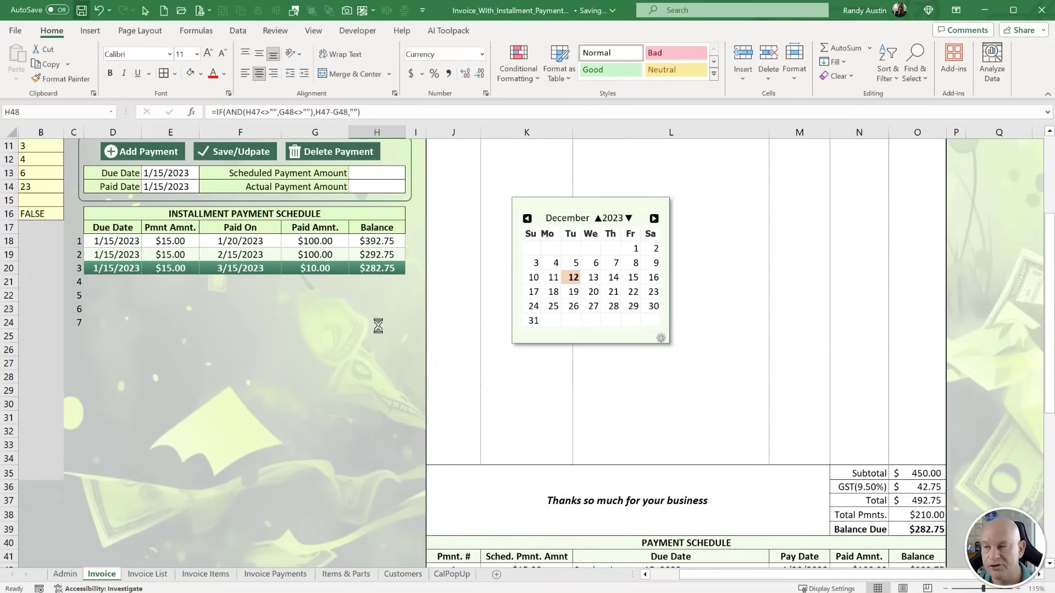
scroll(377, 327, "up", 3)
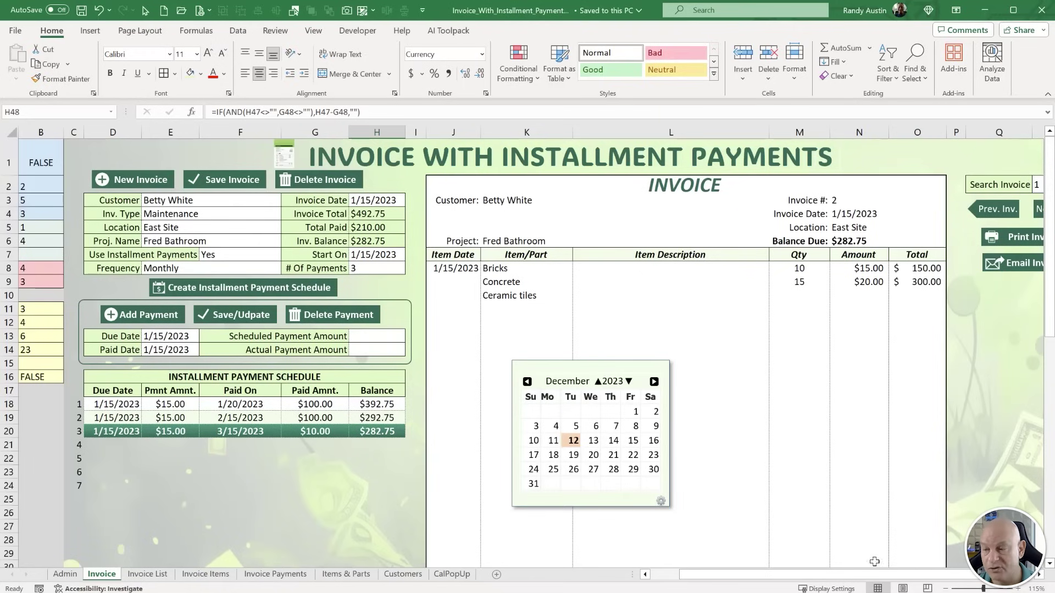
Add top and bottom borders to the Total row cells N37:O37.
left_click_drag(885, 575, 901, 581)
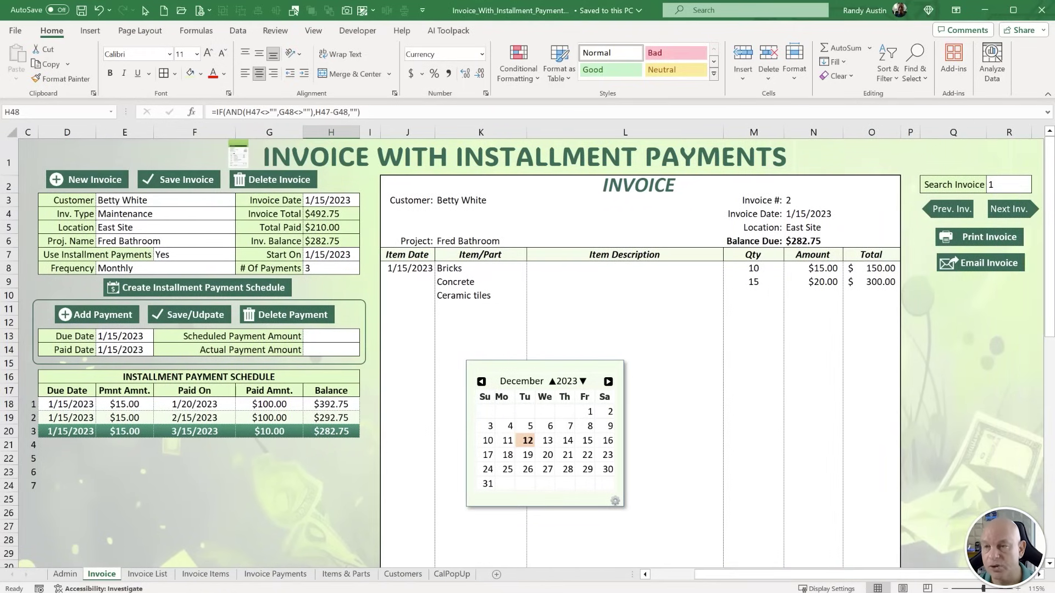
scroll(604, 247, "down", 7)
left_click(807, 345)
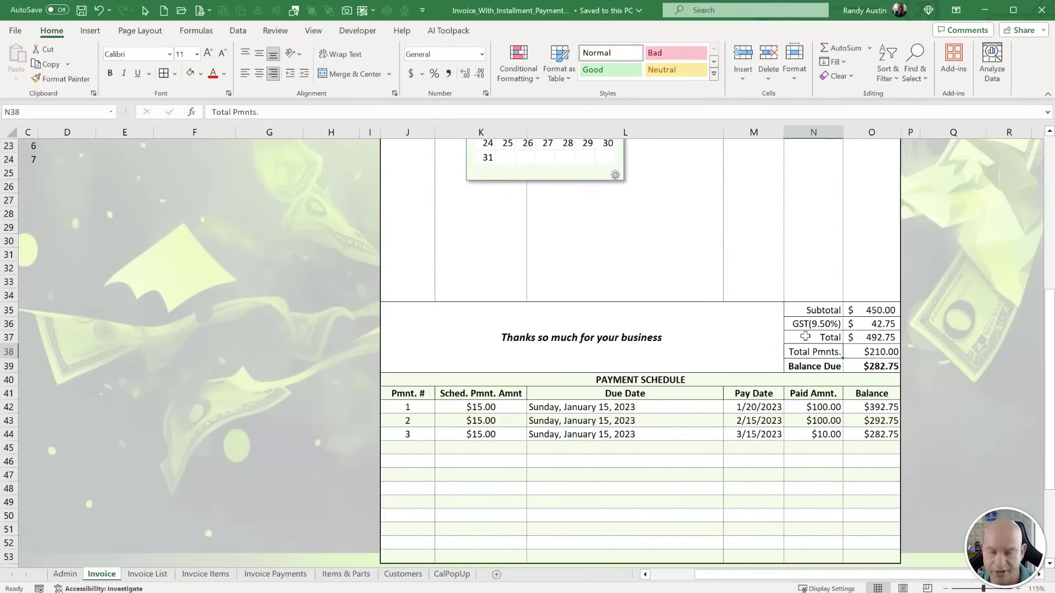
left_click_drag(805, 336, 874, 338)
right_click(864, 341)
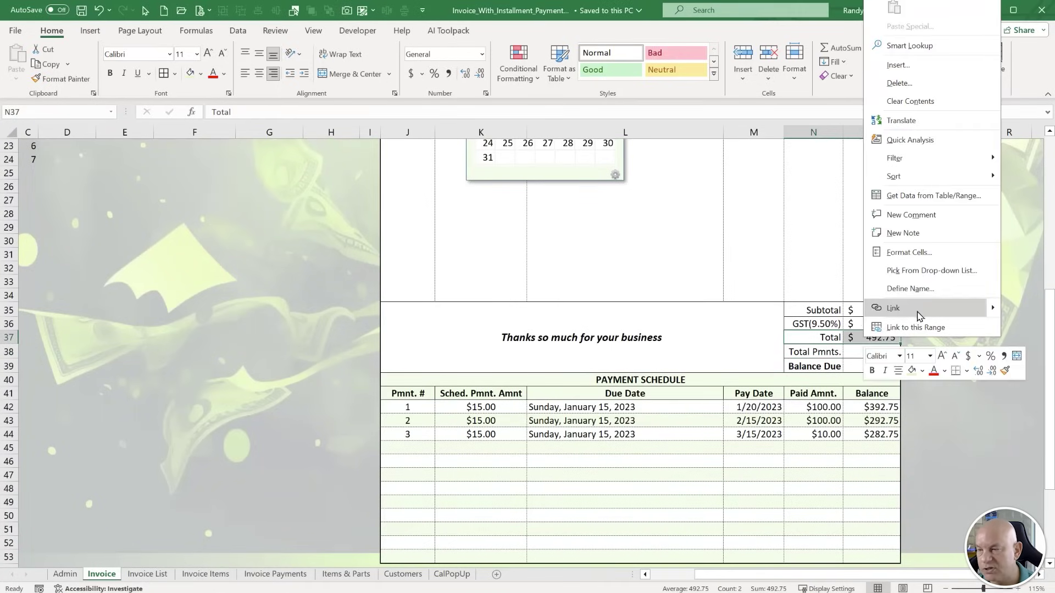
left_click(910, 253)
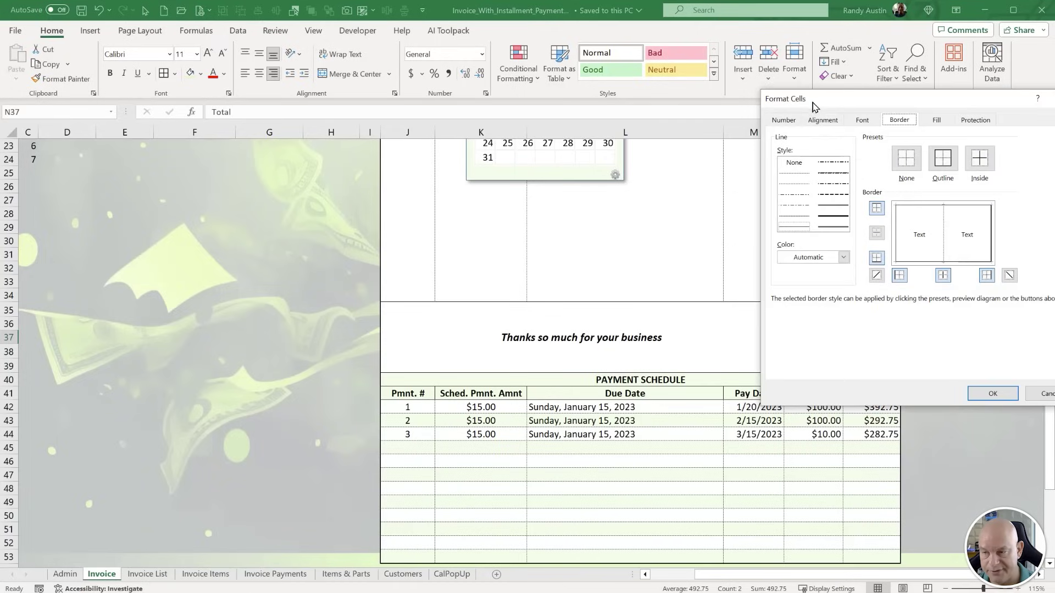
left_click_drag(815, 106, 350, 170)
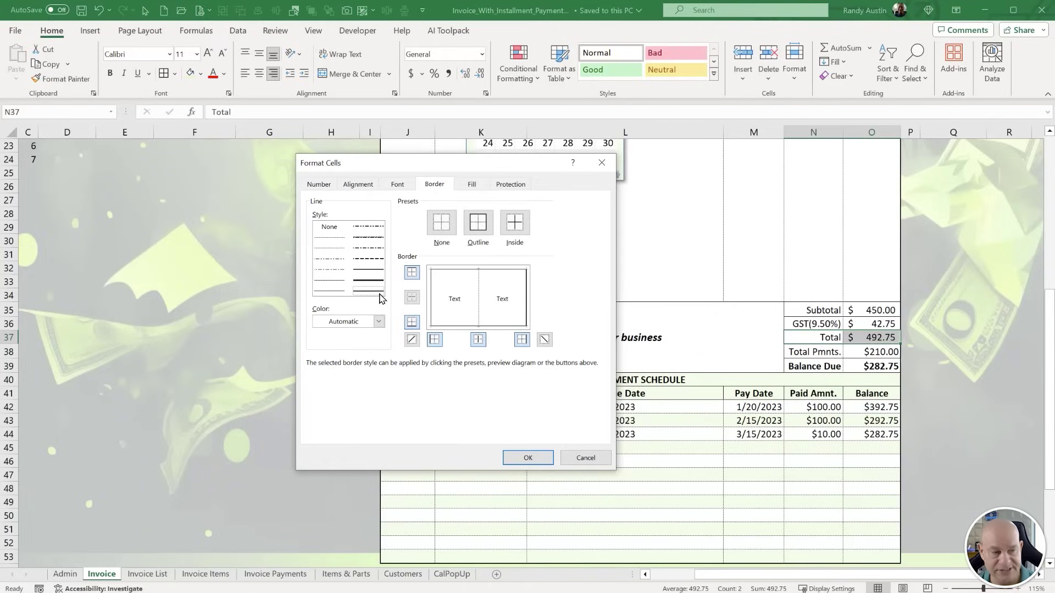
left_click(467, 269)
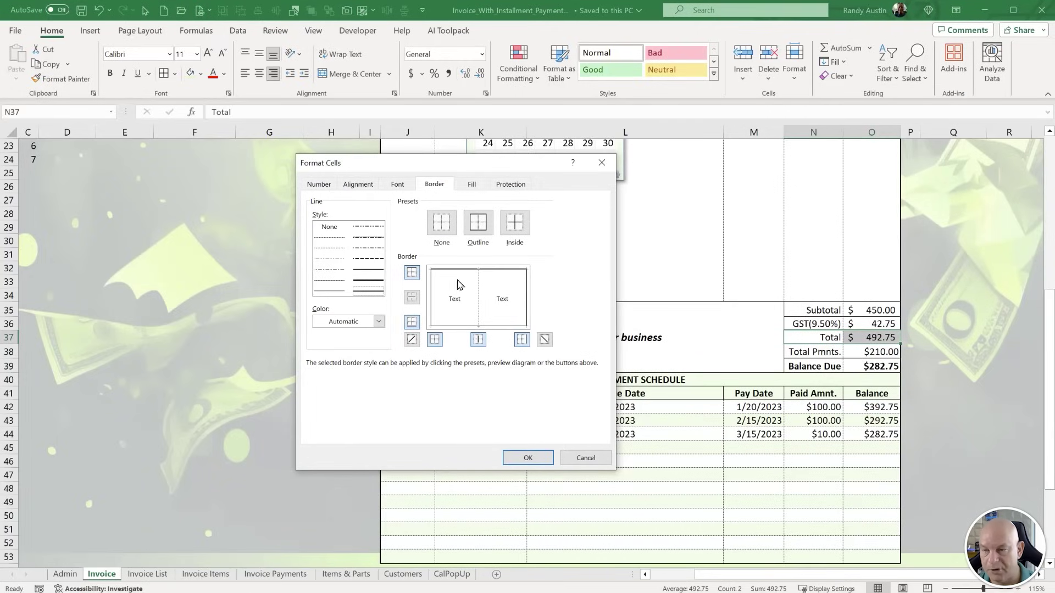
left_click(369, 280)
left_click(467, 326)
left_click(544, 456)
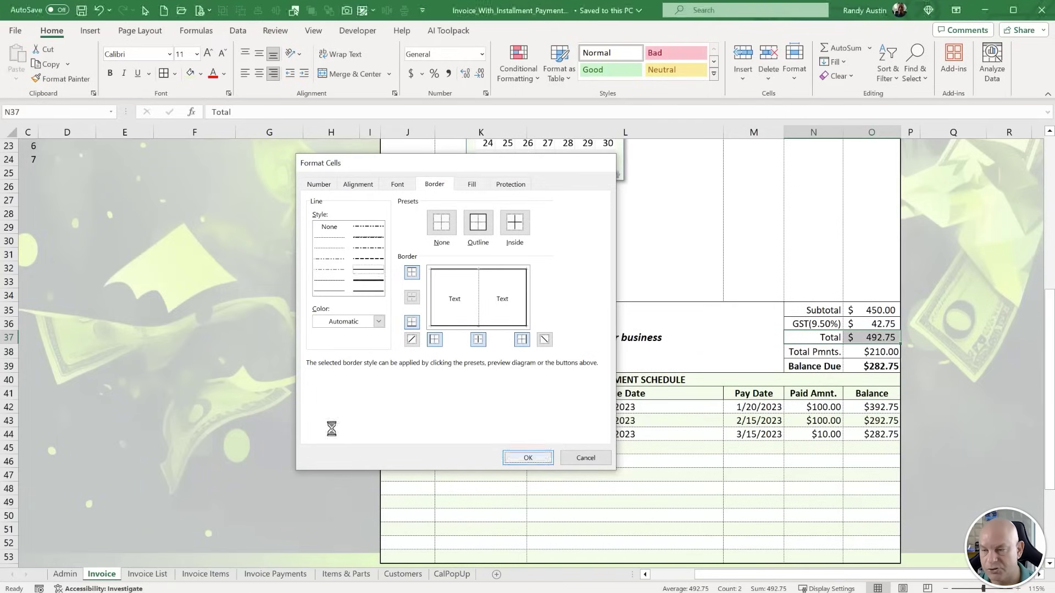
left_click(352, 422)
scroll(368, 261, "up", 3)
Save, then select the item, Start On, Invoice, Due and Paid date cells to test the calendar.
key("ctrl+s")
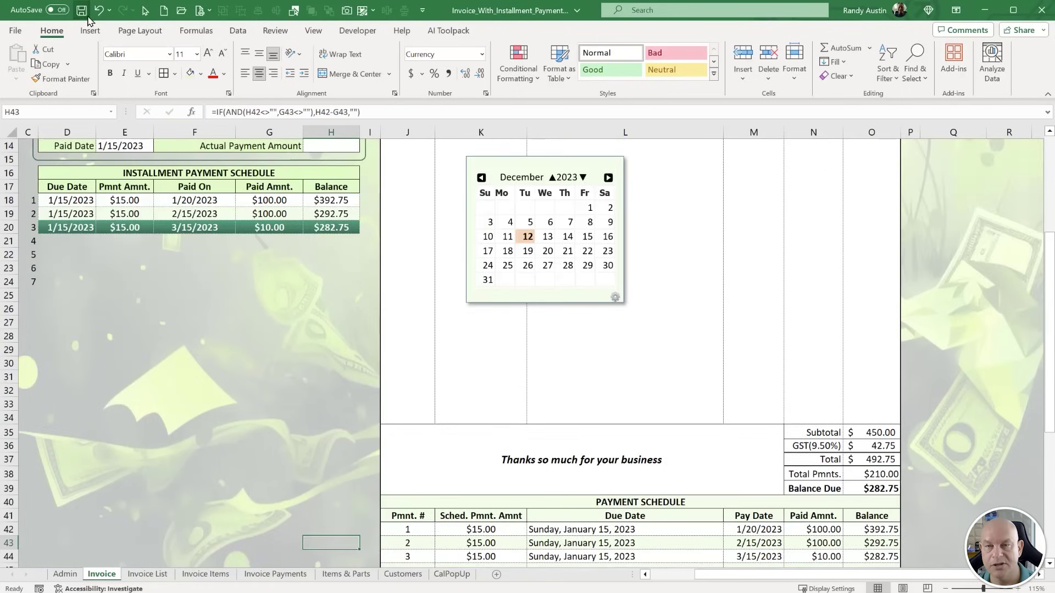
scroll(276, 392, "up", 3)
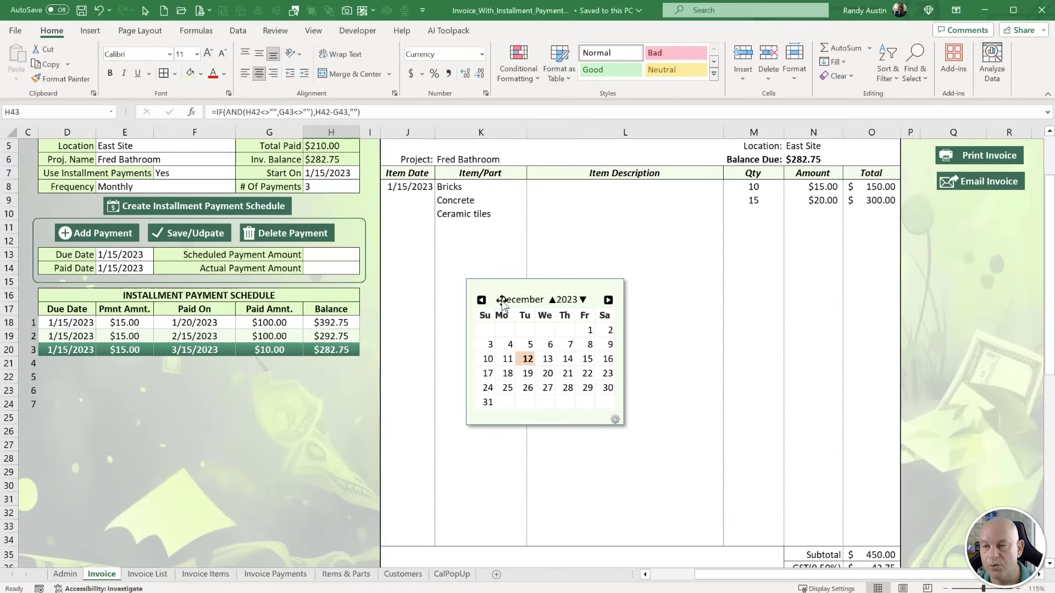
left_click(409, 215)
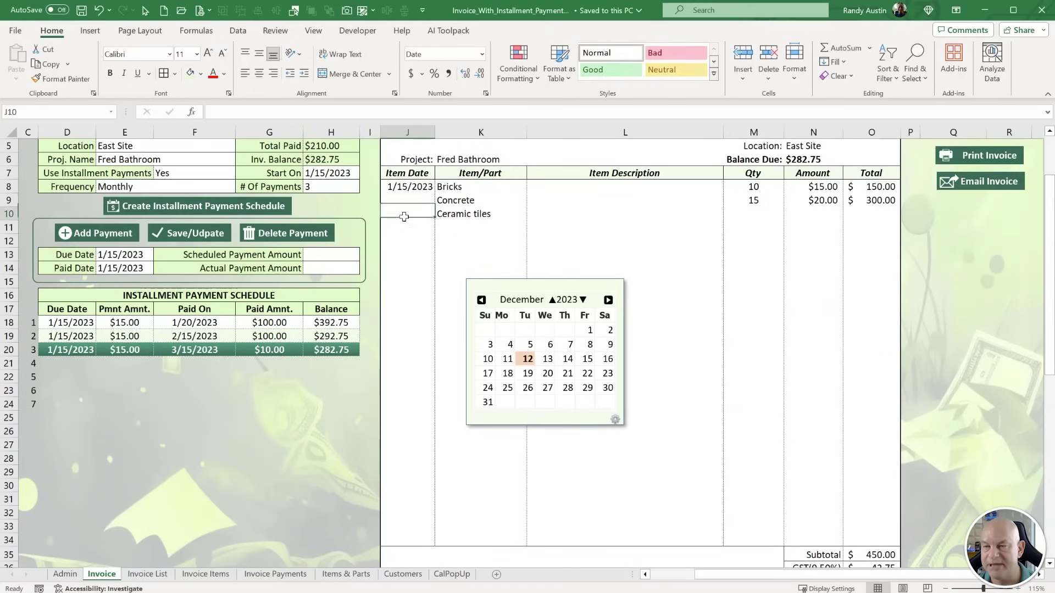
scroll(413, 276, "up", 2)
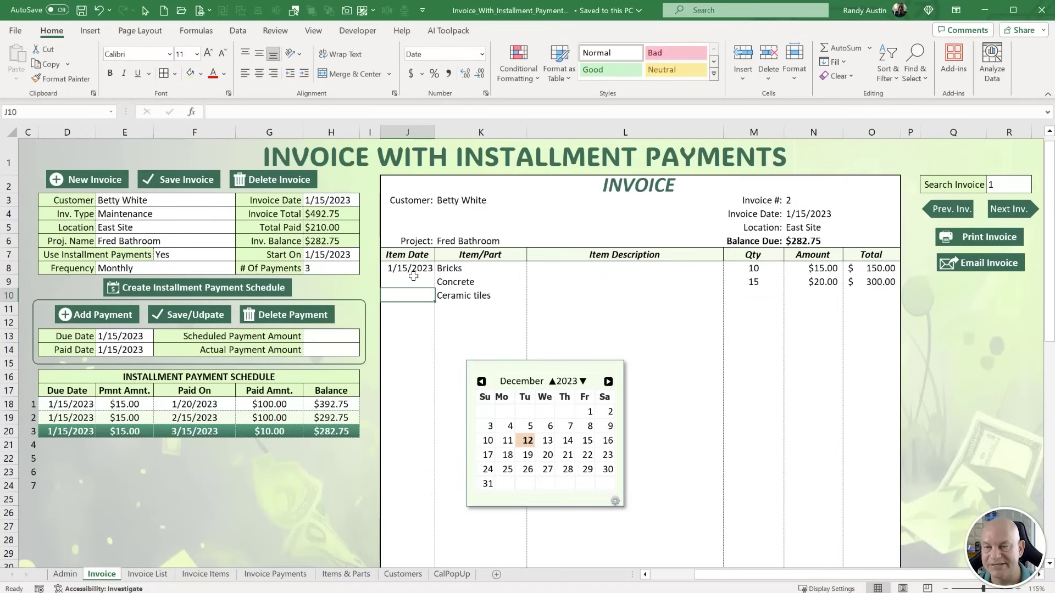
left_click(343, 255)
left_click(325, 200)
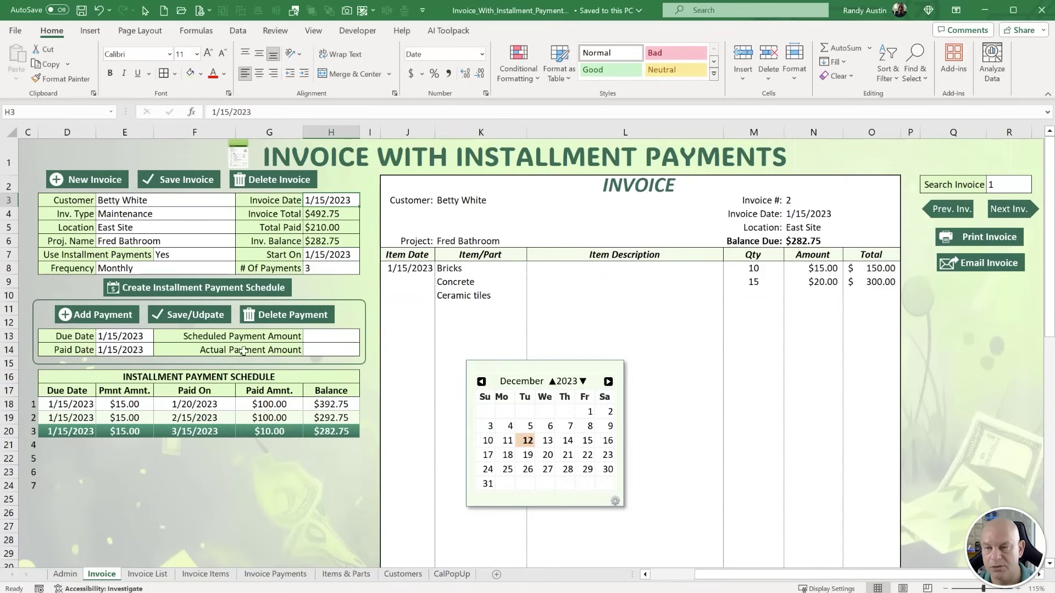
left_click(152, 337)
left_click(143, 349)
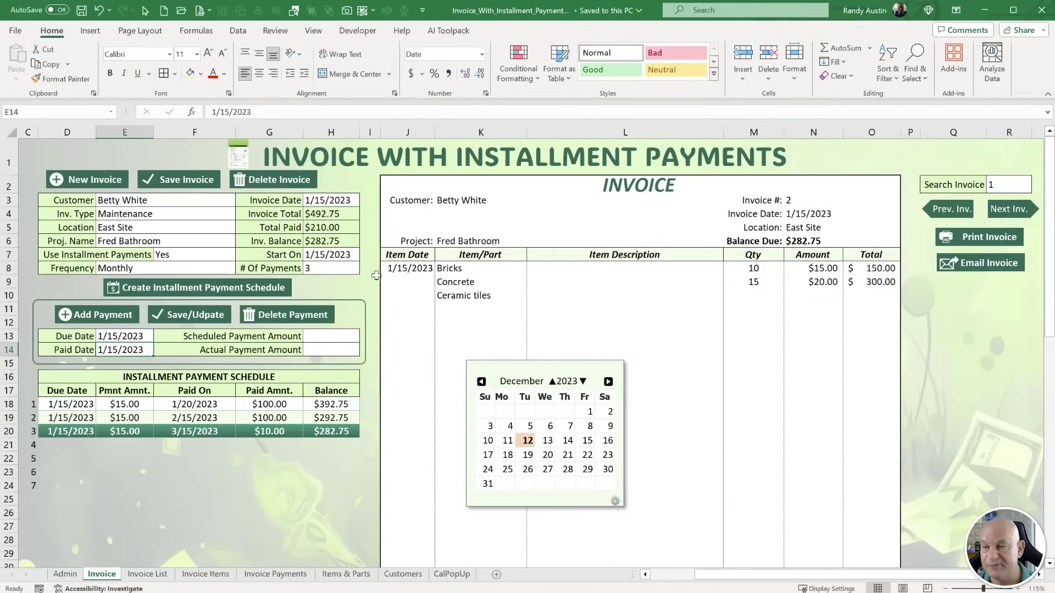
Change the first invoice item from Bricks to Lumber using its dropdown list.
left_click(471, 266)
left_click(533, 269)
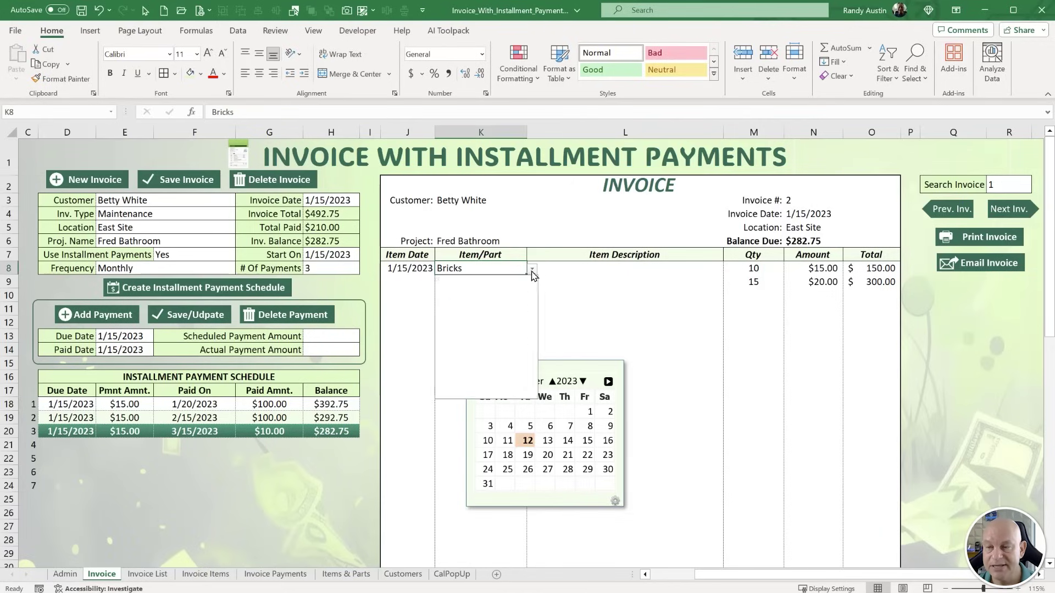
left_click(457, 299)
left_click(704, 268)
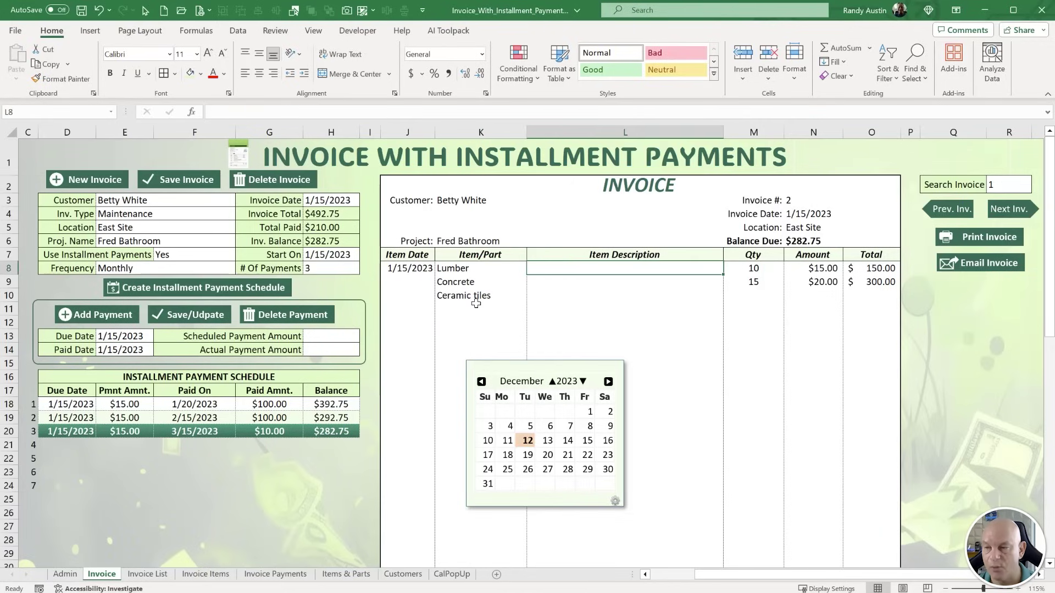
Check the customer, Location, installment and Invoice Date cells, then go to the Developer tab.
left_click(191, 202)
key("Down")
key("Down")
left_click(454, 268)
left_click(160, 228)
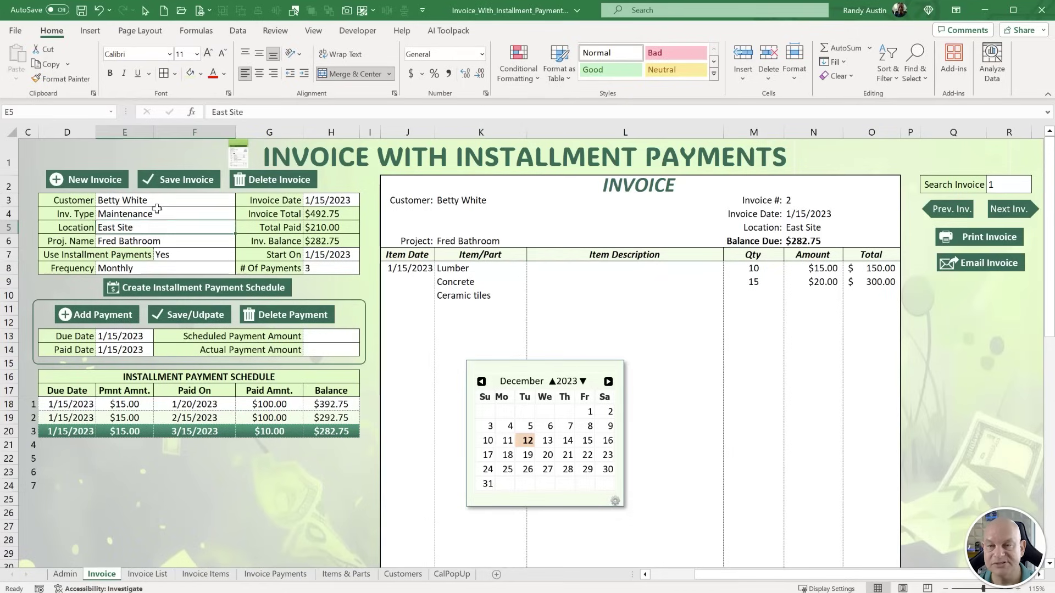
left_click(181, 254)
left_click(324, 200)
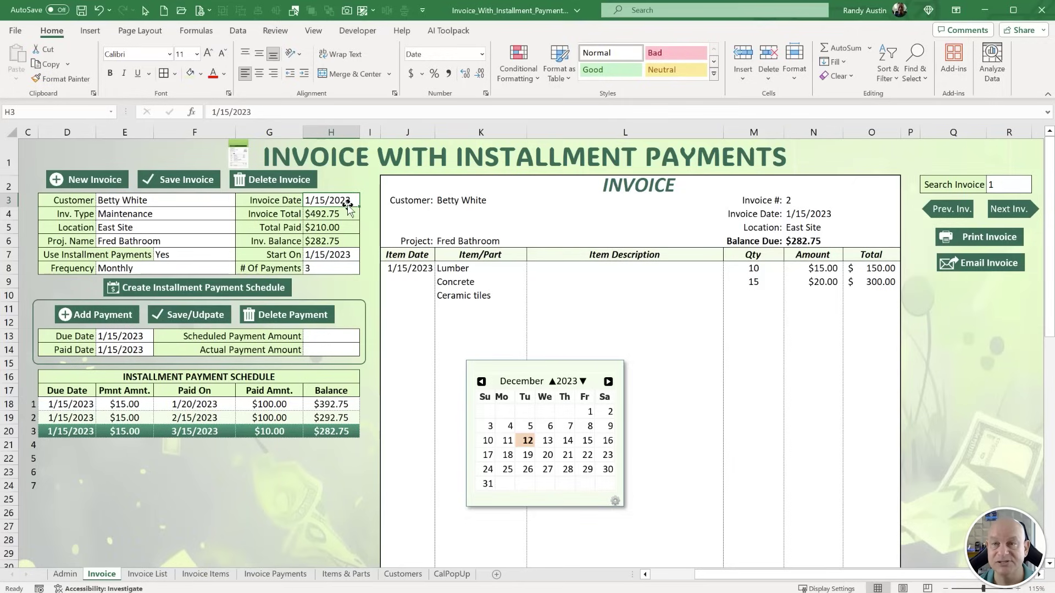
left_click(358, 30)
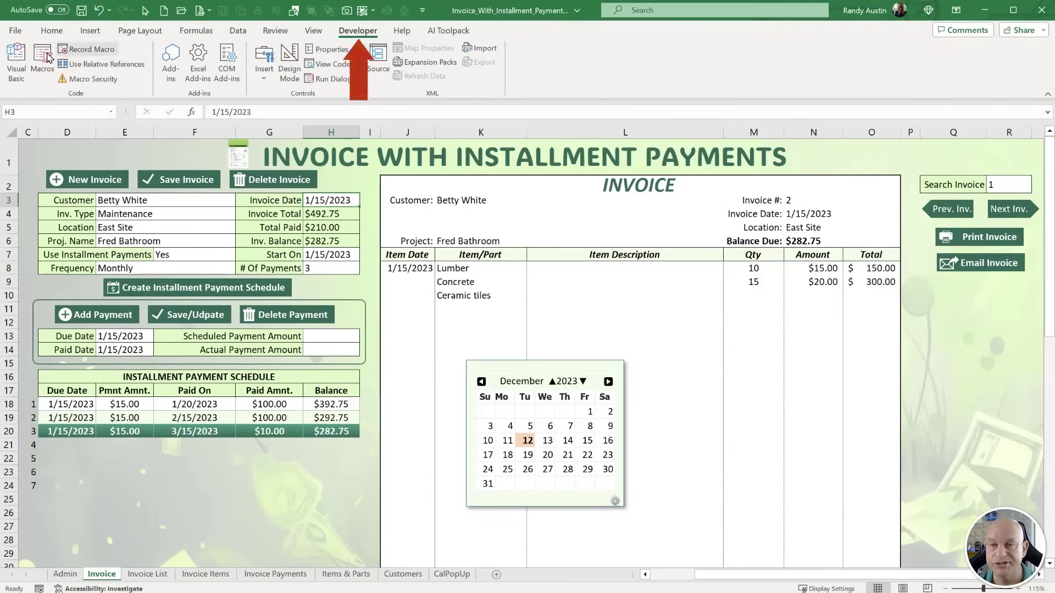
Open the VBA editor and display the Invoice sheet's code module.
left_click(22, 52)
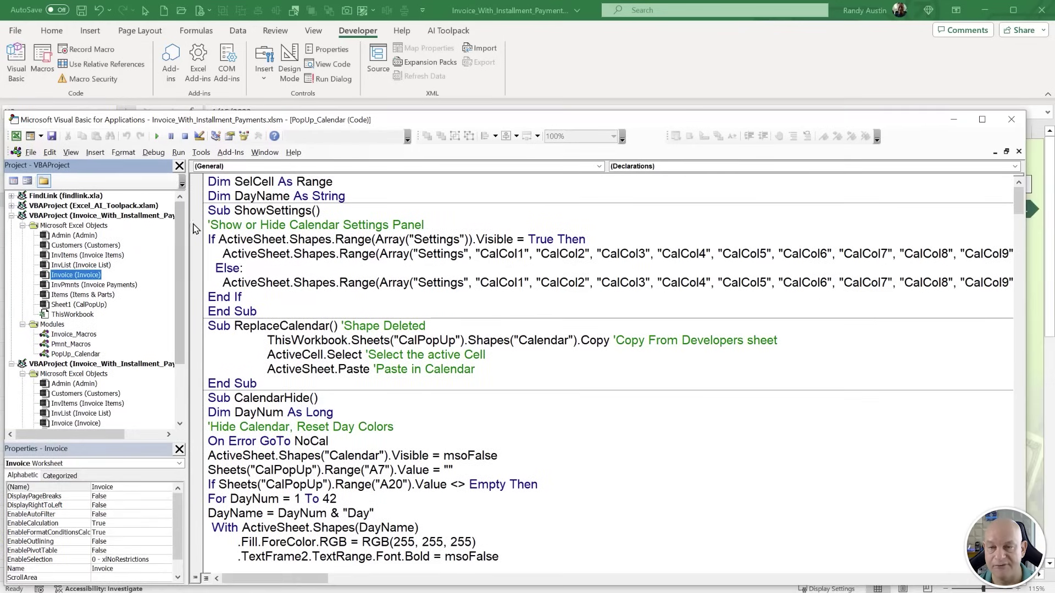
left_click(191, 227)
left_click_drag(187, 221, 273, 222)
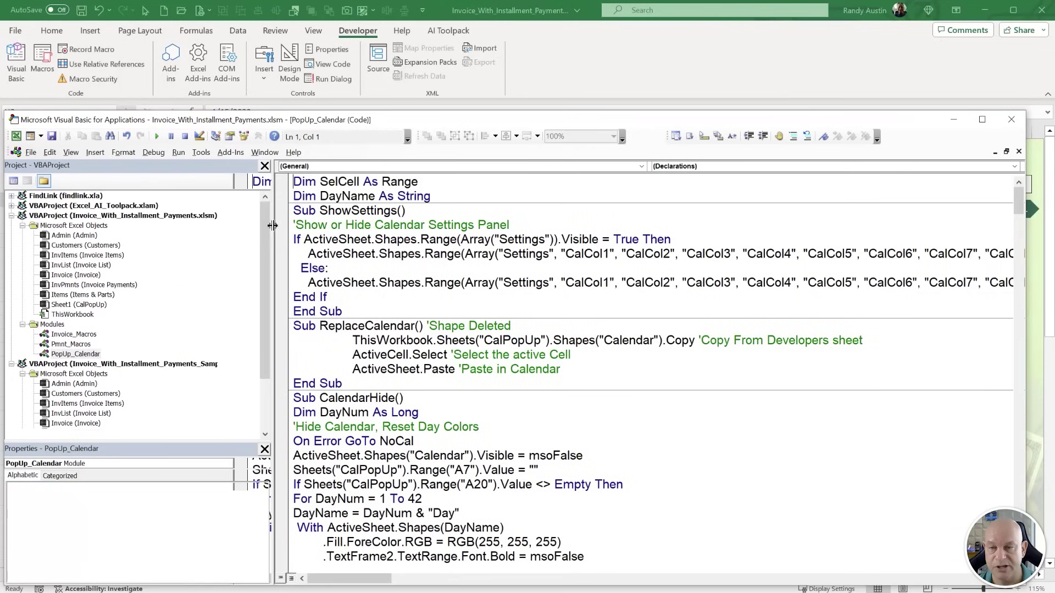
left_click(36, 364)
left_click(11, 365)
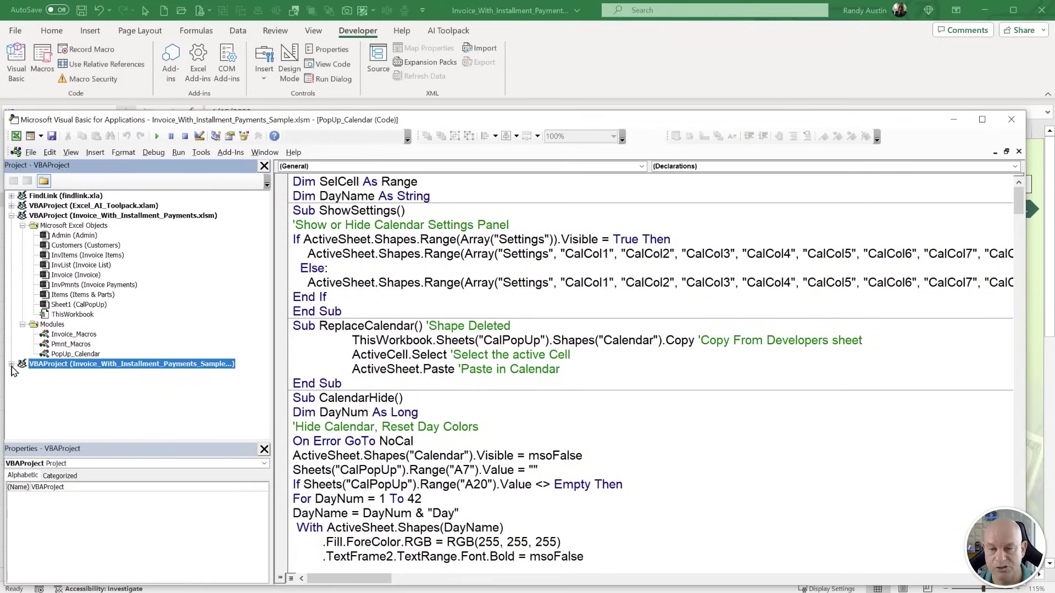
double_click(69, 277)
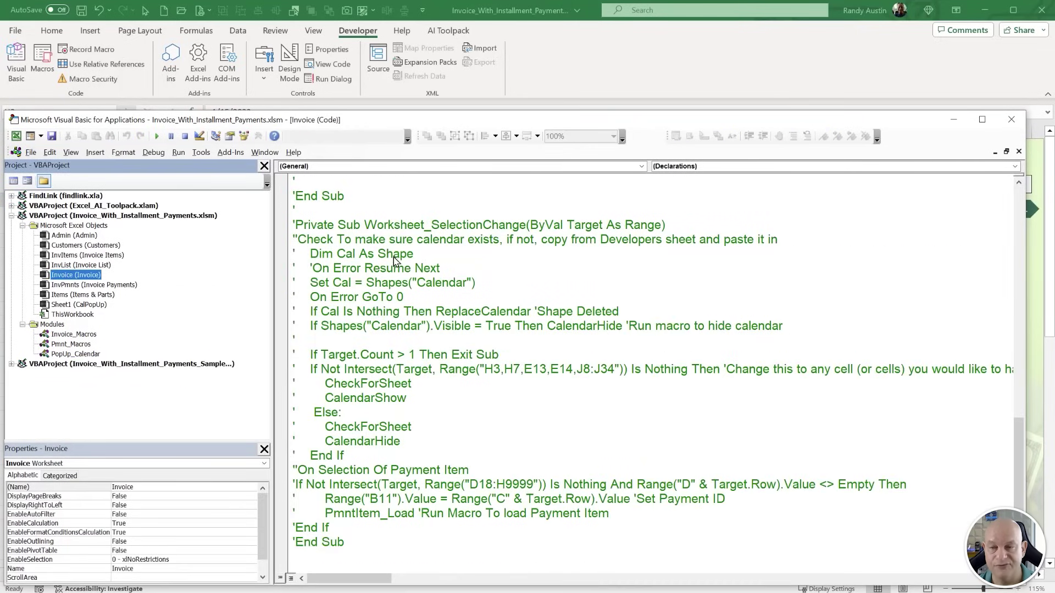
scroll(377, 254, "up", 15)
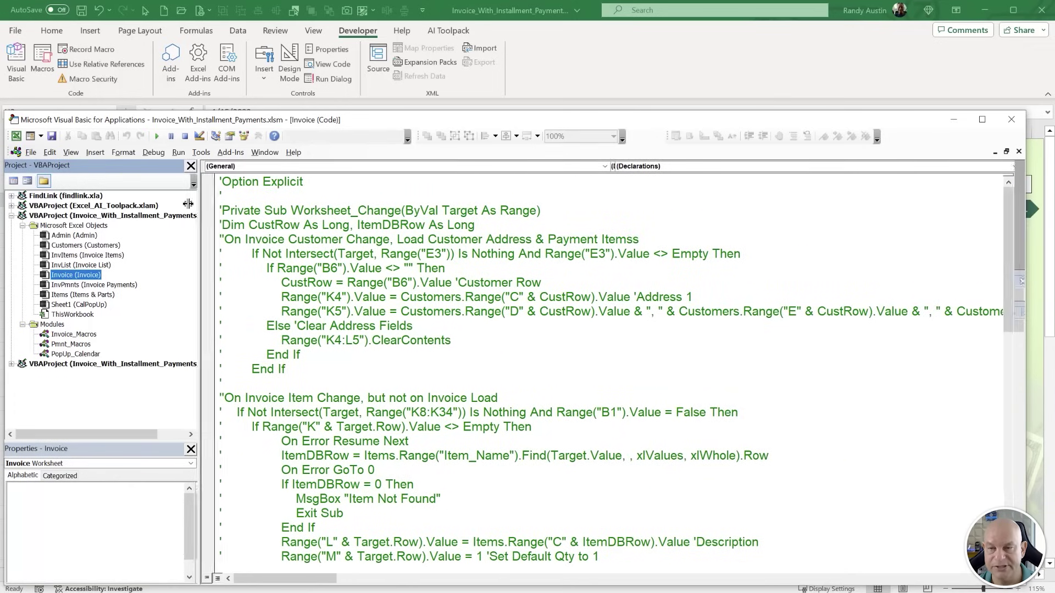
left_click_drag(273, 207, 184, 207)
Highlight the Worksheet_SelectionChange sub, briefly collapsing Excel's ribbon before returning to the editor.
left_click(274, 239)
key("ctrl+a")
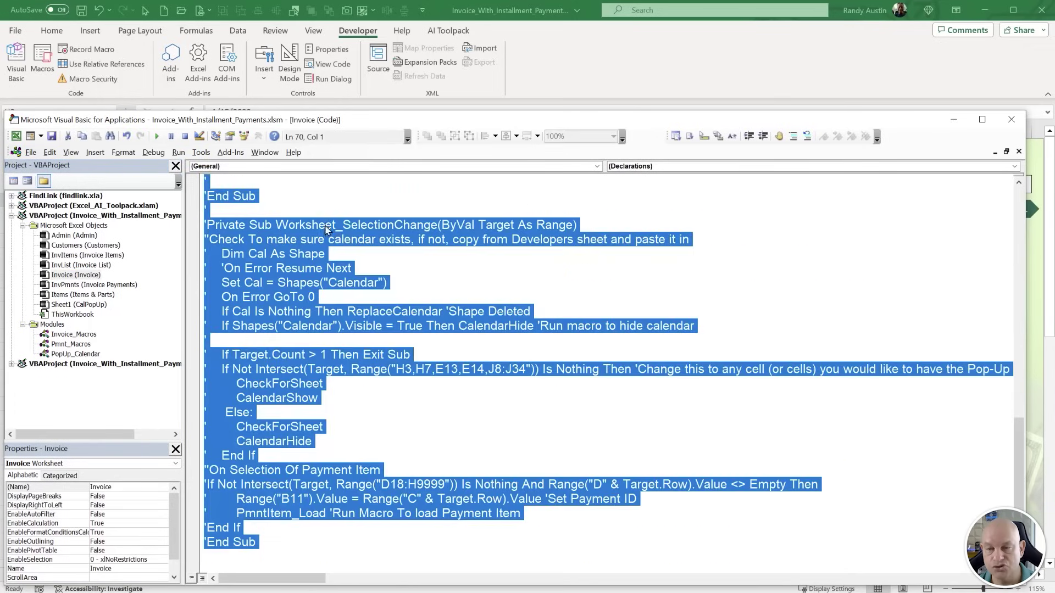
left_click(550, 326)
scroll(547, 327, "up", 8)
scroll(495, 308, "up", 8)
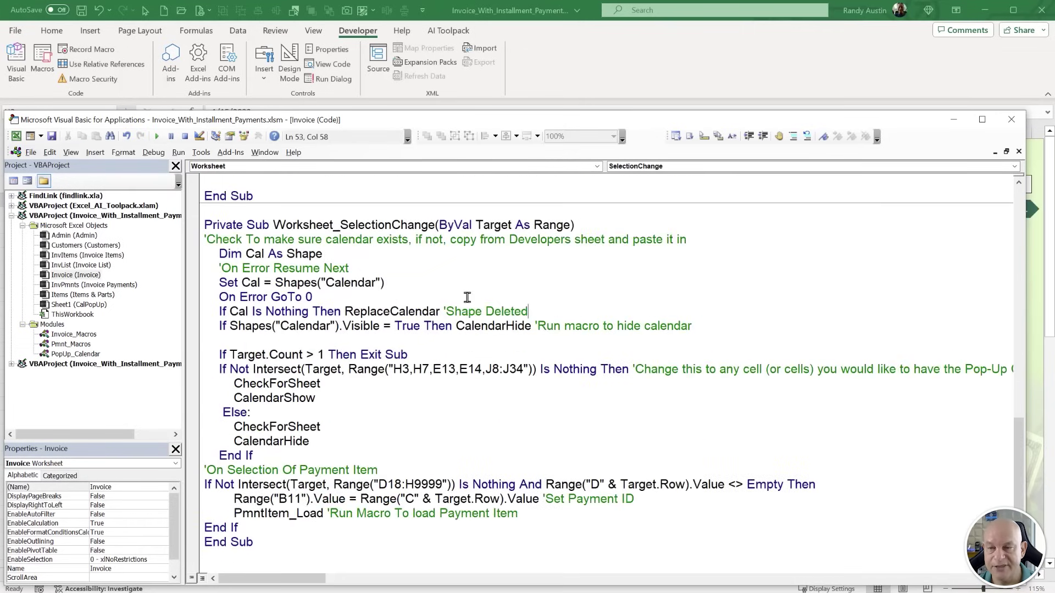
left_click_drag(273, 225, 427, 224)
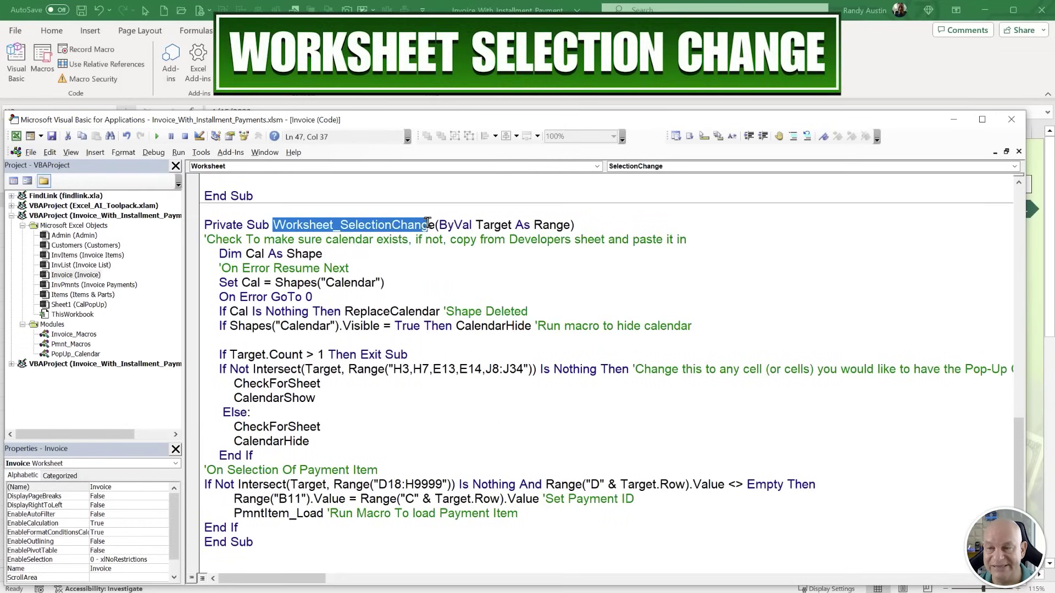
left_click(557, 106)
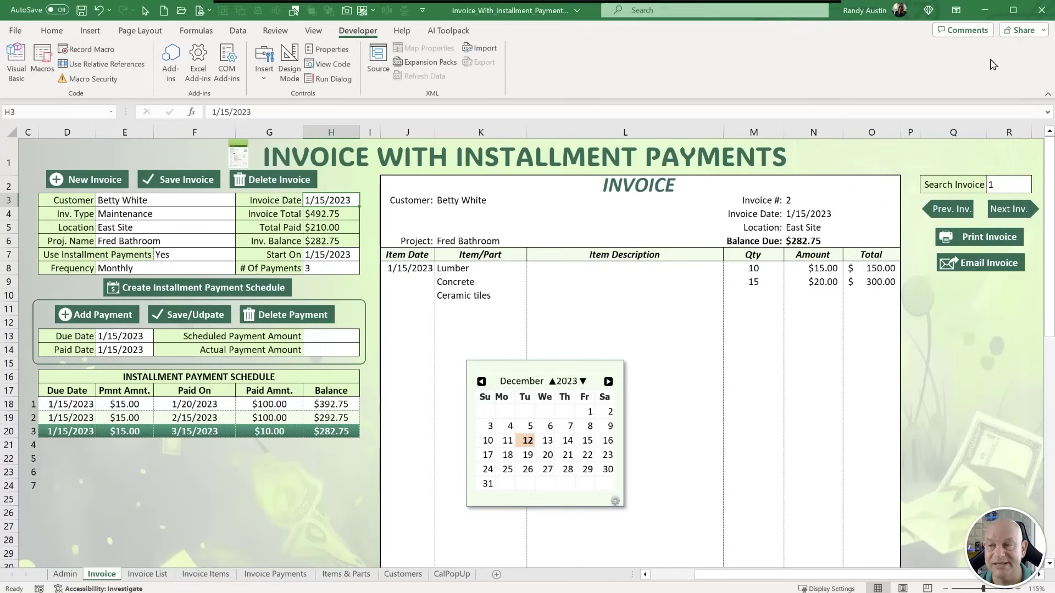
left_click(1047, 95)
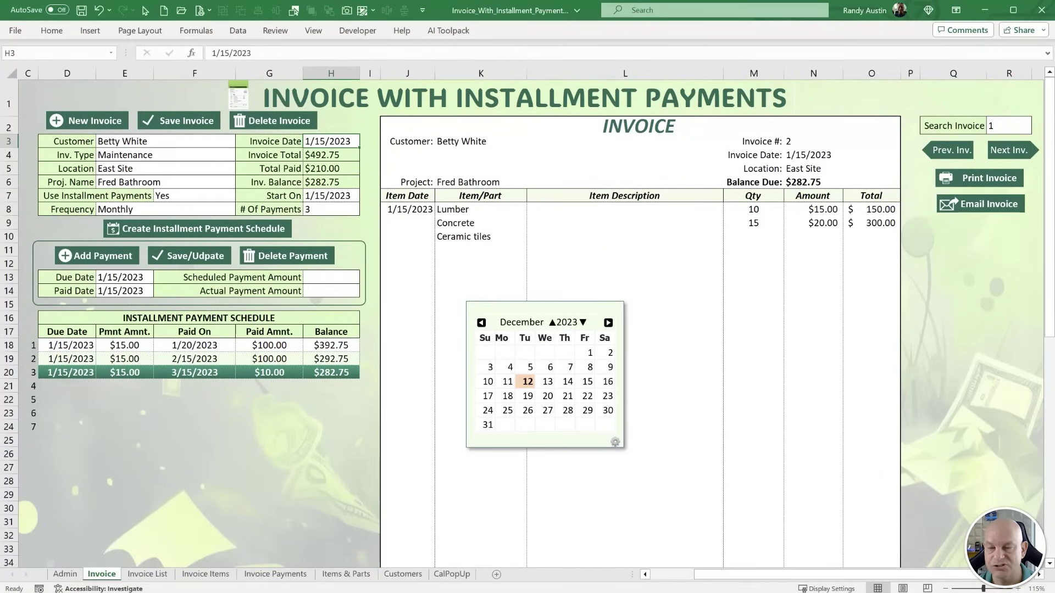
scroll(288, 468, "down", 1)
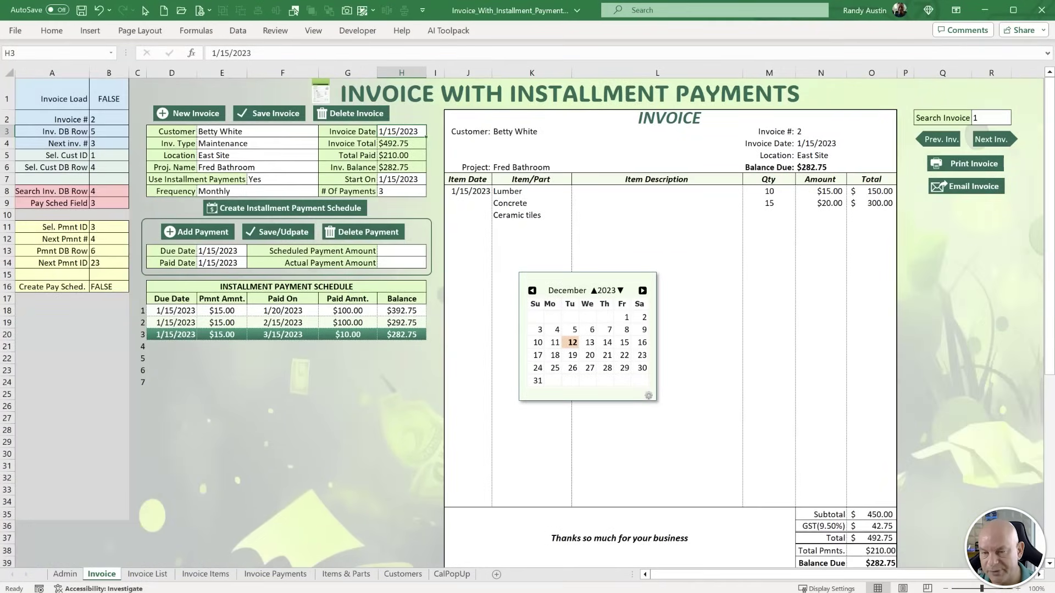
key("alt+F11")
Walk through the calendar existence, shape and visibility checks, then select H9 to hide the calendar.
left_click(330, 272)
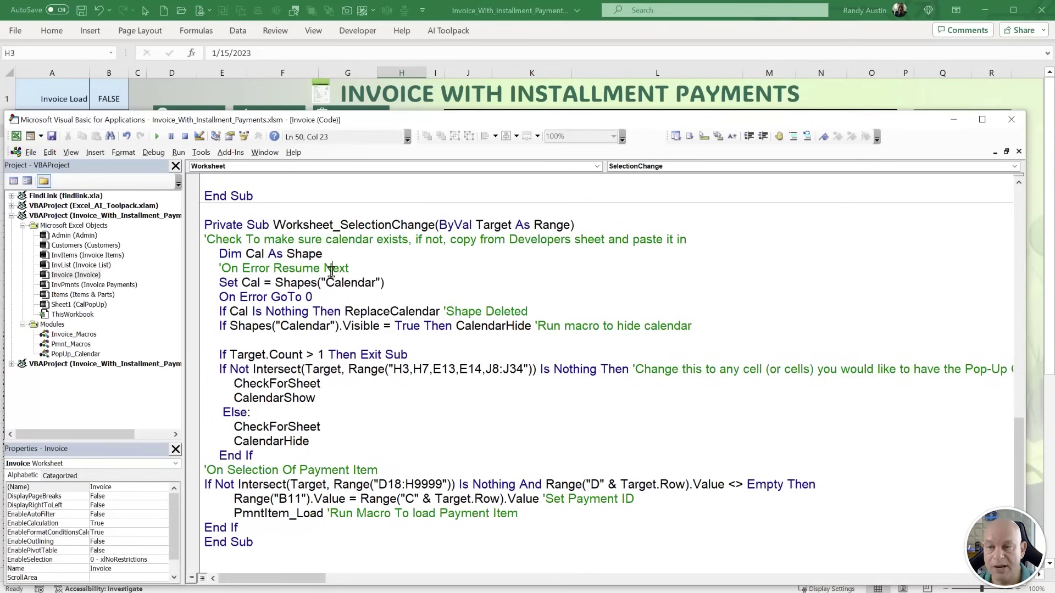
left_click_drag(456, 240, 217, 243)
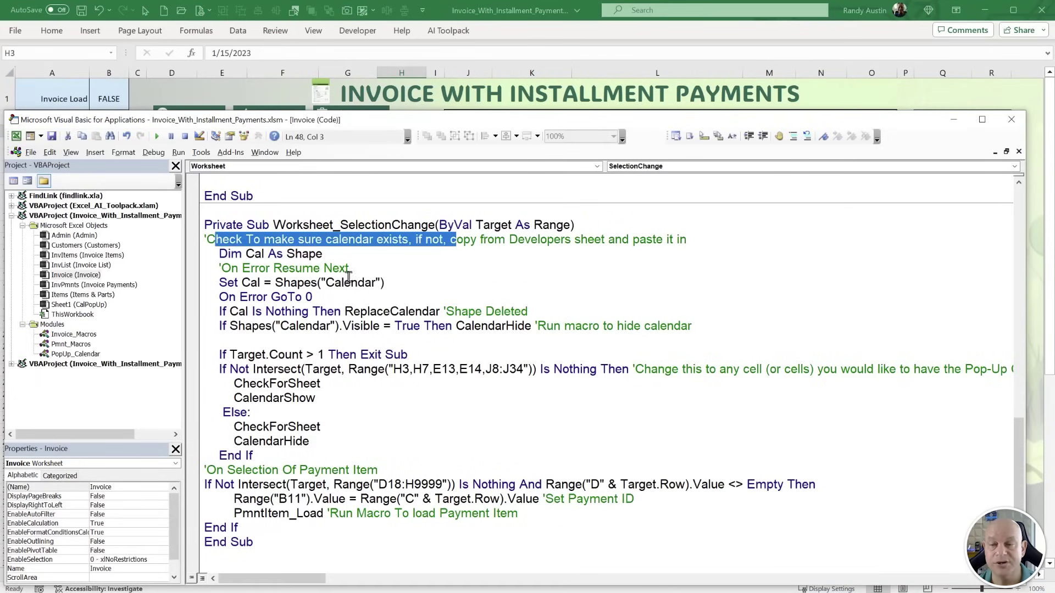
left_click_drag(399, 283, 212, 287)
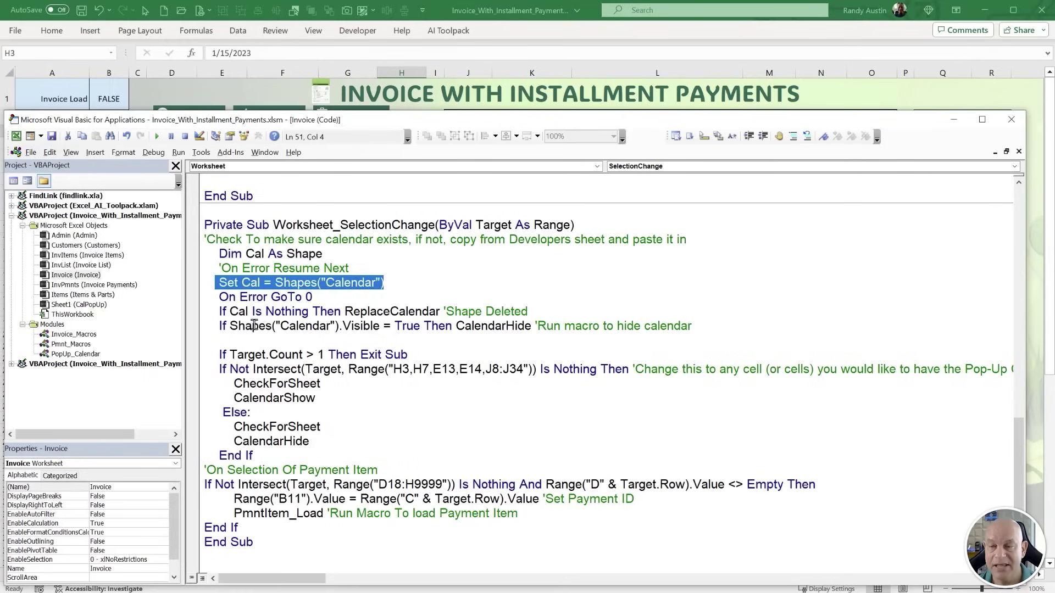
left_click_drag(252, 326, 454, 329)
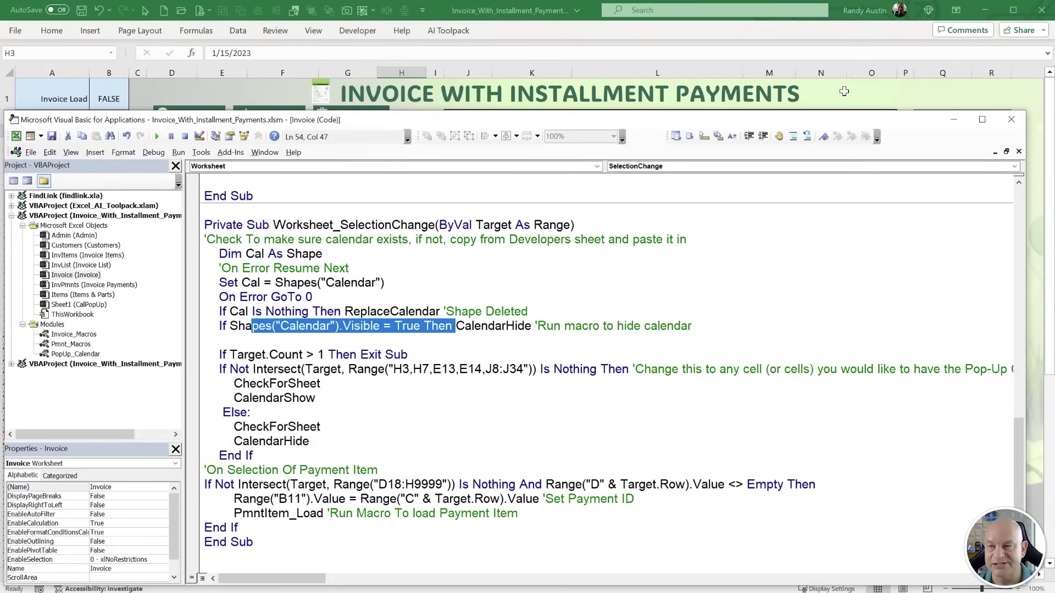
left_click(954, 120)
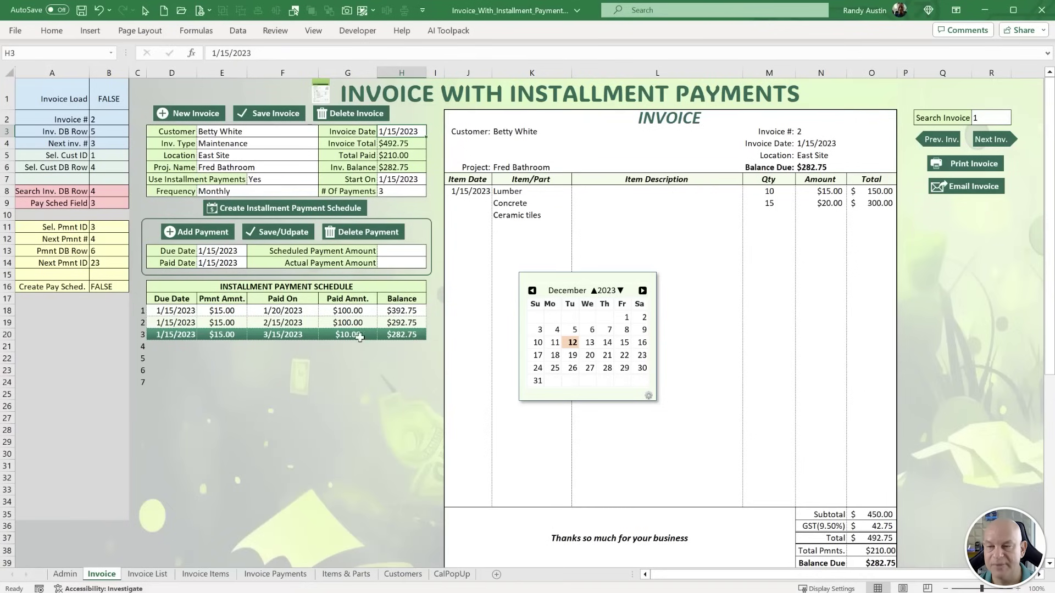
left_click(407, 208)
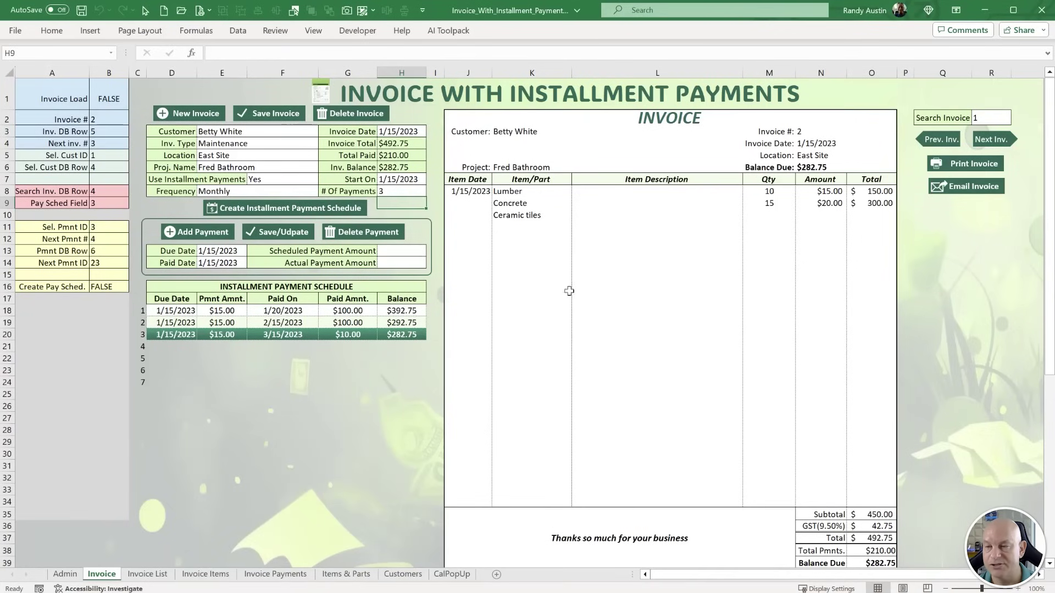
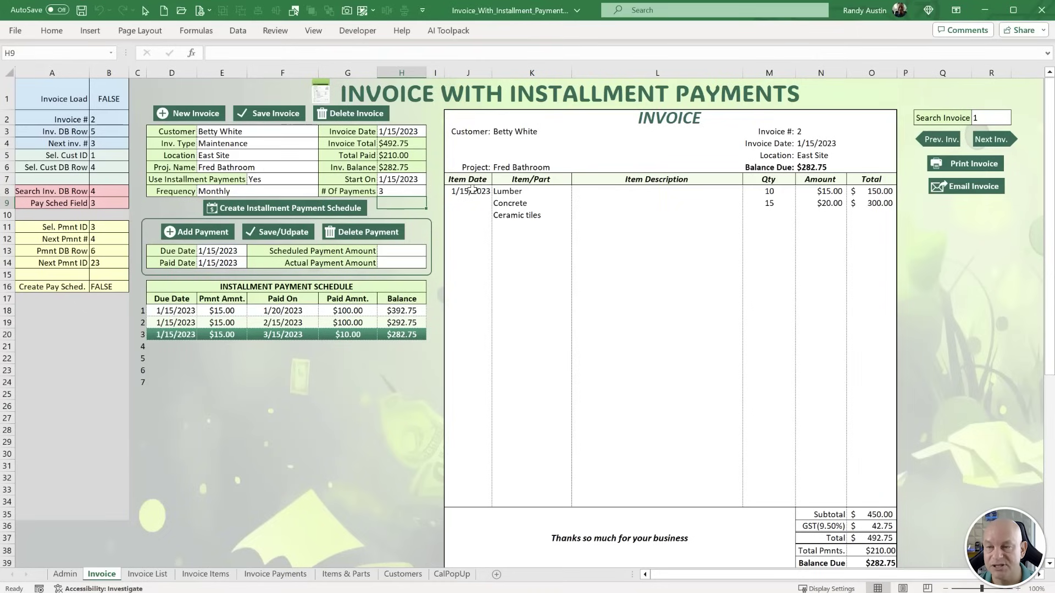
In the Invoice sheet code, point out the Intersect condition on cells H3, H7, E13, E14 and J8:J34.
key("alt+F11")
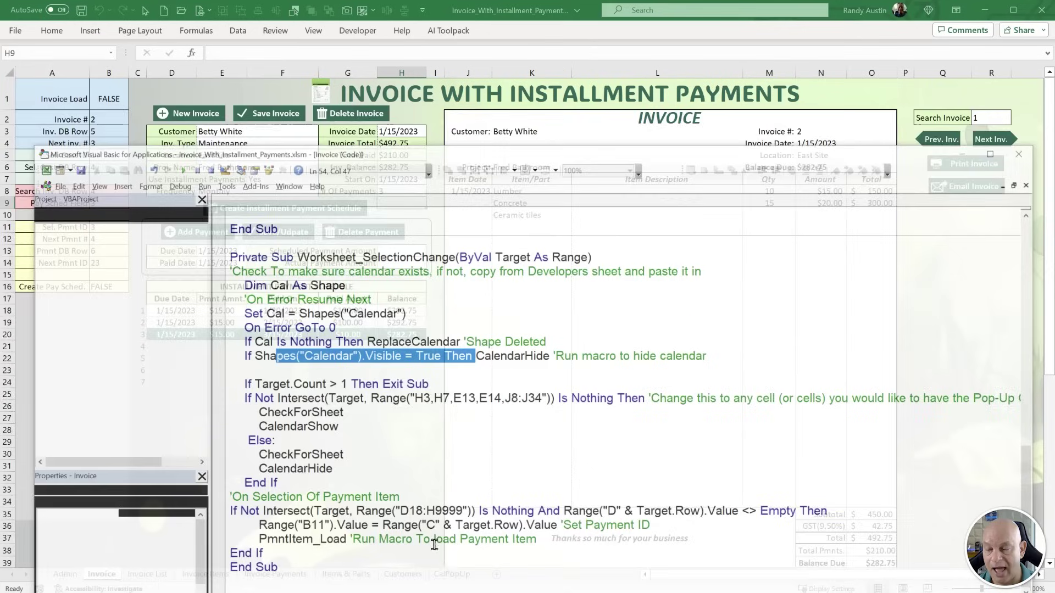
left_click(292, 354)
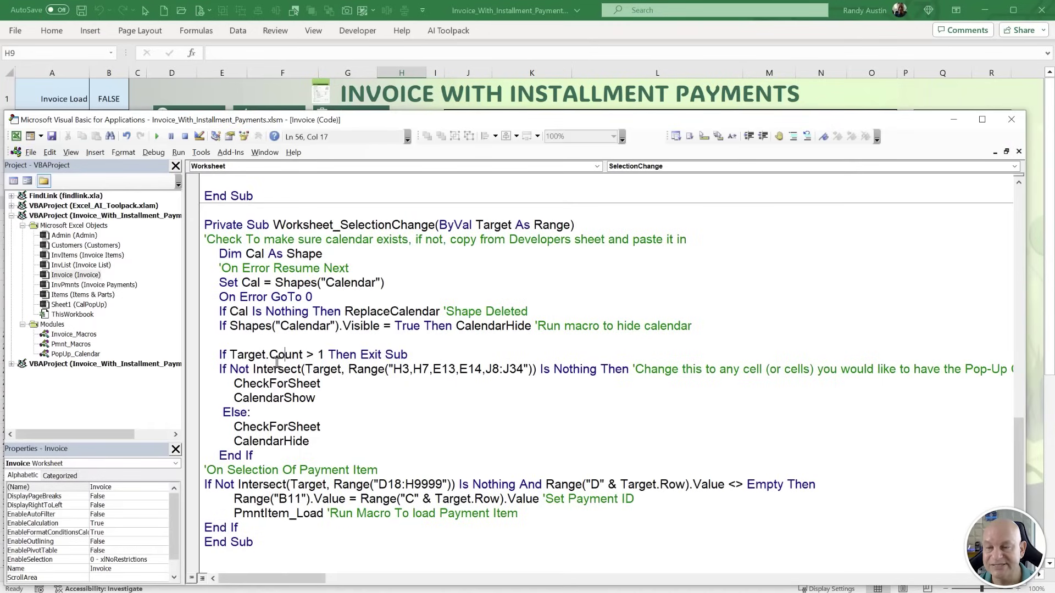
left_click_drag(240, 368, 358, 393)
left_click_drag(273, 370, 291, 369)
double_click(307, 370)
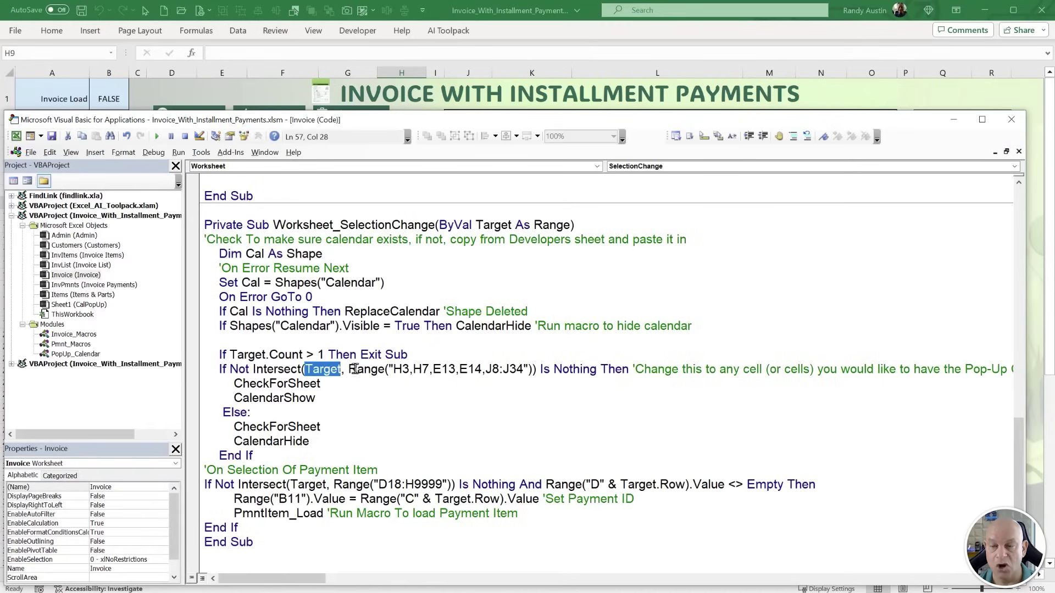
left_click(363, 369)
left_click(392, 369)
left_click_drag(392, 369, 525, 370)
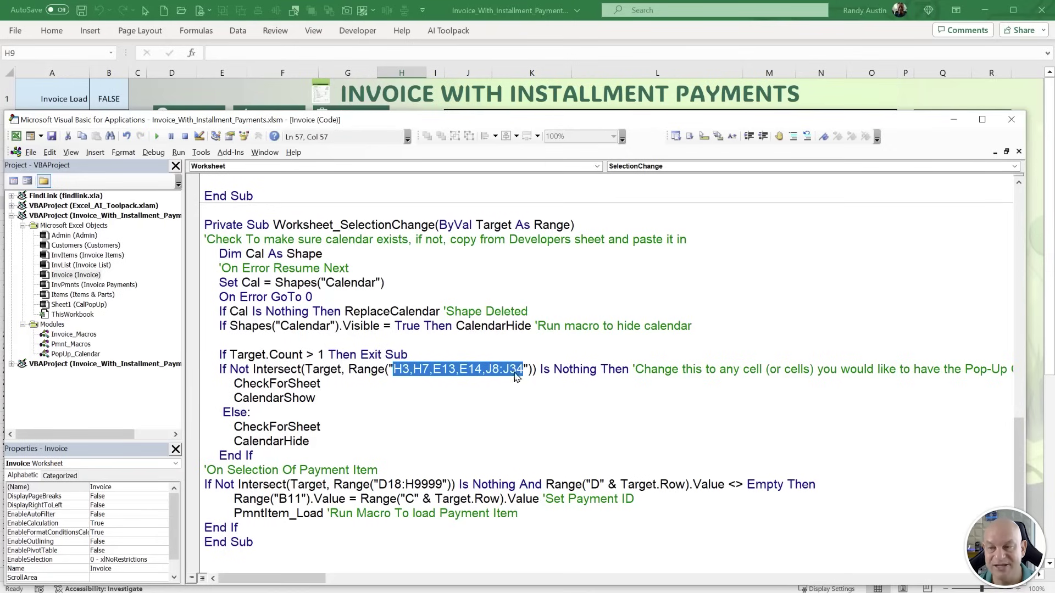
left_click(421, 370)
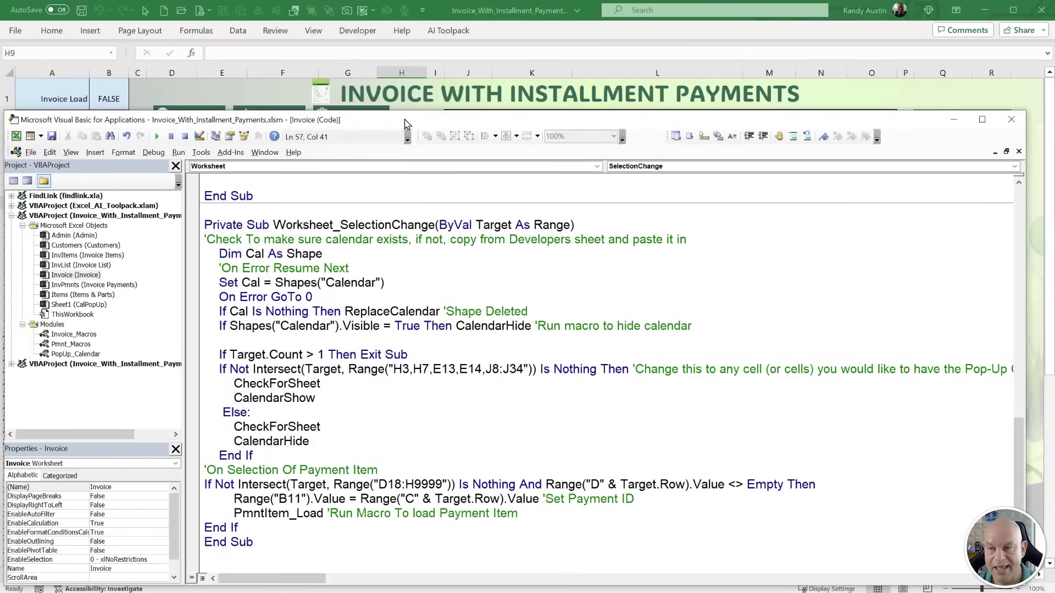
Reposition the code window and highlight the CheckForSheet and CalendarShow calls.
left_click_drag(403, 113, 417, 225)
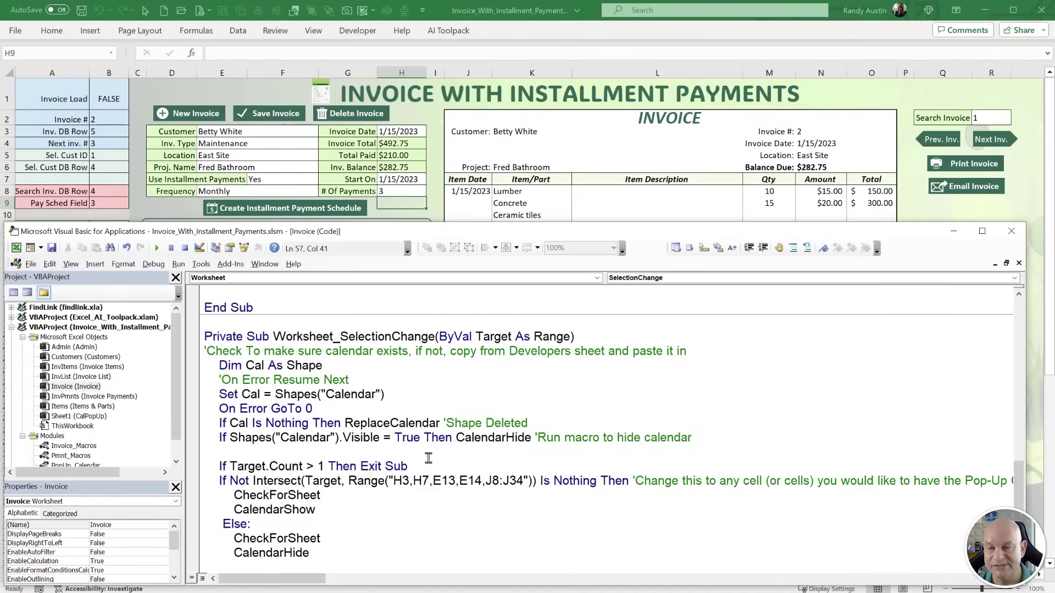
left_click_drag(253, 223, 234, 257)
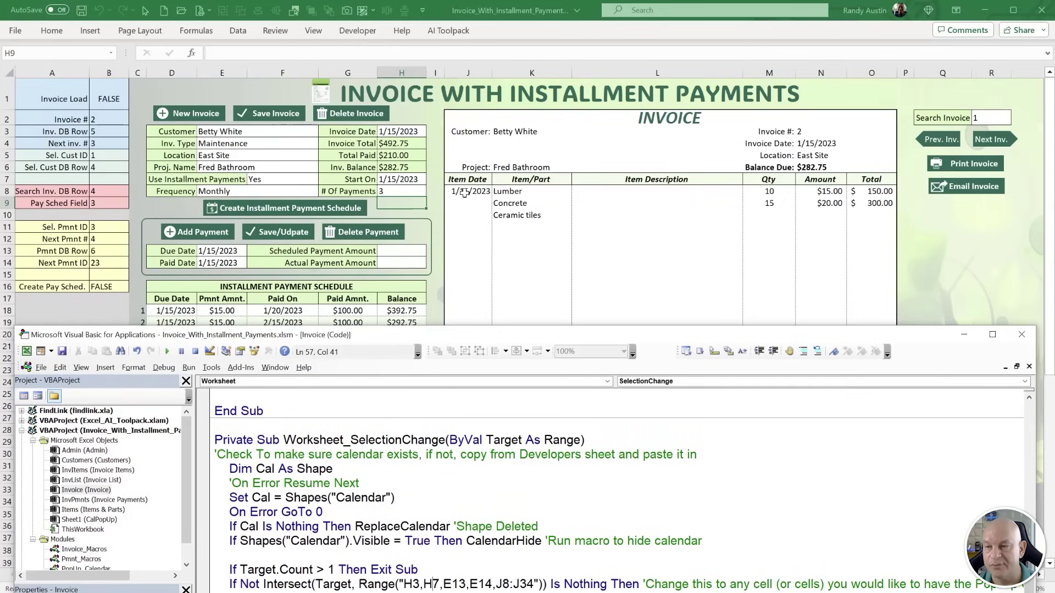
left_click_drag(462, 335, 412, 158)
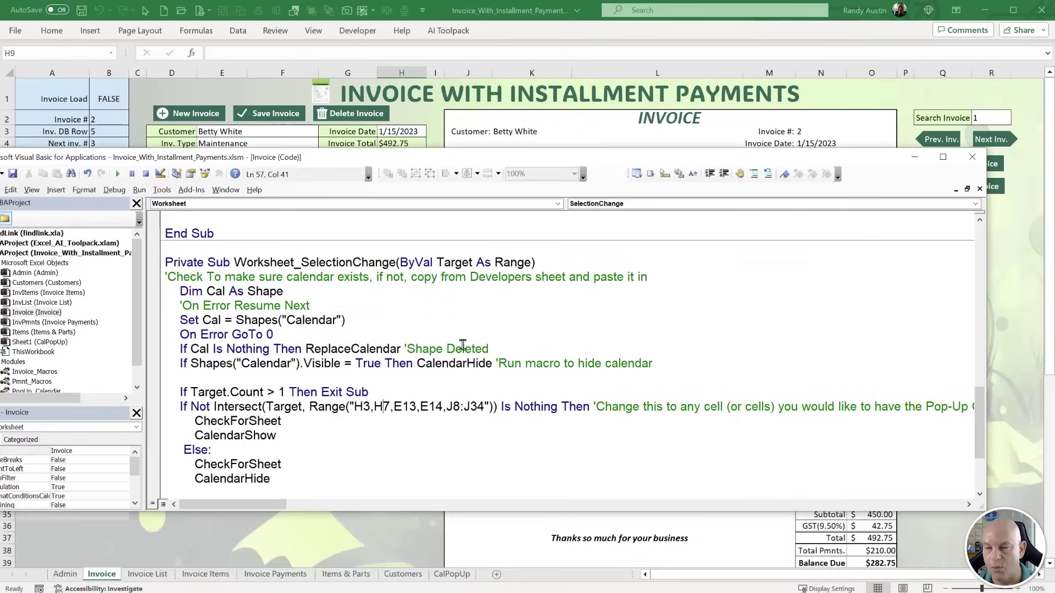
left_click_drag(297, 421, 195, 420)
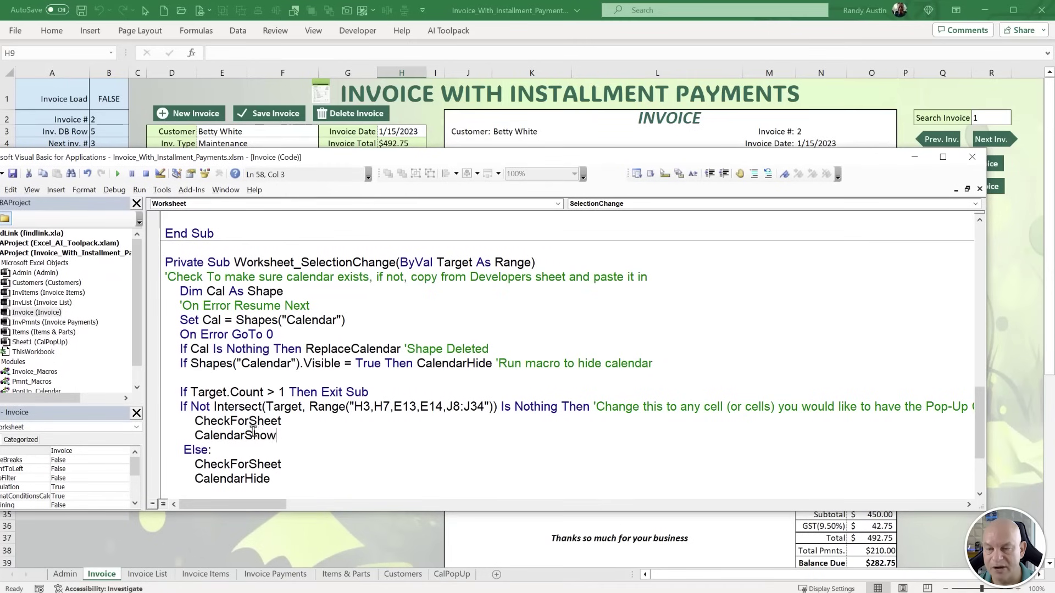
left_click_drag(277, 435, 195, 436)
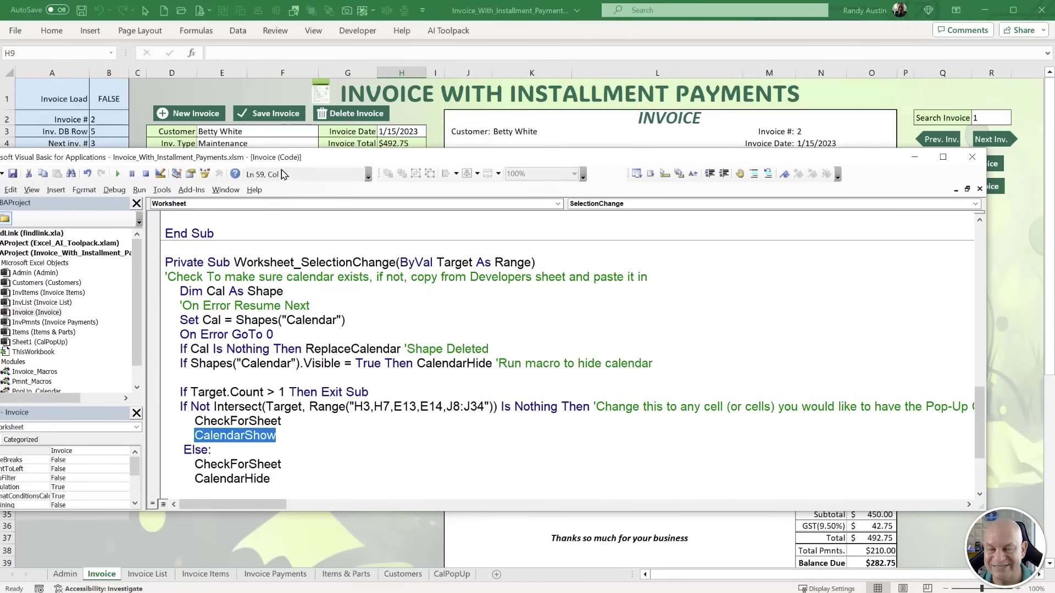
left_click_drag(283, 161, 313, 164)
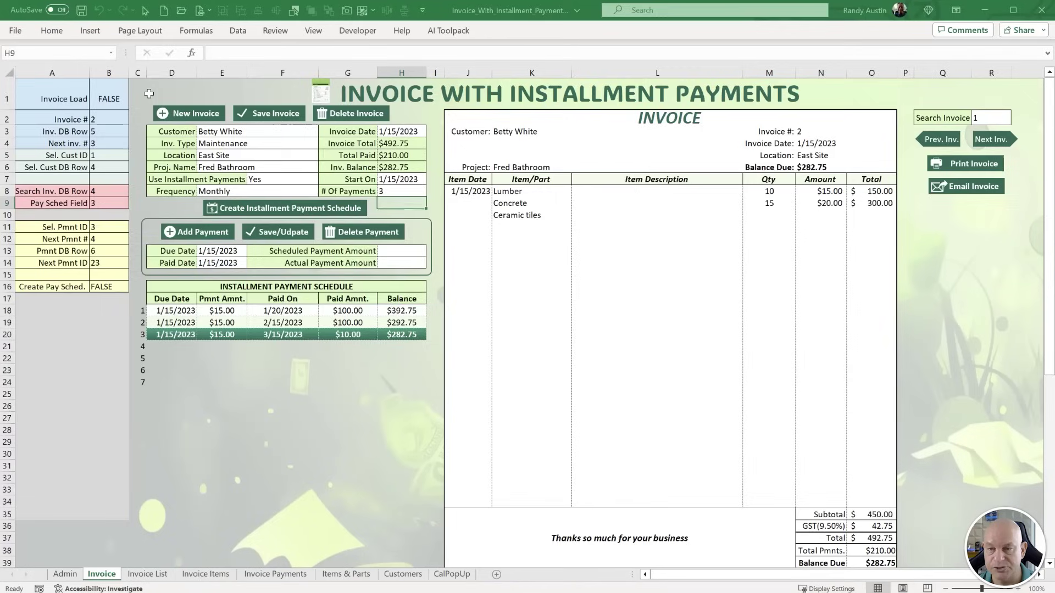
Date the three invoice items 1/7/2023, 12/8/2023 and 12/7/2023 from the pop-up calendar.
left_click(181, 99)
left_click(469, 197)
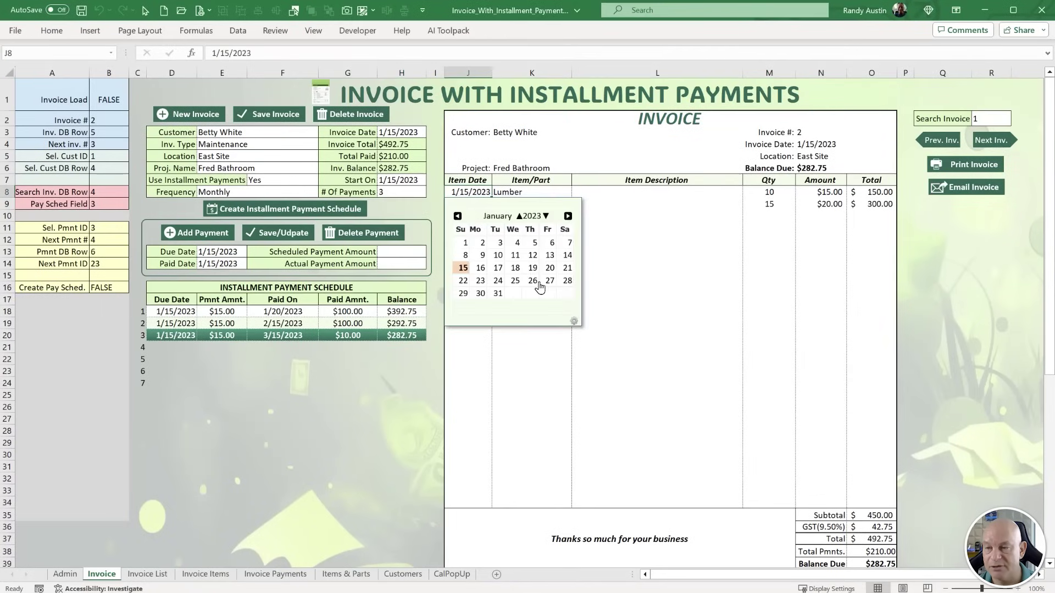
left_click(568, 243)
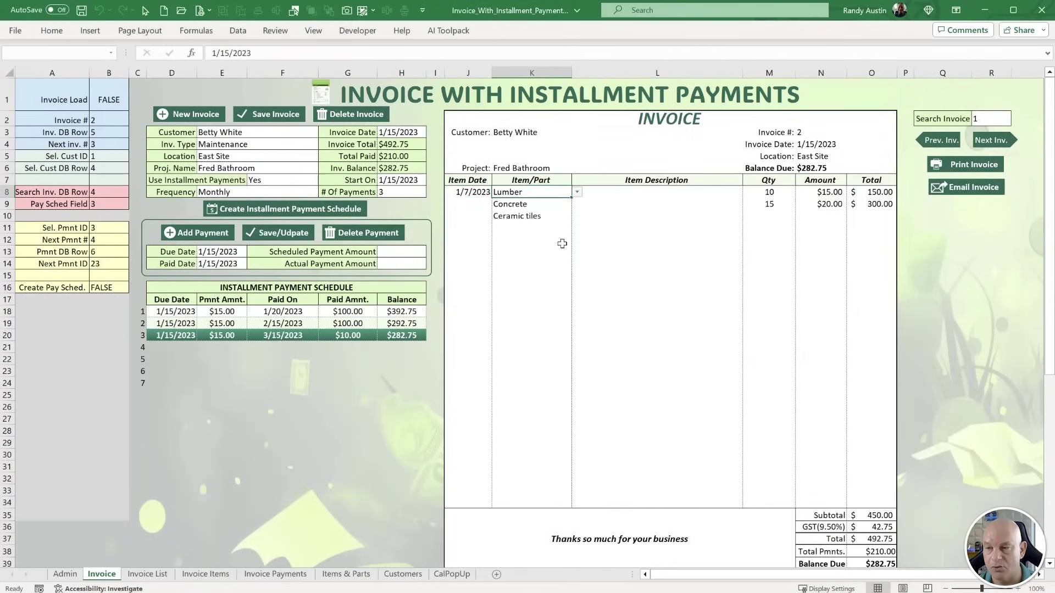
left_click(467, 206)
left_click(541, 272)
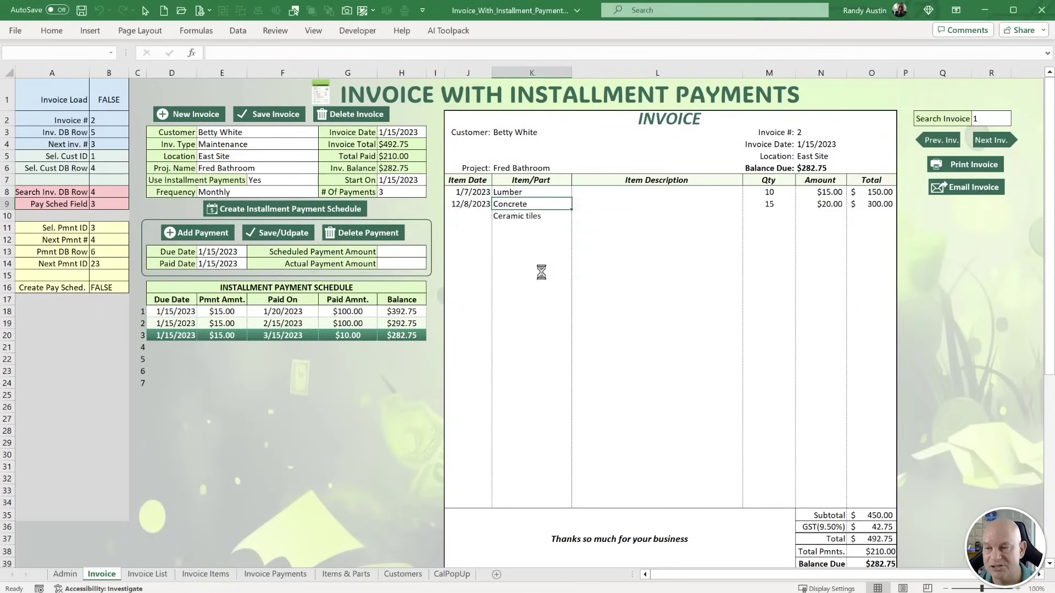
left_click(468, 216)
left_click(527, 281)
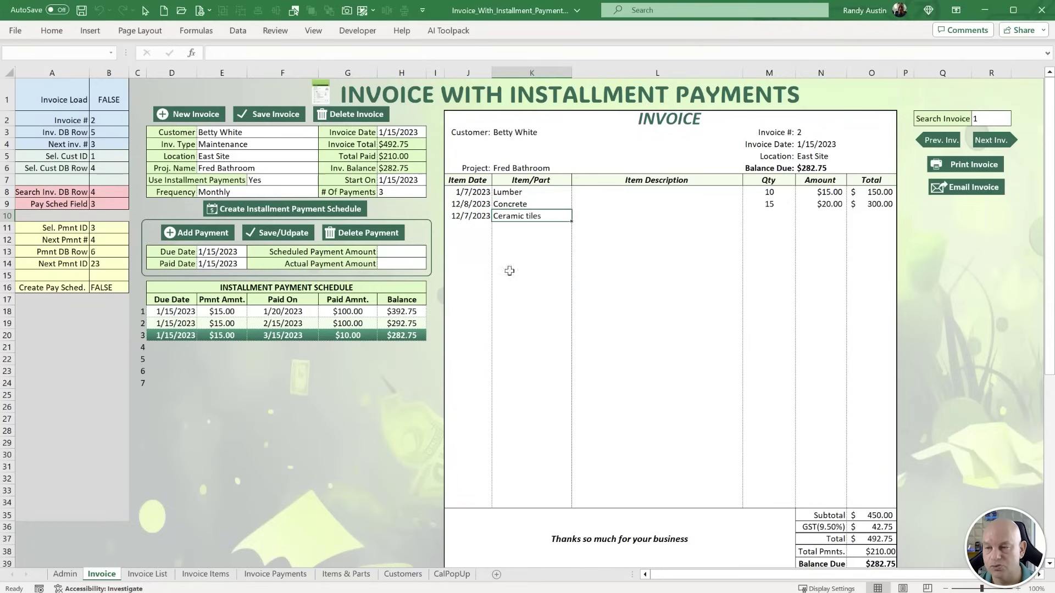
Set invoice date 1/11/2023, start 1/12/2023, due 1/13/2023, paid 1/11/2023, and save the workbook.
left_click(404, 133)
left_click(450, 195)
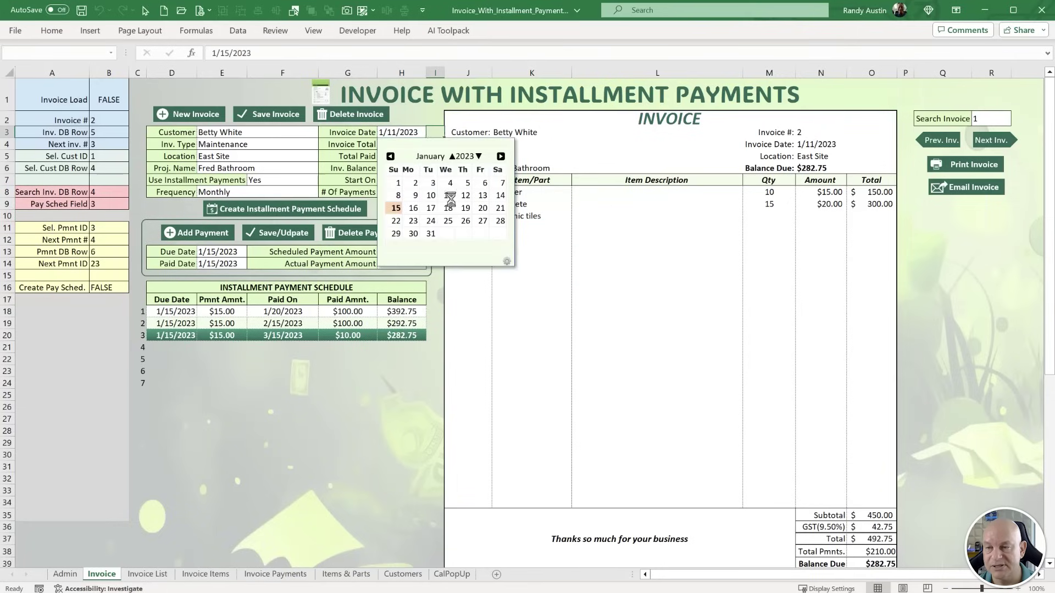
left_click(401, 180)
left_click(464, 244)
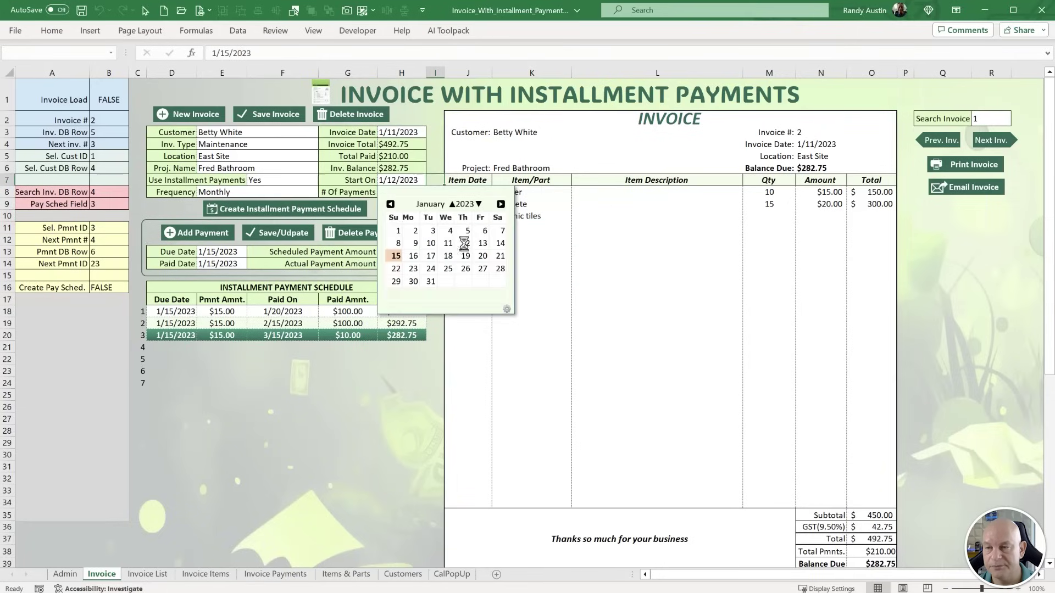
left_click(223, 253)
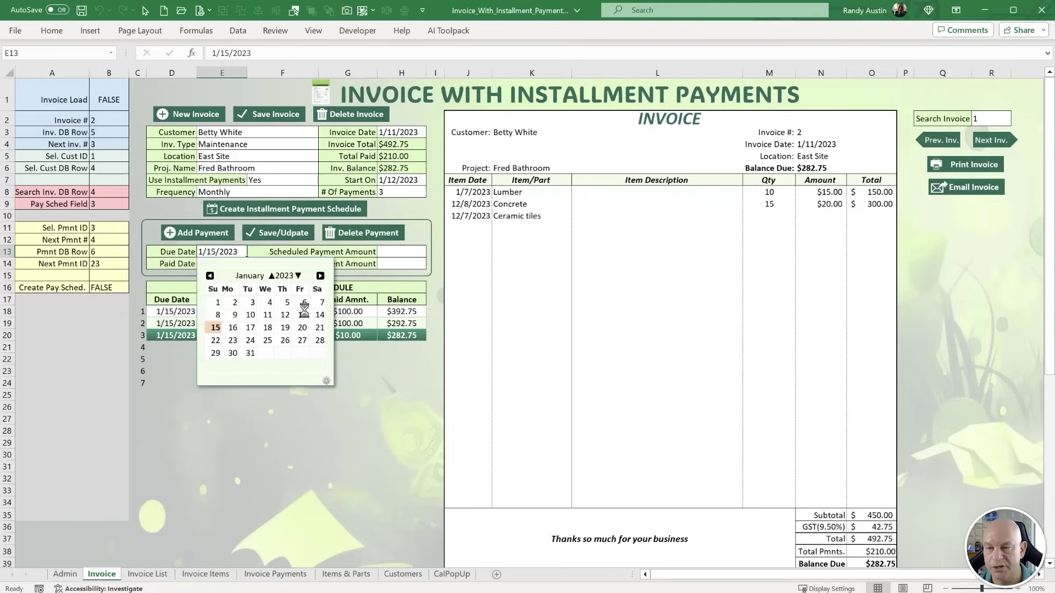
left_click(304, 314)
left_click(223, 263)
left_click(268, 327)
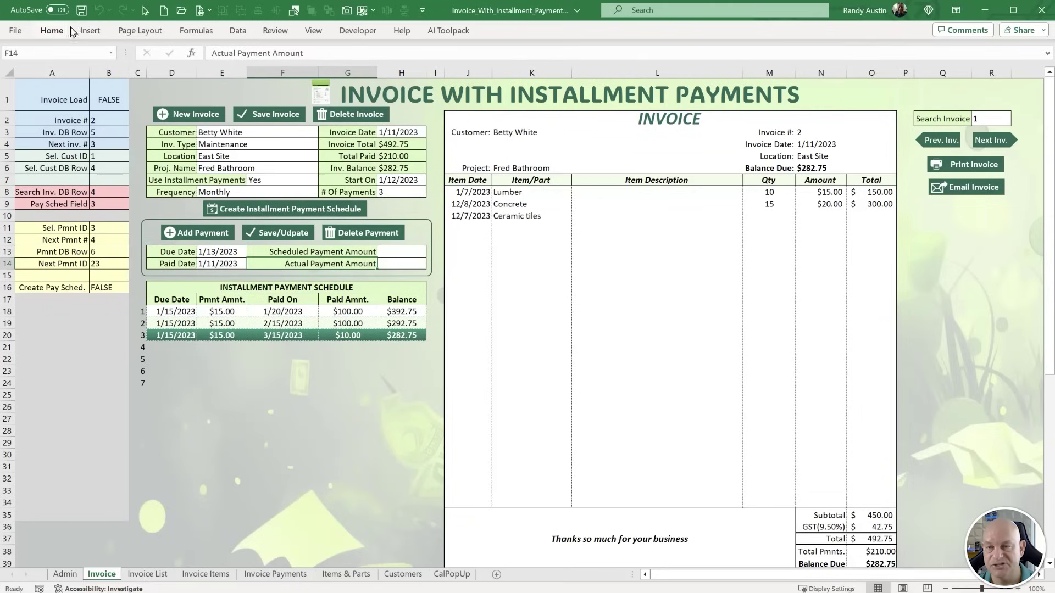
left_click(81, 10)
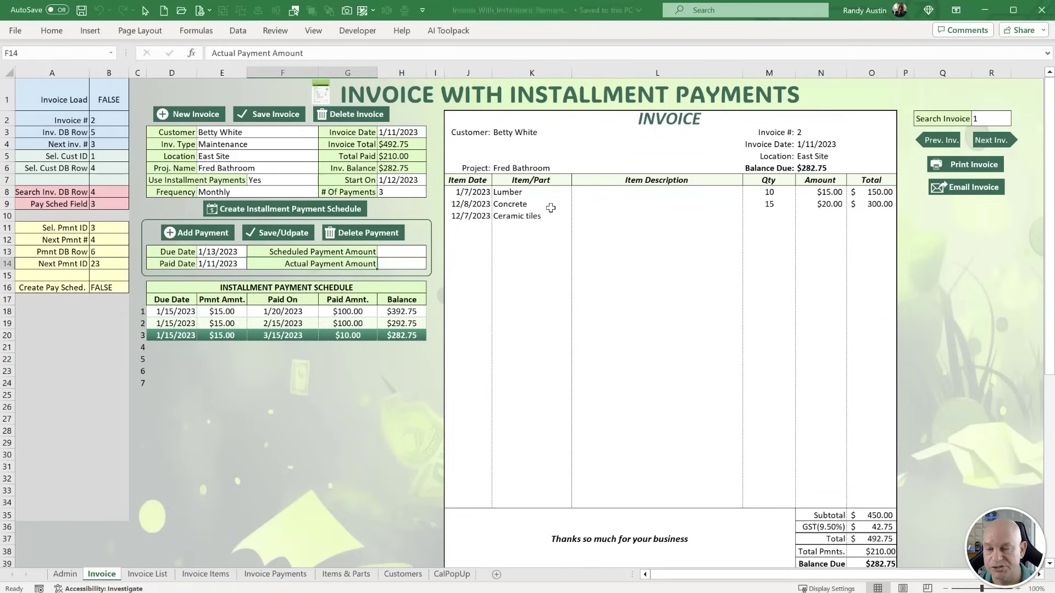
Inspect the Lumber line, the Concrete price of 50 on Items & Parts, and quantity 10.
left_click(569, 191)
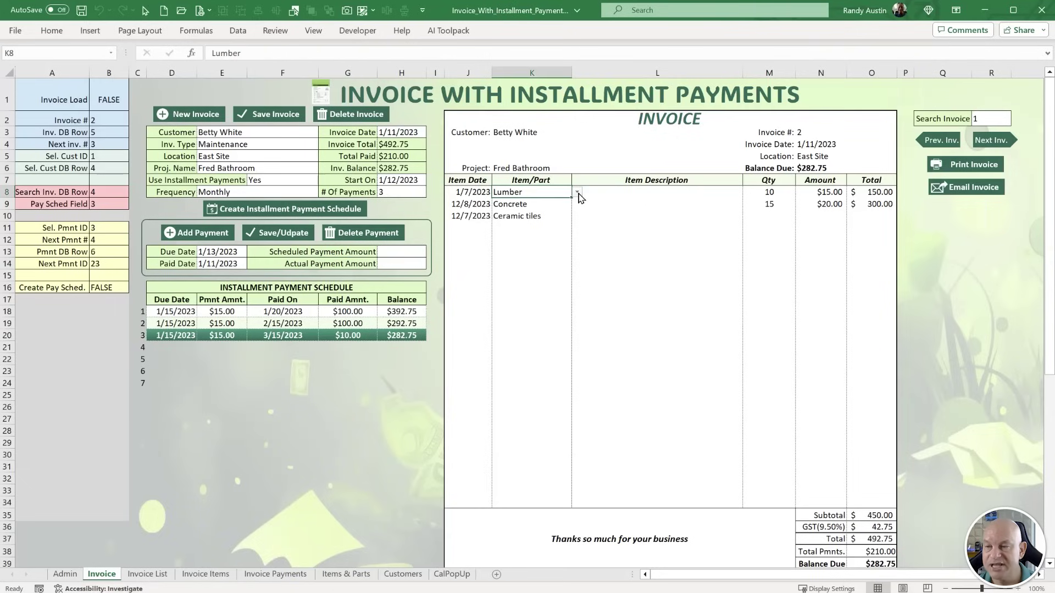
left_click(578, 193)
left_click(578, 194)
left_click(617, 193)
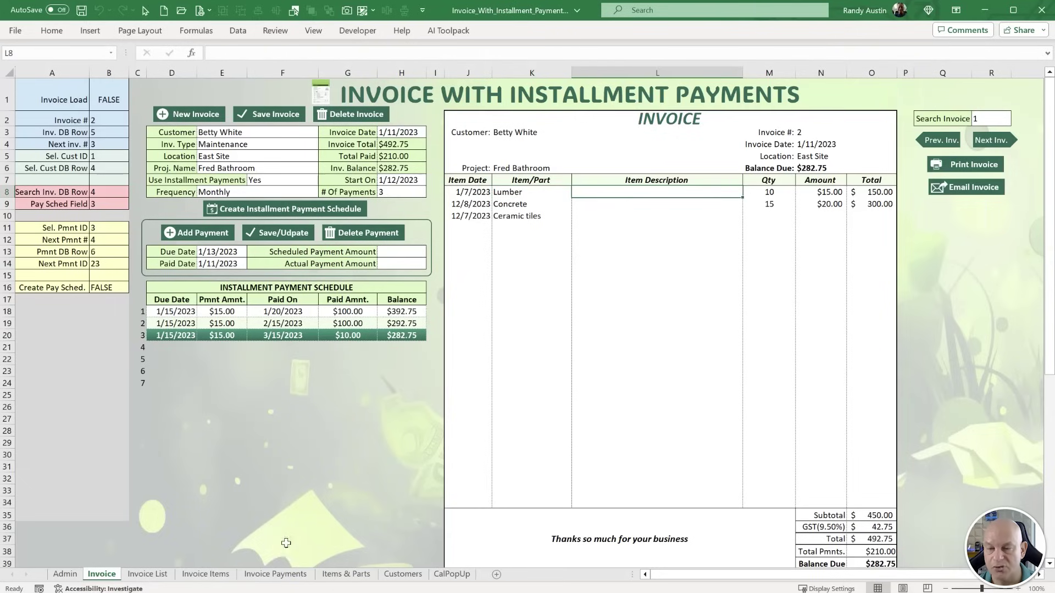
left_click(347, 575)
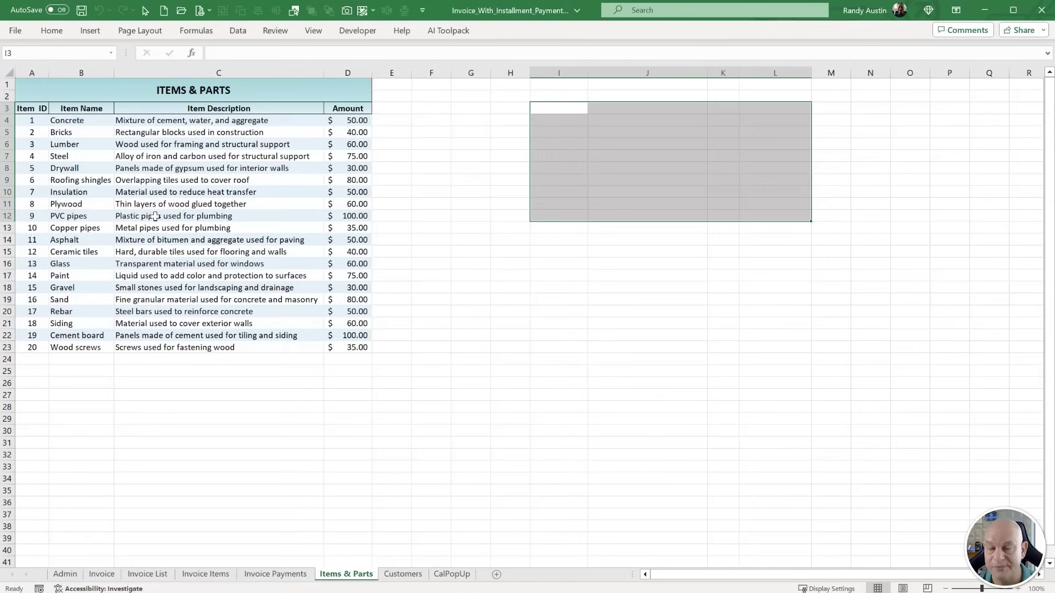
left_click(165, 122)
left_click(336, 120)
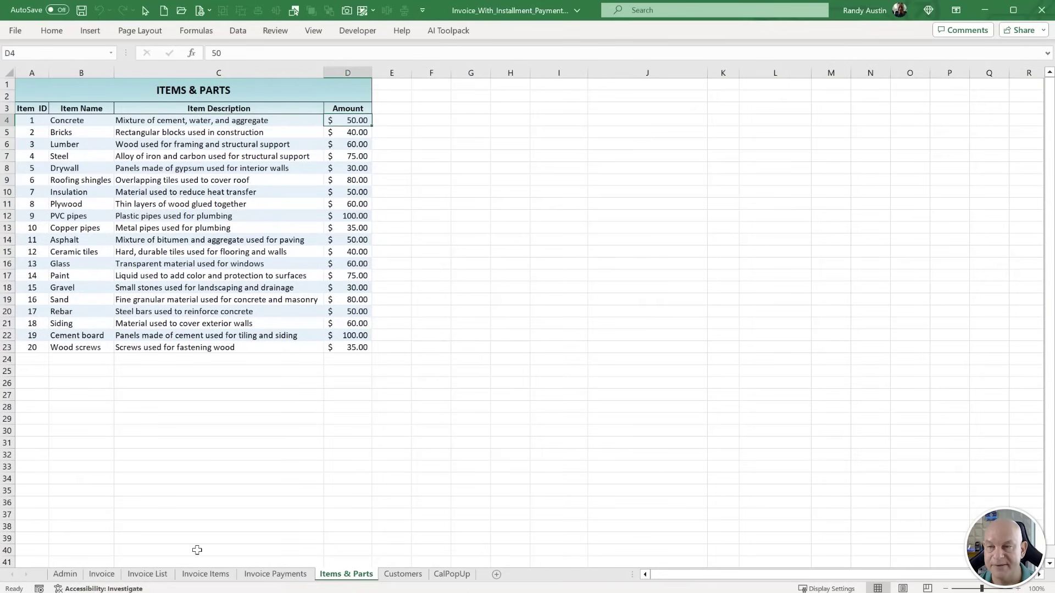
left_click(102, 574)
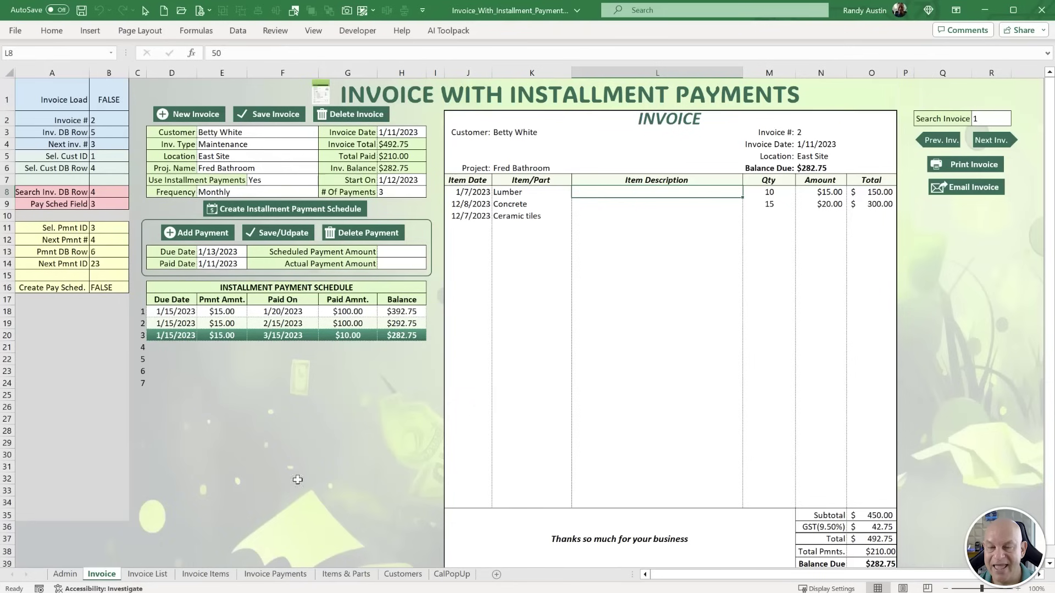
left_click(771, 192)
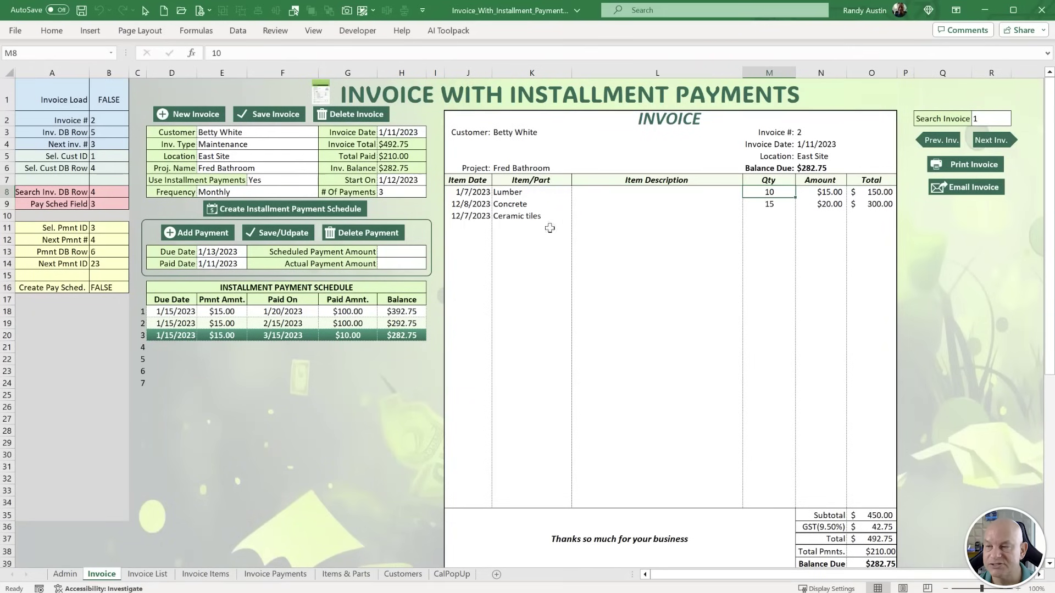
Review the Worksheet_Change procedure and the K8:K34 range it checks.
key("alt+F11")
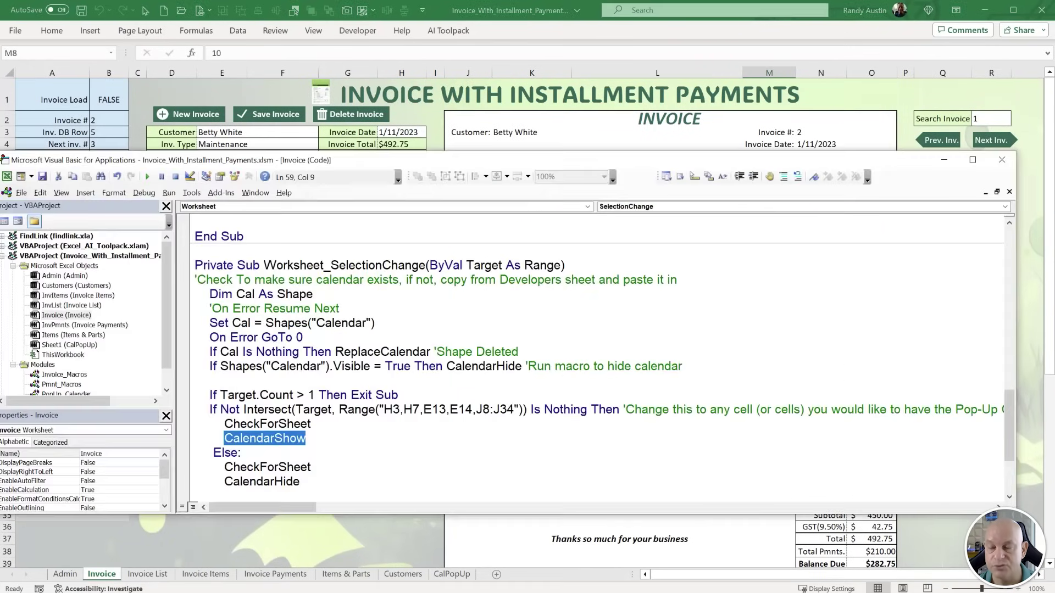
scroll(333, 411, "down", 3)
scroll(335, 410, "up", 8)
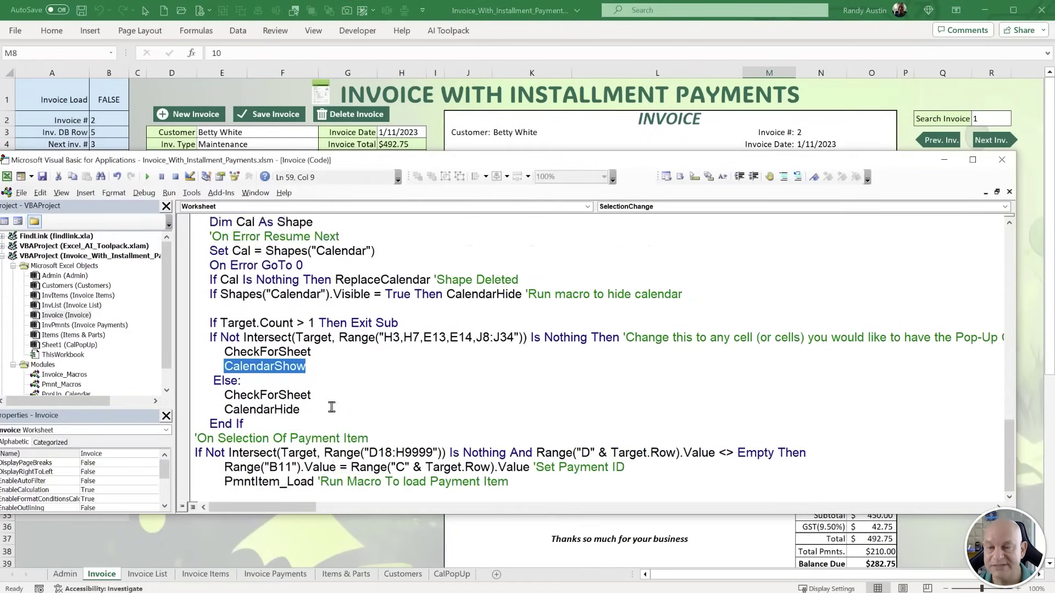
scroll(337, 410, "up", 12)
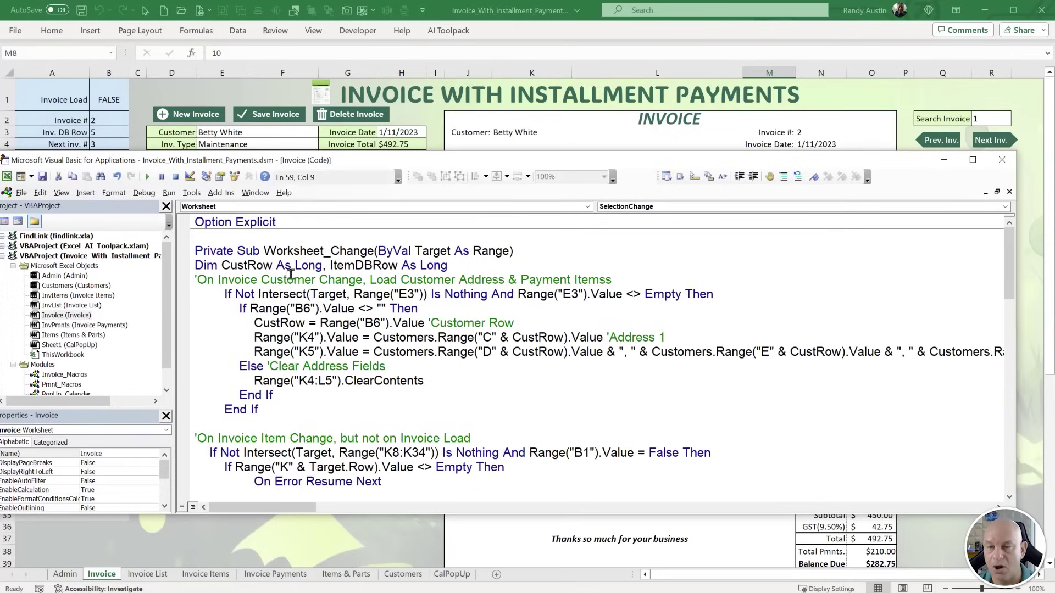
left_click_drag(264, 251, 382, 250)
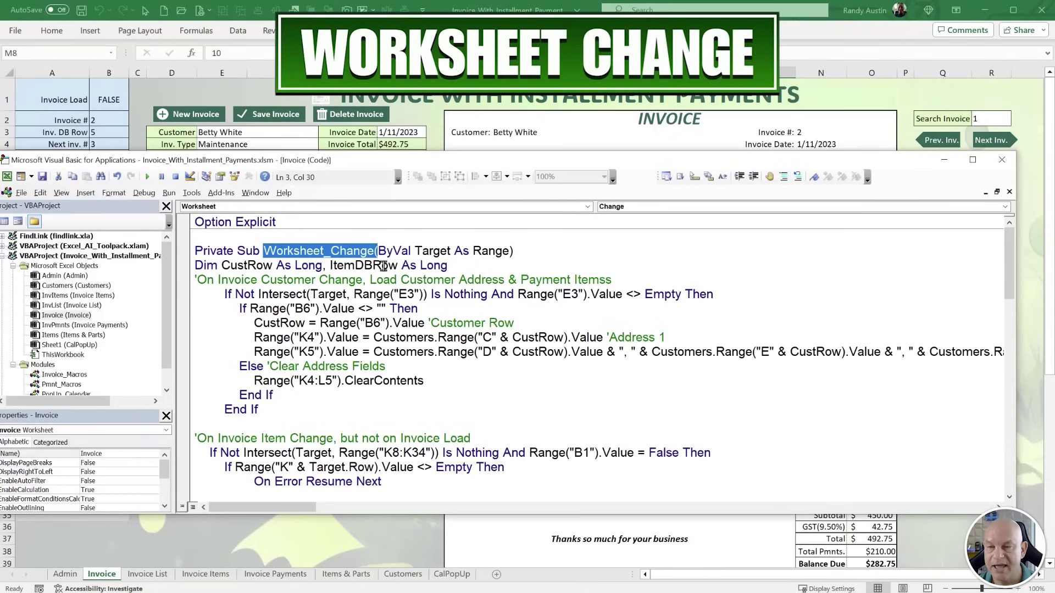
scroll(383, 266, "down", 5)
left_click_drag(251, 222, 322, 222)
scroll(356, 266, "up", 1)
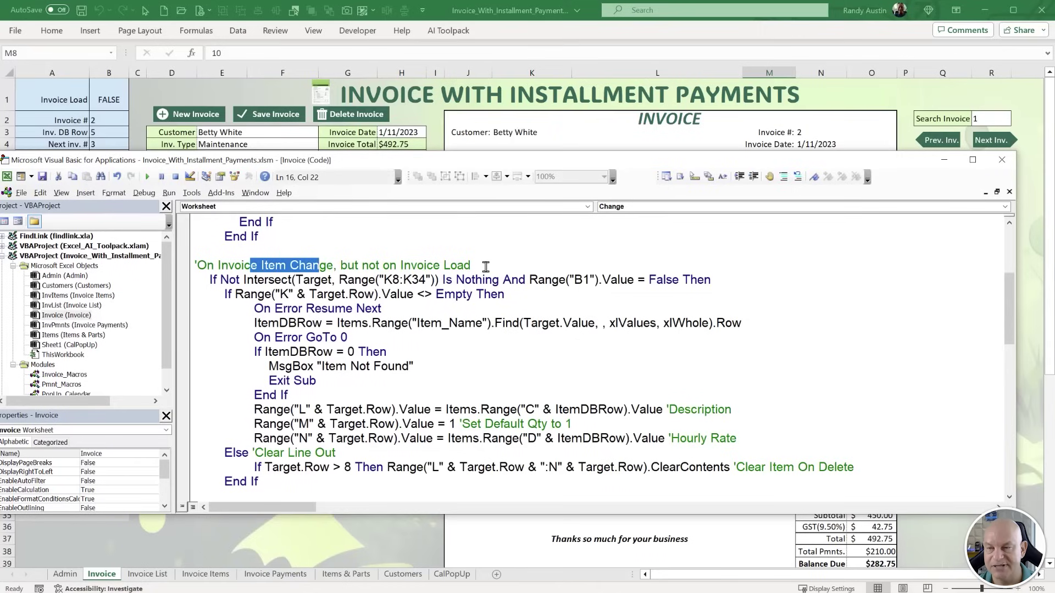
left_click_drag(483, 265, 251, 265)
left_click_drag(384, 280, 428, 280)
Back on the Invoice sheet, check item cells K8 and K34 and the B1 Invoice Load flag.
left_click(875, 87)
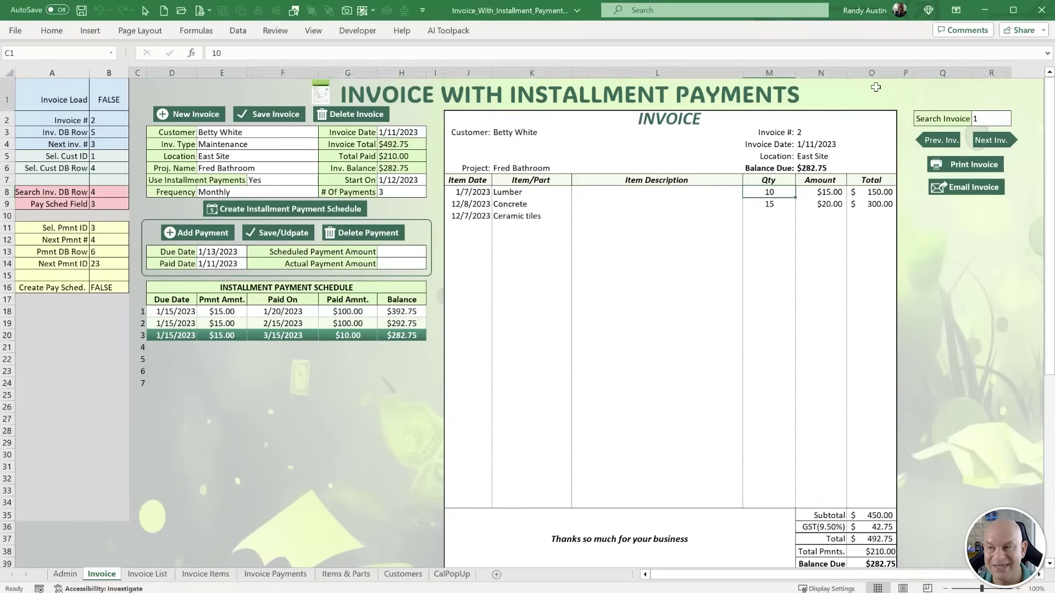
left_click(549, 194)
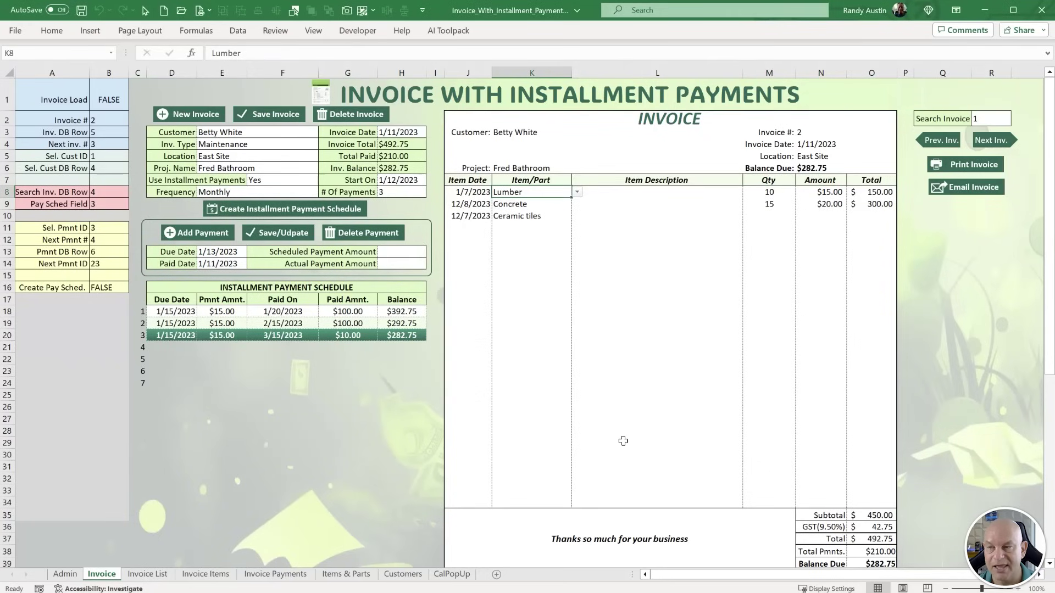
left_click(528, 503)
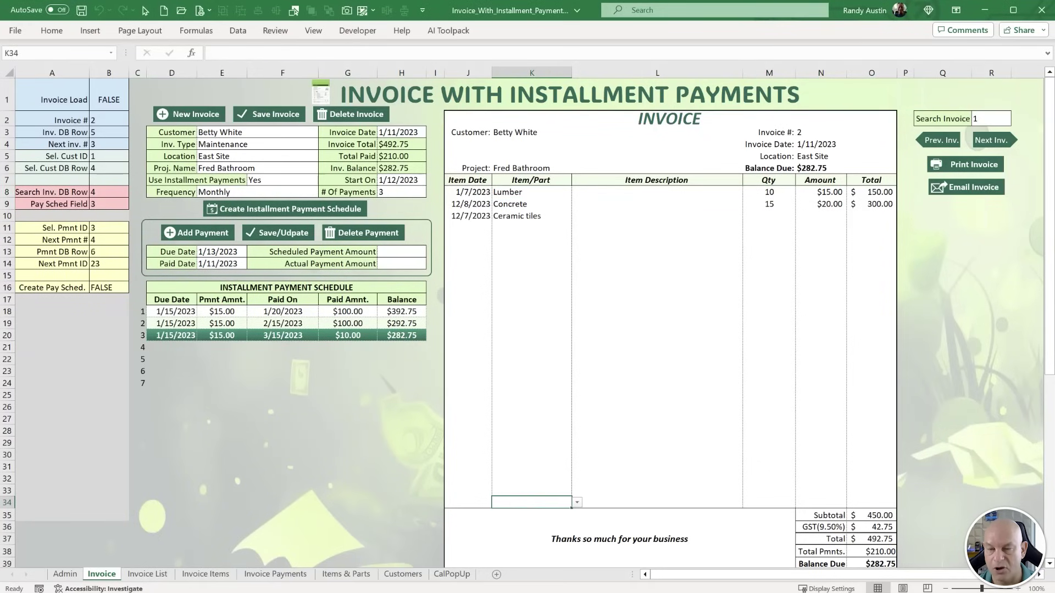
key("alt+F11")
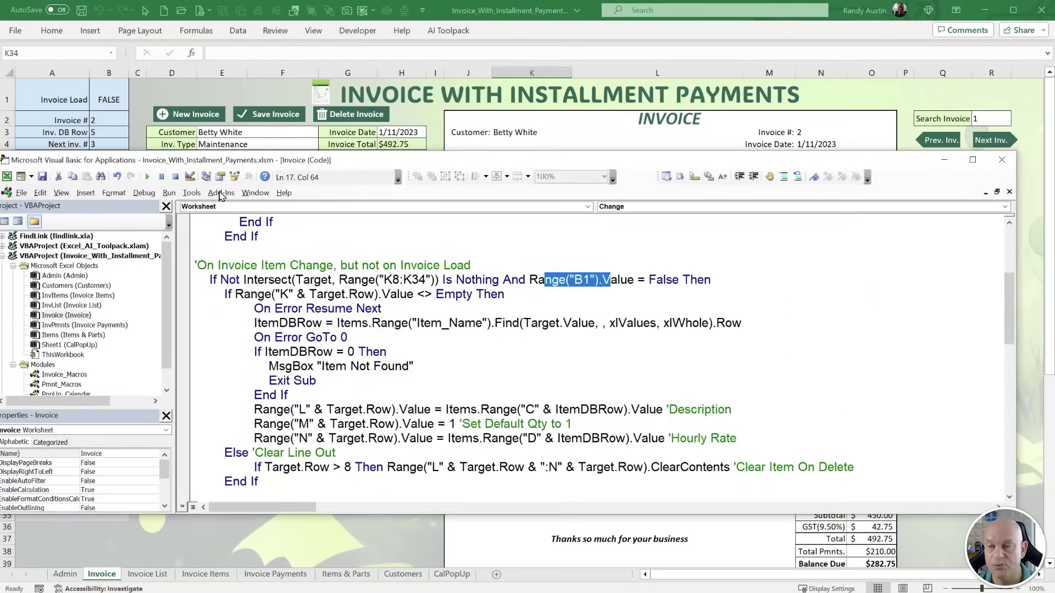
key("alt+F11")
left_click(111, 92)
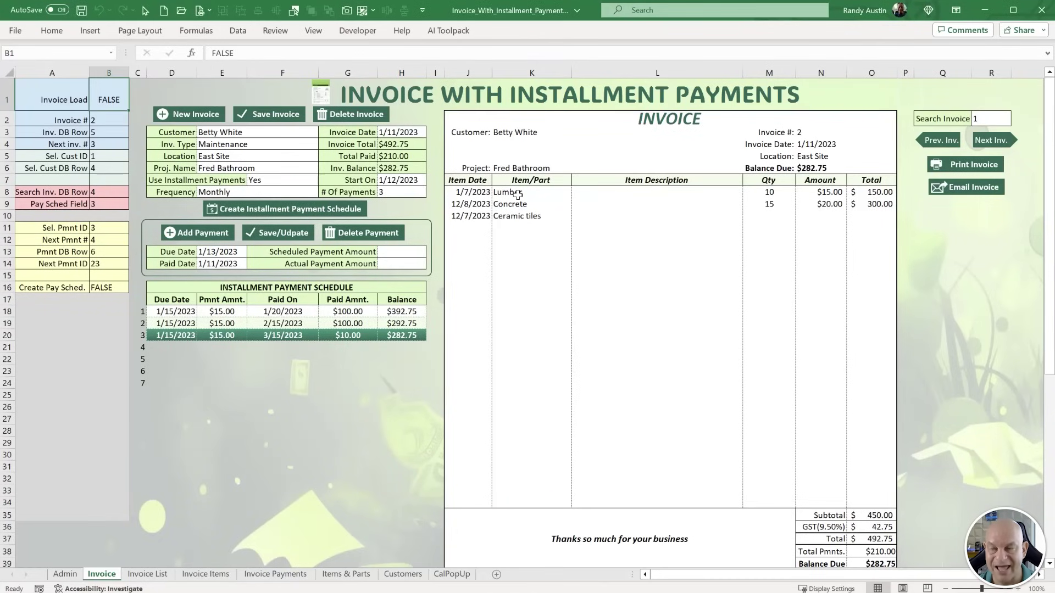
Check the item rows, B1 Invoice Load flag and blank descriptions, then highlight ItemDBRow in the code.
left_click_drag(518, 194, 543, 223)
left_click(542, 224)
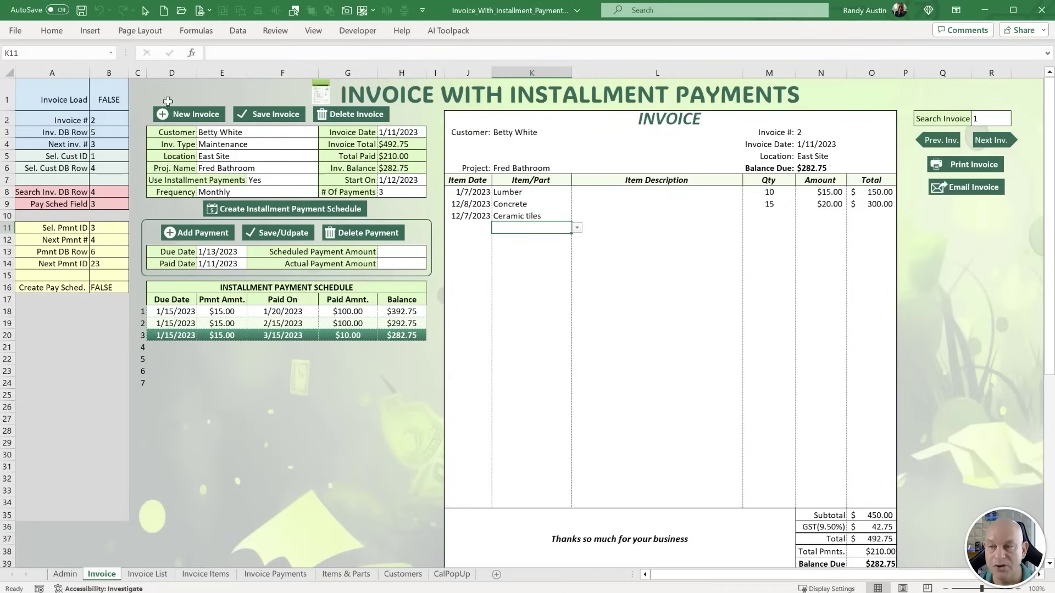
left_click(99, 100)
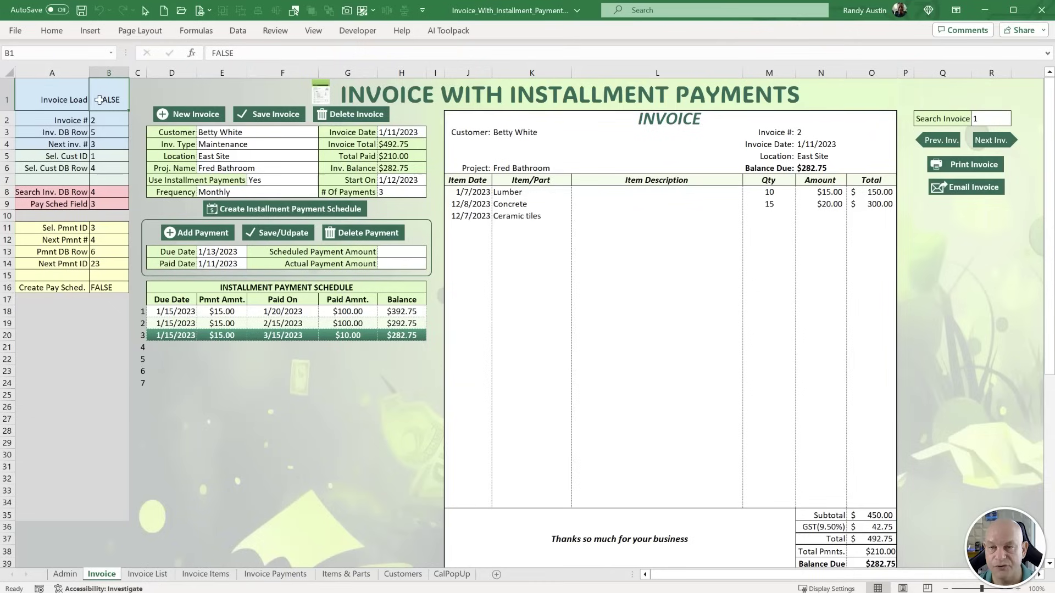
left_click(535, 218)
left_click(609, 217)
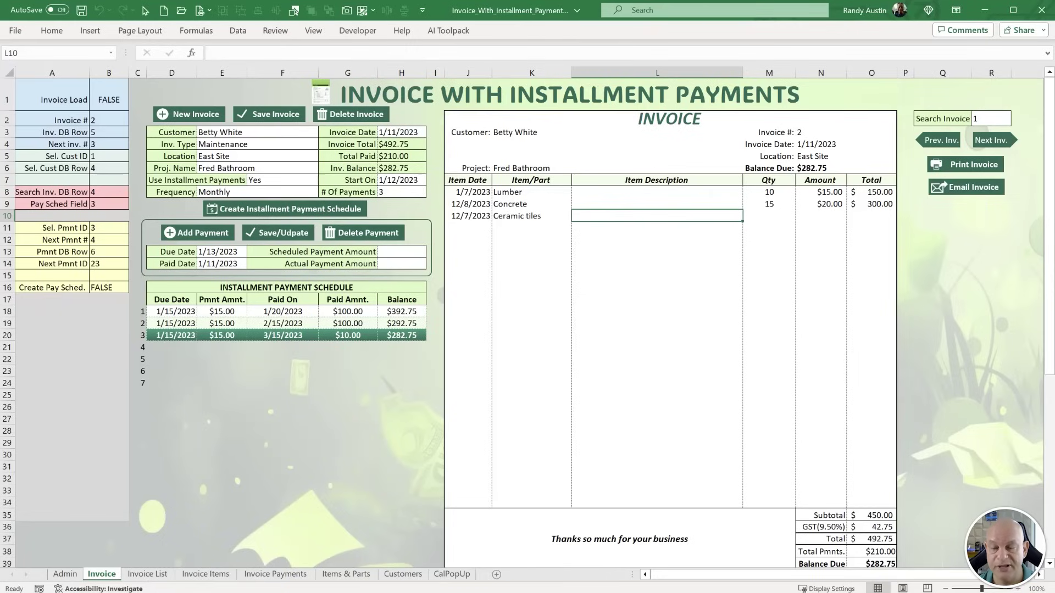
key("alt+F11")
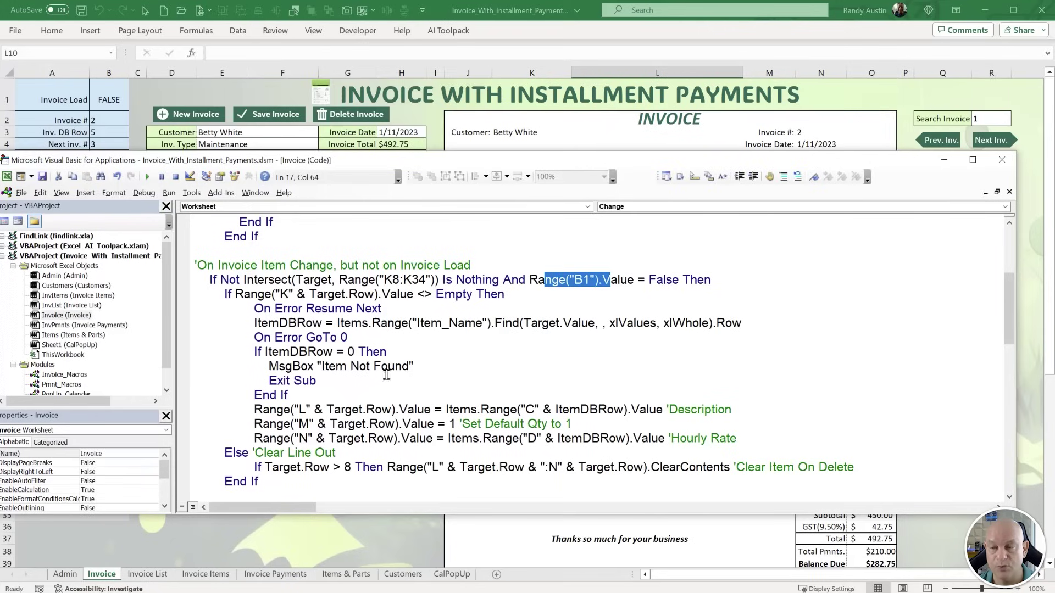
left_click_drag(257, 323, 324, 323)
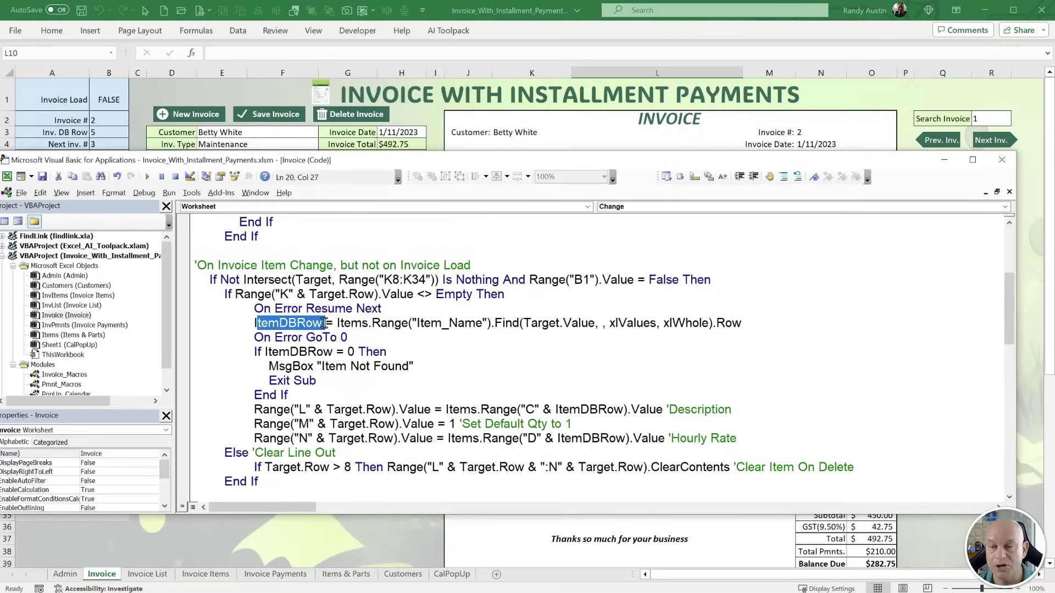
key("alt+F11")
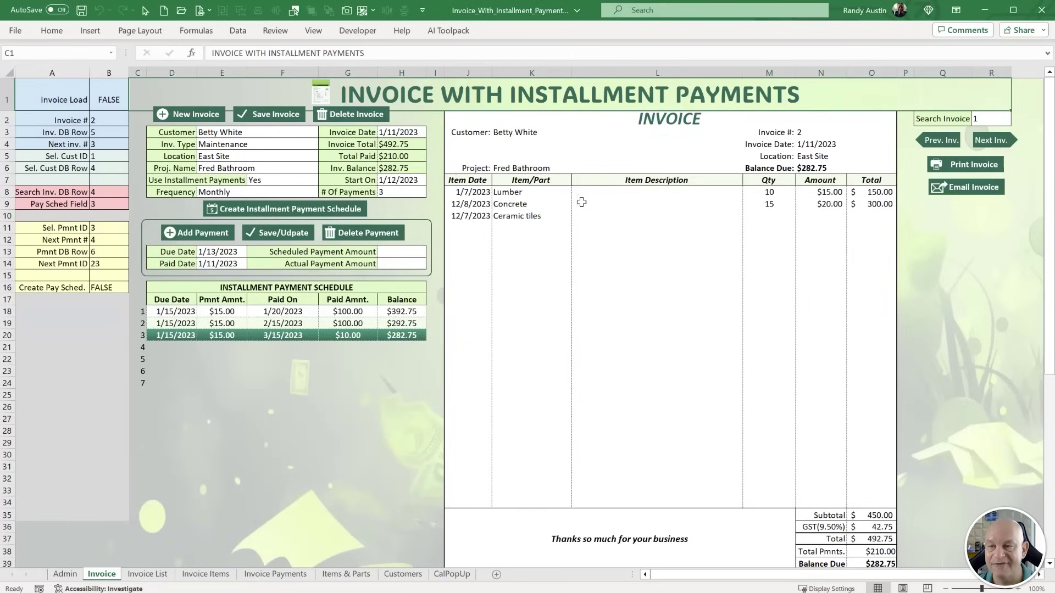
left_click(531, 194)
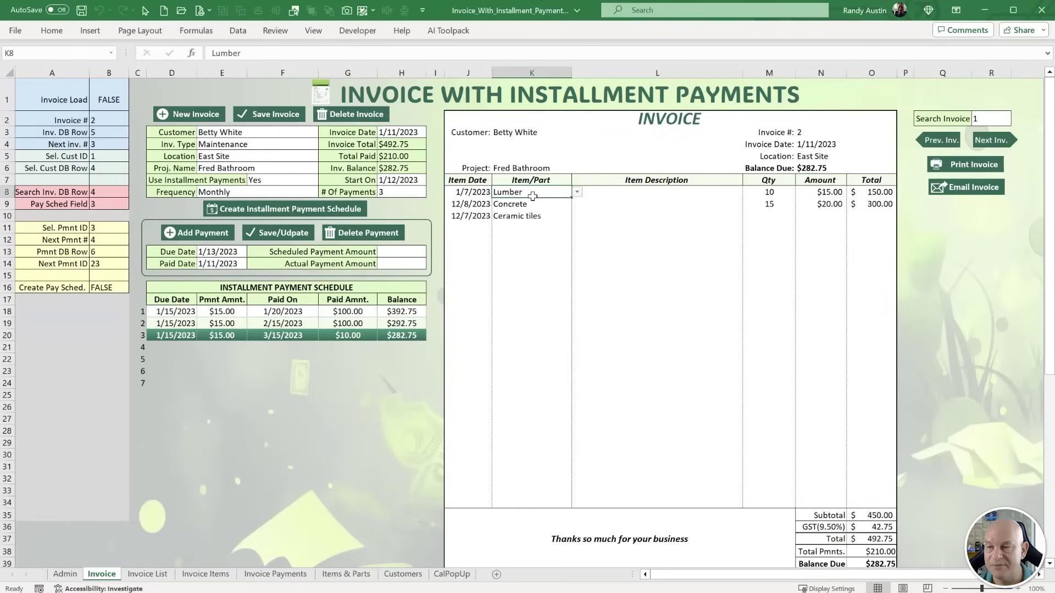
left_click(344, 575)
left_click(47, 144)
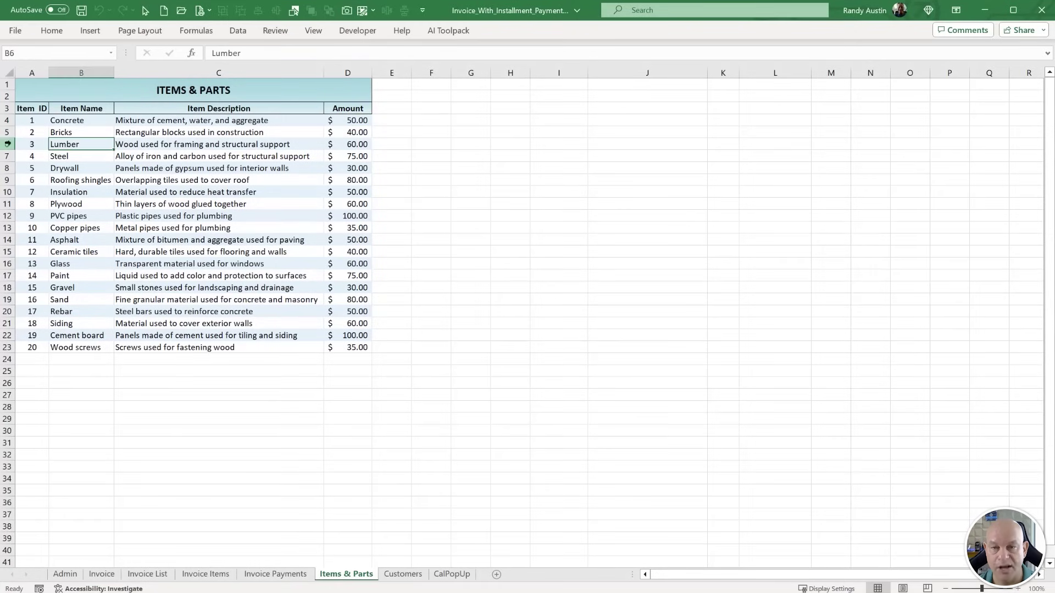
left_click(121, 143)
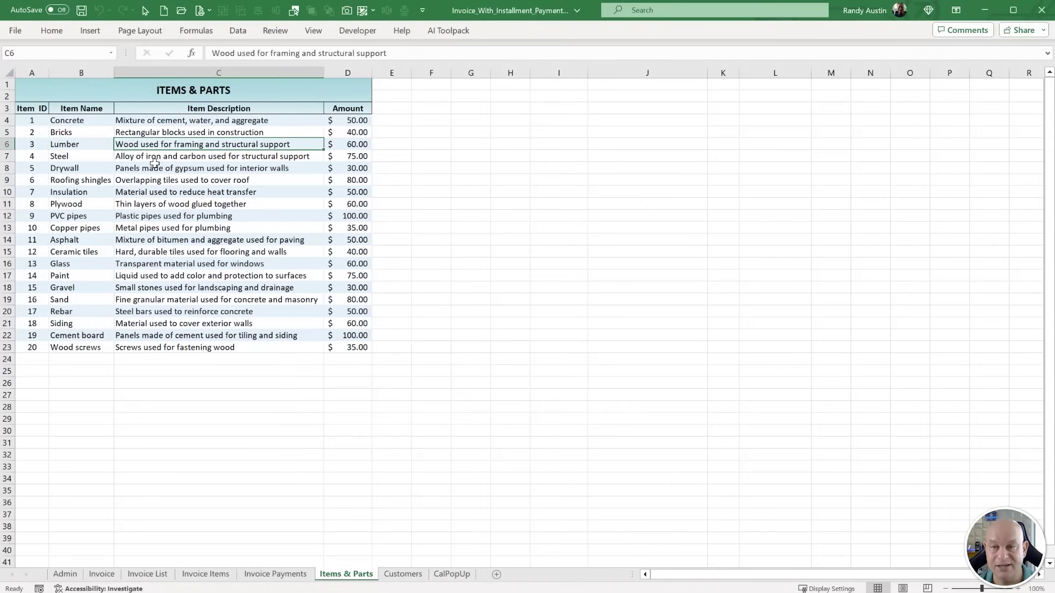
left_click(332, 143)
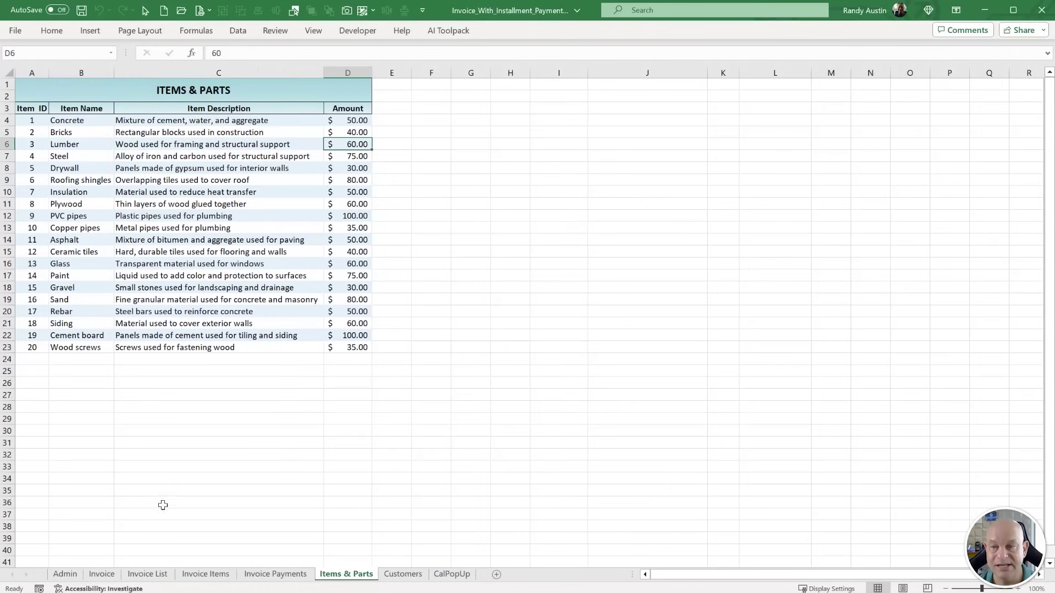
left_click(102, 575)
left_click(648, 205)
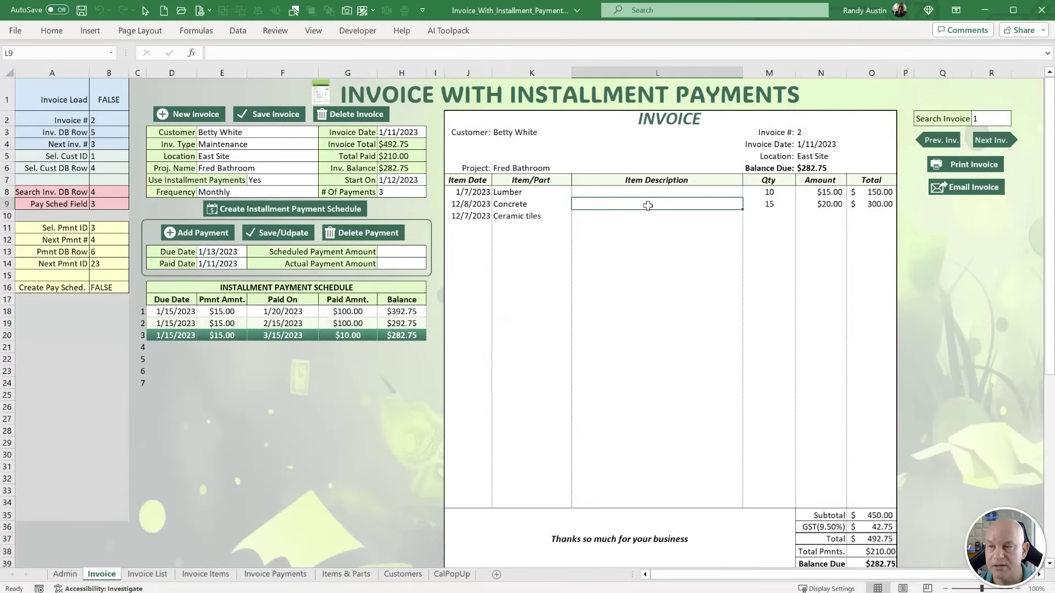
left_click(817, 201)
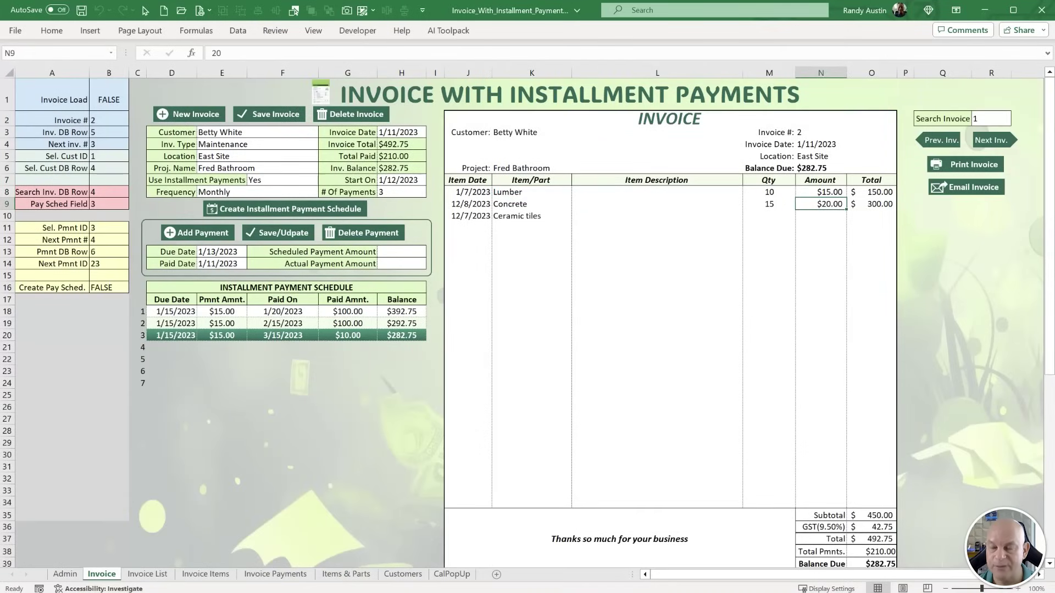
key("alt+F11")
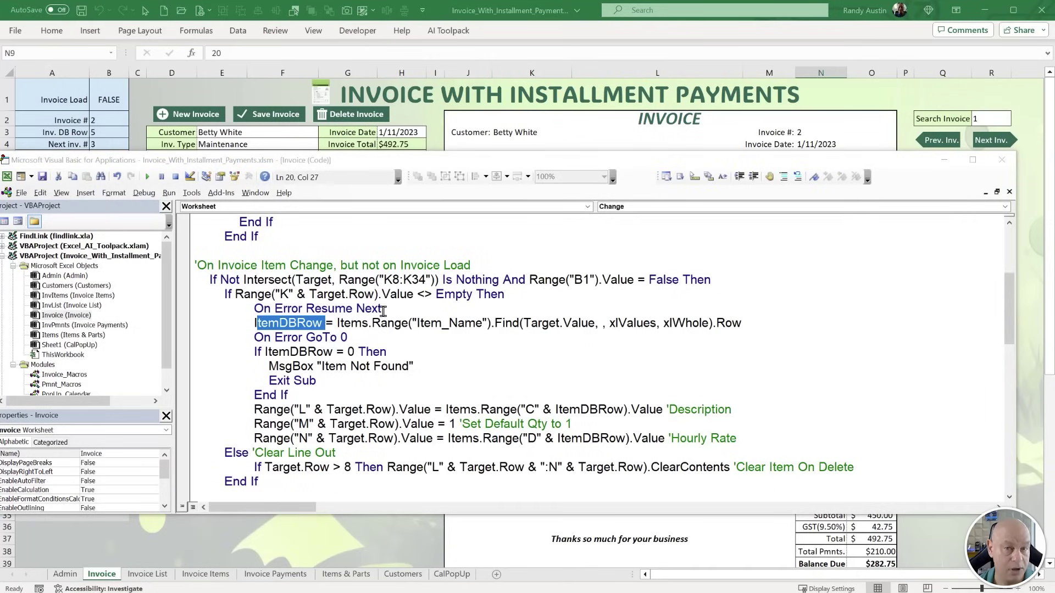
Walk through the ItemDBRow Find line: Item_Name range, Items sheet, Target.Value and .Row.
left_click_drag(323, 323, 255, 323)
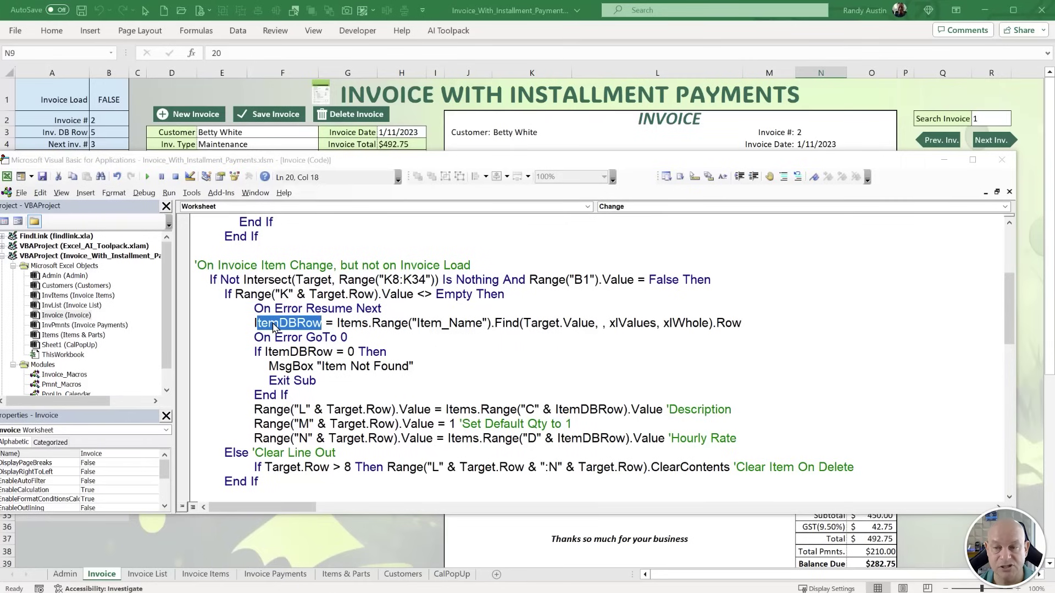
scroll(274, 326, "up", 4)
left_click_drag(357, 265, 440, 265)
scroll(310, 365, "down", 4)
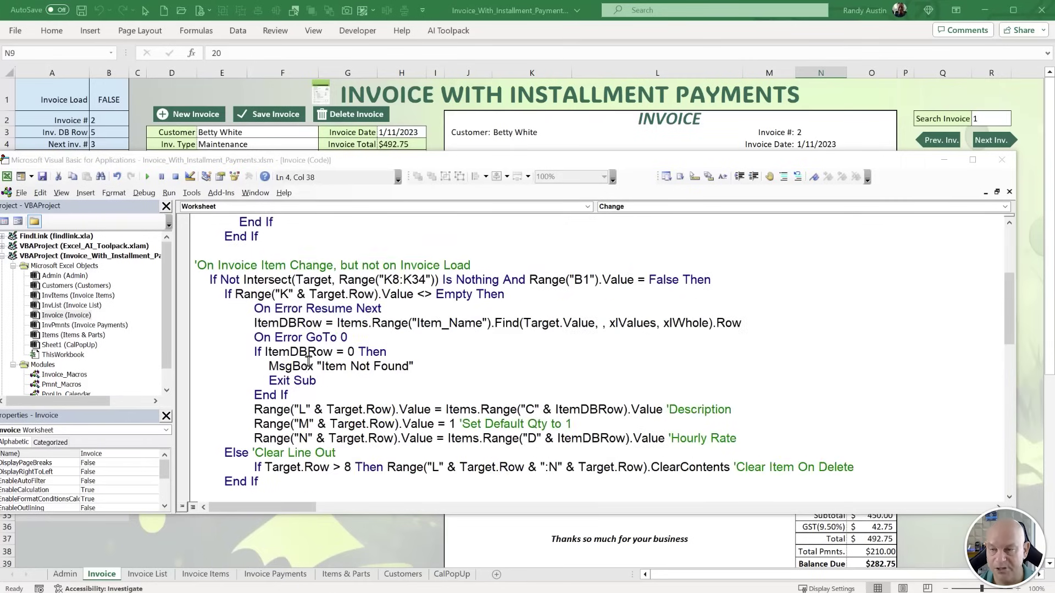
double_click(475, 323)
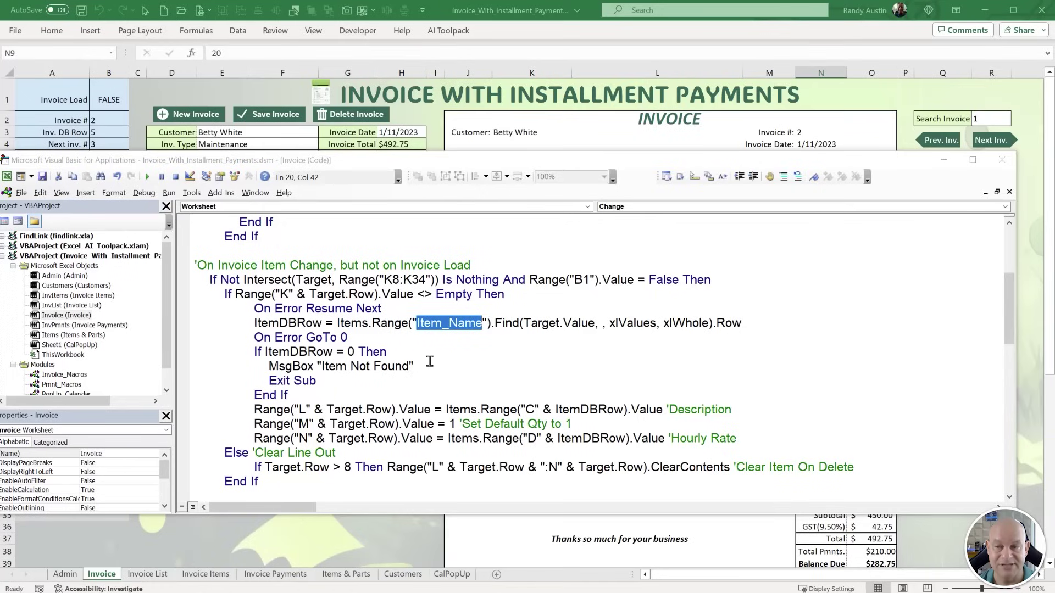
left_click_drag(373, 325, 338, 325)
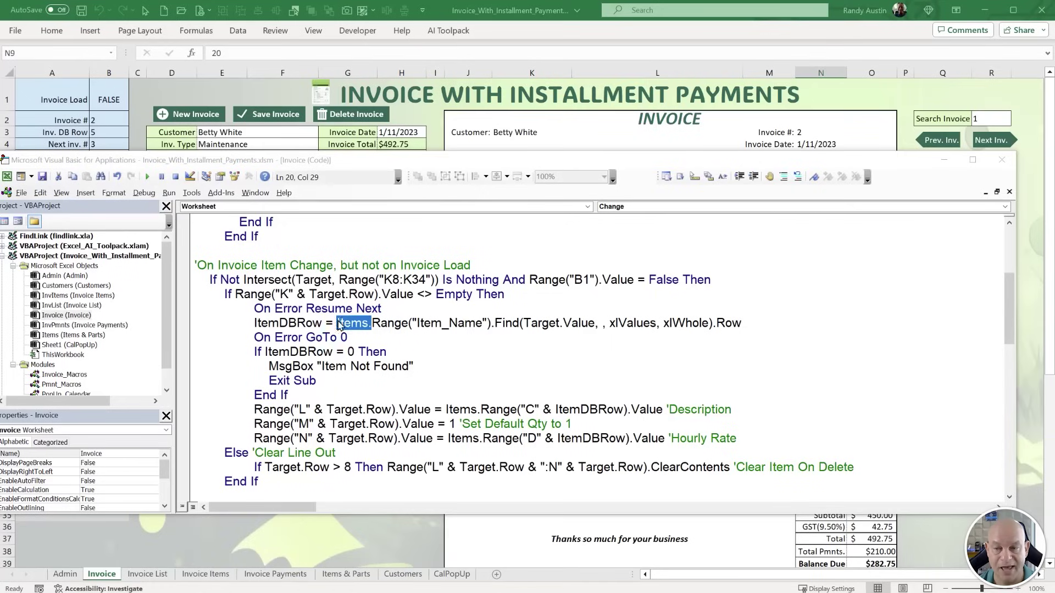
left_click_drag(595, 324, 522, 324)
left_click_drag(741, 324, 702, 324)
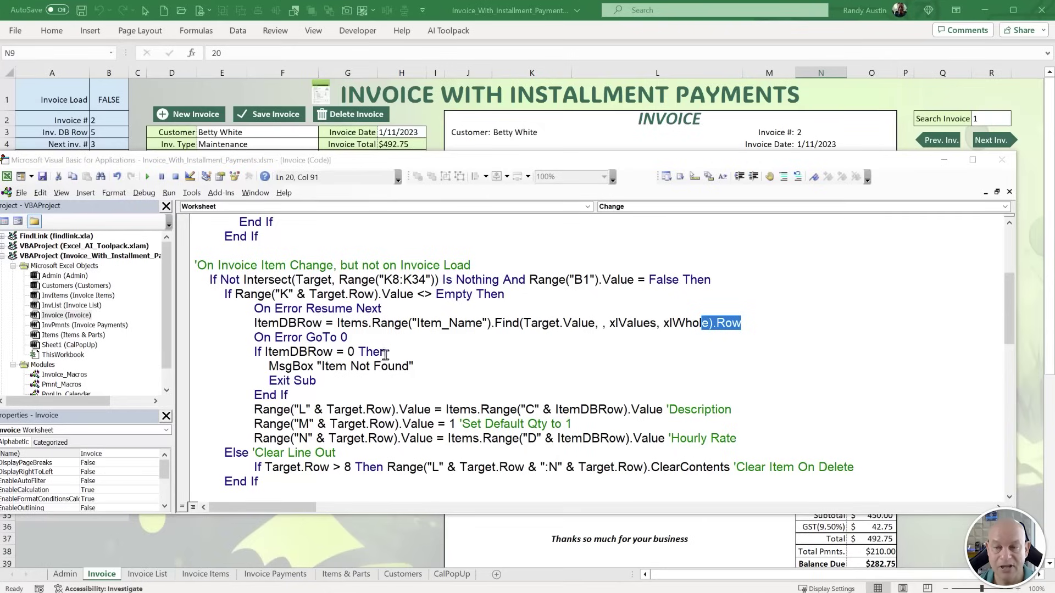
Point out the item-not-found check, its MsgBox and Exit Sub, then return to the worksheet.
left_click_drag(386, 354, 304, 353)
left_click_drag(416, 366, 268, 367)
left_click(326, 381)
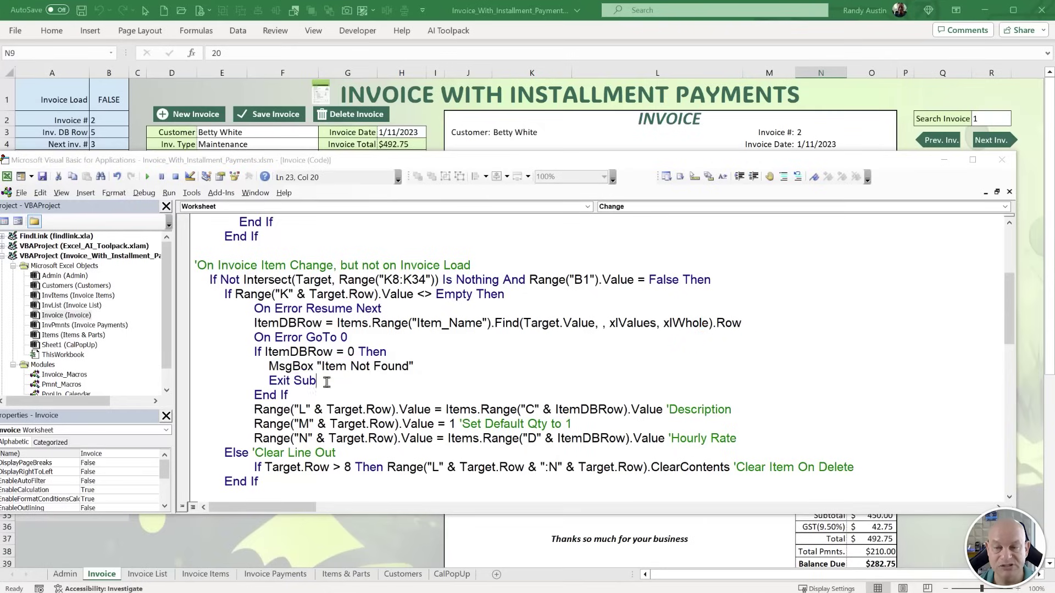
left_click_drag(326, 383, 341, 411)
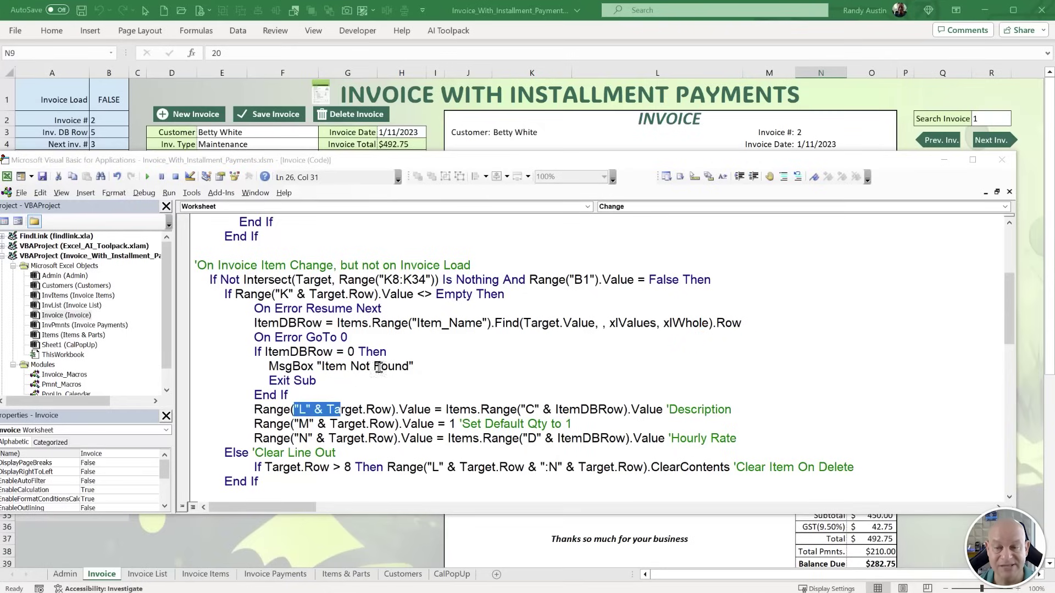
left_click(803, 105)
Compare blank descriptions L9:L11 with Items & Parts C5:C11, select M8 quantity 10, then open the code.
left_click_drag(648, 205, 648, 237)
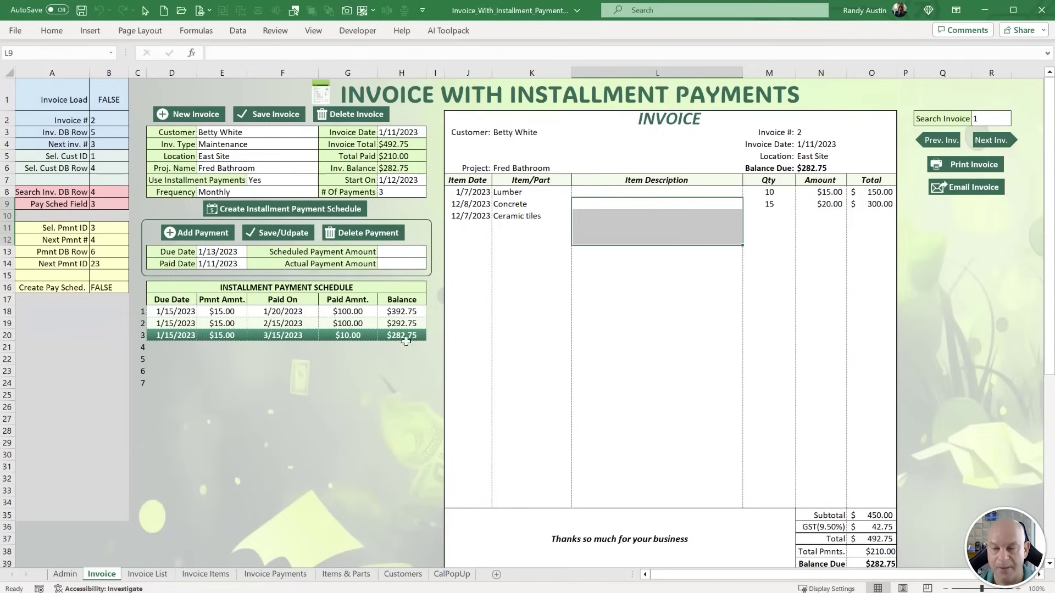
left_click(345, 575)
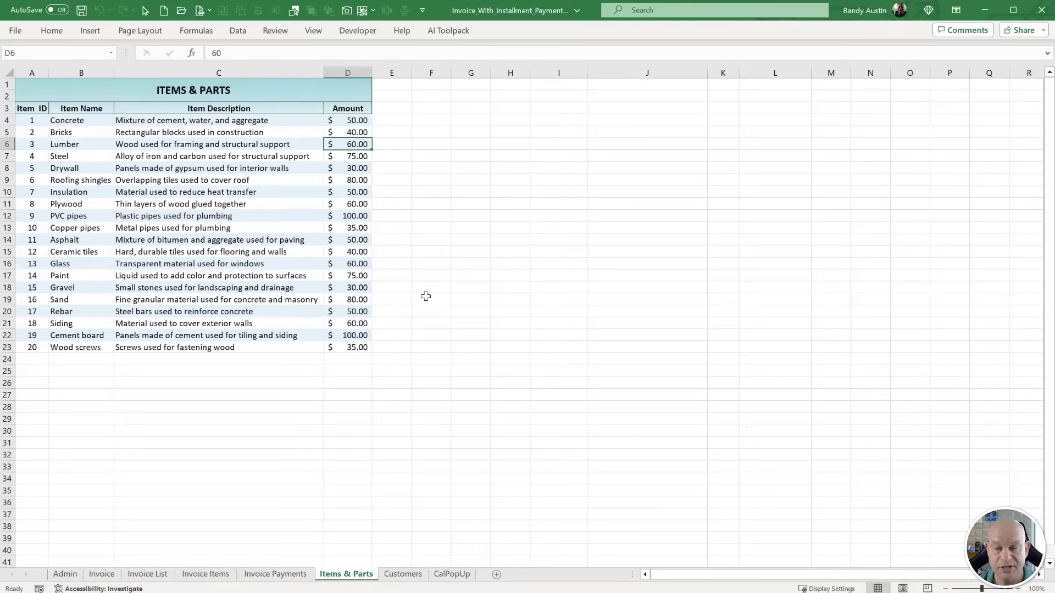
left_click_drag(165, 133, 169, 207)
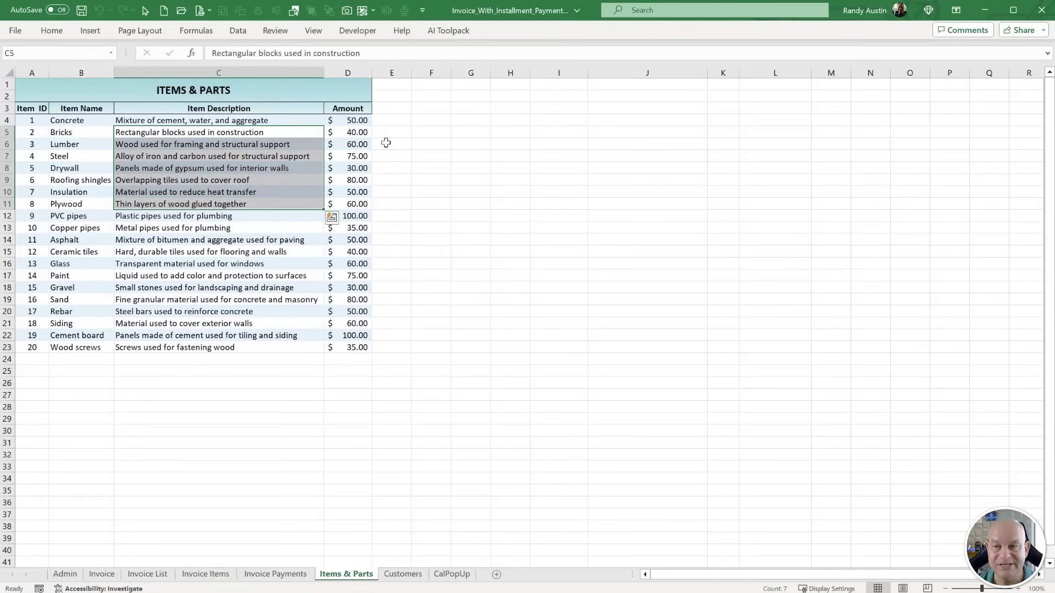
left_click(101, 575)
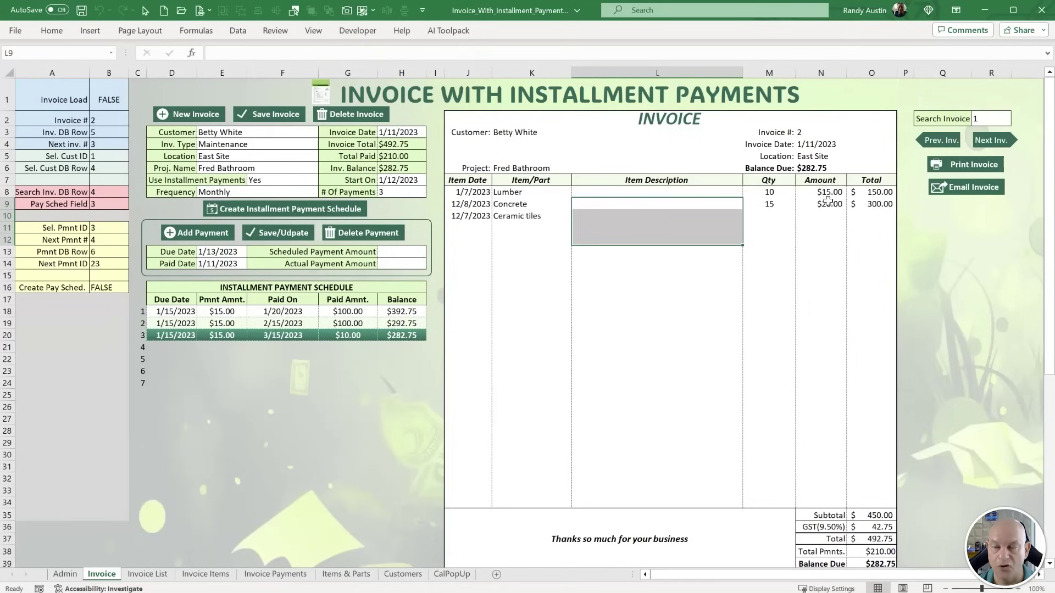
left_click(773, 194)
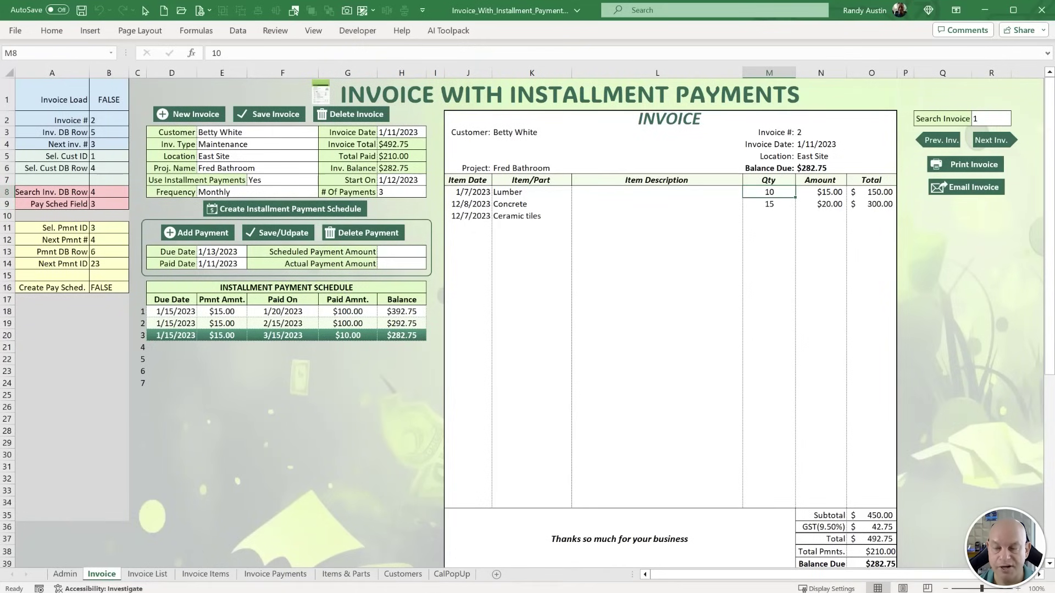
key("alt+F11")
Replace the 'Hourly Rate' comment on line 28 with 'Item Amount'.
left_click(318, 416)
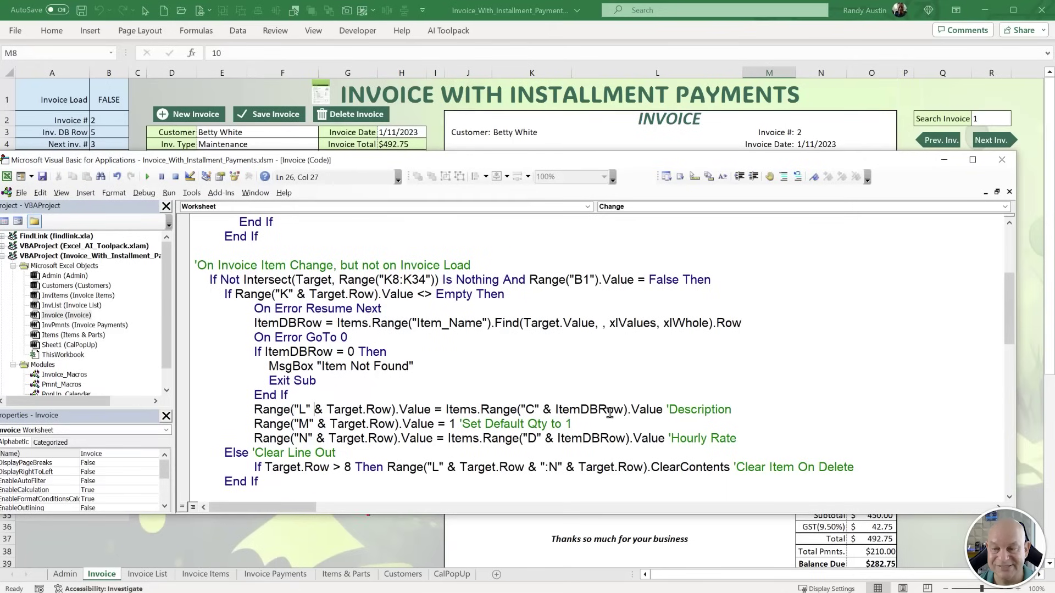
left_click_drag(732, 410, 303, 439)
left_click_drag(736, 438, 671, 438)
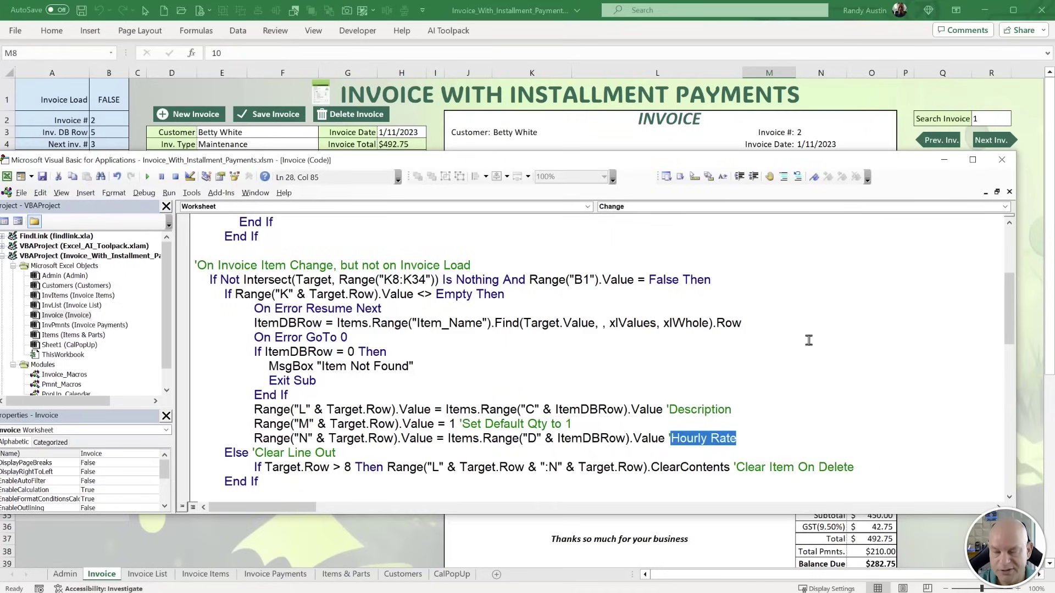
type("Itrem ")
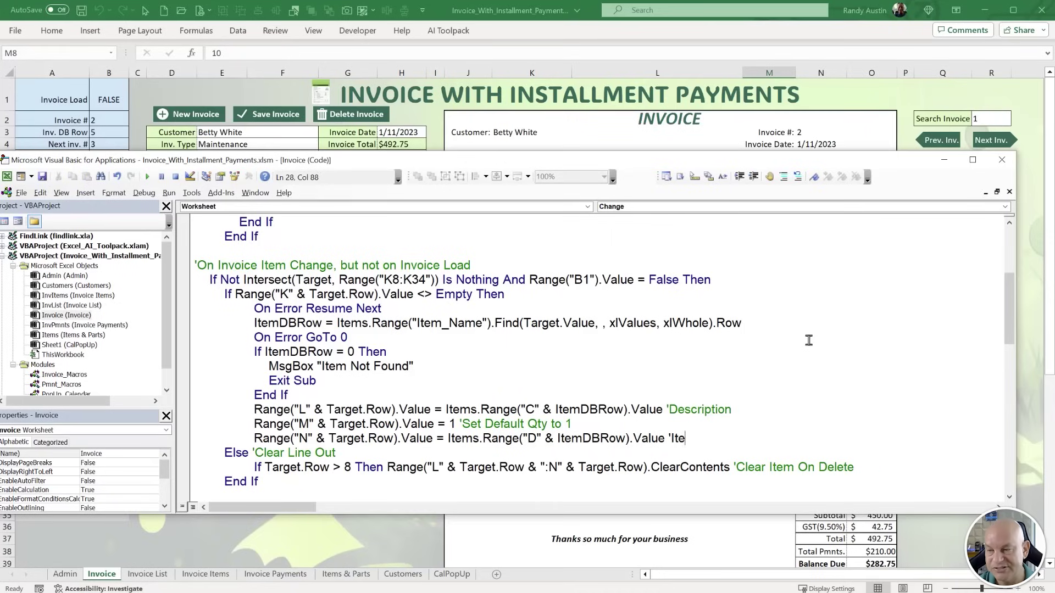
type("Mou")
key("BackSpace")
key("BackSpace")
key("BackSpace")
type("amou")
key("BackSpace")
key("BackSpace")
key("BackSpace")
key("BackSpace")
type("Amount")
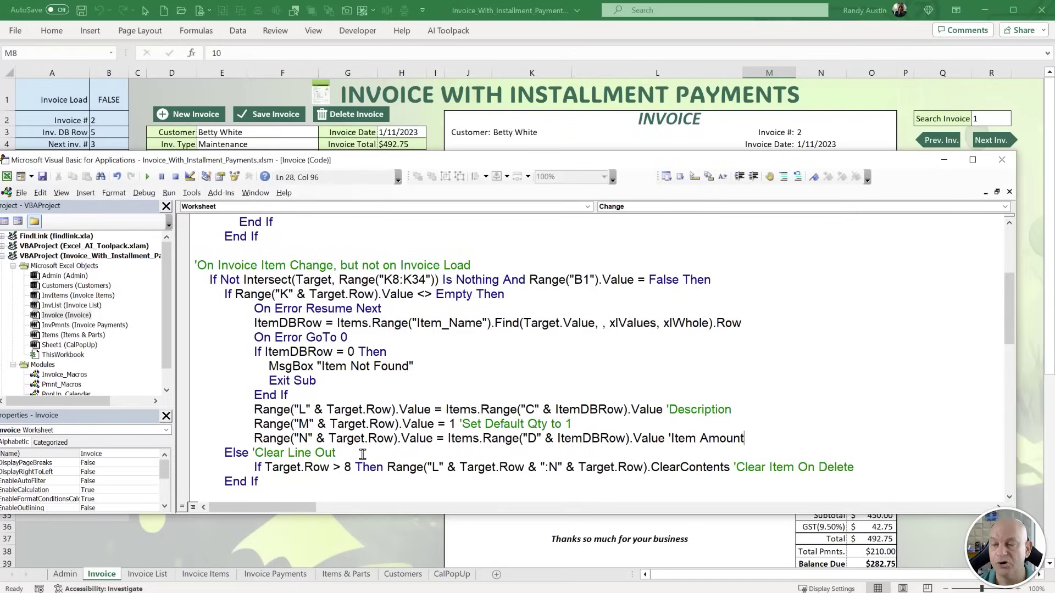
left_click_drag(760, 429, 254, 395)
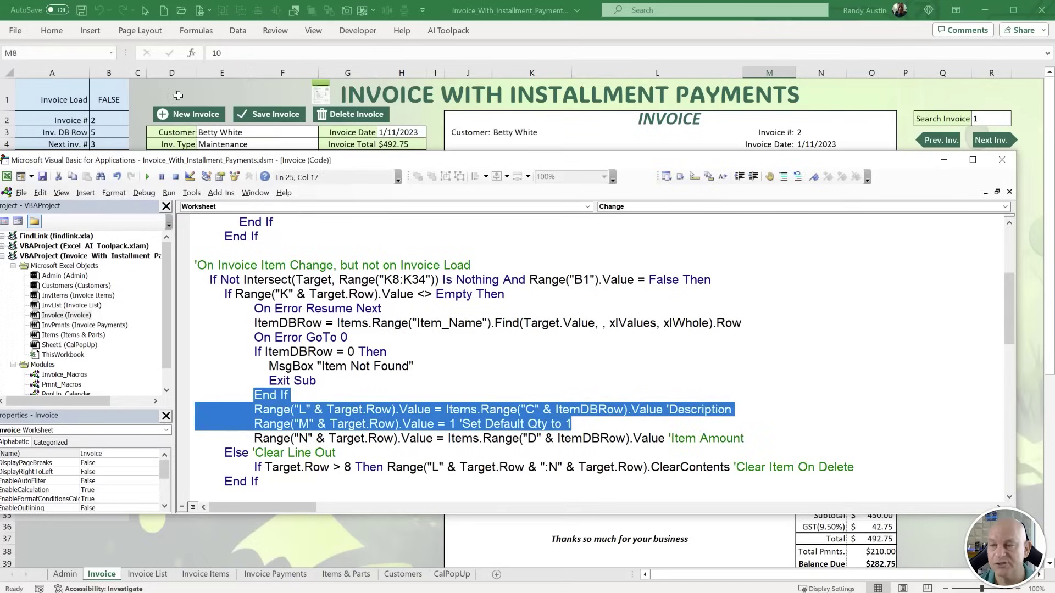
Choose Roofing shingles as the item in rows 11 and 12.
left_click(573, 137)
left_click(531, 228)
left_click(577, 227)
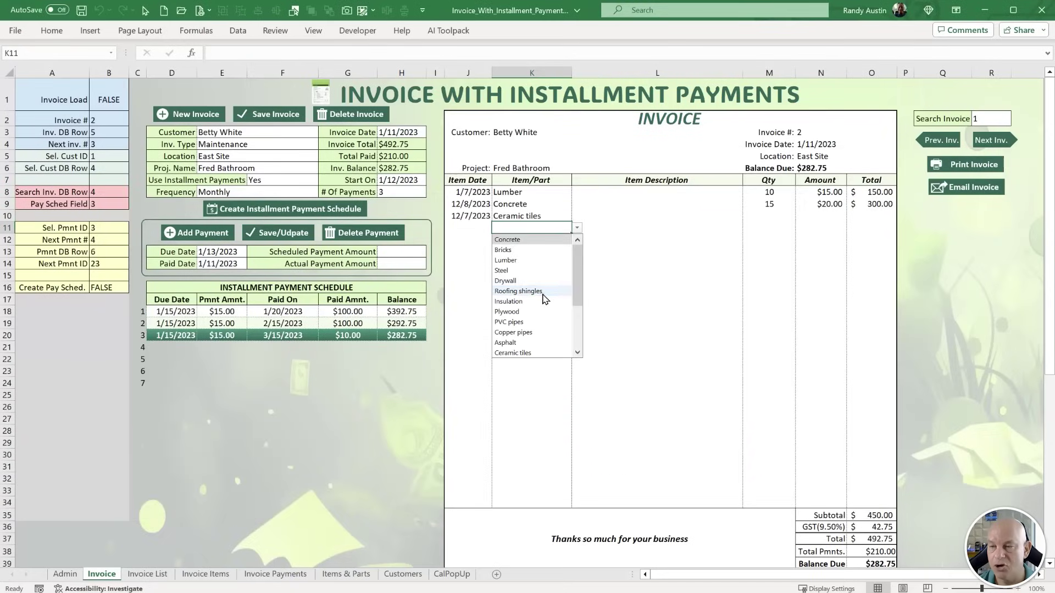
left_click(545, 291)
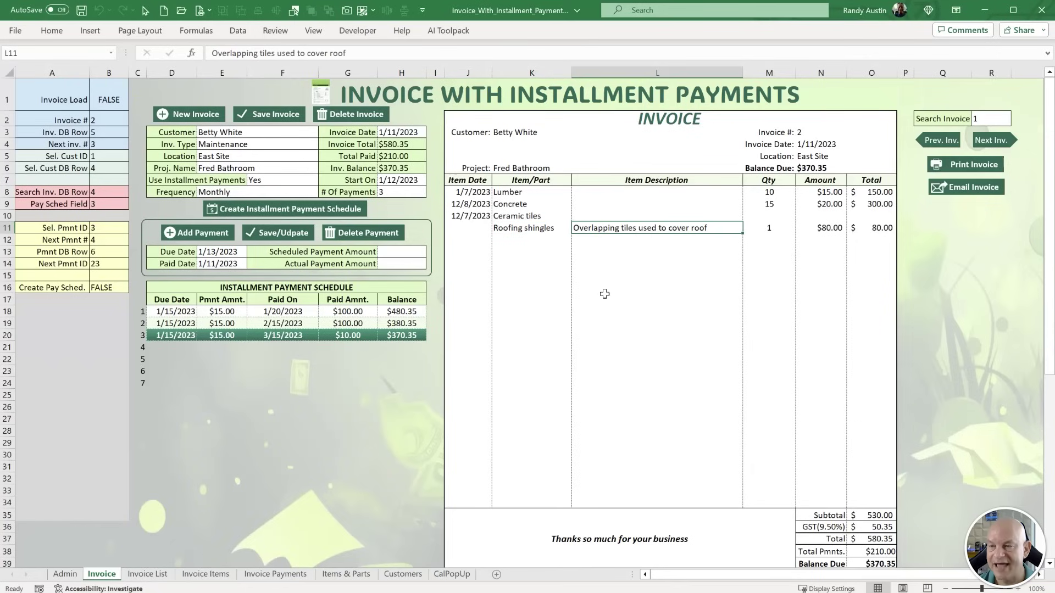
left_click(755, 227)
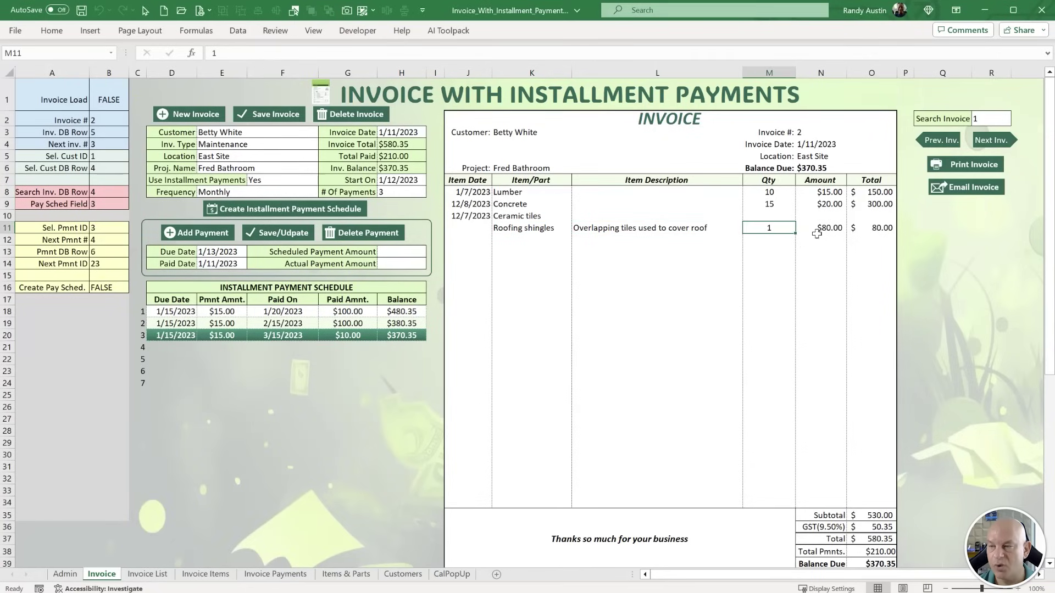
left_click(541, 240)
left_click(577, 239)
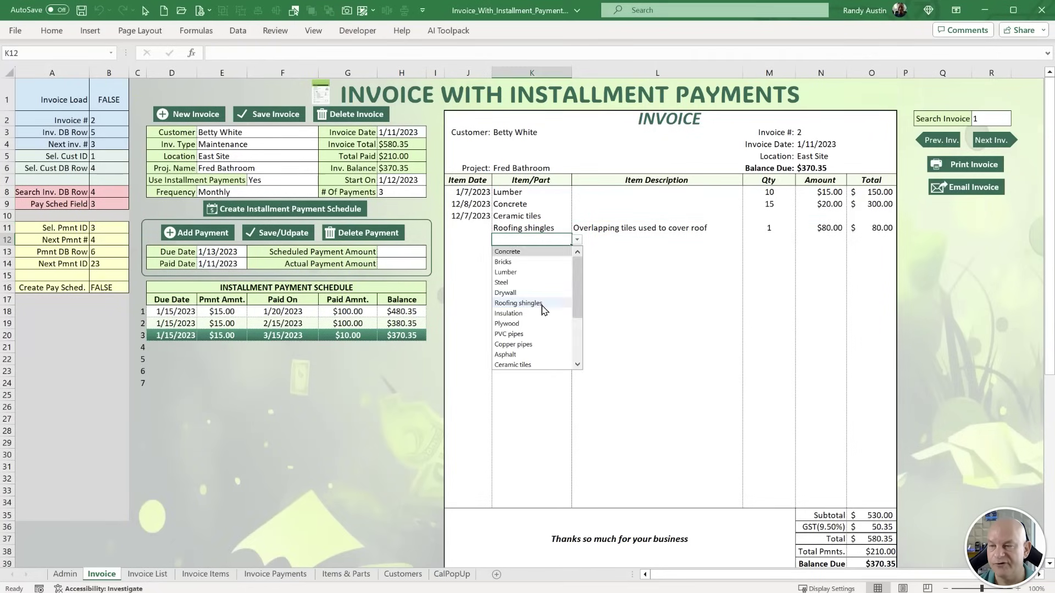
left_click(518, 303)
Fill the Ceramic tiles details and set quantities 10, 20 and 10 in M10:M12.
left_click(792, 237)
type("10")
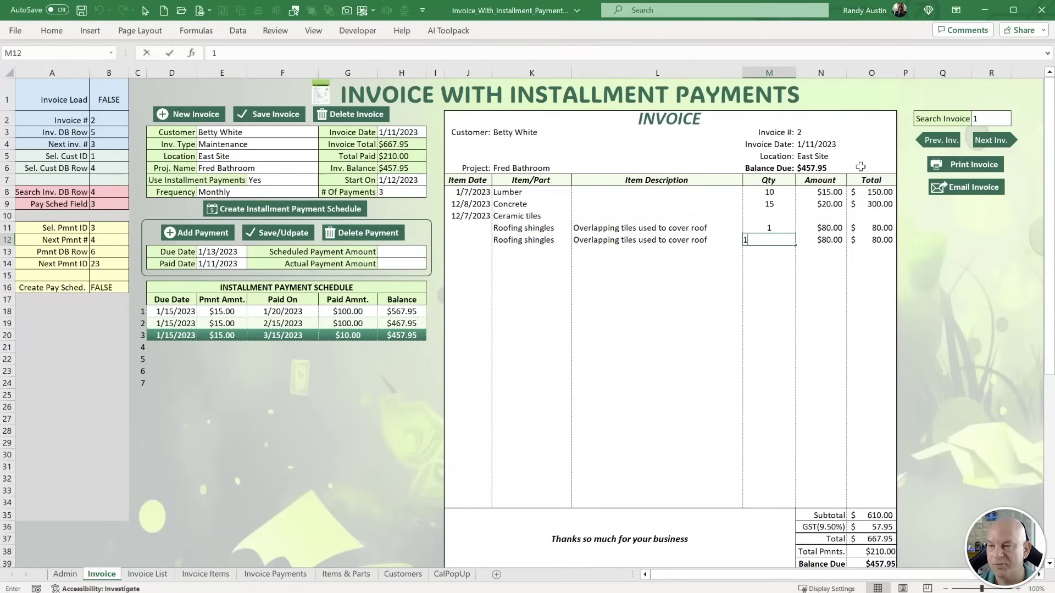
key("Return")
key("Up")
key("Up")
key("Up")
key("Up")
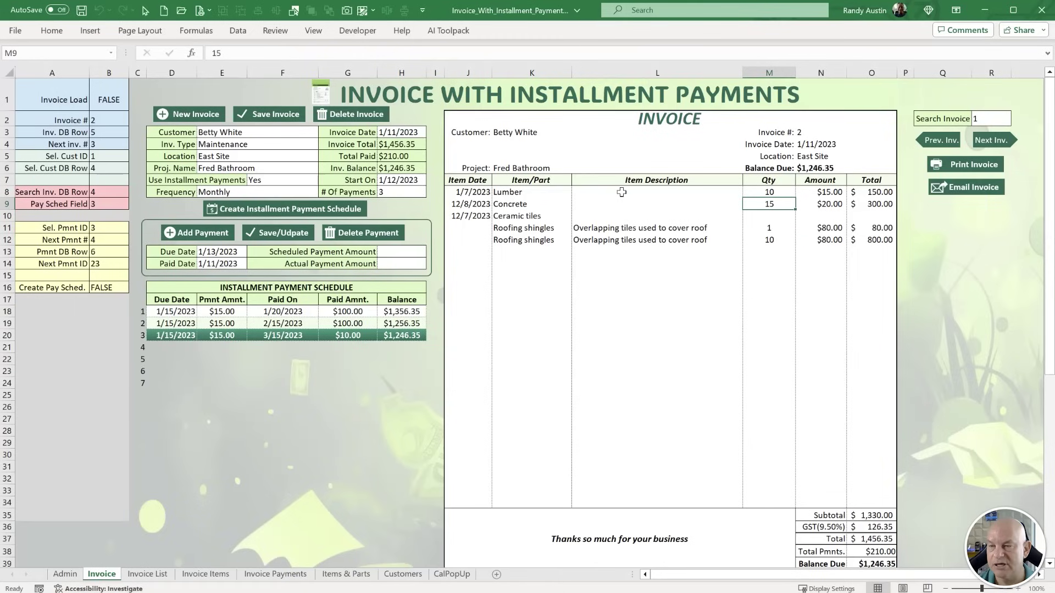
left_click(538, 217)
left_click(773, 215)
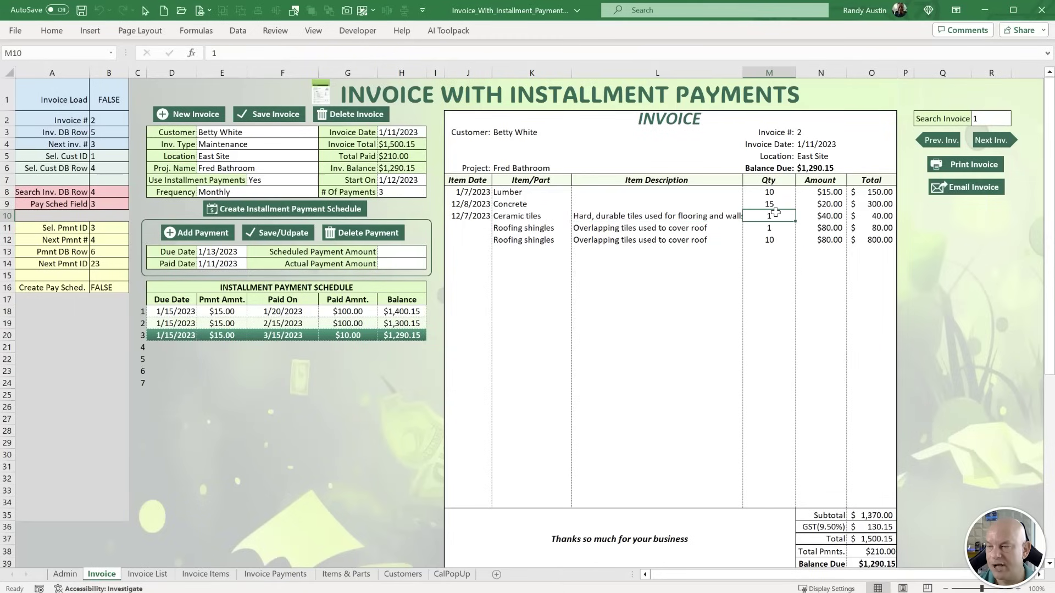
type("10")
key("Return")
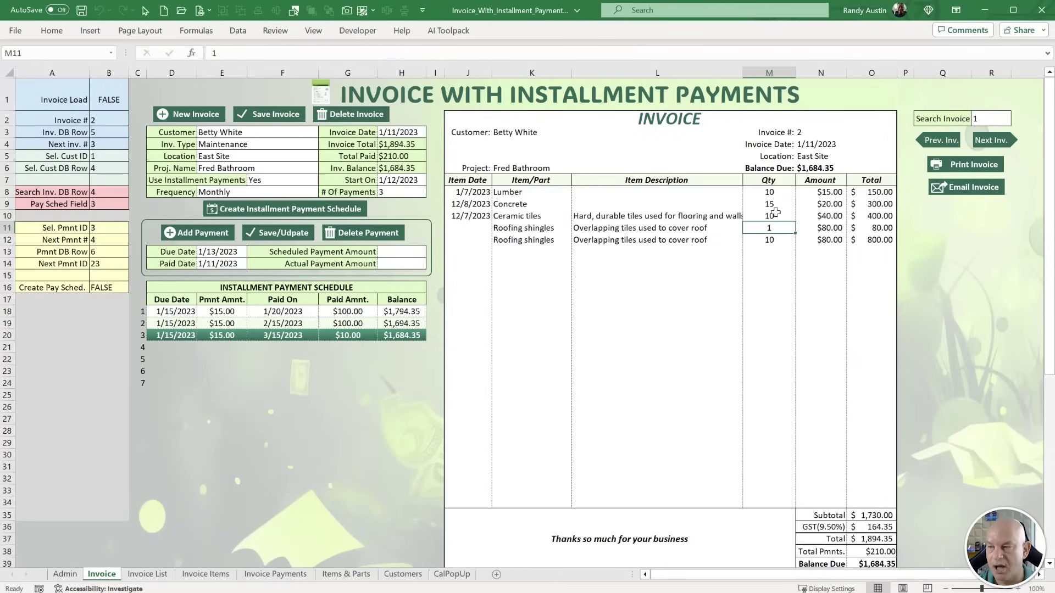
type("20")
key("Return")
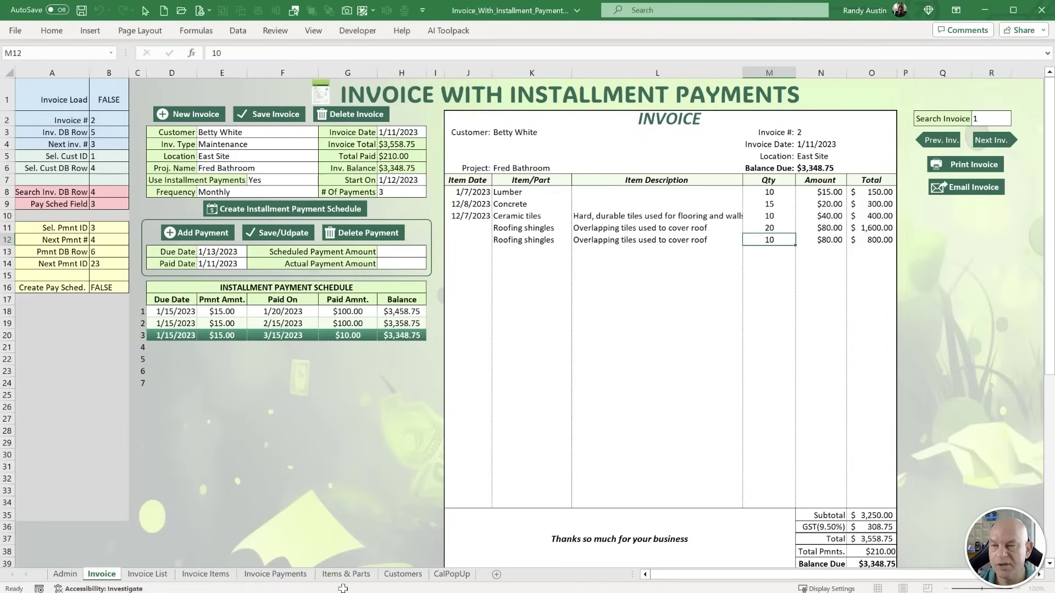
left_click(299, 147)
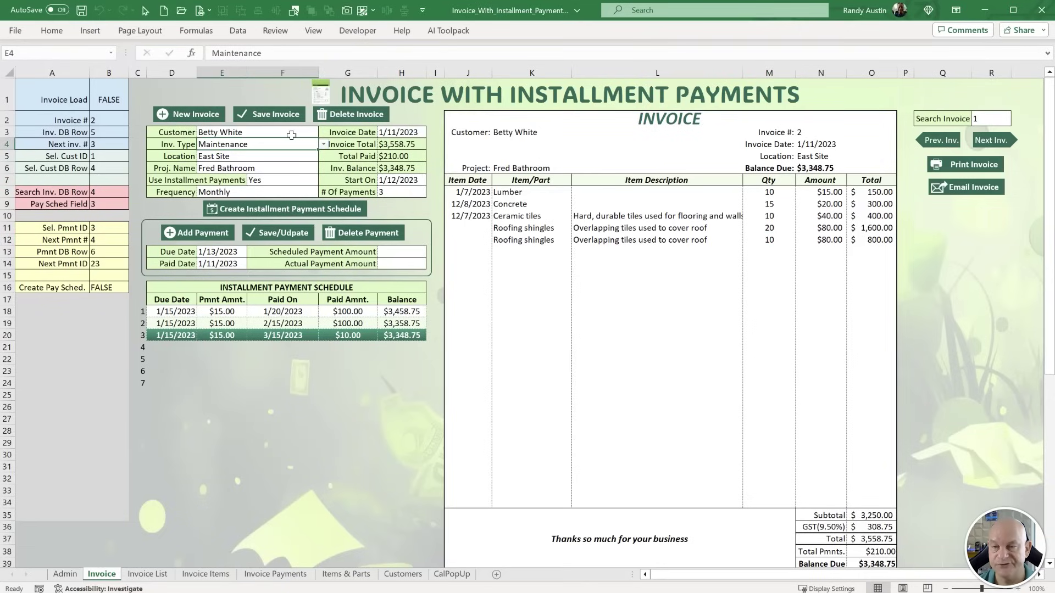
Re-enter the customer in E3 so the street and city lines load into K4:K5.
left_click(519, 150)
left_click_drag(519, 150, 520, 157)
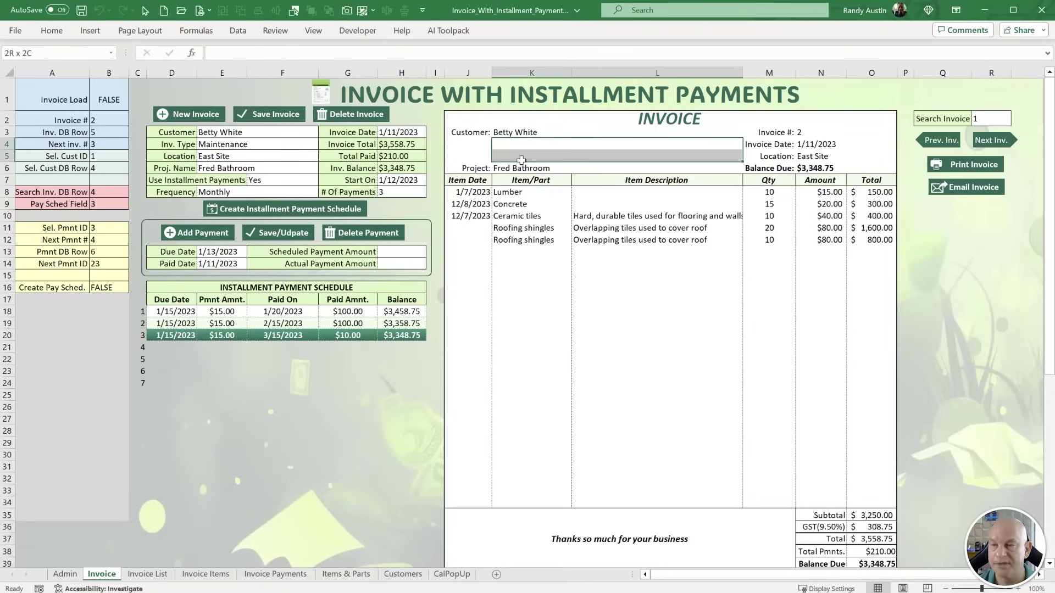
left_click(242, 134)
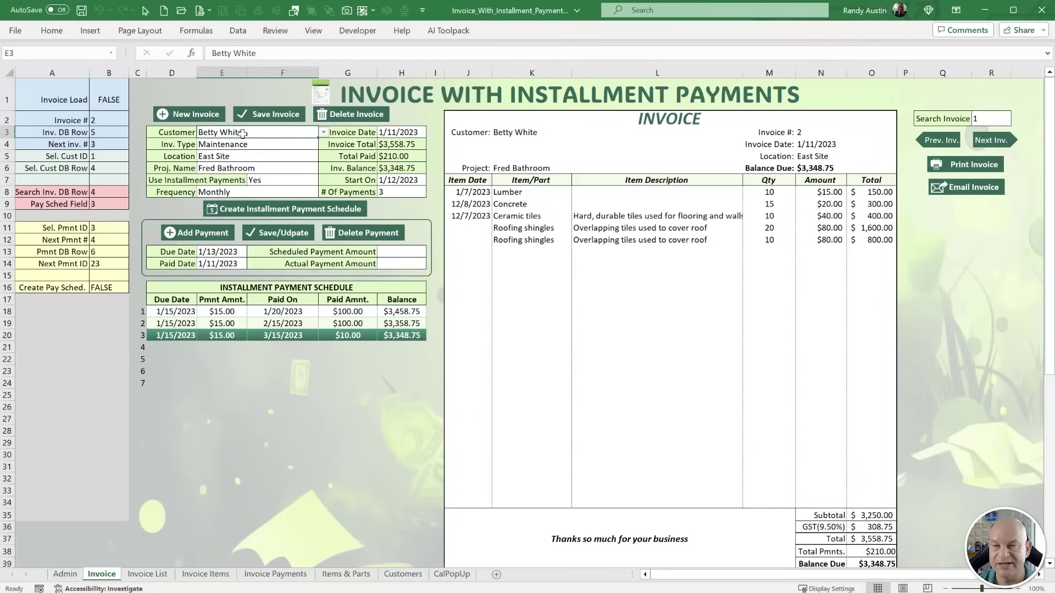
key("Tab")
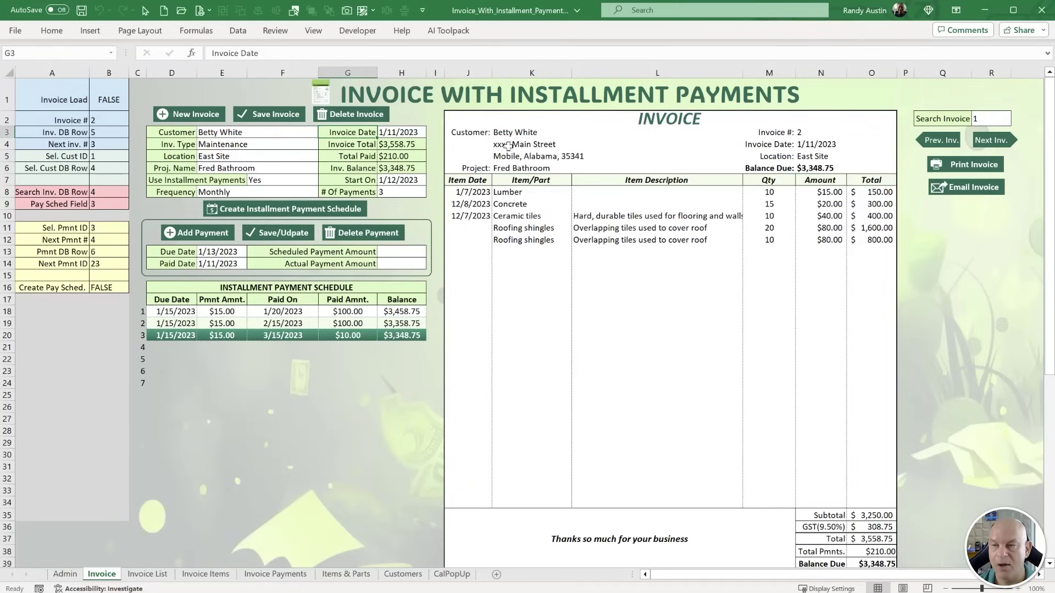
left_click_drag(508, 146, 515, 157)
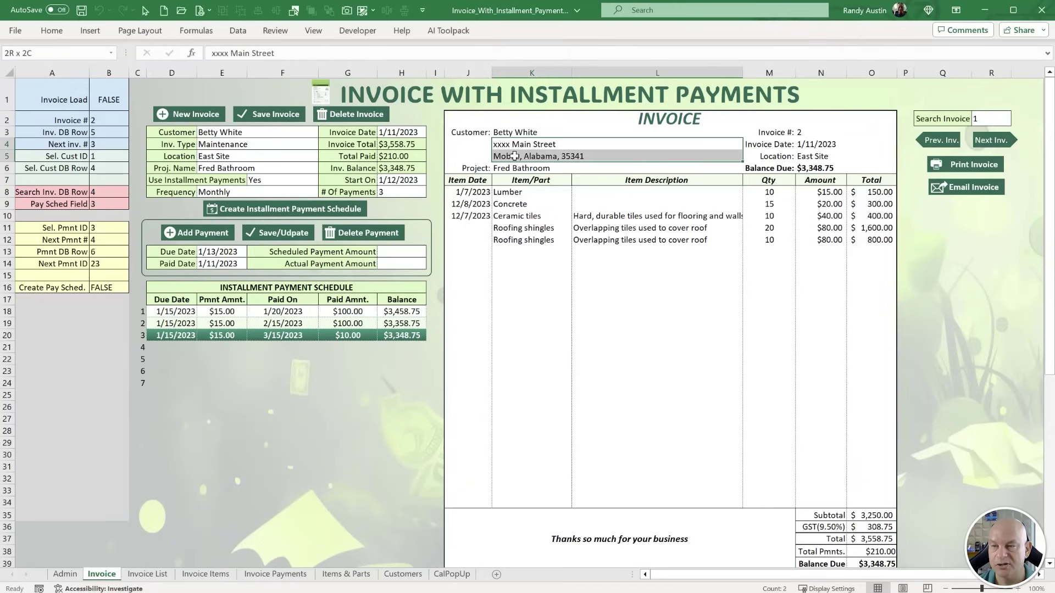
left_click(216, 131)
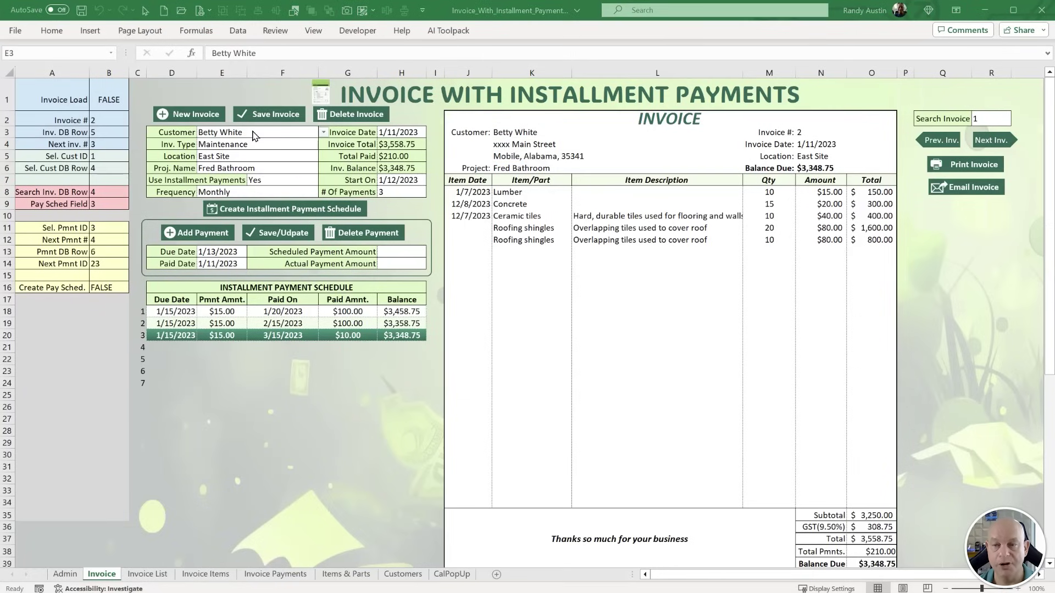
left_click(110, 168)
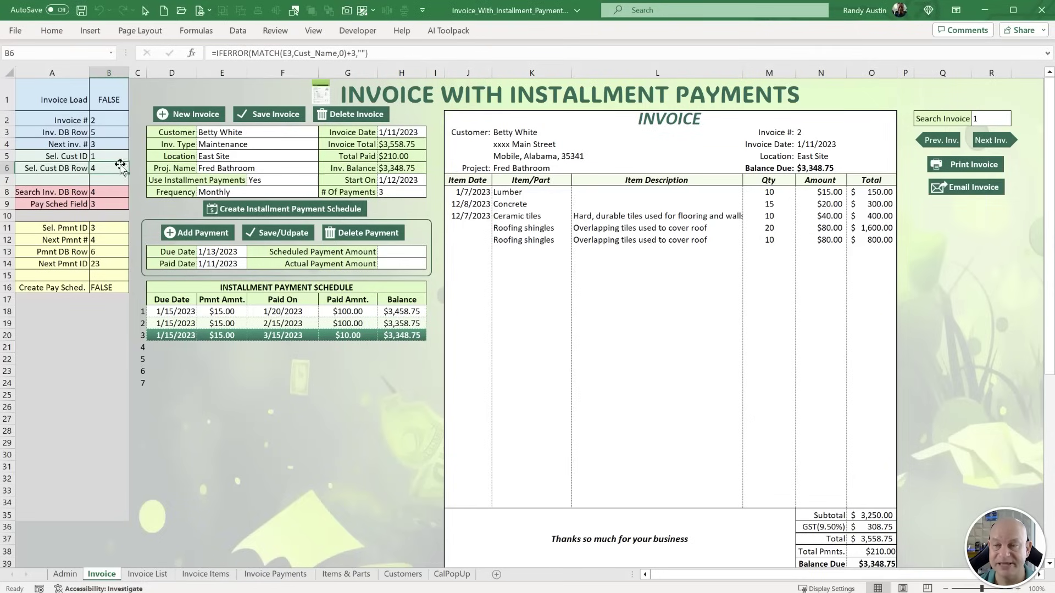
Check the City, State and ZIP columns on the Customers sheet against the invoice address lines.
left_click(403, 574)
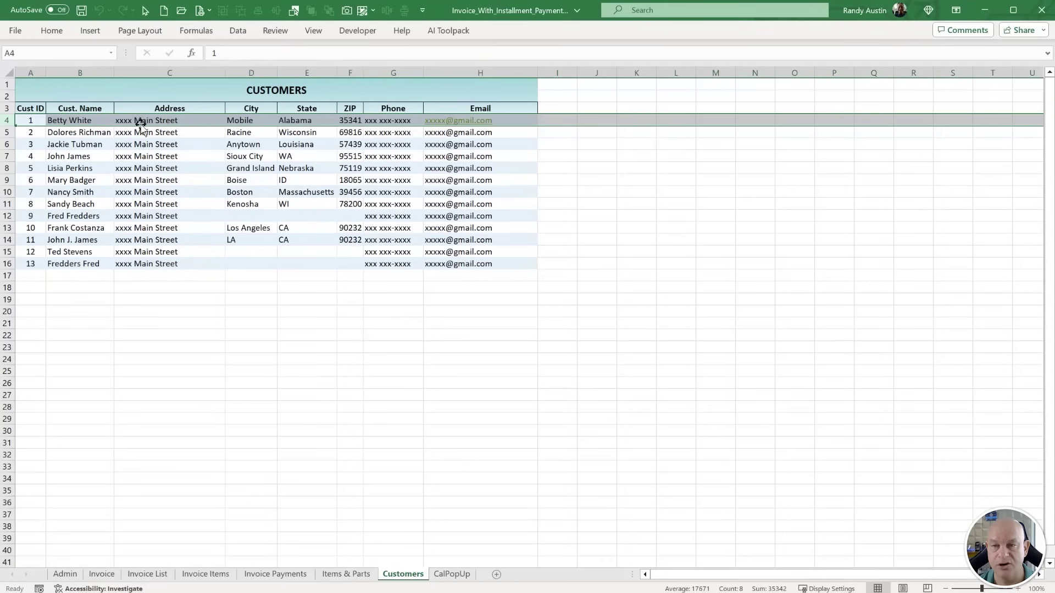
left_click(244, 118)
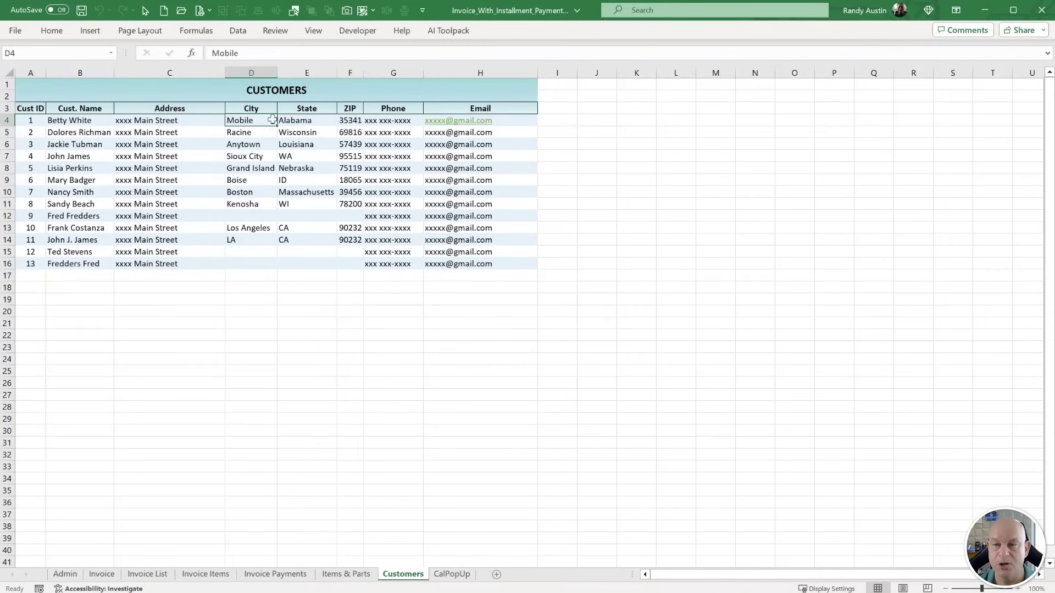
left_click(305, 118)
left_click_drag(255, 73, 350, 70)
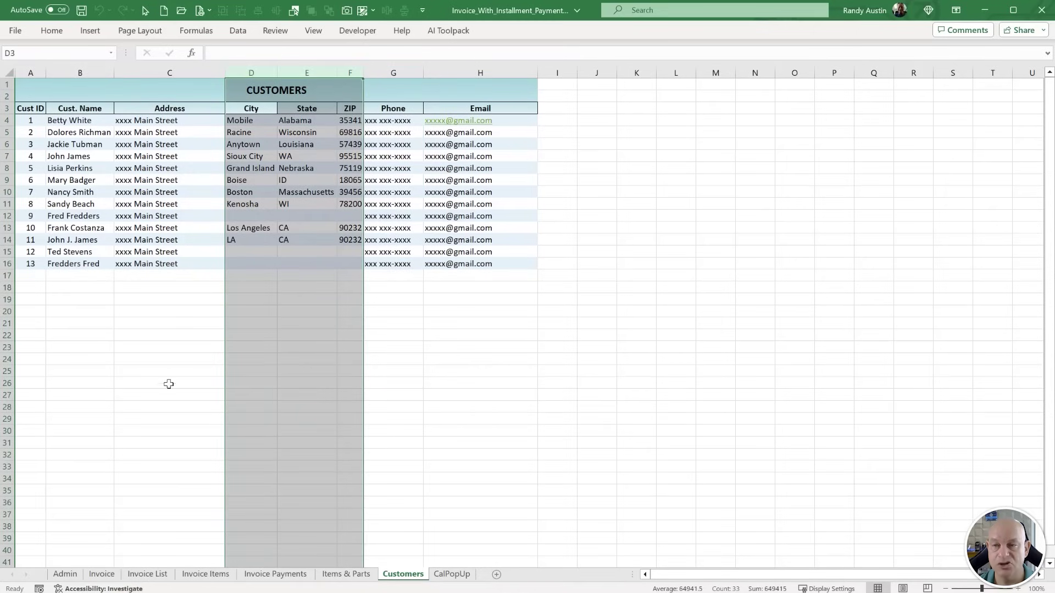
left_click(101, 573)
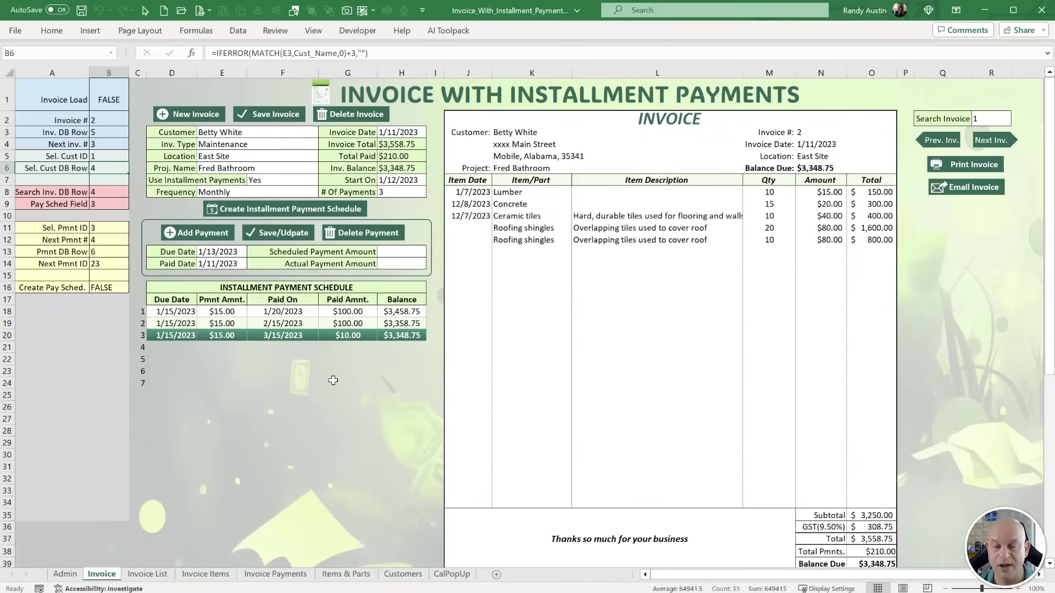
left_click(541, 145)
left_click(507, 157)
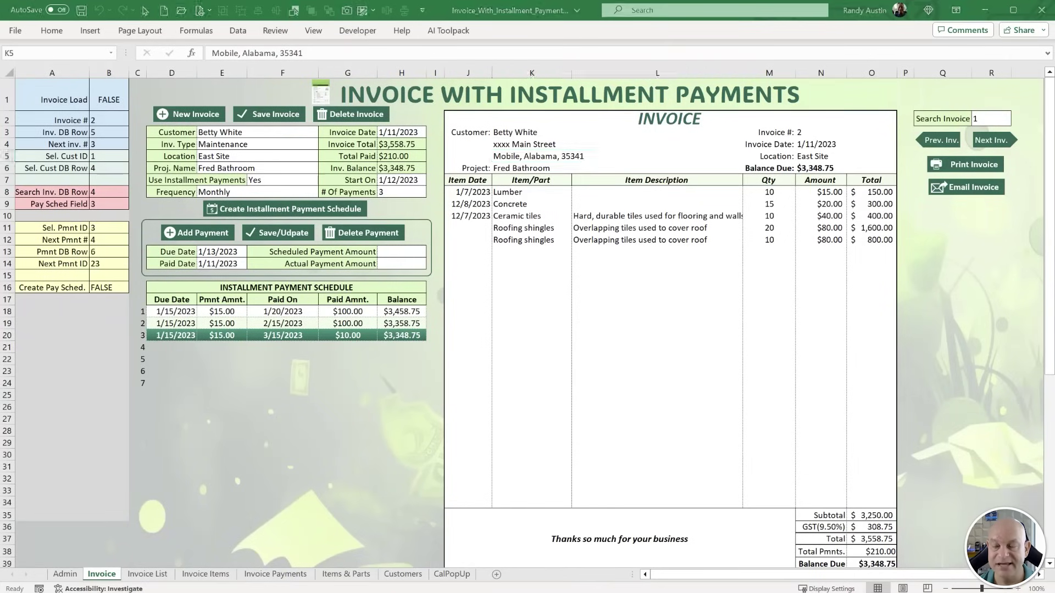
key("alt+F11")
Update the customer-change comment in the code to mention City.
scroll(406, 321, "up", 5)
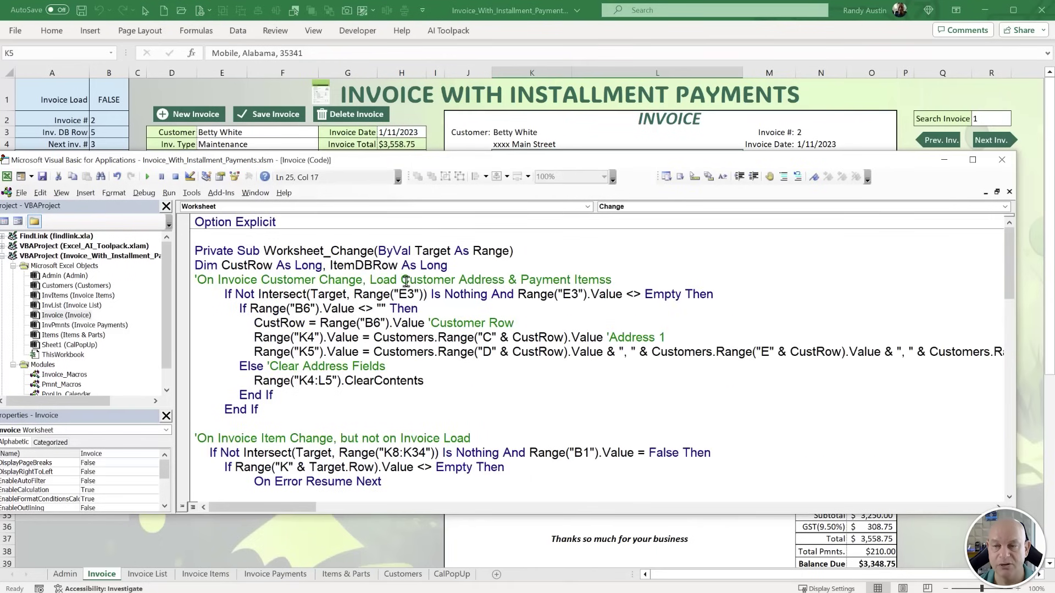
left_click_drag(398, 280, 240, 280)
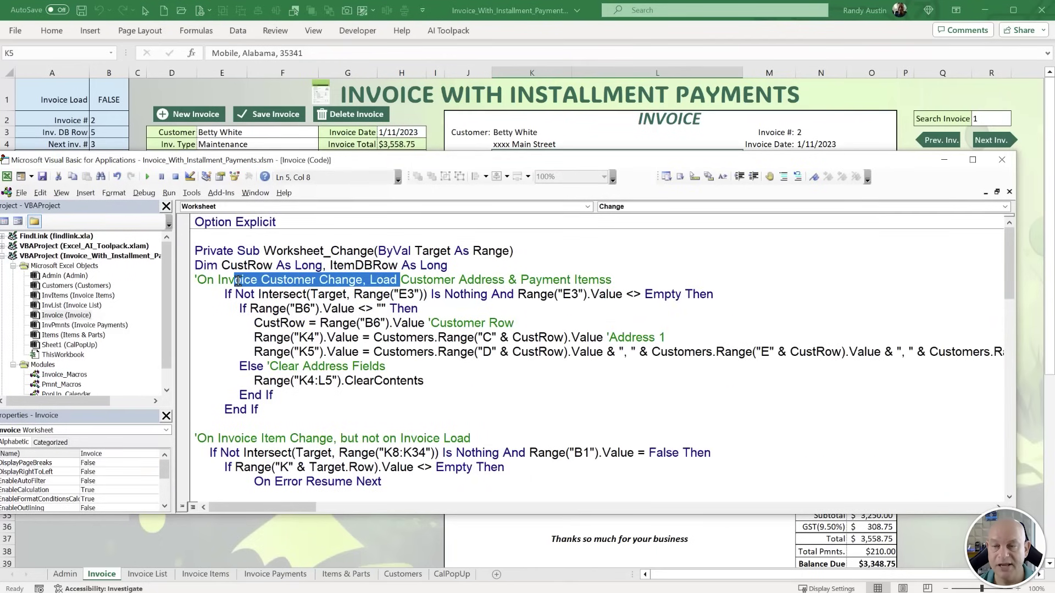
left_click(625, 280)
key("ctrl+shift+Left")
key("ctrl+shift+Left")
type("City, St")
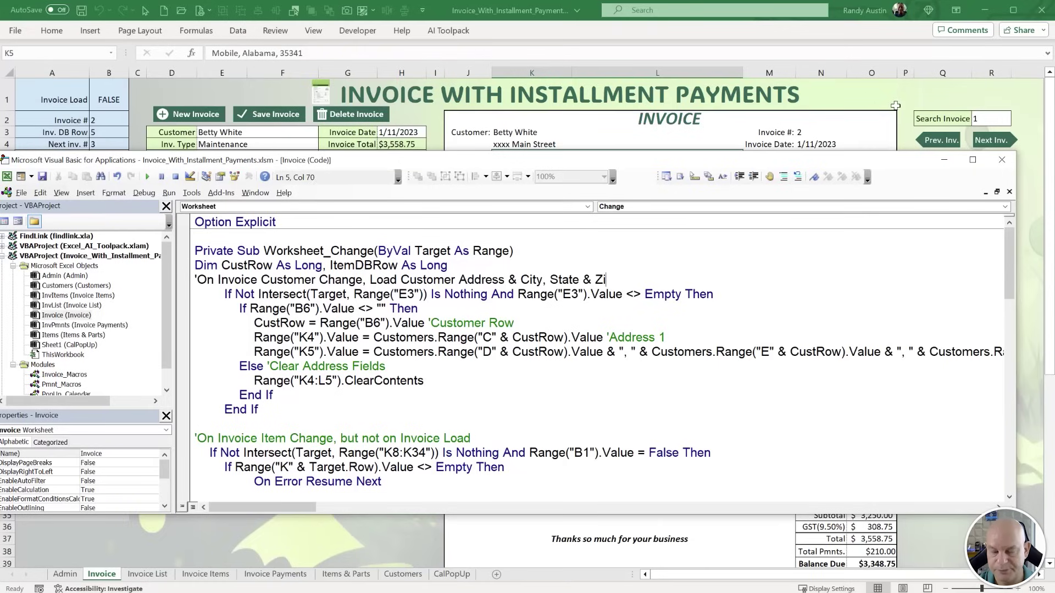
Review the customer cell, empty check and CustRow lines, then view the B6 lookup formula.
left_click_drag(422, 294, 406, 294)
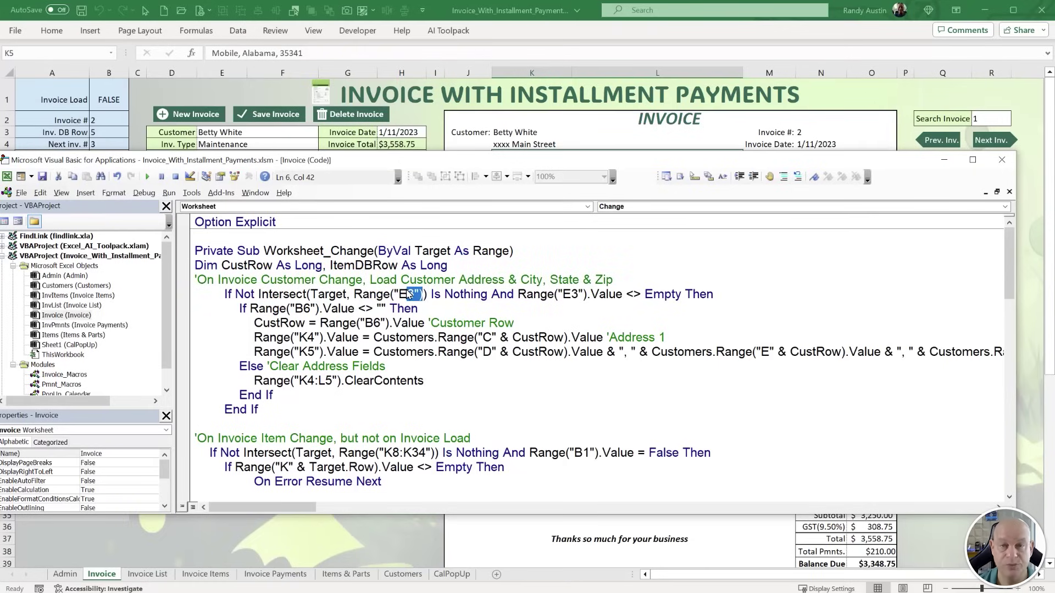
left_click_drag(644, 294, 589, 295)
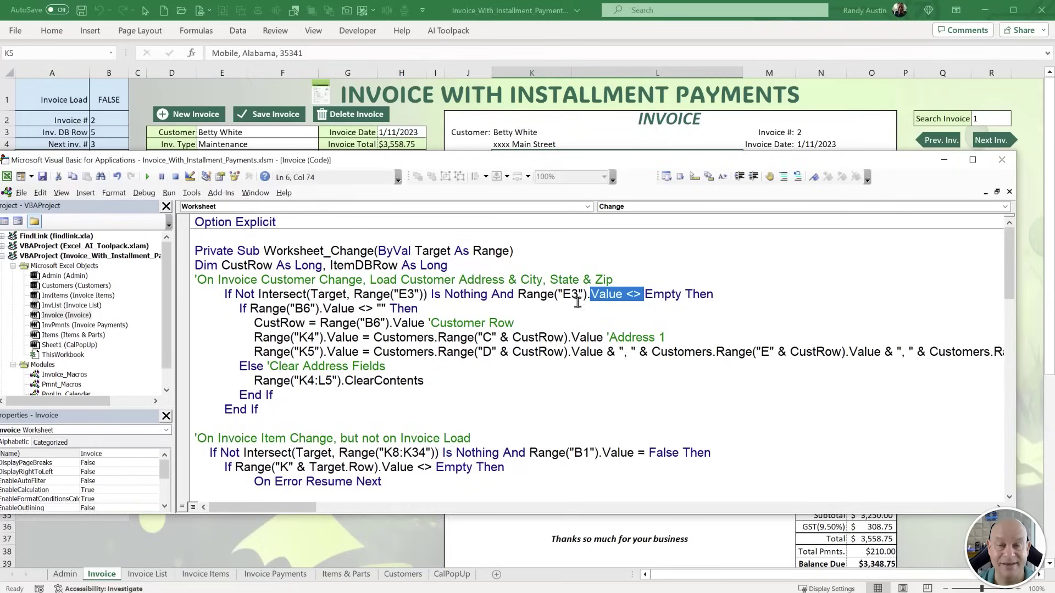
left_click_drag(445, 308, 301, 318)
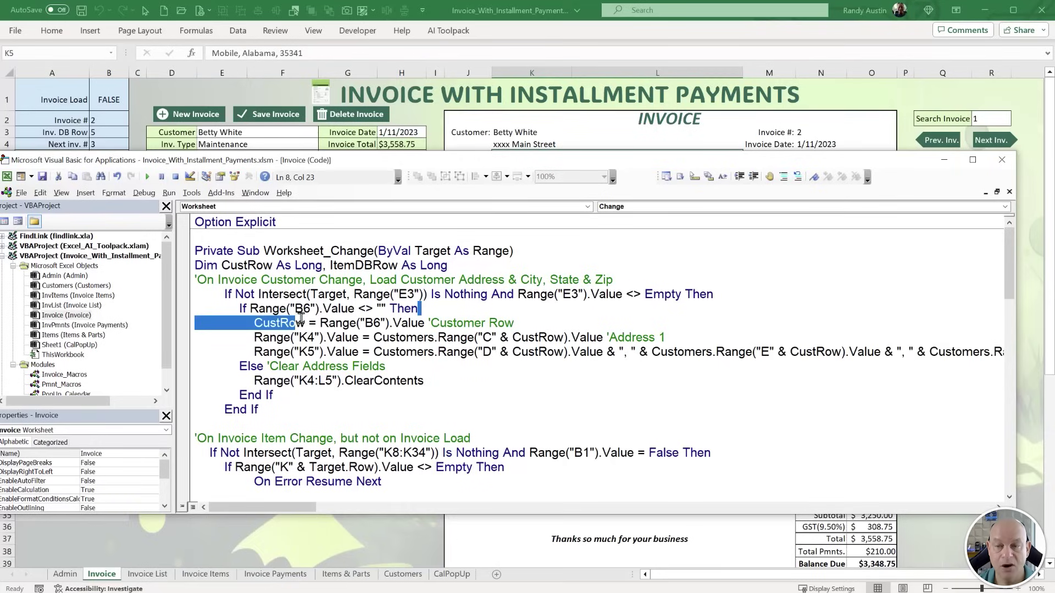
left_click(154, 92)
left_click(108, 166)
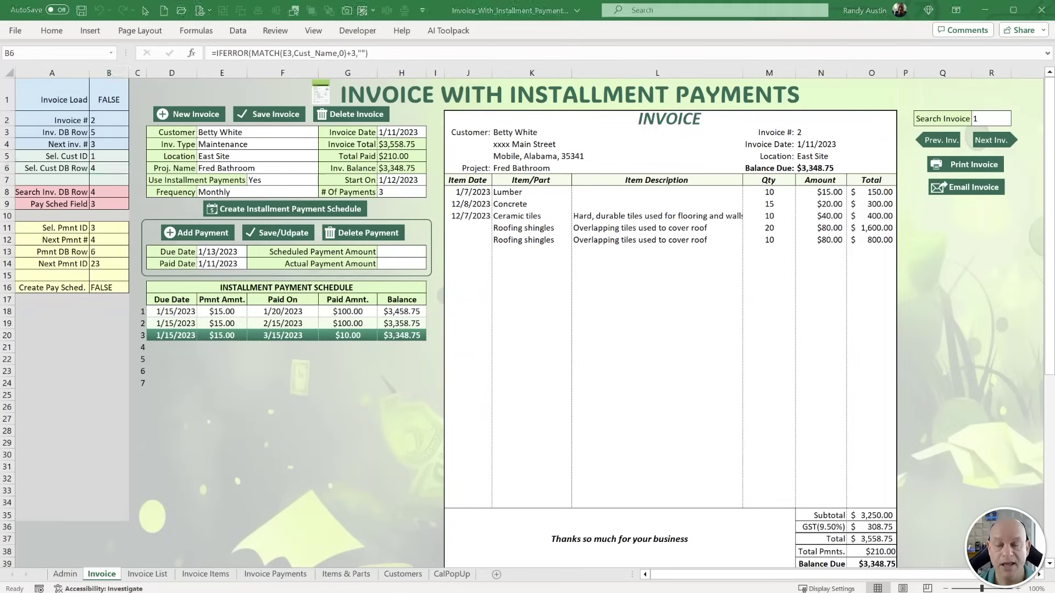
Highlight the CustRow variable, the B6 reference and the K4 street-address assignment in the code.
key("alt+F11")
left_click(327, 377)
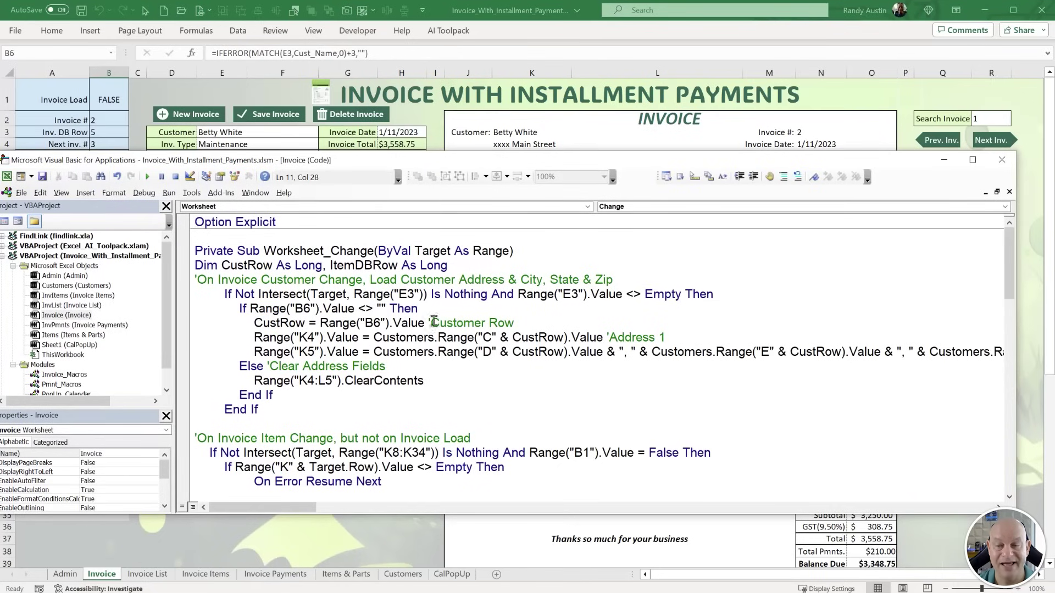
left_click_drag(264, 318, 254, 320)
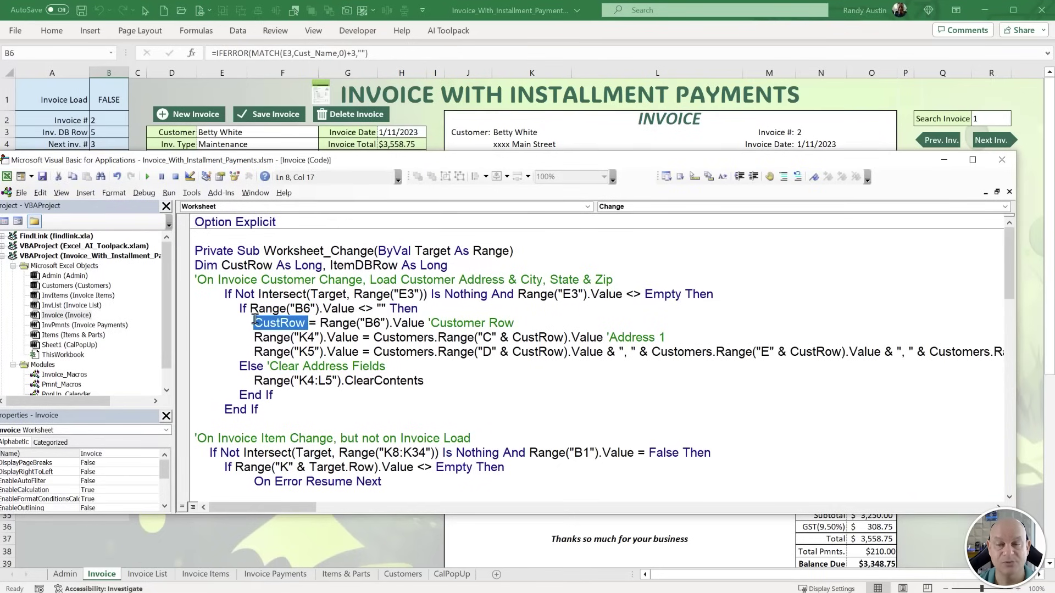
left_click(291, 349)
left_click(372, 323)
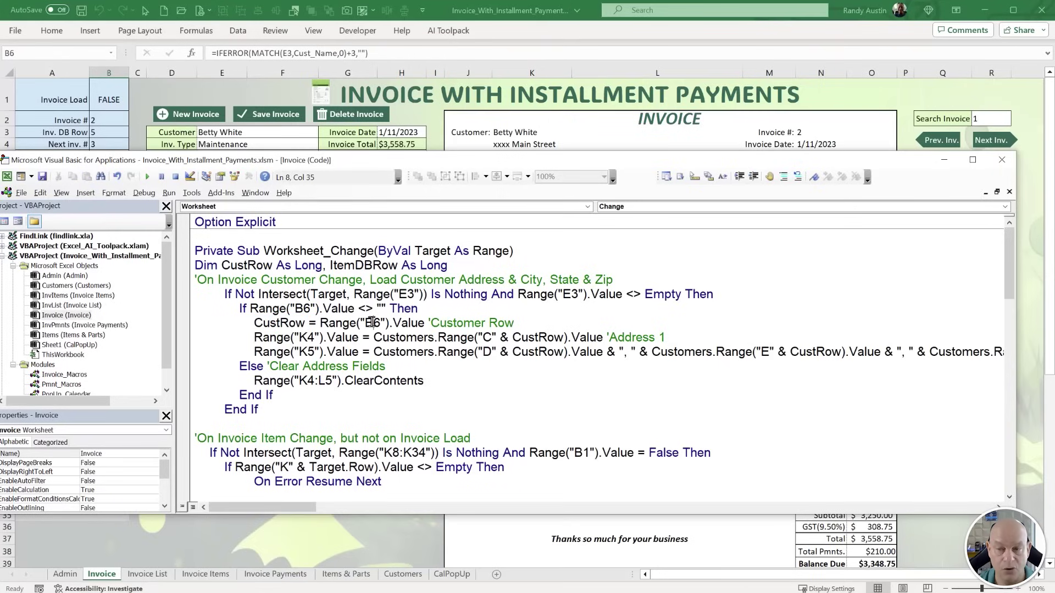
left_click_drag(361, 337, 258, 335)
Compare with the filled city/state/zip in K5 and street address in K4 on the worksheet.
left_click(540, 145)
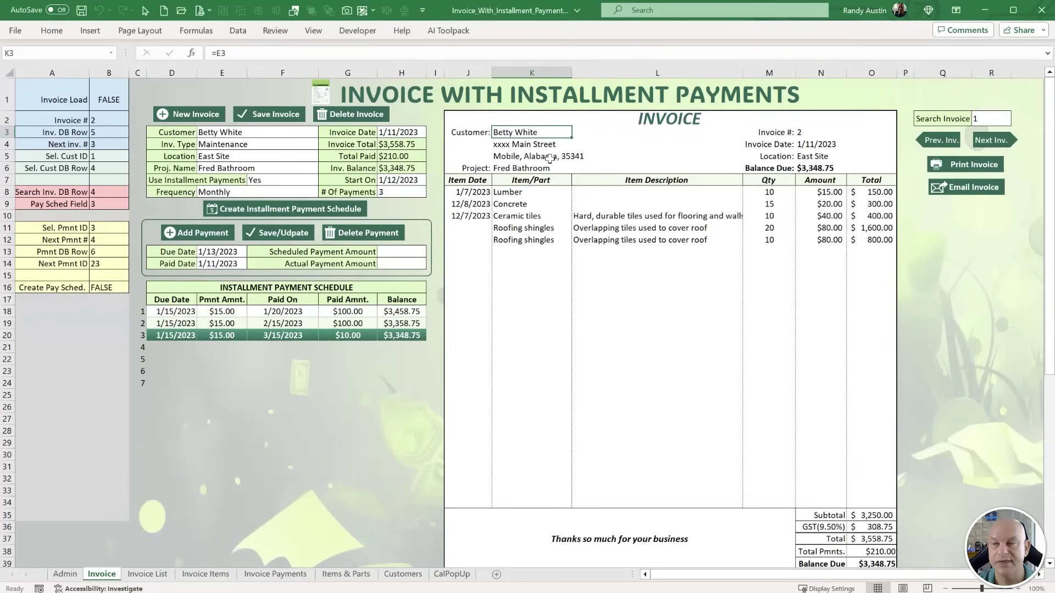
left_click(549, 159)
left_click(545, 144)
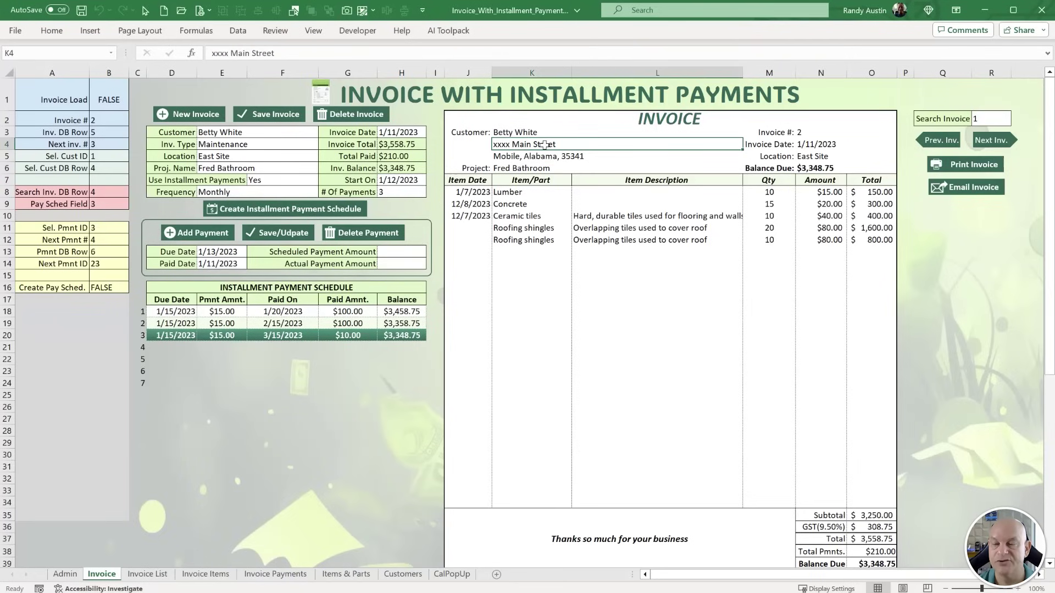
Highlight the K5 line's Customers sheet lookups: column D city, column E state and zip code.
key("alt+F11")
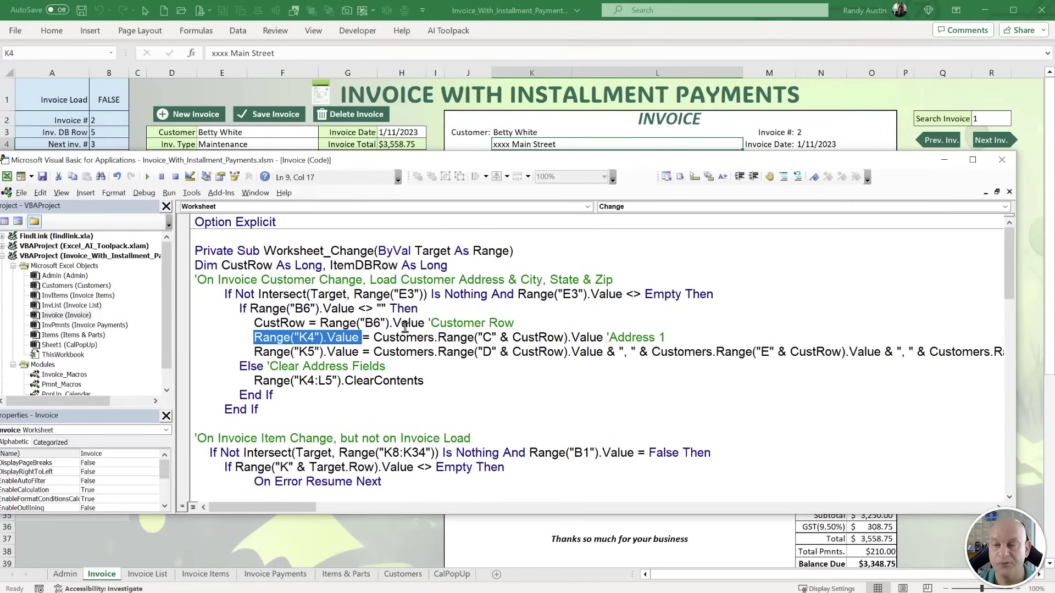
left_click_drag(436, 335, 374, 337)
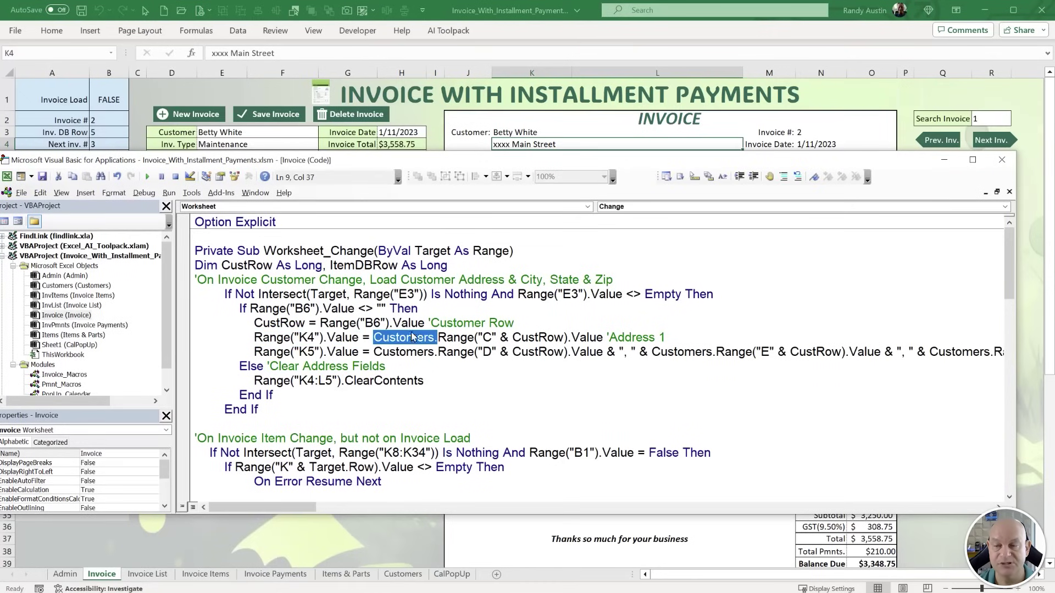
left_click(493, 338)
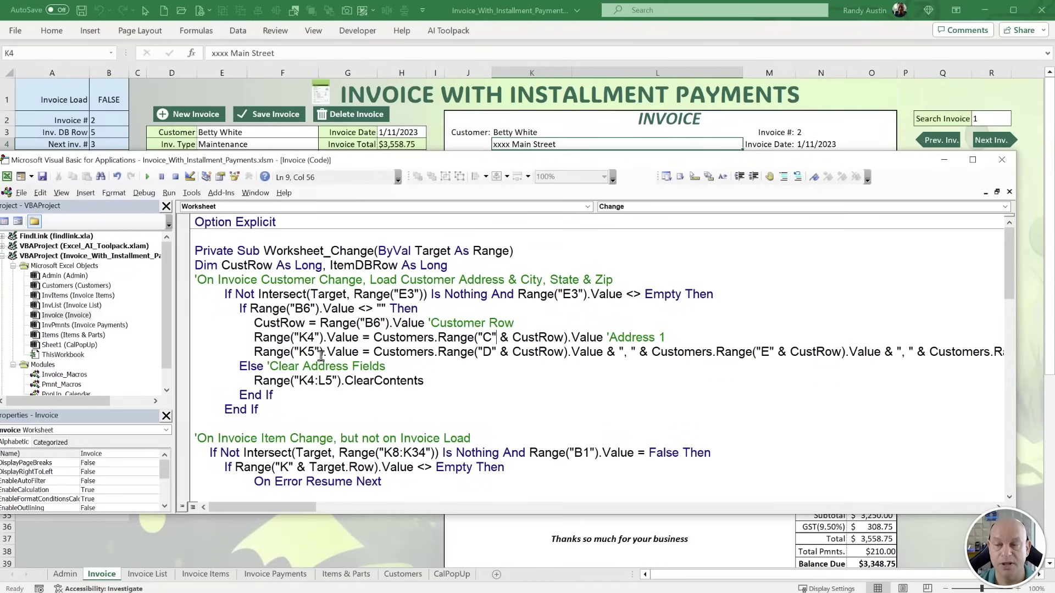
left_click_drag(323, 352, 297, 352)
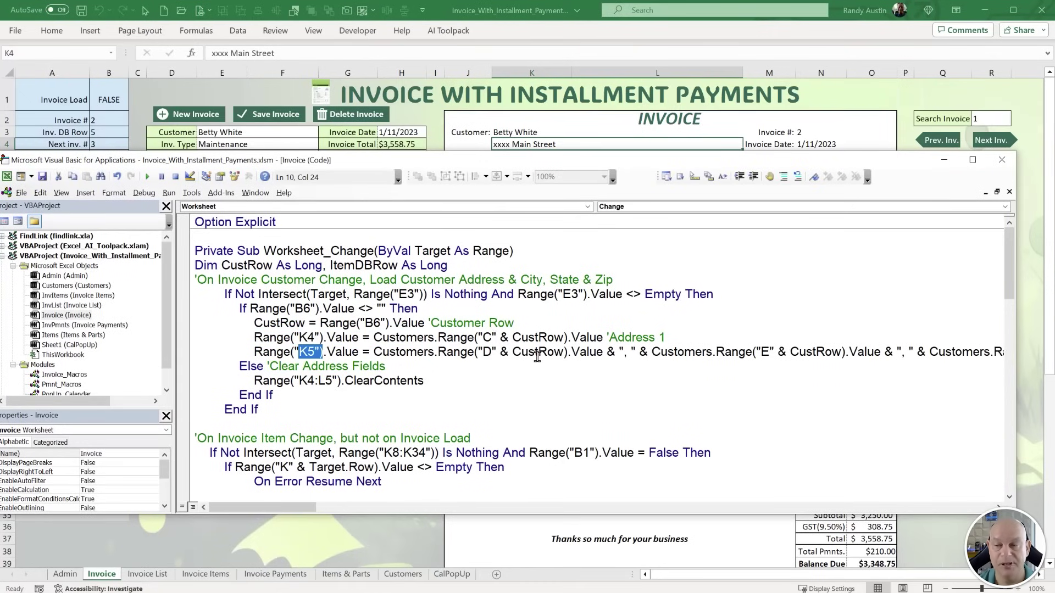
left_click_drag(533, 352, 446, 353)
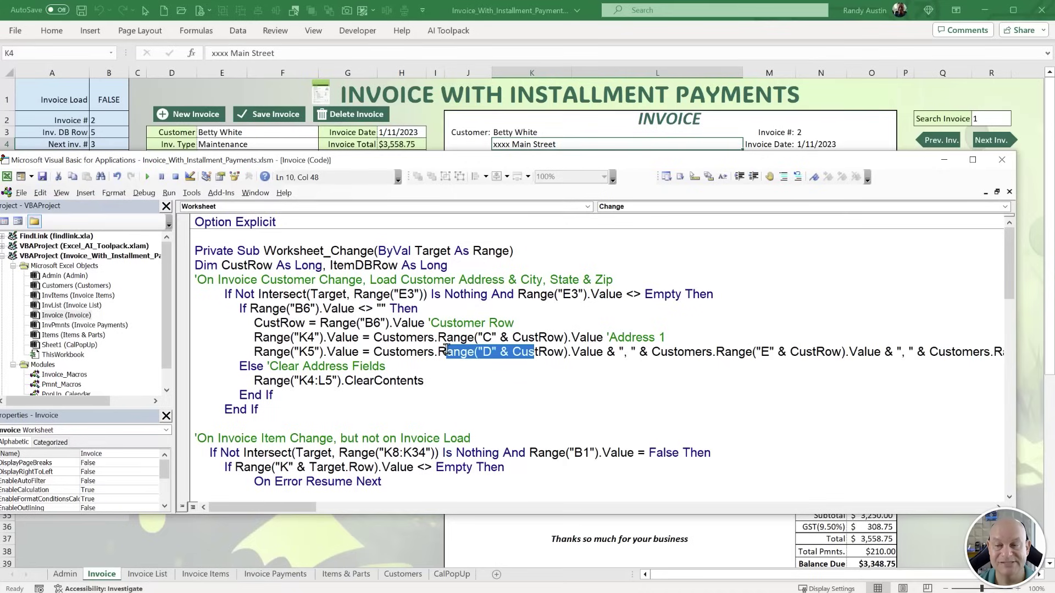
left_click_drag(676, 351, 789, 352)
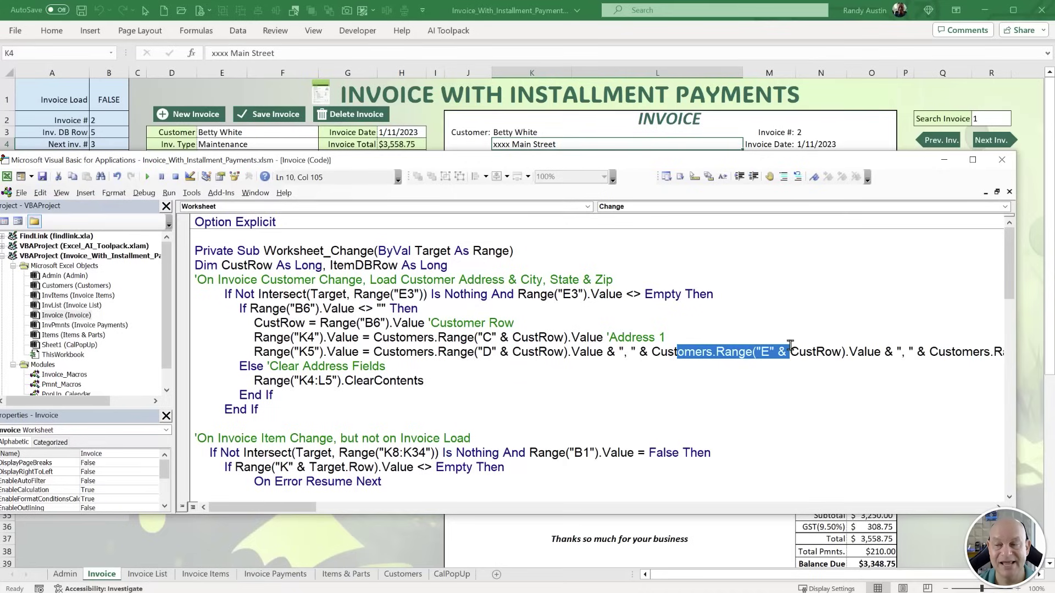
left_click_drag(309, 515, 347, 514)
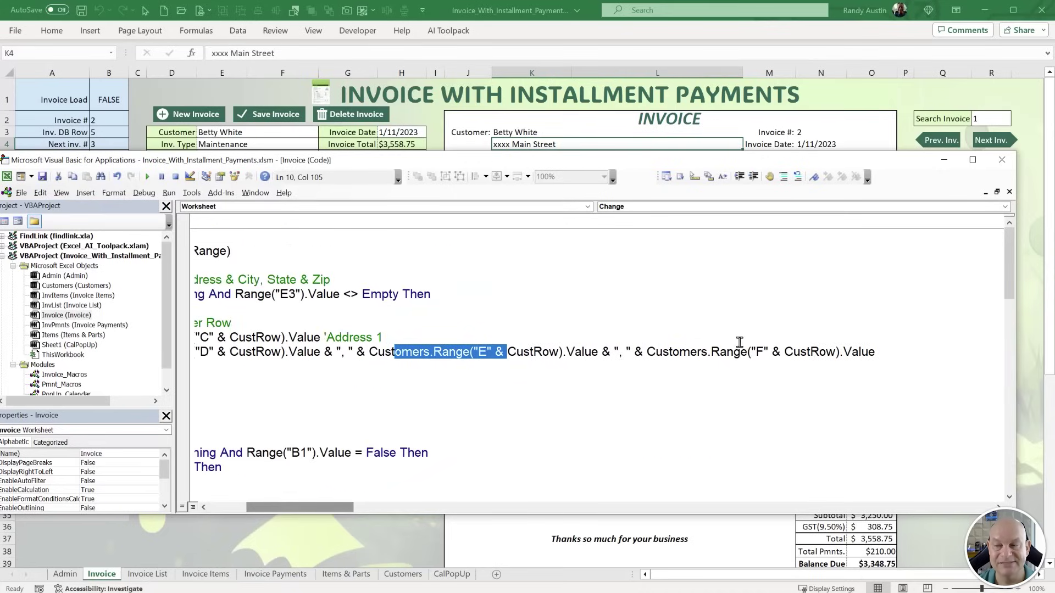
left_click_drag(861, 352, 810, 367)
left_click_drag(324, 519, 287, 516)
left_click_drag(322, 352, 306, 344)
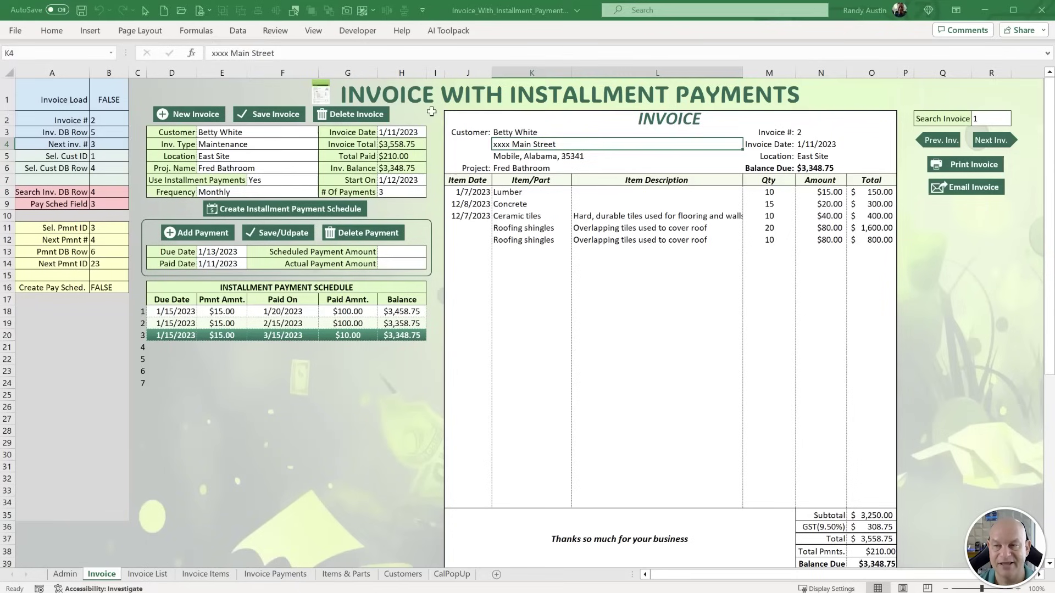
Pick four different customers in E3, ending with the Boston customer, and check K4 and K5.
key("alt+F11")
left_click(278, 136)
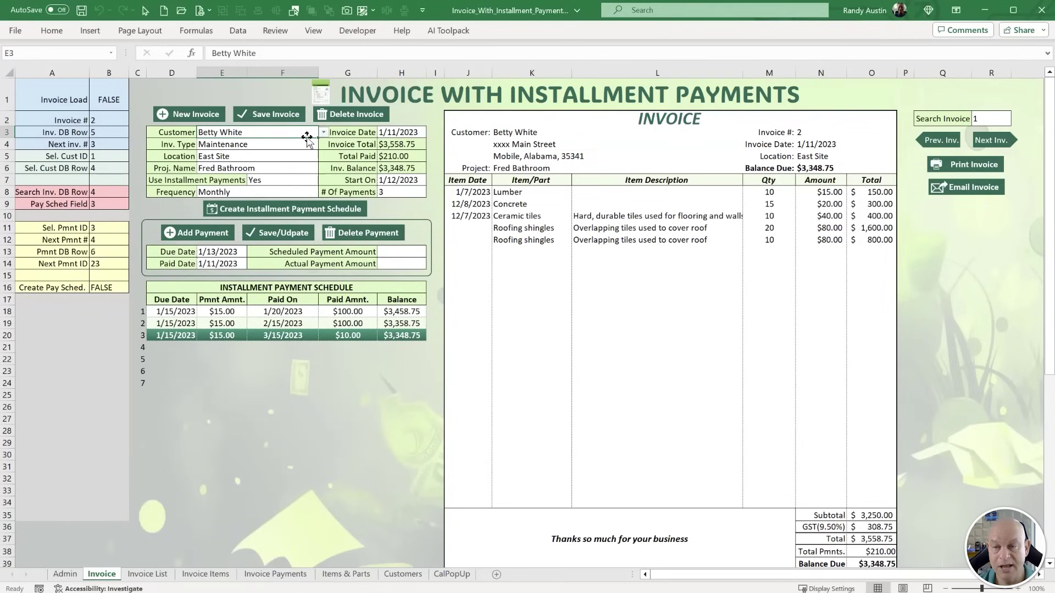
left_click(323, 133)
left_click(290, 184)
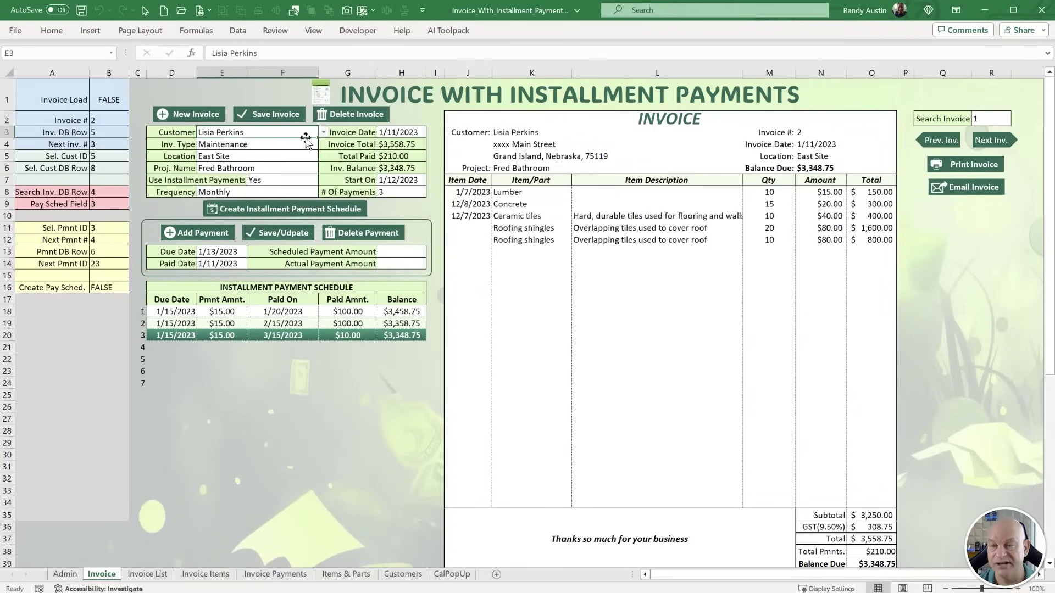
left_click(324, 133)
left_click(287, 166)
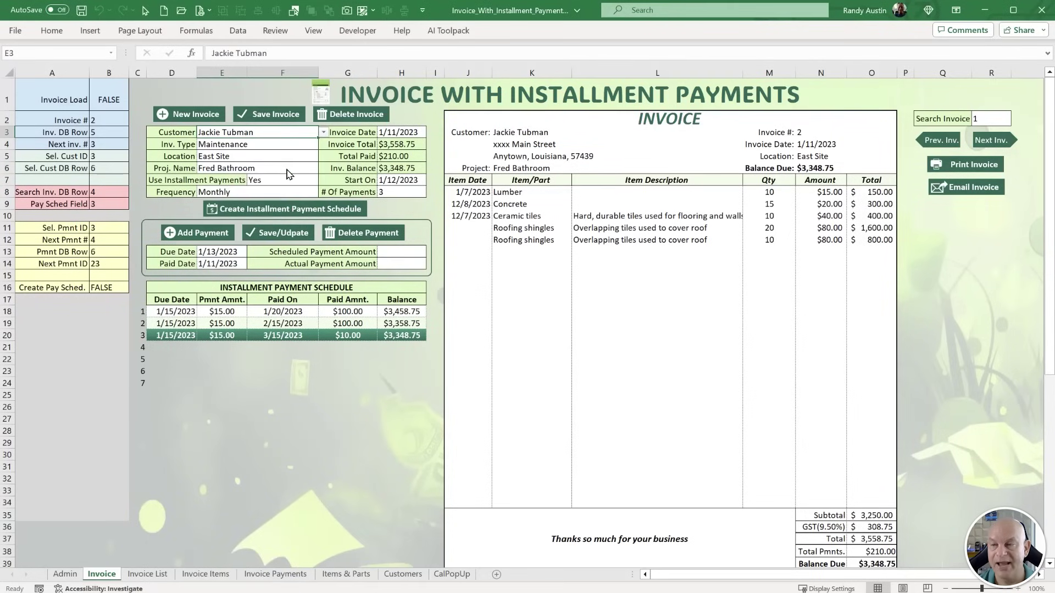
left_click(323, 132)
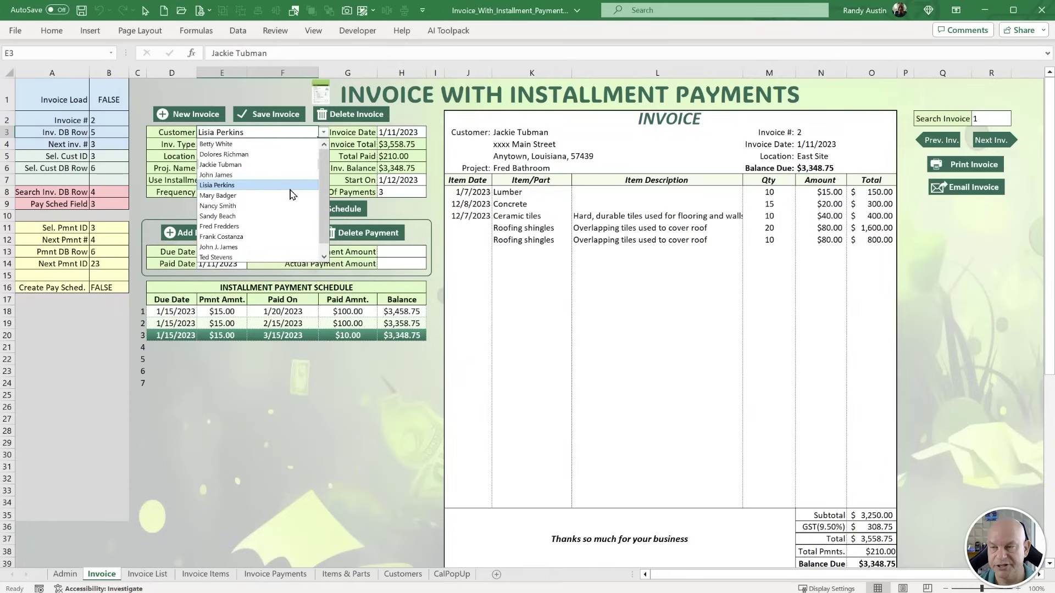
left_click(291, 185)
left_click(323, 132)
left_click(281, 206)
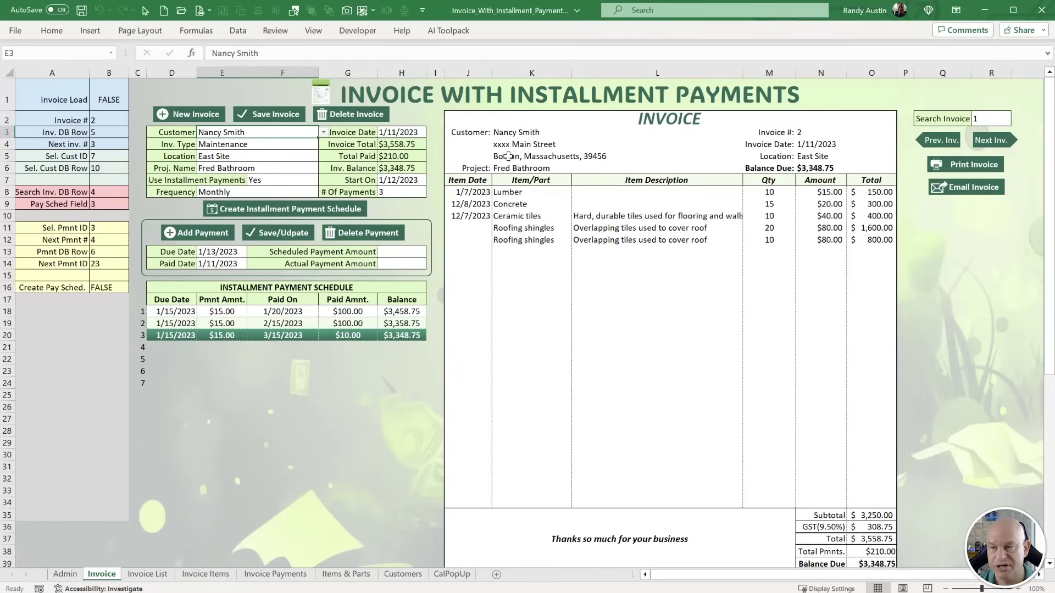
left_click(509, 156)
left_click(512, 144)
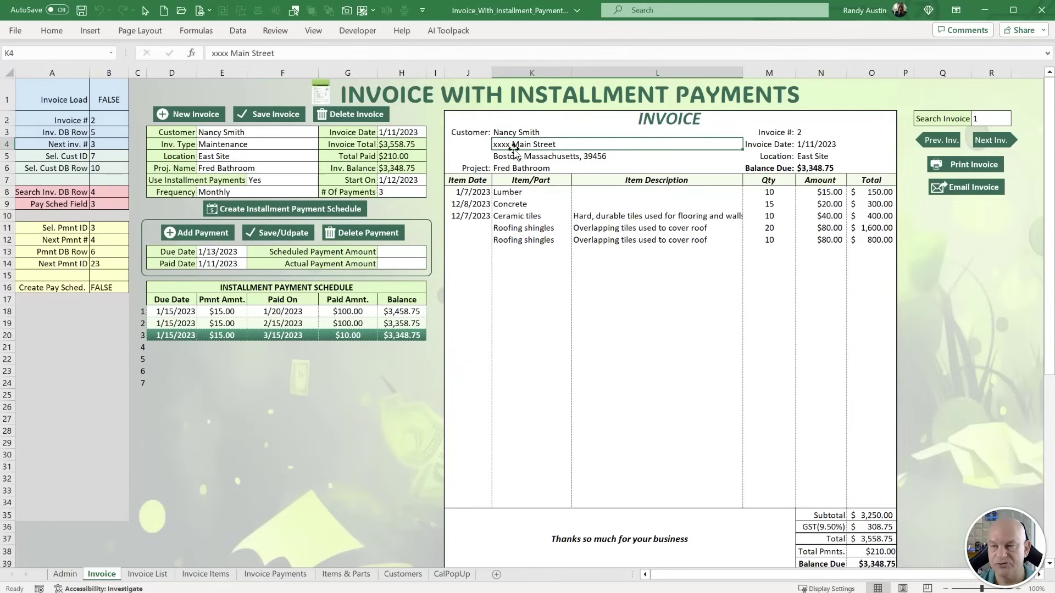
Review the address, city, state and phone columns on the Customers sheet.
left_click(406, 574)
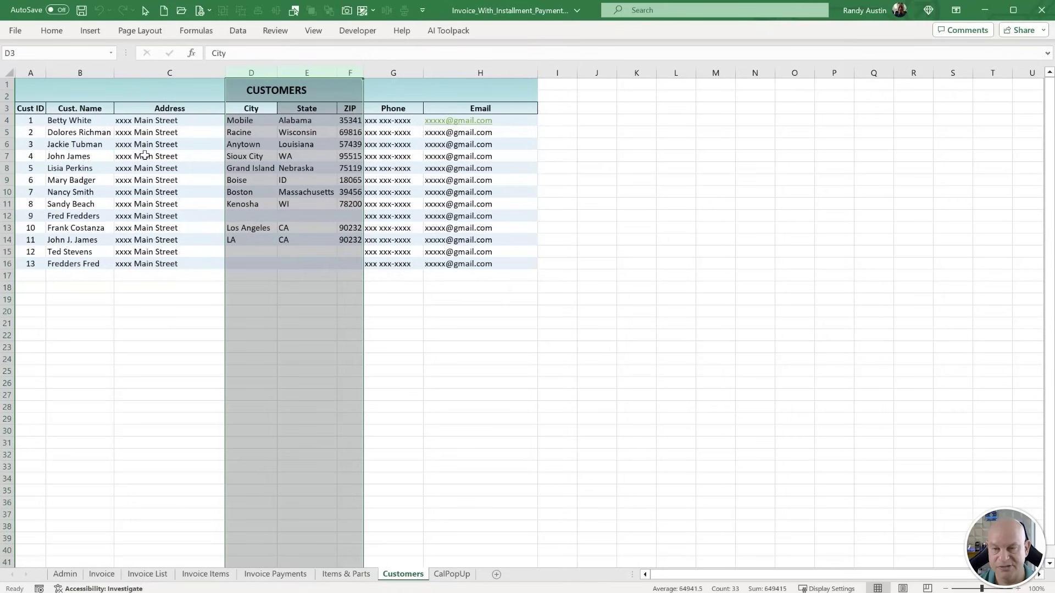
left_click_drag(148, 122, 162, 265)
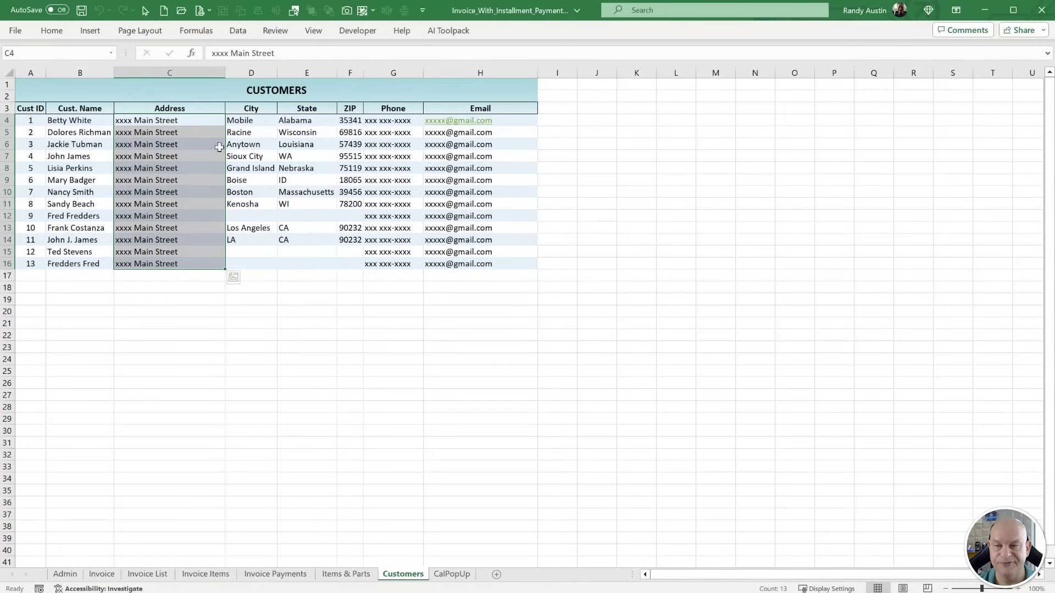
left_click_drag(245, 122, 307, 252)
left_click_drag(393, 122, 418, 193)
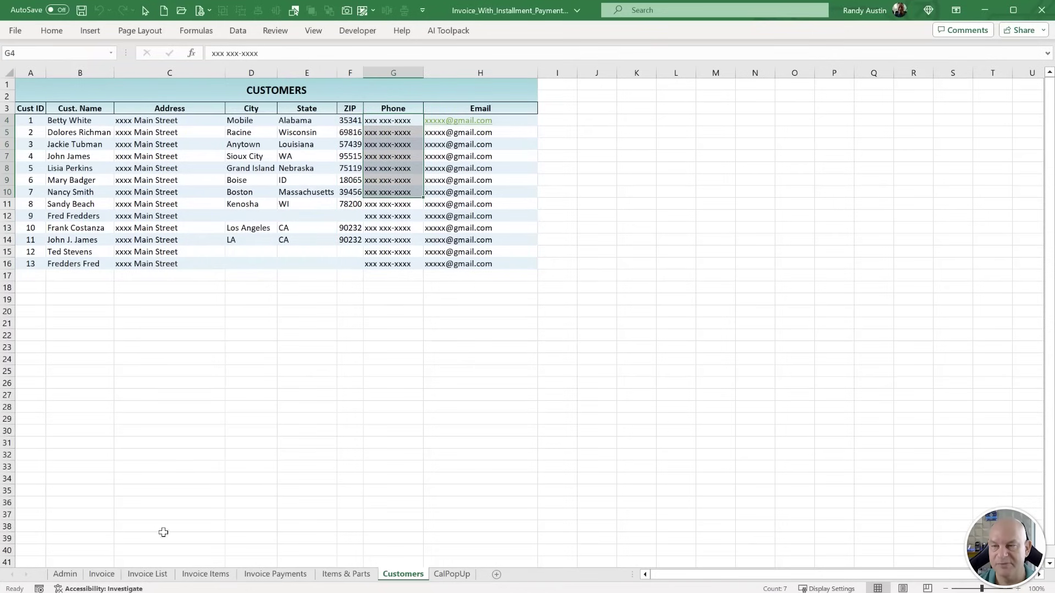
Back on the Invoice sheet, confirm the city, state and zip line and save the workbook.
left_click(102, 574)
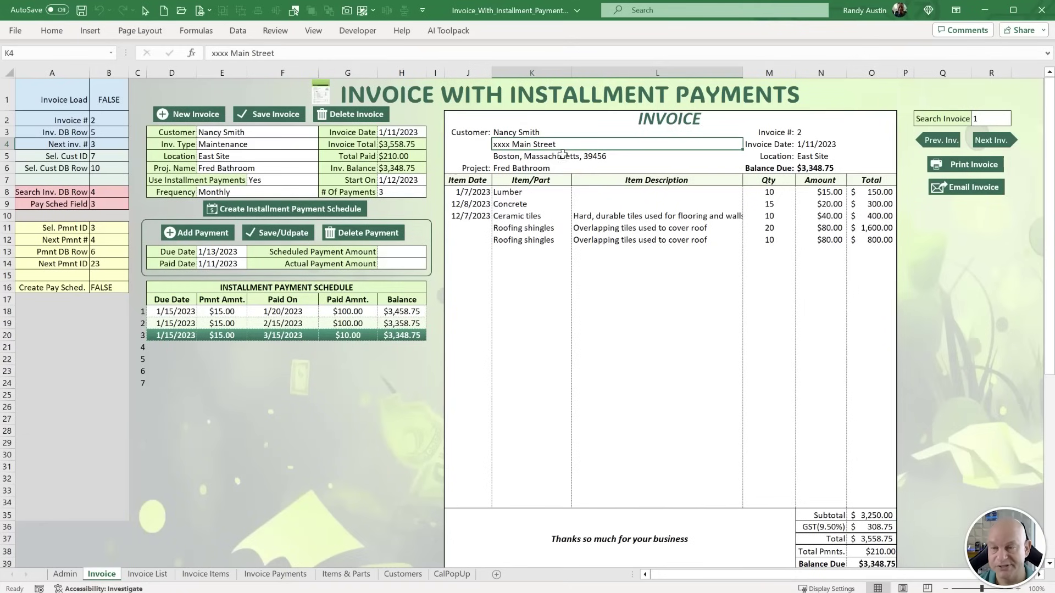
left_click(540, 152)
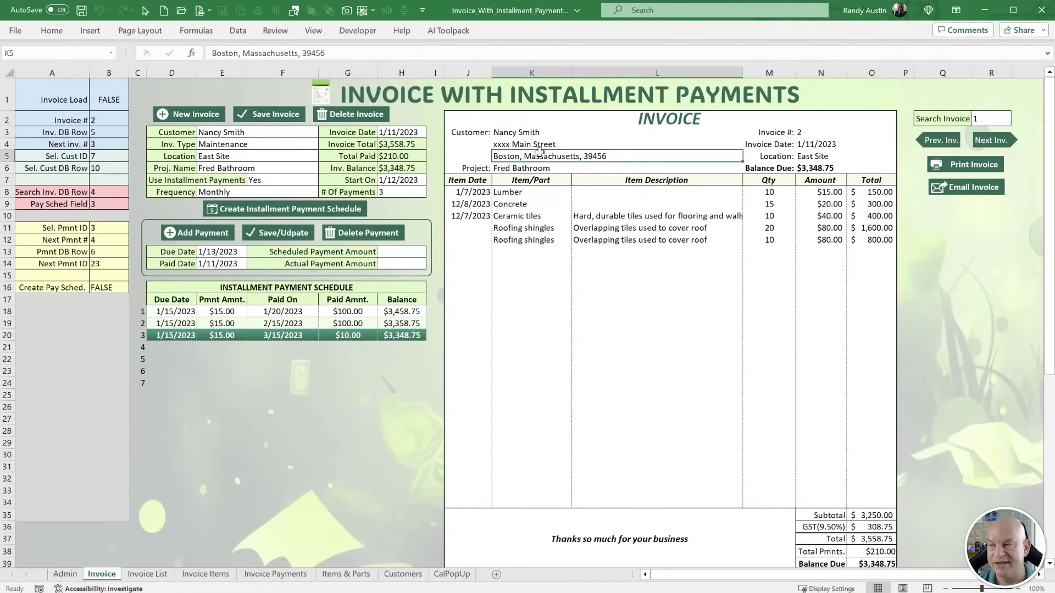
left_click(82, 10)
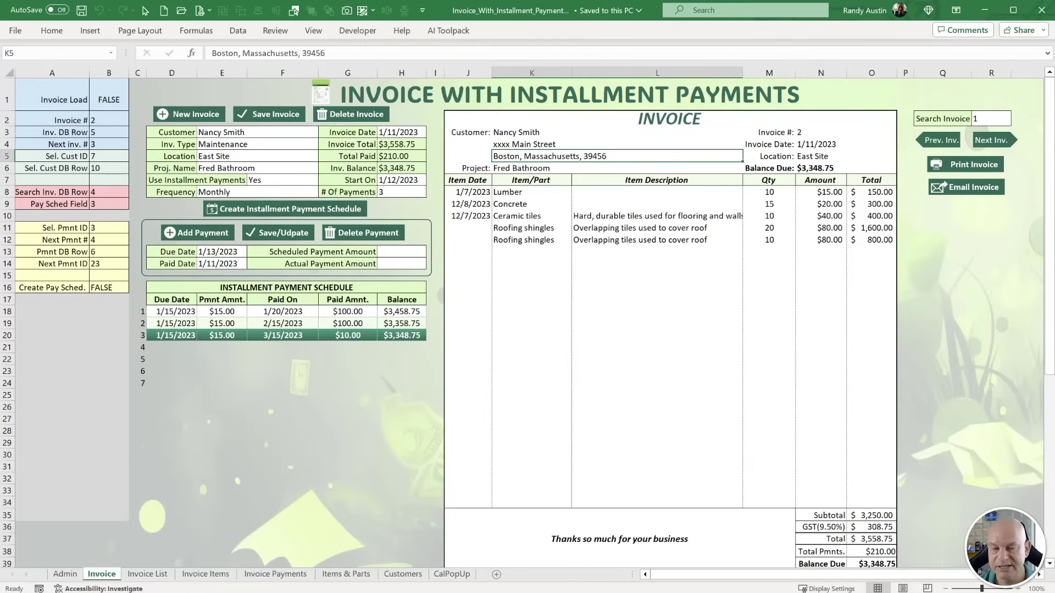
Scroll the Invoice sheet's code down to the invoice-search section.
key("alt+F11")
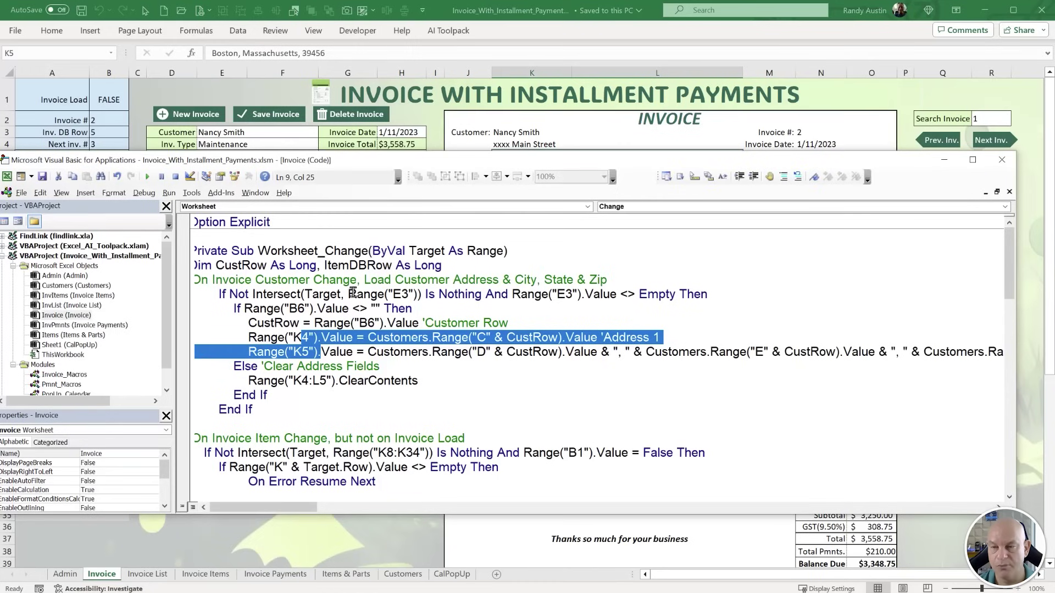
scroll(354, 352, "down", 5)
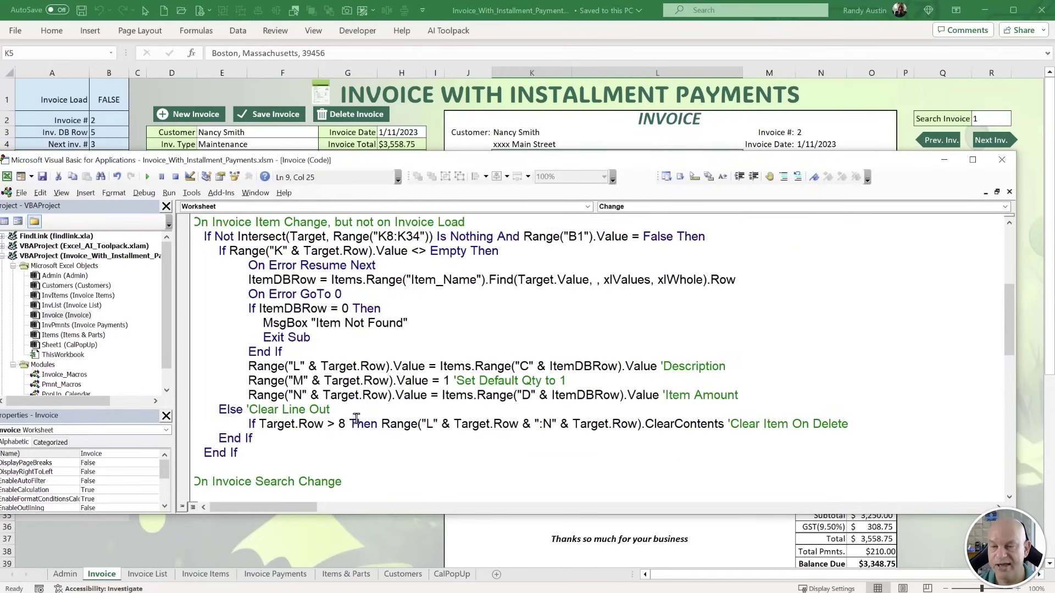
scroll(356, 420, "down", 2)
left_click_drag(347, 396, 215, 396)
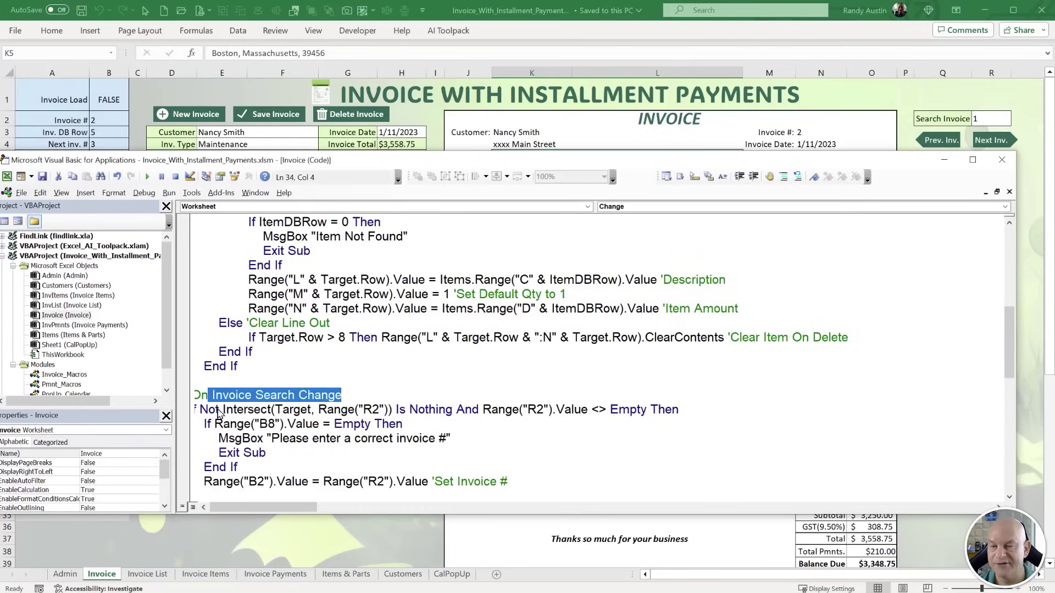
left_click_drag(286, 509, 263, 508)
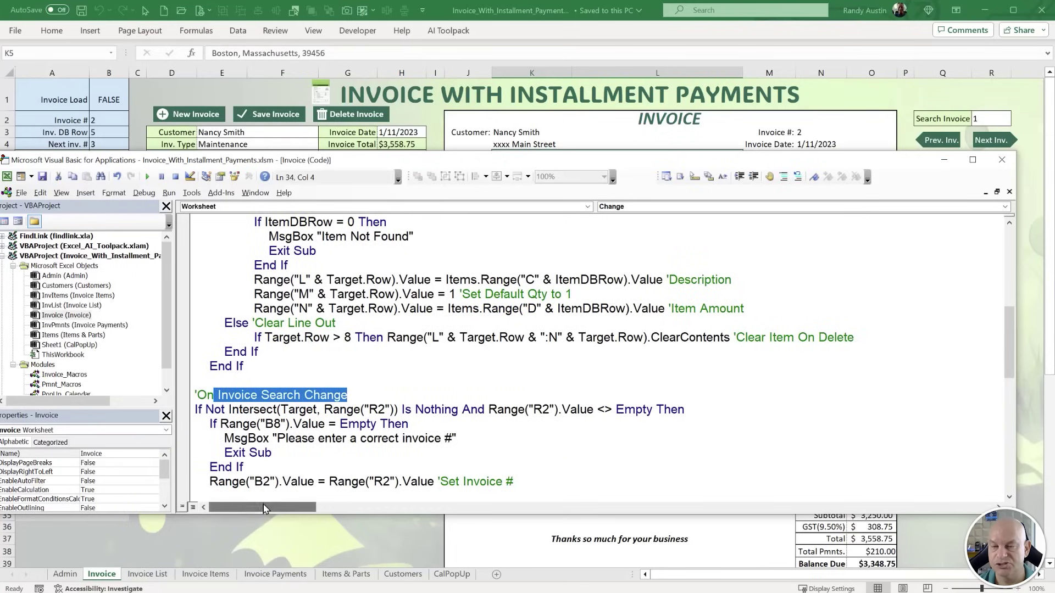
Enter 1 in Search Invoice R2 to load invoice 1 and review its payment schedule.
left_click(867, 92)
left_click(989, 120)
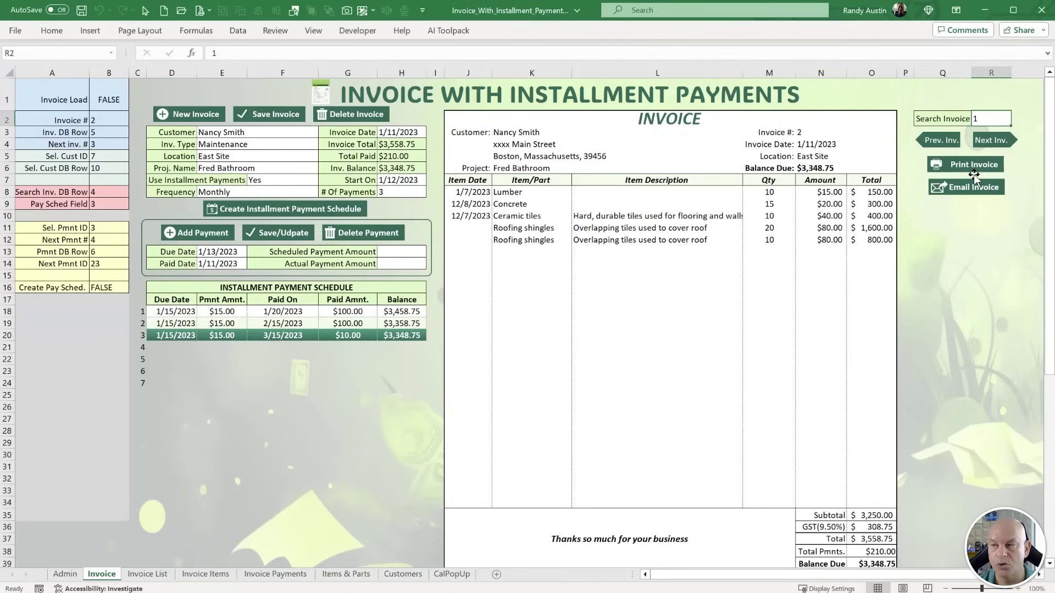
type("1")
key("Return")
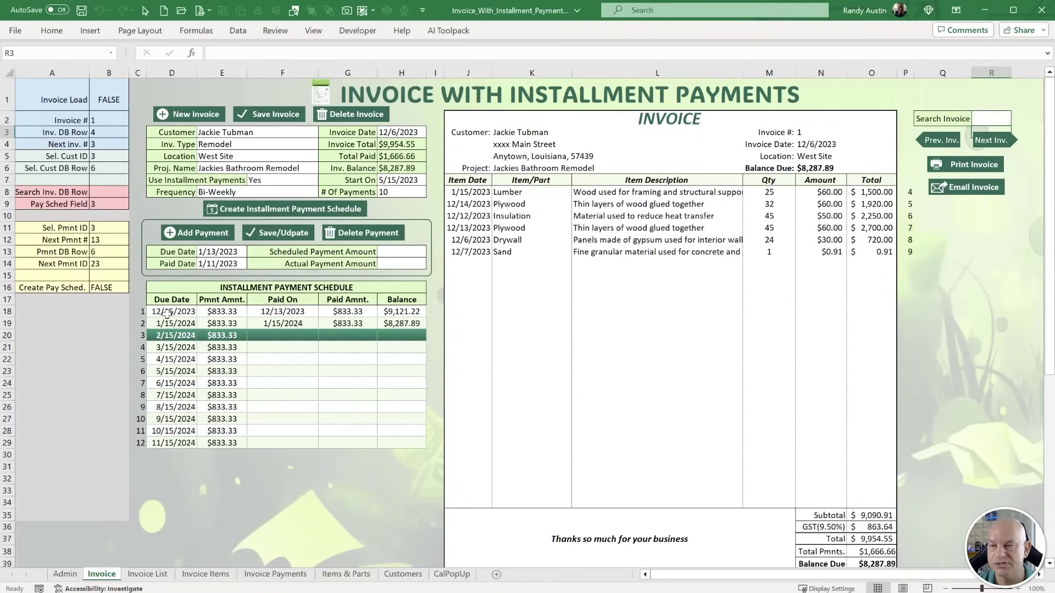
left_click_drag(168, 312, 231, 383)
left_click(991, 114)
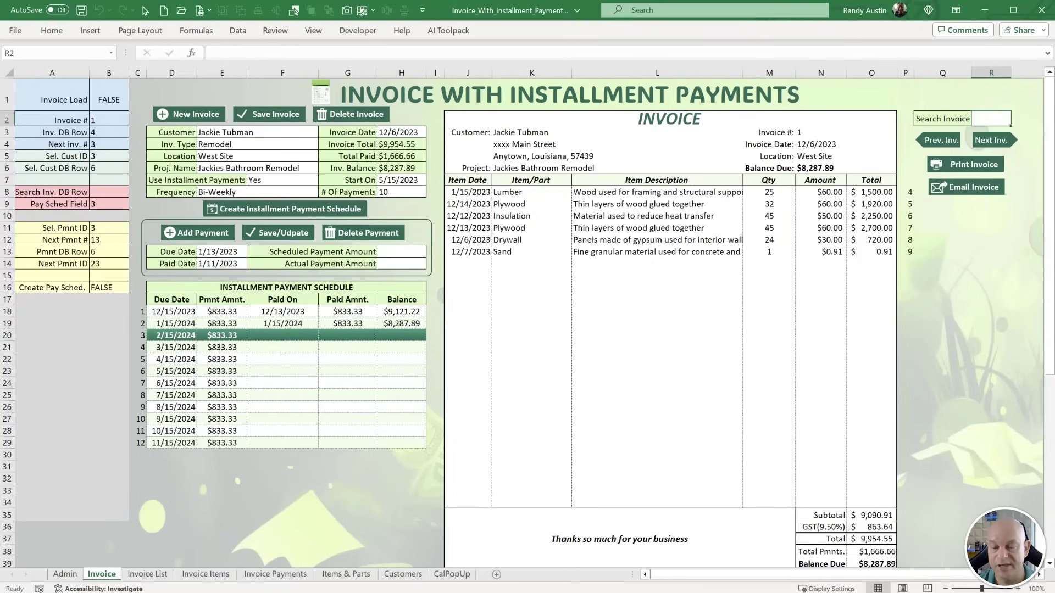
Highlight the R2 reference and the R2-not-empty check in the search code.
key("alt+F11")
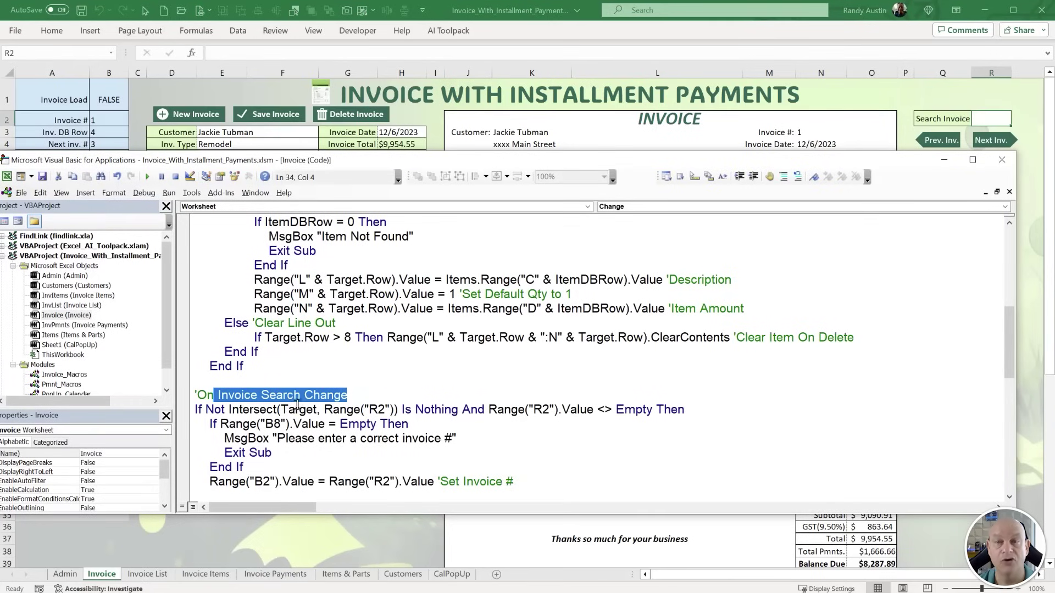
left_click_drag(392, 409, 373, 408)
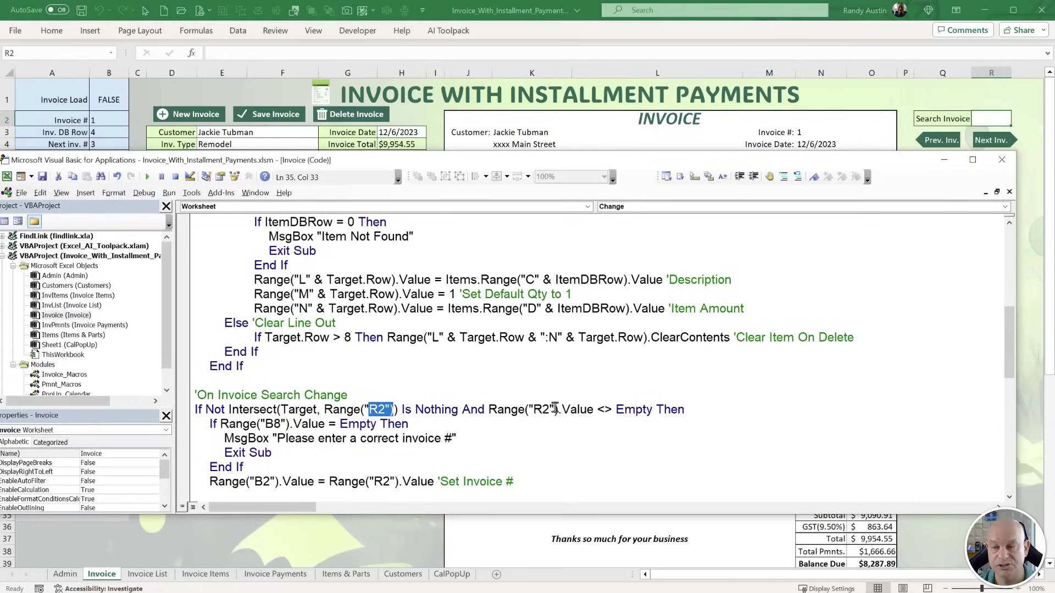
left_click_drag(529, 410, 654, 409)
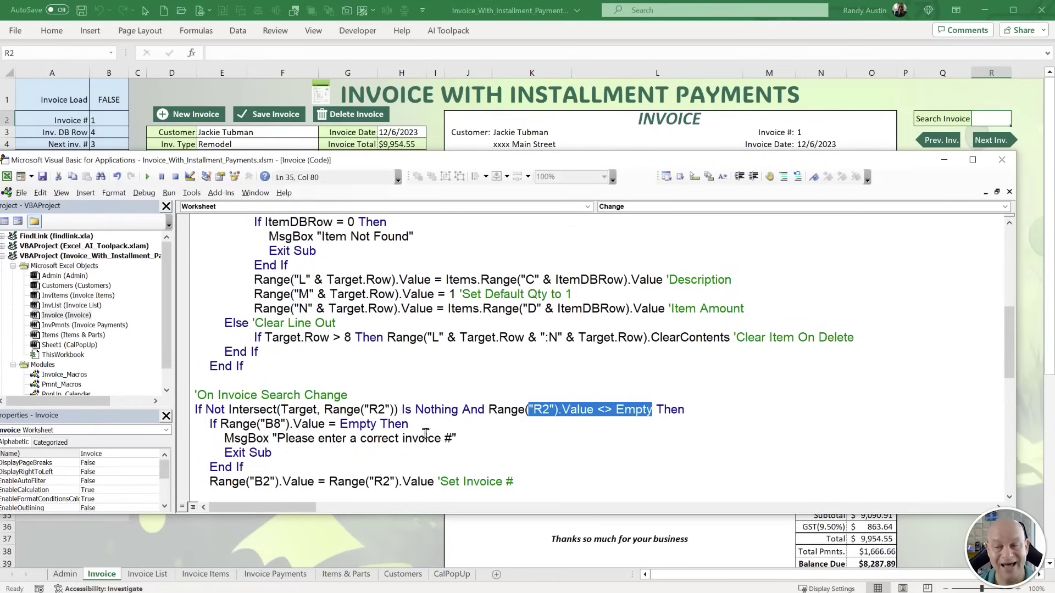
scroll(375, 441, "down", 1)
left_click_drag(423, 381, 217, 385)
Inspect the B8 Search Inv. DB Row formula and its R2 reference without changing it.
left_click(186, 99)
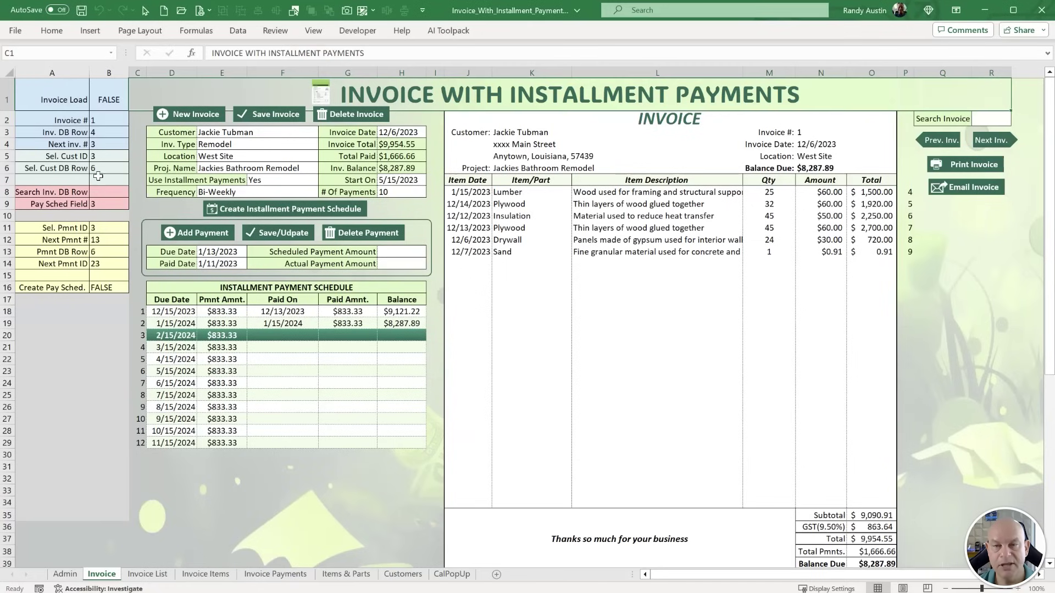
left_click(103, 195)
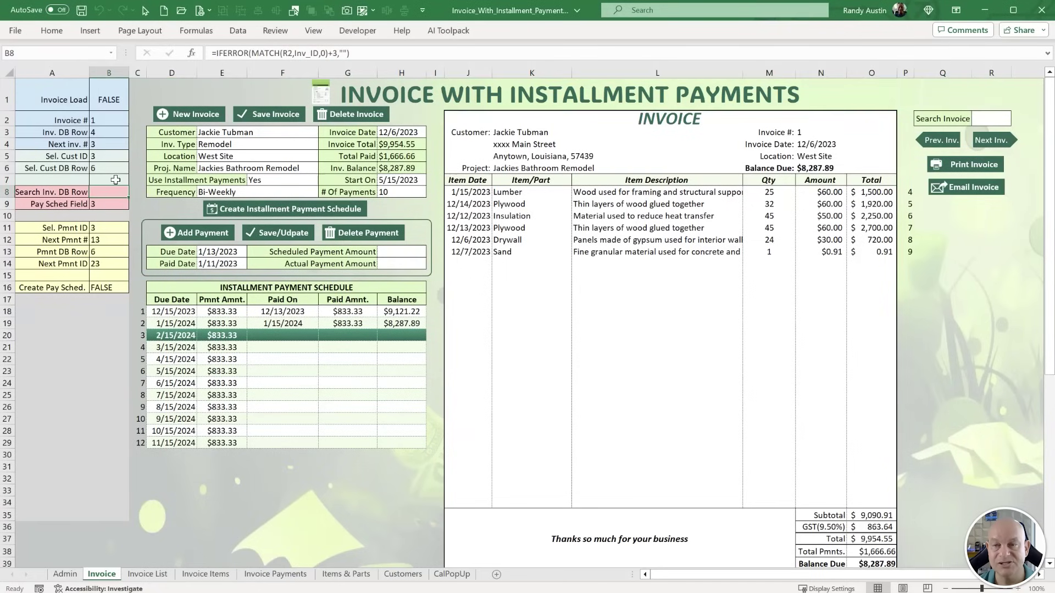
left_click(993, 120)
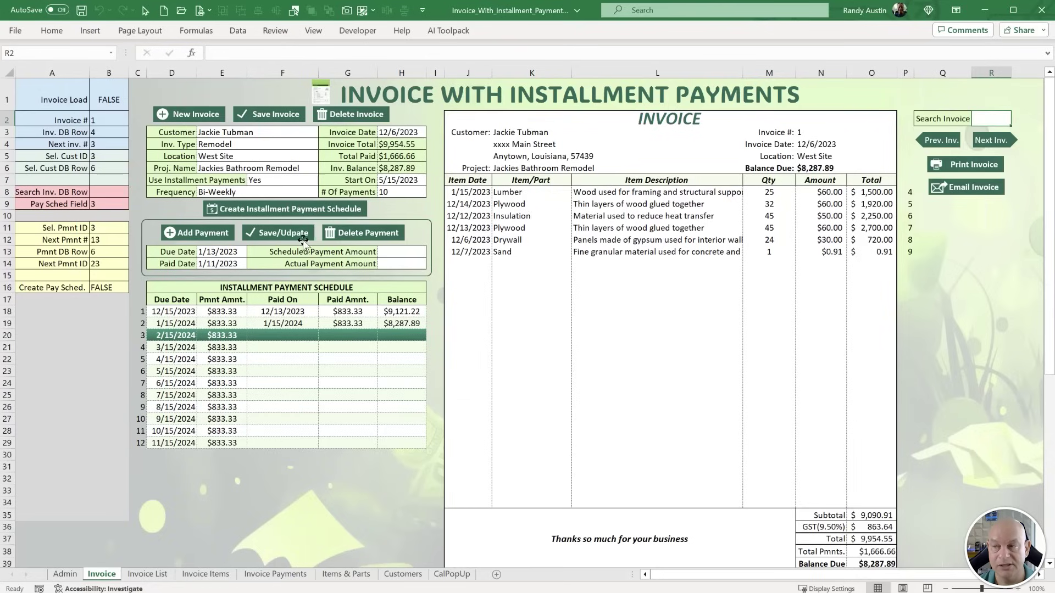
left_click(115, 190)
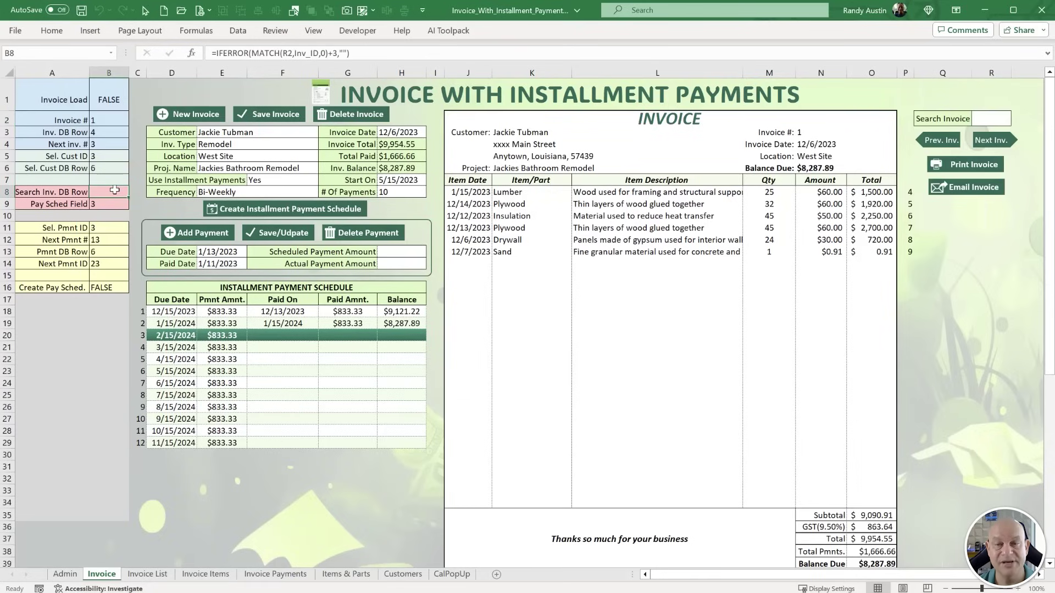
double_click(114, 190)
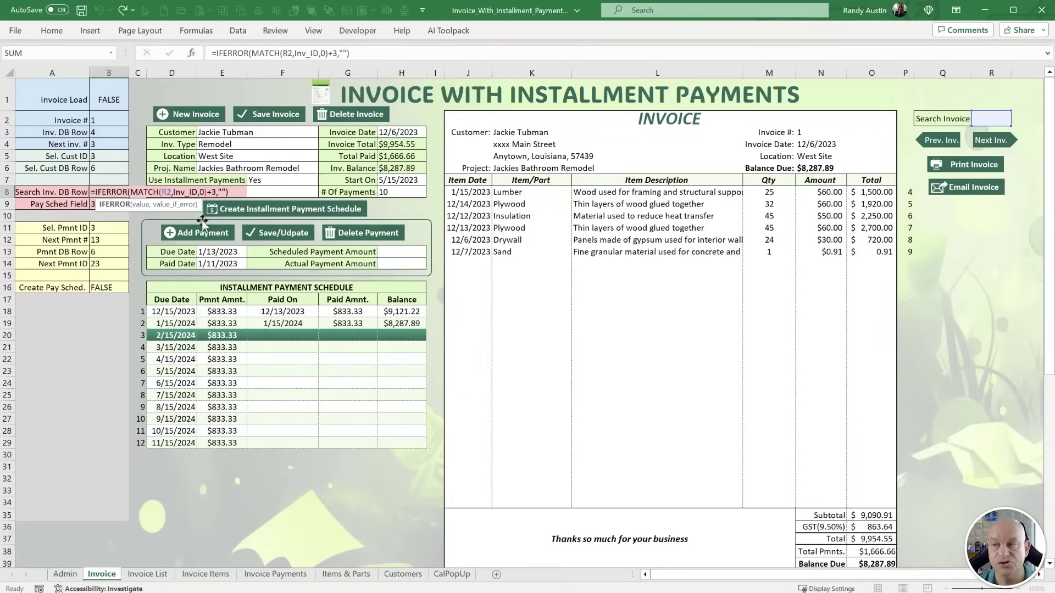
key("Escape")
Set a breakpoint on the End If line and re-enter 1 in R2 to trigger the search.
key("alt+F11")
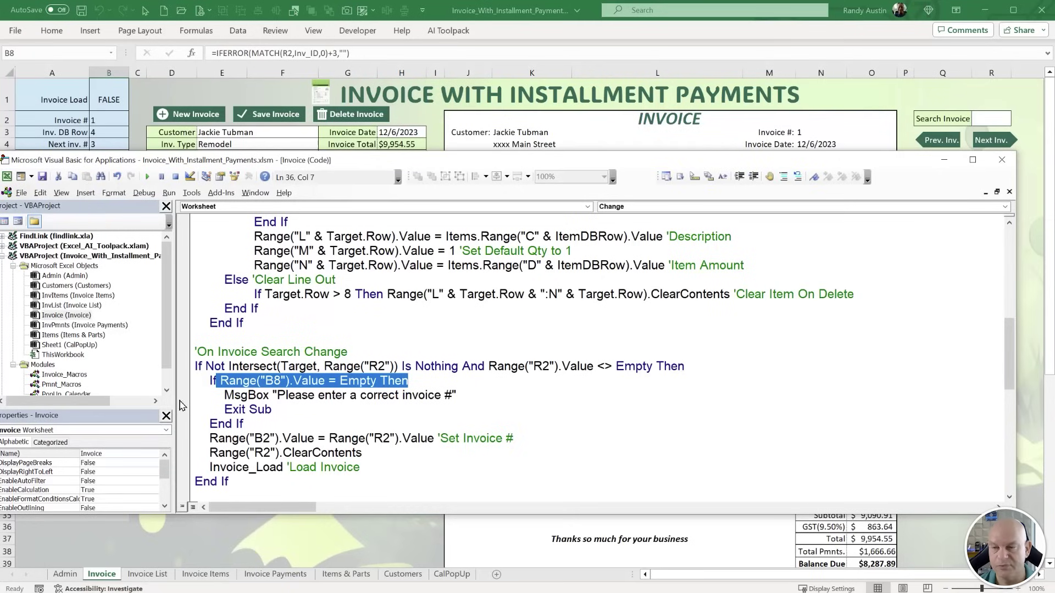
left_click(183, 422)
left_click(1003, 74)
left_click(992, 119)
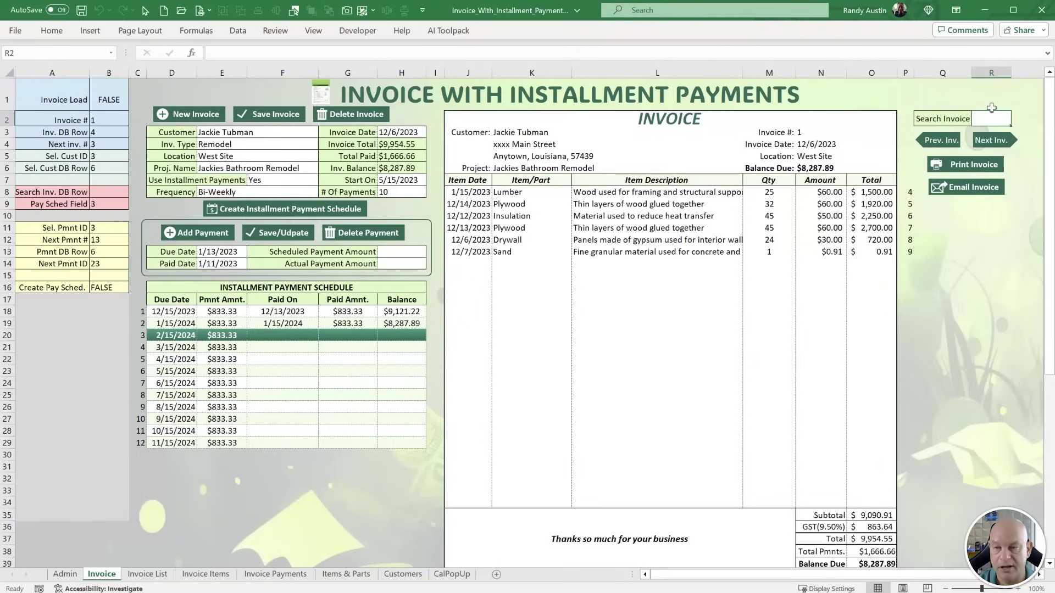
type("1")
key("Return")
Check B8's lookup row, invoice 1's Invoice List row, and cells R2, B2 and B3.
left_click(852, 96)
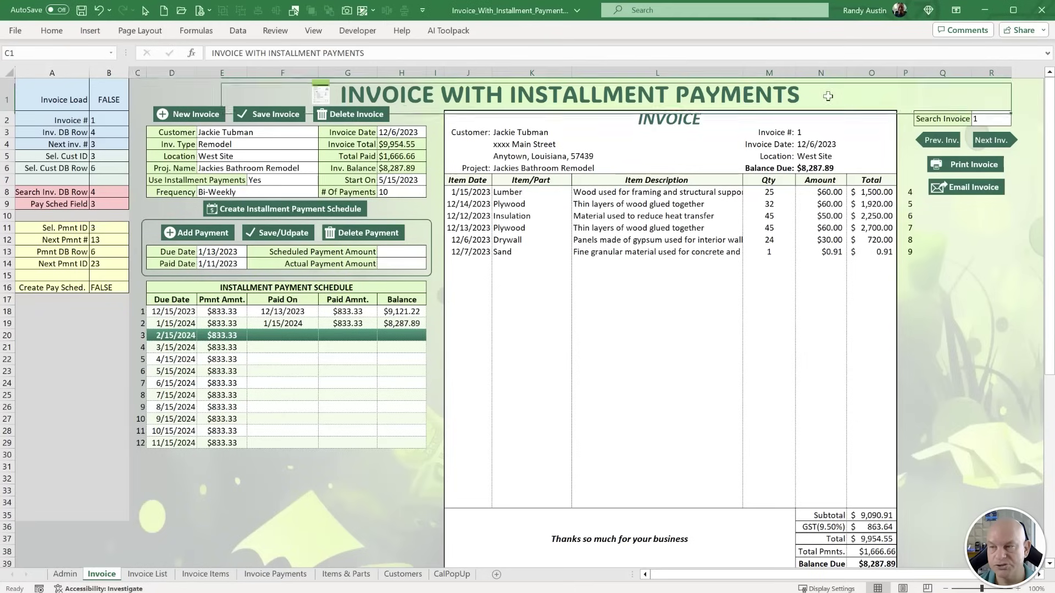
left_click(106, 192)
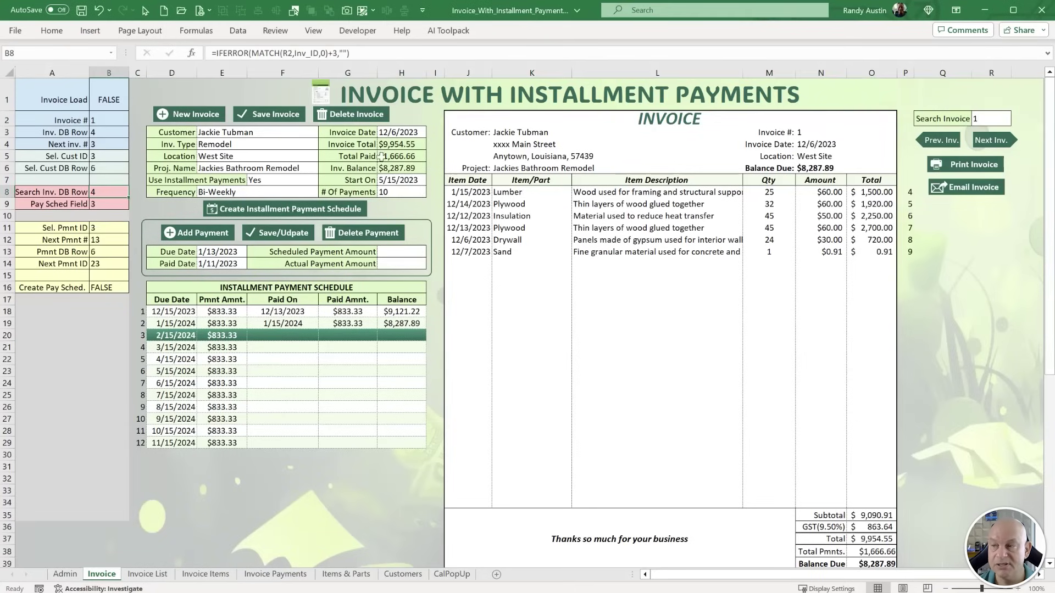
left_click(163, 575)
left_click(12, 123)
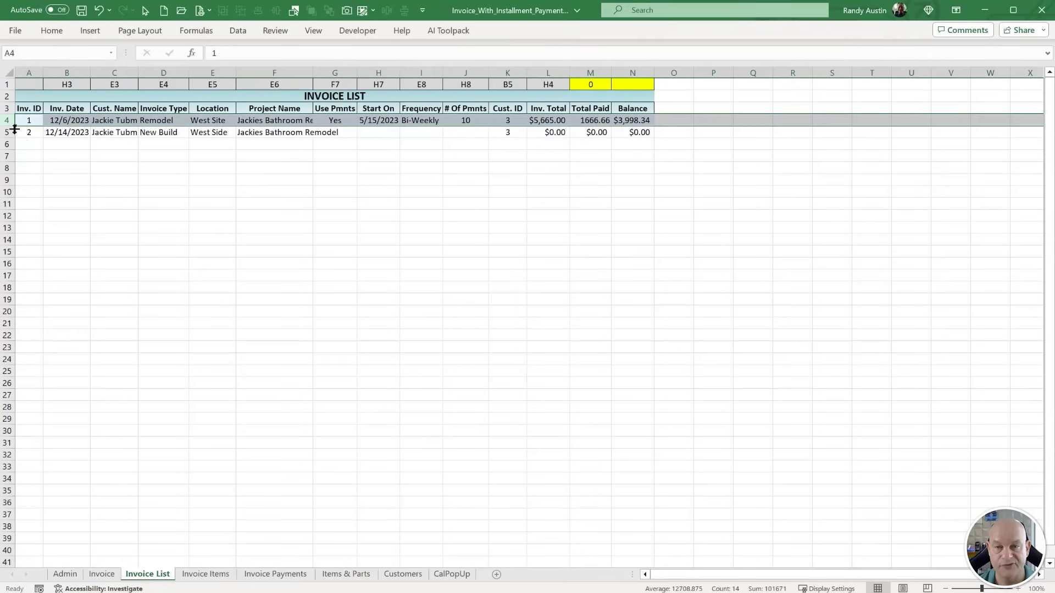
left_click(34, 122)
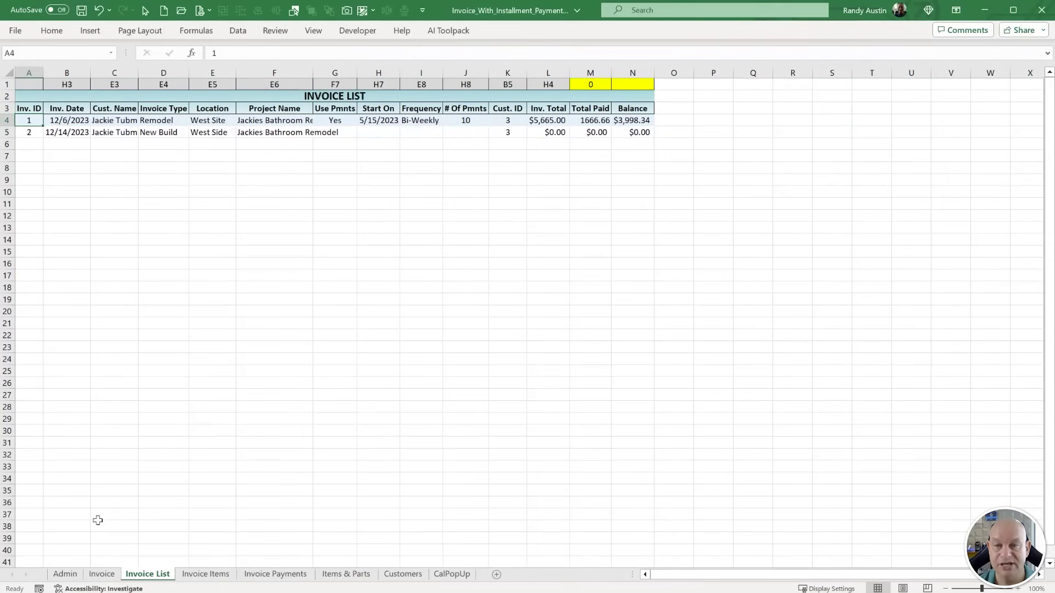
left_click(98, 574)
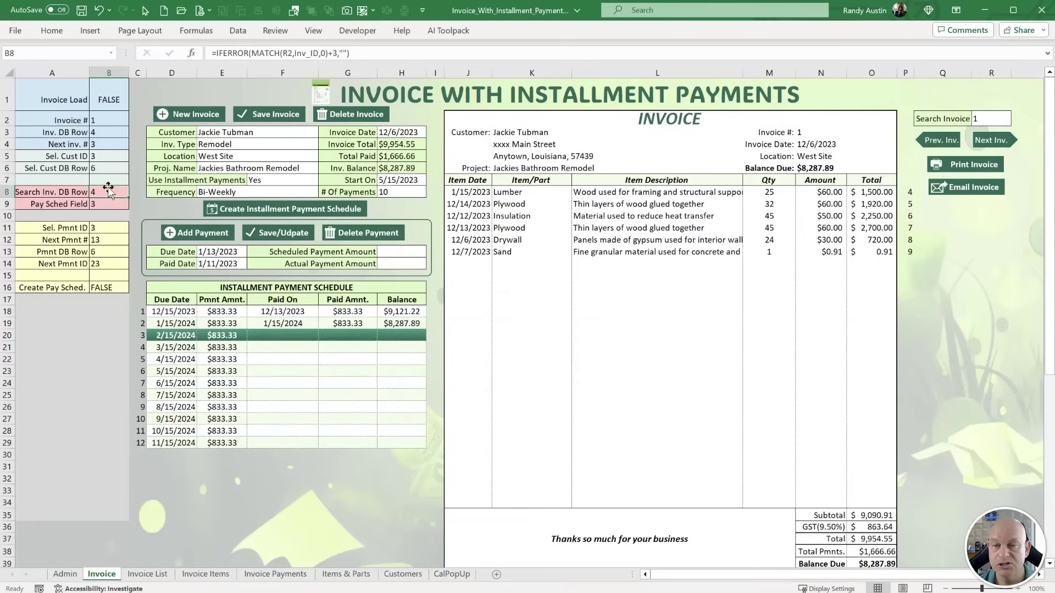
left_click(999, 115)
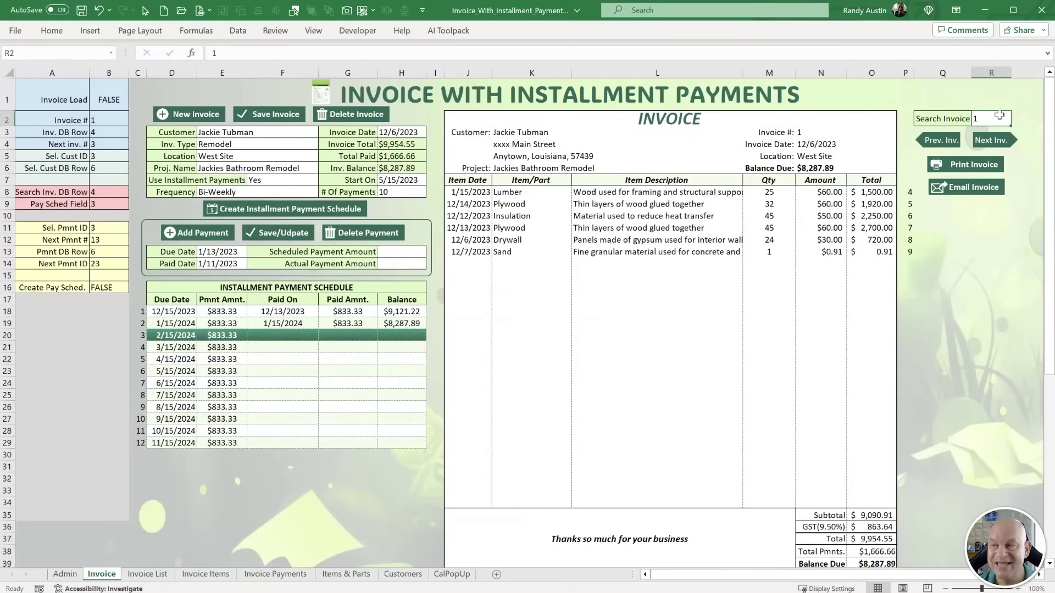
left_click(118, 118)
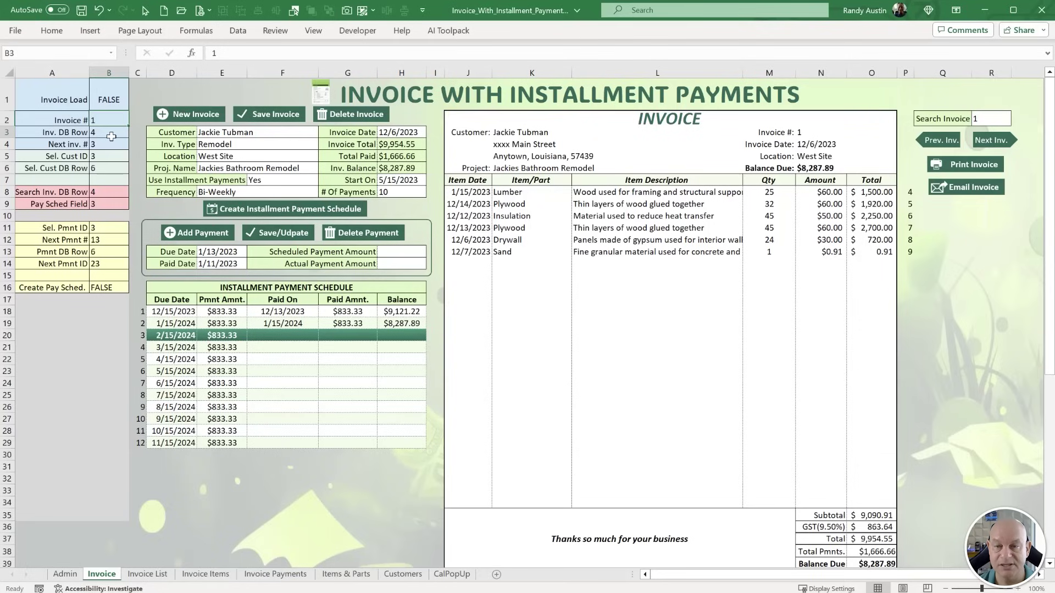
left_click(109, 135)
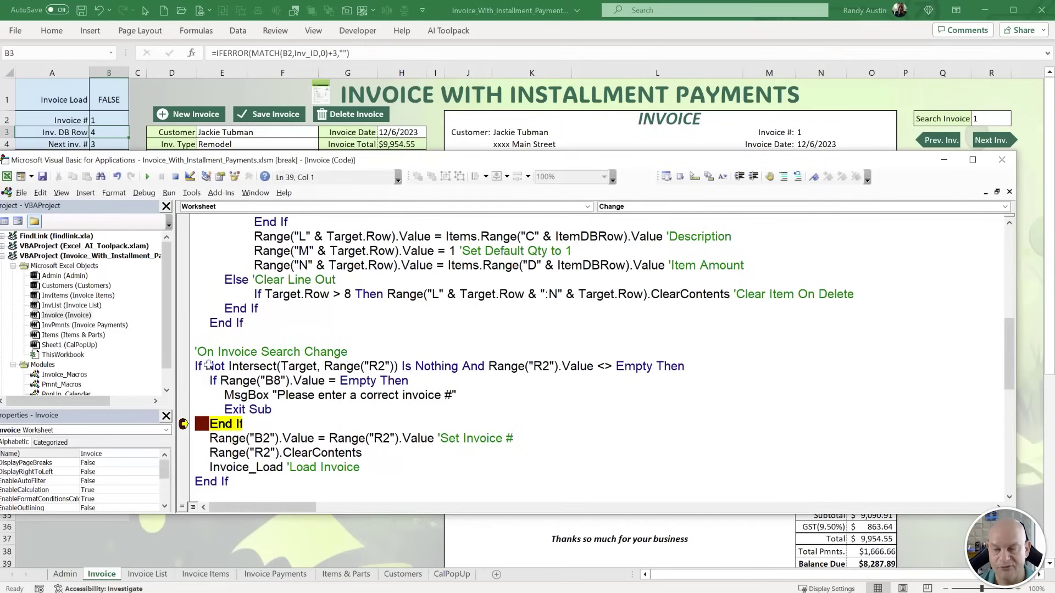
Remove the End If breakpoint, resume the code, and mark the invoice-number and search-clearing lines.
left_click(183, 424)
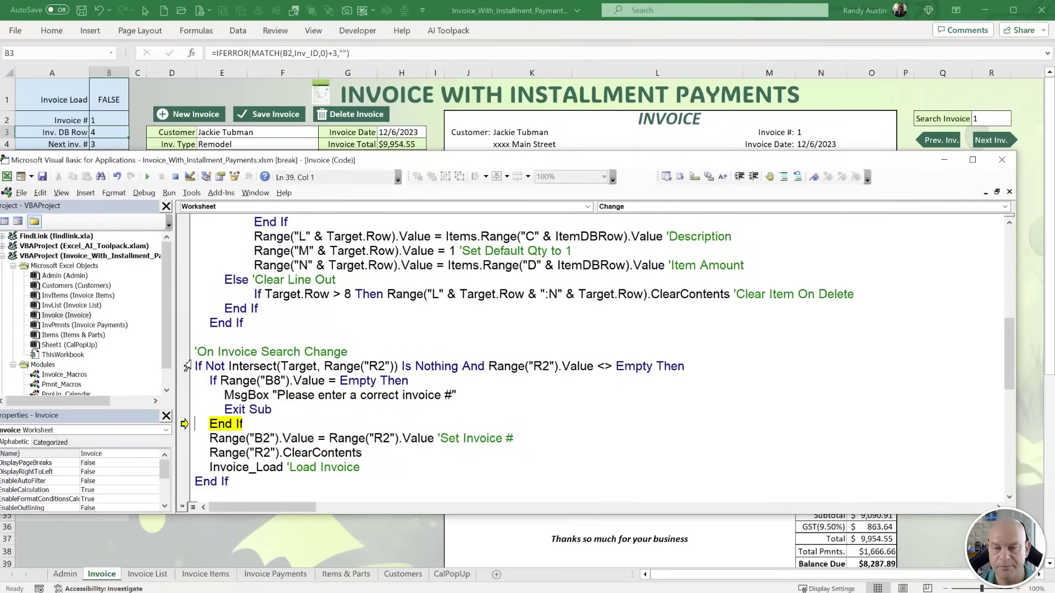
left_click(147, 177)
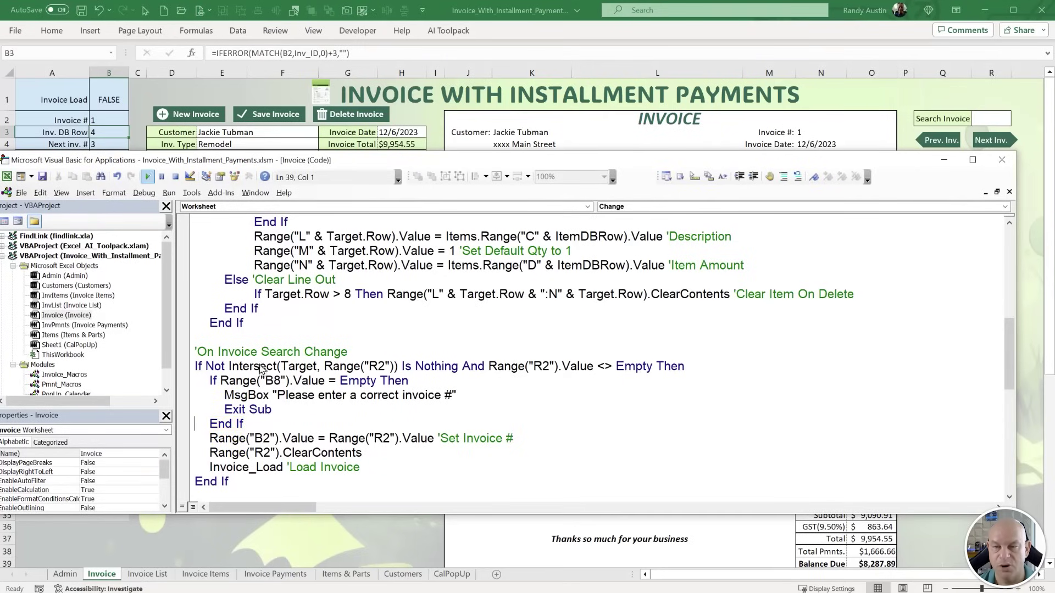
left_click_drag(522, 439, 212, 441)
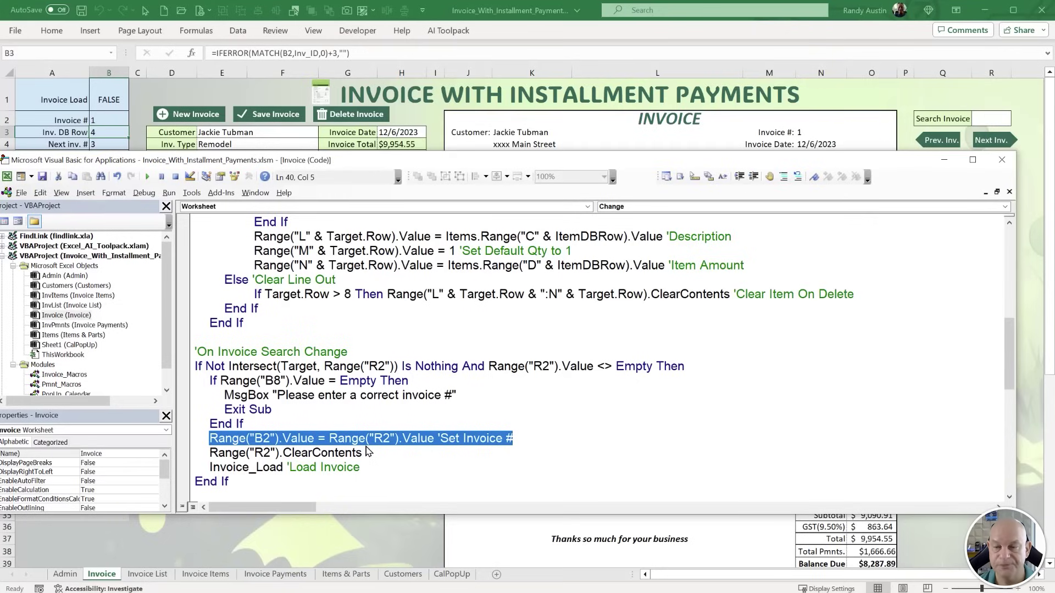
left_click_drag(367, 452, 199, 456)
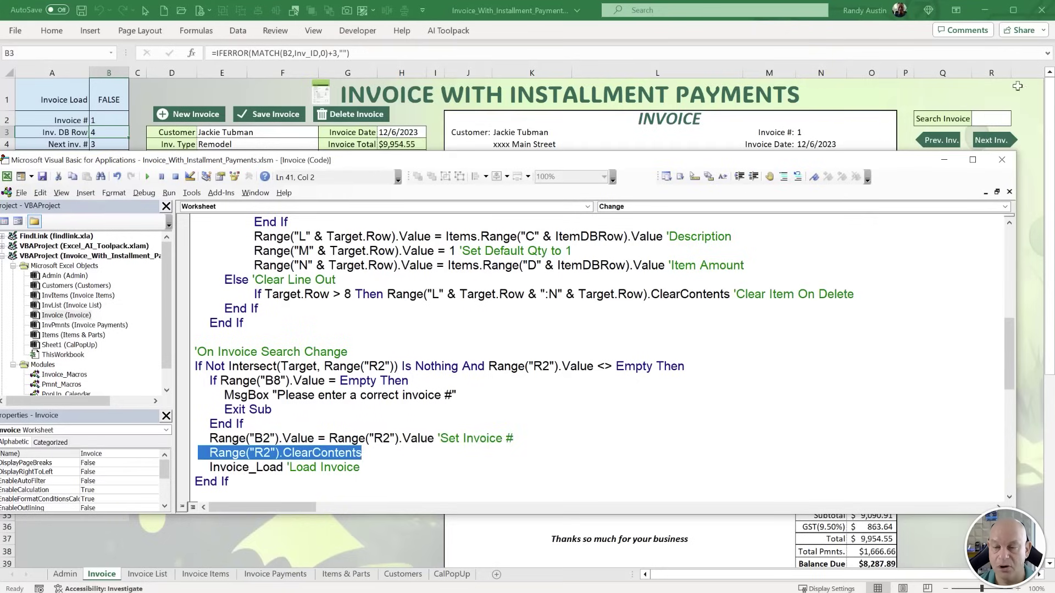
Check the emptied R2, mark the Invoice_Load call line, and make the code window taller.
left_click(1010, 118)
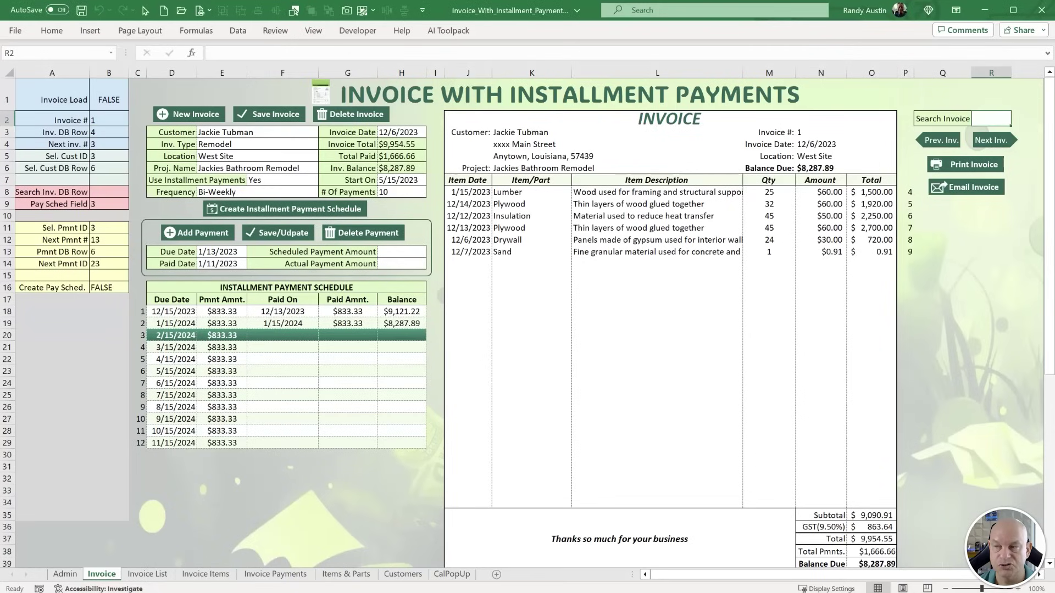
key("alt+F11")
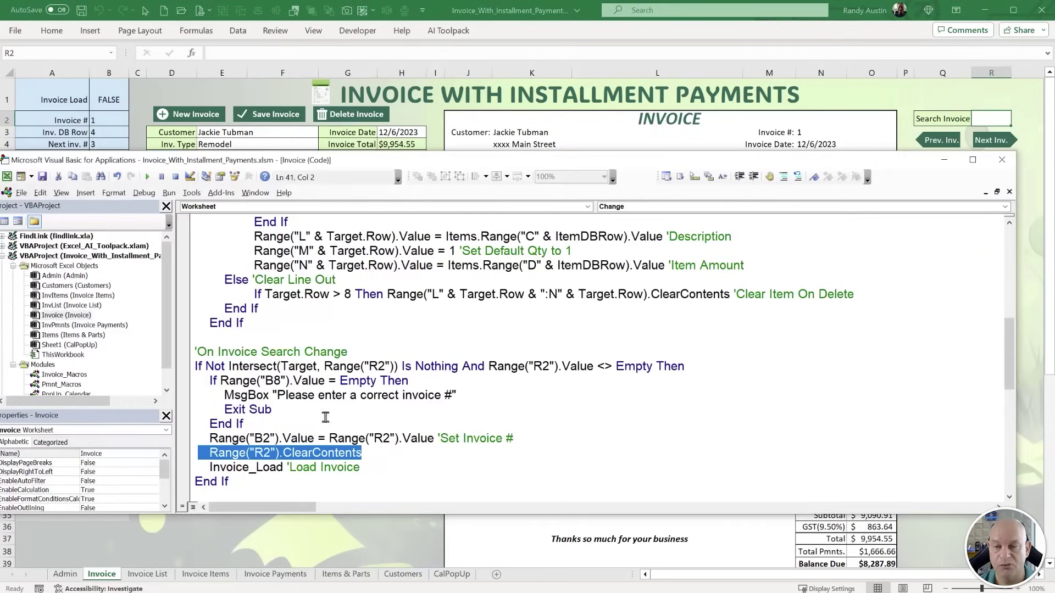
left_click_drag(364, 454, 204, 465)
scroll(365, 390, "down", 2)
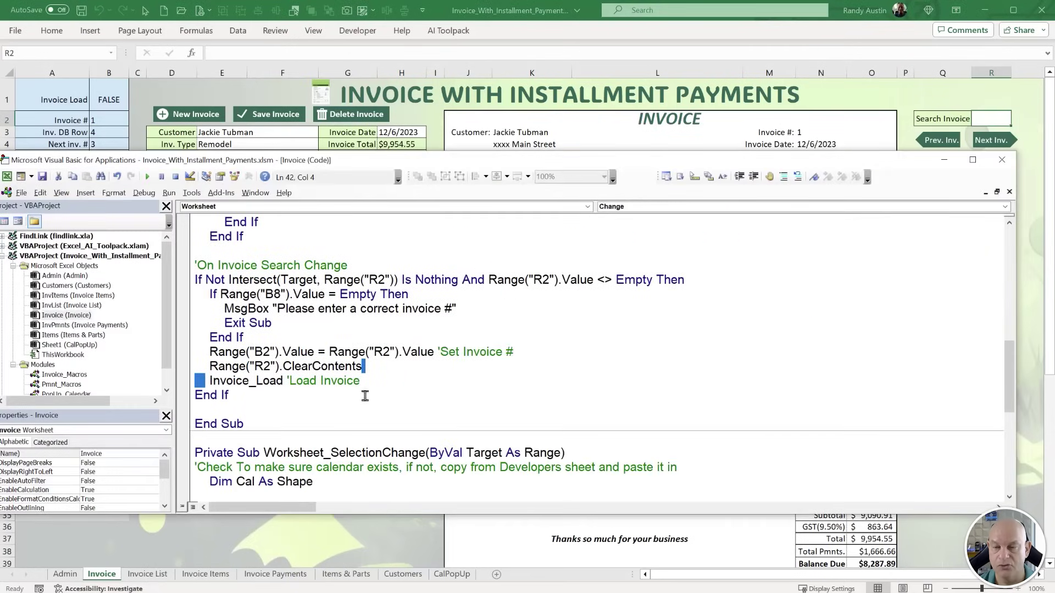
left_click_drag(378, 382, 201, 381)
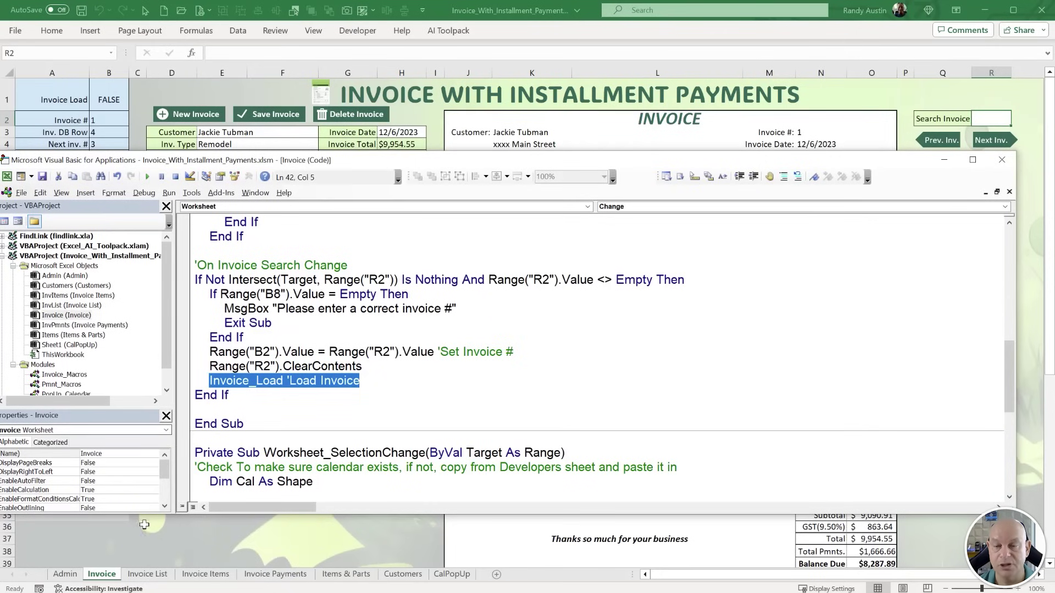
left_click_drag(144, 514, 144, 592)
Browse the modules and open Invoice_Macros at the Invoice_Load procedure.
left_click(64, 375)
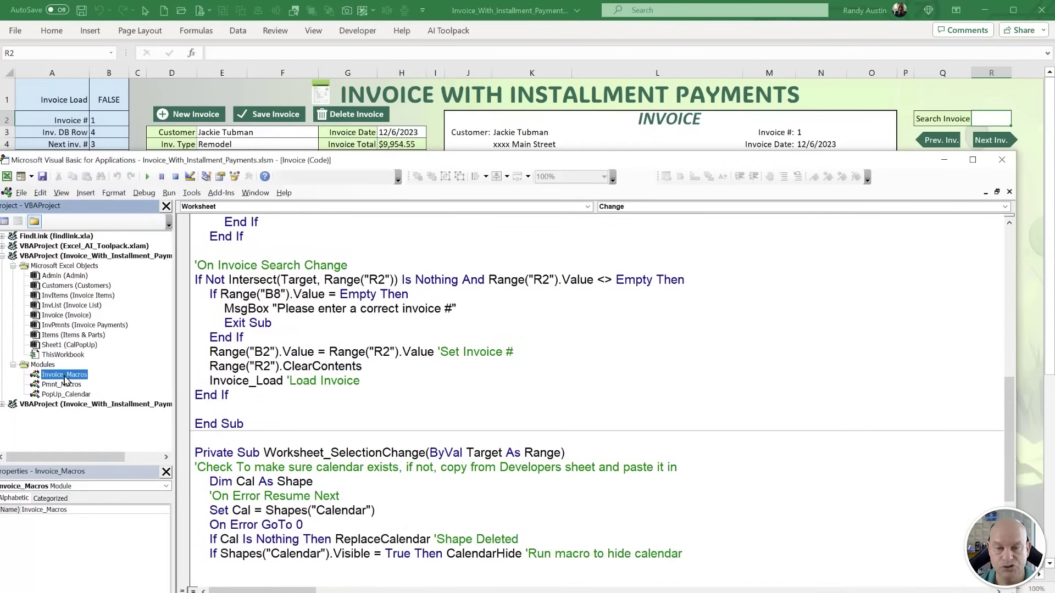
left_click(66, 394)
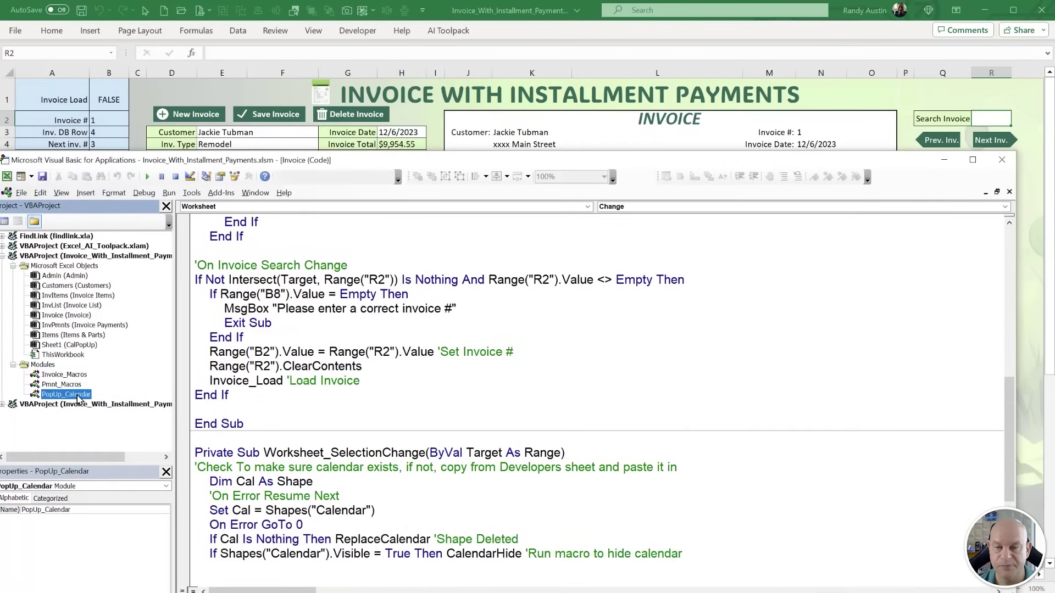
left_click(63, 385)
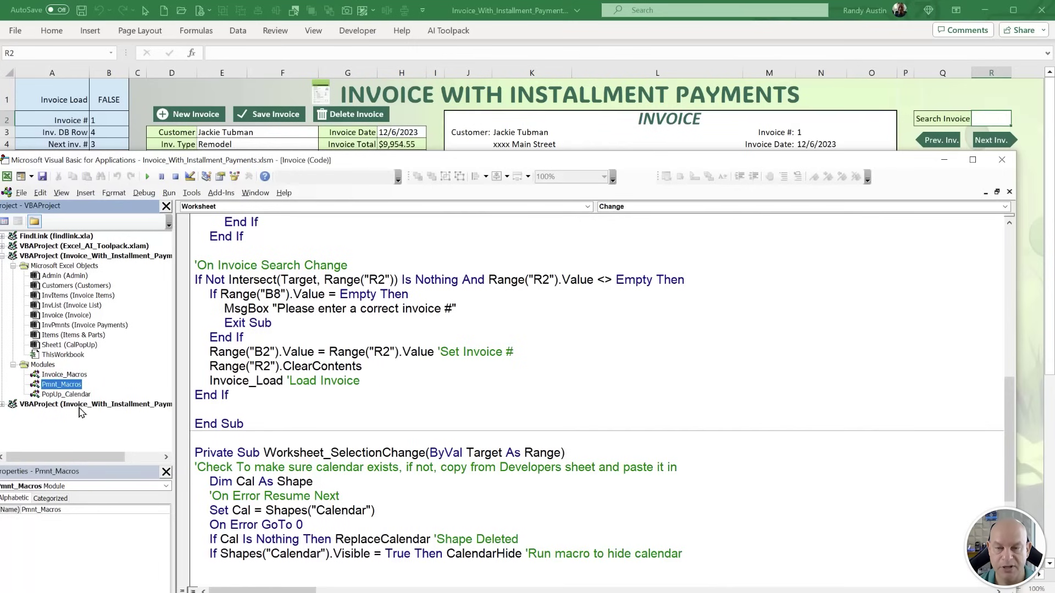
left_click(67, 376)
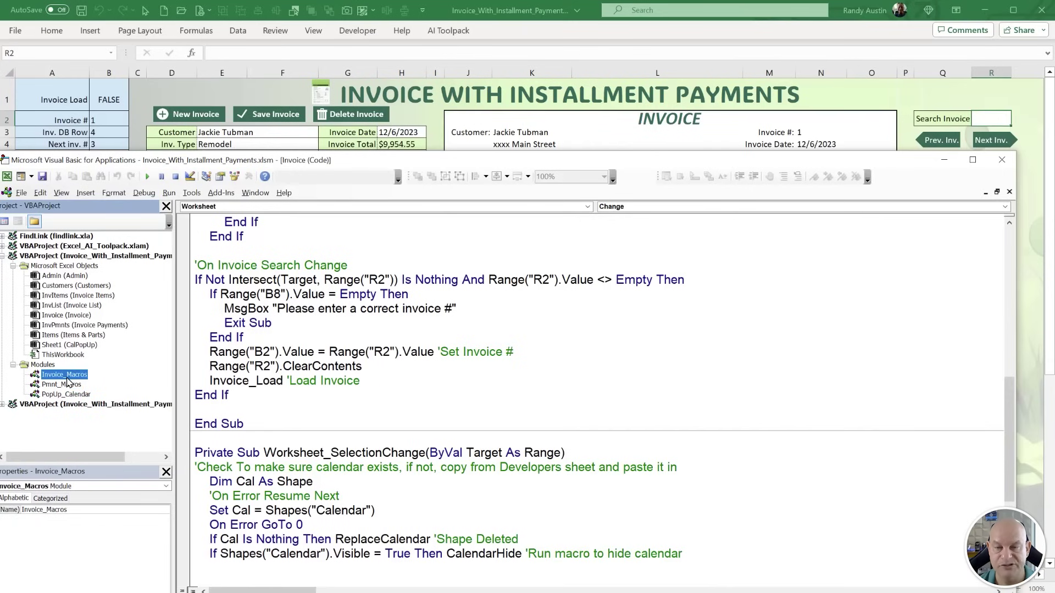
double_click(65, 376)
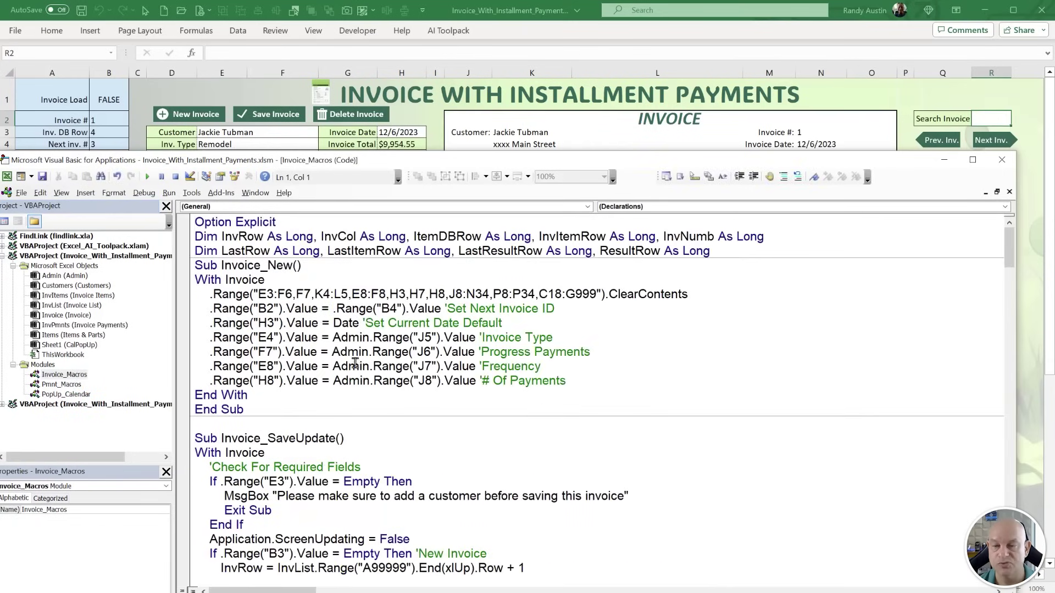
scroll(429, 371, "down", 16)
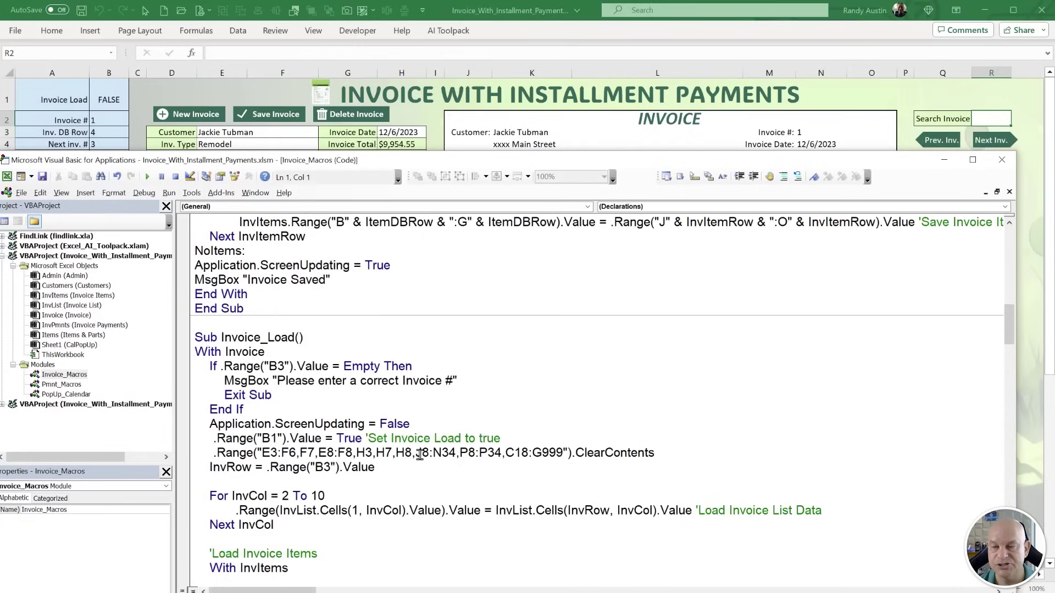
left_click_drag(298, 340, 223, 339)
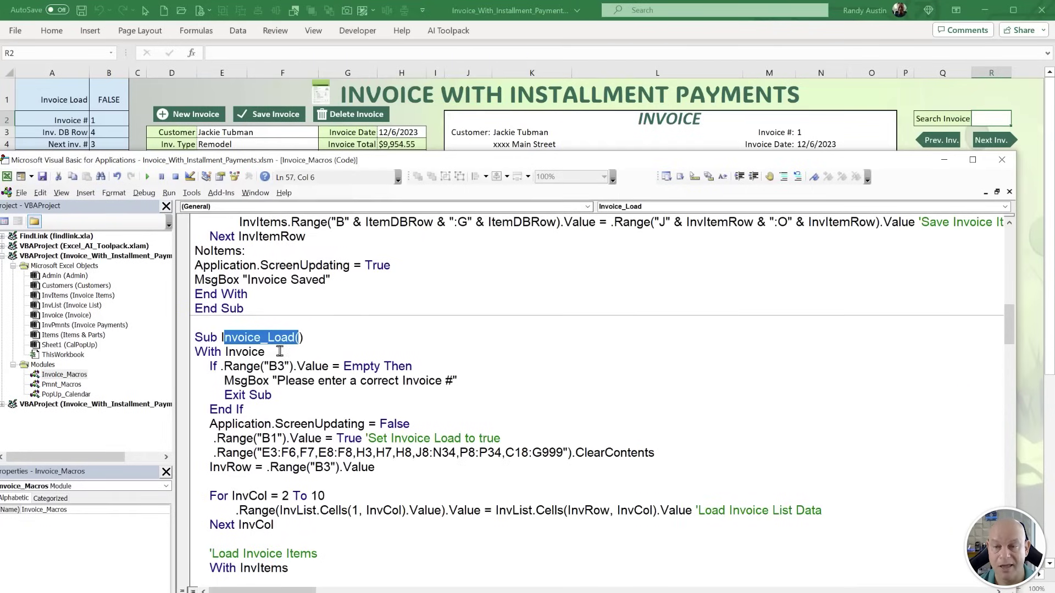
left_click(306, 383)
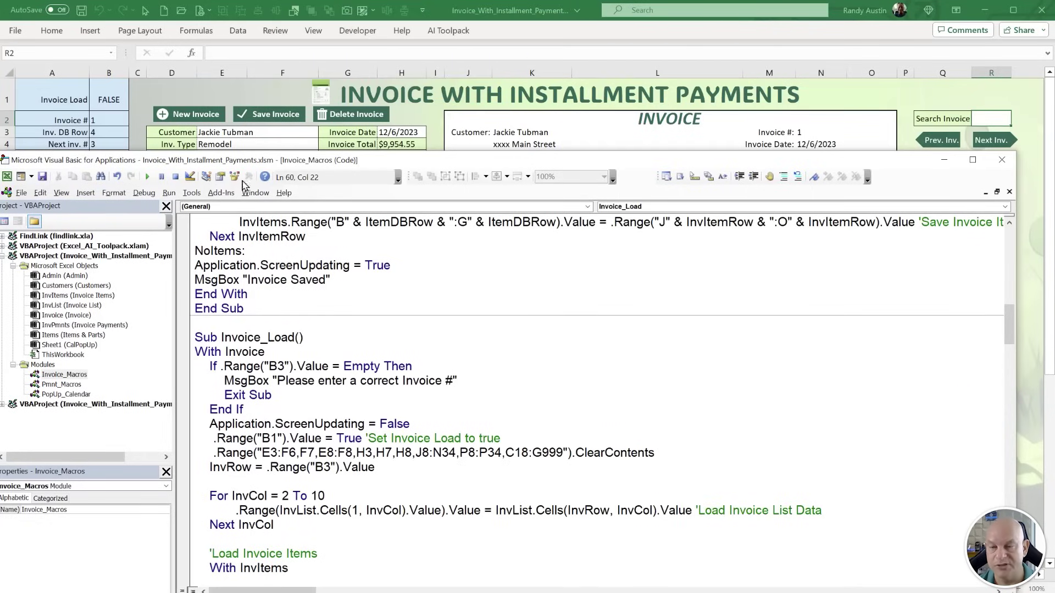
Review Invoice_Load's empty-invoice exit, the Invoice Load flag comment and the field-clearing line.
left_click_drag(159, 174, 160, 193)
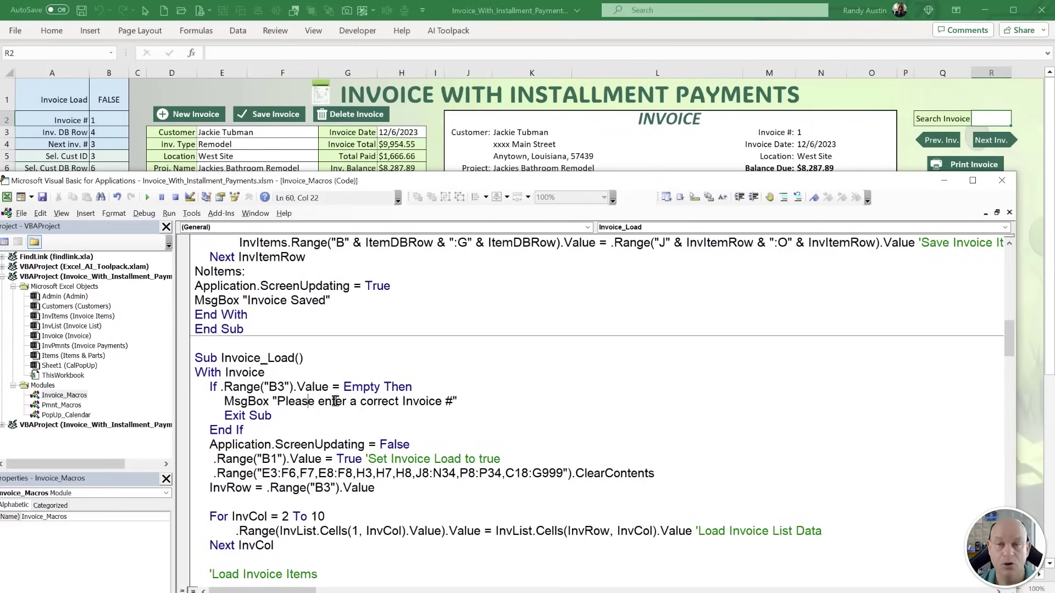
left_click_drag(470, 402, 228, 417)
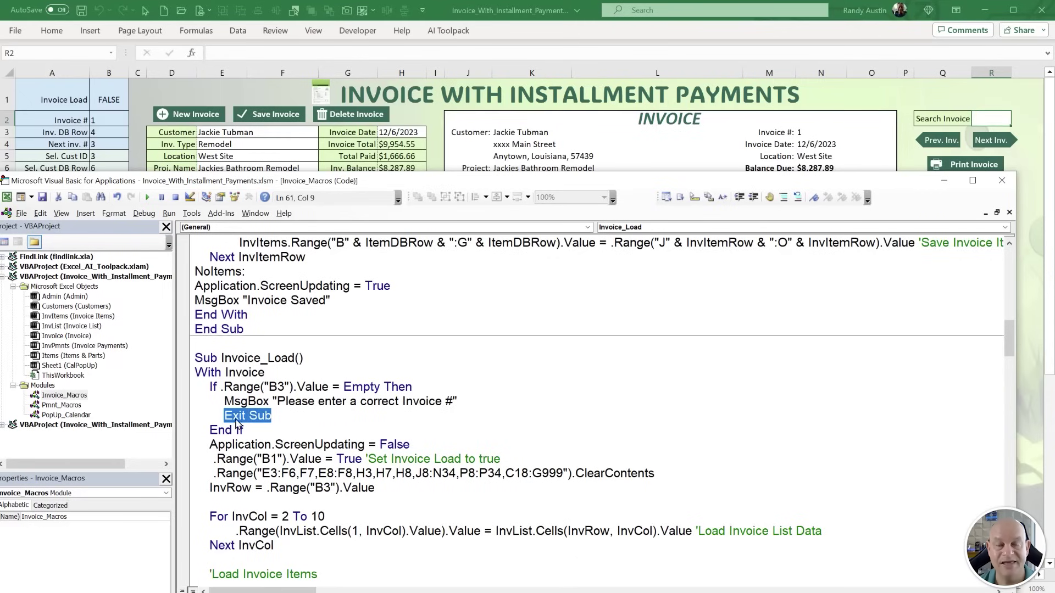
scroll(237, 423, "down", 1)
left_click_drag(444, 401, 214, 408)
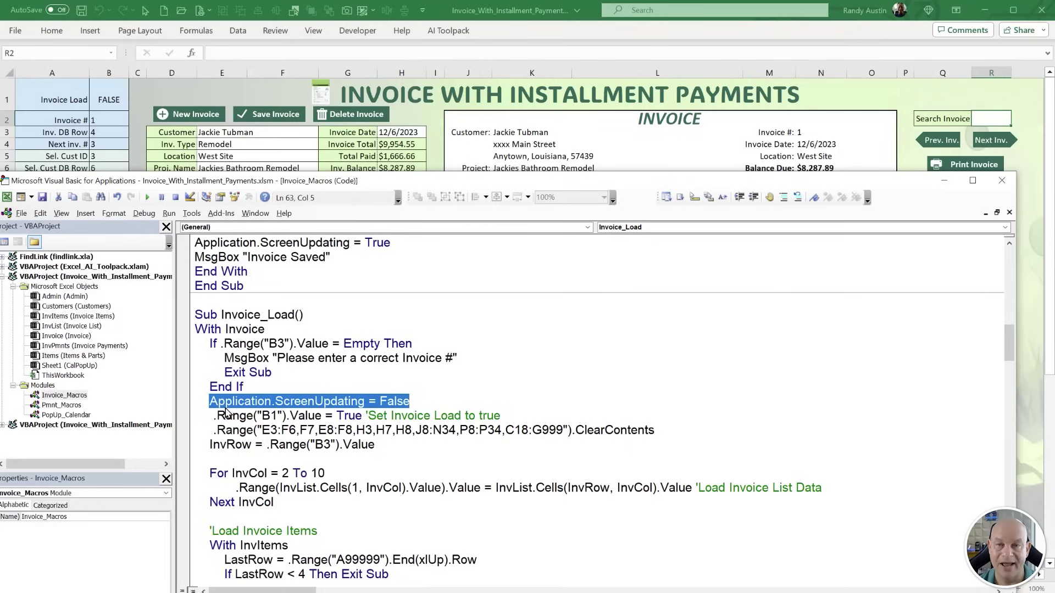
left_click_drag(506, 416, 407, 416)
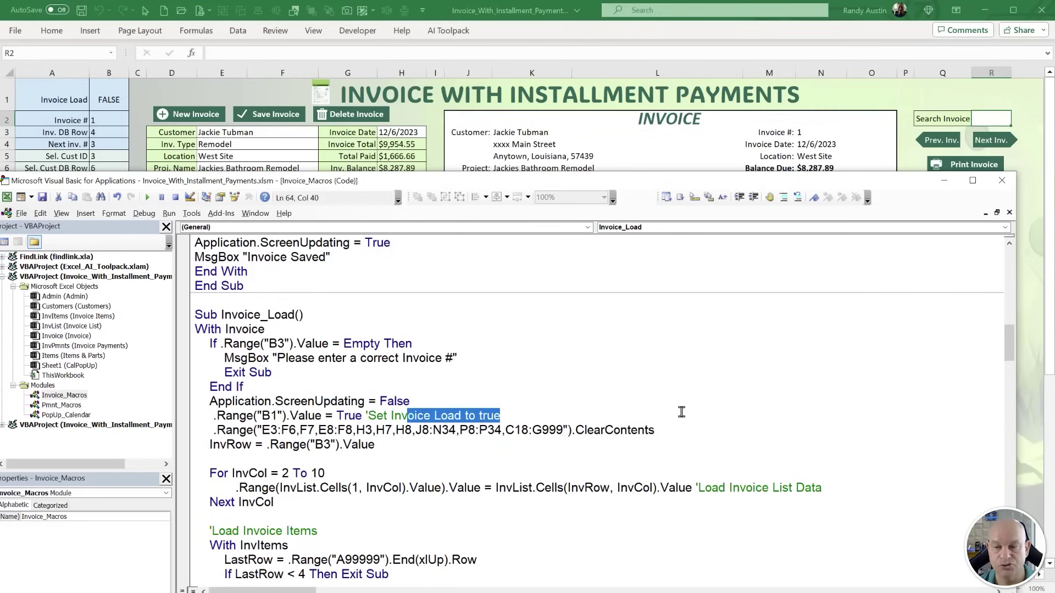
left_click_drag(655, 430, 217, 429)
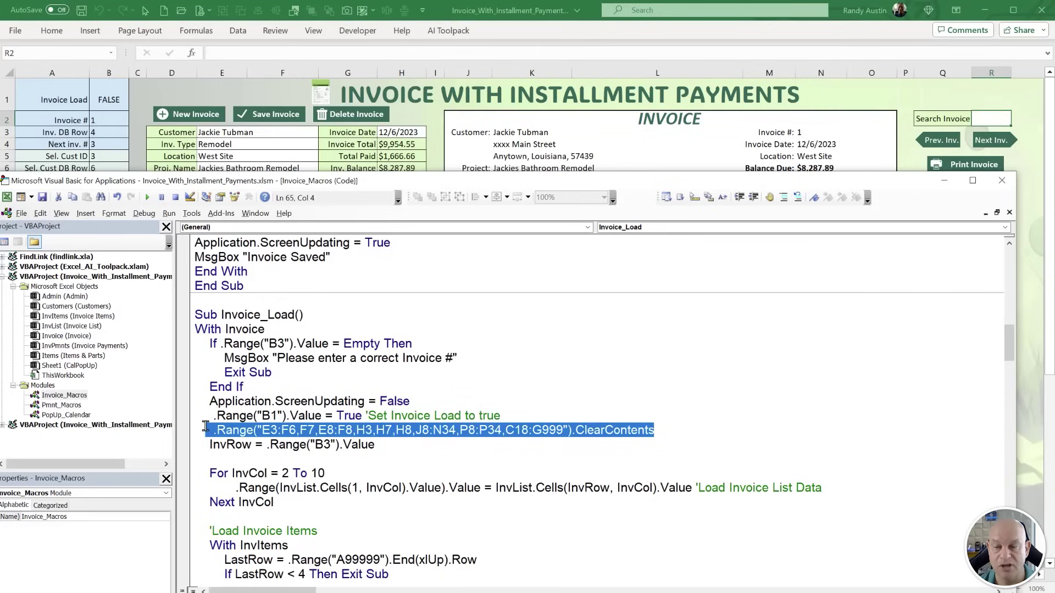
Delete the blank line after the InvRow assignment and bring the Invoice sheet forward.
left_click(240, 460)
key("BackSpace")
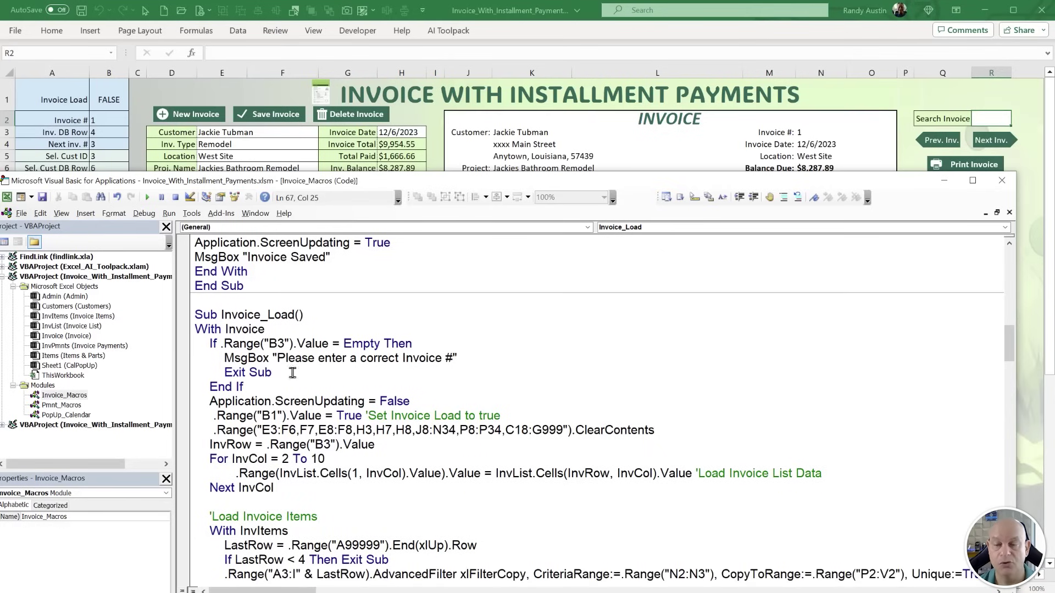
left_click(140, 134)
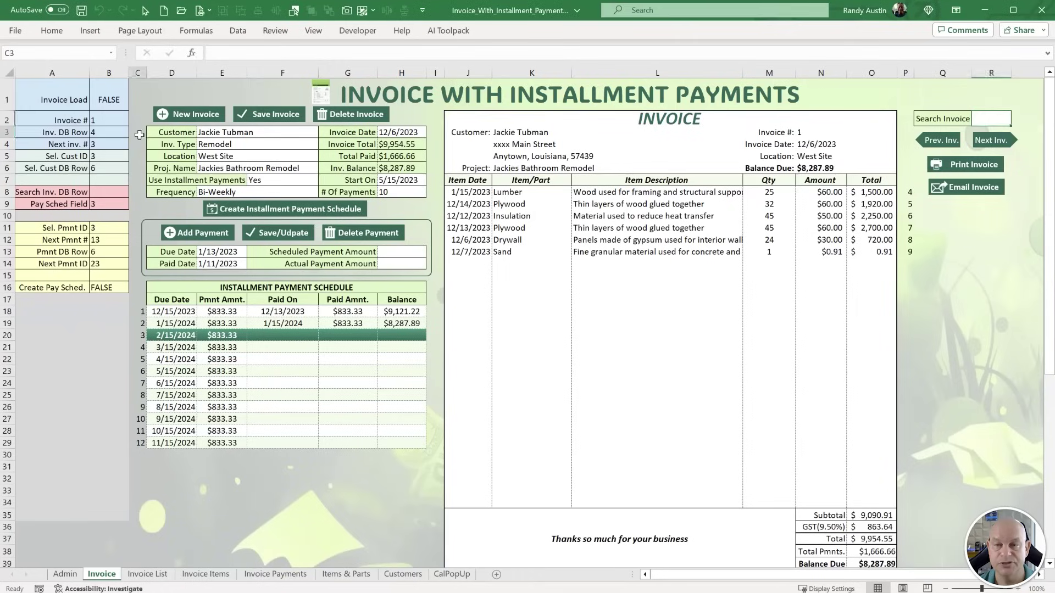
Select the invoice records B4:L7 on the Invoice List sheet.
left_click(149, 574)
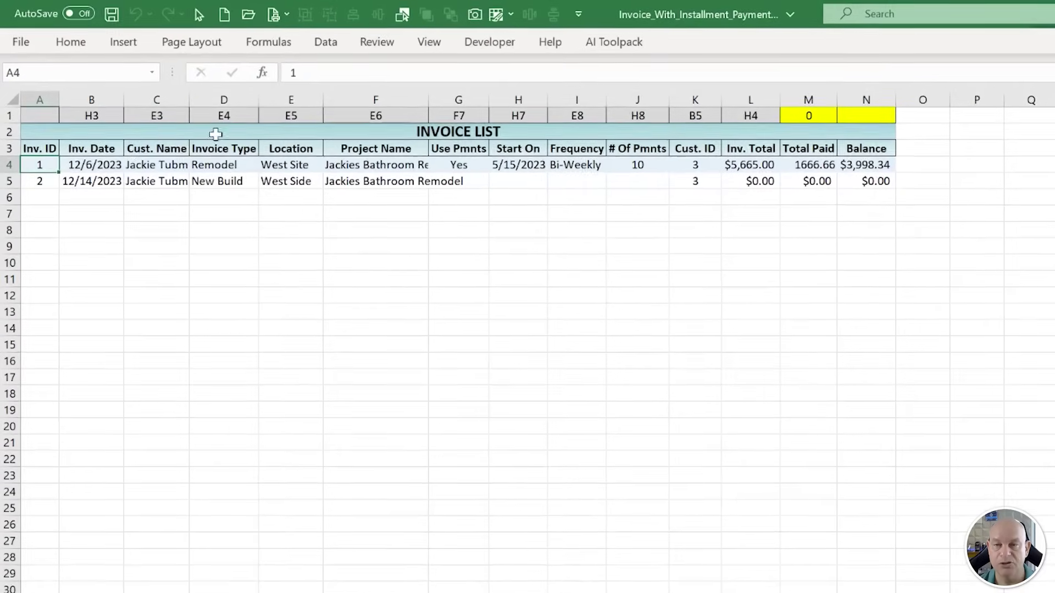
left_click_drag(87, 169, 769, 217)
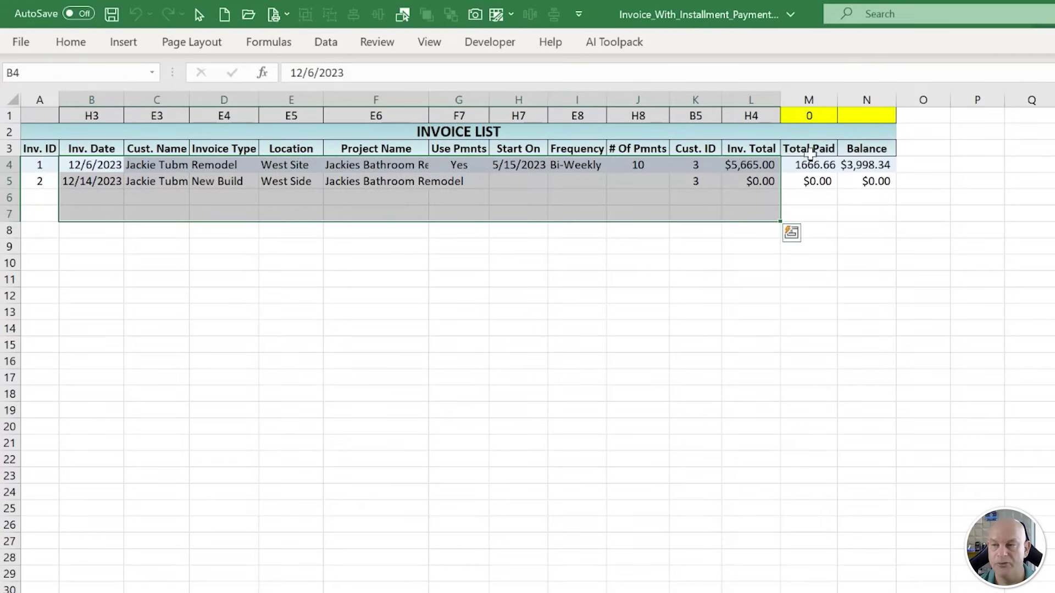
left_click(758, 245)
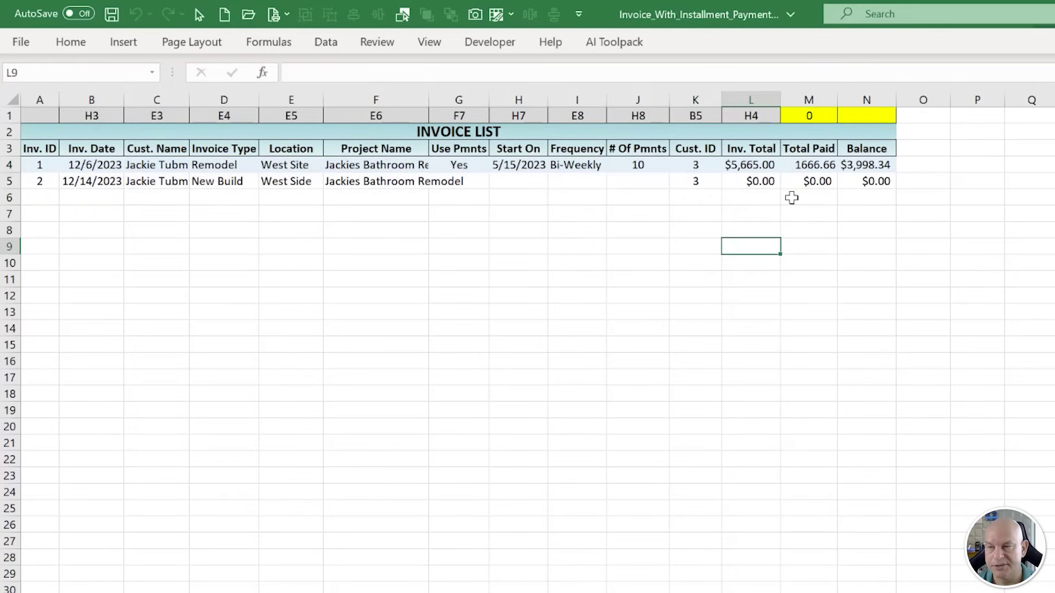
Try a test =COLUMN() formula in K9, then clear it.
key("Left")
type("=co")
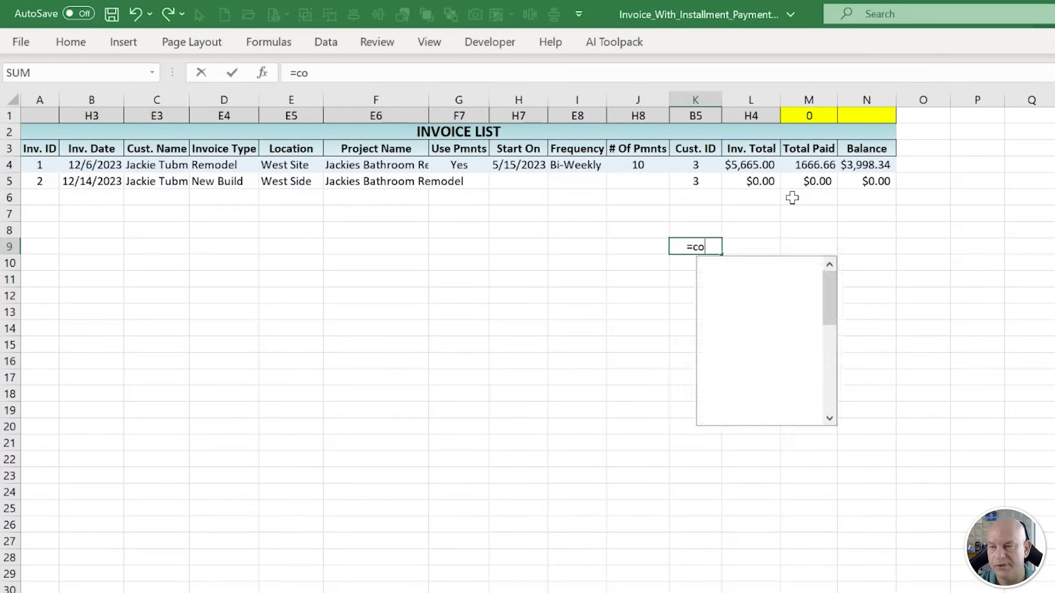
key("Tab")
type(")")
key("Return")
key("Up")
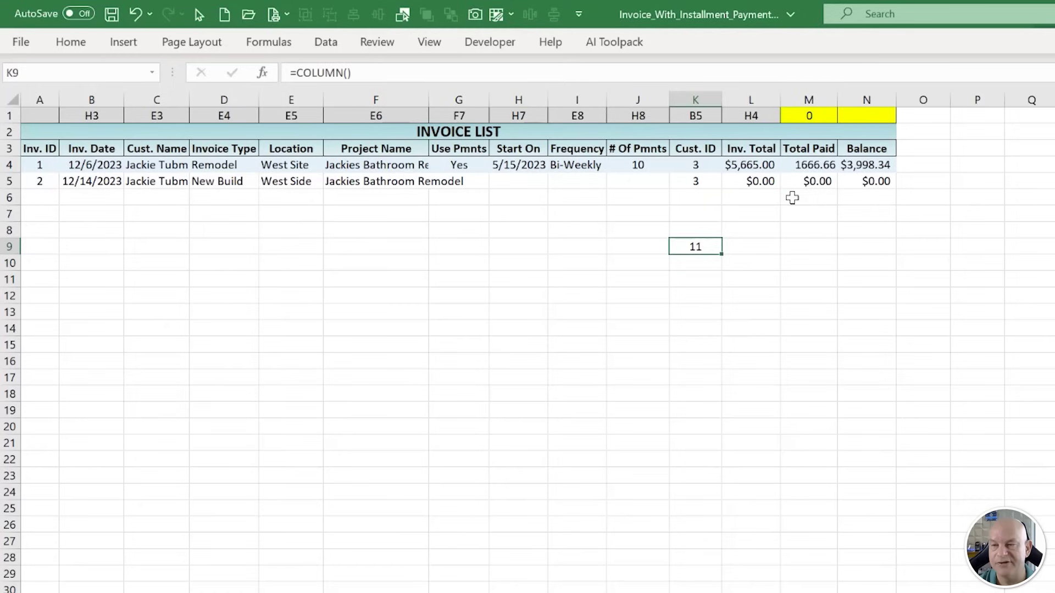
key("Left")
key("Right")
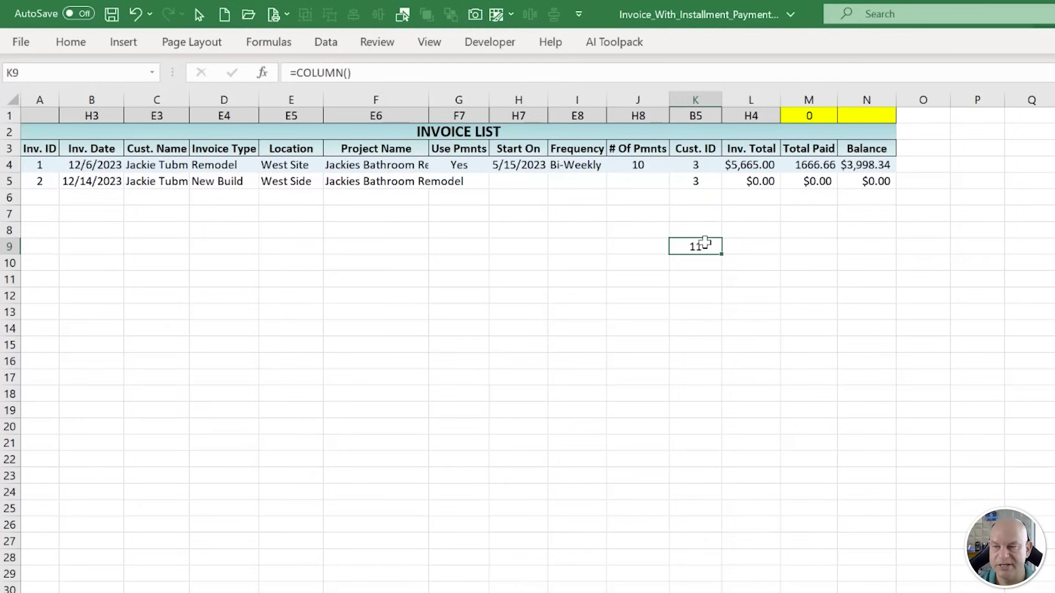
key("Delete")
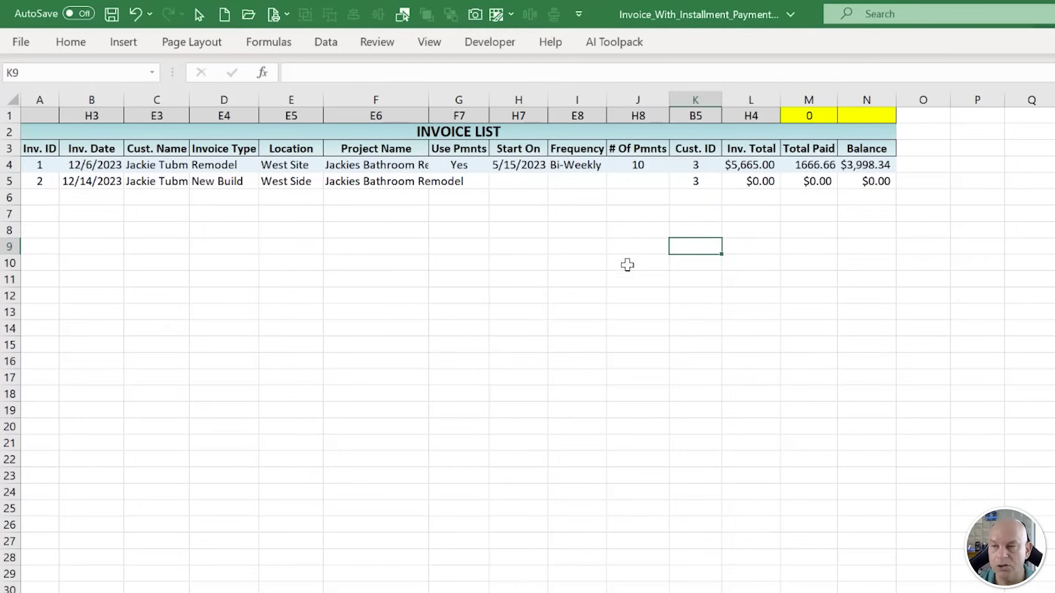
Review invoice 1's fields B4:N4, mapping cell K1, and the Invoice sheet's customer ID formula in B5.
left_click_drag(636, 245, 80, 247)
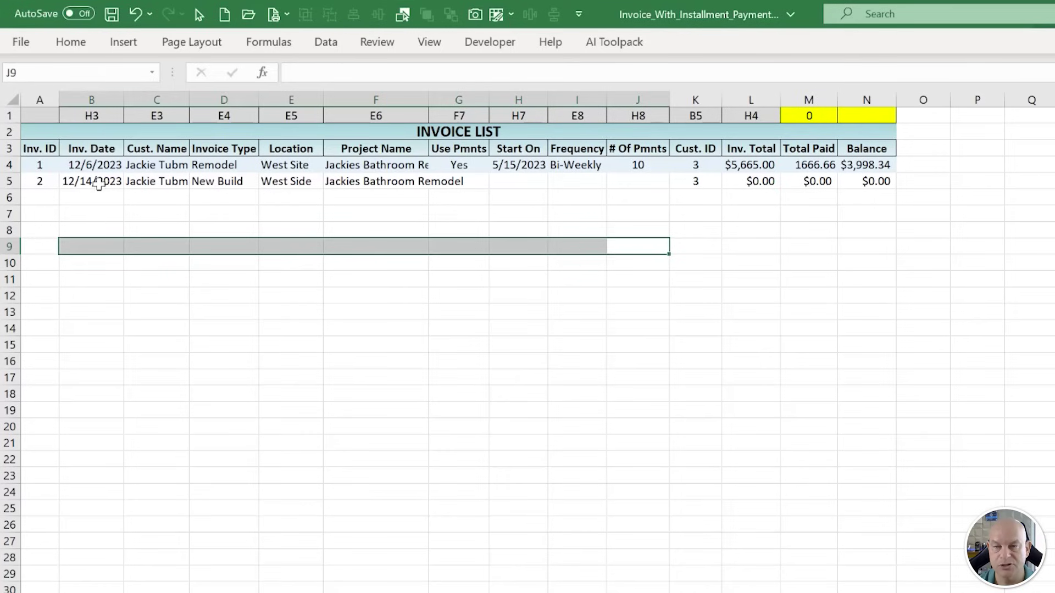
left_click_drag(99, 166, 662, 164)
left_click(720, 160)
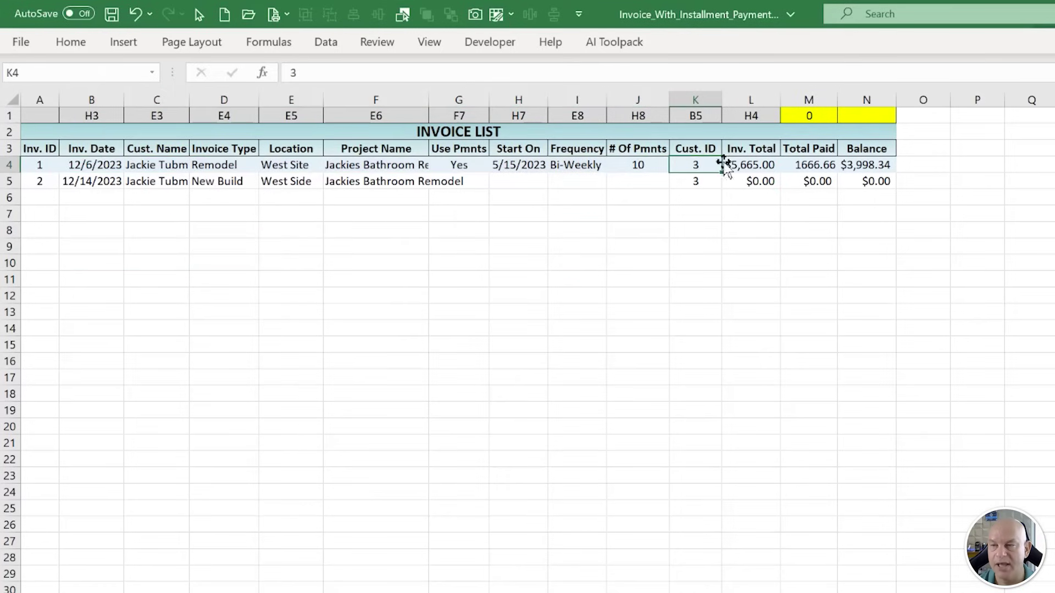
left_click(751, 163)
left_click(810, 160)
left_click(879, 169)
left_click_drag(879, 169, 696, 168)
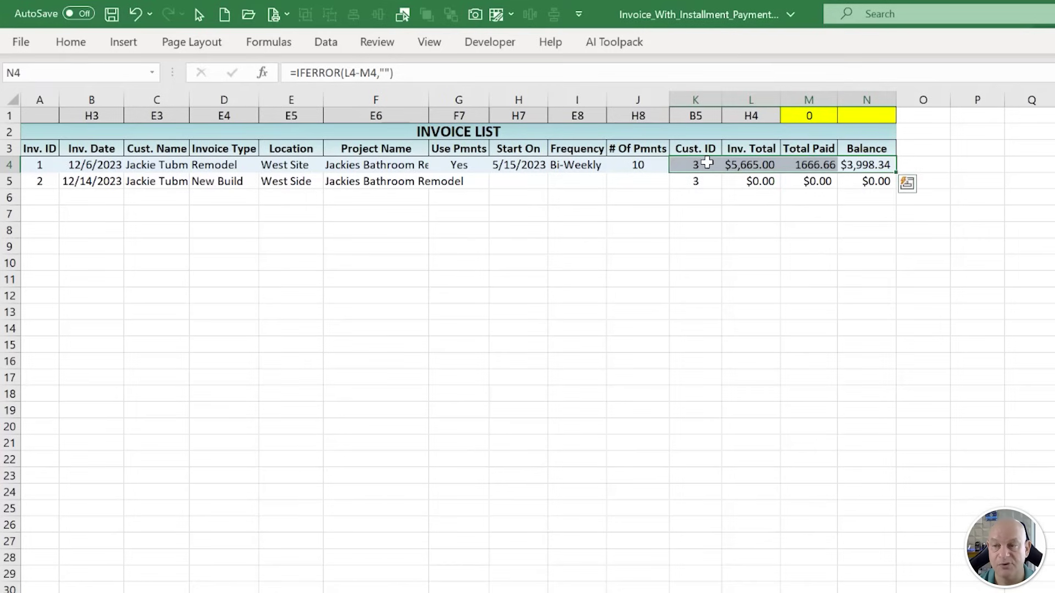
left_click(708, 162)
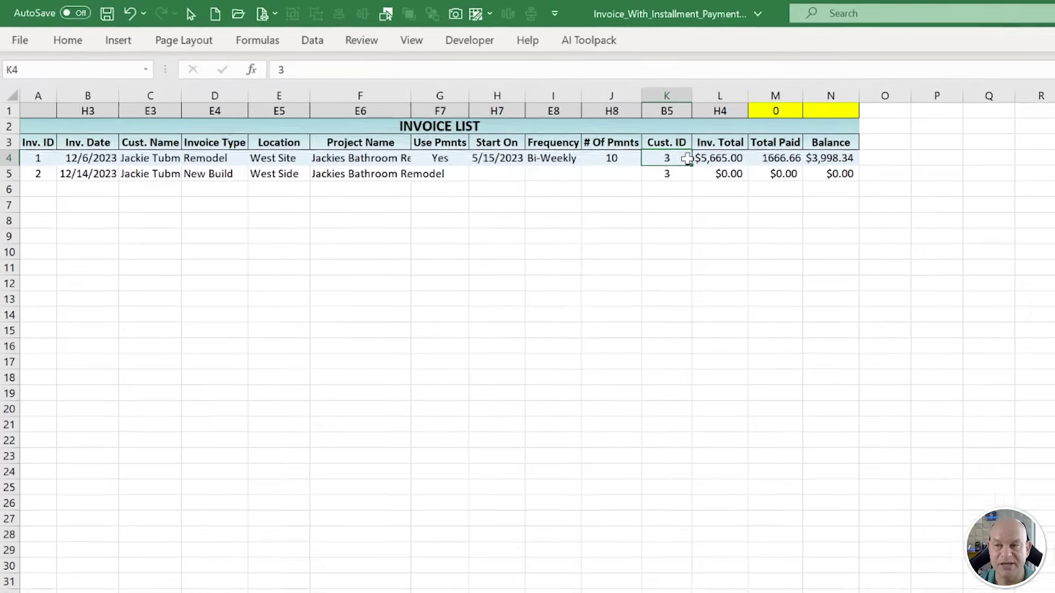
key("Up")
key("Up")
key("Up")
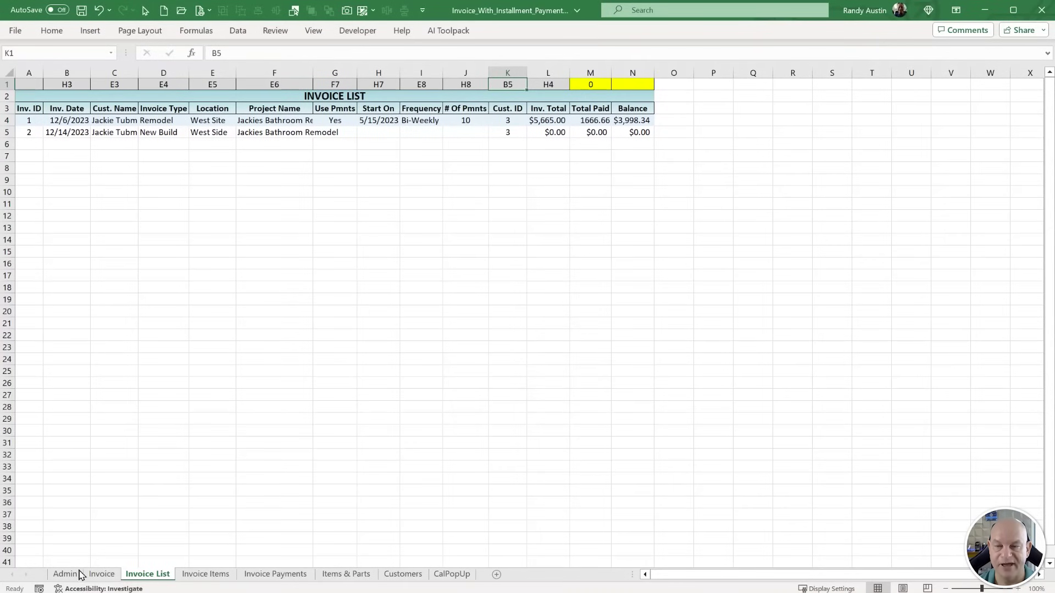
left_click(88, 575)
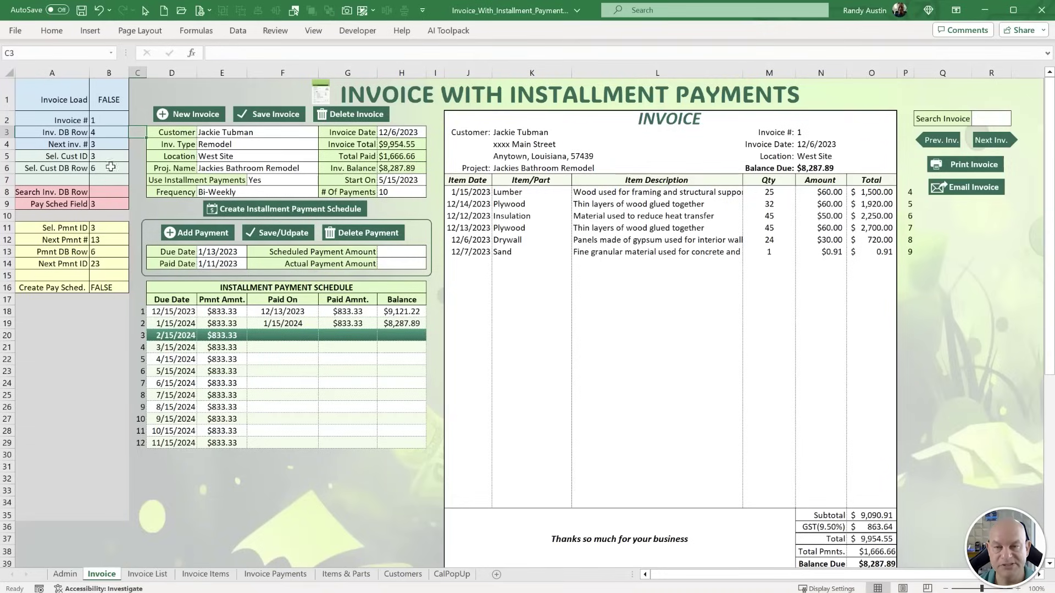
left_click(108, 156)
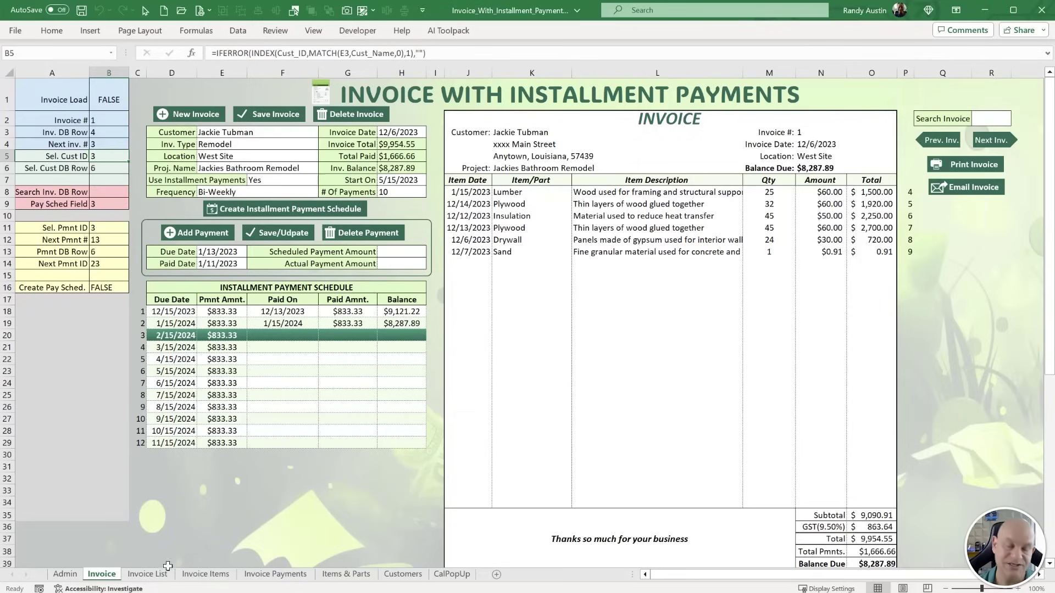
Match the B1:J1 invoice cell references, such as H3, to invoice 1's record columns.
left_click(147, 575)
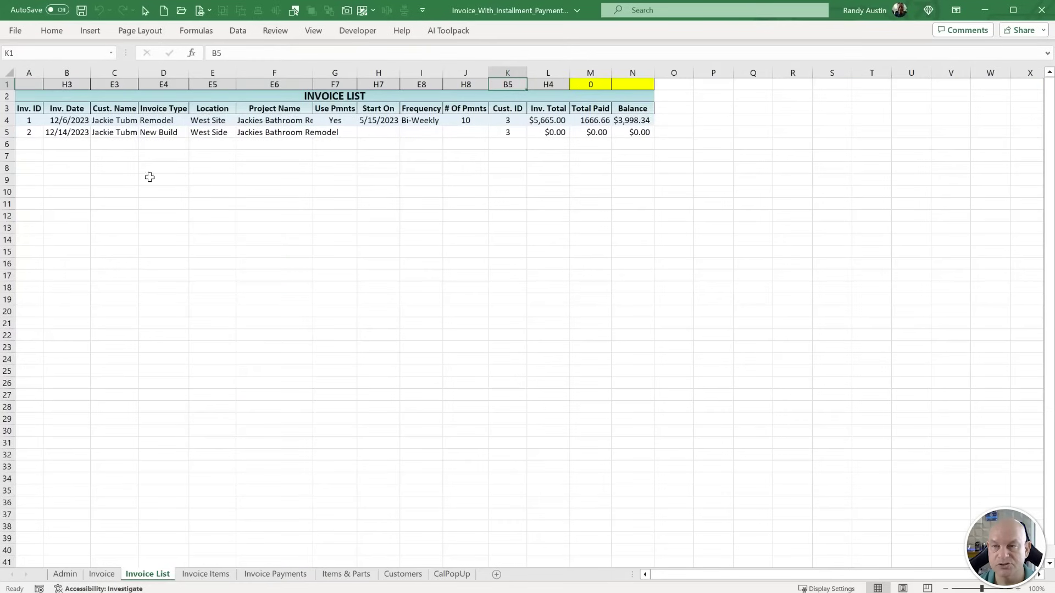
left_click(66, 119)
left_click_drag(66, 144, 525, 118)
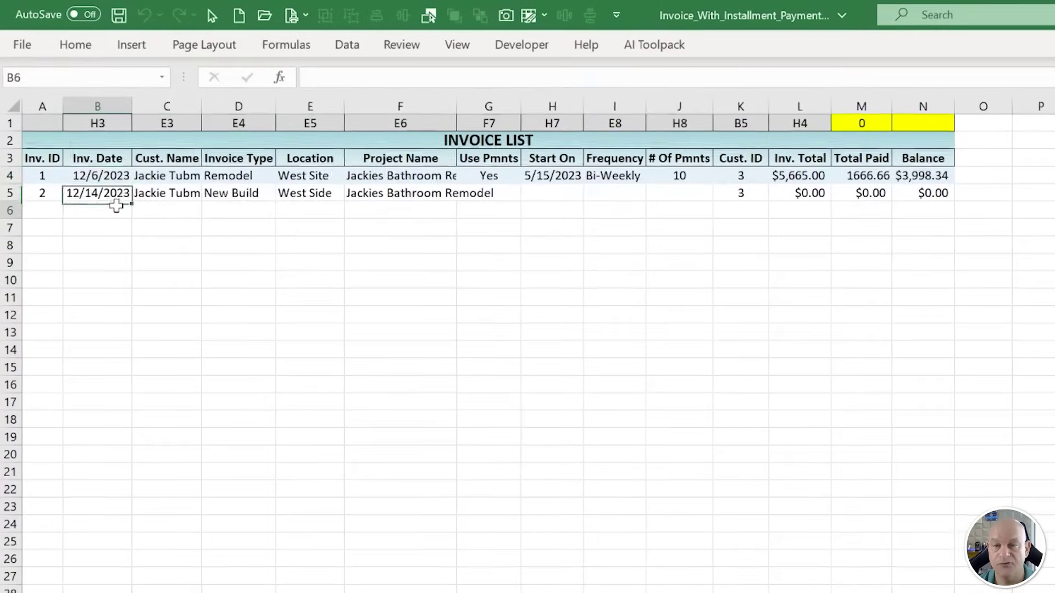
left_click_drag(765, 173, 777, 216)
left_click(101, 123)
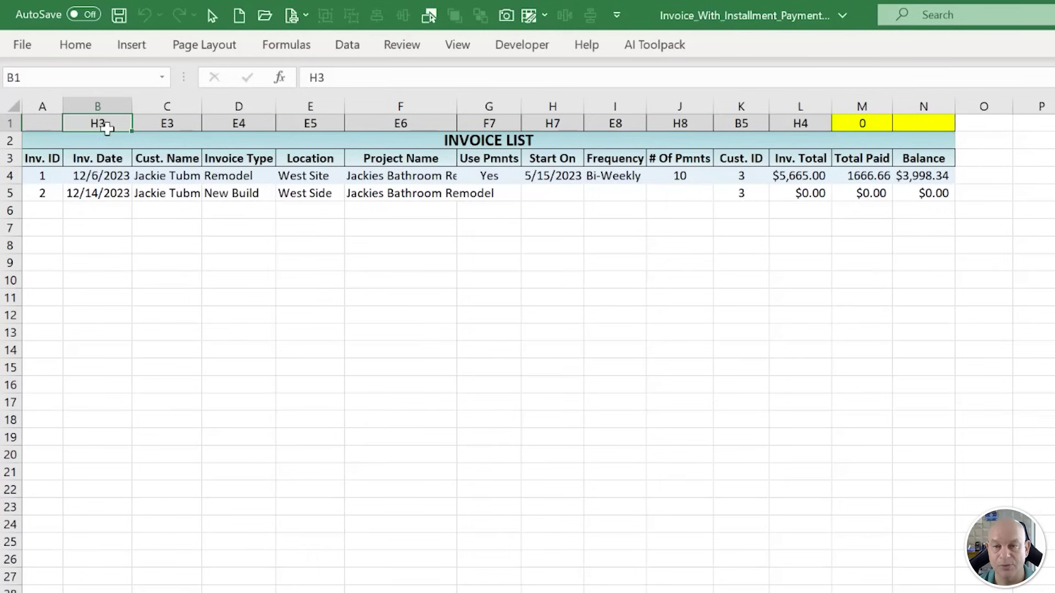
left_click(112, 179)
left_click(108, 124)
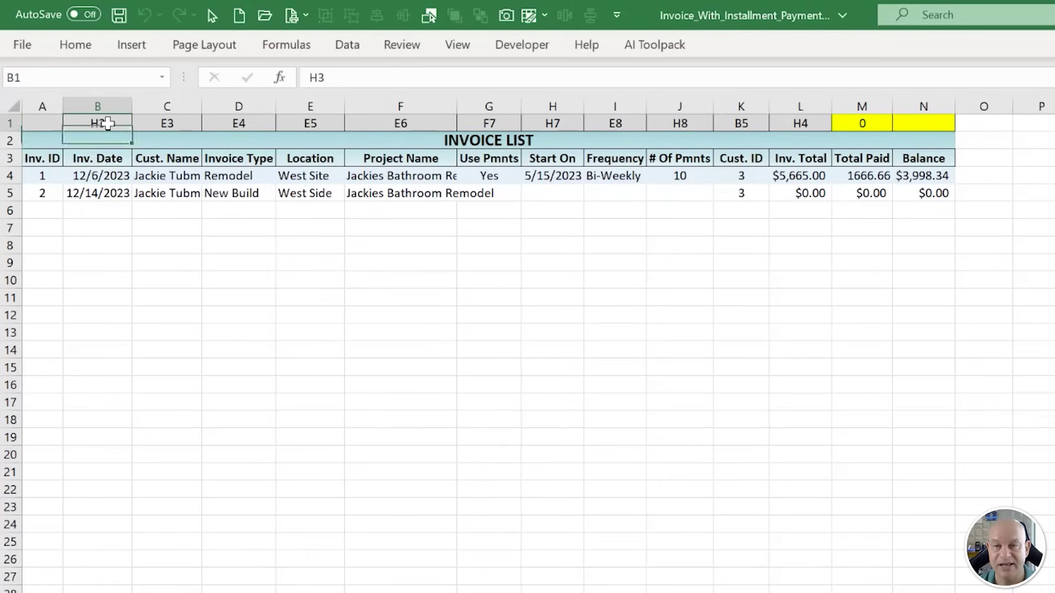
left_click(175, 175)
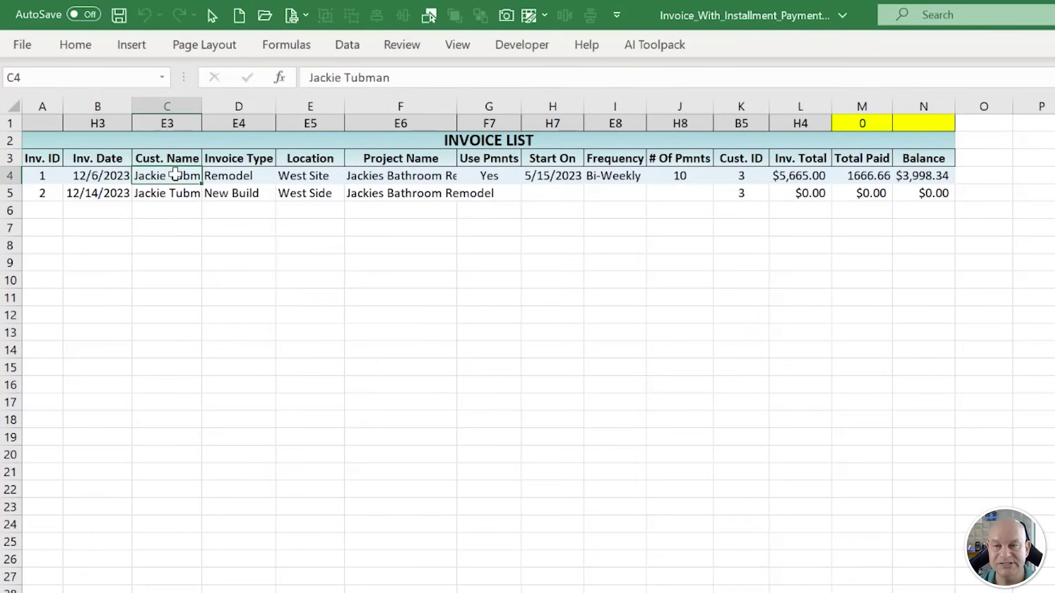
left_click(182, 124)
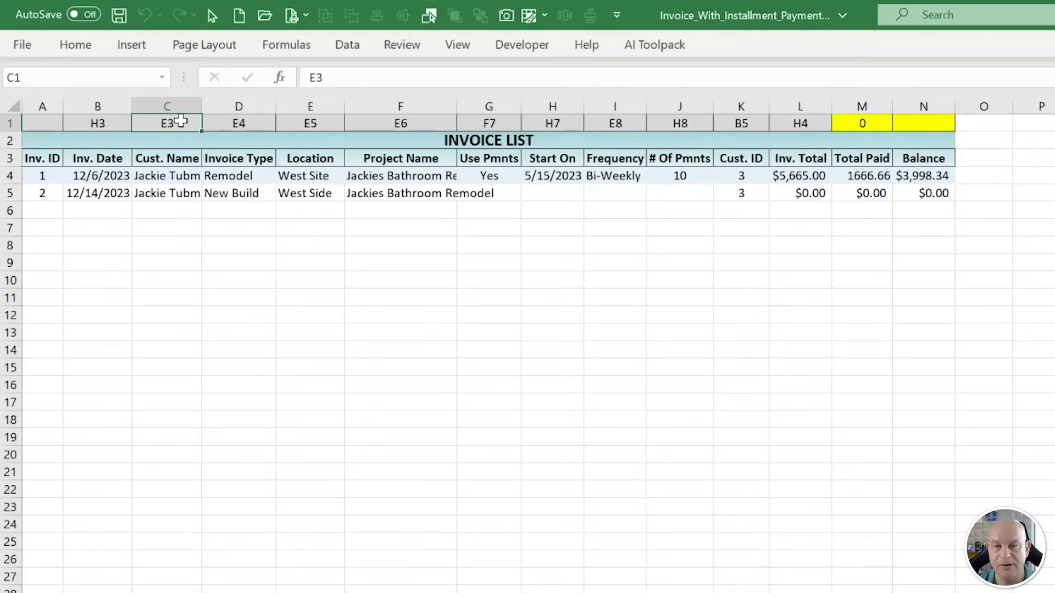
left_click(119, 126)
left_click_drag(118, 126, 687, 113)
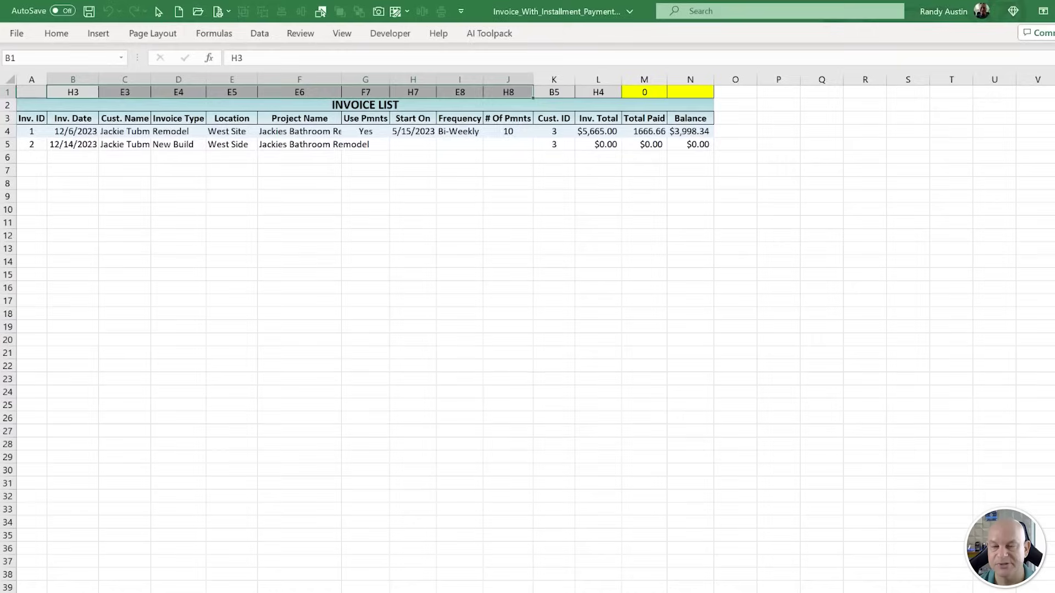
left_click(99, 575)
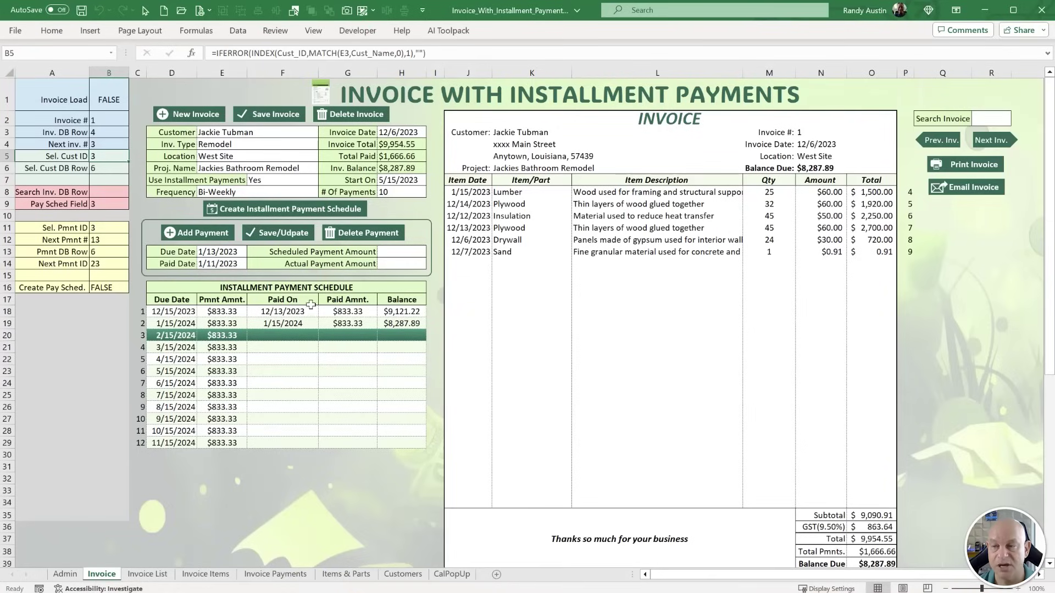
key("alt+F11")
scroll(305, 420, "down", 2)
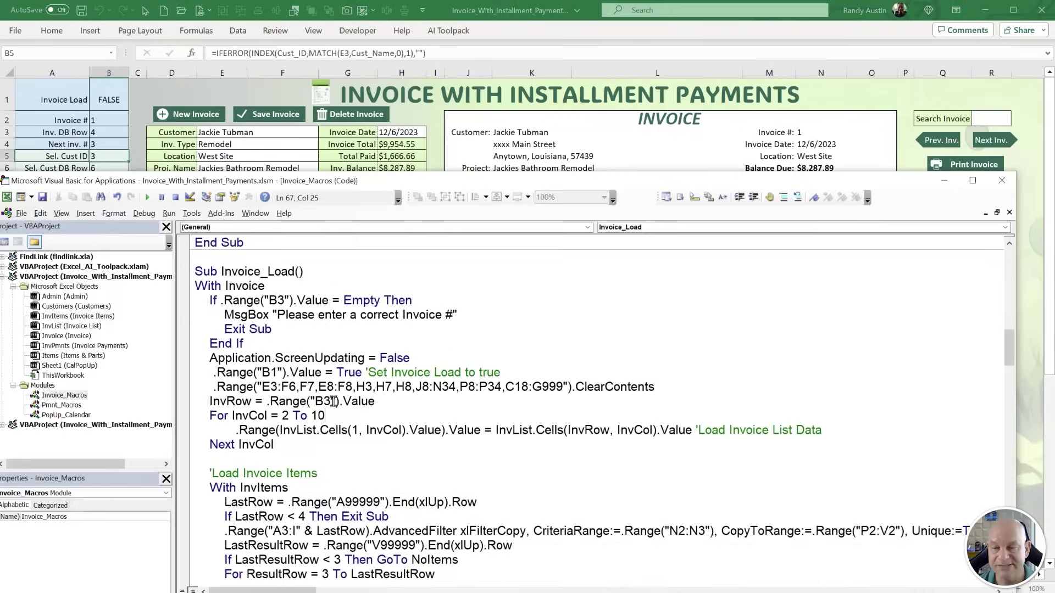
left_click_drag(302, 405, 167, 374)
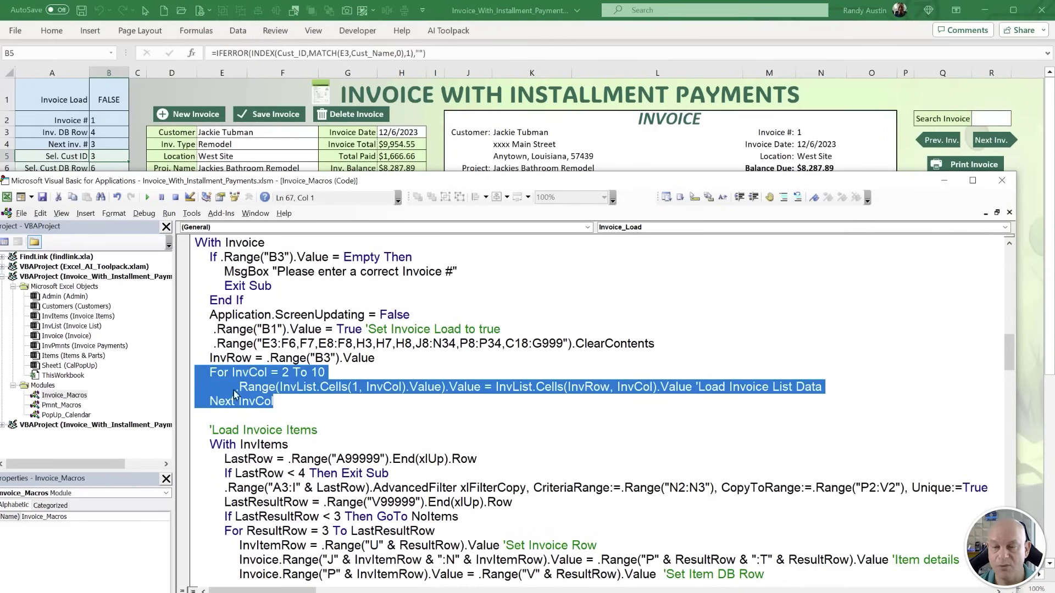
left_click_drag(328, 432, 211, 430)
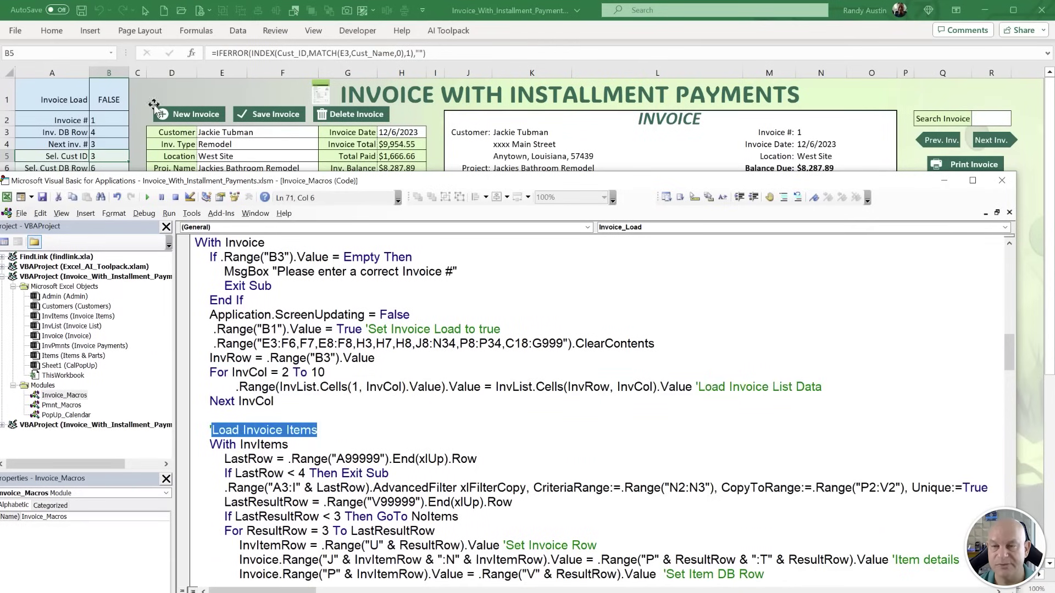
left_click_drag(320, 432, 251, 432)
left_click(369, 401)
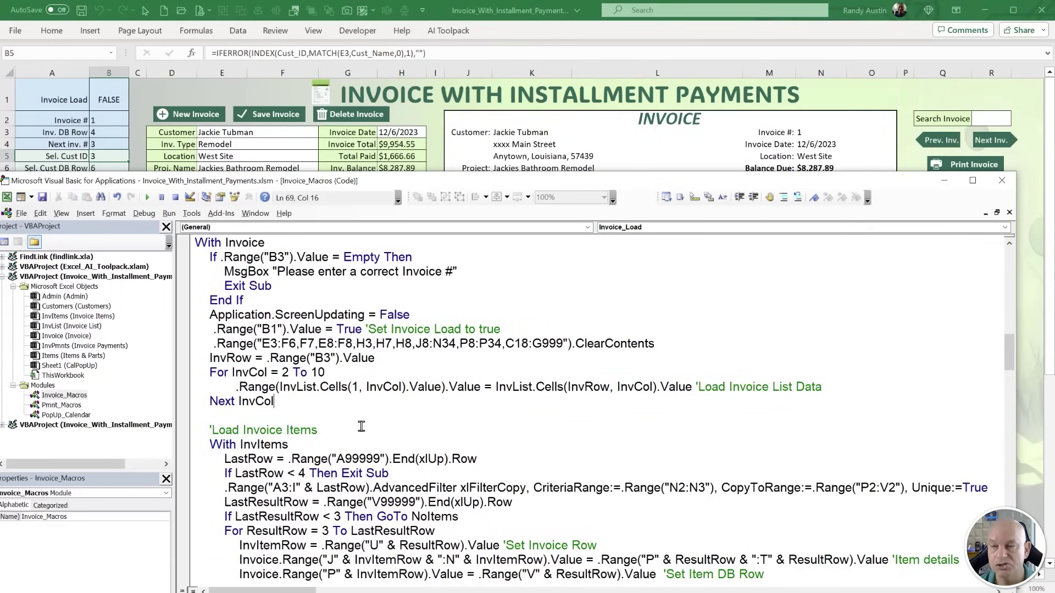
left_click(435, 154)
left_click_drag(478, 193, 852, 248)
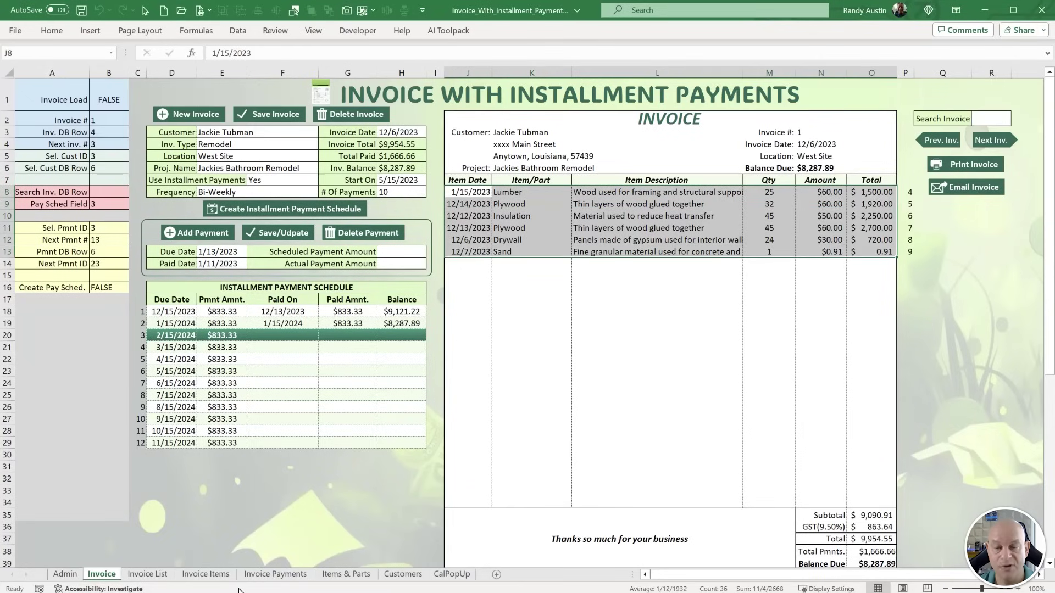
left_click(206, 574)
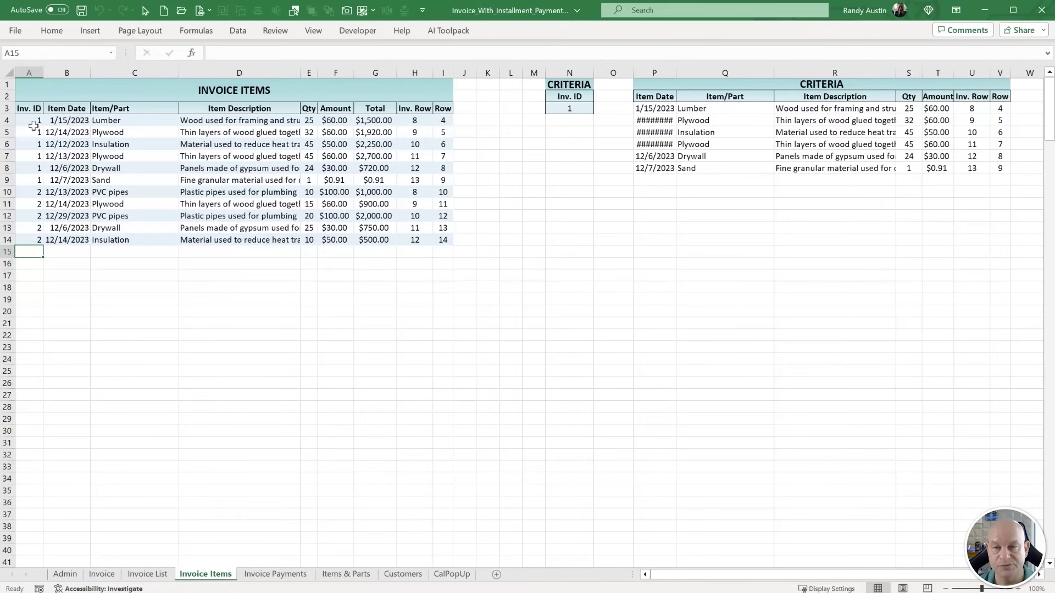
left_click_drag(33, 126, 447, 243)
left_click_drag(28, 121, 432, 177)
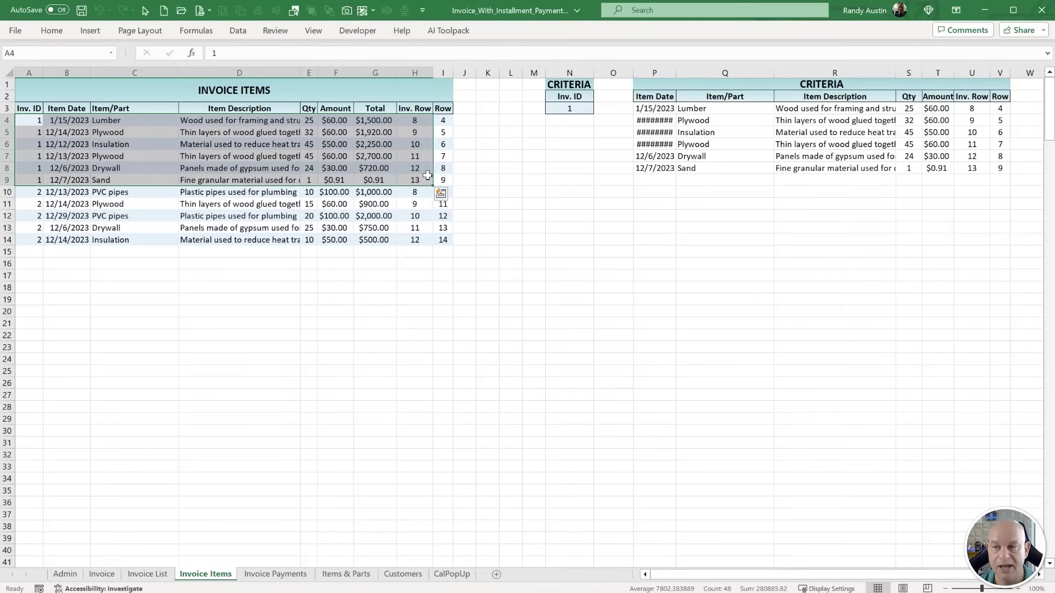
left_click_drag(570, 98, 573, 110)
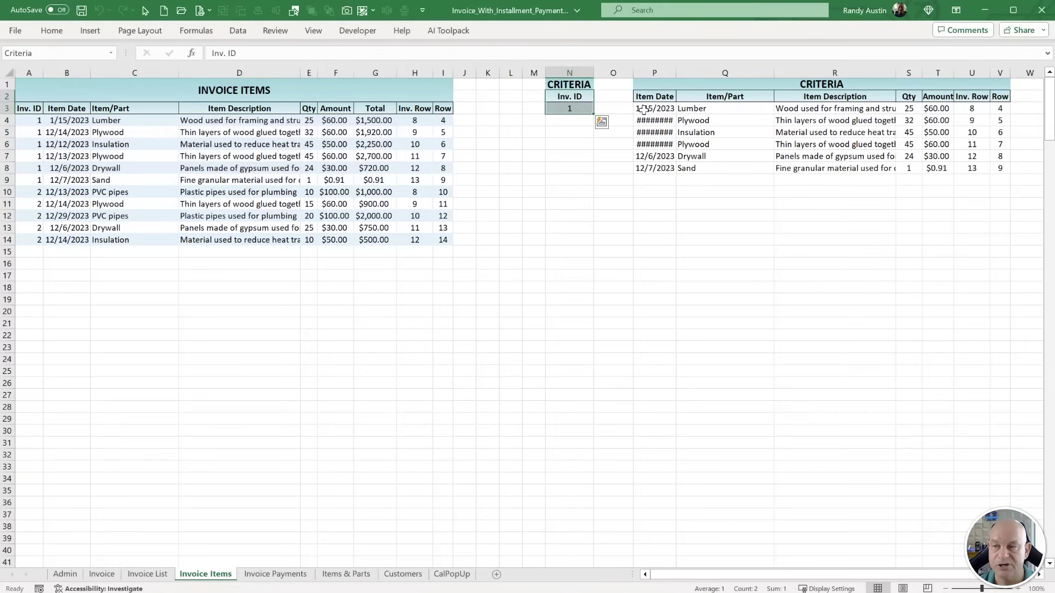
left_click_drag(638, 108, 1000, 172)
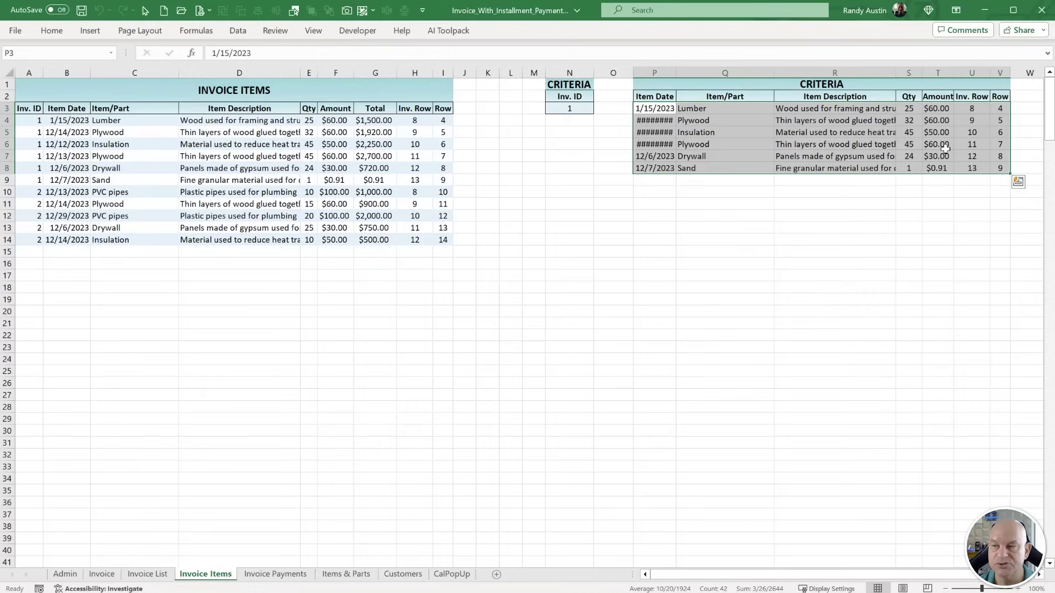
left_click(841, 112)
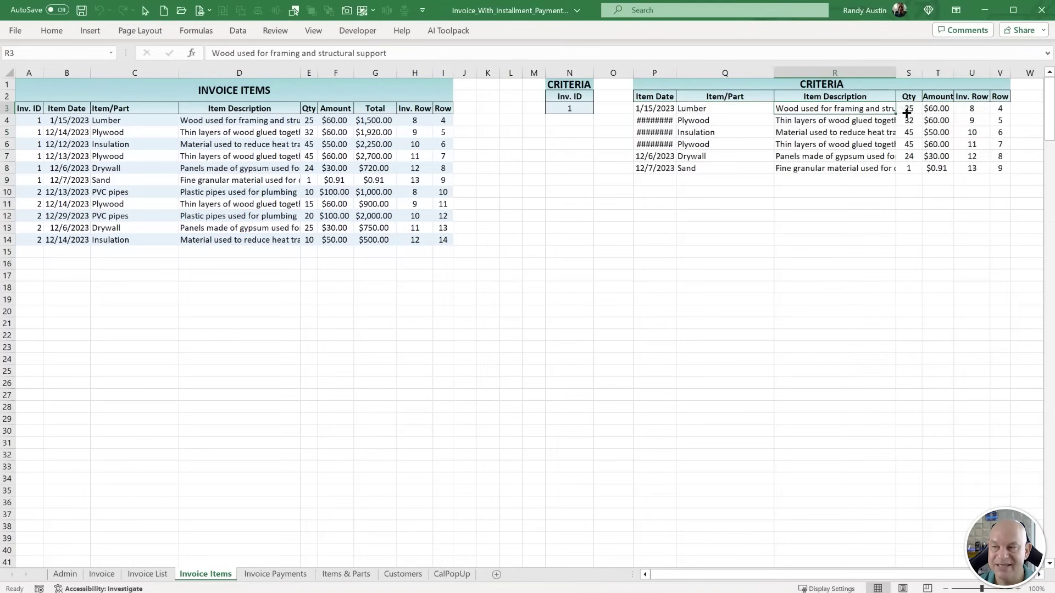
left_click_drag(983, 104, 987, 168)
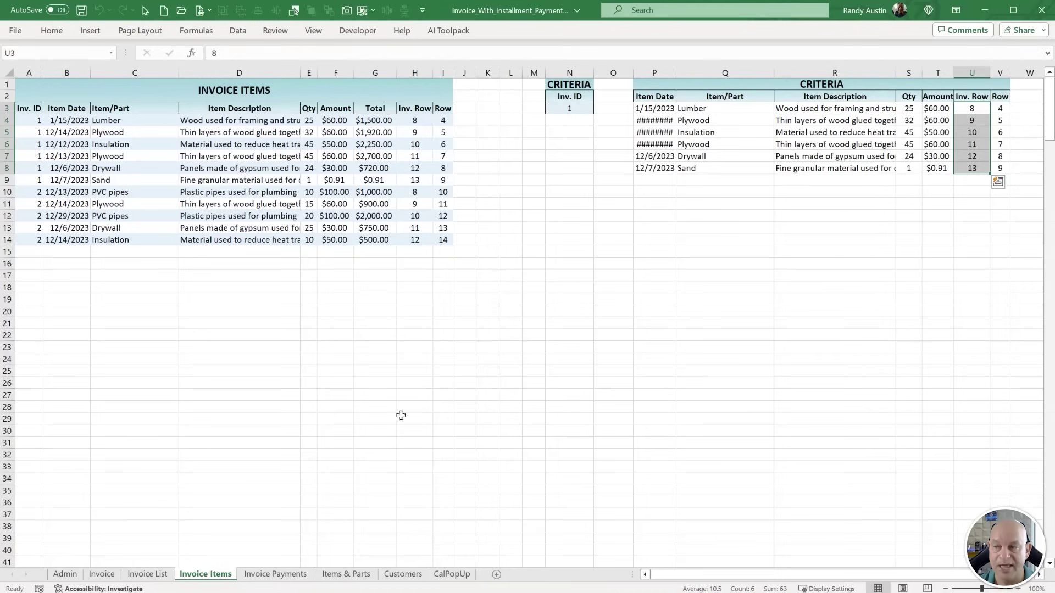
left_click(102, 574)
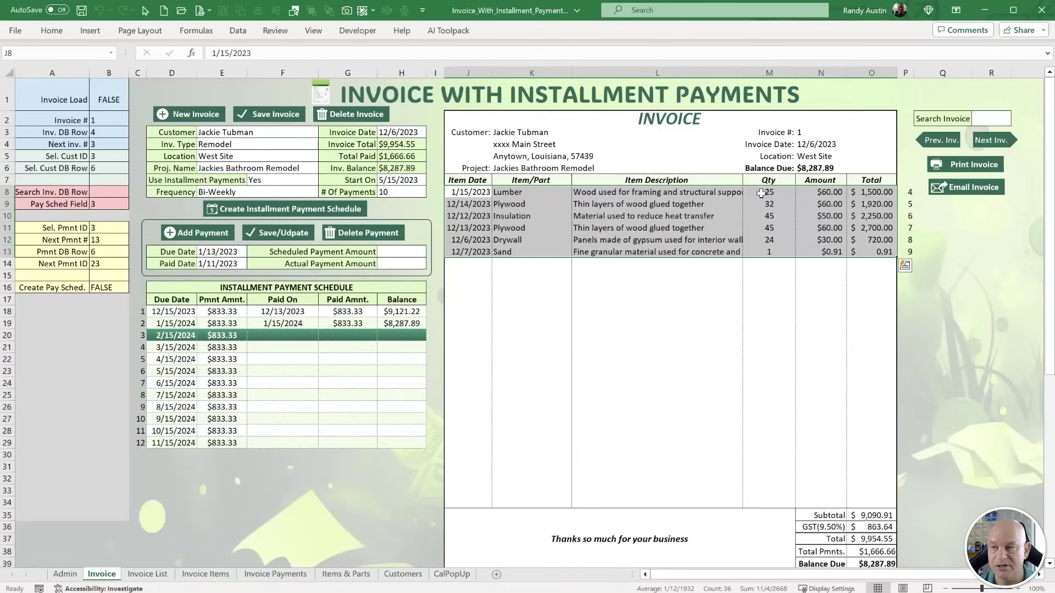
left_click_drag(769, 192, 770, 253)
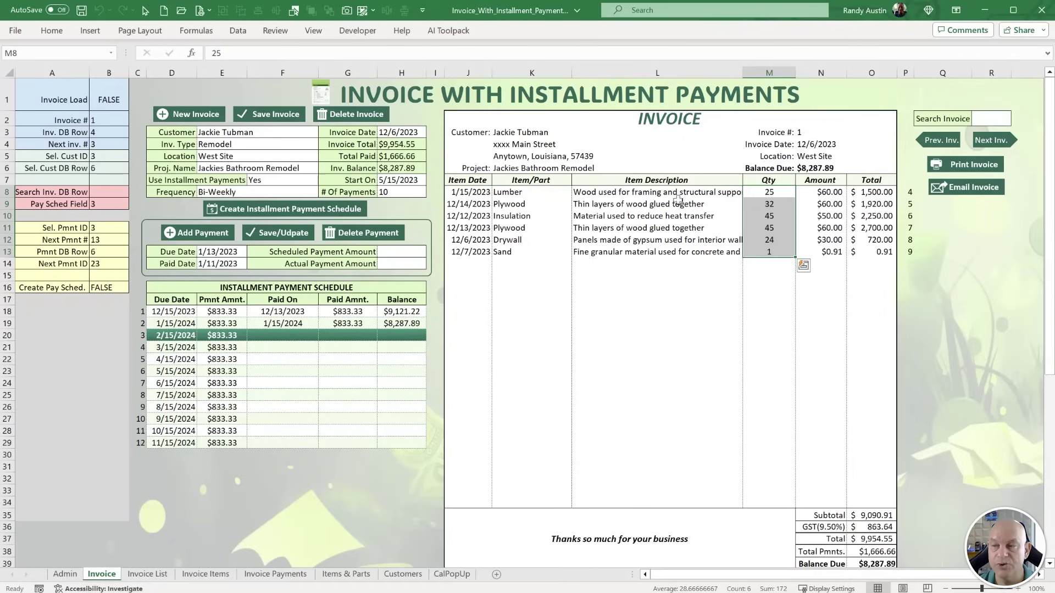
left_click_drag(467, 192, 830, 191)
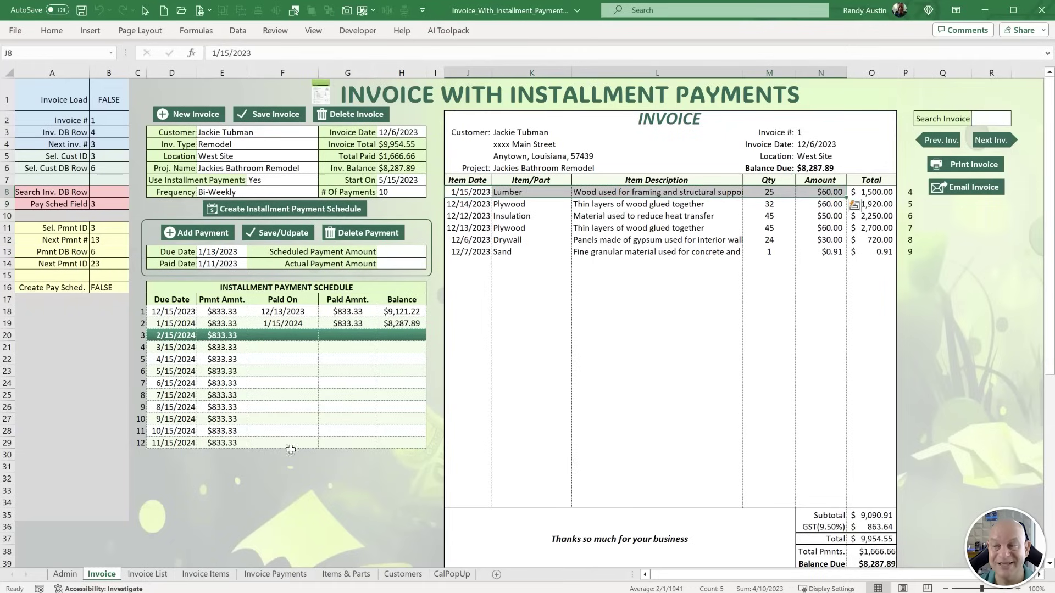
left_click(149, 574)
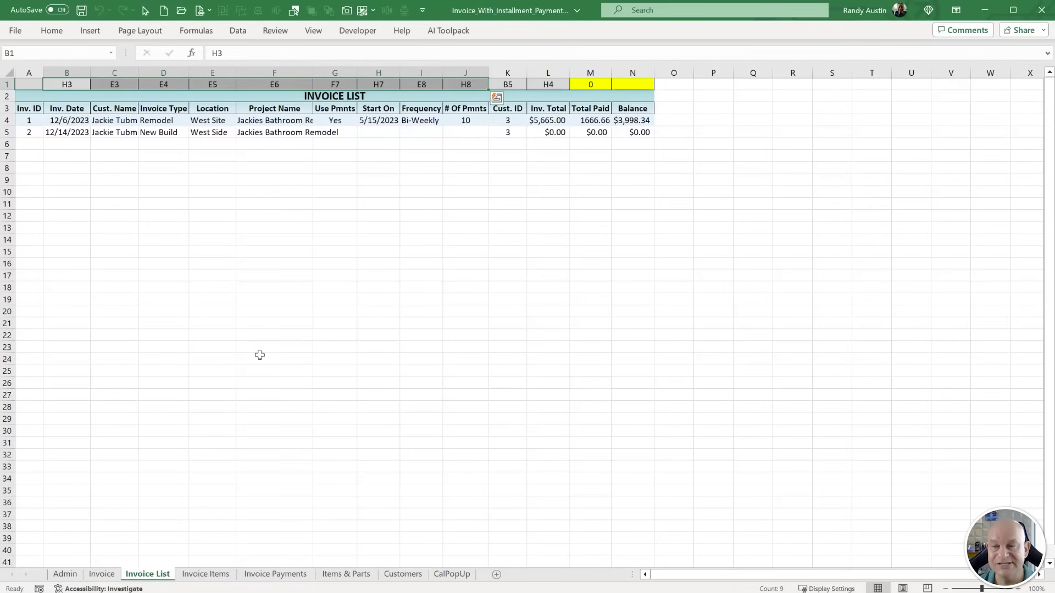
left_click(225, 574)
left_click(573, 108)
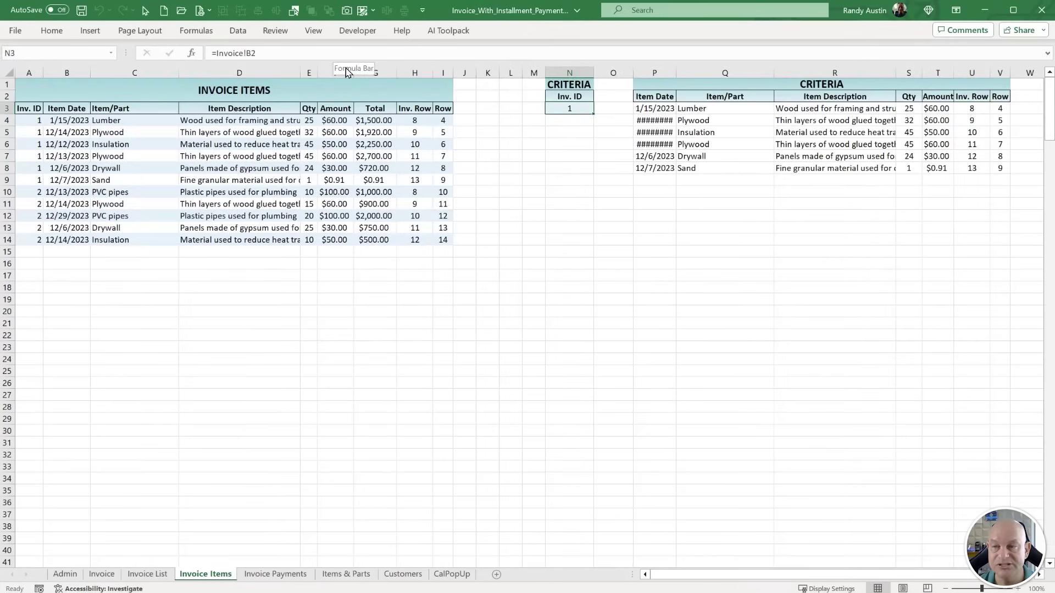
left_click(508, 115)
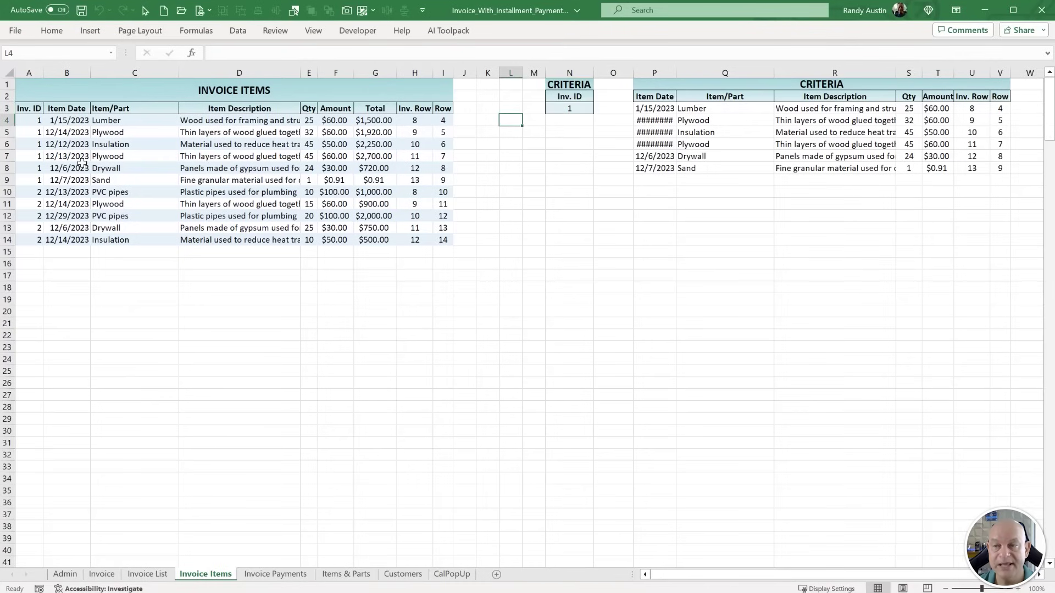
left_click_drag(53, 118, 87, 238)
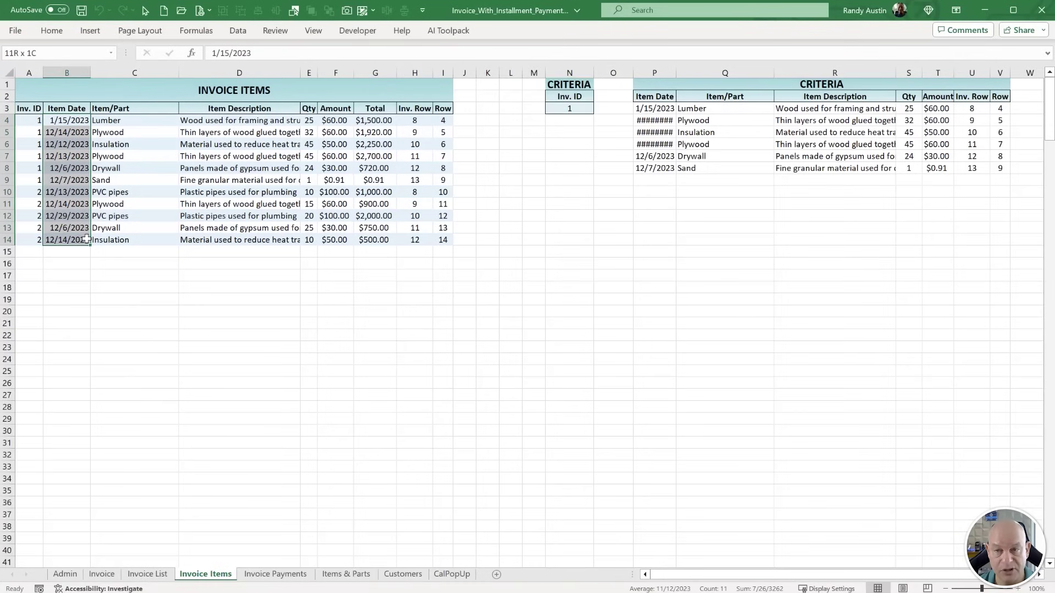
left_click_drag(86, 240, 426, 229)
left_click_drag(32, 124, 379, 180)
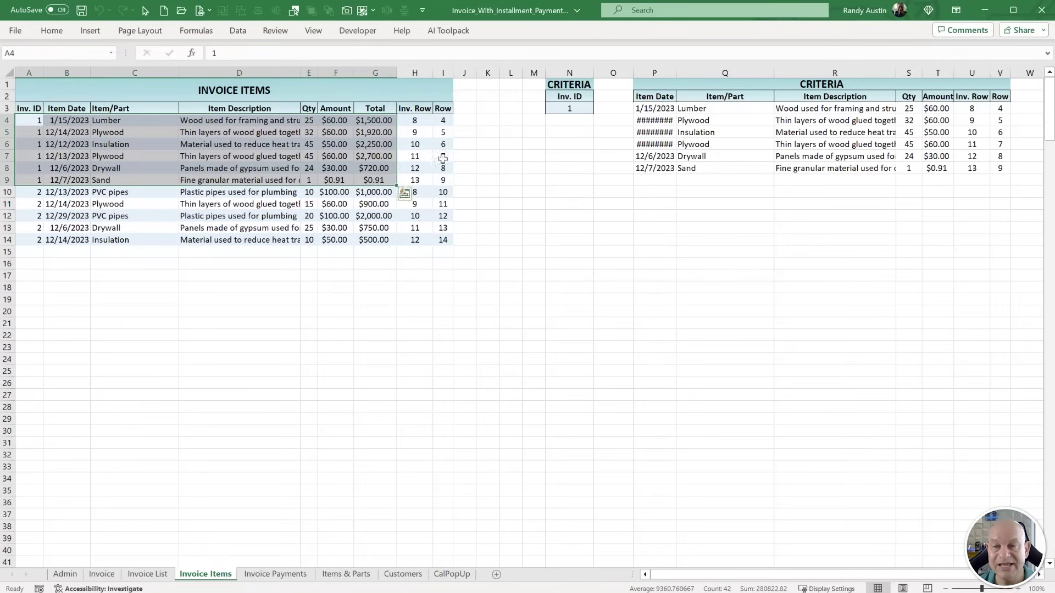
left_click(561, 109)
left_click_drag(668, 104, 1003, 167)
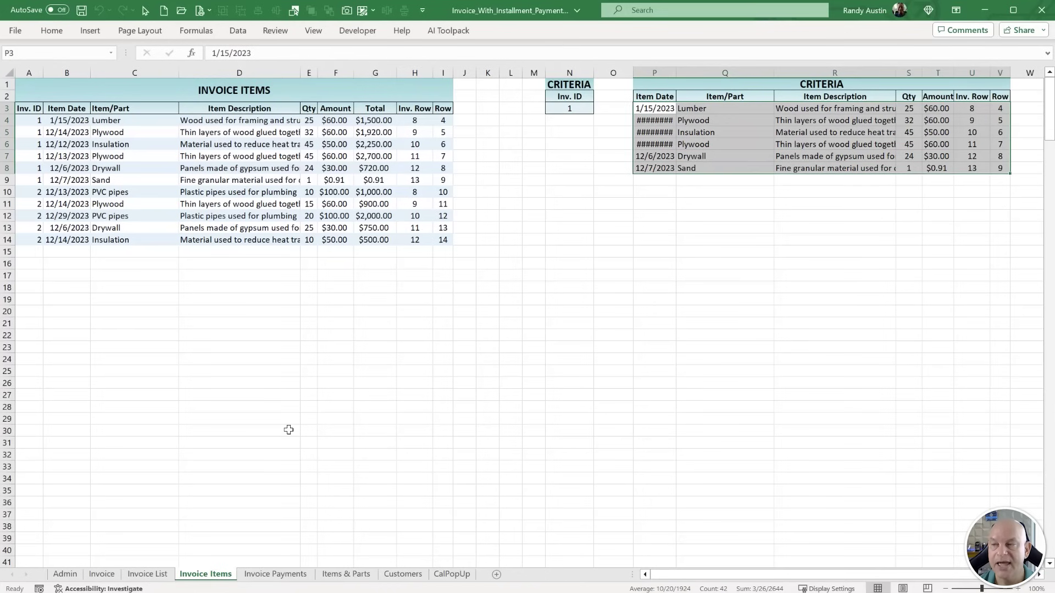
left_click(103, 574)
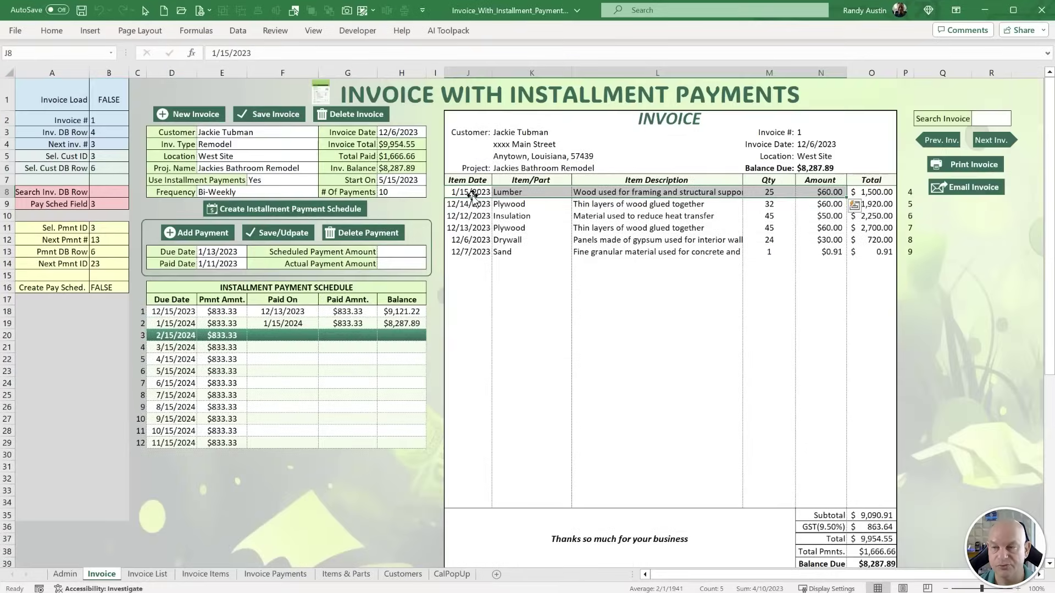
Skim the item-loading code, then check the Inv. IDs in A4 and A14 on Invoice Items.
key("alt+F11")
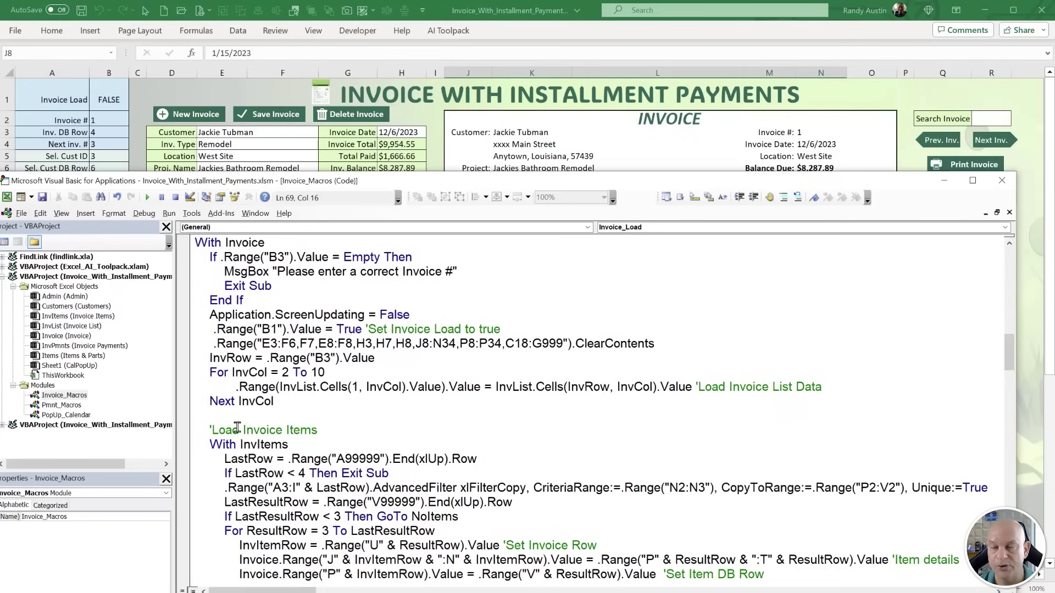
scroll(330, 421, "down", 1)
left_click_drag(313, 401, 246, 387)
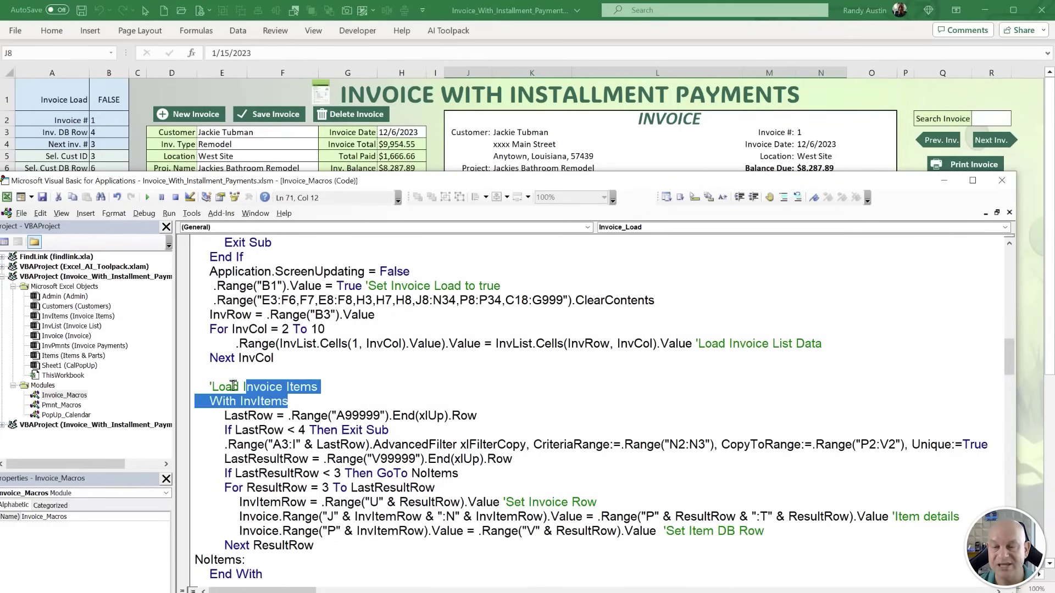
left_click(149, 92)
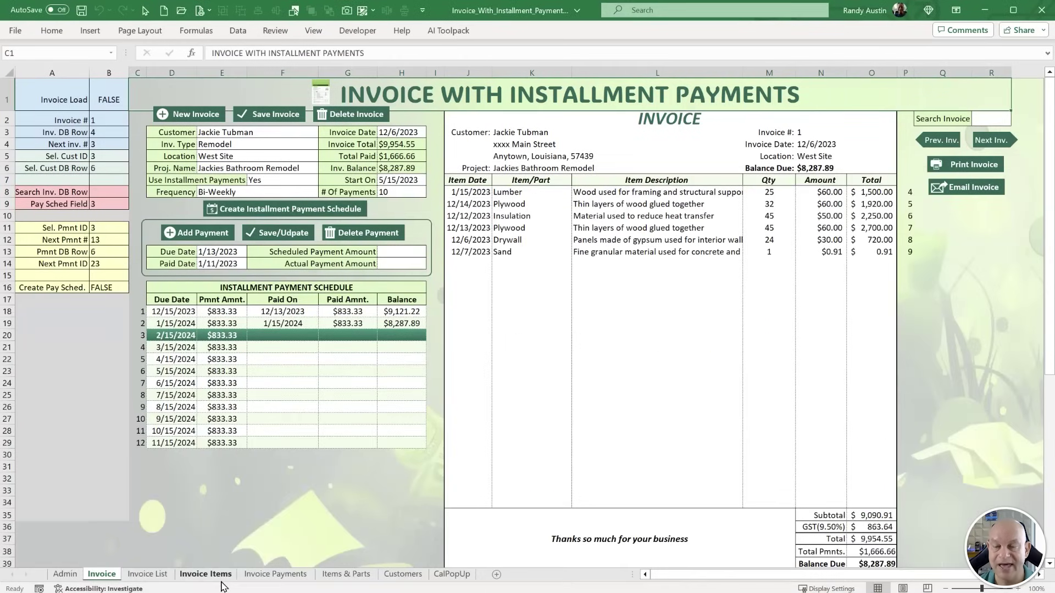
left_click(206, 574)
left_click(38, 240)
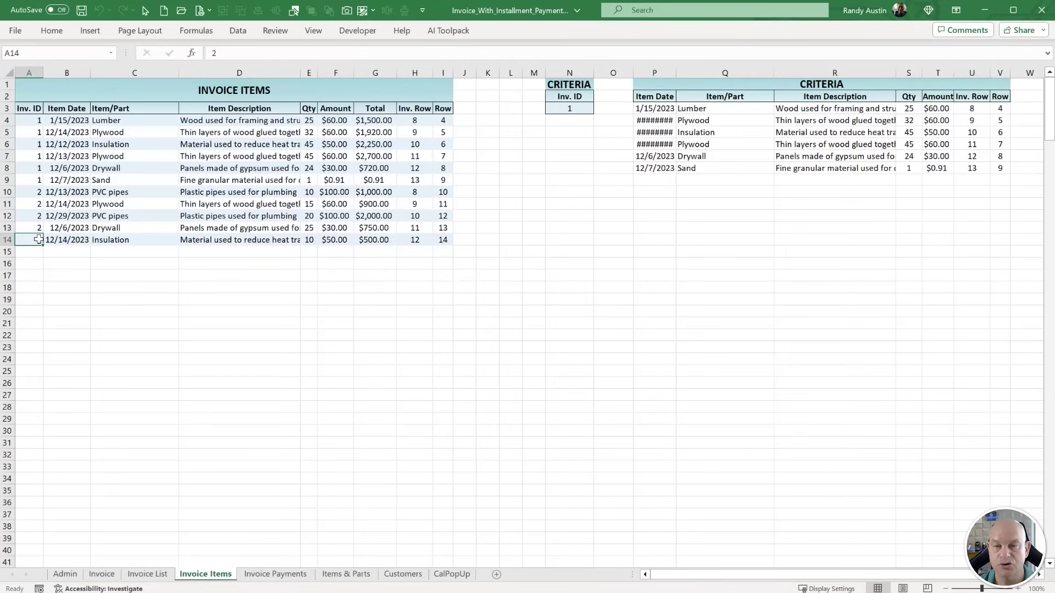
left_click(38, 121)
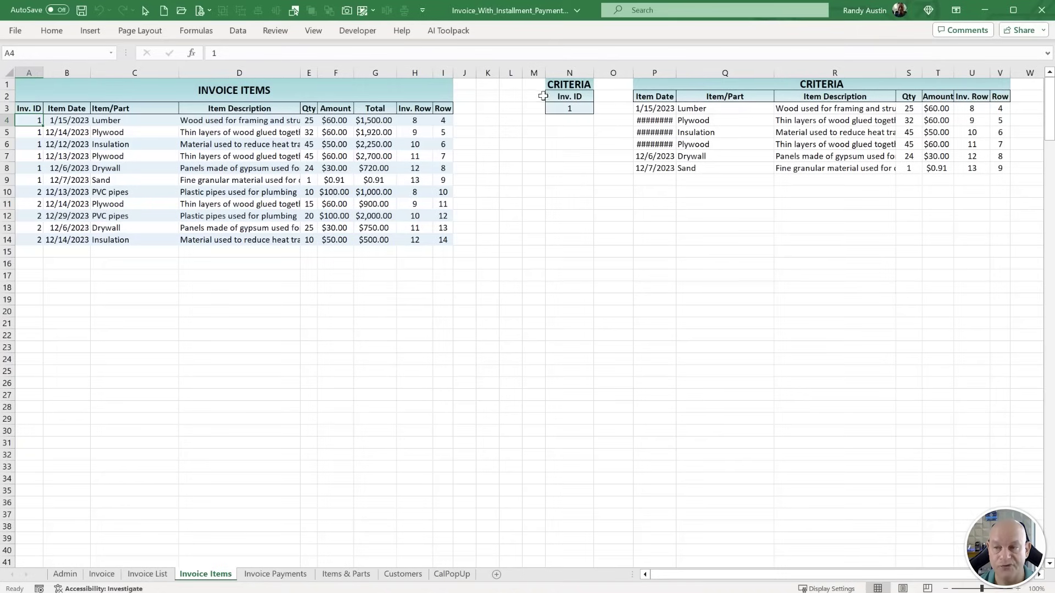
Trace the AdvancedFilter call's ranges, criteria N2:N3 and extract headers P2:V2, on the sheet.
key("alt+F11")
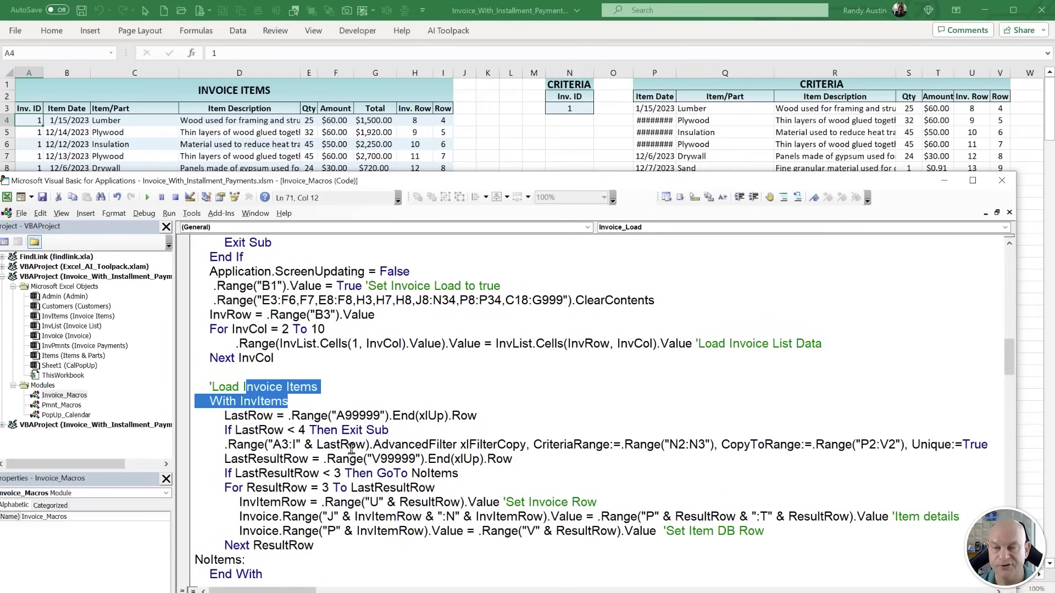
left_click_drag(389, 430, 231, 430)
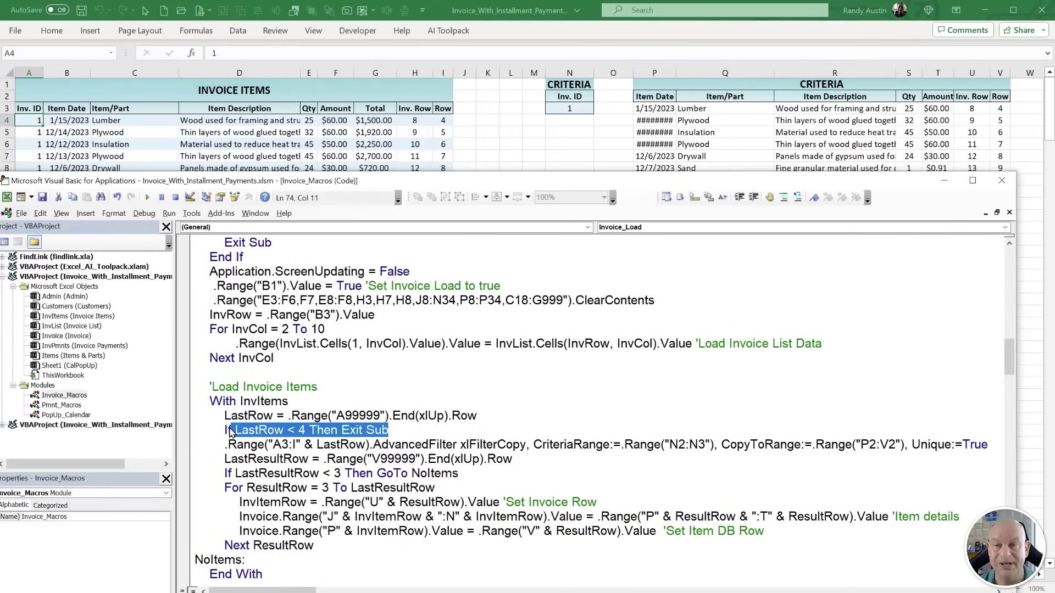
scroll(276, 488, "down", 2)
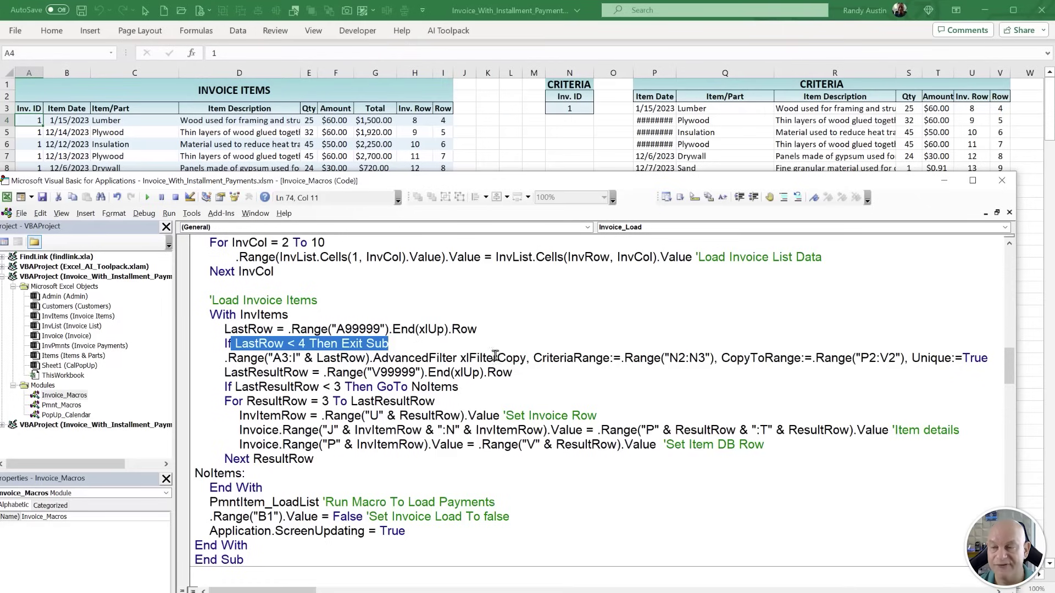
left_click_drag(372, 358, 225, 361)
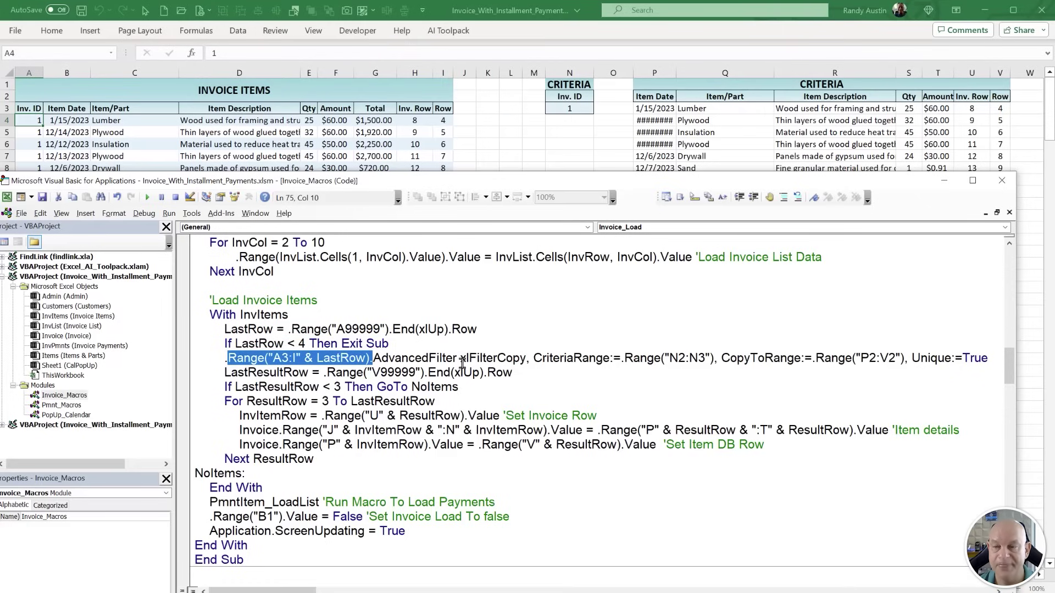
left_click_drag(462, 361, 235, 355)
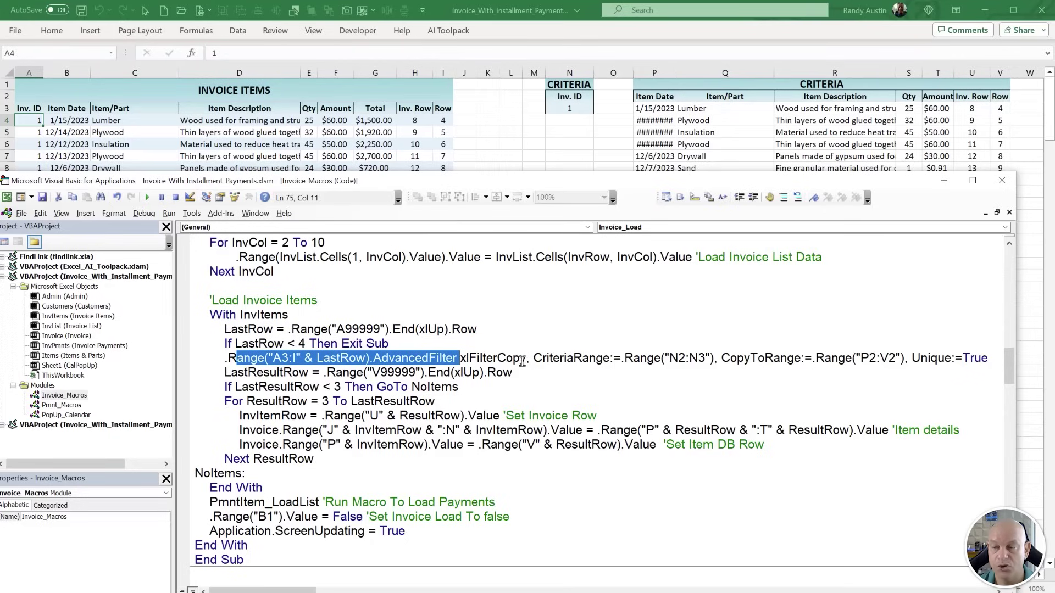
left_click_drag(533, 359, 702, 363)
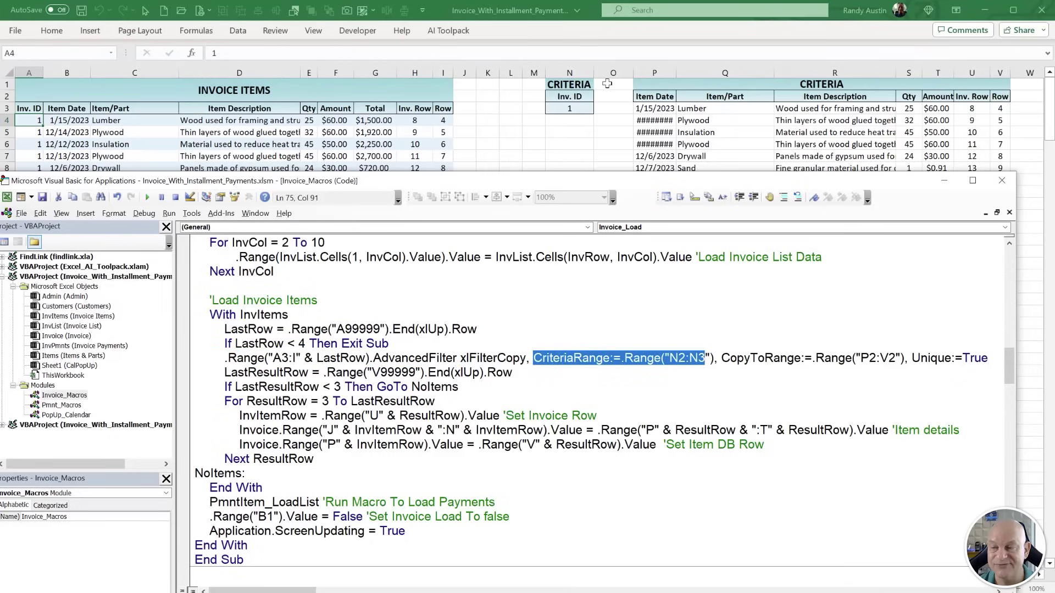
left_click_drag(571, 97, 570, 109)
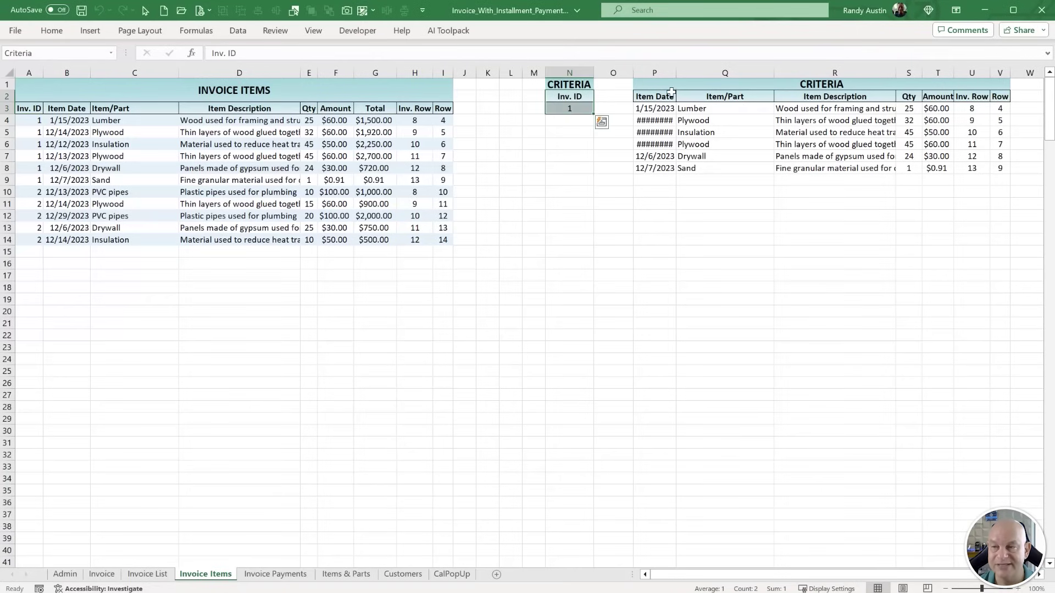
left_click_drag(671, 93, 1001, 96)
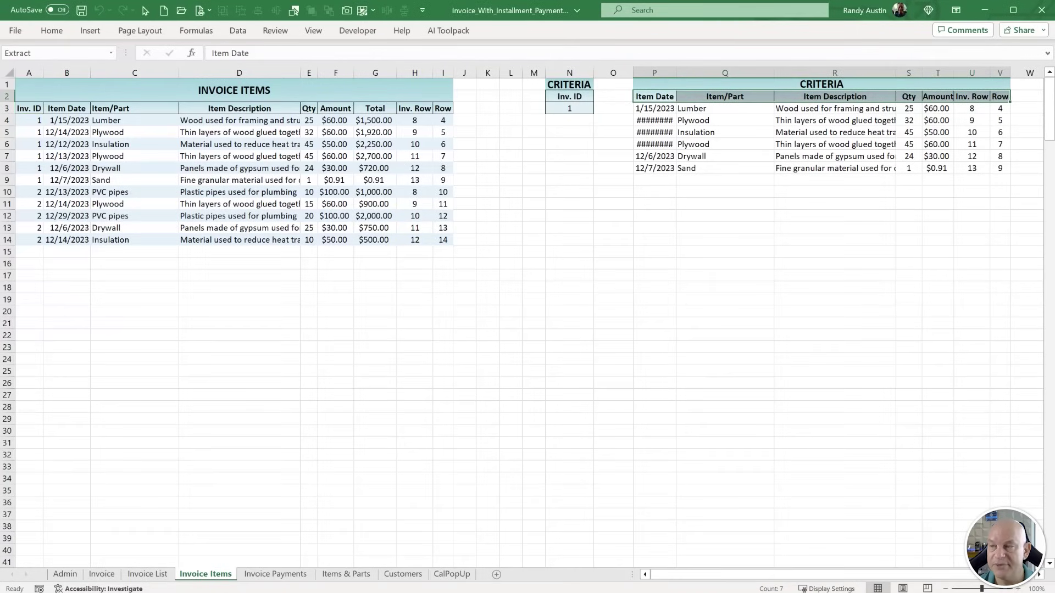
Review the P2:V2 destination and the column V last-result-row lookup, then return to Invoice Items.
key("alt+F11")
left_click(859, 358)
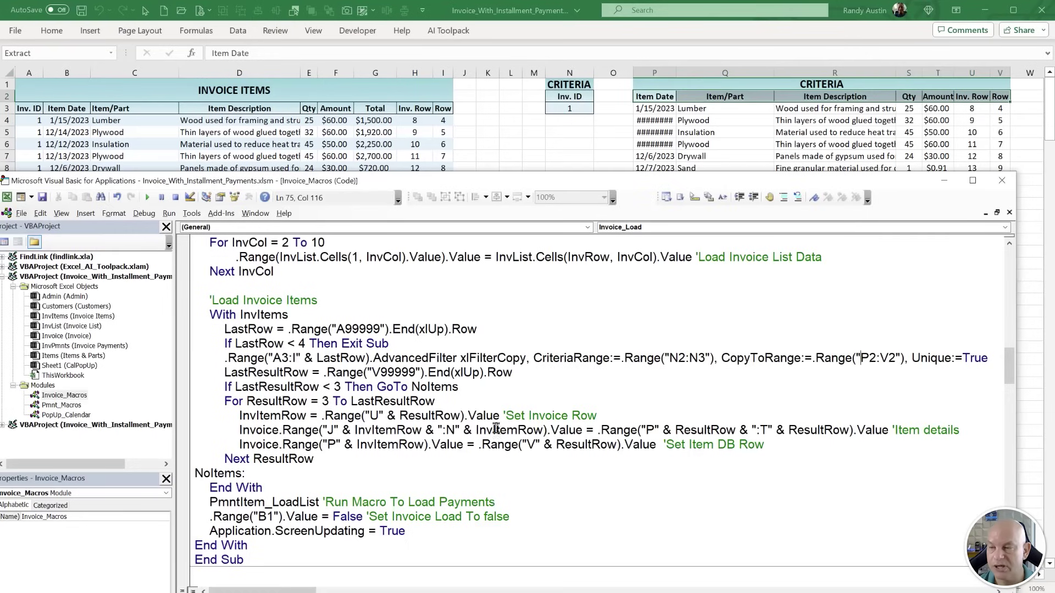
left_click_drag(372, 372, 404, 375)
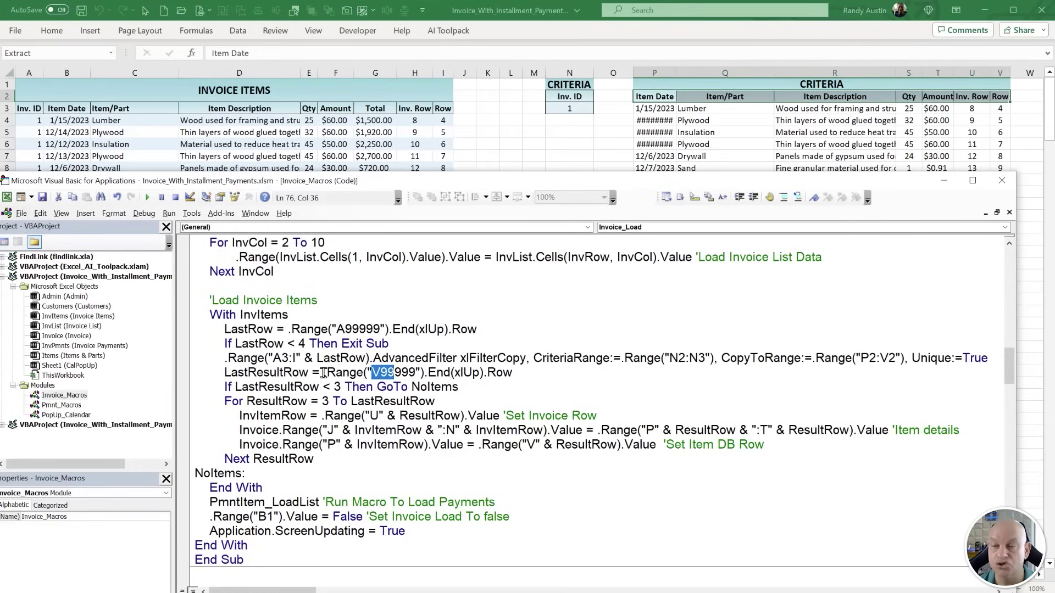
left_click_drag(324, 373, 242, 373)
left_click(598, 155)
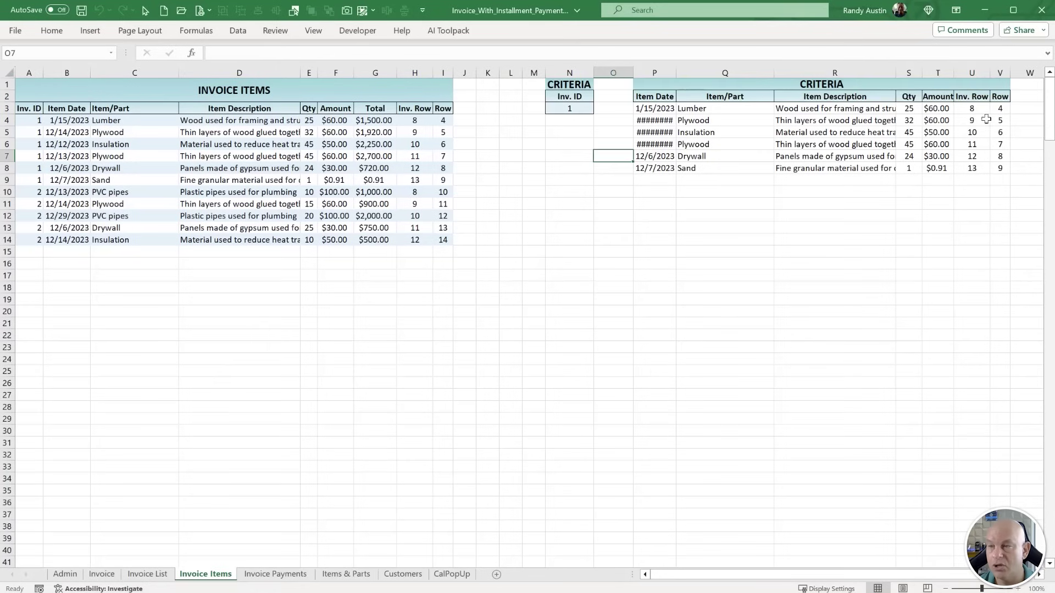
Inspect the extracted item rows: dates, Lumber, description, quantity 25, $60.00 and Inv. Row 8.
left_click_drag(996, 120, 1001, 168)
left_click(1003, 168)
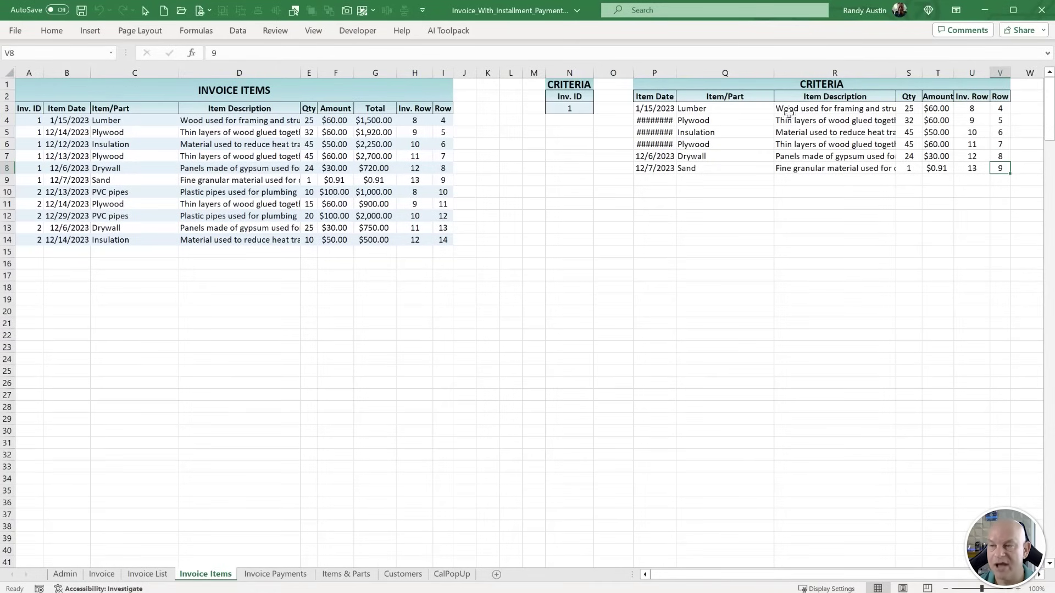
left_click_drag(641, 108, 660, 170)
left_click(977, 110)
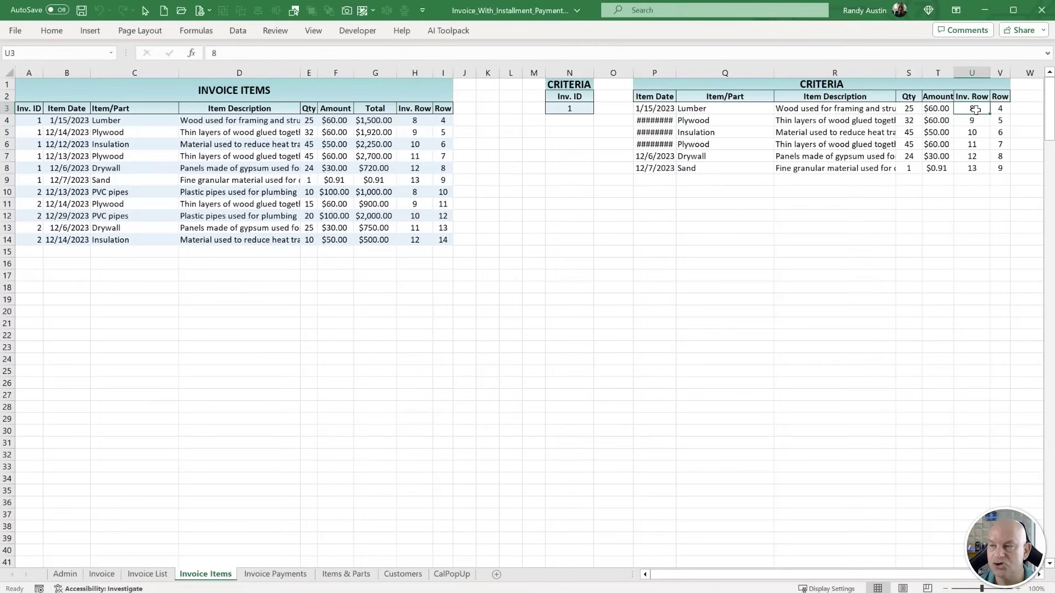
left_click(979, 125)
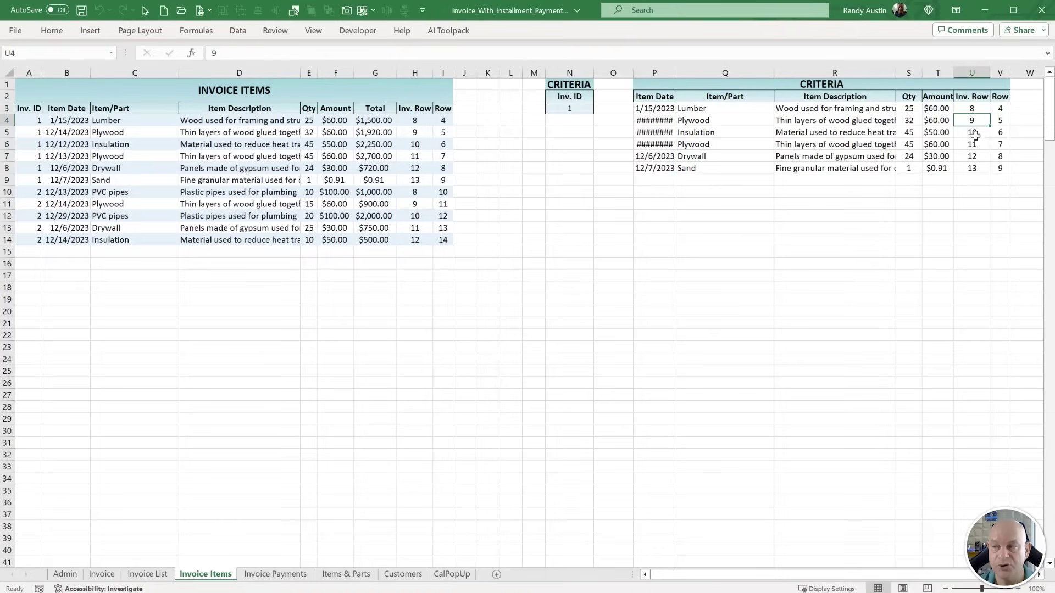
left_click(977, 109)
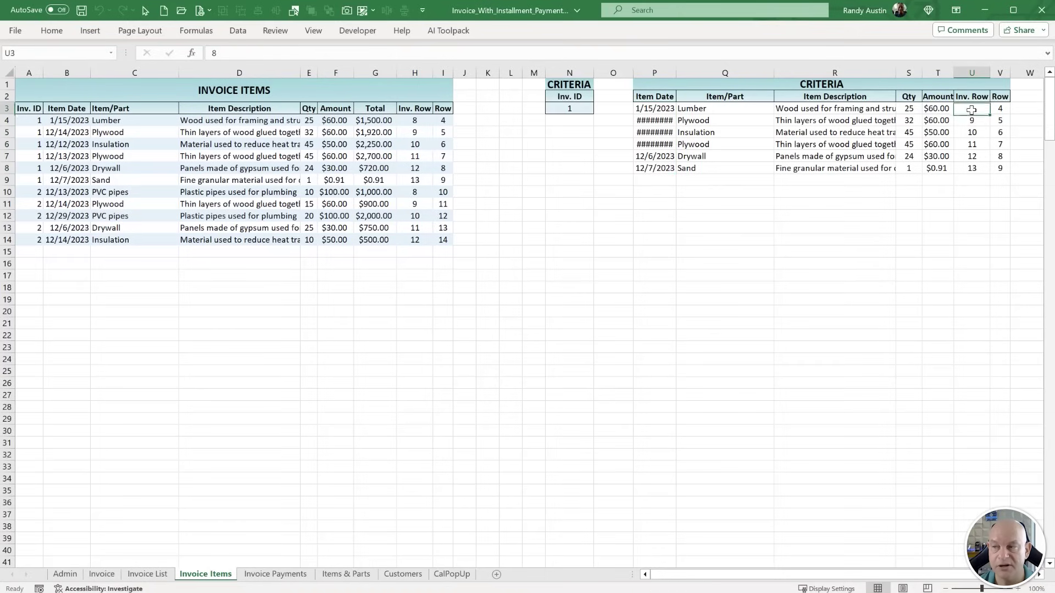
left_click(651, 110)
left_click(691, 109)
left_click(795, 110)
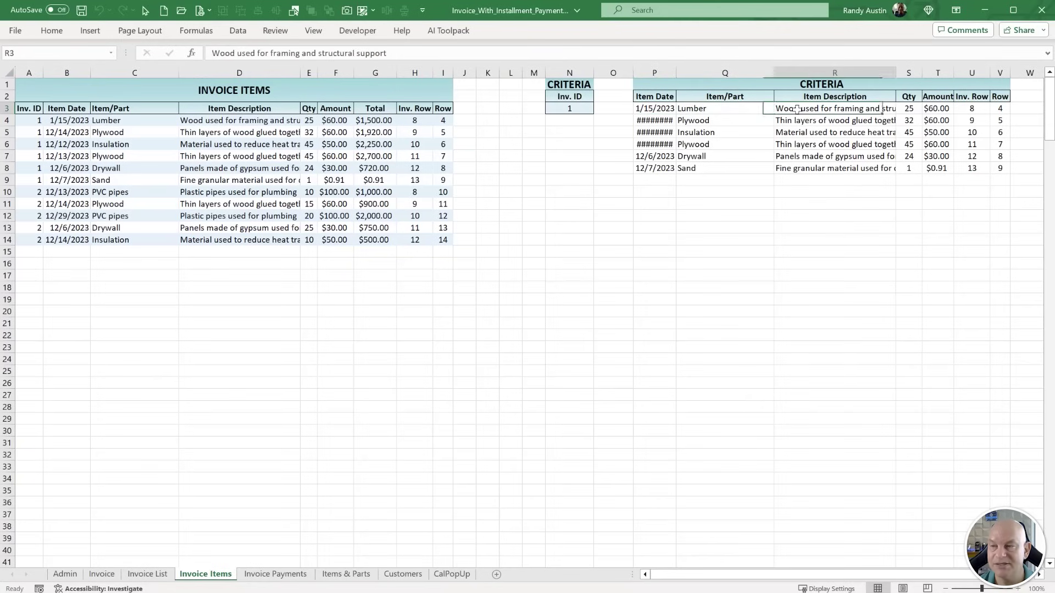
left_click(904, 109)
left_click(926, 109)
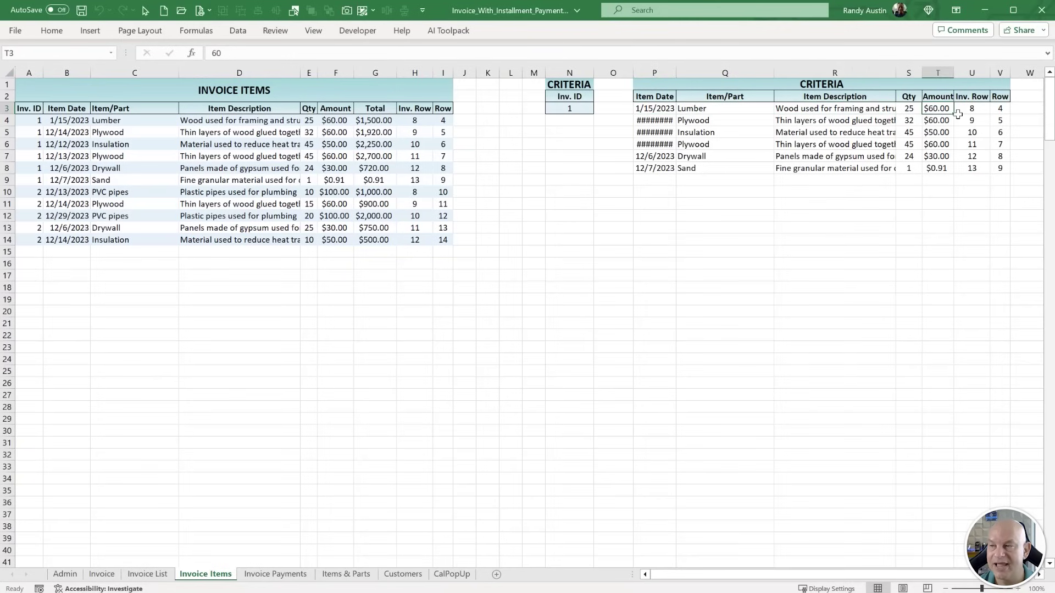
left_click(975, 106)
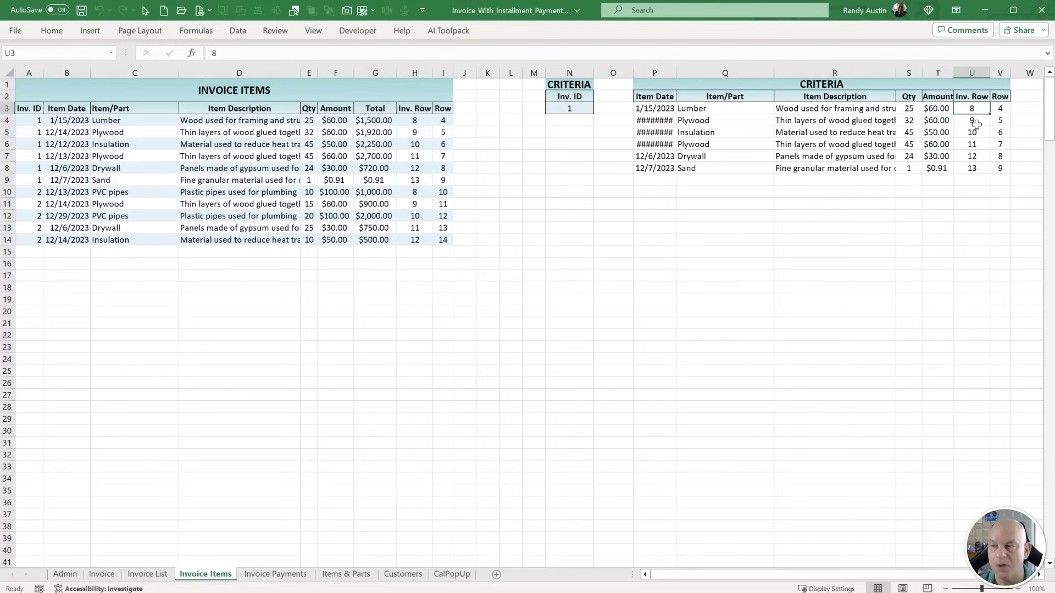
Compare the Lumber and Plywood lines on the Invoice, then check Invoice_Load's no-results line.
left_click(102, 574)
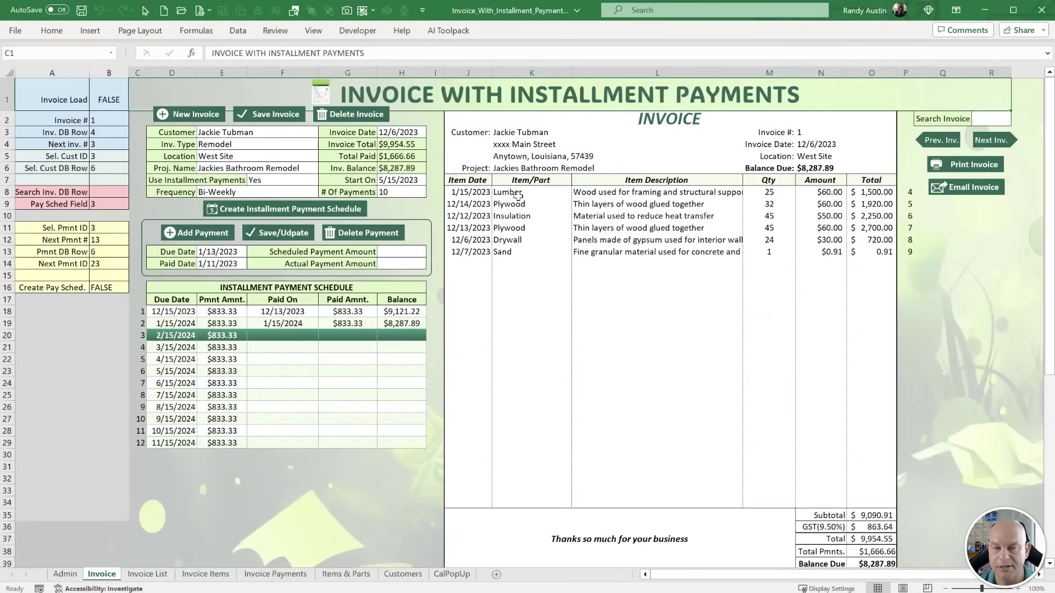
left_click(518, 194)
left_click(508, 206)
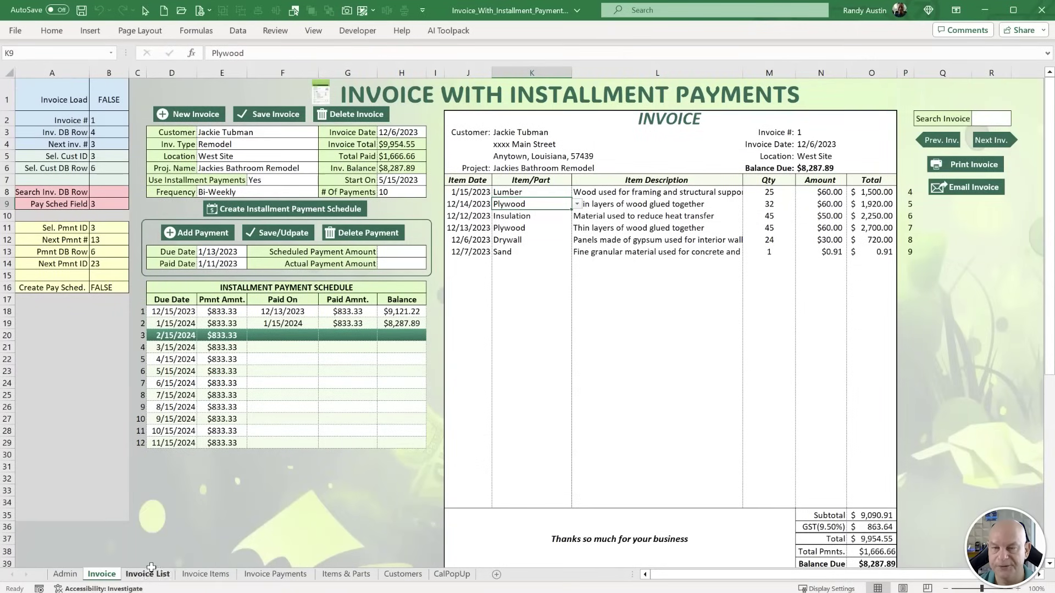
left_click(203, 575)
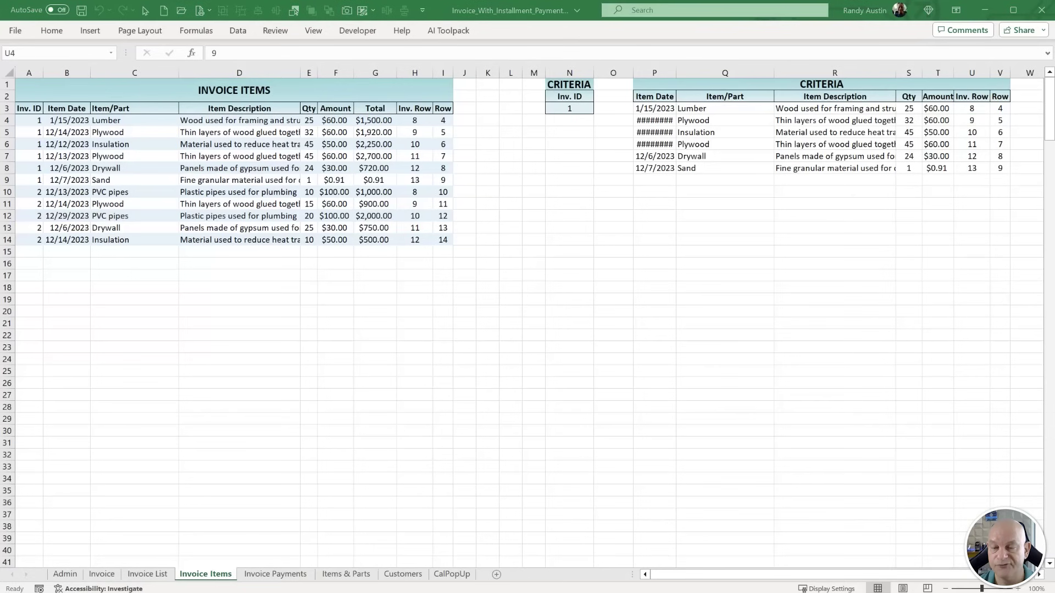
key("alt+F11")
left_click_drag(500, 383, 221, 386)
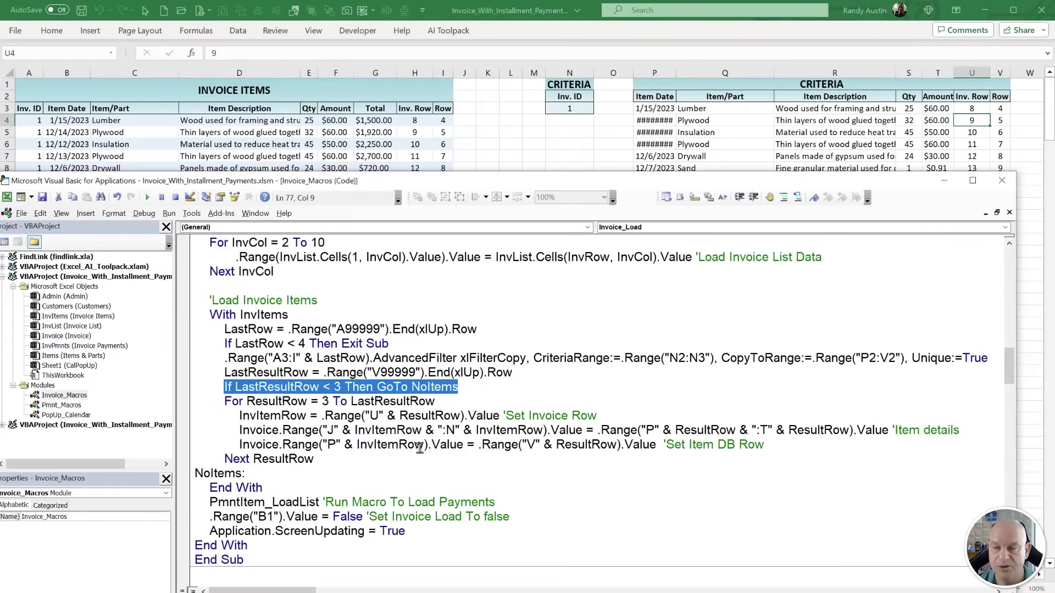
left_click_drag(245, 474, 194, 471)
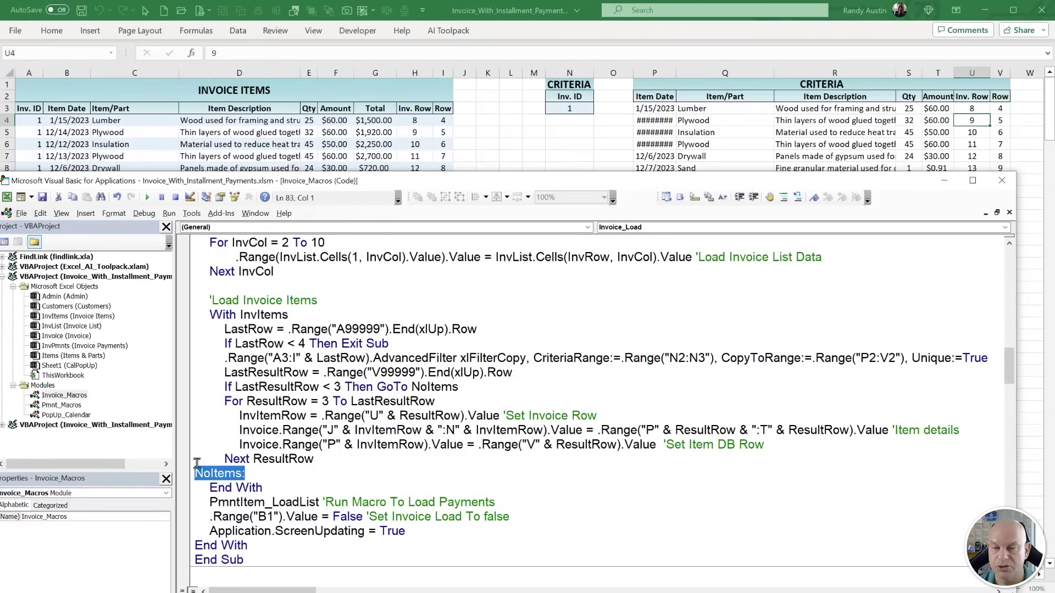
left_click_drag(436, 402, 226, 402)
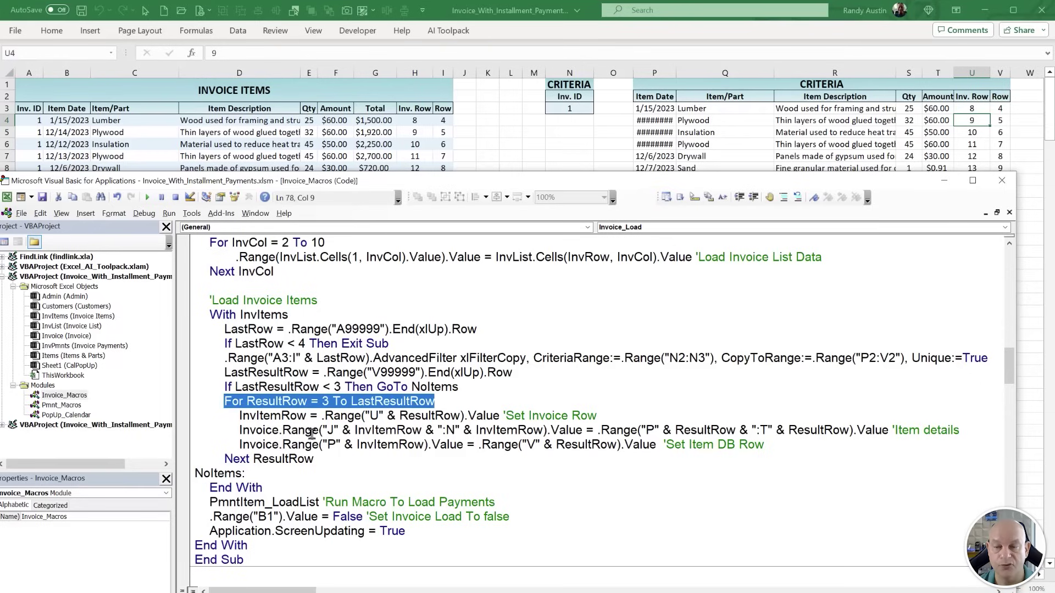
left_click_drag(342, 465, 227, 461)
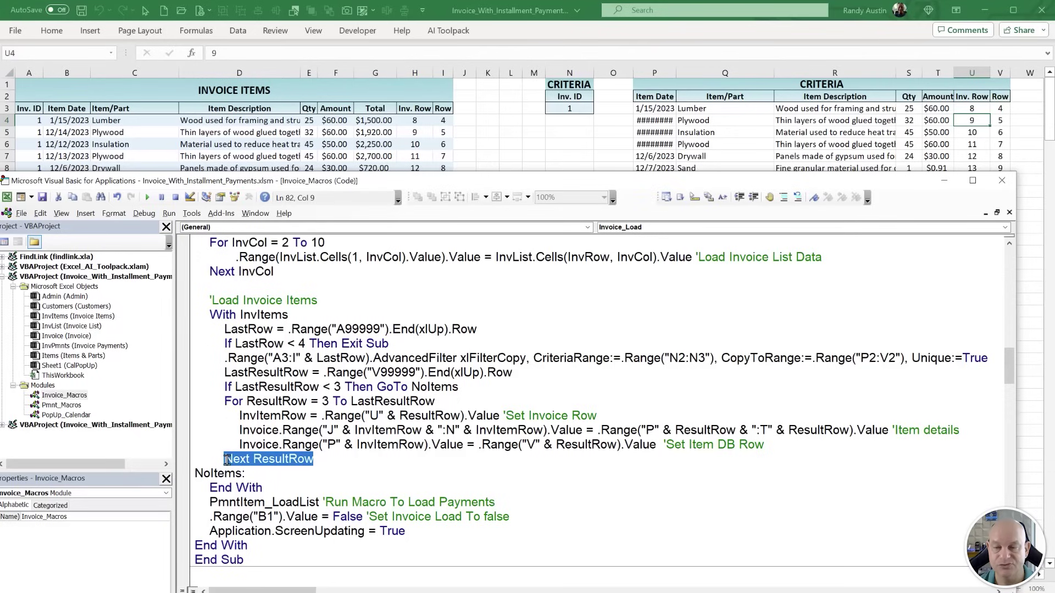
left_click_drag(241, 415, 311, 413)
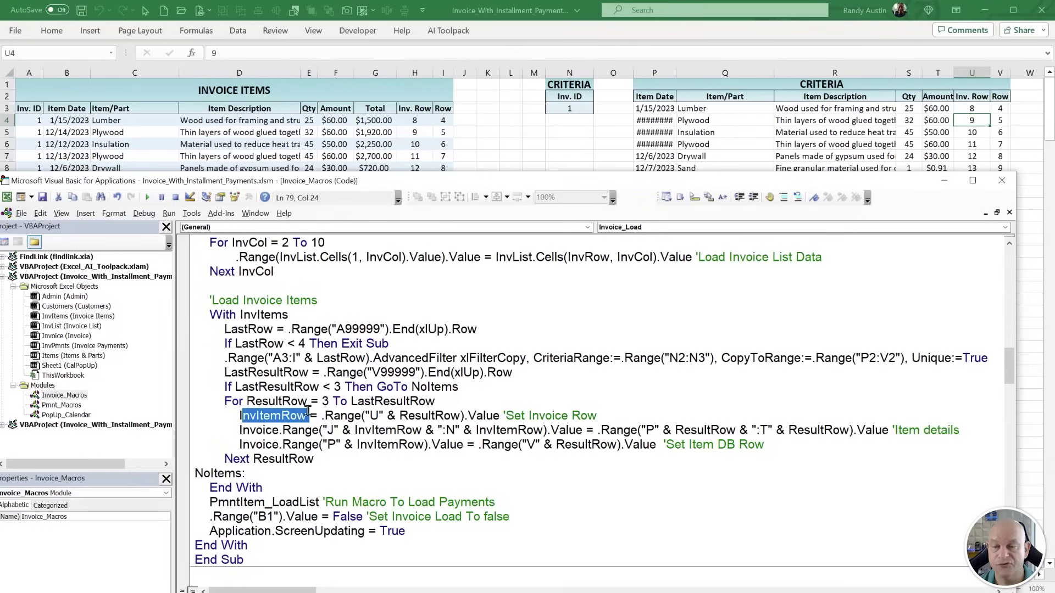
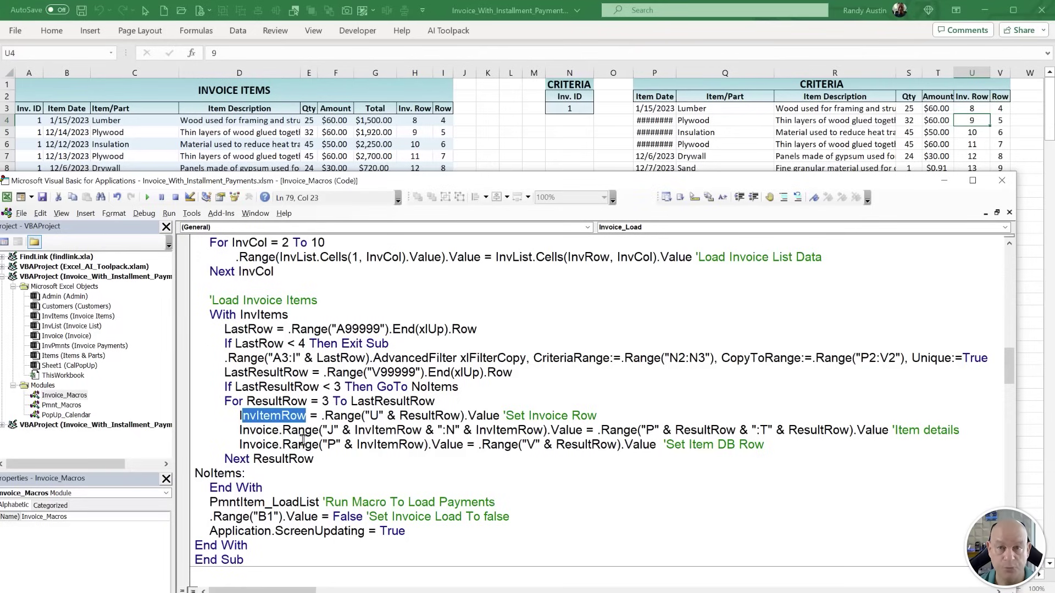
Highlight InvItemRow, the "U" column, and the "J":"N" and "P":"T" ranges in the item-loading loop.
left_click(293, 426)
left_click_drag(308, 415, 238, 413)
left_click_drag(370, 416, 381, 416)
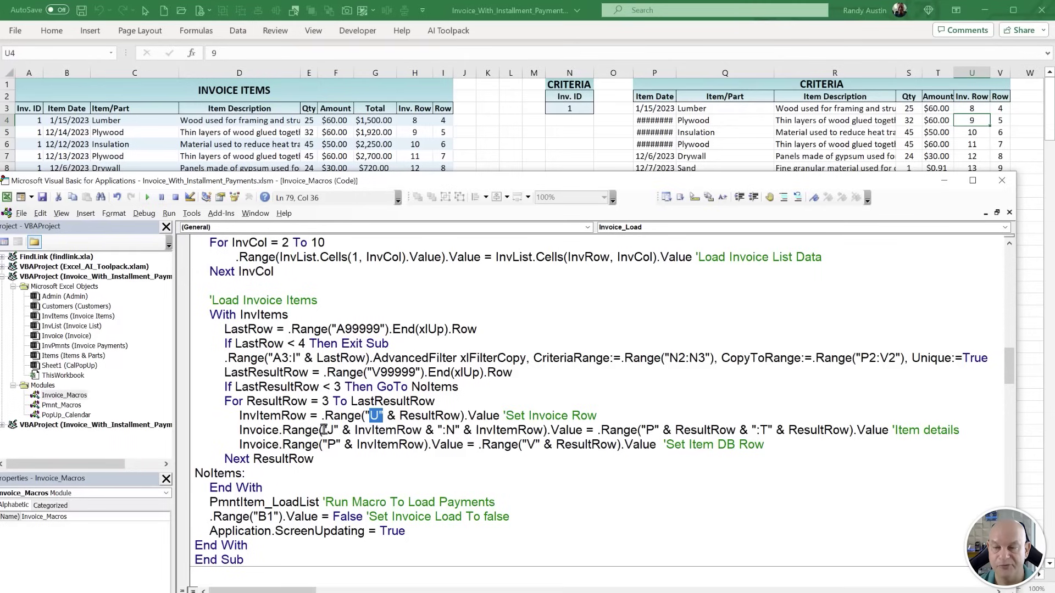
left_click_drag(324, 430, 460, 430)
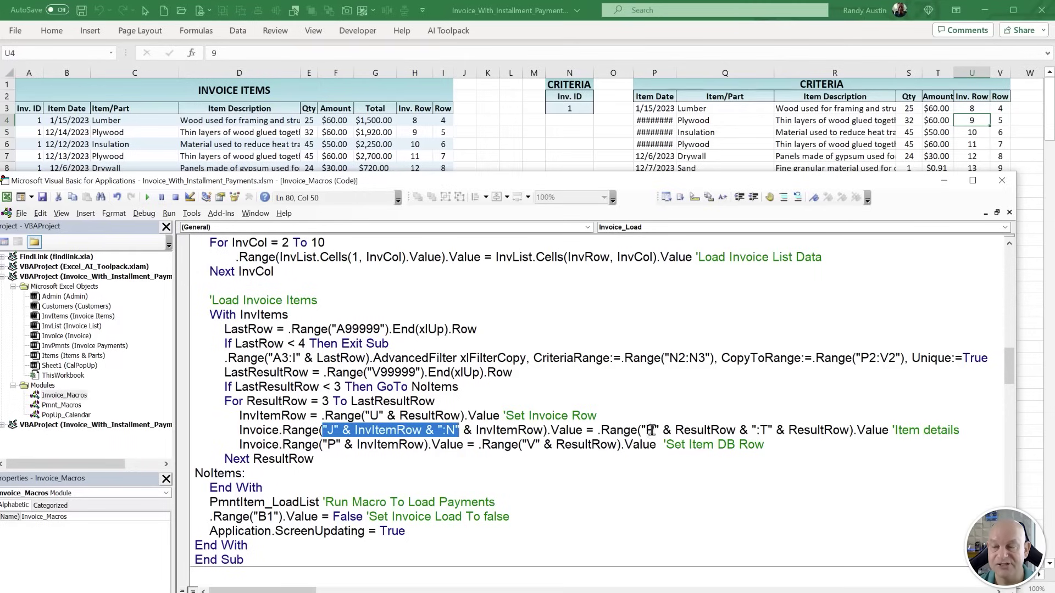
left_click_drag(647, 430, 751, 430)
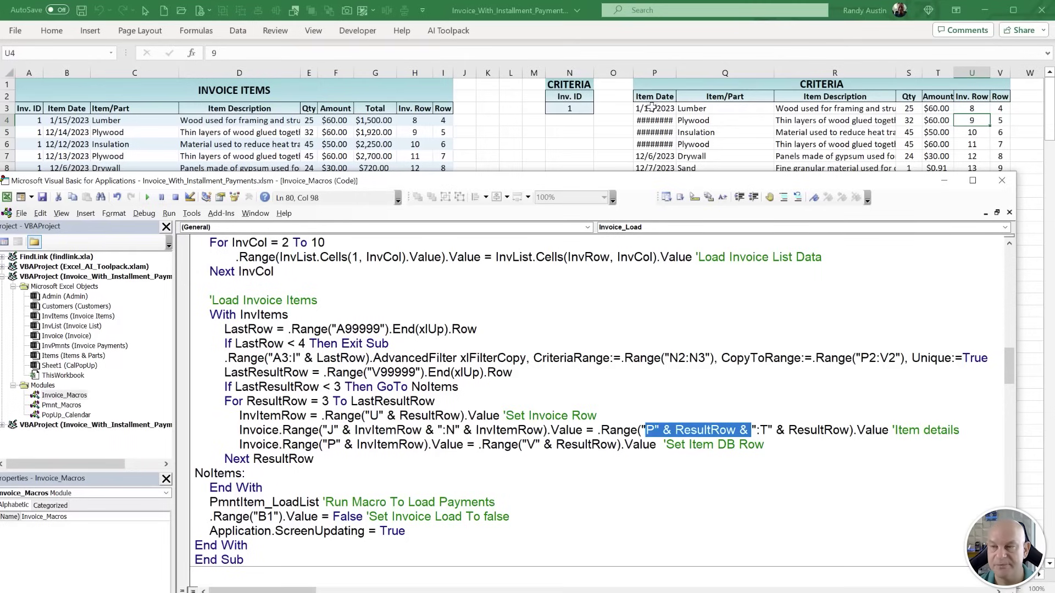
left_click_drag(654, 108, 941, 108)
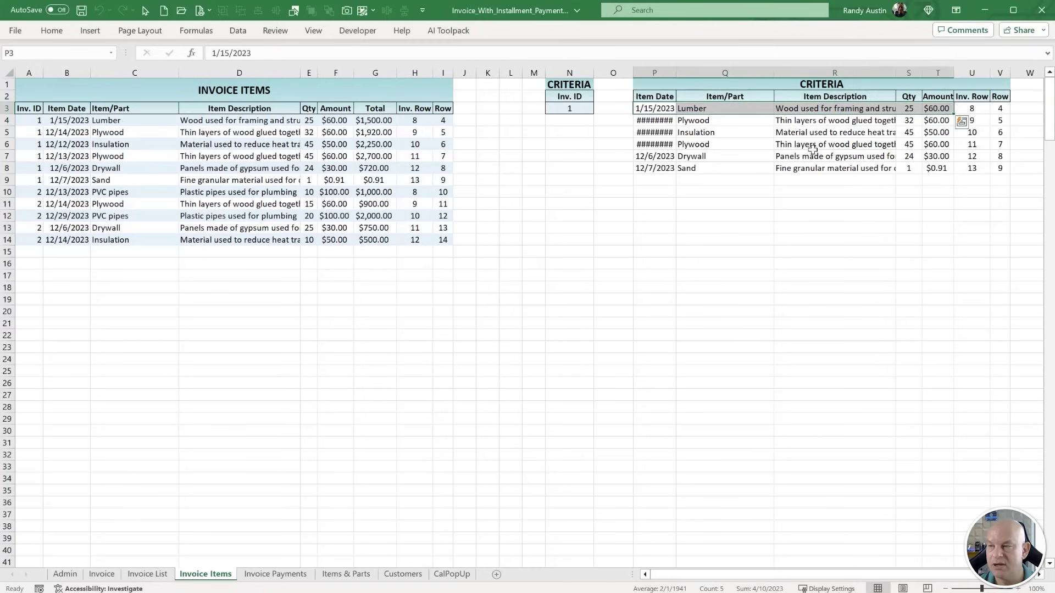
On the Invoice sheet, review the Lumber row, the Total column and the column P row numbers.
left_click(102, 574)
left_click_drag(463, 195, 809, 190)
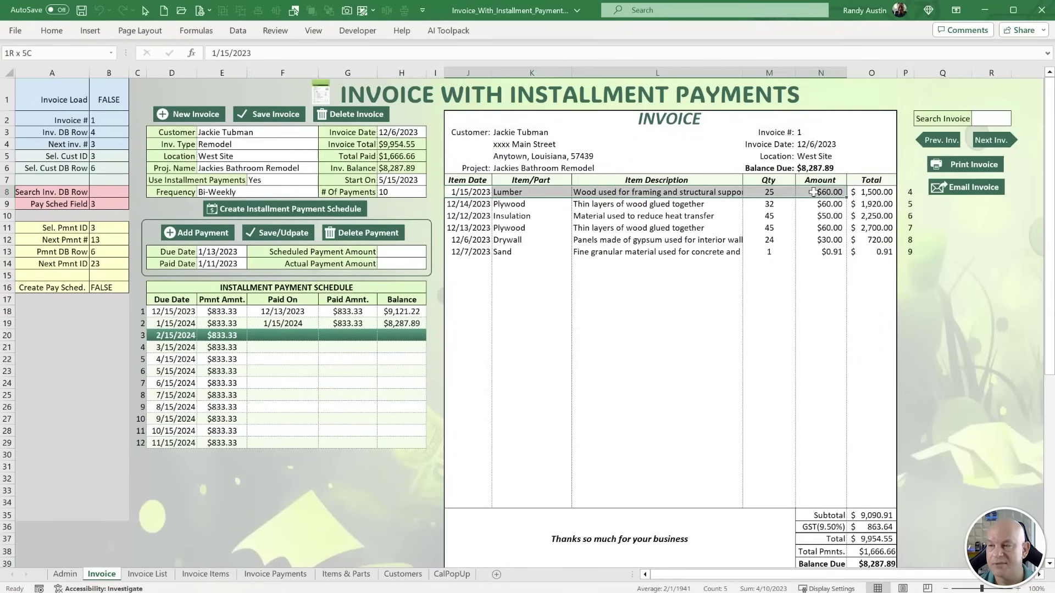
left_click_drag(876, 191, 884, 251)
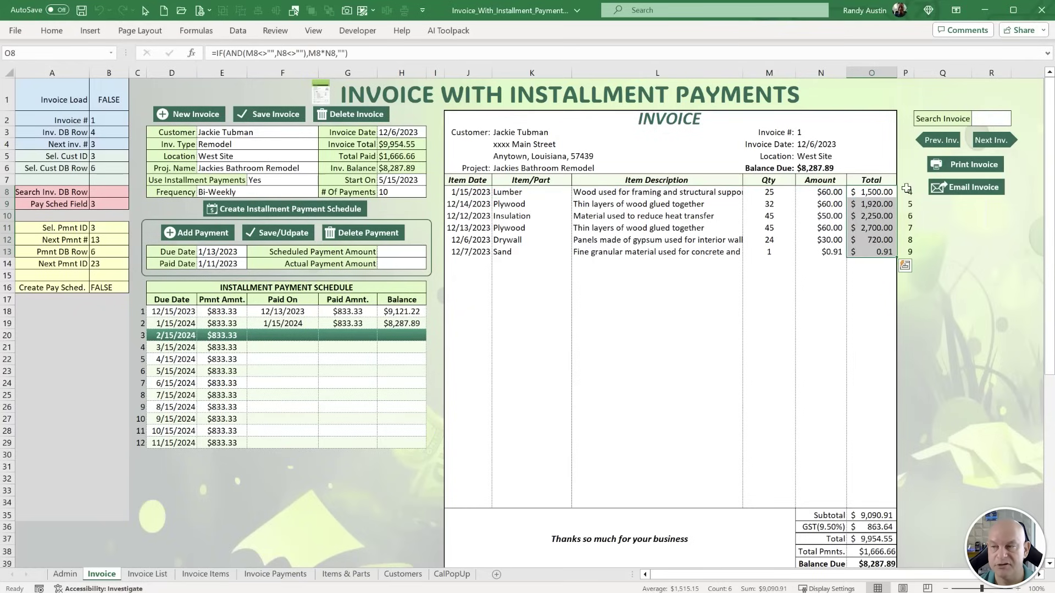
left_click_drag(907, 189, 912, 258)
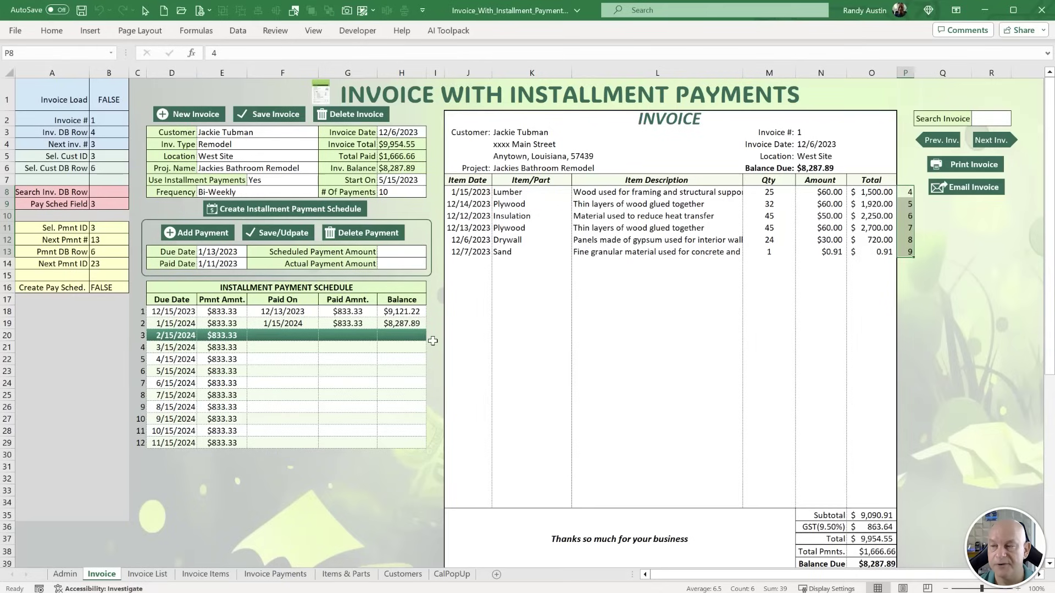
Add Drywall as a new invoice line in K14 (qty 1, $30.00).
left_click(529, 264)
left_click(576, 264)
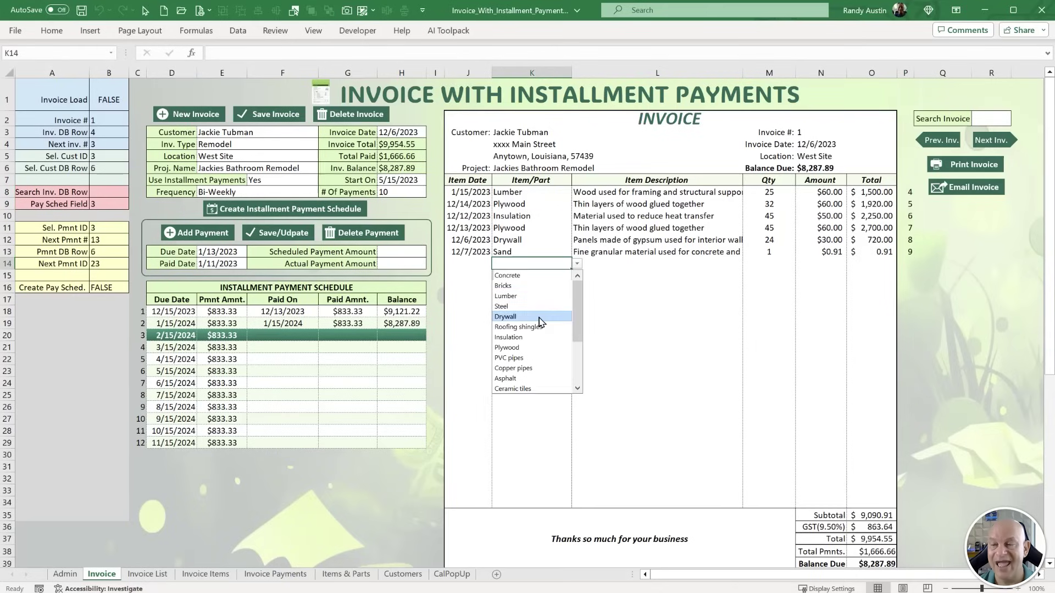
left_click(535, 317)
left_click(914, 265)
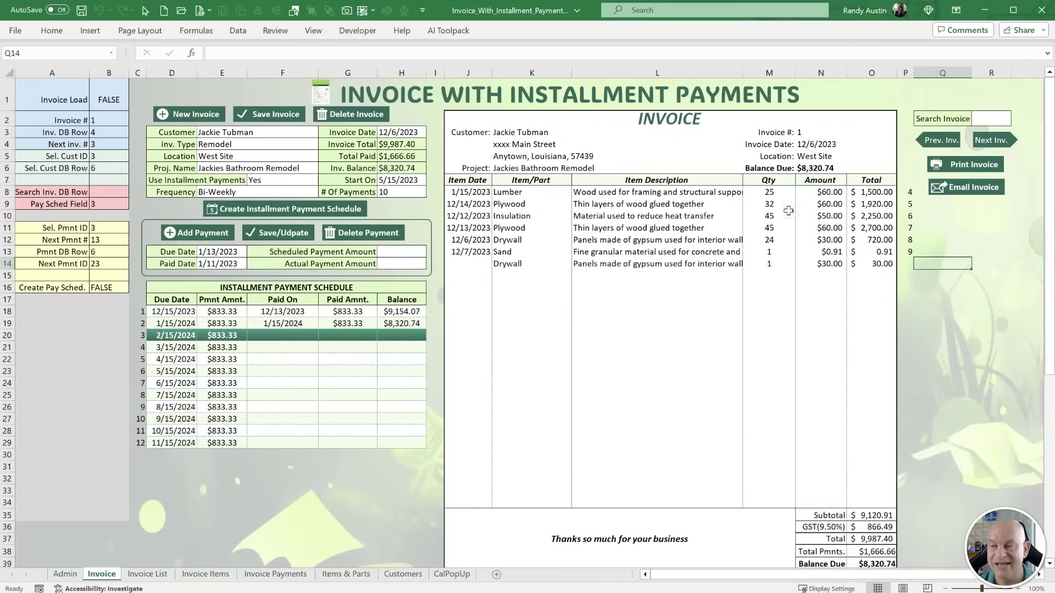
left_click_drag(908, 191, 911, 251)
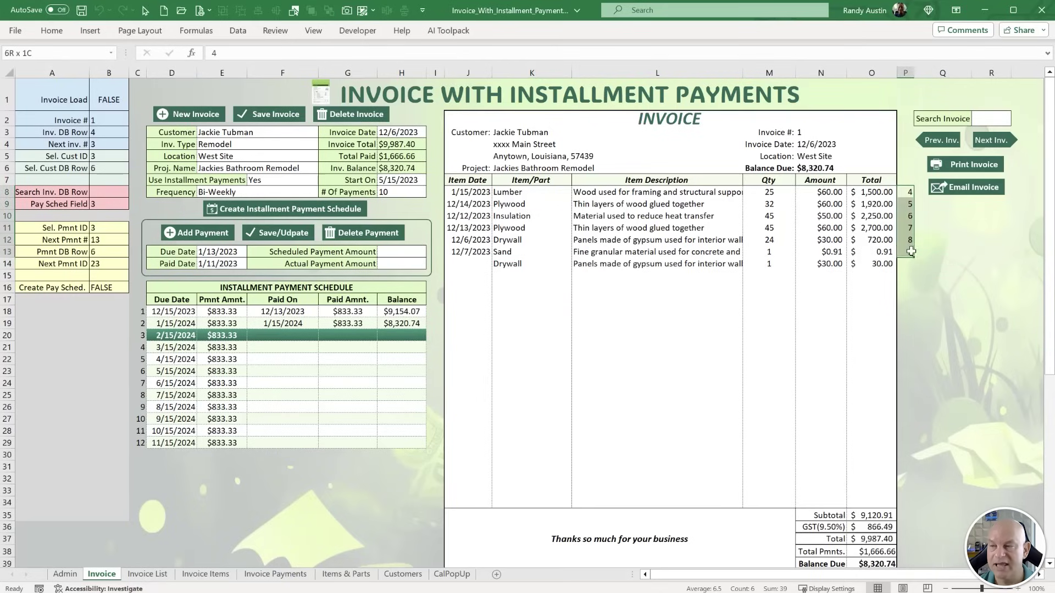
left_click_drag(605, 216, 665, 228)
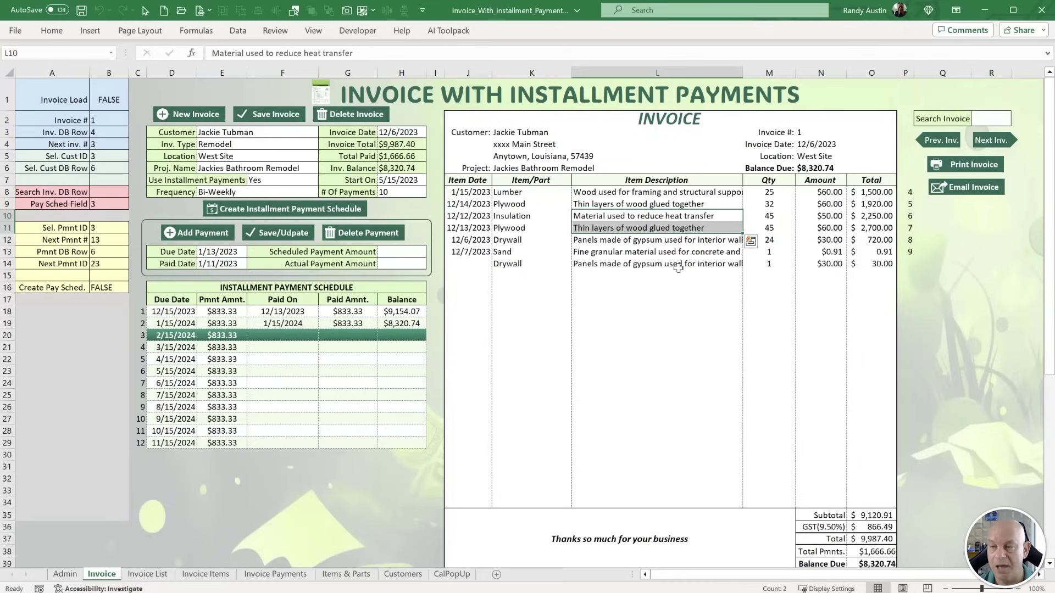
left_click(911, 266)
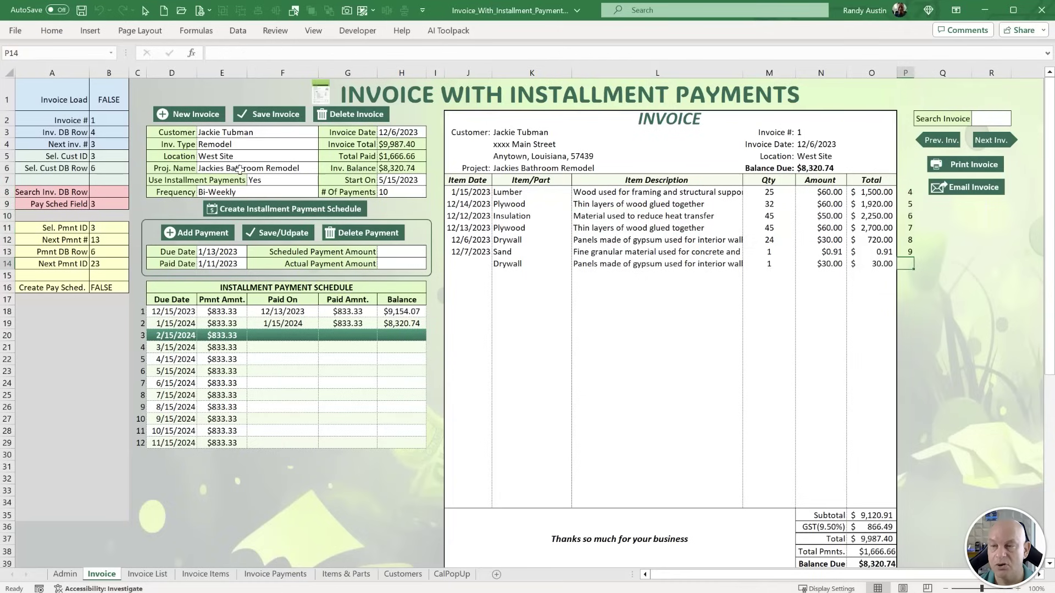
Confirm Drywall's row number cell is still empty, then return to the VBA editor.
left_click(247, 125)
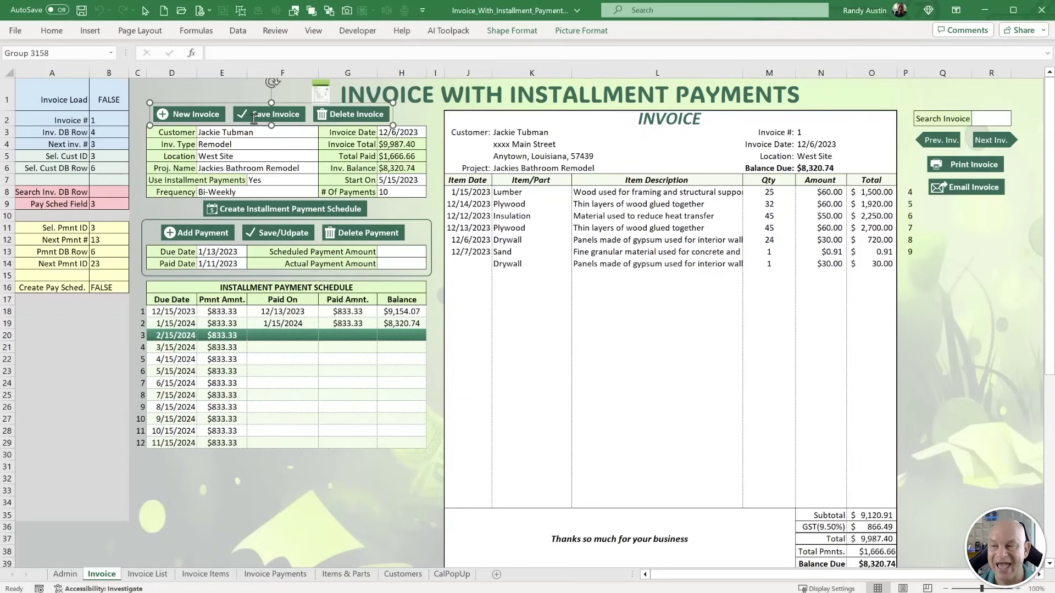
left_click(249, 96)
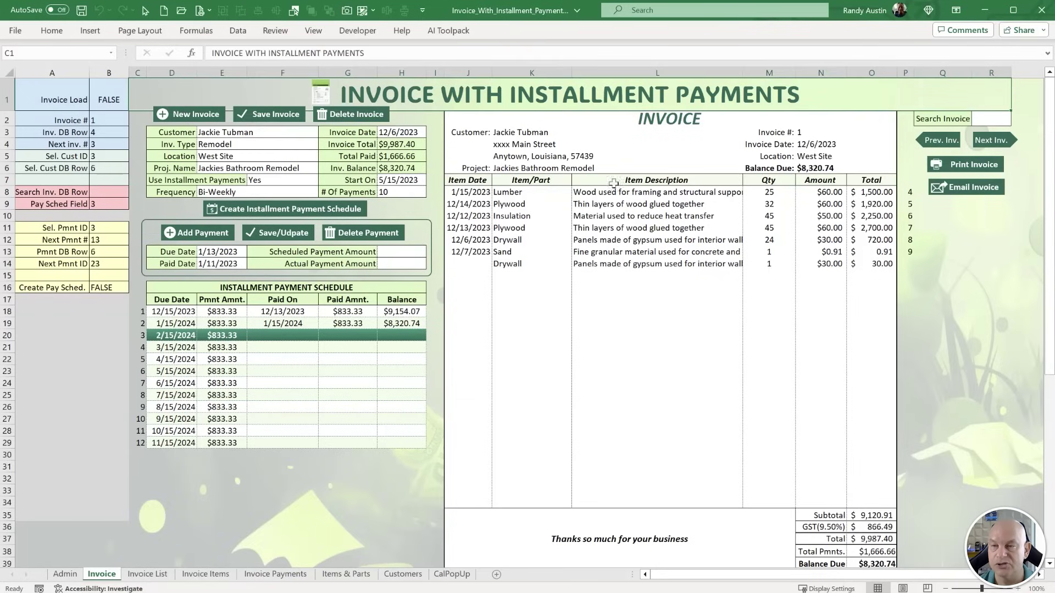
left_click(593, 264)
left_click(907, 264)
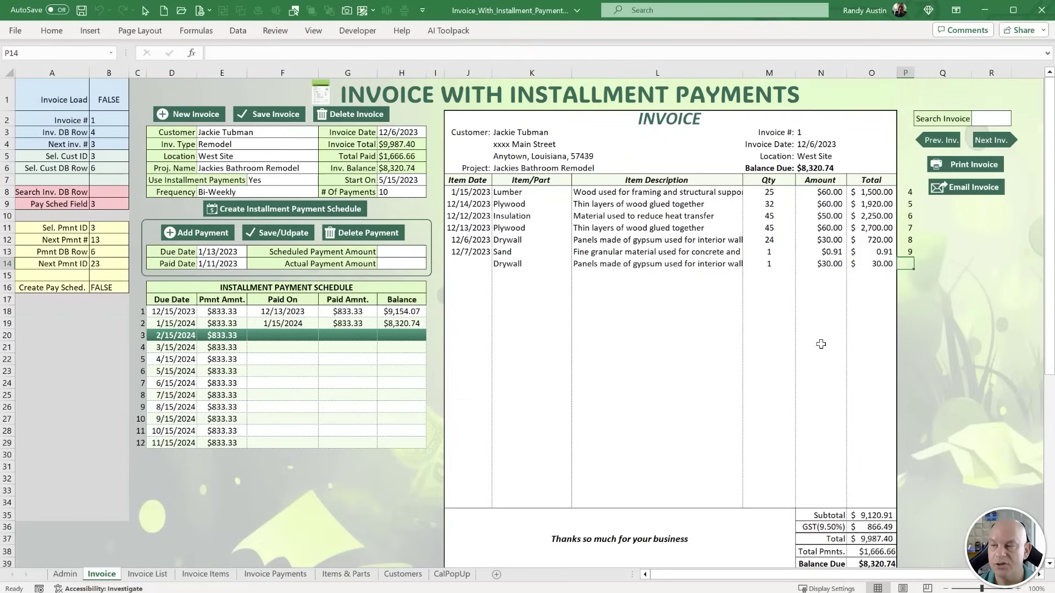
key("alt+F11")
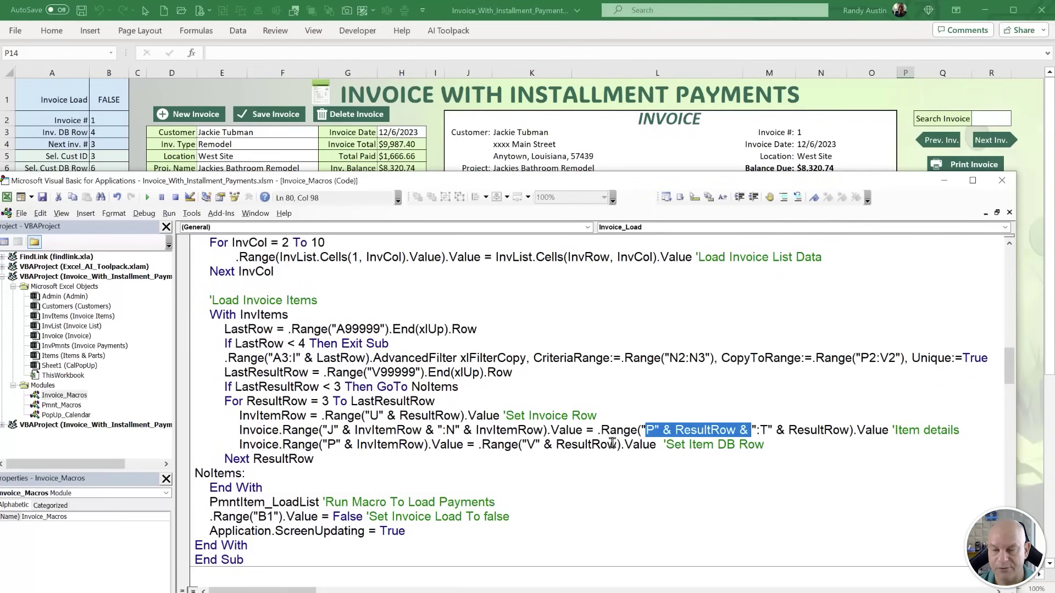
Review the Set Item DB Row line against the Row column on Invoice Items and the invoice's row numbers.
left_click(765, 445)
left_click(240, 447, "shift")
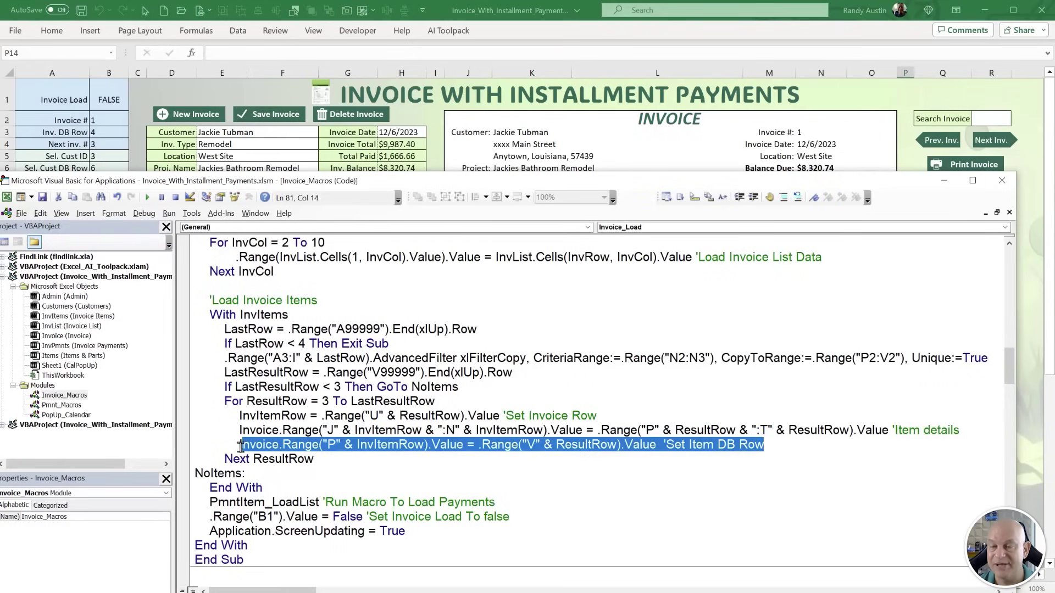
left_click(589, 475)
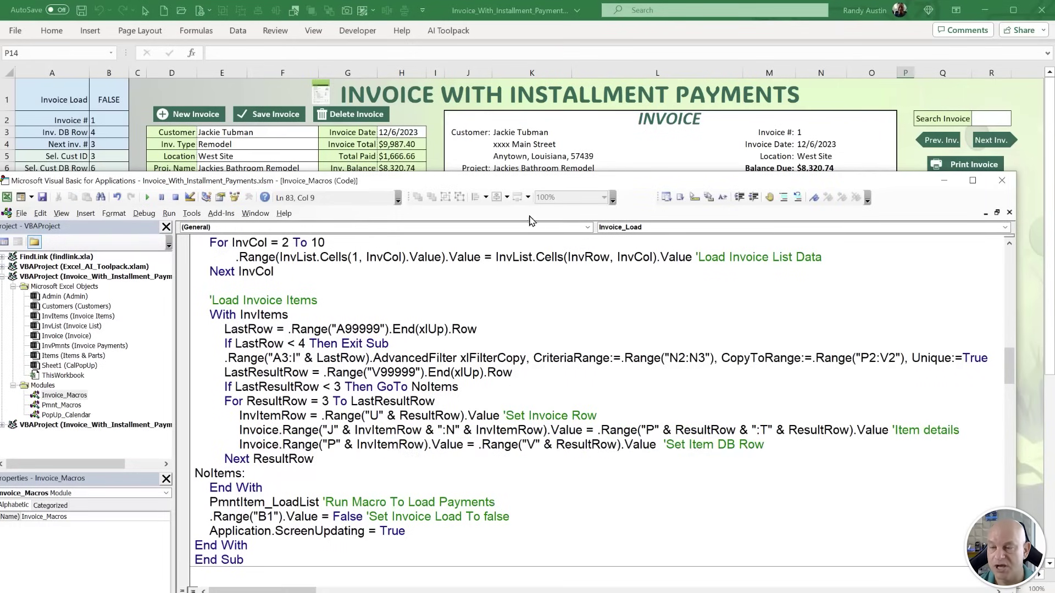
left_click(443, 169)
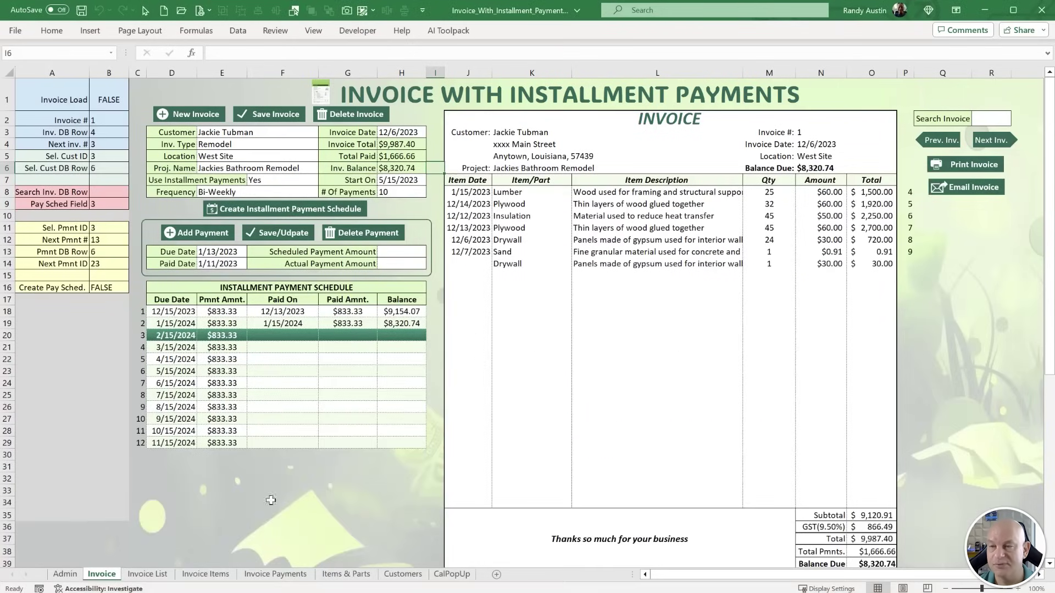
left_click(205, 574)
left_click_drag(1005, 109, 1007, 169)
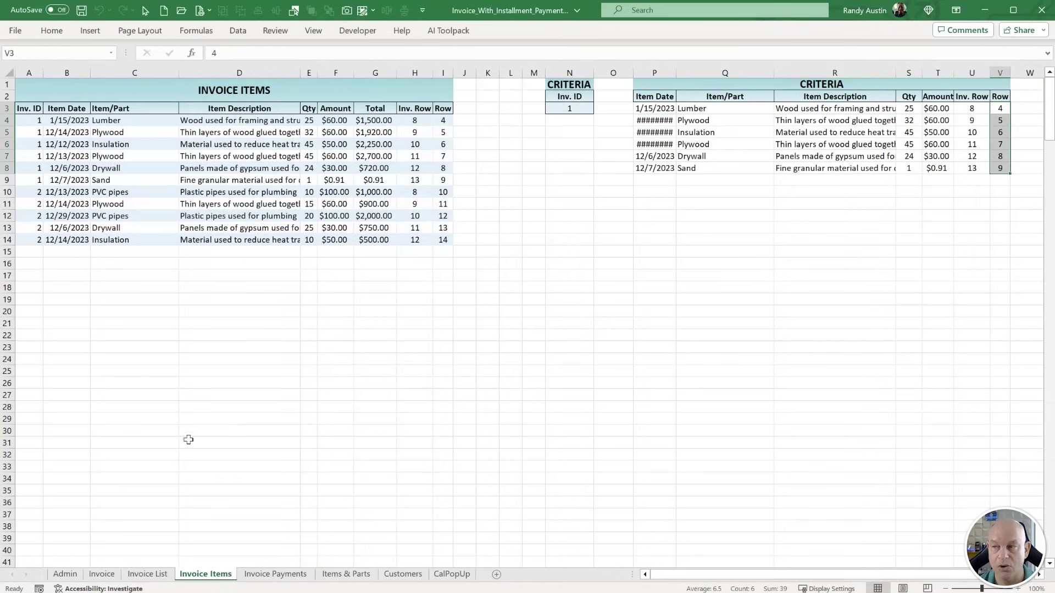
left_click(110, 574)
left_click_drag(907, 193, 908, 265)
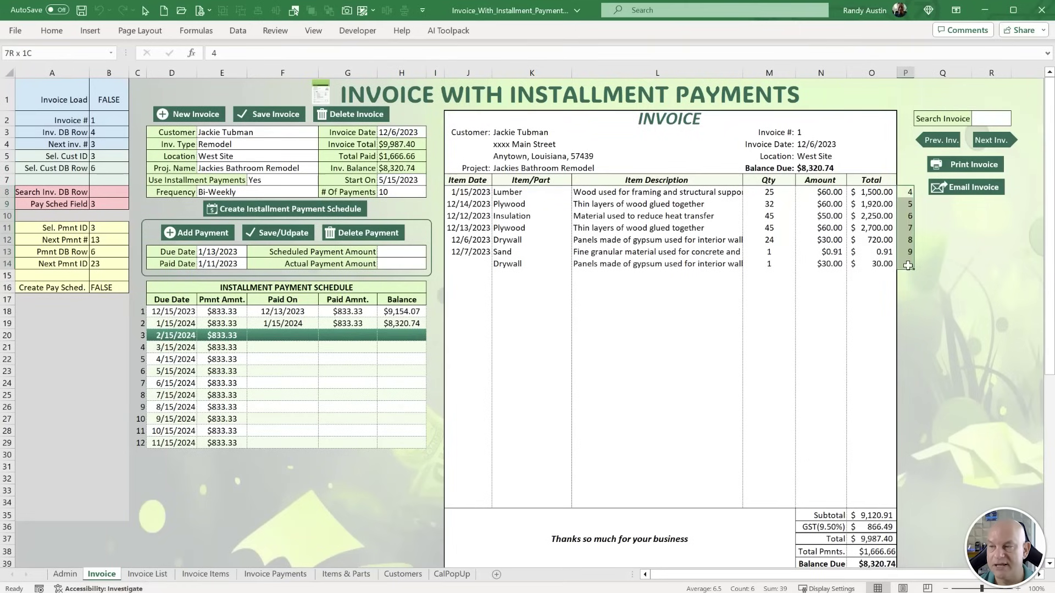
Highlight the PmntItem_LoadList call and check the first two scheduled payments on the Invoice sheet.
key("alt+F11")
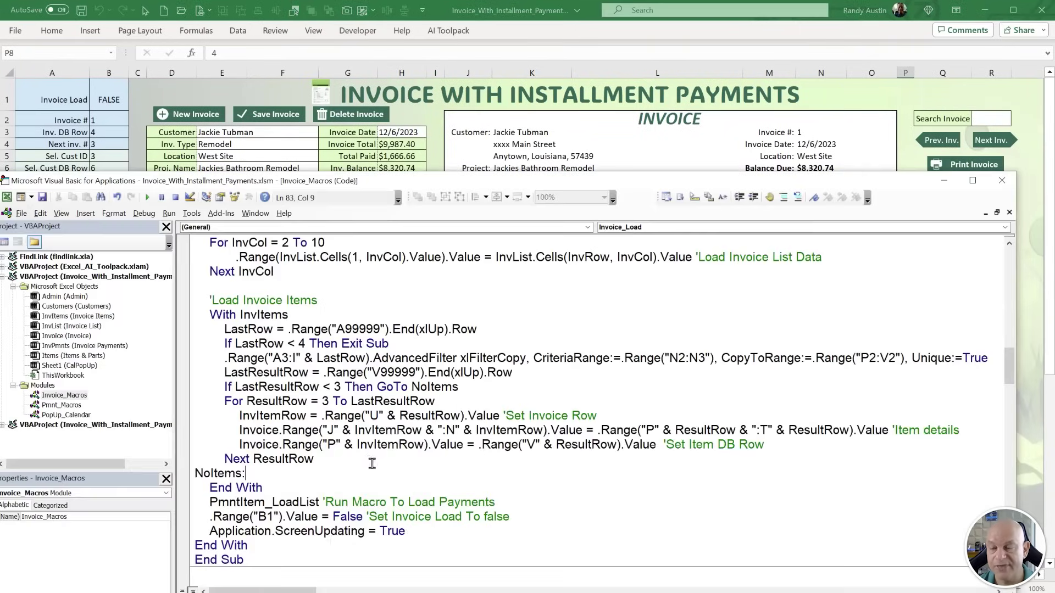
scroll(363, 458, "down", 1)
left_click_drag(496, 460, 209, 464)
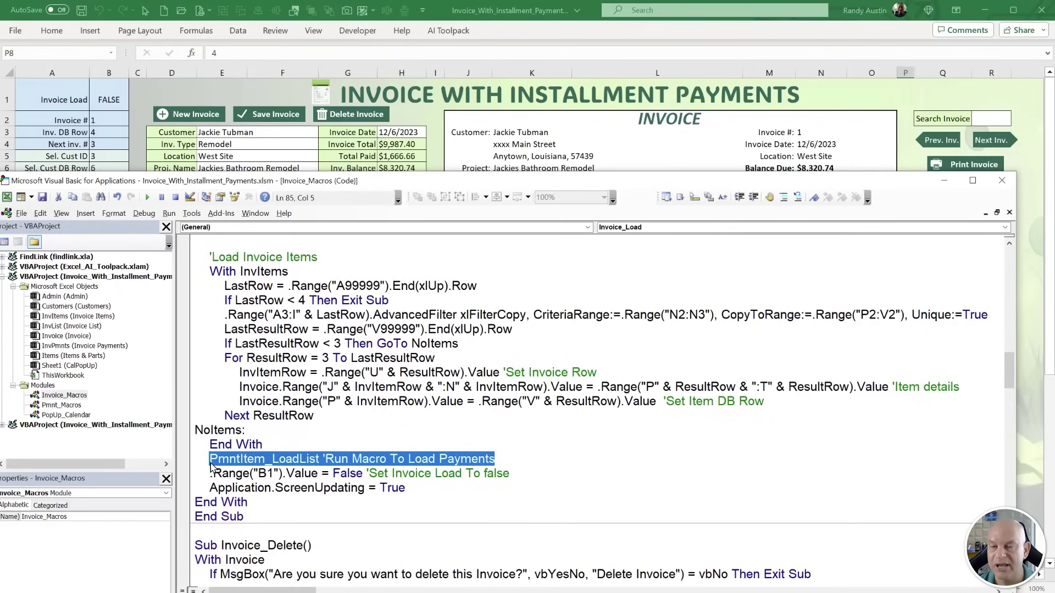
left_click(244, 474)
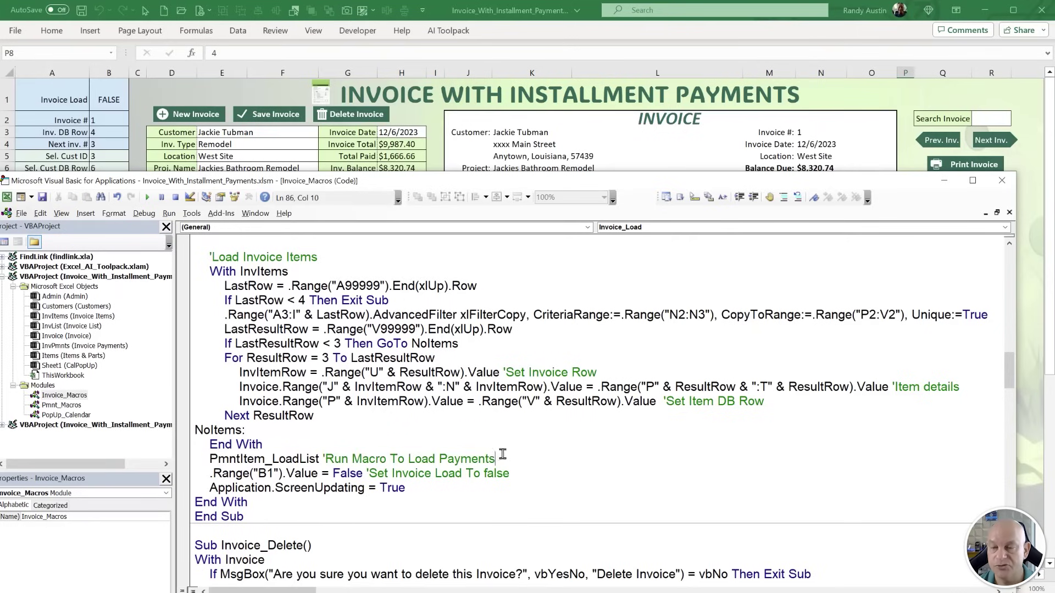
left_click_drag(497, 459, 210, 456)
key("alt+F11")
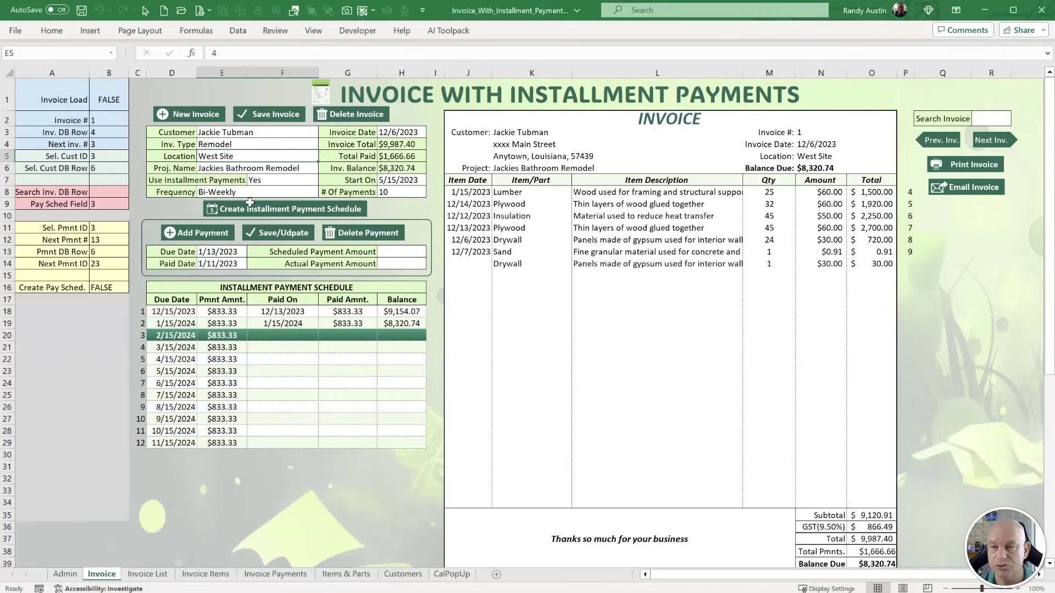
left_click_drag(165, 311, 418, 445)
Highlight the lines resetting Invoice Load to False and turning ScreenUpdating back on.
key("alt+F11")
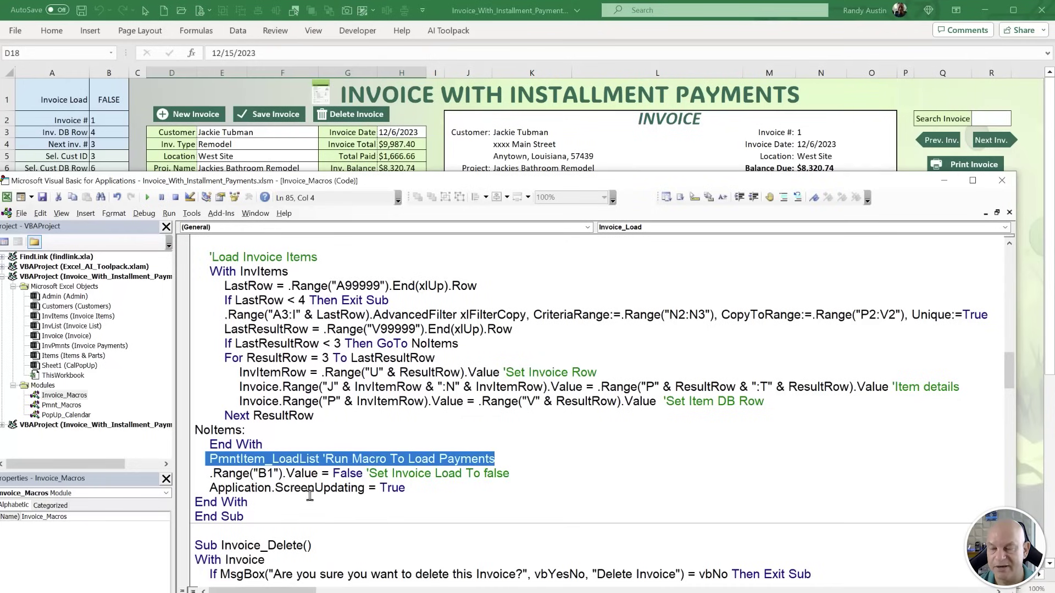
left_click_drag(519, 478, 202, 474)
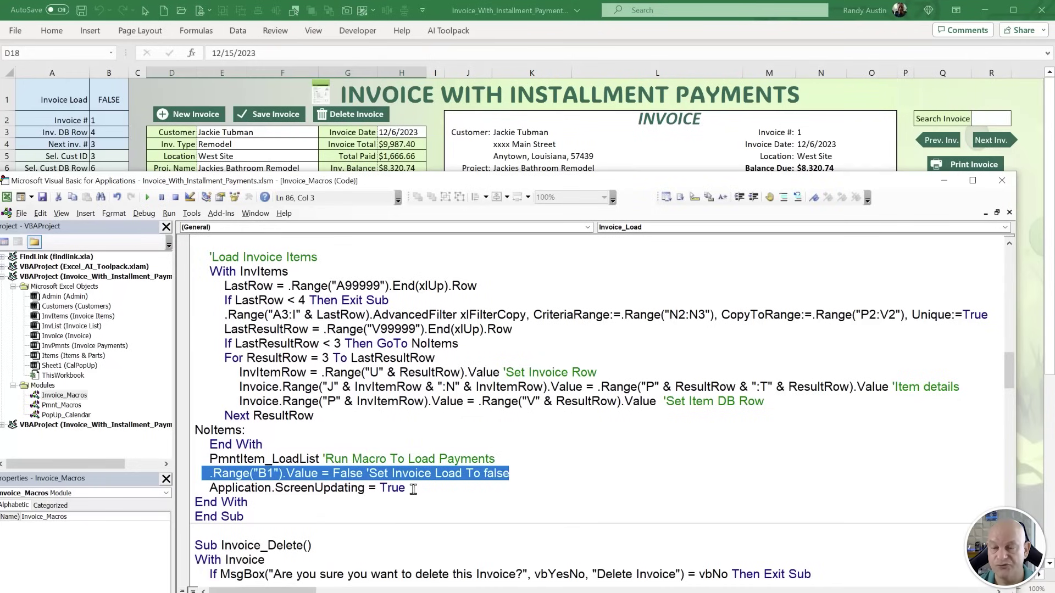
left_click_drag(413, 490, 211, 488)
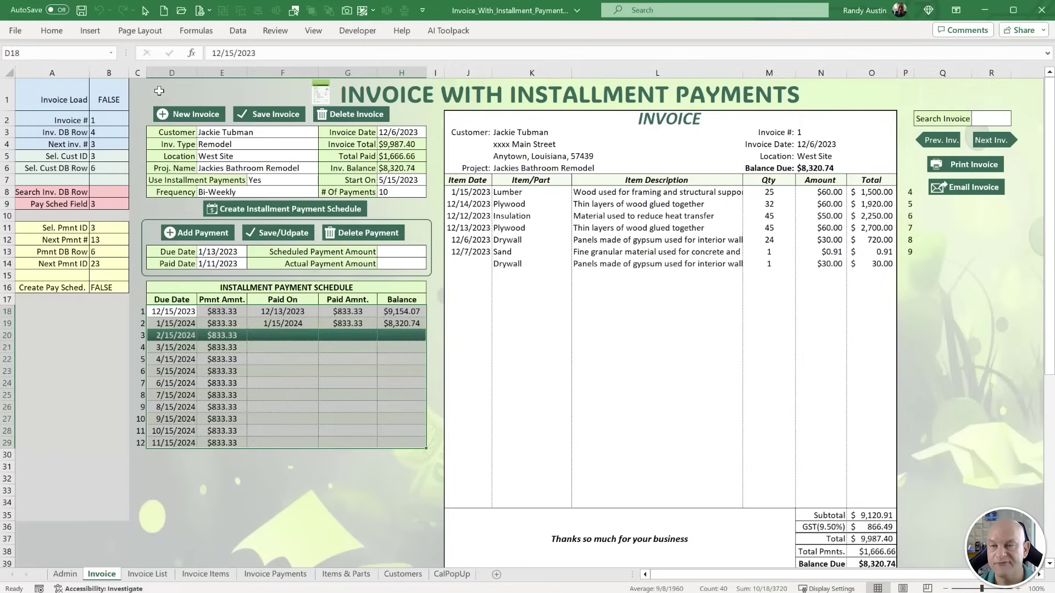
left_click(164, 105)
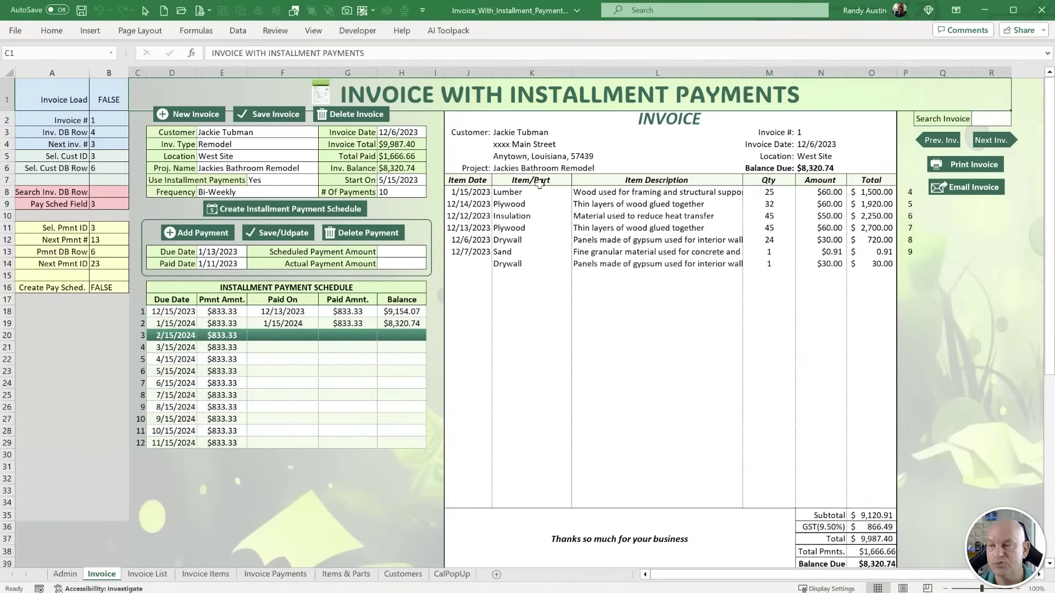
Assign the Invoice_New macro to the New Invoice button.
left_click(137, 152)
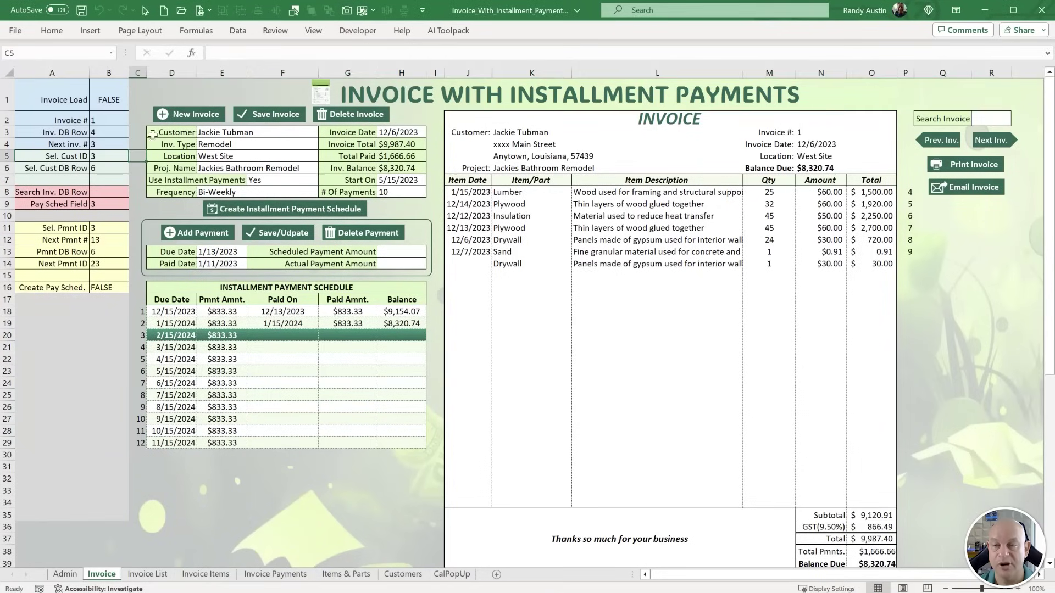
left_click(184, 114, "ctrl")
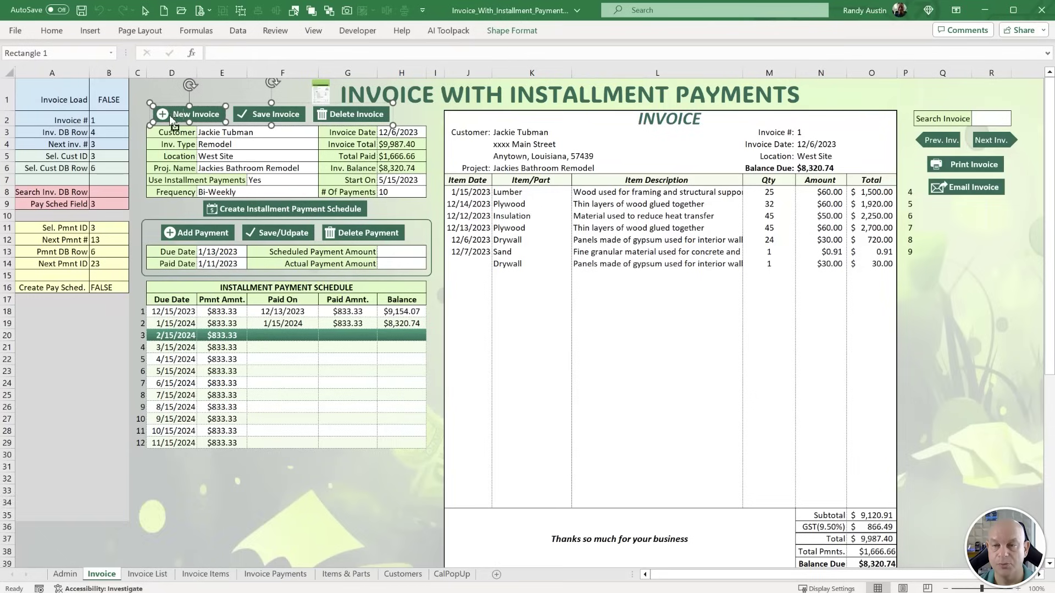
left_click(163, 114, "ctrl")
right_click(235, 109)
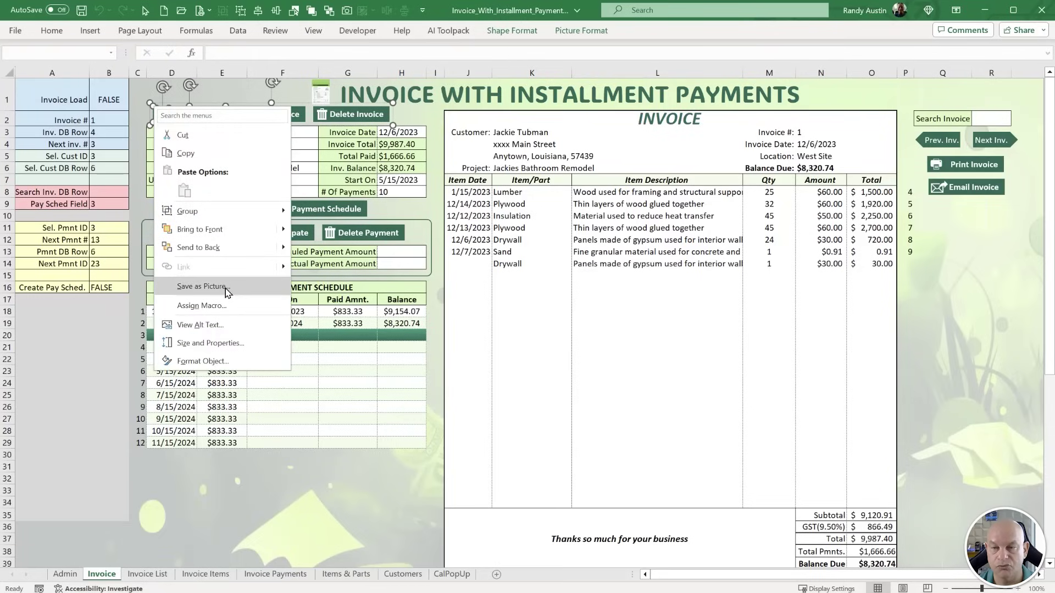
left_click(201, 305)
left_click(158, 337)
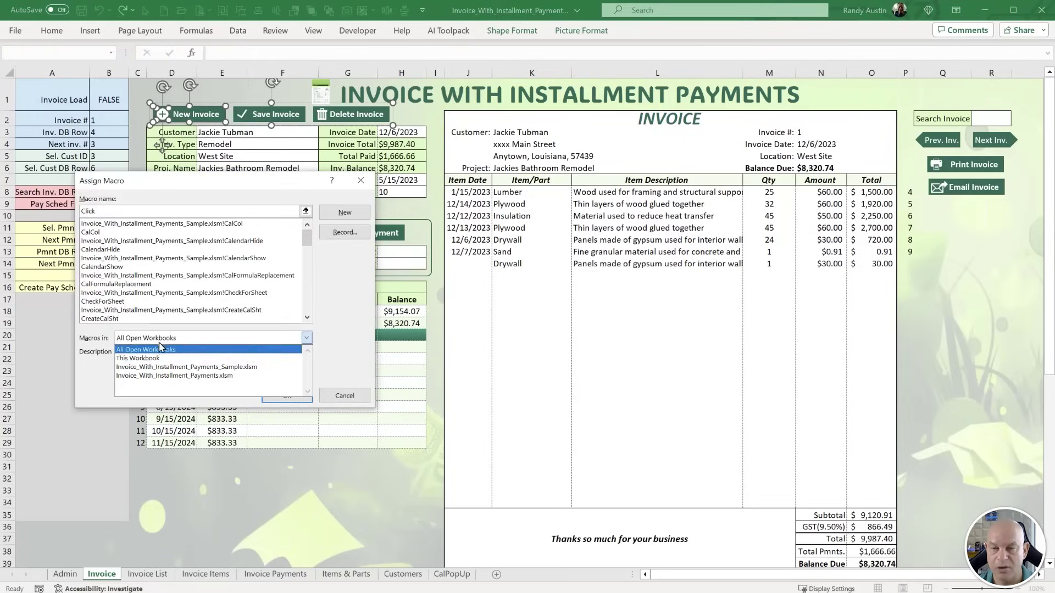
left_click(156, 360)
left_click_drag(170, 188, 246, 171)
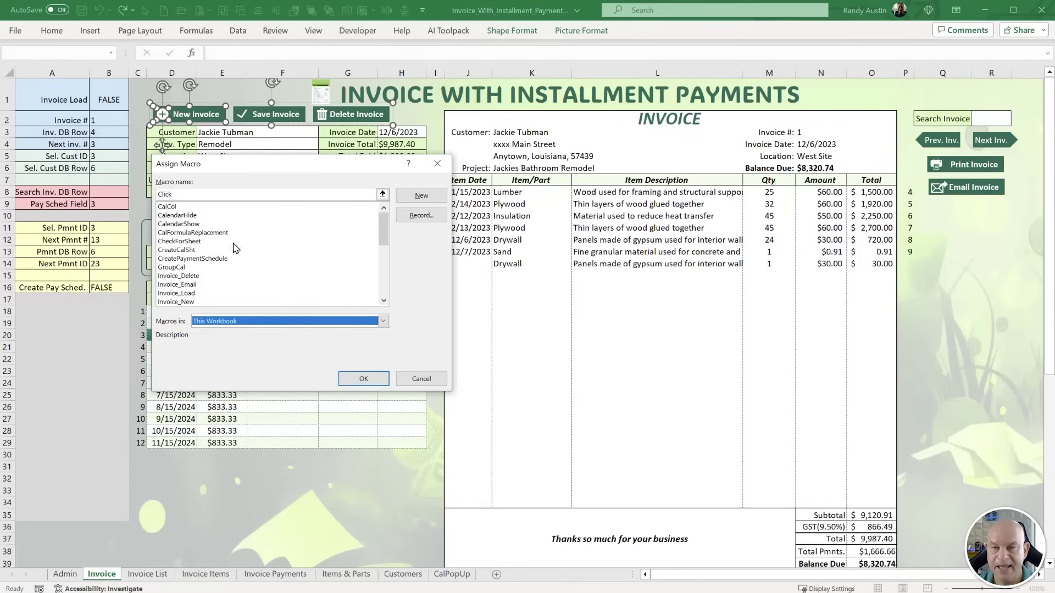
left_click(177, 302)
left_click(363, 378)
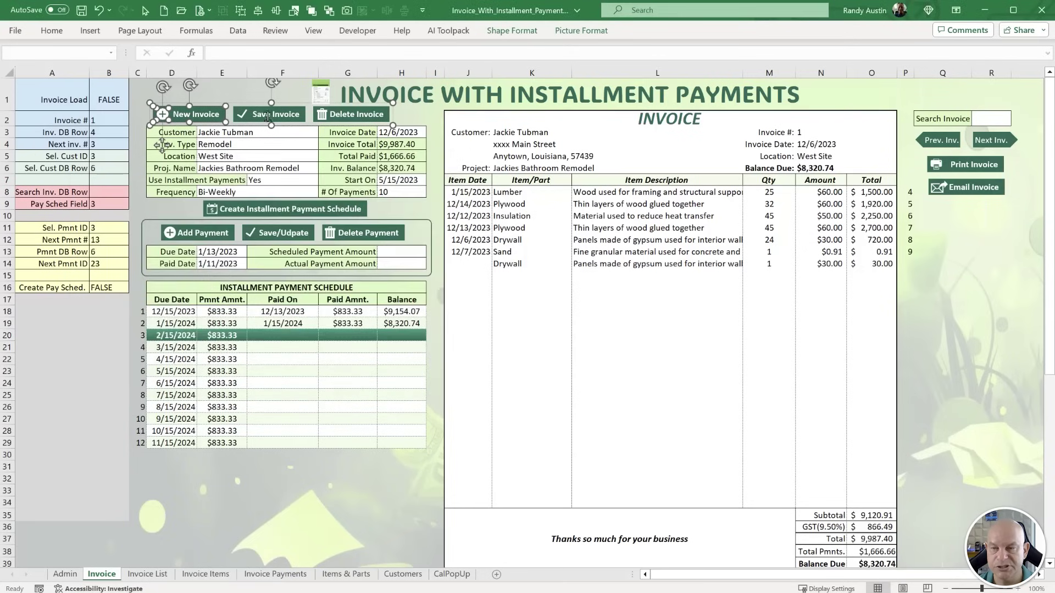
Assign the Invoice_SaveUpdate macro to the Save Invoice button.
left_click(266, 113)
left_click(243, 113, "ctrl")
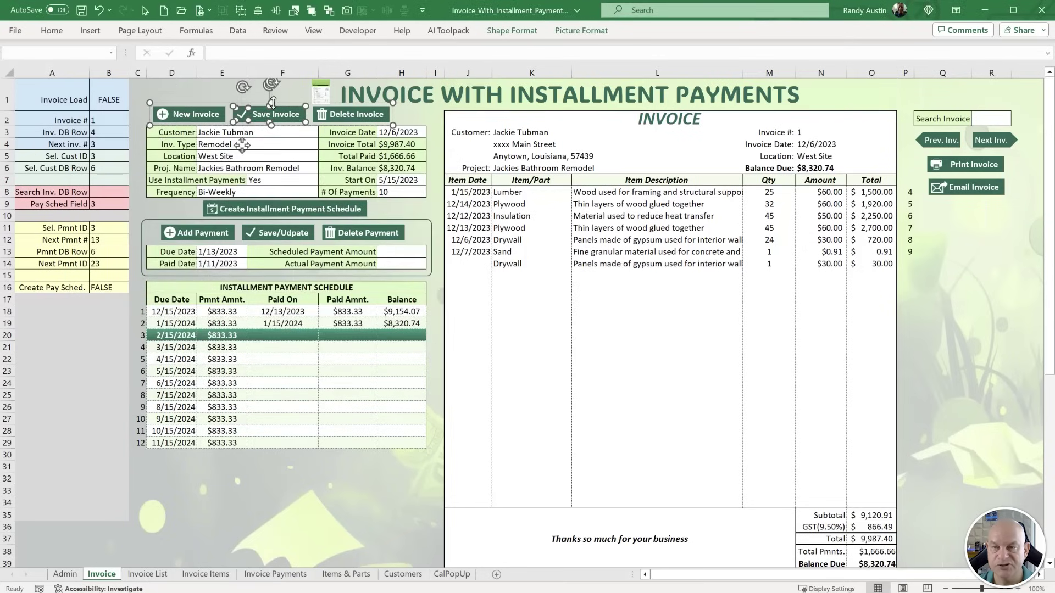
right_click(234, 107)
left_click(269, 282)
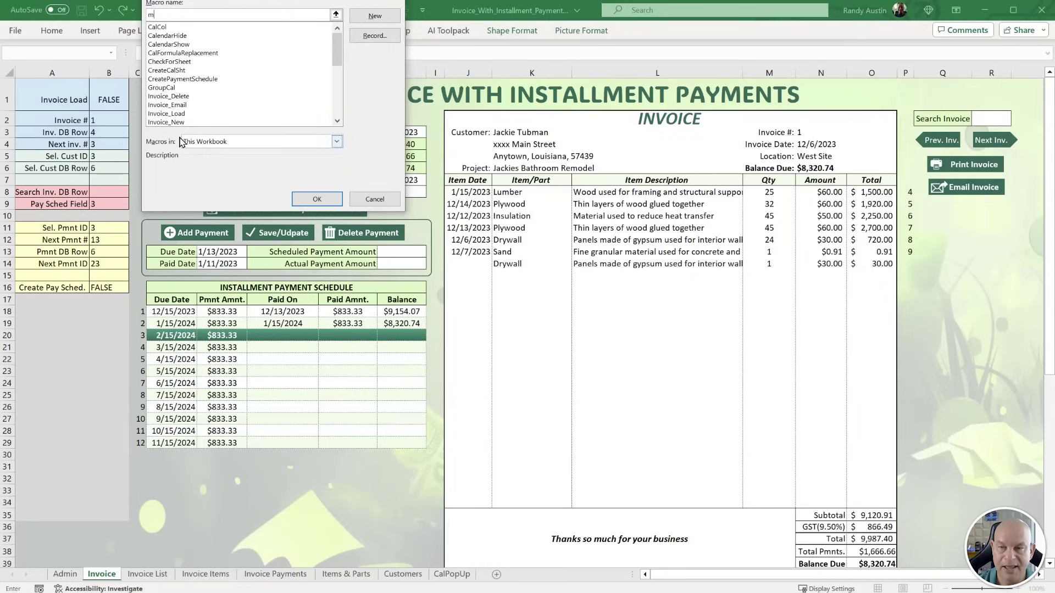
left_click_drag(337, 49, 337, 60)
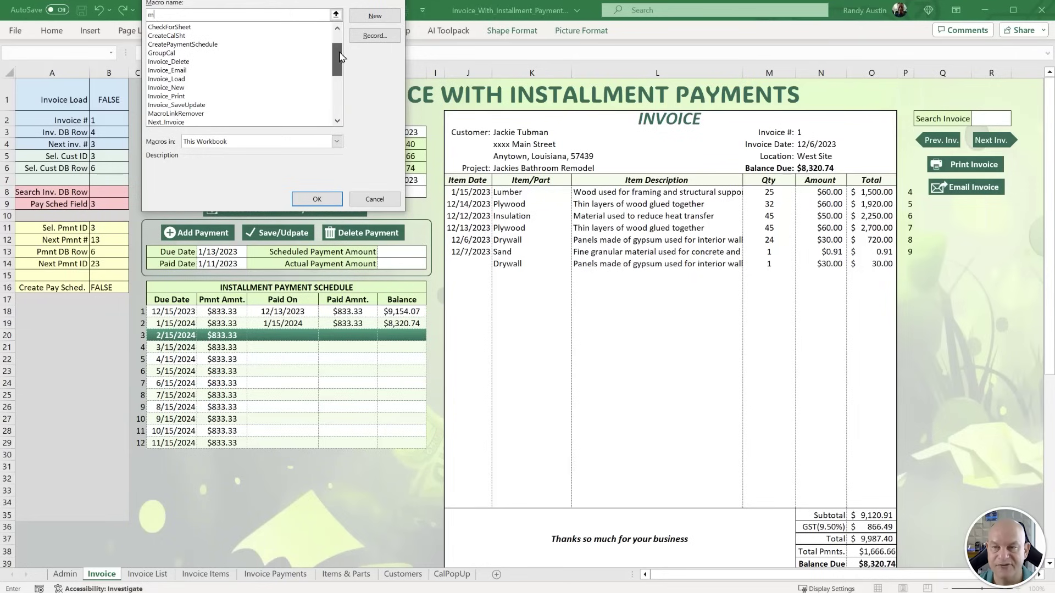
left_click(181, 105)
left_click(317, 199)
Assign the Invoice_Delete macro to the Delete Invoice button.
left_click(322, 120)
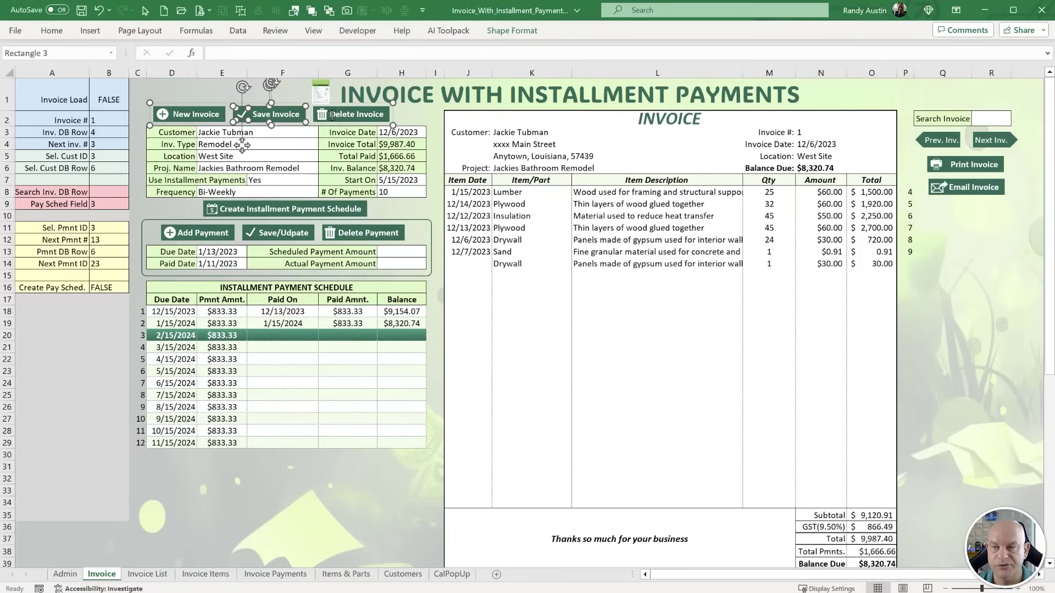
left_click(321, 118)
right_click(319, 109)
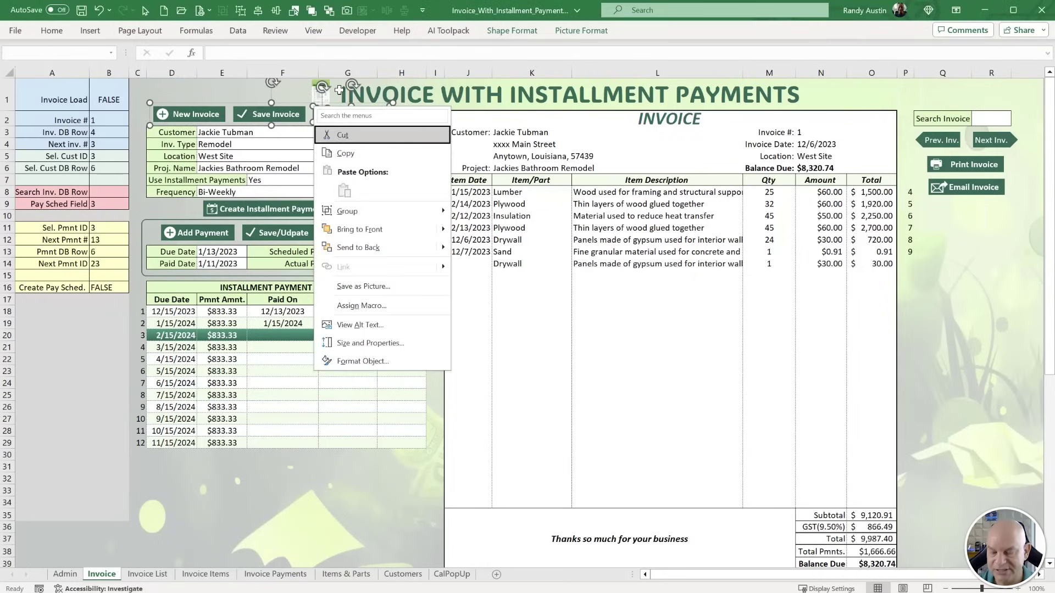
left_click(346, 306)
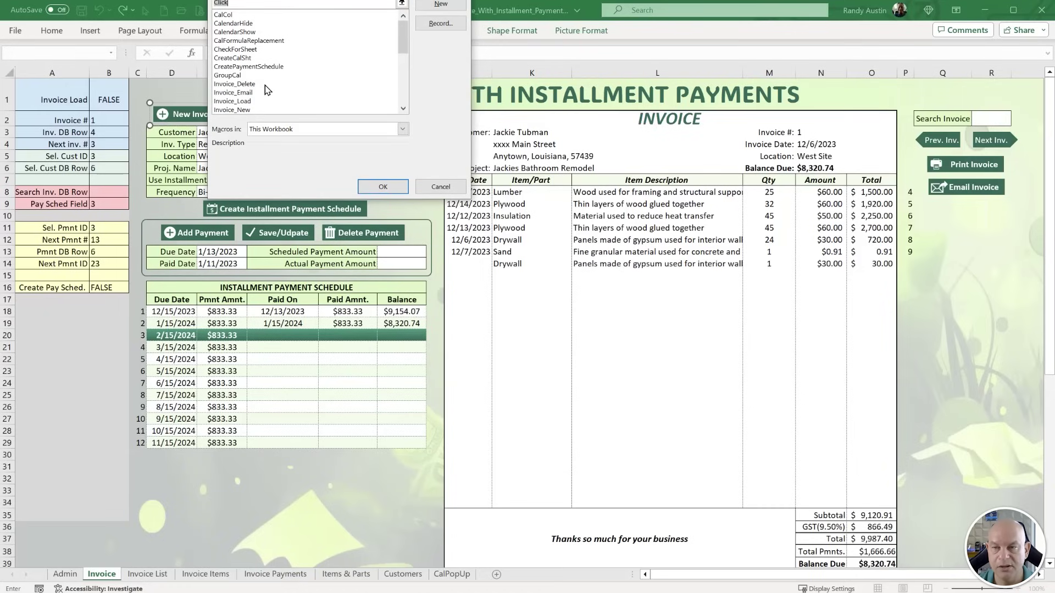
left_click(269, 84)
left_click(383, 187)
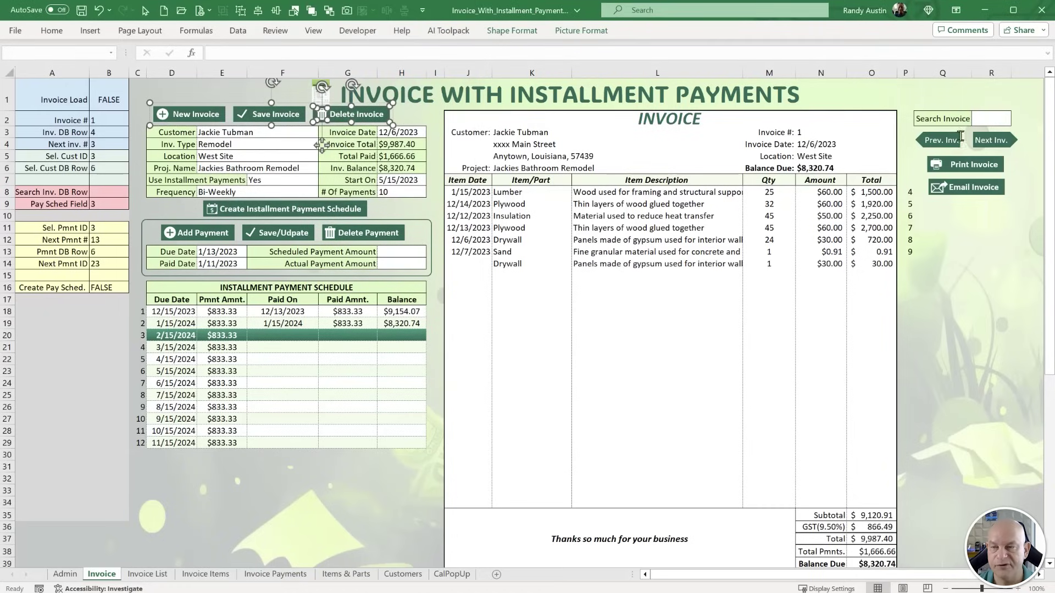
Assign the Prev_Invoice macro to the Prev Inv. arrow.
left_click(942, 141, "ctrl")
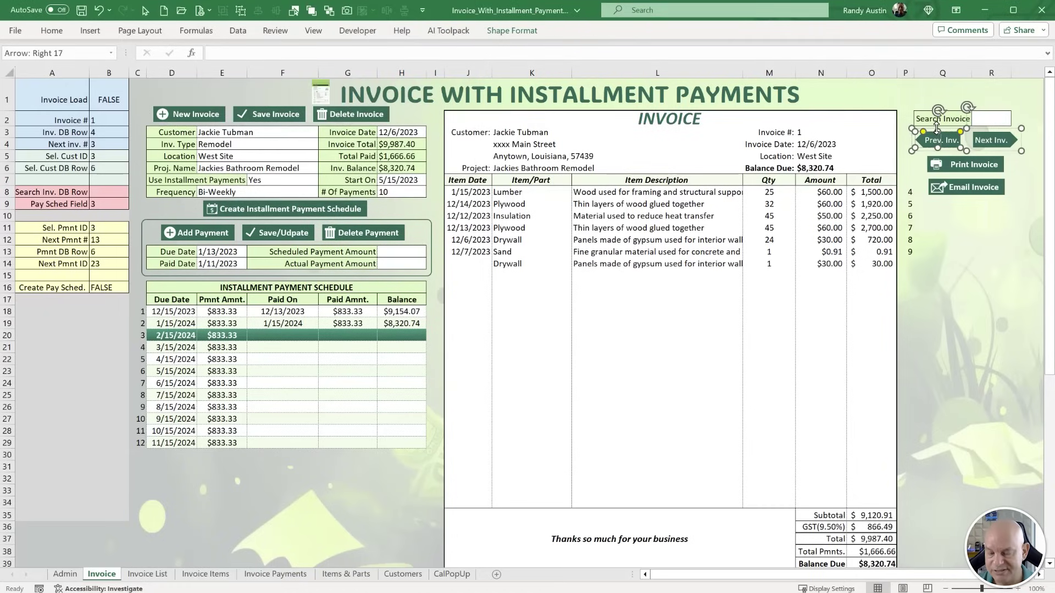
right_click(936, 128)
left_click(967, 360)
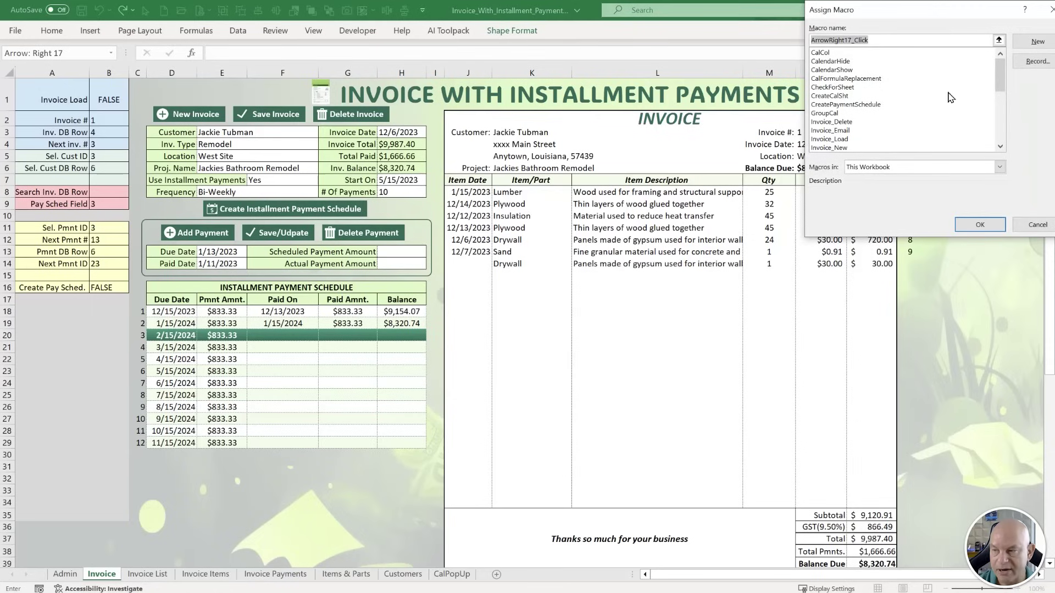
left_click_drag(942, 20, 754, 103)
scroll(648, 234, "down", 3)
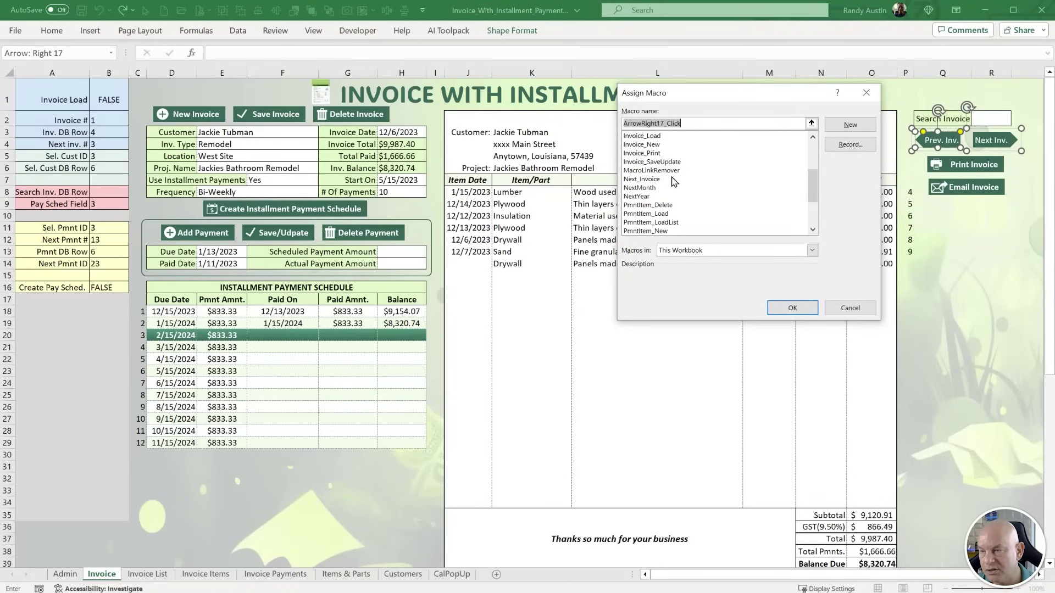
left_click(677, 213)
scroll(679, 217, "down", 2)
left_click(653, 206)
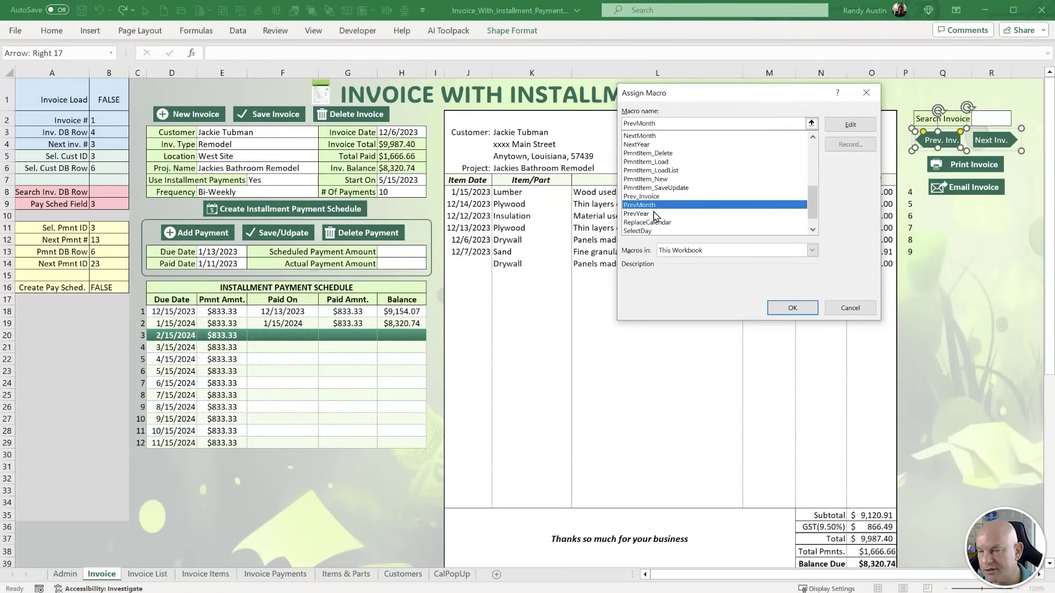
left_click(664, 197)
left_click(800, 306)
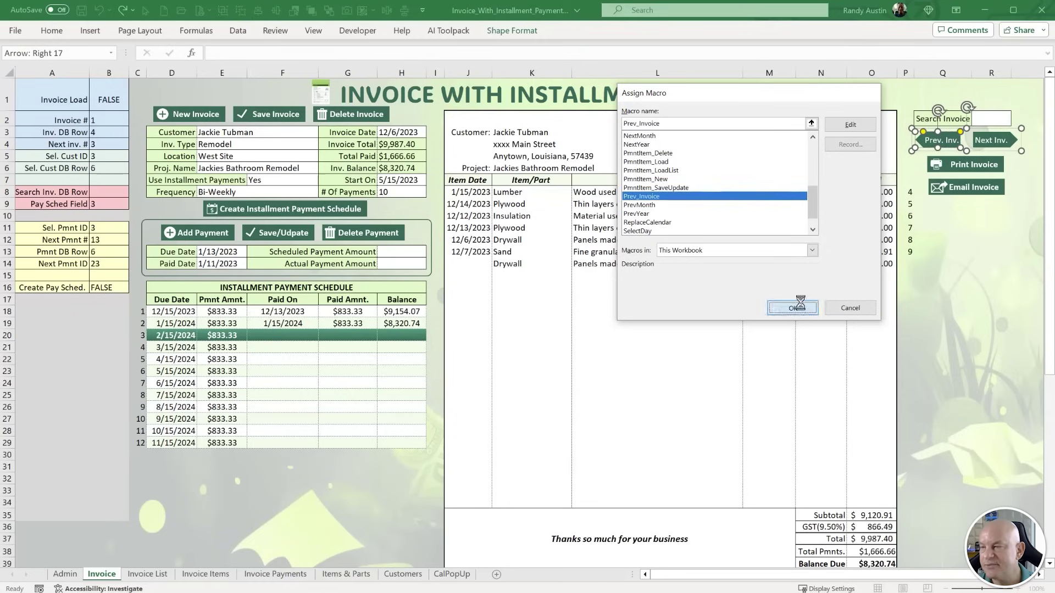
Assign the Next_Invoice macro to the Next Inv. arrow.
left_click(995, 134)
right_click(996, 130)
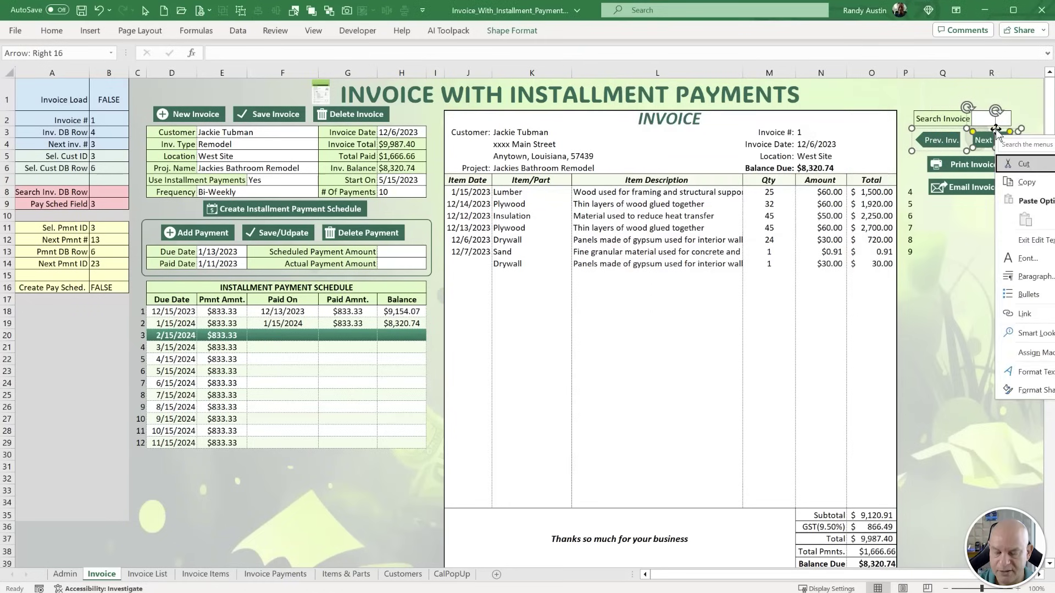
left_click(1022, 250)
left_click(971, 106)
key("n")
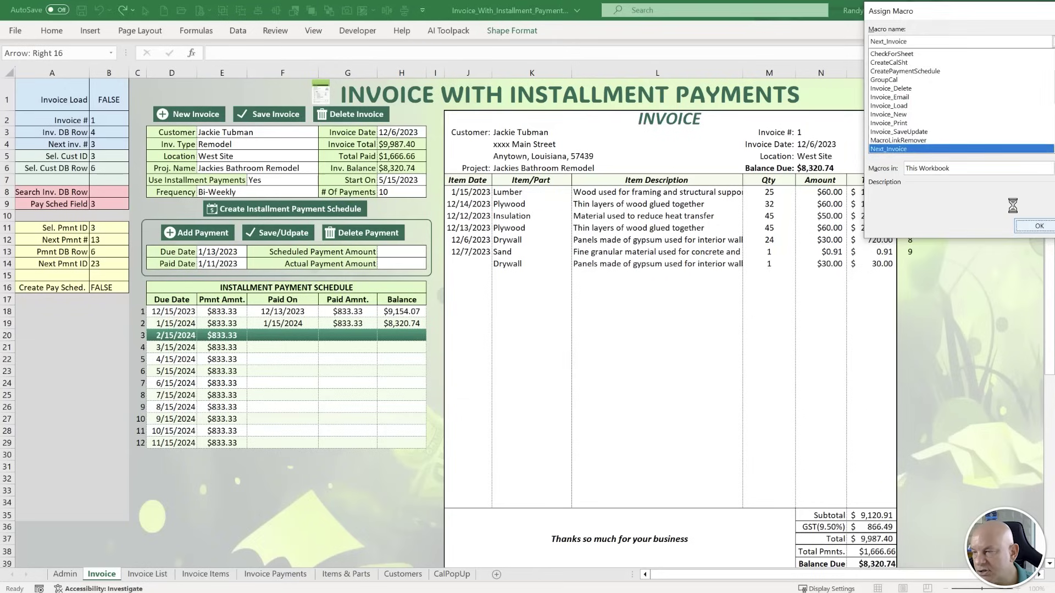
left_click(1039, 226)
Assign its print macro to the Print Invoice button.
left_click(950, 161)
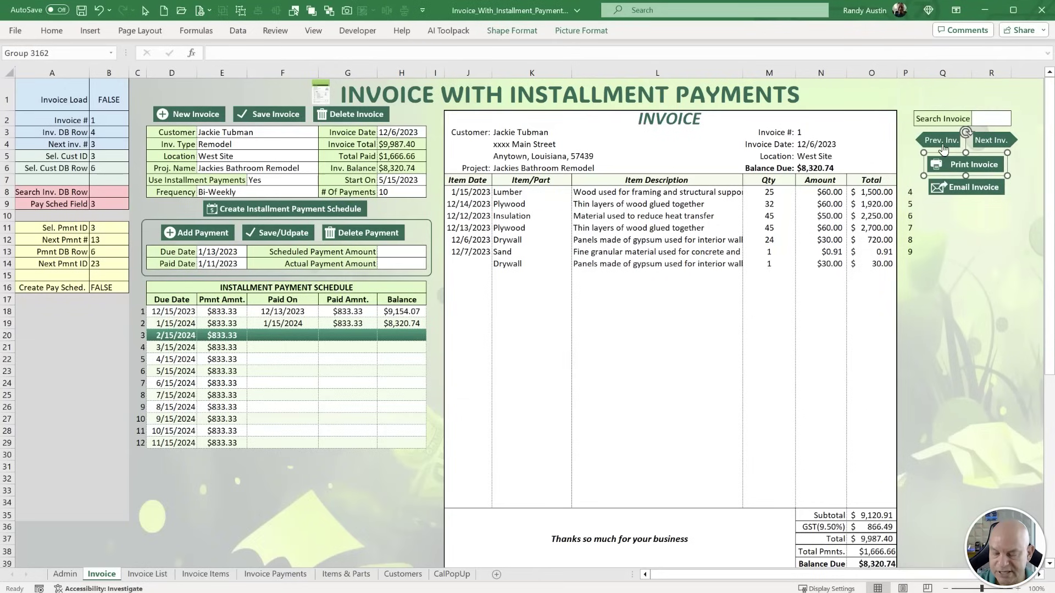
right_click(943, 148)
left_click(973, 324)
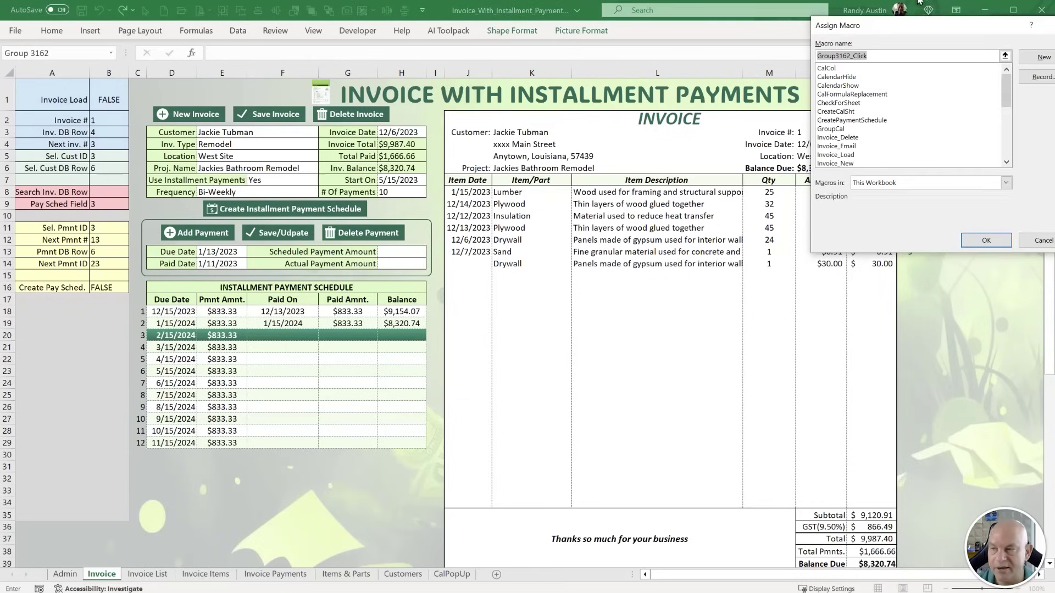
left_click_drag(879, 25, 496, 120)
left_click(461, 221)
left_click(458, 258)
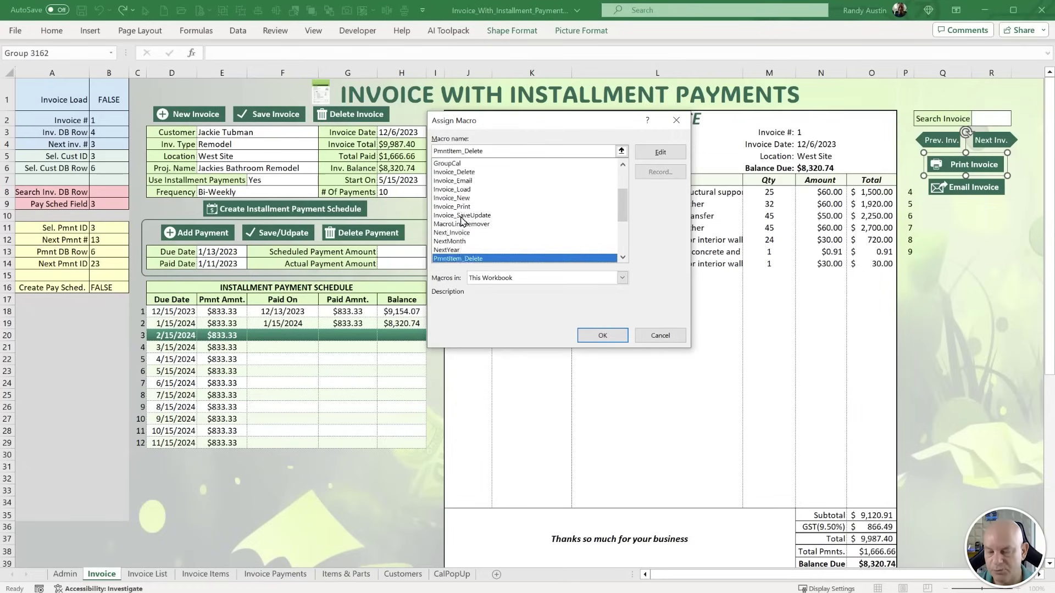
key("Down")
key("Down")
key("Down")
key("Down")
key("Down")
left_click(603, 335)
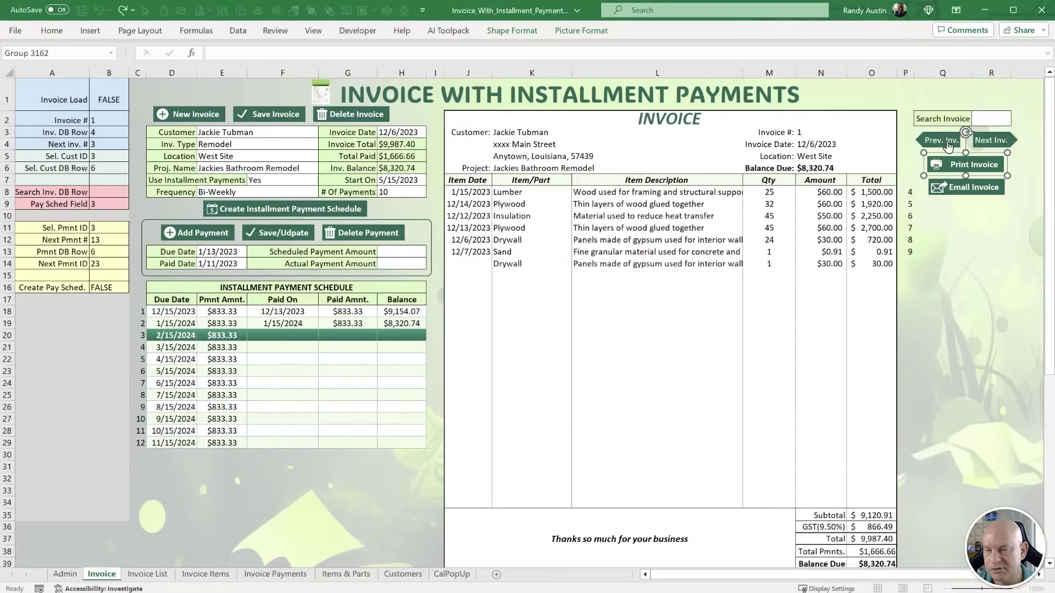
left_click(956, 205)
Assign the Invoice_Email macro to the Email Invoice button.
left_click(959, 184, "ctrl")
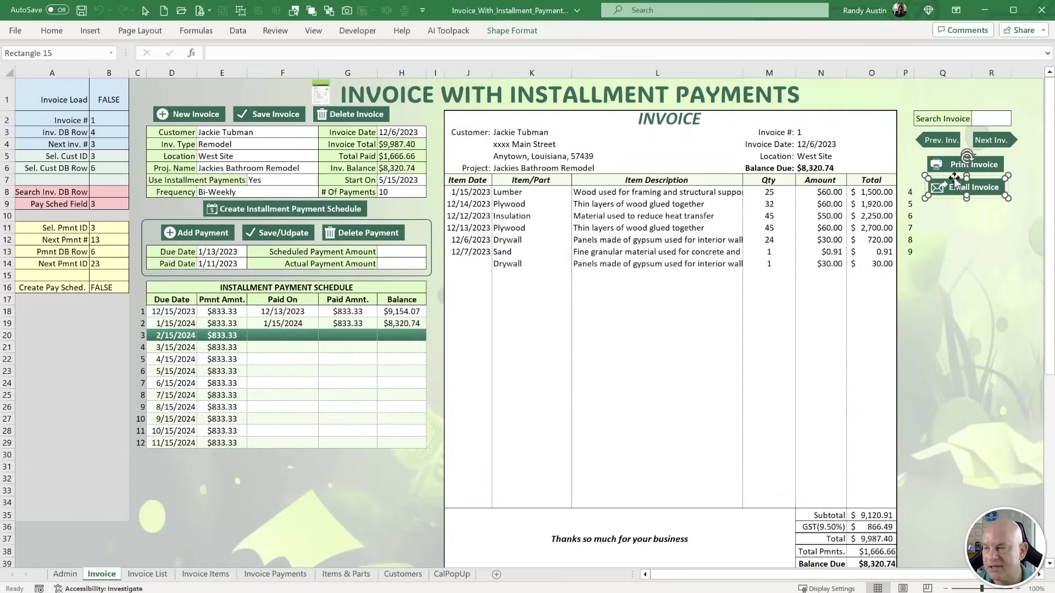
right_click(953, 174)
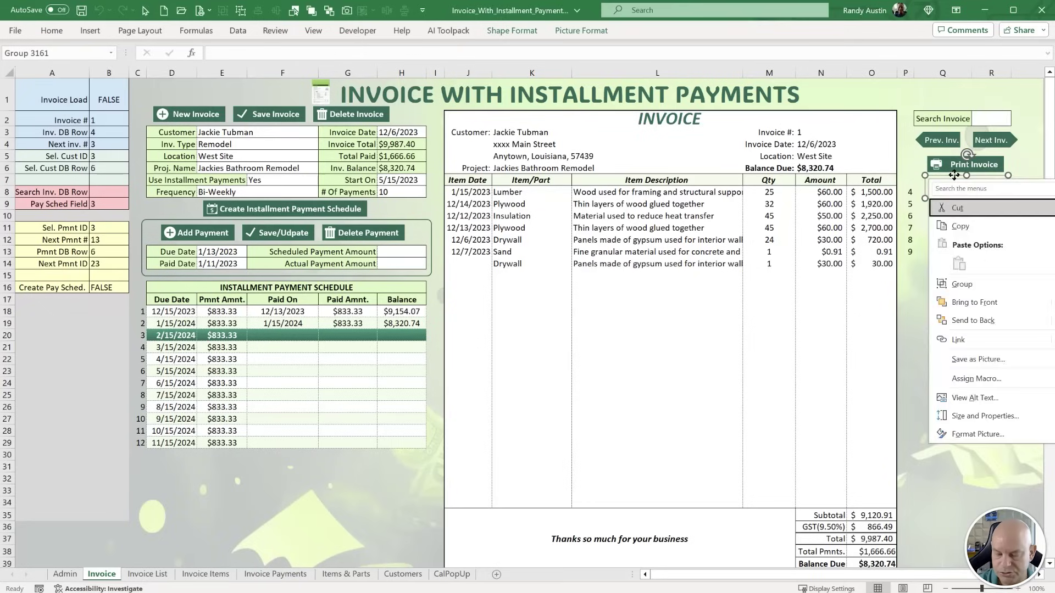
key("n")
left_click(956, 177)
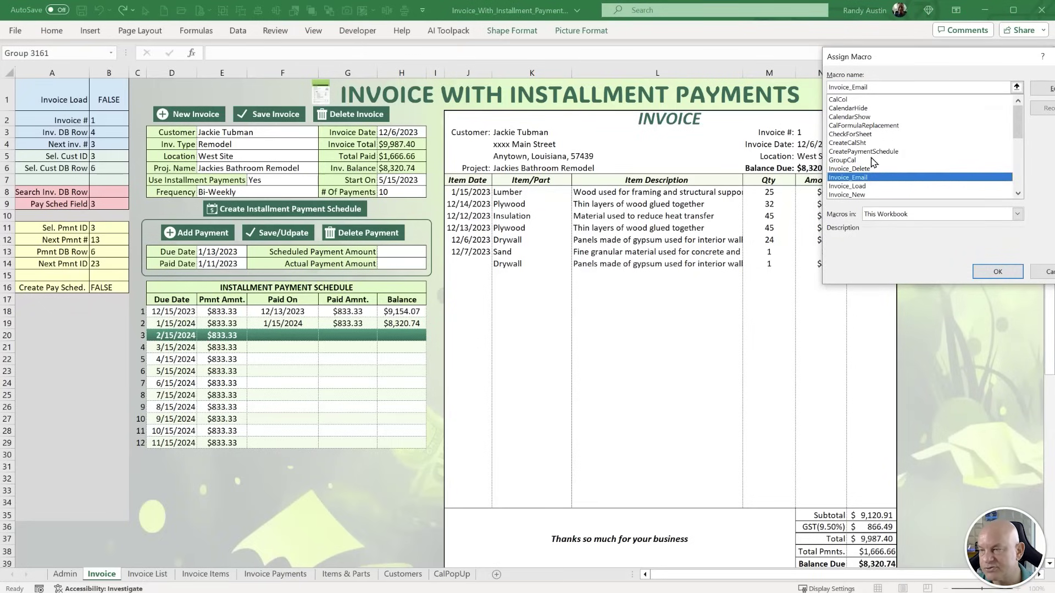
scroll(875, 164, "down", 2)
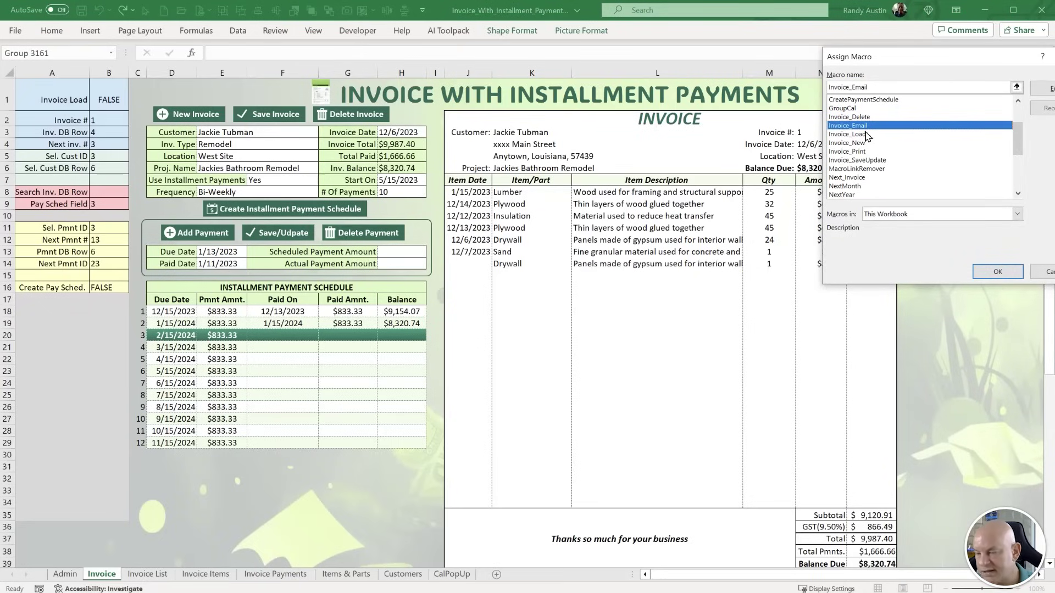
left_click(997, 271)
left_click(968, 268)
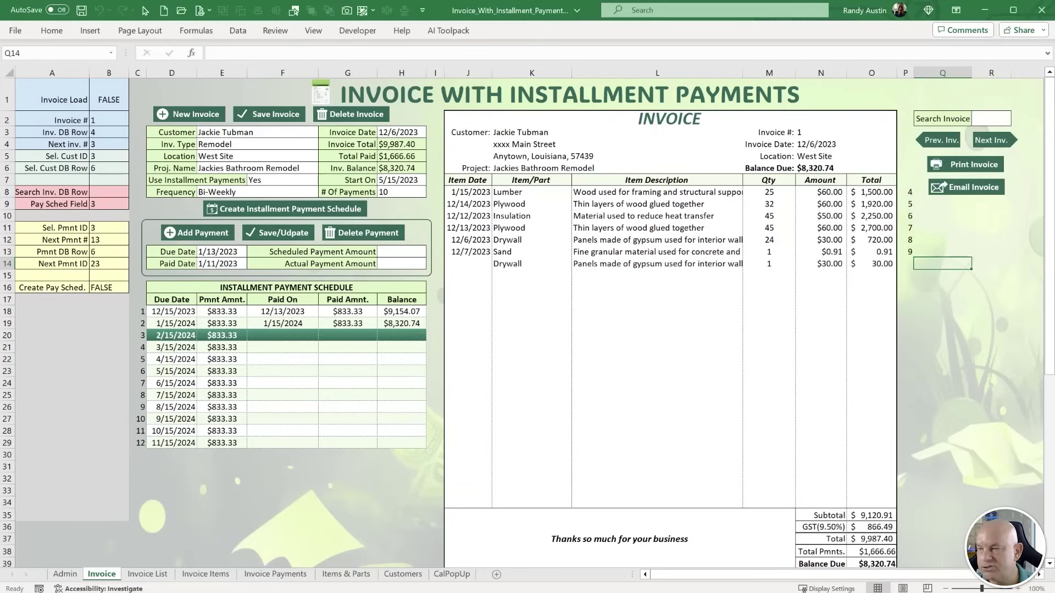
Save the workbook and assign CreatePaymentSchedule to the Create Installment Payment Schedule button.
left_click(81, 10)
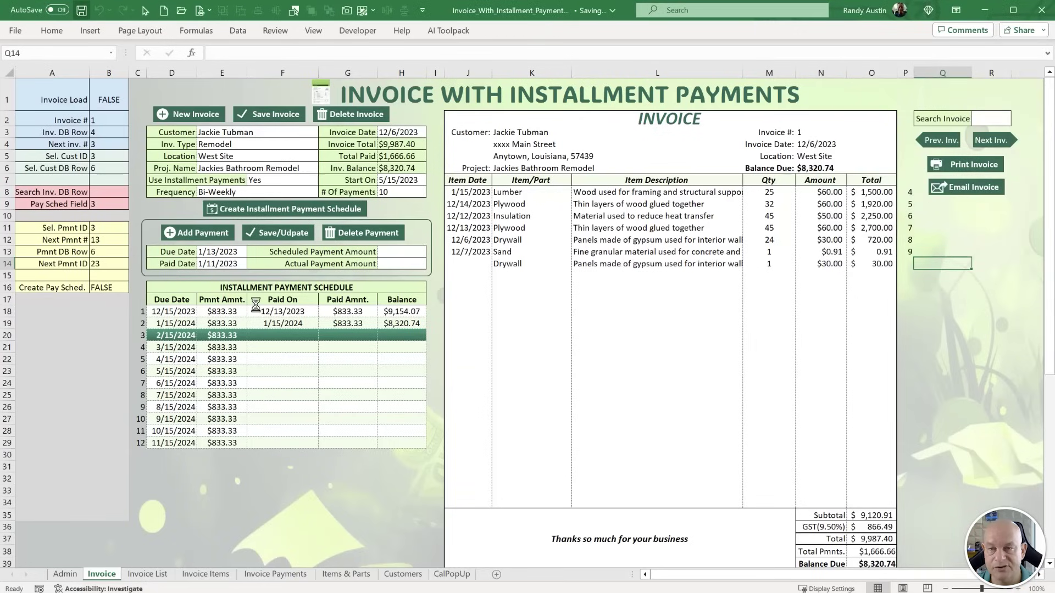
left_click(235, 201, "ctrl")
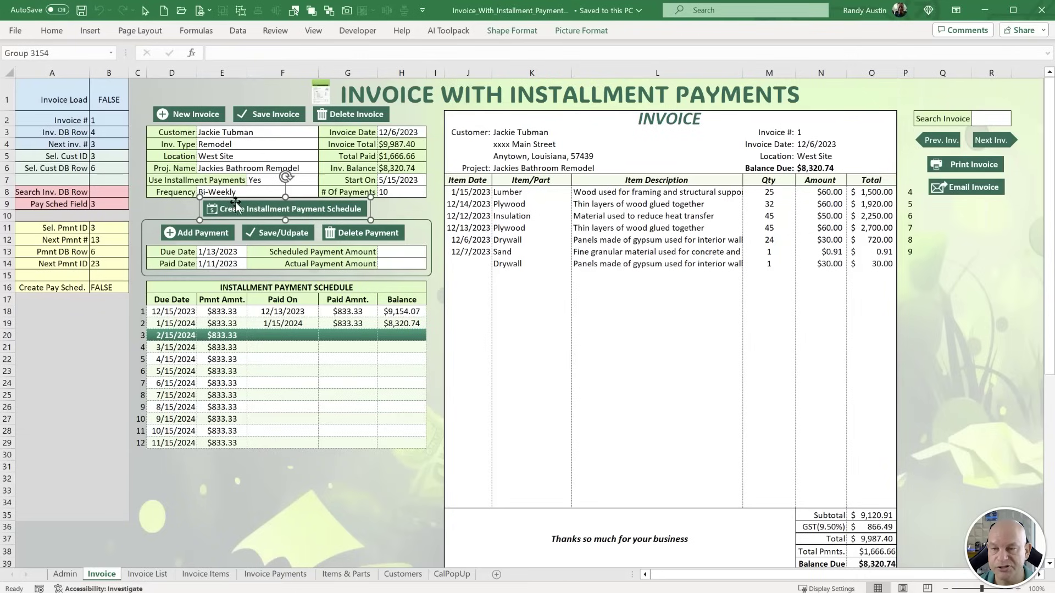
right_click(231, 197)
key("n")
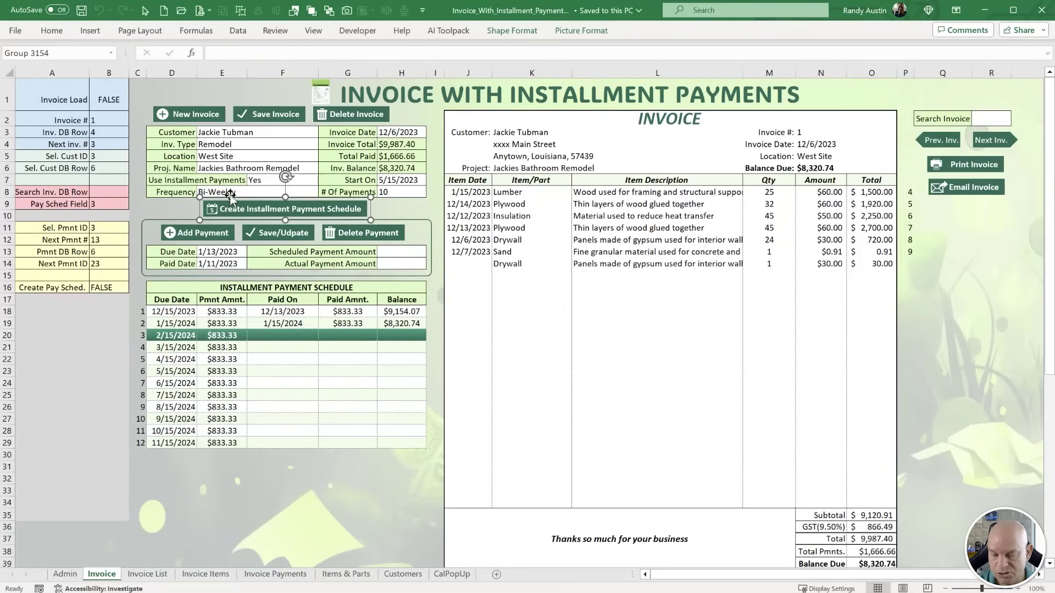
left_click(143, 172)
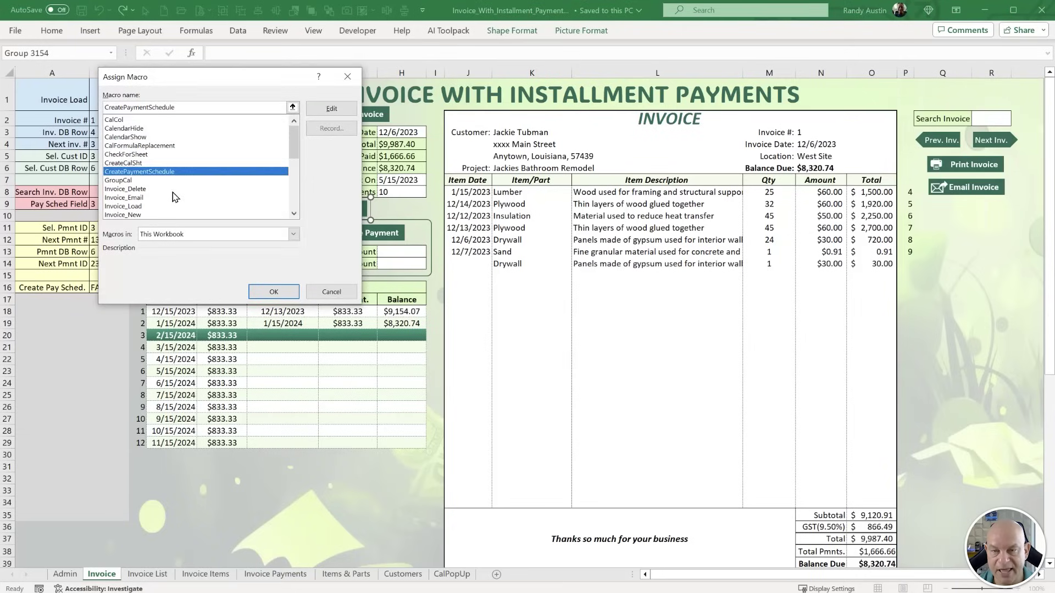
left_click(273, 292)
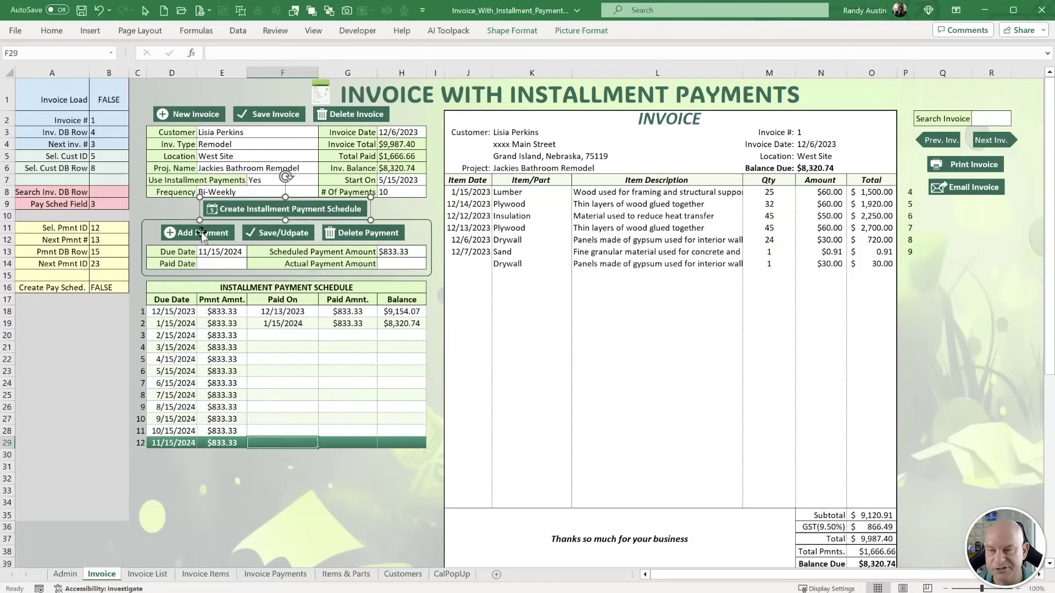
Assign the PmntItem_New macro to the Add Payment button.
left_click(176, 235, "ctrl")
left_click(171, 233, "ctrl")
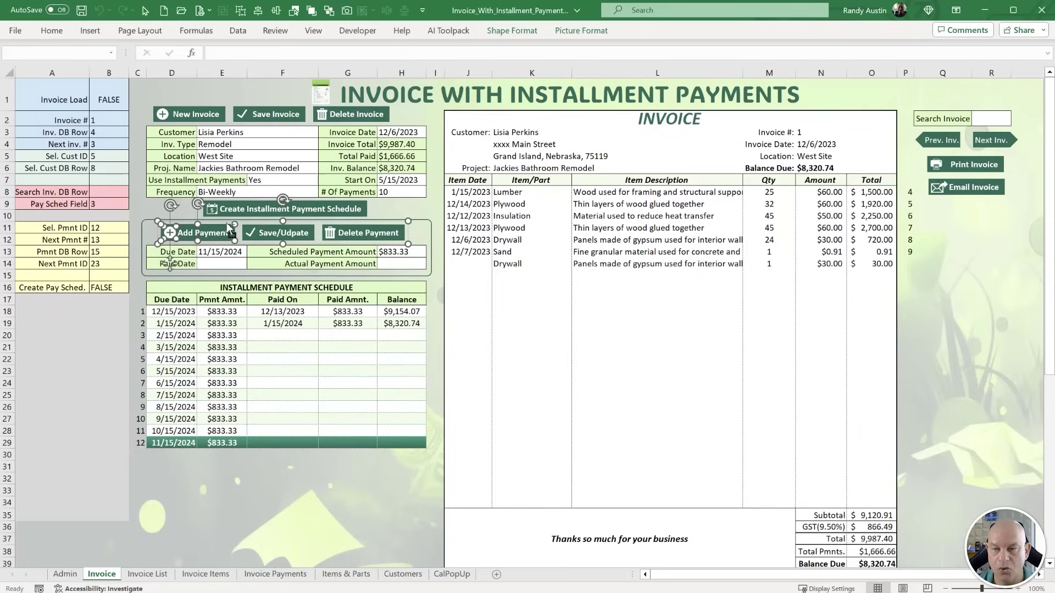
right_click(227, 223)
left_click(186, 396)
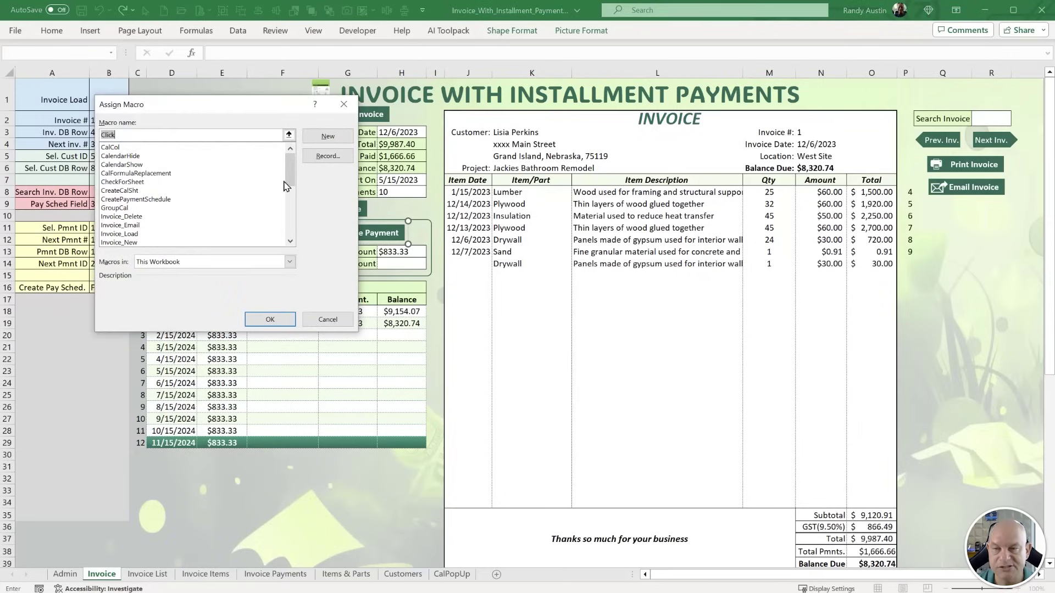
left_click_drag(286, 185, 295, 241)
left_click(139, 173)
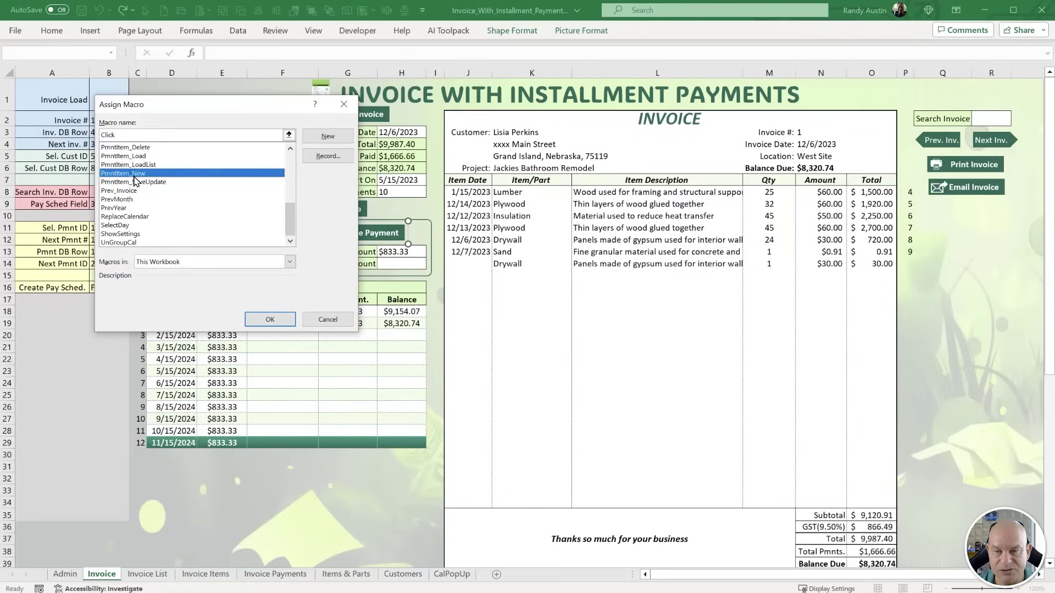
scroll(141, 181, "up", 1)
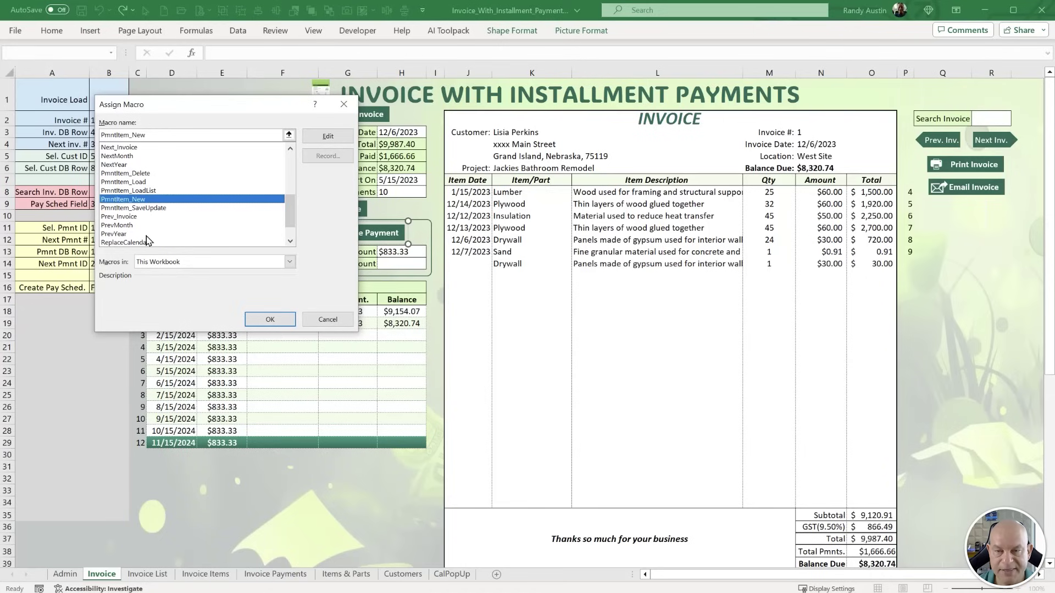
left_click(270, 320)
Assign the payment save/update macro to the Save/Update button.
left_click(268, 235, "ctrl")
left_click(252, 233, "ctrl")
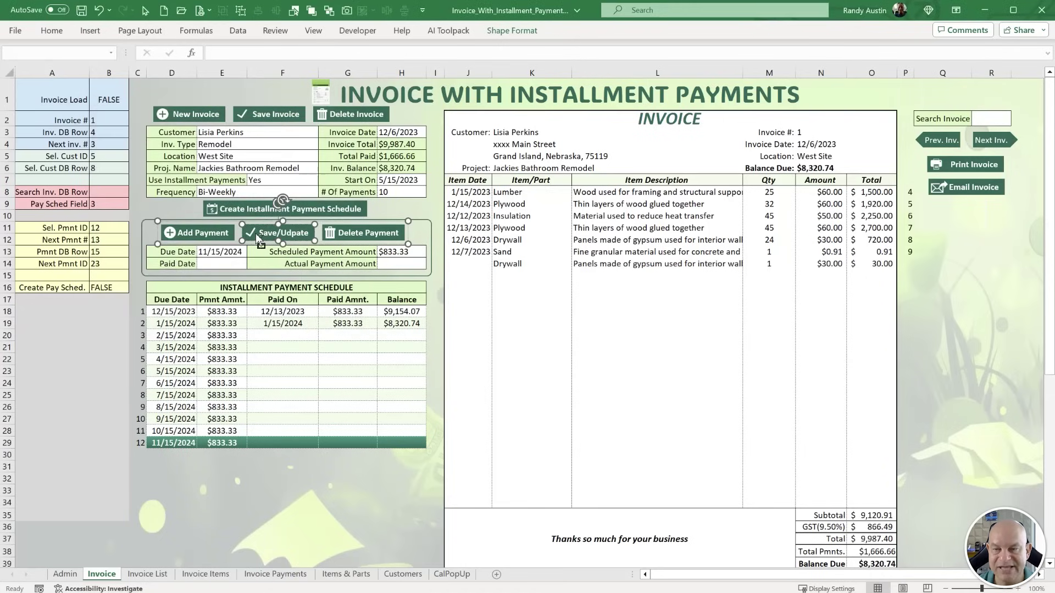
right_click(250, 263)
left_click(287, 407)
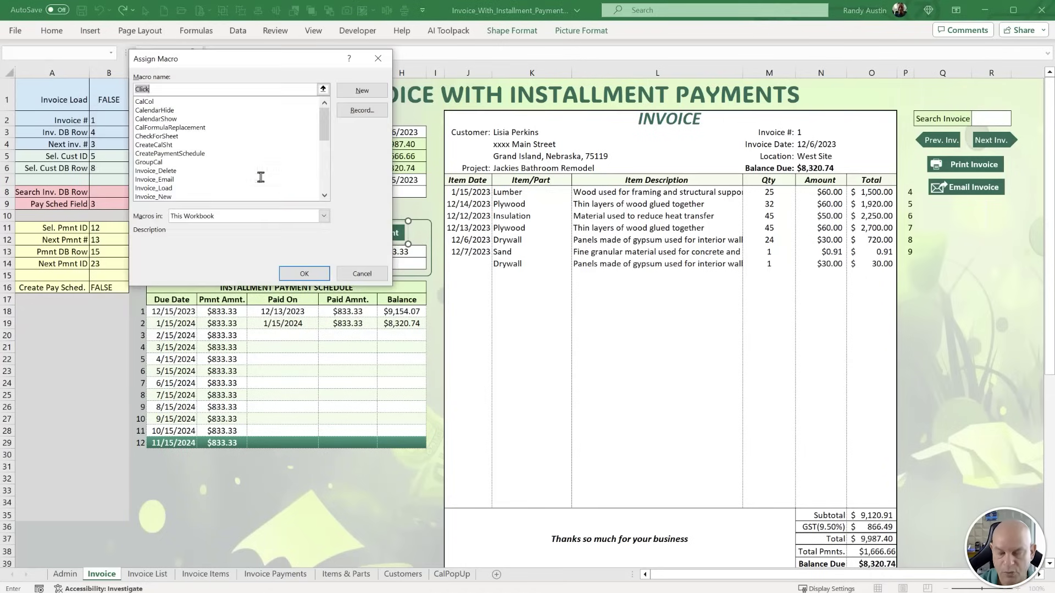
left_click(183, 197)
scroll(183, 199, "down", 3)
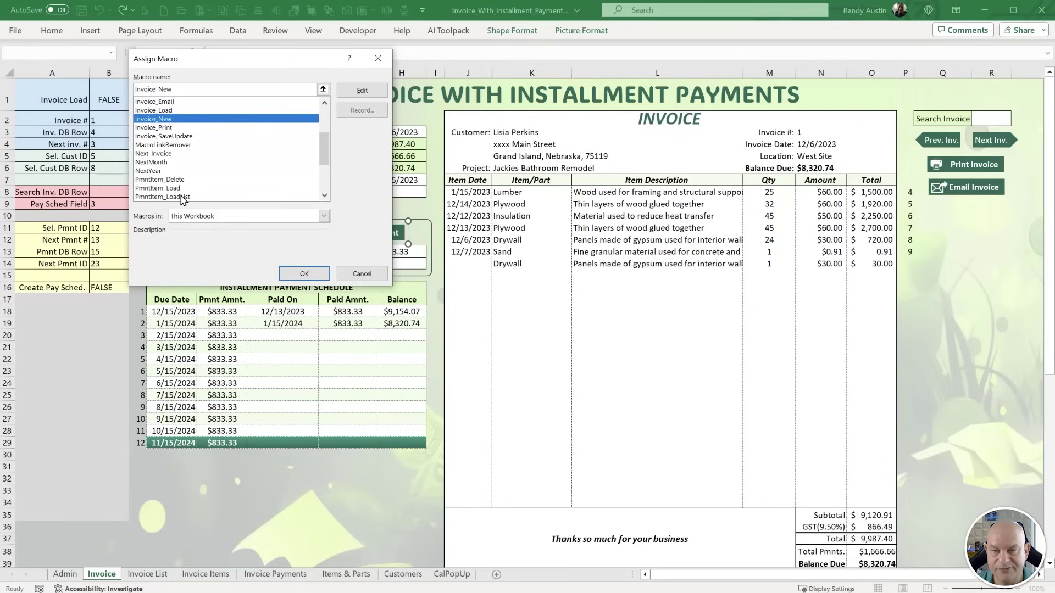
left_click(183, 197)
scroll(183, 199, "down", 1)
left_click(303, 273)
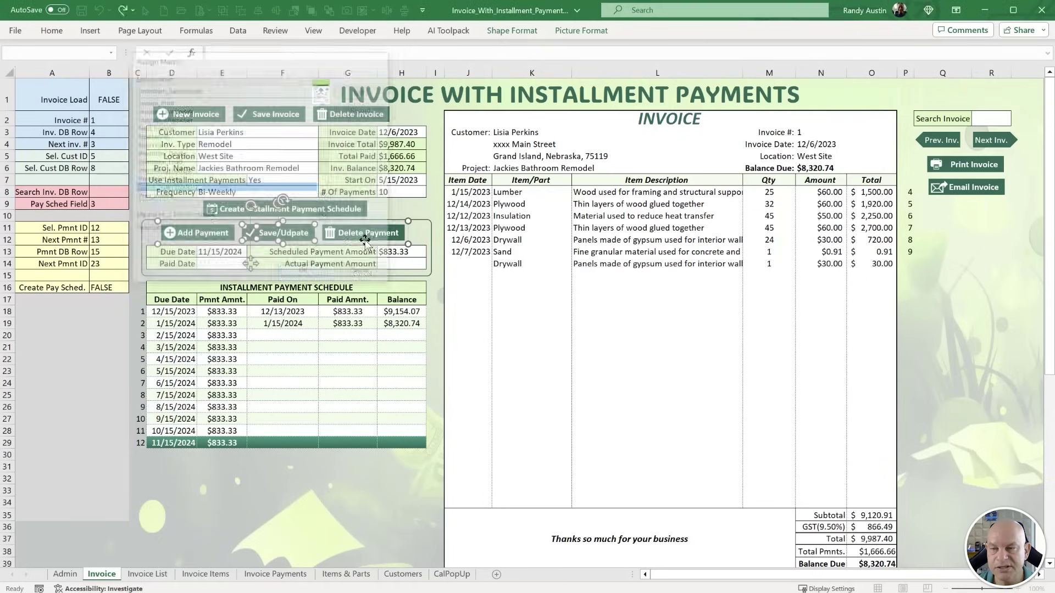
Assign PmntItem_Delete to the Delete Payment button and save the workbook with Ctrl+S.
right_click(330, 263)
left_click(357, 425)
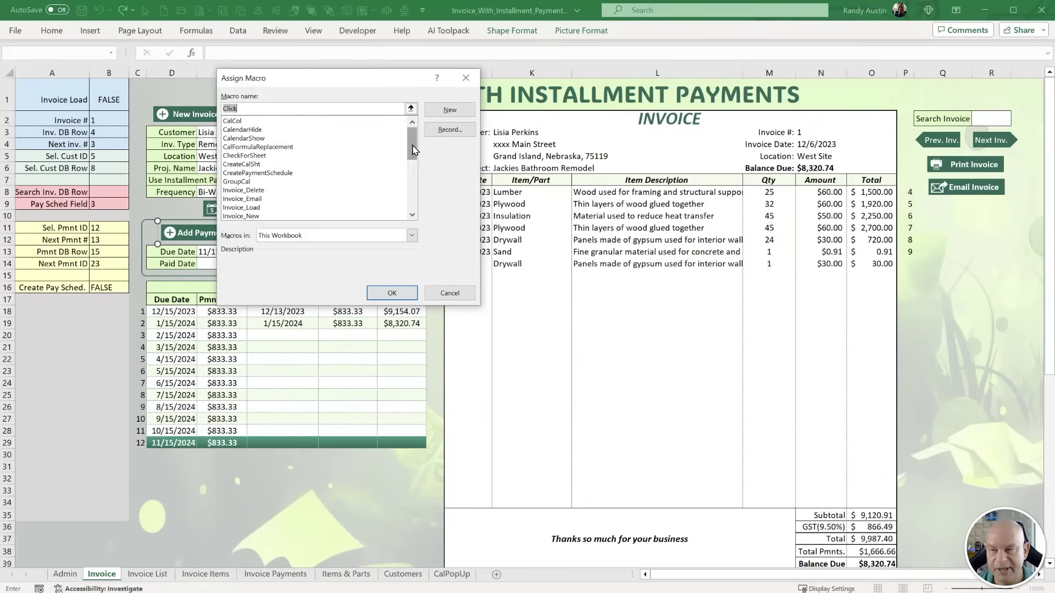
left_click_drag(413, 150, 421, 204)
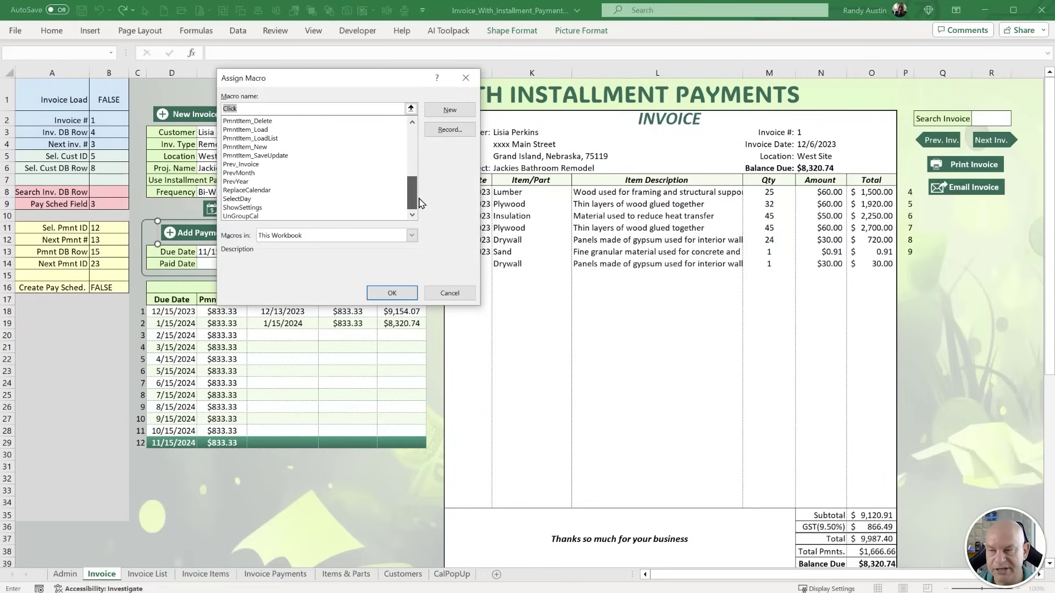
left_click(270, 130)
left_click(278, 121)
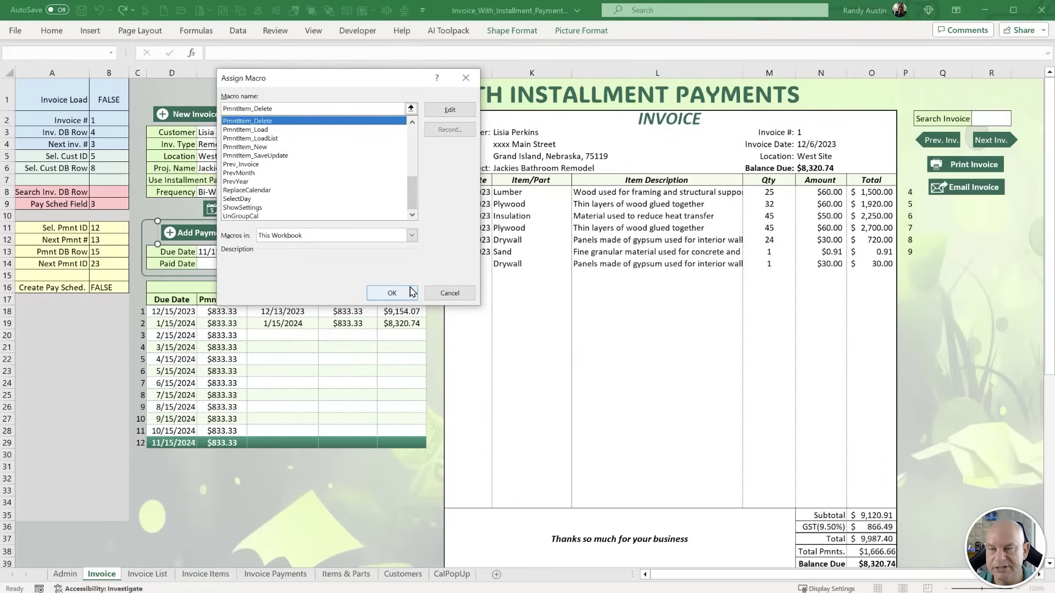
left_click(392, 293)
left_click(439, 310)
key("ctrl+s")
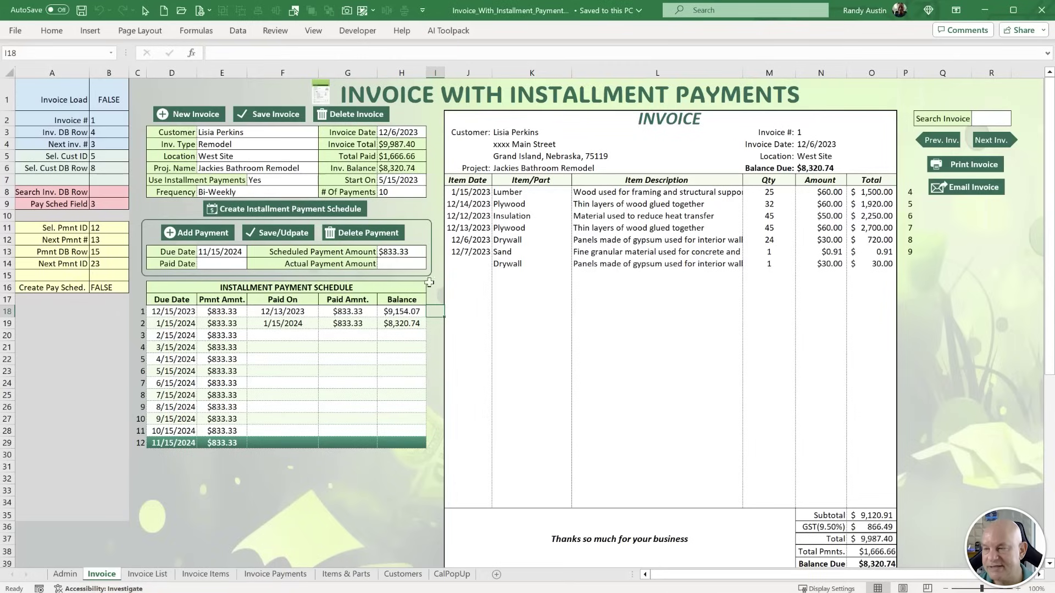
Create blank invoice 3 dated 12/12/2023 with the New Invoice button, then reopen the VBA editor.
left_click(180, 115)
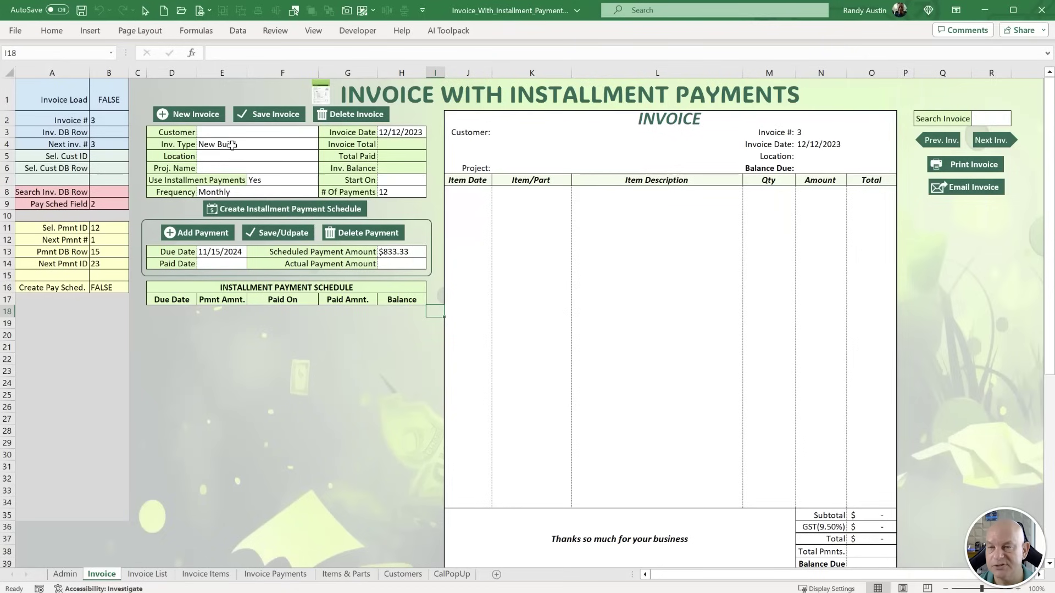
left_click_drag(835, 577, 859, 581)
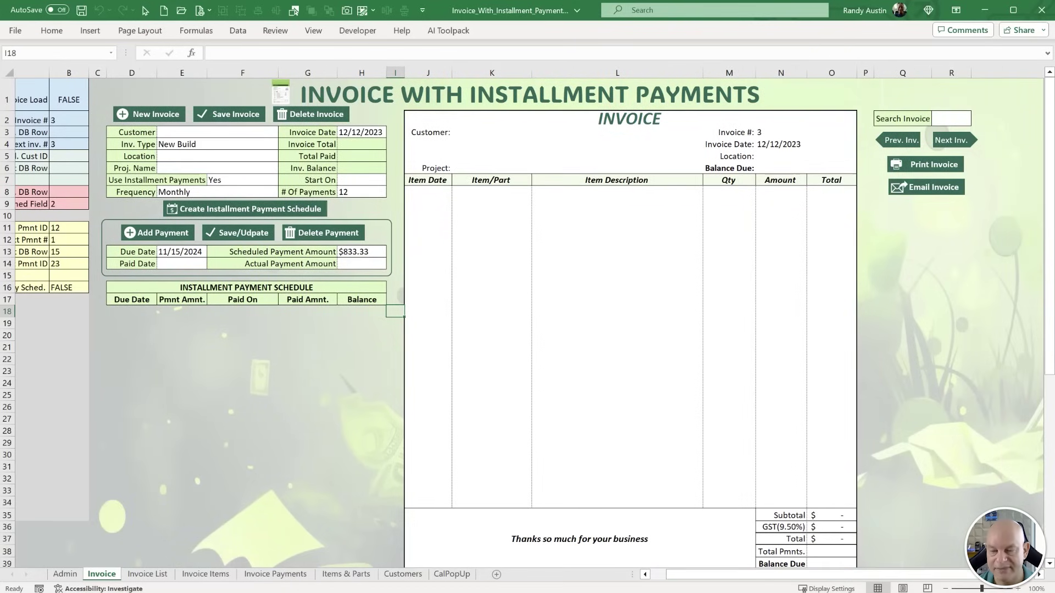
key("alt+F11")
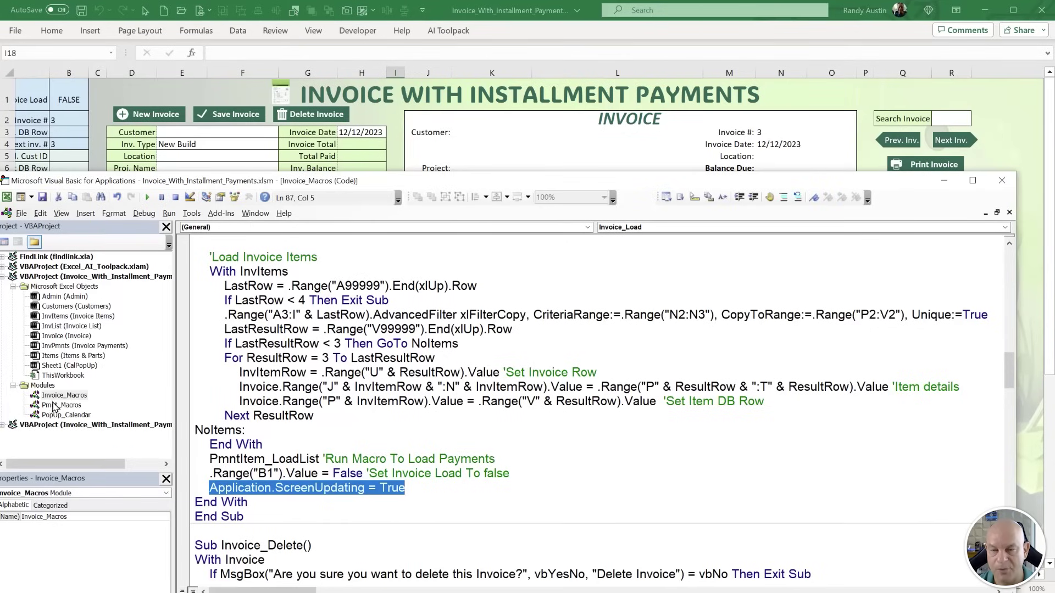
left_click_drag(1008, 367, 977, 265)
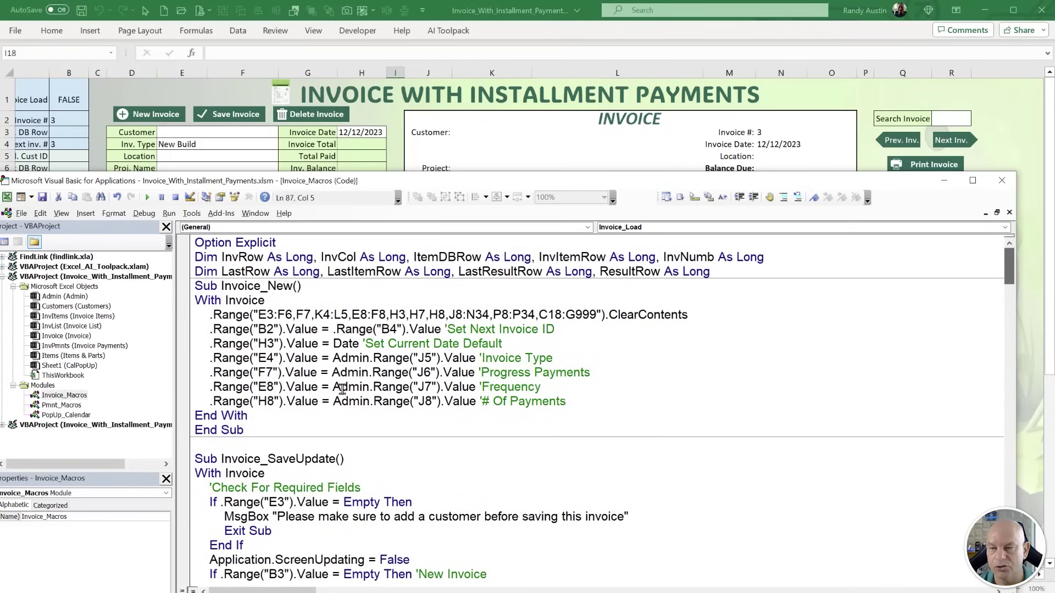
left_click_drag(265, 301, 248, 287)
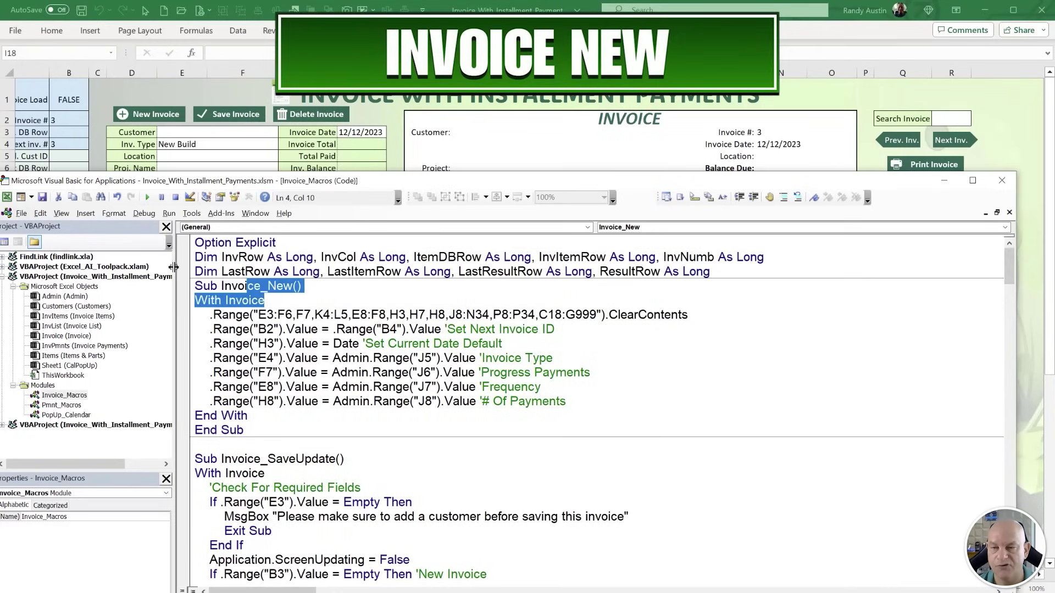
left_click(161, 197)
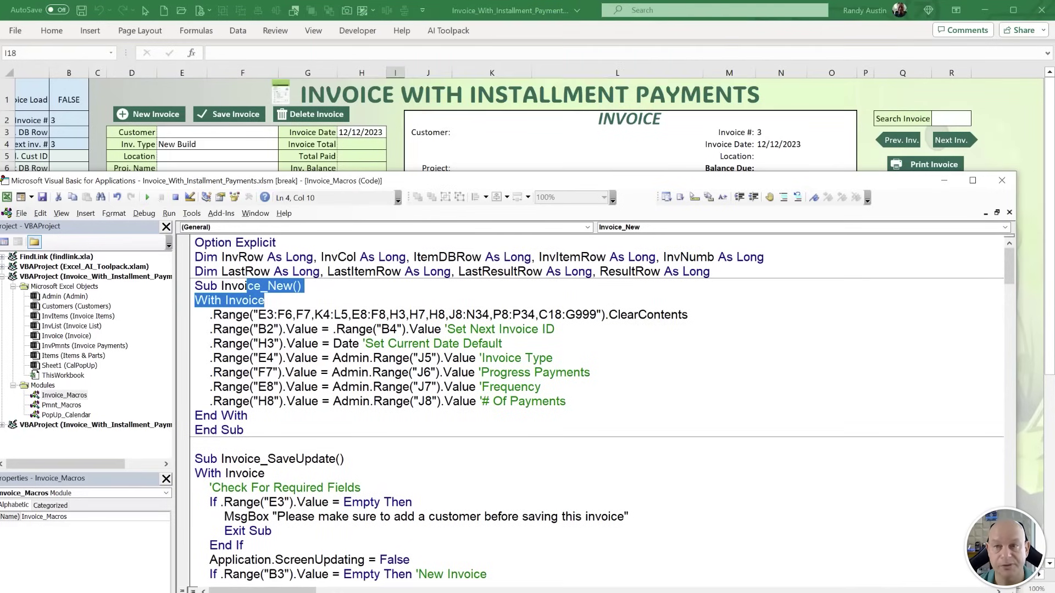
left_click_drag(701, 317, 193, 311)
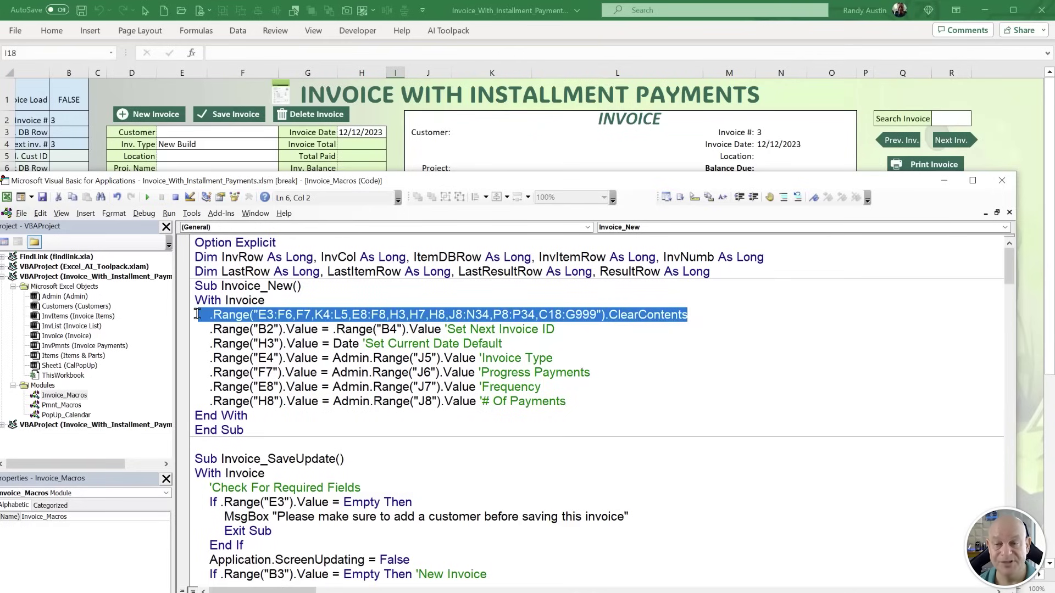
left_click(259, 329)
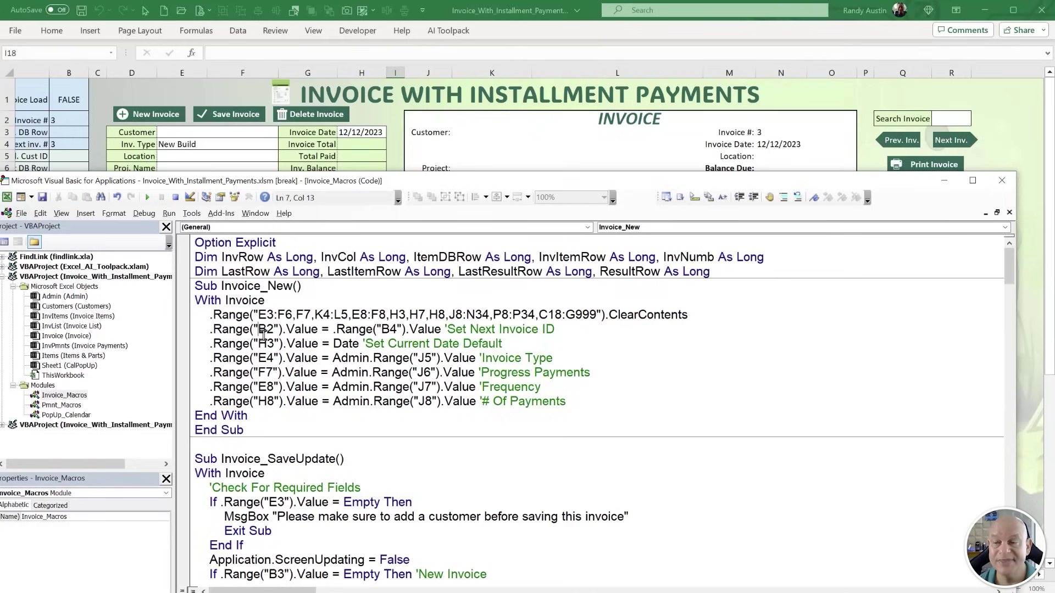
left_click(159, 95)
left_click_drag(693, 580, 659, 576)
left_click(119, 144)
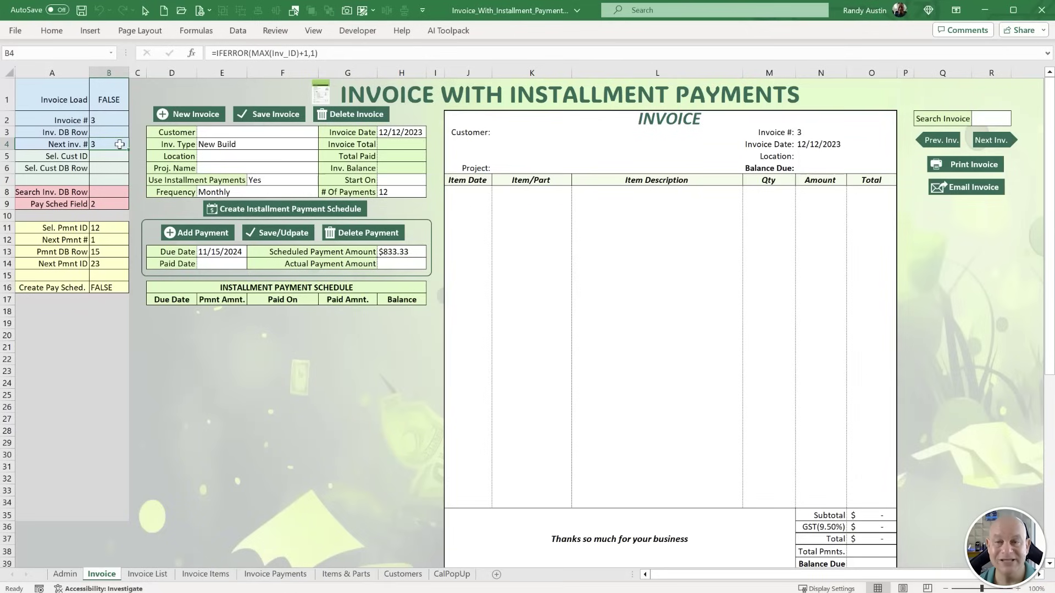
left_click(110, 120)
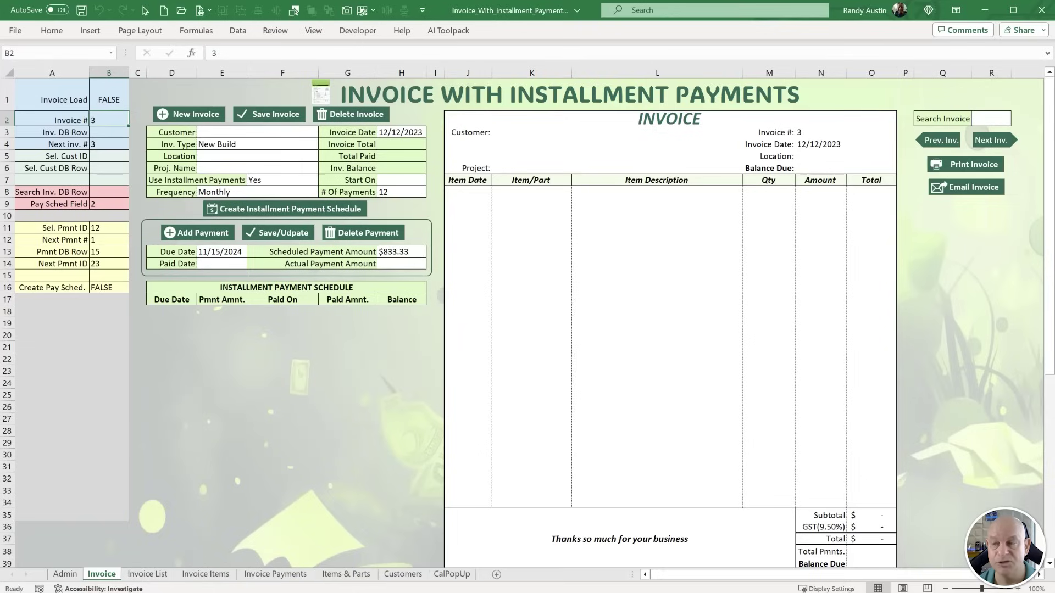
left_click(812, 132)
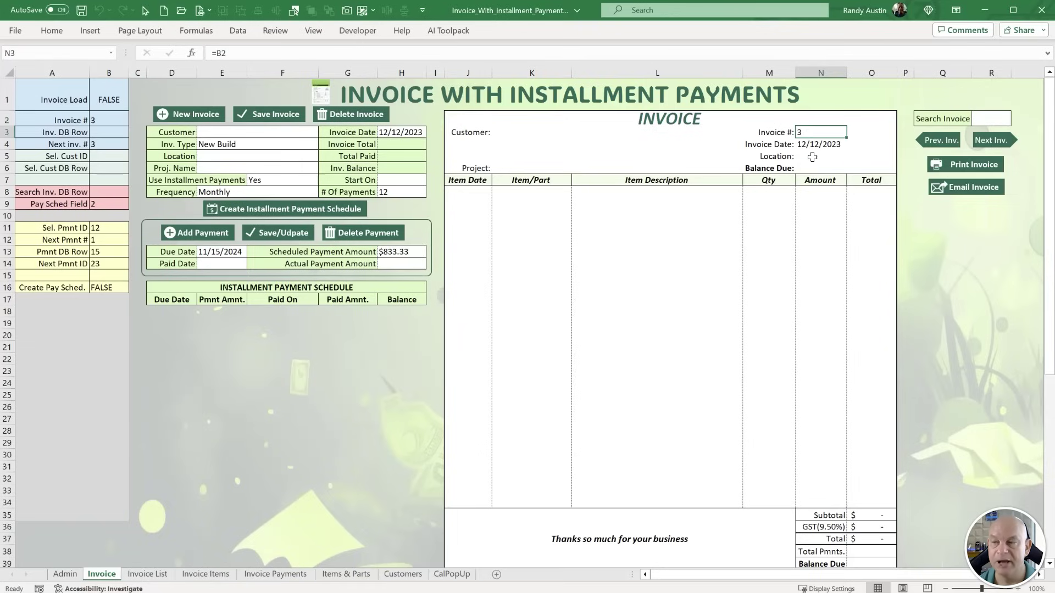
left_click(812, 157)
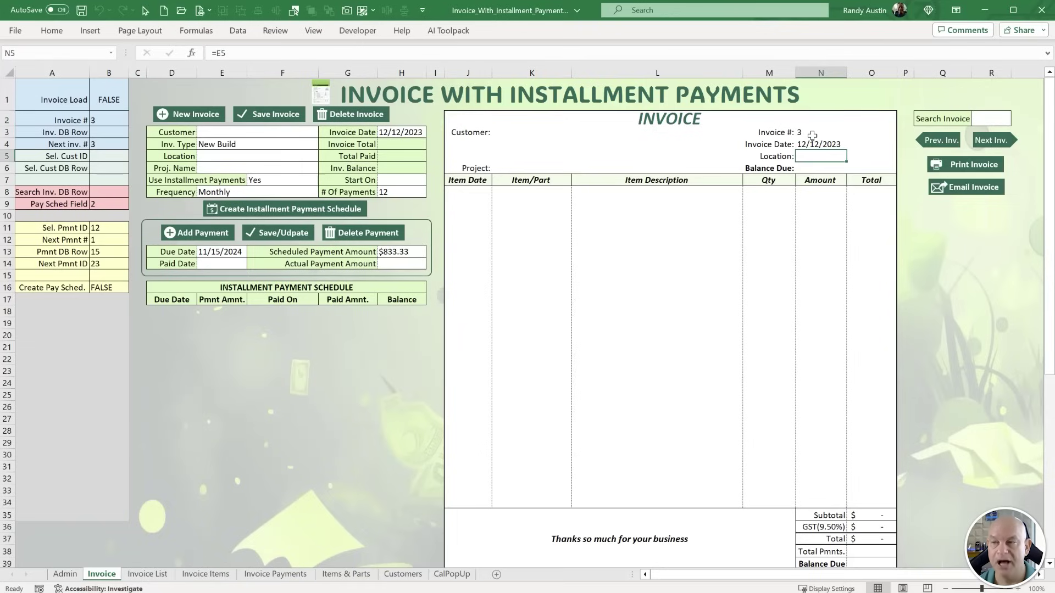
left_click(812, 134)
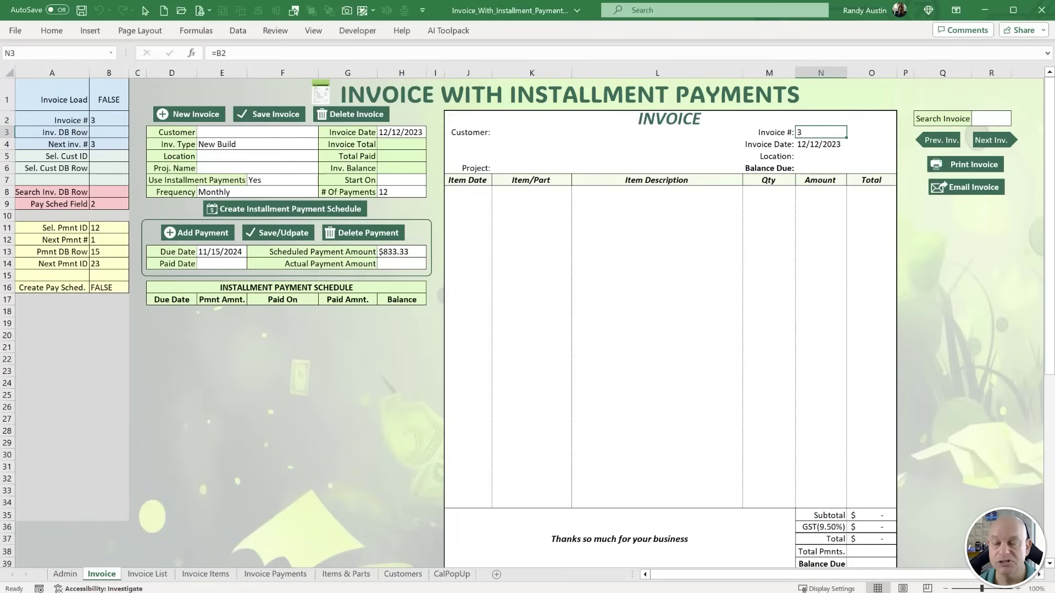
In Invoice_New, highlight the next-invoice-ID, current-date and Invoice Type default lines.
key("alt+F11")
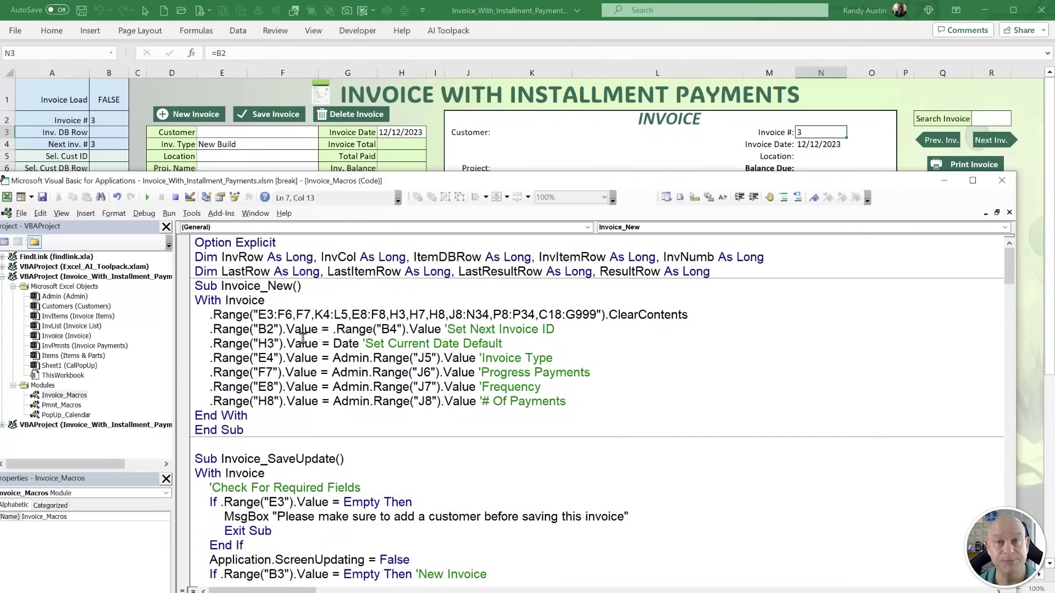
left_click_drag(557, 329, 211, 328)
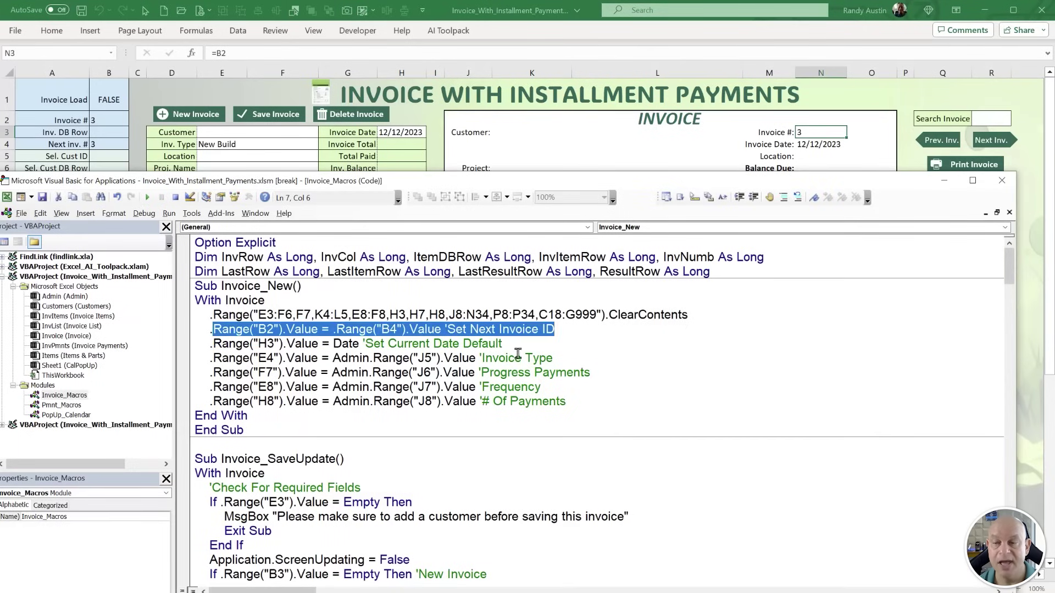
left_click_drag(528, 345, 210, 347)
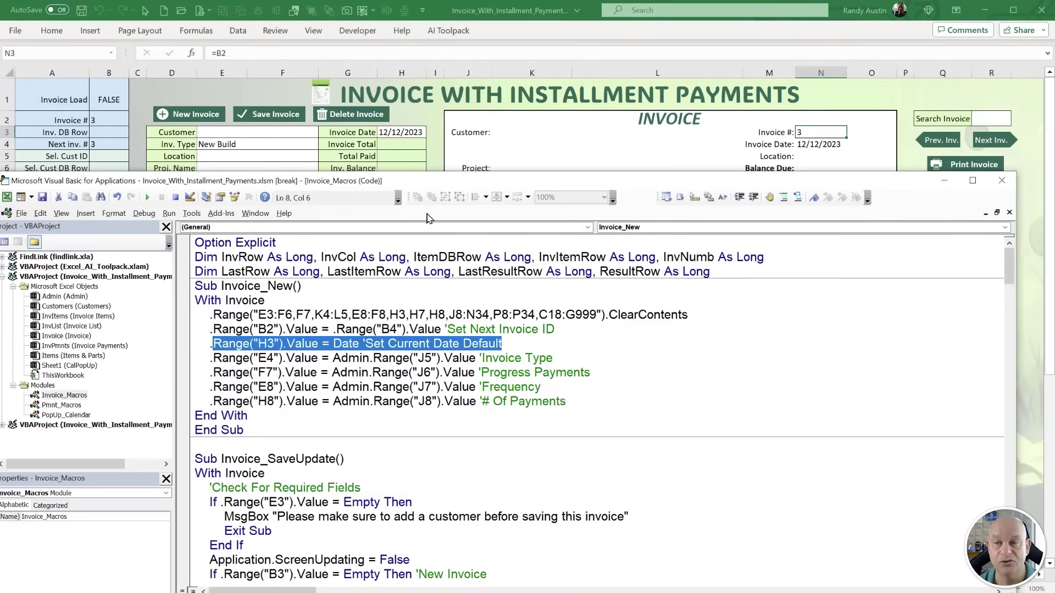
left_click(554, 358)
left_click_drag(572, 358, 333, 358)
key("alt+F11")
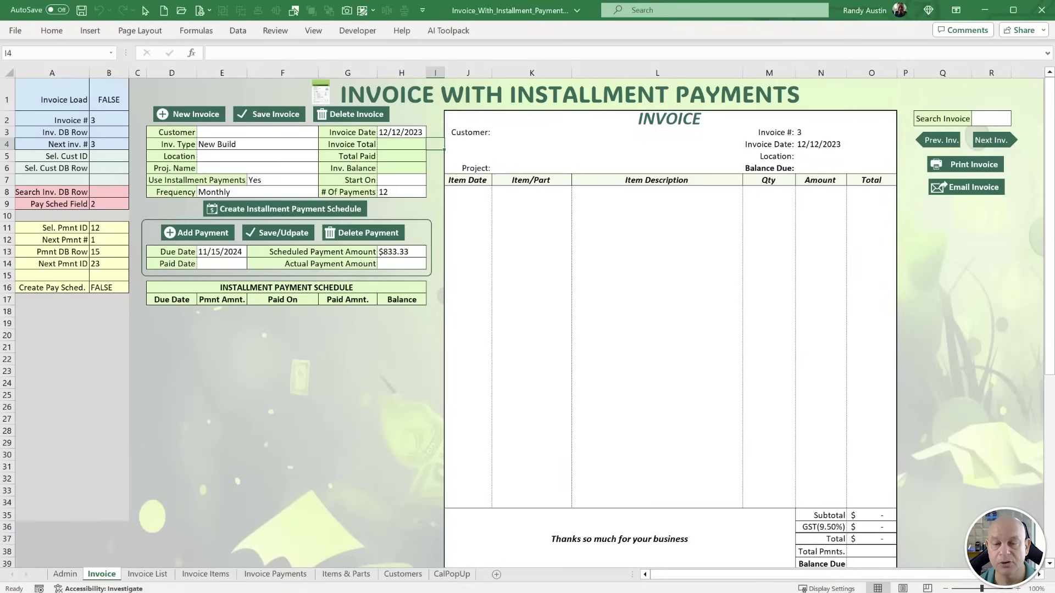
Give the Admin sheet's defaults table I5:J8 dotted inside horizontal borders.
left_click(73, 575)
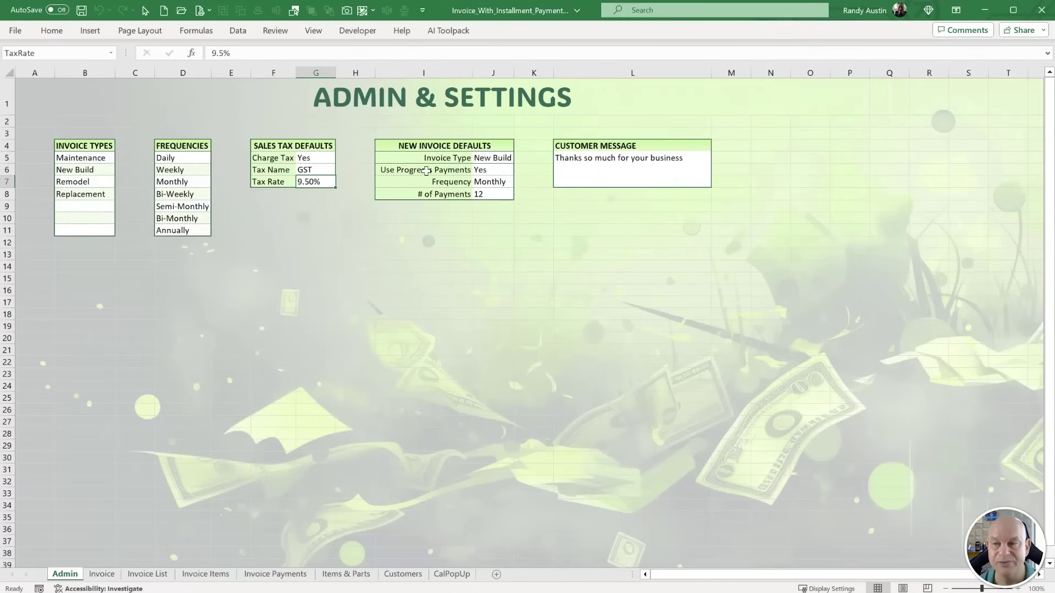
left_click(434, 145)
left_click(420, 206)
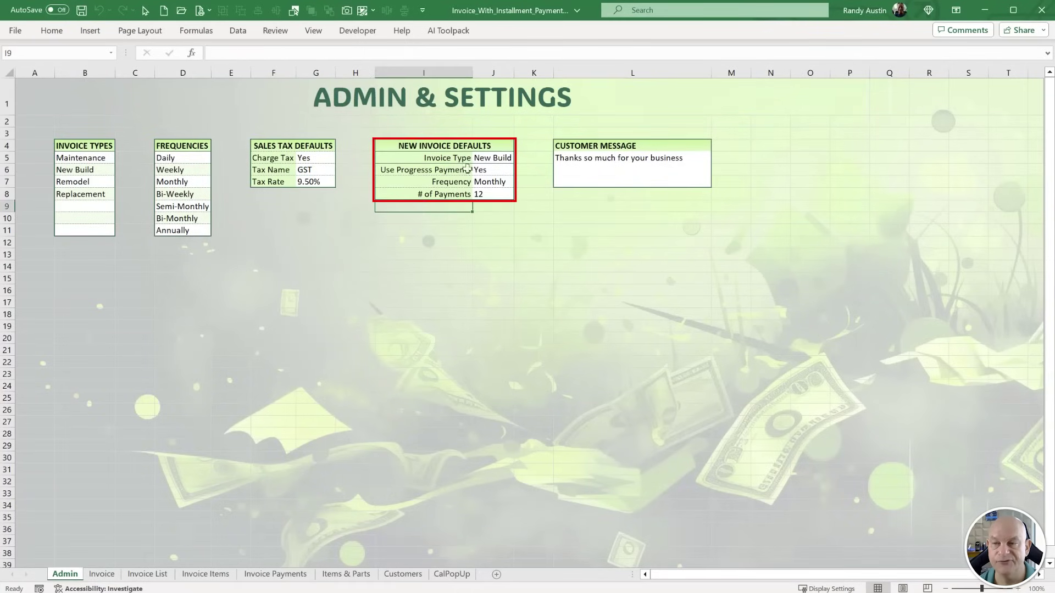
left_click(487, 160)
left_click(446, 168)
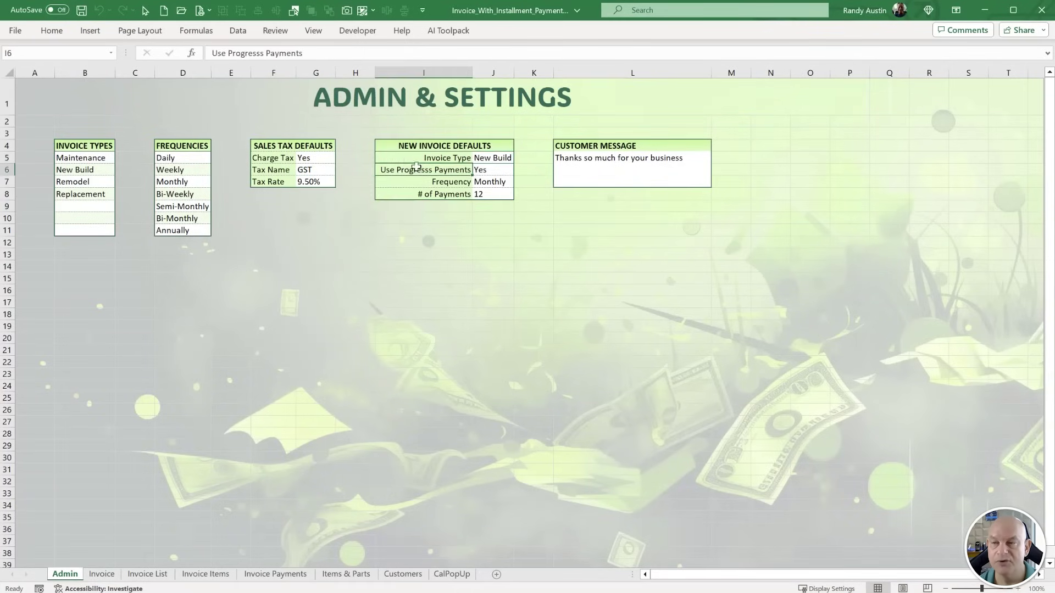
left_click_drag(434, 158, 489, 193)
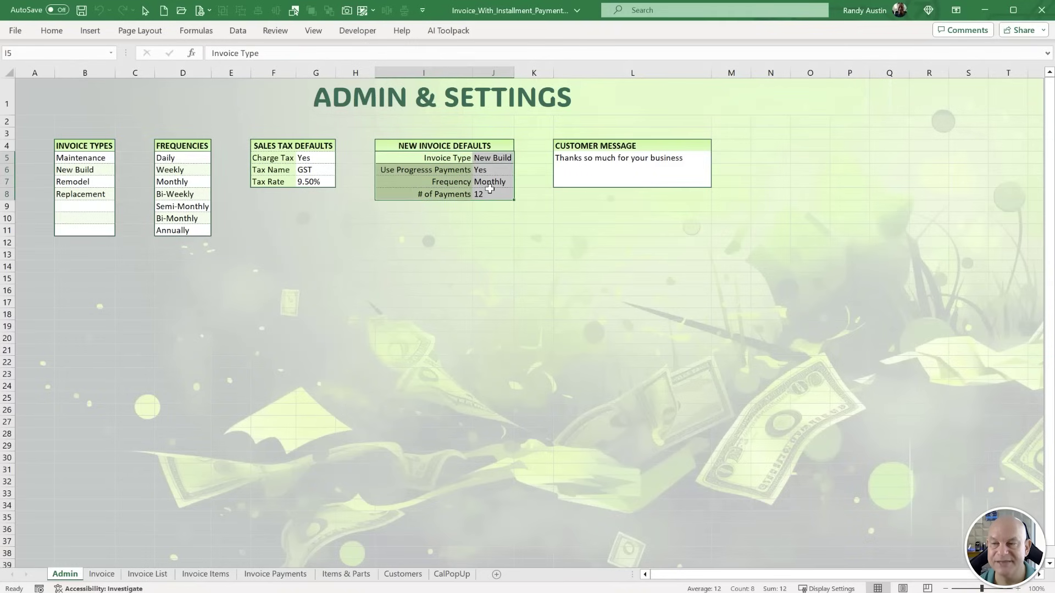
right_click(490, 188)
key("Escape")
key("ctrl+1")
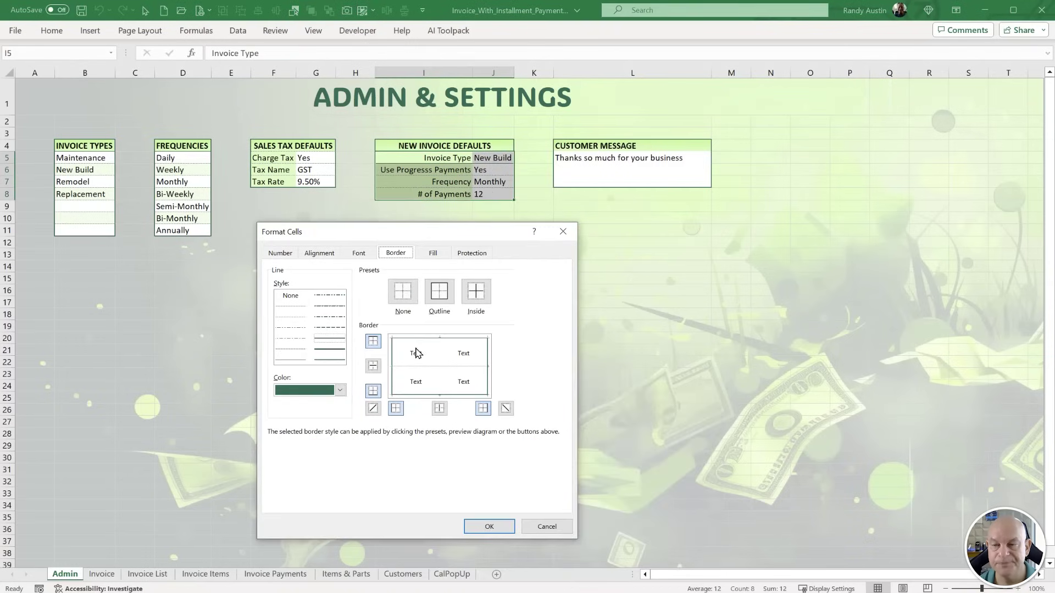
left_click(293, 307)
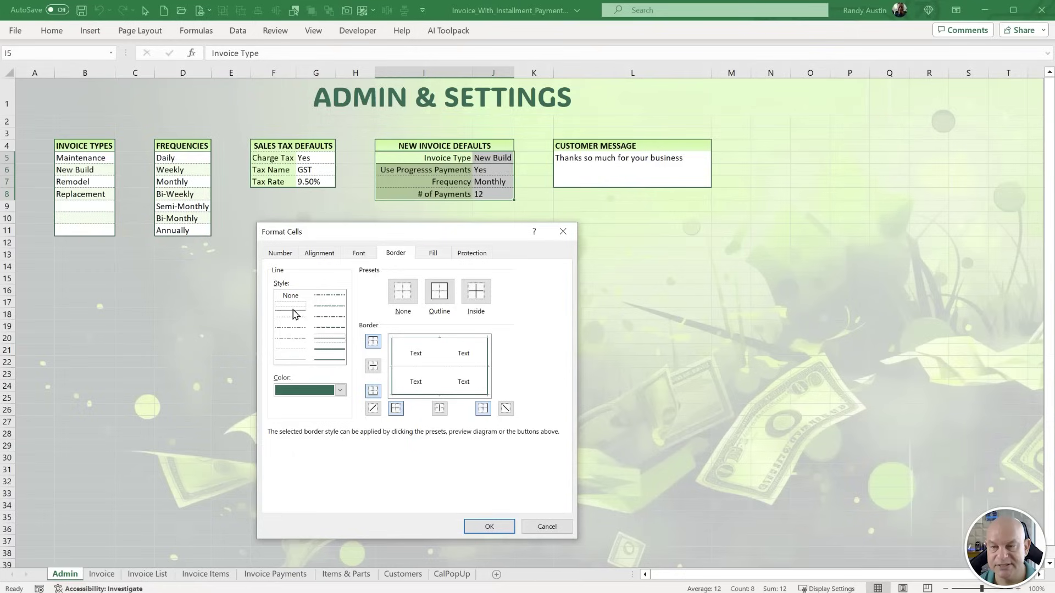
left_click(434, 367)
left_click(489, 526)
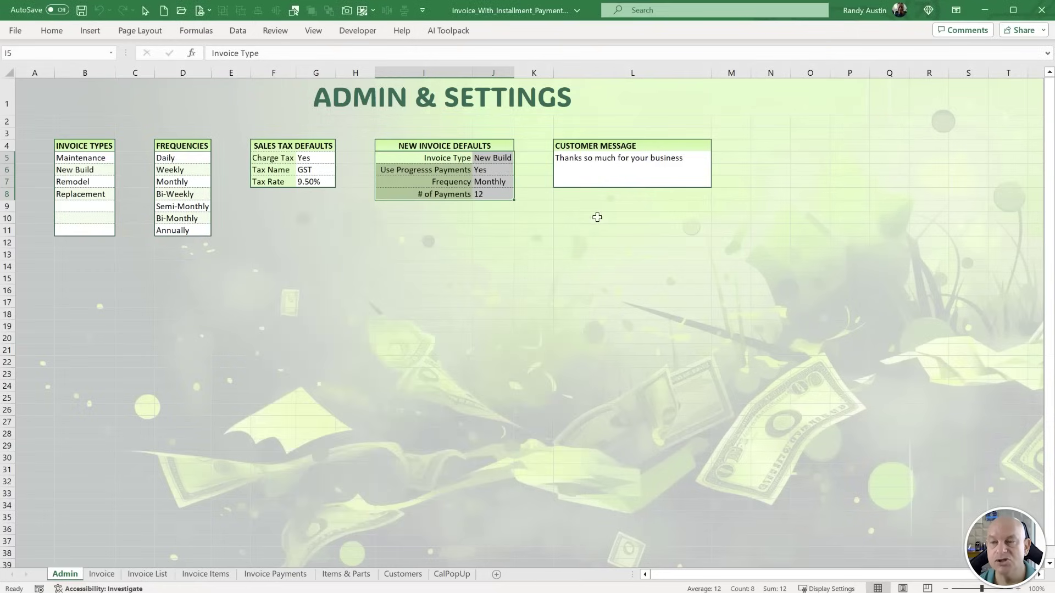
Set the default invoice type in J5 to Maintenance and autofit column J.
left_click(595, 216)
left_click(503, 157)
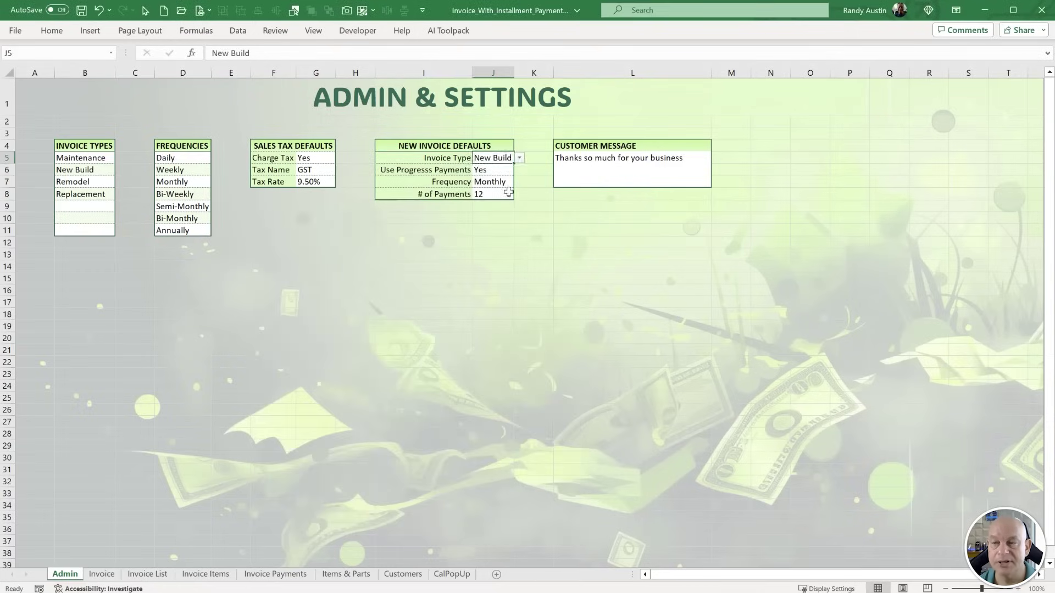
left_click(519, 157)
left_click(508, 170)
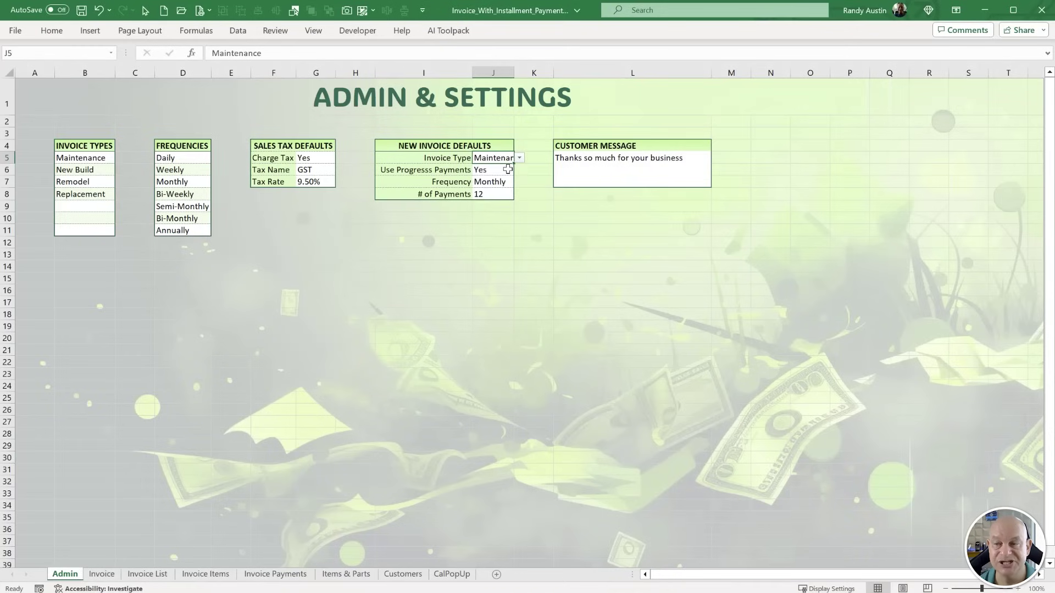
double_click(514, 73)
left_click(511, 73)
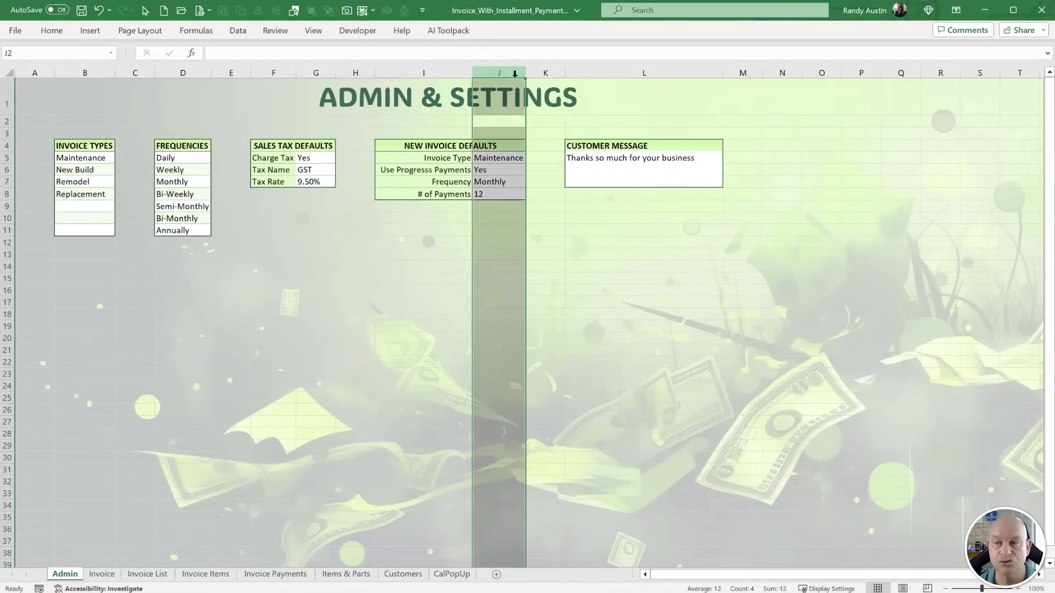
Review the installment payments and frequency defaults, then return to the Invoice sheet.
left_click(512, 156)
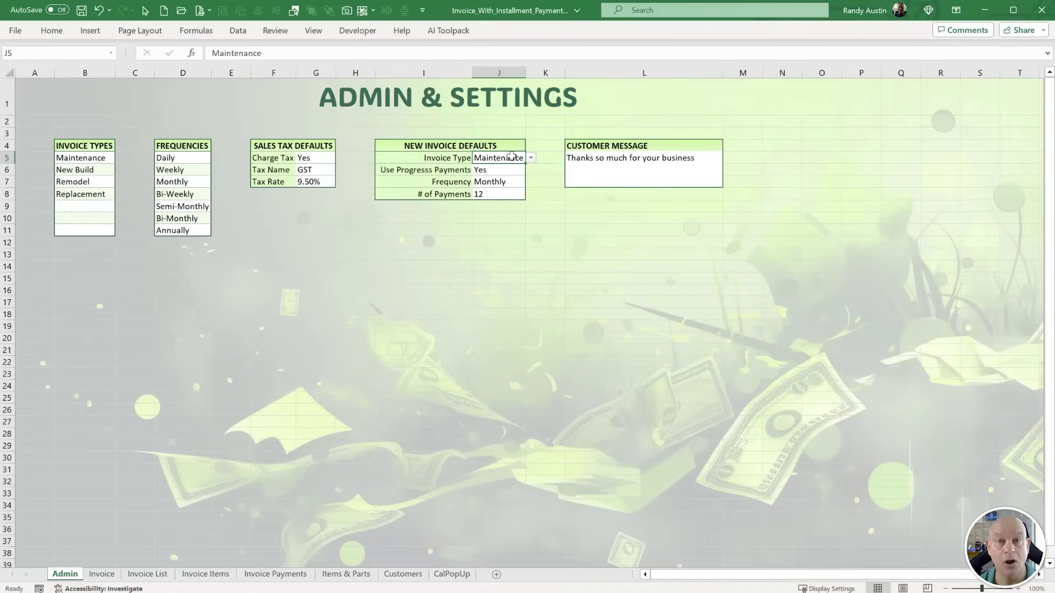
left_click(508, 171)
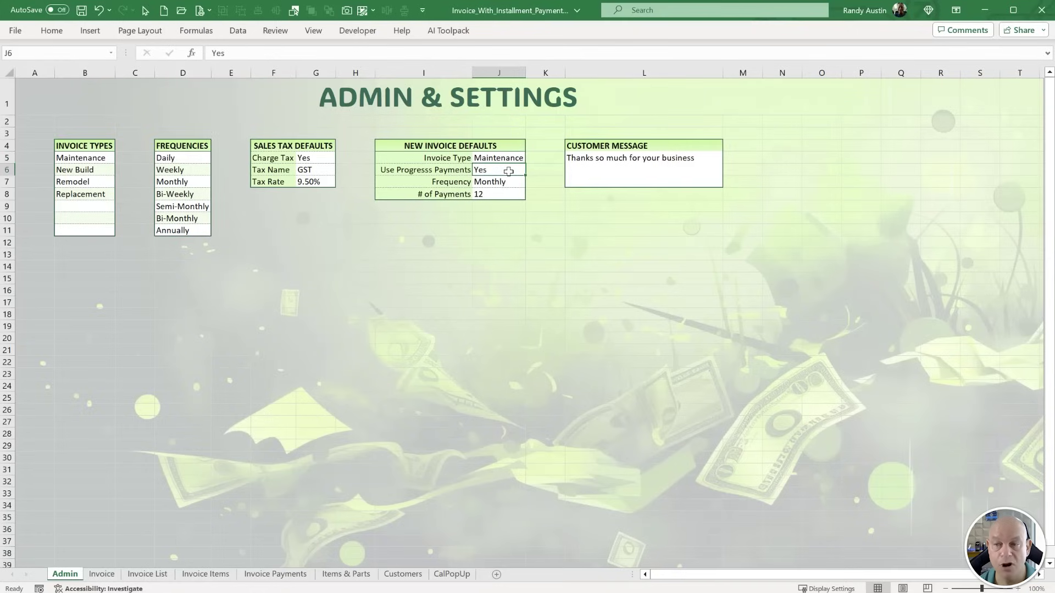
left_click(506, 182)
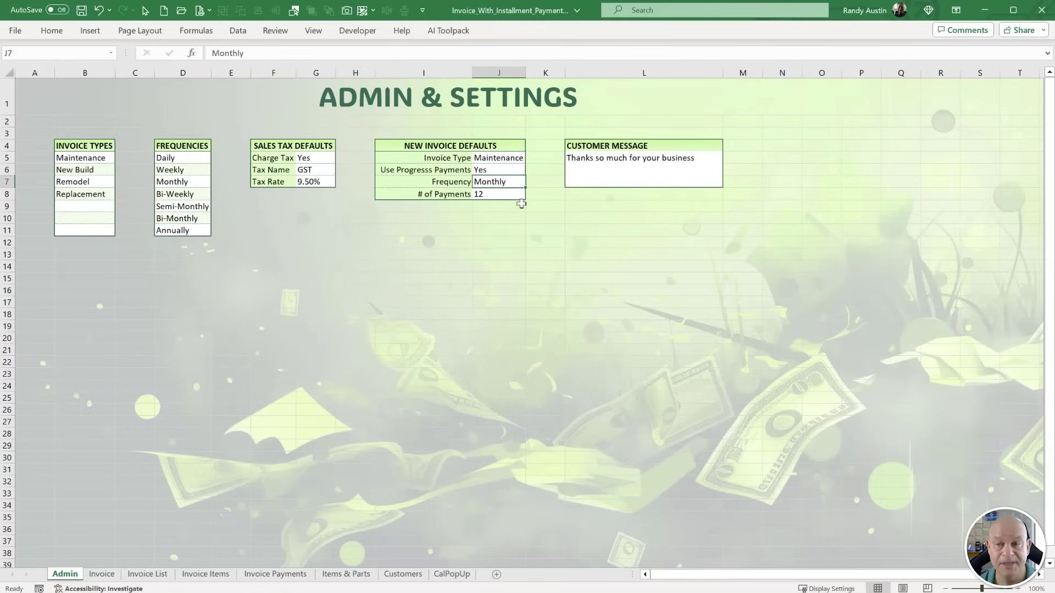
left_click(105, 576)
Check the invoice's default fields and review the five default-setting lines in the macro code.
left_click(385, 191)
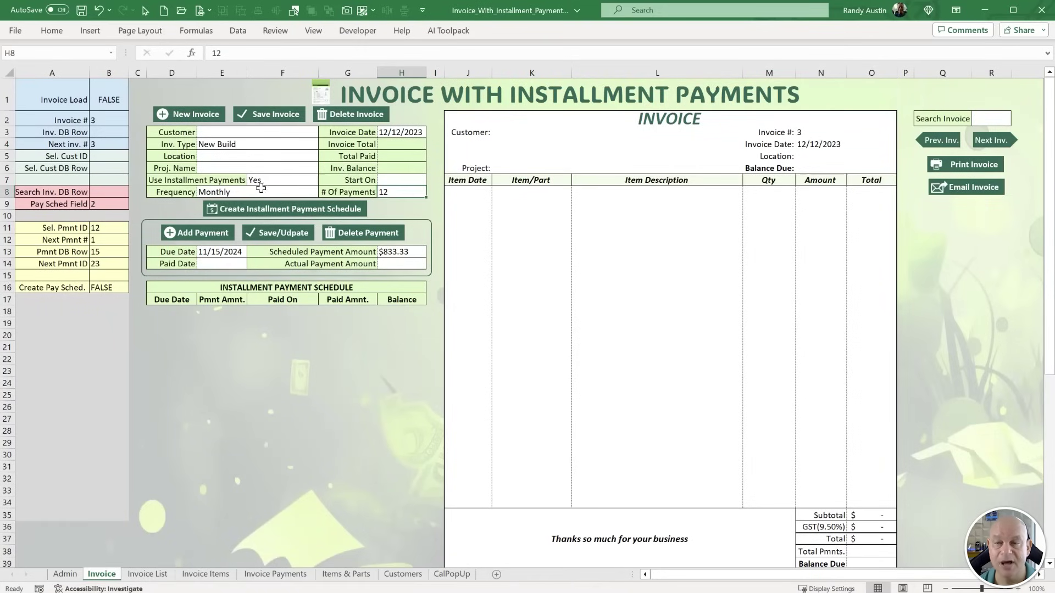
left_click(259, 182)
left_click(258, 141)
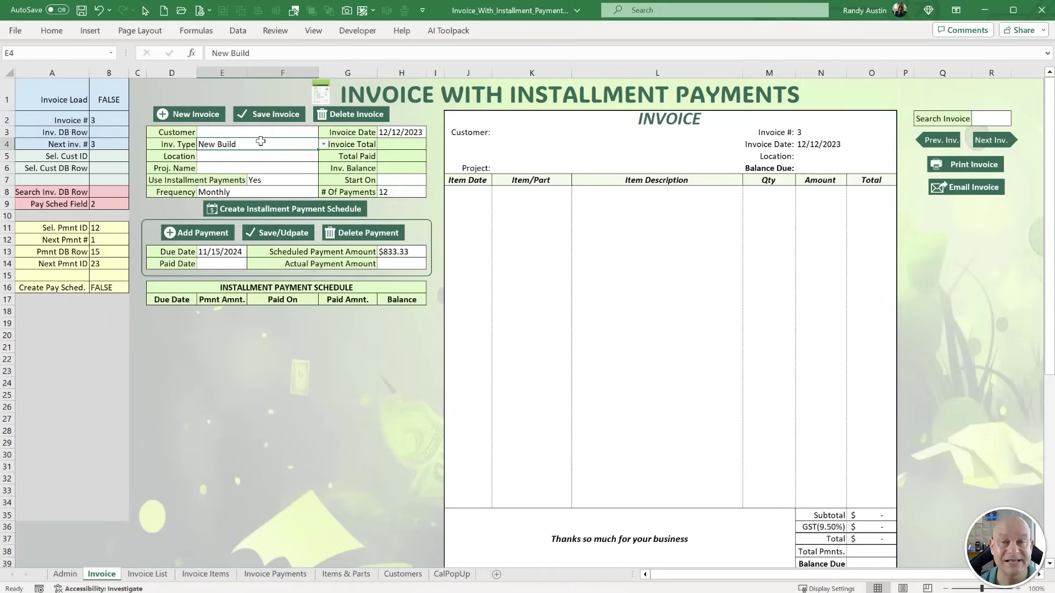
key("alt+F11")
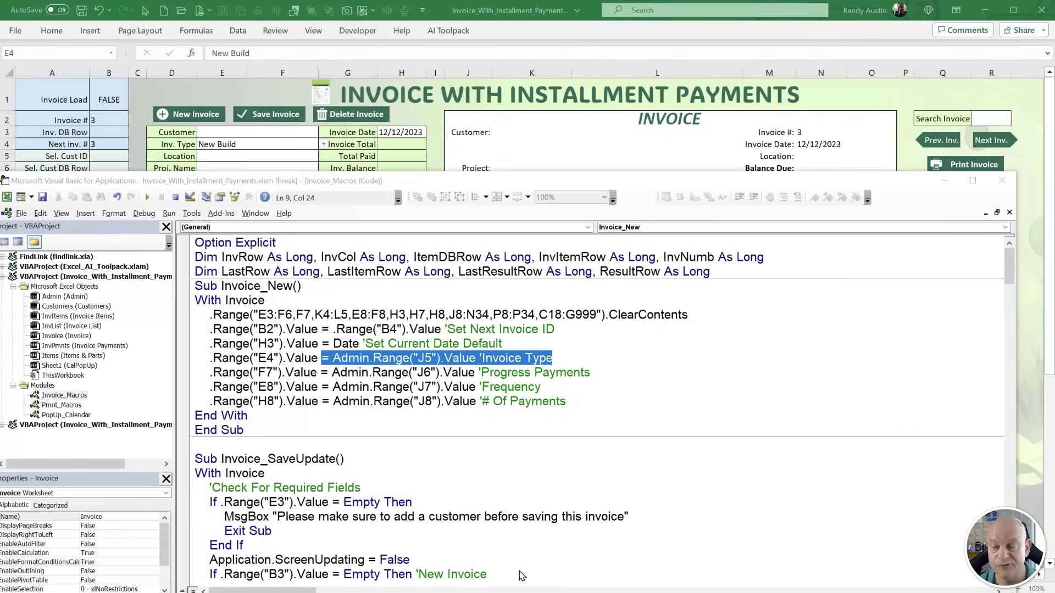
left_click(456, 378)
left_click_drag(574, 400, 182, 345)
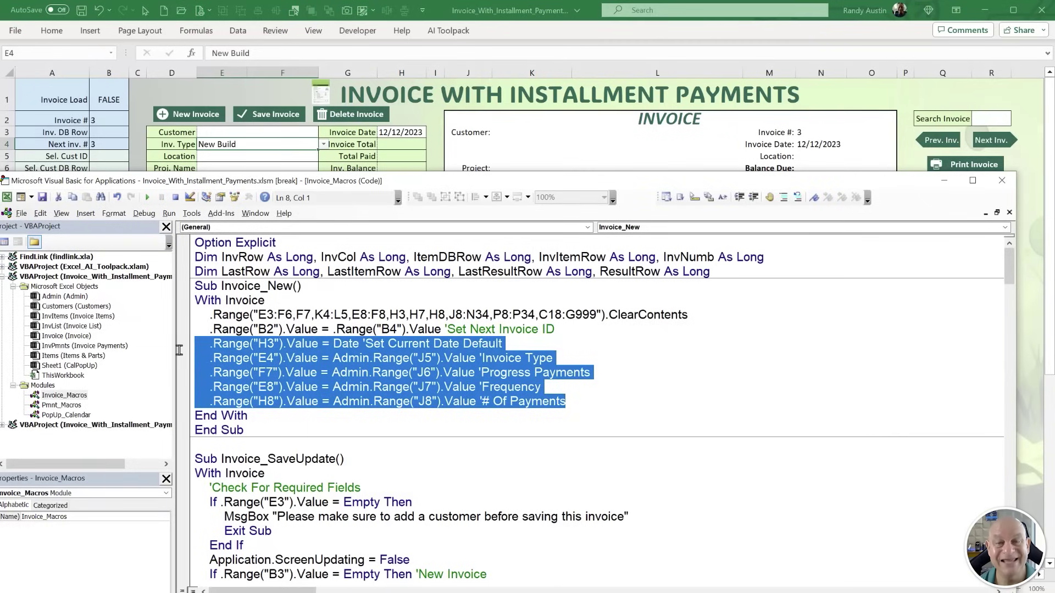
left_click(322, 344)
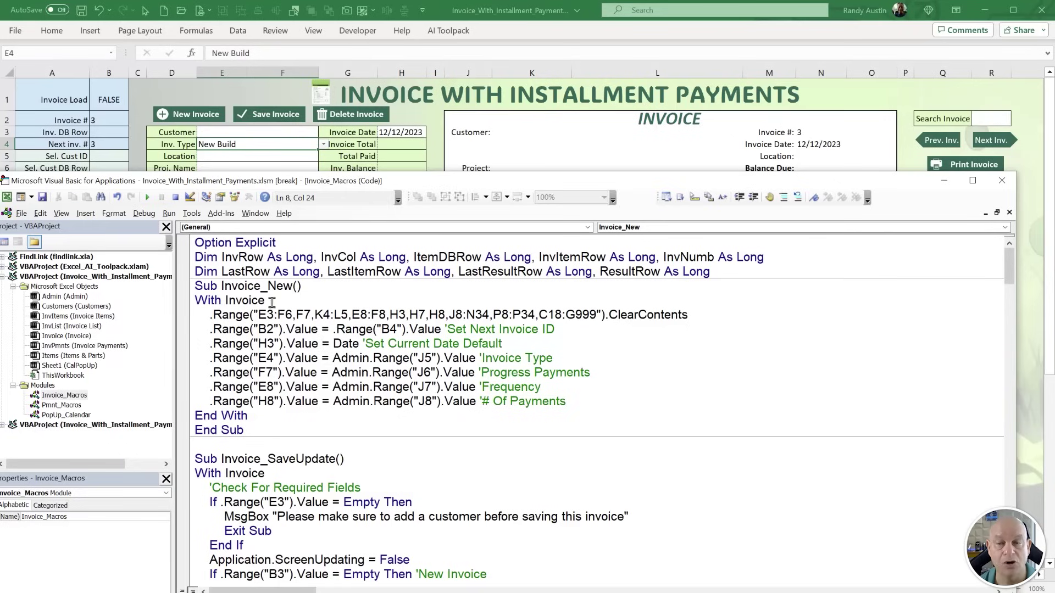
Stop the paused macro and create a new invoice to test the defaults.
left_click(224, 94)
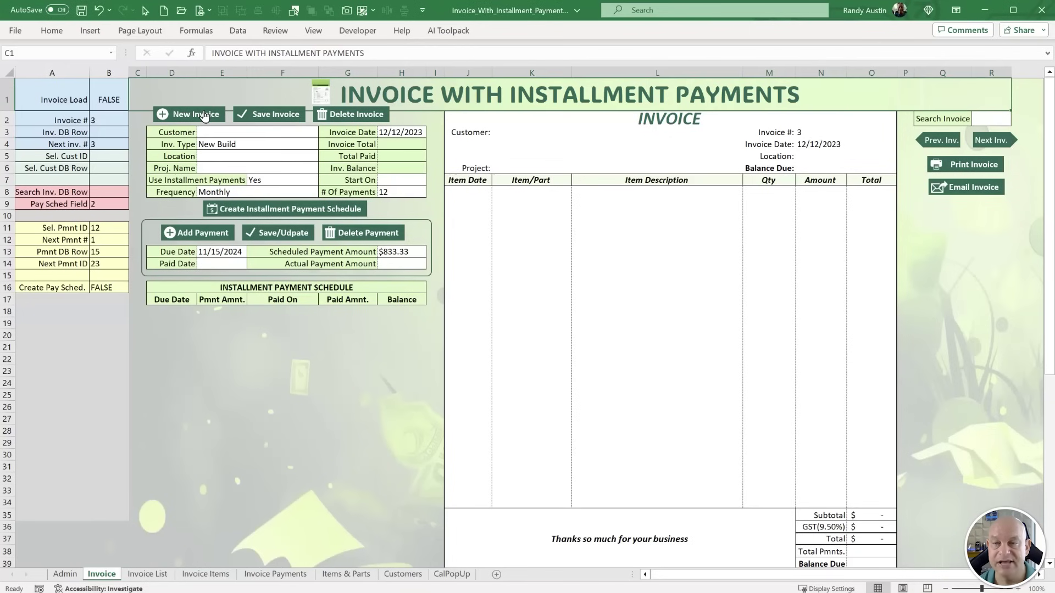
left_click(205, 114)
left_click(464, 368)
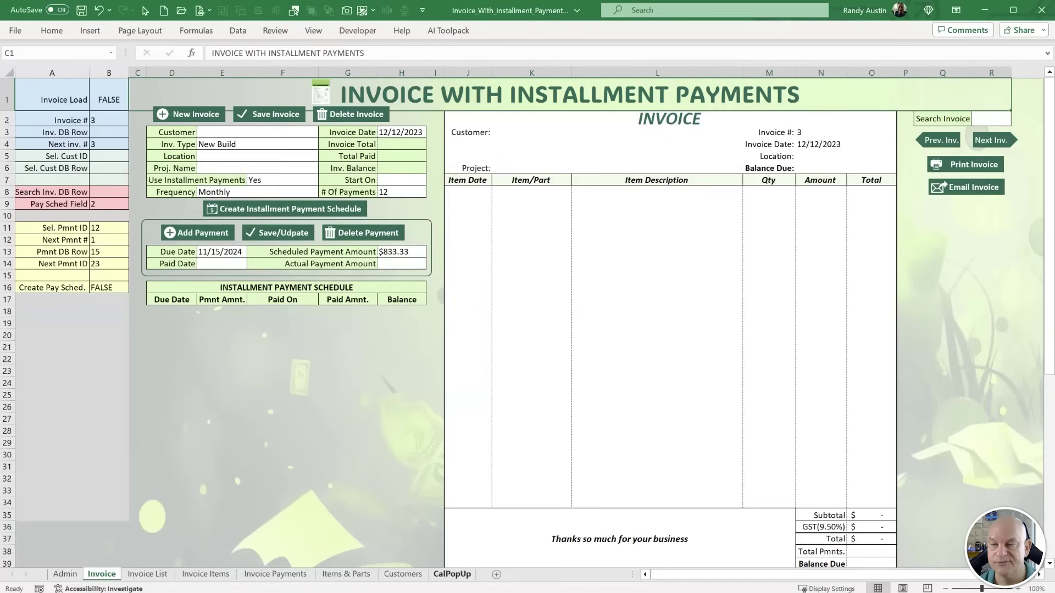
left_click(176, 197)
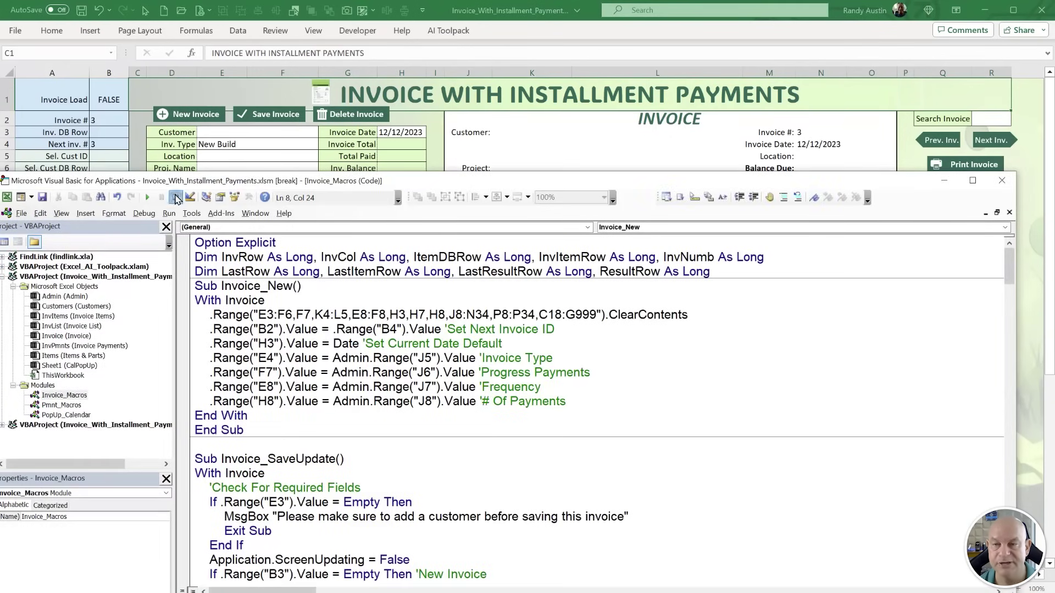
left_click(188, 90)
left_click(175, 335)
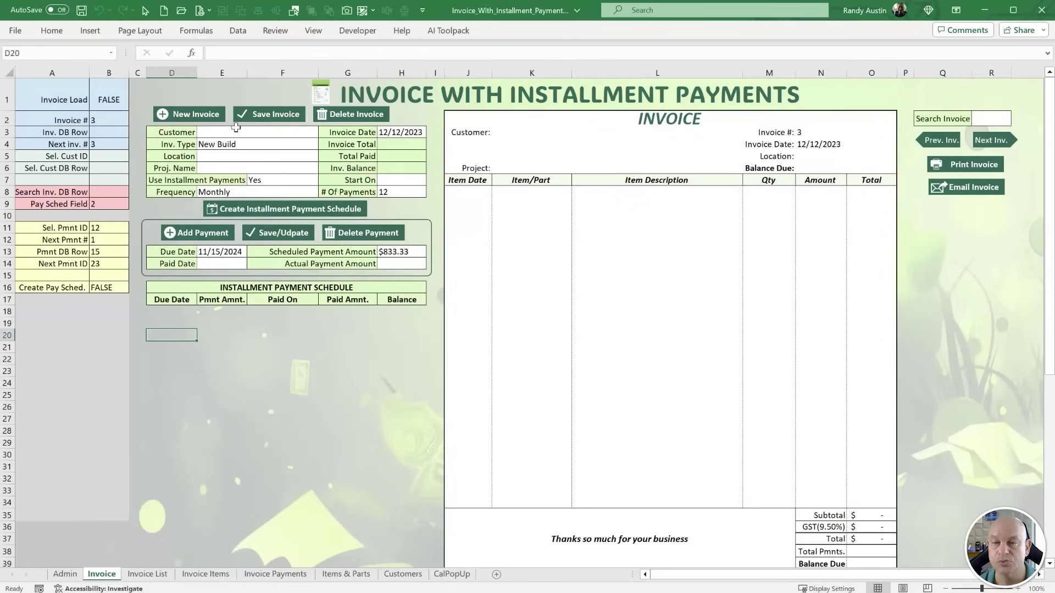
left_click(219, 113)
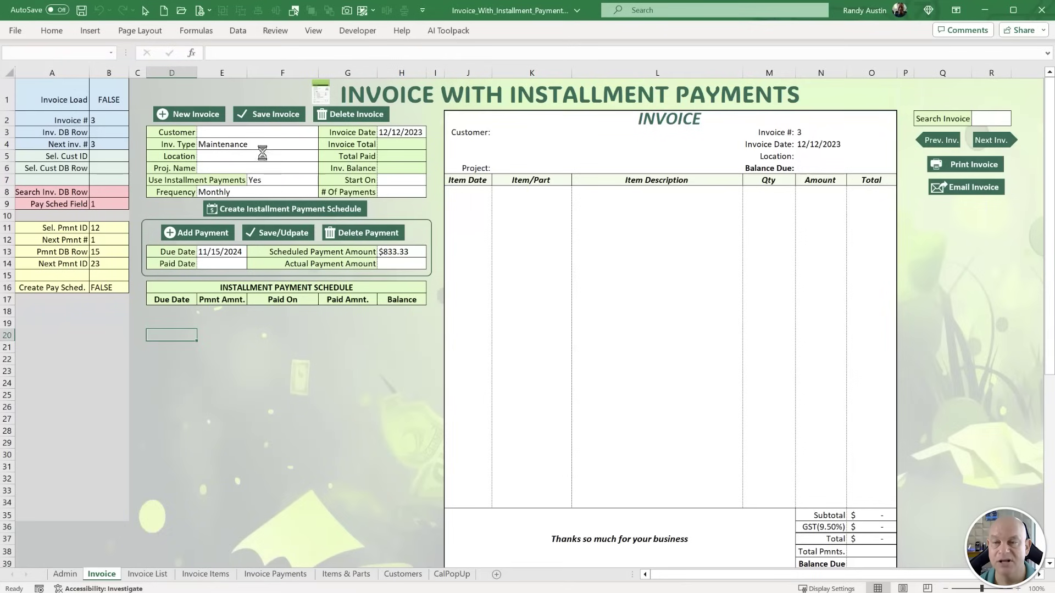
Verify the new invoice's installment, frequency, number of payments and date defaults.
left_click(287, 182)
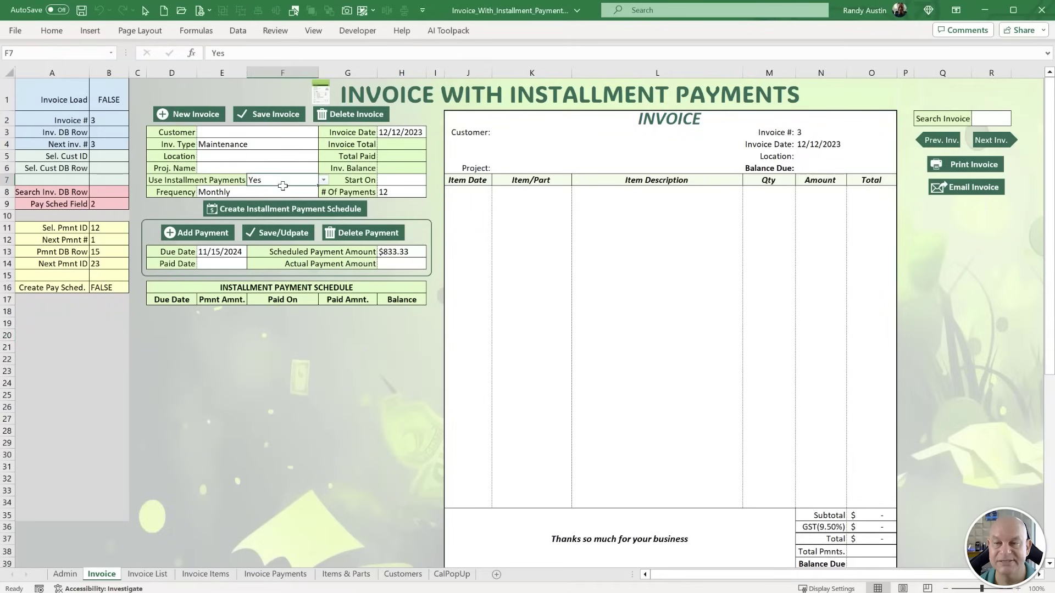
left_click(284, 193)
left_click(378, 192)
left_click(393, 134)
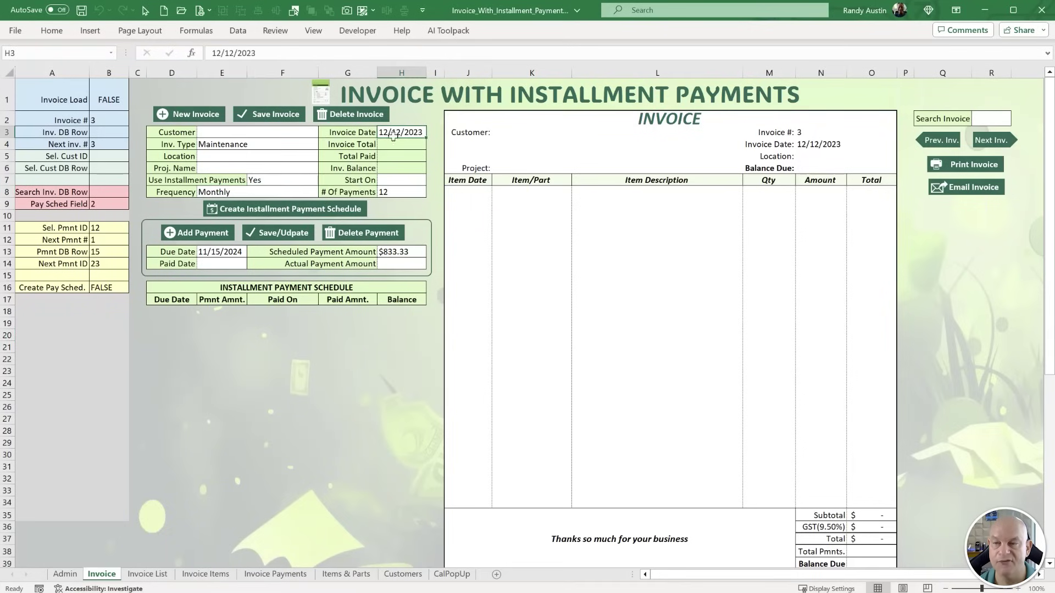
Glance at the macro code again, then open the date picker for the first line item.
key("alt+F11")
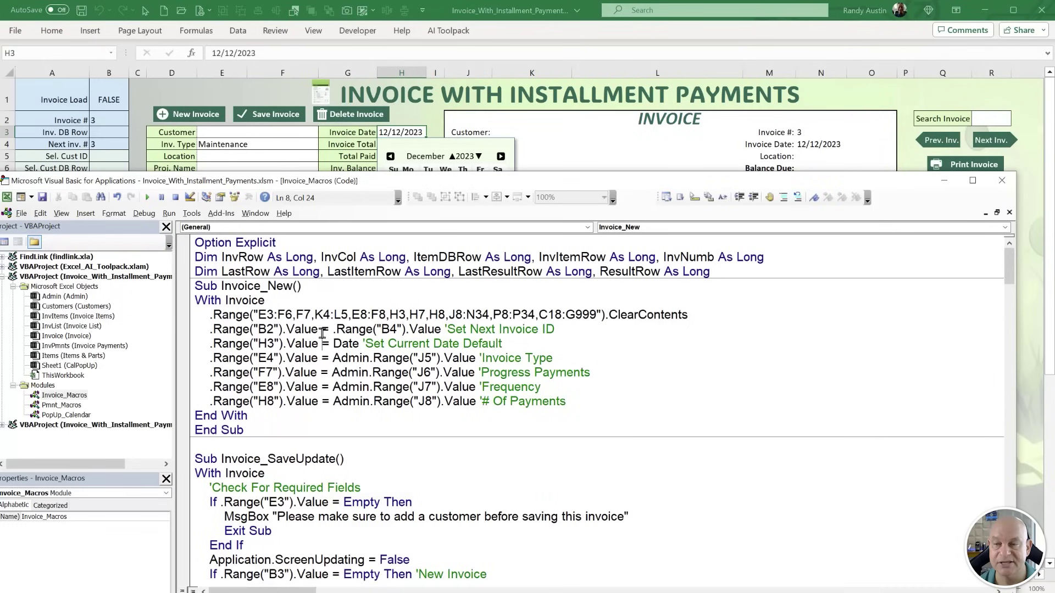
scroll(317, 331, "down", 3)
scroll(317, 330, "down", 1)
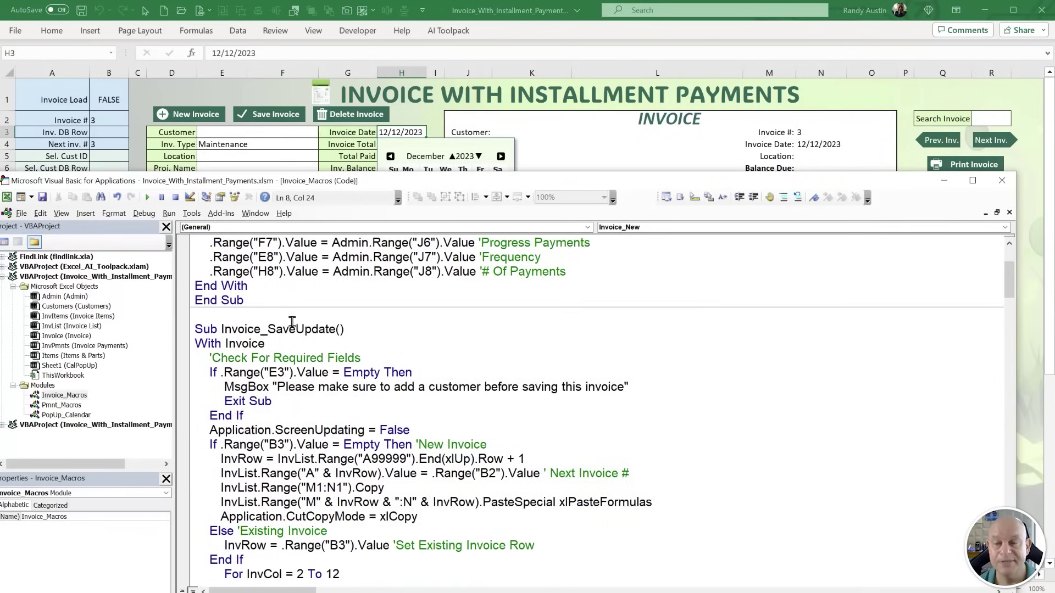
left_click(182, 85)
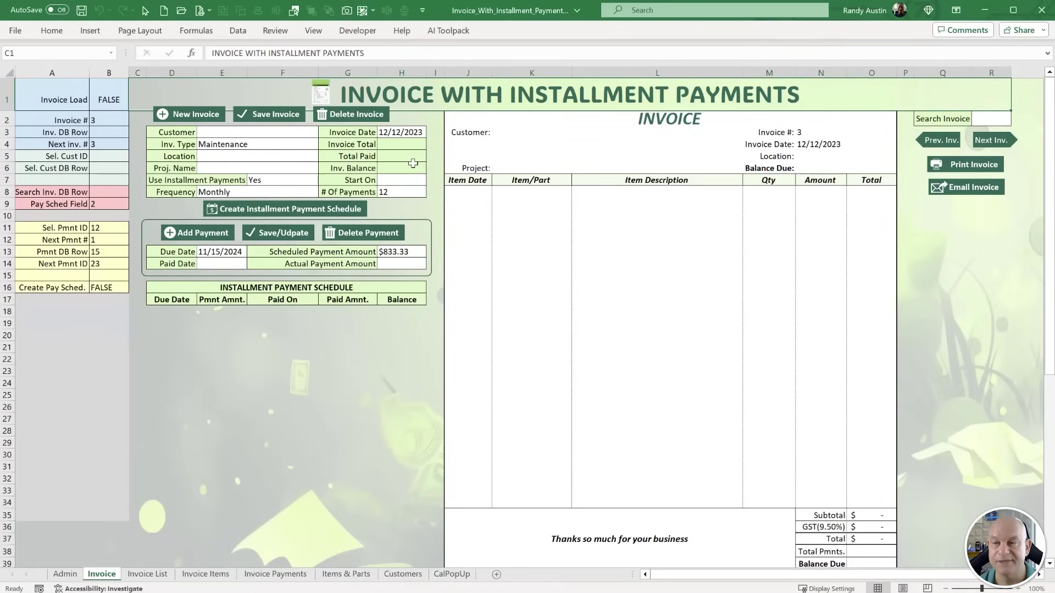
left_click(480, 191)
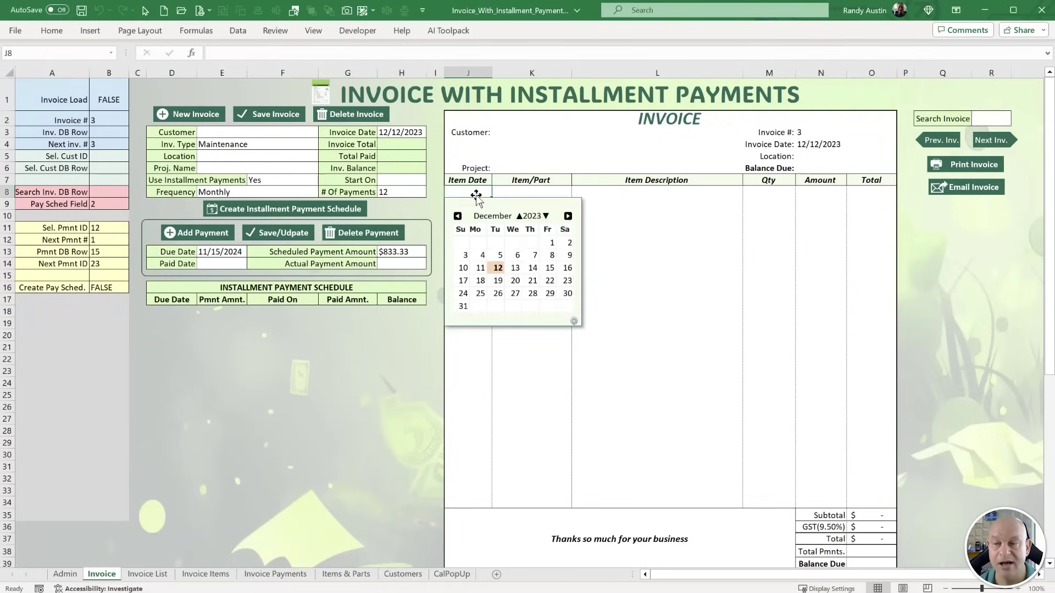
Add a Drywall line item dated 12/13/2023 with quantity 10.
left_click(501, 266)
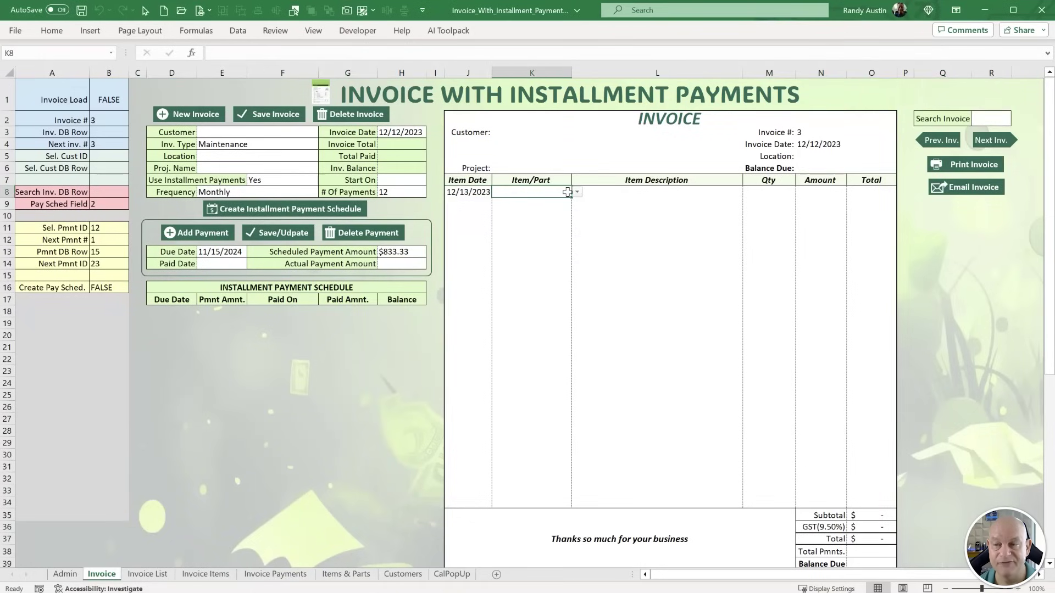
left_click(577, 192)
left_click(519, 246)
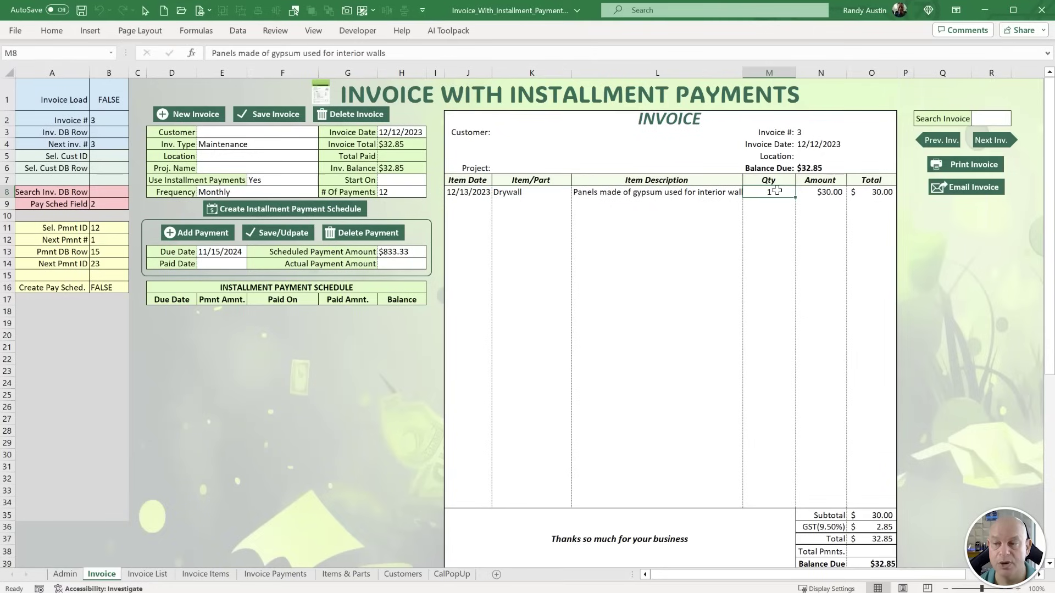
type("10")
key("Return")
Pick the customer, set Location to East Site and Project to Garage Remodel, then check the header values.
left_click(299, 135)
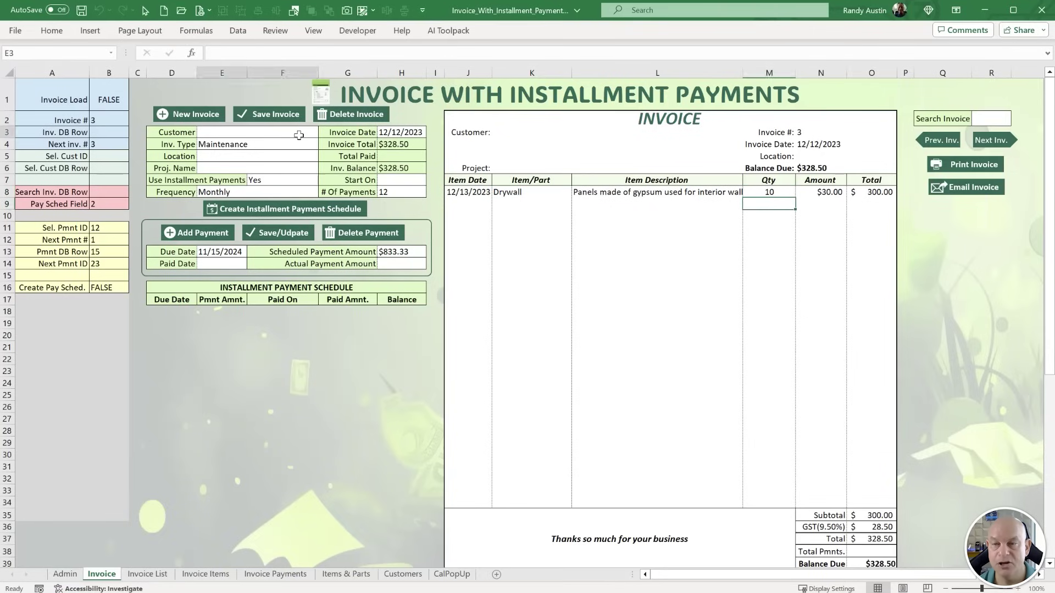
left_click(323, 132)
left_click(266, 165)
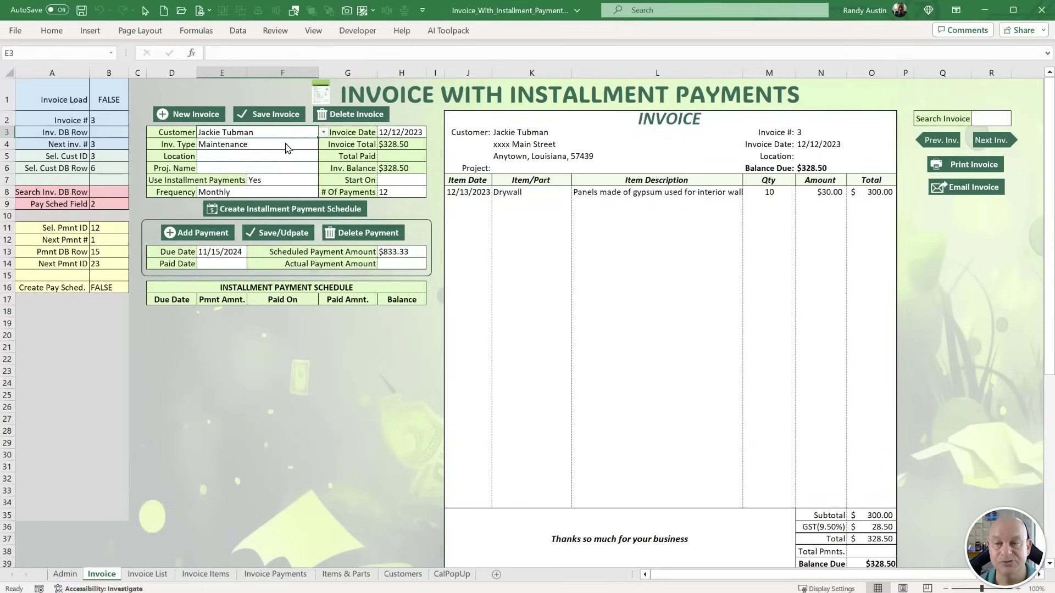
left_click(283, 153)
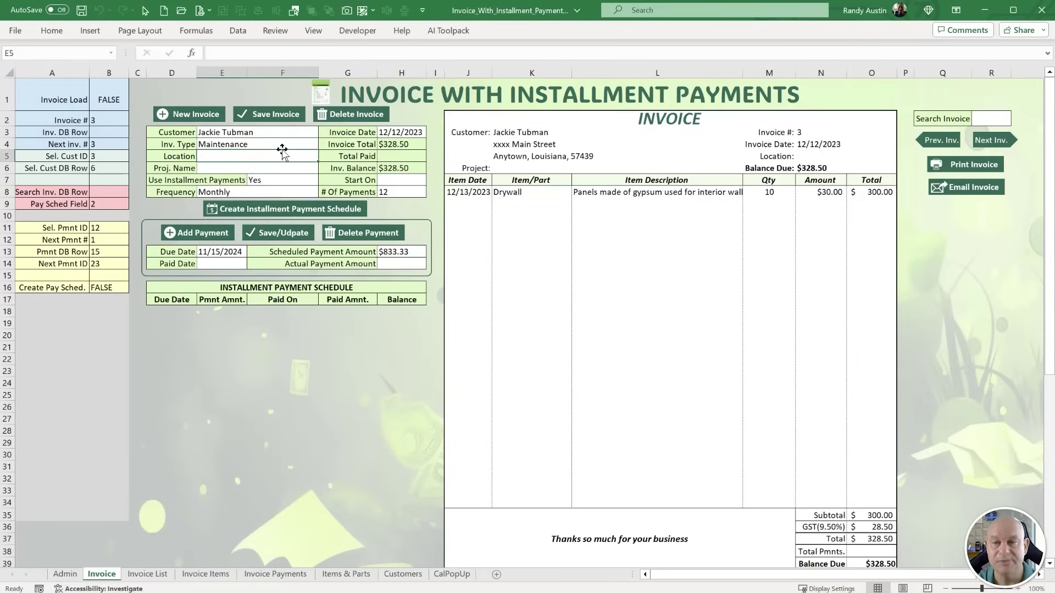
type("East Site")
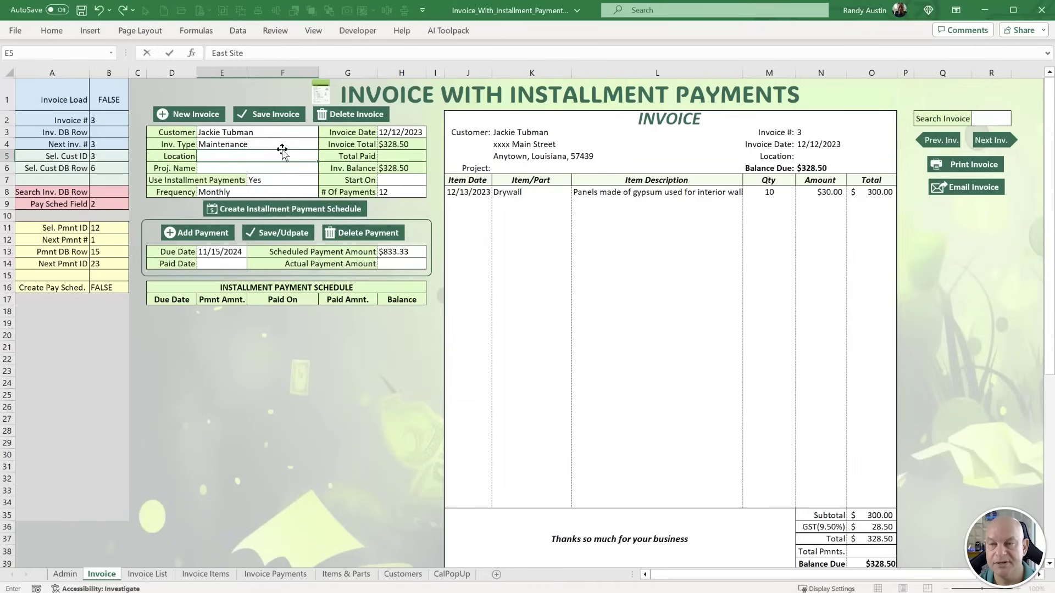
key("Return")
type("Garag")
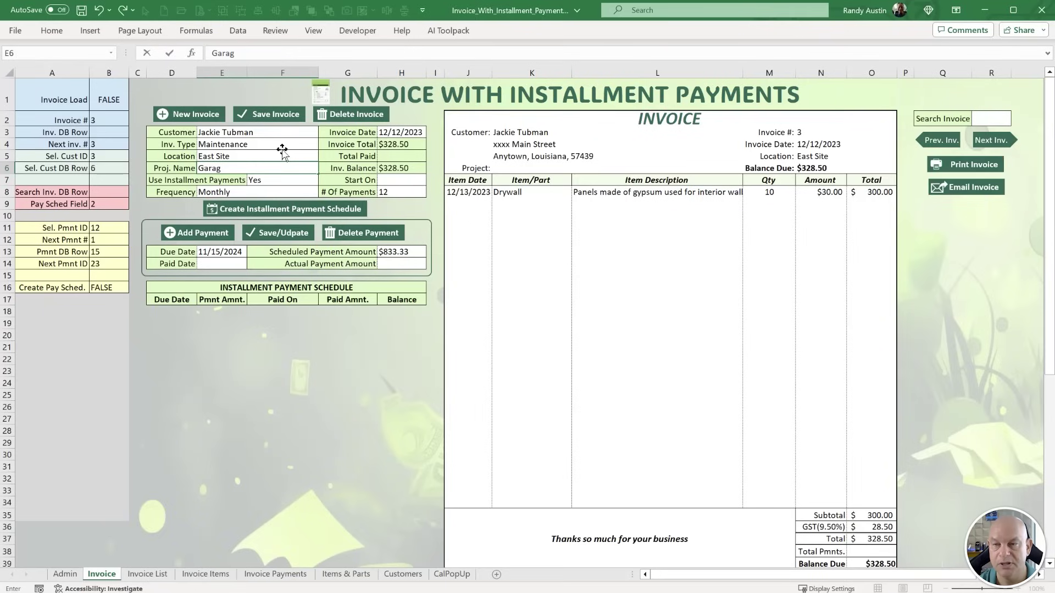
key("BackSpace")
key("BackSpace")
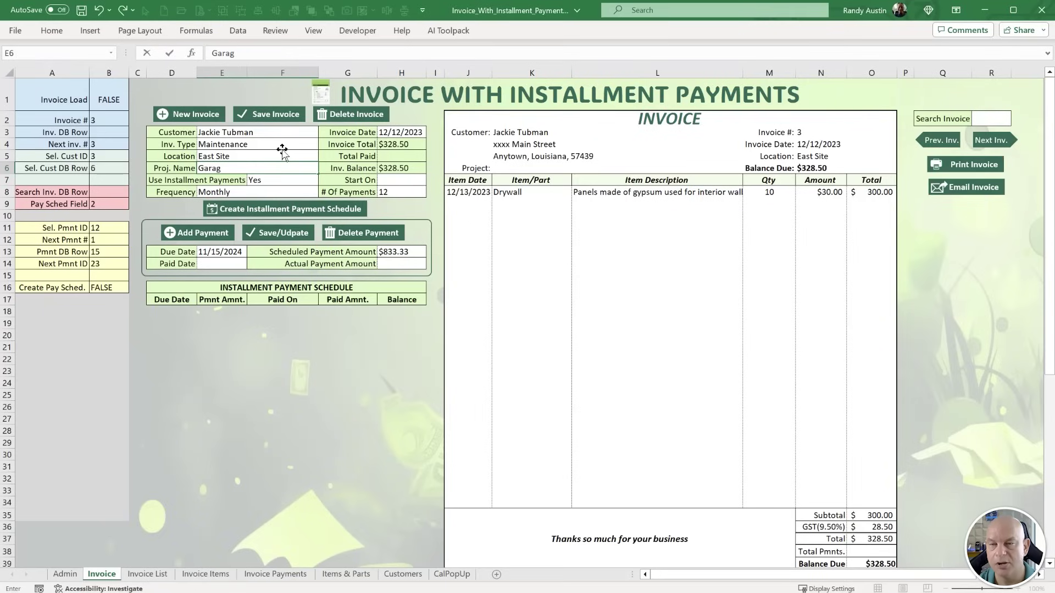
type("e Remodel")
key("Tab")
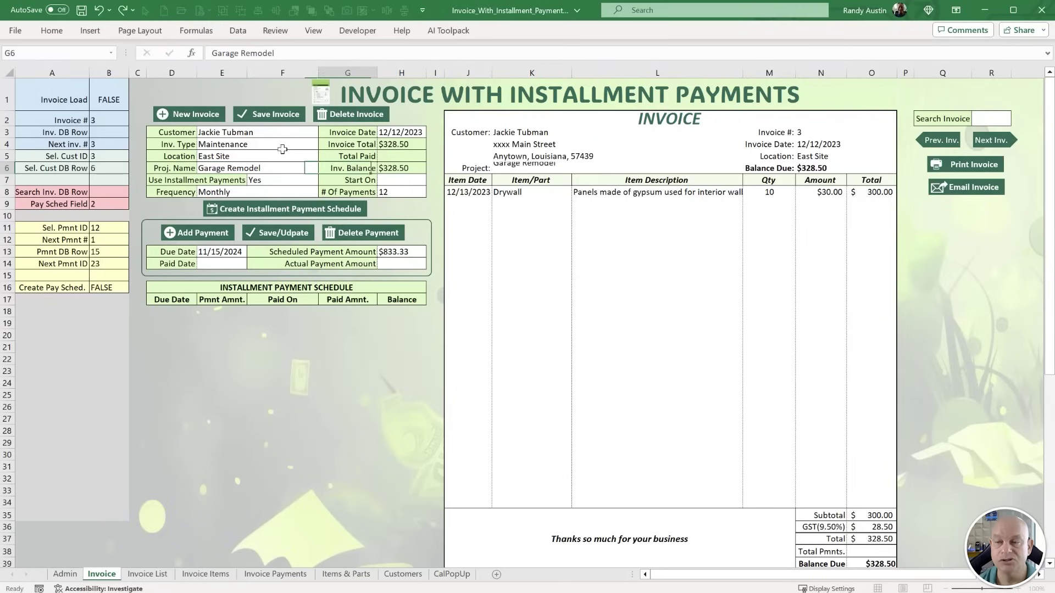
left_click_drag(842, 137, 843, 158)
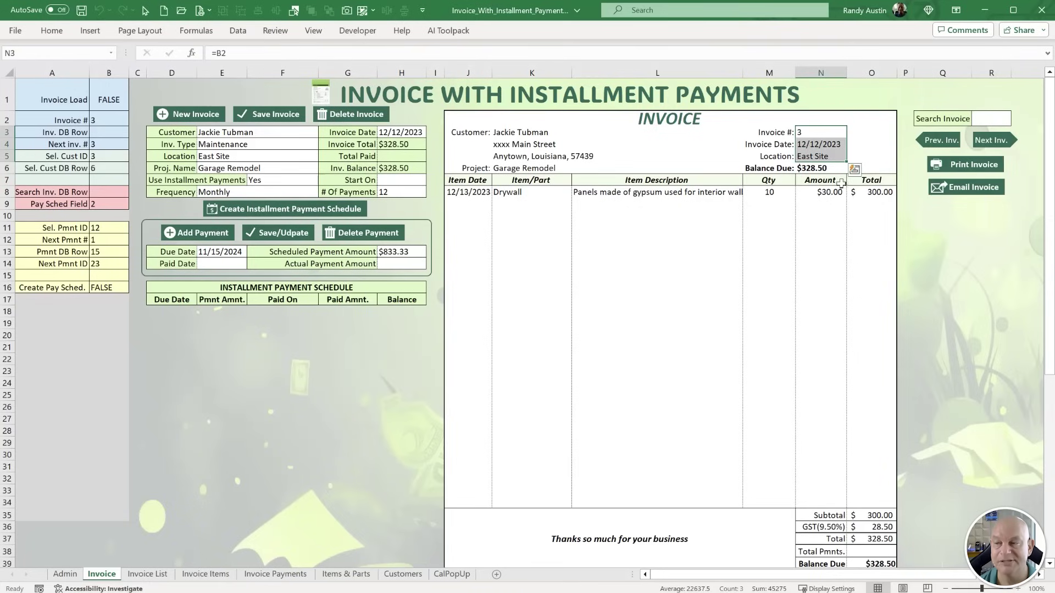
left_click(402, 156)
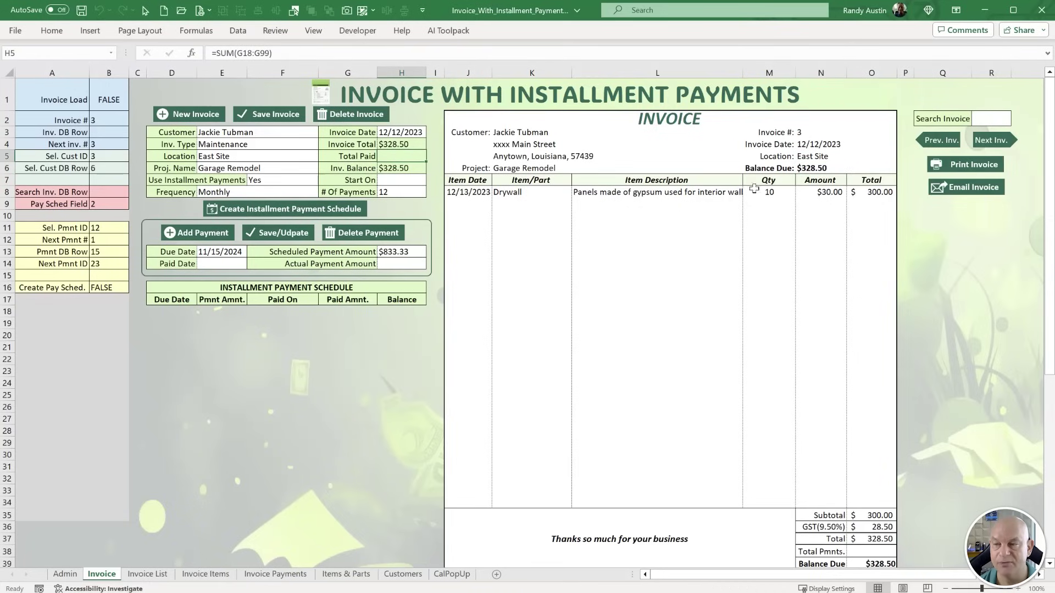
Inspect the B5 and B6 customer lookup formulas, then bring up Invoice_SaveUpdate in the VBA editor.
scroll(707, 240, "down", 5)
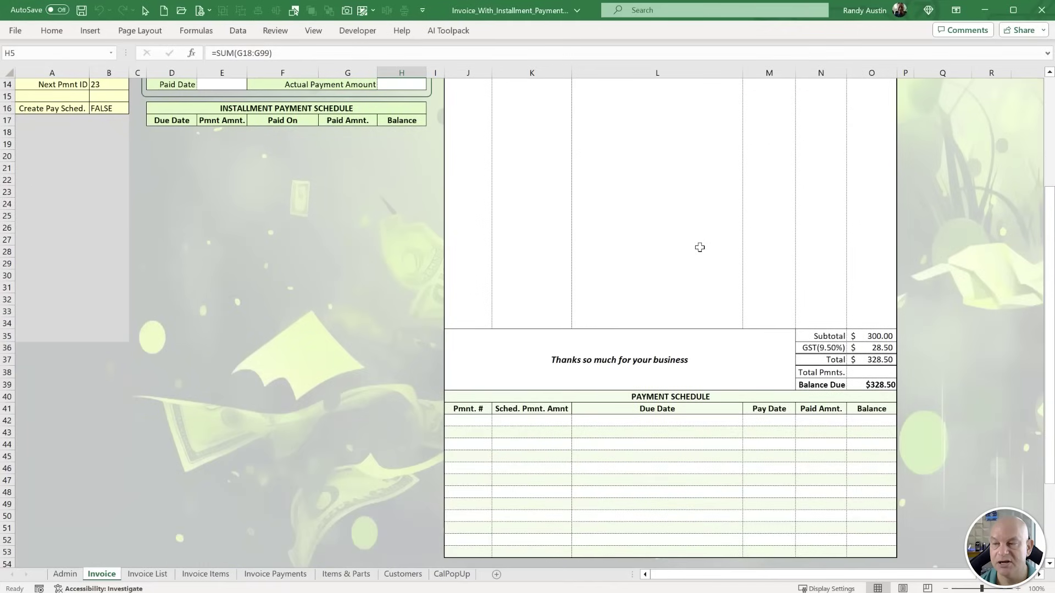
scroll(699, 247, "up", 5)
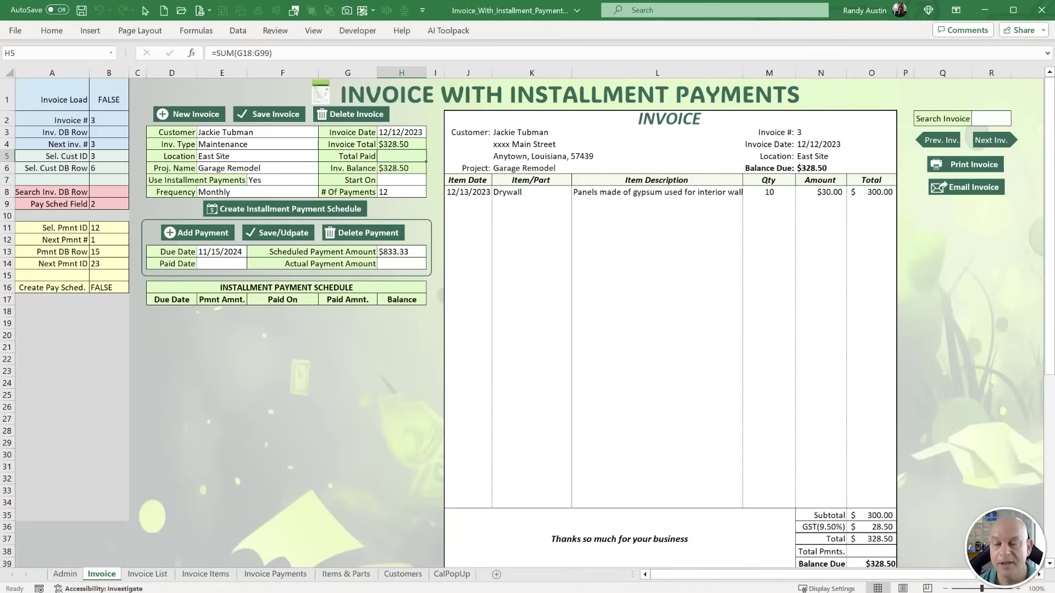
left_click(288, 132)
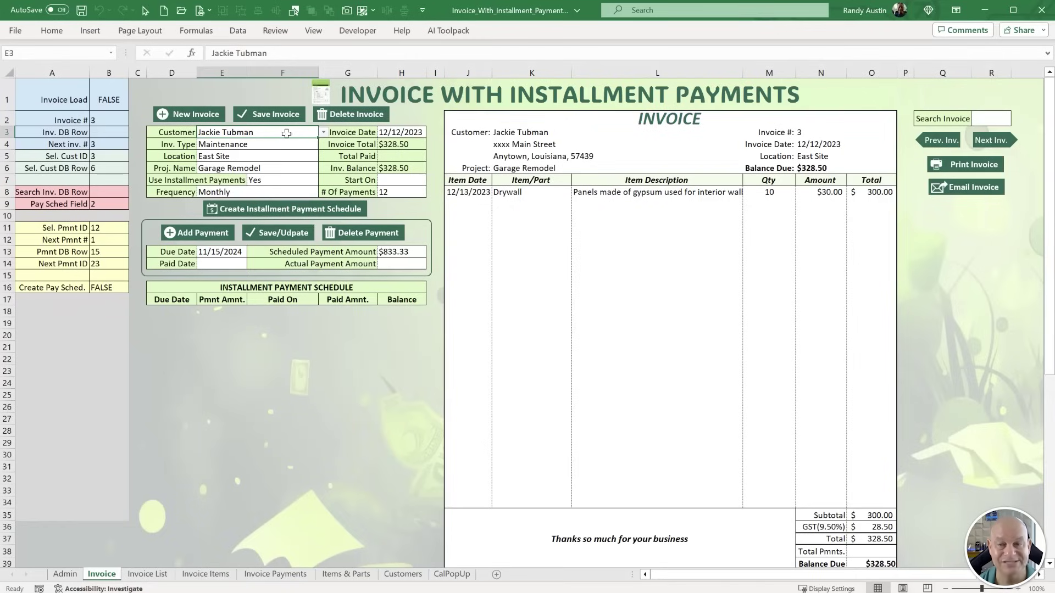
left_click(104, 156)
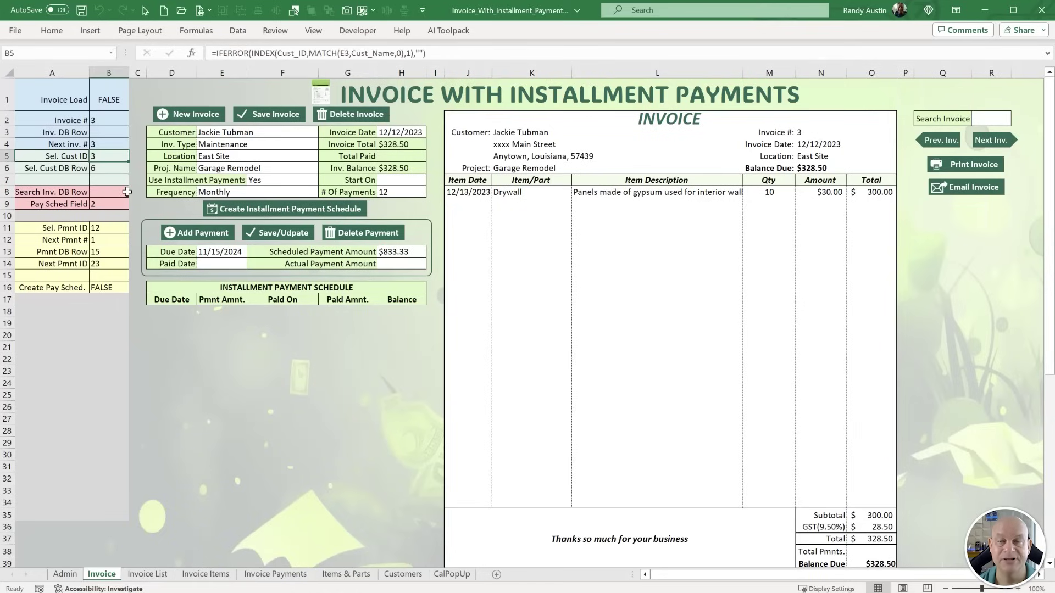
left_click(119, 170)
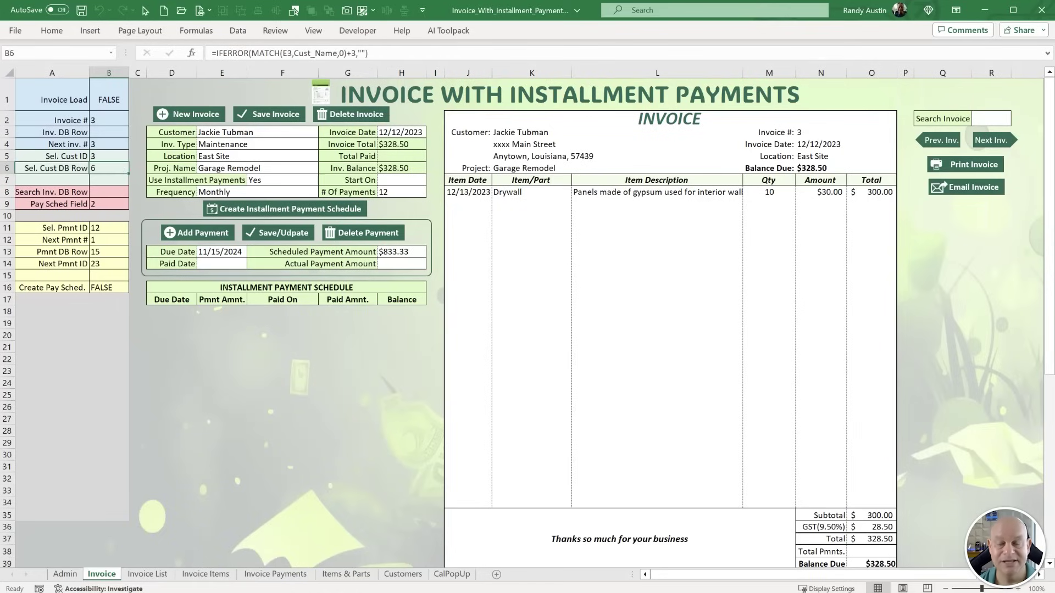
key("alt+F11")
mouse_move(312, 329)
left_mouse_down()
mouse_move(223, 328)
mouse_move(312, 329)
left_mouse_up()
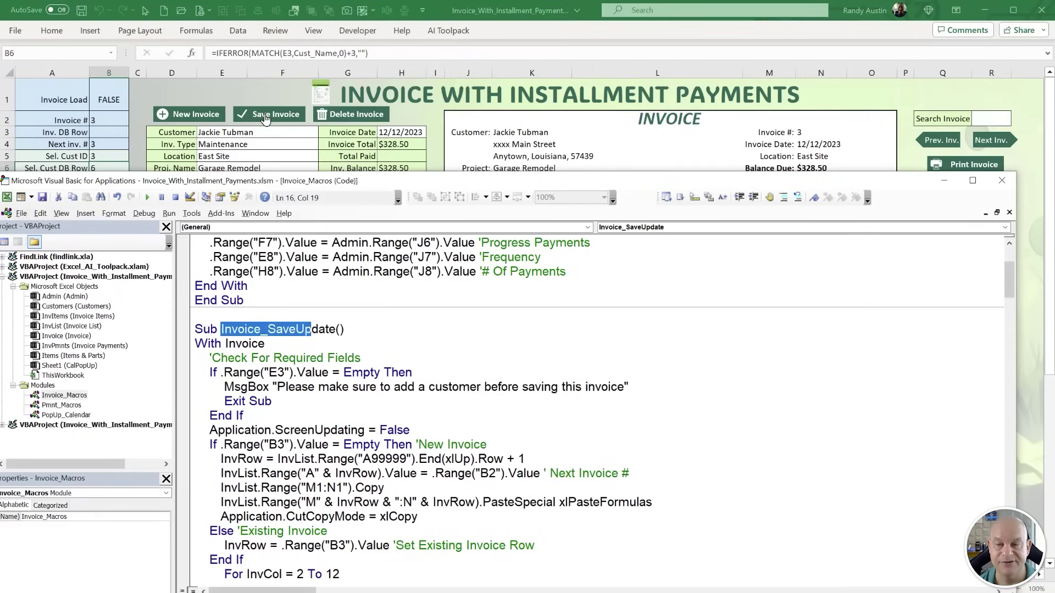
Review the Range("E3") required-customer check and ScreenUpdating line, then return to the Invoice sheet.
left_click_drag(386, 368, 256, 367)
left_click(321, 397)
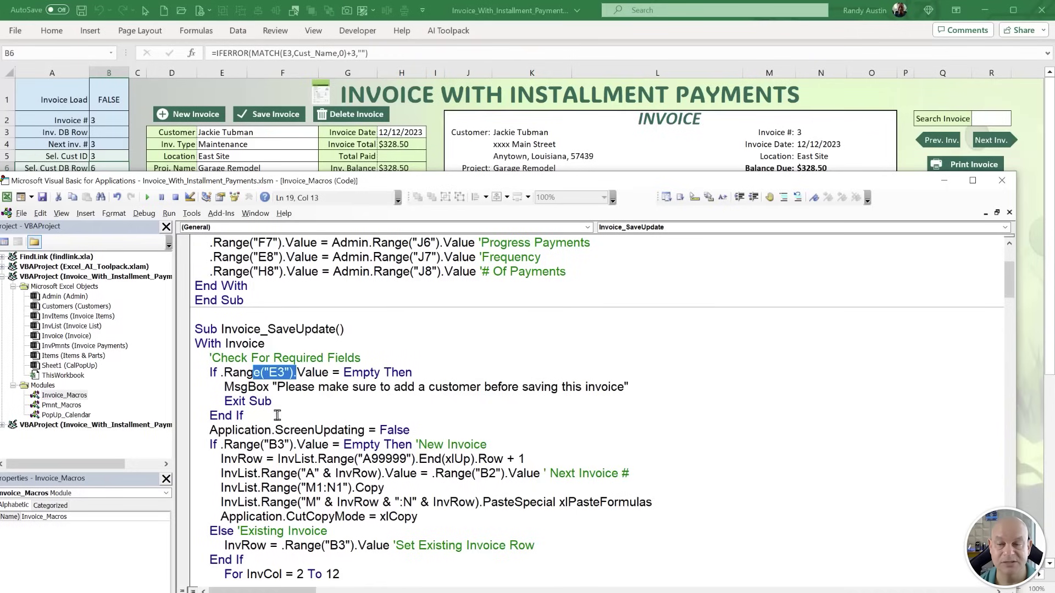
left_click_drag(412, 430, 187, 432)
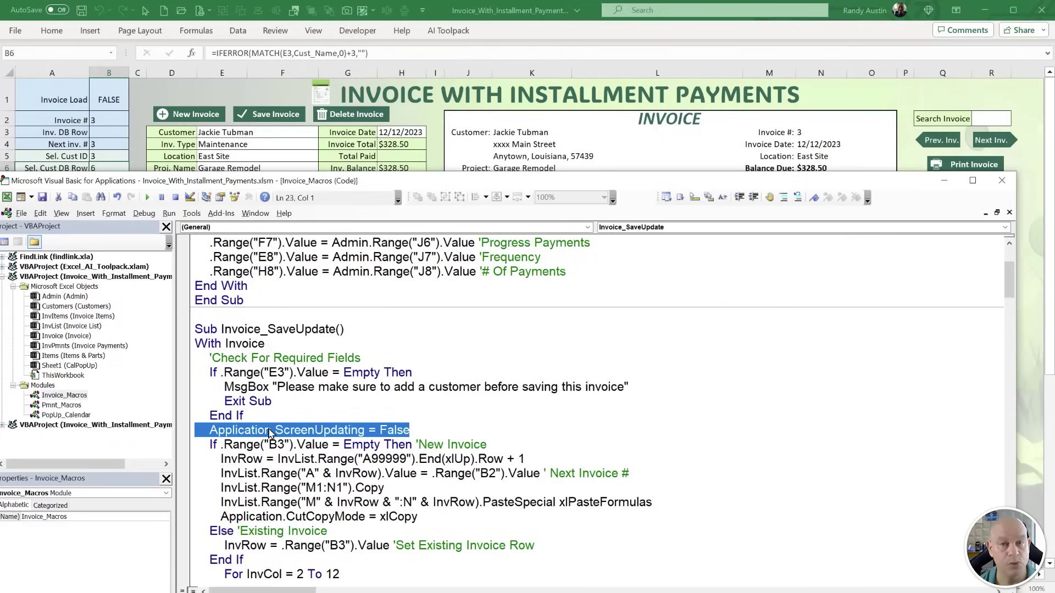
scroll(252, 433, "down", 1)
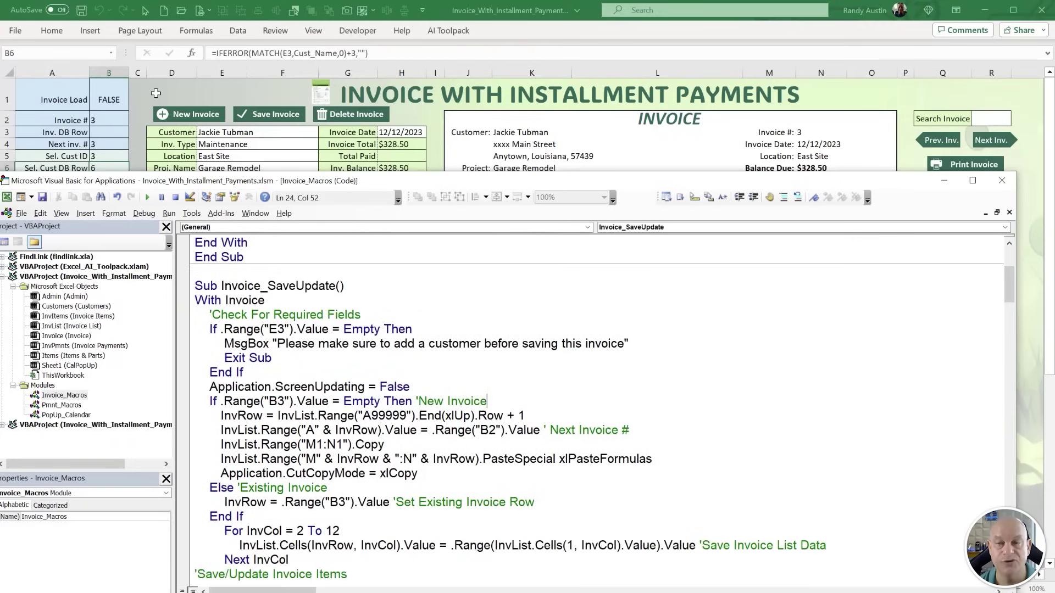
left_click(110, 133)
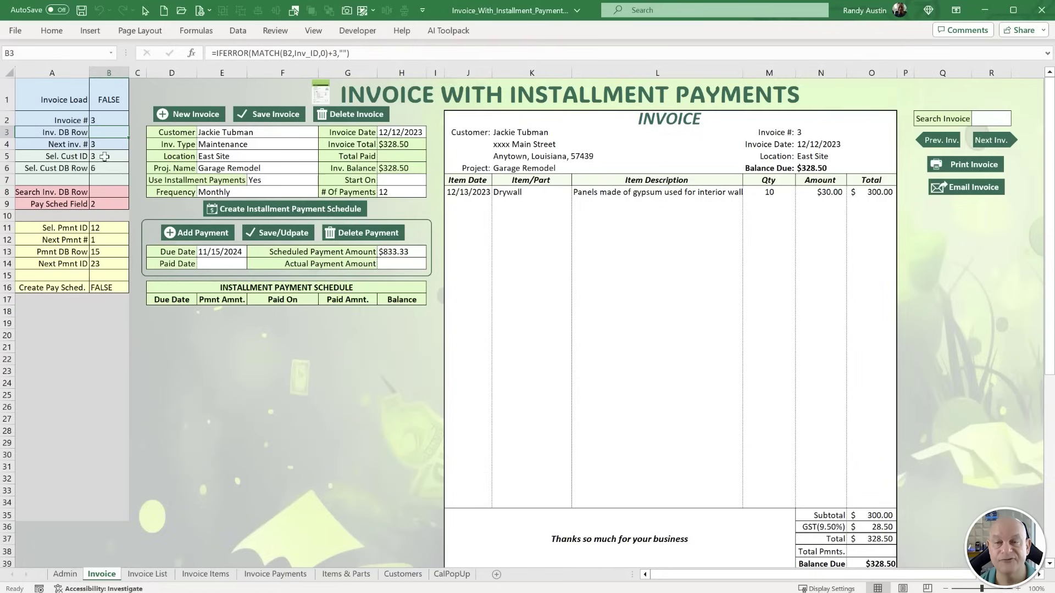
Check the first empty Invoice List row against the macro's InvRow calculation for new invoices.
left_click(147, 573)
left_click(37, 143)
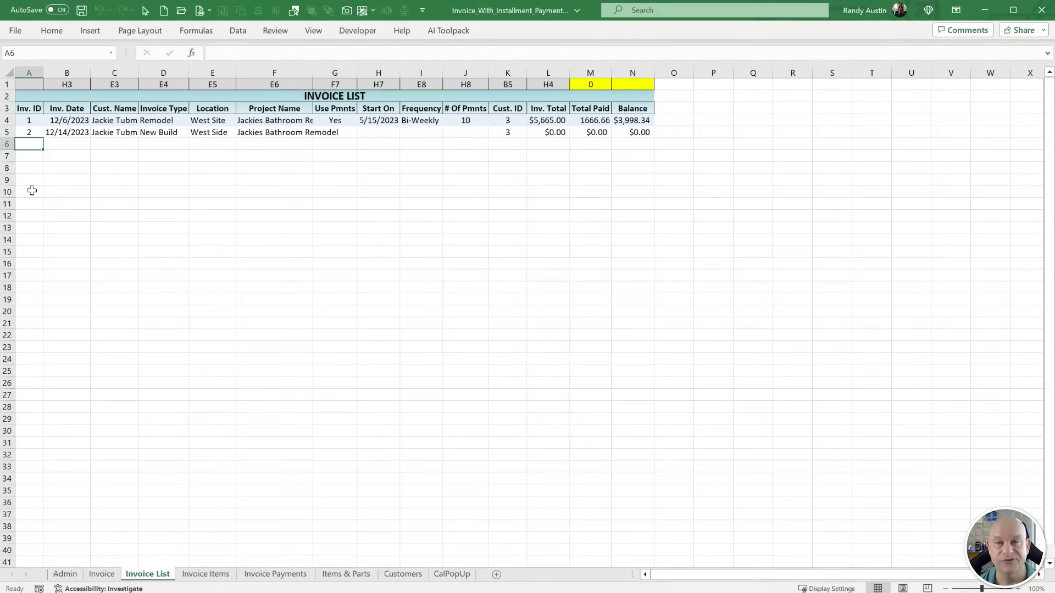
left_click(101, 573)
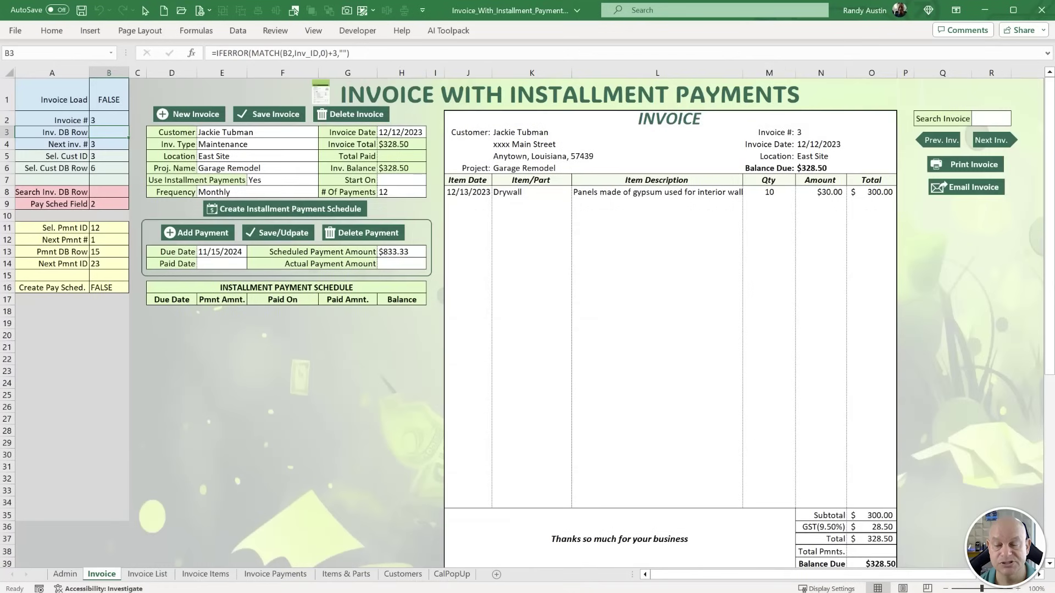
key("alt+F11")
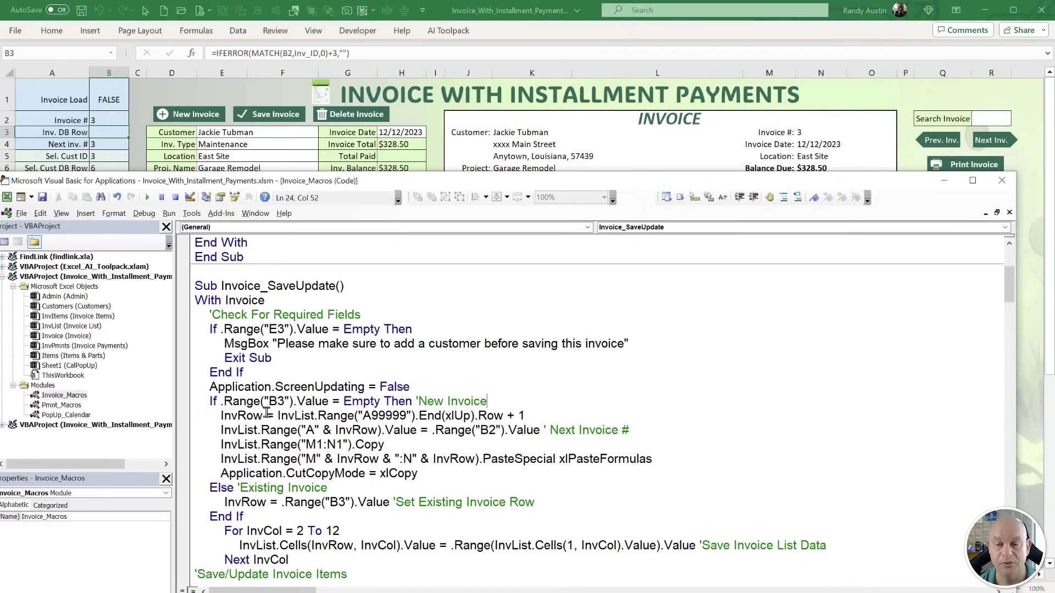
left_click_drag(267, 413, 294, 416)
left_click(544, 412)
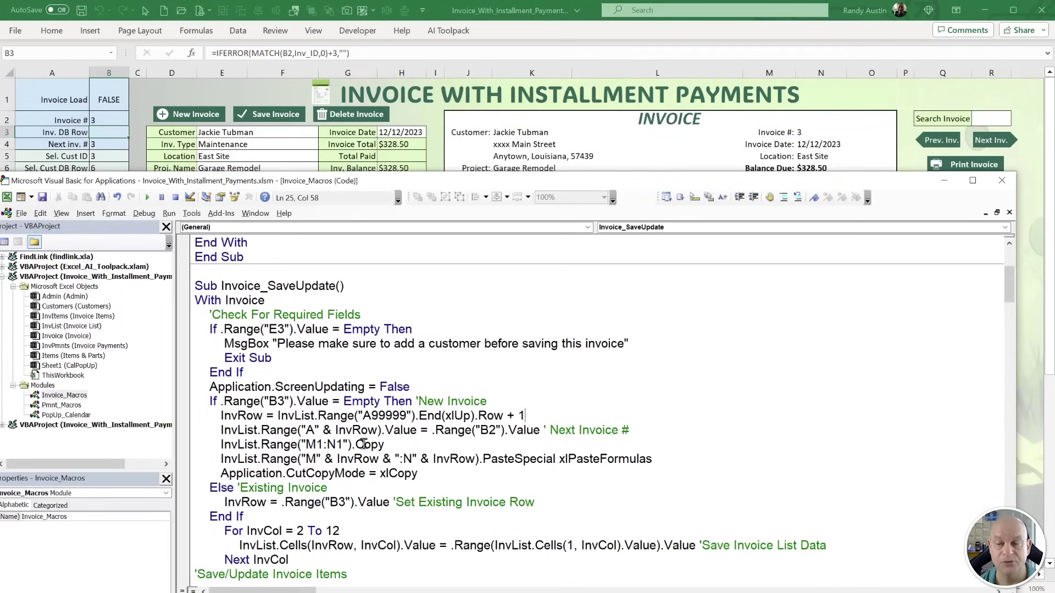
Go back to the Invoice List and inspect the Total Paid SUMIF formula in M1.
left_click(434, 155)
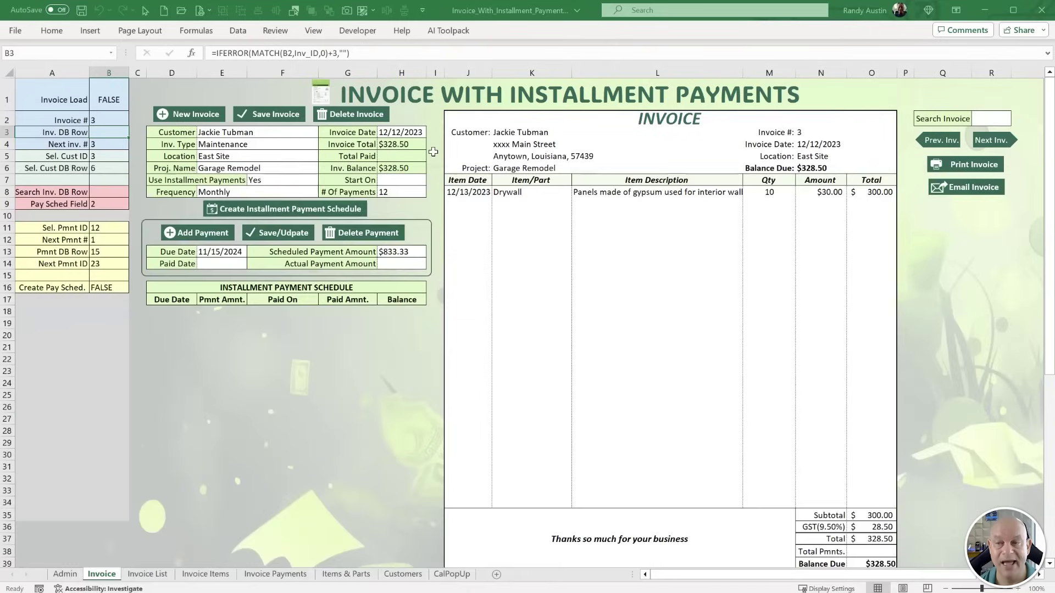
left_click(147, 574)
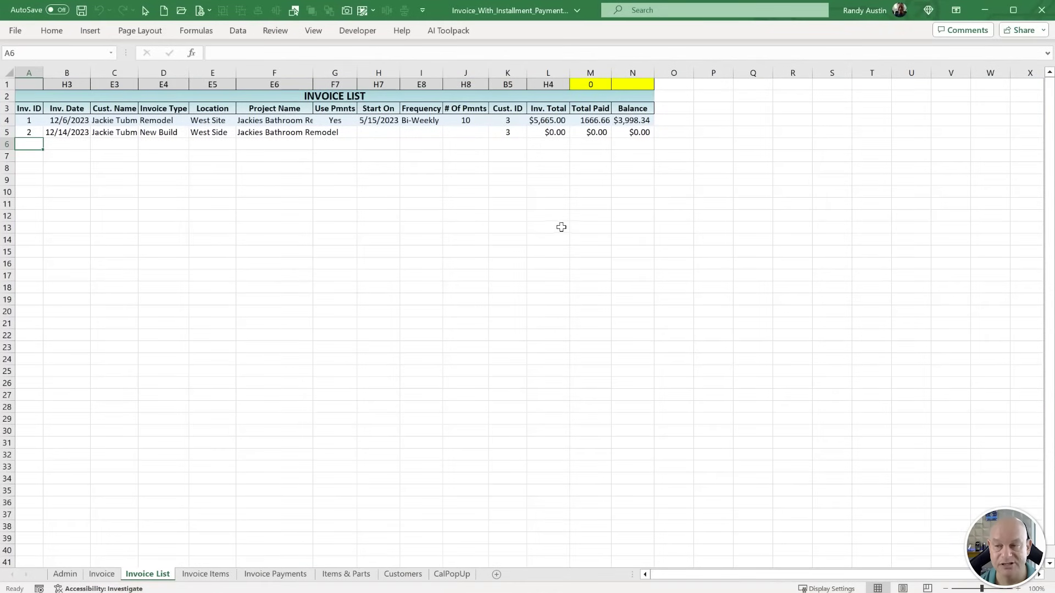
left_click(590, 85)
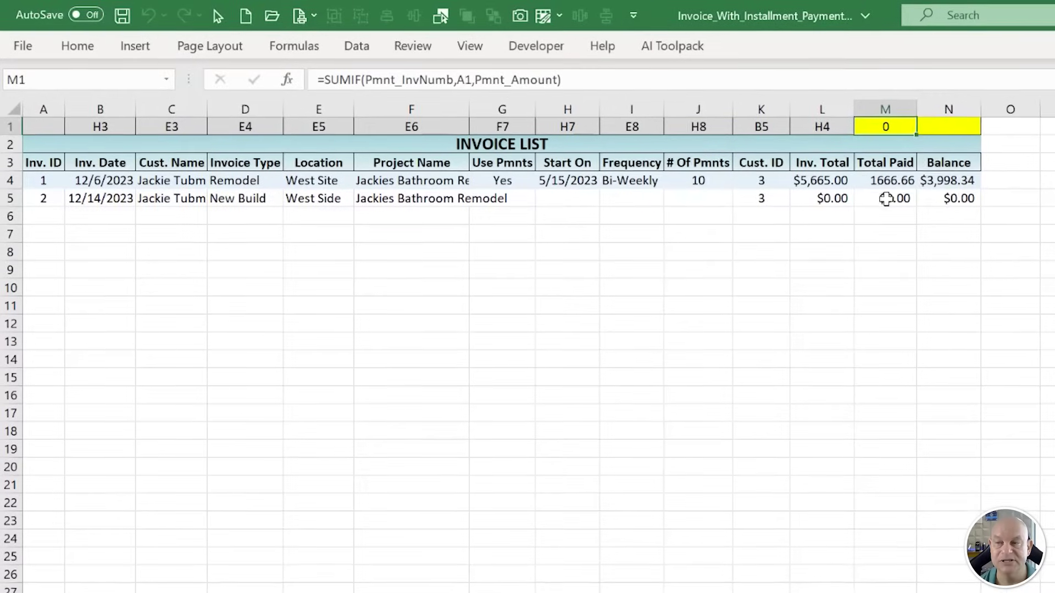
Review the Total Paid and Balance formulas in M1, N1, M4 and N4.
left_click_drag(885, 199, 934, 199)
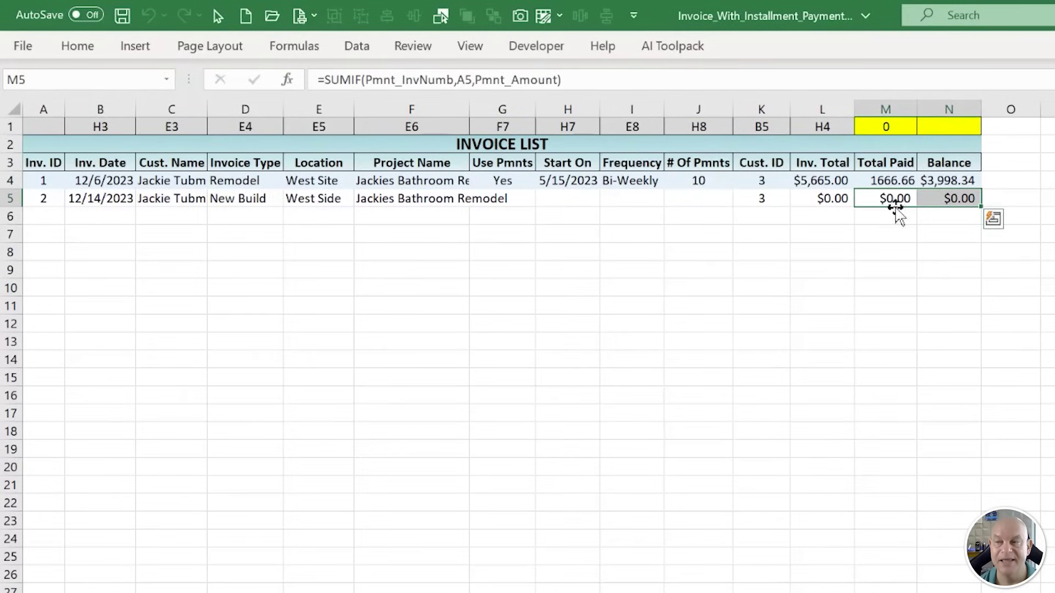
left_click(890, 127)
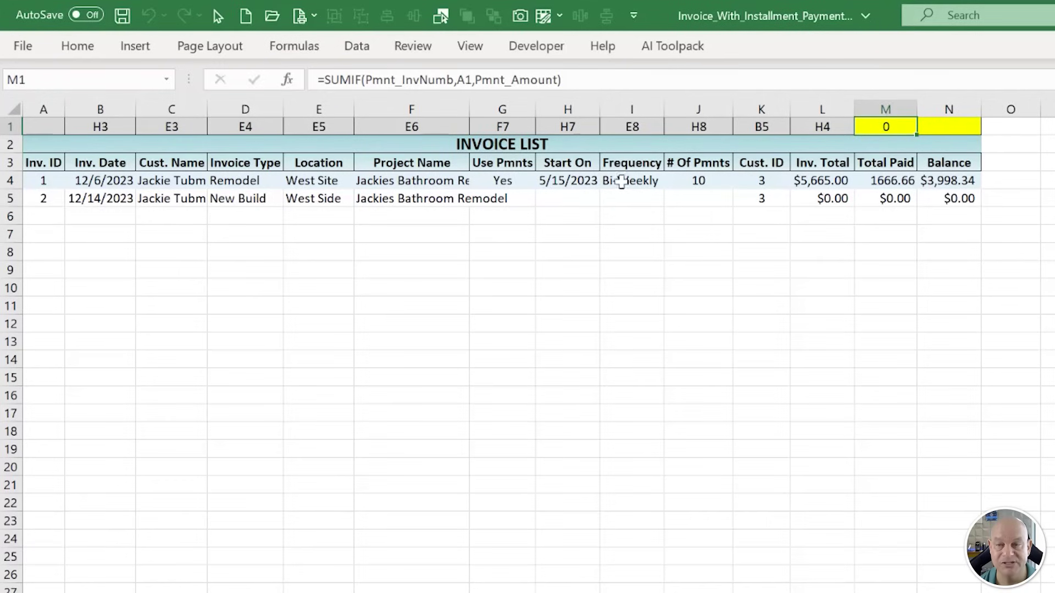
left_click(937, 129)
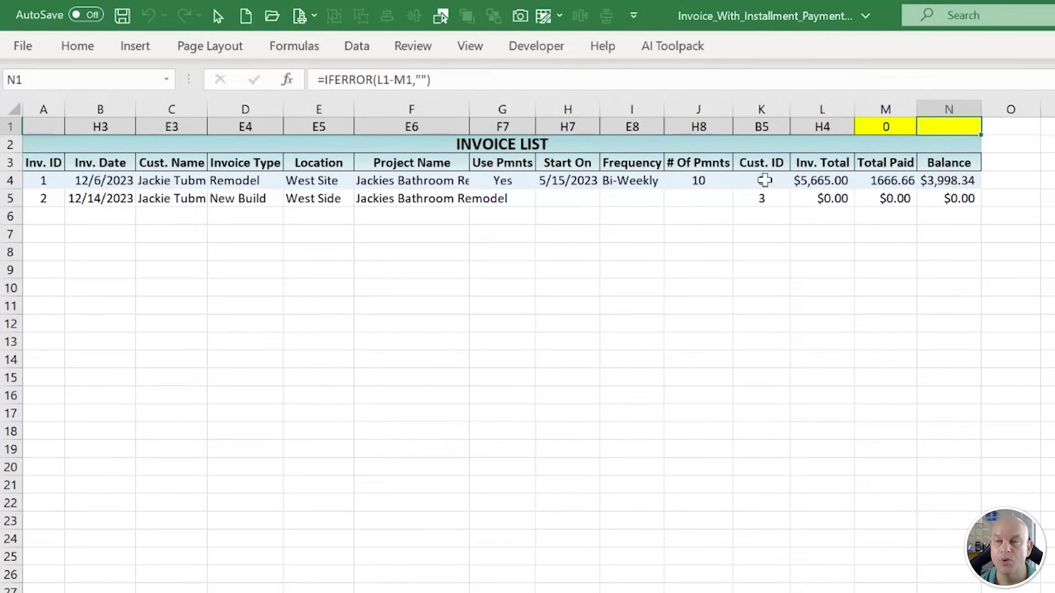
left_click(819, 181)
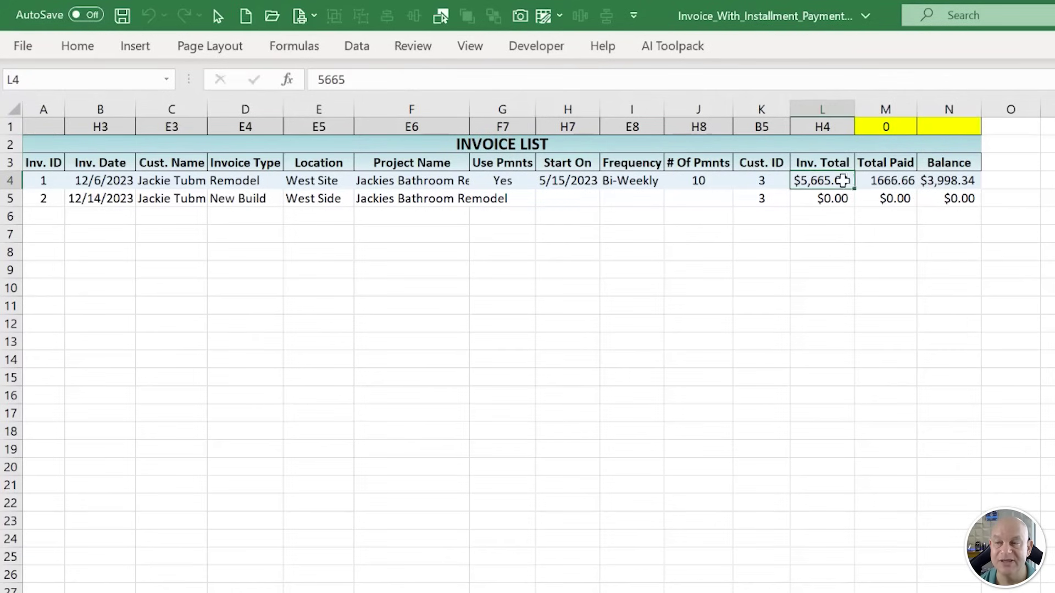
left_click(879, 183)
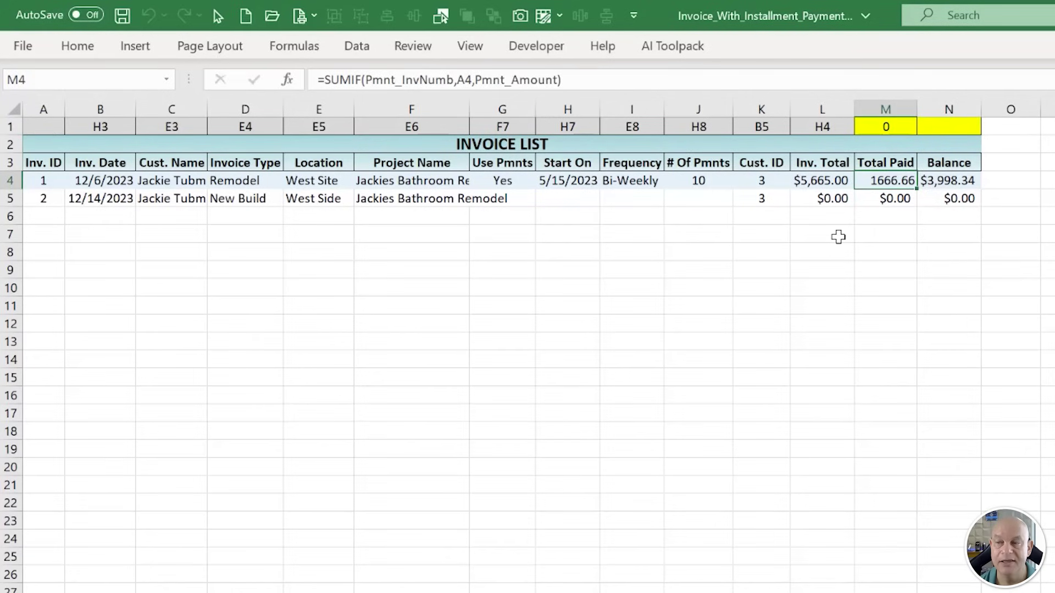
left_click_drag(898, 179, 900, 229)
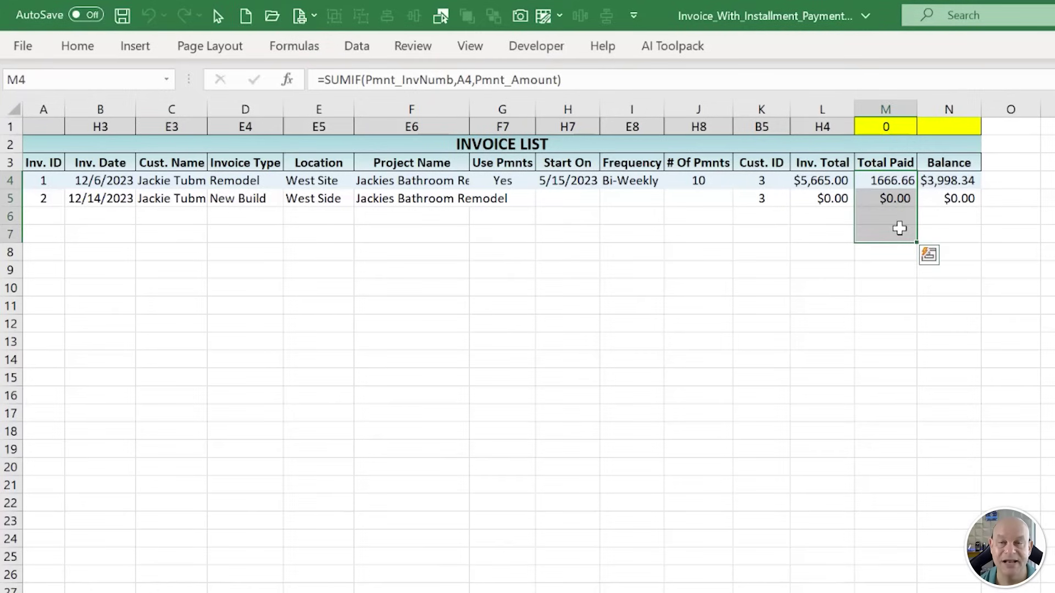
left_click(938, 183)
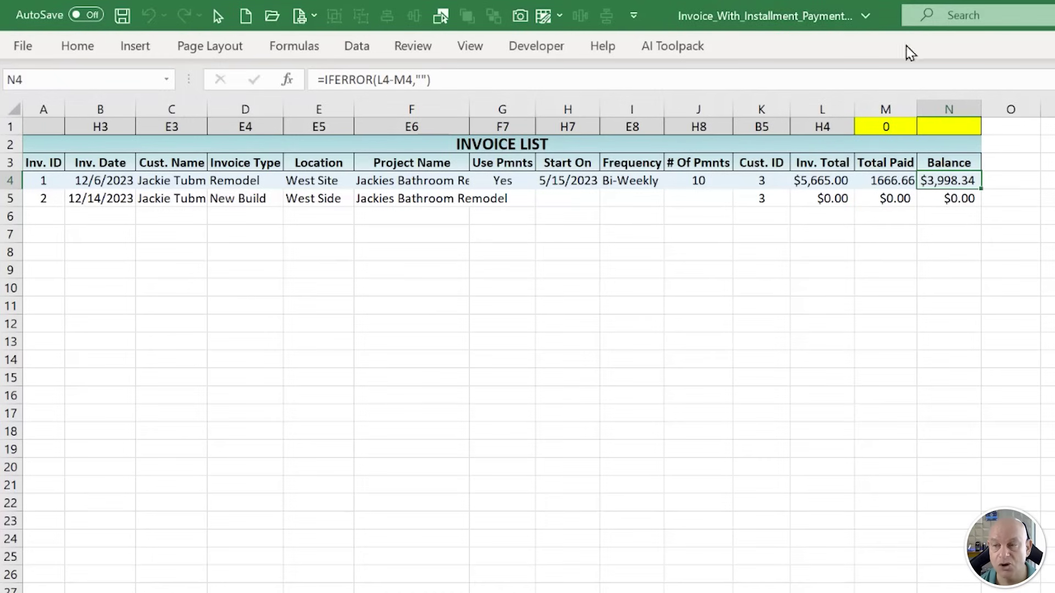
Compare the M1:N1 formula template with the empty row M6:N6, then switch to the VBA editor.
left_click_drag(886, 128, 956, 126)
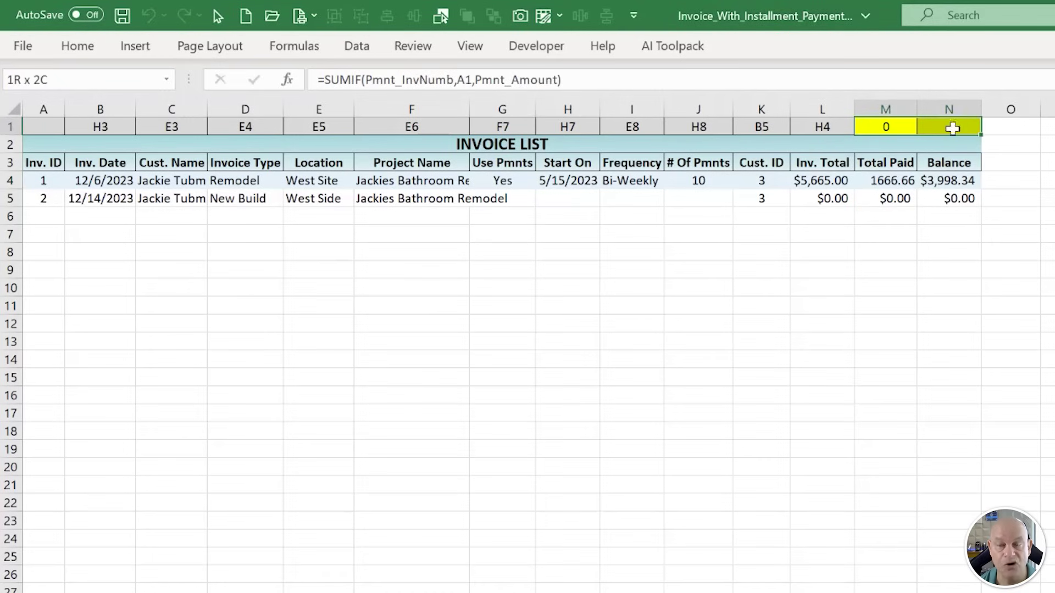
left_click_drag(897, 223, 902, 291)
left_click(932, 325)
left_click(907, 252)
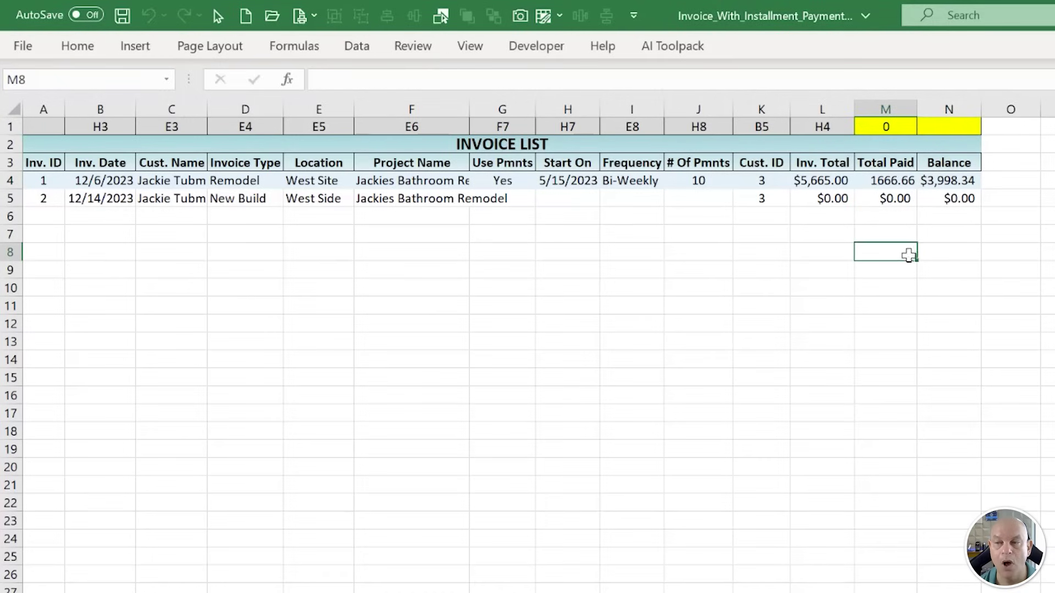
left_click(915, 272)
left_click(896, 221)
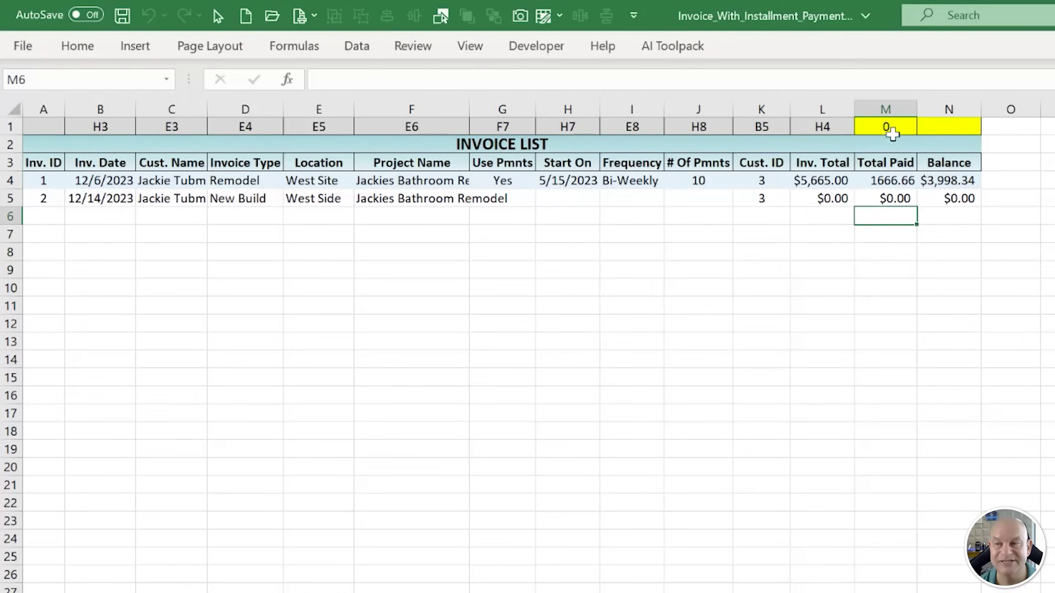
left_click_drag(887, 128, 947, 127)
left_click_drag(886, 215, 947, 210)
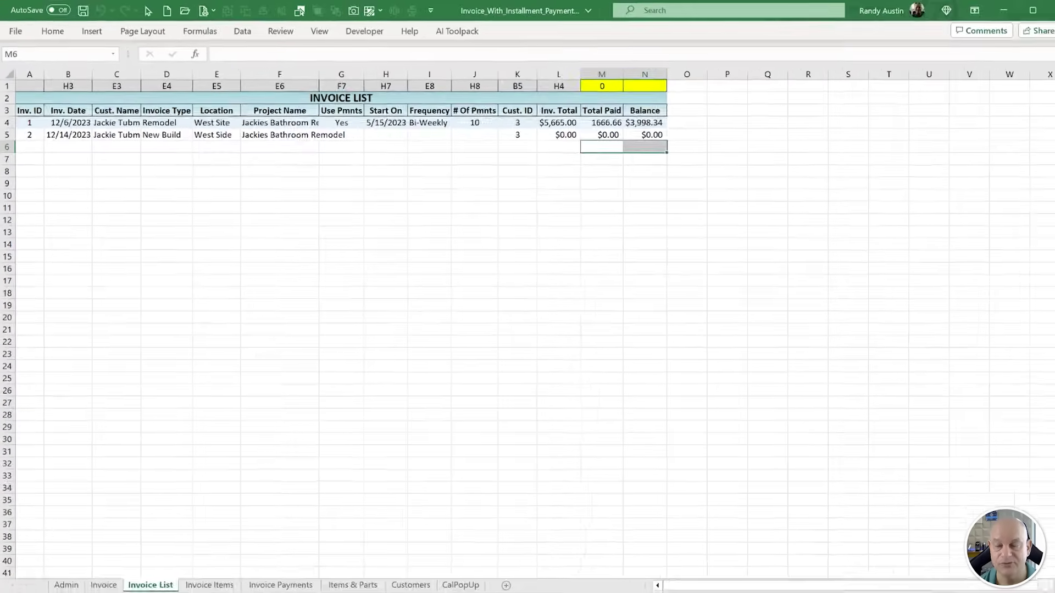
key("alt+F11")
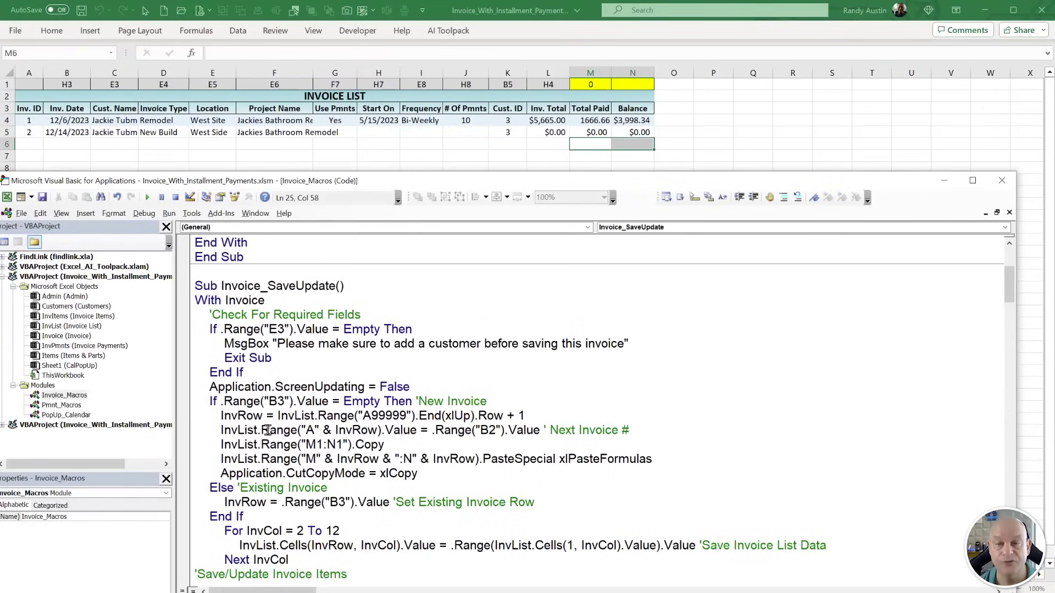
Change Application.CutCopyMode from xlCopy to False with a 'Turn Off' comment.
left_click_drag(401, 432, 263, 432)
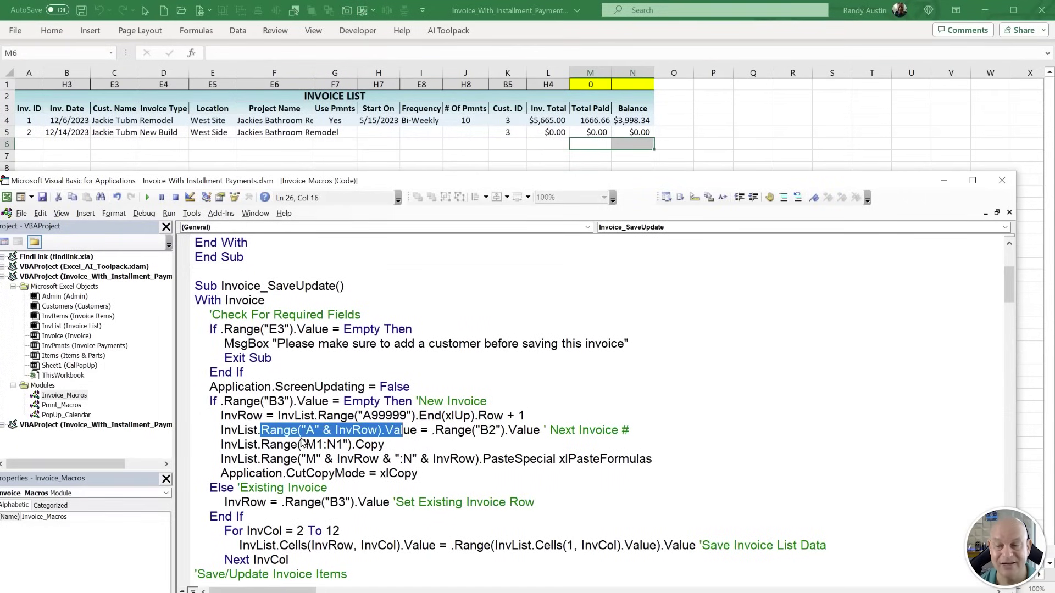
left_click_drag(398, 445, 222, 444)
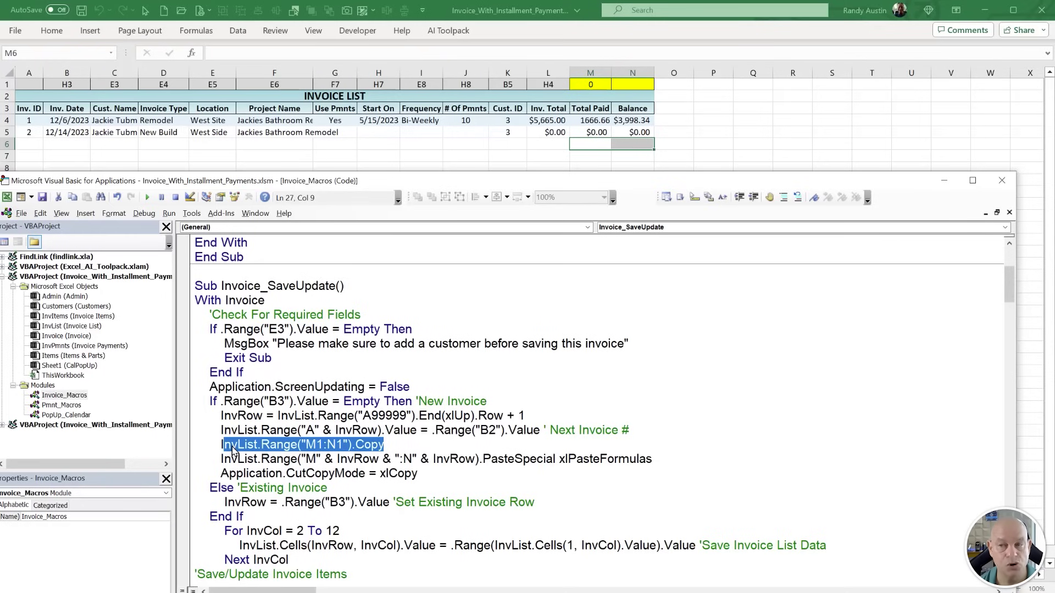
scroll(236, 450, "down", 1)
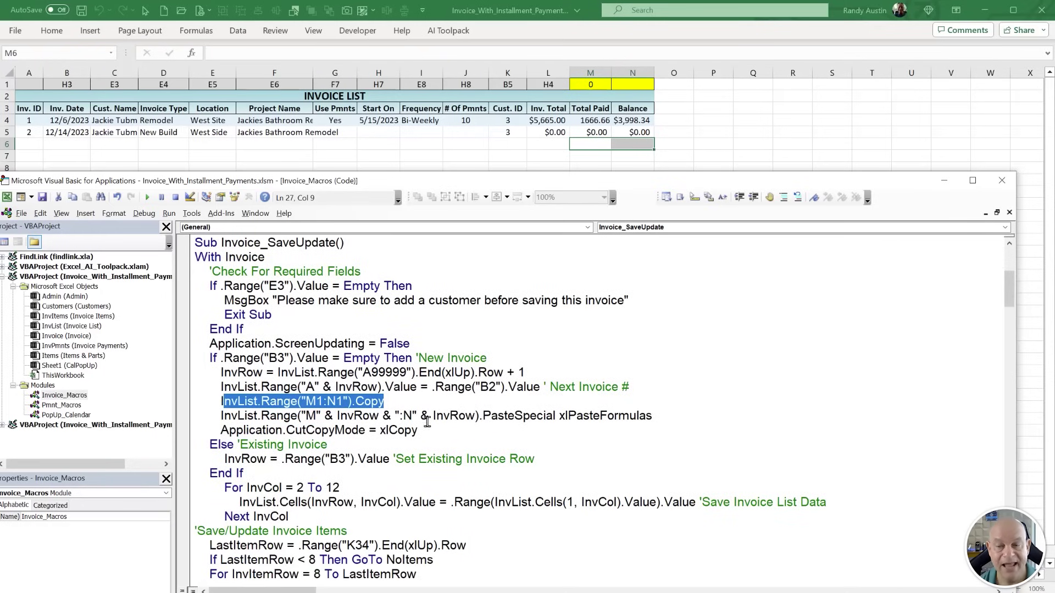
left_click_drag(382, 416, 334, 416)
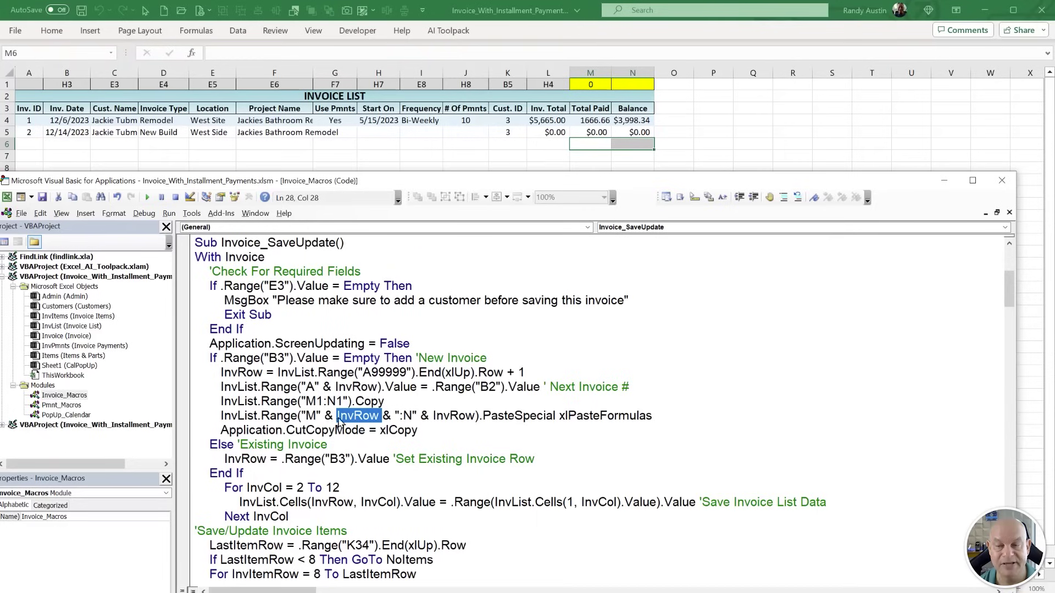
left_click_drag(417, 431, 224, 434)
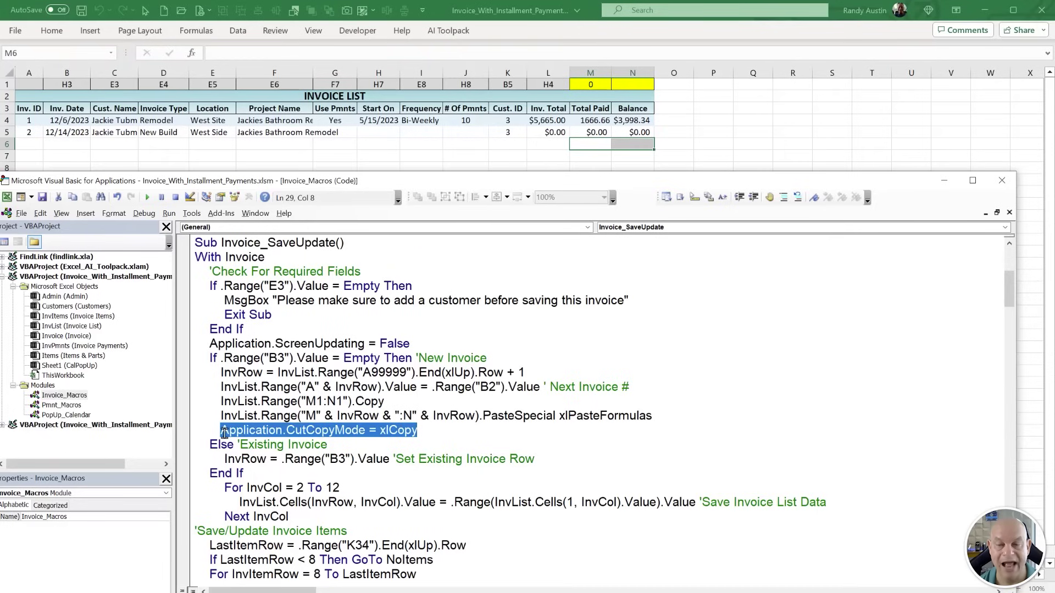
left_click_drag(417, 431, 383, 436)
type("fl")
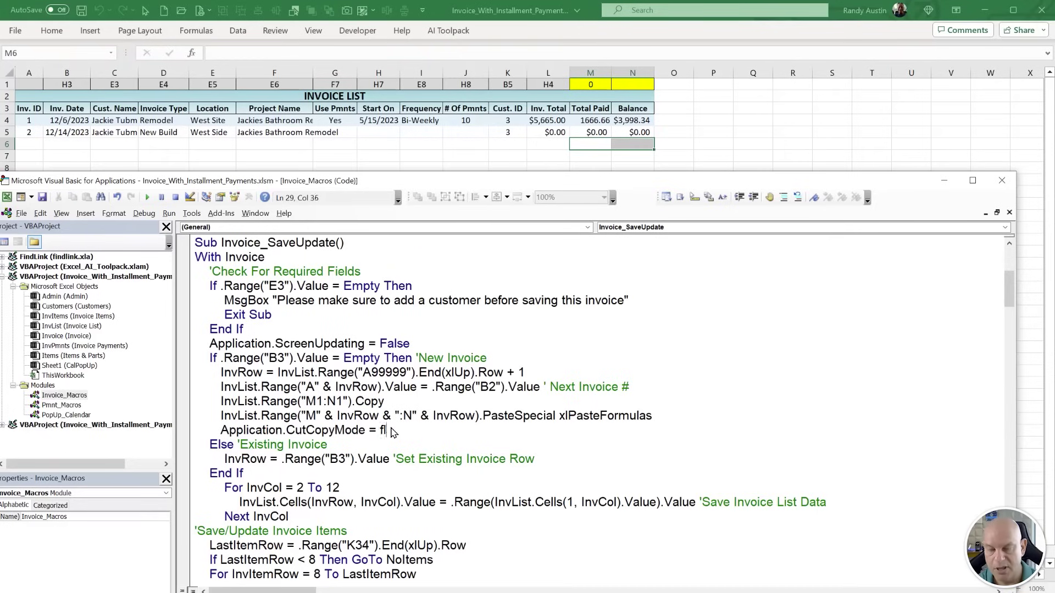
key("BackSpace")
type("alse '")
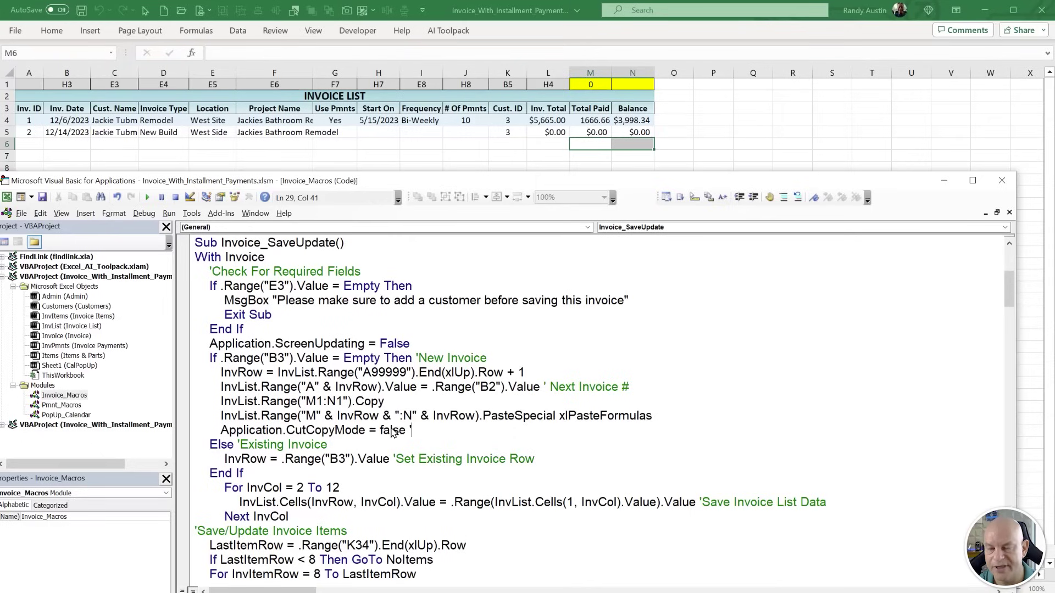
type("TSrn Off")
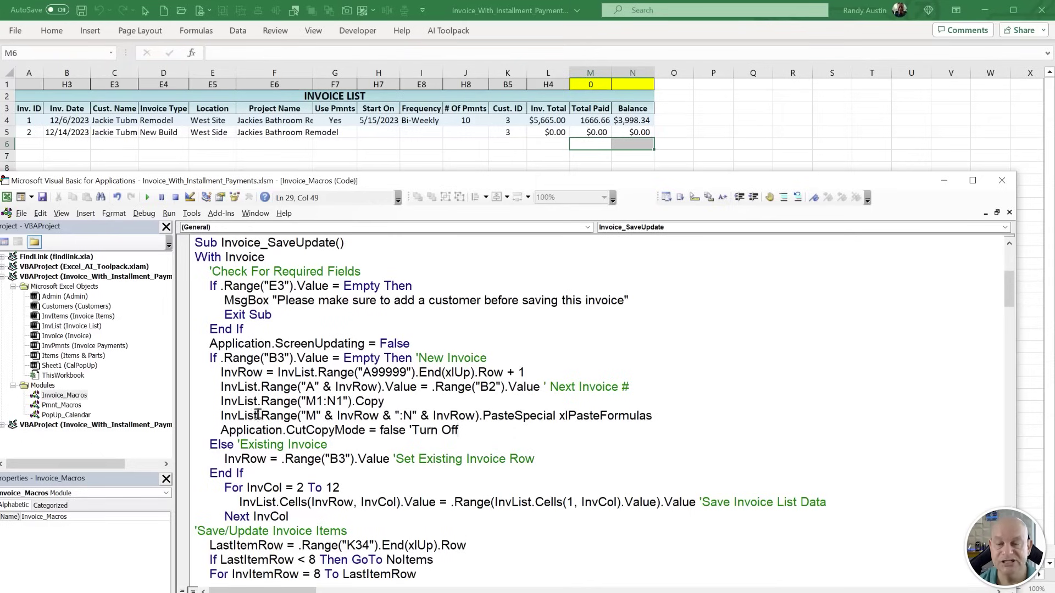
Review the existing-invoice branch: row taken from B3, columns 2 to 12 saved to Invoice List.
left_click_drag(328, 445, 213, 458)
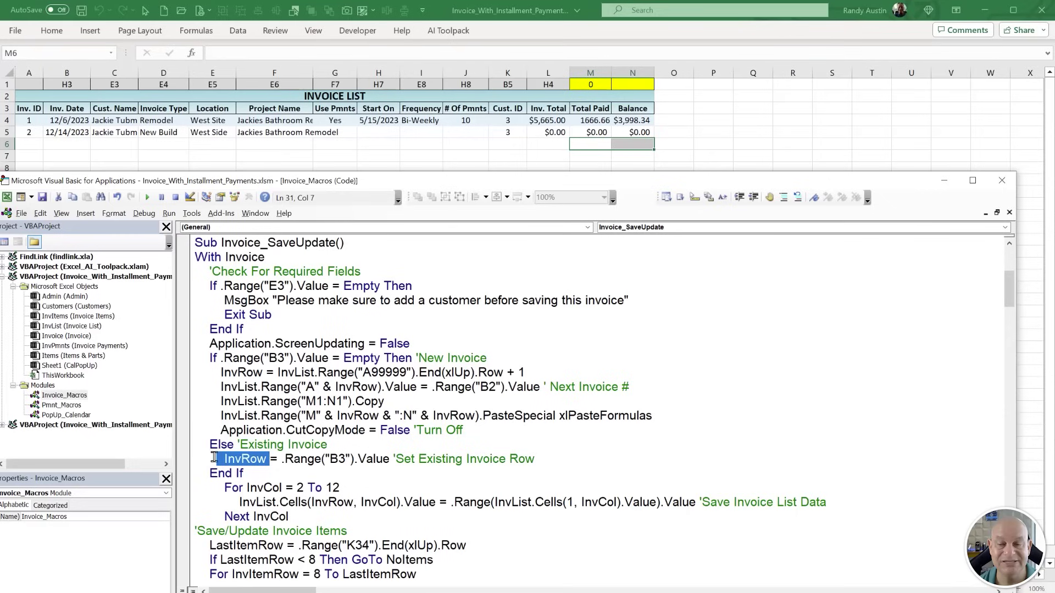
left_click_drag(338, 460, 306, 461)
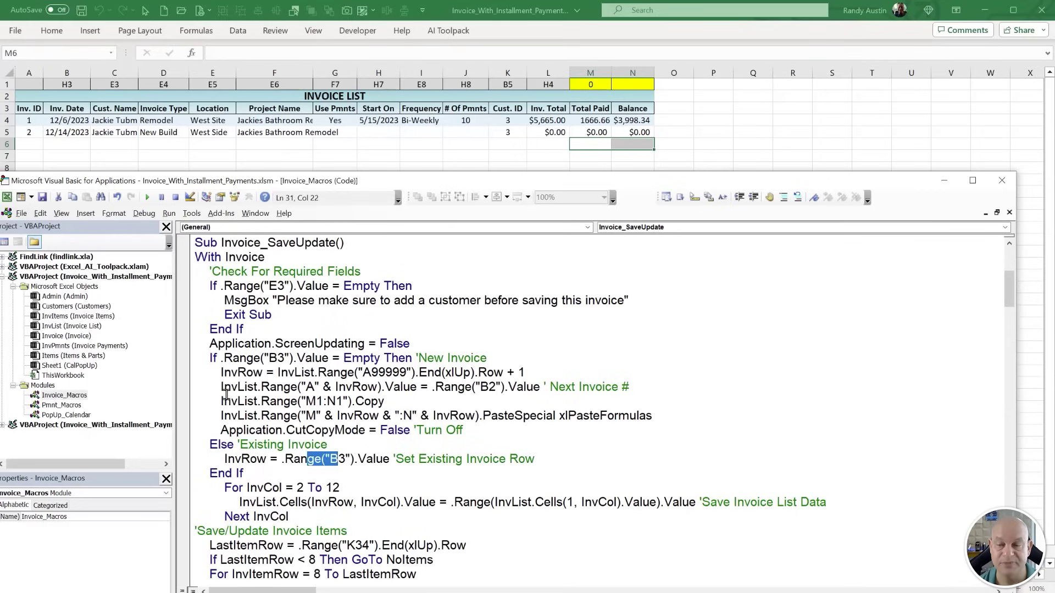
left_click_drag(221, 373, 222, 457)
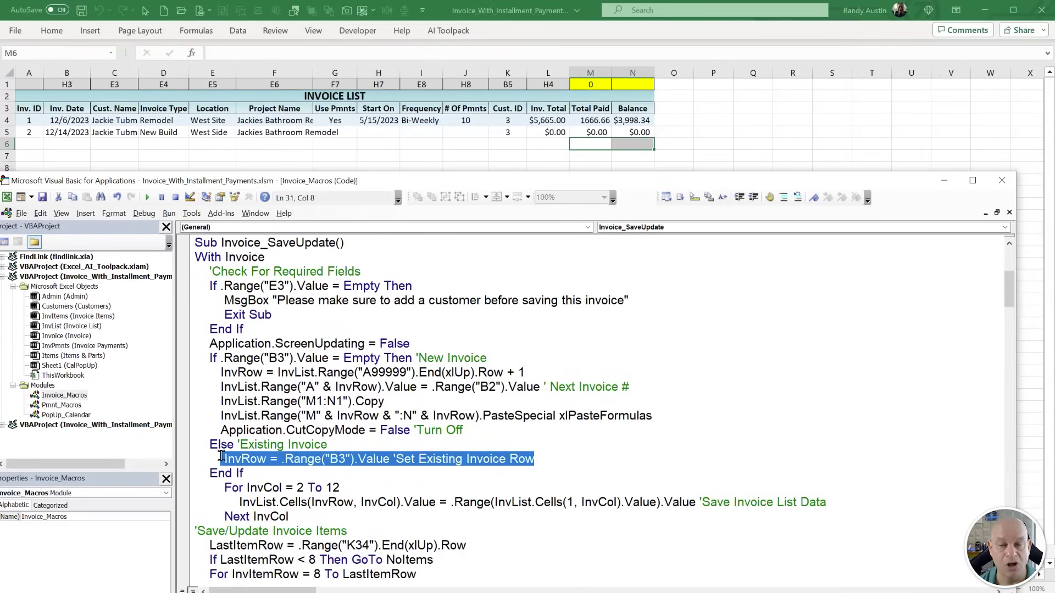
left_click(277, 502)
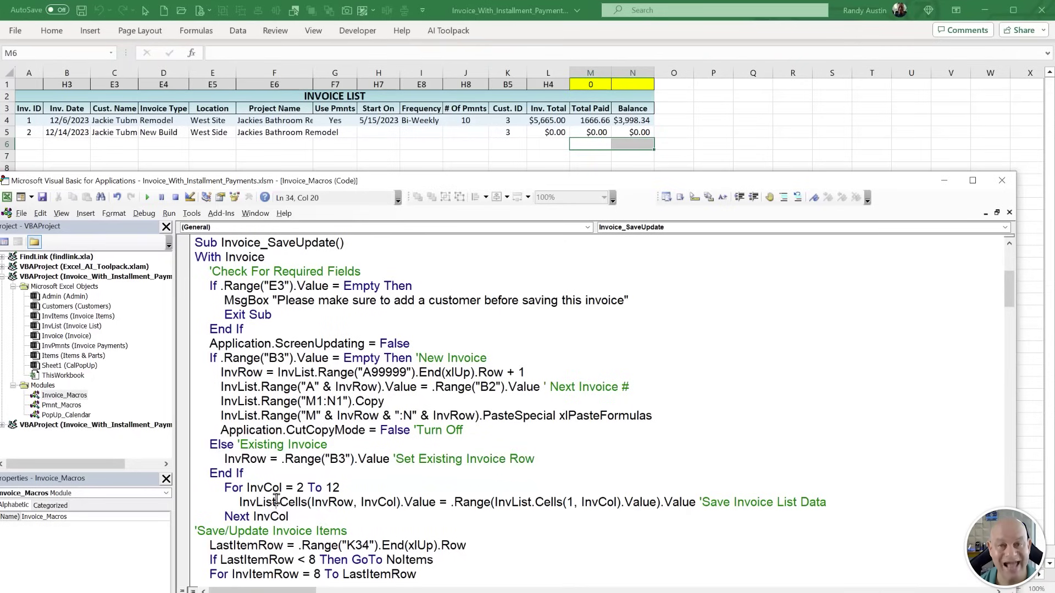
double_click(261, 460)
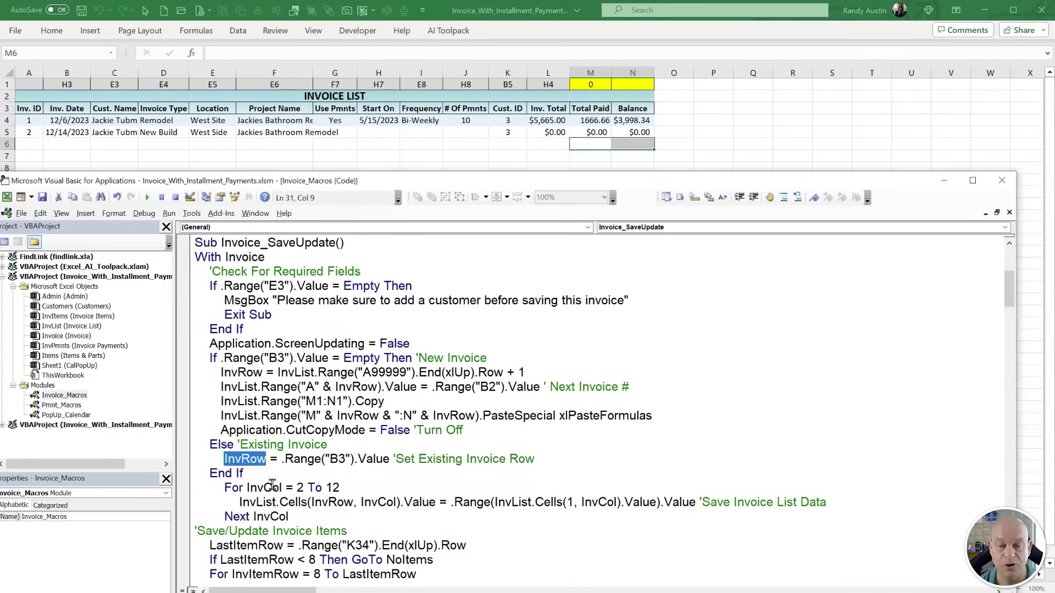
left_click_drag(352, 489, 280, 489)
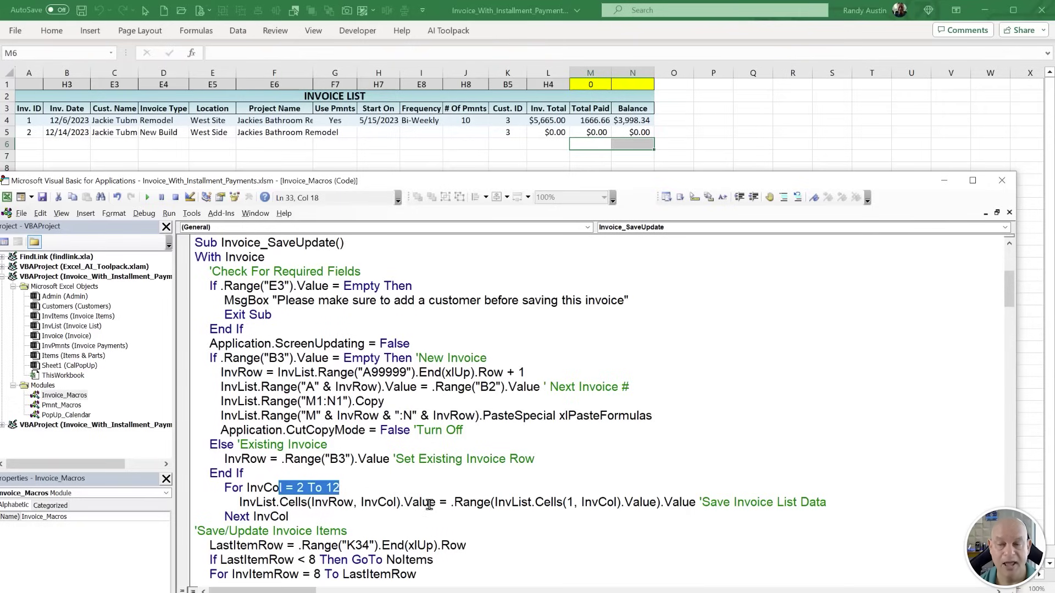
left_click_drag(438, 502, 240, 504)
Review the save line's source value, destination cell and row-1 header lookup expressions.
left_click(466, 519)
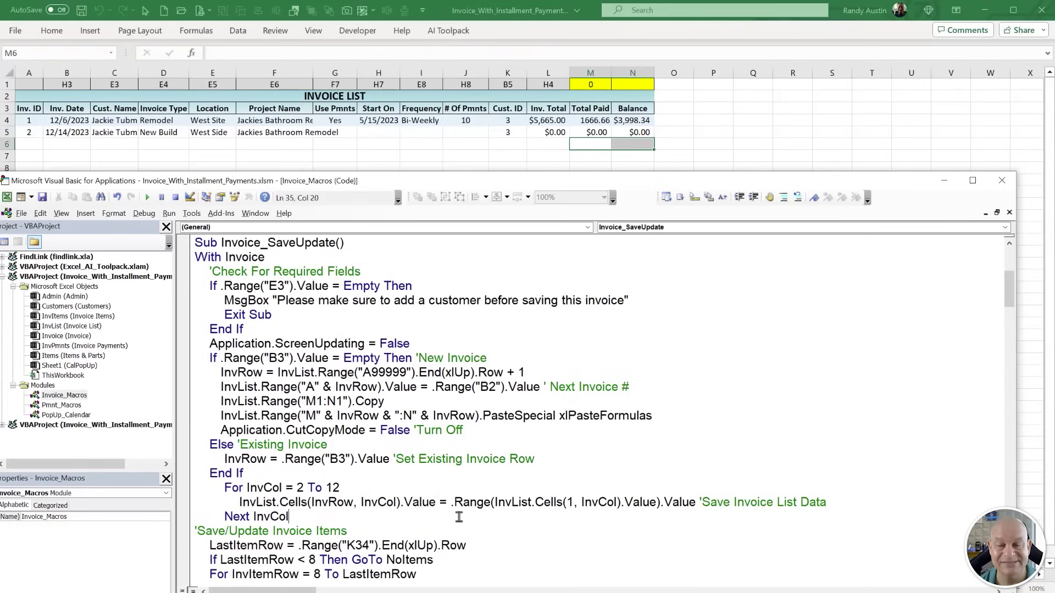
left_click_drag(451, 503, 702, 502)
left_click(632, 521)
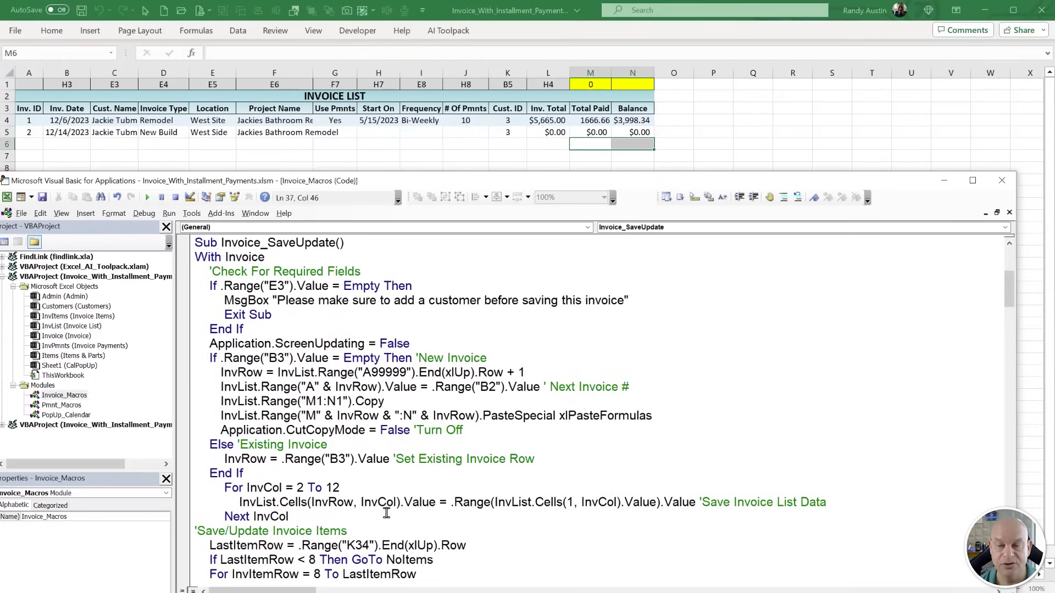
left_click_drag(438, 503, 231, 503)
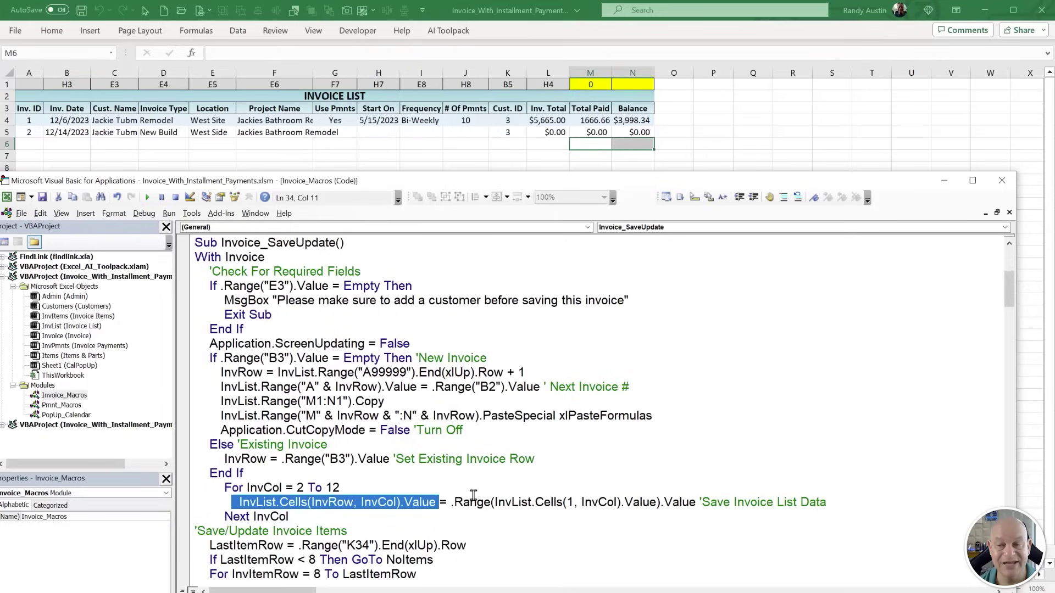
left_click_drag(498, 502, 656, 502)
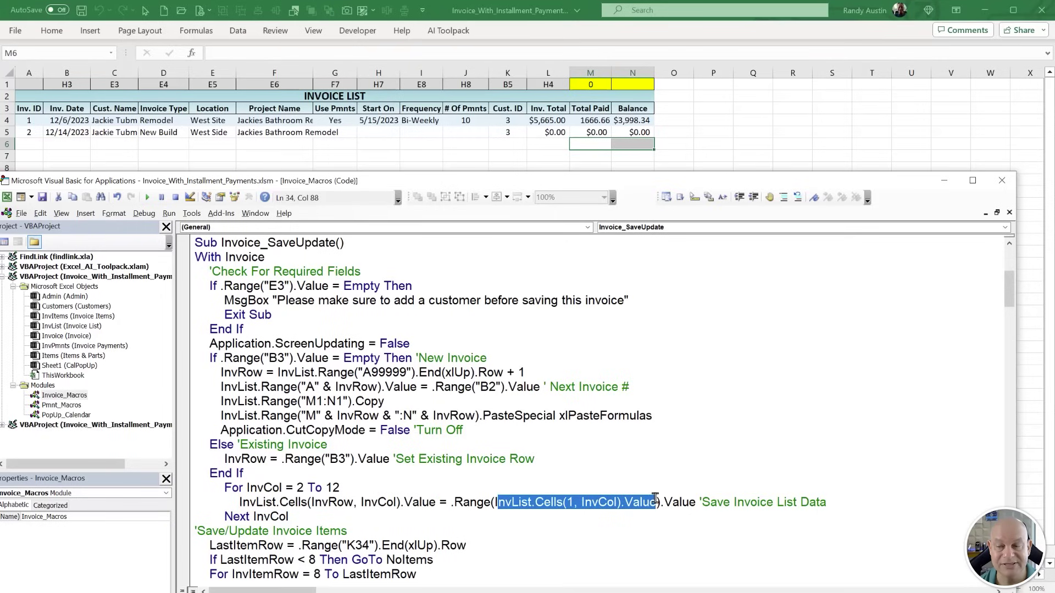
Check the Invoice List row 1 mappings for Invoice Type, Location, Project Name and Use Pmnts.
left_click(107, 86)
left_click(181, 83)
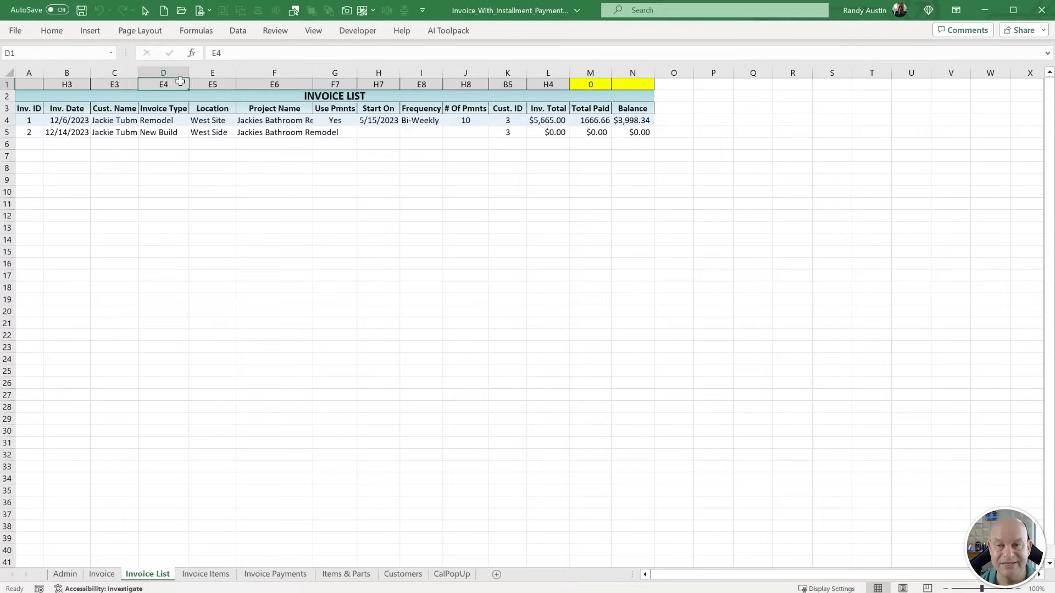
left_click(210, 84)
left_click(246, 84)
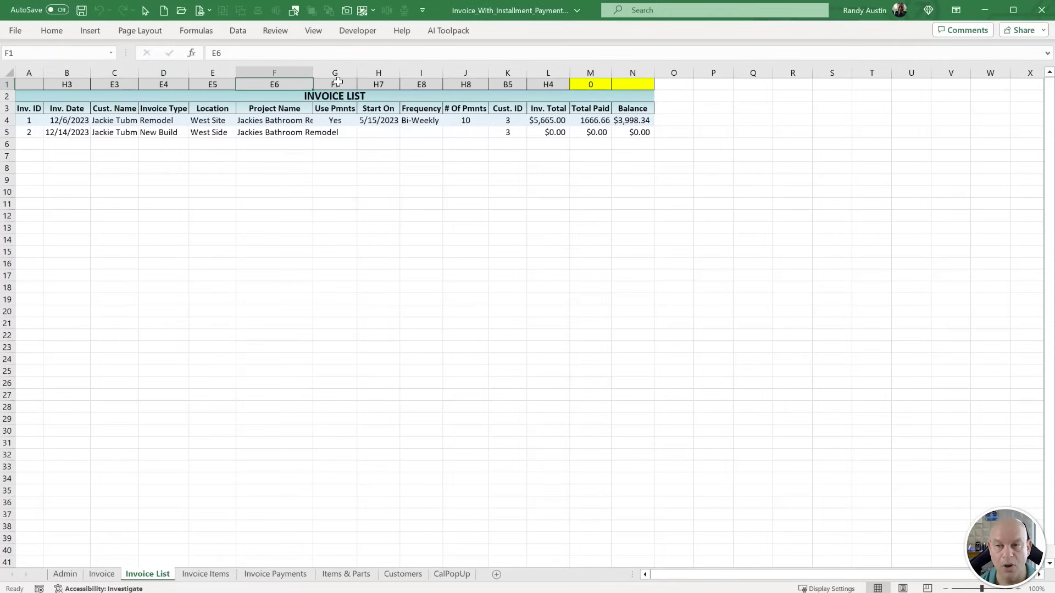
left_click(338, 82)
left_click(345, 131)
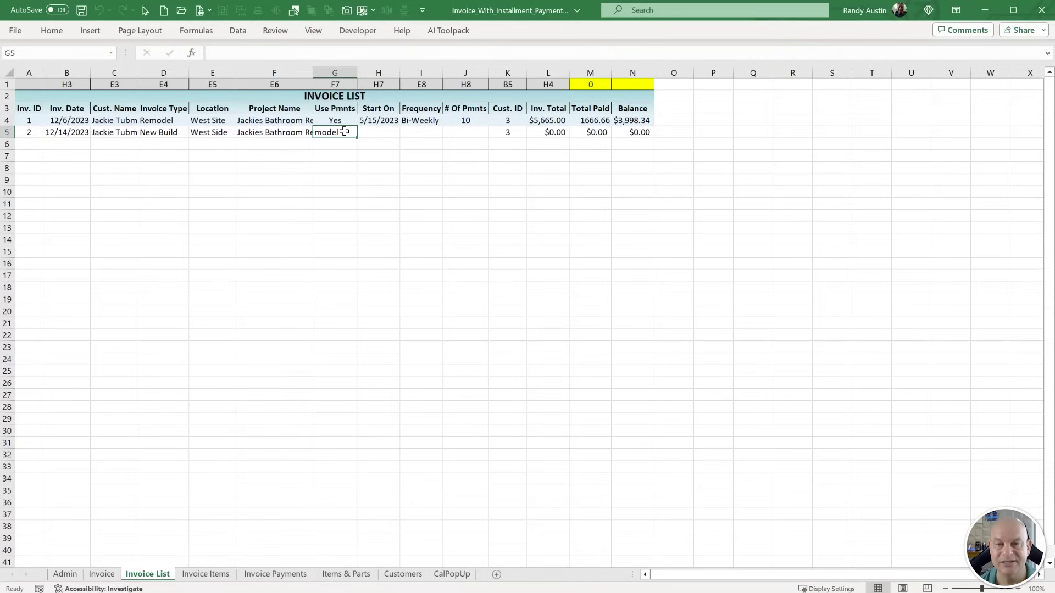
Re-examine the save line lookups and the For InvCol loop running columns 2 to 12.
key("alt+F11")
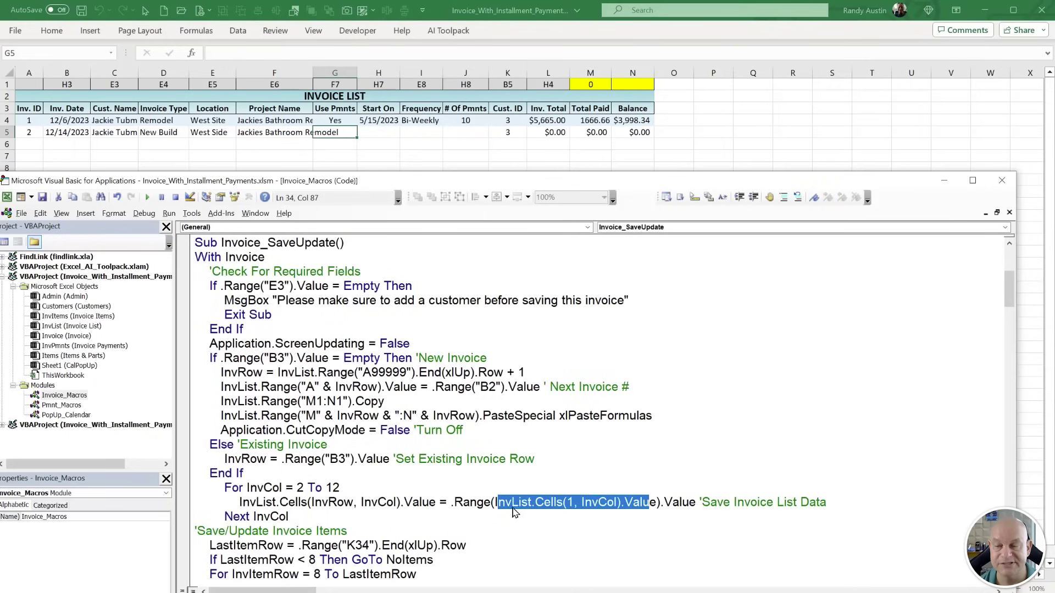
left_click(497, 503)
left_click_drag(497, 503, 656, 502)
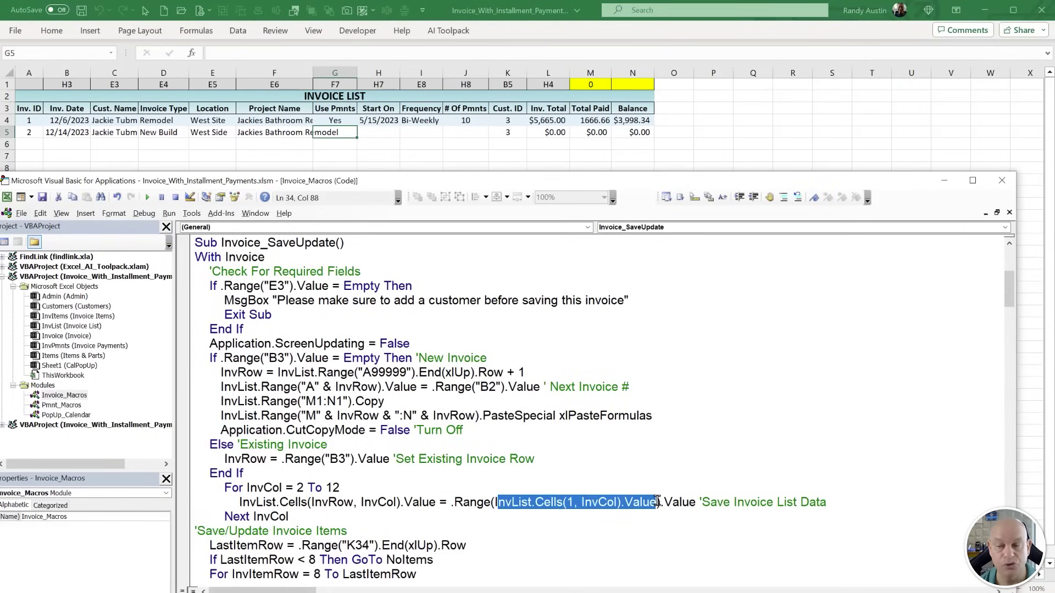
left_click_drag(451, 503, 696, 496)
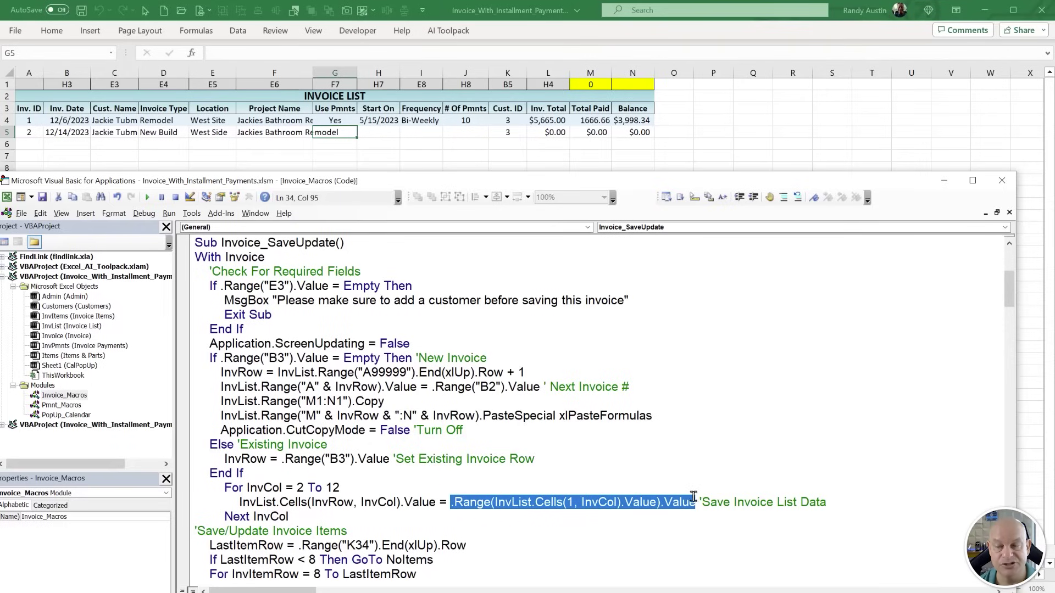
left_click_drag(437, 502, 233, 503)
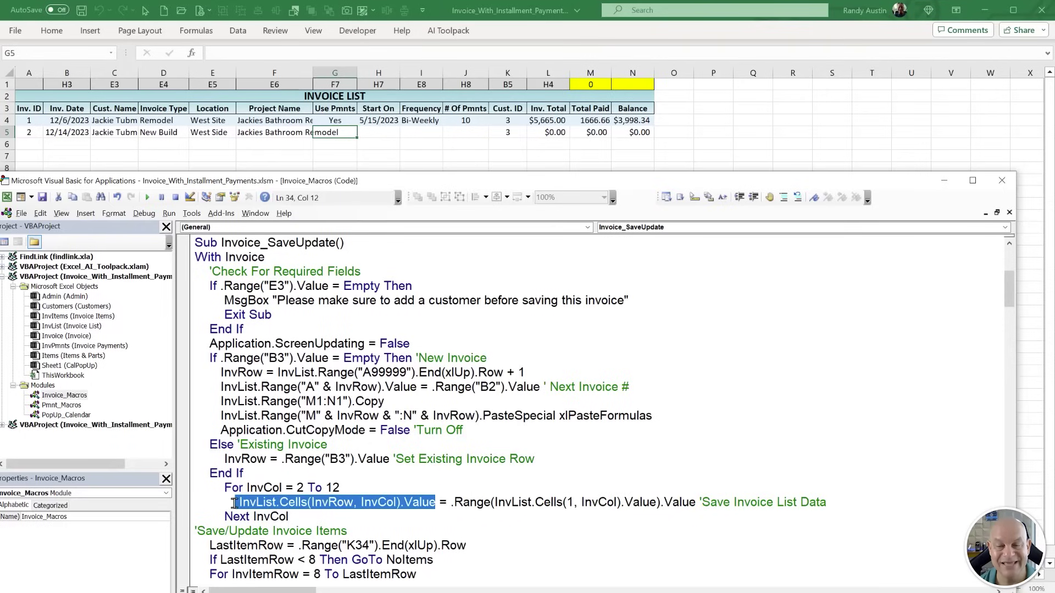
left_click(351, 509)
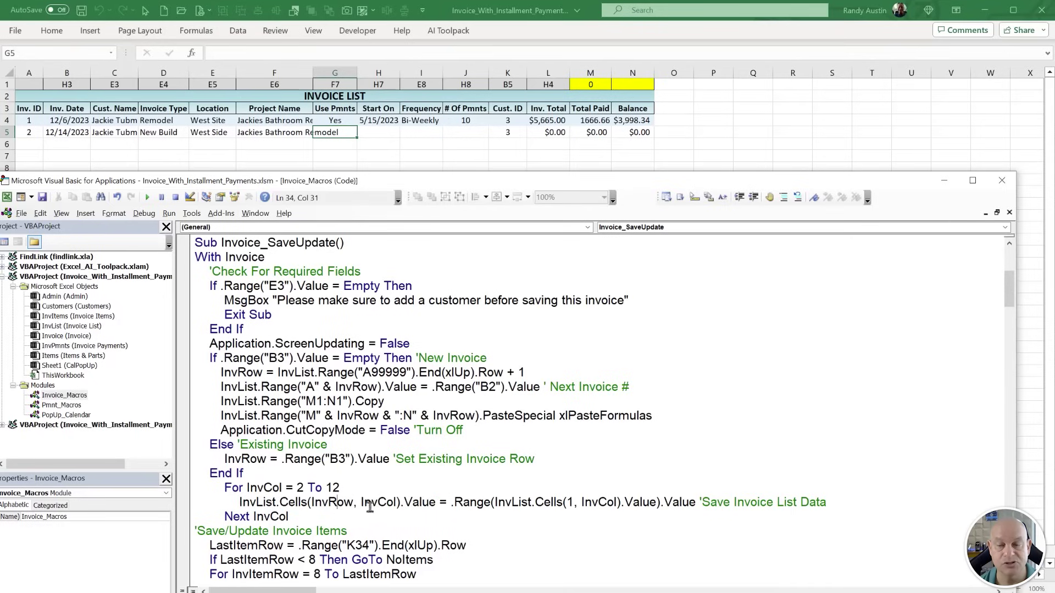
left_click_drag(354, 487, 228, 501)
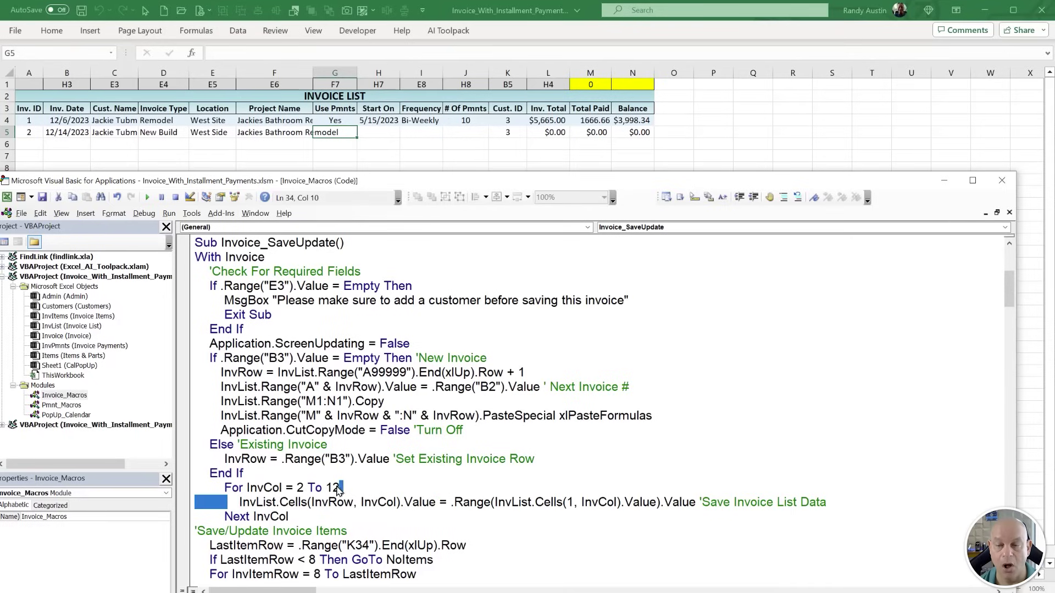
Confirm on Invoice List that columns K (Cust. ID) and L (Inv. Total) end the loop.
left_click(529, 146)
left_click(551, 179)
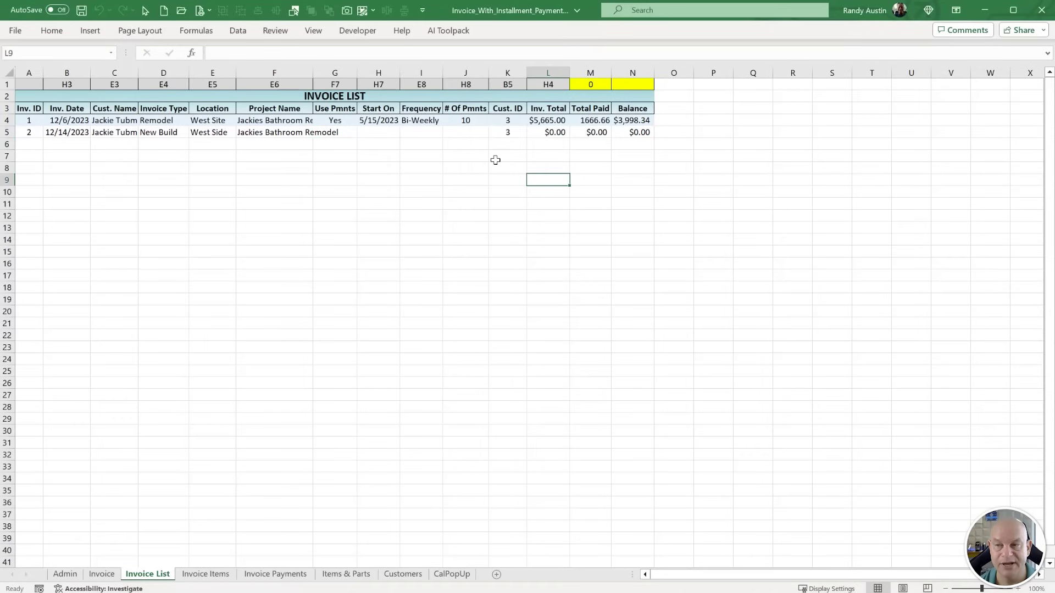
left_click(500, 164)
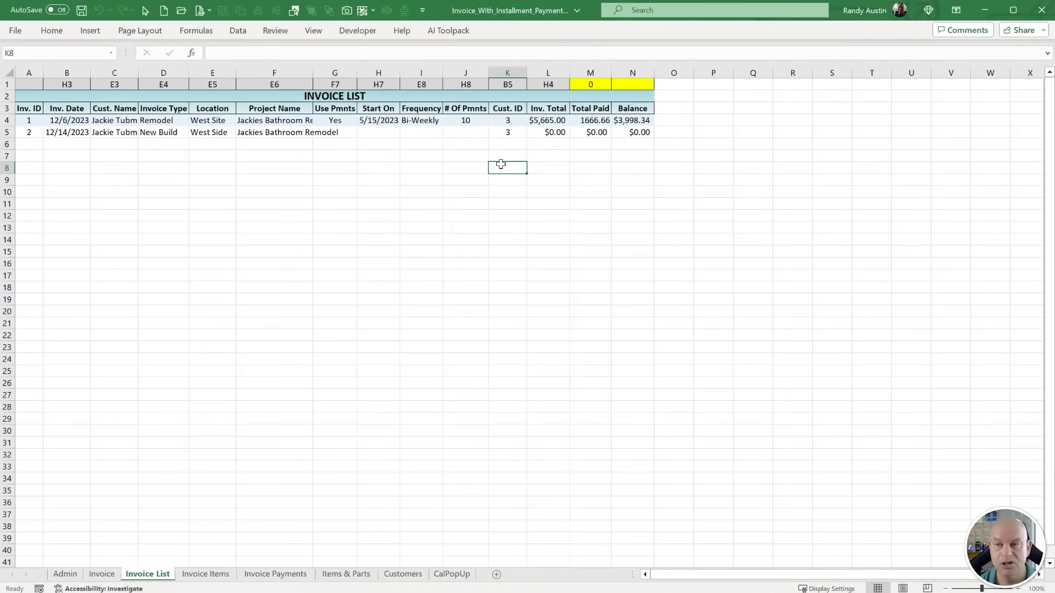
left_click(542, 169)
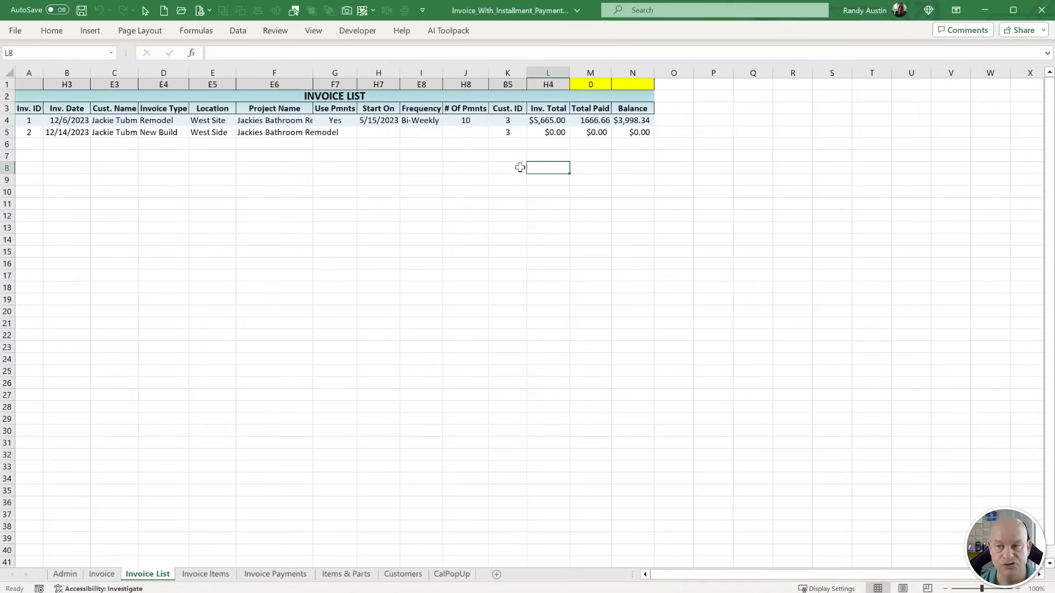
left_click_drag(505, 168, 548, 167)
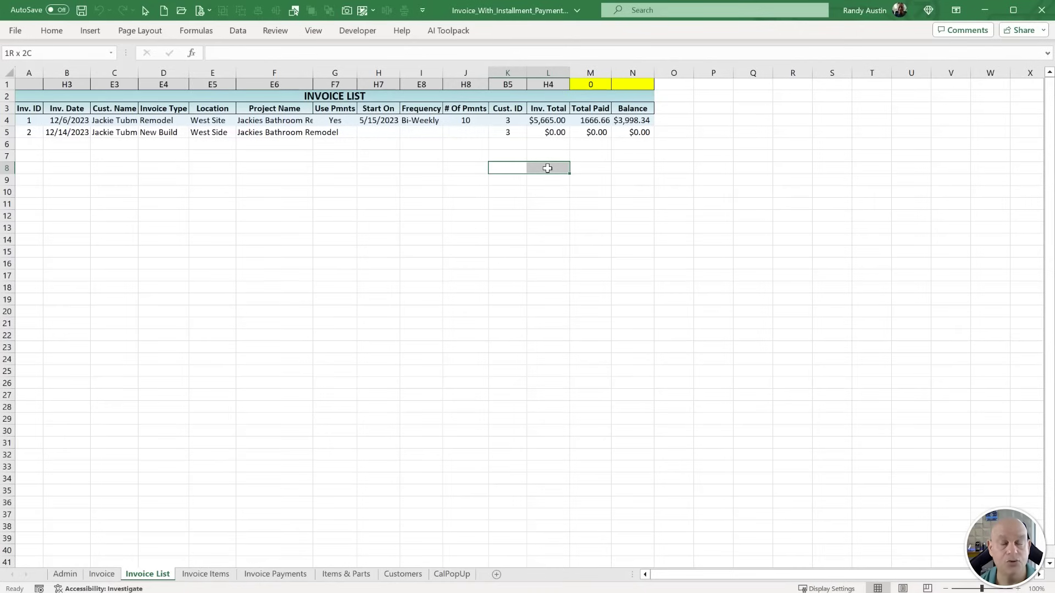
left_click_drag(548, 168, 541, 168)
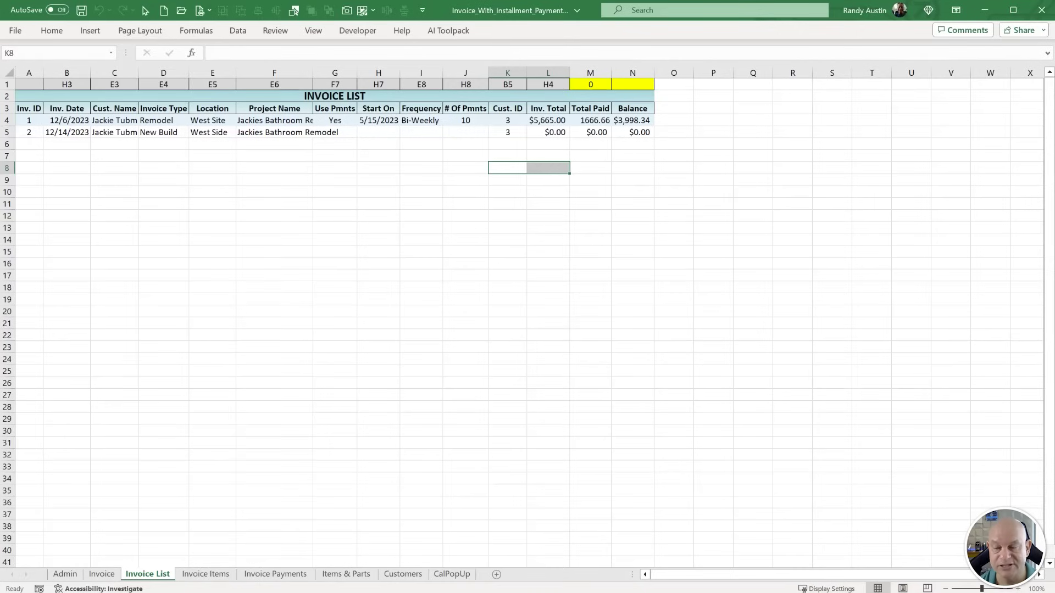
Add a blank line after Next InvCol in Invoice_SaveUpdate.
key("alt+F11")
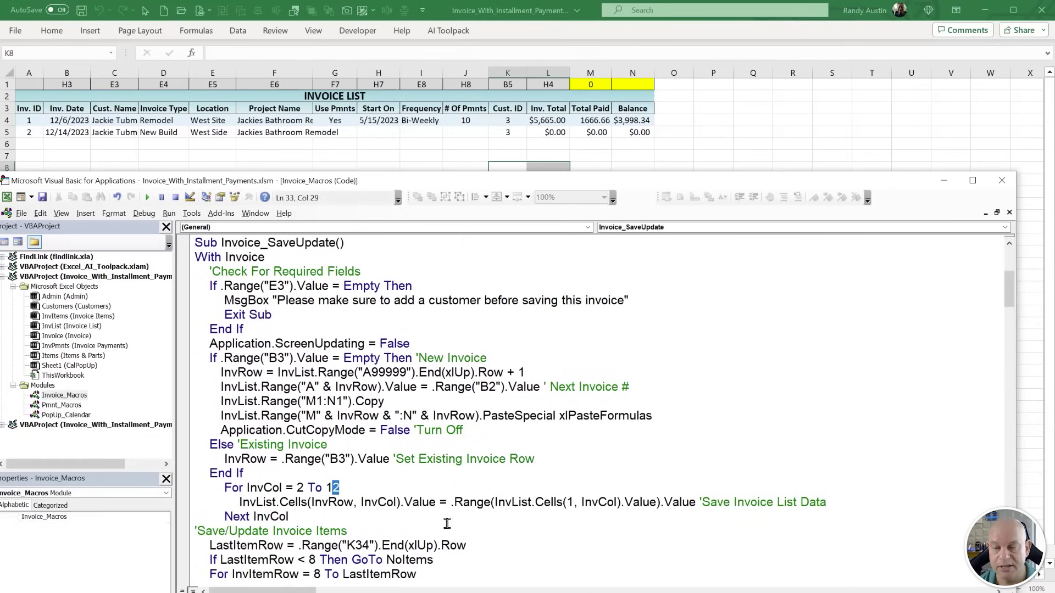
scroll(356, 469, "up", 5)
scroll(356, 469, "down", 20)
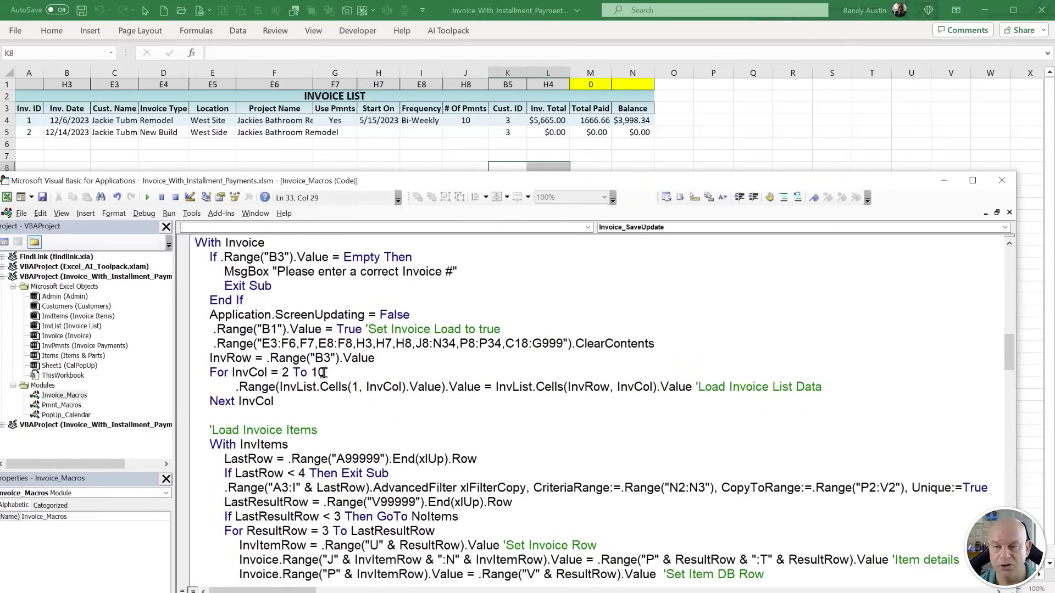
left_click_drag(324, 372, 259, 407)
scroll(325, 423, "up", 4)
scroll(261, 412, "up", 5)
scroll(262, 414, "up", 1)
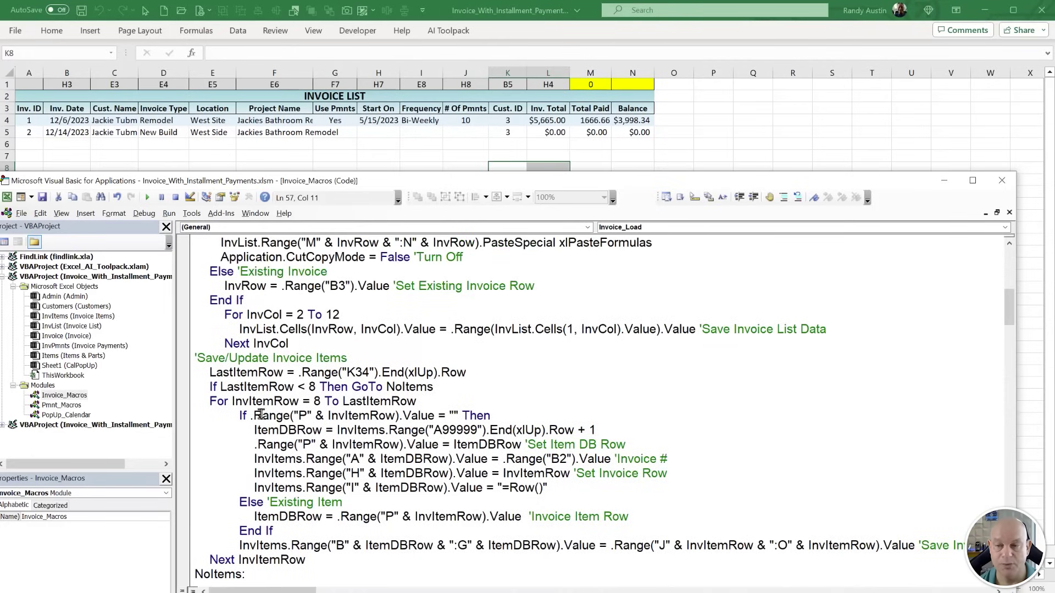
left_click_drag(302, 346, 185, 311)
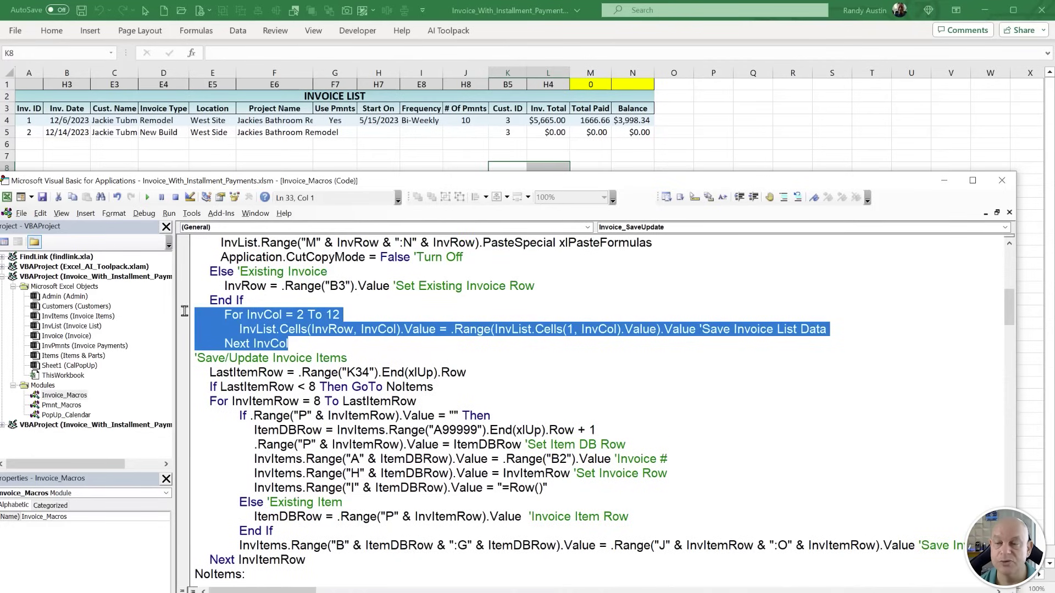
left_click(326, 342)
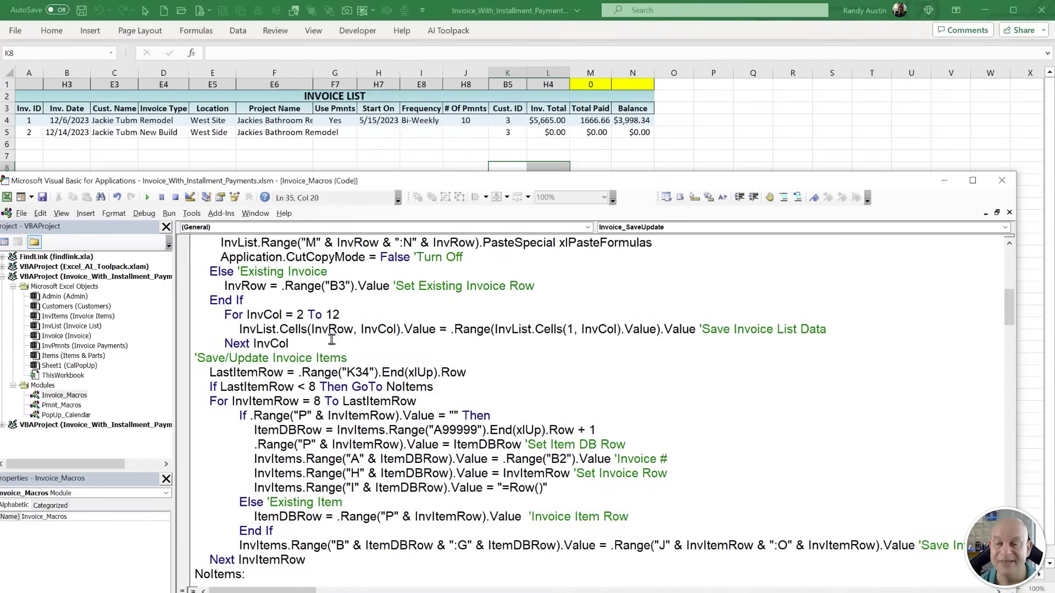
key("Return")
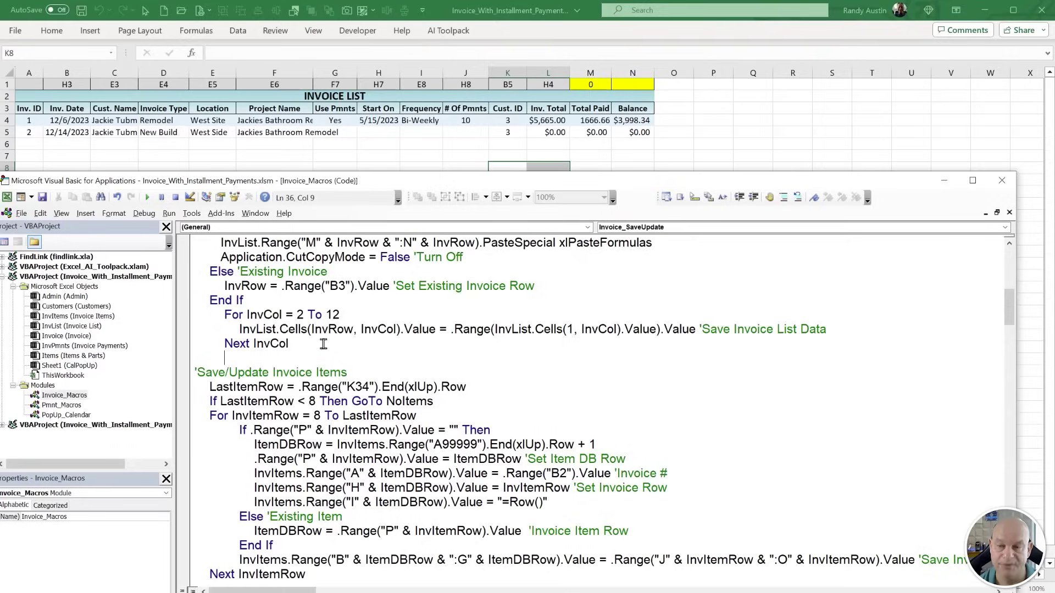
left_click(659, 145)
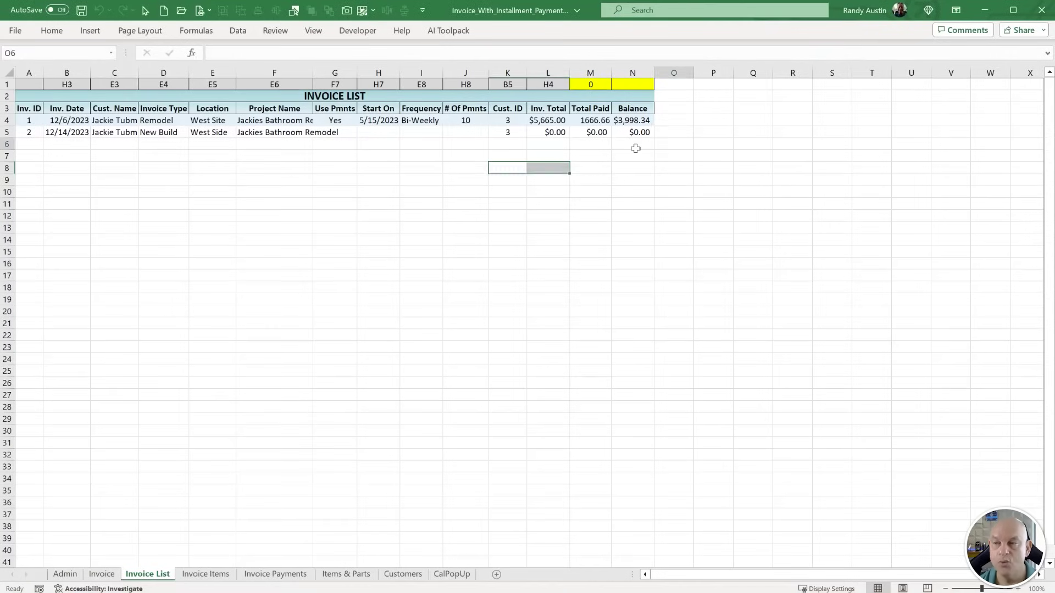
left_click(102, 574)
left_click_drag(513, 195, 534, 500)
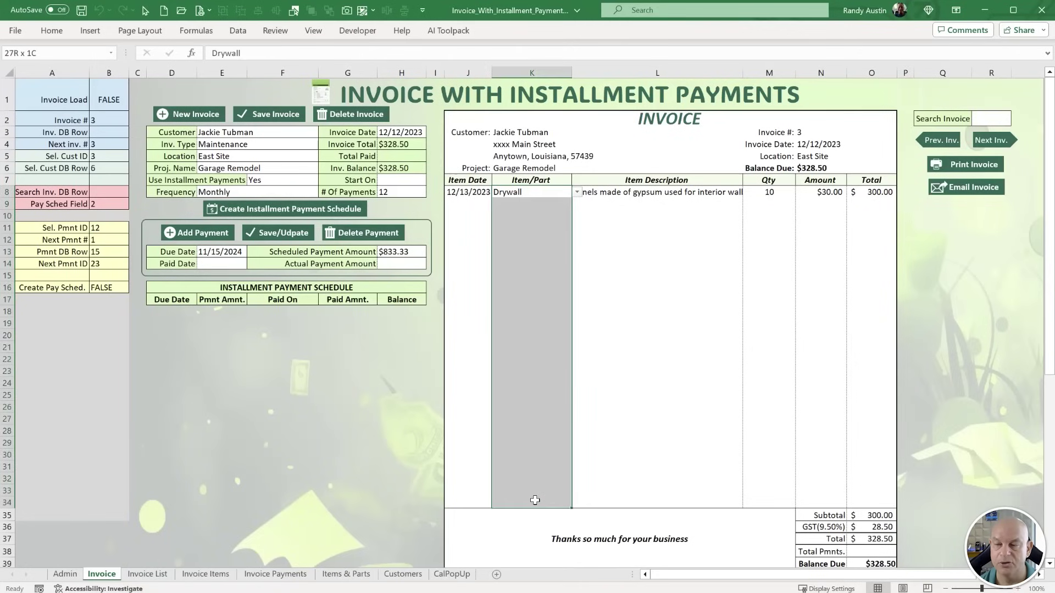
left_click(506, 195)
left_click(548, 204)
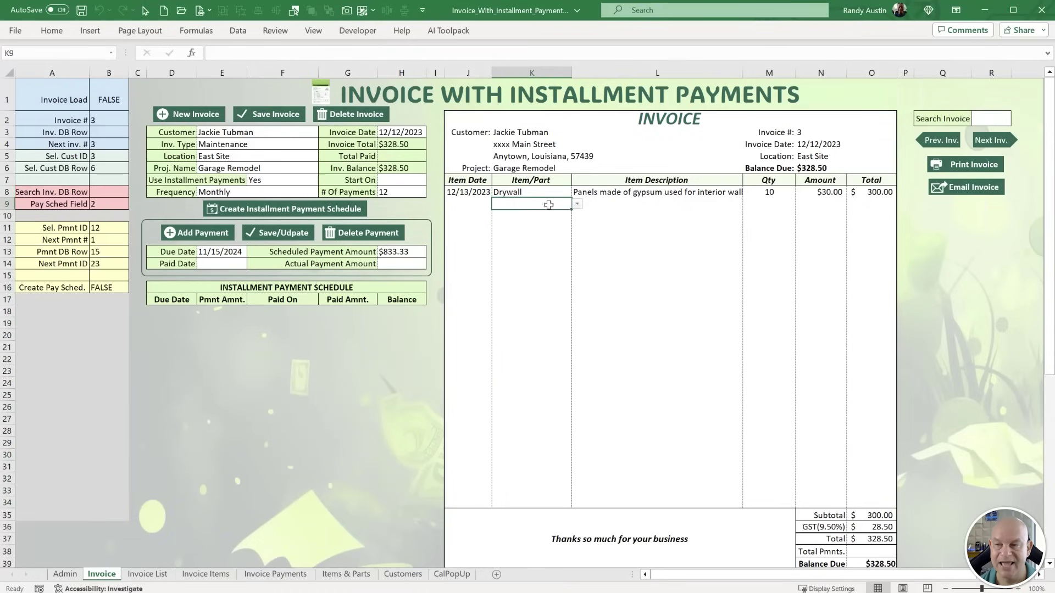
left_click(577, 204)
left_click(517, 260)
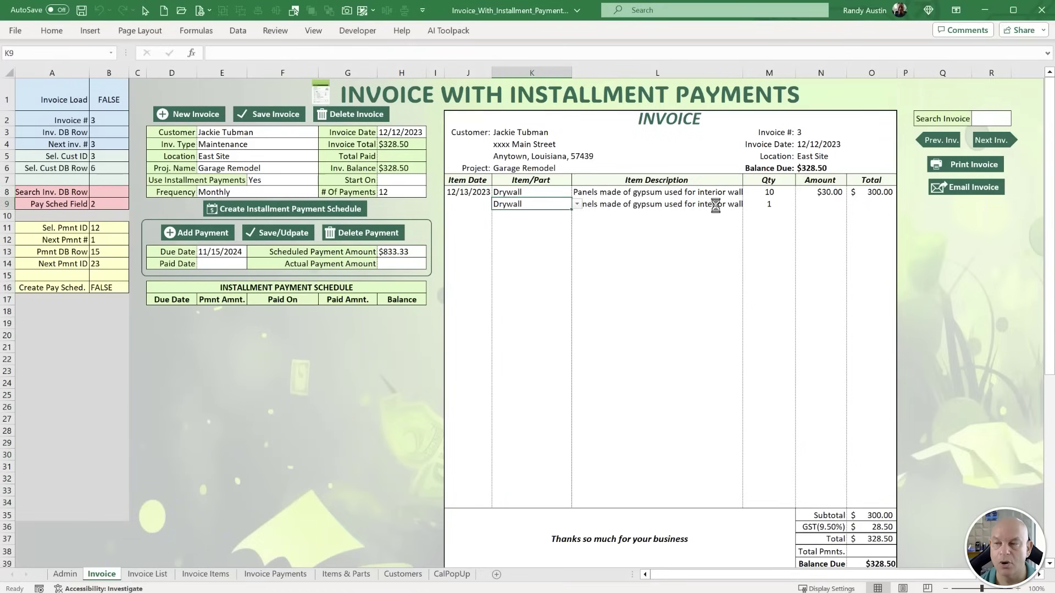
left_click(573, 202)
left_click(569, 204)
left_click(577, 204)
left_click(522, 267)
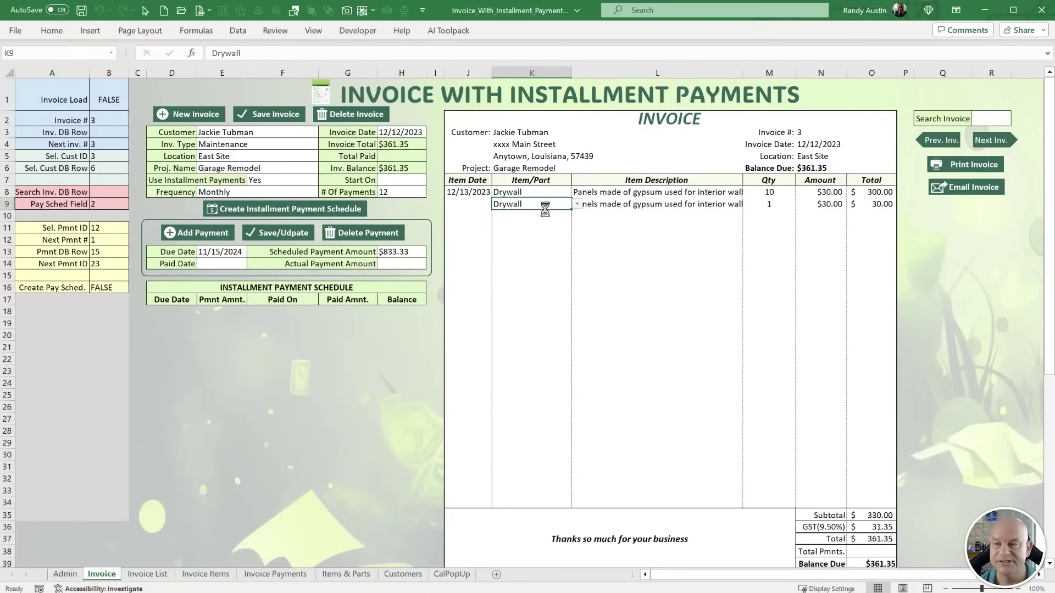
left_click(577, 204)
left_click(516, 217)
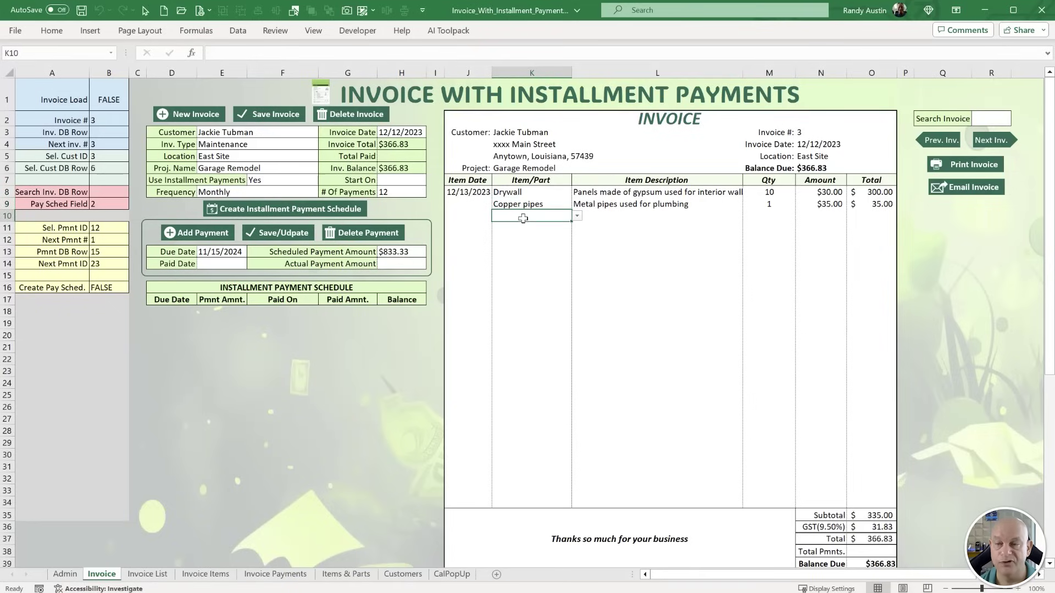
left_click(521, 205)
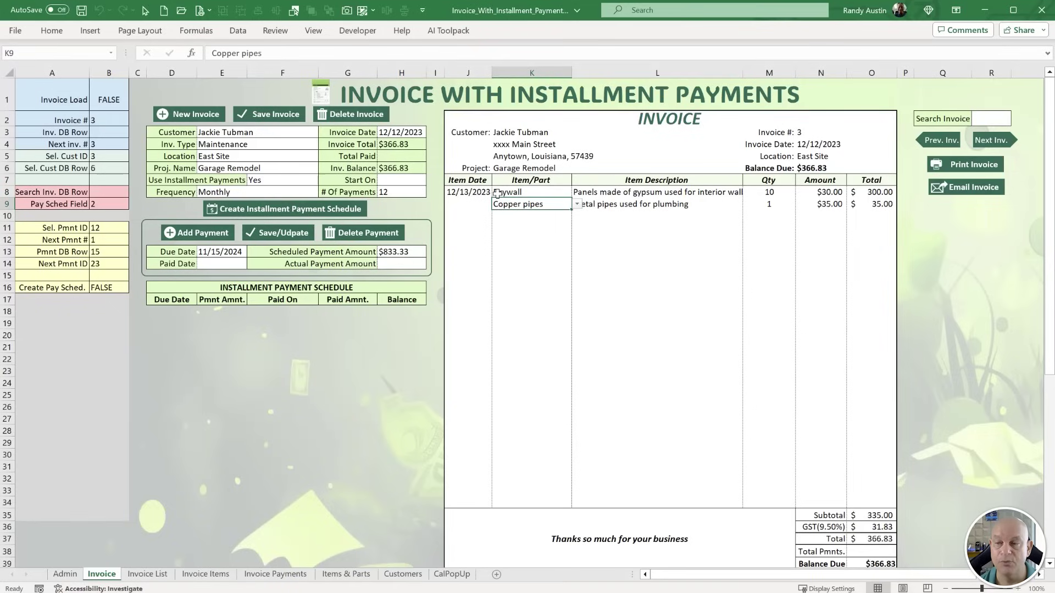
left_click(503, 192)
left_click_drag(505, 195, 508, 204)
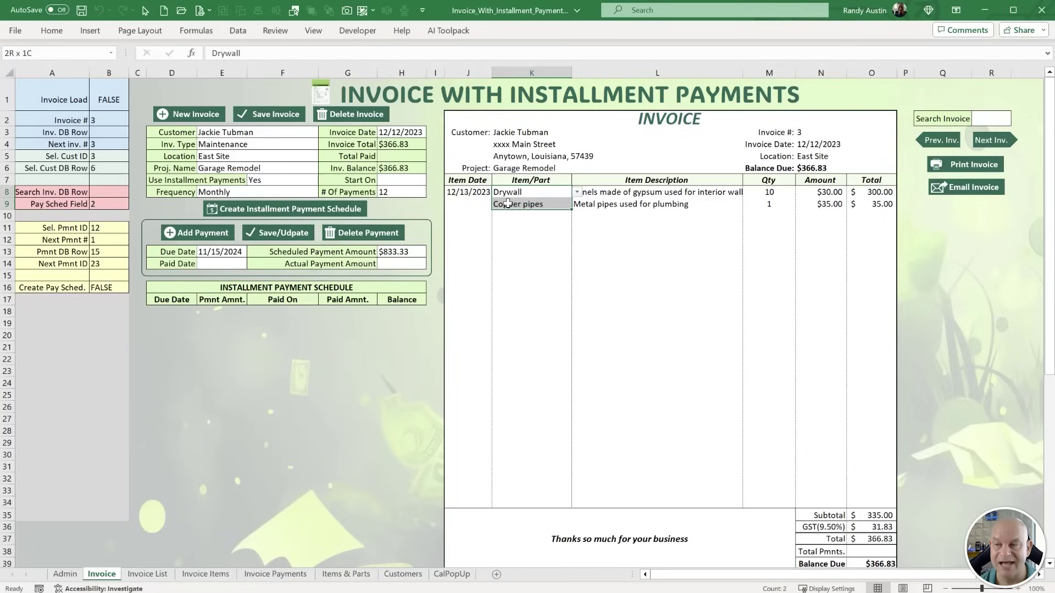
left_click(906, 195)
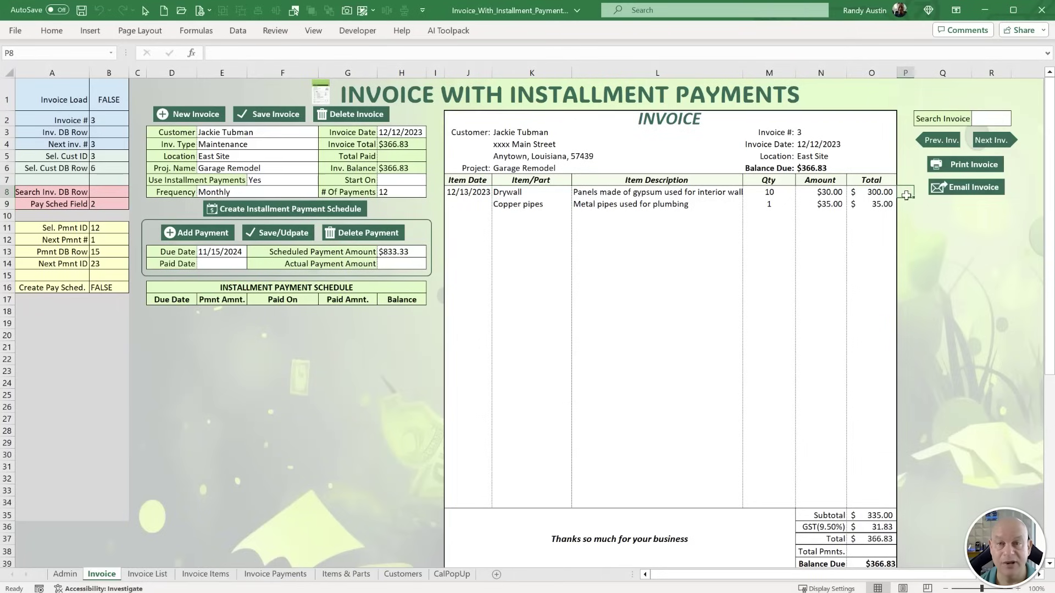
left_click(905, 203)
left_click(906, 195)
left_click(905, 204)
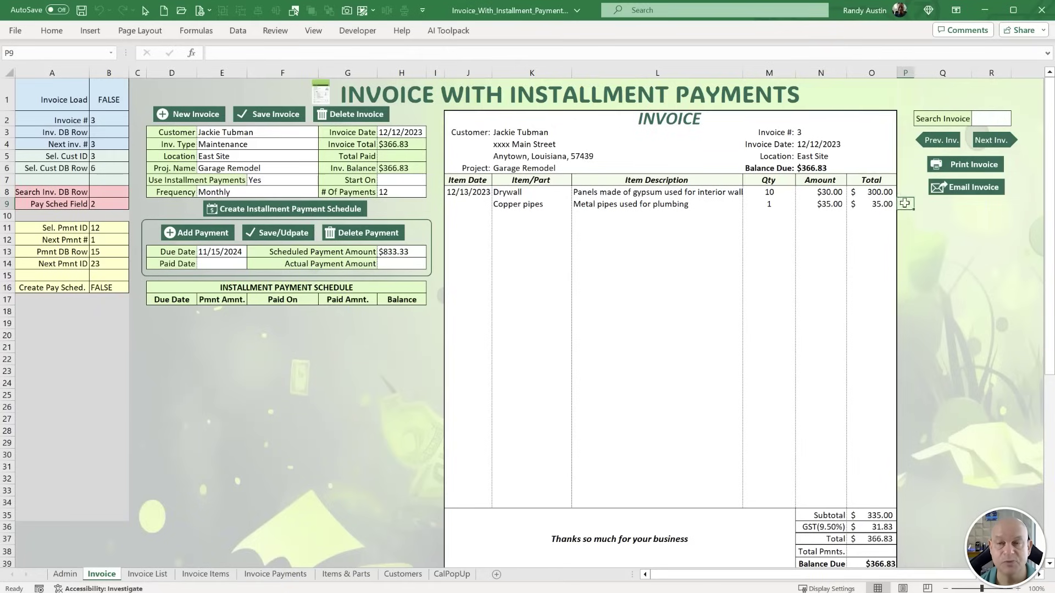
left_click(905, 190)
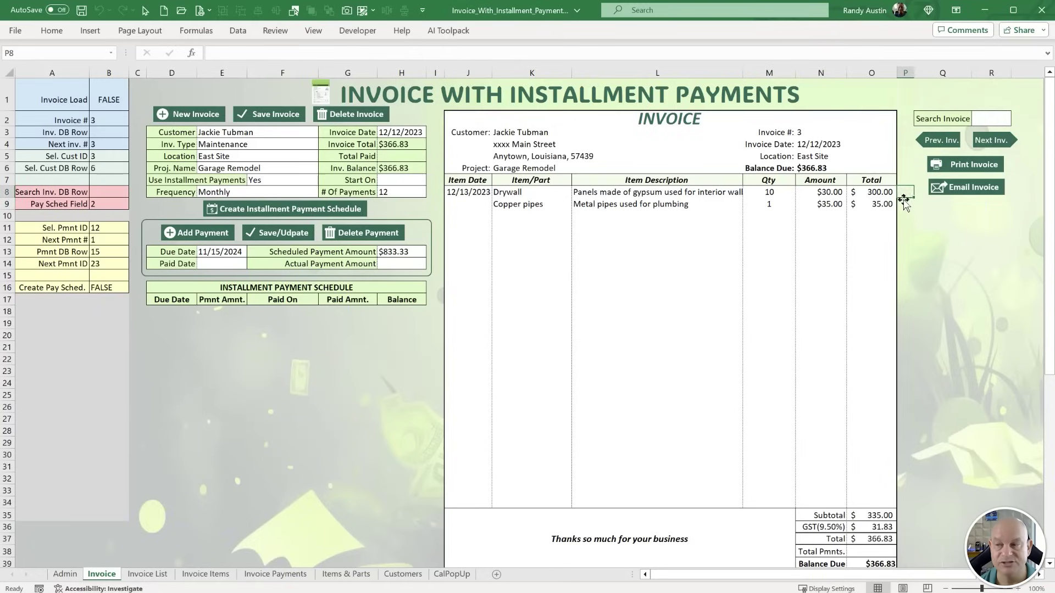
left_click(904, 205)
left_click(901, 193)
left_click(537, 205)
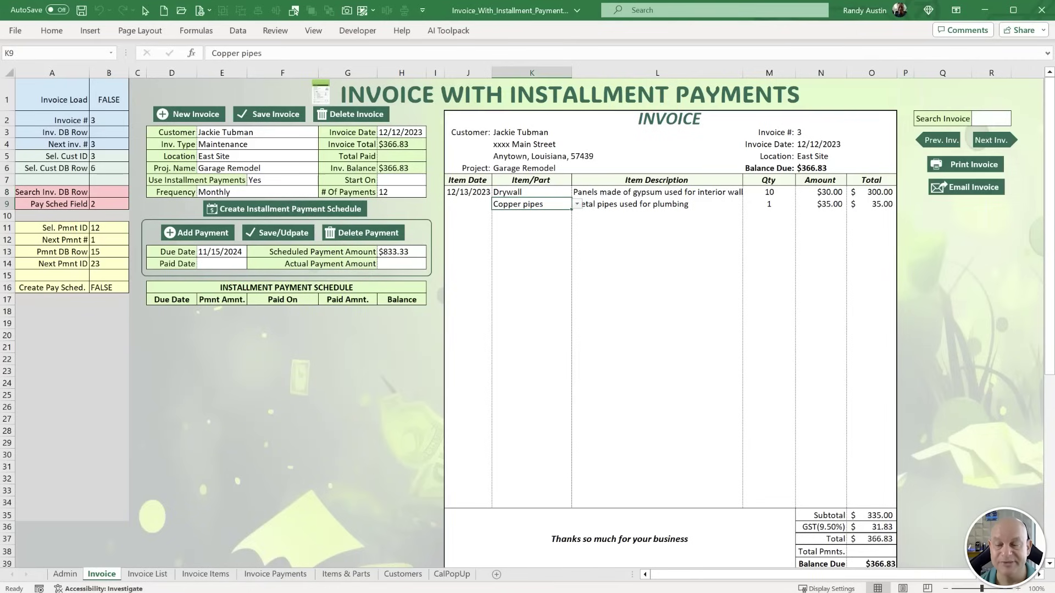
Compare the last item row calculation's K34 reference with cell K34 on the invoice sheet.
key("alt+F11")
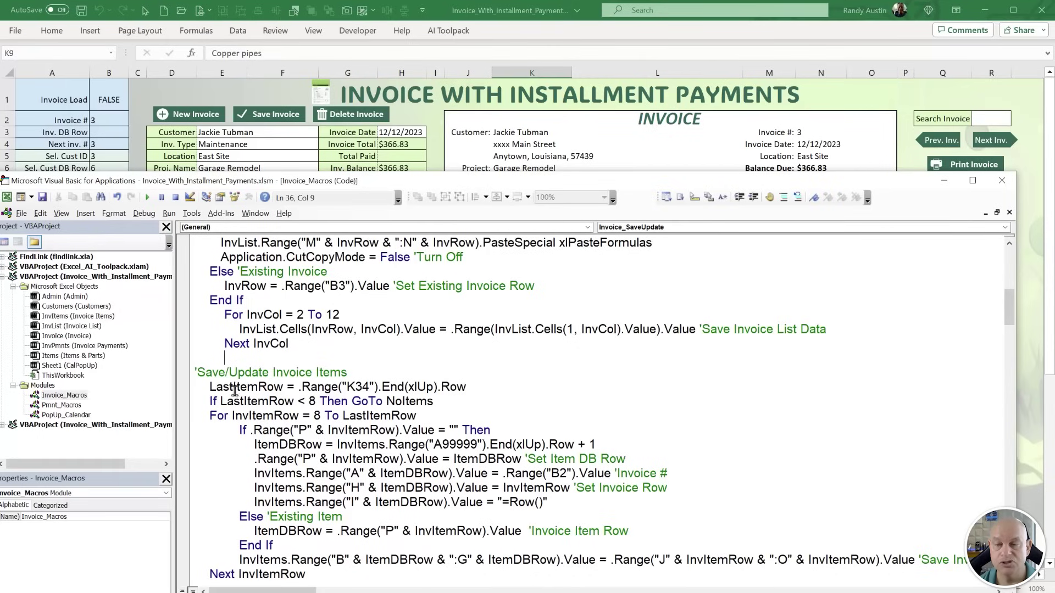
left_click_drag(210, 387, 275, 387)
left_click_drag(370, 386, 348, 387)
left_click(555, 147)
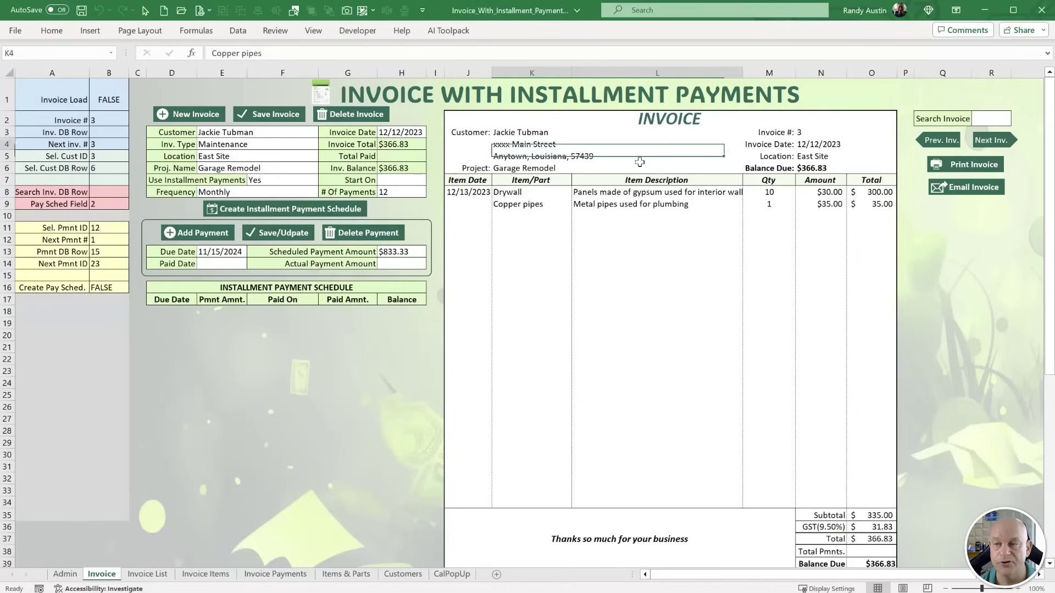
left_click(532, 501)
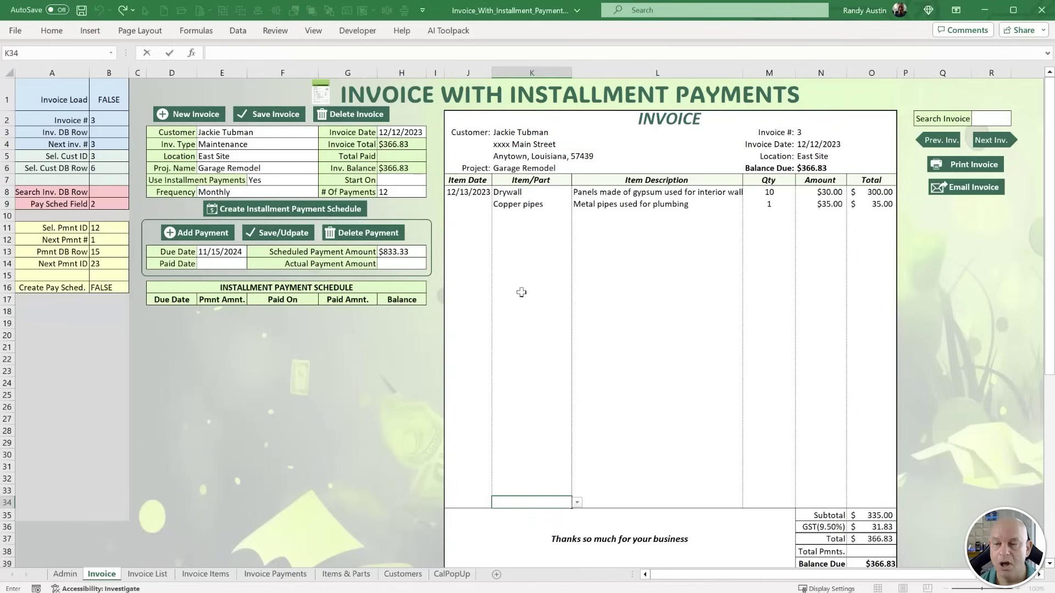
key("alt+F11")
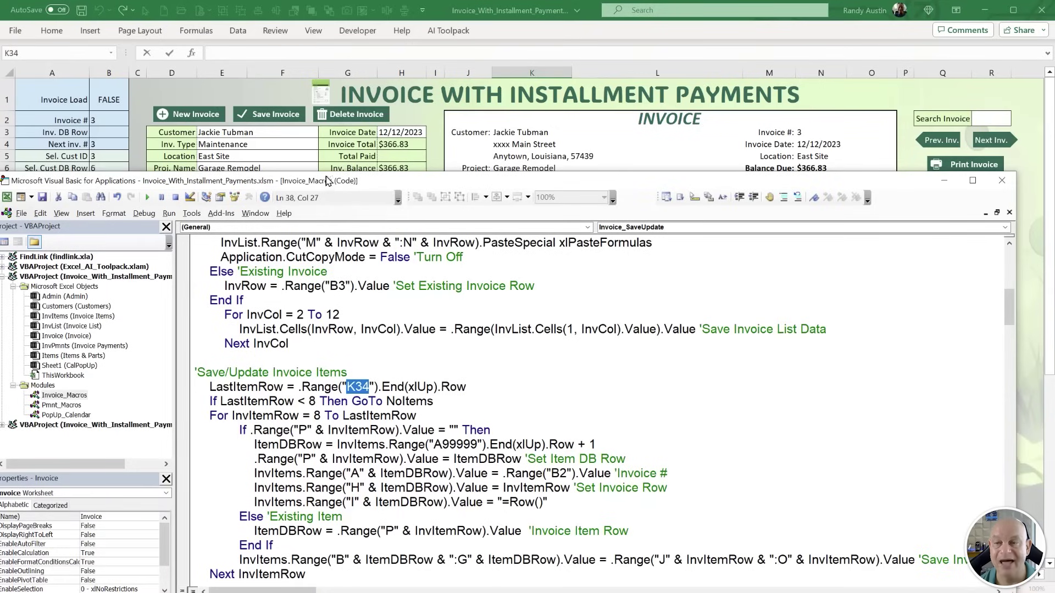
left_click(301, 148)
key("alt+F11")
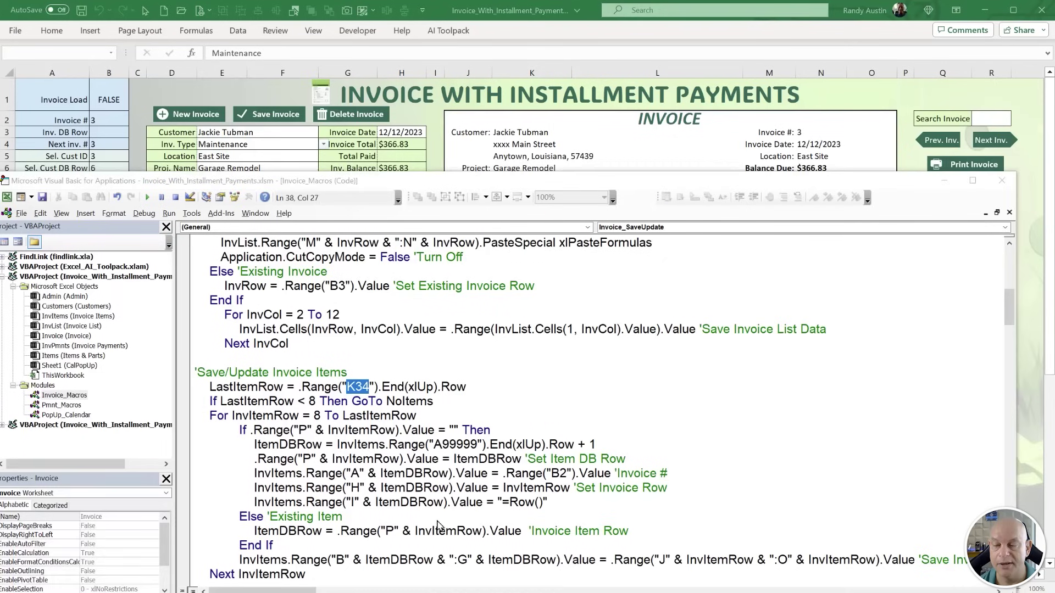
Review the InvItemRow loop from row 8 to LastItemRow and comment its If line 'New Inv. DB Item.
left_click(363, 430)
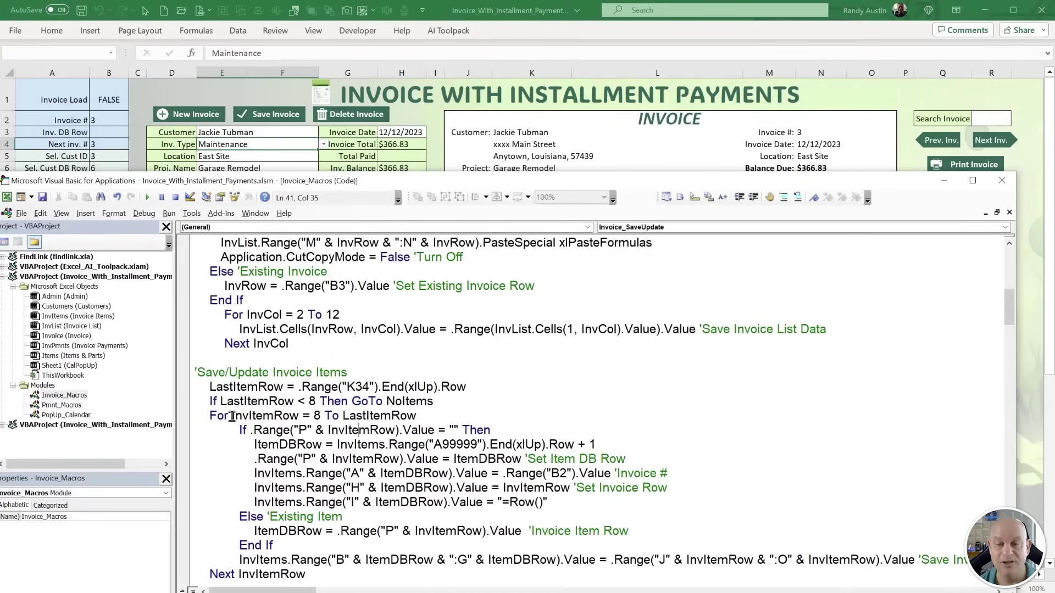
left_click_drag(232, 416, 302, 416)
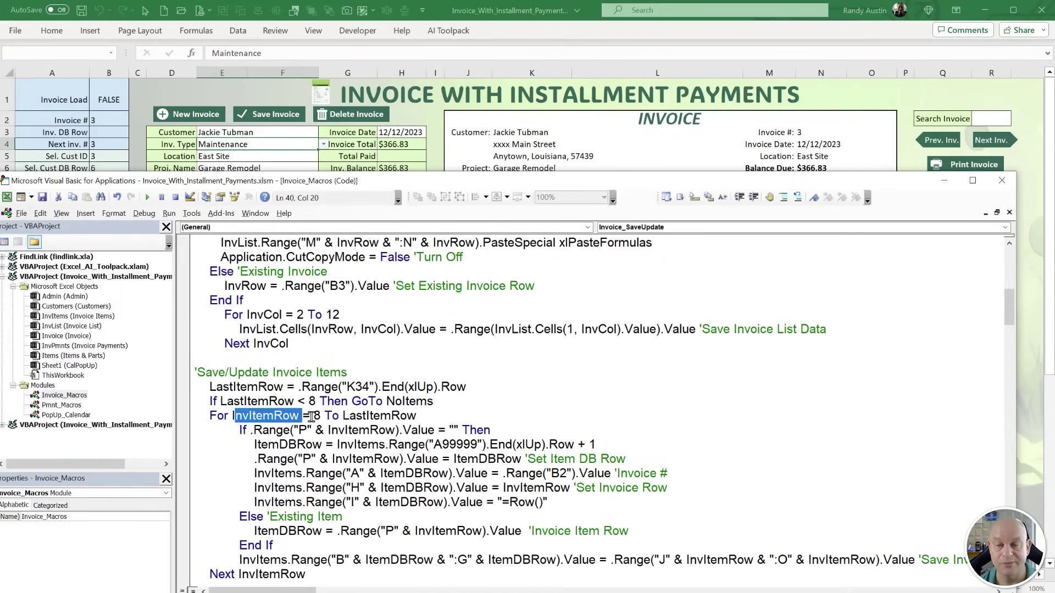
double_click(317, 416)
left_click_drag(420, 416, 335, 416)
left_click_drag(492, 430, 240, 433)
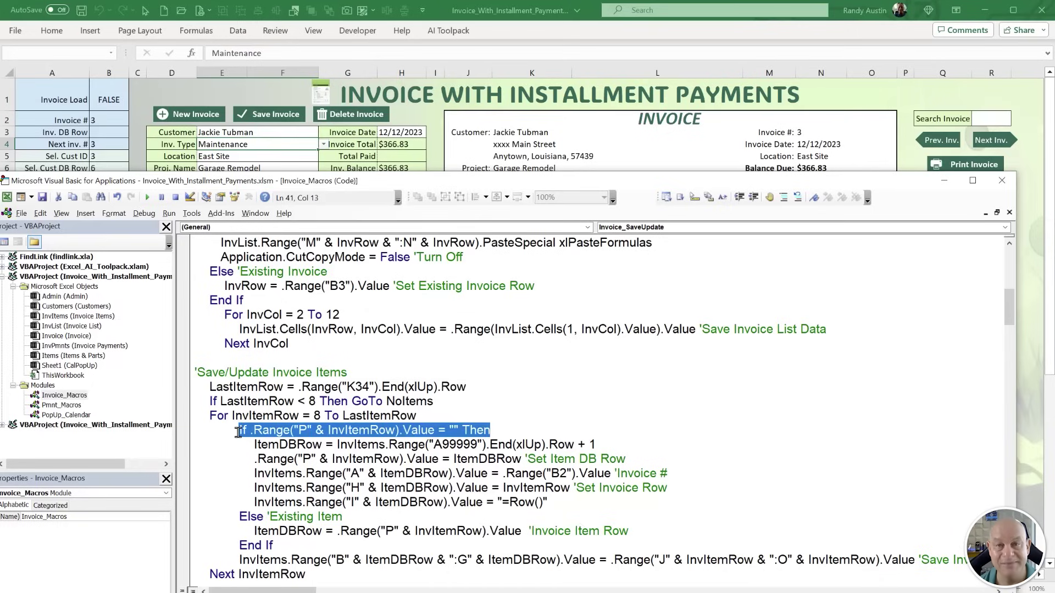
right_click(238, 433)
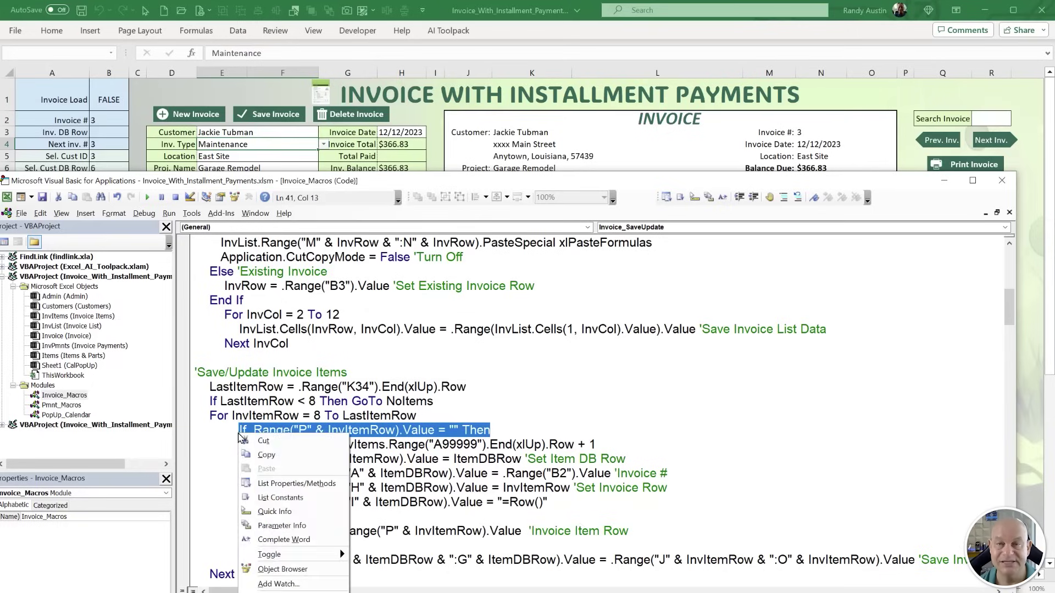
left_click(243, 420)
left_click_drag(242, 431, 492, 431)
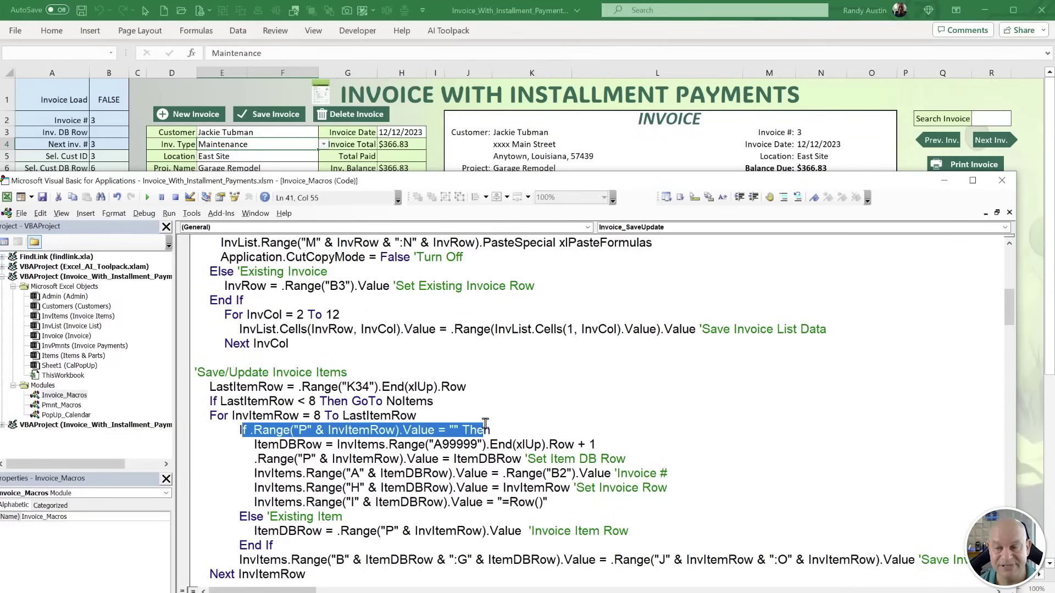
left_click(503, 427)
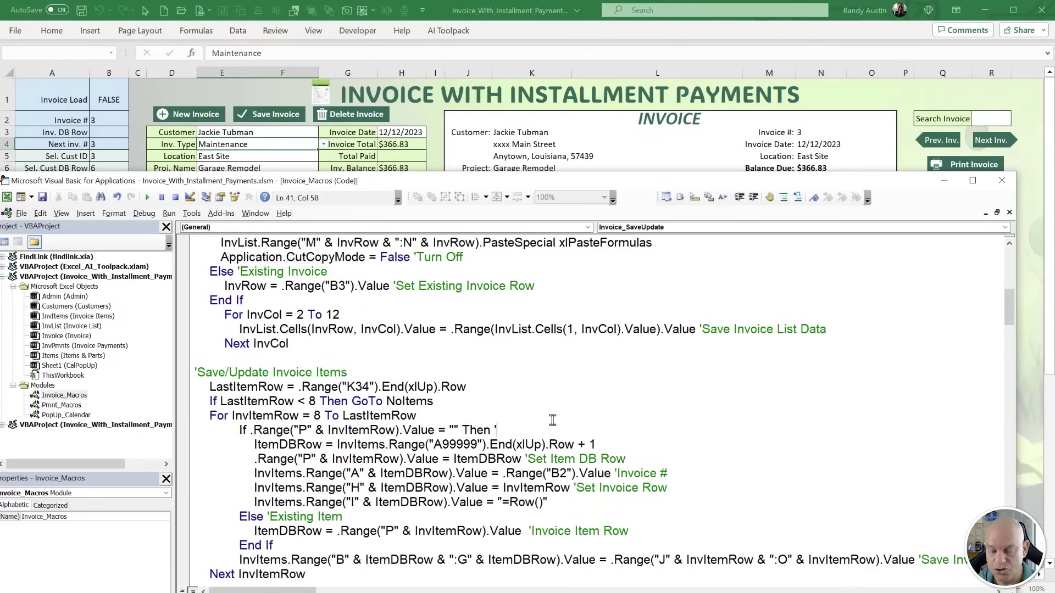
type("'New Inv. D")
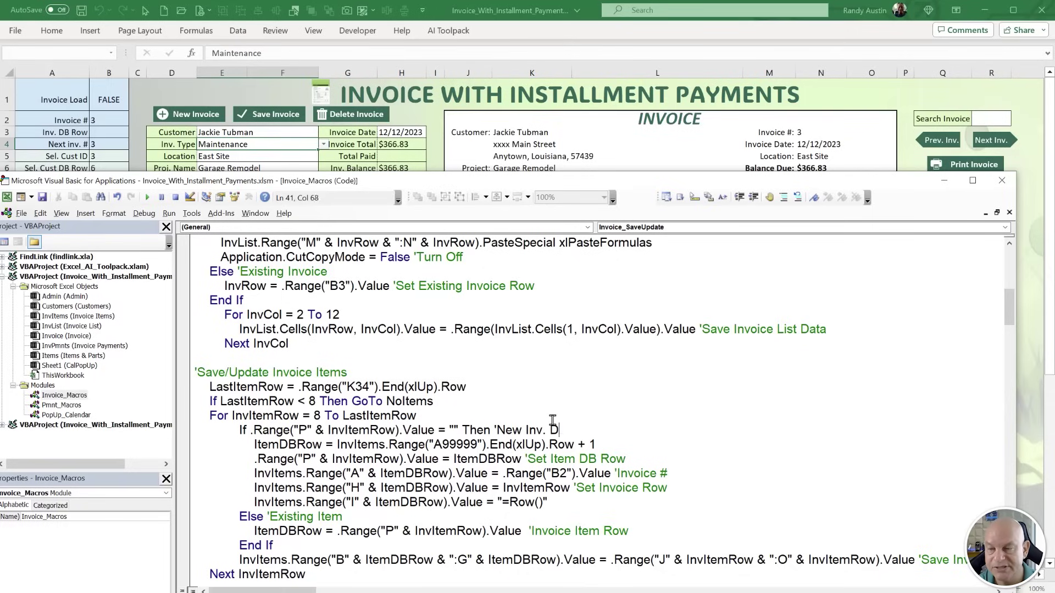
type("B Item")
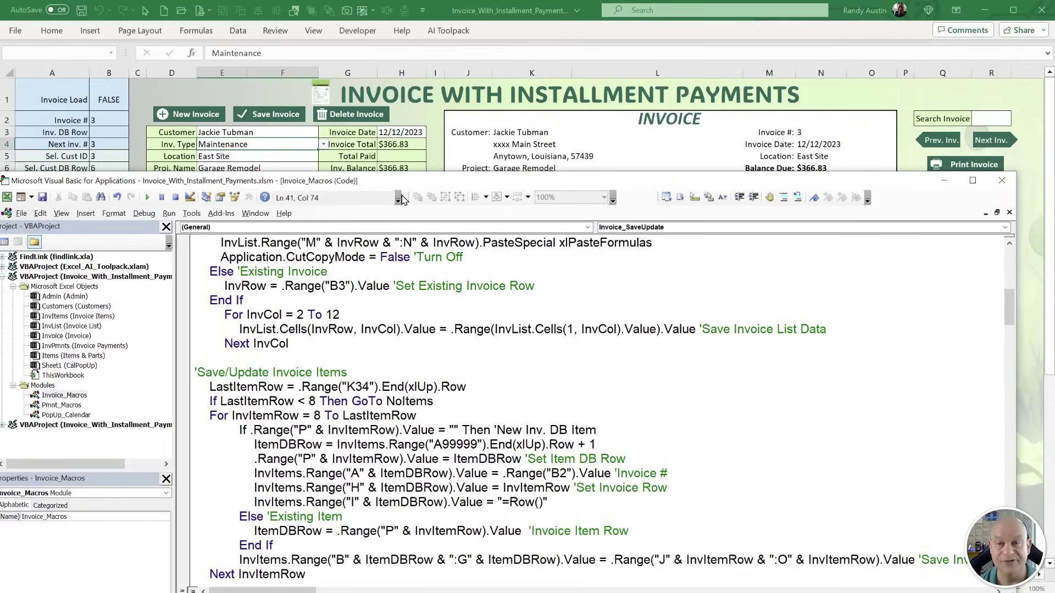
left_click(431, 155)
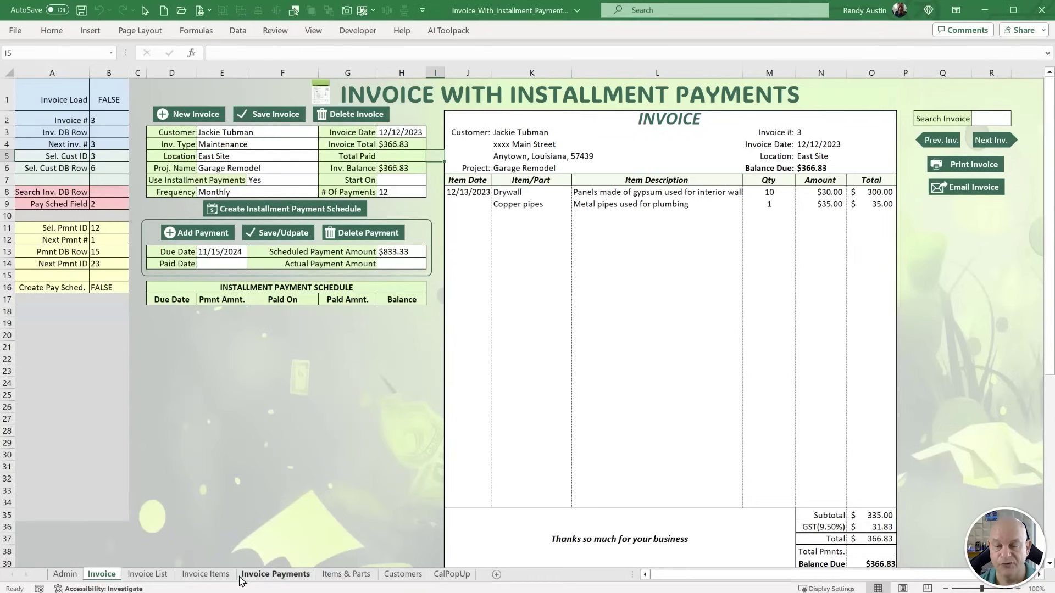
left_click(208, 575)
left_click(25, 249)
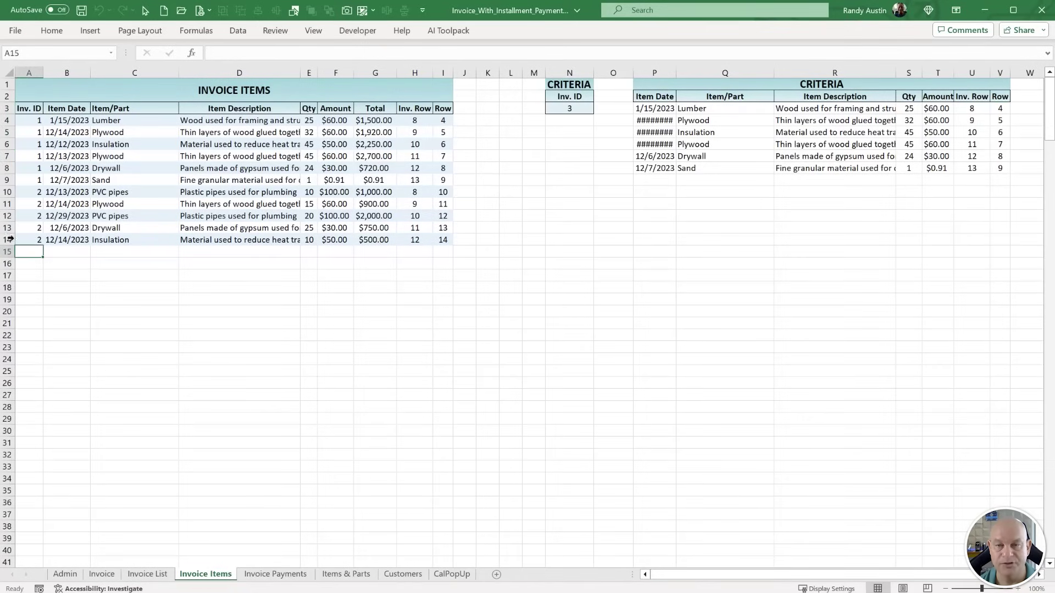
left_click(61, 252)
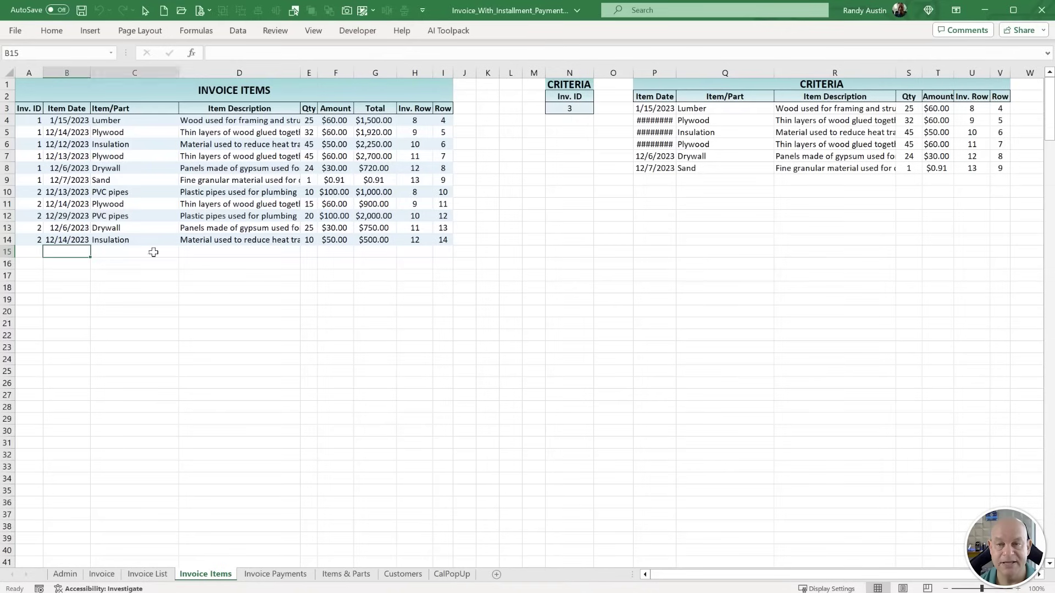
left_click_drag(154, 252, 396, 250)
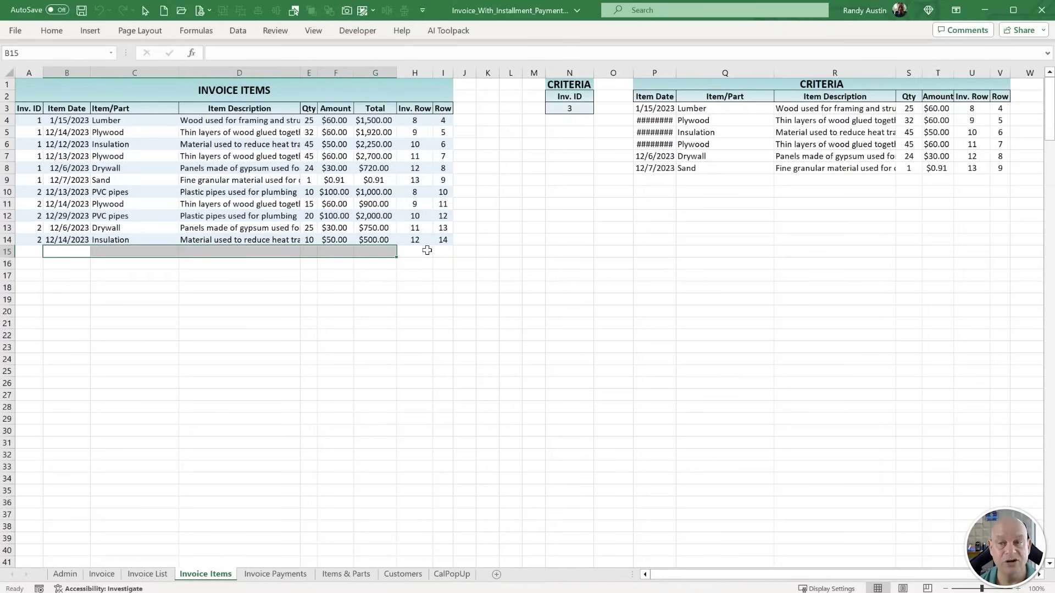
left_click(418, 251)
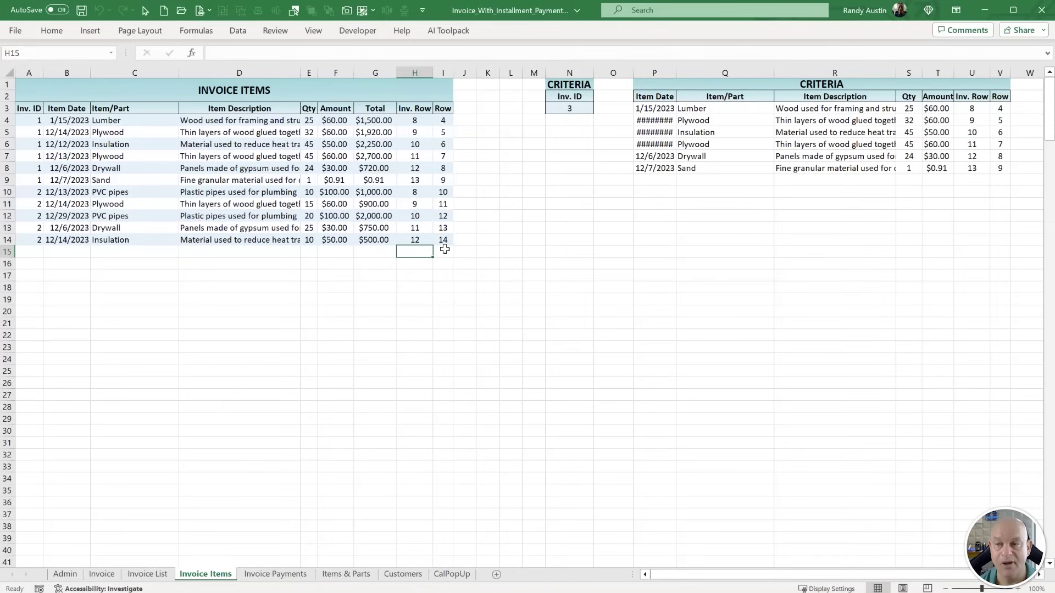
left_click(444, 251)
left_click(445, 240)
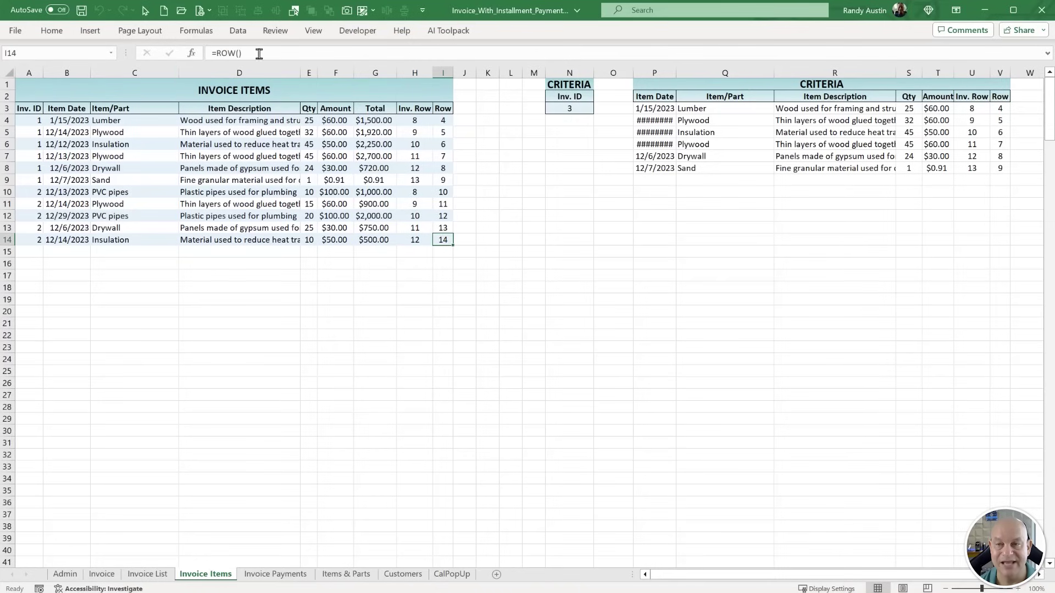
left_click(397, 265)
key("alt+F11")
scroll(273, 465, "down", 1)
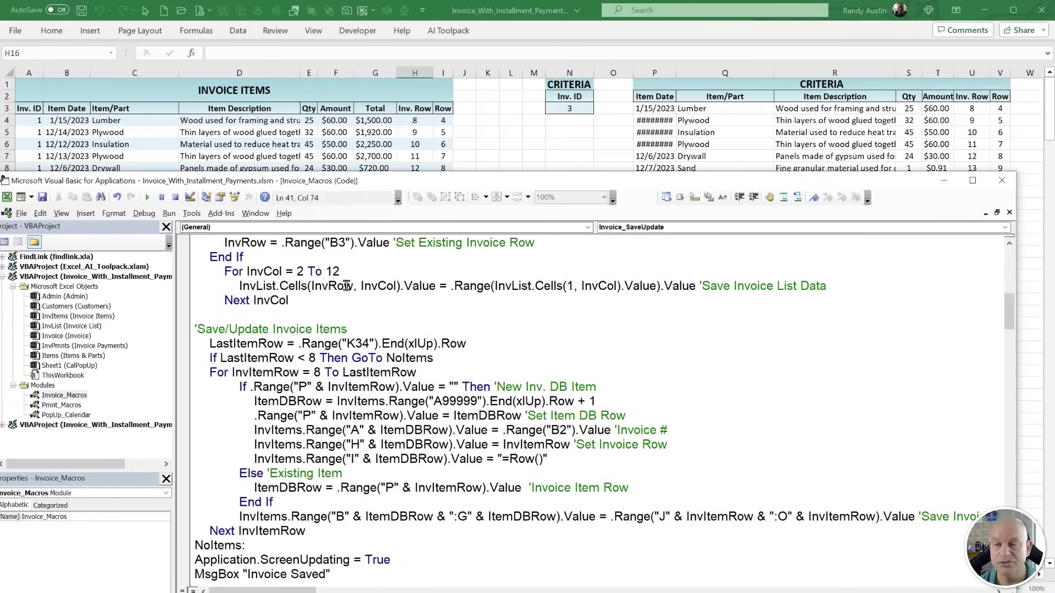
left_click_drag(257, 402, 328, 405)
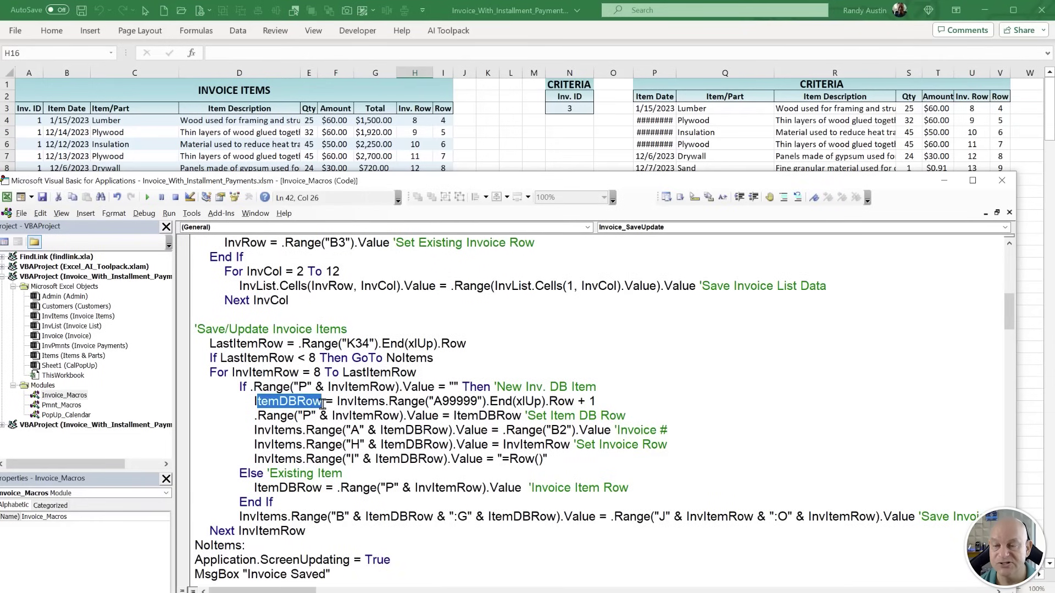
left_click(487, 133)
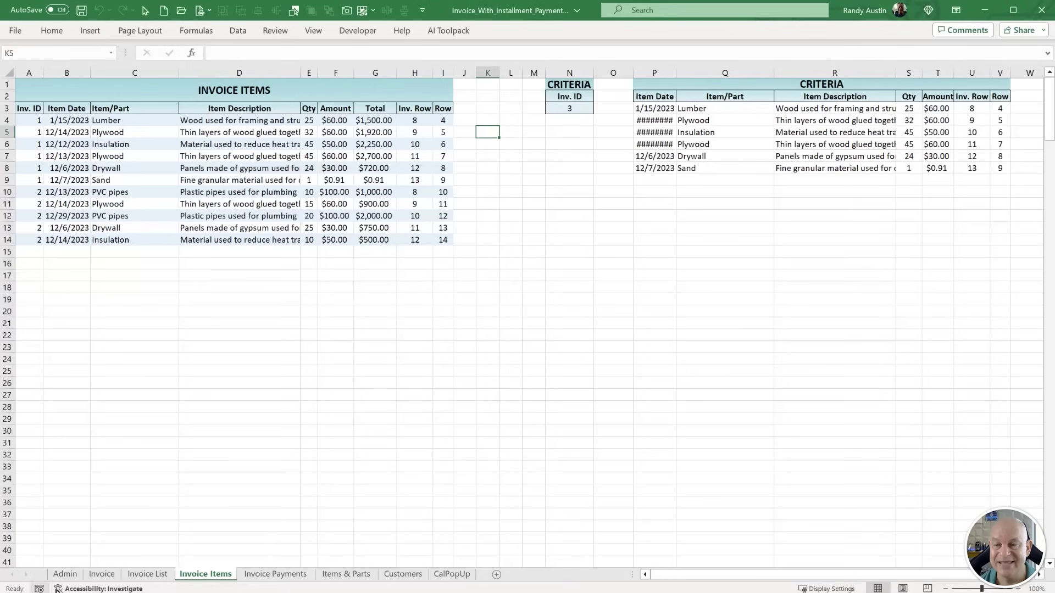
left_click(104, 575)
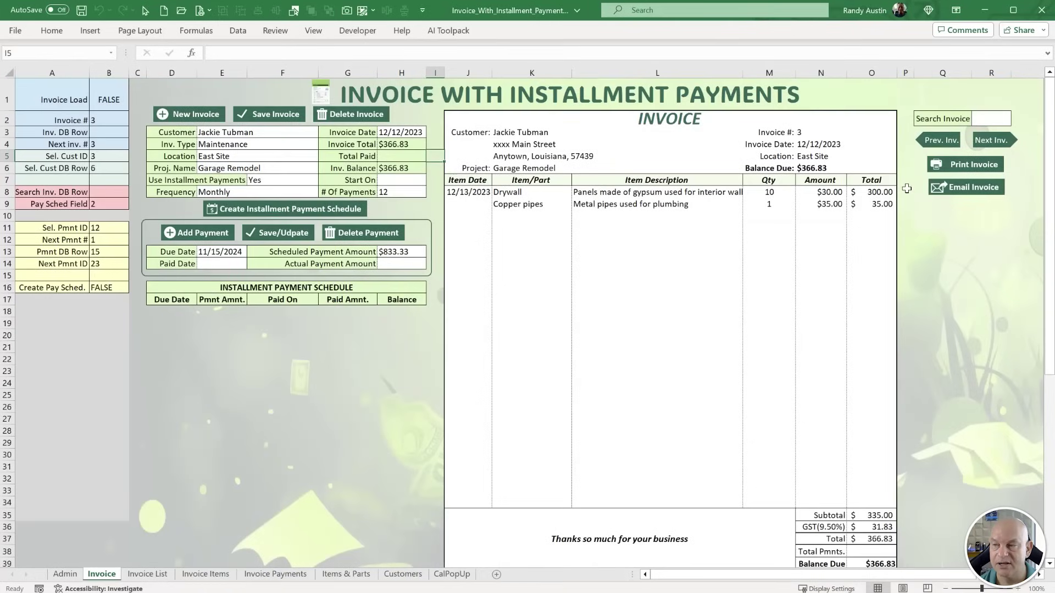
left_click(907, 190)
left_click(908, 204)
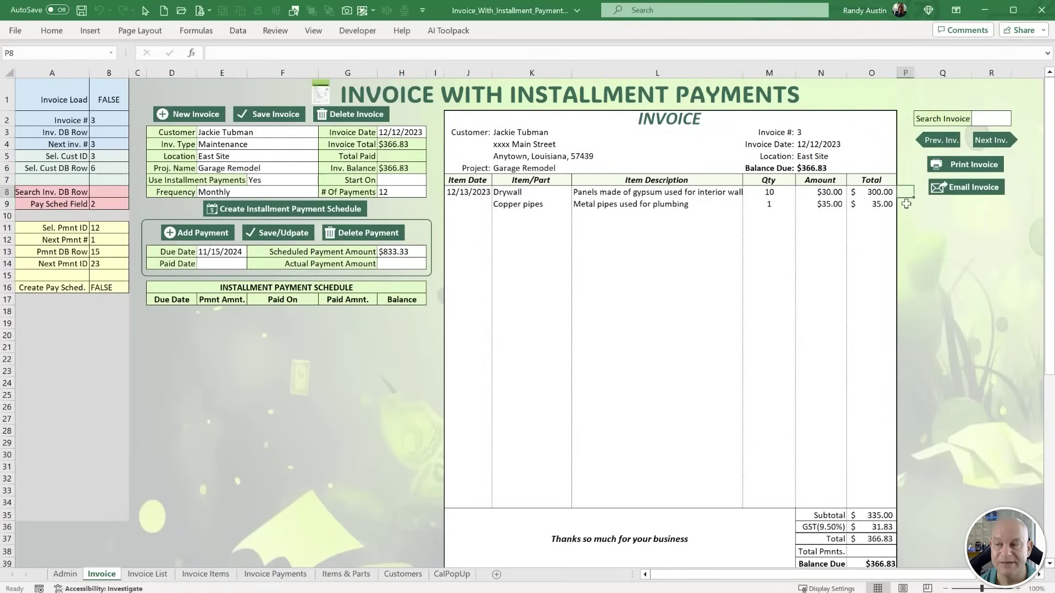
key("alt+F11")
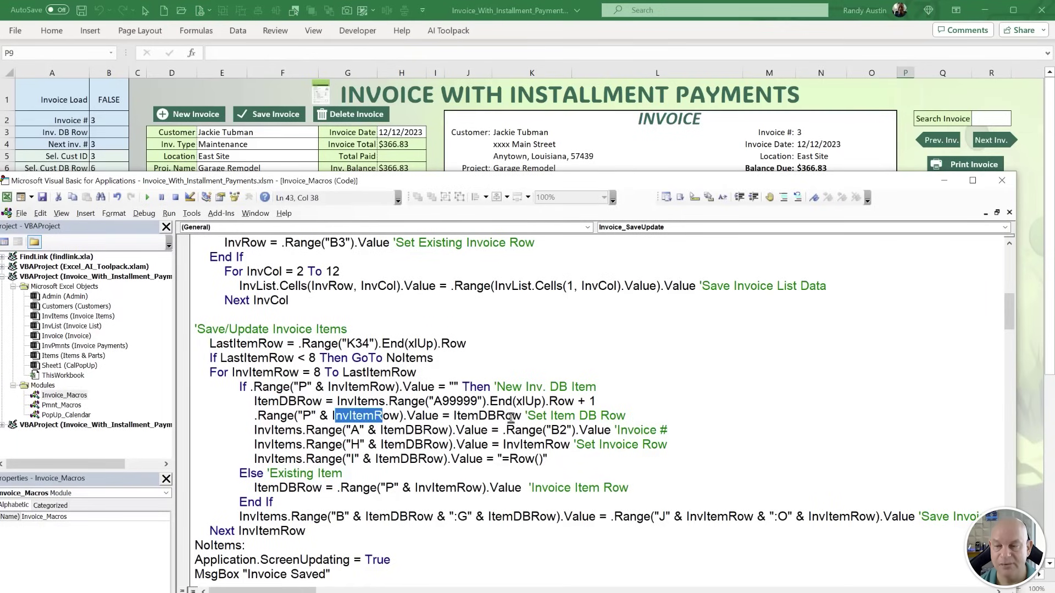
left_click_drag(525, 416, 451, 411)
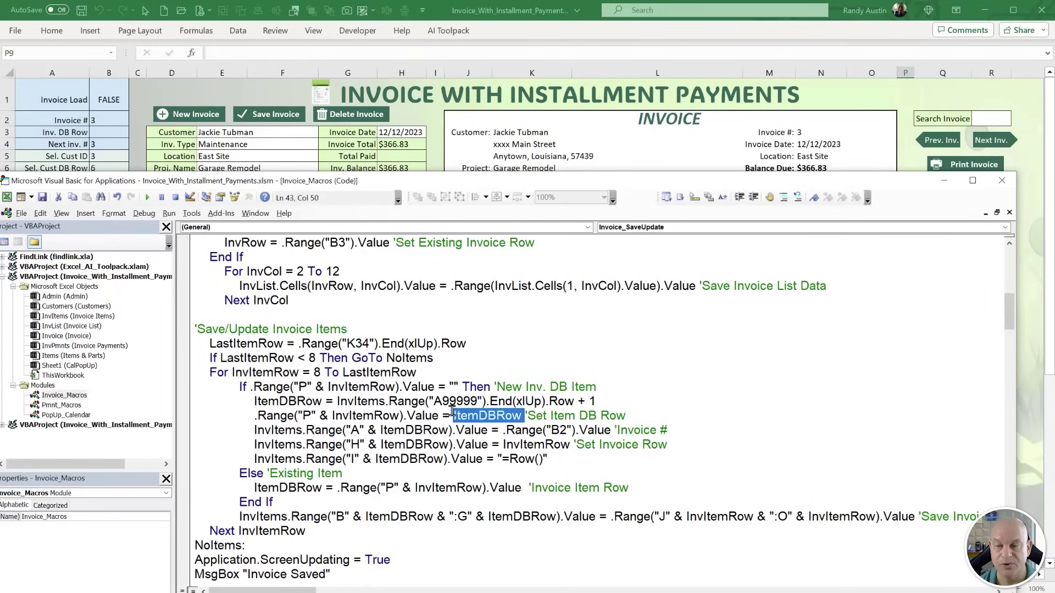
left_click_drag(246, 432, 375, 433)
left_click_drag(680, 430, 505, 434)
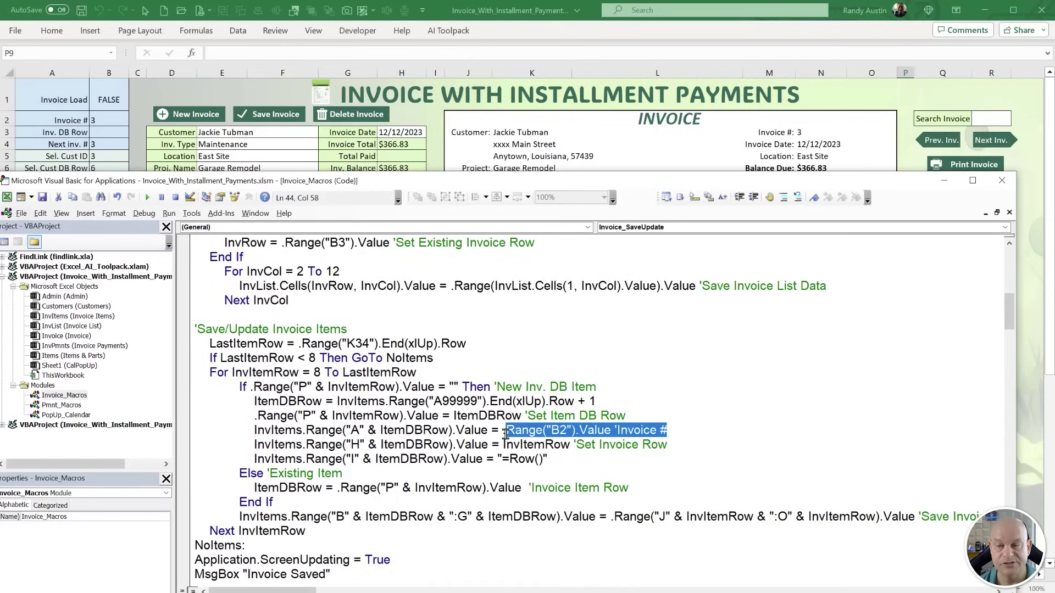
left_click(430, 118)
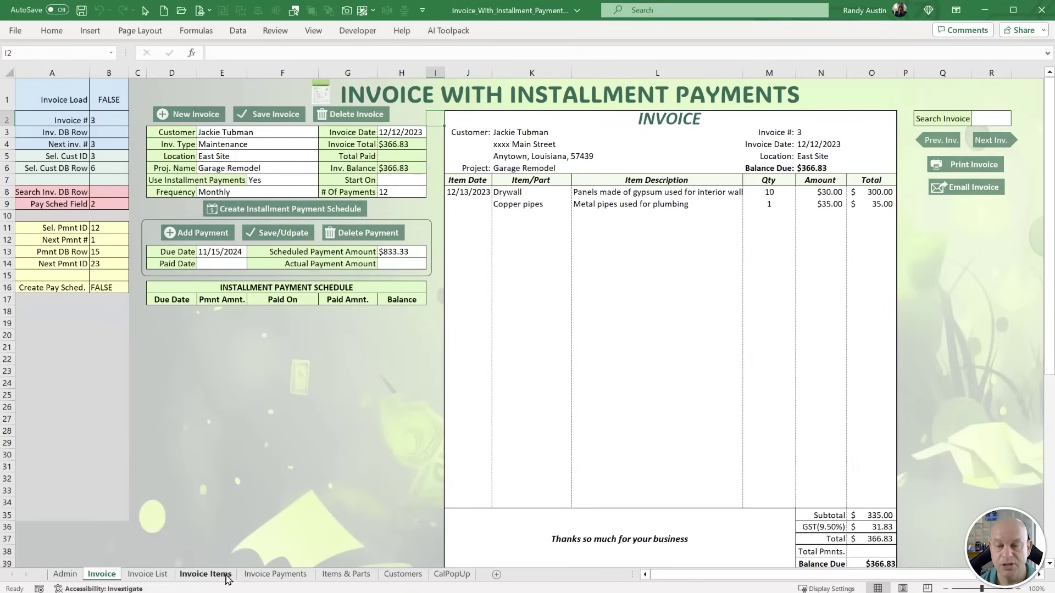
left_click(206, 574)
left_click(416, 180)
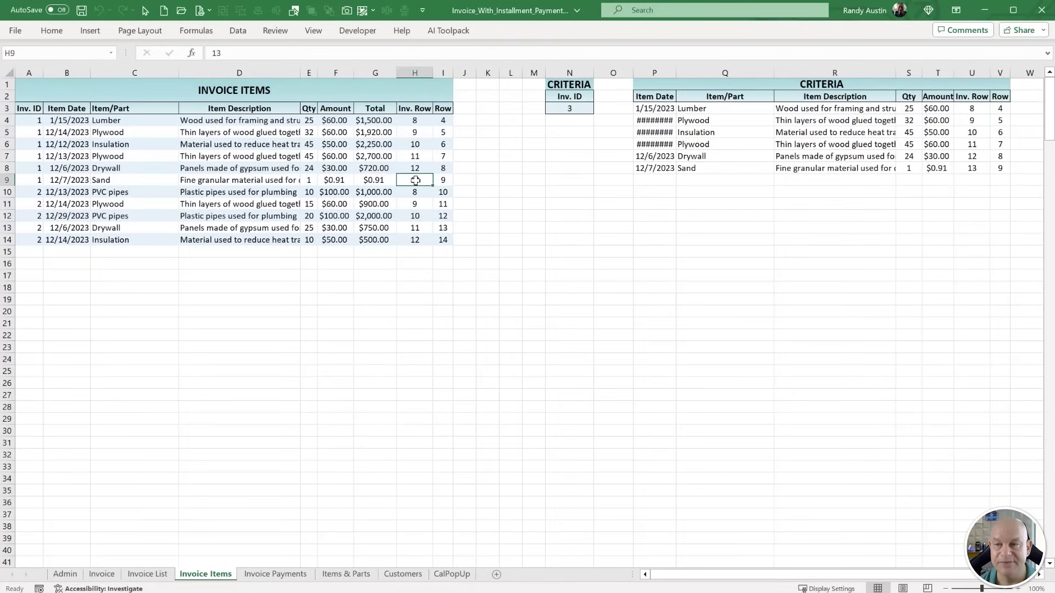
left_click(443, 145)
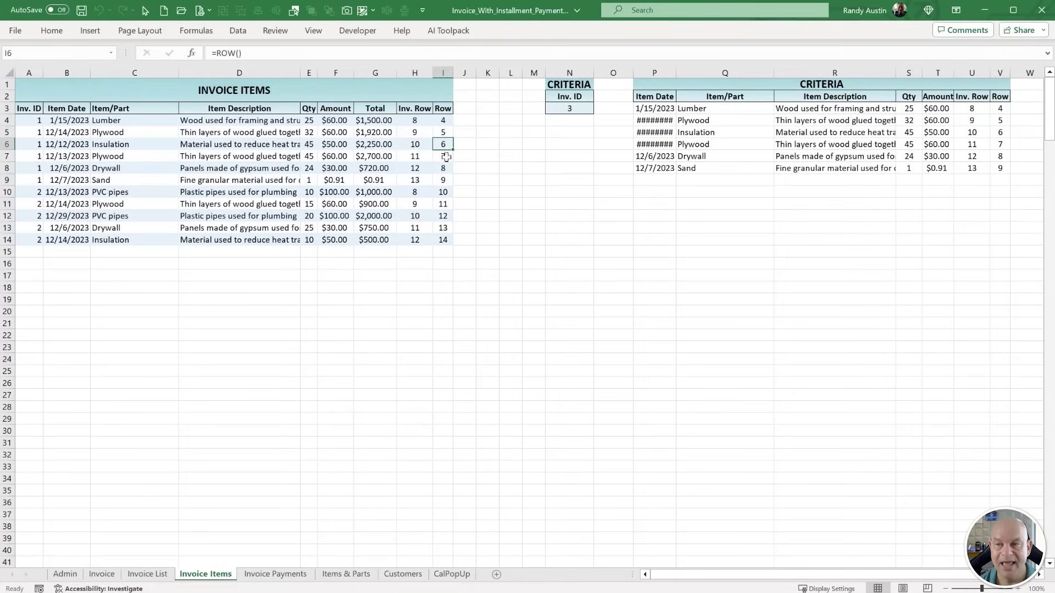
key("alt+F11")
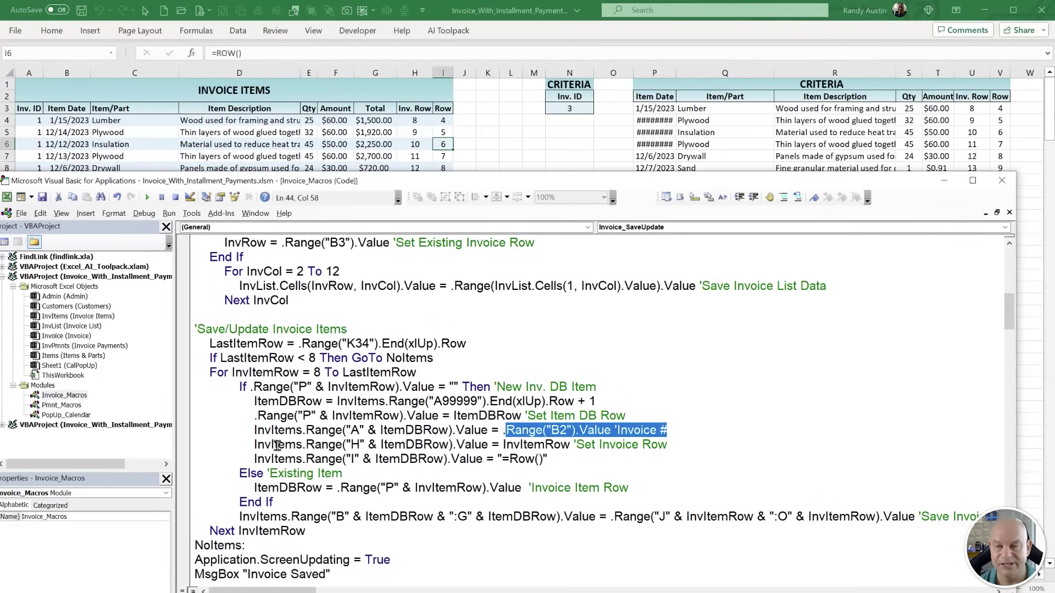
left_click_drag(257, 445, 671, 444)
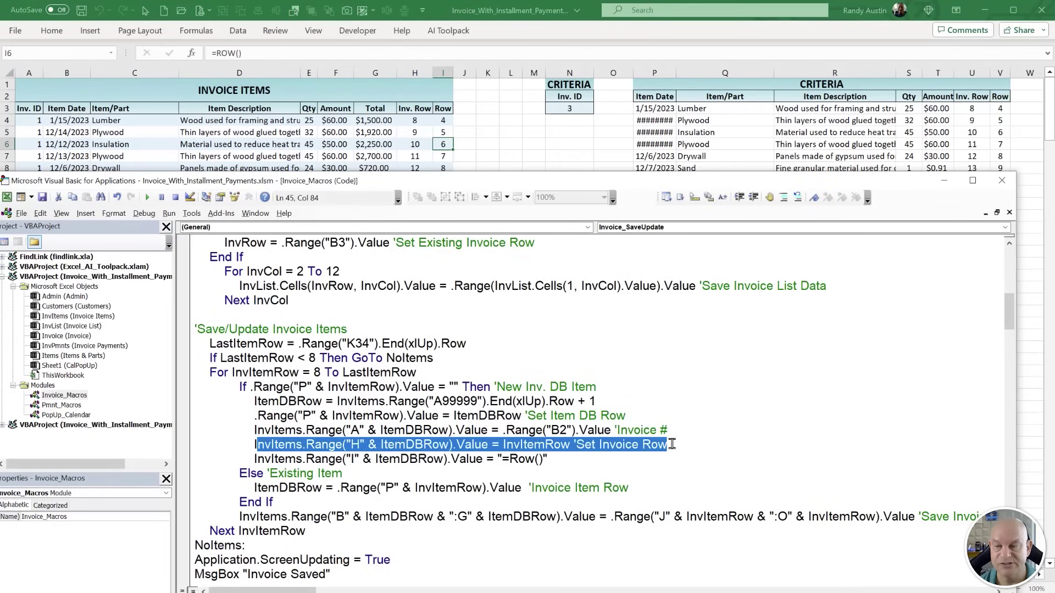
left_click_drag(254, 459, 551, 459)
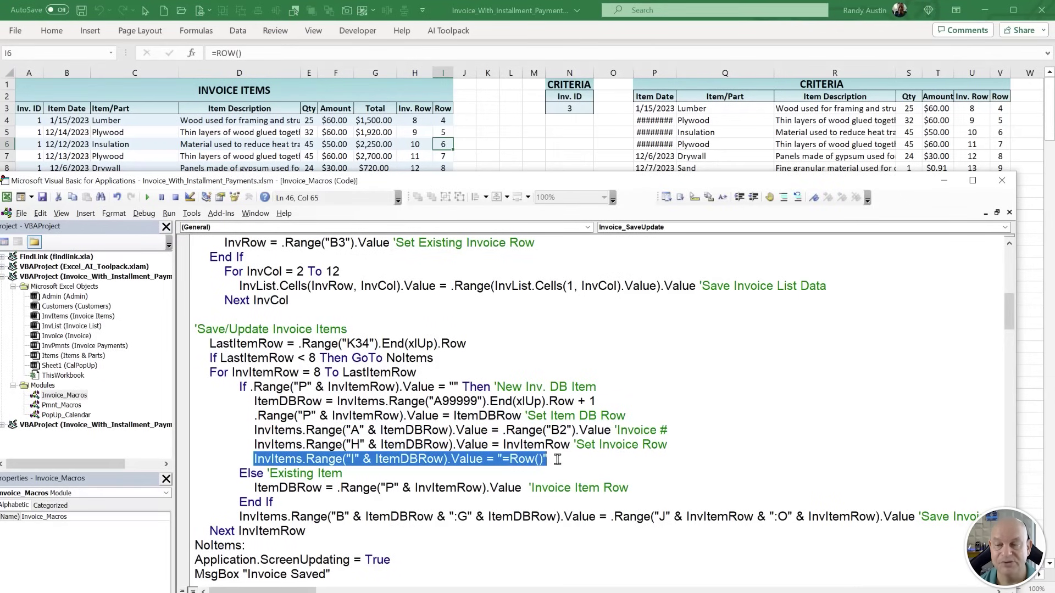
left_click(557, 460)
left_click_drag(342, 473, 268, 476)
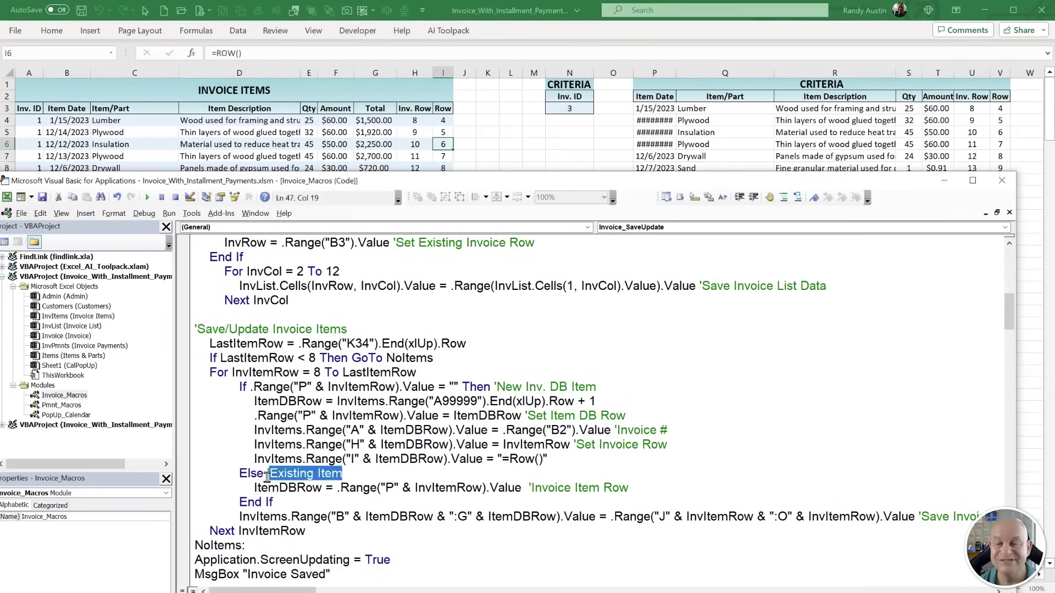
left_click(270, 147)
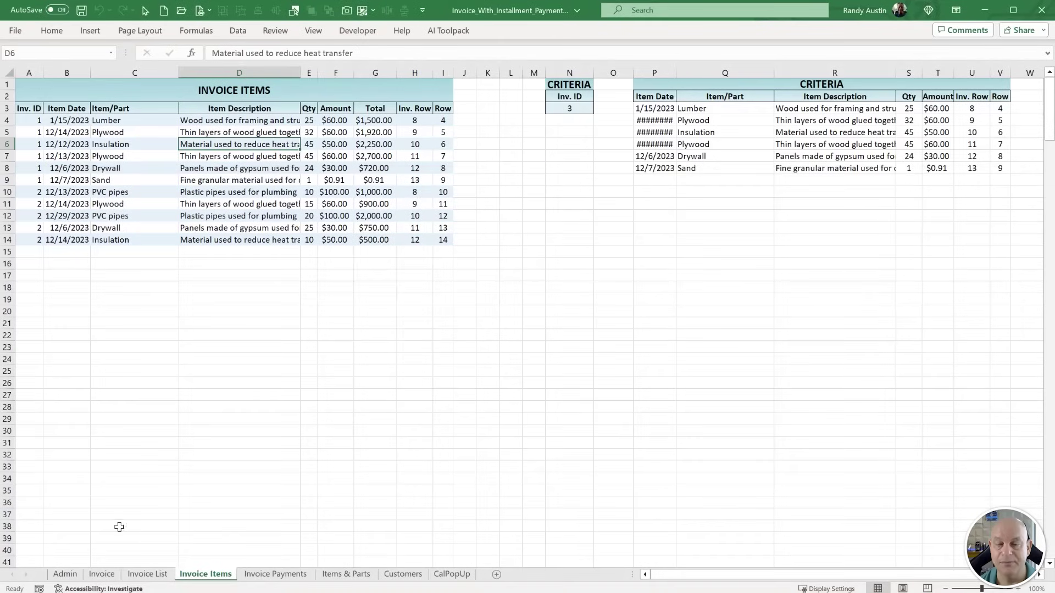
left_click(102, 574)
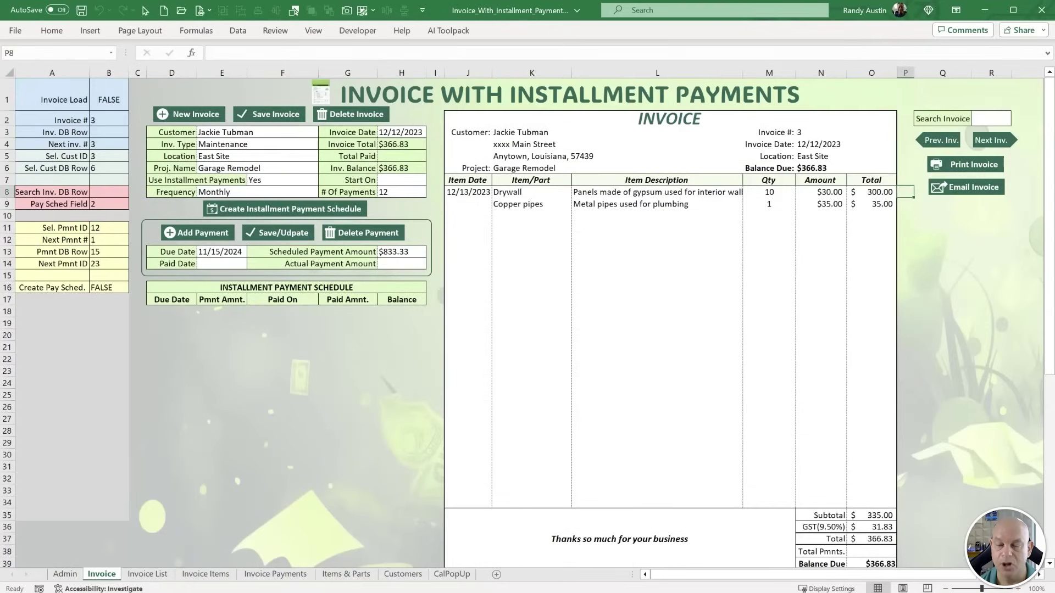
key("alt+F11")
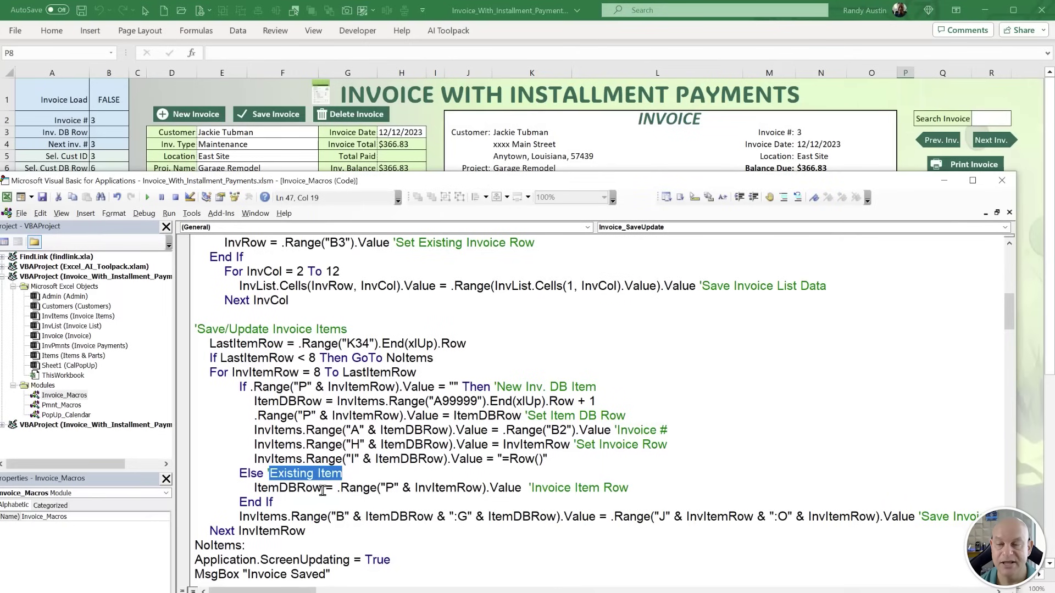
left_click_drag(322, 490, 264, 501)
double_click(259, 489)
scroll(261, 489, "down", 1)
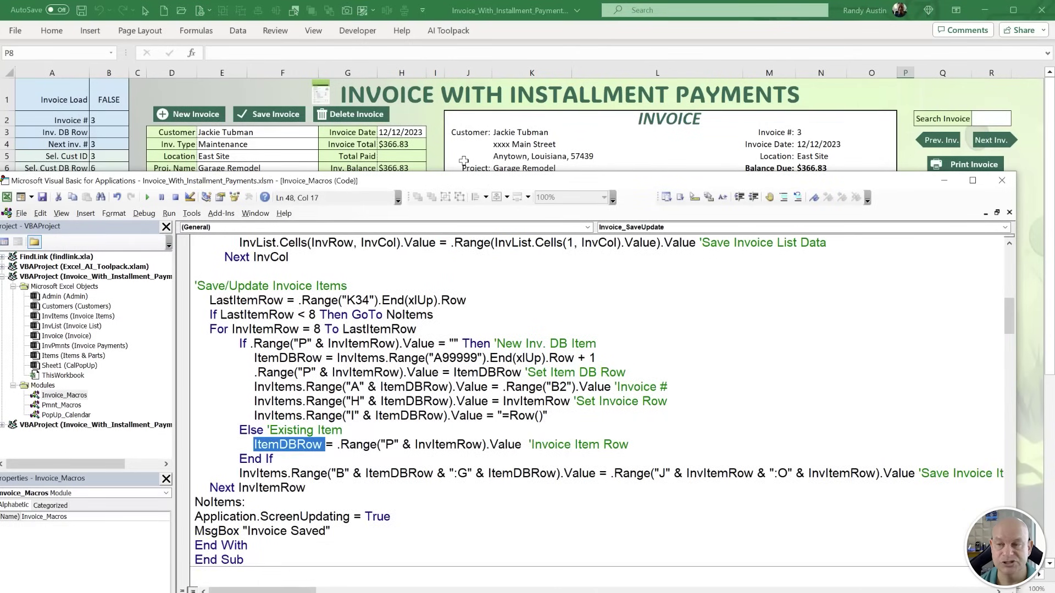
left_click(436, 156)
left_click_drag(461, 192, 815, 189)
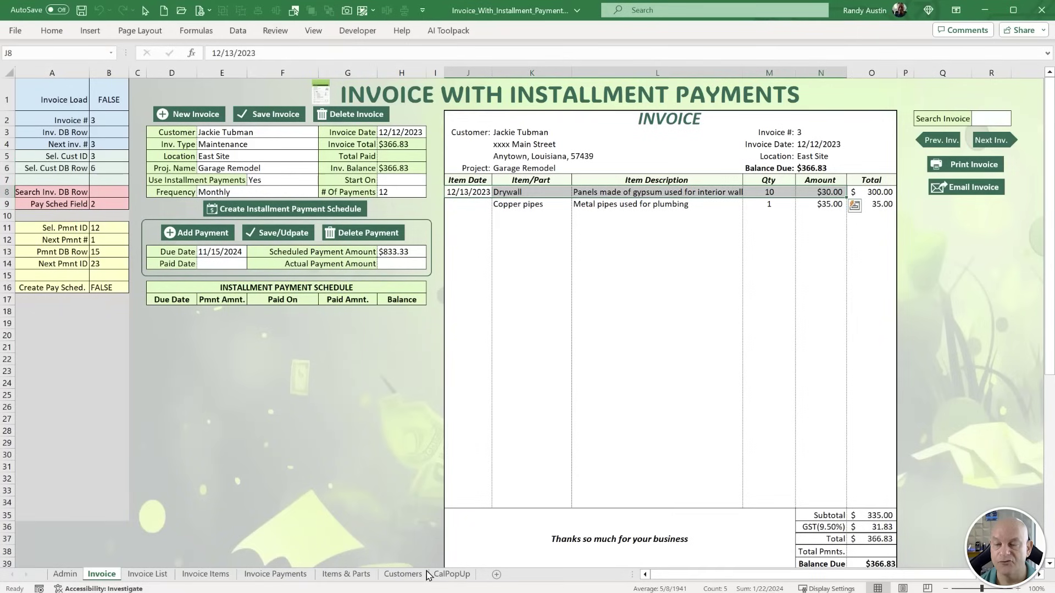
left_click(254, 575)
left_click(209, 574)
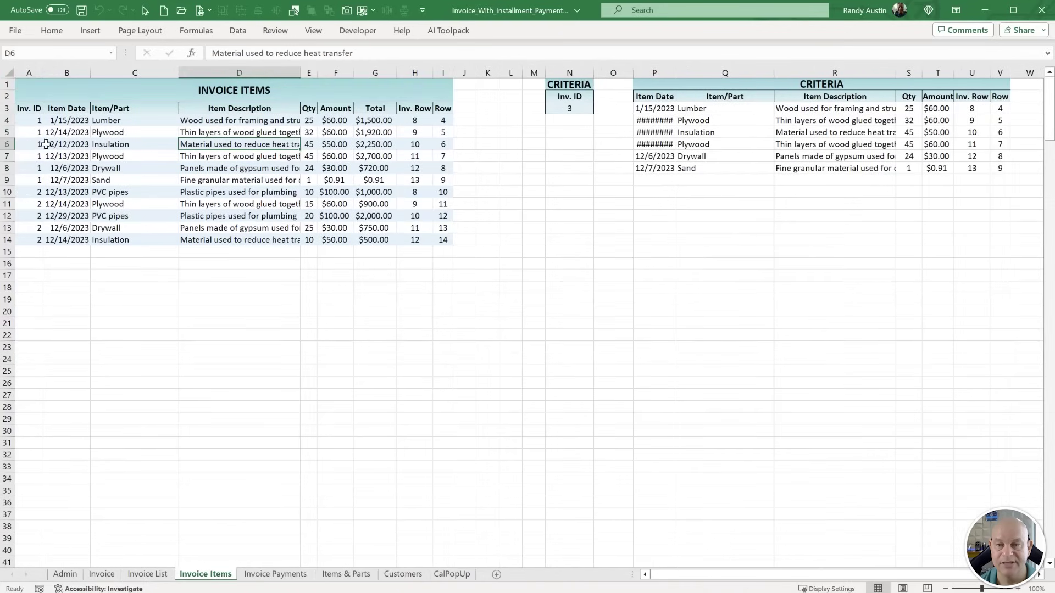
left_click_drag(50, 135, 390, 137)
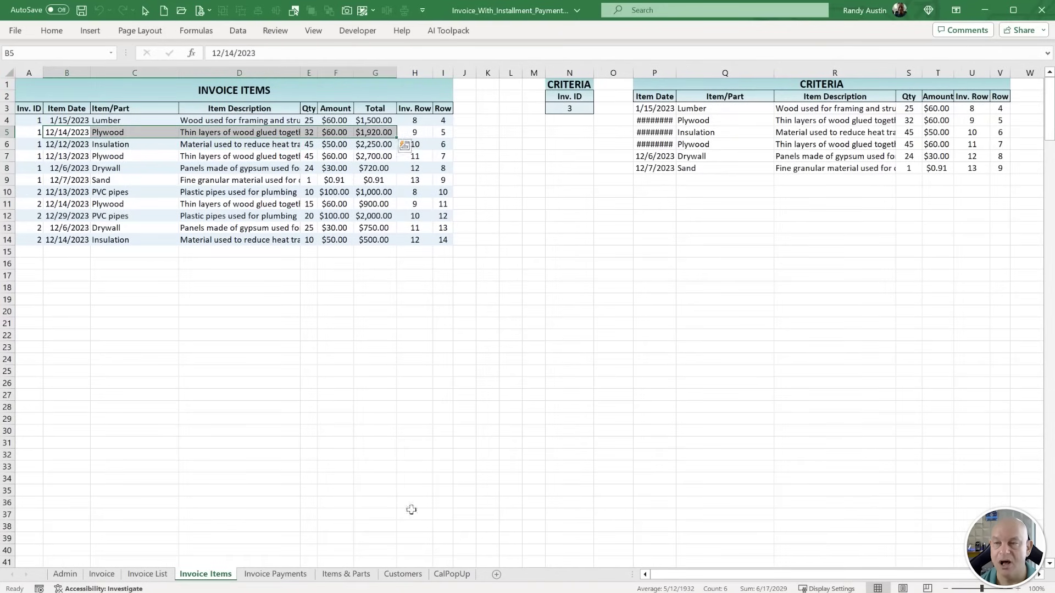
key("alt+F11")
Widen the code window and review the Invoice Items copy, Invoice Saved message and following macros.
left_click(338, 485)
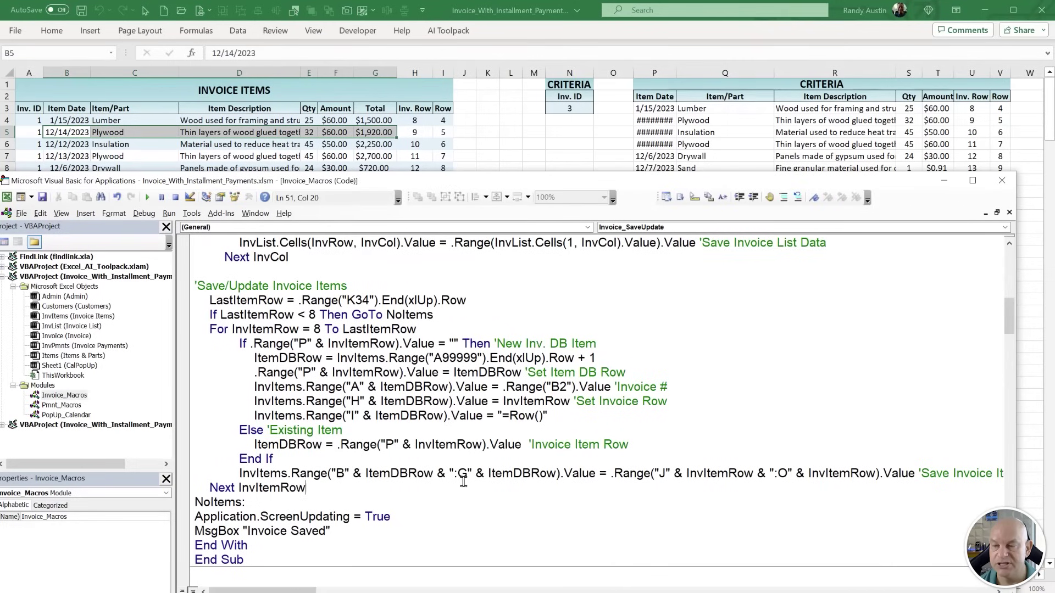
left_click_drag(643, 476, 812, 476)
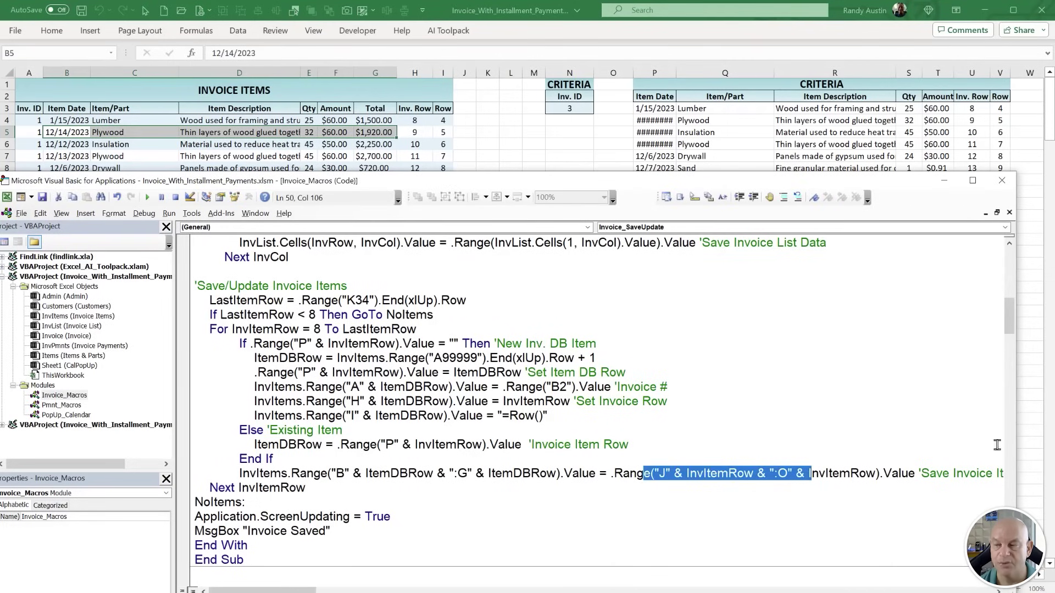
left_click_drag(1016, 442, 1039, 437)
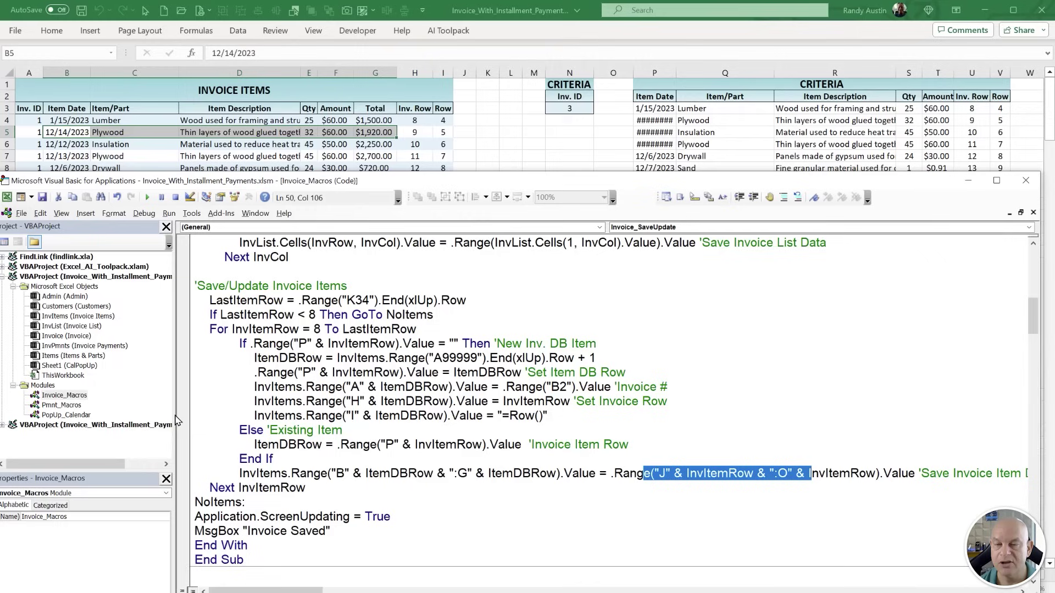
left_click_drag(176, 420, 112, 420)
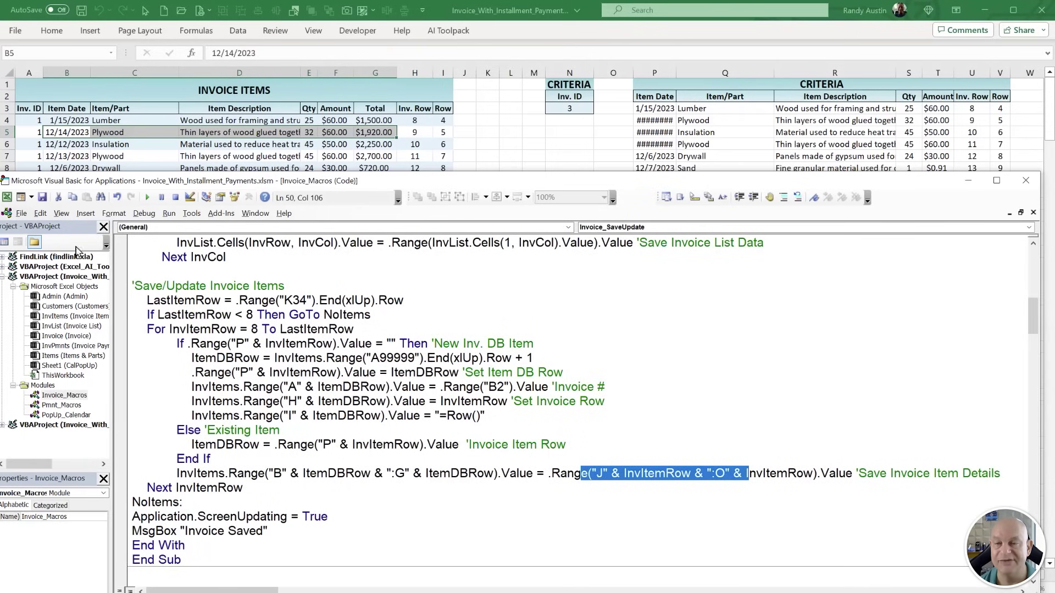
left_click_drag(268, 531, 120, 530)
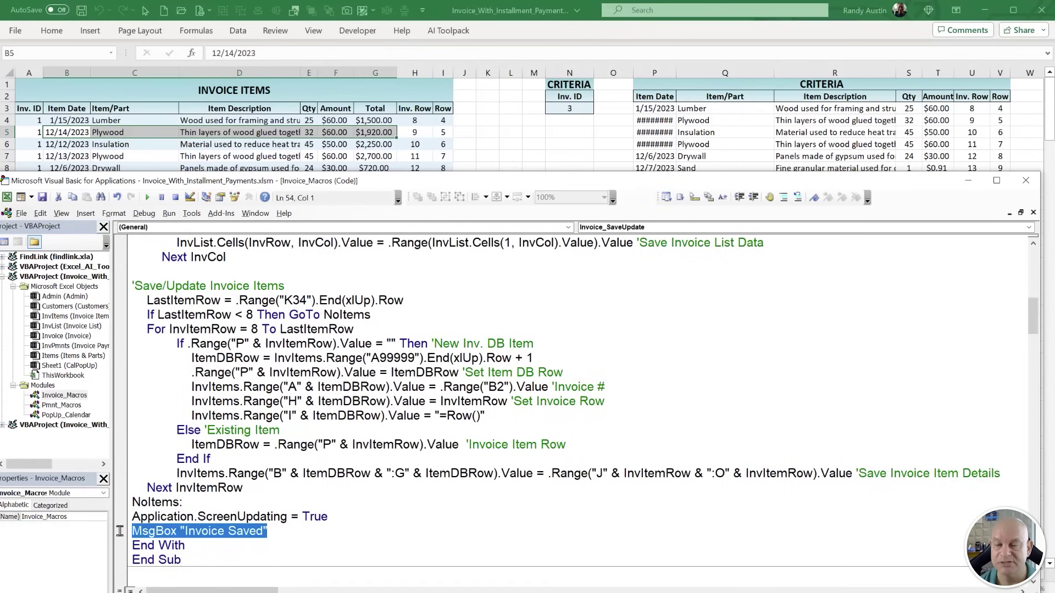
left_click_drag(320, 516, 147, 531)
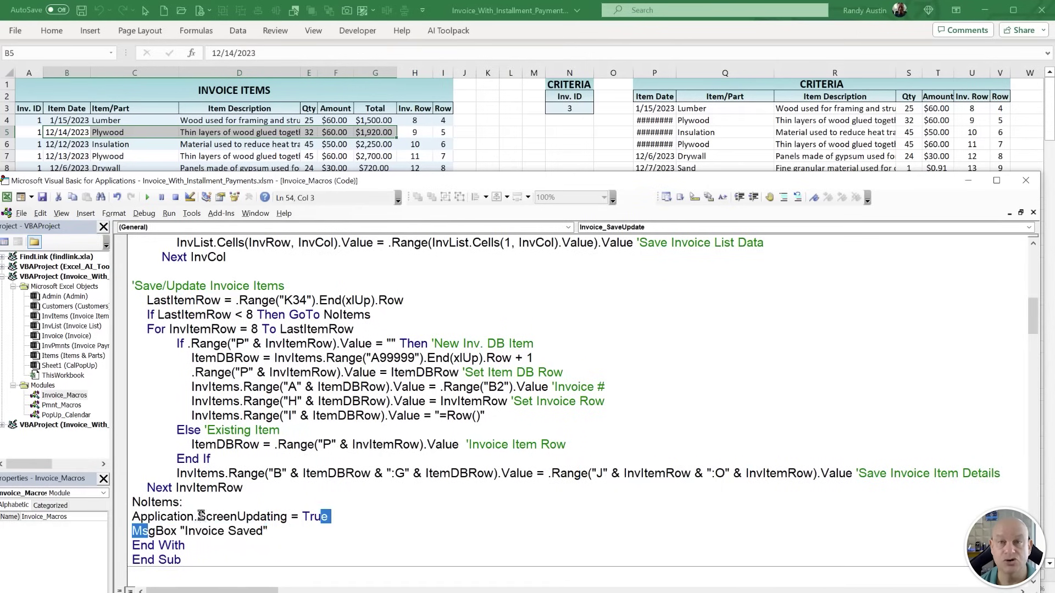
scroll(202, 516, "down", 3)
left_click(206, 488)
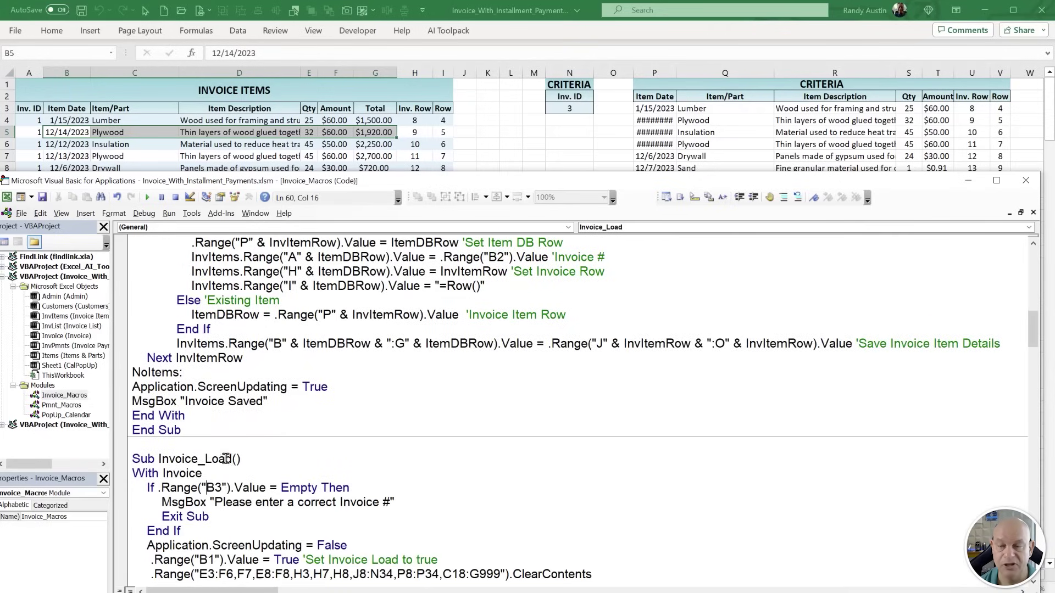
scroll(226, 459, "down", 14)
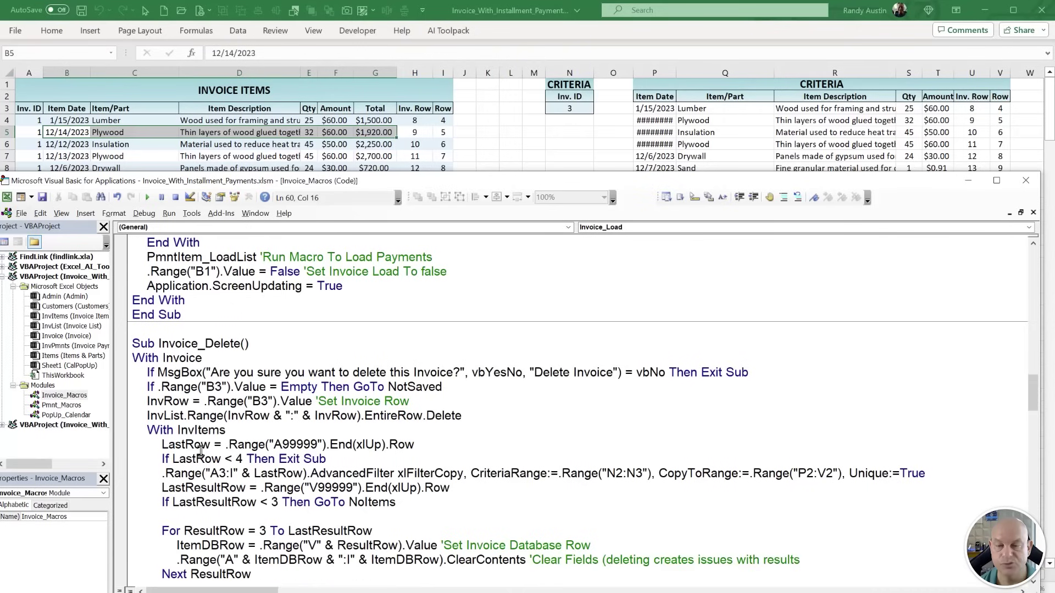
left_click_drag(241, 344, 163, 345)
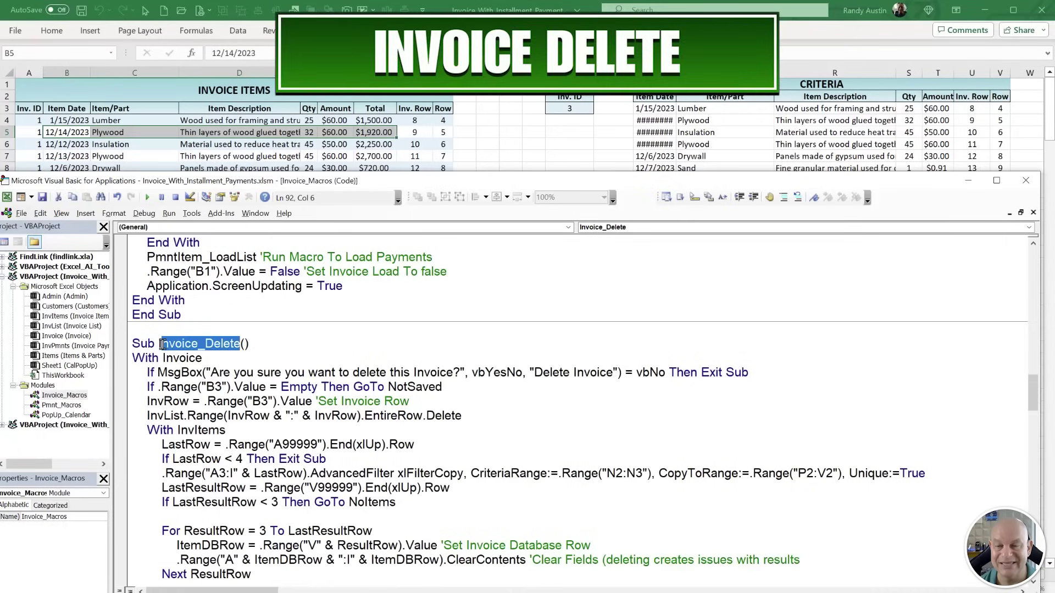
Save the workbook and return to the Invoice sheet, checking the B3 lookup formula.
left_click(43, 198)
left_click(118, 145)
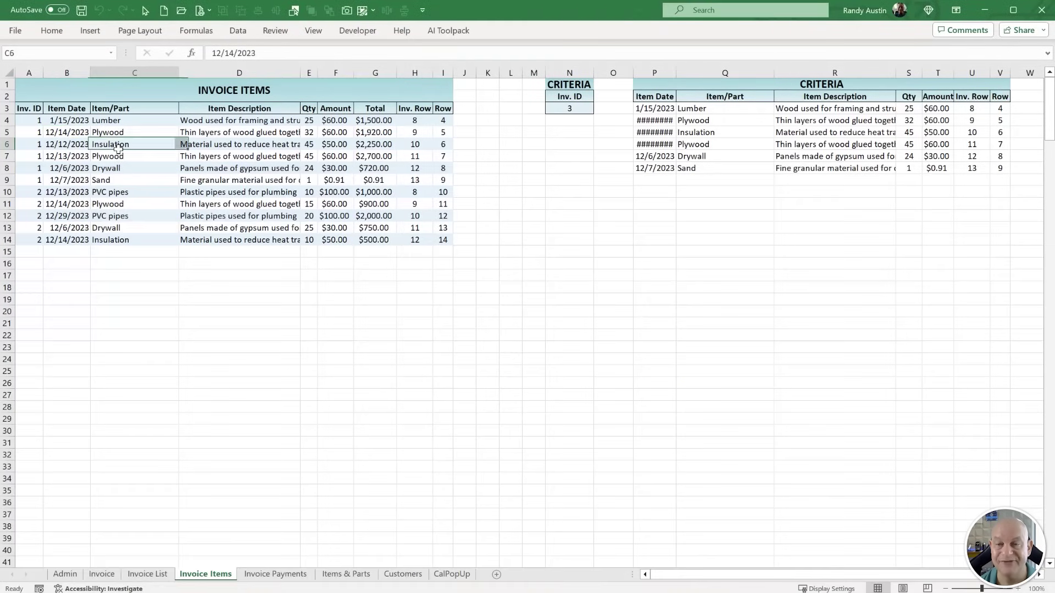
left_click(102, 574)
left_click(94, 135)
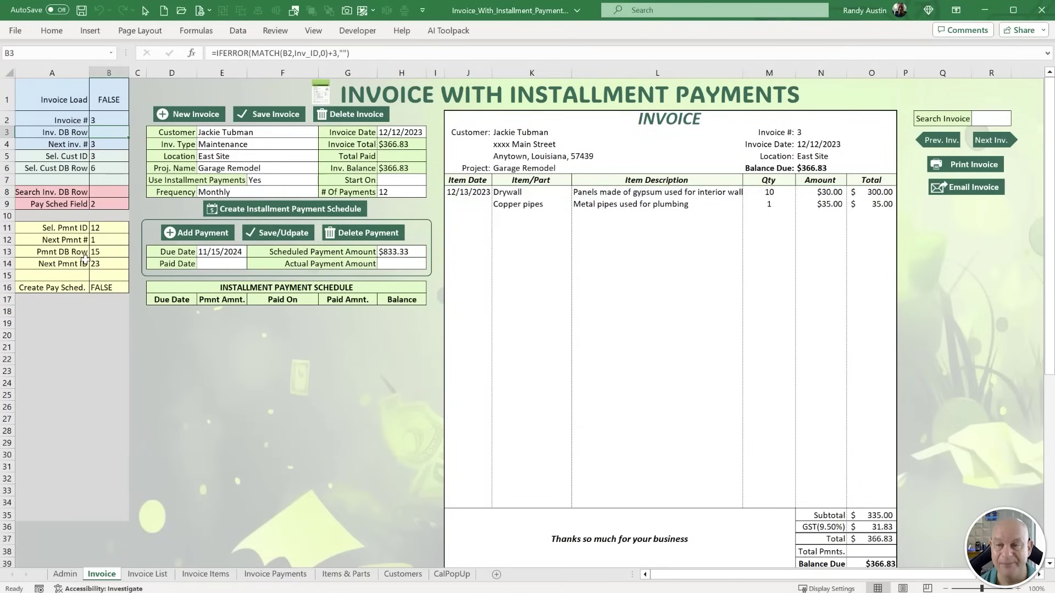
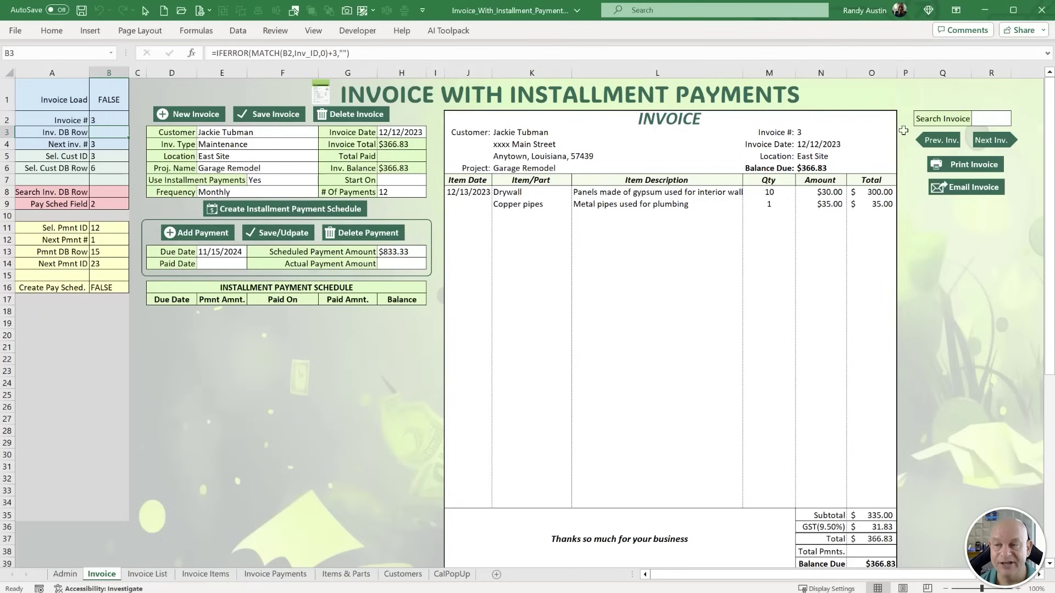
Load invoice #2 (bathroom remodel) and view Invoice_Delete's Yes/No confirmation code in the VBA editor.
left_click(940, 141)
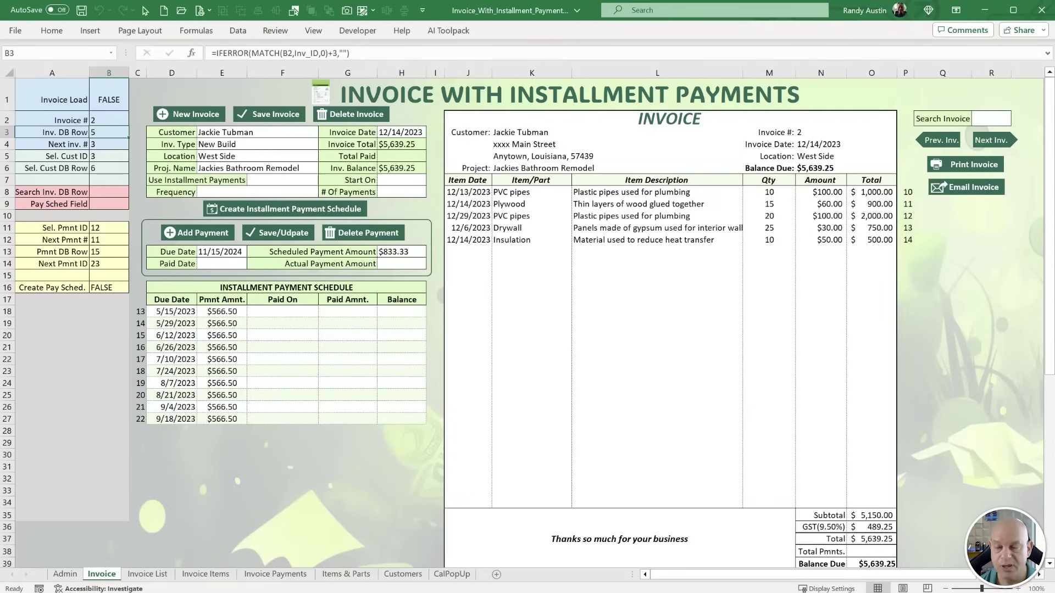
key("alt+F11")
left_click_drag(235, 365, 296, 369)
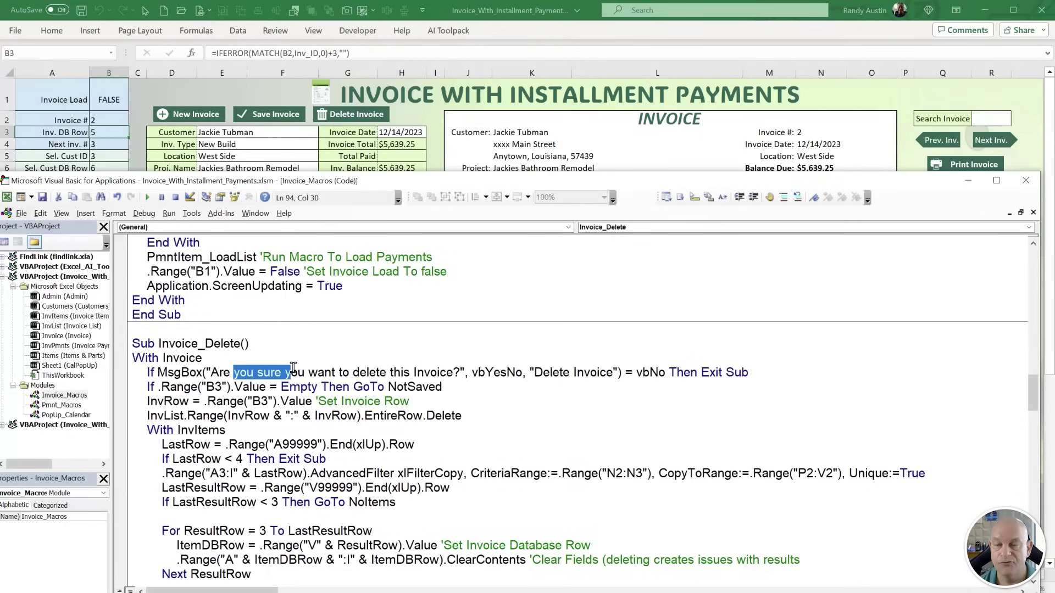
left_click(382, 402)
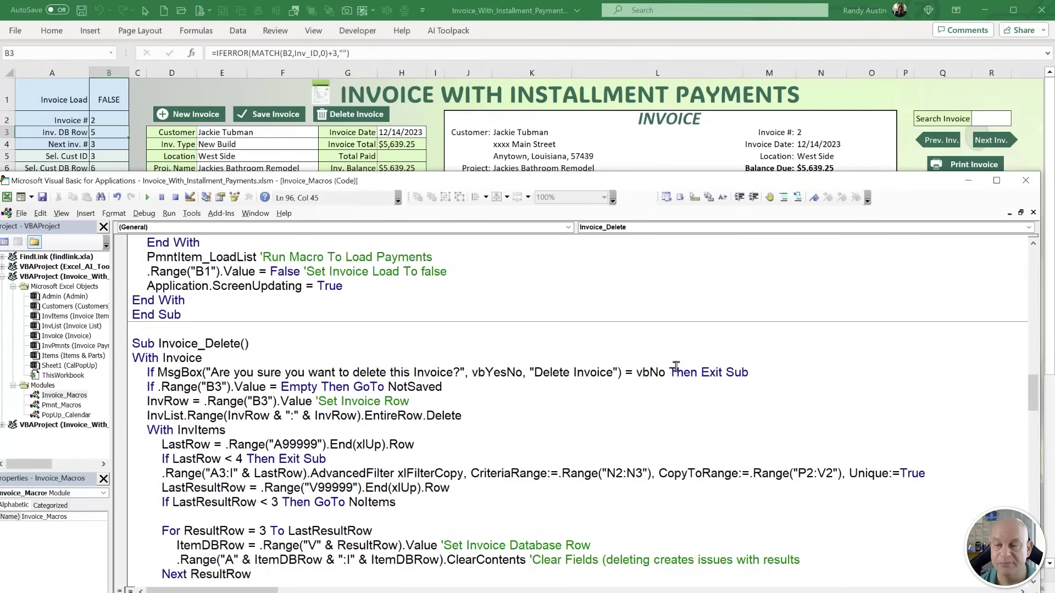
Start a new invoice for the chosen customer with location West and project Garage.
left_click(431, 120)
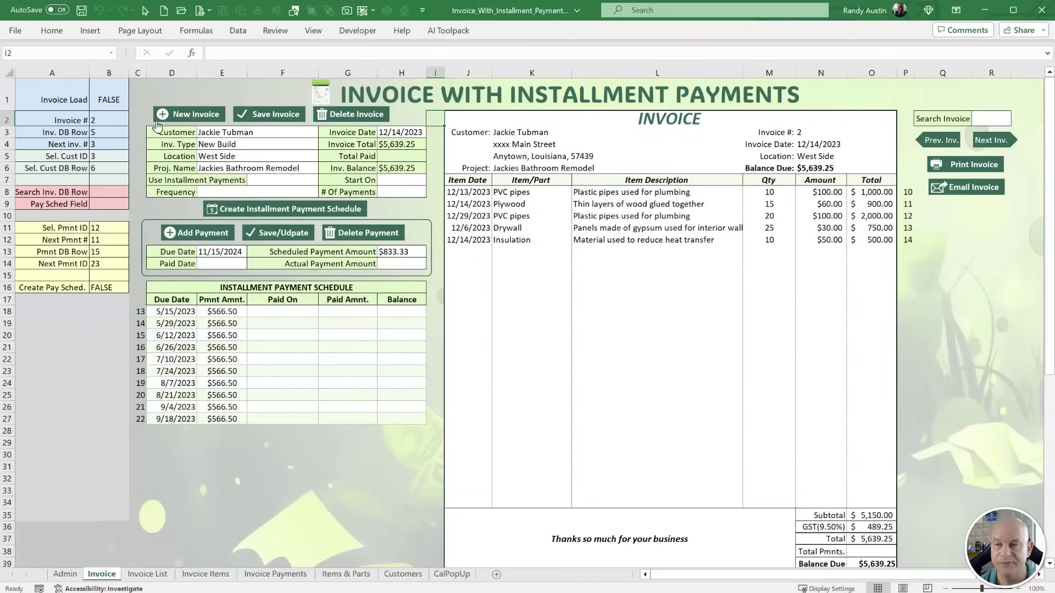
left_click(186, 115)
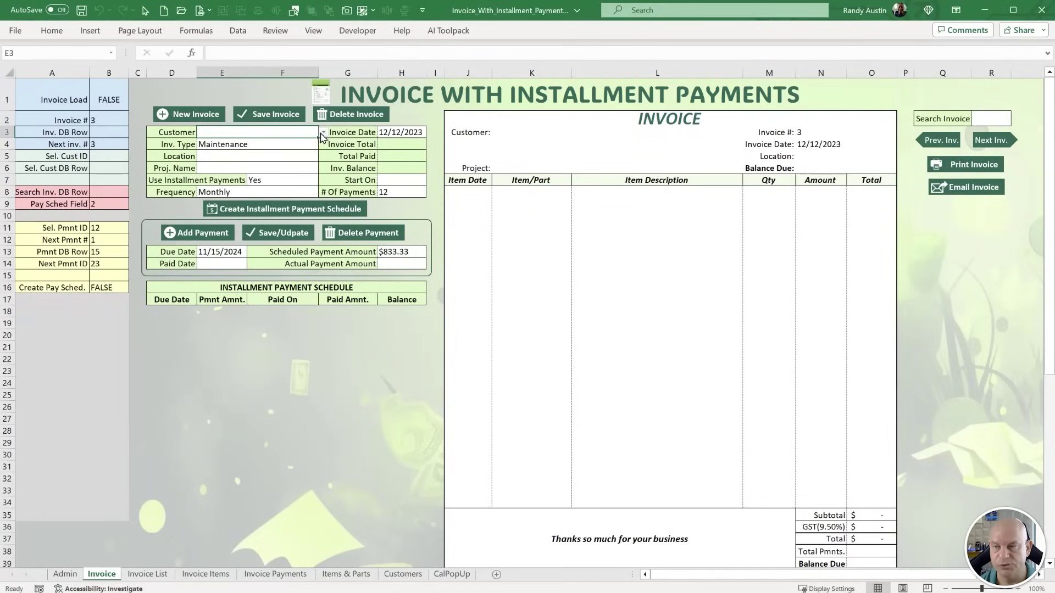
left_click(323, 132)
left_click(231, 195)
left_click(248, 157)
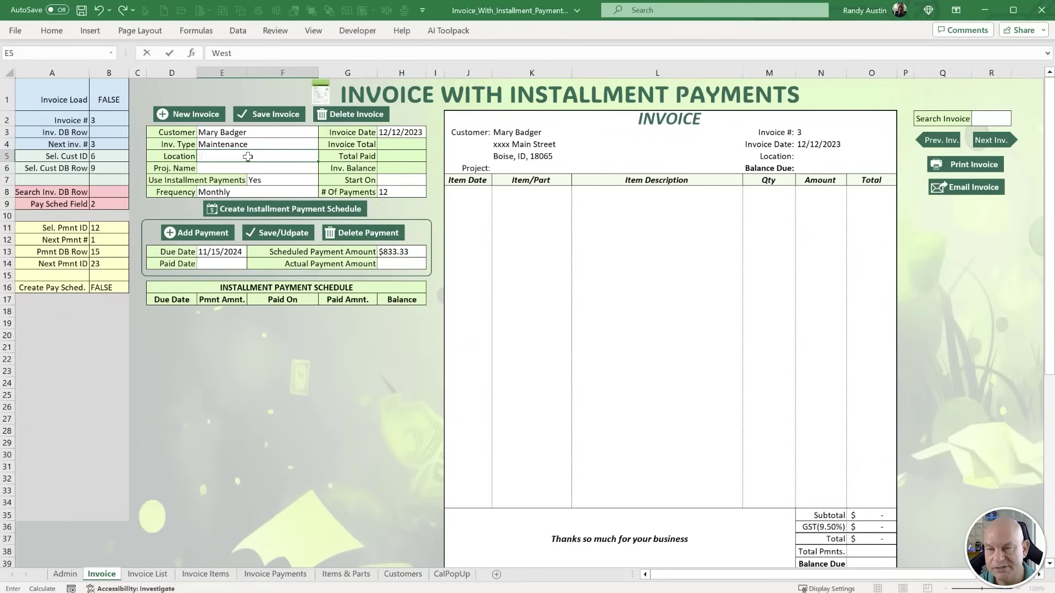
key("Return")
type("Garag")
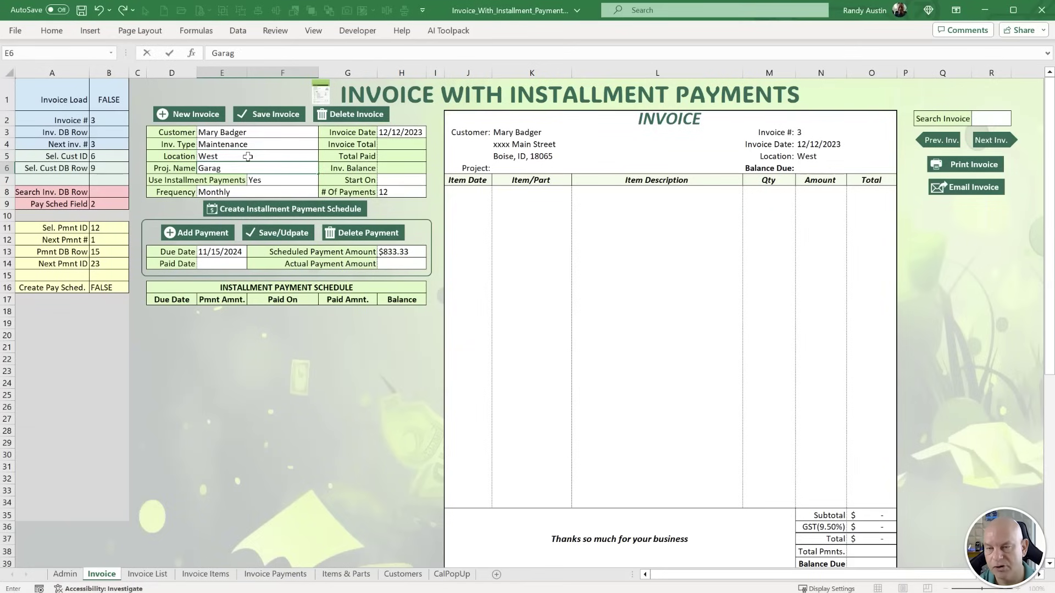
type("e")
key("Return")
Add a Lumber item line with quantity 10.
left_click(569, 194)
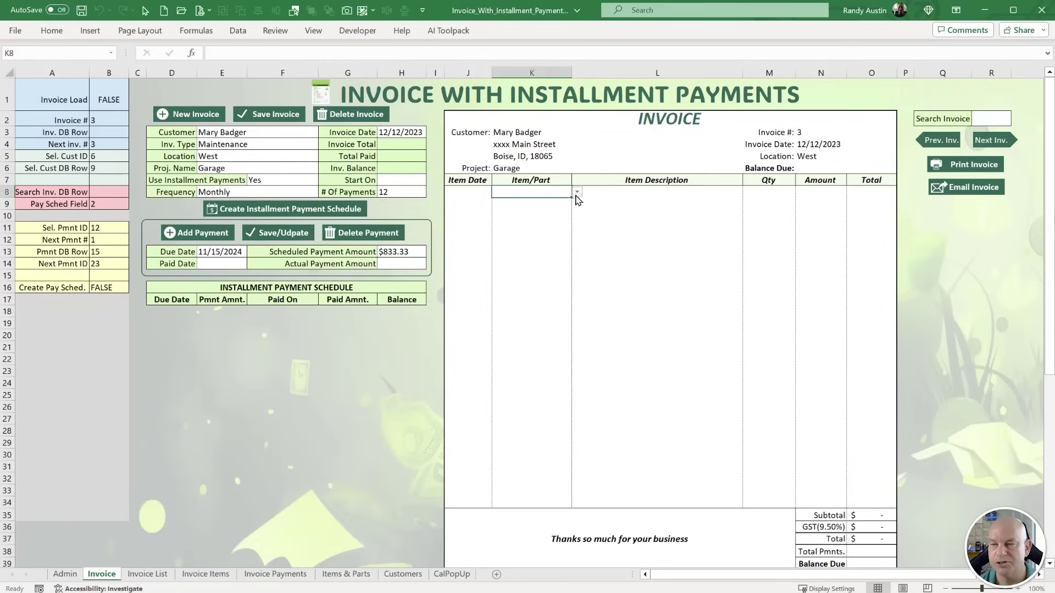
left_click(577, 193)
left_click(555, 225)
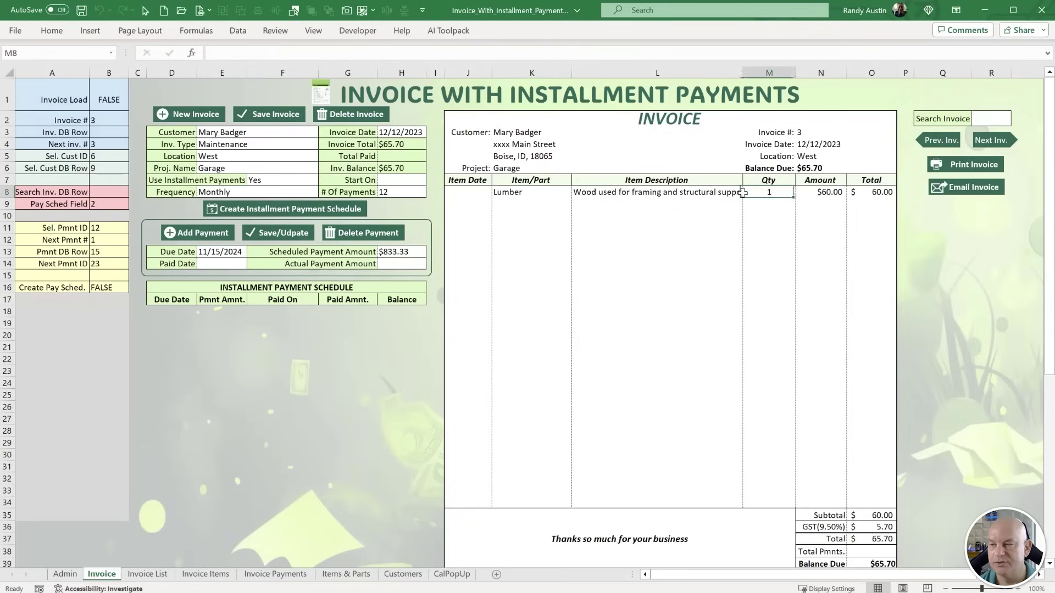
type("10")
key("Tab")
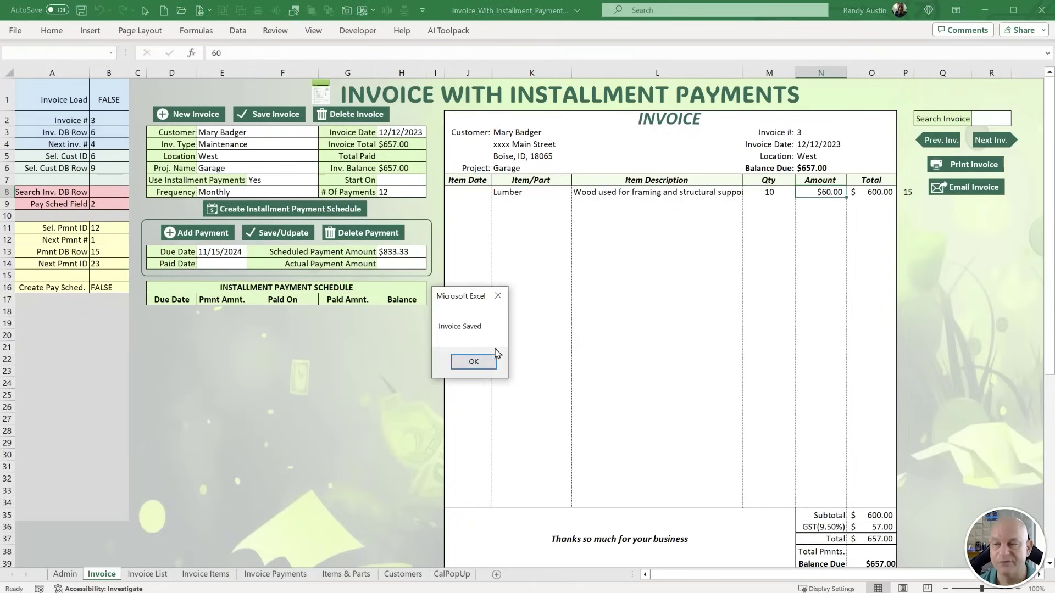
left_click(474, 361)
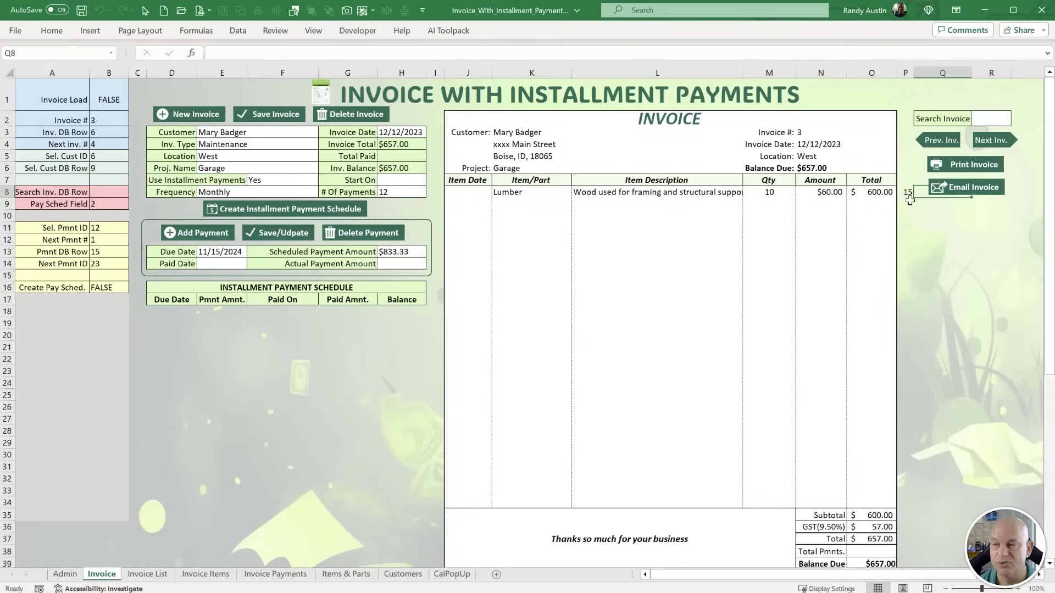
Add Plywood with quantity 15, save invoice #3 ($1,642.50) and view the Invoice List.
left_click(558, 204)
left_click(577, 204)
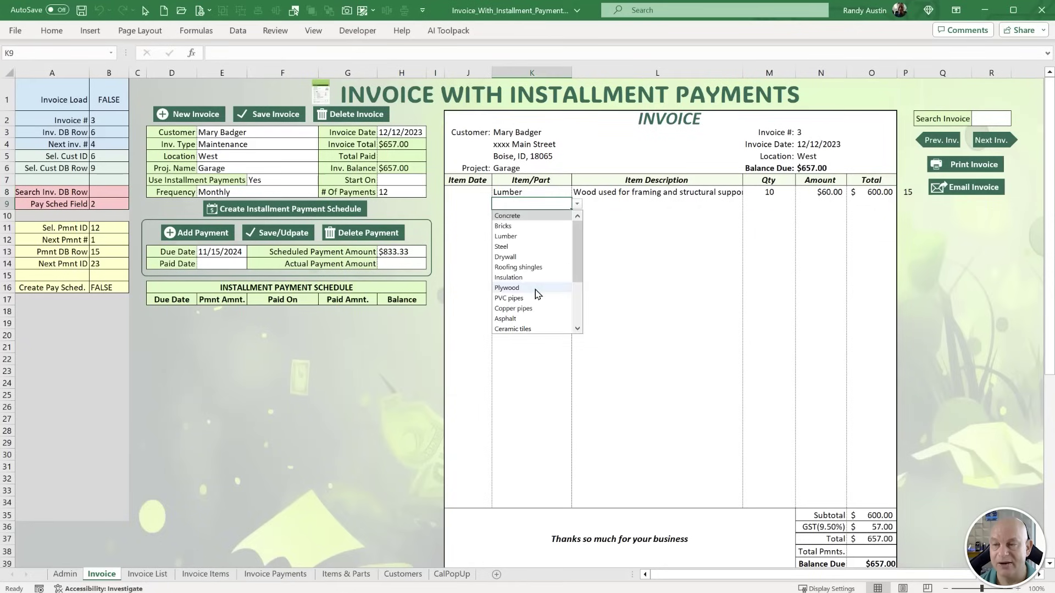
left_click(536, 294)
left_click(780, 201)
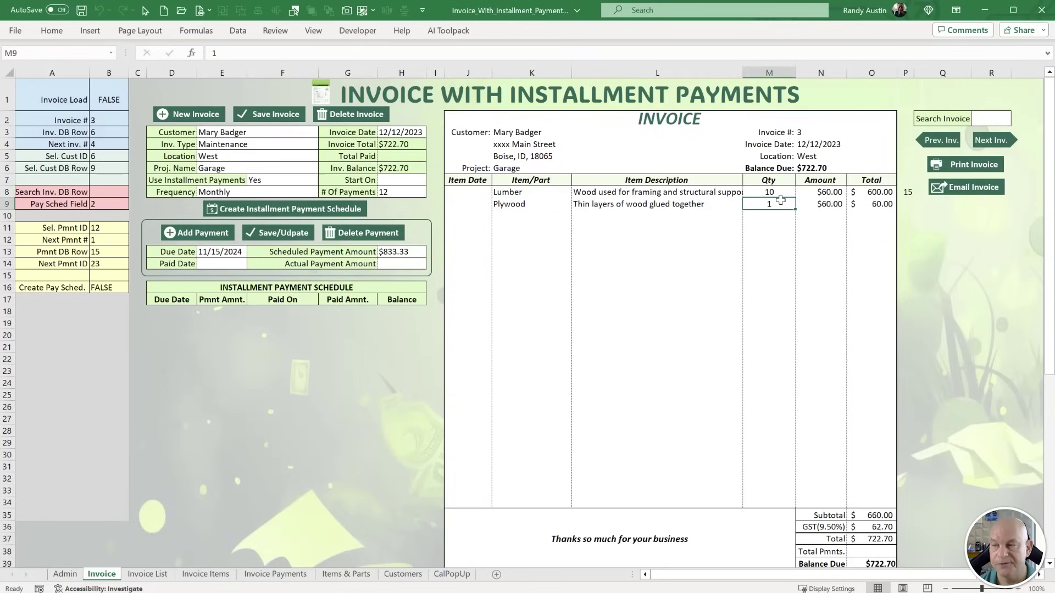
type("15")
key("Return")
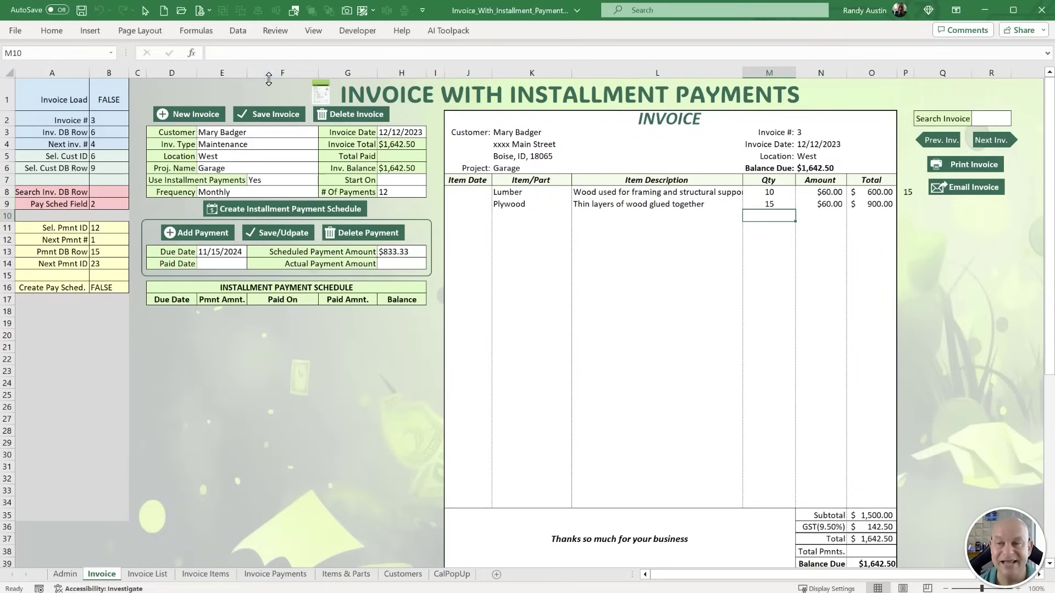
left_click(271, 114)
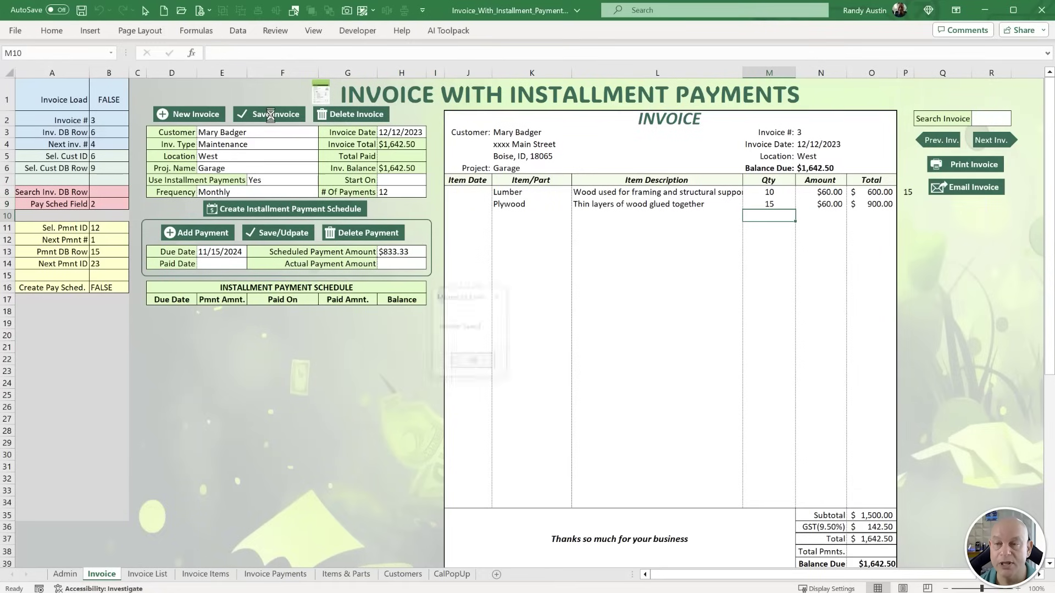
left_click(473, 362)
left_click(147, 574)
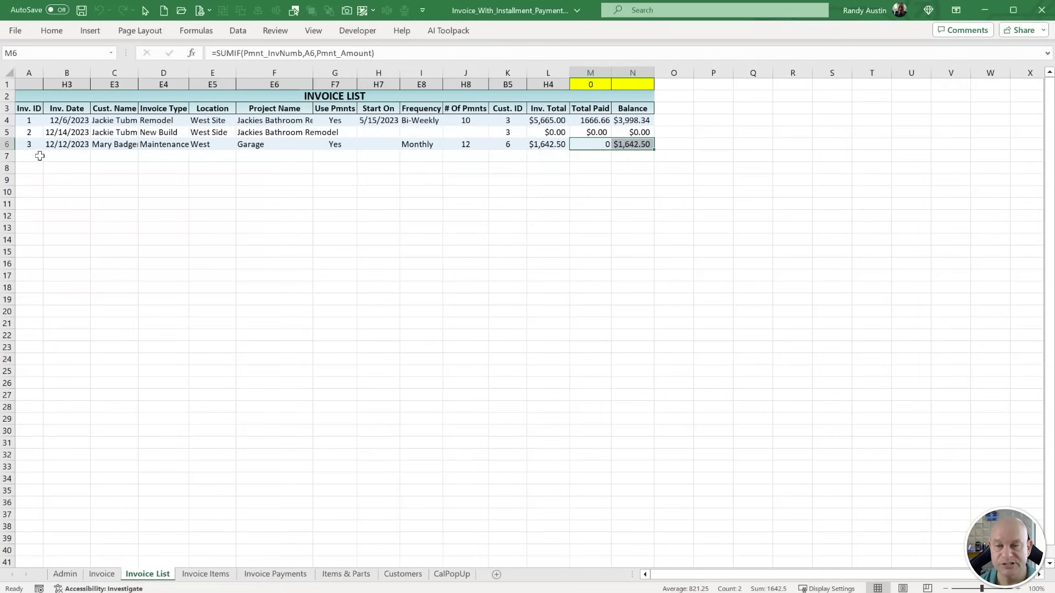
Check invoice 3 in the Invoice List and its two item rows with empty Item Dates.
left_click_drag(30, 144, 591, 145)
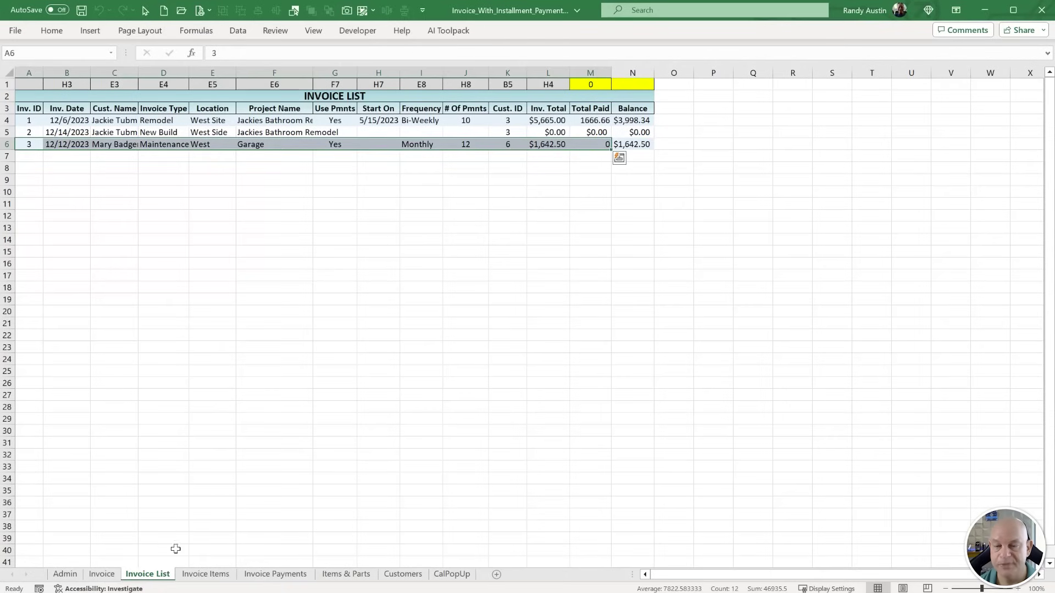
left_click(204, 574)
left_click_drag(40, 254, 443, 264)
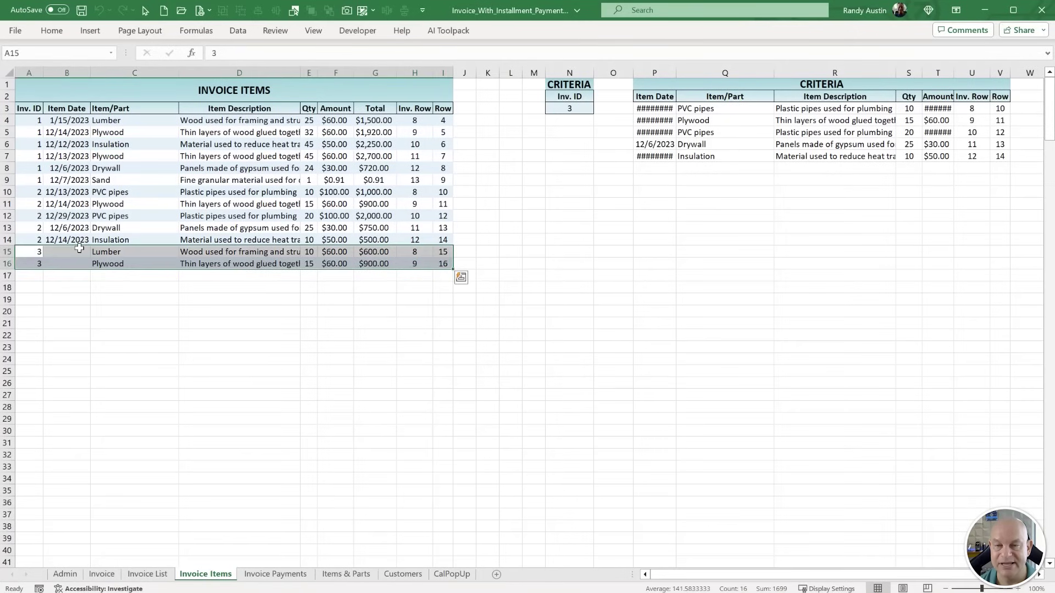
left_click_drag(83, 252, 77, 264)
left_click(117, 577)
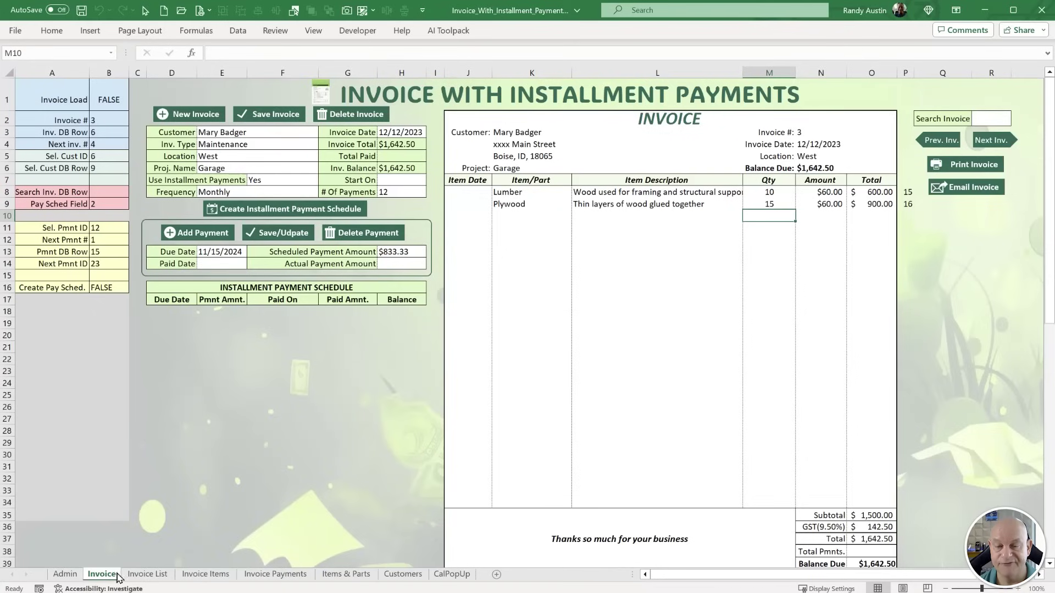
Set the Lumber line's item date to 12/6/2023, save, and confirm it in Invoice Items.
left_click(471, 196)
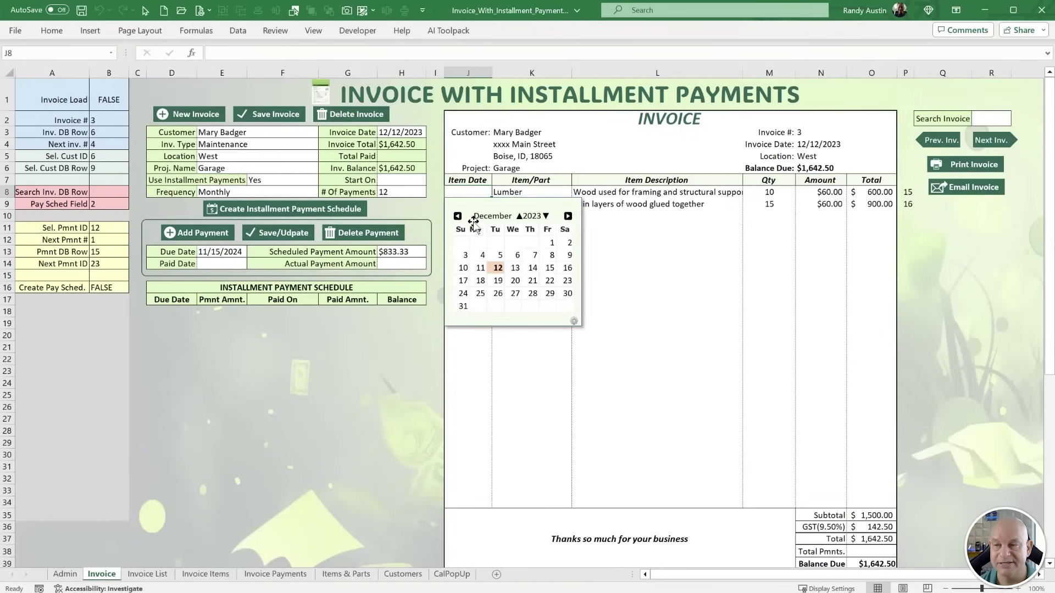
left_click(503, 254)
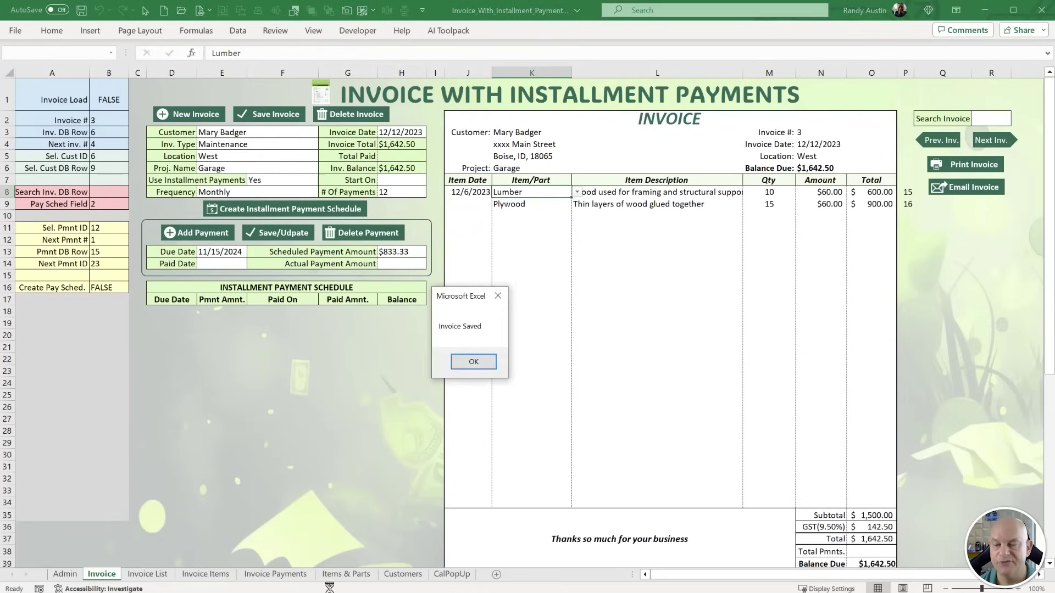
left_click(474, 362)
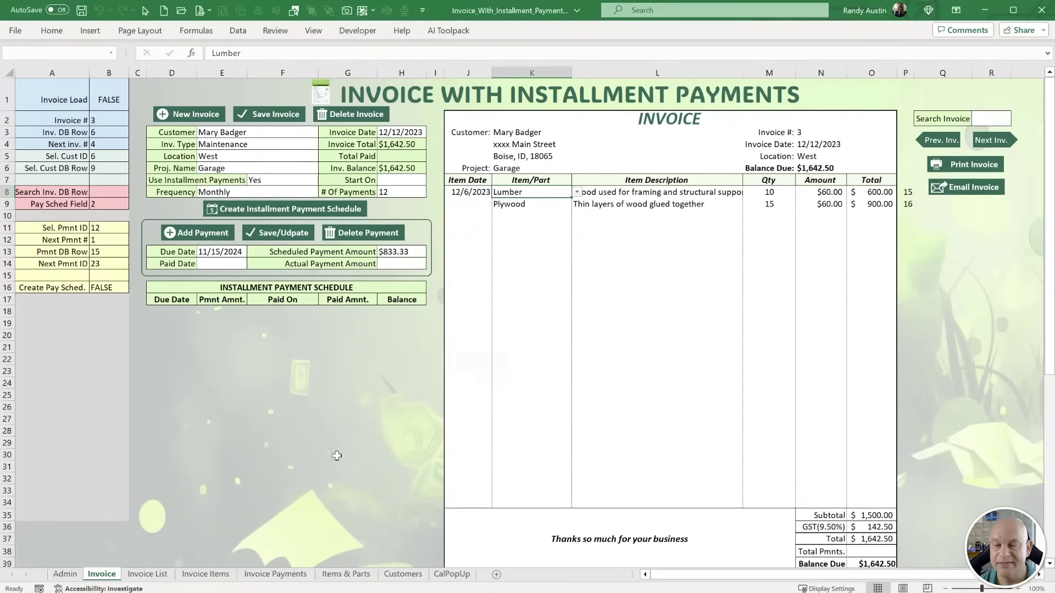
left_click(206, 574)
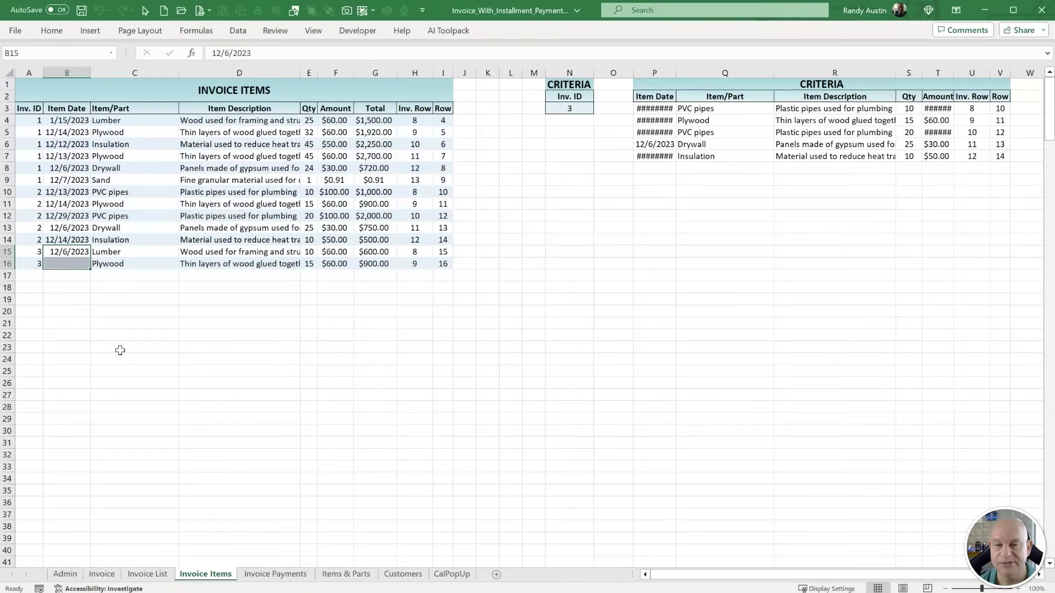
left_click(66, 252)
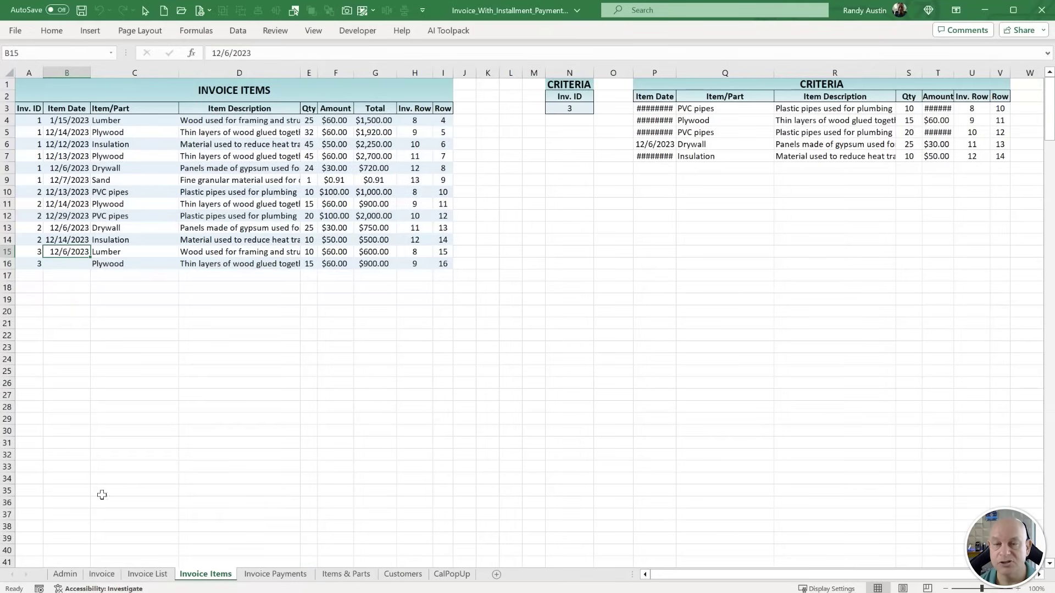
left_click(102, 574)
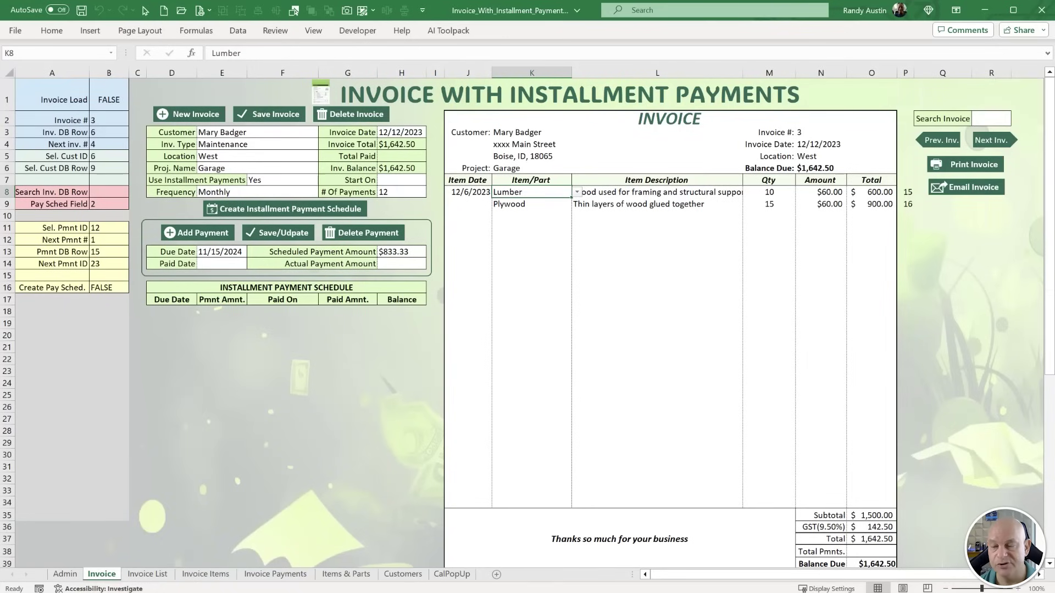
Review Invoice_Delete's confirmation, empty-invoice check, InvRow variable and InvList EntireRow.Delete line.
key("alt+F11")
left_click_drag(750, 373, 109, 374)
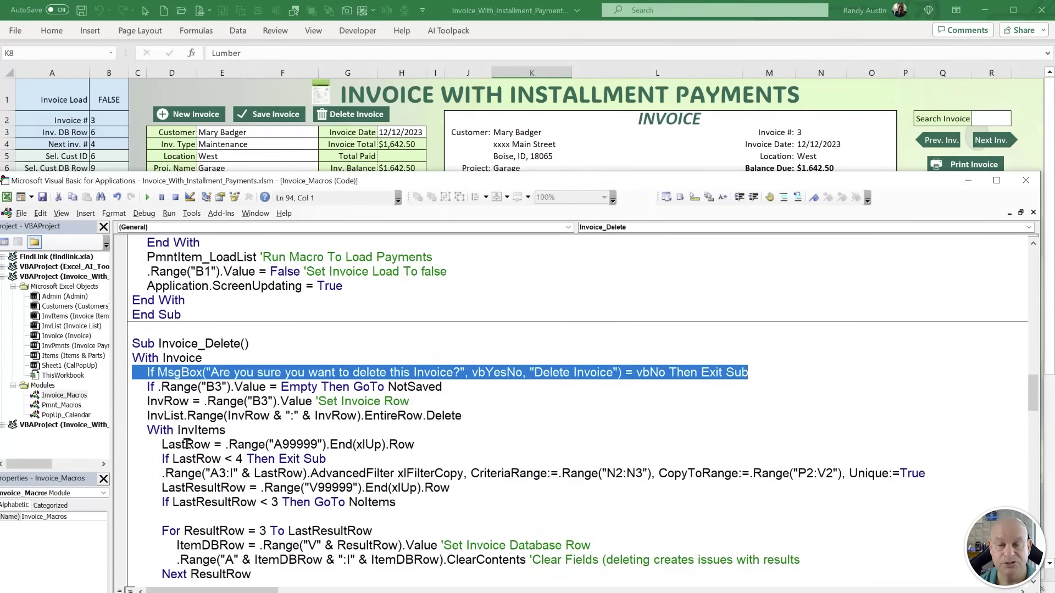
left_click_drag(443, 387, 141, 391)
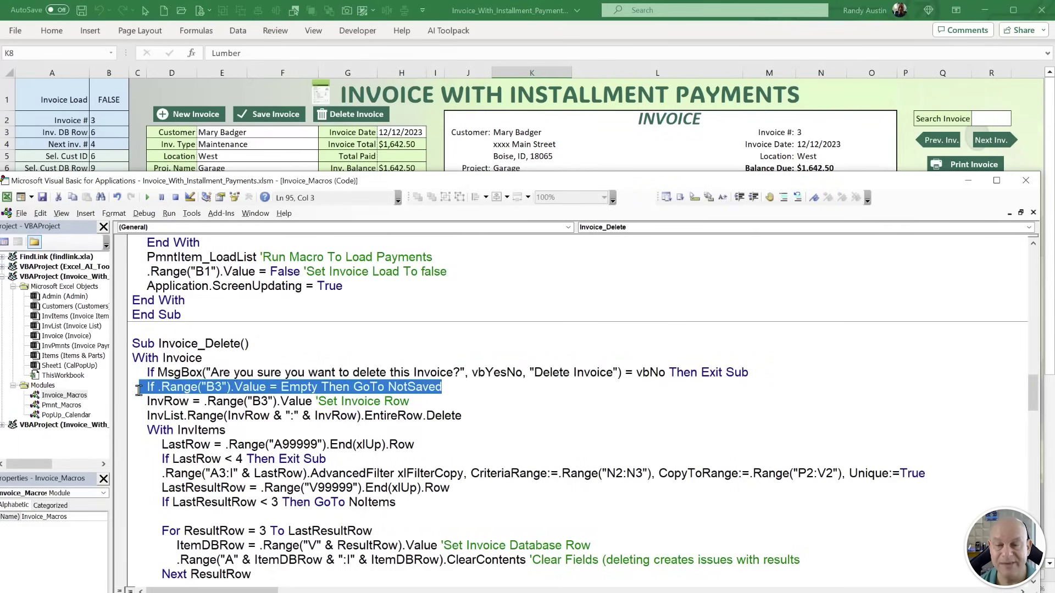
scroll(169, 437, "down", 5)
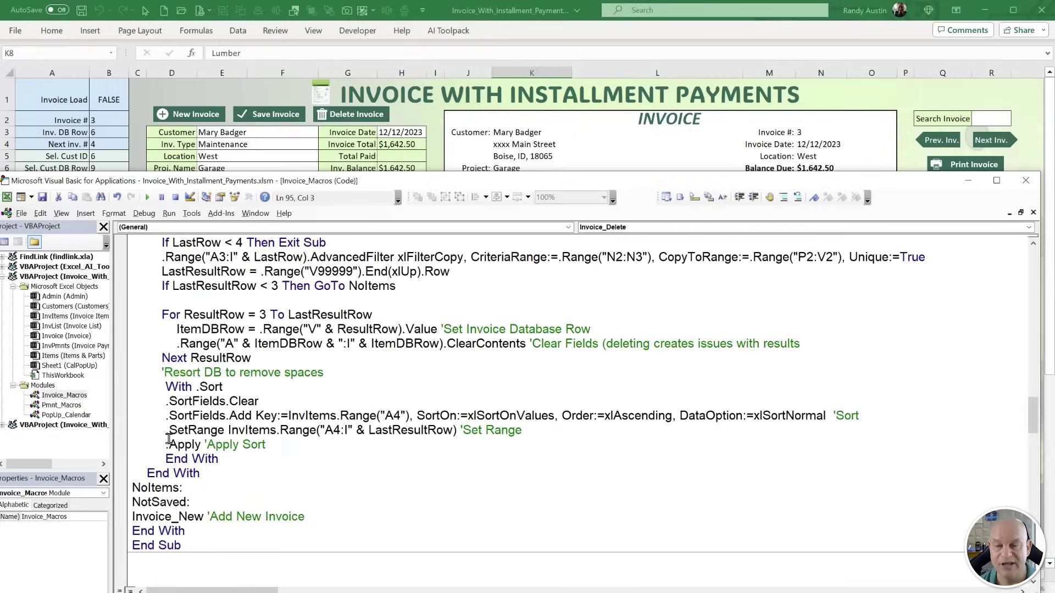
left_click_drag(202, 502, 122, 502)
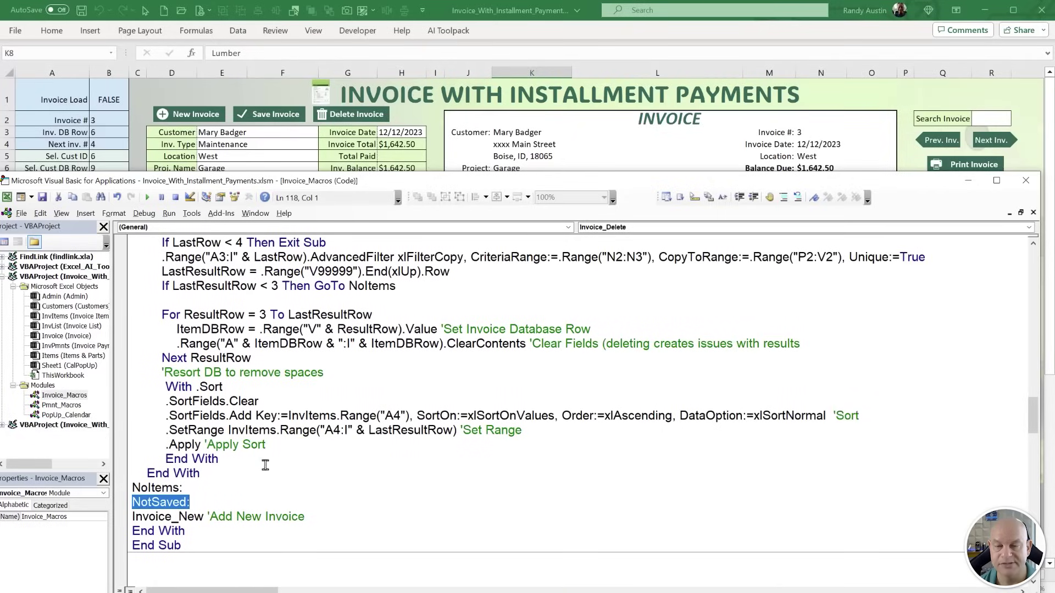
scroll(266, 462, "up", 4)
scroll(267, 462, "down", 1)
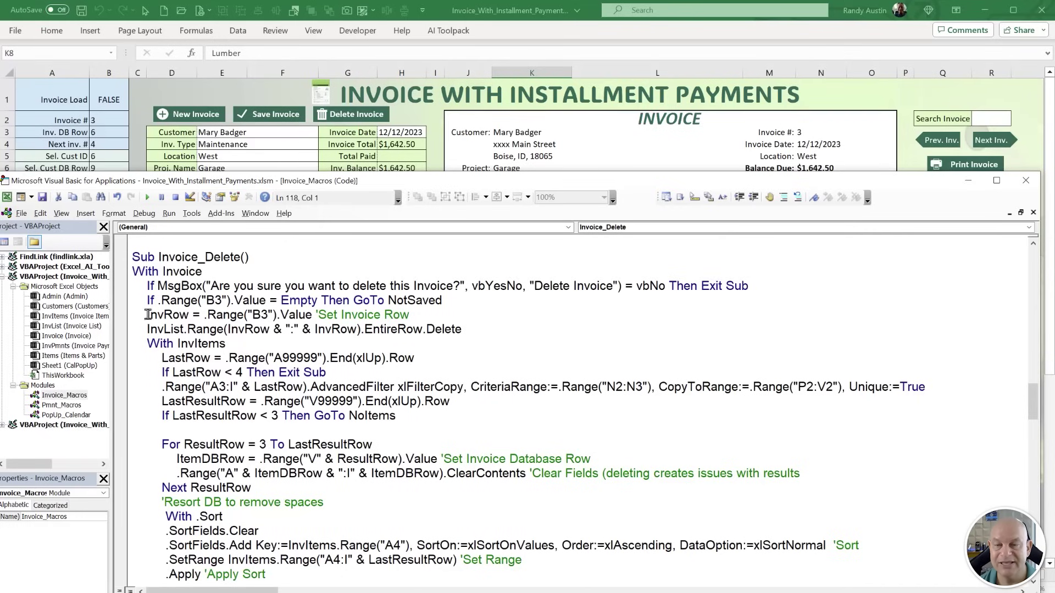
left_click_drag(148, 315, 191, 316)
left_click(479, 330)
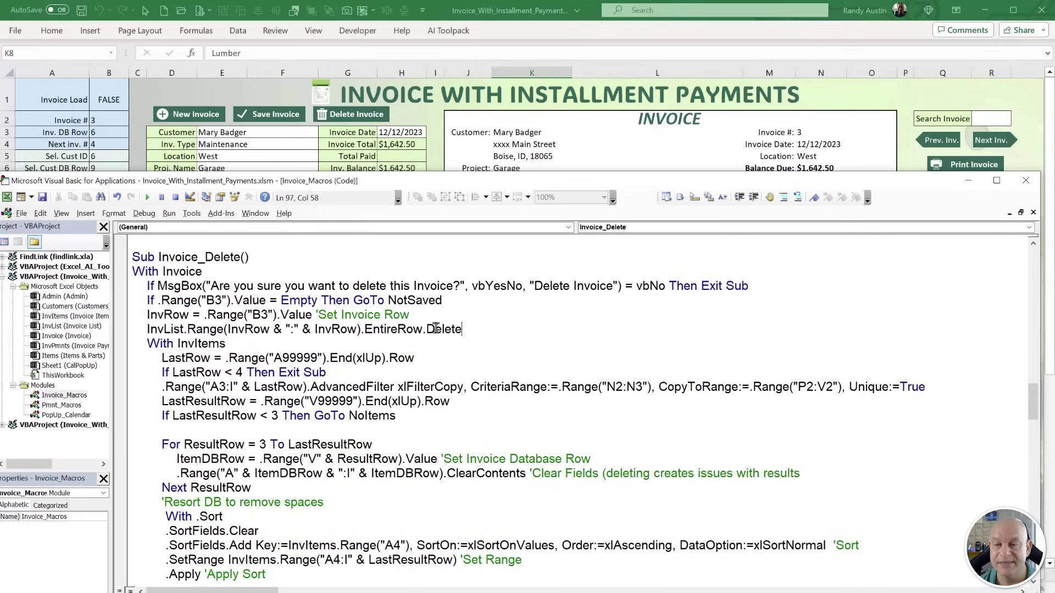
left_click_drag(462, 330, 123, 328)
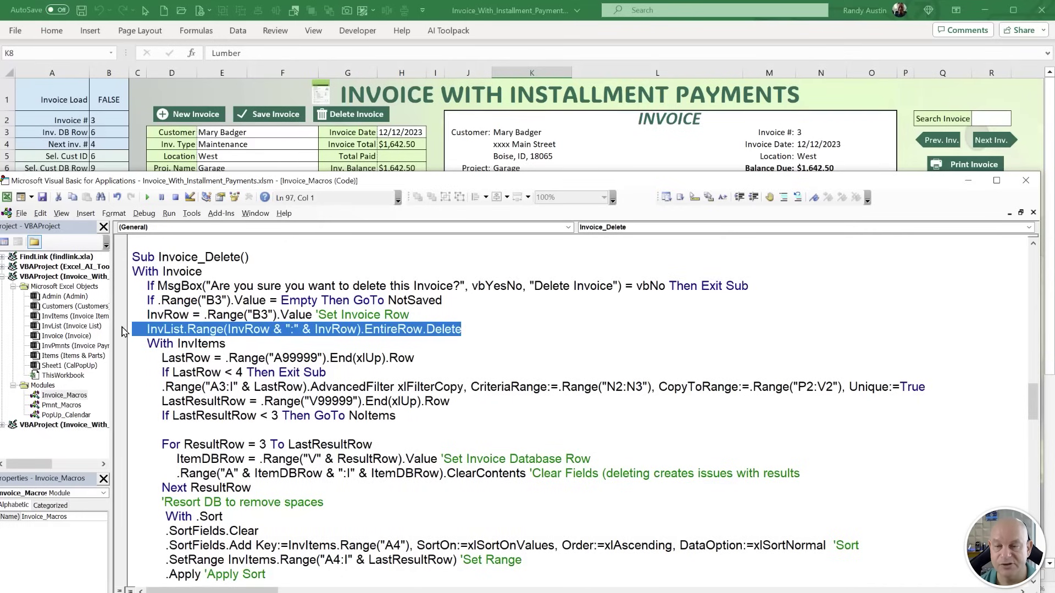
left_click(133, 155)
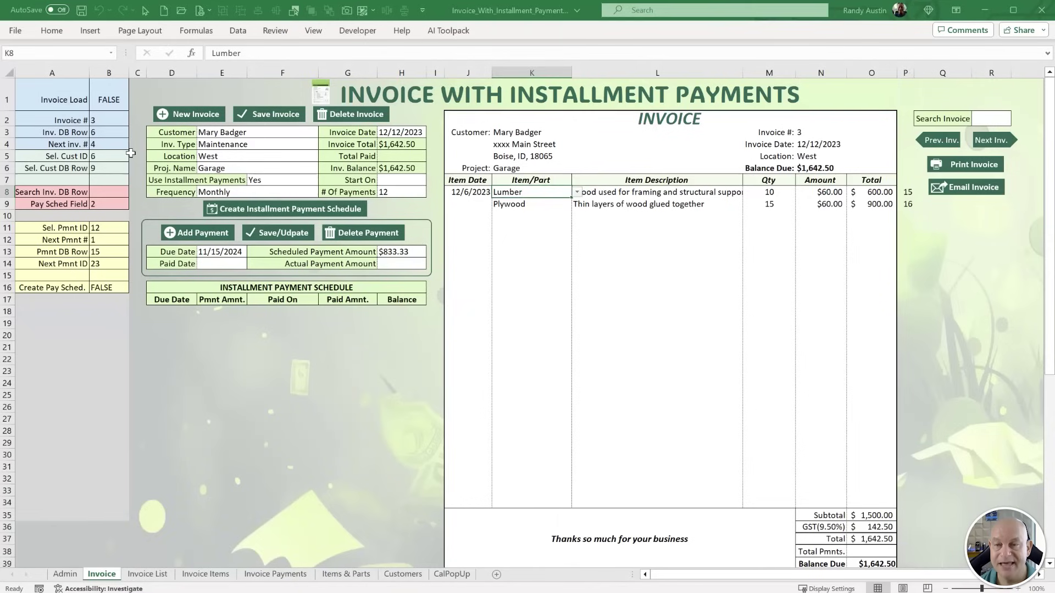
Review invoice 3's item rows and the N3 criteria, and autofit column P to show full dates.
left_click(147, 574)
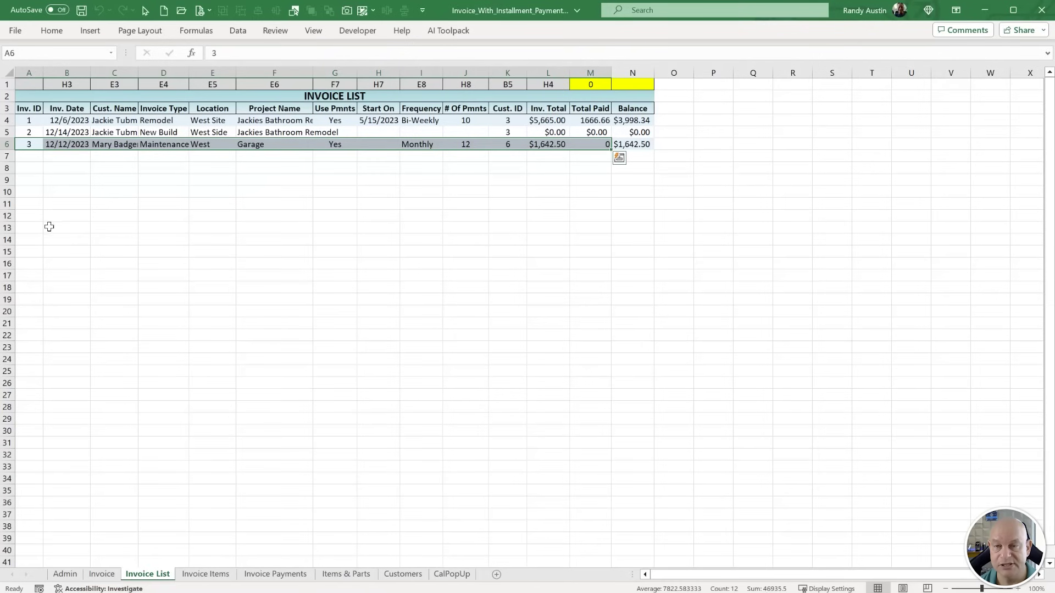
left_click(205, 575)
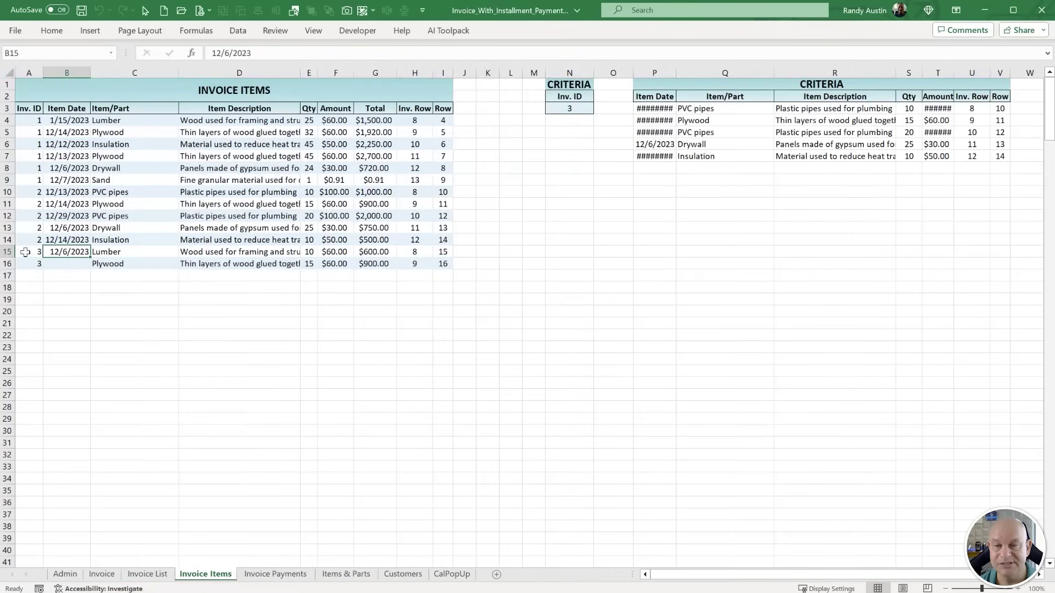
left_click_drag(25, 252, 439, 266)
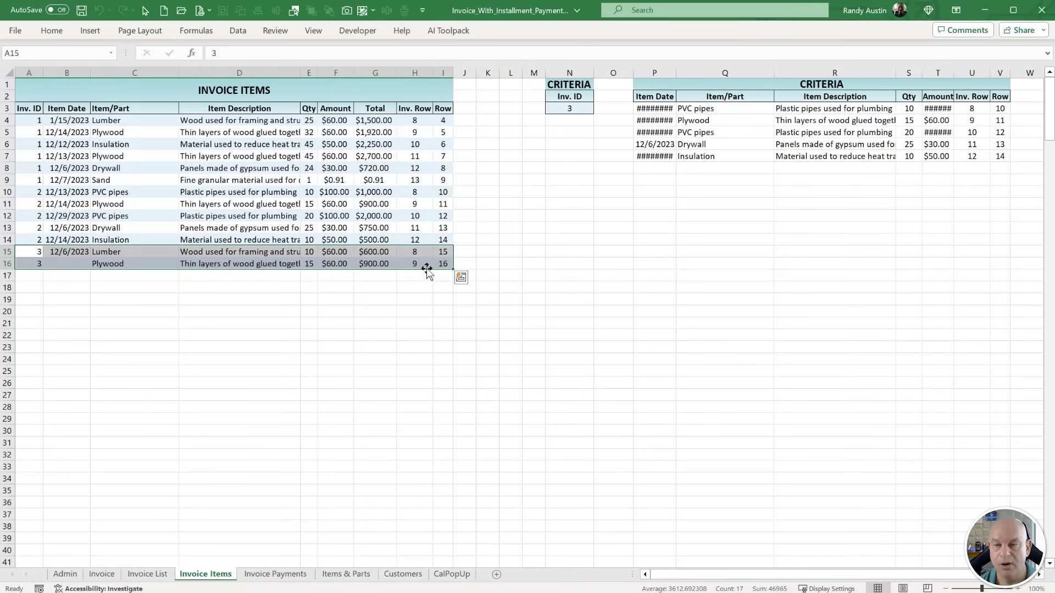
left_click(555, 108)
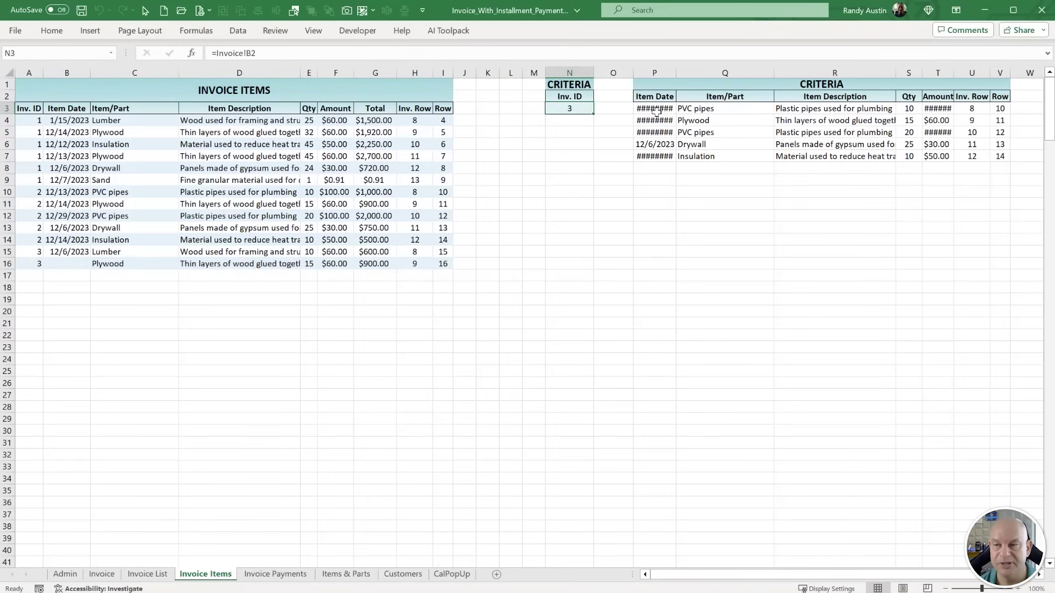
double_click(677, 70)
left_click_drag(656, 108, 1010, 156)
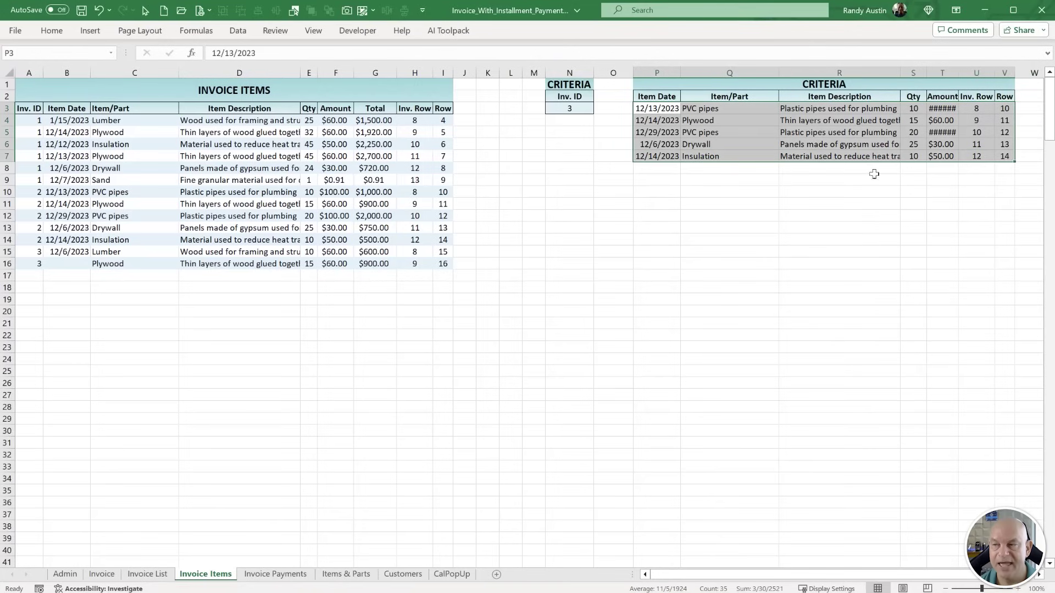
left_click_drag(40, 144, 431, 157)
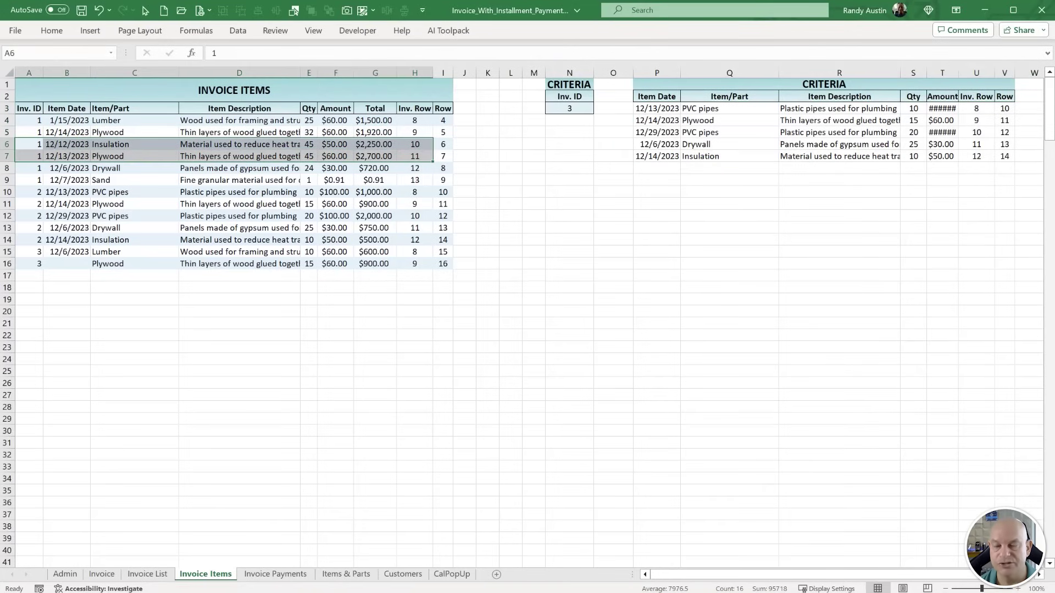
key("alt+F11")
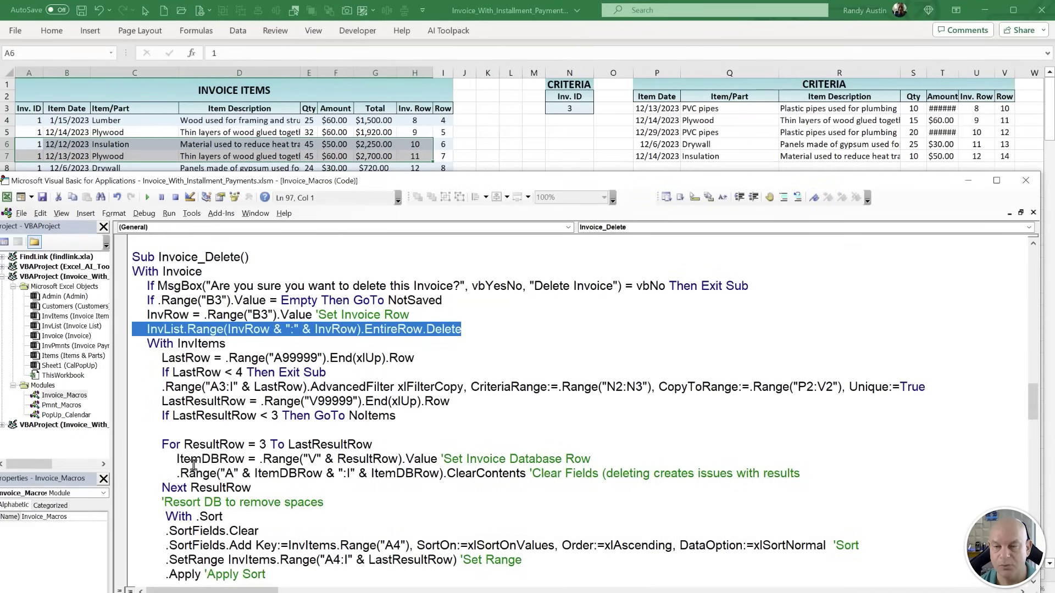
mouse_move(162, 358)
left_mouse_down()
mouse_move(328, 373)
mouse_move(132, 373)
mouse_move(161, 377)
left_mouse_up()
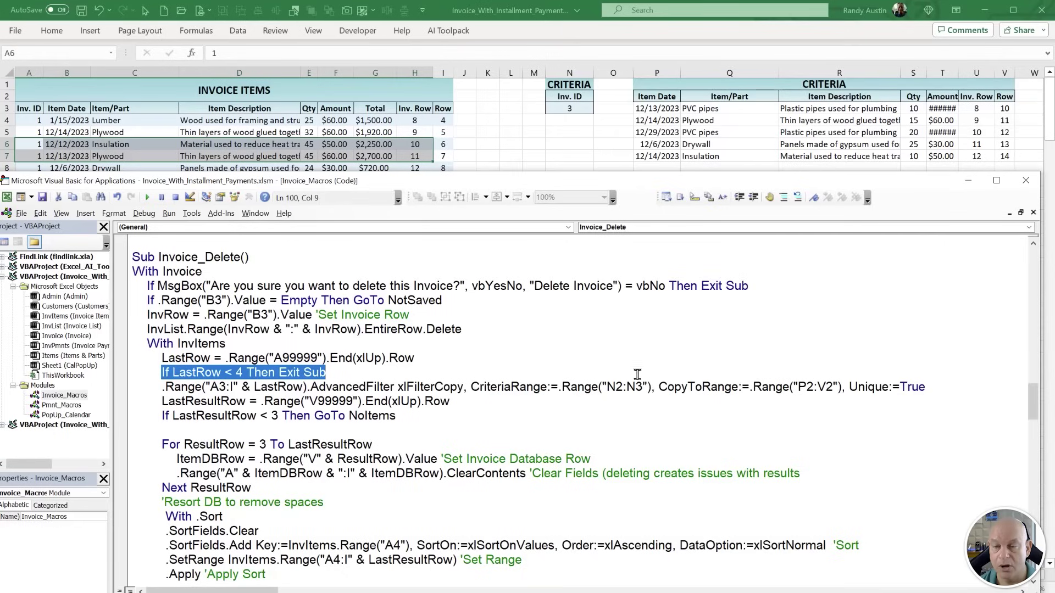
left_click_drag(656, 391, 610, 387)
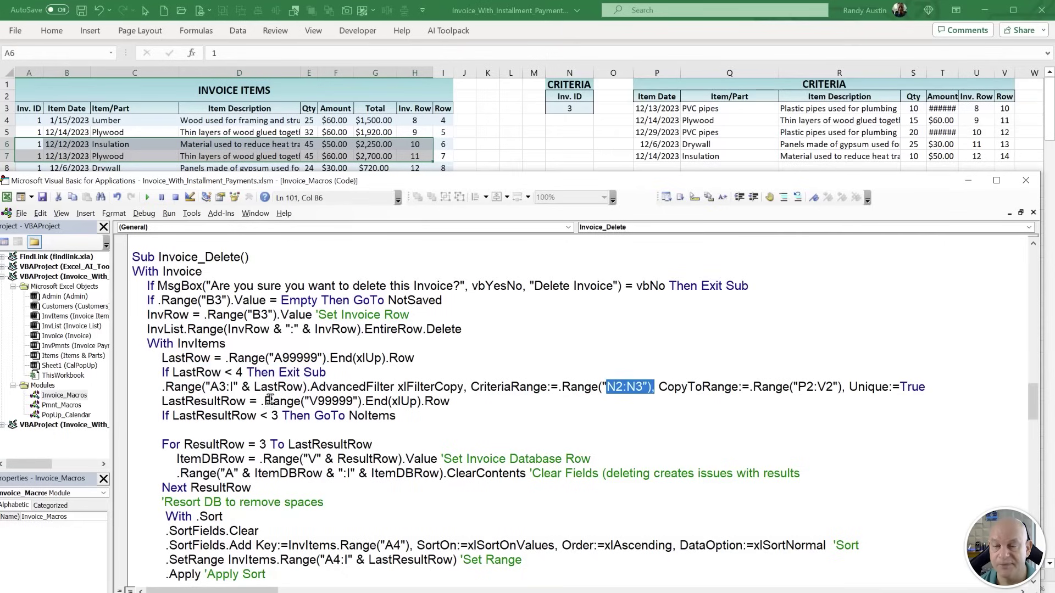
left_click_drag(246, 400, 246, 374)
left_click_drag(410, 416, 161, 416)
left_click_drag(666, 115, 1038, 178)
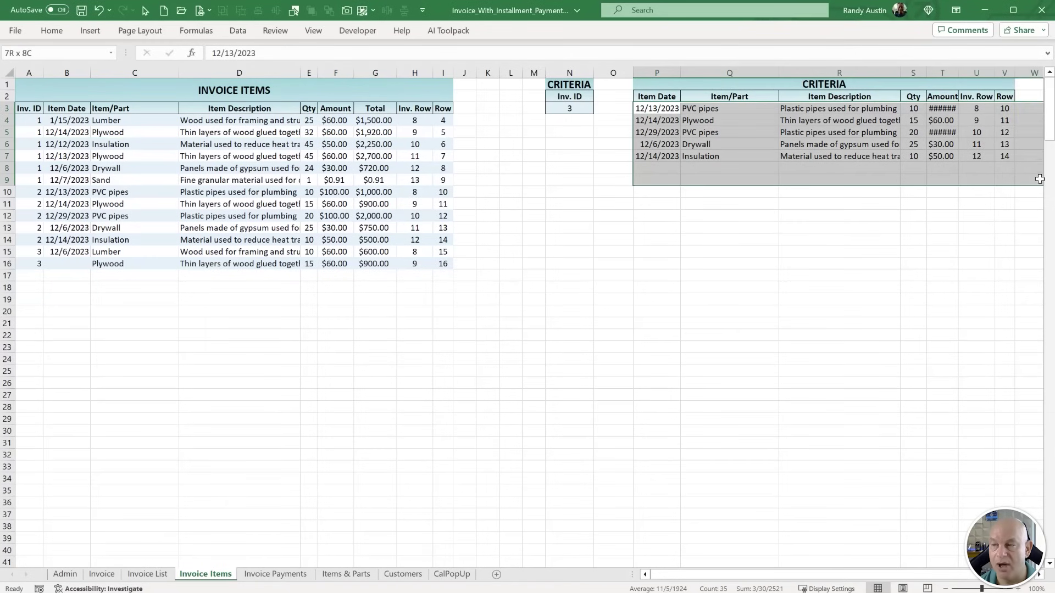
key("alt+Tab")
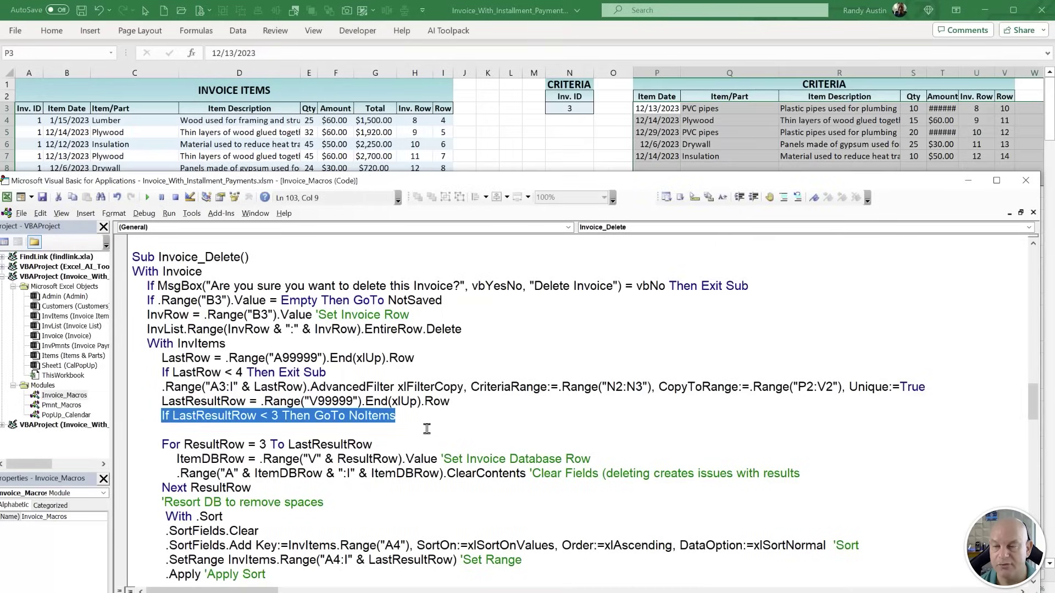
left_click(461, 429)
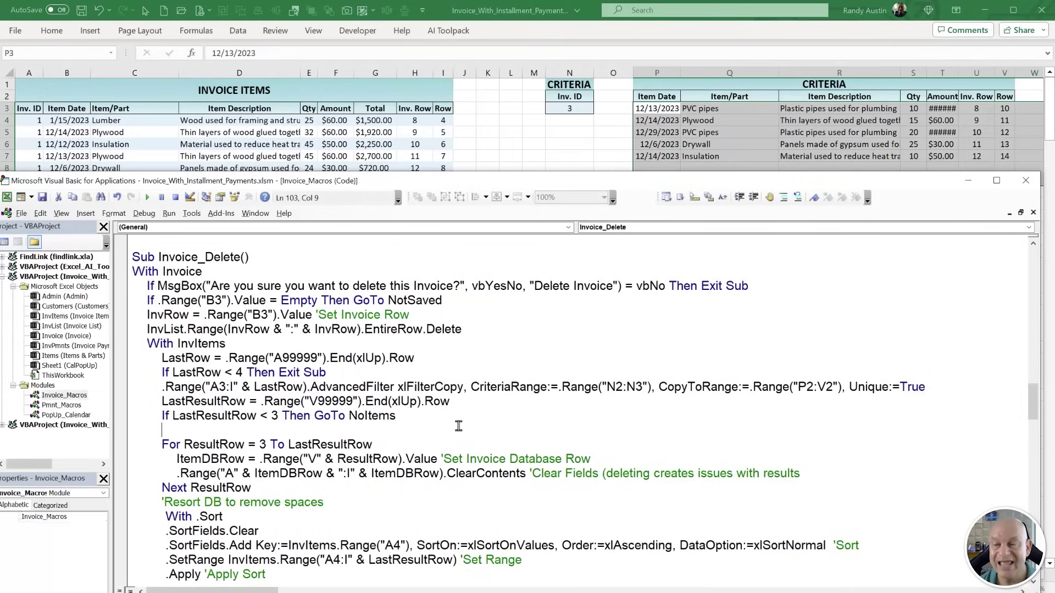
left_click(736, 132)
left_click_drag(1010, 109, 1004, 157)
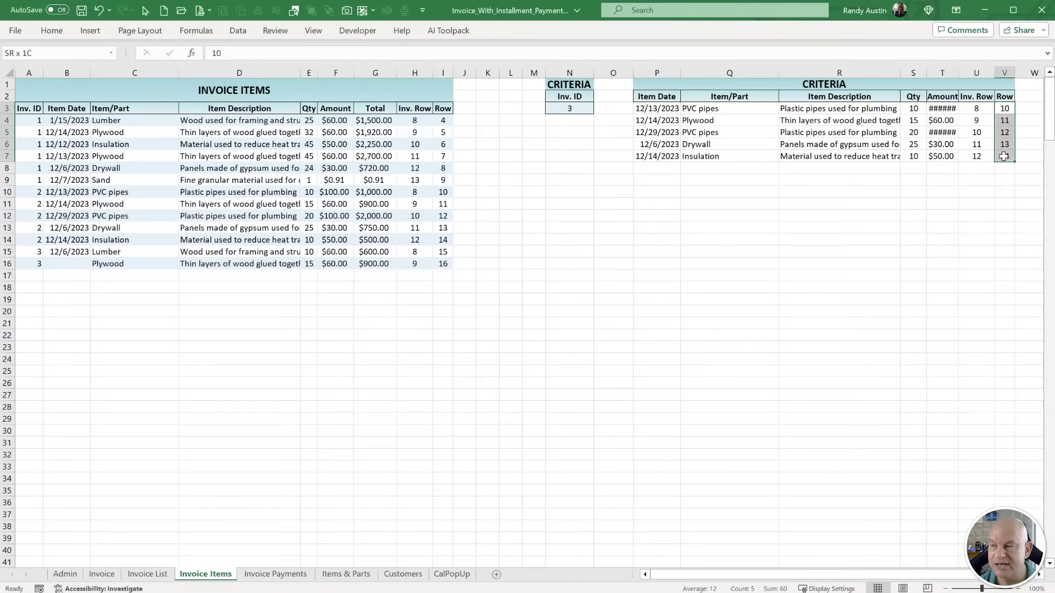
left_click(1007, 109)
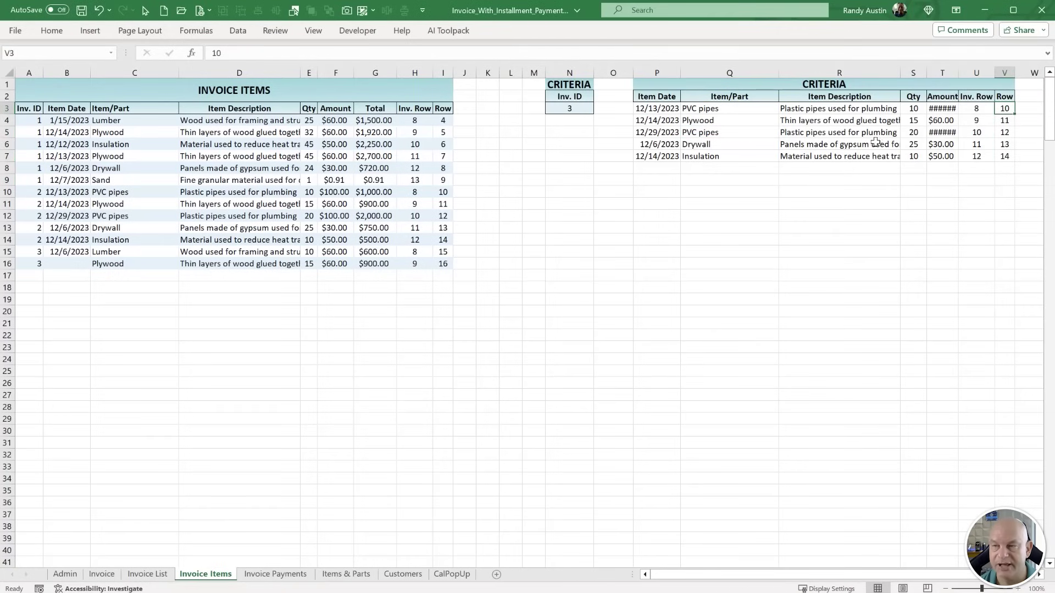
left_click(1003, 120)
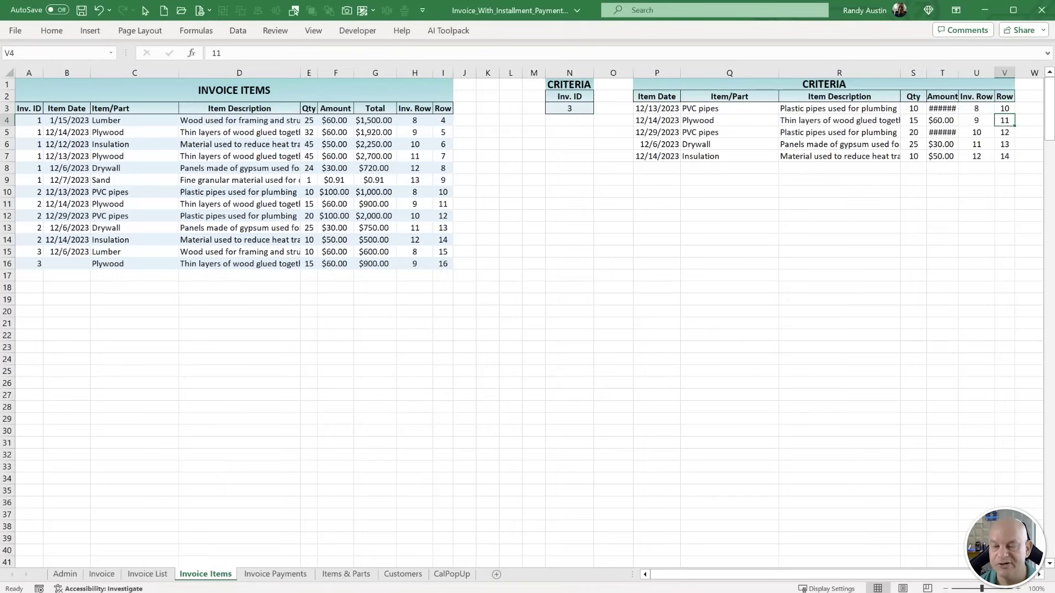
key("alt+F11")
scroll(203, 416, "down", 2)
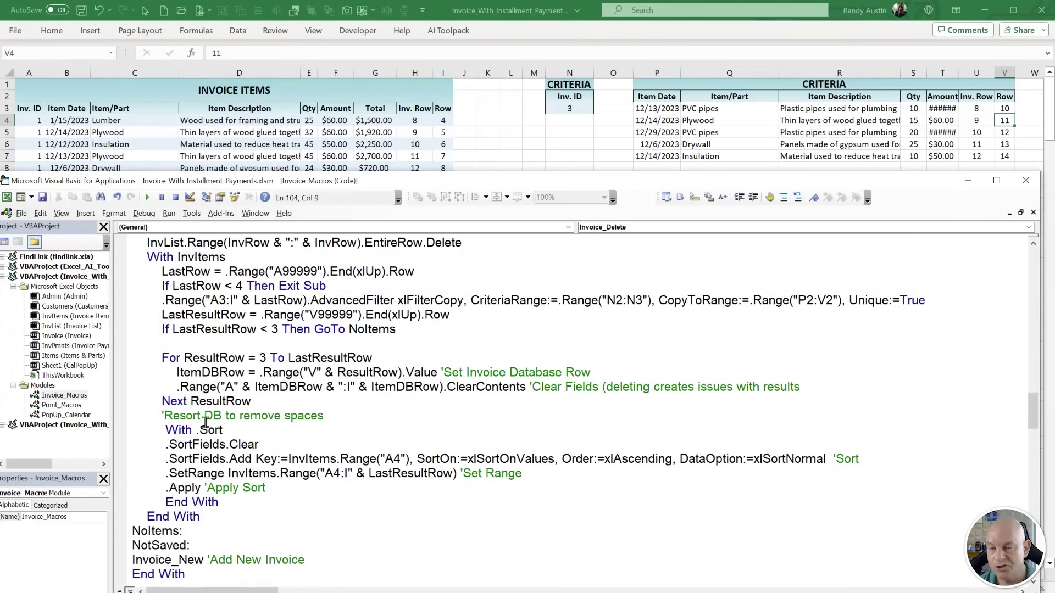
left_click_drag(177, 373, 401, 372)
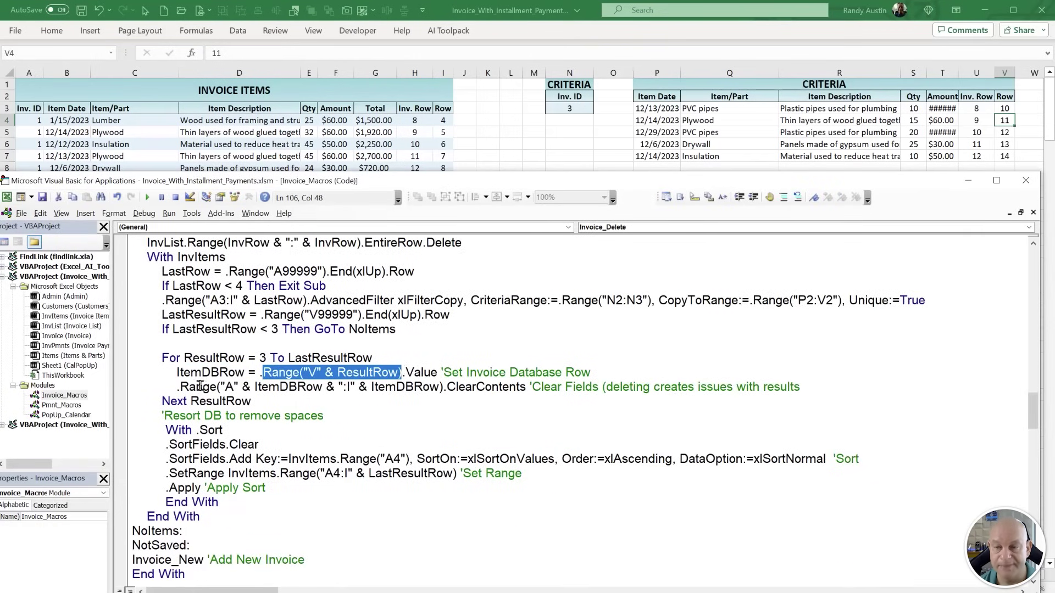
left_click_drag(176, 389, 533, 388)
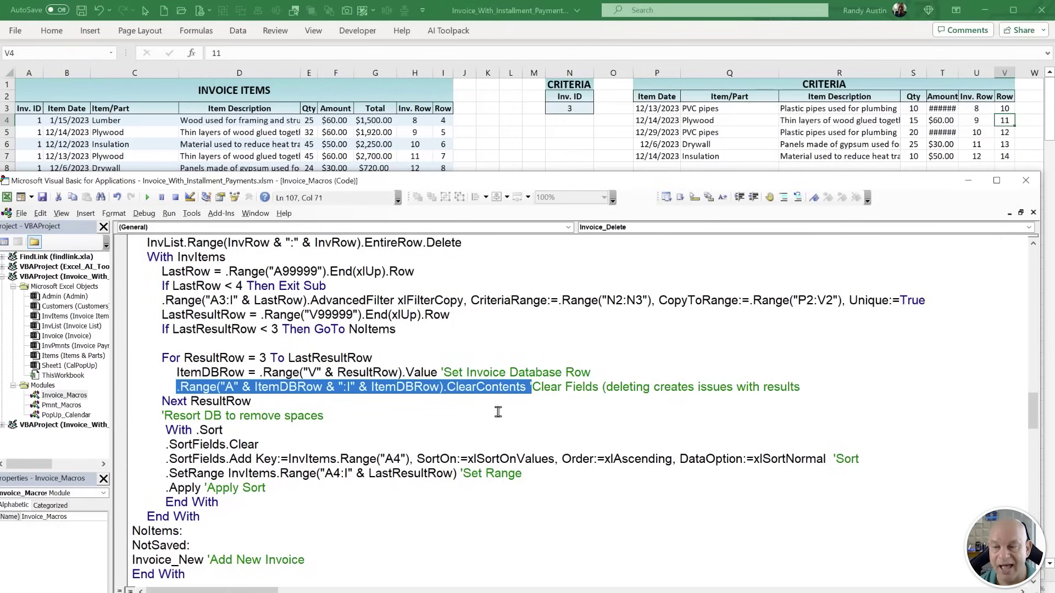
left_click(126, 160)
left_click_drag(46, 171, 445, 166)
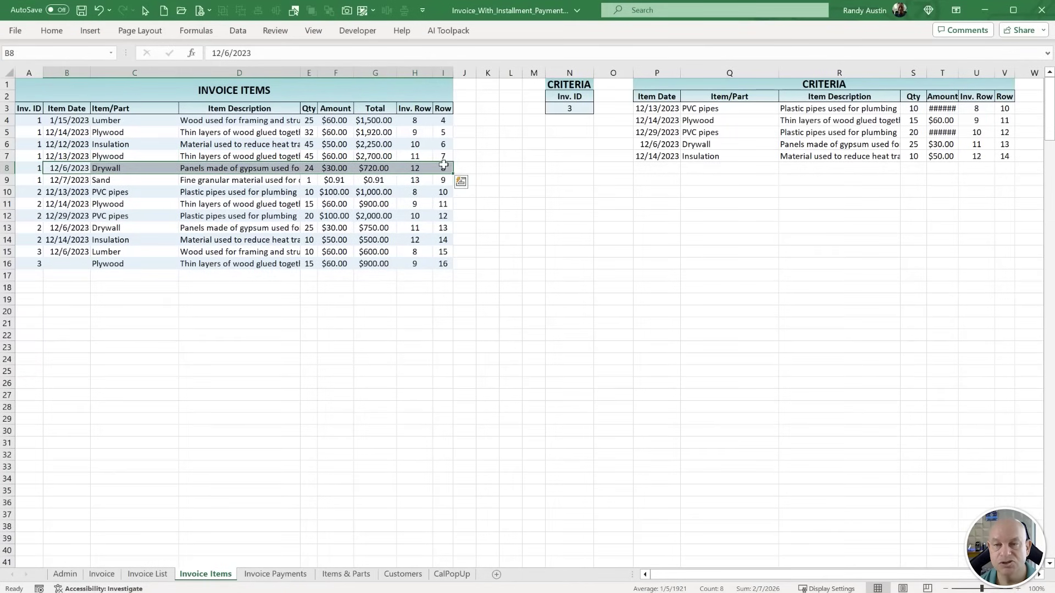
key("alt+F11")
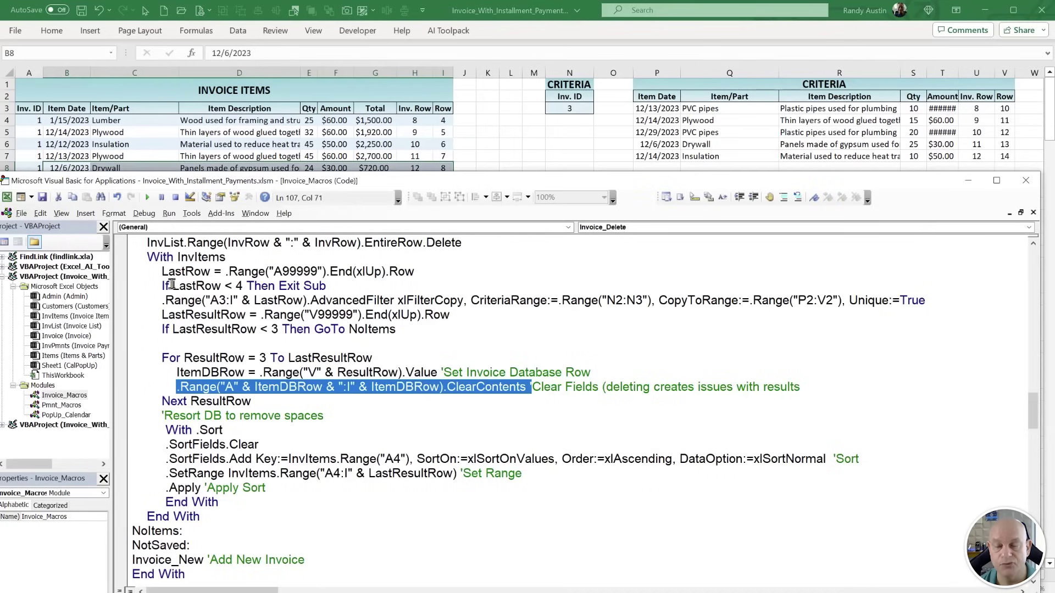
Review the sort code: clearing sort fields, the A4 sort key and ascending order.
scroll(216, 368, "down", 2)
left_click_drag(223, 344, 164, 345)
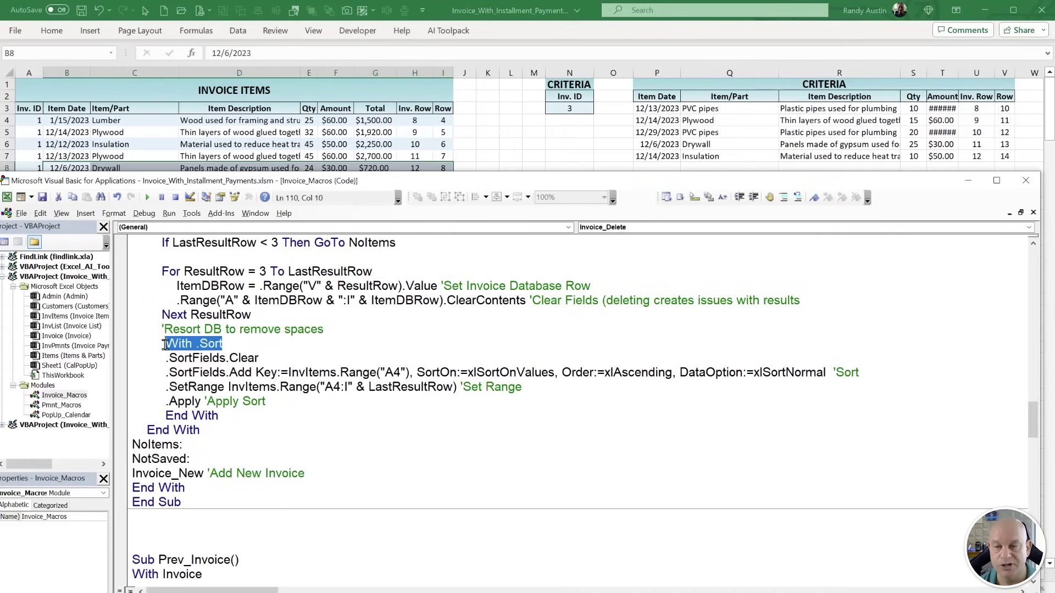
left_click_drag(273, 364, 199, 358)
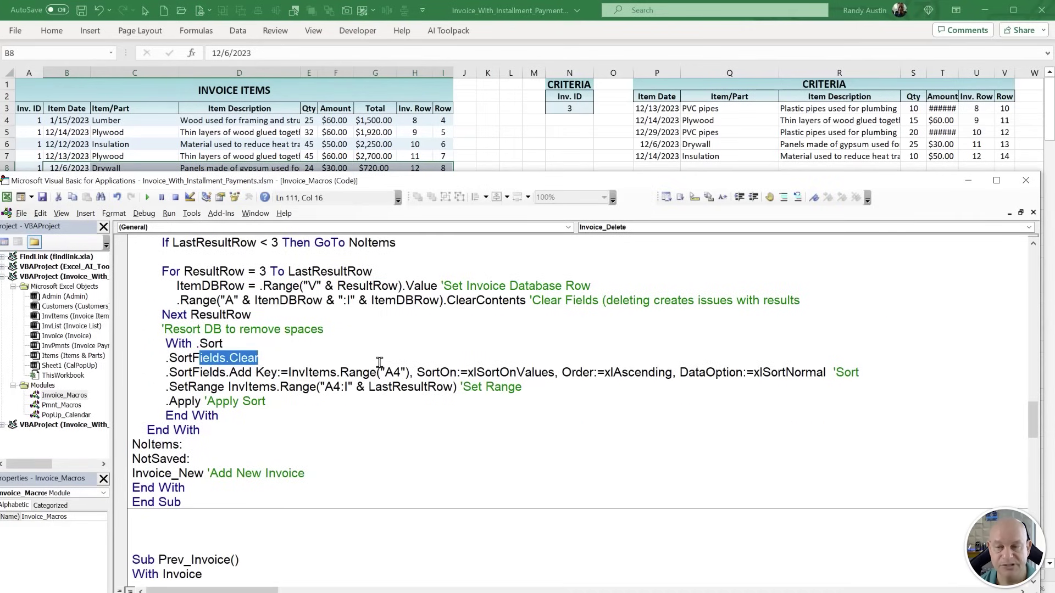
left_click_drag(385, 372, 396, 373)
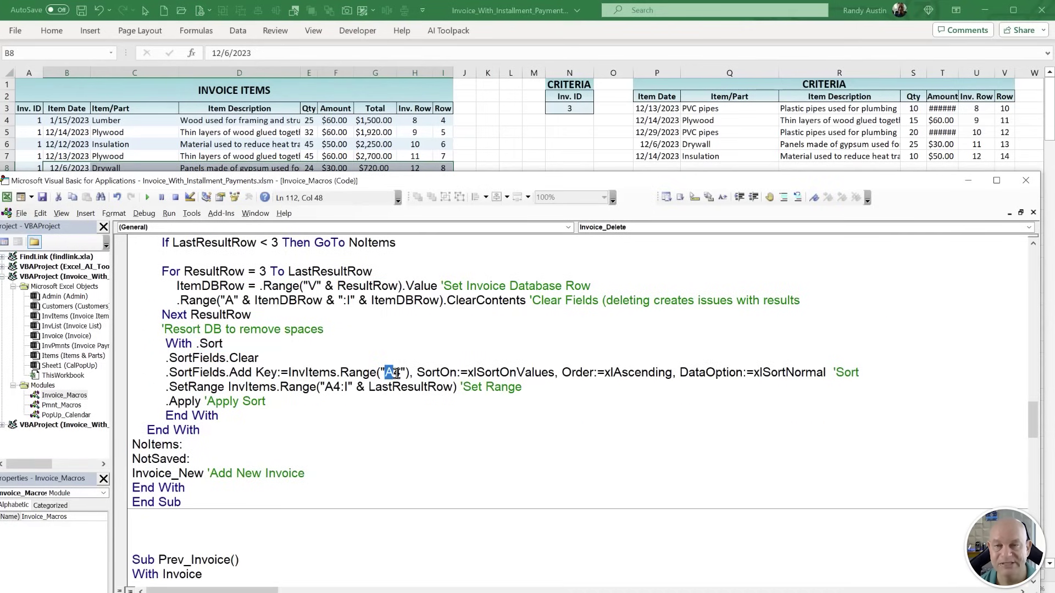
left_click_drag(562, 372, 658, 376)
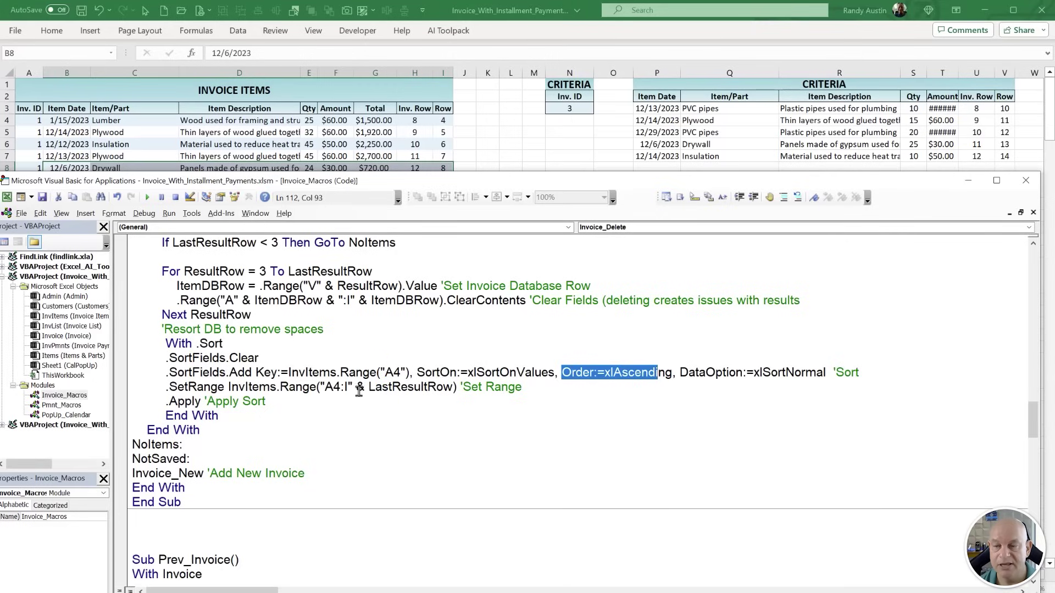
left_click_drag(358, 390, 38, 342)
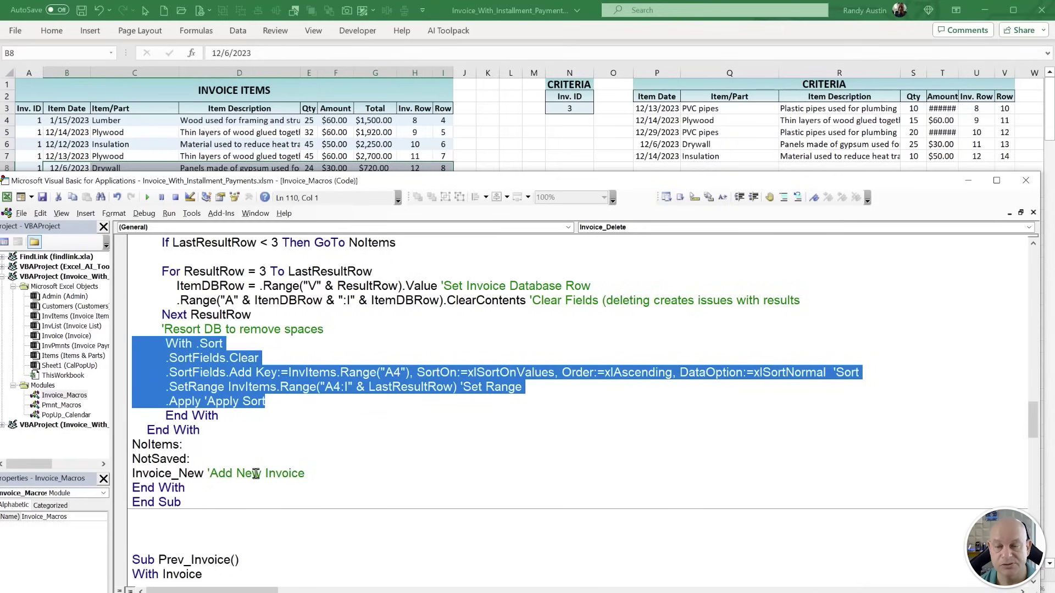
Scroll through the remaining macro code, then return to the Invoice sheet showing Garage invoice 3.
scroll(259, 473, "down", 2)
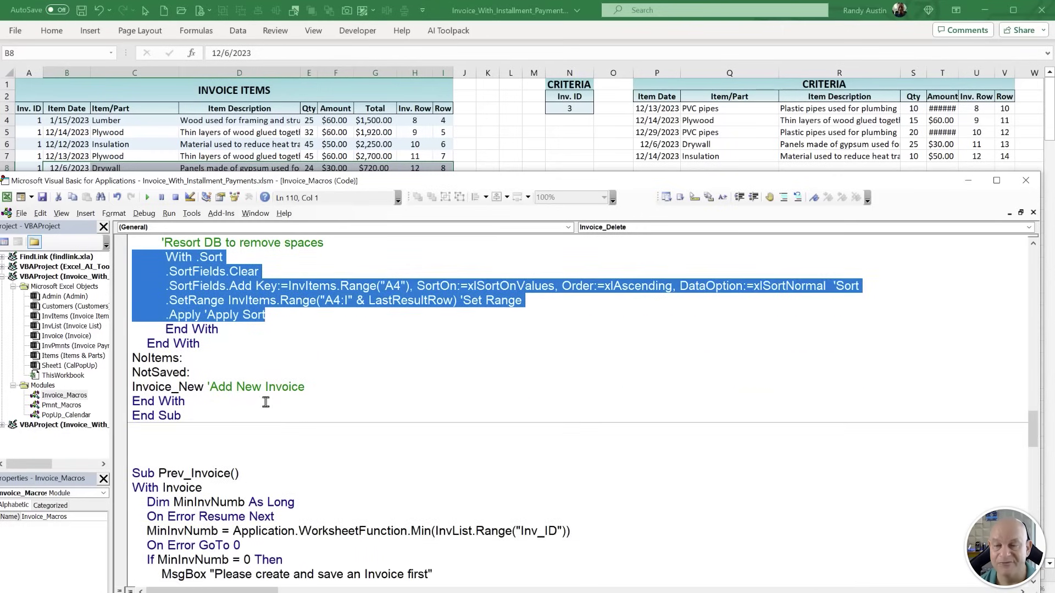
left_click_drag(264, 401, 83, 289)
scroll(153, 423, "down", 3)
scroll(153, 426, "down", 3)
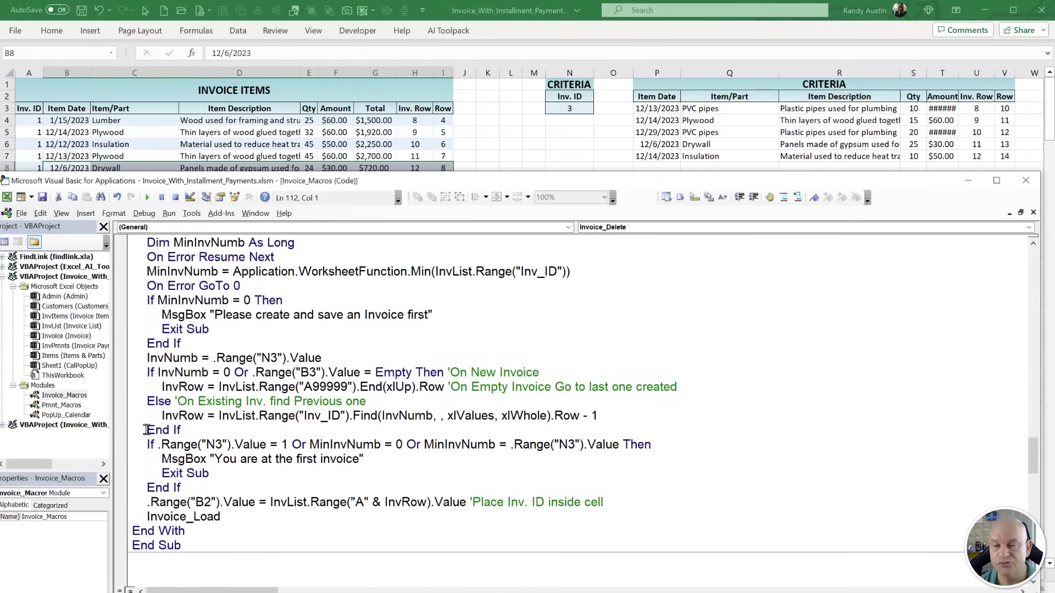
scroll(146, 429, "down", 19)
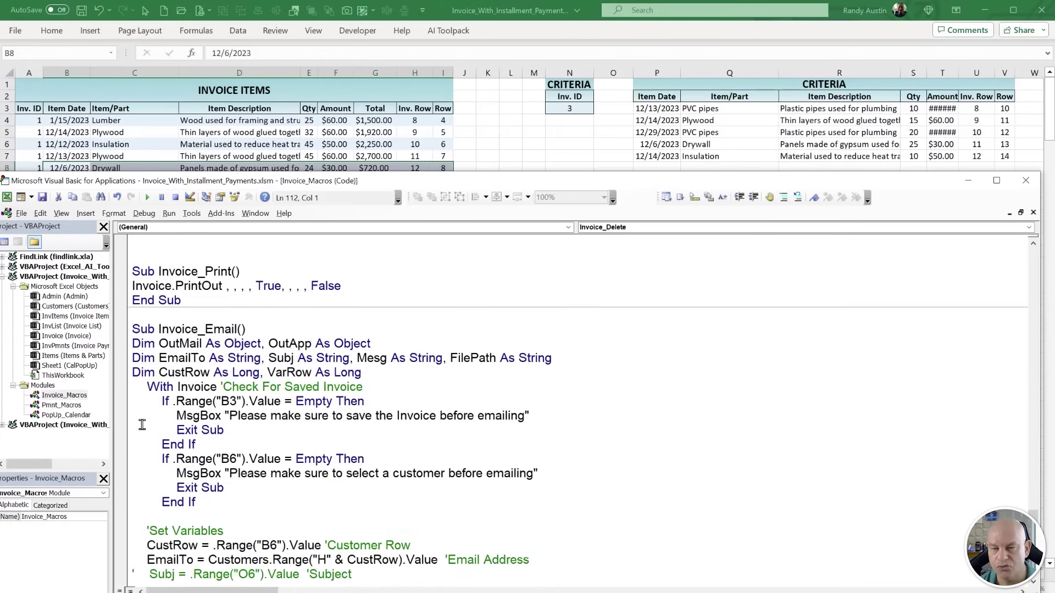
scroll(142, 425, "up", 15)
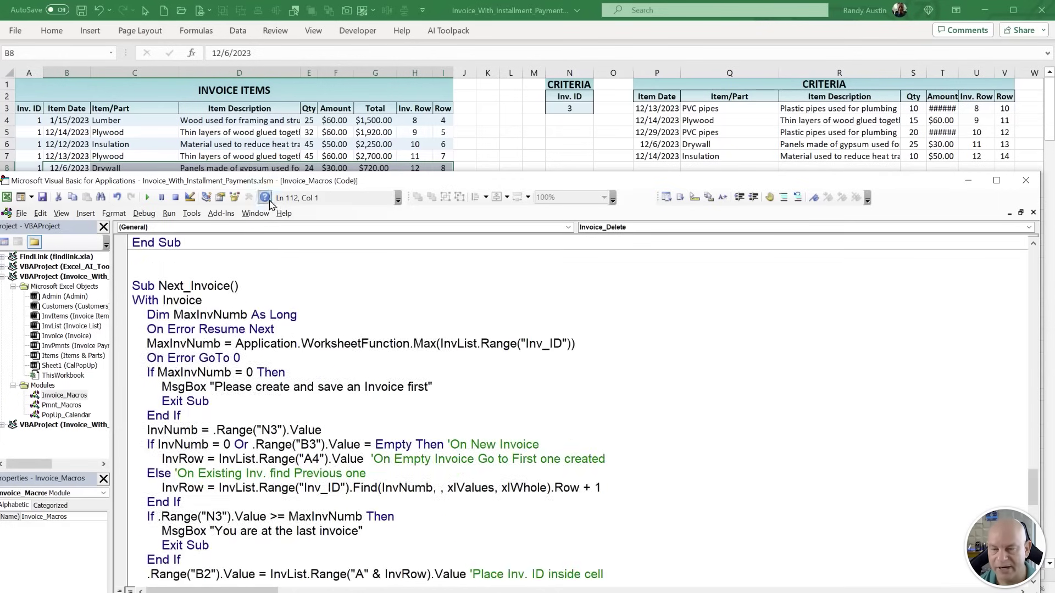
key("alt+F11")
left_click(101, 574)
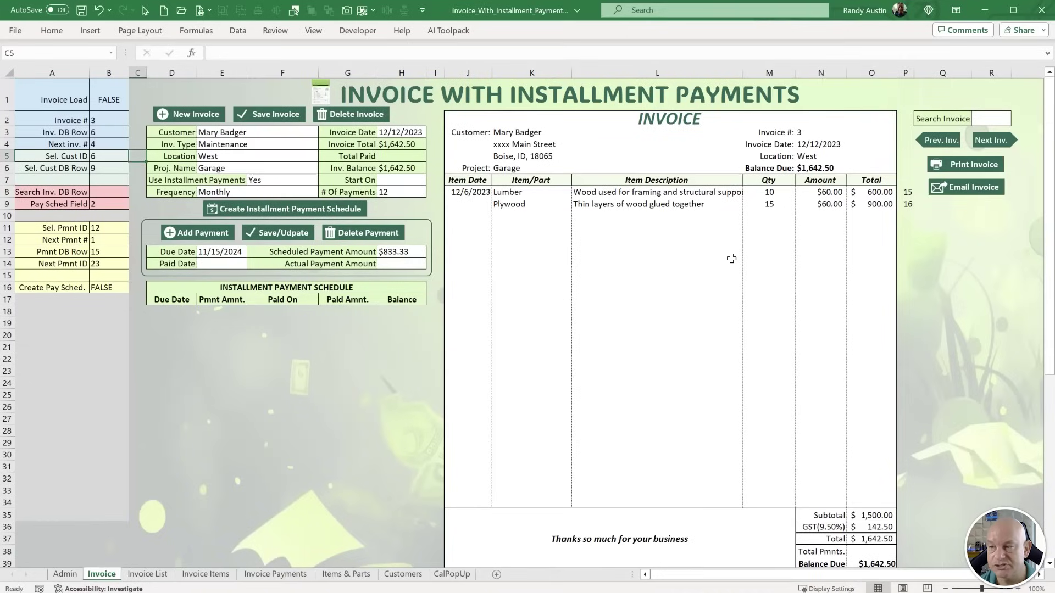
Check the Invoice List IDs, then delete invoice 3 and confirm with Yes.
left_click(147, 574)
left_click(29, 132)
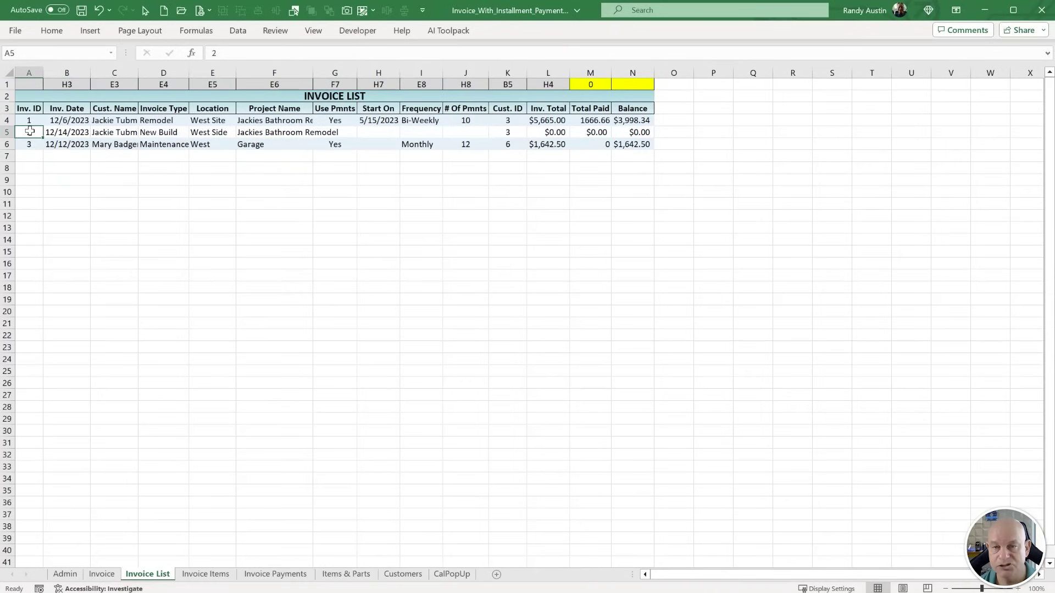
left_click(102, 575)
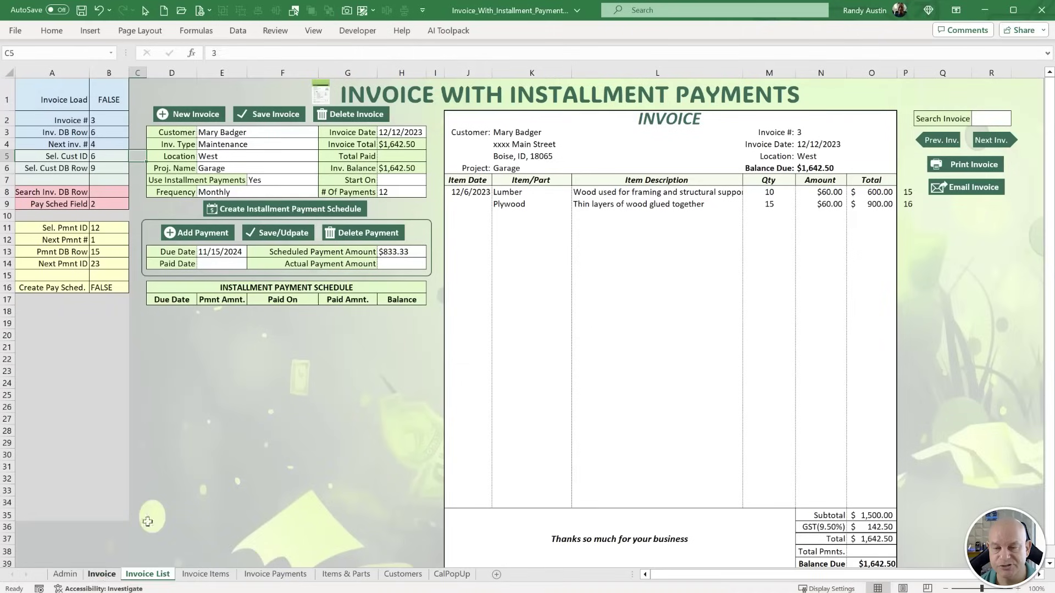
left_click(336, 115)
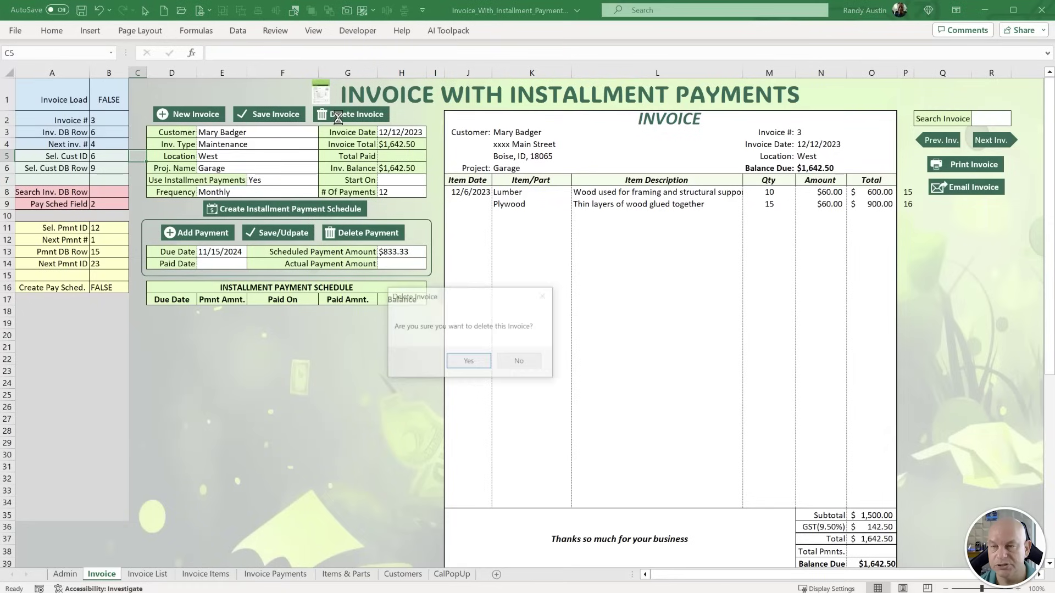
left_click(471, 361)
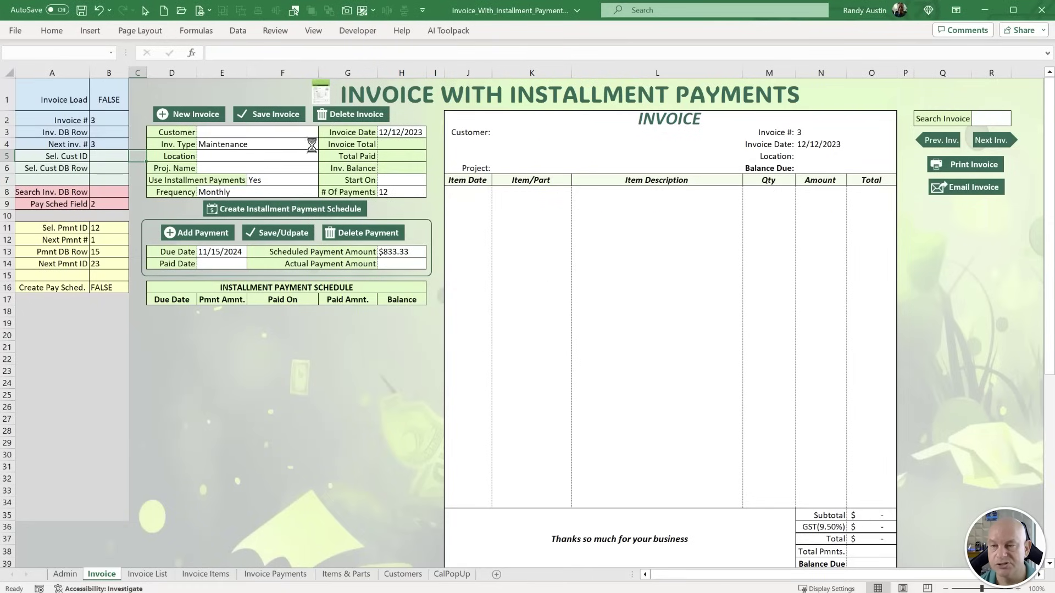
Verify invoice 3 is gone from the Invoice List and Invoice Items sheets.
left_click(147, 573)
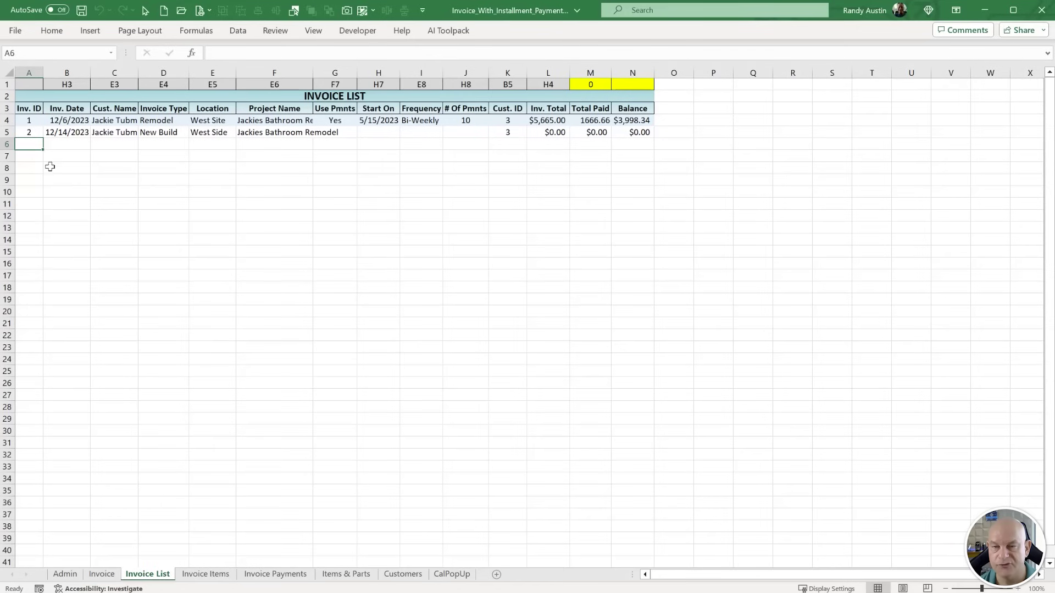
left_click(209, 574)
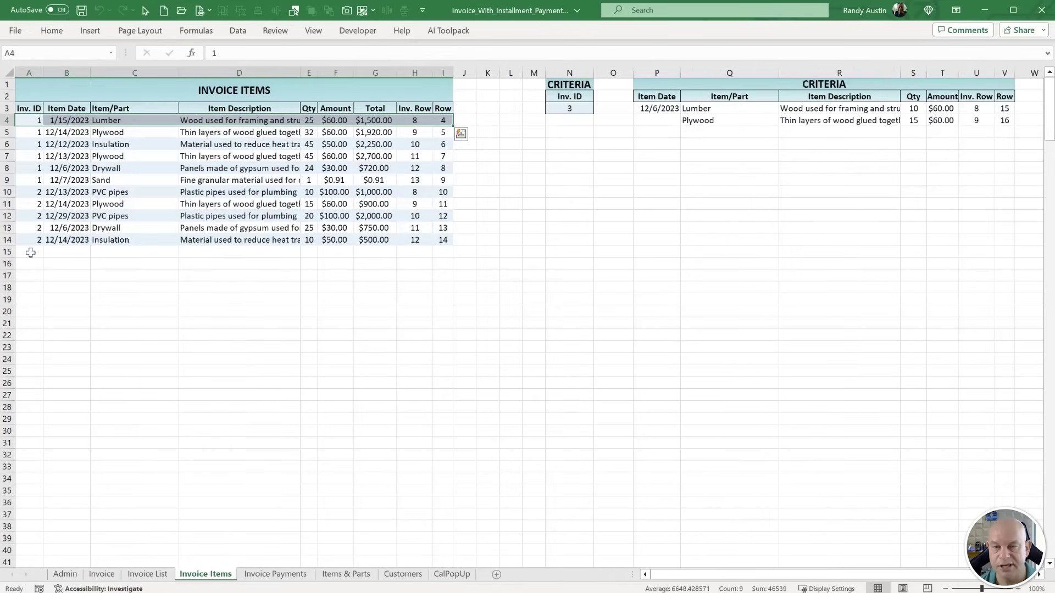
left_click_drag(30, 253, 436, 301)
left_click(94, 337)
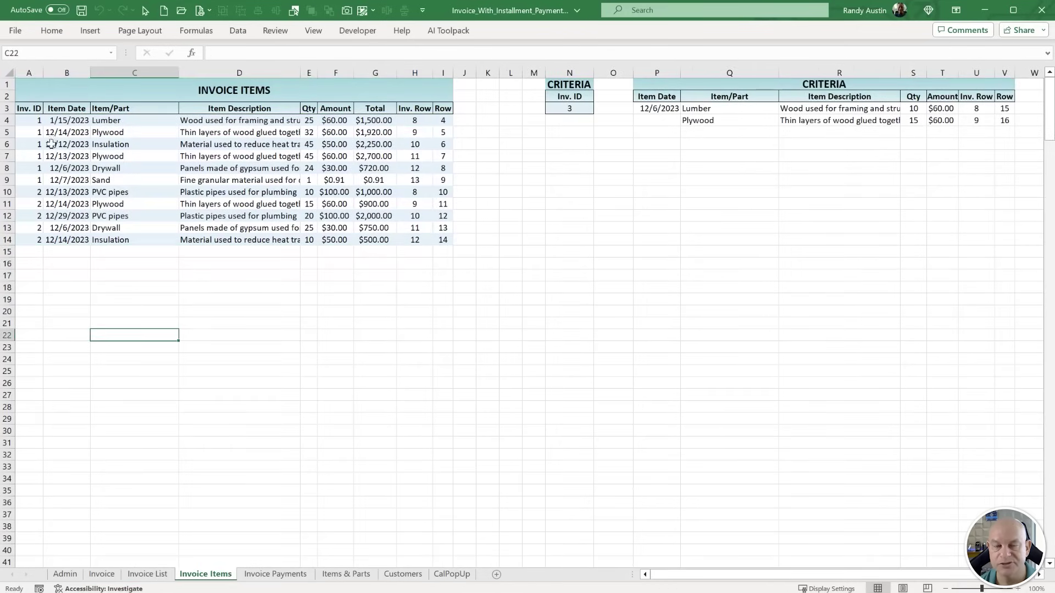
left_click(102, 574)
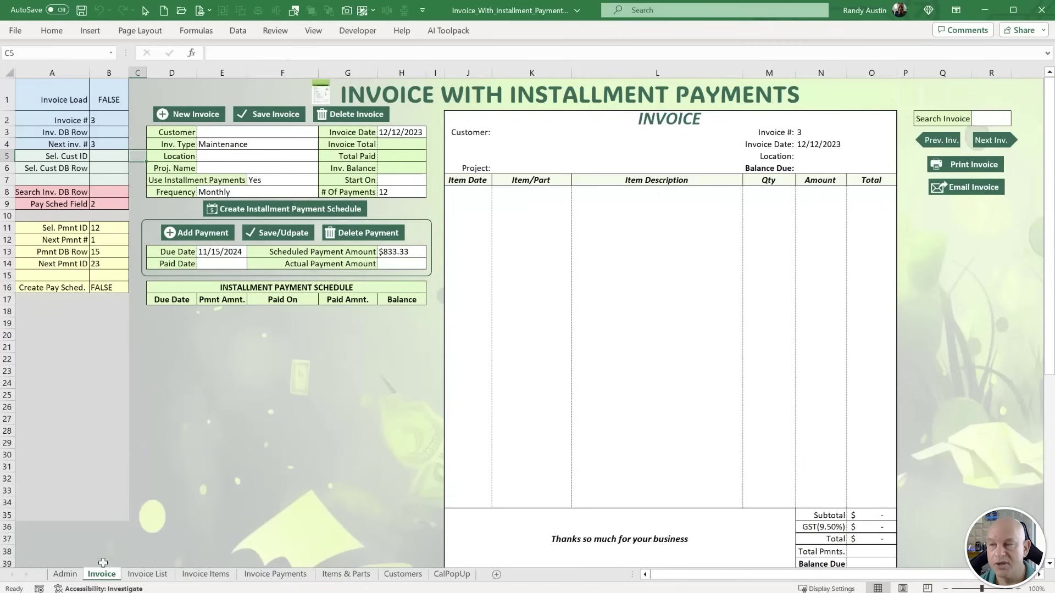
Step back to invoice 1 past the first-invoice message, then forward to invoice 2 (New Build).
left_click(951, 147)
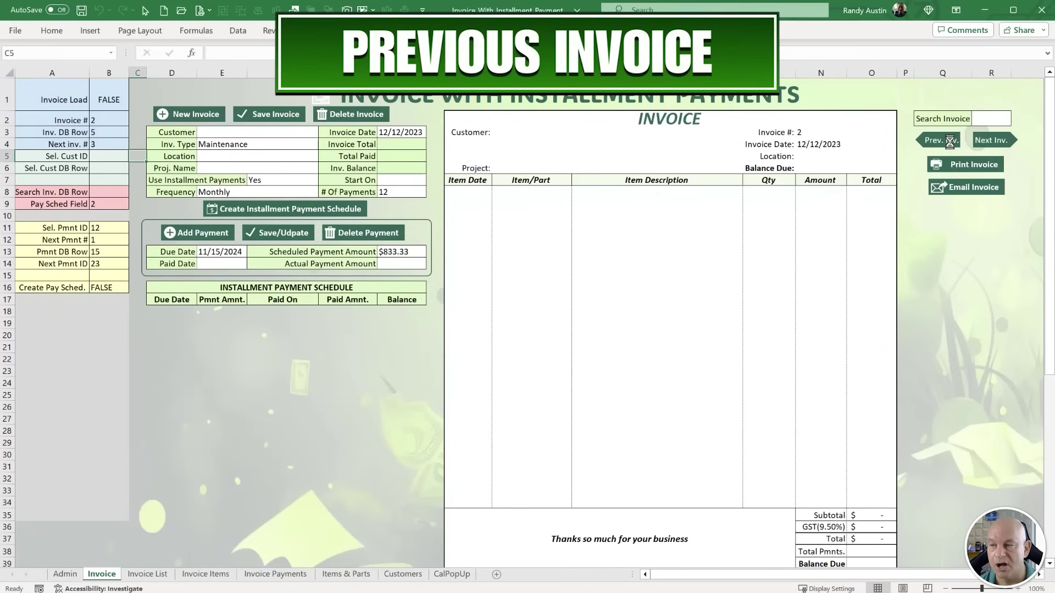
left_click(118, 119)
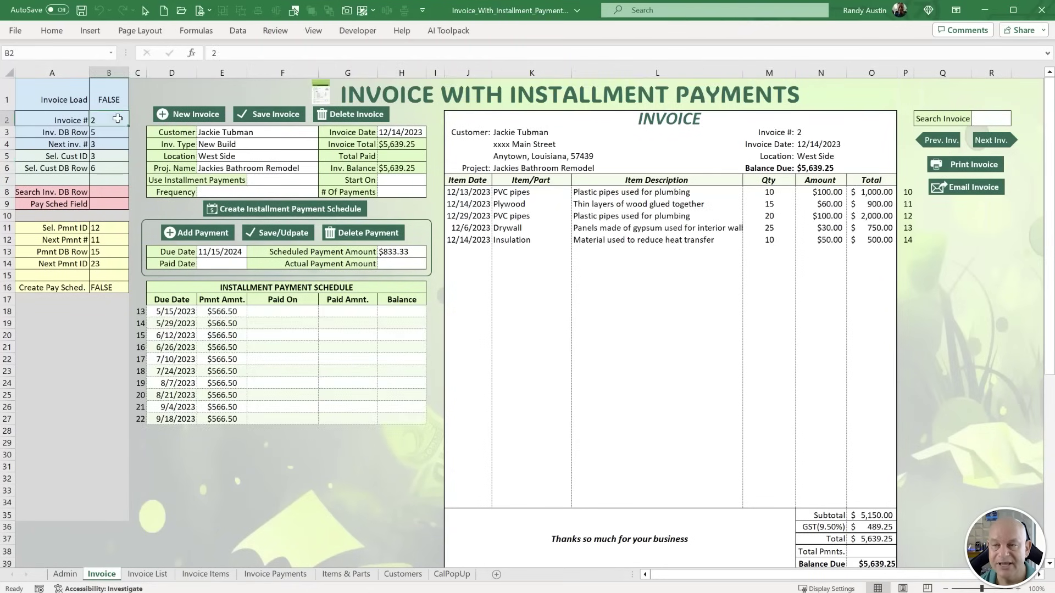
left_click(925, 144)
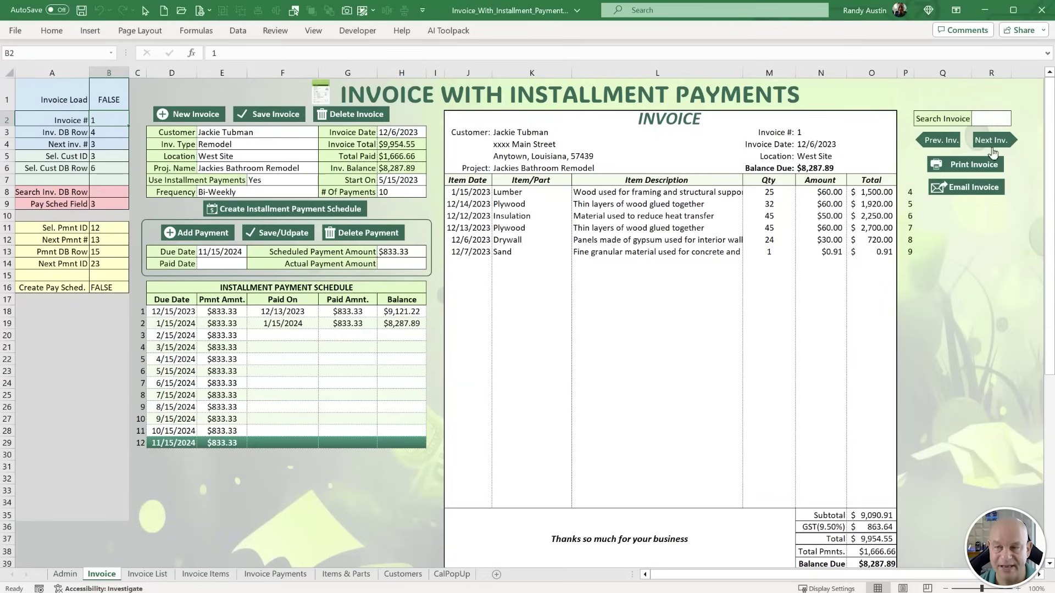
left_click(936, 143)
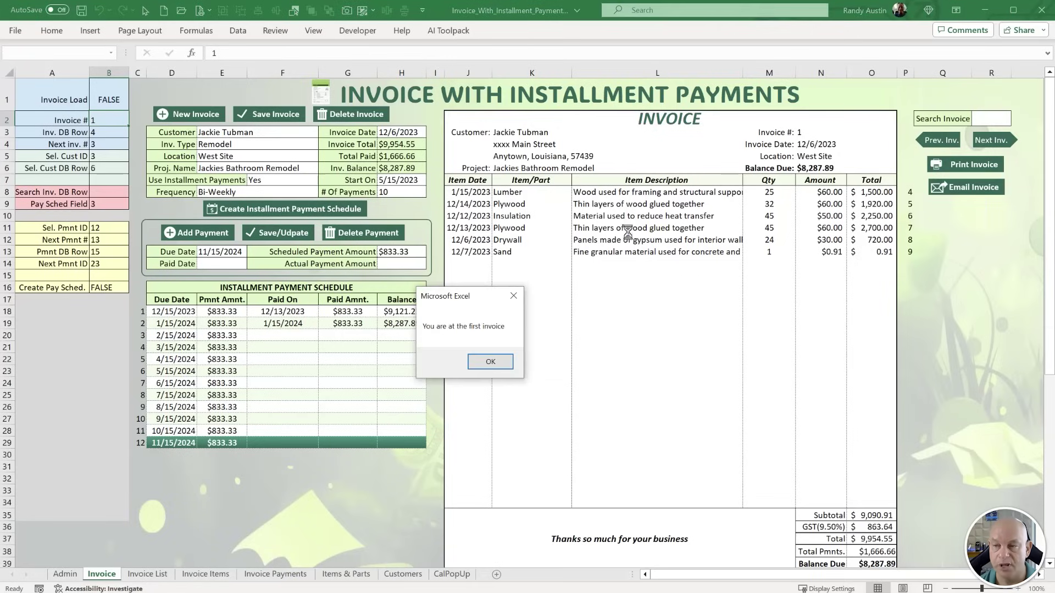
left_click(489, 361)
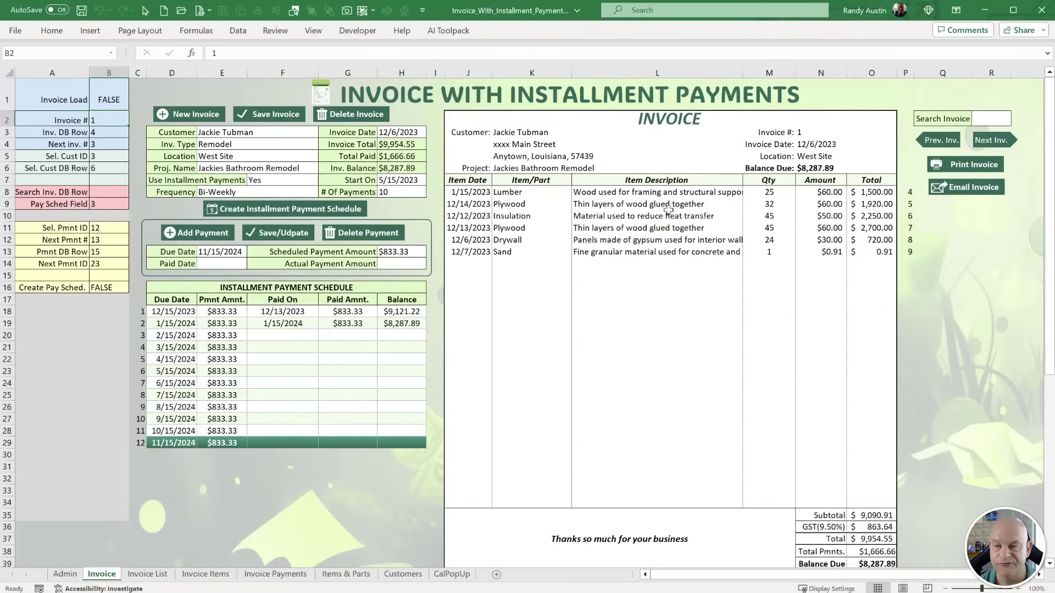
left_click(996, 142)
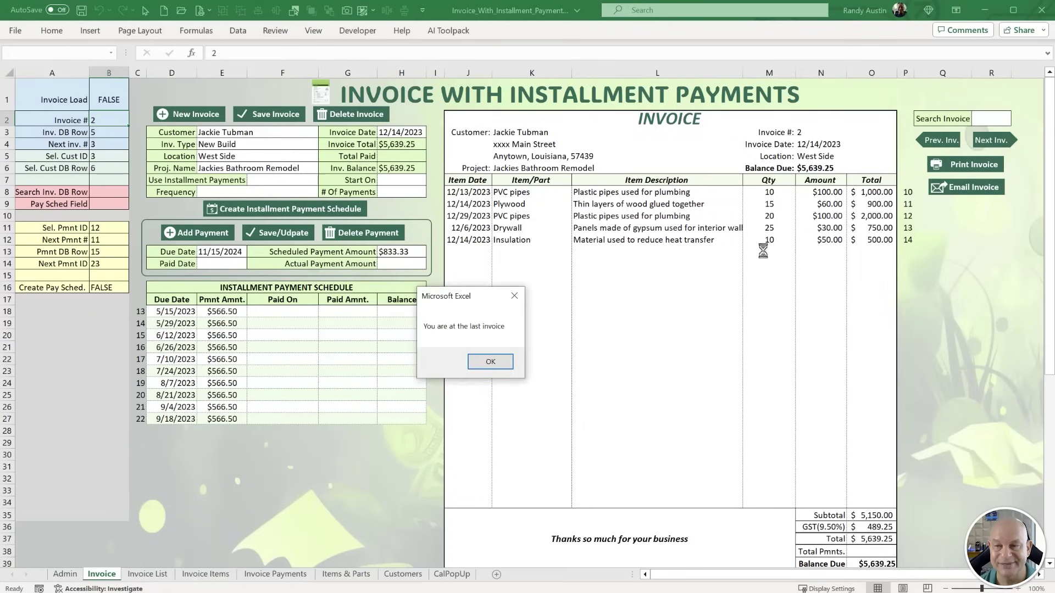
left_click(490, 361)
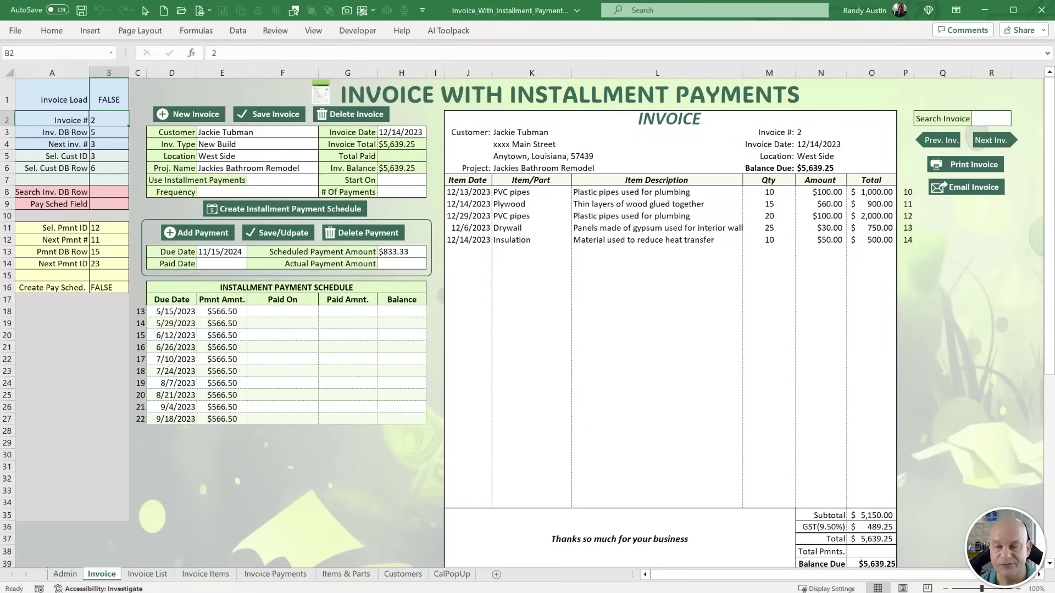
key("alt+F11")
scroll(198, 403, "down", 1)
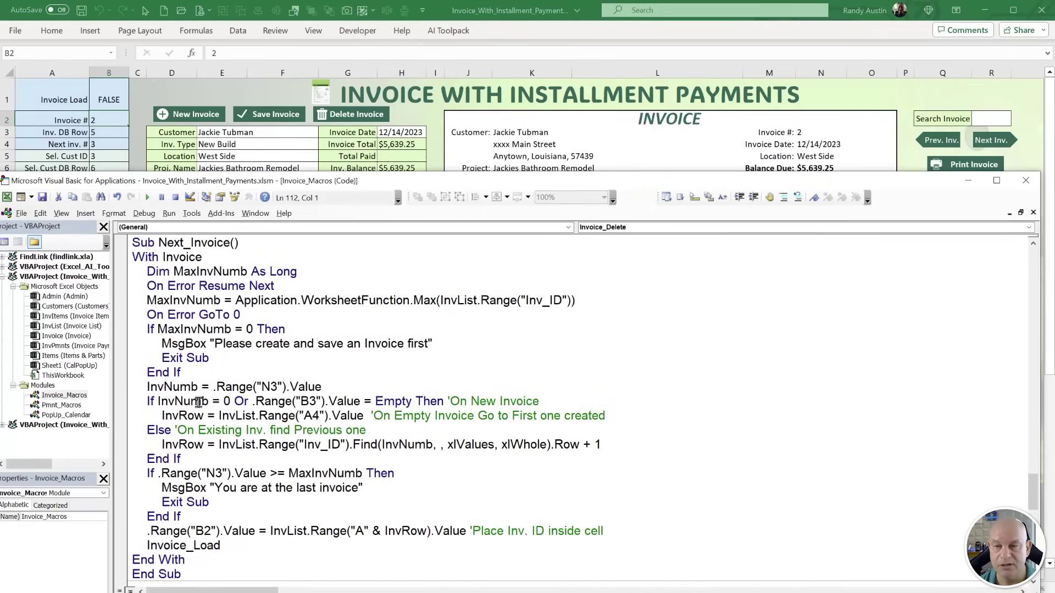
left_click(626, 443)
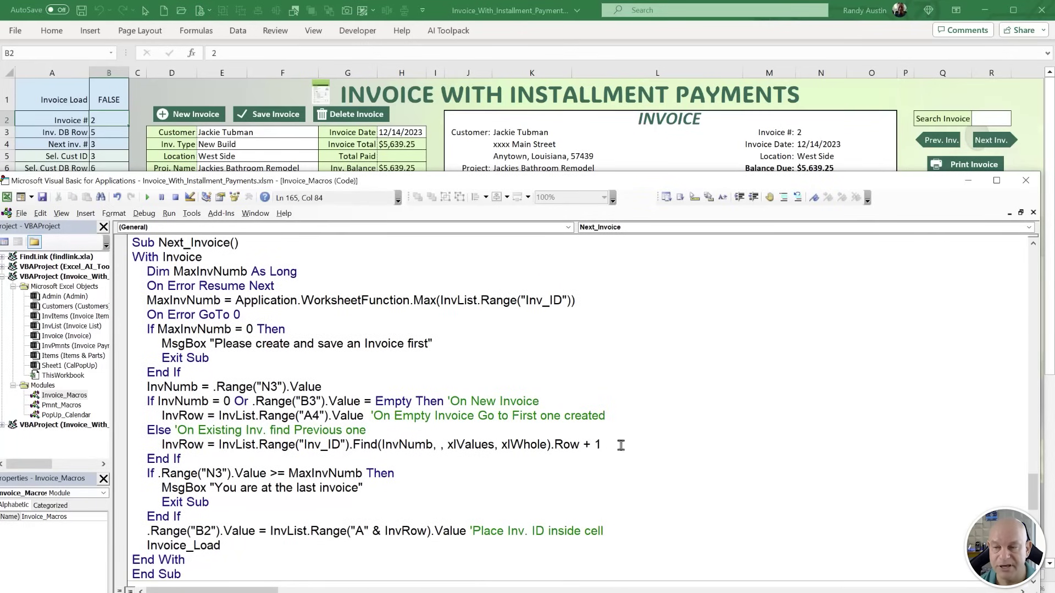
left_click_drag(621, 445, 155, 441)
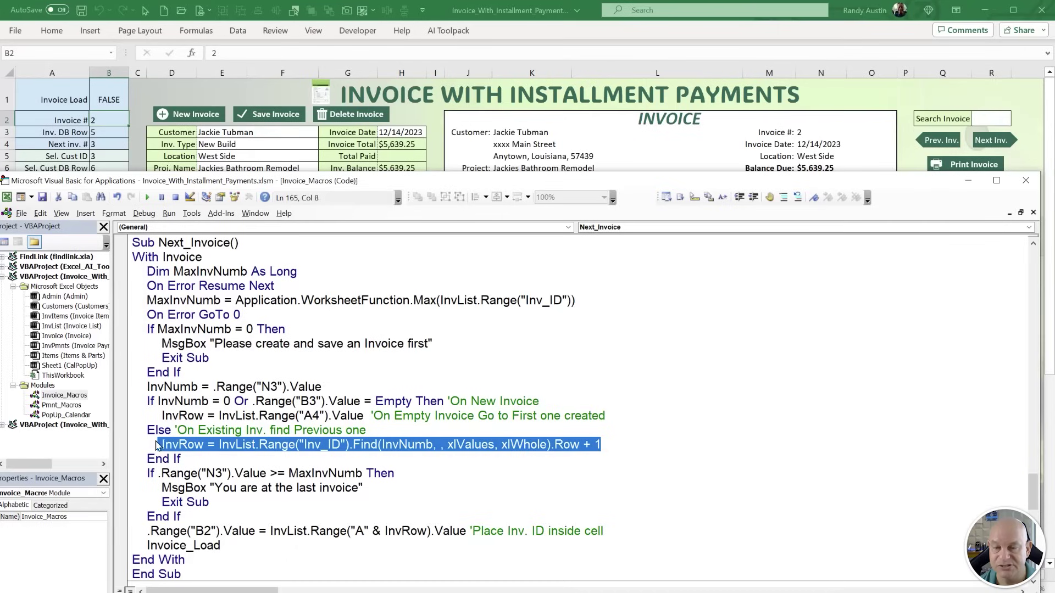
left_click_drag(407, 474, 139, 474)
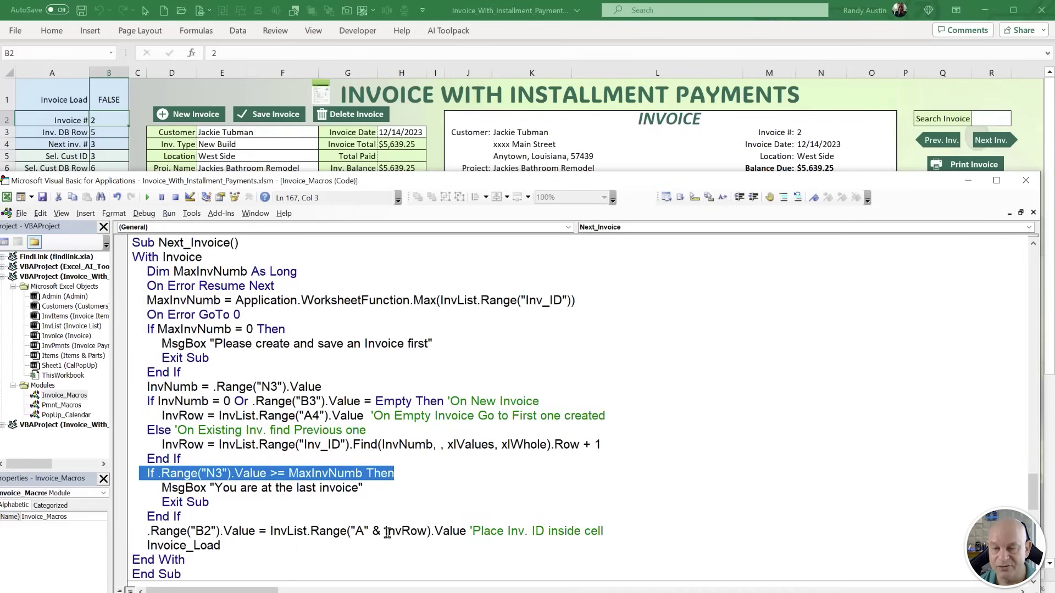
left_click_drag(609, 531, 110, 525)
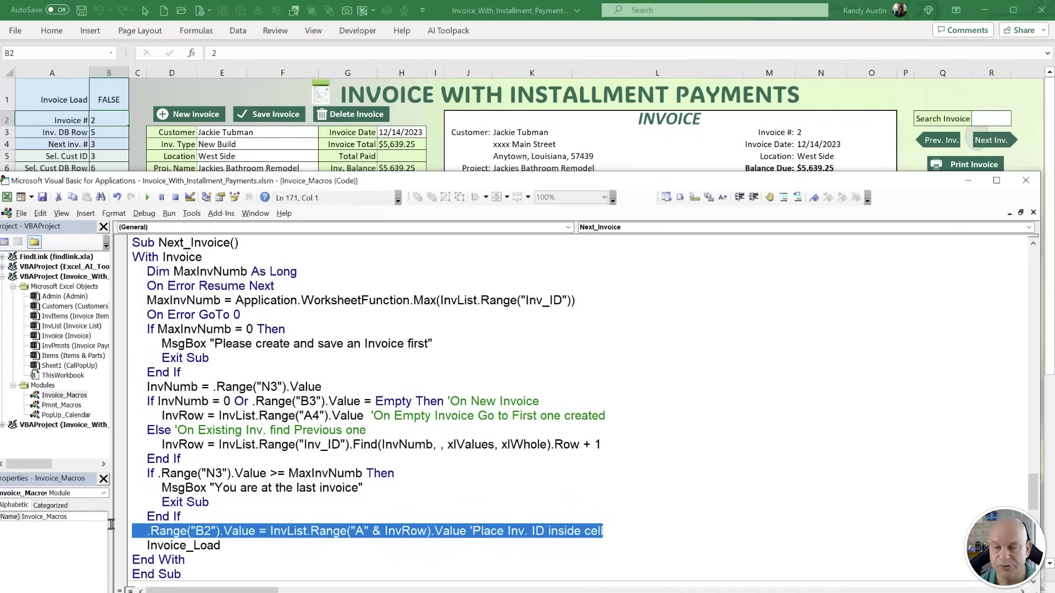
left_click(241, 543)
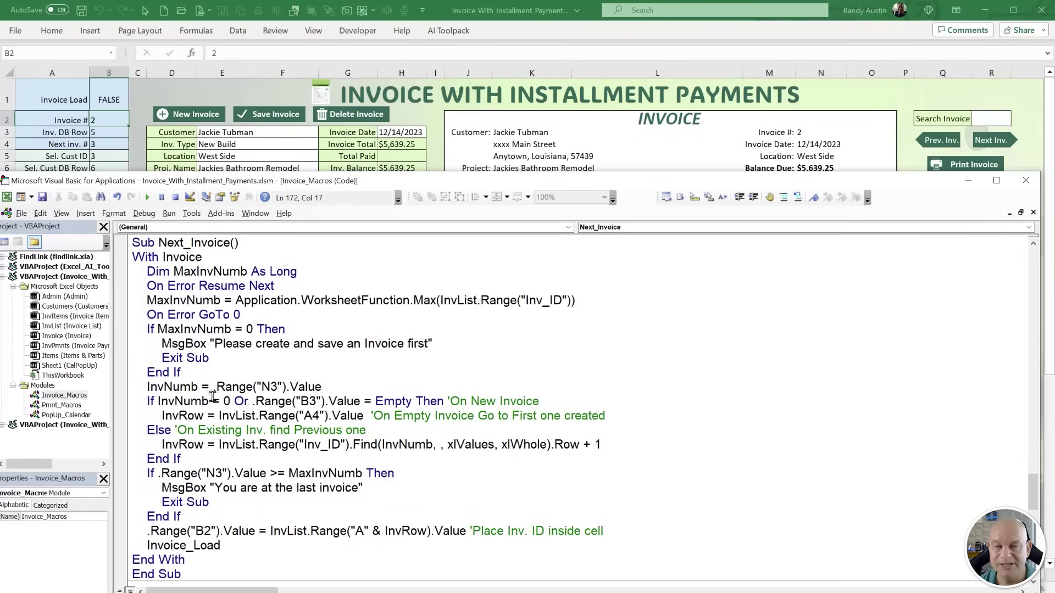
scroll(212, 397, "down", 6)
left_click_drag(341, 373, 236, 372)
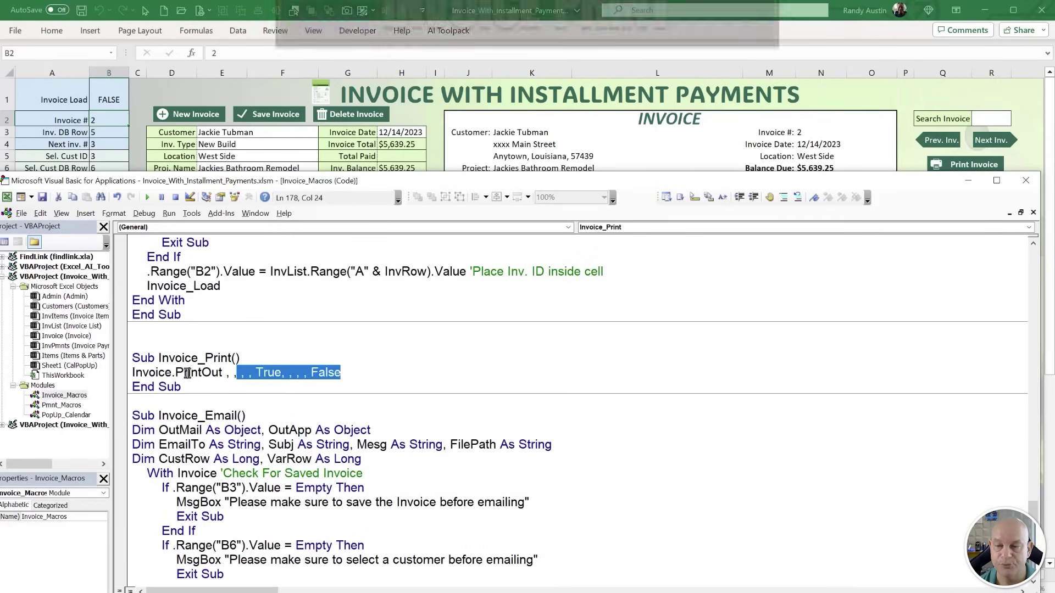
left_click_drag(342, 373, 132, 373)
Select the invoice area J2:O39, check page layout options, and try printing the invoice.
key("alt+F11")
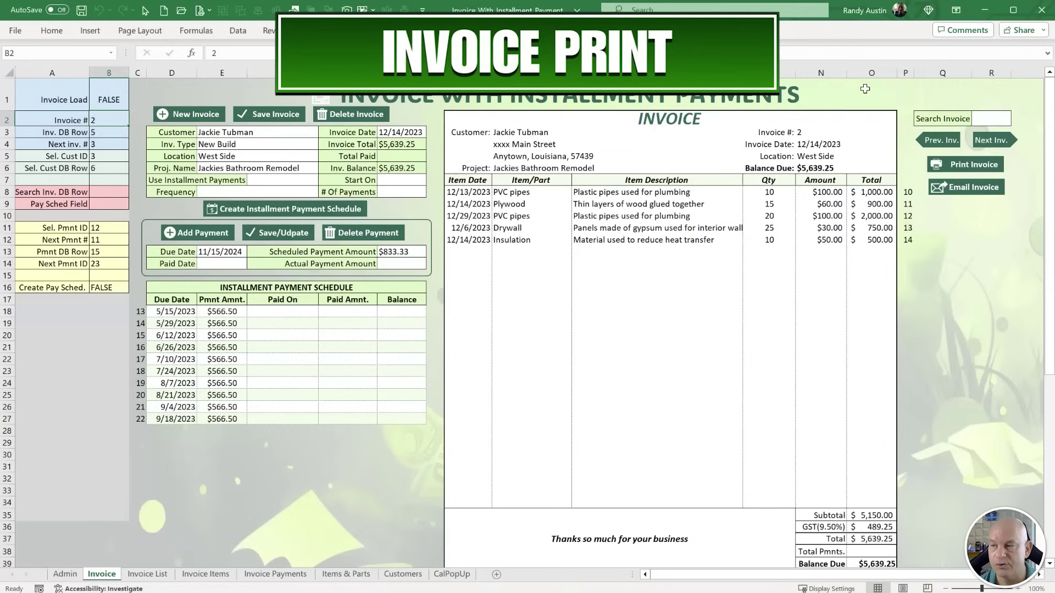
left_click_drag(460, 119, 741, 537)
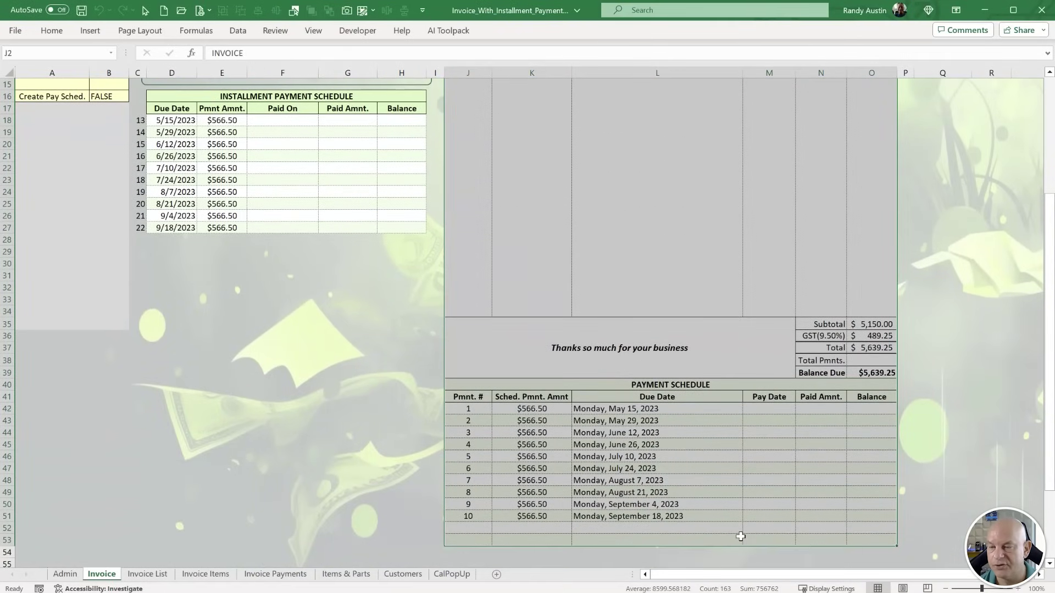
scroll(704, 492, "up", 5)
left_click(130, 33)
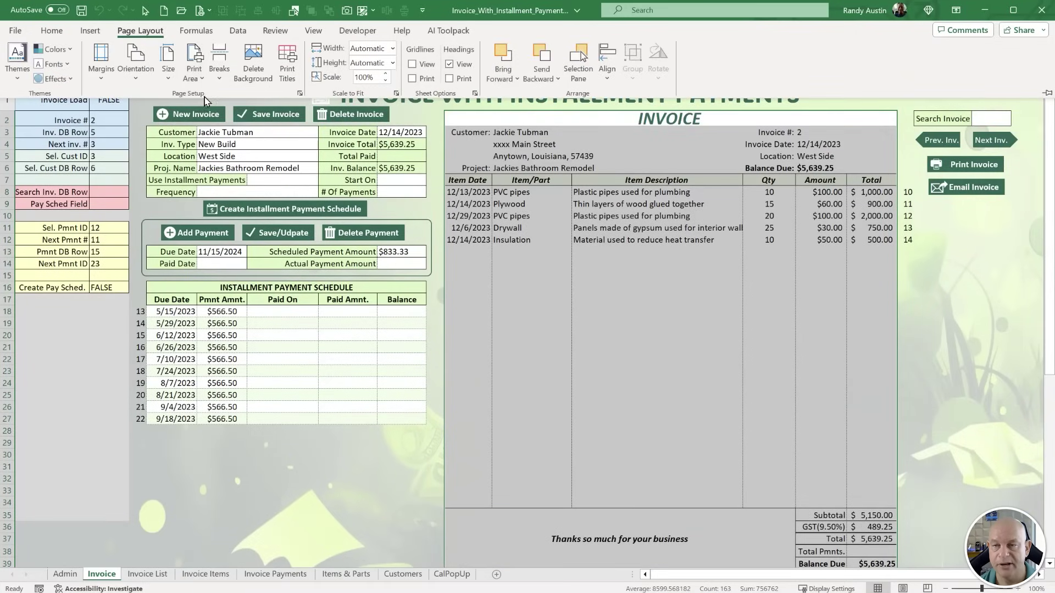
key("Escape")
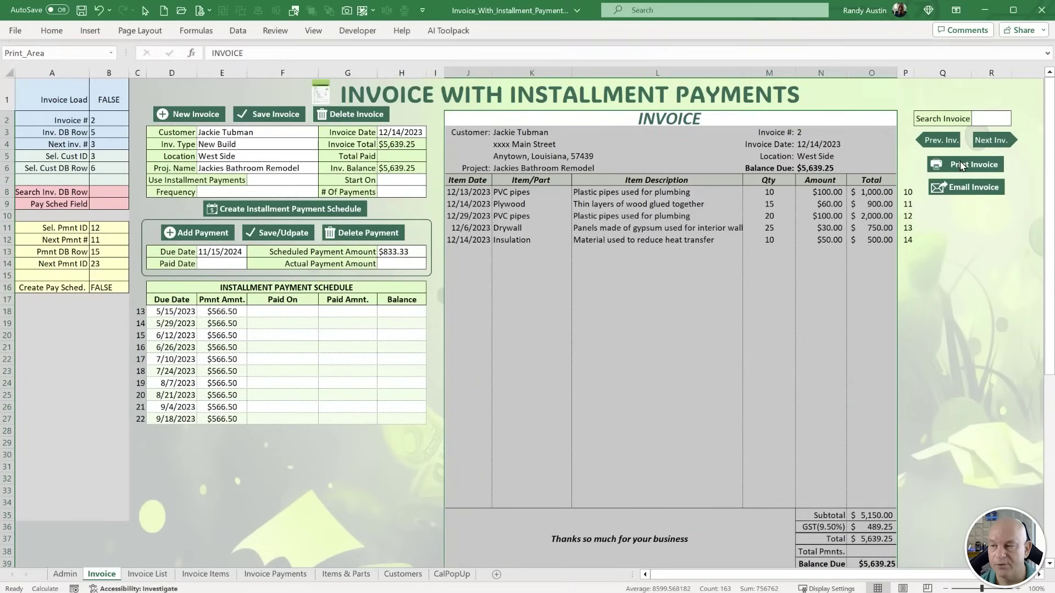
left_click(962, 165)
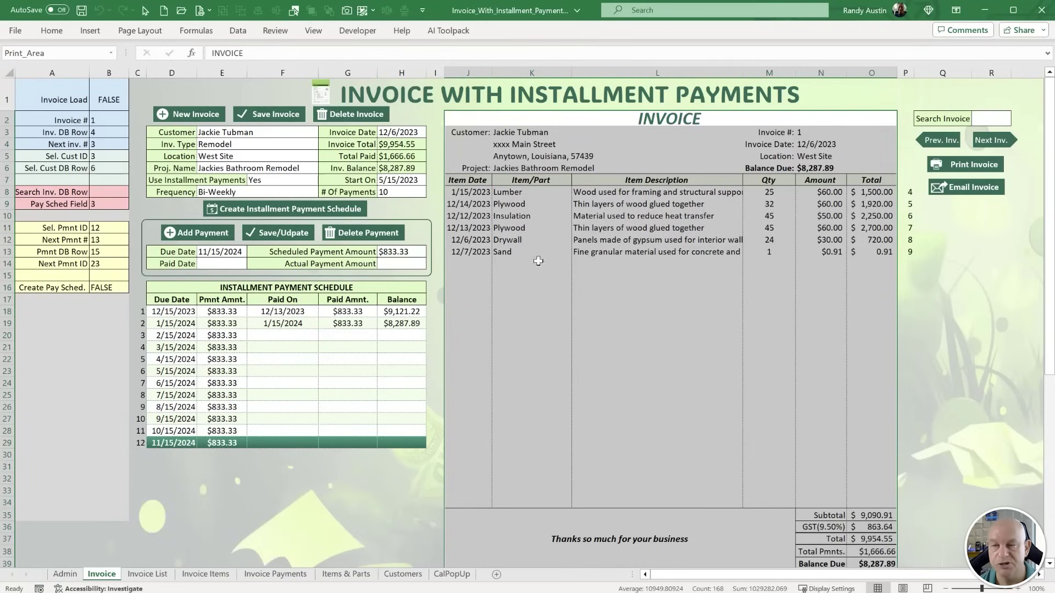
left_click(993, 241)
left_click(971, 172)
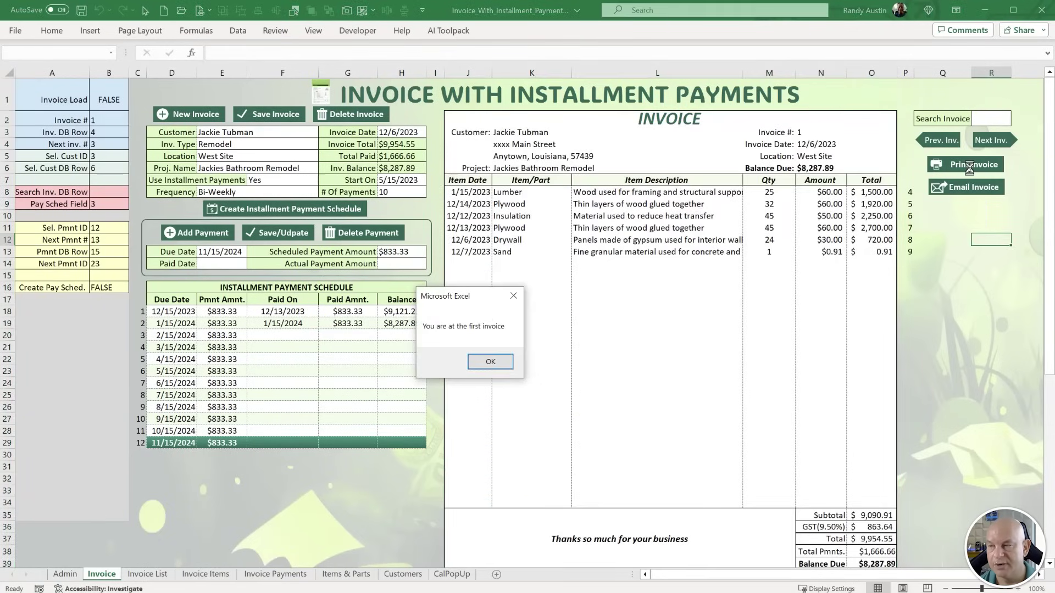
left_click(506, 365)
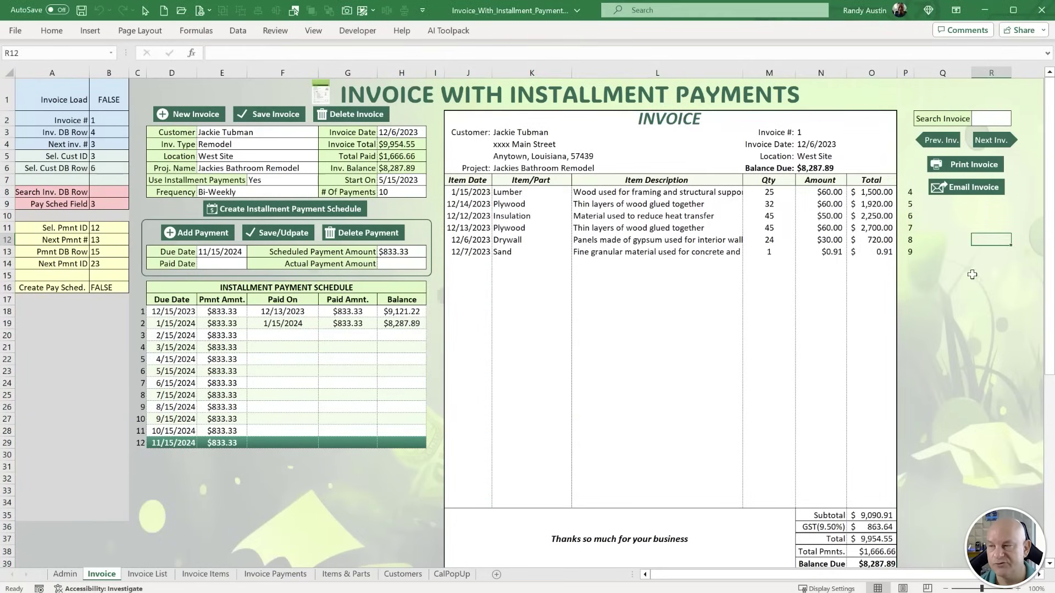
Assign Invoice_Print to the whole Print Invoice group and print invoice 1 with it.
right_click(945, 171)
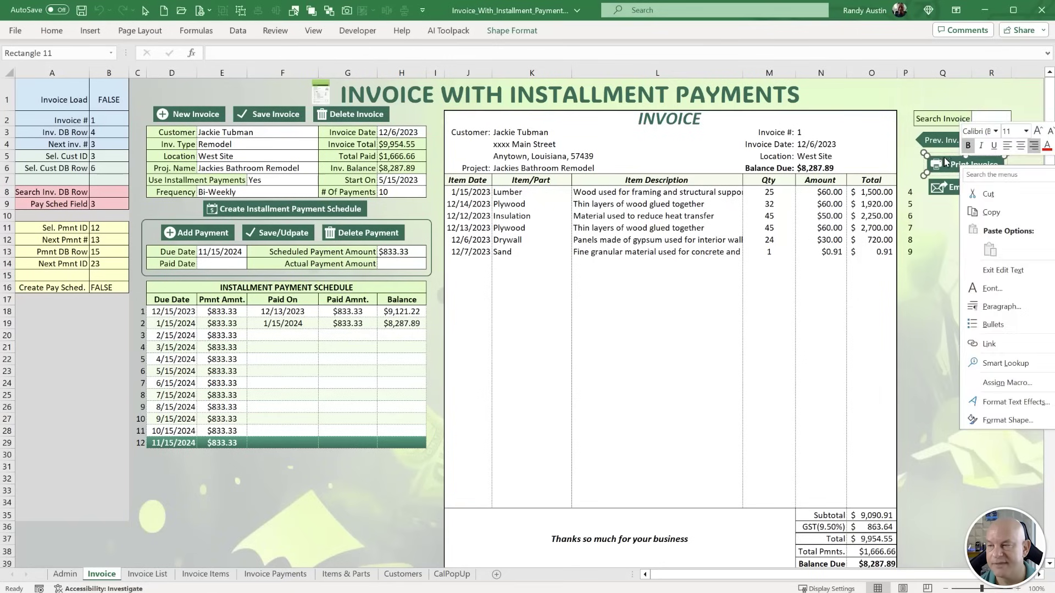
key("Escape")
left_click(943, 152)
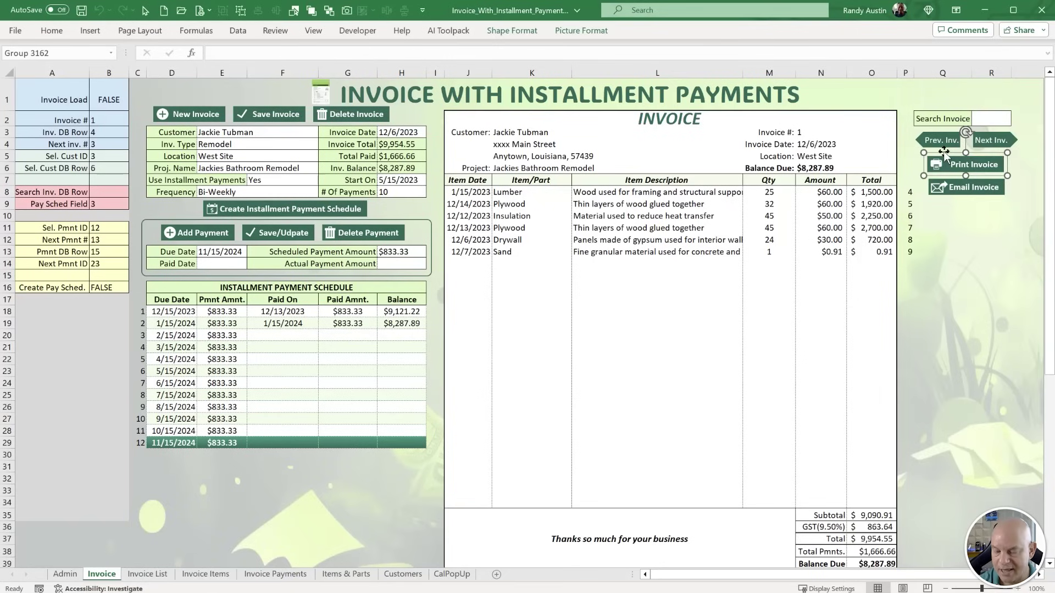
right_click(944, 154)
left_click(967, 286)
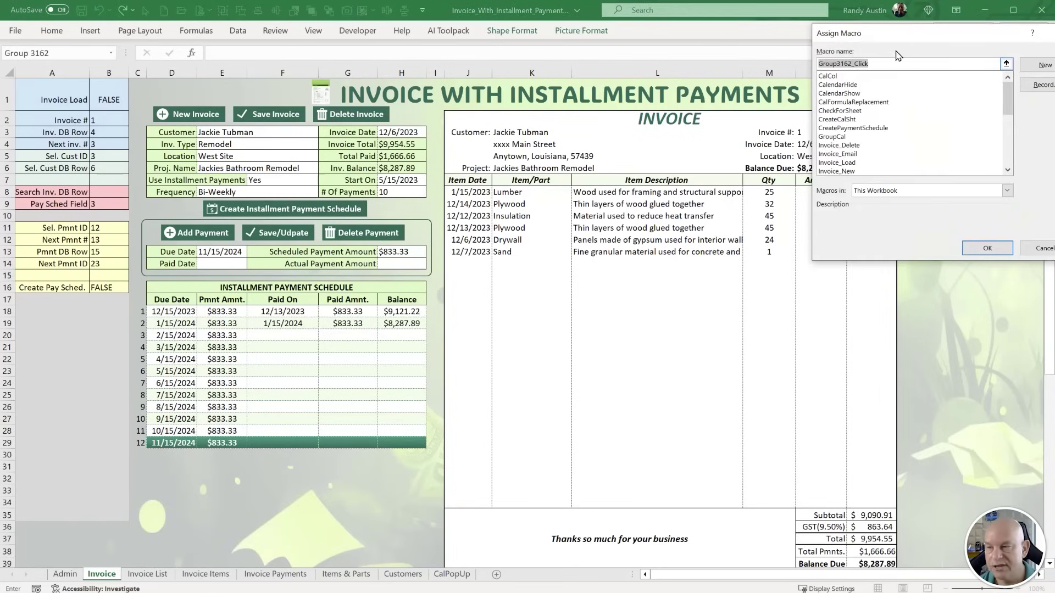
left_click_drag(525, 199, 521, 229)
left_click(369, 209)
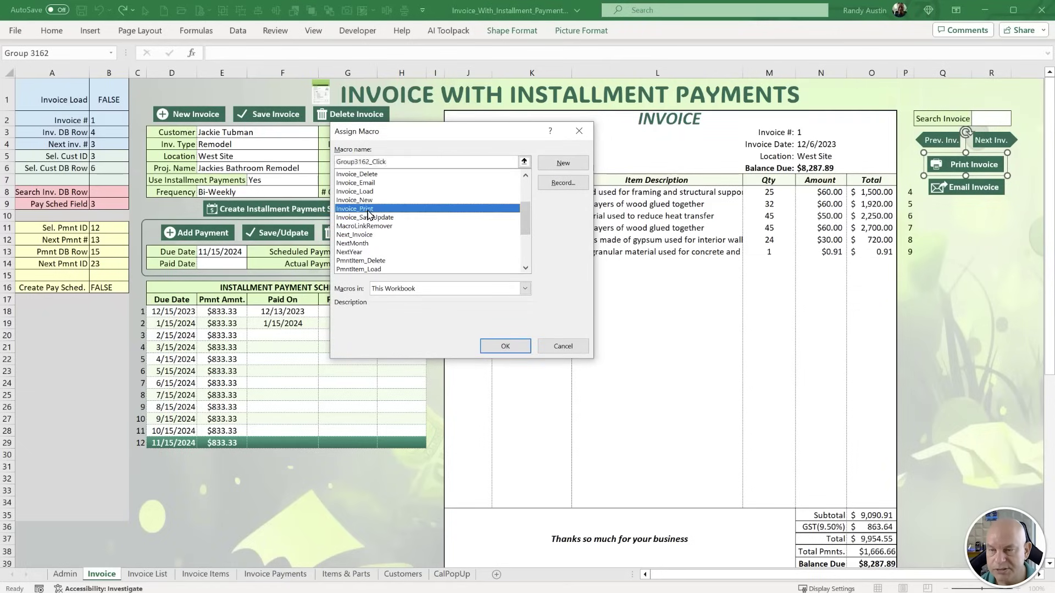
left_click(505, 346)
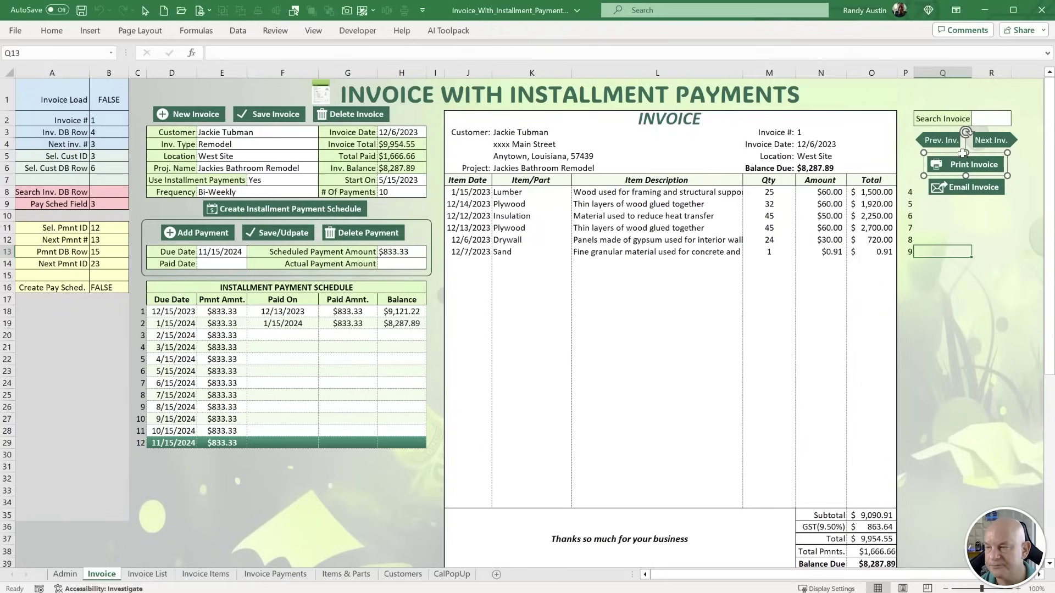
key("Escape")
left_click(967, 167)
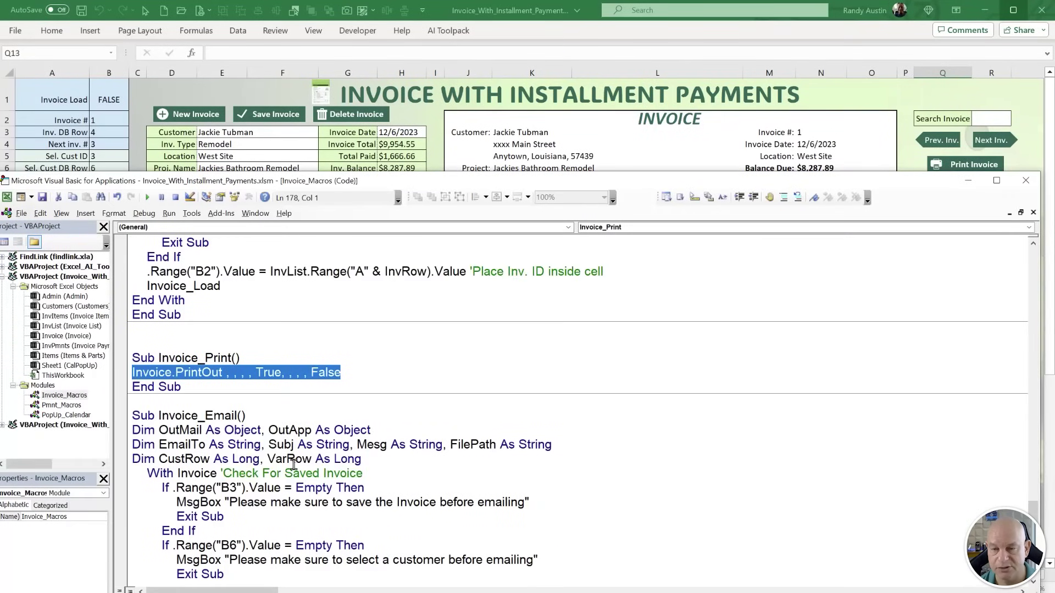
Review Invoice_Email's Outlook and string declarations, saved-invoice and customer checks, and CustRow assignment.
scroll(293, 451, "down", 3)
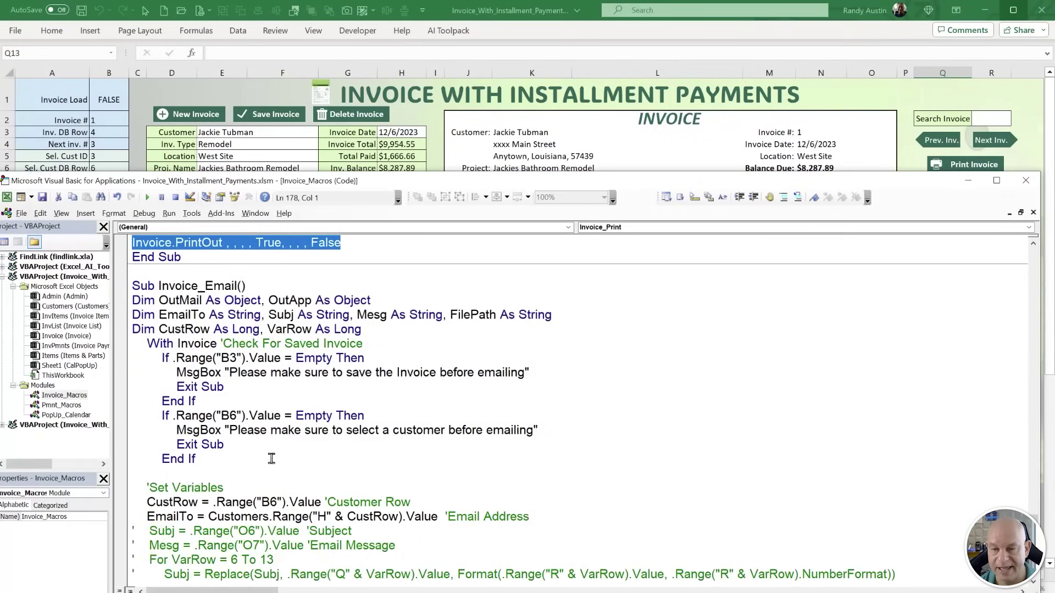
left_click_drag(159, 302, 379, 305)
left_click_drag(158, 330, 276, 329)
left_click(572, 318)
left_click(129, 326)
left_click_drag(330, 405, 71, 346)
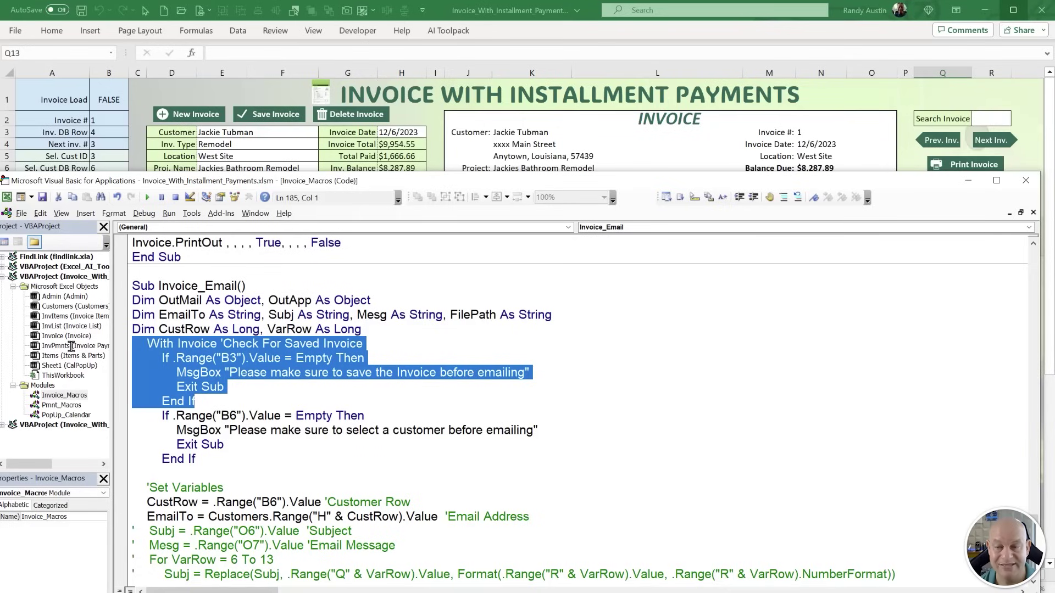
left_click_drag(240, 459, 43, 407)
left_click(333, 471)
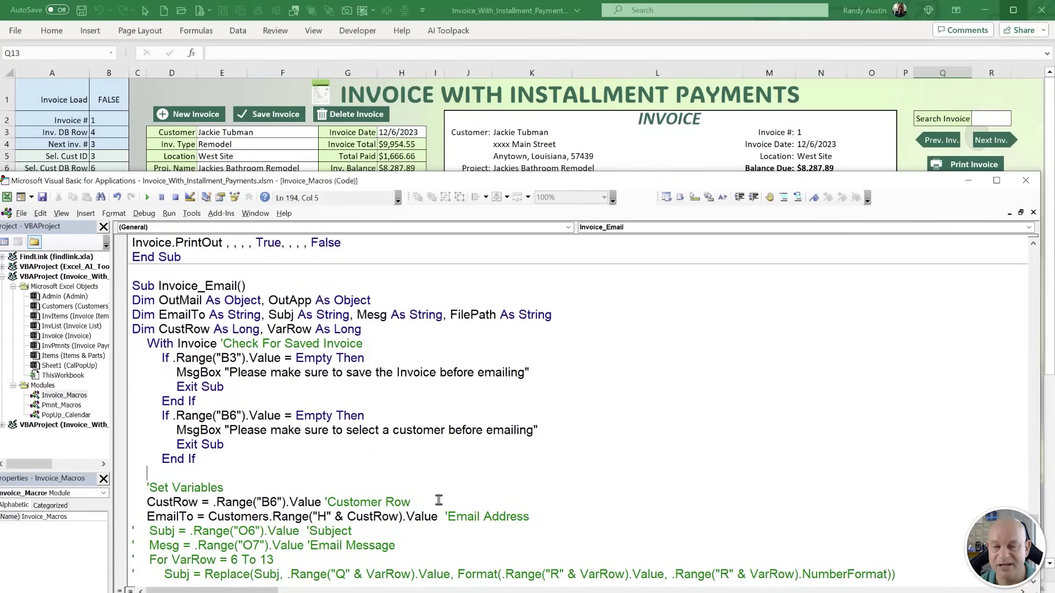
left_click_drag(439, 500, 253, 502)
Inspect the Sel. Cust DB Row formula in B6 and the Customers sheet's email addresses.
left_click(242, 156)
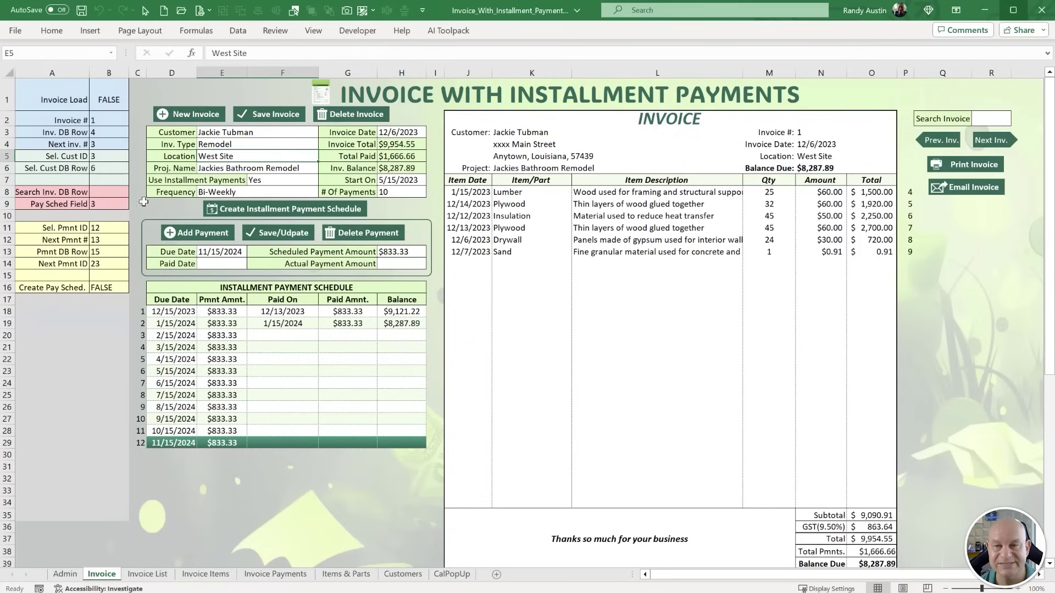
left_click(104, 168)
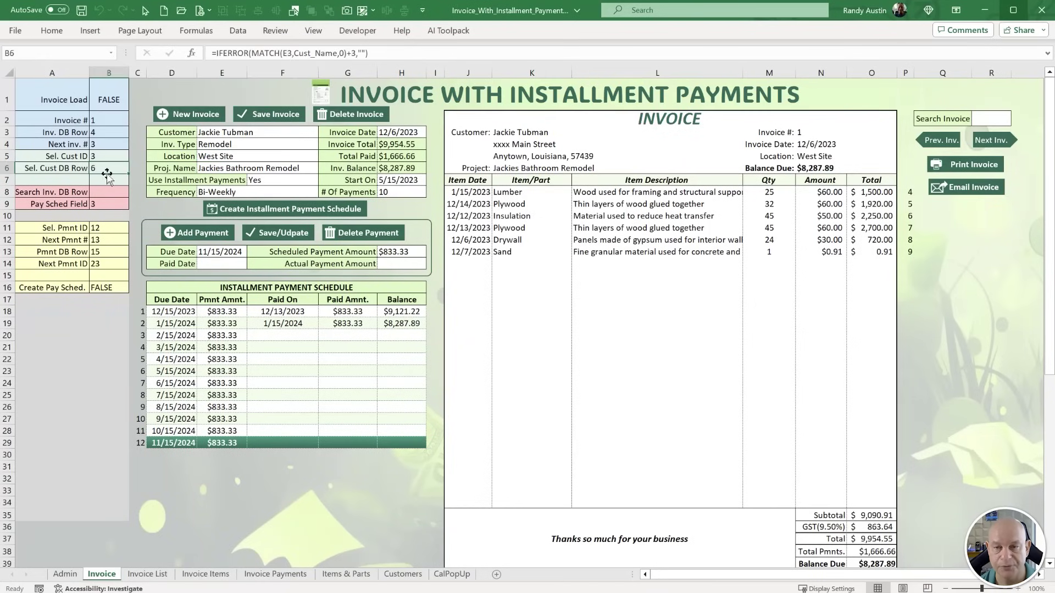
left_click(403, 574)
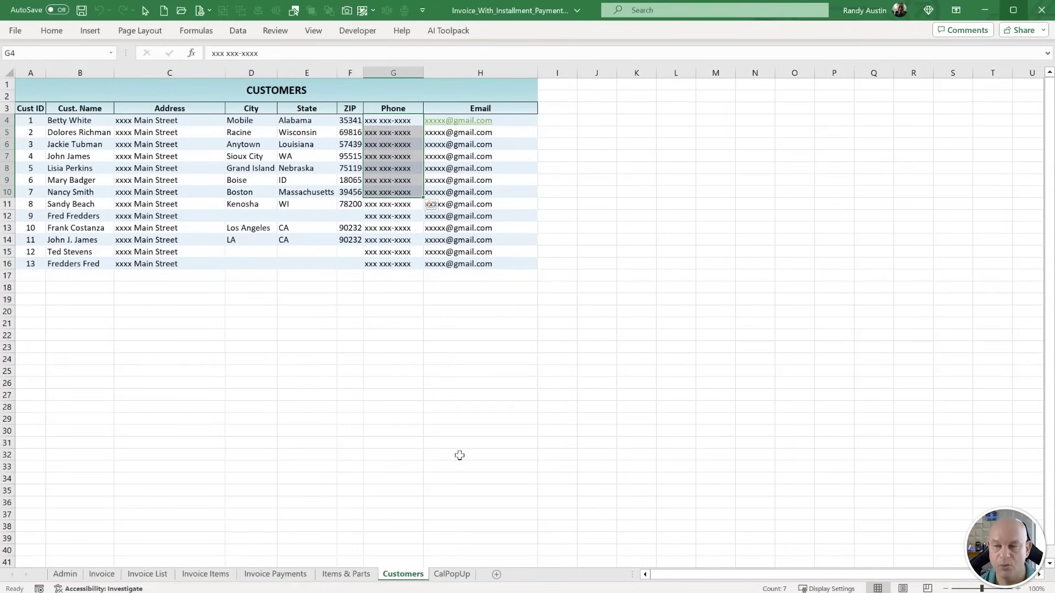
key("alt+F11")
Review the EmailTo lookup from Customers by CustRow and the commented-out subject and message lines.
scroll(216, 462, "down", 1)
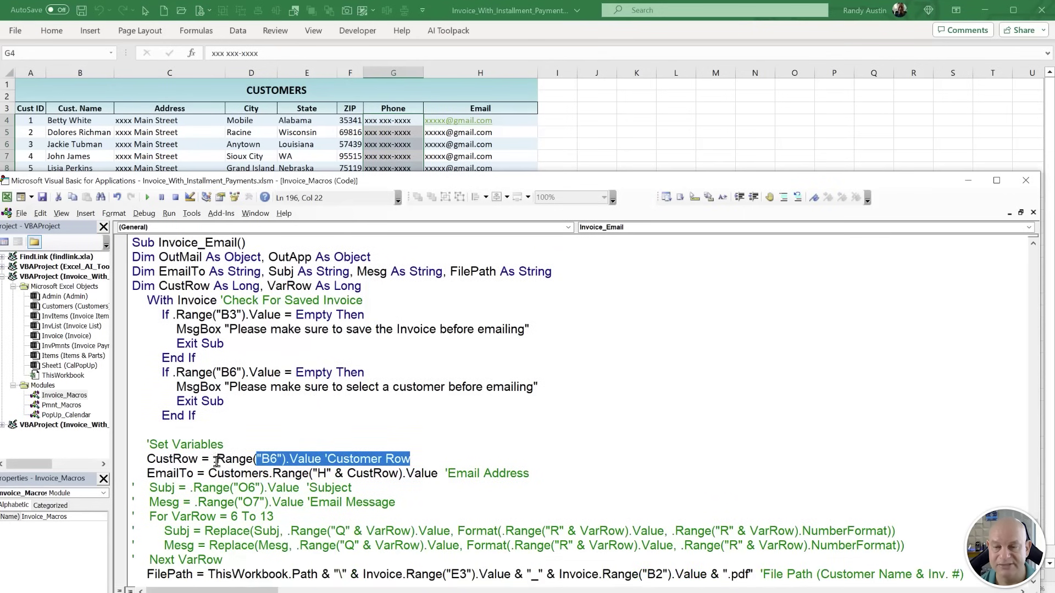
left_click_drag(197, 474, 302, 474)
left_click(323, 473)
left_click(364, 473)
left_click_drag(531, 474, 127, 401)
scroll(242, 479, "down", 2)
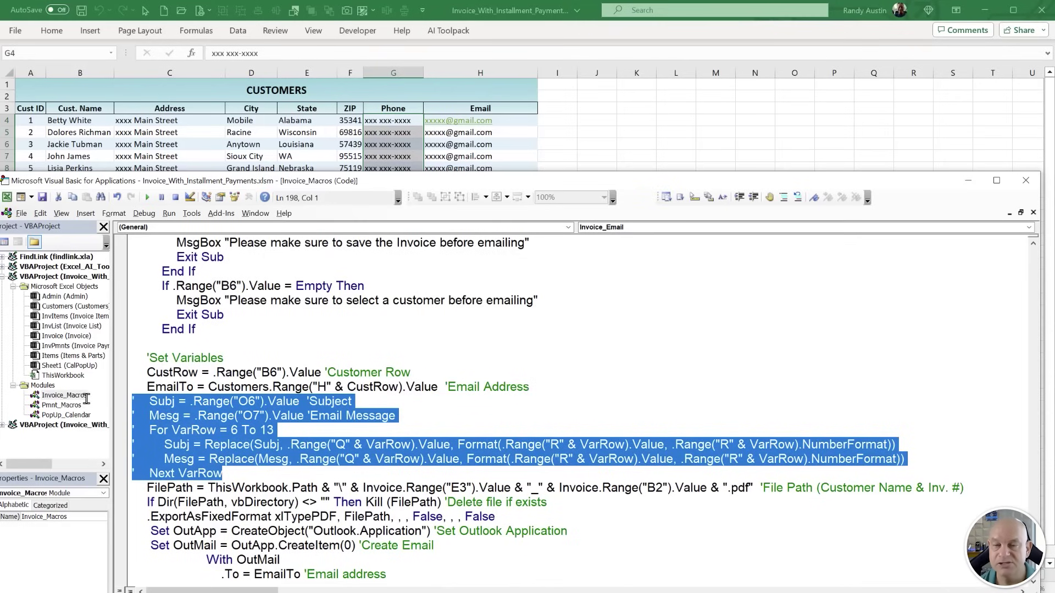
left_click(294, 444)
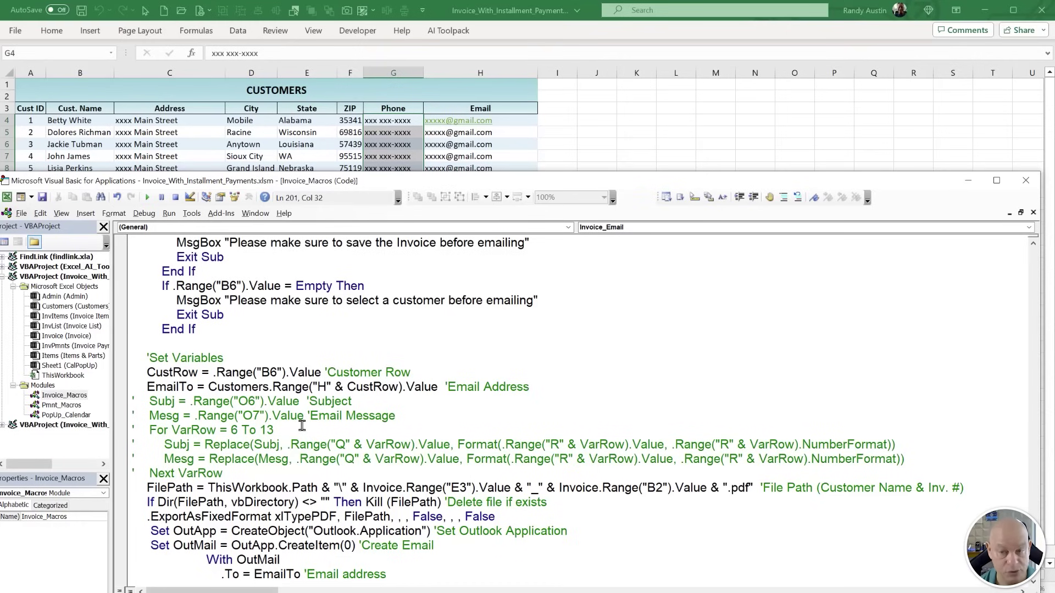
left_click_drag(237, 473, 108, 404)
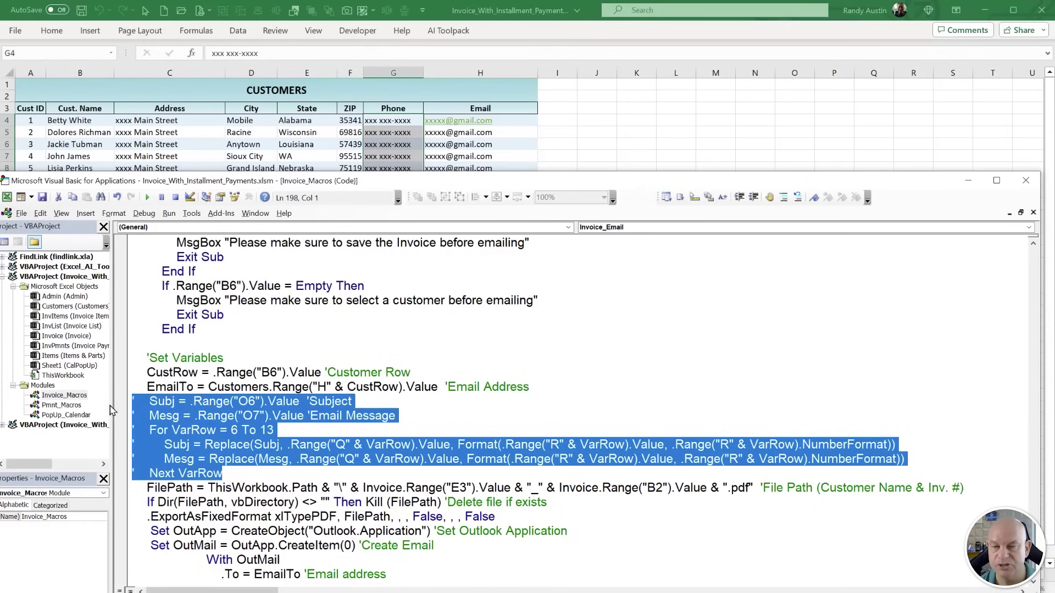
scroll(110, 409, "down", 2)
Walk through the FilePath folder and customer-name parts, the Kill existing-file check, and ExportAsFixedFormat.
double_click(165, 402)
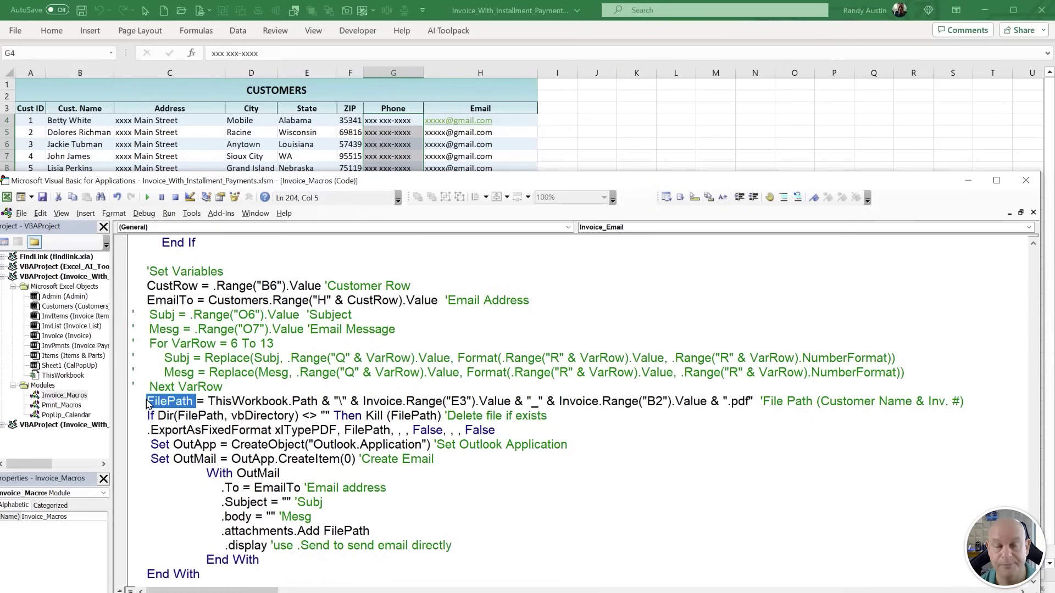
left_click_drag(208, 402, 318, 401)
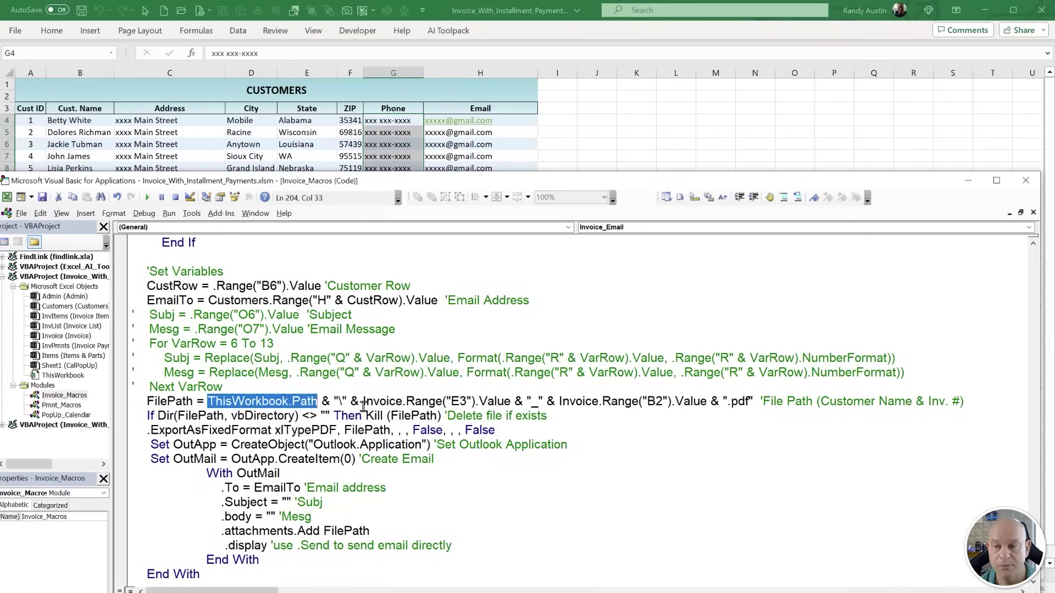
left_click_drag(365, 401, 709, 402)
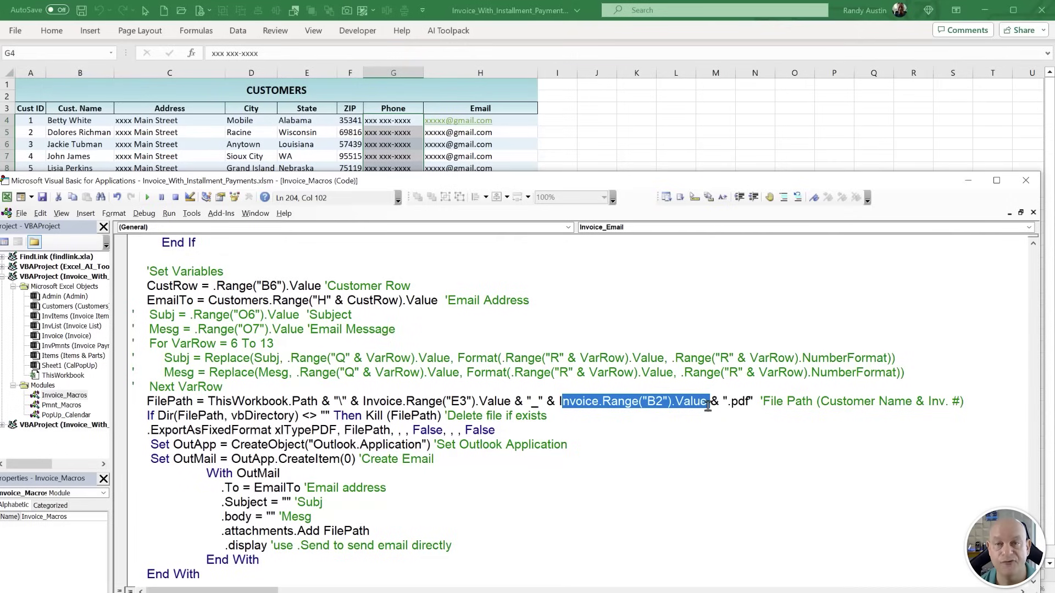
left_click(471, 446)
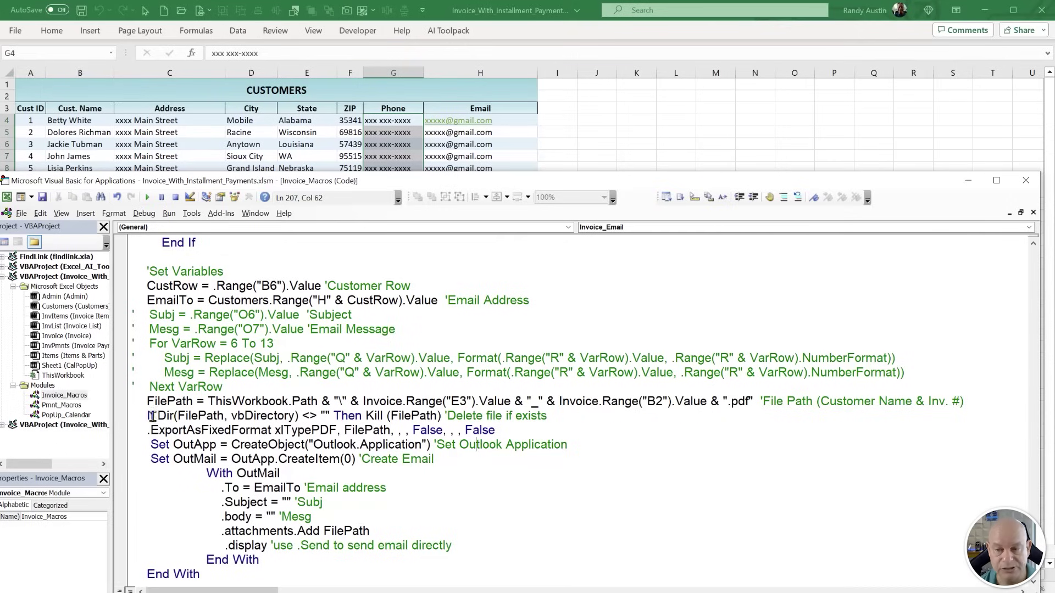
left_click_drag(145, 415, 329, 413)
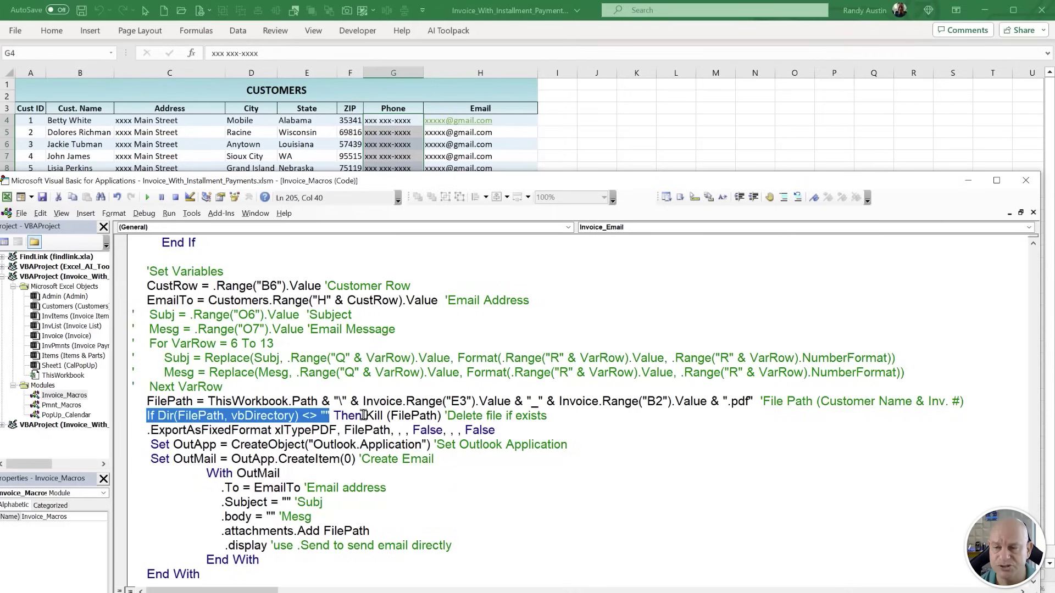
left_click_drag(365, 415, 438, 416)
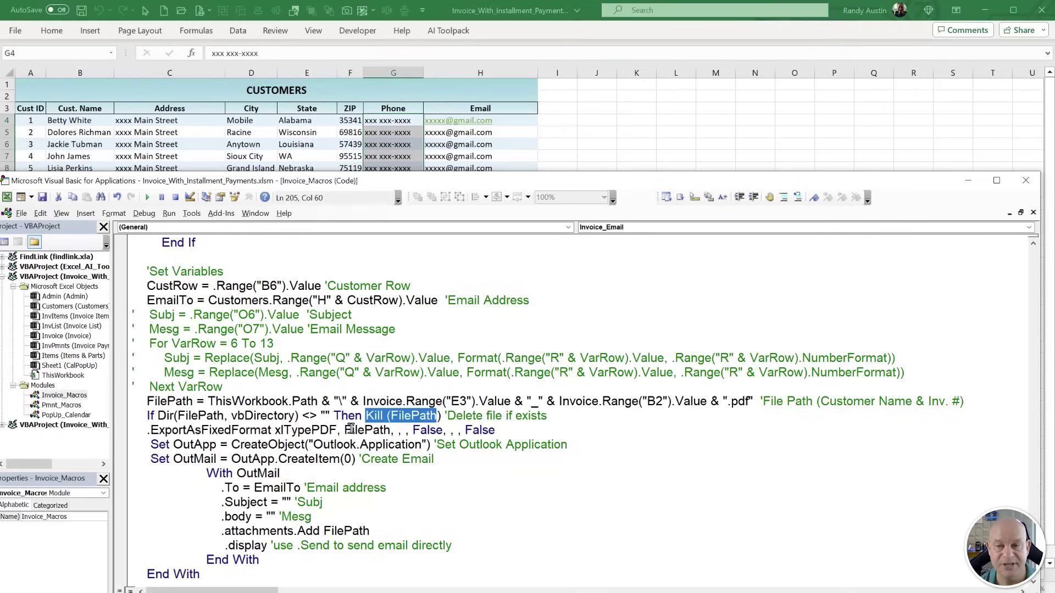
left_click_drag(343, 430, 140, 433)
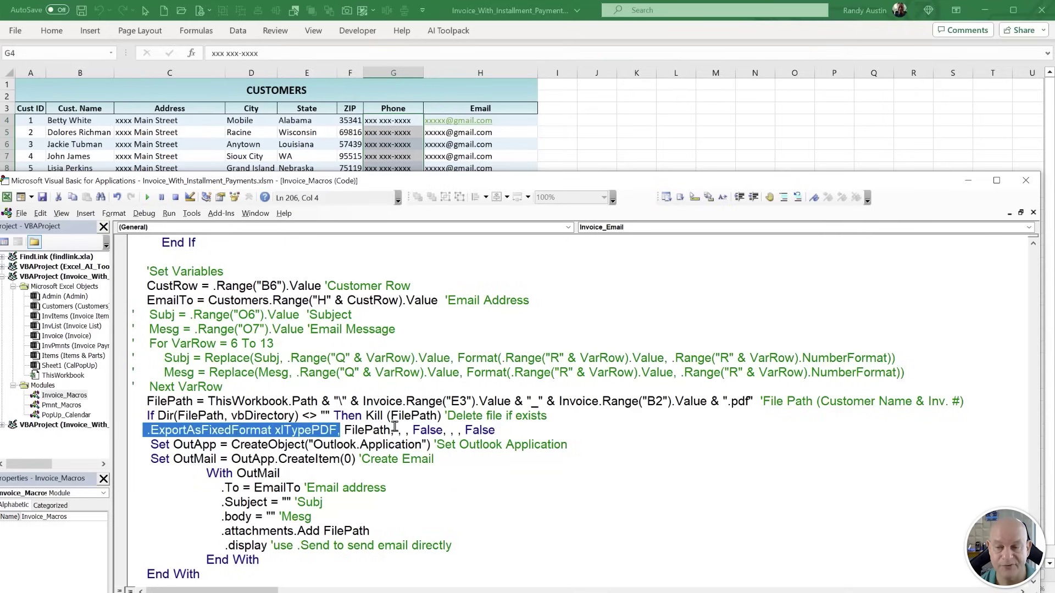
left_click_drag(394, 427, 346, 429)
left_click(460, 430)
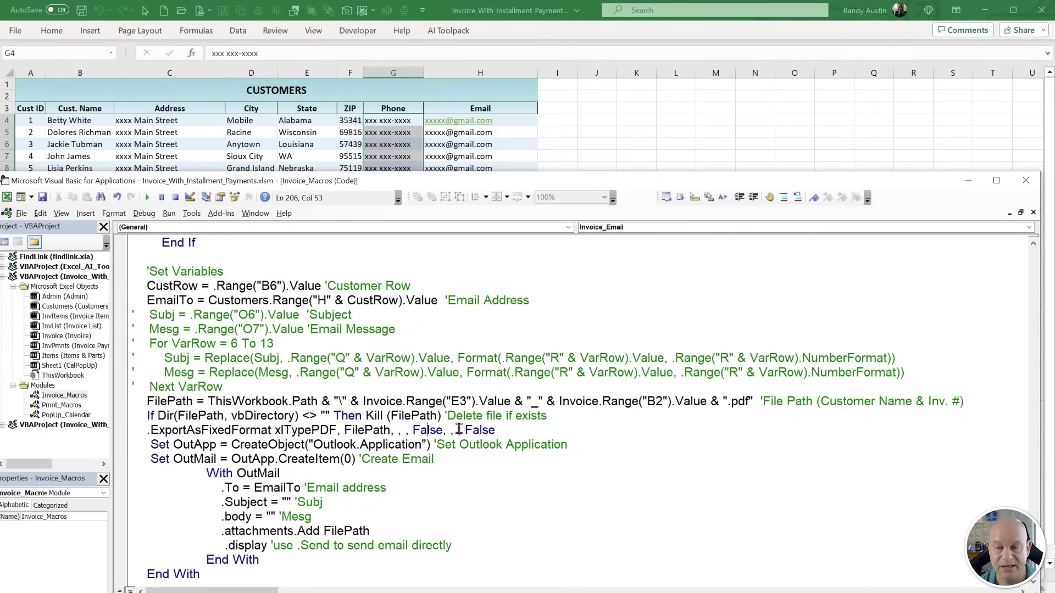
left_click(520, 432)
Review the OutMail creation, recipient, subject and attachment lines, then return to the Invoice sheet.
left_click_drag(173, 445, 548, 441)
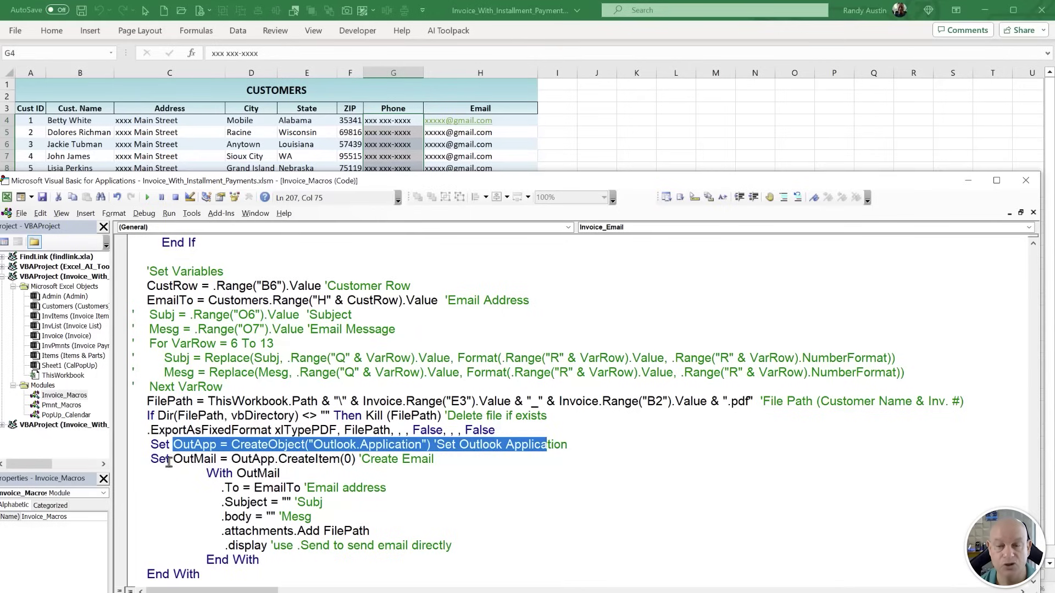
left_click_drag(187, 460, 310, 463)
left_click(294, 483)
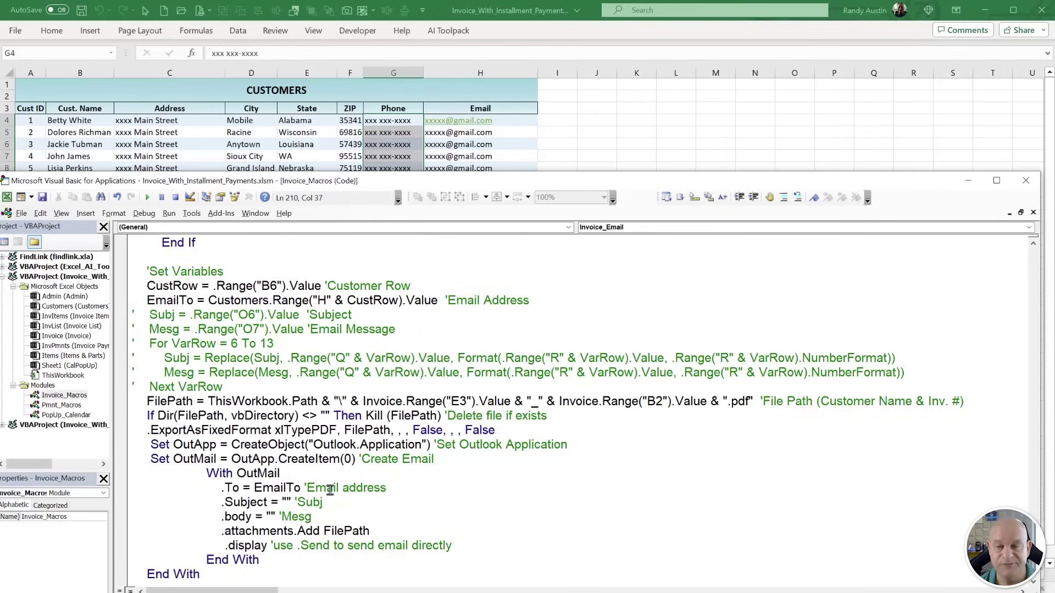
left_click_drag(388, 489, 254, 489)
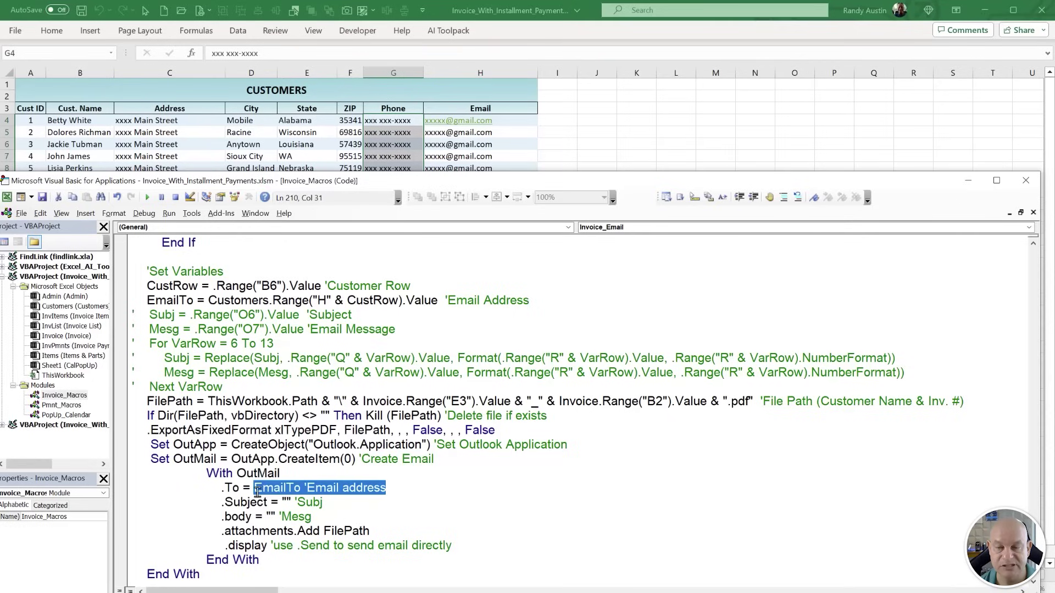
left_click(320, 505)
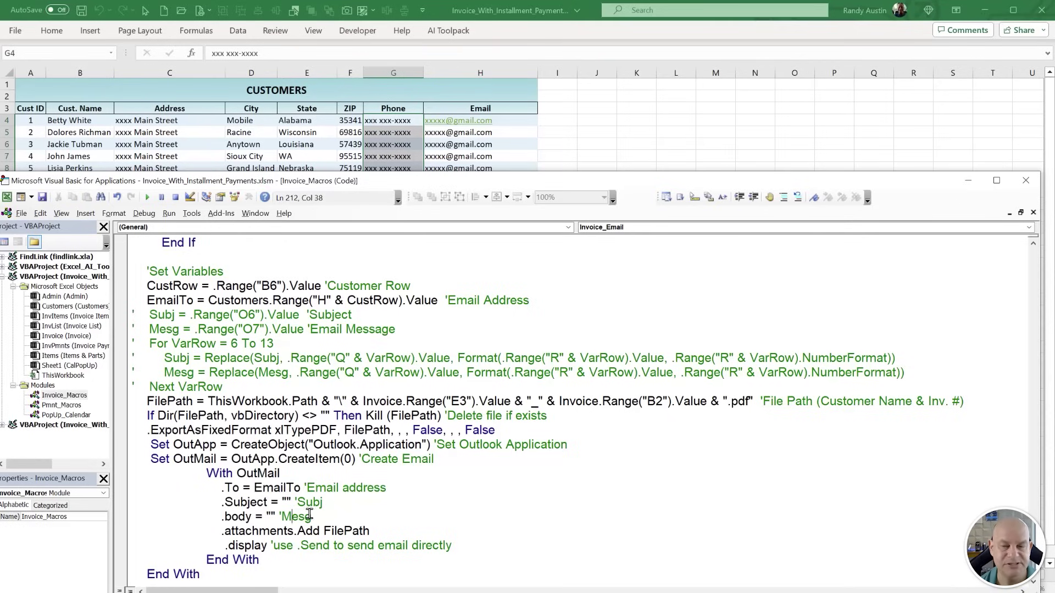
left_click_drag(385, 531, 329, 529)
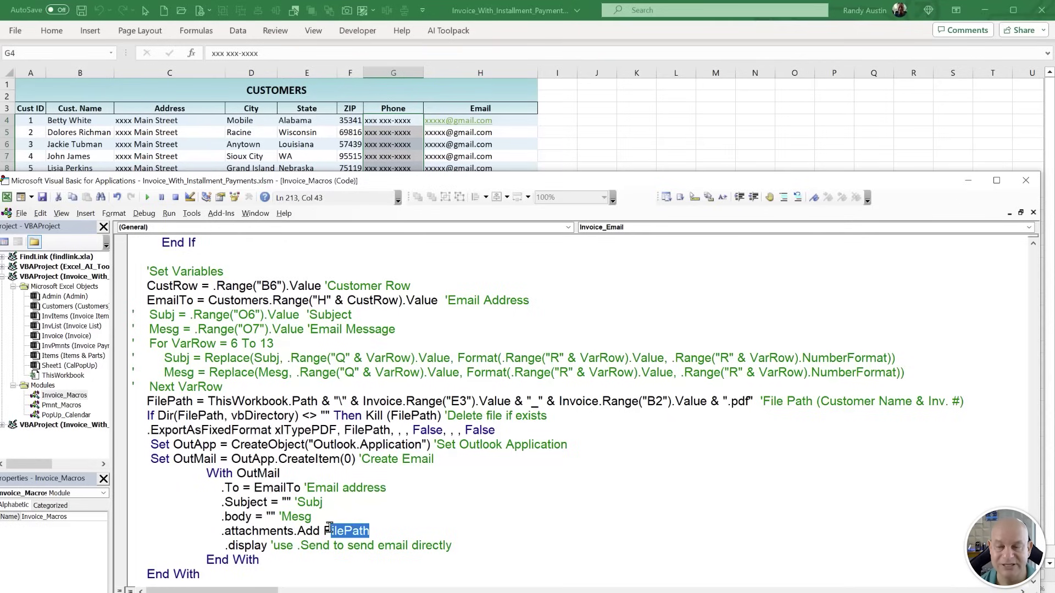
left_click(585, 112)
left_click(102, 573)
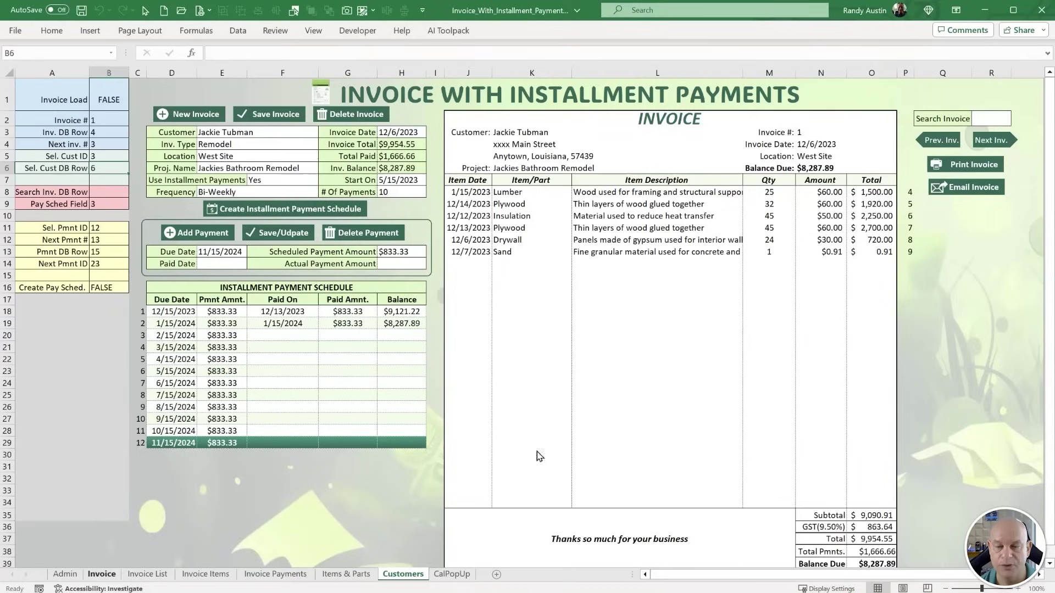
Email invoice 1 as a PDF attachment and open that attachment in the PDF reader.
left_click(940, 190)
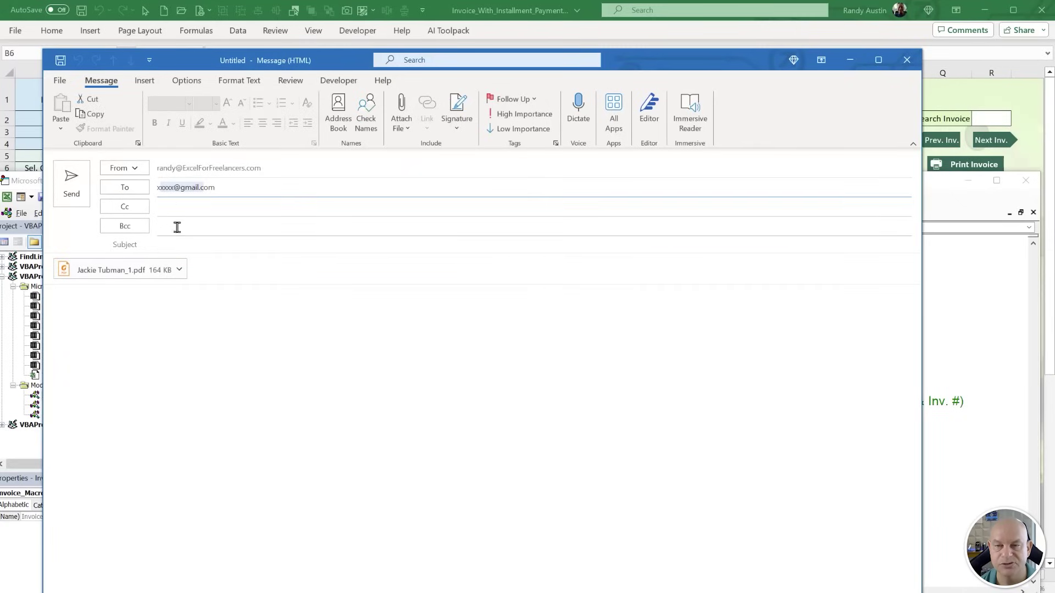
double_click(128, 273)
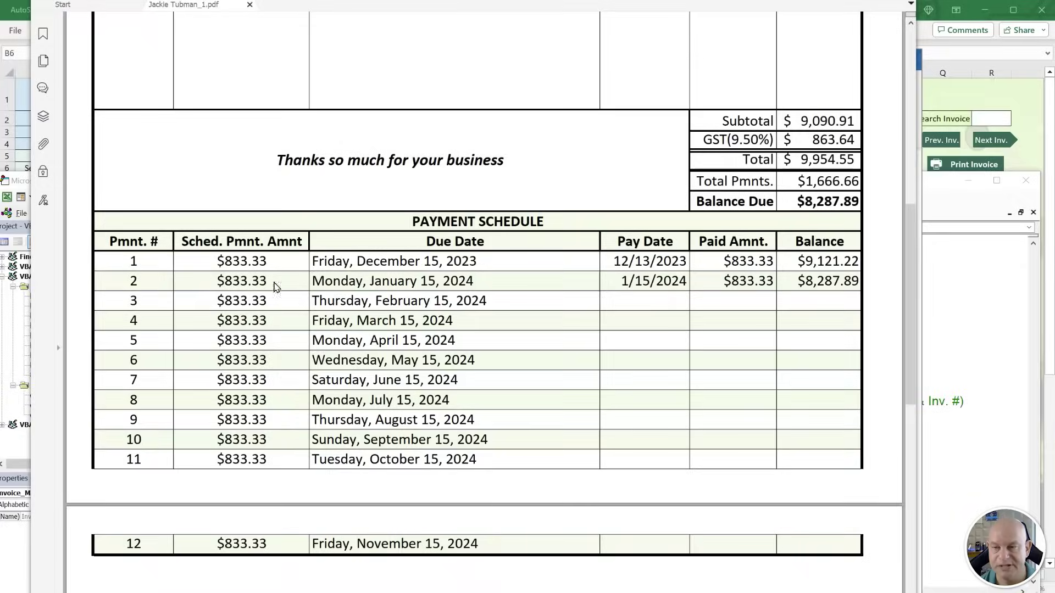
scroll(342, 306, "down", 3, "ctrl")
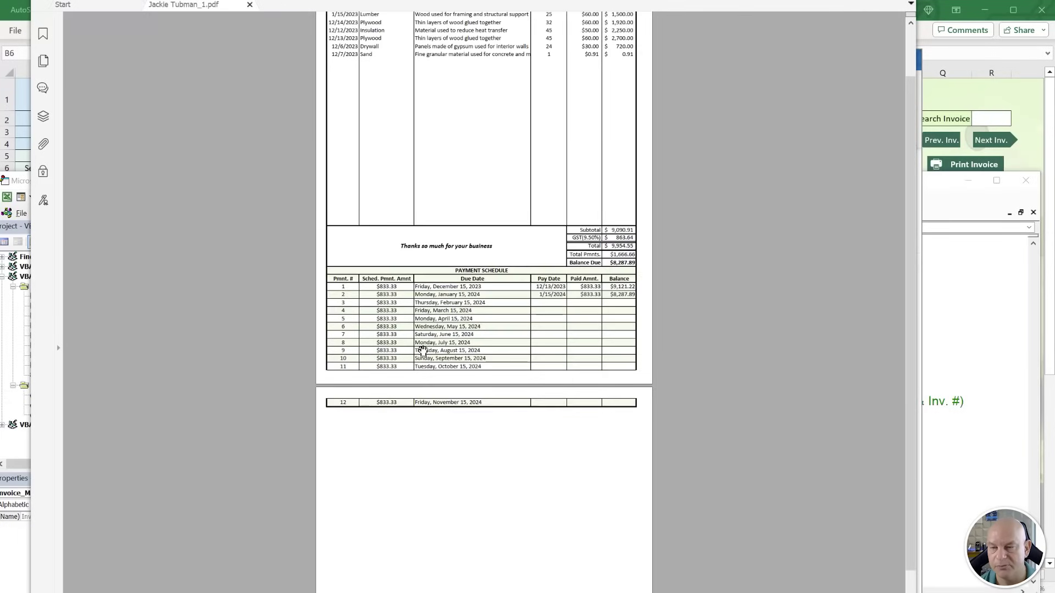
scroll(423, 352, "up", 2)
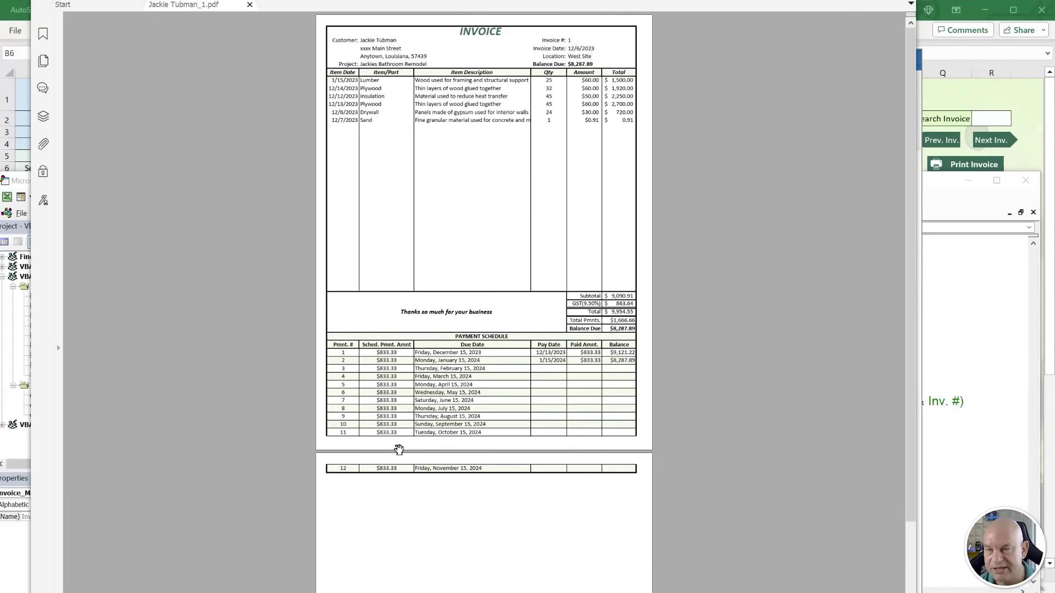
Scroll through invoice 1's payment schedule in Foxit, then close the PDF preview.
scroll(426, 447, "up", 2)
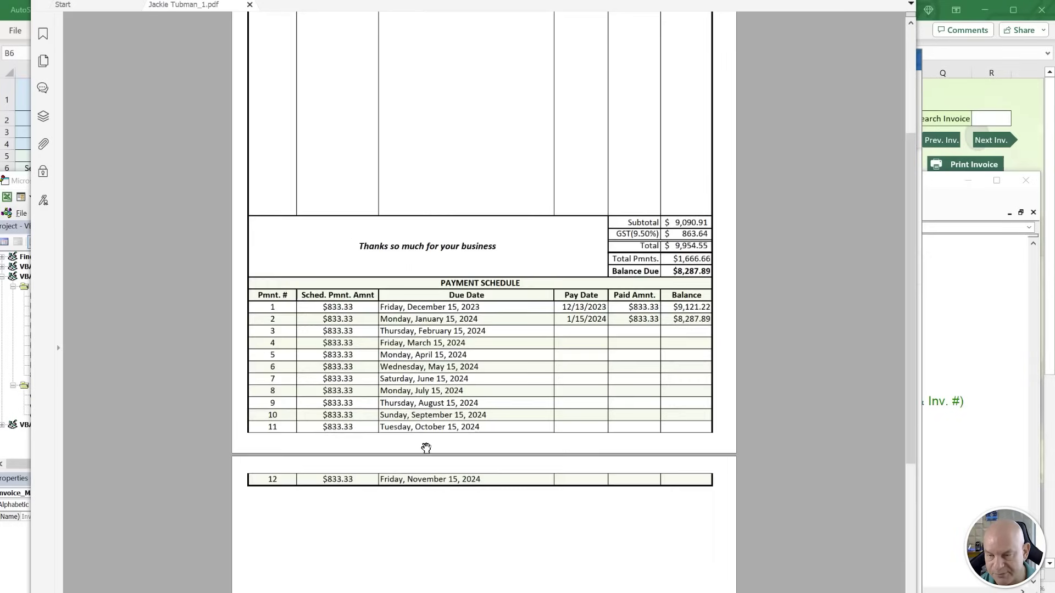
scroll(426, 448, "down", 3)
scroll(426, 448, "up", 3)
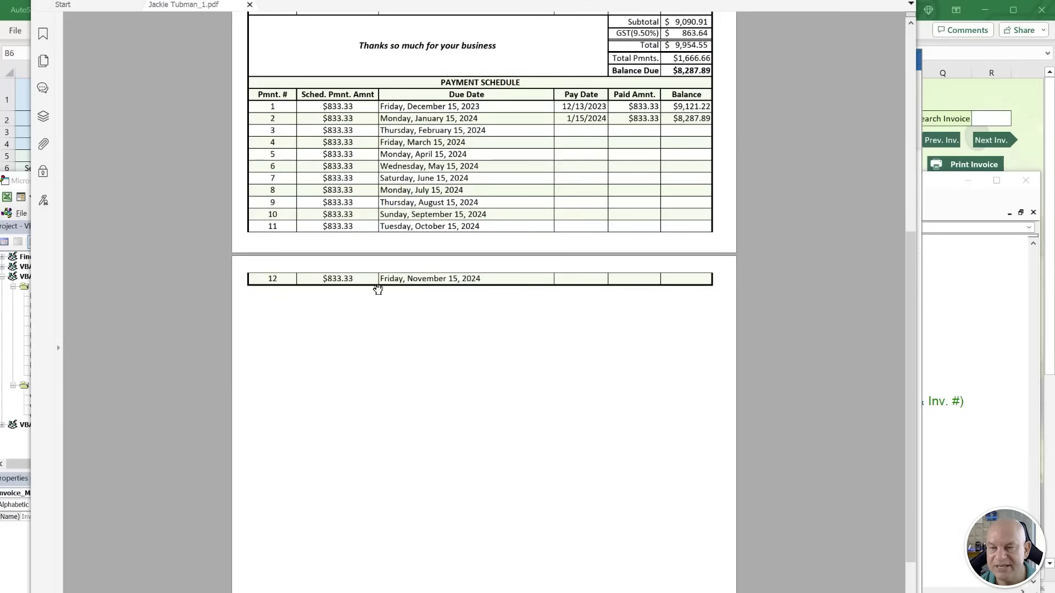
left_click_drag(306, 249, 342, 307)
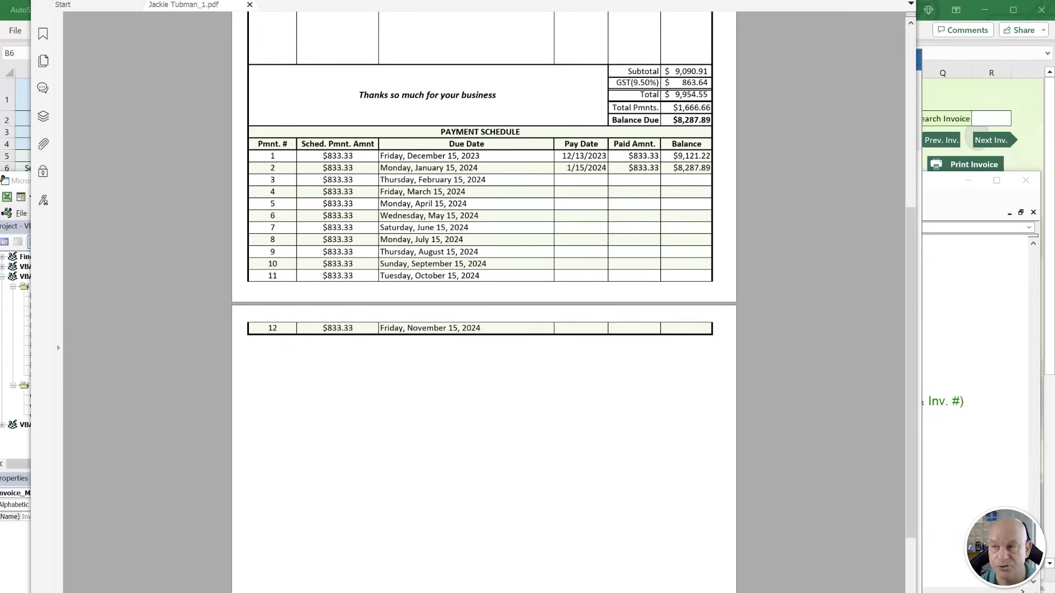
key("alt+F4")
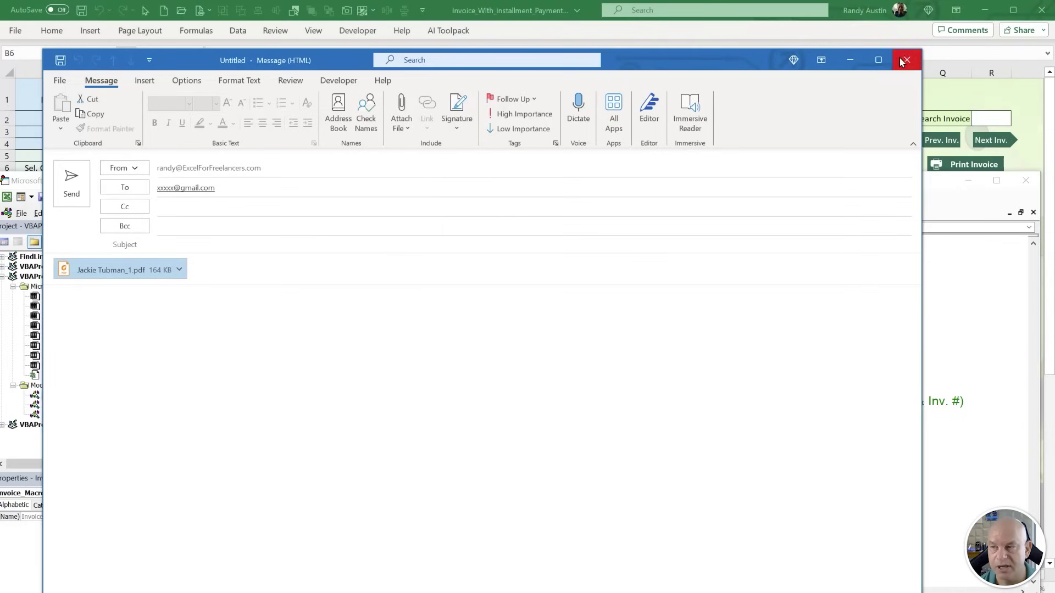
Close the Outlook email draft without saving it and return to the Invoice sheet.
left_click(902, 61)
left_click(469, 357)
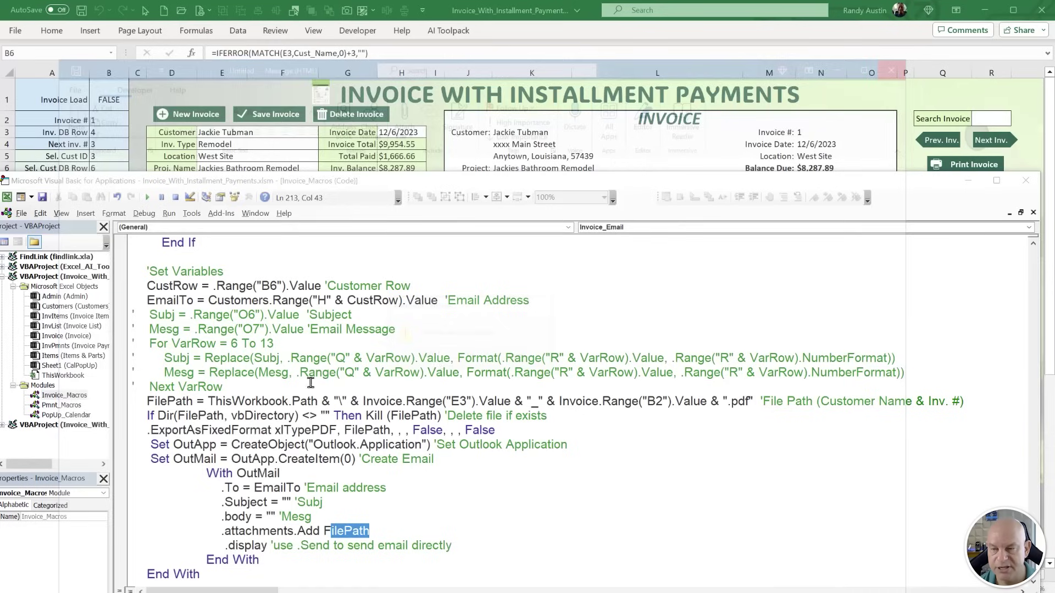
scroll(310, 486, "down", 1)
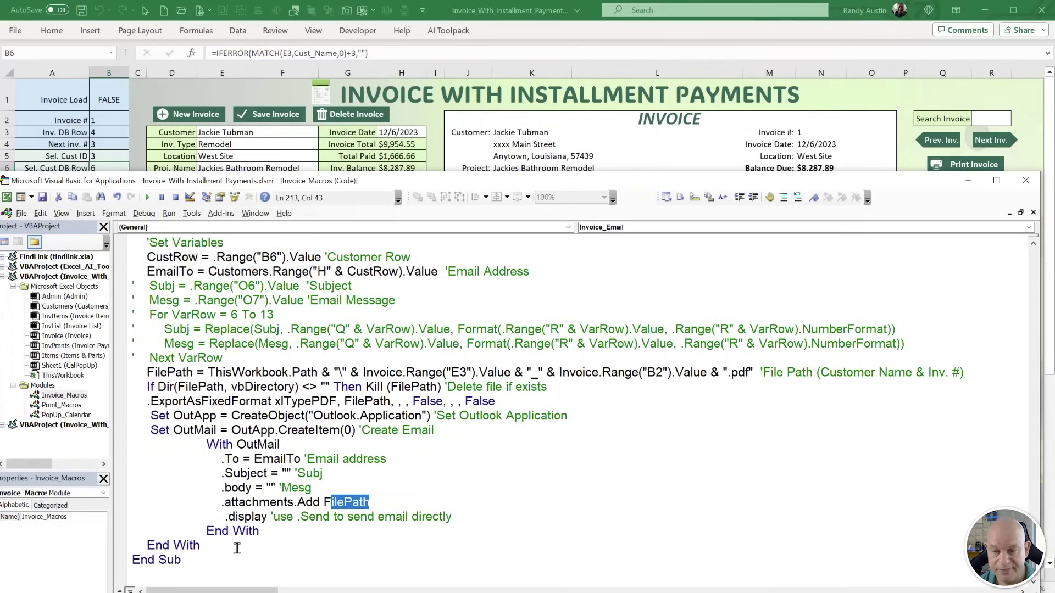
scroll(237, 549, "up", 2)
left_click(231, 96)
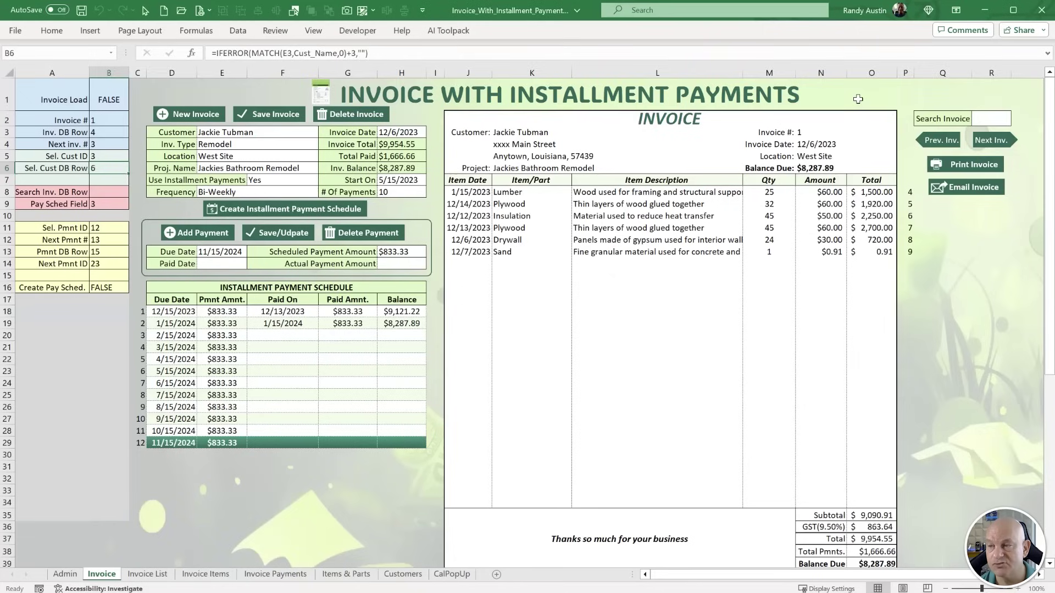
Load the 12/15/2023, 3/15/2024, 7/15/2024, 1/15/2024 and 2/15/2024 payments from the schedule rows.
left_click(169, 309)
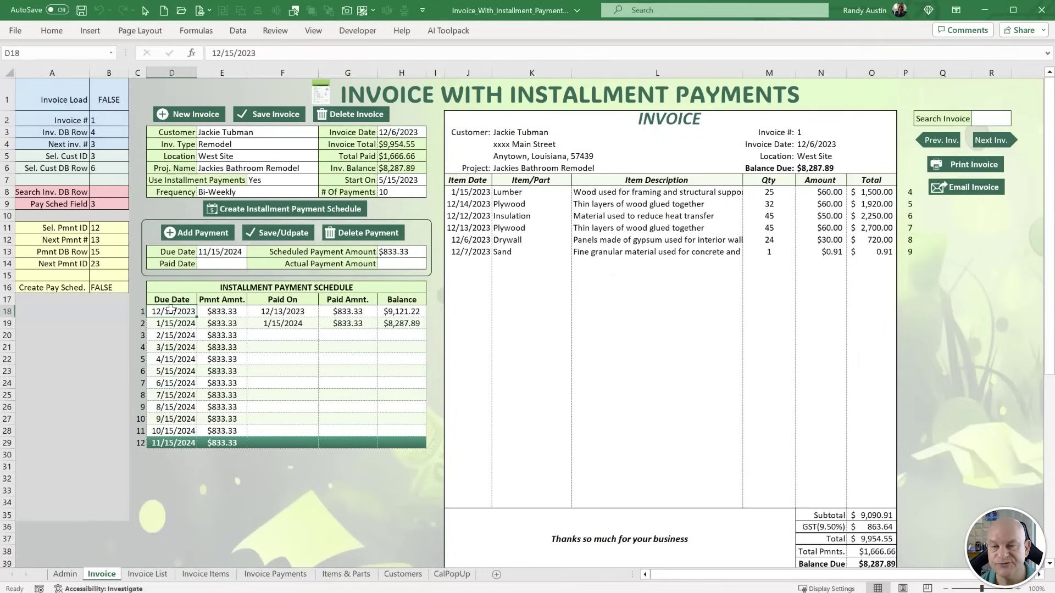
left_click(172, 343)
left_click(177, 397)
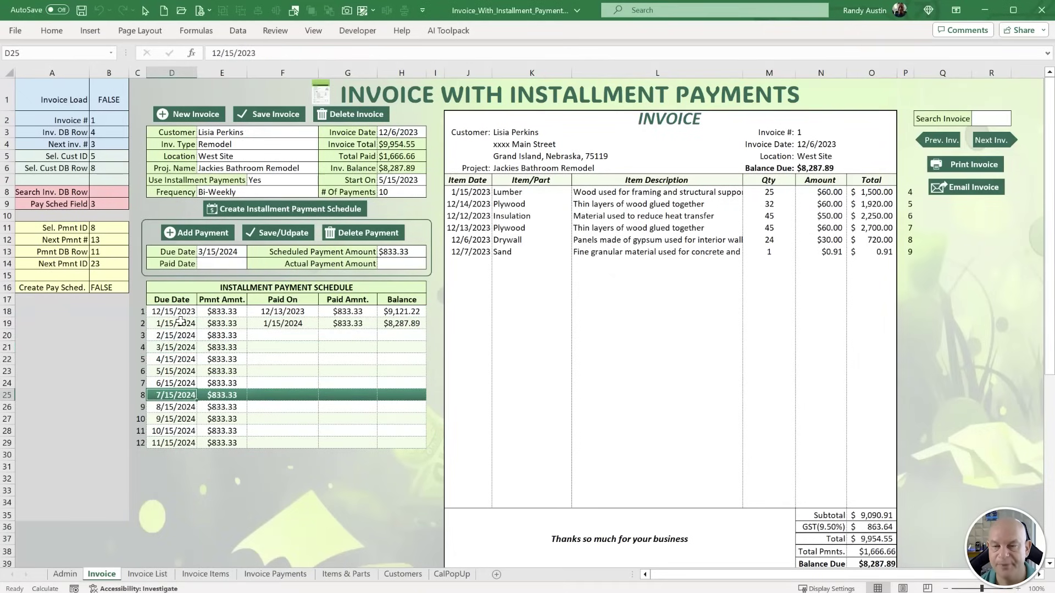
left_click(182, 323)
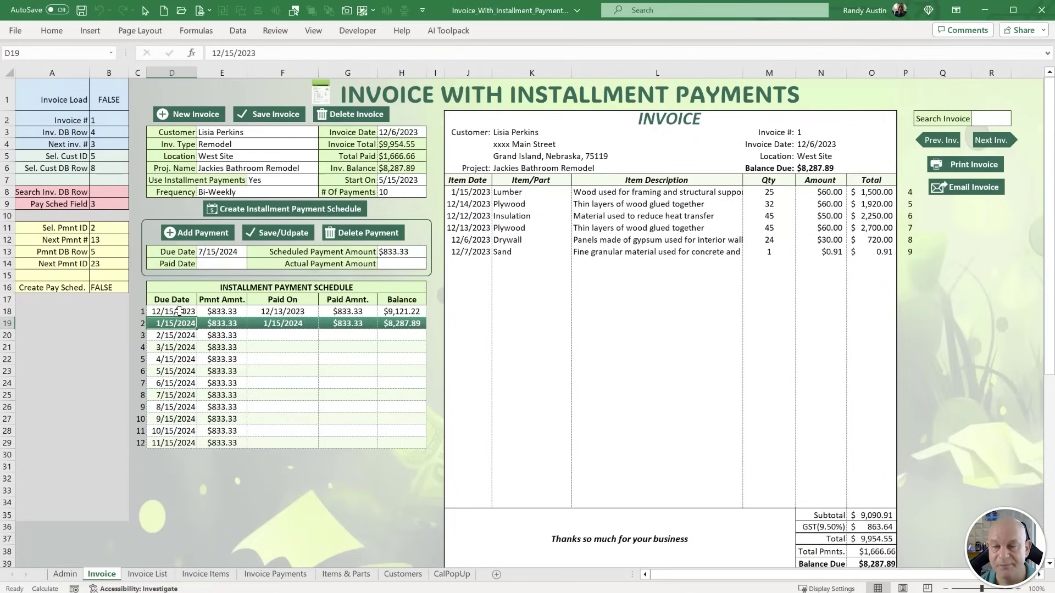
left_click(179, 311)
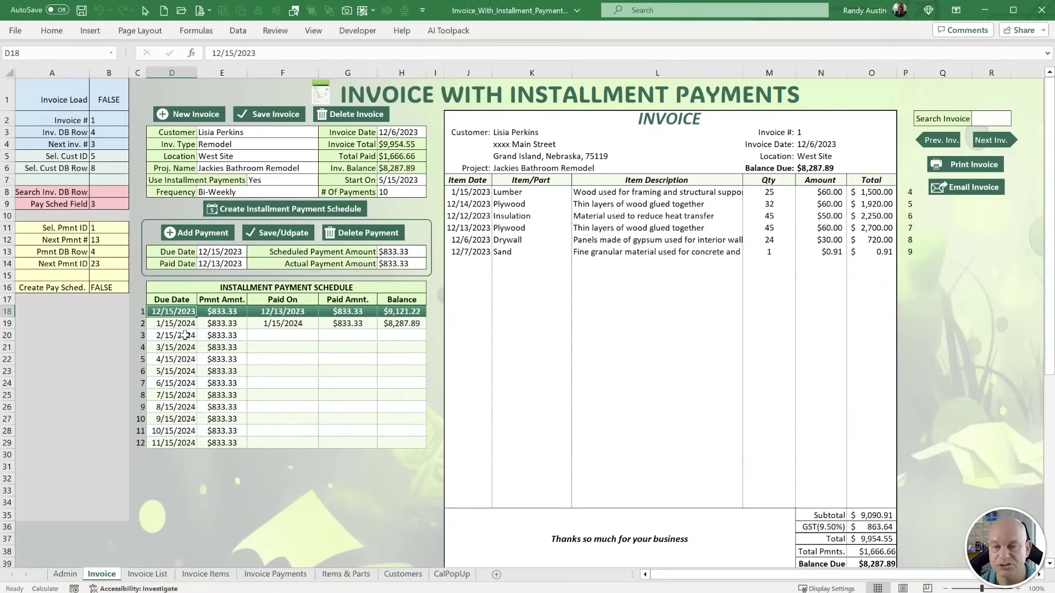
left_click(184, 335)
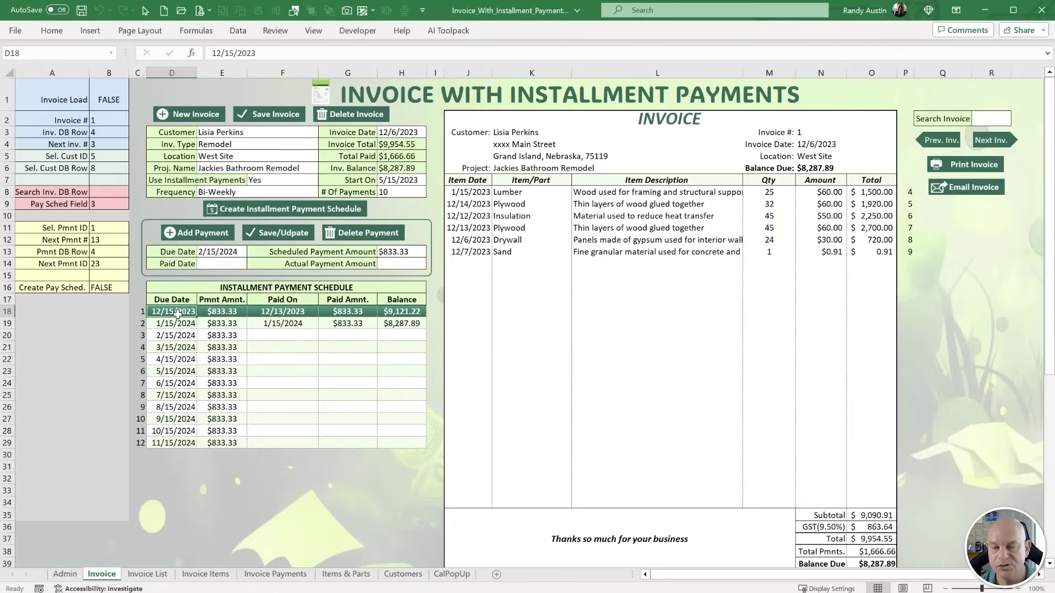
left_click(185, 334)
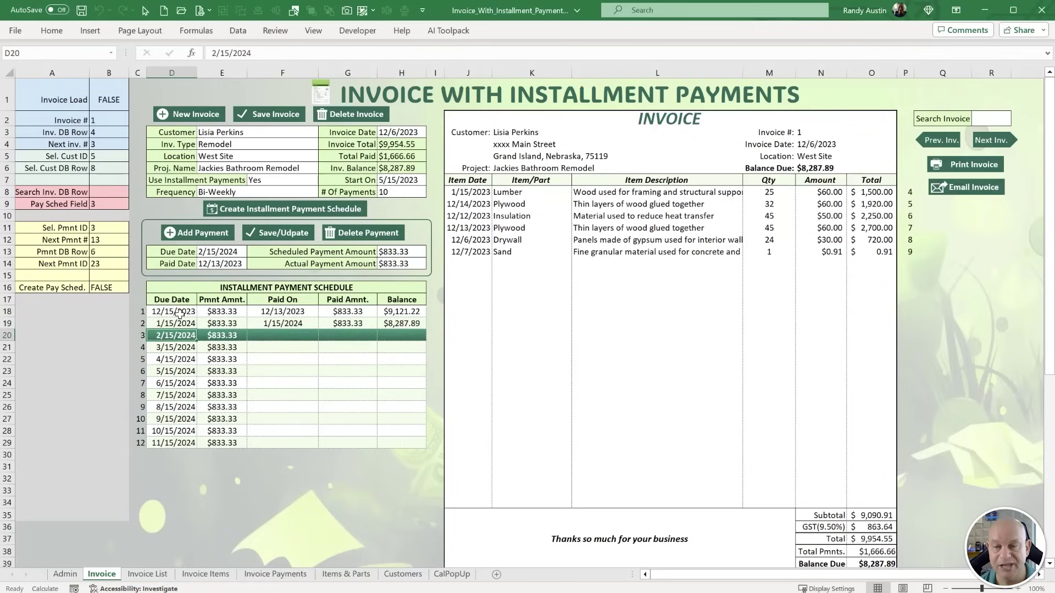
left_click(179, 311)
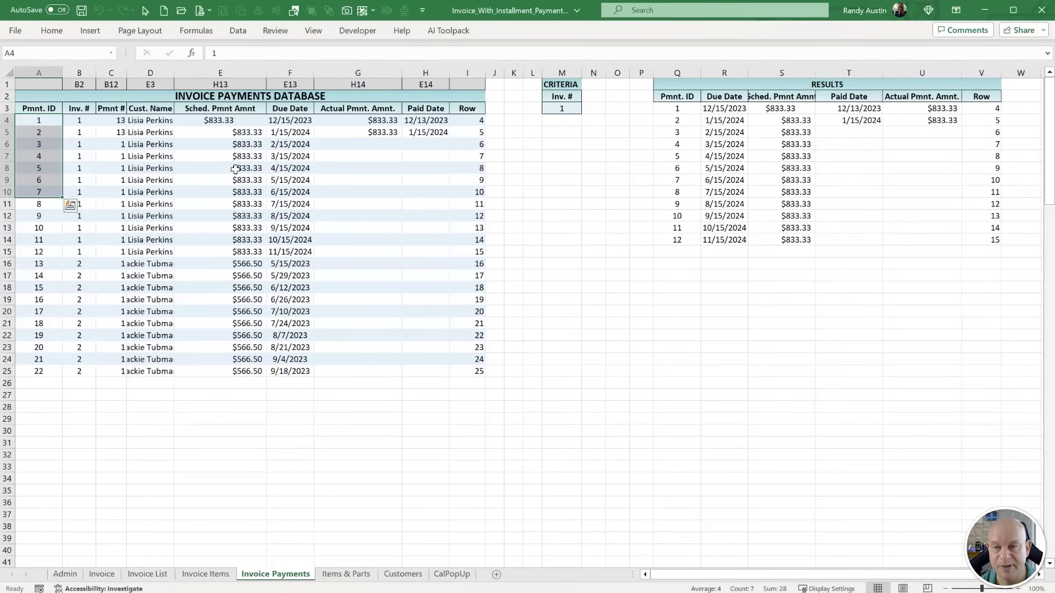
Check the source-cell mapping labels in row 1 above the Invoice Payments columns B–H.
left_click(79, 85)
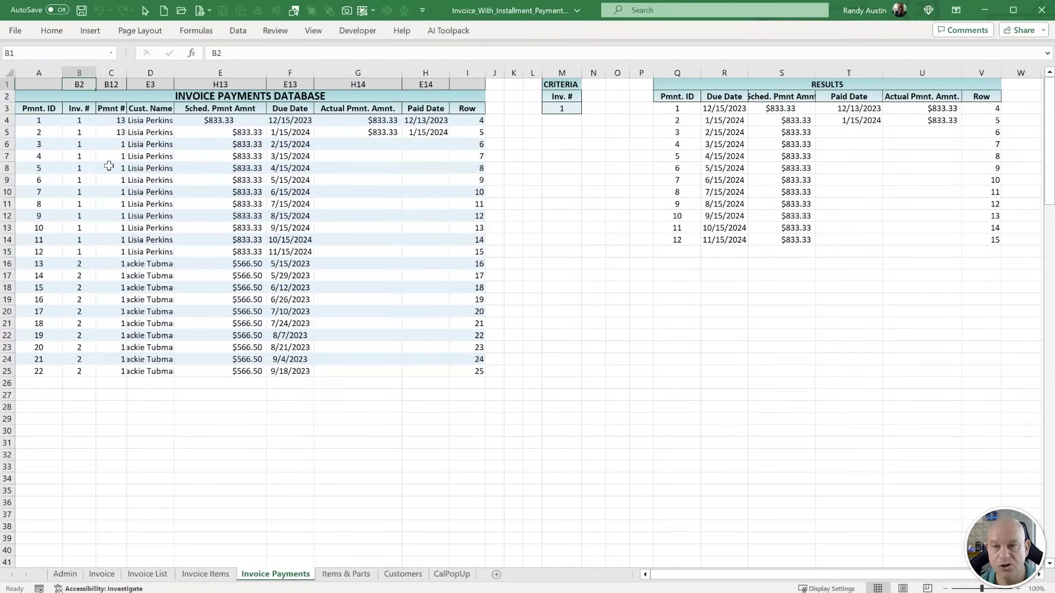
left_click(113, 86)
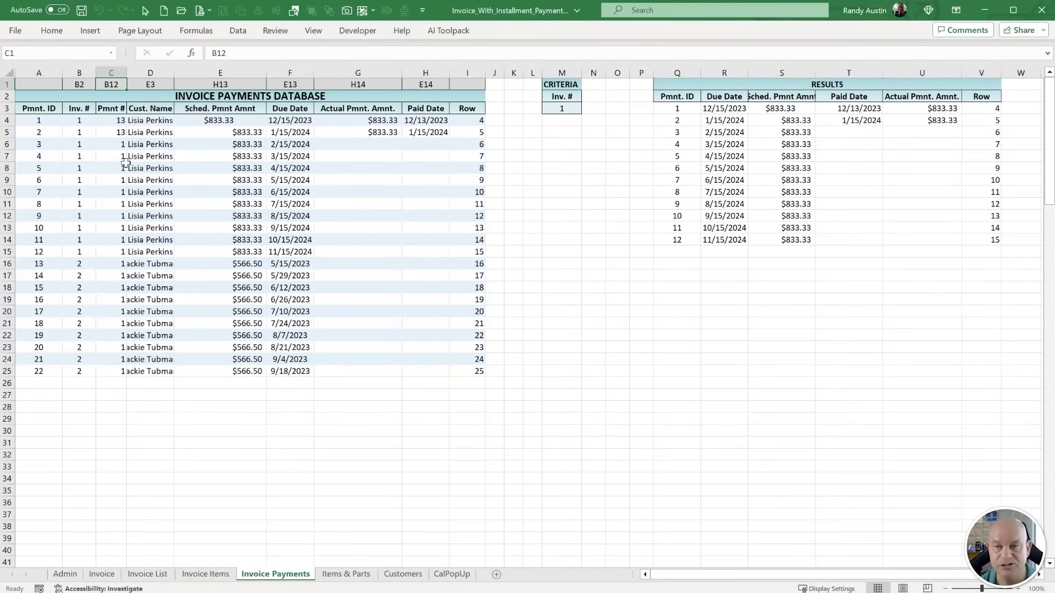
left_click(150, 87)
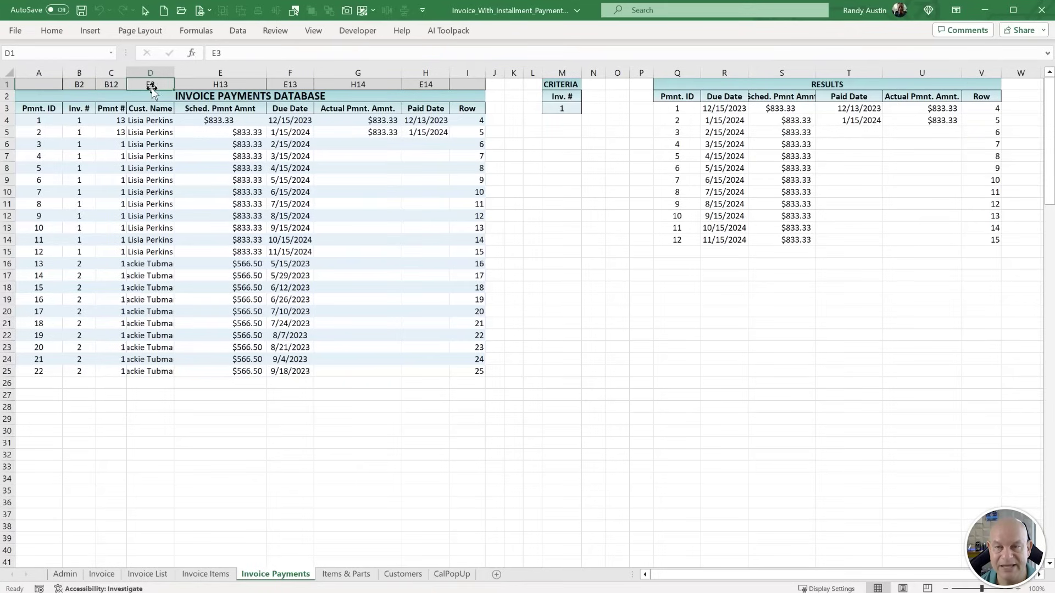
left_click(223, 84)
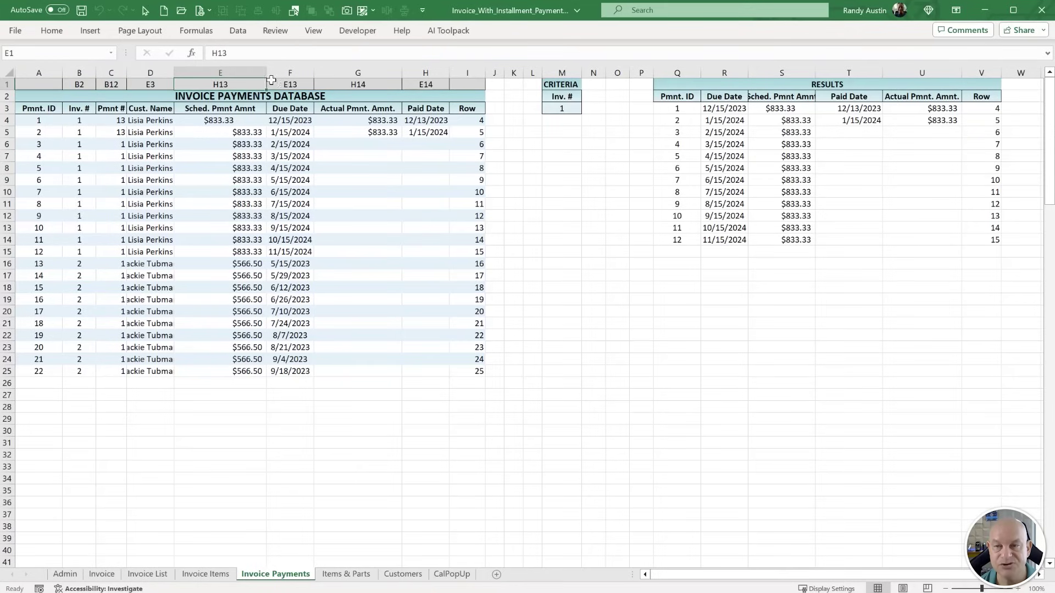
left_click(272, 83)
left_click(339, 84)
left_click_drag(437, 86, 206, 216)
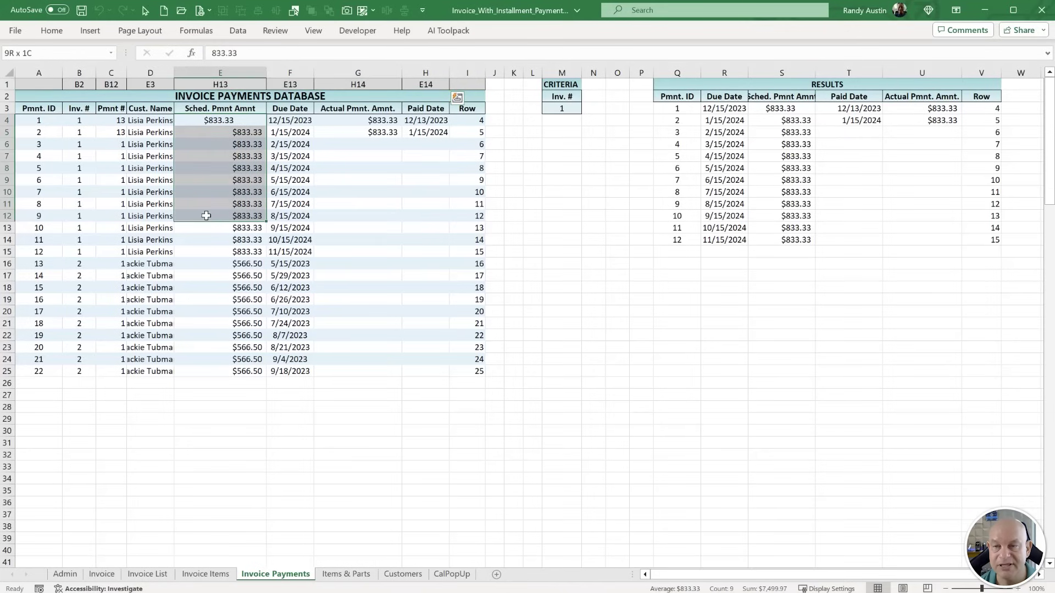
Center the Sched. Pmnt Amnt column E, inspect E5–G5, and return to the Invoice sheet.
left_click(221, 73)
left_click(65, 32)
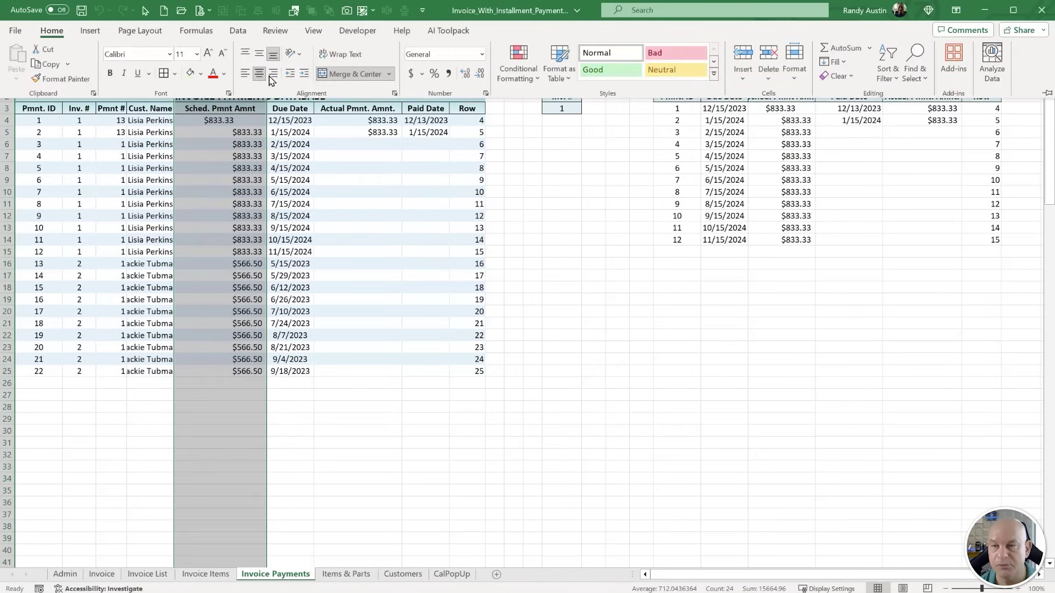
left_click(259, 73)
left_click(247, 167)
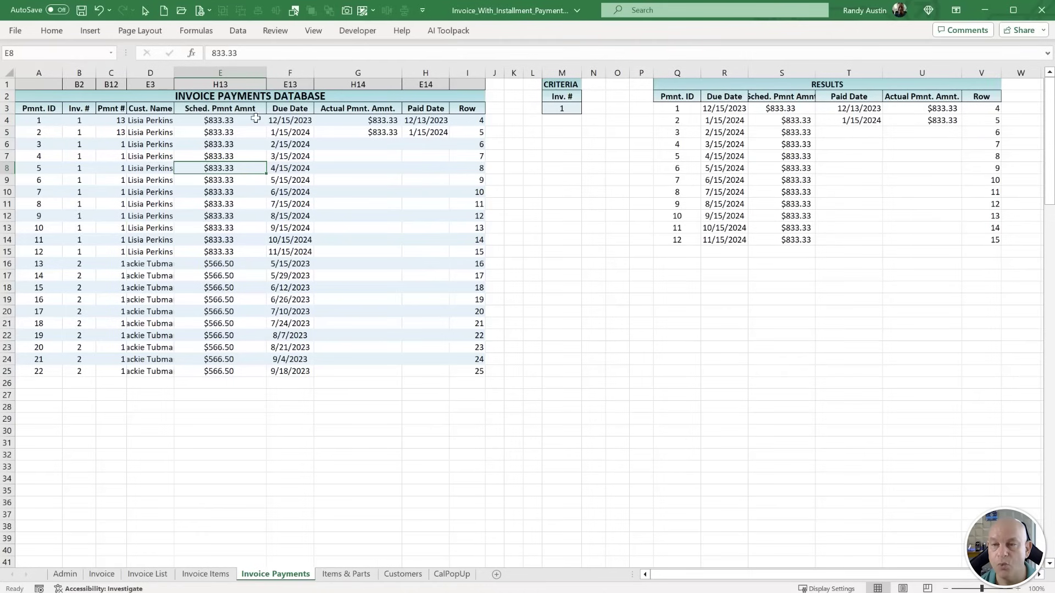
left_click(226, 132)
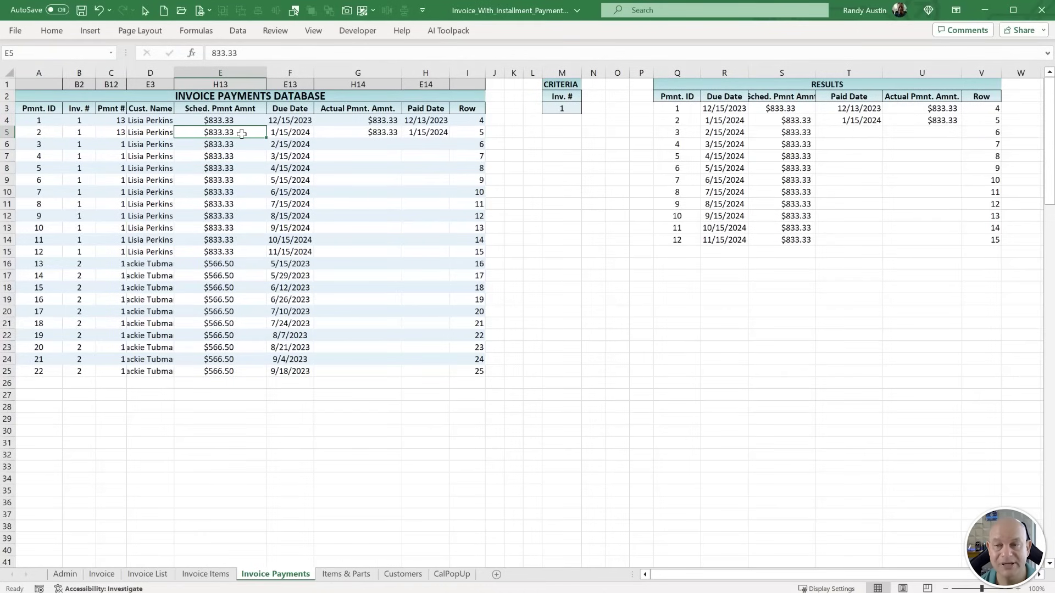
left_click(289, 131)
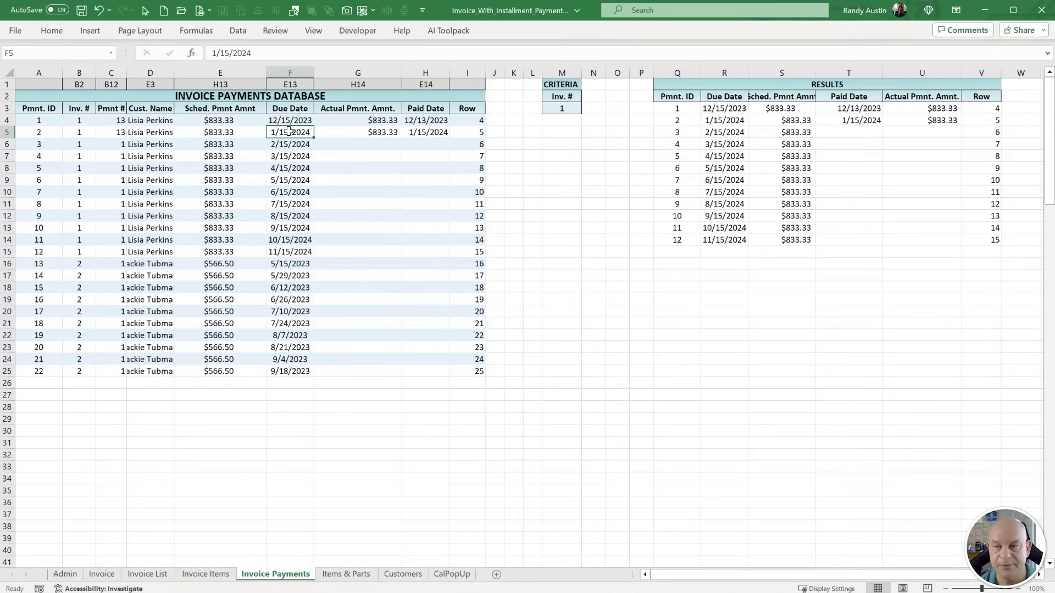
left_click(360, 132)
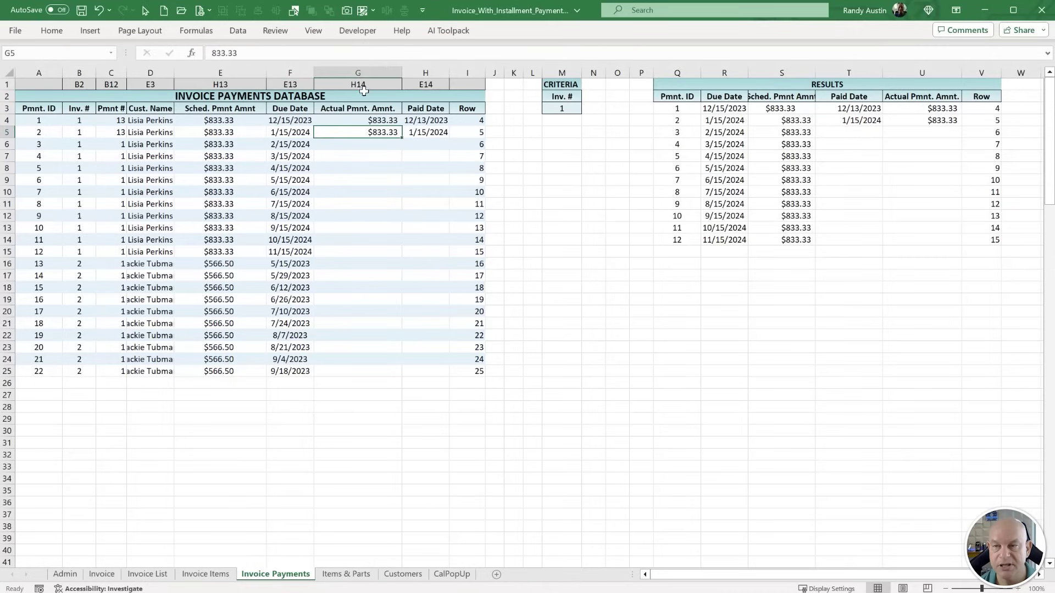
left_click(101, 574)
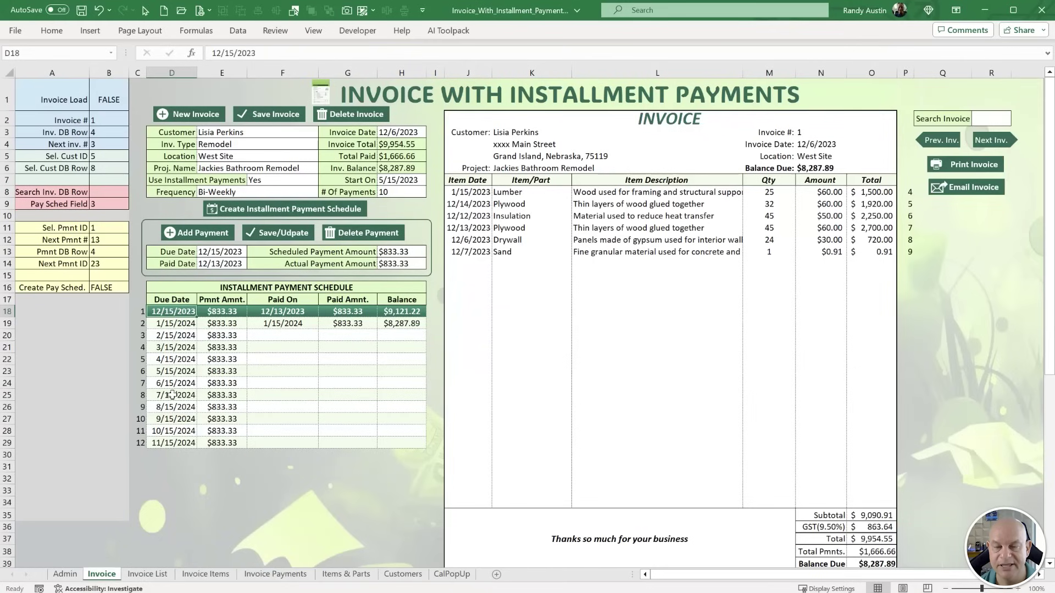
Set the first installment's paid date to 12/13/2023 and actual payment amount to 820.
left_click(110, 253)
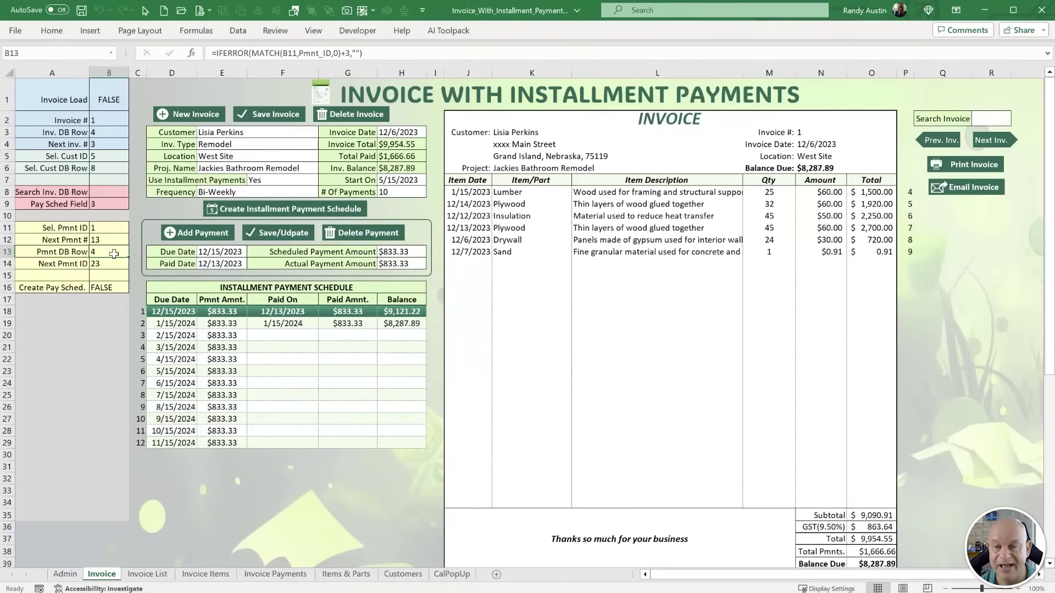
left_click(220, 253)
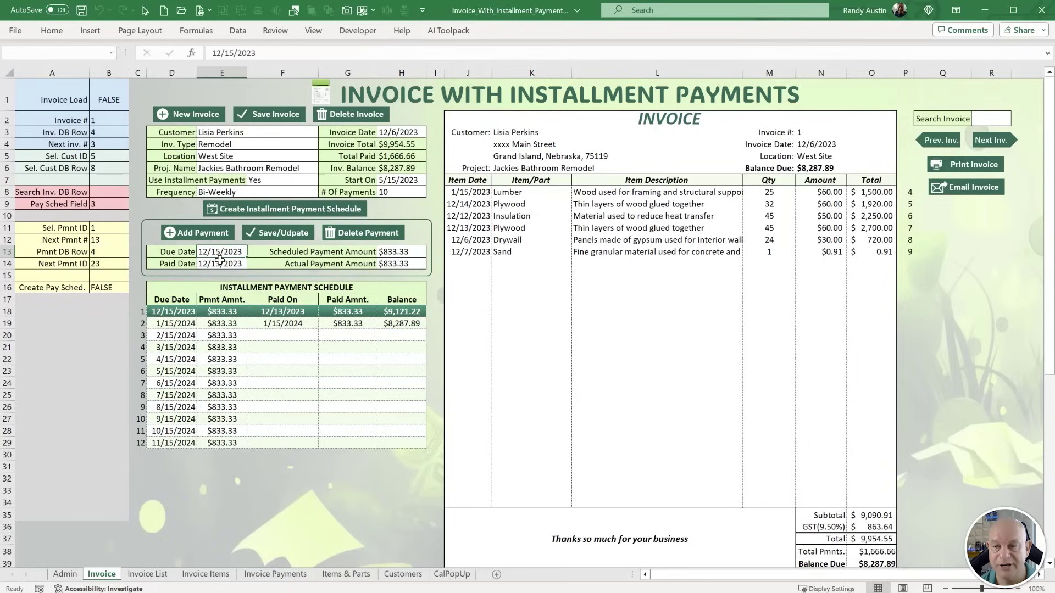
left_click(205, 264)
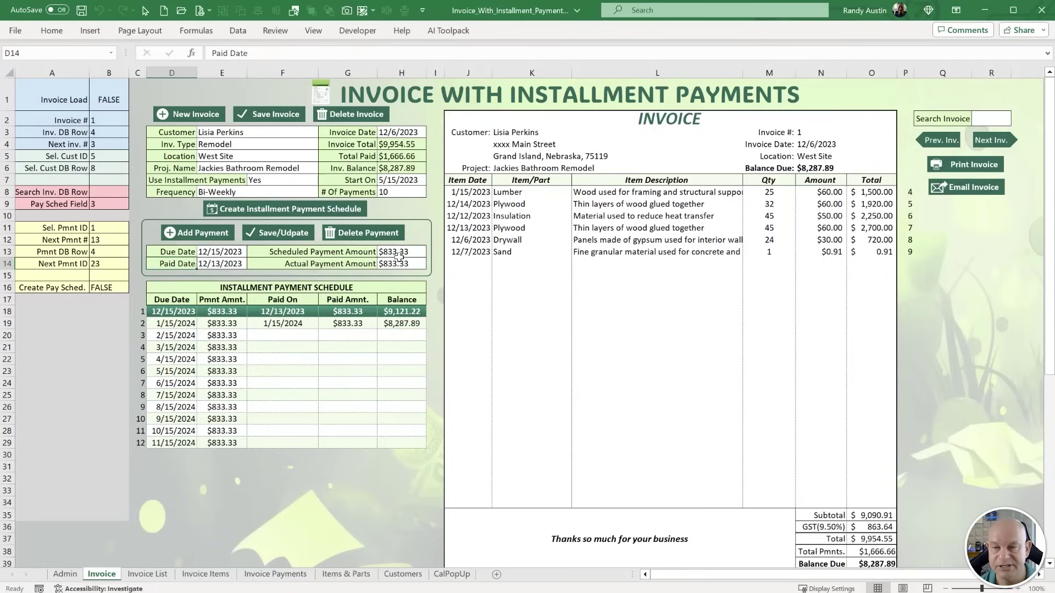
left_click(399, 257)
left_click(392, 264)
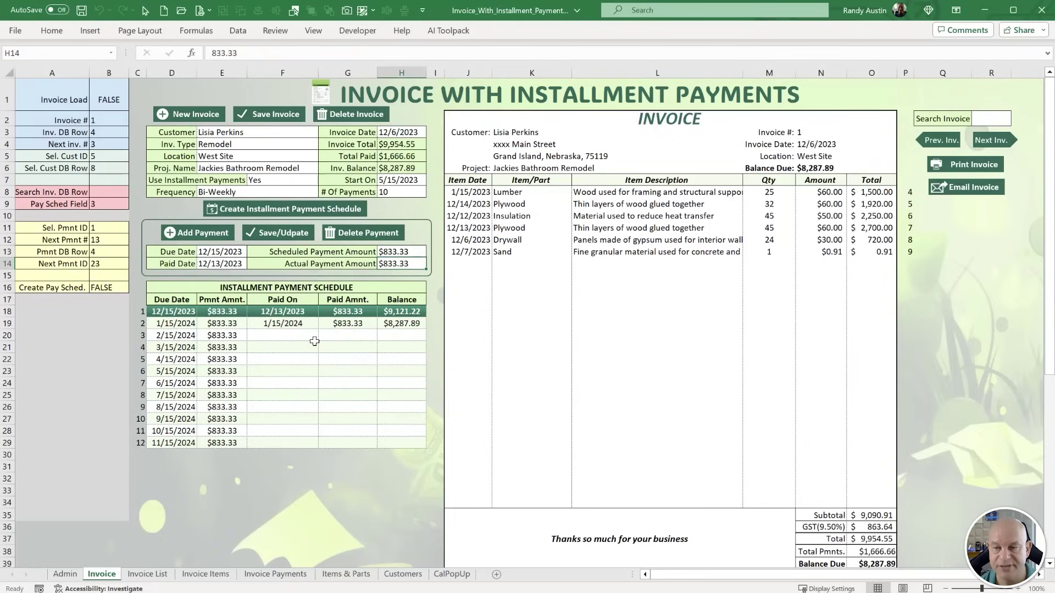
left_click(328, 314)
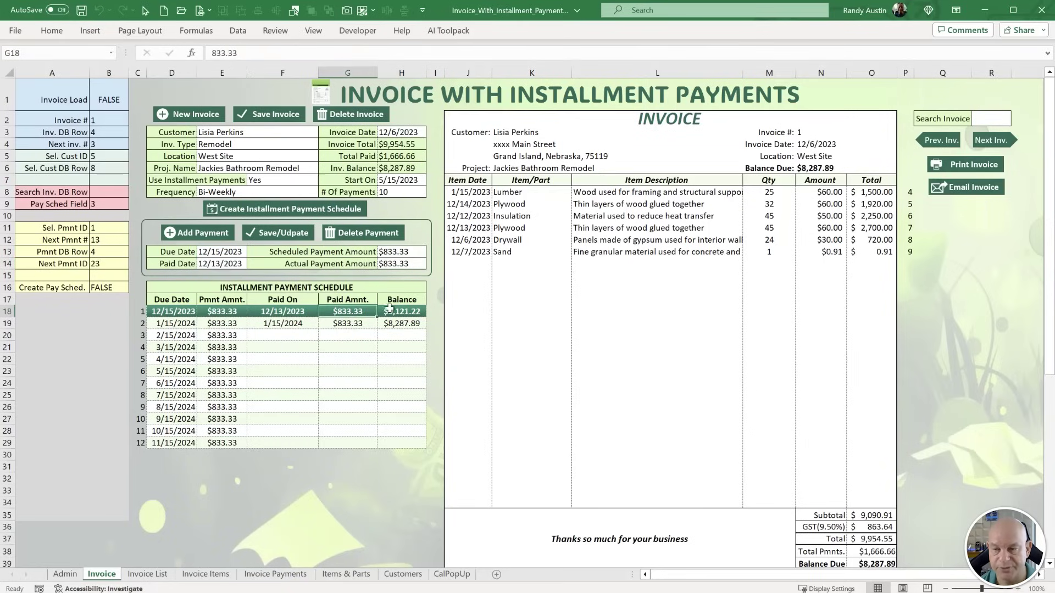
left_click(411, 253)
double_click(410, 265)
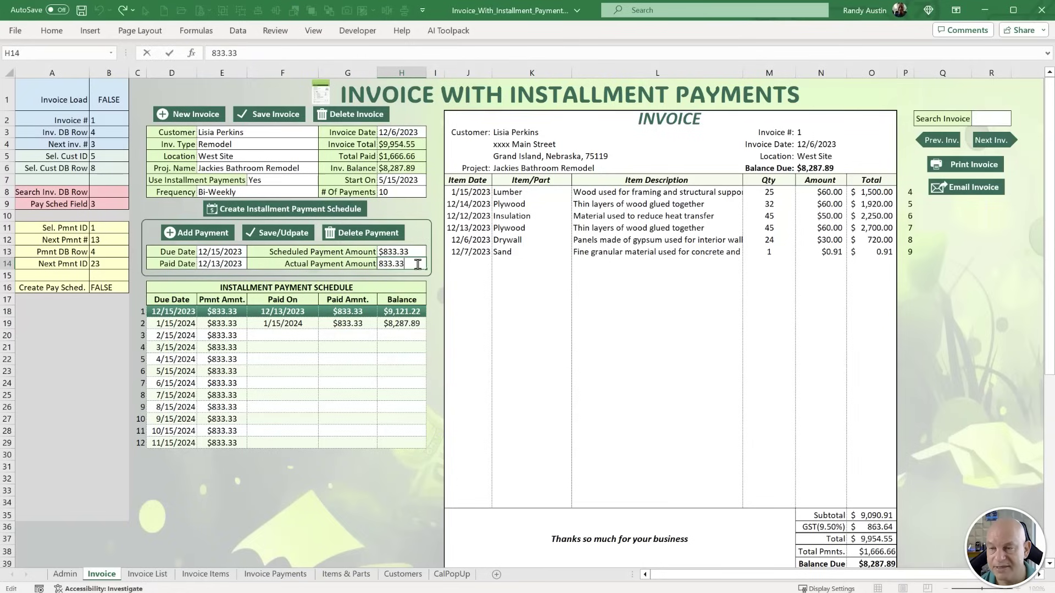
left_click_drag(417, 264, 348, 265)
type("820")
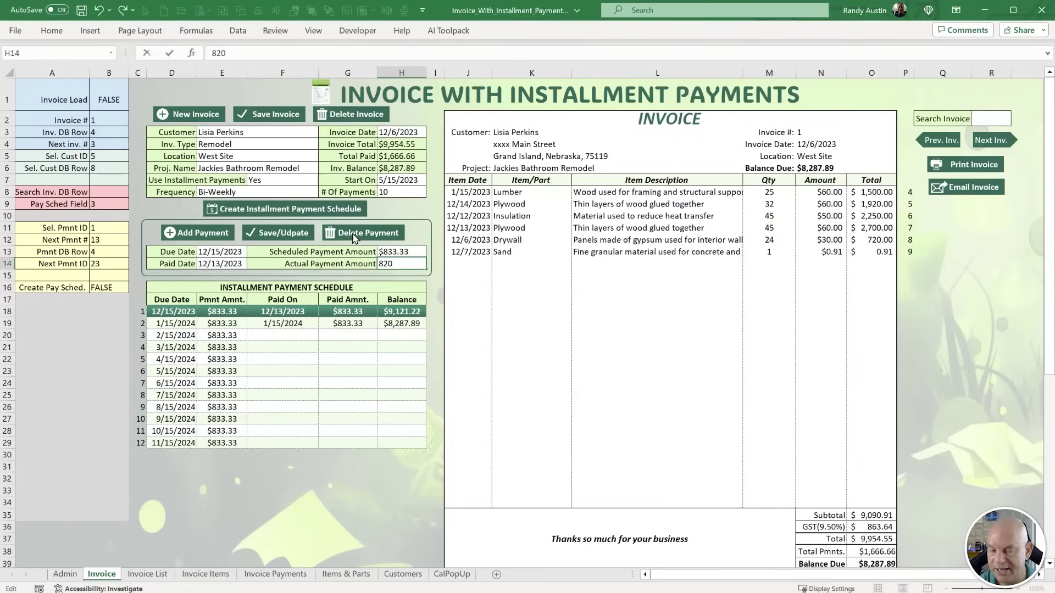
key("Return")
Save the updated payment, reload installments 3, 5, 2 and 1, then open the macro editor.
left_click(282, 233)
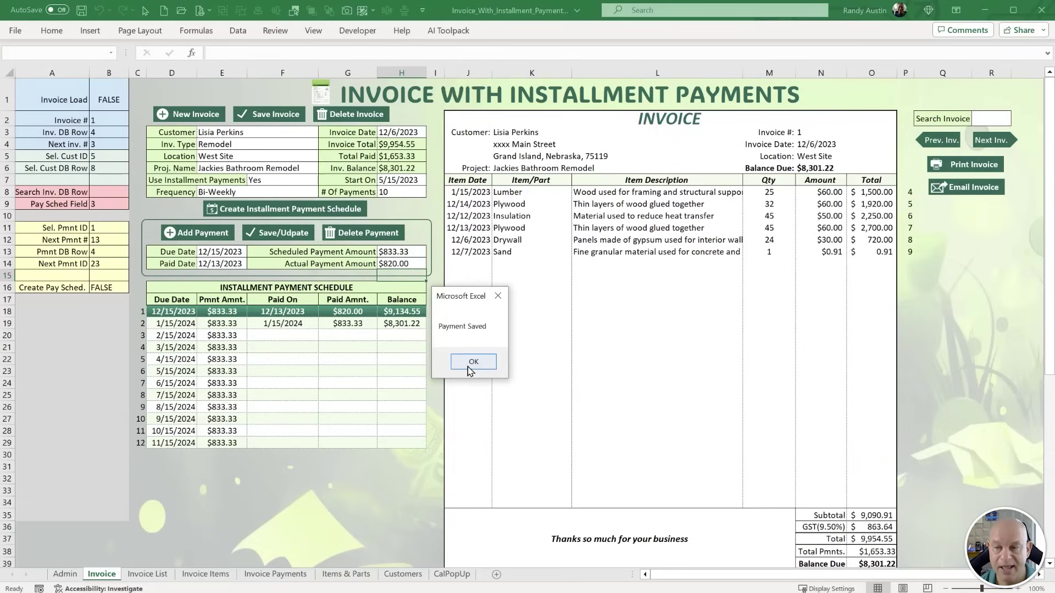
left_click(473, 362)
left_click(339, 311)
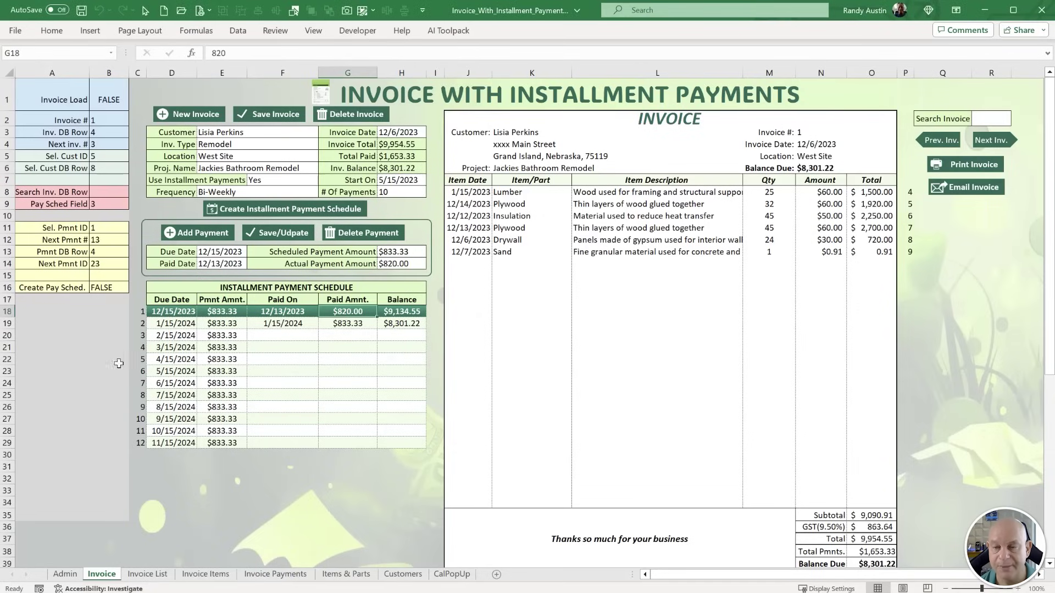
left_click(158, 335)
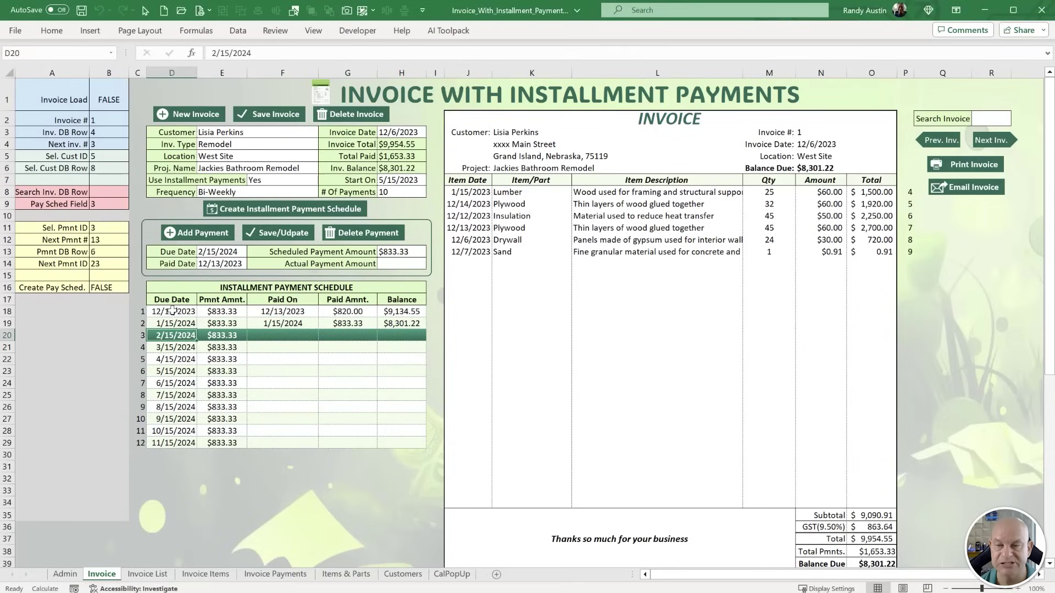
key("Down")
key("Down")
key("Up")
key("Up")
key("Up")
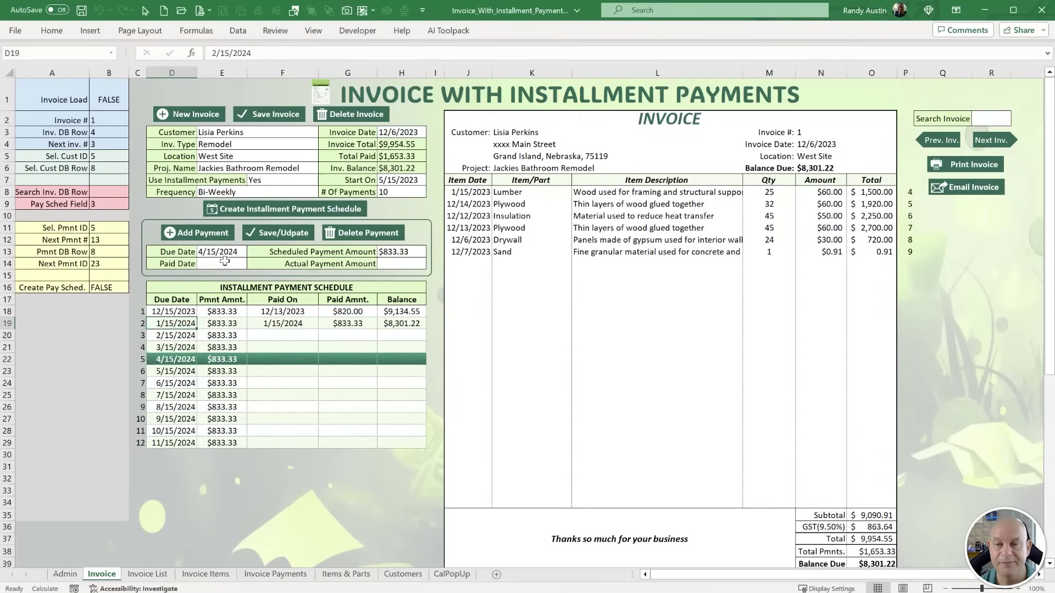
key("Up")
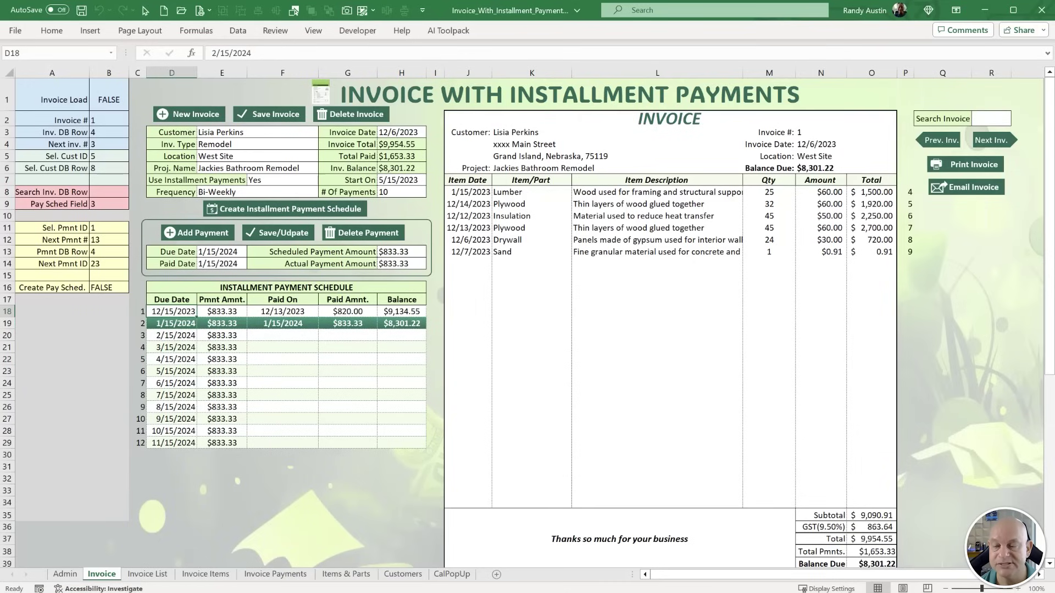
key("alt+F11")
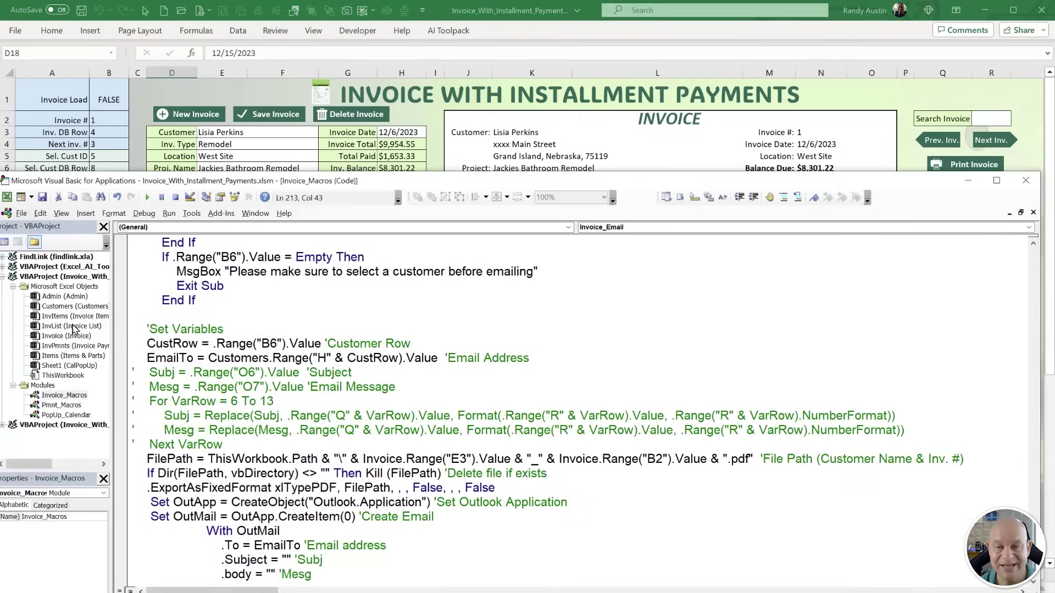
Open the Invoice sheet's code and mark the SelectionChange handler's D18:H9999 range.
double_click(71, 337)
scroll(338, 461, "down", 1)
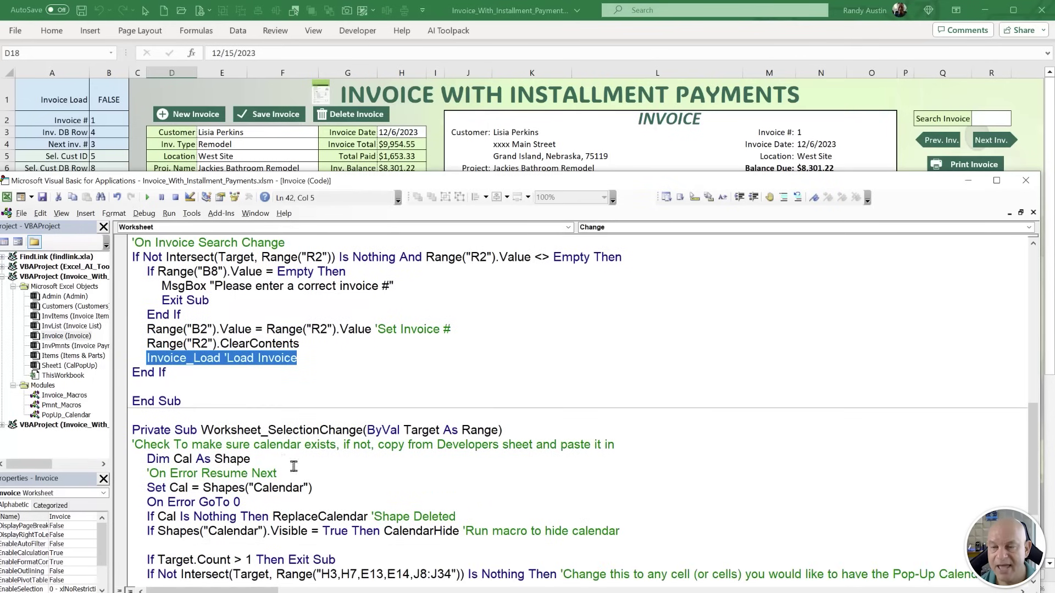
left_click_drag(268, 429, 356, 430)
scroll(336, 456, "down", 3)
scroll(333, 464, "down", 1)
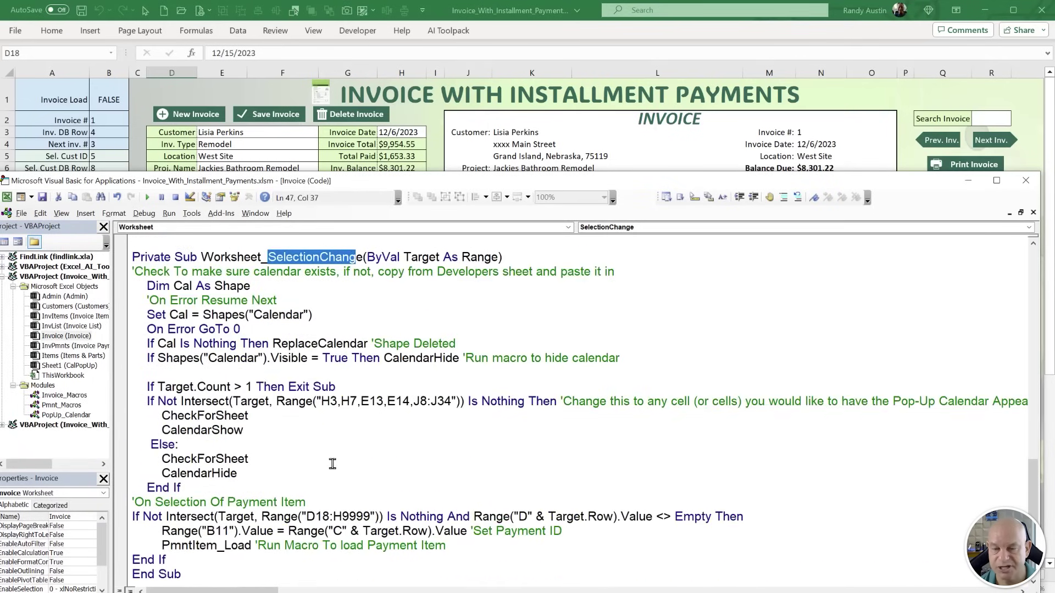
left_click_drag(230, 473, 132, 358)
scroll(231, 481, "down", 1)
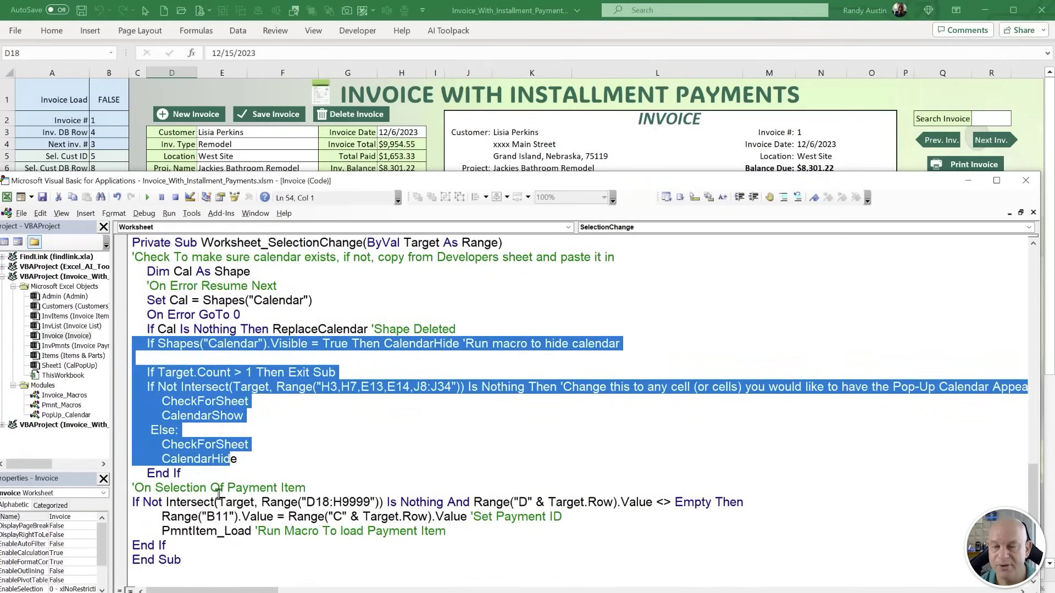
left_click_drag(192, 545, 81, 488)
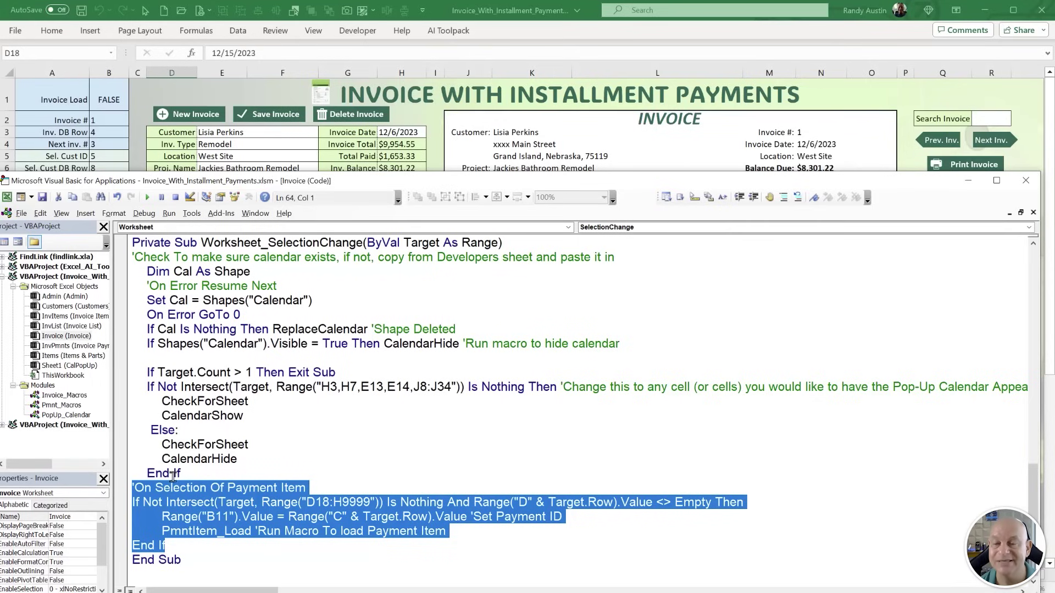
left_click(306, 505)
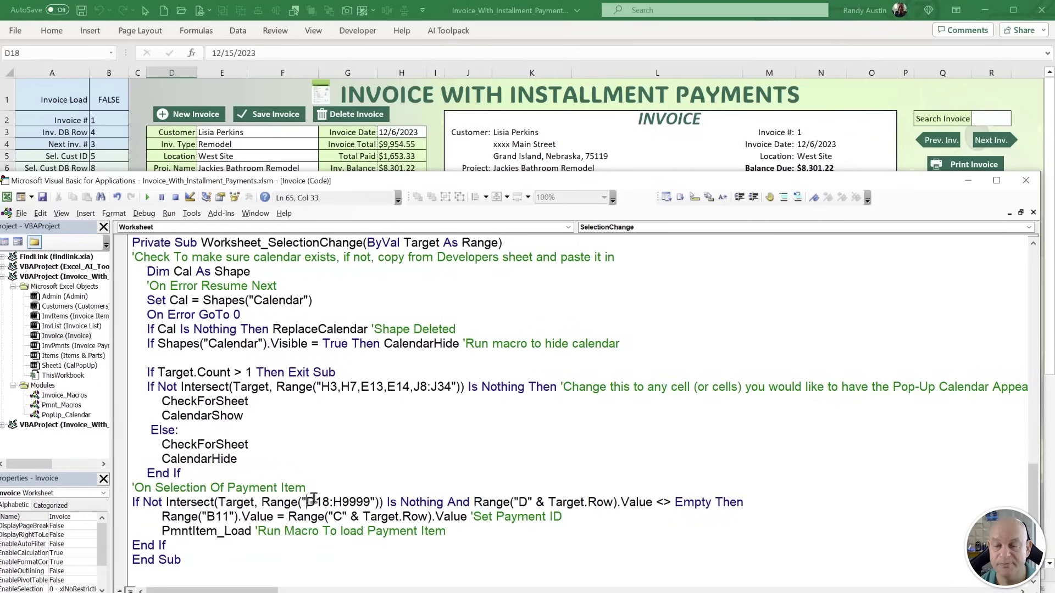
left_click_drag(306, 502, 369, 502)
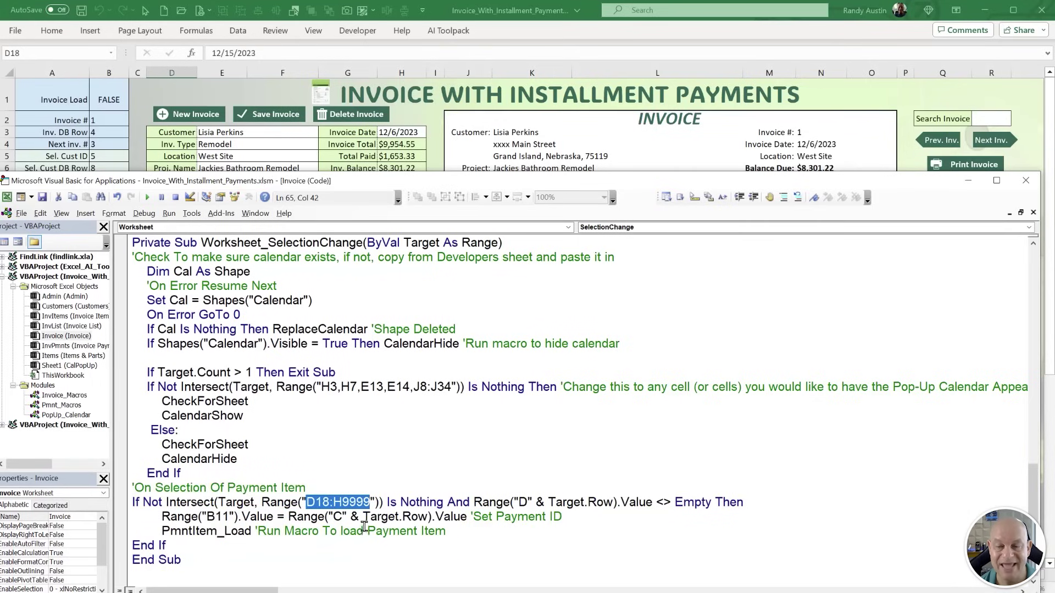
Select the first schedule row, mark the not-empty check, and inspect payment IDs in C18 and B11.
left_click(140, 132)
left_click(172, 311)
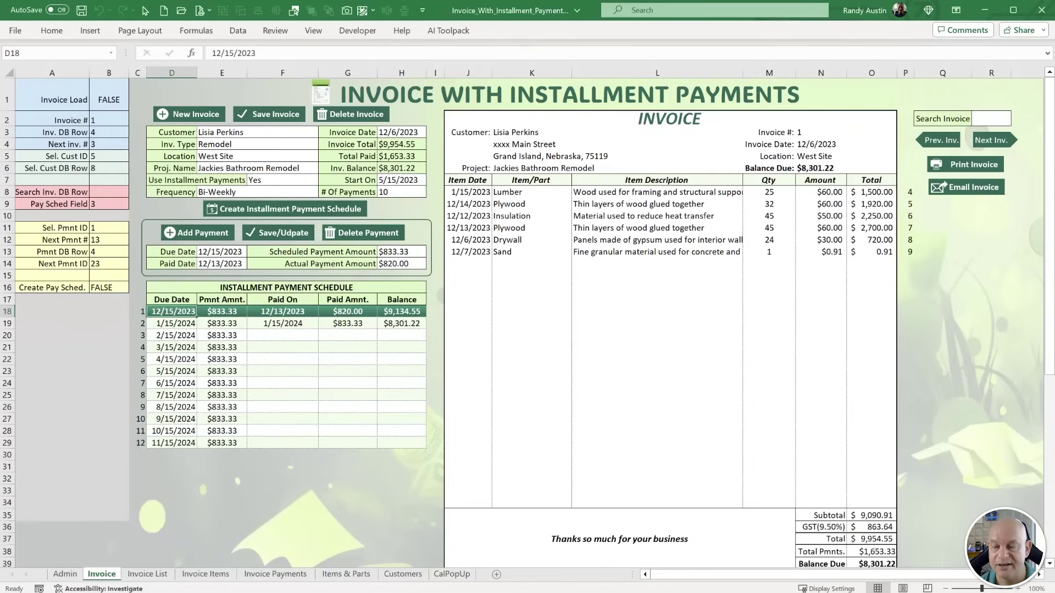
key("alt+F11")
key("alt+F11")
key("alt+F11")
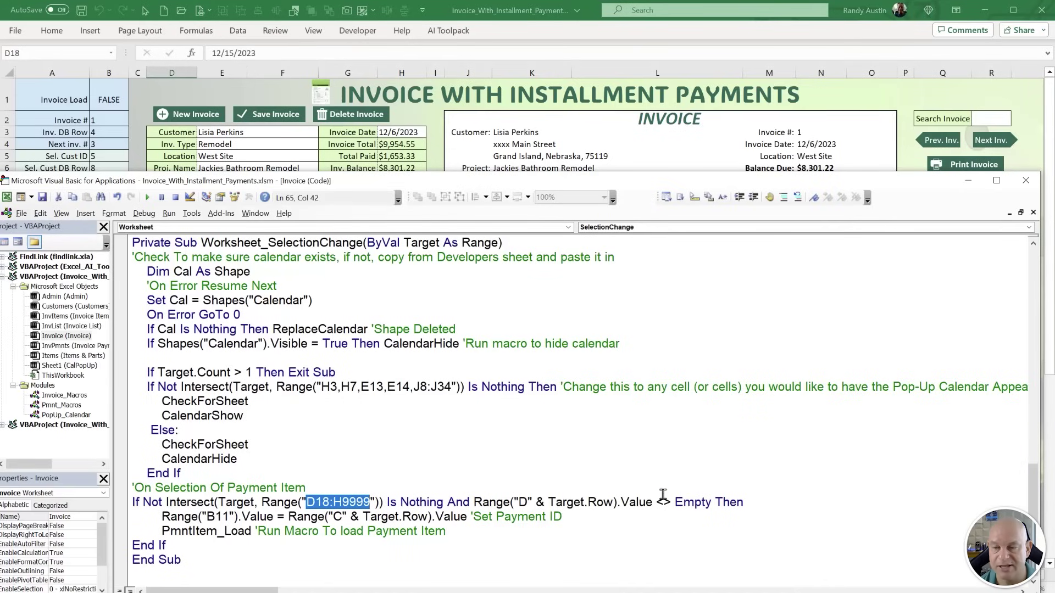
left_click_drag(711, 502, 444, 503)
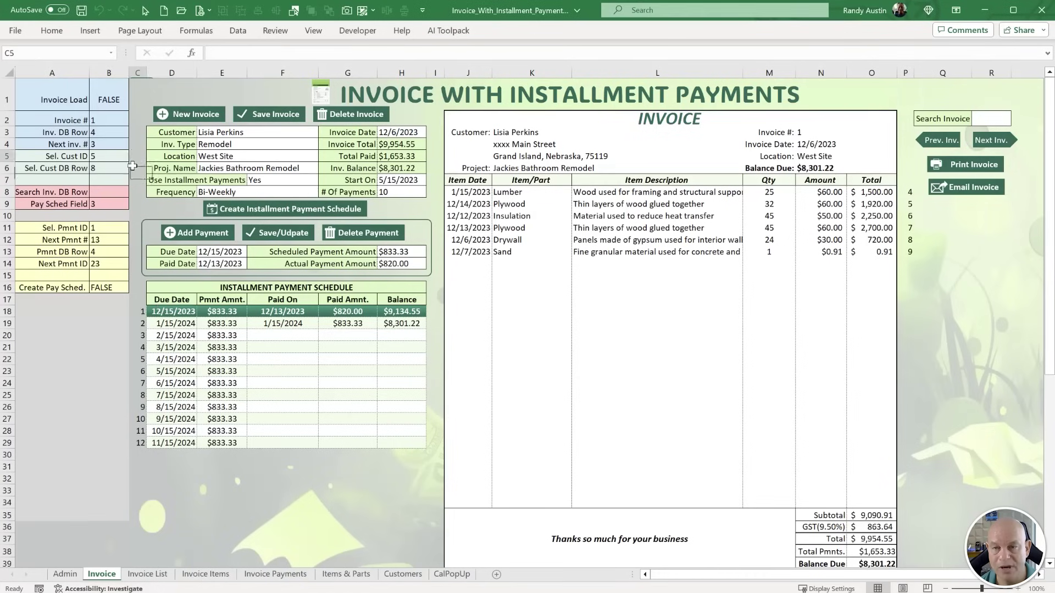
left_click(137, 157)
left_click(136, 314)
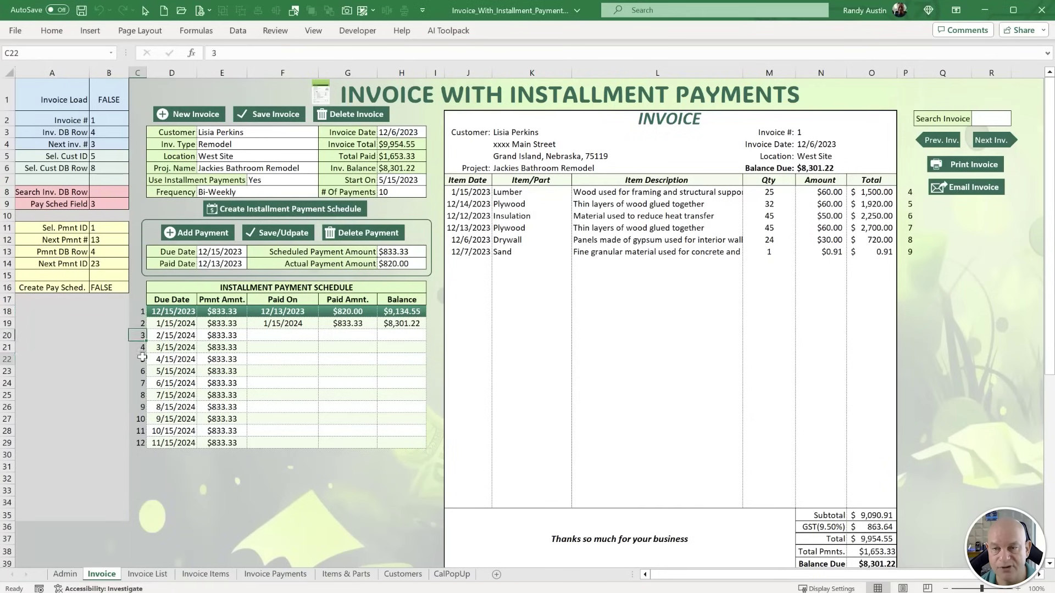
left_click(101, 228)
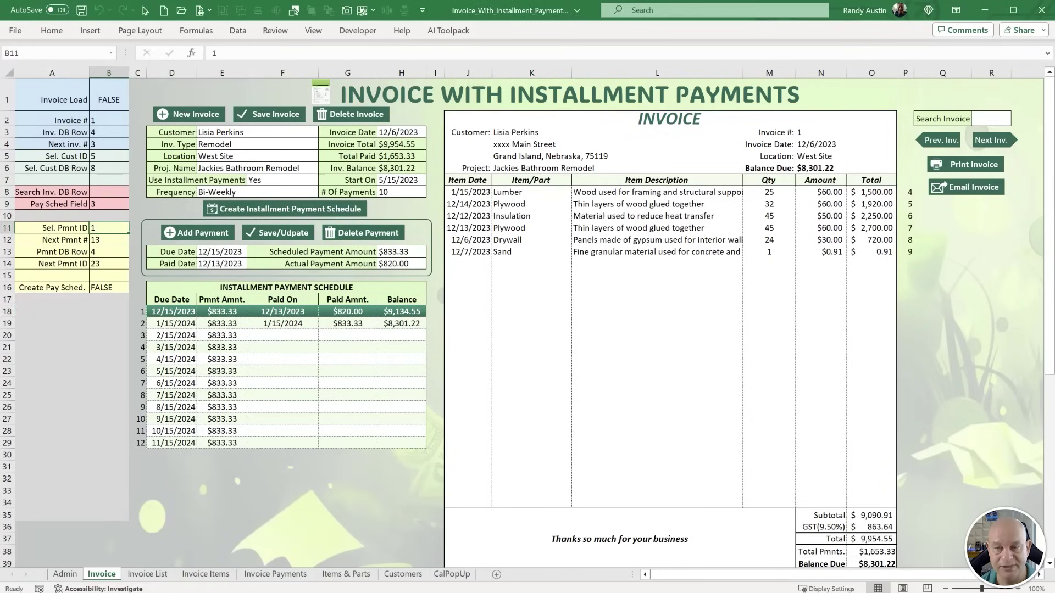
Mark the code that copies the row's payment ID into B11 and calls PmntItem_Load.
key("alt+F11")
left_click(196, 516)
left_click_drag(288, 516, 473, 515)
left_click_drag(574, 517, 297, 518)
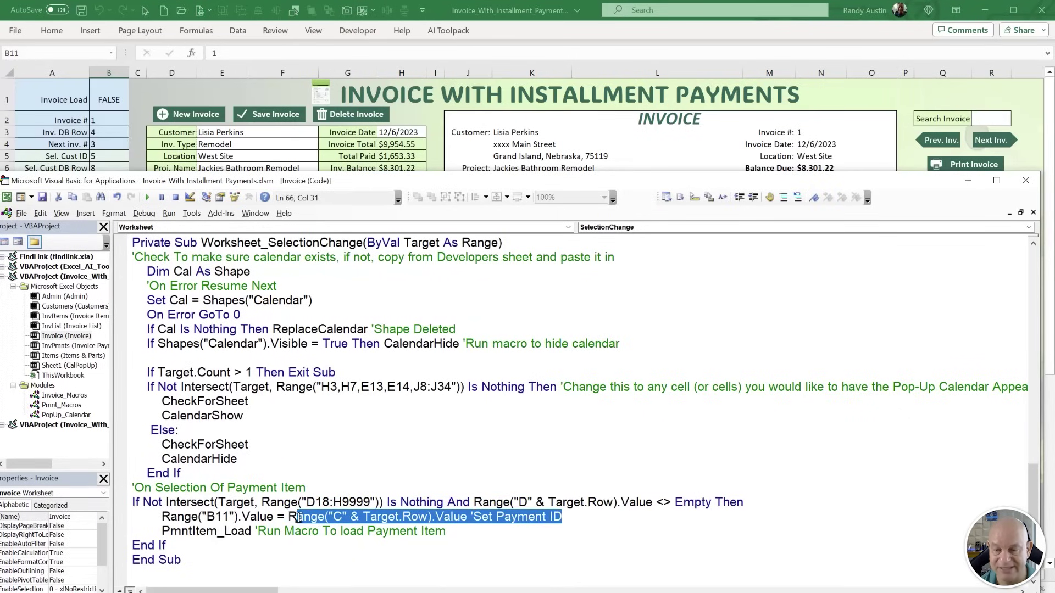
left_click_drag(448, 530, 144, 541)
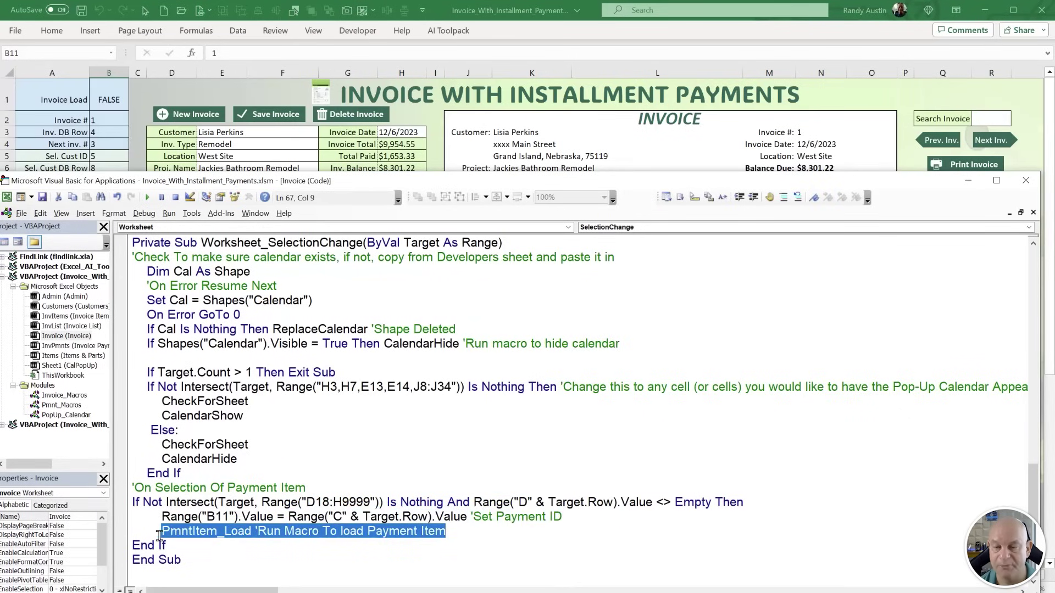
Open the Pmnt_Macros module and navigate to the PmntItem_Load routine.
double_click(65, 407)
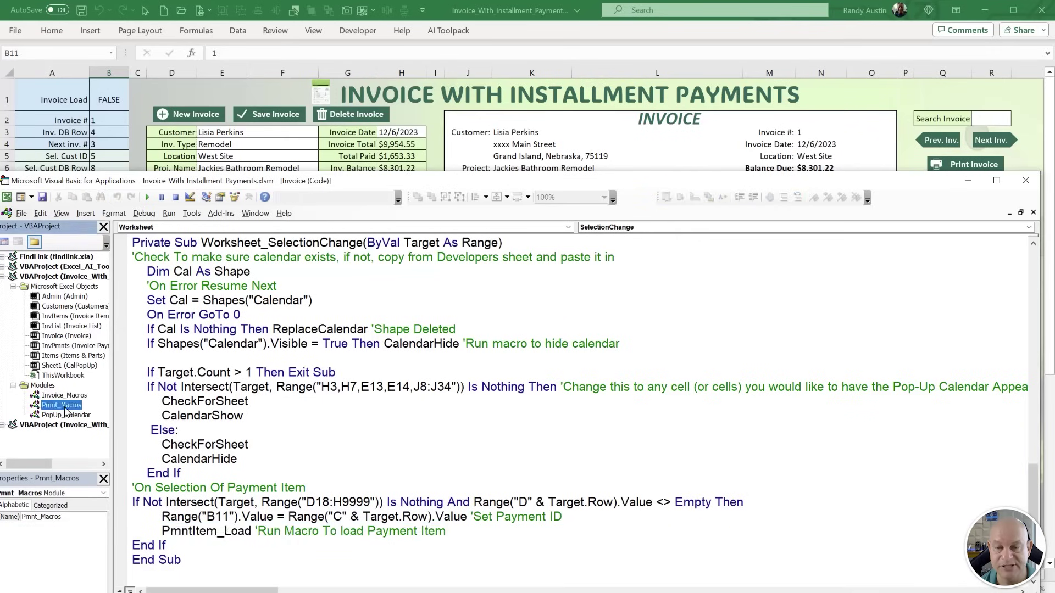
scroll(219, 446, "down", 2)
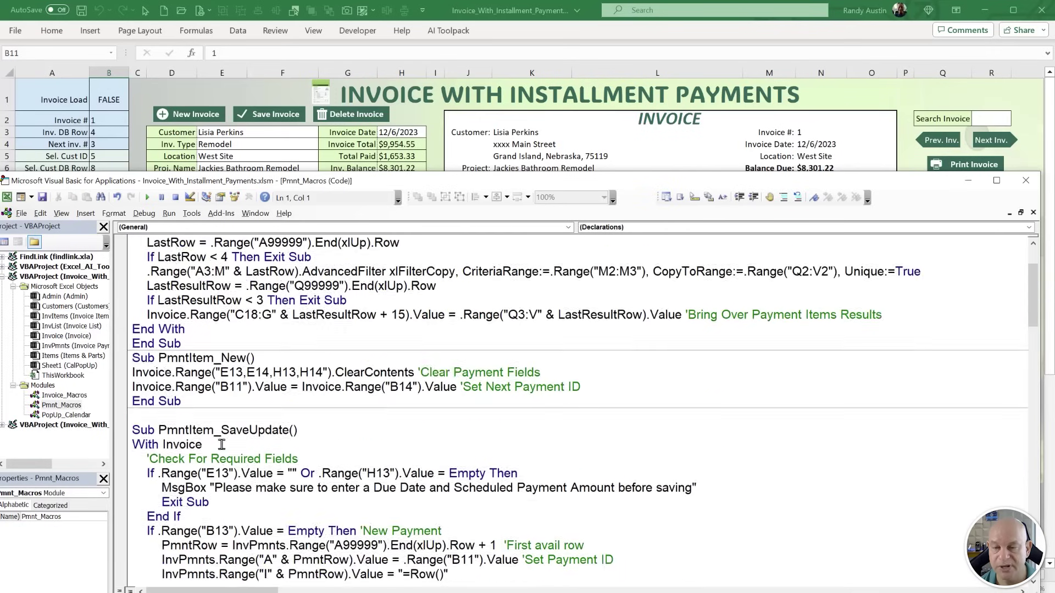
left_click(220, 444)
scroll(220, 445, "up", 2)
right_click(224, 446)
left_click(266, 317)
scroll(256, 358, "down", 7)
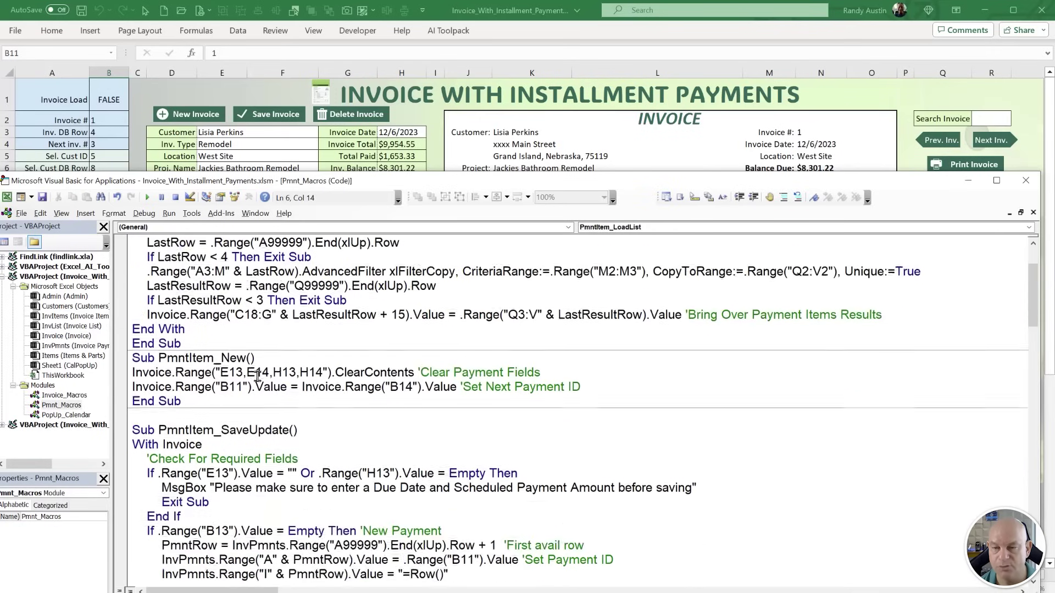
scroll(265, 396, "down", 4)
left_click_drag(249, 388, 162, 382)
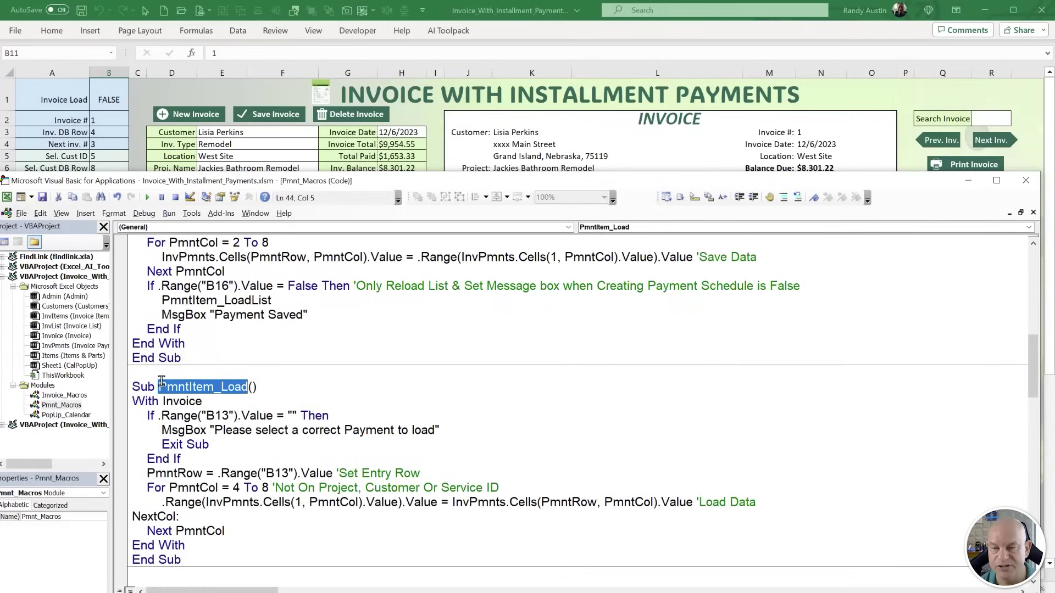
left_click(229, 430)
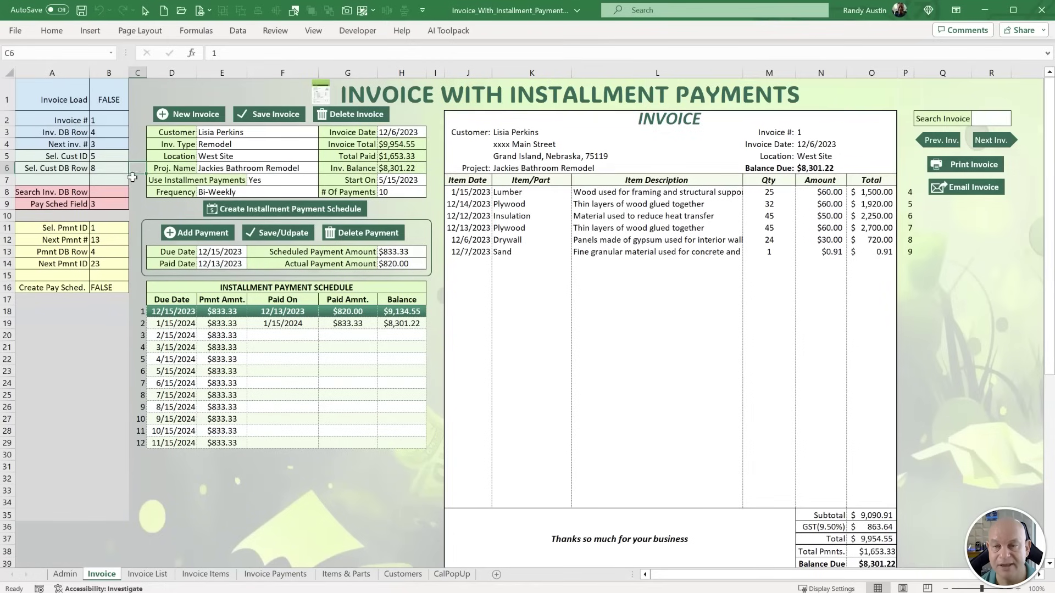
Compare the B12 and B13 formulas with PmntItem_Load's blank check, warning exit, PmntRow and loop range.
left_click(138, 170)
left_click(104, 238)
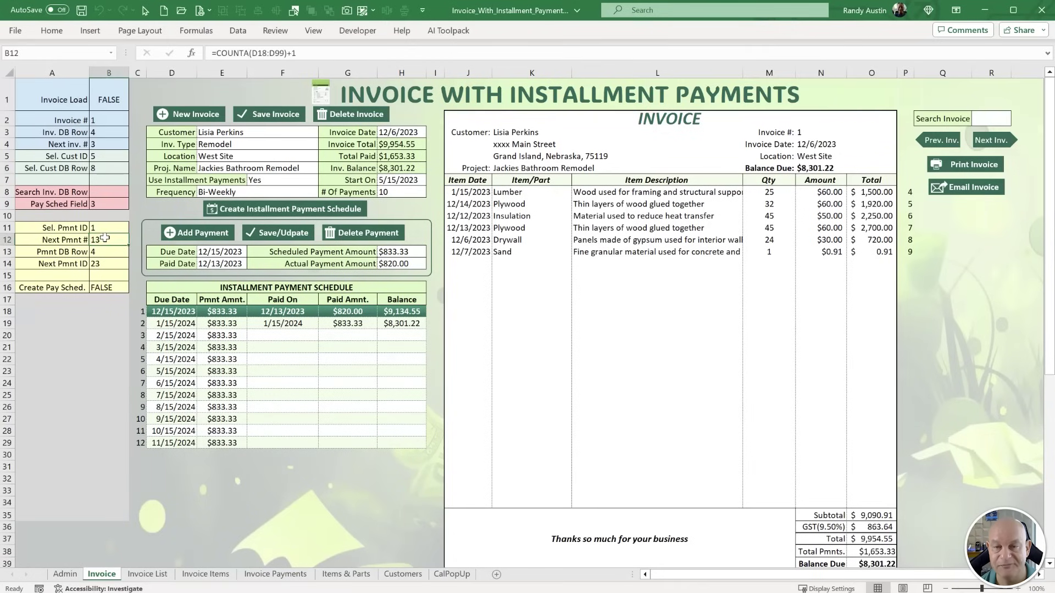
left_click(109, 251)
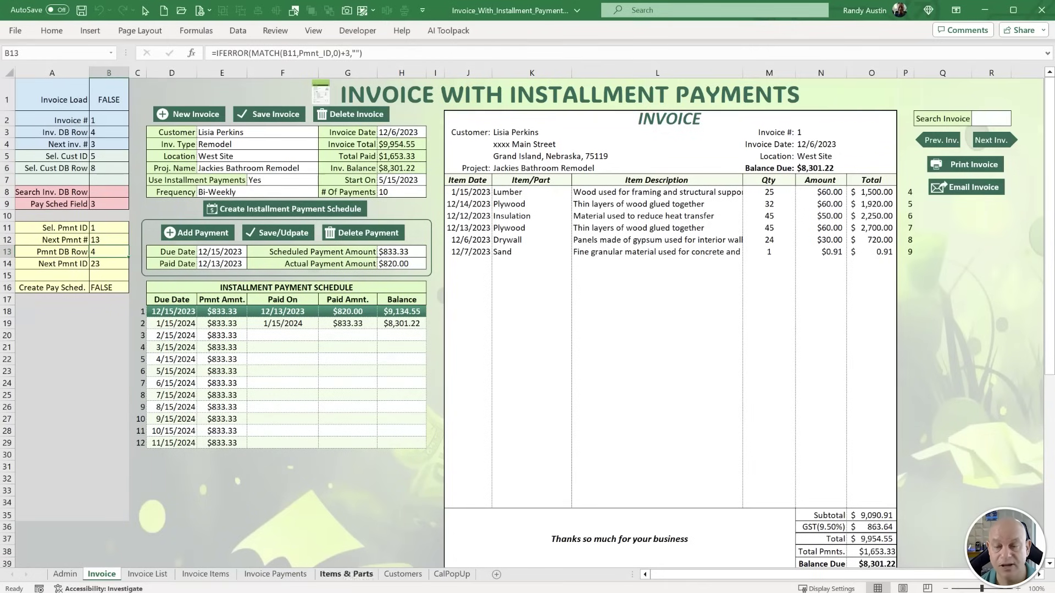
key("alt+F11")
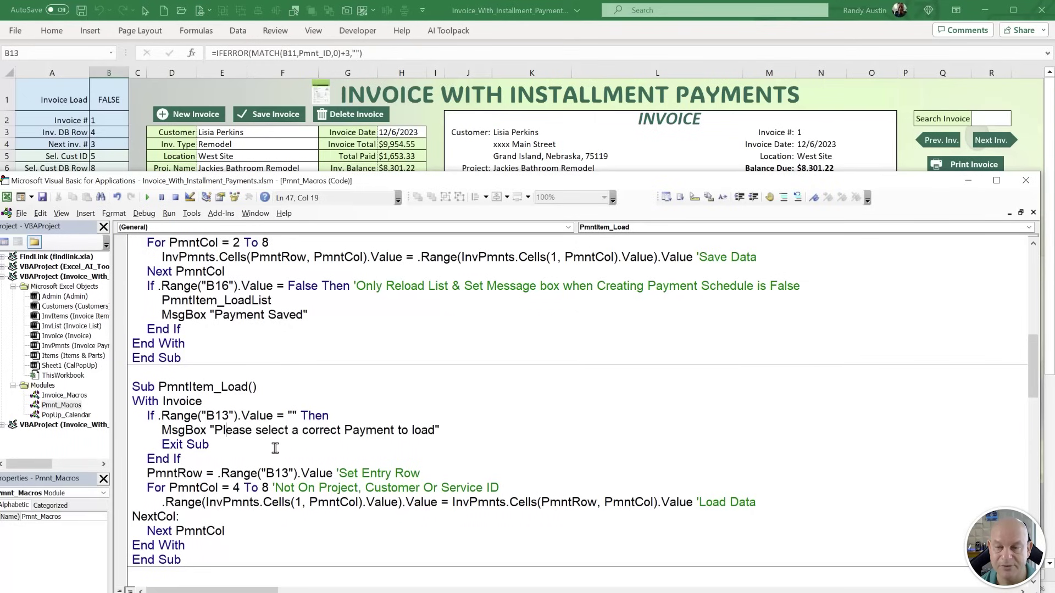
left_click_drag(441, 431, 117, 419)
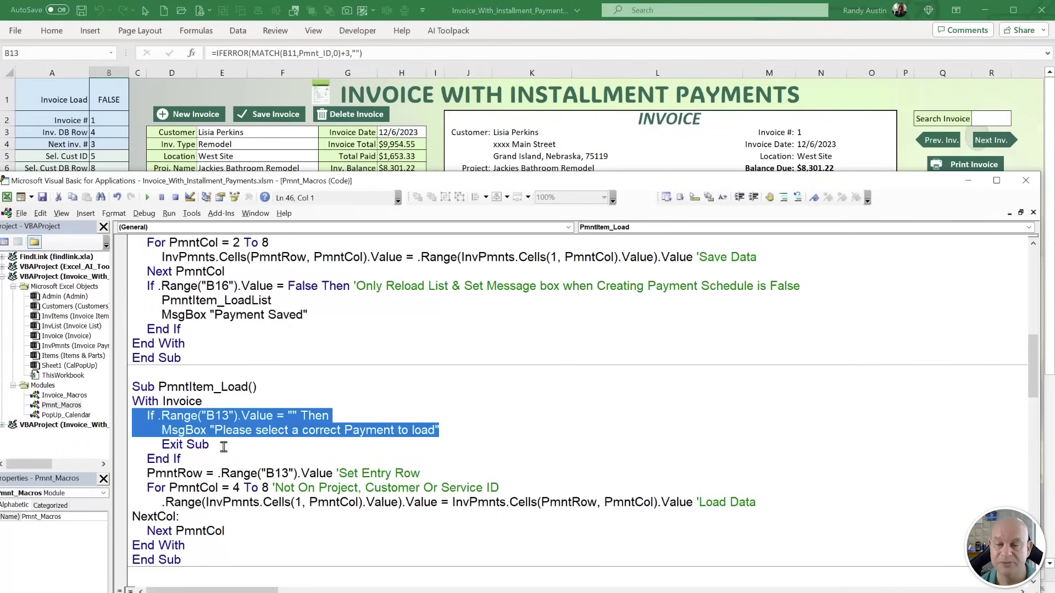
left_click_drag(223, 446, 130, 424)
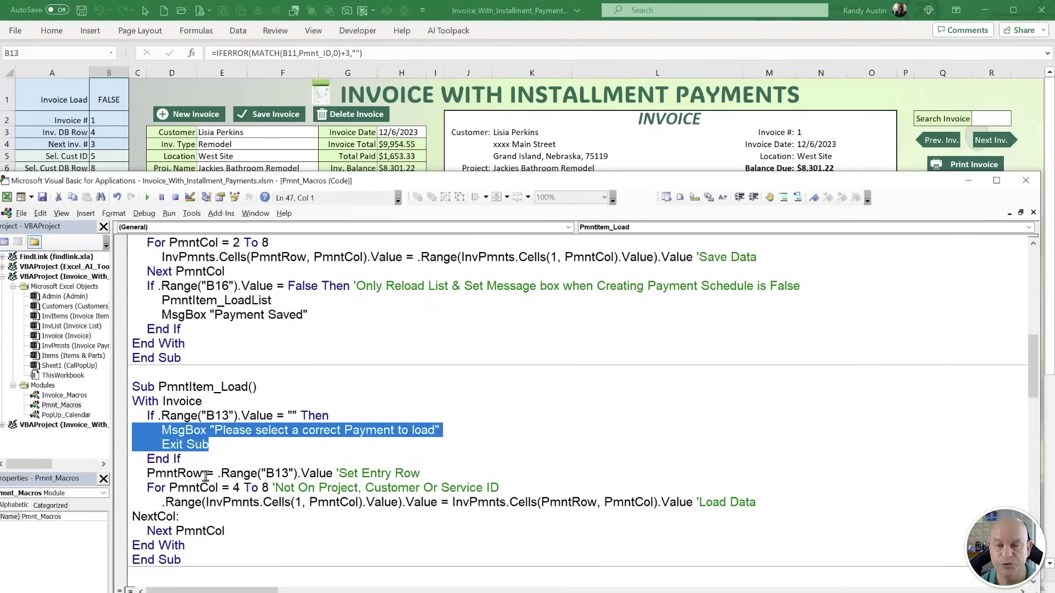
left_click_drag(205, 474, 150, 468)
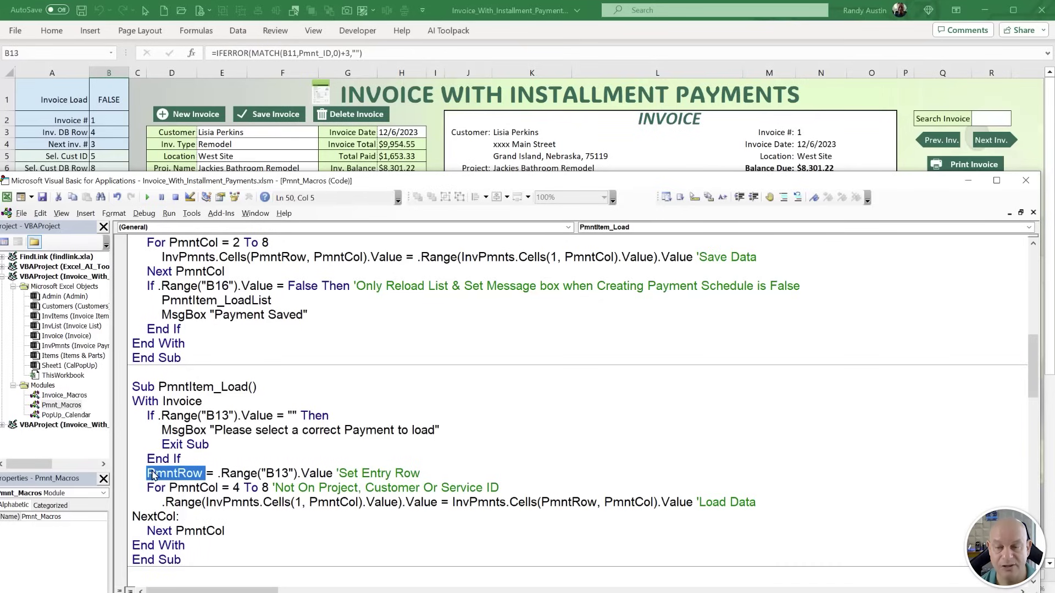
left_click_drag(234, 488, 260, 489)
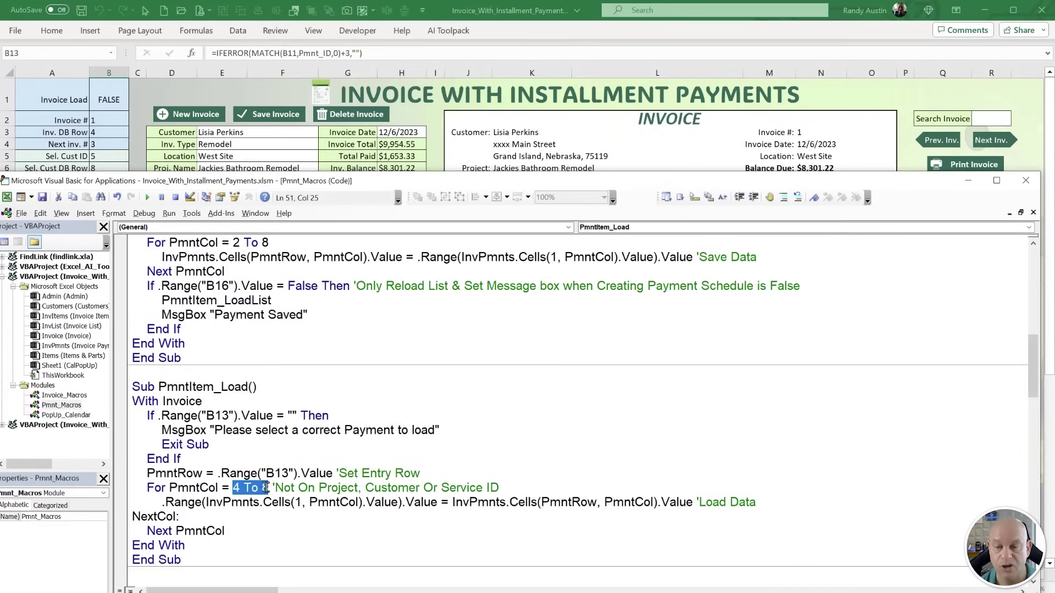
key("alt+F11")
left_click(226, 252)
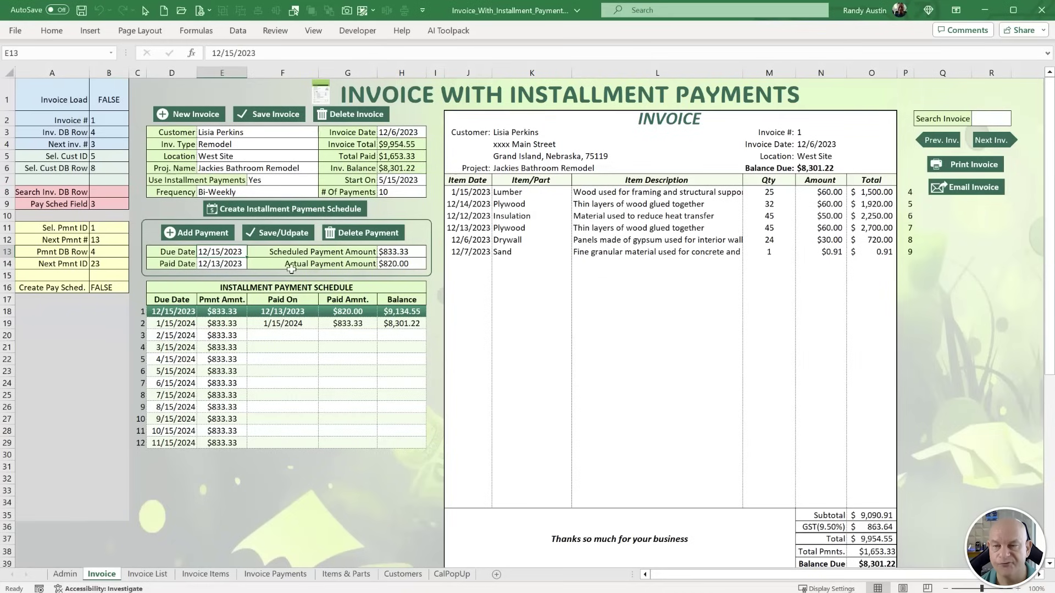
Select the actual and scheduled payment fields, then switch to the Invoice Payments sheet.
left_click(411, 262)
left_click(408, 251)
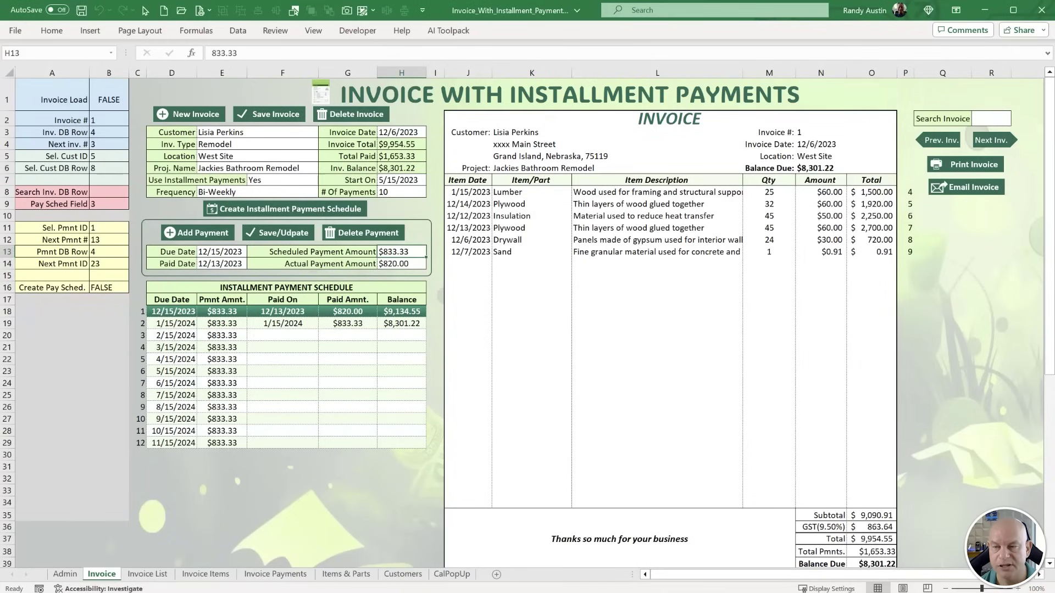
left_click(262, 574)
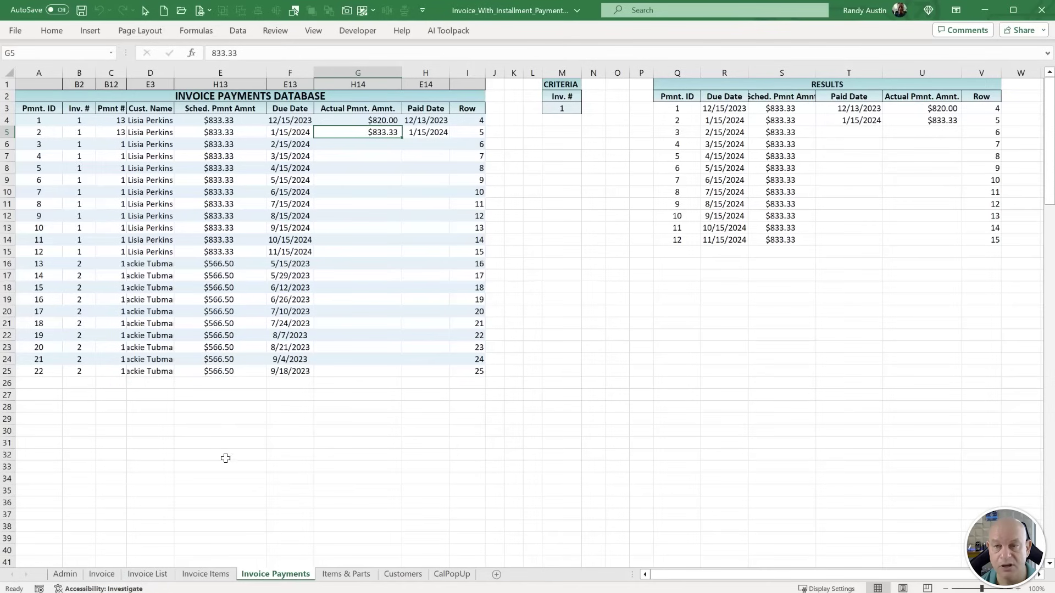
left_click_drag(158, 396, 165, 431)
left_click(219, 419)
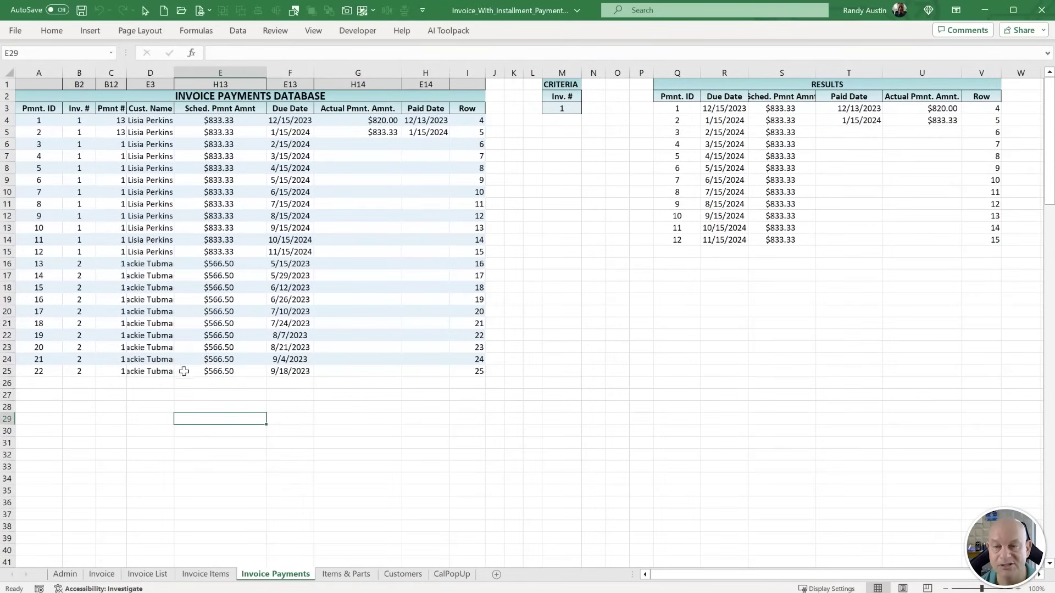
Mark the Sched. Pmnt Amnt through Paid Date columns and headers, then return to the macro code.
left_click_drag(159, 383, 445, 367)
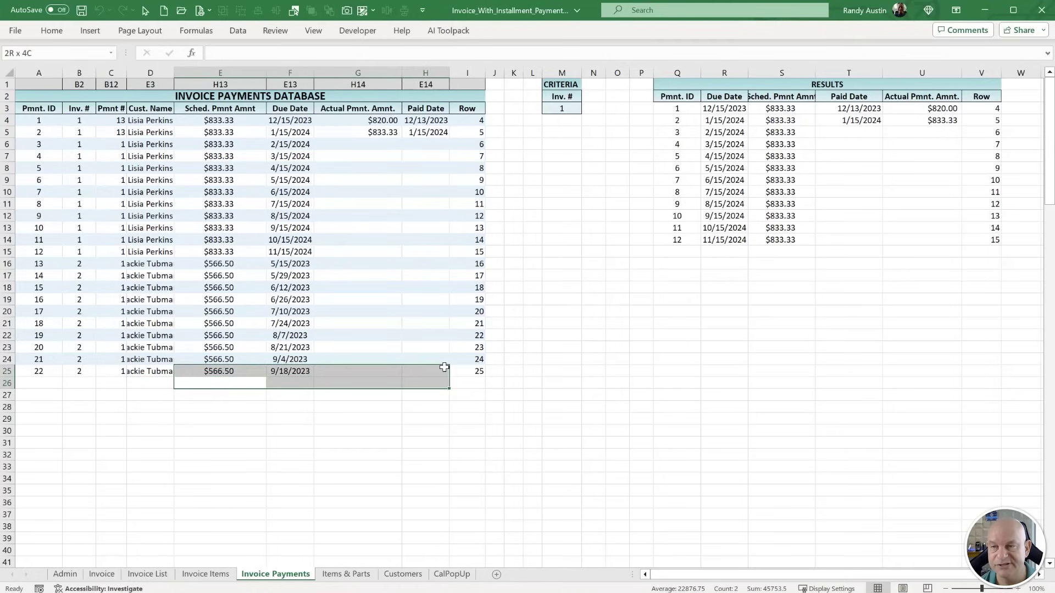
left_click_drag(444, 367, 444, 367)
left_click(237, 372)
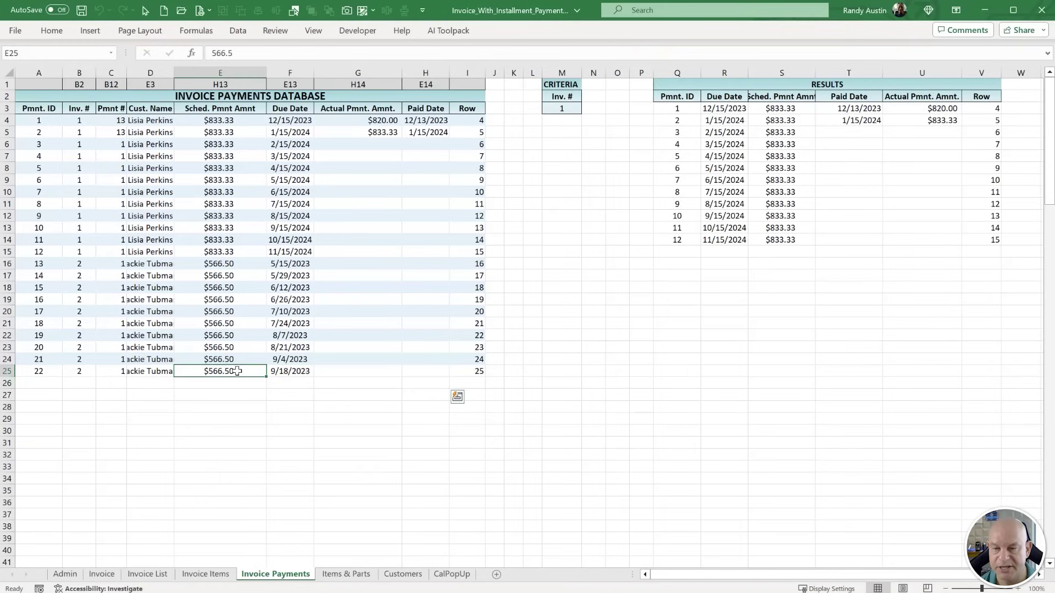
left_click_drag(237, 371, 415, 369)
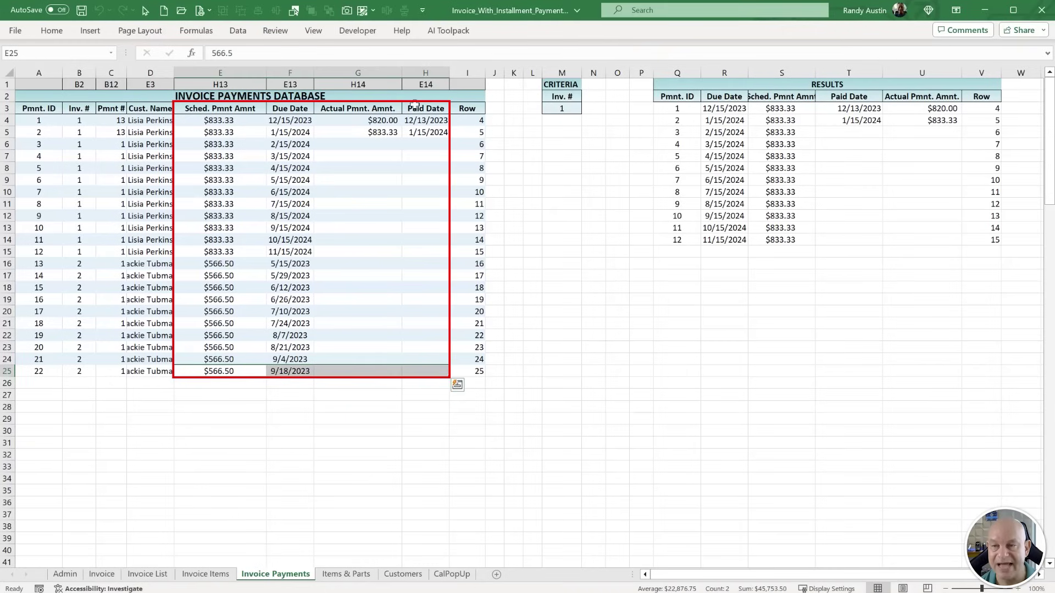
left_click_drag(413, 108, 218, 110)
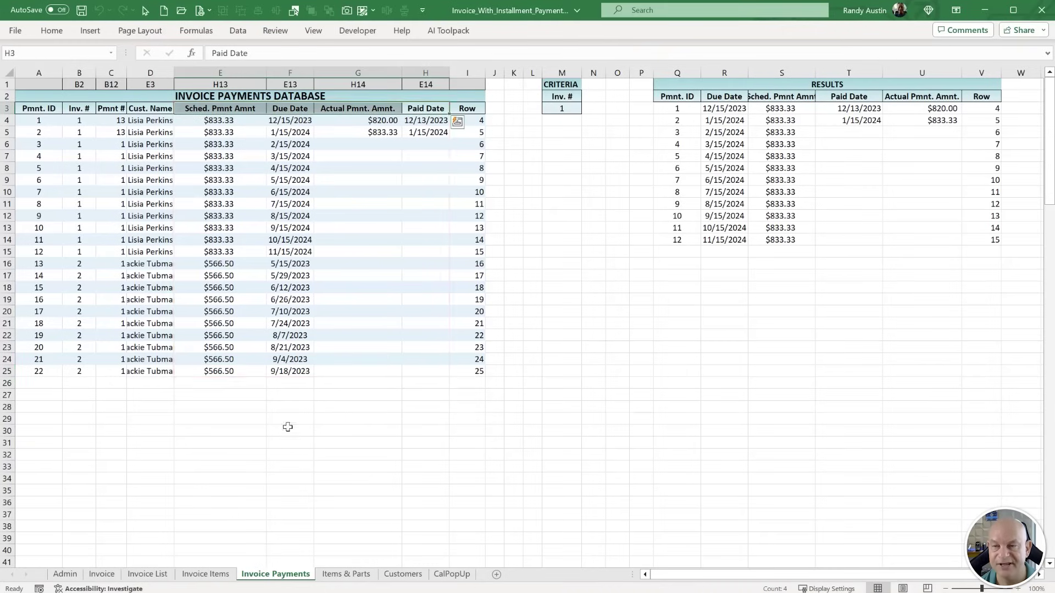
key("alt+Tab")
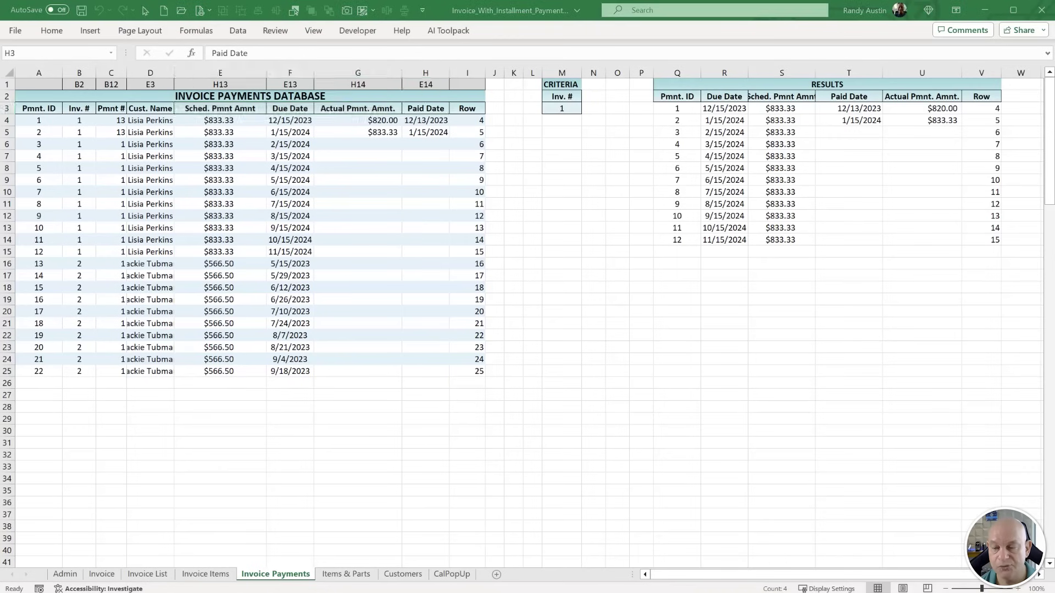
Change the loop start from 4 to 5 so it reads For PmntCol = 5 To 8.
left_click(235, 488)
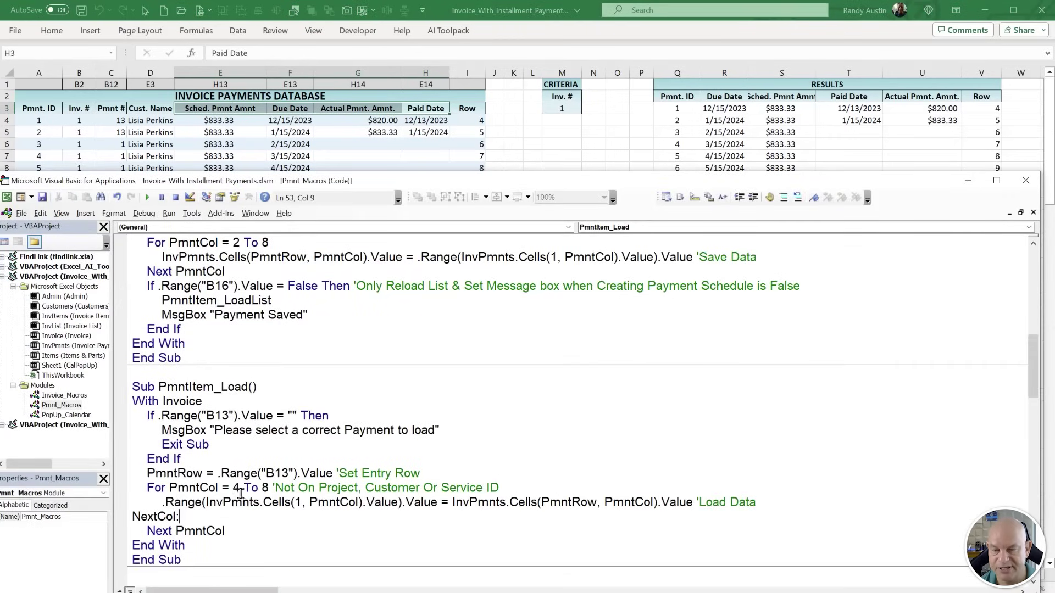
left_click_drag(241, 488, 234, 488)
type("5")
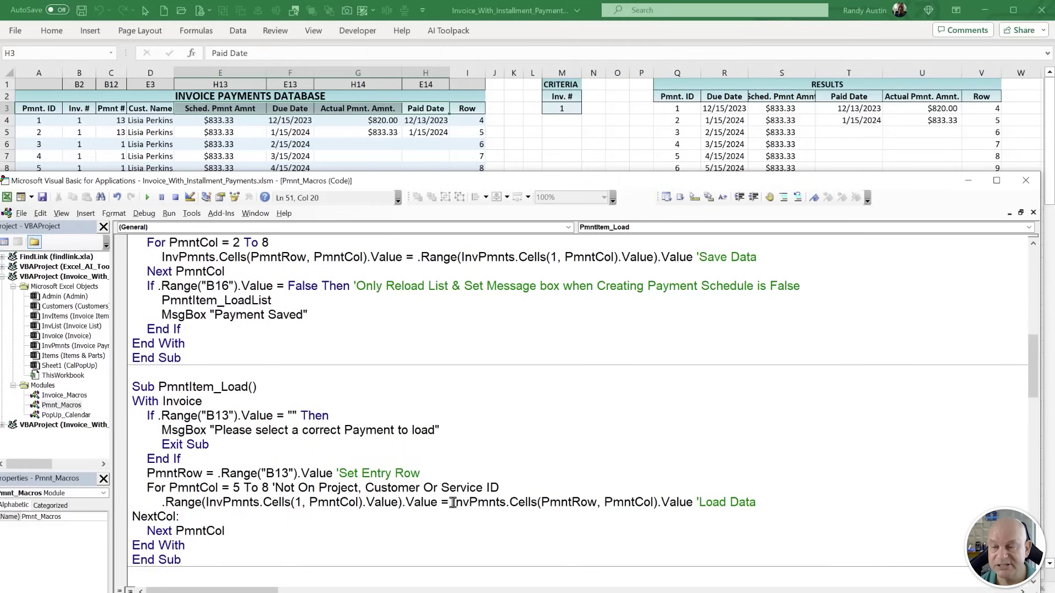
Review the line copying the payments database value into the destination range.
left_click_drag(452, 502, 681, 504)
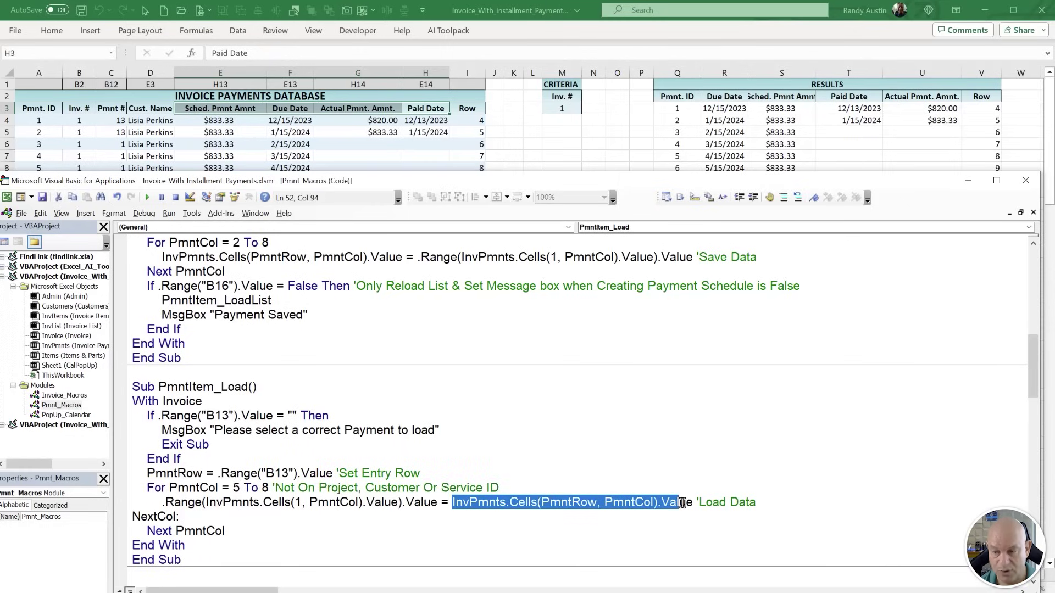
left_click(564, 503)
left_click(634, 503)
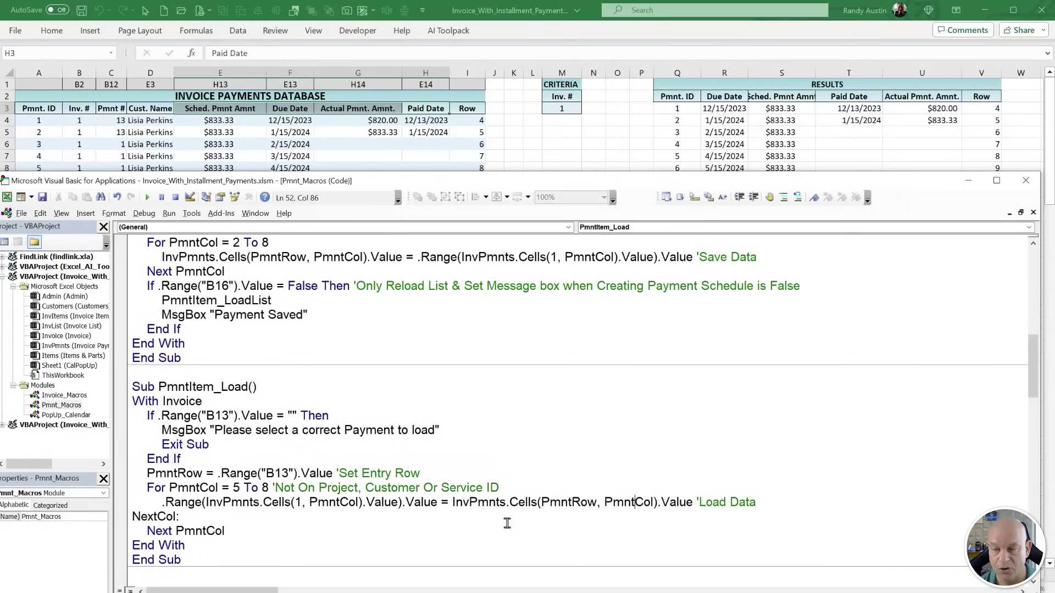
left_click_drag(432, 502, 375, 504)
left_click(204, 503)
Check the header cells and sample values under Sched. Pmnt Amnt, Due Date and Actual Pmnt. Amnt.
left_click(205, 84)
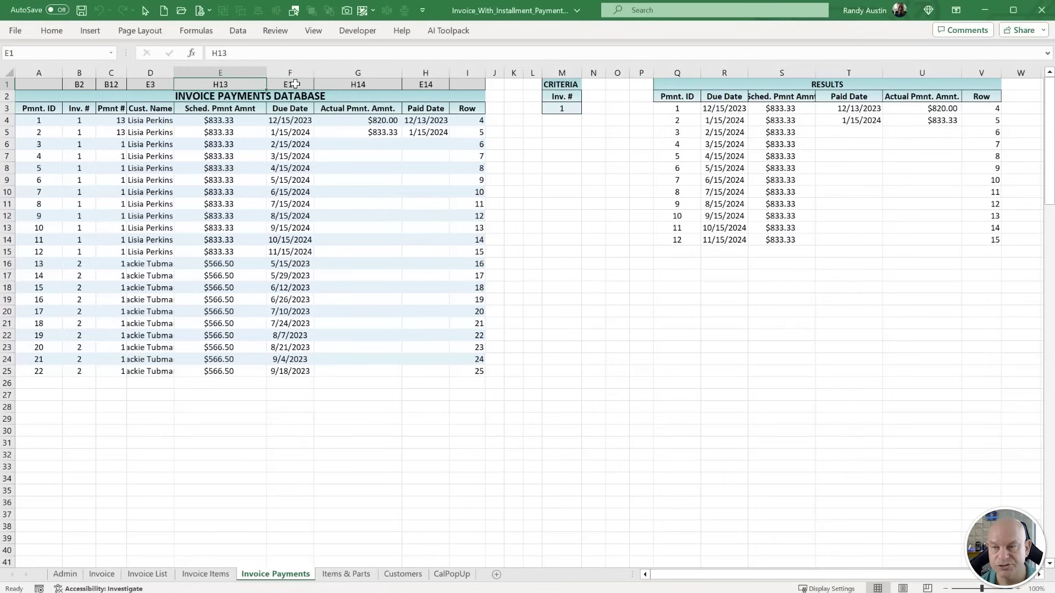
left_click(291, 84)
left_click(363, 84)
left_click(243, 273)
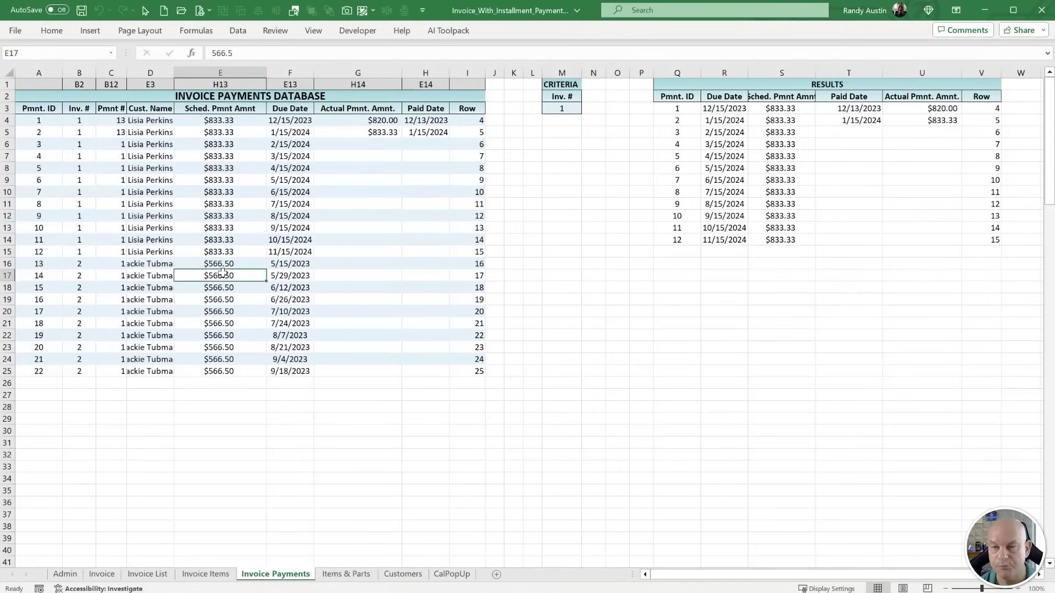
left_click(283, 277)
left_click(353, 274)
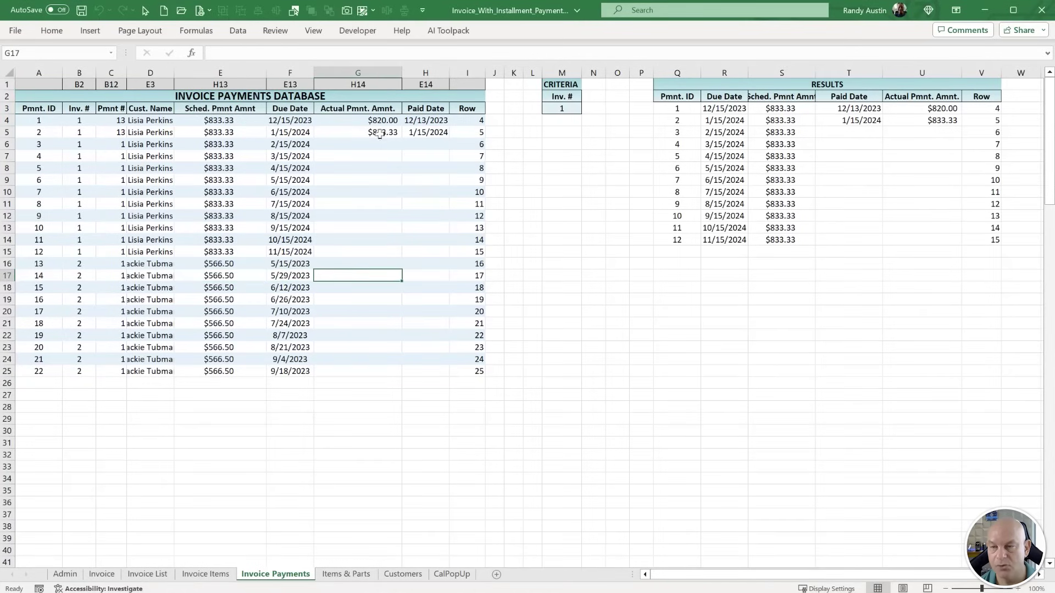
Bring the Pmnt_Macros code back up over the Invoice sheet.
key("alt+F11")
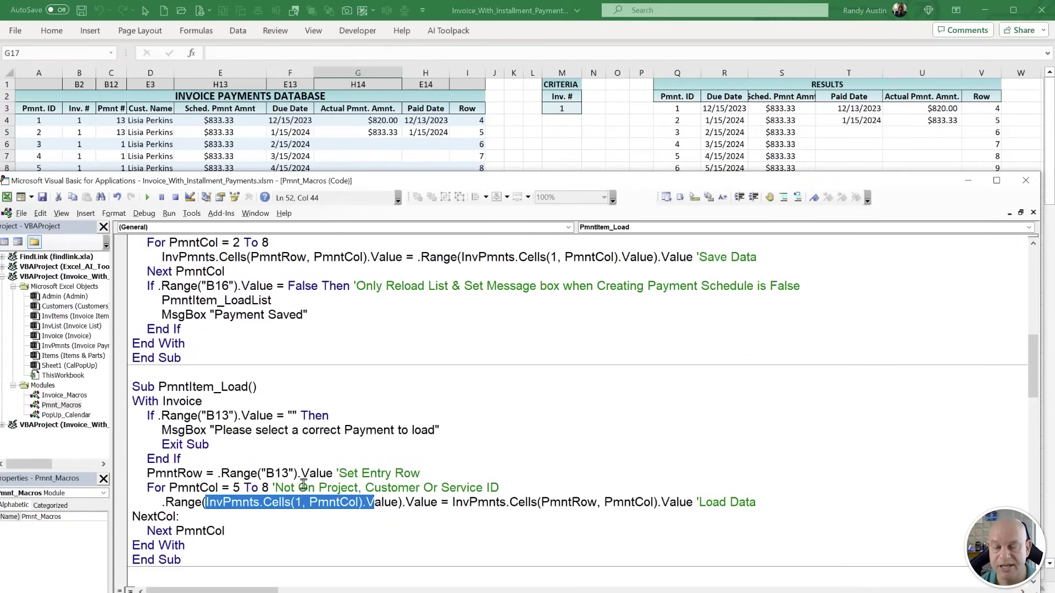
scroll(671, 434, "down", 2)
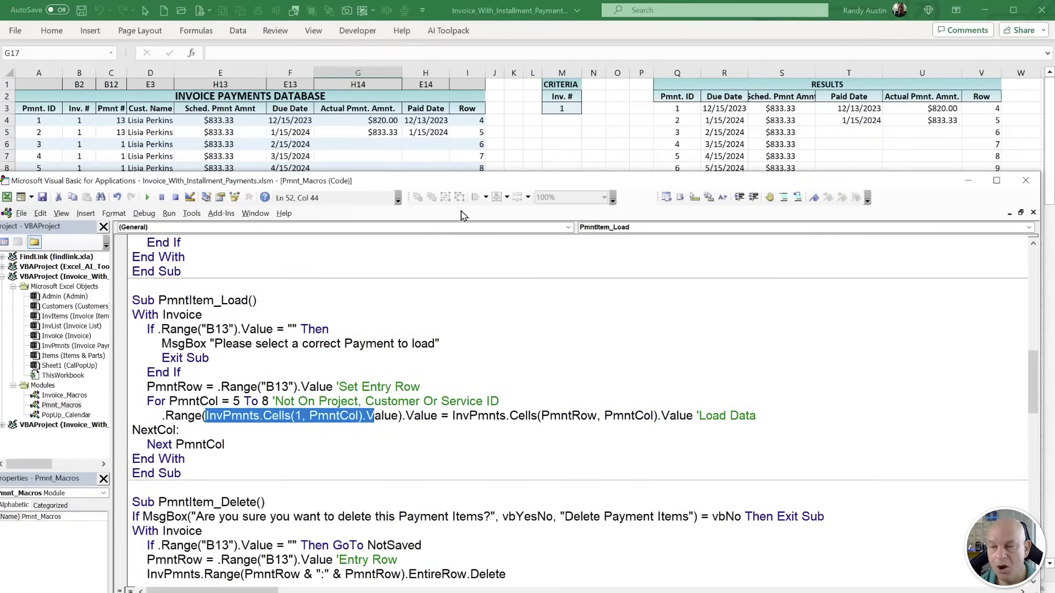
left_click(432, 146)
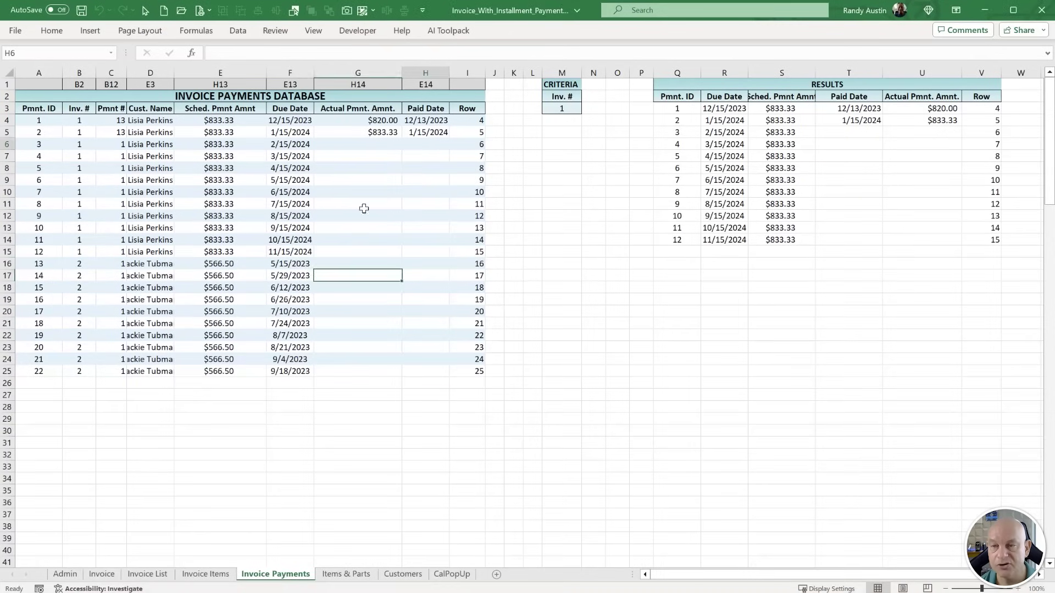
left_click(102, 574)
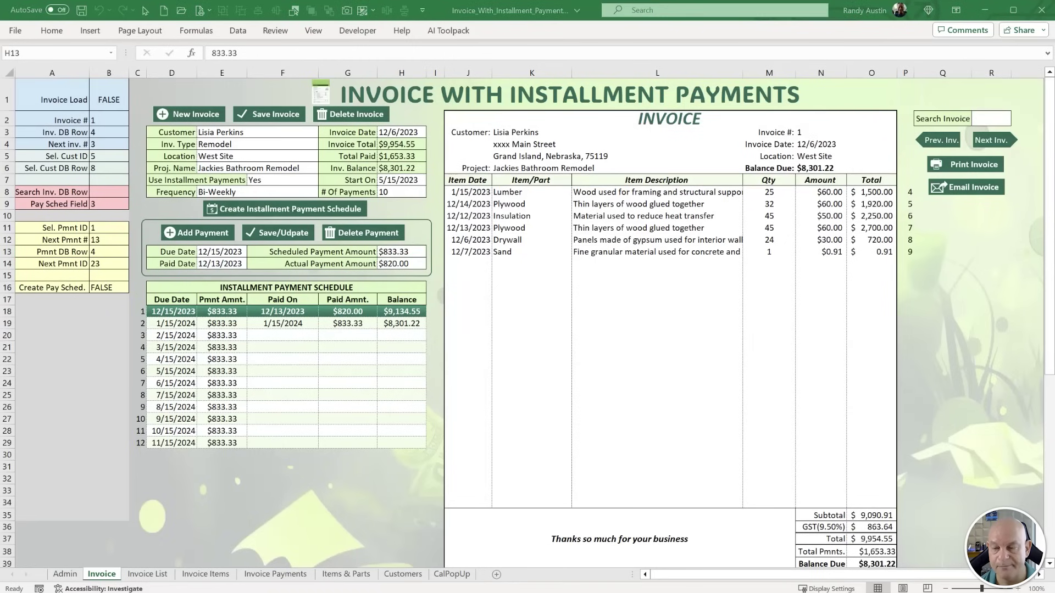
key("alt+F11")
scroll(413, 411, "up", 12)
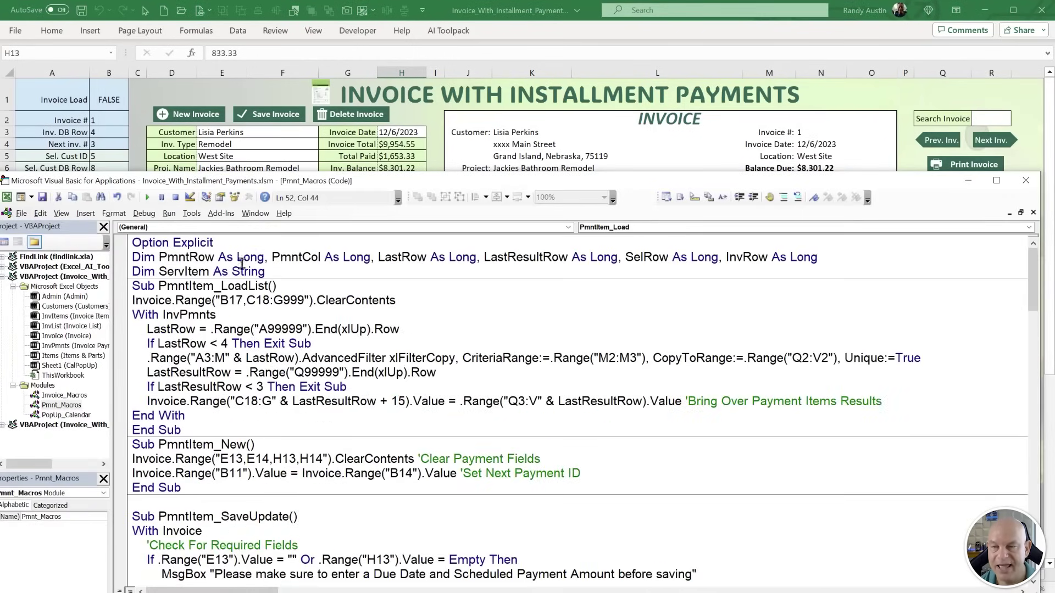
Open the Invoice_Macros module and scroll to the top of its code.
left_click_drag(268, 287, 160, 286)
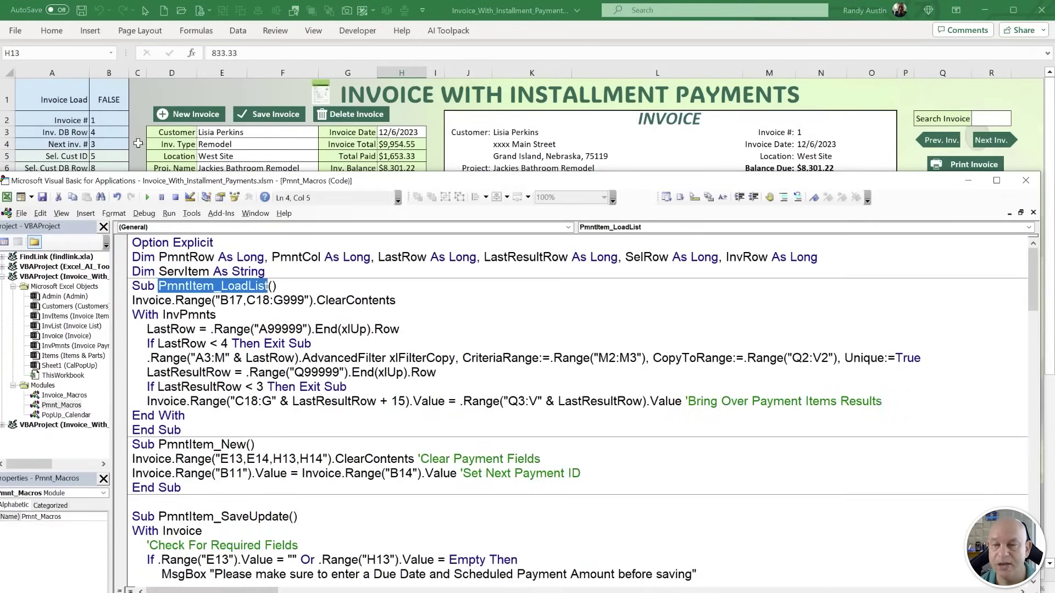
left_click(138, 143)
key("alt+F11")
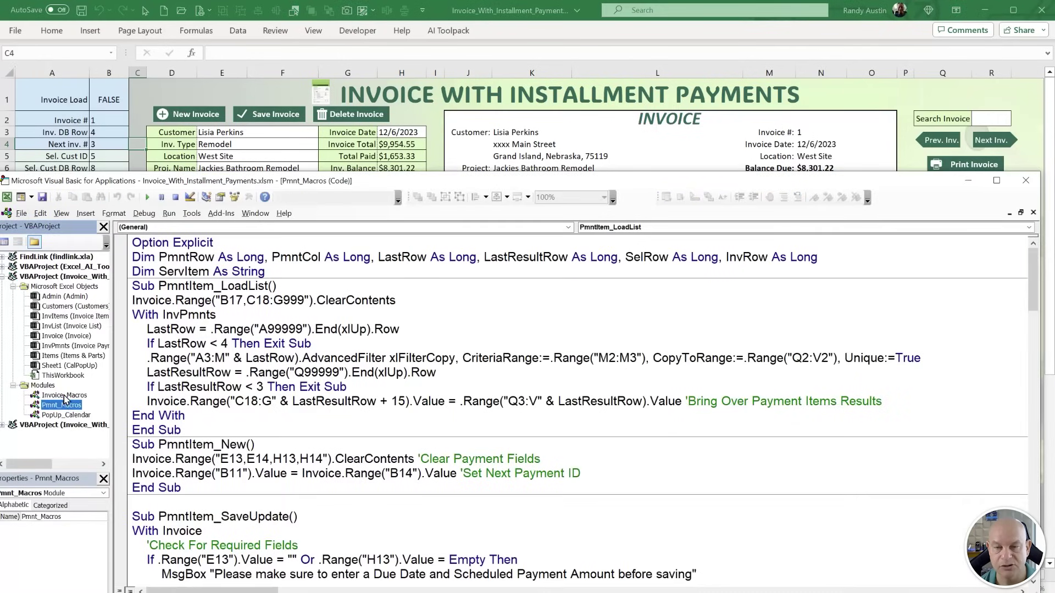
double_click(64, 395)
scroll(278, 399, "up", 5)
scroll(277, 399, "up", 5)
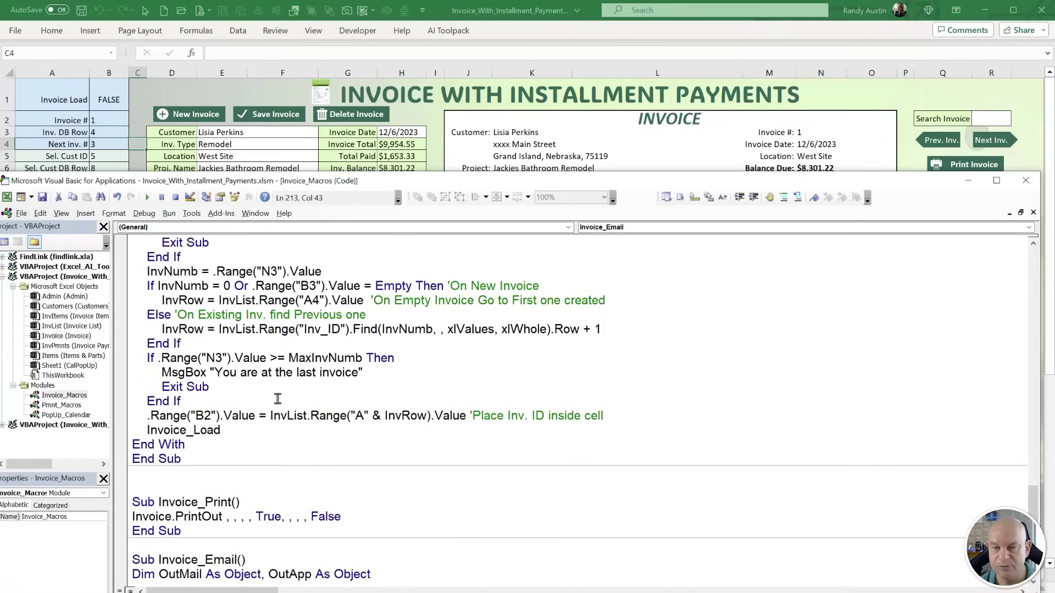
scroll(278, 399, "up", 5)
scroll(278, 399, "up", 4)
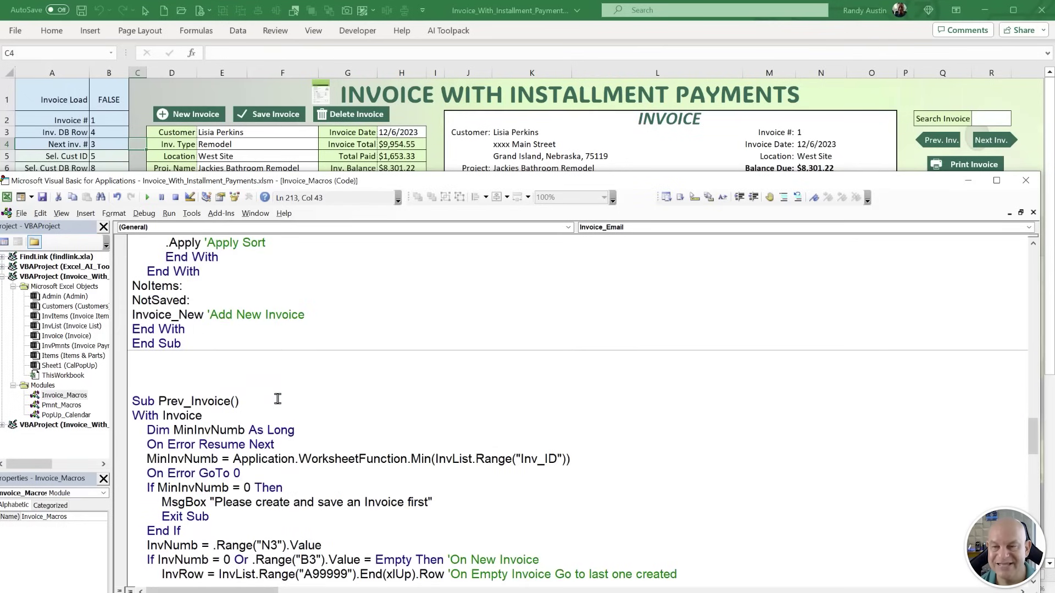
scroll(277, 399, "up", 16)
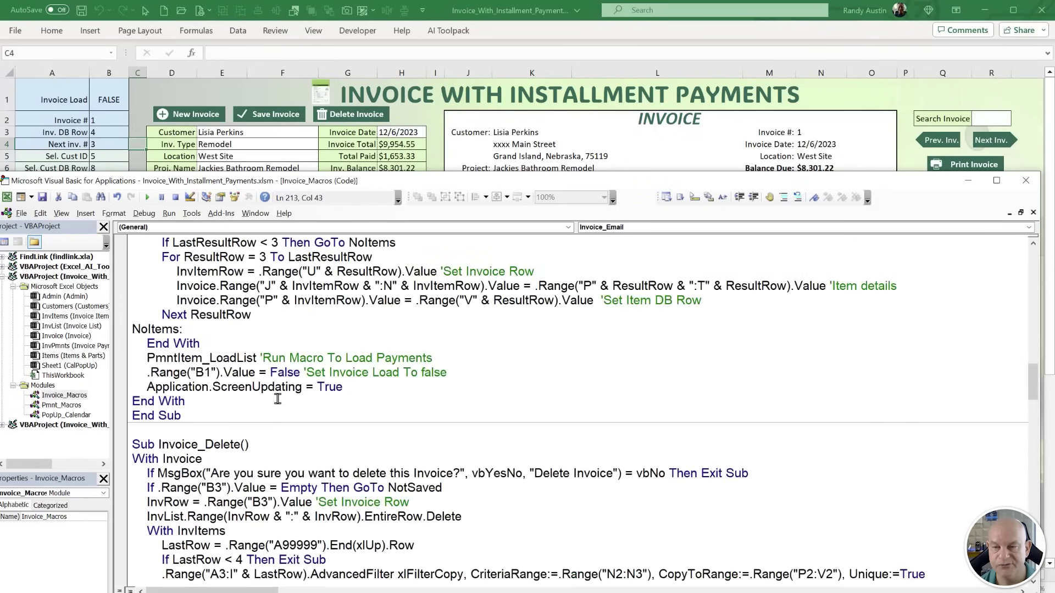
scroll(278, 400, "up", 8)
scroll(269, 412, "down", 10)
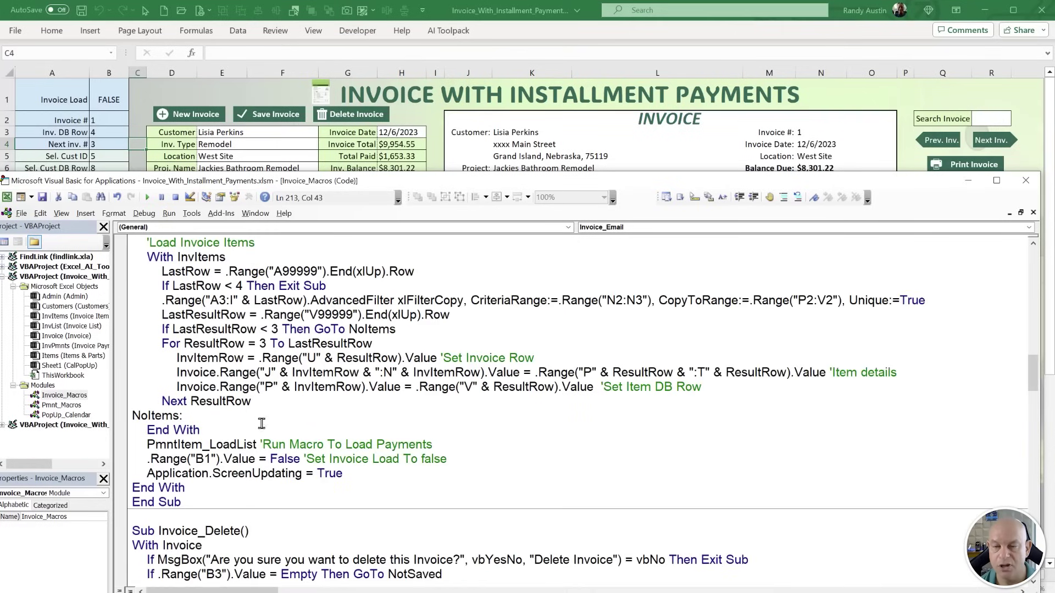
Find the call to PmntItem_LoadList, open its code, then return to the Invoice sheet.
left_click_drag(148, 445, 442, 443)
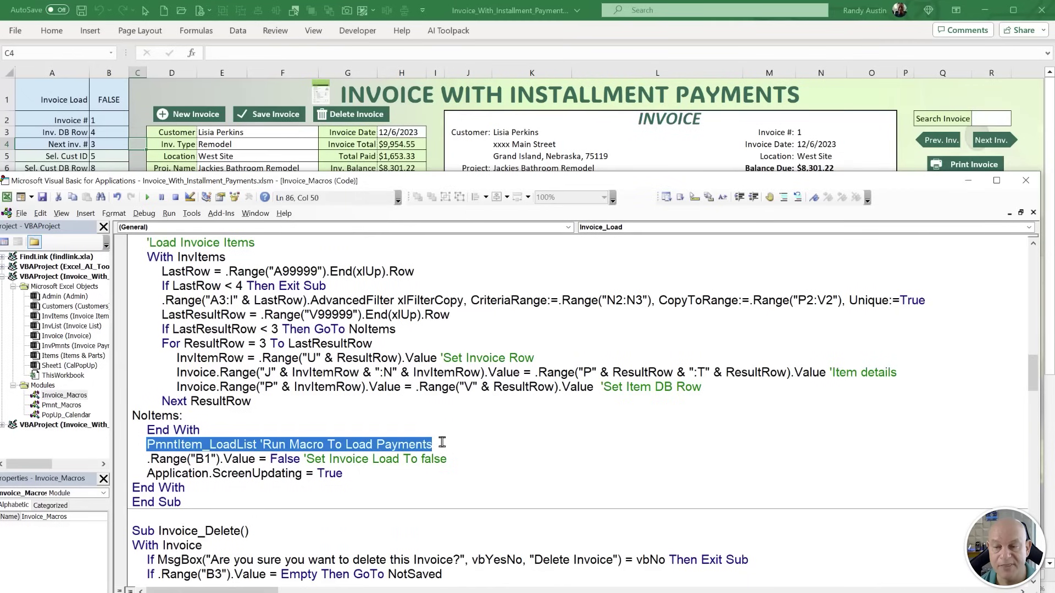
double_click(61, 405)
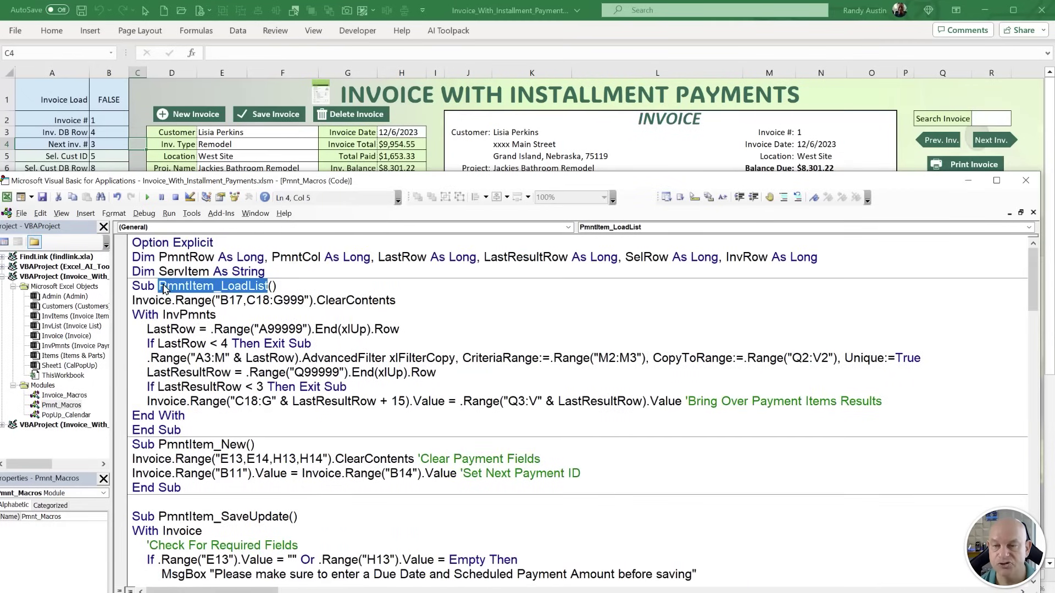
left_click(164, 290)
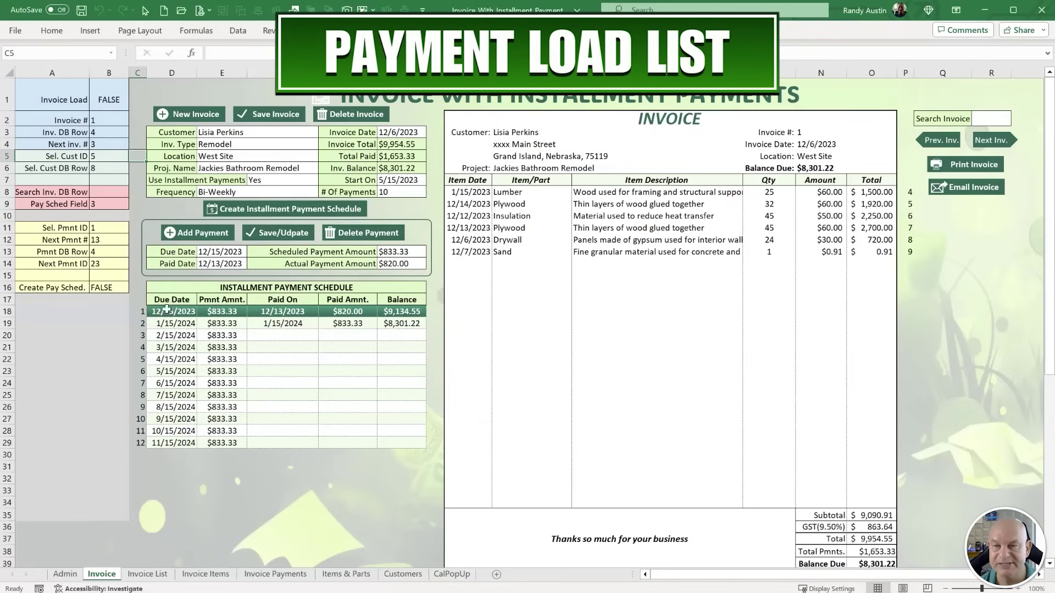
Load the 4/15/2024 installment from the schedule rows C18:G29 into the payment fields.
left_click_drag(141, 311, 354, 451)
left_click(403, 347)
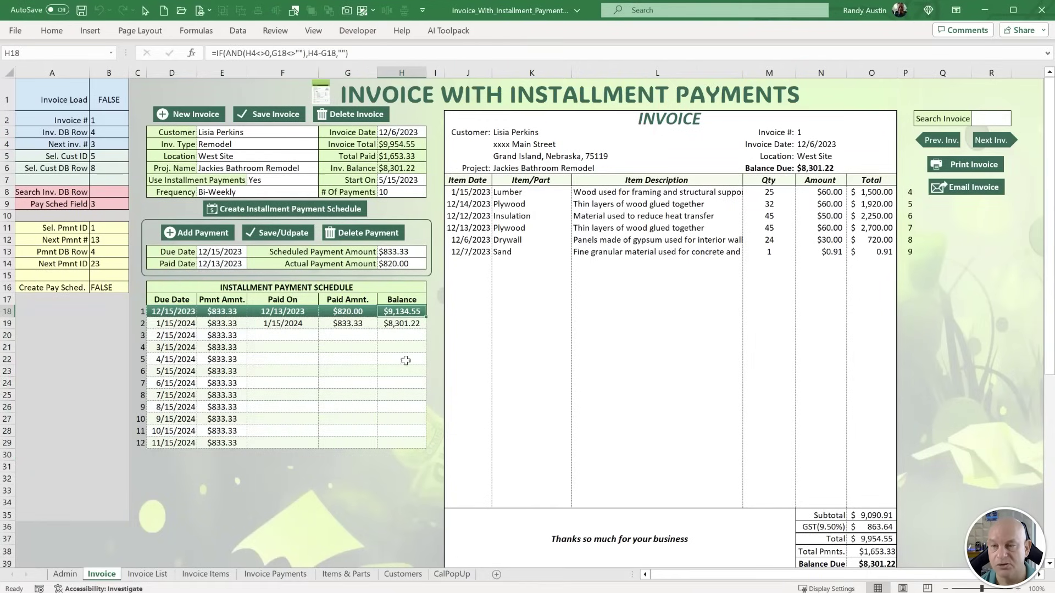
key("Down")
key("Down")
key("Down")
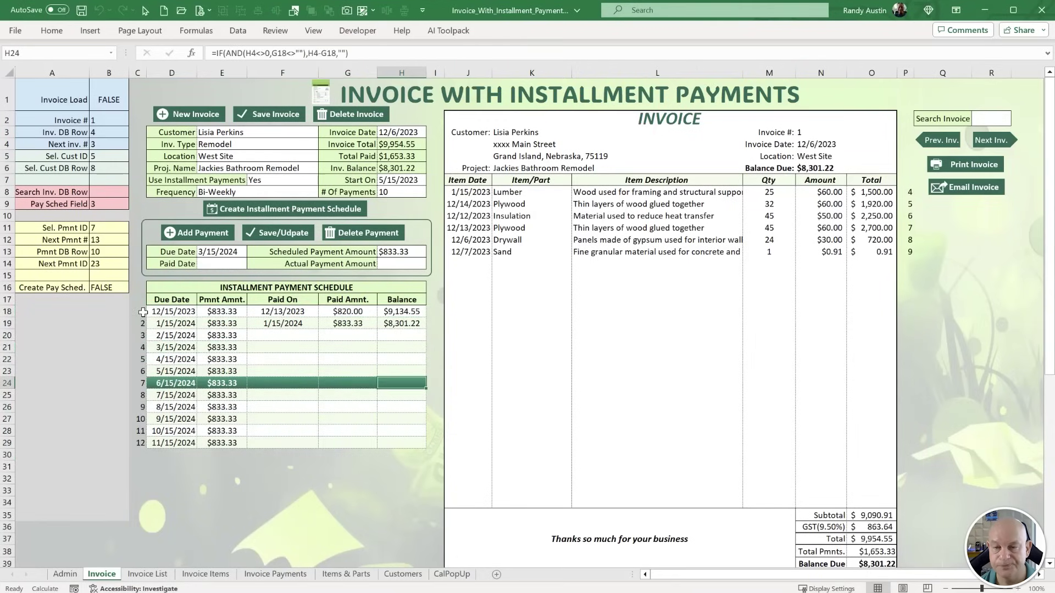
key("Up")
key("Up")
left_click_drag(137, 311, 333, 443)
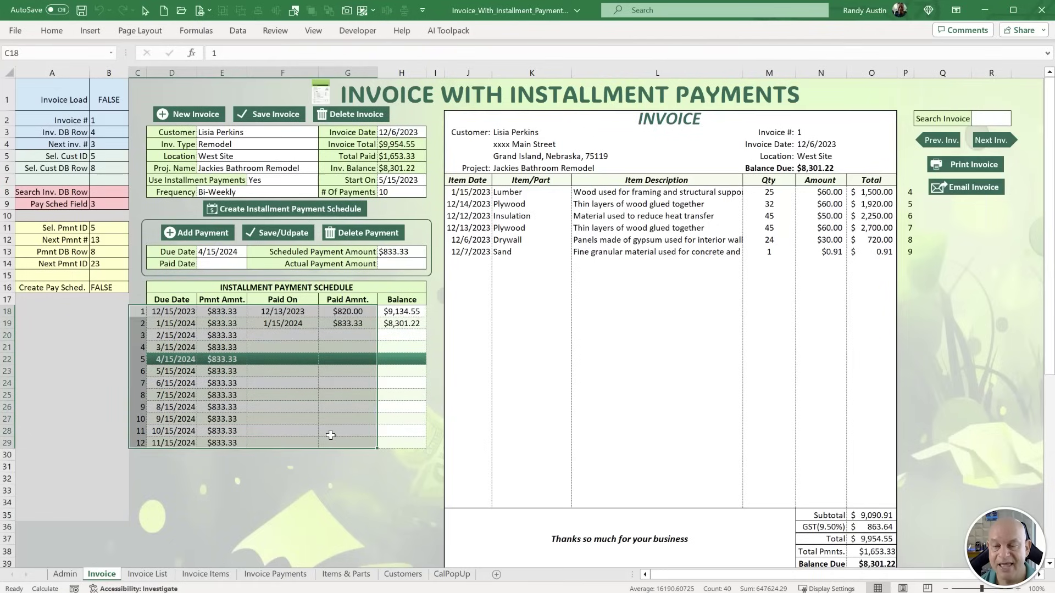
Check the Invoice Payments Inv. # criteria cell M3 and filtered results Q3:V14.
left_click(265, 575)
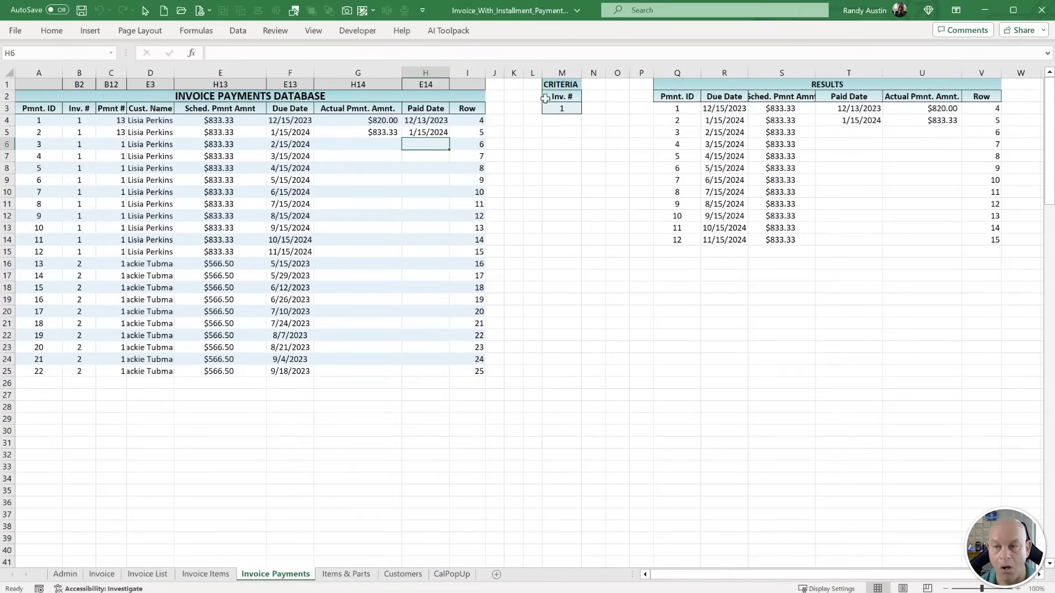
left_click(562, 108)
left_click_drag(678, 106, 988, 236)
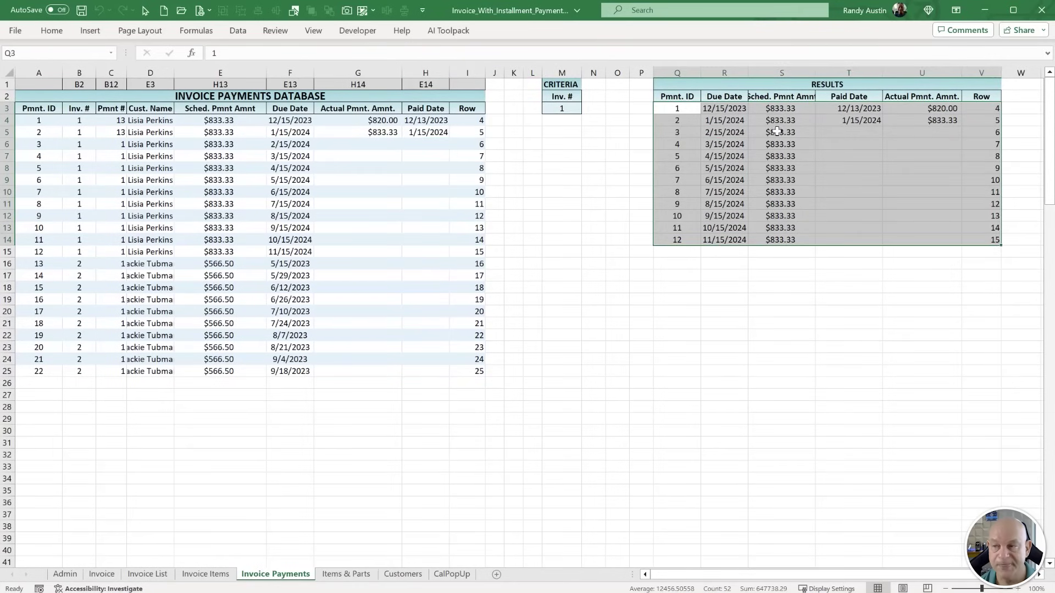
left_click_drag(737, 103, 661, 113)
Compare cell B17 on the Invoice sheet with the PmntItem_LoadList code.
key("alt+F11")
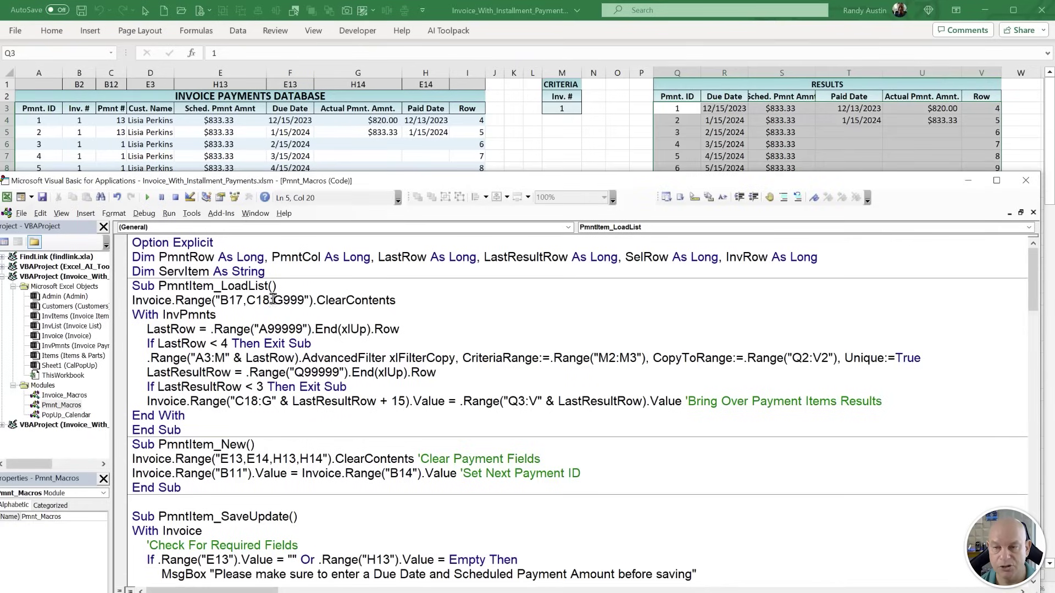
left_click_drag(278, 286, 158, 288)
left_click(290, 153)
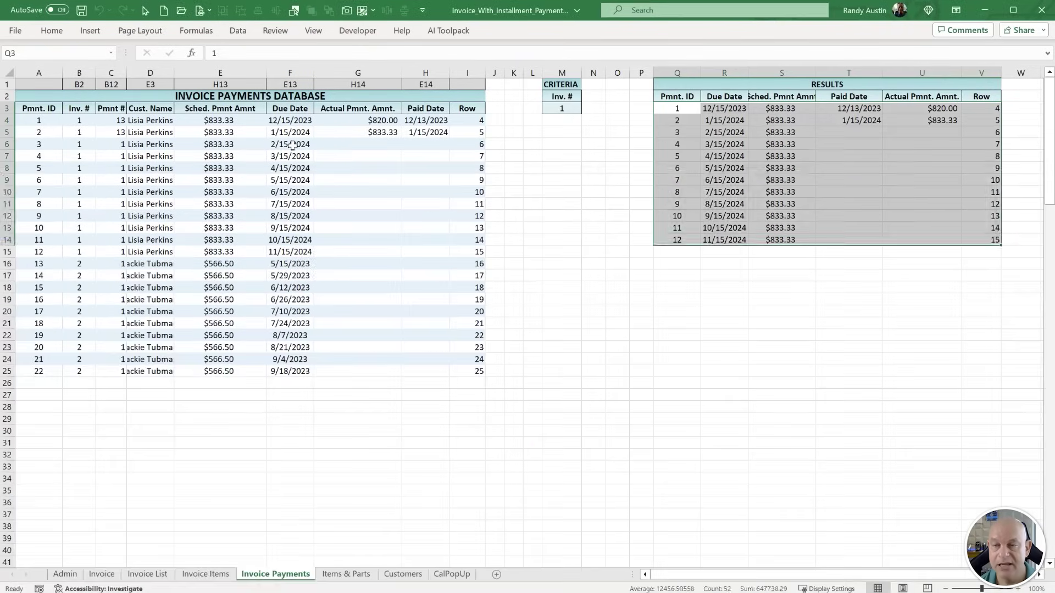
left_click(102, 574)
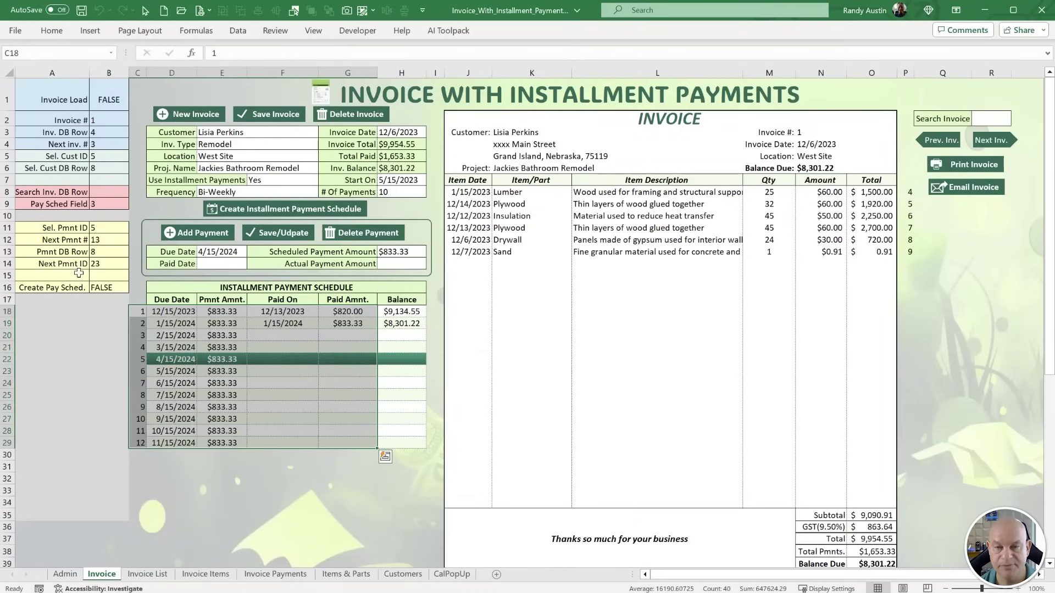
left_click(97, 305)
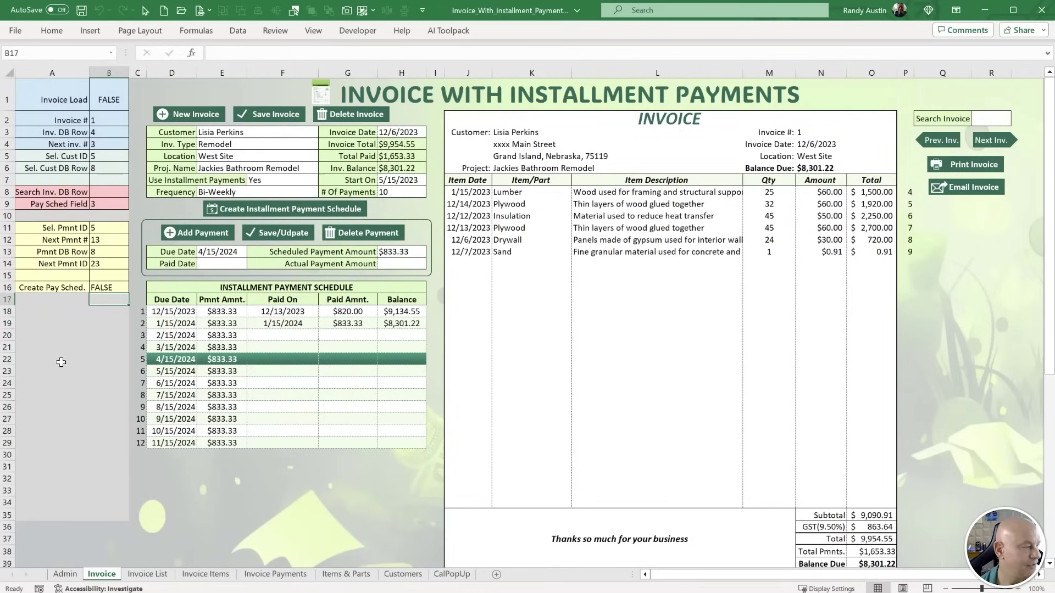
key("alt+F11")
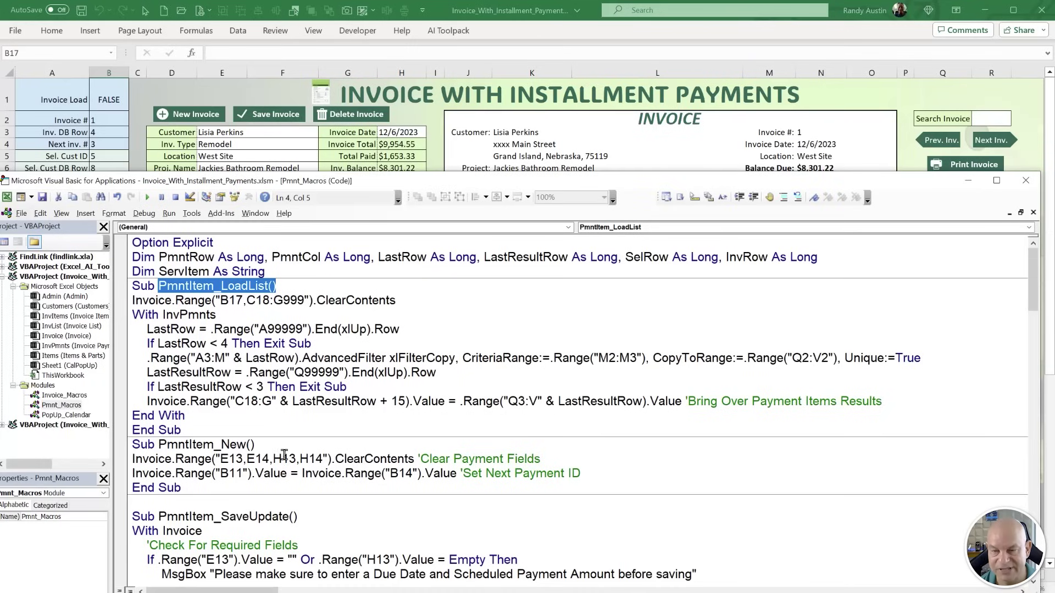
Delete B17 from the ClearContents range so it reads C18:G999.
left_click_drag(246, 300, 220, 300)
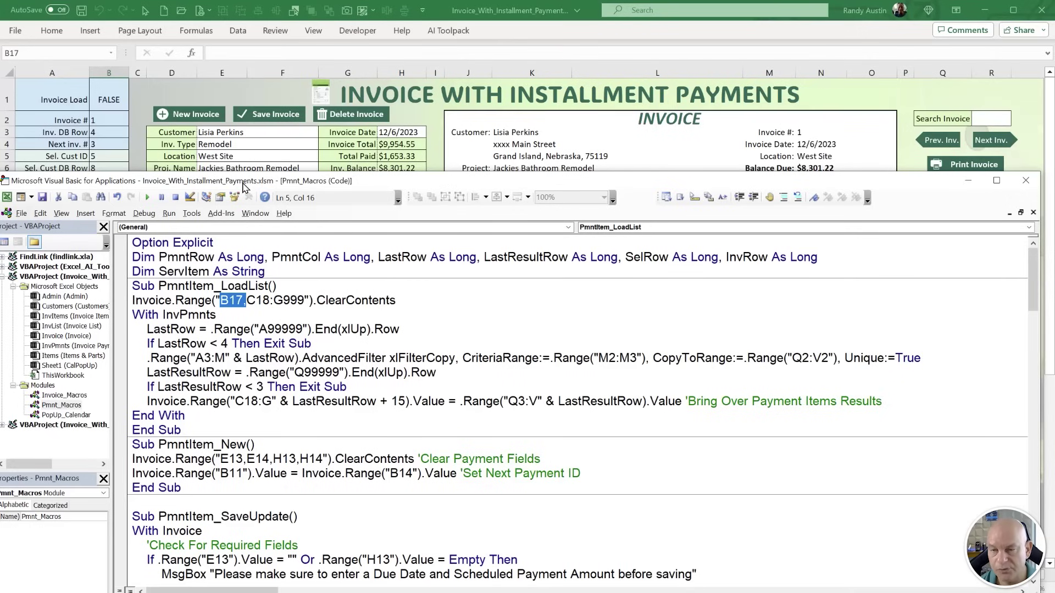
key("Delete")
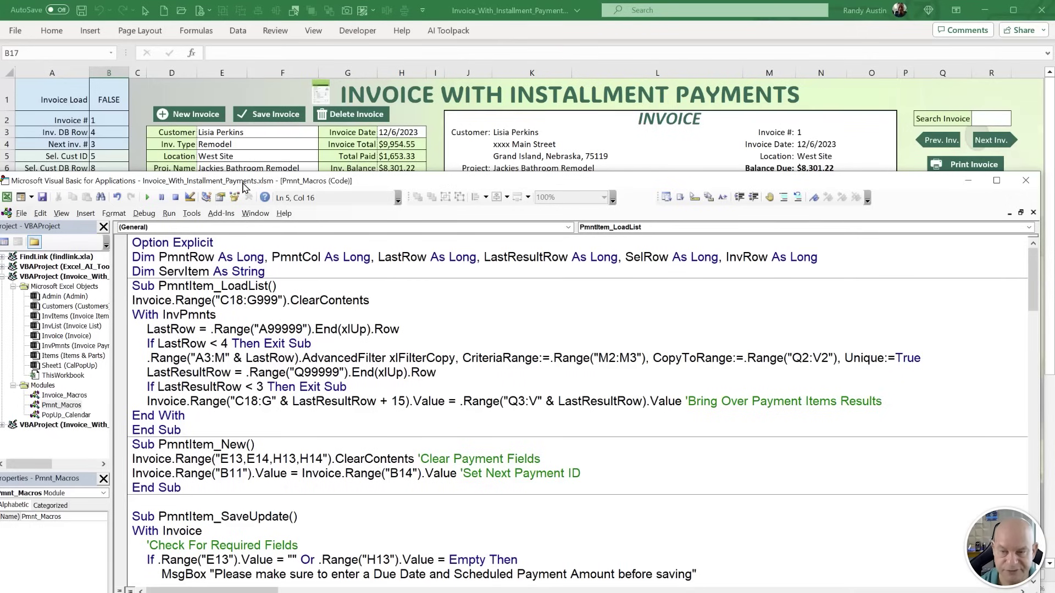
key("Down")
left_click_drag(269, 300, 228, 300)
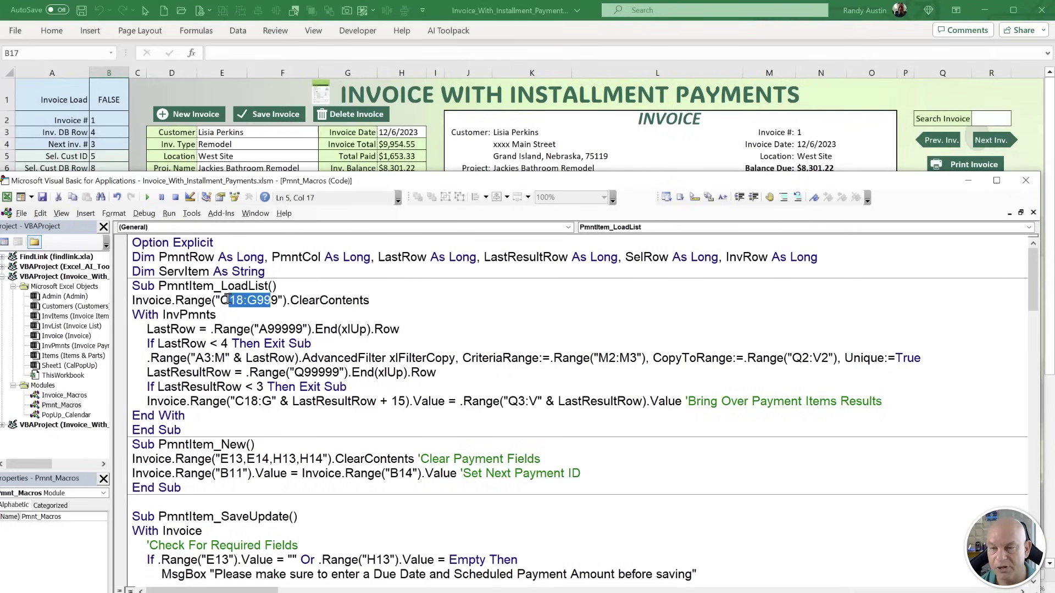
Check the Sel. Pmnt ID cell B11 and schedule cells C18:E25 on the Invoice sheet.
left_click(130, 154)
left_click(110, 232)
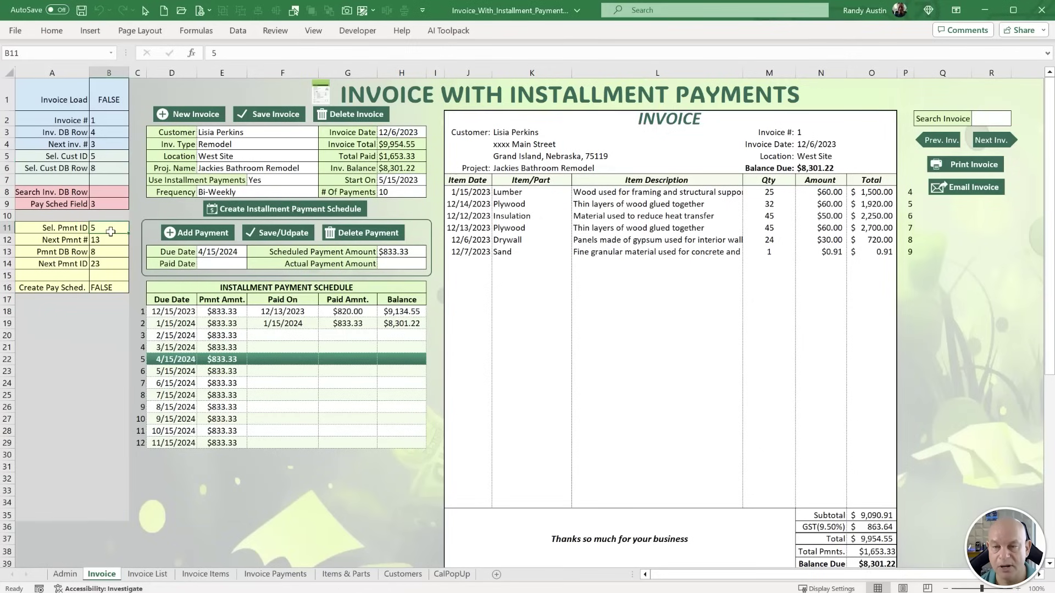
left_click_drag(140, 310, 216, 390)
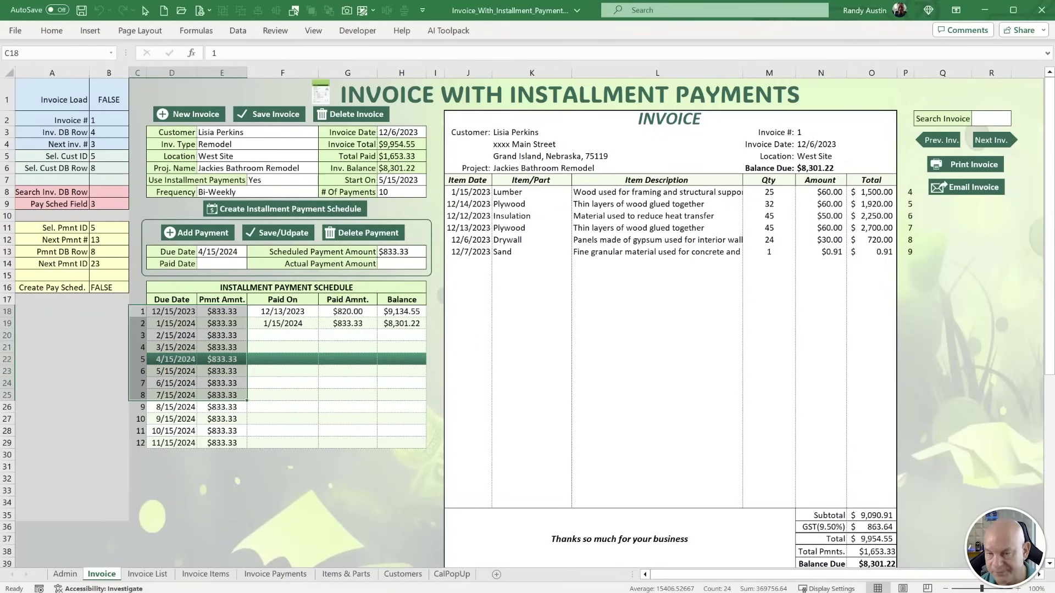
key("alt+F11")
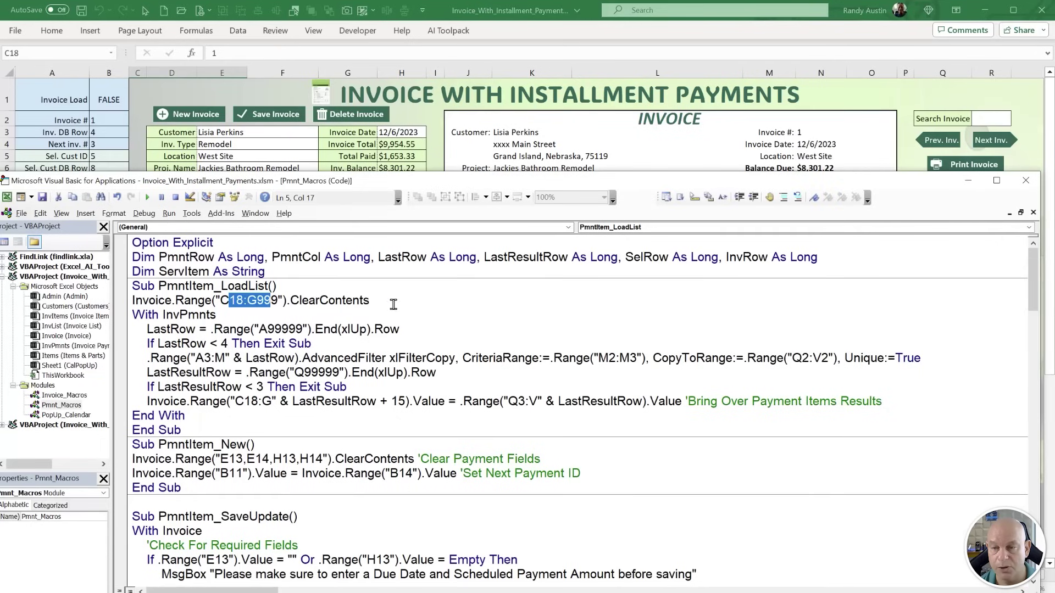
Review the ClearContents line, the InvPmnts reference and the LastRow exit check.
left_click(112, 300)
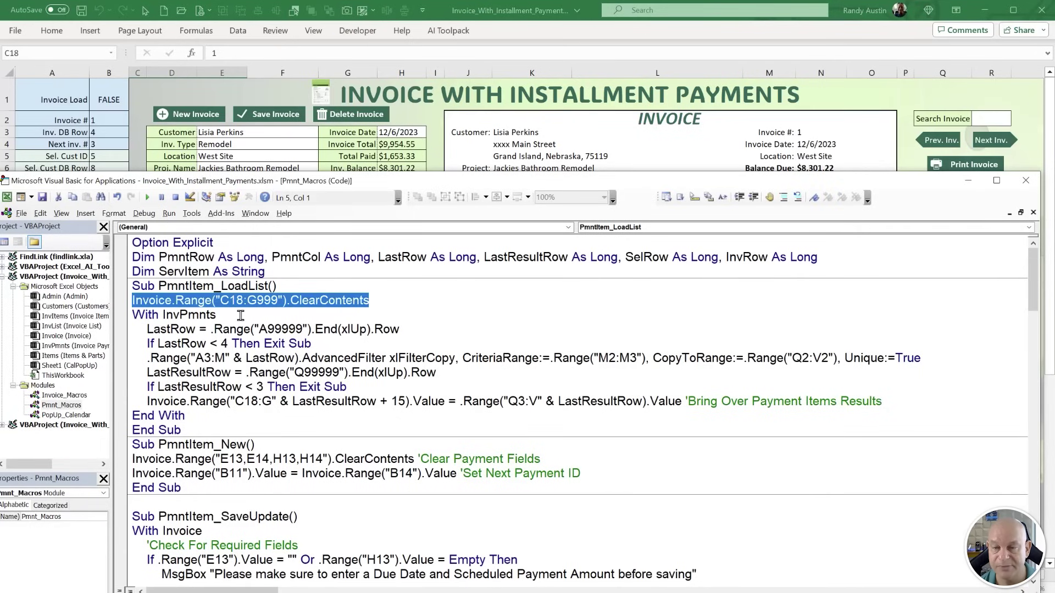
left_click_drag(216, 315, 162, 315)
left_click(199, 329)
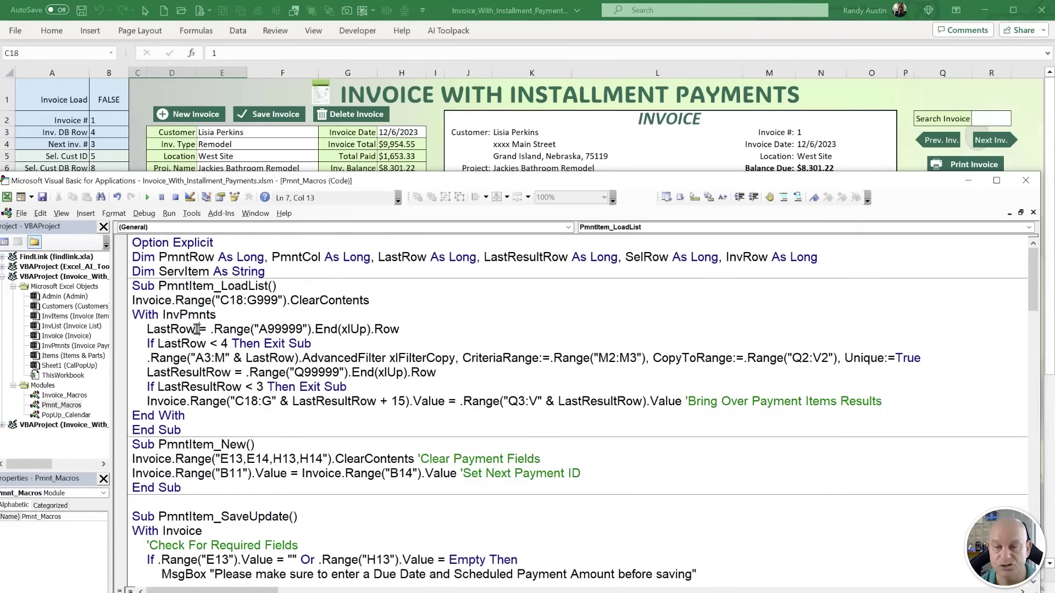
left_click_drag(417, 333, 375, 331)
left_click_drag(311, 344, 140, 348)
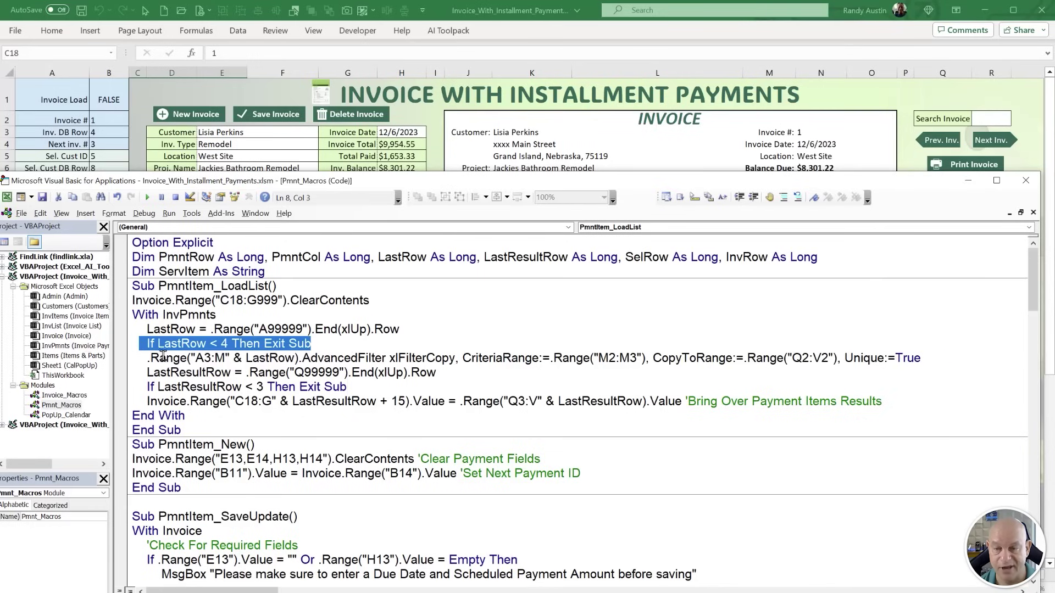
Inspect the Inv. # criteria range and RESULTS header row on the Invoice Payments sheet.
left_click(445, 160)
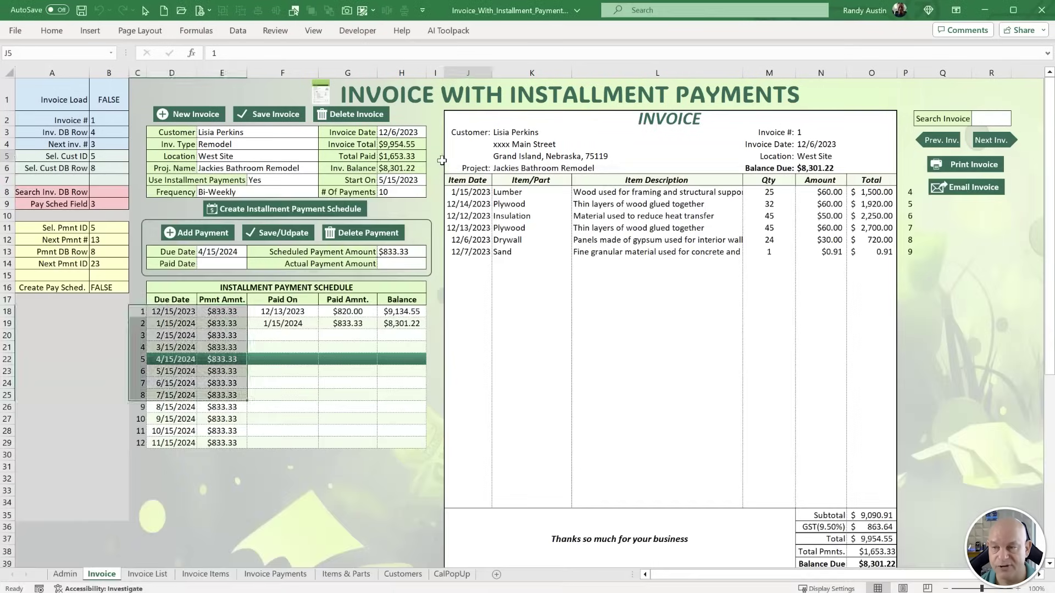
left_click(282, 574)
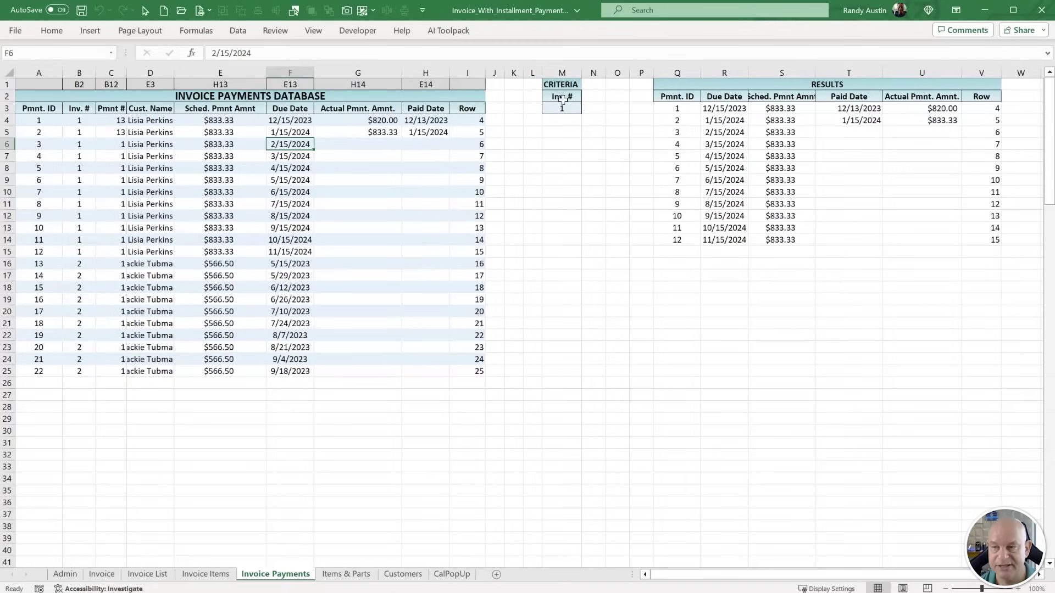
left_click_drag(562, 96, 564, 122)
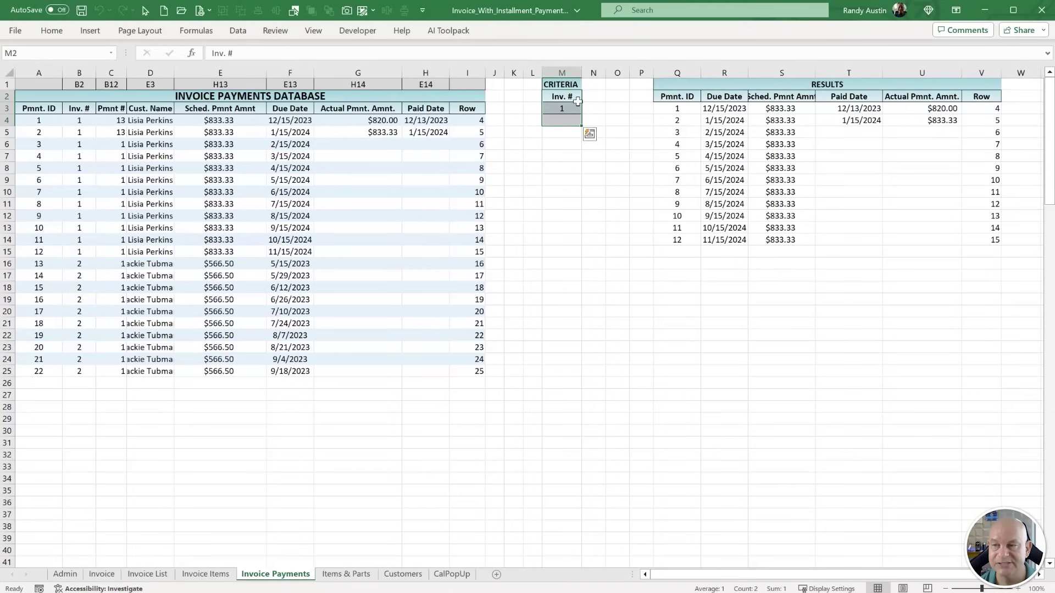
left_click_drag(667, 94, 980, 99)
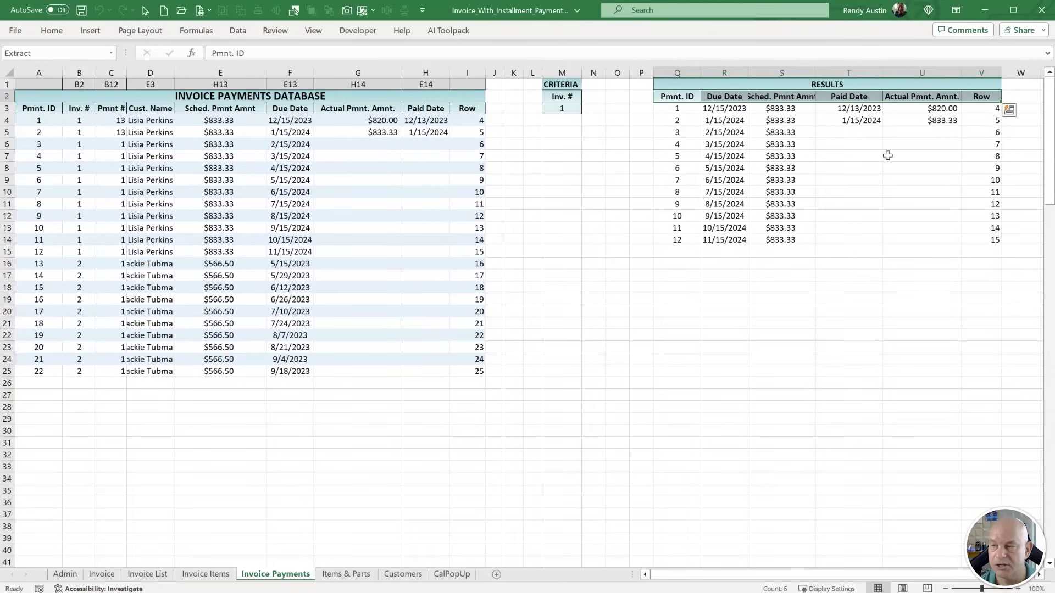
Review the AdvancedFilter line, the LastResultRow variable and its exit check in the code.
key("alt+F11")
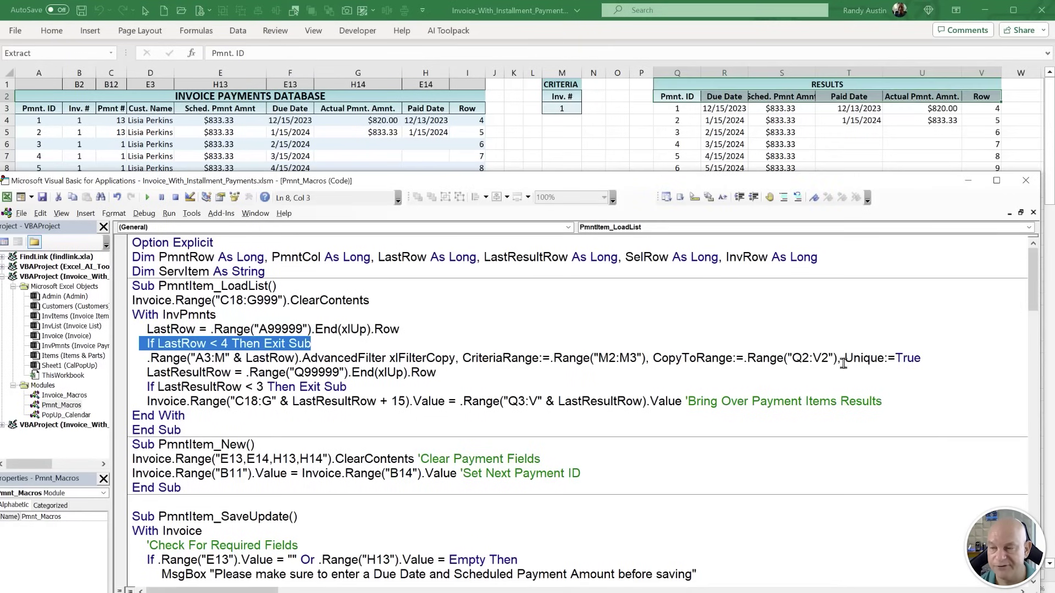
left_click_drag(907, 352, 140, 355)
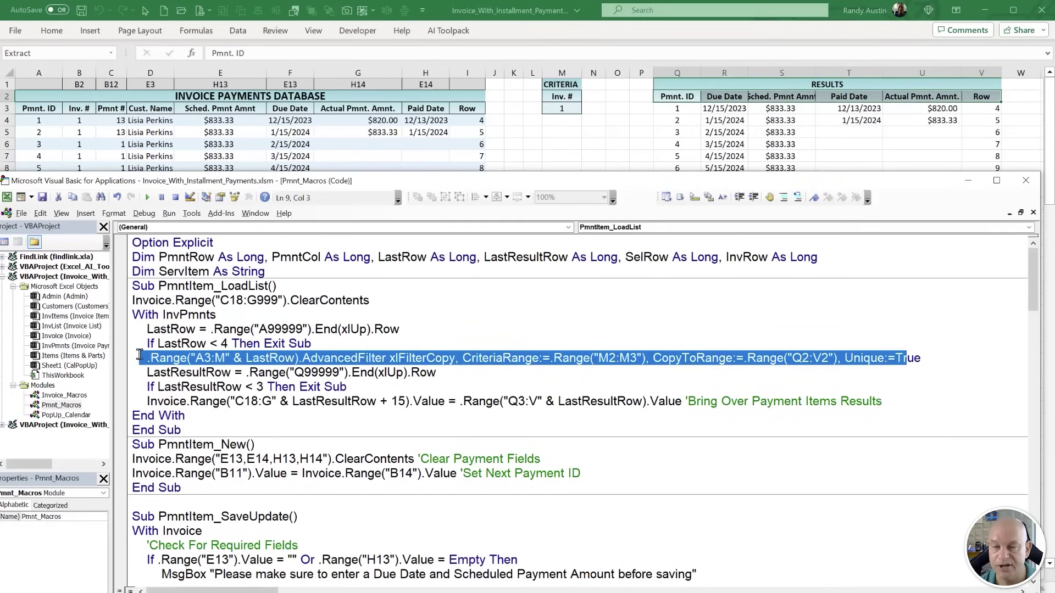
left_click_drag(230, 374, 144, 378)
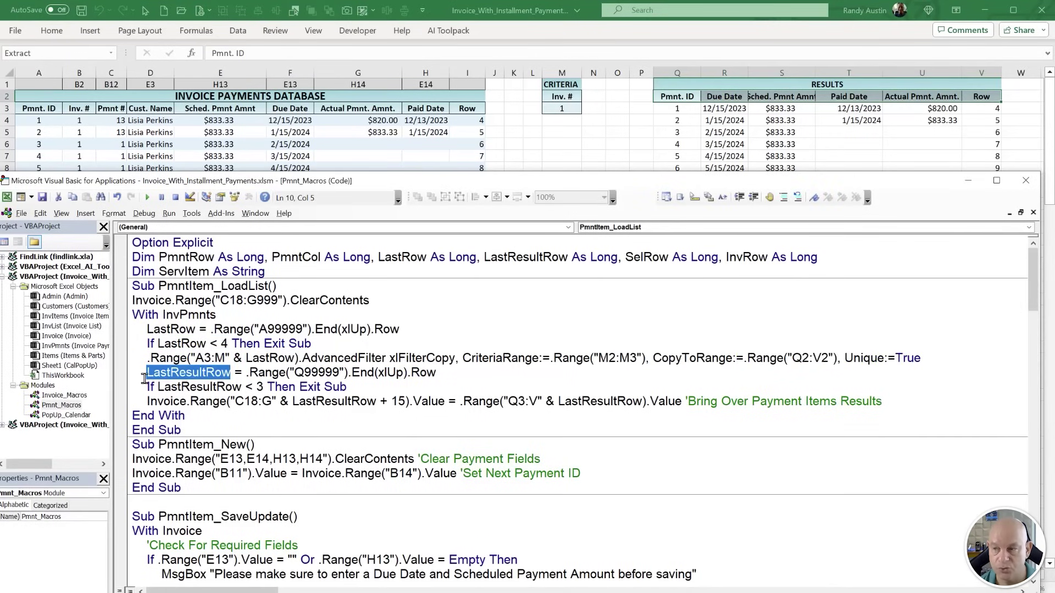
left_click_drag(347, 386, 151, 387)
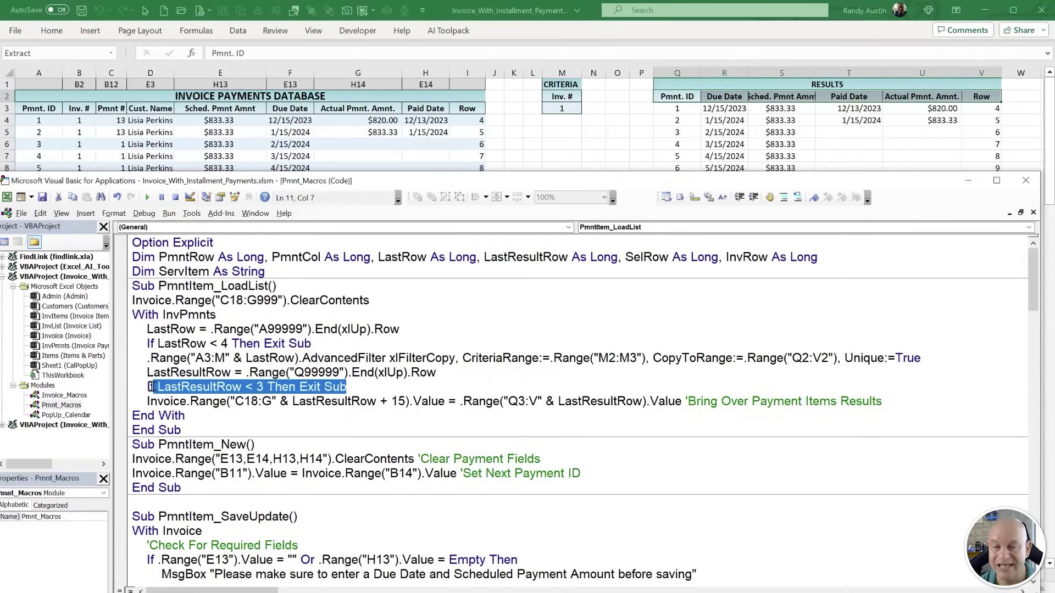
left_click(240, 419)
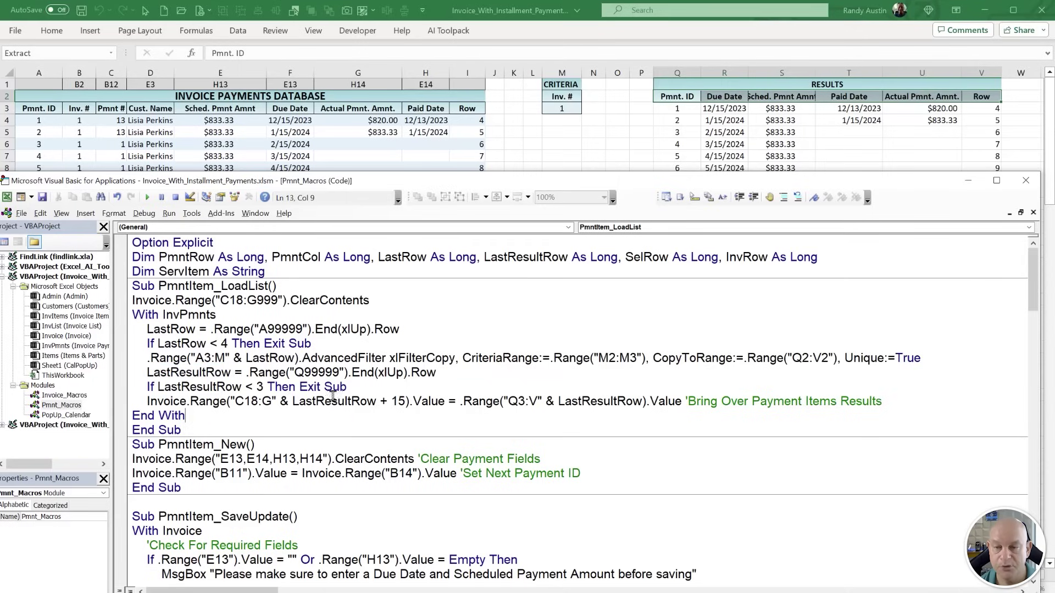
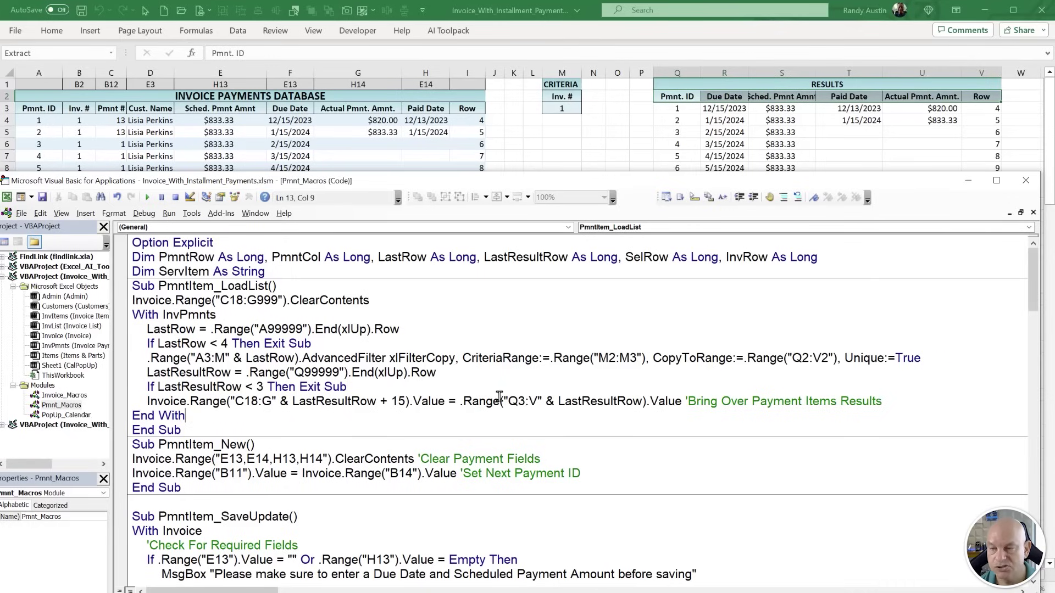
Examine the code's C18:G destination, row 18, row 3 and +15 offset against the Results table.
left_click_drag(235, 401, 271, 404)
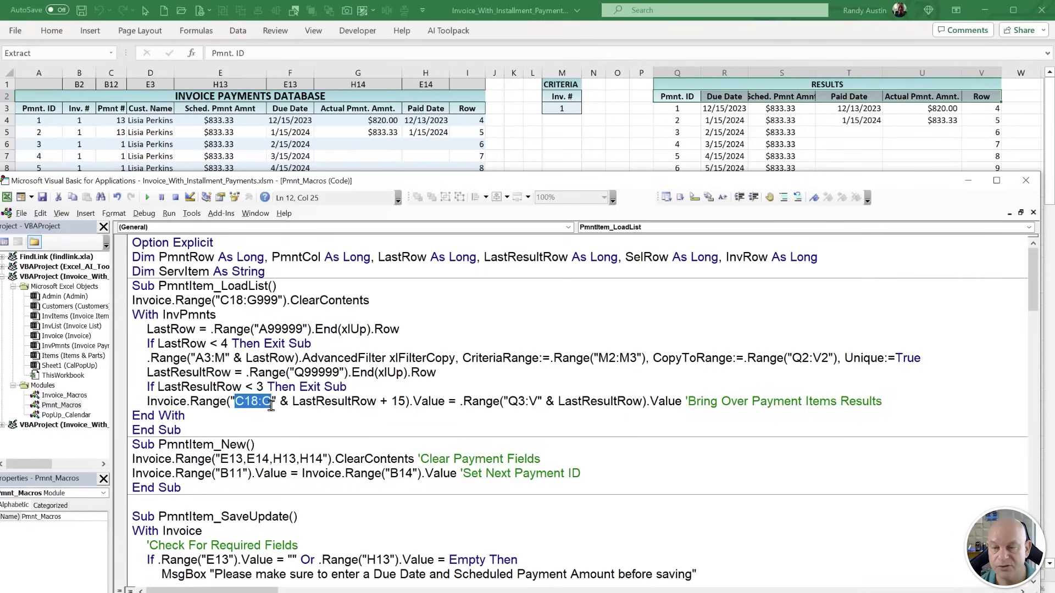
left_click(409, 398)
left_click_drag(251, 402, 258, 402)
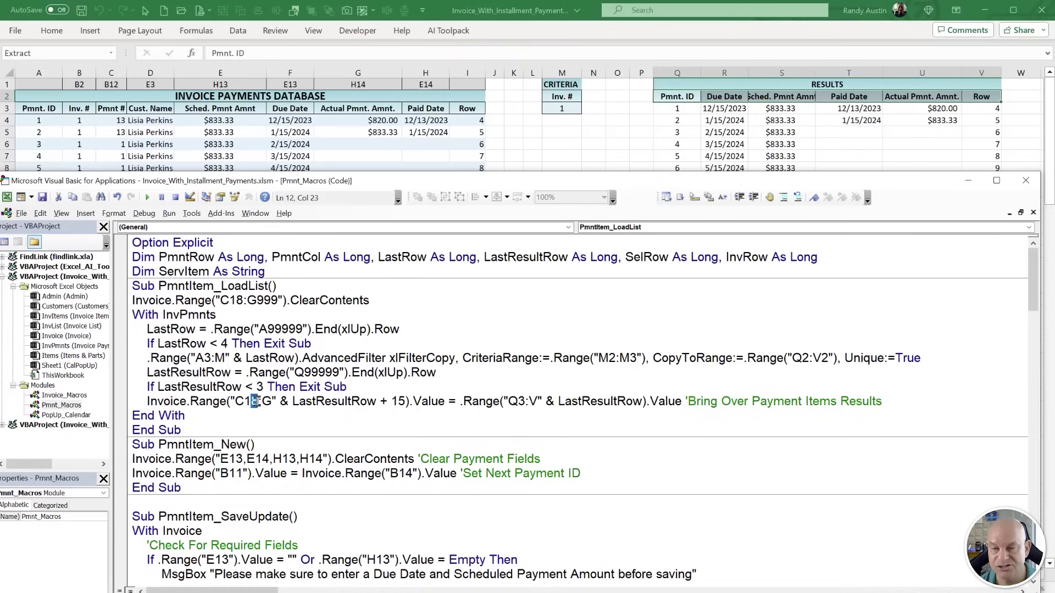
left_click_drag(526, 401, 517, 401)
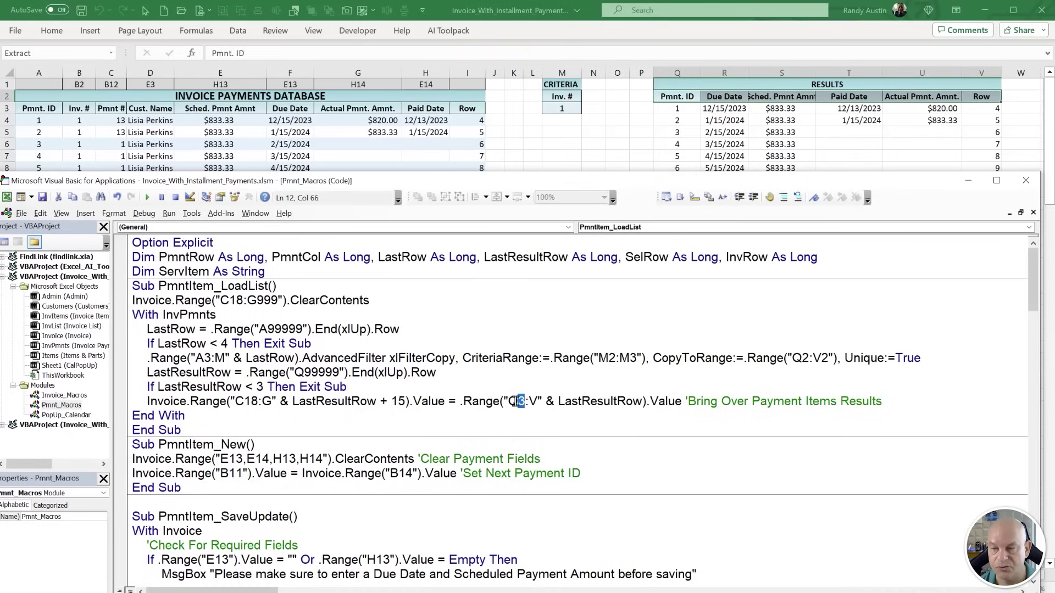
left_click_drag(409, 402, 380, 402)
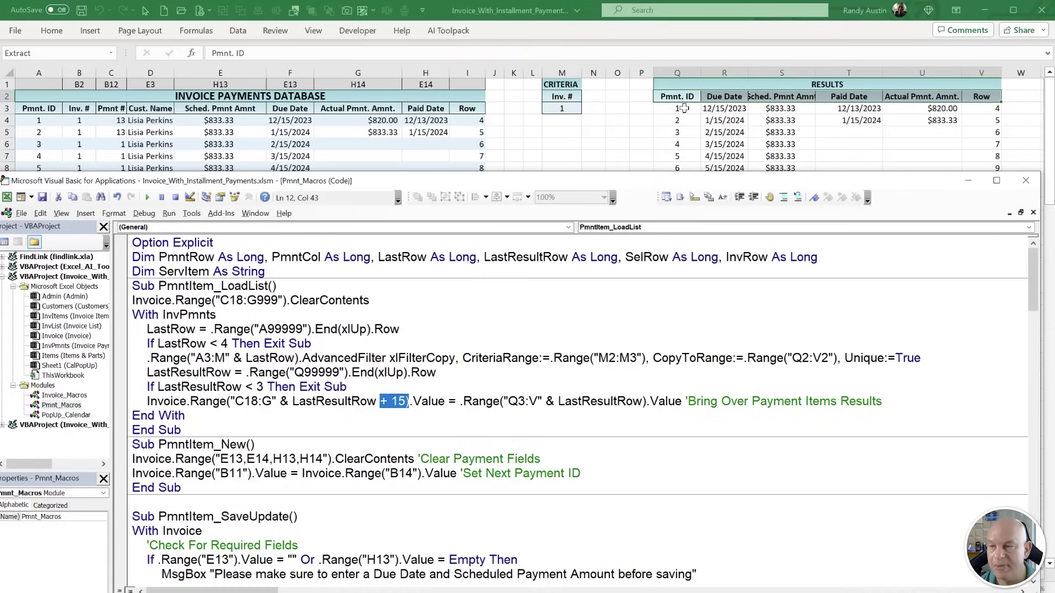
left_click_drag(684, 108, 984, 227)
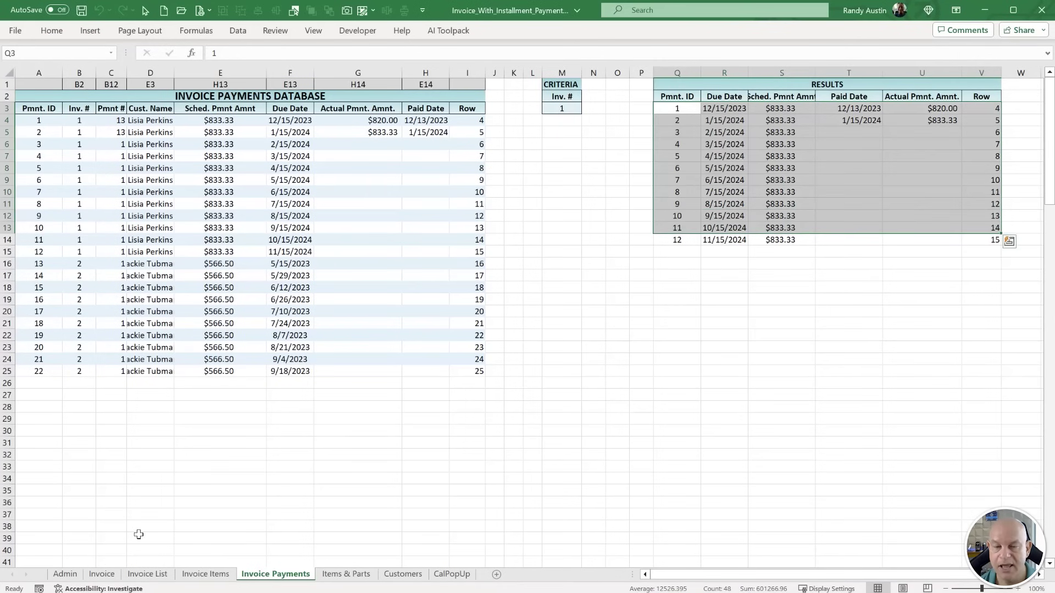
Select the Invoice sheet's installment schedule rows C18:G32.
left_click(102, 574)
left_click_drag(143, 316, 342, 431)
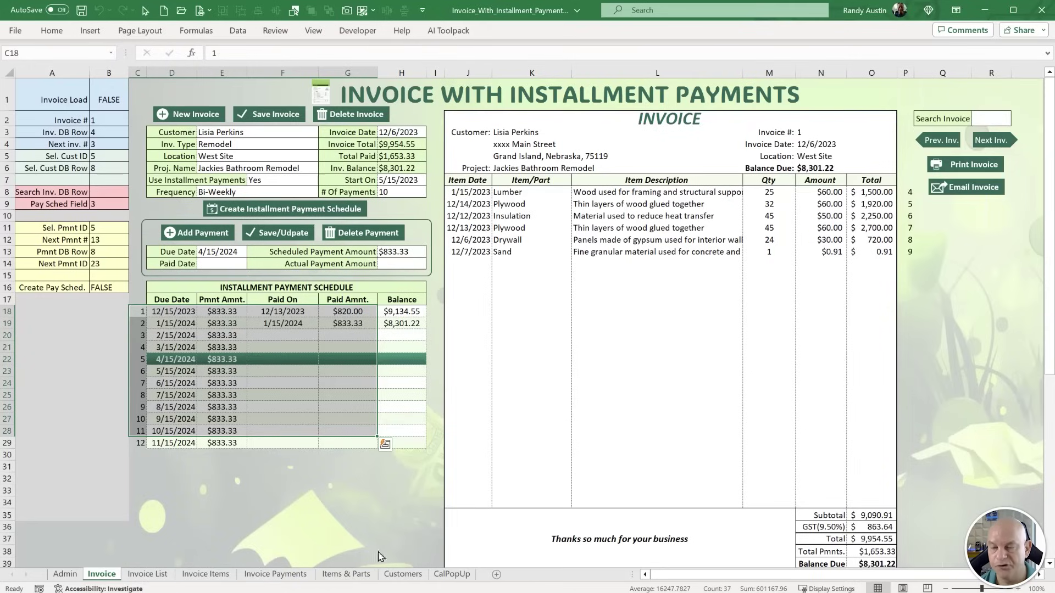
left_click_drag(140, 312, 352, 479)
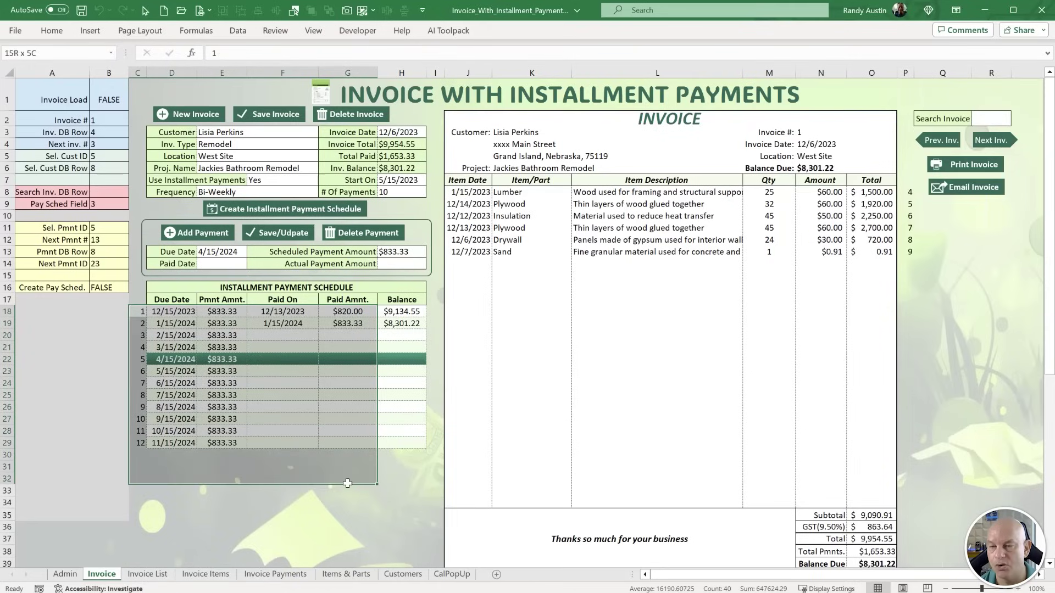
Review the PmntItem_New macro heading and its clear-payment-fields line.
key("alt+F11")
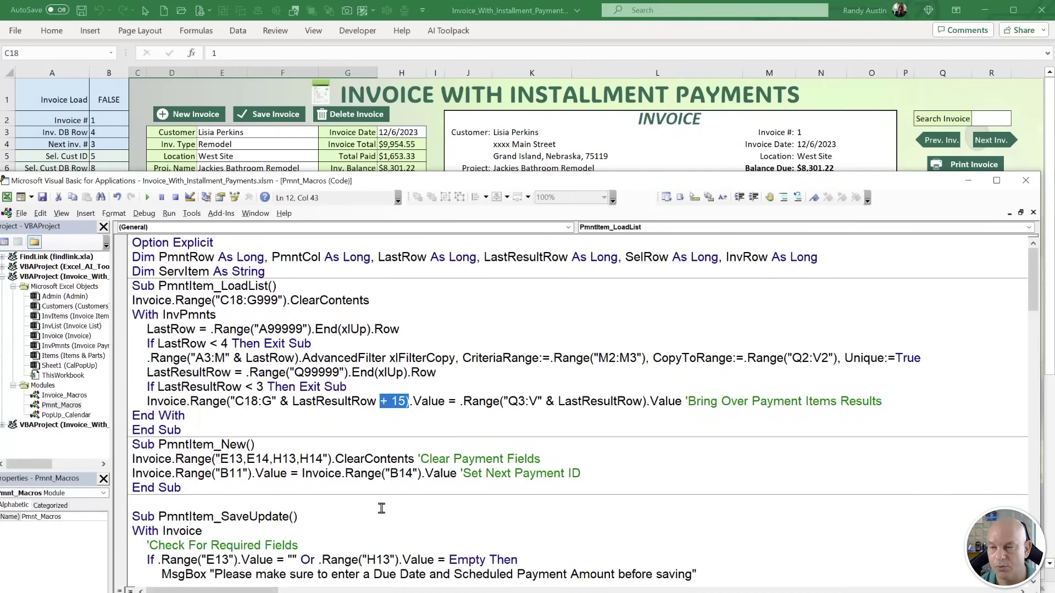
scroll(228, 439, "down", 1)
left_click(266, 403)
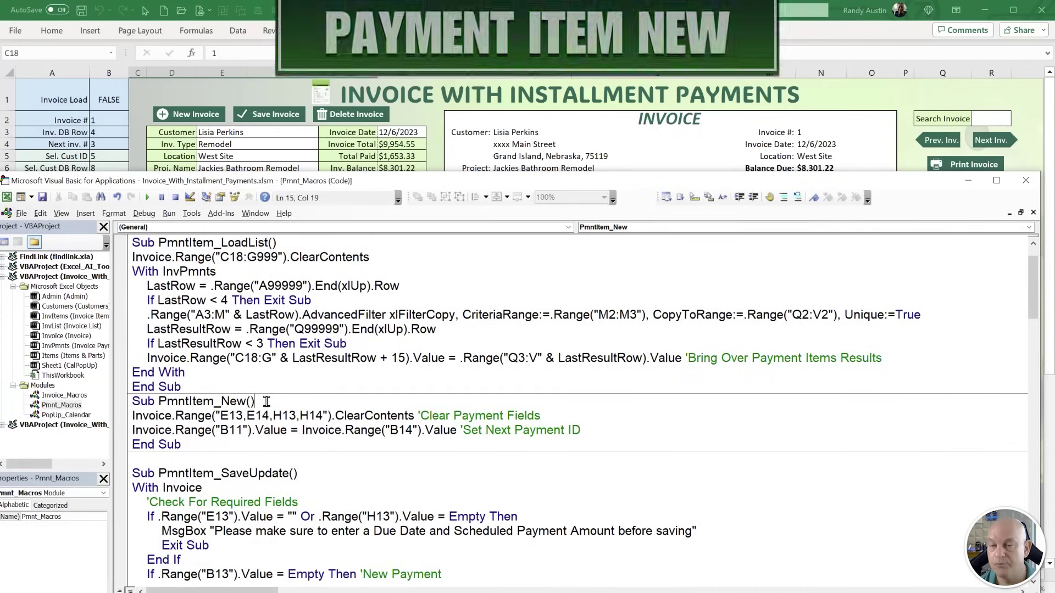
left_click(325, 416)
left_click(131, 131)
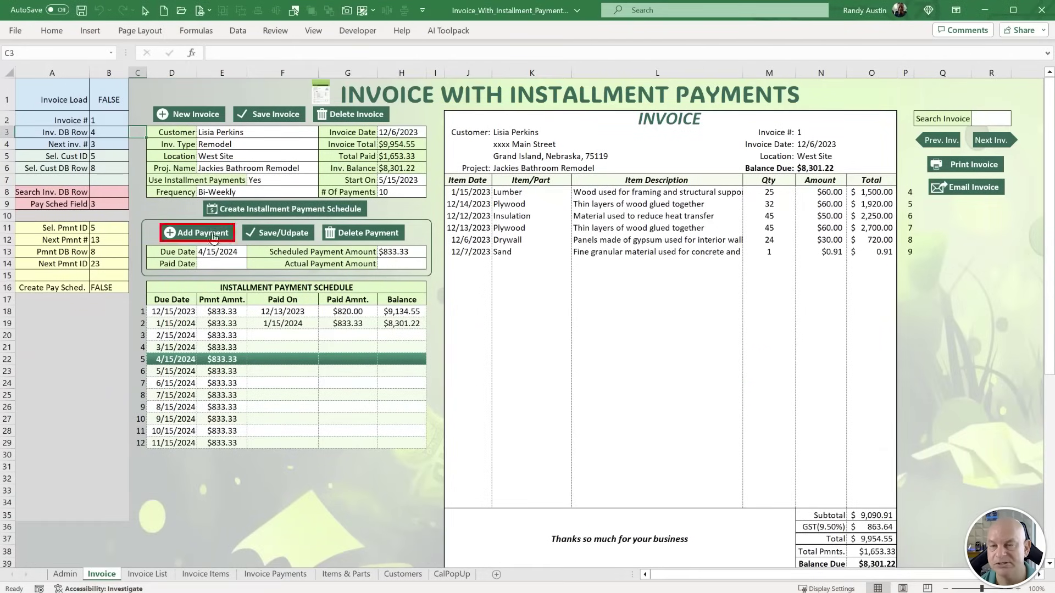
Start a new payment, then check the next-ID formula in B14 and payment ID 23 in B11.
left_click(181, 233)
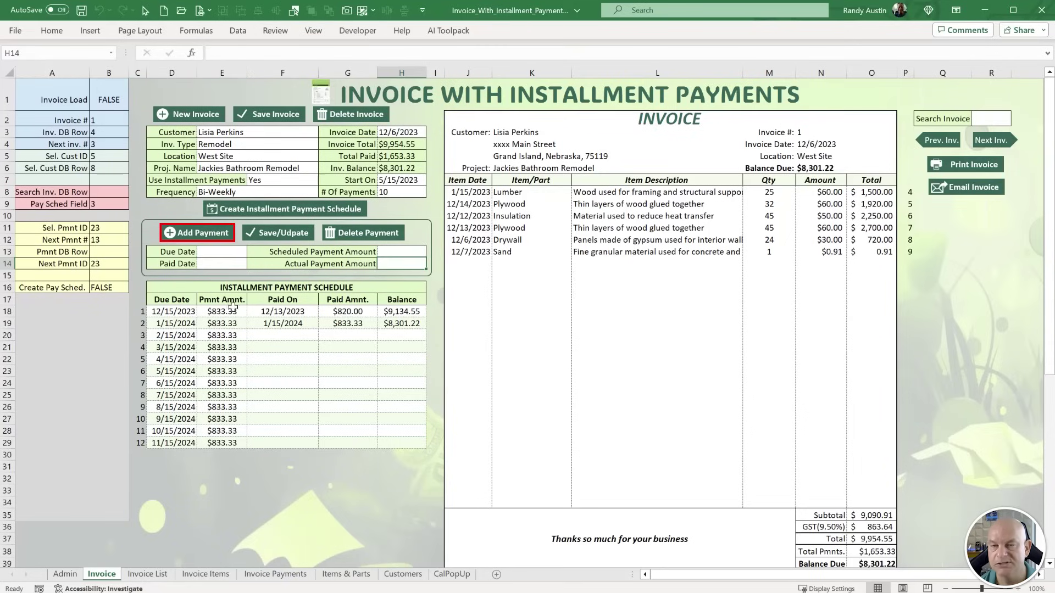
left_click(103, 265)
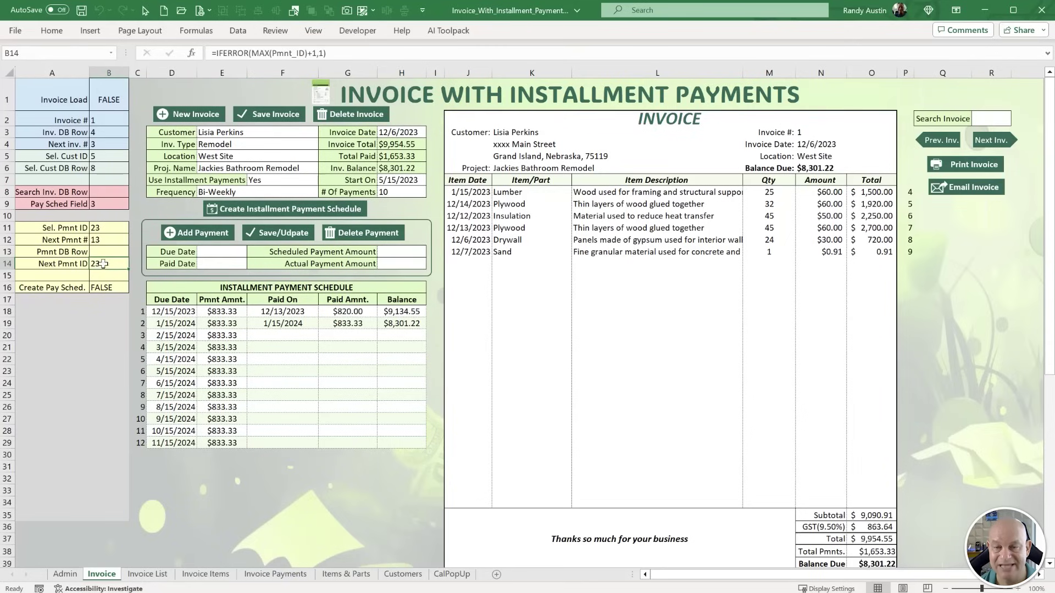
left_click(105, 228)
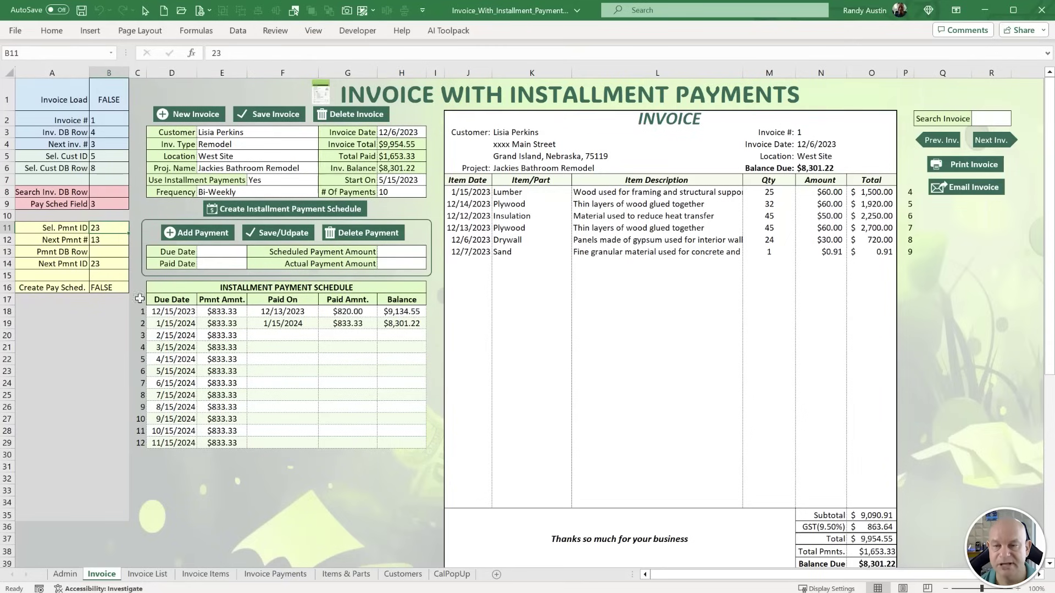
Review the PmntItem_SaveUpdate line that sets the next payment ID.
key("alt+F11")
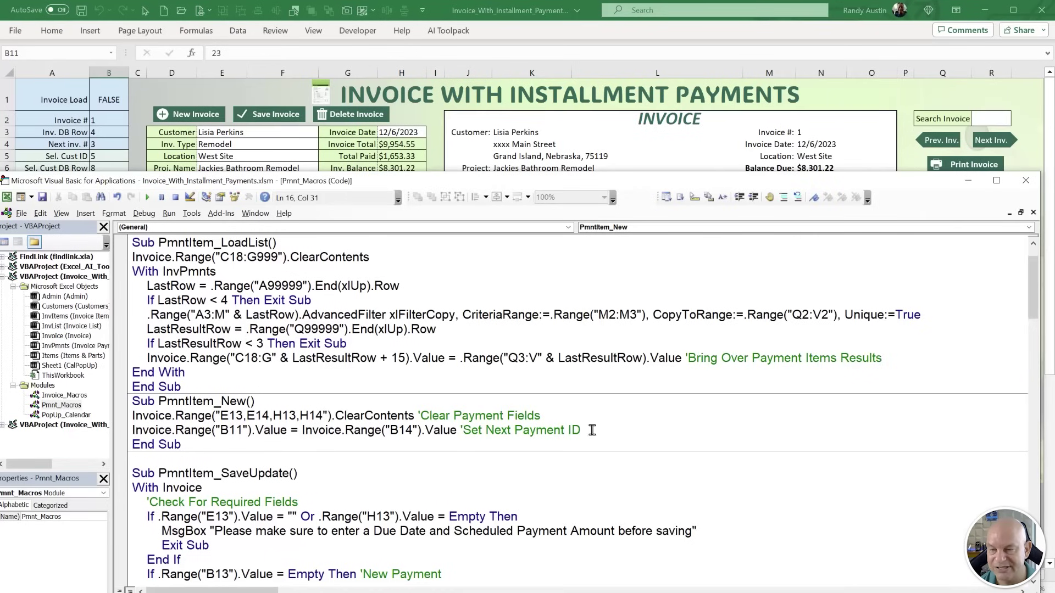
left_click_drag(582, 430, 68, 434)
scroll(157, 445, "down", 3)
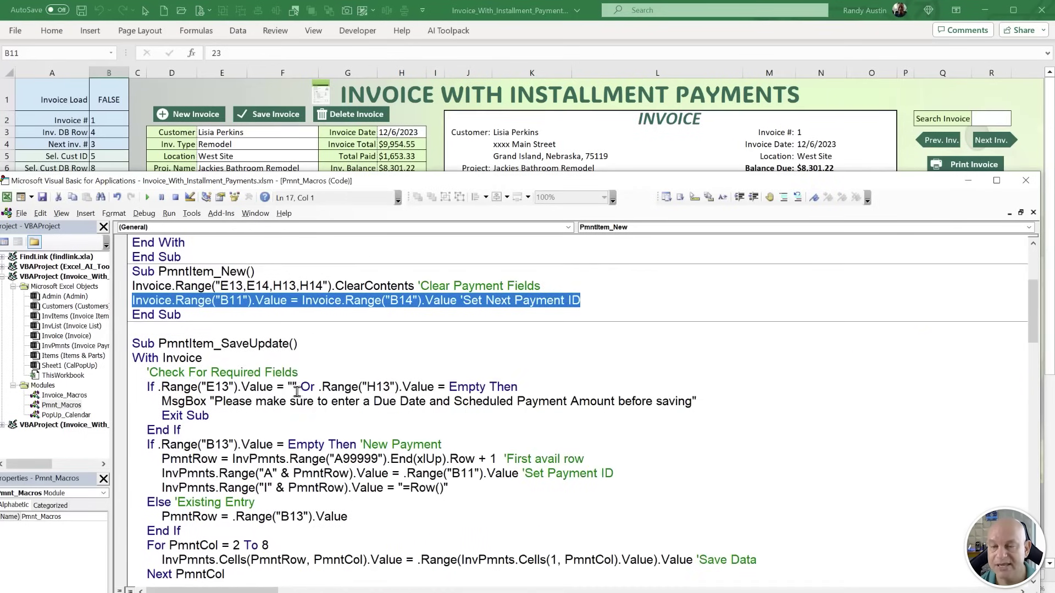
left_click_drag(298, 343, 110, 343)
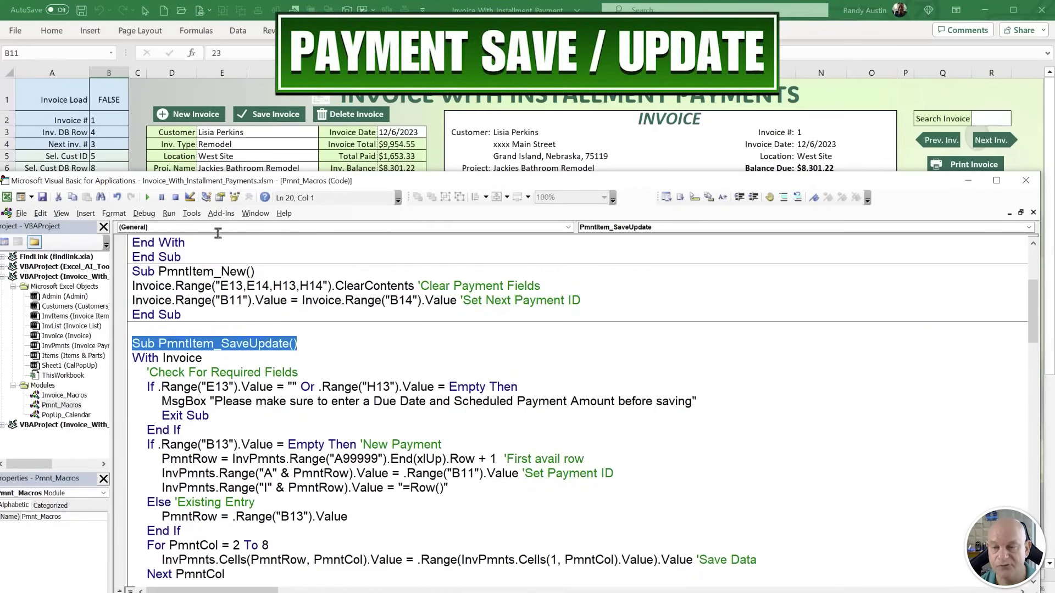
Attempt saving with empty due date and amount, dismiss the warning, and load the 5/15/2024 payment.
key("alt+F11")
left_click(220, 257)
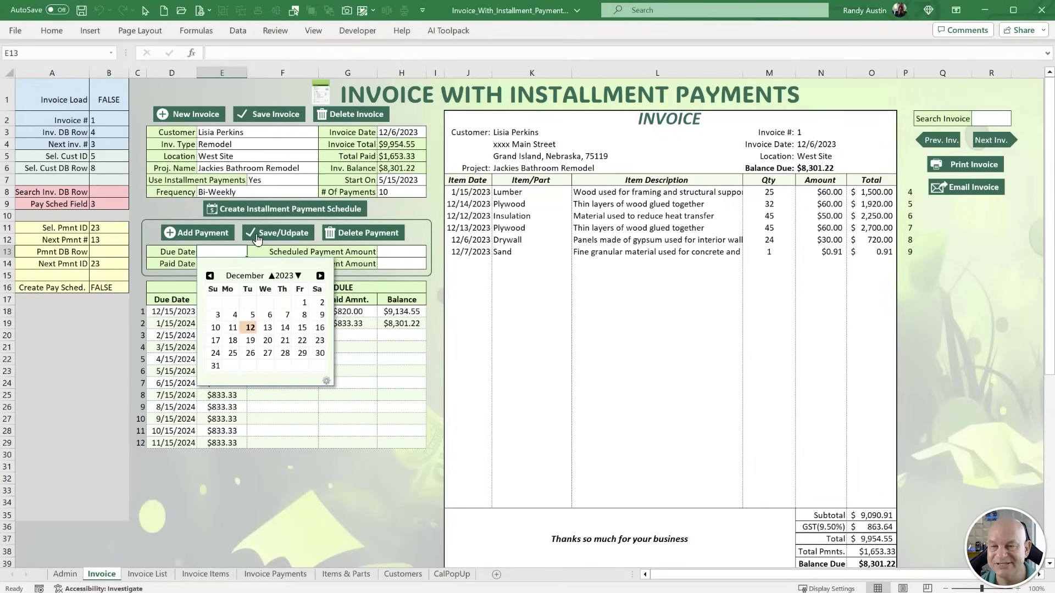
left_click(257, 238)
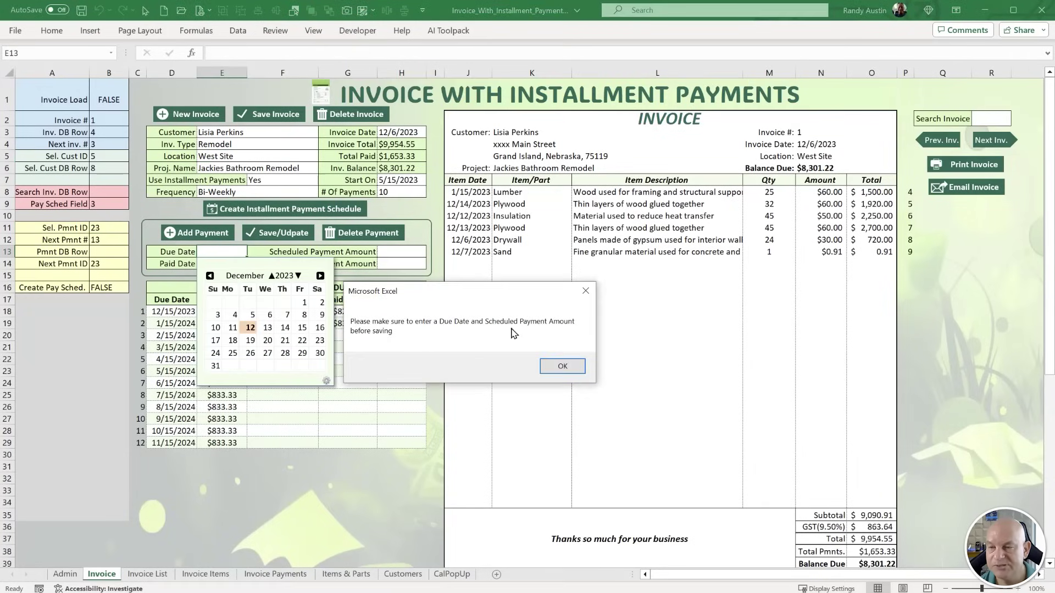
left_click(563, 367)
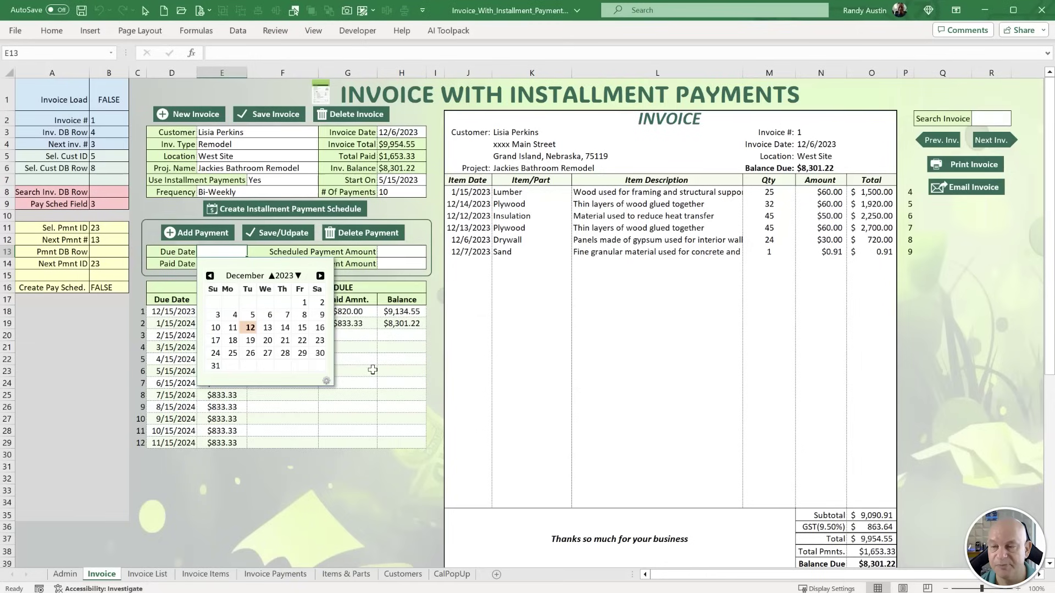
left_click(347, 371)
Enter a new payment due 12/20/2023 for 454 and save it to the payments database.
left_click(244, 314)
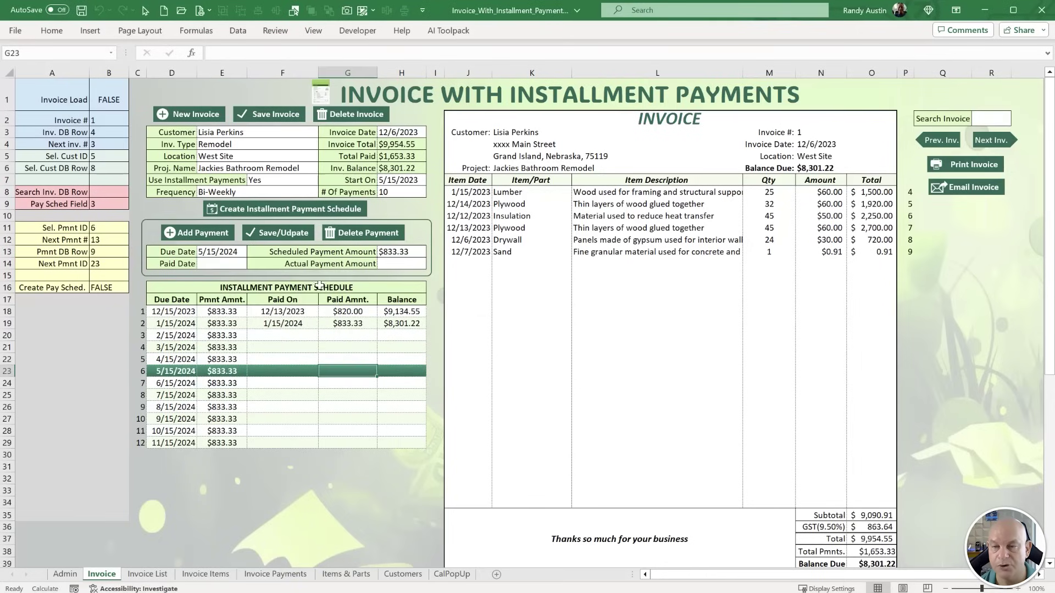
left_click(209, 234)
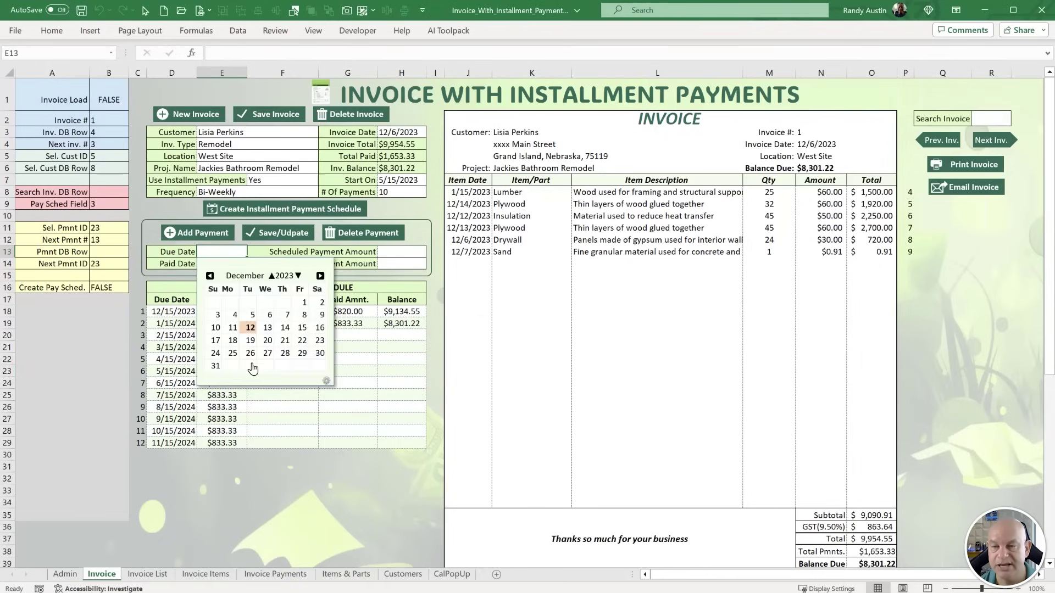
left_click(267, 341)
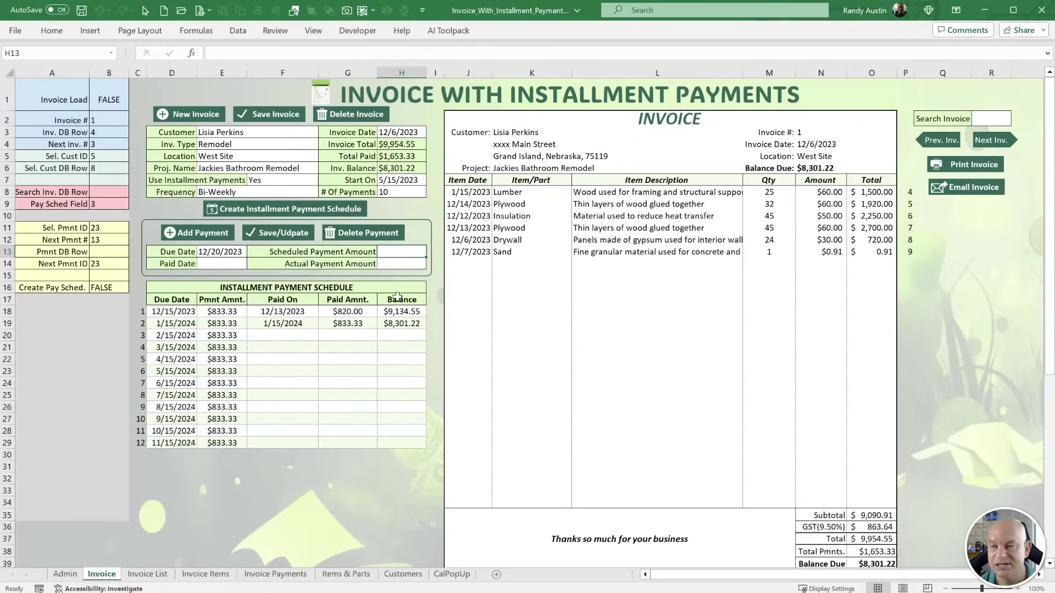
type("454")
key("Return")
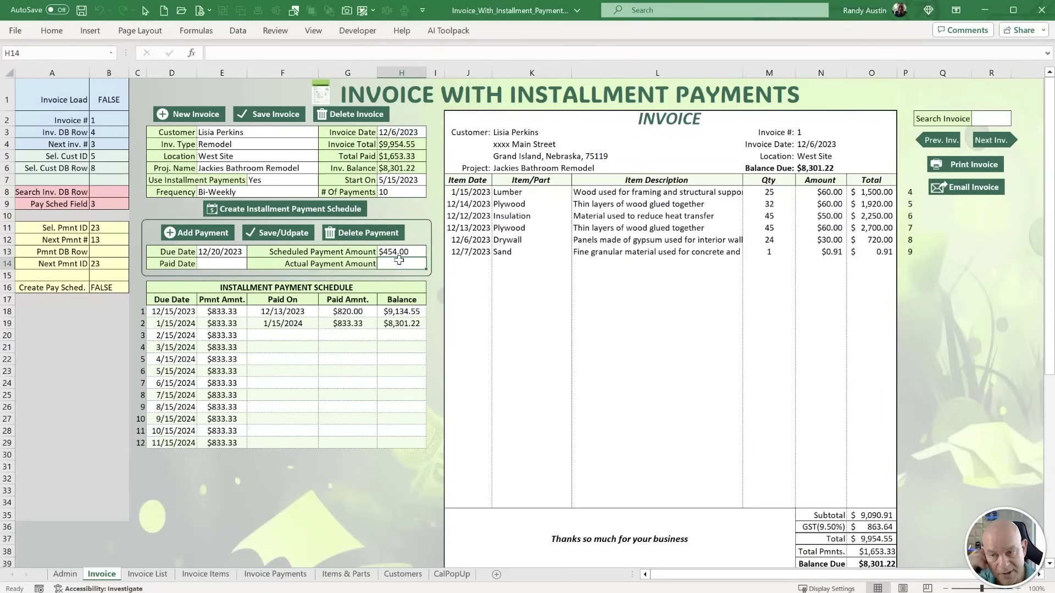
left_click(291, 242)
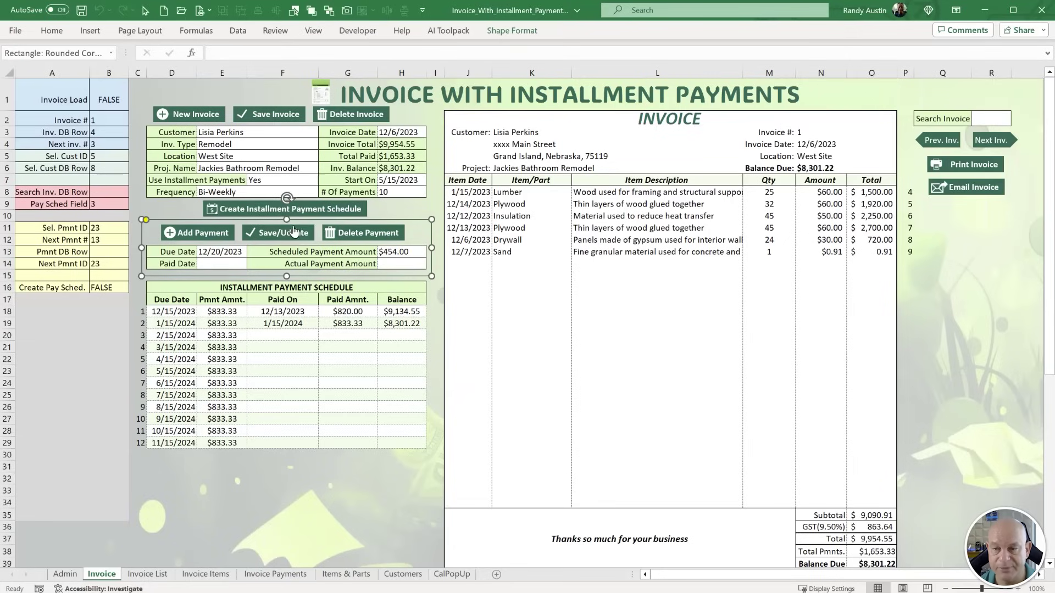
left_click(291, 238)
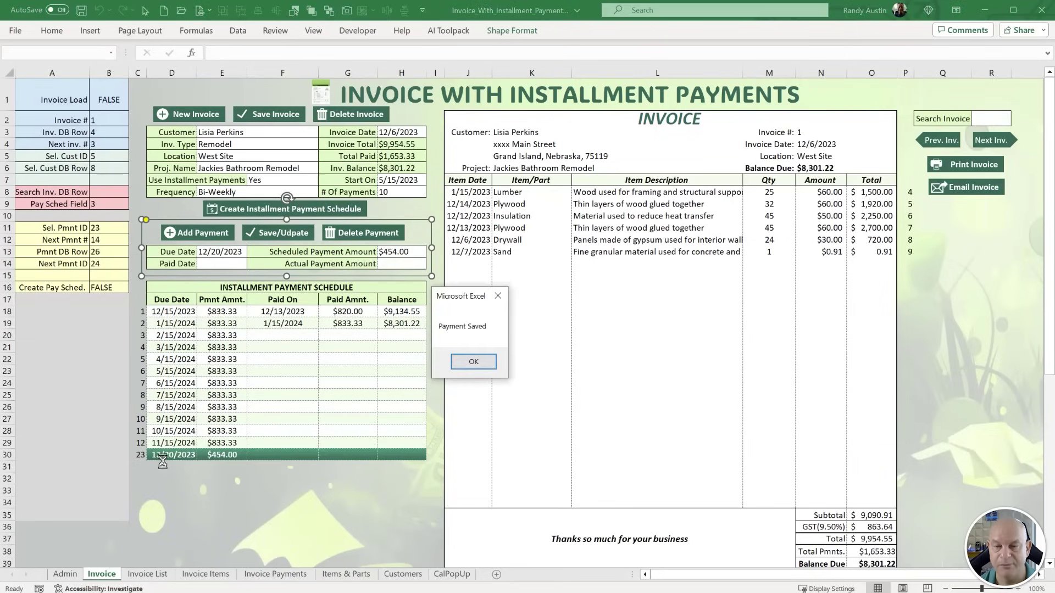
left_click(472, 362)
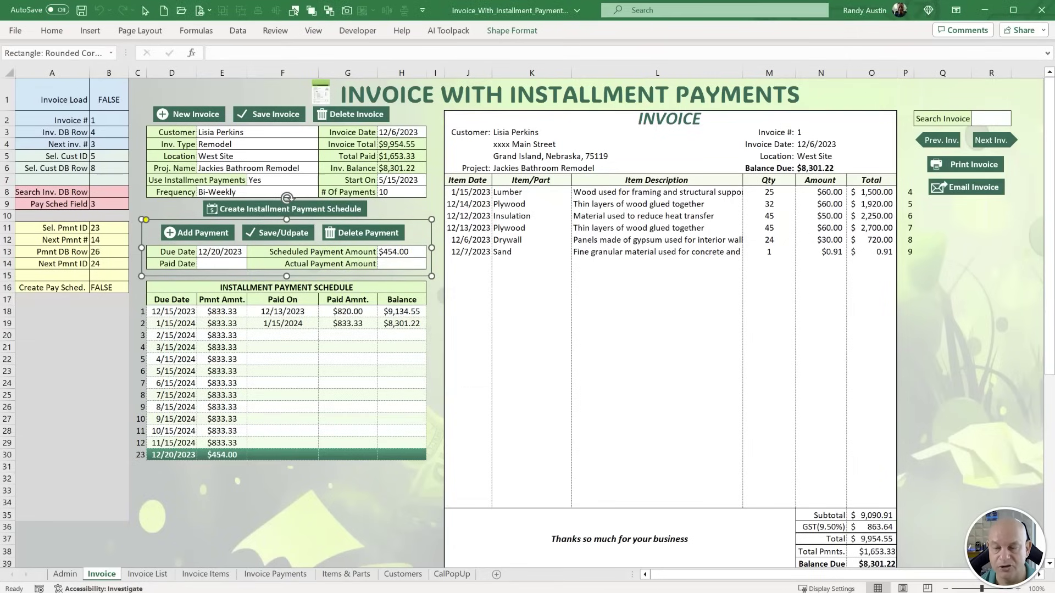
key("alt+F11")
left_click(144, 129)
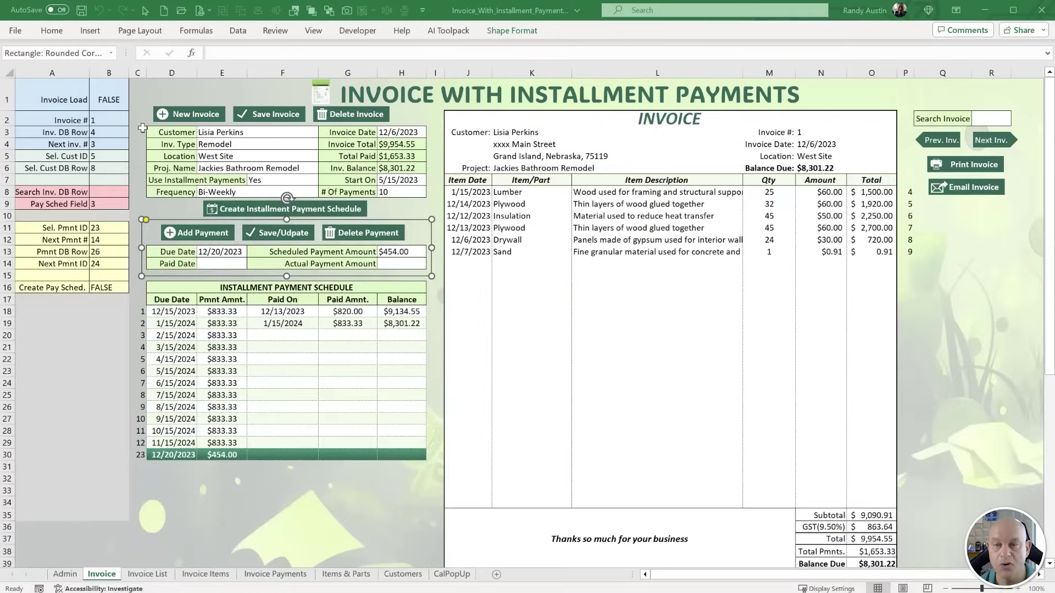
Start another blank payment entry and check the database row formula in B13 against the save macro.
left_click(206, 235)
left_click(103, 254)
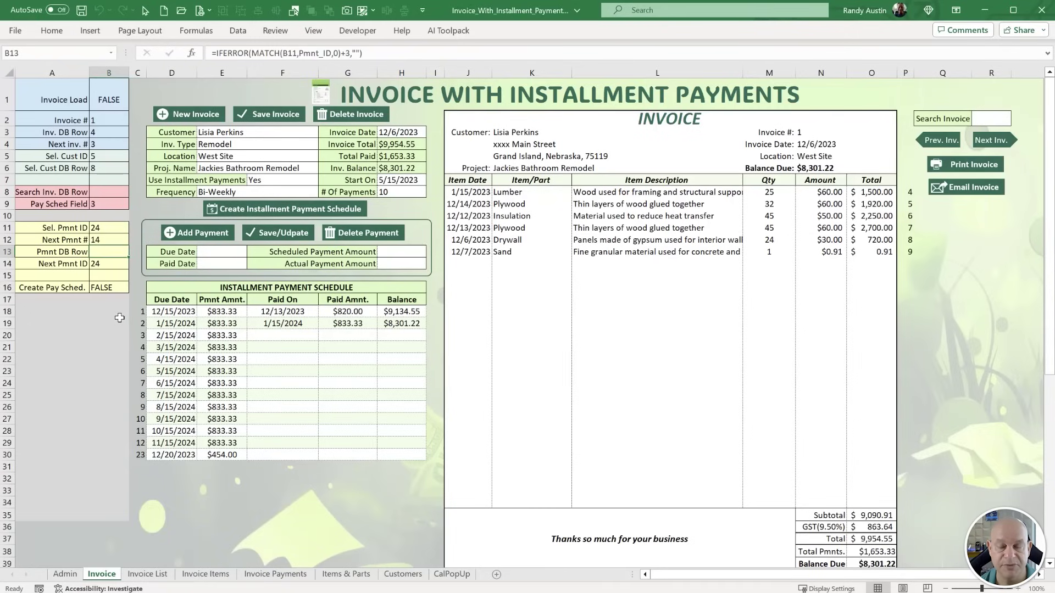
key("alt+F11")
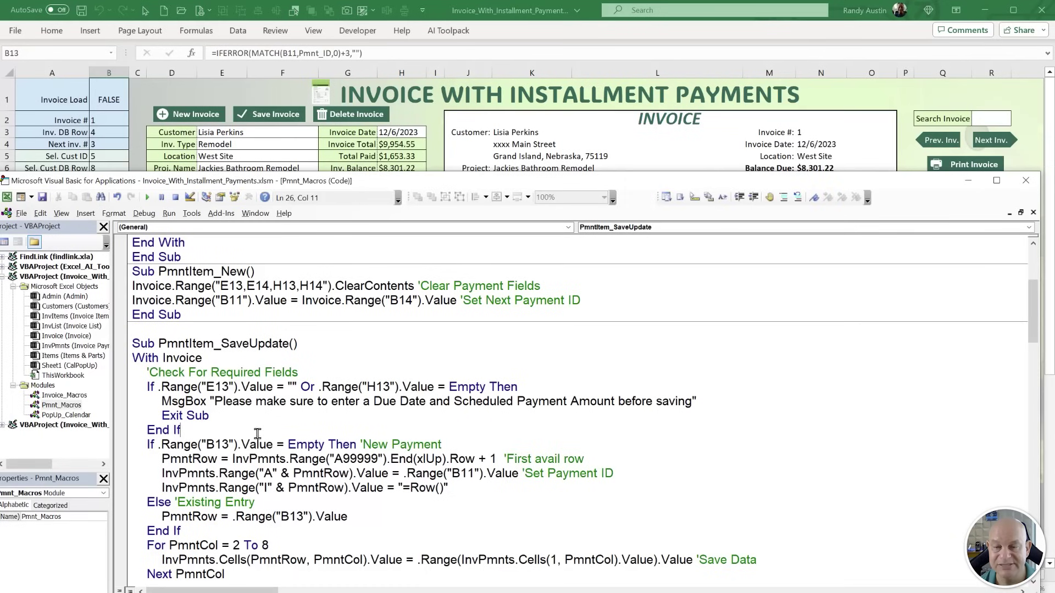
scroll(330, 396, "down", 1)
left_click_drag(328, 401, 160, 416)
Review the new-payment check and payment-ID line, then check the payment ID in B11.
left_click(454, 401)
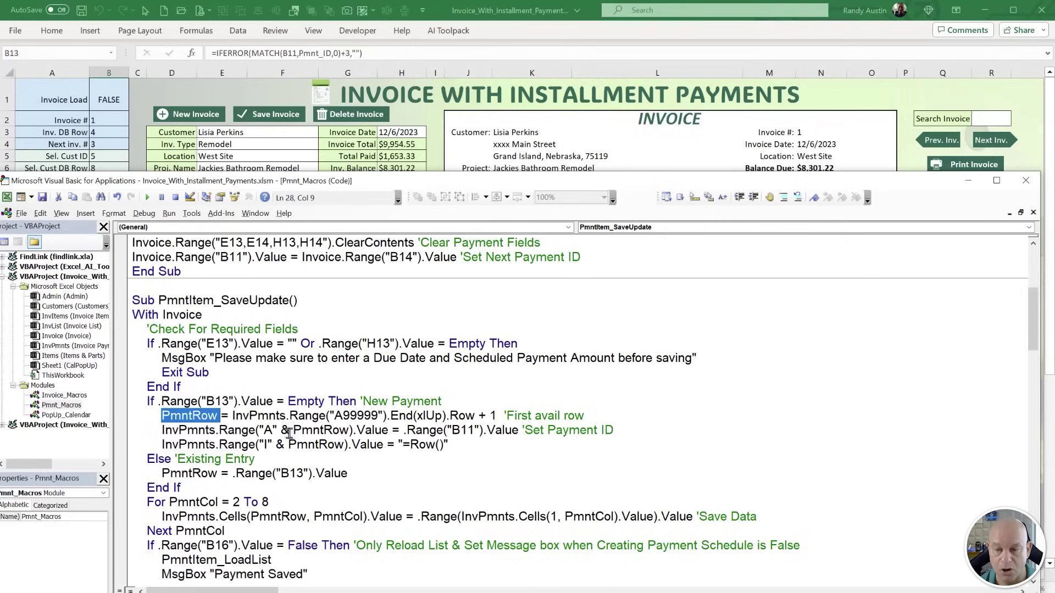
left_click_drag(613, 430, 163, 430)
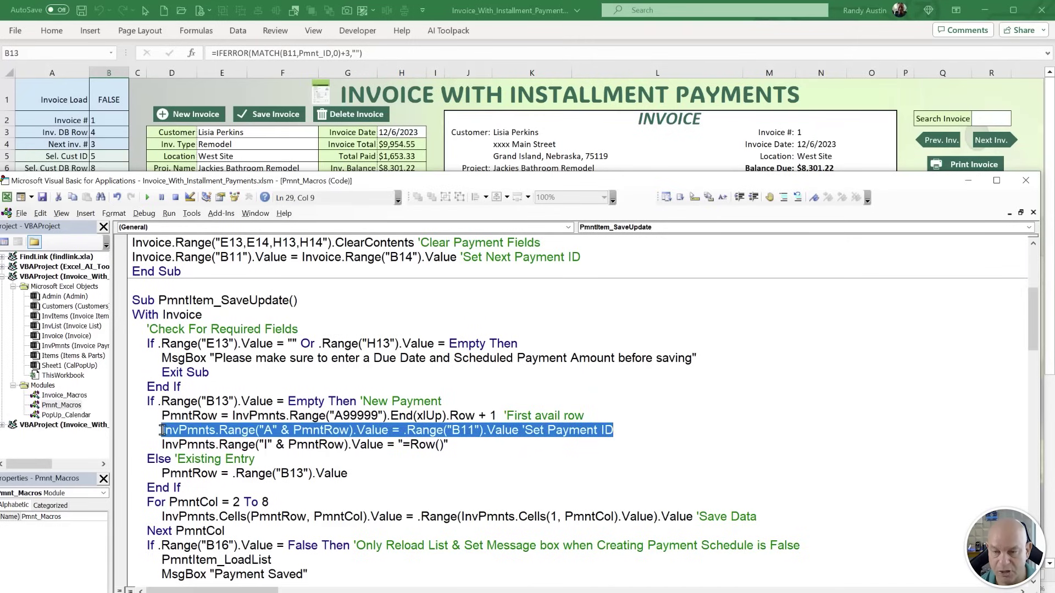
left_click(136, 158)
left_click(113, 229)
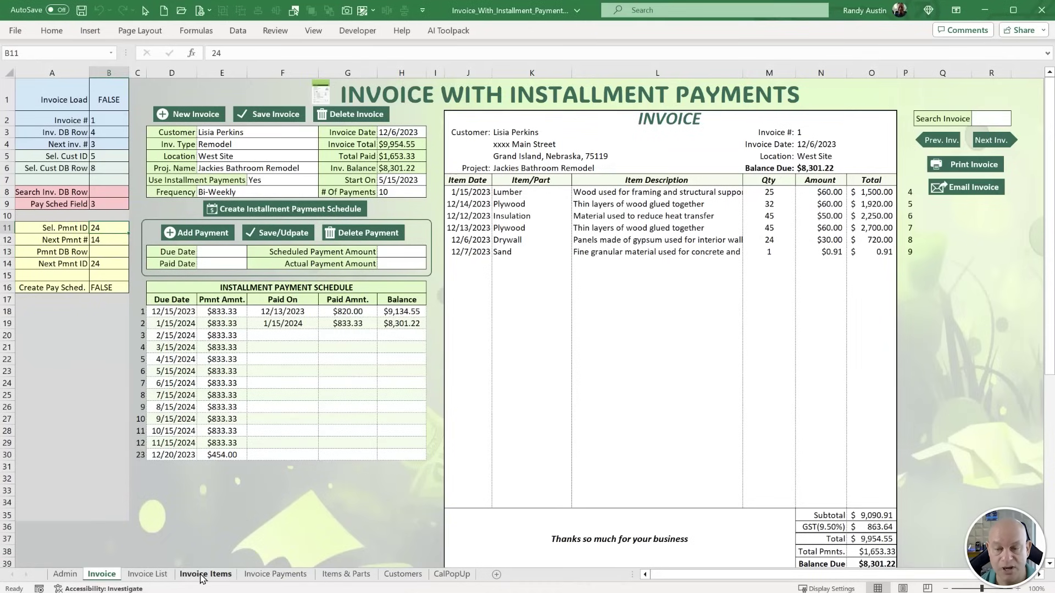
Select the Inv. # values B4:B26 and the schedule row numbers C18:C30.
left_click(264, 575)
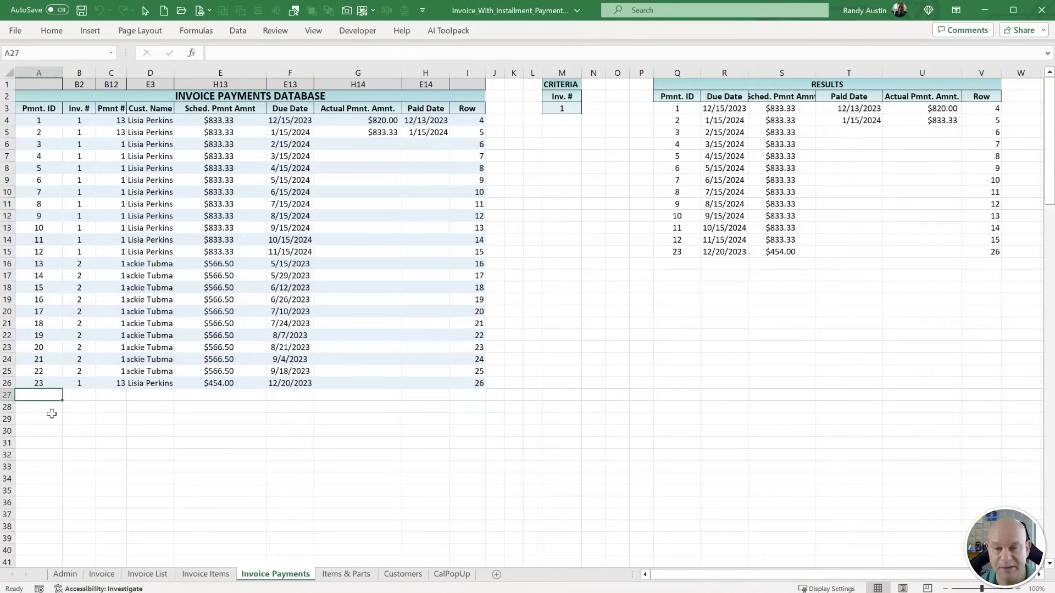
left_click_drag(79, 120, 83, 385)
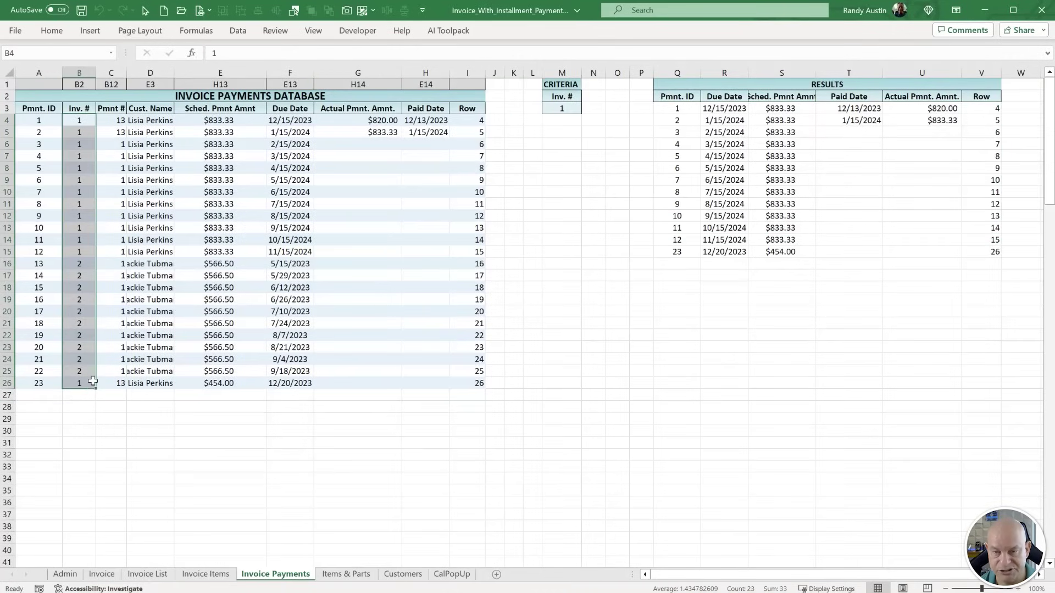
left_click(47, 399)
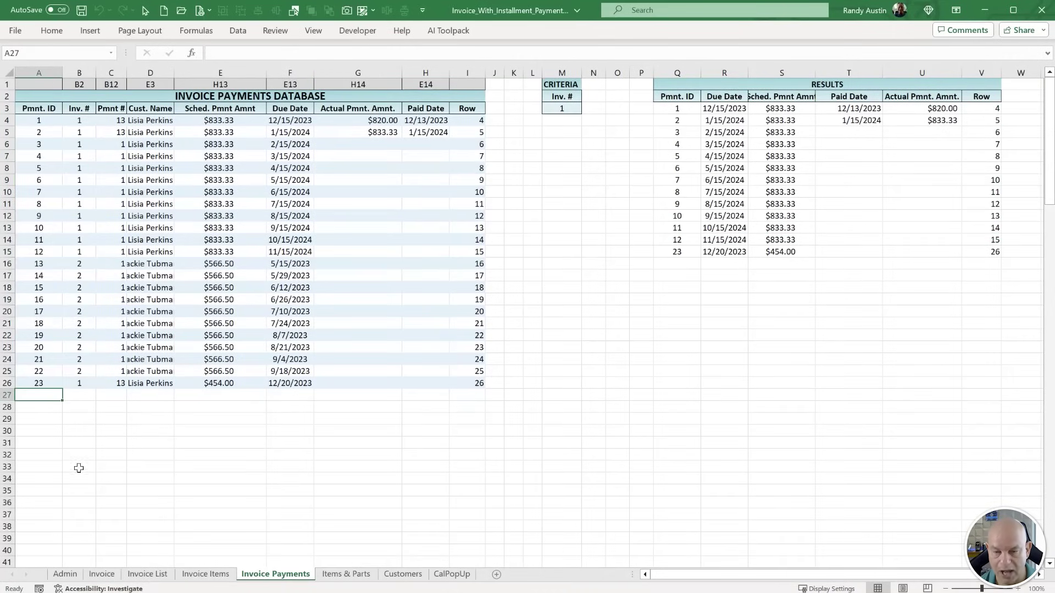
left_click(102, 574)
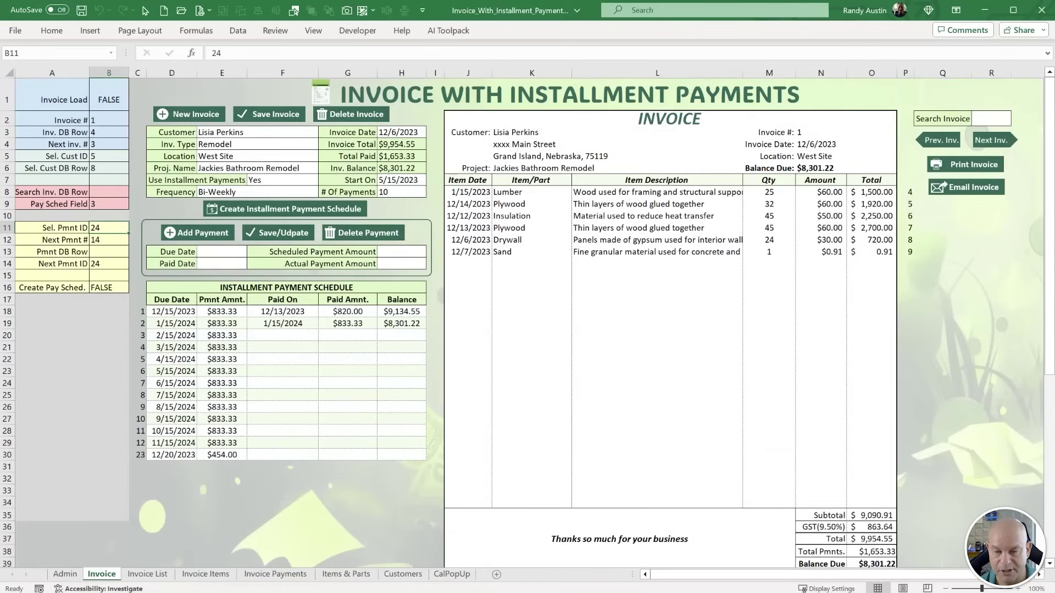
left_click_drag(141, 311, 142, 459)
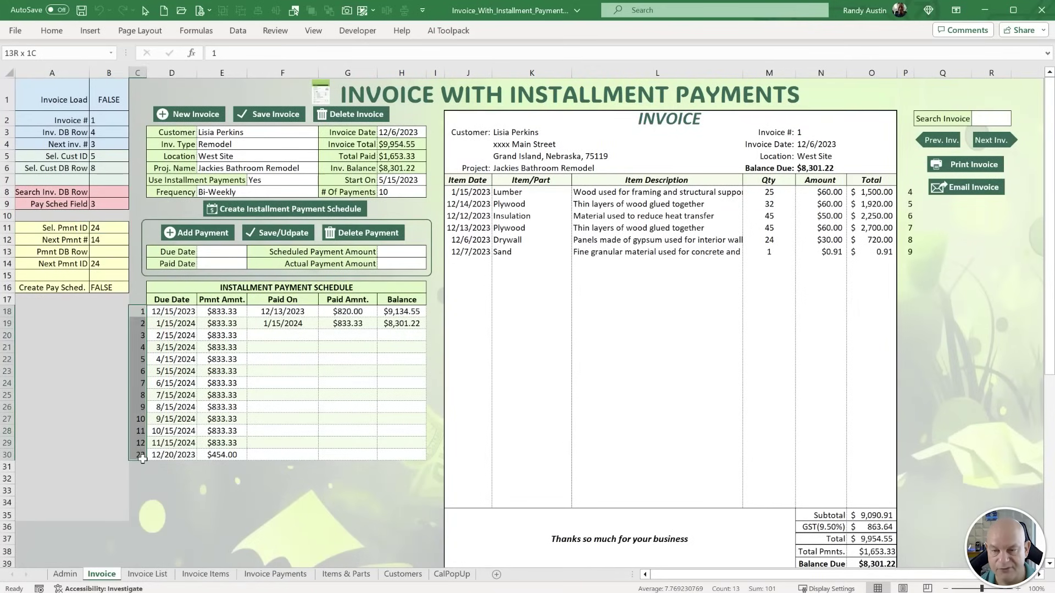
left_click_drag(142, 311, 142, 455)
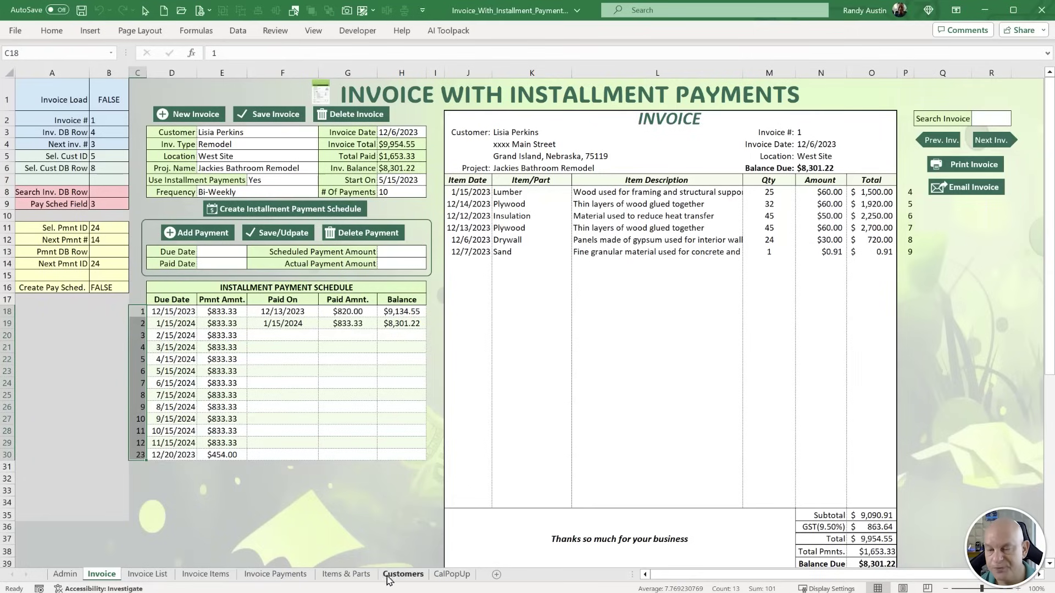
Compare the =Row() code line with the Row column values I4:I26 on Invoice Payments.
key("alt+F11")
left_click(240, 481)
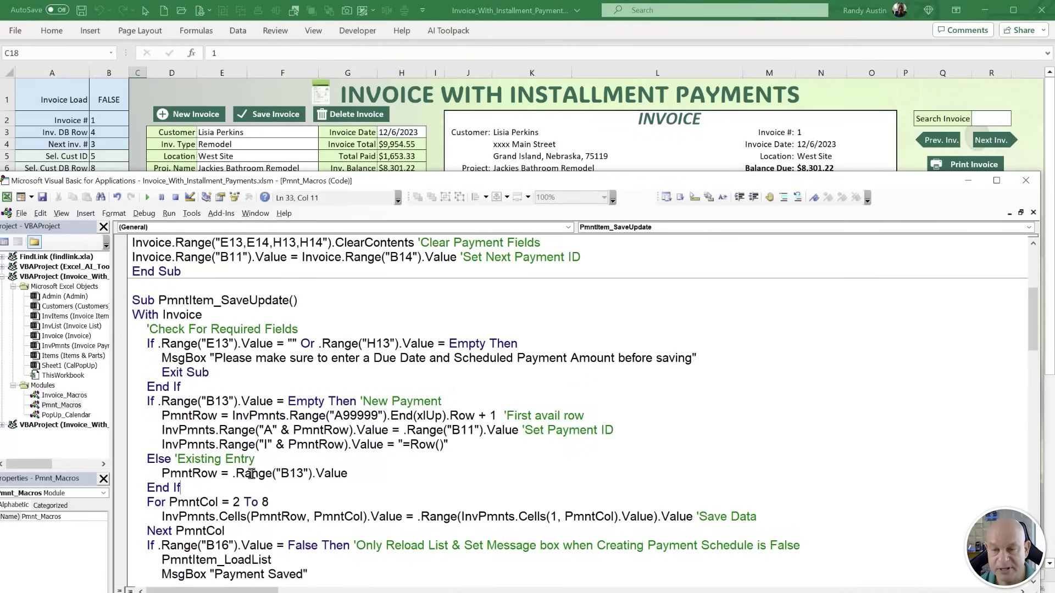
left_click_drag(468, 445, 160, 448)
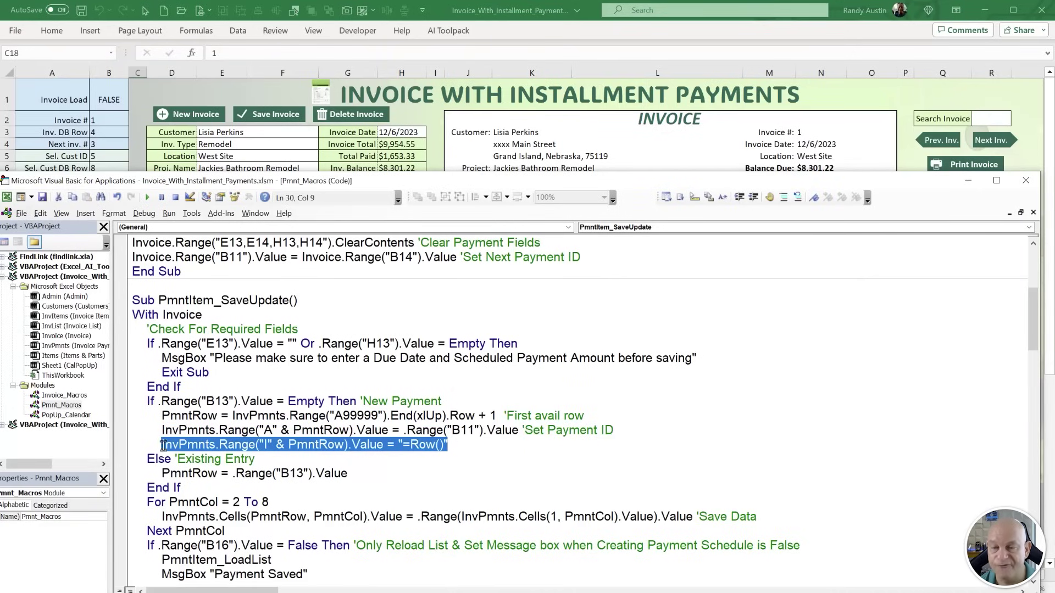
key("alt+F11")
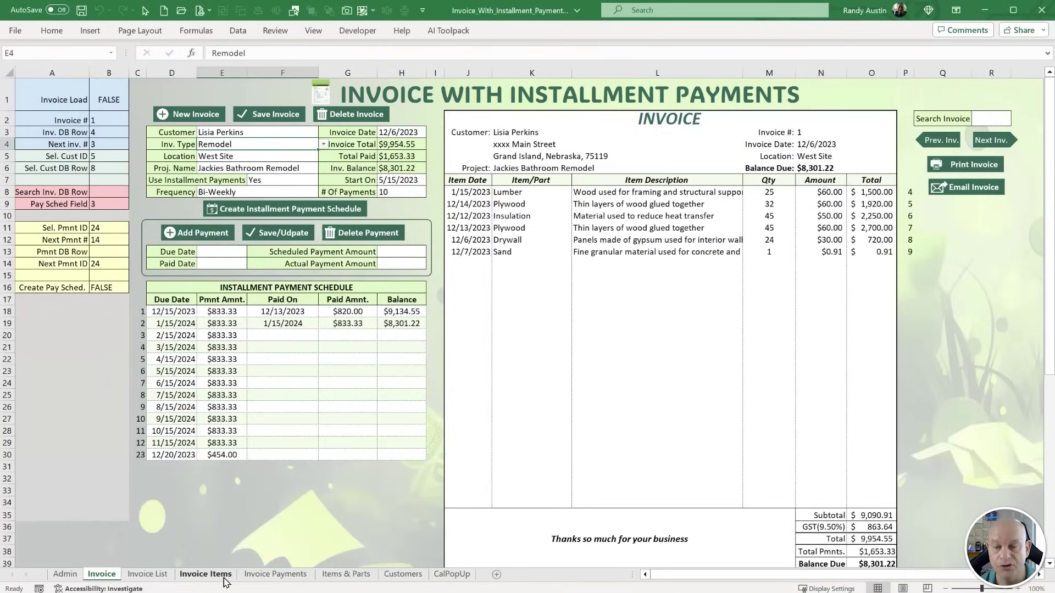
left_click(275, 575)
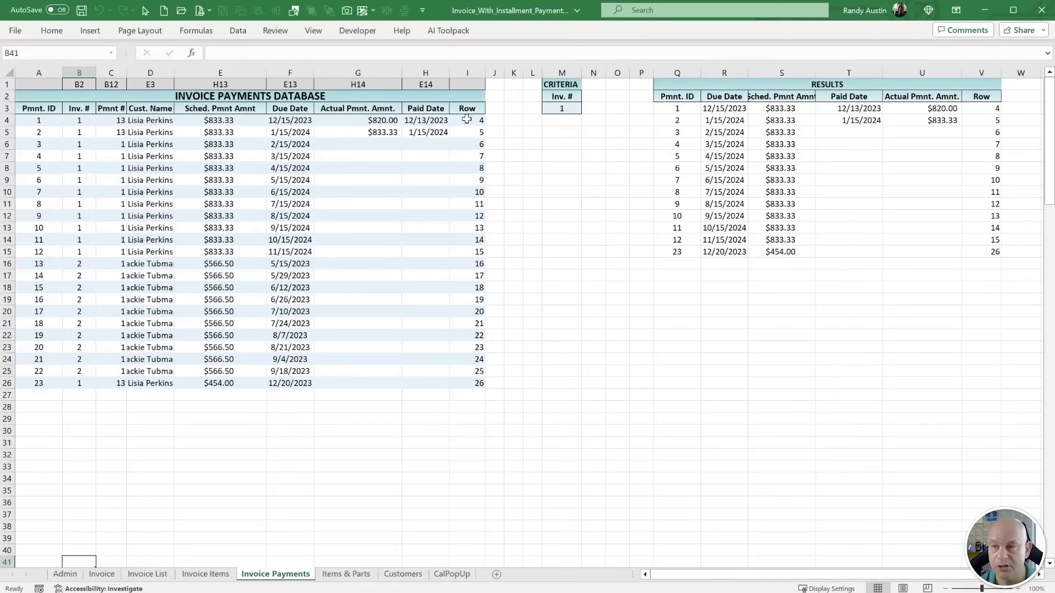
left_click_drag(467, 119, 473, 383)
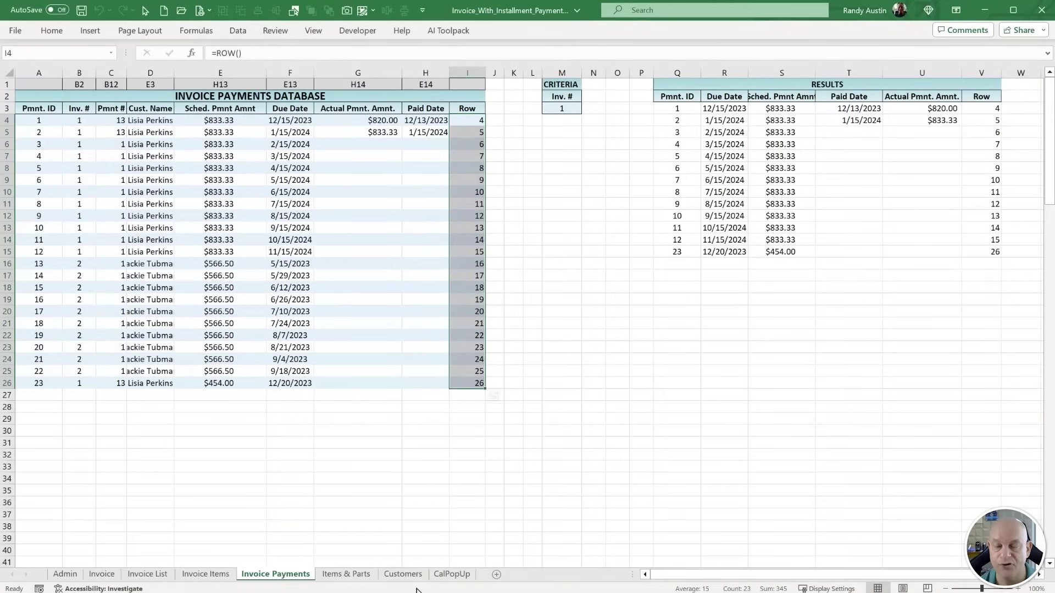
key("alt+F11")
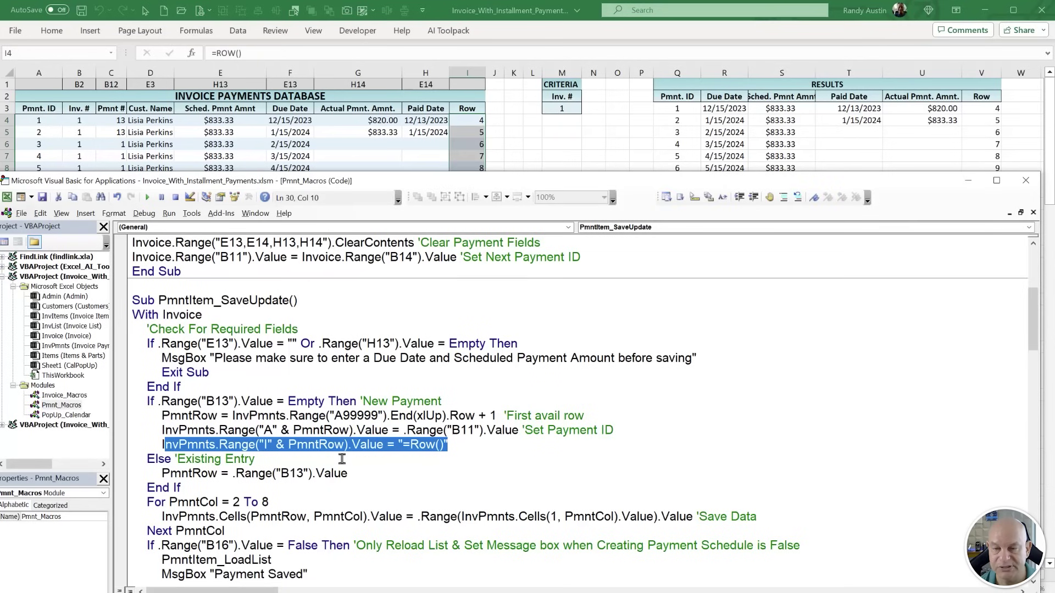
Change the word Entry to Payment in the save macro's Else comment.
scroll(342, 459, "down", 2)
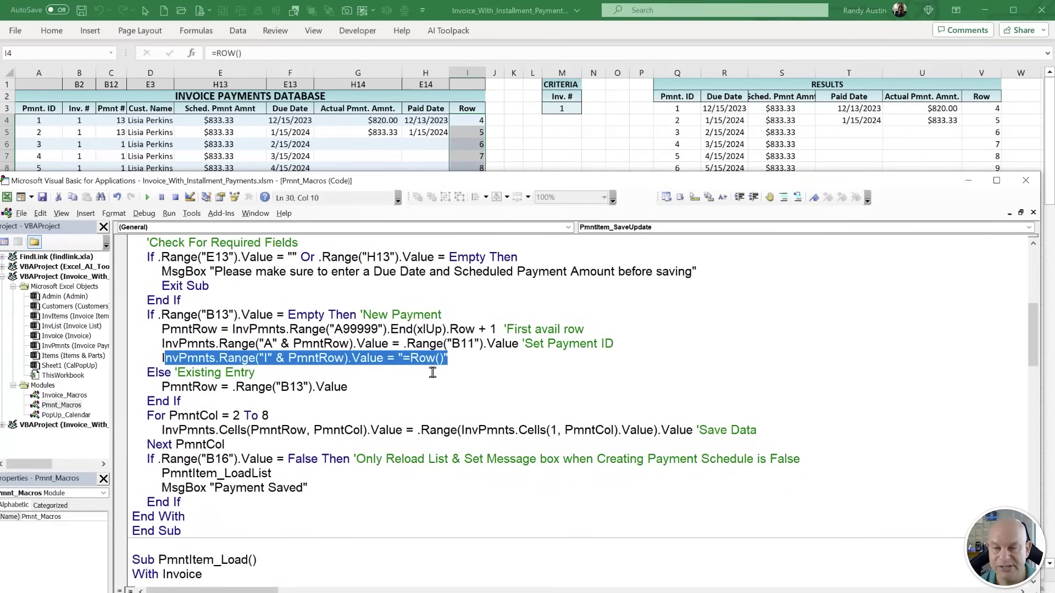
left_click_drag(361, 389, 164, 391)
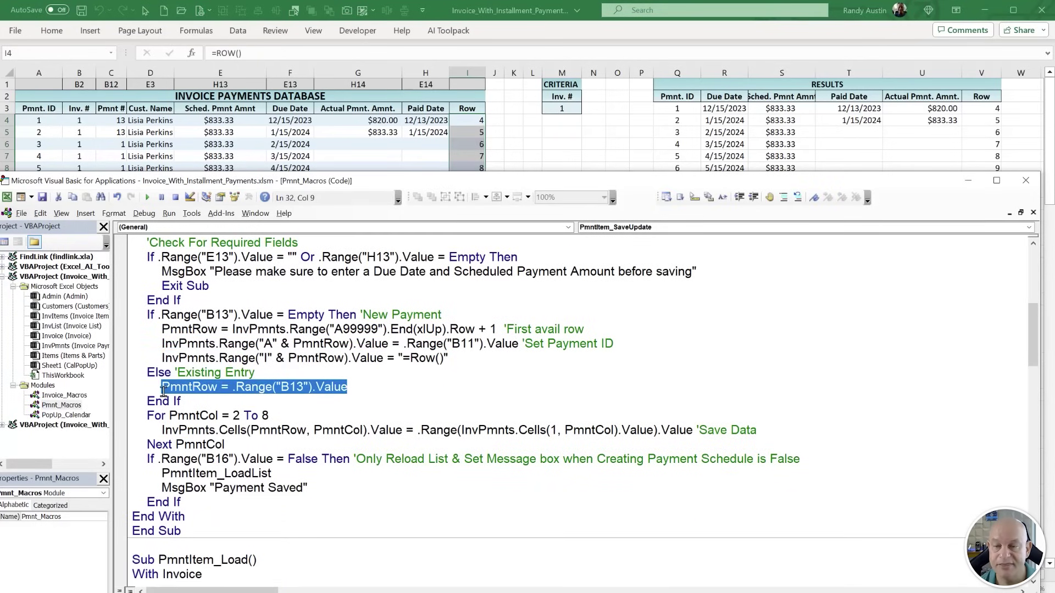
left_click_drag(353, 358, 229, 374)
left_click(284, 373)
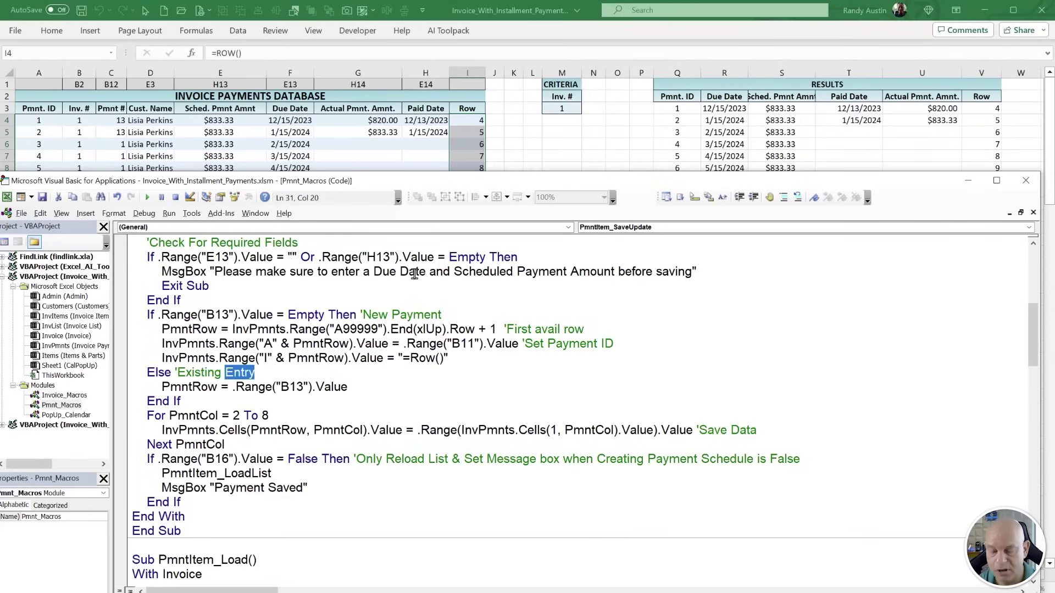
type("Paymen")
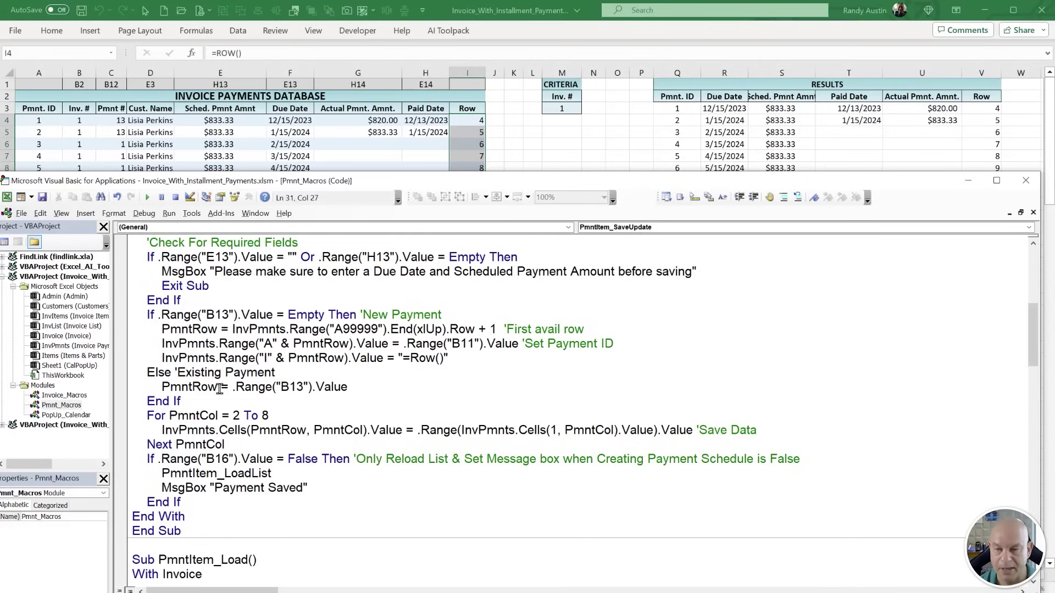
Review PmntRow and the 2 To 8 loop range, then return to the Invoice Payments sheet.
left_click_drag(219, 388, 159, 390)
left_click_drag(270, 416, 181, 419)
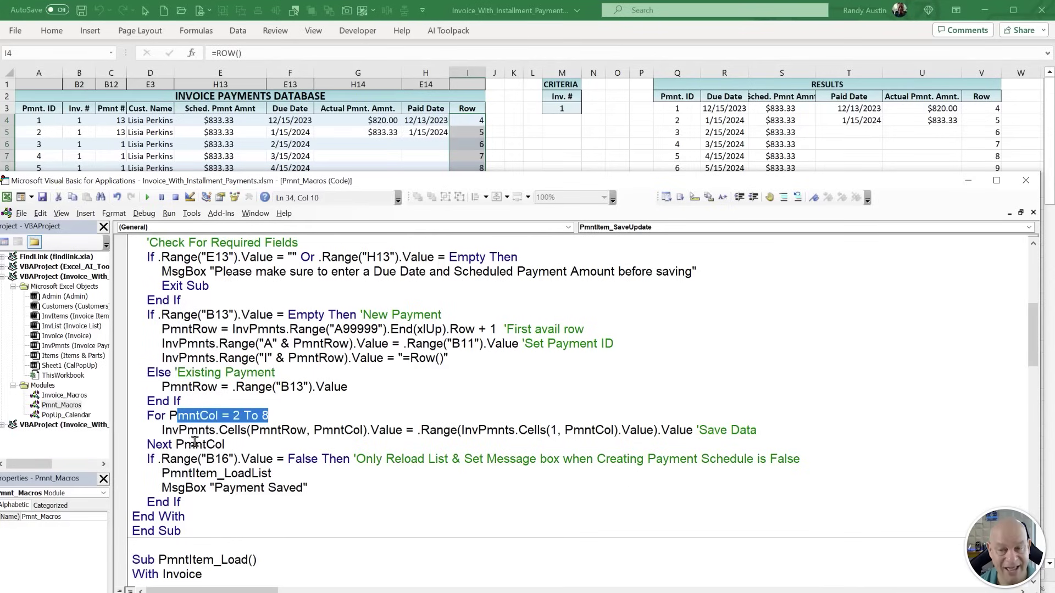
left_click(323, 141)
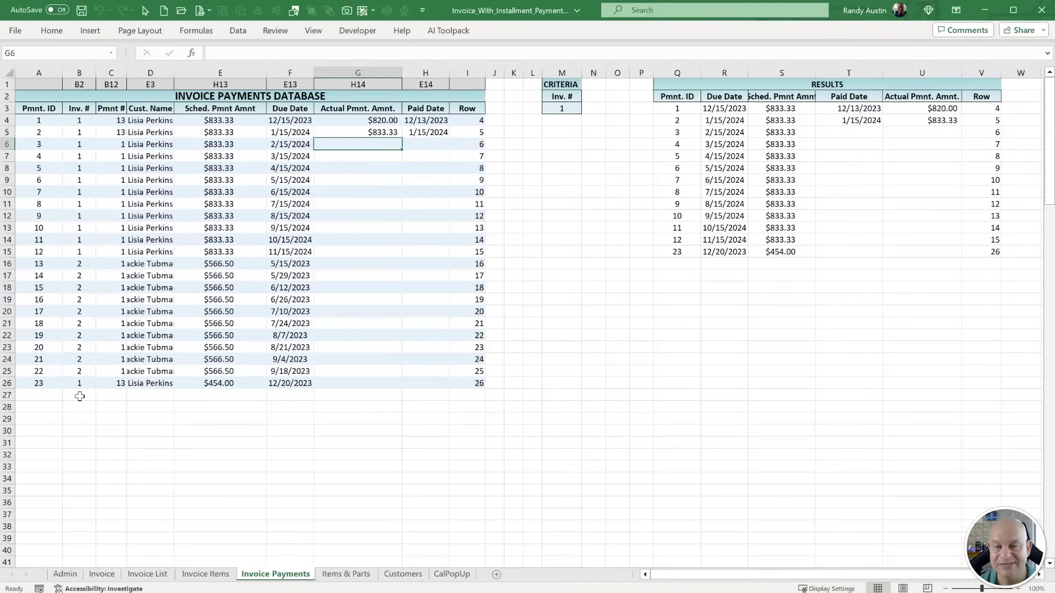
Select empty row 27 and inspect the mapping headers above Inv. #, Pmnt # and Cust. Name.
left_click_drag(80, 396, 432, 397)
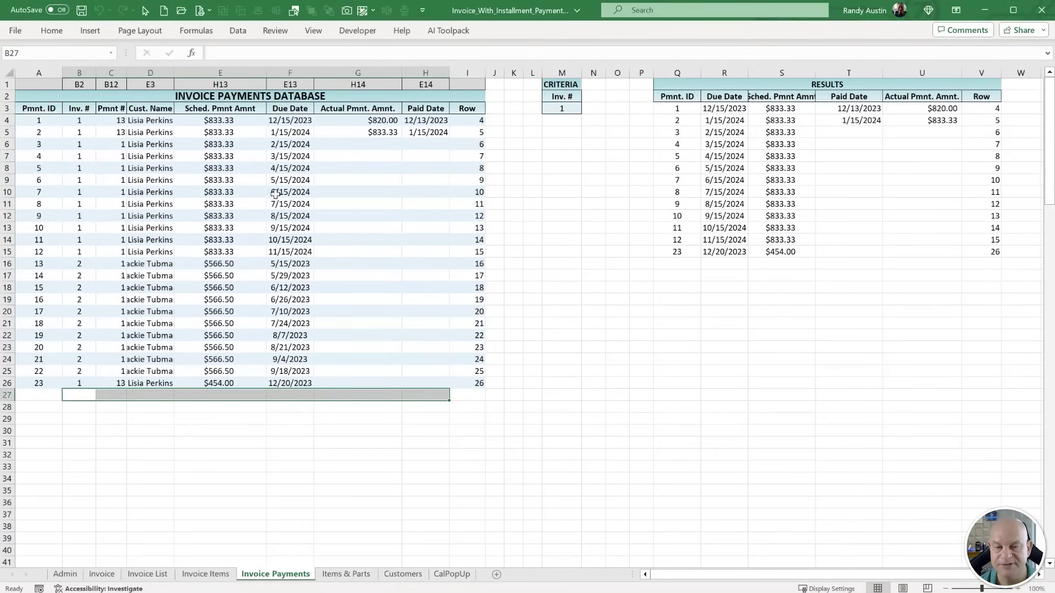
left_click(82, 84)
left_click(79, 382)
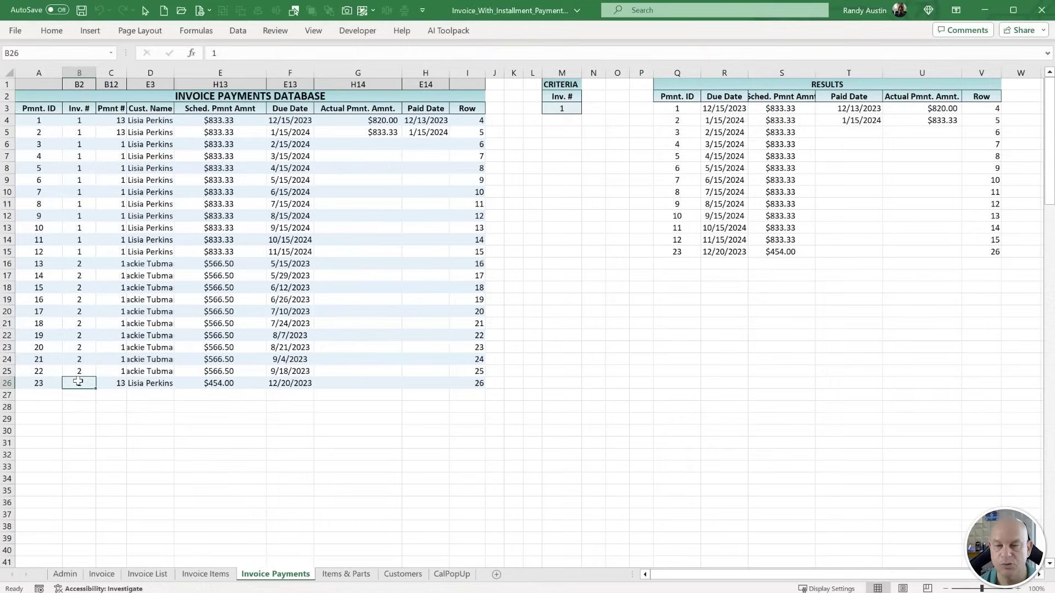
left_click(112, 84)
left_click(144, 86)
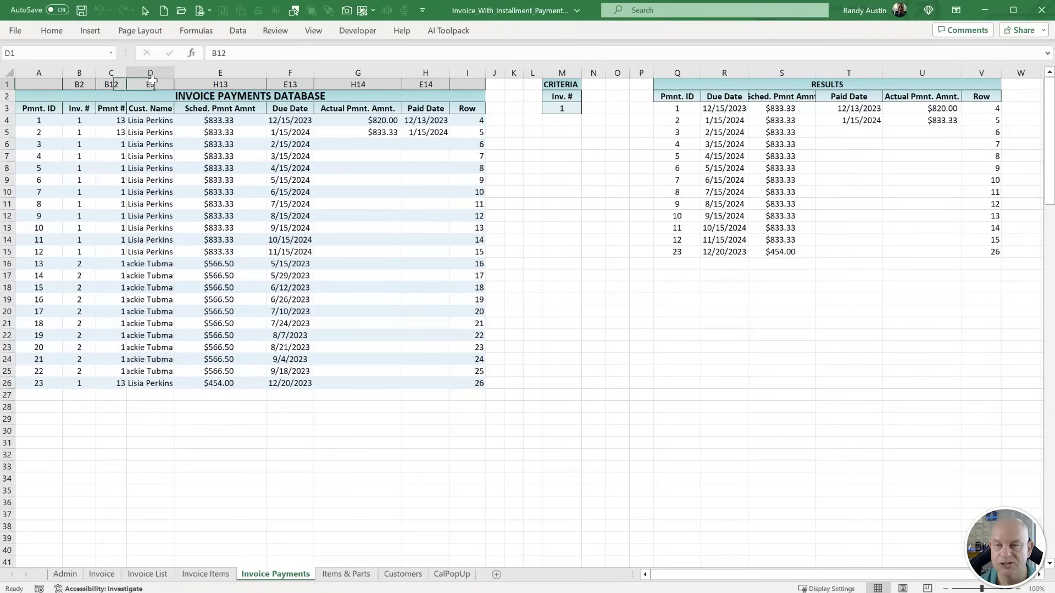
left_click(93, 85)
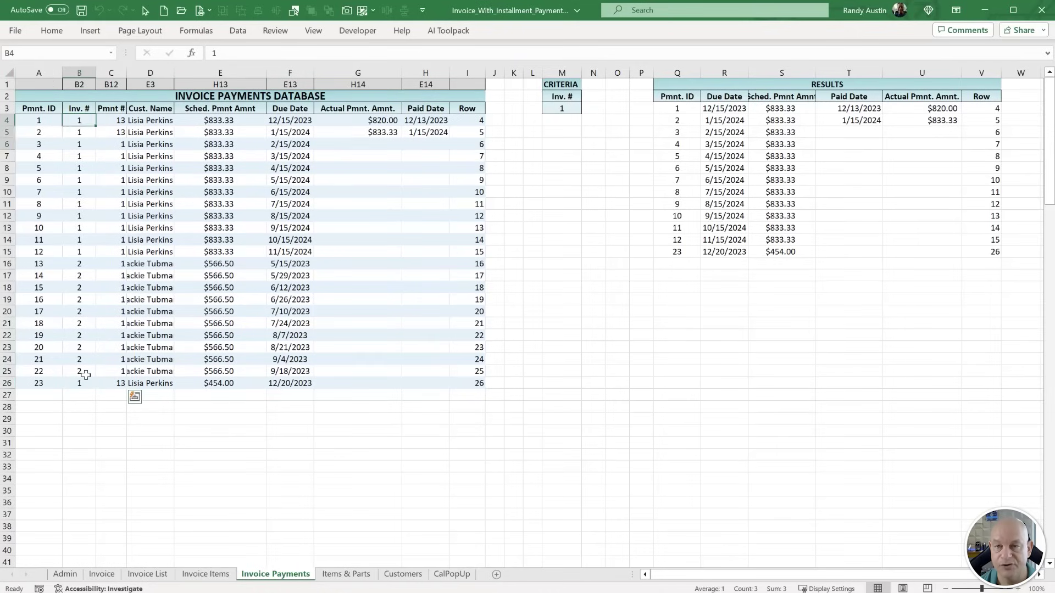
Select the Pmnt # values C4:C26, then go back to the Invoice sheet.
left_click_drag(116, 120, 121, 384)
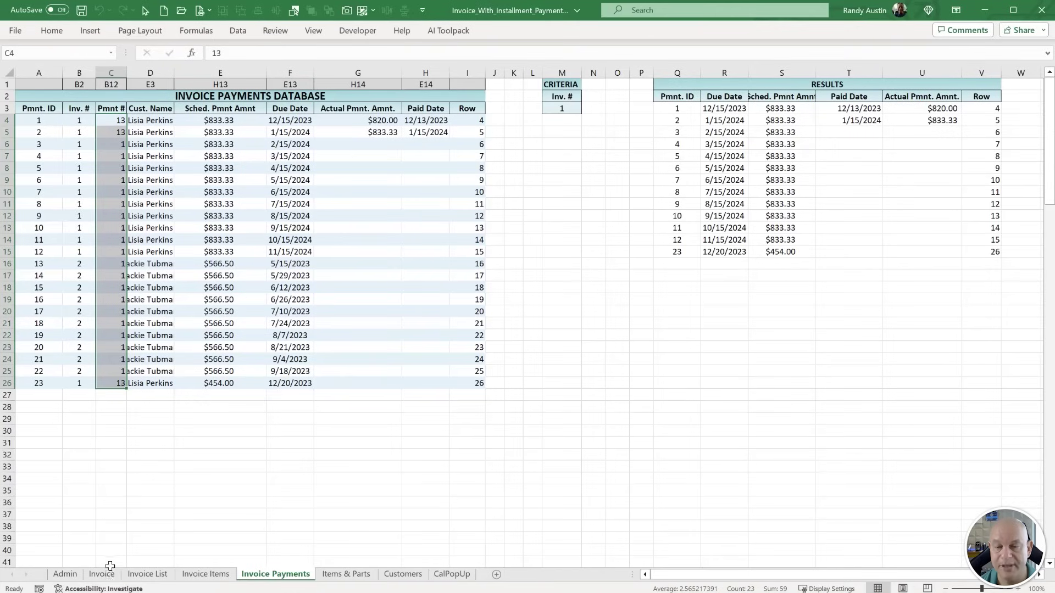
left_click(338, 456)
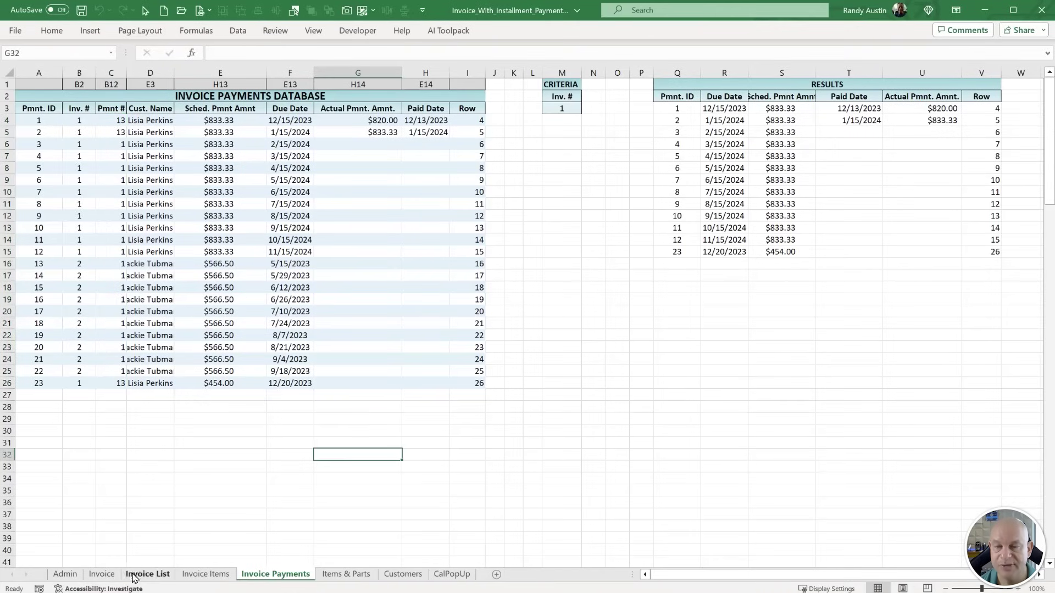
left_click(99, 576)
Highlight the For PmntCol column-saving loop and its destination cell line.
key("alt+F11")
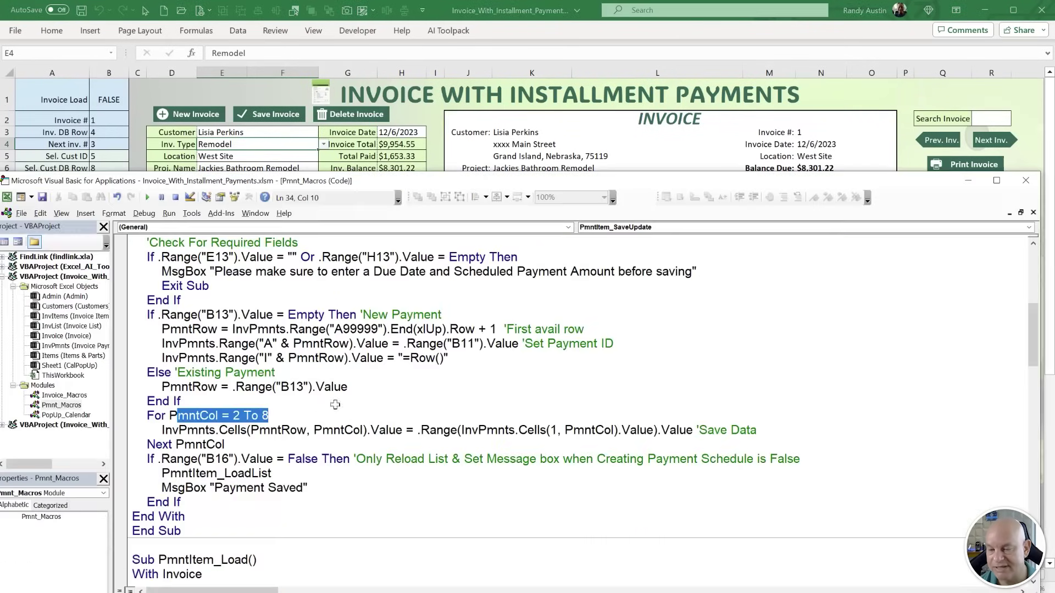
left_click(224, 440)
left_click_drag(224, 436, 63, 419)
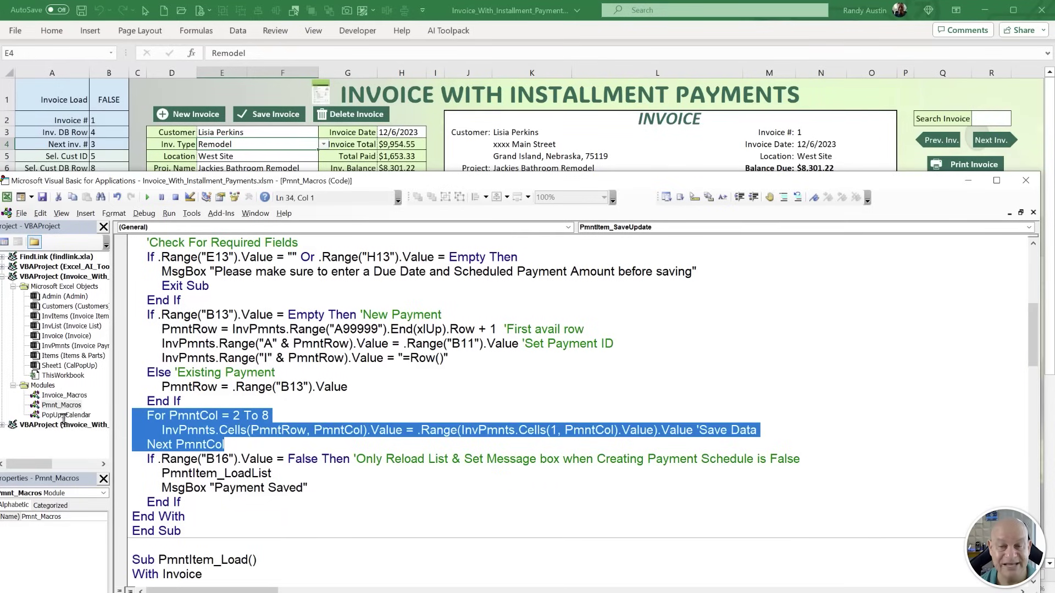
left_click(237, 454)
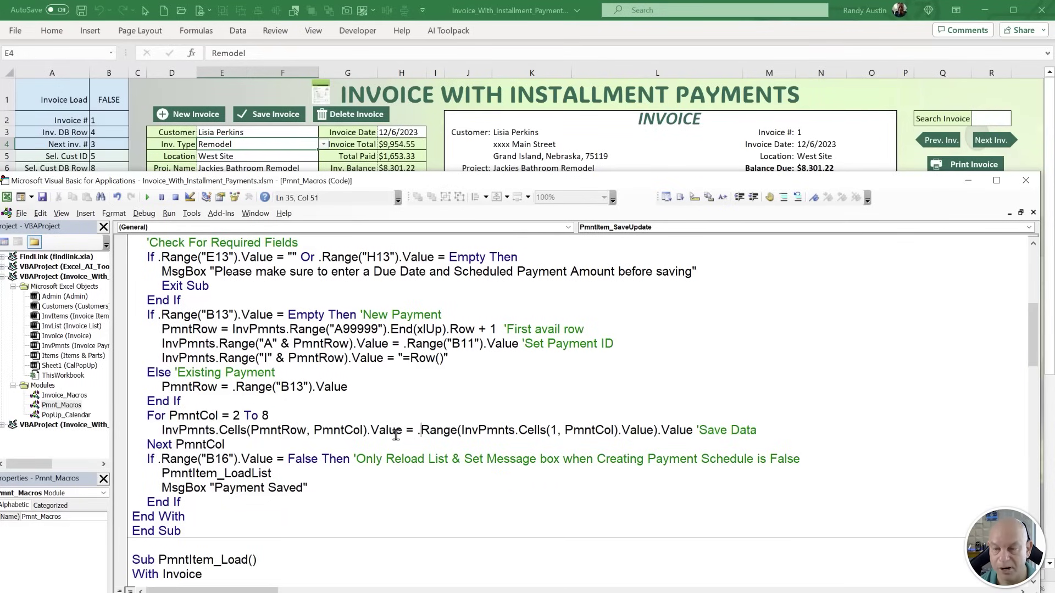
left_click_drag(403, 430, 149, 431)
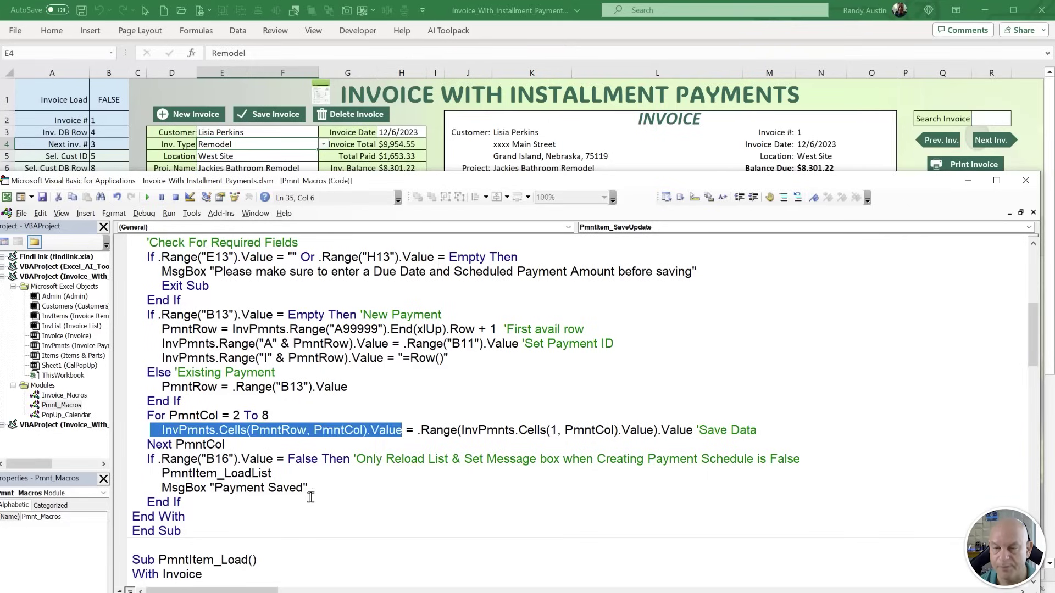
Highlight the reload comment, PmntItem_LoadList call and Payment Saved MsgBox, then return to the workbook.
left_click_drag(364, 461, 576, 462)
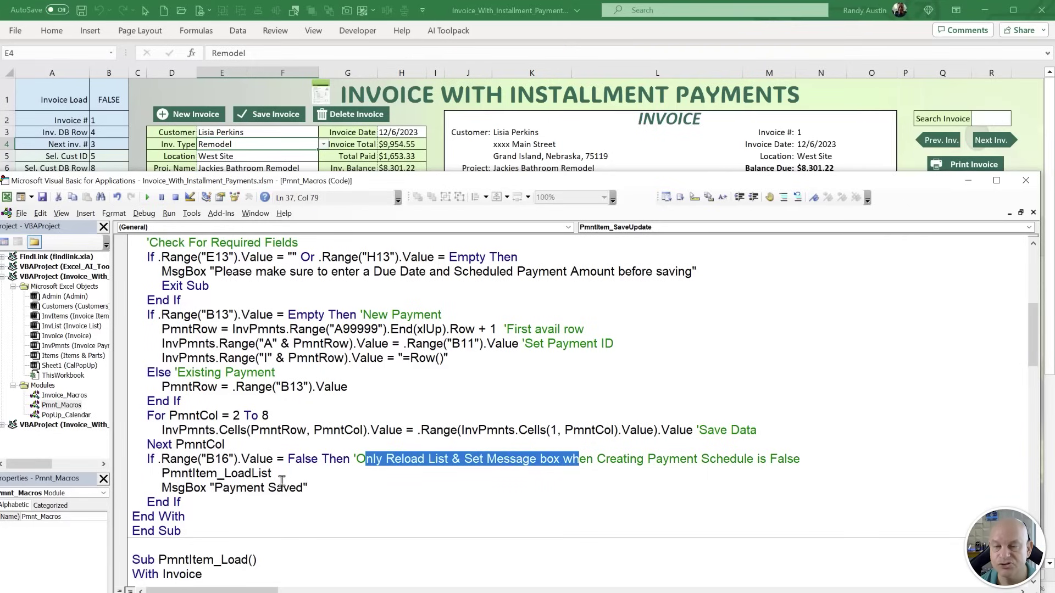
left_click_drag(273, 474, 160, 475)
left_click_drag(308, 488, 188, 473)
left_click(213, 161)
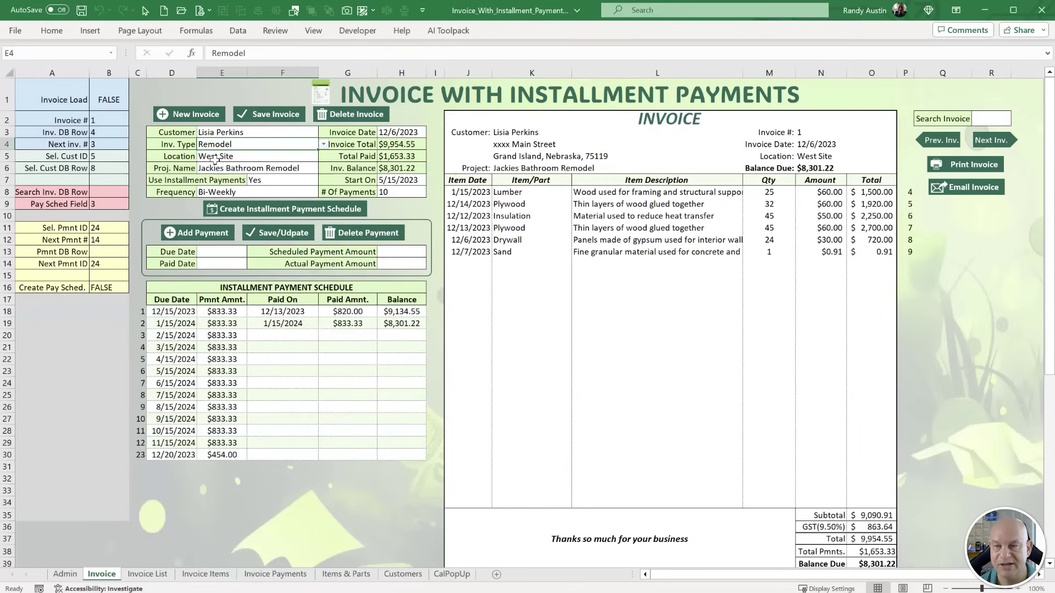
After the empty-fields warning, save a payment due 12/21/2023 for $500.00.
left_click(270, 234)
left_click(560, 365)
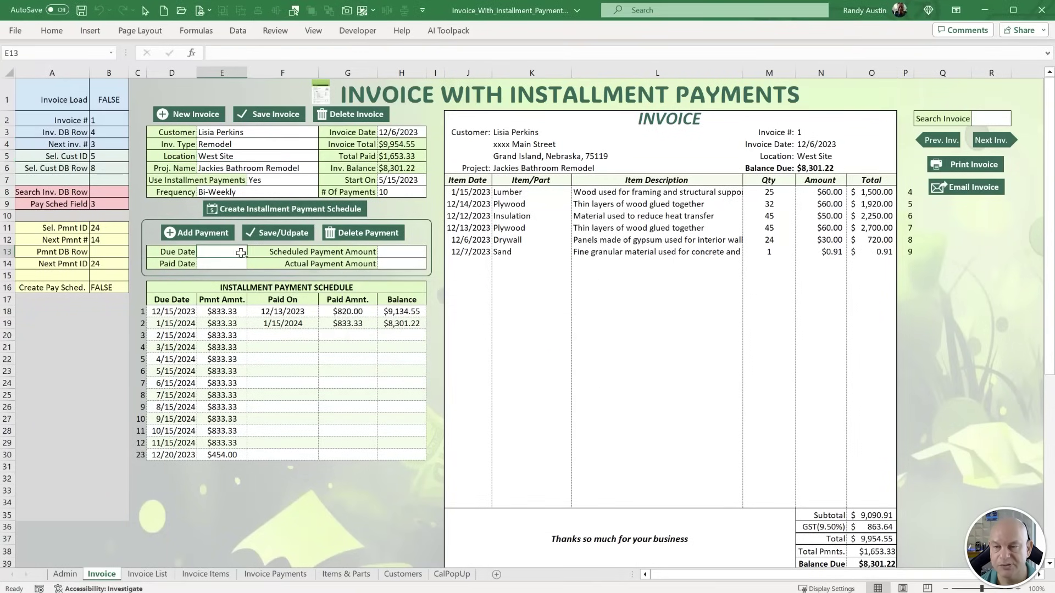
left_click(245, 254)
left_click(284, 340)
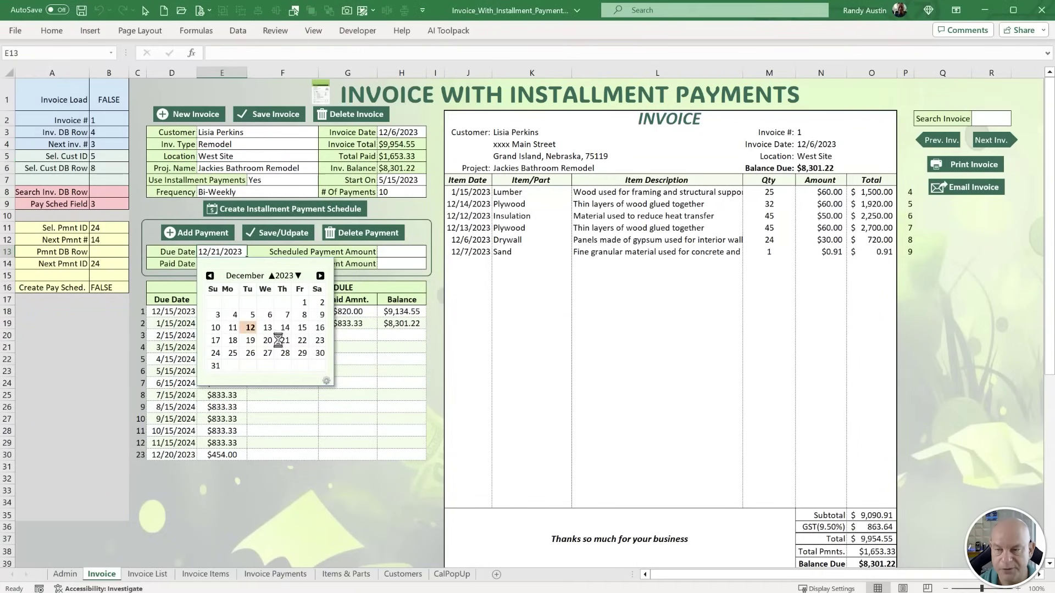
left_click(403, 252)
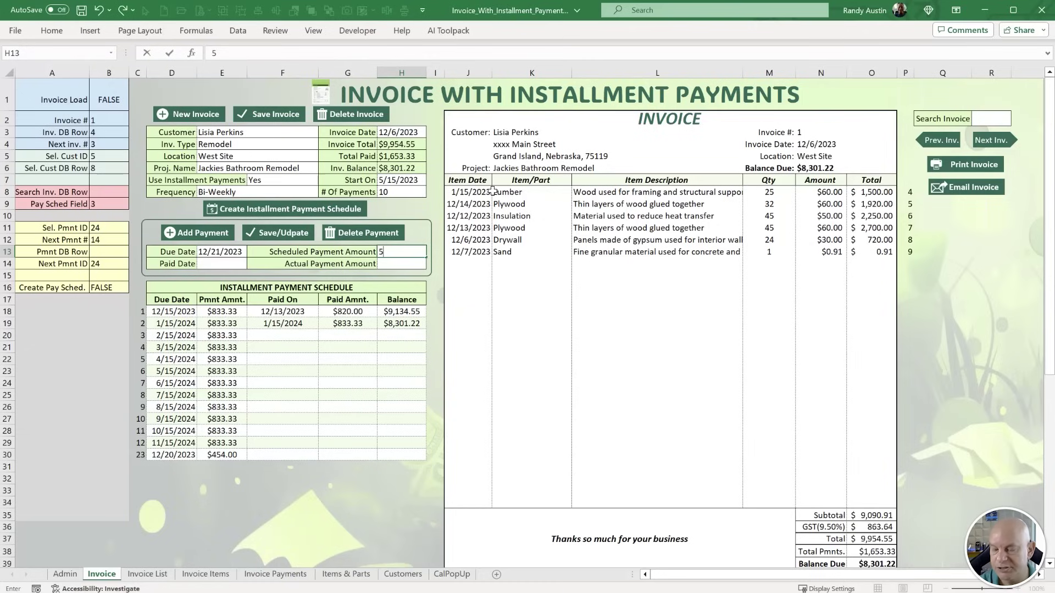
type("500")
key("Return")
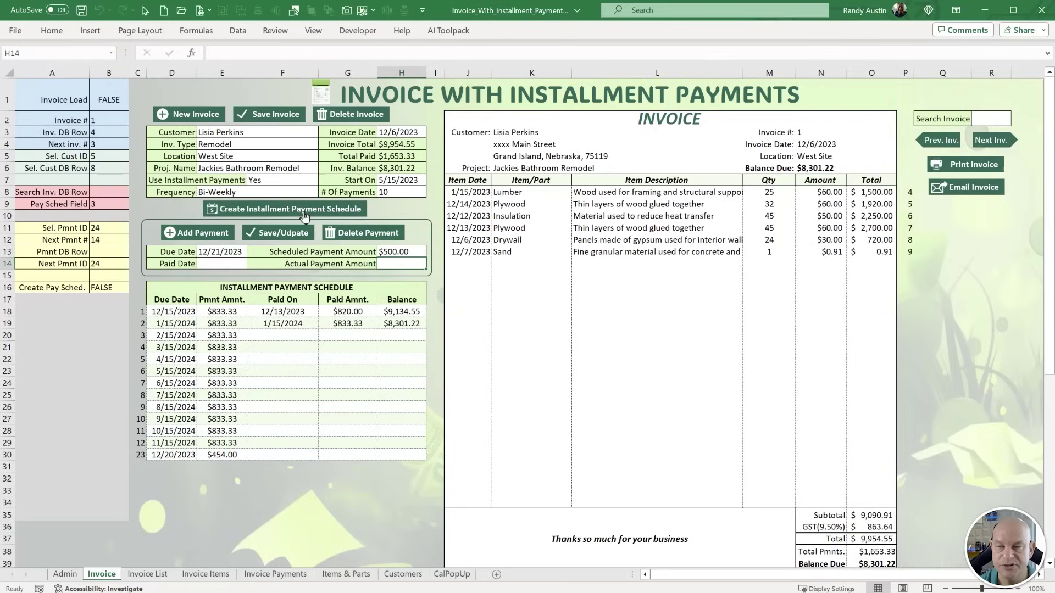
left_click(277, 233)
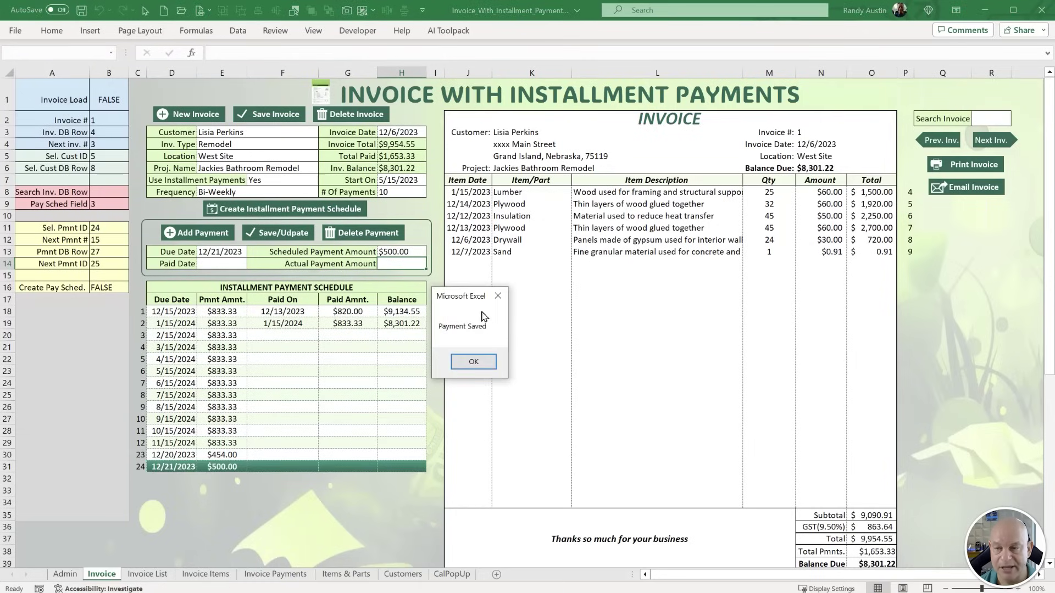
left_click_drag(470, 294, 438, 287)
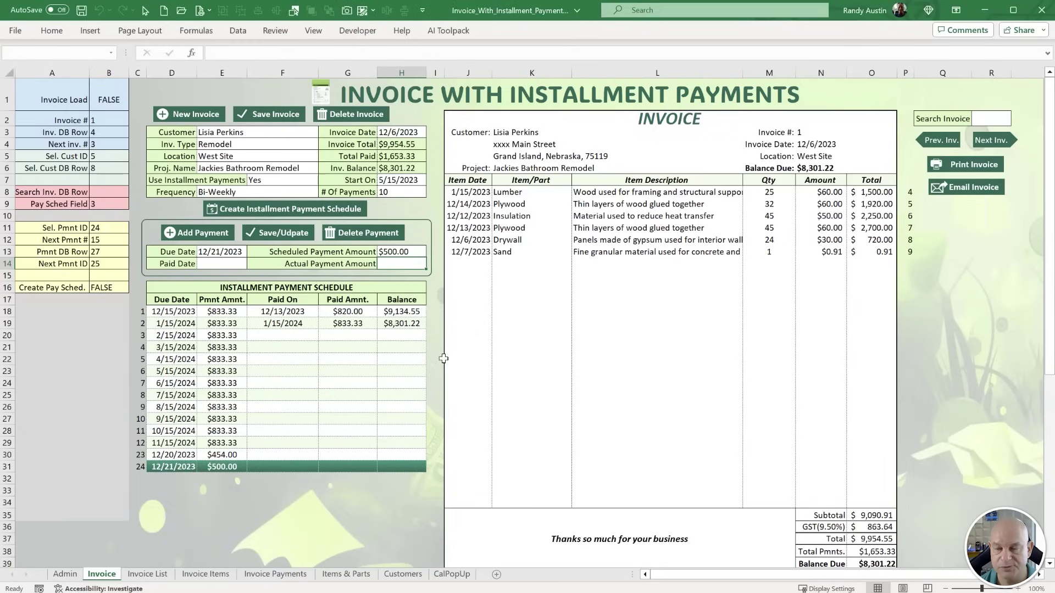
left_click(443, 355)
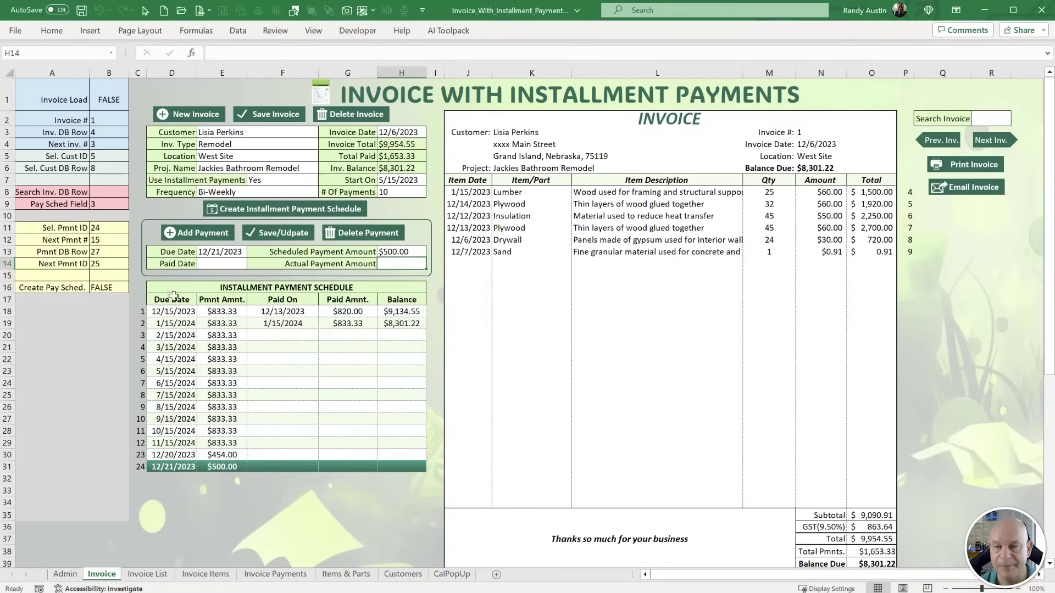
Select the payment schedule from D18 through row 33 to review it.
left_click_drag(170, 312, 407, 459)
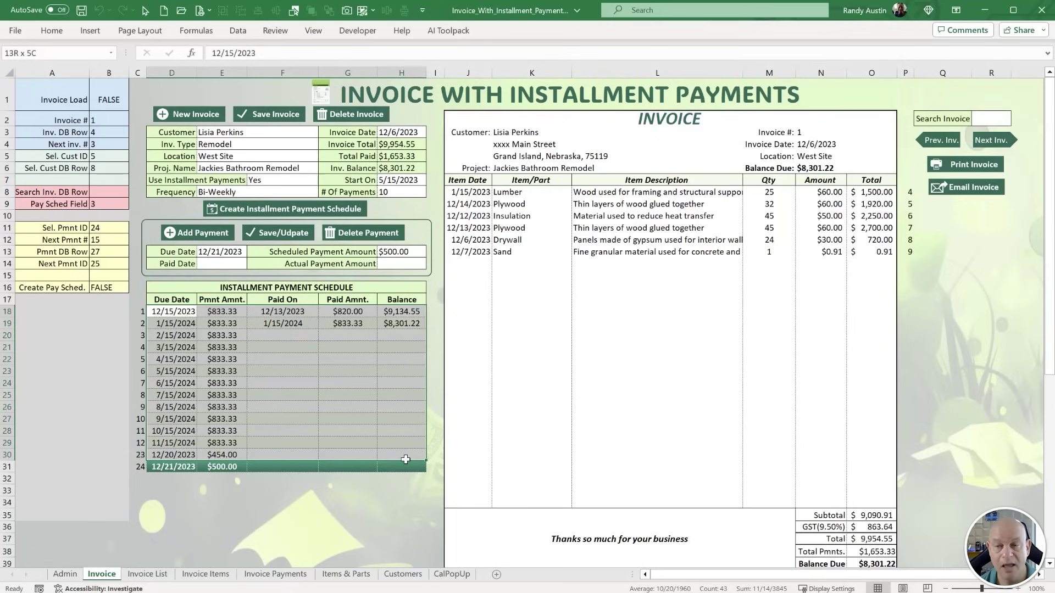
left_click_drag(406, 459, 405, 460)
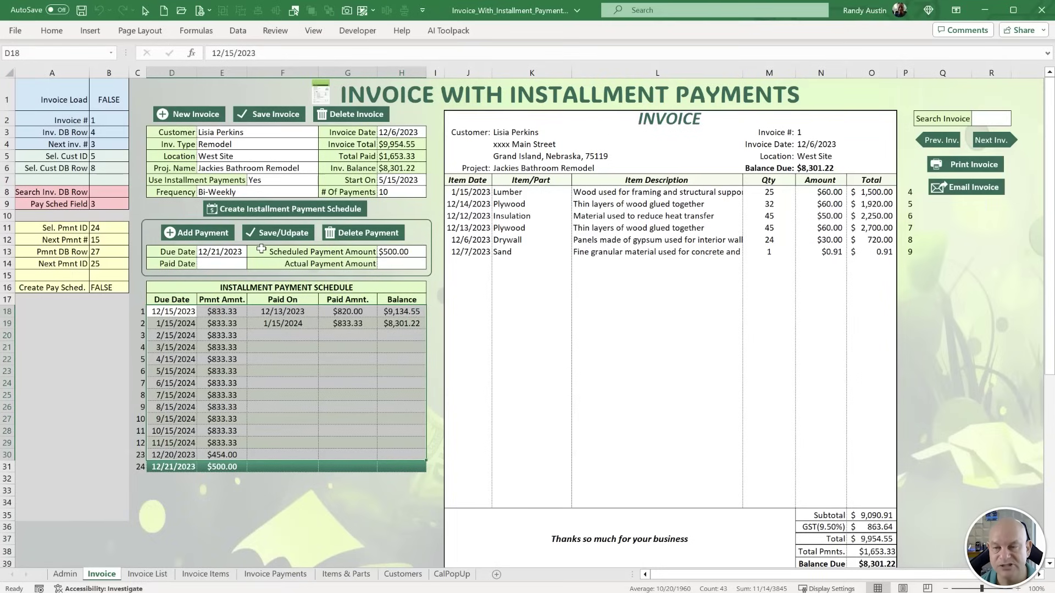
left_click_drag(166, 314, 411, 486)
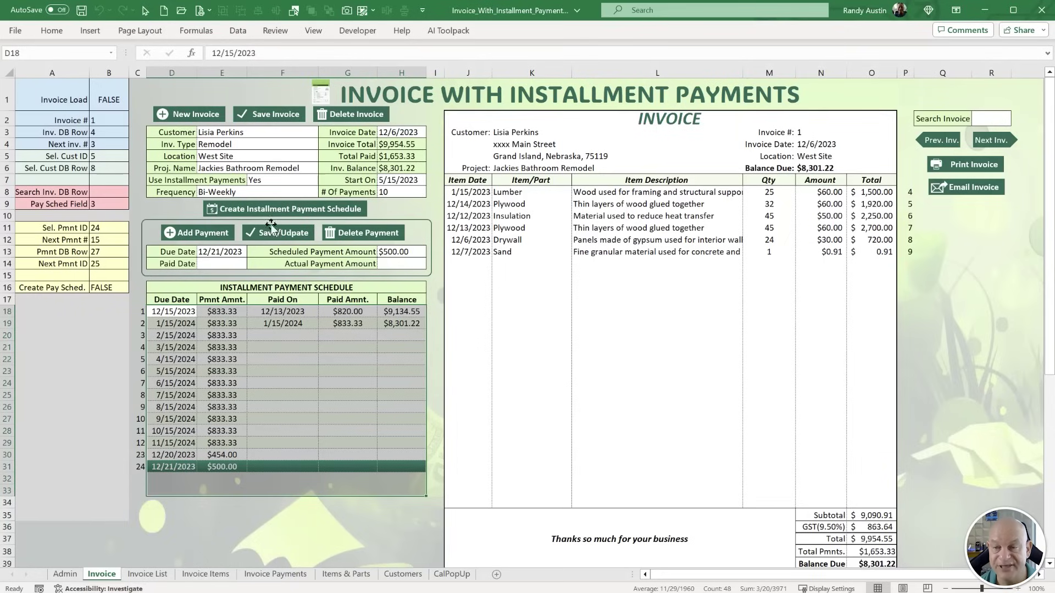
key("alt+F11")
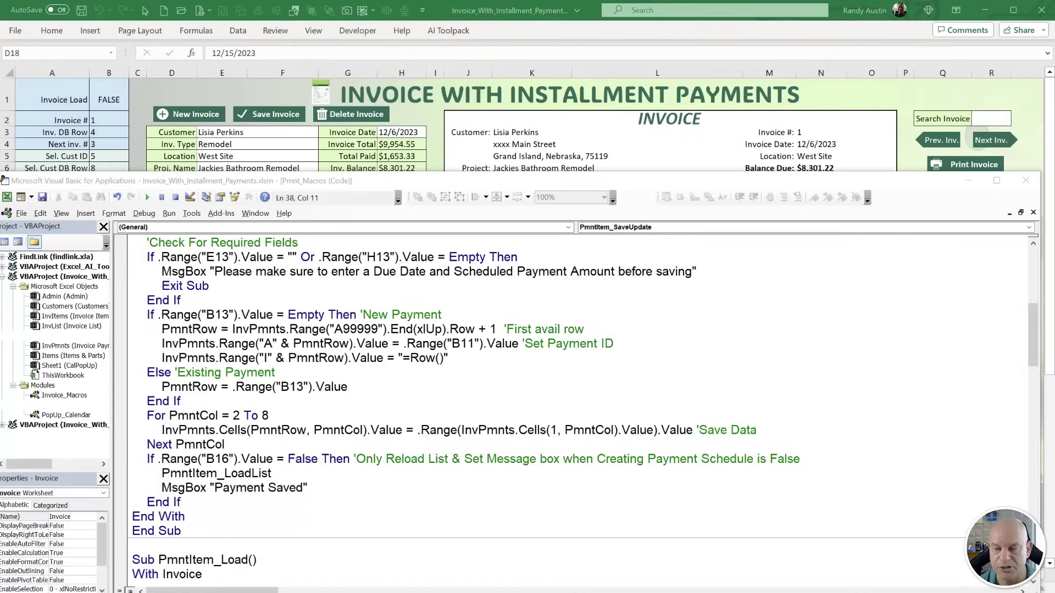
left_click(339, 451)
left_click_drag(273, 459, 184, 462)
key("alt+F11")
left_click(105, 287)
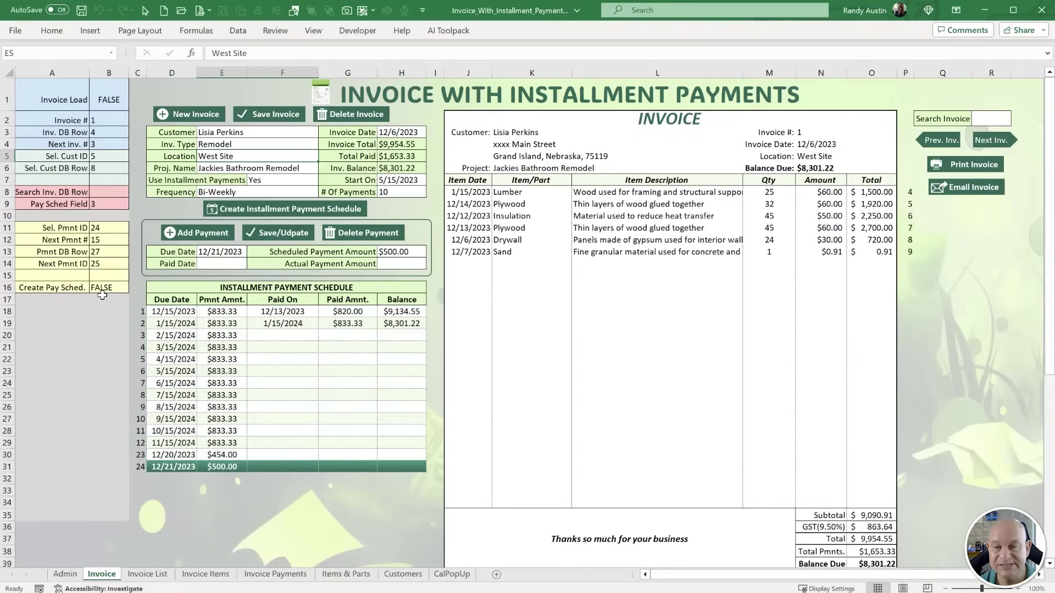
left_click(271, 212)
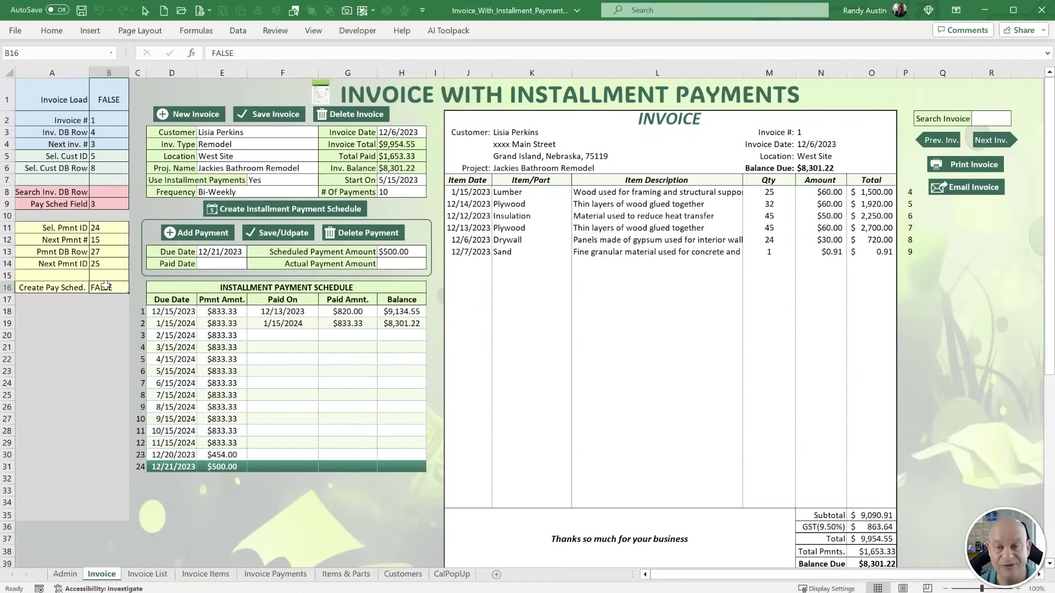
key("alt+F11")
scroll(393, 433, "down", 2)
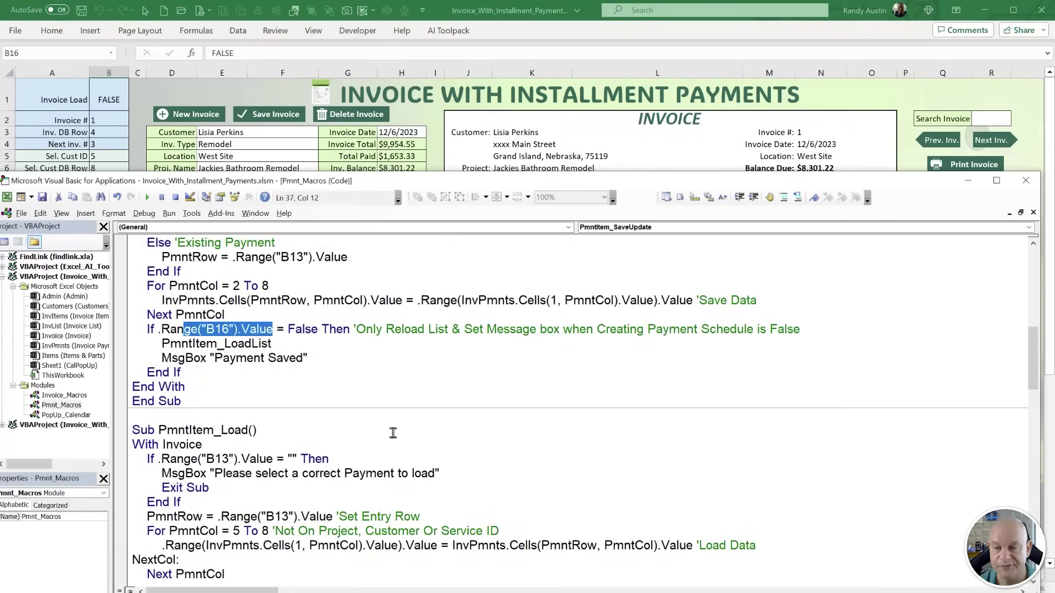
scroll(281, 421, "up", 1)
left_click_drag(310, 404, 128, 391)
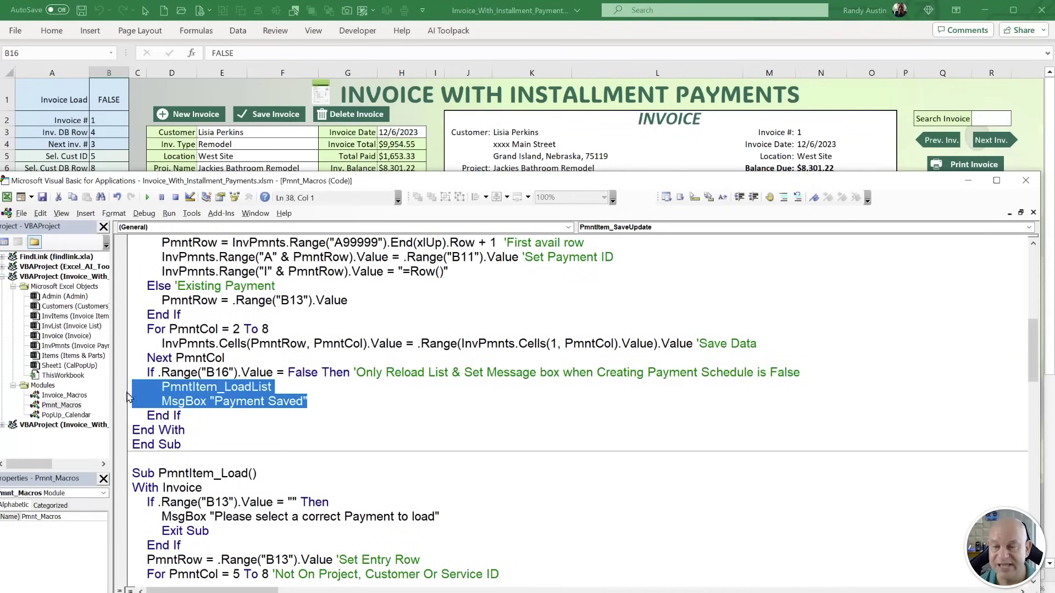
left_click(310, 387)
scroll(314, 456, "down", 2)
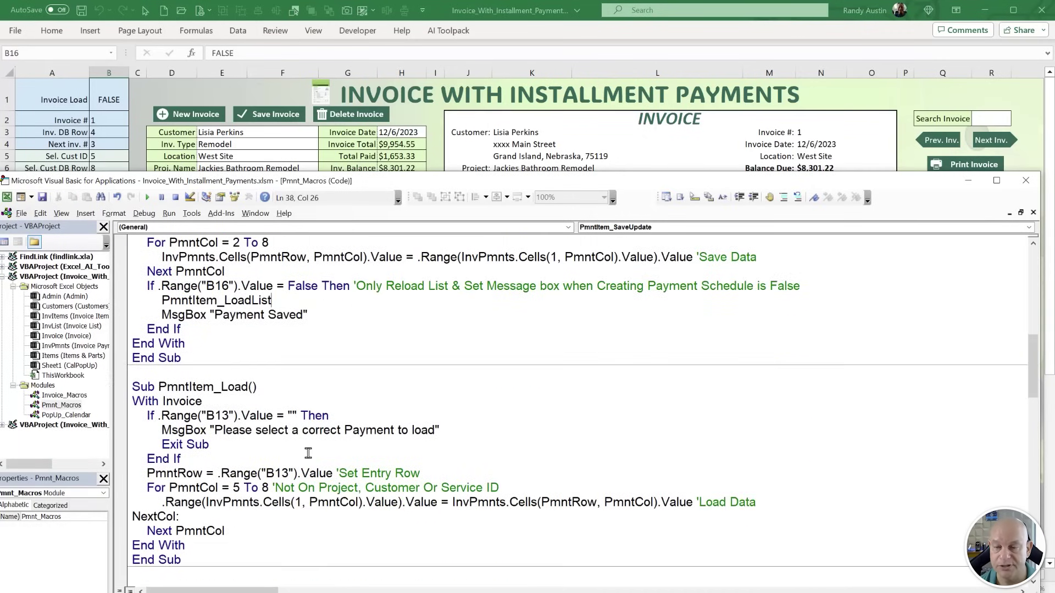
left_click_drag(285, 385, 135, 371)
scroll(252, 453, "down", 4)
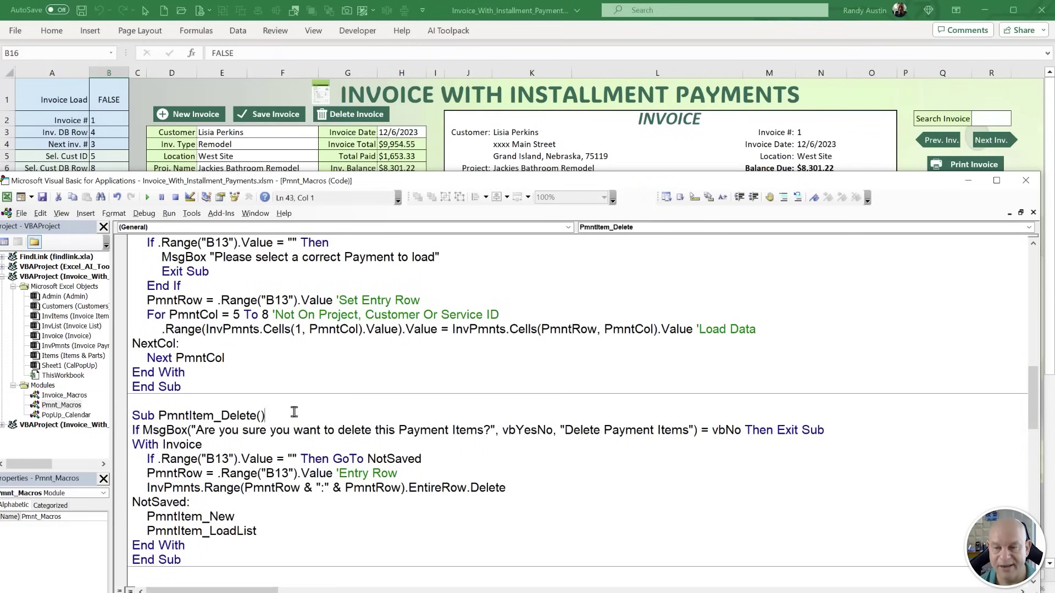
Review the delete macro's skip-if-unsaved check, PmntRow assignment and row-deleting line.
left_click_drag(294, 416, 132, 416)
scroll(222, 498, "down", 1)
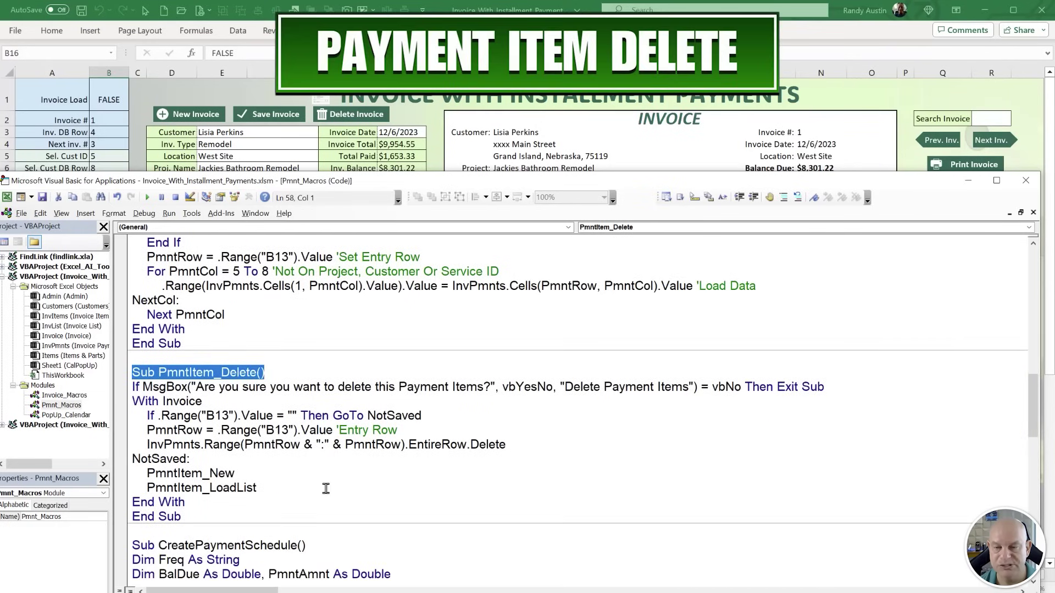
left_click_drag(344, 417, 322, 416)
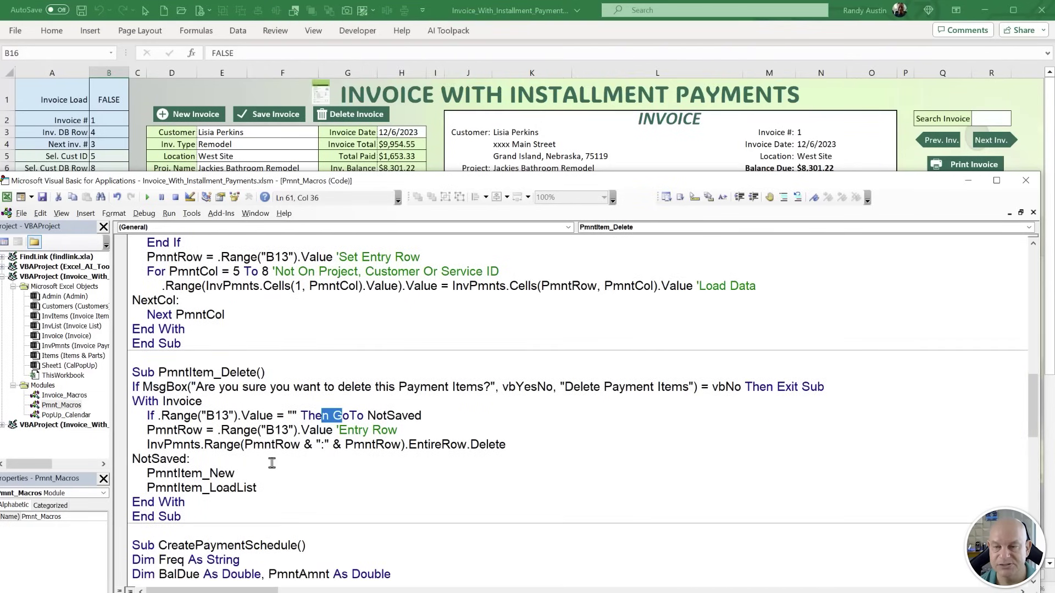
left_click_drag(207, 430, 147, 430)
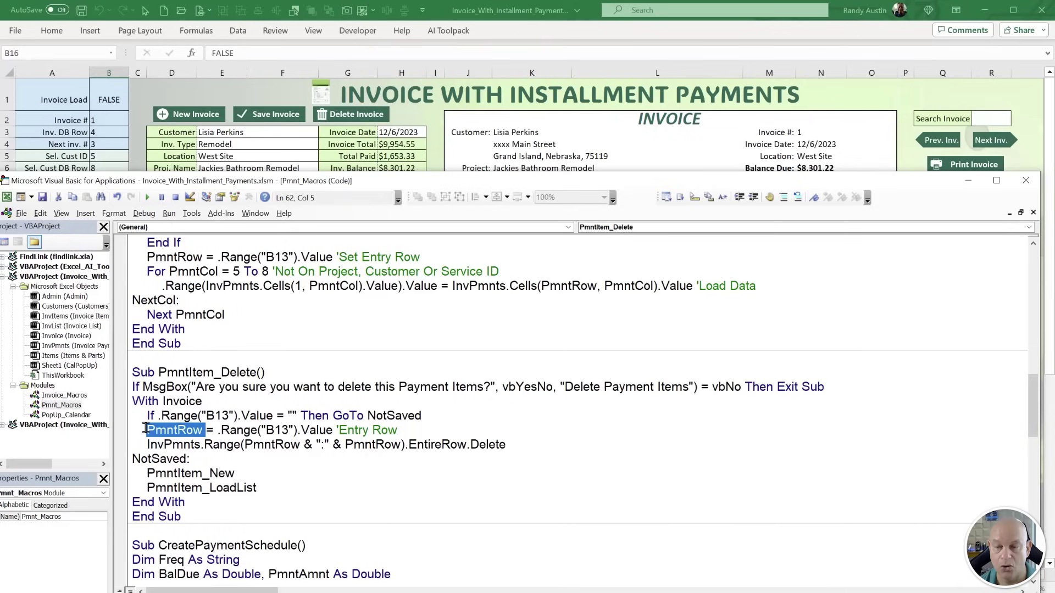
right_click(147, 430)
left_click(528, 456)
left_click_drag(525, 444, 162, 488)
left_click(125, 444)
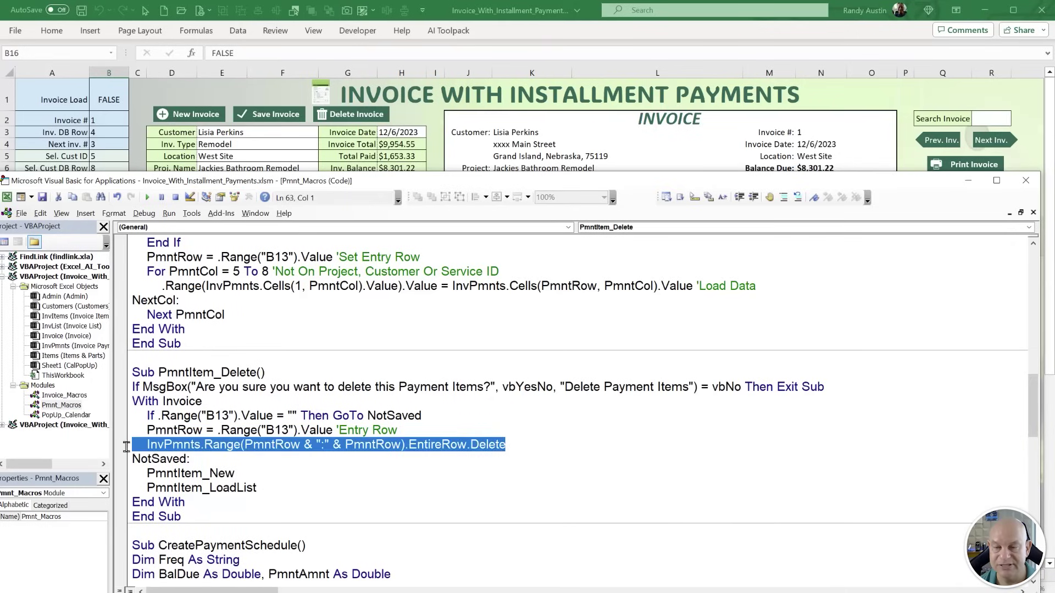
left_click(266, 493)
key("alt+F11")
Load the 12/20/2023 $454.00 payment and delete it, confirming Yes.
left_click(195, 468)
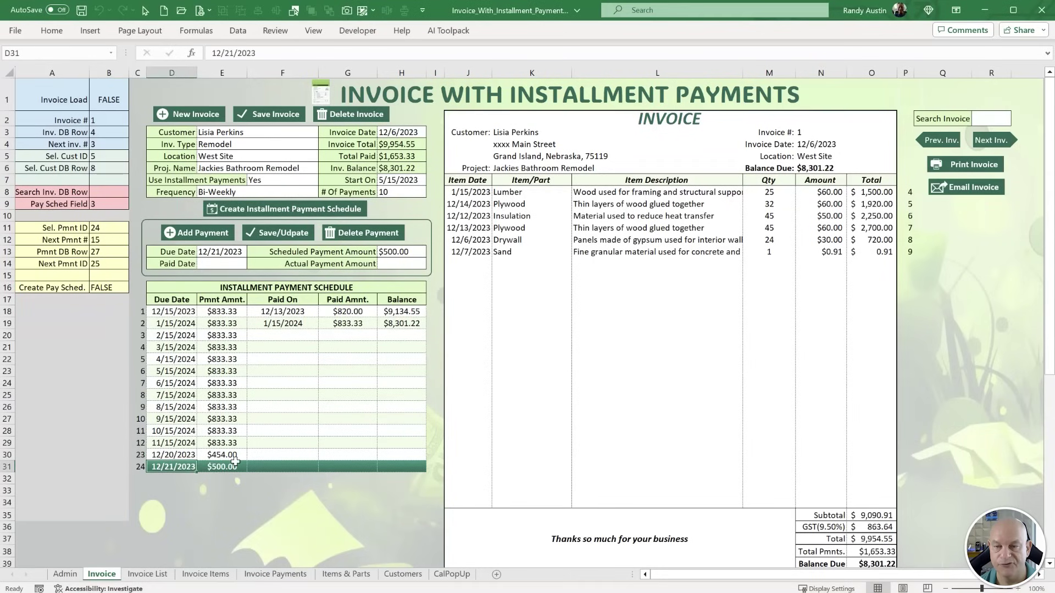
left_click(207, 454)
left_click(360, 233)
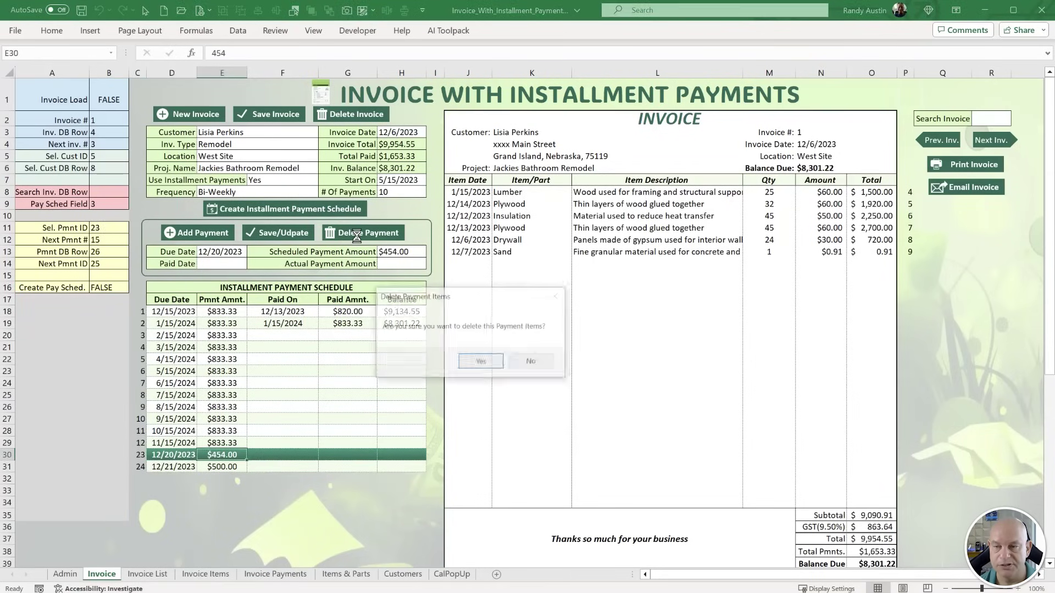
left_click(481, 362)
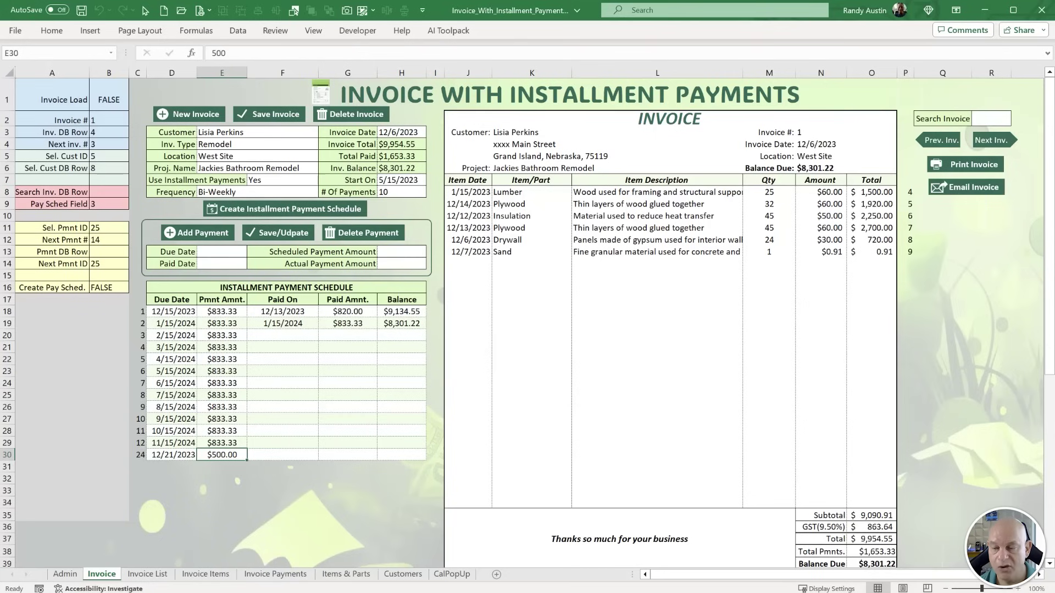
key("alt+F11")
scroll(263, 419, "down", 2)
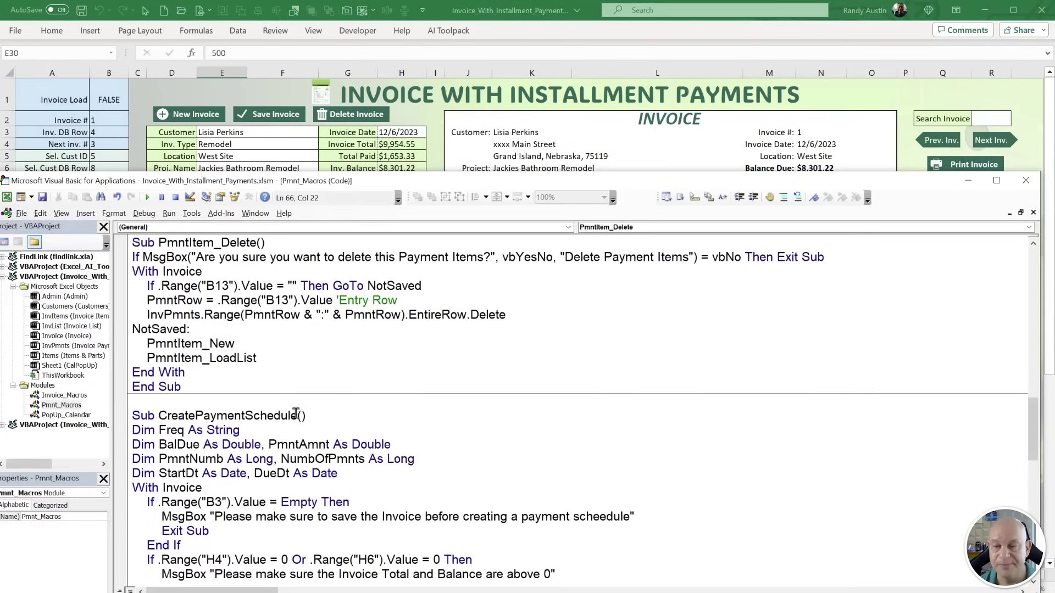
Start a new blank invoice and choose its customer from the list.
left_click_drag(297, 415, 157, 416)
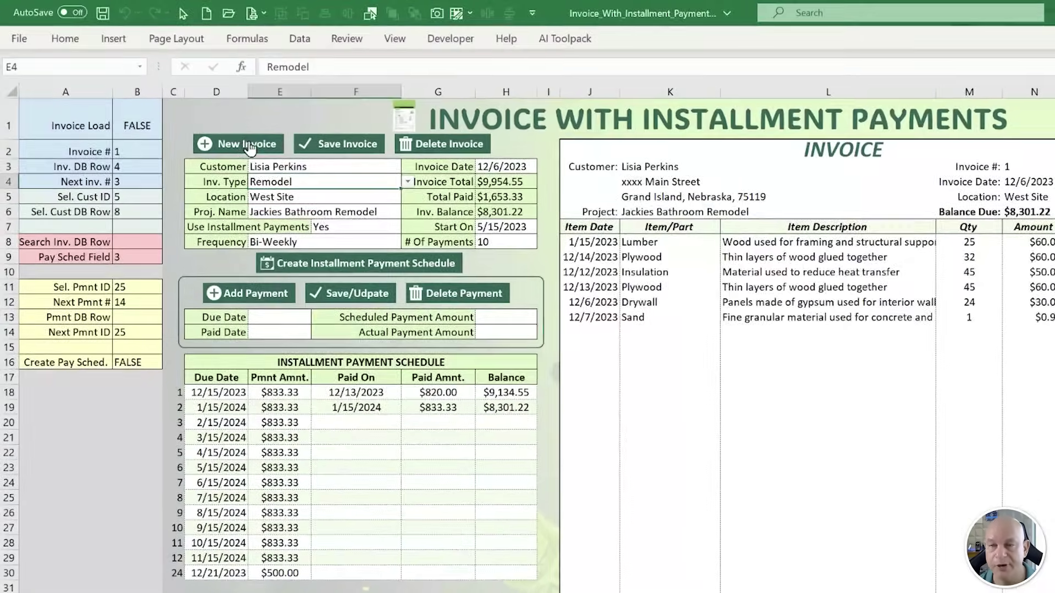
left_click(222, 130)
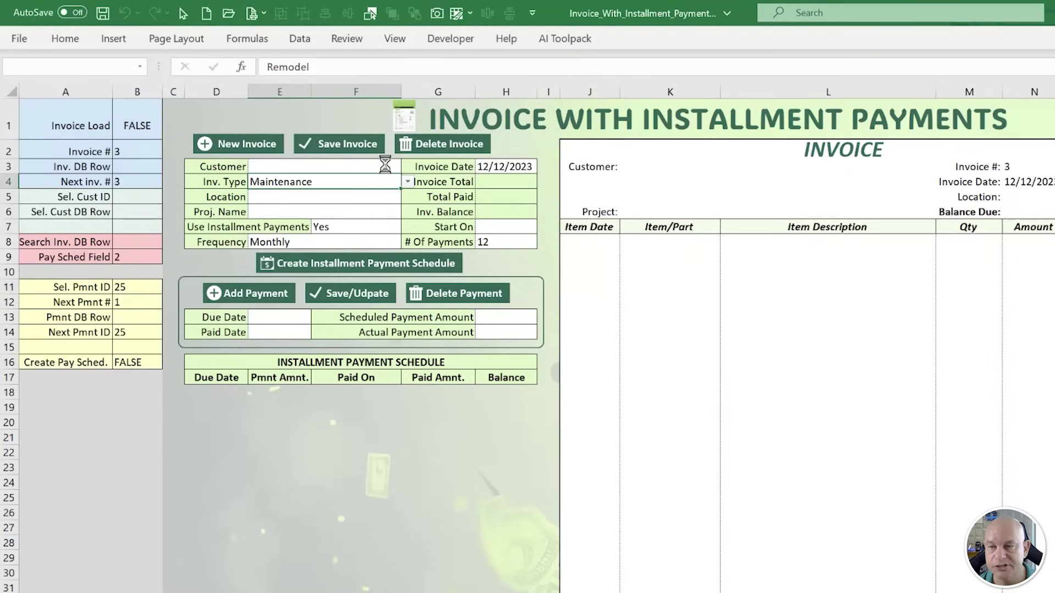
left_click(384, 166)
left_click(408, 167)
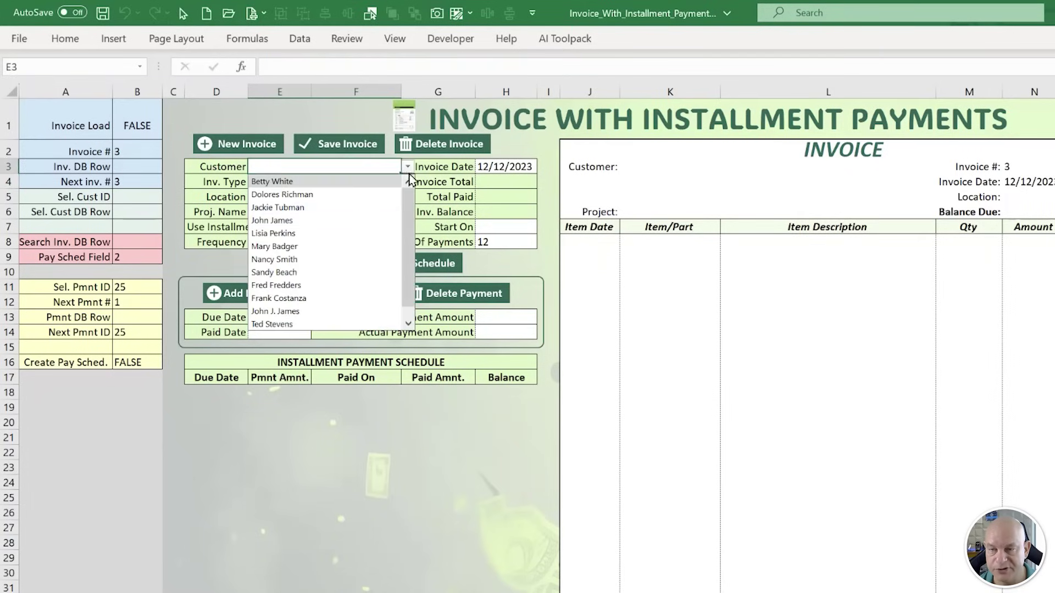
left_click(384, 287)
Enter location Interior and project Washing Carpets.
left_click(333, 197)
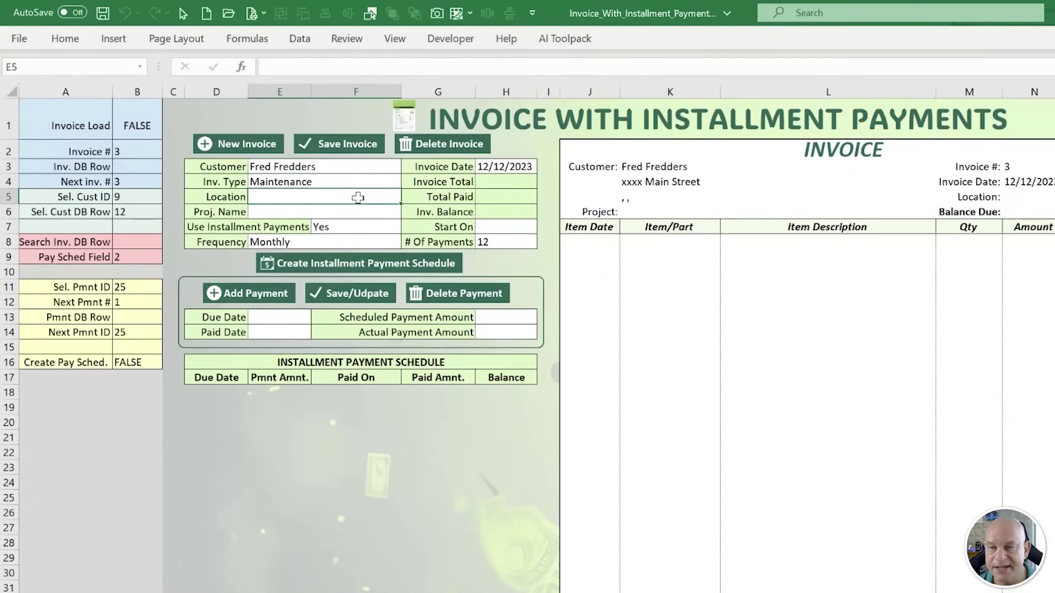
type("IN")
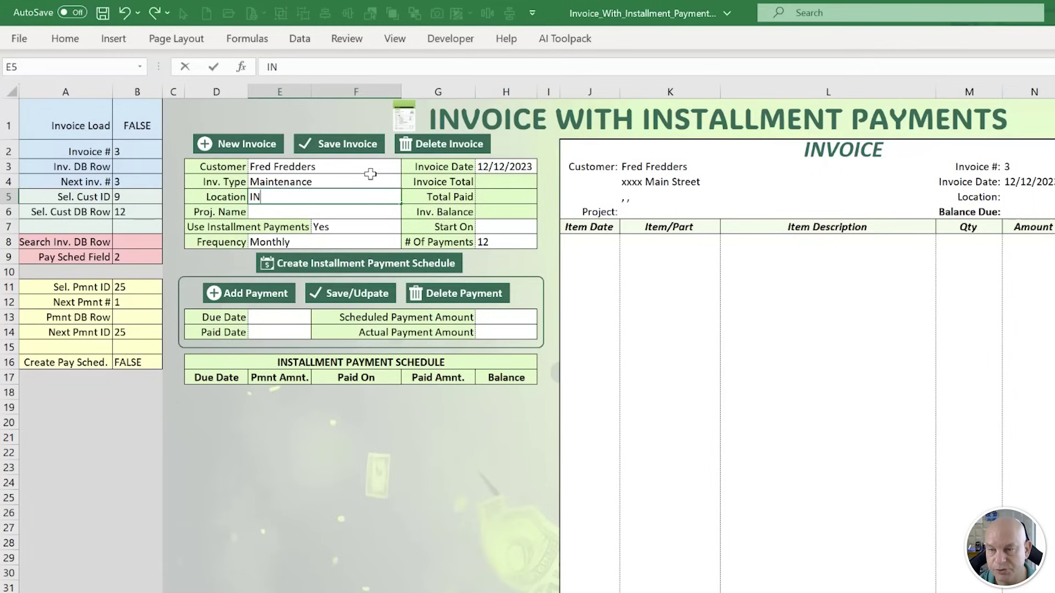
type("teri")
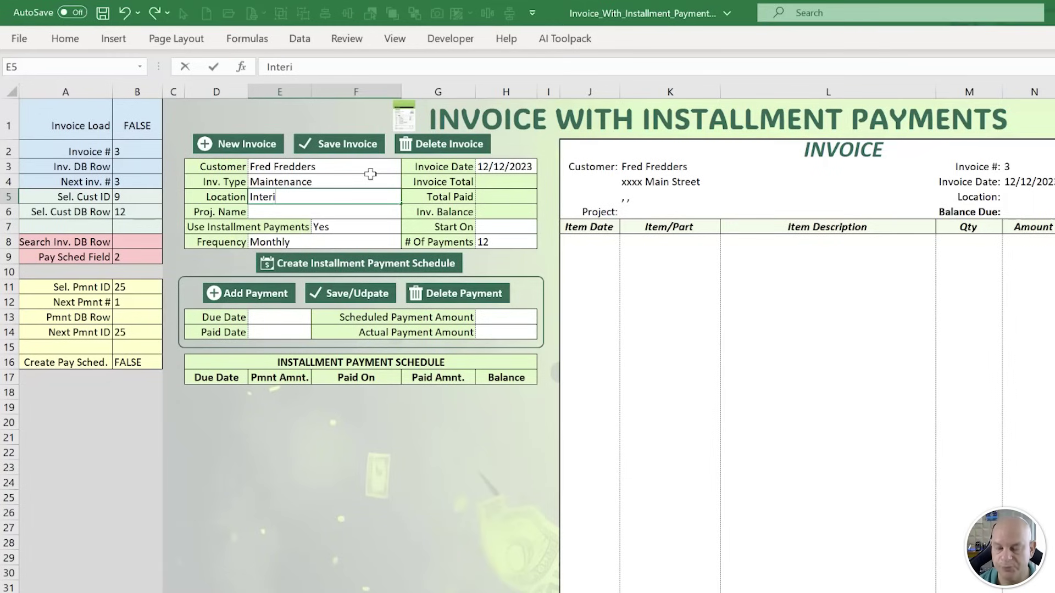
type("erior")
key("Return")
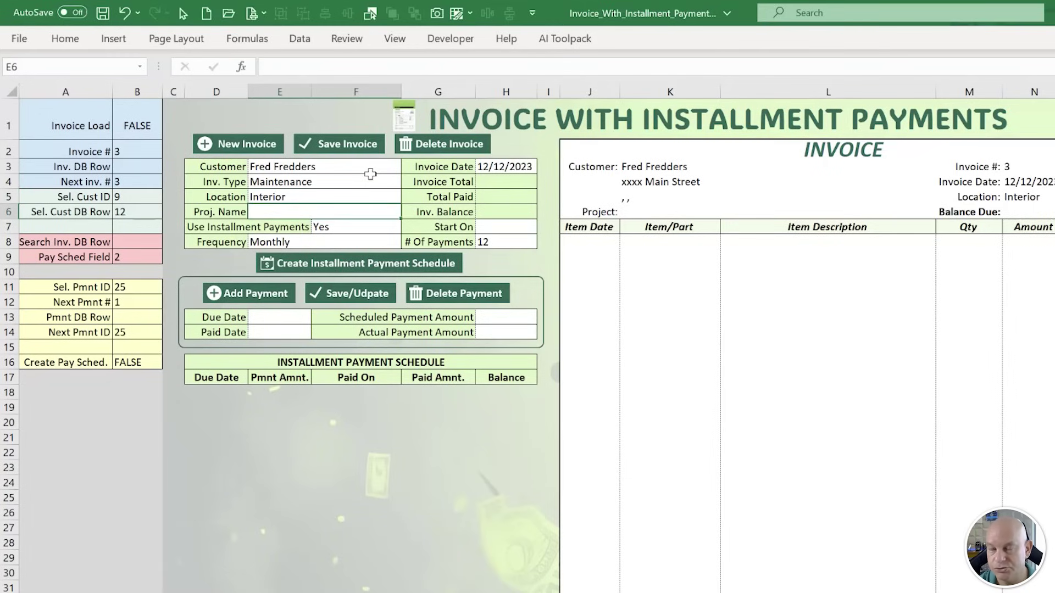
type("Wa")
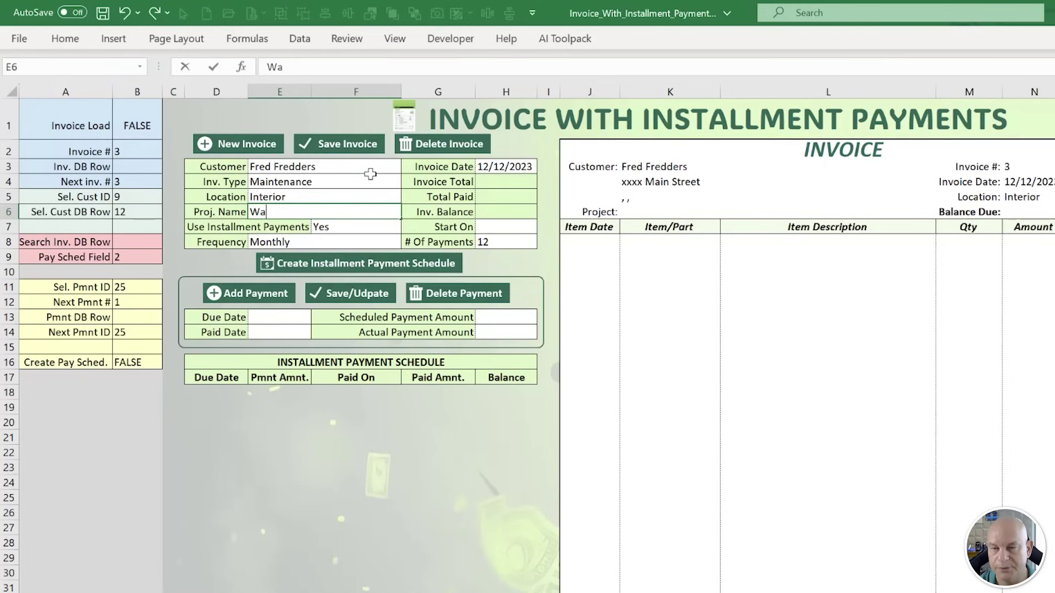
type("shing Carpets")
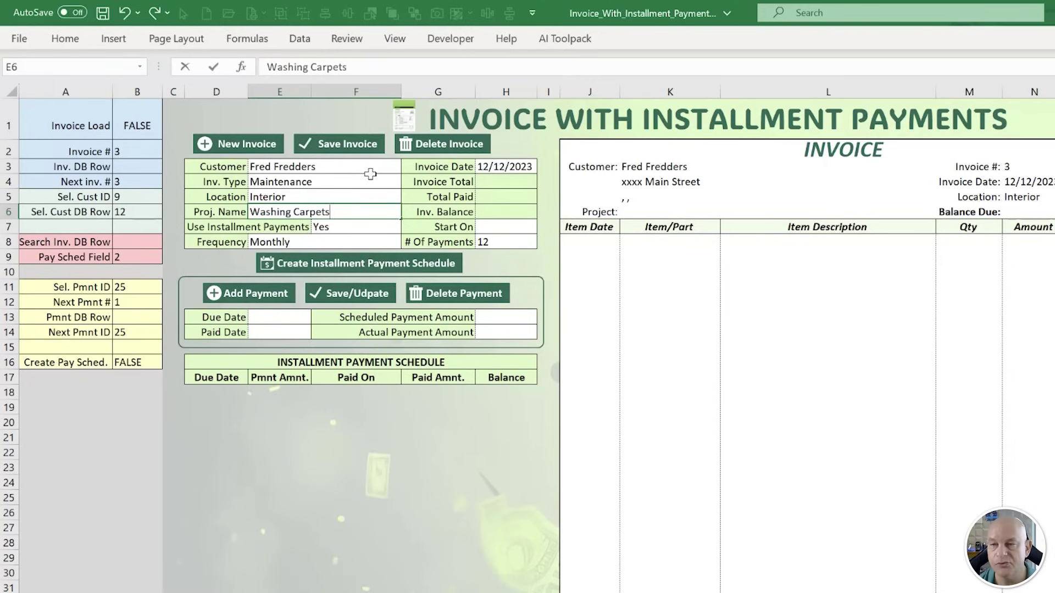
left_click(641, 247)
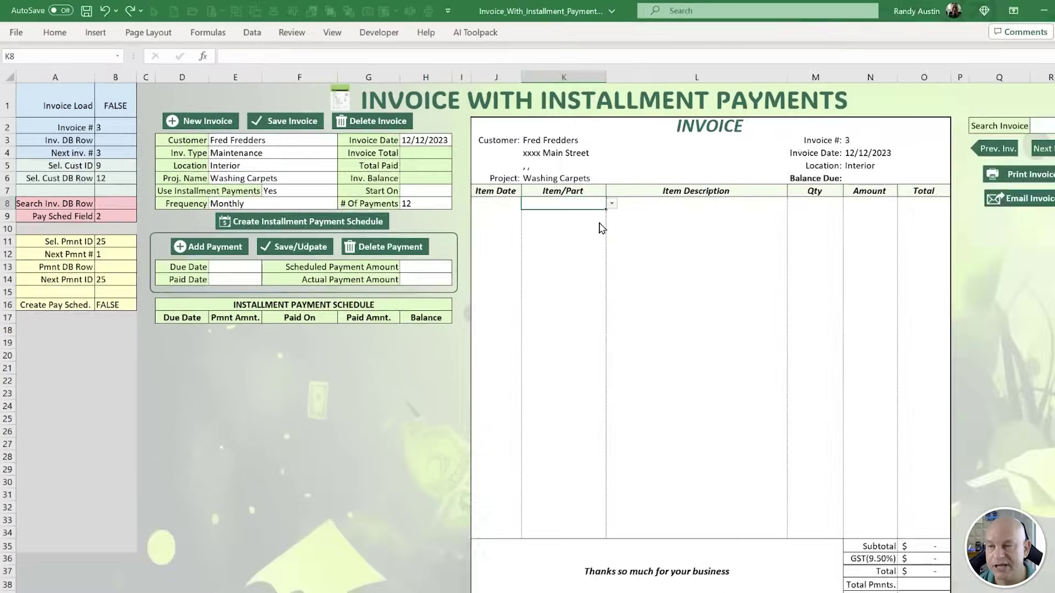
Pick Insulation, Copper pipes and Drywall as the three invoice line items.
left_click(726, 242)
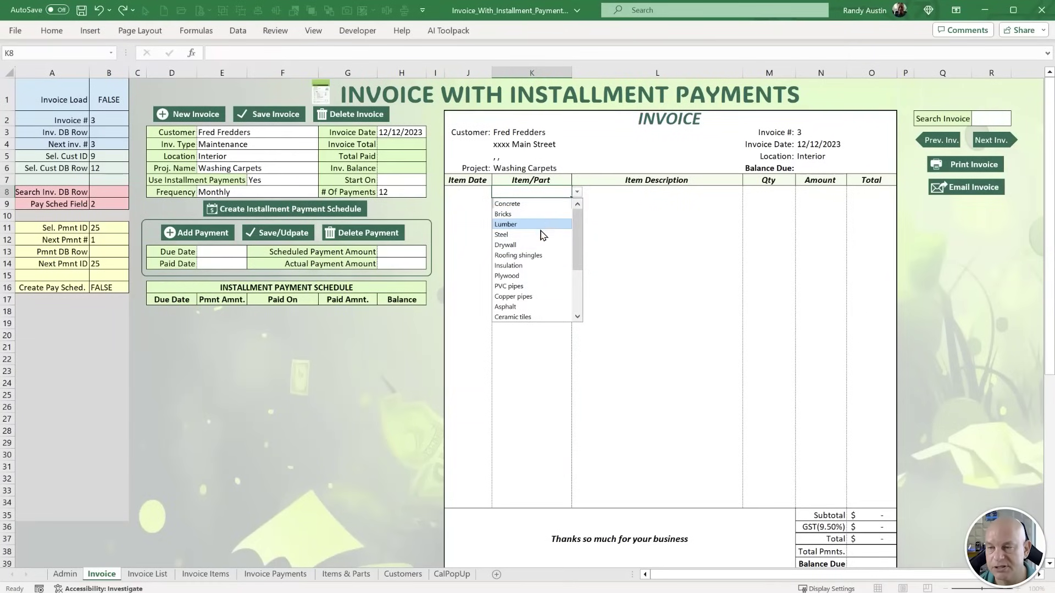
left_click(547, 266)
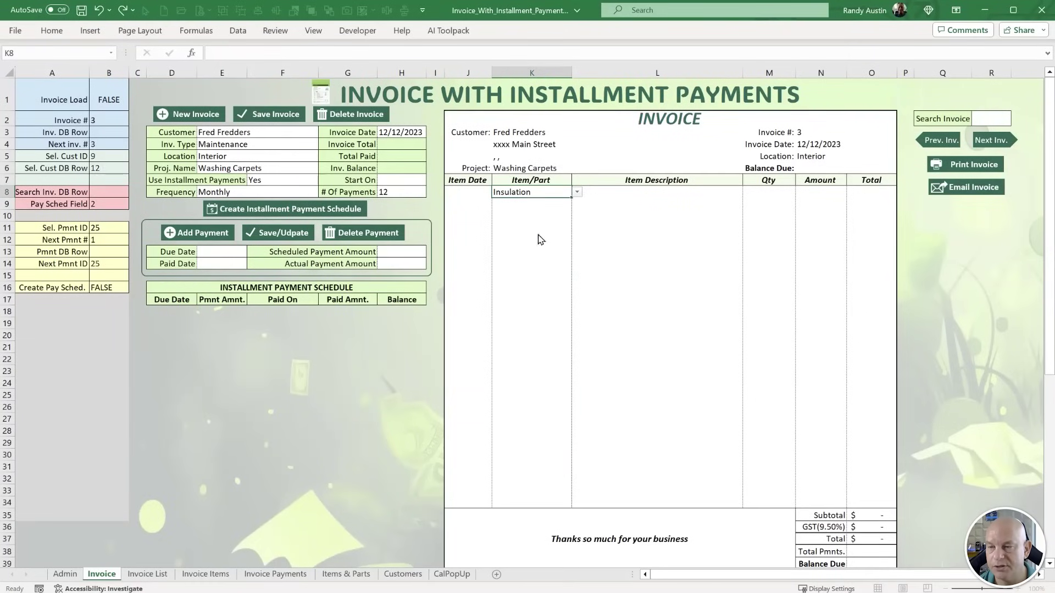
left_click(539, 203)
left_click(577, 204)
left_click(551, 309)
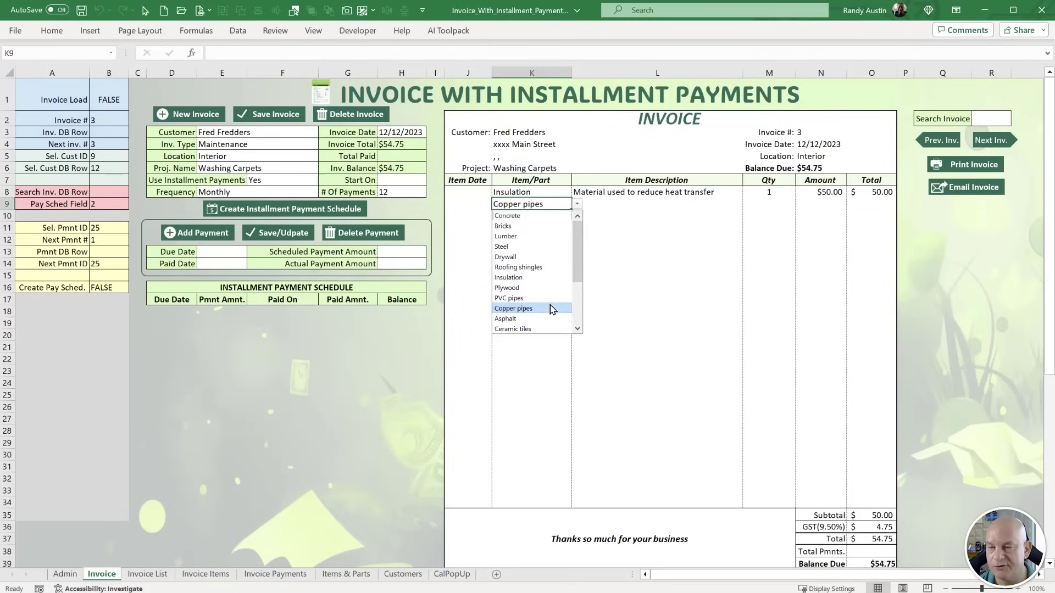
left_click(557, 216)
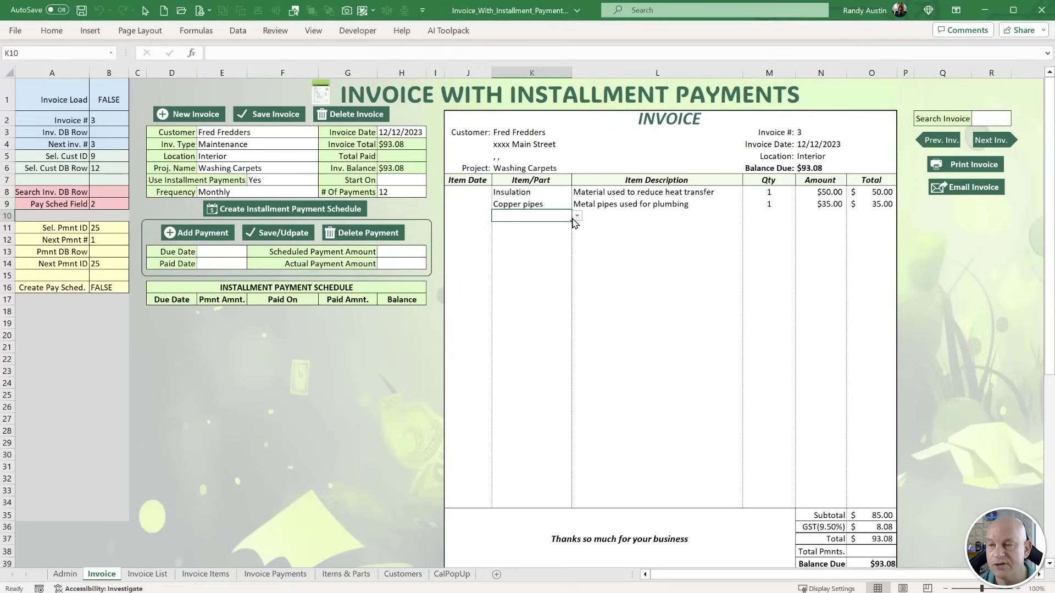
left_click(577, 216)
left_click(547, 273)
left_click(767, 194)
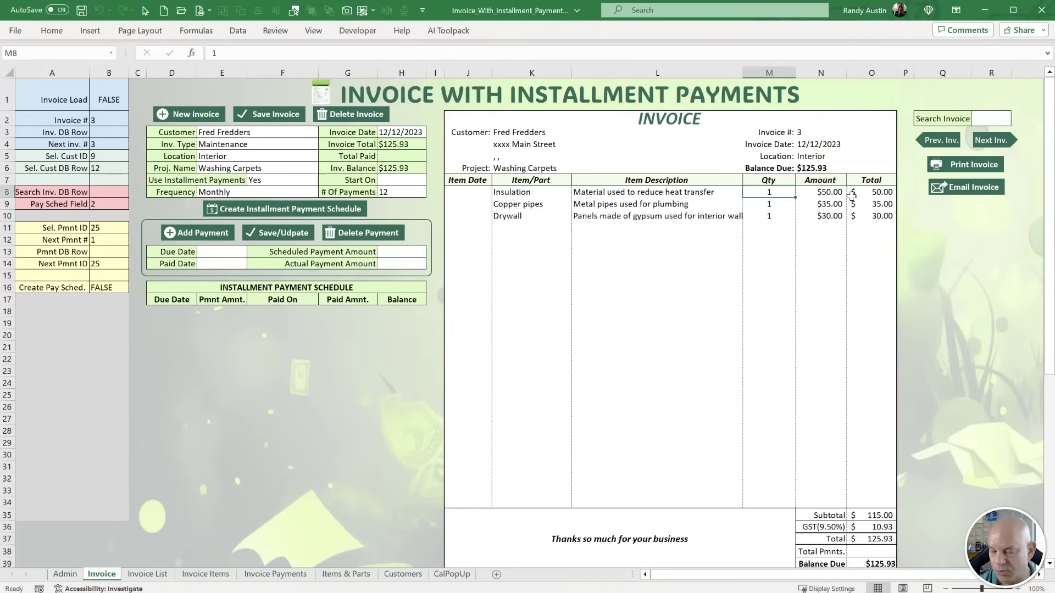
Enter quantity 100 for each of Insulation, Copper pipes and Drywall.
type("100")
key("Return")
type("100")
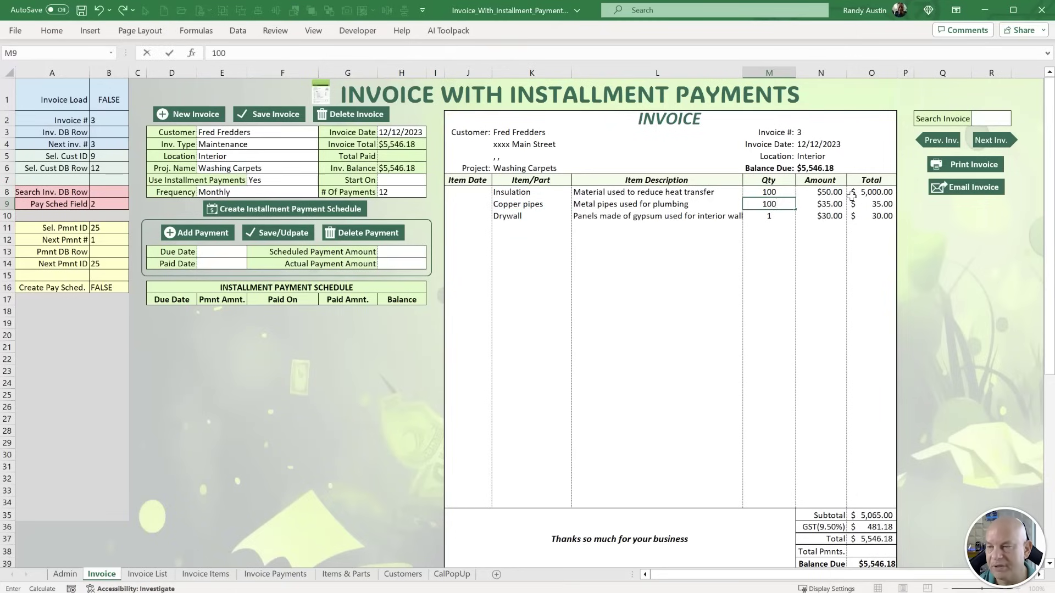
key("Return")
type("100")
key("Return")
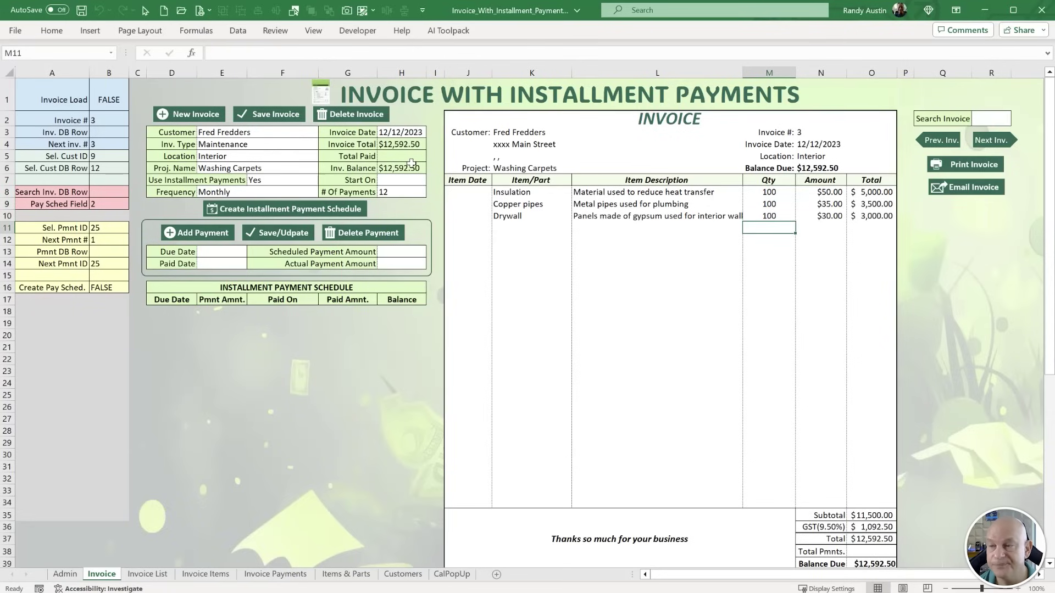
Save the invoice, turn on installment payments and set the start date to 1/15/2023.
left_click(266, 126)
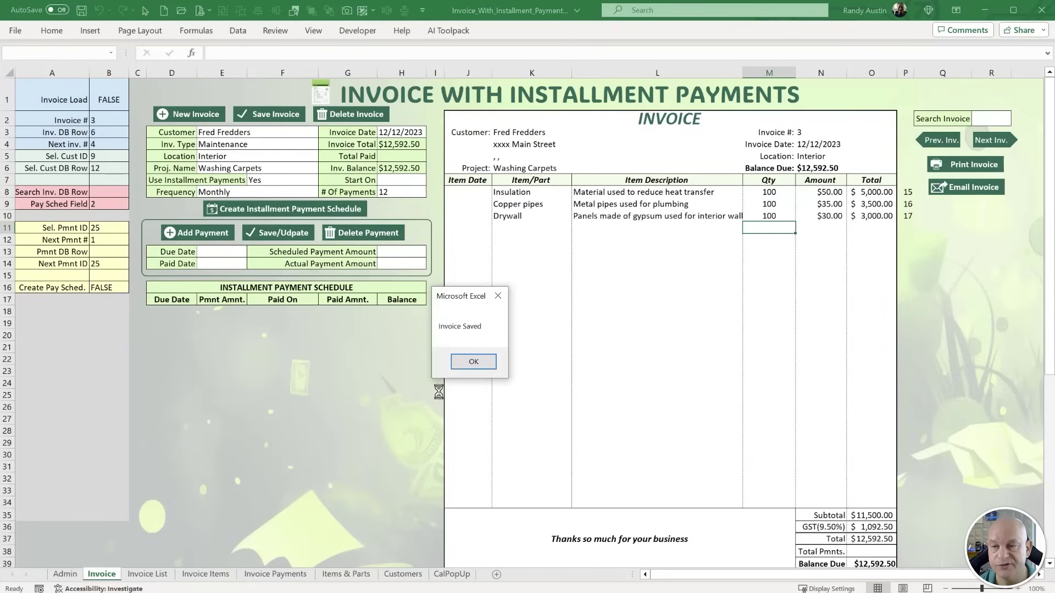
left_click(473, 362)
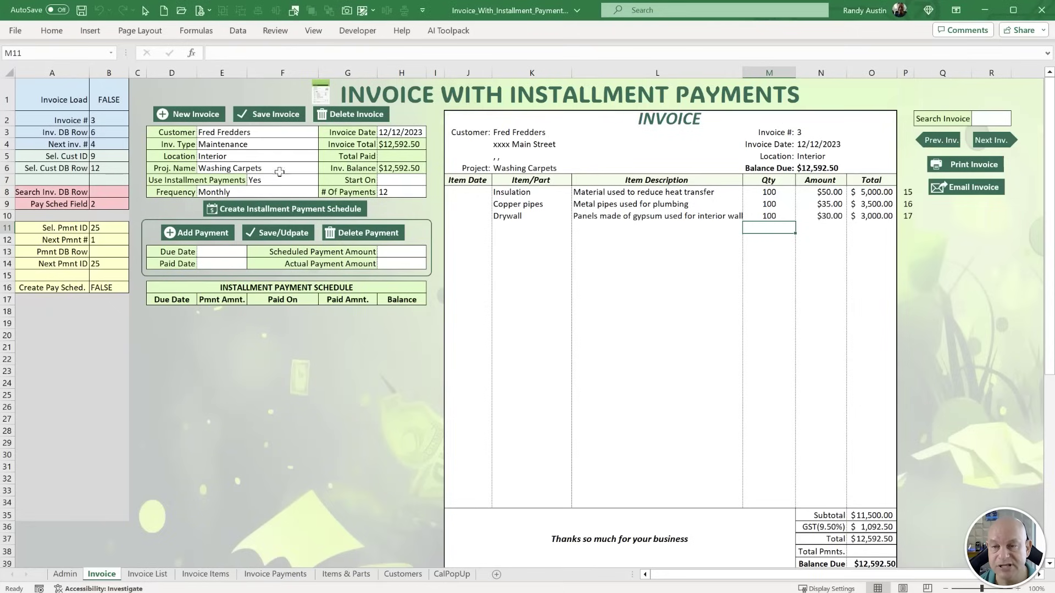
left_click(253, 181)
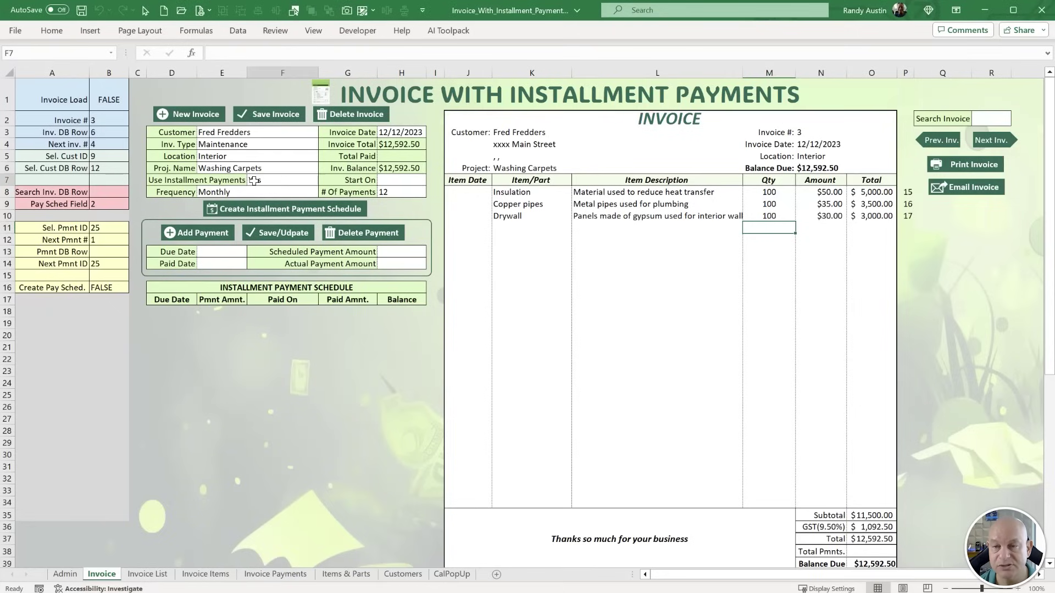
left_click(399, 182)
type("1")
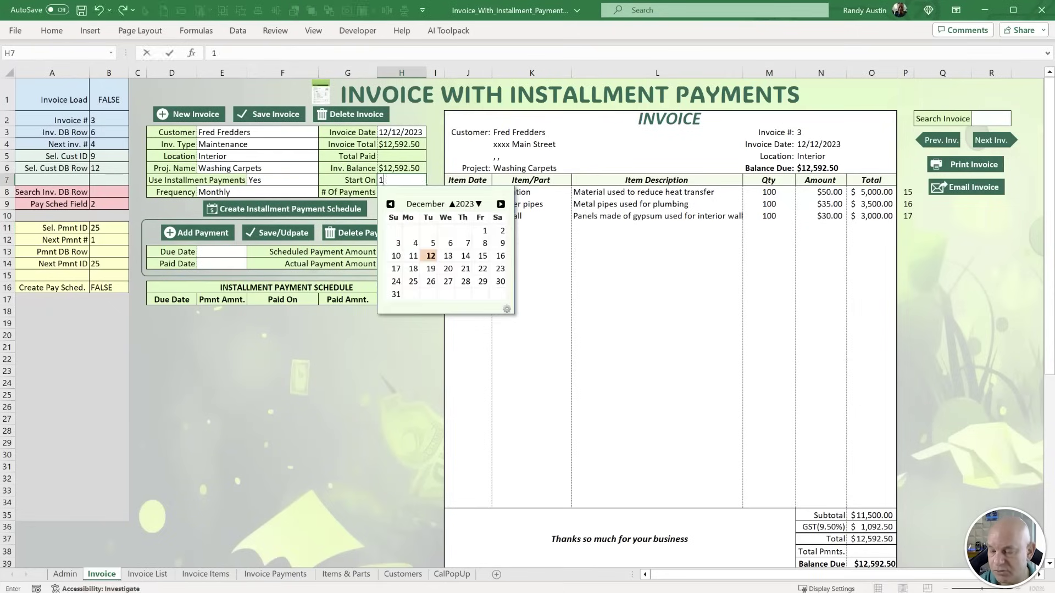
type("/15")
key("Return")
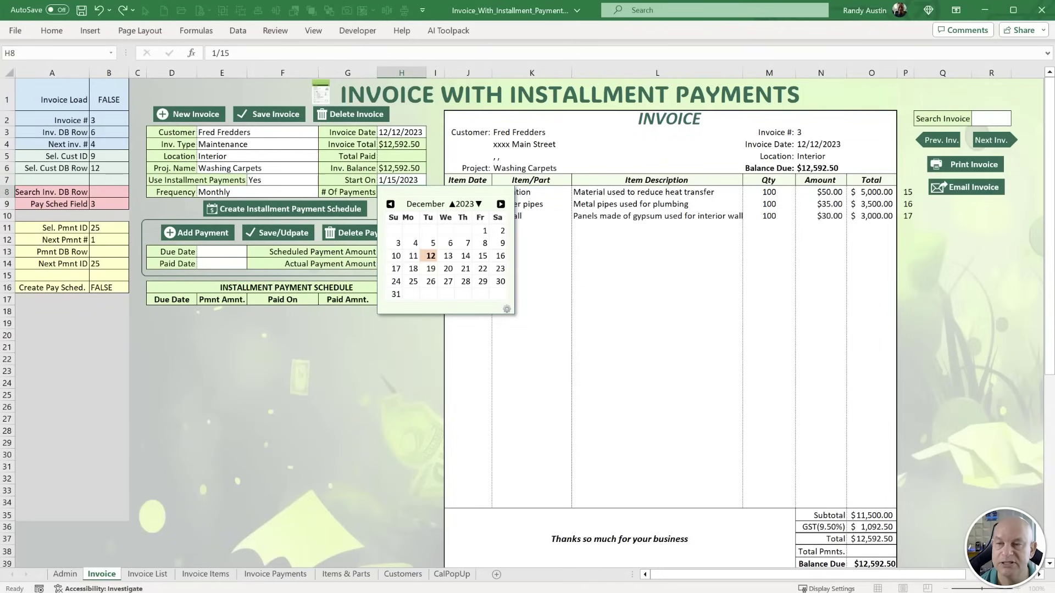
Set the payment frequency to Weekly and the number of payments to 12.
left_click(289, 191)
left_click(323, 192)
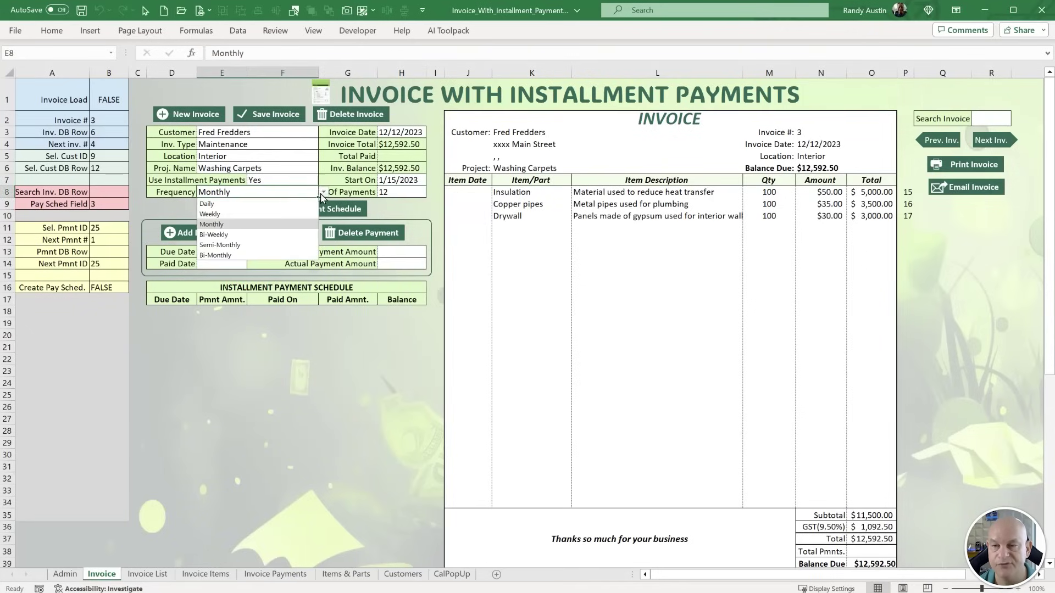
left_click(258, 214)
left_click(399, 191)
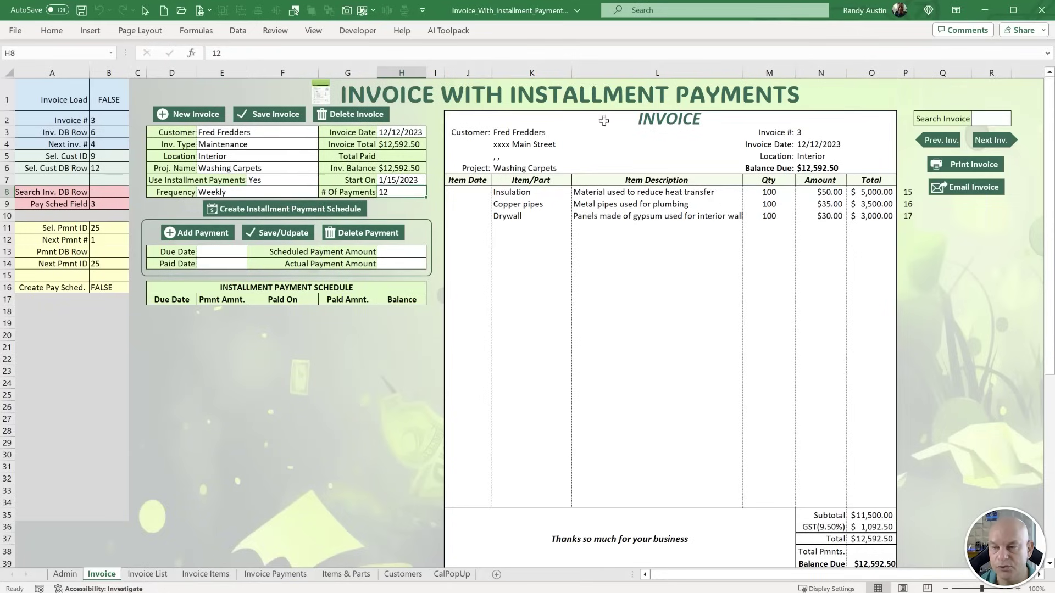
type("25")
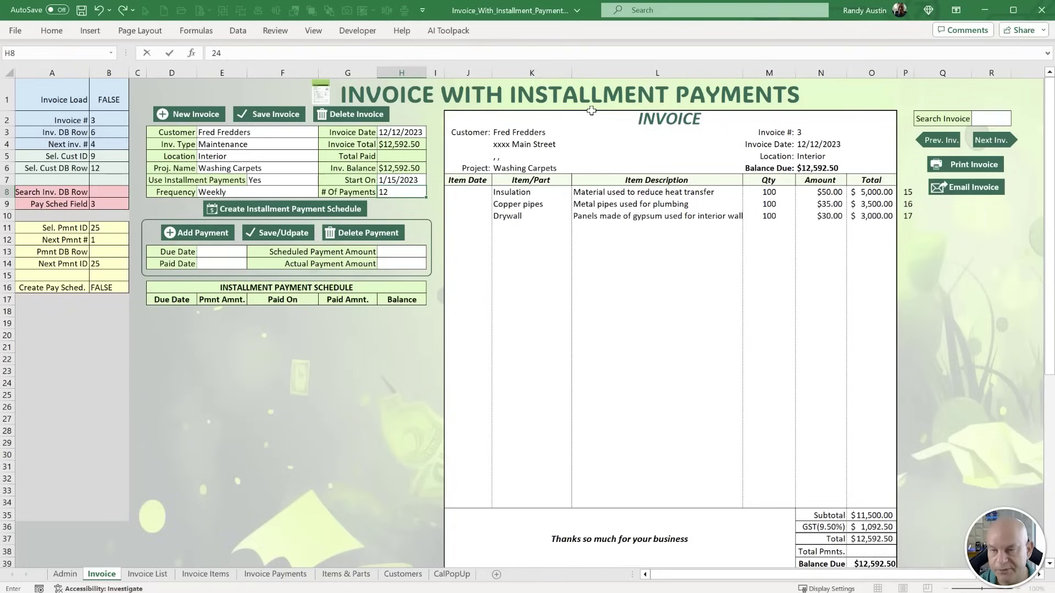
key("Return")
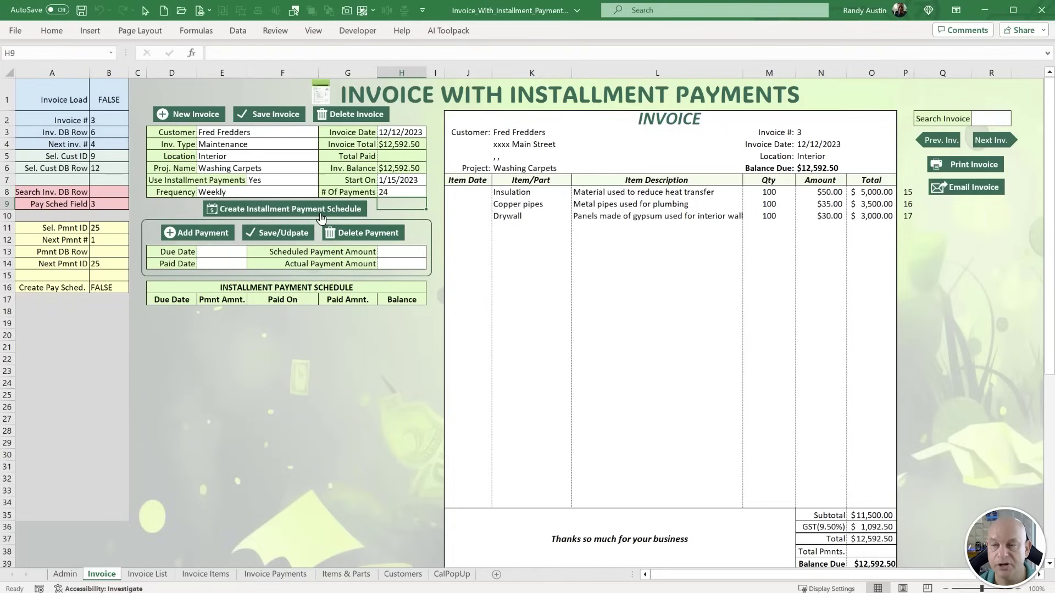
left_click(403, 192)
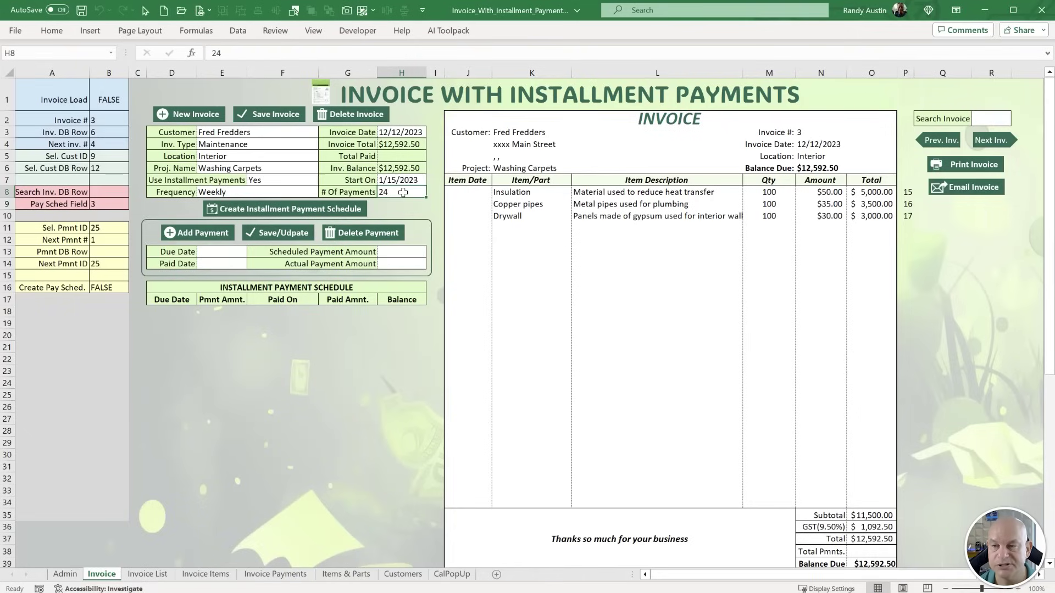
type("12")
key("Return")
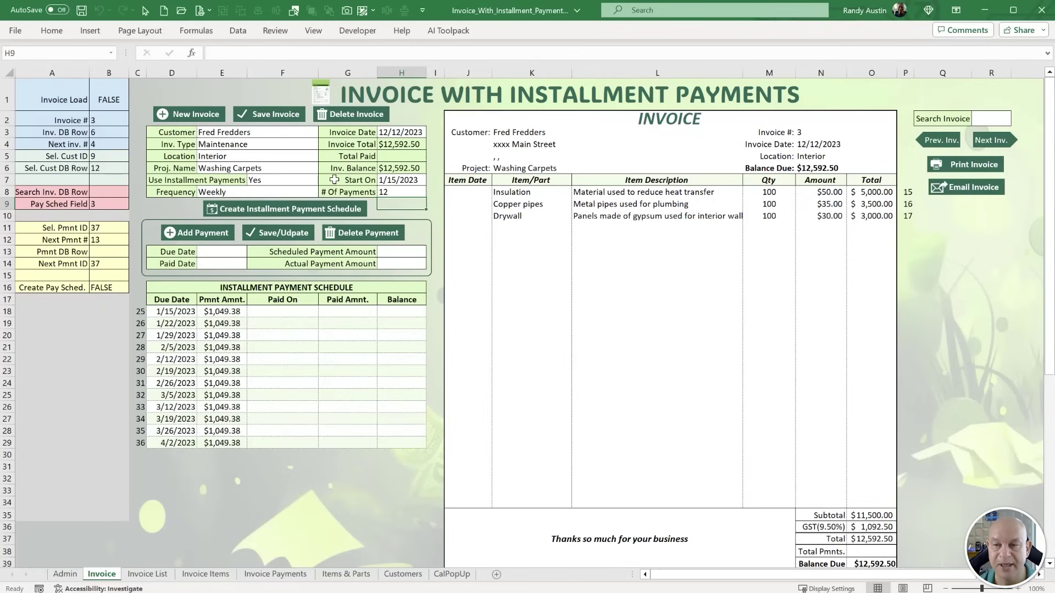
Total the twelve $1,049.38 amounts, then load scheduled payments into the form, ending with 3/12/2023.
left_click_drag(213, 318, 206, 444)
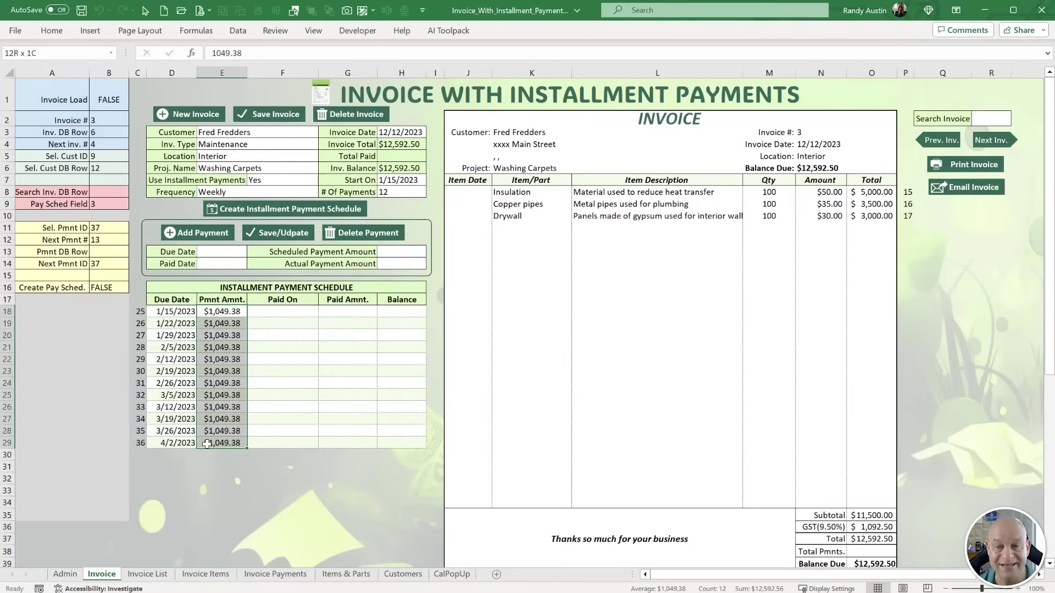
left_click(176, 312)
left_click(189, 324)
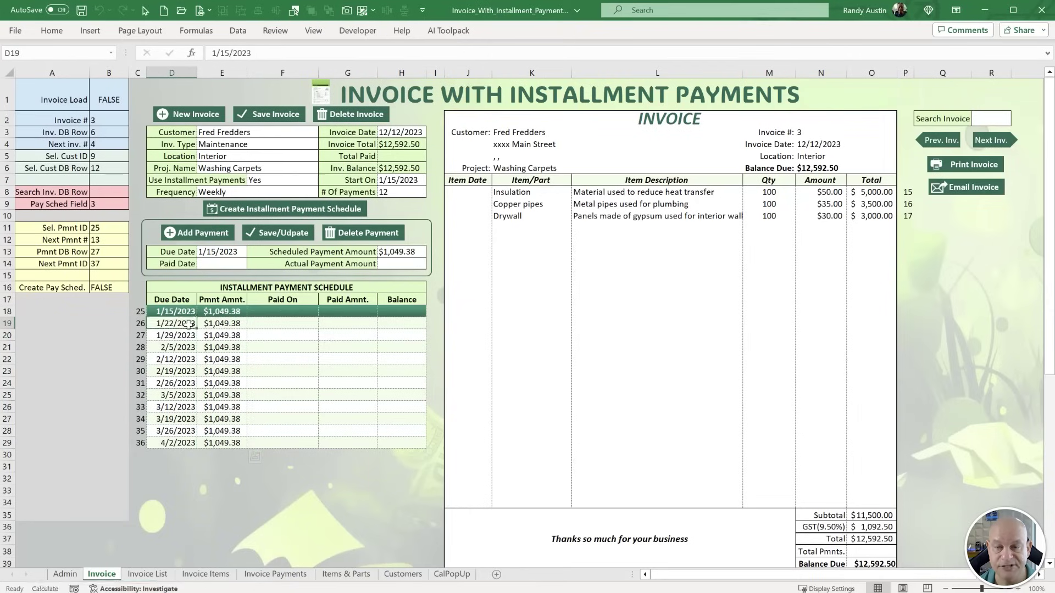
left_click(183, 335)
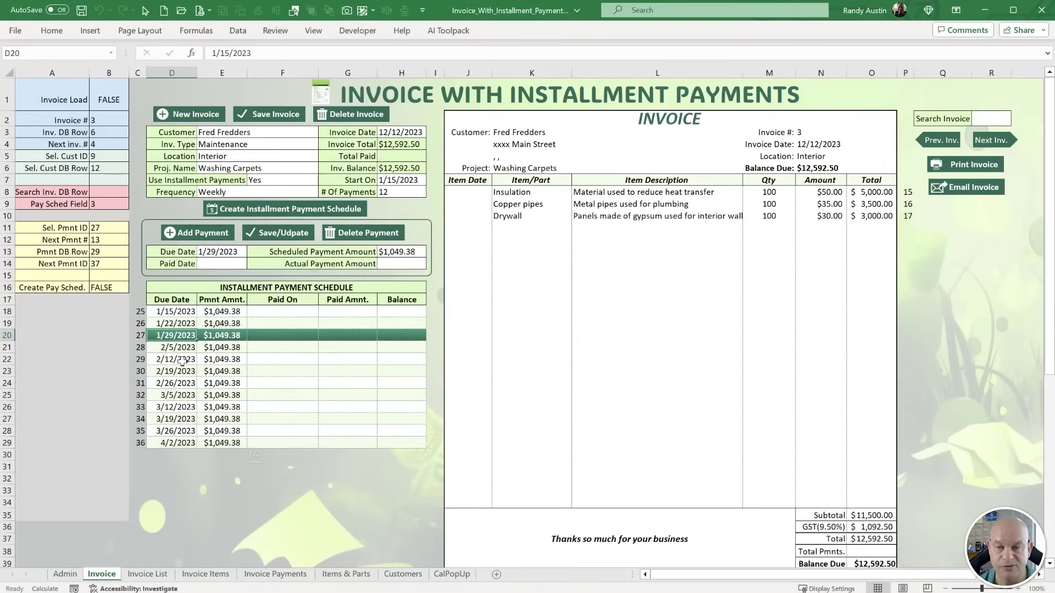
left_click(182, 361)
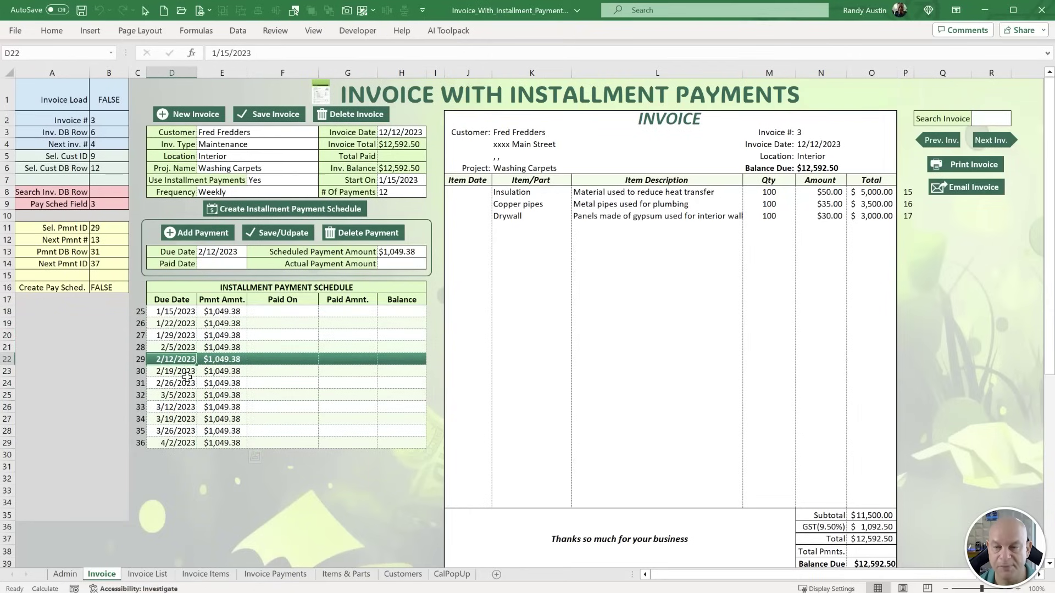
key("Right")
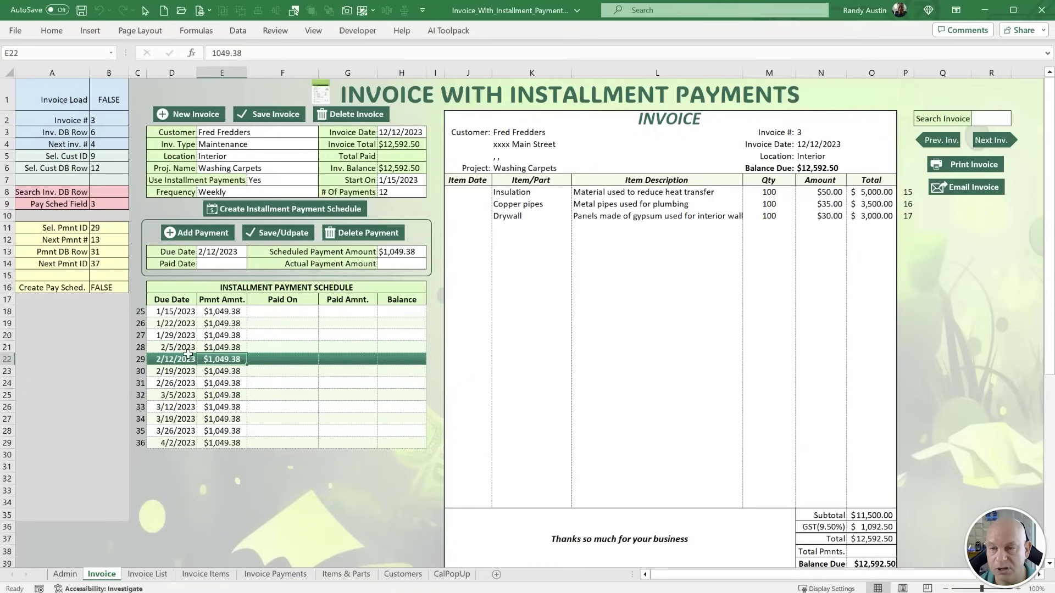
left_click(189, 407)
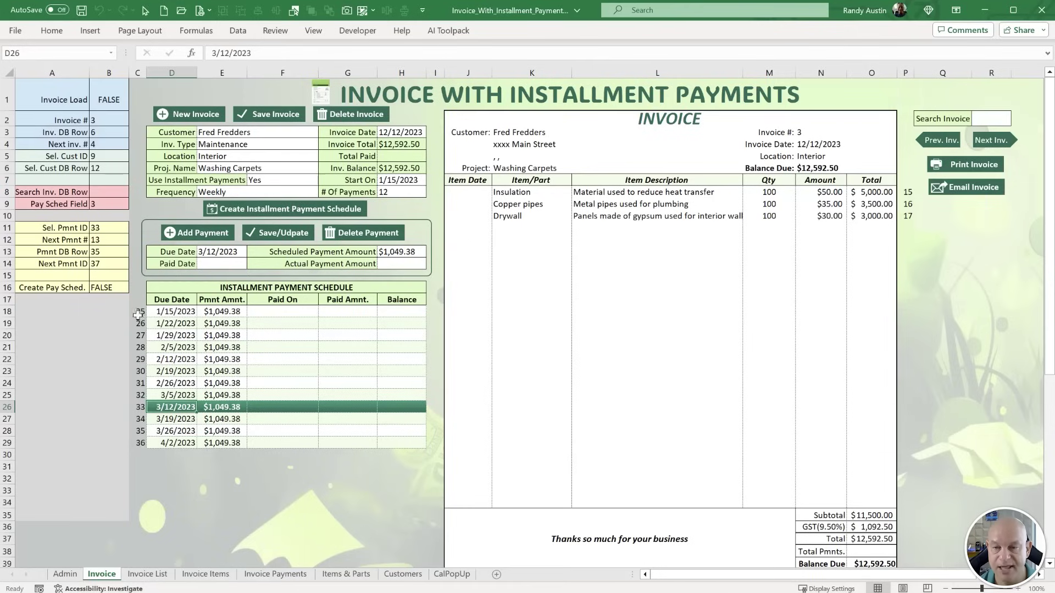
left_click_drag(138, 315, 139, 443)
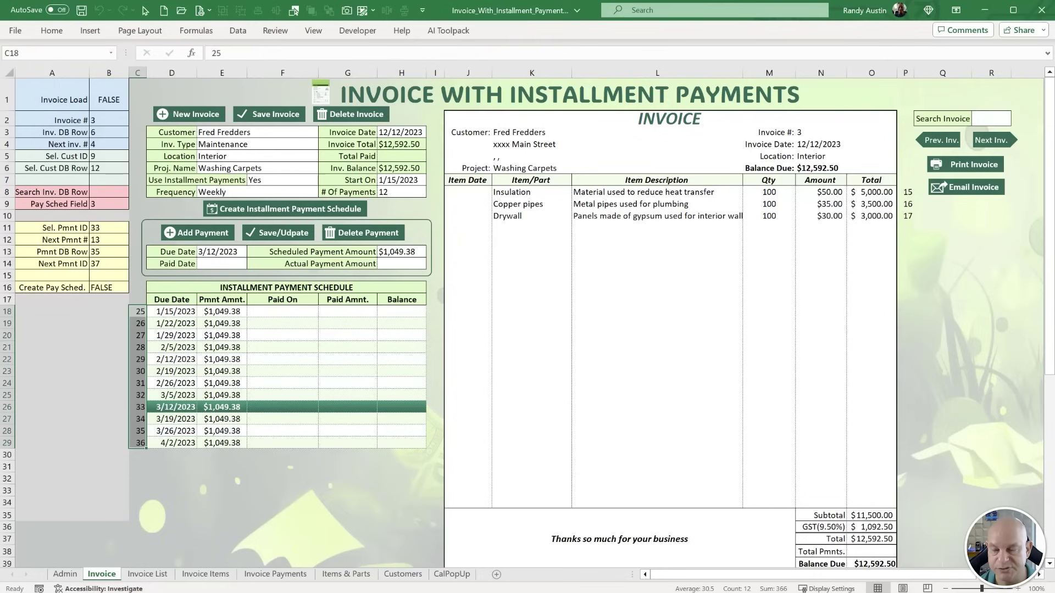
key("alt+F11")
scroll(251, 368, "down", 2)
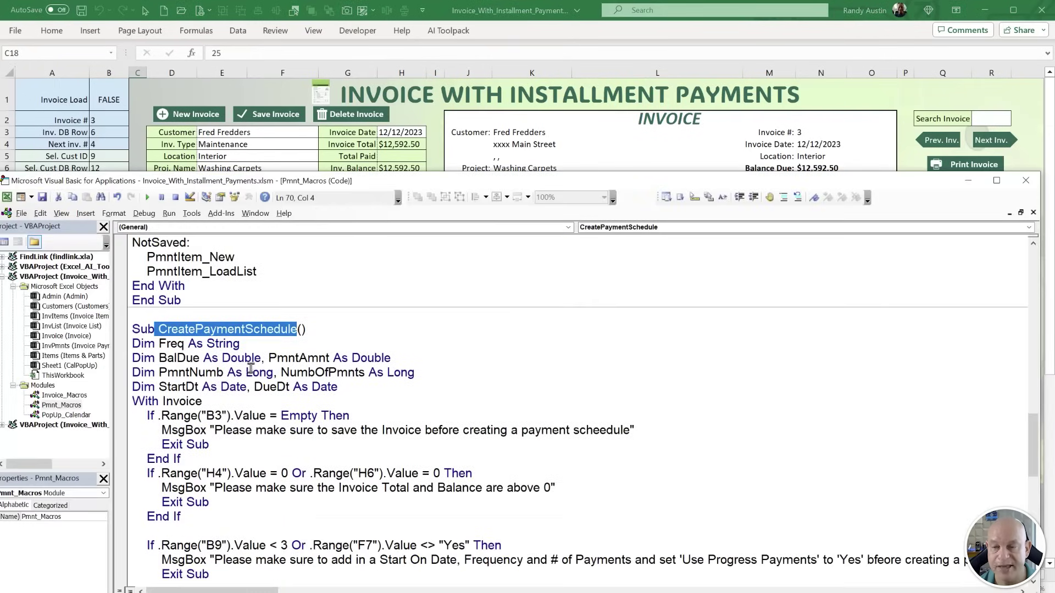
left_click(289, 337)
left_click_drag(240, 344, 169, 357)
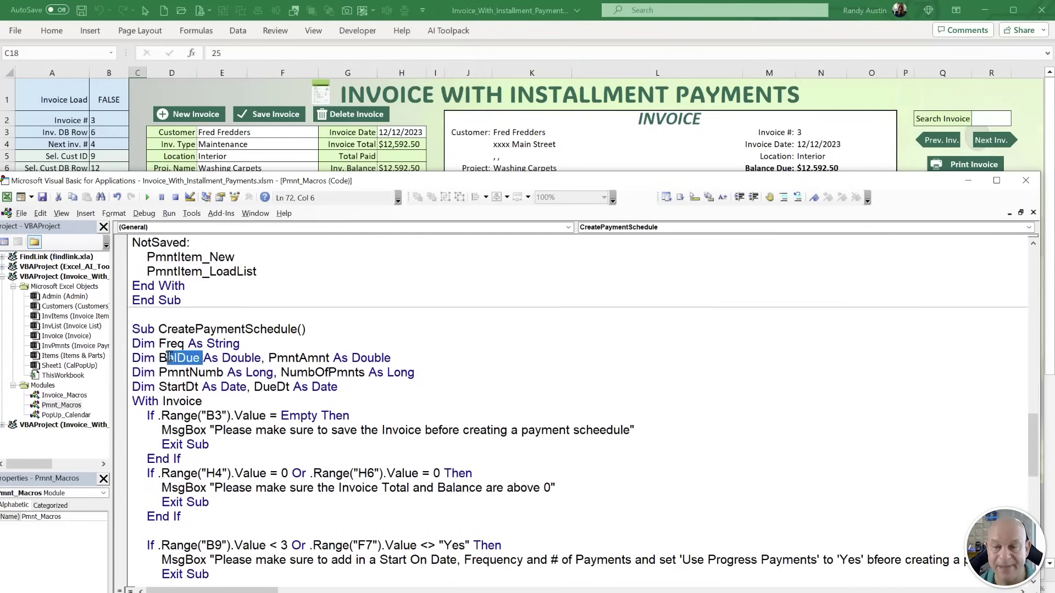
left_click_drag(390, 358, 151, 353)
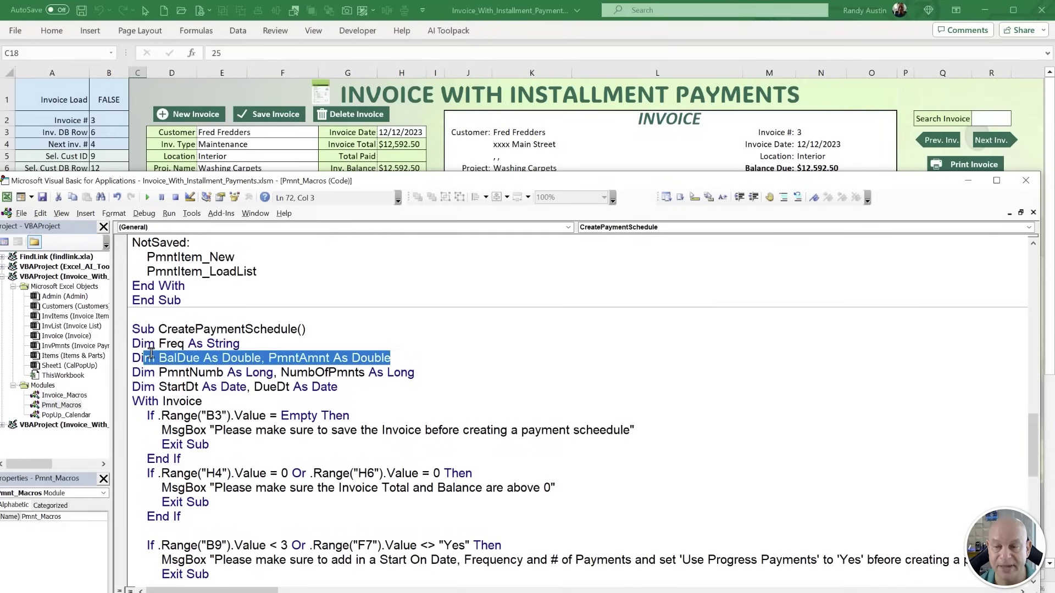
left_click(247, 149)
left_click(409, 162)
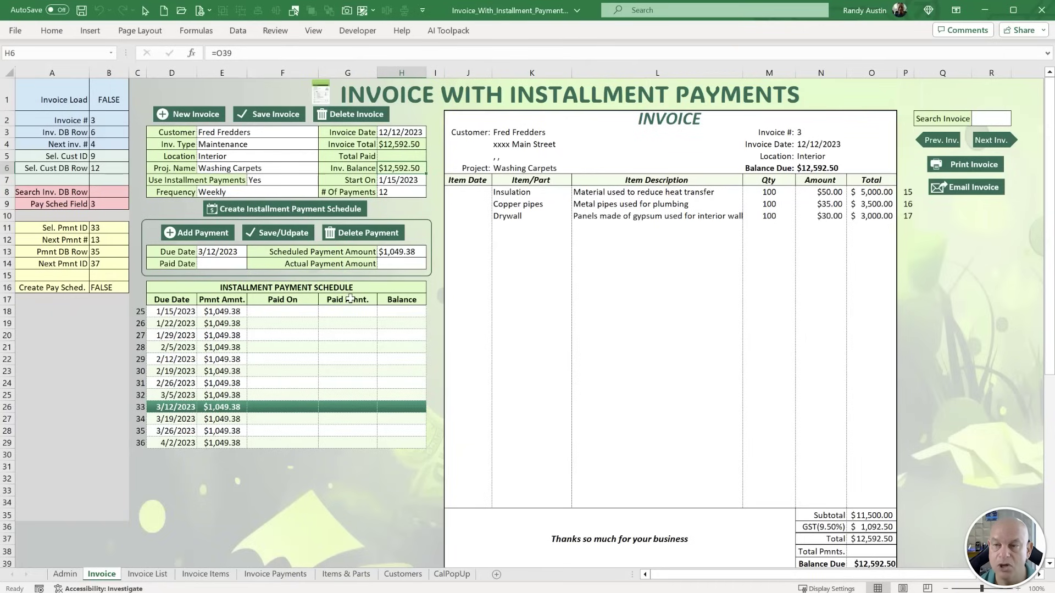
left_click(401, 193)
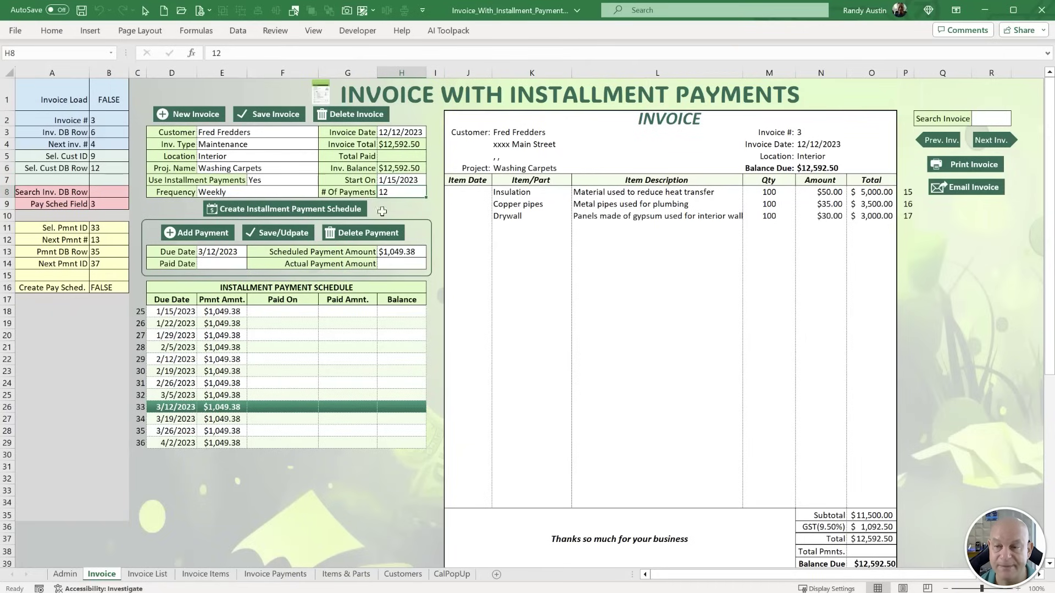
left_click(239, 312)
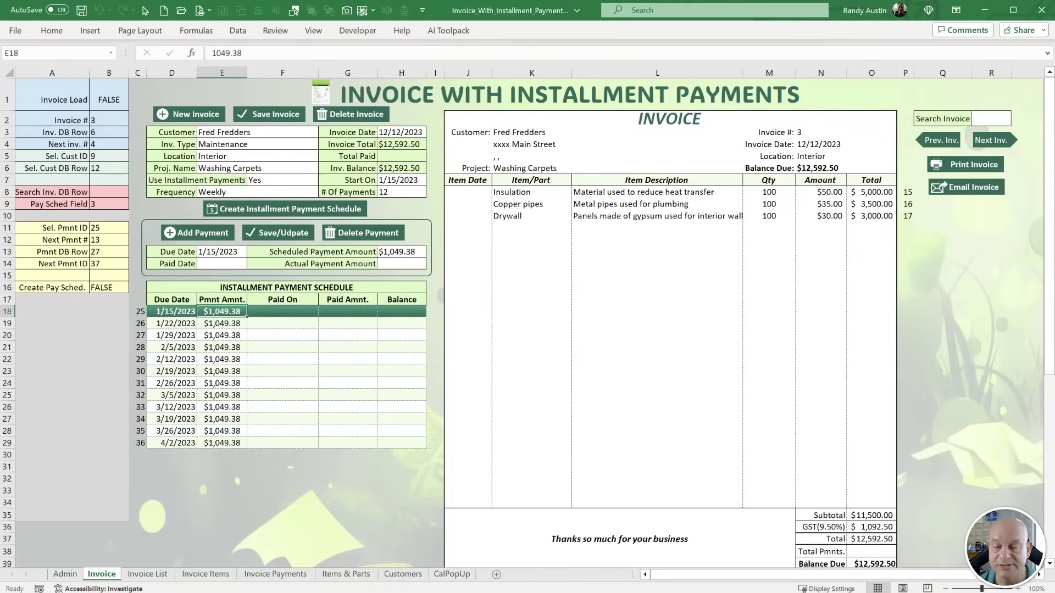
key("alt+F11")
left_click_drag(413, 373, 159, 373)
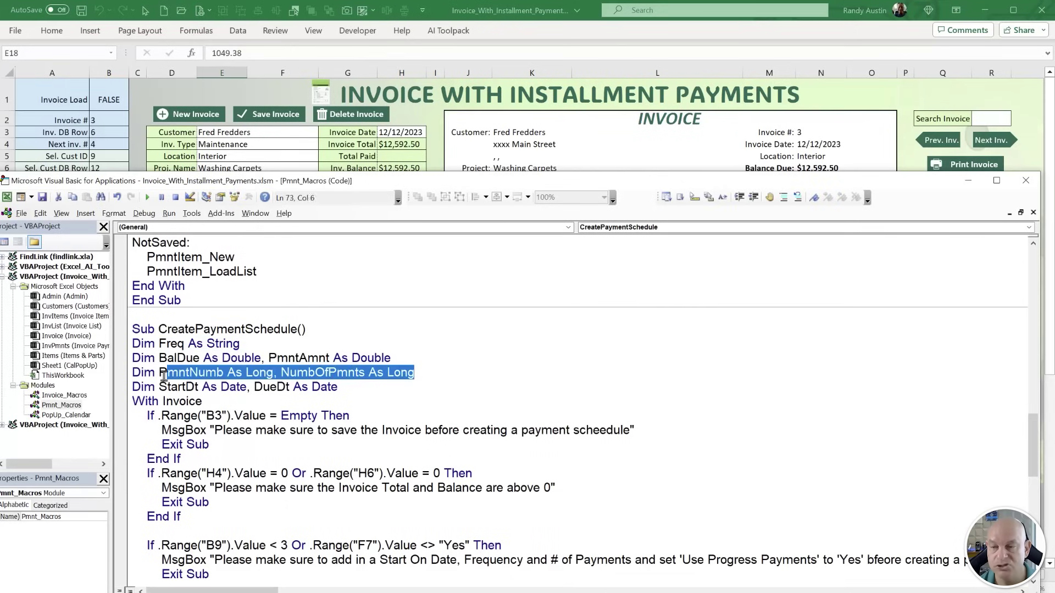
left_click(260, 409)
left_click_drag(391, 358, 160, 374)
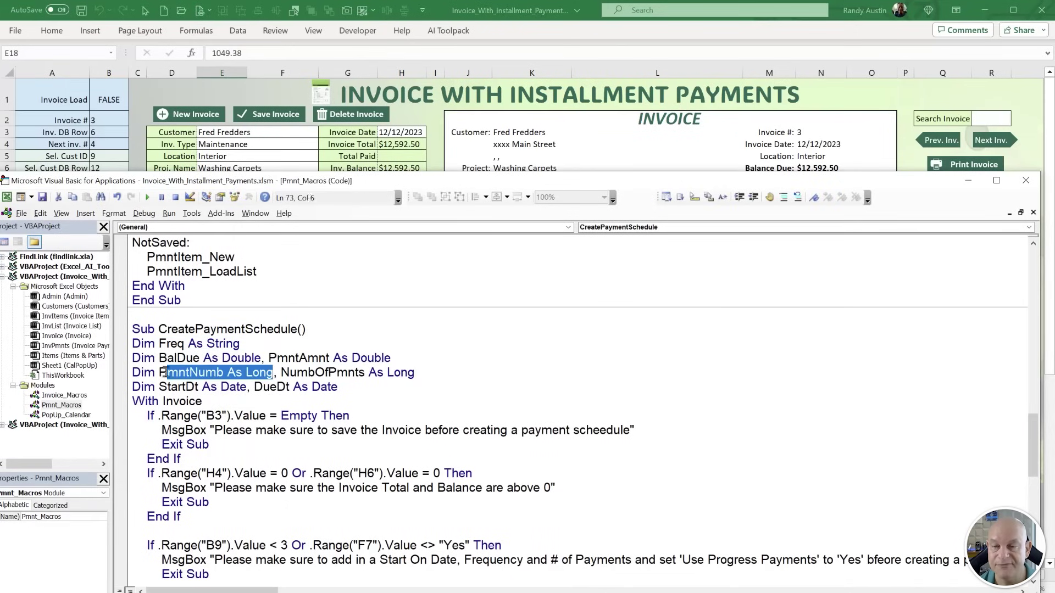
left_click_drag(415, 373, 274, 372)
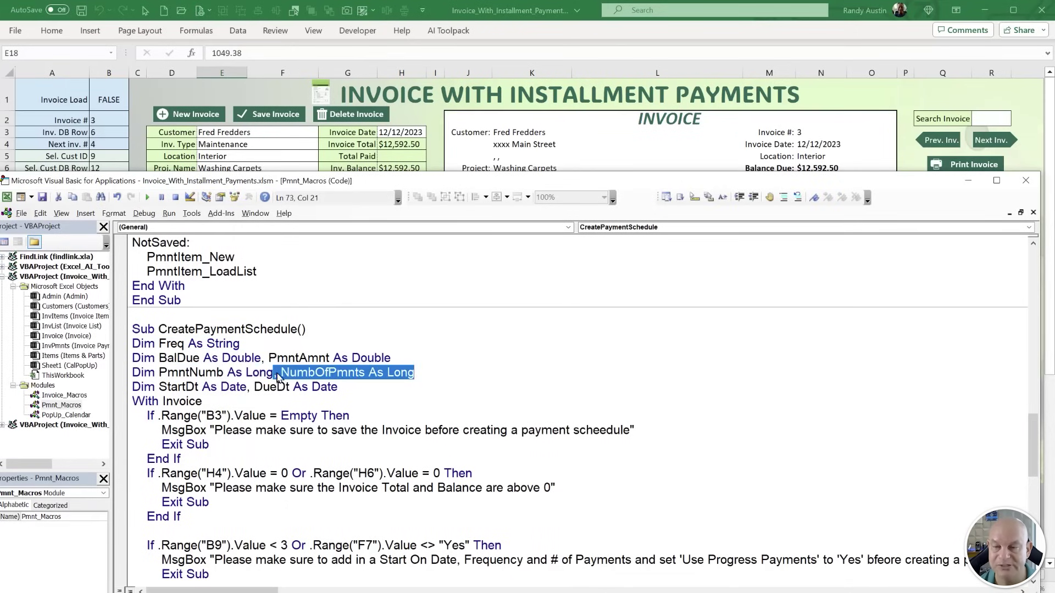
left_click_drag(202, 386, 165, 387)
left_click_drag(346, 387, 199, 387)
scroll(220, 434, "down", 2)
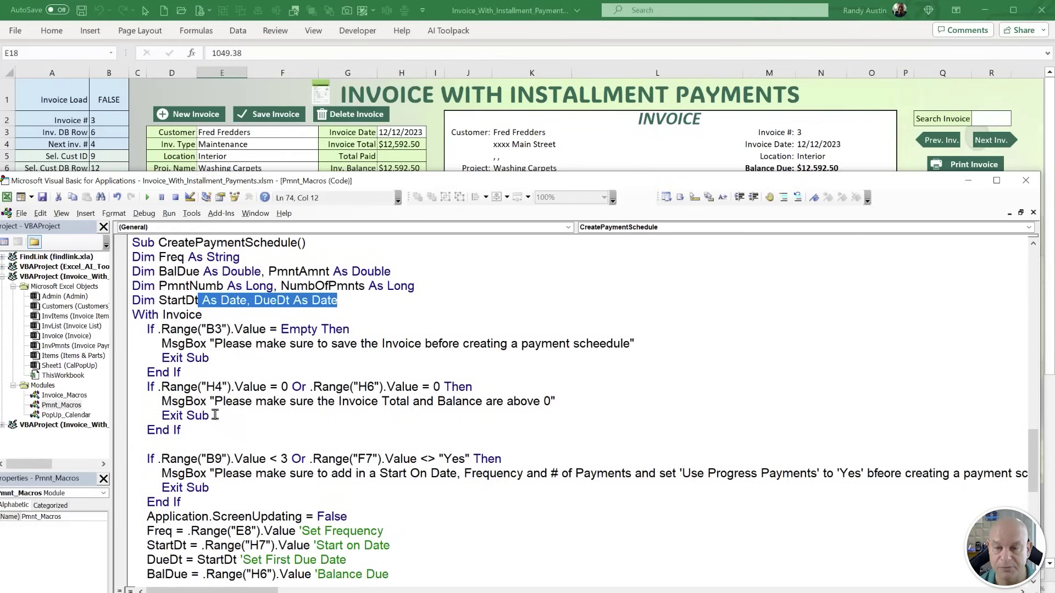
left_click_drag(181, 374, 110, 337)
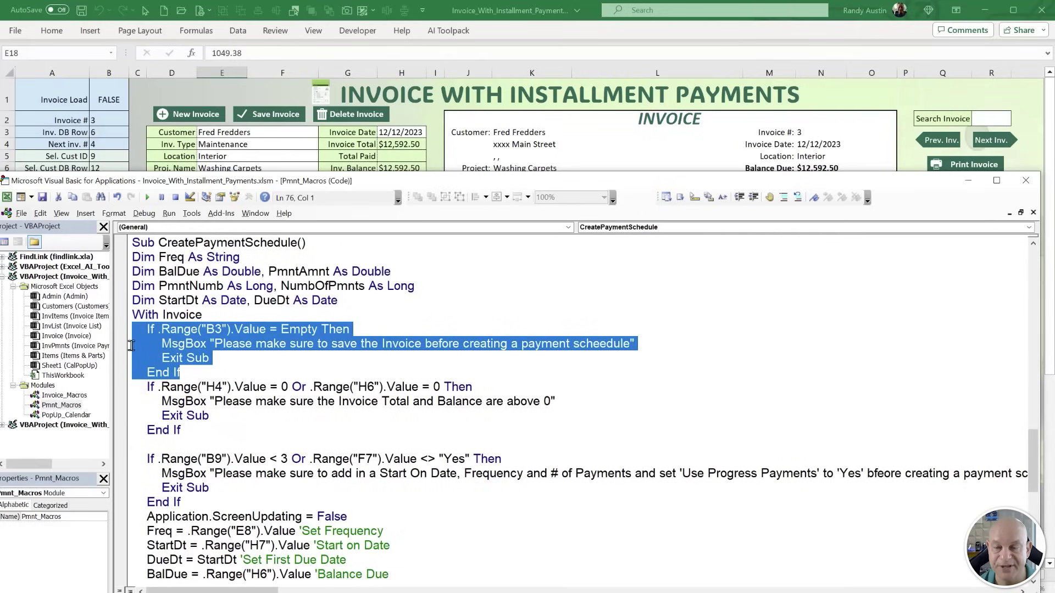
left_click(286, 401)
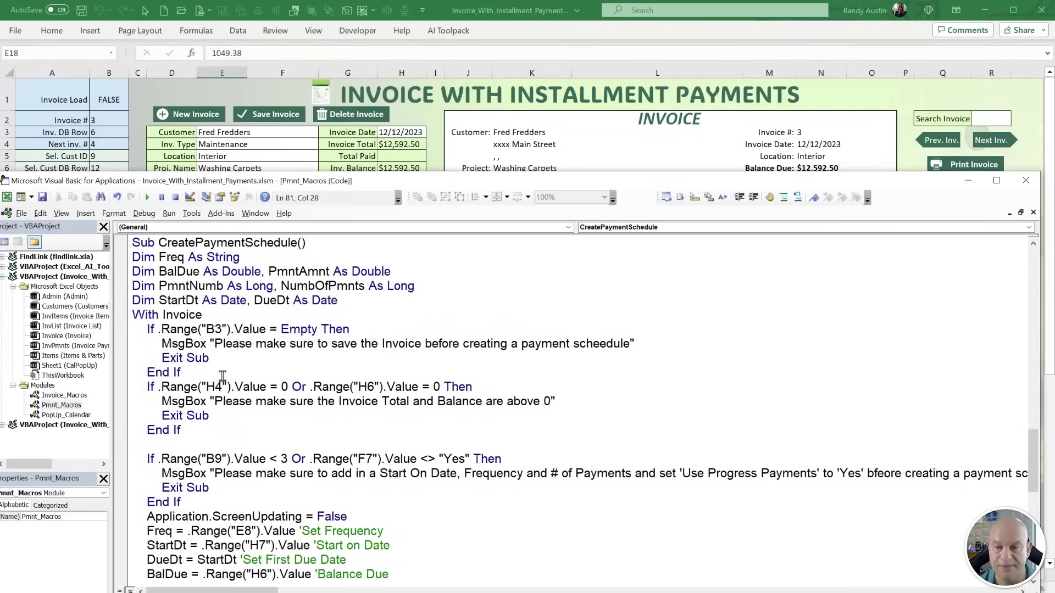
left_click_drag(180, 373, 110, 343)
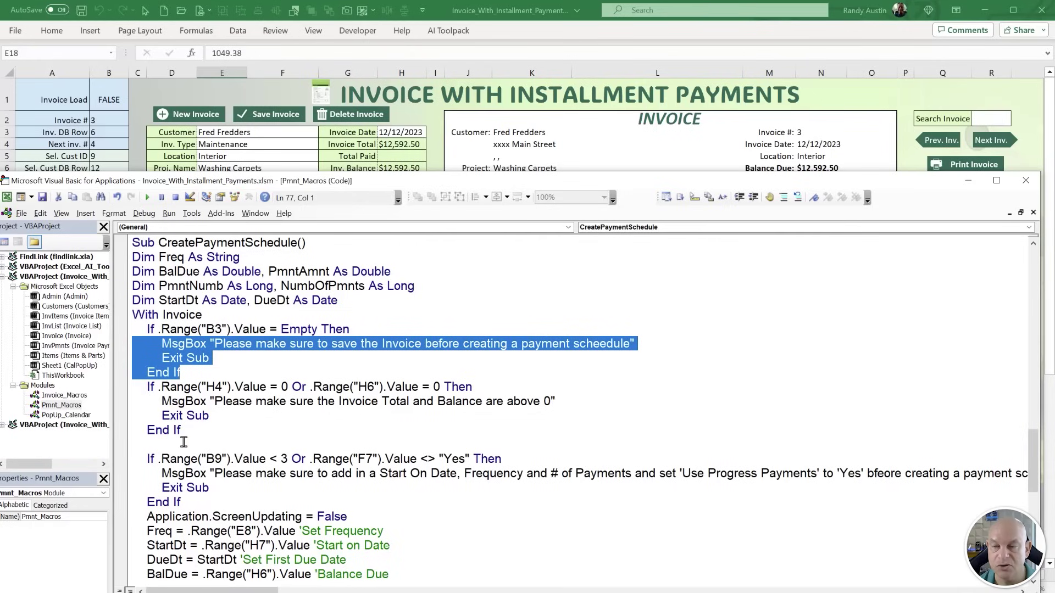
left_click_drag(285, 402, 372, 416)
left_click(372, 434)
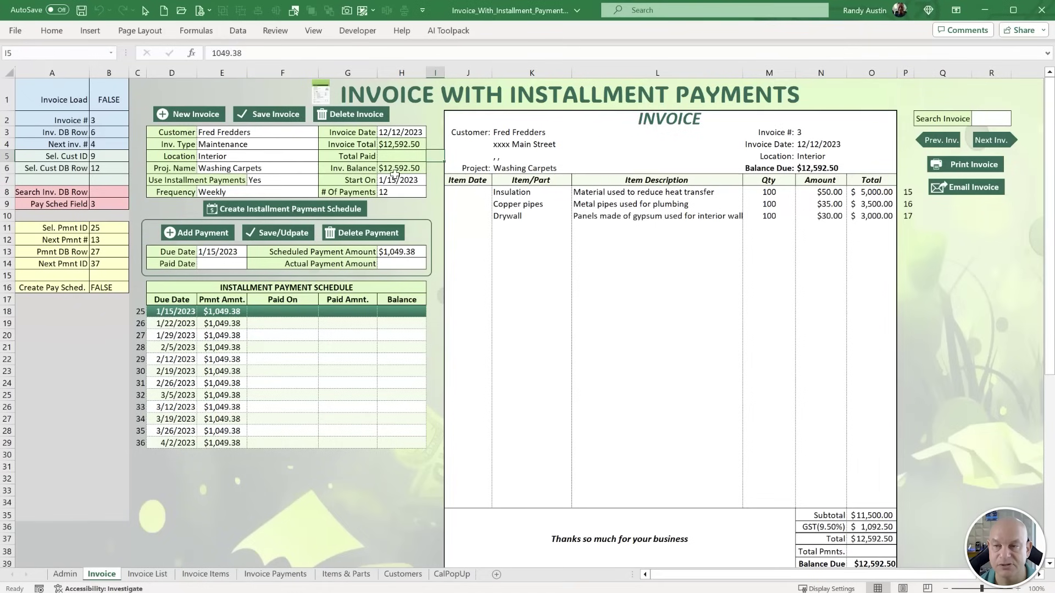
left_click(395, 167)
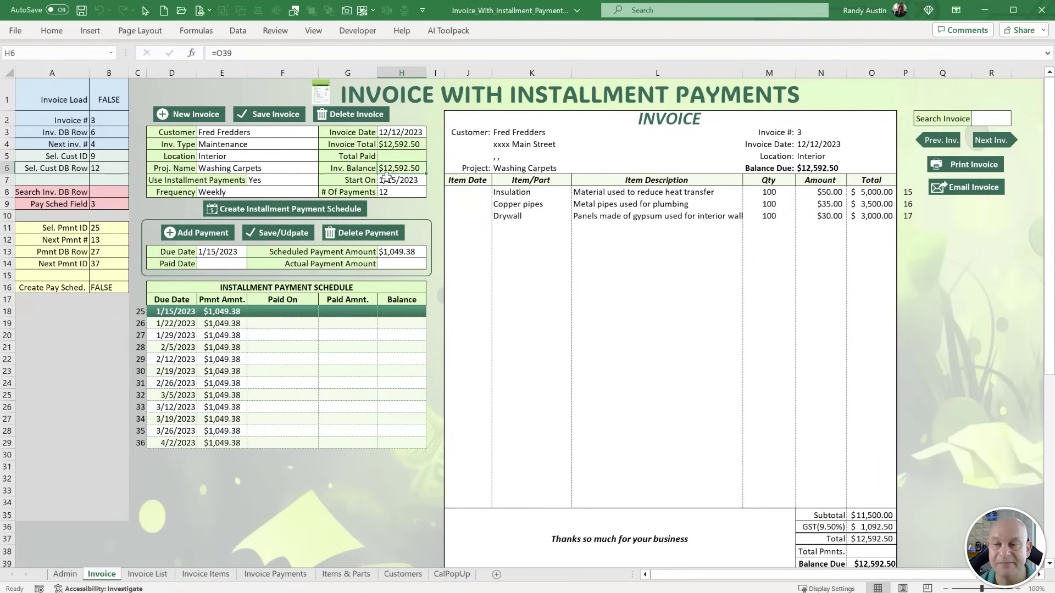
key("alt+F11")
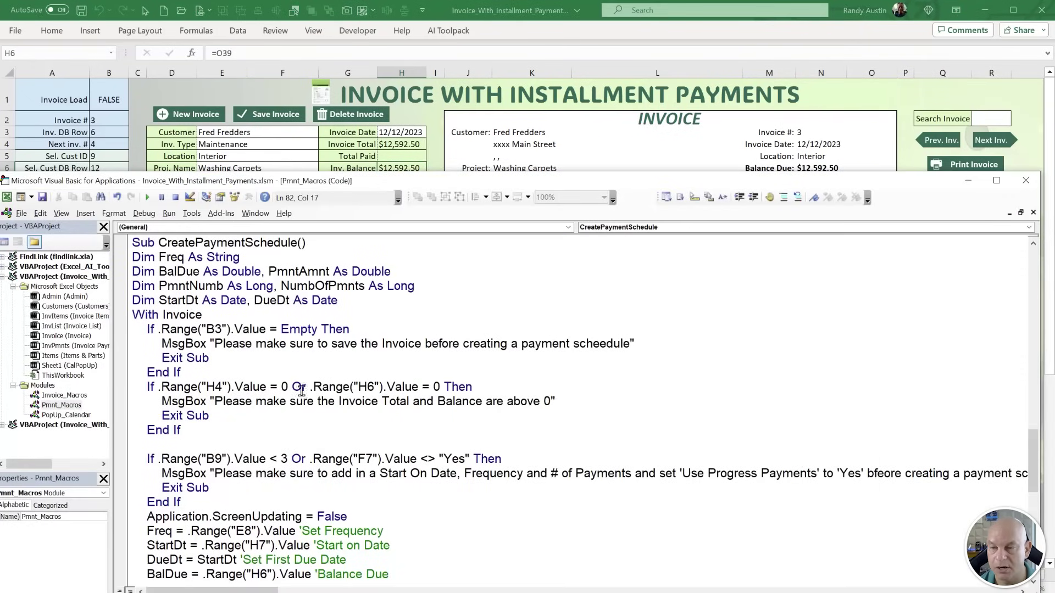
left_click_drag(474, 387, 91, 394)
left_click(377, 417)
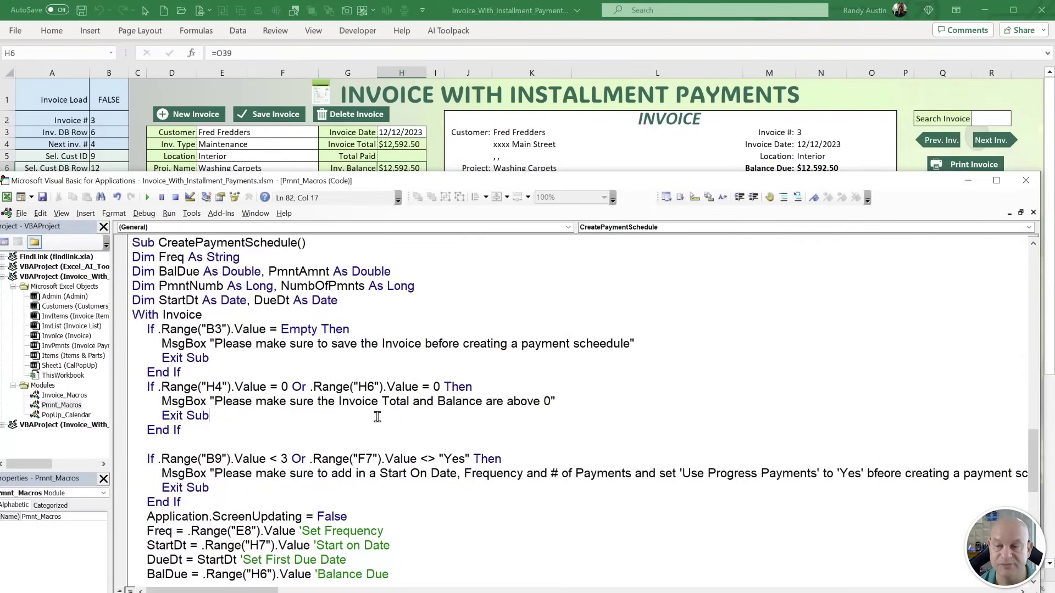
scroll(489, 450, "down", 2)
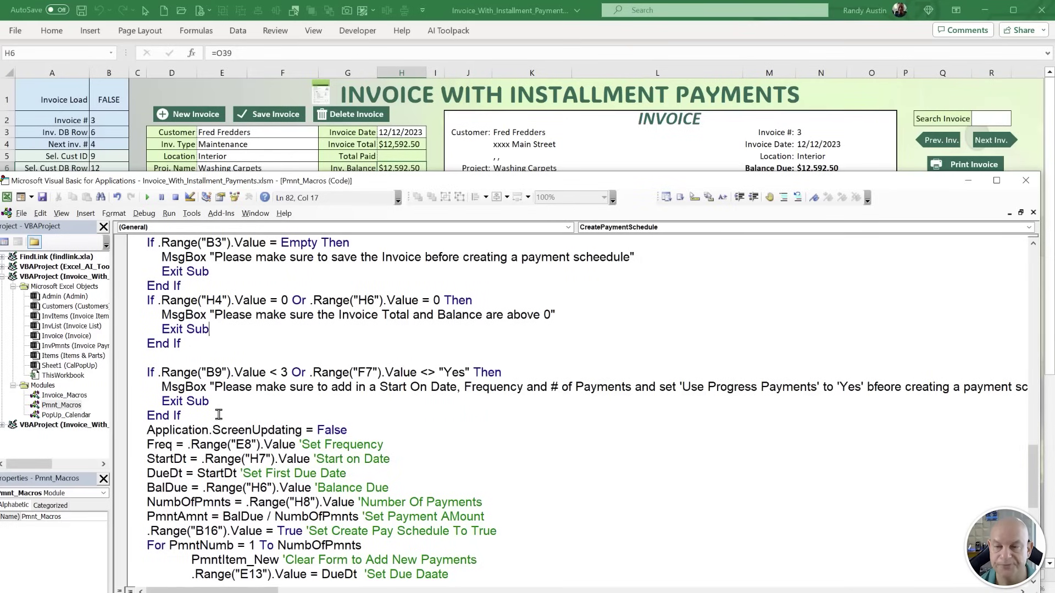
left_click(251, 159)
Review the installment fields on the Invoice sheet against the macro code.
left_click(266, 180)
left_click(279, 192)
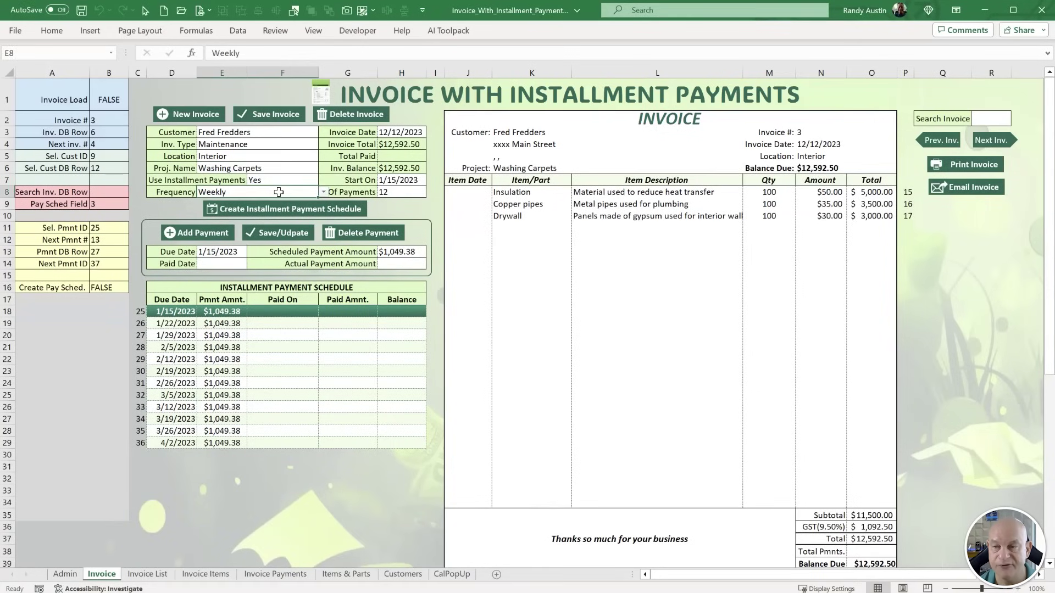
left_click(404, 180)
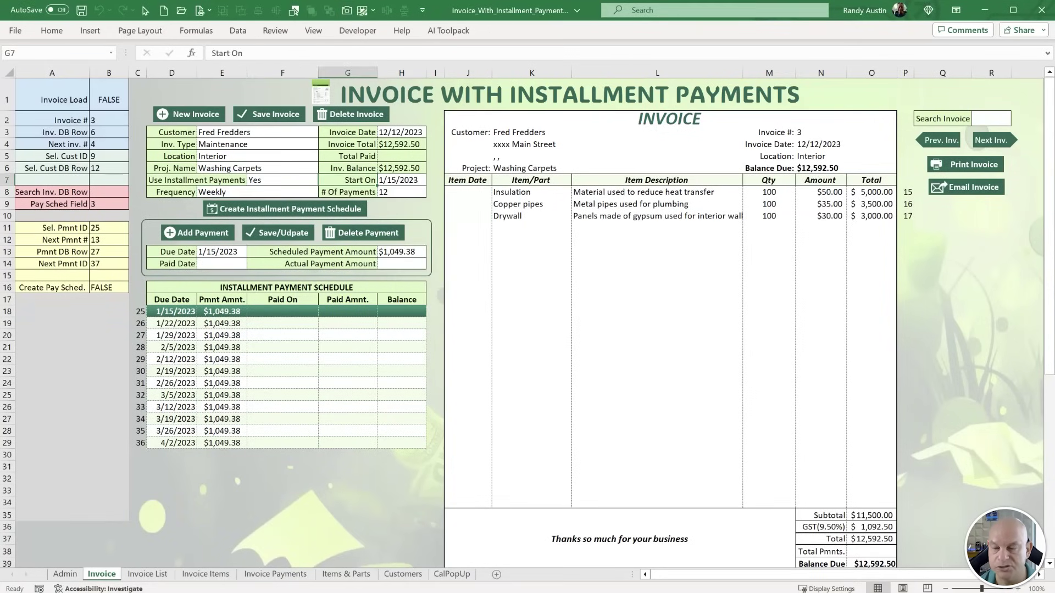
key("alt+F11")
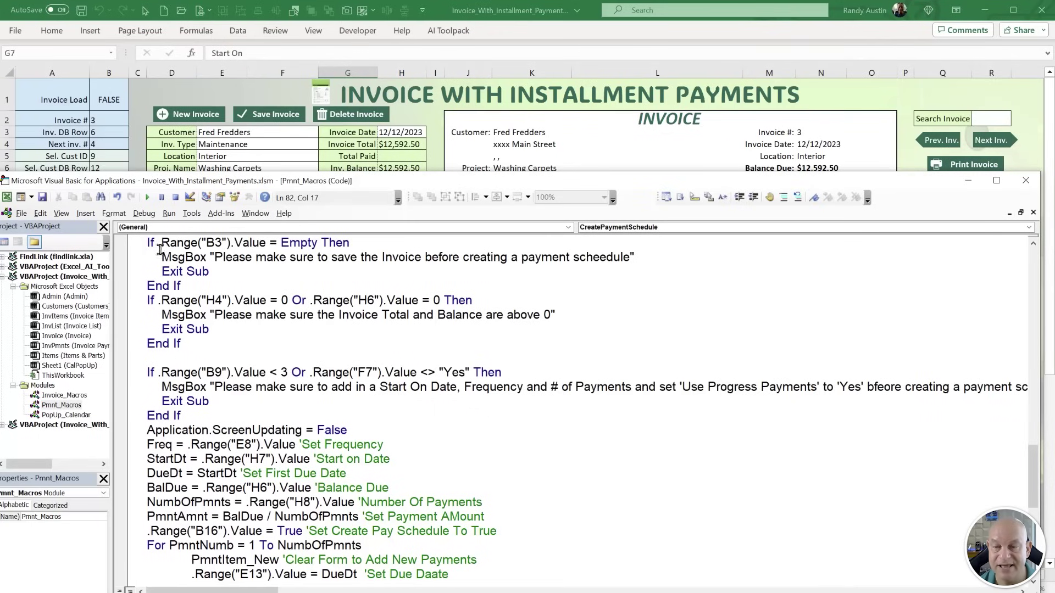
left_click(138, 157)
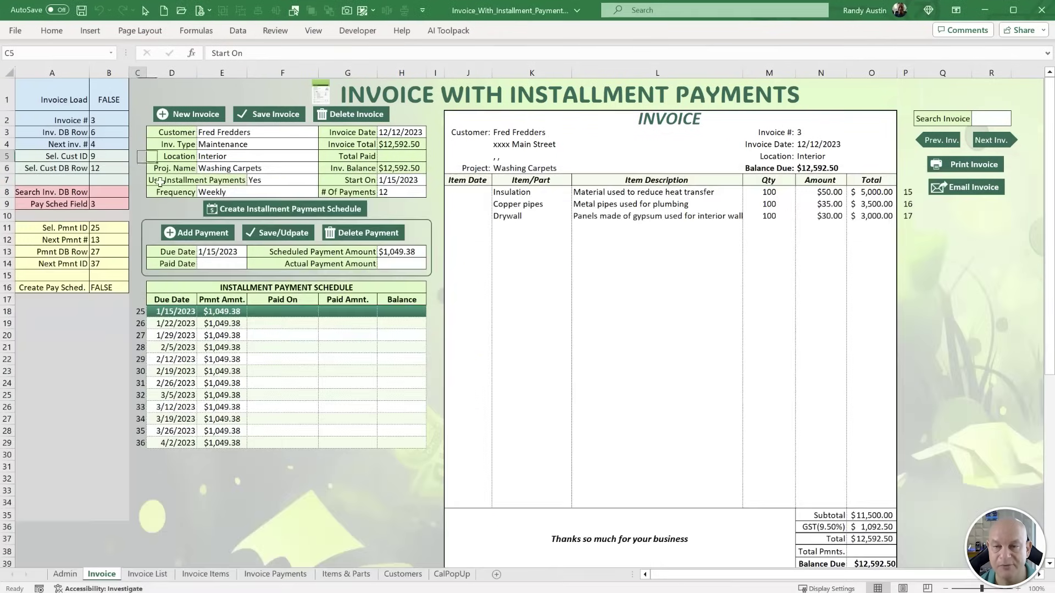
left_click(238, 192)
left_click(401, 179)
left_click(121, 206)
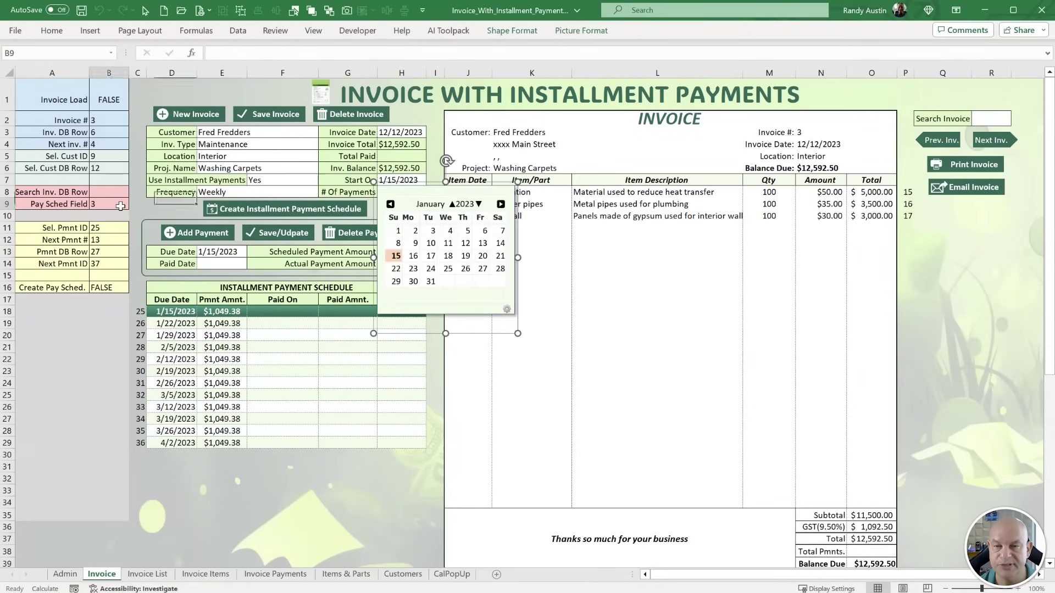
Clear Frequency to confirm the schedule is blocked, then set Frequency to Monthly.
left_click(311, 190)
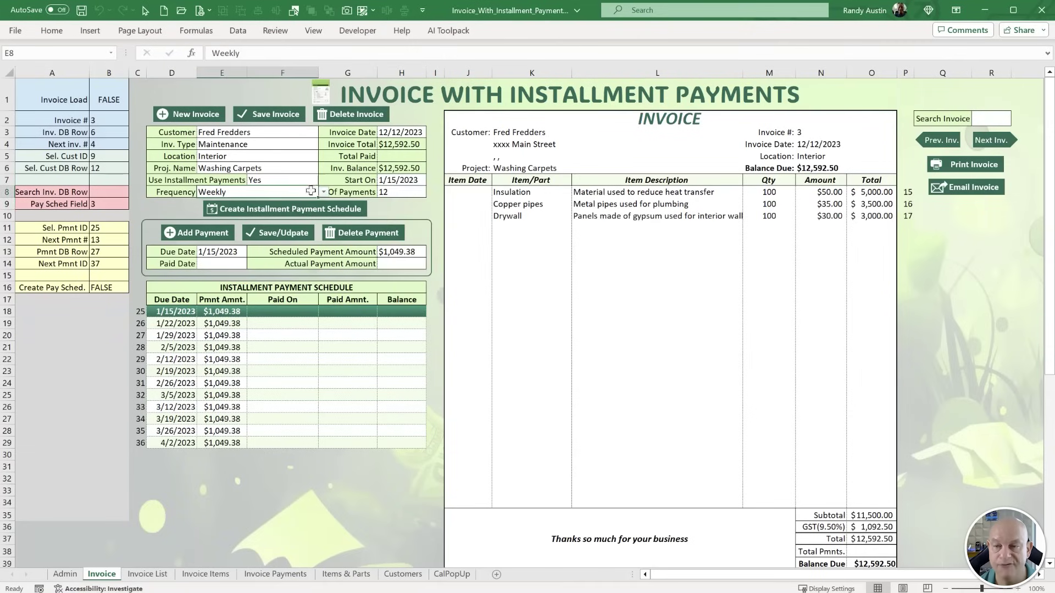
key("Delete")
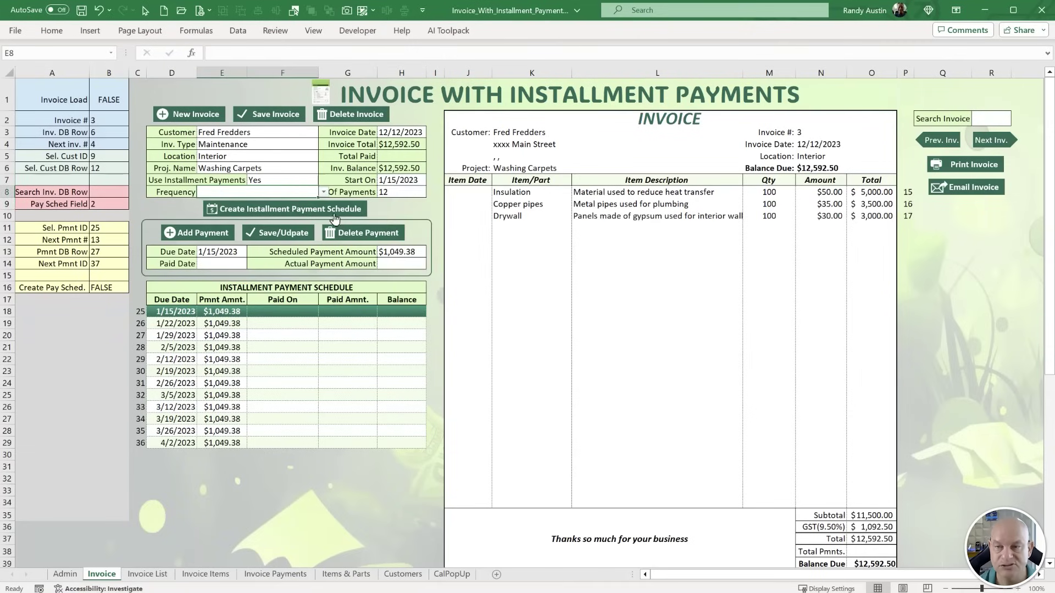
left_click(335, 212)
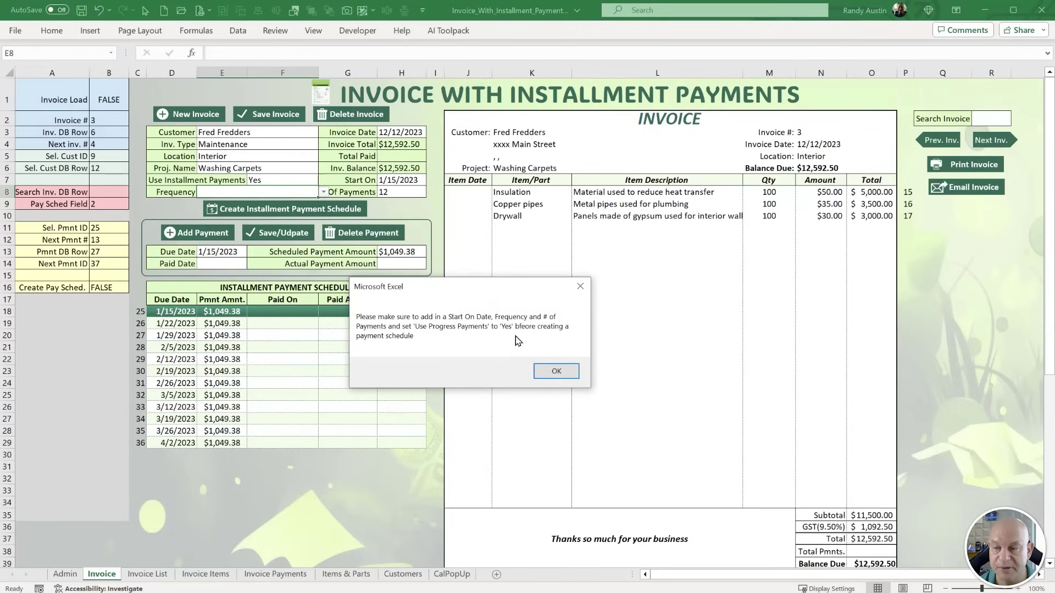
left_click(573, 370)
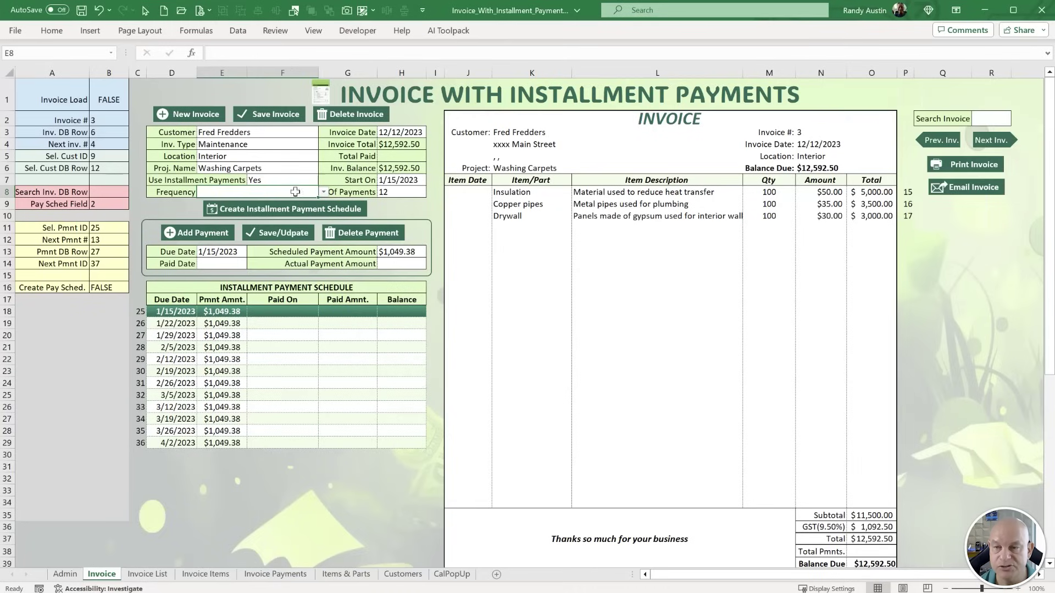
left_click(322, 192)
left_click(220, 225)
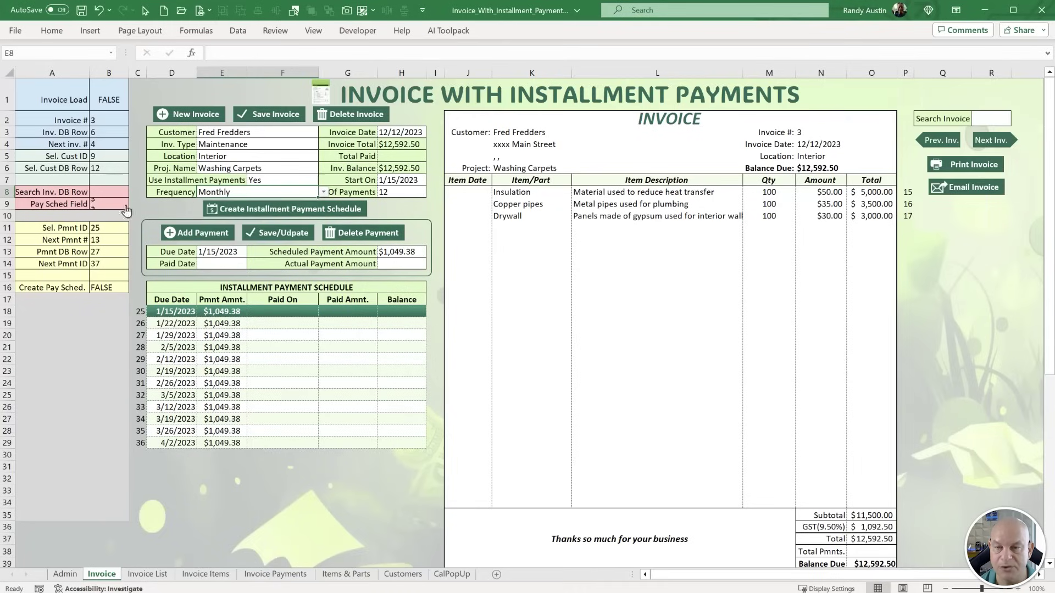
left_click(115, 204)
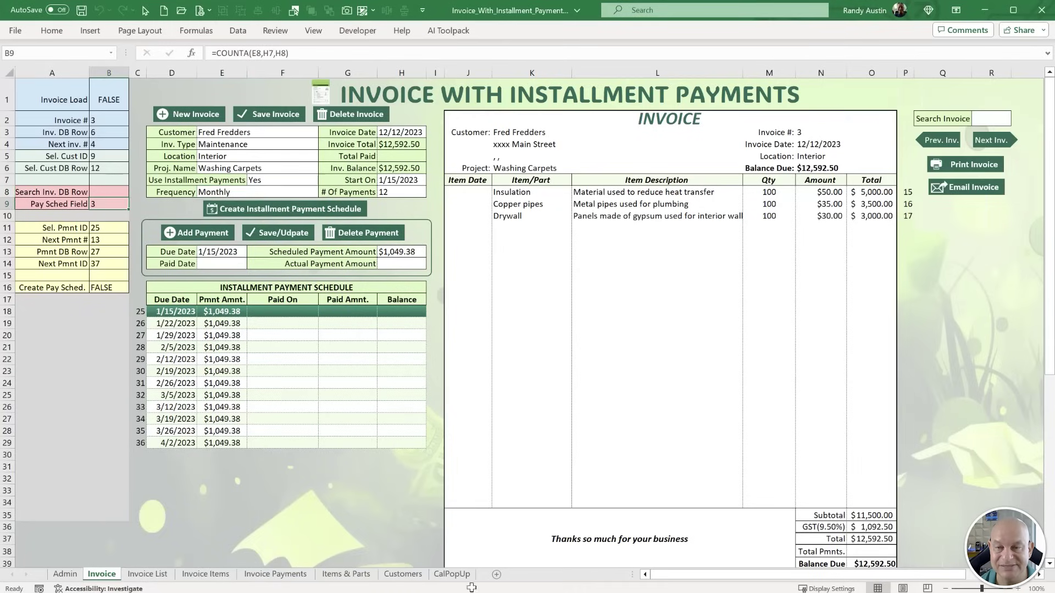
key("alt+F11")
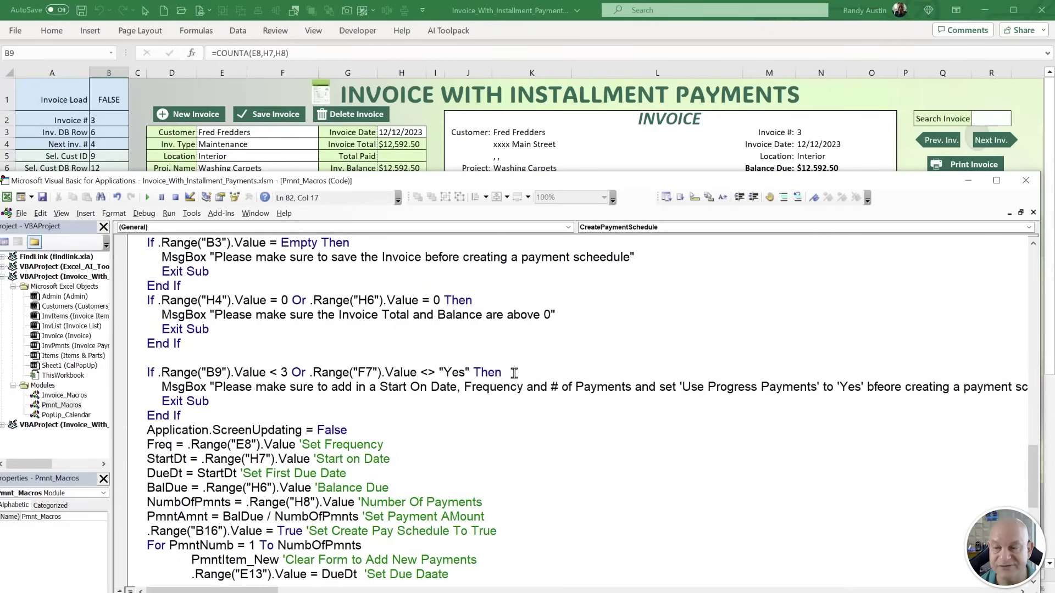
Walk through the CreatePaymentSchedule conditions and screen-updating line against the sheet's inputs.
left_click_drag(512, 373, 321, 374)
left_click(226, 158)
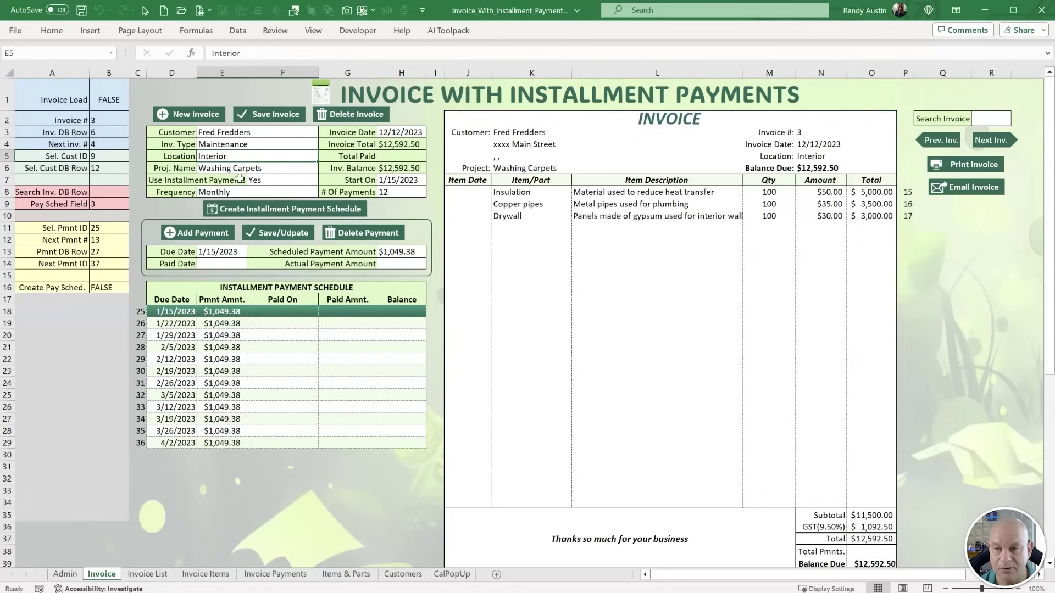
left_click(268, 181)
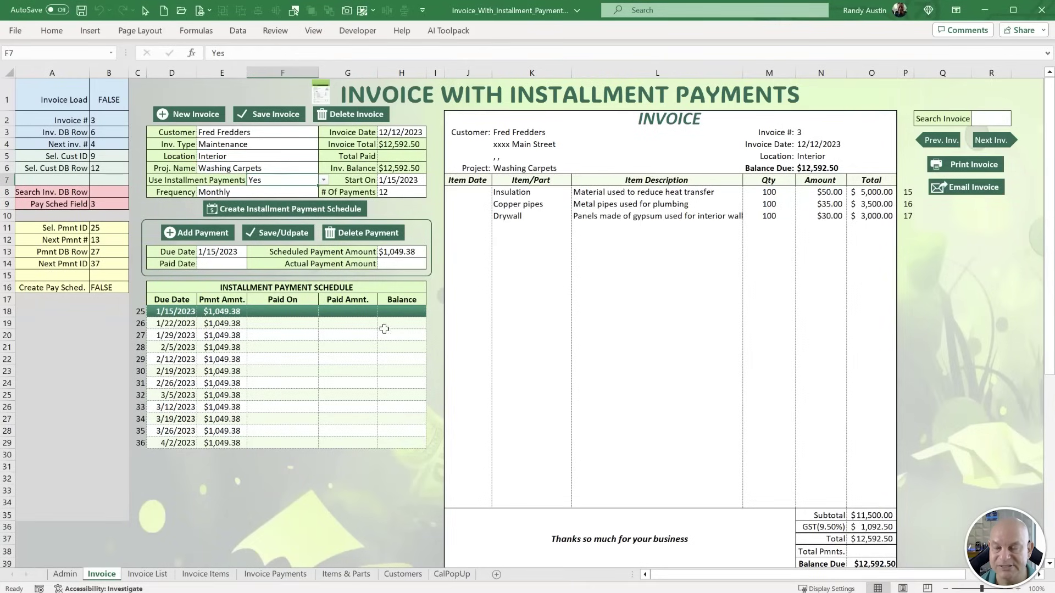
key("alt+F11")
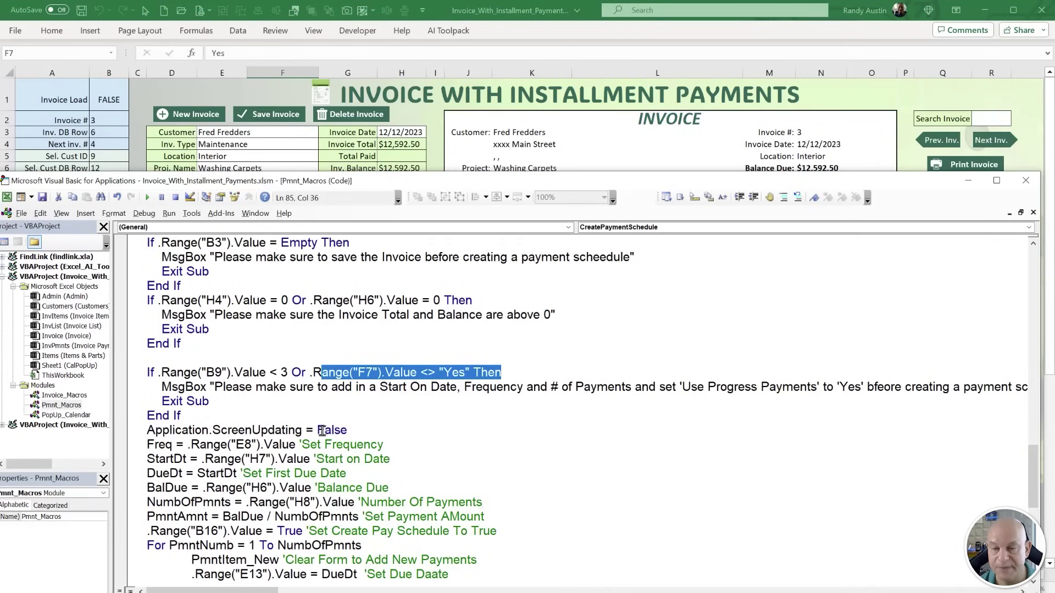
left_click_drag(348, 430, 150, 402)
scroll(158, 446, "down", 1)
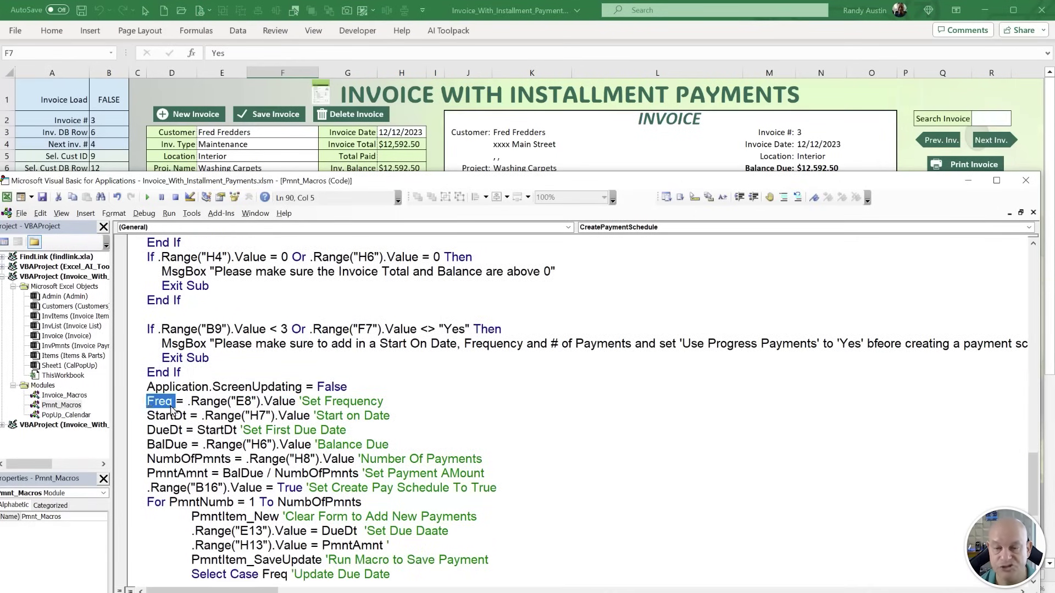
left_click_drag(295, 176, 301, 227)
scroll(231, 491, "down", 1)
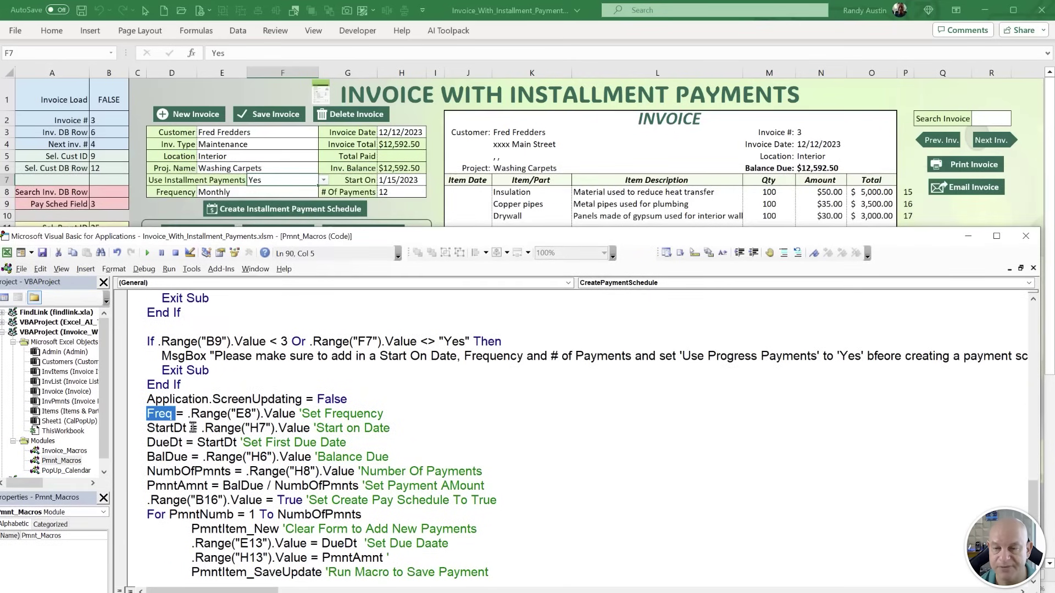
Review the BalDue and PmntAmnt lines and correct the comment to 'Set Payment Amount'.
left_click(191, 428)
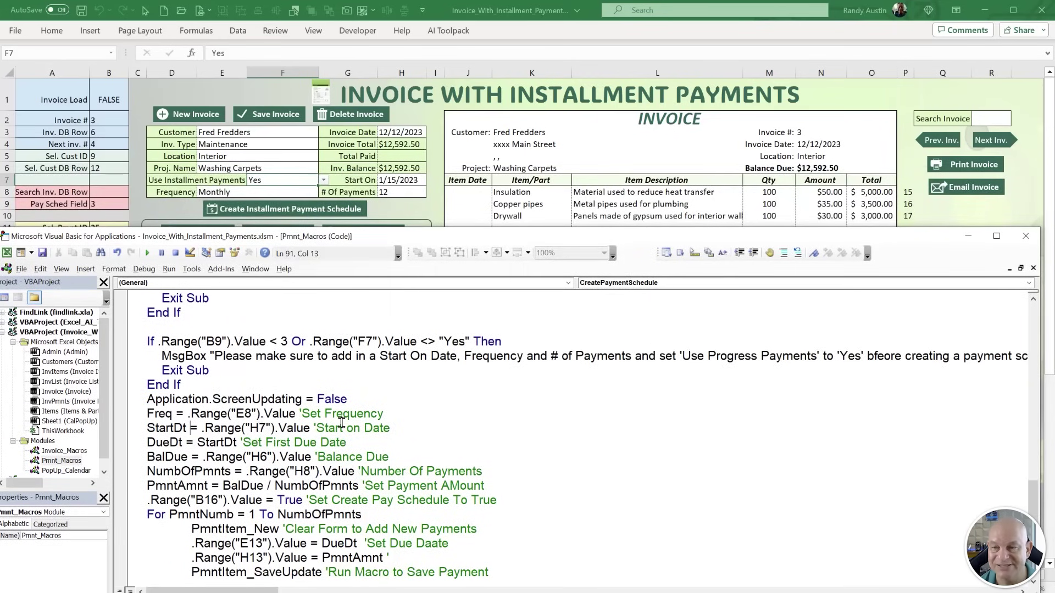
left_click_drag(196, 463, 166, 459)
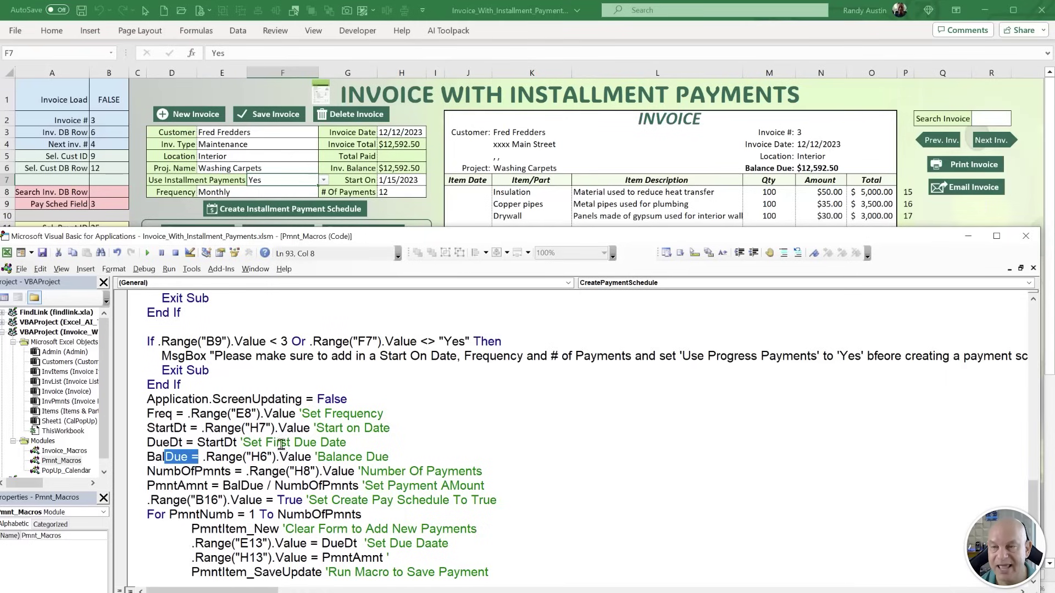
scroll(210, 500, "down", 1)
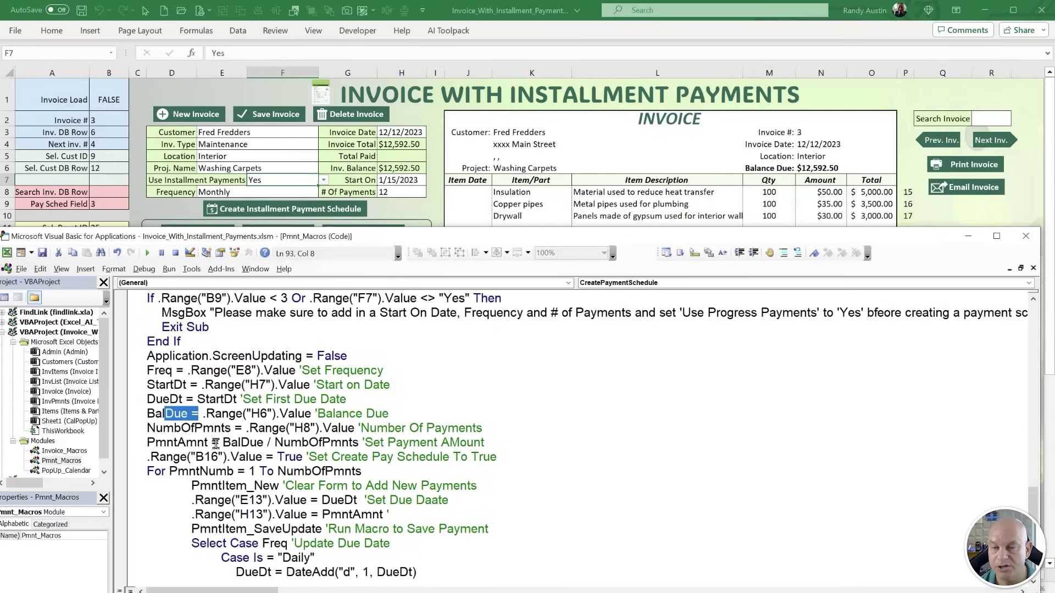
left_click_drag(215, 443, 147, 443)
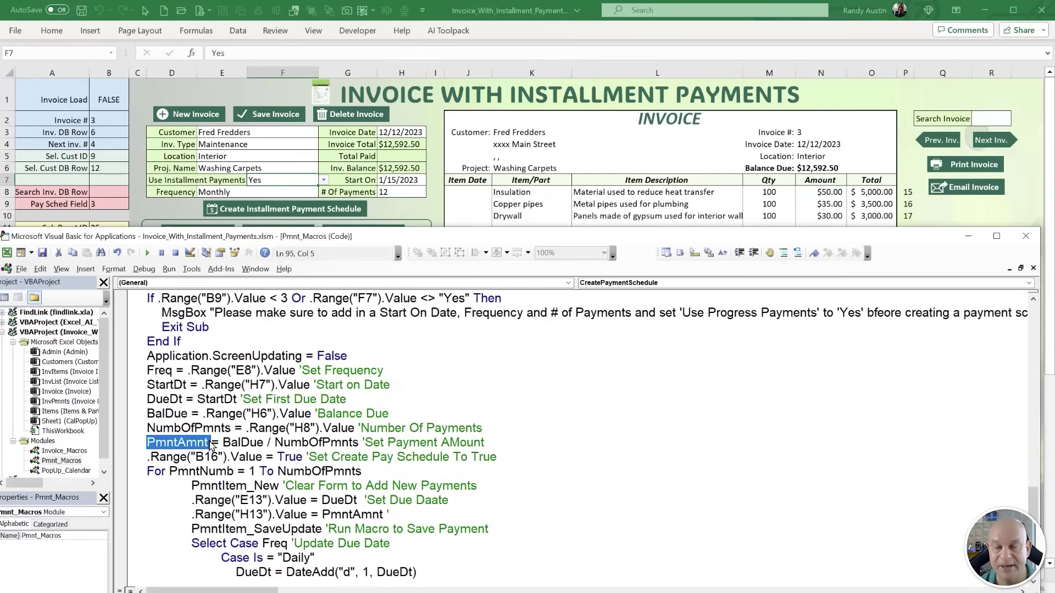
left_click_drag(222, 443, 355, 446)
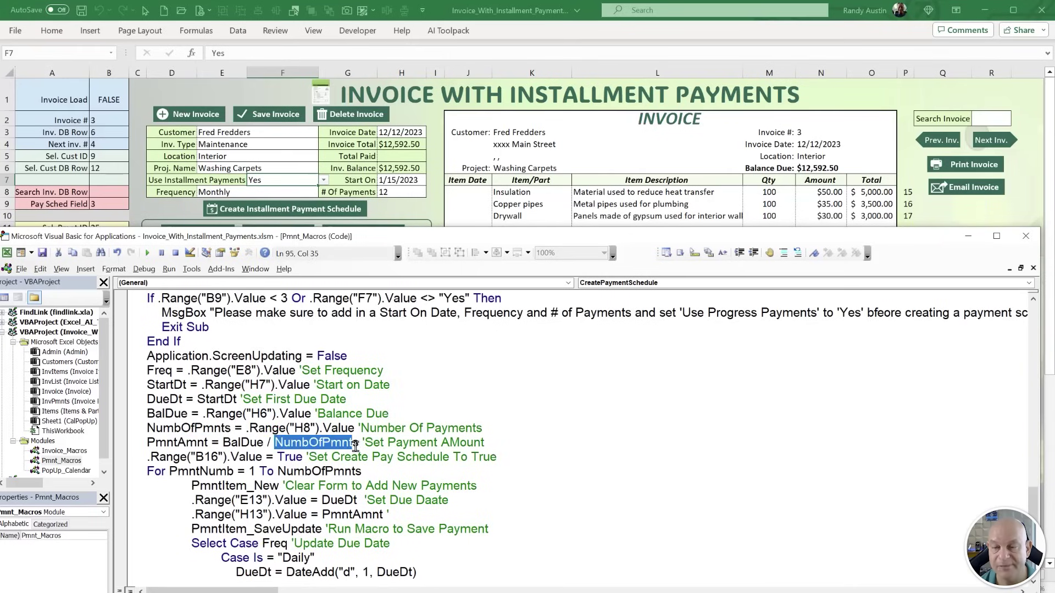
left_click_drag(449, 443, 460, 443)
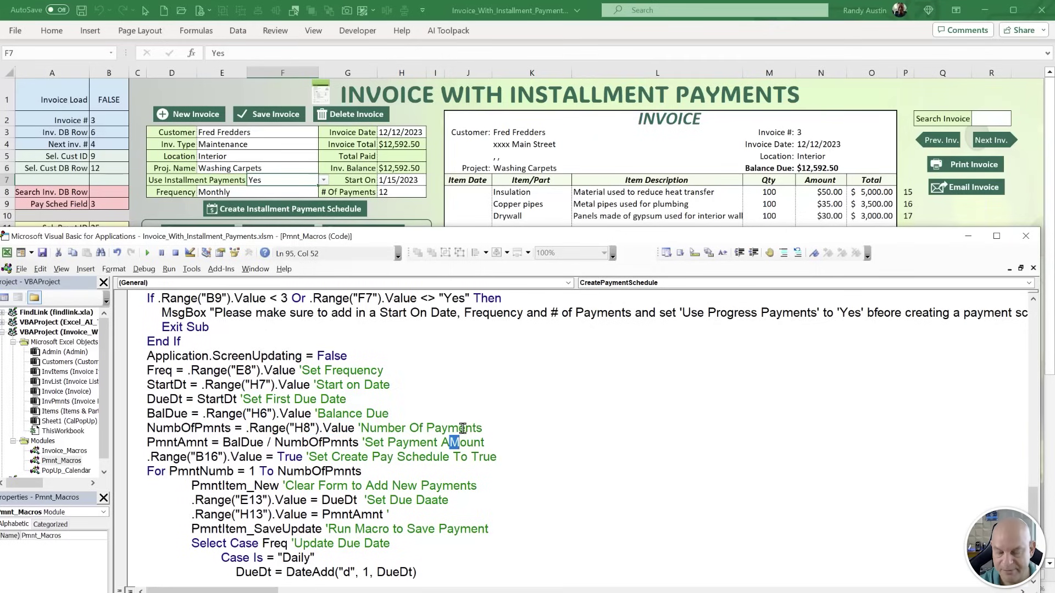
type("m")
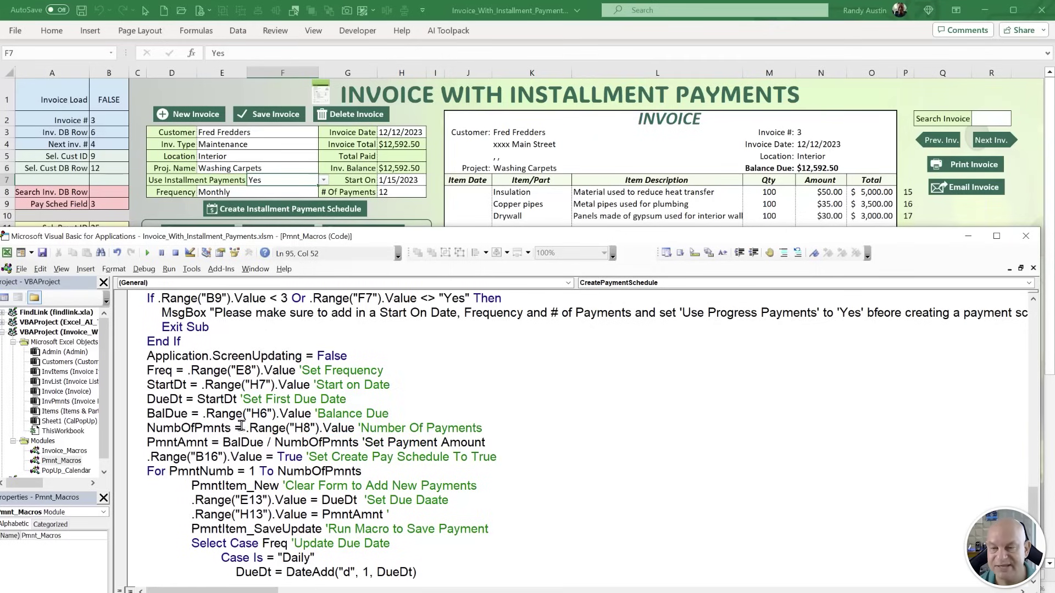
left_click(138, 206)
left_click(118, 288)
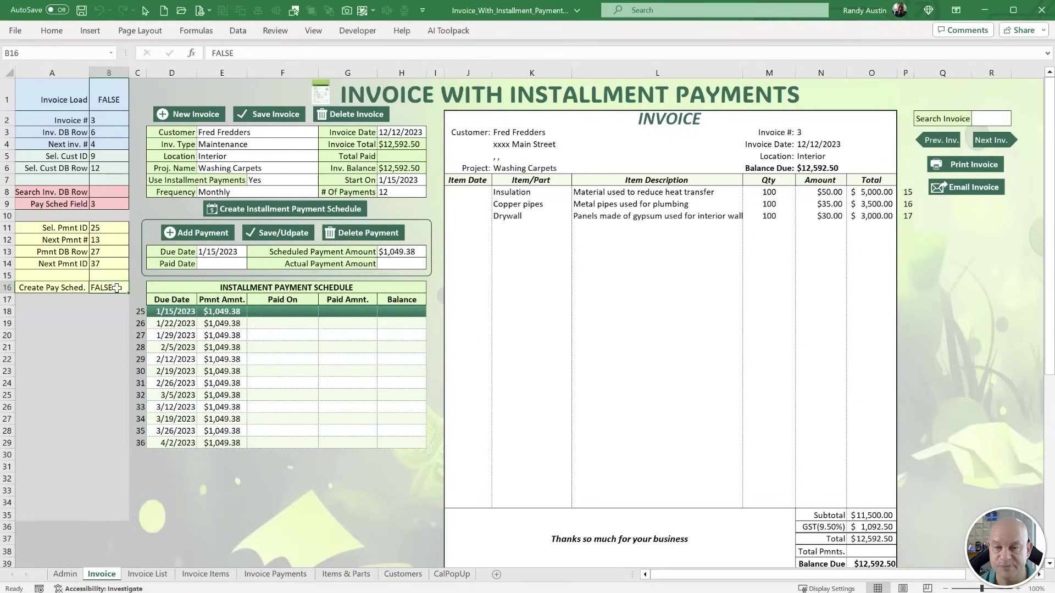
key("alt+F11")
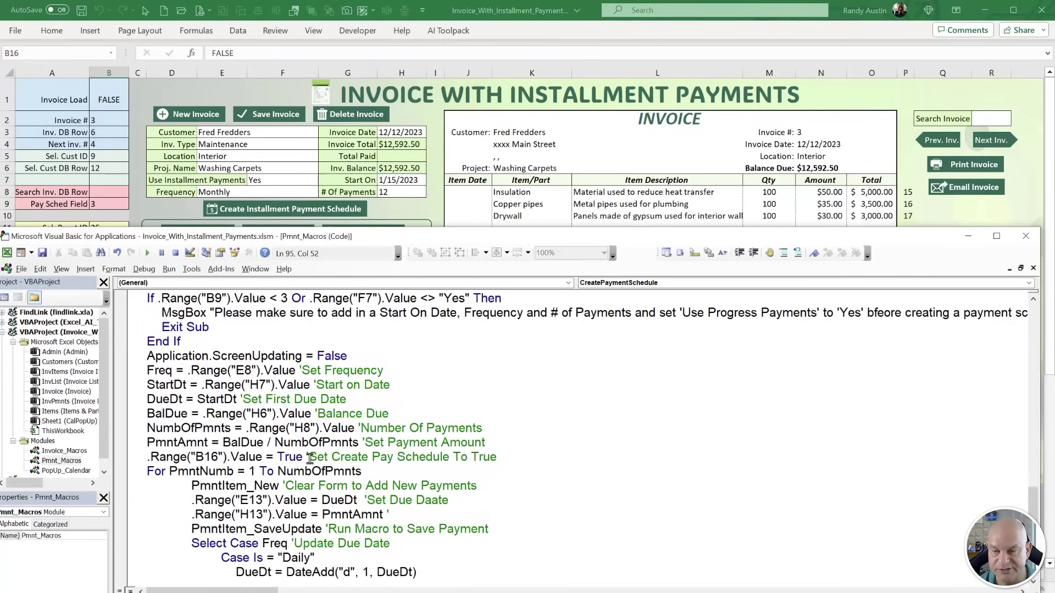
Walk through the B16 flag, PmntNumb loop counter and clear-form line in the macro.
left_click_drag(250, 461, 256, 461)
scroll(254, 460, "down", 1)
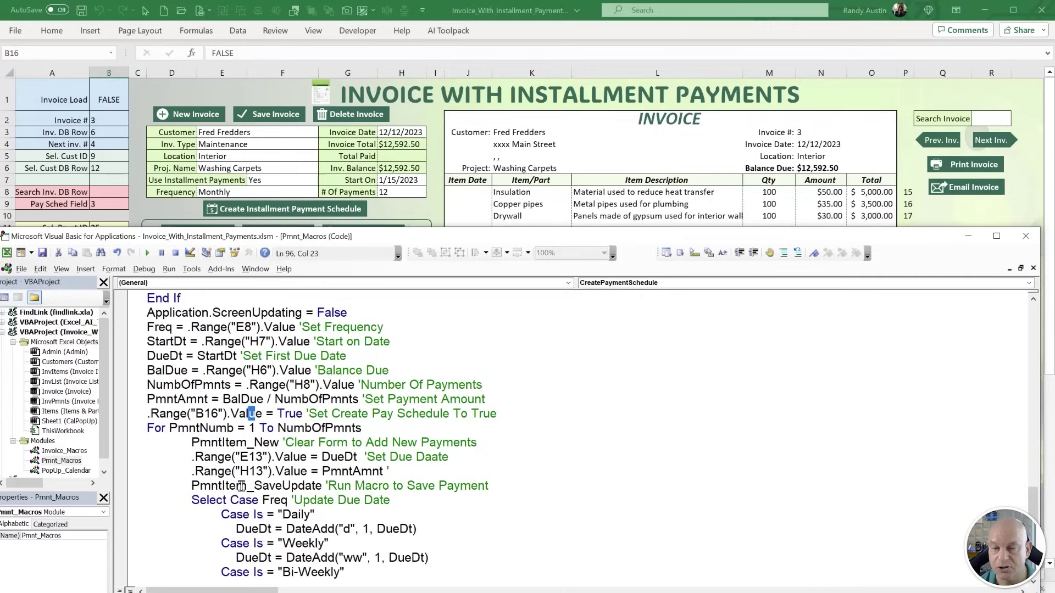
left_click_drag(170, 428, 229, 429)
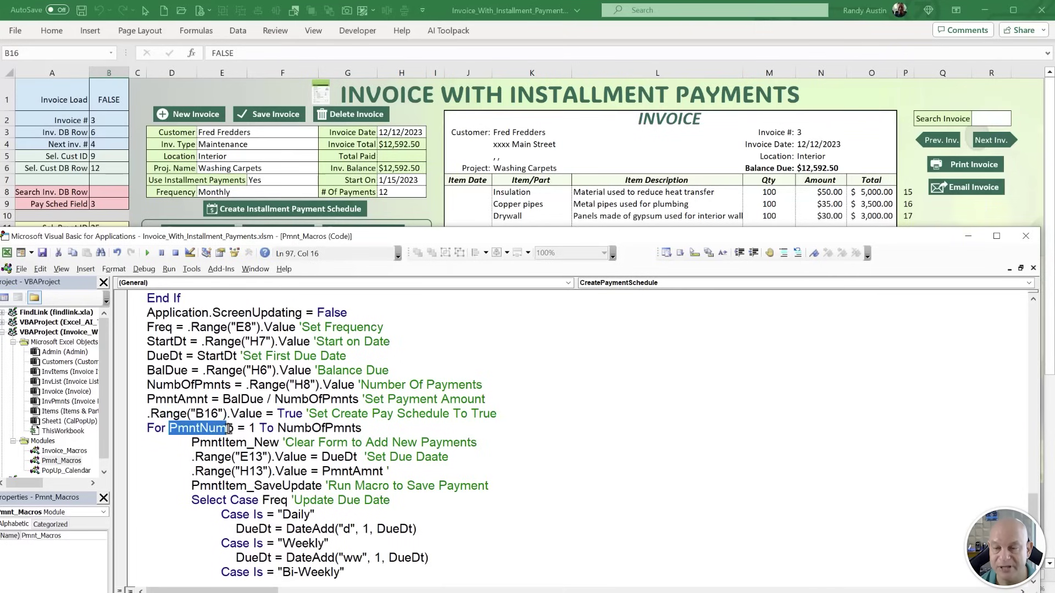
left_click(251, 429)
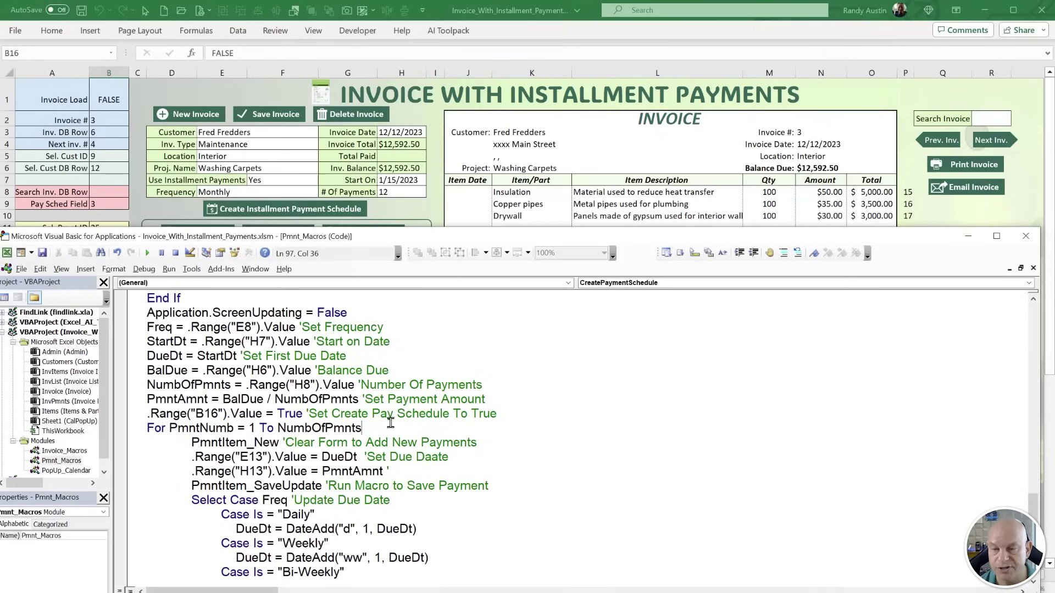
left_click_drag(477, 442, 192, 443)
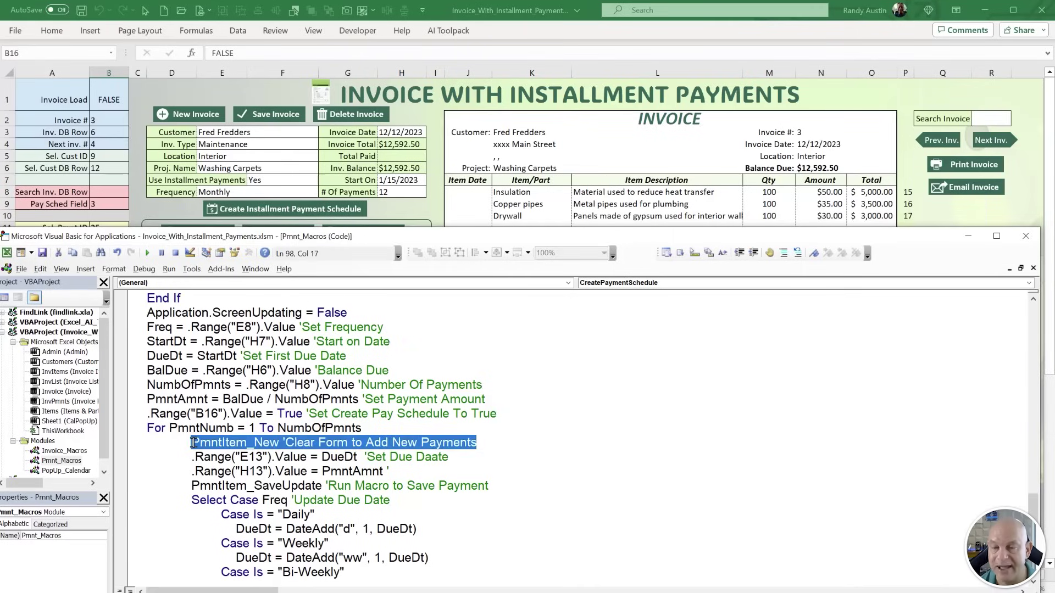
Compare the E13 due date and H13 amount cells with the code that sets them.
key("alt+F11")
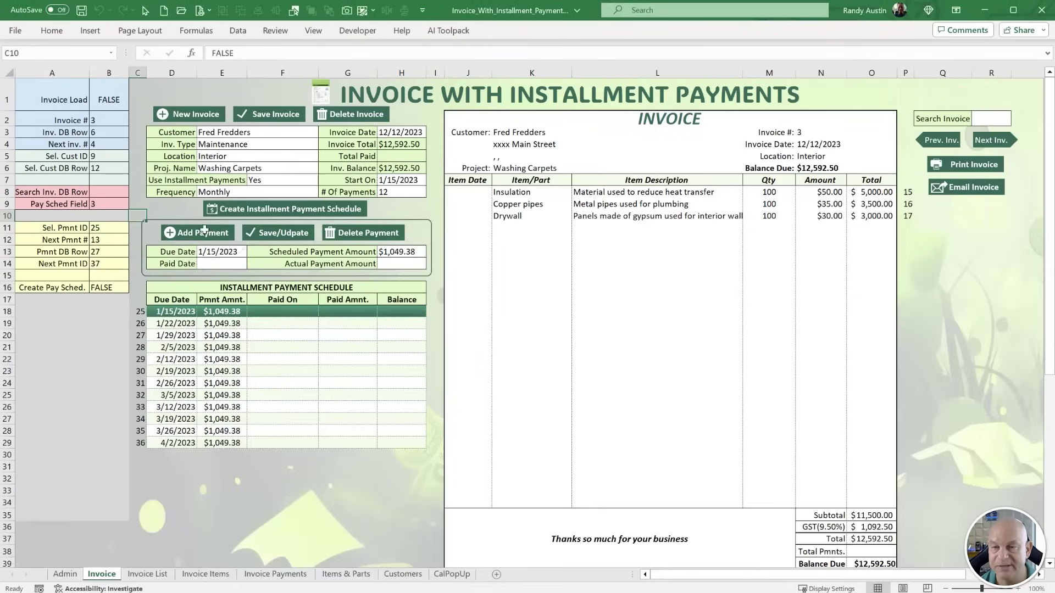
left_click(223, 252)
left_click(246, 253)
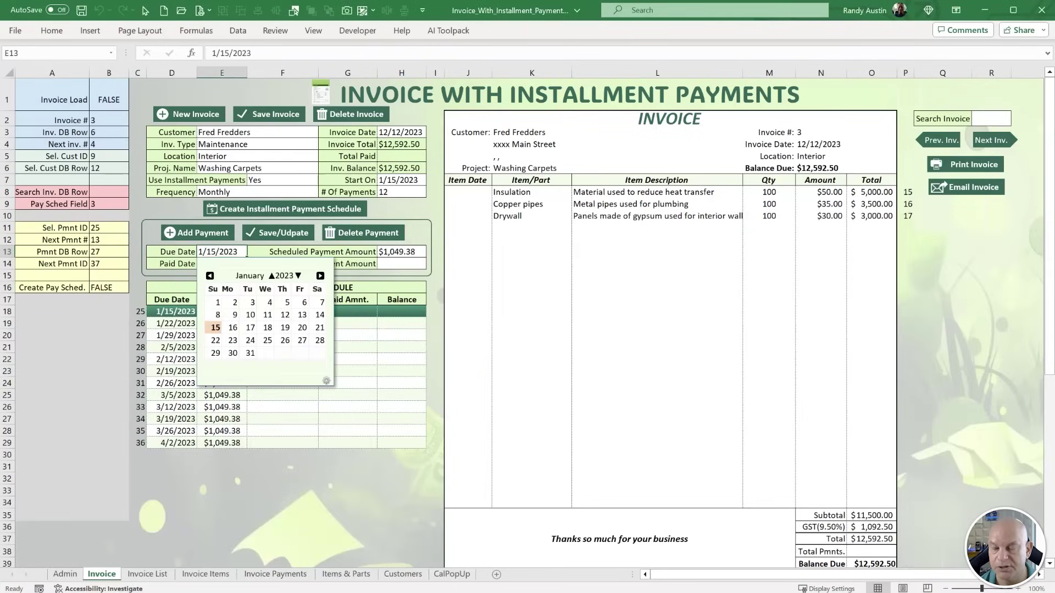
key("alt+F11")
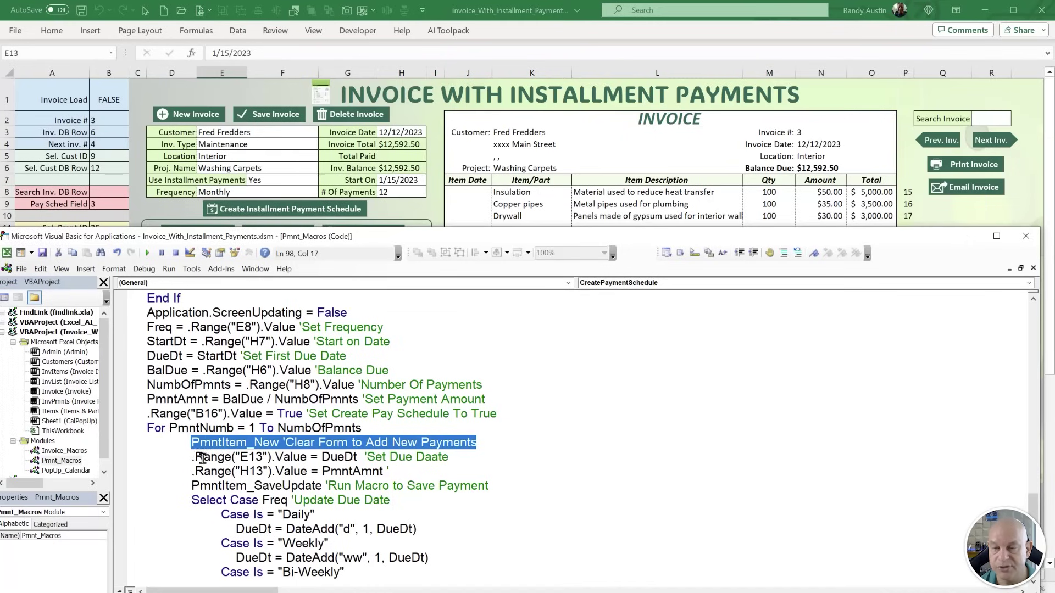
left_click_drag(198, 458, 280, 456)
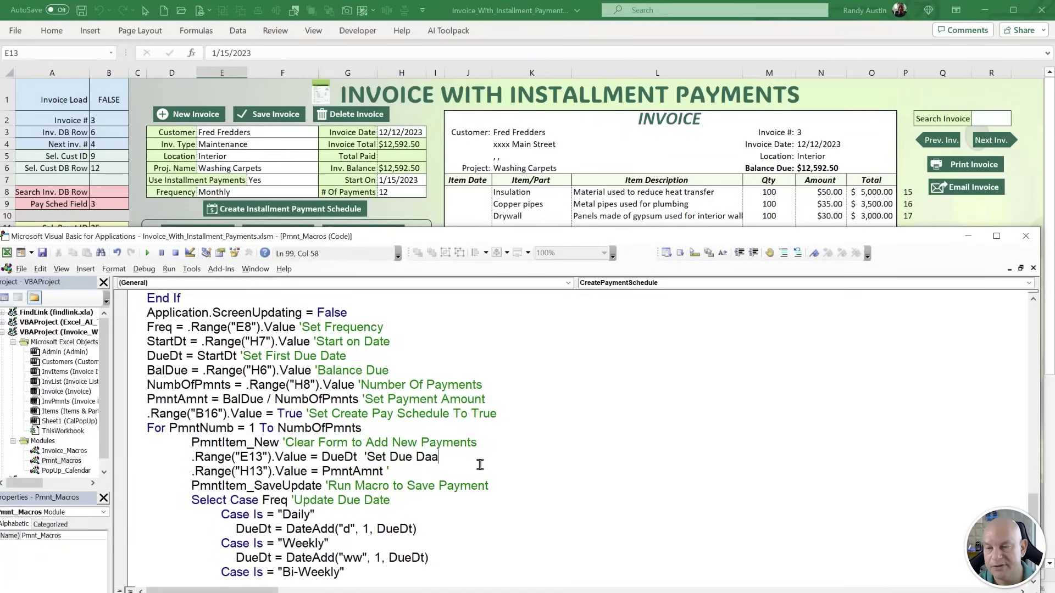
key("alt+F11")
left_click(237, 253)
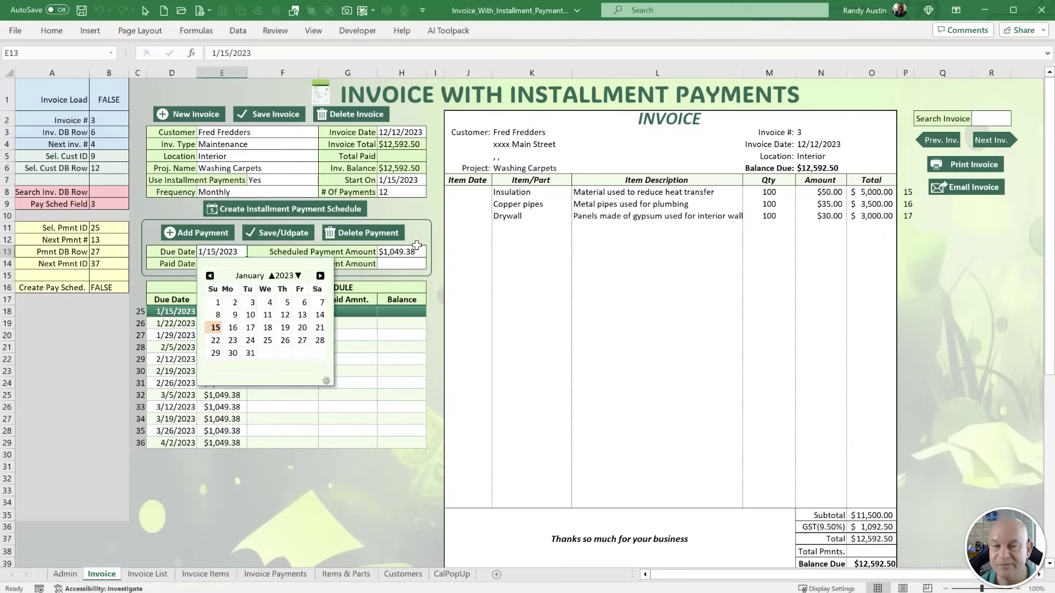
left_click(407, 252)
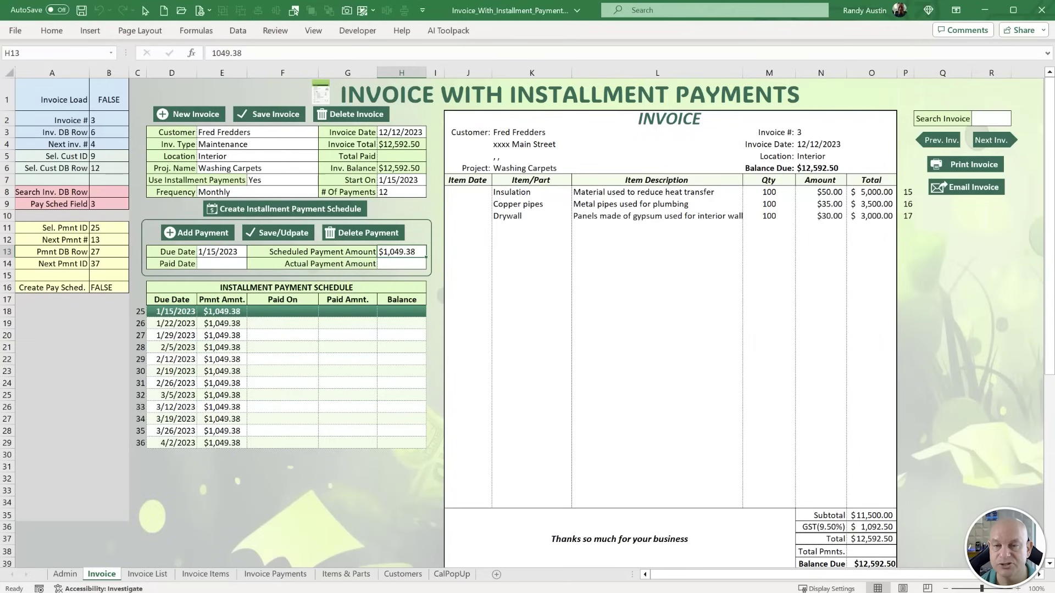
key("alt+F11")
Add a 'Payment Amount' comment at the end of the H13 line.
left_click_drag(274, 471, 210, 471)
left_click(402, 470)
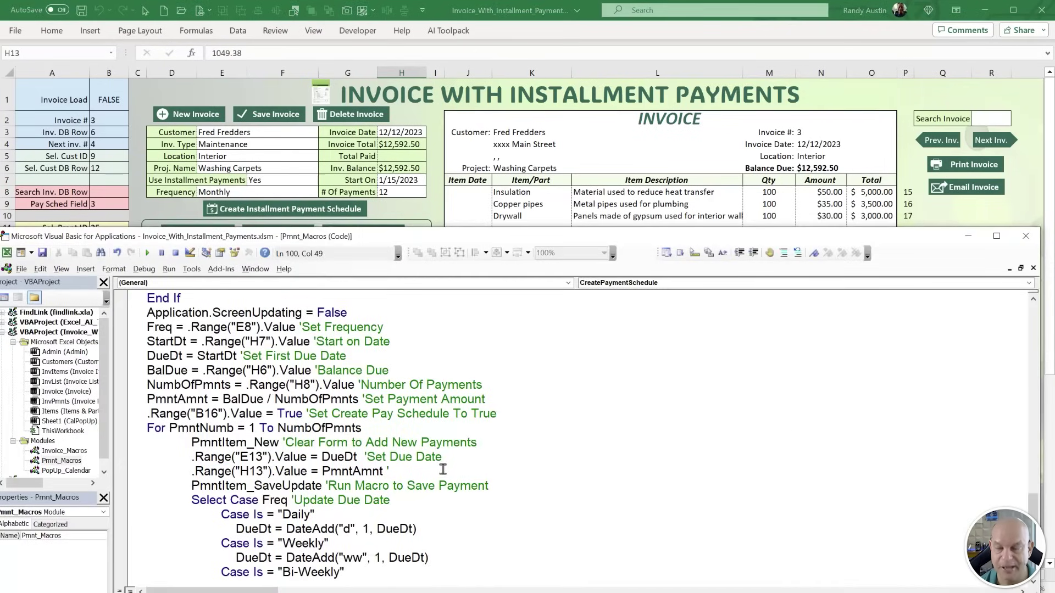
type("Payment AMo")
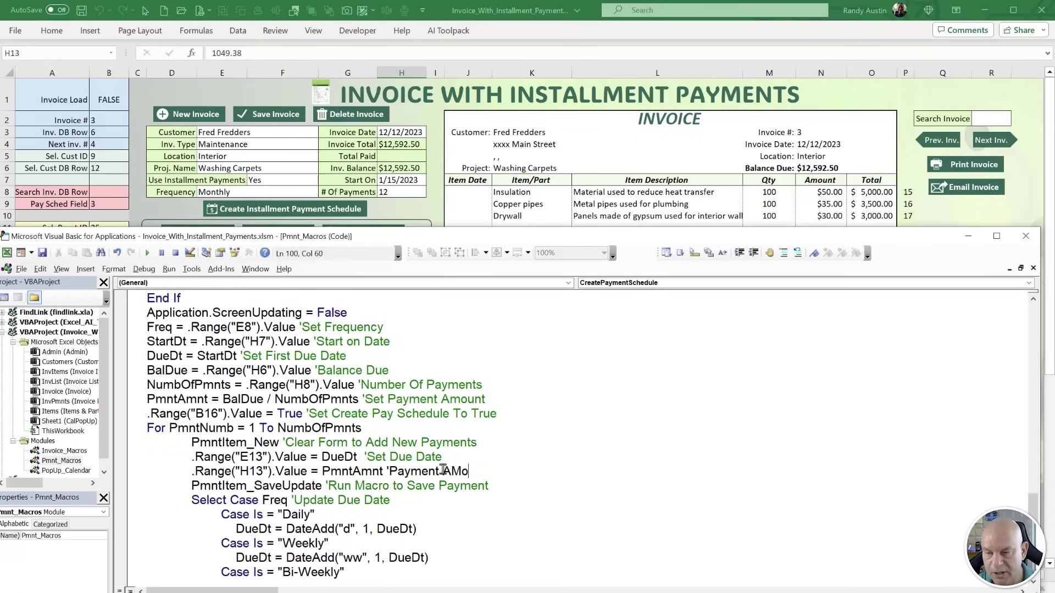
type("unt")
key("BackSpace")
key("BackSpace")
key("BackSpace")
key("BackSpace")
key("BackSpace")
type("mount")
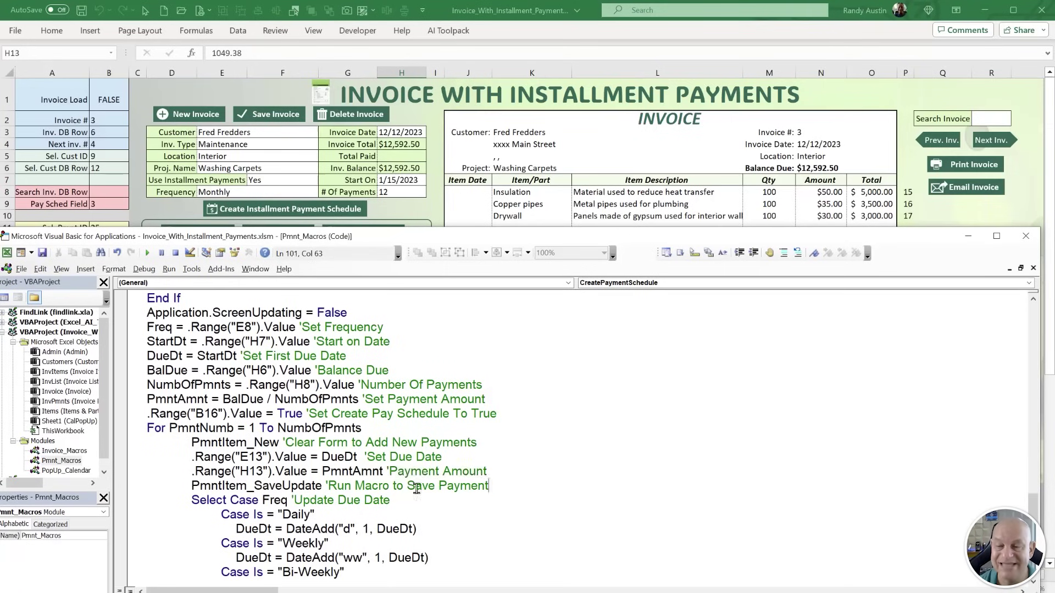
left_click_drag(488, 486, 204, 488)
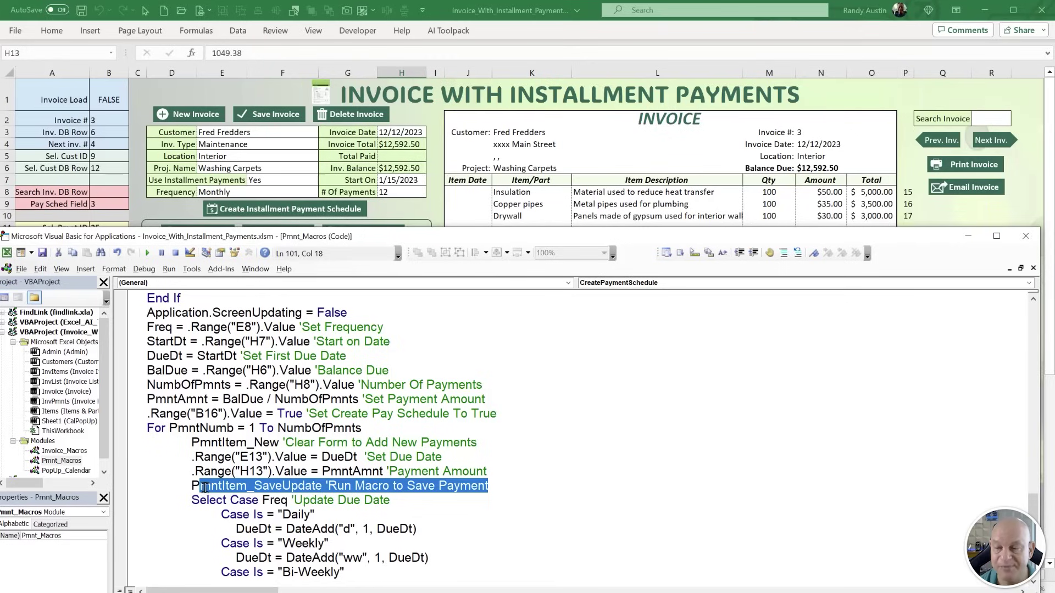
left_click(170, 492)
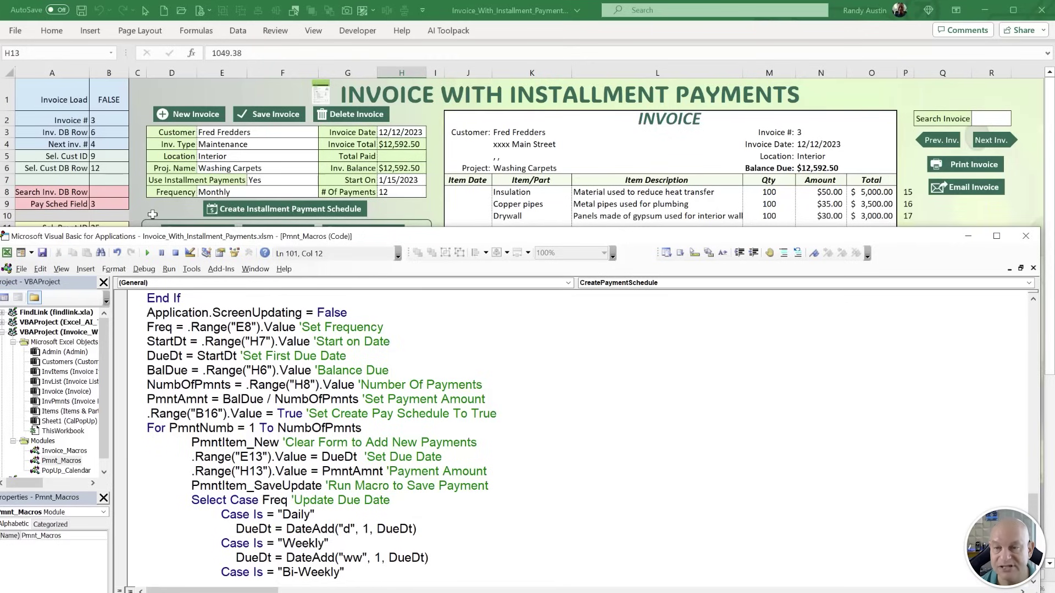
Select the PmntItem_New 'Clear Payment Fields line for copying.
left_click(153, 215)
key("alt+F11")
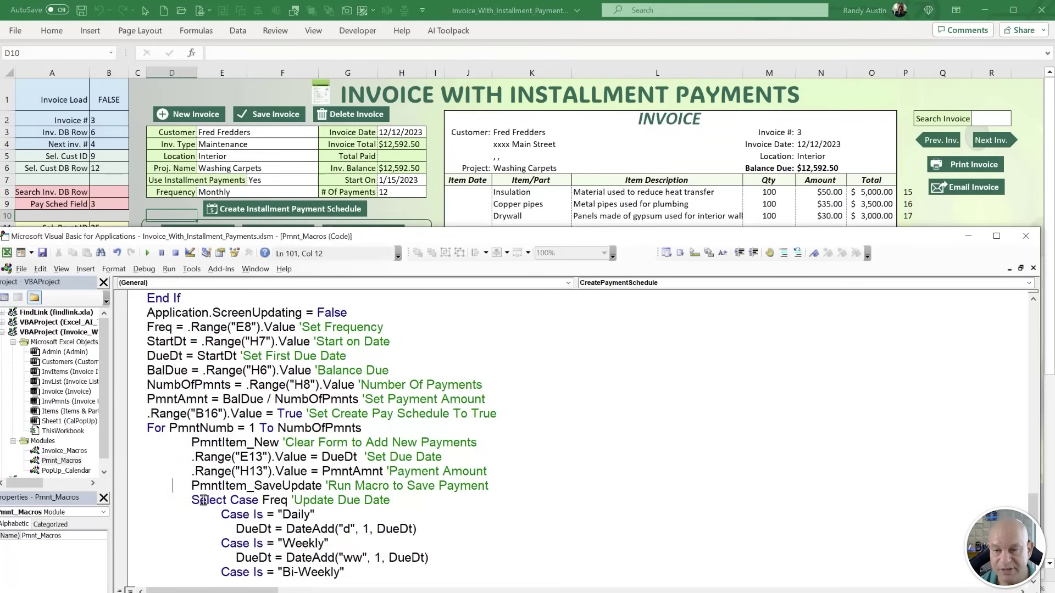
scroll(144, 385, "down", 5)
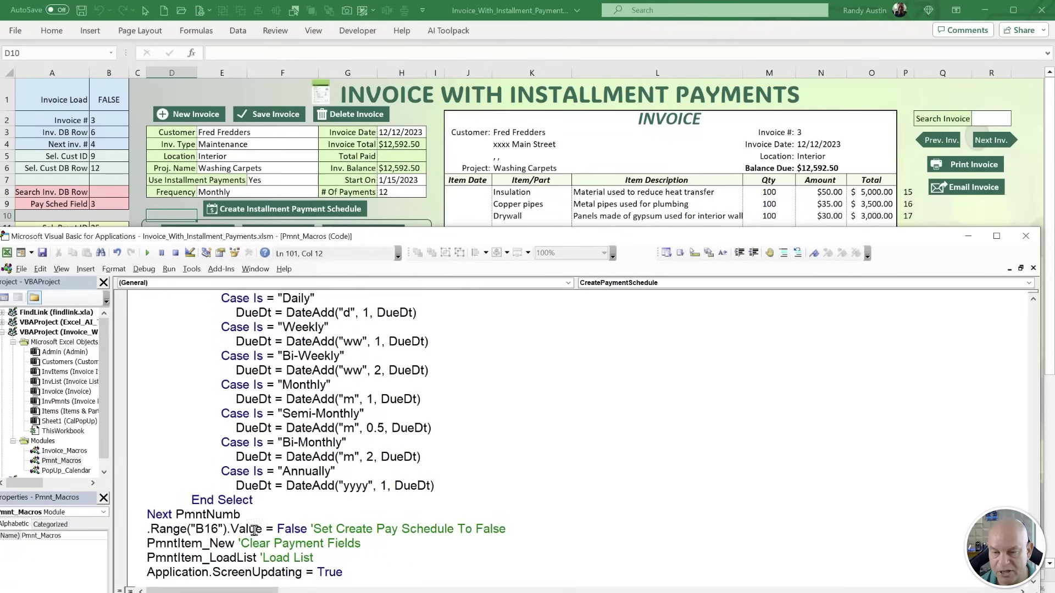
left_click_drag(324, 551, 141, 543)
scroll(198, 520, "up", 4)
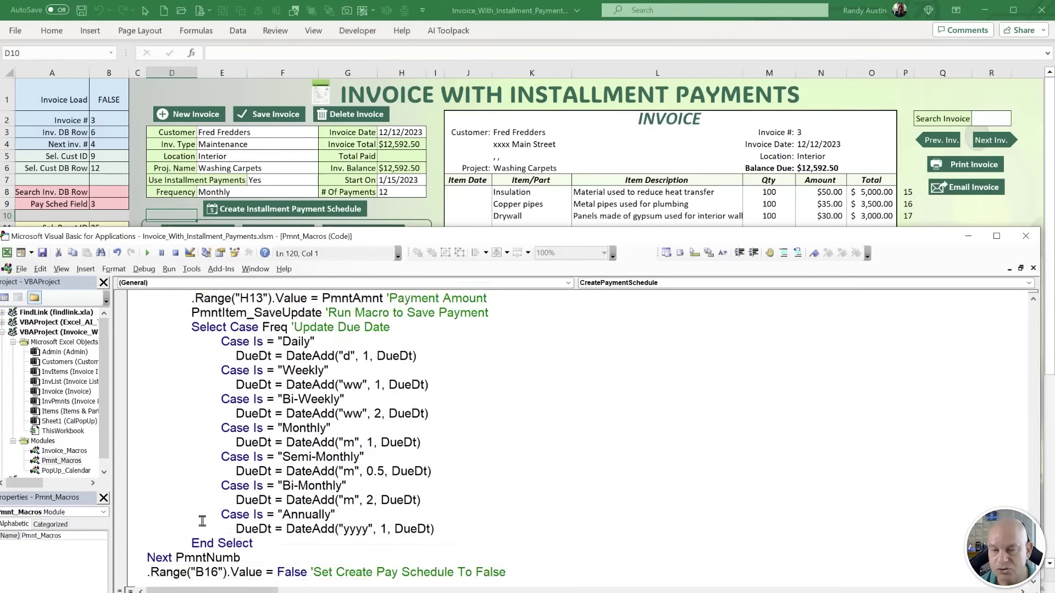
scroll(199, 520, "up", 2)
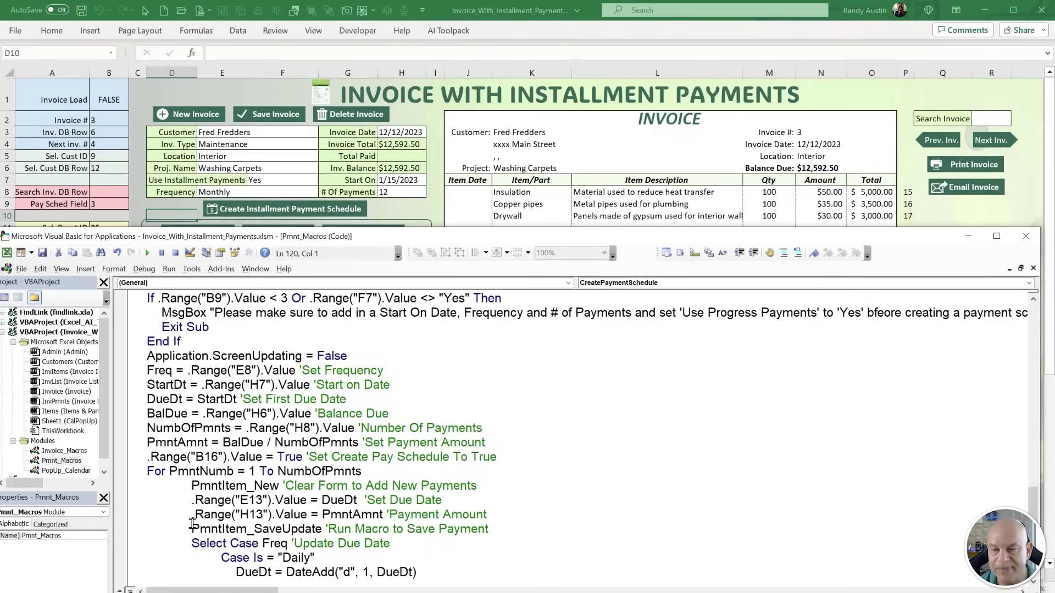
scroll(191, 525, "down", 7)
left_click(270, 522)
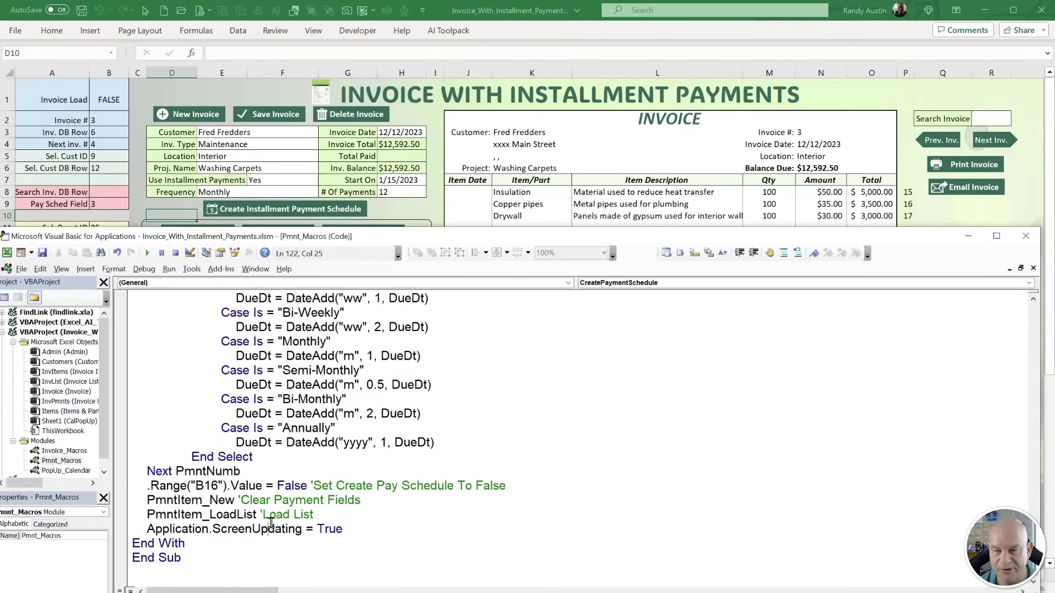
left_click_drag(380, 500, 147, 500)
key("ctrl+c")
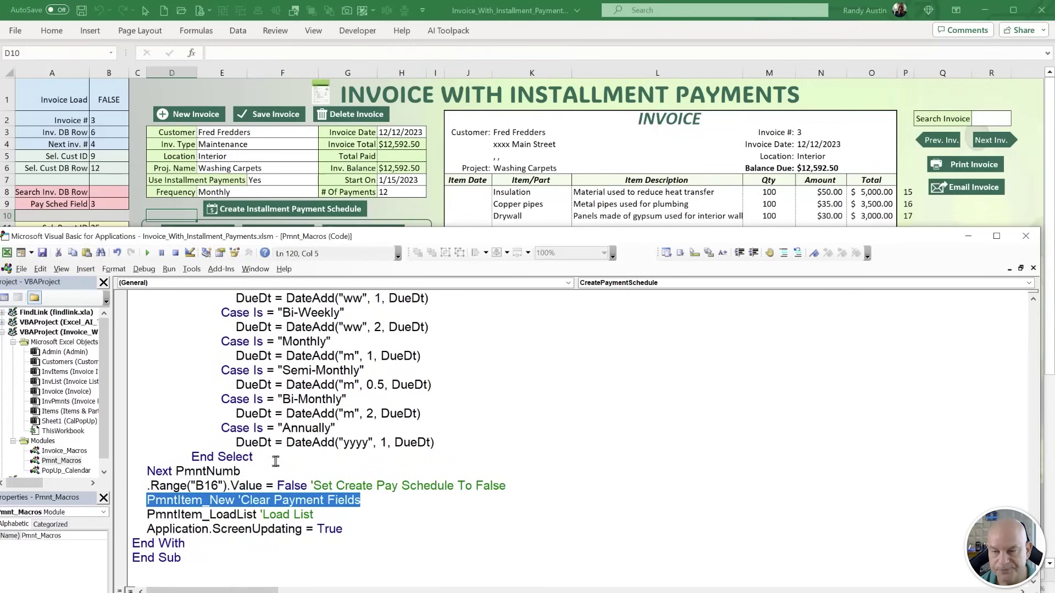
scroll(280, 462, "up", 6)
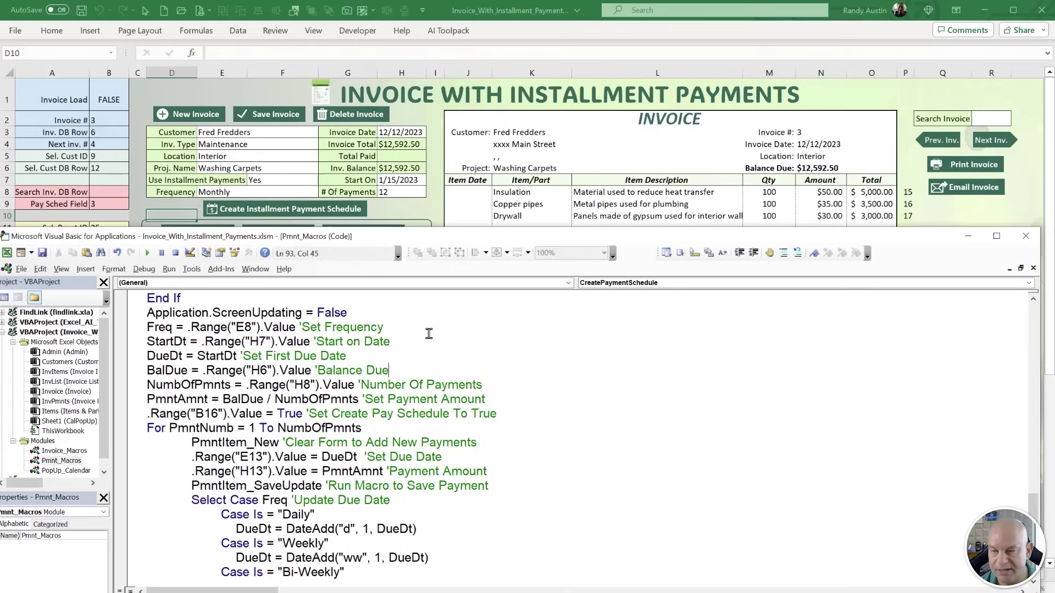
Paste the clear-payment-fields call on a new line after BalDue = .Range("H6").Value.
left_click(138, 181)
left_click(126, 225)
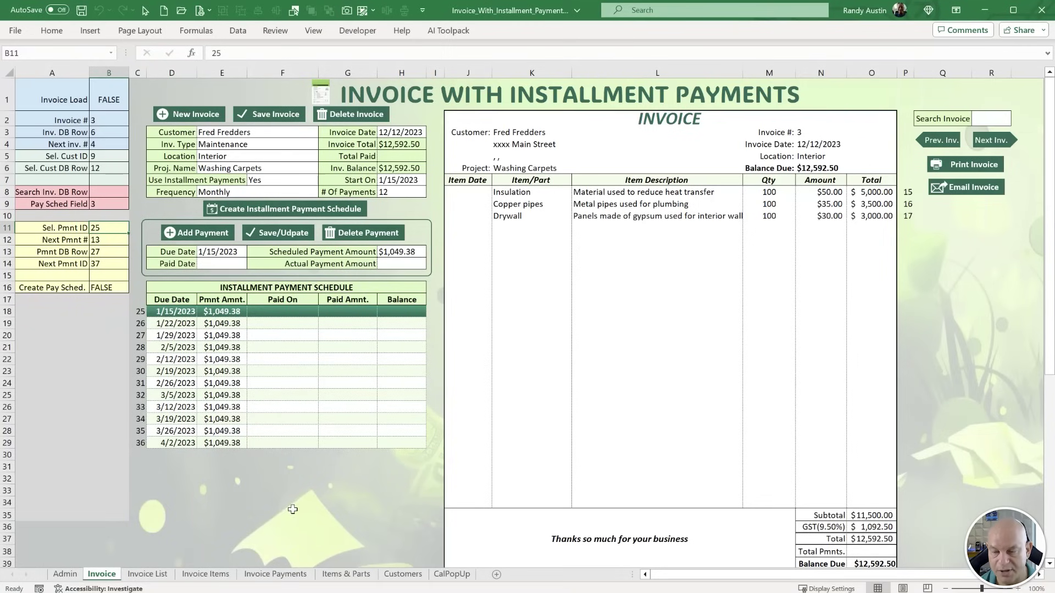
key("alt+F11")
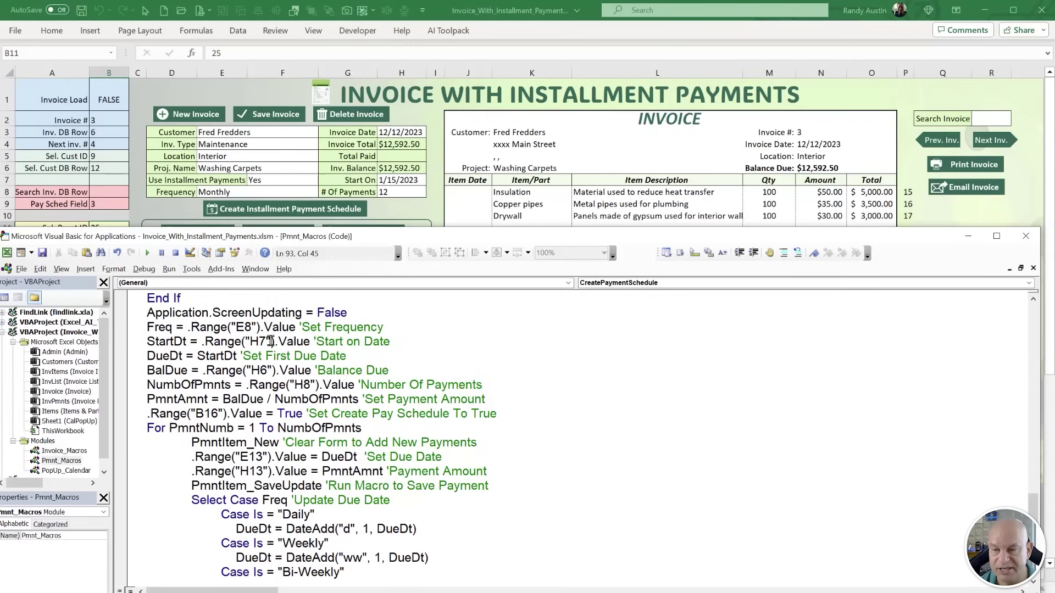
key("Return")
key("ctrl+v")
scroll(268, 413, "down", 2)
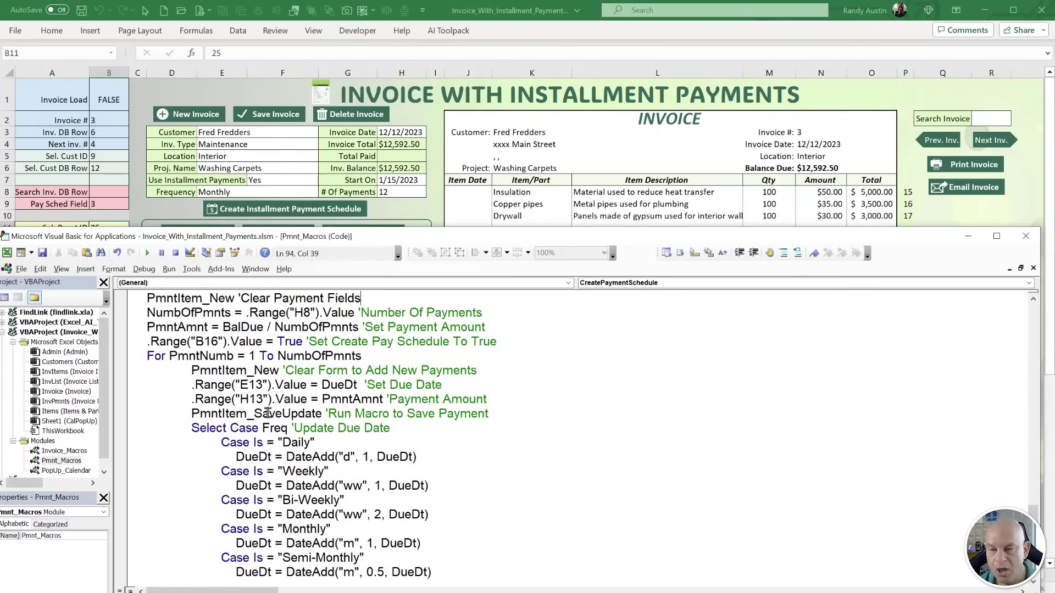
scroll(310, 482, "down", 1)
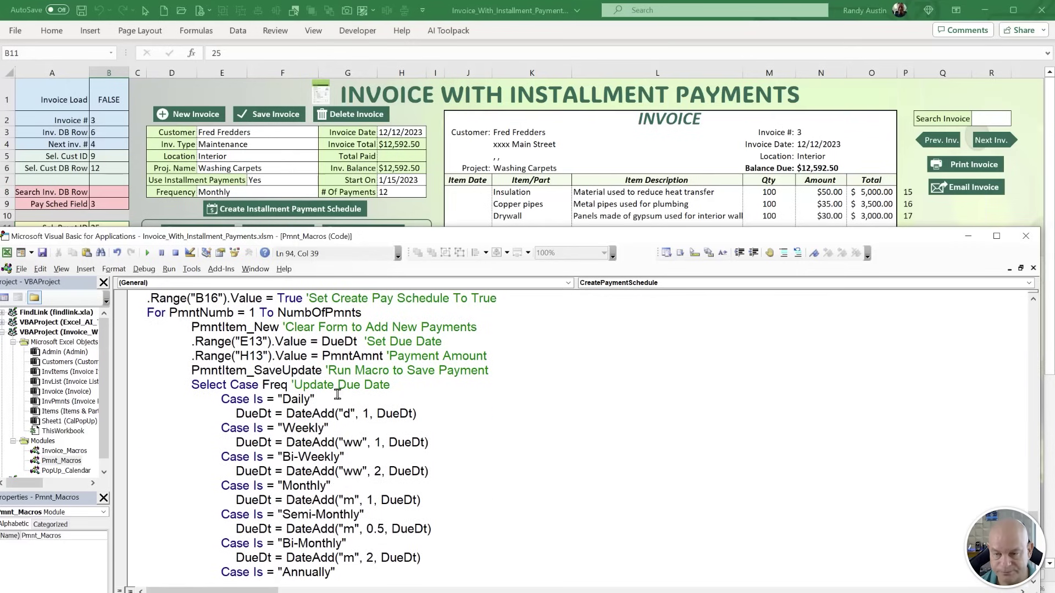
left_click_drag(262, 384, 294, 387)
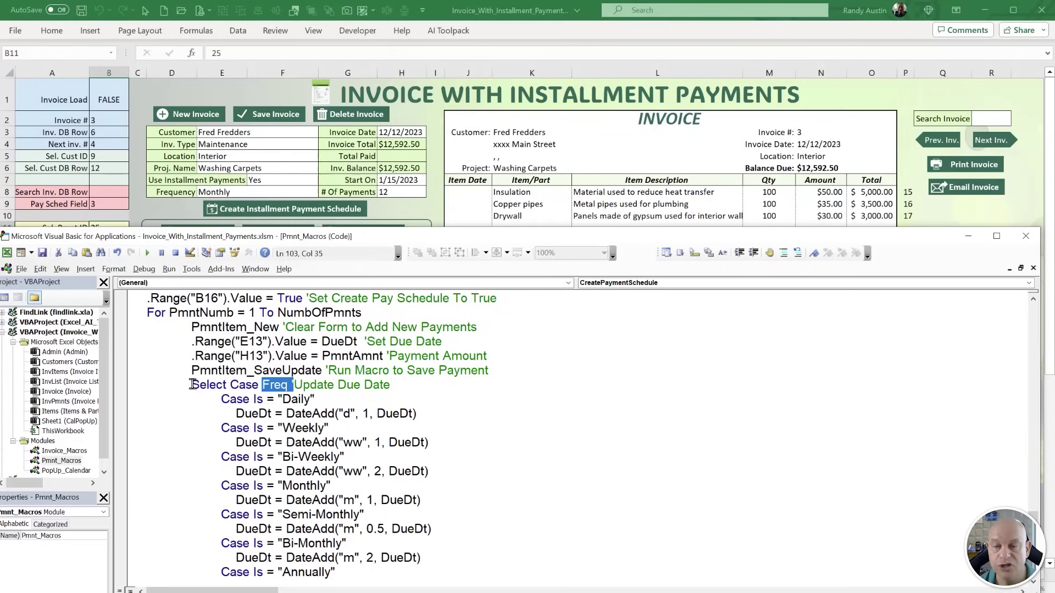
left_click_drag(191, 385, 271, 414)
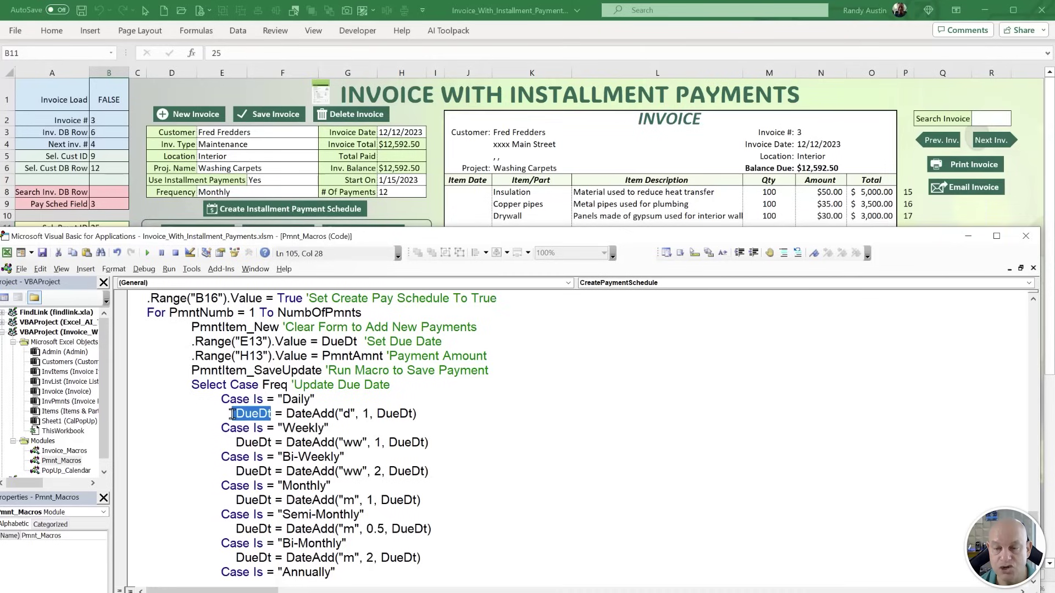
left_click_drag(375, 414, 412, 413)
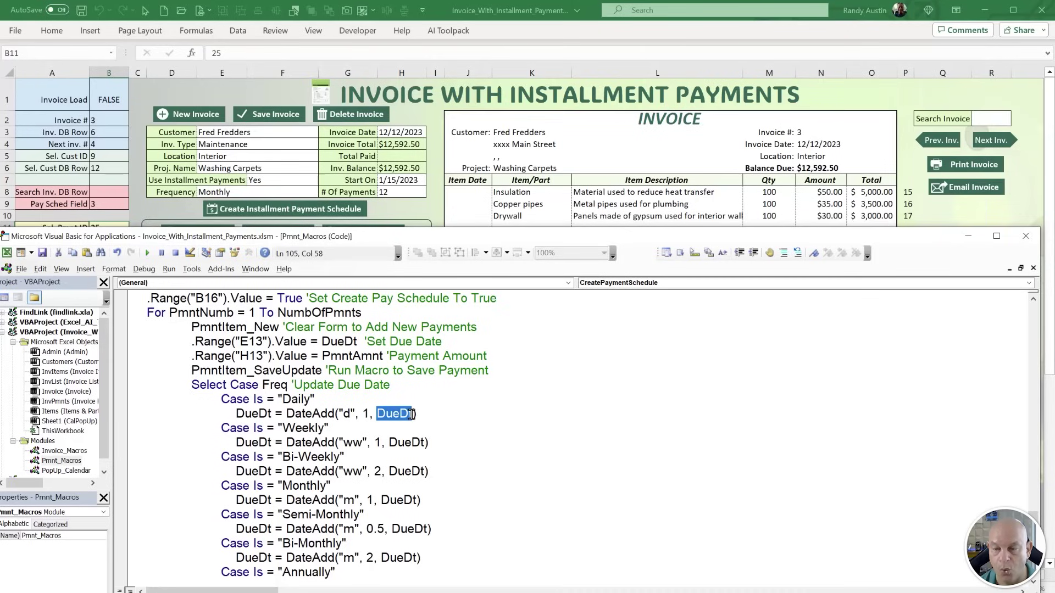
left_click(364, 412)
left_click(345, 413)
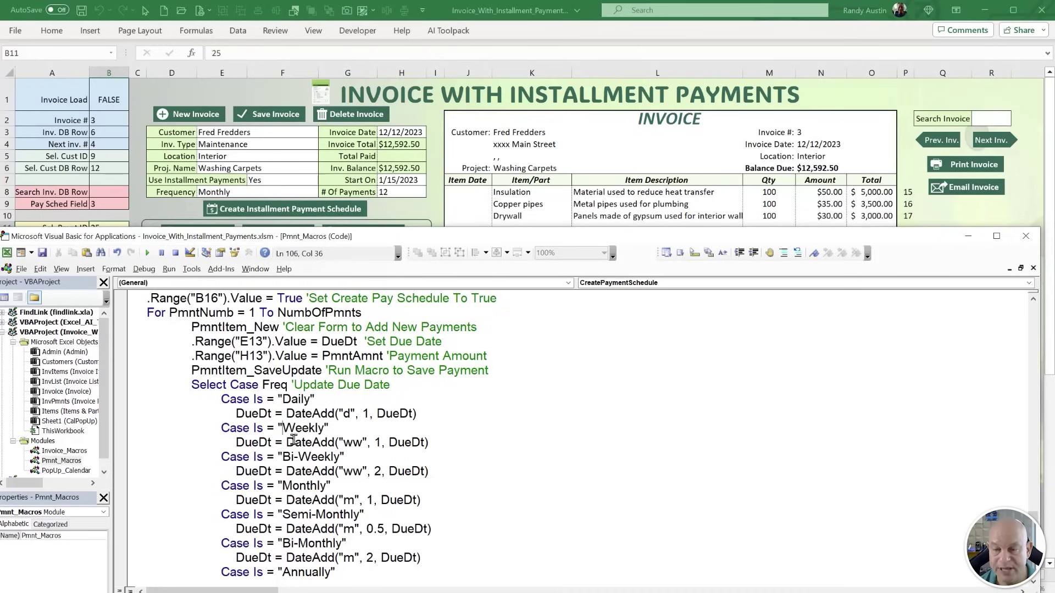
left_click_drag(272, 443, 240, 444)
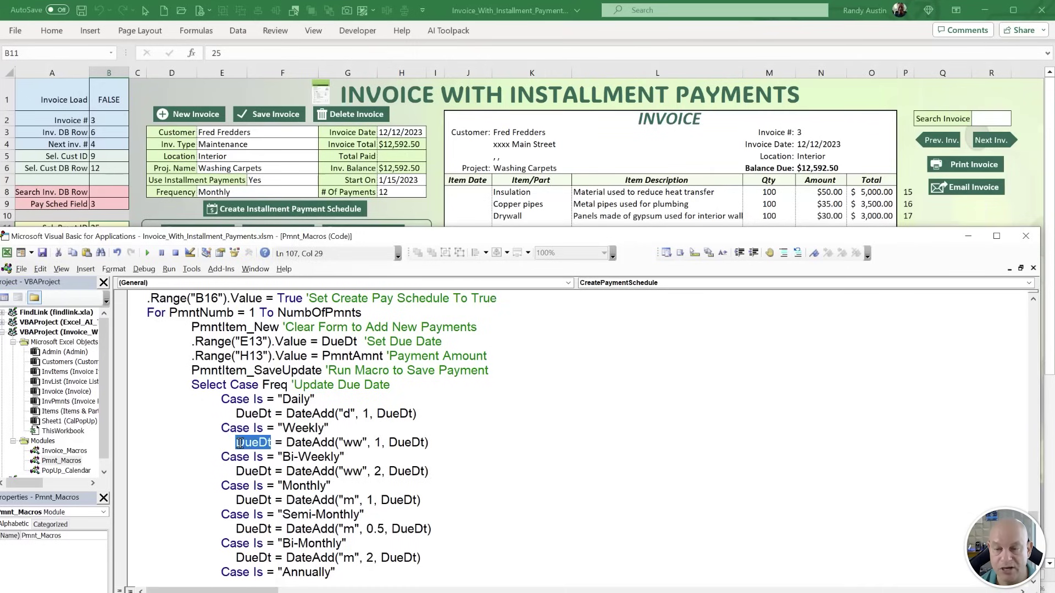
double_click(405, 442)
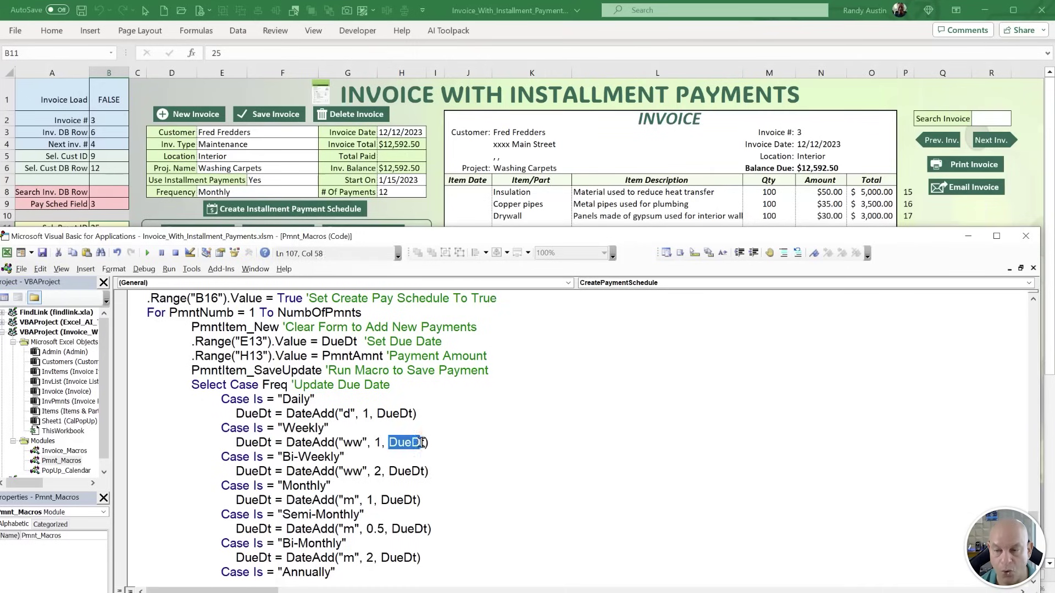
left_click(376, 442)
left_click_drag(361, 443, 344, 446)
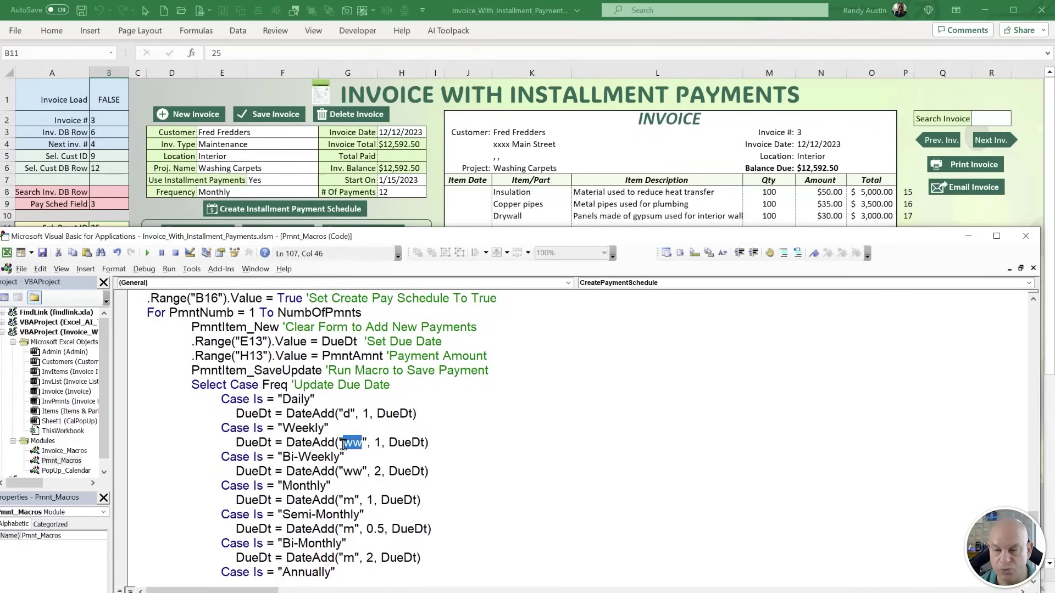
left_click(352, 457)
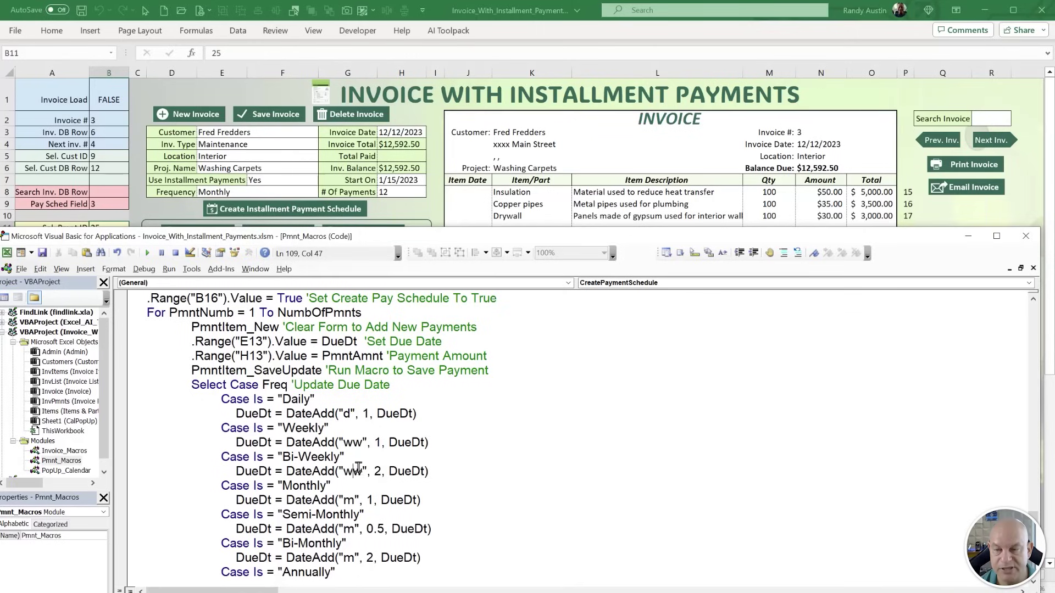
left_click_drag(346, 457, 280, 460)
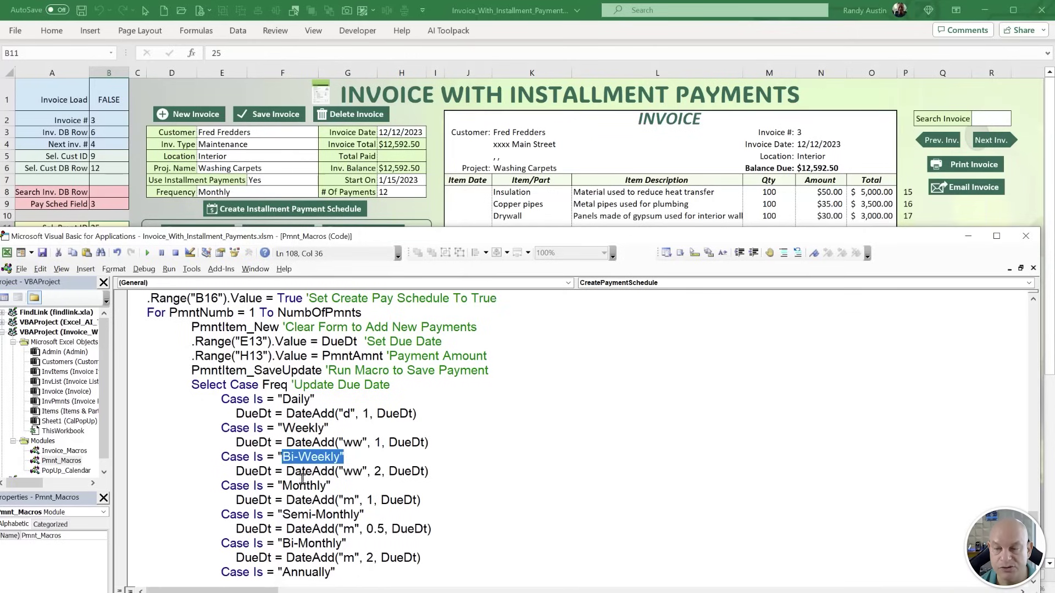
double_click(377, 472)
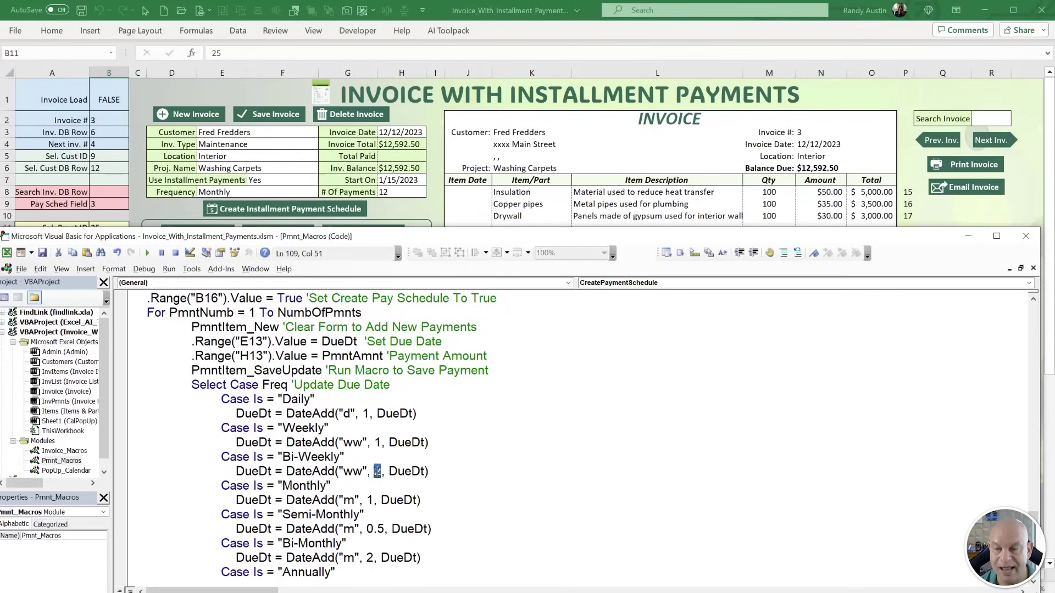
left_click_drag(353, 471, 282, 487)
left_click(373, 498)
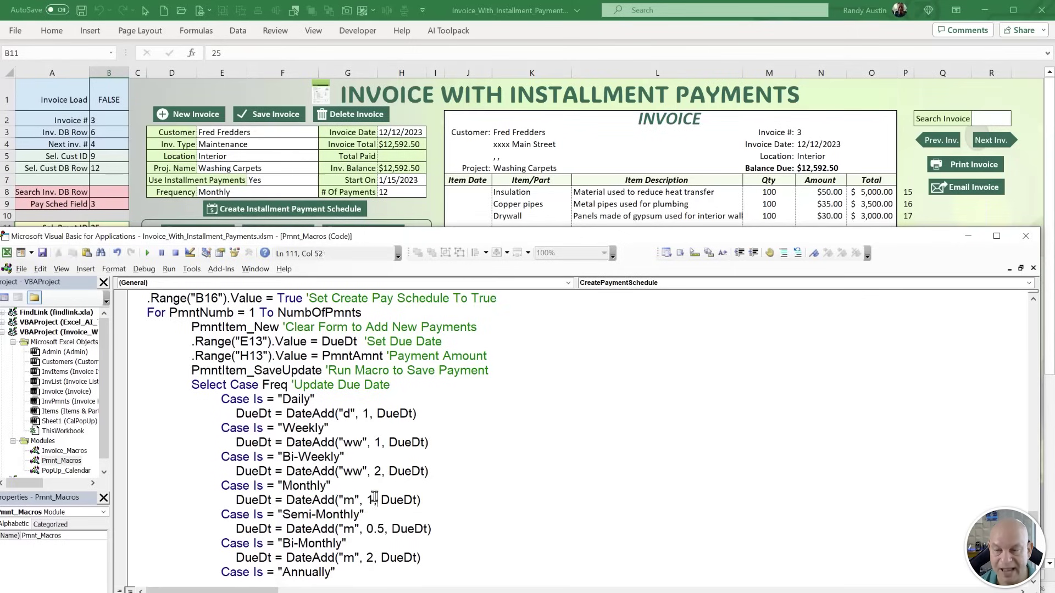
mouse_move(374, 498)
left_mouse_down()
mouse_move(338, 500)
mouse_move(387, 486)
left_mouse_up()
scroll(319, 493, "down", 1)
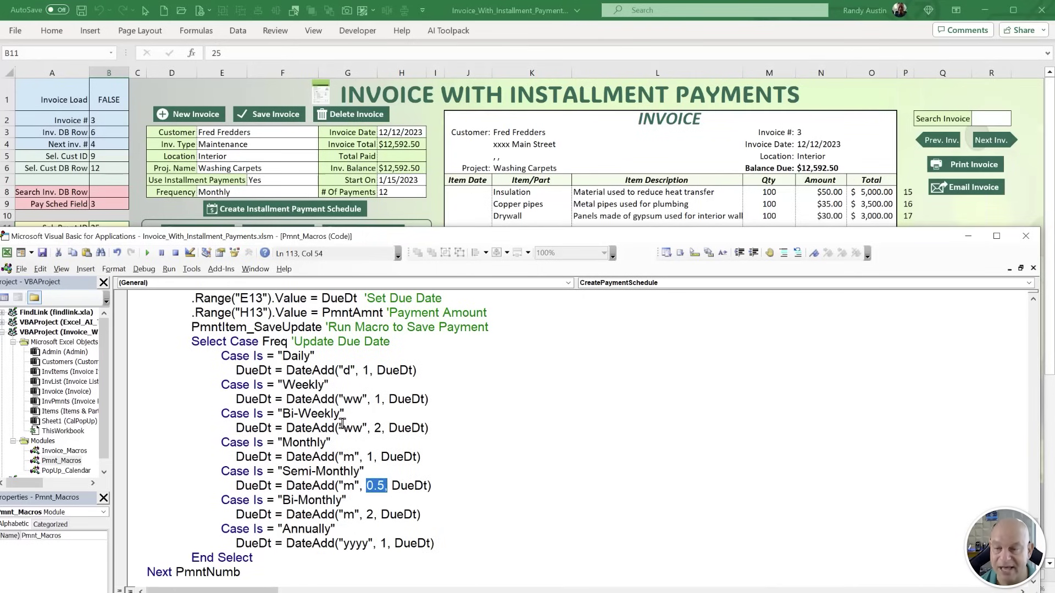
left_click_drag(437, 487, 286, 487)
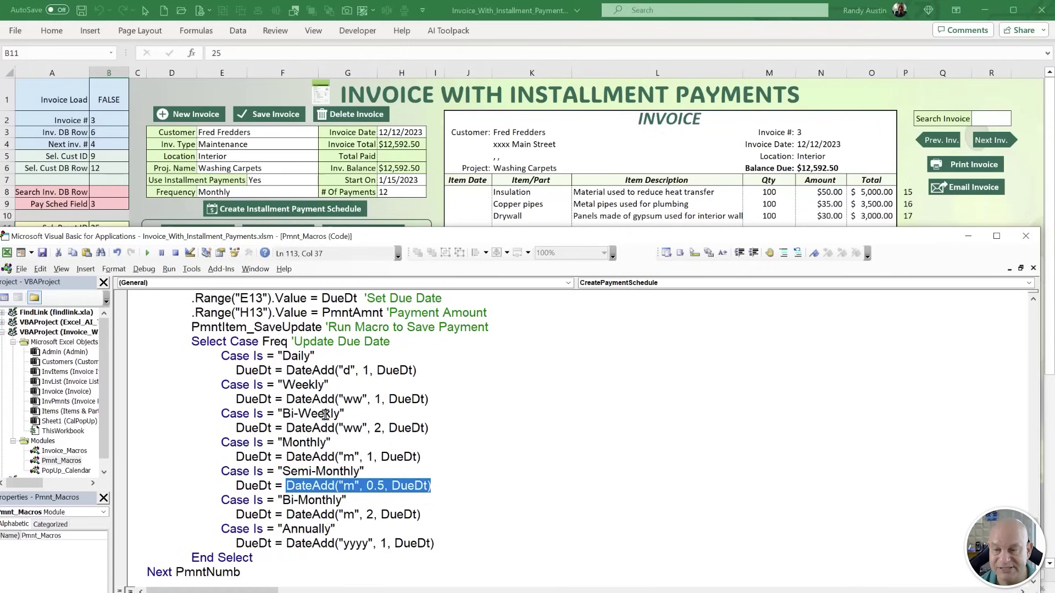
left_click_drag(367, 427, 320, 428)
left_click_drag(346, 500, 279, 502)
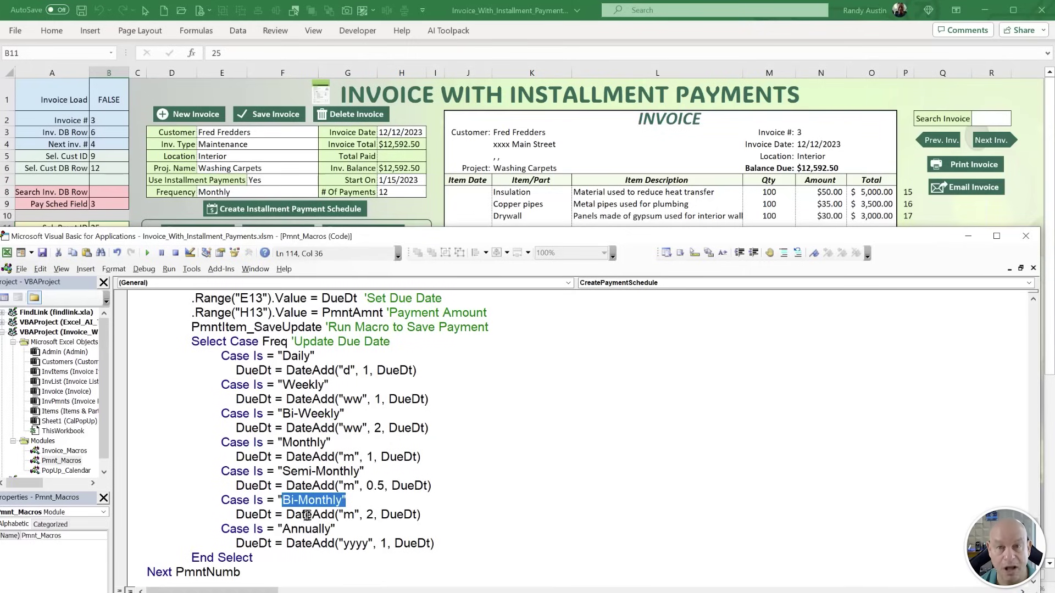
mouse_move(381, 515)
left_mouse_down()
mouse_move(359, 514)
mouse_move(380, 514)
left_mouse_up()
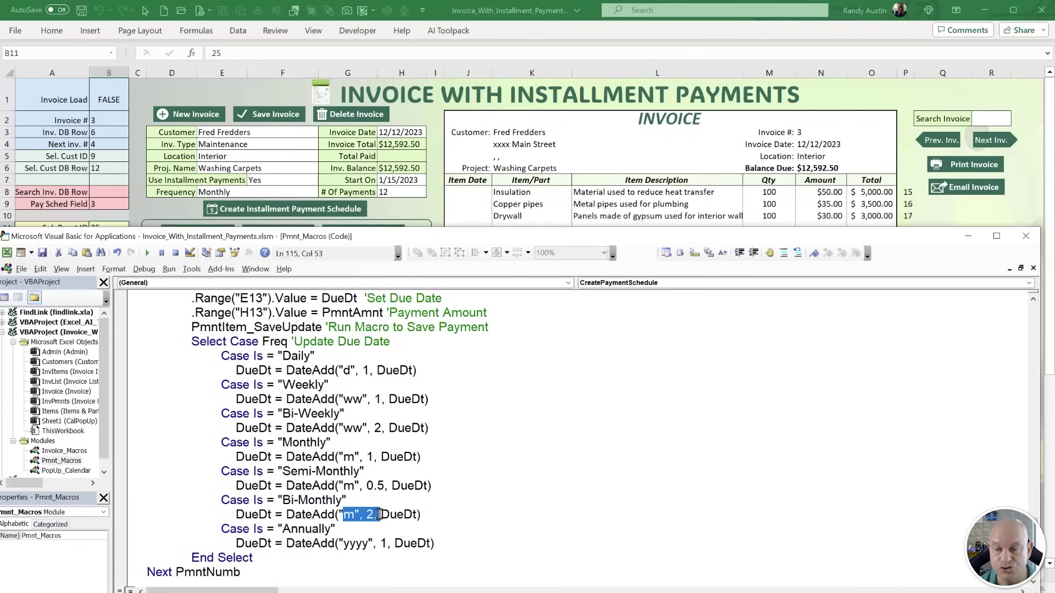
left_click_drag(434, 543, 303, 533)
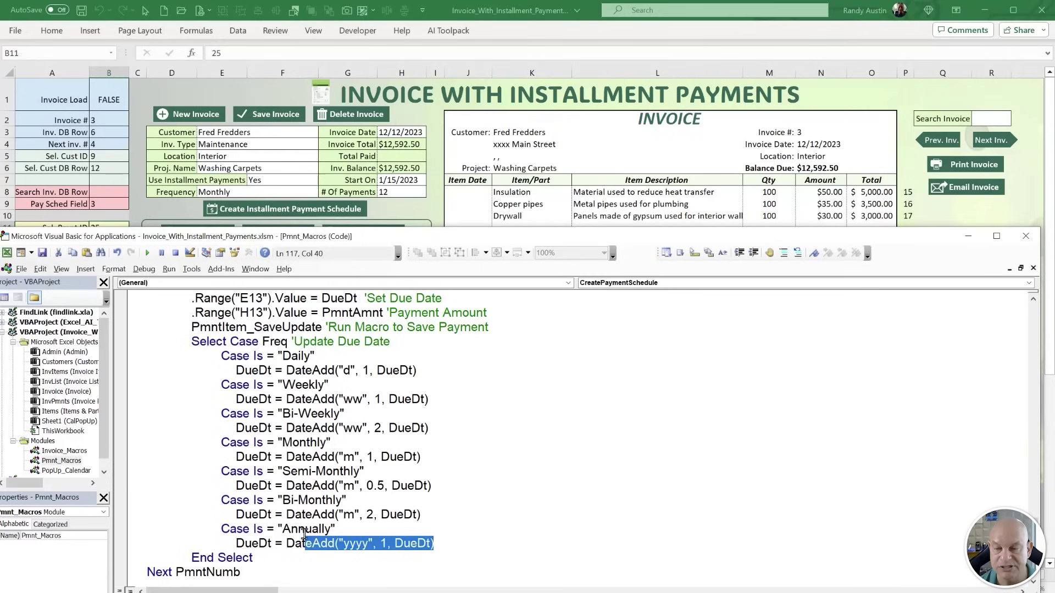
Save the macro workbook and review the loop's clear-form, due date, amount and reload lines.
left_click(43, 254)
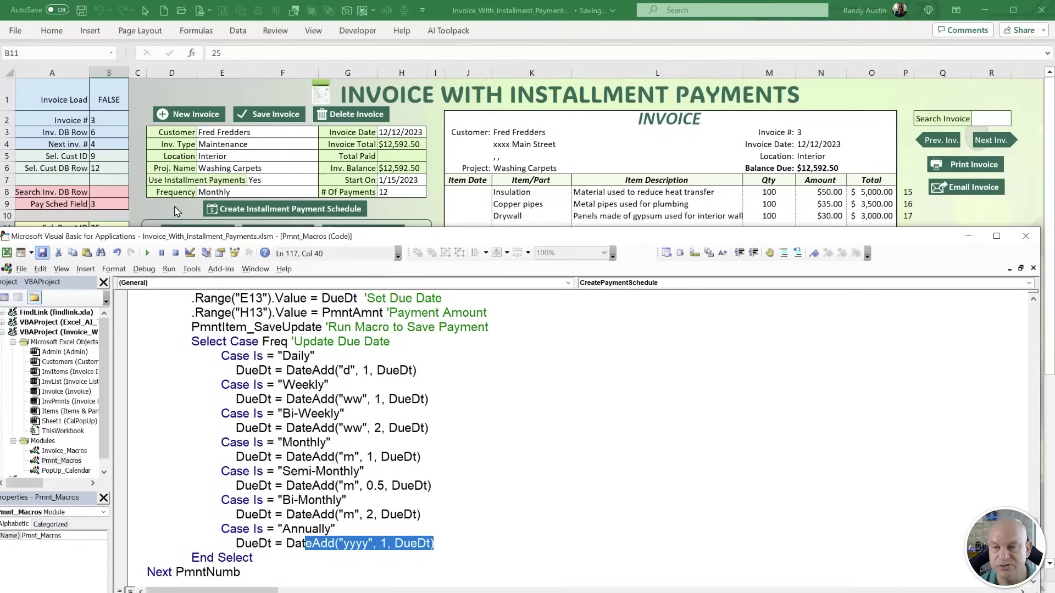
scroll(264, 385, "down", 2)
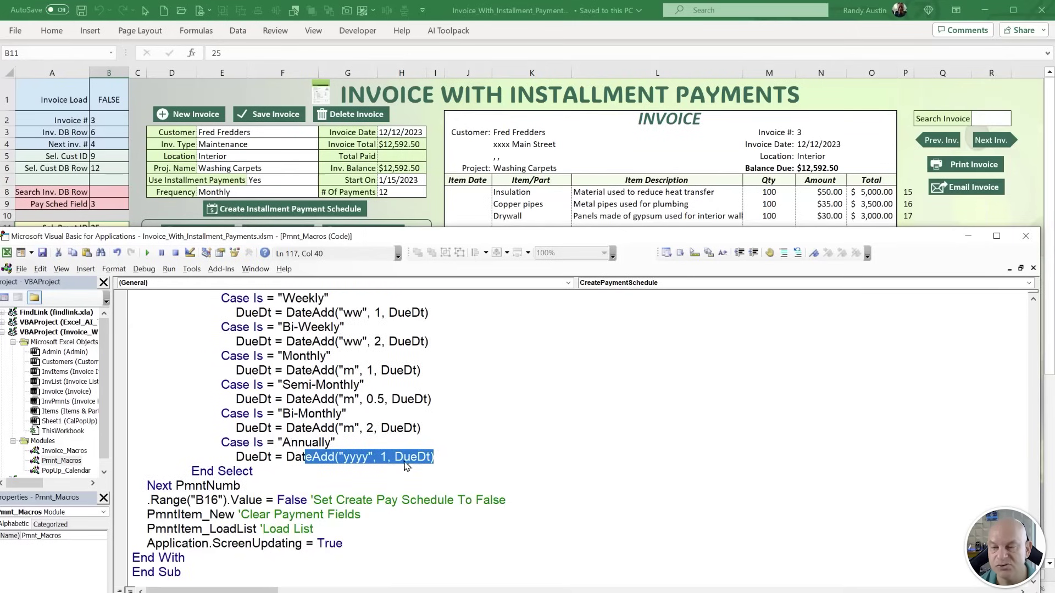
left_click_drag(528, 500, 140, 501)
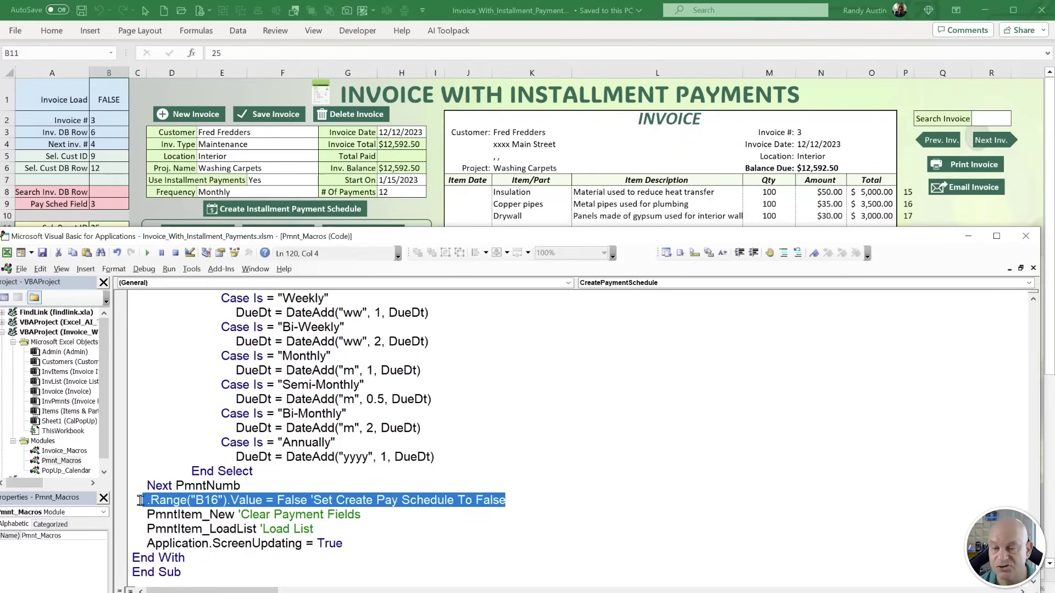
left_click_drag(262, 486, 175, 487)
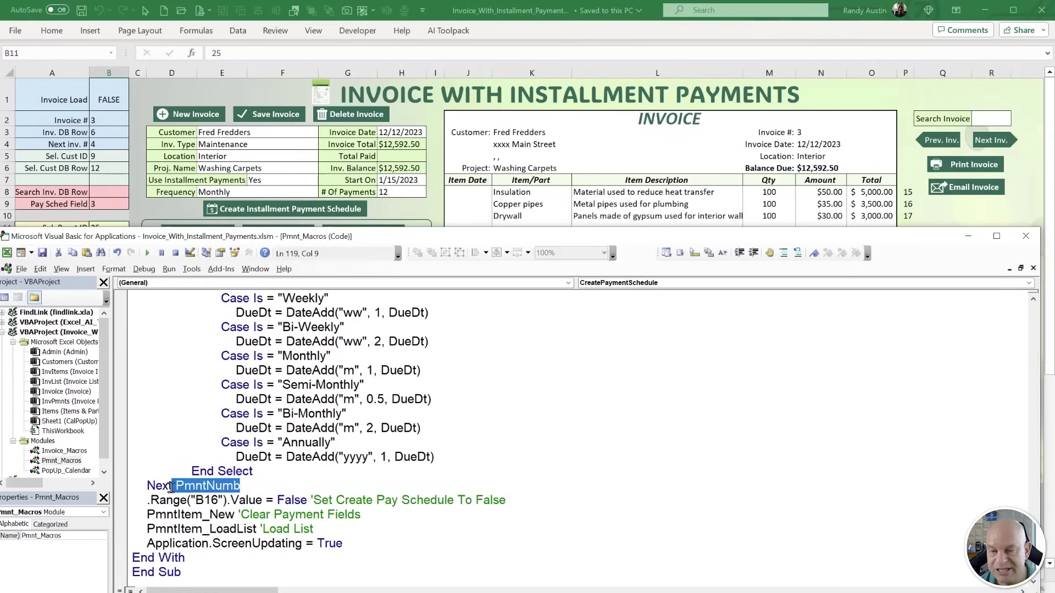
scroll(198, 496, "up", 4)
left_click_drag(192, 371, 320, 371)
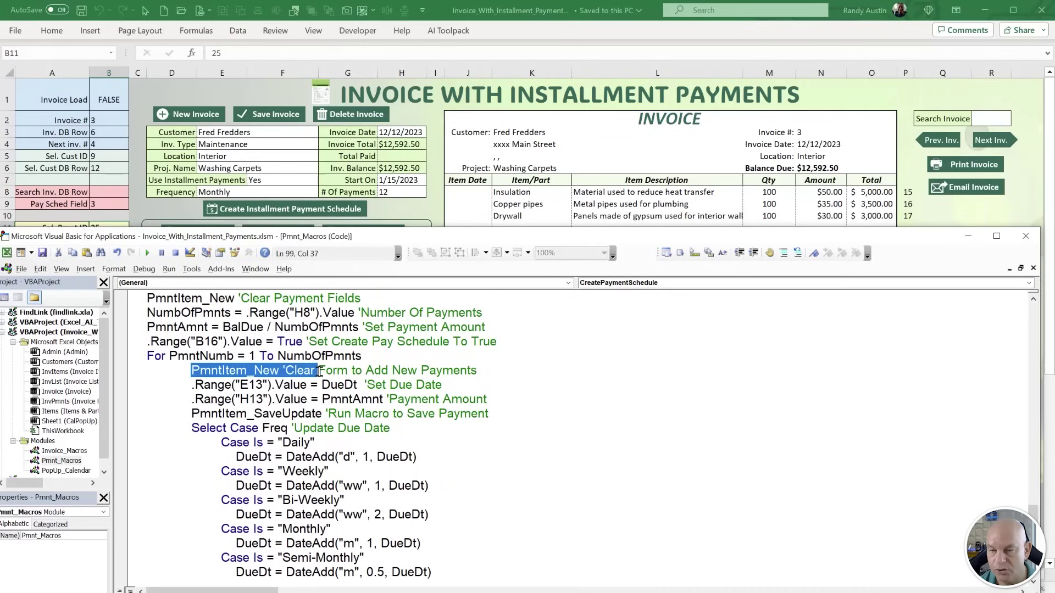
left_click_drag(489, 401, 120, 382)
left_click_drag(501, 414, 47, 389)
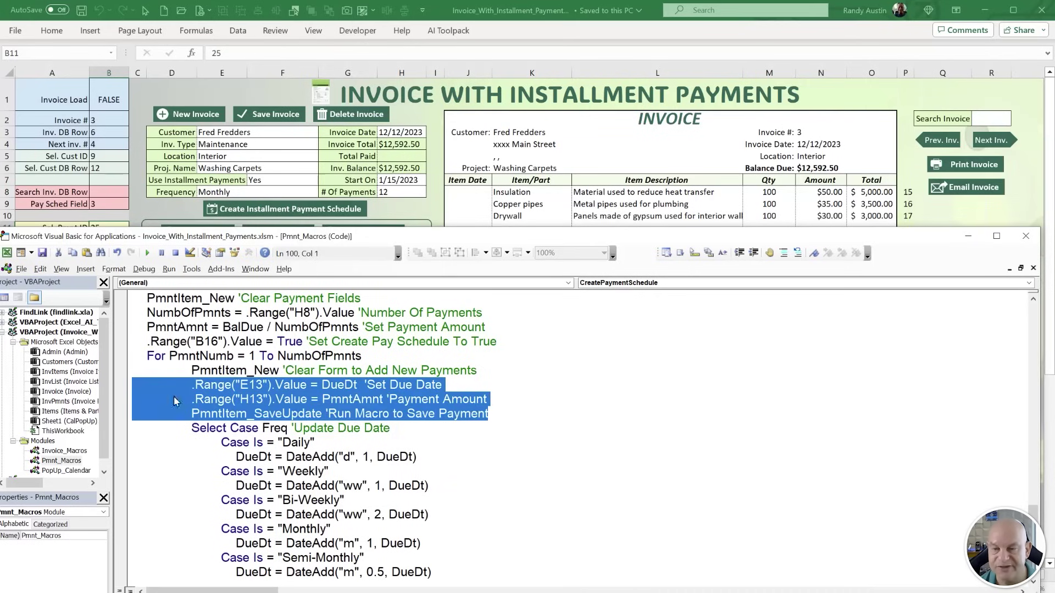
scroll(242, 421, "down", 3)
scroll(225, 430, "down", 1)
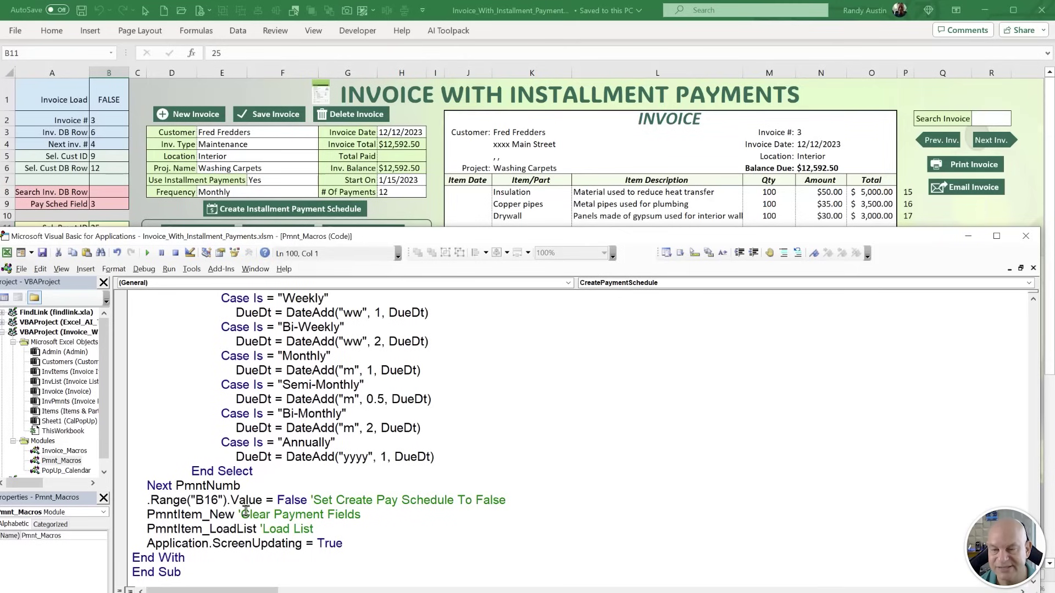
left_click_drag(365, 515, 134, 513)
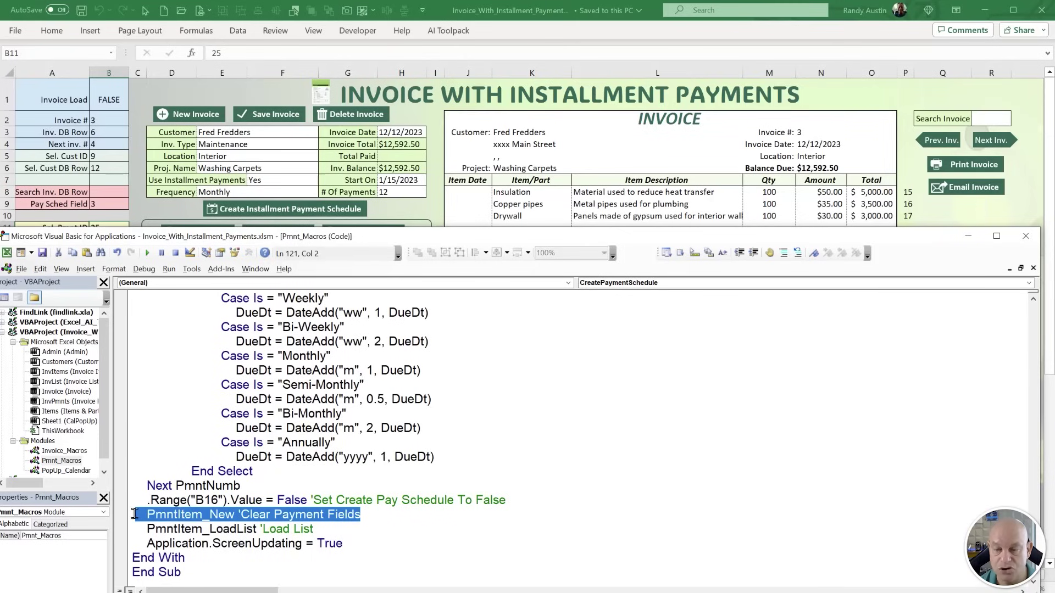
left_click_drag(343, 531, 150, 531)
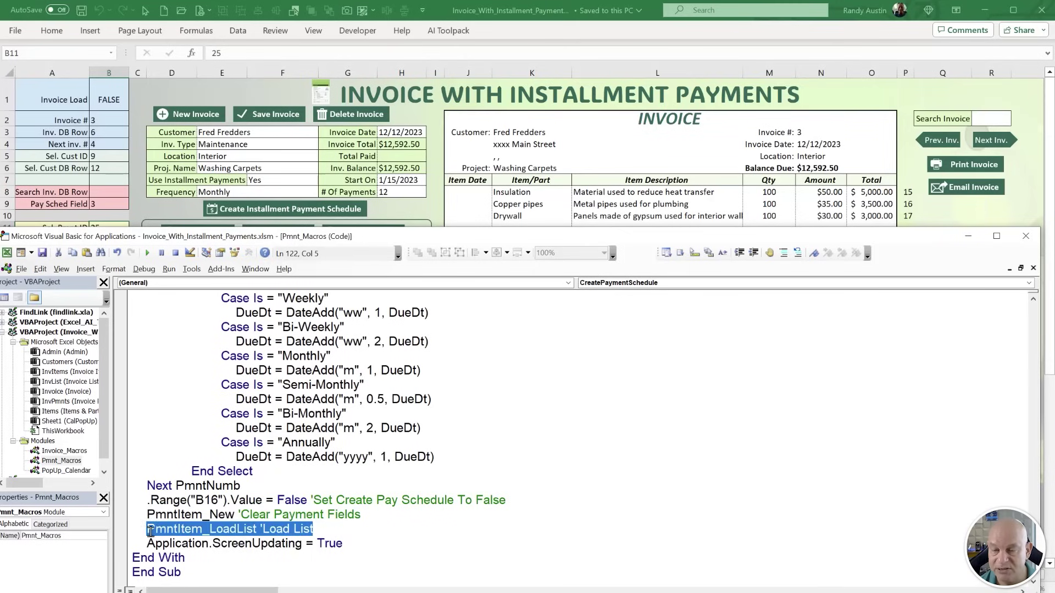
Load the 1/29/2023 installment from the schedule into the payment form.
left_click(145, 201)
left_click_drag(172, 311, 222, 430)
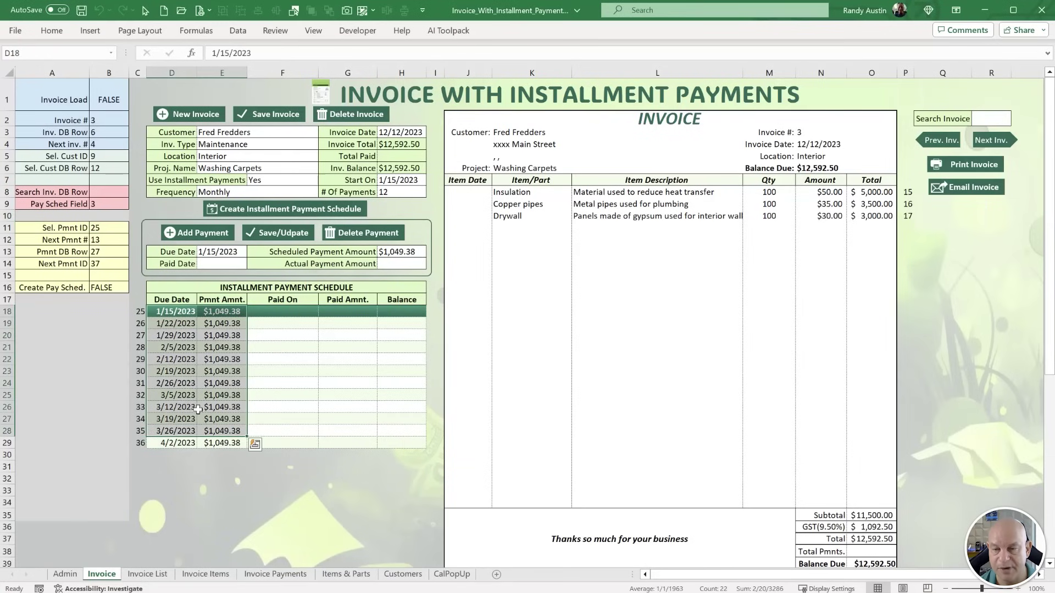
key("alt+F11")
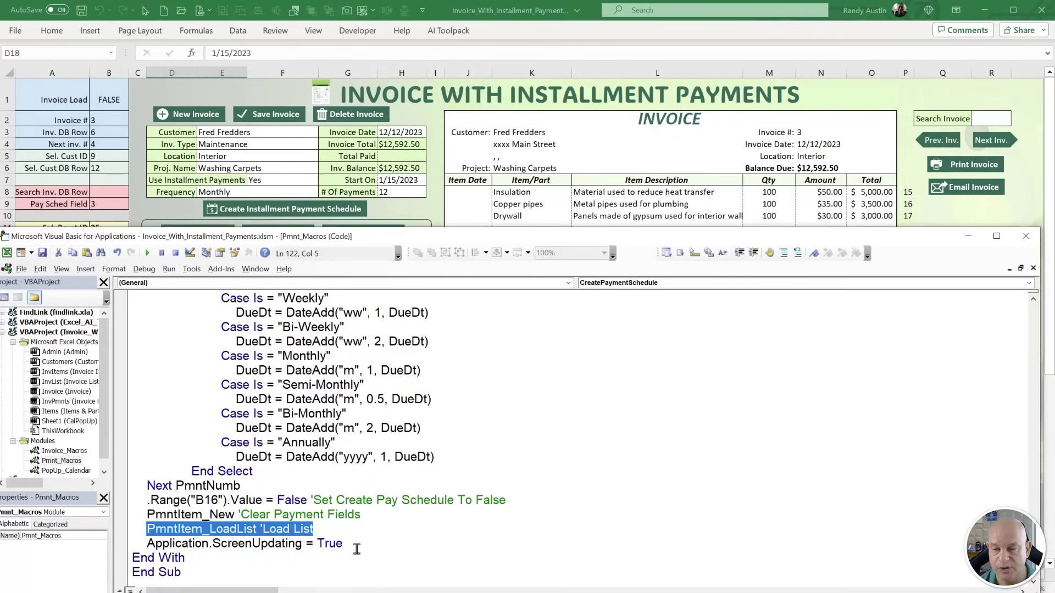
left_click_drag(357, 550, 145, 544)
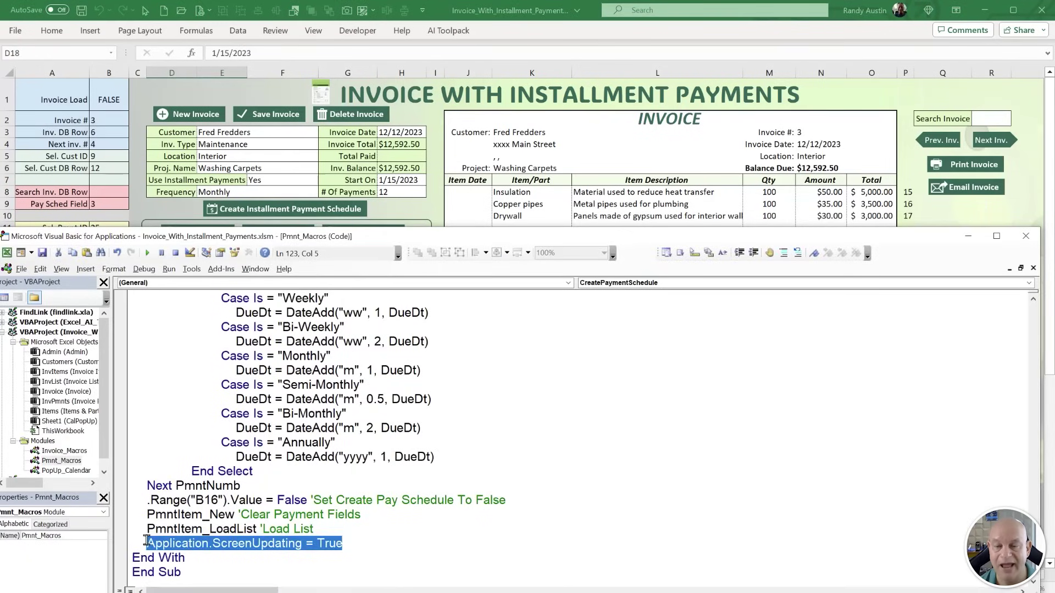
left_click(155, 200)
left_click(222, 335)
Record a $1,500.00 payment paid on 12/14/2023 and save it.
left_click(222, 264)
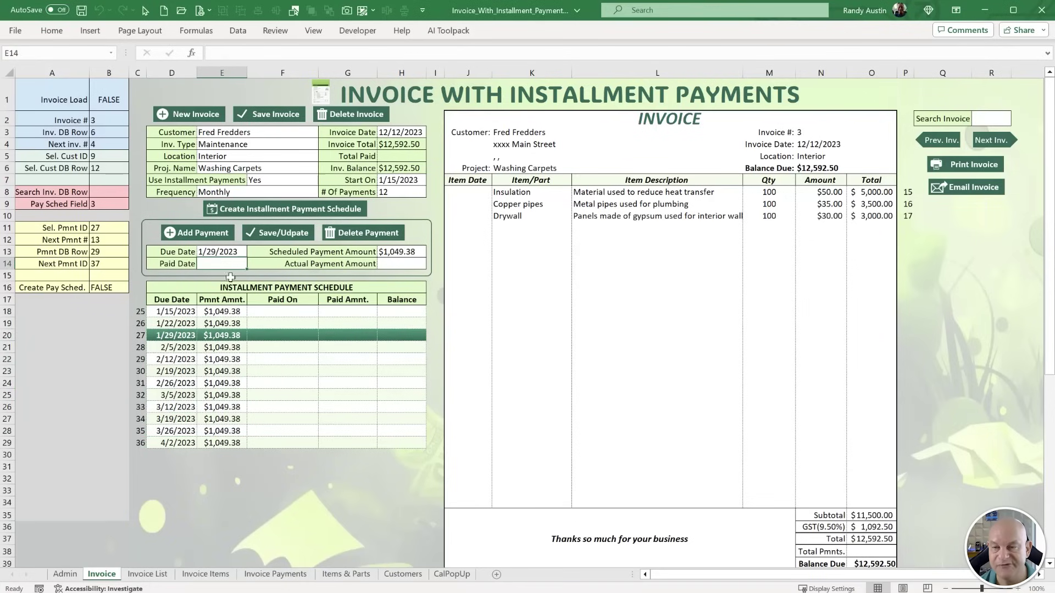
left_click(284, 340)
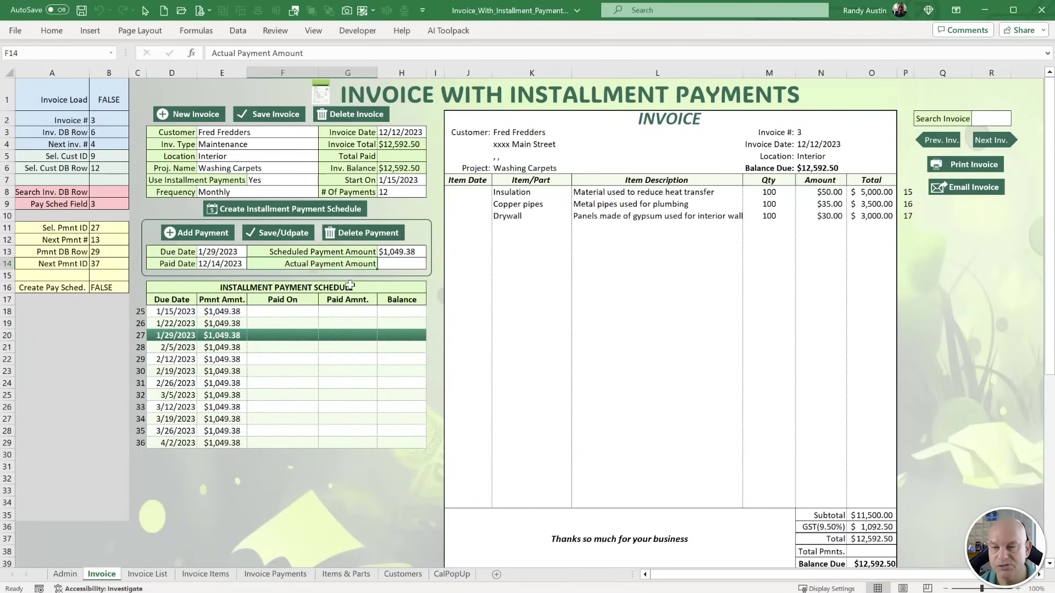
left_click(419, 264)
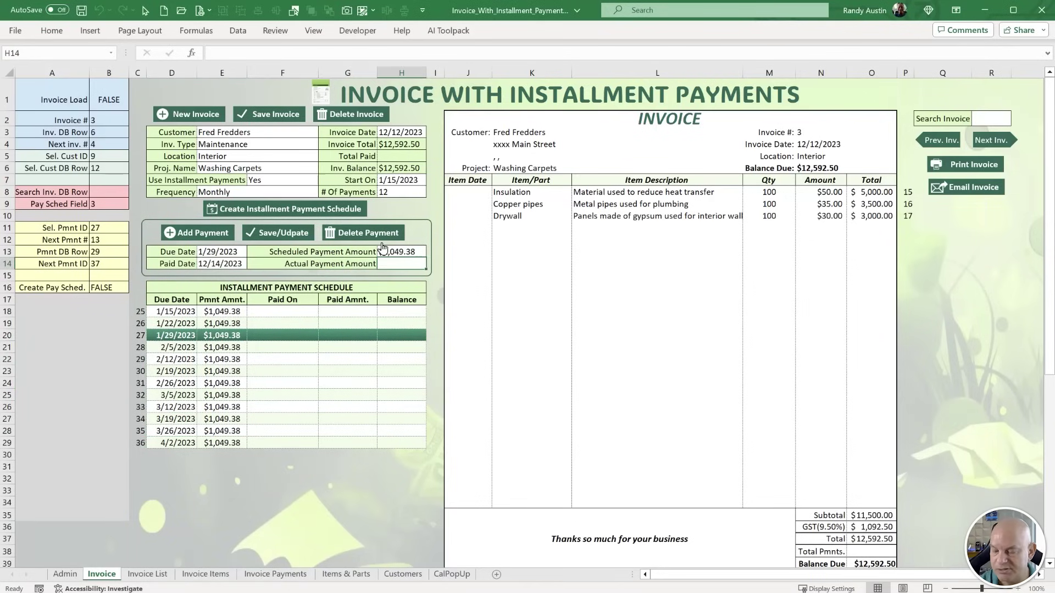
type("1500")
key("Return")
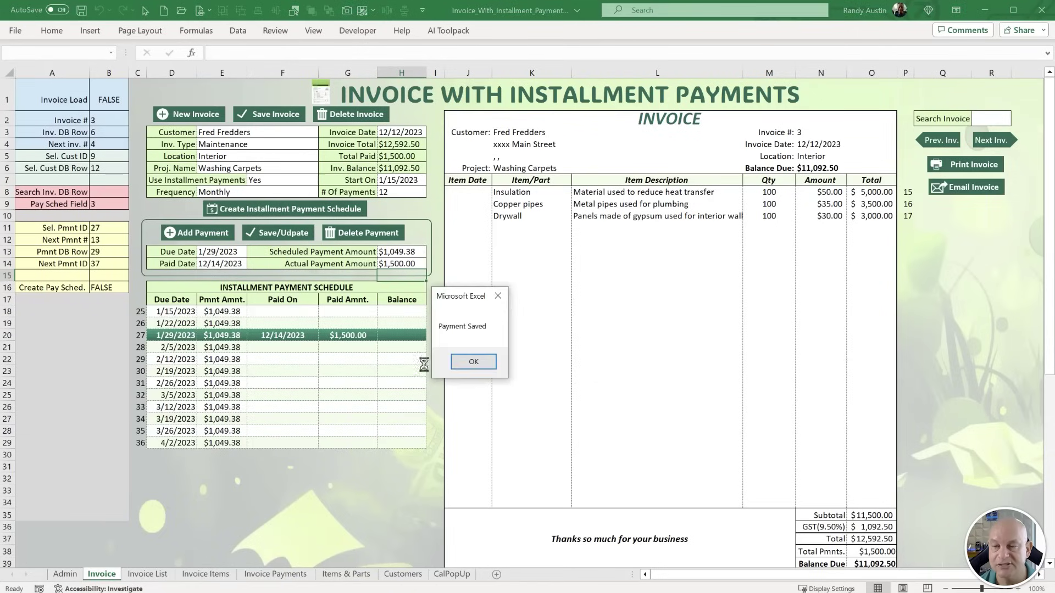
left_click(473, 363)
Inspect the H19 and H20 balance formulas against the 1/15, 1/22 and 1/29 installments.
left_click(403, 334)
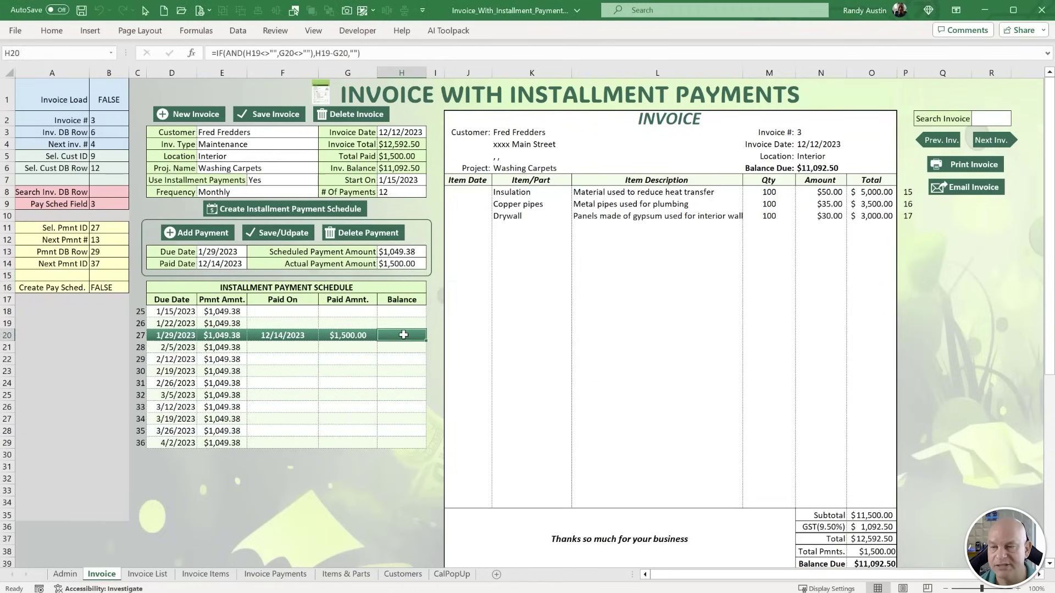
left_click(202, 317)
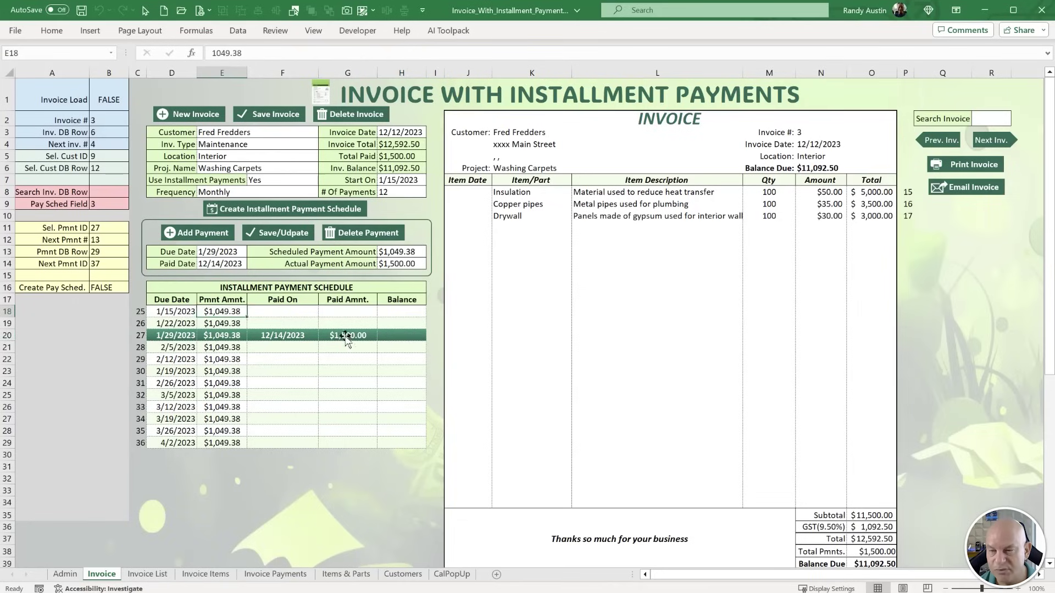
left_click(393, 334)
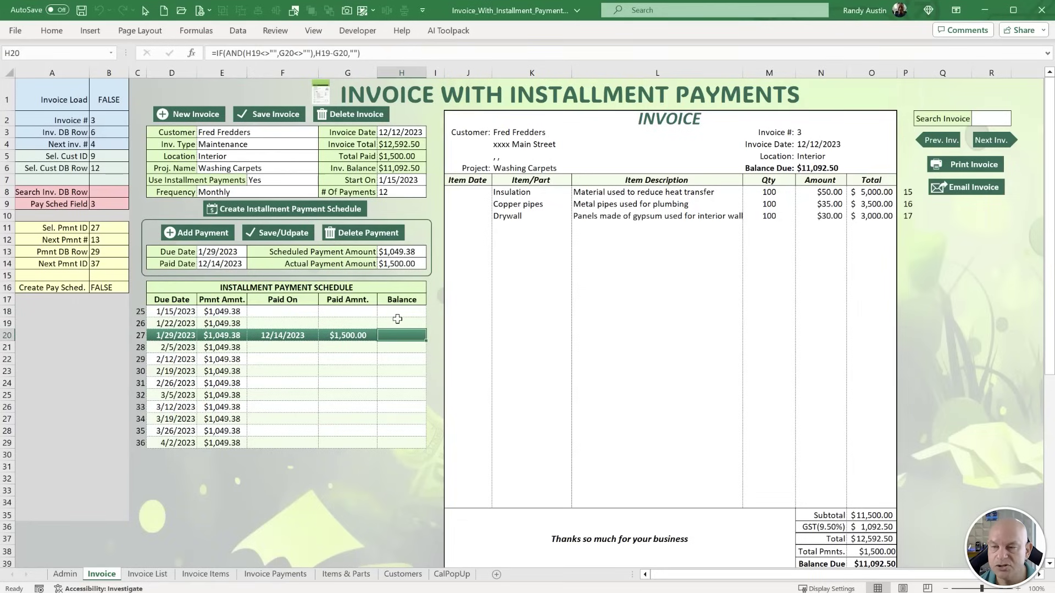
left_click(397, 322)
left_click(401, 335)
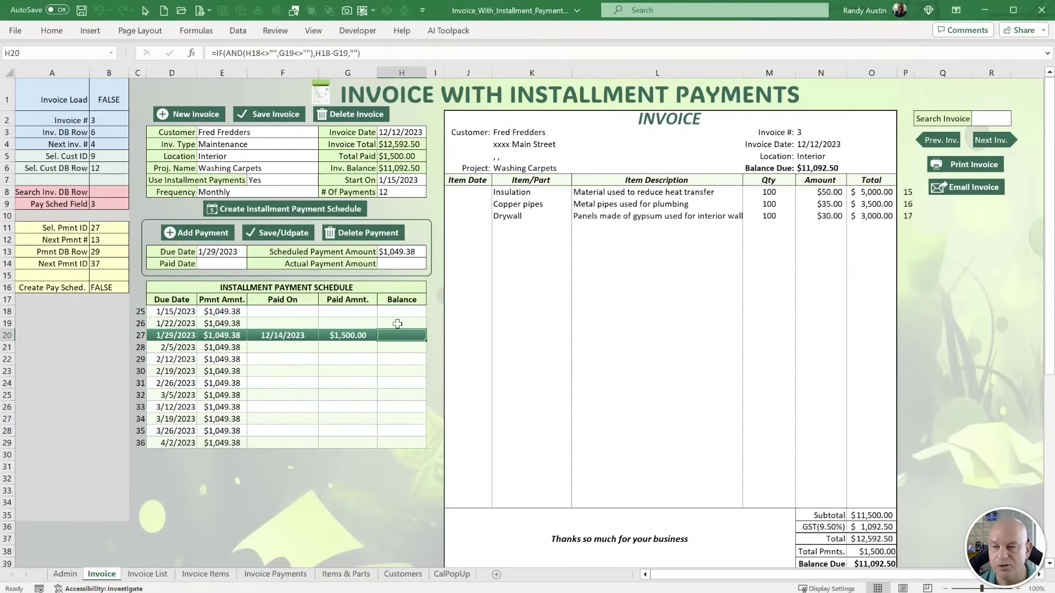
left_click(397, 323)
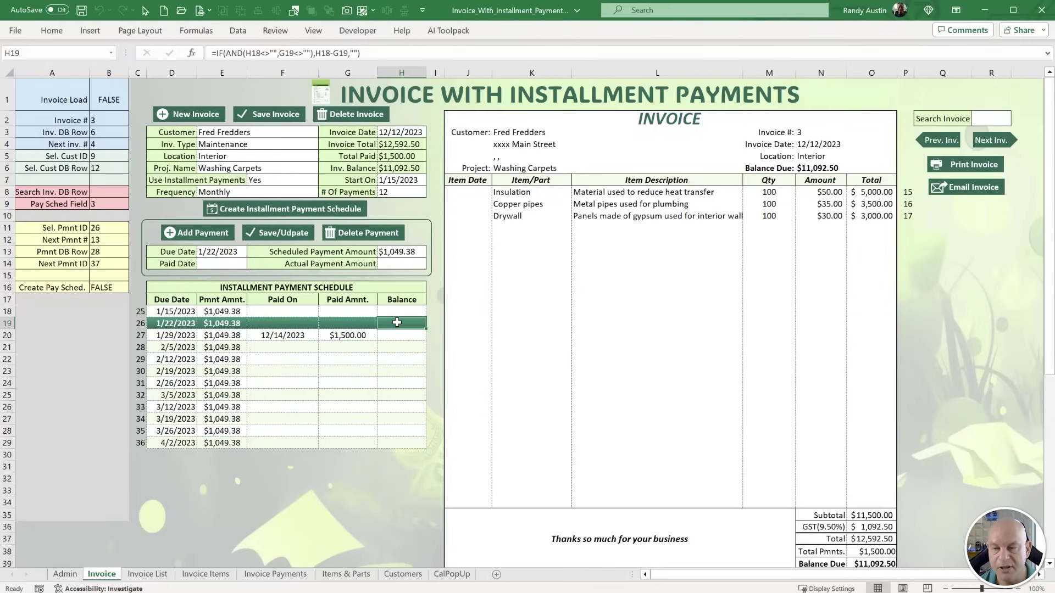
left_click(398, 336)
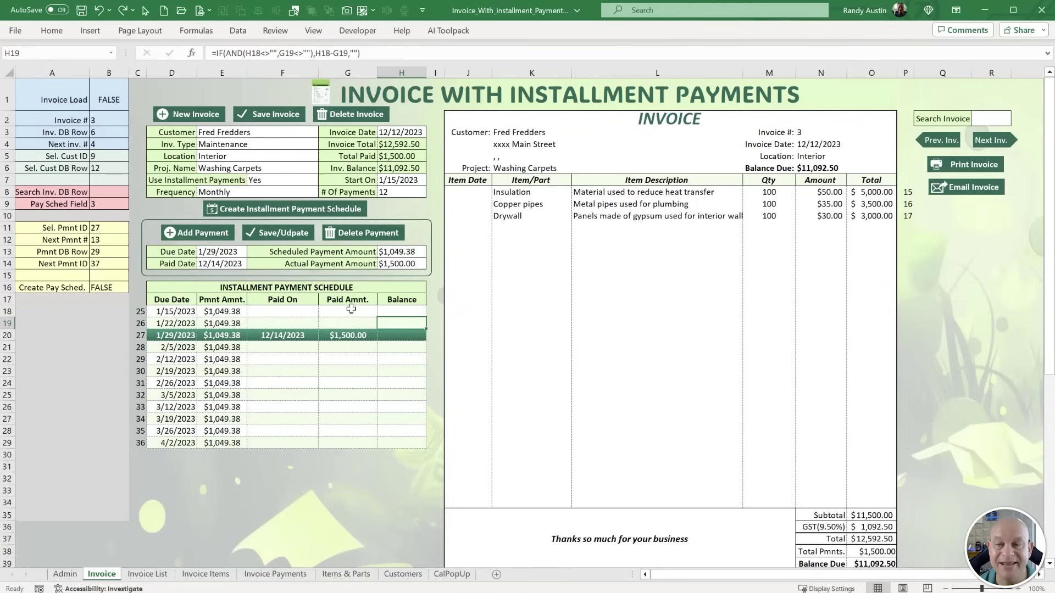
Change H19 to =IF(G19<>"",$H$4-Sum(G$18:G19),"") so it subtracts cumulative paid amounts.
left_click(311, 53)
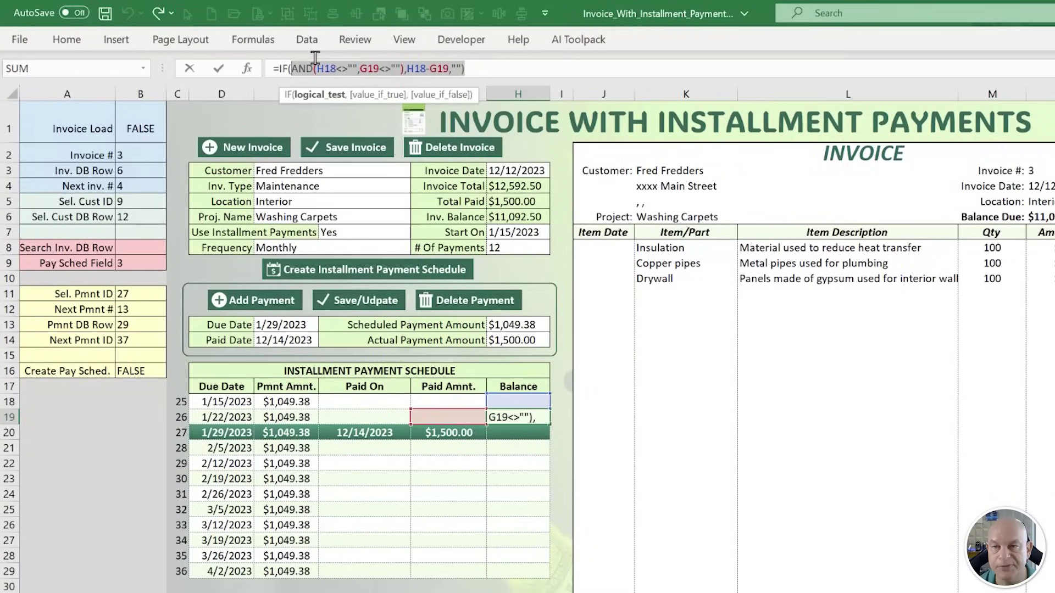
type(")")
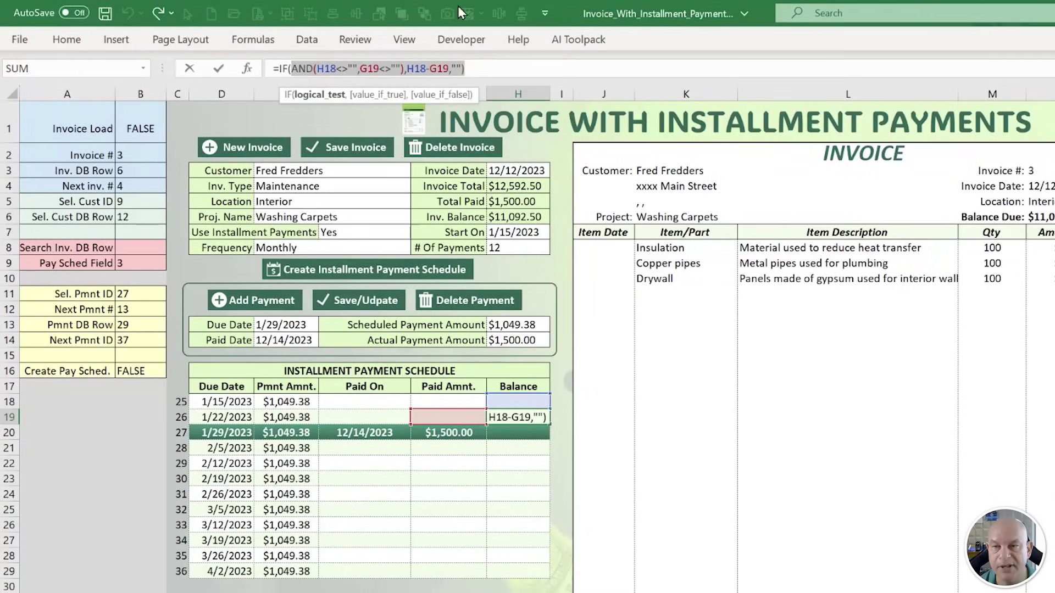
key("BackSpace")
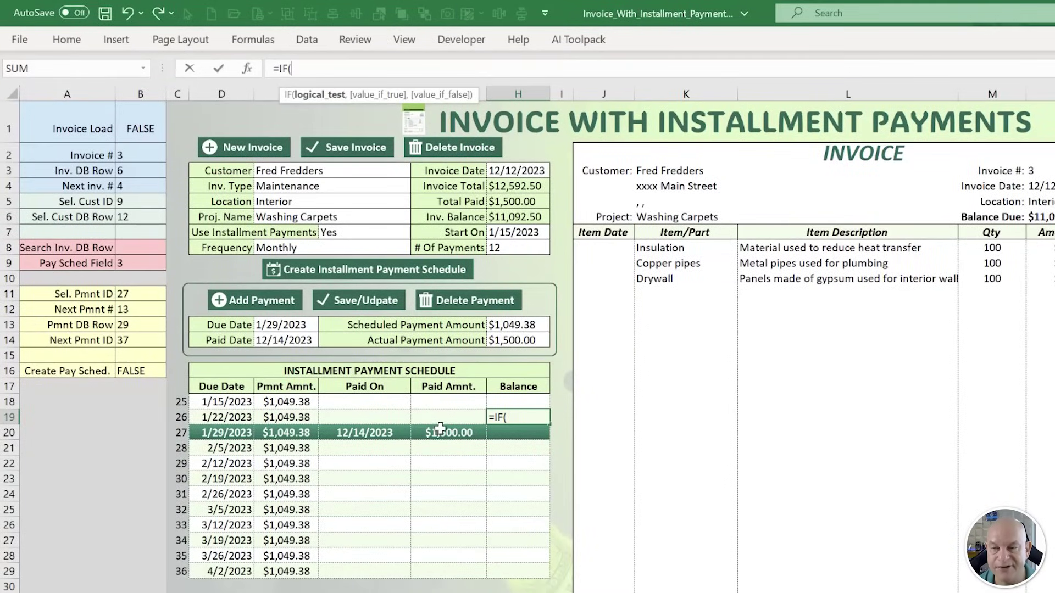
left_click(441, 420)
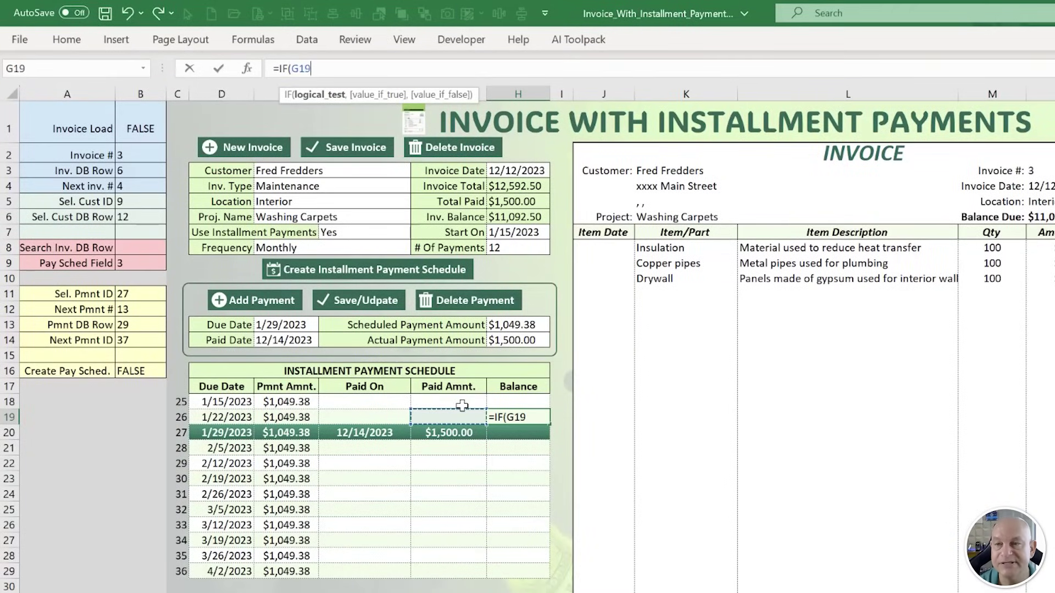
type("<>")
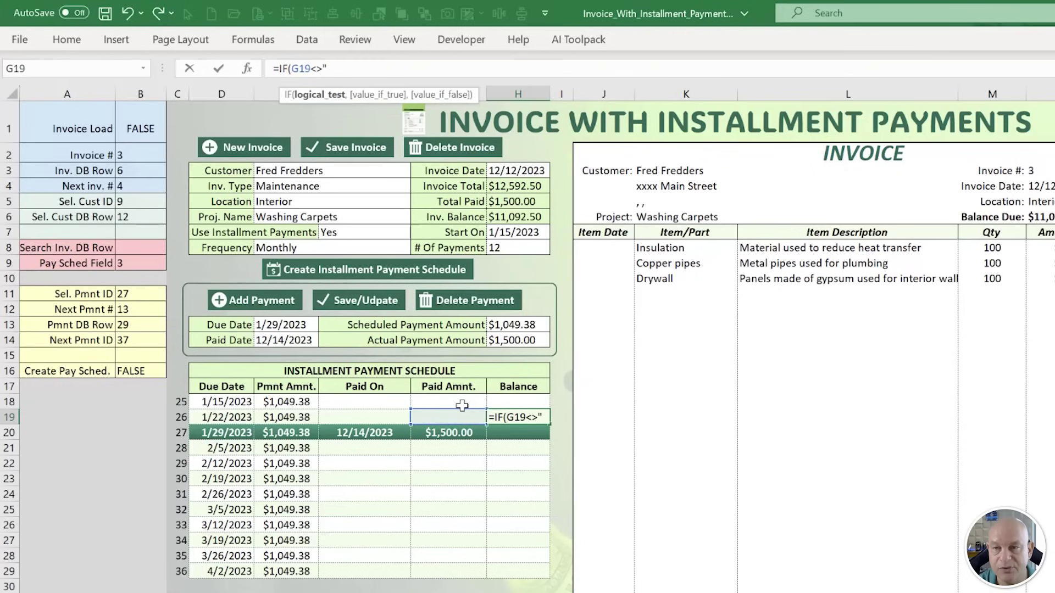
type("\"\",")
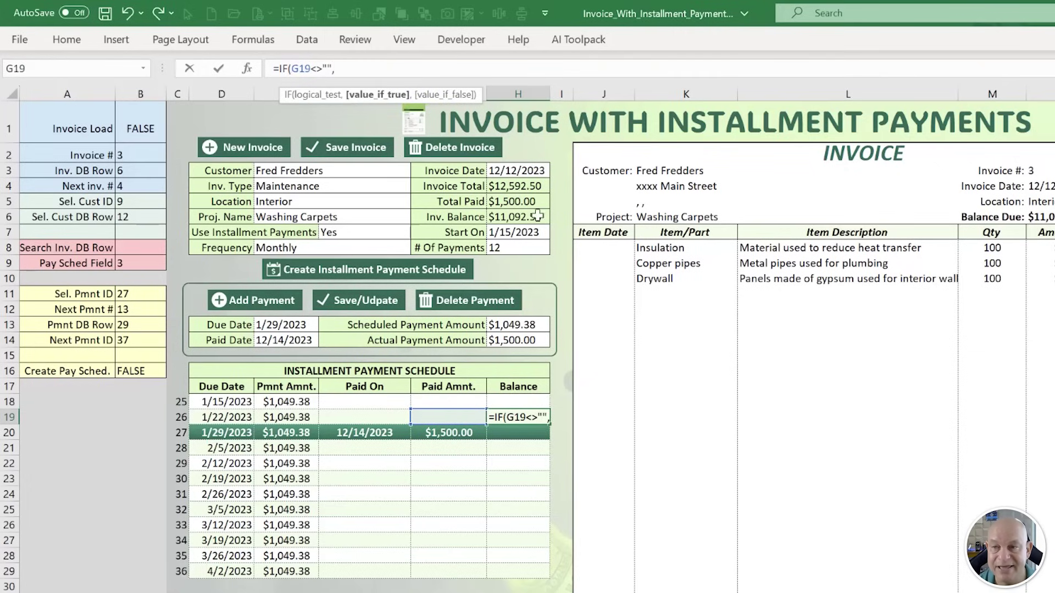
left_click(522, 187)
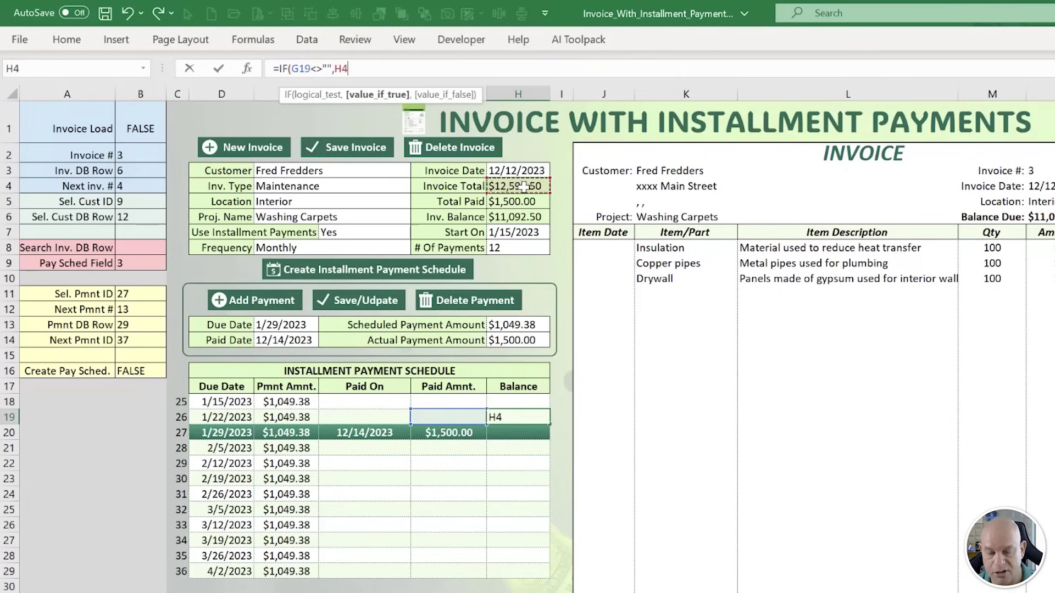
key("F4")
type("-")
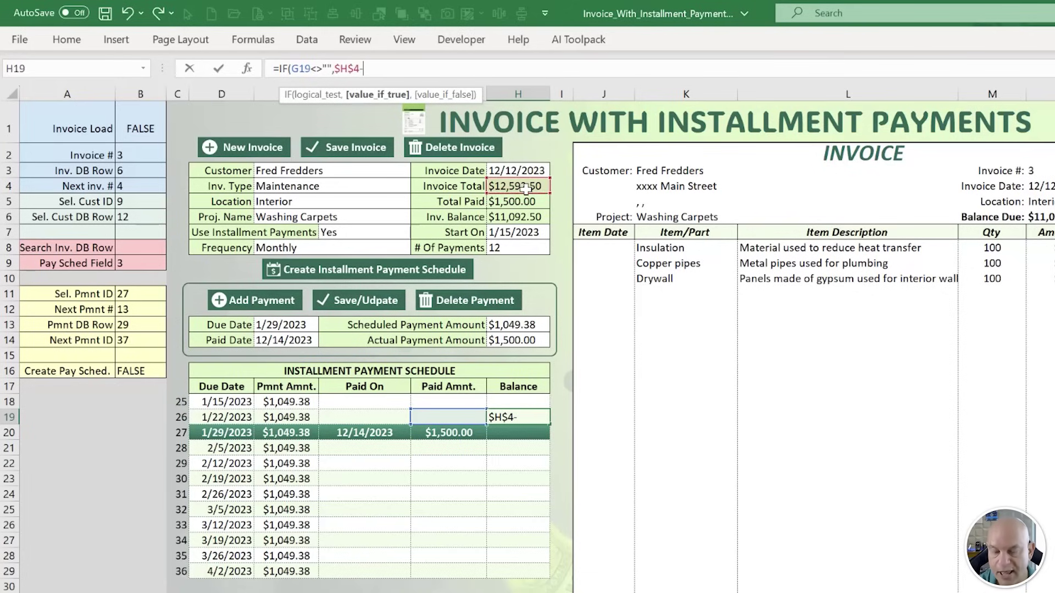
type("Sum(")
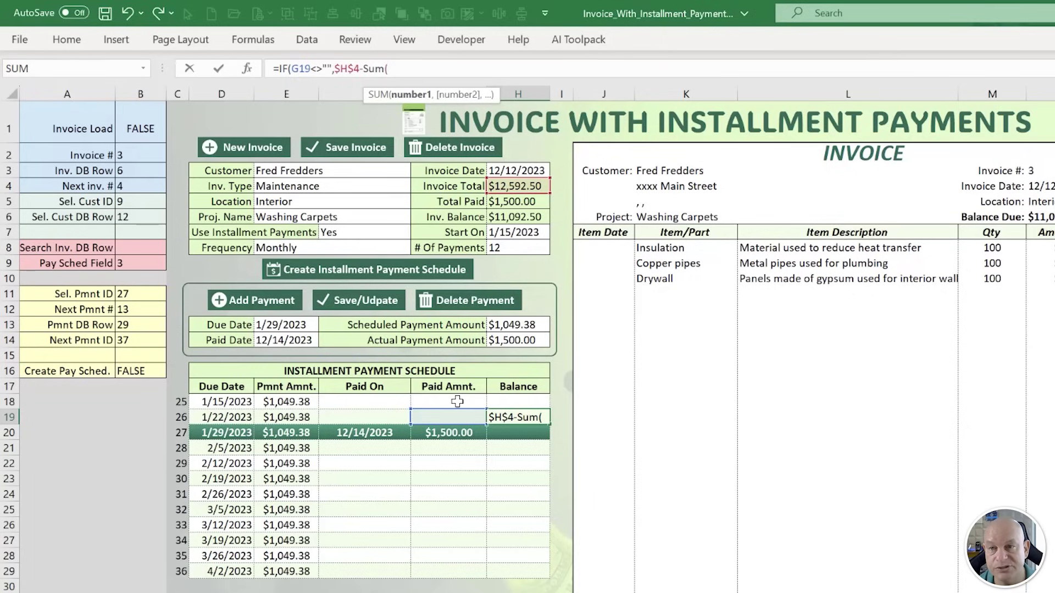
left_click_drag(458, 401, 457, 418)
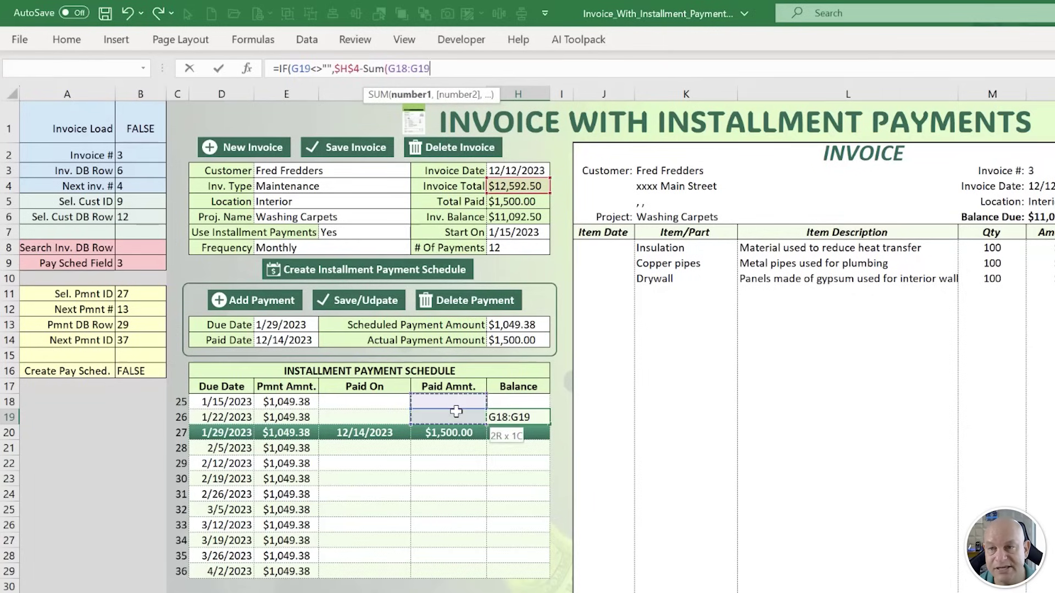
left_click(400, 68)
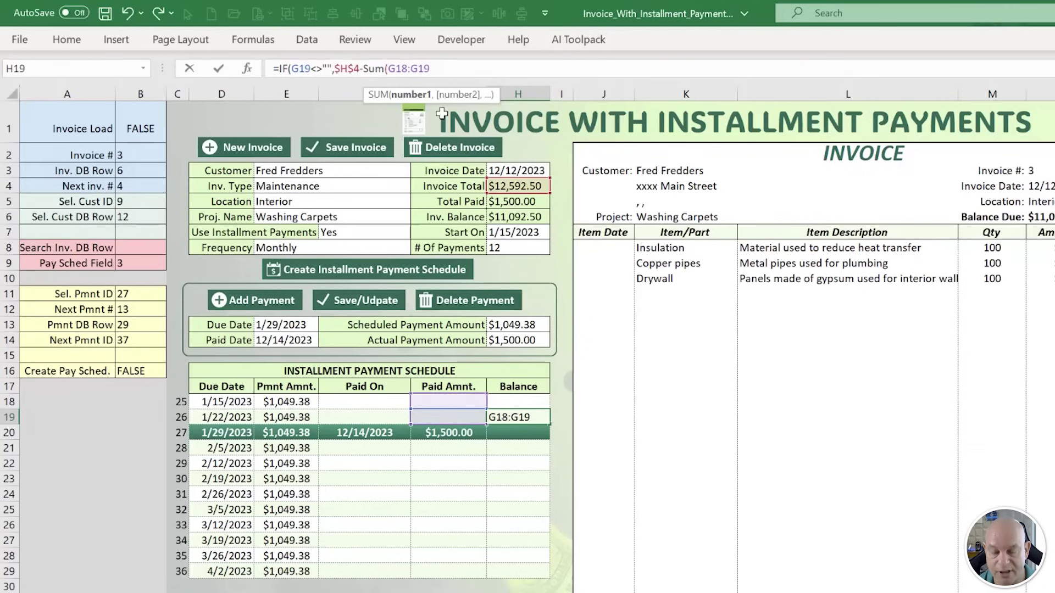
type("$")
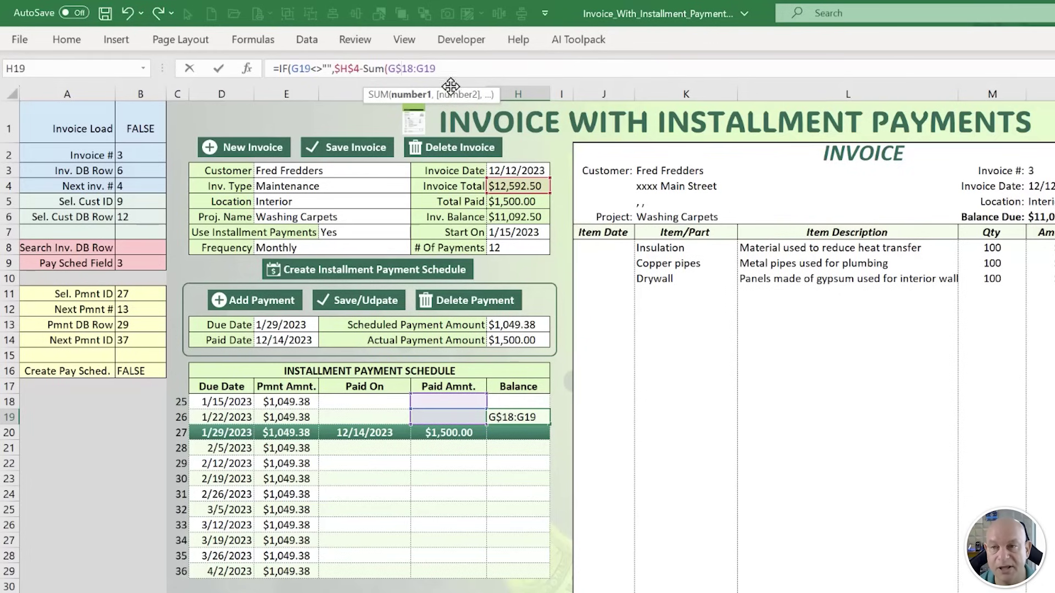
left_click(461, 70)
type(")")
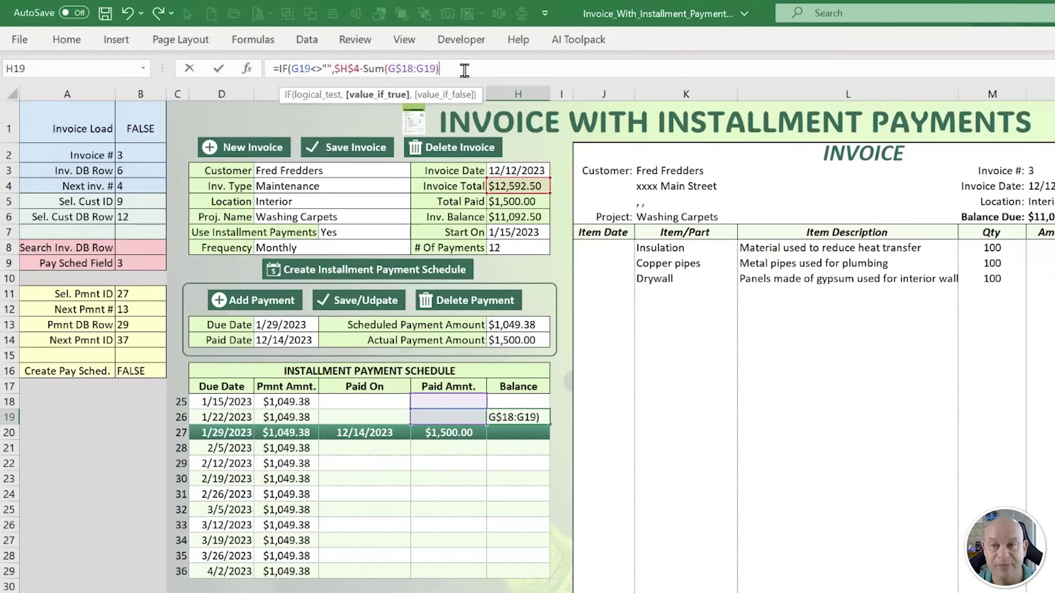
type(",")
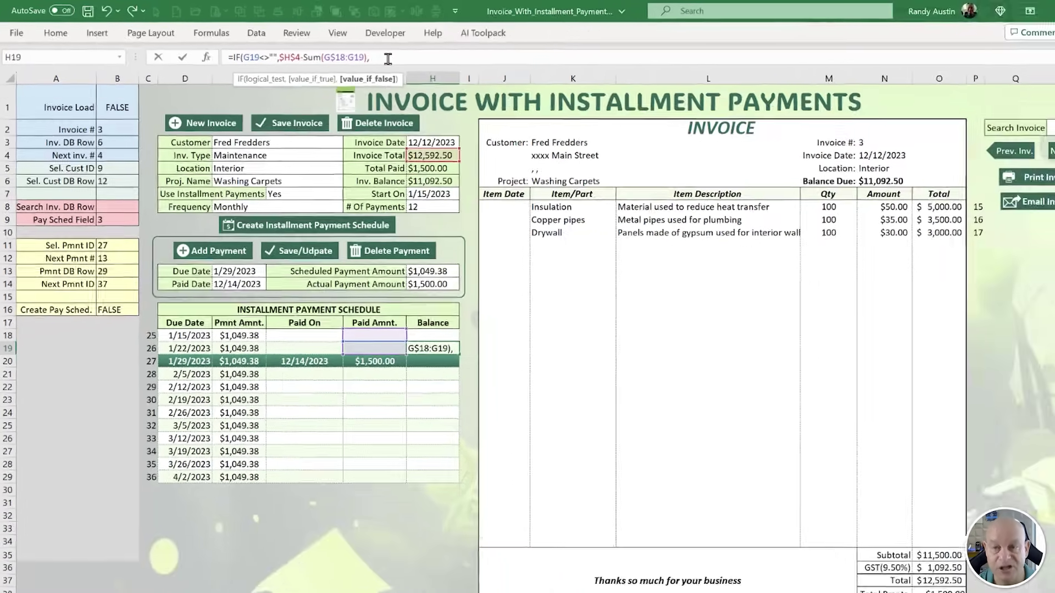
type("\"\"")
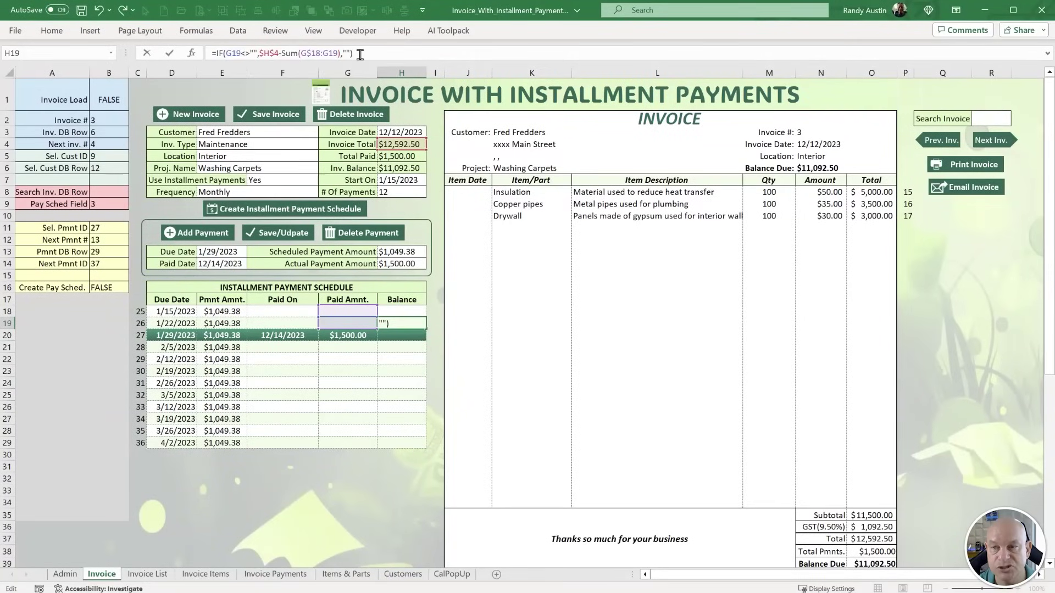
key("Return")
Copy H19's running-balance formula and paste it as formulas down the Balance column, showing $11,092.50.
left_click(406, 324)
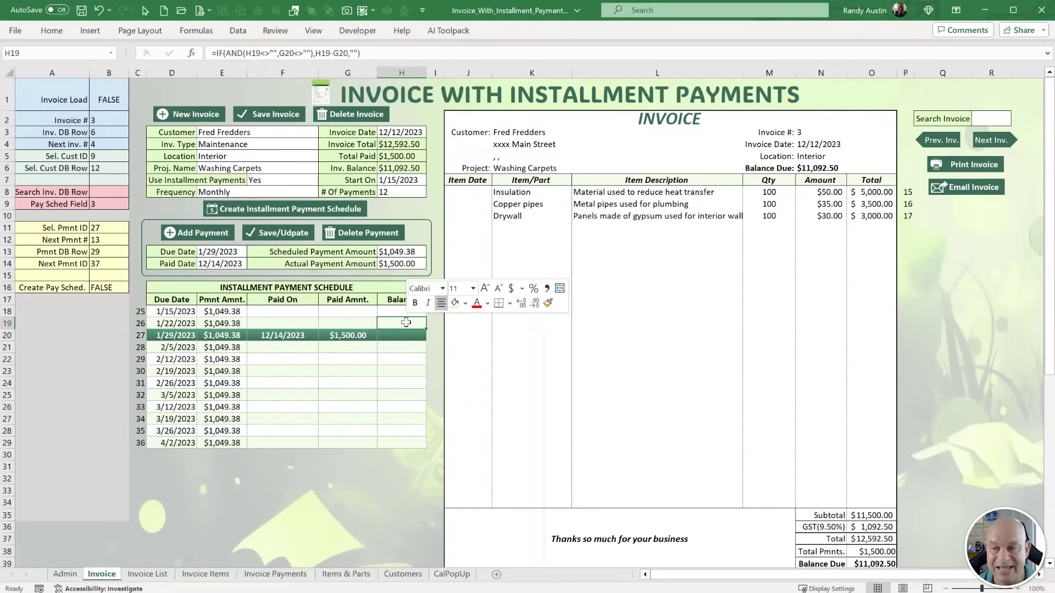
right_click(406, 323)
left_click(423, 369)
left_click_drag(404, 336, 415, 537)
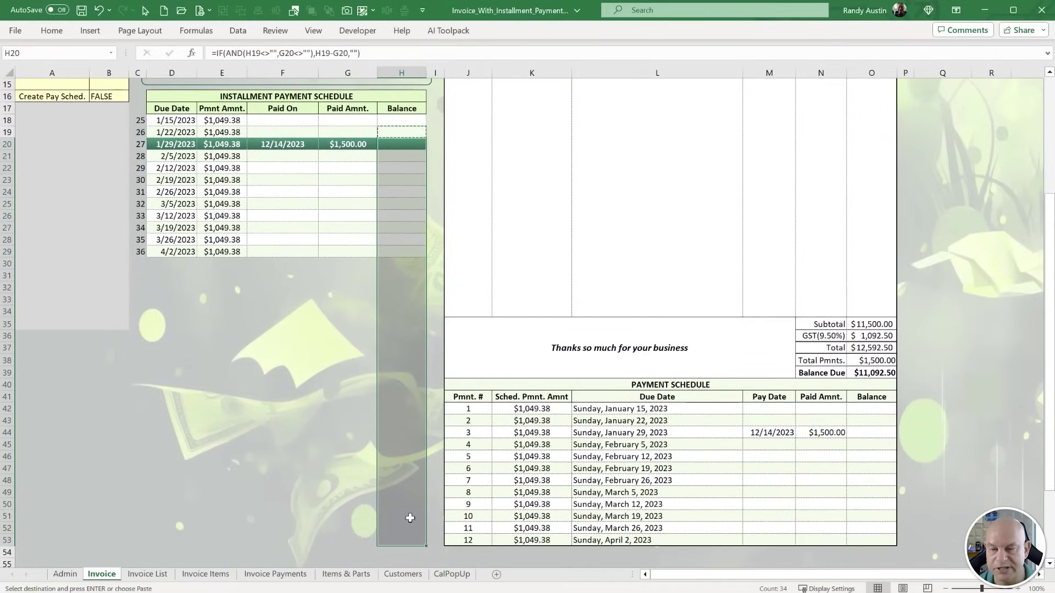
right_click(407, 434)
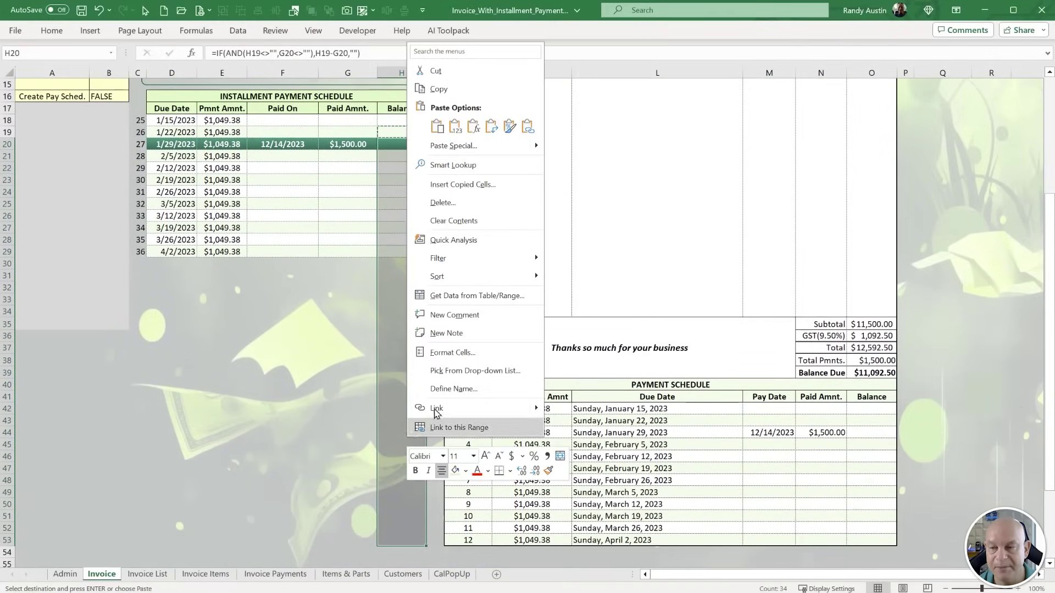
left_click(473, 126)
left_click(360, 181)
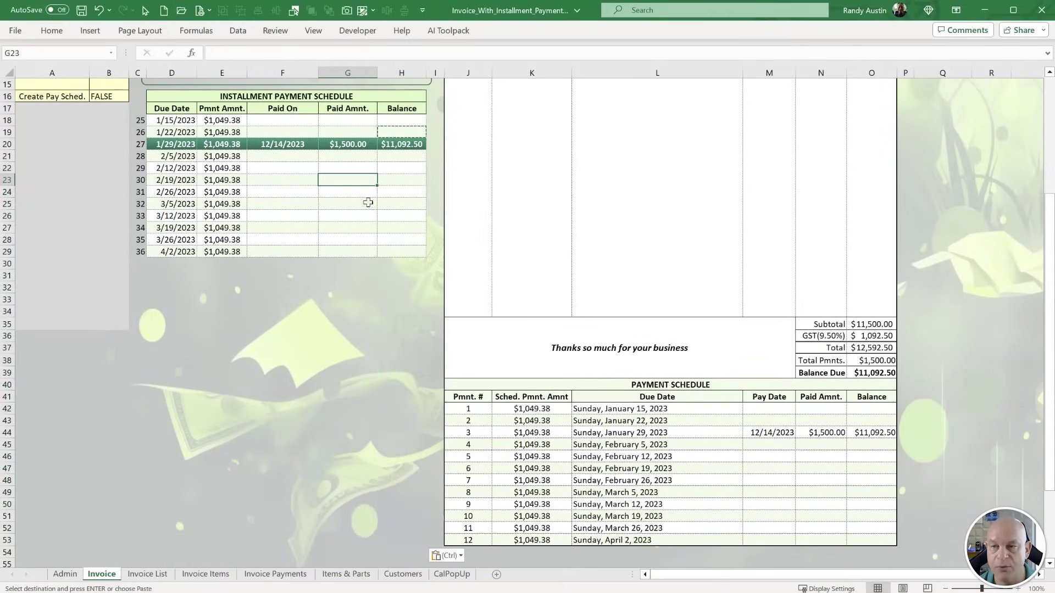
scroll(360, 181, "up", 3)
left_click(339, 225)
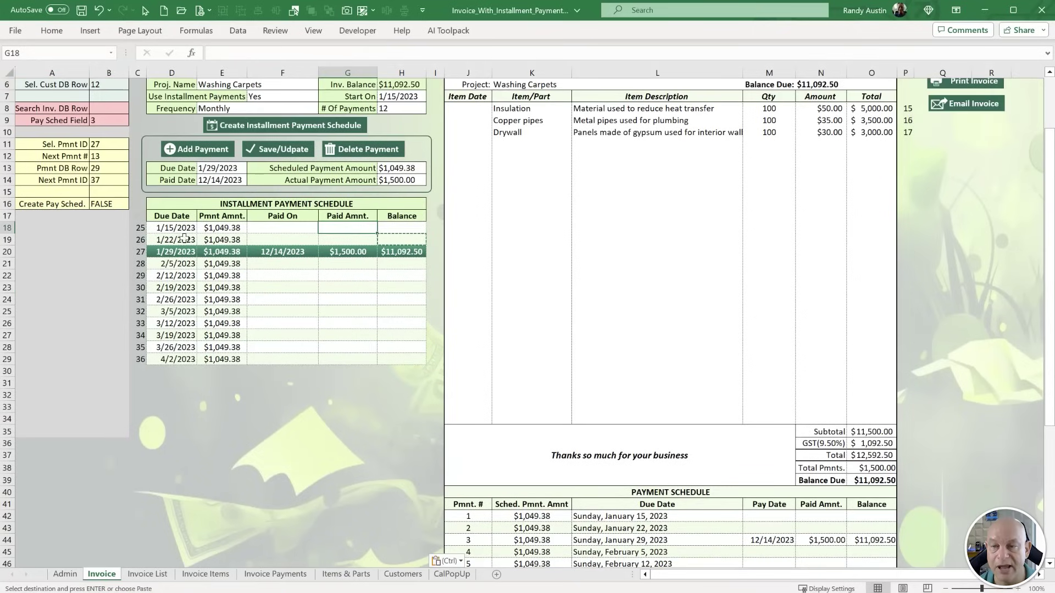
scroll(350, 287, "up", 2)
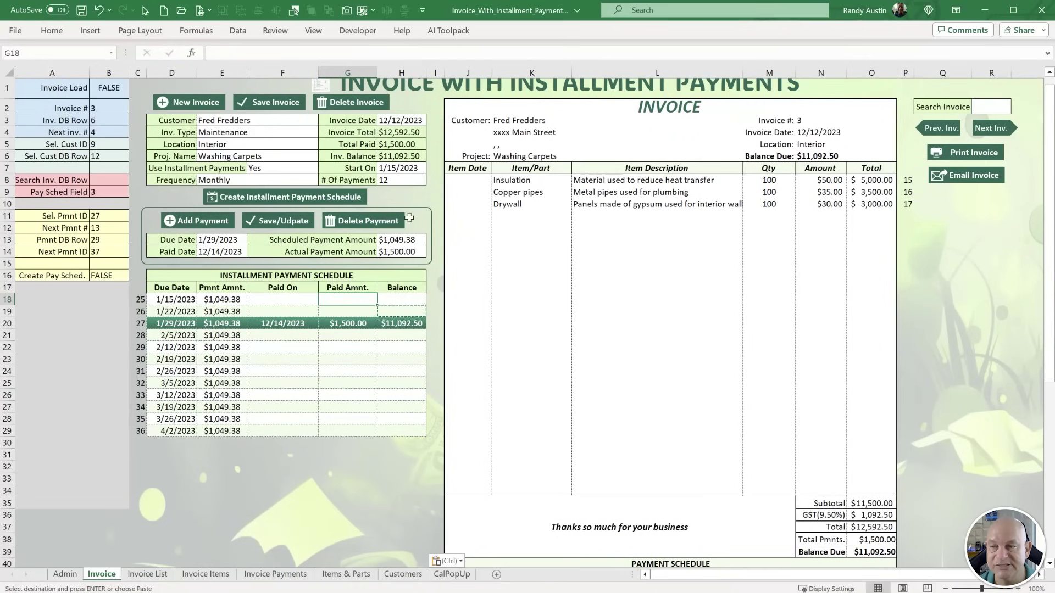
Select the first scheduled installment and briefly check the VBA macro editor.
left_click(188, 300)
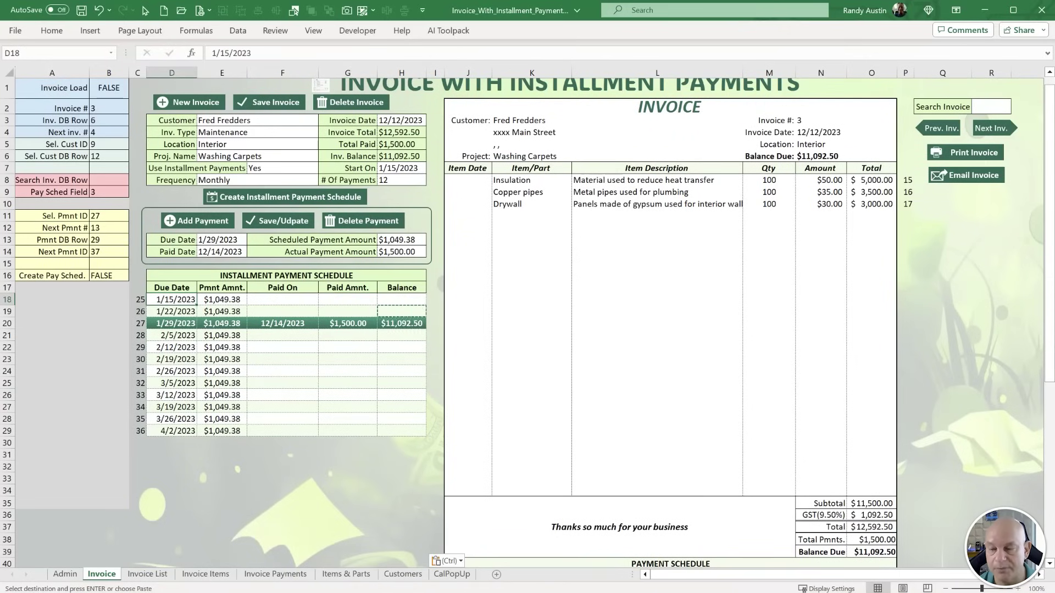
key("alt+F11")
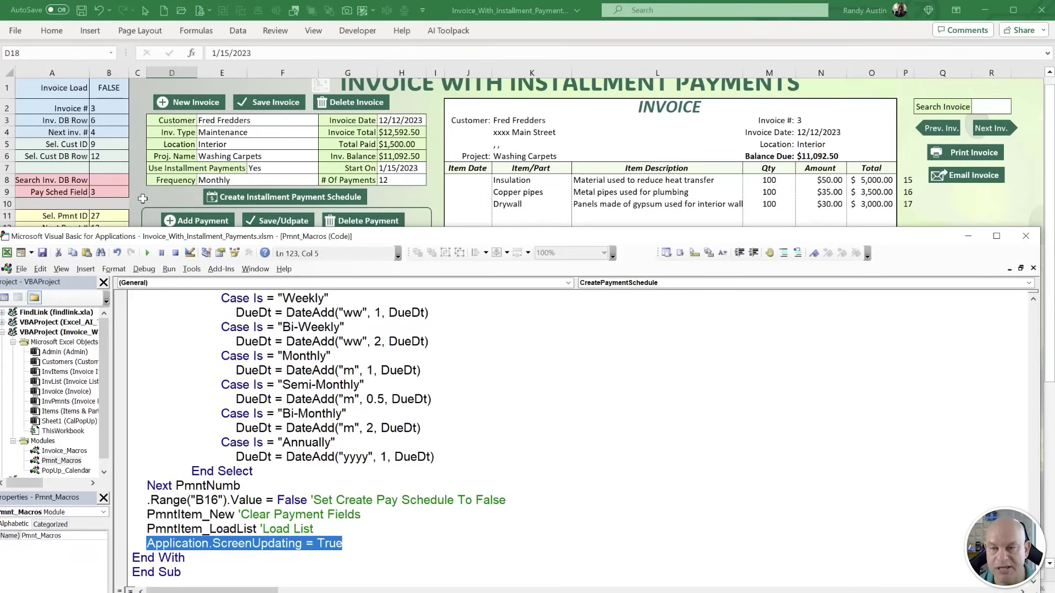
left_click(142, 199)
Record a $500.00 payment dated 1/20/2023 for the 1/15/2023 installment and save it.
left_click(212, 300)
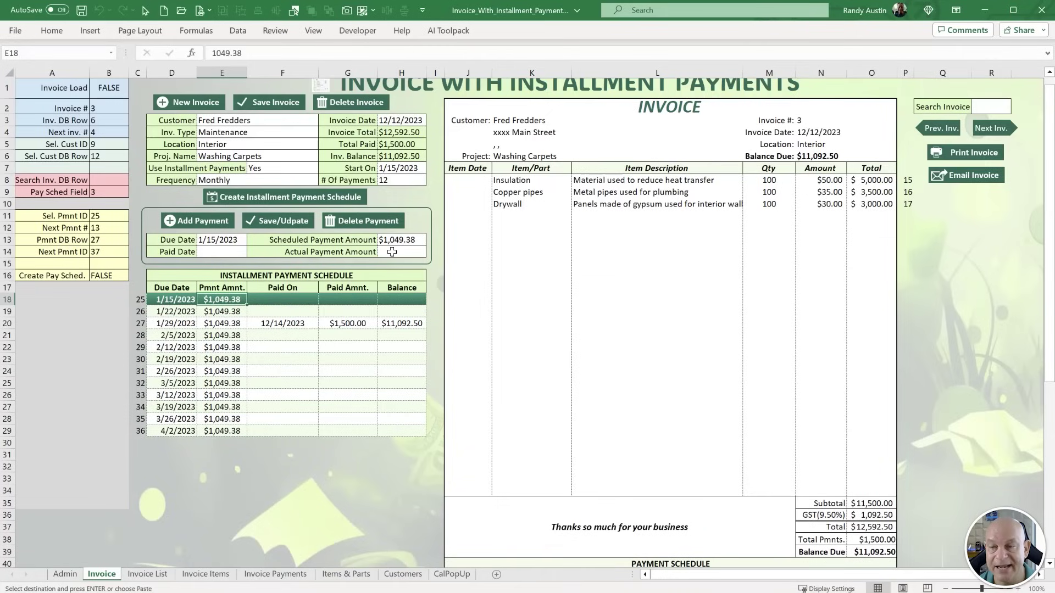
left_click(228, 247)
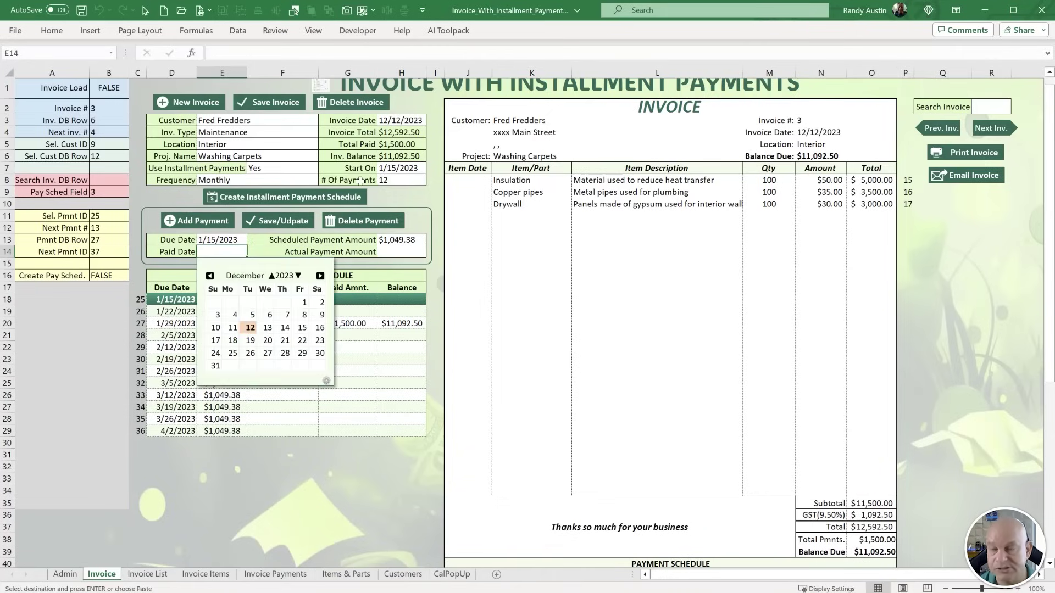
type("1/20")
key("Tab")
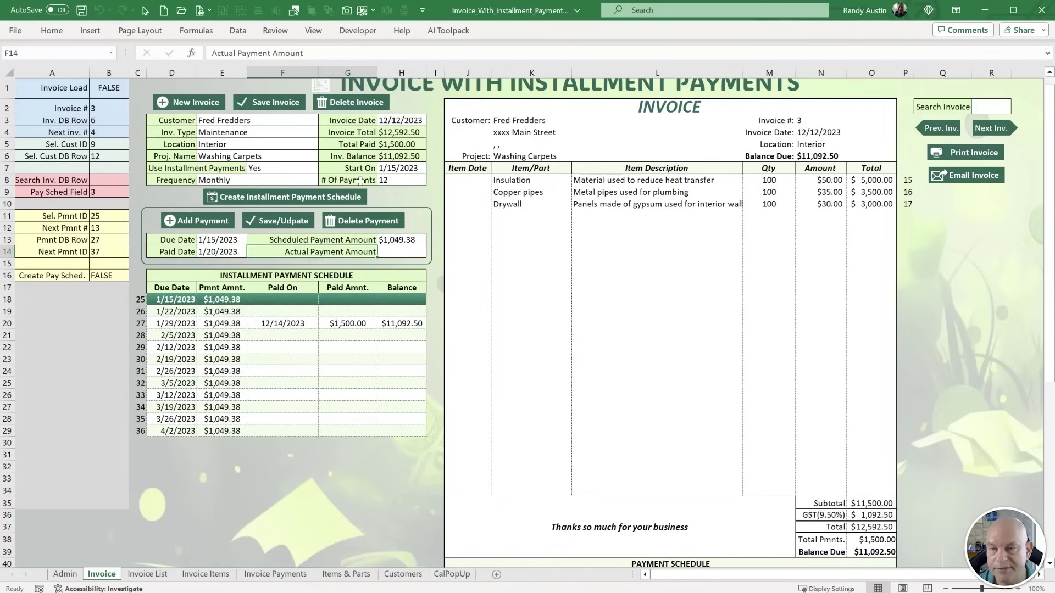
left_click(388, 253)
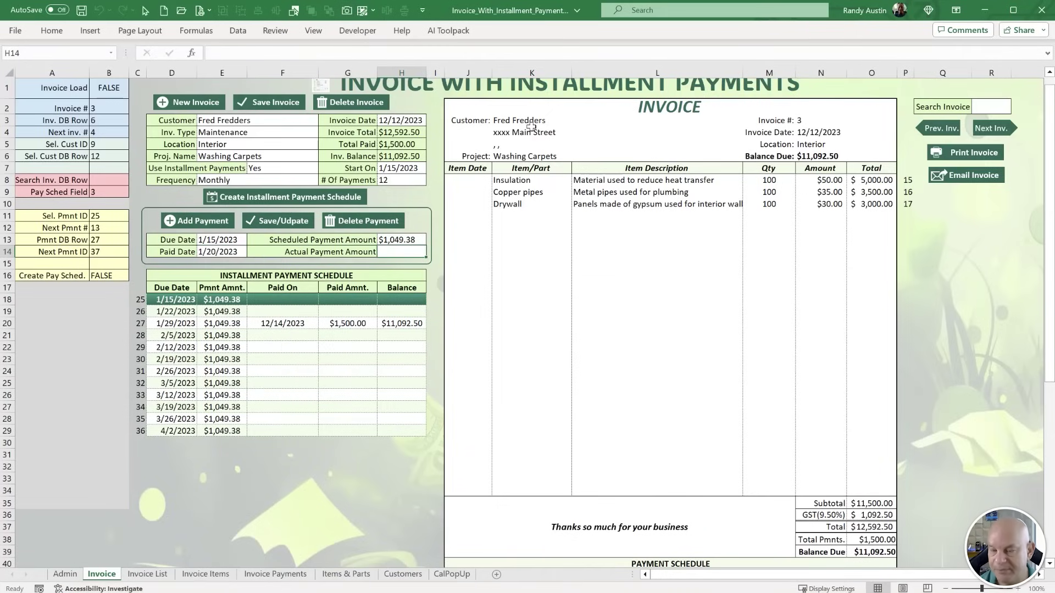
type("500")
key("Return")
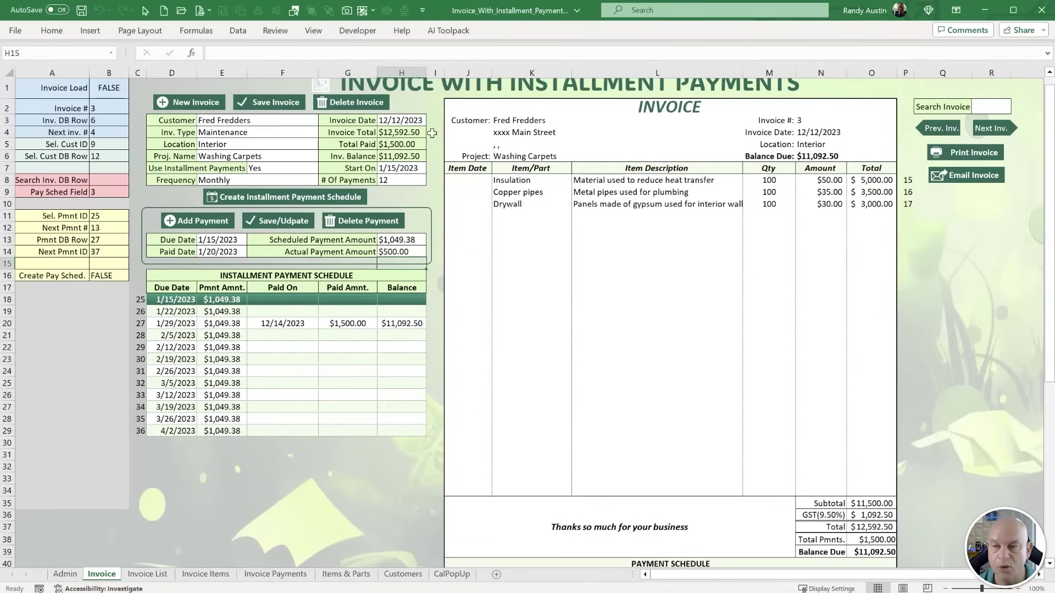
left_click(309, 223)
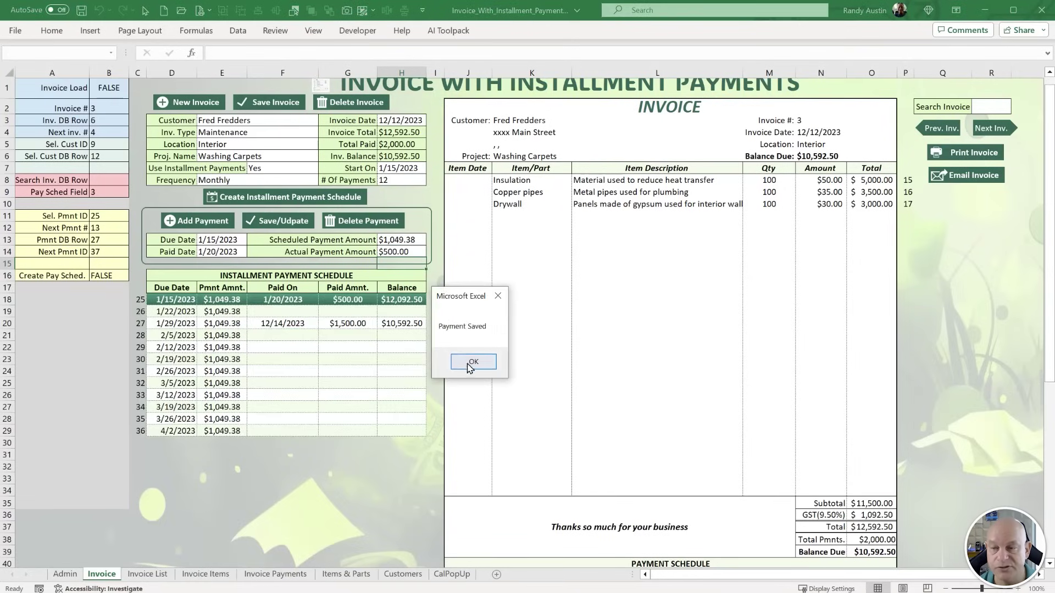
left_click(472, 363)
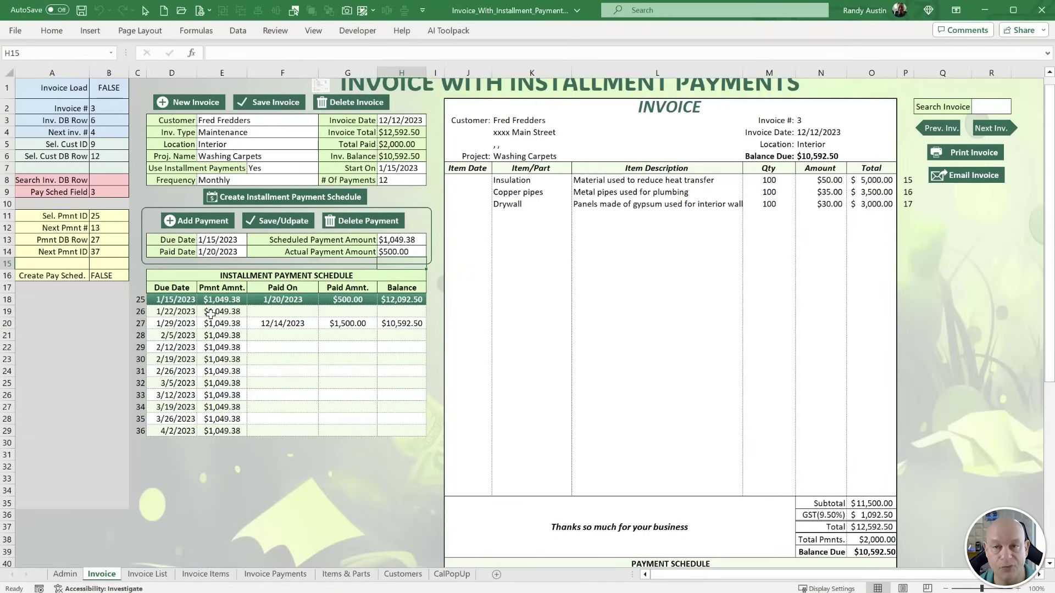
scroll(238, 289, "up", 1)
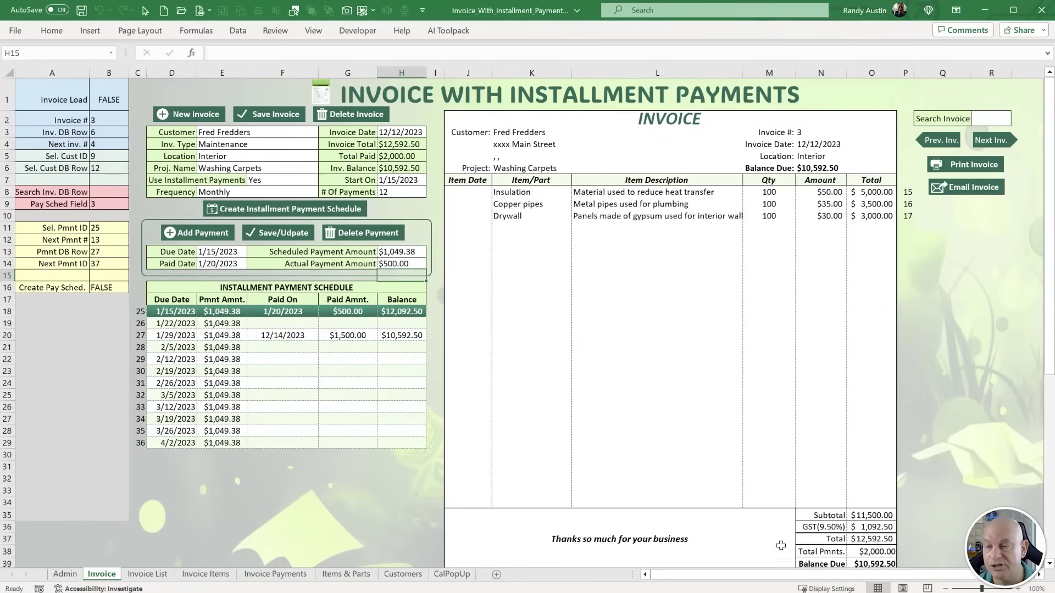
scroll(823, 574, "right", 1)
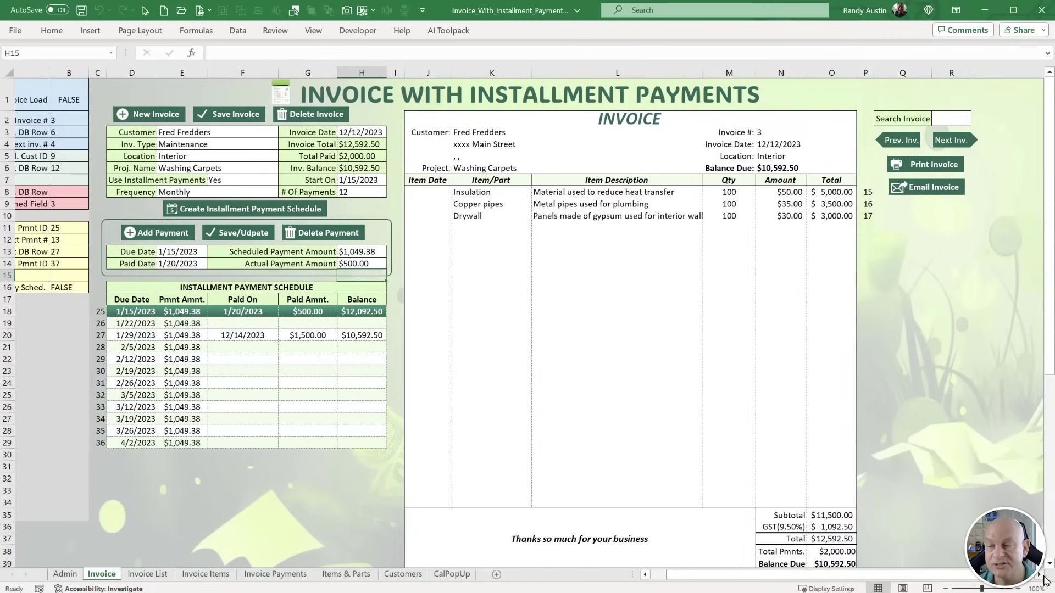
left_click(1039, 574)
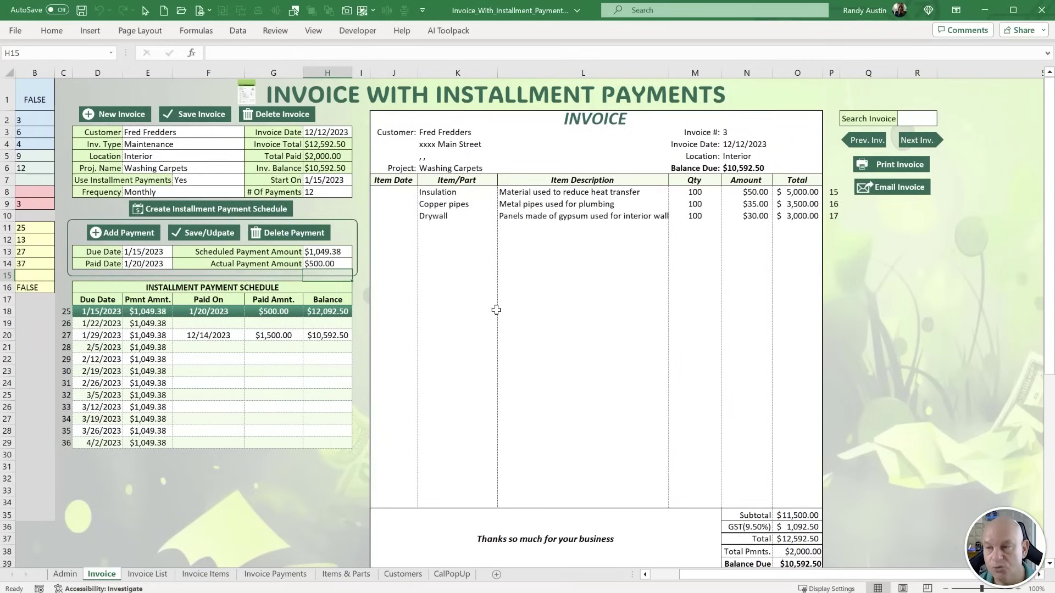
scroll(496, 310, "down", 4)
scroll(488, 375, "up", 5)
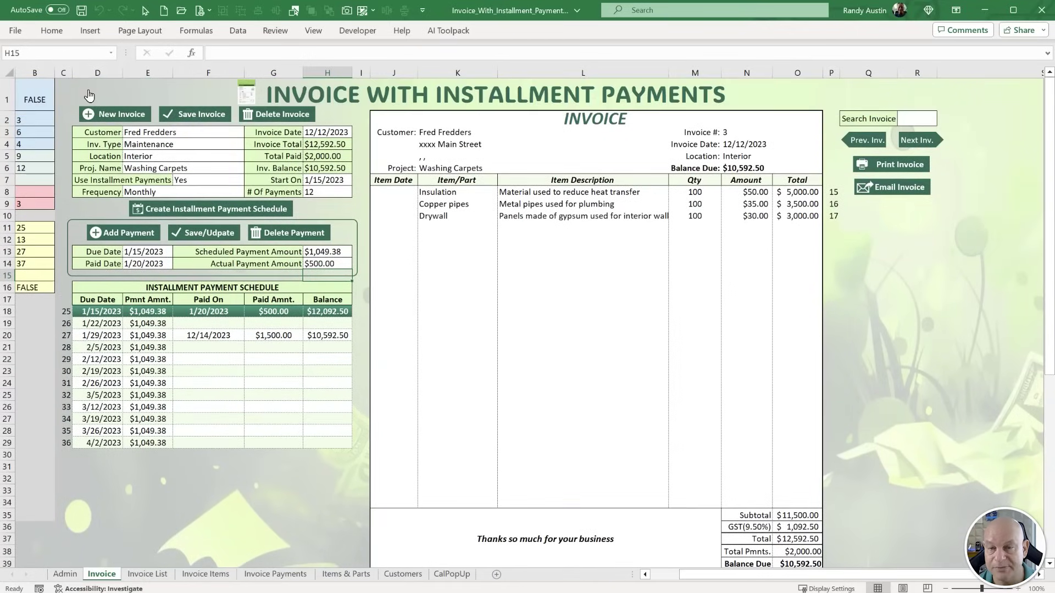
Give columns C and P the custom number format ';' so their helper values are hidden.
left_click(63, 72)
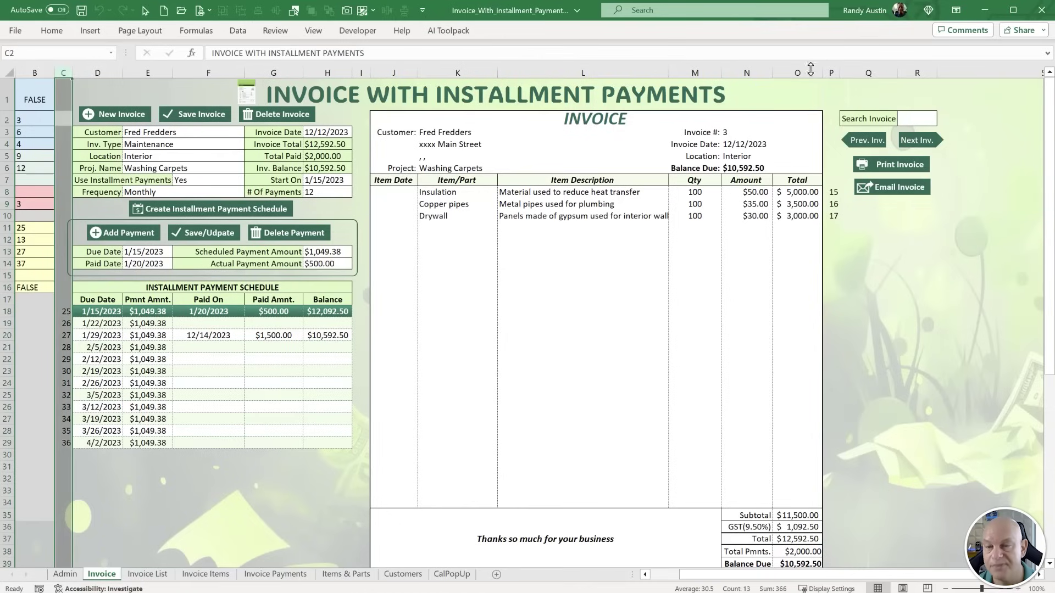
left_click(831, 72, "ctrl")
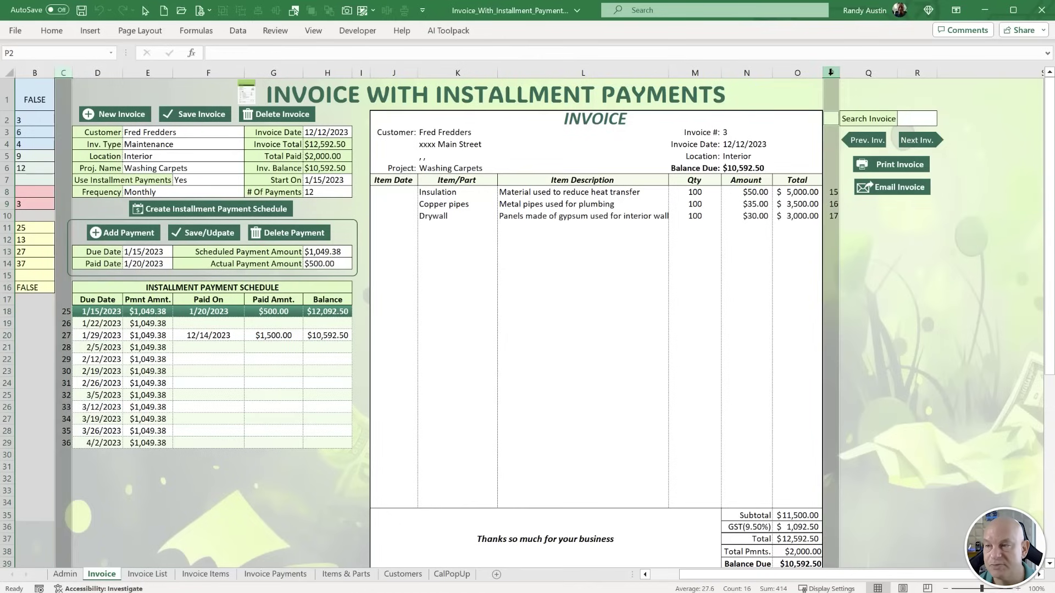
left_click(51, 30)
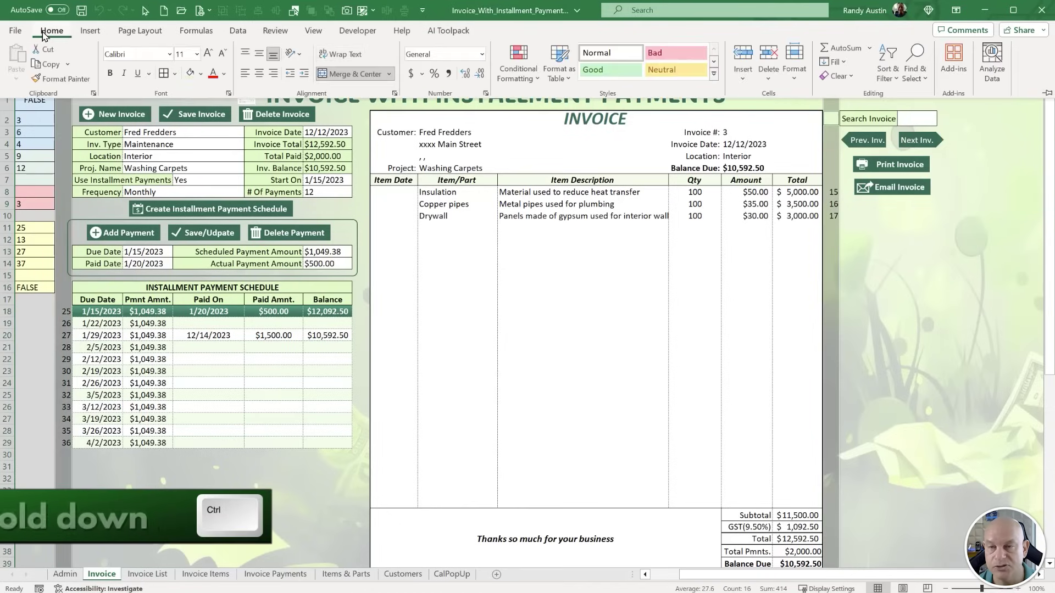
left_click(481, 55)
left_click(456, 397)
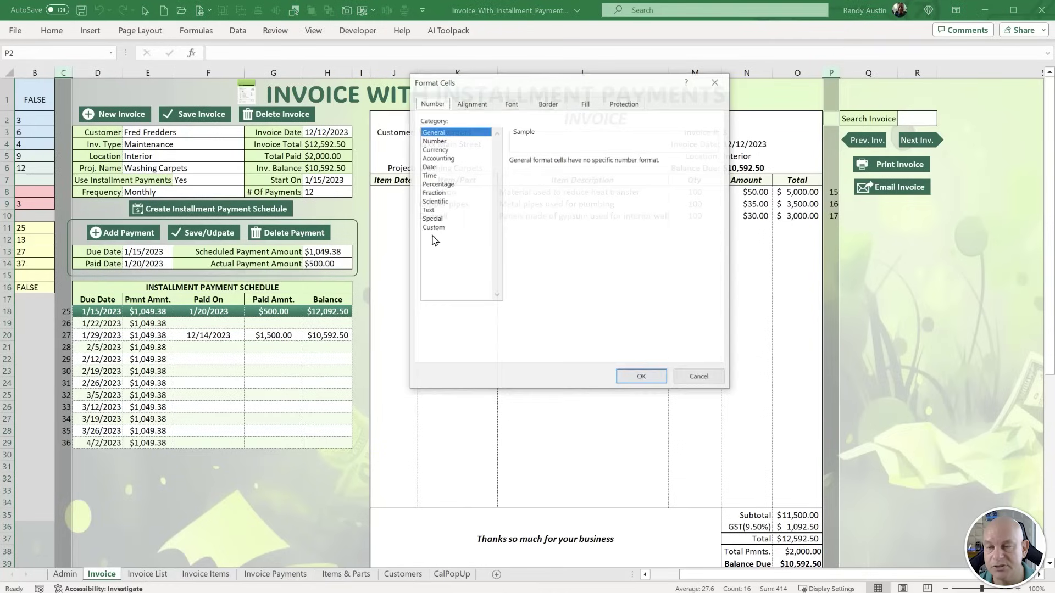
left_click(434, 228)
double_click(539, 172)
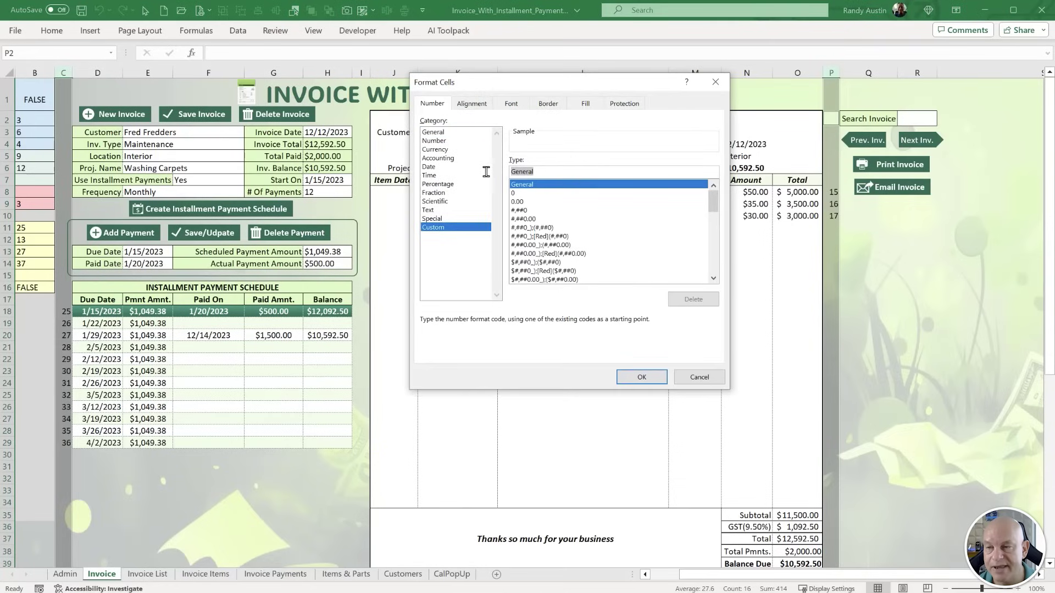
type(";;")
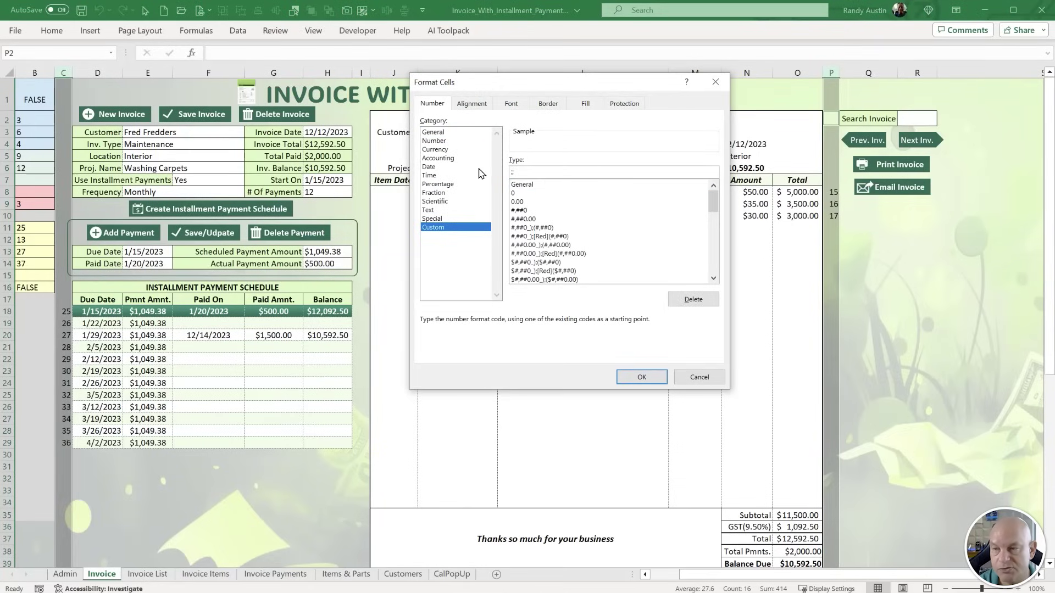
left_click(636, 377)
left_click(917, 335)
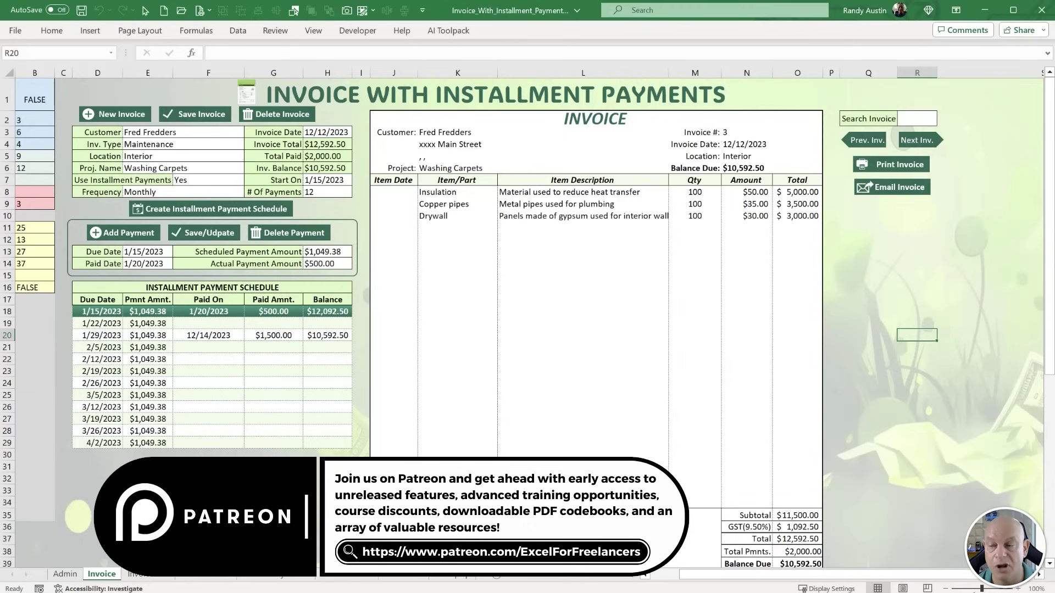
Briefly show the AI Toolpack tools, then load the 1/29/2023 installment into the payment form.
scroll(476, 333, "right", 1)
scroll(528, 275, "right", 1)
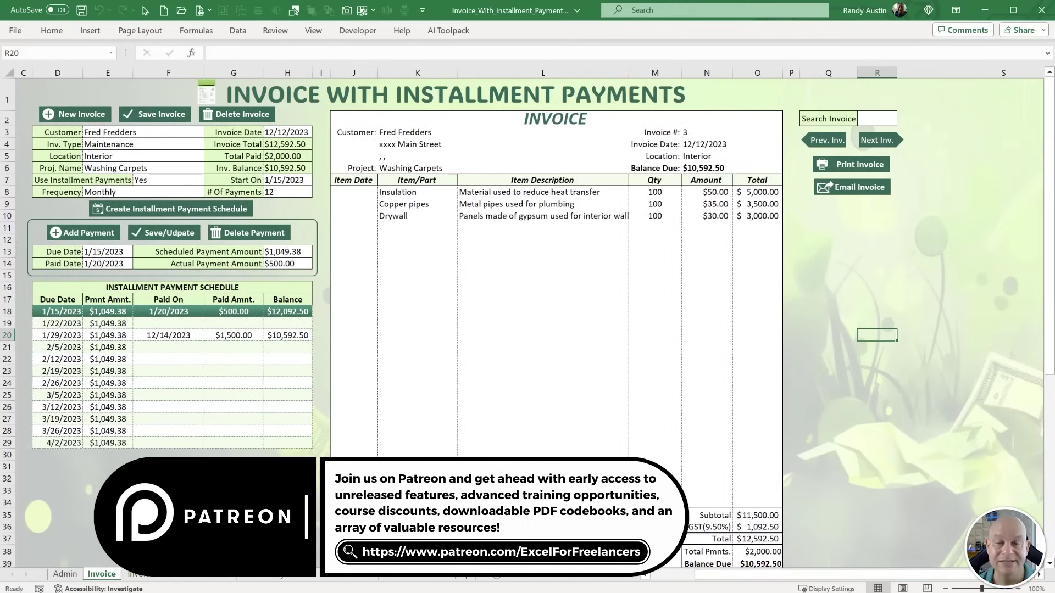
left_click(448, 32)
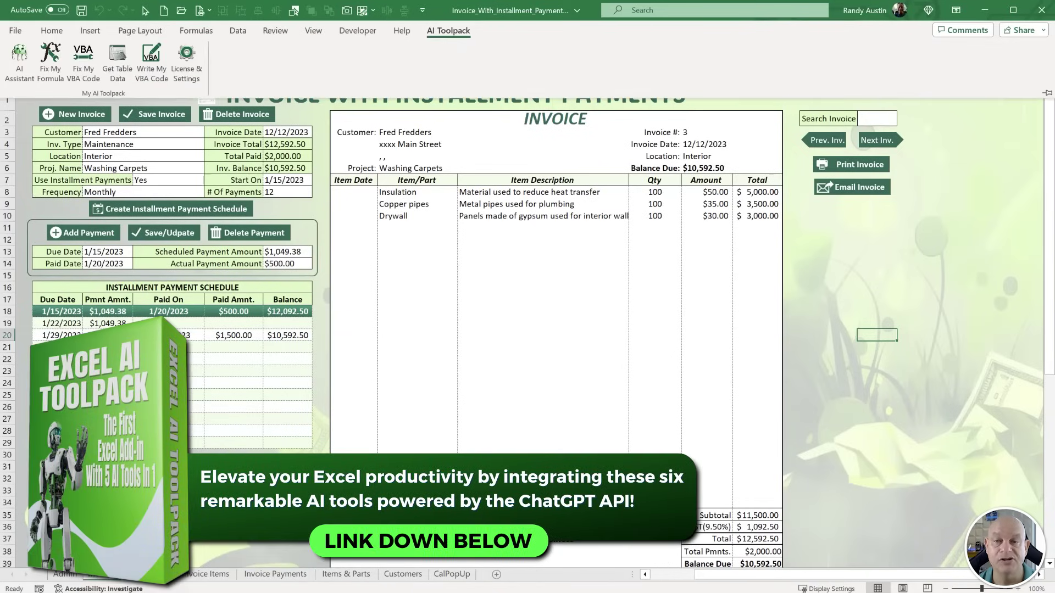
key("Escape")
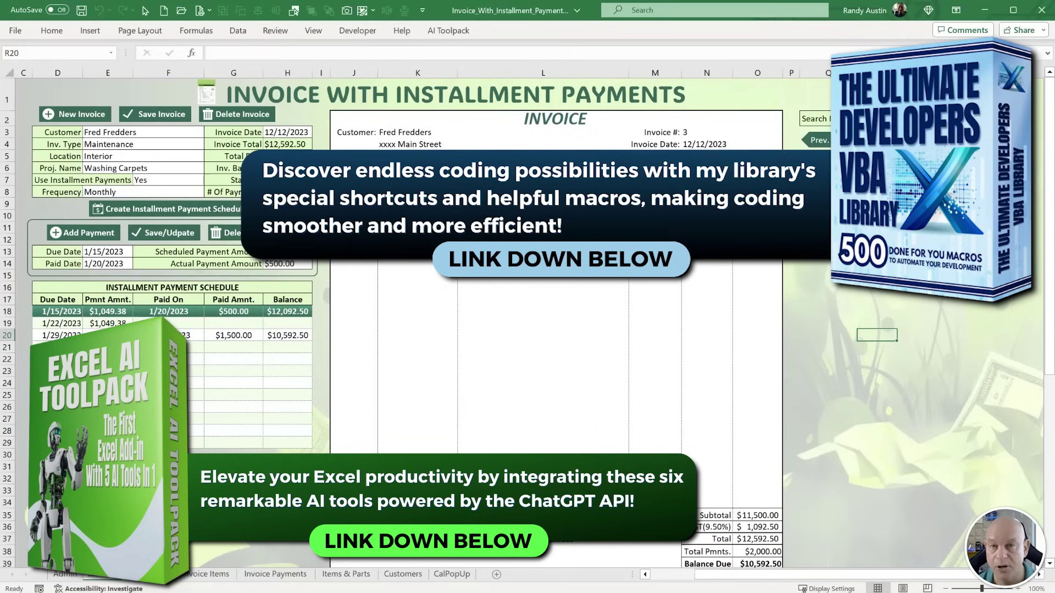
left_click(75, 333)
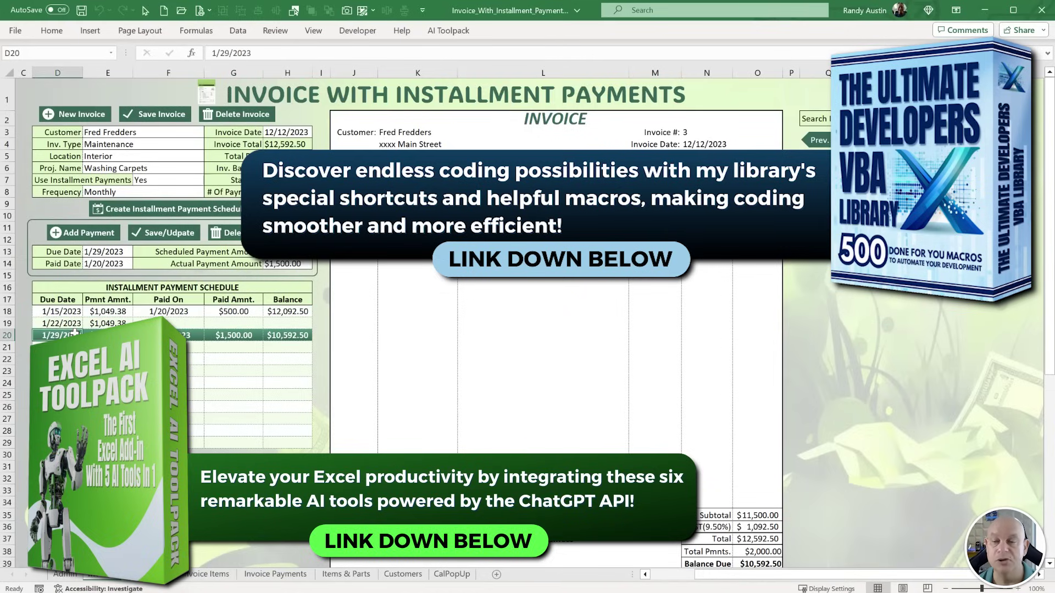